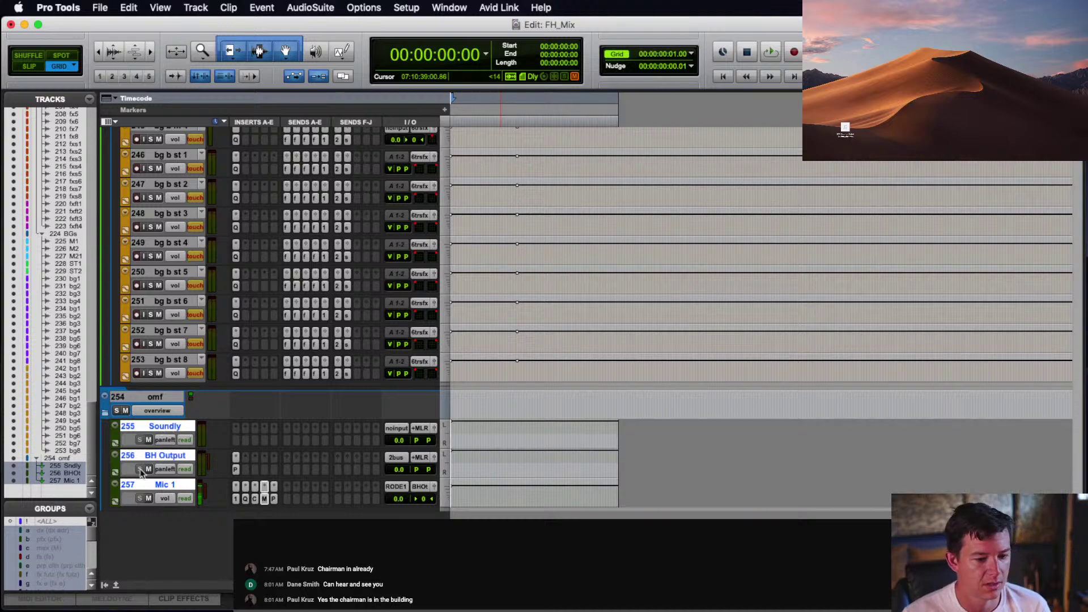
- Move the Soundly, BH Output and Mic 1 tracks out of the omf folder and delete the BH Output track
drag(168, 427, 101, 420)
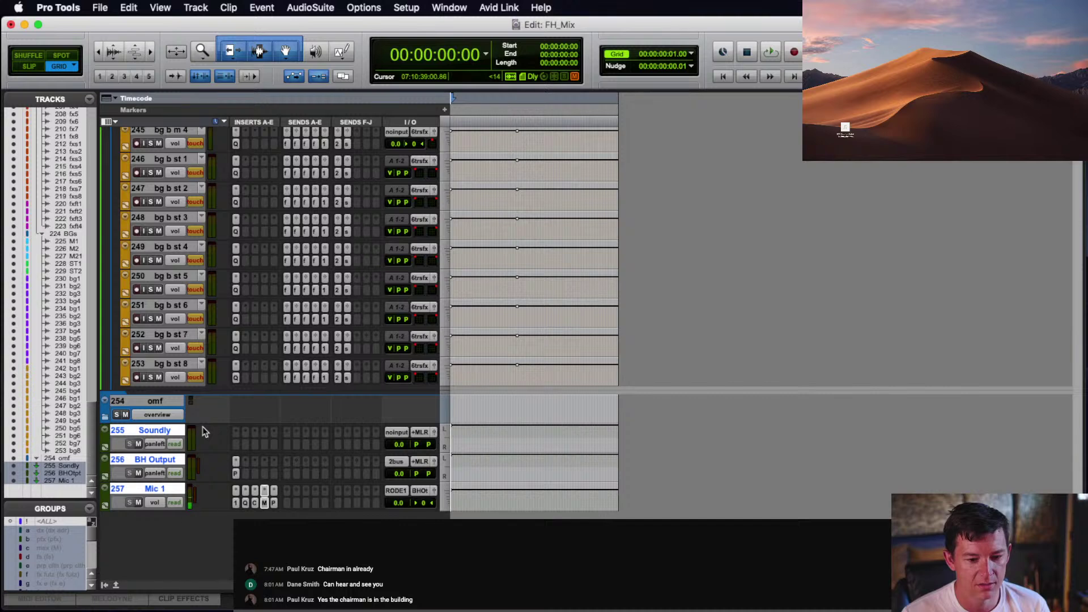
click(159, 431)
click(160, 458)
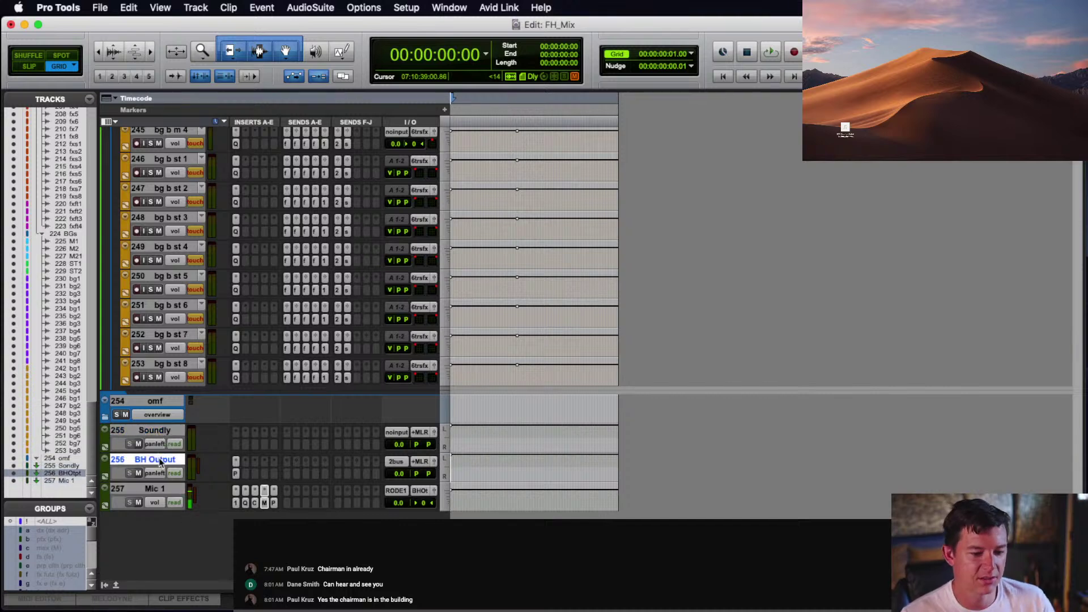
right_click(160, 462)
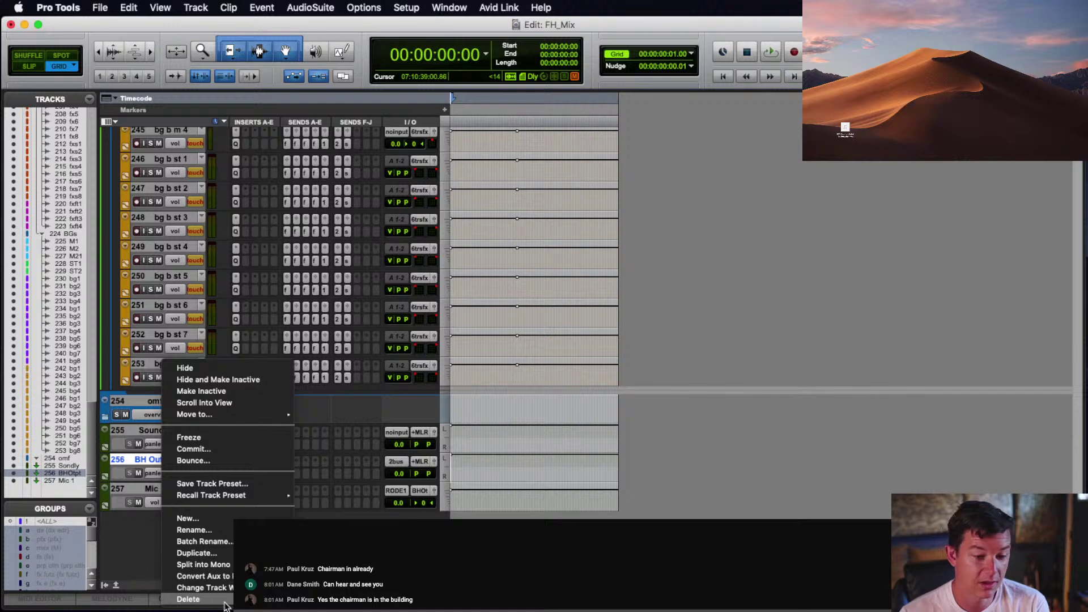
click(224, 603)
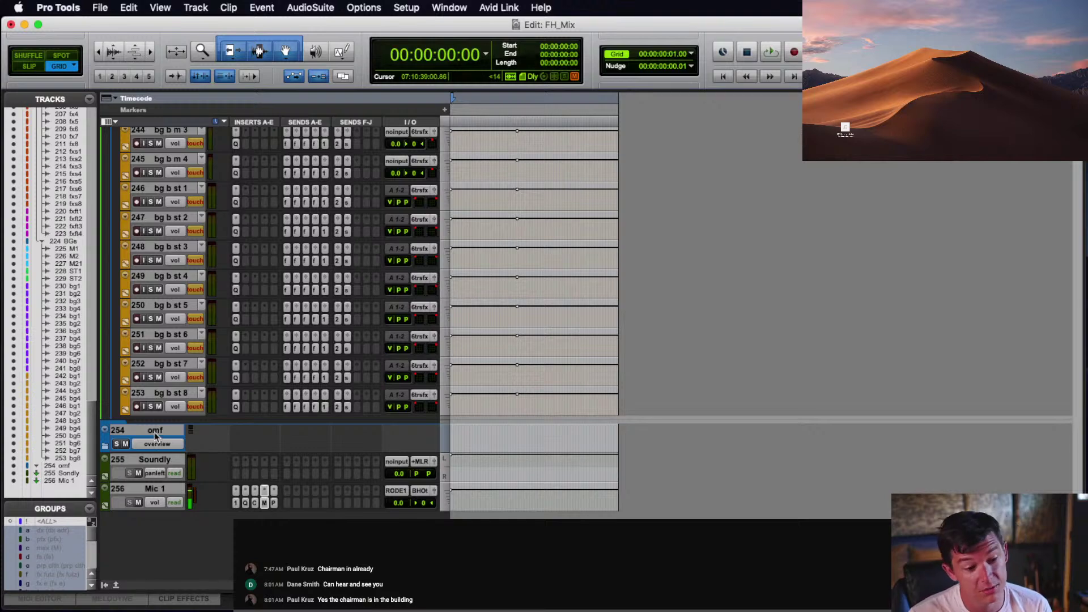
- Collapse the sfx folder and the SFX aux, MSX aux and PFX aux routing folders
scroll(156, 436, up, 10)
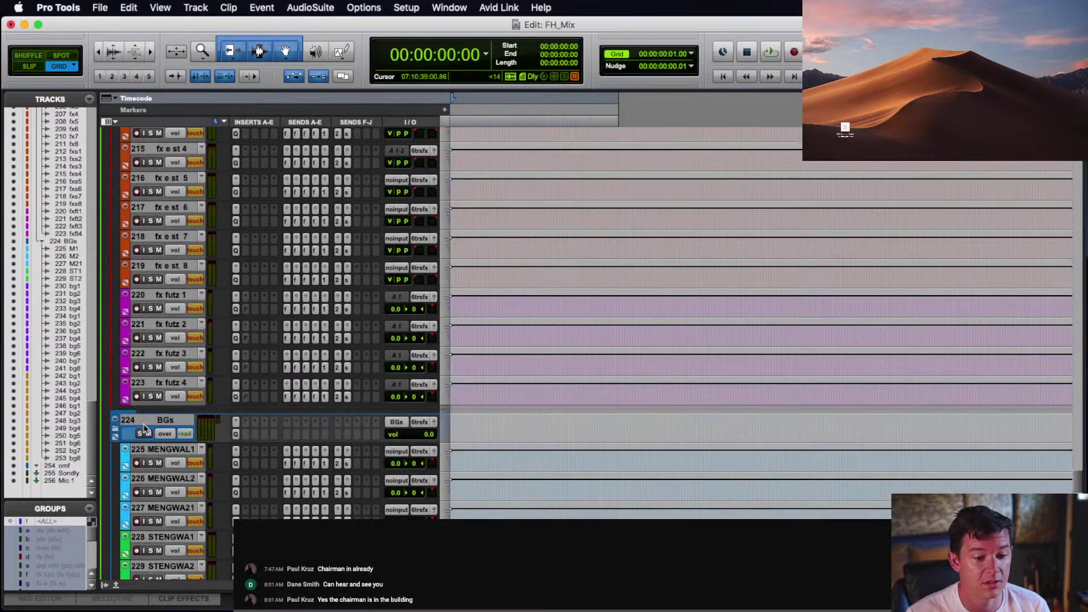
scroll(135, 432, up, 7)
scroll(135, 432, up, 15)
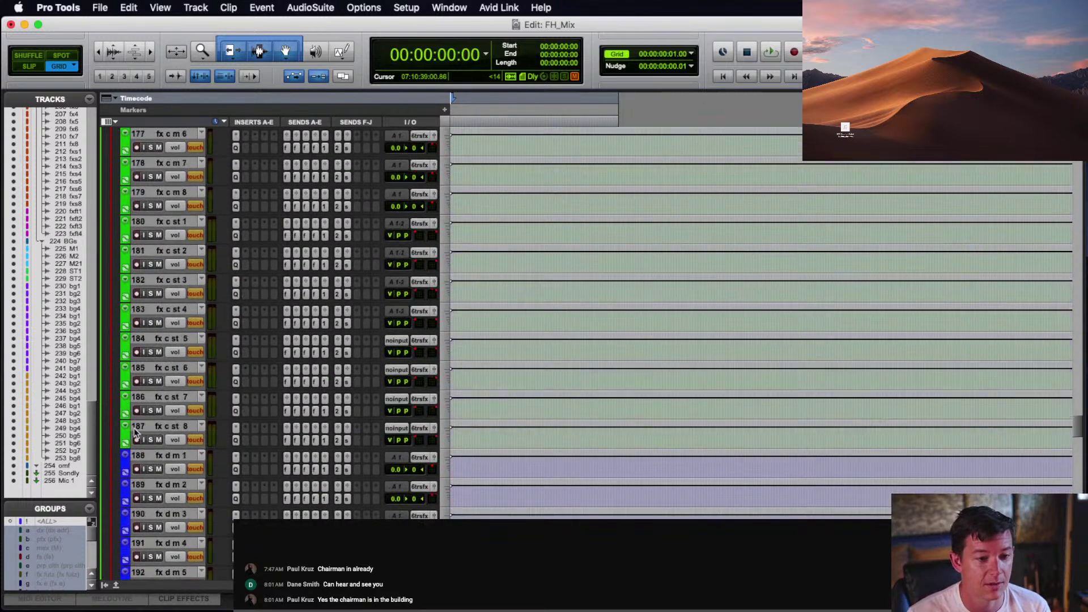
scroll(129, 405, up, 2)
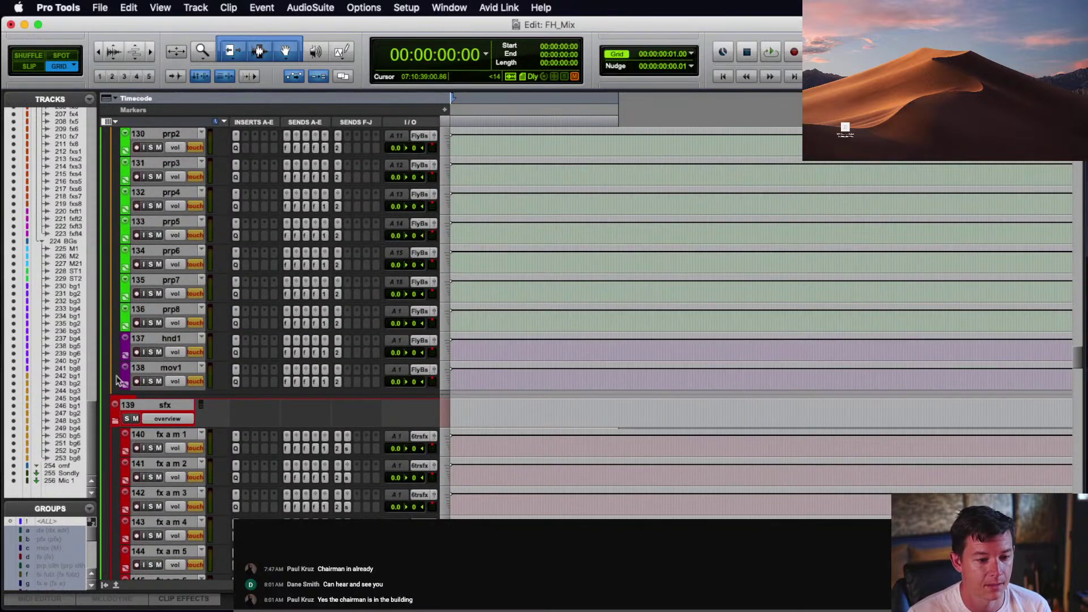
scroll(115, 420, up, 4)
scroll(146, 413, up, 6)
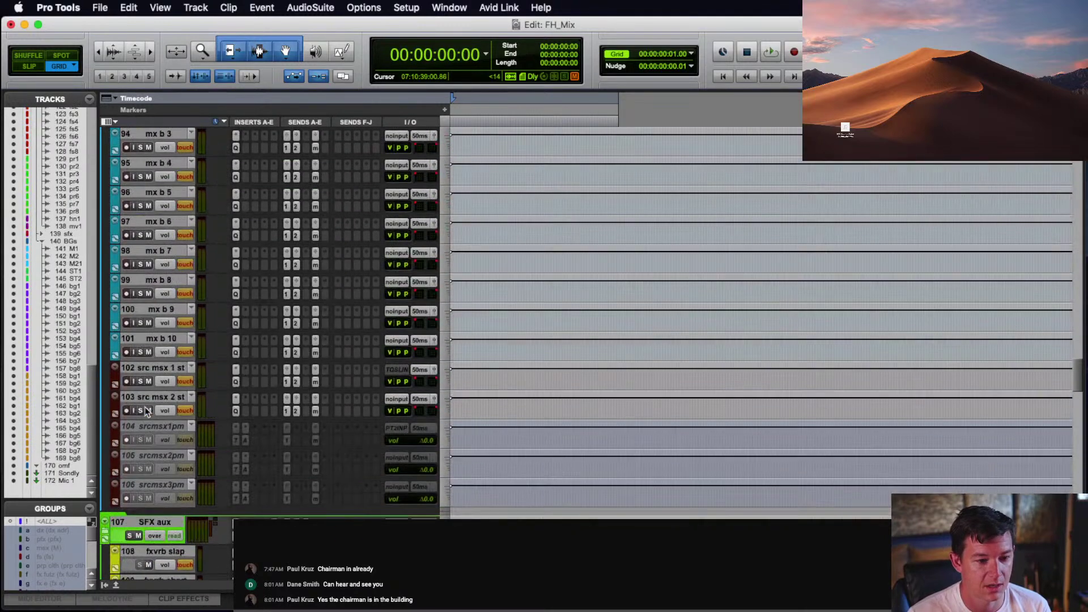
click(105, 434)
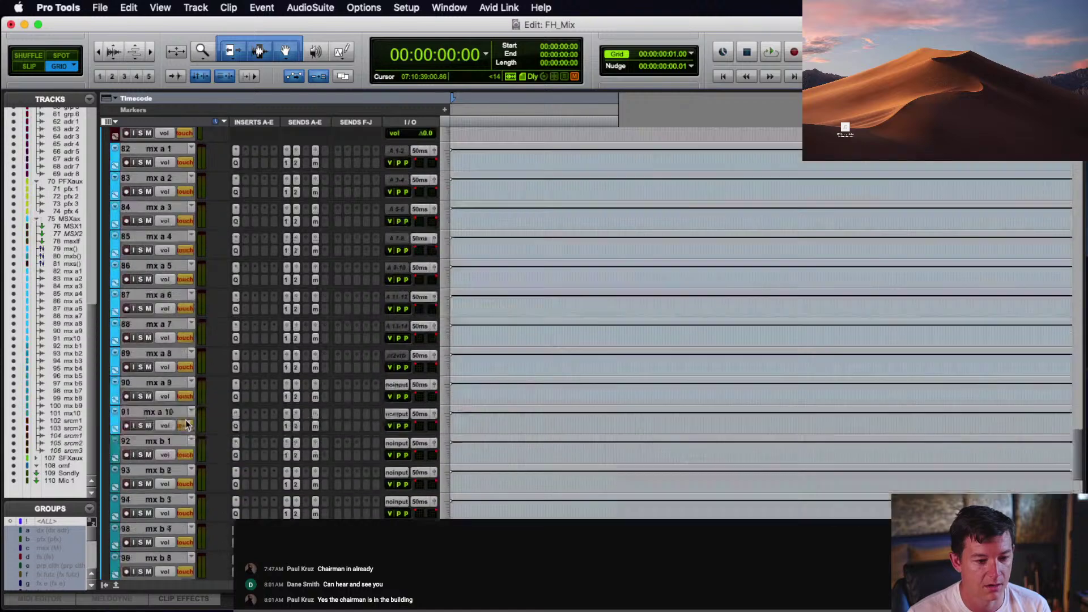
scroll(153, 431, up, 10)
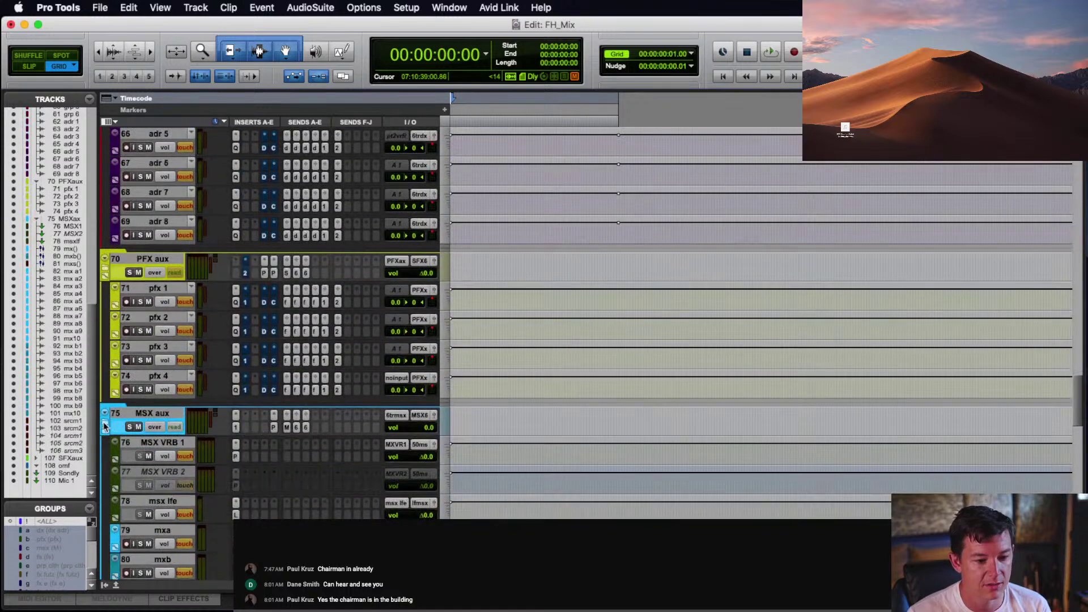
click(105, 426)
click(104, 271)
- Collapse the DX aux, VCA and stem and bus folders
scroll(105, 271, up, 10)
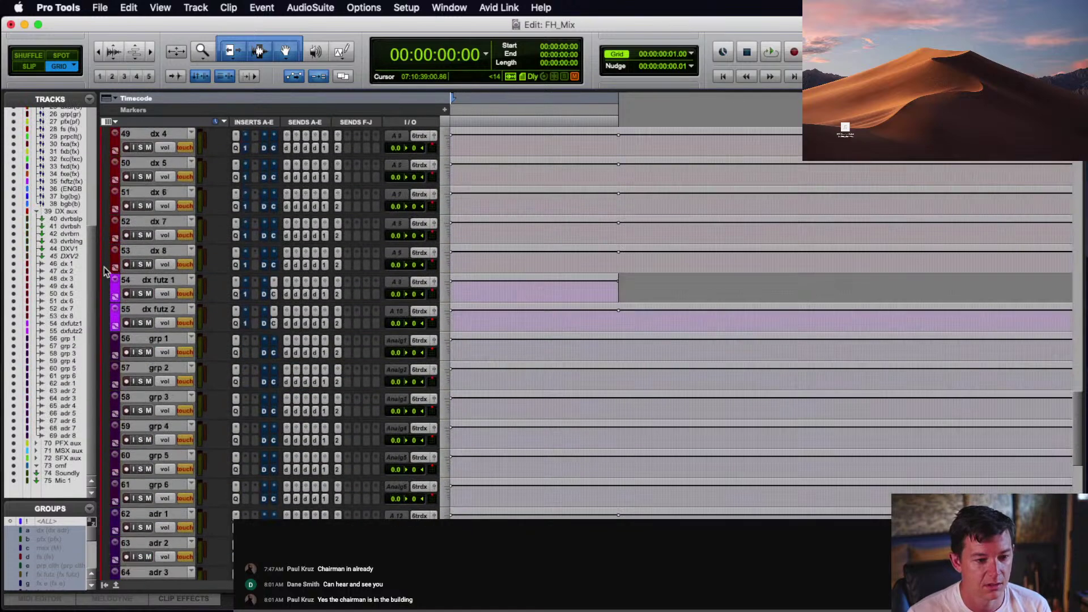
click(105, 419)
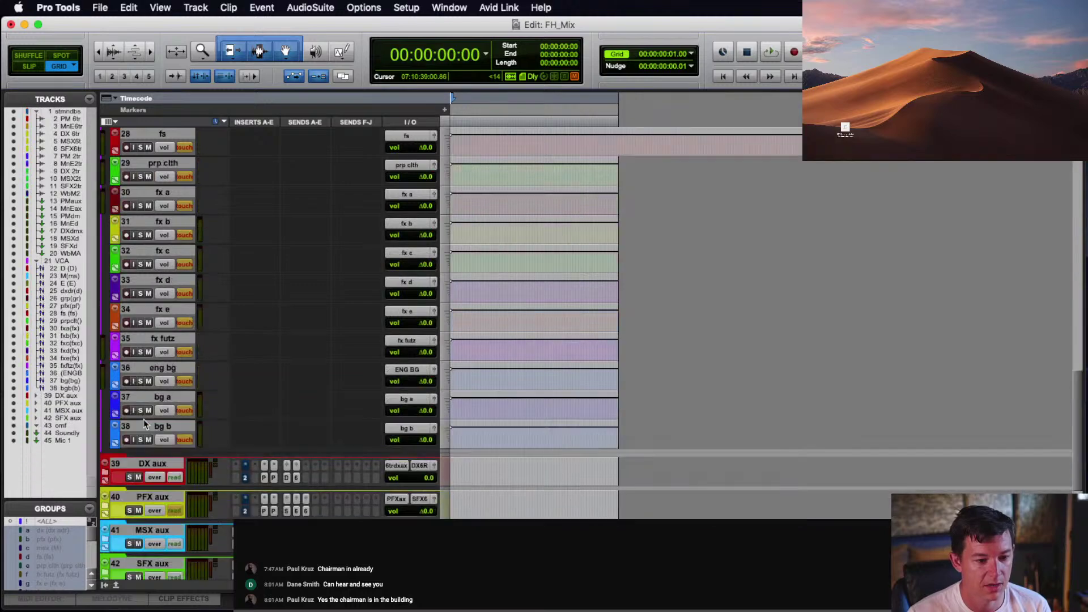
scroll(105, 422, up, 10)
click(105, 452)
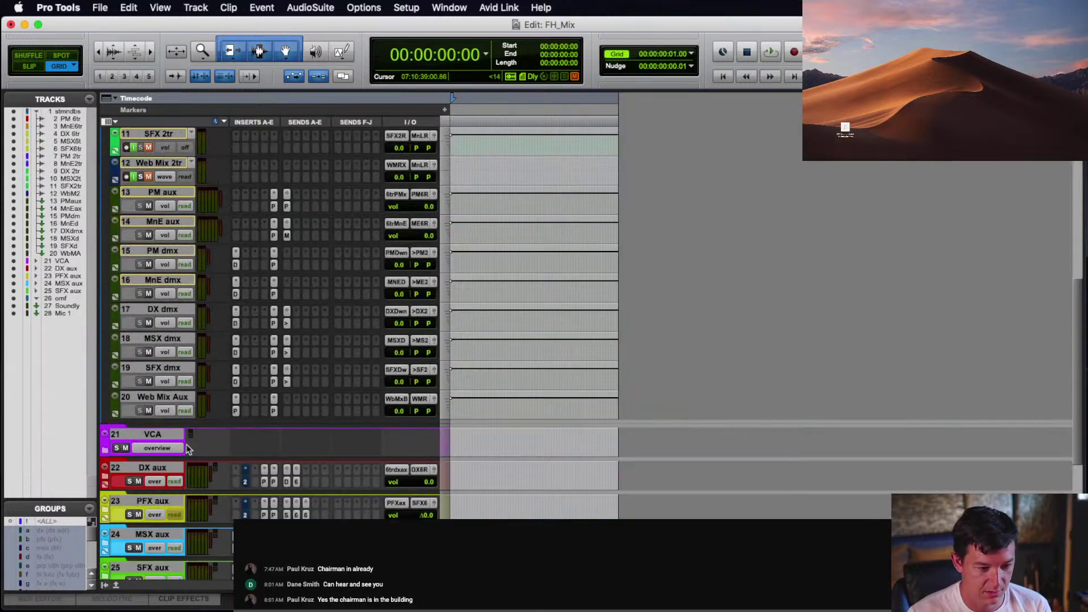
scroll(105, 451, up, 10)
click(106, 154)
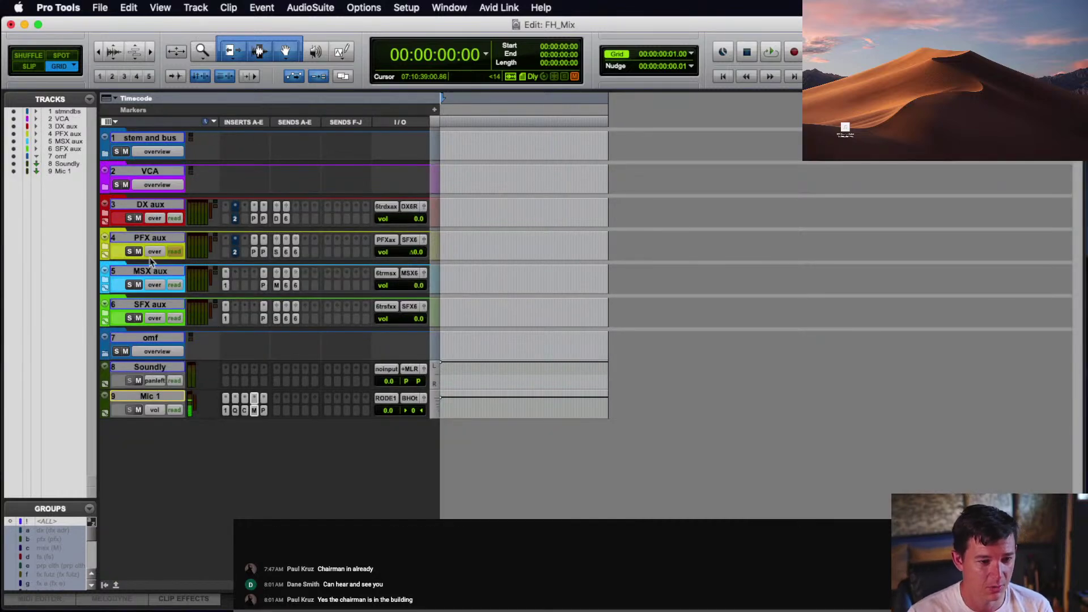
- Select the Mic 1 track, switch to Chrome and bring the Scarlett user guide window onto this display, enlarged to fill it
click(152, 397)
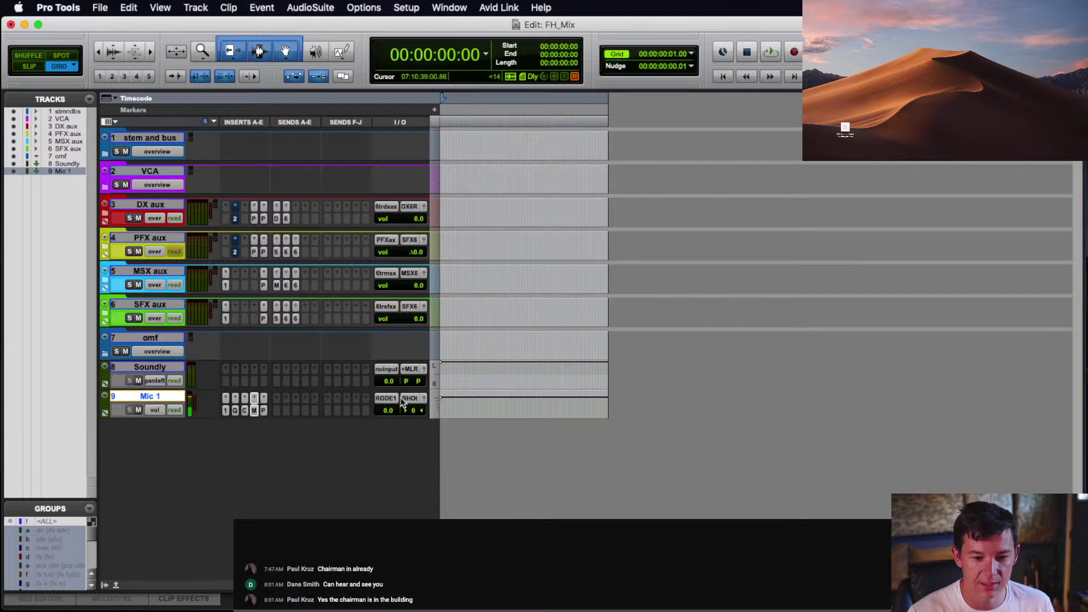
key(super+Tab)
click(597, 317)
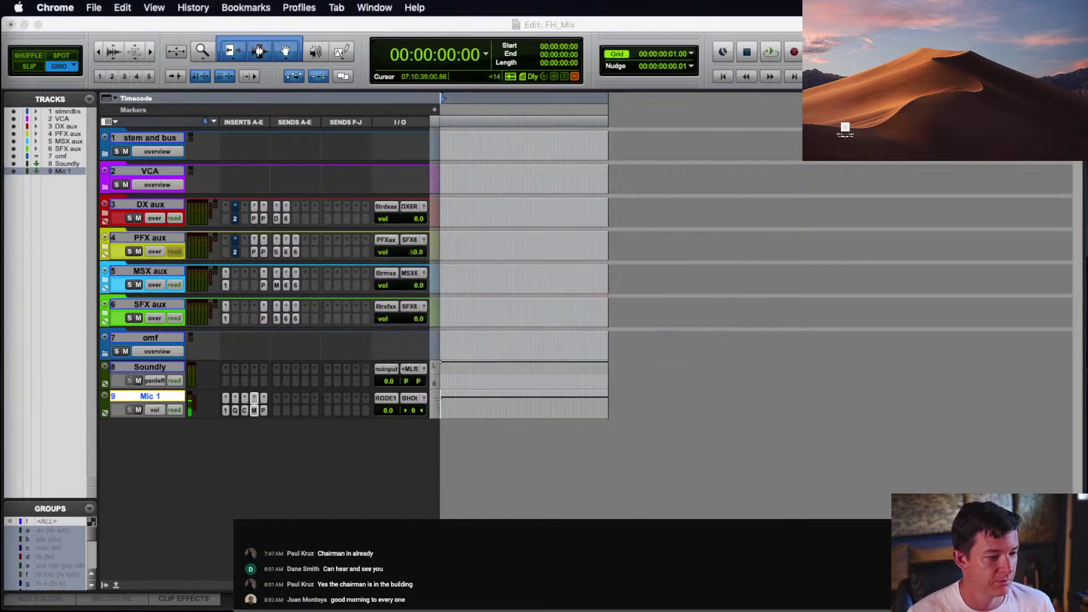
drag(0, 73, 838, 35)
double_click(691, 36)
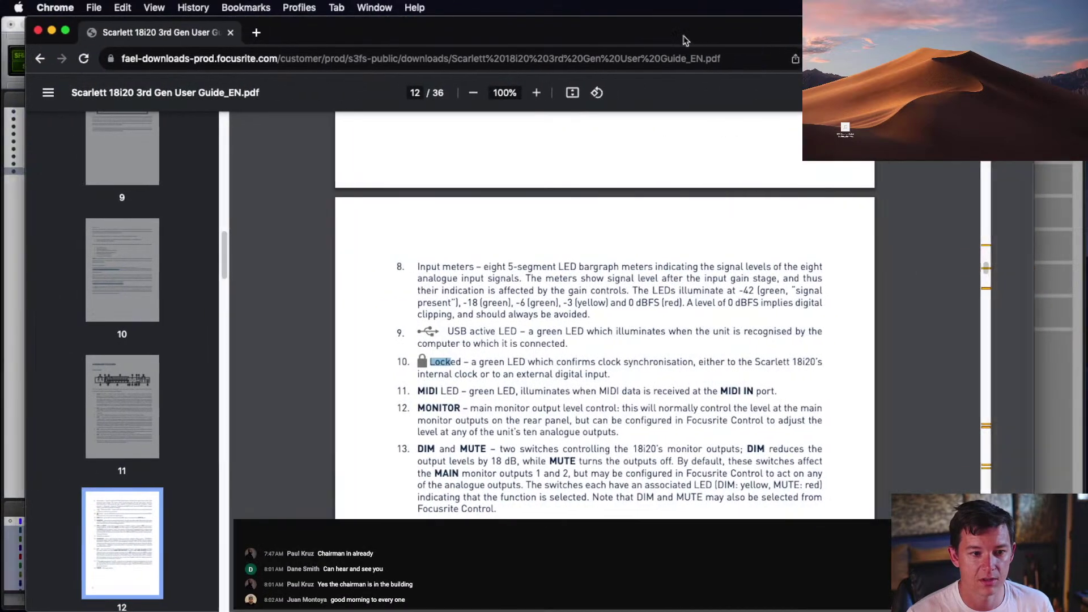
- Load the 4LO Digital shop page at 4lo-digital.com/shop/ in the current tab
key(super+l)
text(4lo)
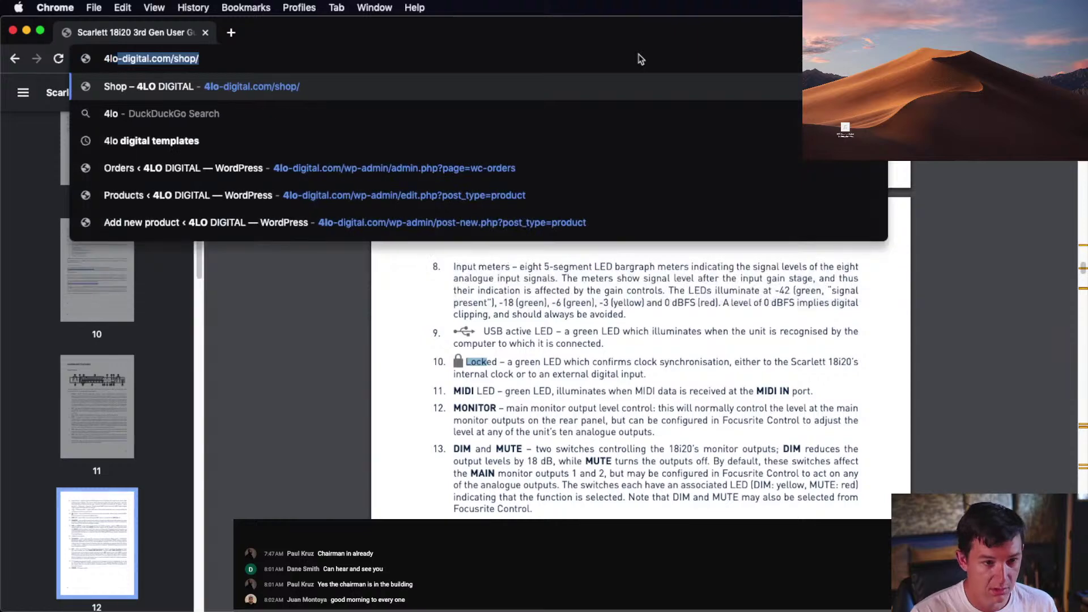
key(Escape)
key(super+Tab)
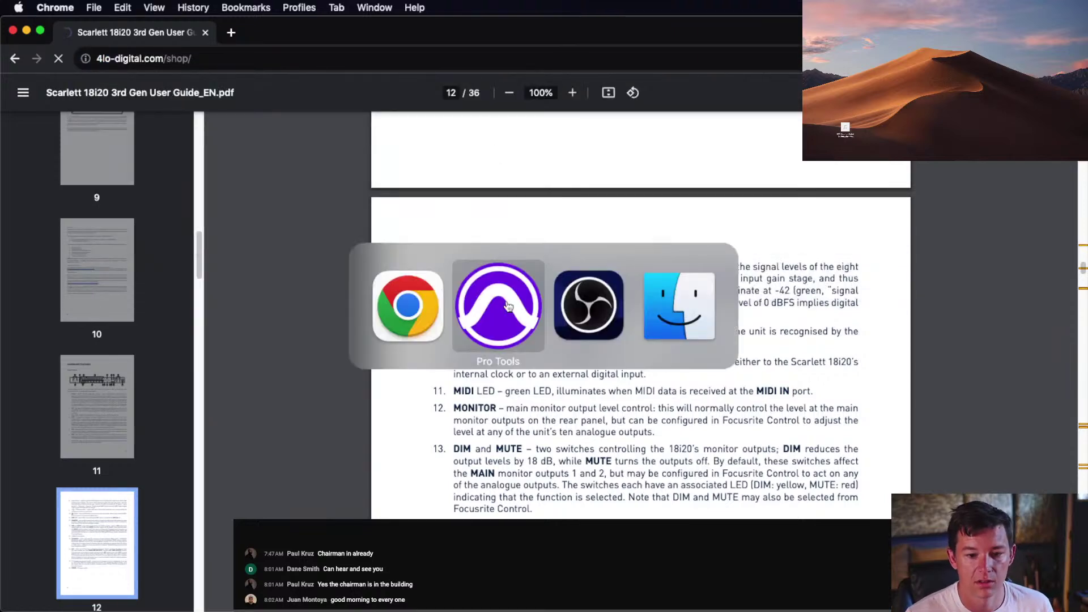
key(super+Tab)
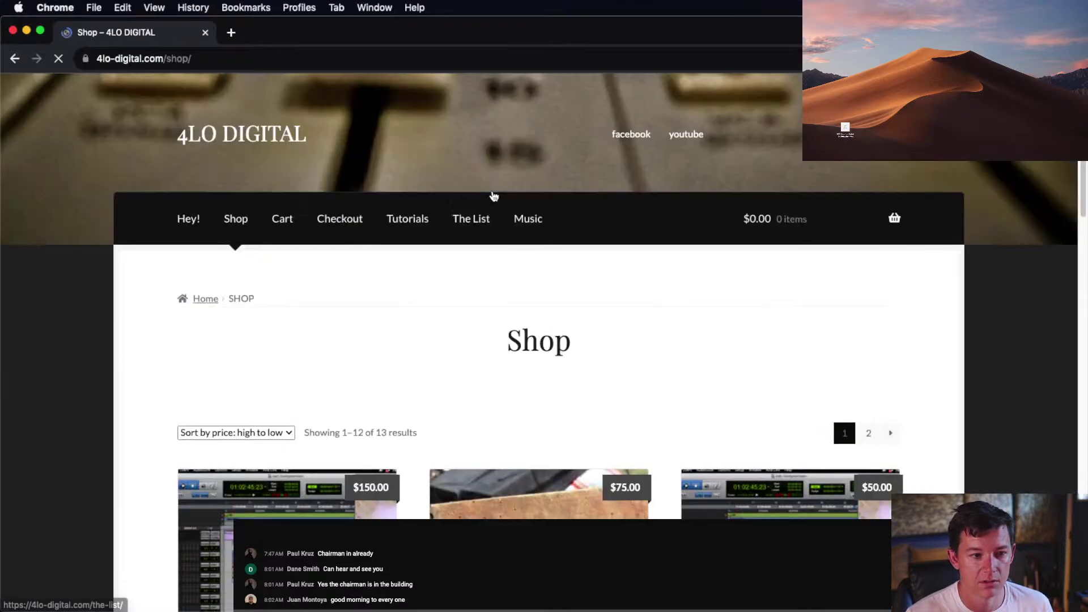
scroll(540, 227, down, 3)
- Examine the Family Heirloom Mega Bundle product page, including its description and list of included files
key(super+Tab)
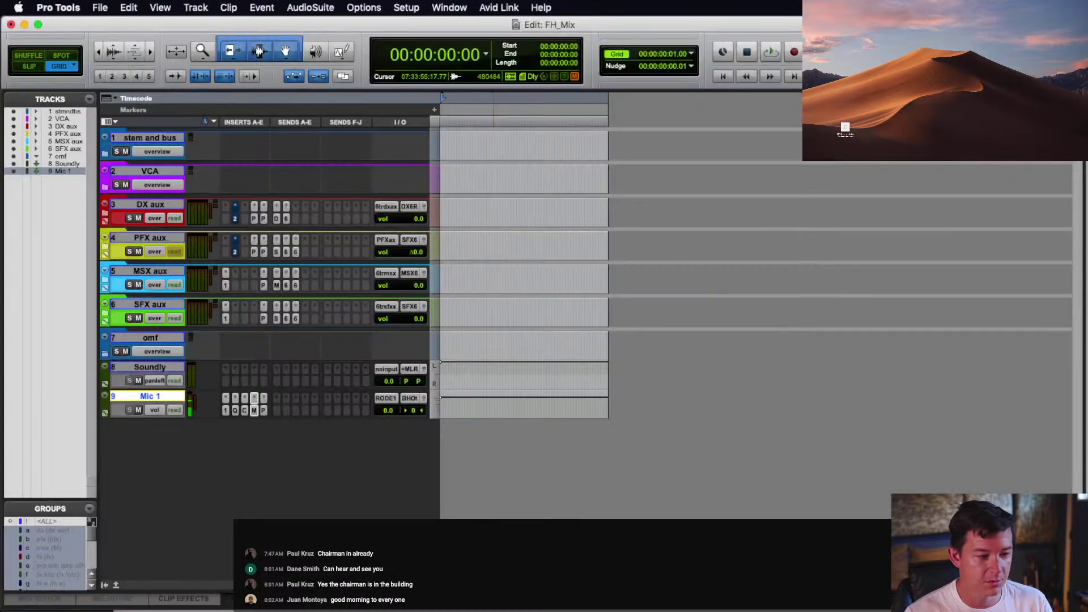
key(super+Tab)
key(super+Tab)
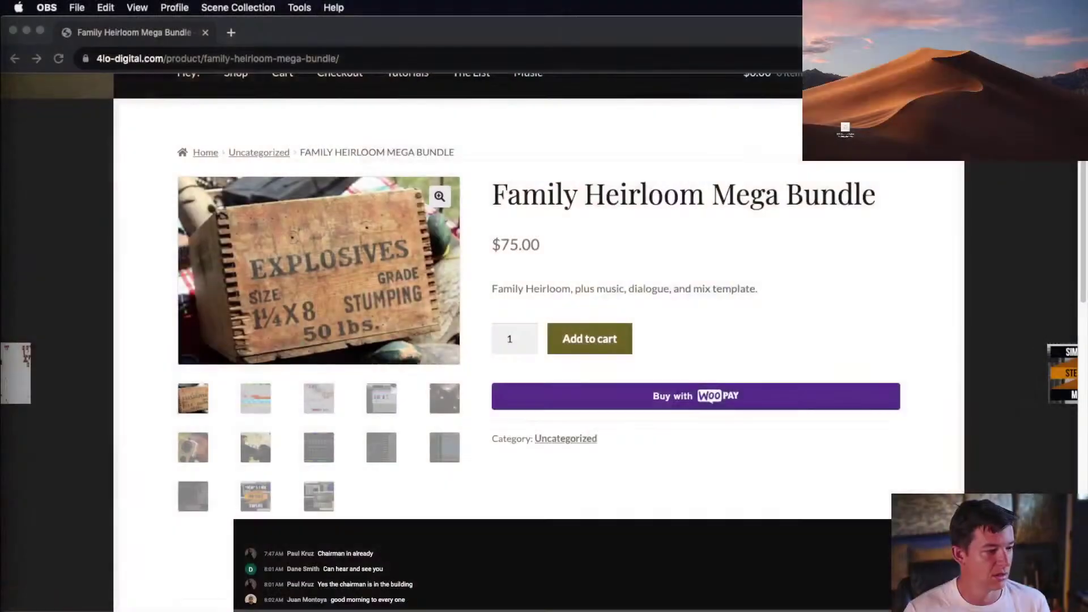
click(592, 286)
scroll(510, 306, up, 3)
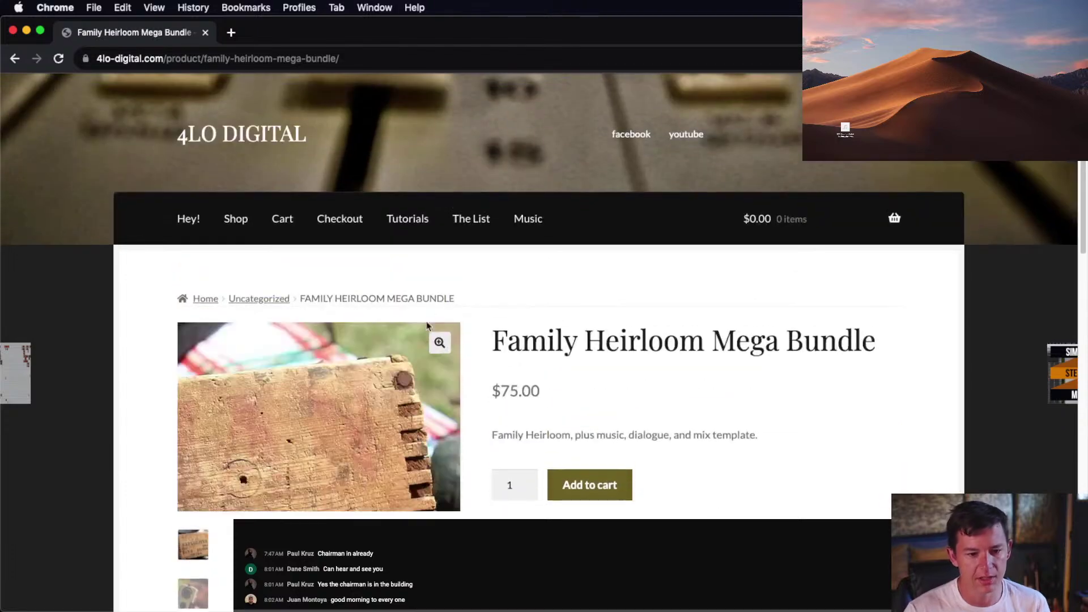
scroll(427, 325, down, 2)
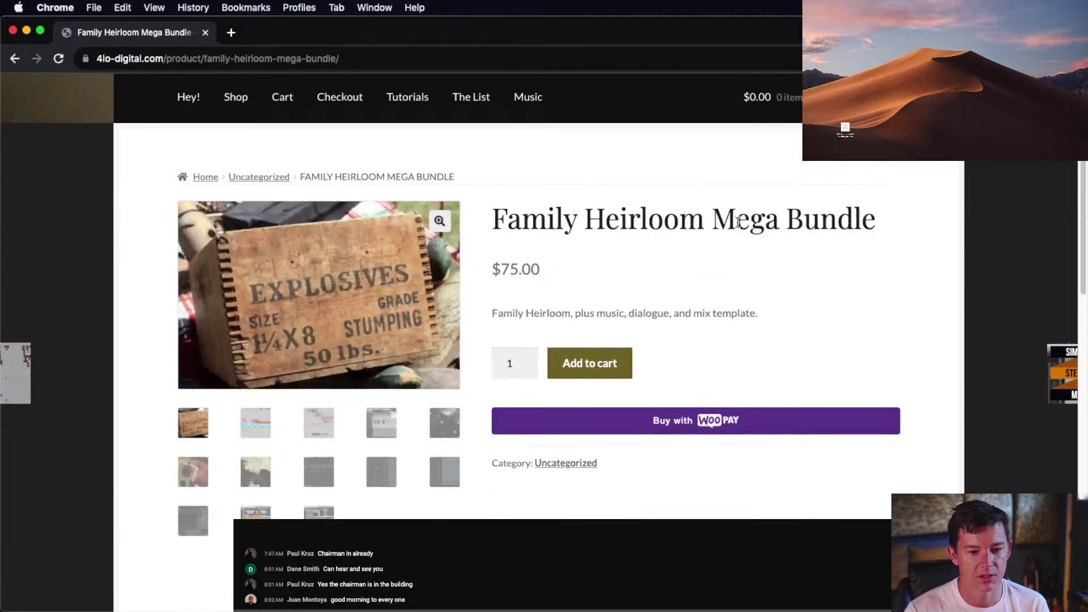
scroll(562, 281, down, 8)
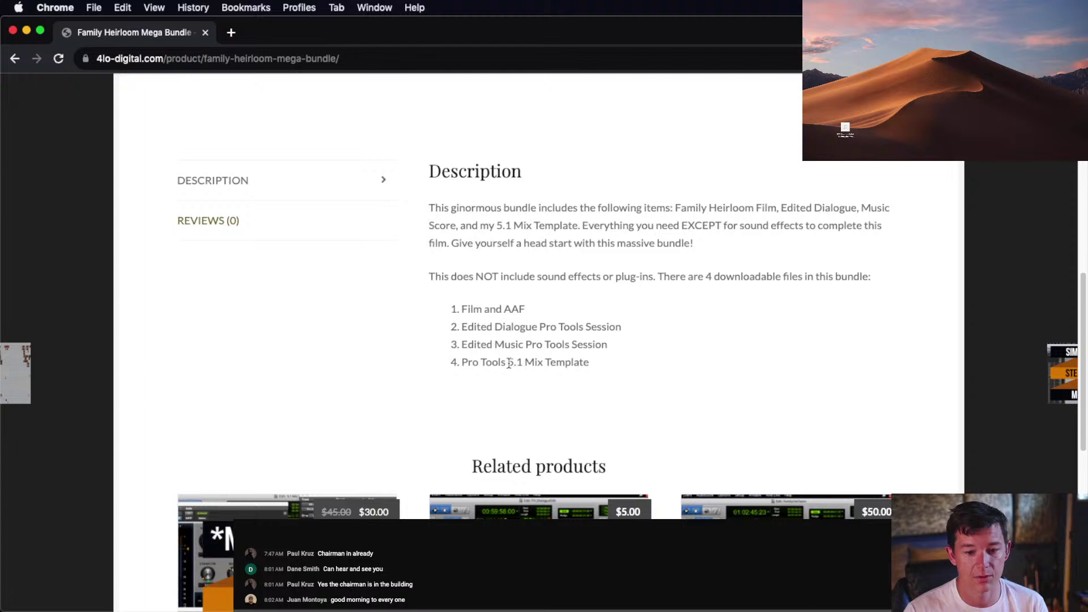
scroll(528, 357, up, 2)
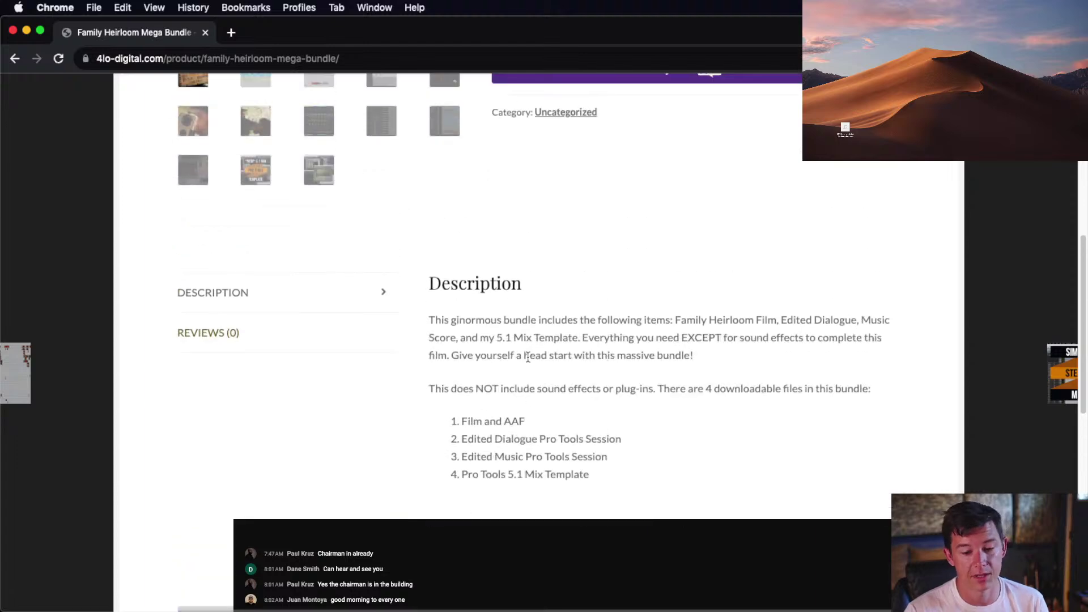
scroll(522, 366, up, 7)
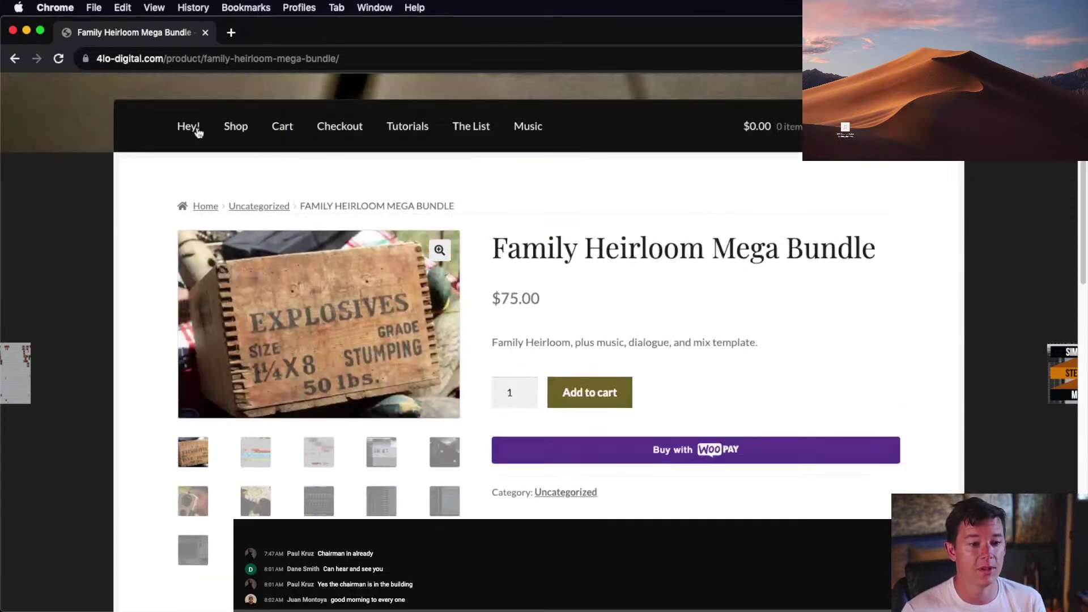
- Return to the shop listing and look over the Family Heirloom projects and mix template products
click(16, 59)
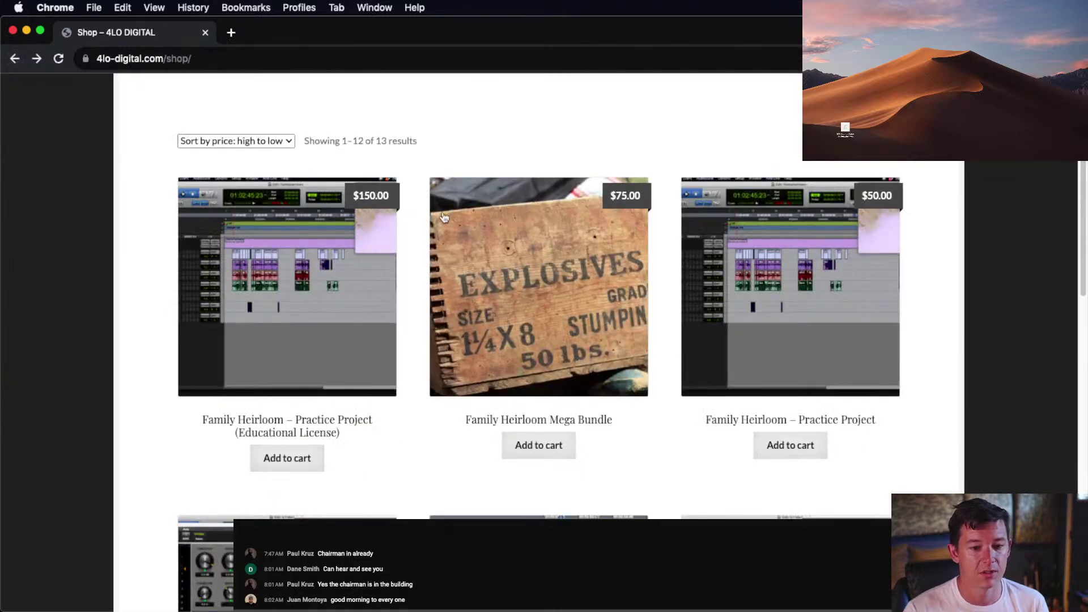
scroll(622, 150, down, 5)
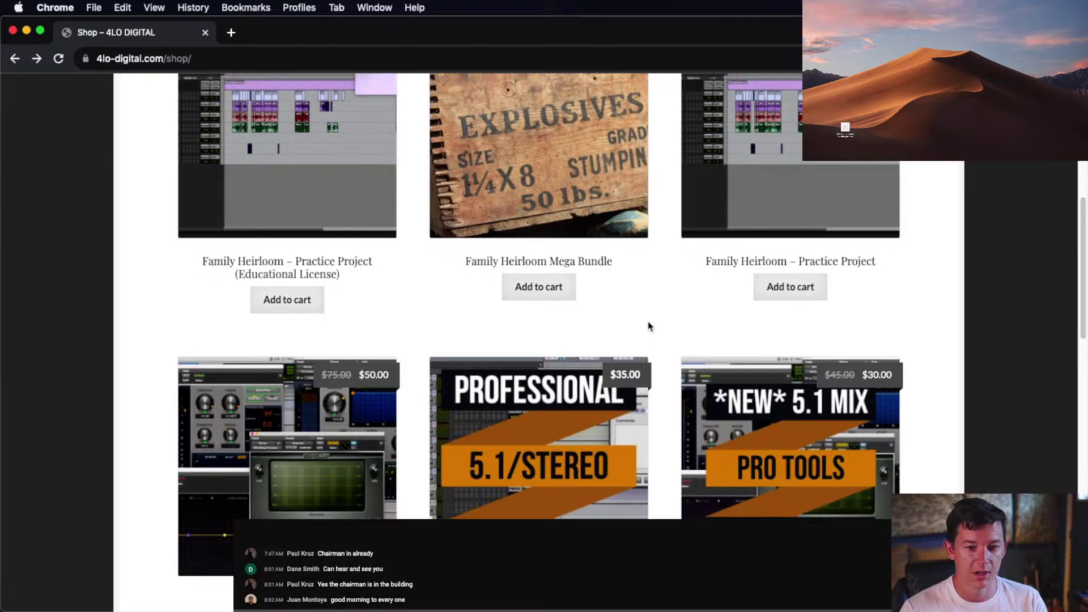
scroll(650, 326, up, 5)
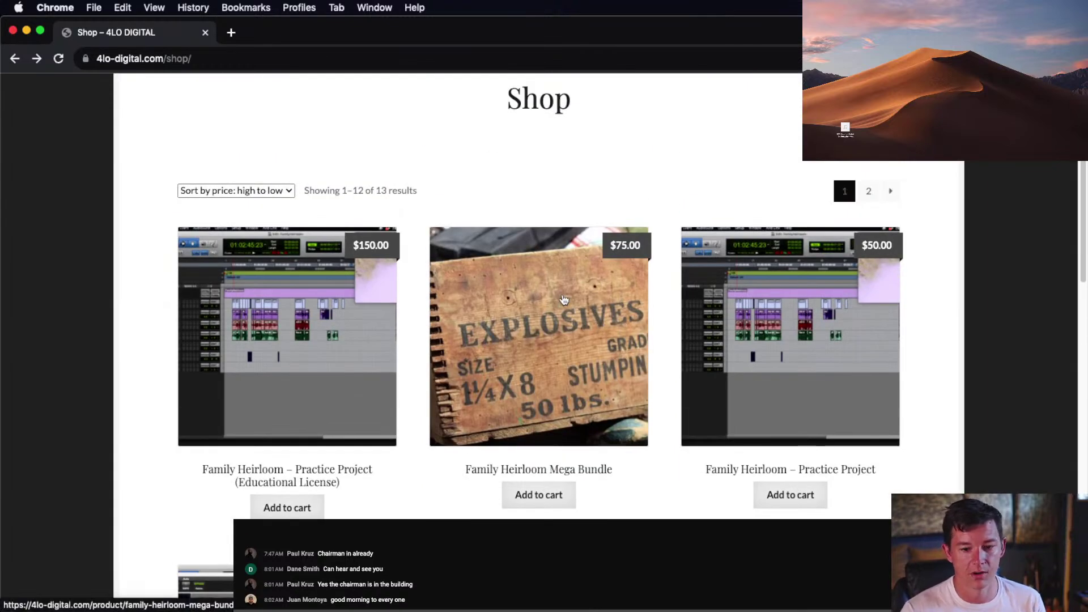
scroll(667, 417, down, 1)
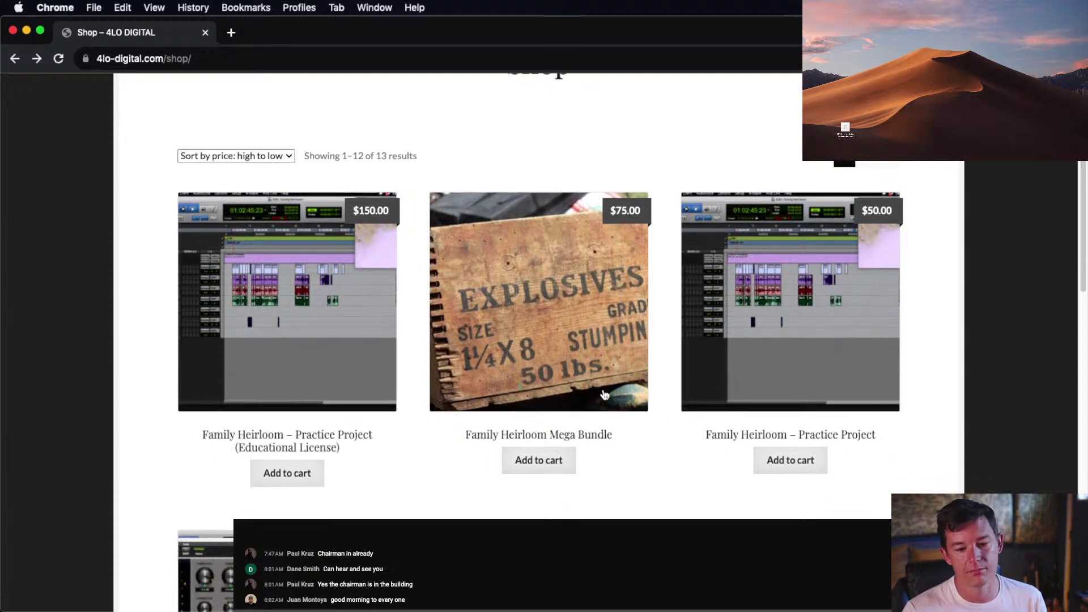
- Switch back to Pro Tools and open the Muteomatic plug-in on the Mic 1 track
key(super+Tab)
click(587, 318)
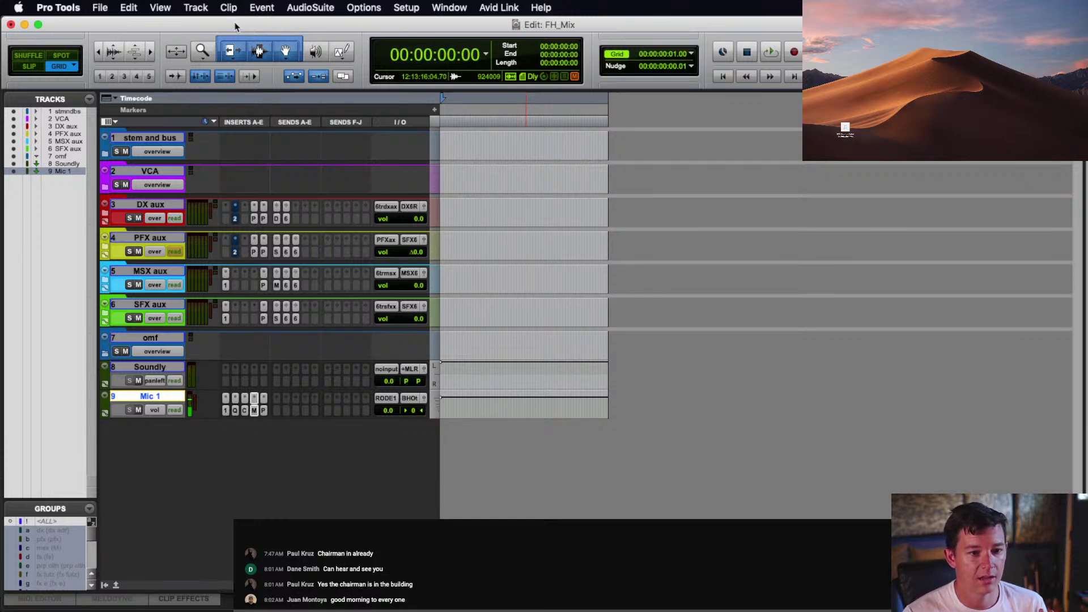
click(100, 7)
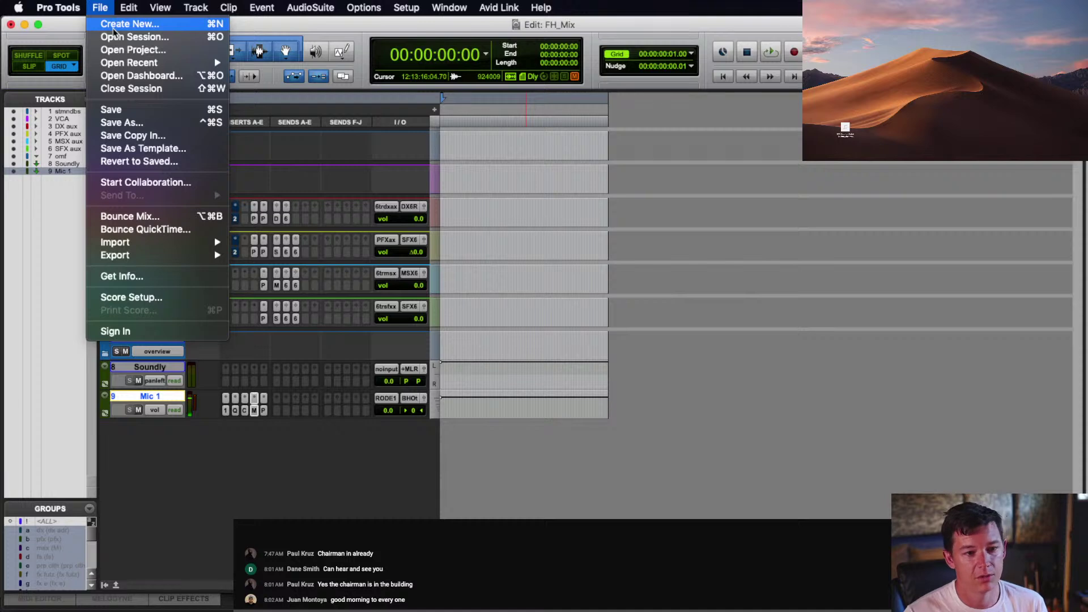
click(311, 30)
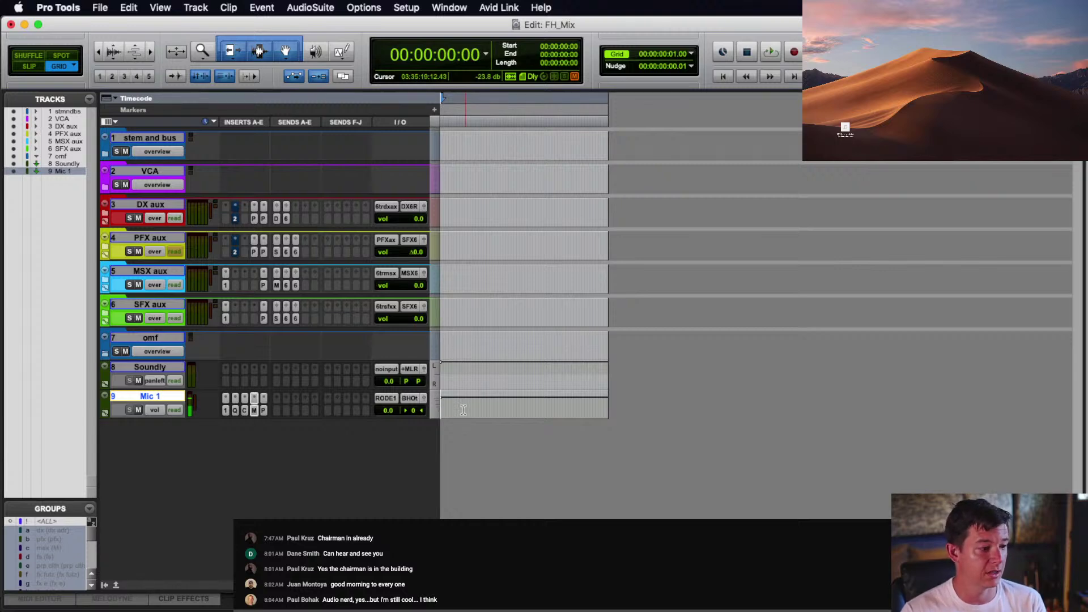
click(255, 411)
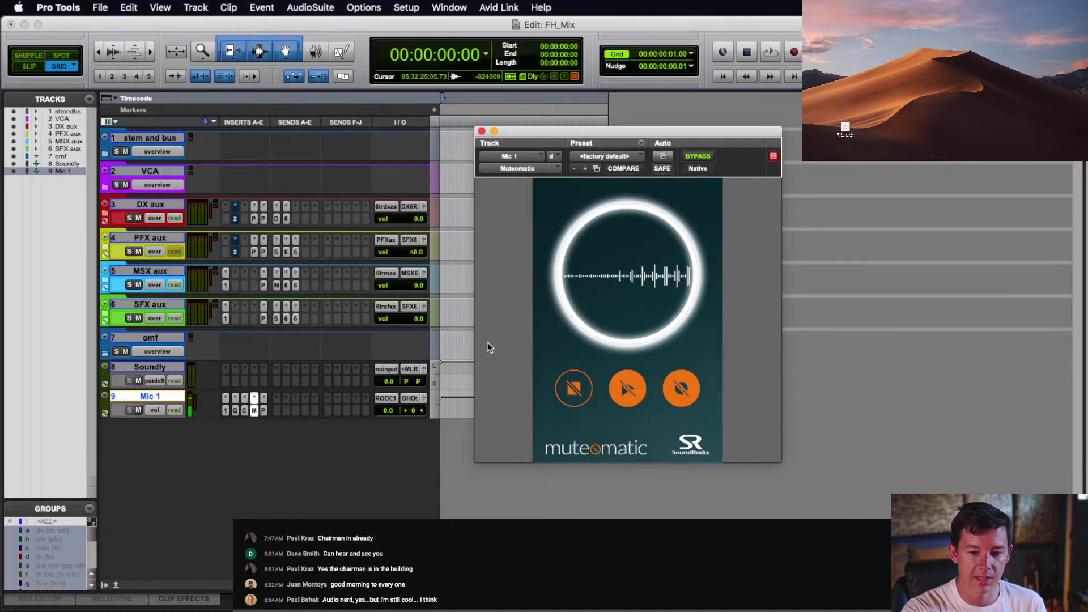
- Start and stop playback to test Muteomatic's muting on the Mic 1 track, and close the plug-in window
key(space)
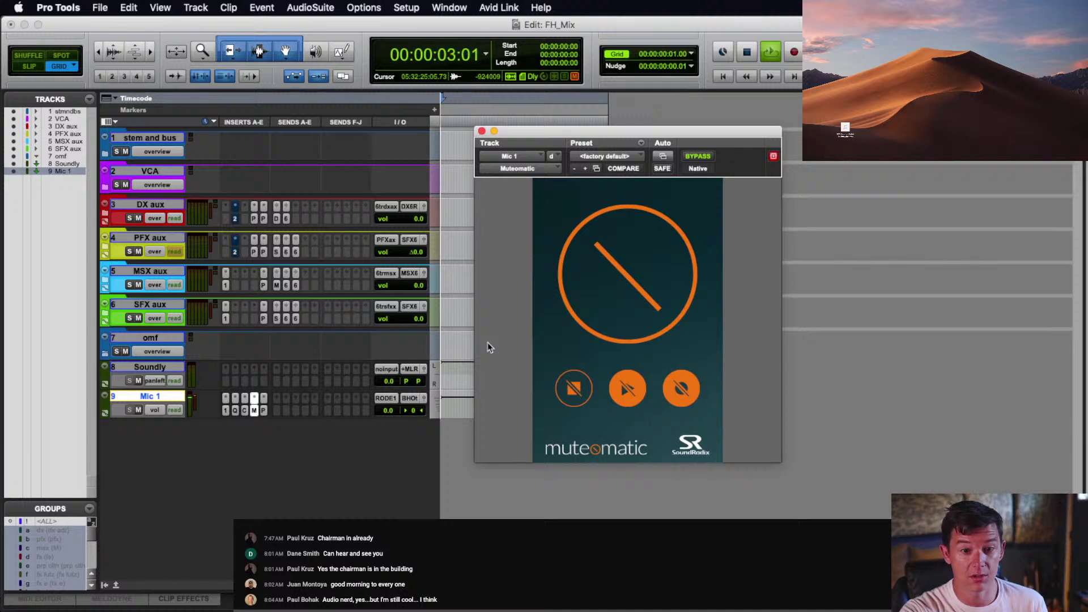
key(space)
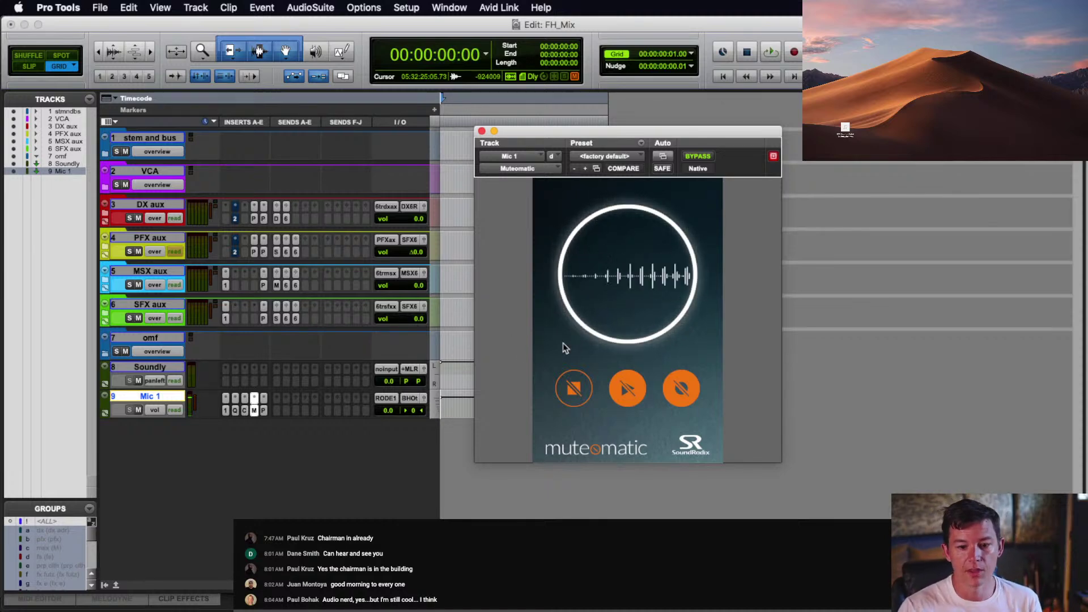
click(482, 131)
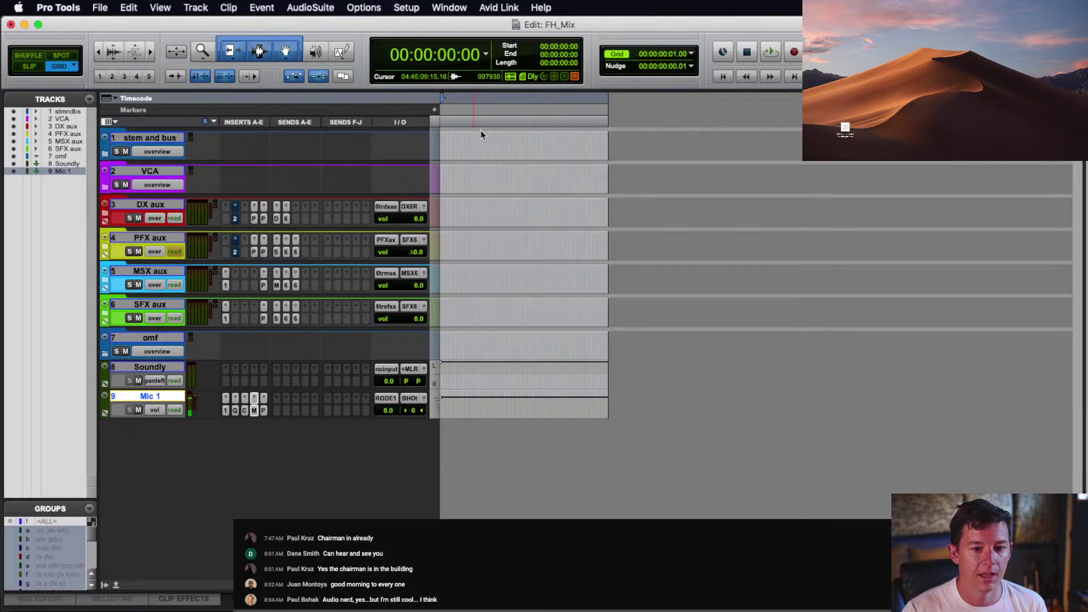
- Expand the stem and bus folder and look over its stem record, aux and downmix tracks
click(105, 154)
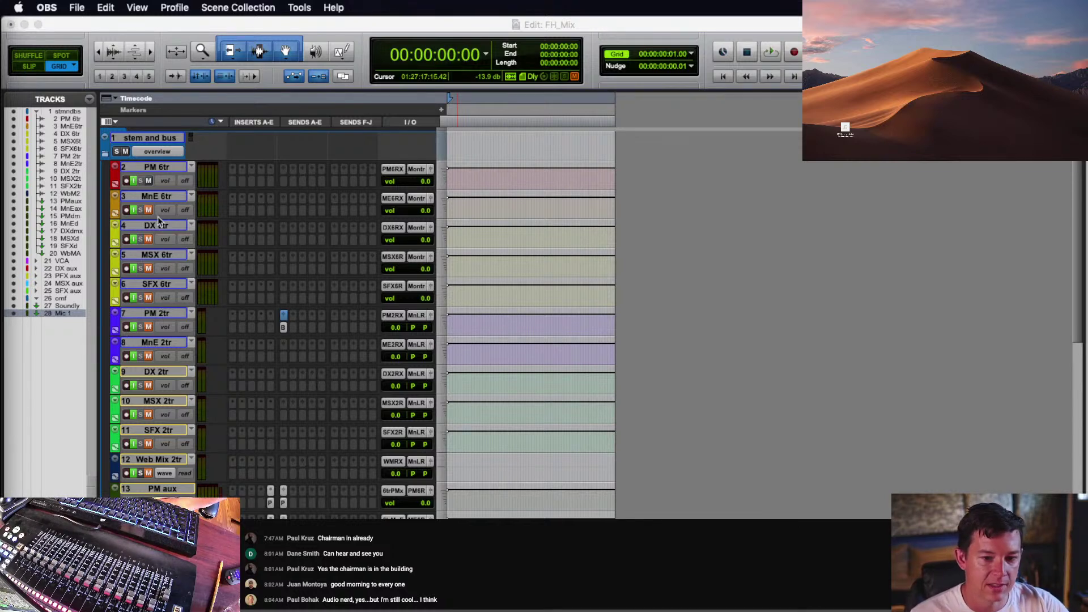
click(235, 31)
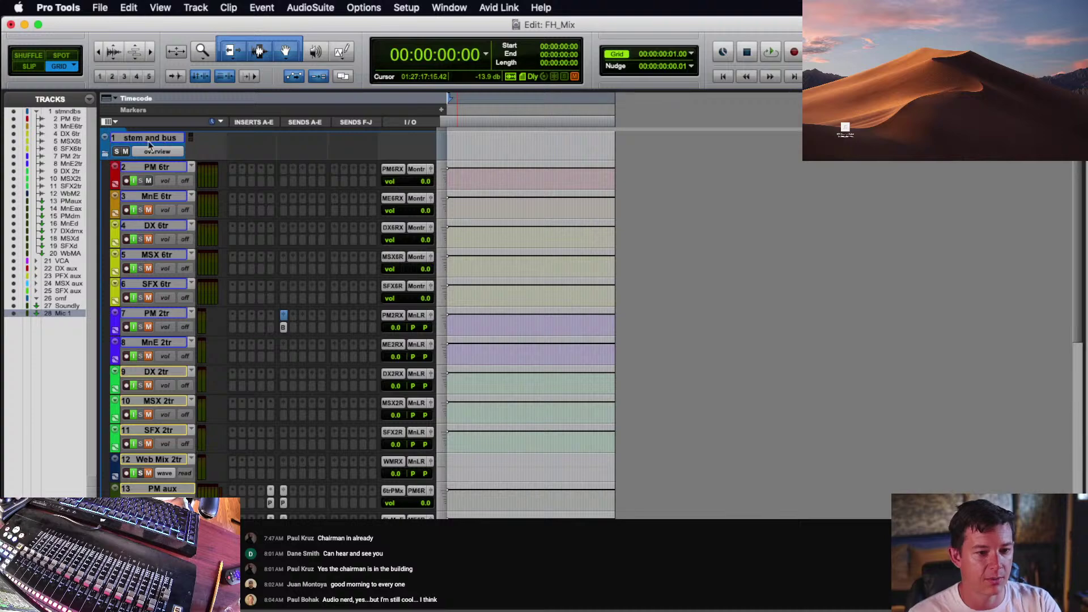
click(107, 156)
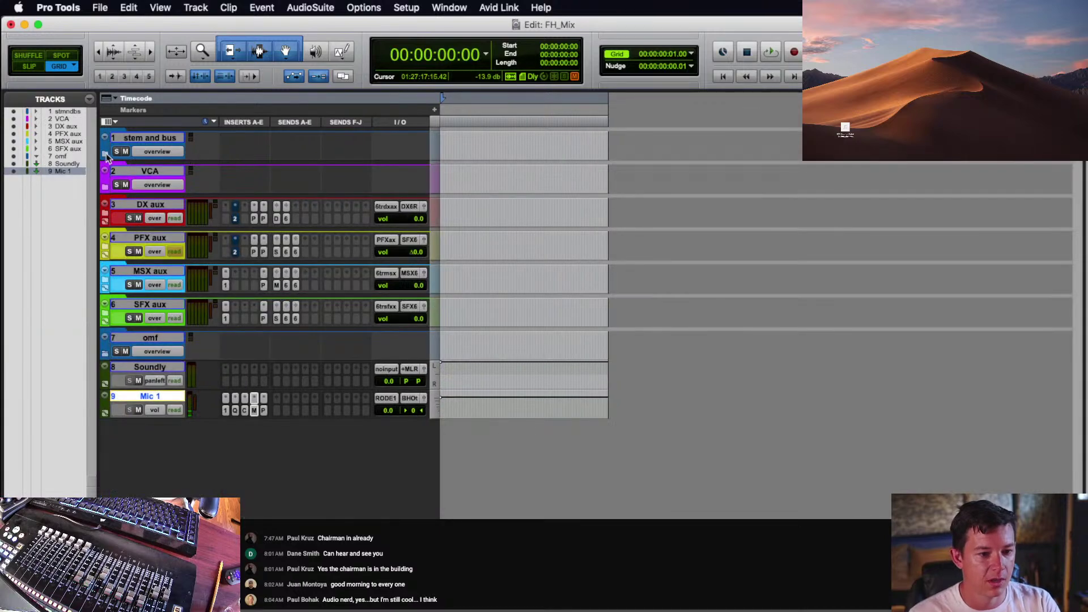
click(106, 156)
scroll(225, 285, down, 5)
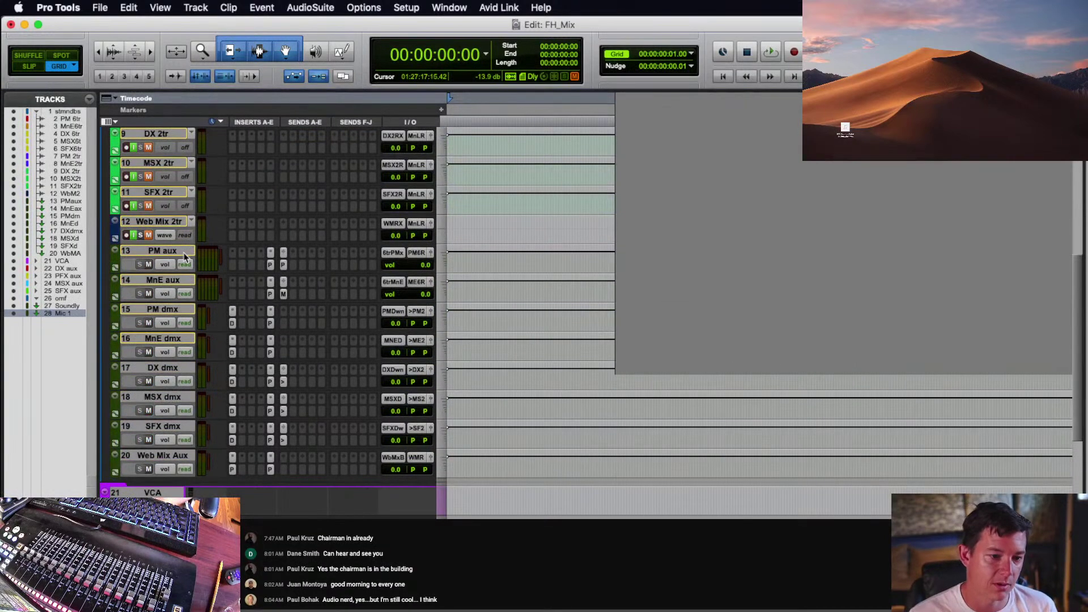
scroll(180, 257, down, 1)
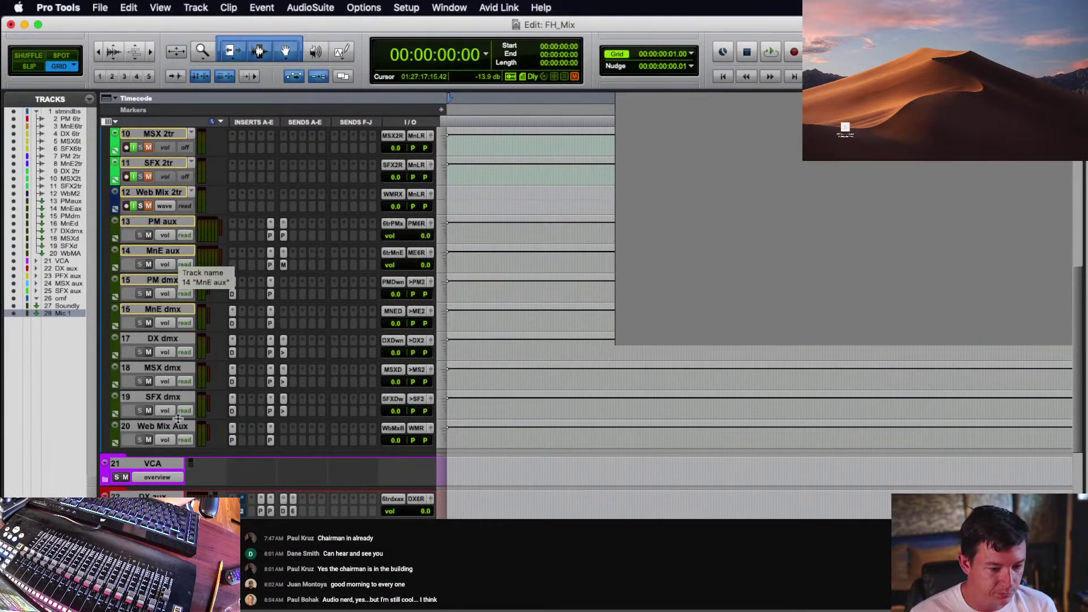
- Inspect the Pro Compressor insert on the Web Mix Aux track, close it, and collapse the stem and bus folder
click(165, 427)
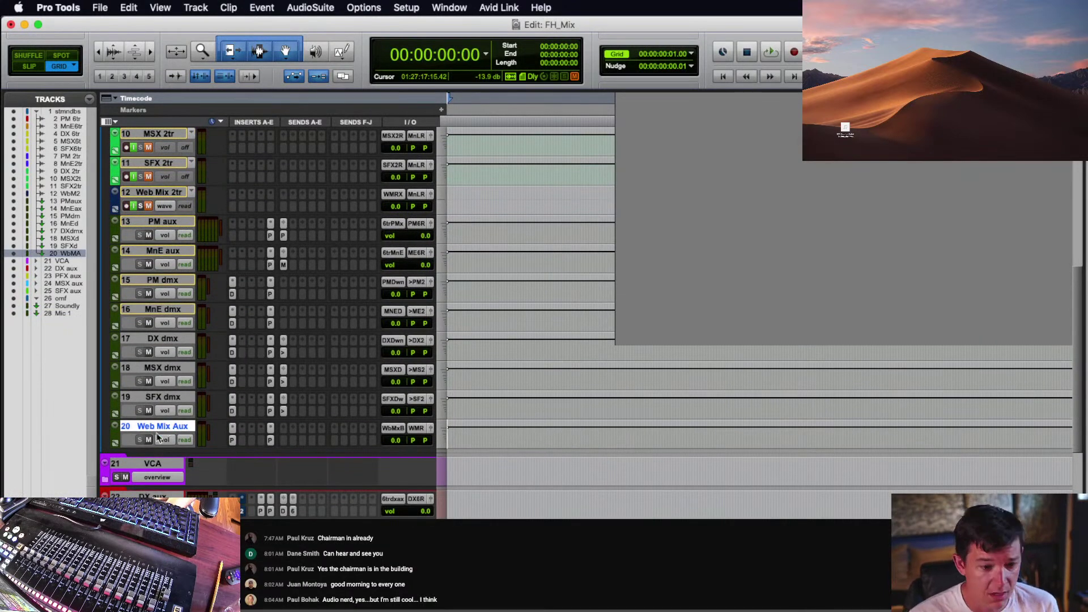
click(233, 441)
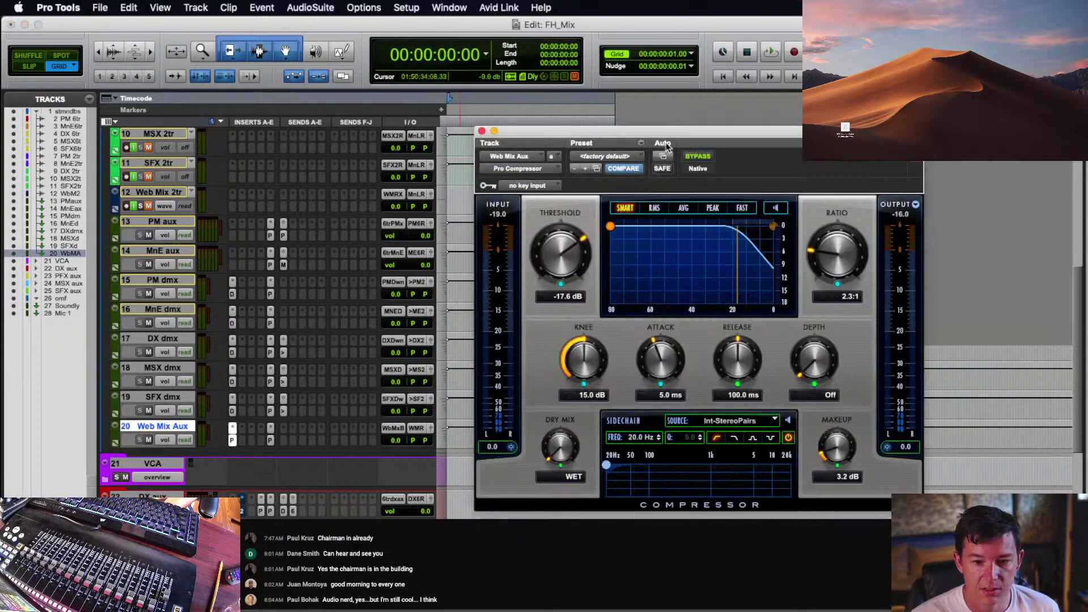
drag(668, 131, 621, 110)
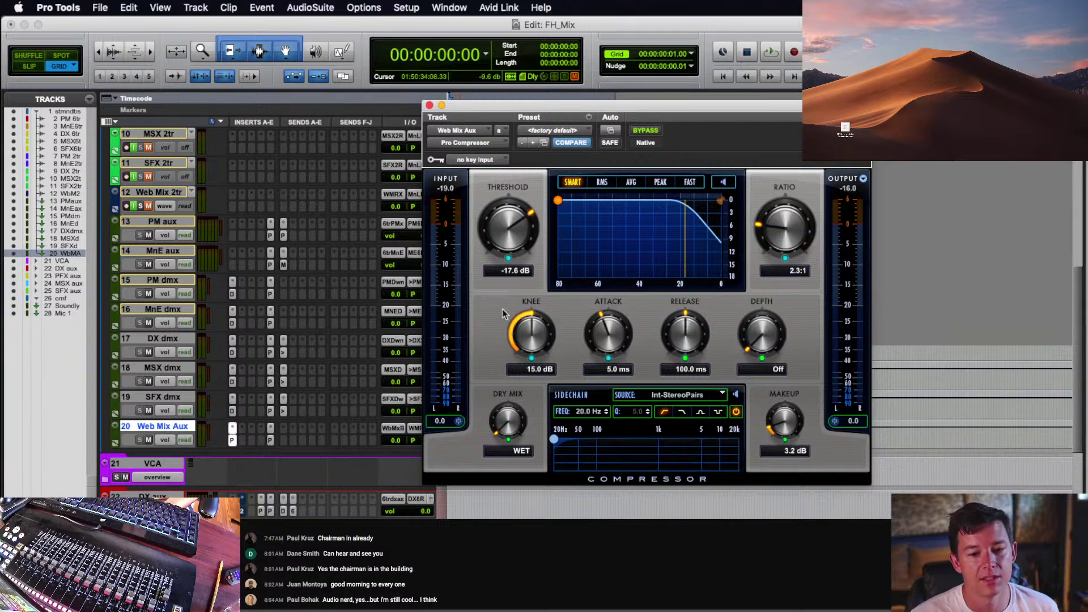
scroll(296, 289, down, 2)
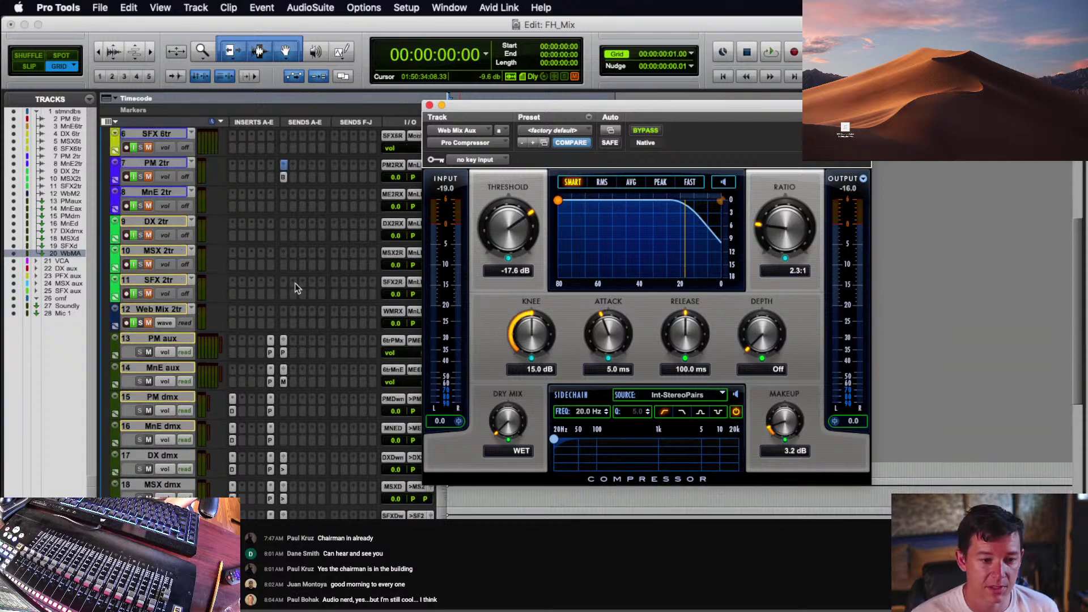
click(430, 106)
scroll(243, 238, up, 10)
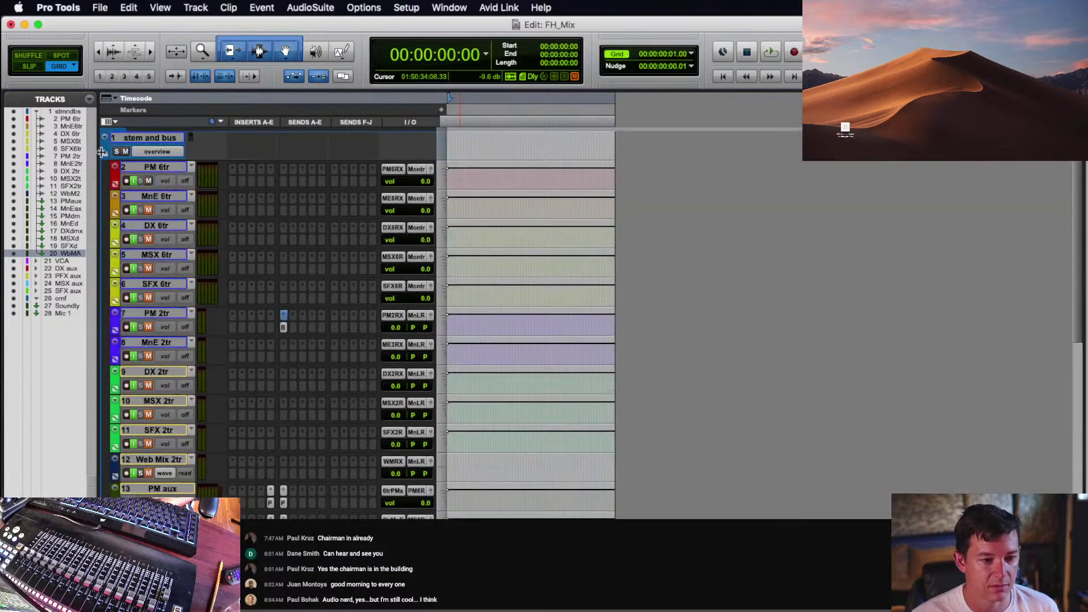
click(105, 138)
- Expand the VCA folder, look over its VCA master tracks, and collapse it again
click(105, 170)
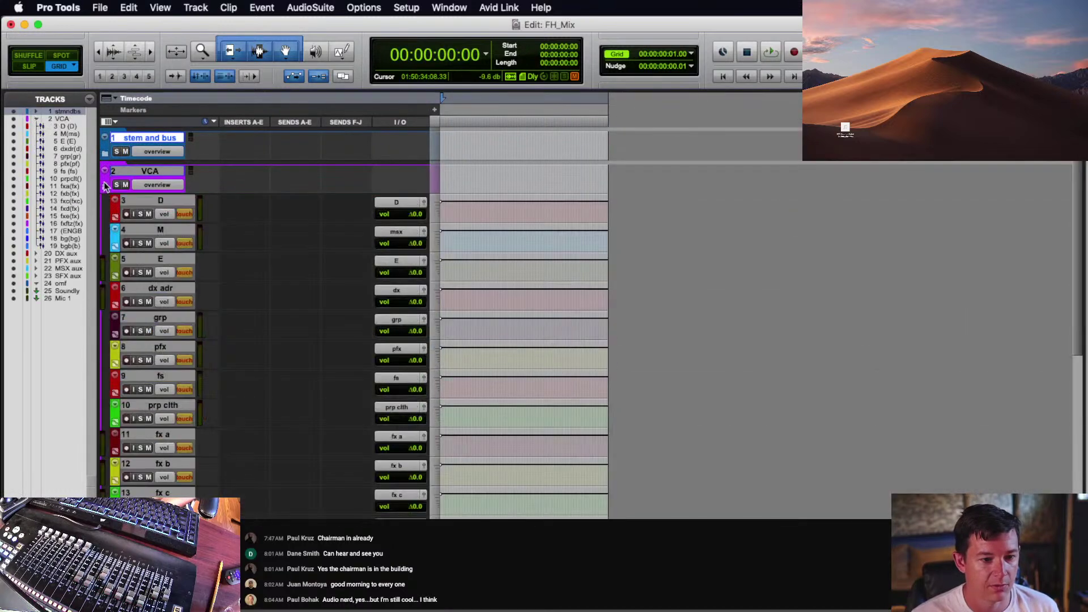
click(183, 200)
scroll(183, 203, down, 3)
scroll(185, 205, up, 3)
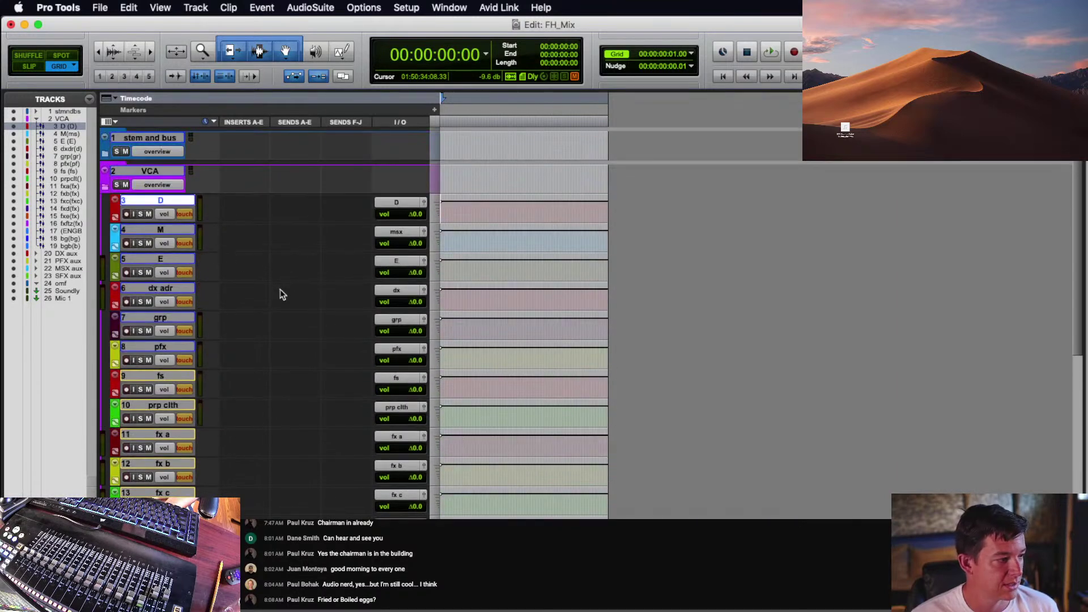
click(105, 189)
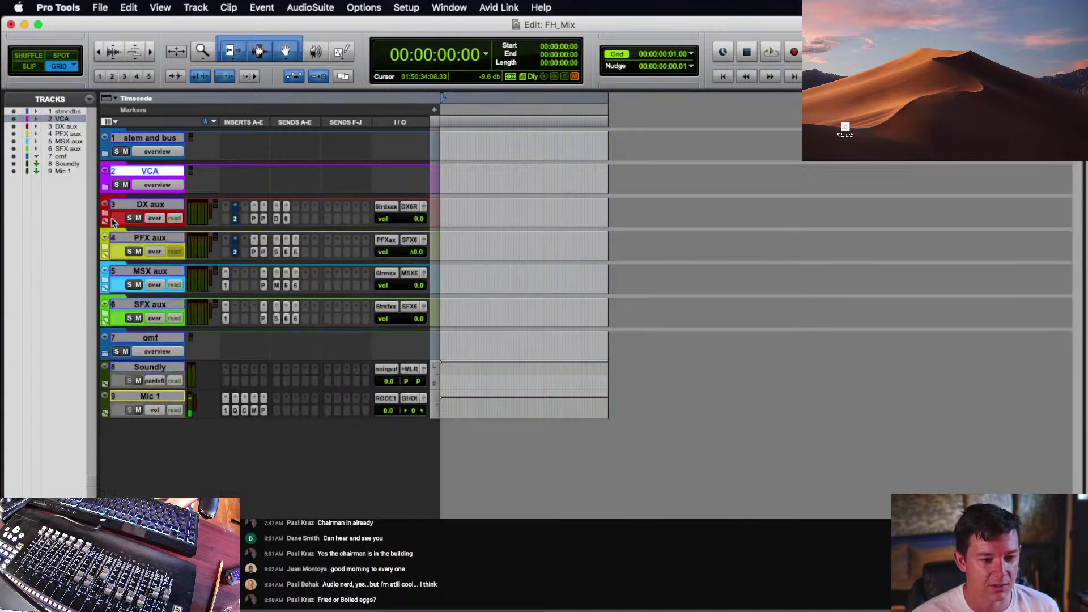
- Expand the DX aux folder and look over its dialogue reverb tracks
click(105, 217)
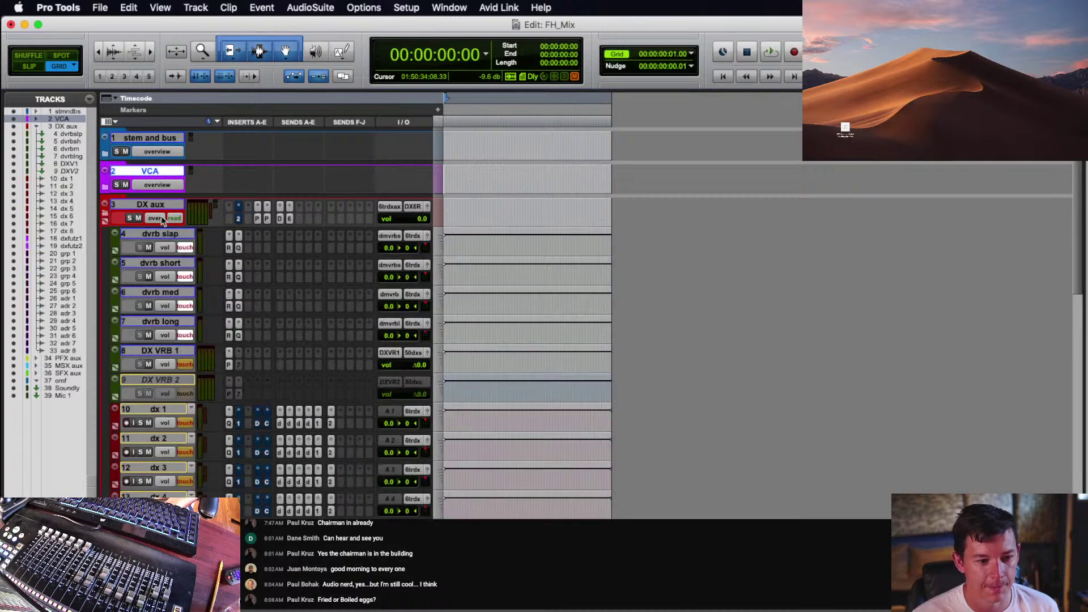
scroll(150, 214, down, 1)
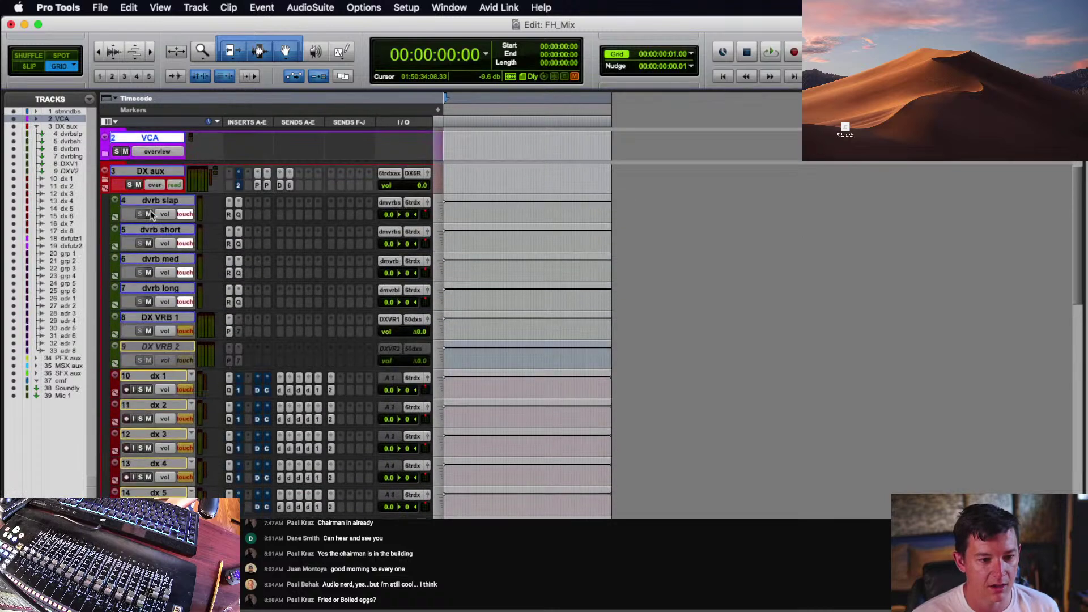
scroll(151, 214, up, 1)
scroll(203, 264, down, 4)
scroll(193, 278, up, 4)
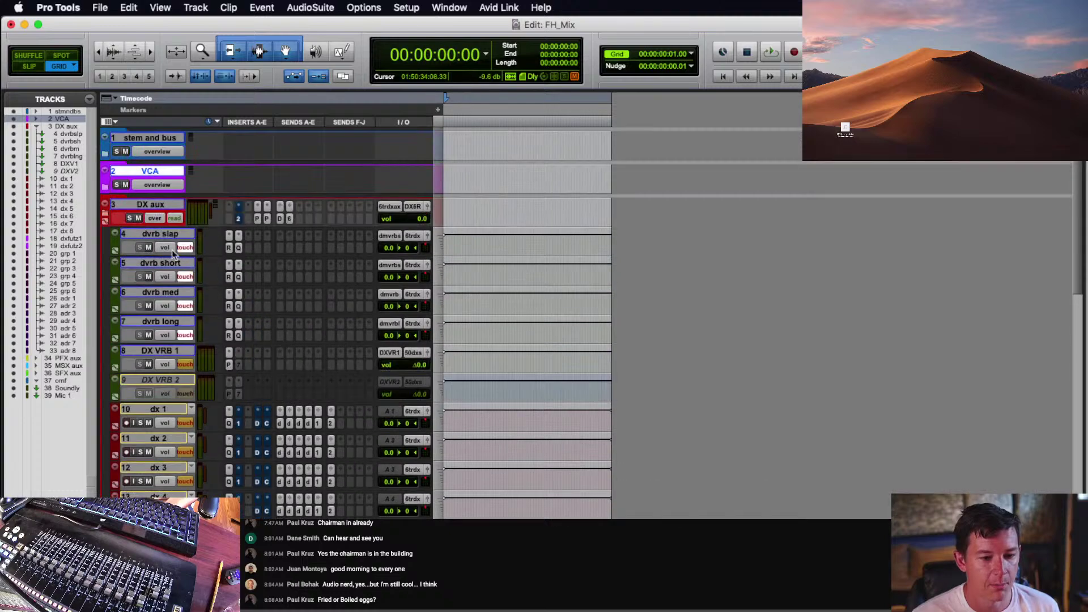
- Examine the dx, dx futz, grp and adr tracks in the DX aux folder, and collapse the folder
scroll(183, 291, down, 3)
scroll(182, 291, down, 12)
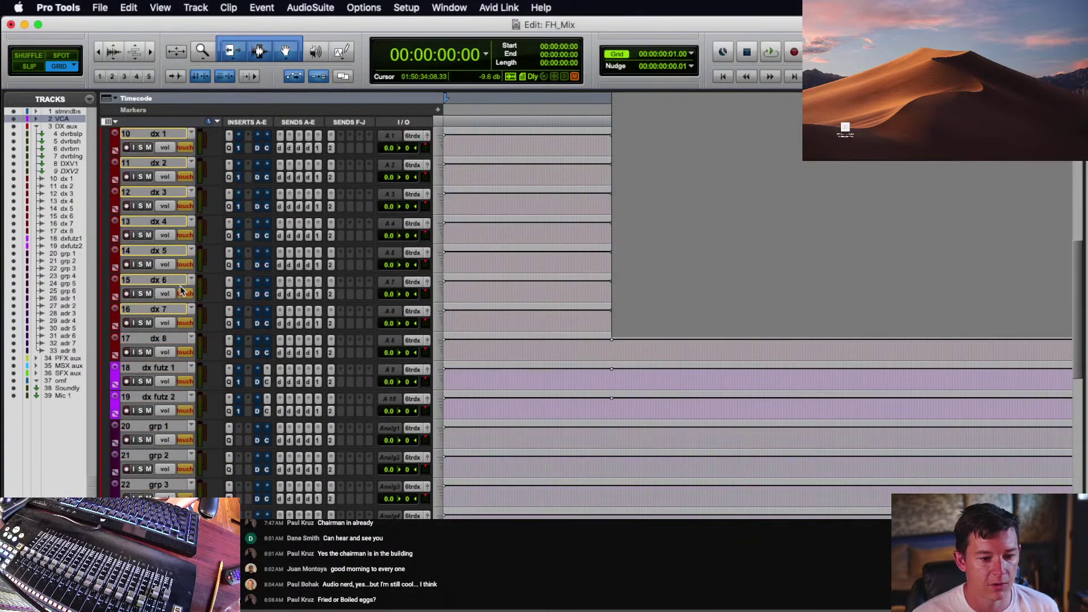
scroll(181, 290, up, 8)
scroll(182, 290, down, 5)
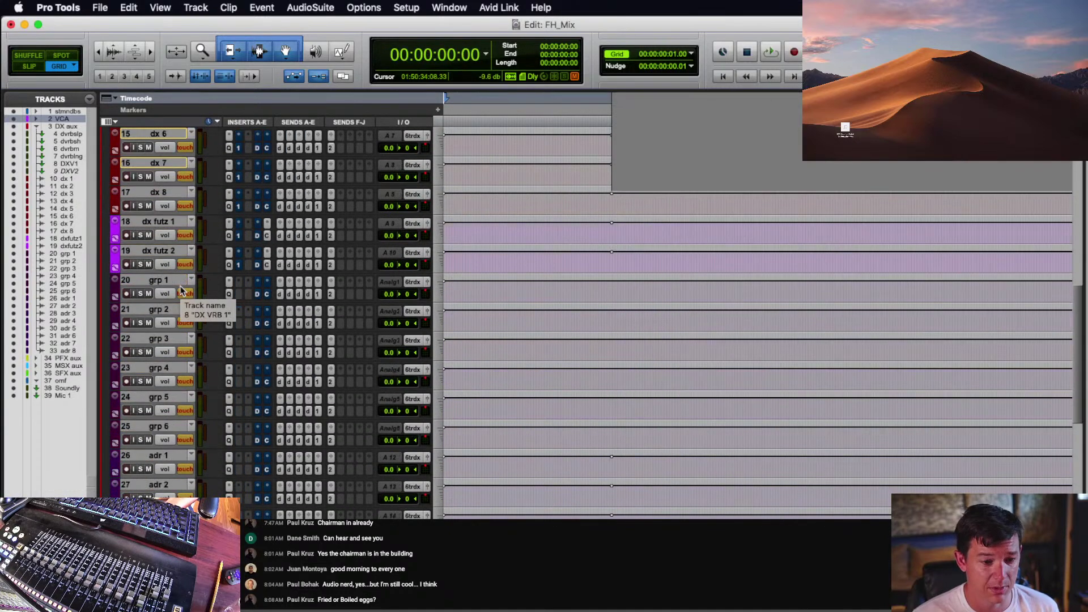
scroll(182, 290, up, 6)
scroll(181, 290, down, 3)
scroll(182, 291, down, 5)
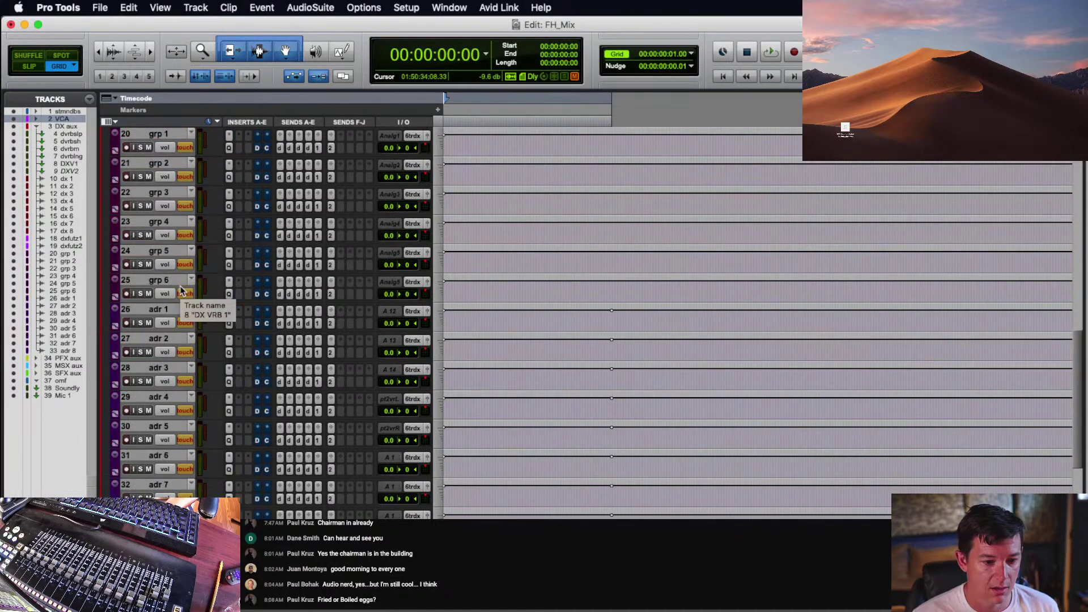
scroll(181, 291, down, 8)
scroll(181, 291, up, 9)
scroll(182, 290, up, 10)
scroll(182, 291, down, 3)
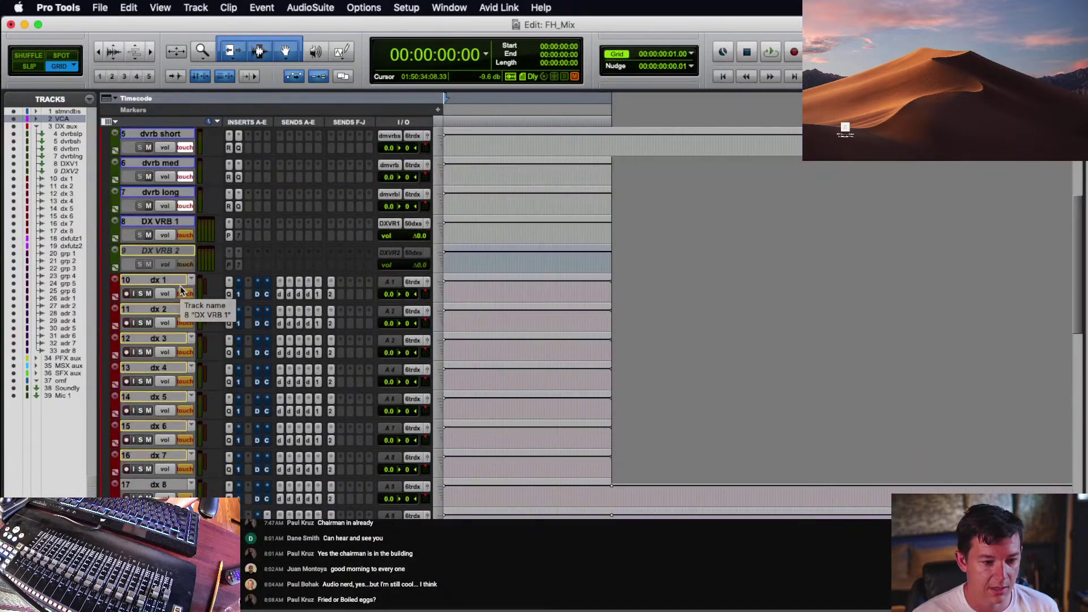
scroll(182, 290, up, 3)
click(105, 214)
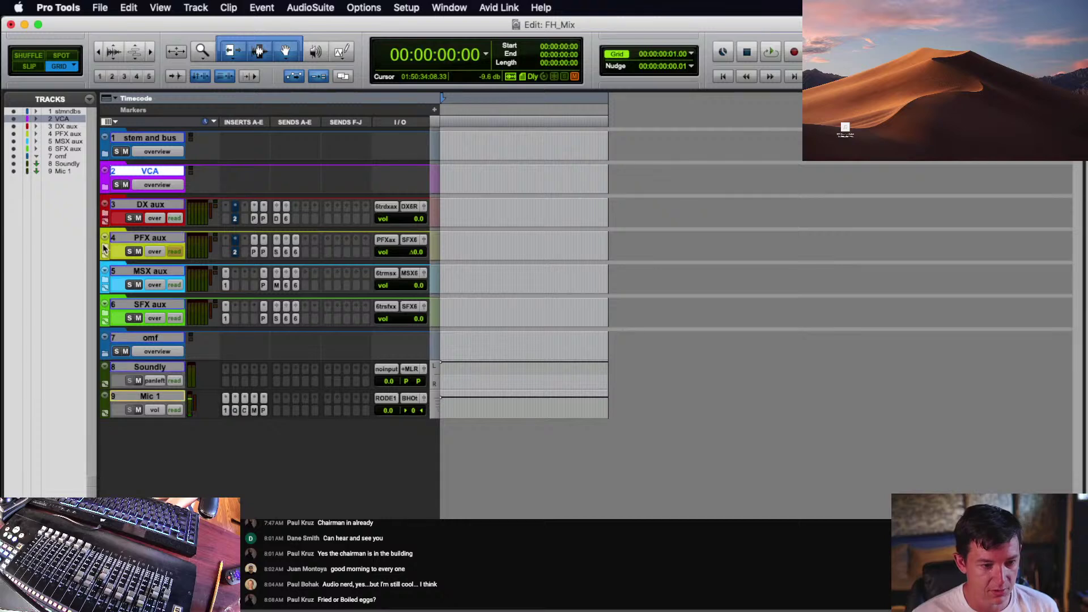
- Look through the tracks inside the PFX aux and MSX aux folders, collapsing each folder after viewing
click(106, 247)
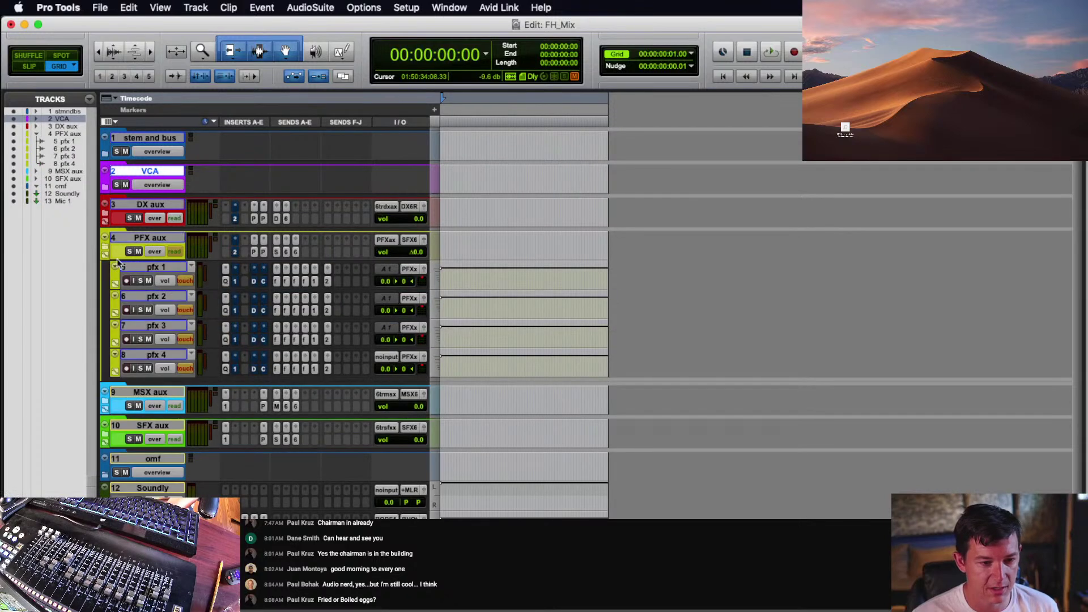
click(105, 248)
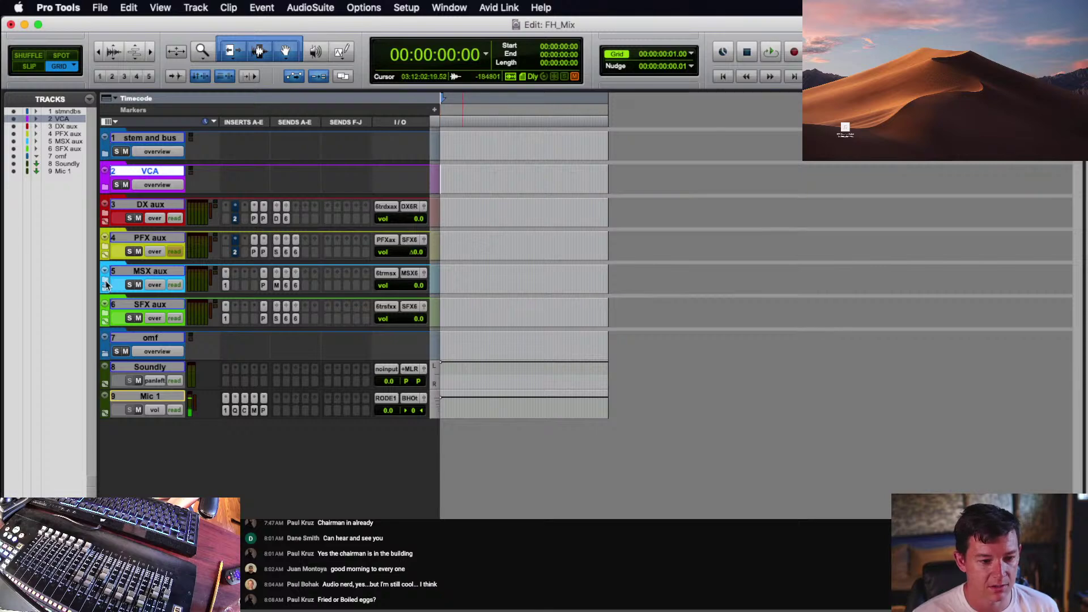
click(106, 282)
scroll(170, 283, down, 10)
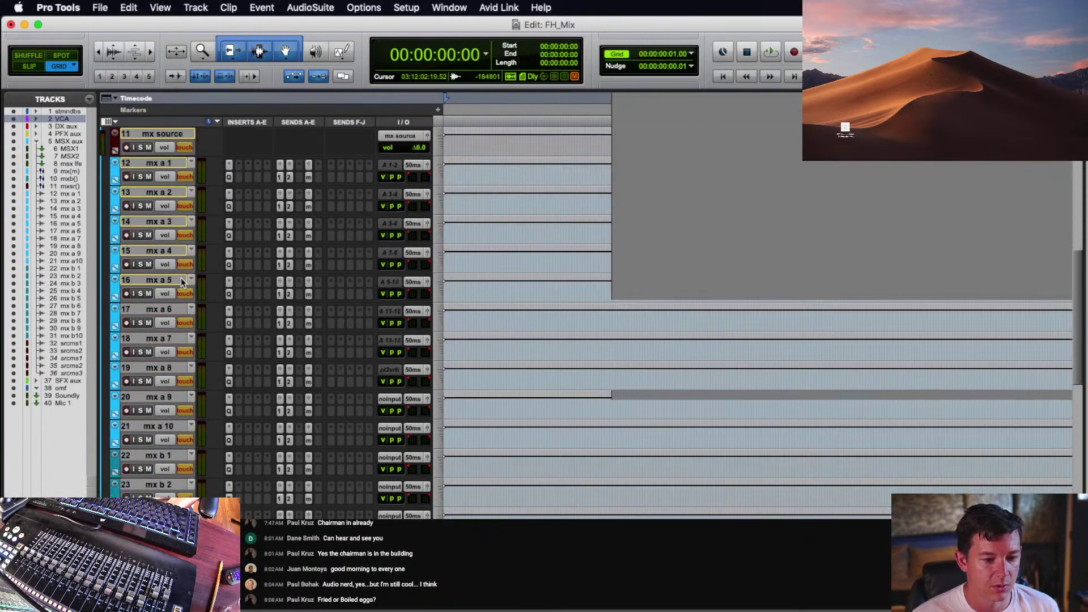
scroll(182, 279, down, 4)
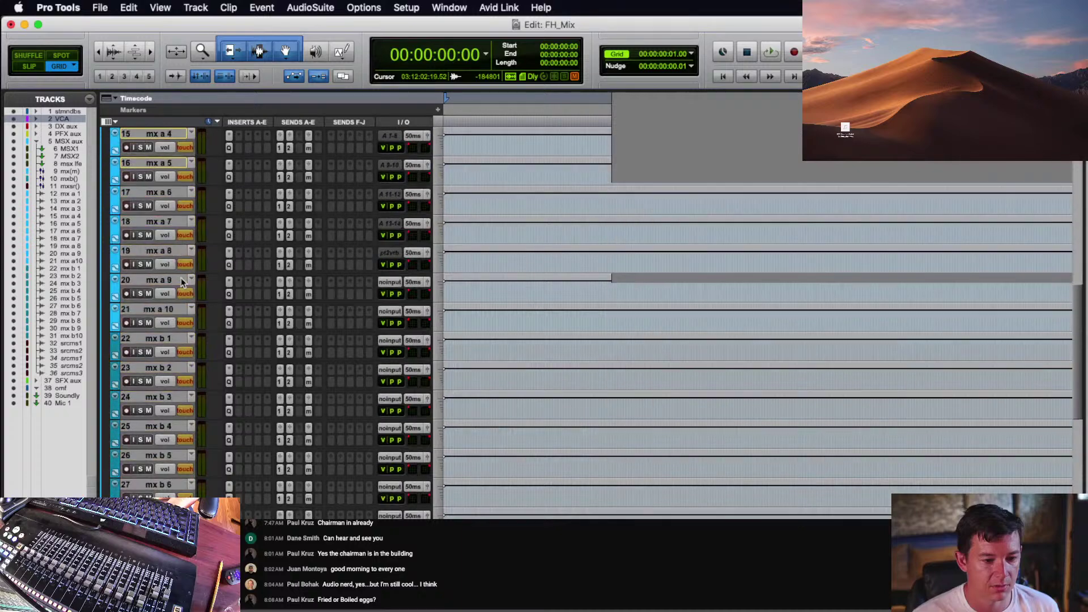
scroll(181, 278, up, 14)
click(104, 271)
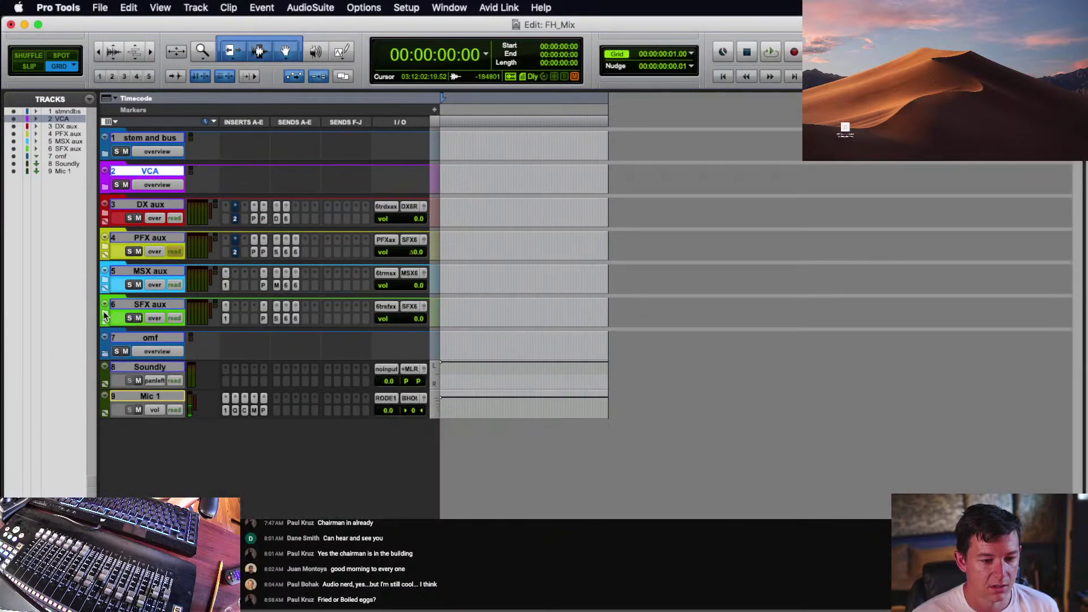
- Expand the SFX aux folder, look over its foley, sfx and BGs tracks including the nested sfx folder, and collapse it
click(104, 305)
scroll(216, 346, down, 15)
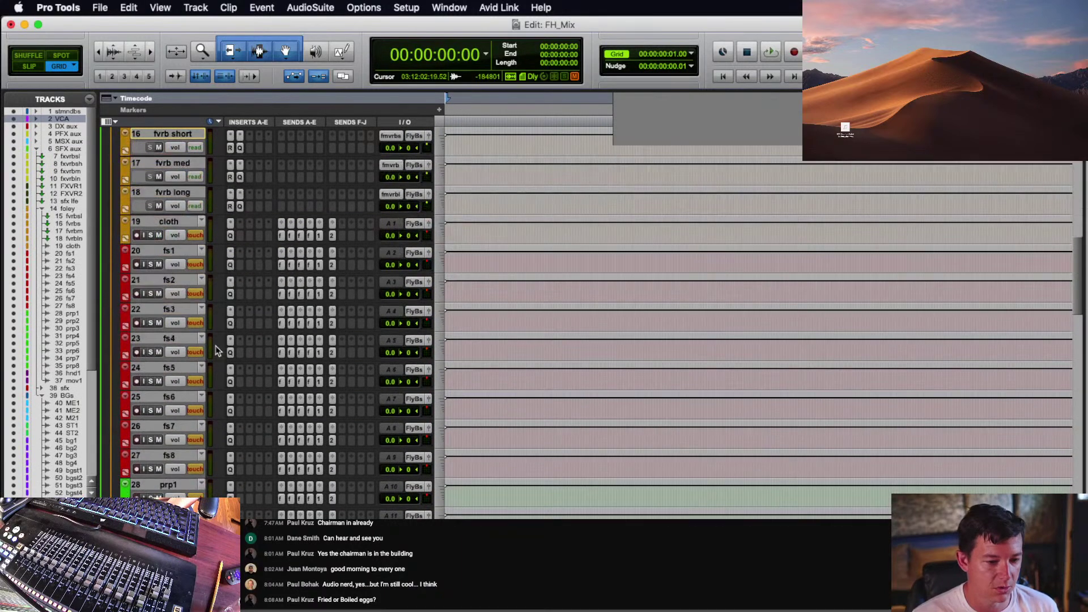
scroll(216, 350, down, 18)
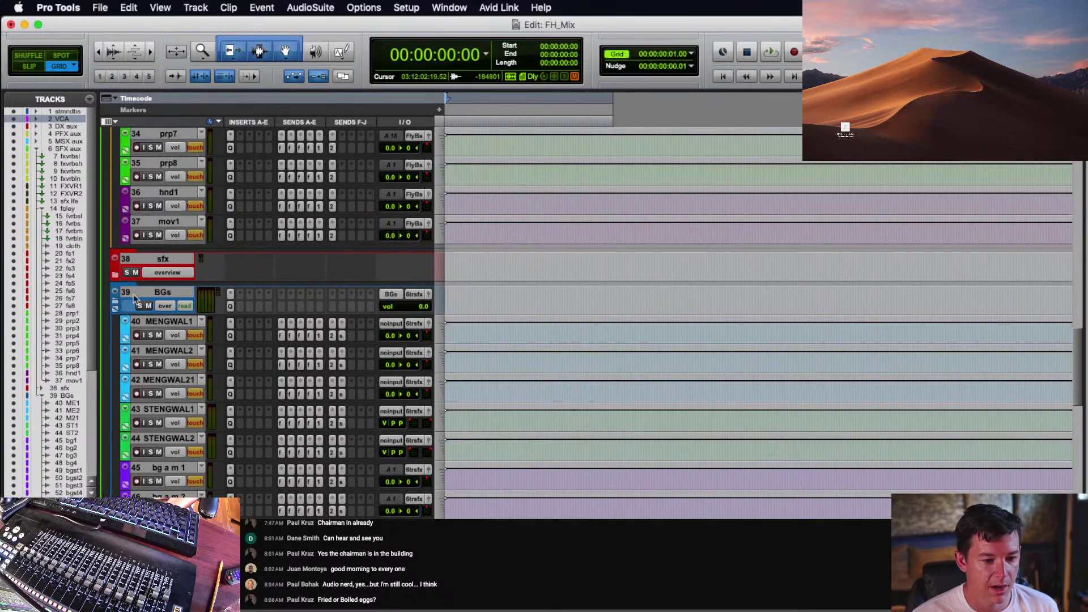
click(115, 277)
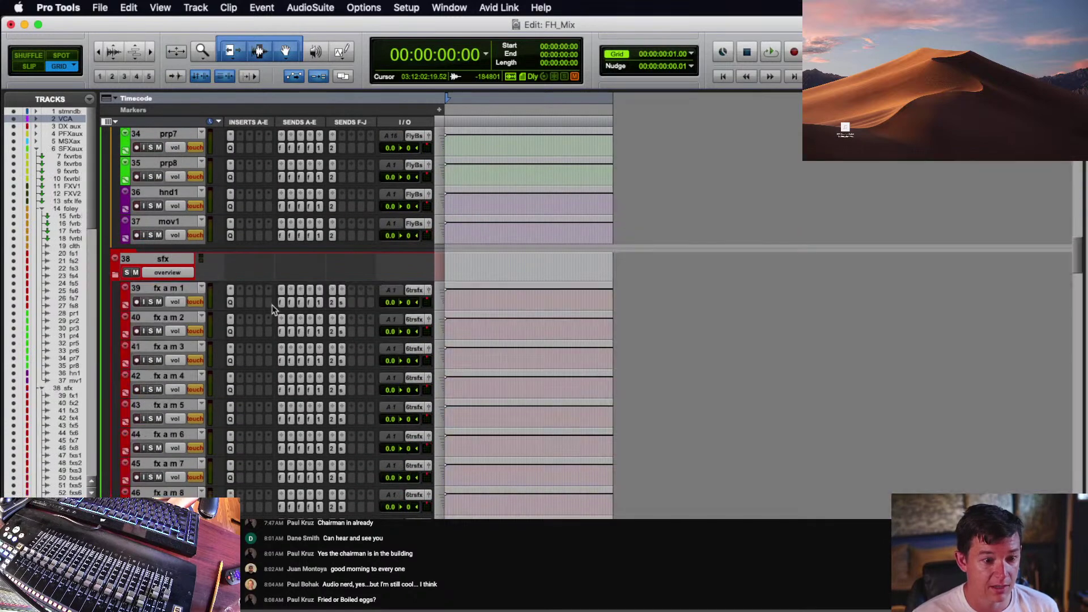
scroll(272, 309, up, 20)
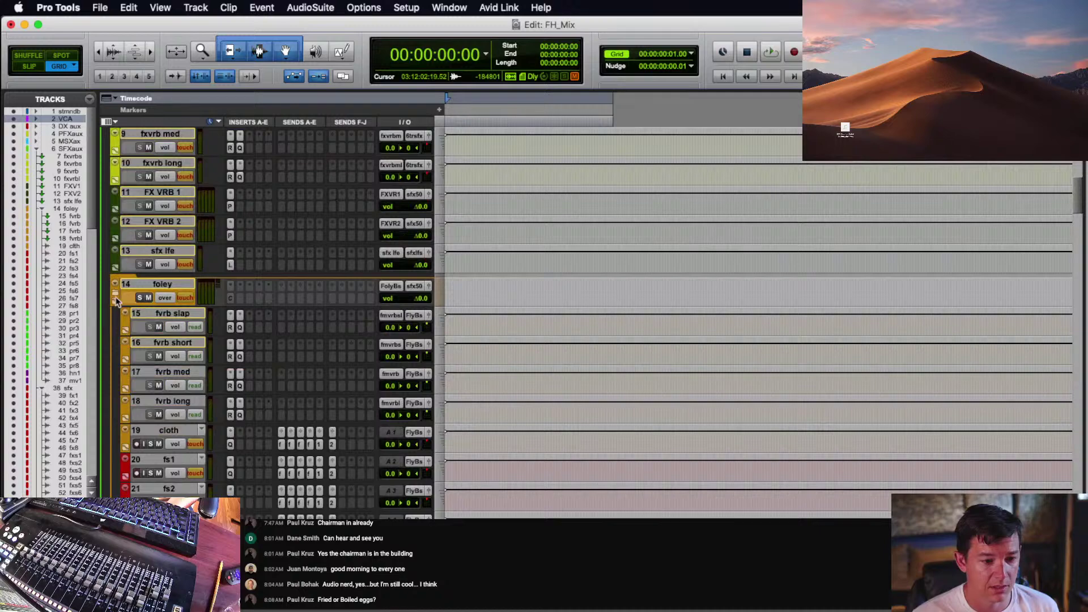
scroll(116, 302, up, 8)
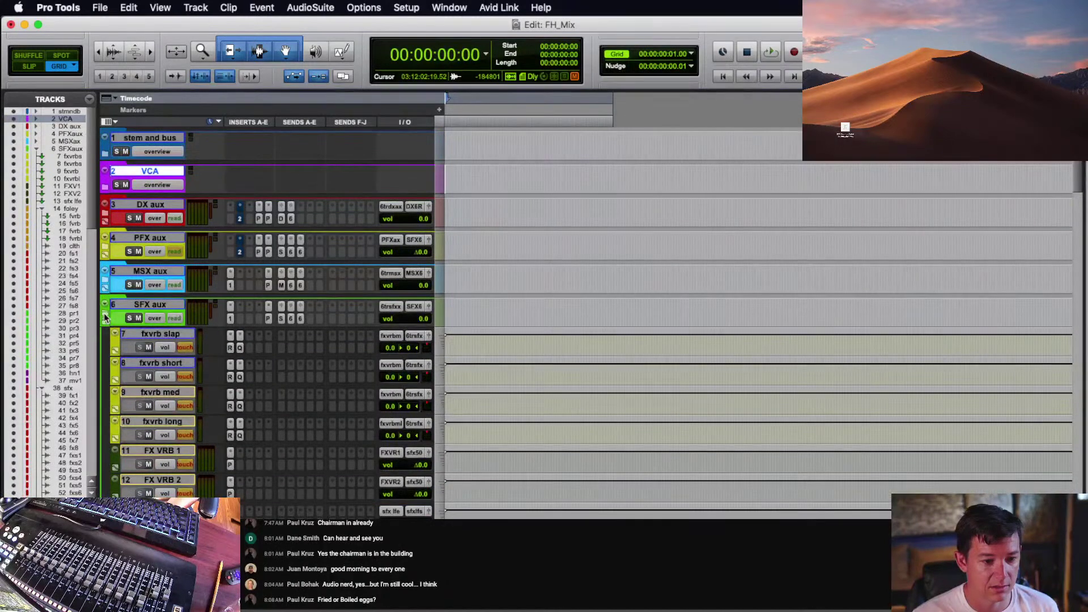
click(105, 317)
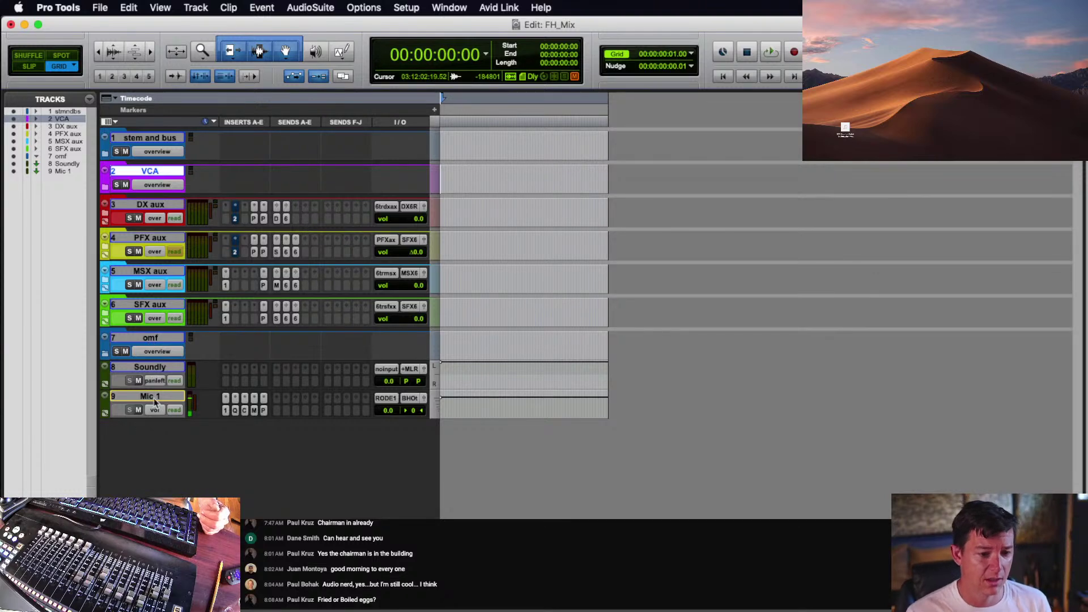
- Delete the Soundly track from the mix session, select the Mic 1 track and save the session
click(157, 370)
right_click(154, 367)
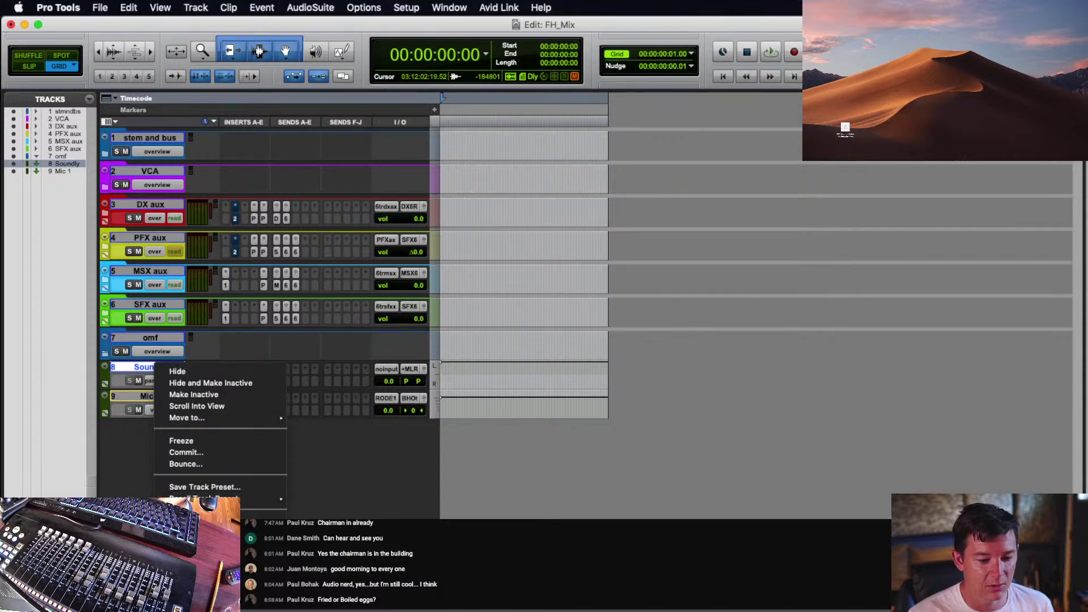
click(177, 368)
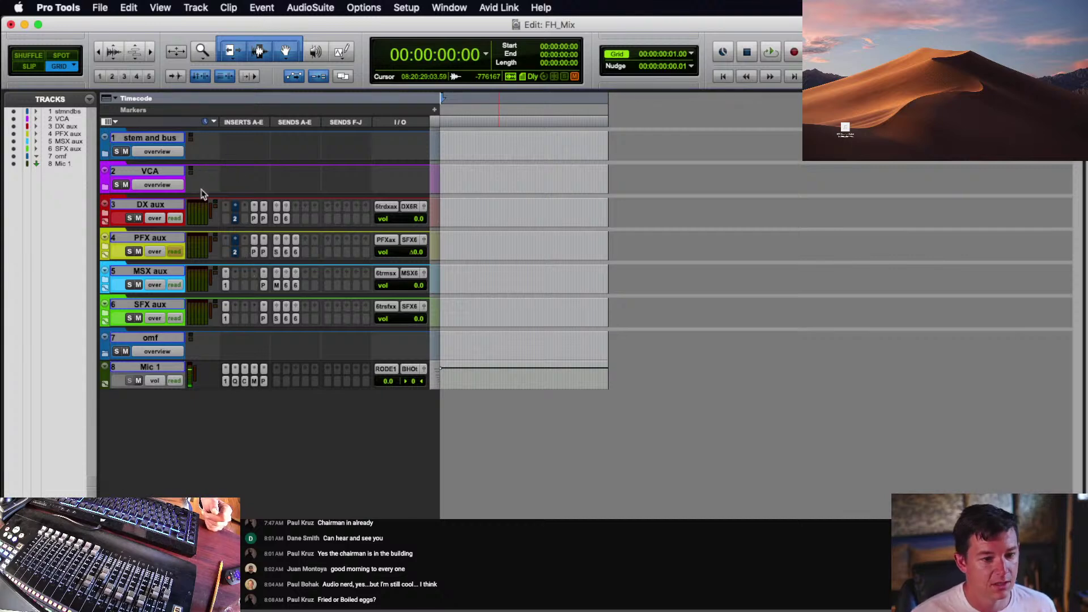
click(156, 369)
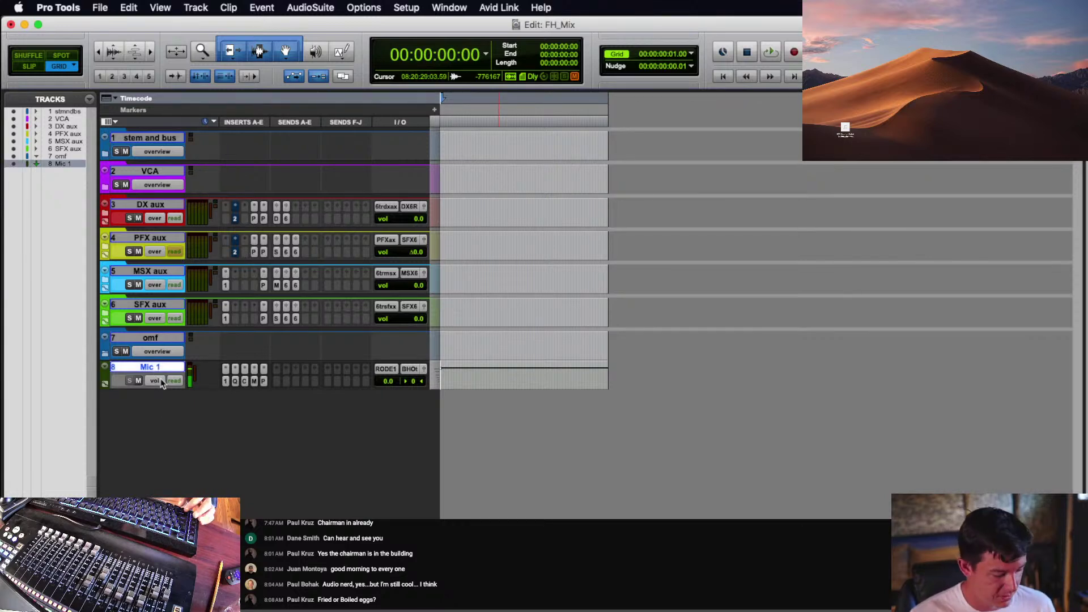
key(super+s)
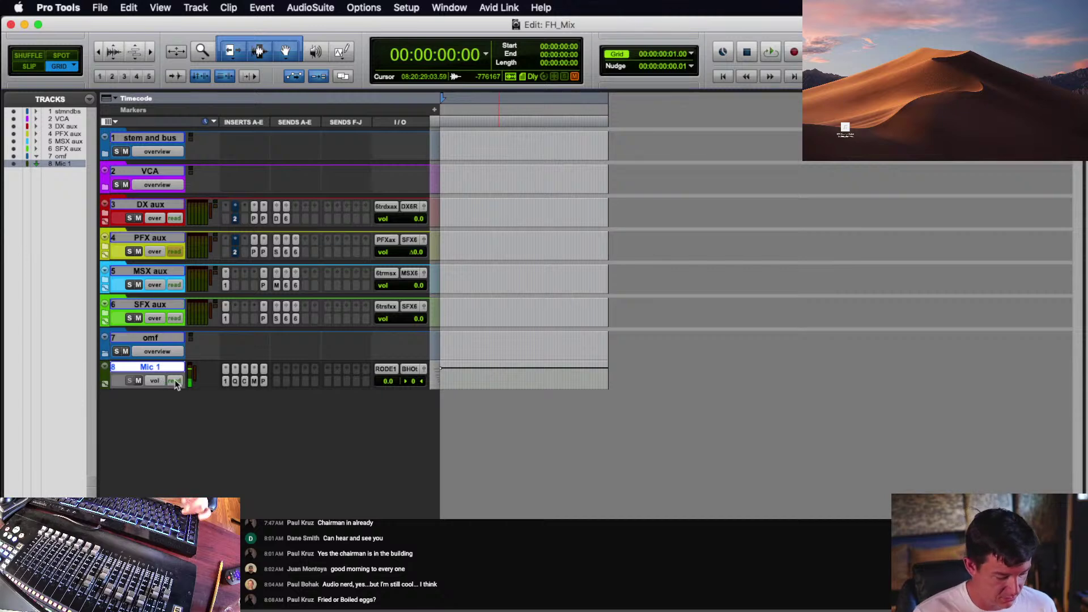
- Open FH_Sound_EDIT_240625_tb.ptx for session data import and set its audio media to Link to source media (where possible)
key(alt+shift+i)
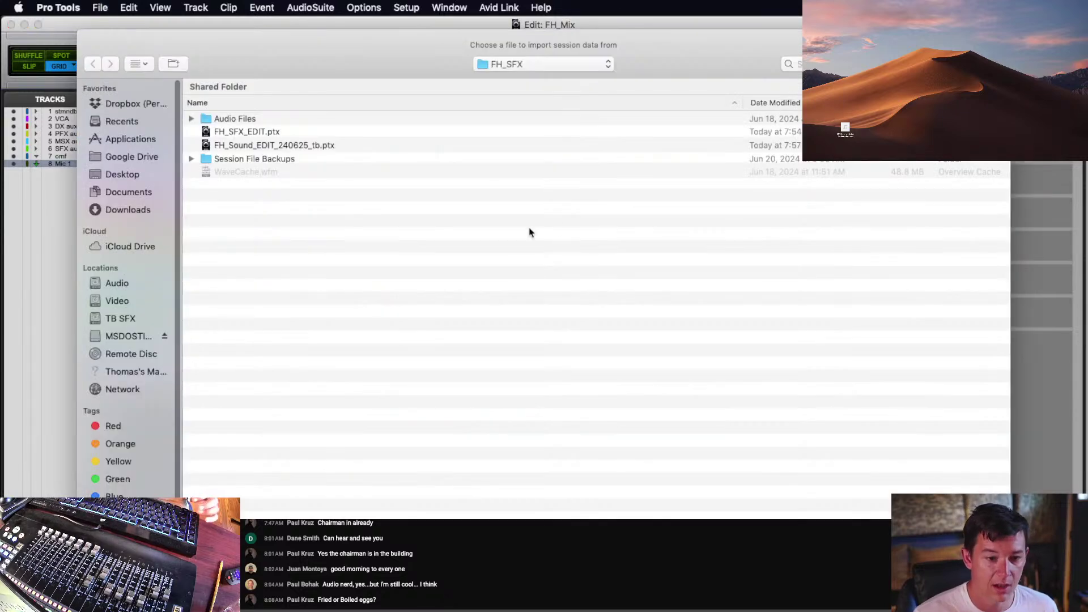
click(288, 144)
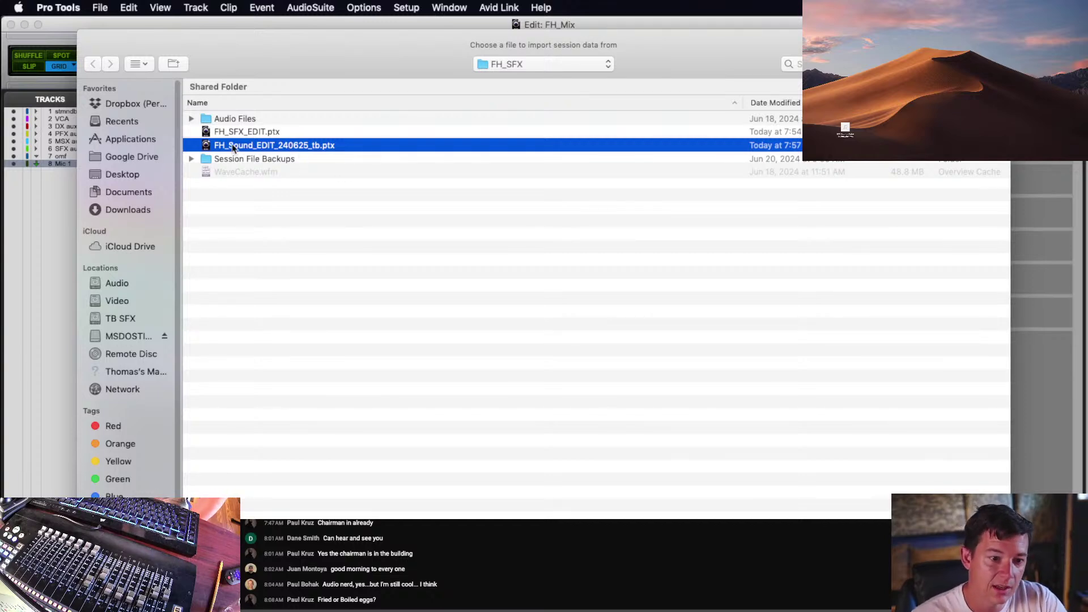
double_click(312, 146)
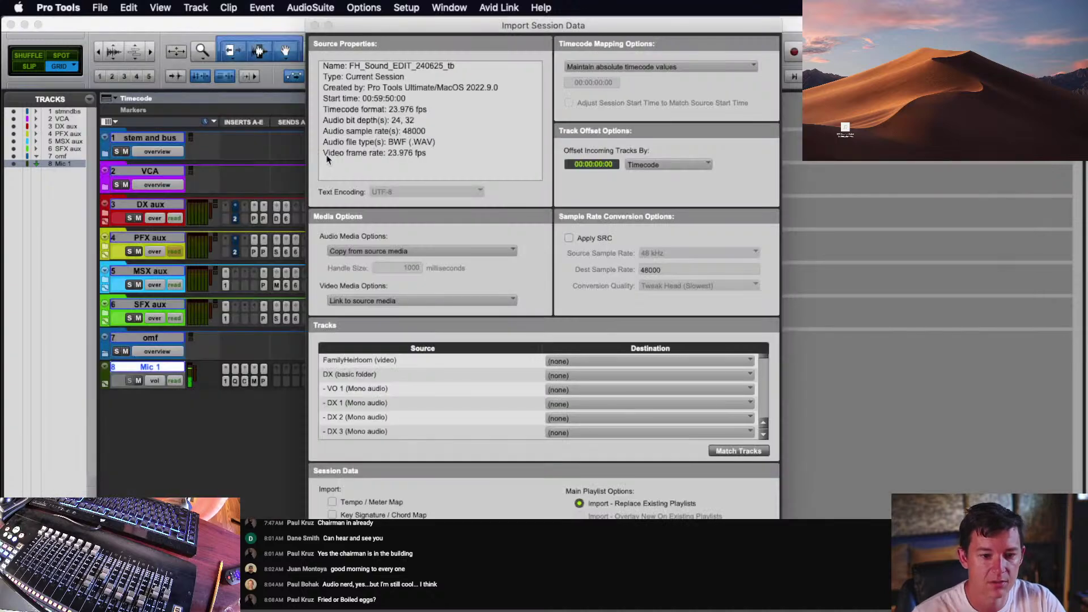
click(389, 252)
click(391, 240)
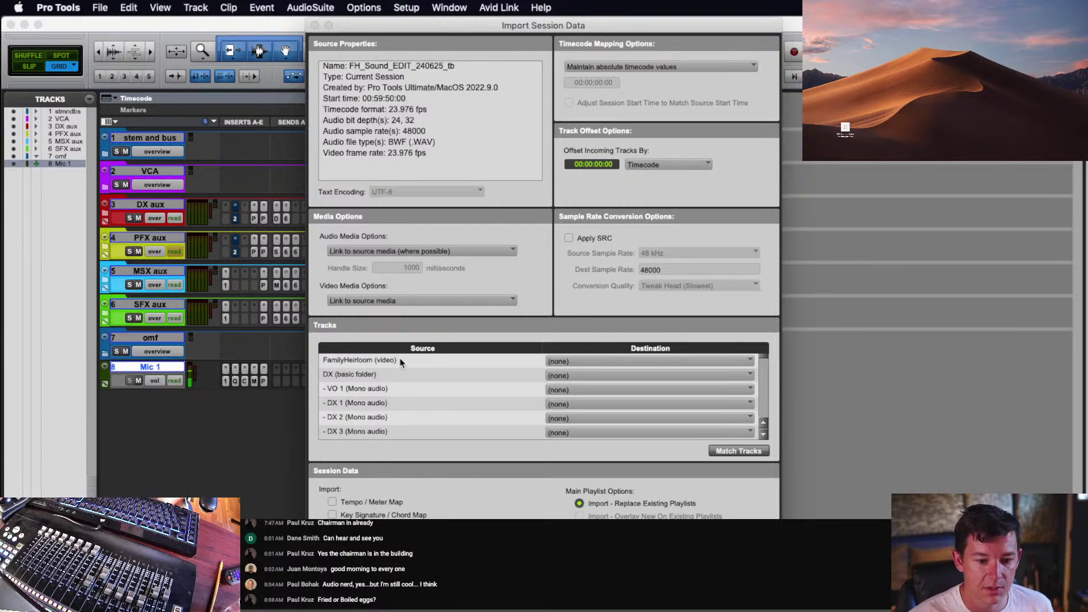
- Import the source tracks from FamilyHeirloom through OMF DX 3 as new tracks, excluding Soundly, BH Output, Mic 1 and Mic
drag(400, 362, 402, 530)
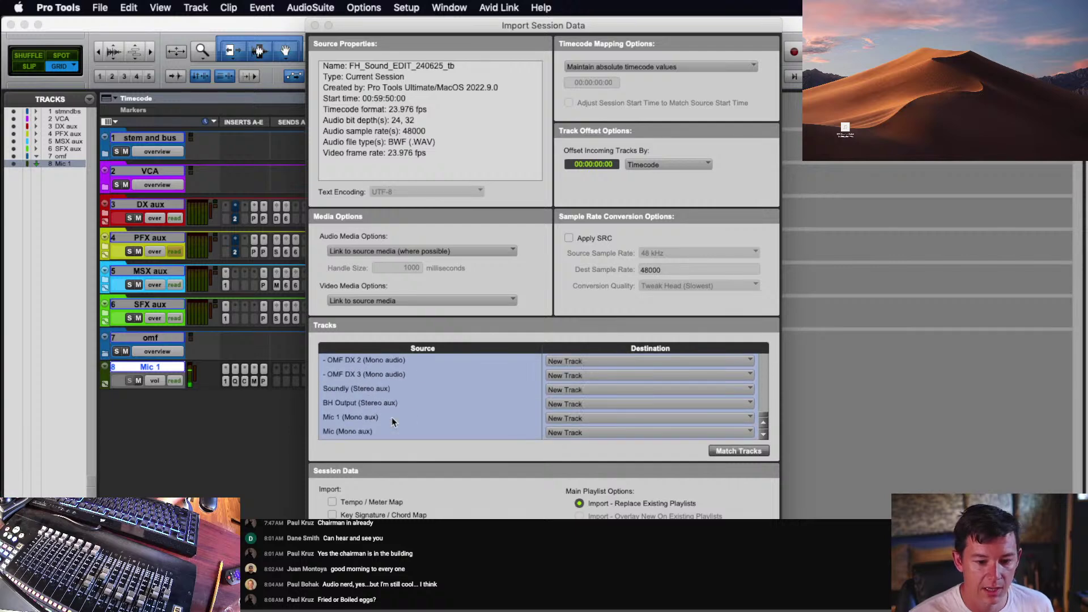
scroll(397, 420, up, 4)
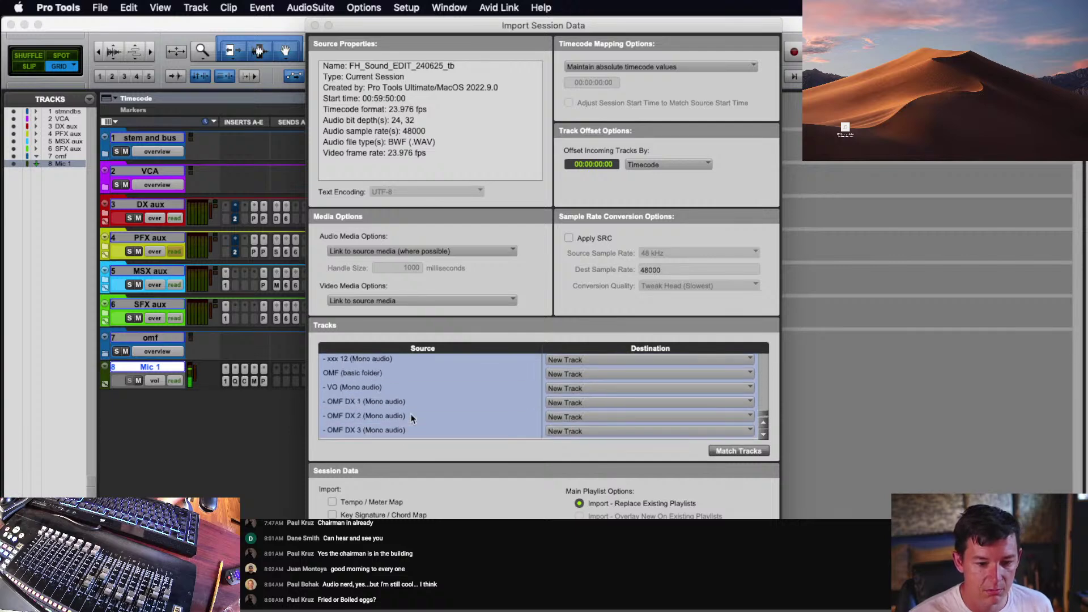
scroll(412, 418, down, 4)
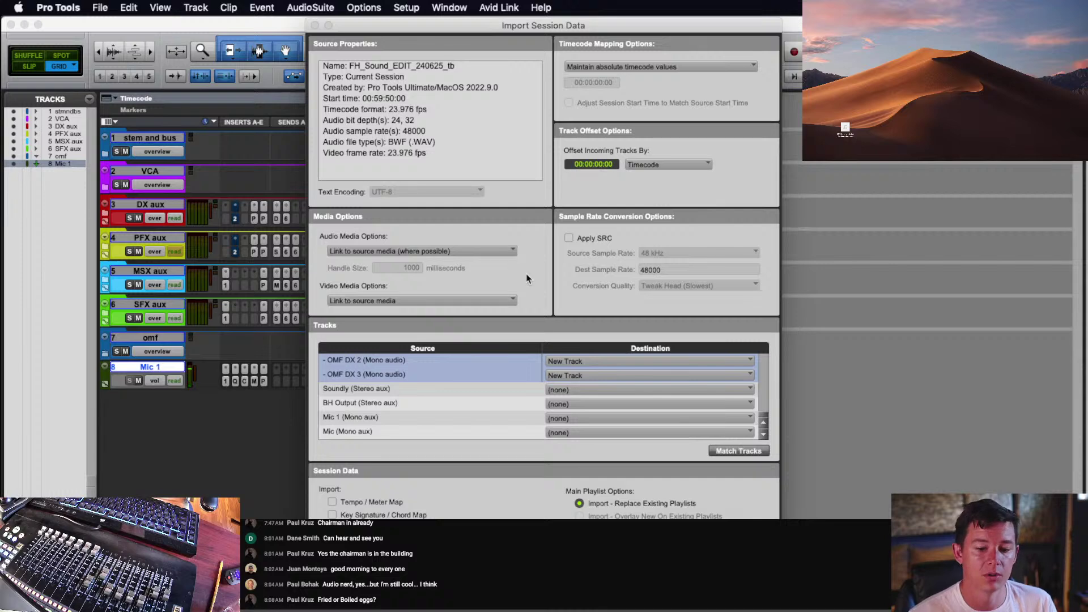
click(508, 251)
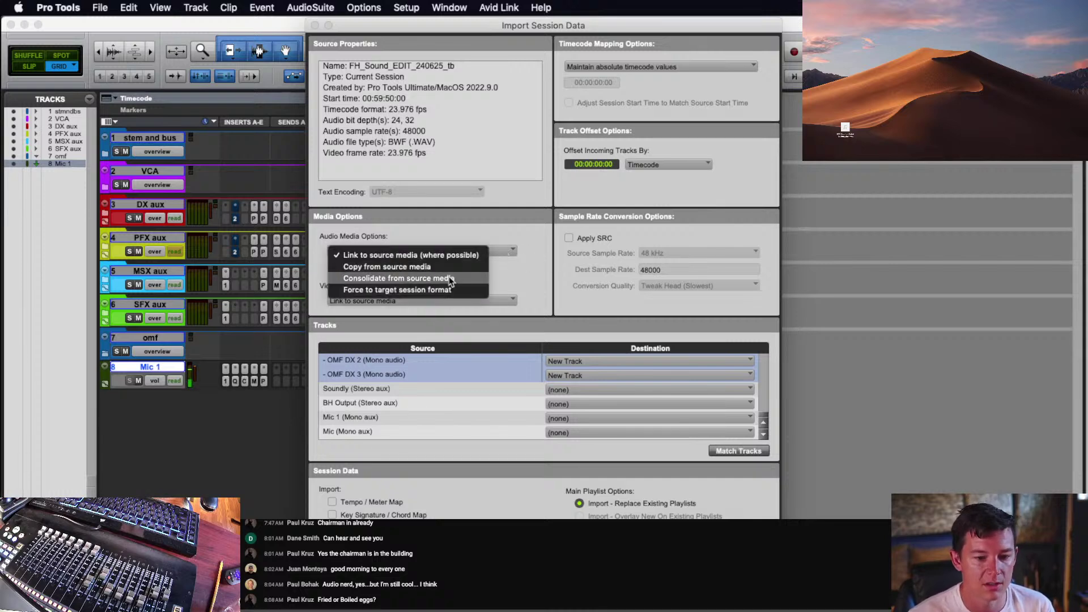
click(531, 268)
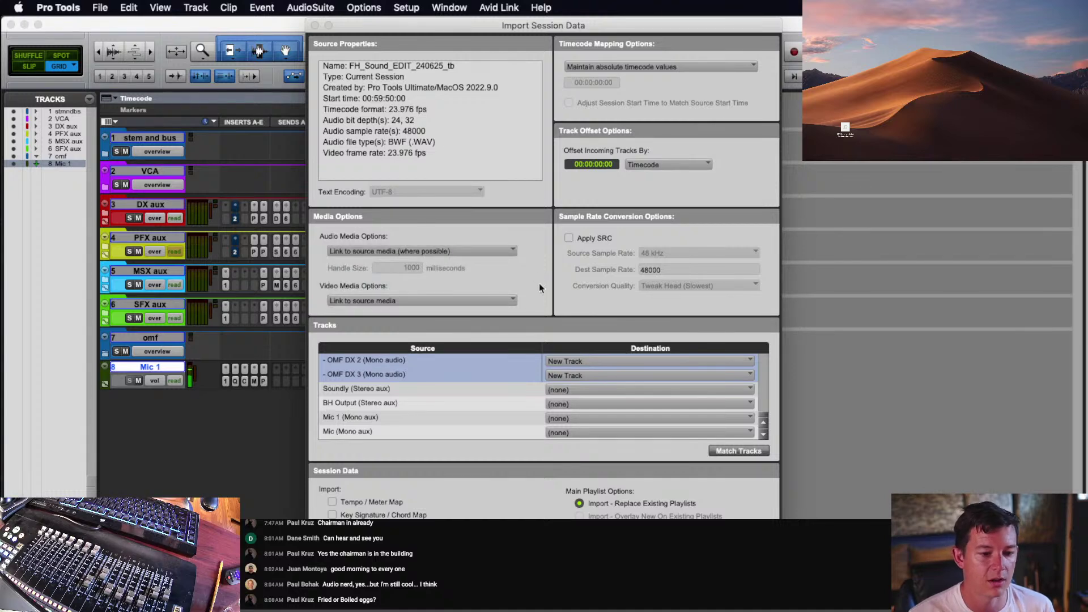
scroll(603, 411, up, 20)
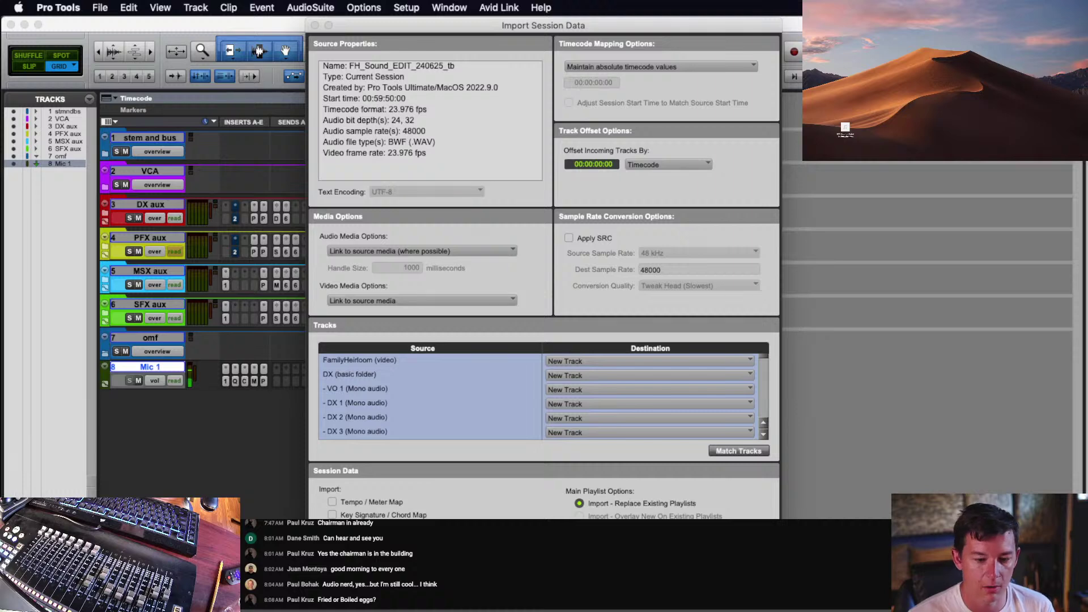
key(Return)
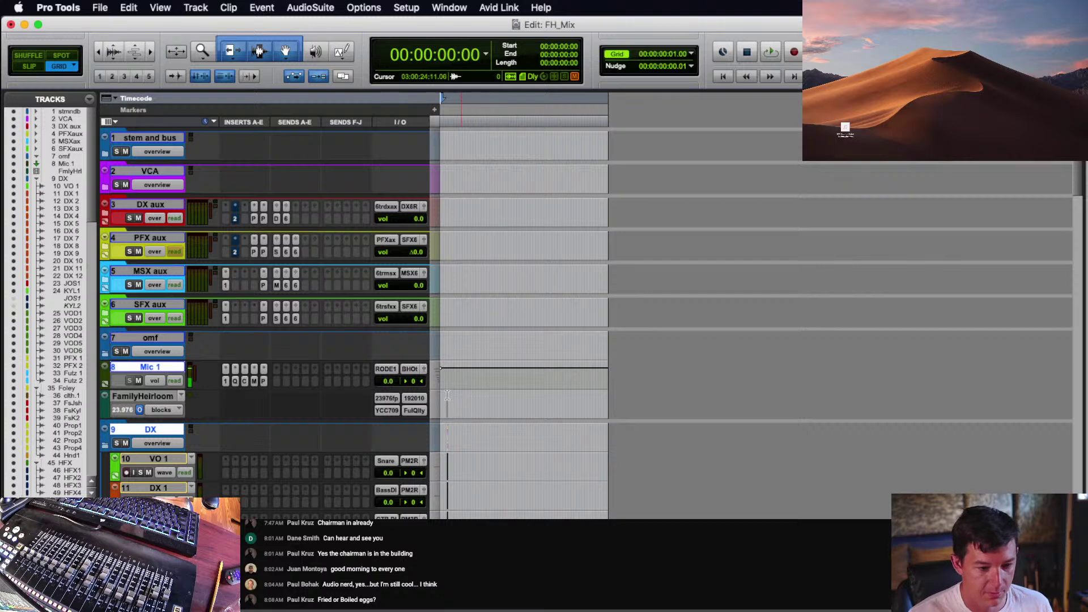
- Show the imported material on the timeline and place the cursor within the FamilyHeirloom video clip
click(469, 401)
key(t)
key(t)
key(t)
key(t)
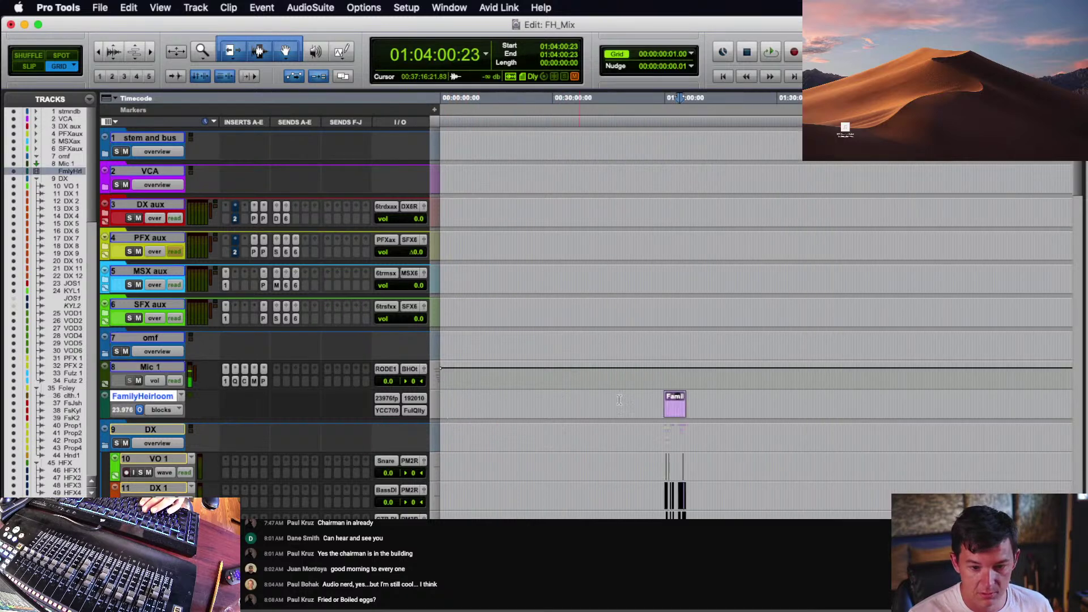
click(745, 399)
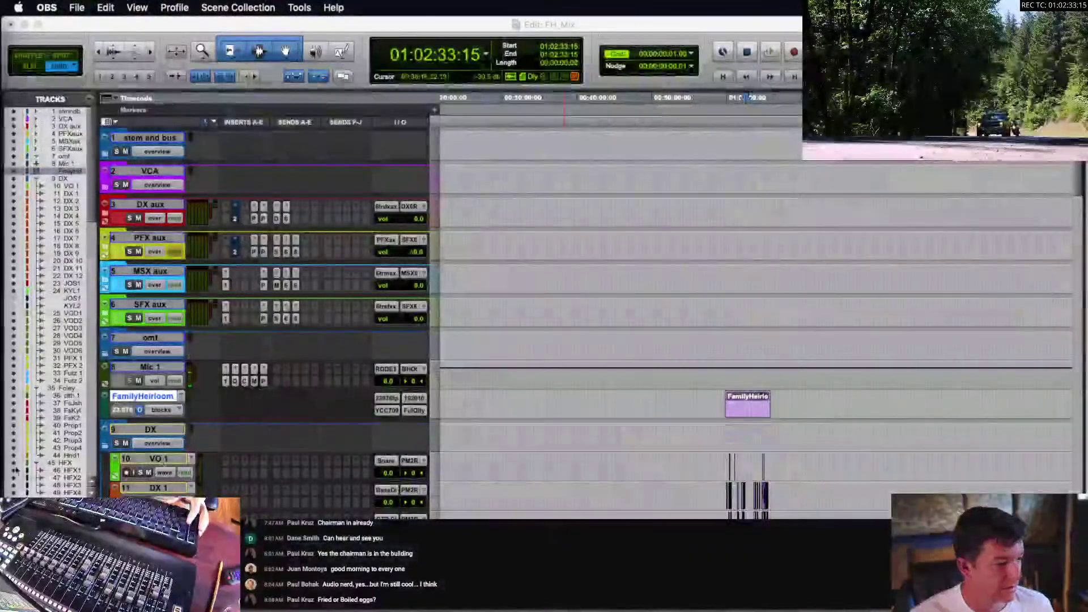
- Examine the clips on the VO 1 track at several points along the film
click(744, 356)
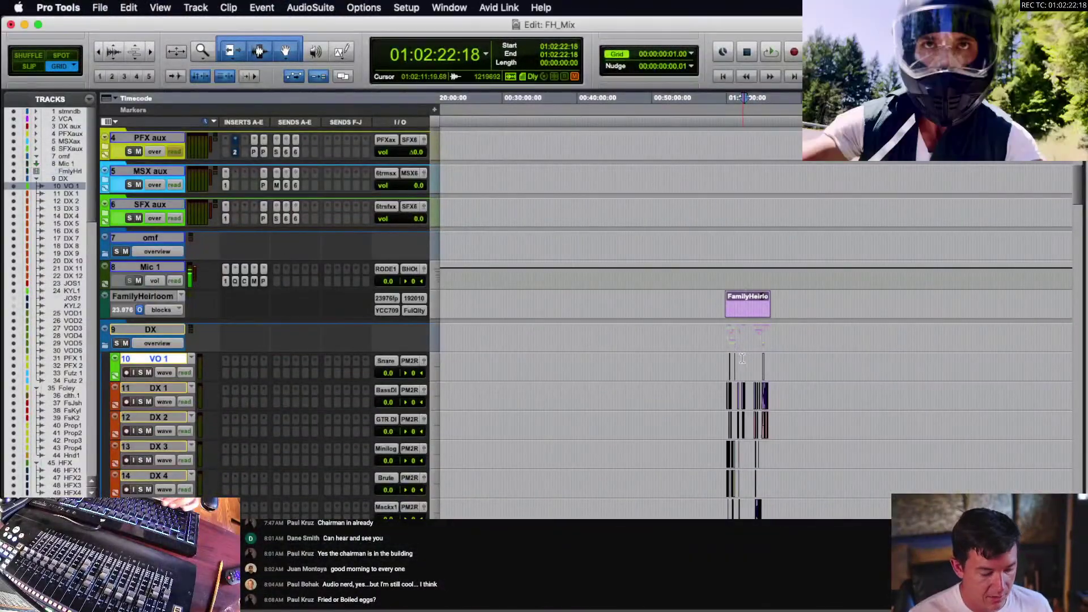
key(super+bracketright)
key(super+bracketright)
key(super+bracketright)
key(super+bracketright)
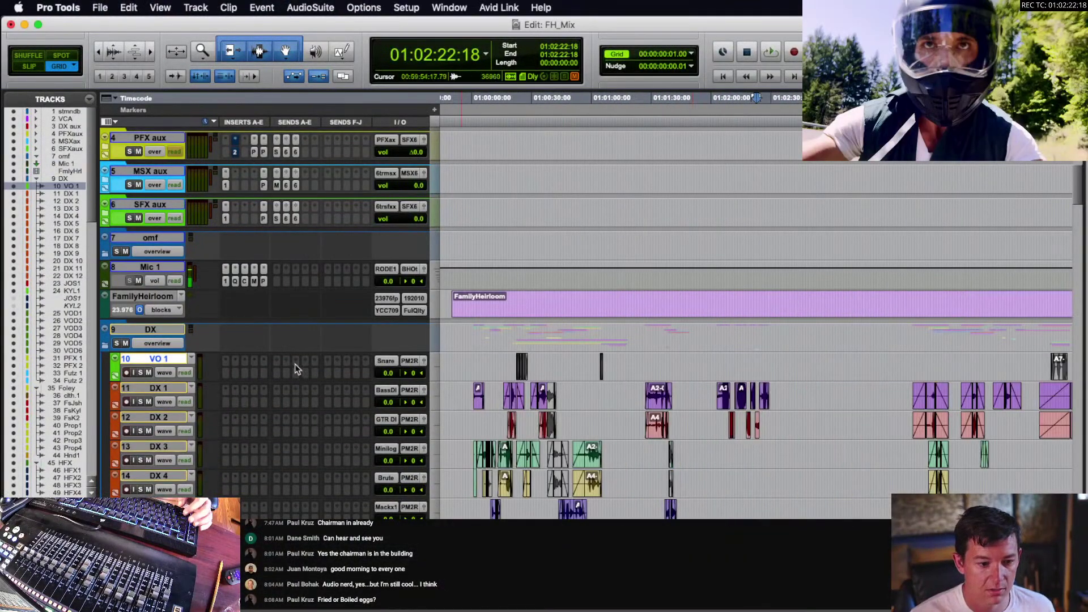
scroll(295, 364, down, 2)
click(539, 328)
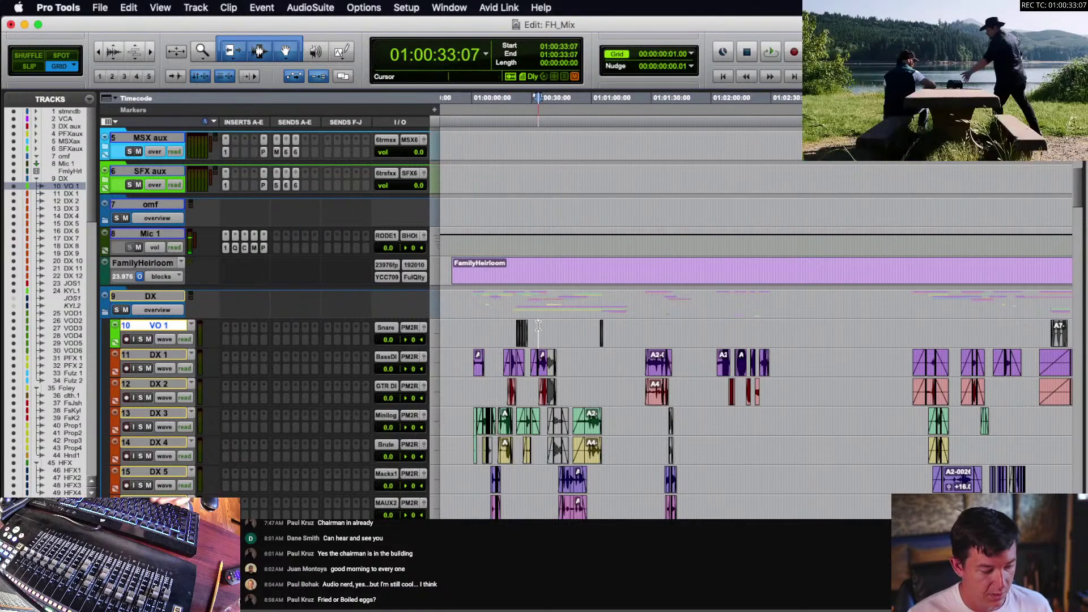
key(super+bracketright)
key(super+bracketright)
key(super+bracketleft)
key(super+bracketleft)
key(super+bracketleft)
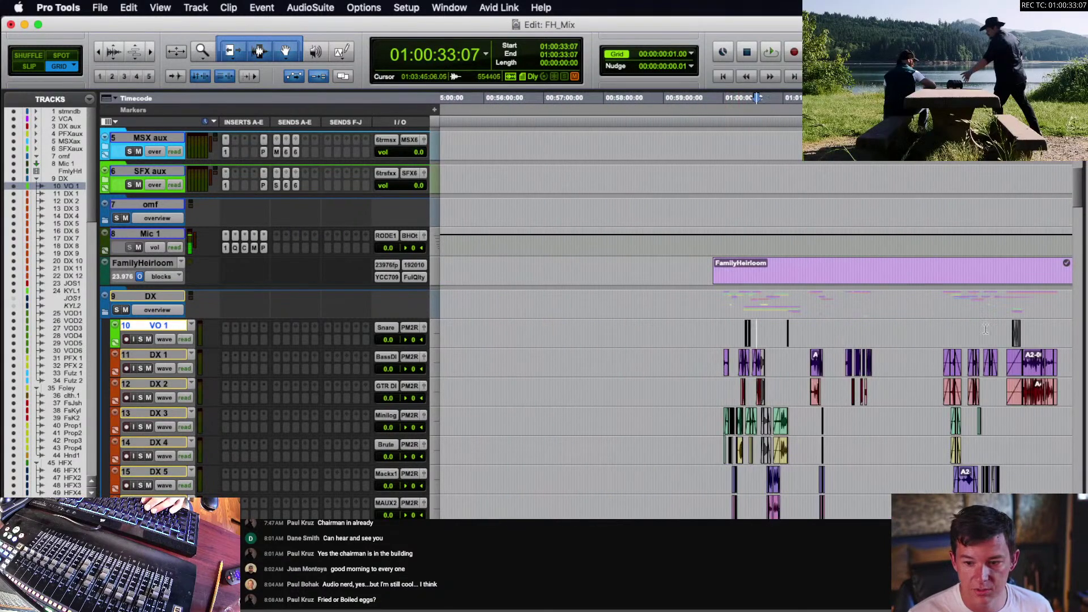
click(1015, 329)
key(super+bracketleft)
key(super+bracketleft)
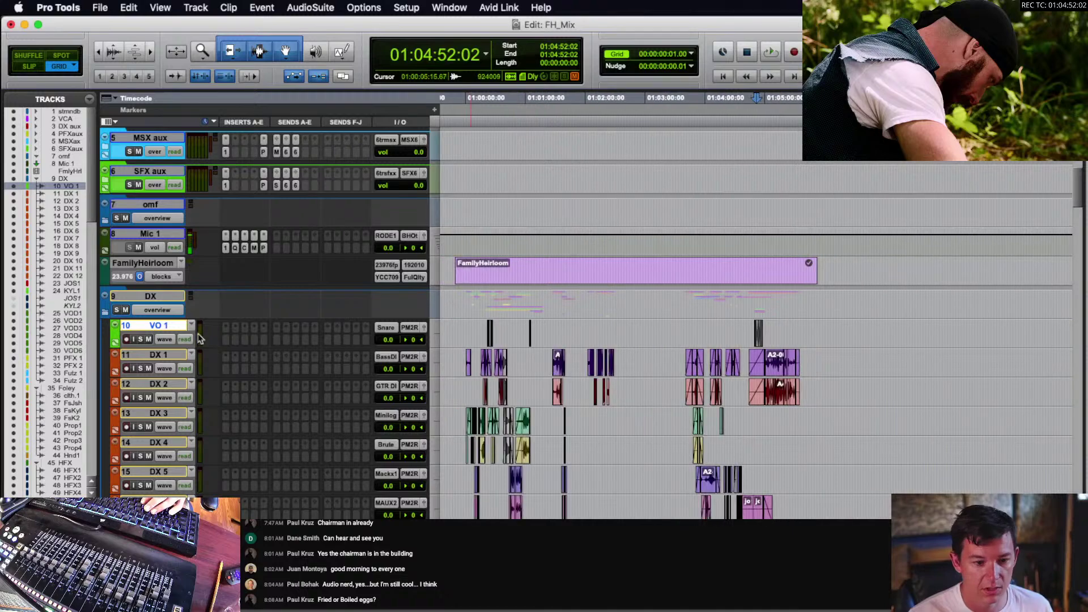
- Delete the VO 1 track together with its active clips
right_click(152, 325)
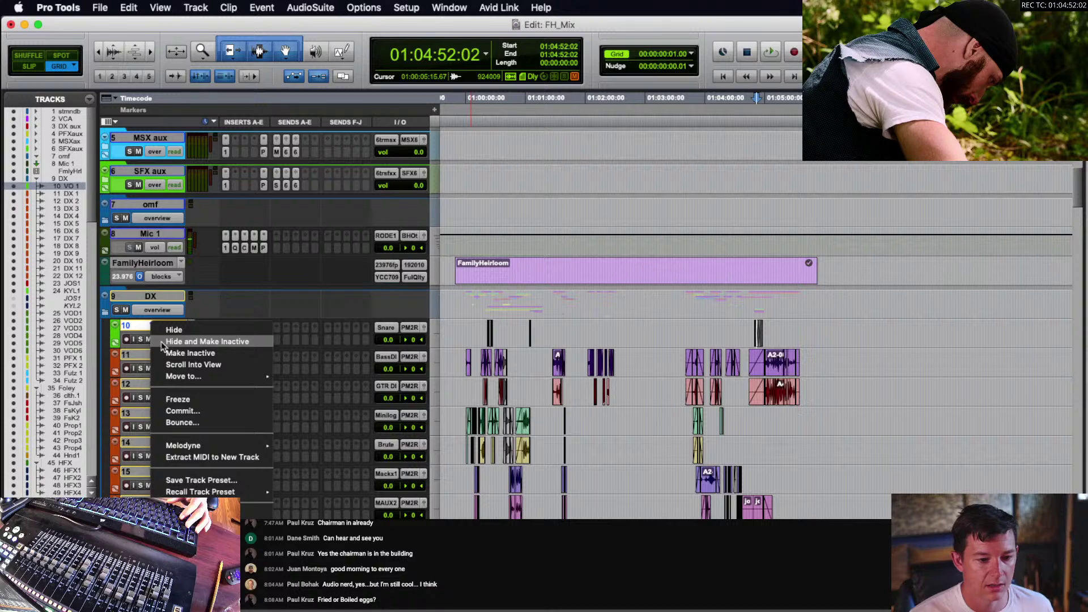
click(144, 326)
right_click(144, 326)
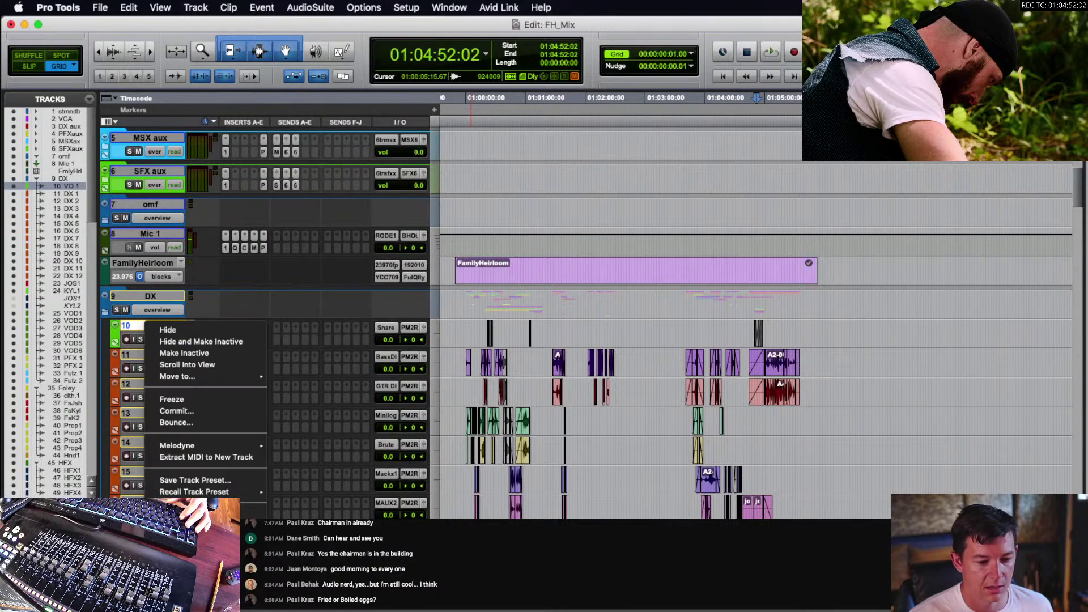
click(173, 550)
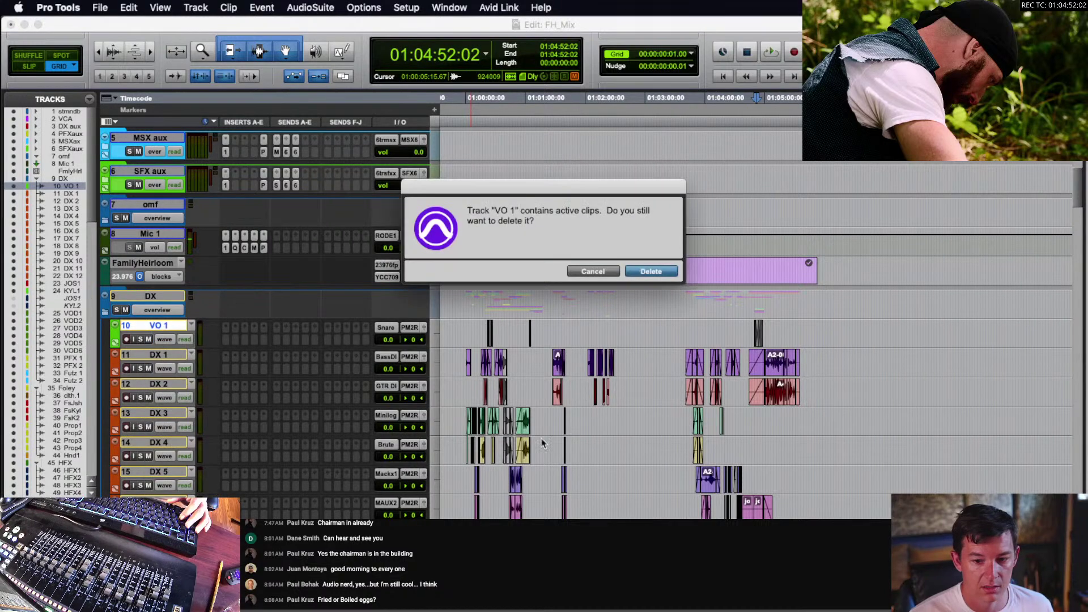
click(674, 272)
- Look over the imported dialogue tracks from DX 1 to DX 12 in the DX folder
scroll(420, 340, down, 5)
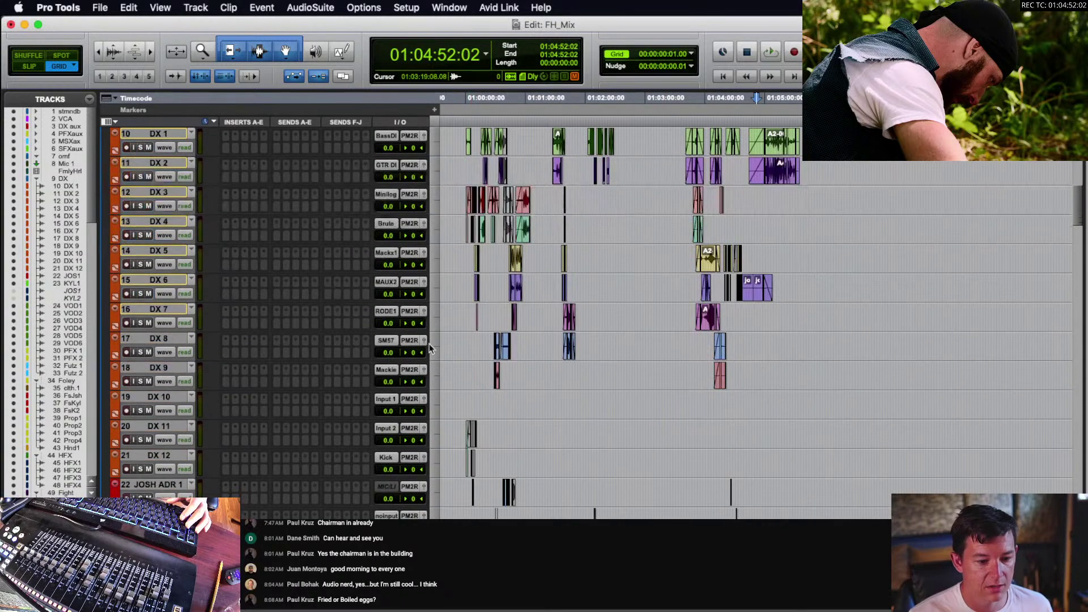
scroll(431, 347, up, 10)
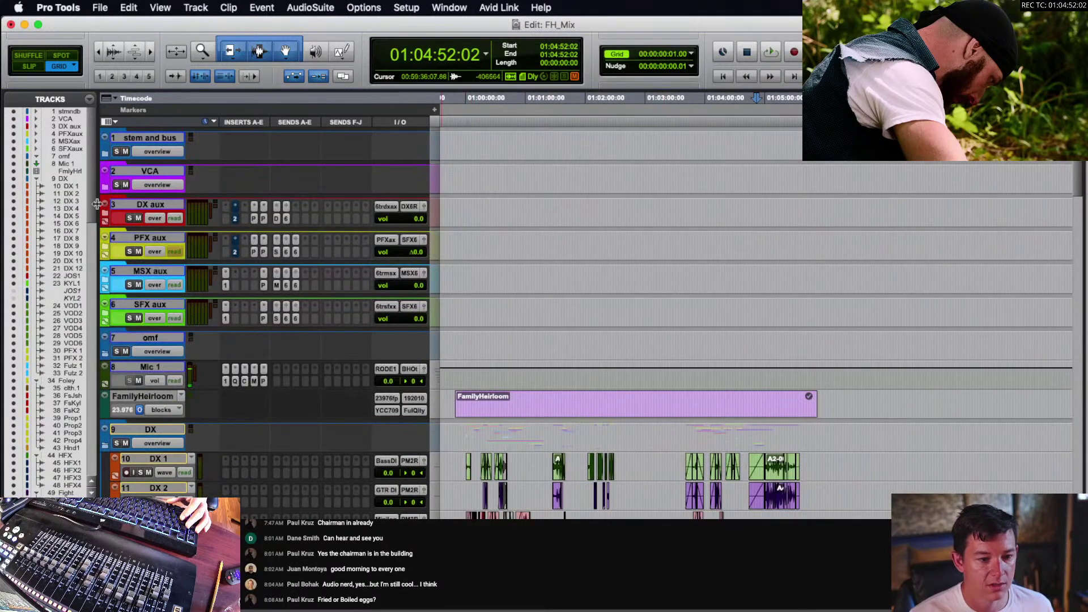
click(159, 463)
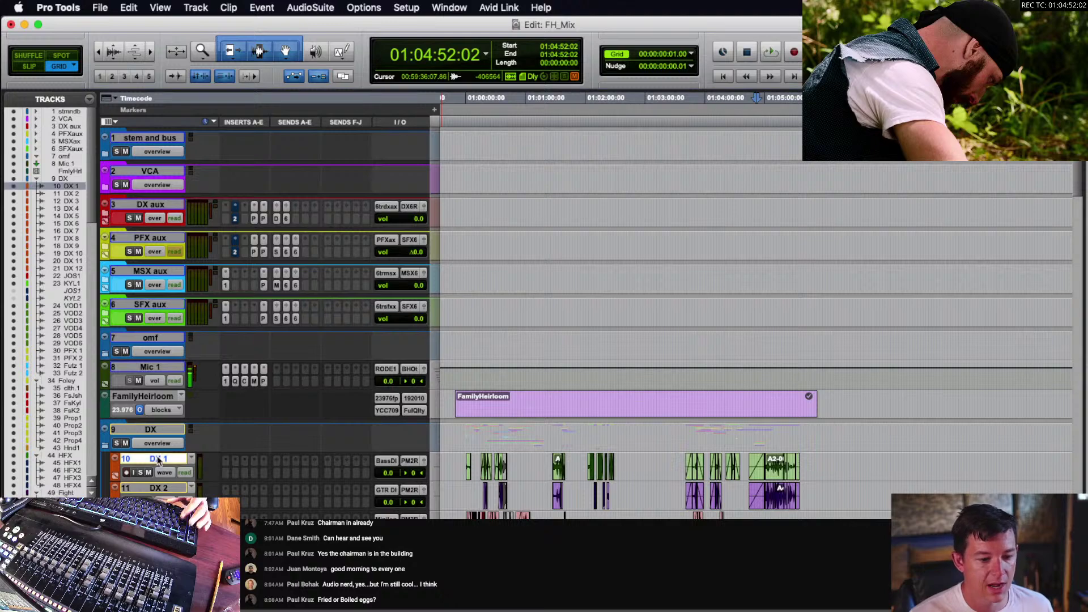
scroll(163, 448, down, 5)
scroll(168, 431, up, 5)
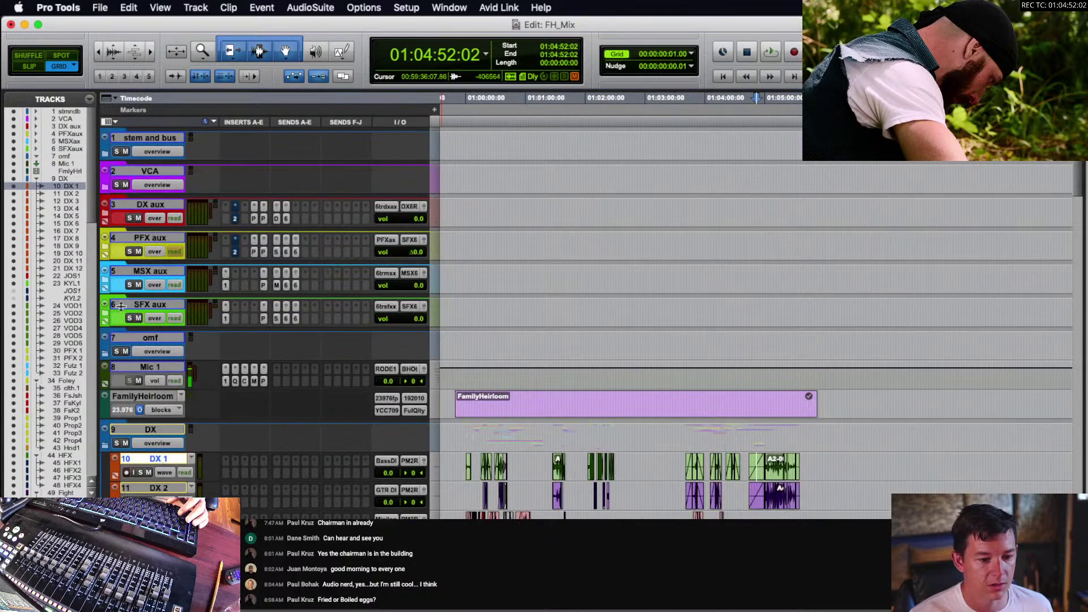
- Expand the DX aux folder and create four duplicates of the dx 8 track, including playlists, automation, inserts, sends and group assignments
click(106, 217)
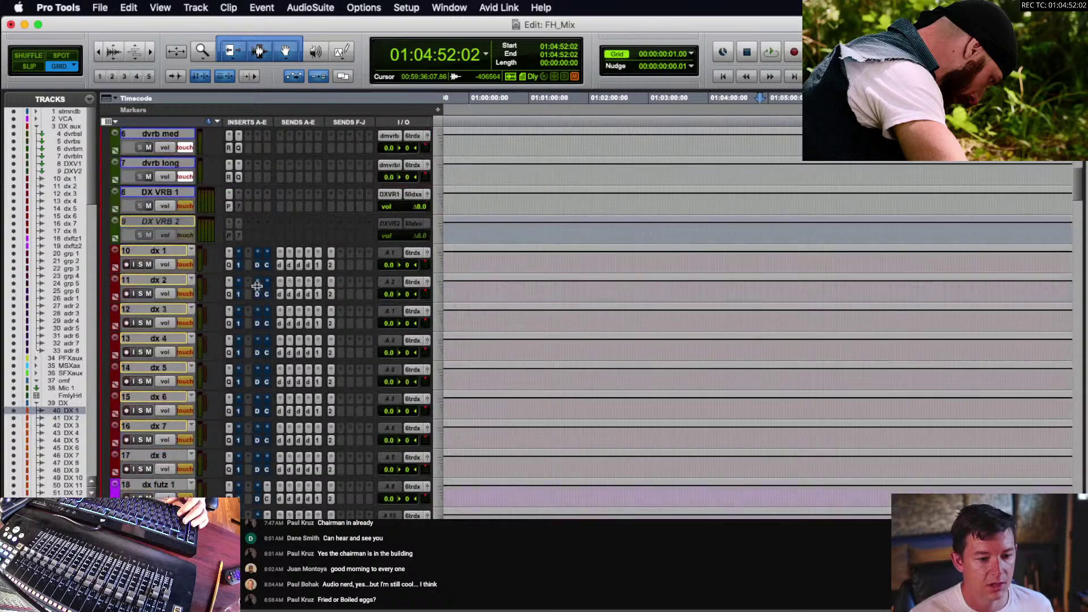
scroll(199, 312, down, 5)
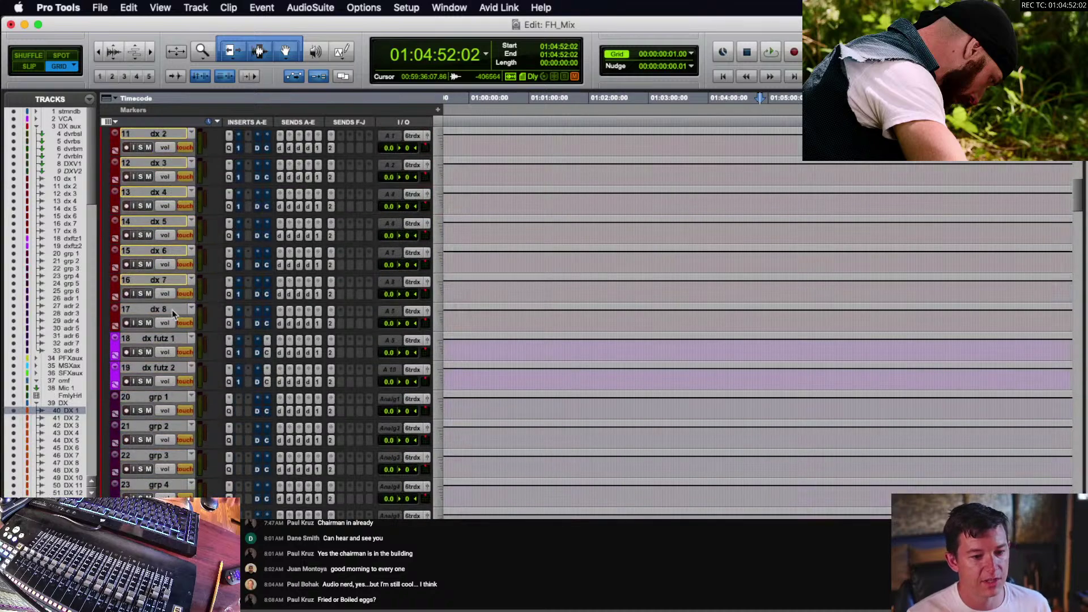
click(170, 310)
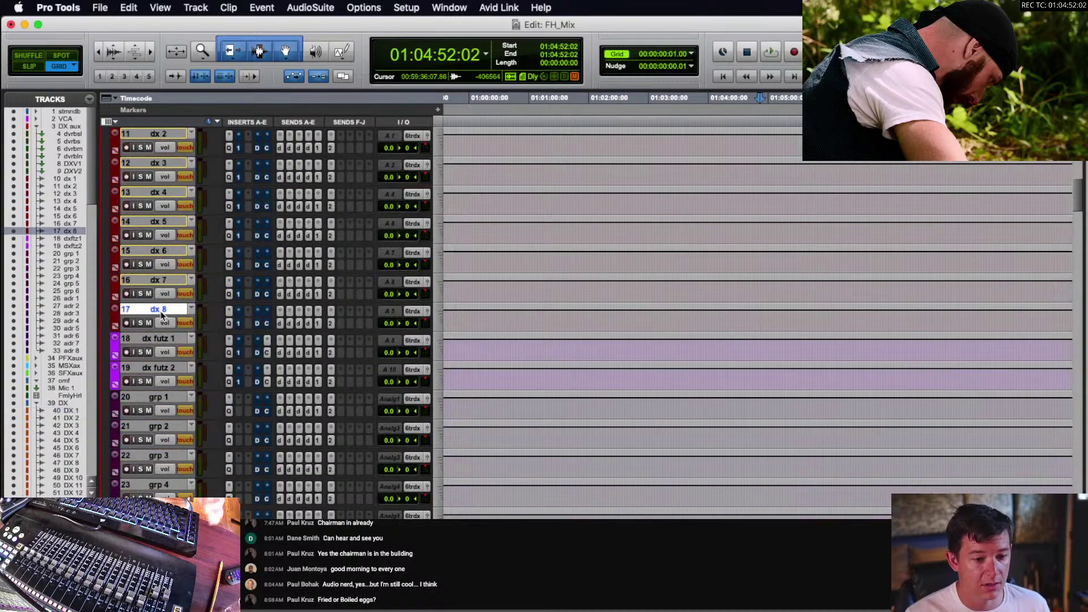
right_click(170, 312)
click(198, 522)
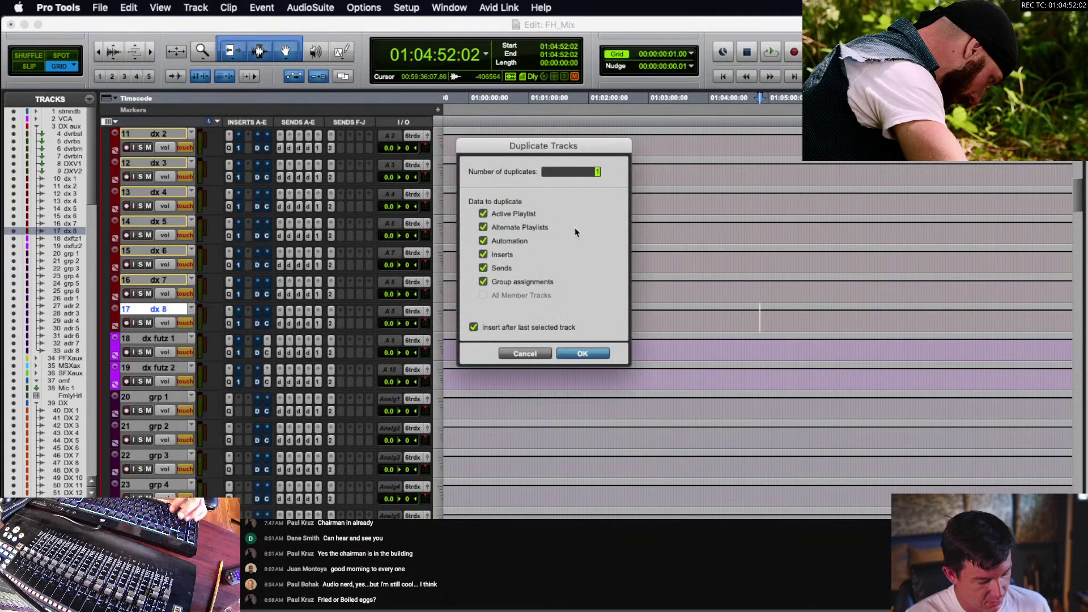
text(4)
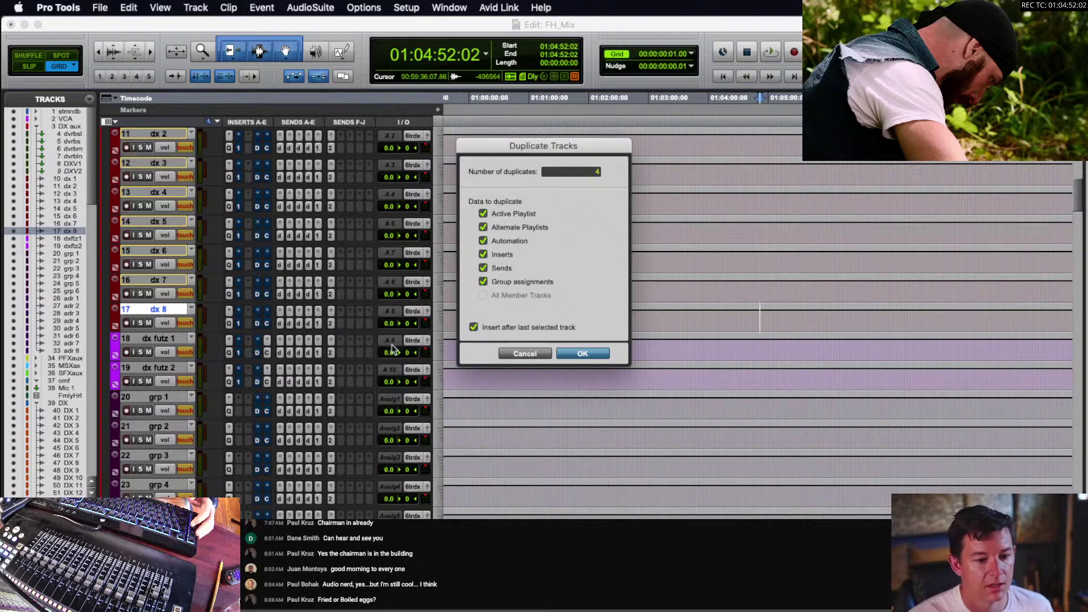
key(Return)
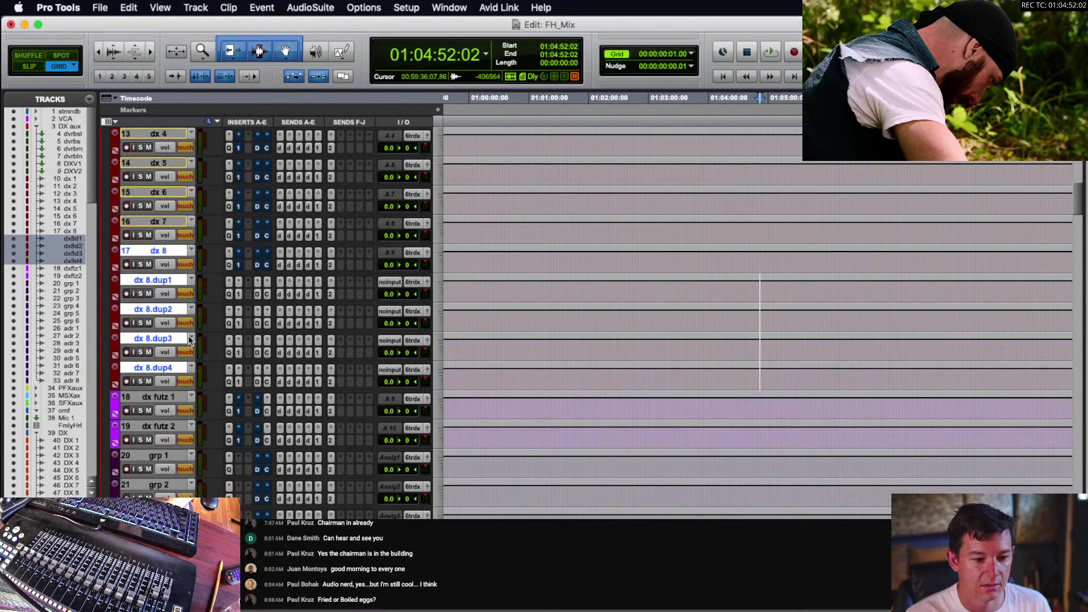
- Rename the four duplicates of the dx 8 track as dx 9, dx 10, dx 11 and dx 12
double_click(160, 280)
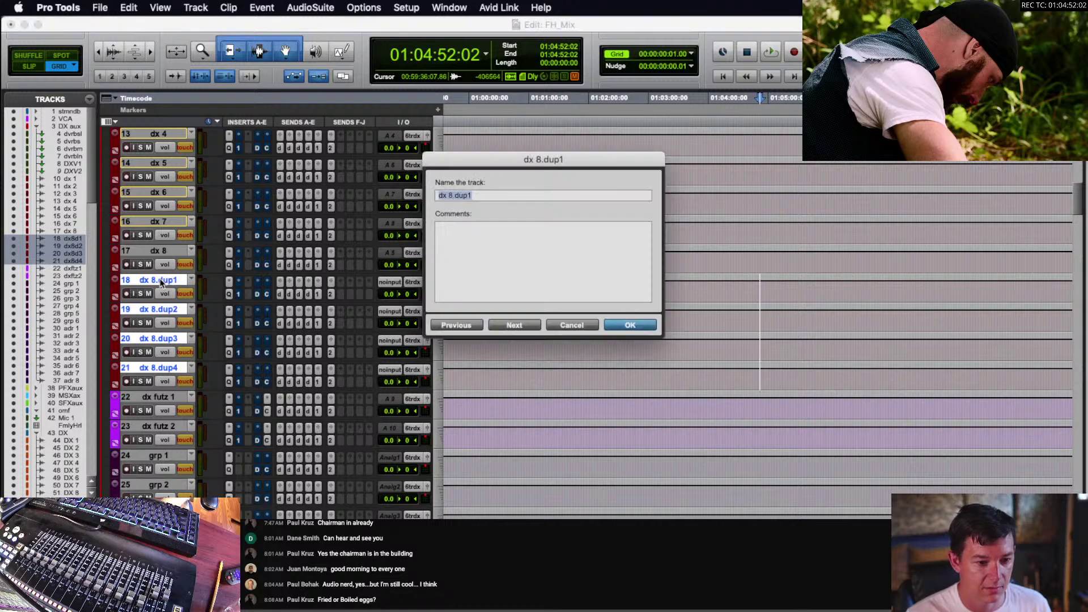
text(dx 9)
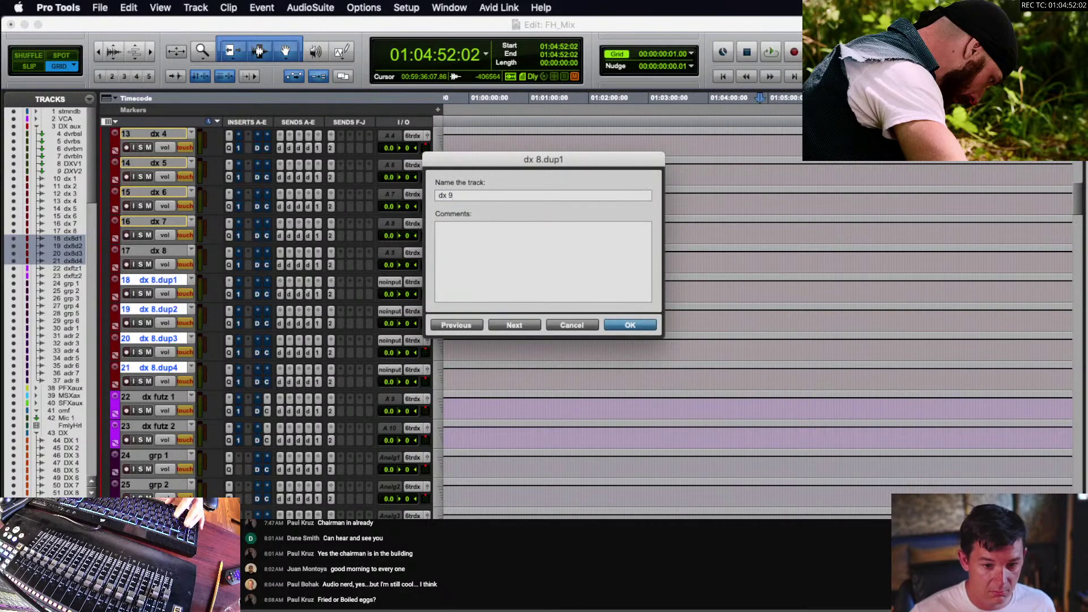
key(super+Right)
text(dx 10)
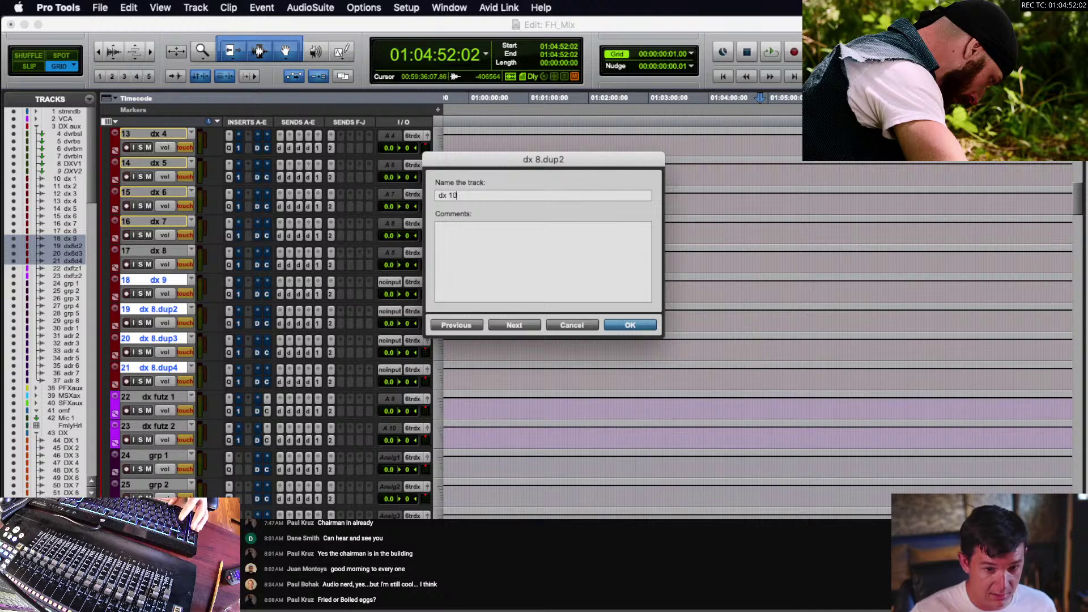
key(super+Right)
text(dx 11)
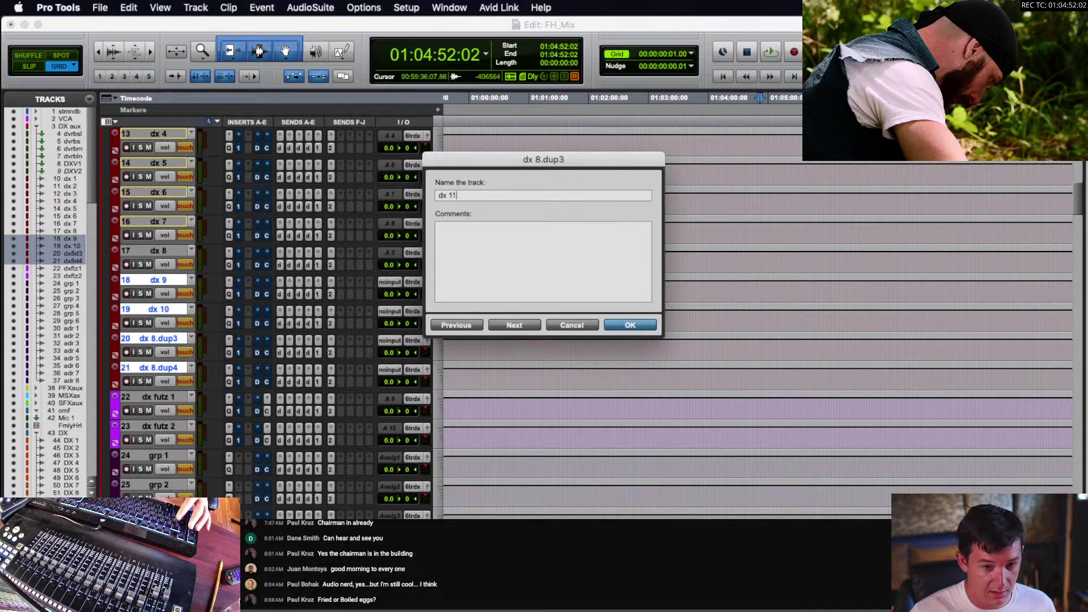
key(super+Right)
text(dx 12)
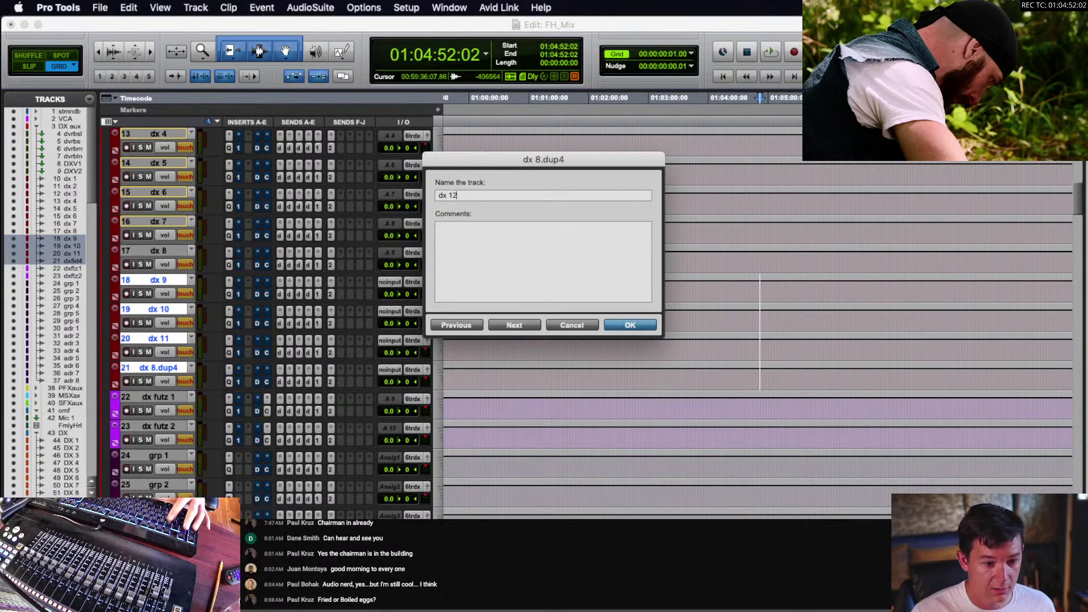
key(Return)
- Move all clips from the imported DX 1 to DX 12 tracks onto the template's dx 1 to dx 12 tracks, keeping their timeline positions
scroll(207, 311, up, 5)
scroll(207, 311, down, 15)
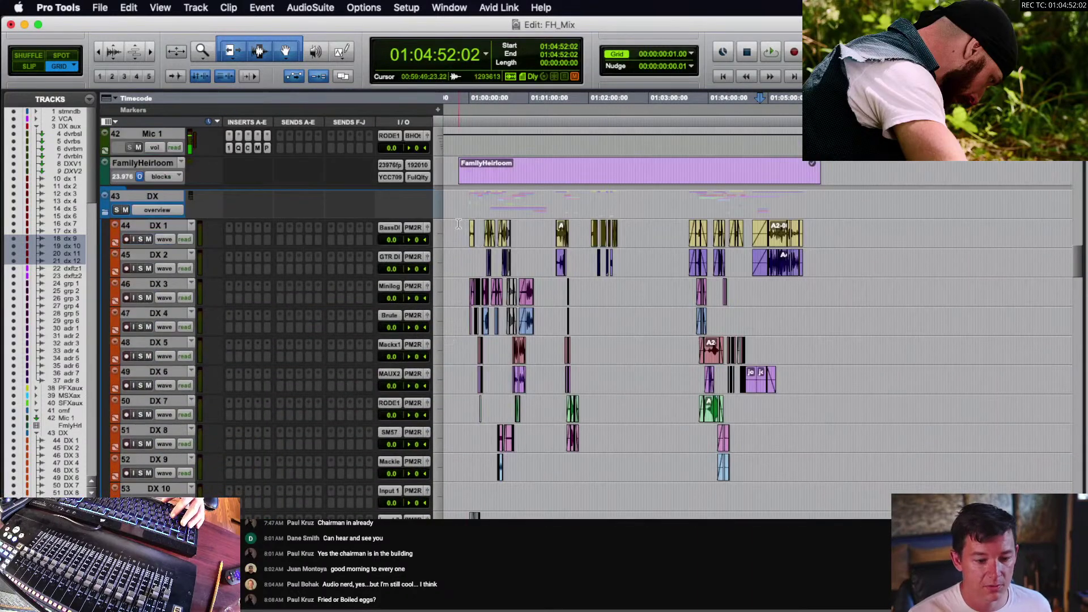
drag(458, 224, 832, 513)
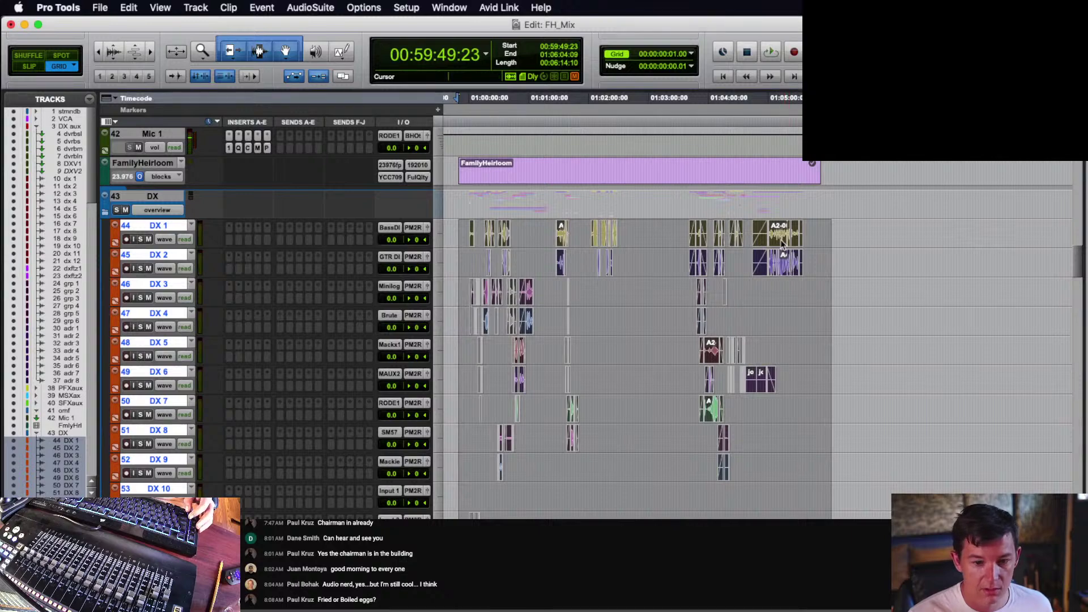
scroll(773, 227, up, 13)
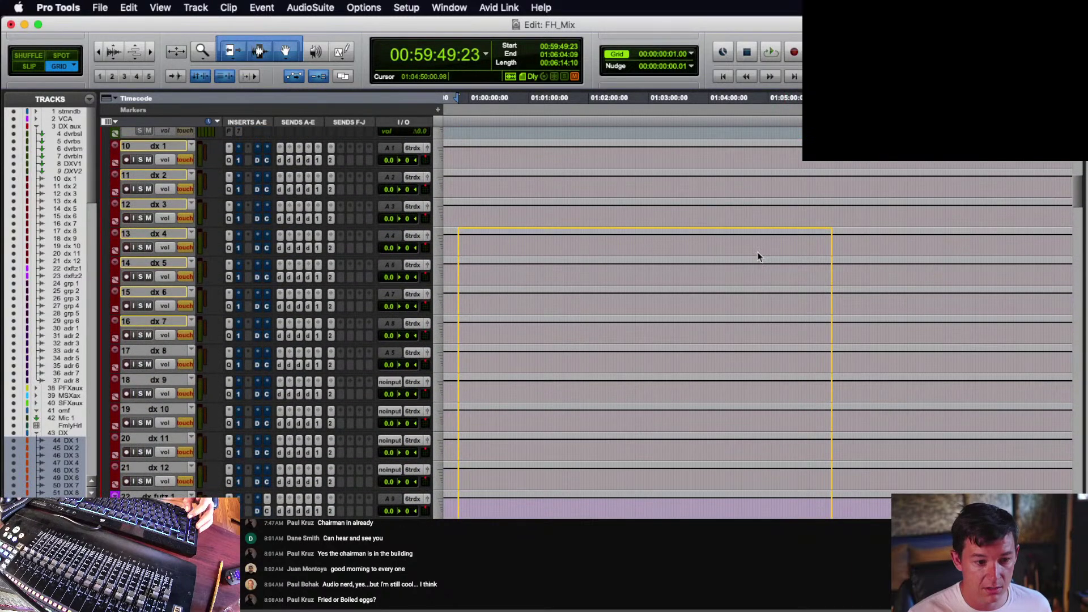
drag(757, 252, 754, 162)
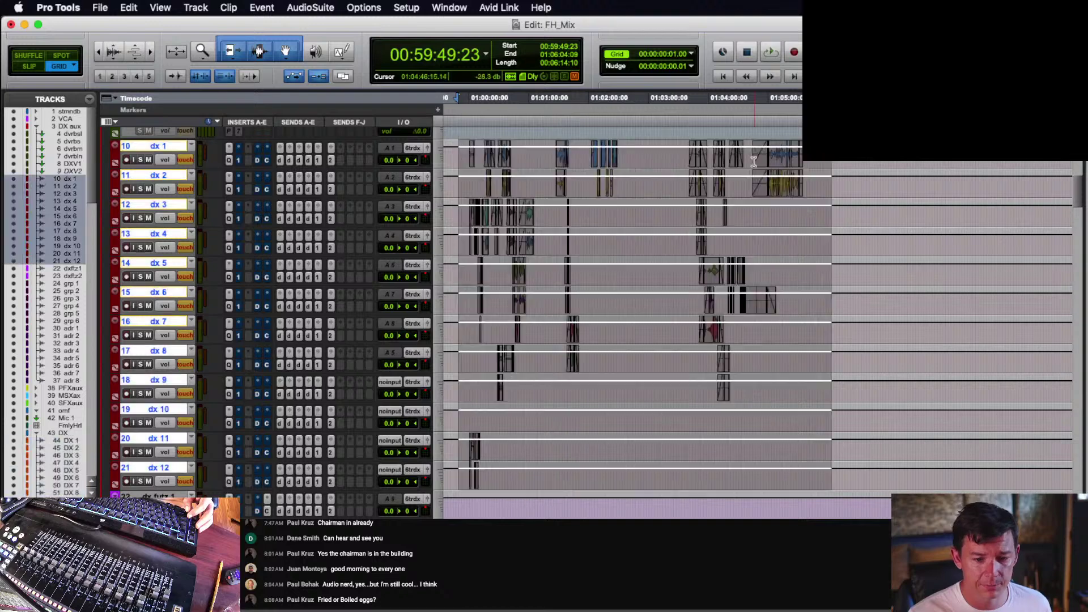
- Delete the emptied imported tracks DX 1 through DX 12 from the DX folder
scroll(609, 194, down, 12)
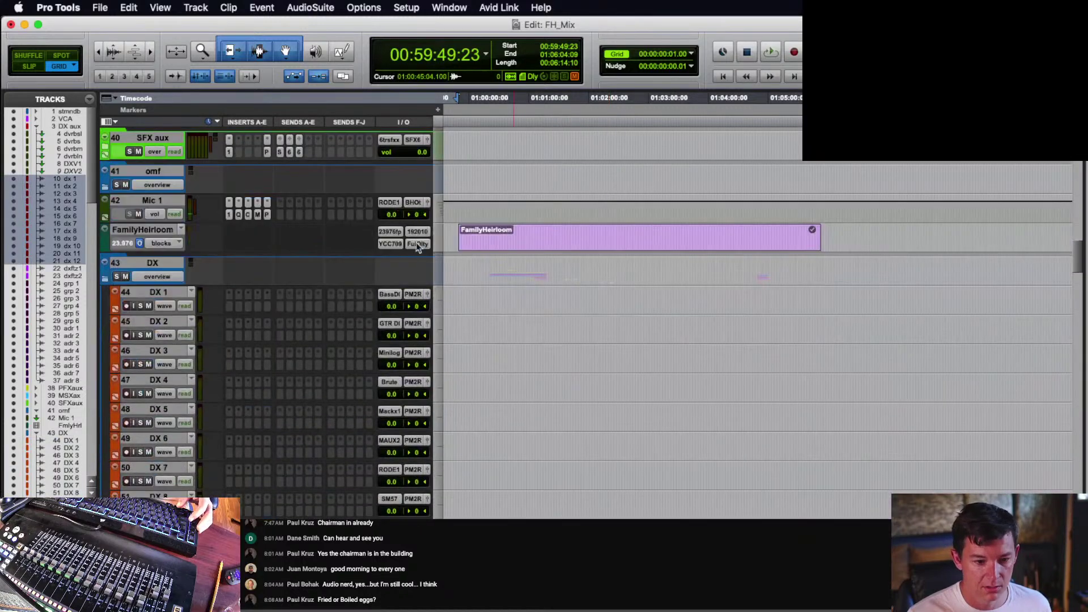
click(140, 293)
scroll(143, 300, down, 2)
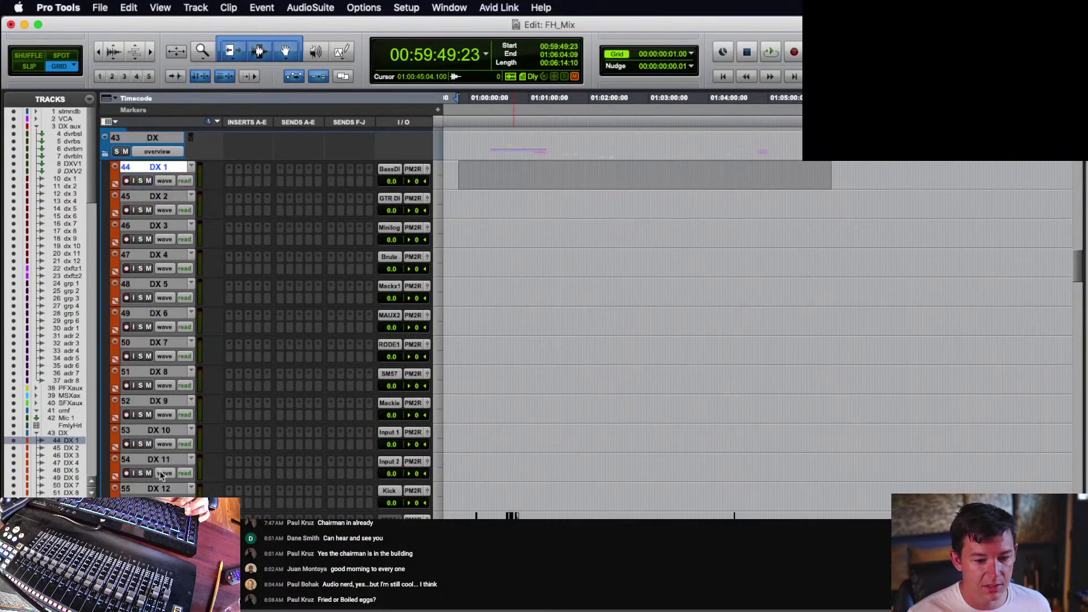
shift+click(162, 490)
right_click(161, 490)
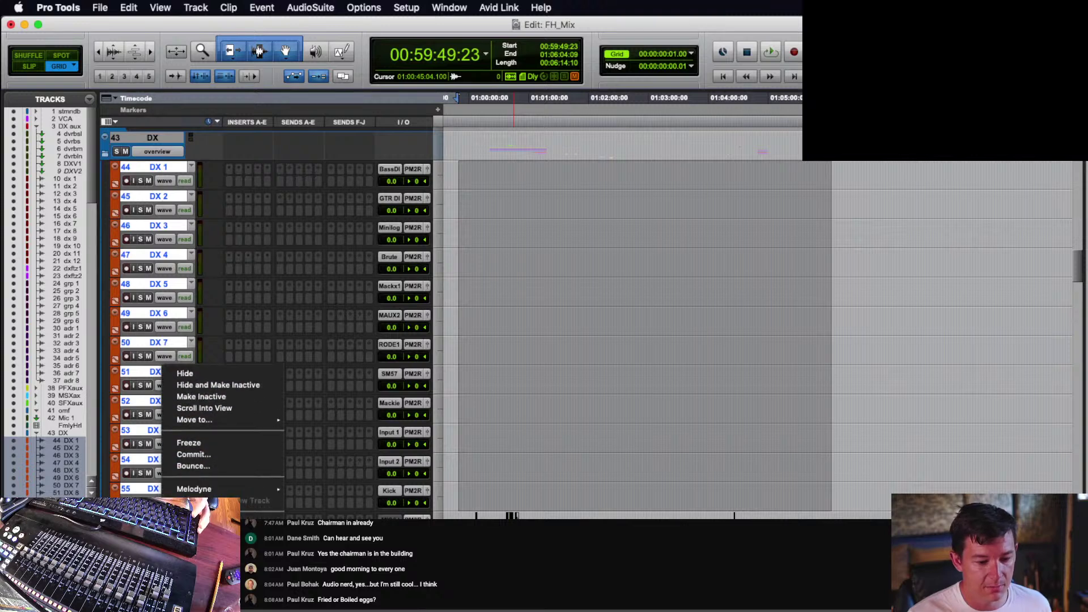
click(185, 333)
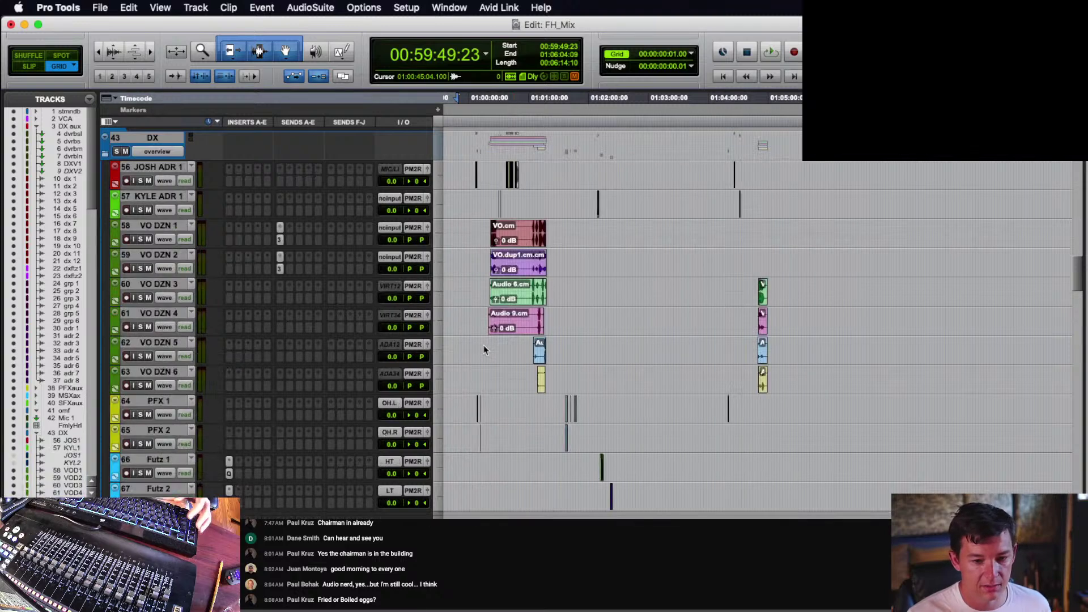
- Compare the clips on the two imported ADR tracks with the grp and adr tracks available in the template
click(485, 169)
drag(470, 167, 761, 204)
scroll(760, 204, up, 1)
scroll(648, 267, up, 15)
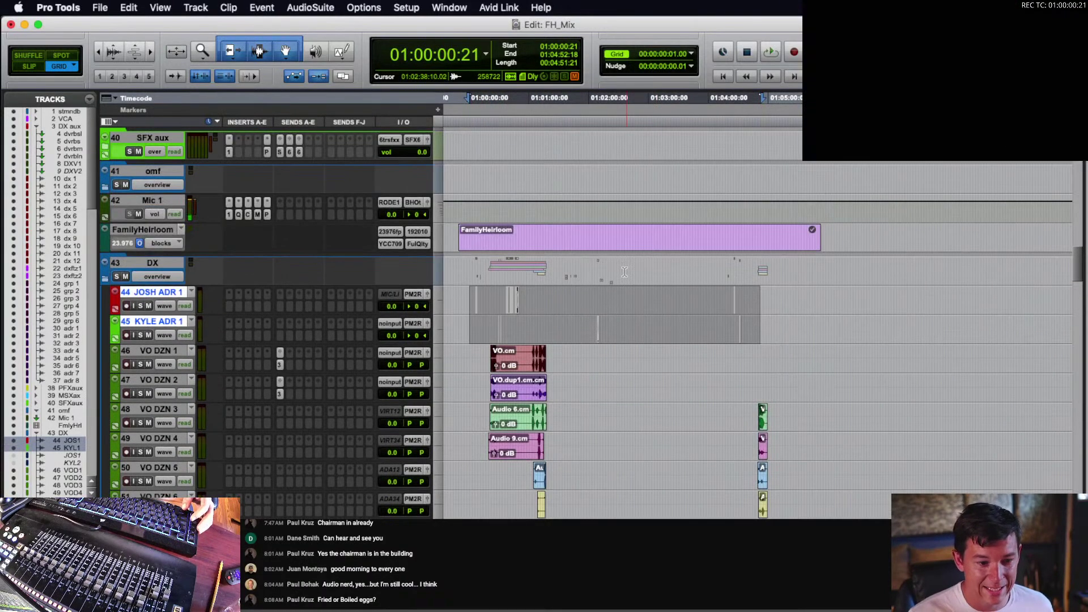
scroll(199, 330, down, 4)
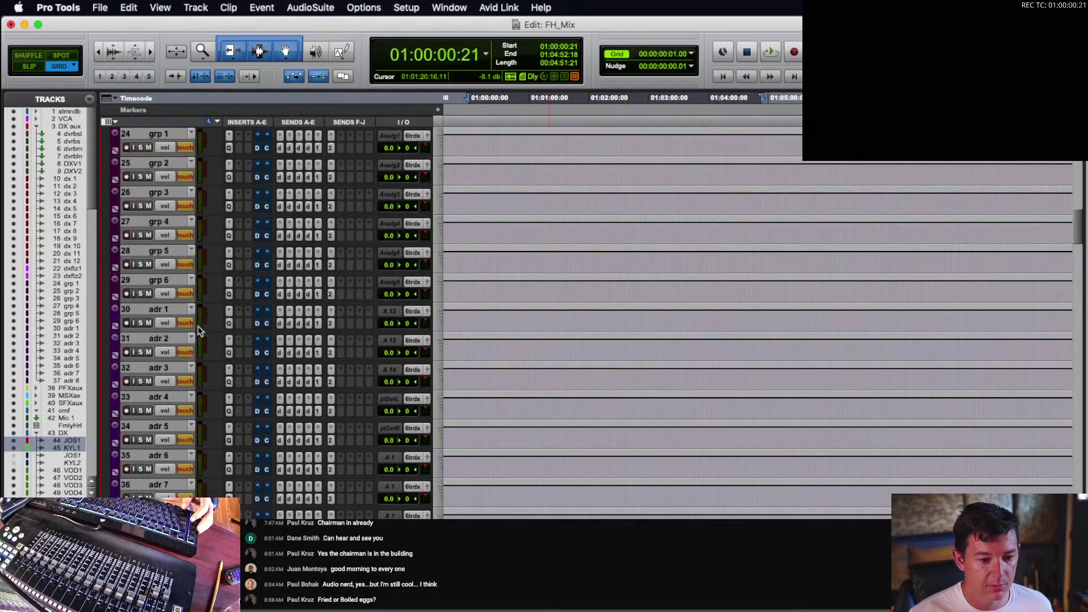
click(164, 280)
scroll(173, 283, up, 4)
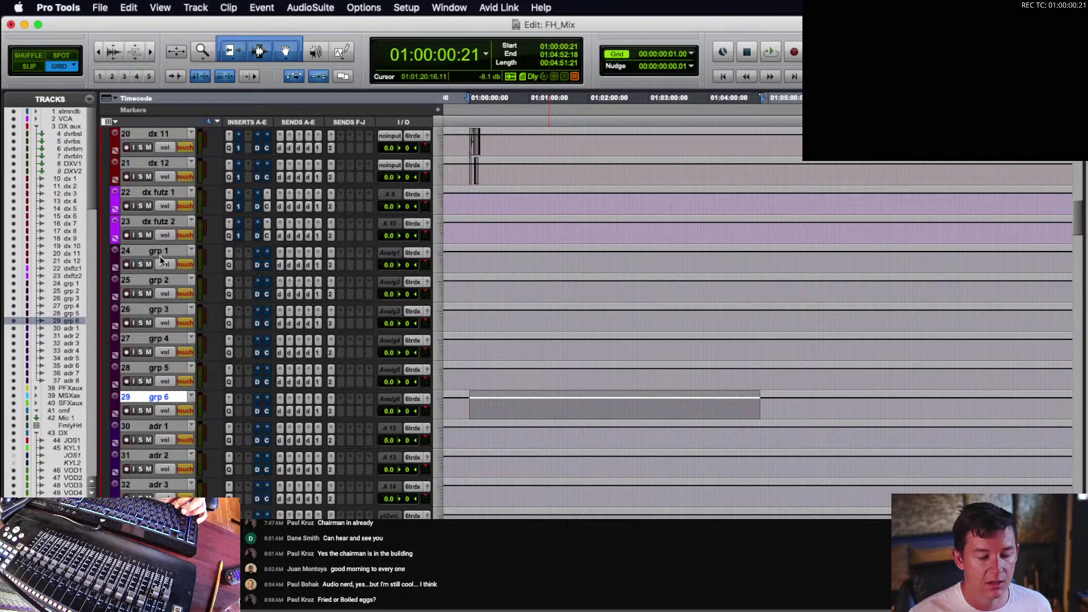
scroll(181, 301, down, 4)
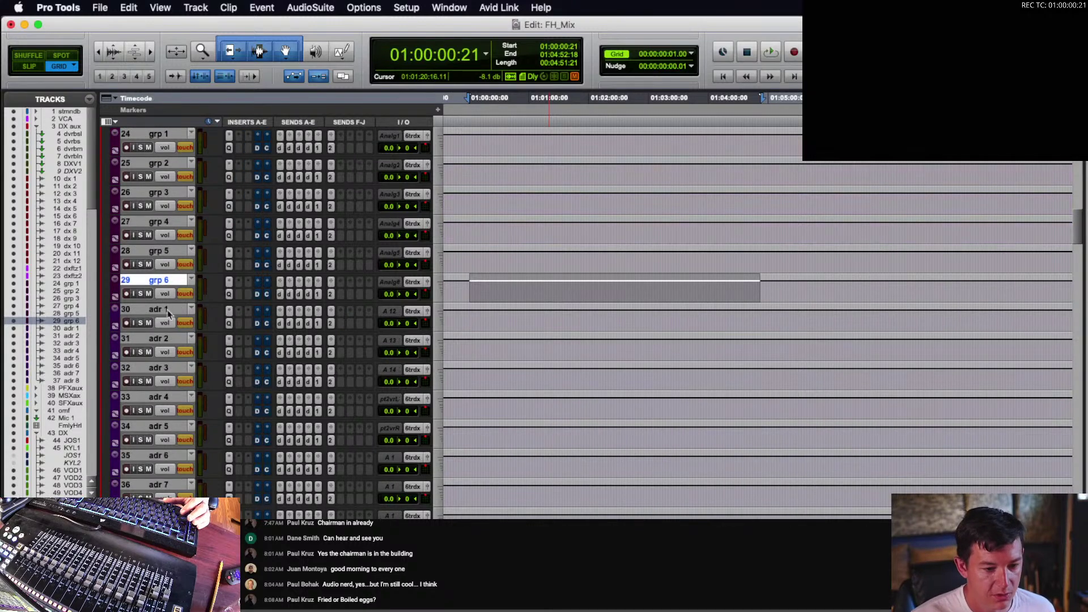
- Rename the template tracks adr 1 and adr 2 with the two ADR actors' first names, each followed by Adr
double_click(164, 310)
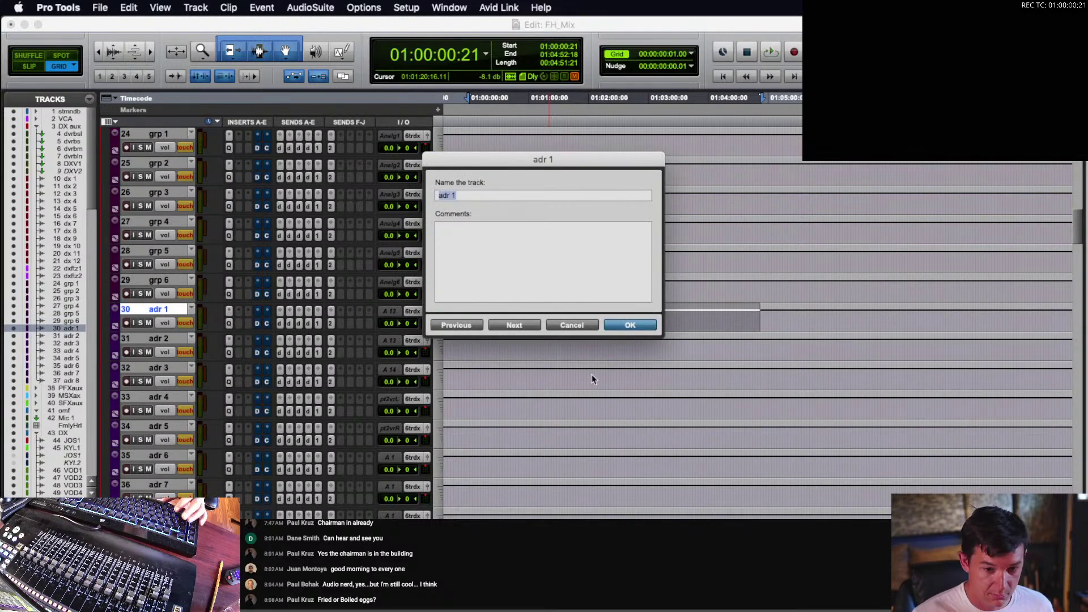
text(Kyle )
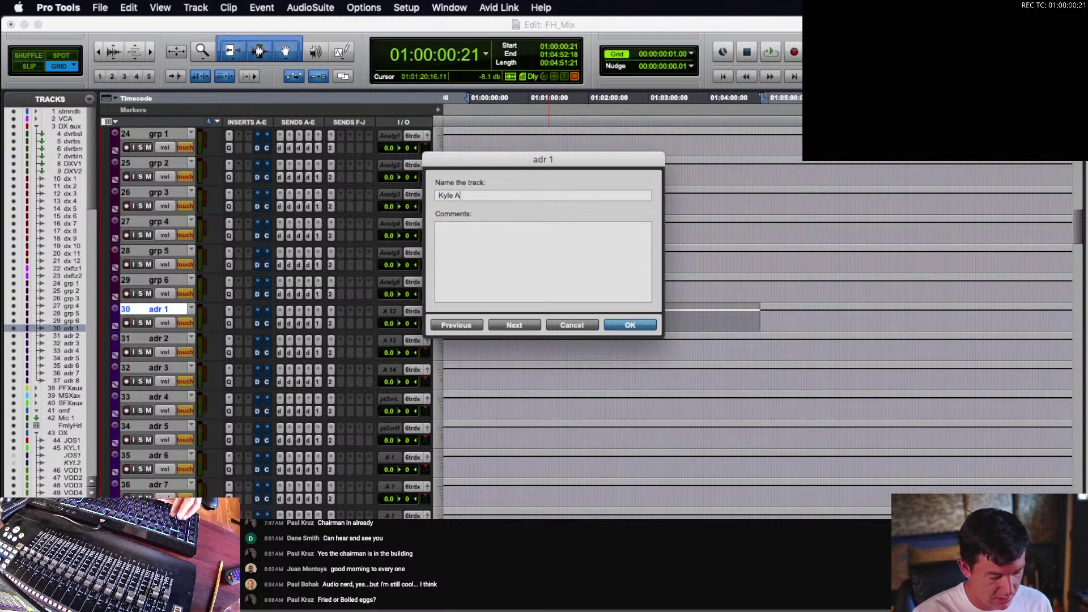
text(Adr)
key(super+Right)
text(Jo)
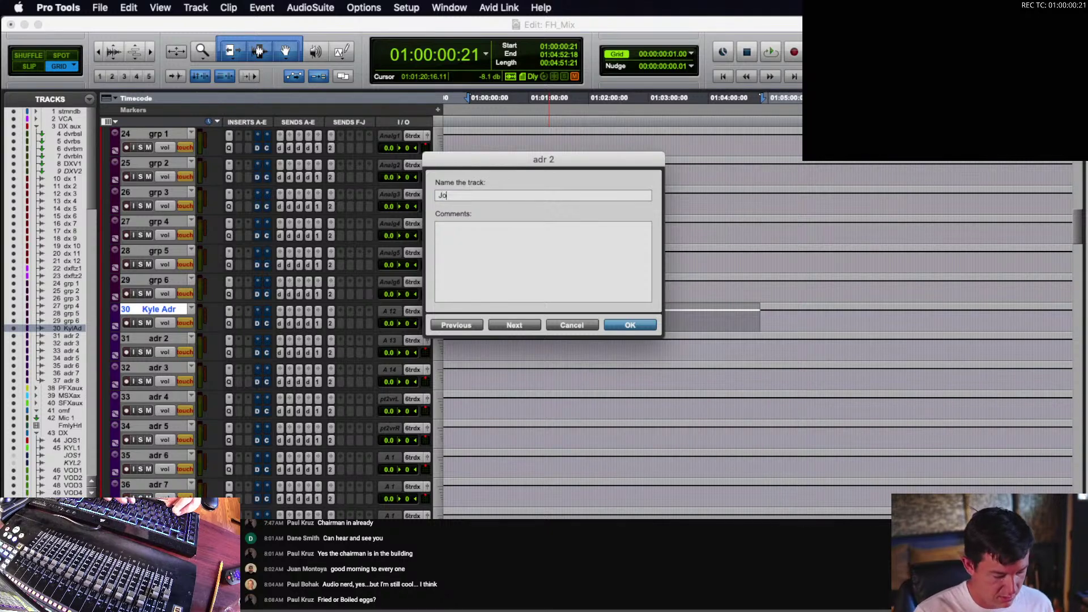
text(sh Adr)
key(Return)
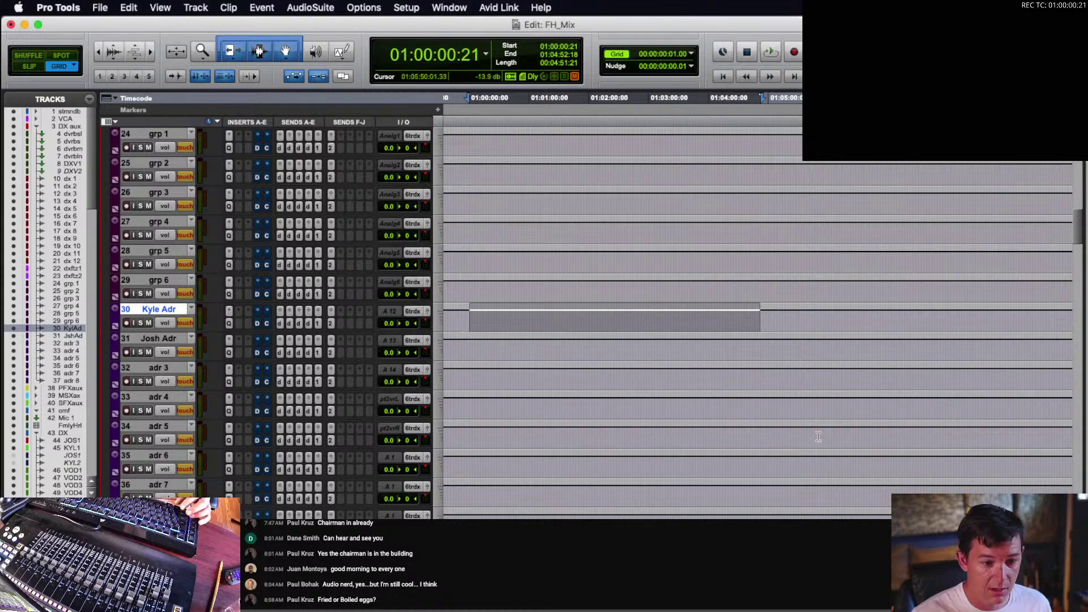
- Move all clips from the two imported ADR tracks onto the two renamed ADR tracks in the DX aux folder, keeping their timeline positions
scroll(549, 323, down, 5)
scroll(550, 324, down, 3)
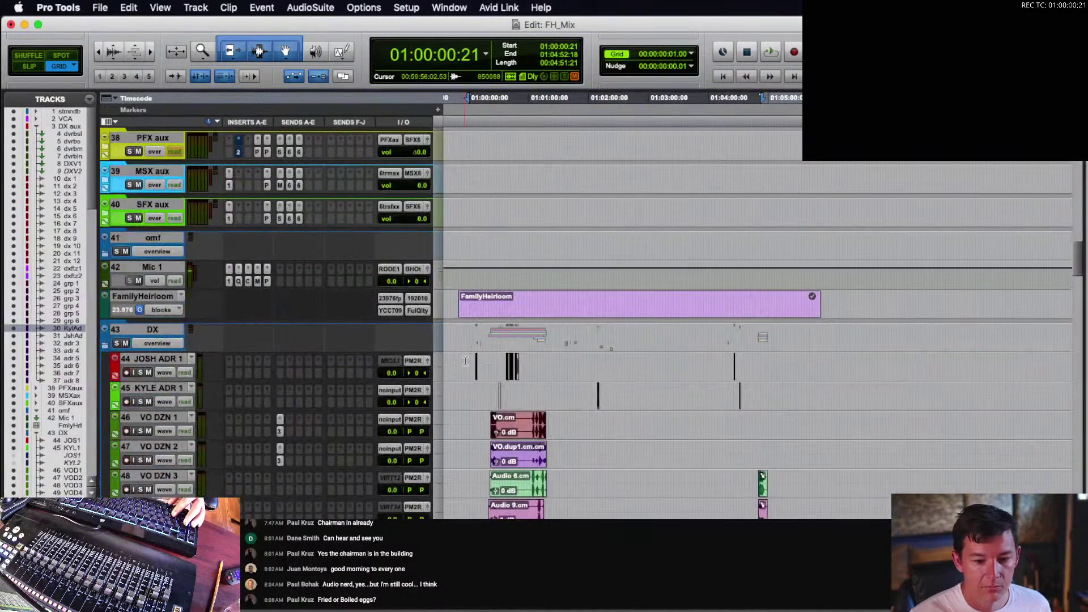
drag(466, 361, 520, 404)
key(super+a)
key(t)
scroll(541, 378, right, 5)
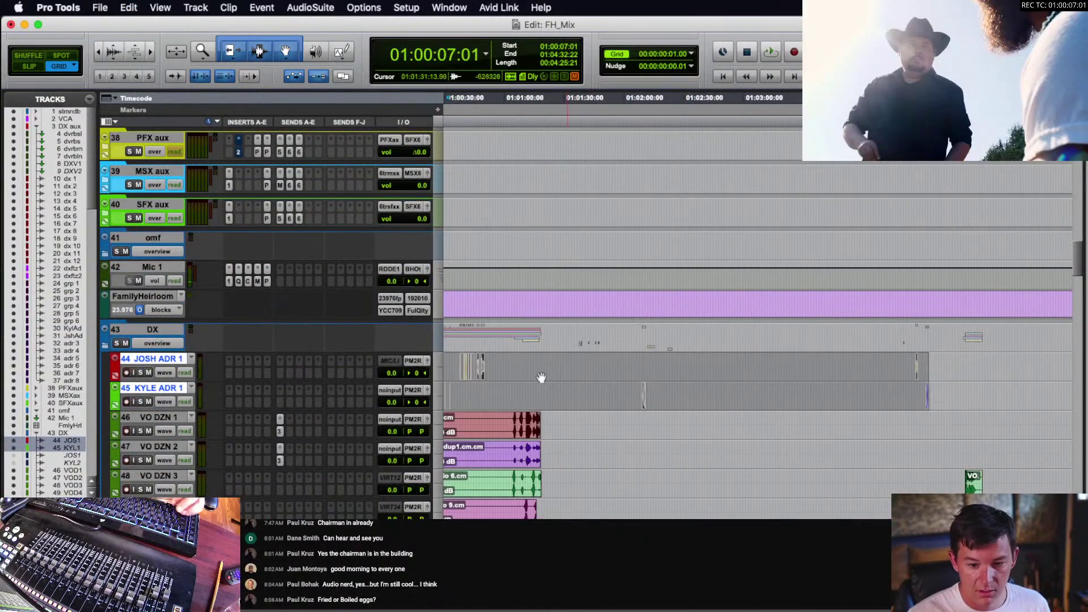
key(r)
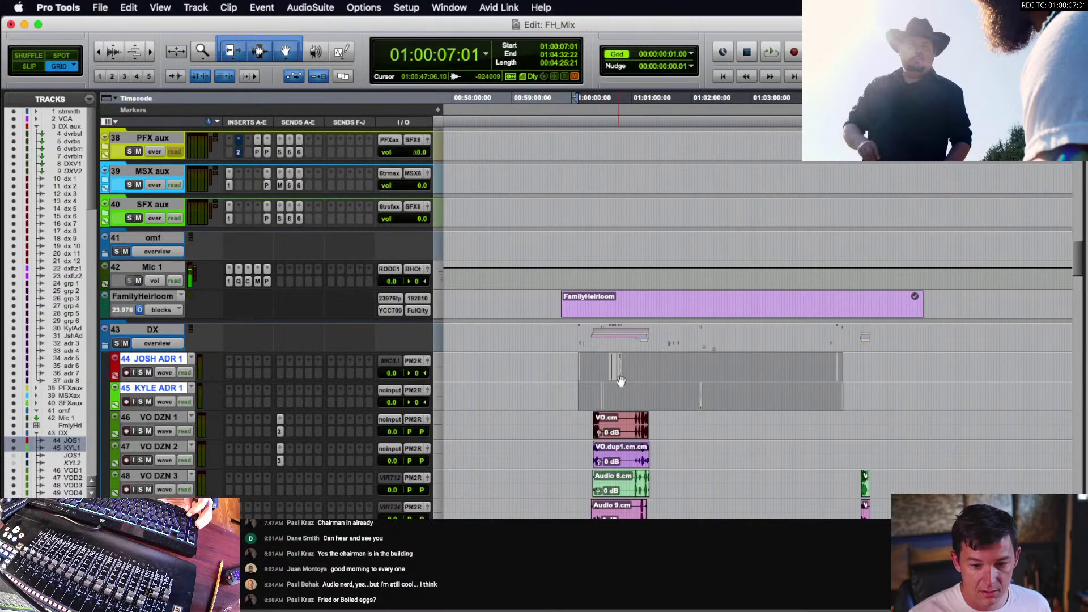
click(621, 381)
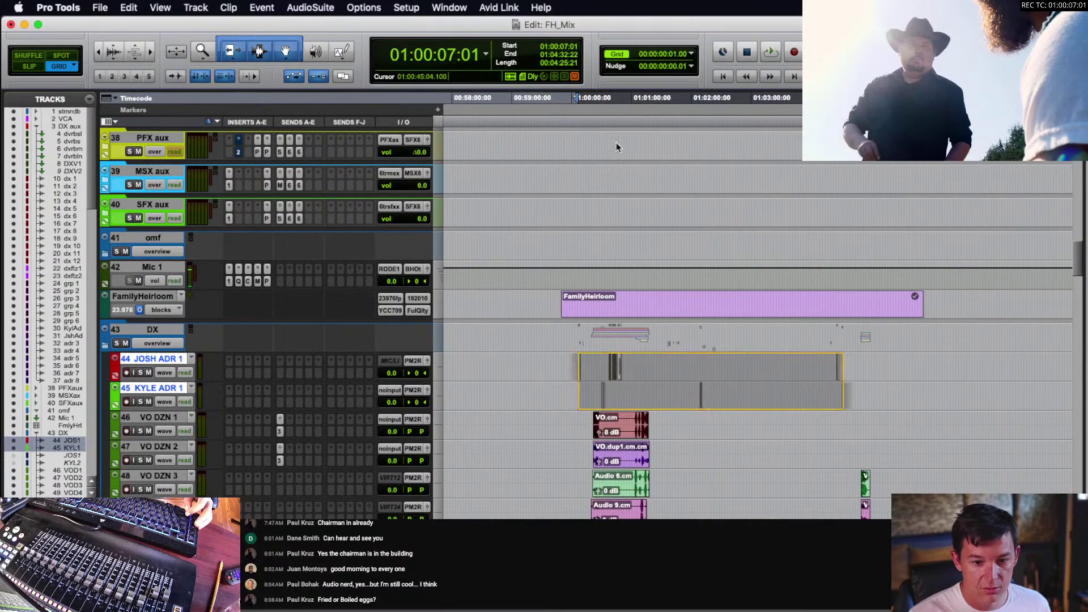
drag(616, 143, 607, 164)
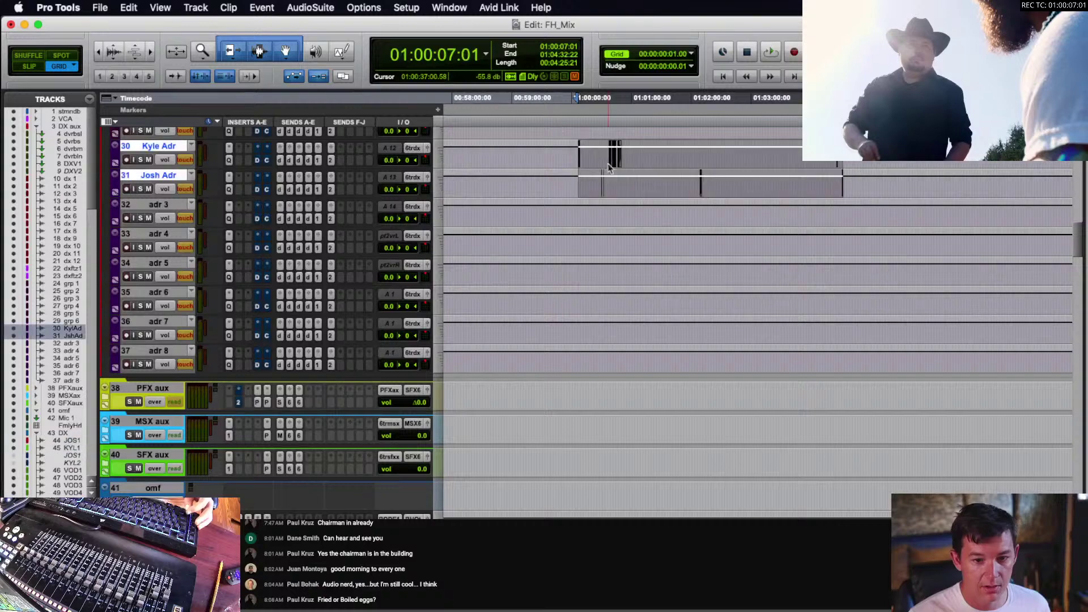
- Delete the two emptied imported ADR tracks from the DX folder
scroll(232, 280, down, 10)
click(156, 289)
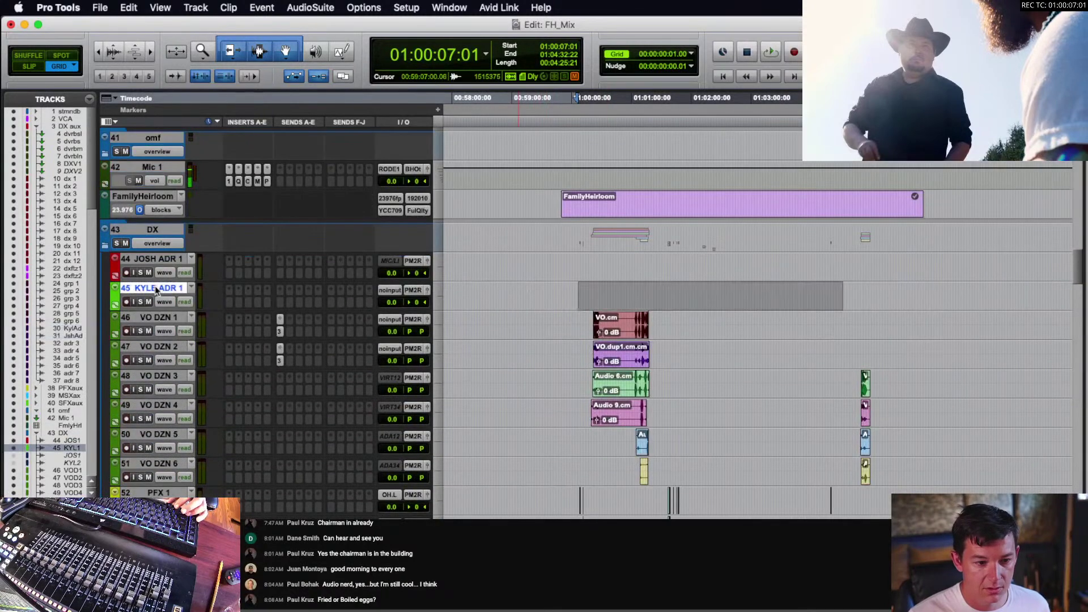
shift+click(159, 261)
right_click(159, 261)
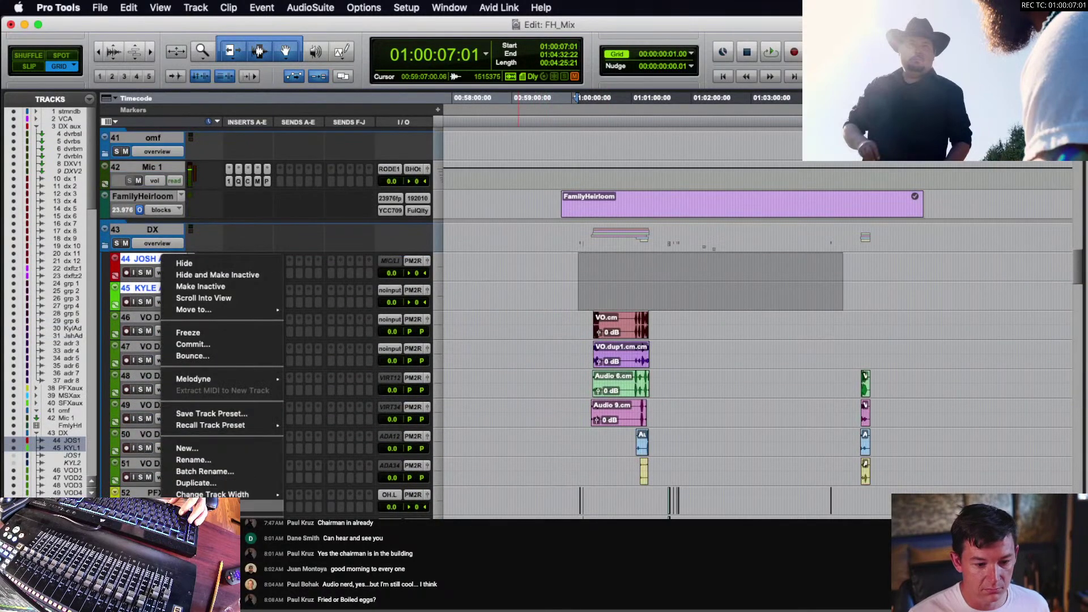
click(218, 275)
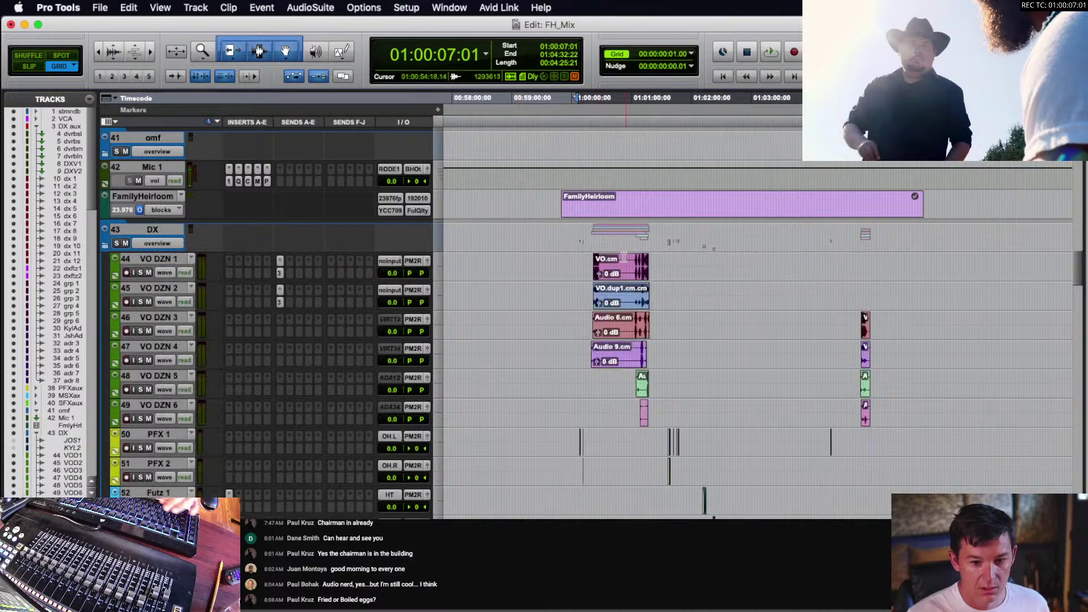
- Examine the voice-over design clips on the VO DZN tracks, close up and across the film
click(624, 257)
key(t)
key(t)
key(t)
click(548, 259)
key(t)
key(t)
key(t)
key(t)
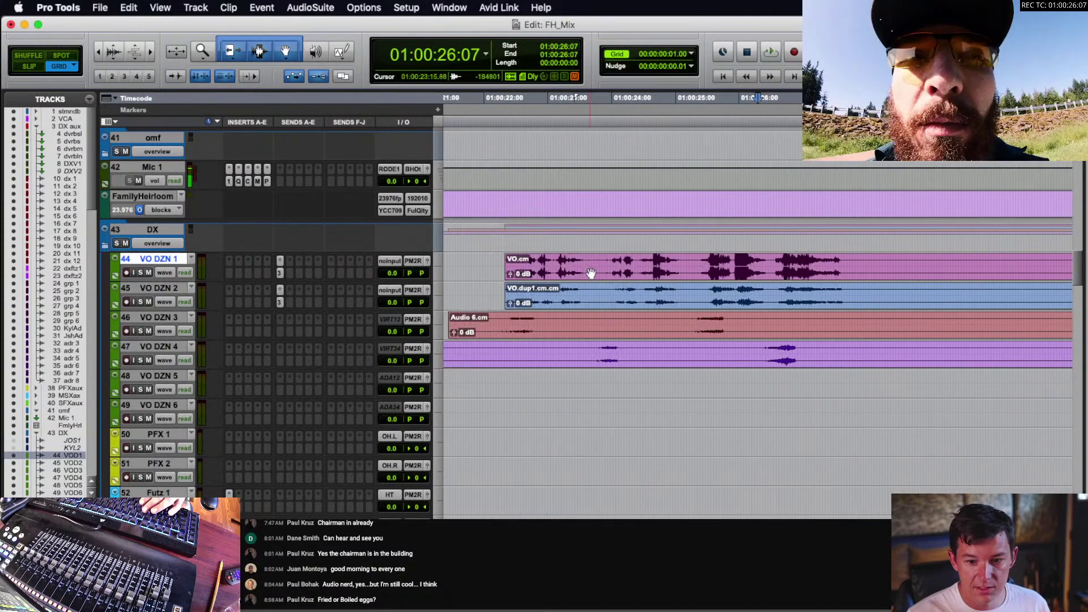
key(r)
key(r)
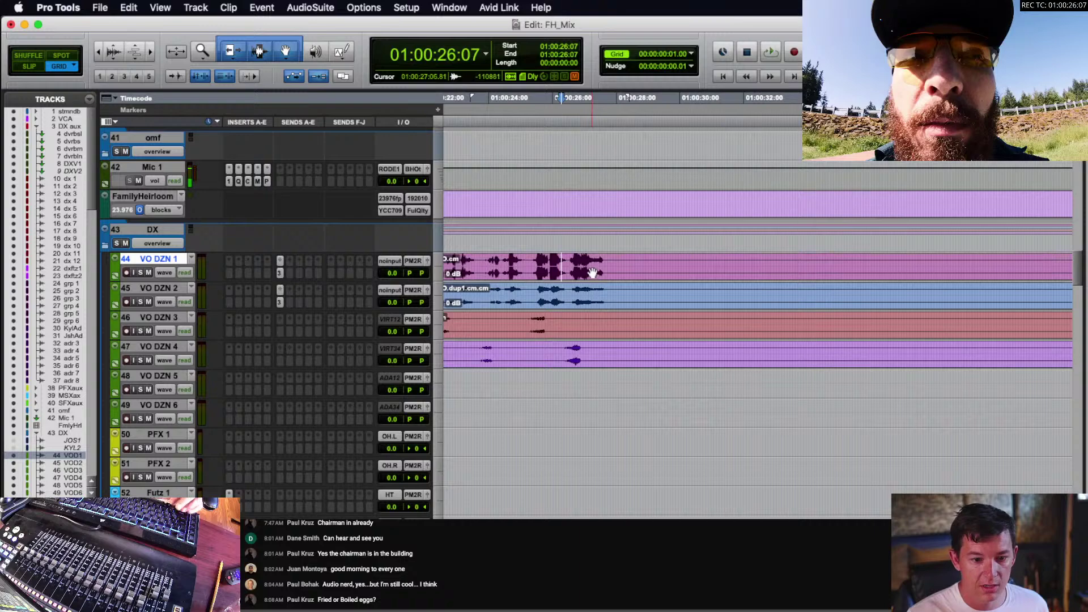
key(r)
key(r)
scroll(694, 282, right, 5)
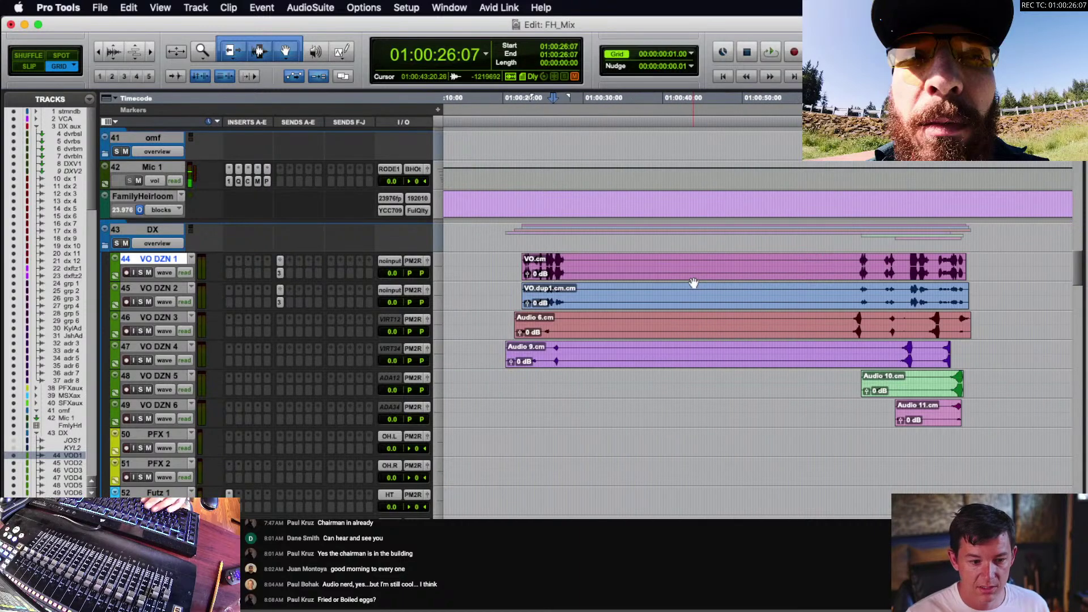
key(r)
key(r)
scroll(692, 284, left, 5)
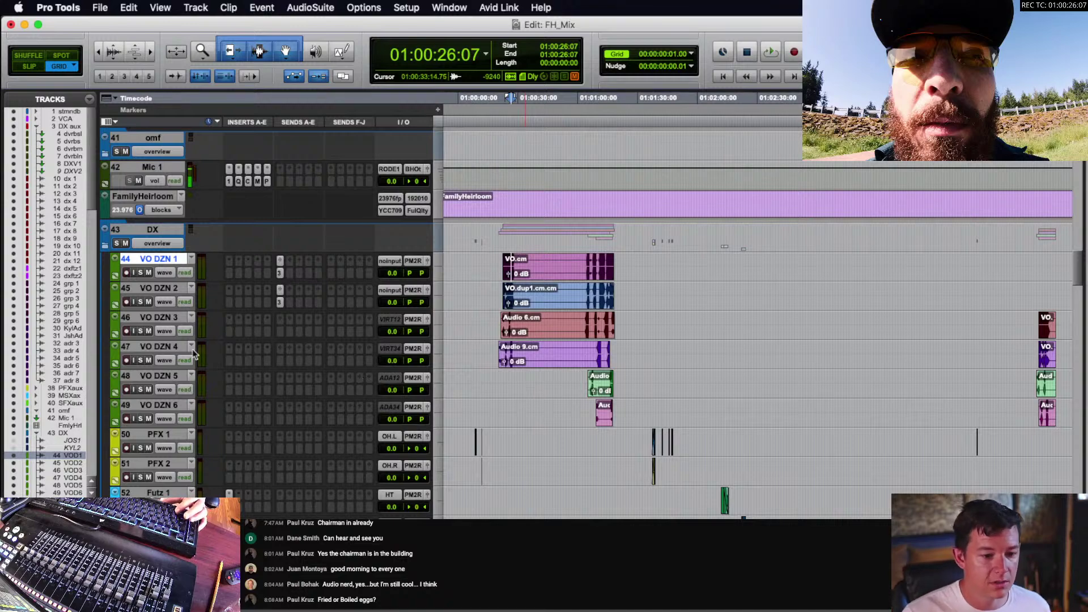
- Move the tracks VO DZN 1 through VO DZN 6 into the DX aux folder, directly below grp 6
shift+click(168, 406)
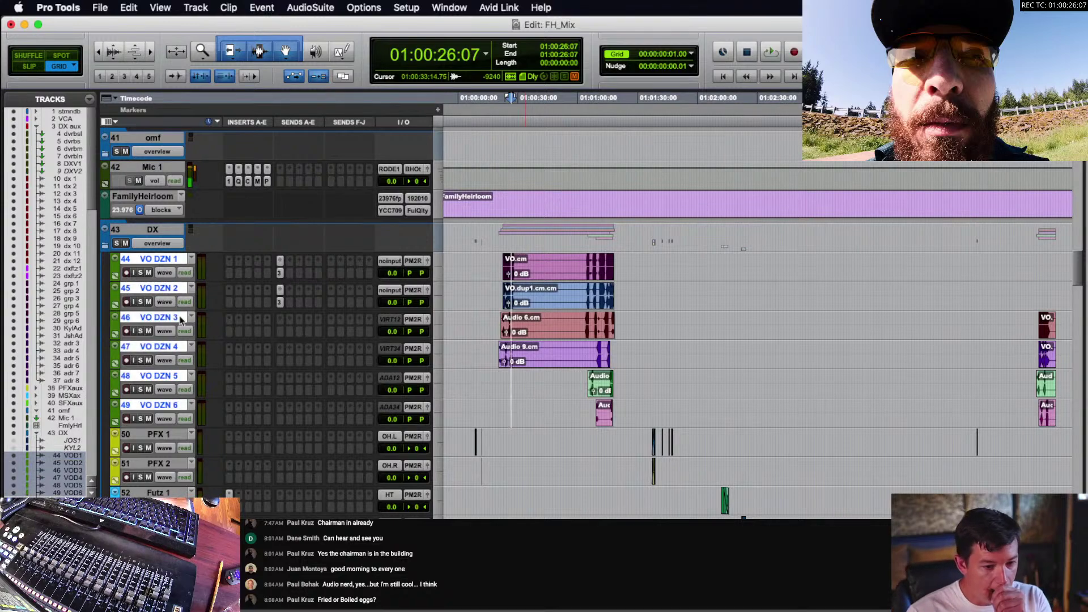
drag(174, 262, 187, 368)
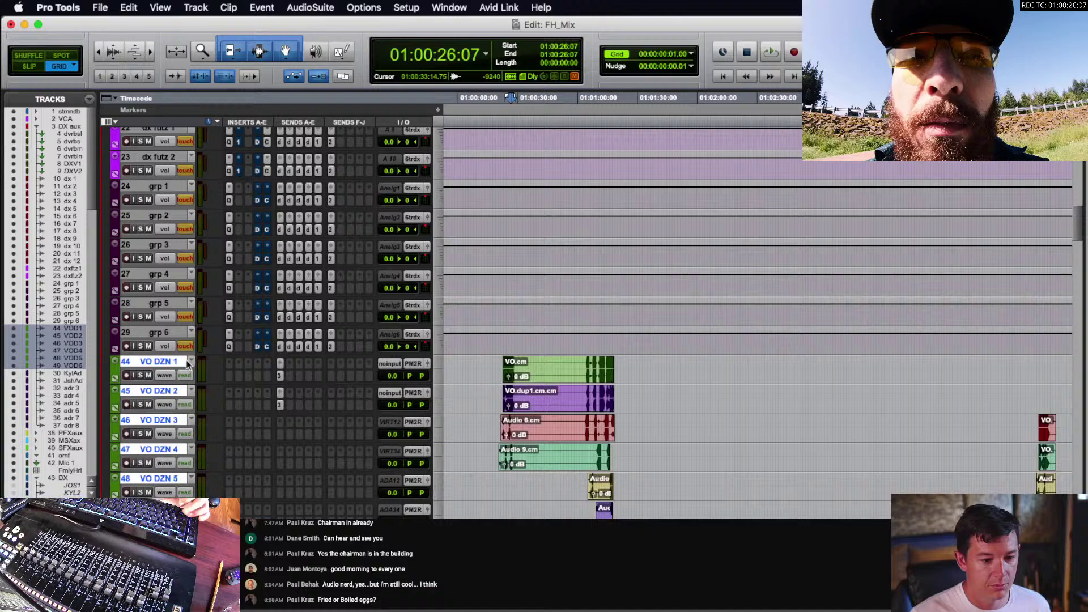
- Route the outputs of the selected VO DZN 1 through VO DZN 6 tracks to the 5.0 dx sub bus
click(416, 364)
mouse_move(420, 380)
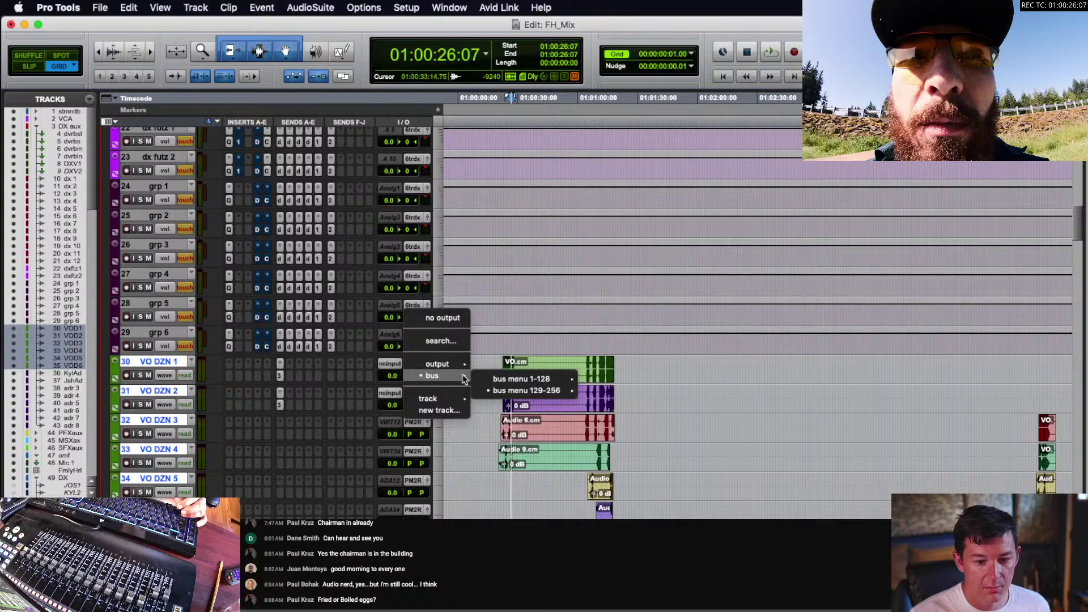
mouse_move(495, 377)
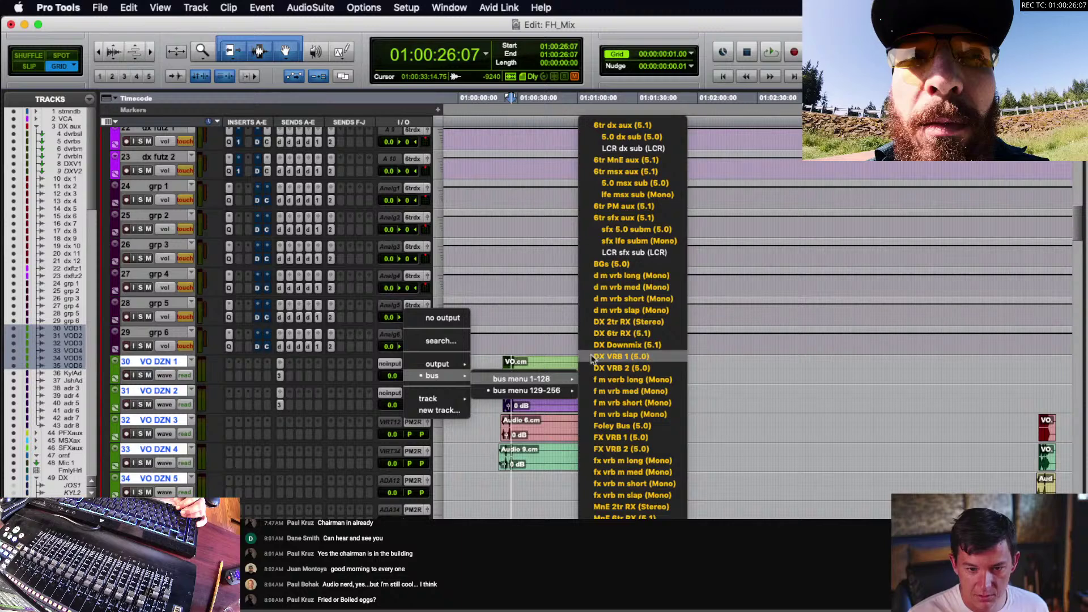
alt+shift+click(649, 138)
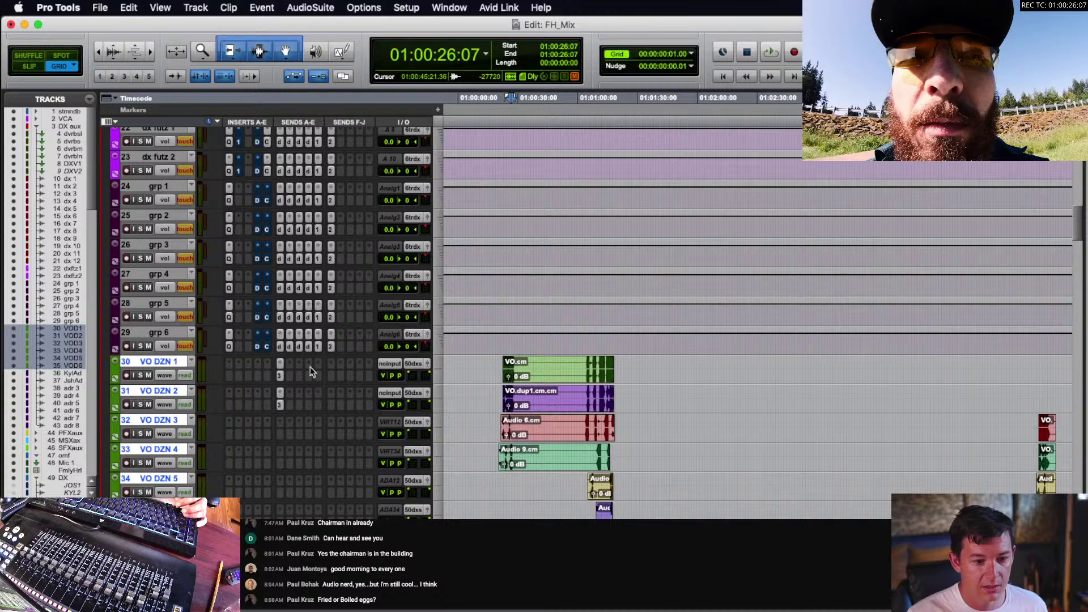
- Insert FabFilter Pro-Q 3 in the first insert slot of all six VO DZN tracks and close the plug-in window
click(230, 364)
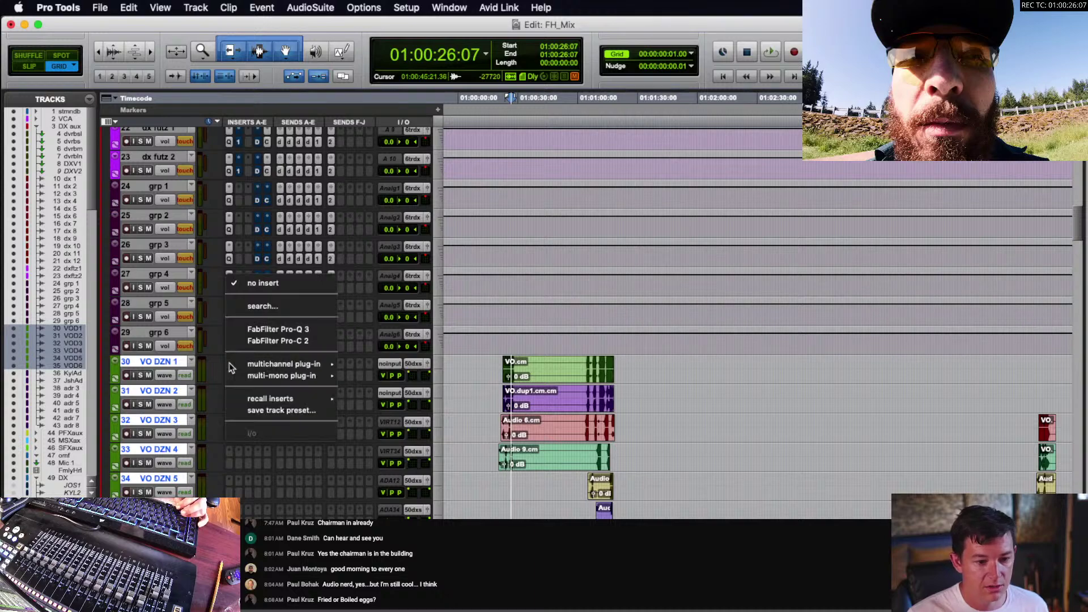
click(274, 332)
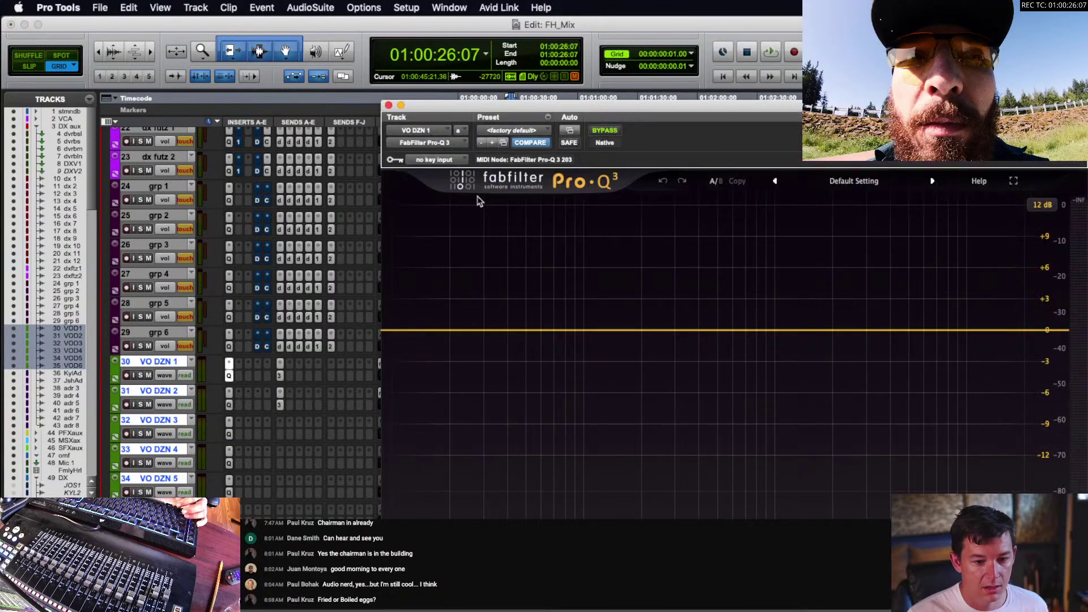
click(388, 105)
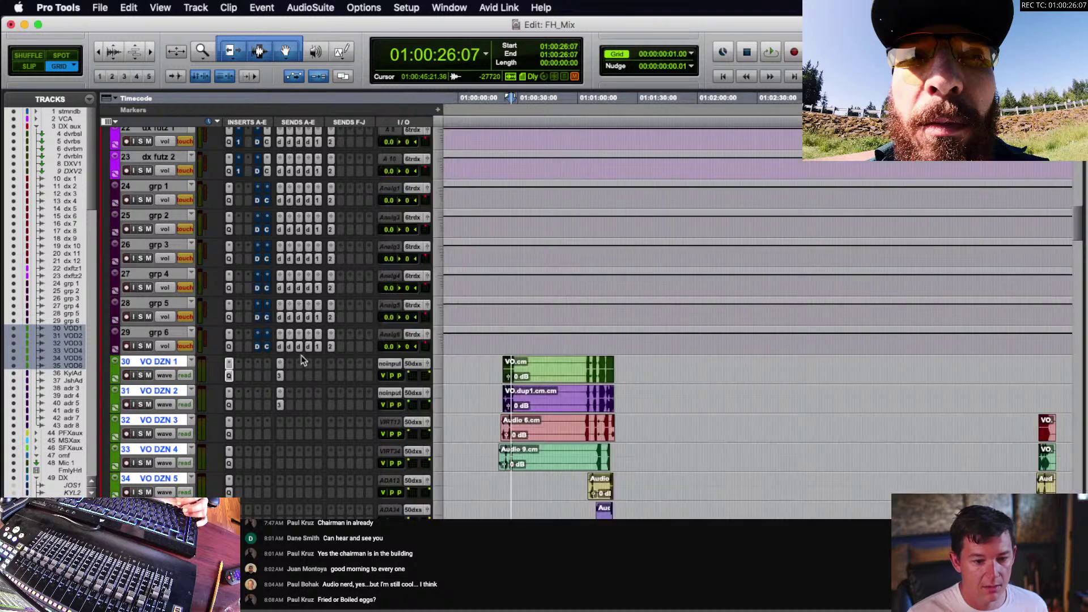
- Add a send to the DX VRB 1 bus in send slot E of all six VO DZN tracks
click(318, 363)
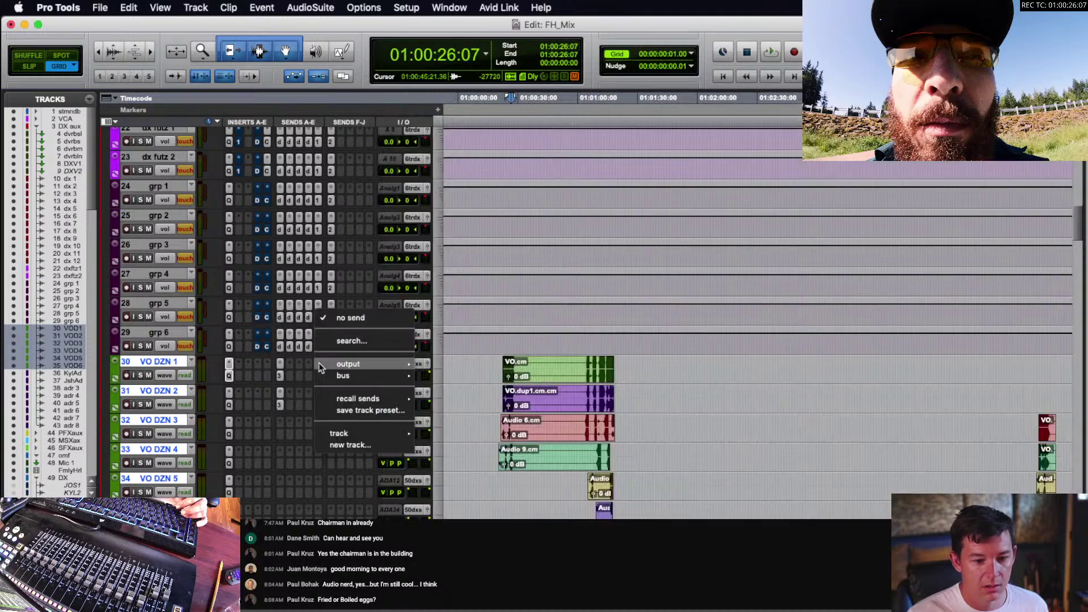
mouse_move(343, 376)
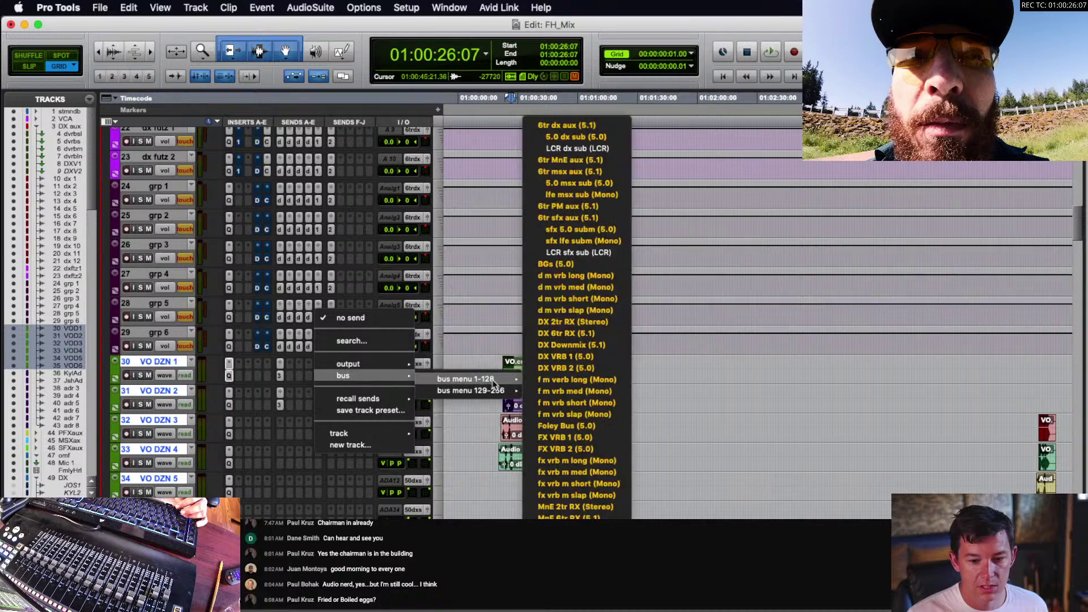
click(566, 357)
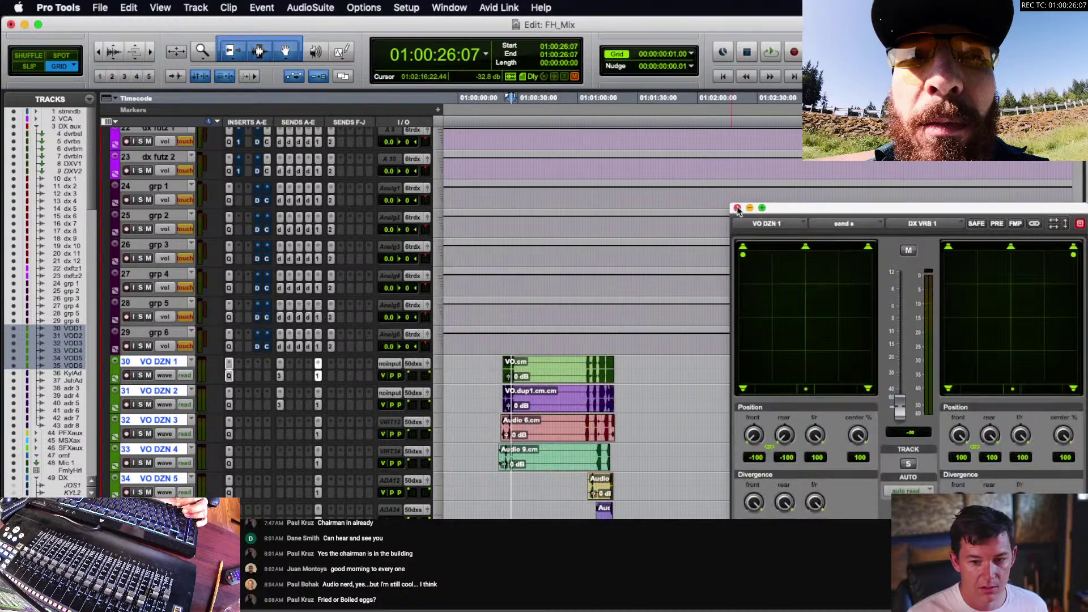
click(738, 208)
- Remove the imported send in slot A from VO DZN 1 and VO DZN 2
click(280, 377)
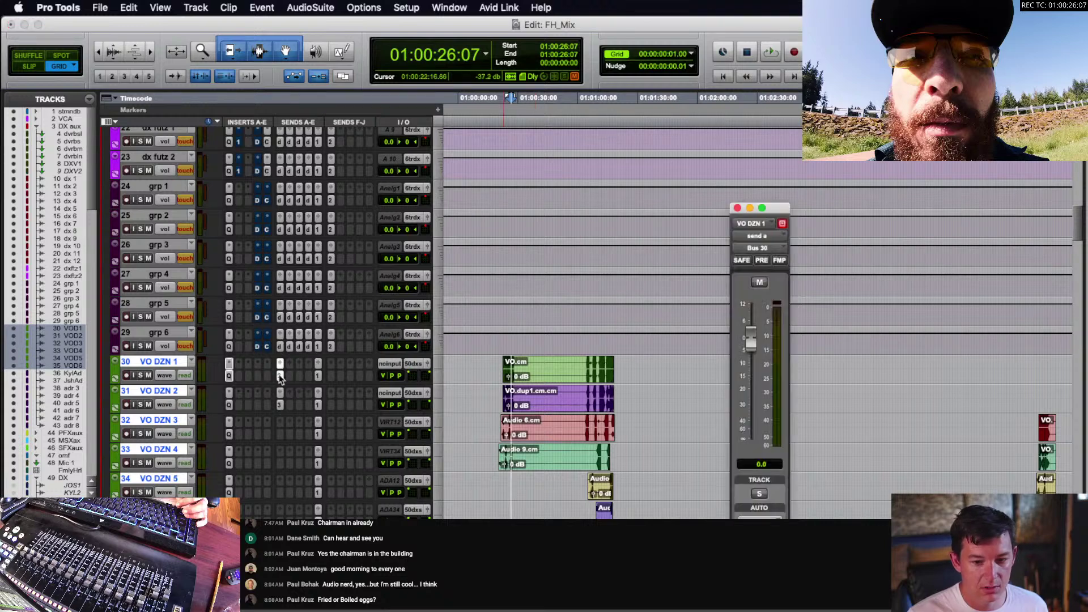
click(281, 361)
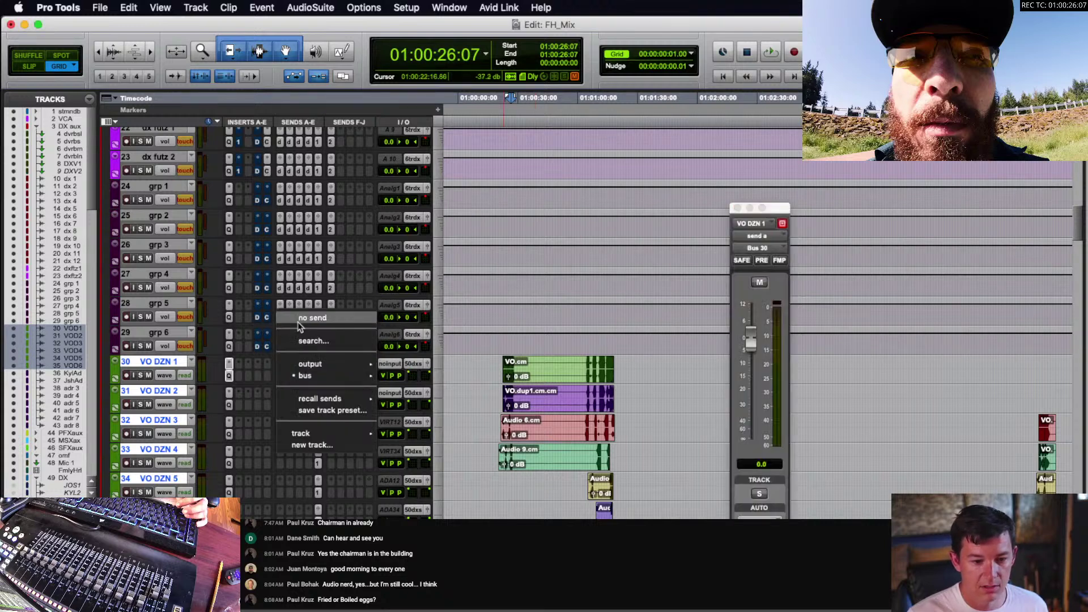
click(297, 319)
click(280, 394)
click(298, 349)
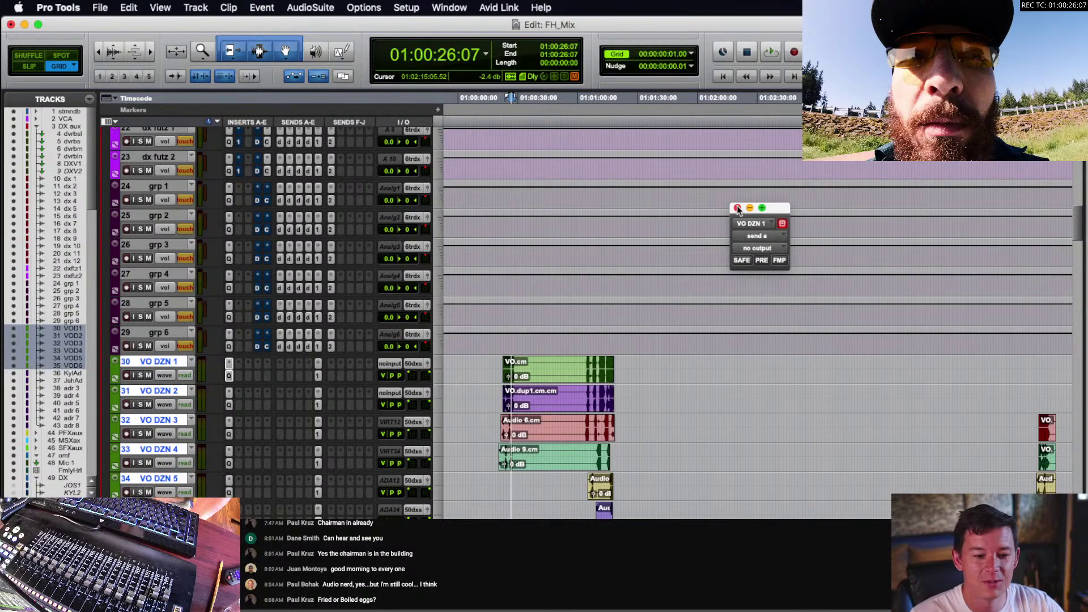
click(738, 208)
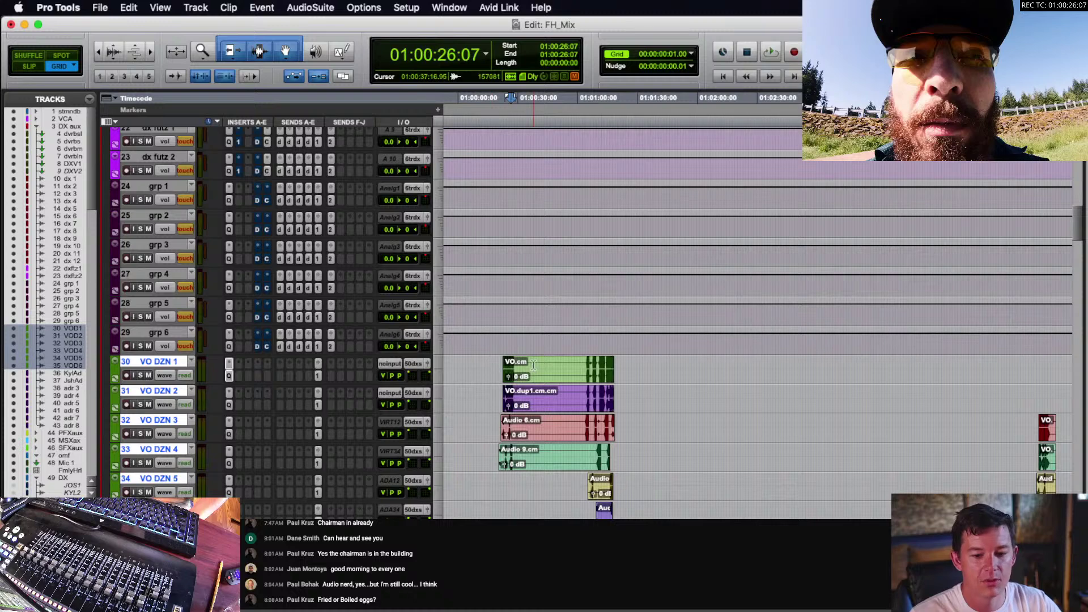
- Select all clips on the imported PFX 1 and PFX 2 tracks in the DX folder
scroll(533, 366, down, 3)
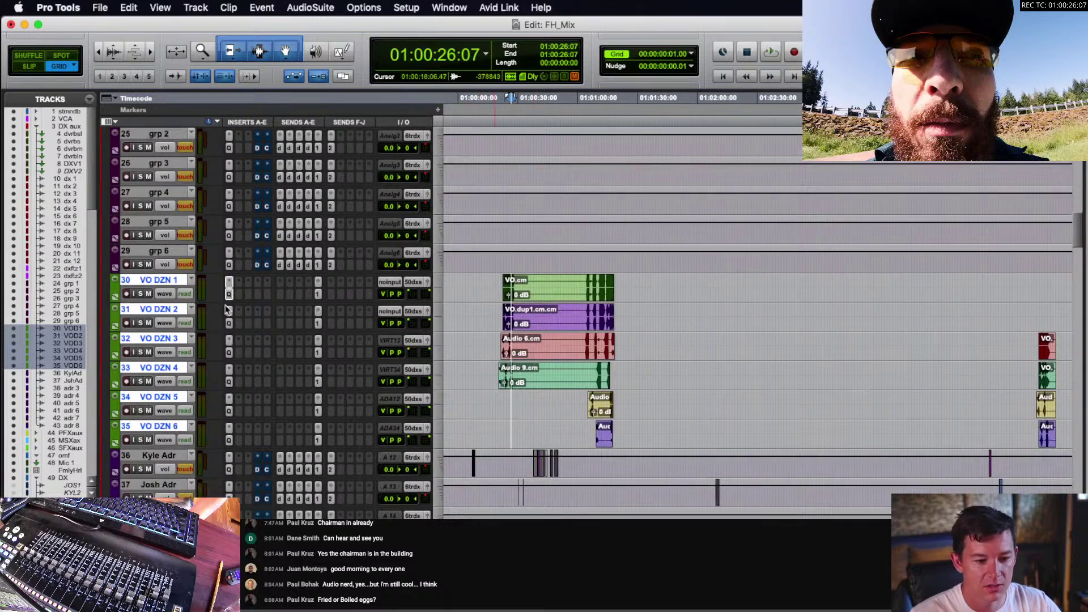
scroll(513, 306, down, 9)
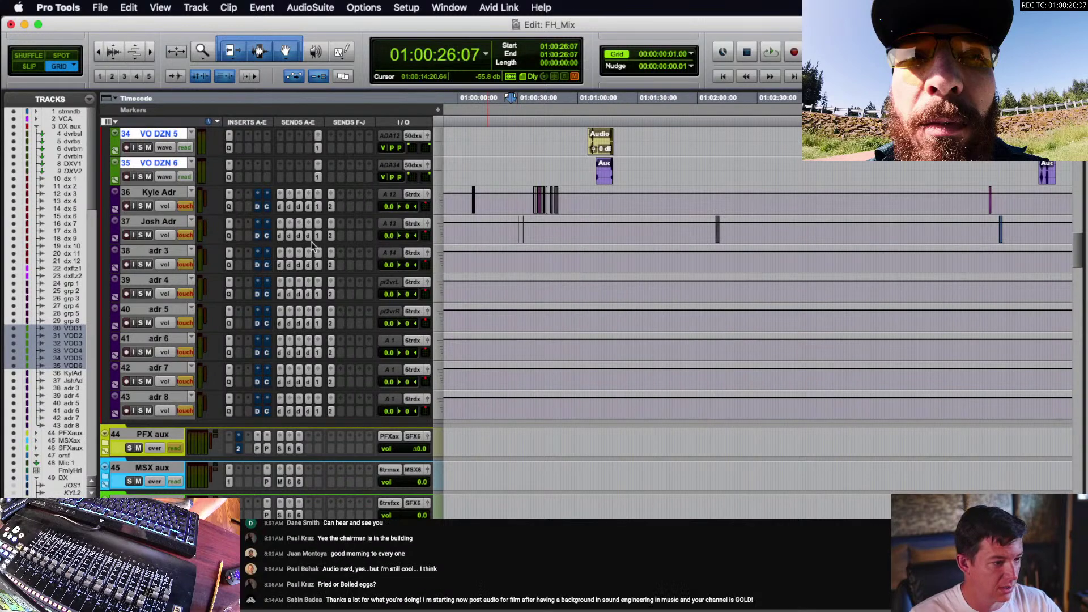
scroll(657, 293, down, 20)
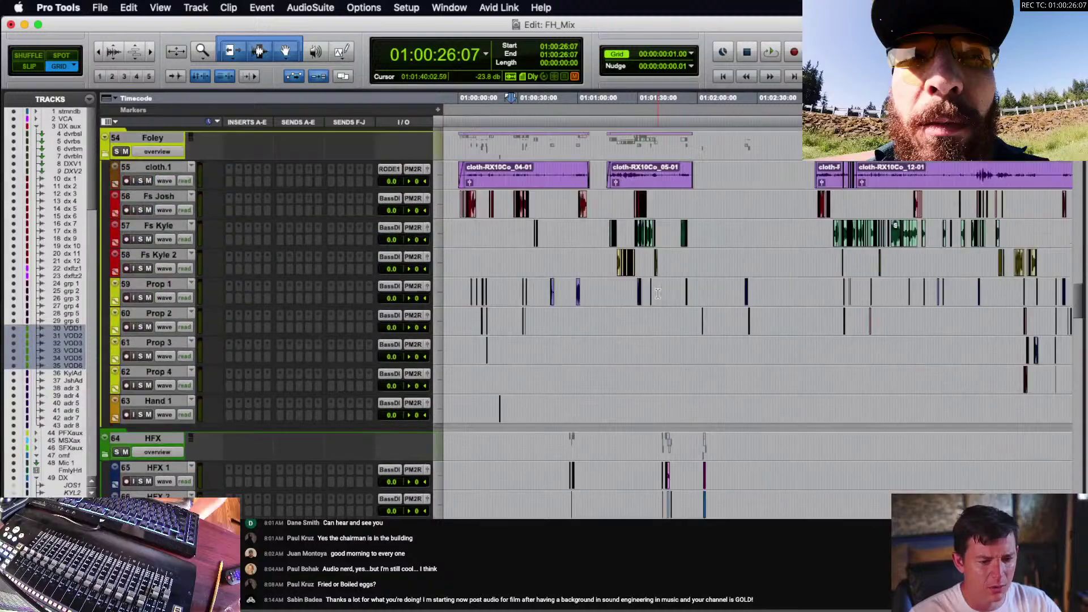
scroll(658, 293, up, 10)
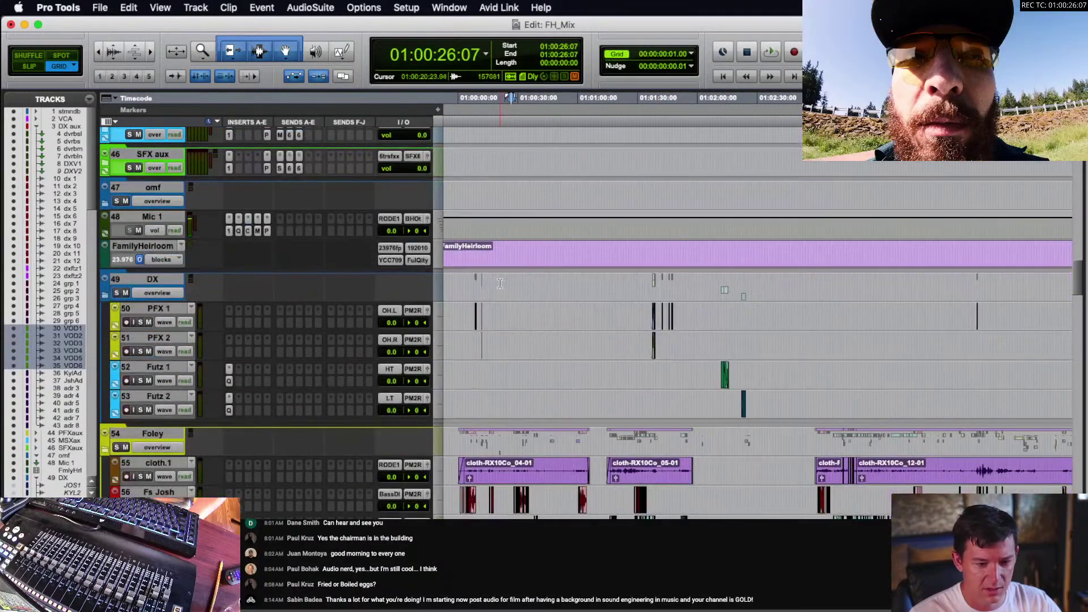
scroll(500, 284, up, 3)
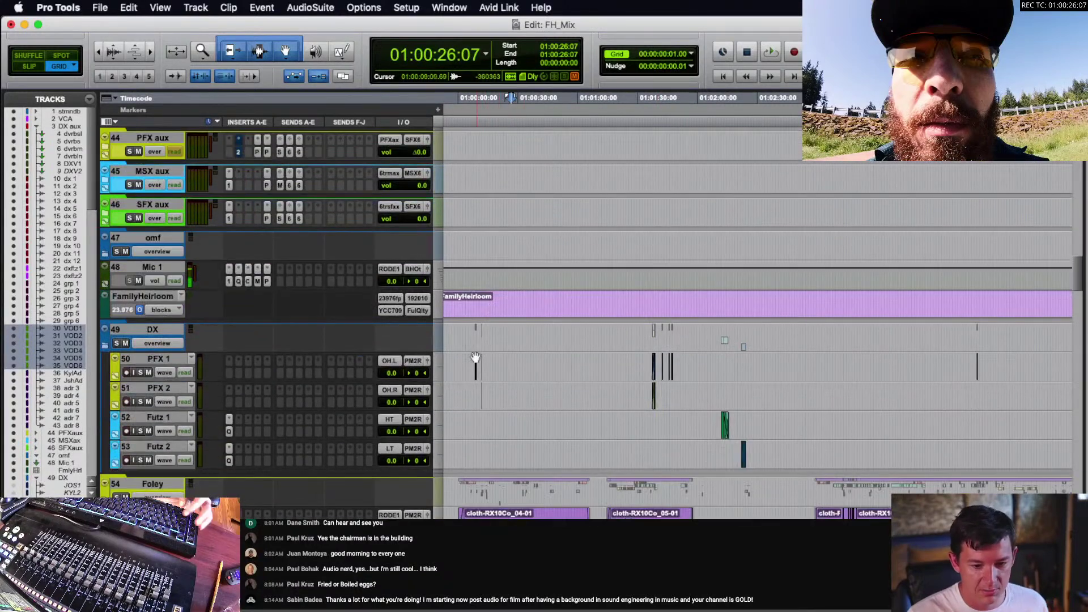
drag(464, 368, 497, 378)
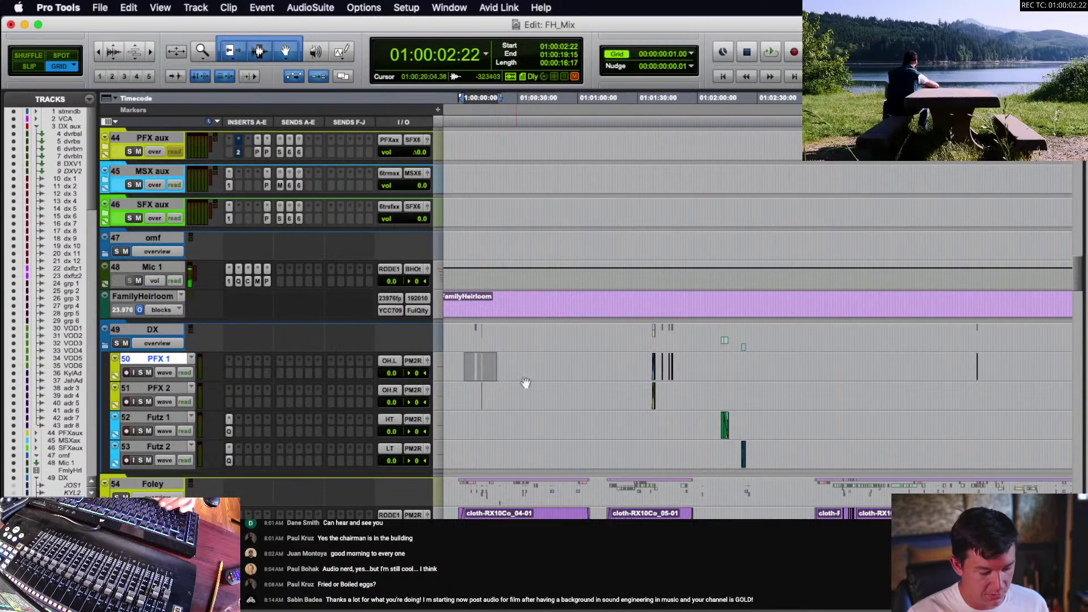
key(r)
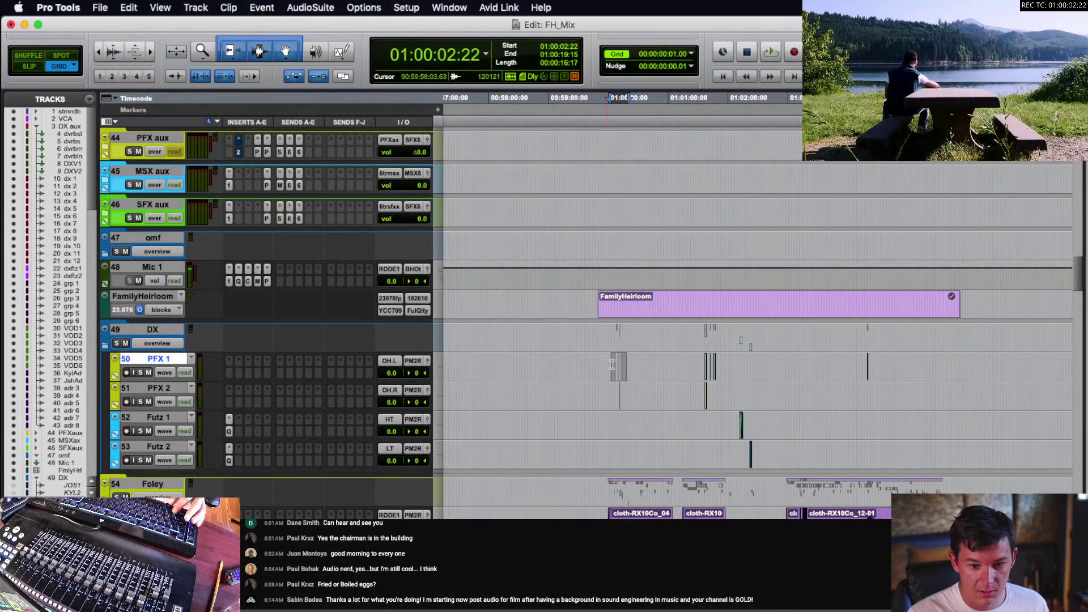
drag(611, 363, 627, 392)
key(super+a)
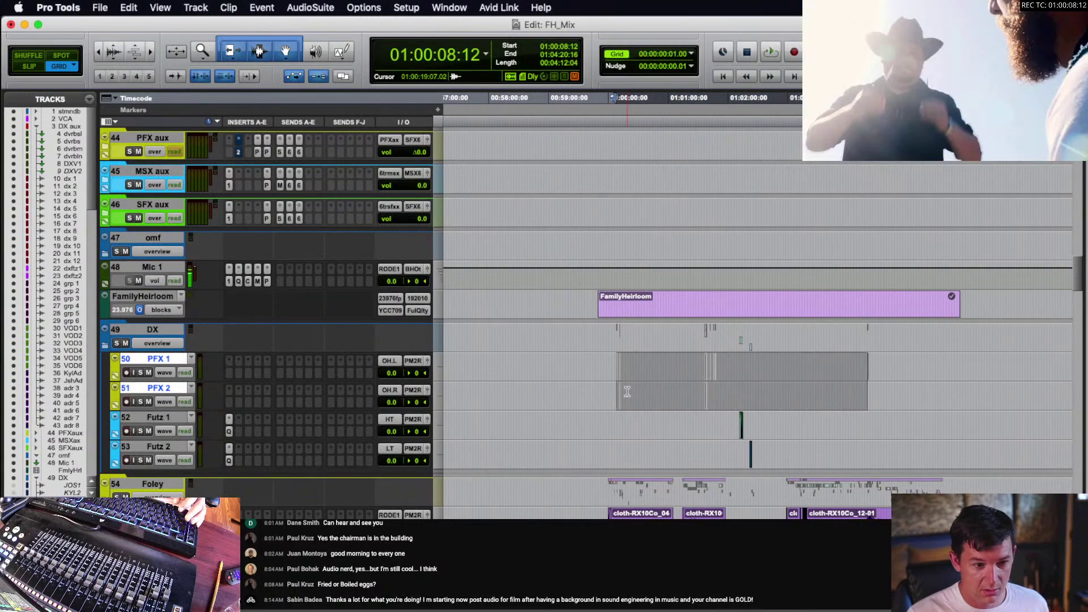
- Delete the empty tracks grp 1 through grp 6 from the DX aux folder
scroll(627, 392, up, 5)
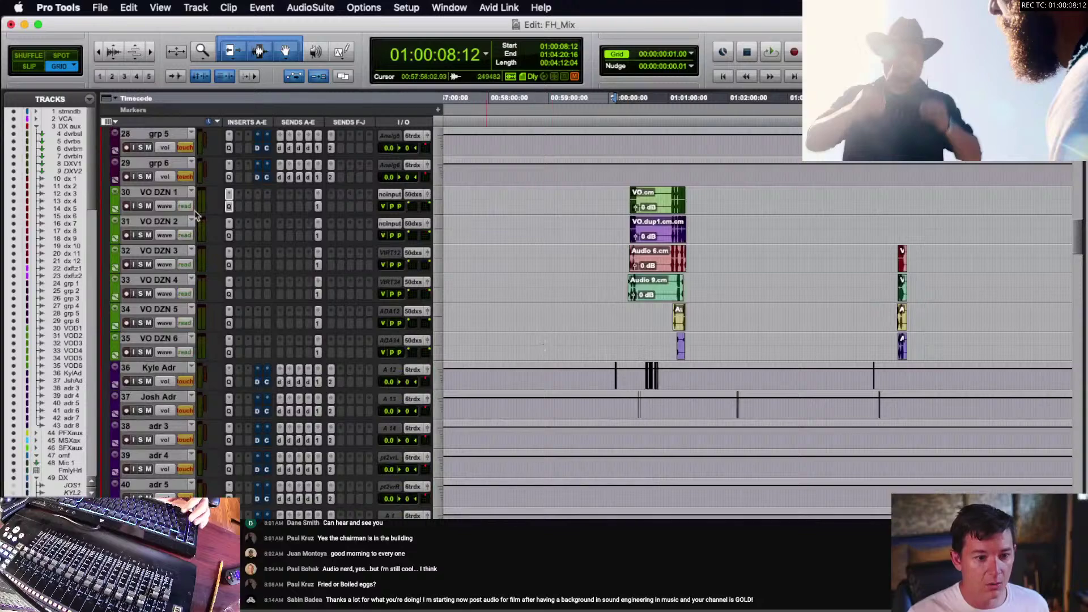
click(183, 195)
scroll(181, 341, up, 4)
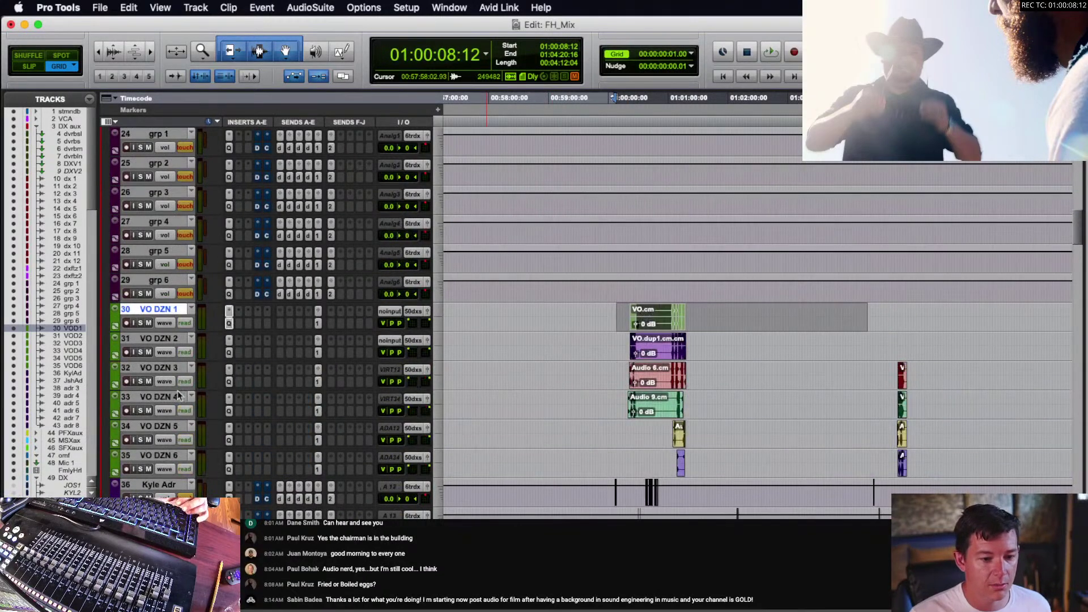
shift+click(170, 454)
scroll(169, 346, up, 3)
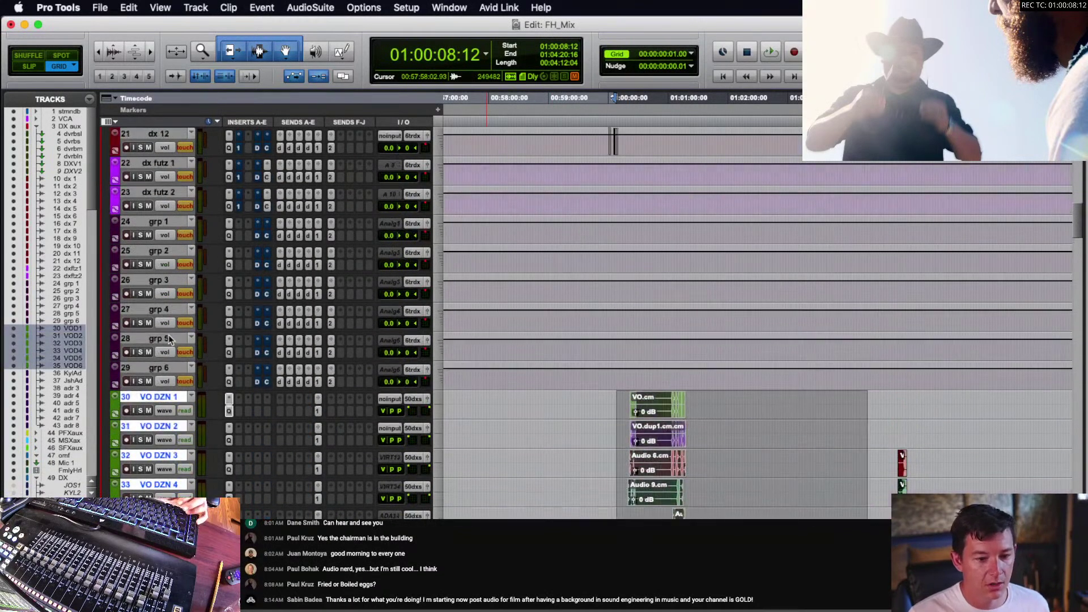
click(161, 368)
shift+click(161, 222)
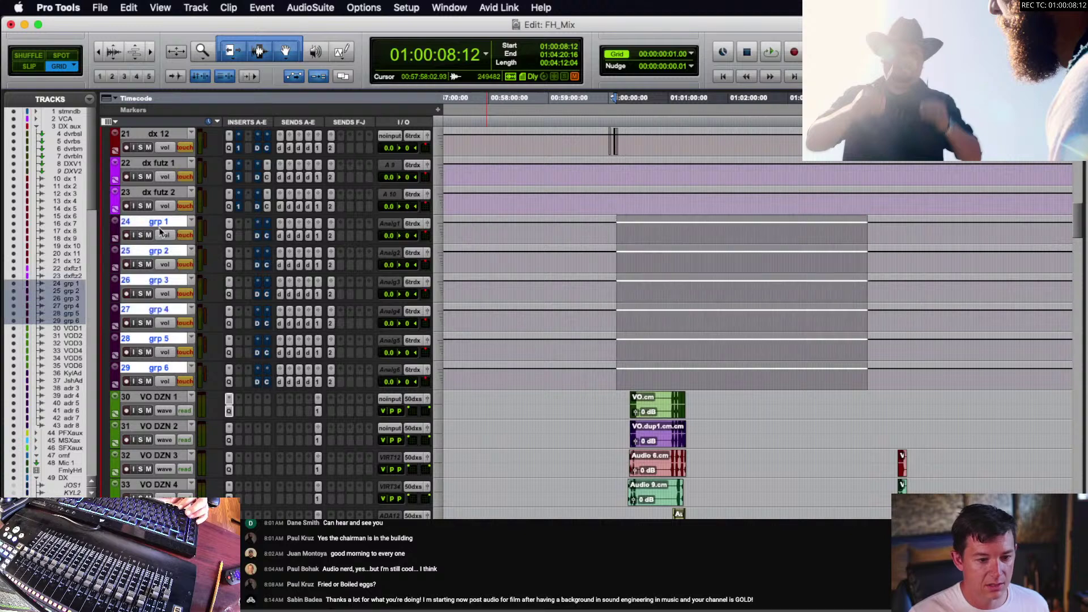
right_click(163, 223)
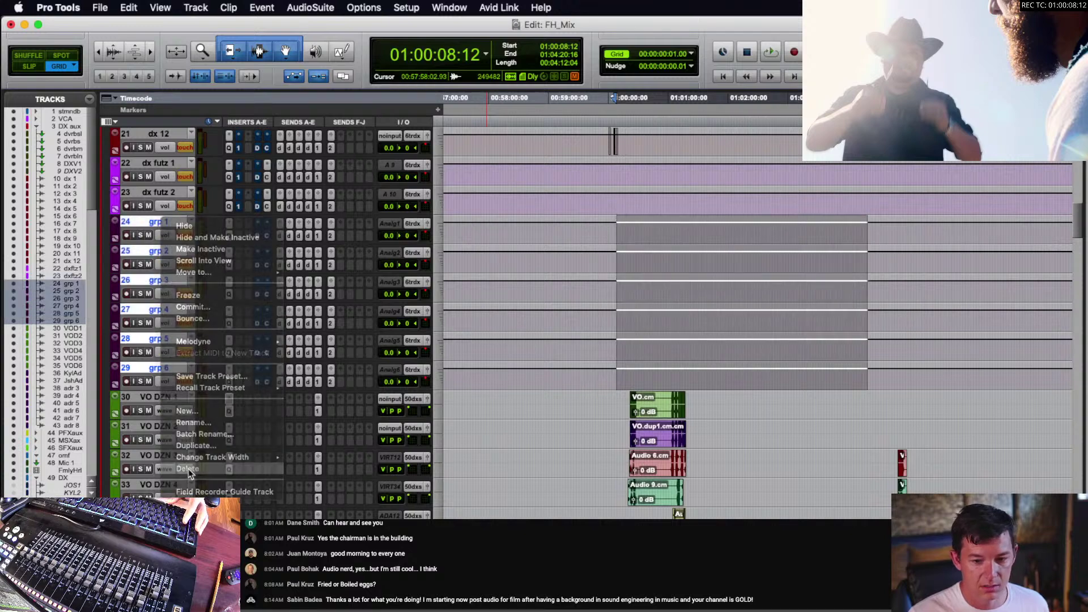
click(188, 468)
- Expand the VCA folder and rename the grp VCA track as vo
click(169, 223)
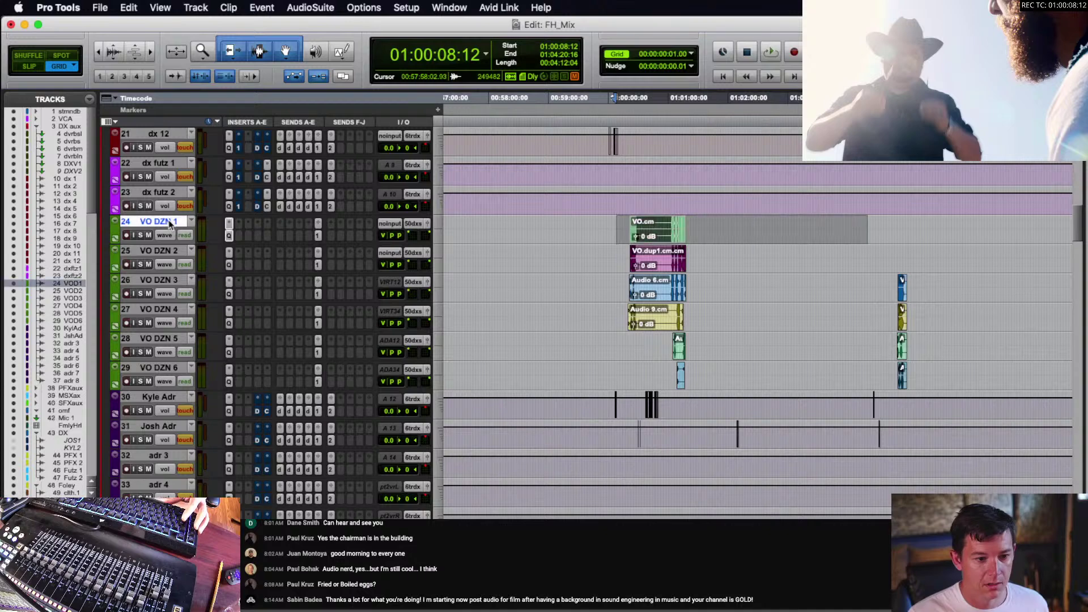
shift+click(170, 369)
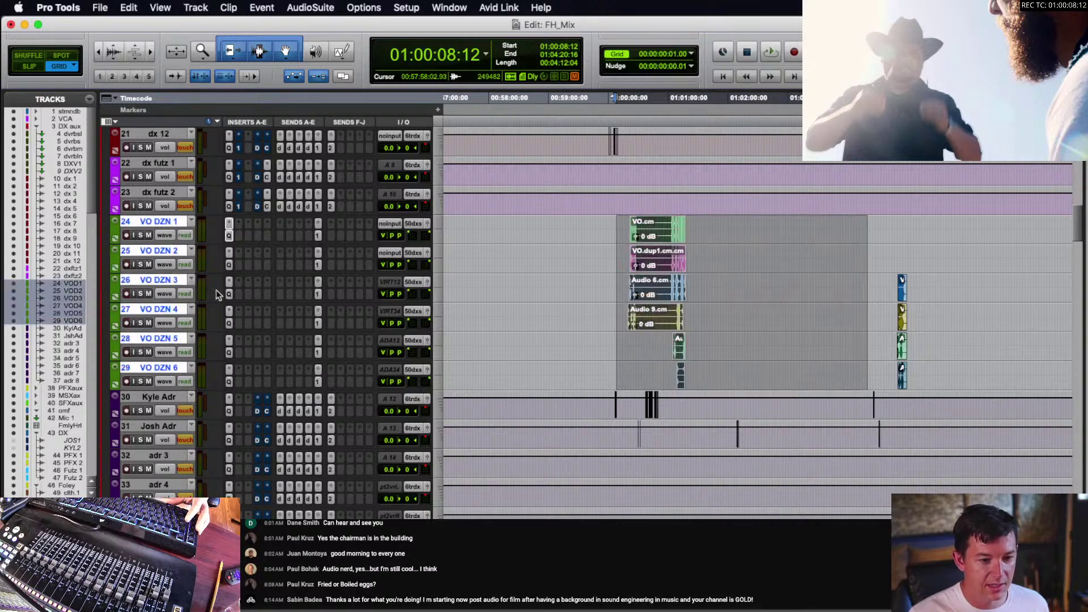
scroll(216, 290, up, 15)
click(105, 187)
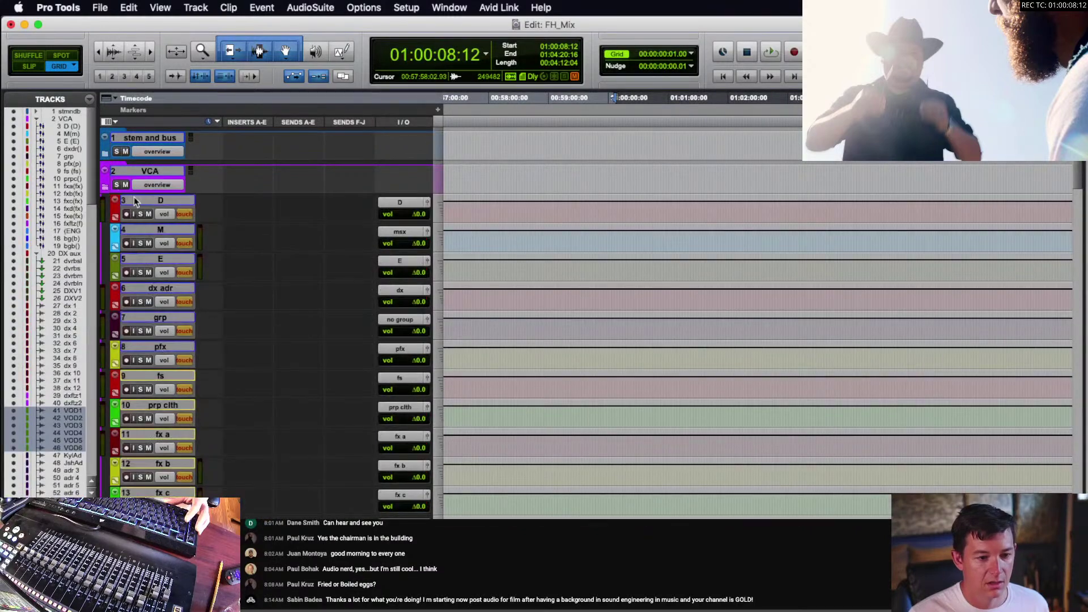
scroll(212, 244, down, 3)
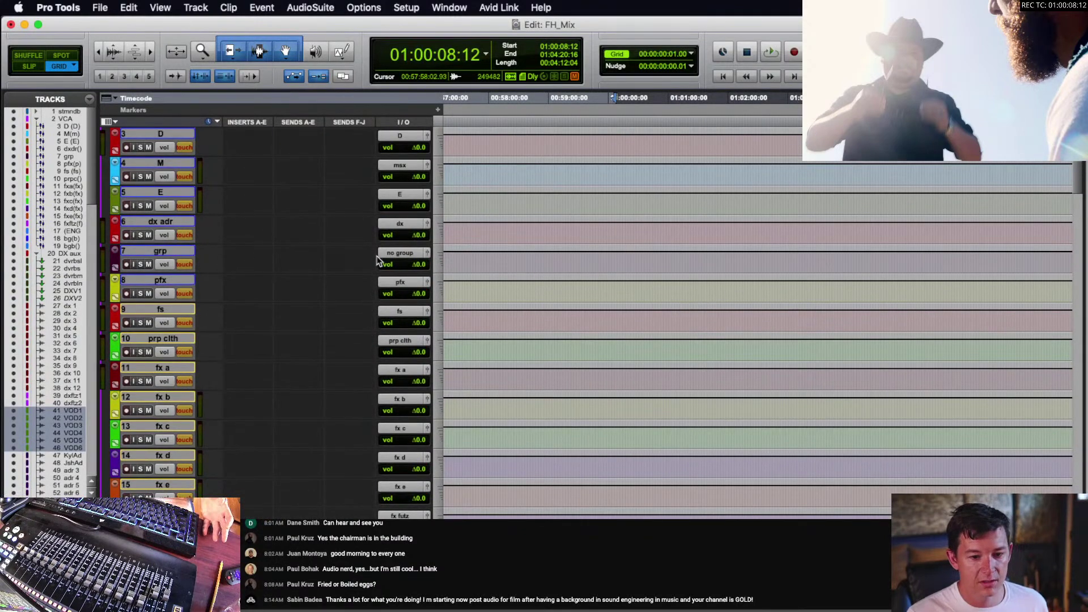
mouse_move(303, 273)
mouse_down()
mouse_move(311, 360)
mouse_move(313, 282)
mouse_up()
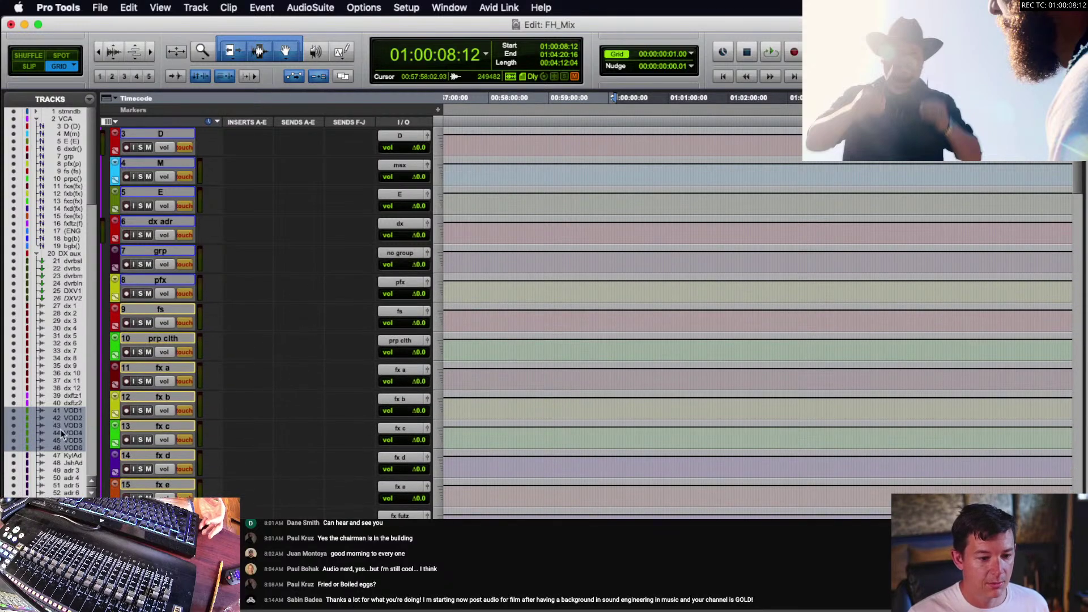
double_click(170, 251)
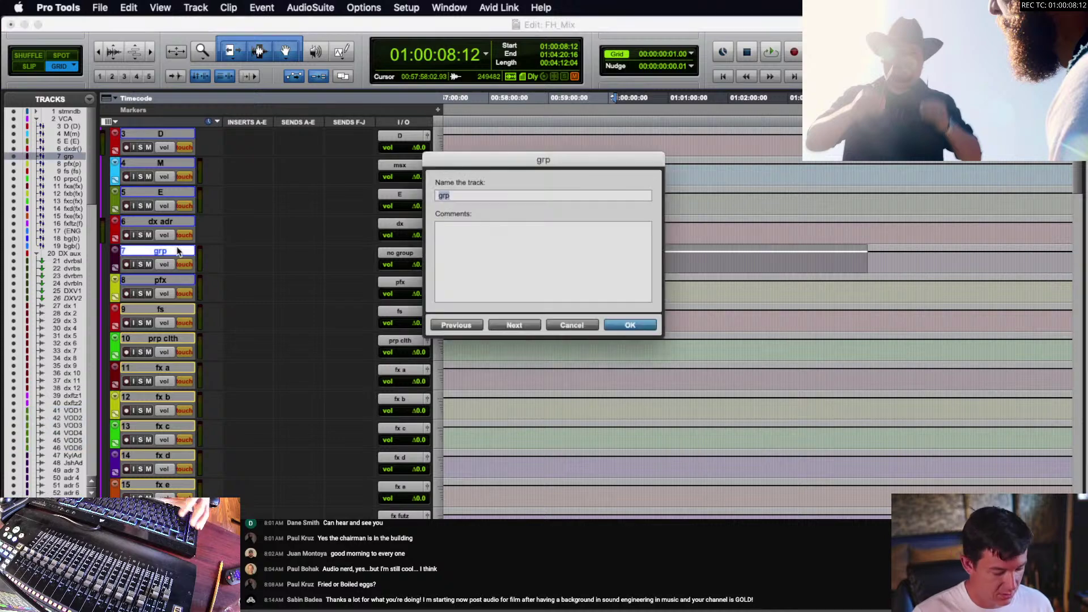
text(vo)
key(Return)
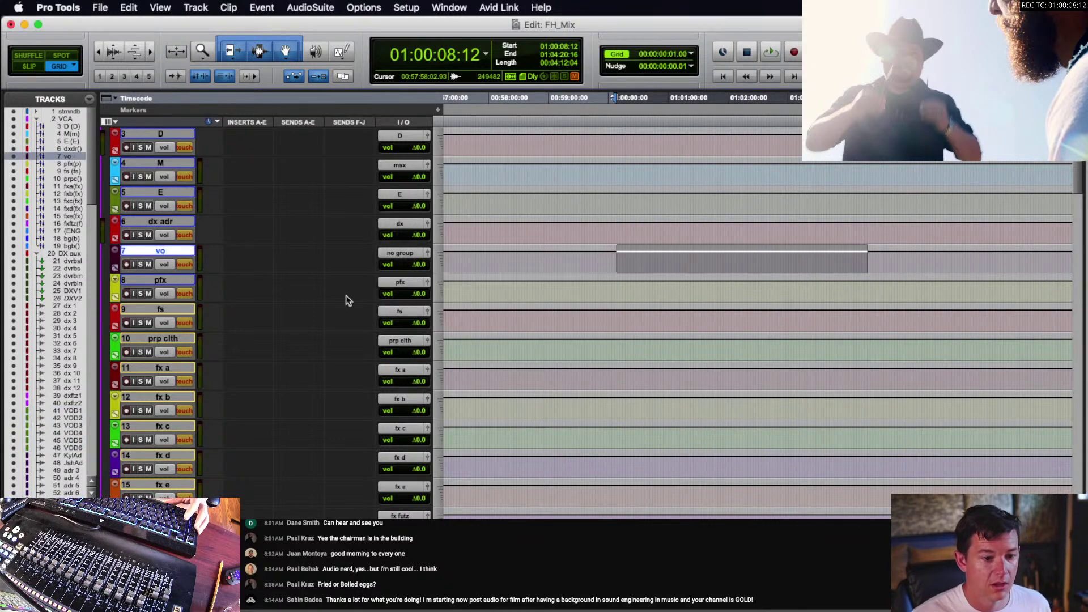
- Create a Mix/Edit group named vo from the tracks VO DZN 1 through VO DZN 6
scroll(340, 300, down, 3)
scroll(326, 302, down, 20)
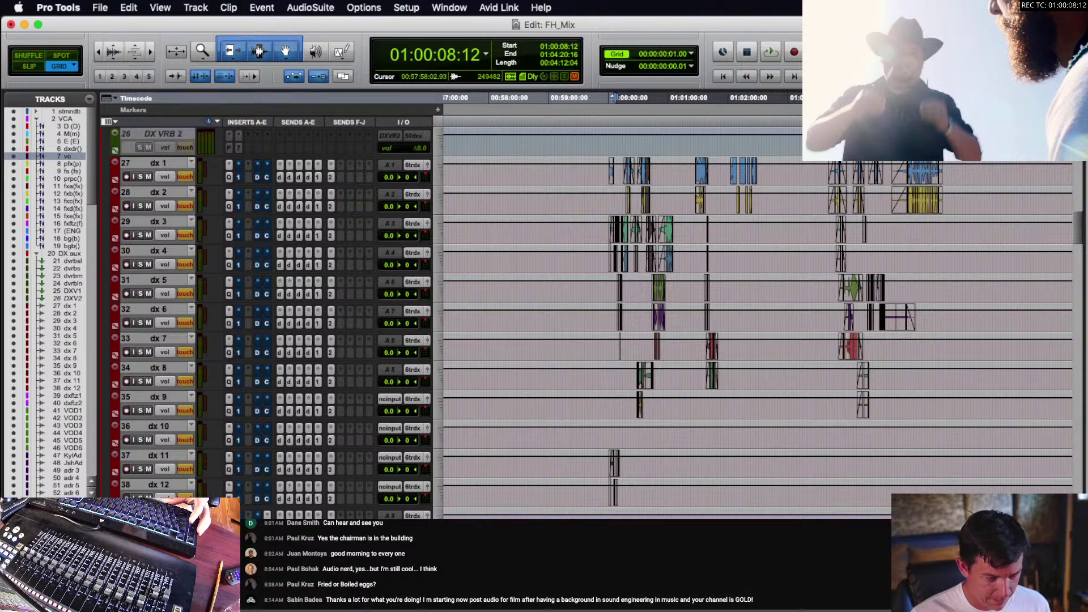
scroll(316, 468, down, 5)
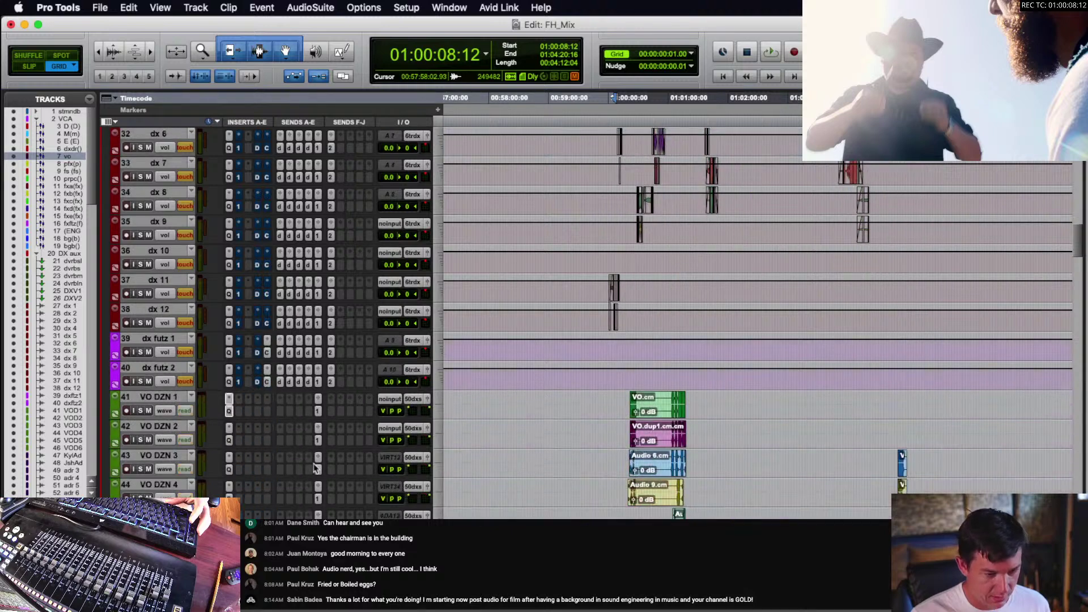
click(146, 396)
shift+click(150, 543)
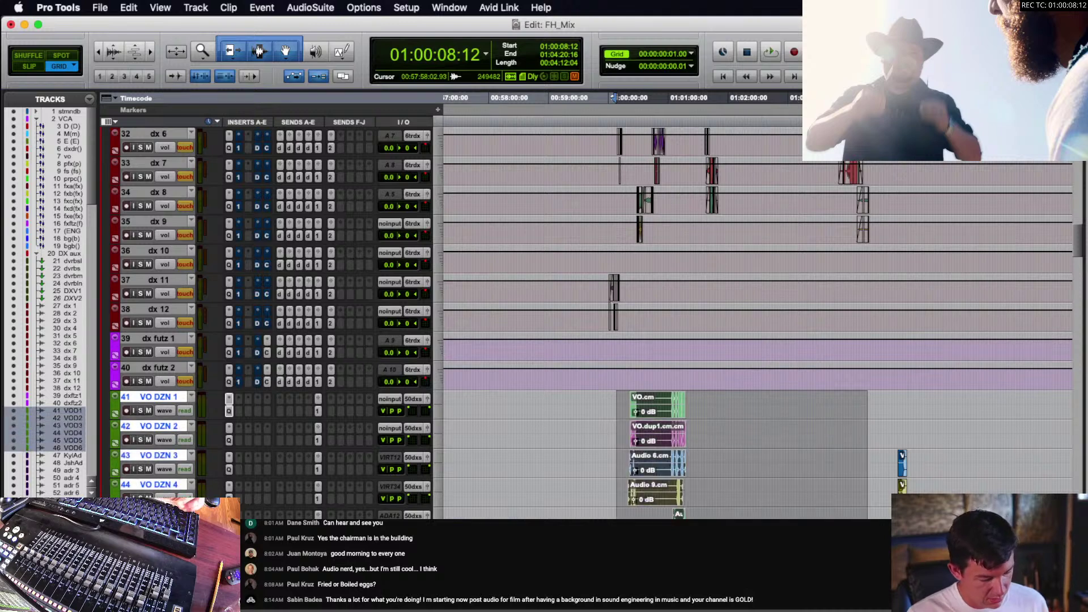
key(super+g)
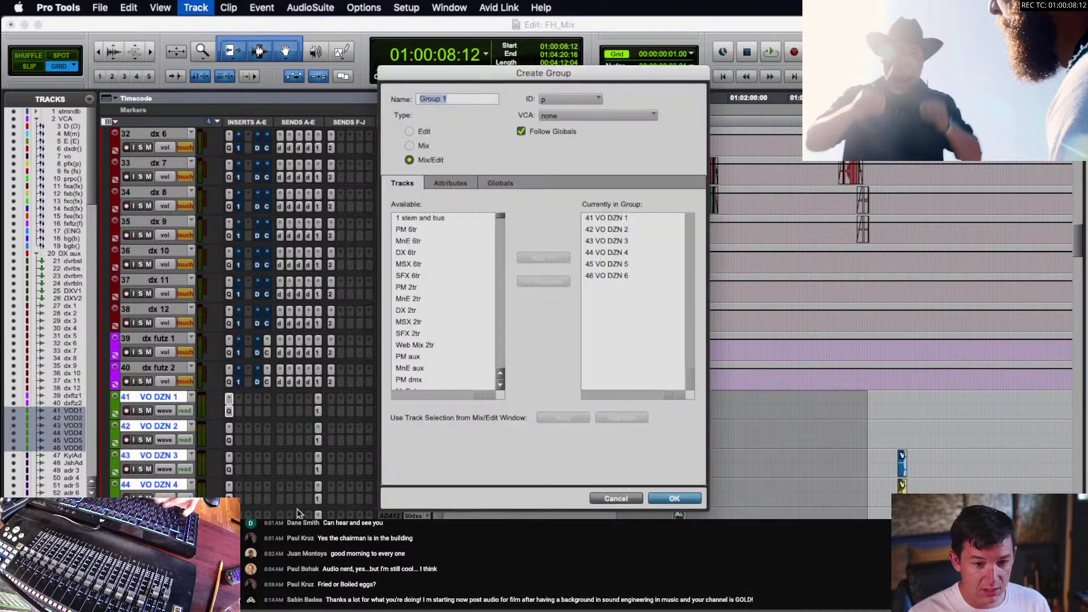
text(vo)
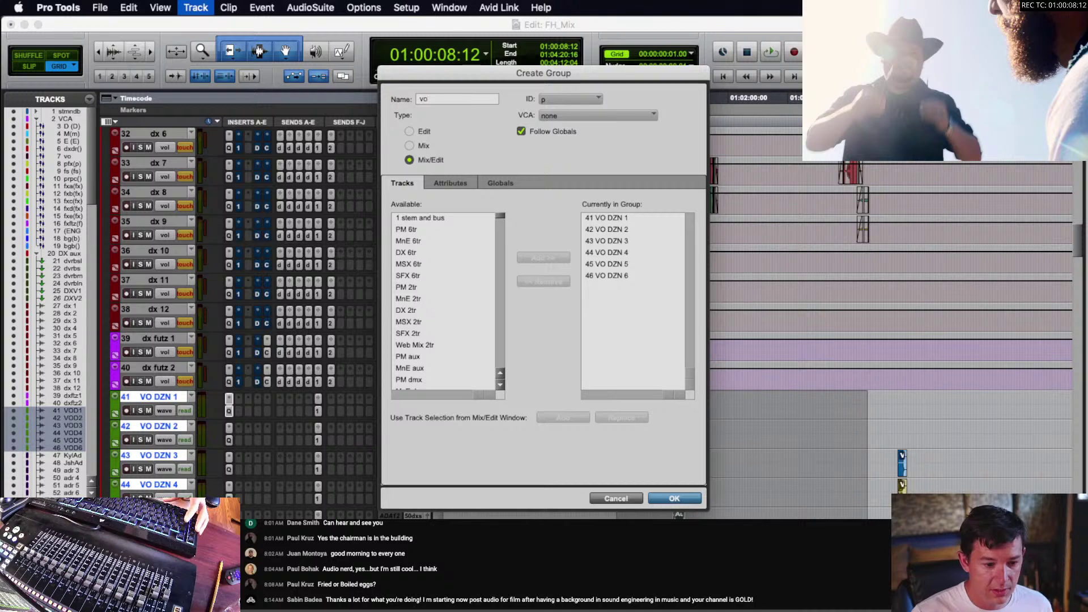
key(Return)
- Set the automation mode of VO DZN 1 through VO DZN 6 to touch
click(188, 411)
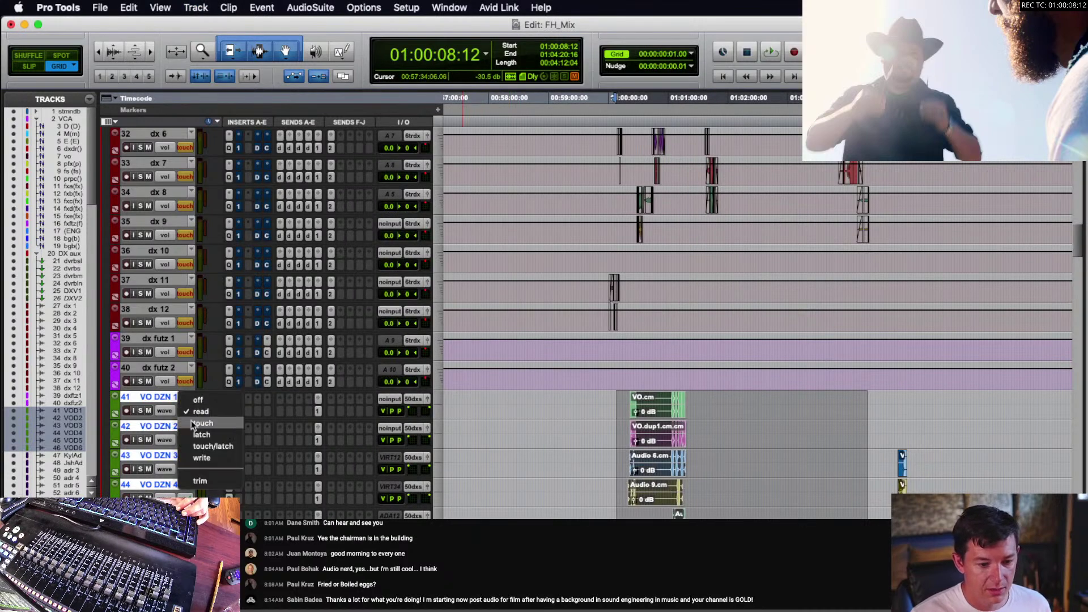
click(203, 423)
click(189, 410)
click(199, 470)
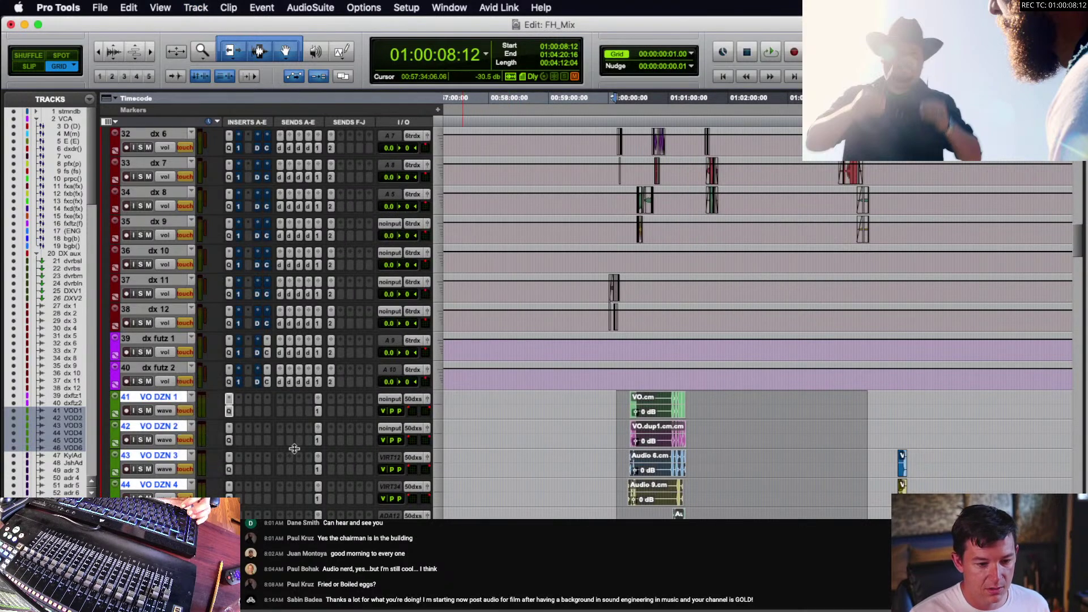
- Assign the vo group to the vo VCA track in the VCA folder
scroll(295, 447, up, 20)
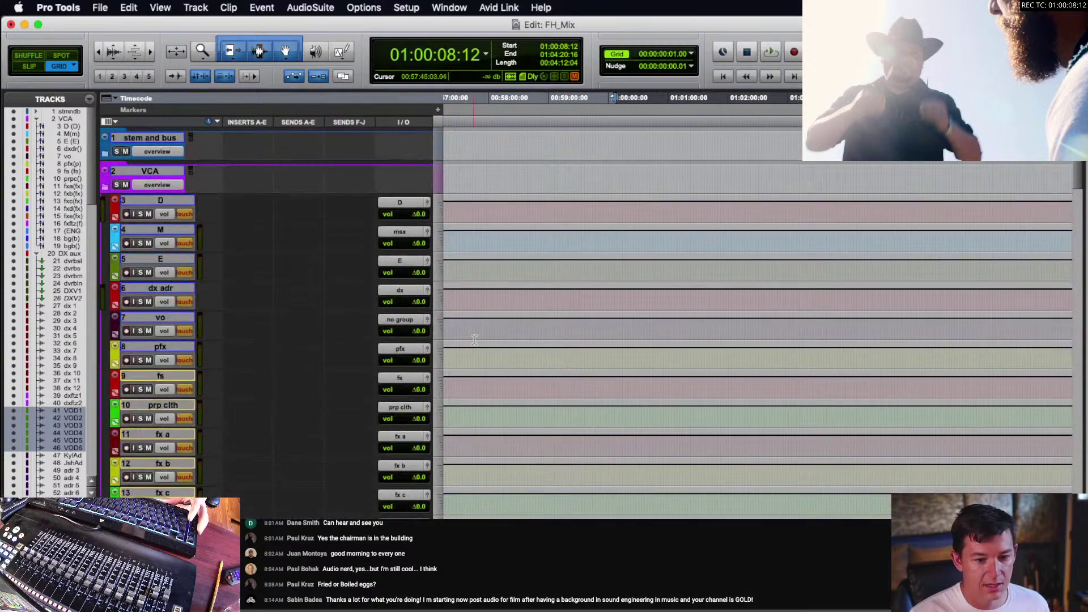
click(400, 321)
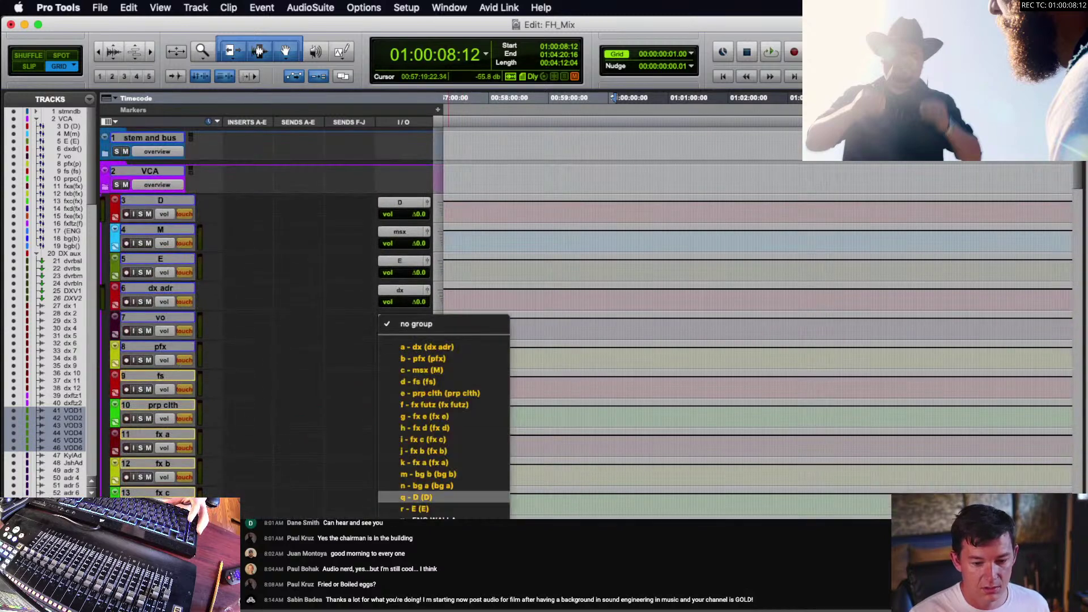
click(417, 544)
scroll(517, 342, down, 20)
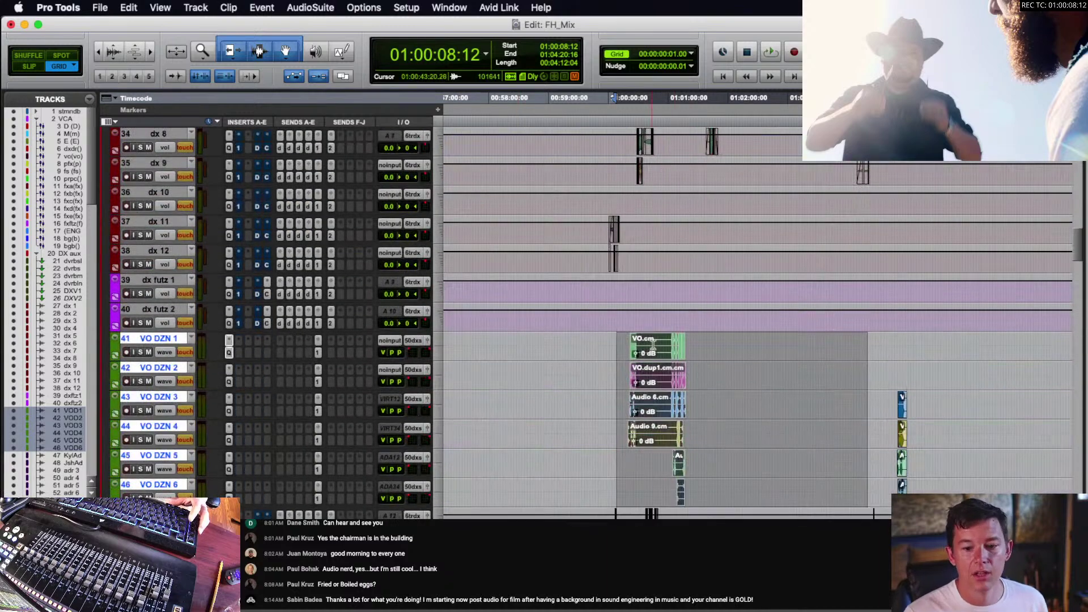
click(653, 345)
scroll(666, 365, down, 4)
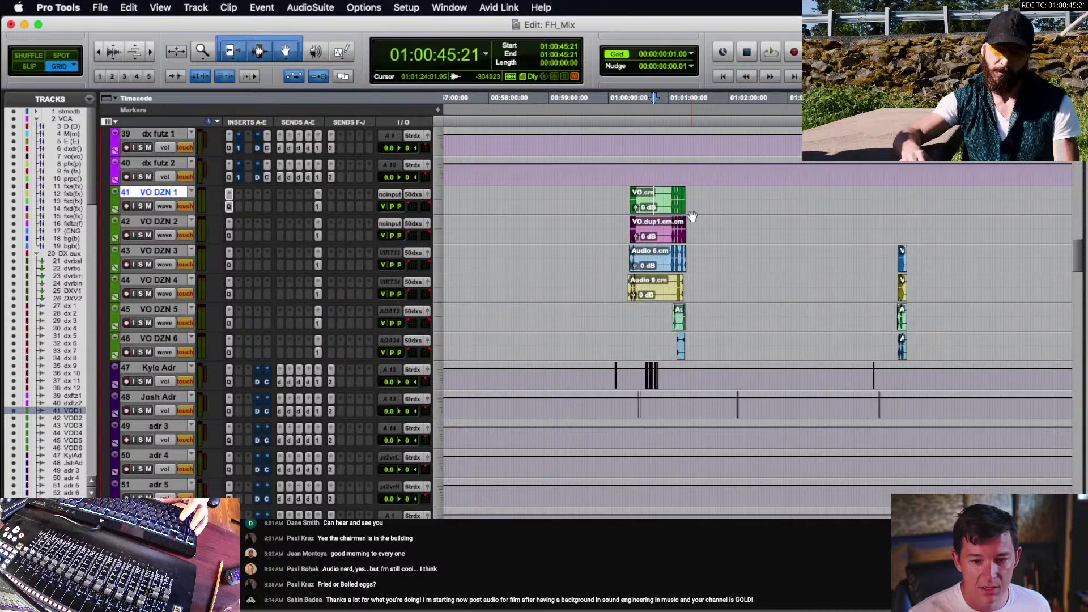
- Hide the unused tracks adr 3 through adr 8 in the DX aux folder
scroll(678, 233, down, 3)
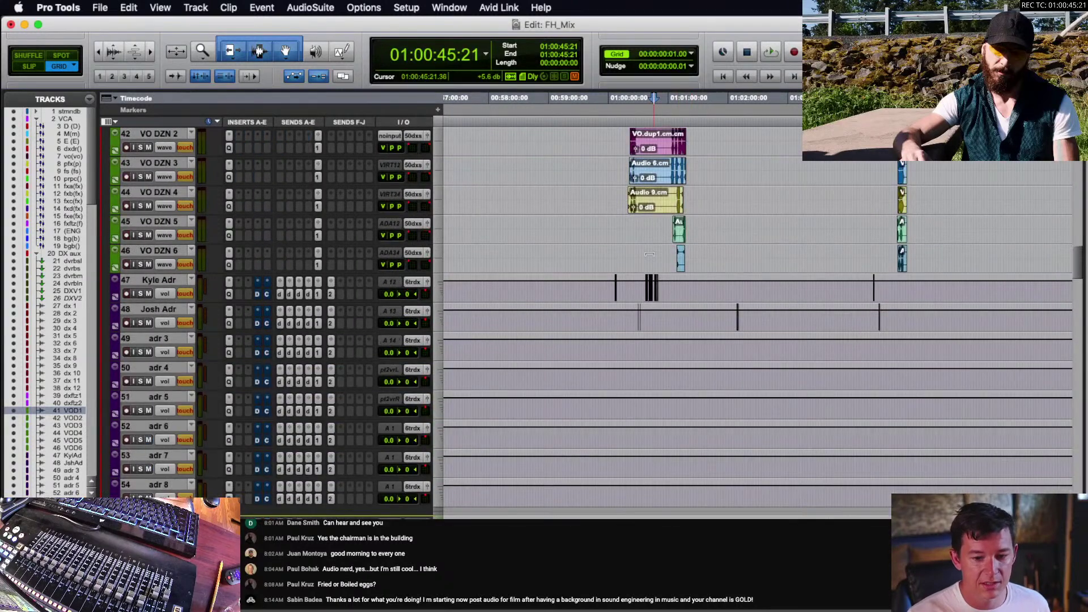
click(170, 339)
scroll(188, 350, down, 4)
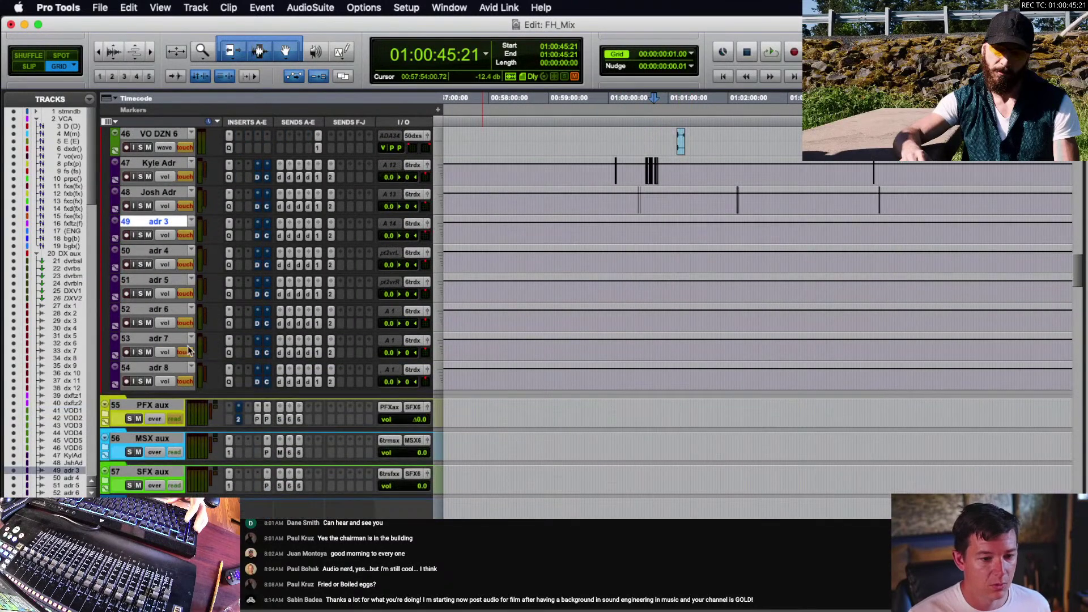
scroll(191, 306, down, 15)
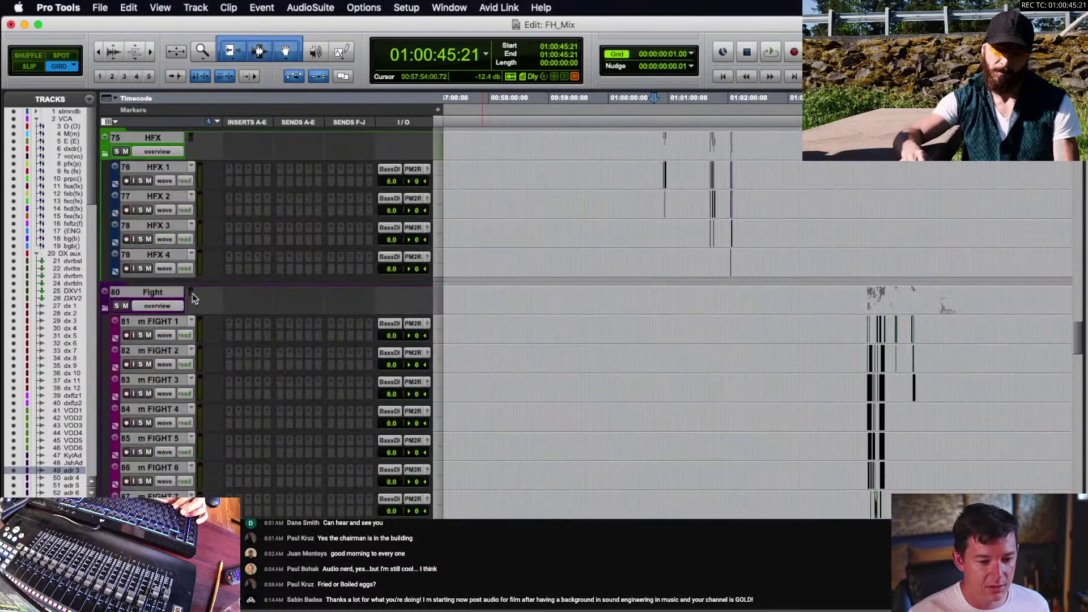
scroll(220, 304, up, 10)
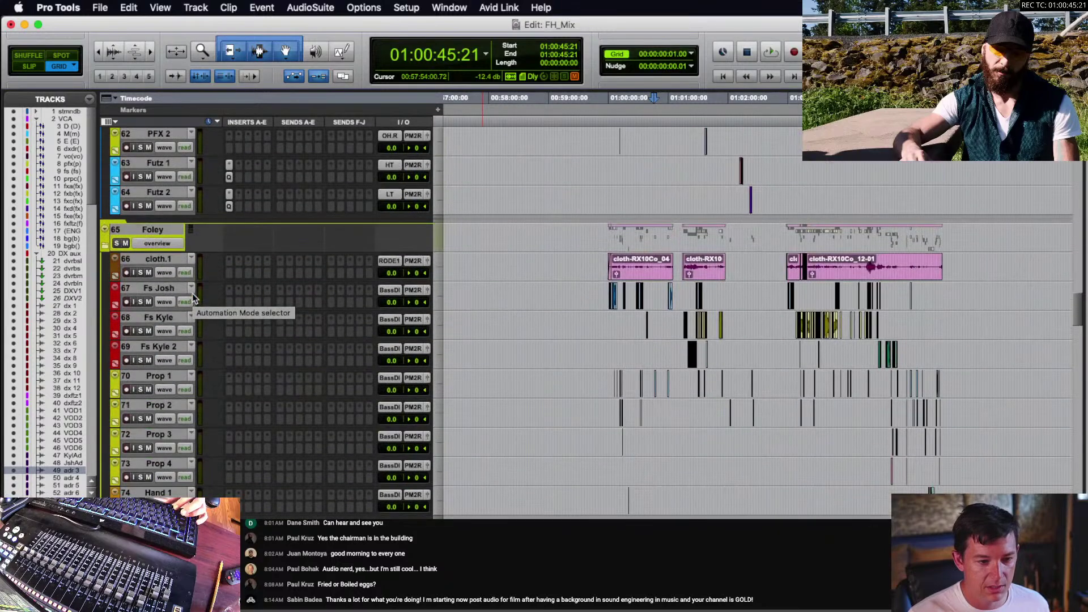
scroll(207, 296, up, 5)
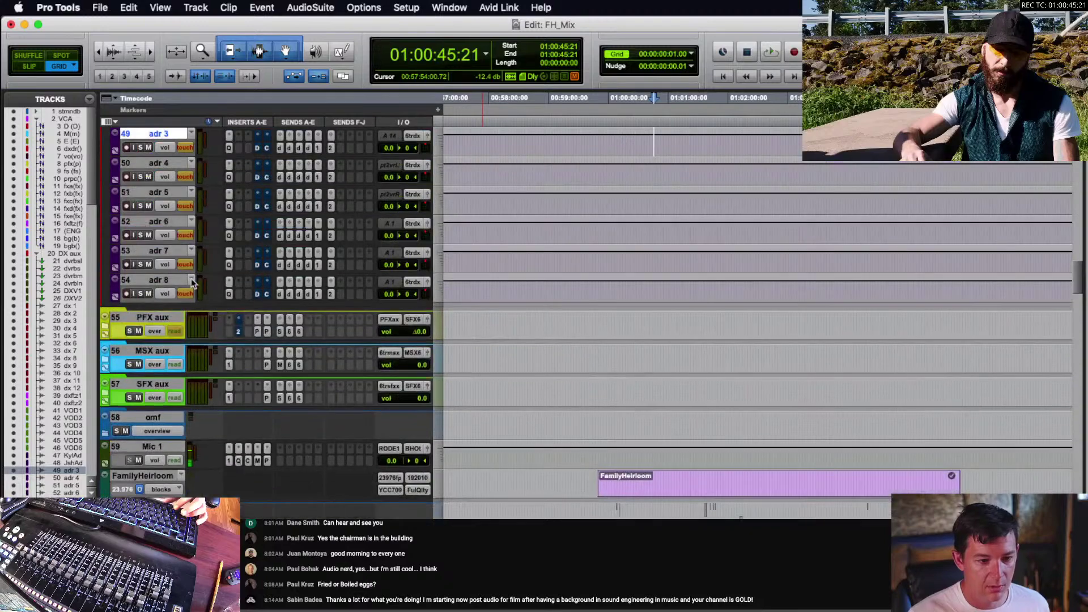
scroll(171, 272, up, 2)
shift+click(171, 340)
right_click(171, 340)
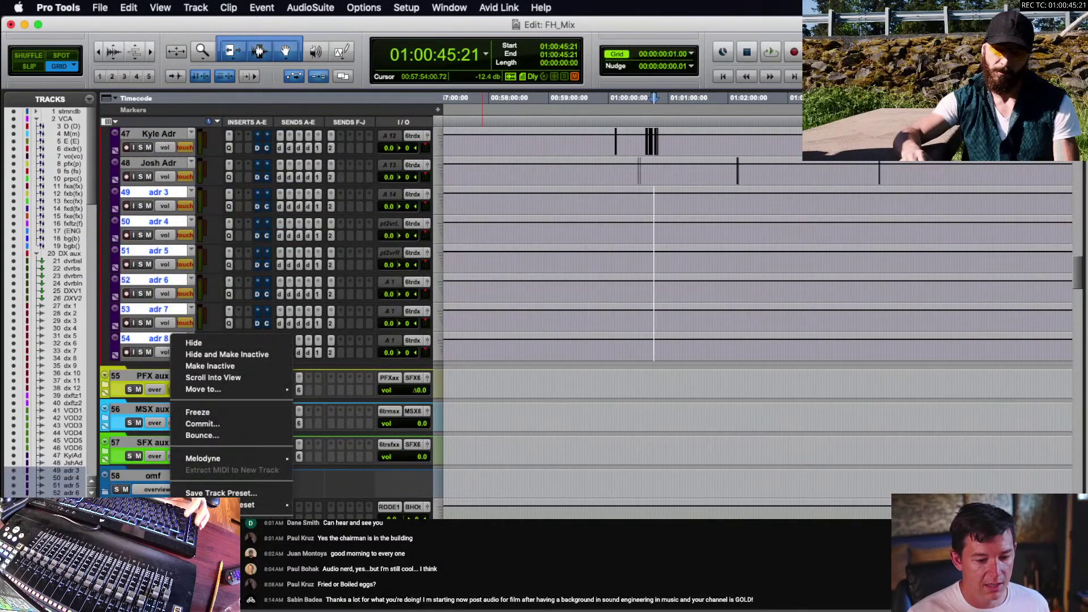
click(193, 343)
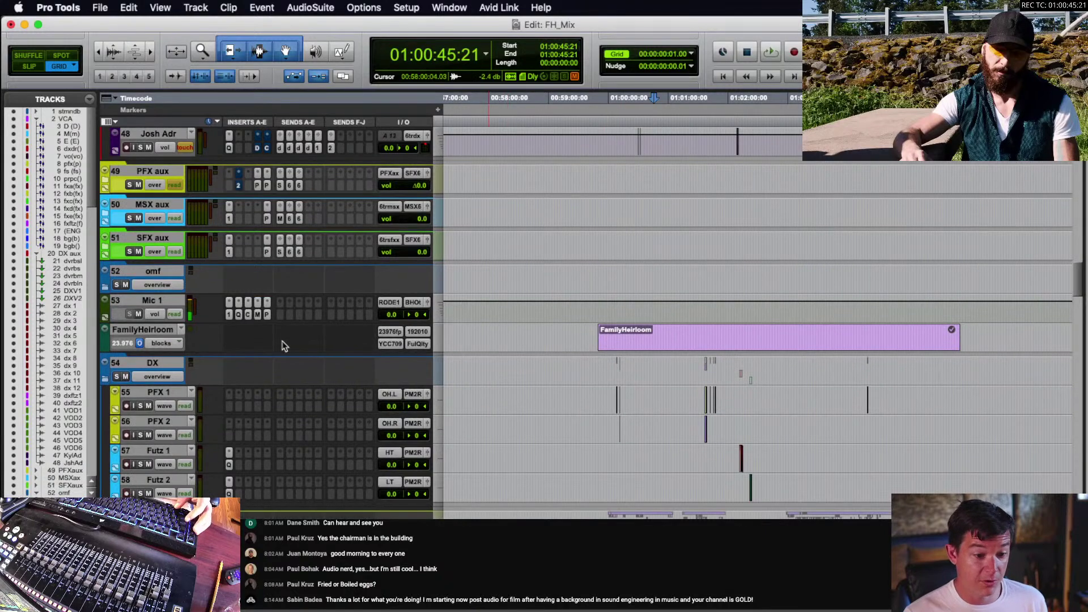
- Move the FamilyHeirloom video track up to between the VCA folder and the DX aux folder
click(168, 330)
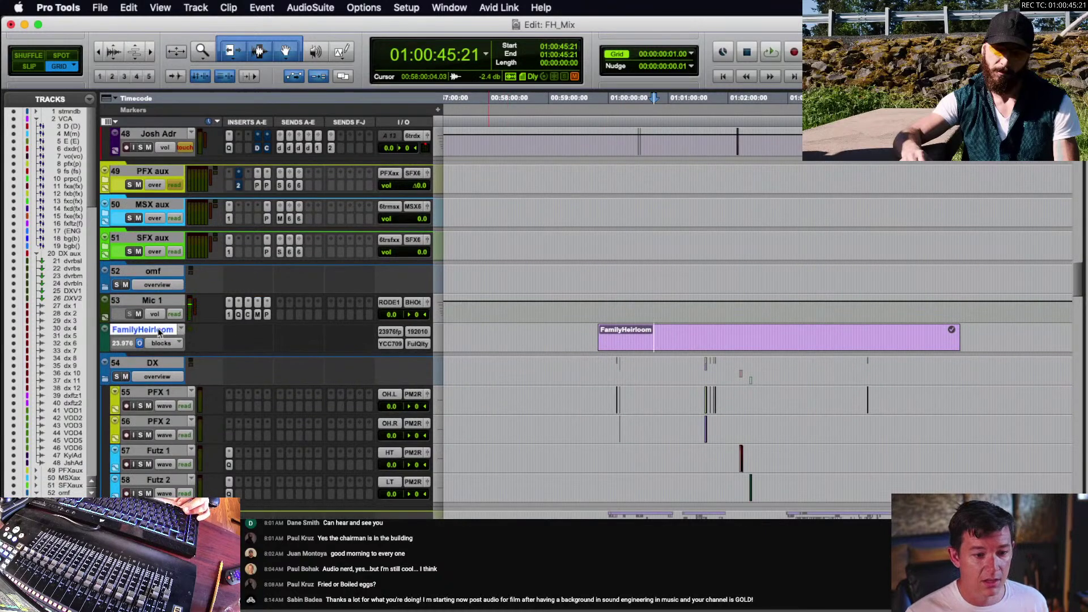
drag(152, 332, 160, 203)
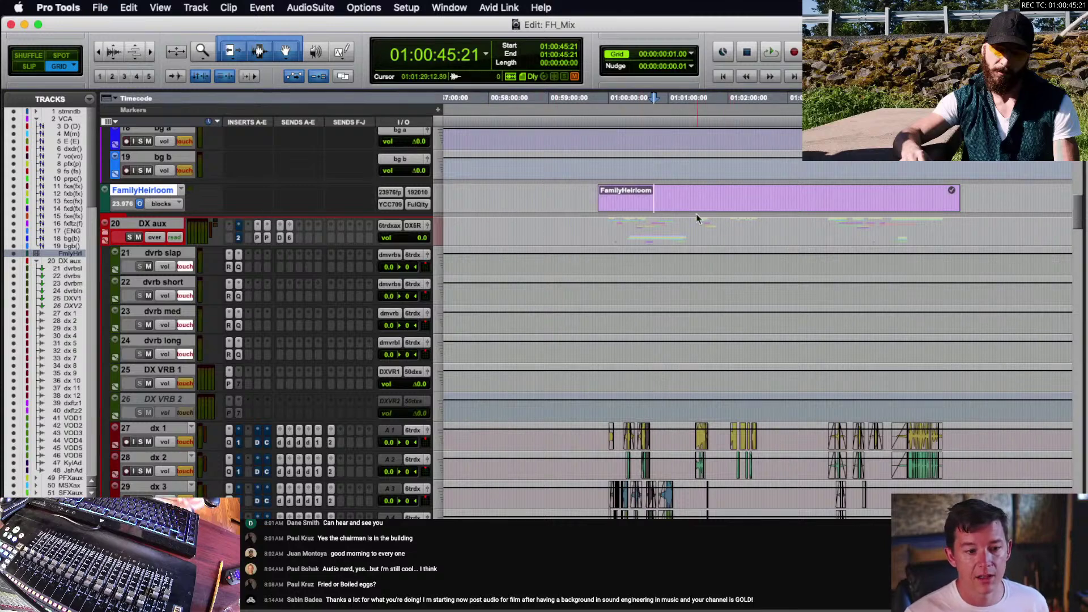
scroll(662, 283, up, 3)
scroll(662, 284, up, 3)
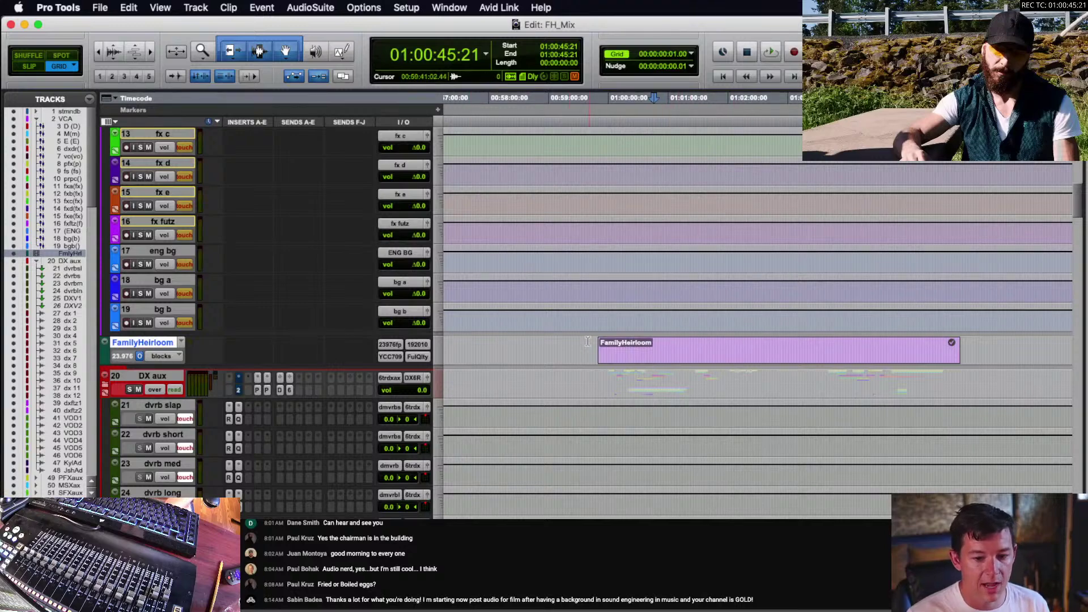
scroll(588, 341, up, 2)
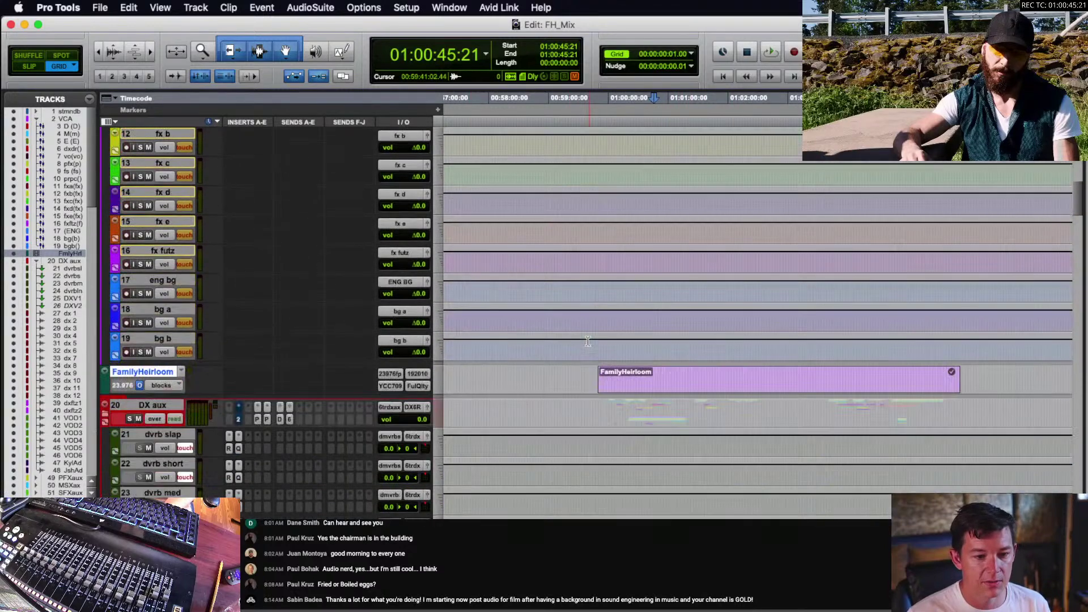
scroll(588, 341, up, 2)
- Move all clips from the imported PFX 1 and PFX 2 tracks onto pfx 1 and pfx 2 in the PFX aux folder, and collapse that folder
scroll(588, 341, down, 20)
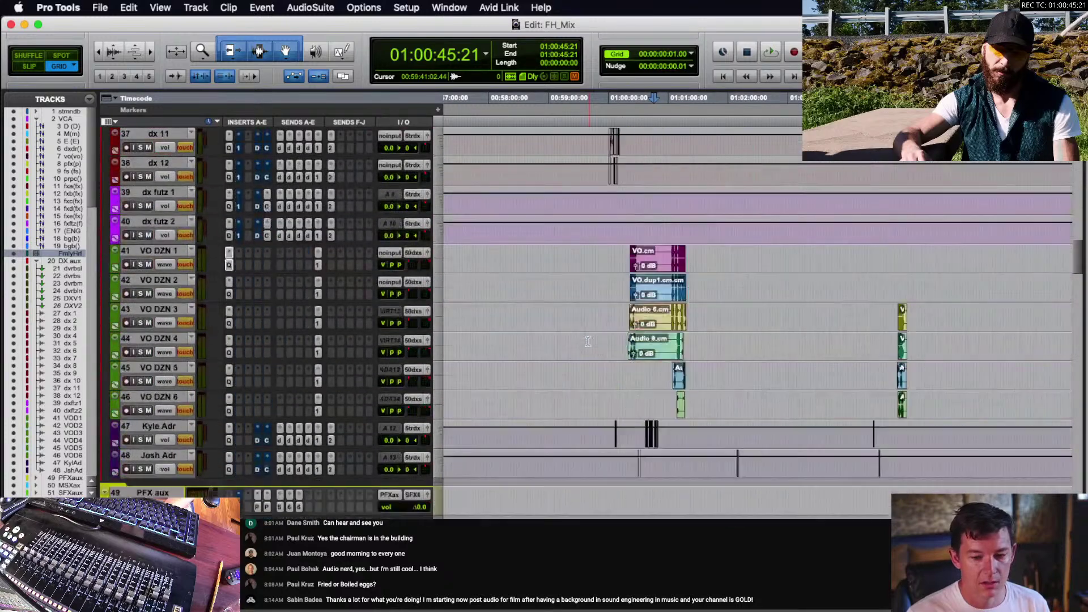
scroll(588, 341, down, 15)
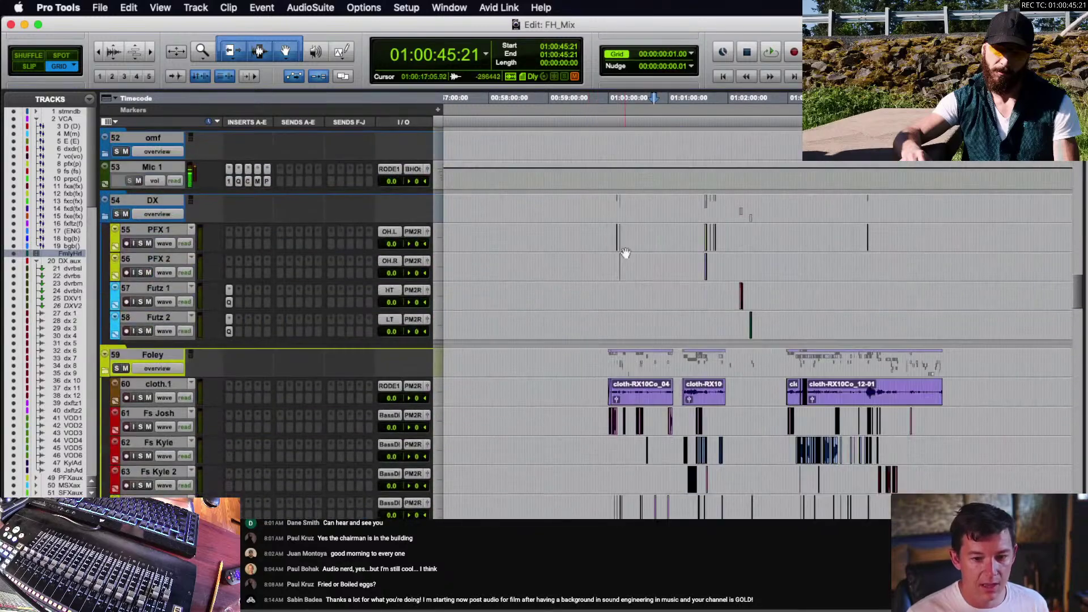
drag(603, 235, 648, 267)
key(super+a)
scroll(702, 282, up, 5)
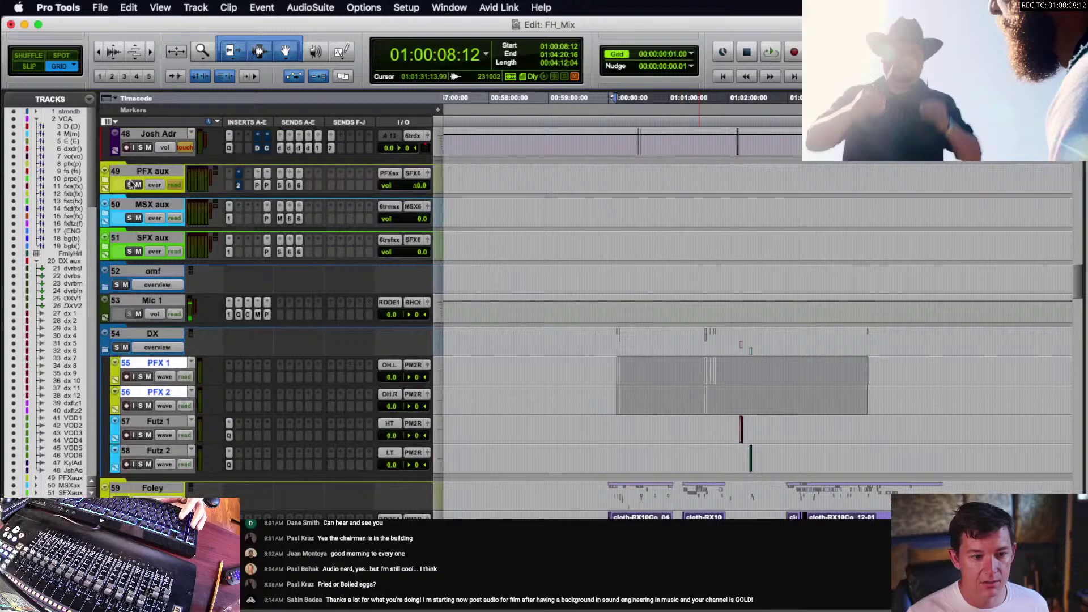
click(105, 181)
scroll(670, 377, down, 3)
key(t)
key(t)
key(t)
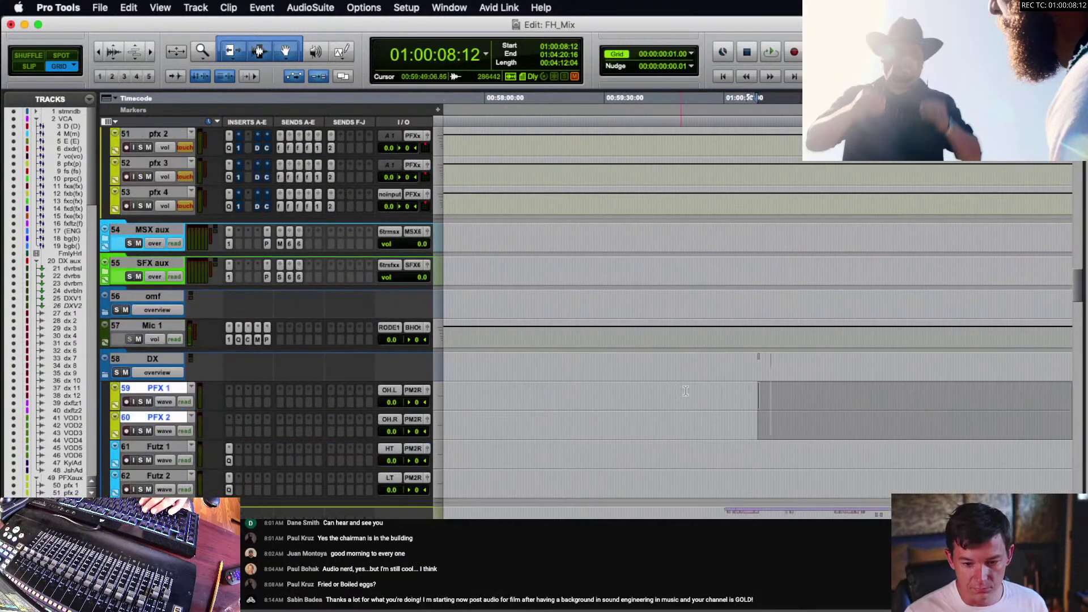
scroll(742, 413, right, 1)
key(t)
key(t)
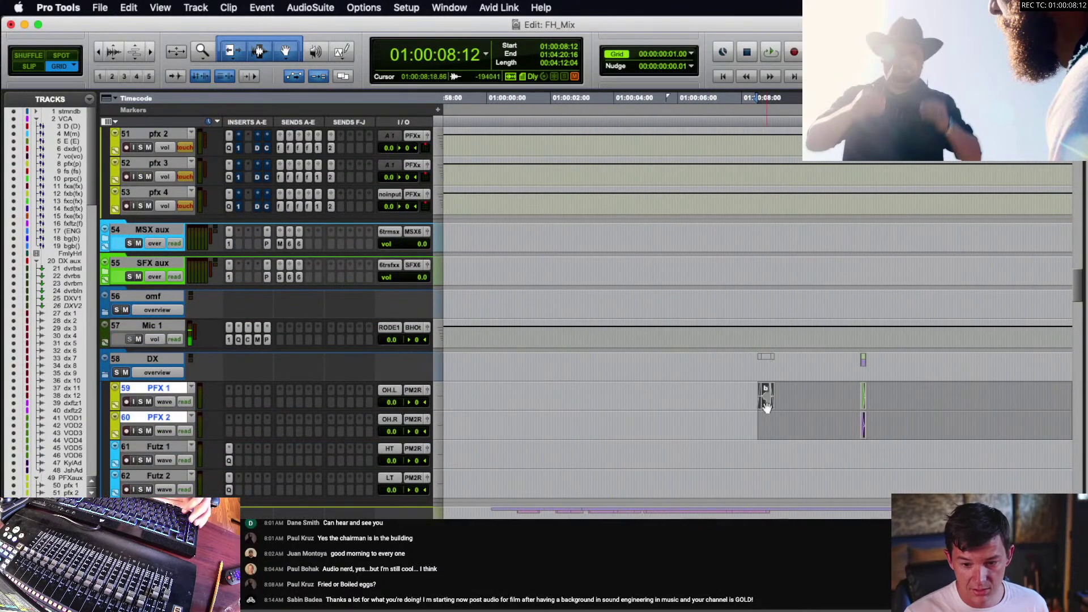
scroll(766, 407, up, 1)
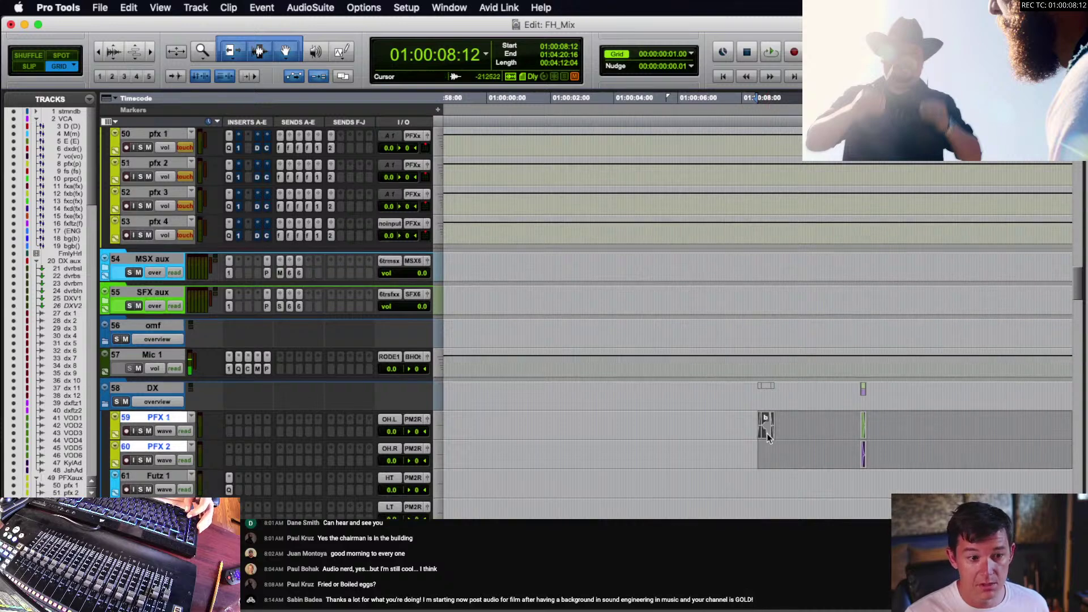
drag(767, 433, 768, 166)
scroll(142, 320, up, 5)
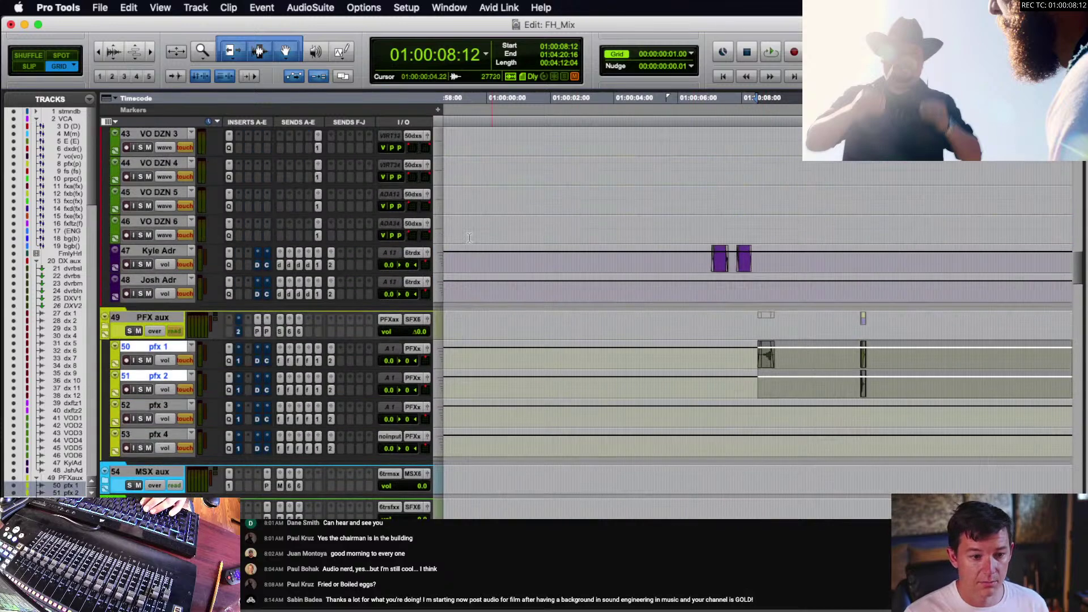
click(106, 330)
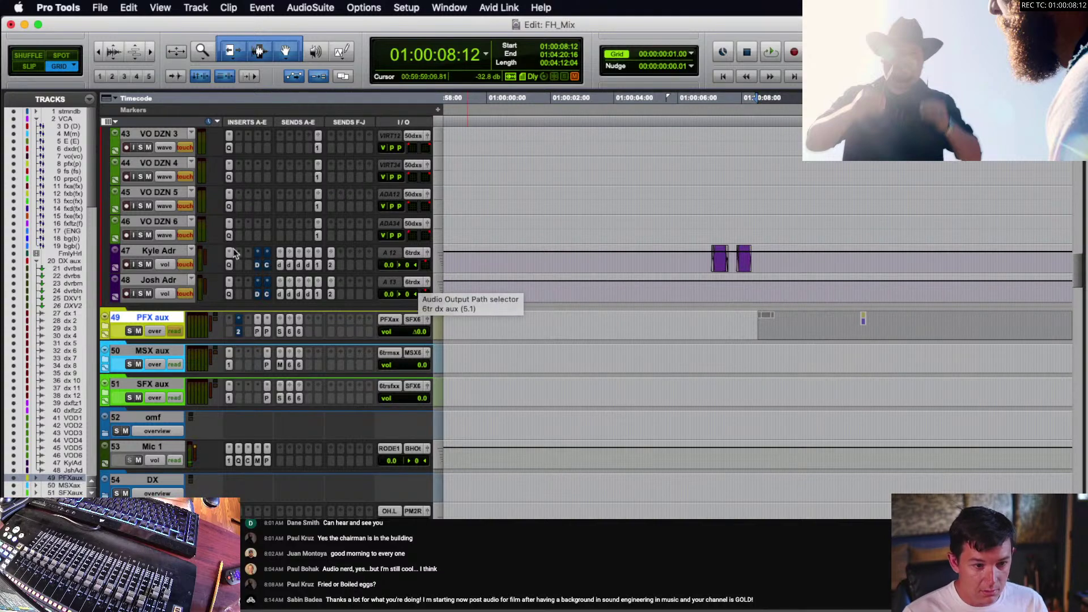
click(417, 284)
mouse_move(440, 294)
mouse_move(549, 299)
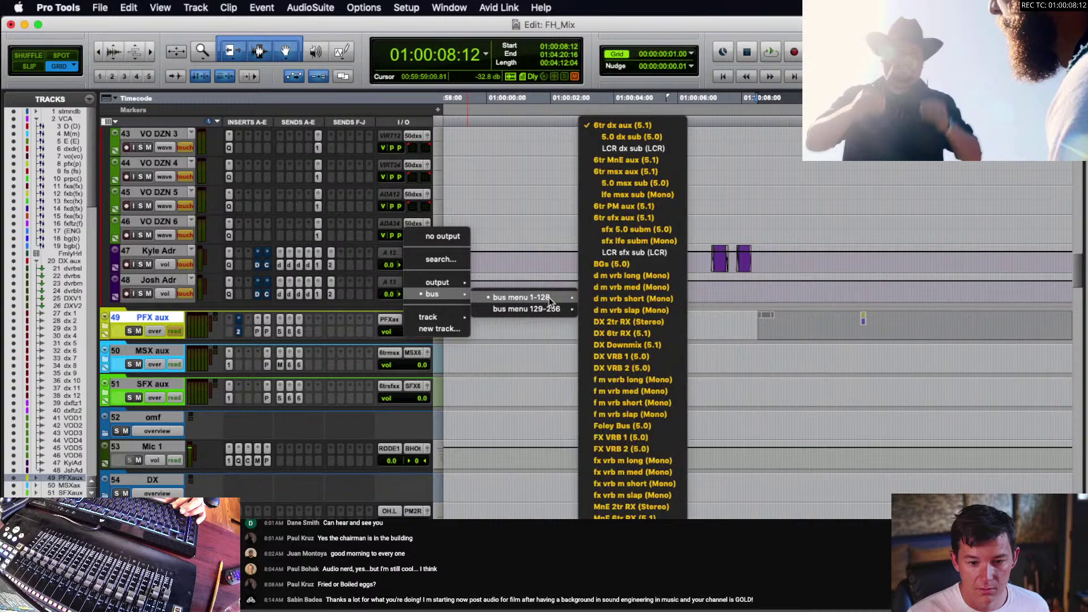
click(533, 229)
- Route the outputs of VO DZN 1 through VO DZN 6 to the 6tr dx aux (5.1) bus
click(165, 219)
scroll(163, 222, up, 7)
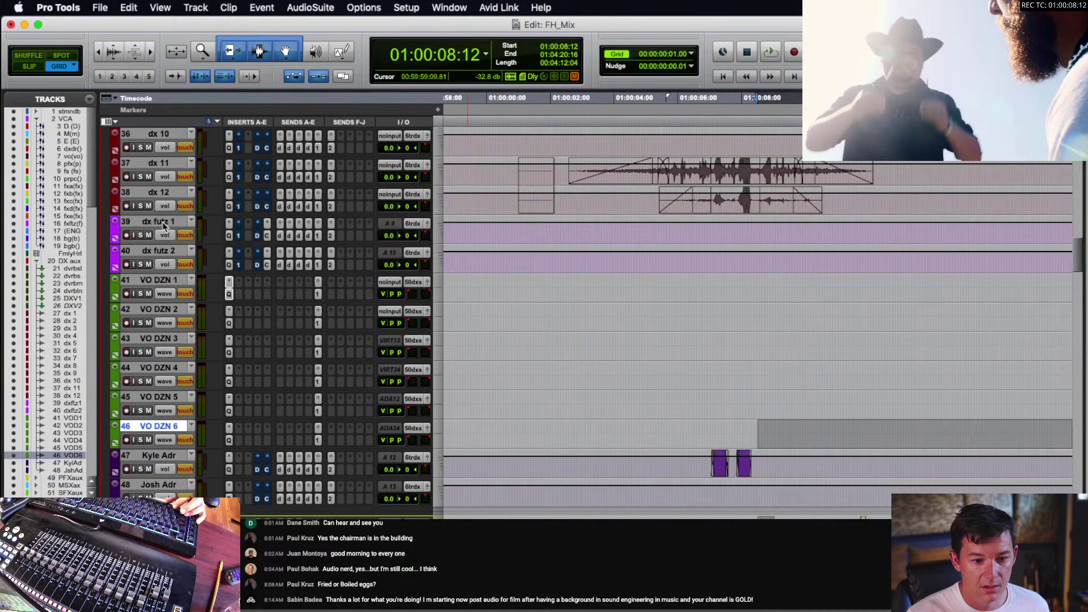
scroll(163, 222, up, 1)
shift+click(160, 309)
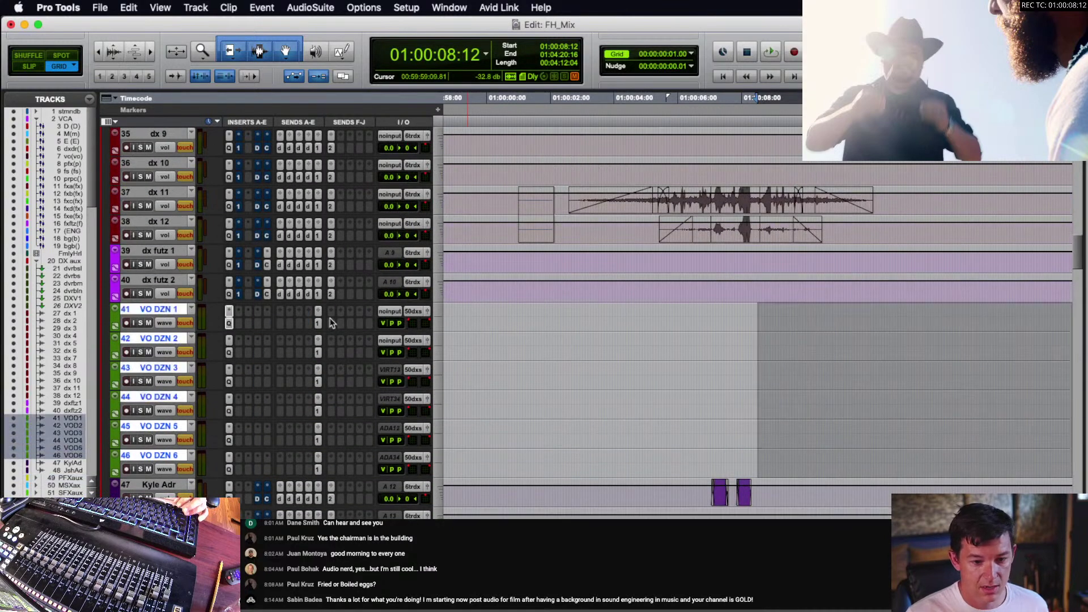
click(416, 312)
mouse_move(432, 323)
mouse_move(521, 327)
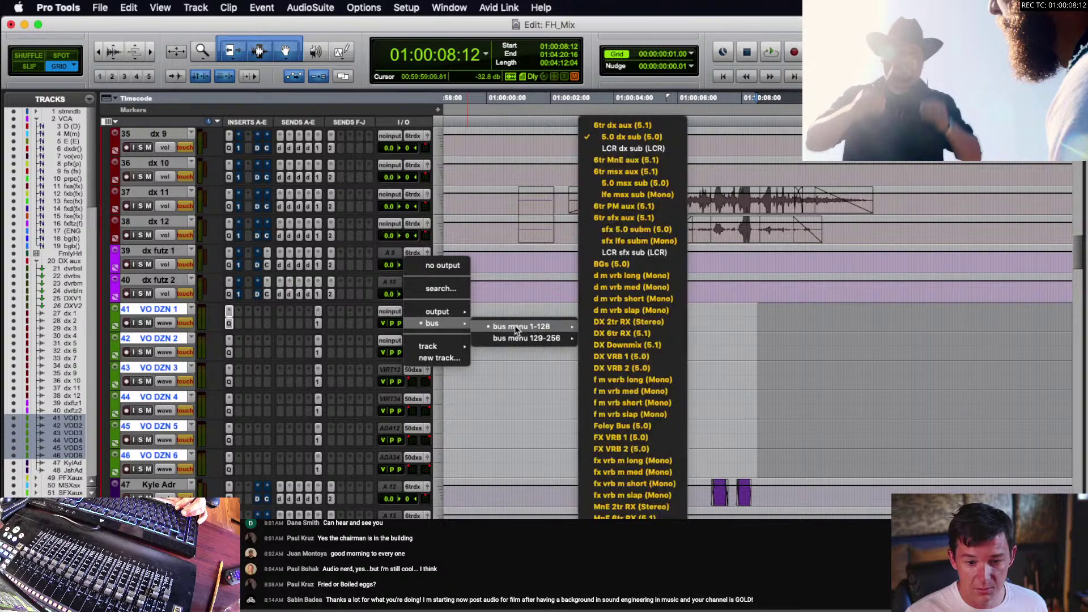
click(611, 127)
scroll(666, 345, down, 6)
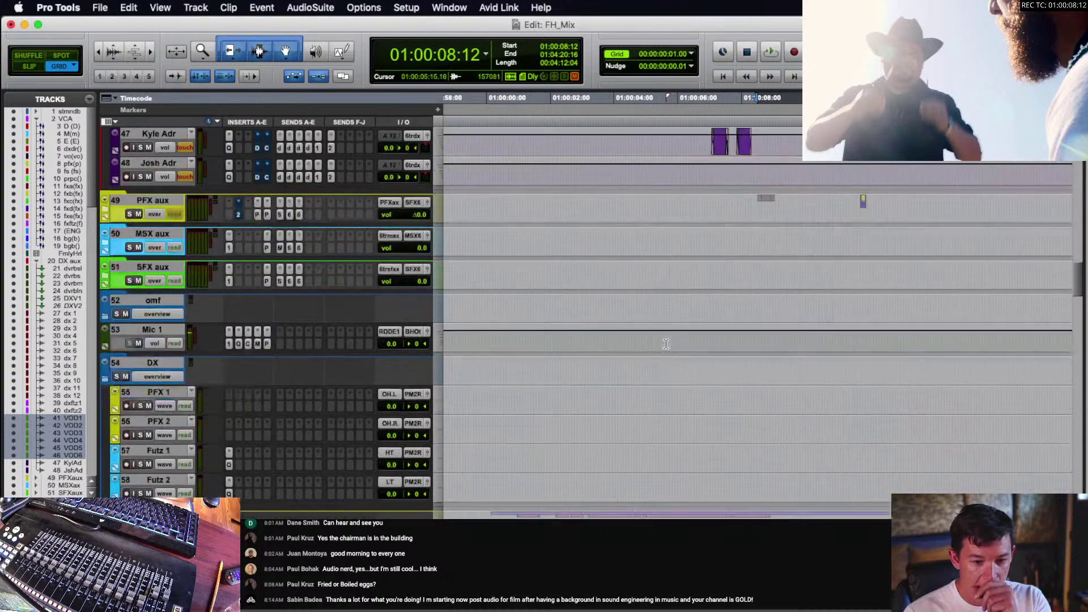
- Move the remaining clips from Futz 1 and Futz 2 in the DX folder onto dx futz 1 and dx futz 2
scroll(666, 344, down, 5)
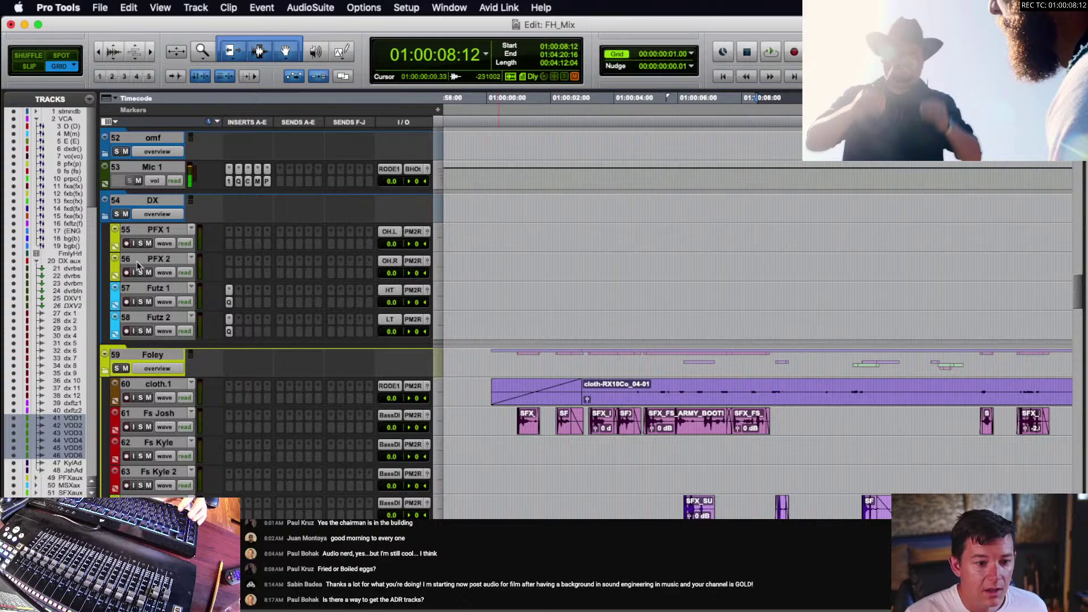
click(152, 199)
key(r)
key(r)
key(r)
key(r)
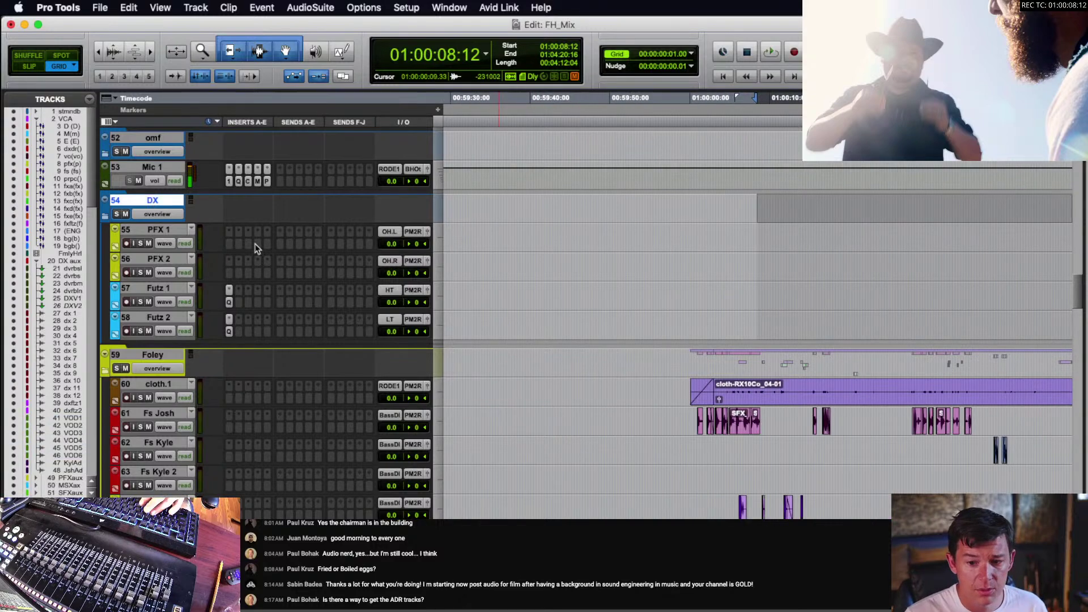
scroll(486, 283, right, 3)
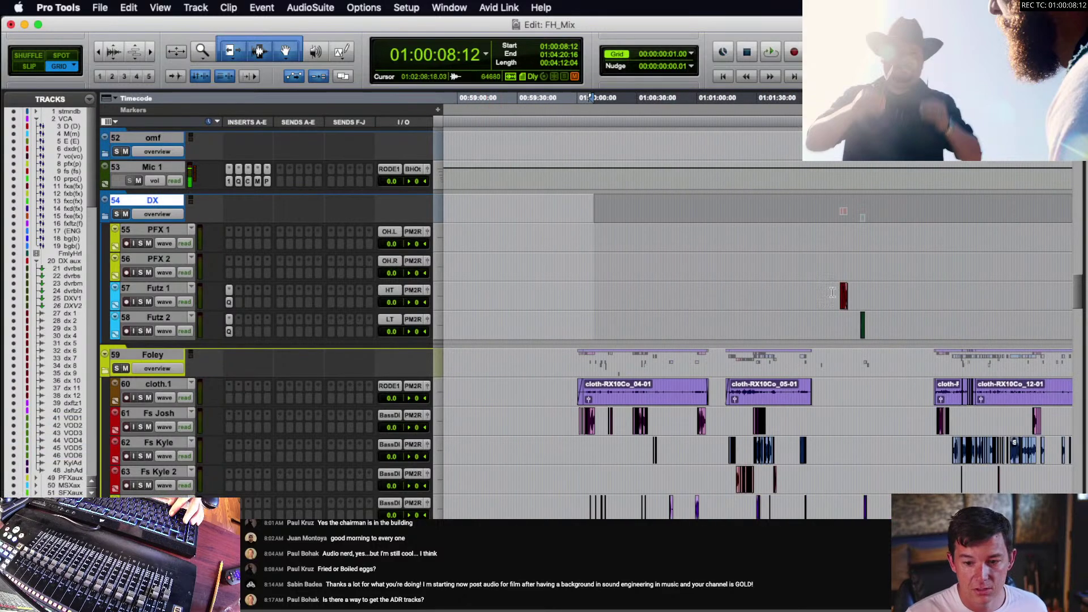
drag(841, 295, 865, 326)
key(r)
key(t)
key(t)
key(t)
key(t)
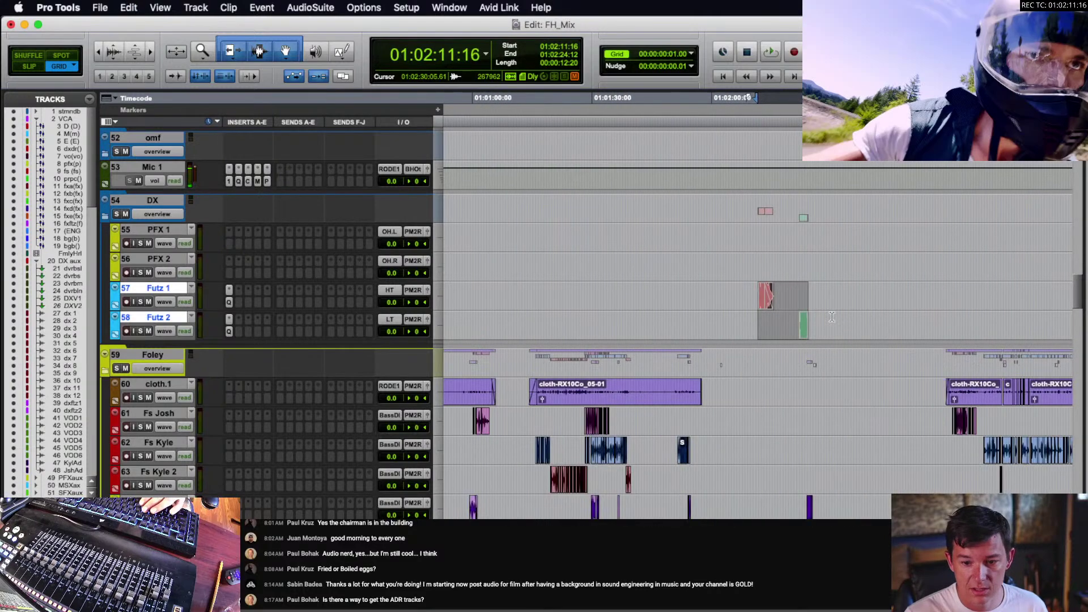
scroll(769, 319, right, 4)
scroll(769, 319, down, 1)
scroll(649, 348, up, 3)
scroll(649, 347, up, 10)
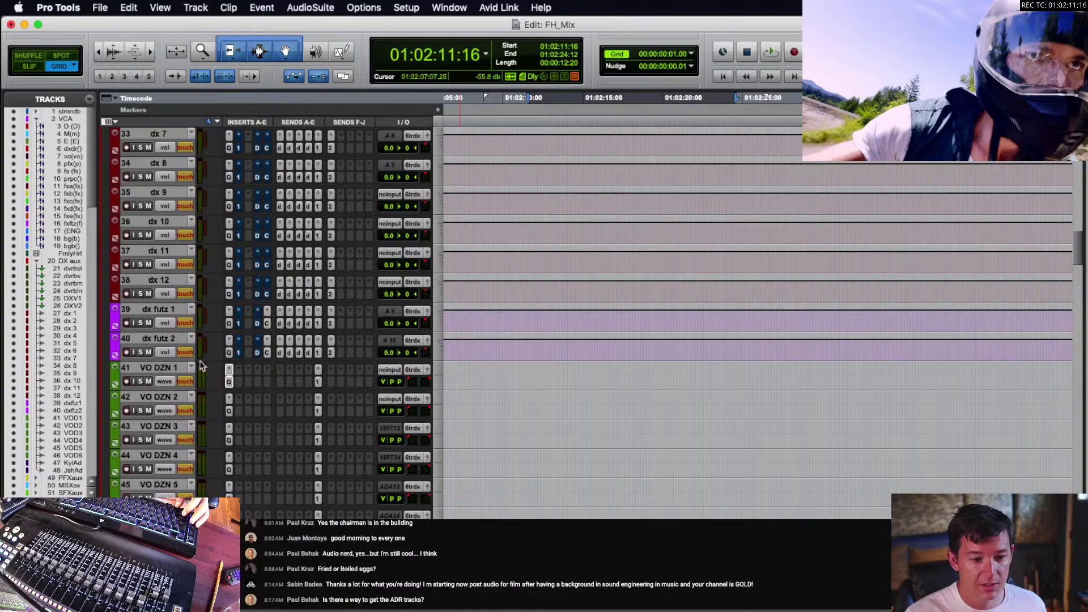
scroll(359, 364, down, 8)
drag(548, 439, 548, 237)
scroll(269, 397, down, 7)
click(158, 468)
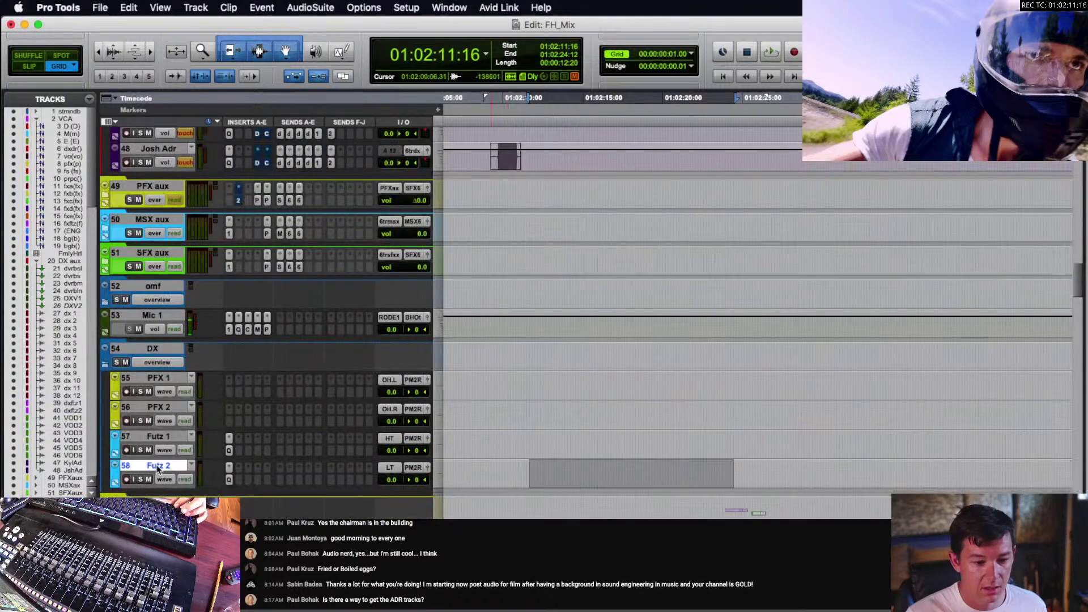
shift+click(155, 379)
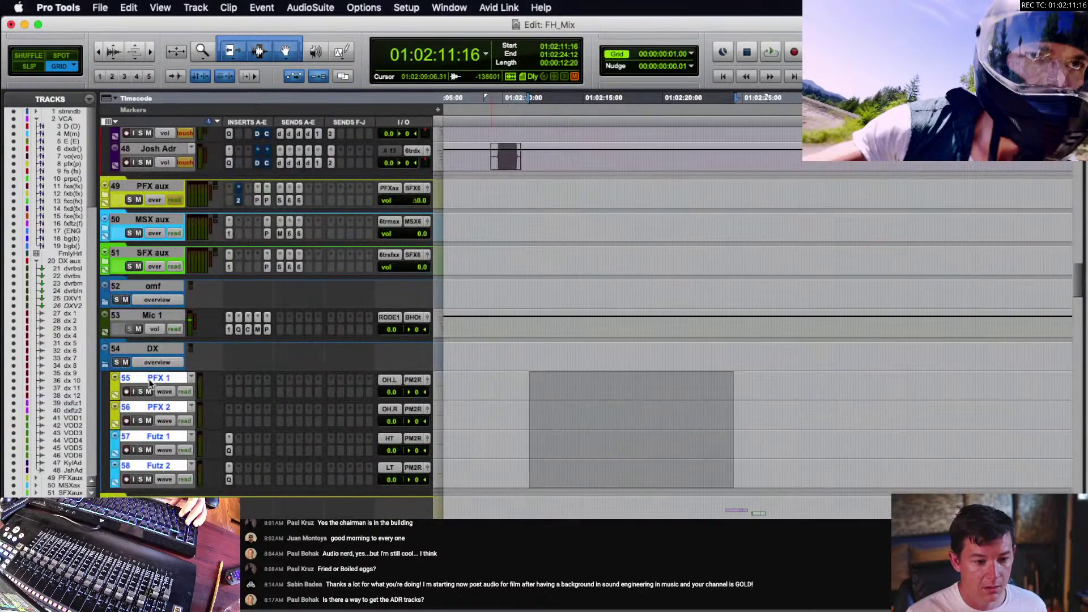
right_click(152, 350)
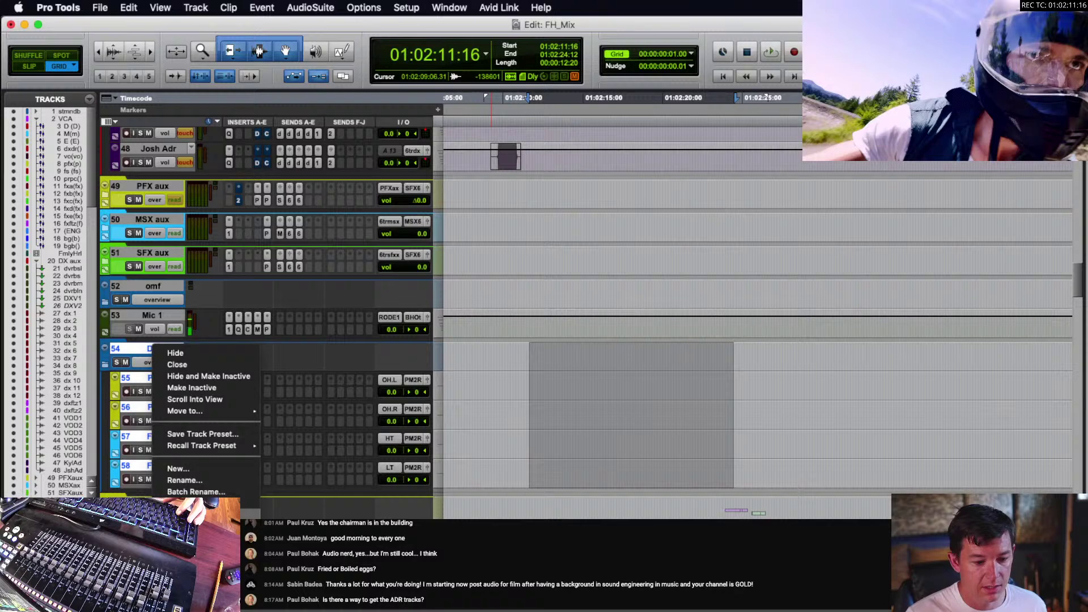
click(182, 515)
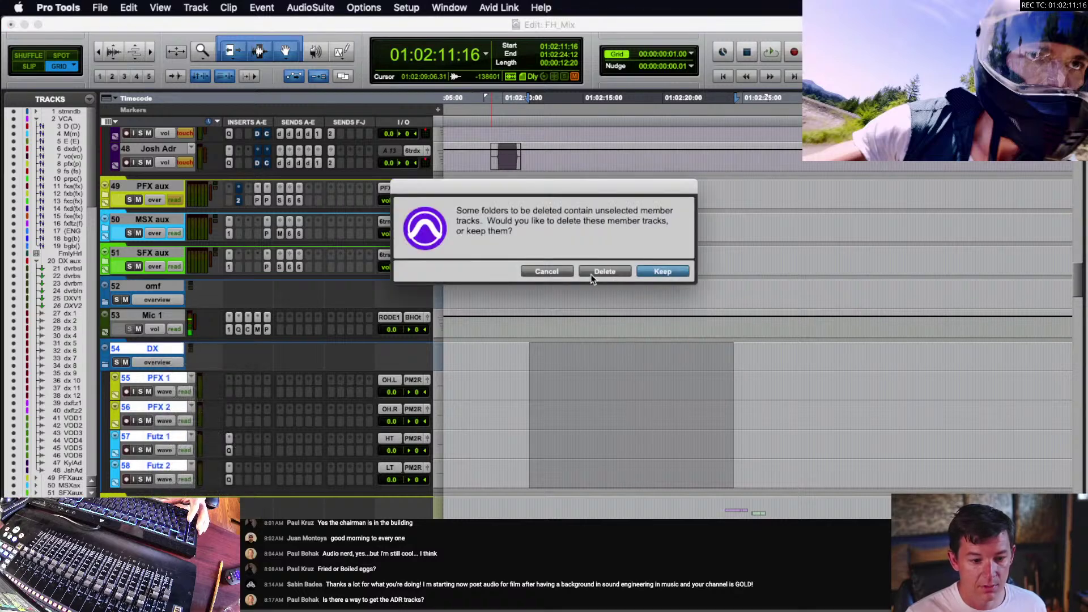
click(556, 273)
- Show the hidden JOSHADRA1 and KYLEADRA2 tracks in the DX folder and select across their remaining clip for checking
scroll(53, 353, down, 10)
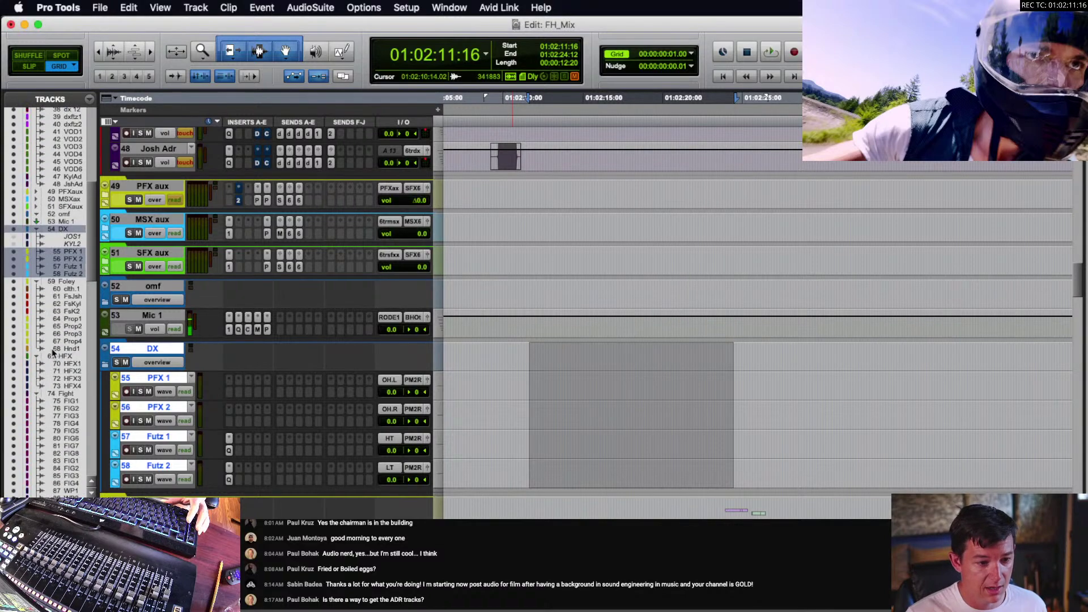
drag(17, 236, 21, 254)
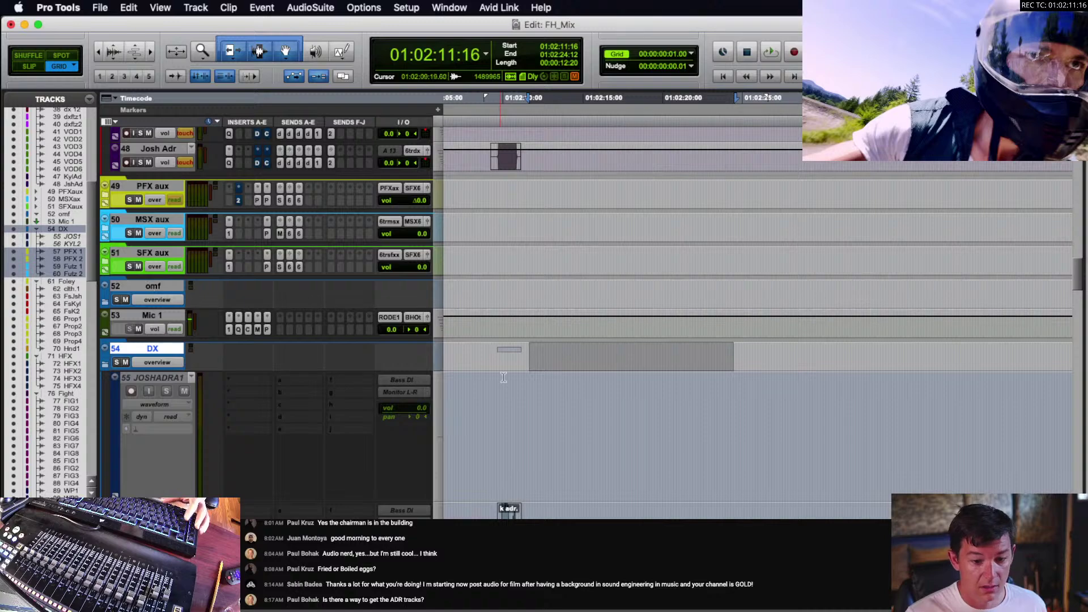
scroll(503, 371, down, 2)
drag(489, 345, 526, 506)
key(Return)
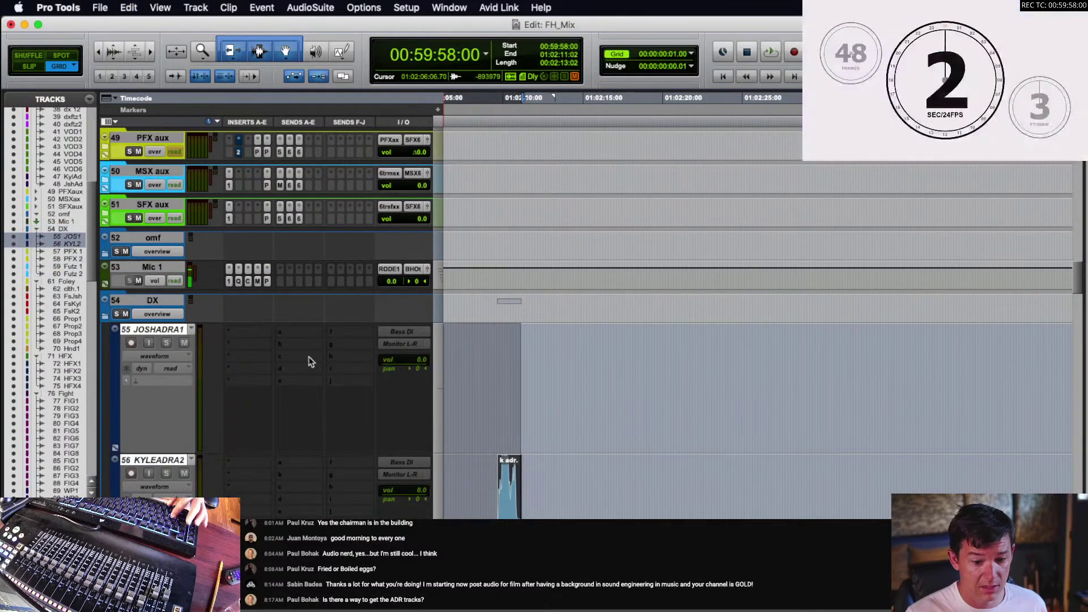
- Delete the imported DX folder together with all of its member tracks, from JOSHADRA1 through Futz 2
click(150, 301)
scroll(149, 312, down, 3)
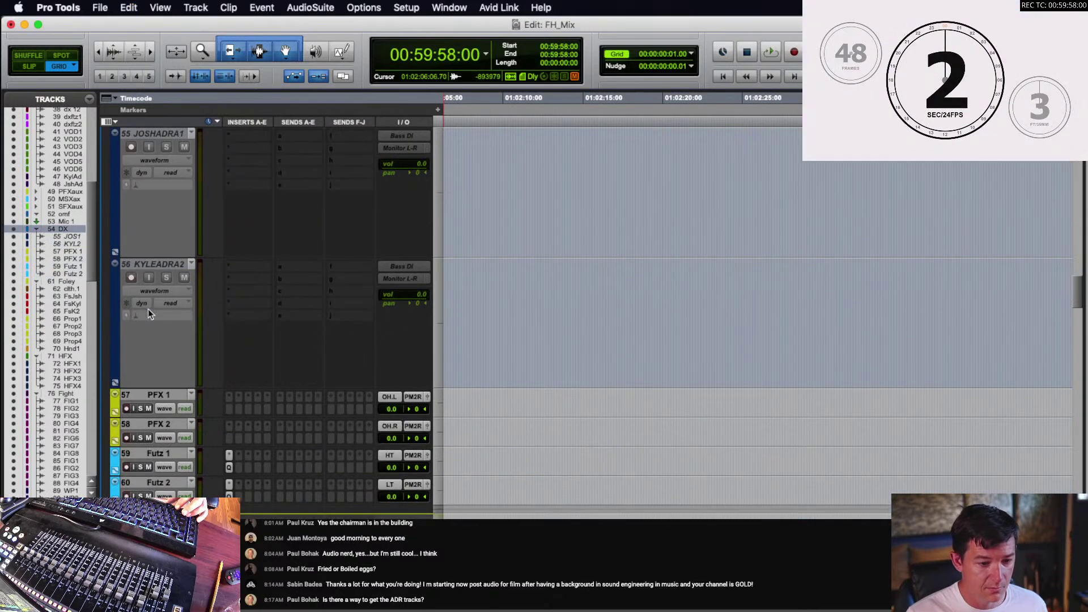
shift+click(162, 487)
right_click(162, 487)
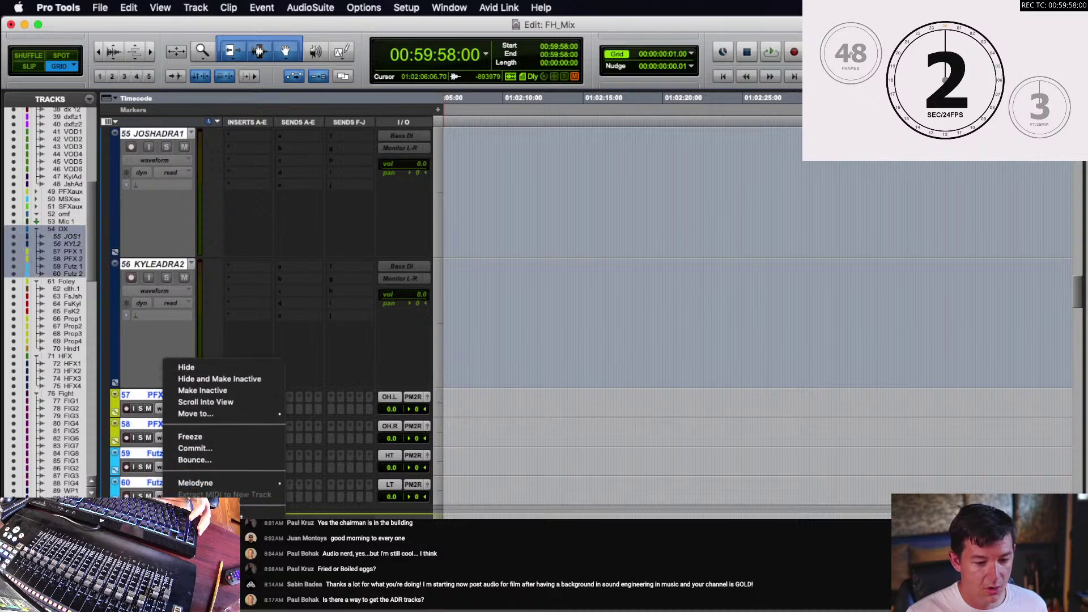
click(196, 564)
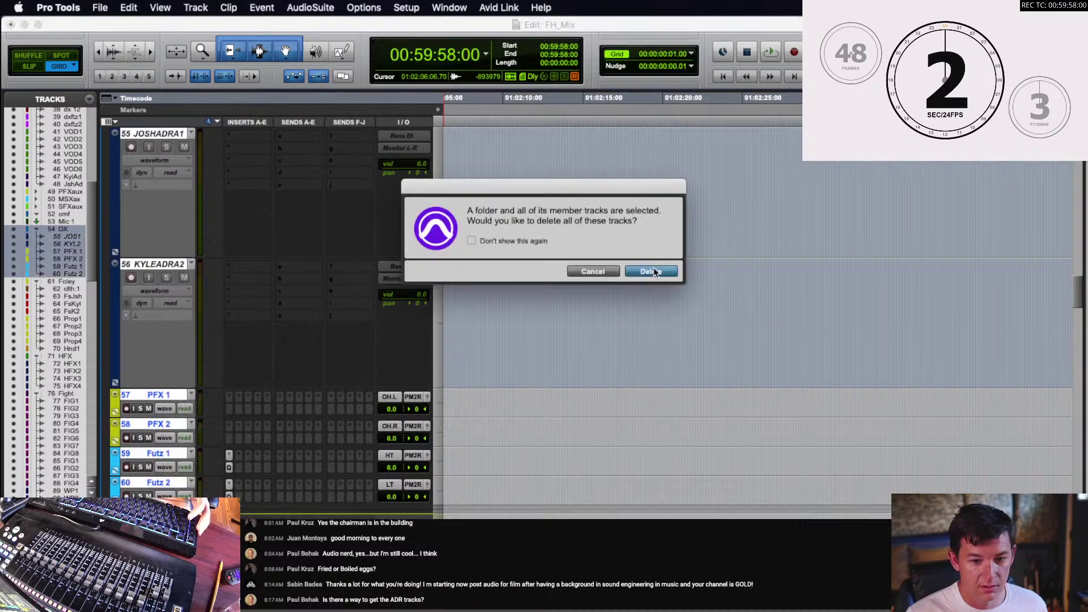
click(657, 272)
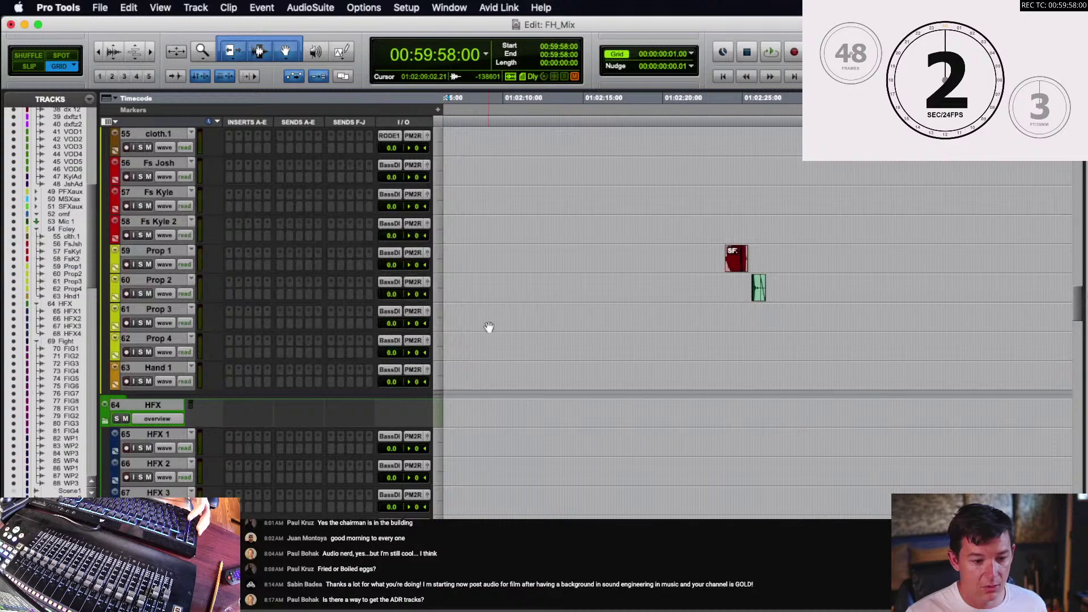
- Collapse the DX aux and VCA folders
scroll(488, 327, up, 5)
click(631, 305)
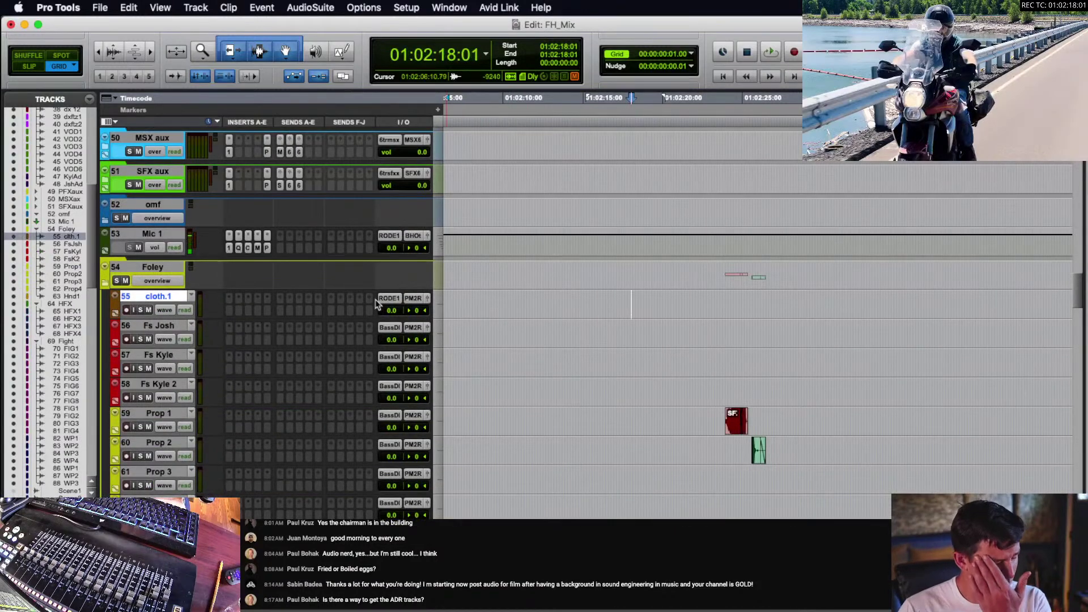
scroll(377, 305, up, 15)
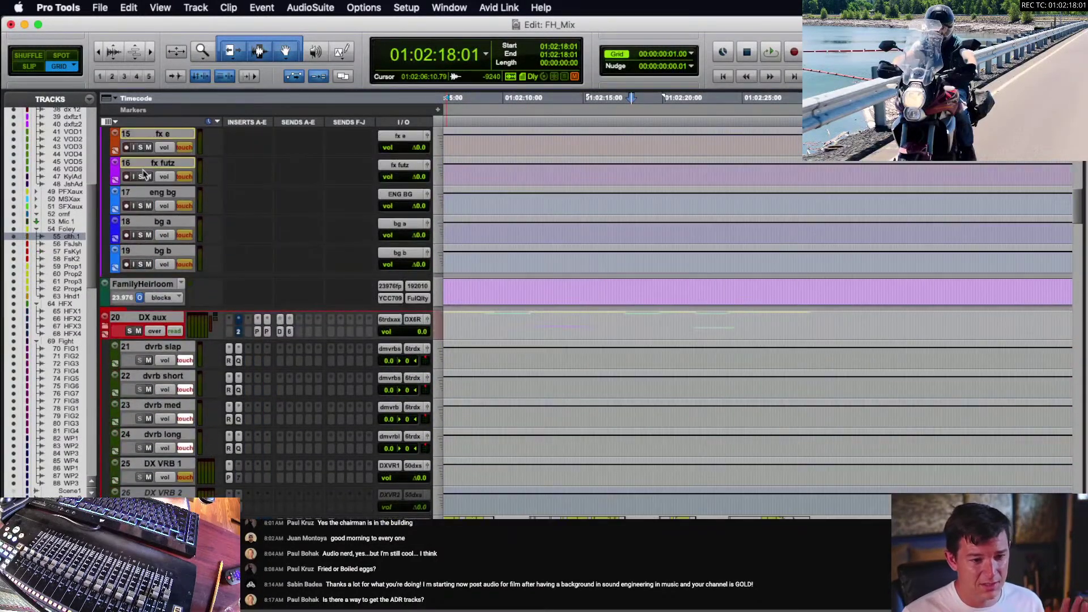
scroll(106, 330, up, 15)
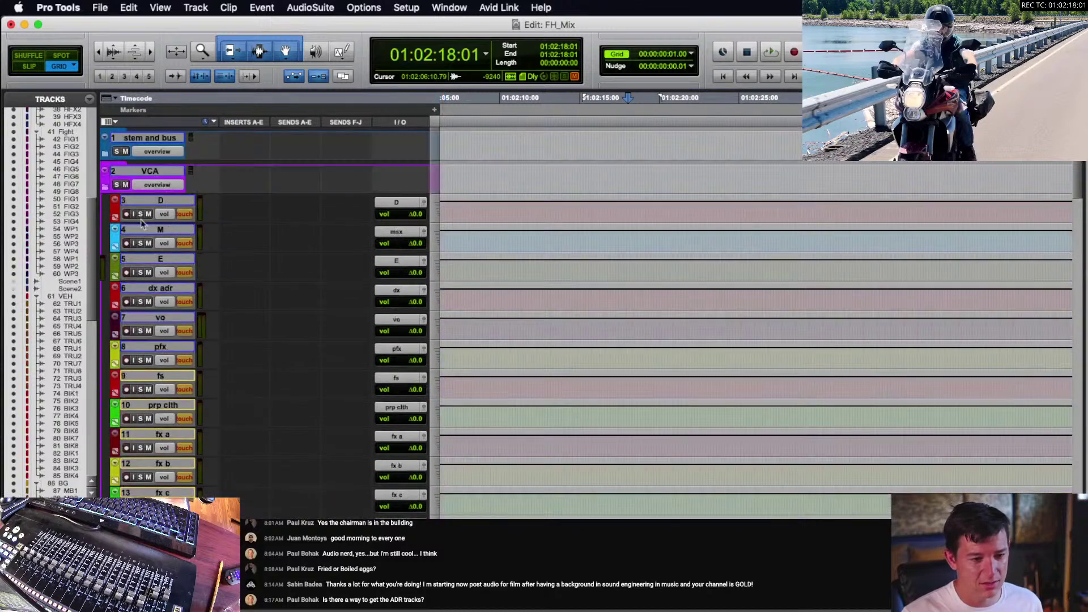
click(106, 186)
- Examine the clips on the imported Foley tracks across the length of the film
scroll(527, 231, down, 10)
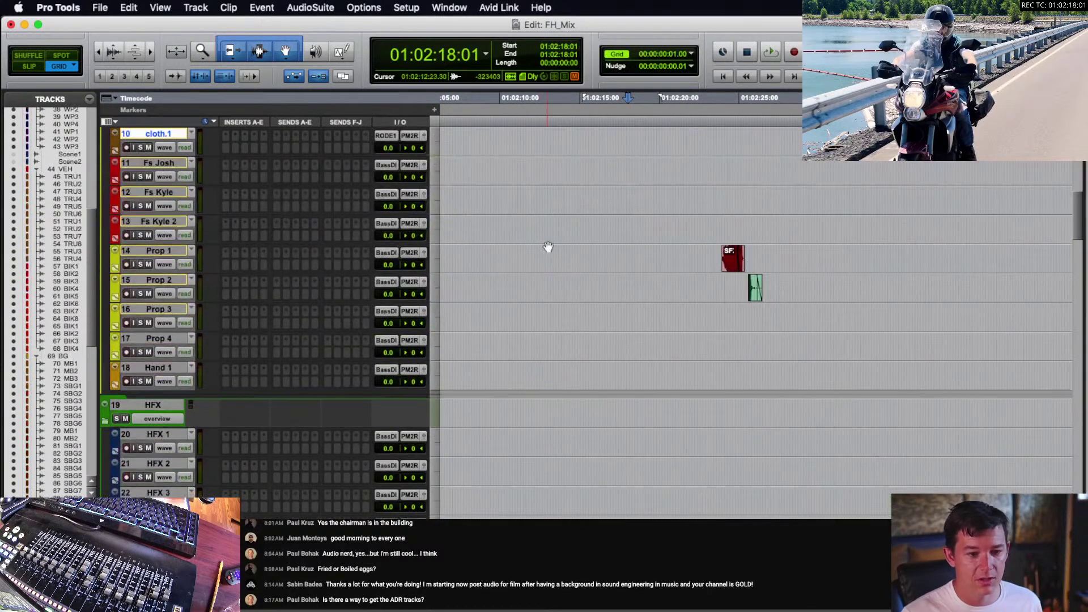
click(721, 246)
key(r)
key(r)
key(r)
key(r)
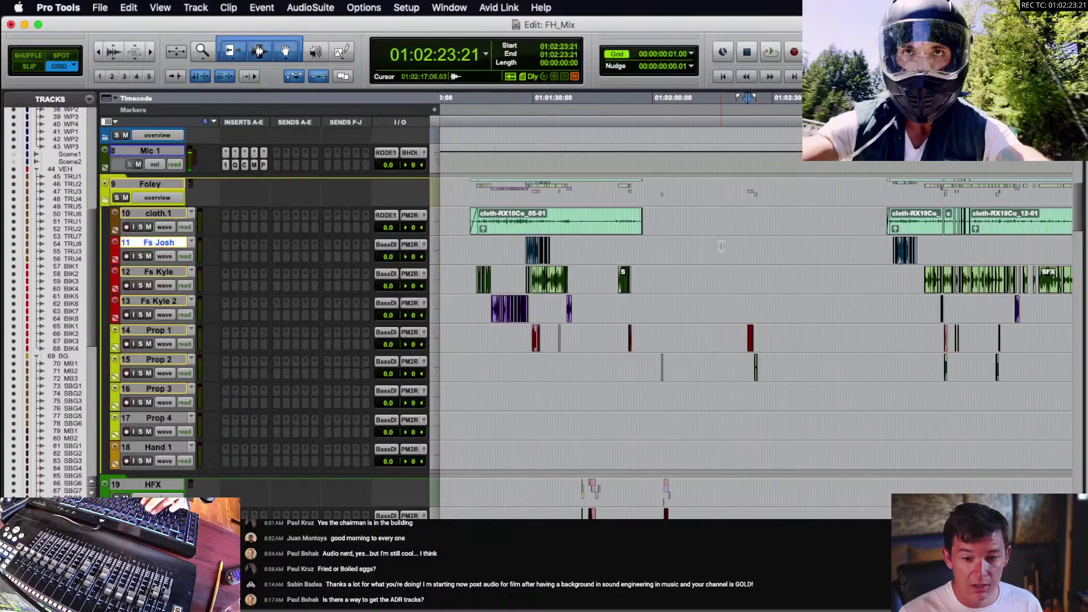
scroll(720, 246, right, 5)
scroll(531, 244, up, 10)
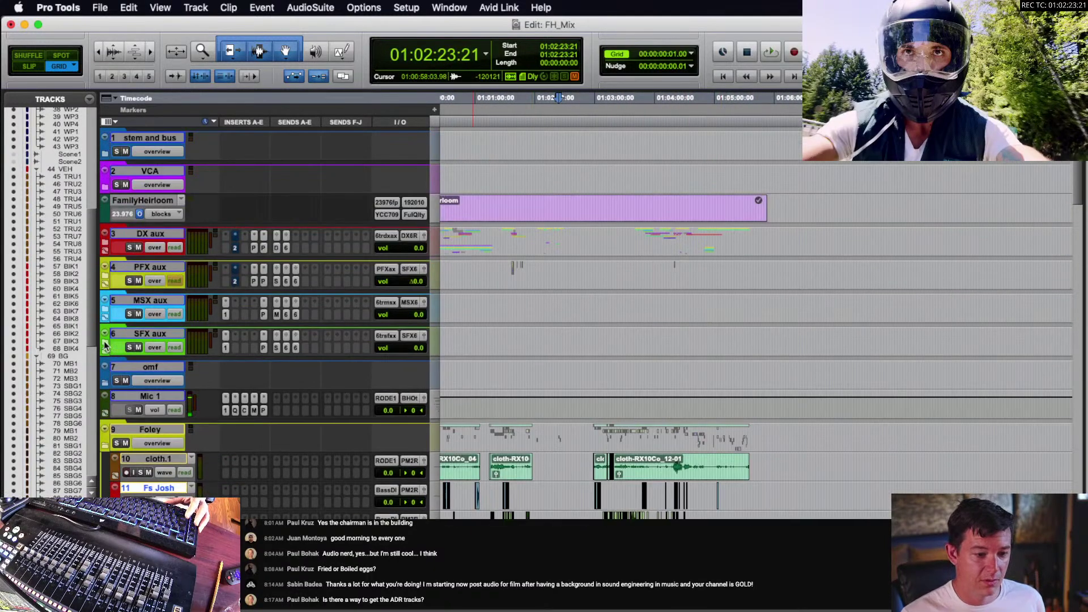
- Expand the SFX aux folder and collapse the sfx and BGs subfolders inside it
scroll(105, 344, down, 15)
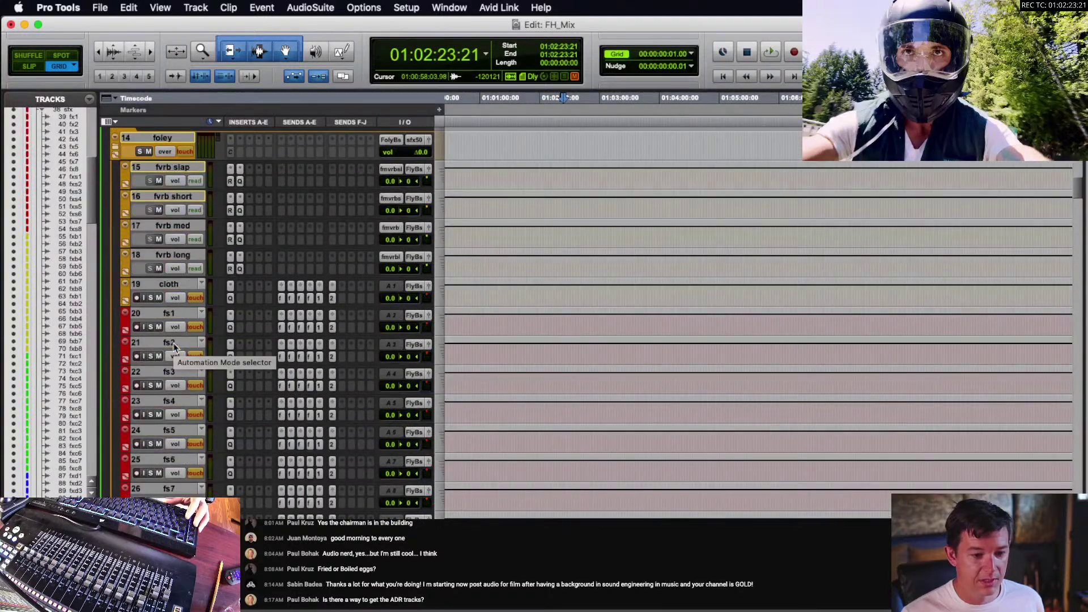
scroll(294, 340, down, 1)
scroll(564, 312, down, 20)
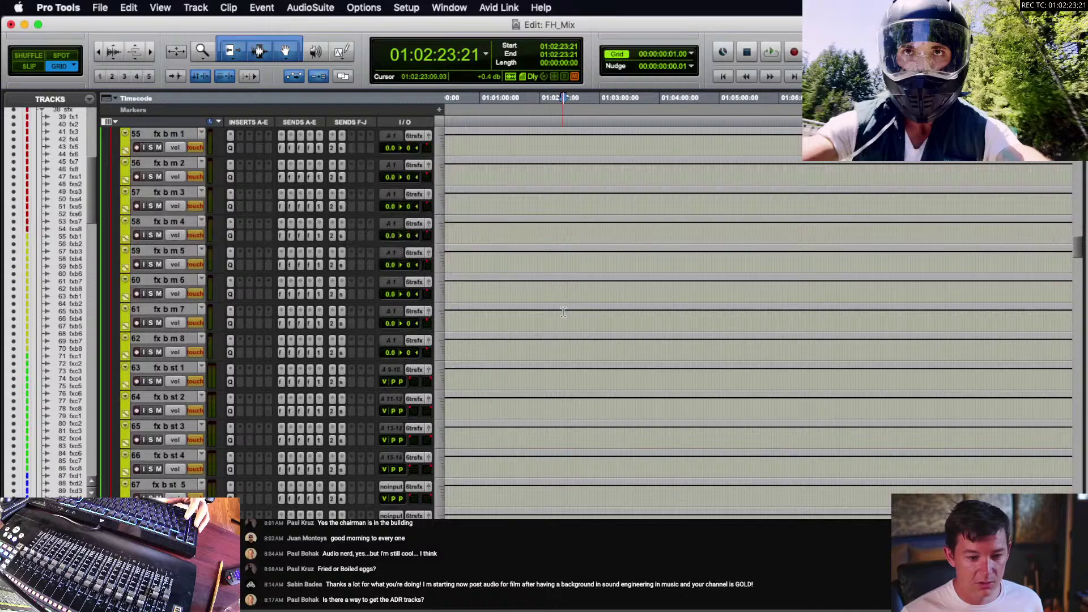
scroll(126, 328, up, 10)
click(114, 364)
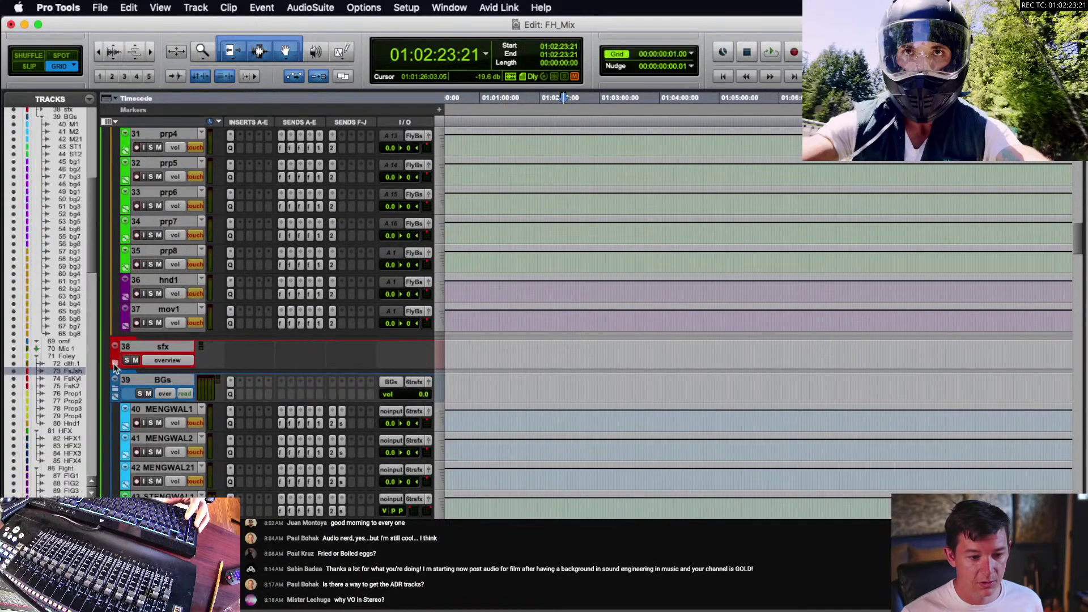
click(116, 391)
scroll(318, 378, down, 6)
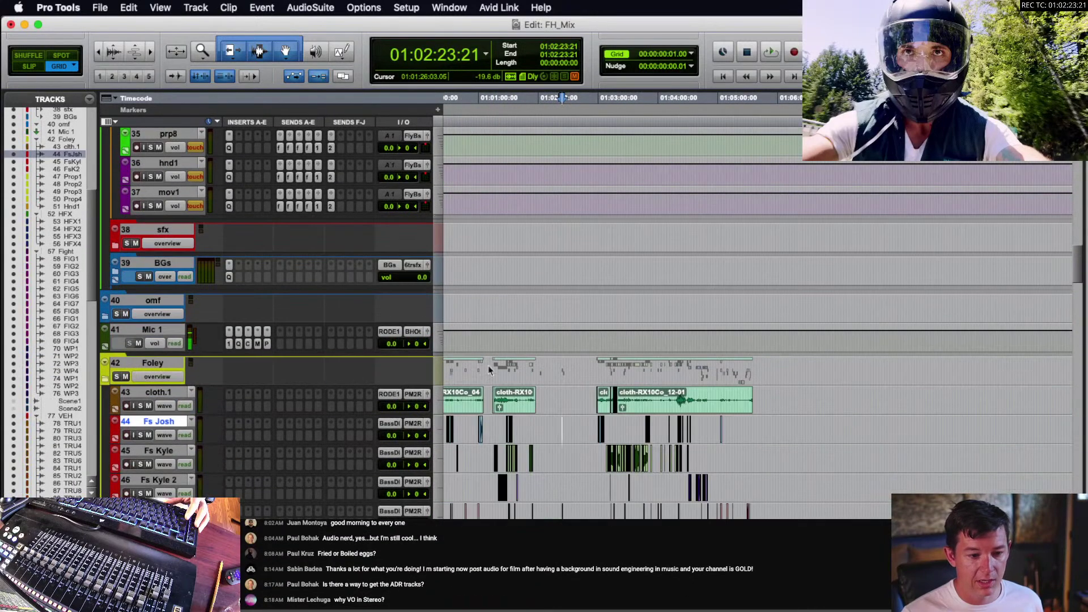
- Move all clips from the imported cloth.1 track onto the cloth track in the foley folder of SFX aux
click(566, 320)
key(super+a)
scroll(668, 348, up, 1)
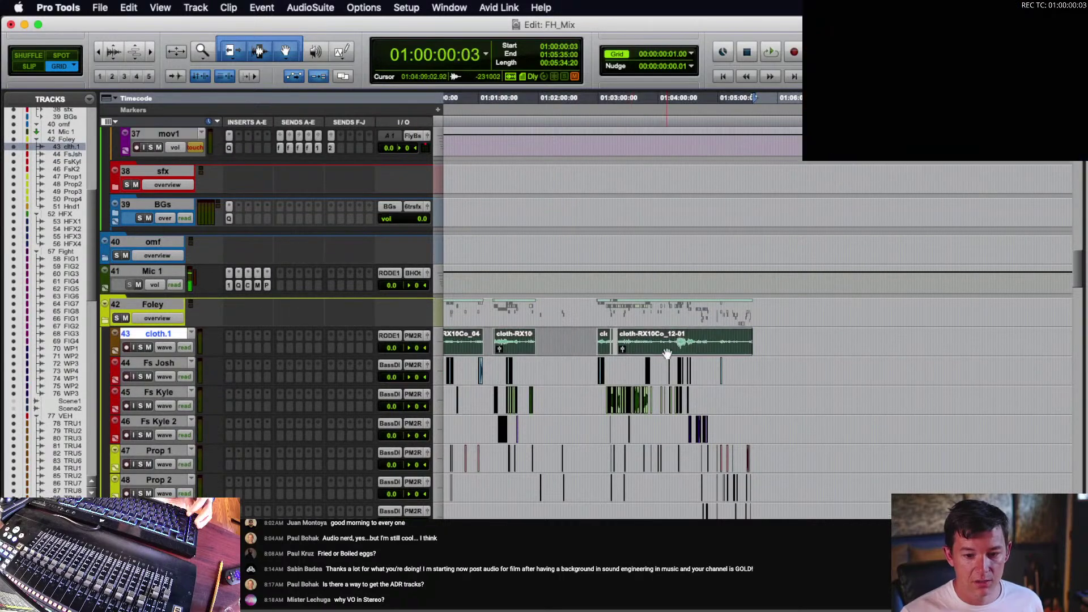
drag(668, 353, 648, 407)
drag(653, 511, 608, 164)
scroll(614, 248, down, 15)
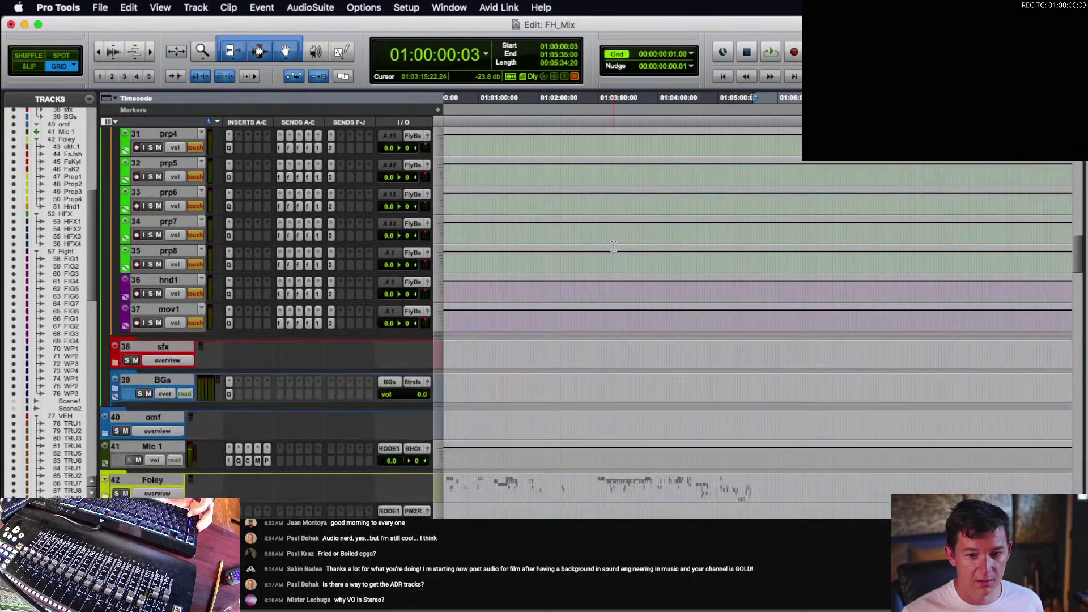
- Select all clips on the imported Fs Josh, Fs Kyle and Fs Kyle 2 tracks
scroll(613, 249, up, 3)
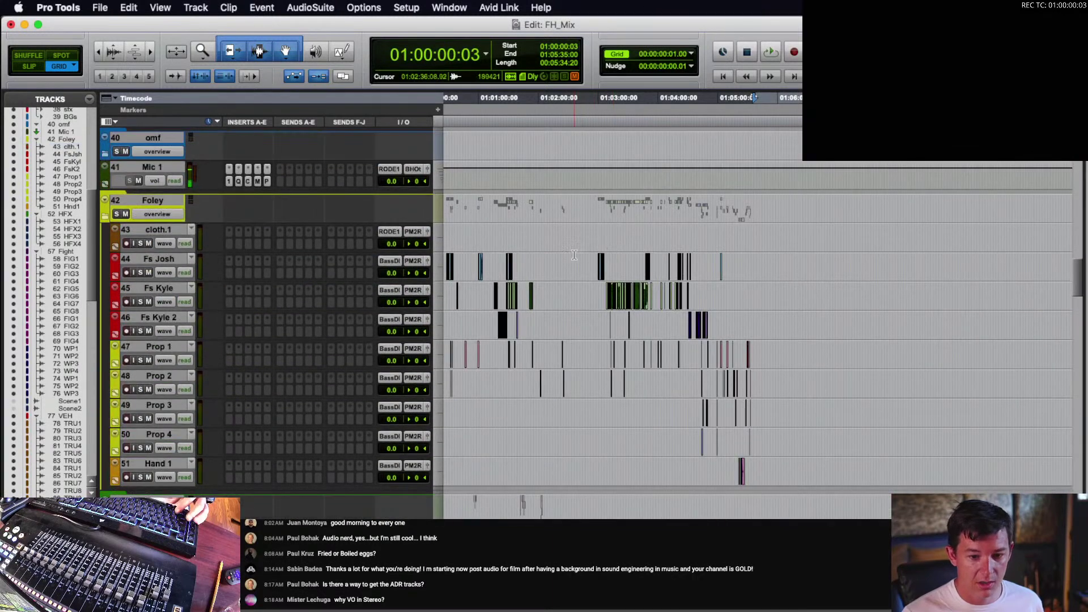
drag(570, 257, 593, 324)
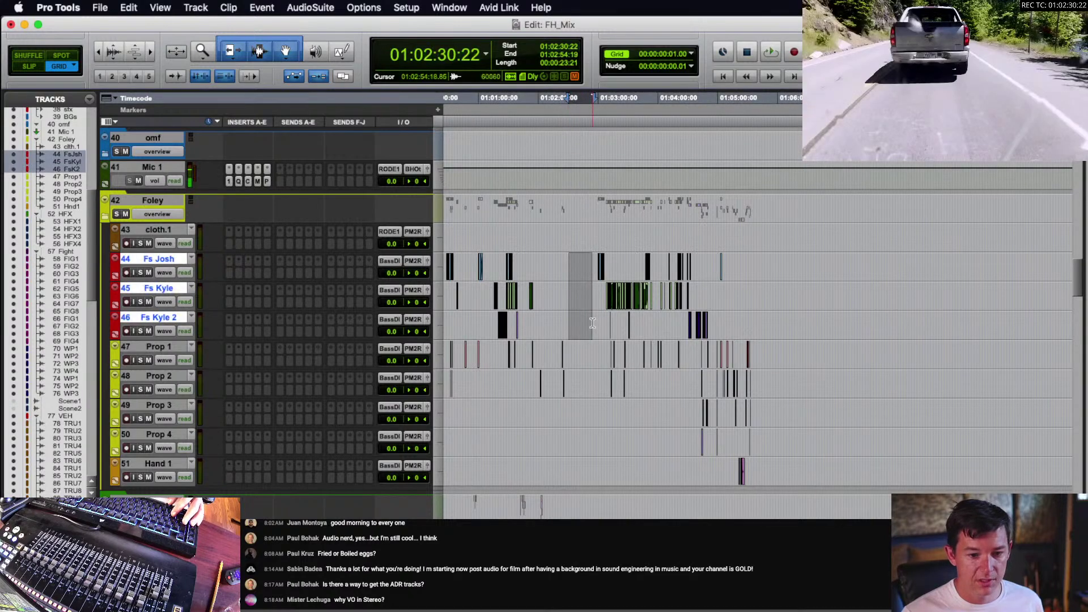
key(super+a)
- Rename the fs1, fs2 and fs3 tracks in the foley folder as Josh Fs, Kyle Fs 1 and Kyle Fs 2
scroll(616, 318, up, 15)
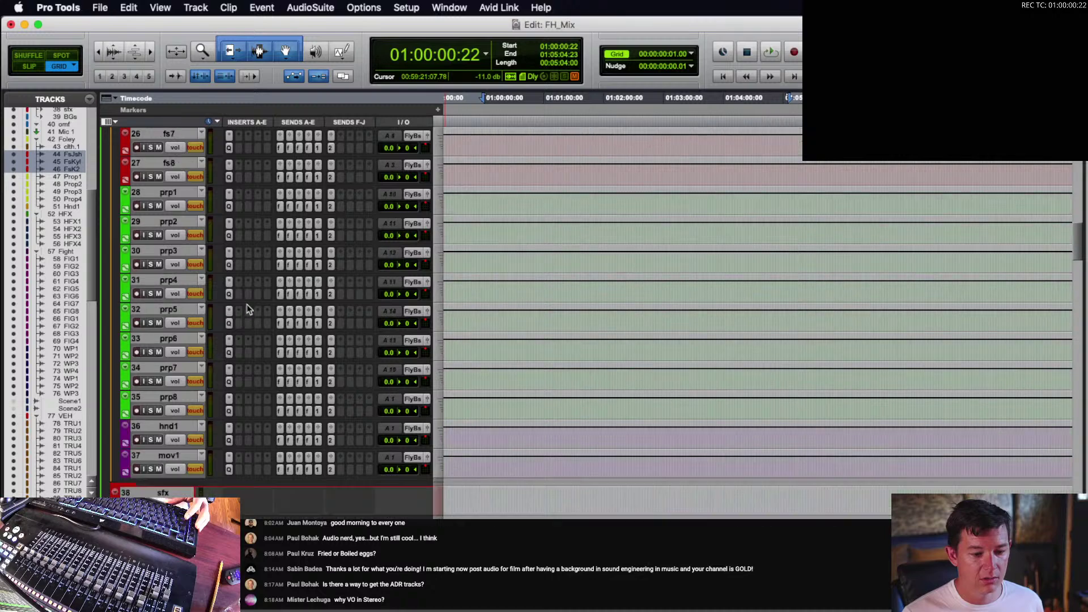
scroll(247, 304, up, 2)
scroll(246, 302, up, 4)
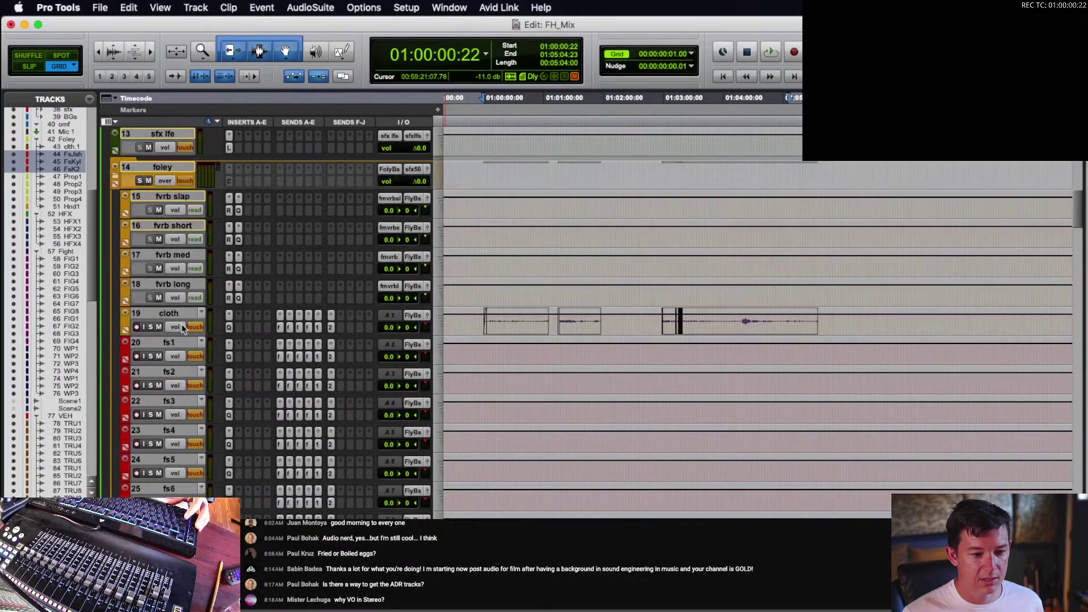
double_click(169, 343)
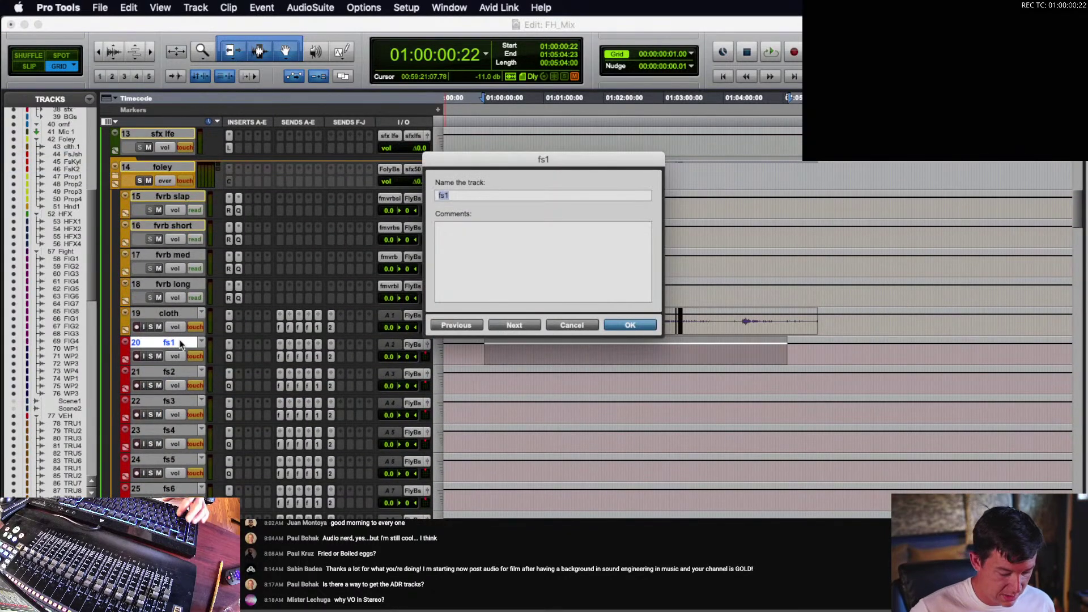
text(Josh Fs)
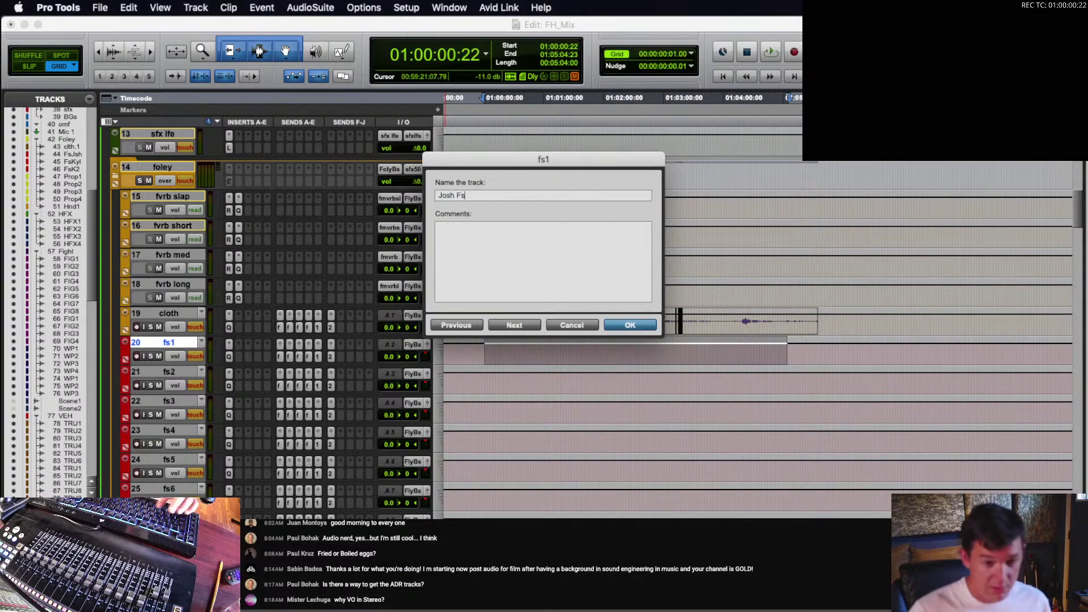
text(Kyle )
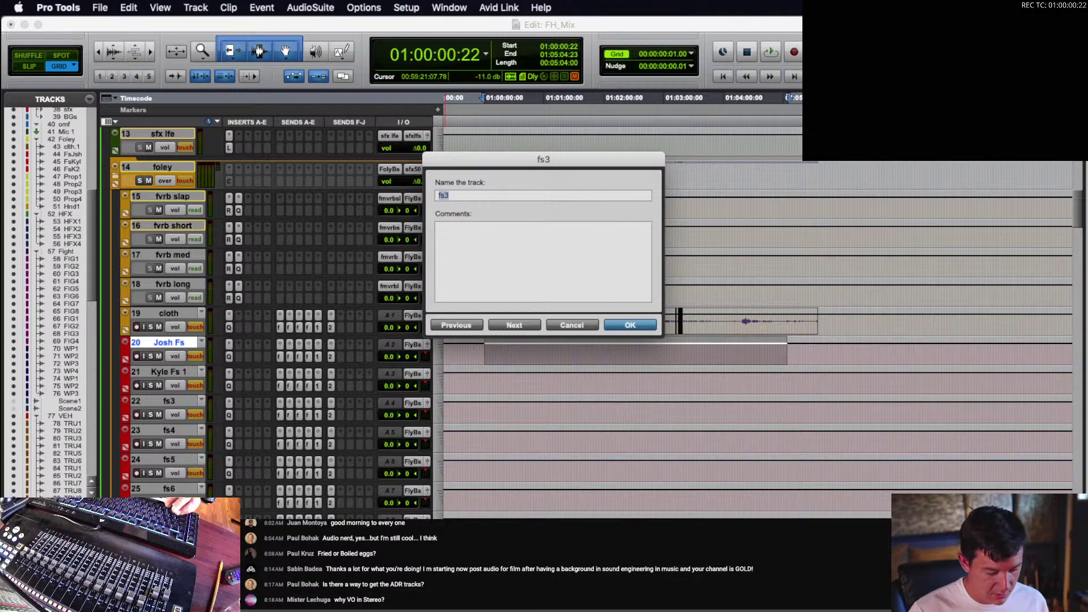
text(Kyl)
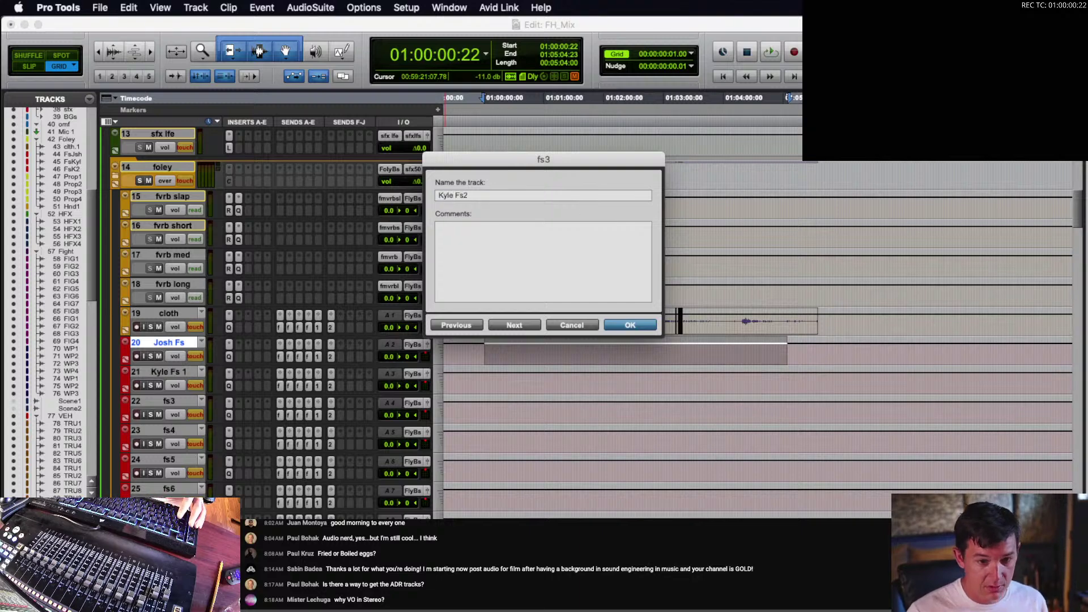
text(e Fs 2)
key(Return)
- Move all clips from the imported Fs Josh, Fs Kyle and Fs Kyle 2 tracks onto Josh Fs, Kyle Fs 1 and Kyle Fs 2
scroll(618, 291, down, 10)
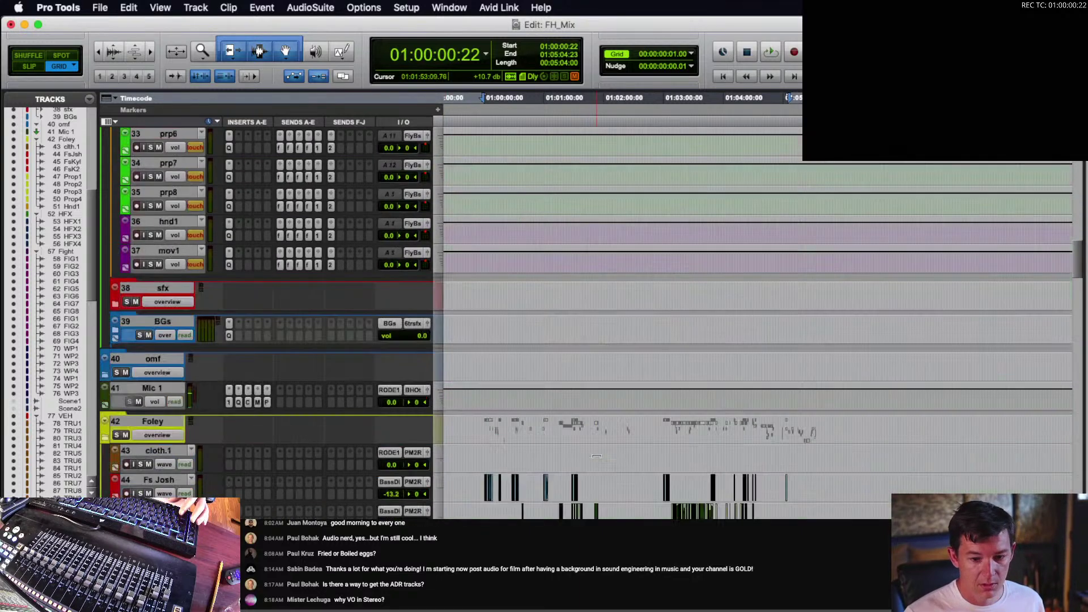
drag(629, 202, 627, 261)
key(super+a)
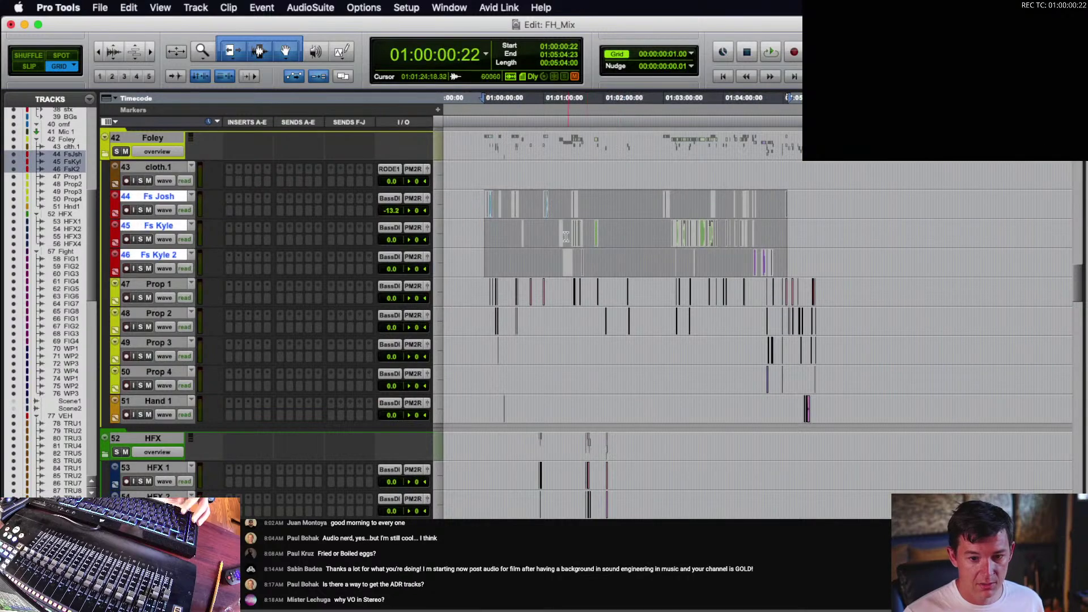
drag(546, 214, 539, 379)
key(super+z)
scroll(541, 382, down, 12)
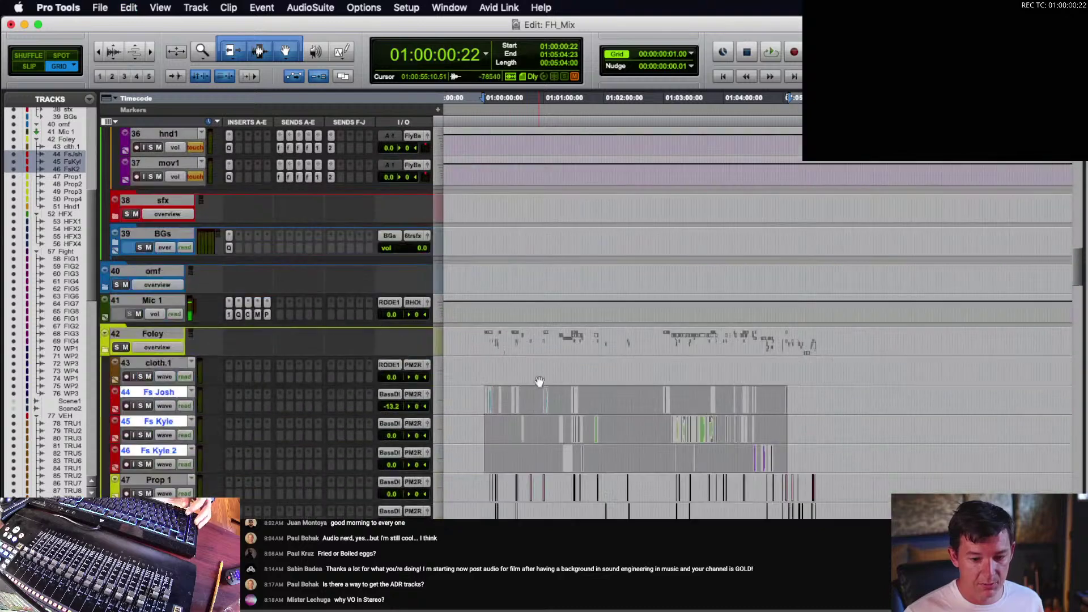
drag(491, 410, 506, 428)
scroll(505, 340, up, 15)
scroll(508, 327, down, 6)
scroll(506, 428, down, 3)
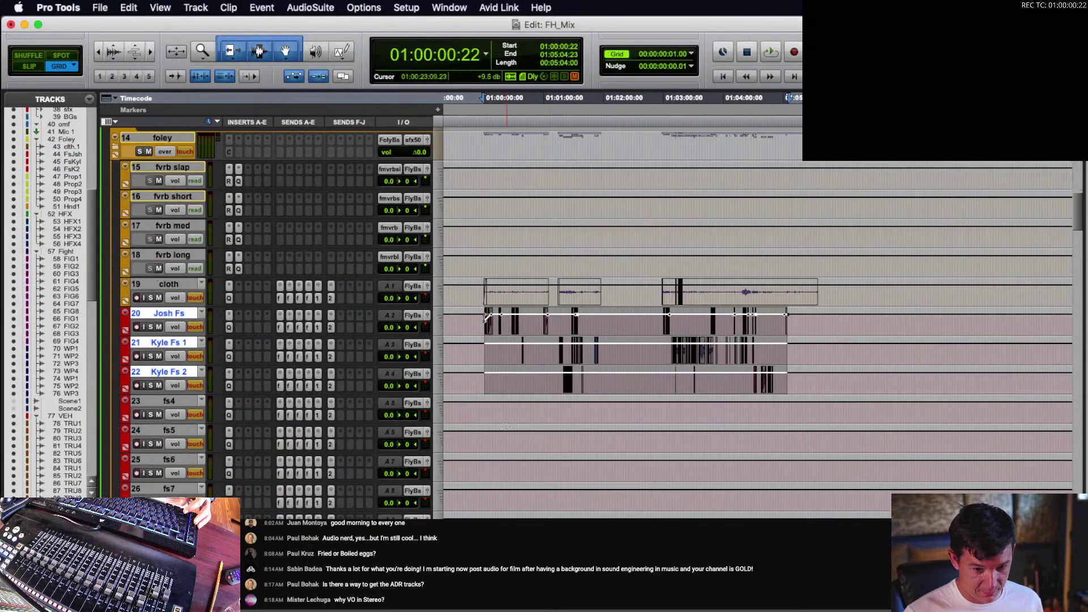
- Delete the unused footstep tracks fs4 through fs8 from the foley folder
click(185, 403)
shift+click(183, 518)
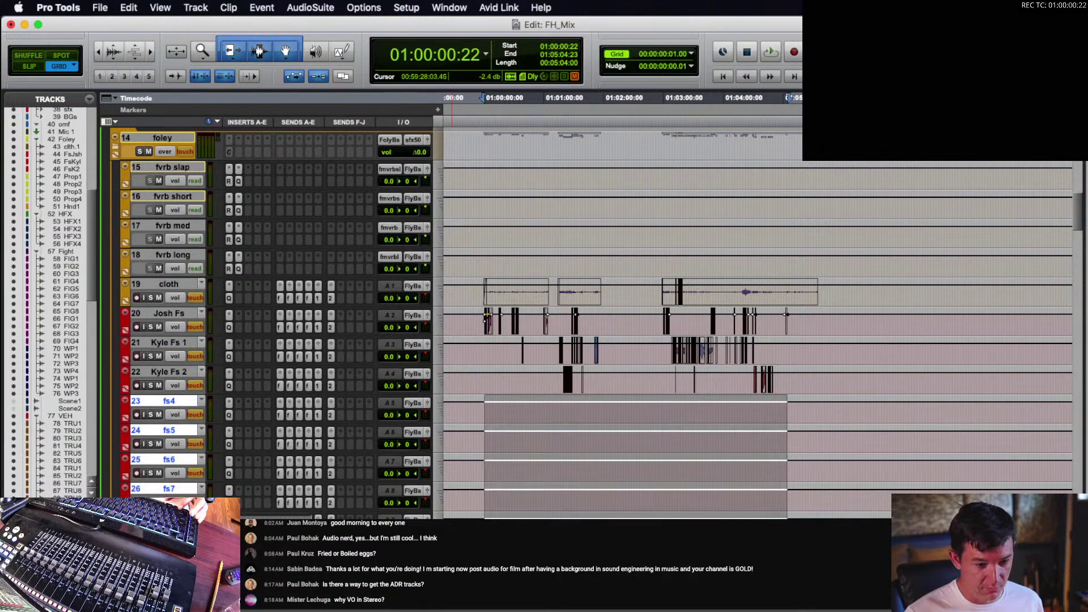
right_click(187, 517)
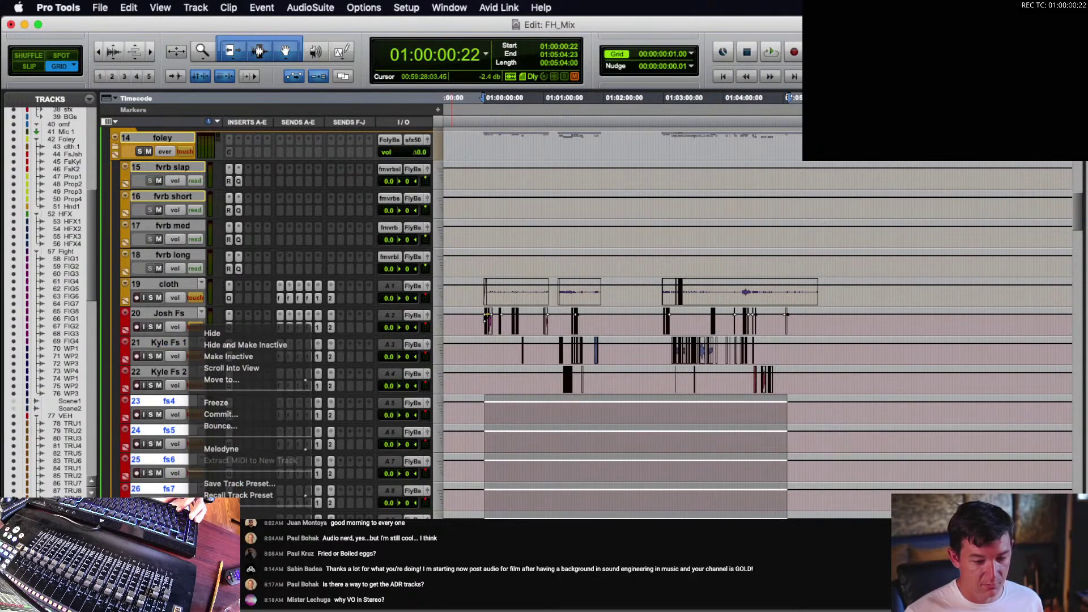
click(212, 333)
scroll(558, 418, down, 2)
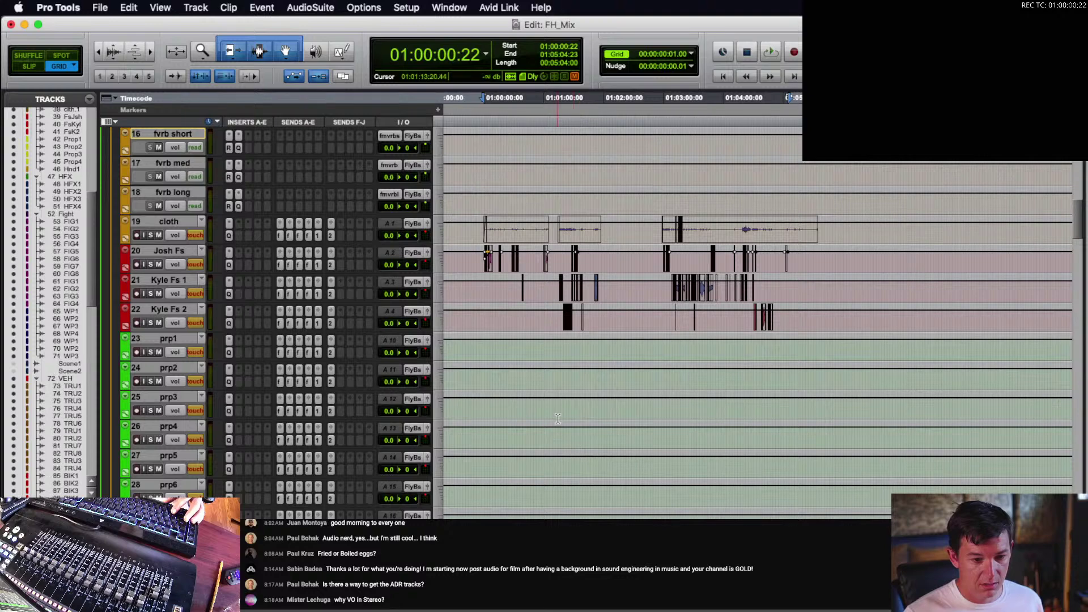
- Move all clips from the imported Prop 1 to Prop 4 tracks onto the template tracks prp1 to prp4
scroll(558, 418, down, 10)
drag(479, 422, 527, 508)
key(super+a)
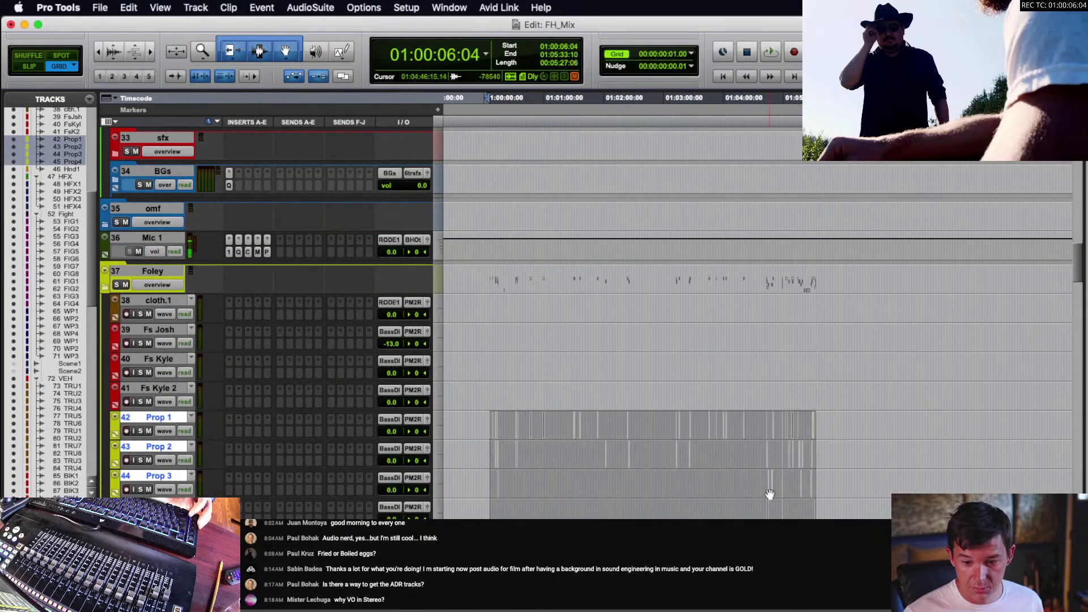
key(t)
scroll(803, 489, right, 1)
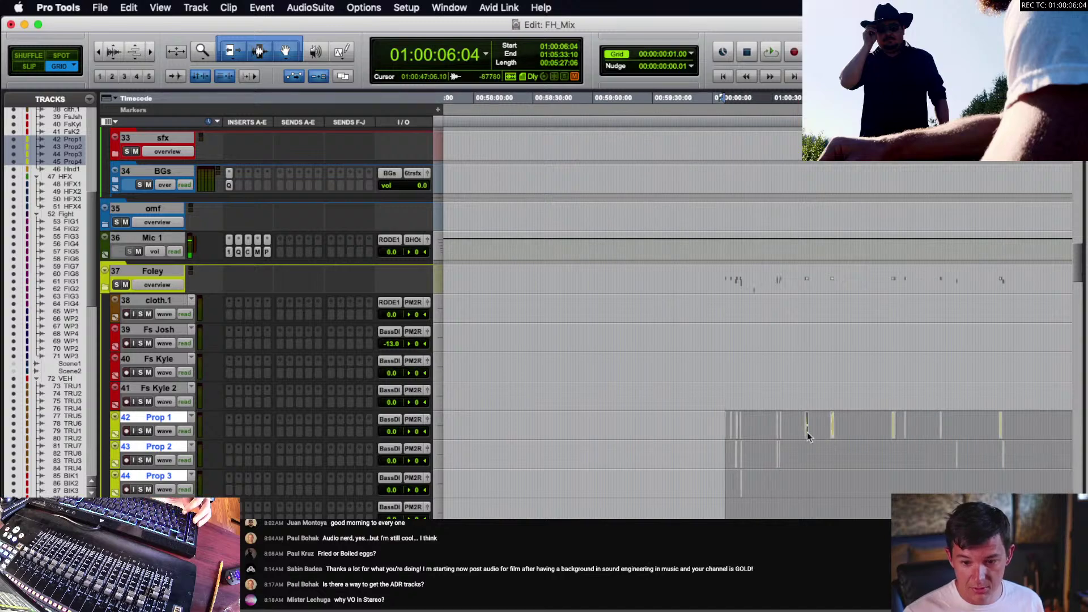
drag(807, 432, 791, 274)
- Delete the unused prop tracks prp5 through prp8 from the foley folder
click(168, 379)
shift+click(170, 467)
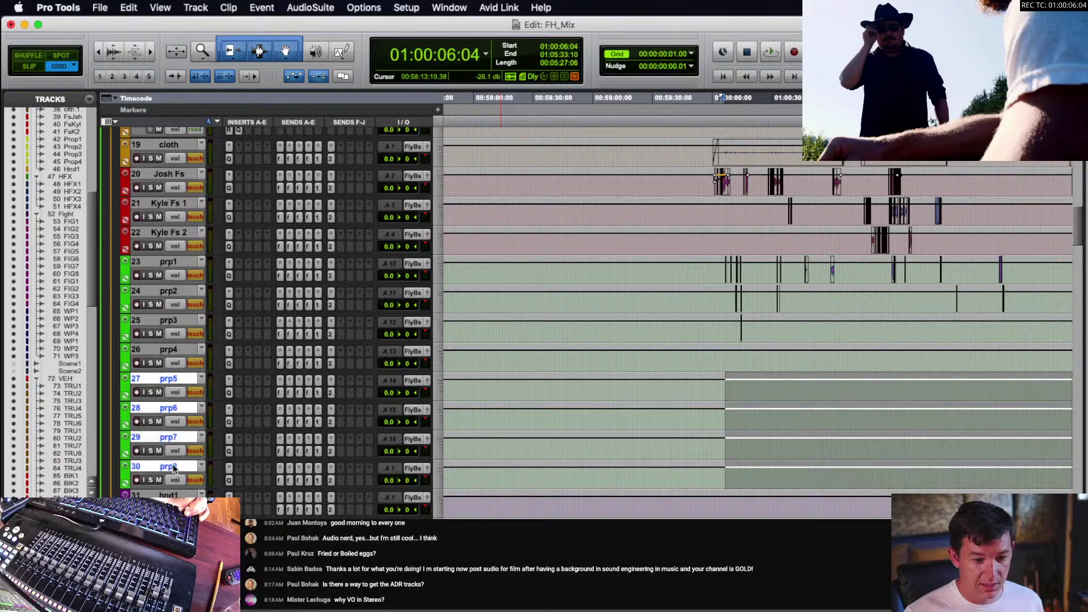
right_click(172, 469)
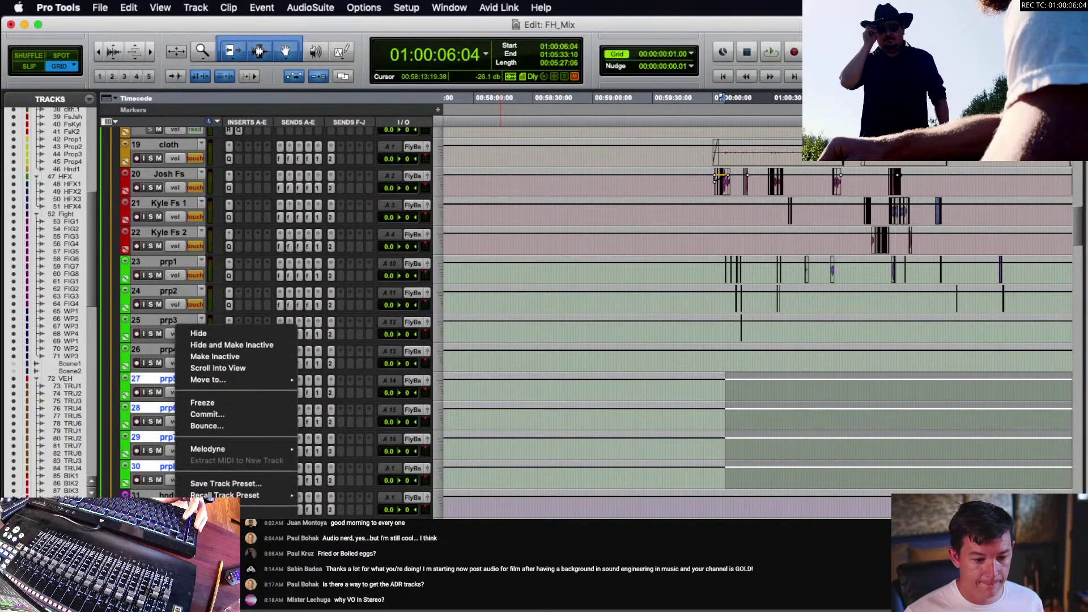
click(198, 334)
- Move all clips from the imported Hand 1 track onto the hnd1 track in the foley folder
scroll(656, 412, down, 10)
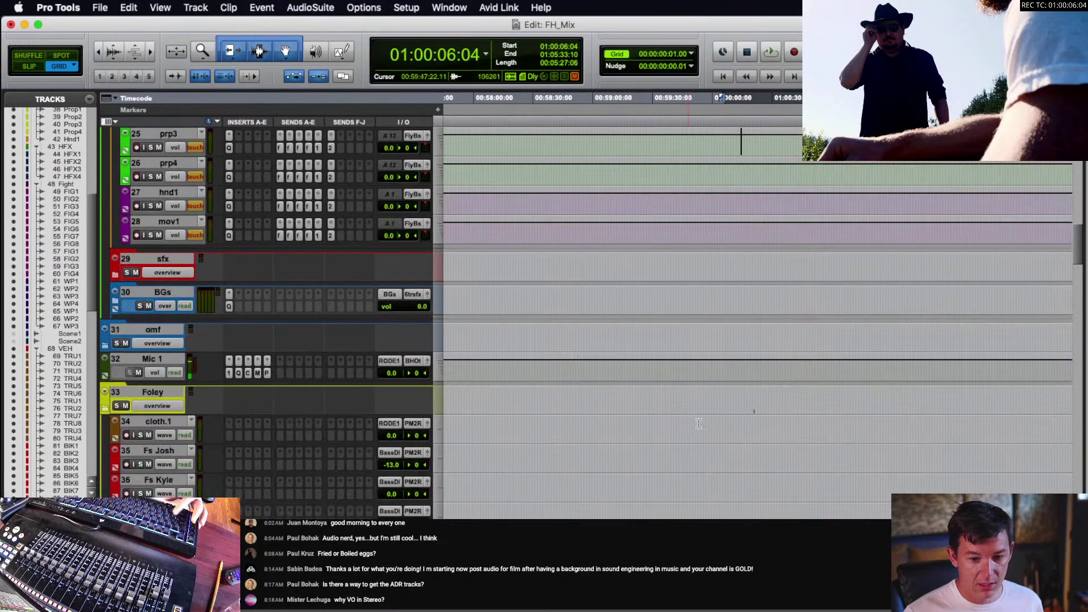
click(737, 371)
key(super+a)
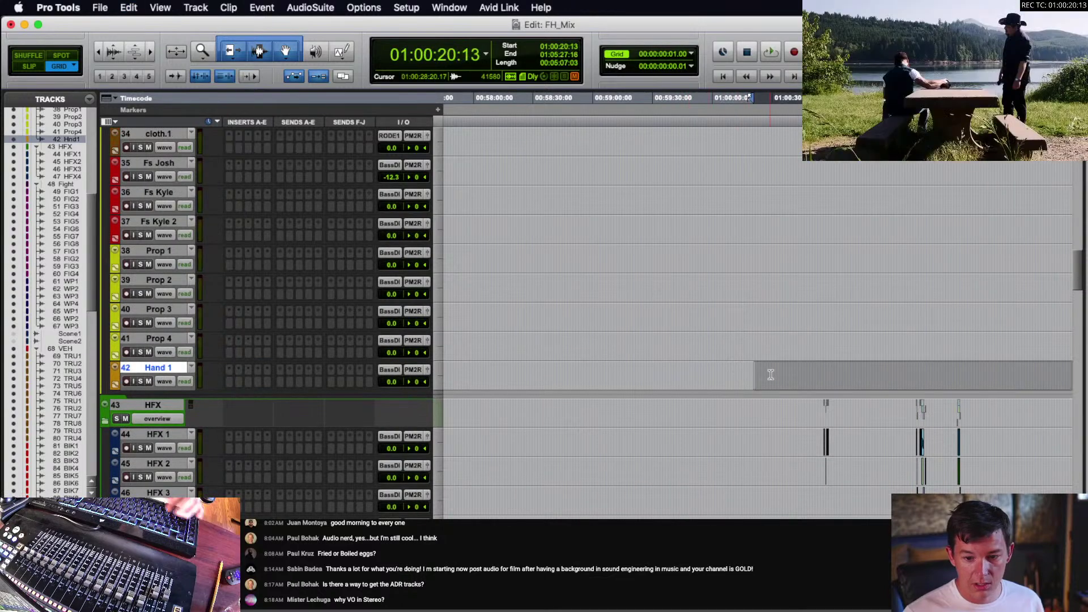
key(r)
key(t)
key(t)
key(t)
key(t)
key(t)
drag(766, 387, 753, 307)
drag(763, 218, 767, 175)
- Delete the unused mov1 track from the foley folder
right_click(179, 196)
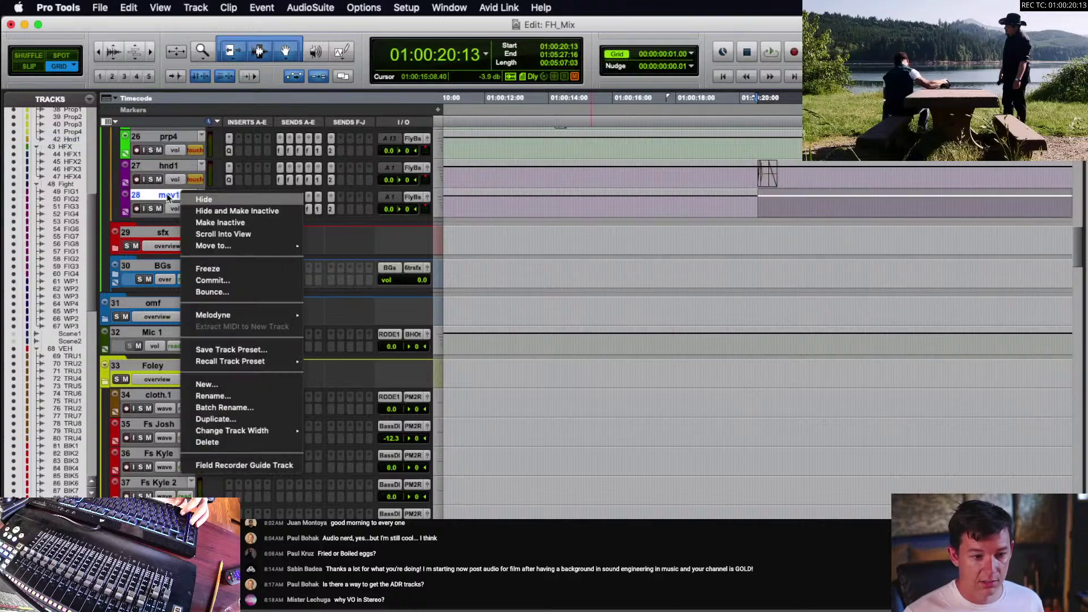
click(221, 442)
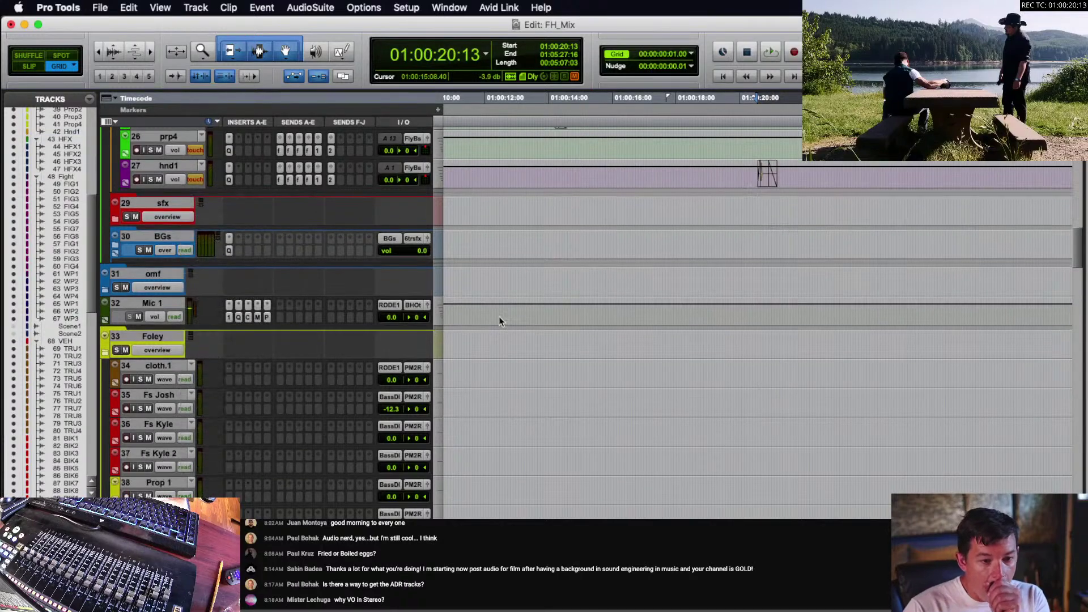
scroll(603, 295, up, 5)
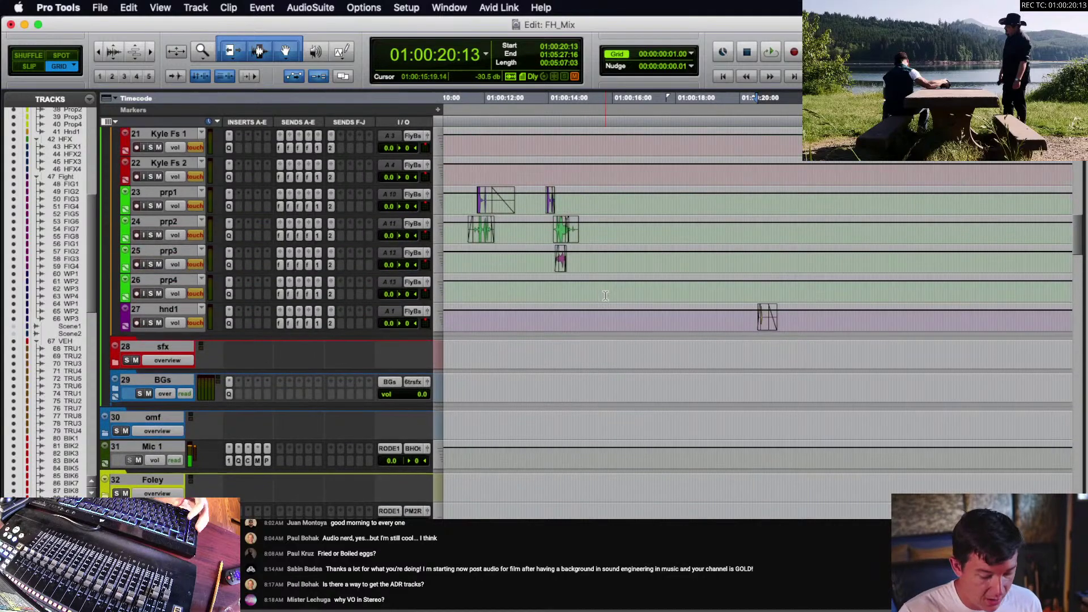
- Delete the emptied imported Foley folder together with all its member tracks, from cloth.1 to Hand 1
scroll(620, 304, down, 5)
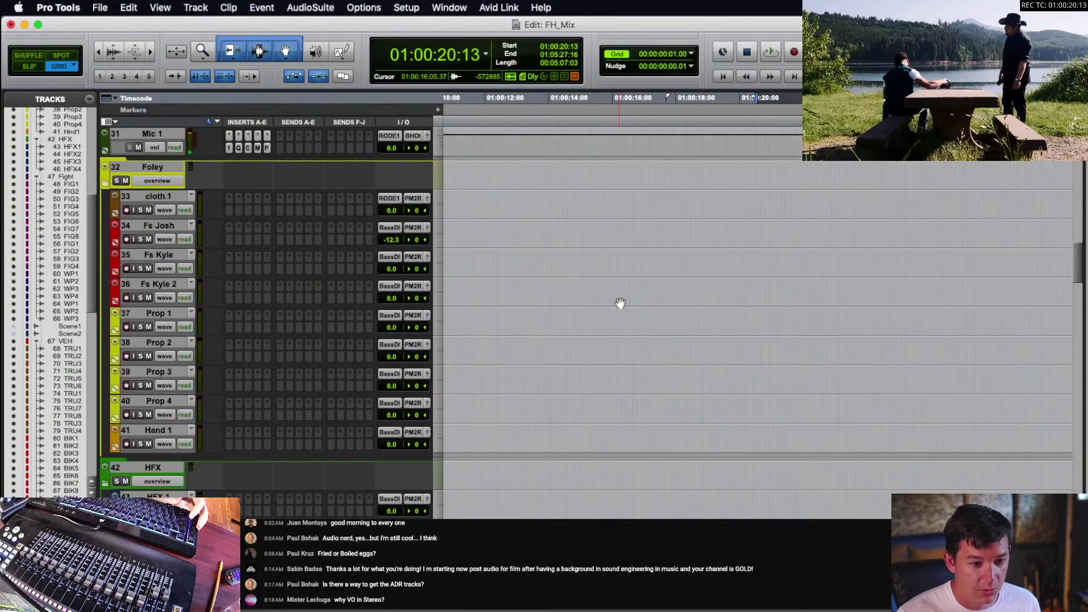
click(153, 165)
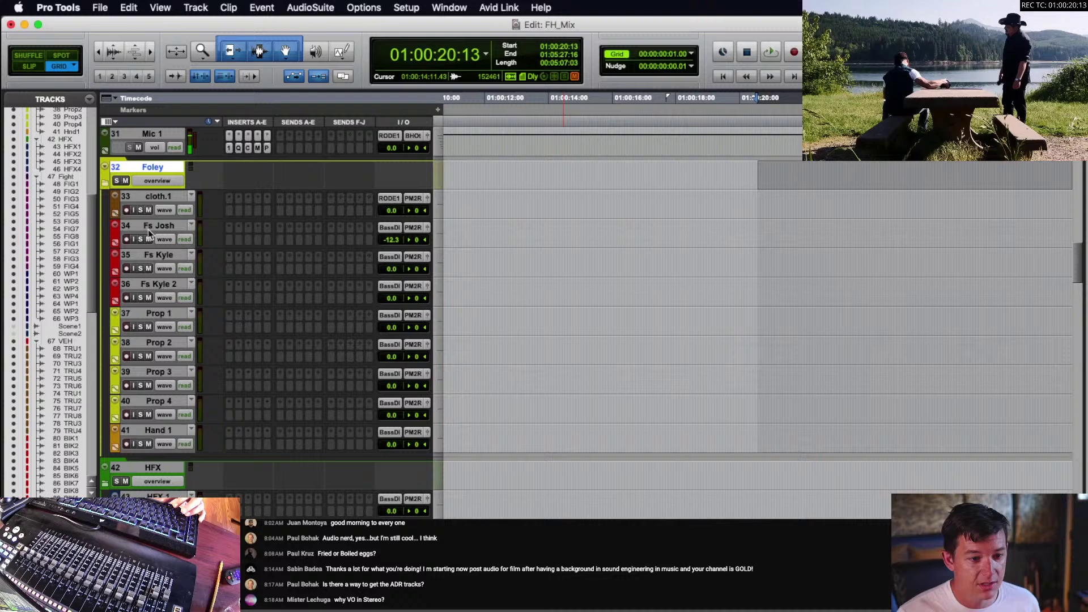
shift+click(166, 431)
right_click(166, 431)
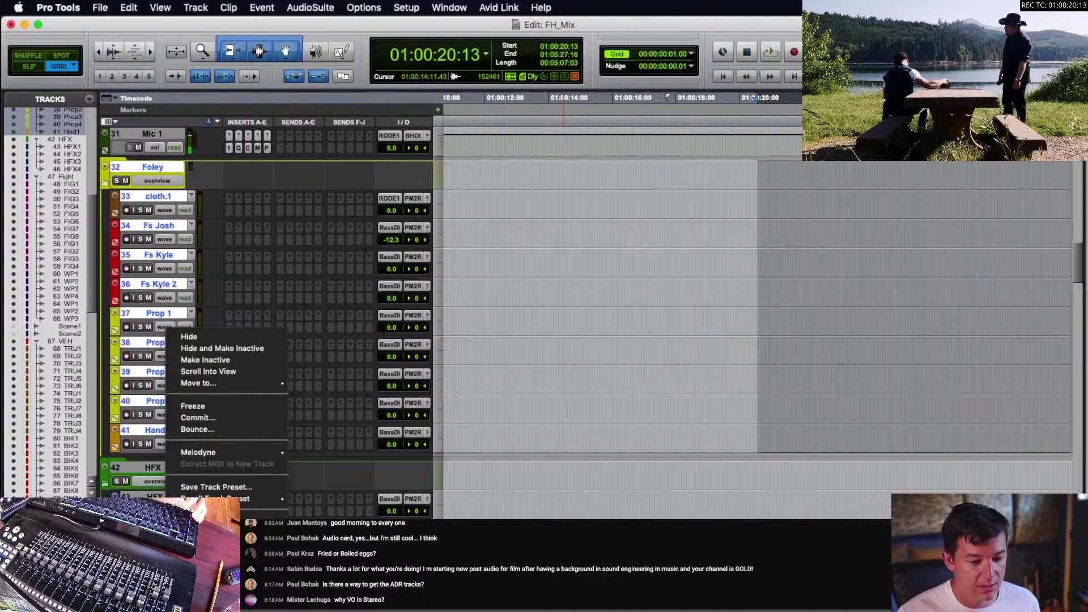
click(196, 569)
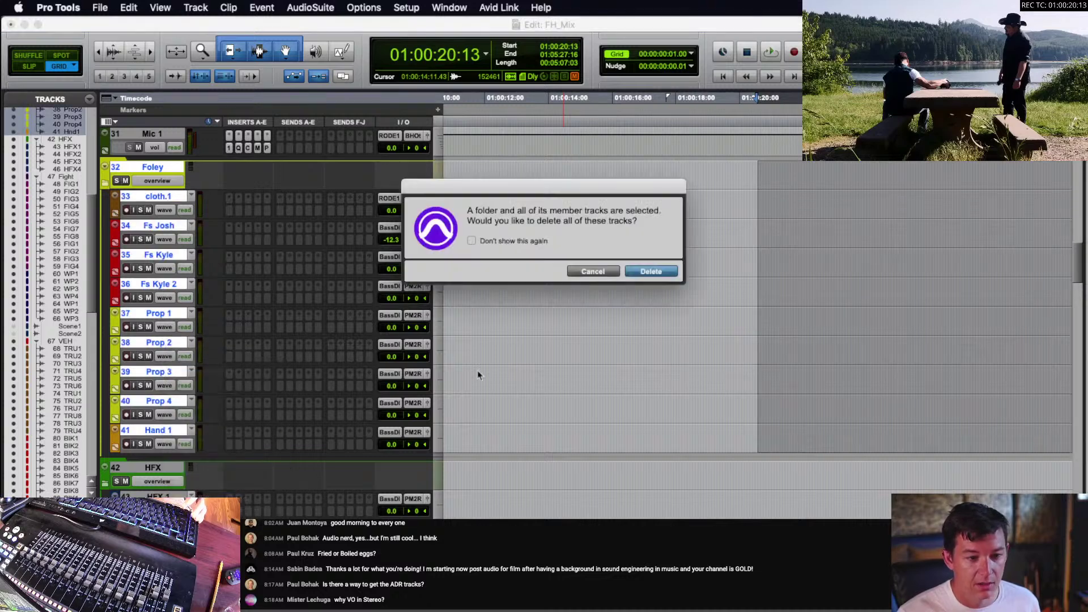
click(650, 272)
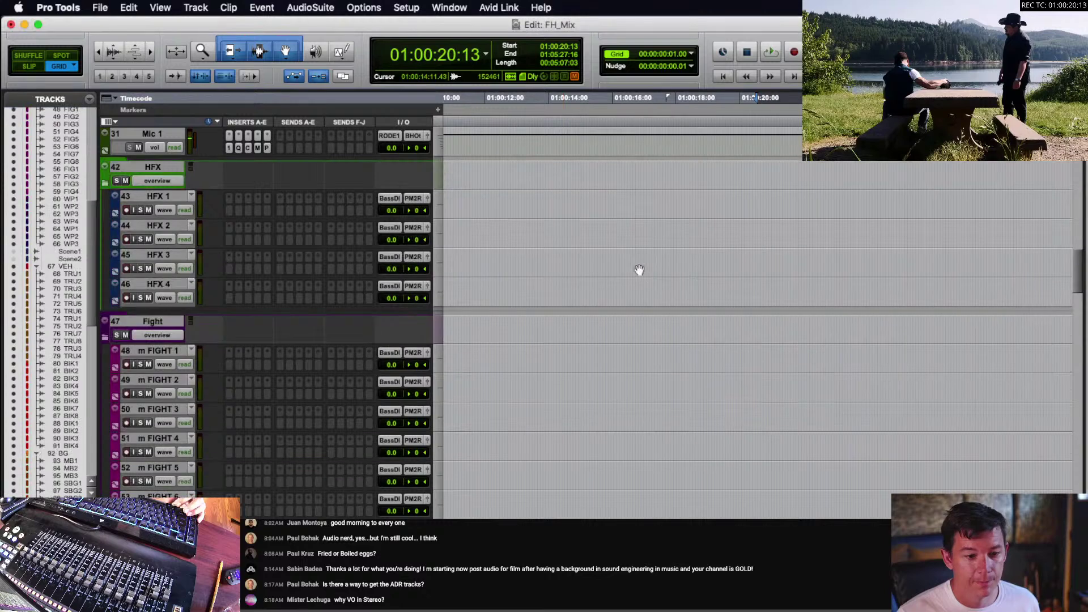
click(601, 193)
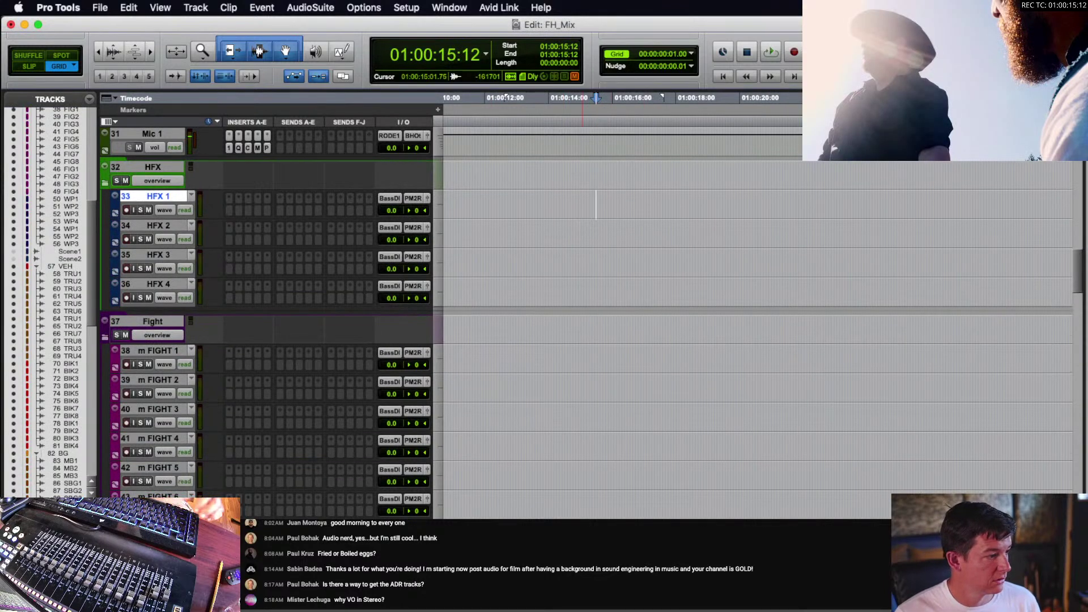
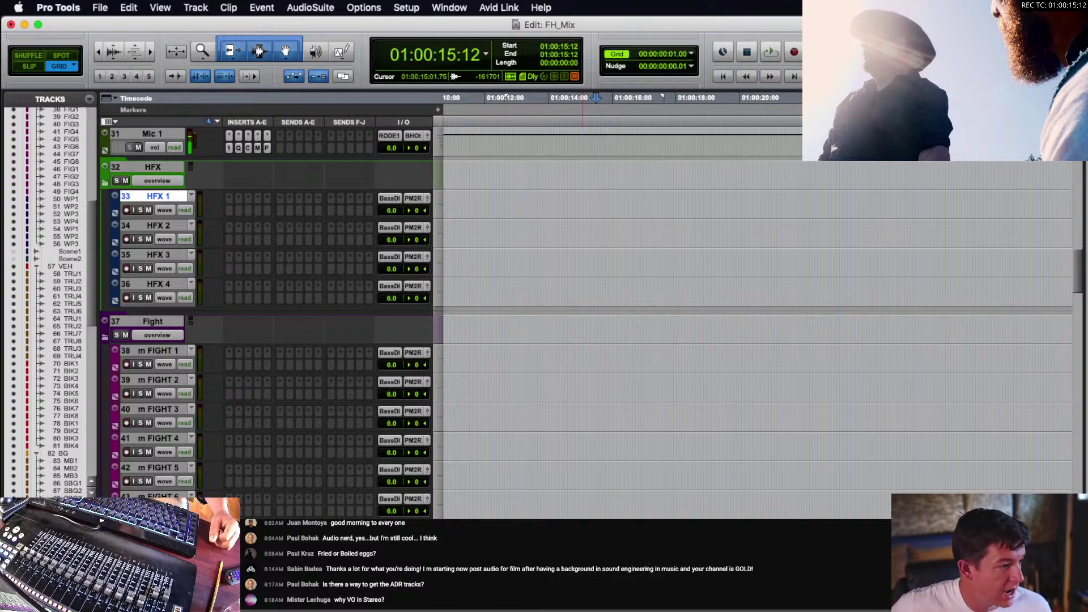
- Switch to Chrome and look through the 4LO DIGITAL shop page for the Family Heirloom products, including the ADR session
key(super+Tab)
key(super+Tab)
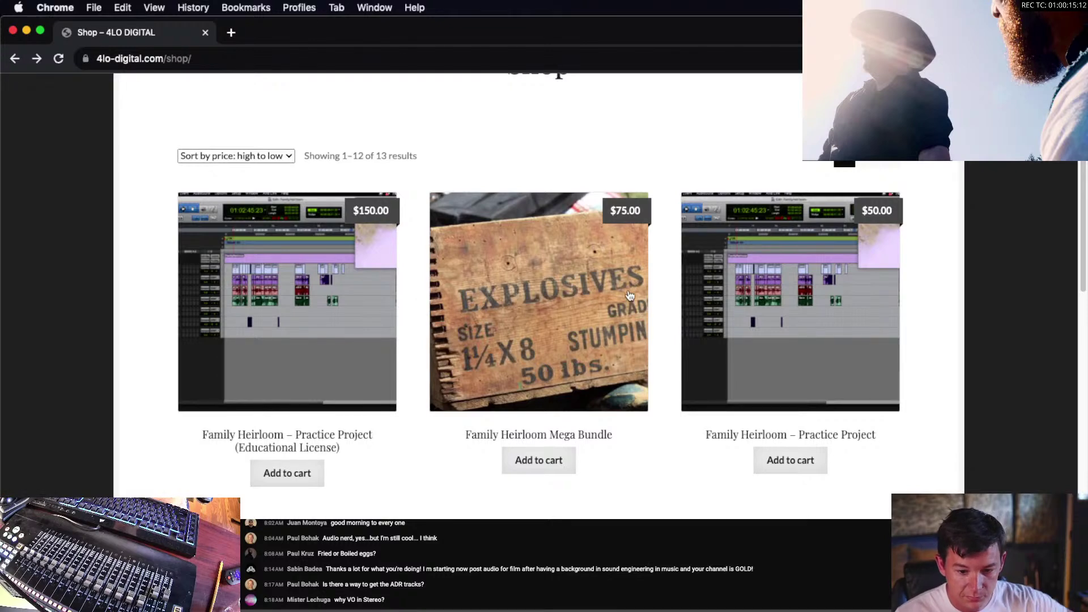
scroll(542, 318, down, 2)
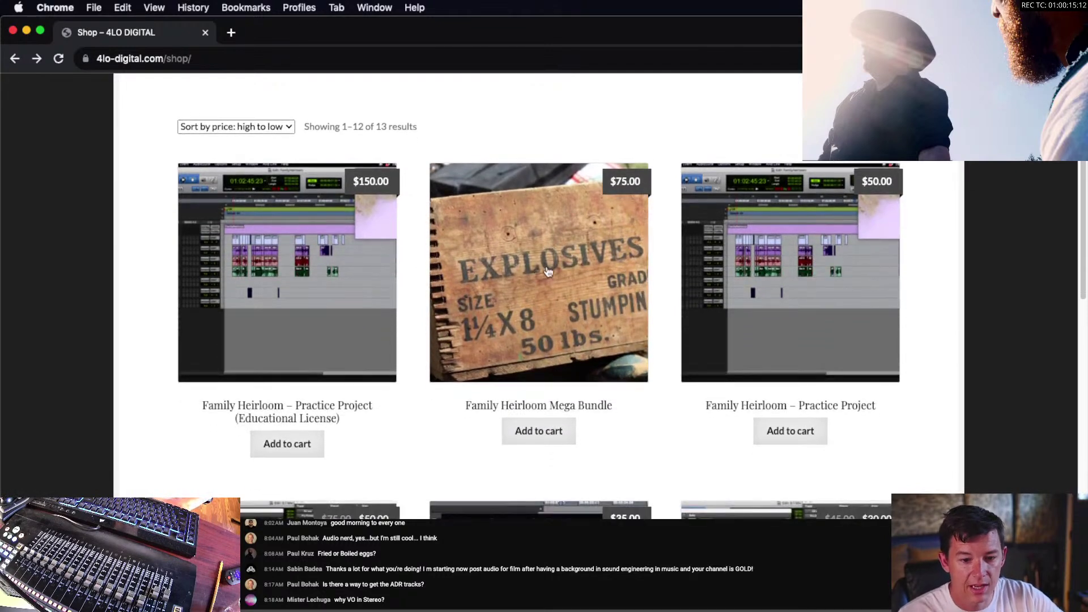
scroll(524, 255, down, 3)
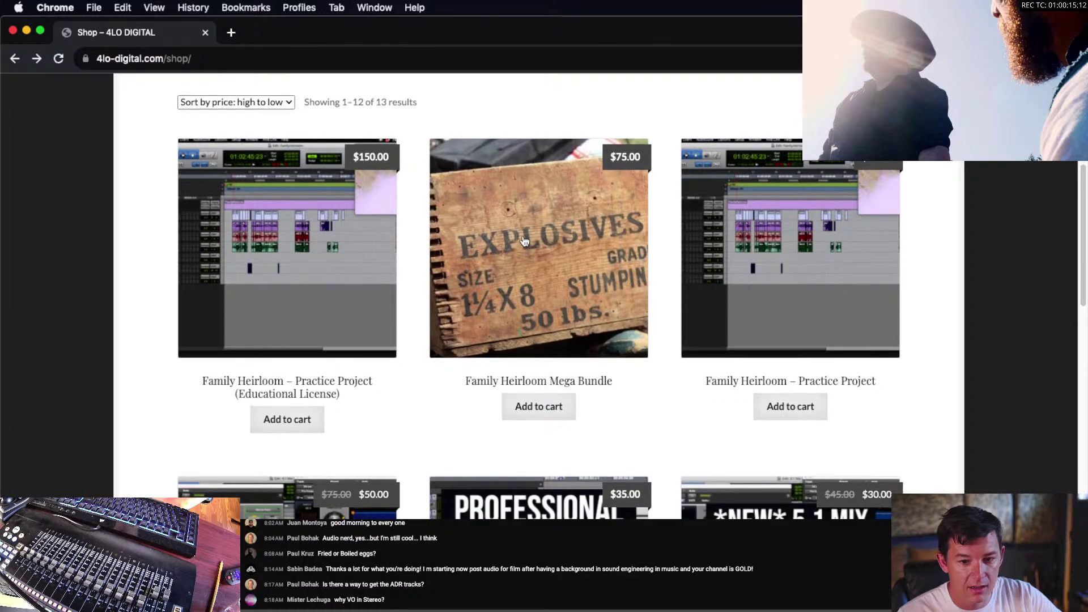
scroll(525, 240, down, 2)
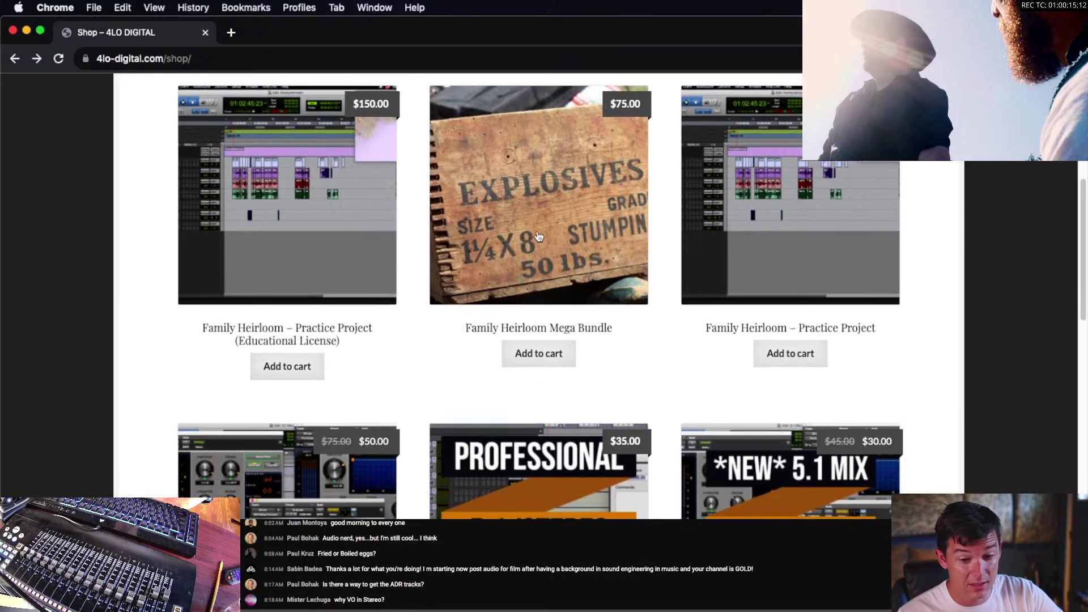
scroll(540, 237, down, 10)
scroll(539, 236, down, 10)
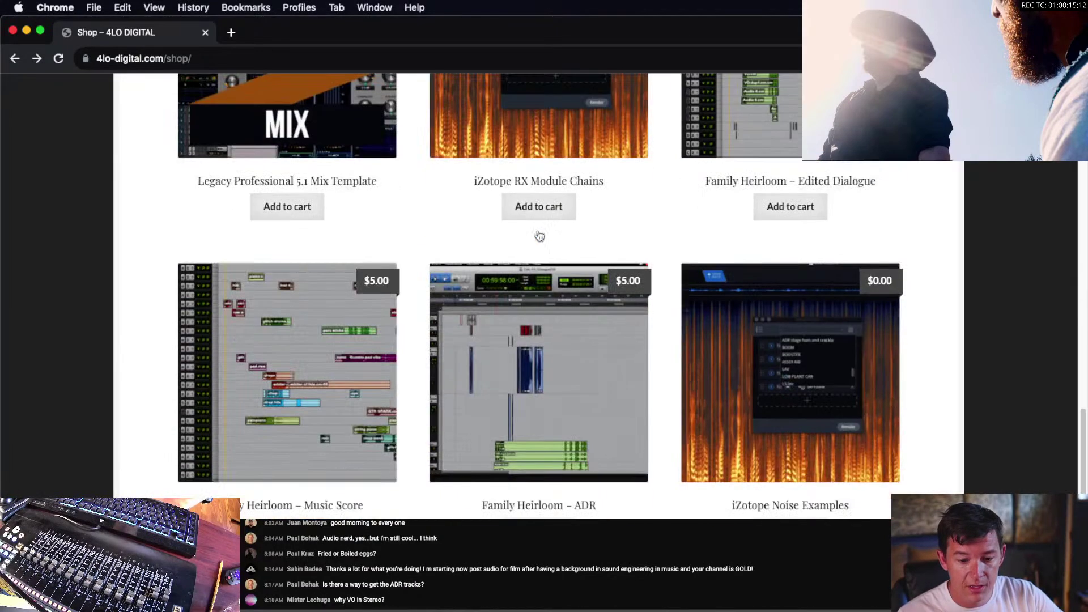
scroll(541, 243, up, 1)
scroll(553, 283, down, 2)
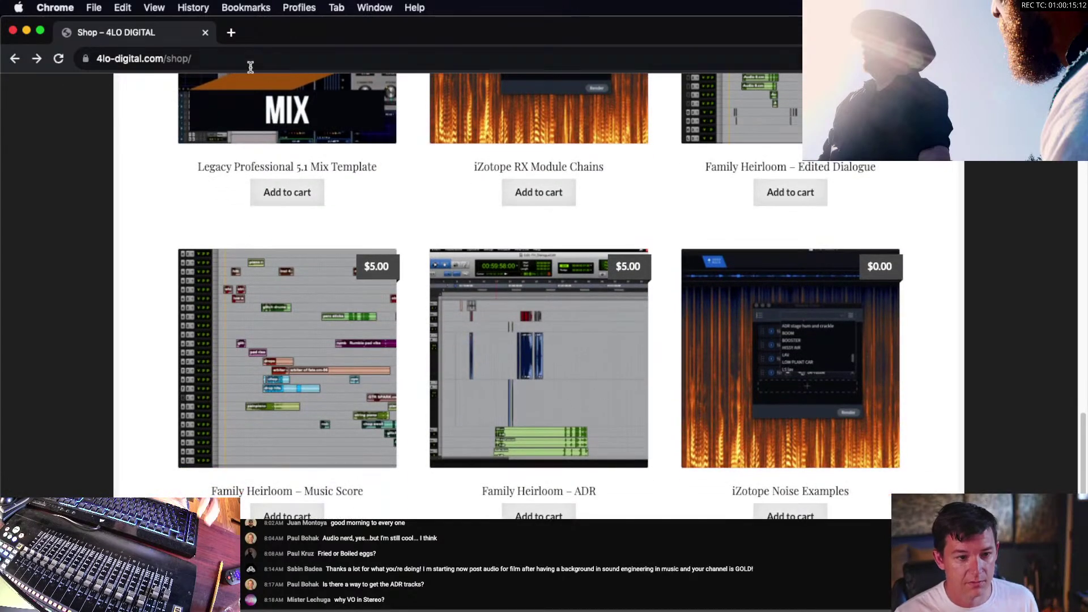
- Switch back to the FH_Mix session in Pro Tools and place the edit cursor on the HFX 1 track
key(super+Tab)
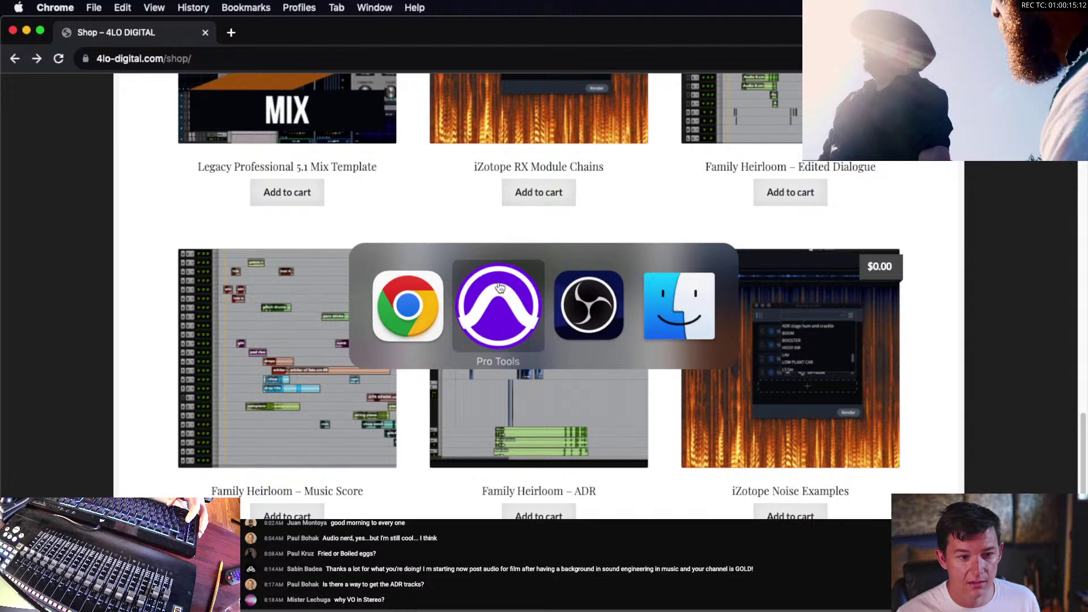
scroll(489, 257, up, 2)
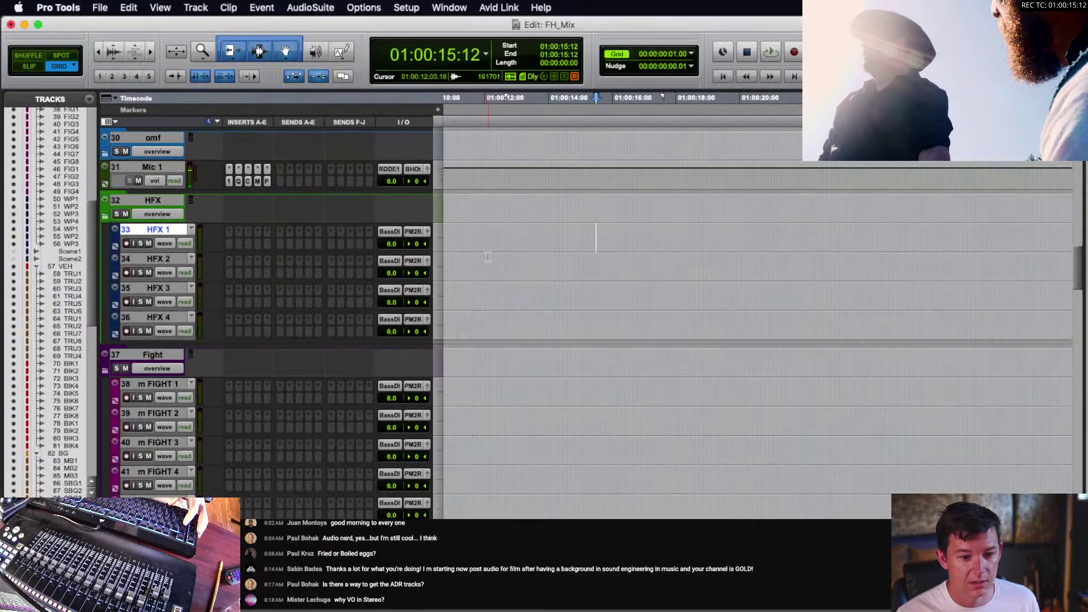
click(604, 246)
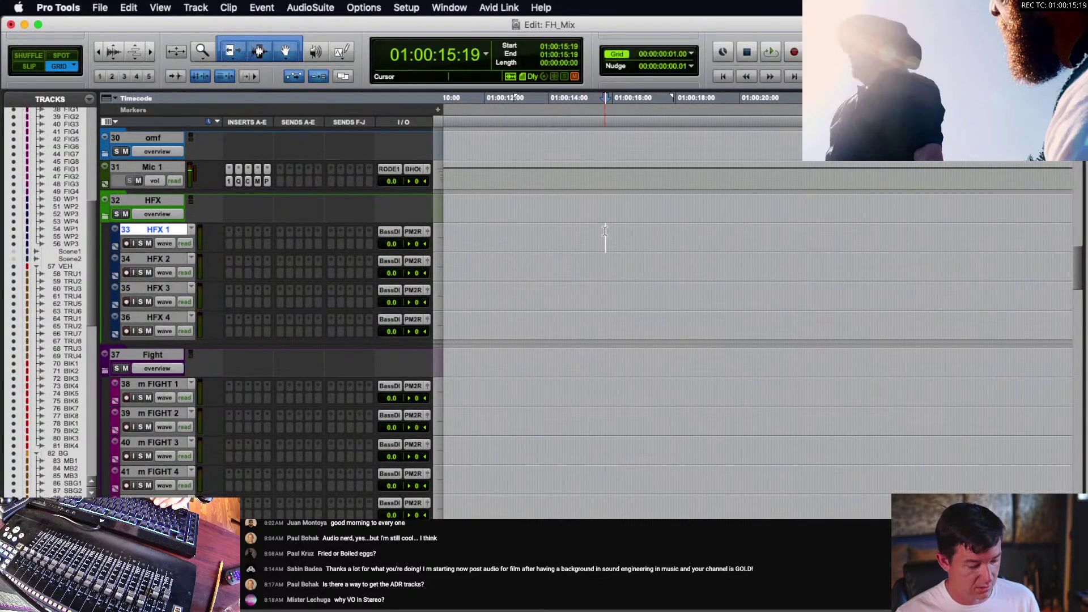
key(super+Tab)
key(super+Tab)
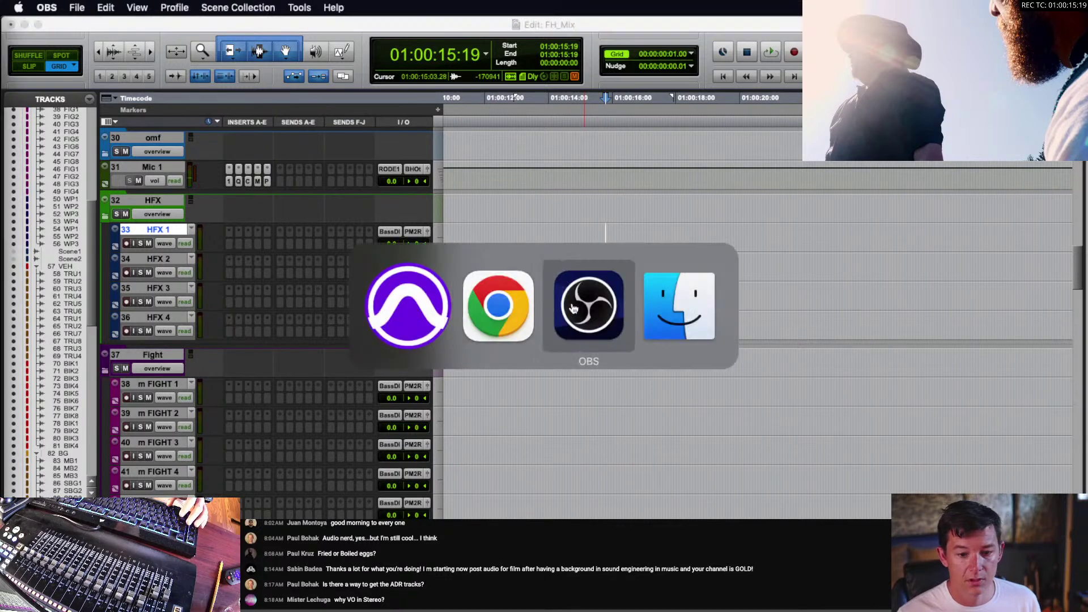
scroll(569, 299, up, 4)
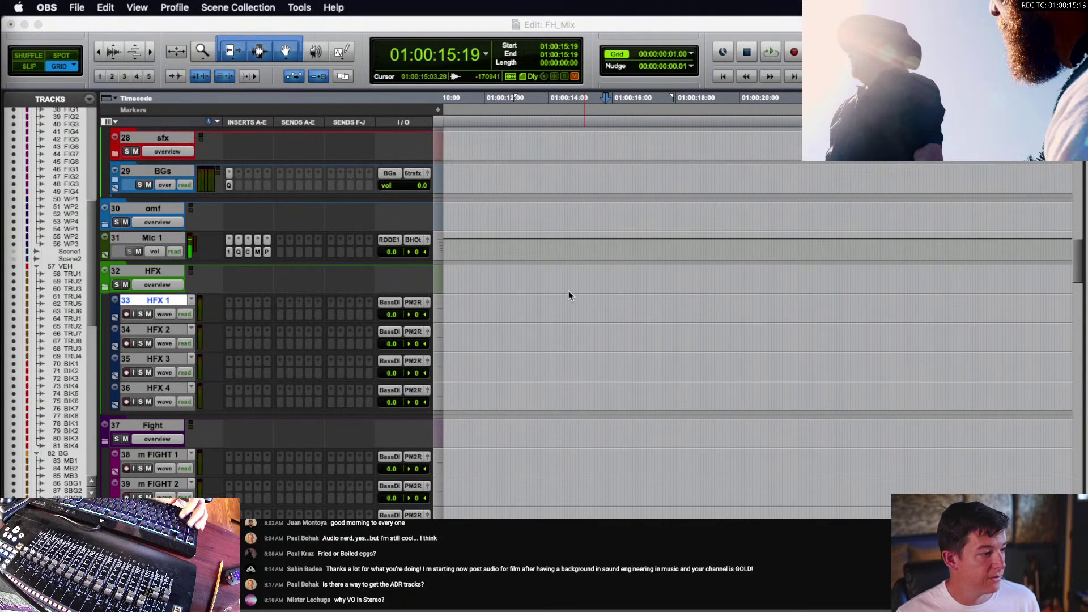
click(601, 307)
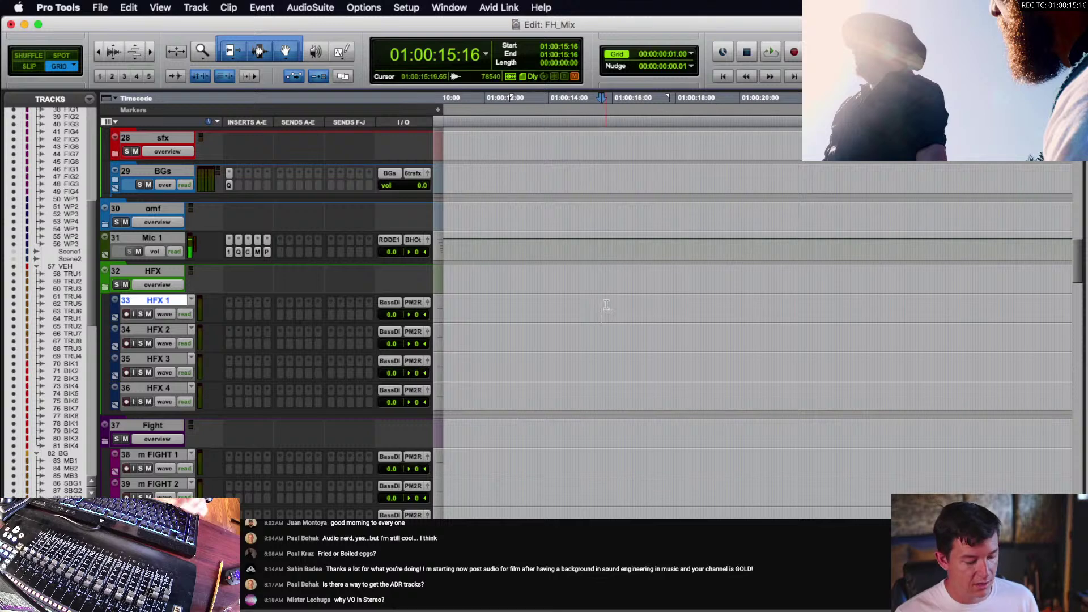
- Examine how the clips are spread along the timeline on the imported HFX 1 to HFX 4 tracks
key(r)
key(r)
key(r)
key(r)
key(r)
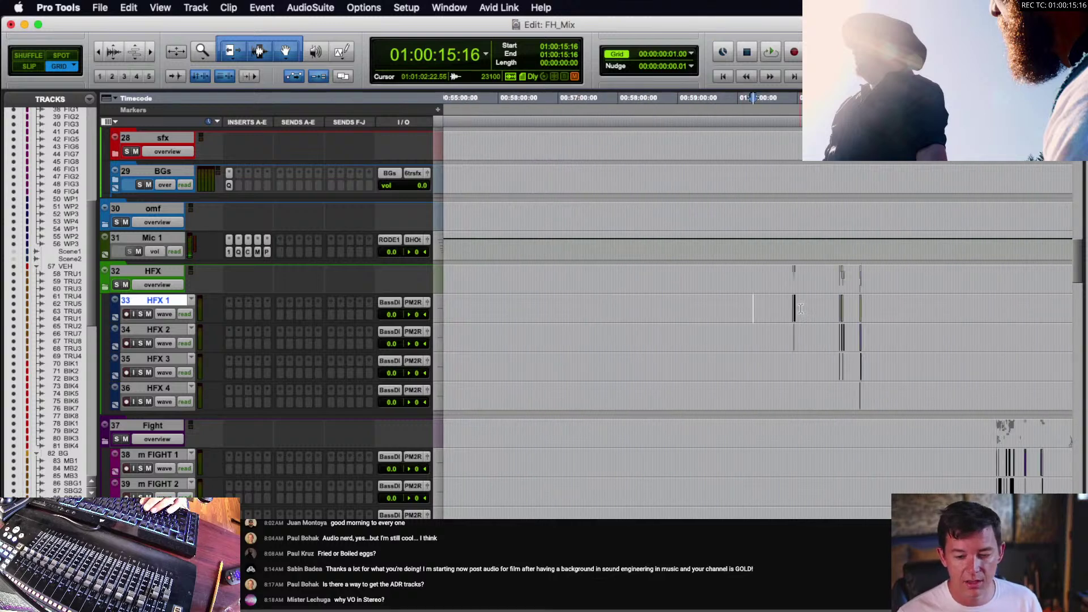
click(795, 305)
key(t)
key(t)
key(t)
key(t)
key(t)
drag(664, 305, 685, 332)
key(r)
key(r)
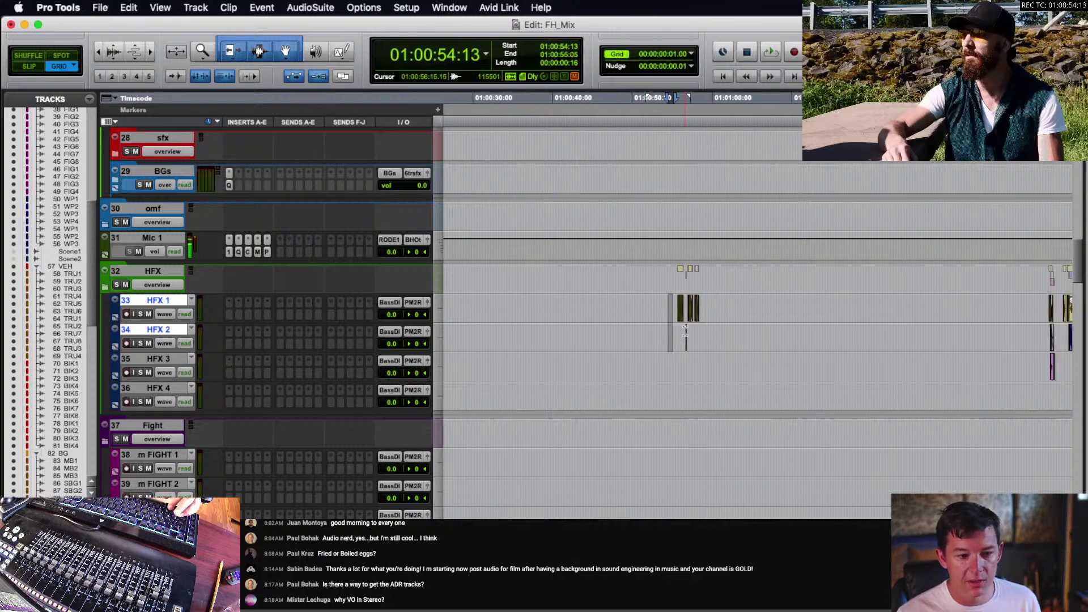
scroll(685, 331, up, 5)
scroll(600, 314, down, 4)
scroll(595, 313, up, 7)
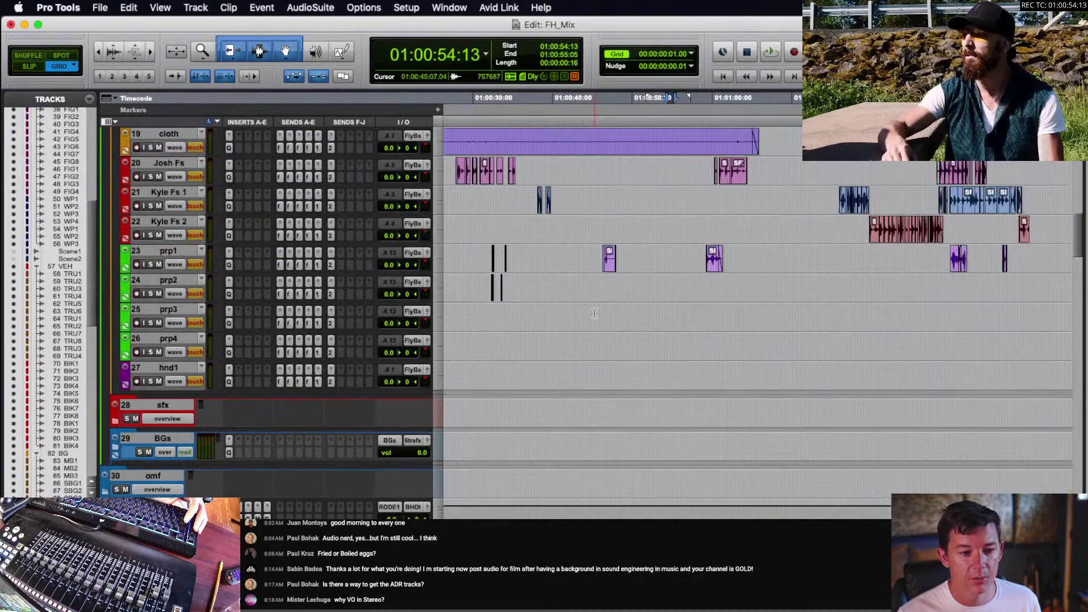
scroll(594, 314, down, 4)
scroll(595, 314, down, 4)
scroll(594, 313, right, 3)
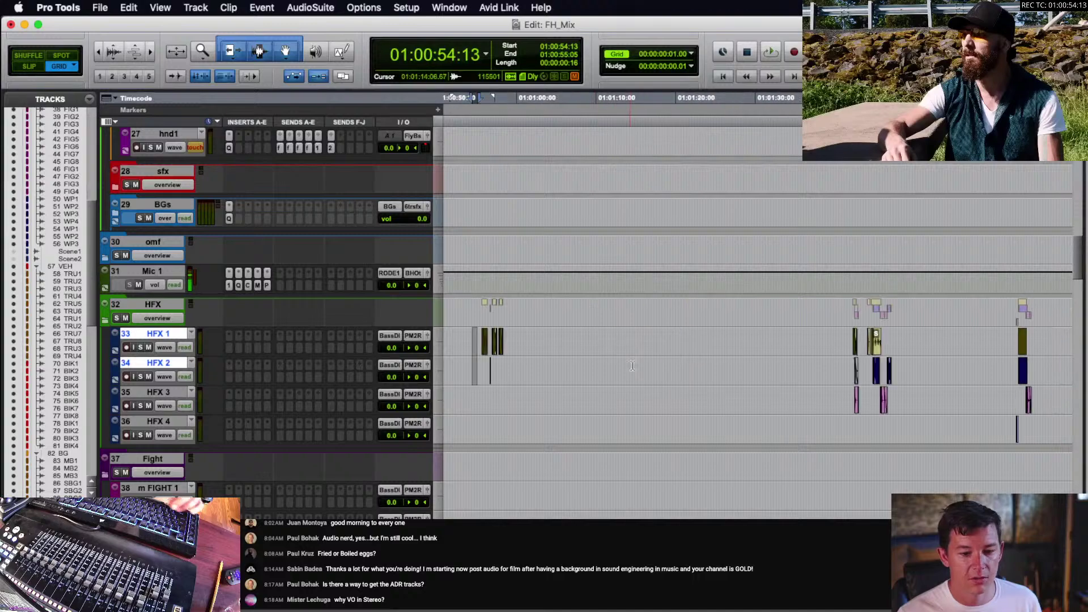
key(r)
scroll(631, 357, right, 1)
key(r)
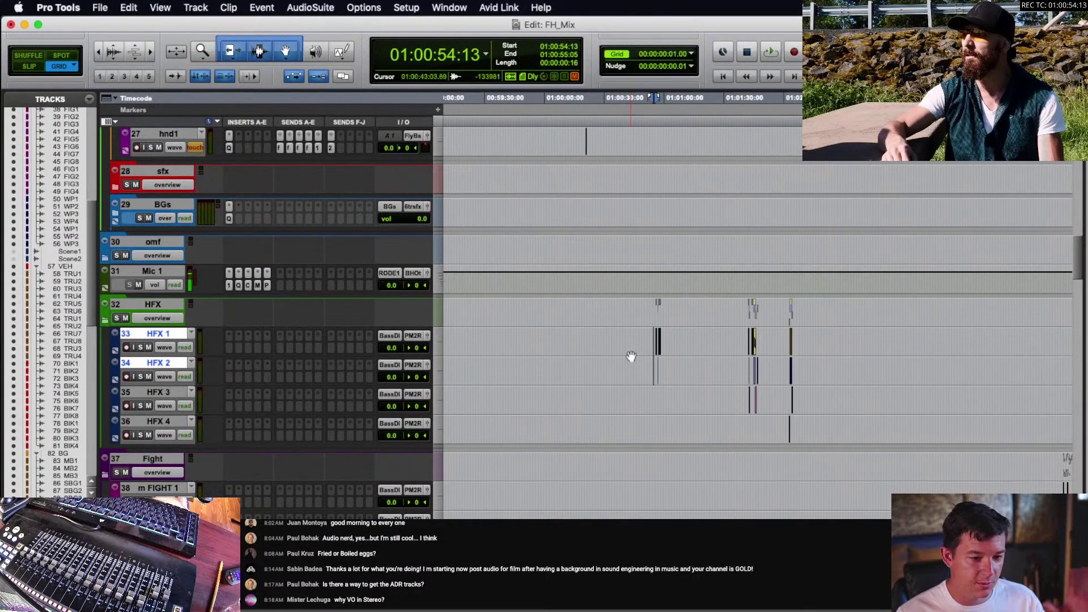
- Look through the imported Fight, VEH and BG folders to see which effects tracks have to go into the template
scroll(592, 354, down, 10)
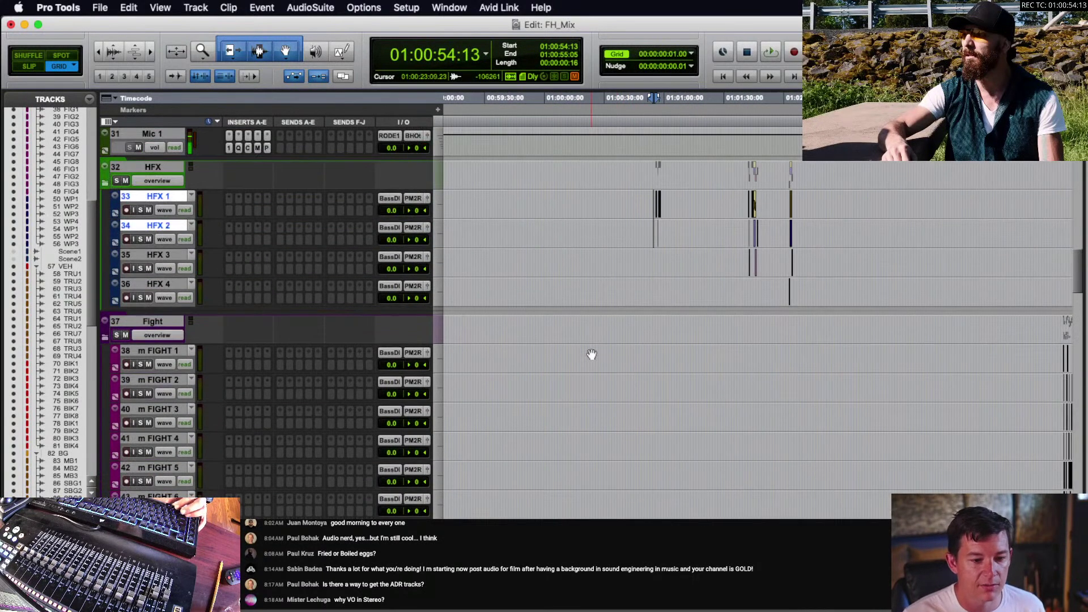
scroll(591, 354, up, 1)
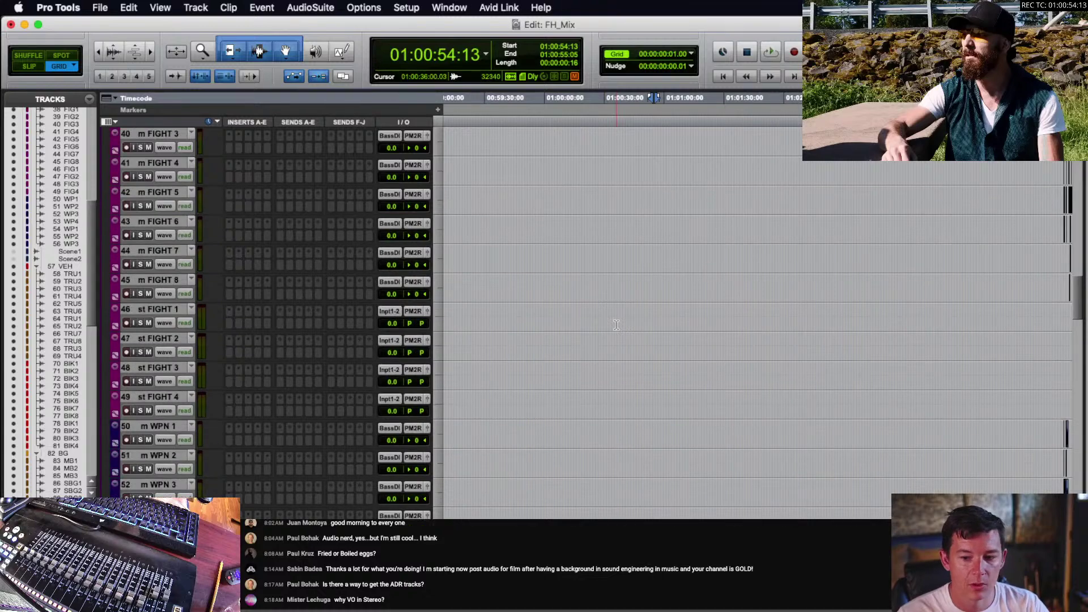
scroll(616, 325, down, 1)
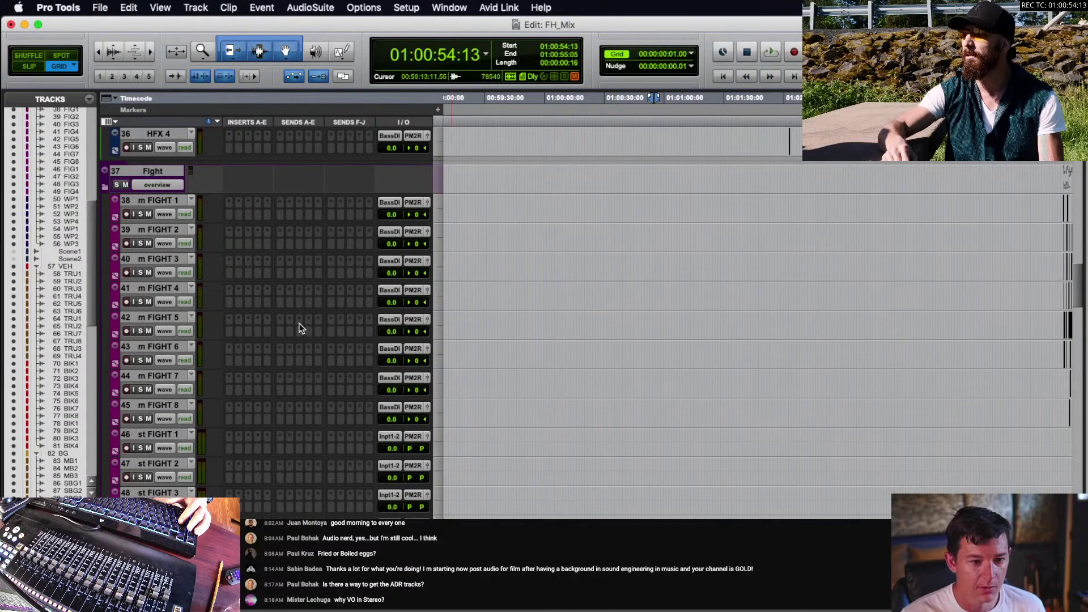
scroll(300, 329, up, 10)
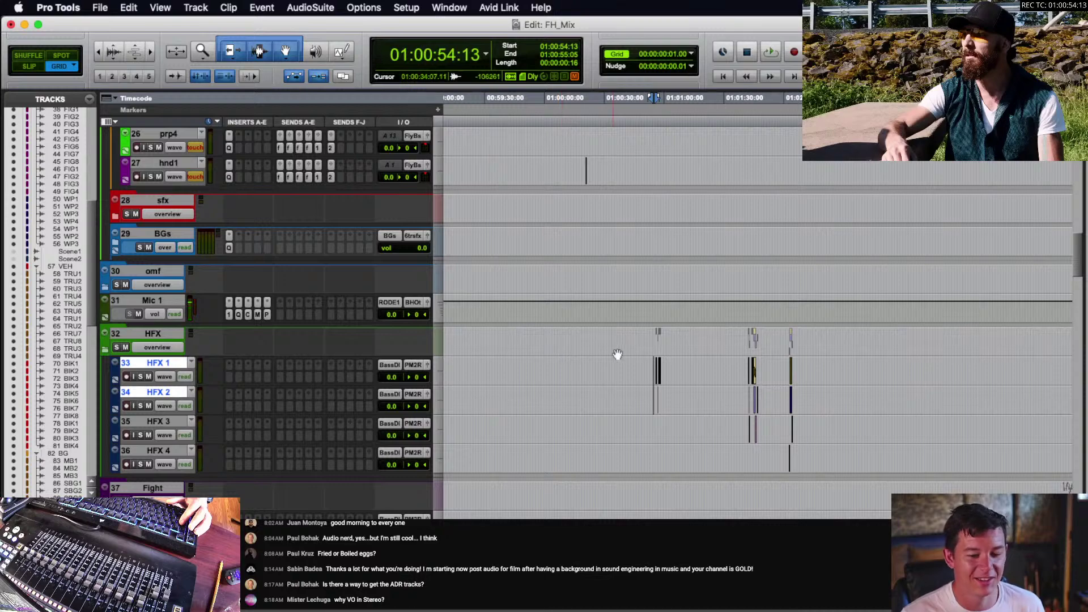
scroll(618, 355, down, 6)
scroll(618, 355, up, 4)
scroll(618, 354, down, 8)
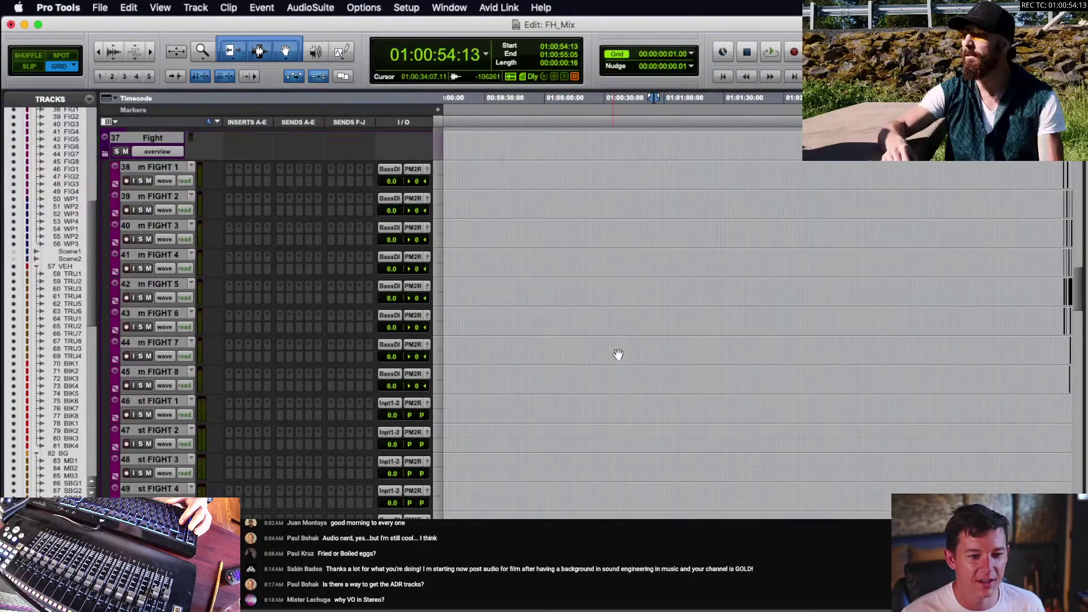
scroll(618, 355, down, 15)
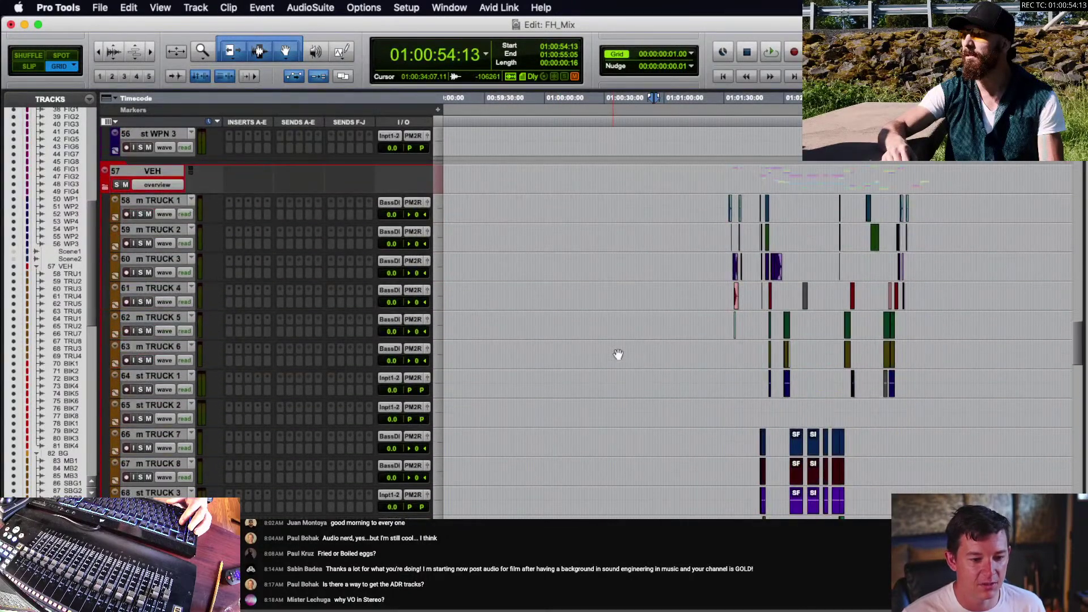
scroll(618, 355, down, 8)
scroll(533, 389, up, 8)
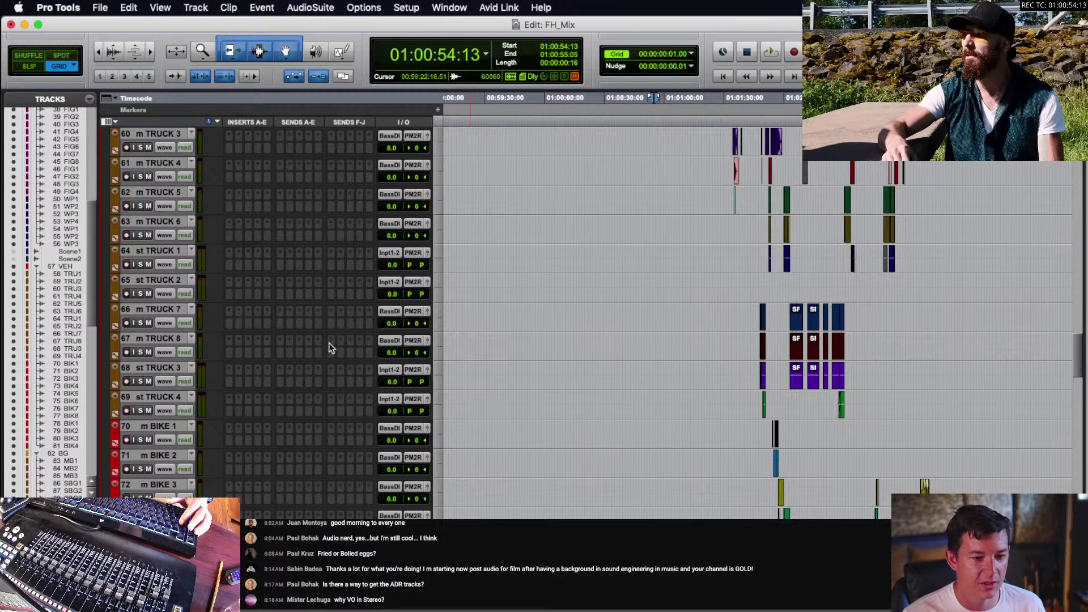
scroll(302, 350, down, 12)
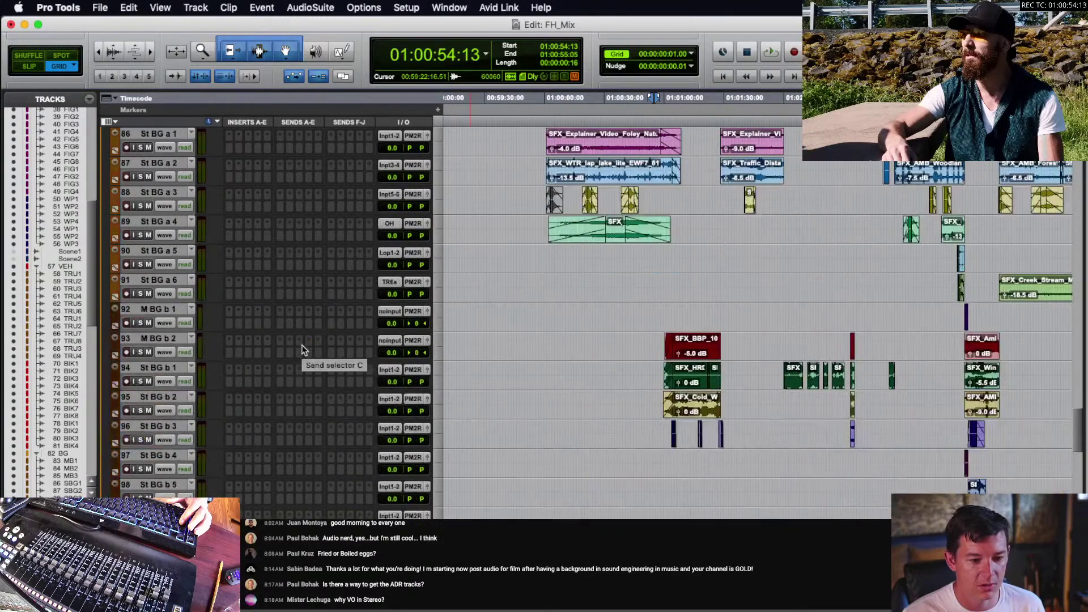
scroll(302, 349, up, 20)
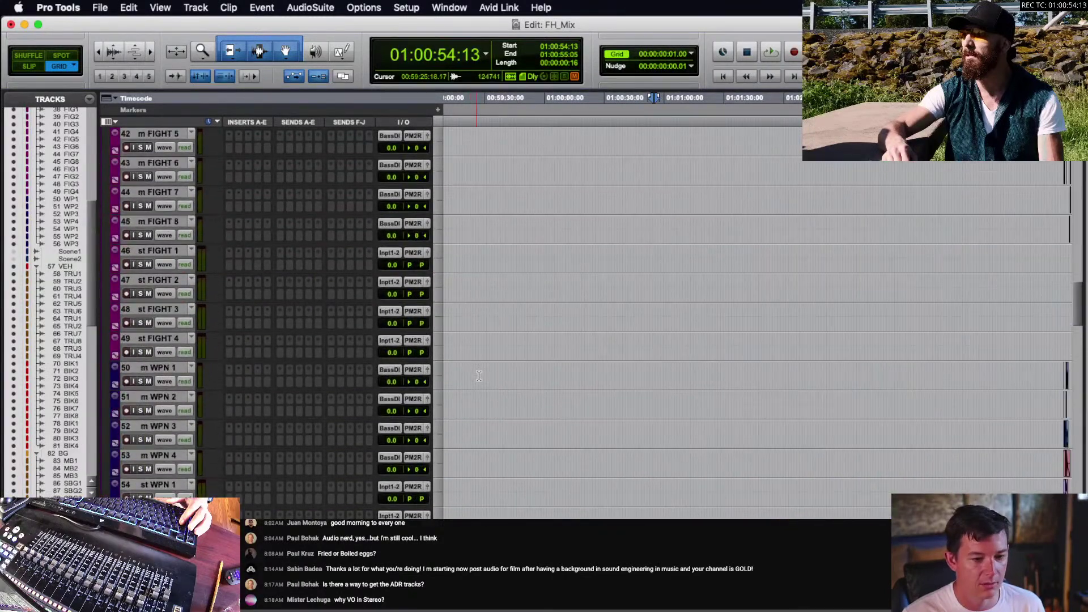
scroll(372, 347, up, 3)
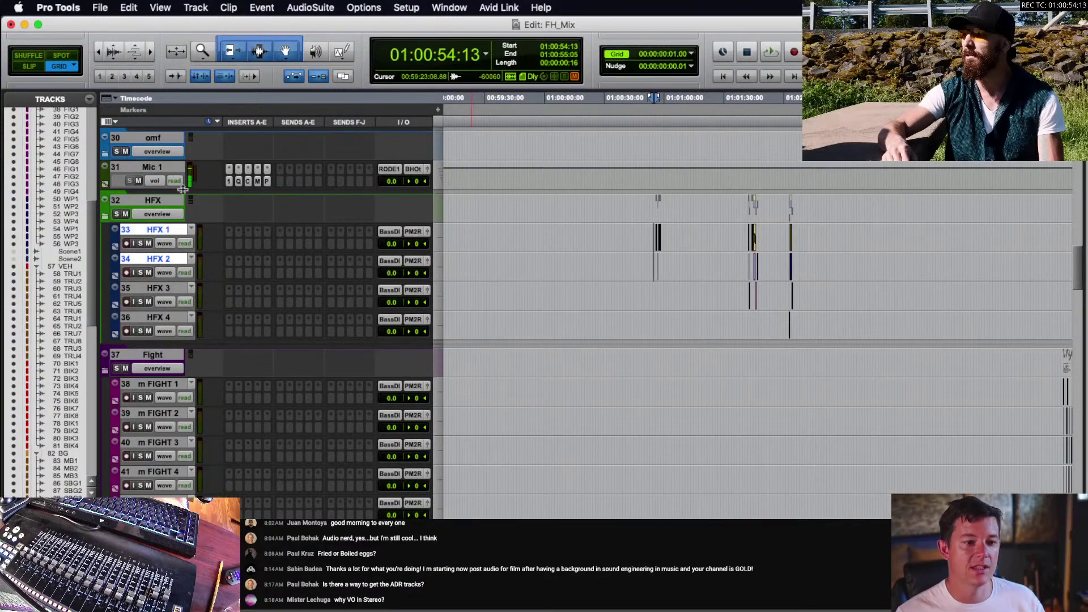
scroll(142, 174, up, 5)
scroll(116, 218, up, 8)
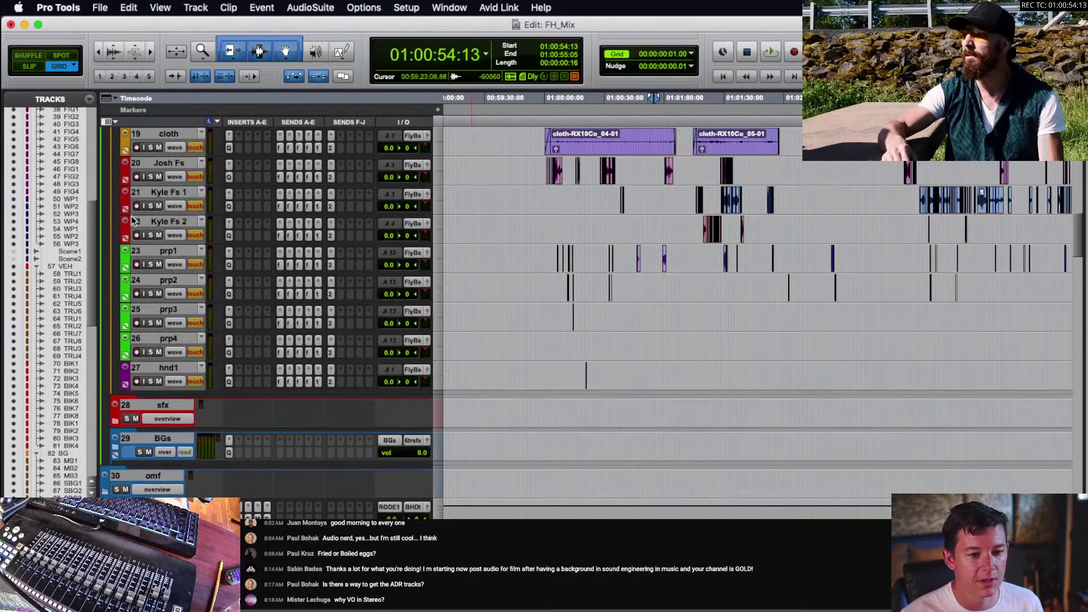
- Collapse the foley folder and expand the sfx folder to review its fx a to fx e and fx futz tracks
click(115, 206)
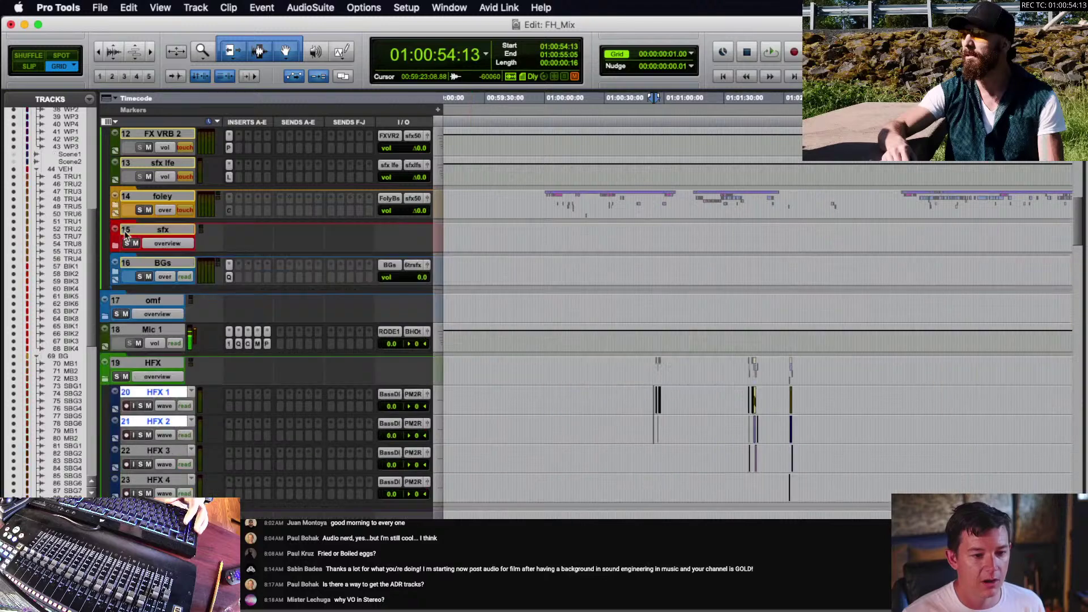
click(115, 245)
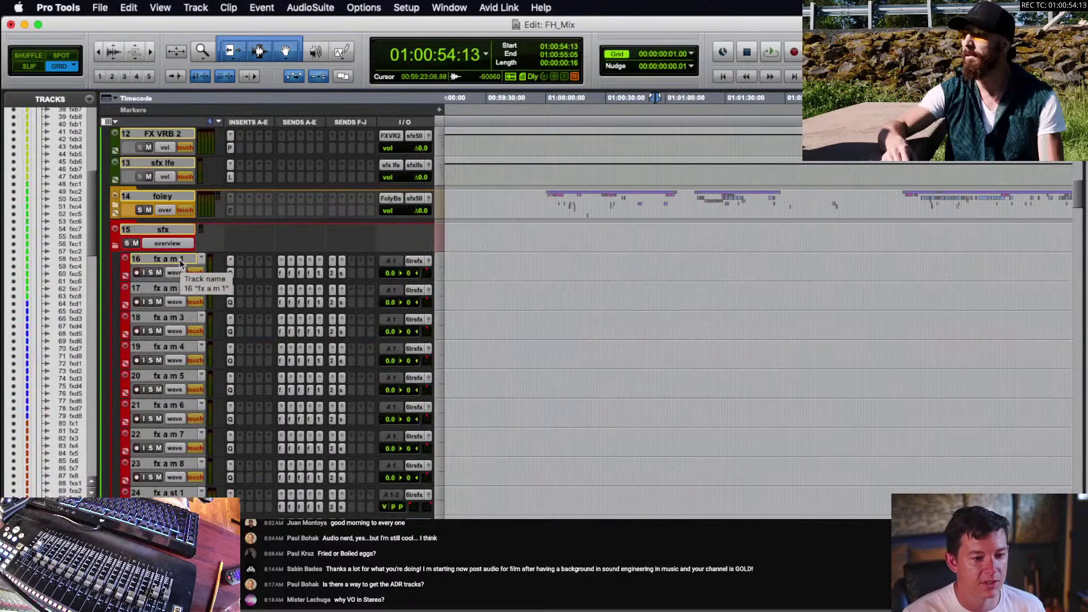
scroll(180, 262, down, 5)
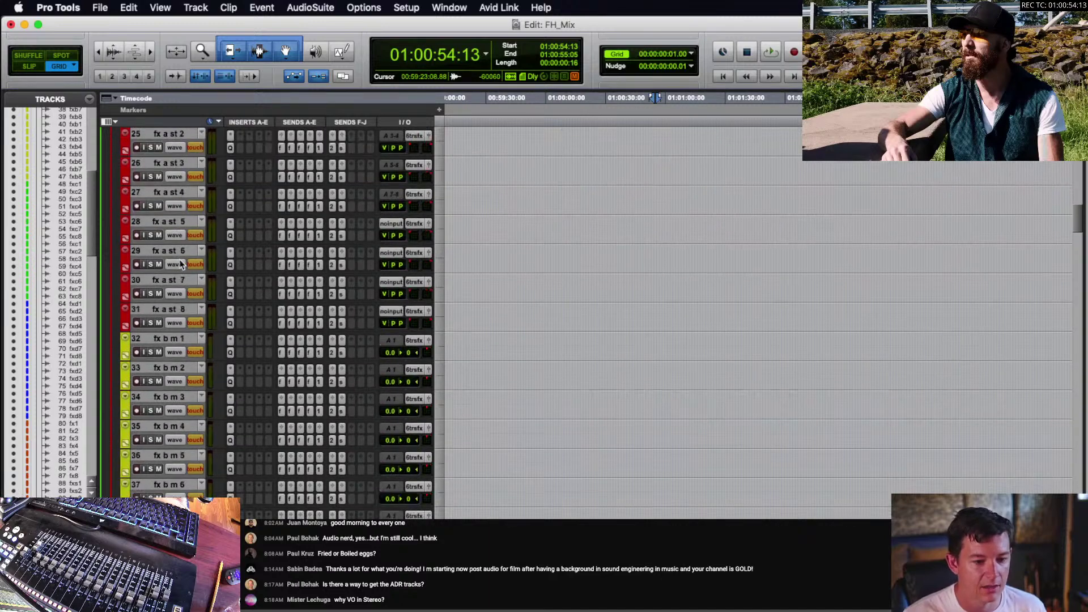
scroll(186, 232, down, 8)
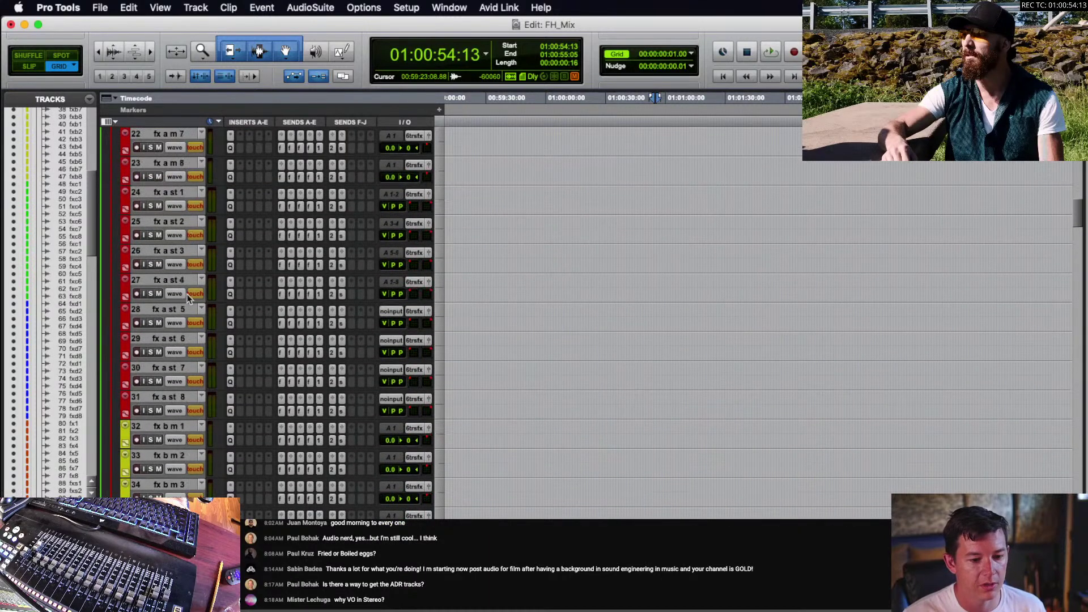
scroll(187, 352, down, 13)
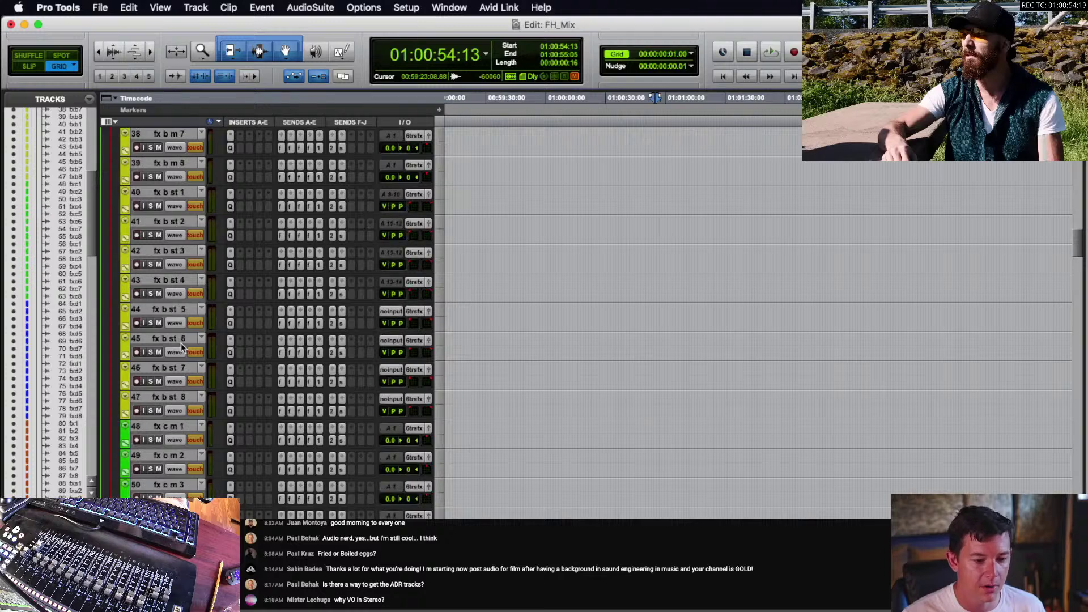
scroll(182, 361, down, 3)
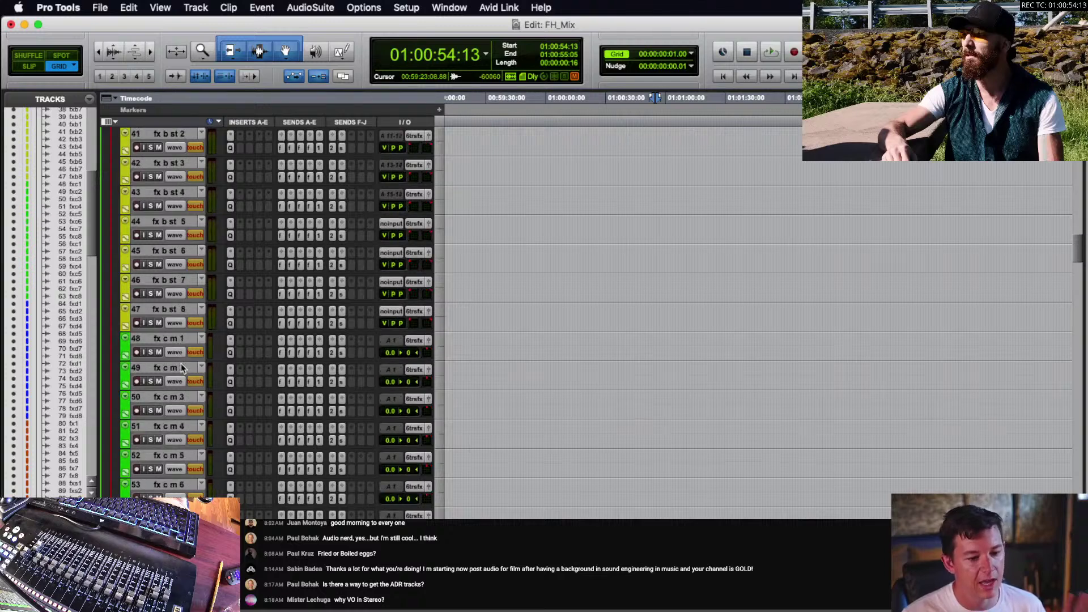
scroll(181, 367, down, 20)
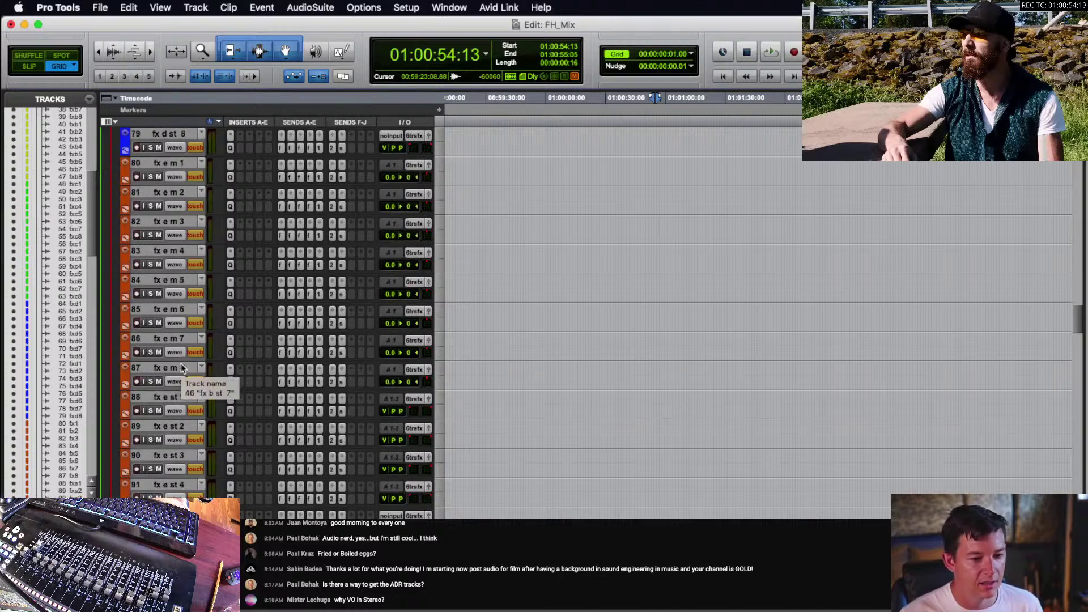
scroll(168, 398, up, 1)
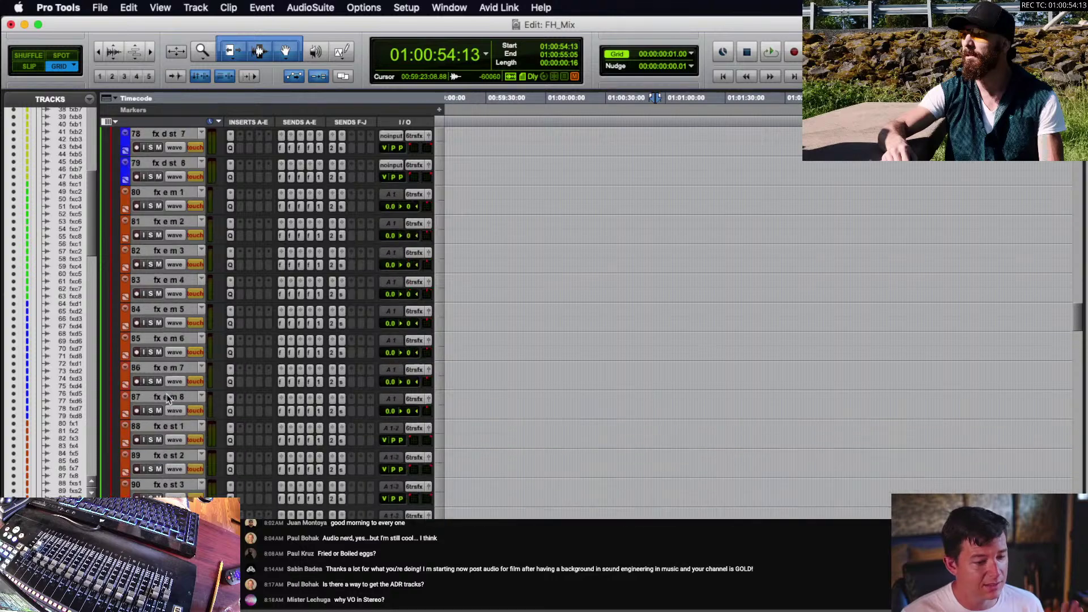
scroll(168, 398, up, 20)
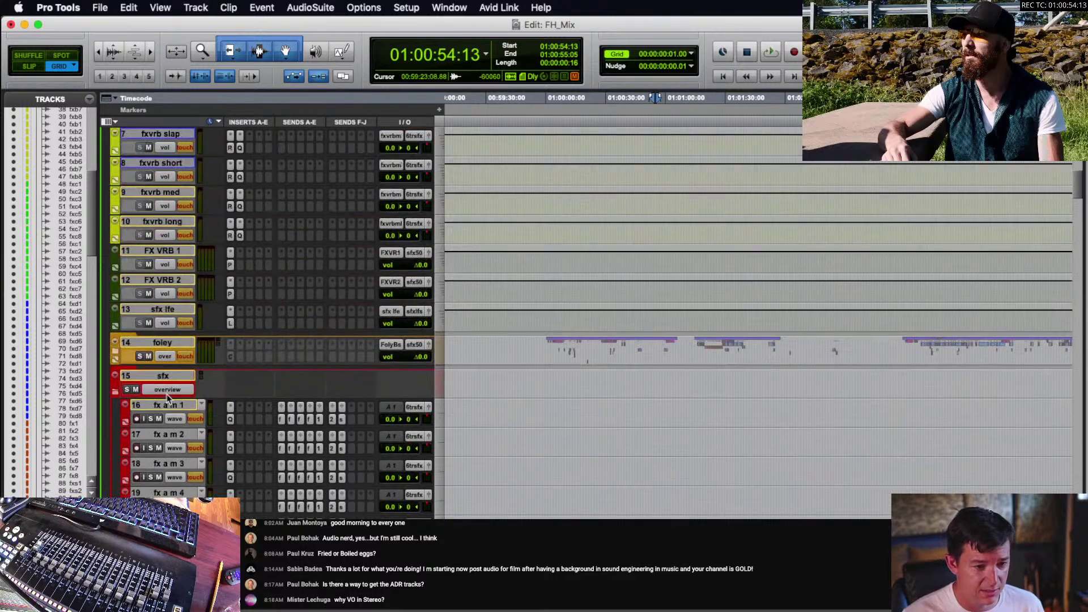
scroll(168, 399, down, 20)
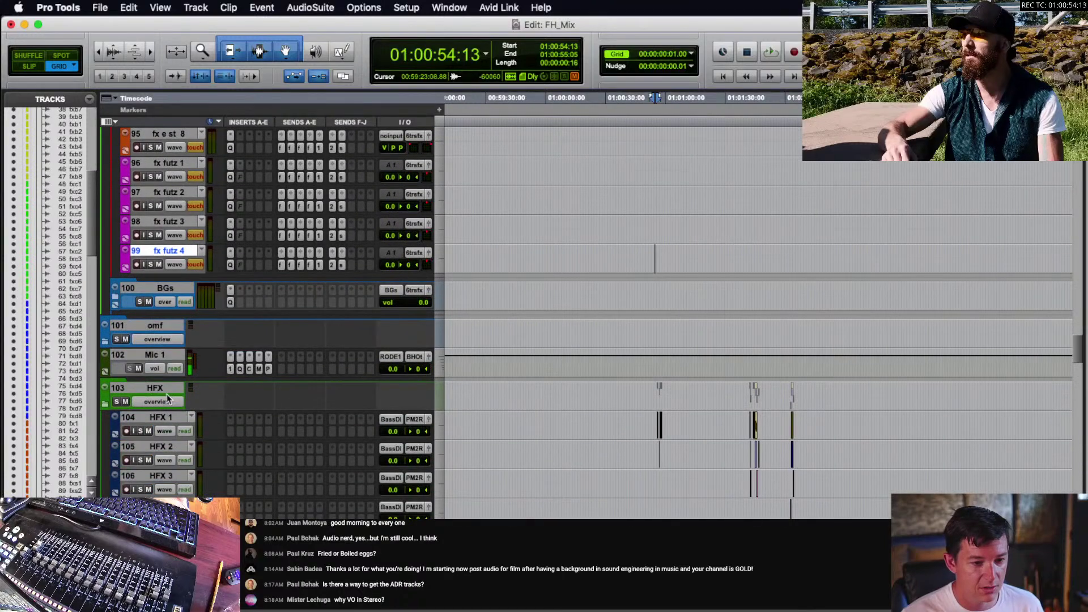
- Place the edit cursor on the HFX 3 track at 01:00:58:04 and save the session
click(673, 419)
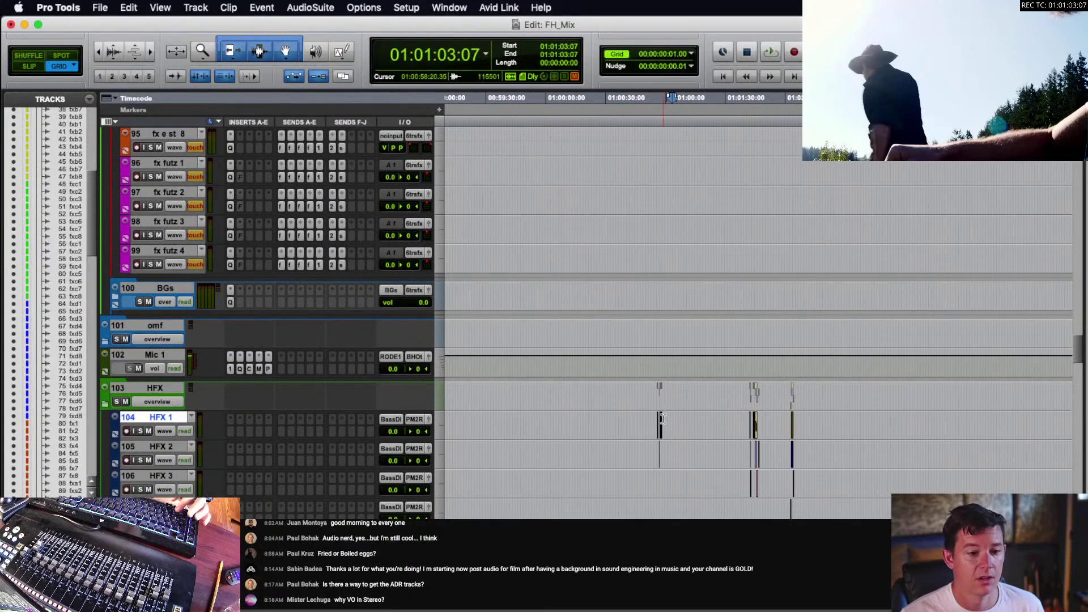
scroll(492, 385, down, 3)
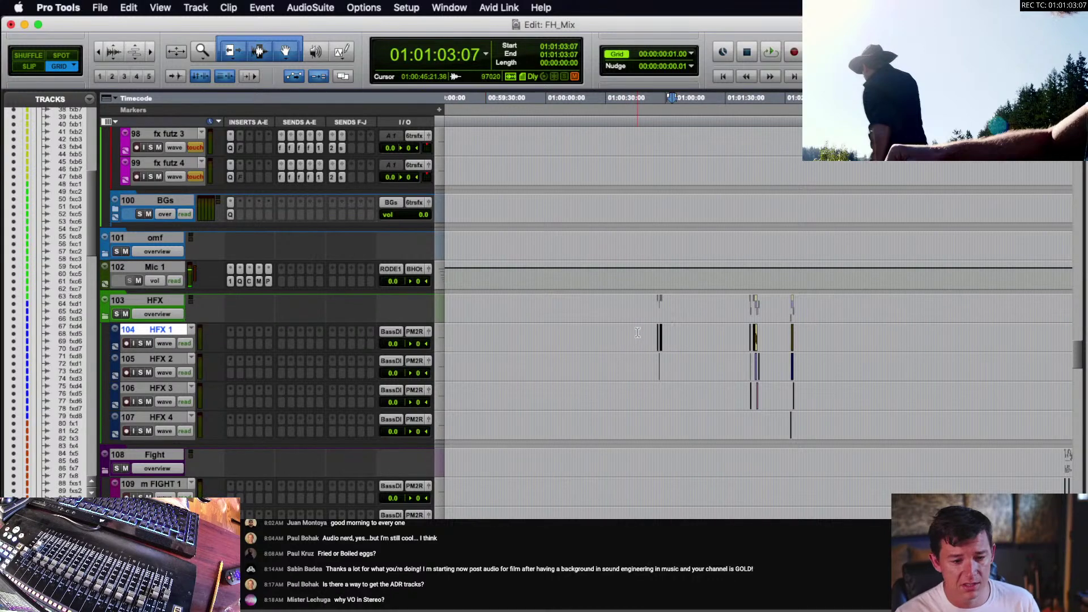
drag(636, 332, 664, 417)
click(662, 392)
key(super+s)
scroll(658, 390, right, 5)
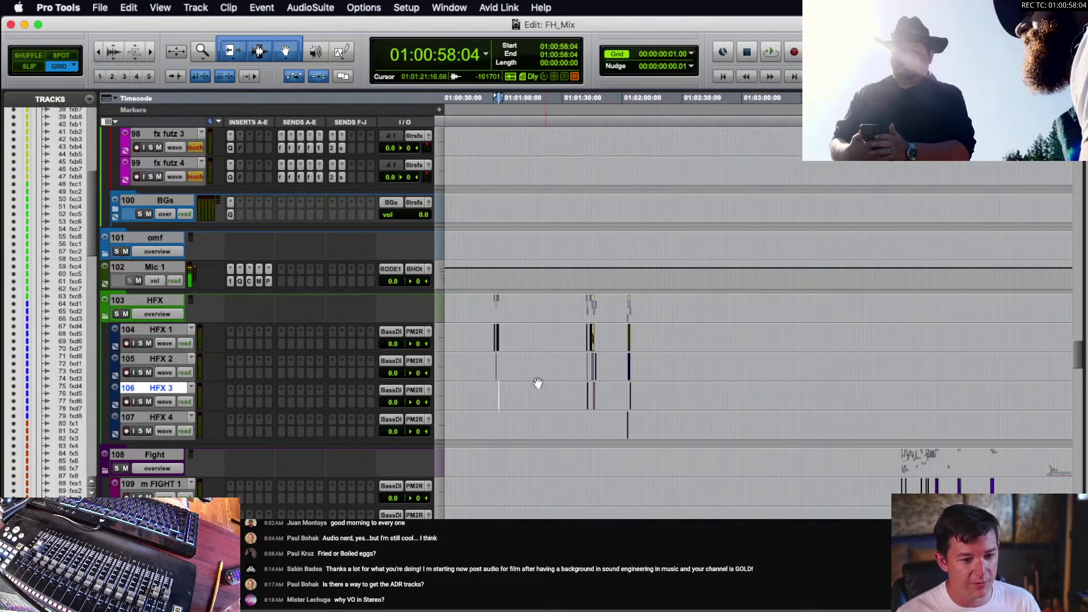
- Inspect the reverb and LFE send assignments on the fx b m 4 track and close the send window
scroll(546, 368, down, 8)
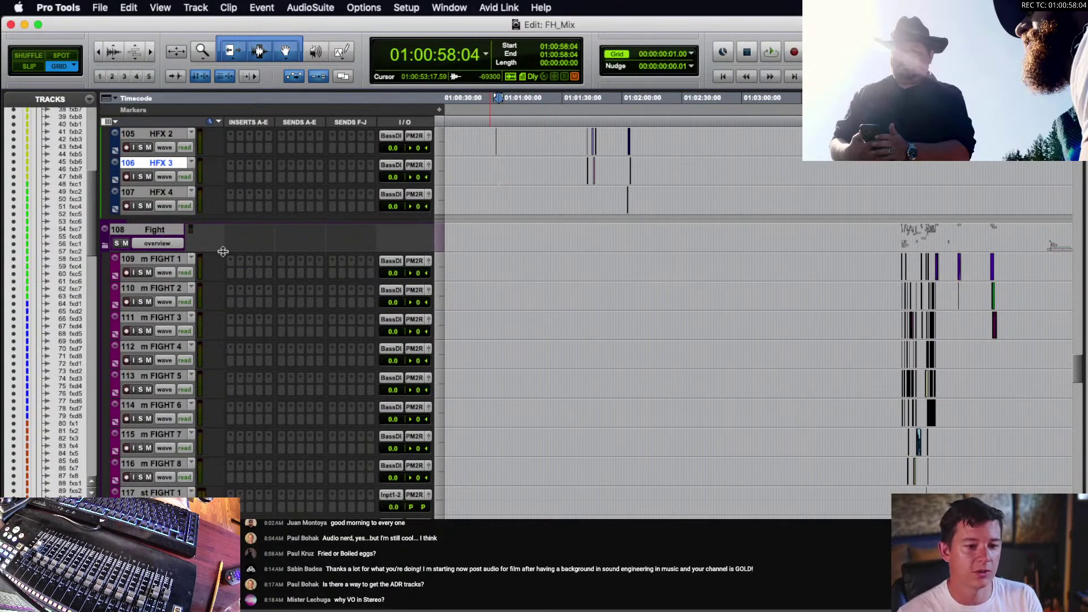
scroll(286, 287, up, 20)
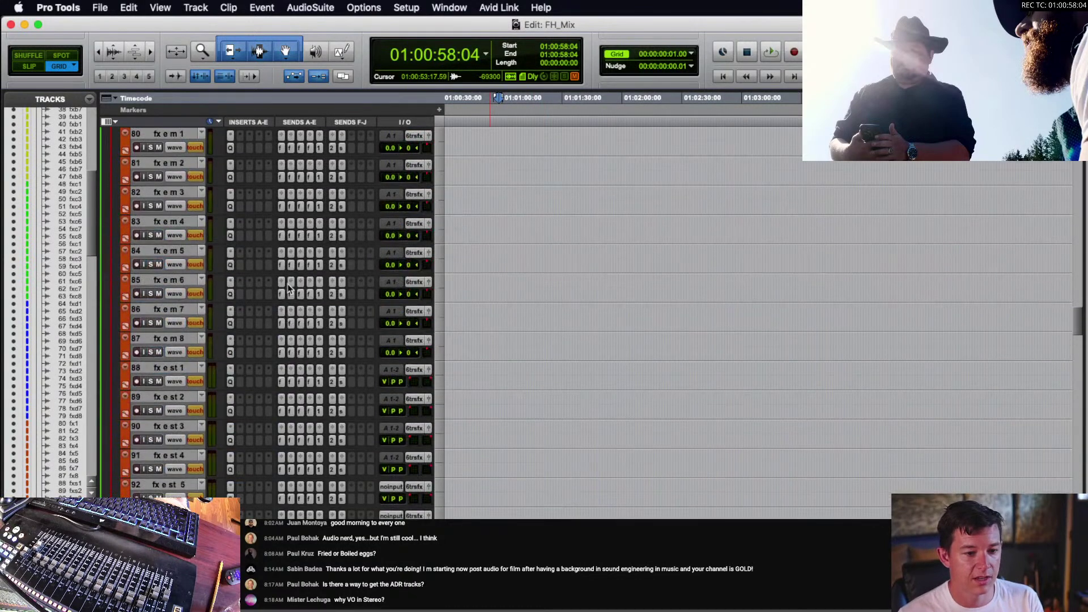
scroll(288, 288, up, 15)
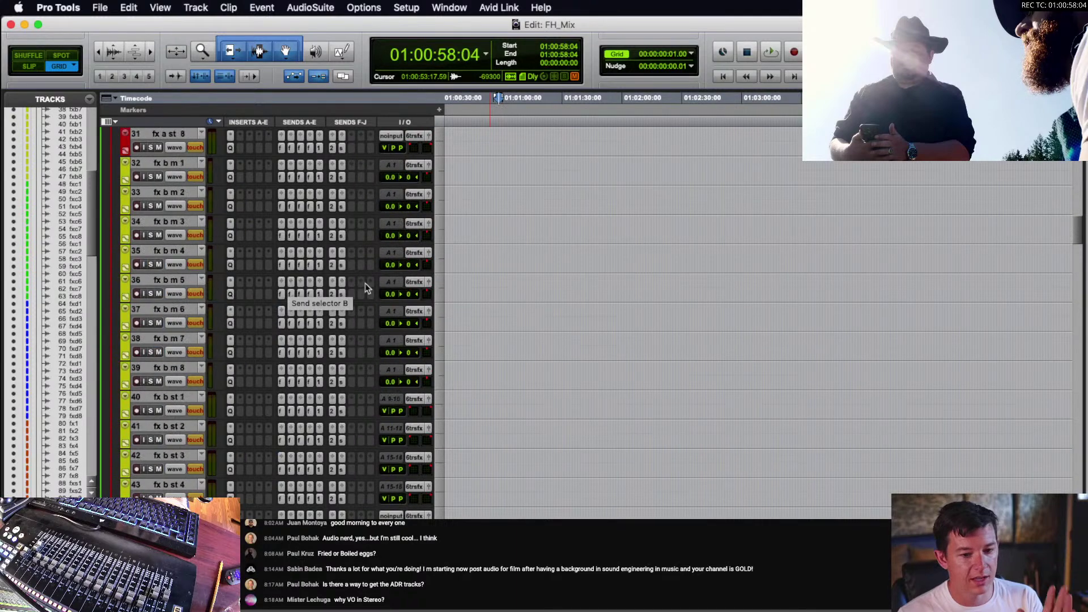
click(281, 265)
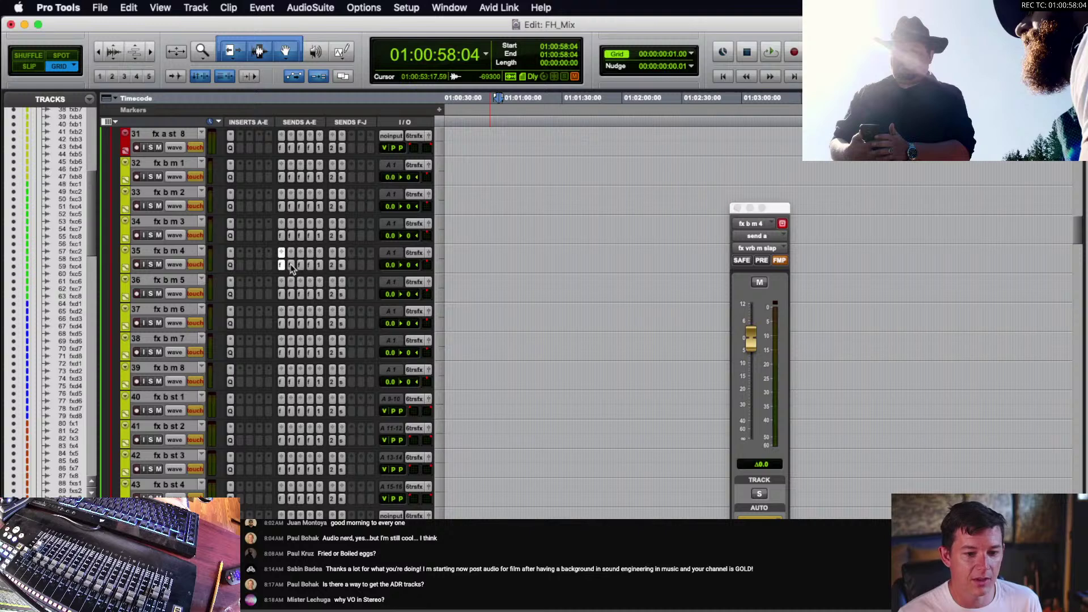
click(311, 265)
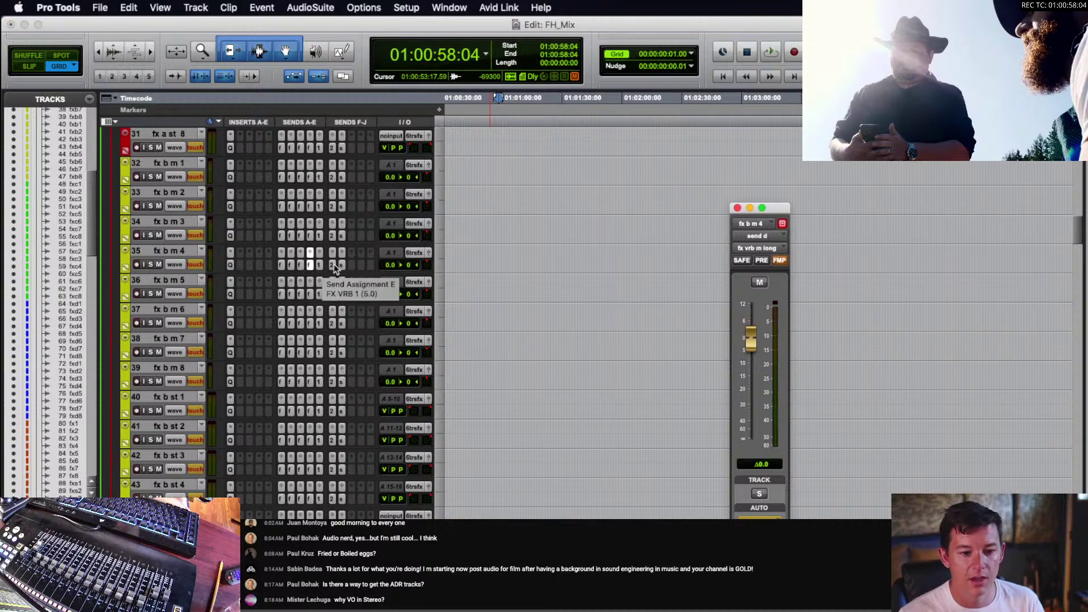
click(320, 265)
click(342, 265)
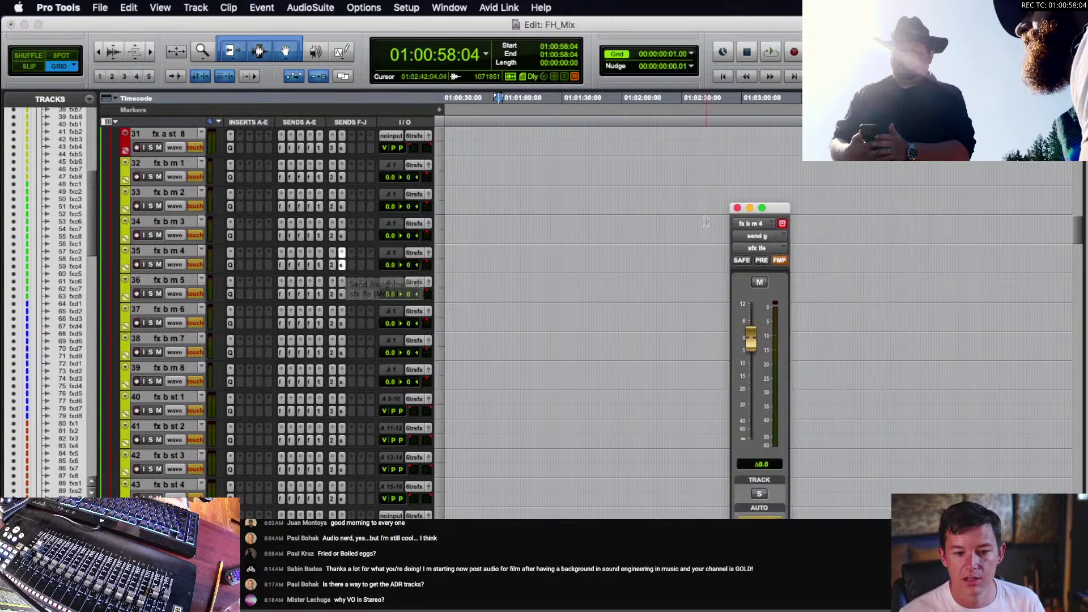
click(737, 208)
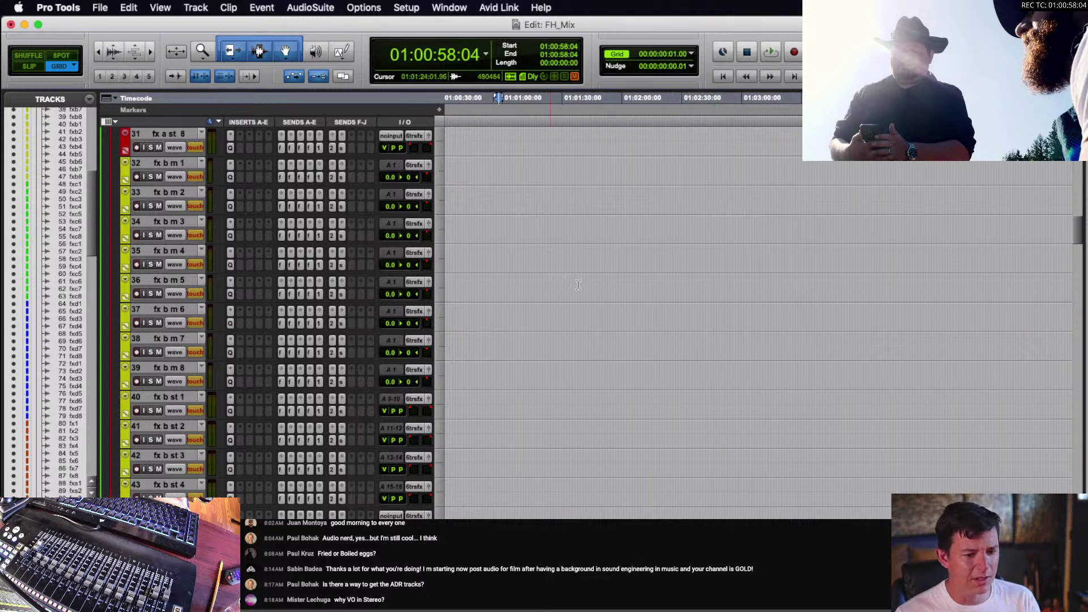
- Select the clips across HFX 1 to HFX 4 from 01:00:55:16 to 01:02:04:16
scroll(621, 284, down, 20)
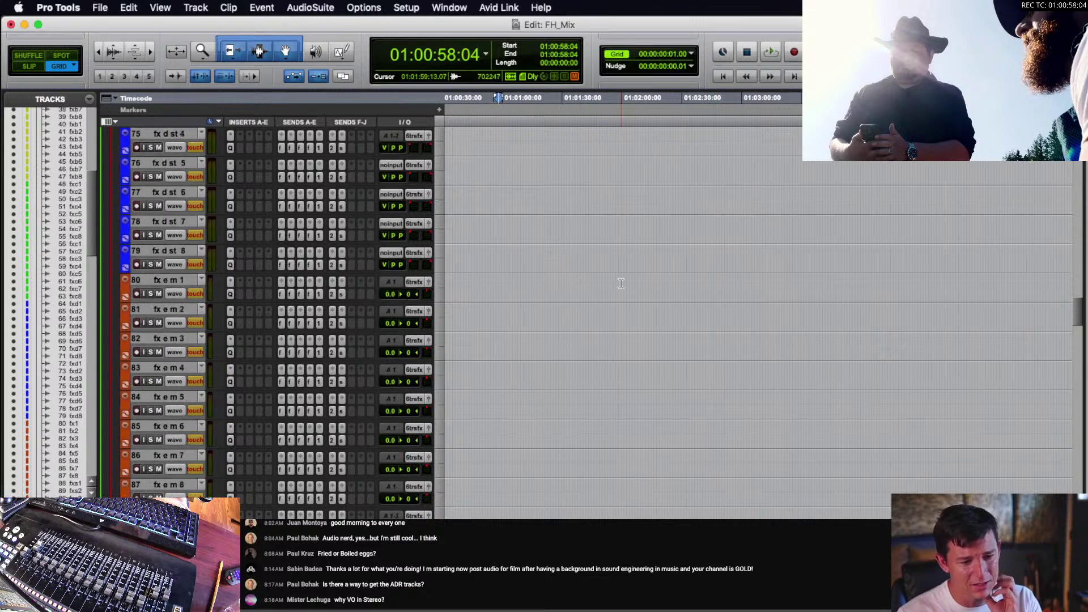
scroll(621, 284, down, 10)
scroll(621, 285, up, 6)
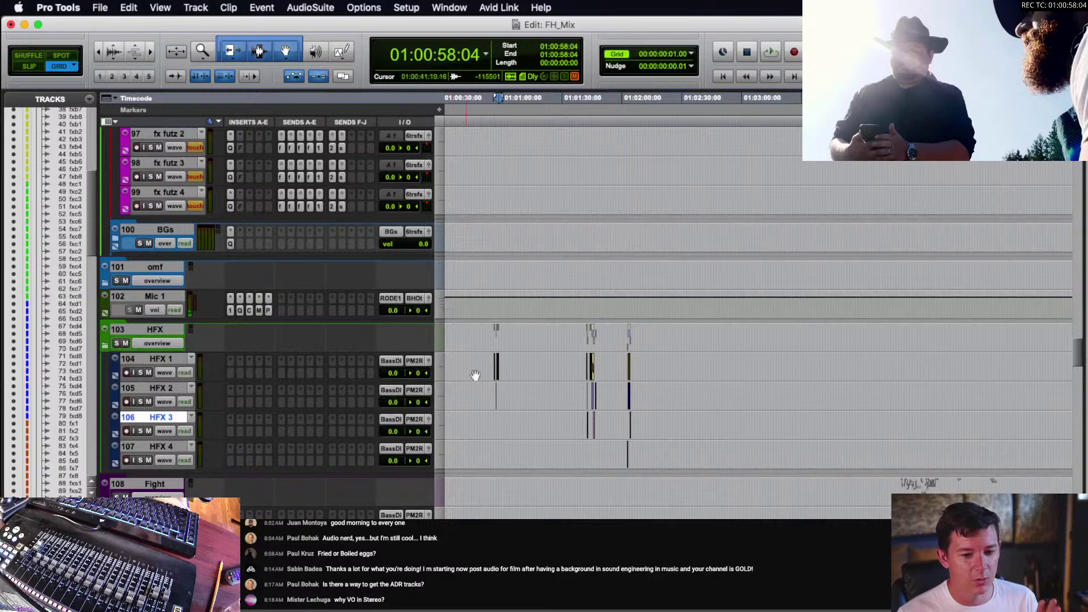
drag(484, 368, 547, 455)
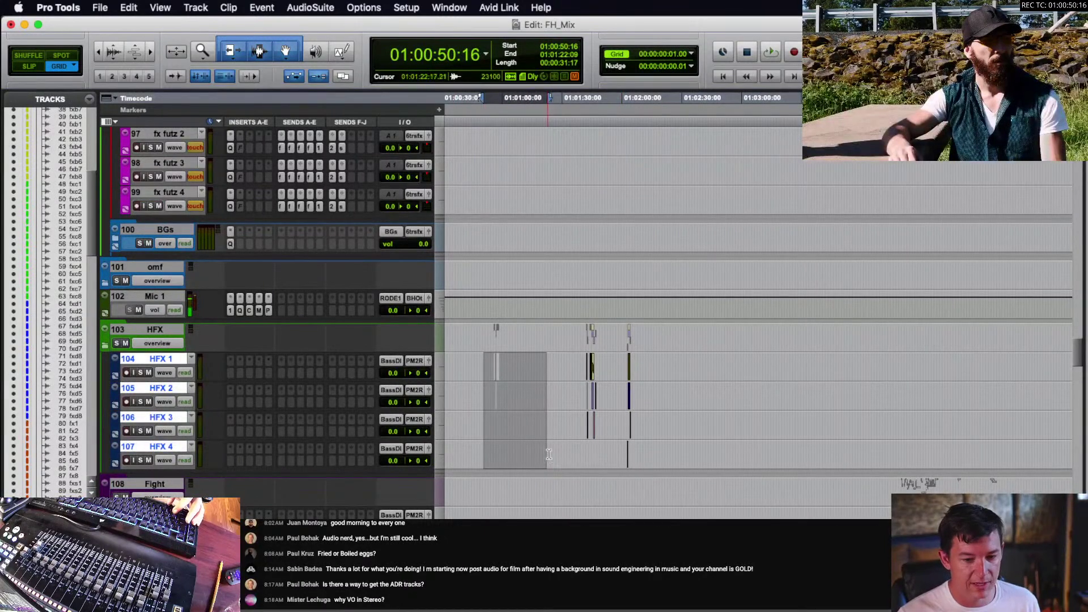
key(super+s)
key(super+a)
key(r)
key(r)
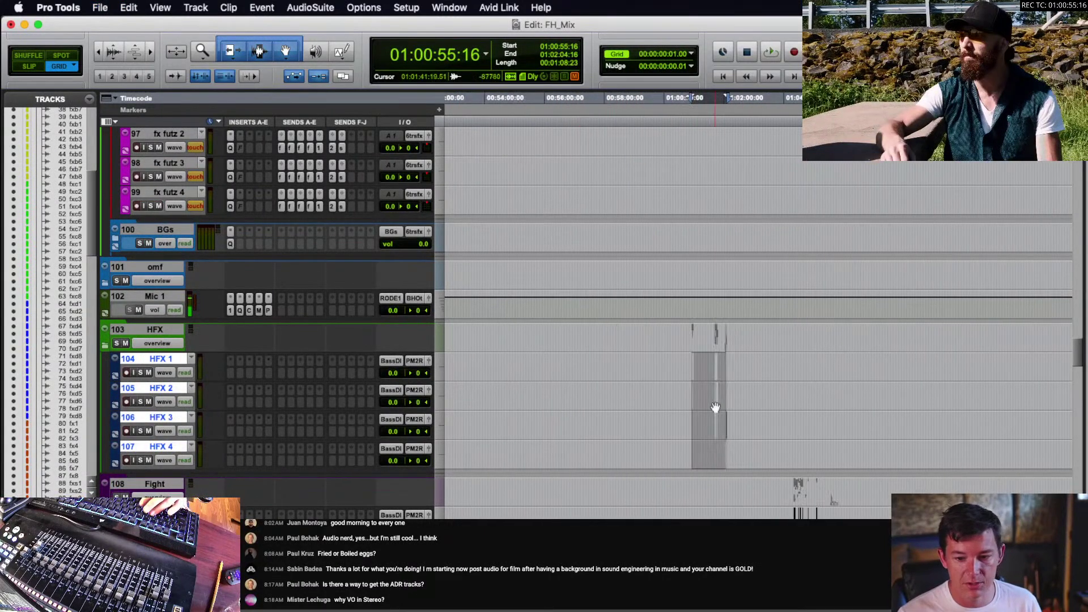
- Examine the selected HFX clips closely and compare their timeline position with the clips in the Fight folder
key(t)
key(t)
key(t)
key(t)
scroll(698, 393, right, 5)
scroll(746, 394, down, 5)
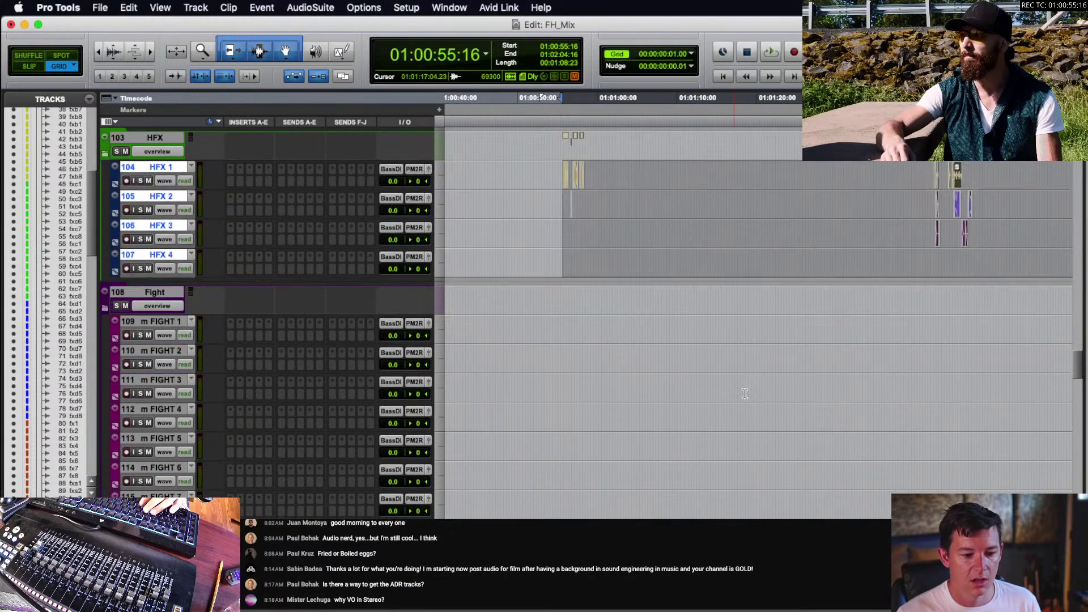
key(r)
key(r)
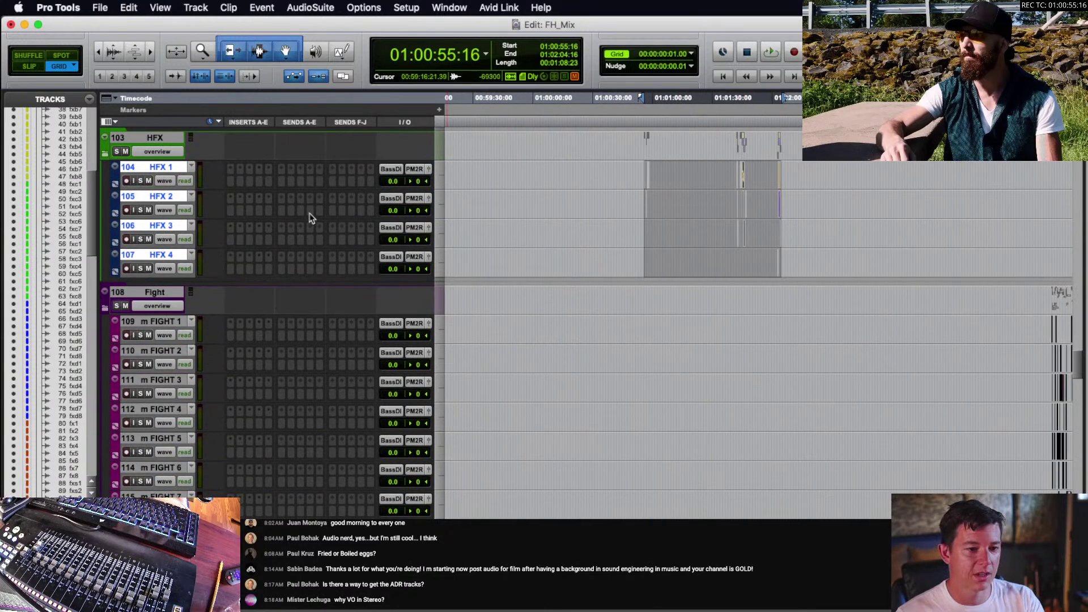
scroll(748, 248, right, 3)
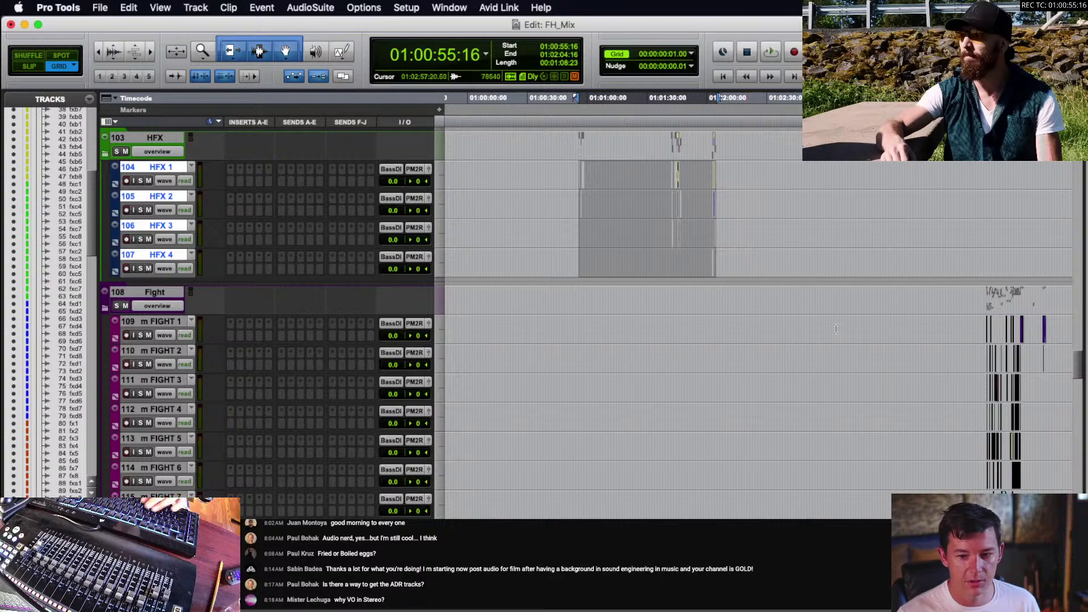
- Move the m FIGHT 1 to m FIGHT 8 clips from 01:04:20:04 to 01:05:08:04 onto fx a m 1 to fx a m 8, keeping their timing
click(856, 330)
scroll(856, 330, down, 5)
key(r)
scroll(855, 330, right, 7)
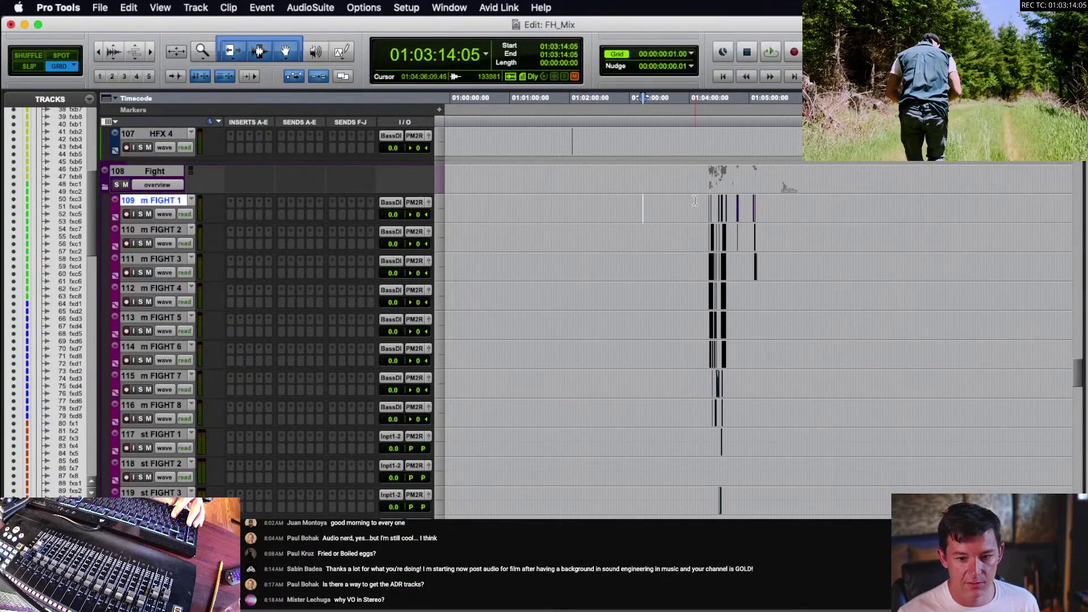
drag(695, 201, 754, 419)
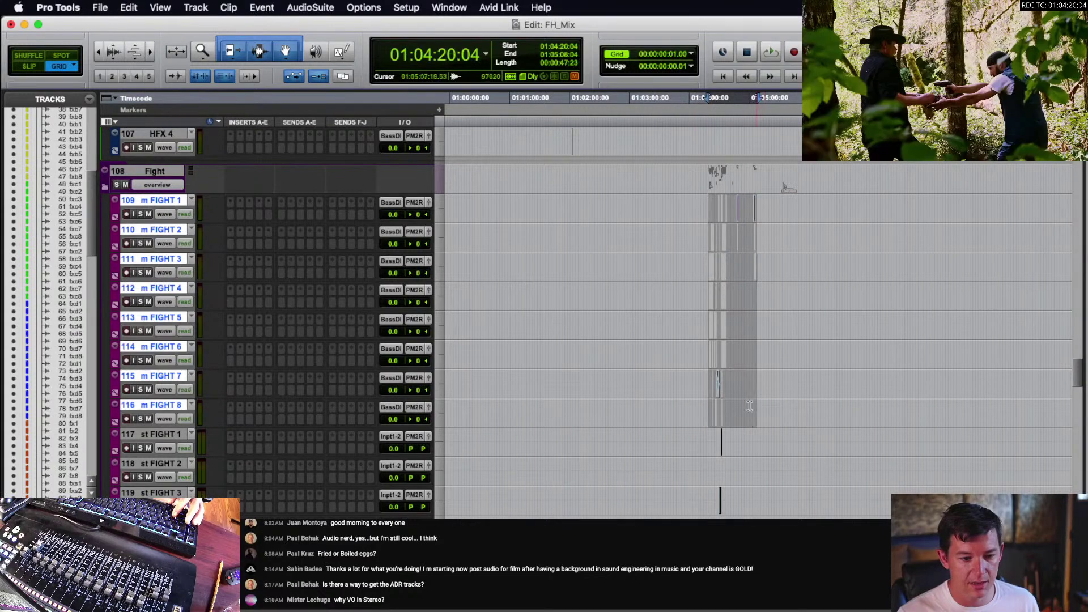
scroll(707, 402, up, 1)
key(t)
key(t)
scroll(850, 311, right, 3)
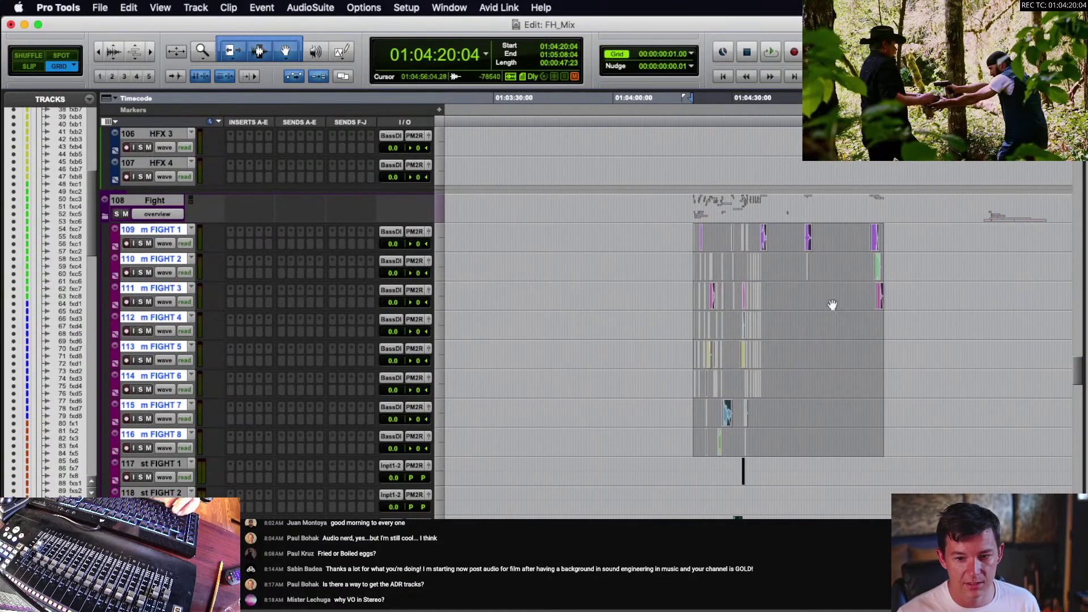
drag(808, 250, 774, 146)
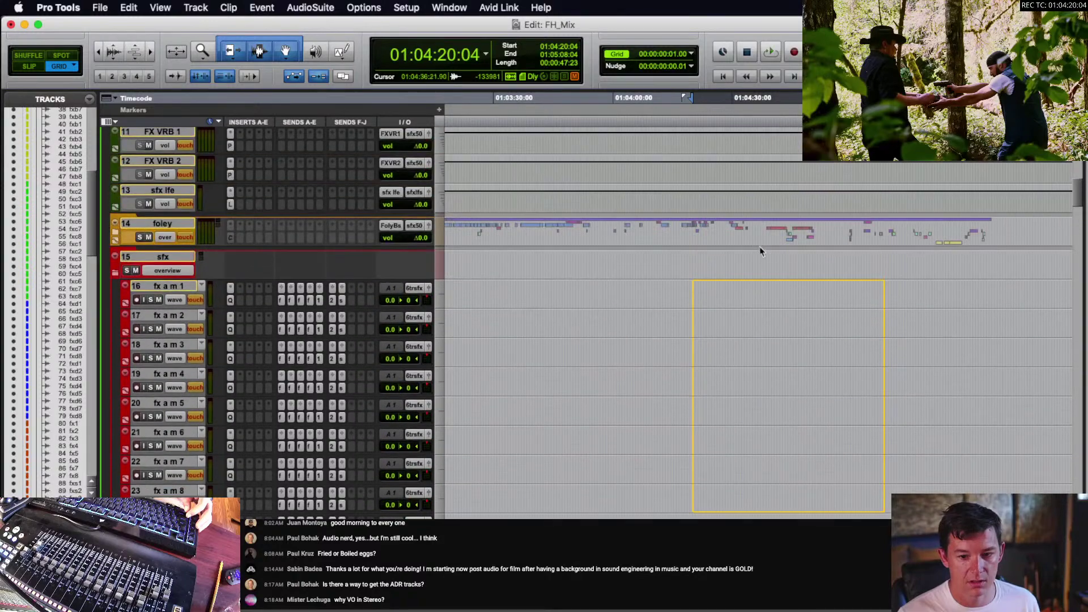
drag(755, 290, 756, 288)
- Move the stereo clips of st FIGHT 1 to st FIGHT 4 onto the fx a st 1 to fx a st 4 tracks in sync
scroll(688, 407, down, 20)
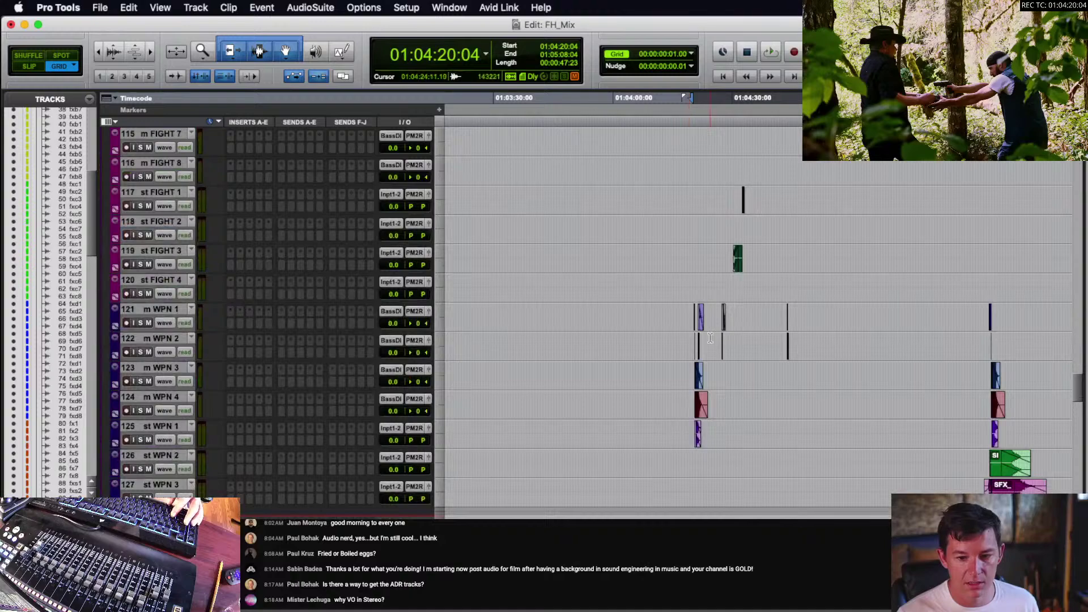
scroll(694, 288, up, 1)
drag(673, 282, 734, 243)
key(ctrl+Tab)
click(736, 221)
- Remove the emptied tracks m FIGHT 1 to st FIGHT 4 from the imported Fight folder
scroll(735, 220, down, 20)
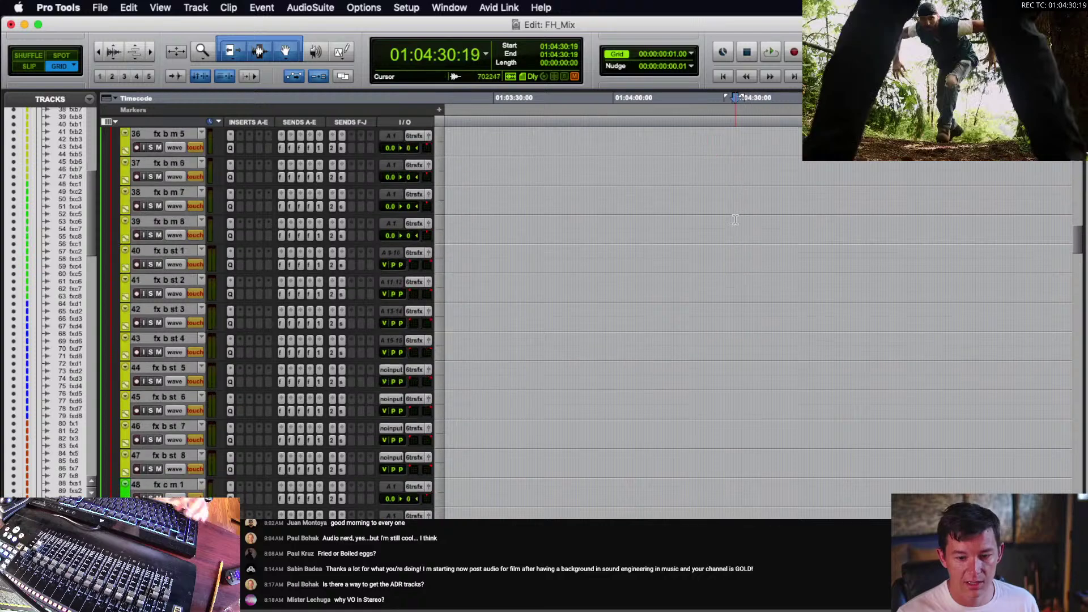
scroll(736, 219, down, 3)
key(r)
key(r)
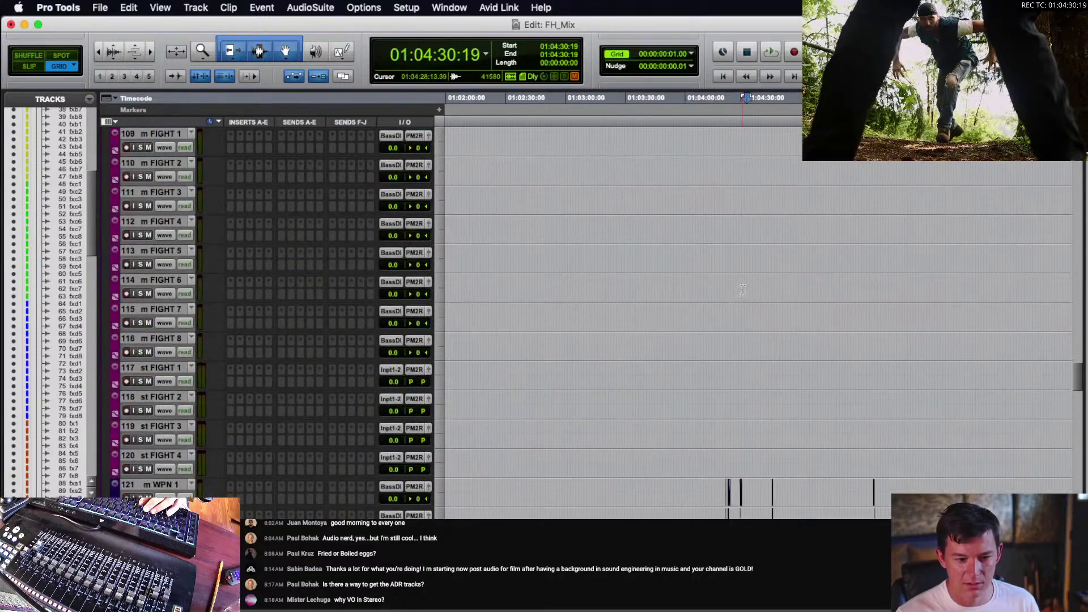
click(179, 456)
scroll(173, 359, up, 3)
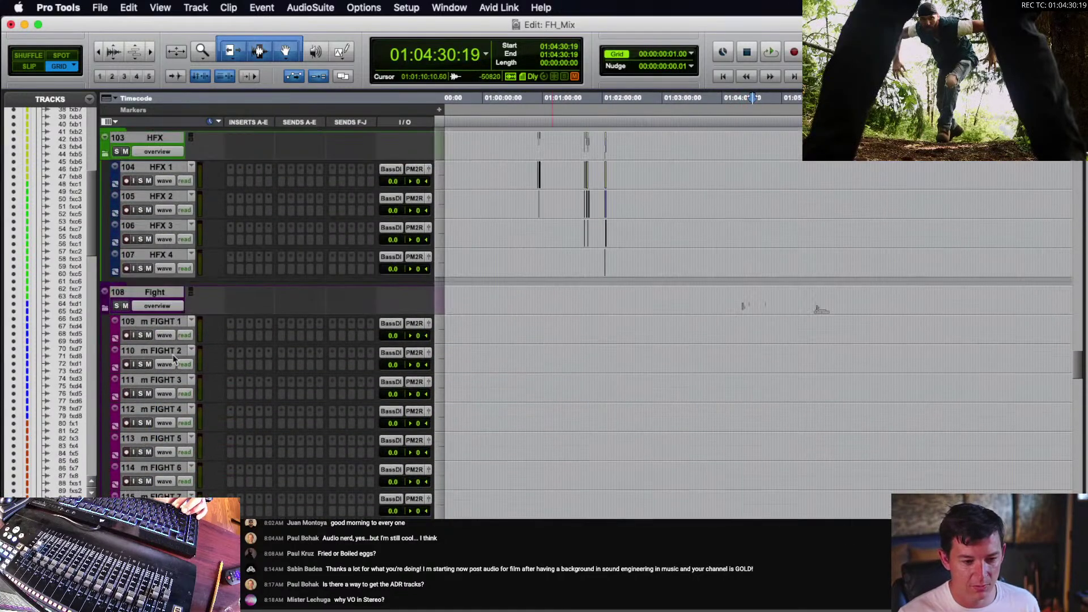
shift+click(163, 321)
right_click(163, 321)
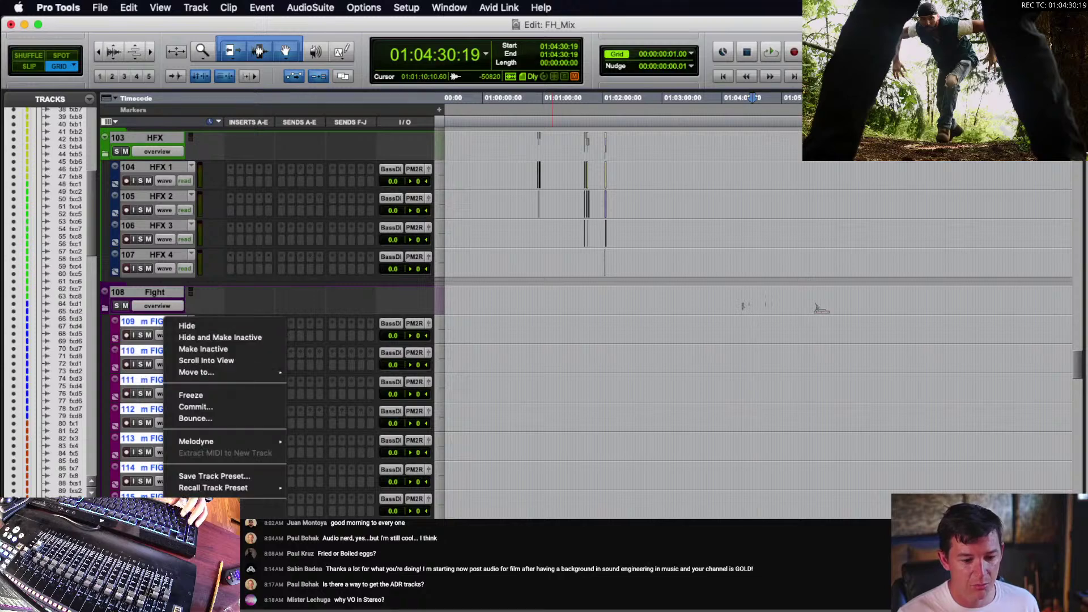
click(187, 326)
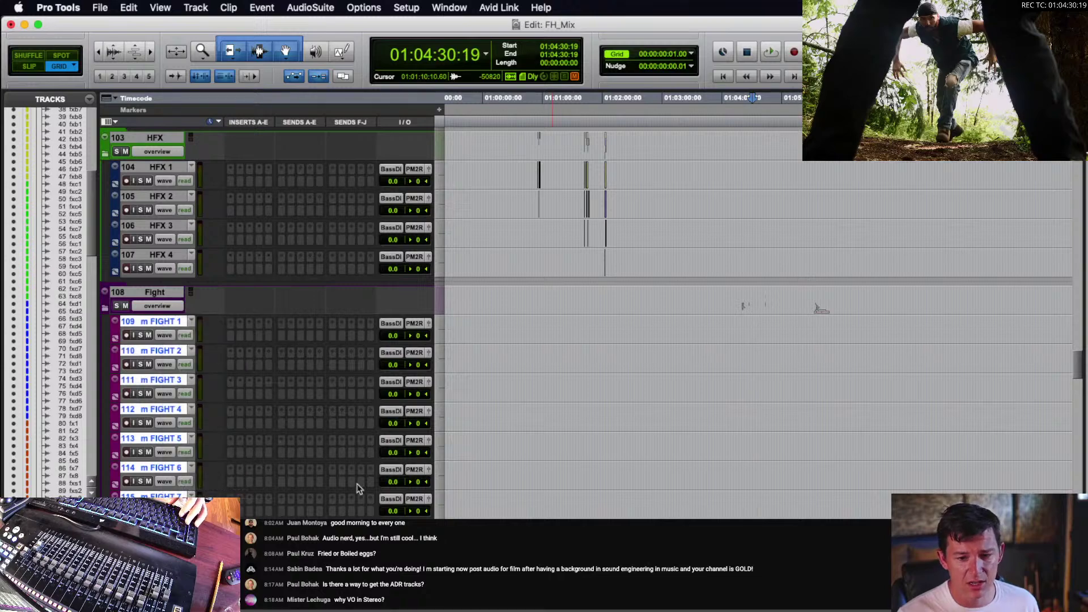
- Place the edit cursor at 01:04:21:10 and check the fight clips on the fx a mono and stereo tracks
click(743, 323)
key(t)
scroll(743, 322, up, 20)
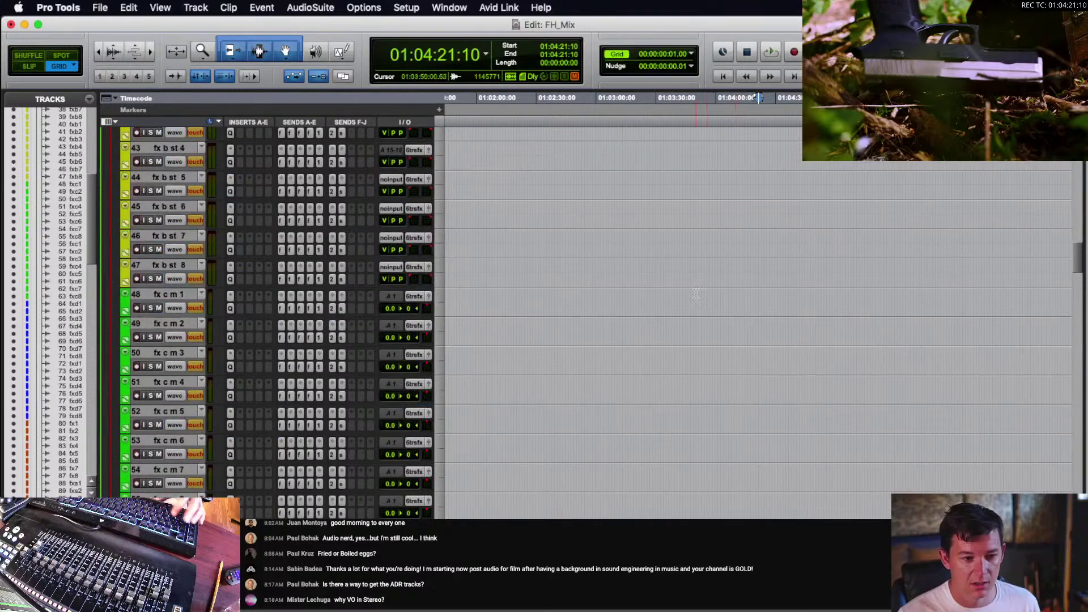
scroll(695, 293, up, 1)
scroll(732, 293, up, 4)
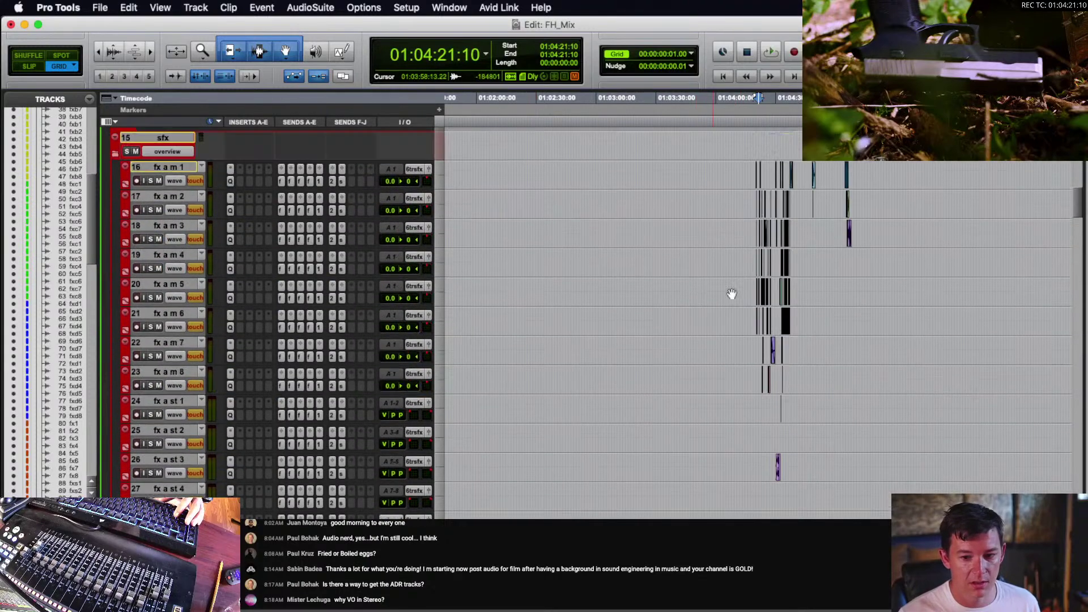
scroll(598, 273, up, 2)
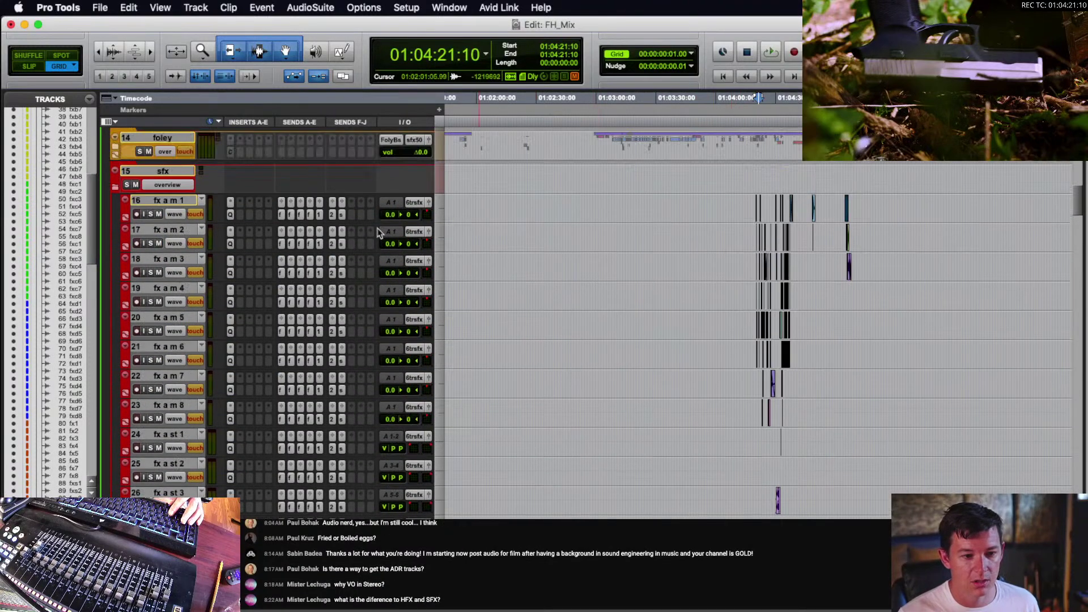
- Expand the VCA folder and rename the fx a VCA track as fx fight
scroll(365, 219, up, 10)
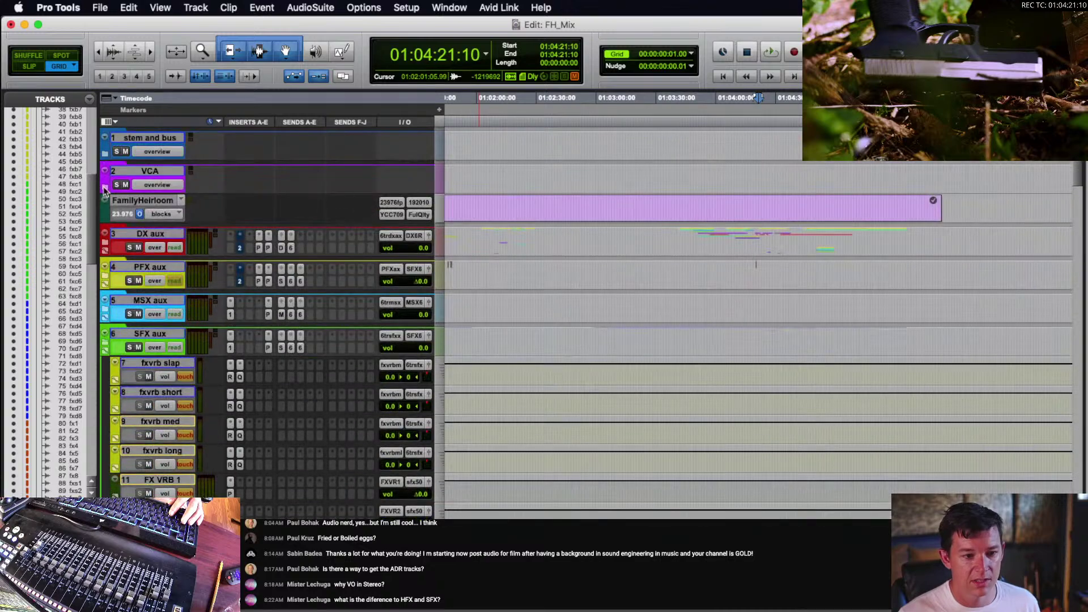
click(104, 188)
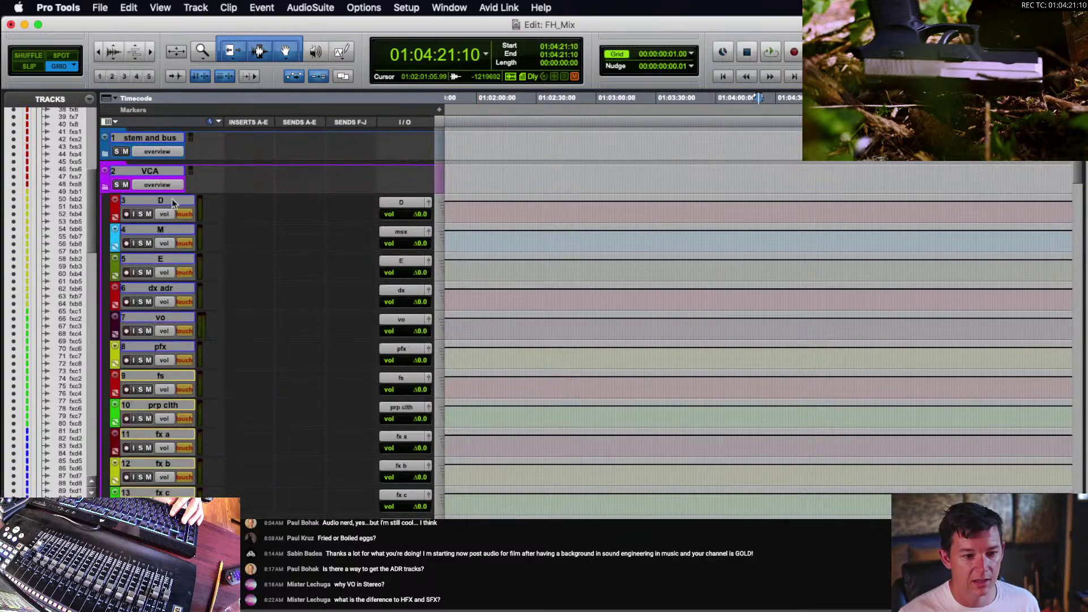
double_click(165, 436)
text(fight)
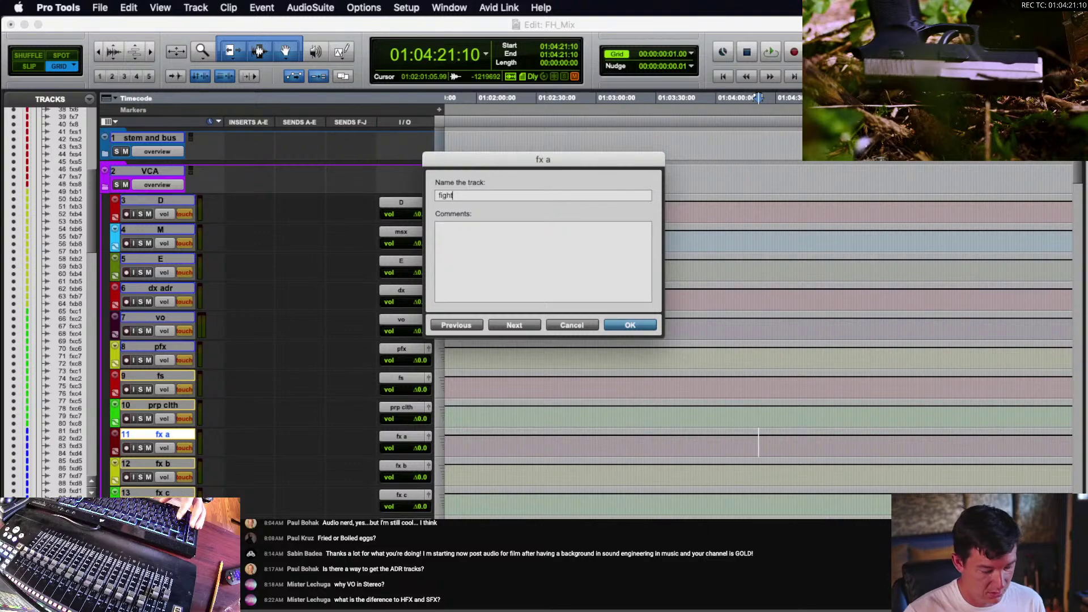
key(Left)
text(f)
key(Return)
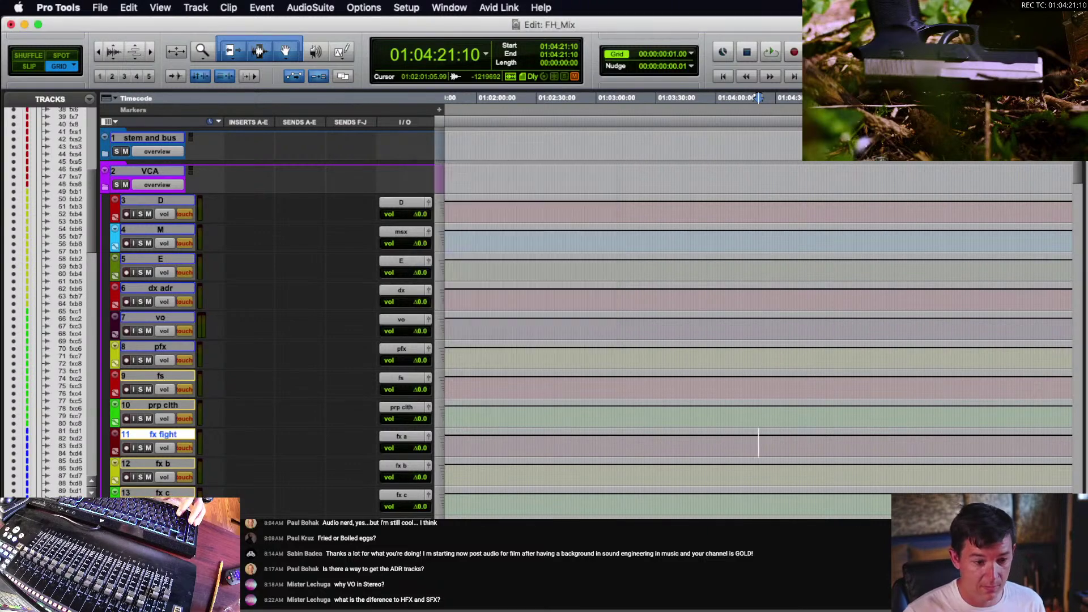
- Look through the imported HFX, Fight and VEH folders to review the remaining weapon, truck and bike tracks
scroll(705, 330, down, 10)
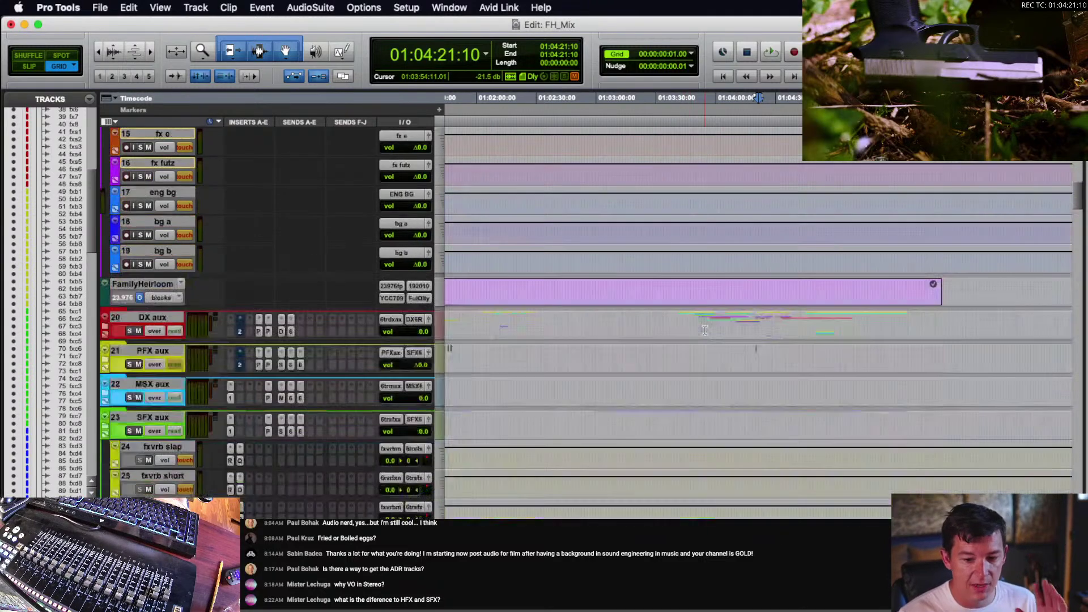
scroll(705, 330, down, 3)
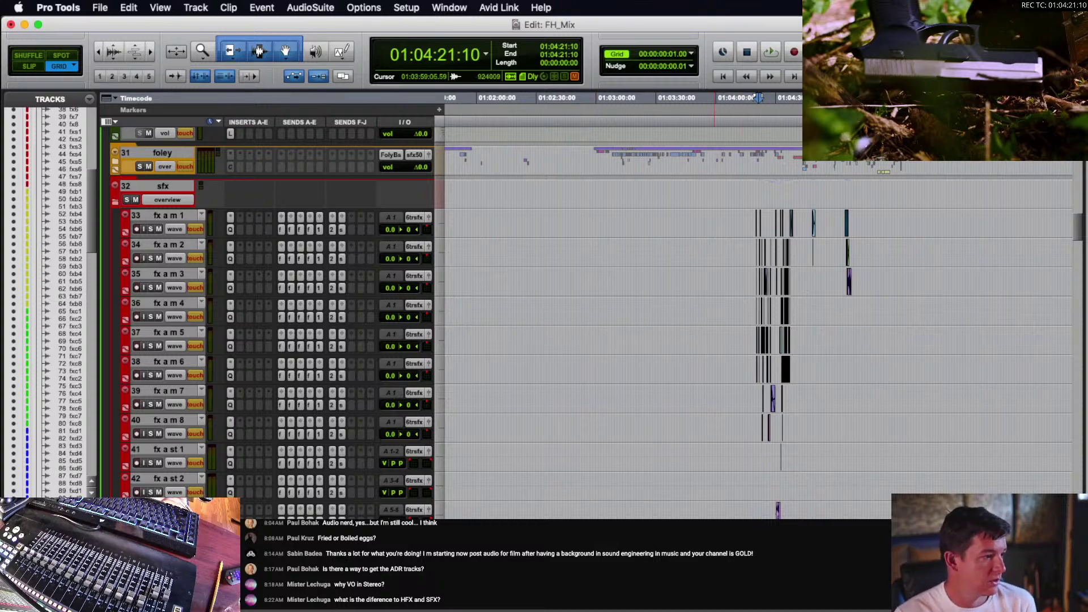
scroll(462, 276, down, 20)
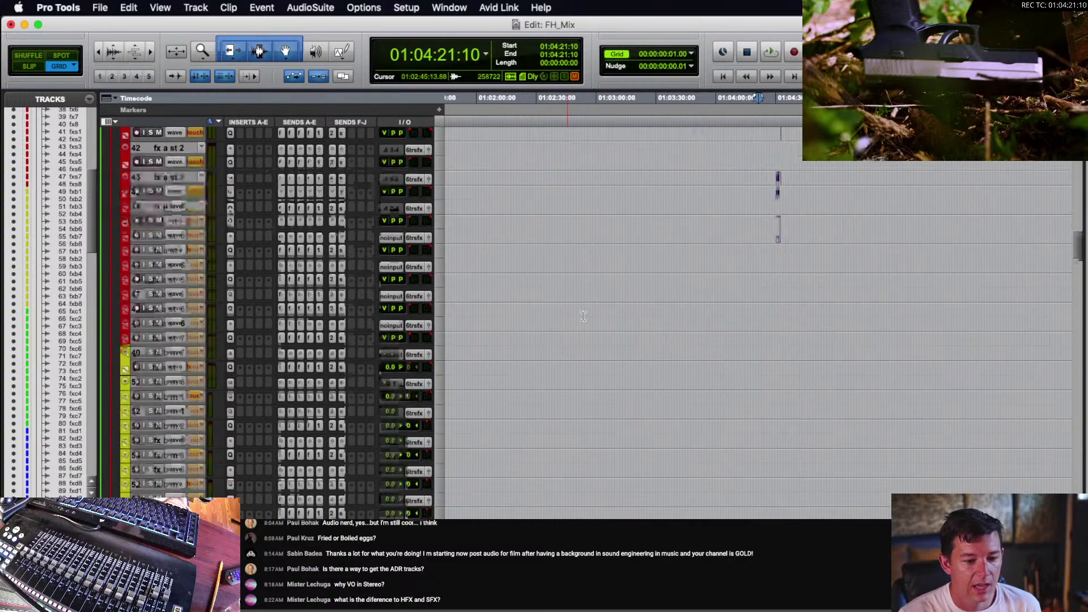
scroll(584, 315, up, 2)
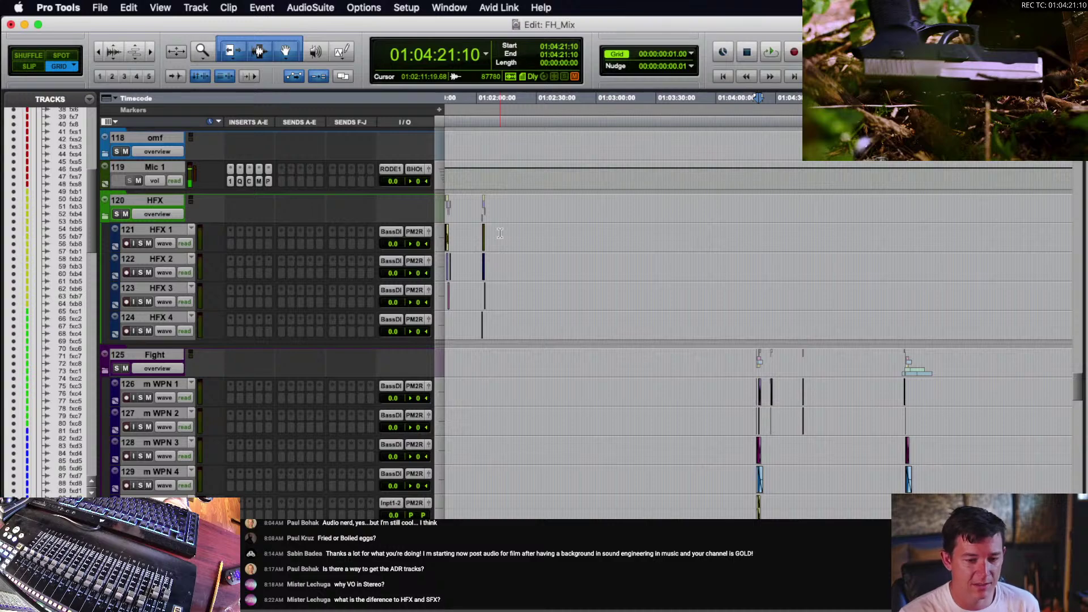
scroll(174, 239, down, 5)
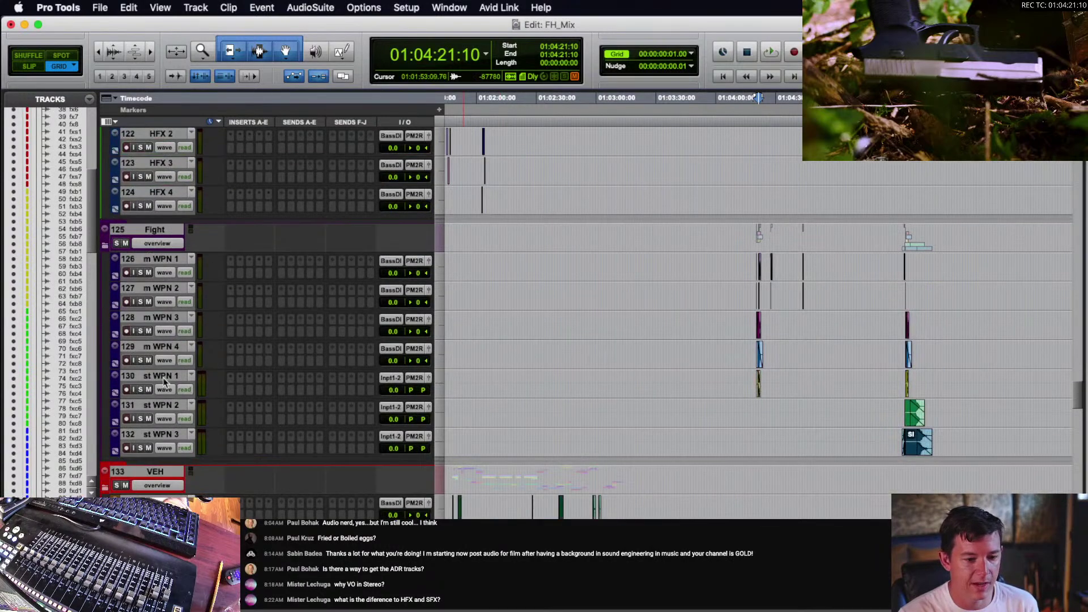
scroll(164, 381, down, 20)
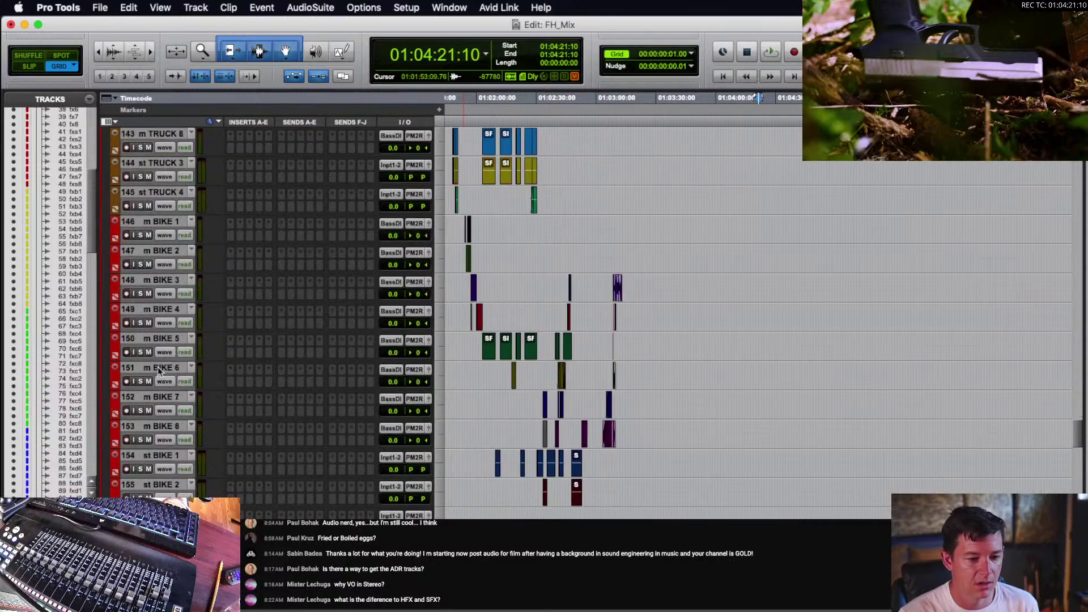
scroll(158, 366, up, 20)
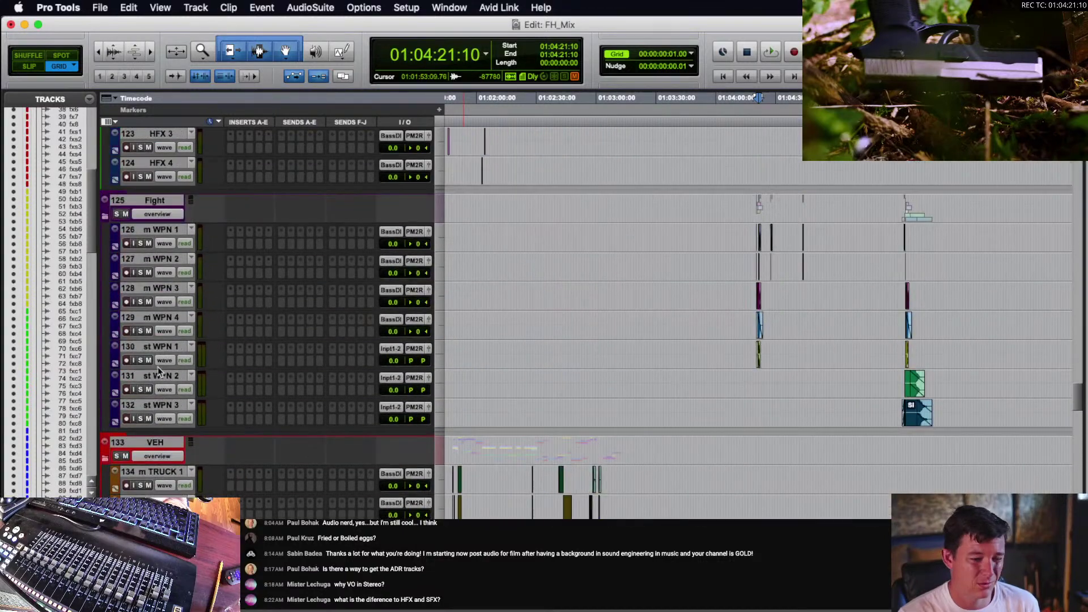
scroll(159, 371, up, 3)
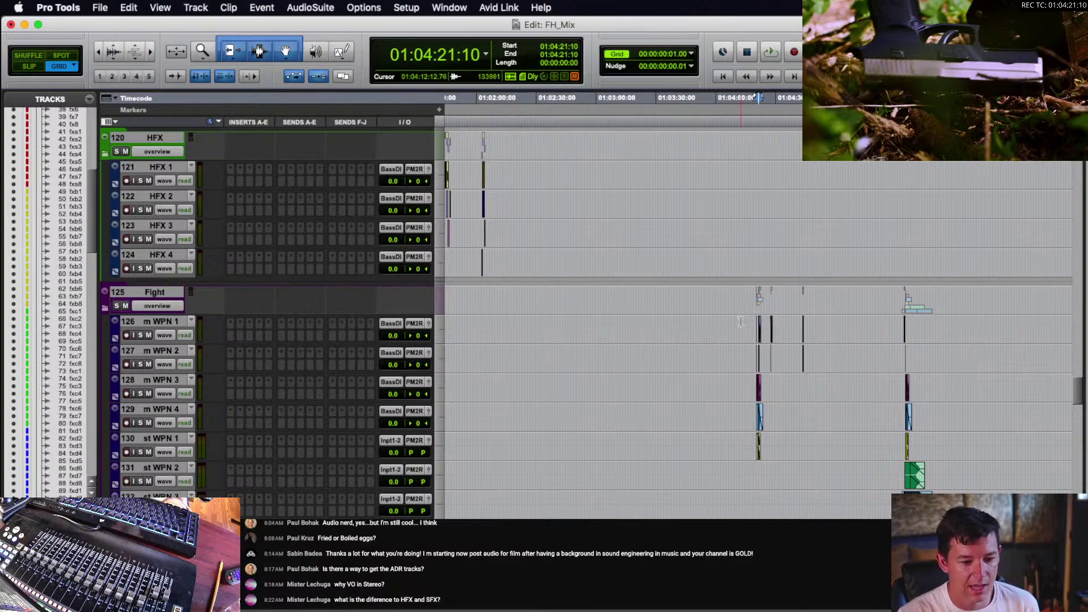
drag(741, 322, 937, 418)
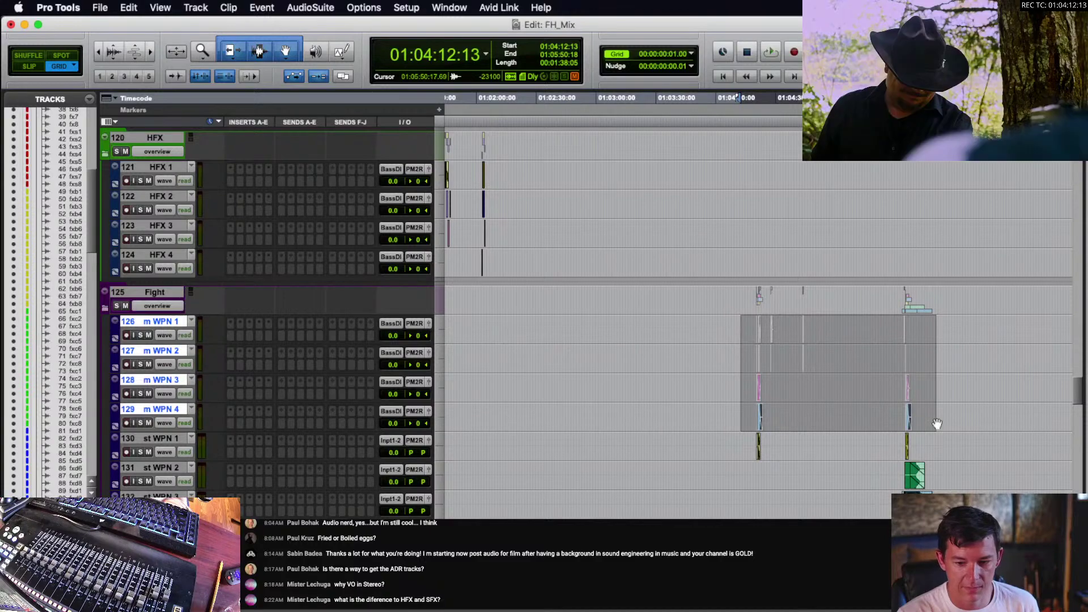
key(ctrl+shift+Tab)
scroll(905, 414, up, 3)
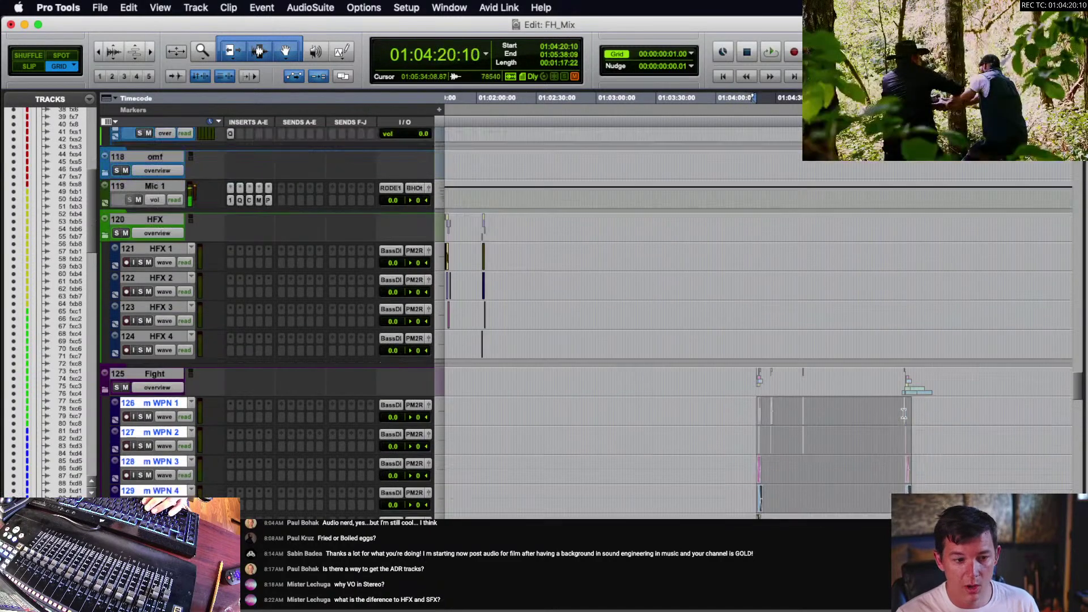
scroll(736, 337, up, 20)
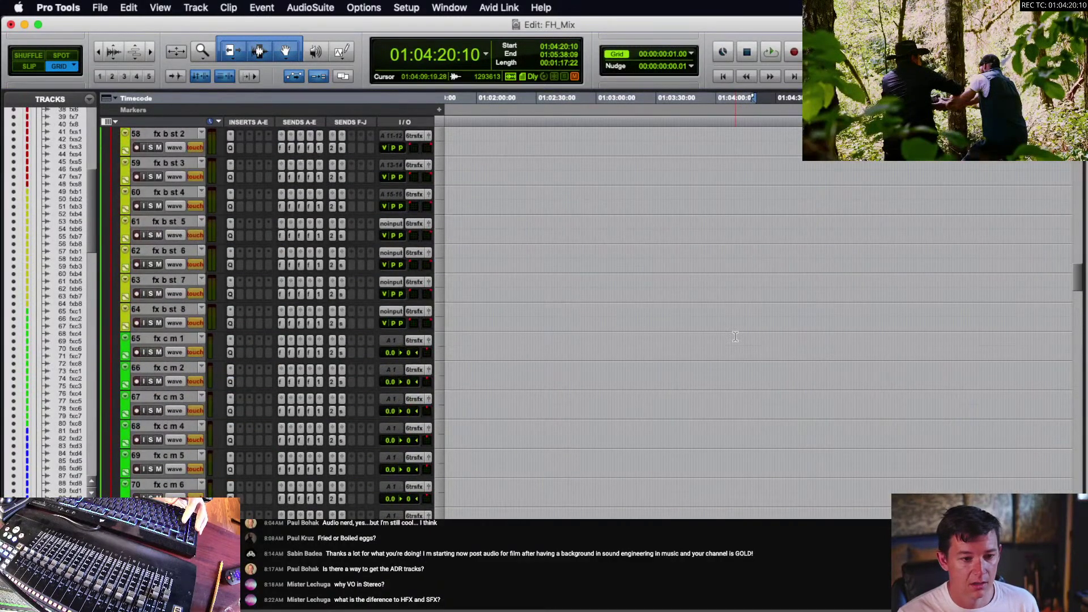
scroll(736, 337, down, 20)
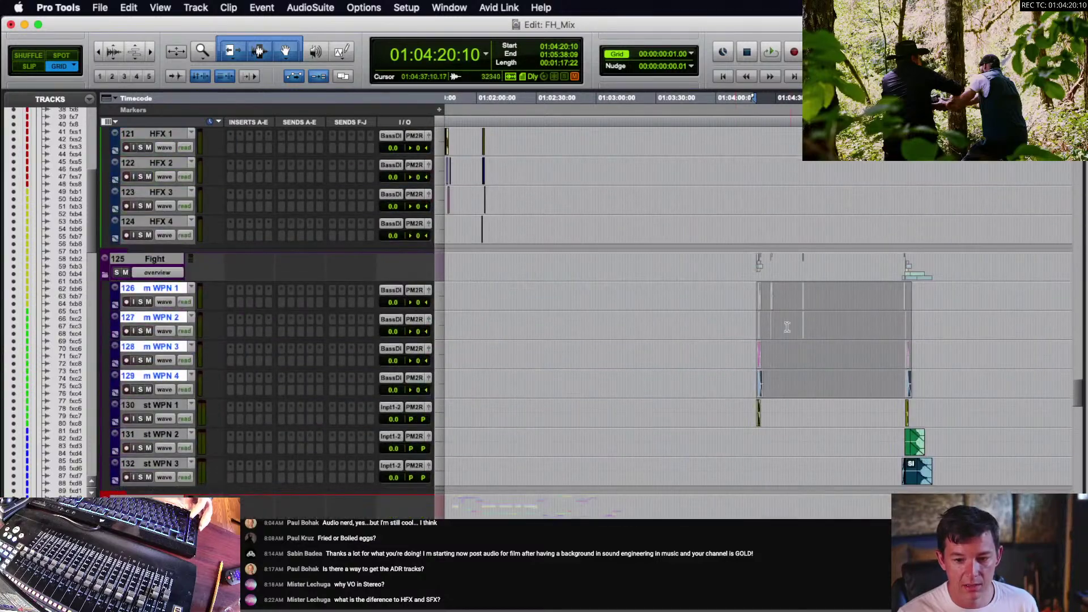
scroll(788, 327, up, 20)
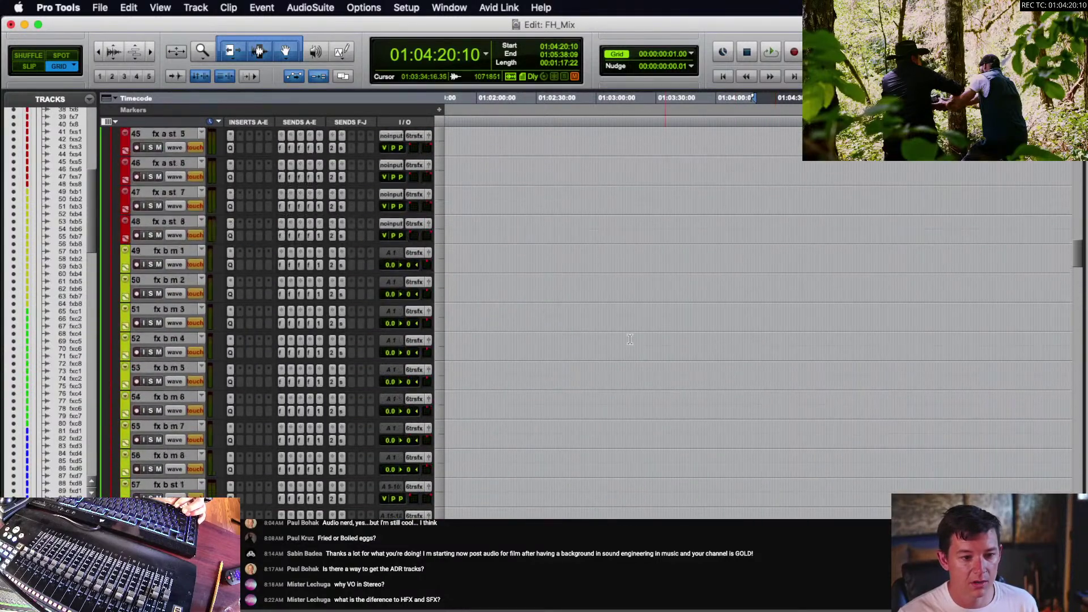
scroll(630, 339, up, 3)
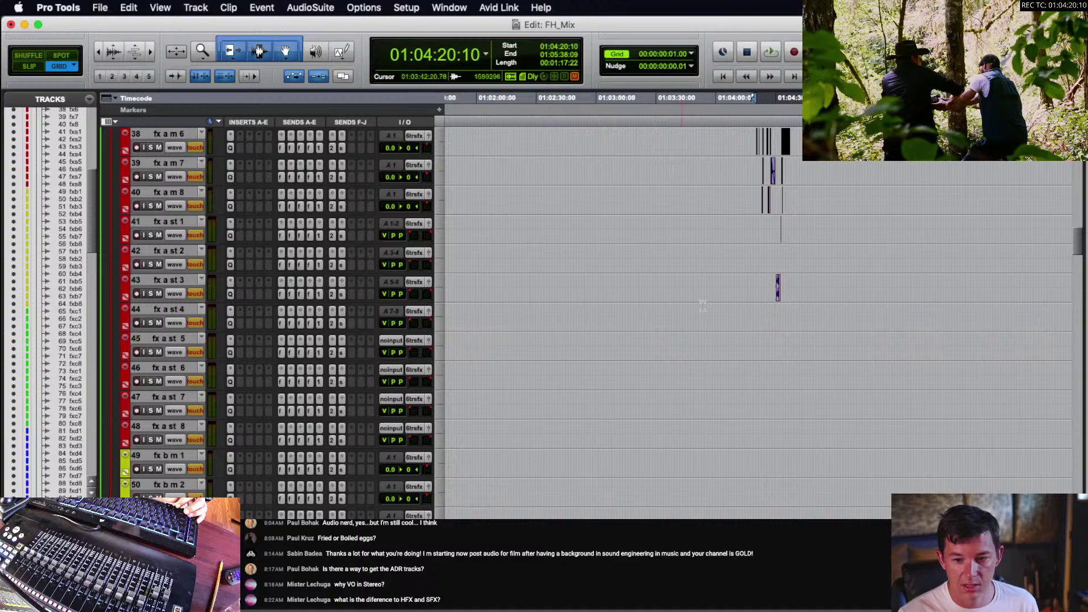
- Move the SFX_Swooshes clip near 01:04:30 from track fx a st 3 up to track fx a st 2
click(778, 263)
key(t)
key(t)
key(t)
key(t)
key(t)
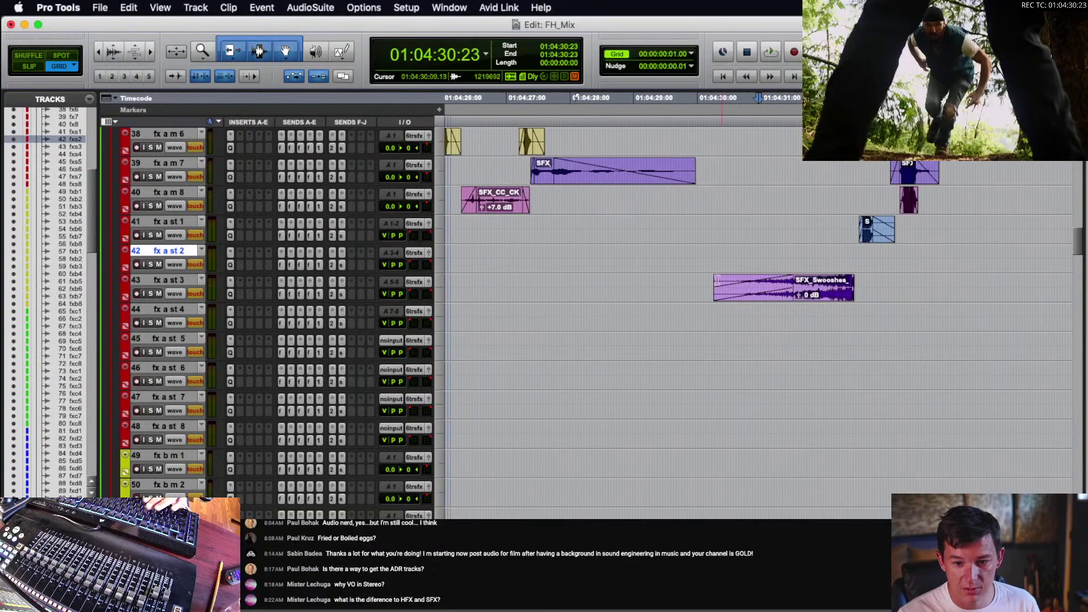
drag(710, 283, 913, 294)
drag(833, 299, 841, 266)
key(r)
key(r)
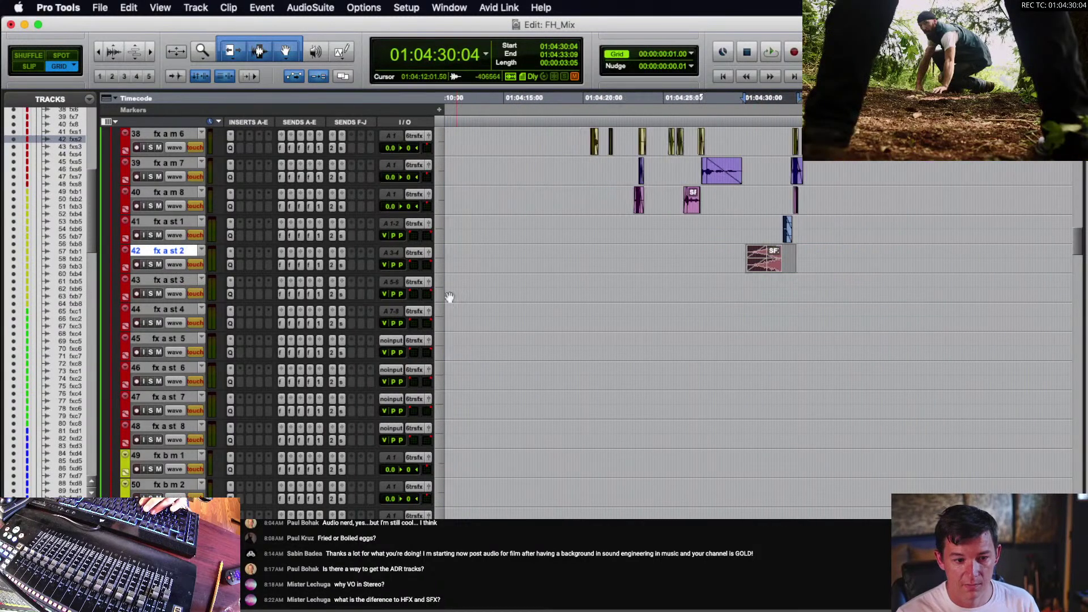
key(r)
key(r)
- Delete the unused stereo tracks fx a st 3 through fx a st 8
click(184, 283)
shift+click(170, 426)
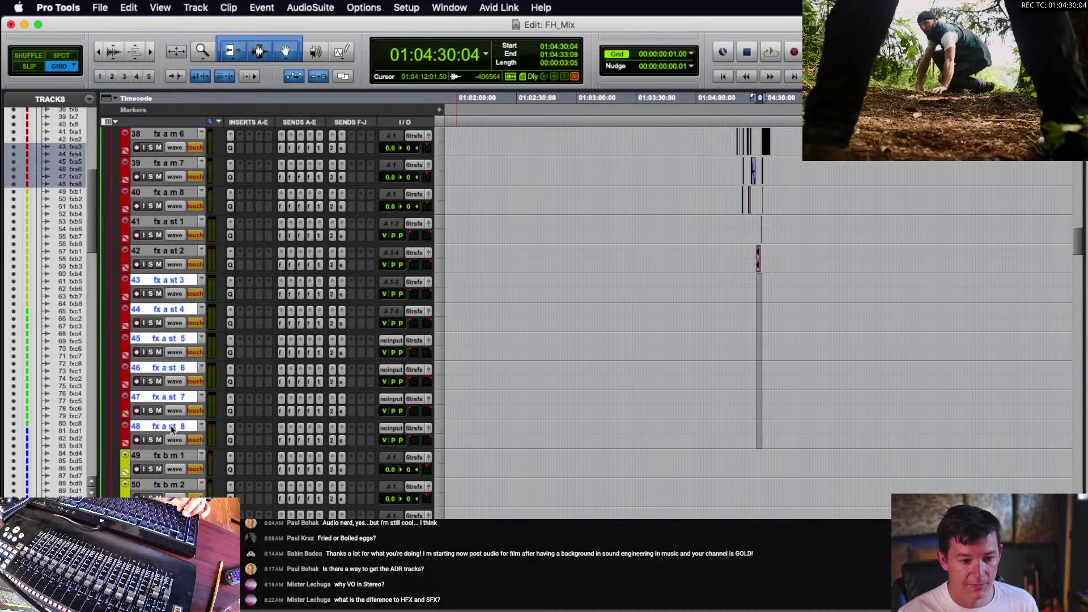
right_click(171, 427)
click(196, 345)
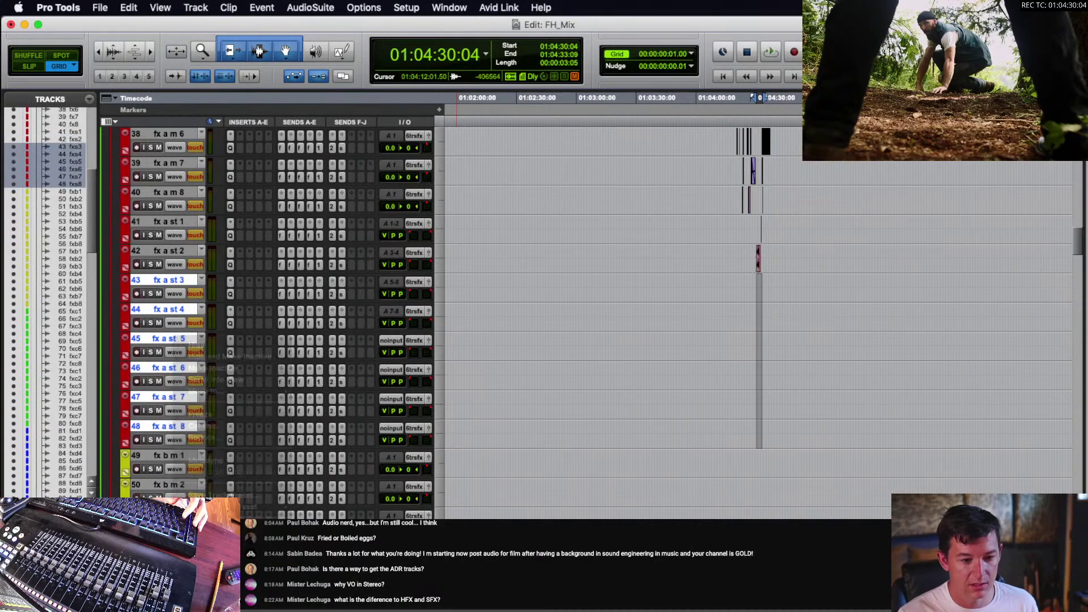
- Move all clips on m WPN 1 through m WPN 4 in the Fight folder to tracks fx b m 1 through fx b m 4, keeping their timing
scroll(735, 318, down, 15)
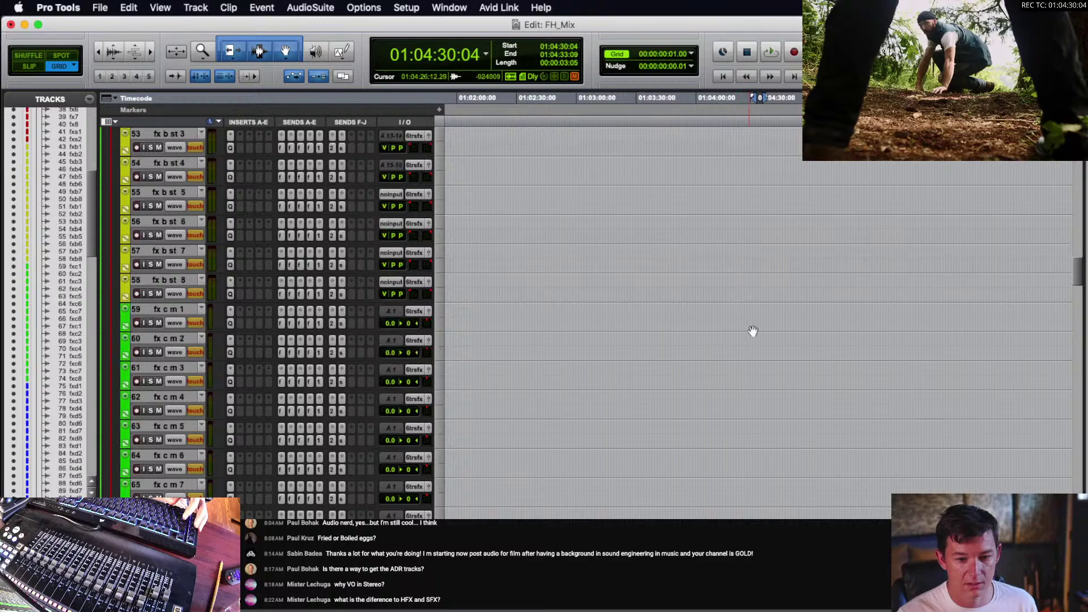
scroll(752, 328, down, 20)
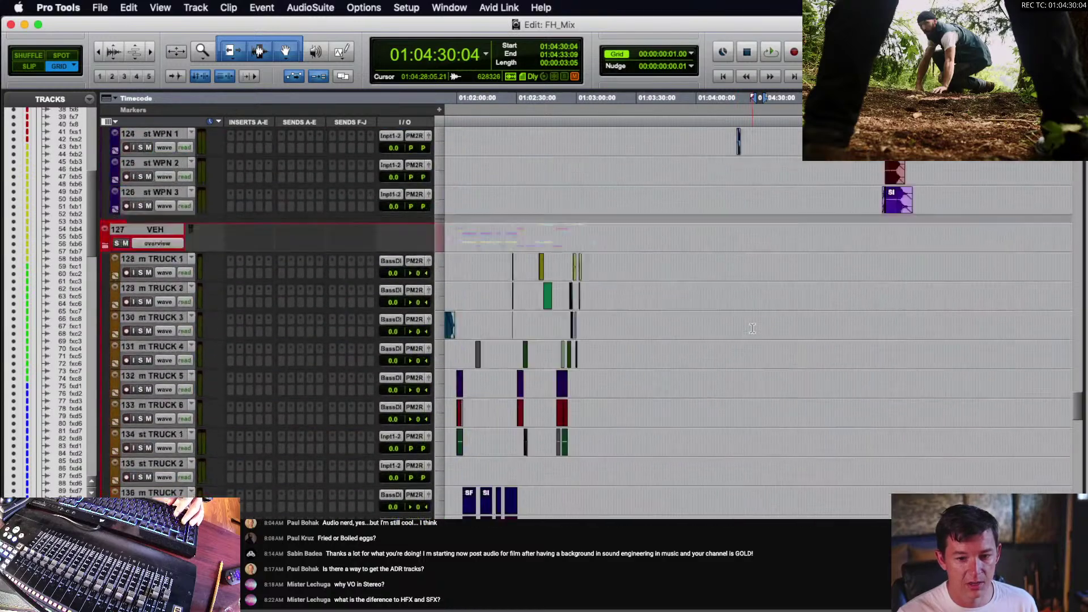
drag(717, 247, 741, 355)
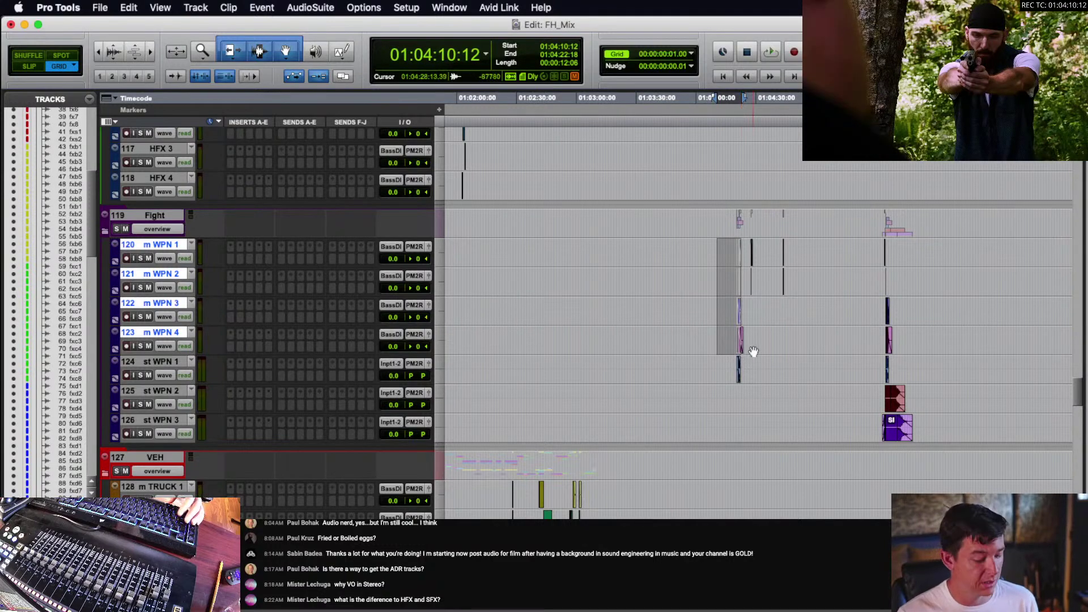
key(super+a)
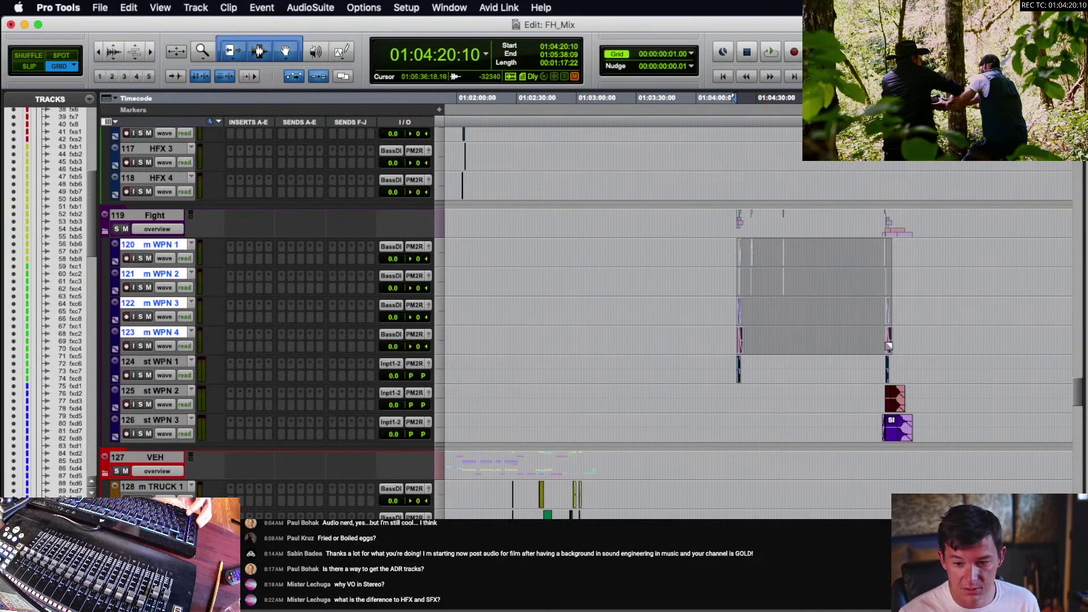
scroll(888, 351, up, 20)
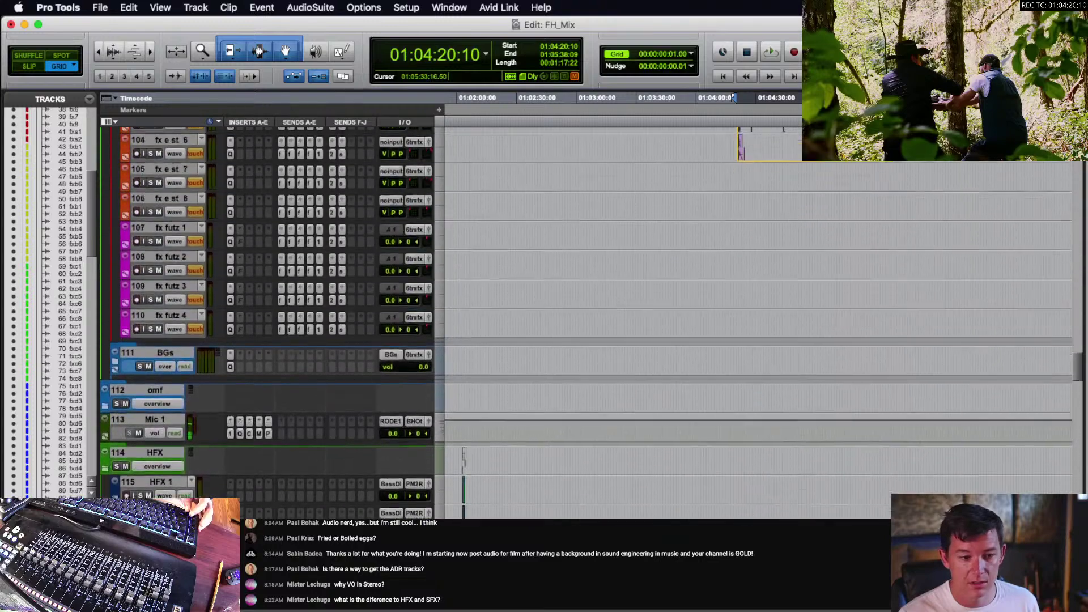
scroll(875, 310, up, 12)
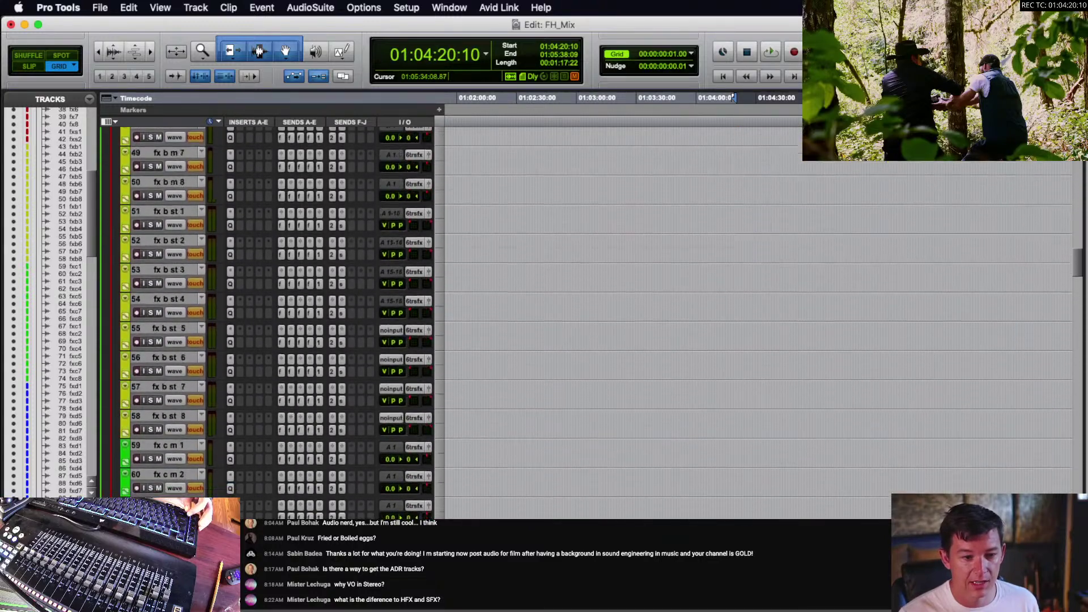
drag(876, 310, 877, 277)
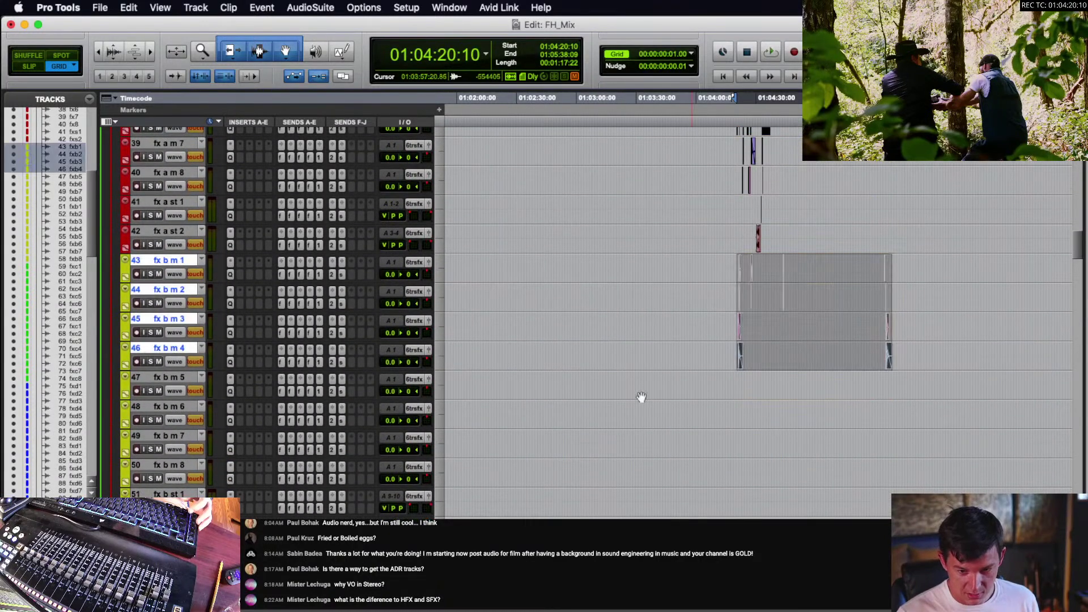
- Move the clips on st WPN 1 through st WPN 3 to tracks fx b st 1 through fx b st 3, keeping their timing
scroll(517, 396, down, 20)
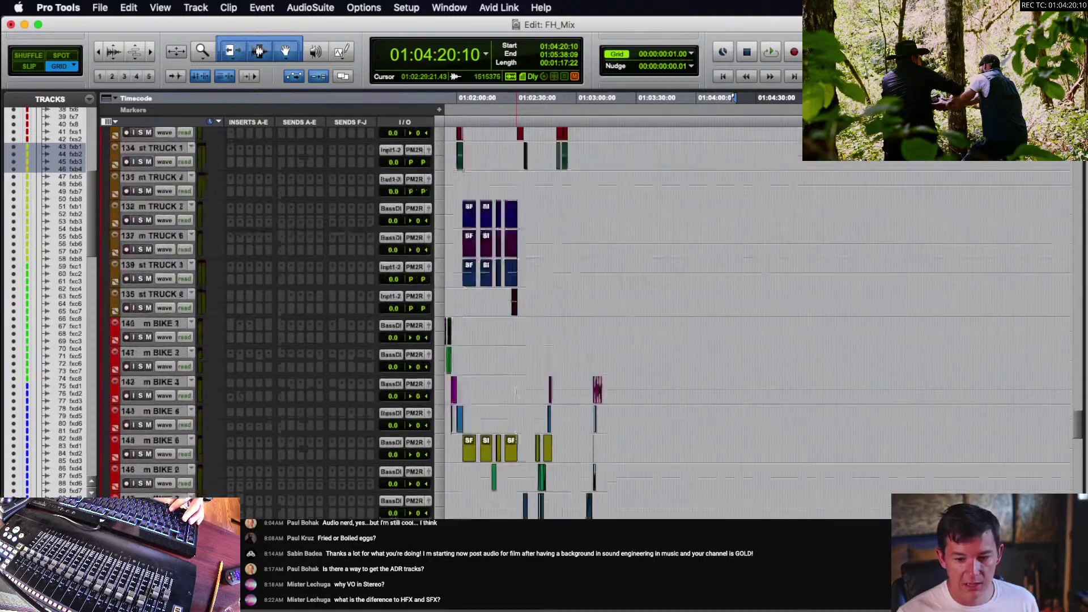
scroll(658, 389, up, 3)
drag(709, 348, 872, 383)
- Delete the empty mono tracks fx b m 5 through fx b m 8
click(181, 320)
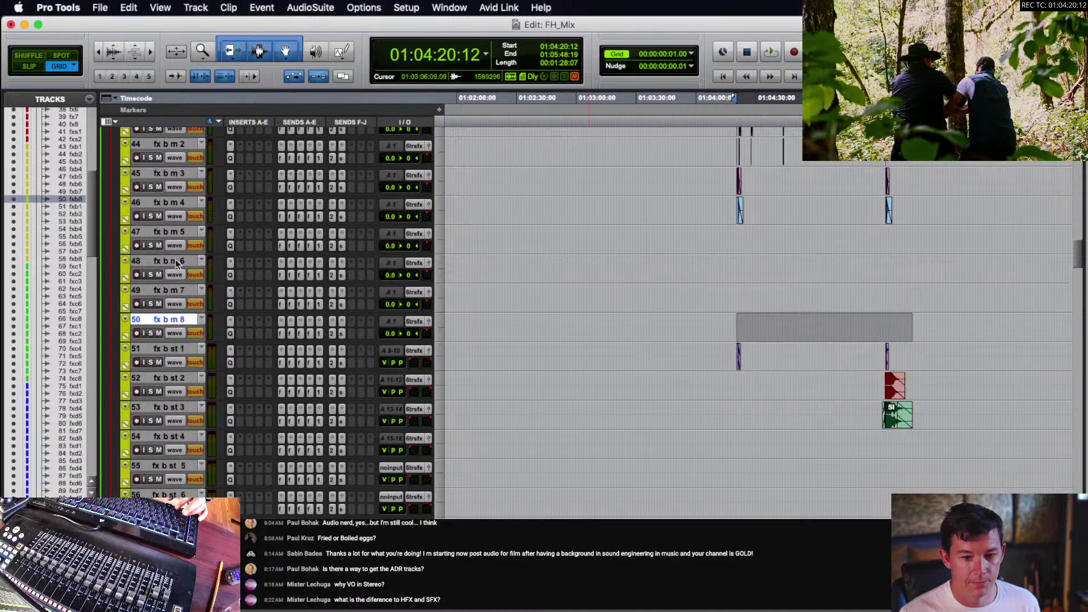
shift+click(172, 233)
right_click(171, 234)
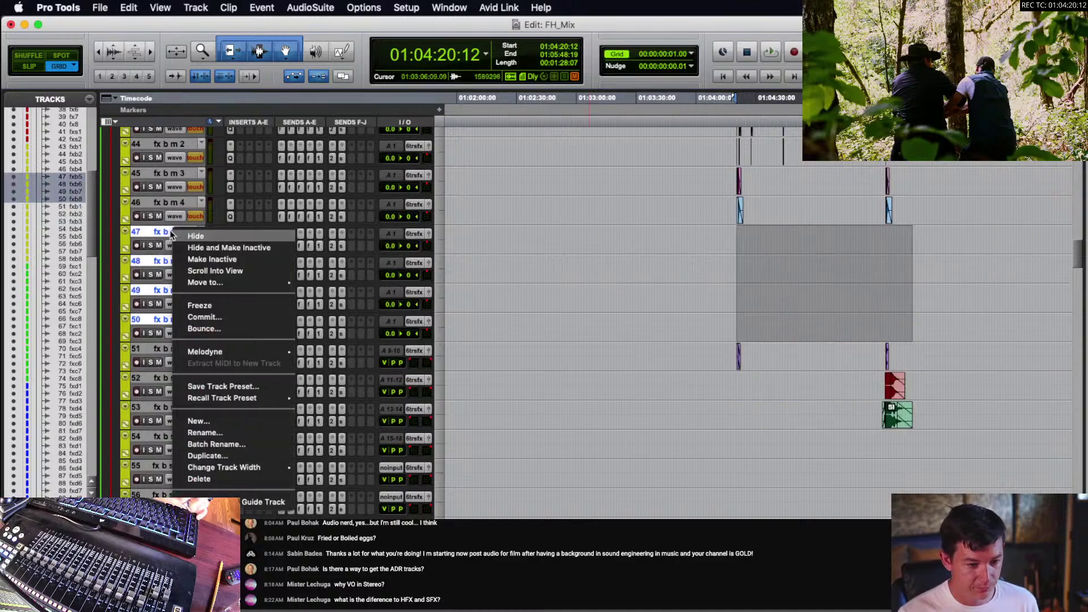
click(225, 481)
- Delete the empty stereo tracks fx b st 4 through fx b st 8
click(828, 324)
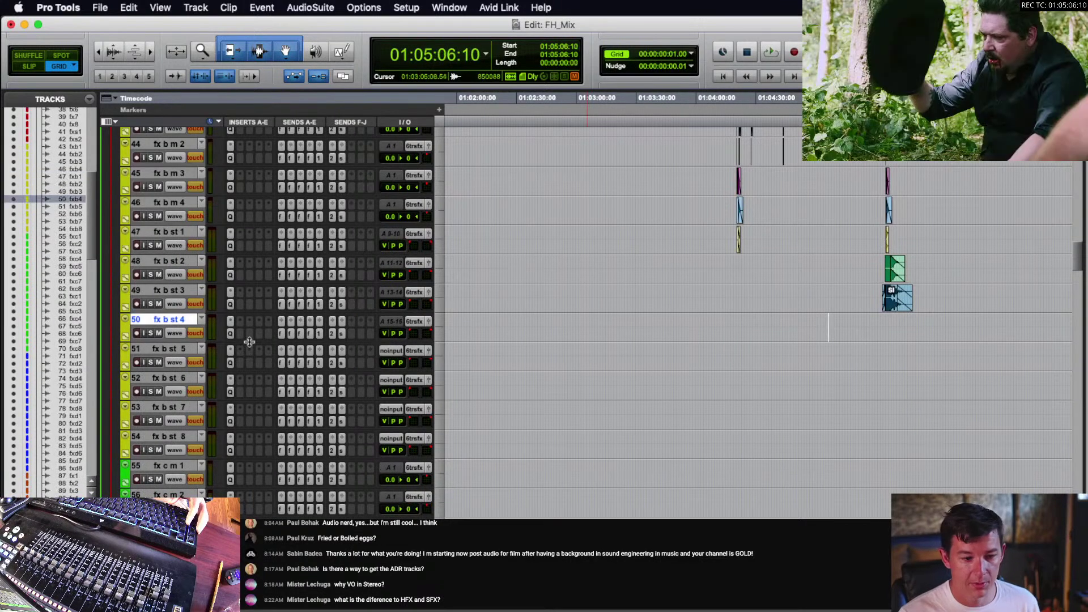
shift+click(182, 441)
right_click(181, 441)
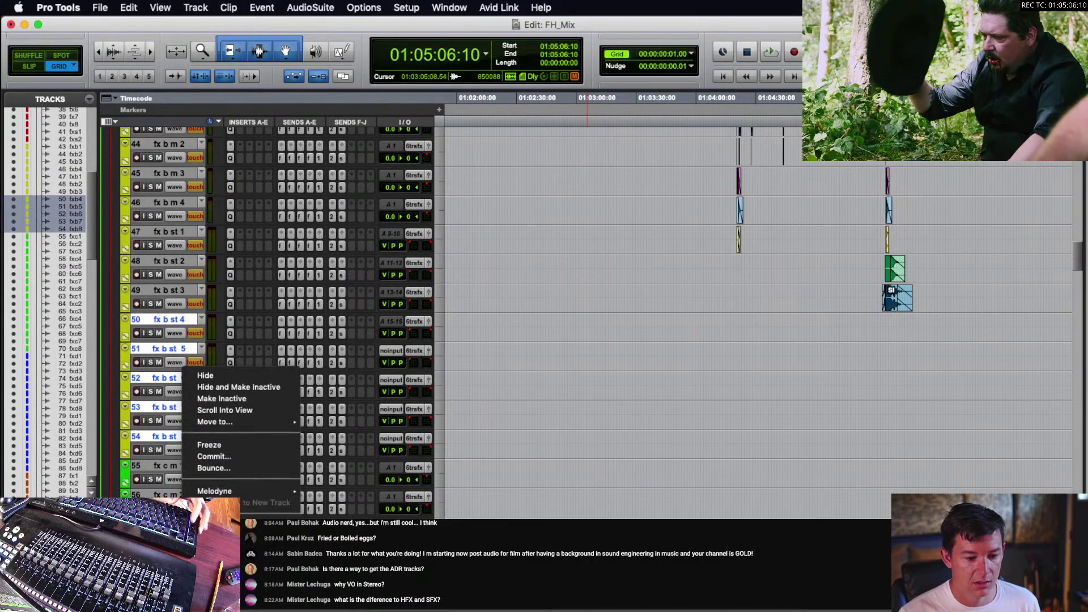
click(213, 566)
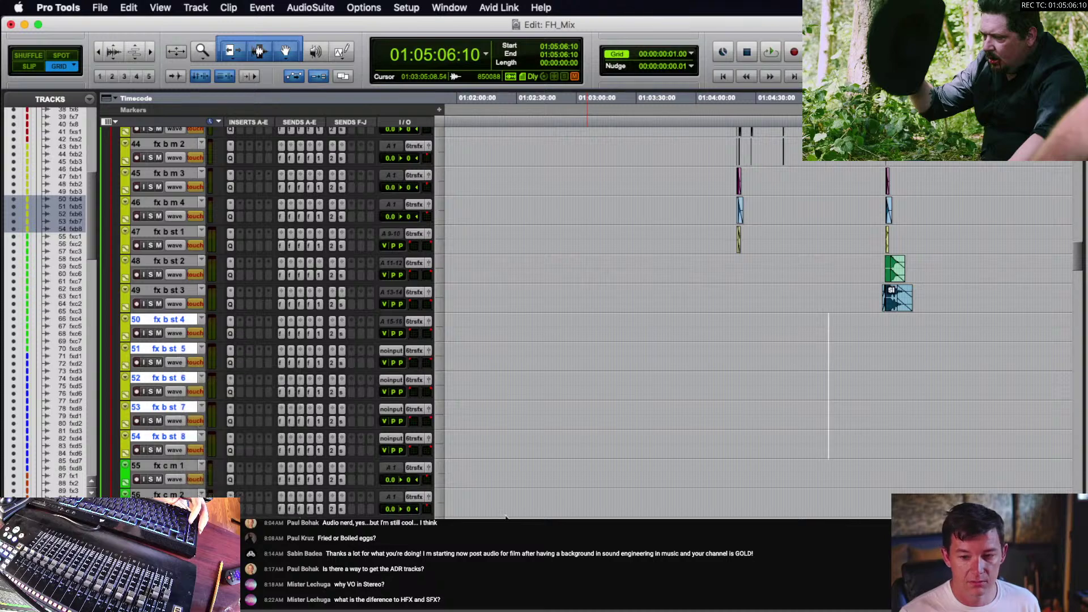
- Delete the emptied Fight folder together with all of its WPN member tracks
click(871, 320)
key(r)
key(r)
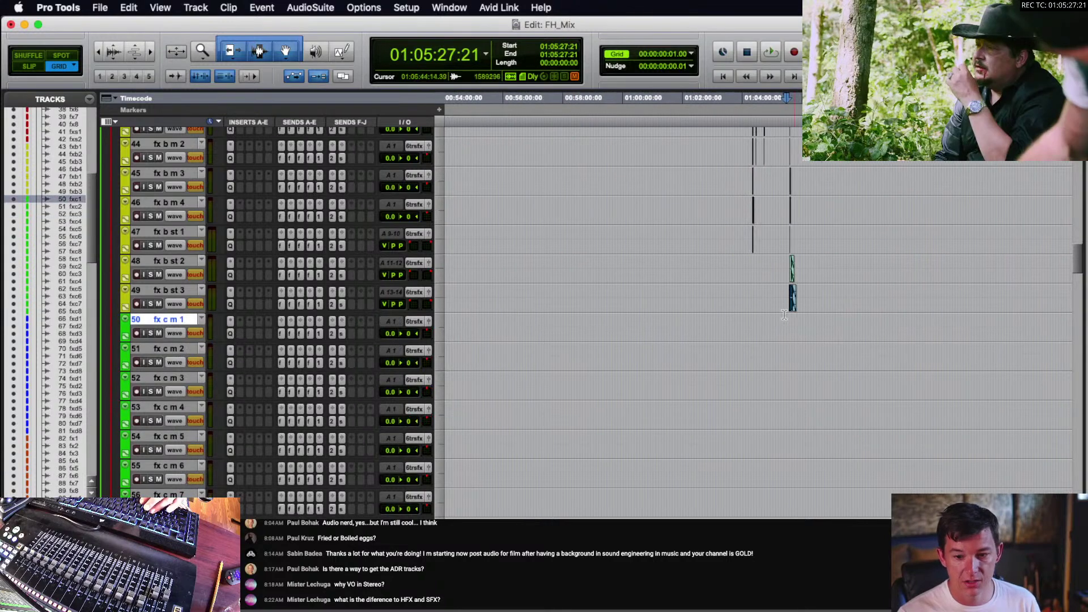
scroll(784, 315, down, 12)
scroll(784, 315, down, 10)
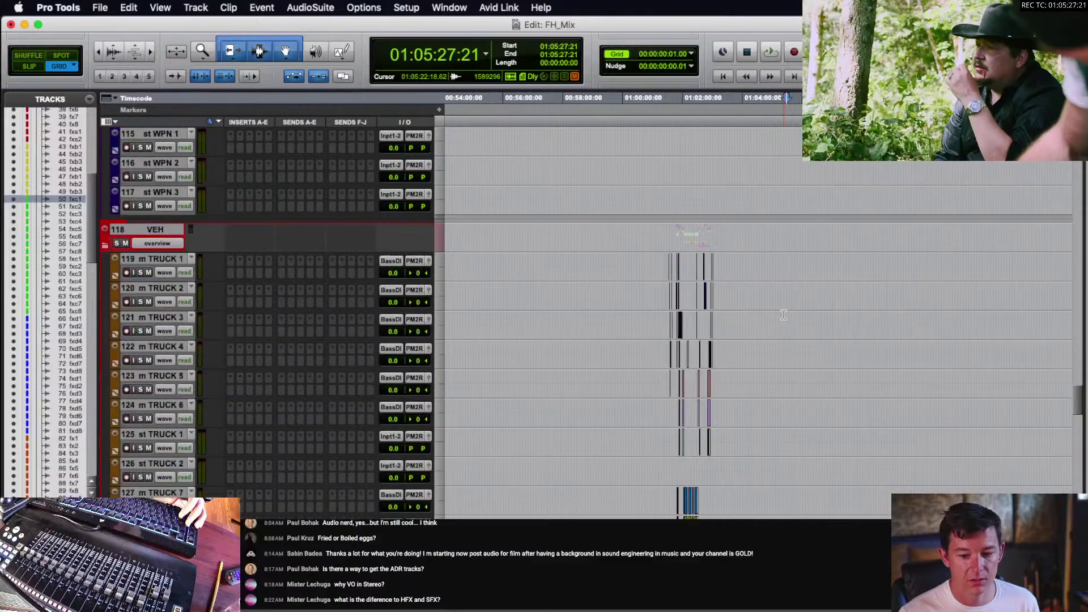
scroll(784, 315, down, 5)
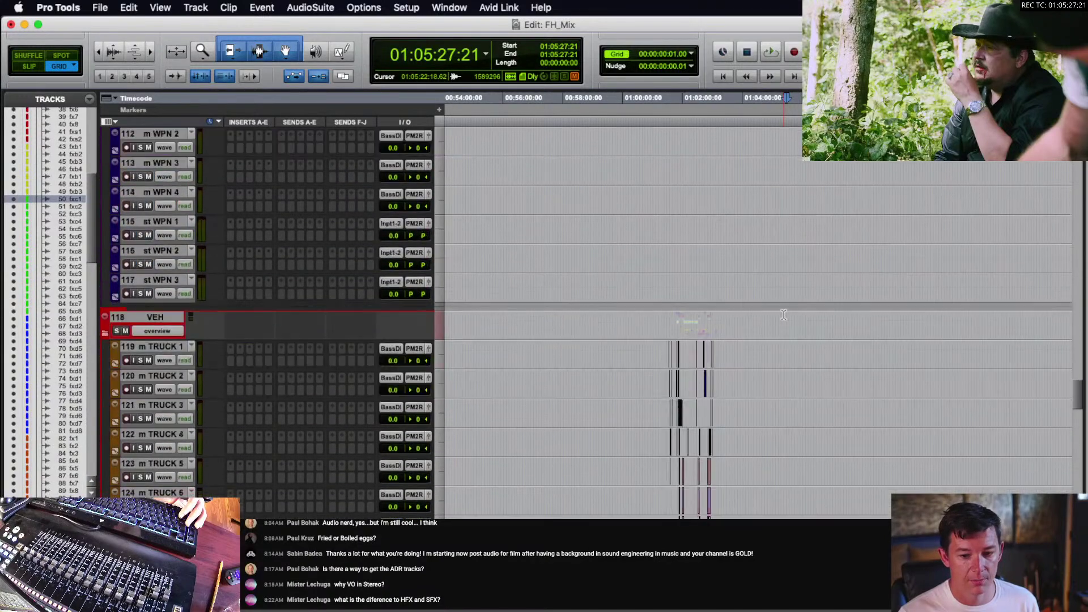
click(157, 435)
scroll(219, 319, up, 2)
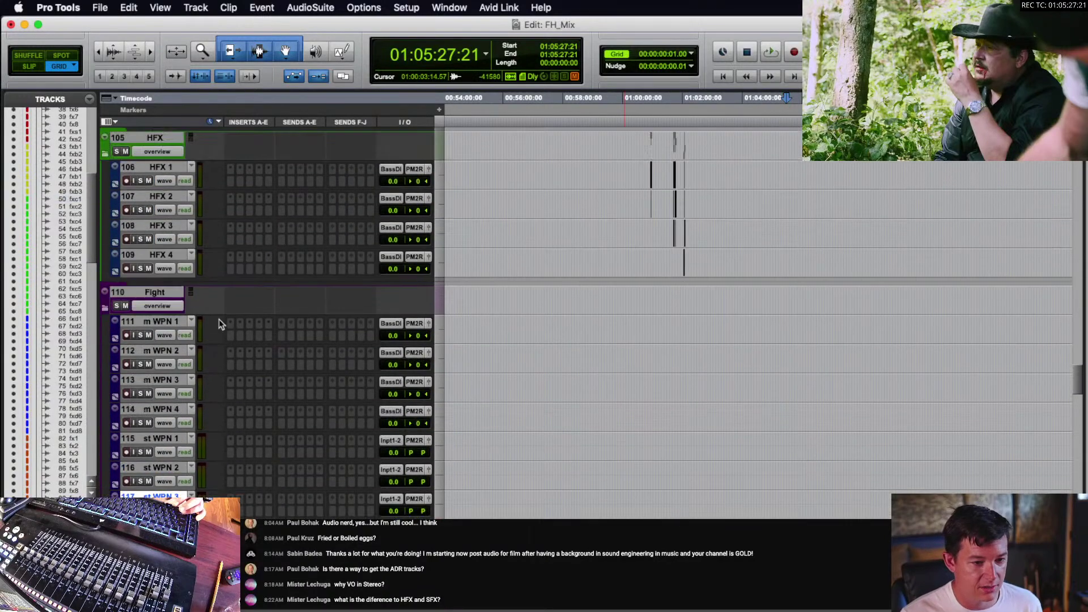
click(155, 293)
right_click(155, 296)
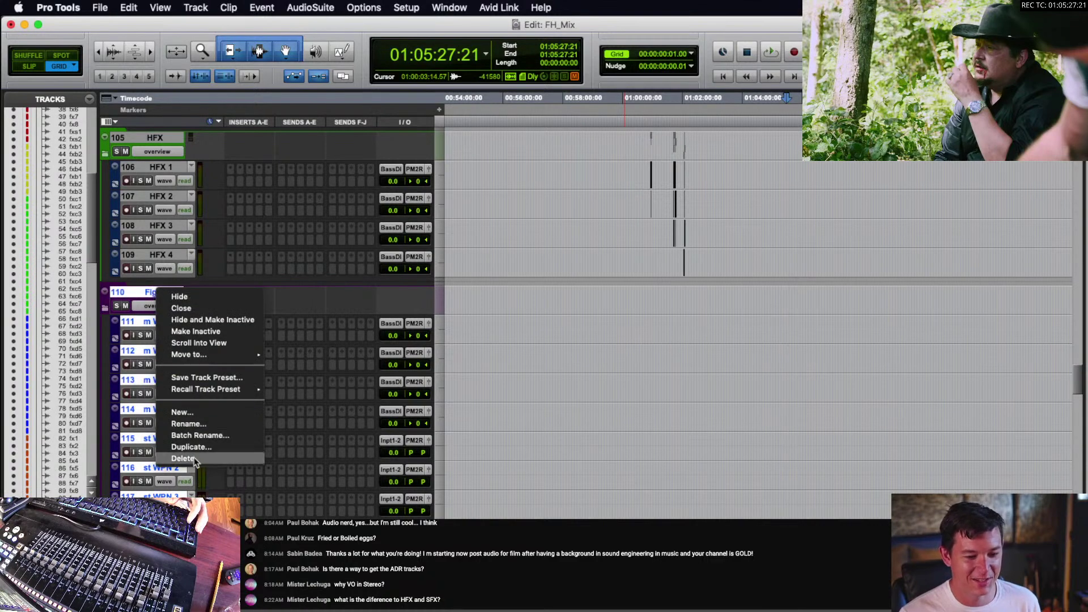
click(182, 475)
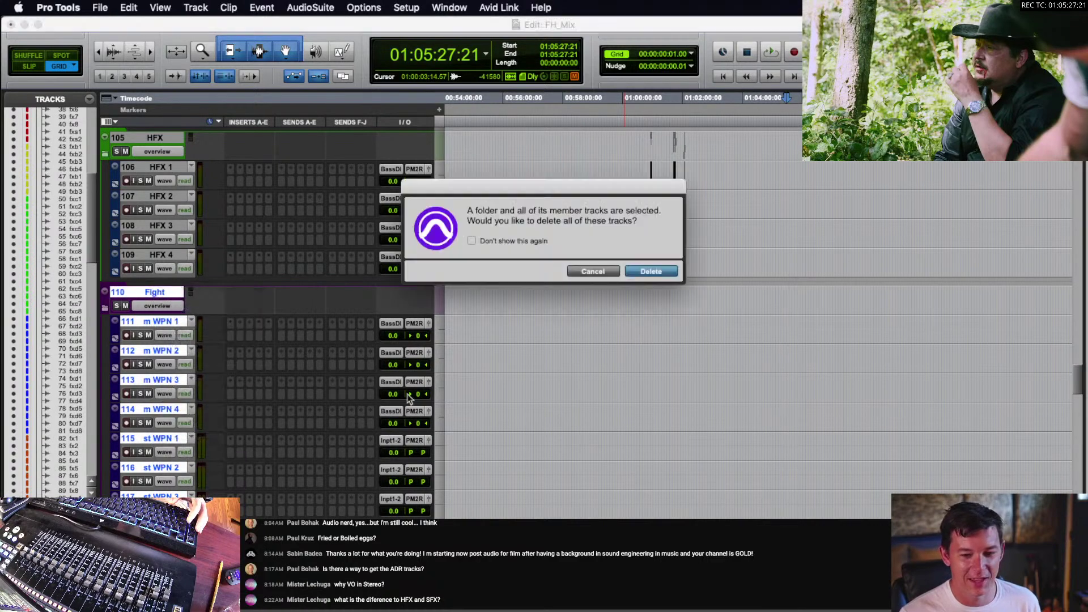
click(651, 271)
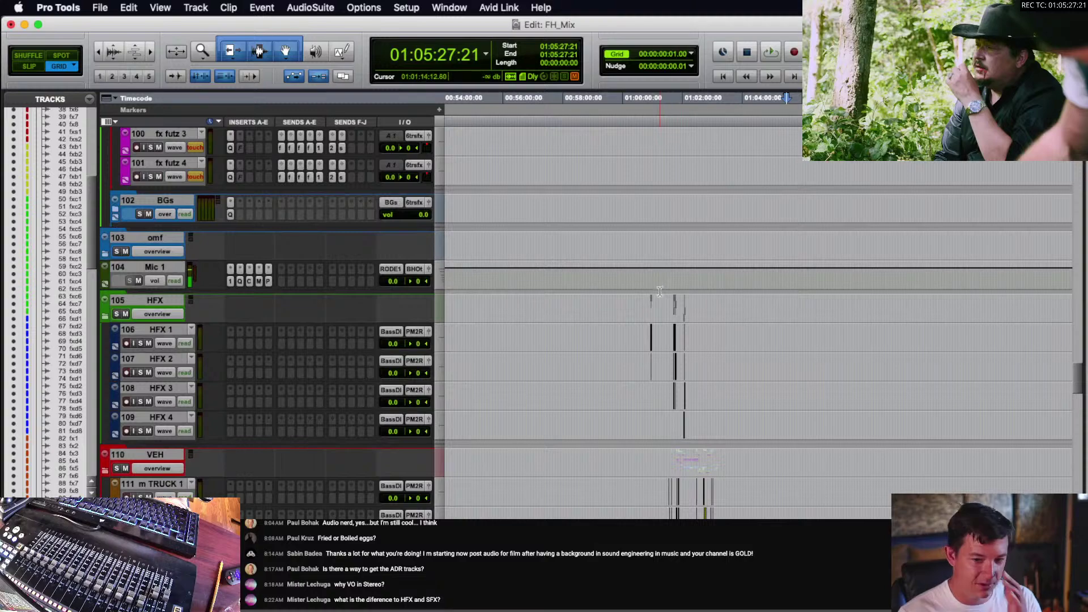
- Look over the clips on HFX 1 through HFX 4 and the truck tracks in the VEH folder
drag(647, 329, 710, 415)
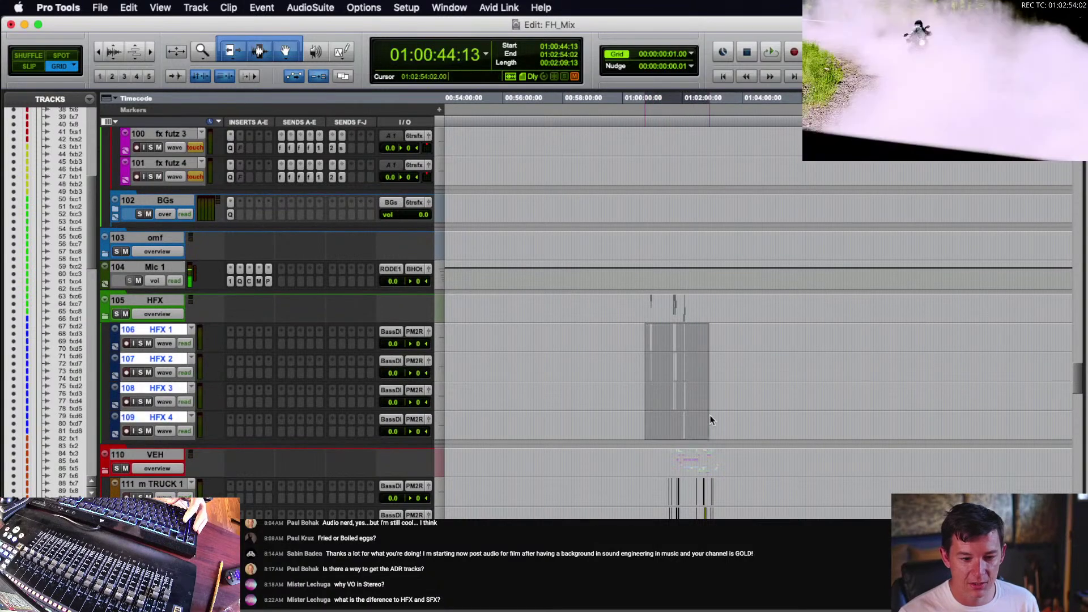
scroll(680, 360, down, 5)
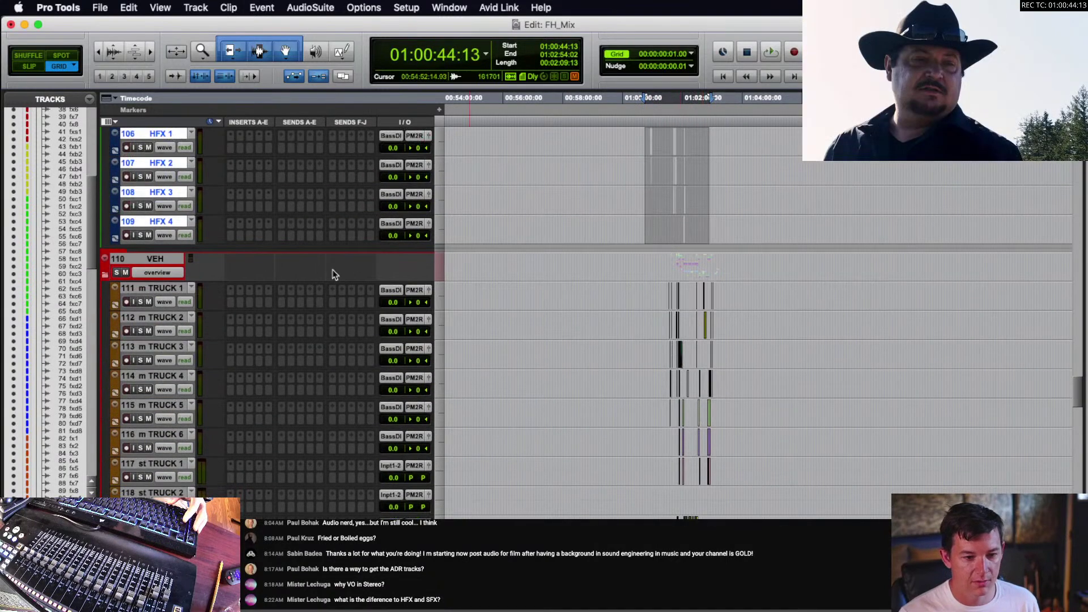
scroll(215, 258, down, 3)
scroll(216, 245, up, 1)
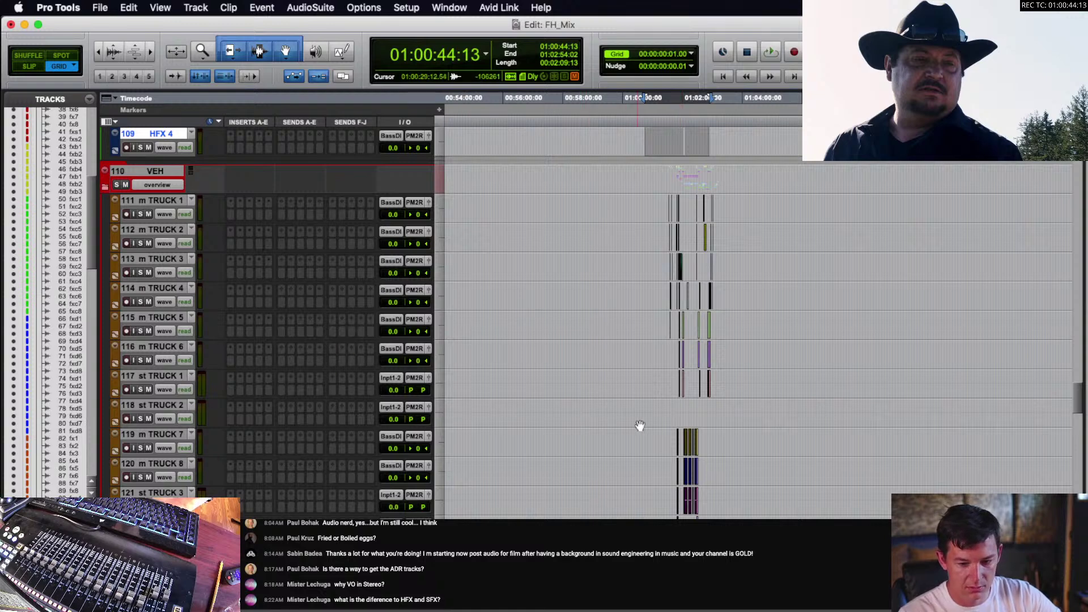
scroll(652, 422, down, 3)
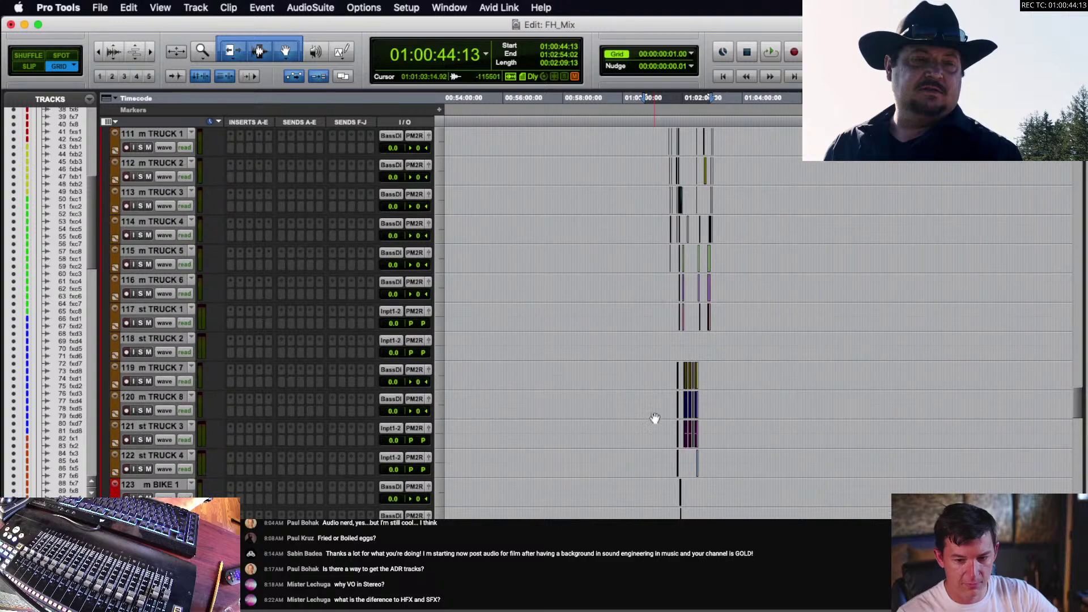
scroll(684, 376, down, 1)
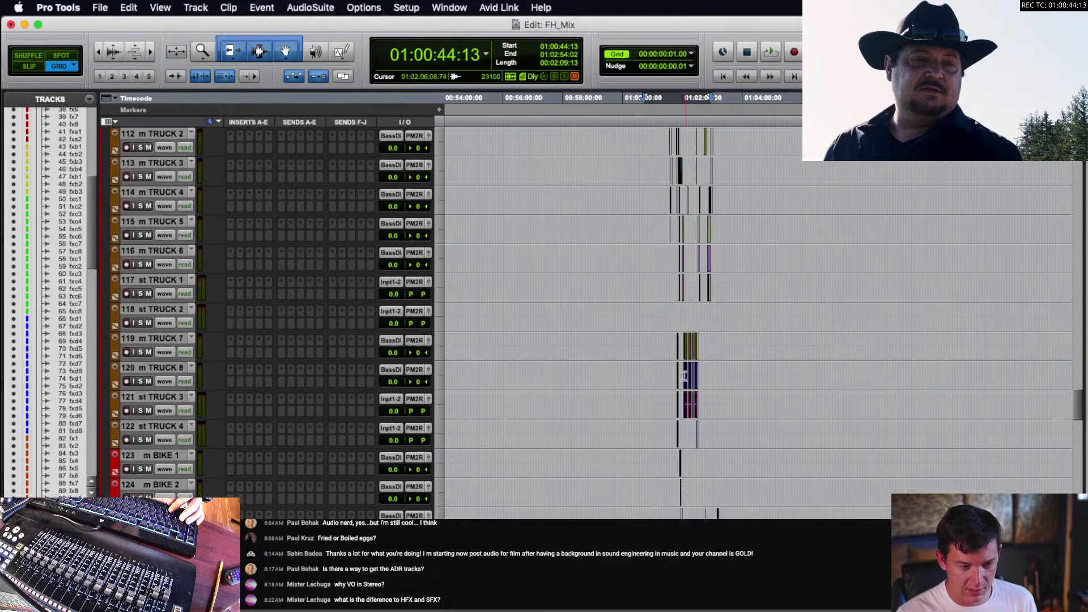
scroll(391, 371, up, 1)
scroll(391, 371, down, 1)
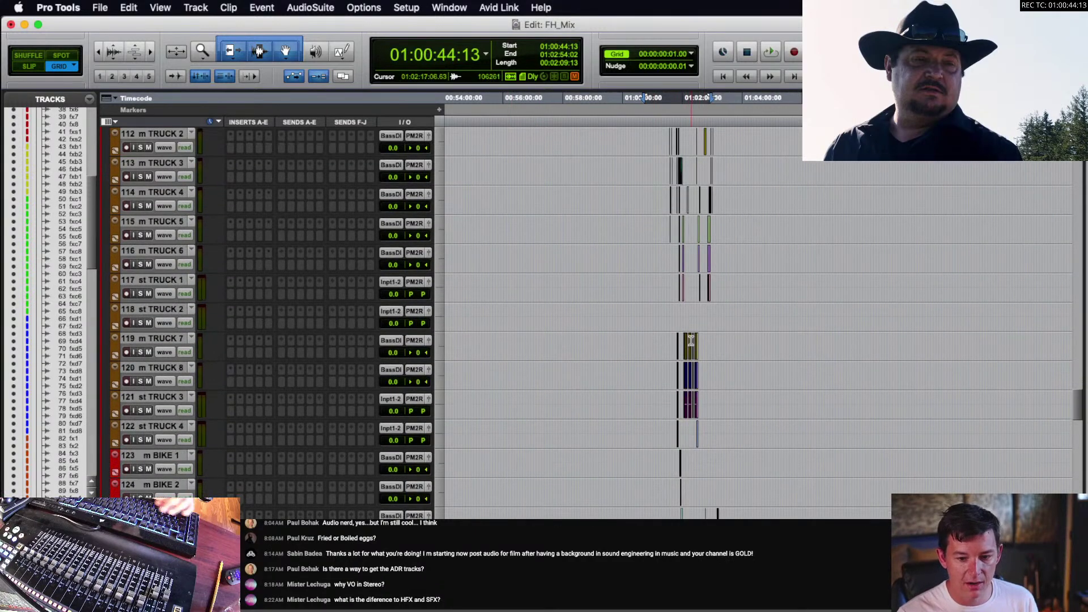
- Inspect the clip layout around m TRUCK 7 and its neighbouring truck tracks, both close up and across the timeline
click(691, 340)
key(super+bracketright)
key(super+bracketright)
key(super+bracketright)
key(super+bracketright)
key(super+bracketright)
key(super+bracketright)
key(super+bracketright)
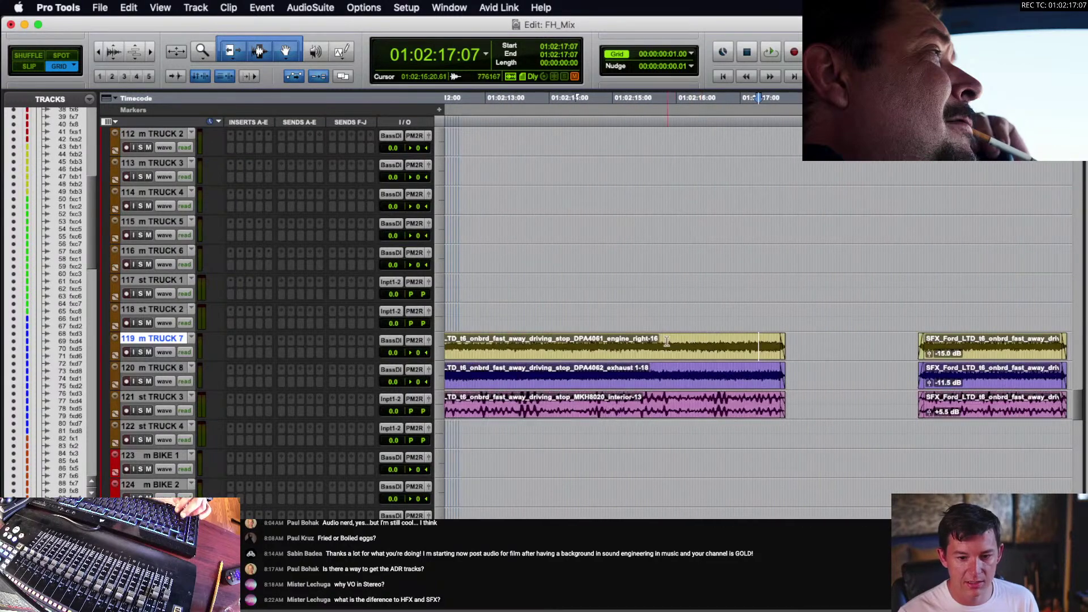
key(r)
key(r)
key(r)
key(t)
key(t)
key(t)
key(r)
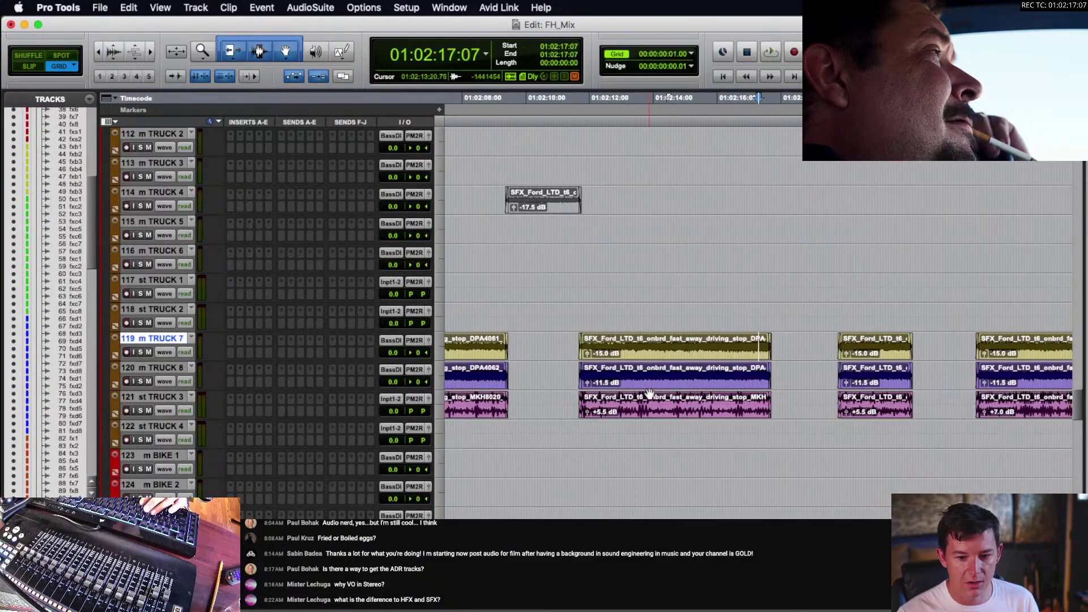
key(r)
key(r)
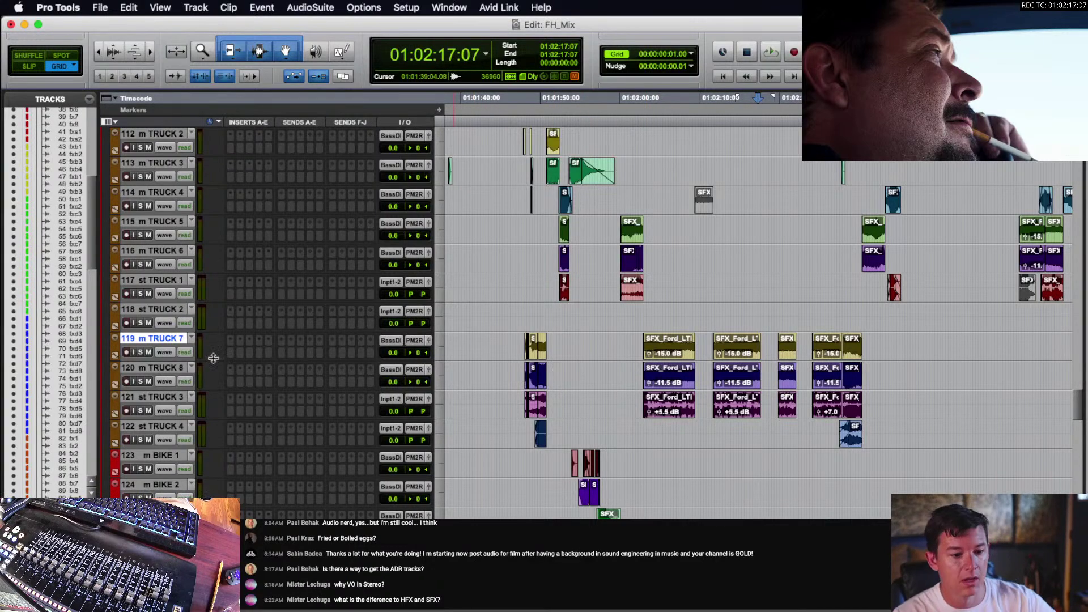
- Check st TRUCK 2 in the VEH folder for clips and delete that empty track
click(498, 312)
key(r)
key(r)
key(r)
right_click(181, 309)
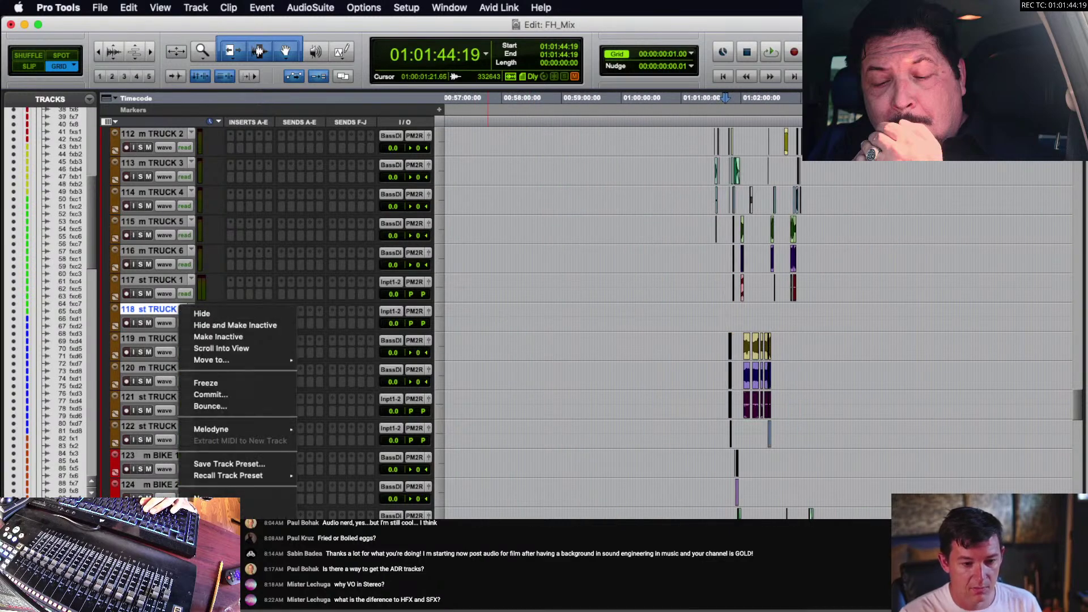
click(201, 314)
- Move track fx c st 1 between fx c m 6 and fx c m 7 to match the truck track order
scroll(743, 323, up, 5)
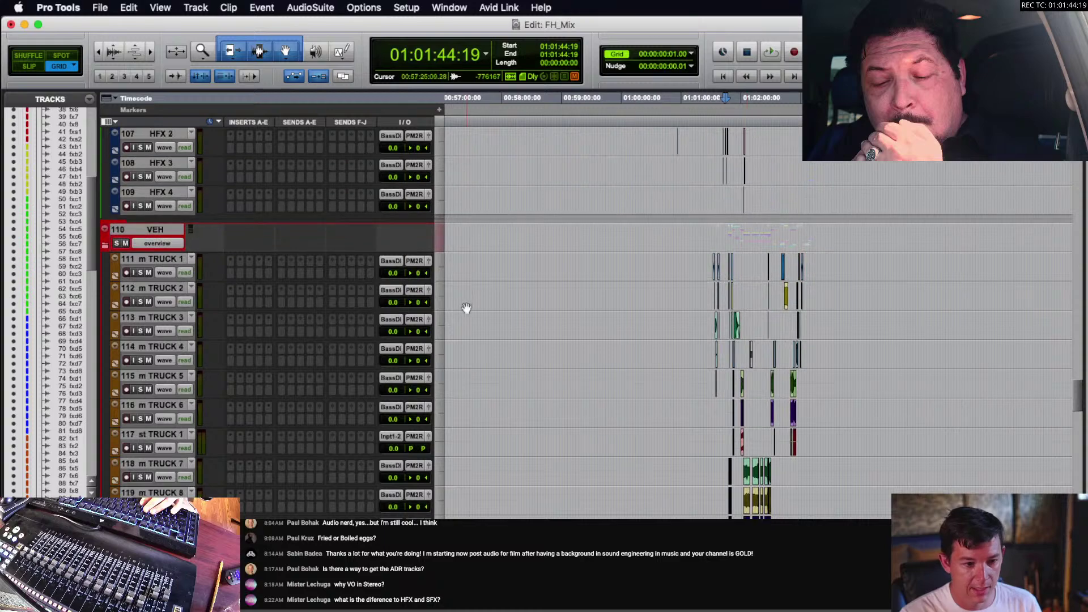
scroll(318, 299, down, 2)
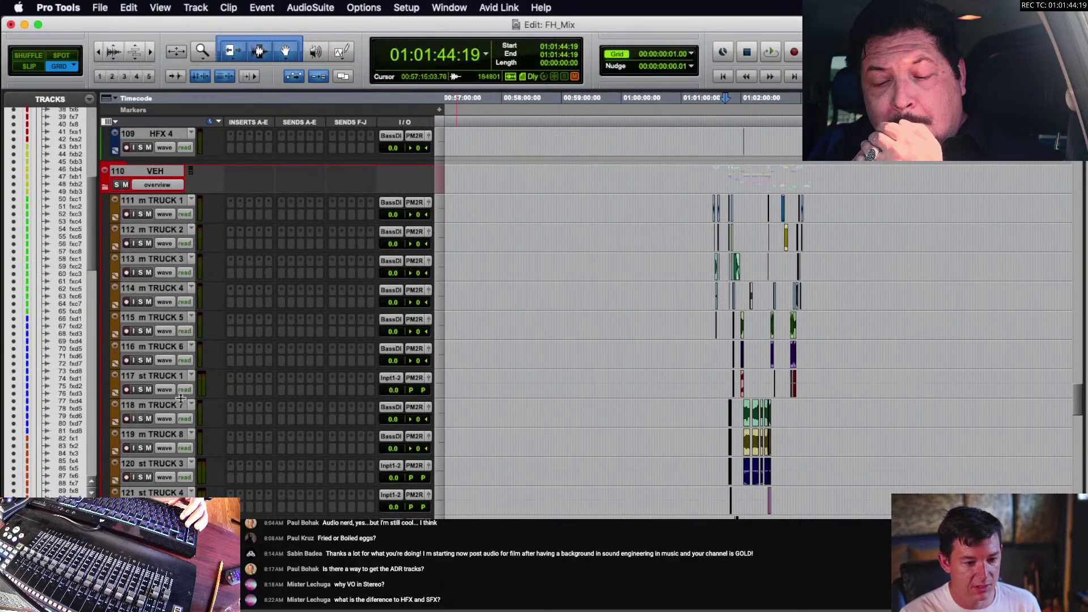
scroll(234, 440, up, 15)
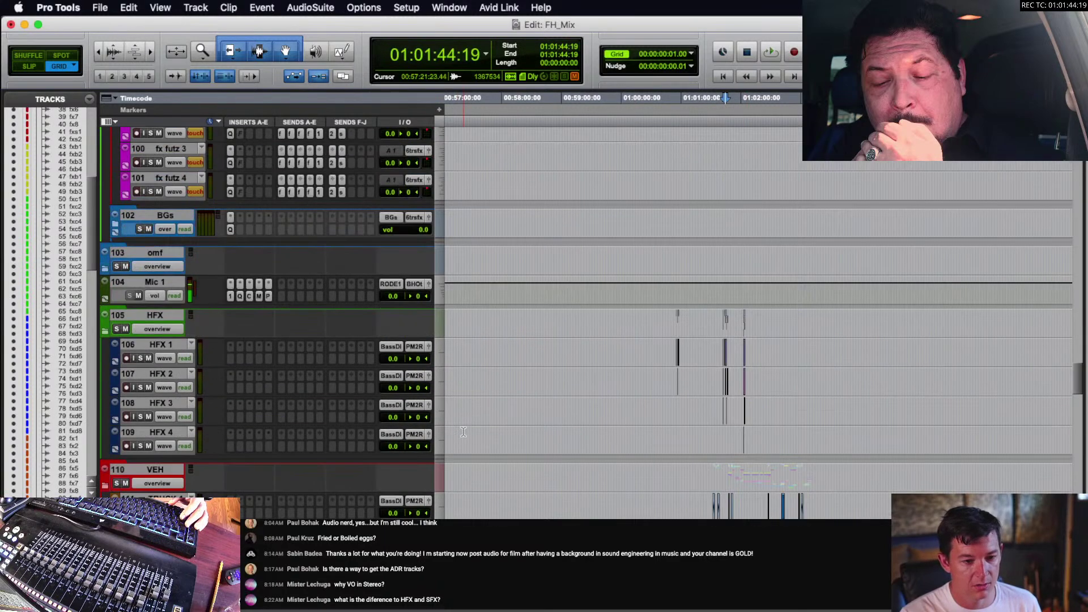
scroll(317, 381, up, 2)
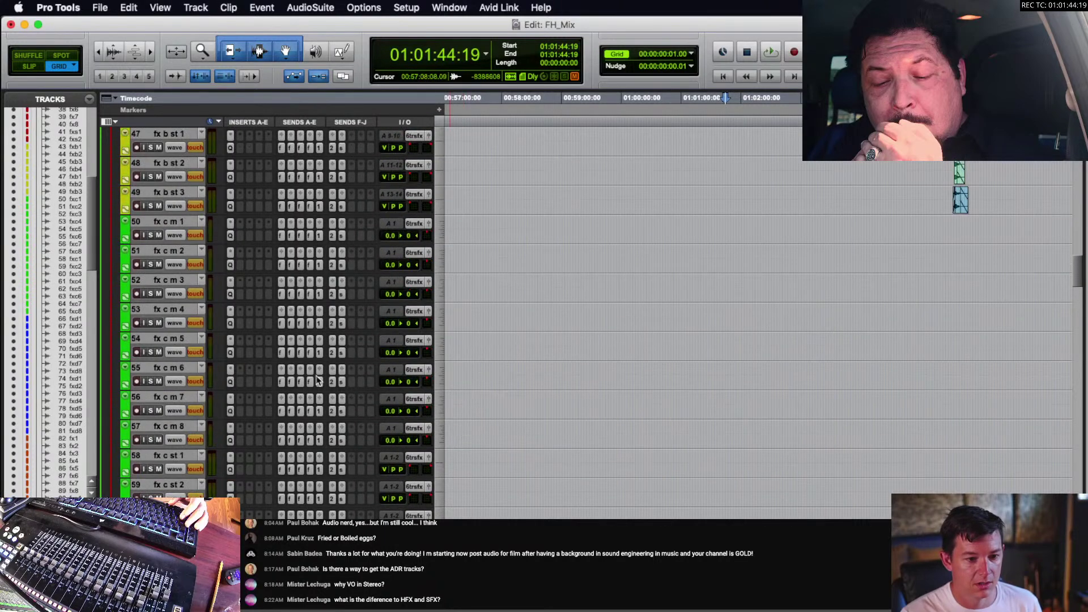
click(182, 458)
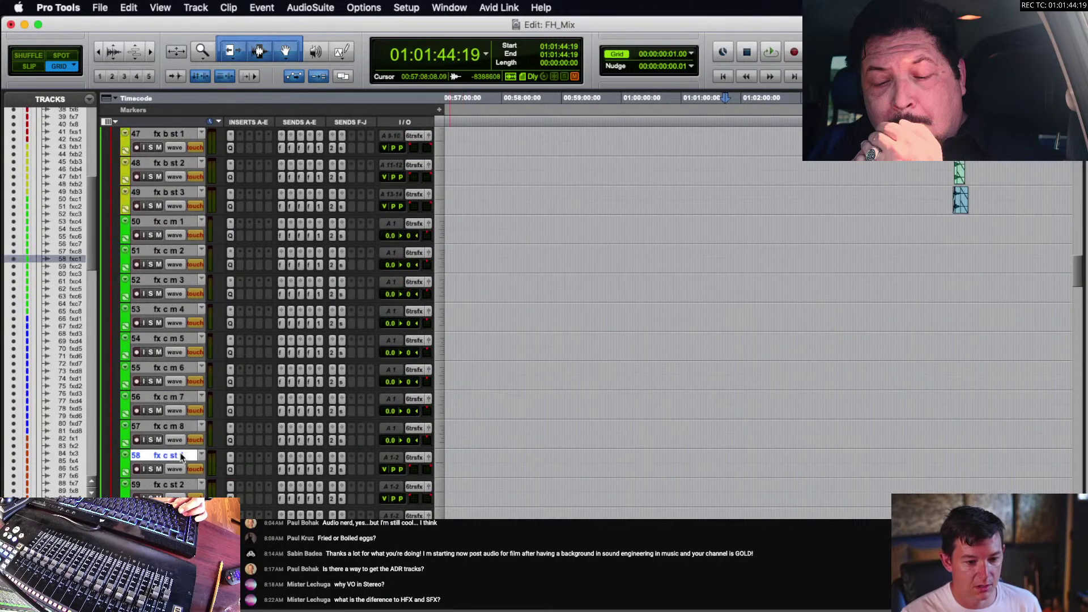
scroll(206, 446, up, 1)
scroll(205, 446, down, 4)
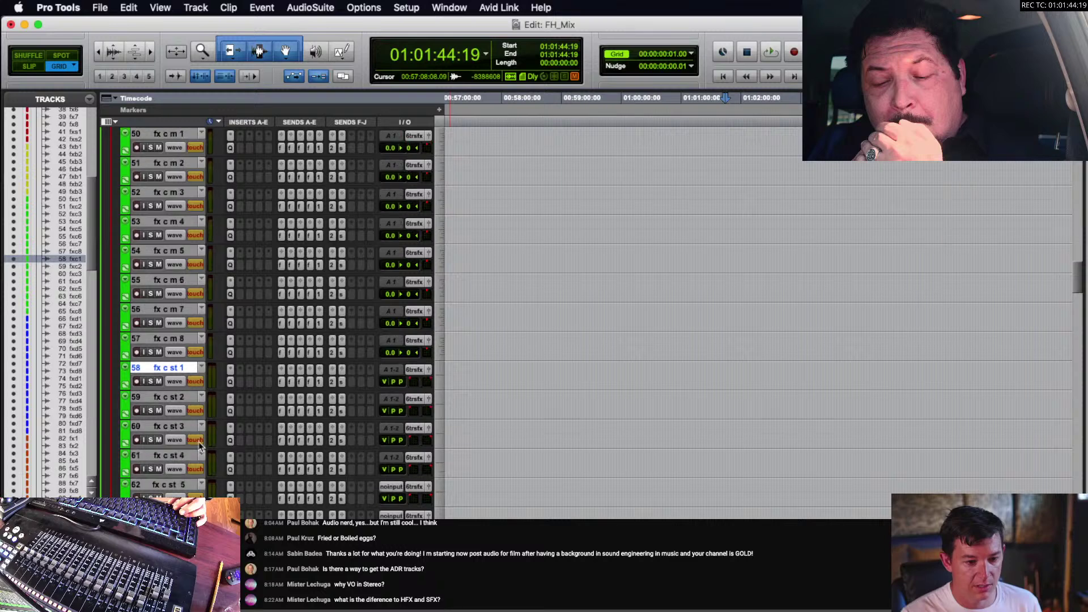
scroll(184, 384, up, 1)
drag(187, 399, 192, 332)
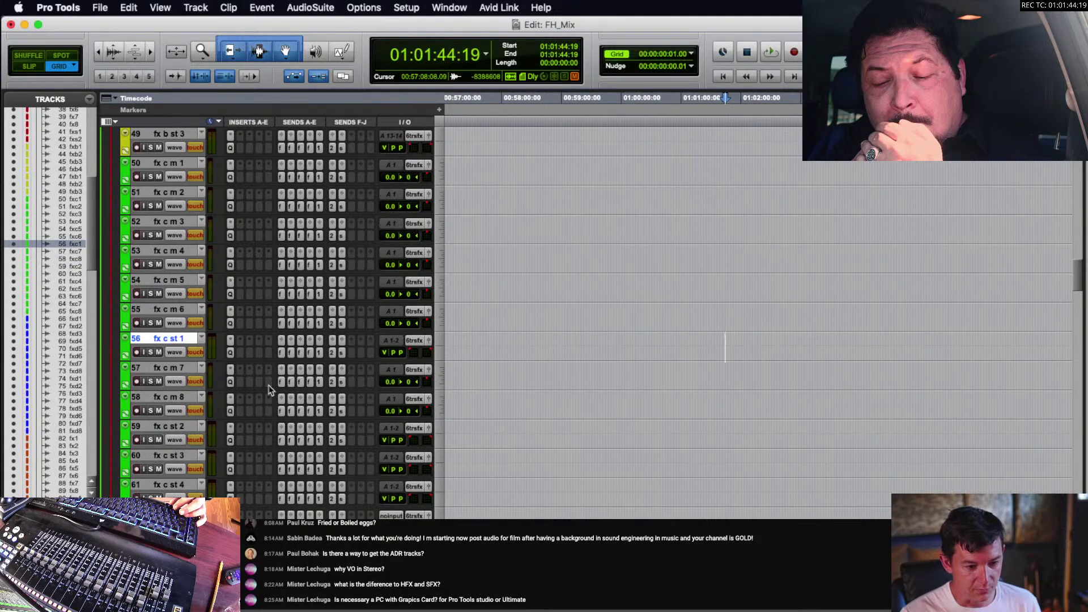
- Move all truck clips from m TRUCK 1 through st TRUCK 4 to tracks fx c m 1 through fx c st 3, keeping their timing
scroll(510, 386, down, 20)
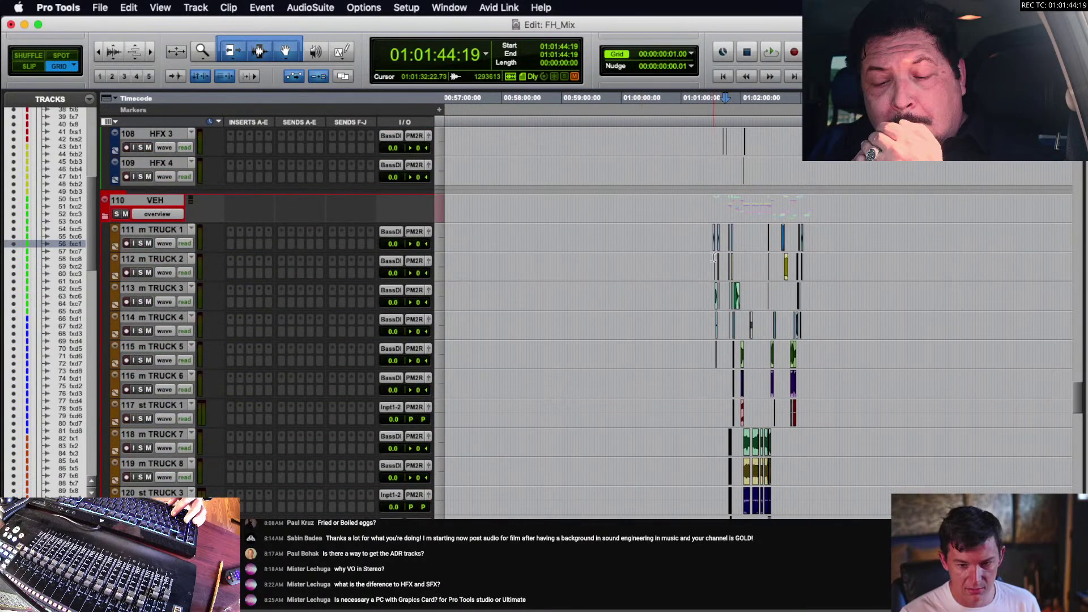
drag(704, 239, 818, 496)
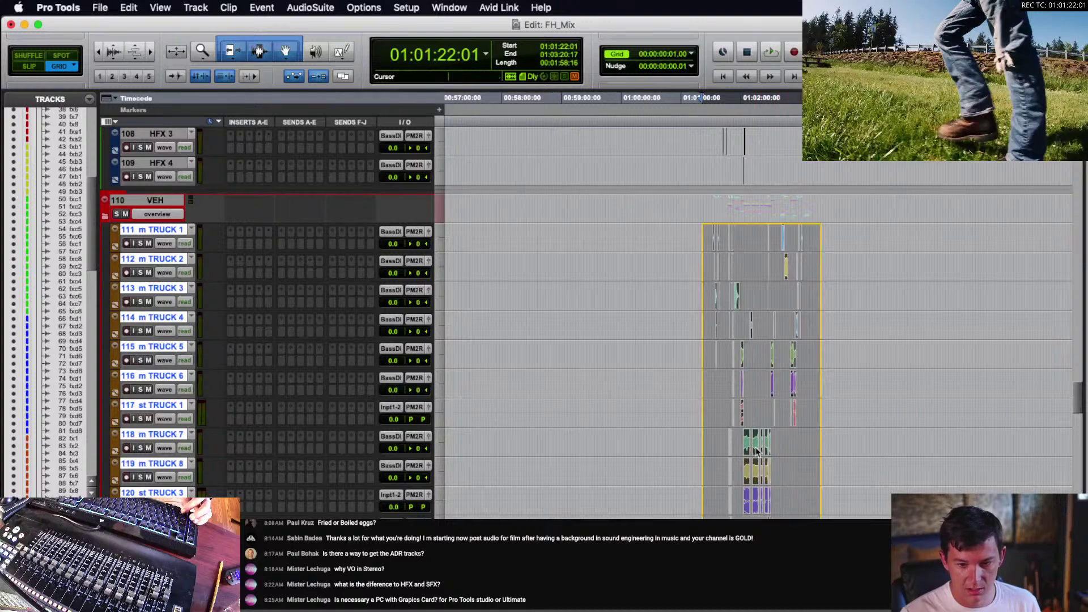
scroll(750, 102, up, 4)
scroll(750, 102, up, 15)
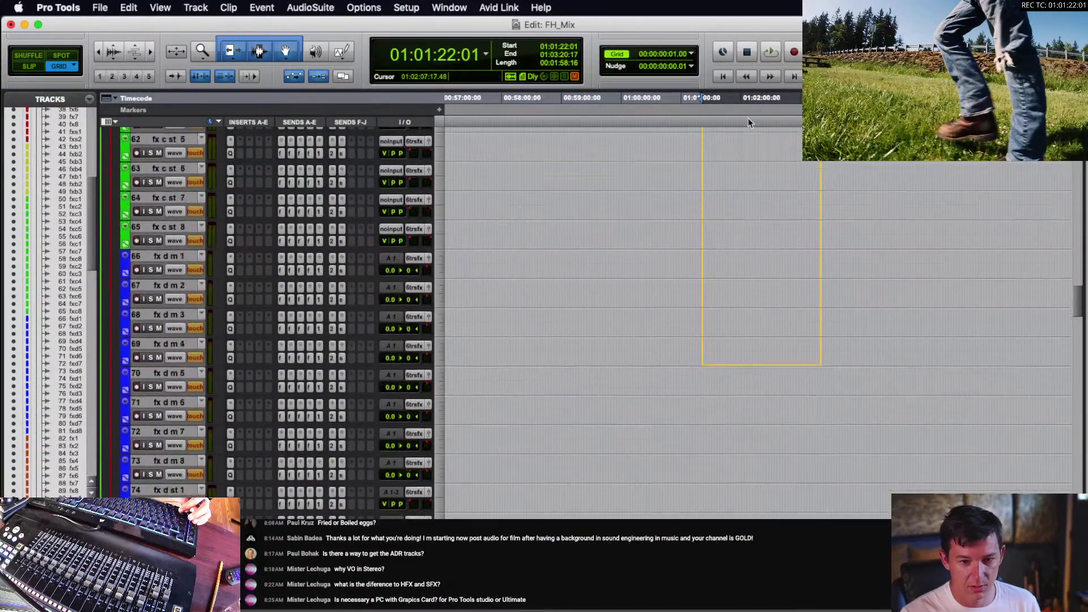
scroll(751, 170, up, 4)
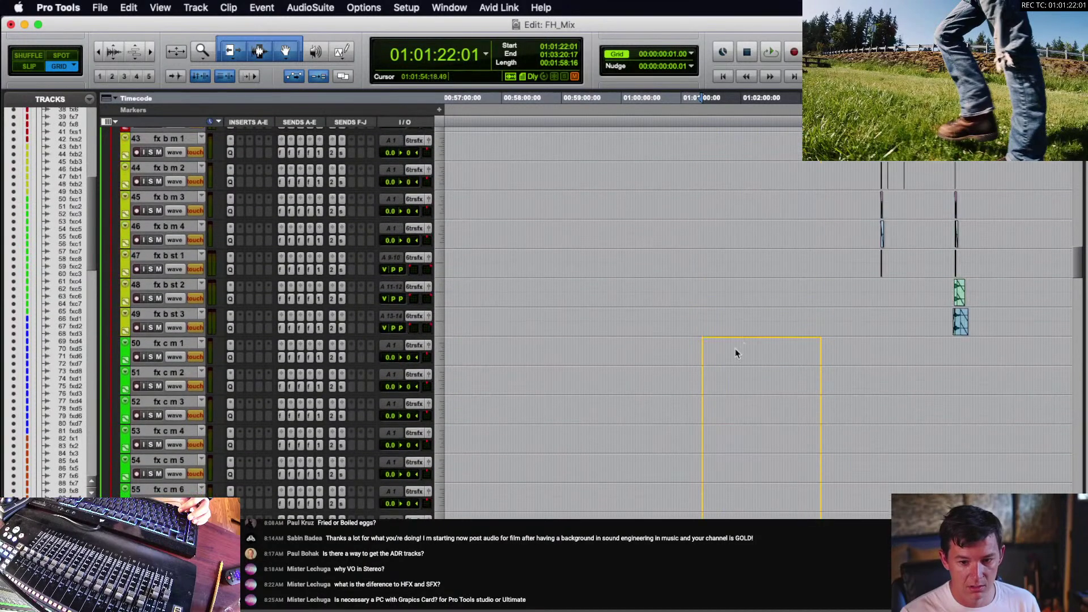
scroll(738, 357, down, 2)
click(759, 401)
key(t)
key(t)
key(t)
key(t)
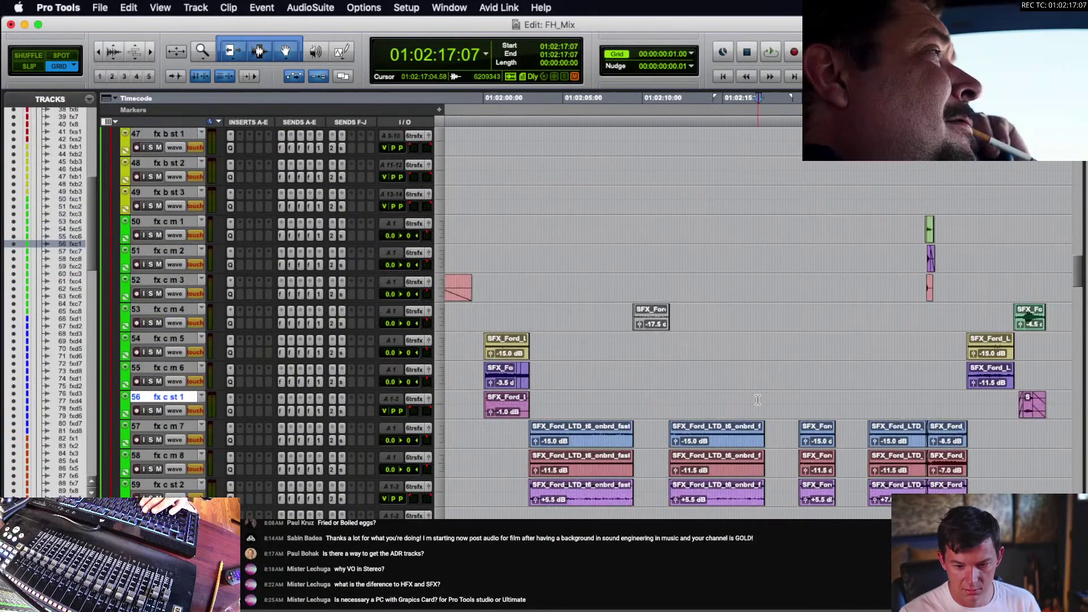
- Delete the empty stereo tracks fx c st 4 through fx c st 8
scroll(759, 400, down, 2)
key(r)
key(r)
key(r)
key(r)
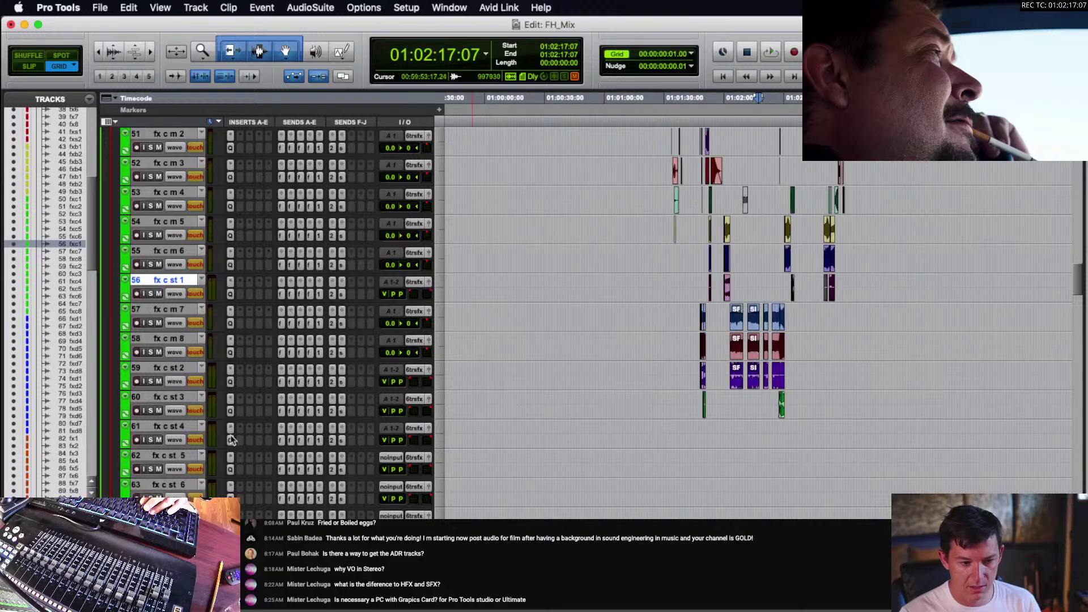
click(188, 429)
shift+click(176, 544)
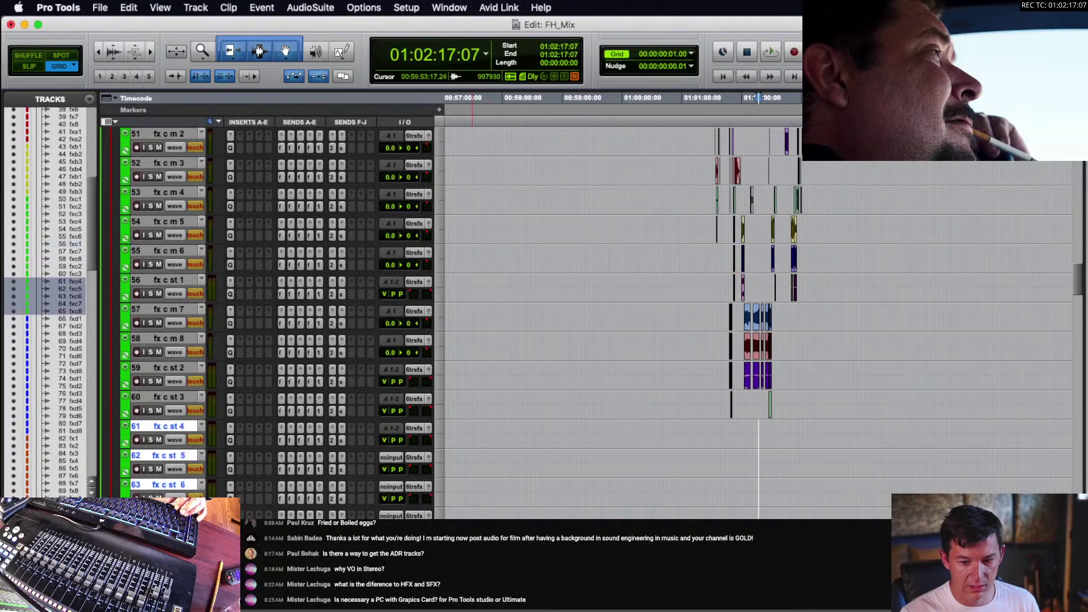
right_click(182, 543)
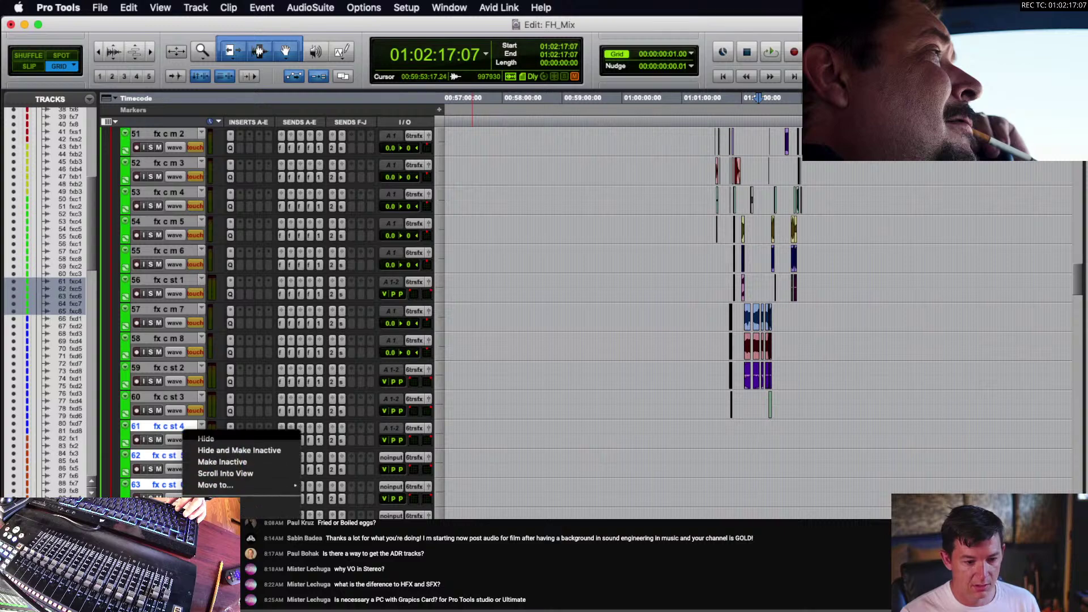
click(206, 345)
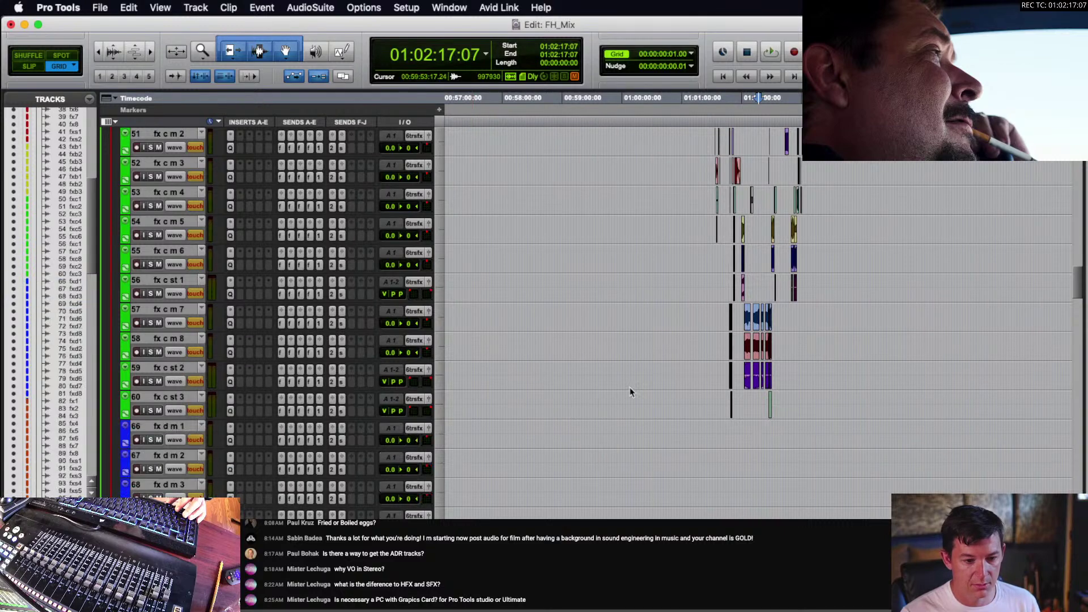
- Rename the VCA track fx b as "fx b wpn" and the VCA track fx fight as "fx a fight"
scroll(712, 391, up, 10)
scroll(712, 392, up, 10)
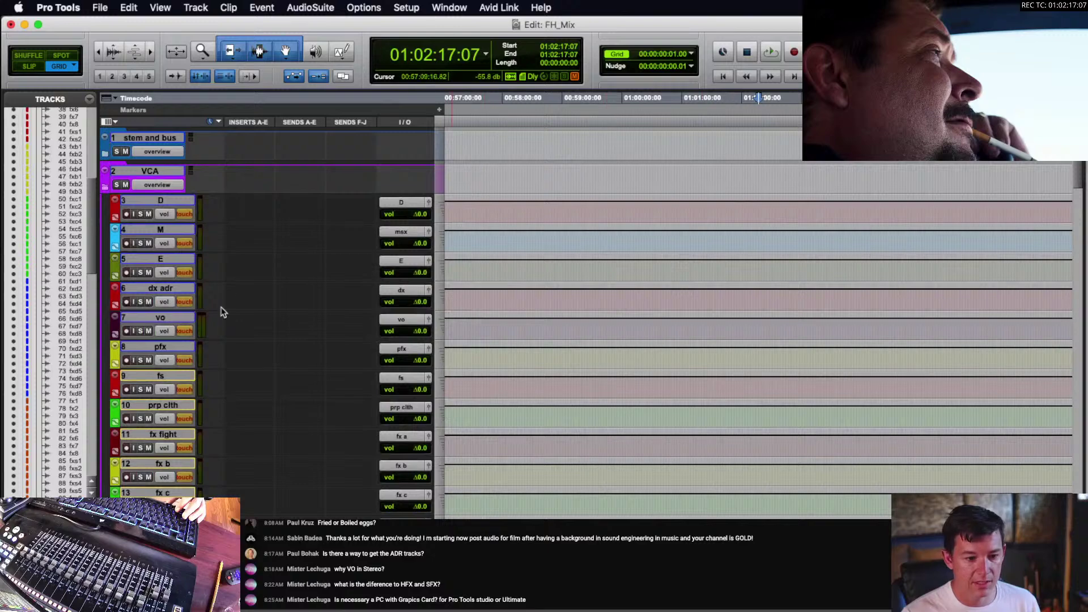
scroll(222, 312, down, 5)
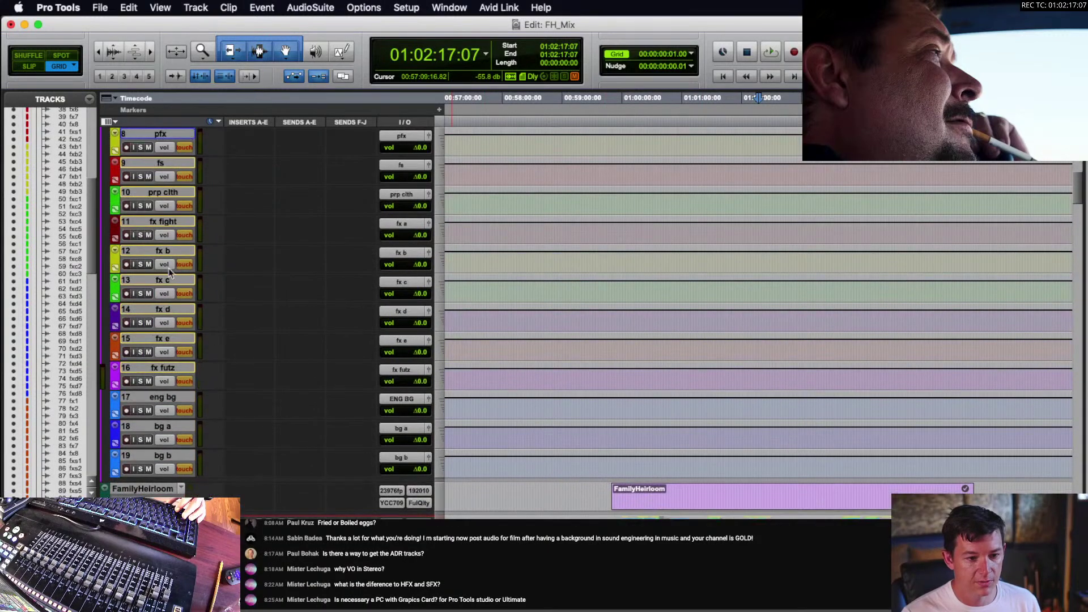
double_click(167, 251)
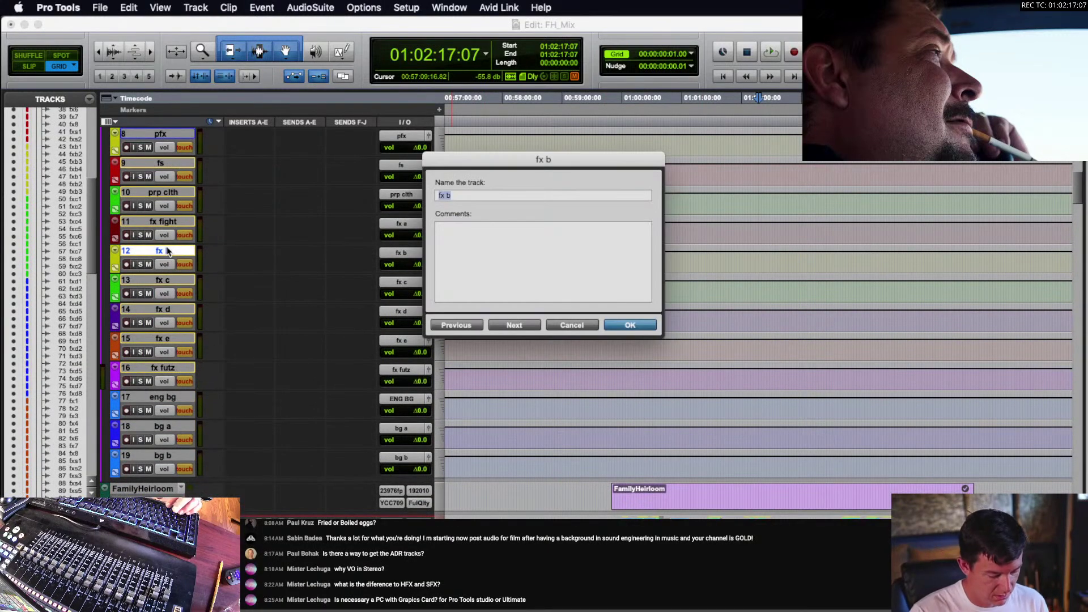
text(fx b wpnm)
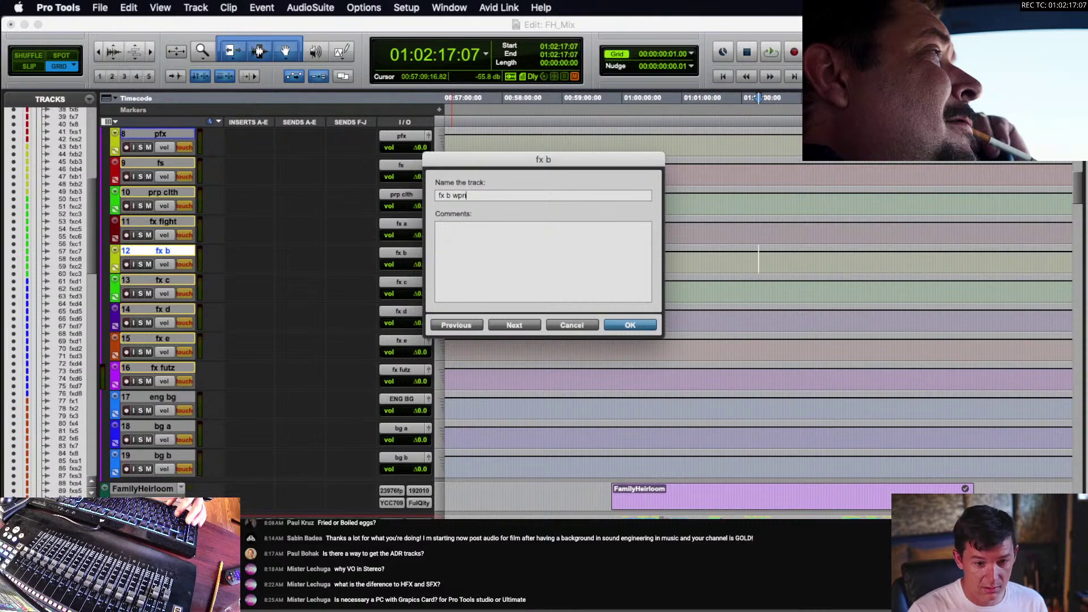
key(super+Up)
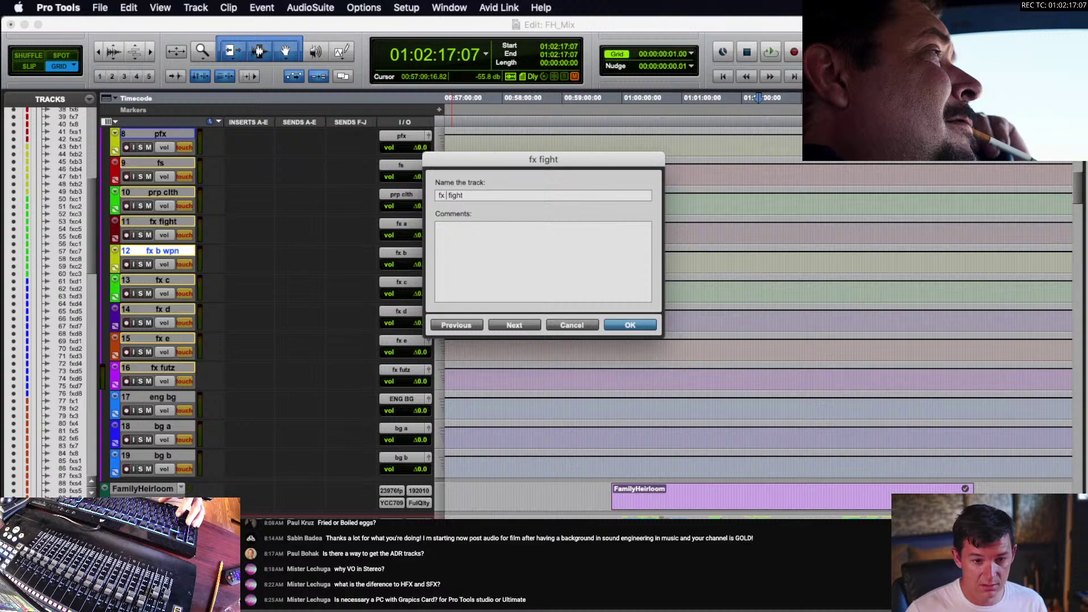
key(super+Down)
- Rename the VCA track fx c as "fx c truck" and the VCA track fx d as "fx d bike"
key(super+Down)
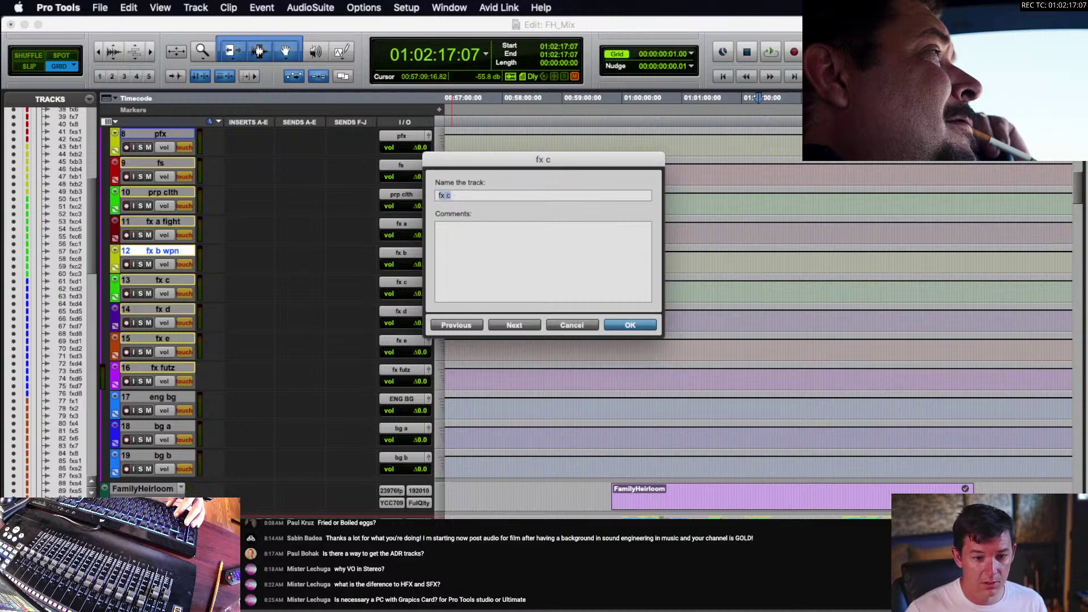
text(truck)
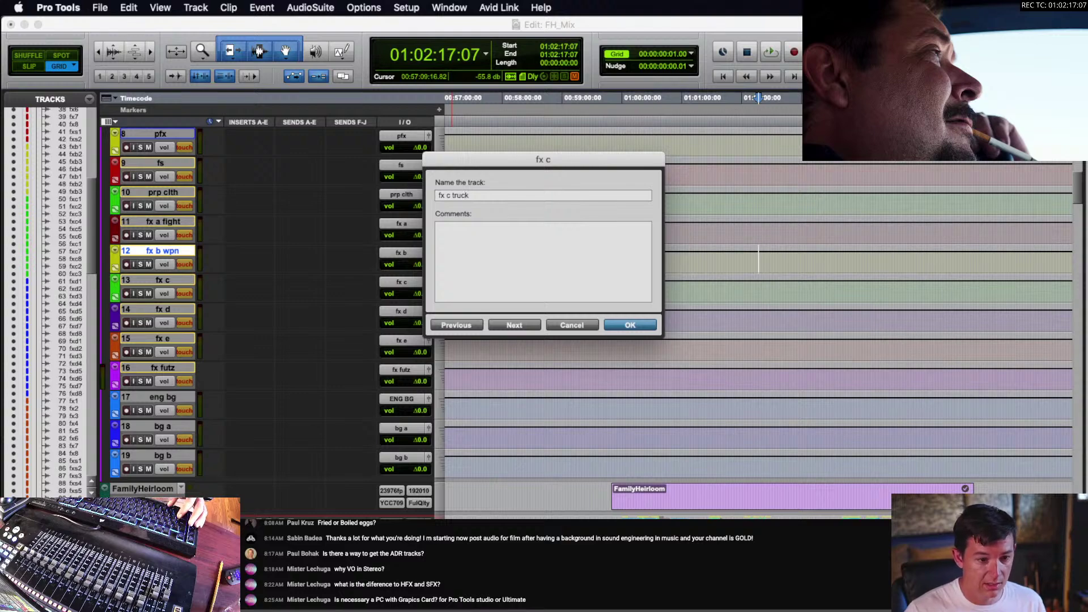
key(super+Down)
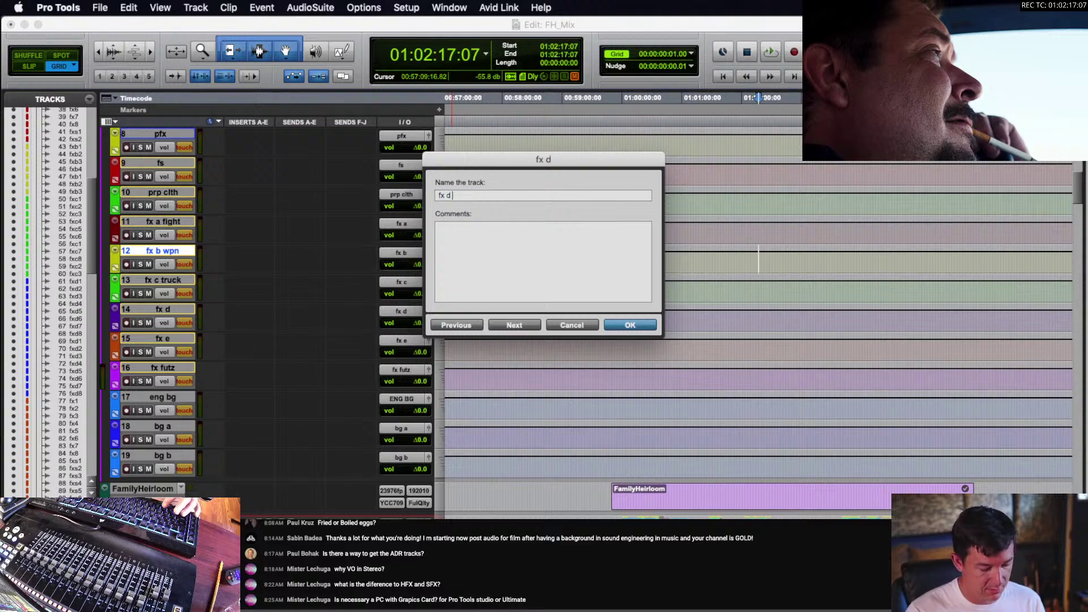
text(bike)
key(Return)
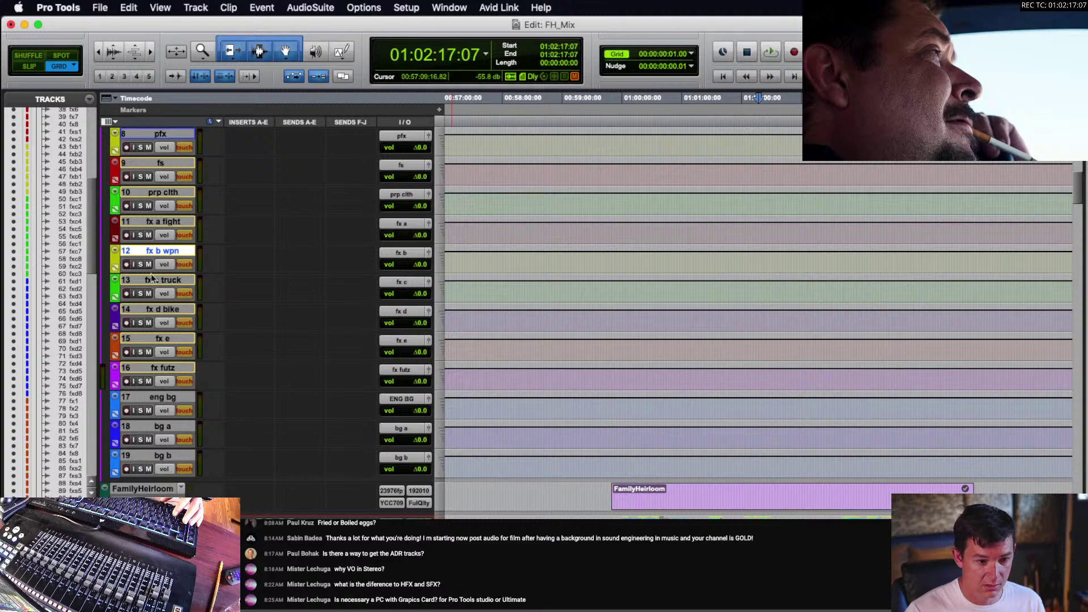
- Rename the VCA track fx e as "fx e hfx"
double_click(159, 337)
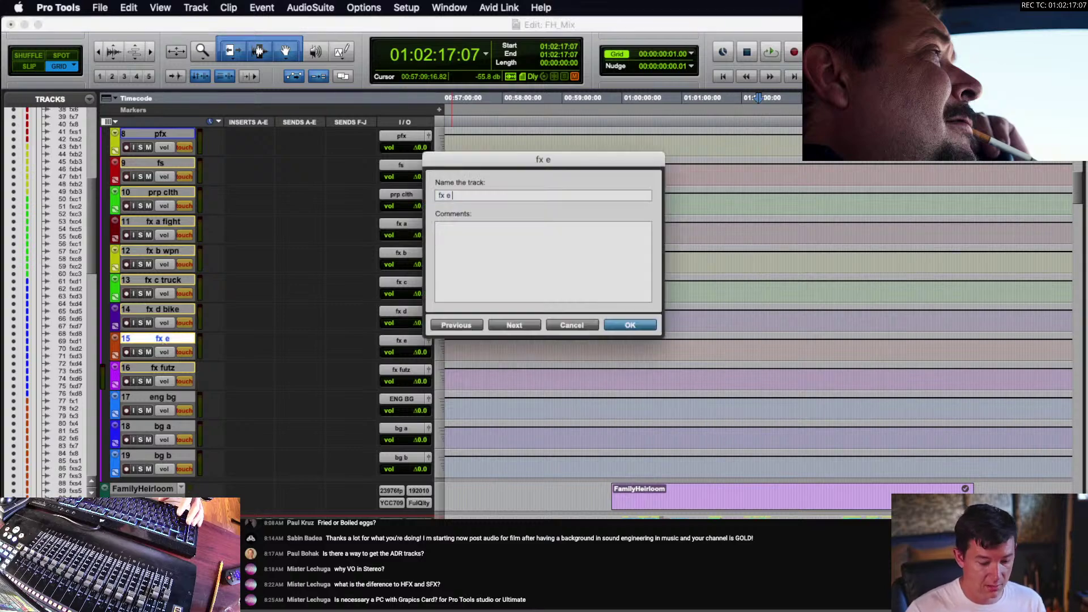
text(hfx)
key(Return)
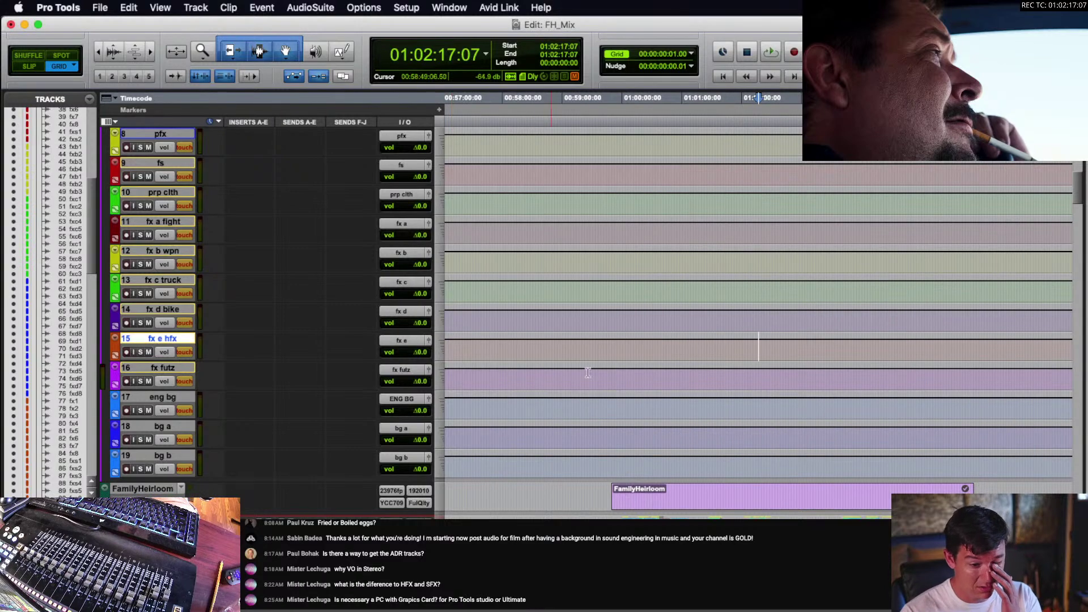
- Delete the emptied truck tracks m TRUCK 1 through st TRUCK 4 from the VEH folder
scroll(588, 373, down, 20)
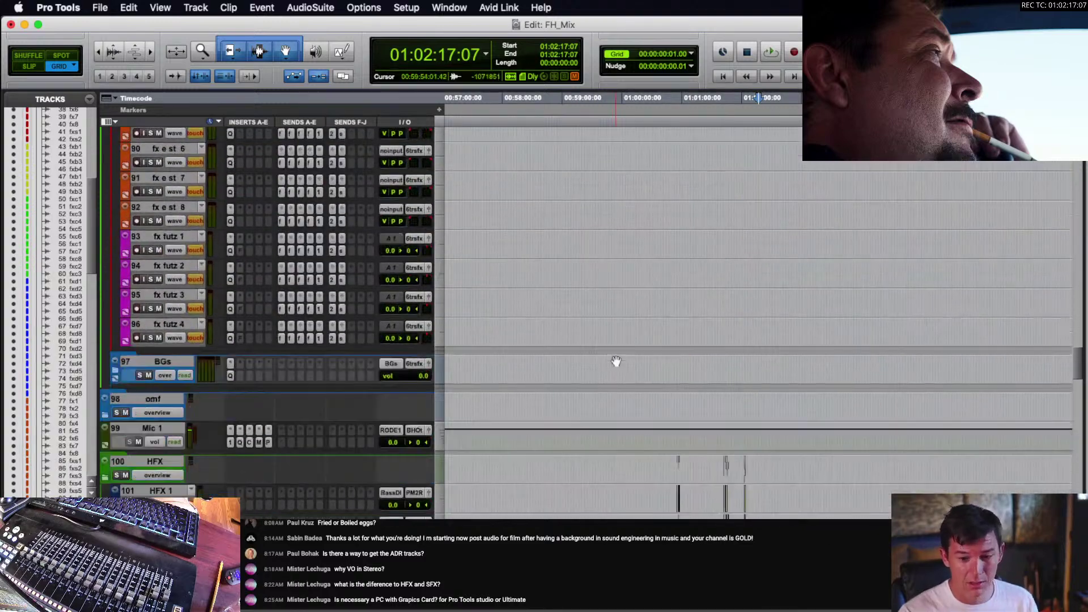
scroll(616, 361, down, 6)
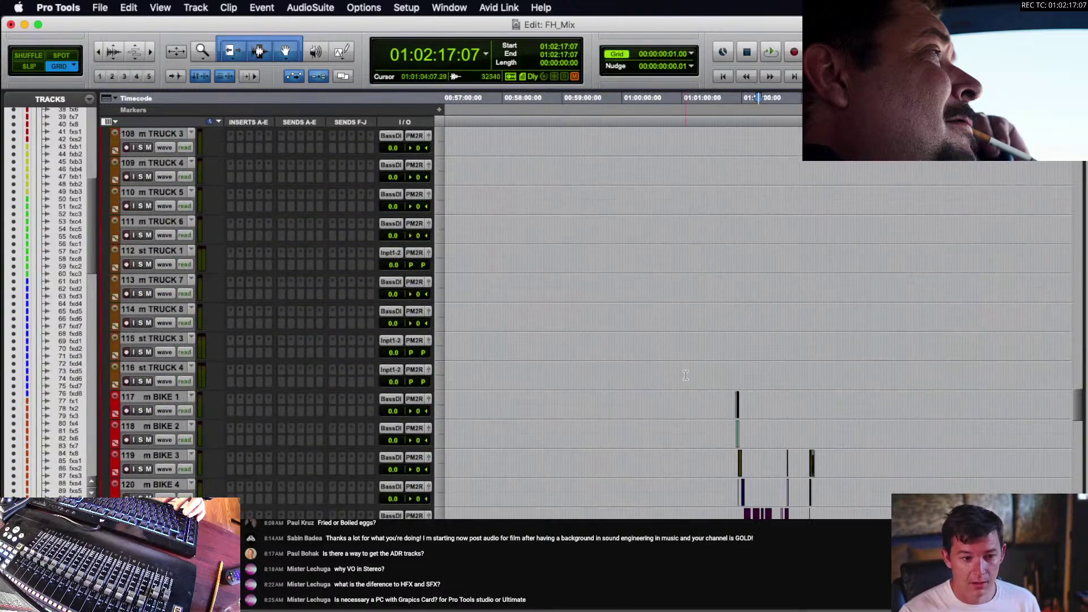
click(182, 367)
scroll(180, 366, up, 4)
shift+click(170, 289)
right_click(170, 289)
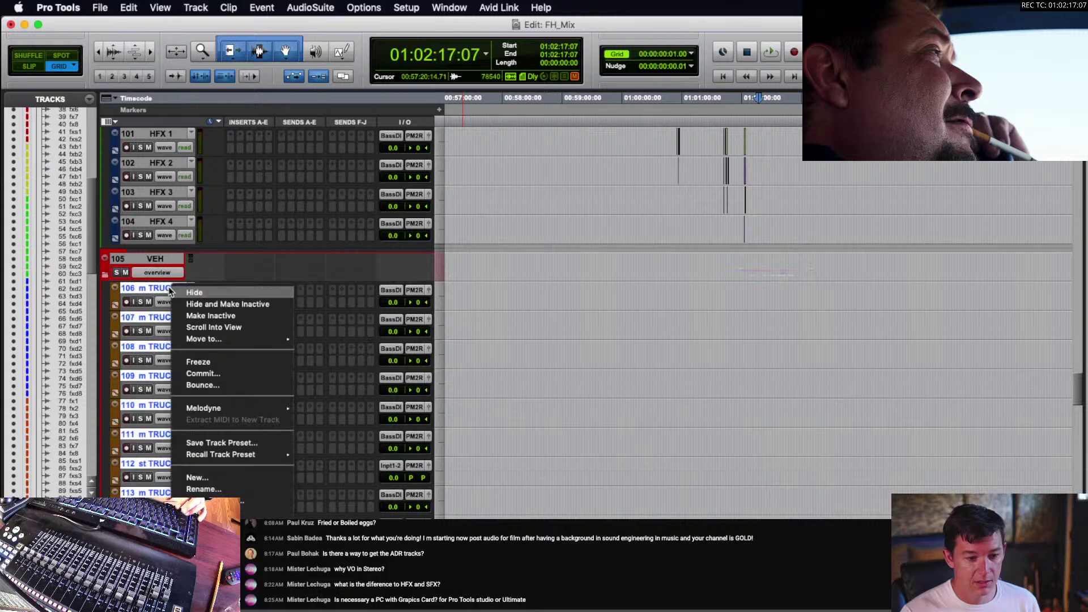
click(227, 304)
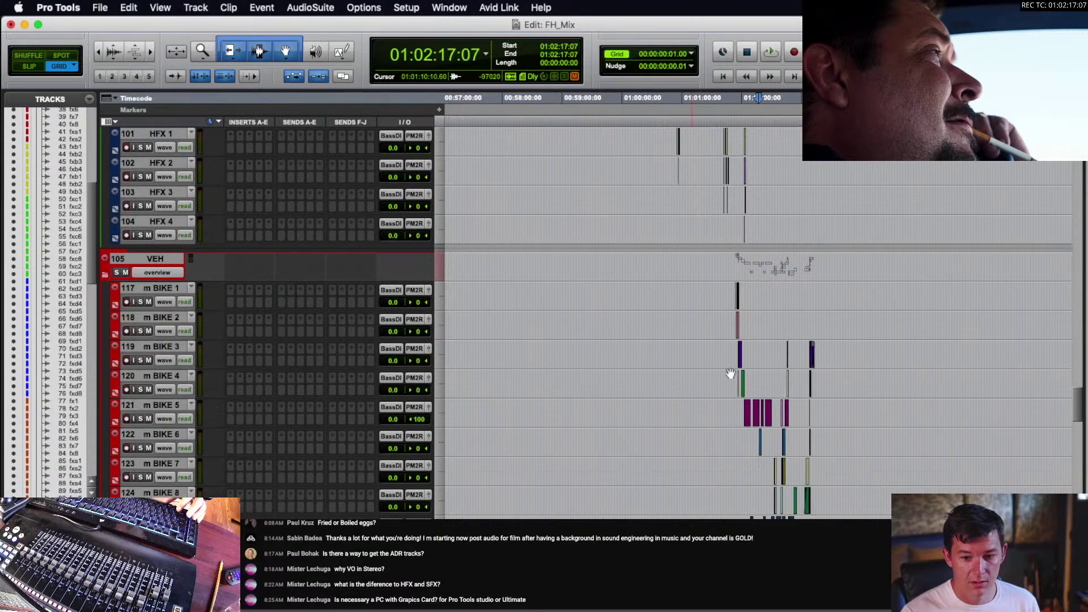
- Delete the empty stereo tracks st BIKE 3 and st BIKE 4 from the VEH folder
scroll(617, 327, down, 1)
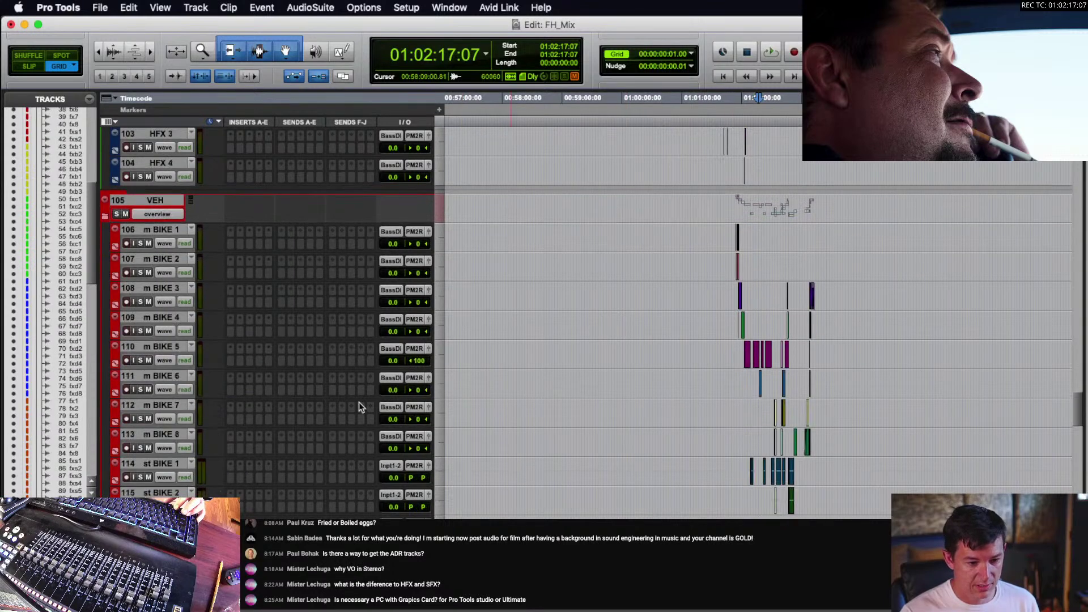
scroll(329, 433, right, 2)
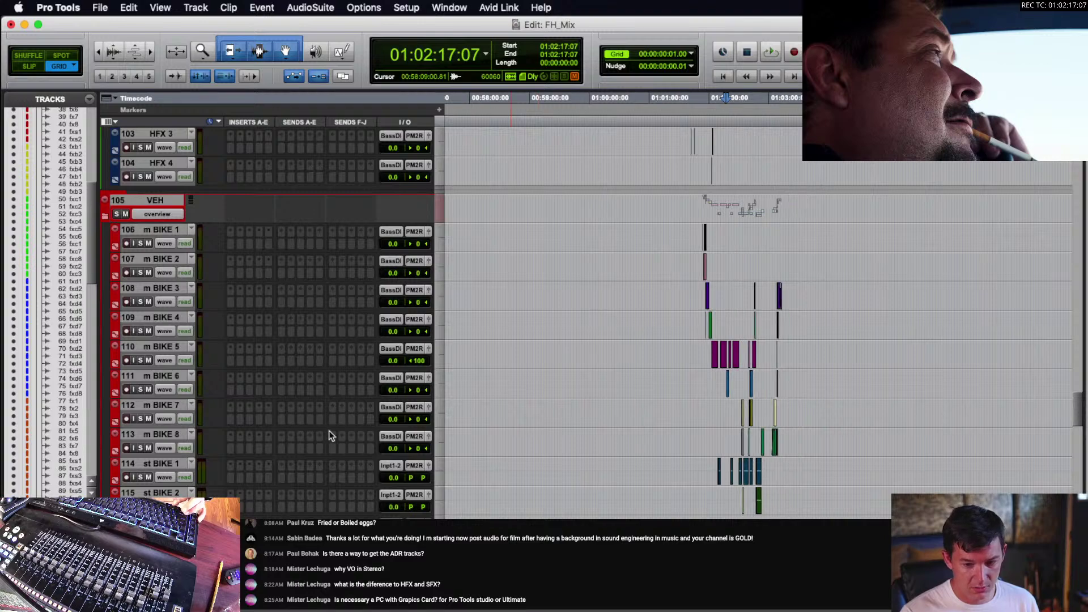
scroll(551, 465, down, 2)
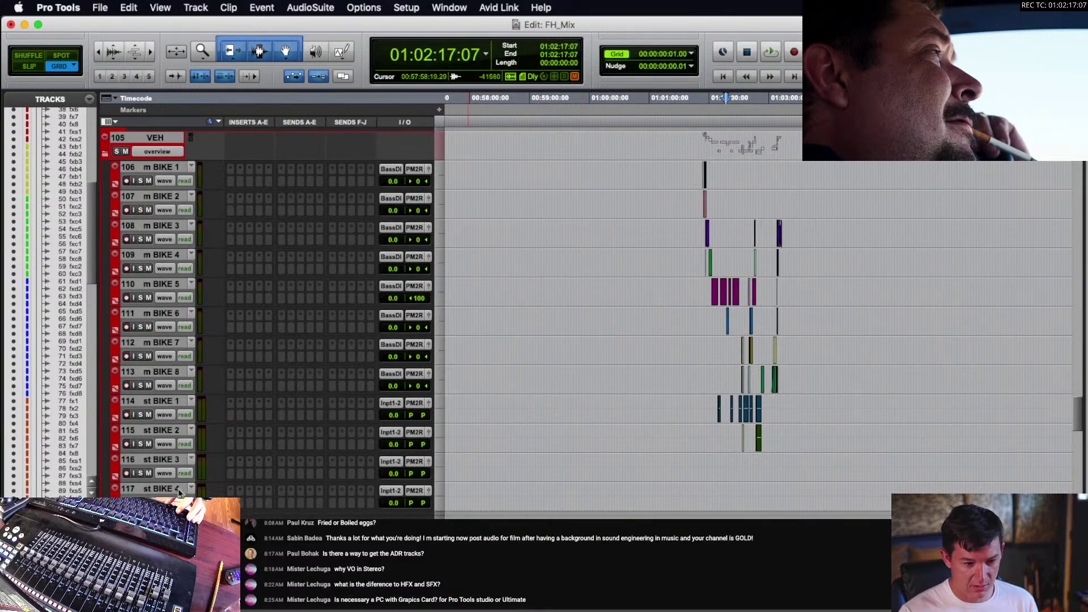
drag(179, 491, 174, 460)
right_click(175, 460)
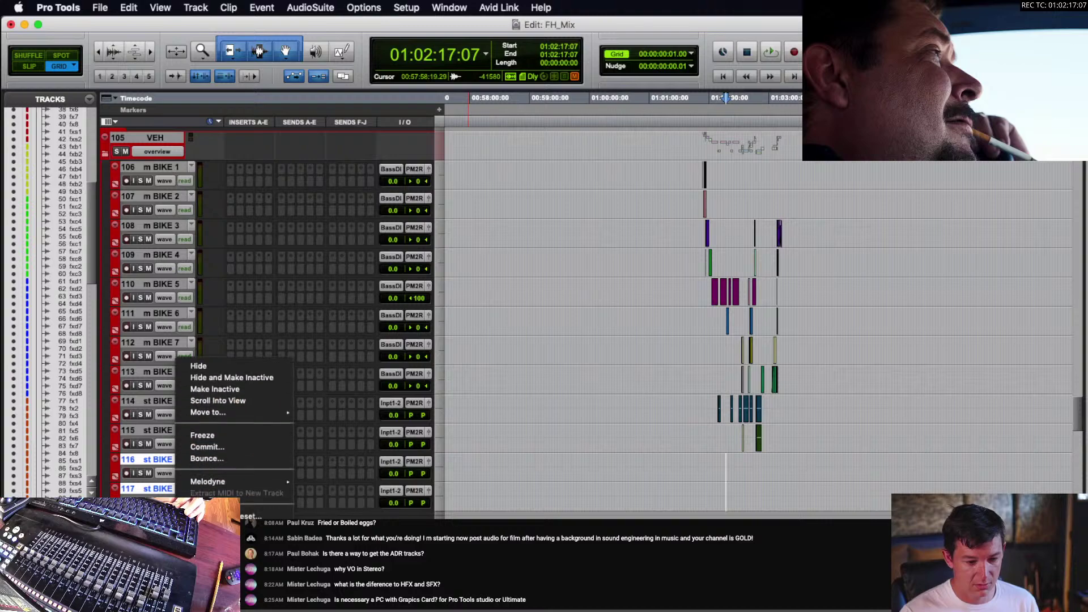
click(198, 366)
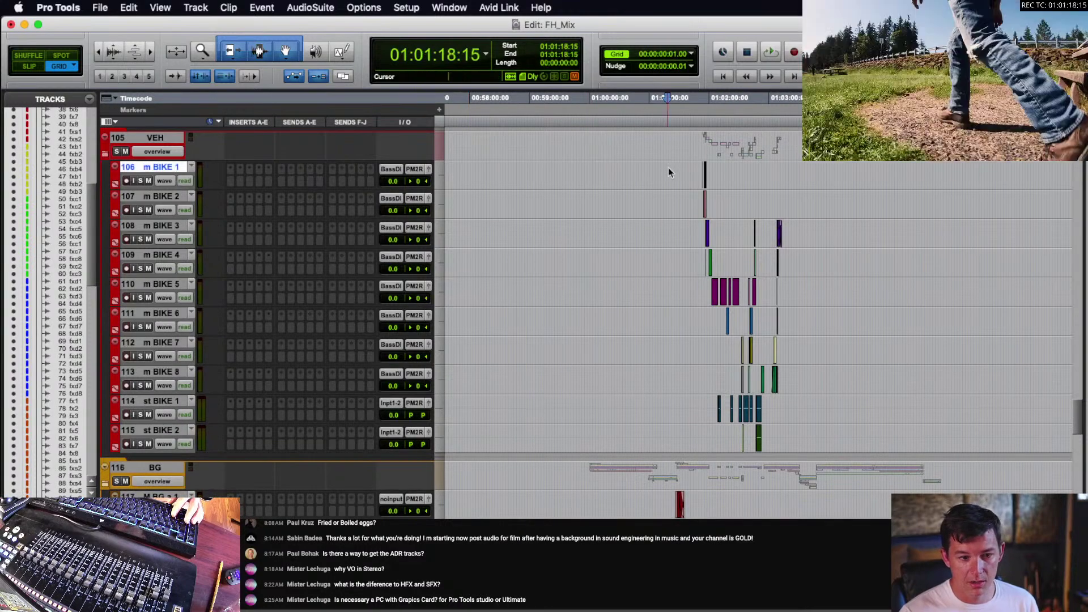
- Move all bike clips from m BIKE 1 through st BIKE 2 to tracks fx d m 1 through fx d st 2, keeping their timing
drag(668, 167, 823, 452)
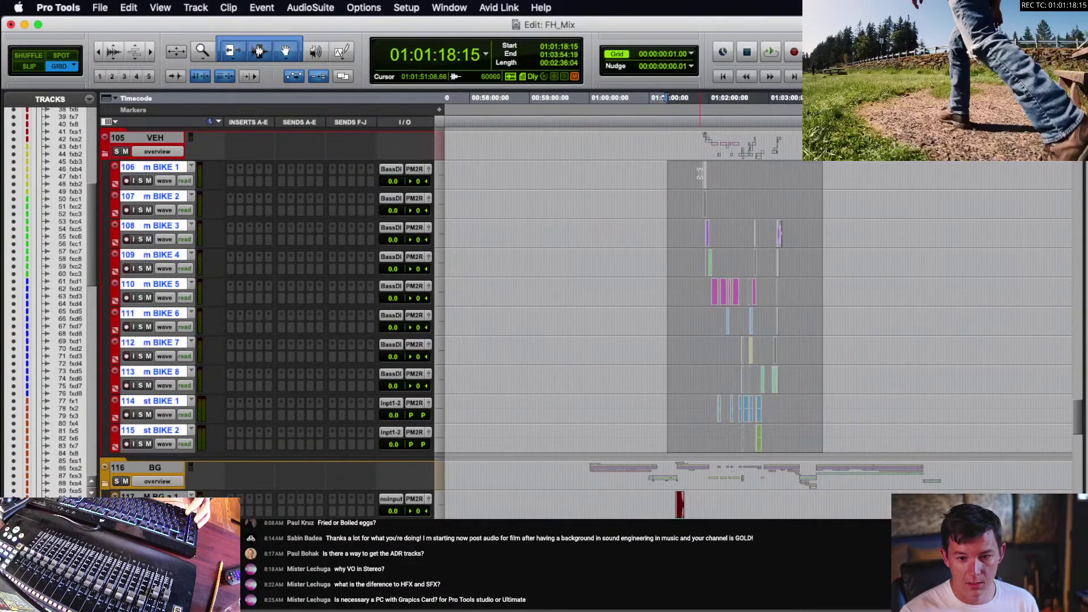
drag(707, 244, 709, 289)
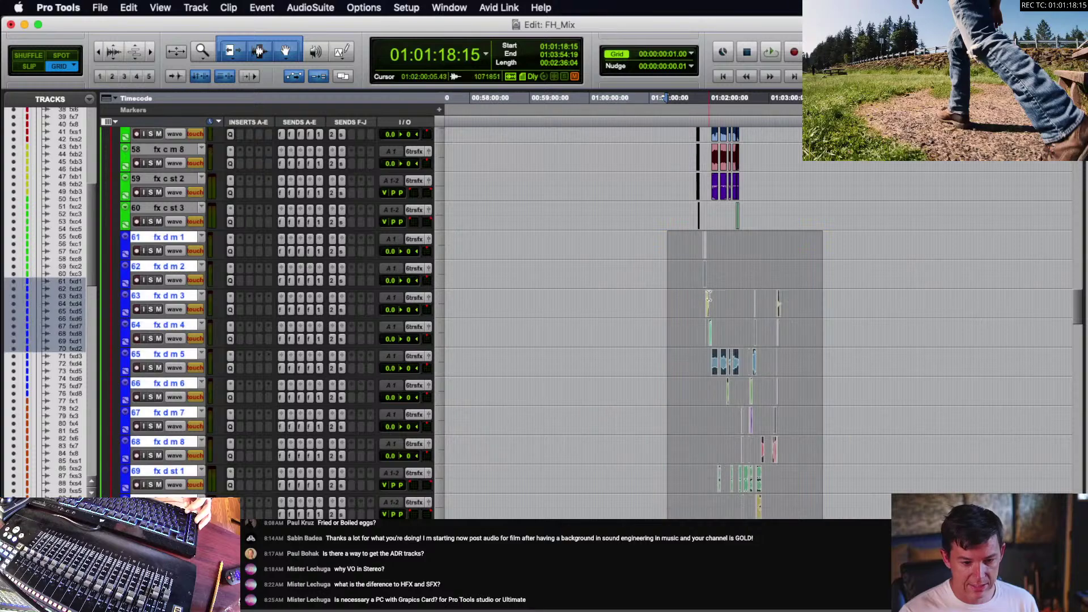
- Delete the empty stereo tracks fx d st 3 through fx d st 8
scroll(363, 409, down, 2)
click(174, 449)
scroll(174, 450, down, 4)
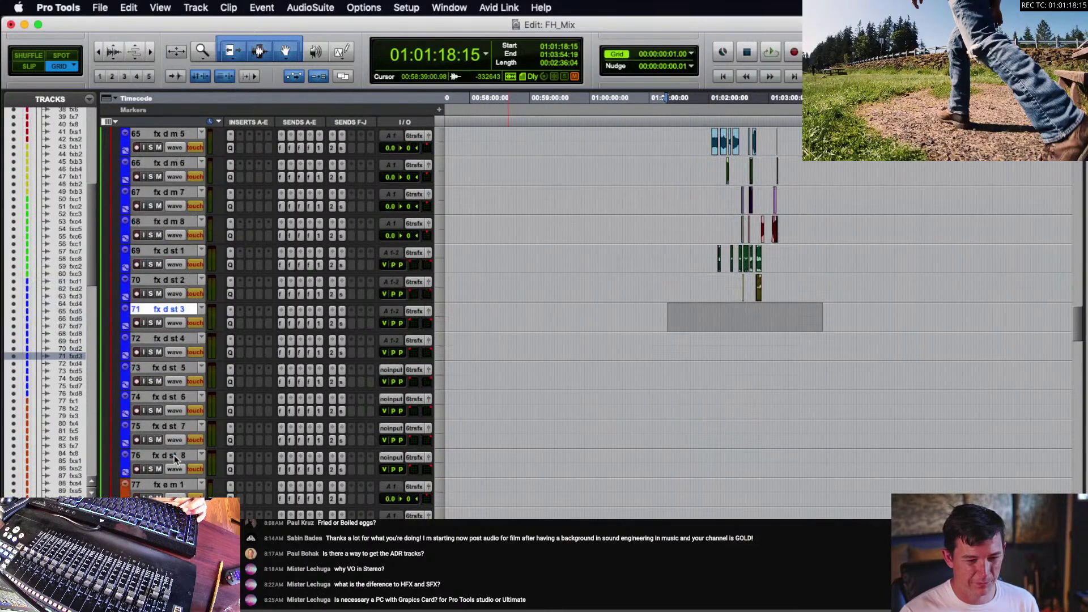
shift+click(173, 456)
right_click(173, 458)
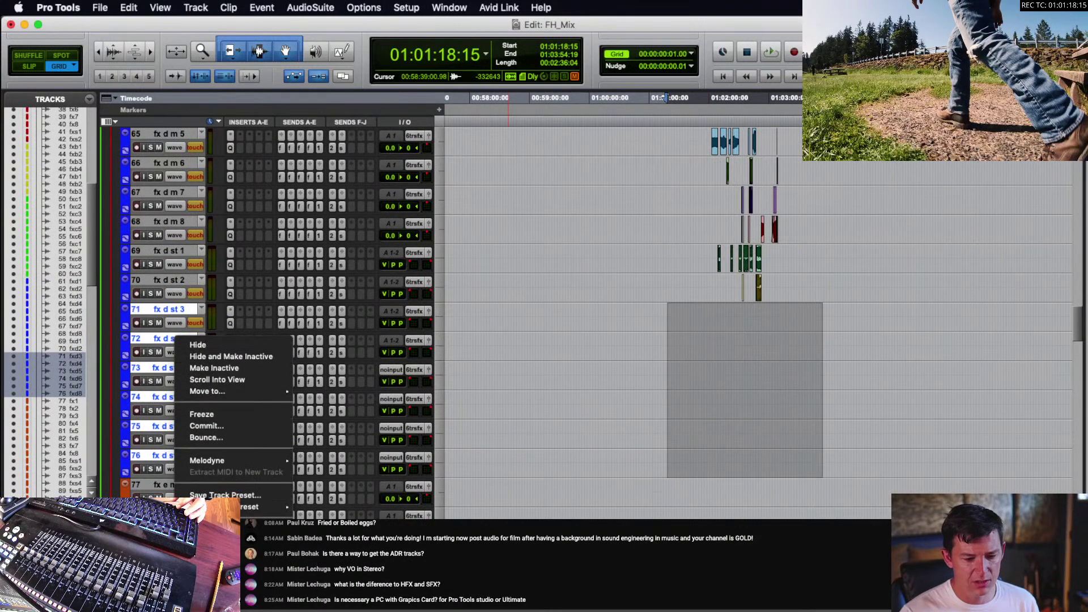
click(198, 343)
click(714, 321)
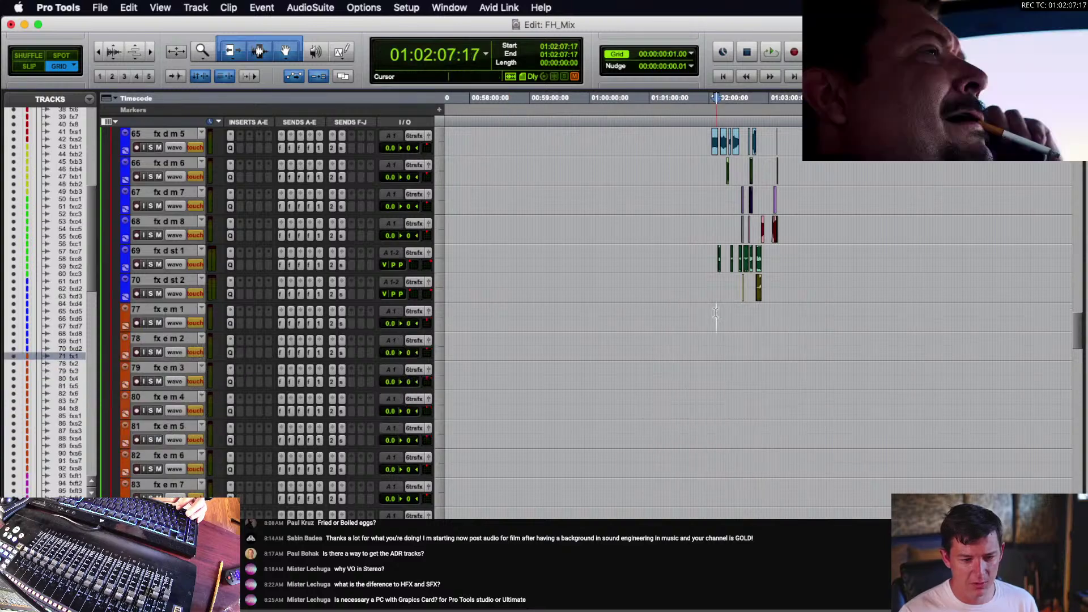
- Move all clips from HFX 1 through HFX 4 to tracks fx e m 1 through fx e m 4, keeping their timing
scroll(680, 323, down, 12)
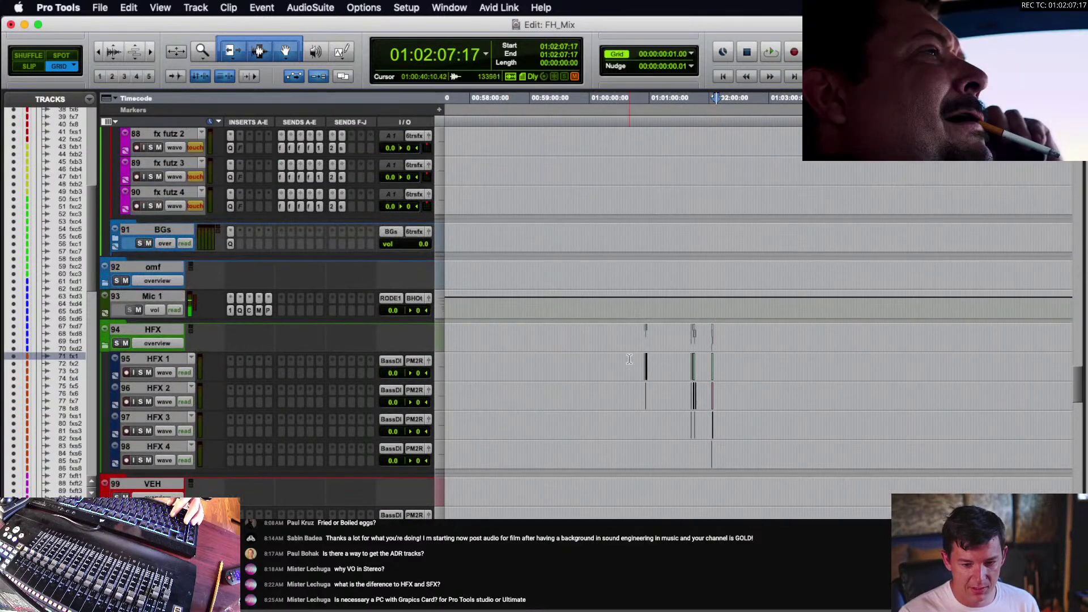
drag(629, 362, 716, 441)
key(t)
key(t)
key(t)
key(t)
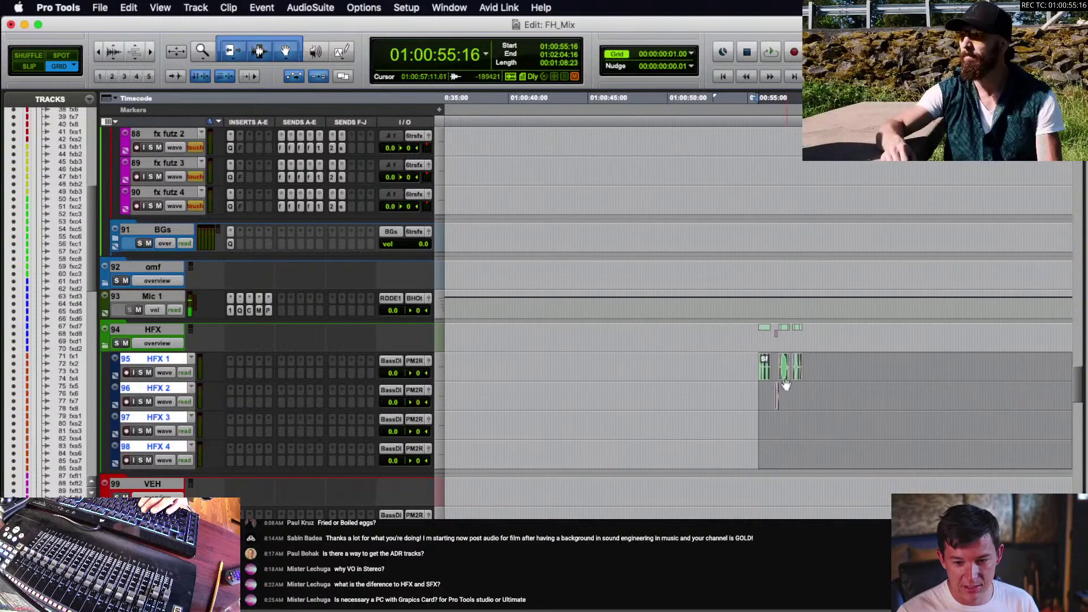
drag(763, 375, 755, 315)
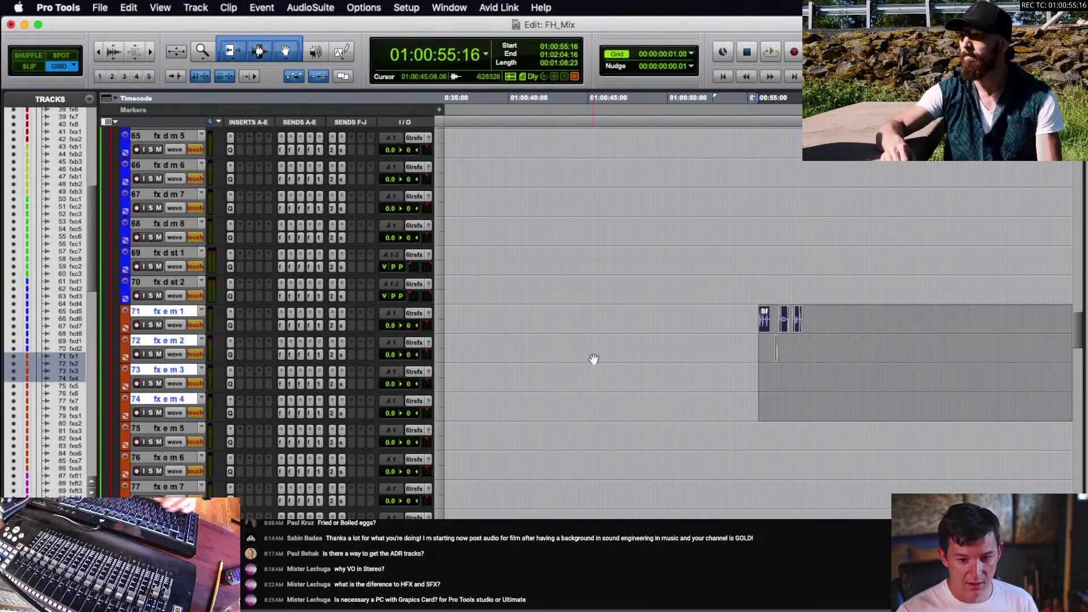
- Delete the empty tracks fx e m 5 through fx e st 8
key(r)
key(r)
key(r)
key(r)
key(r)
click(157, 436)
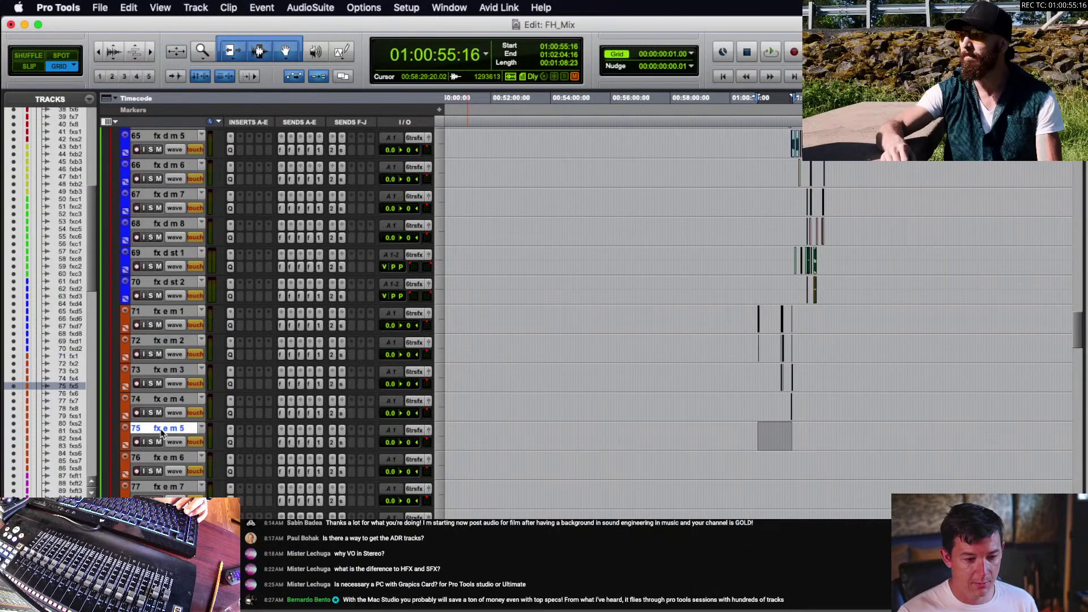
scroll(170, 408, down, 10)
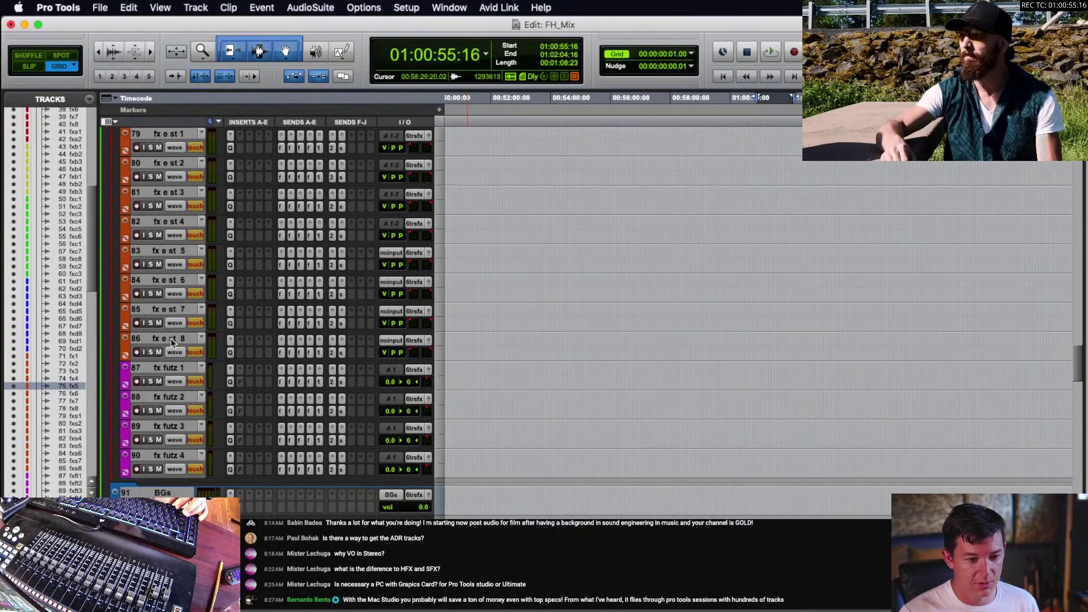
shift+click(171, 340)
right_click(171, 341)
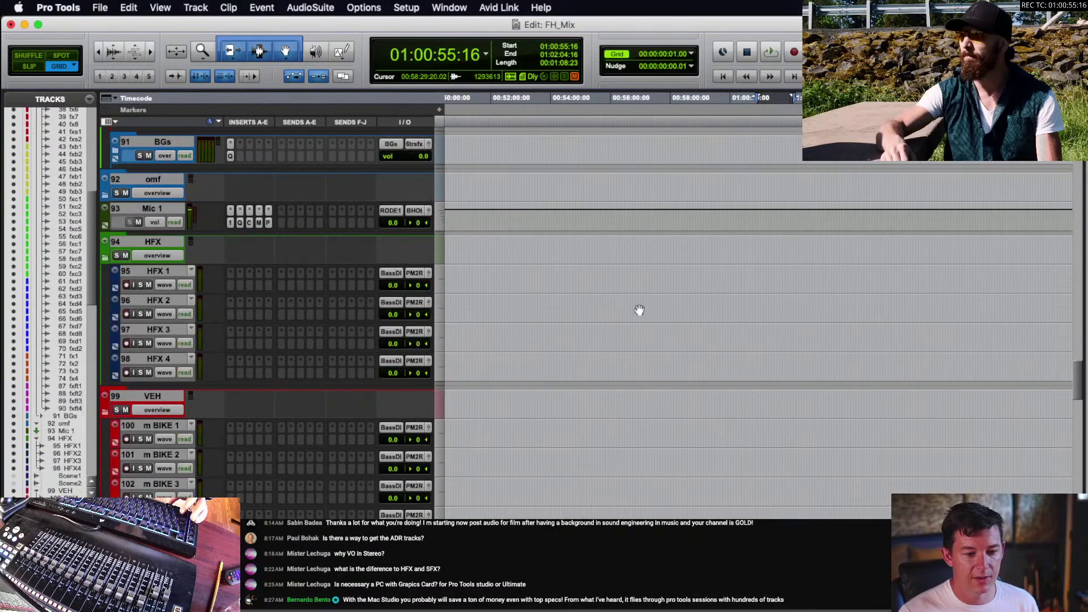
- Delete the emptied HFX and VEH folders together with all their member tracks
scroll(682, 318, up, 10)
scroll(551, 359, down, 20)
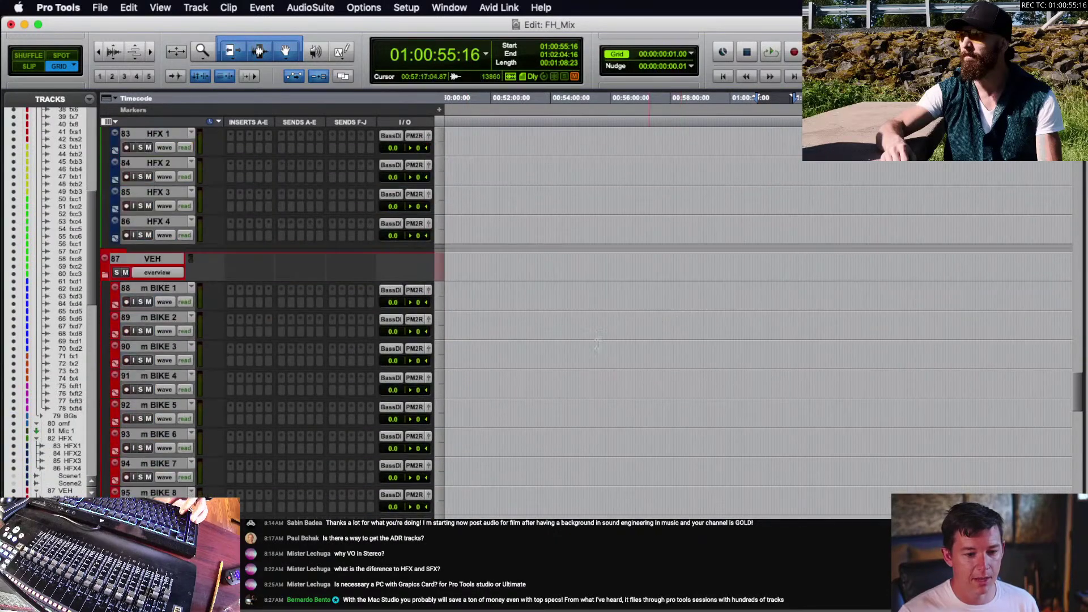
scroll(551, 358, up, 5)
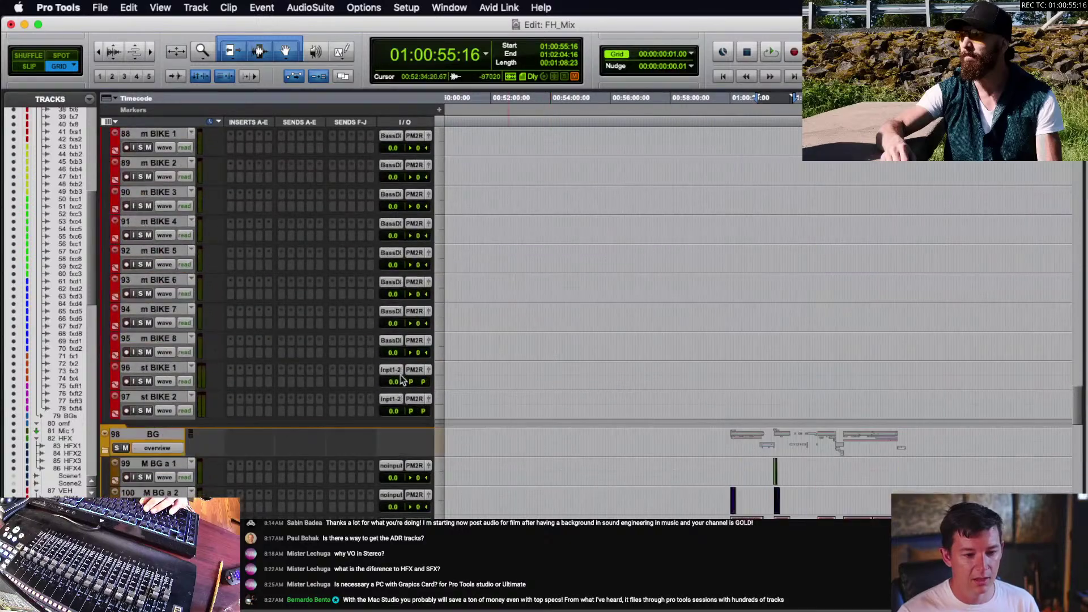
click(170, 399)
scroll(170, 398, up, 8)
shift+click(139, 238)
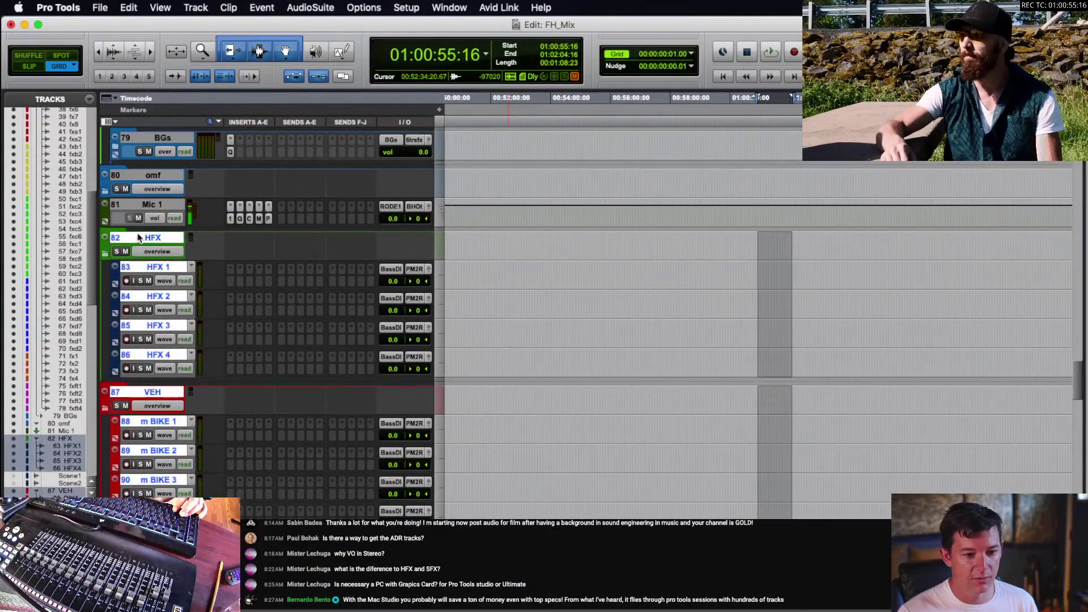
right_click(139, 238)
click(156, 409)
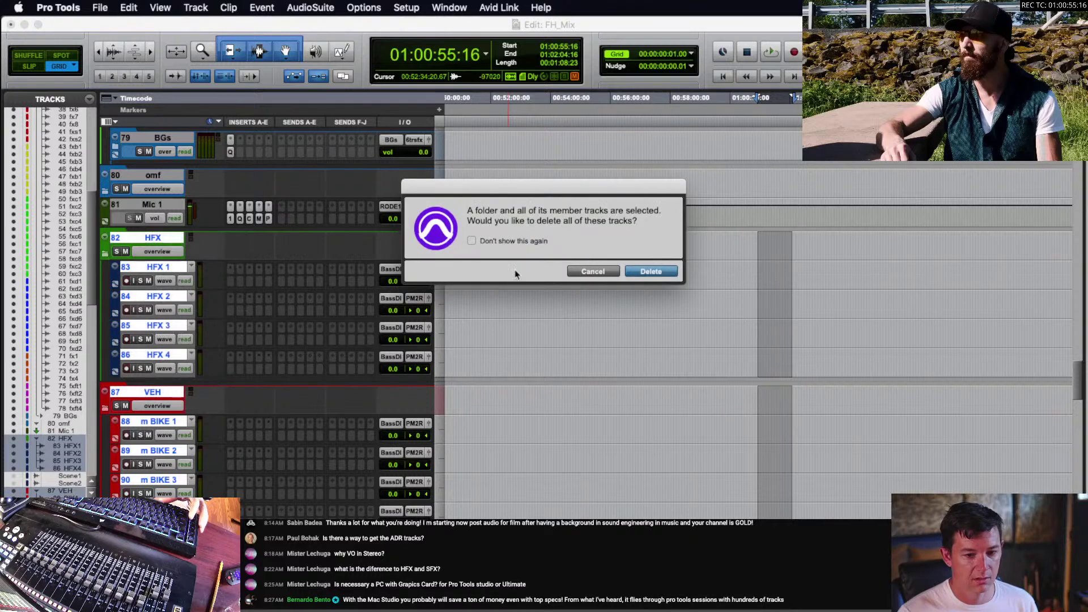
click(650, 272)
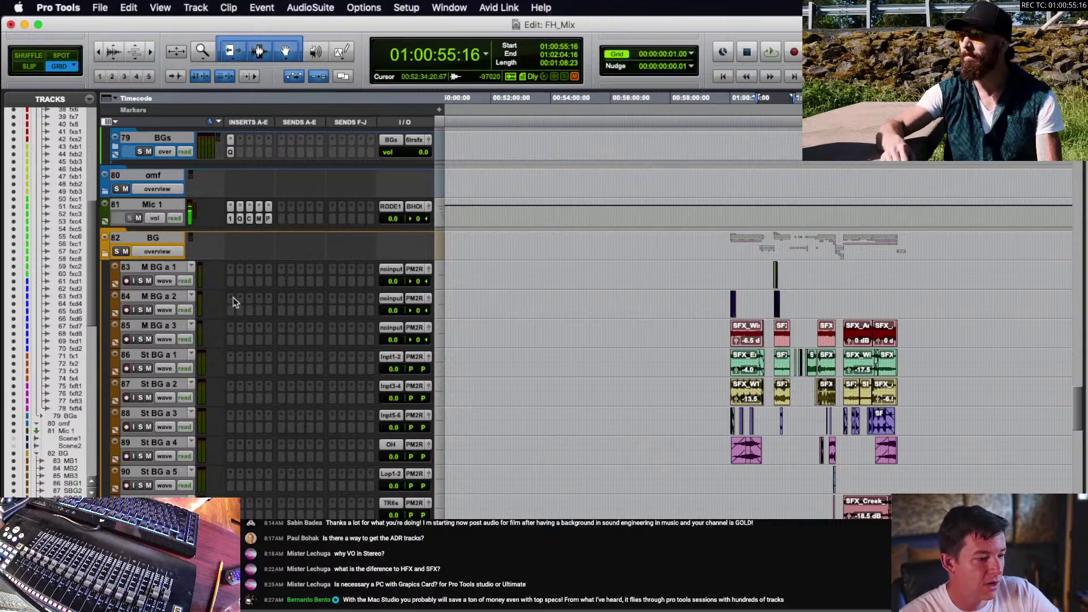
- Select all clips on tracks M BG a 1 through M BG a 3 across their full length
click(759, 298)
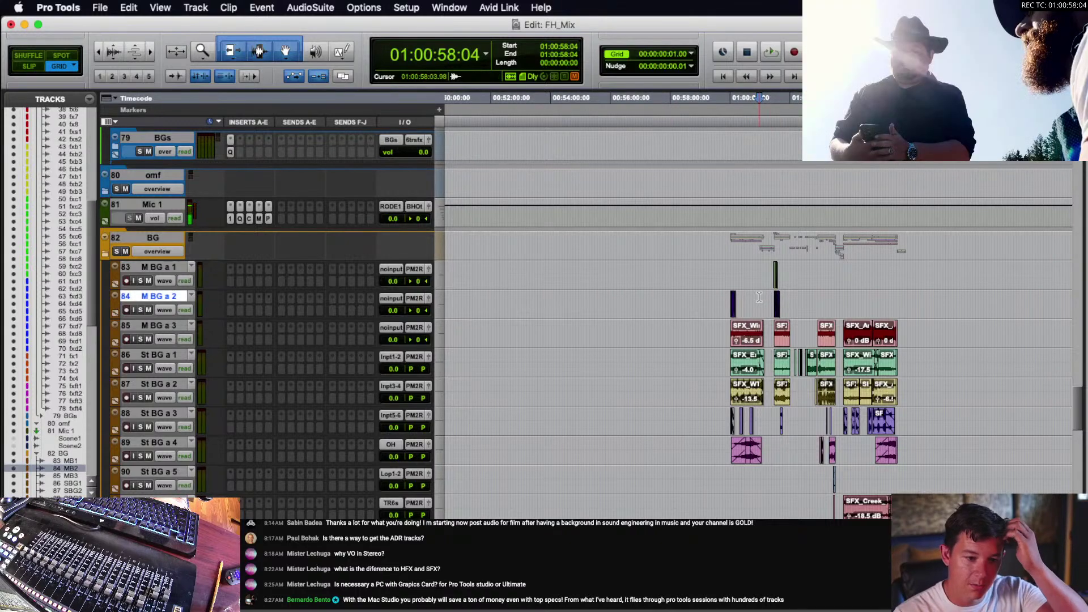
scroll(737, 298, right, 5)
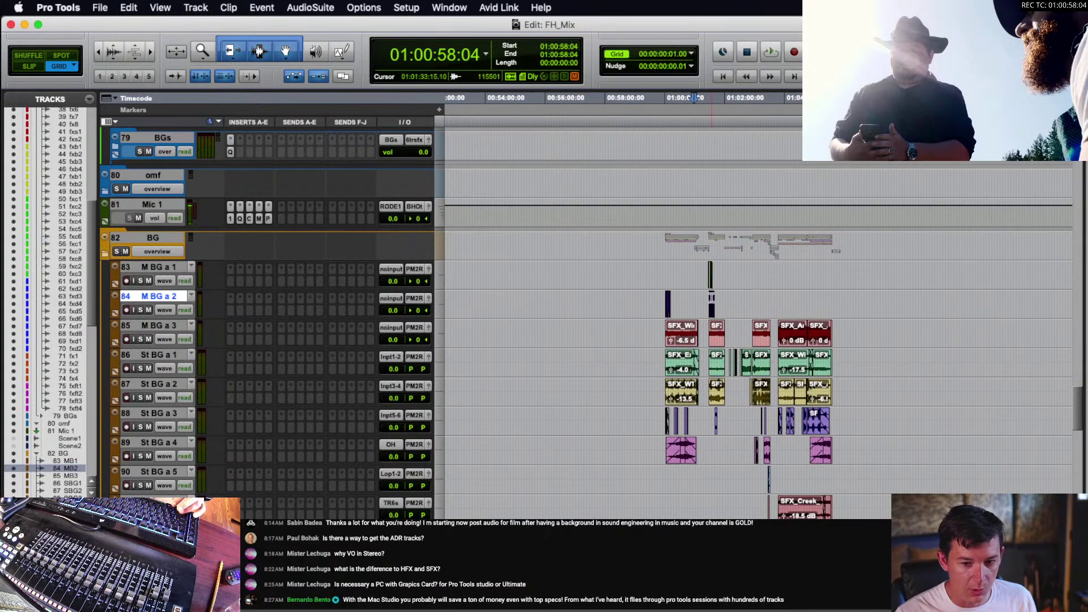
click(733, 302)
scroll(732, 302, right, 4)
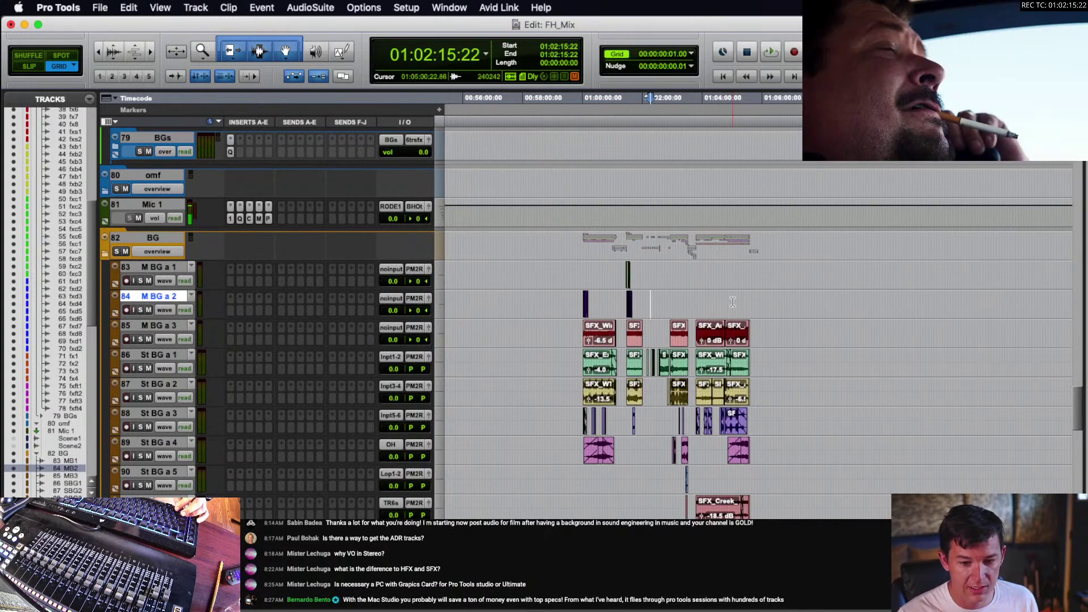
drag(569, 271, 763, 330)
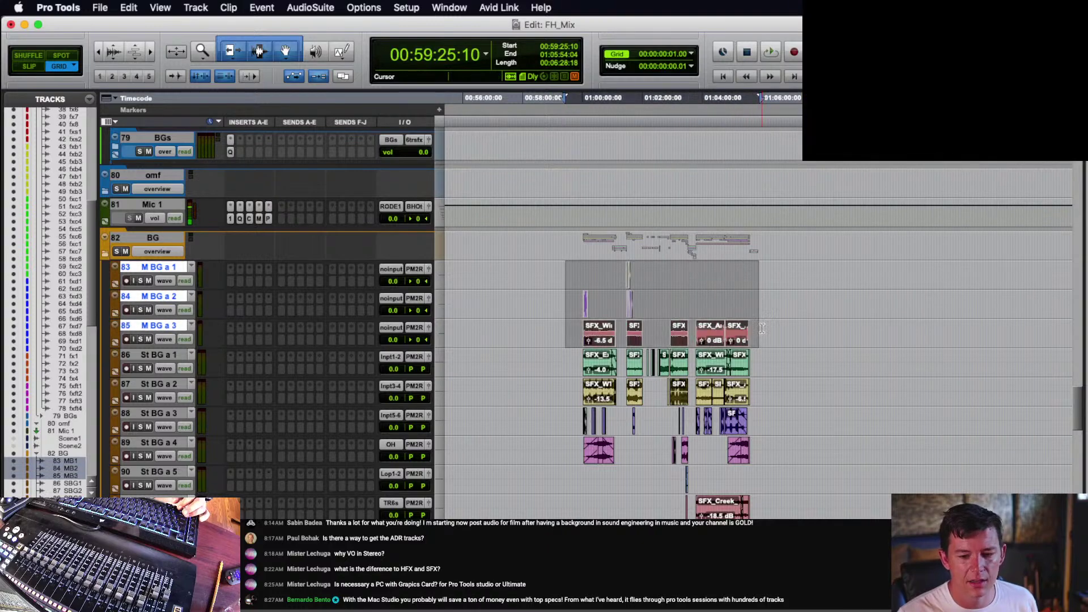
- Collapse the sfx folder and expand the BGs folder to expose its background mix tracks
scroll(763, 330, up, 1)
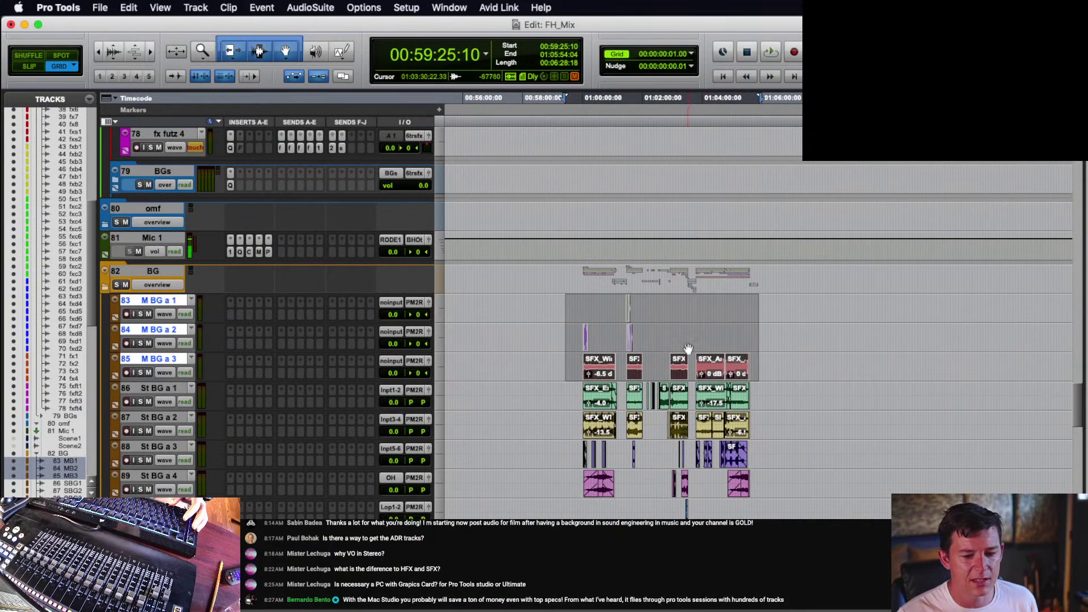
scroll(683, 340, up, 1)
scroll(672, 309, up, 1)
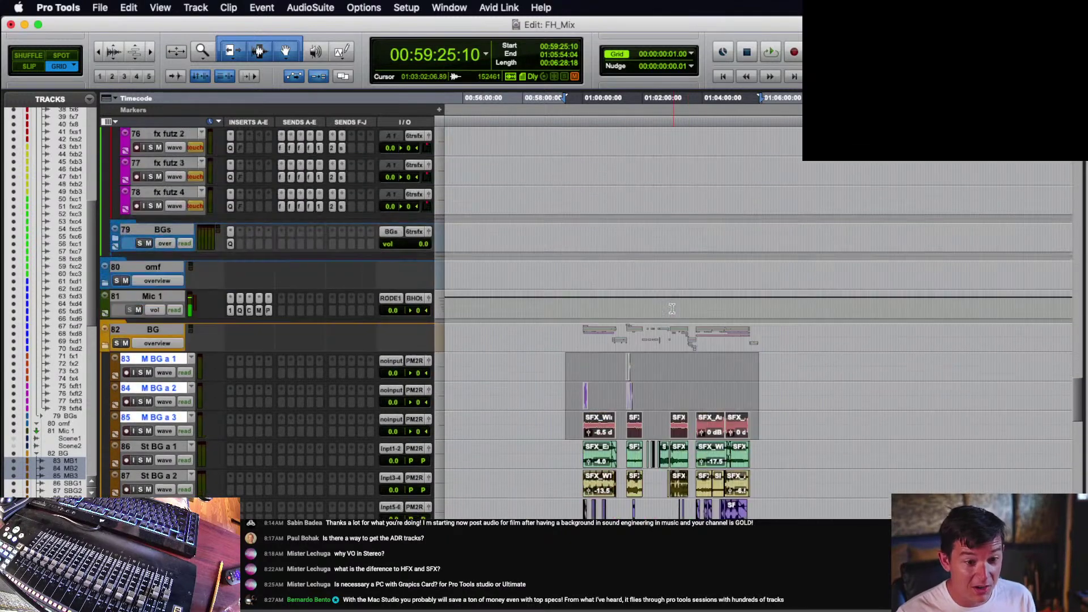
scroll(657, 318, up, 10)
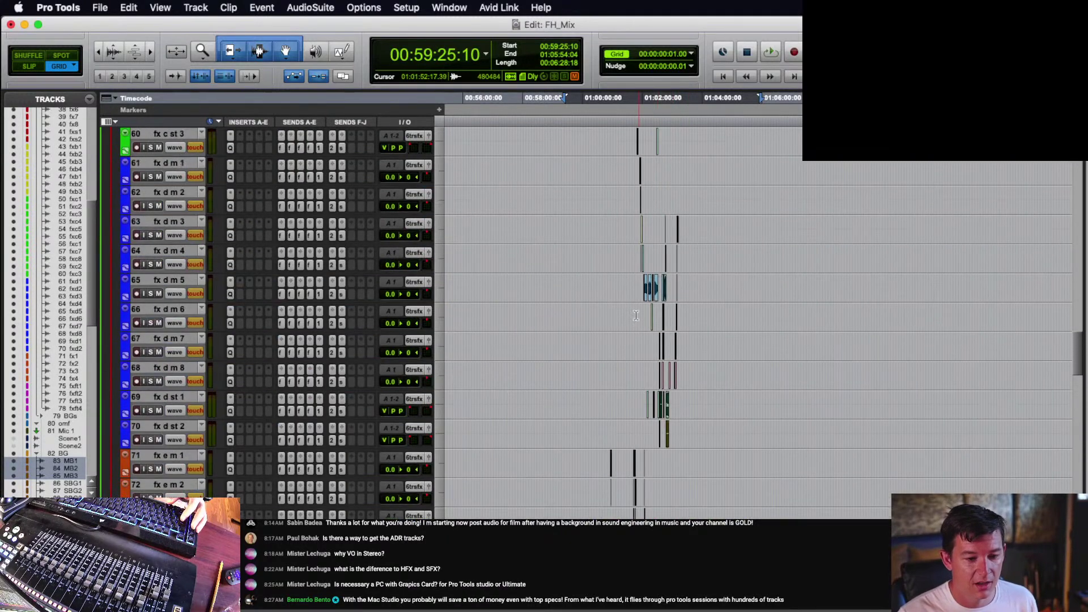
scroll(566, 310, up, 3)
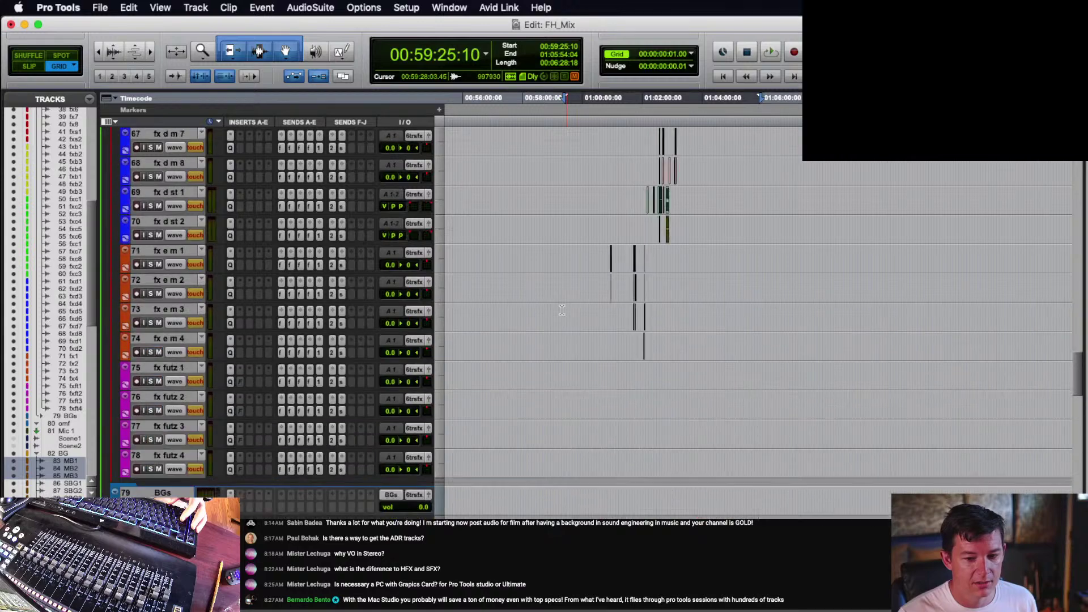
scroll(562, 310, up, 10)
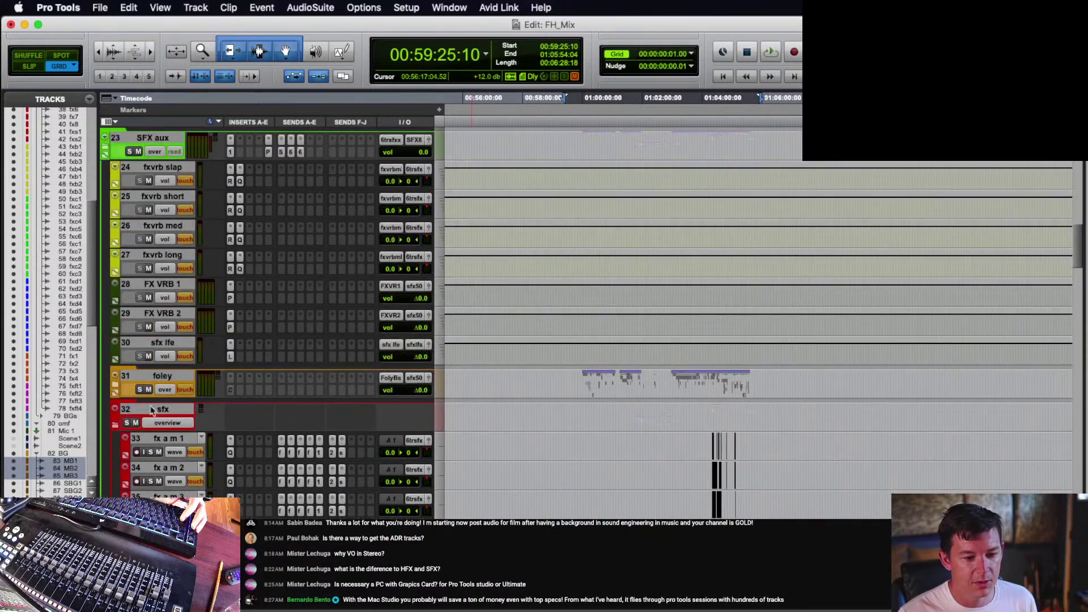
click(115, 426)
scroll(99, 458, down, 1)
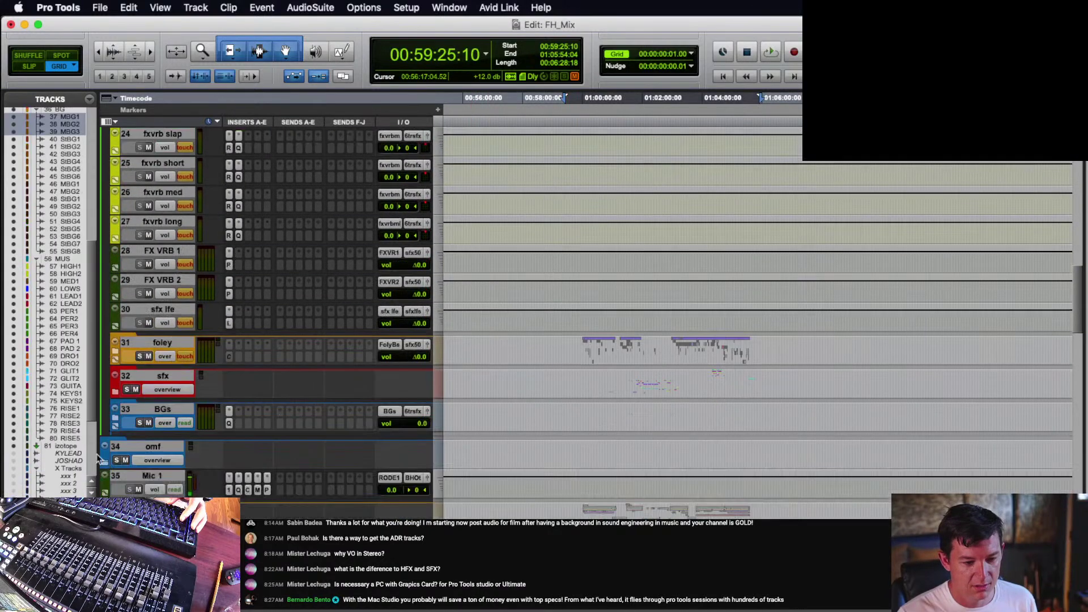
click(116, 426)
- Move the selected mono background clips to tracks bg a m 2 through bg a m 4, keeping their timing
scroll(562, 452, down, 4)
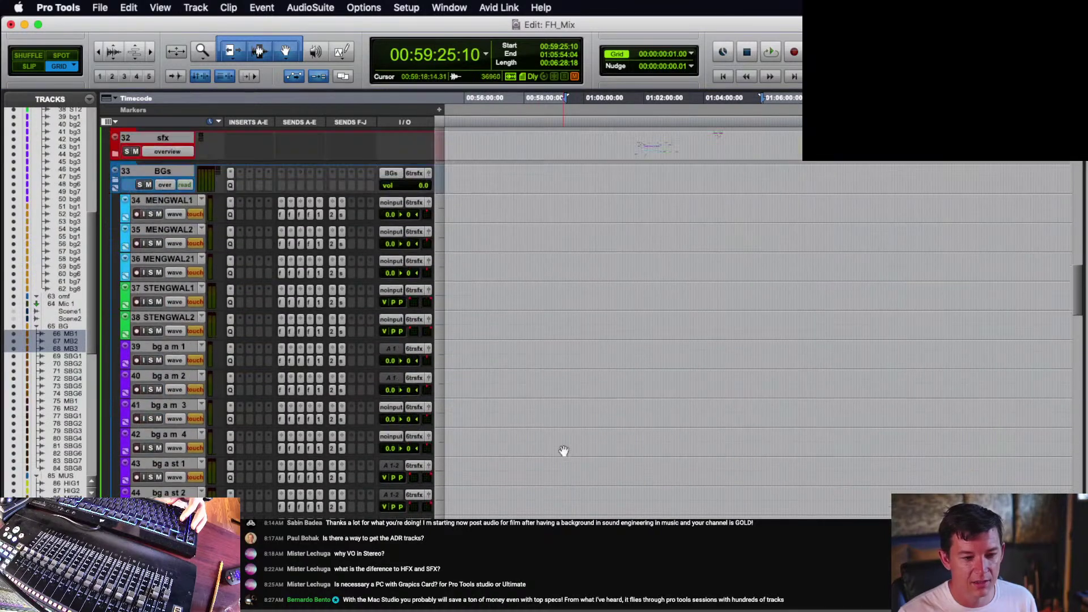
scroll(563, 451, down, 10)
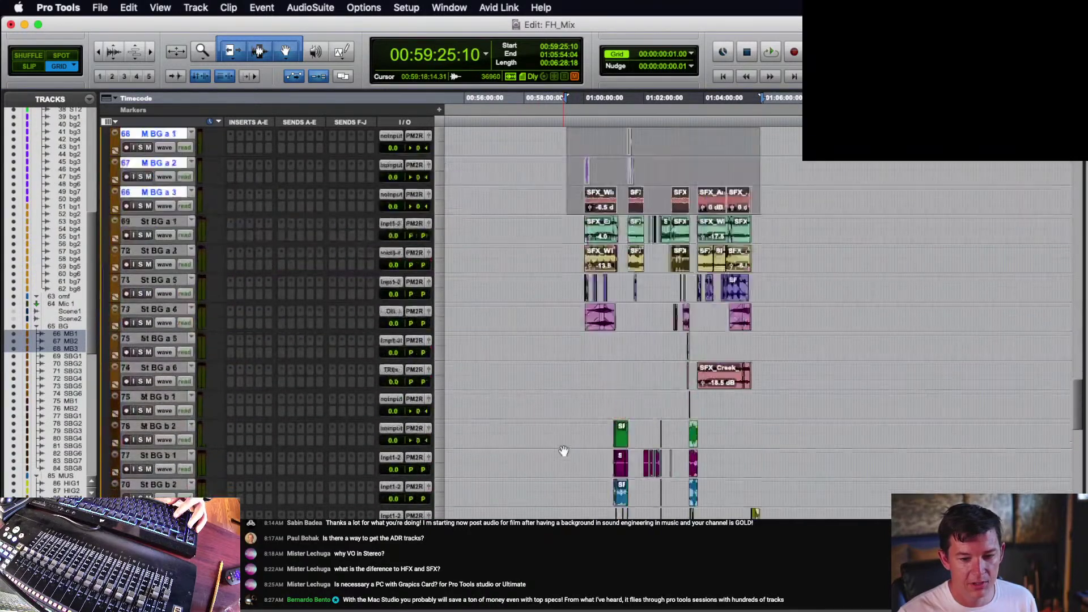
scroll(675, 422, up, 8)
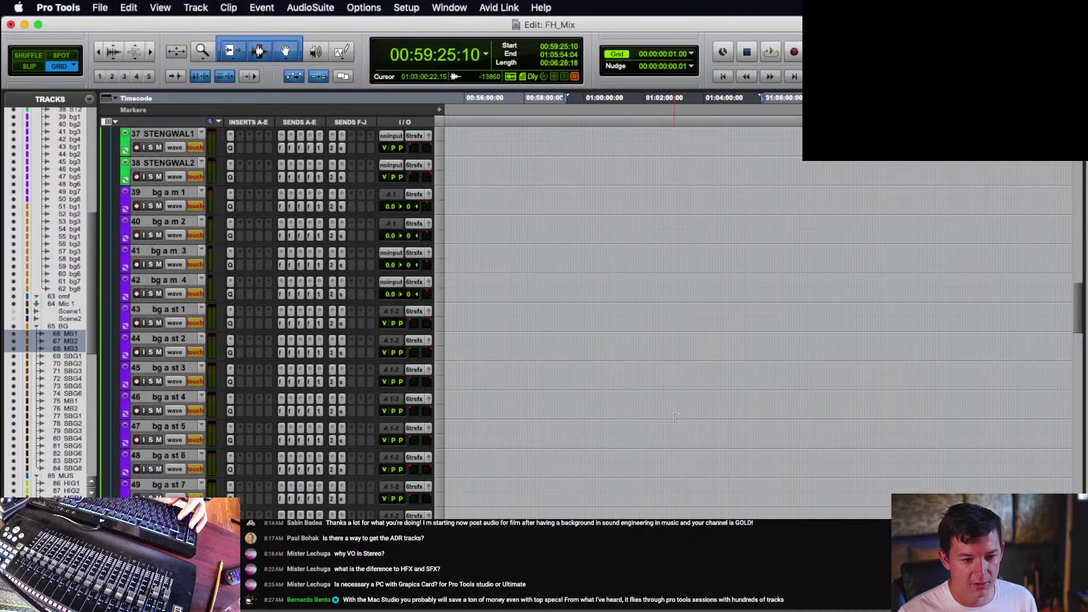
scroll(676, 418, down, 7)
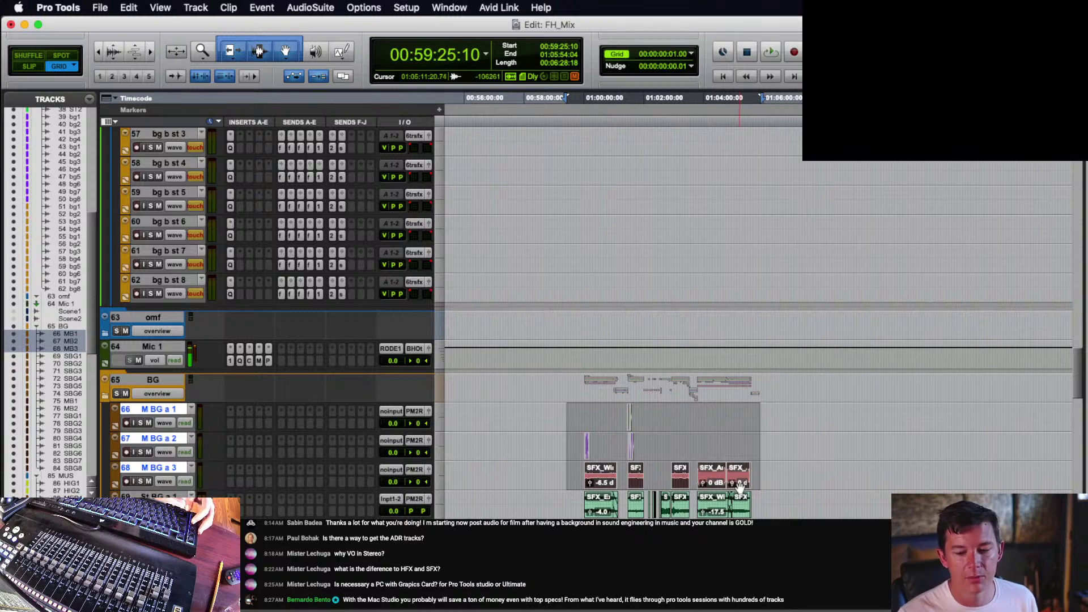
drag(739, 488, 751, 150)
- Move all clips from St BG a 1 through St BG a 6 to tracks bg a st 1 through bg a st 6, keeping their timing
scroll(754, 232, down, 15)
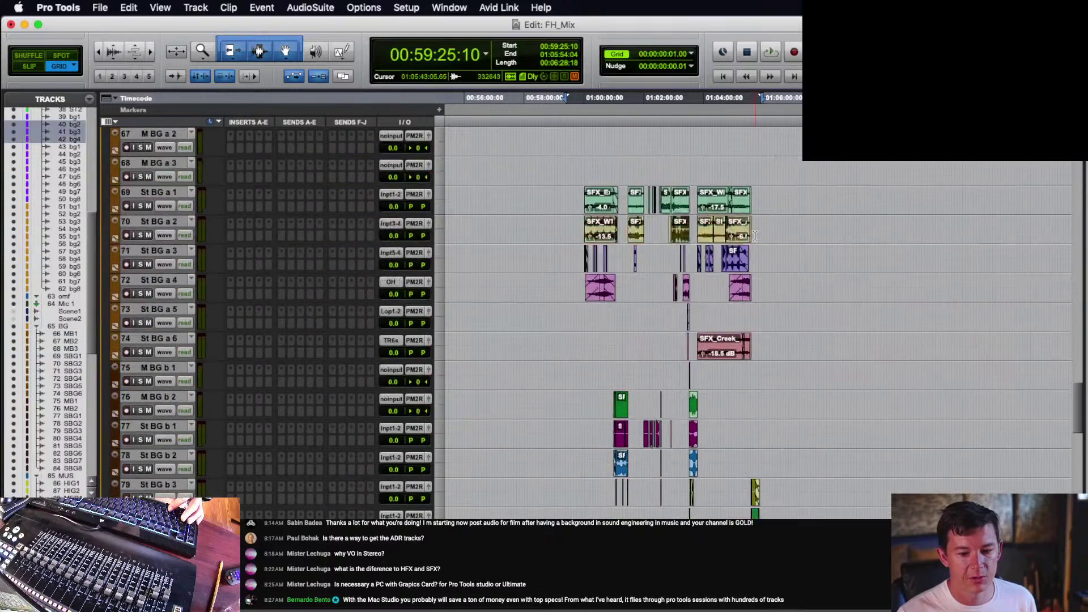
scroll(667, 255, up, 1)
drag(566, 228, 777, 380)
scroll(743, 233, up, 10)
drag(743, 242, 713, 343)
scroll(721, 255, up, 10)
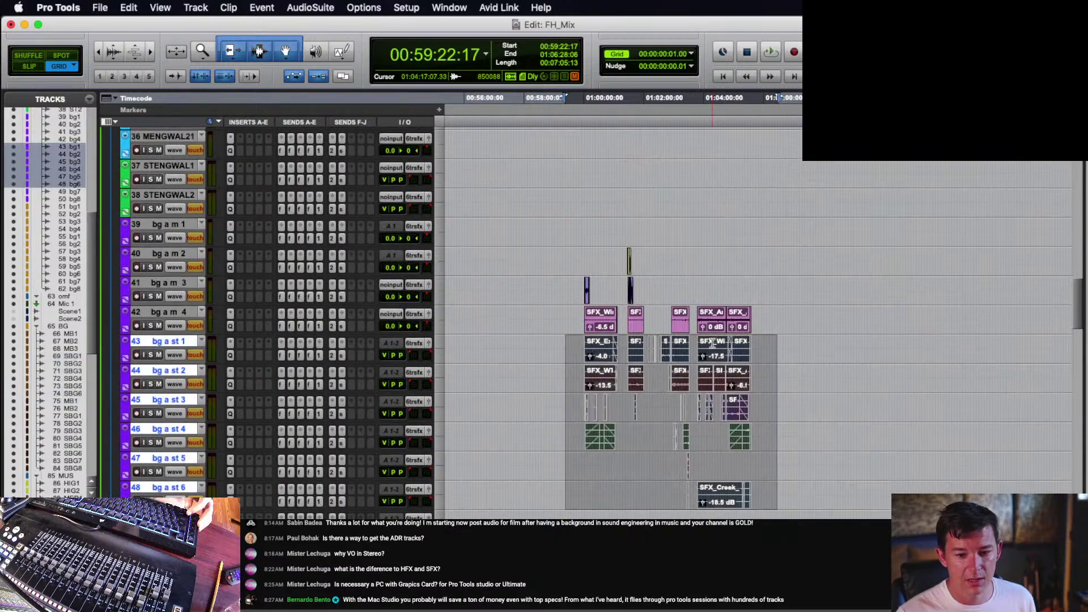
- Move all M BG b and St BG b clips to bg b m 3, bg b m 4 and bg b st 1 through bg b st 8, keeping their timing
scroll(703, 329, down, 12)
scroll(669, 312, up, 3)
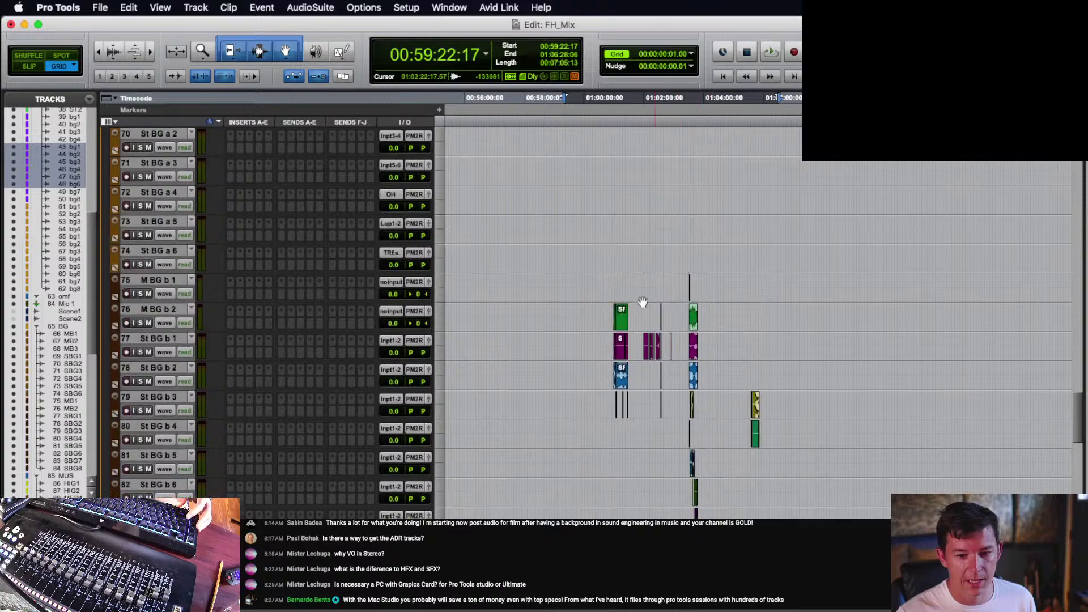
drag(595, 278, 788, 545)
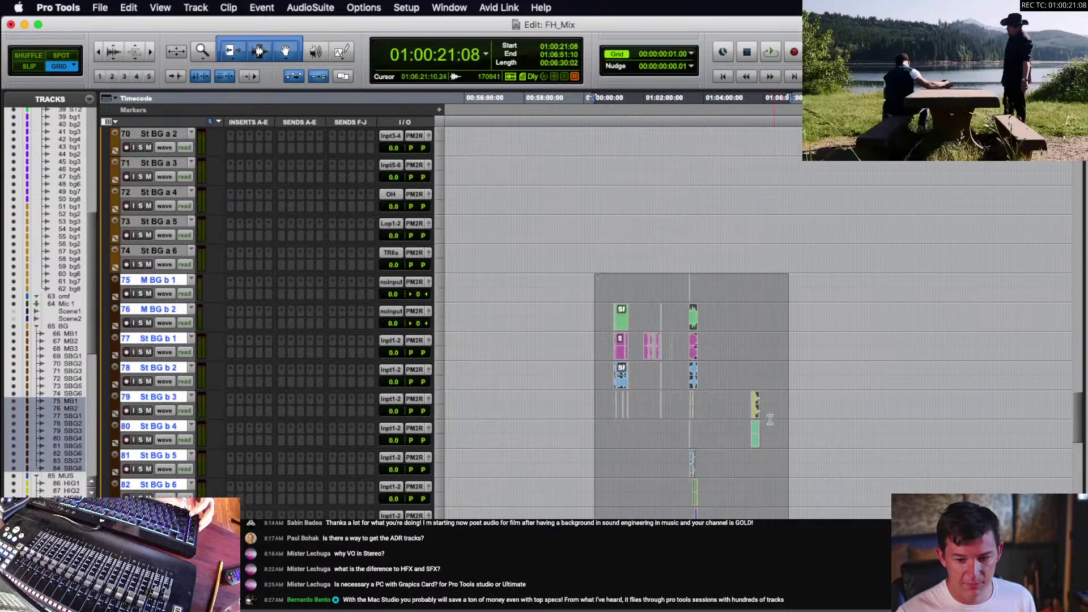
scroll(742, 245, up, 10)
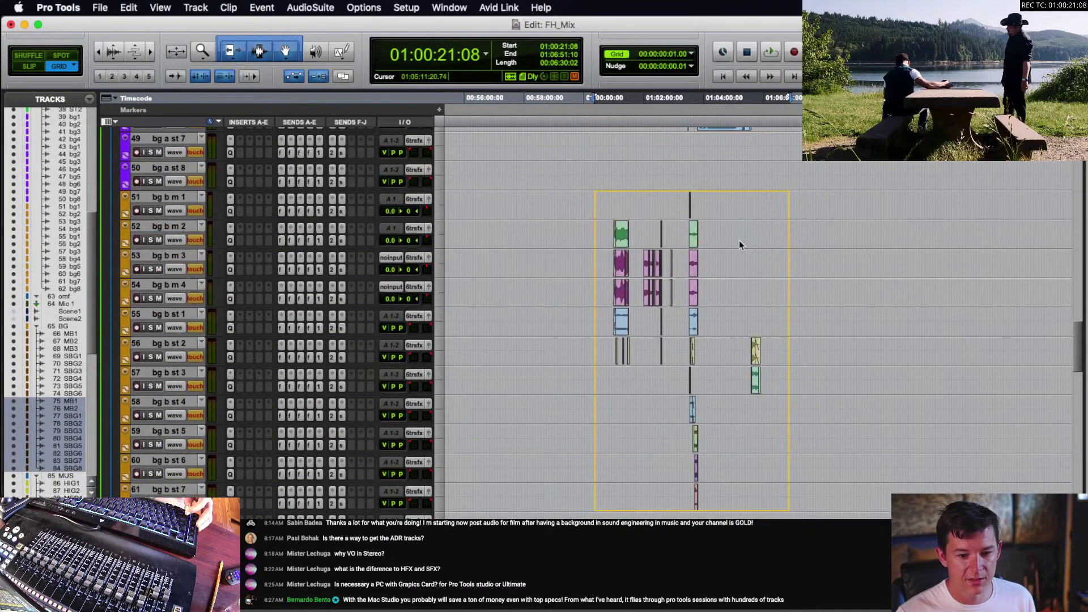
drag(740, 241, 742, 289)
click(693, 291)
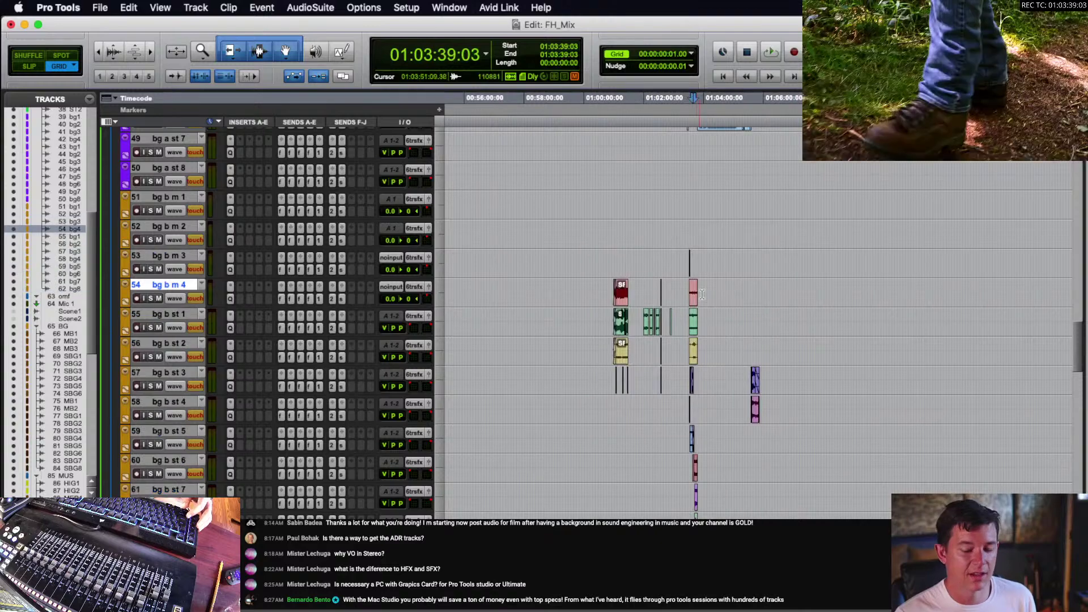
- Delete the emptied BG folder together with all its member tracks, M BG a 1 through St BG b 8
scroll(639, 300, up, 3)
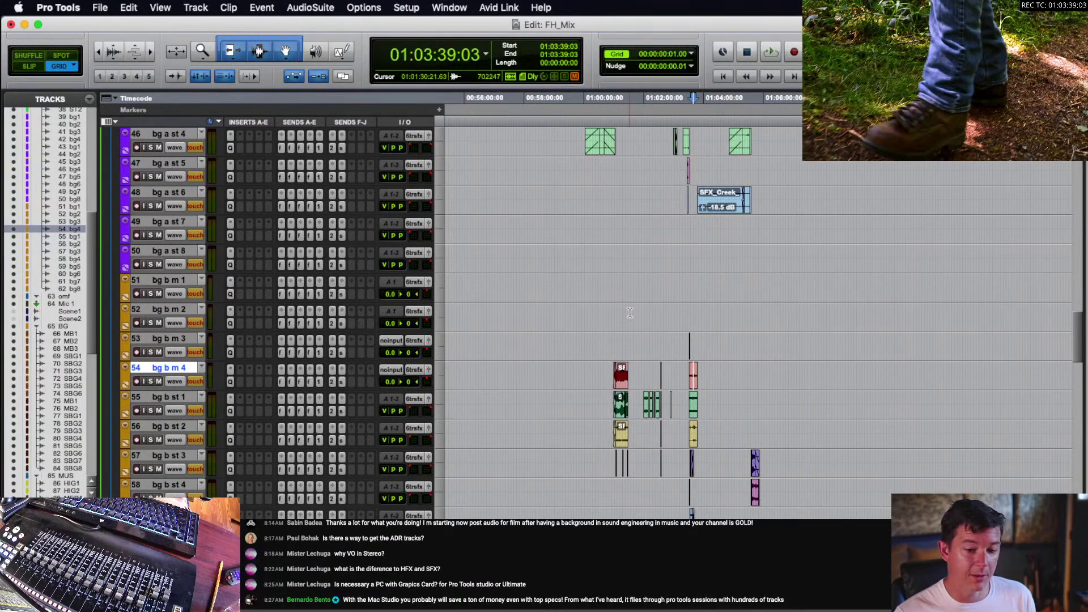
scroll(630, 313, down, 10)
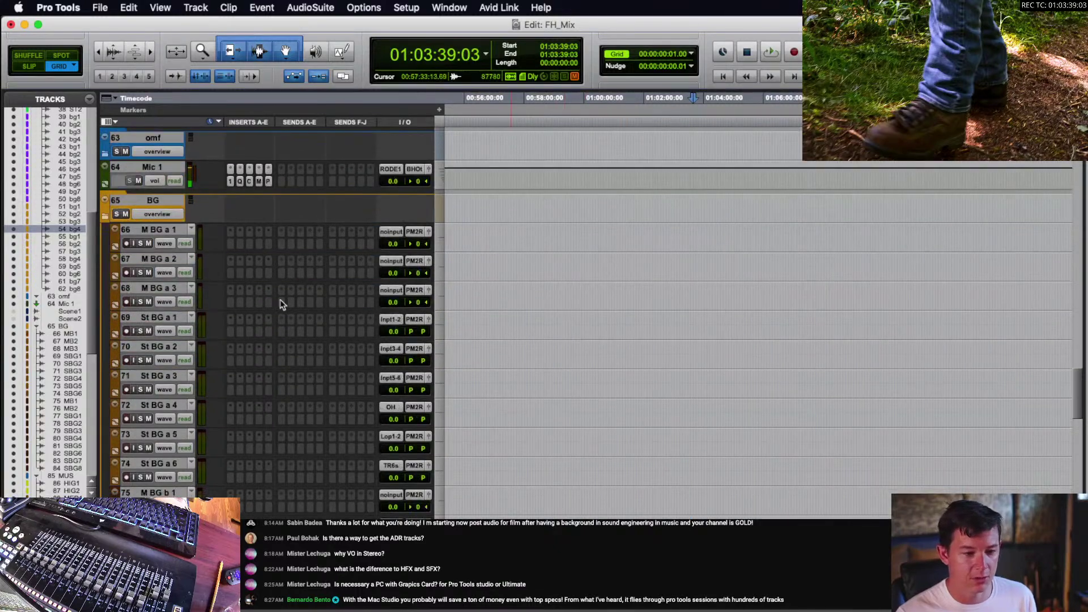
click(153, 200)
scroll(179, 301, down, 8)
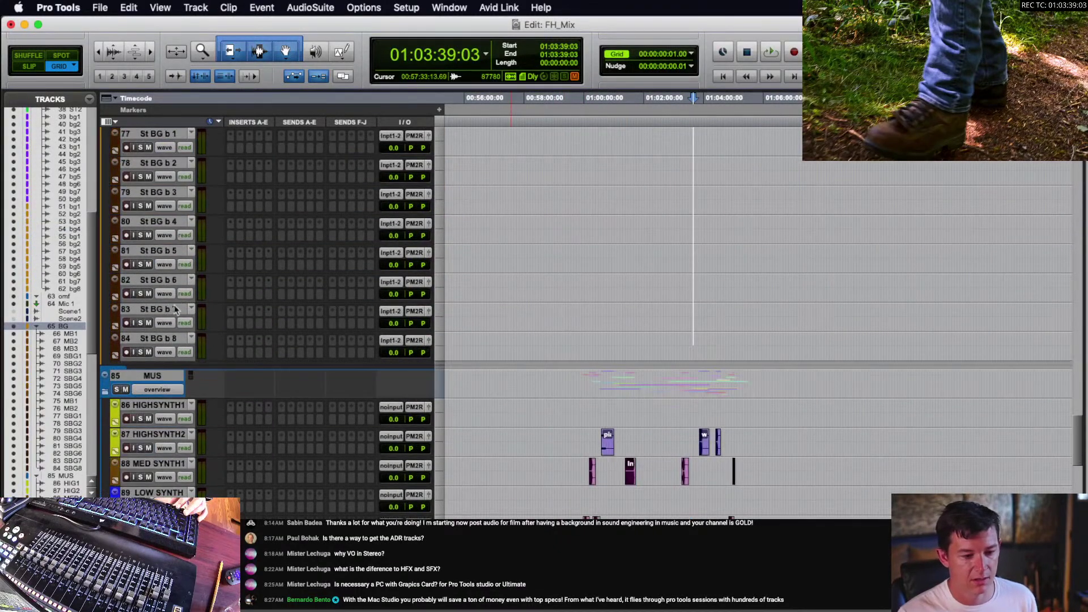
right_click(159, 339)
click(189, 574)
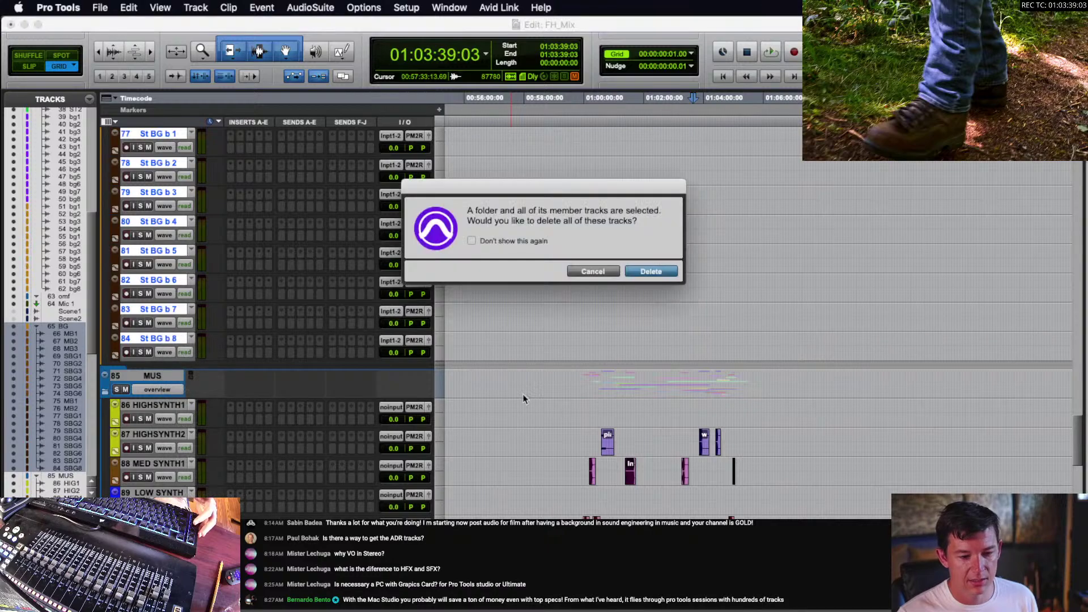
click(651, 272)
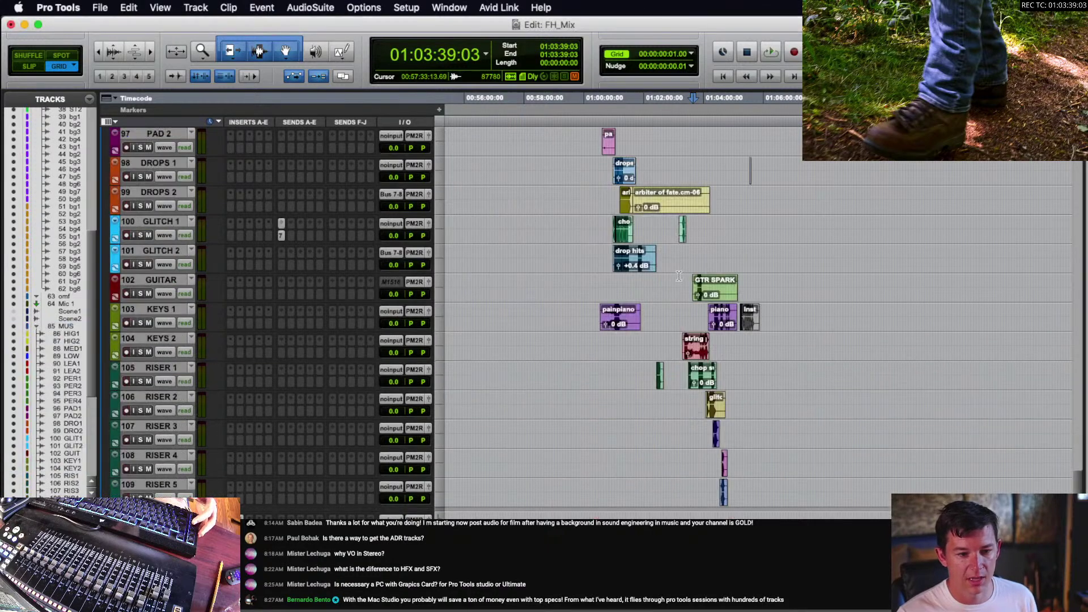
- Delete the empty music tracks HIGHSYNTH1 and LOW SYNTH from the MUS folder
scroll(687, 291, up, 10)
scroll(689, 296, up, 3)
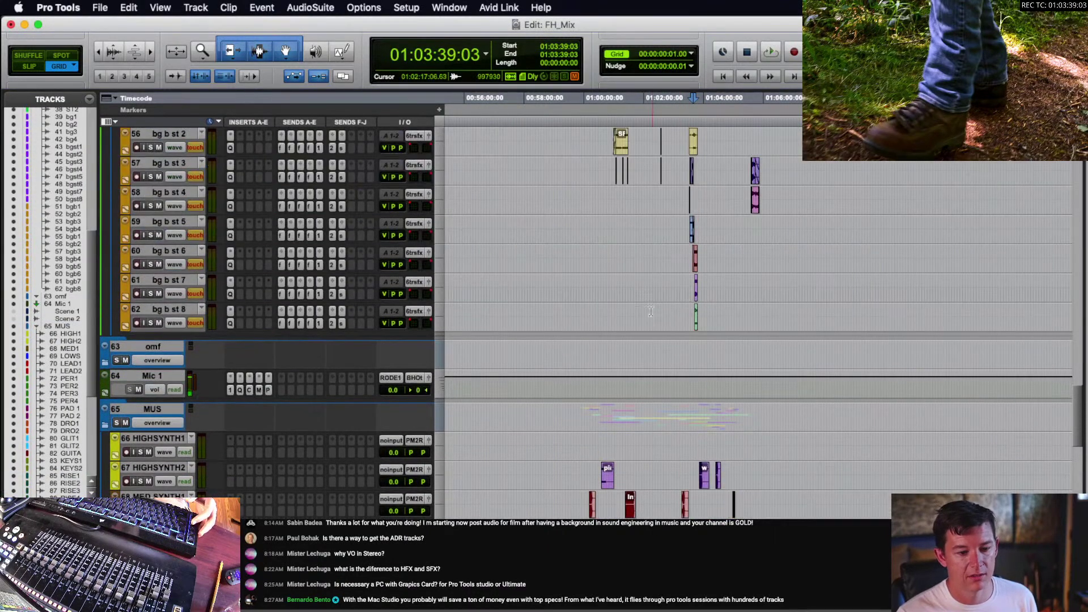
scroll(651, 314, down, 5)
click(574, 324)
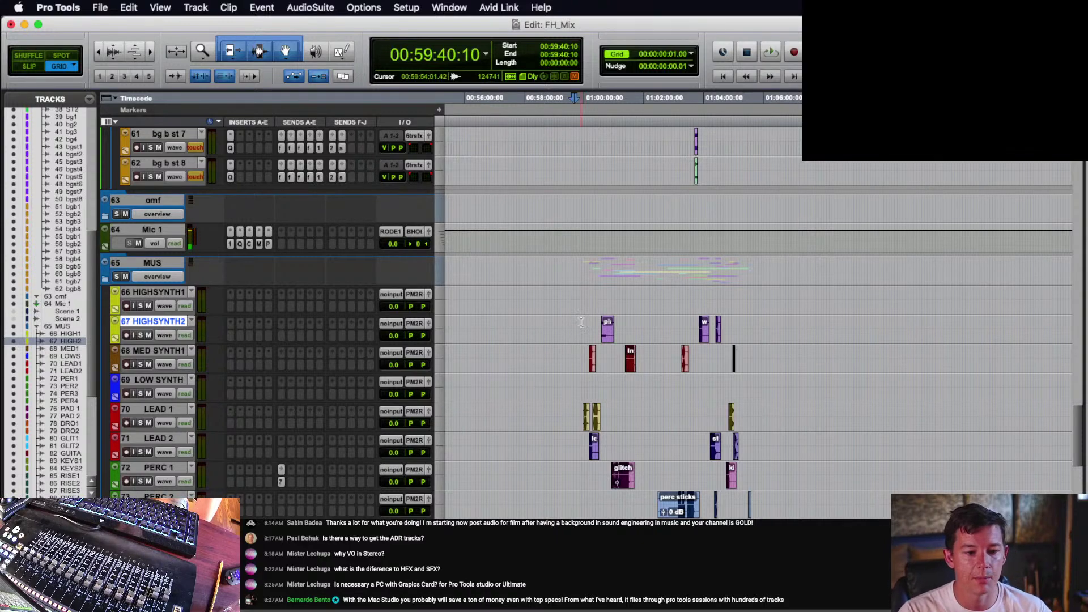
scroll(579, 324, down, 3)
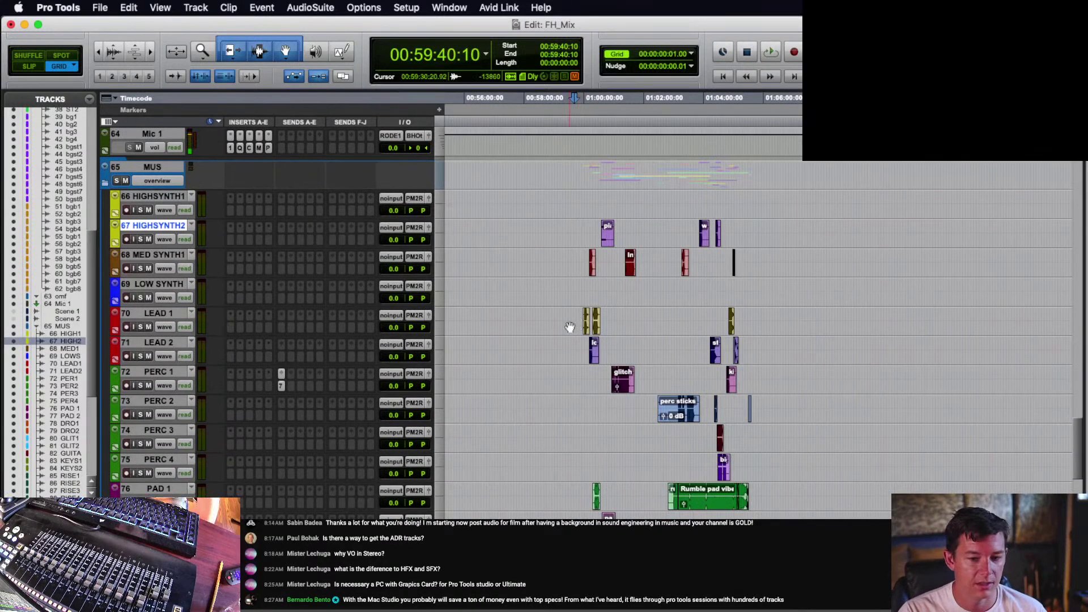
click(590, 289)
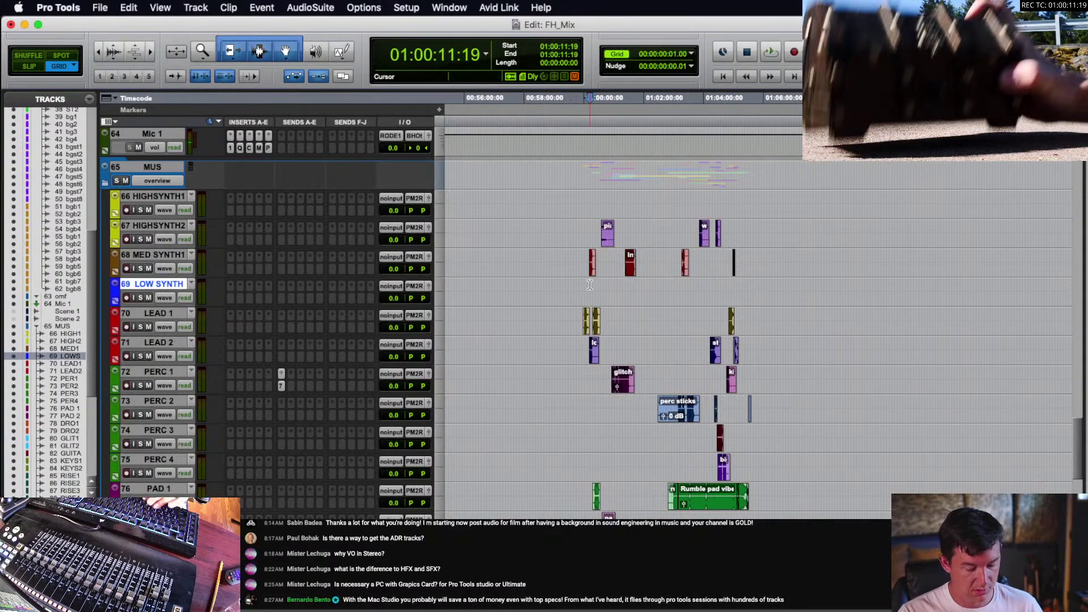
key(r)
key(r)
key(t)
key(t)
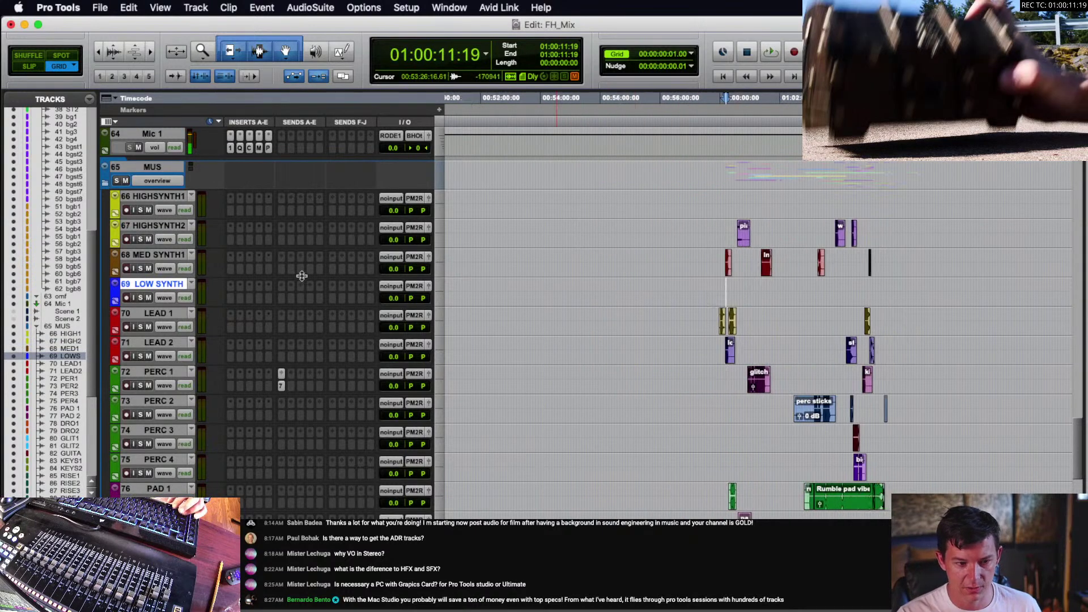
super+click(139, 197)
right_click(140, 197)
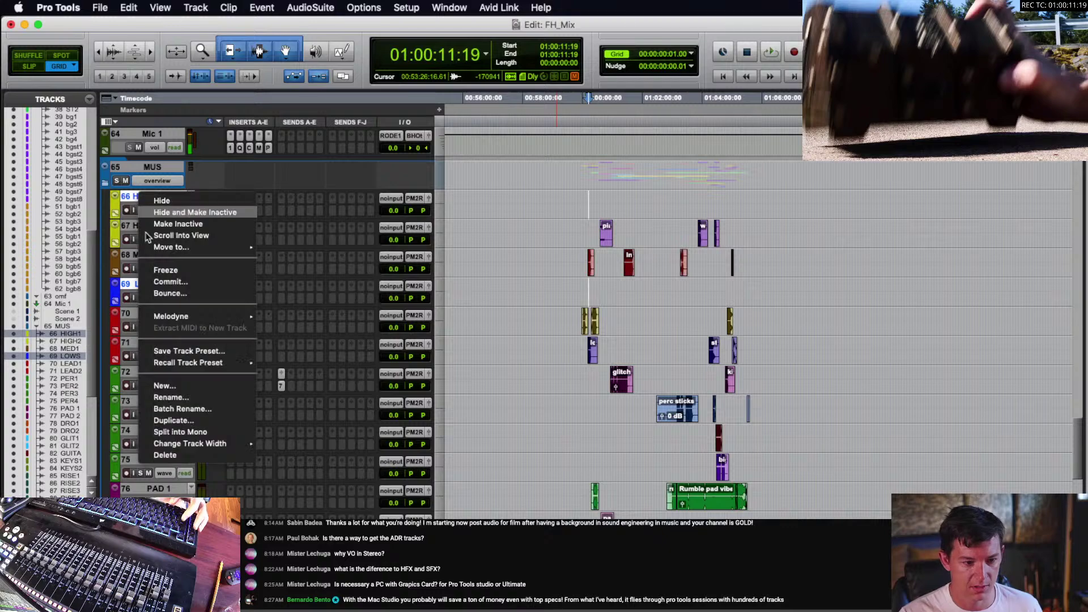
click(182, 455)
- Look through the remaining tracks in the MUS folder, from HIGHSYNTH2 to RISER 5
scroll(687, 309, down, 8)
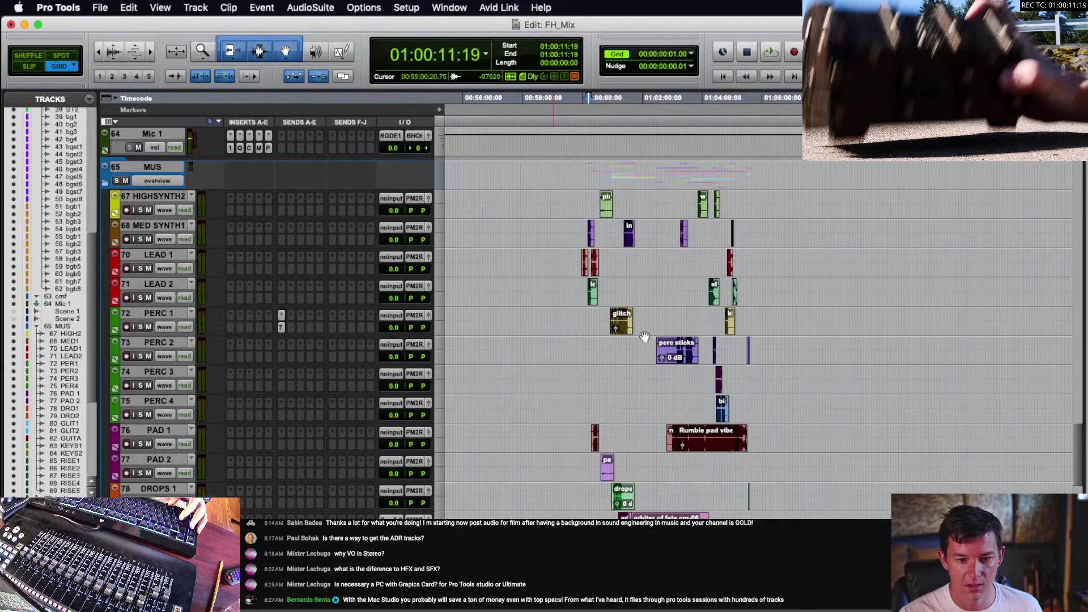
scroll(687, 309, down, 3)
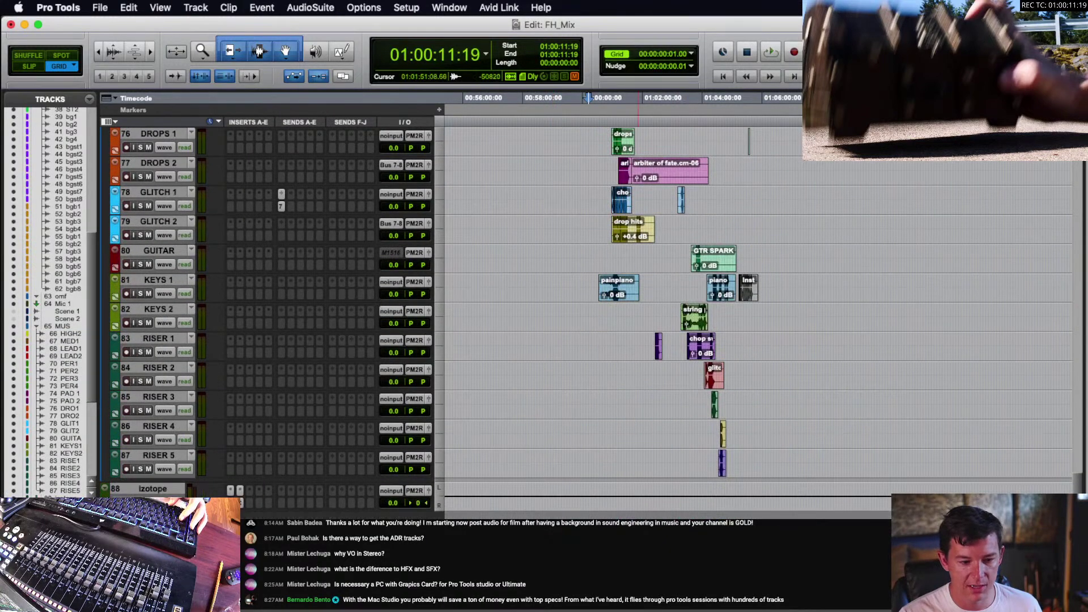
scroll(369, 411, up, 12)
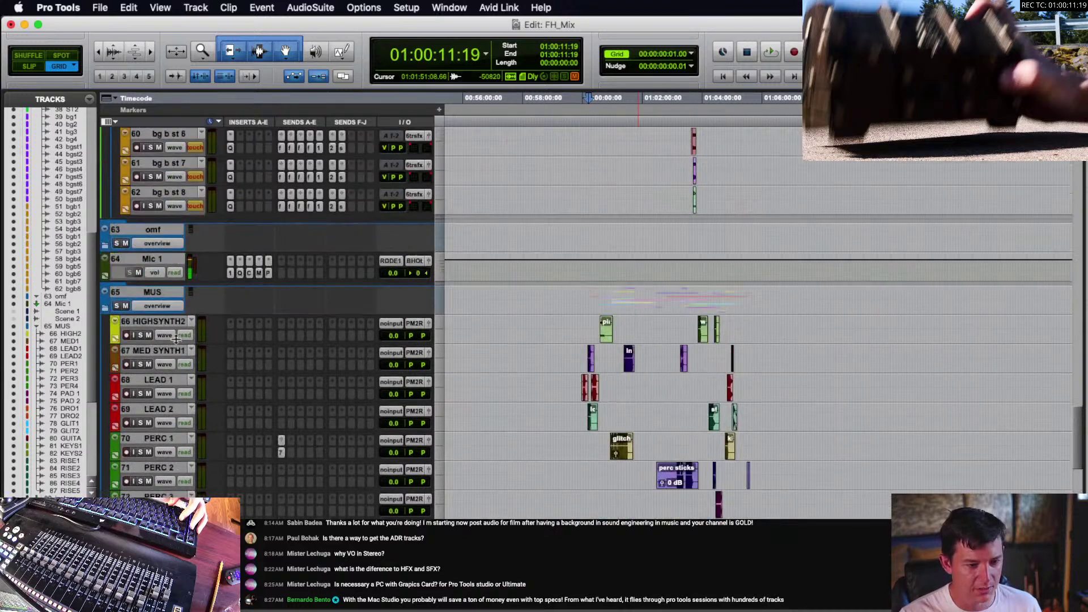
scroll(176, 339, down, 12)
scroll(463, 309, up, 10)
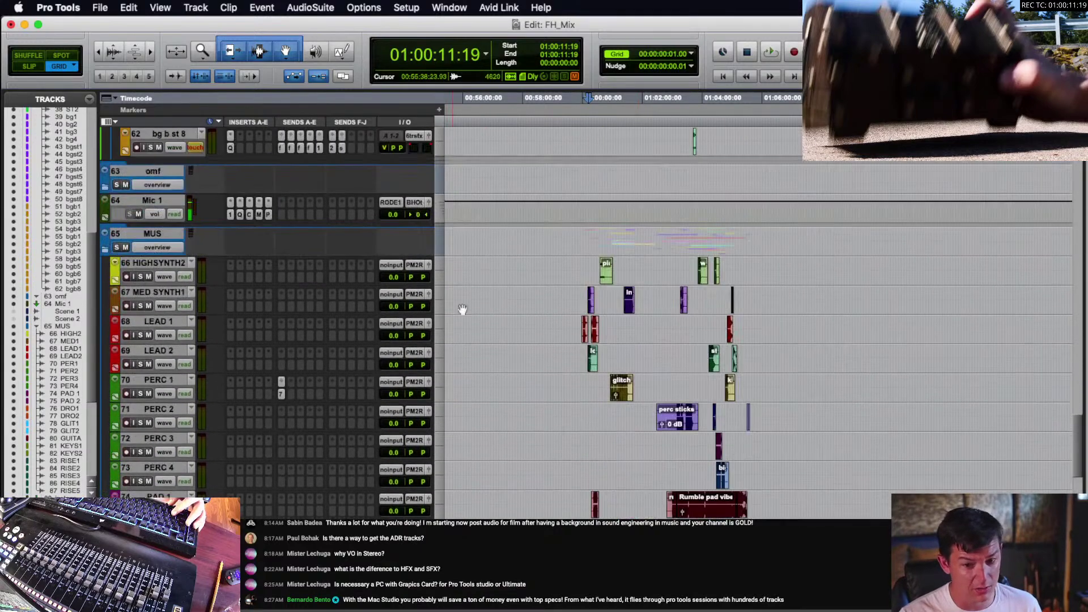
- Move the music tracks HIGHSYNTH2 through RISER 5 from the MUS folder into the MSX aux folder, directly below mx source
scroll(573, 295, down, 2)
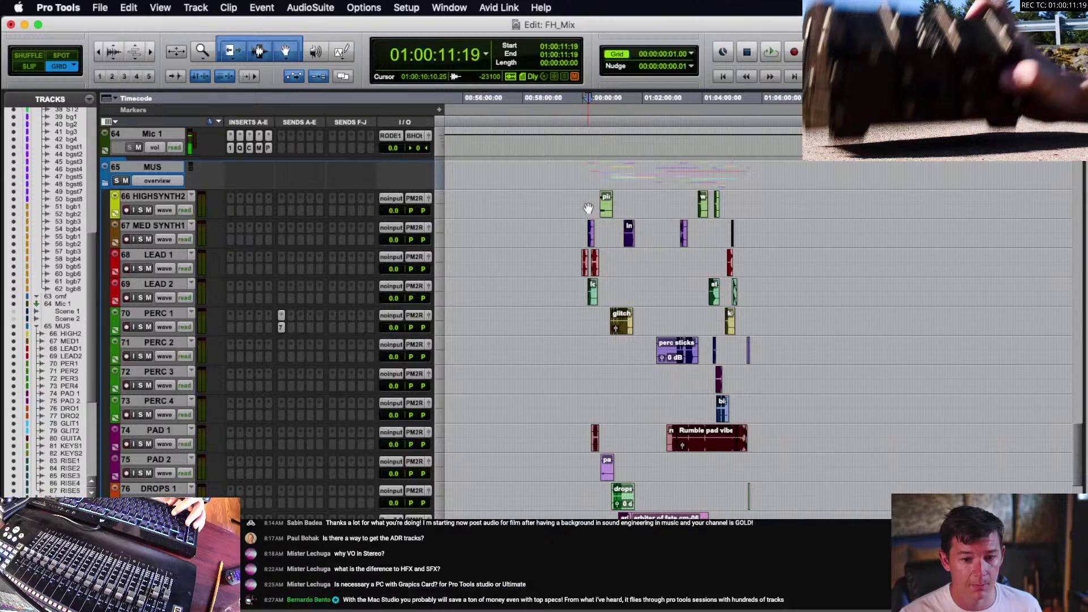
drag(570, 198, 793, 477)
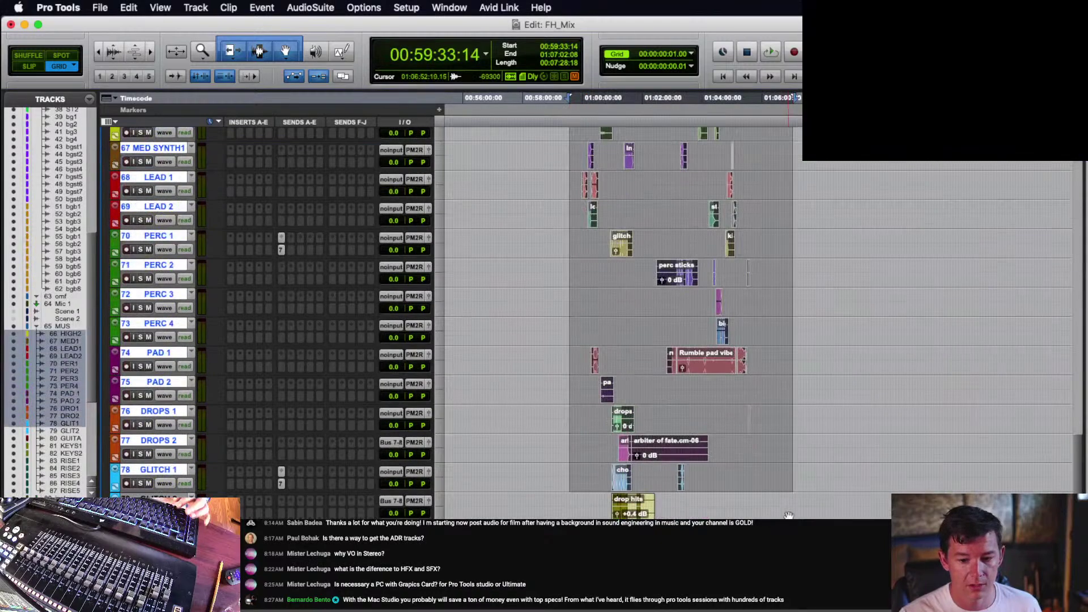
scroll(790, 468, down, 2)
scroll(790, 453, down, 2)
drag(787, 384, 789, 544)
scroll(790, 515, down, 2)
scroll(468, 388, up, 6)
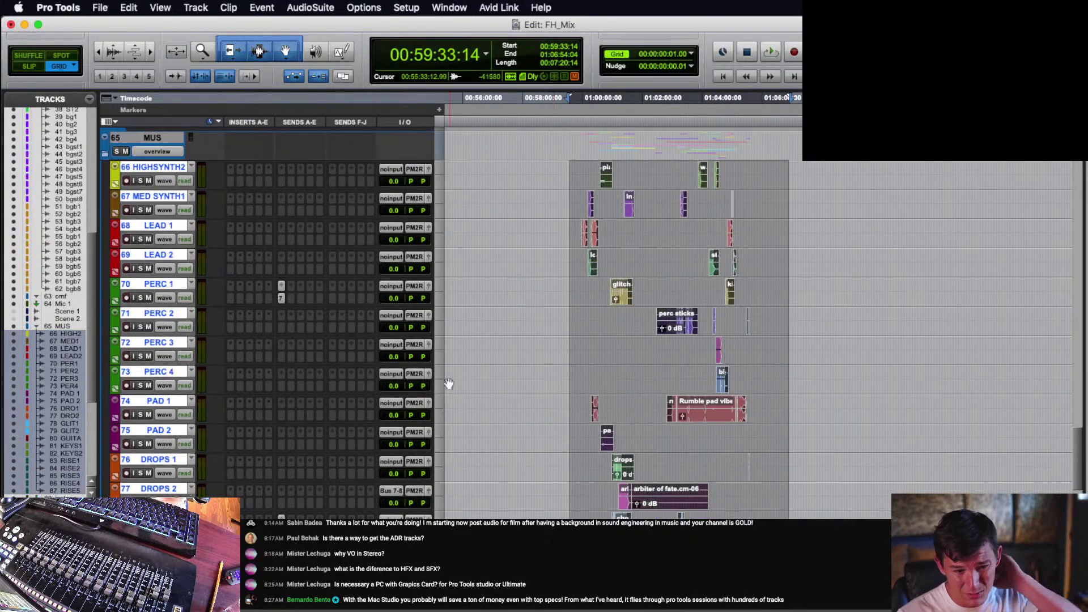
scroll(368, 321, up, 7)
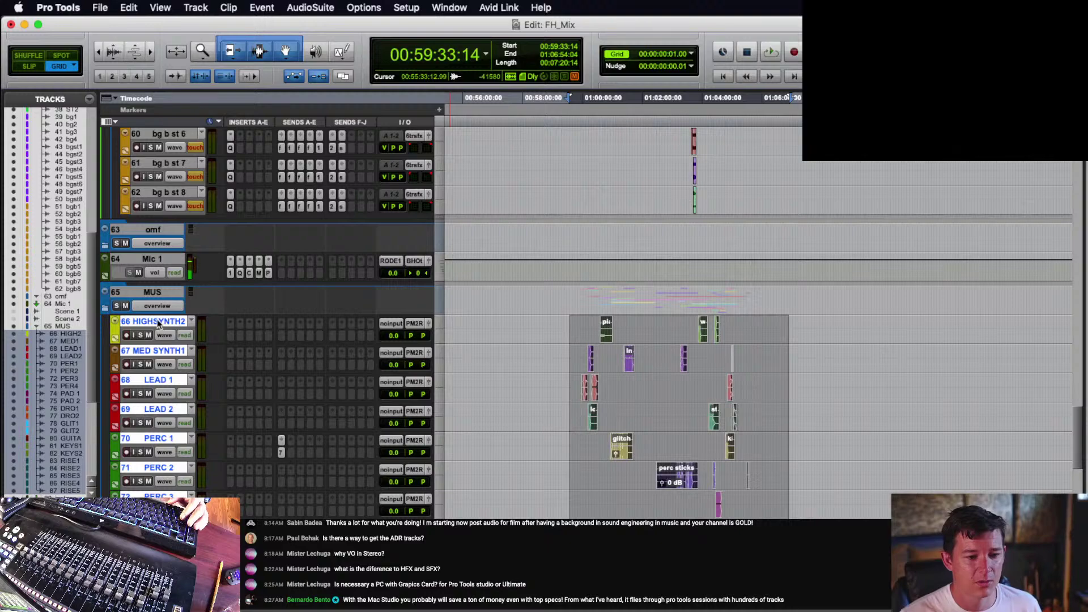
scroll(158, 325, up, 15)
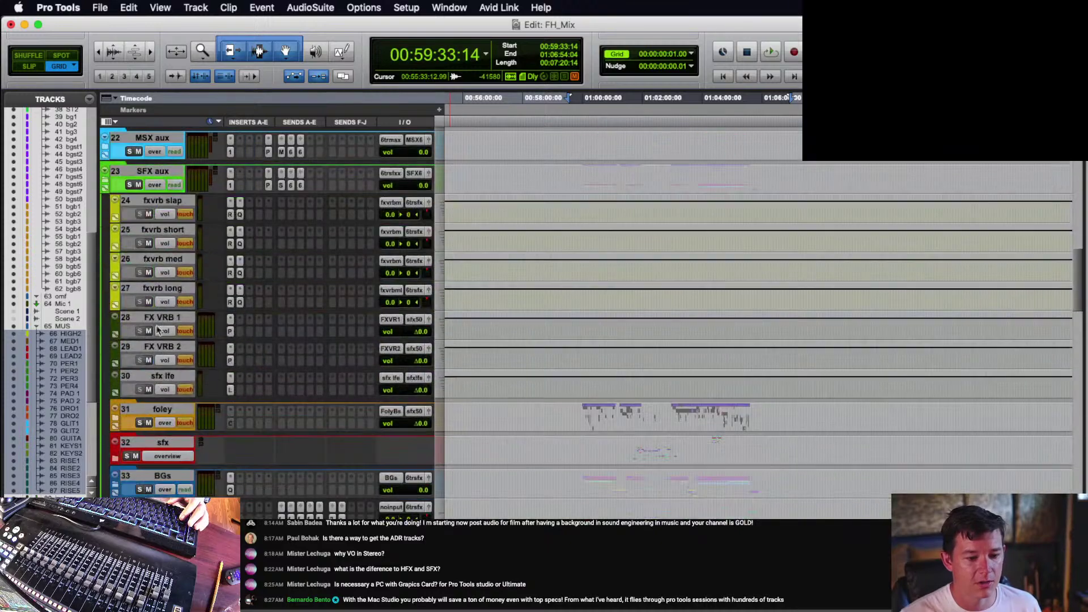
click(115, 484)
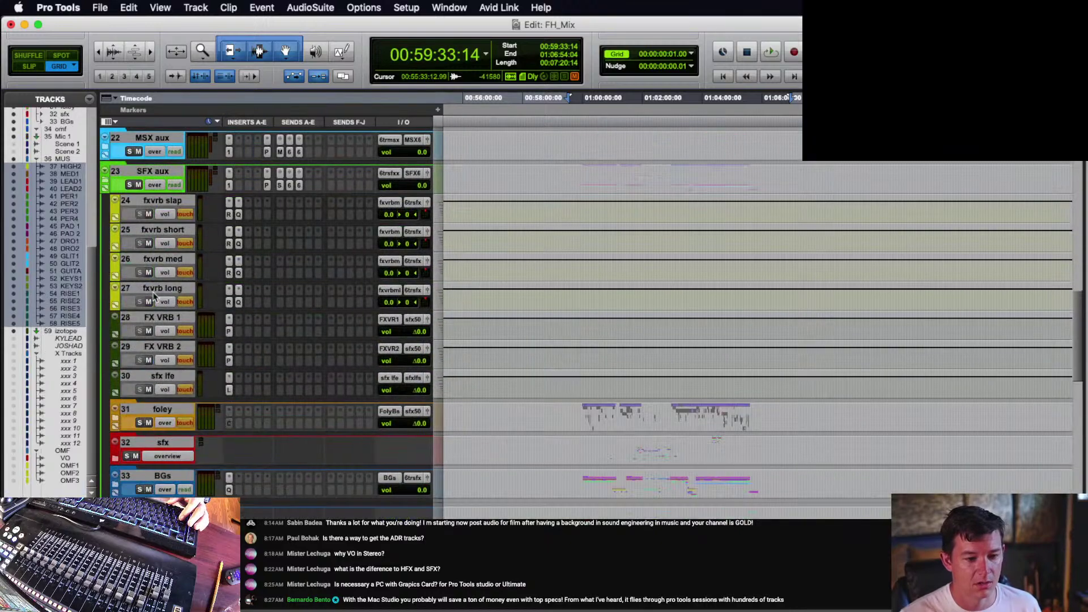
click(105, 144)
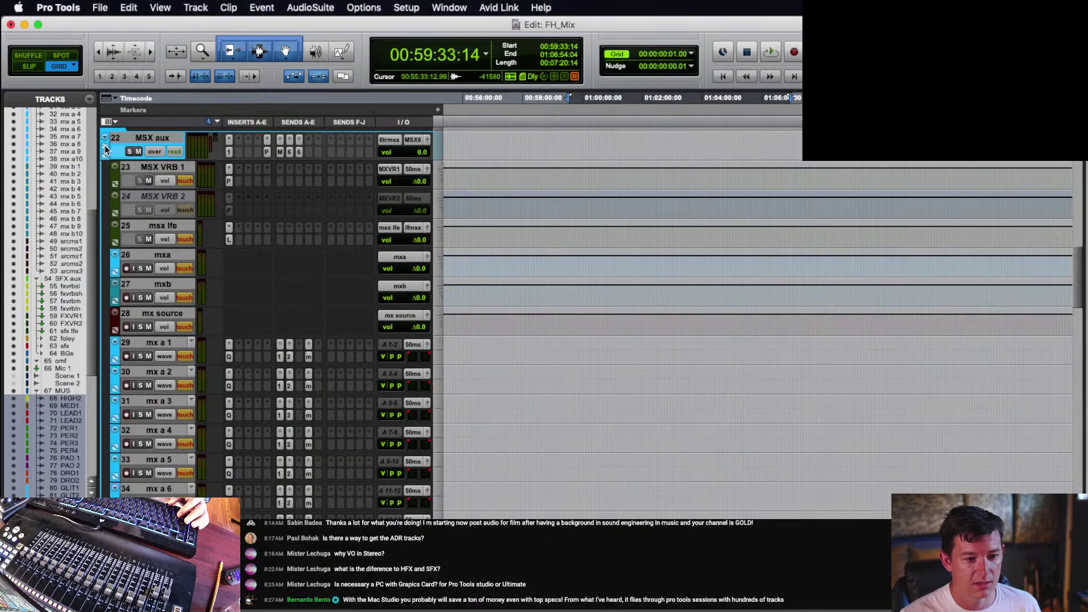
scroll(340, 297, down, 20)
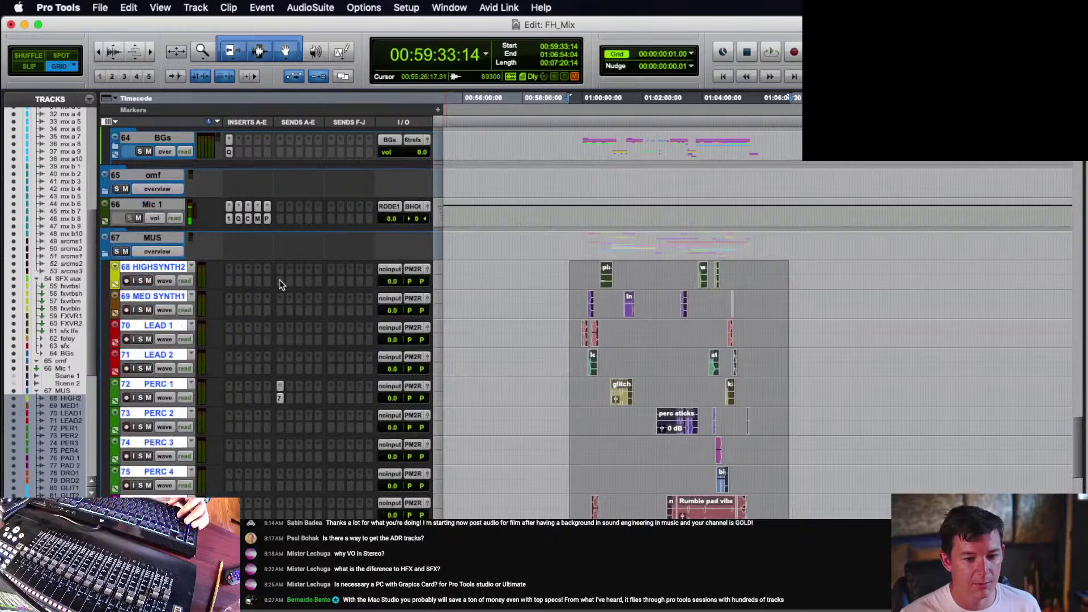
drag(168, 271, 171, 193)
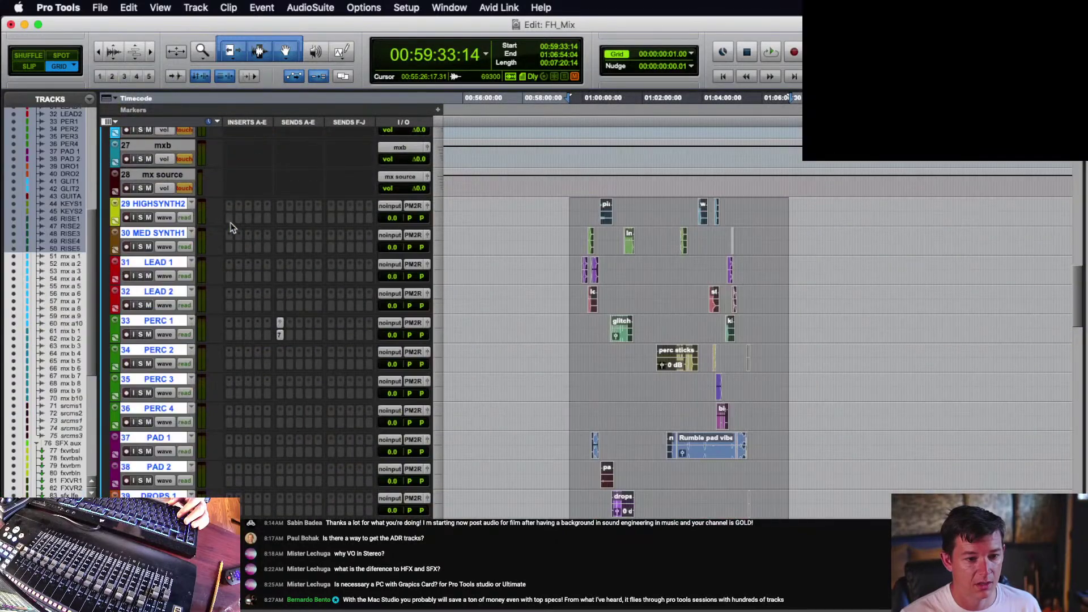
- Route the outputs of all selected music tracks to the 5.0 msx sub bus
scroll(369, 225, down, 10)
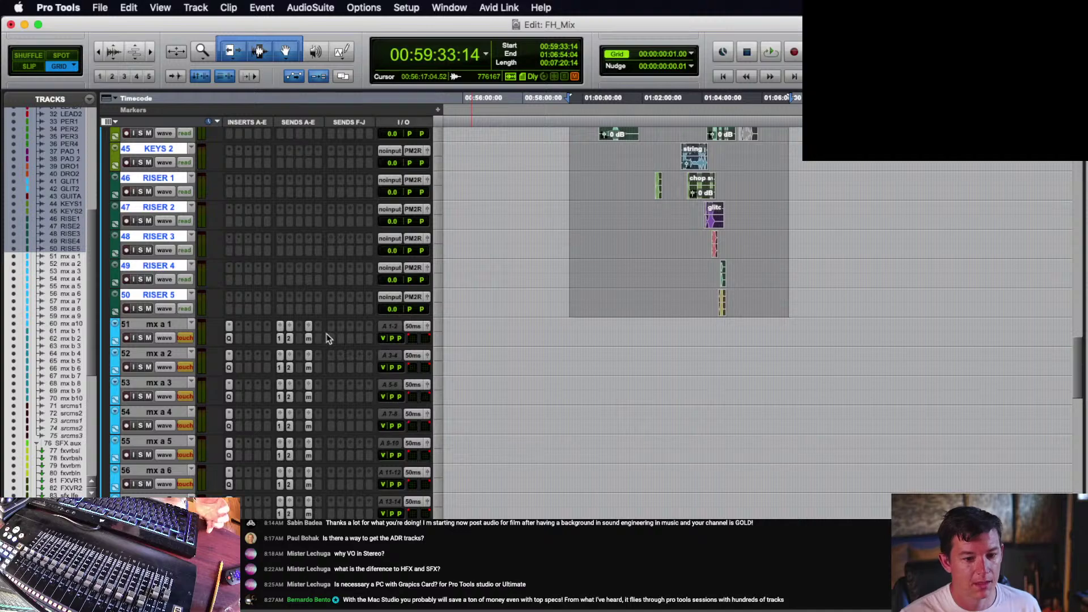
click(417, 298)
mouse_move(440, 298)
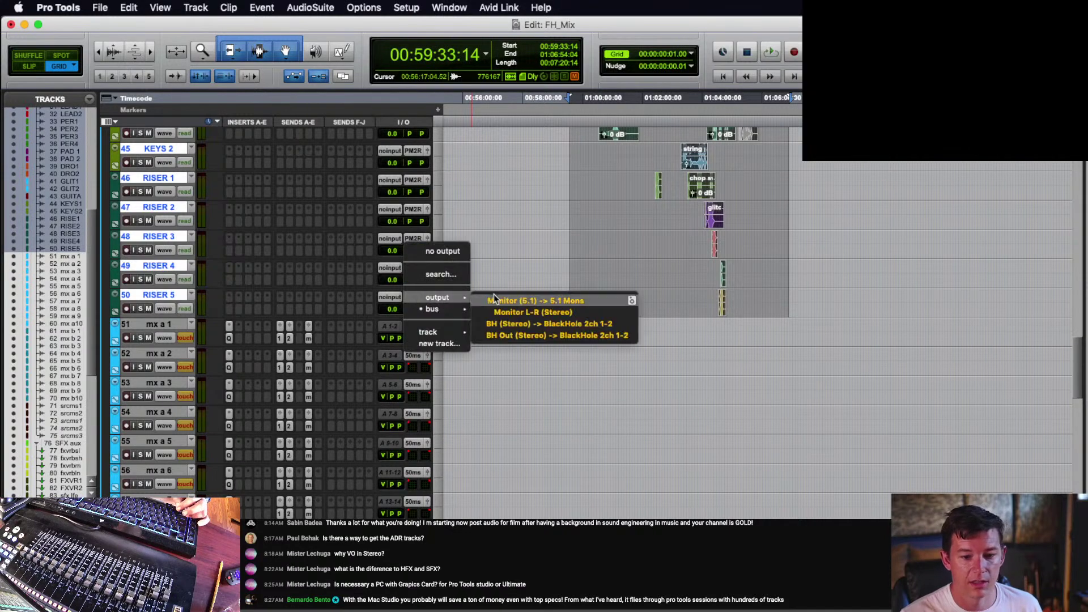
mouse_move(536, 313)
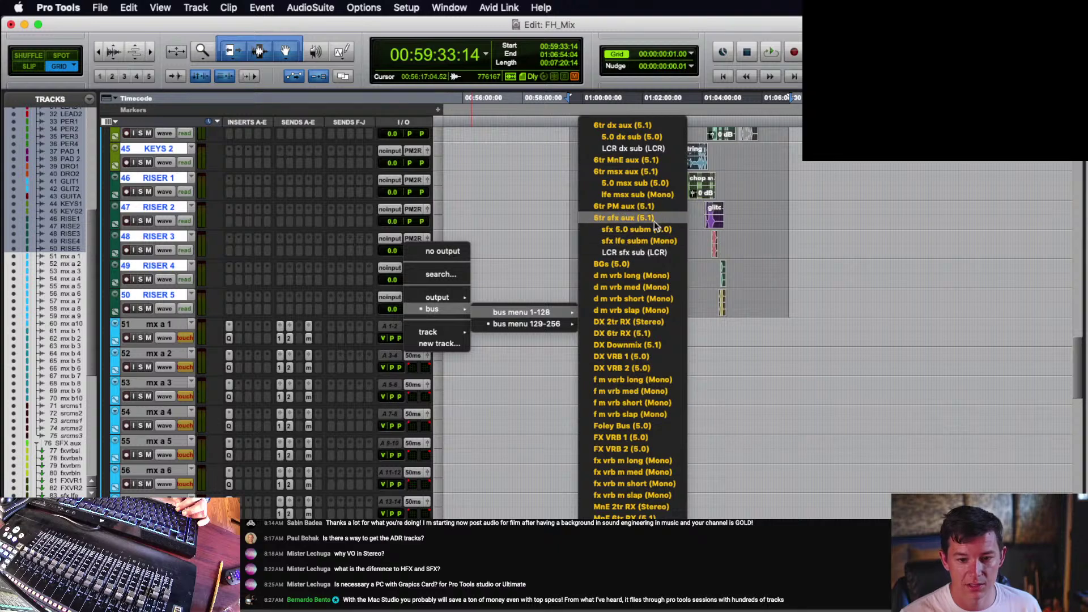
click(651, 181)
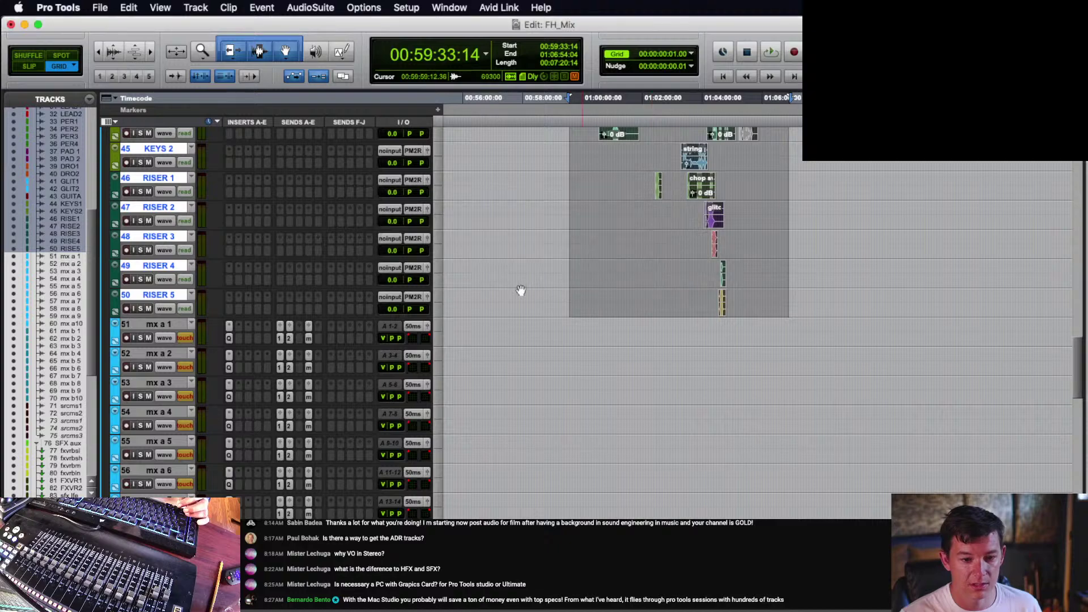
- Assign send A to MX VRB 1 and send B to MX VRB 2 on all selected music tracks
scroll(521, 291, up, 2)
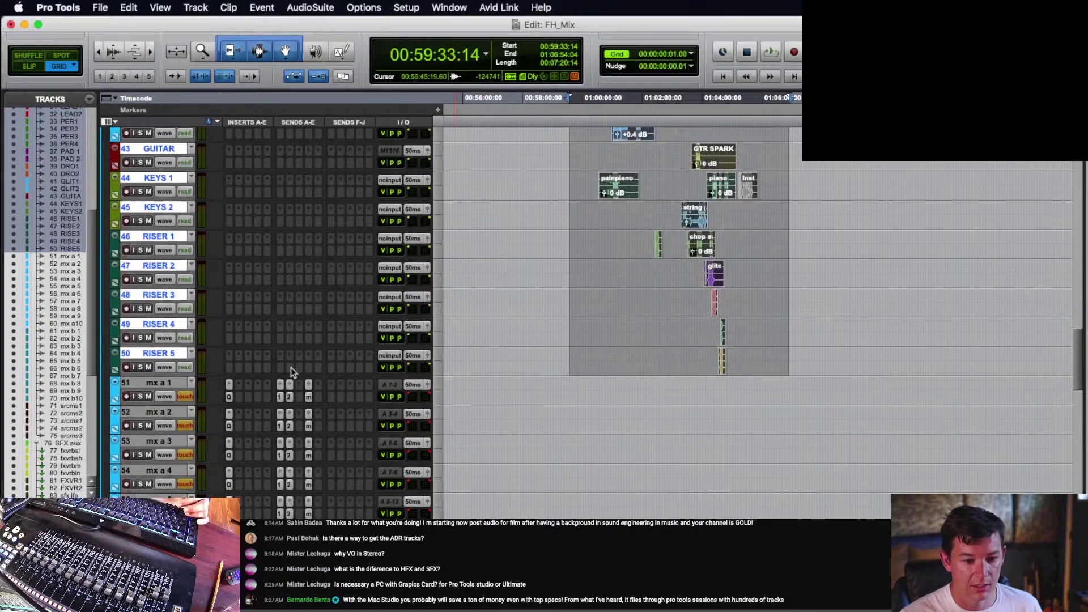
click(281, 354)
mouse_move(329, 367)
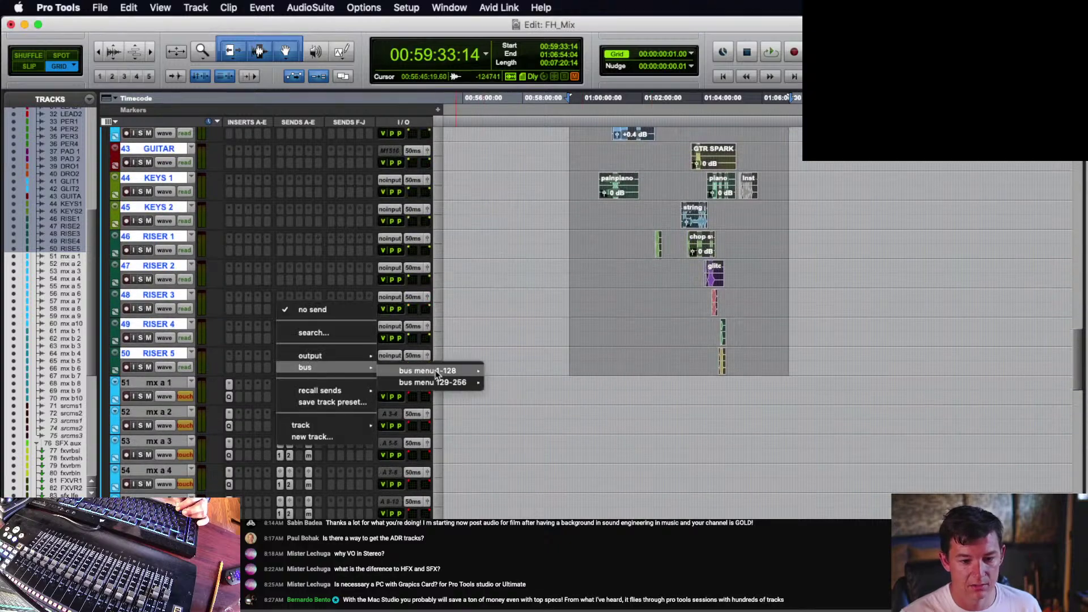
mouse_move(437, 374)
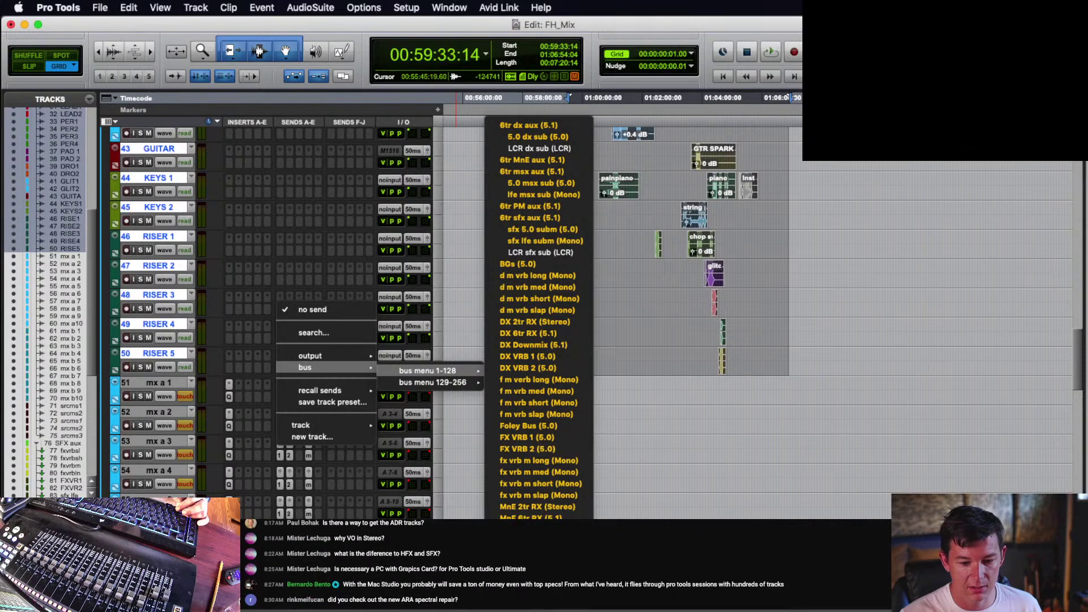
click(535, 576)
click(290, 326)
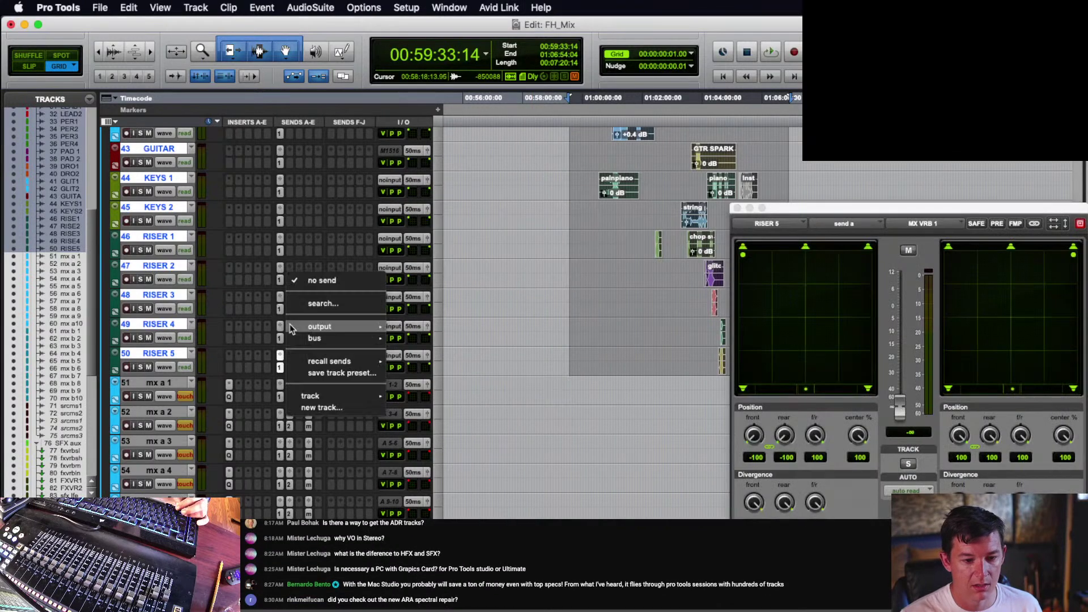
mouse_move(315, 338)
mouse_move(474, 342)
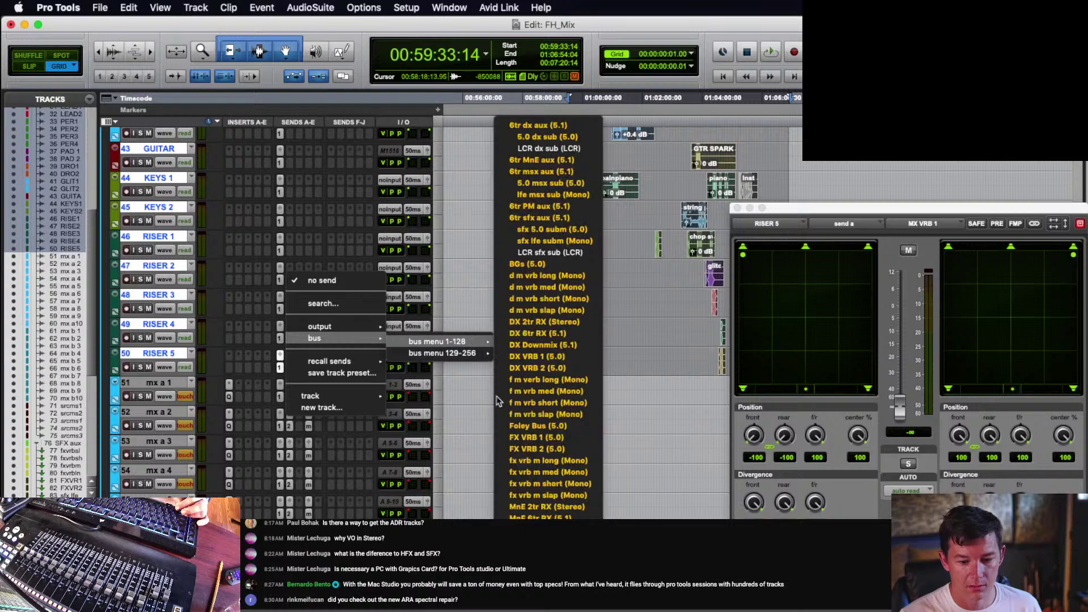
click(536, 588)
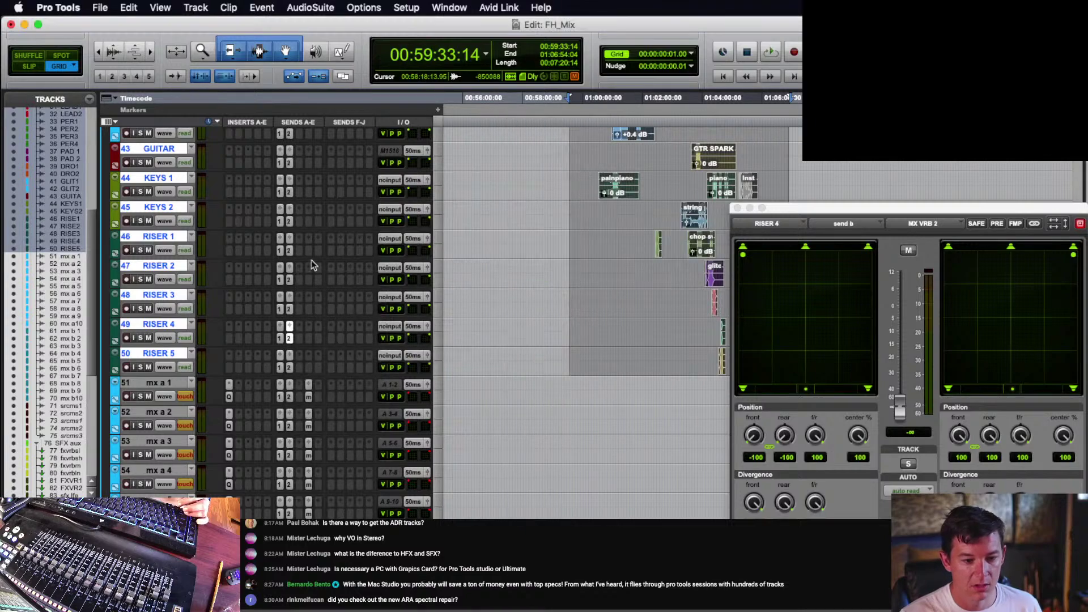
- Assign send D to the msx lfe bus on all selected music tracks
click(309, 240)
mouse_move(340, 250)
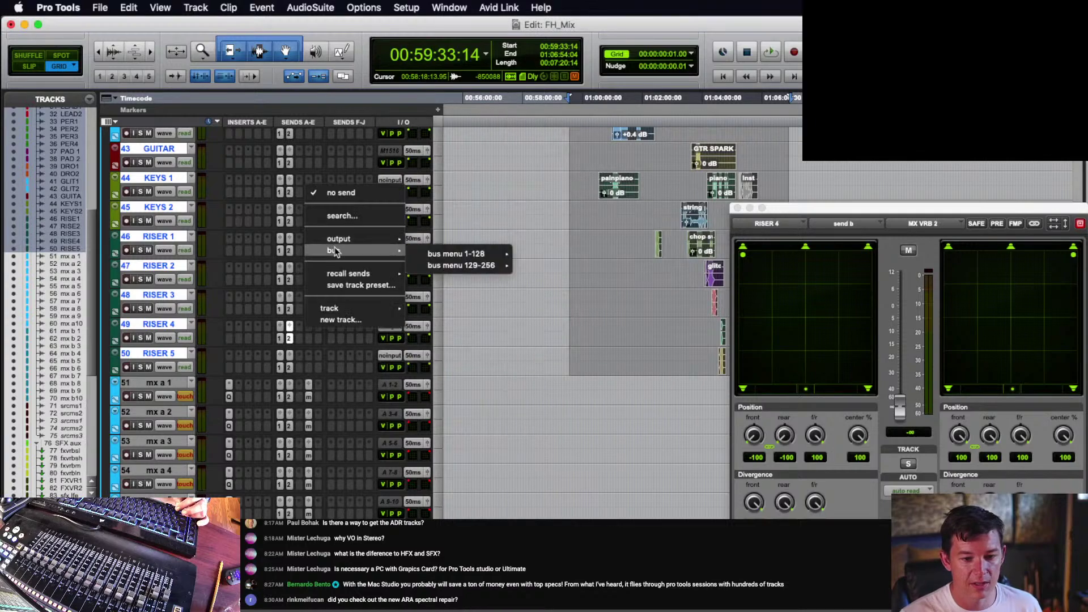
mouse_move(488, 255)
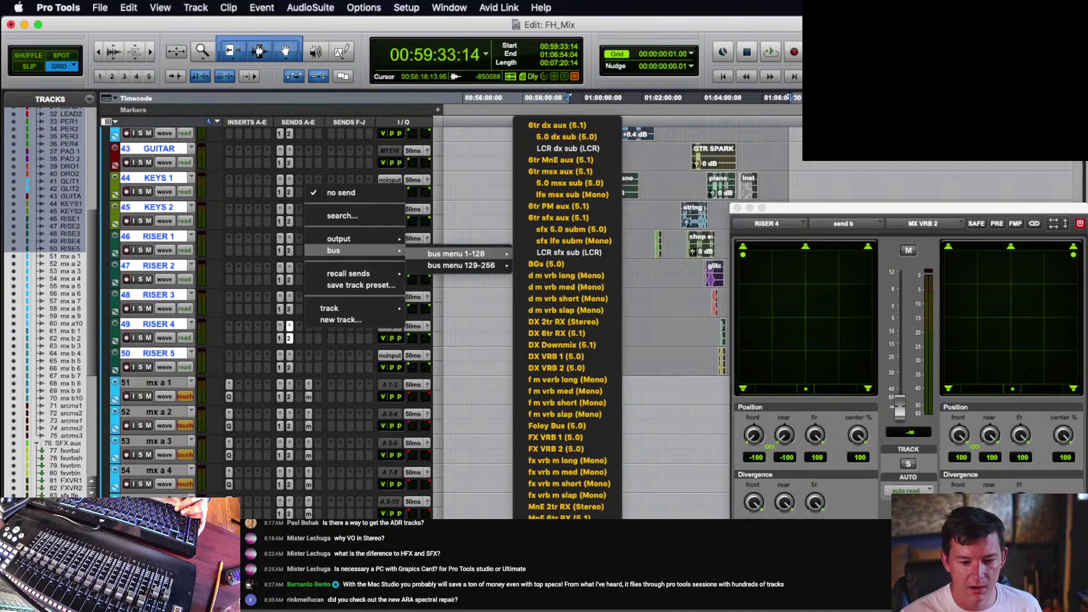
click(573, 195)
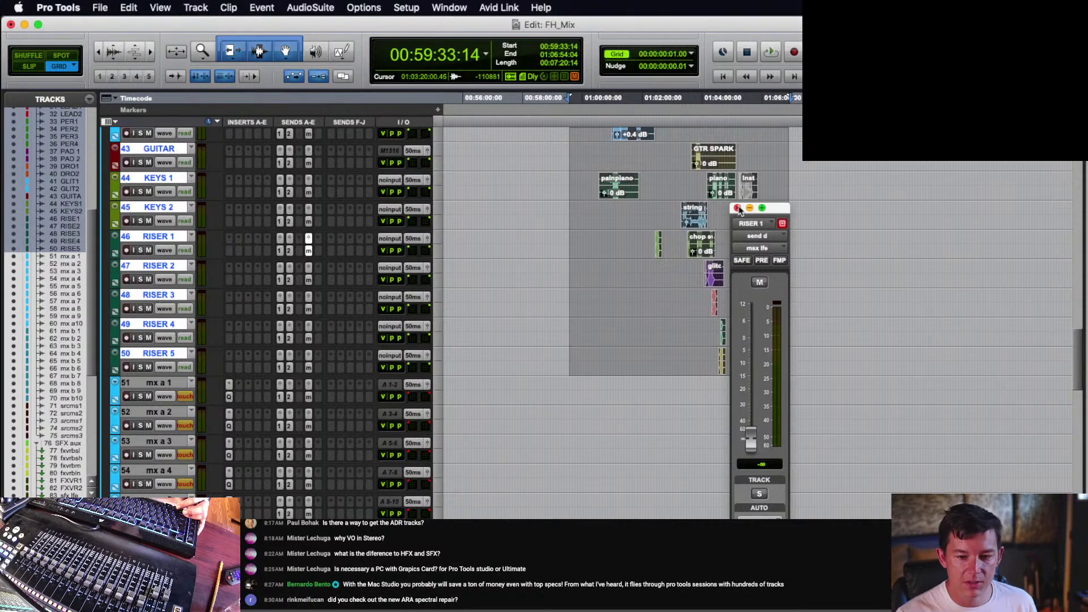
drag(781, 210, 769, 221)
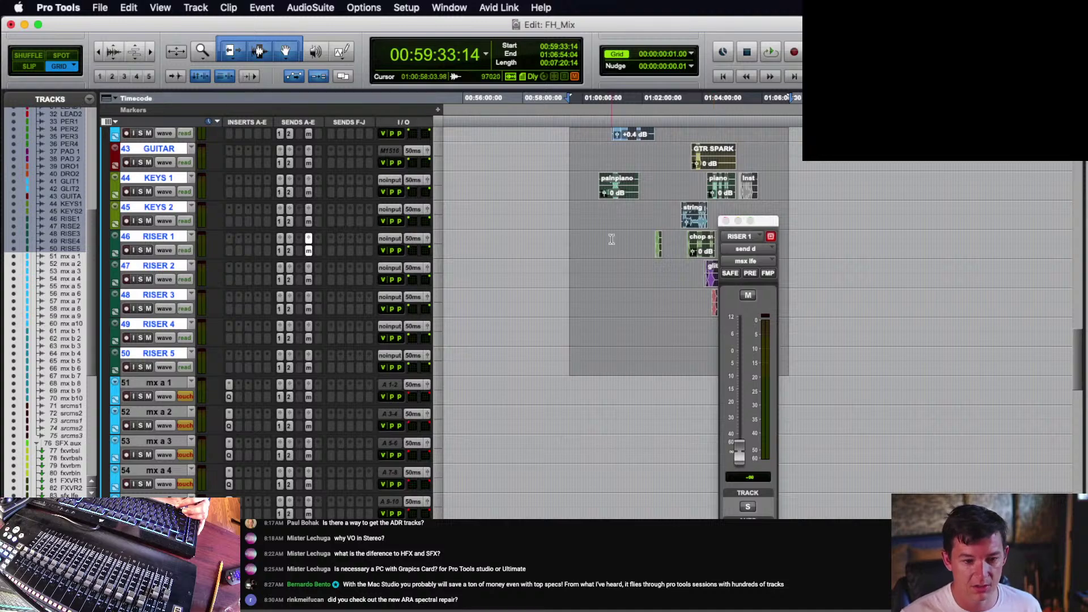
- Insert FabFilter Pro-Q 3 in the first insert slot of all selected music tracks and close its plug-in window
scroll(611, 239, down, 1)
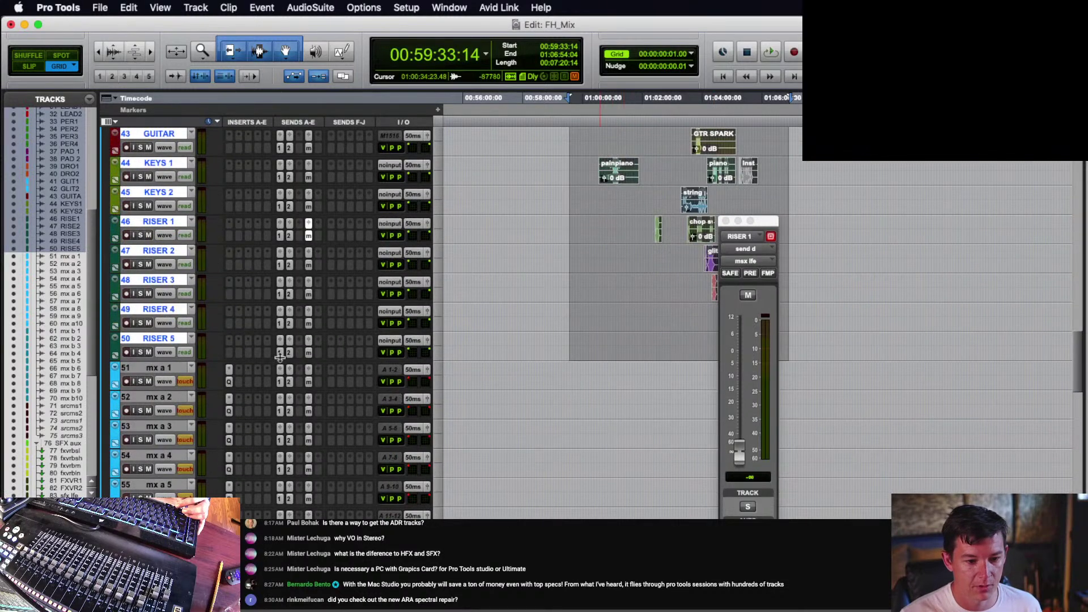
click(229, 317)
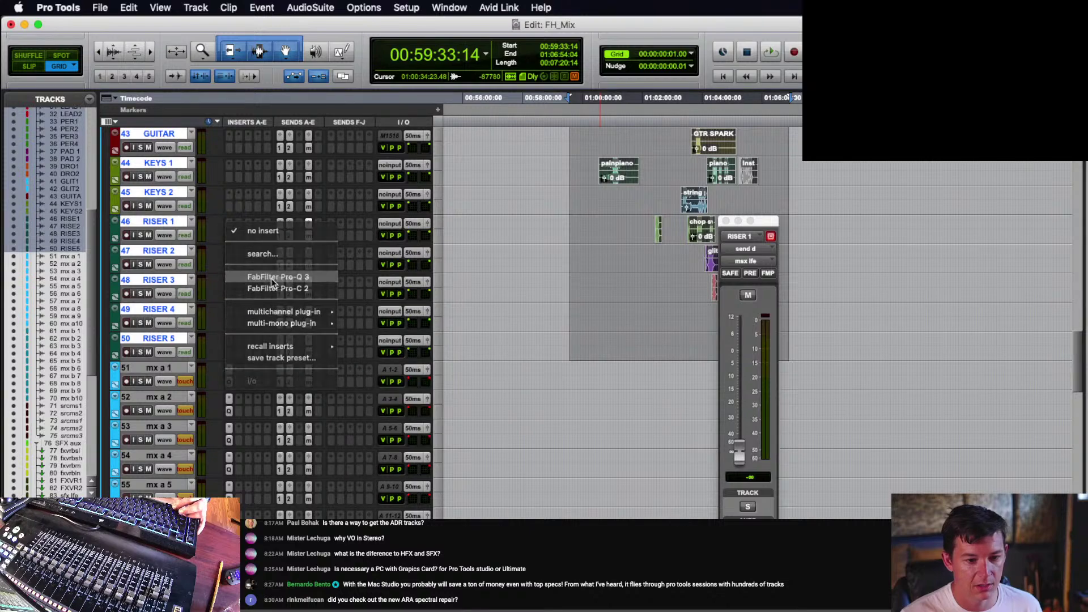
click(481, 264)
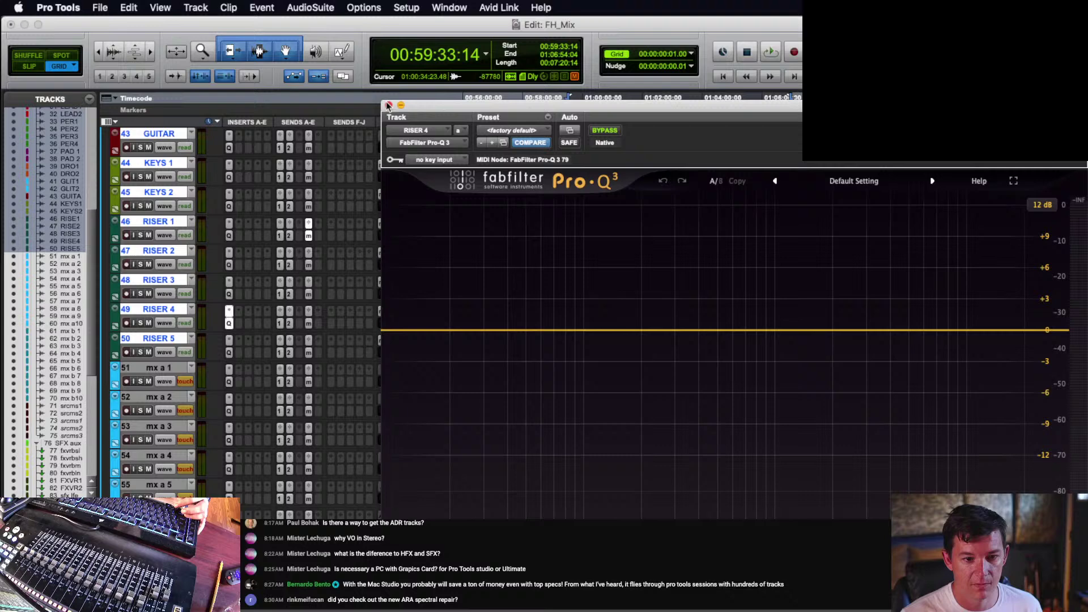
click(388, 106)
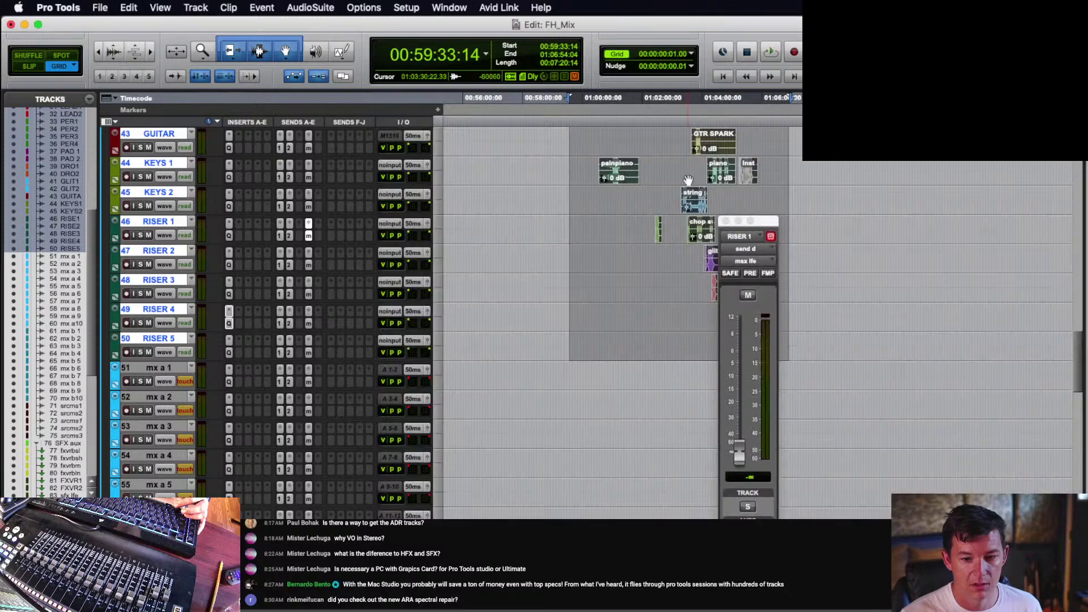
- Create a Mix/Edit group named score from the selected music tracks
scroll(497, 285, up, 5)
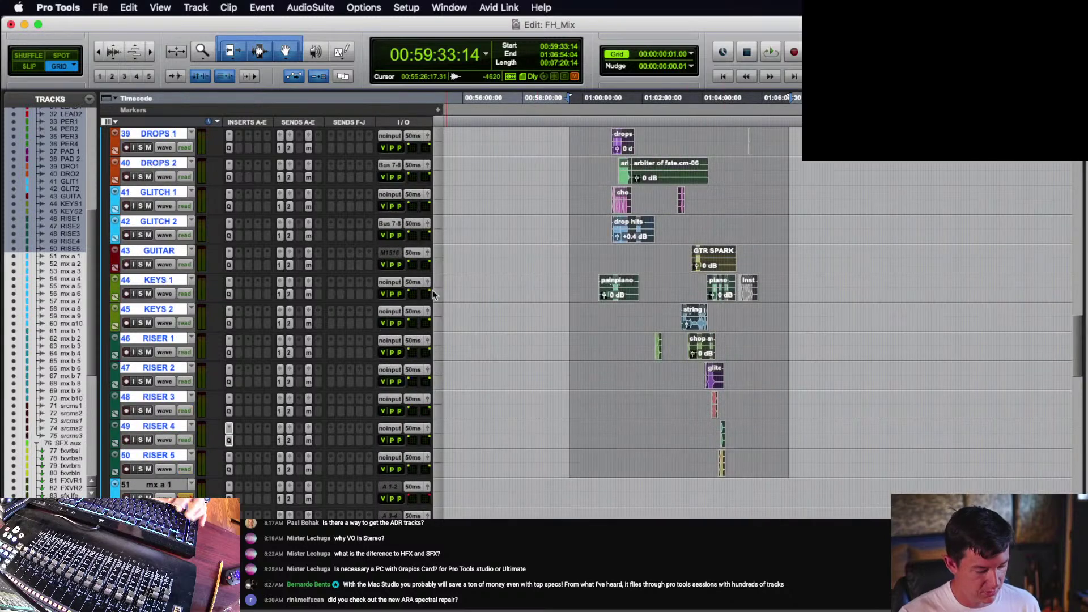
key(super+g)
text(score)
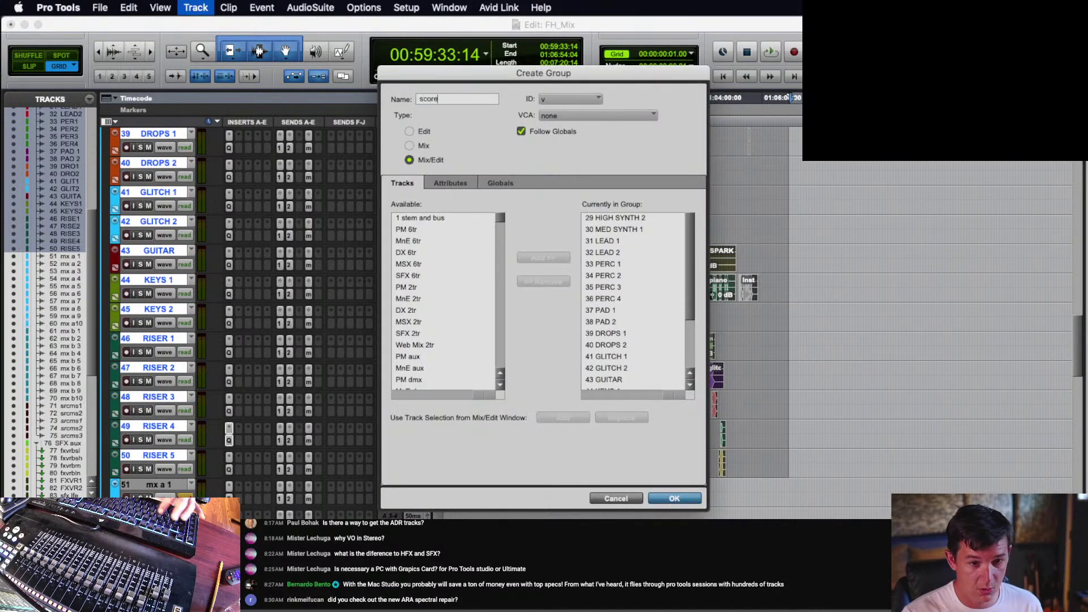
key(Return)
- Set the automation mode of all selected music tracks to touch
click(189, 409)
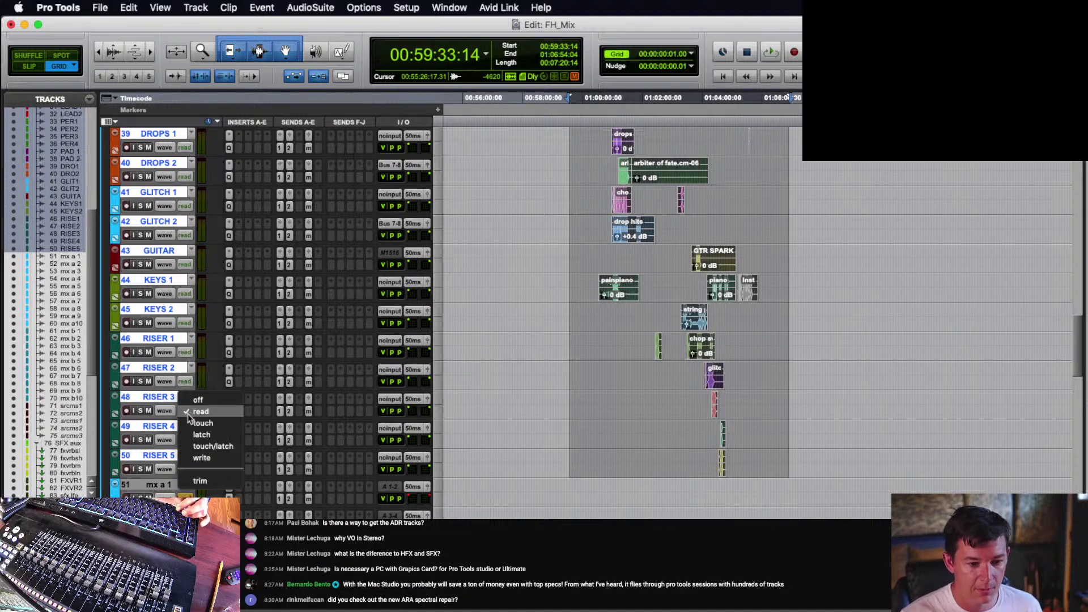
click(202, 423)
click(189, 410)
click(203, 471)
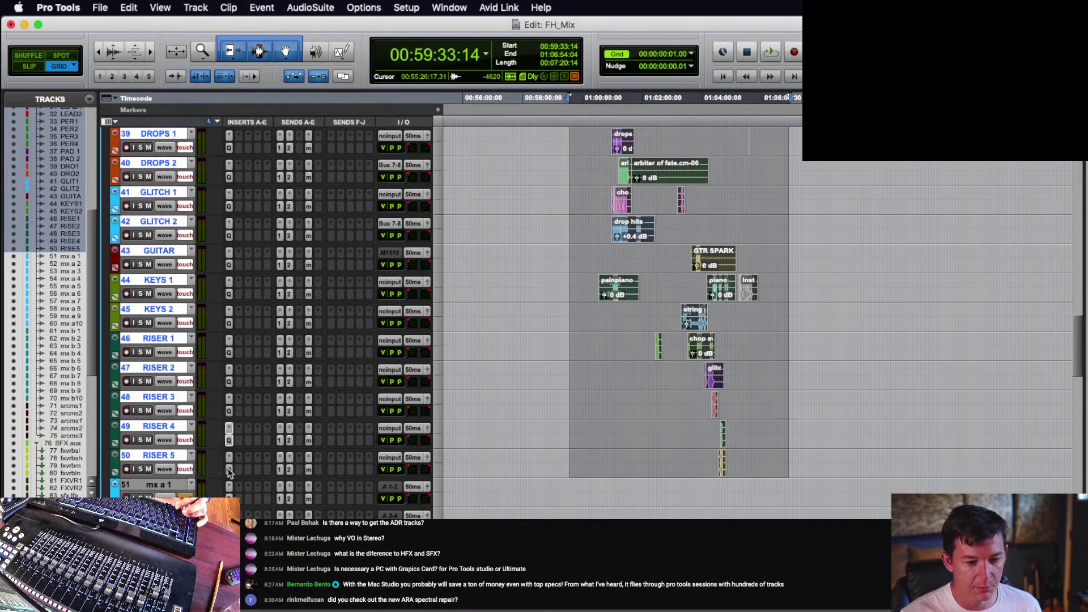
- Delete the unused music template tracks from mx a 1 through mx b 10
scroll(170, 397, down, 4)
click(163, 368)
scroll(165, 369, down, 8)
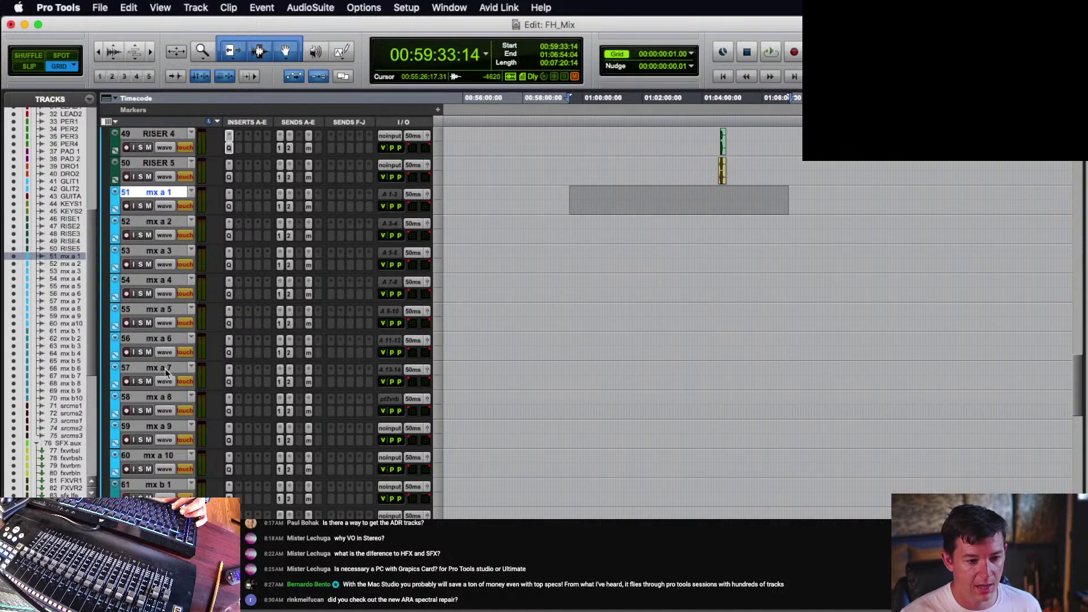
scroll(165, 368, up, 3)
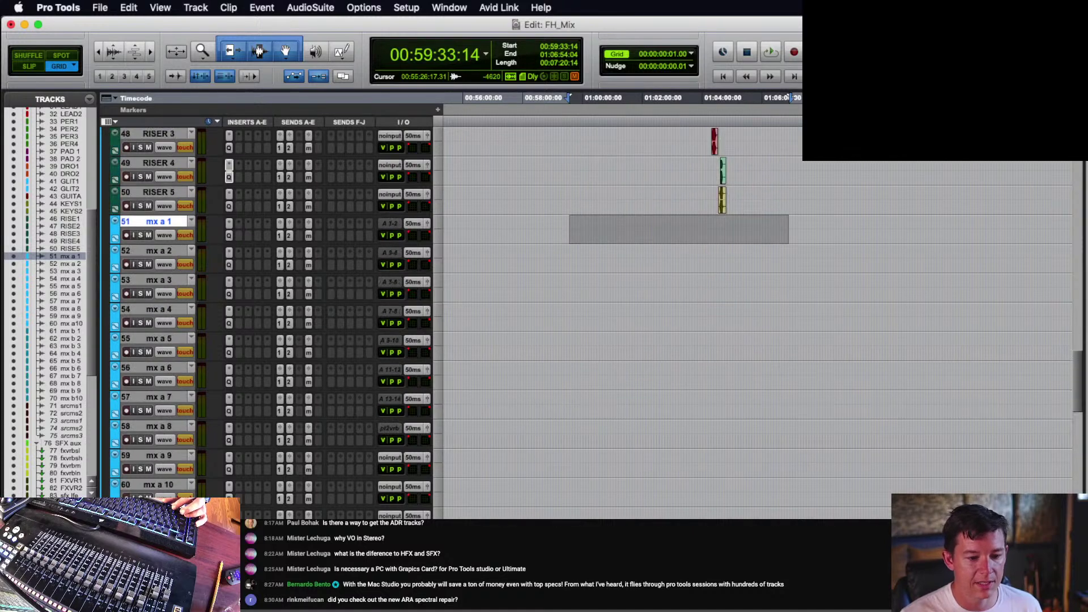
scroll(170, 453, down, 14)
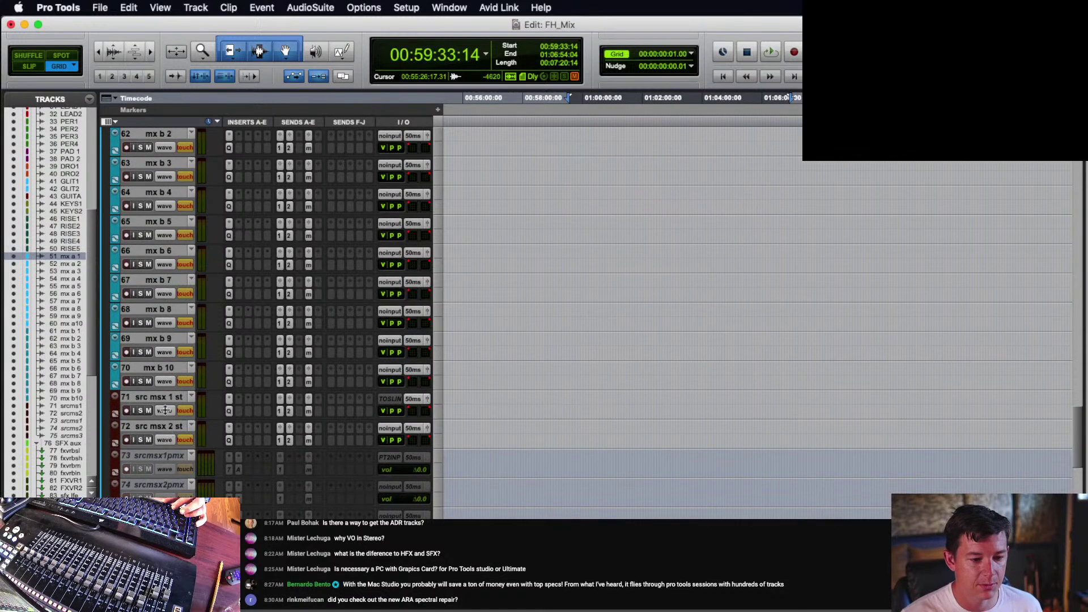
shift+click(165, 363)
scroll(176, 371, up, 17)
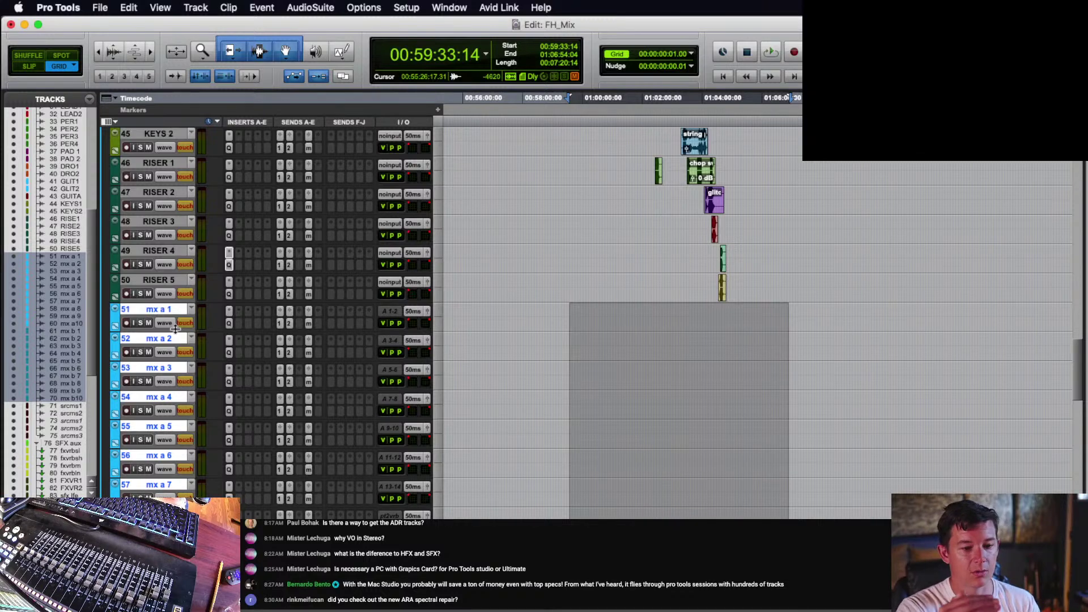
scroll(284, 333, down, 2)
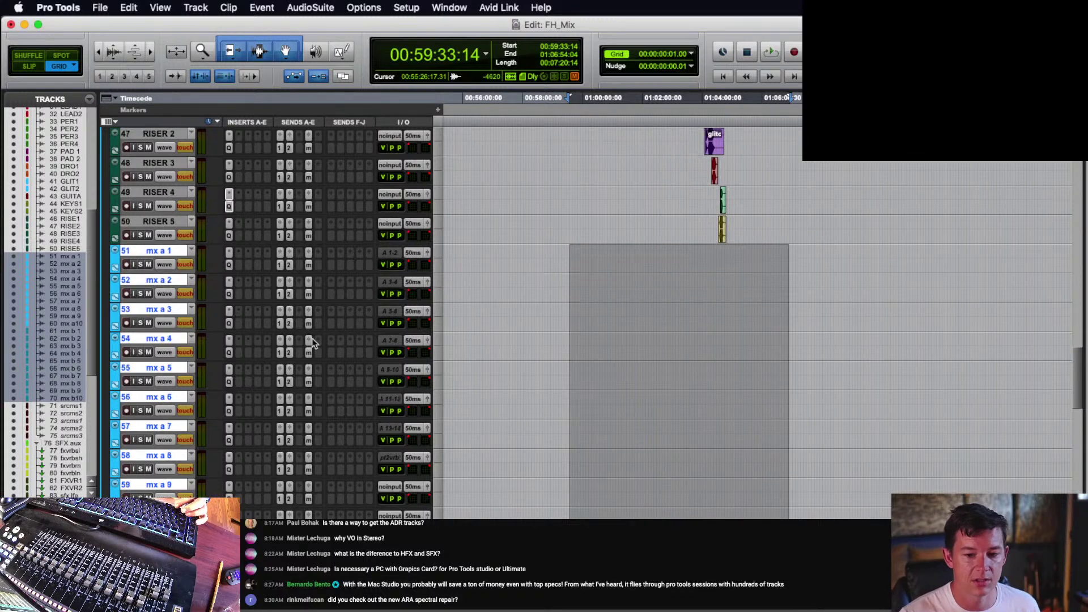
scroll(316, 338, down, 4)
scroll(186, 300, up, 5)
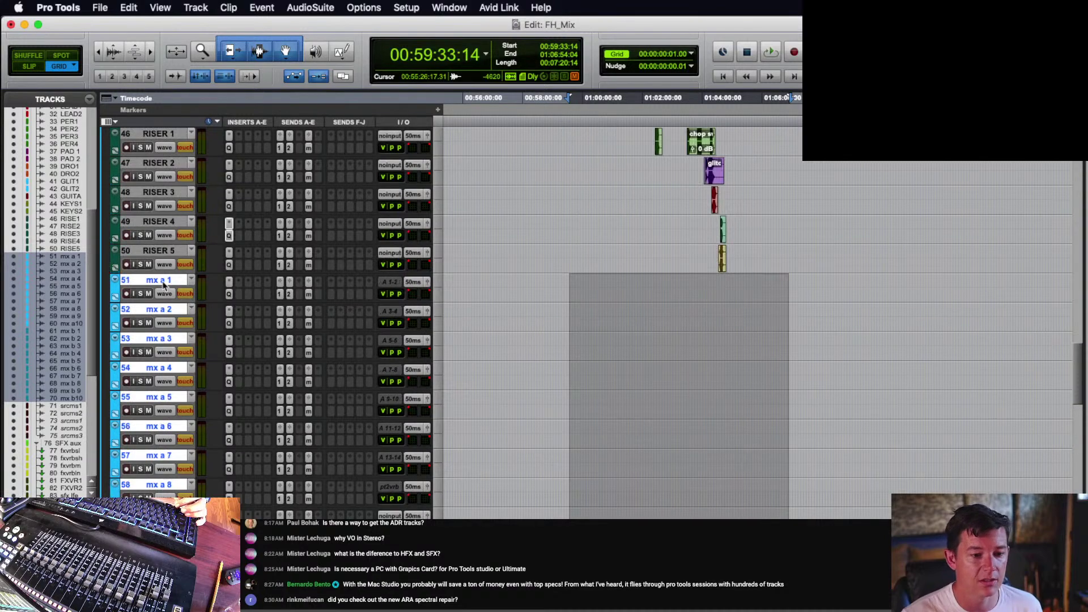
right_click(163, 286)
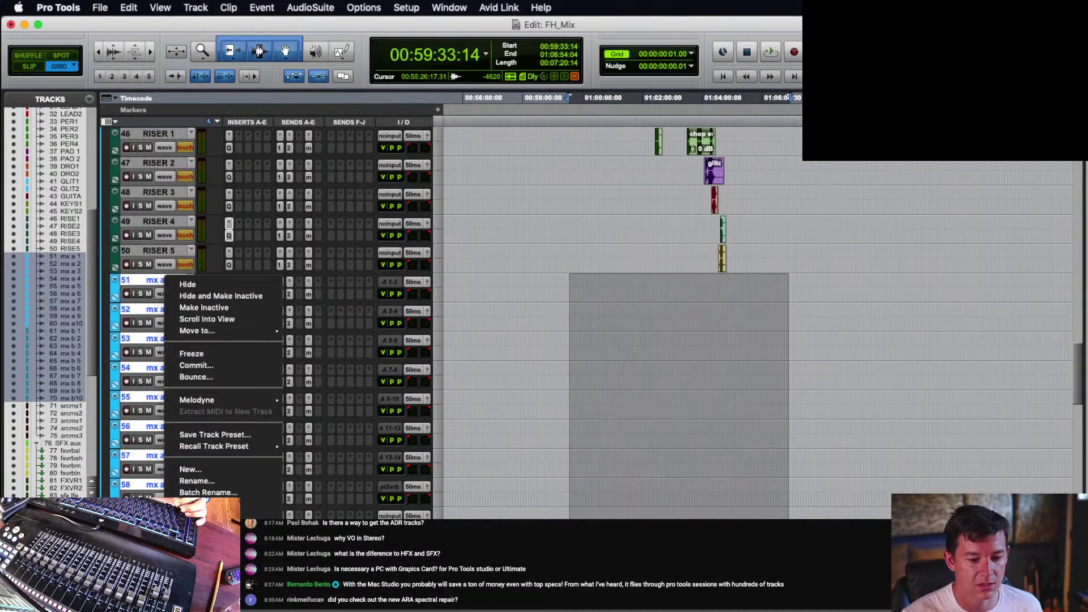
click(188, 284)
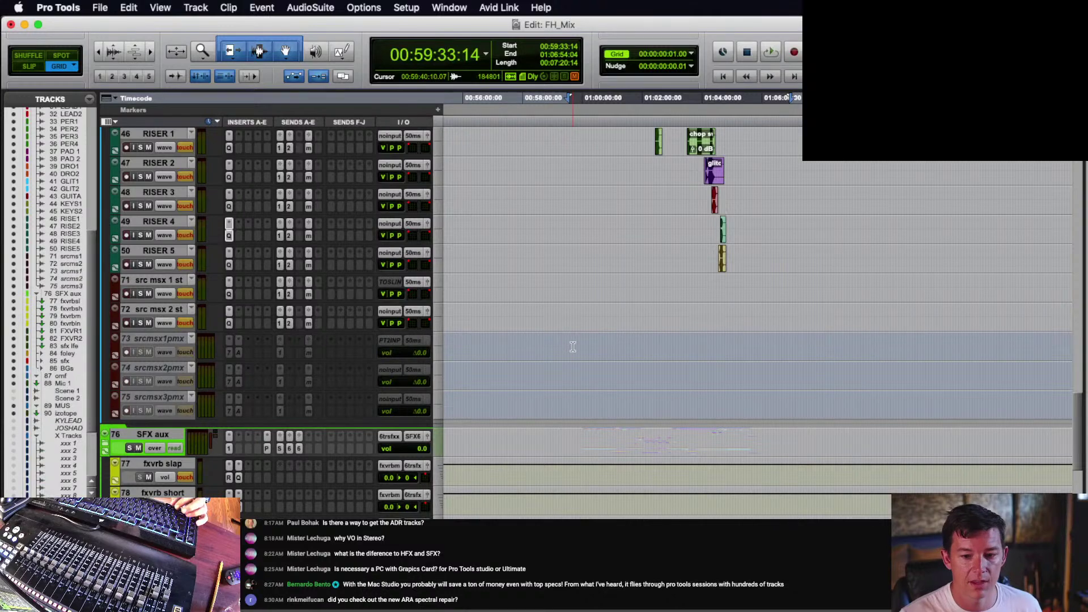
- Hide and make inactive the source music tracks from src msx 1 st through the third srcmsx pmx track
drag(152, 340, 168, 456)
right_click(169, 457)
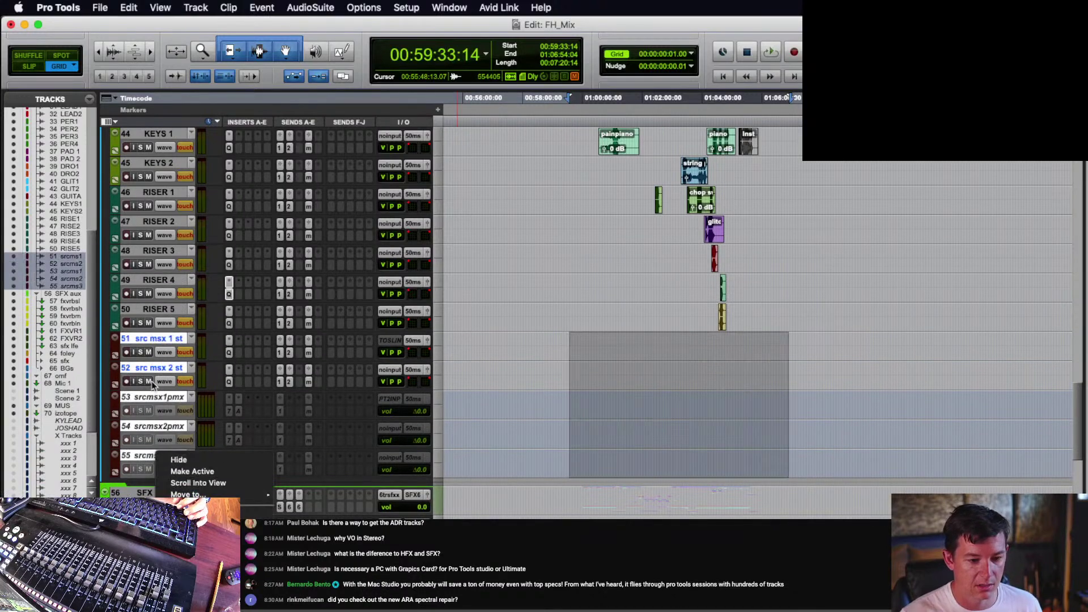
right_click(167, 340)
click(166, 340)
right_click(166, 340)
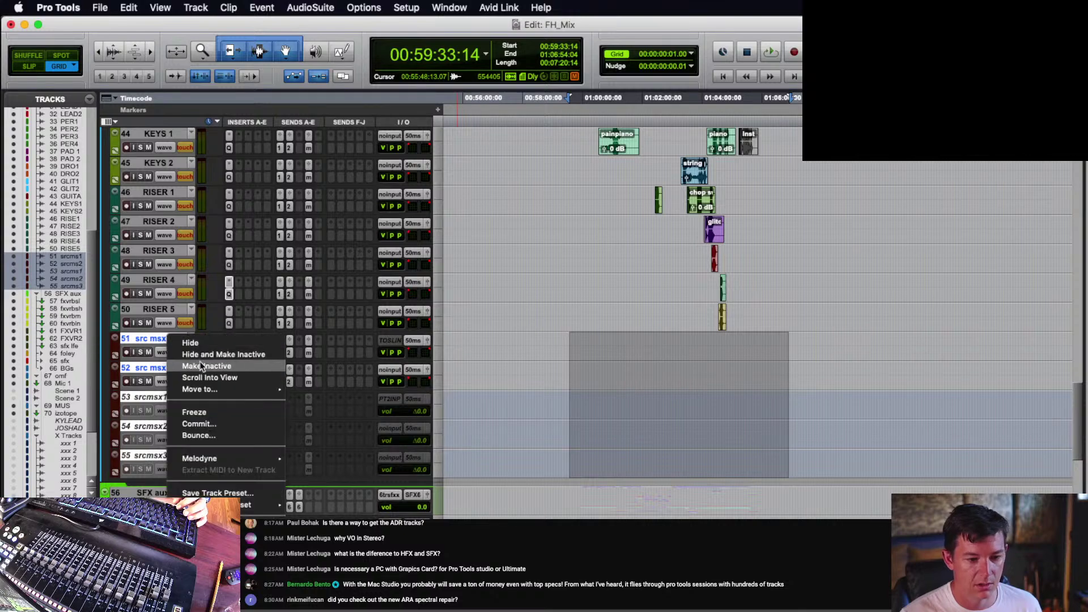
click(200, 355)
- Assign the M VCA master to the score group instead of msx
scroll(567, 332, up, 5)
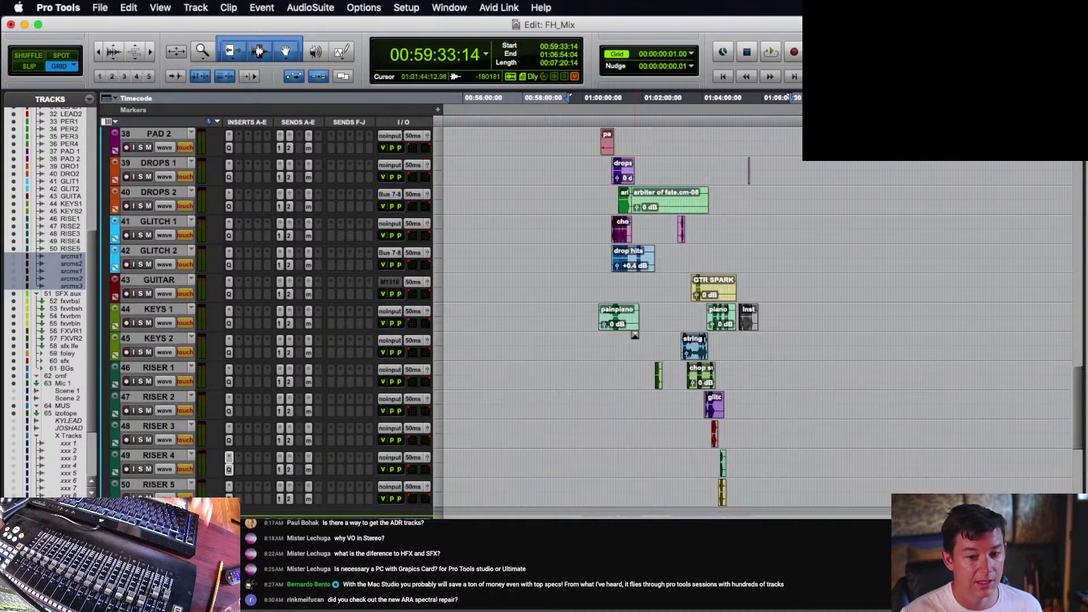
scroll(633, 332, up, 10)
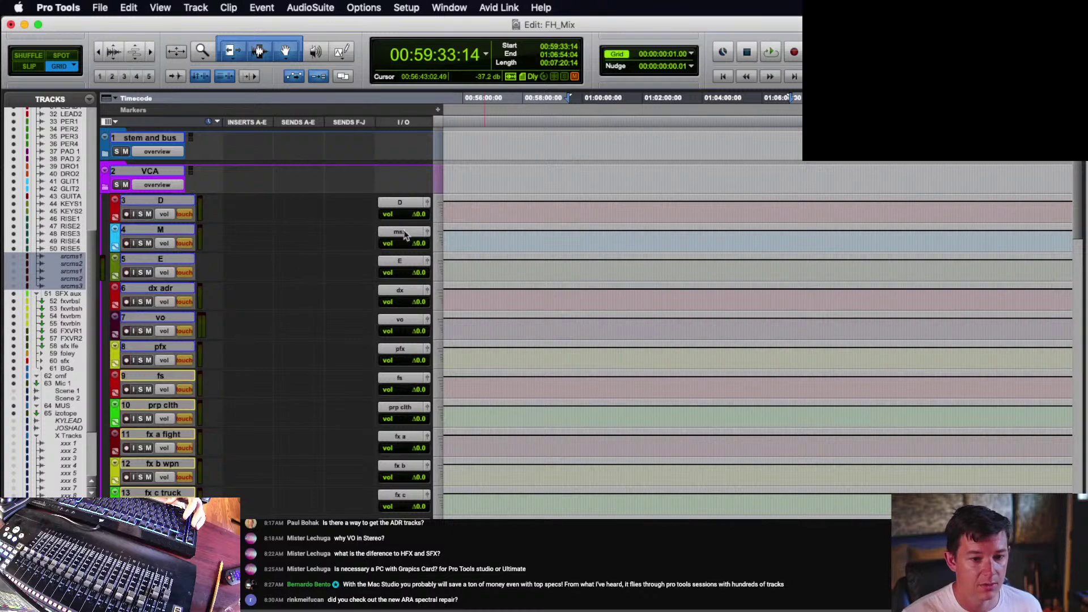
scroll(177, 323, down, 15)
scroll(178, 321, up, 14)
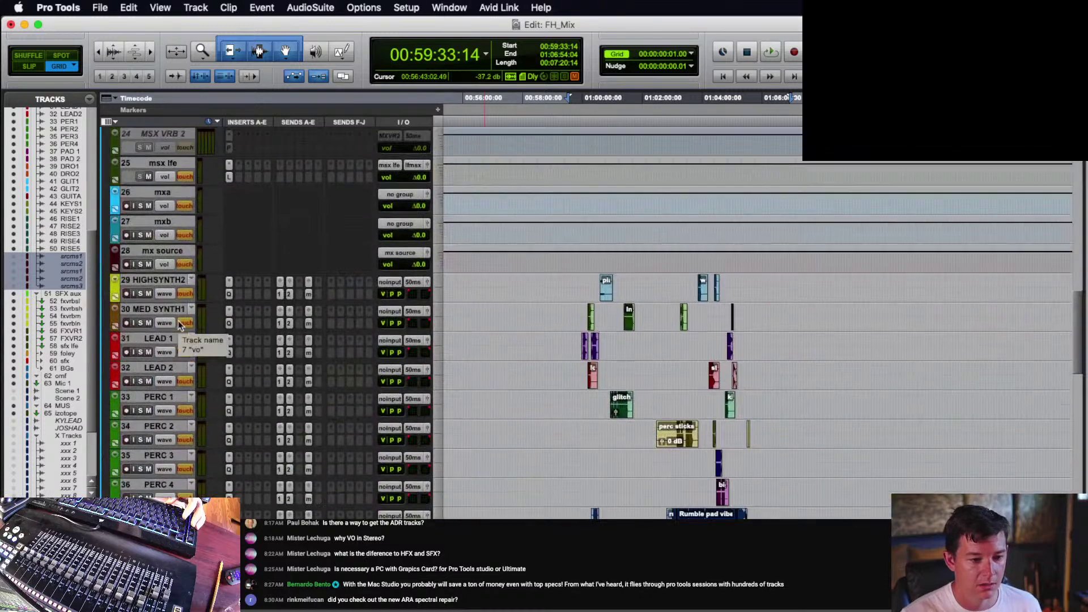
scroll(351, 278, up, 3)
click(404, 233)
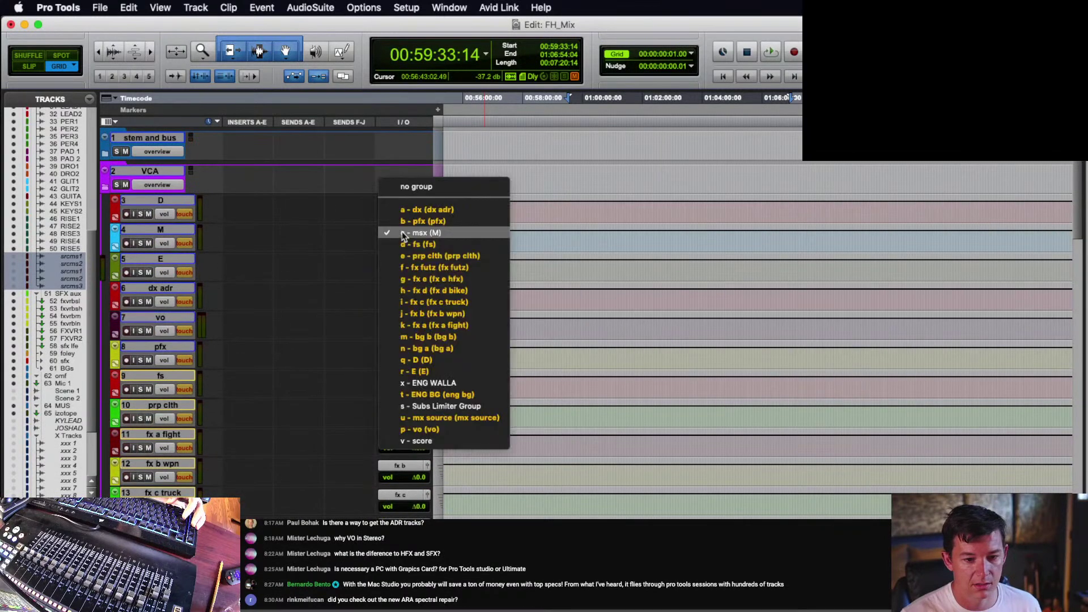
click(440, 441)
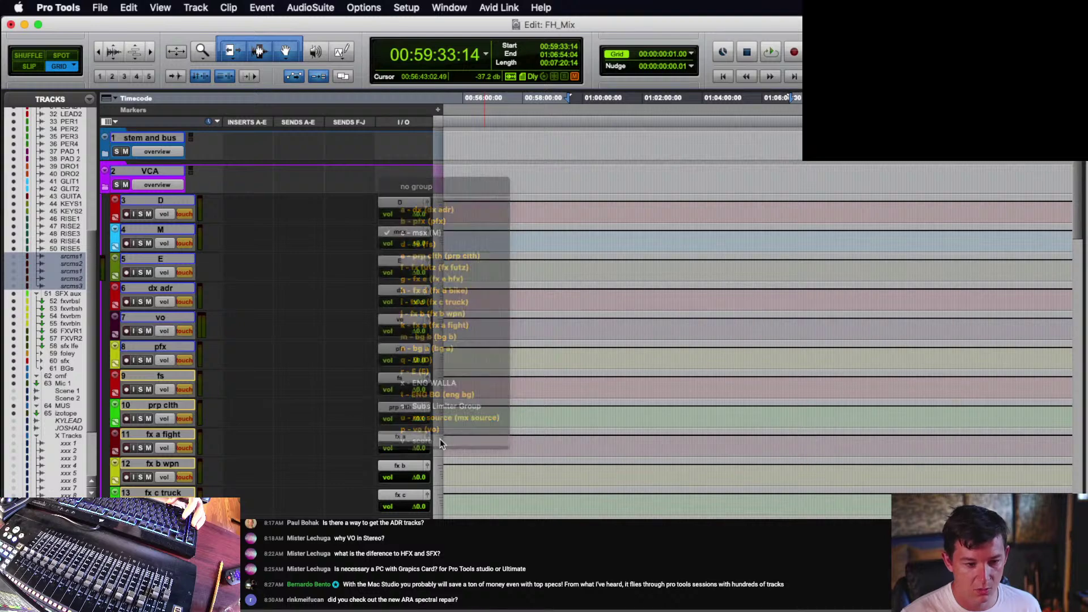
- Hide the mxa, mxb and mx source VCA tracks inside the MSX aux folder
scroll(314, 330, down, 10)
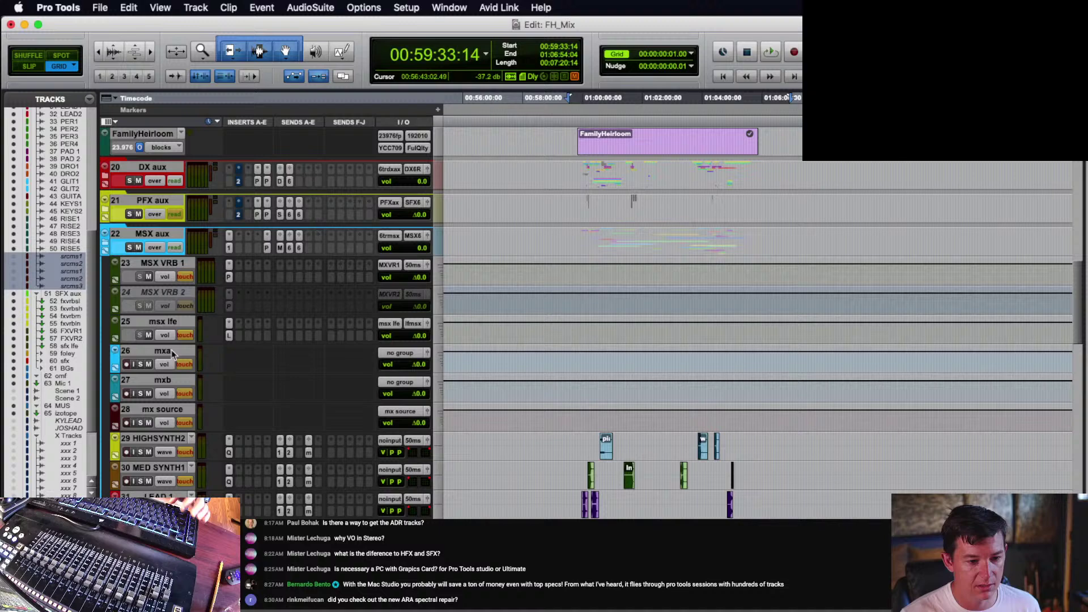
click(170, 352)
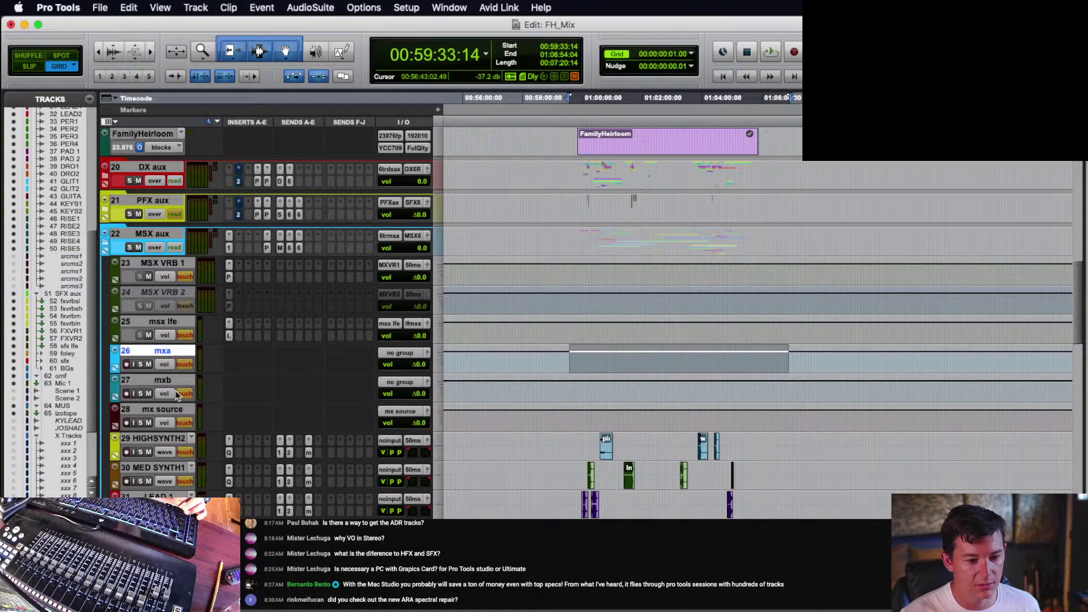
shift+click(164, 409)
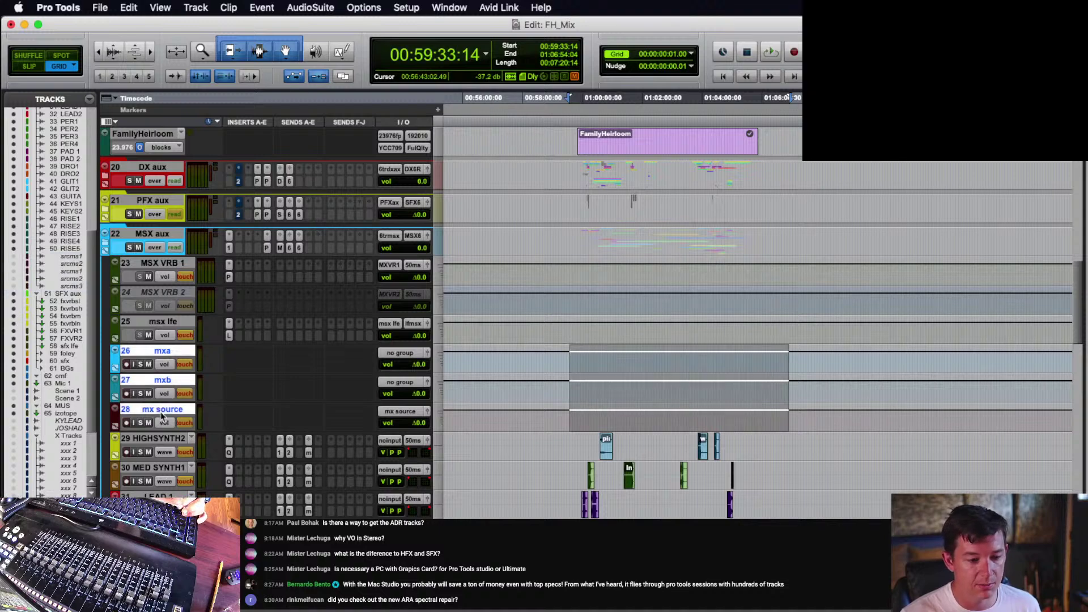
right_click(164, 409)
click(182, 413)
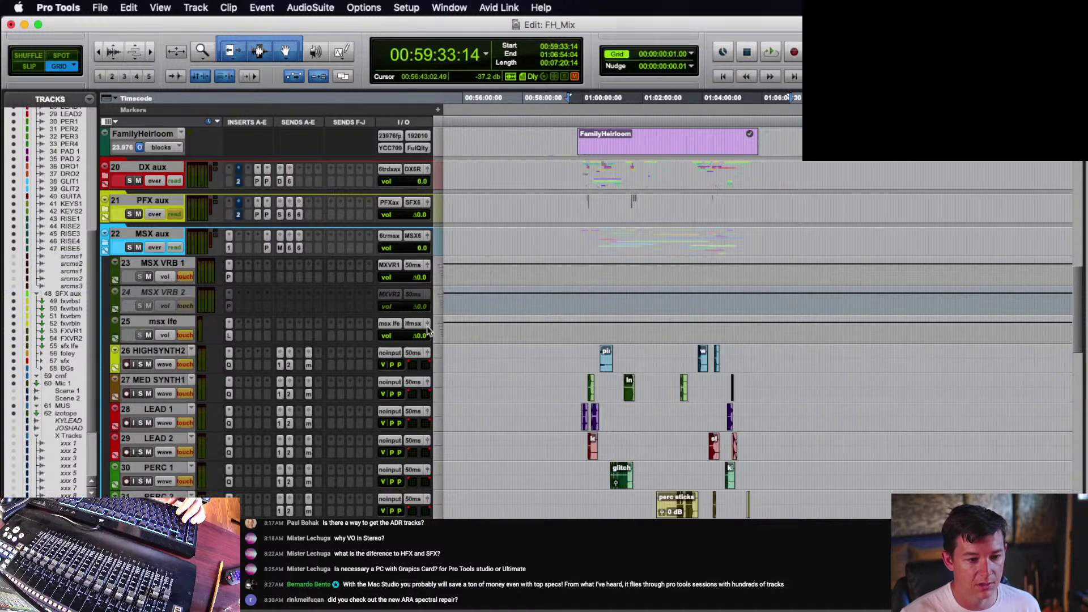
- Collapse the MSX aux folder track
click(604, 329)
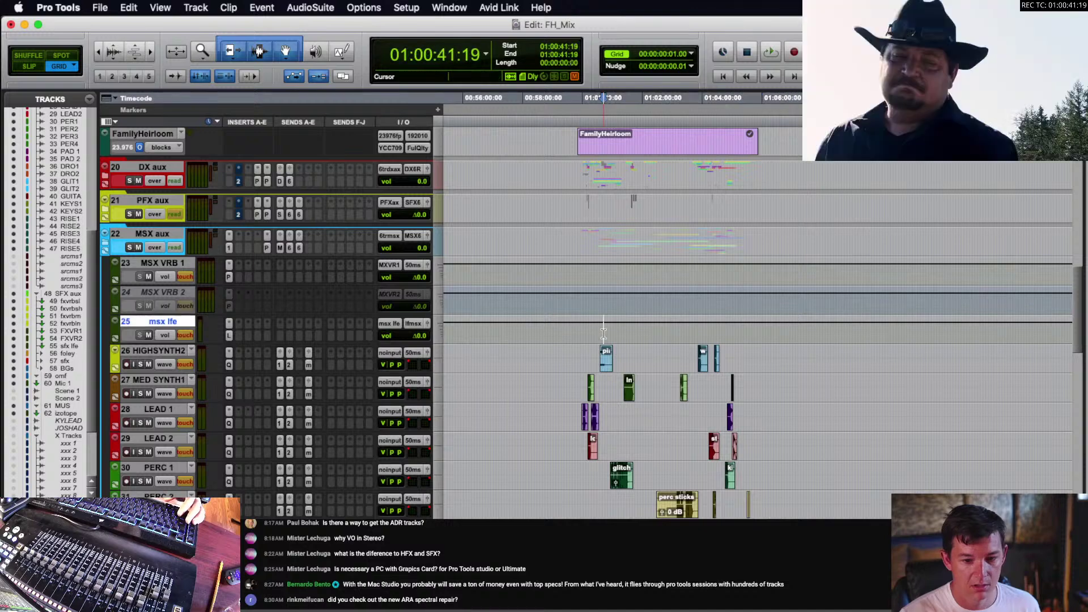
click(106, 251)
click(109, 281)
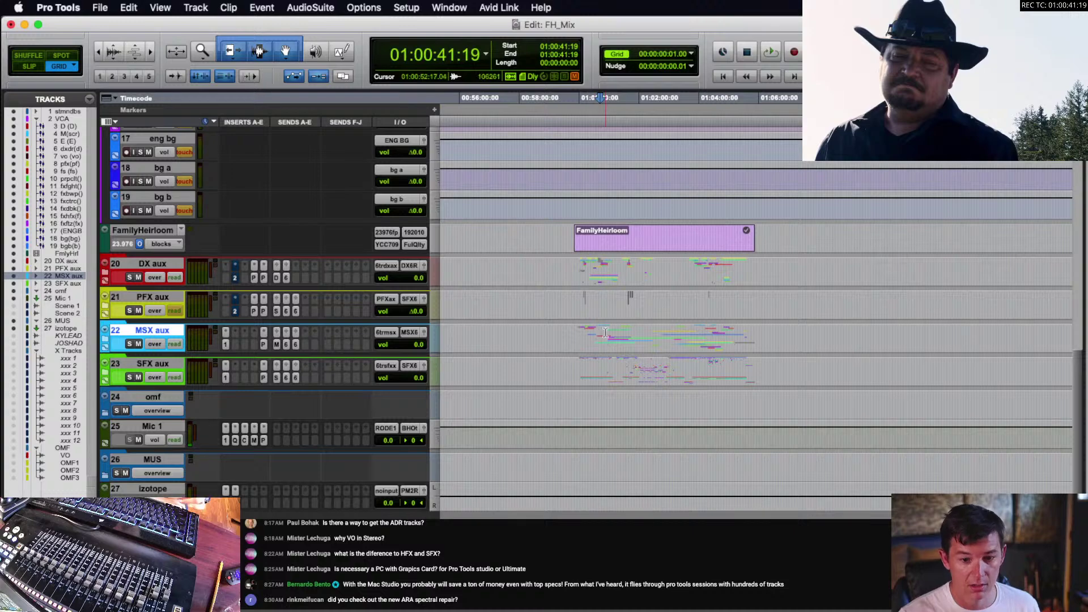
- Play the mix from 01:00:33:15 with the cursor on the FamilyHeirloom video track, then stop playback
click(592, 266)
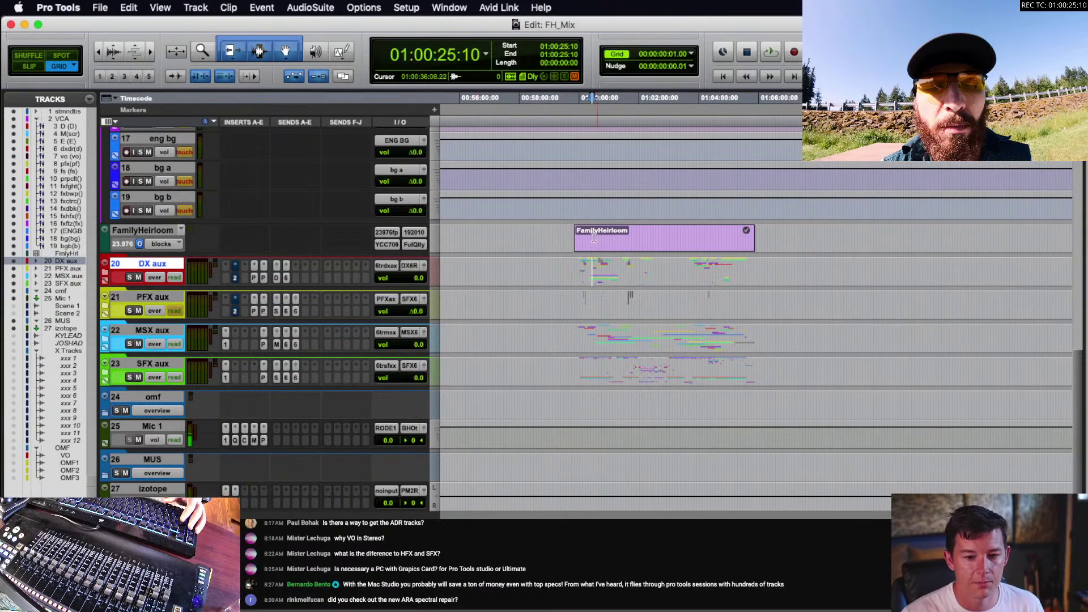
scroll(593, 237, up, 15)
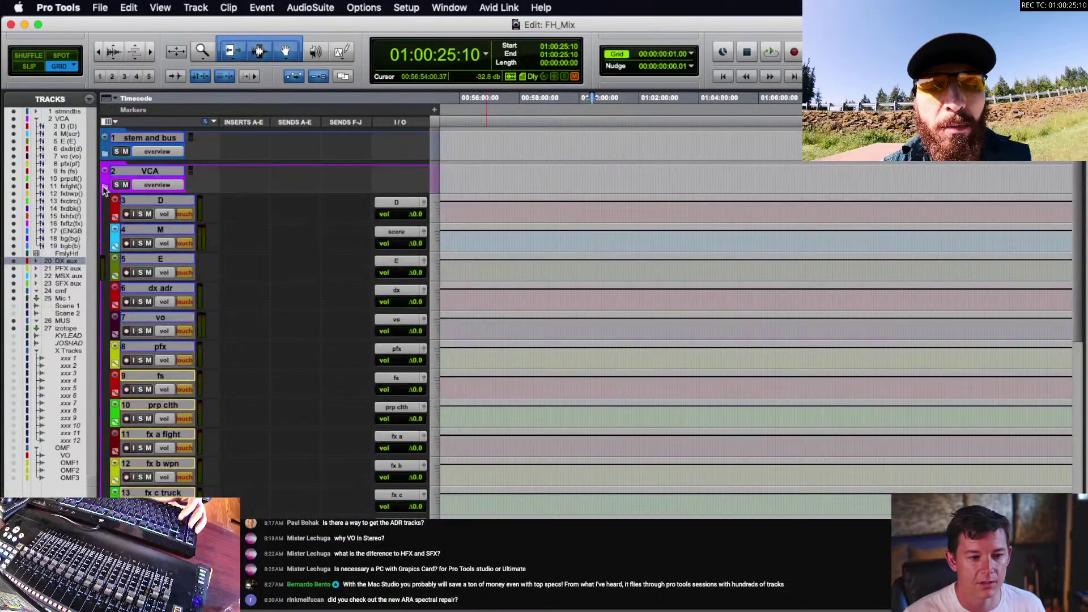
scroll(444, 277, down, 12)
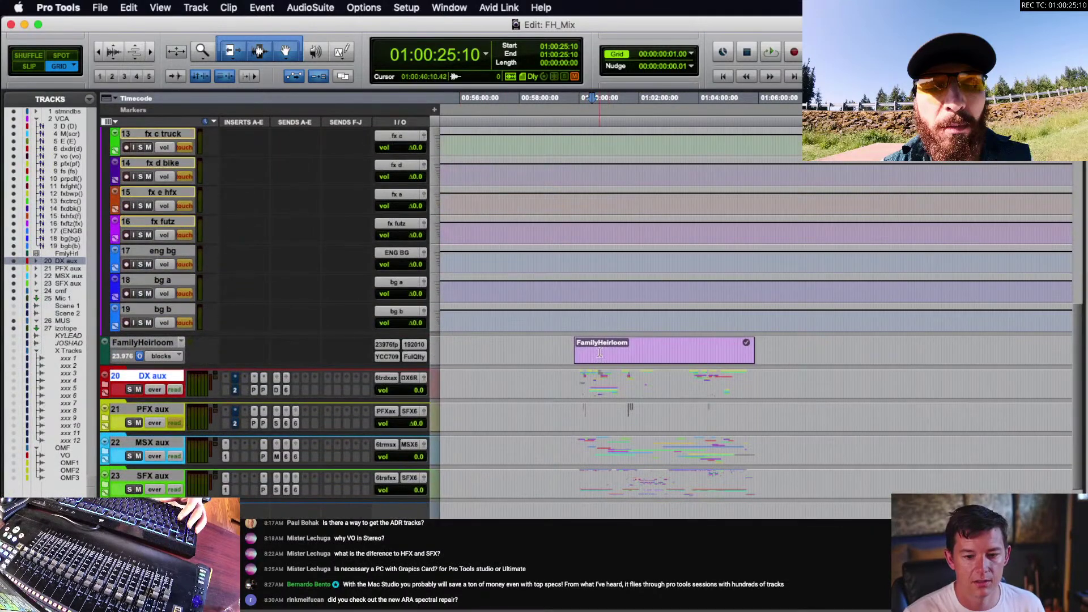
click(597, 346)
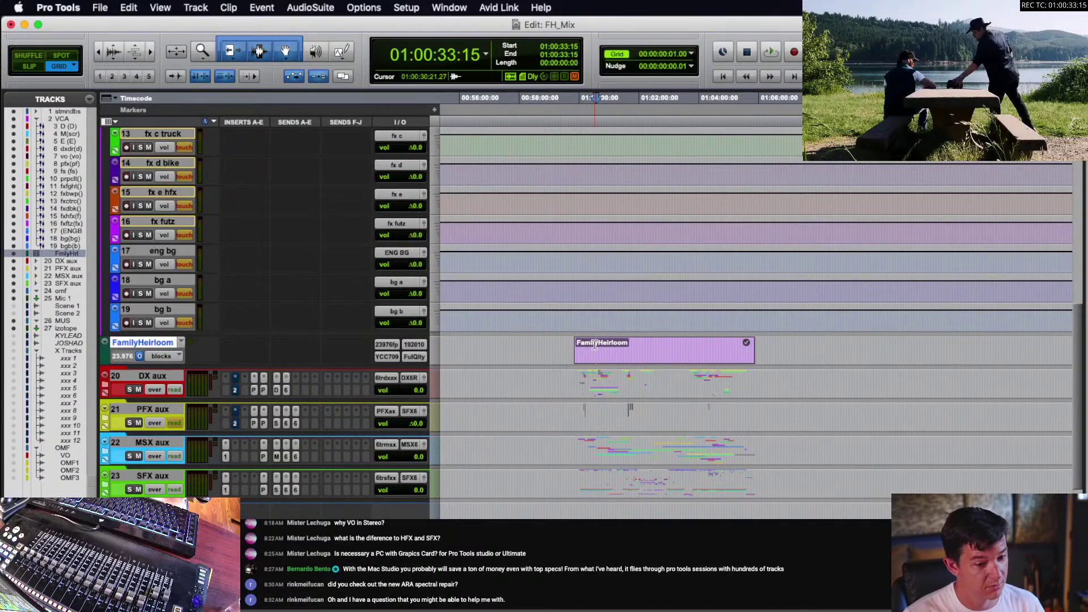
scroll(595, 346, down, 4)
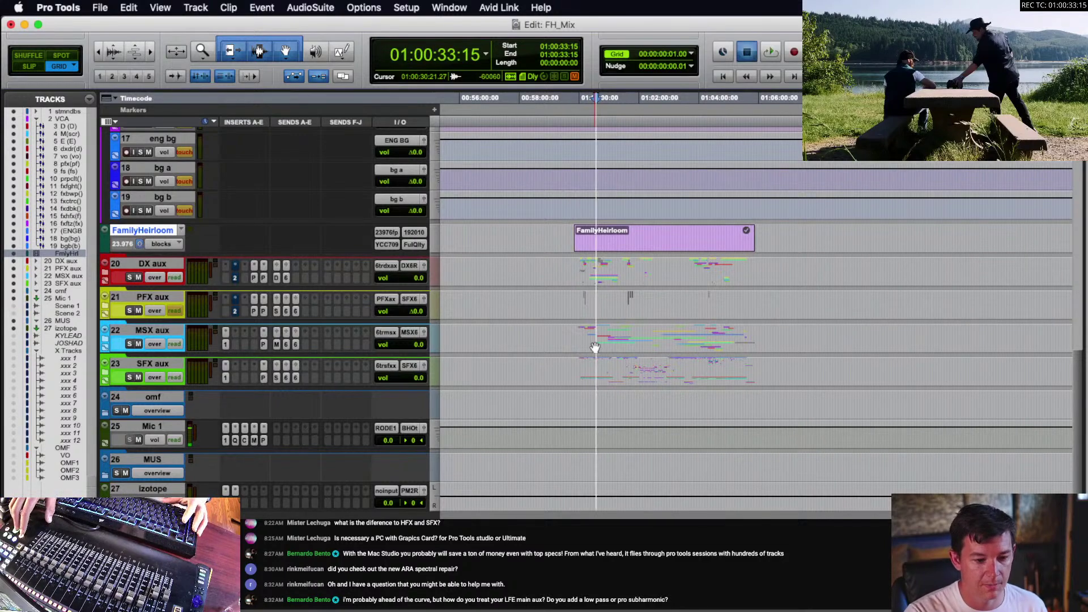
key(space)
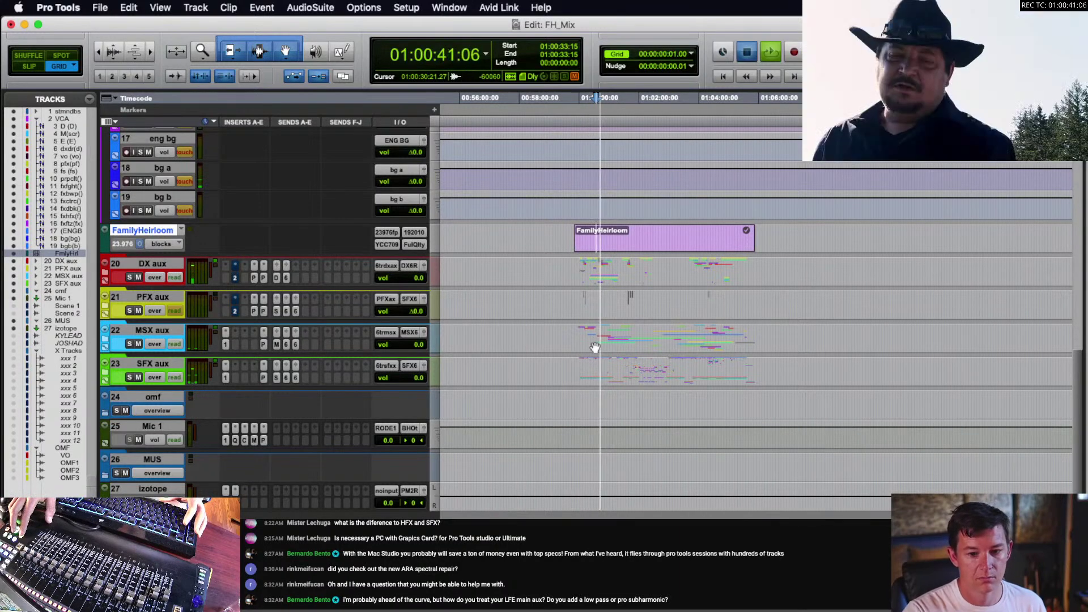
key(space)
- Move the cursor to 01:01:45:22 in the FamilyHeirloom clip and play the mix briefly from there
click(632, 232)
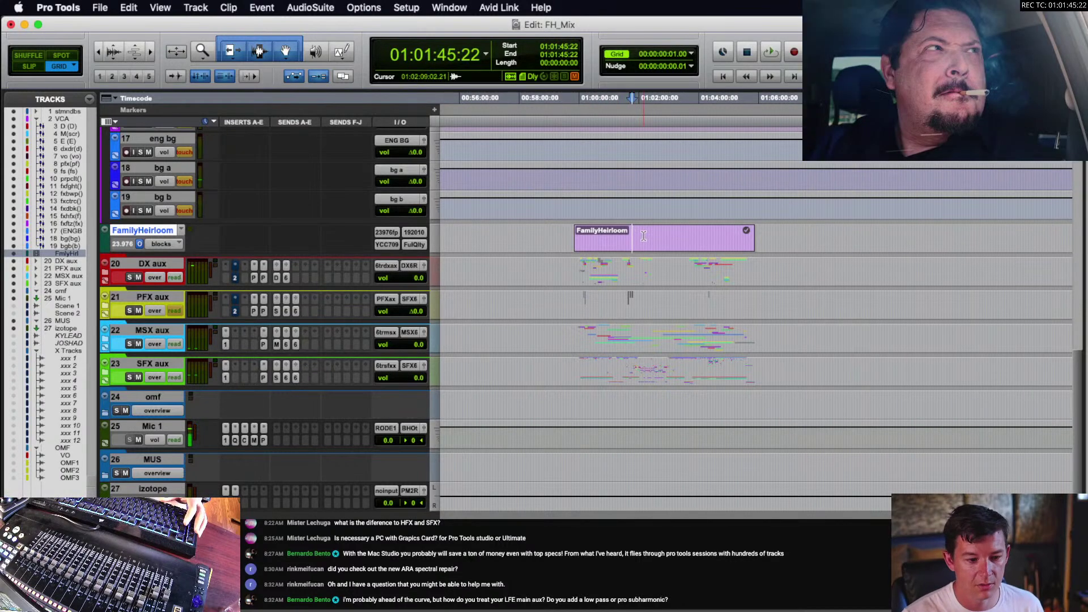
key(space)
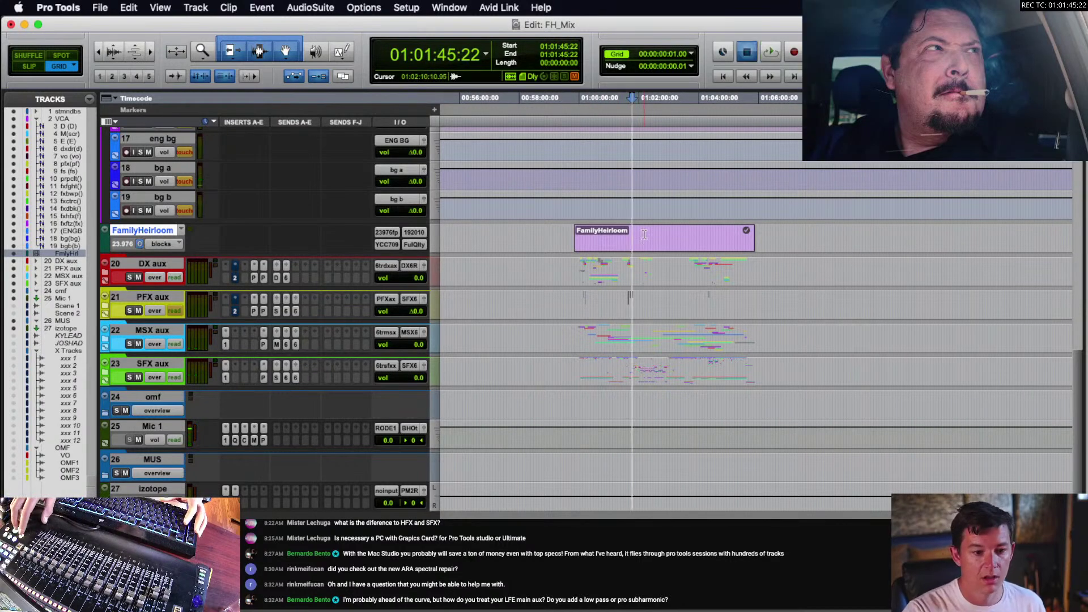
key(space)
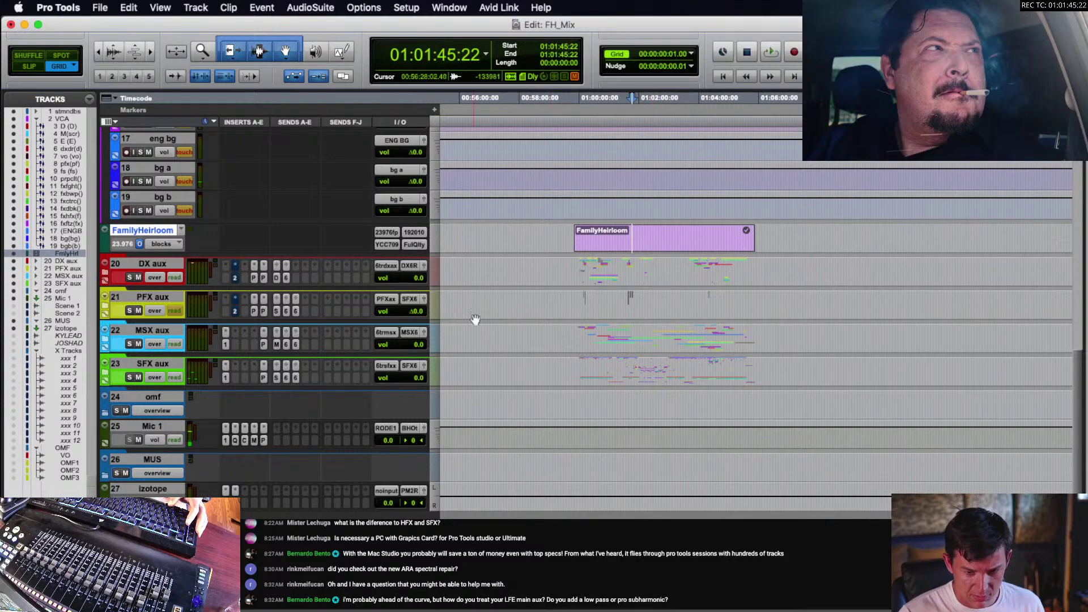
- Expand the MSX aux folder and play its music tracks, moving playback to 01:01:08:09
click(105, 339)
scroll(652, 368, down, 2)
scroll(653, 368, down, 4)
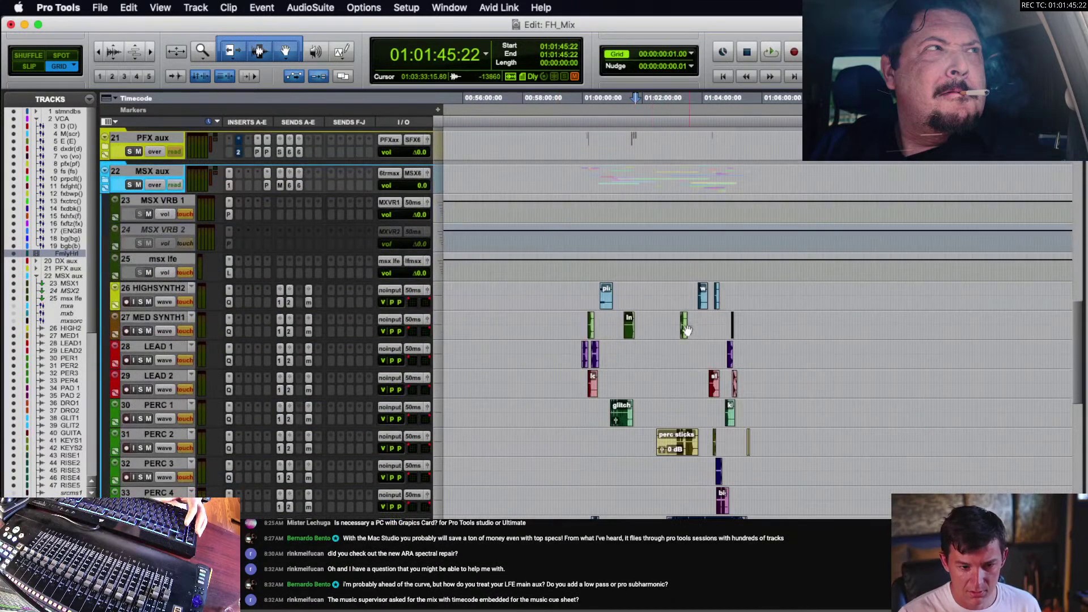
key(space)
key(t)
key(t)
scroll(697, 311, down, 8)
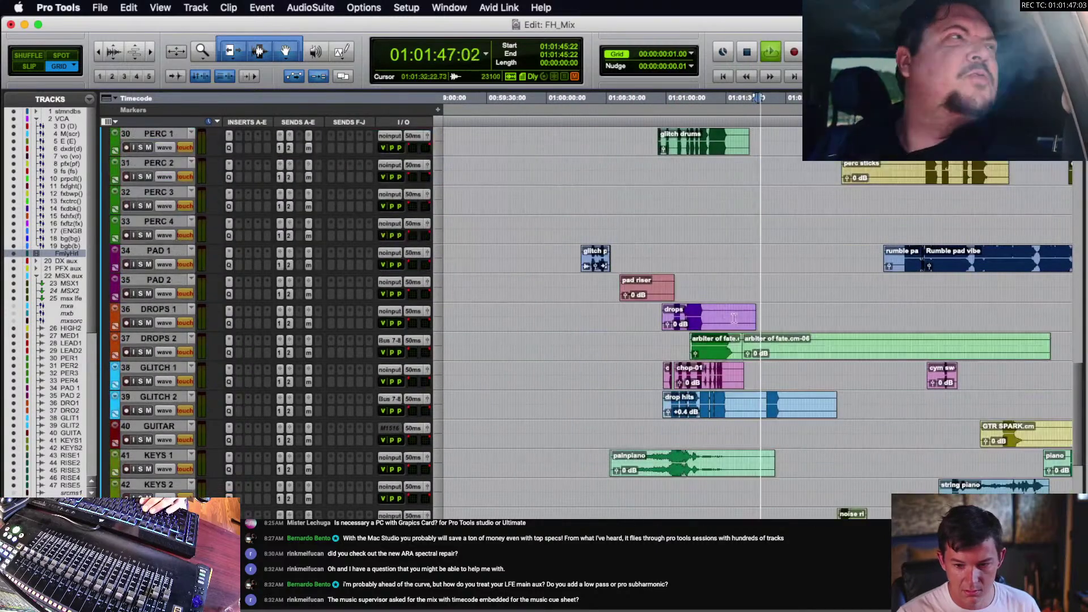
click(685, 284)
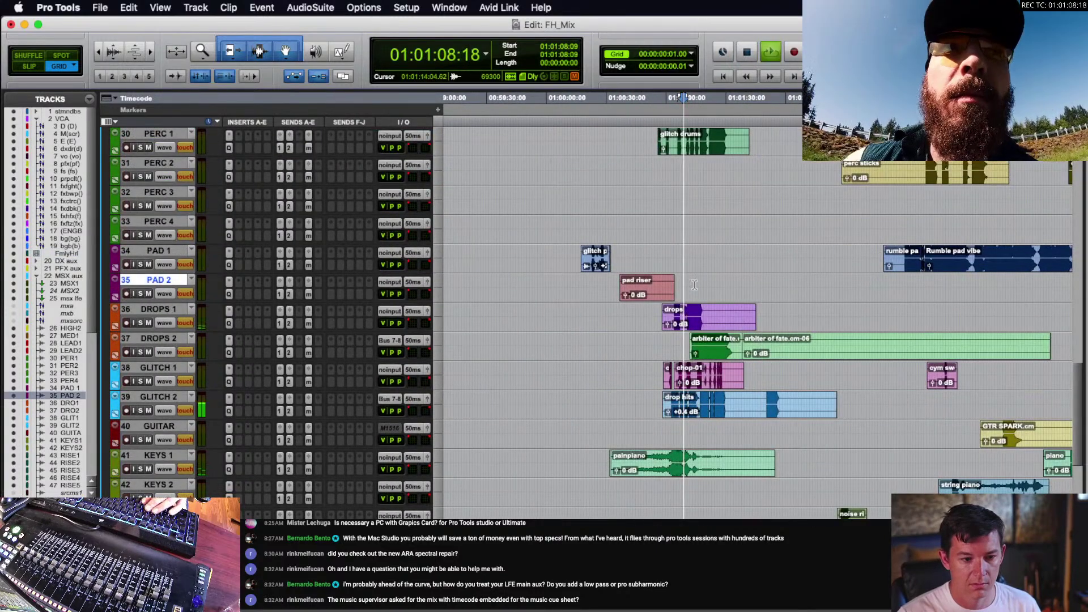
- Collapse the MSX aux folder again and stop playback
scroll(127, 400, up, 15)
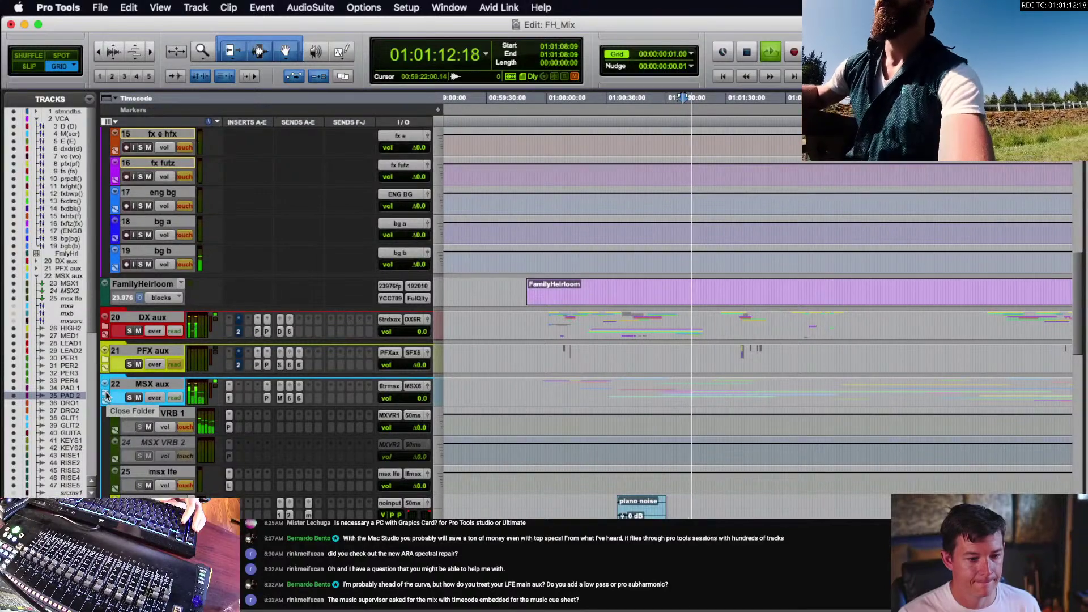
click(106, 396)
key(space)
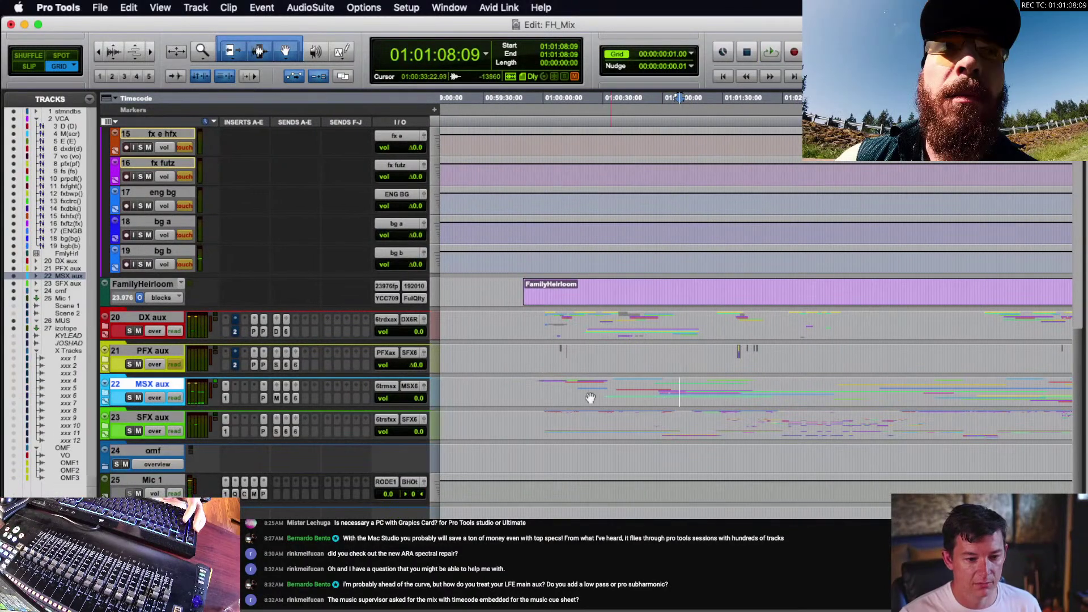
- Expand the MSX aux folder and display the MX VRB 1 send level automation on all tracks, showing the full timeline
click(103, 397)
scroll(318, 400, down, 15)
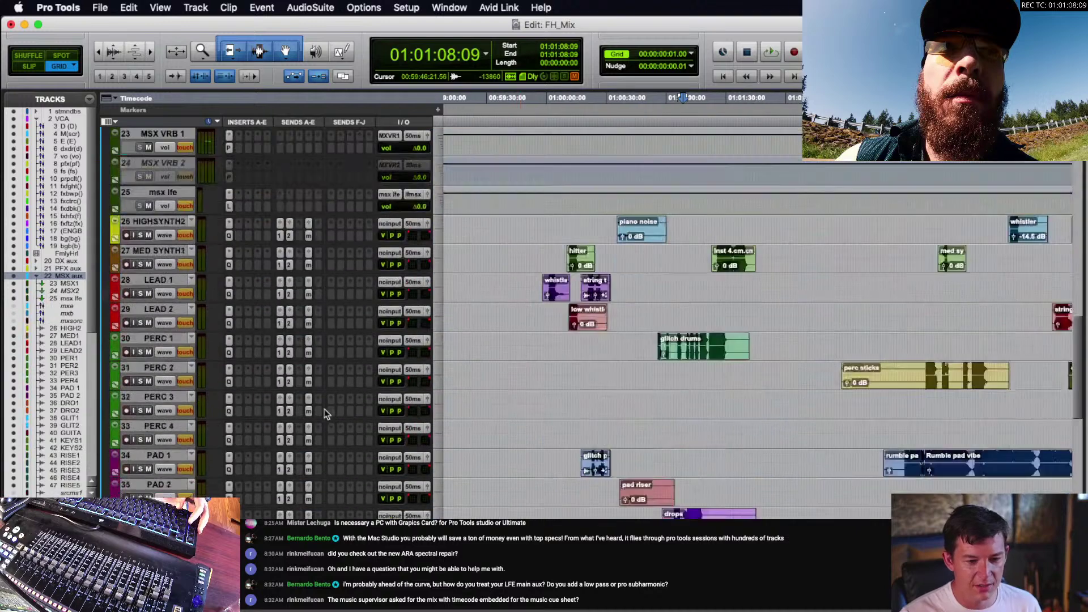
click(164, 322)
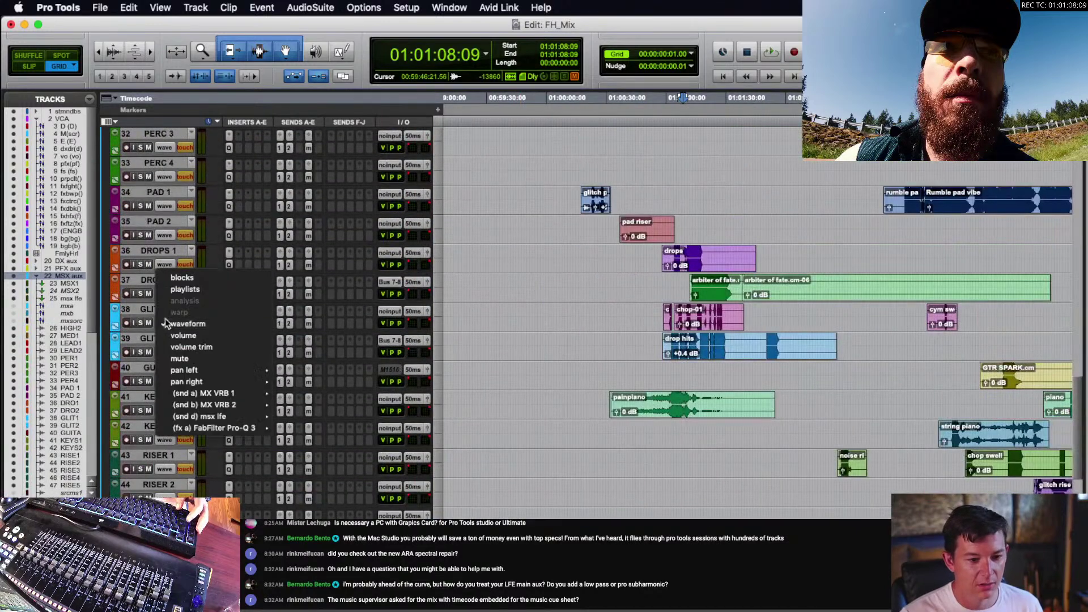
mouse_move(261, 393)
alt+click(297, 397)
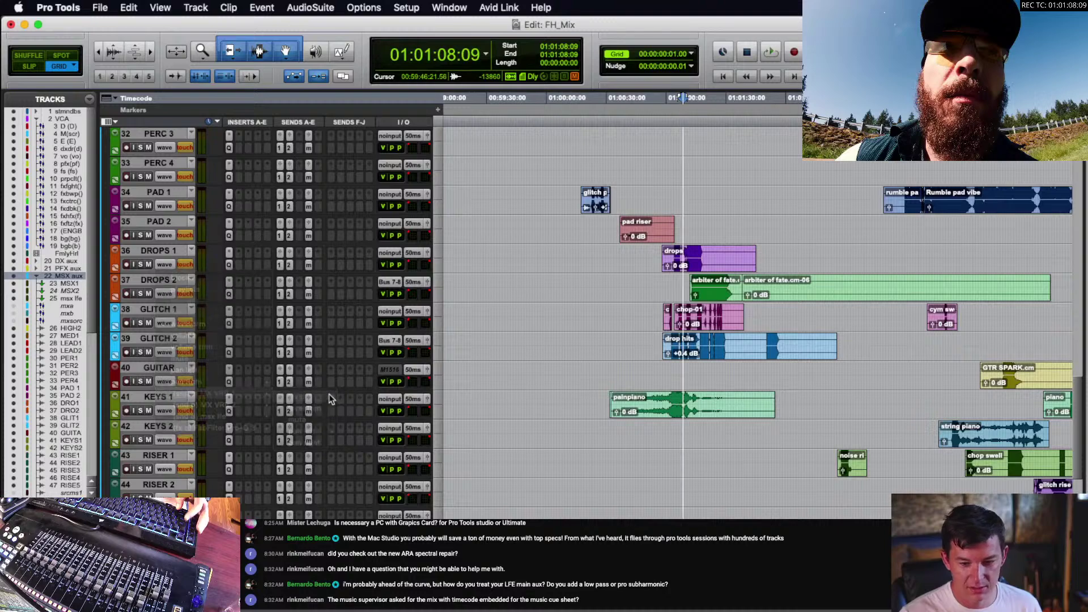
key(r)
key(r)
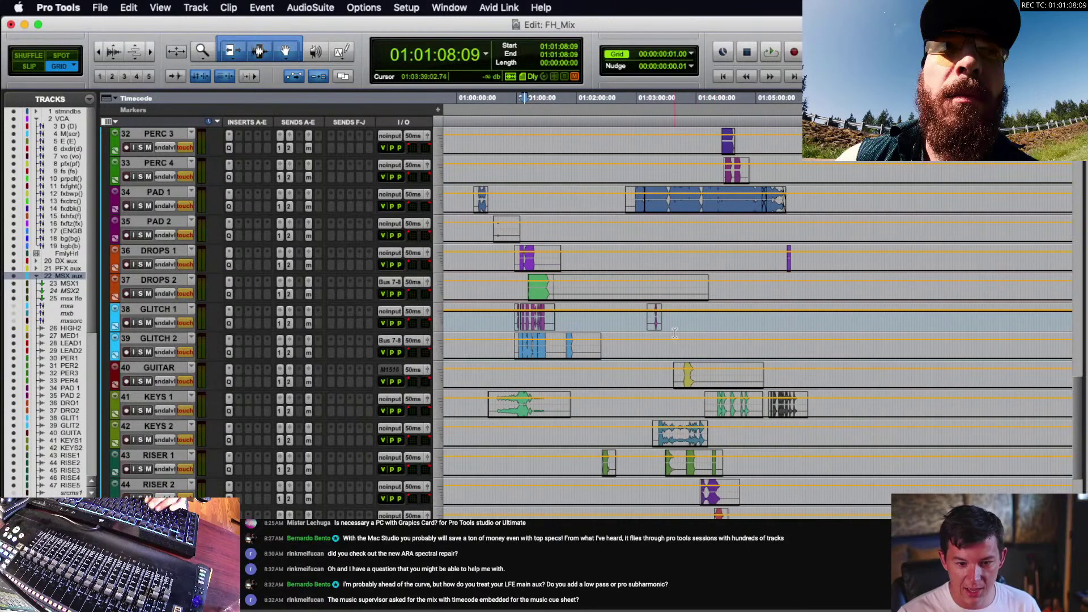
key(r)
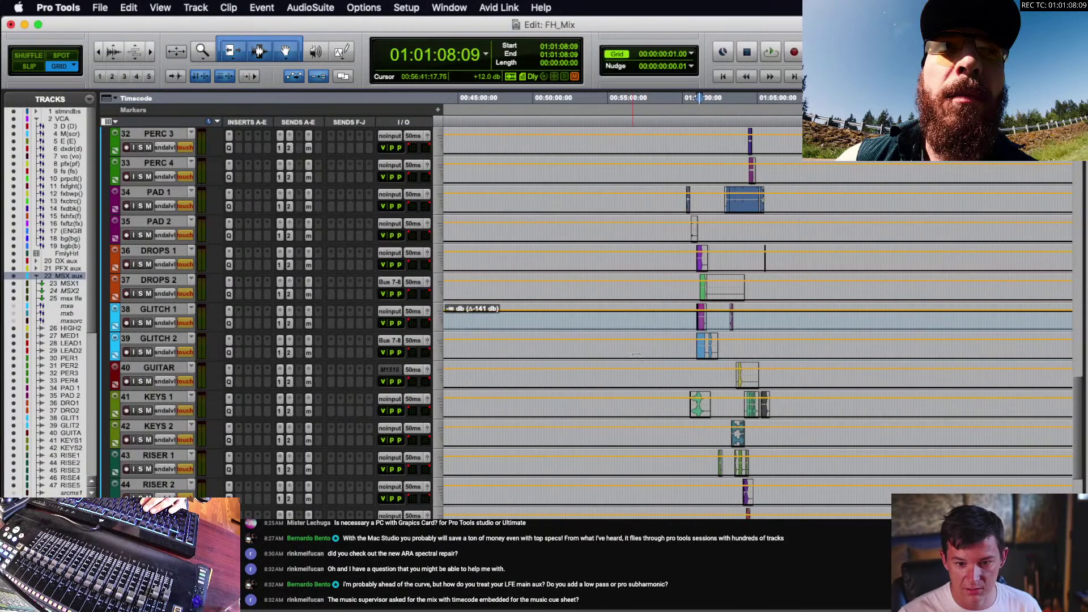
- Delete the MX VRB 1 send level automation on PERC 1 from 00:57:55:09 to 01:13:42:00
scroll(758, 335, up, 4)
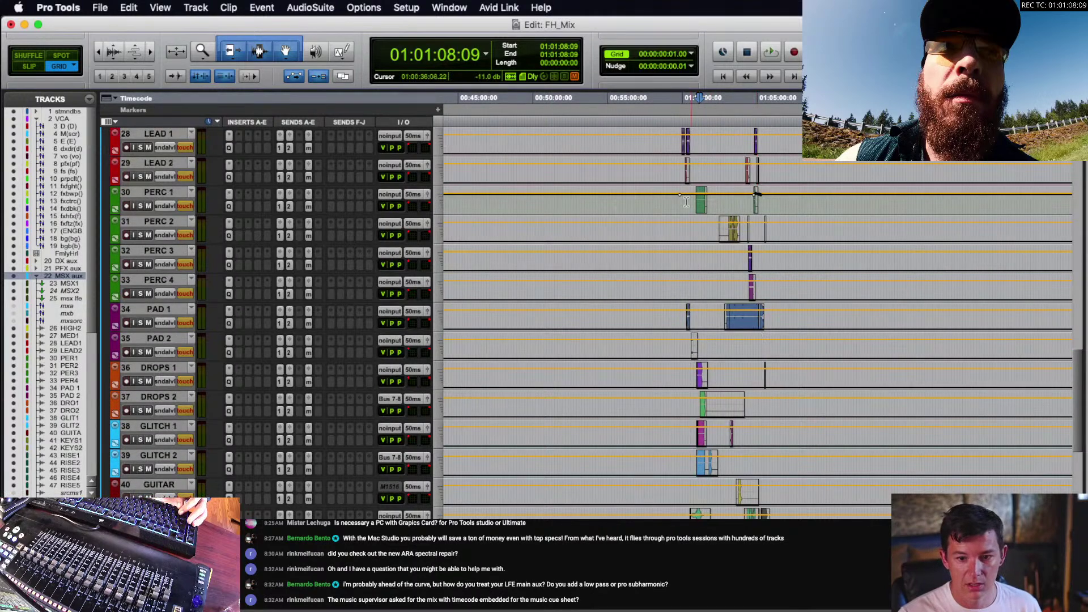
drag(652, 202, 888, 209)
key(BackSpace)
scroll(726, 192, up, 4)
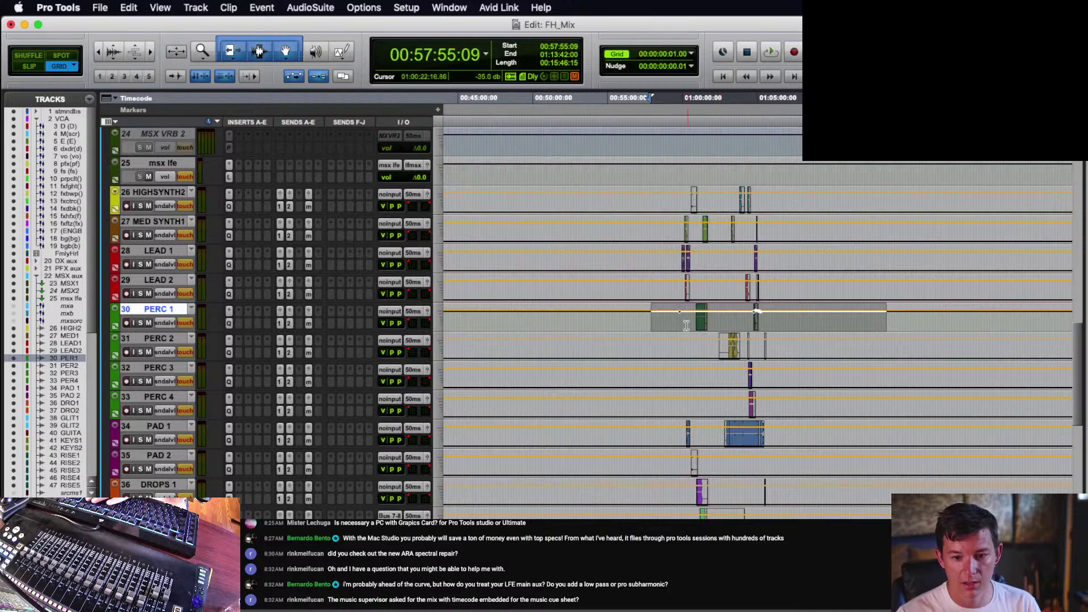
key(Down)
drag(659, 307, 659, 308)
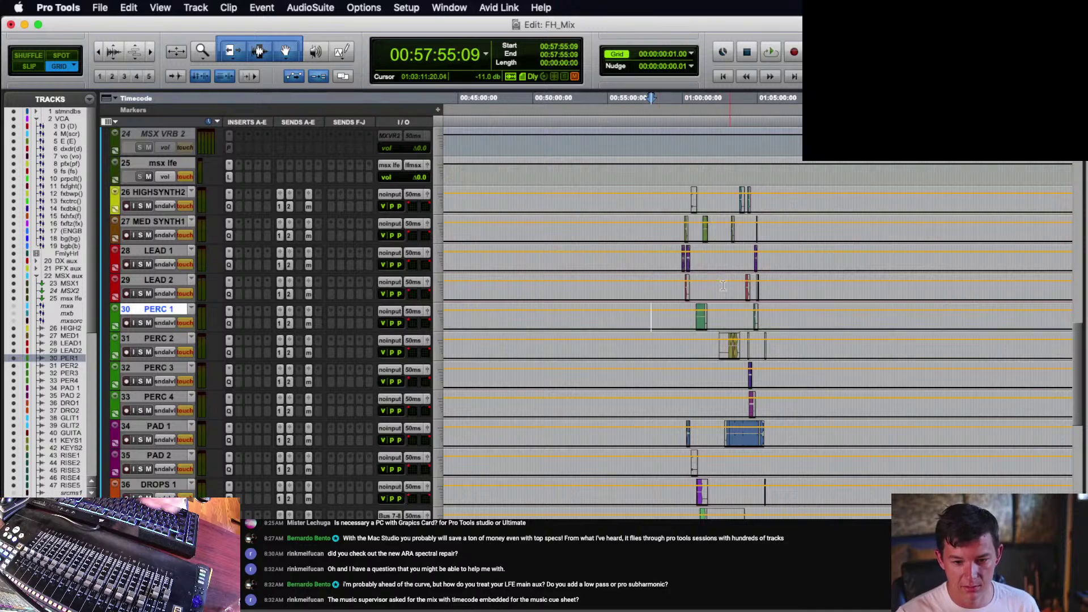
- Check the send level automation on the remaining music tracks and collapse the MSX aux folder
scroll(710, 243, down, 12)
scroll(710, 244, up, 18)
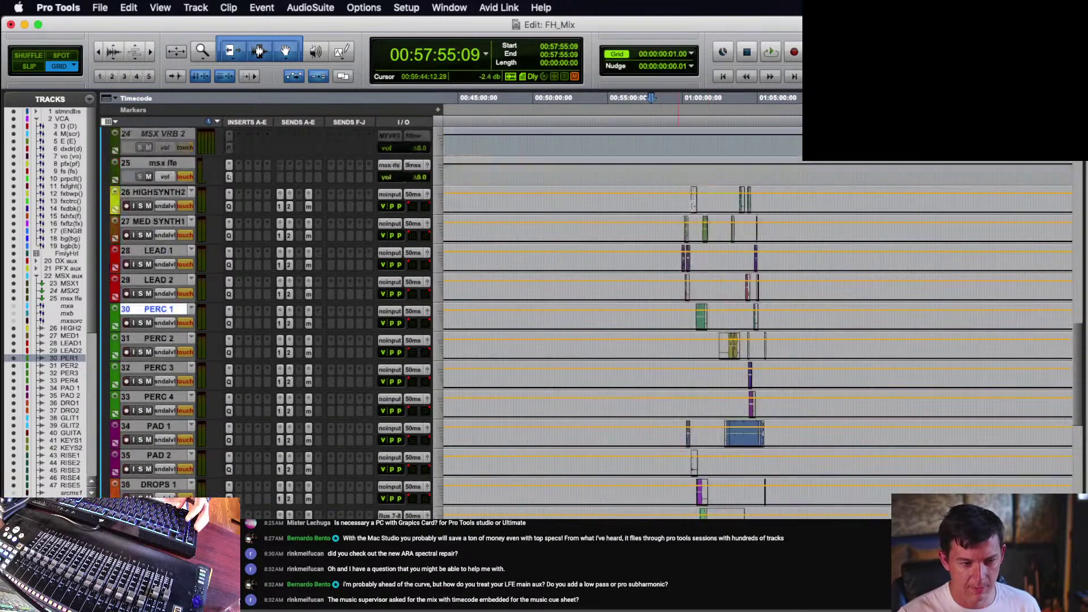
scroll(549, 348, down, 3)
scroll(550, 349, up, 1)
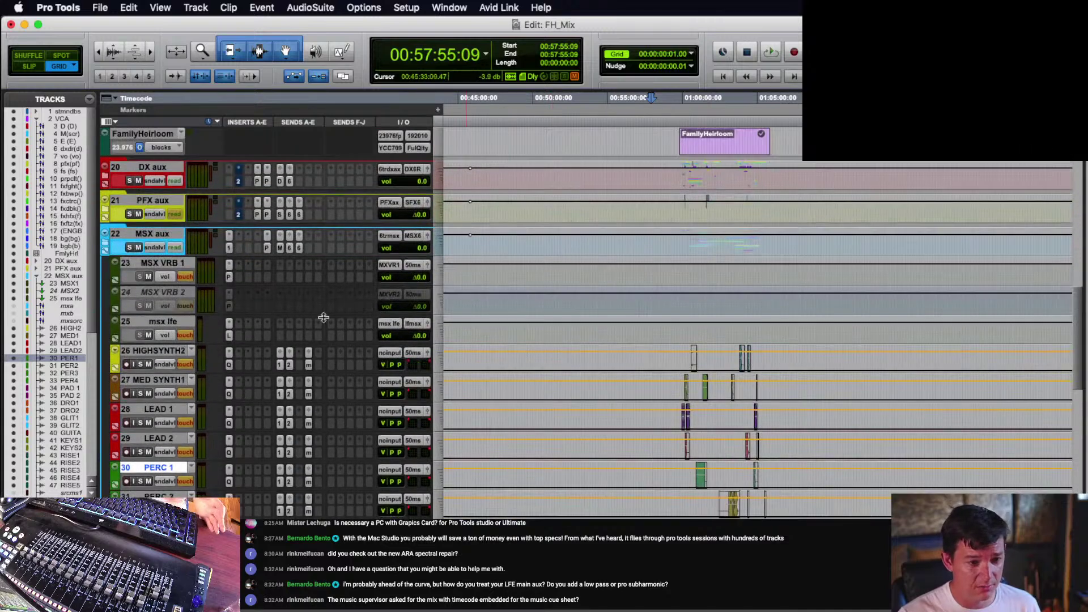
click(106, 245)
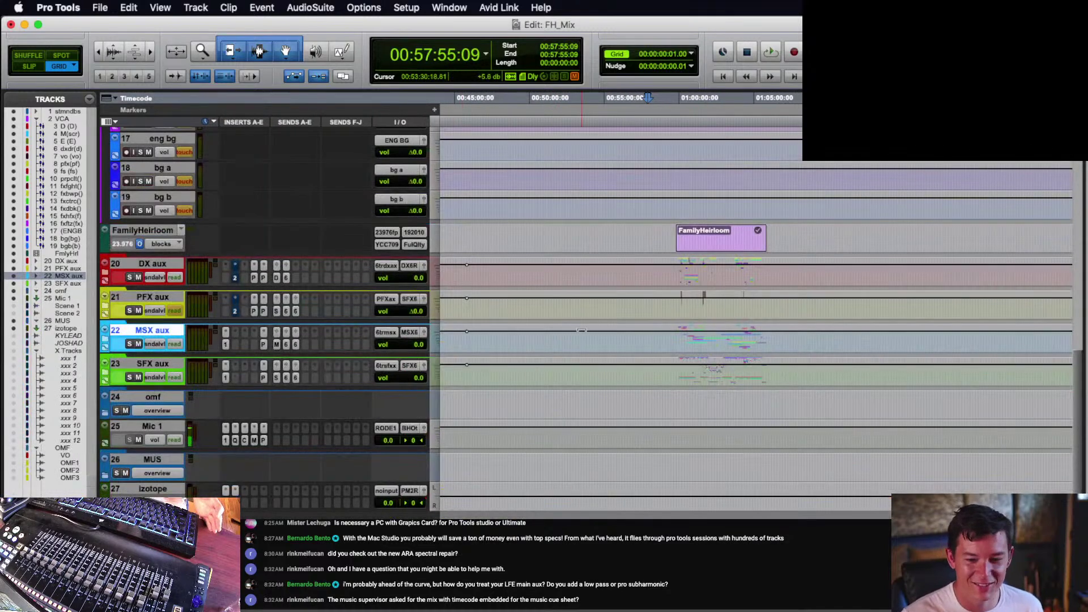
- Return the aux tracks to volume view and place the edit cursor on the PFX aux track at 01:01:05:00
click(707, 307)
key(t)
key(t)
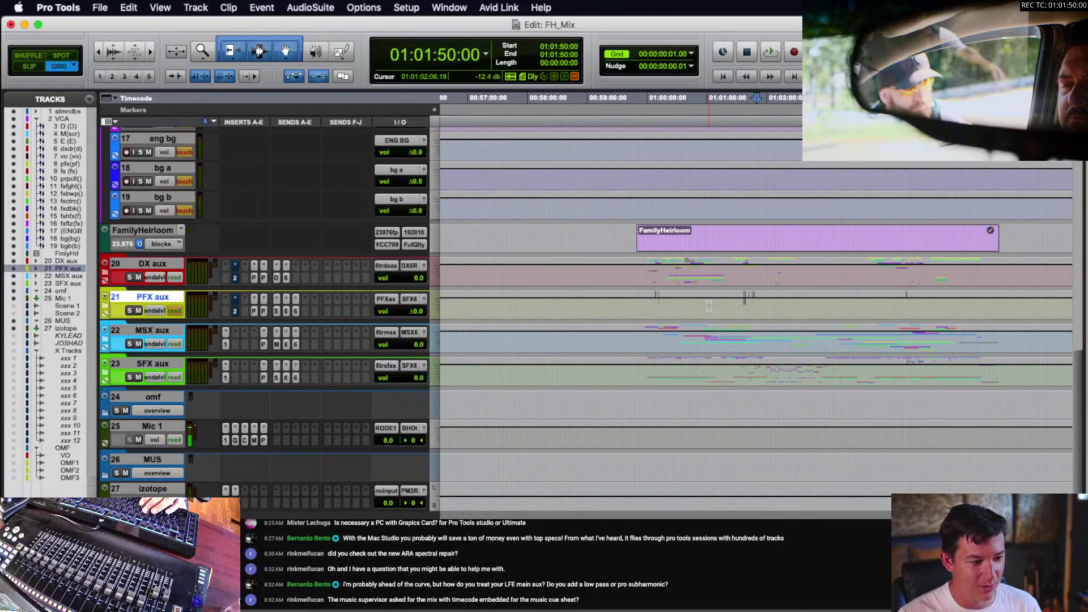
scroll(708, 305, right, 3)
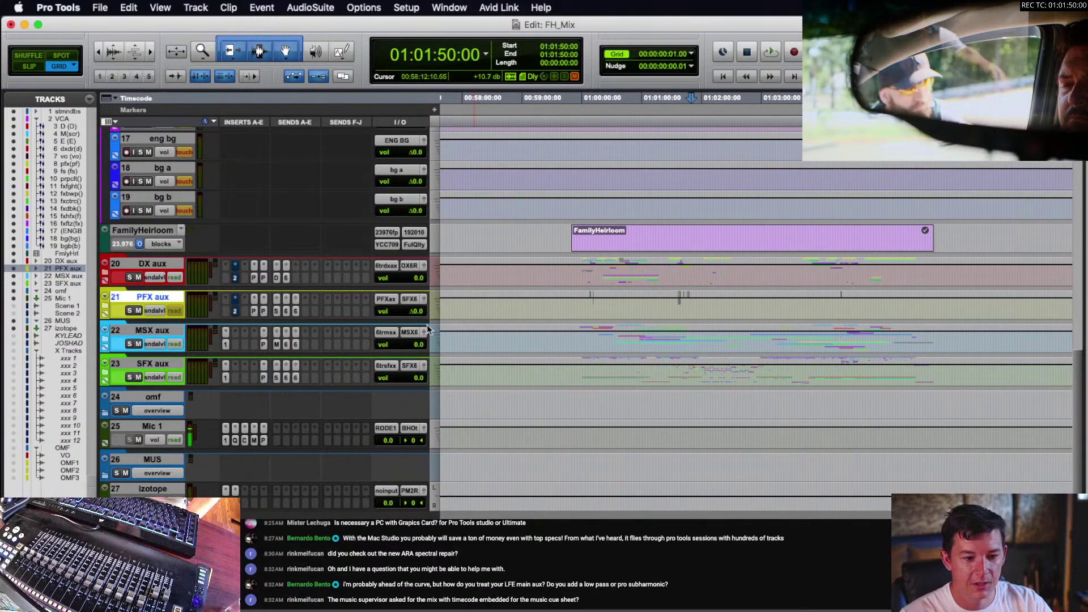
click(646, 304)
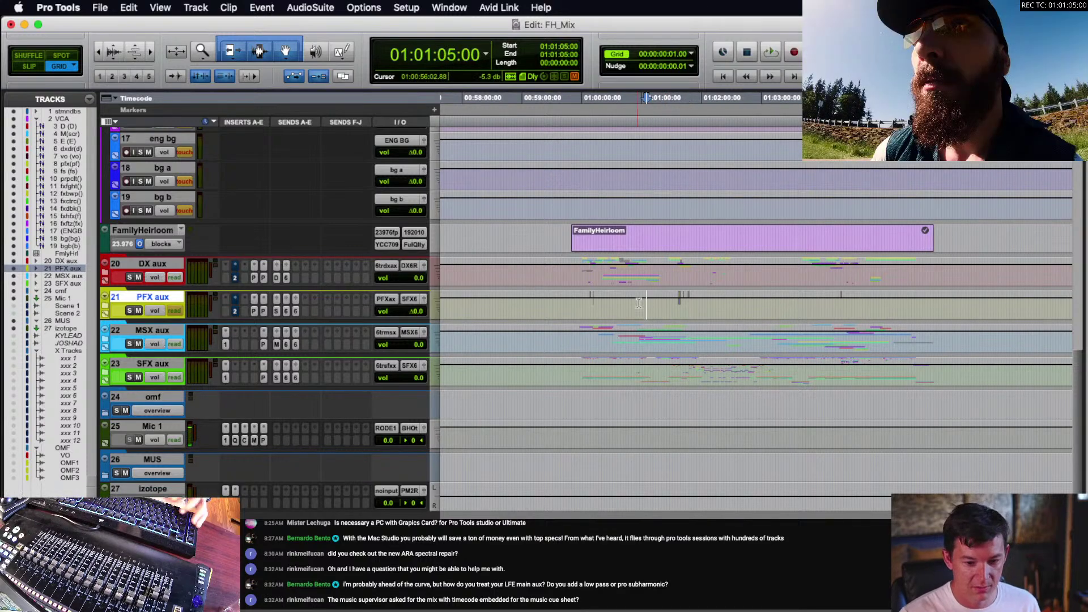
key(t)
key(t)
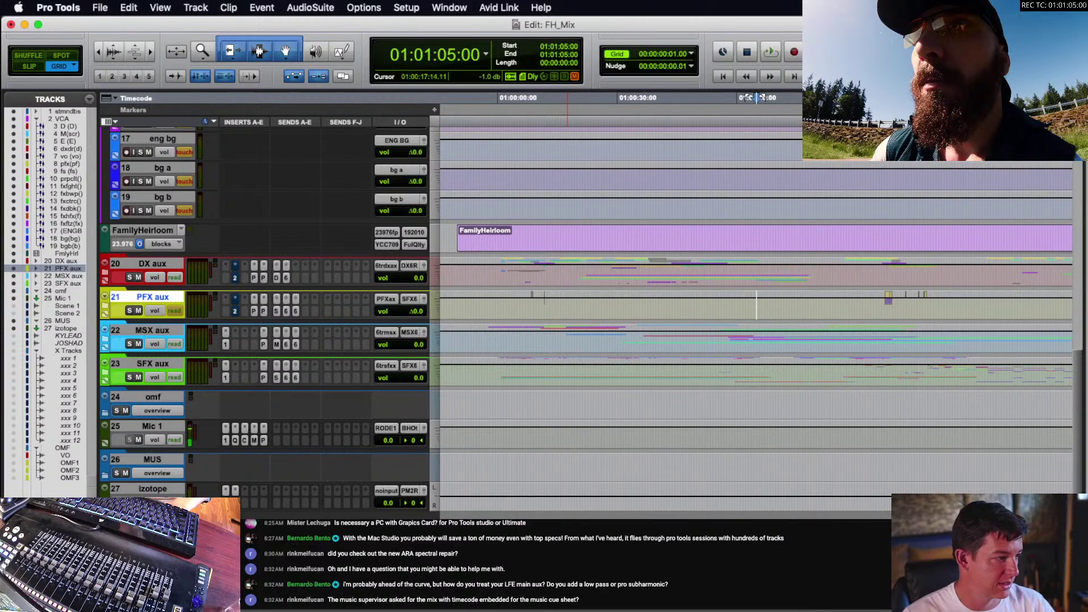
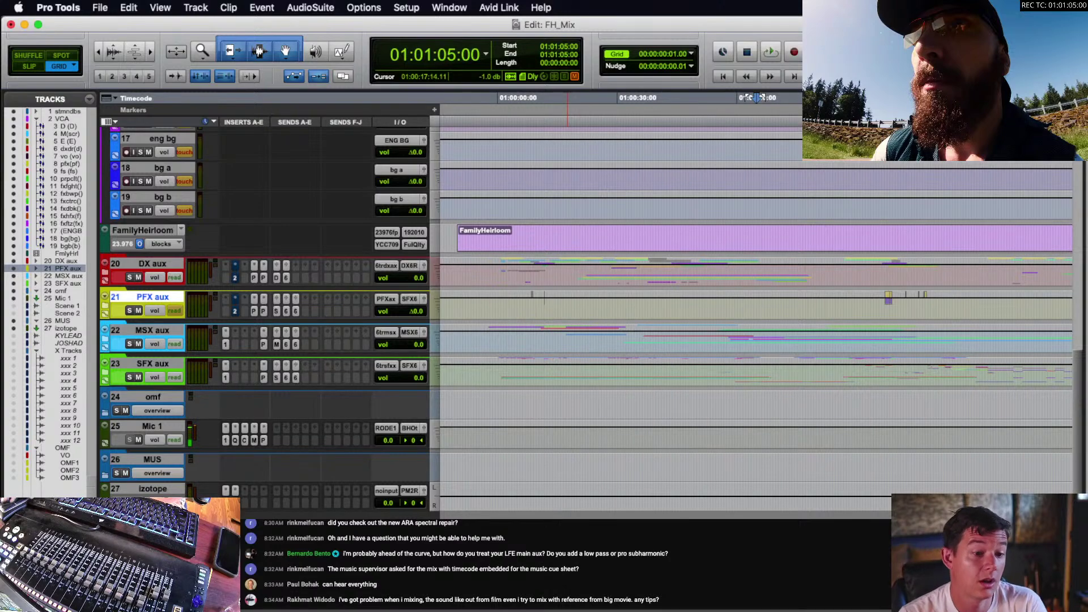
- Collapse the VCA folder and expand the stem and bus folder to review its stem and aux tracks
scroll(257, 222, up, 15)
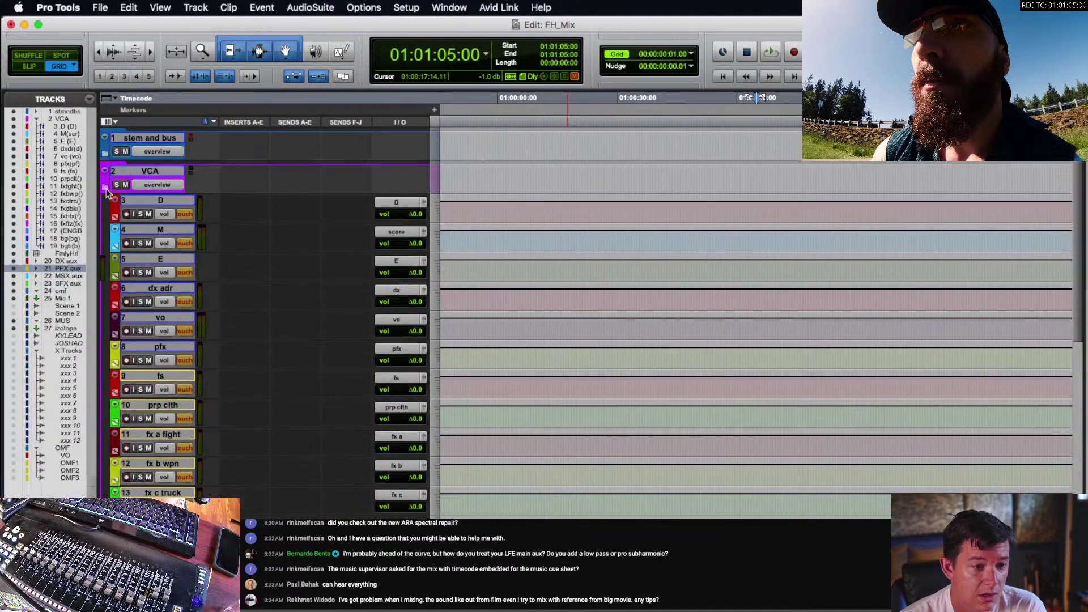
click(106, 189)
click(106, 153)
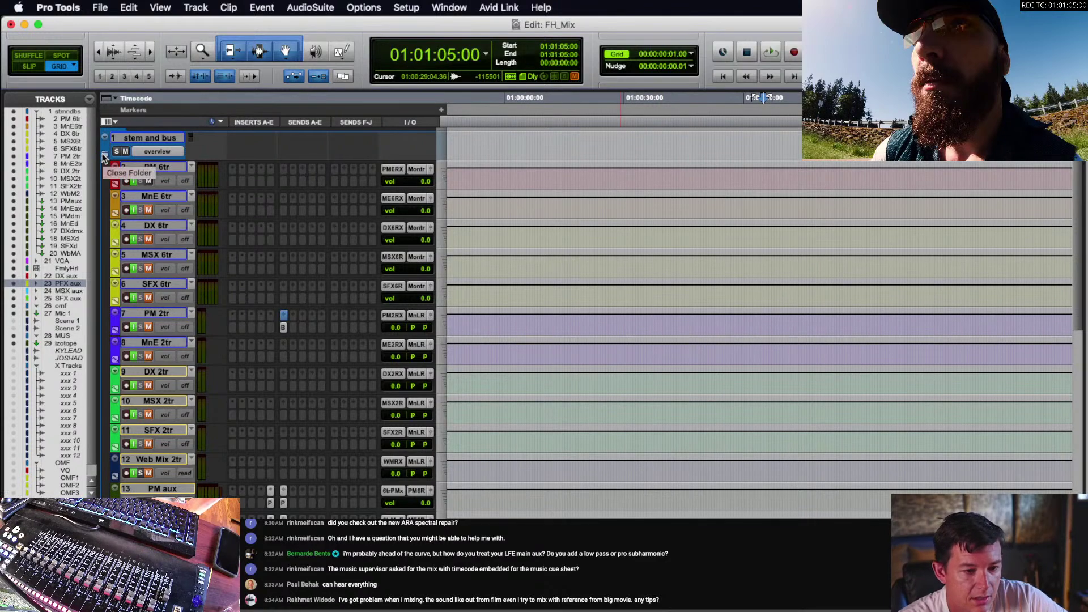
scroll(185, 223, down, 3)
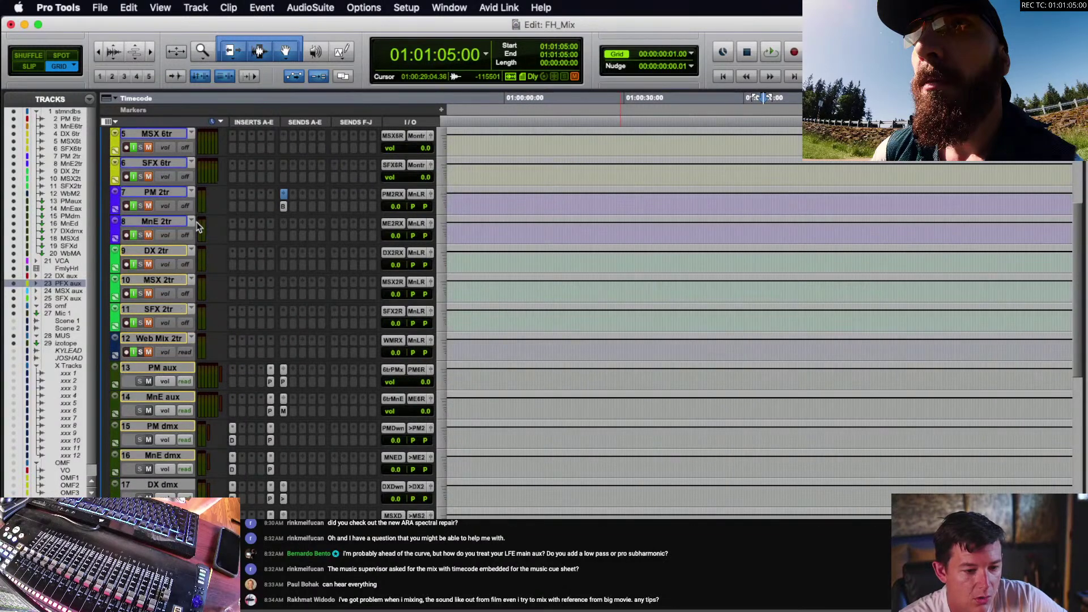
scroll(198, 227, down, 5)
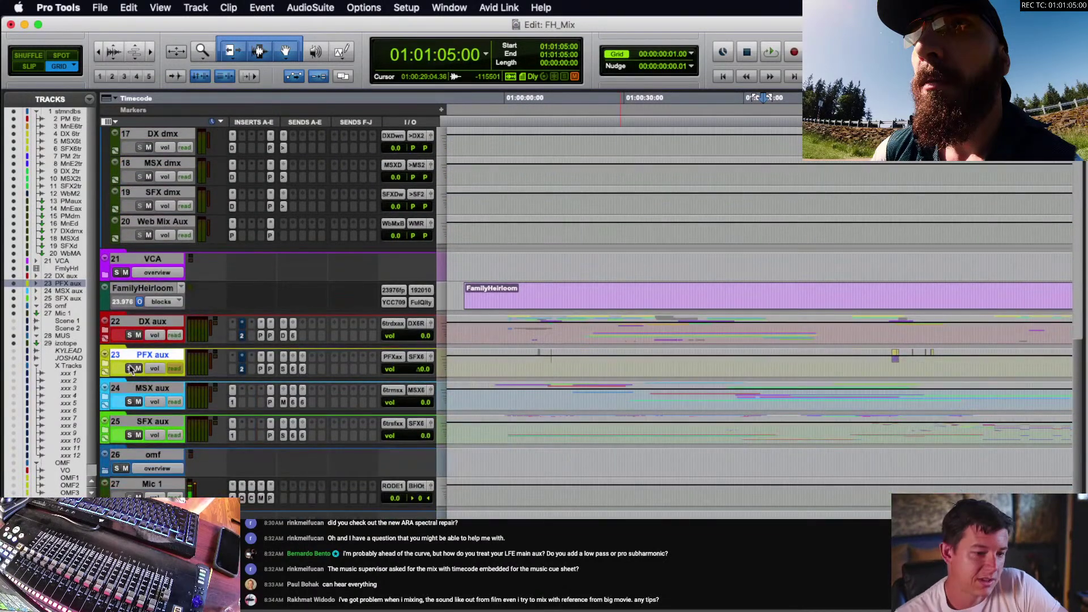
- Expand the SFX aux folder and inspect the Lowender plug-in on the sfx lfe track, closing its window again
click(105, 431)
scroll(209, 409, down, 3)
scroll(210, 410, down, 3)
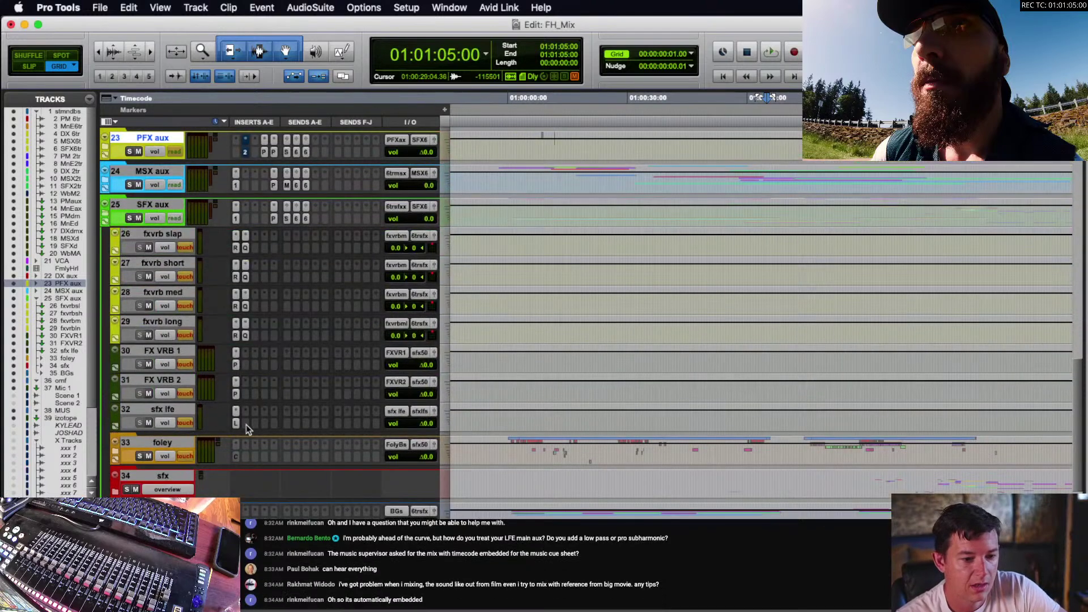
scroll(162, 414, down, 2)
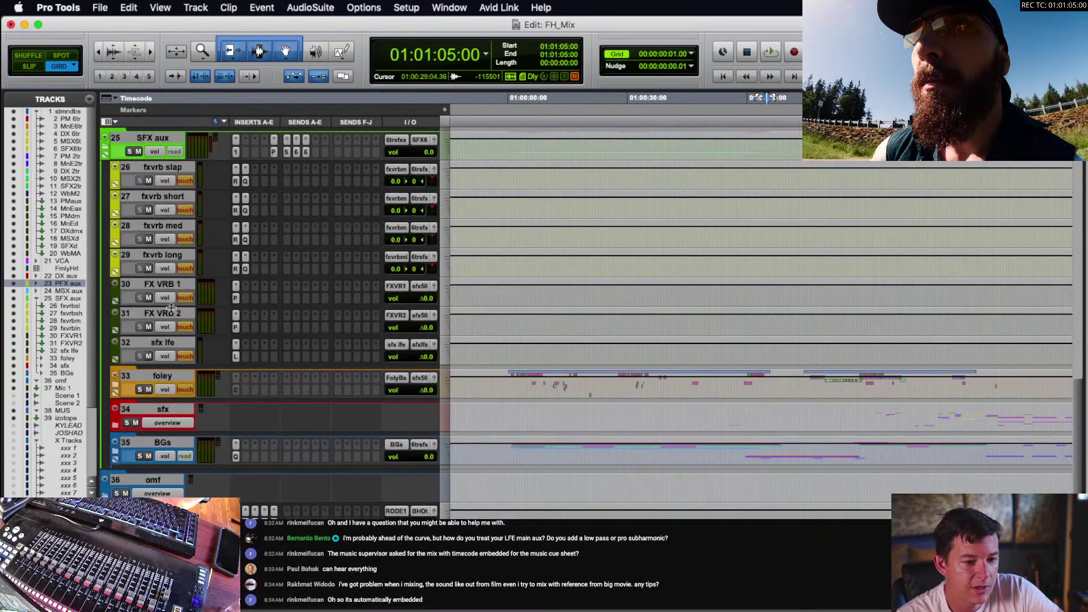
click(236, 357)
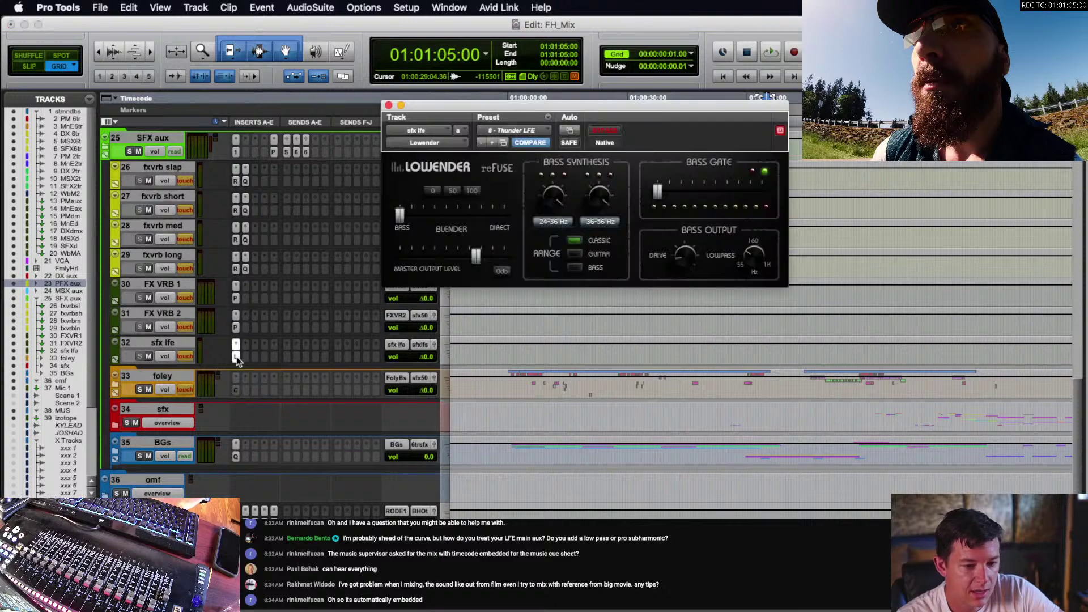
click(388, 106)
- Inspect the LFE channel's filter in the EQ3 1-Band insert on the SFX aux track and close the plug-in window
scroll(250, 362, up, 10)
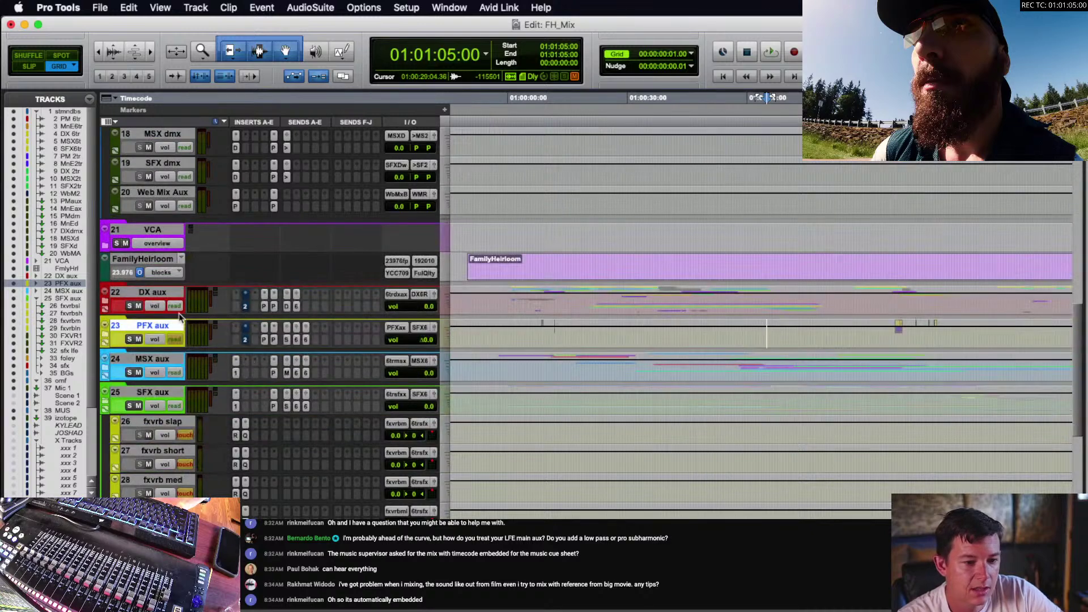
scroll(180, 319, up, 5)
scroll(218, 272, up, 1)
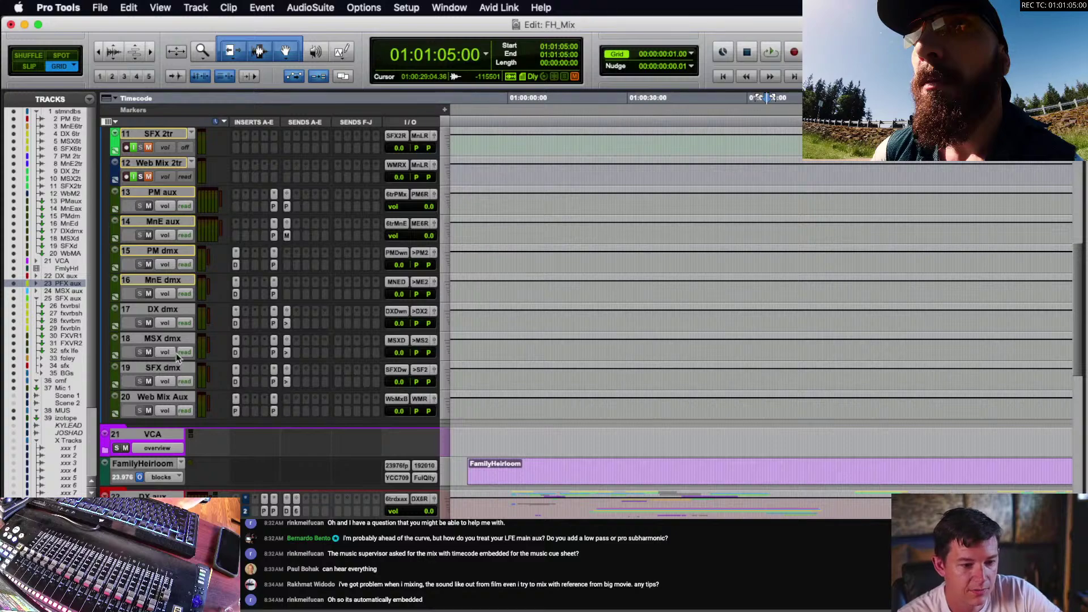
scroll(168, 279, down, 6)
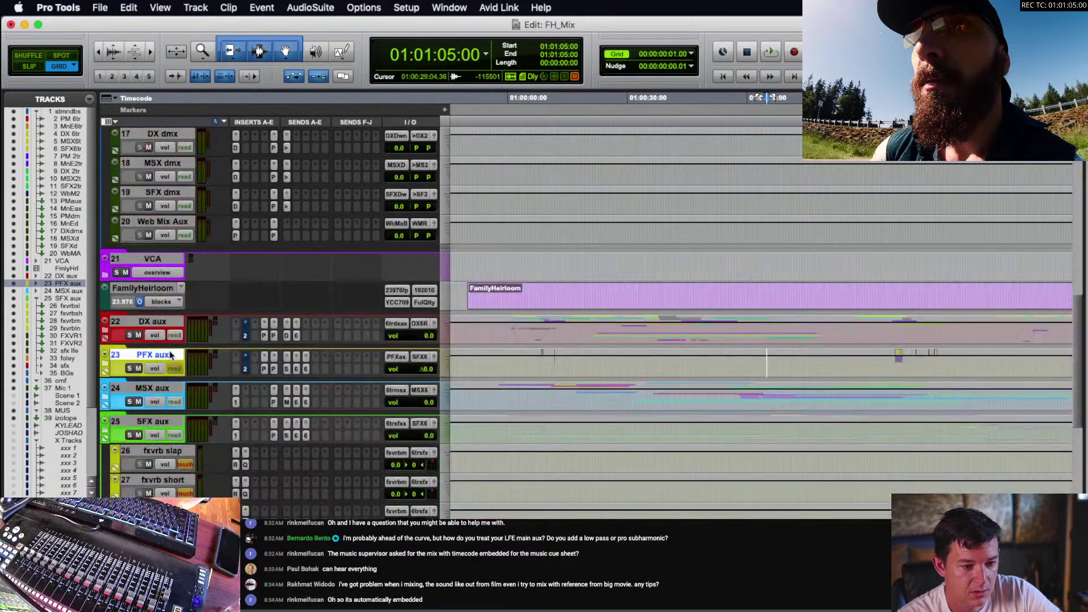
scroll(170, 354, down, 2)
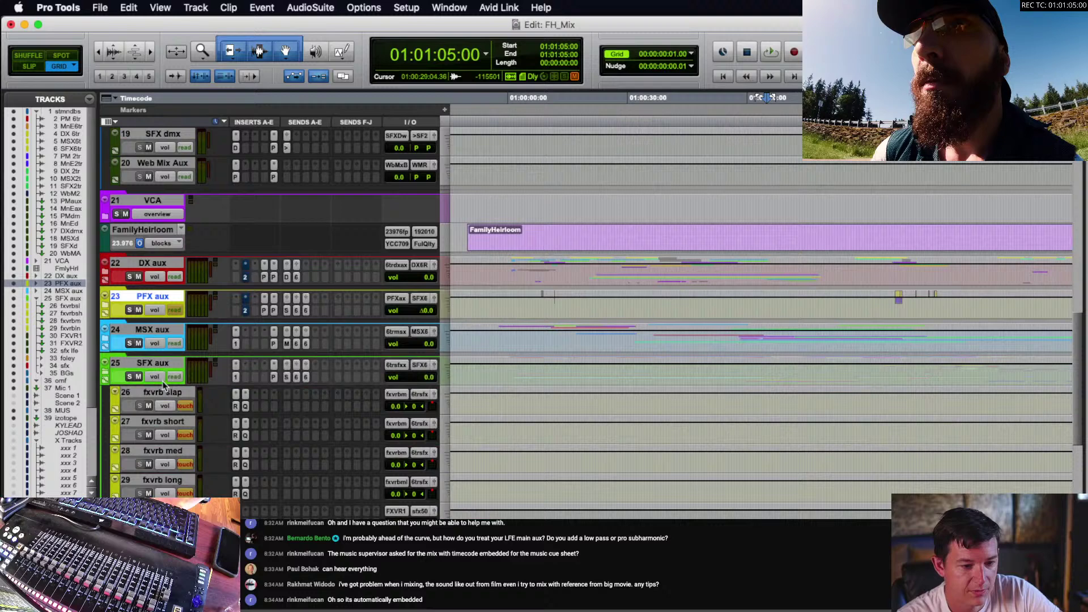
click(236, 378)
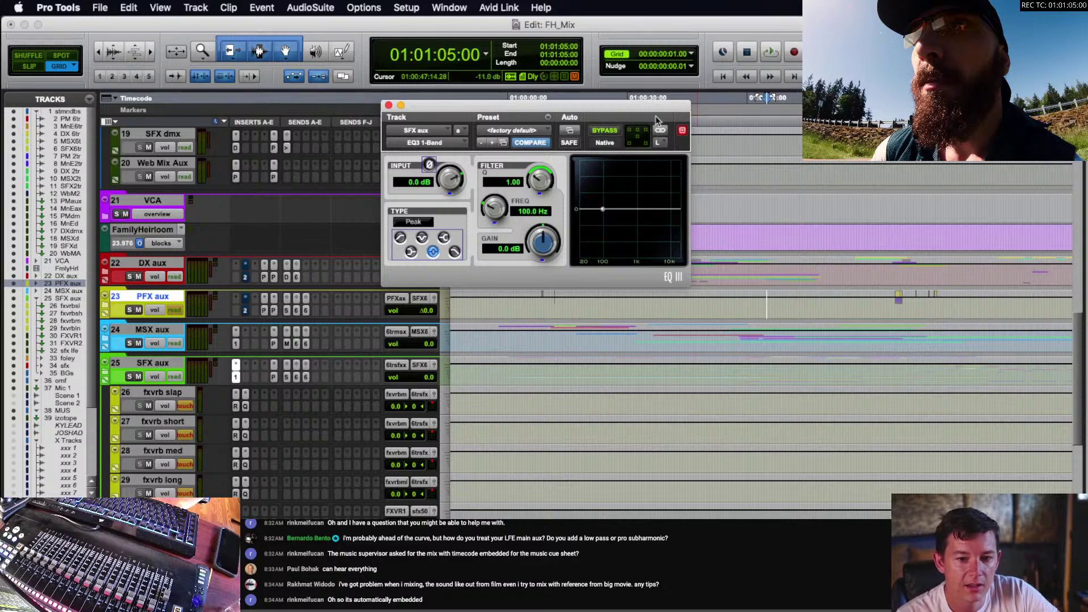
drag(653, 108, 646, 108)
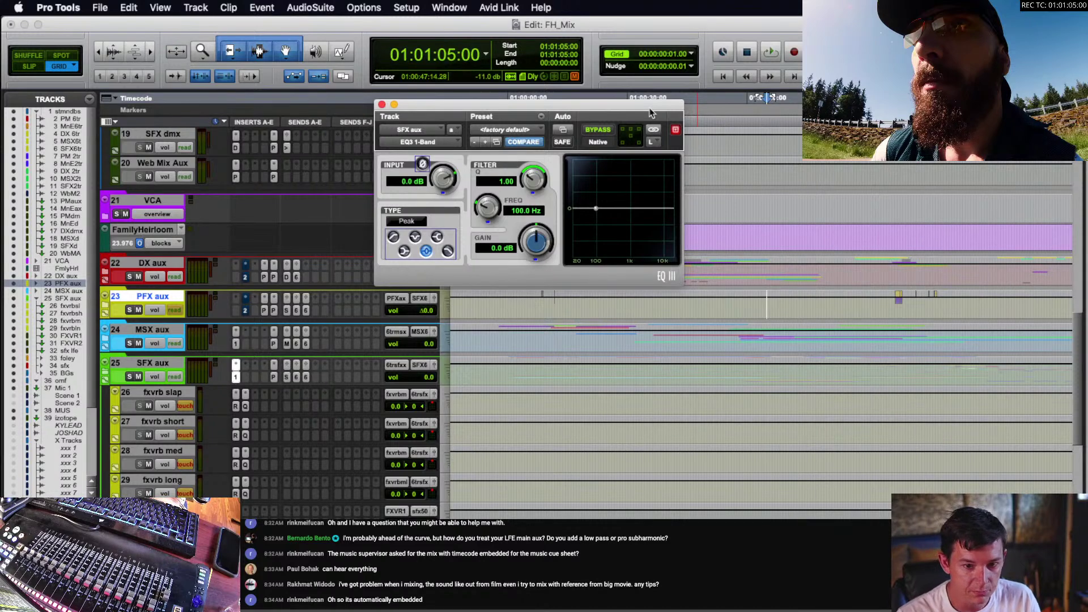
click(652, 141)
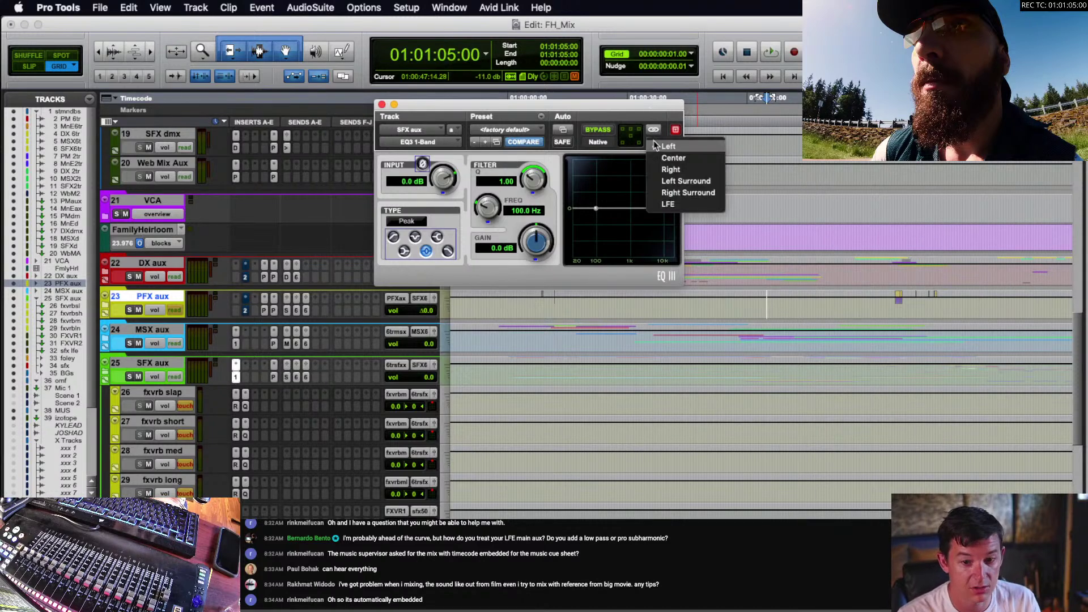
click(673, 206)
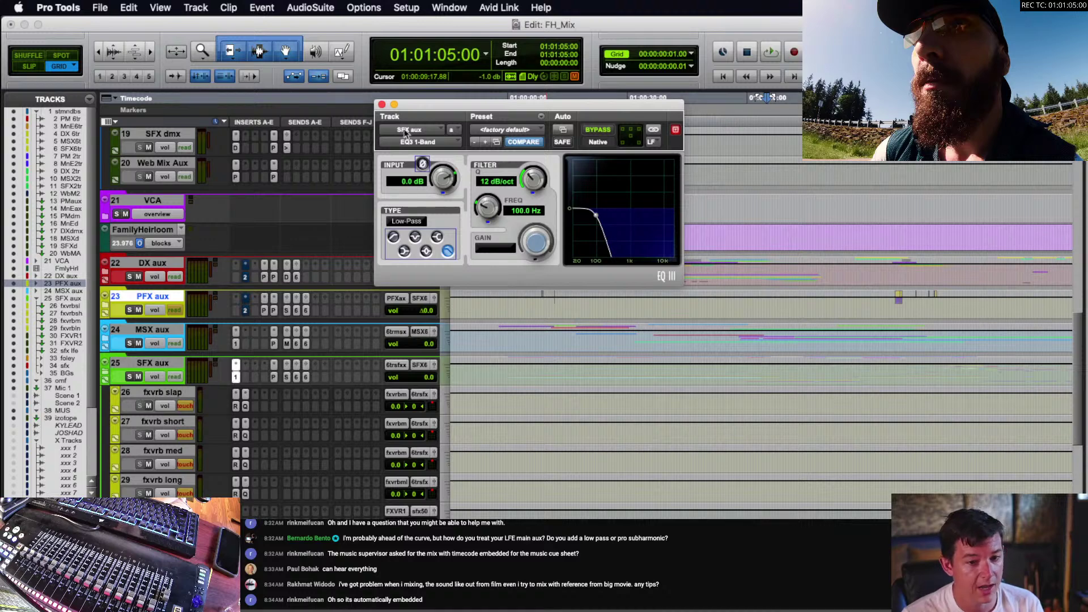
click(382, 105)
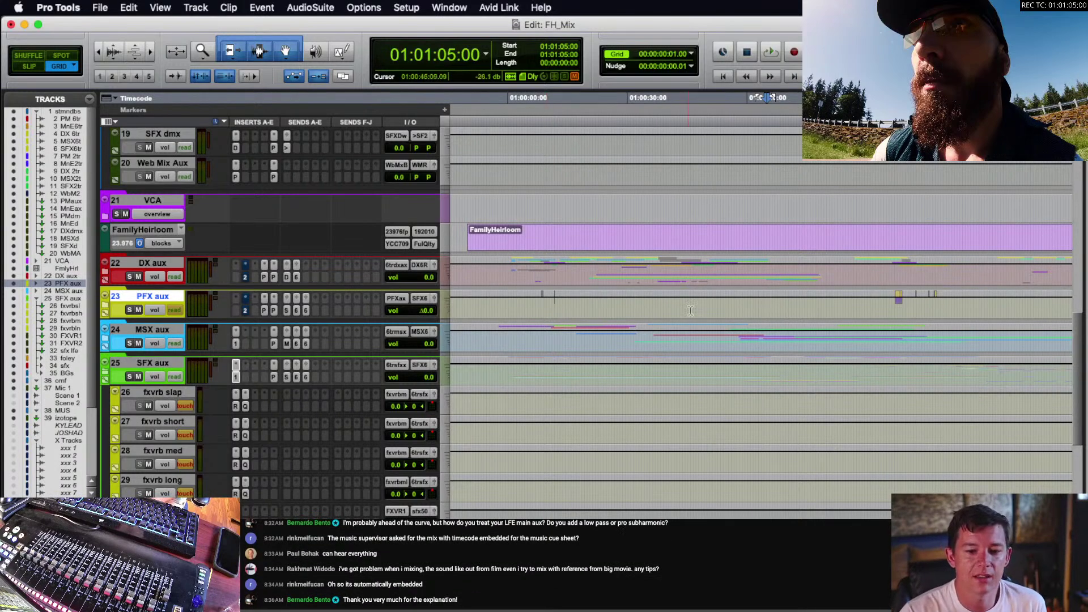
- Collapse the stem and bus folder and the SFX aux folder
scroll(947, 336, up, 3)
scroll(947, 337, up, 5)
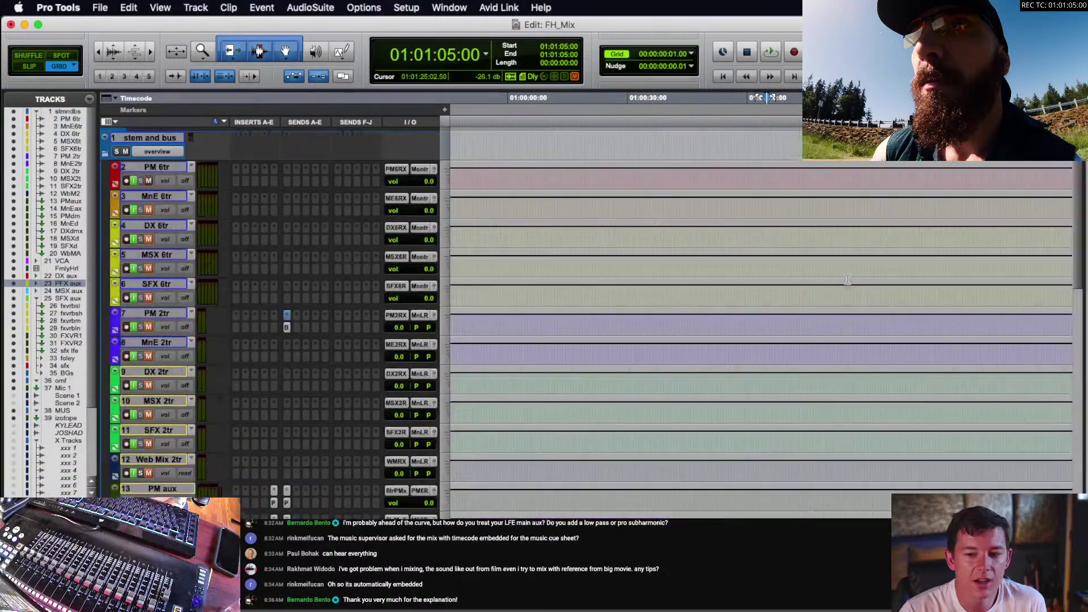
click(105, 153)
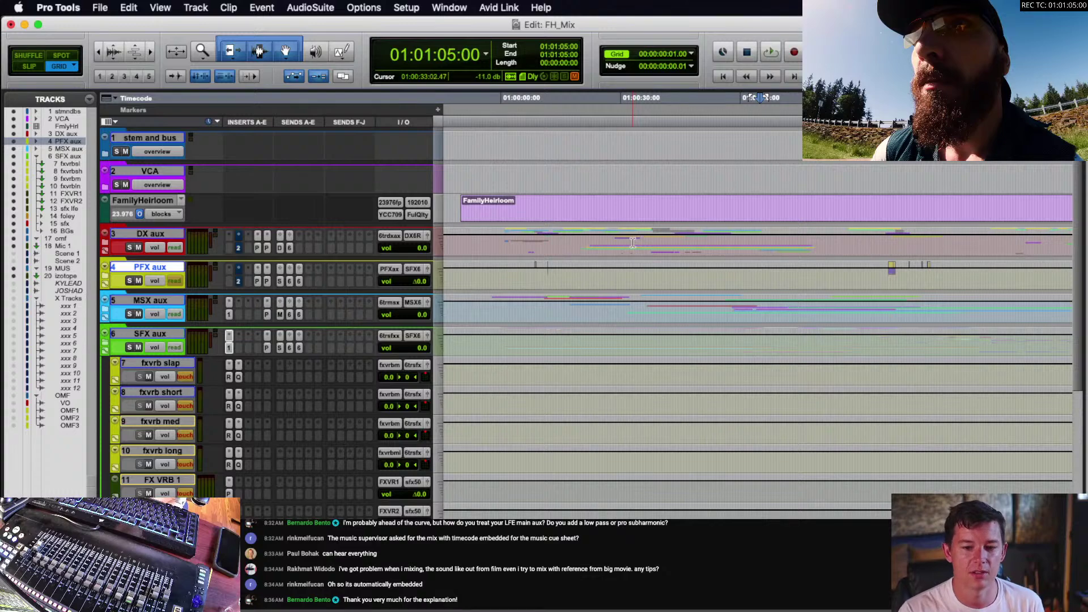
click(106, 345)
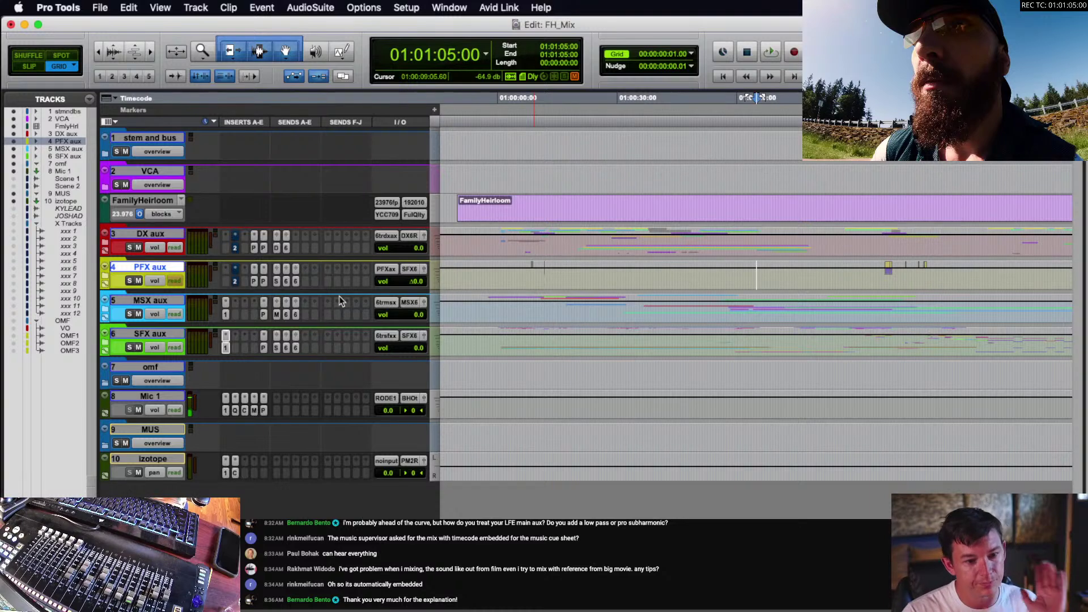
- Inspect the Muteomatic plug-in inserted on the Mic 1 track and close its window
click(165, 301)
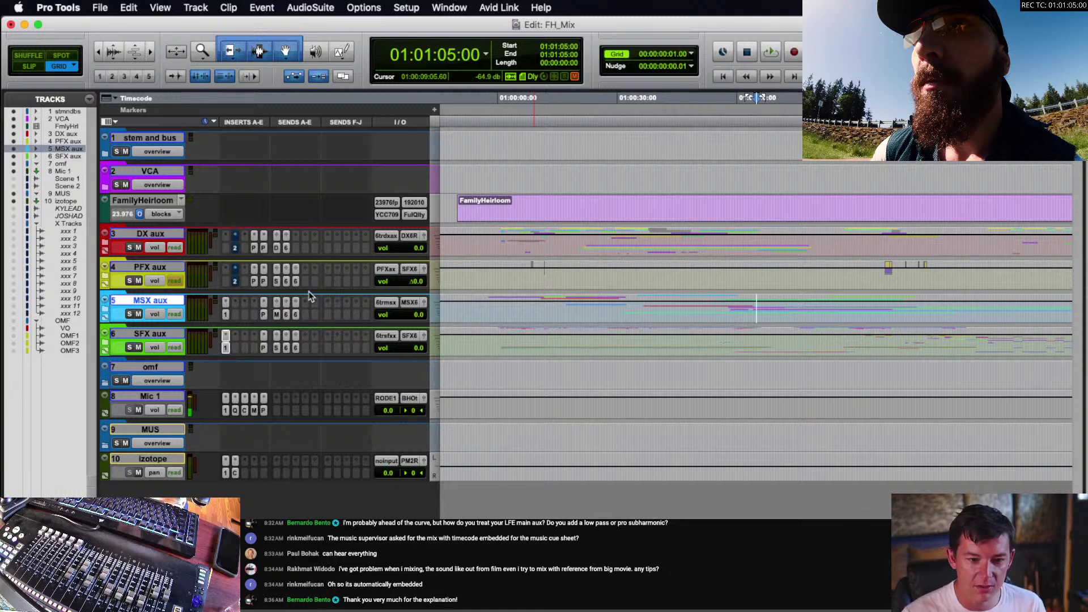
click(255, 410)
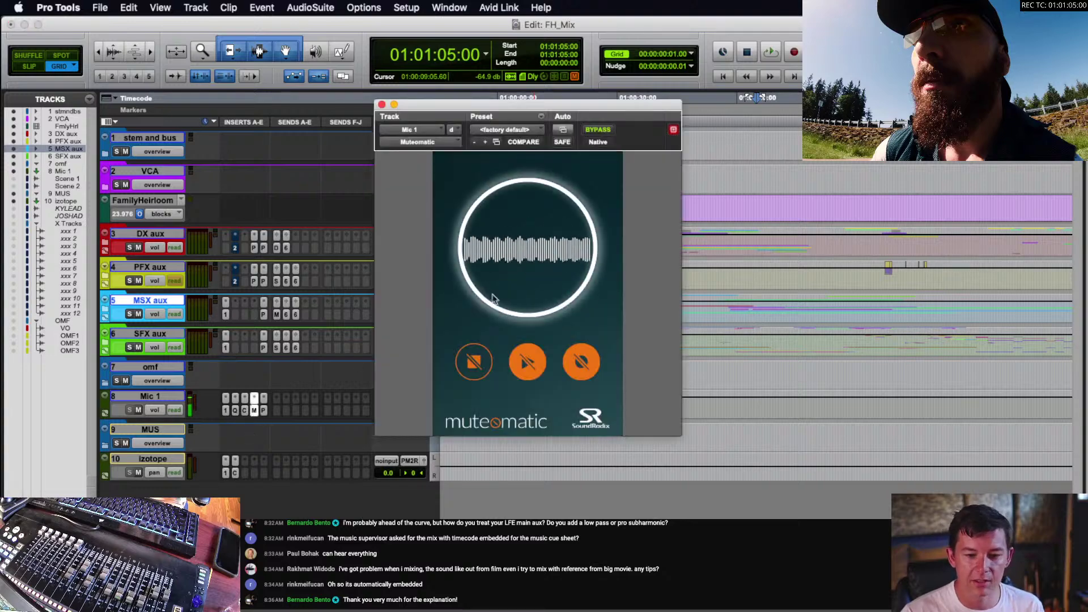
click(382, 106)
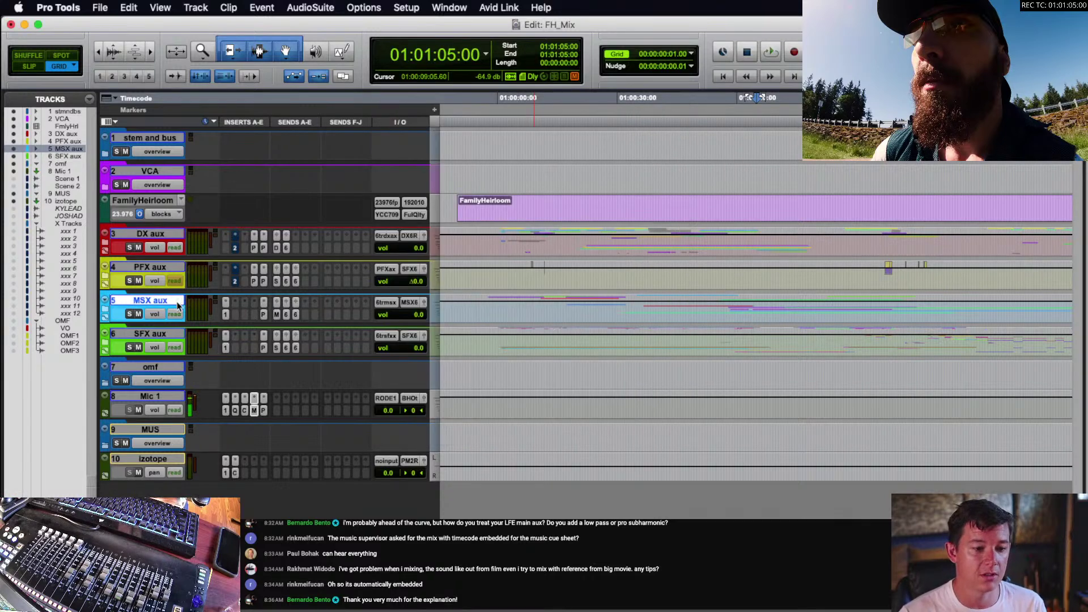
- Set the SFX aux track's automation mode to off and mute the track
click(174, 347)
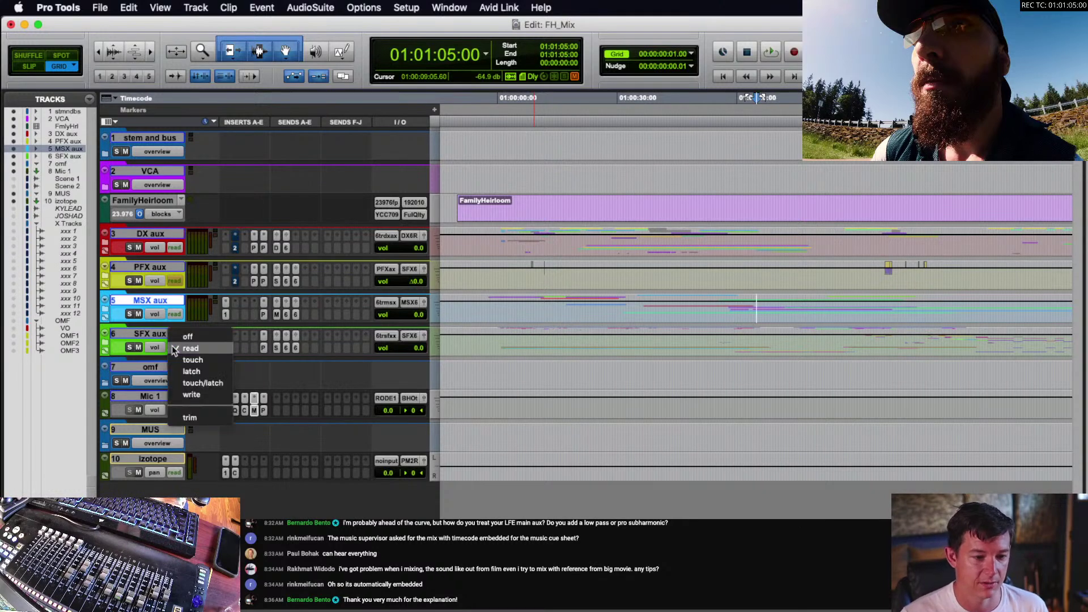
click(190, 339)
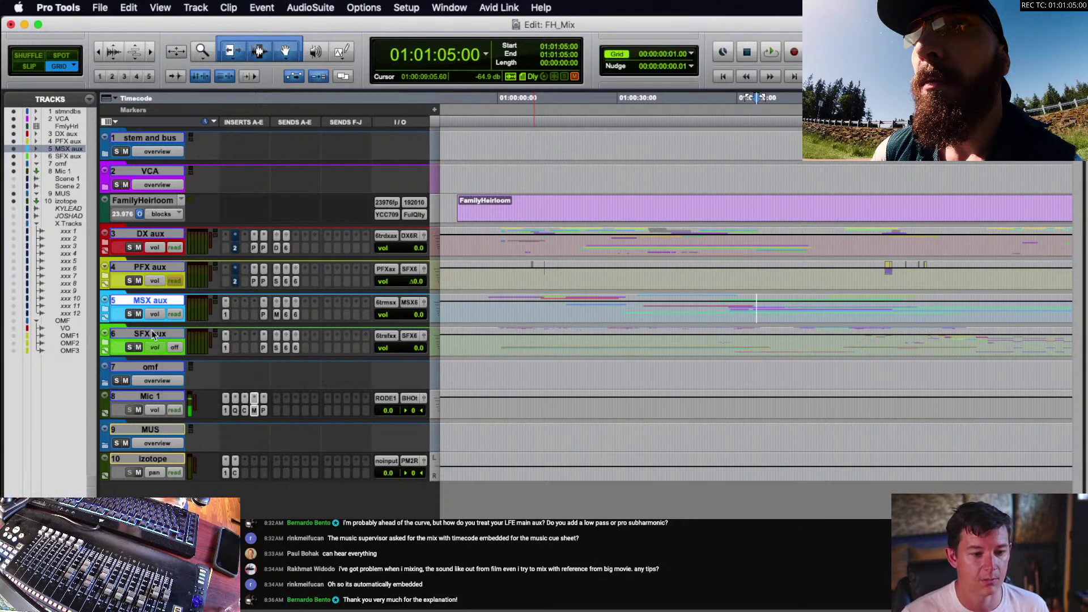
click(153, 334)
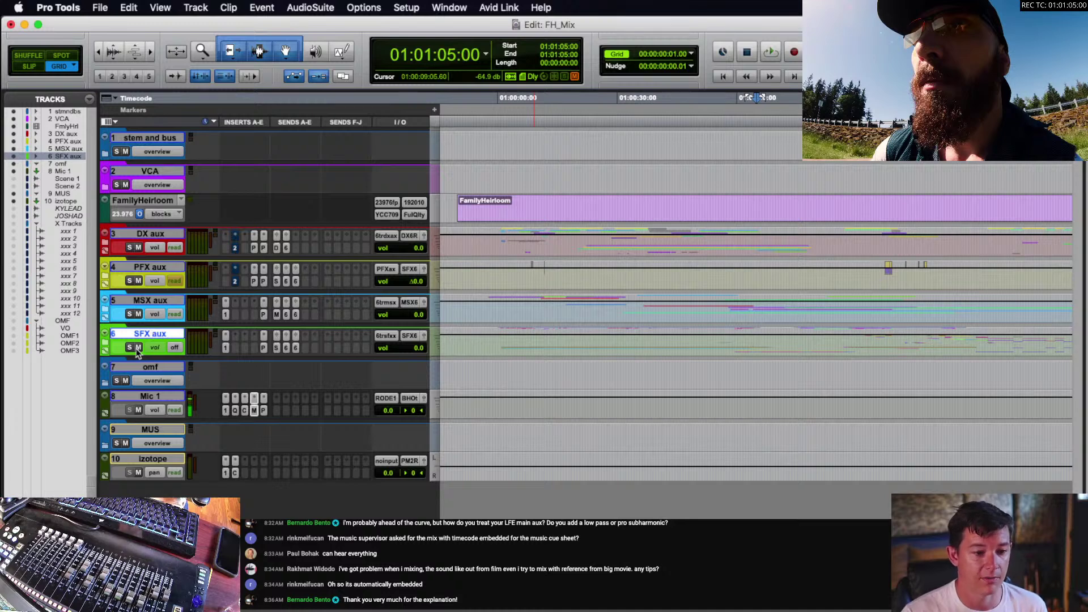
click(138, 348)
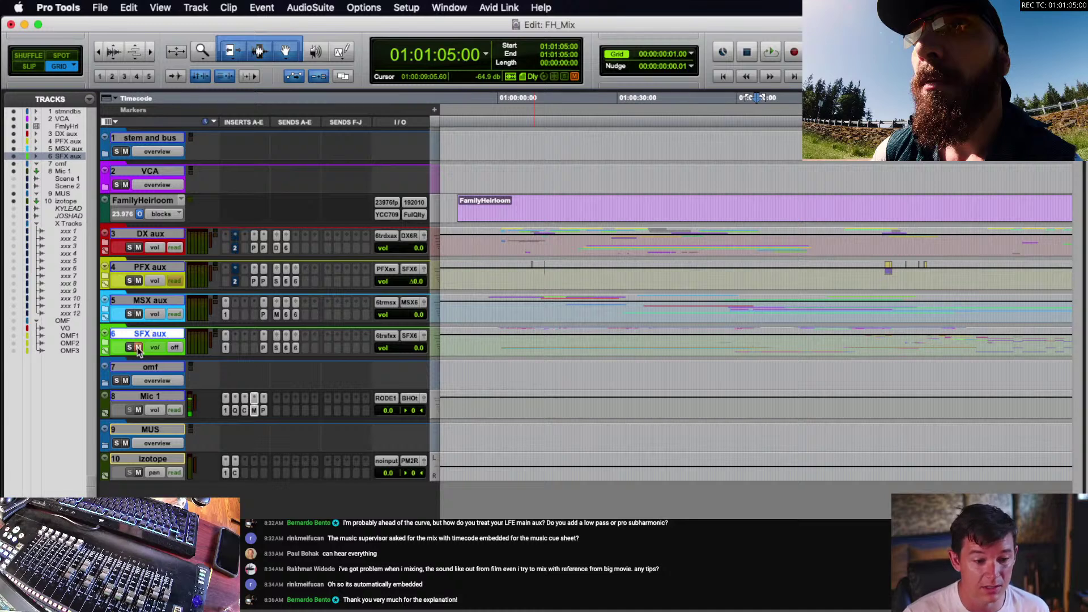
- Remove the MUS folder track from the session
click(152, 433)
right_click(151, 433)
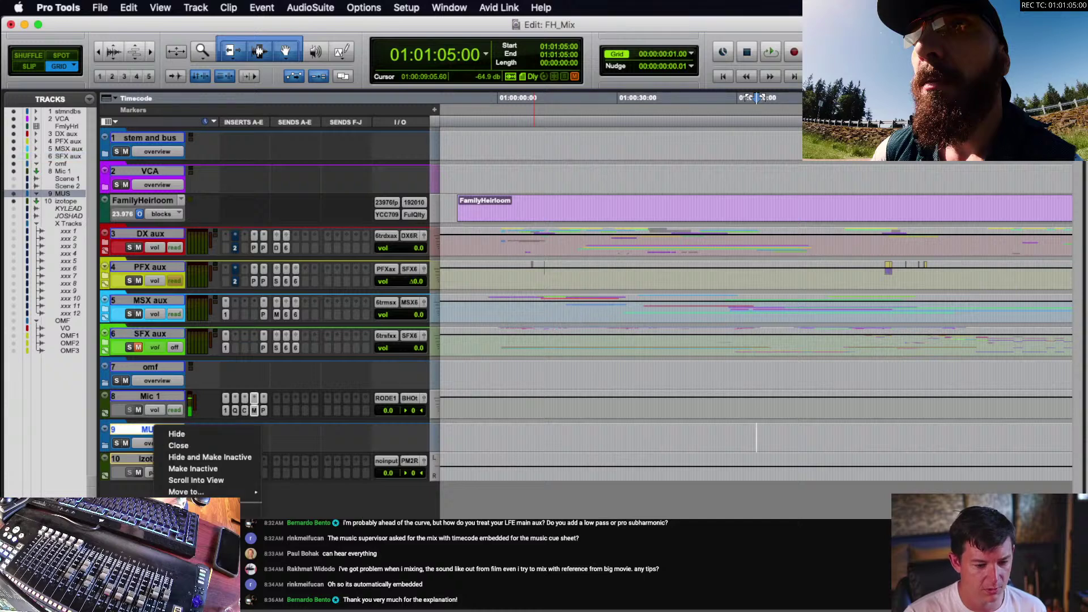
click(176, 433)
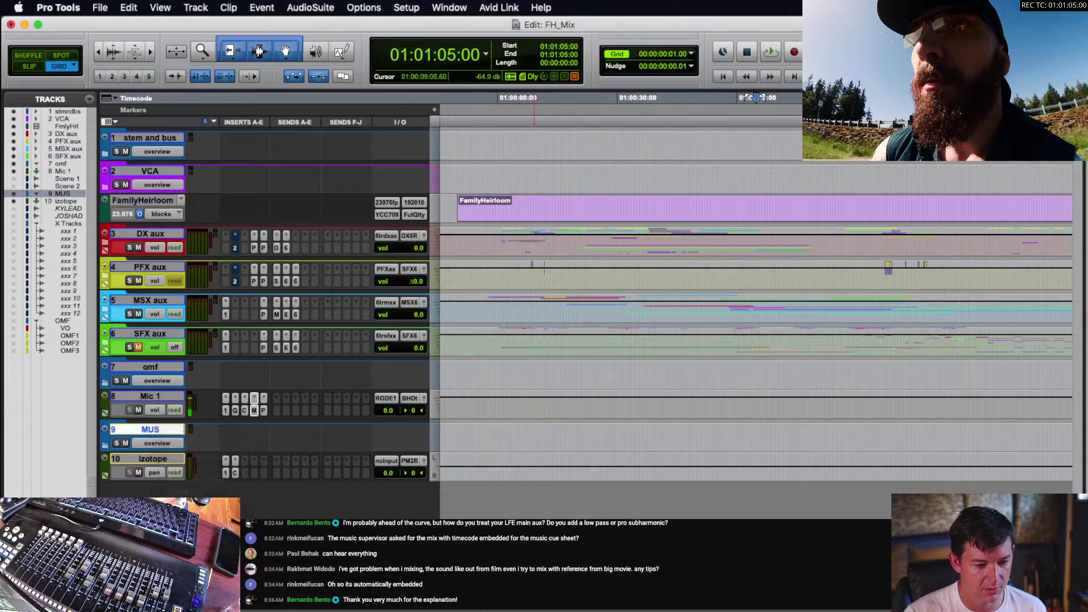
- Set MSX aux automation to off, mute the track, and briefly play the mix from 01:00:05:03
click(178, 319)
click(181, 305)
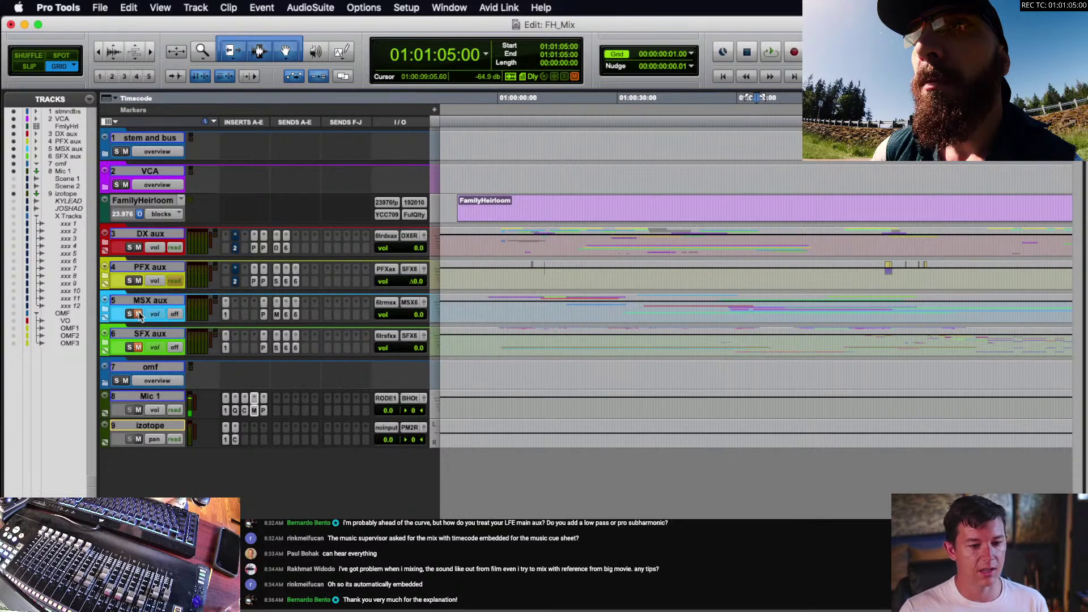
click(518, 242)
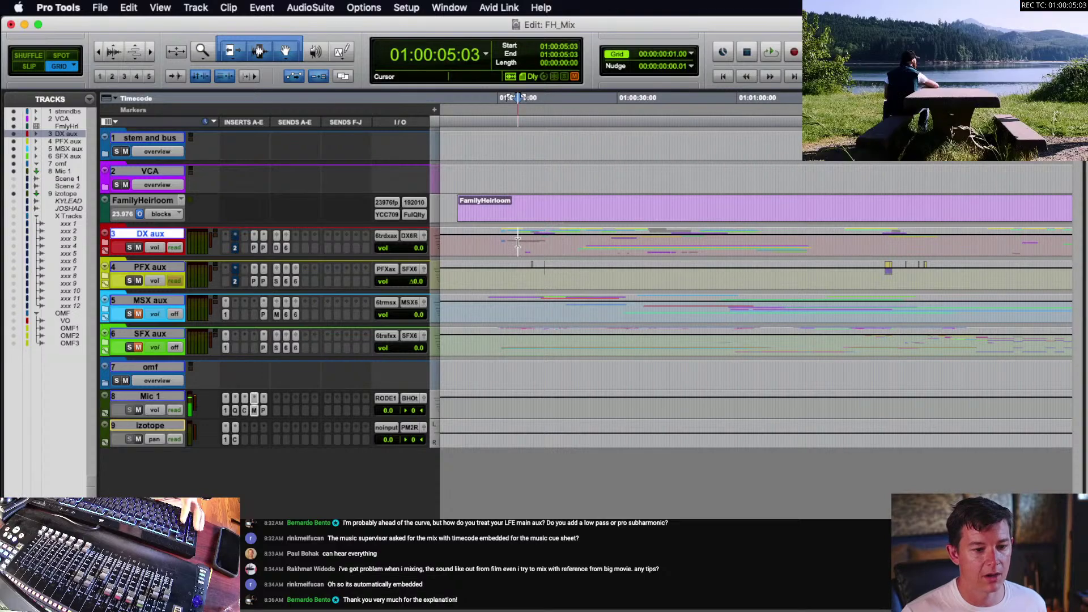
key(space)
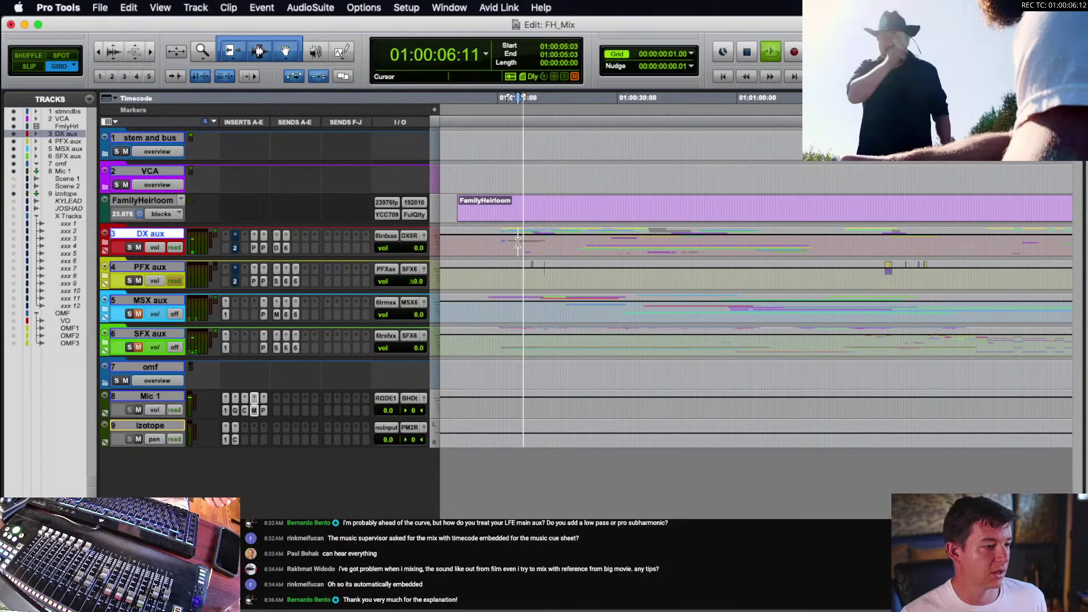
key(space)
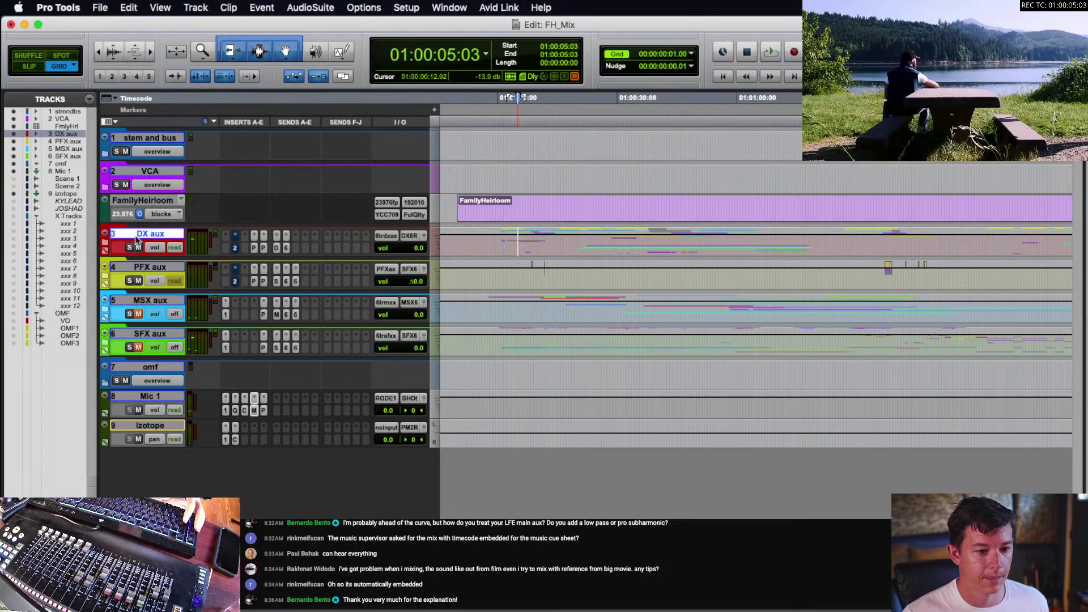
- Expand the DX aux folder and switch its dialogue tracks to waveform view near the first dx 1 clip
click(106, 245)
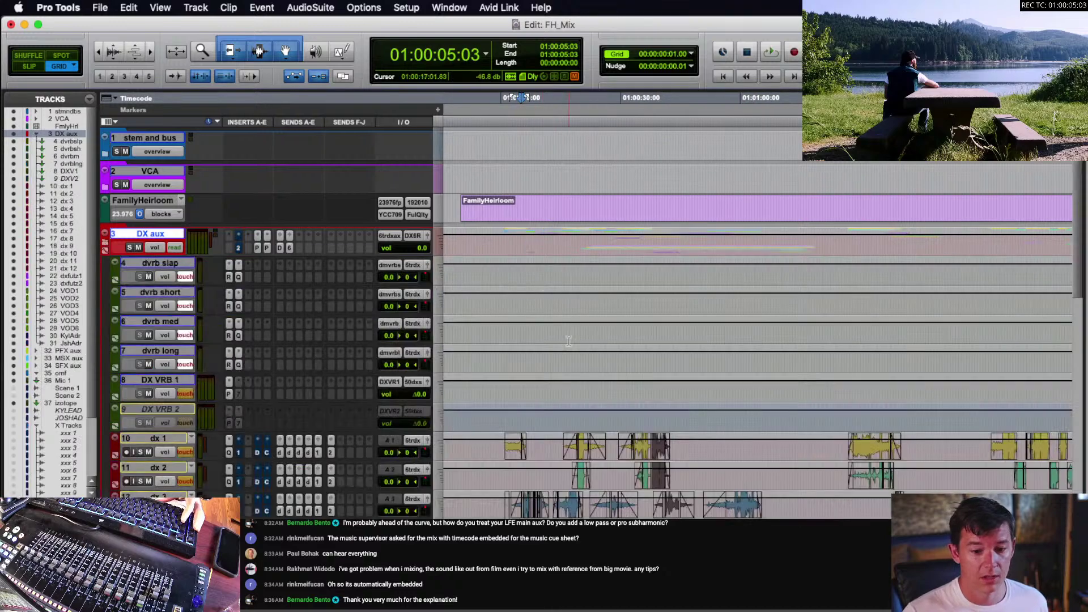
scroll(518, 299, down, 3)
click(518, 316)
key(t)
key(t)
key(t)
scroll(550, 323, right, 2)
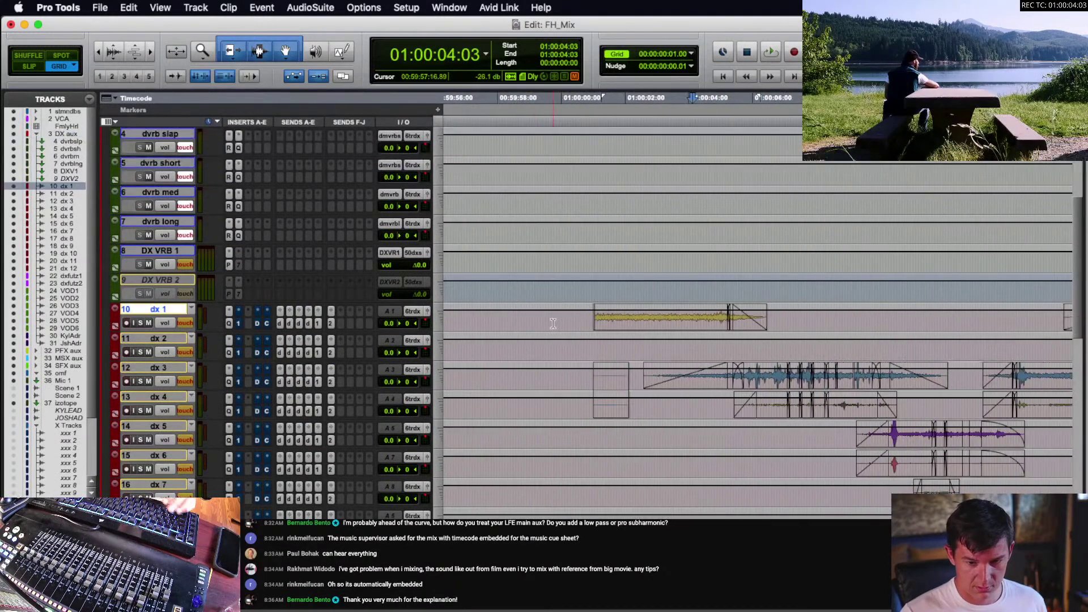
click(550, 325)
scroll(599, 316, up, 3)
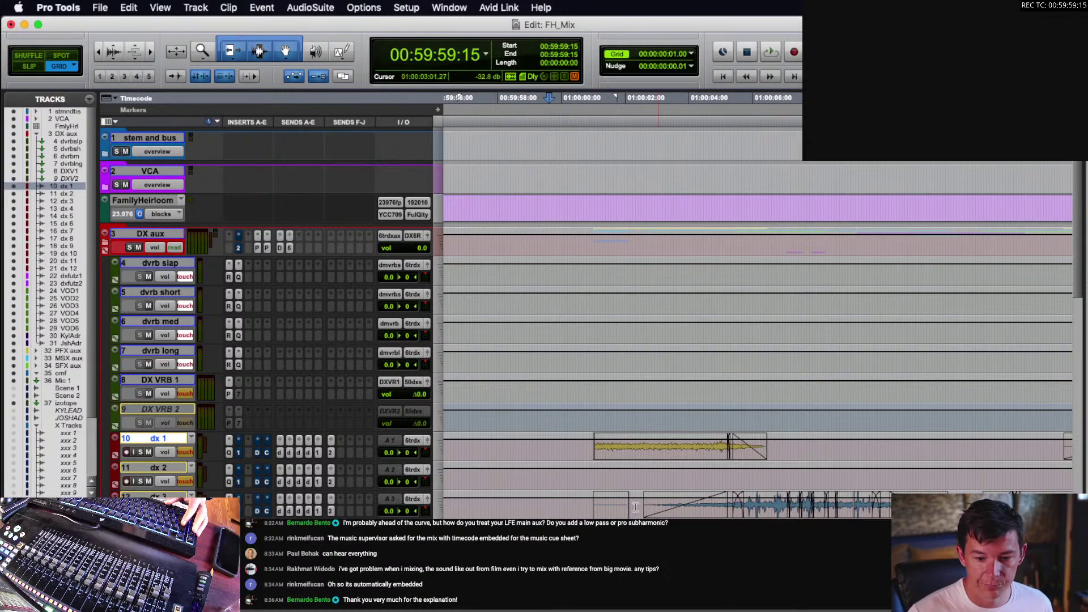
click(575, 446)
key(minus)
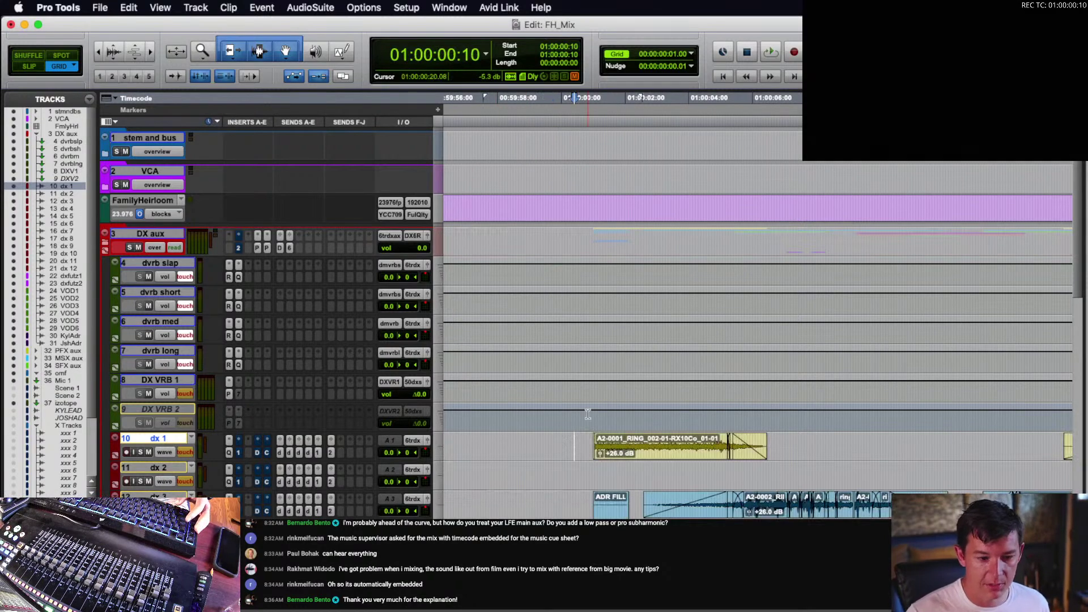
- Examine the clip layout across the dx, dx futz and VO DZN tracks inside the DX aux folder
scroll(588, 415, down, 5)
scroll(579, 387, right, 5)
key(r)
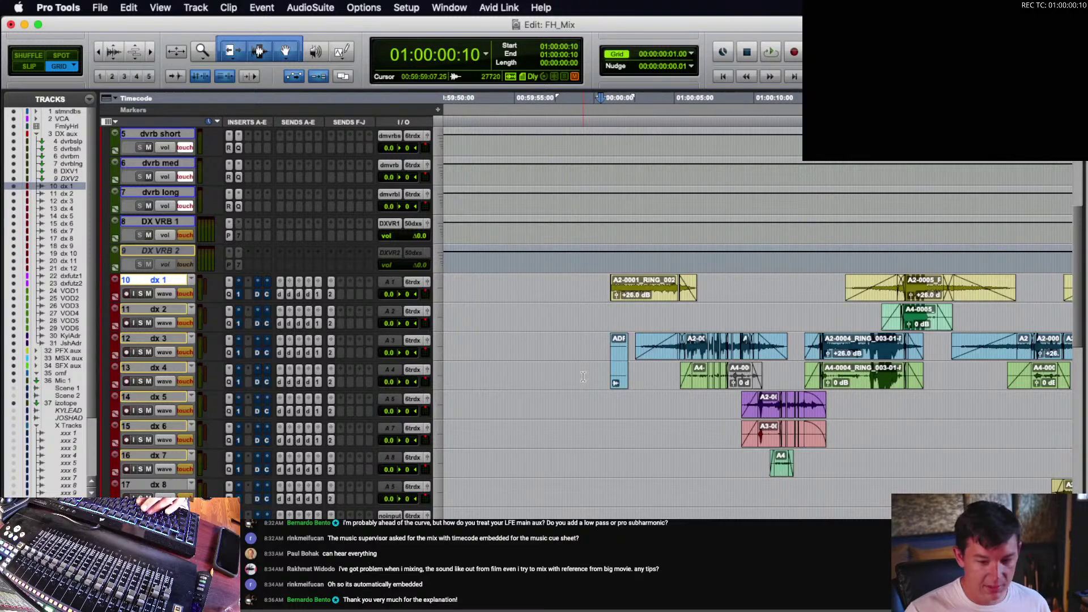
scroll(583, 377, right, 3)
click(558, 318)
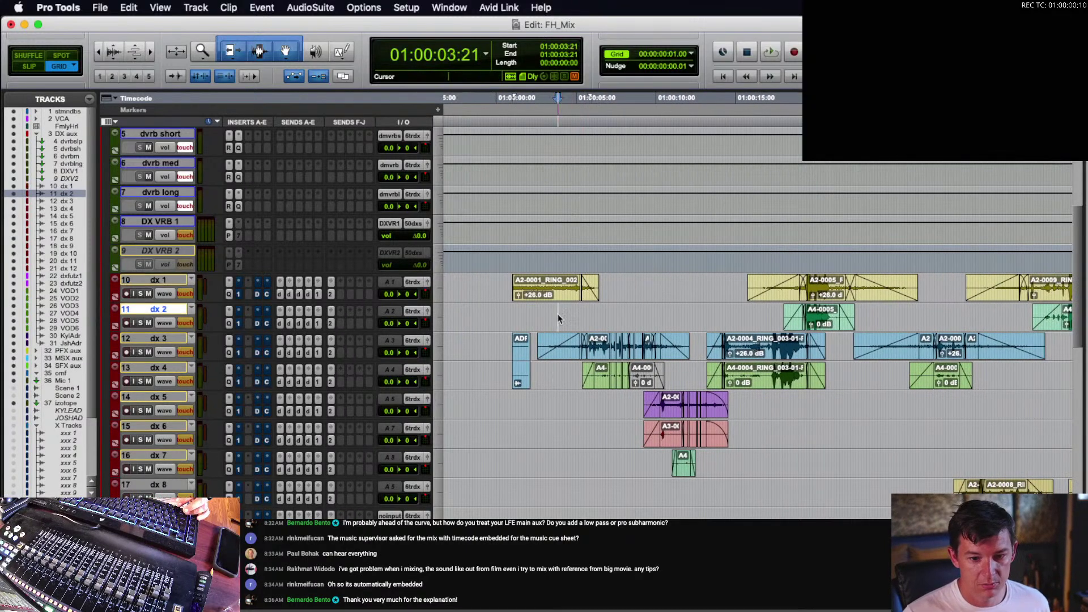
scroll(559, 319, down, 6)
scroll(559, 318, up, 3)
scroll(559, 319, right, 2)
scroll(558, 319, down, 5)
scroll(559, 319, down, 3)
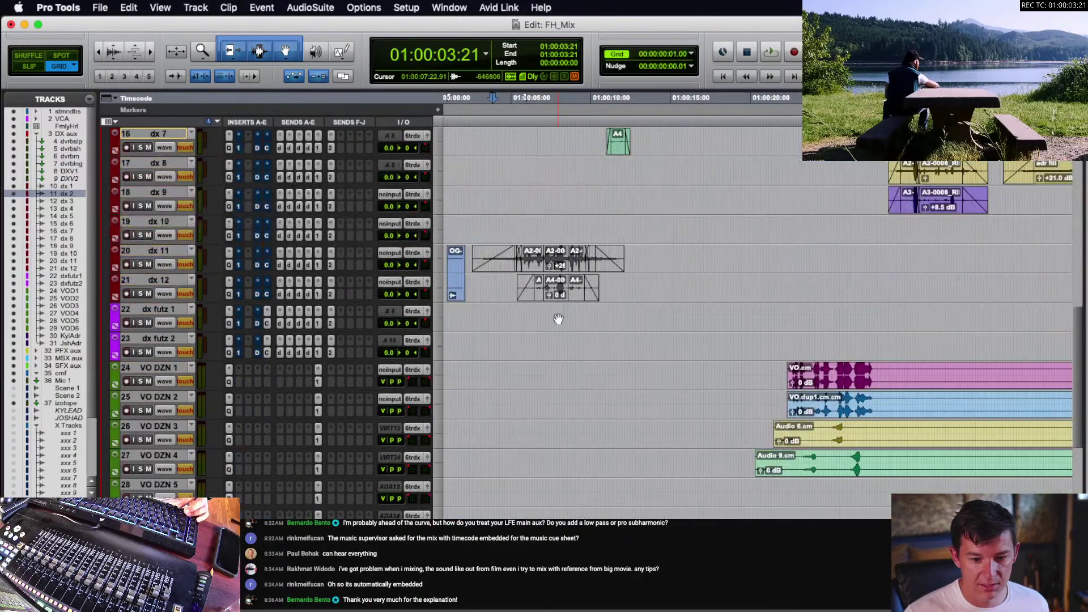
scroll(559, 318, up, 6)
scroll(553, 278, left, 1)
scroll(551, 272, up, 2)
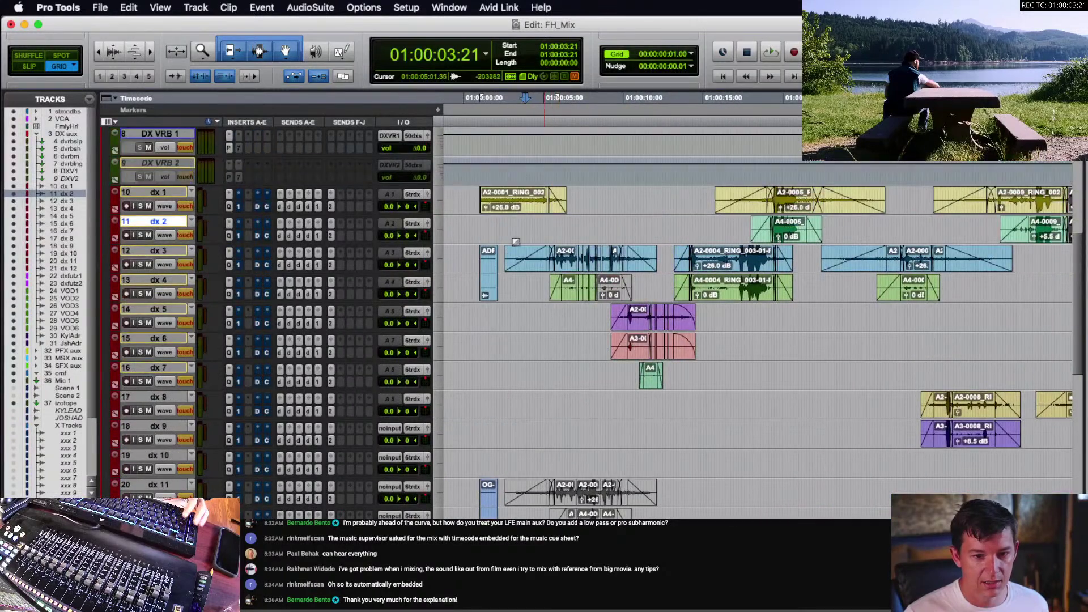
- Play the opening dialogue from 01:00:00:12 and place the cursor at 01:00:16:15 on dx 2 after stopping
click(471, 196)
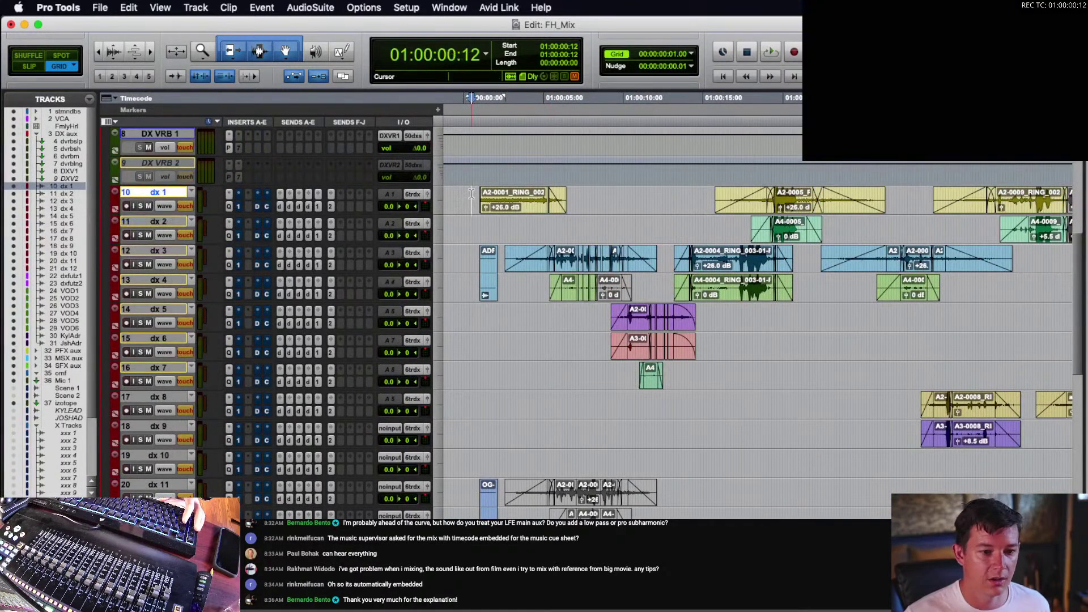
key(space)
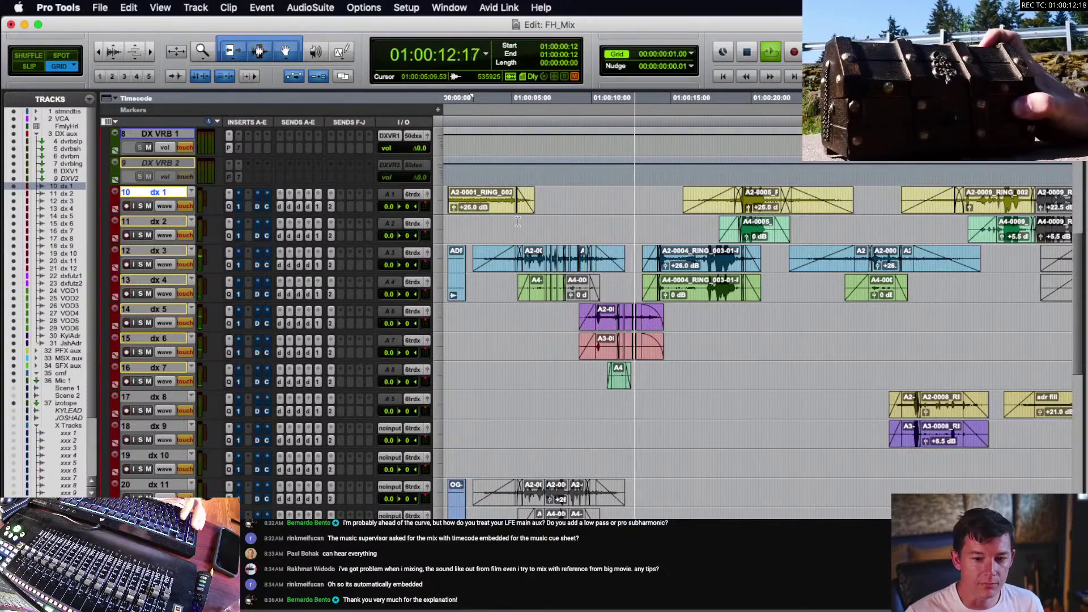
scroll(692, 235, left, 2)
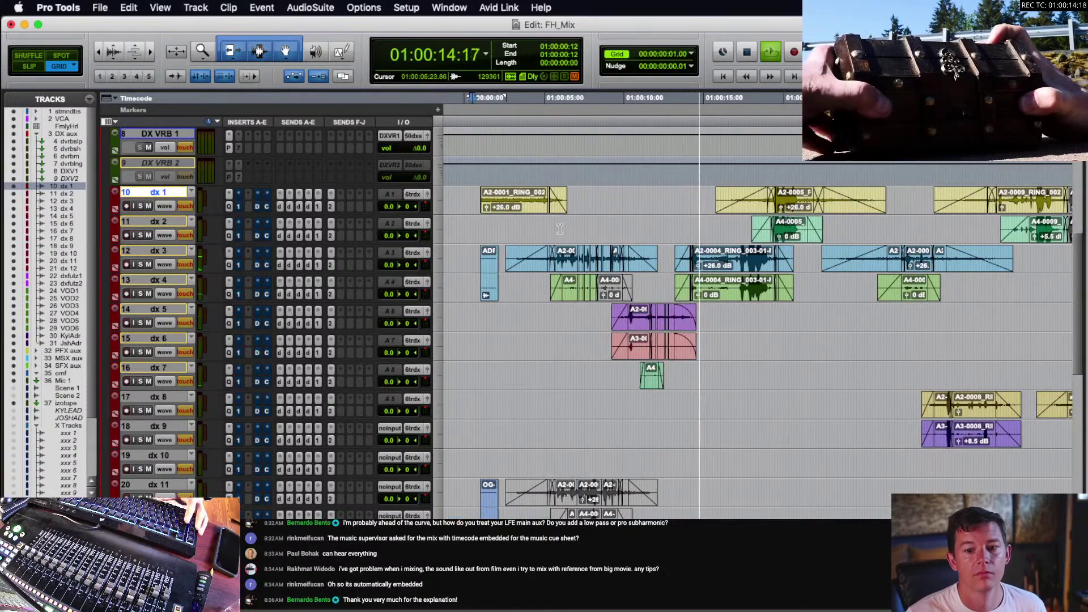
key(space)
click(730, 227)
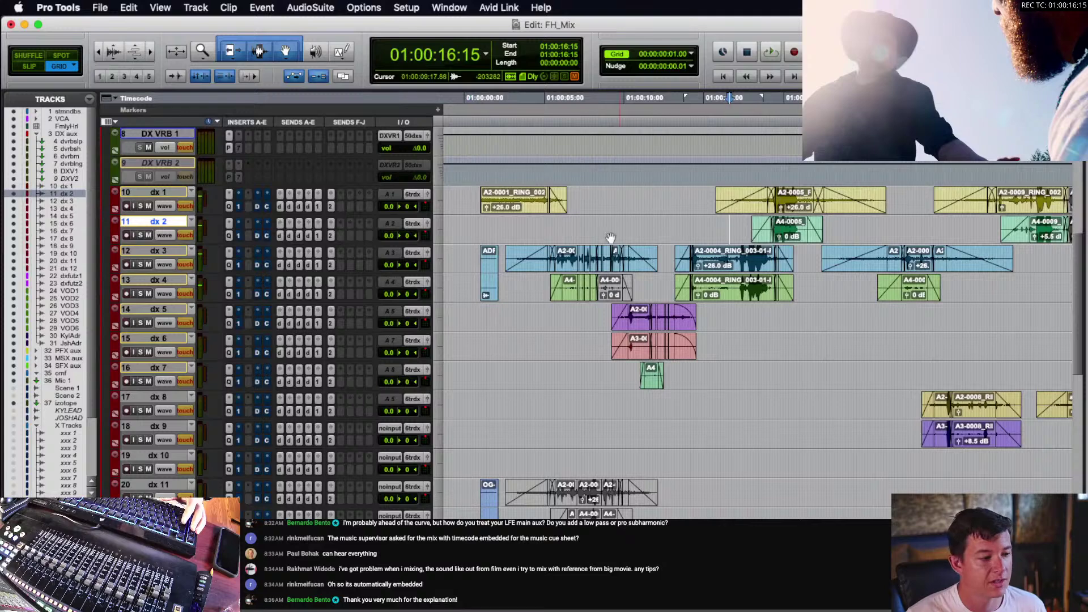
- Examine the ADR and VO DZN clips at the end of the DX aux folder, around 01:00:08:13 and 01:00:39:14
scroll(598, 237, down, 10)
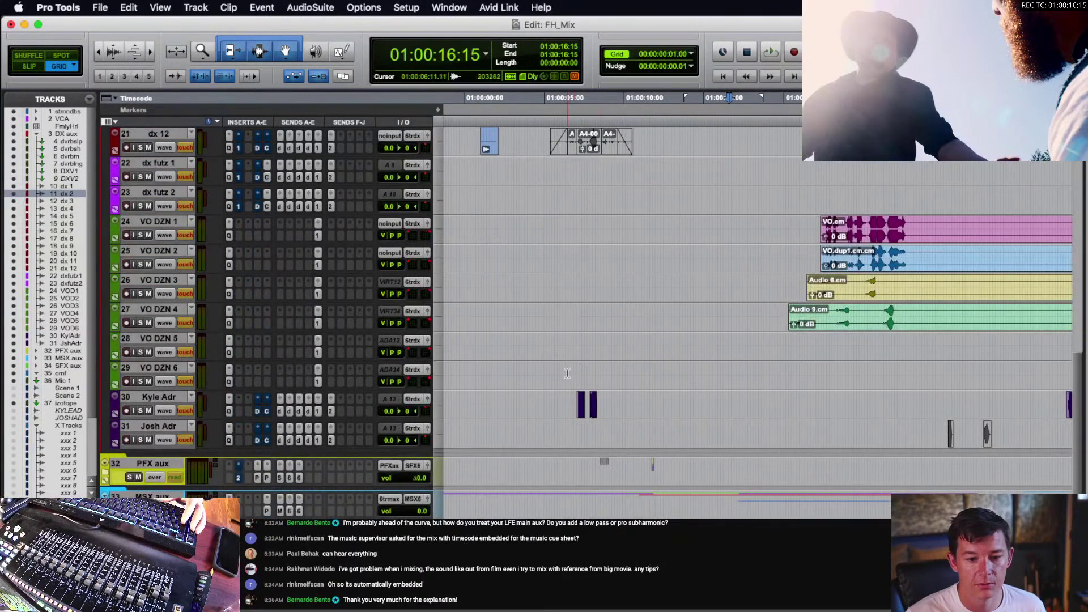
click(578, 371)
click(600, 401)
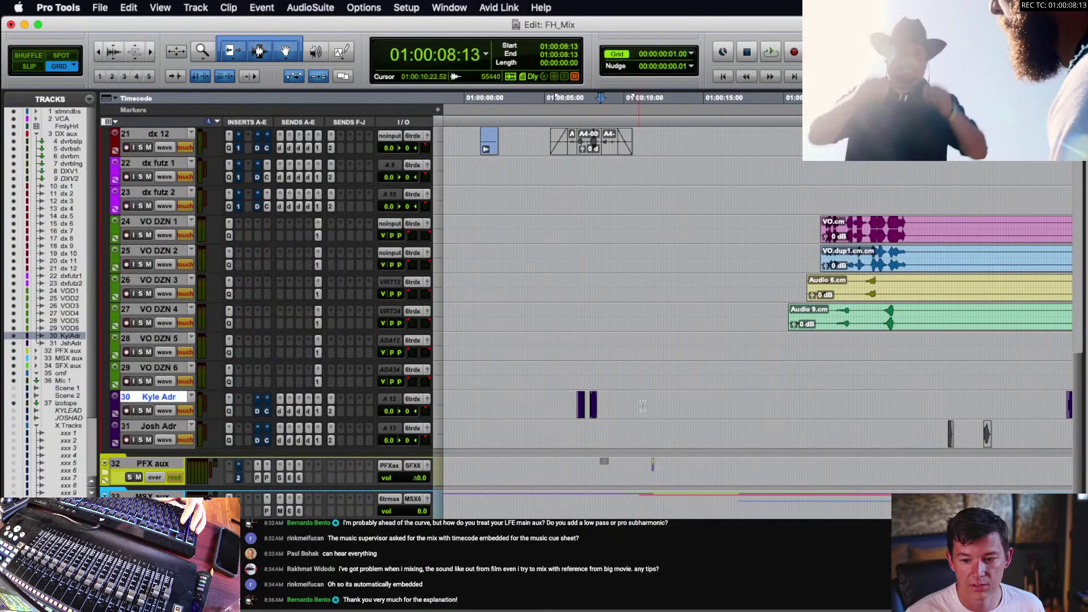
key(r)
key(r)
click(841, 383)
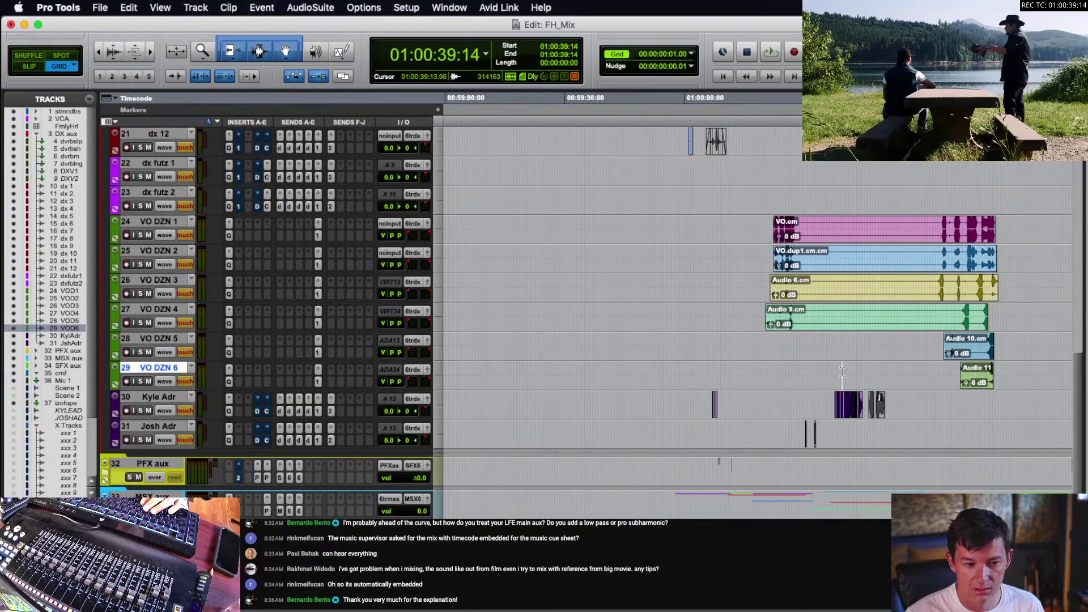
scroll(737, 389, right, 3)
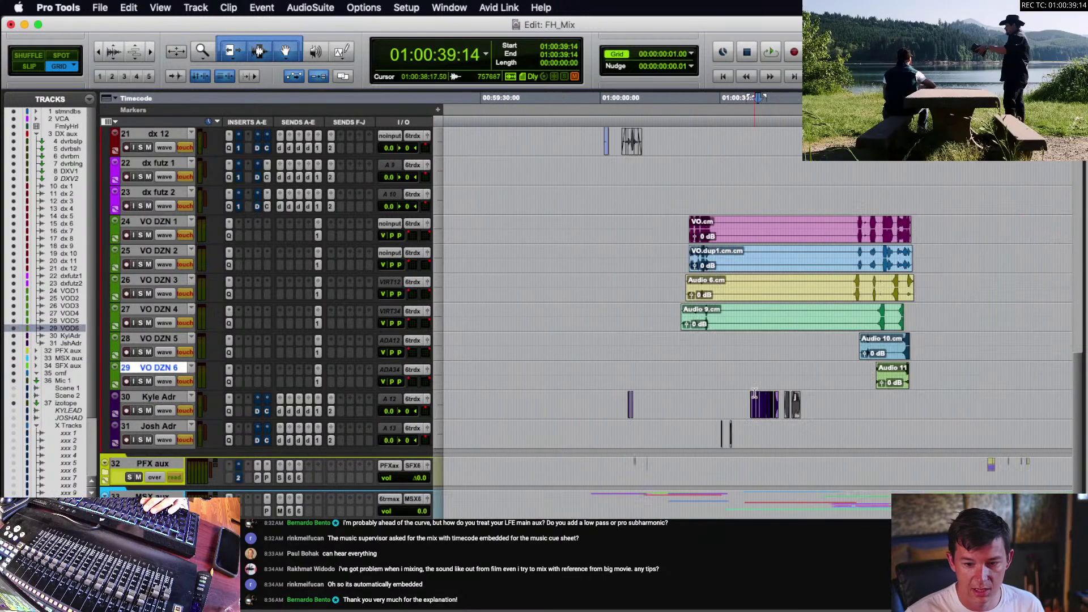
- Swap the names of the two ADR tracks, 30 and 31, so each carries the other performer's name
double_click(161, 399)
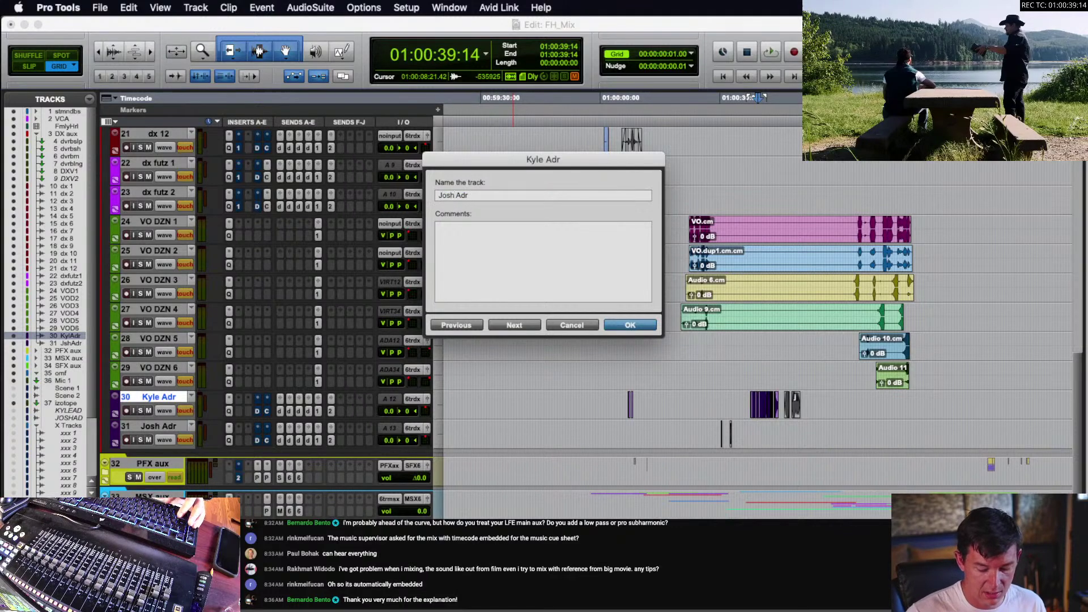
key(Return)
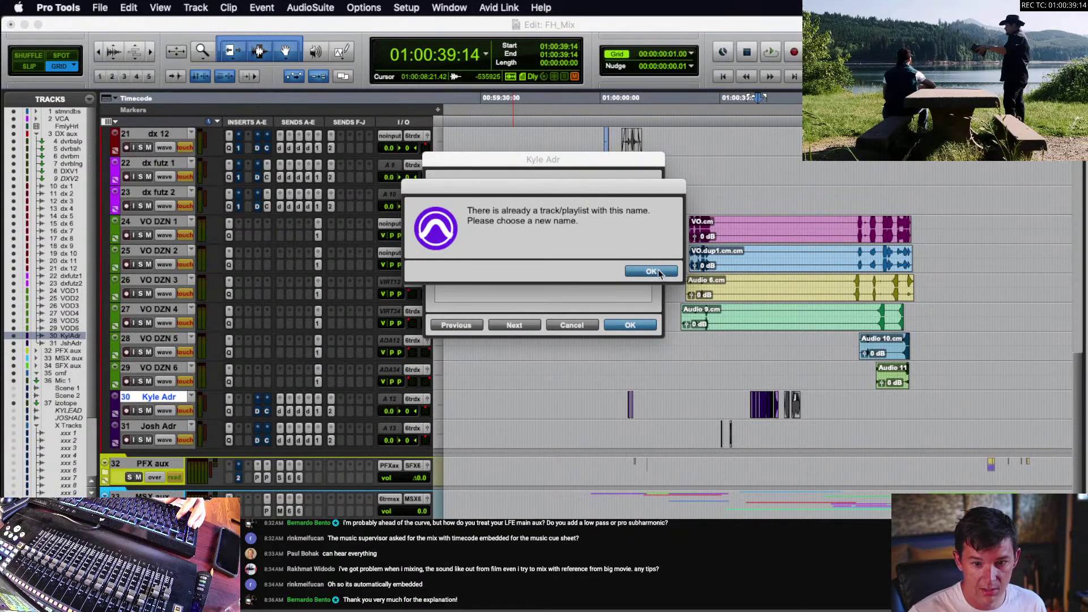
click(635, 272)
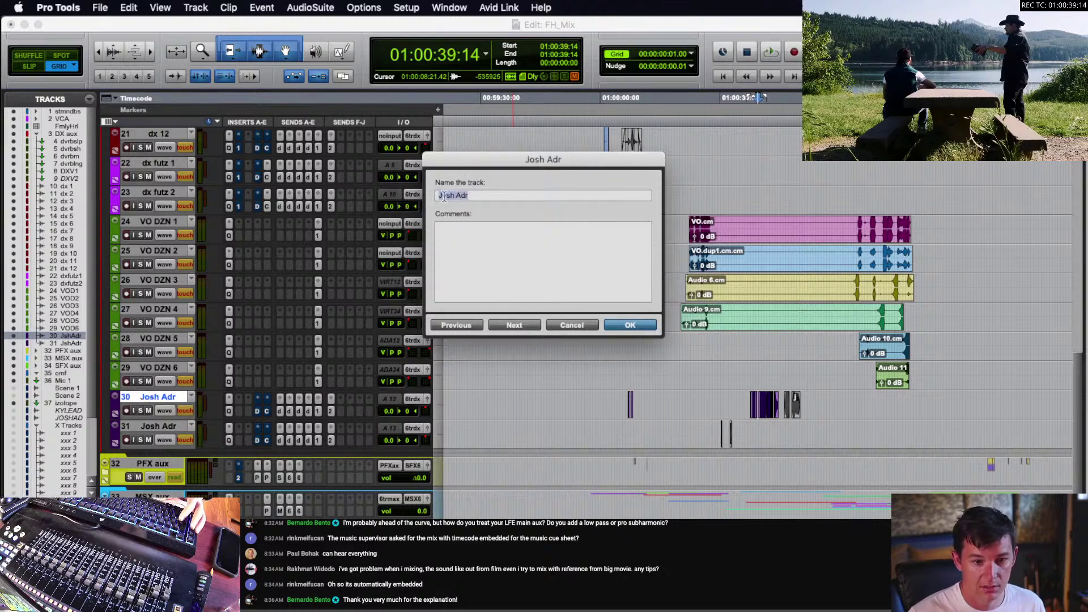
text(Kyle)
key(Return)
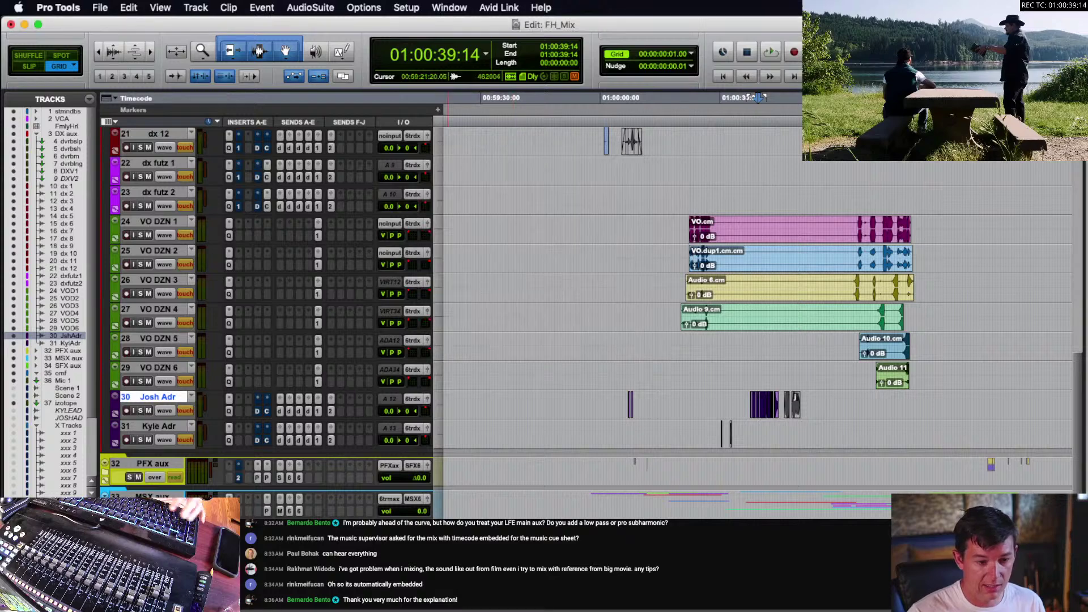
- Move ADR track 31 above ADR track 30 within the DX aux folder
drag(170, 426, 168, 397)
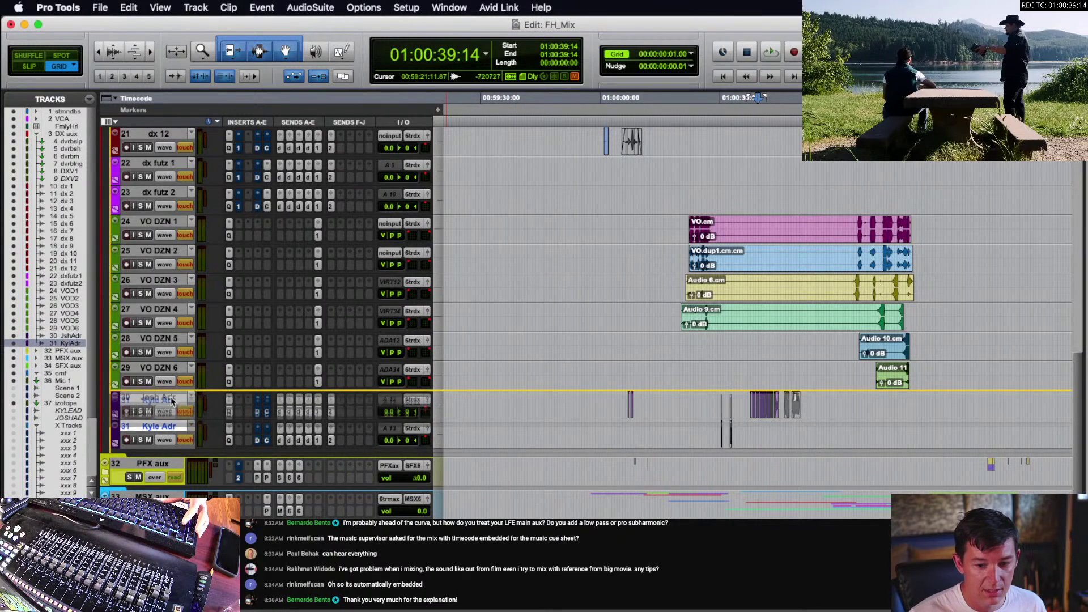
key(r)
key(r)
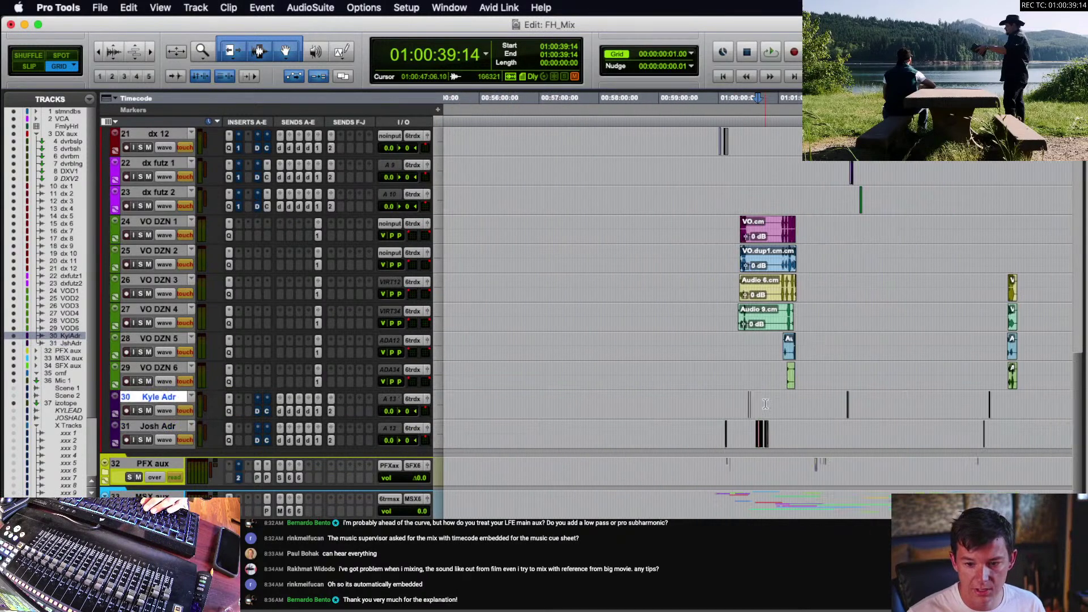
- Examine the clips on ADR tracks 30 and 31 around 01:02:05:16, 01:04:39:03 and 01:04:31:13
click(845, 399)
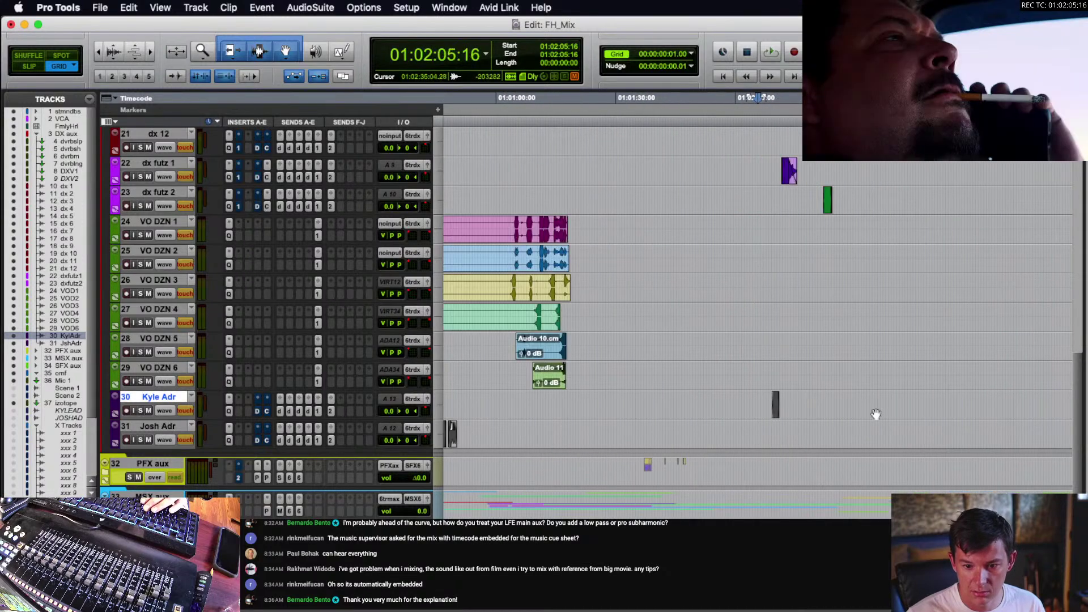
click(911, 370)
key(t)
key(t)
key(t)
key(t)
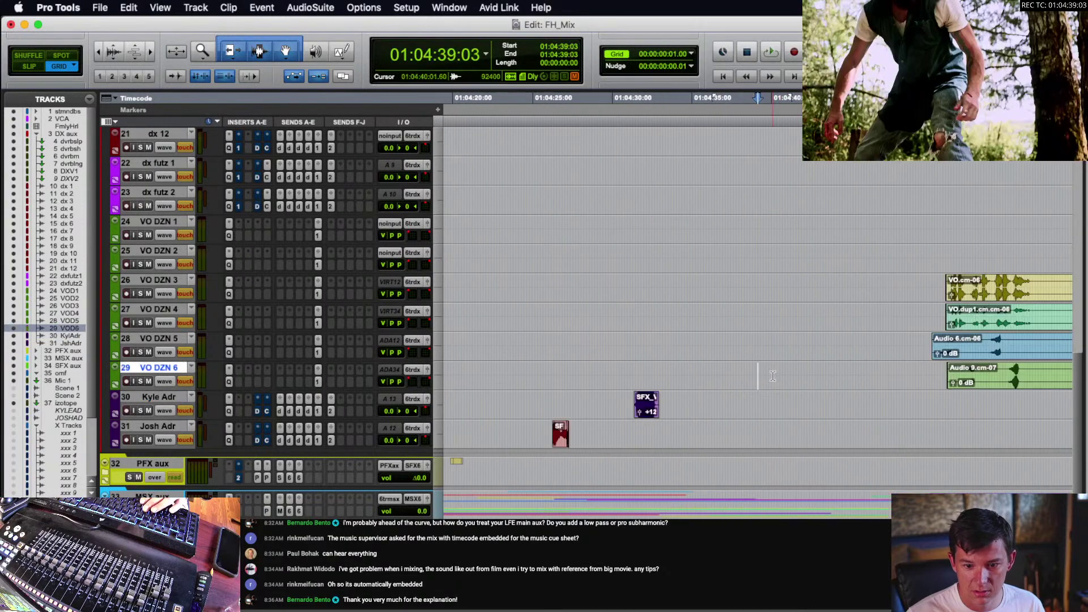
key(r)
click(701, 373)
key(t)
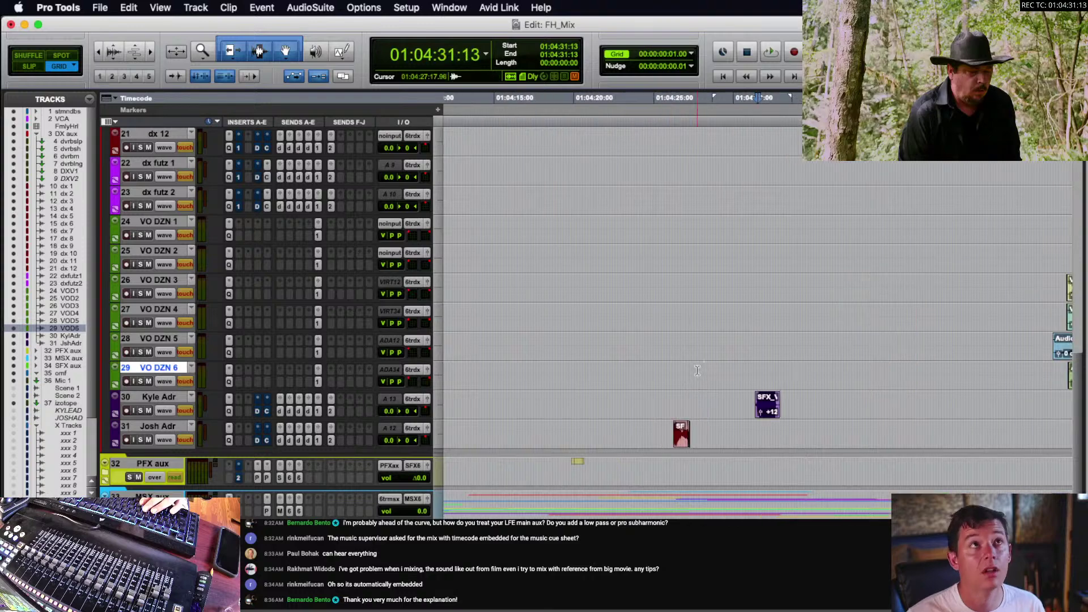
key(r)
- Review the dialogue clips on dx 1 to dx 12 around 01:04:26 and the VO DZN and ADR tracks beneath them
scroll(720, 374, up, 10)
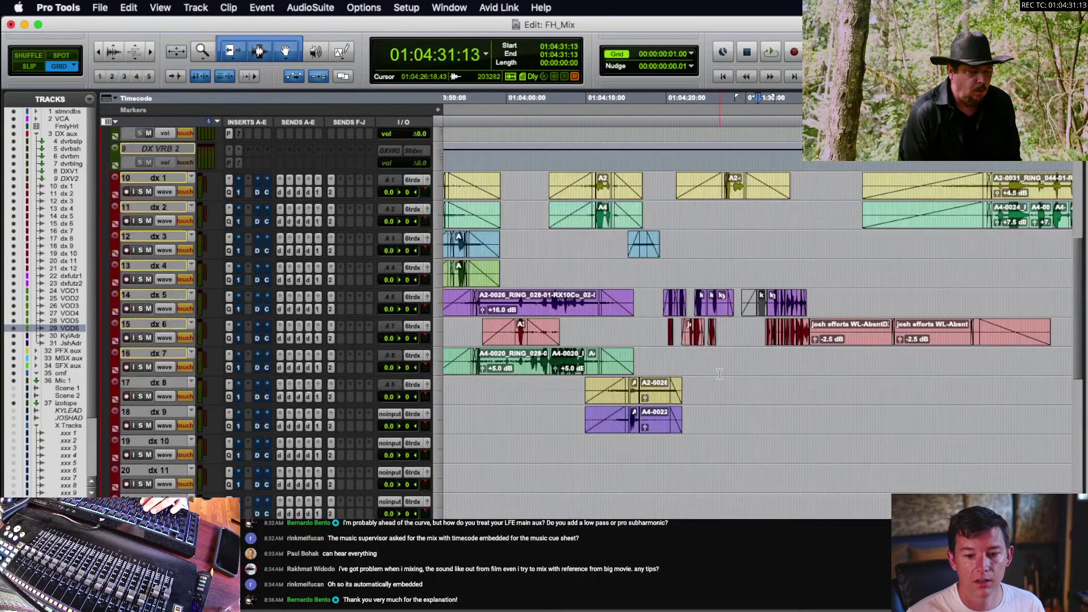
scroll(720, 374, down, 2)
key(r)
scroll(674, 351, down, 4)
key(r)
scroll(674, 352, down, 5)
key(r)
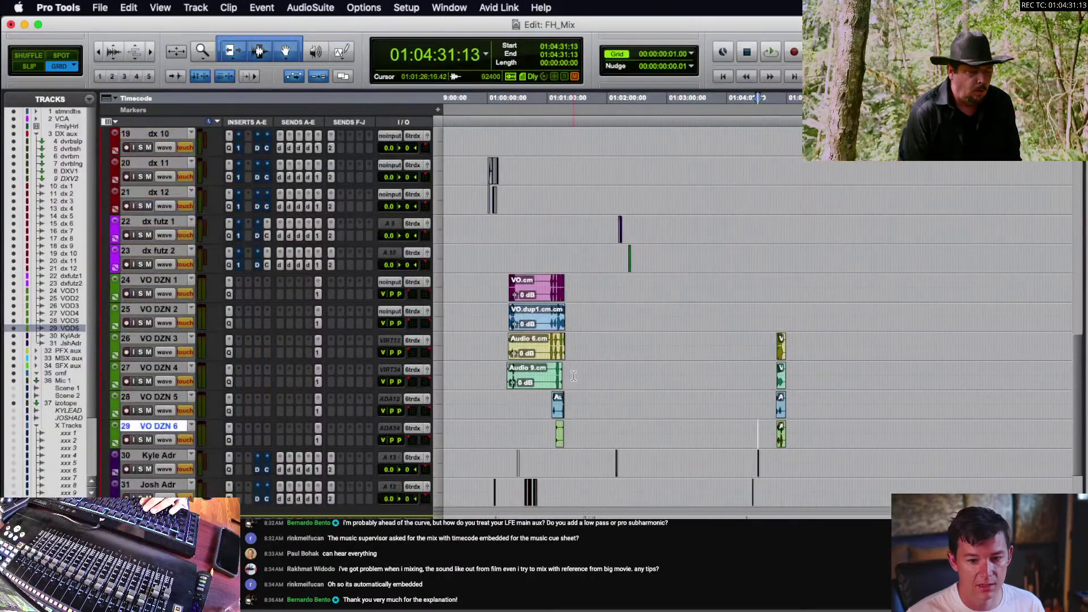
- Move the SFX_Voices efforts clip at 01:04:31:08 from ADR track 30 down to ADR track 31, keeping its timecode
key(t)
key(t)
key(t)
key(t)
key(t)
key(t)
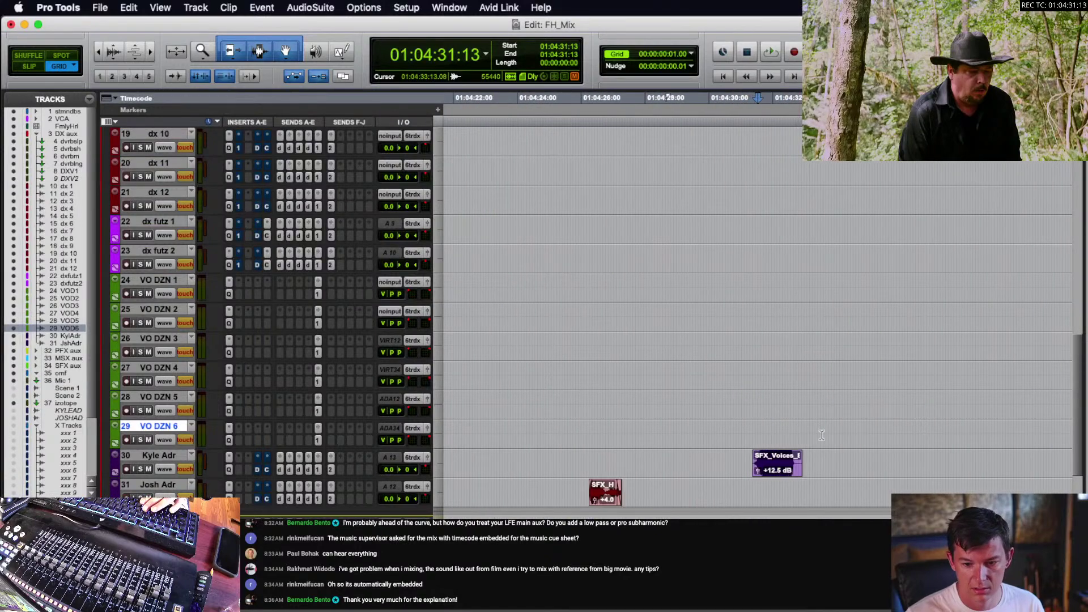
drag(788, 476, 788, 499)
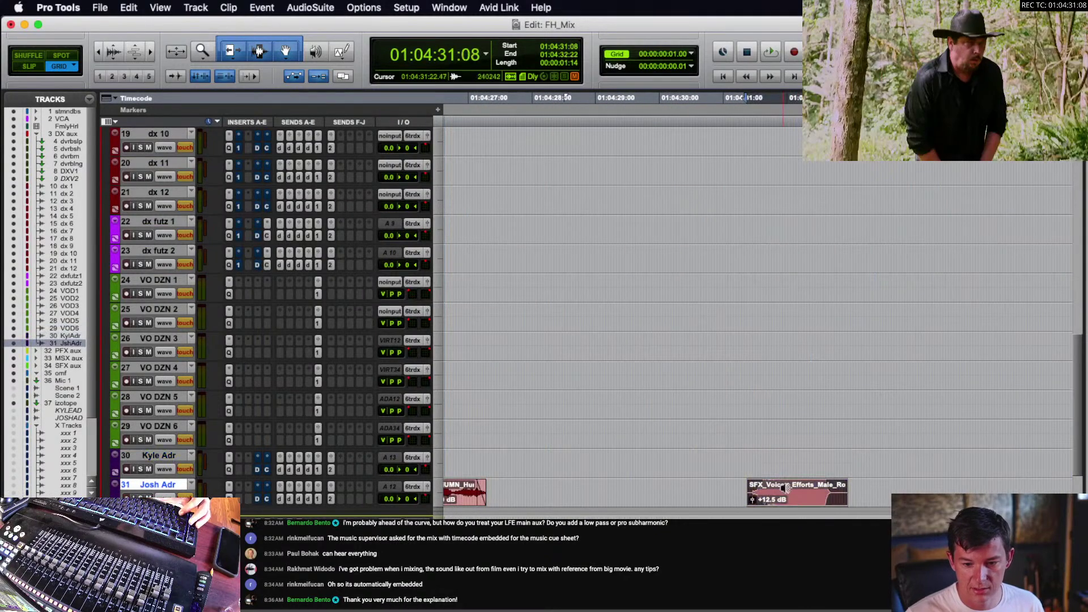
- Move the SFX_HUMN_HumanGrunt clip near 01:04:26 from ADR track 31 up to ADR track 30
key(r)
key(r)
click(674, 461)
key(t)
key(t)
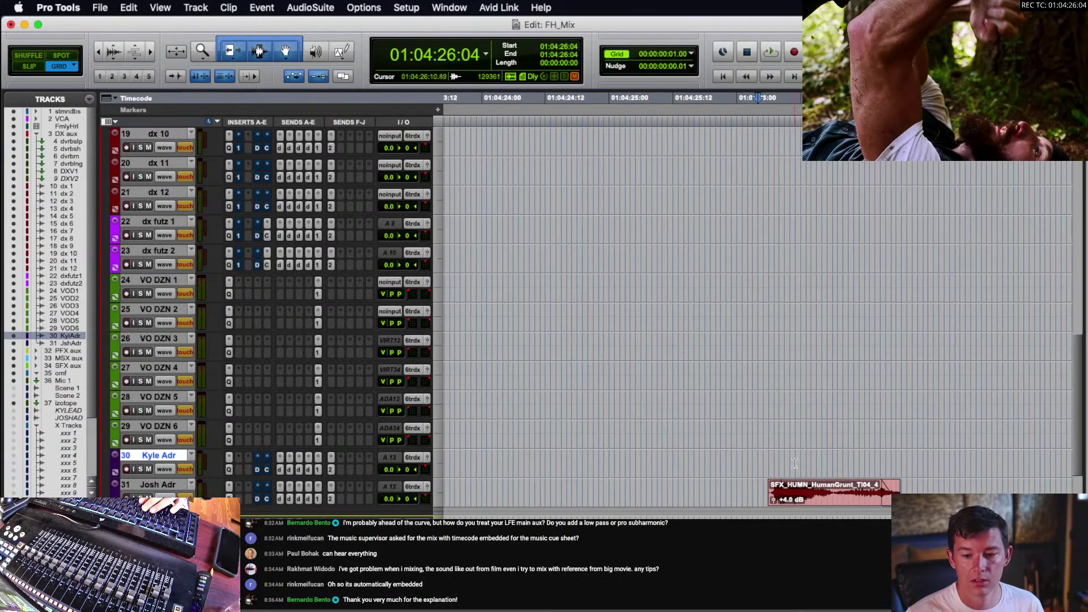
key(r)
key(r)
key(r)
drag(761, 502, 762, 472)
- Examine the clips on ADR track 30 between 01:02:09:20 and 01:02:13:21 to check which performer they belong to
key(r)
key(r)
key(r)
click(625, 461)
key(t)
key(t)
key(t)
key(t)
key(t)
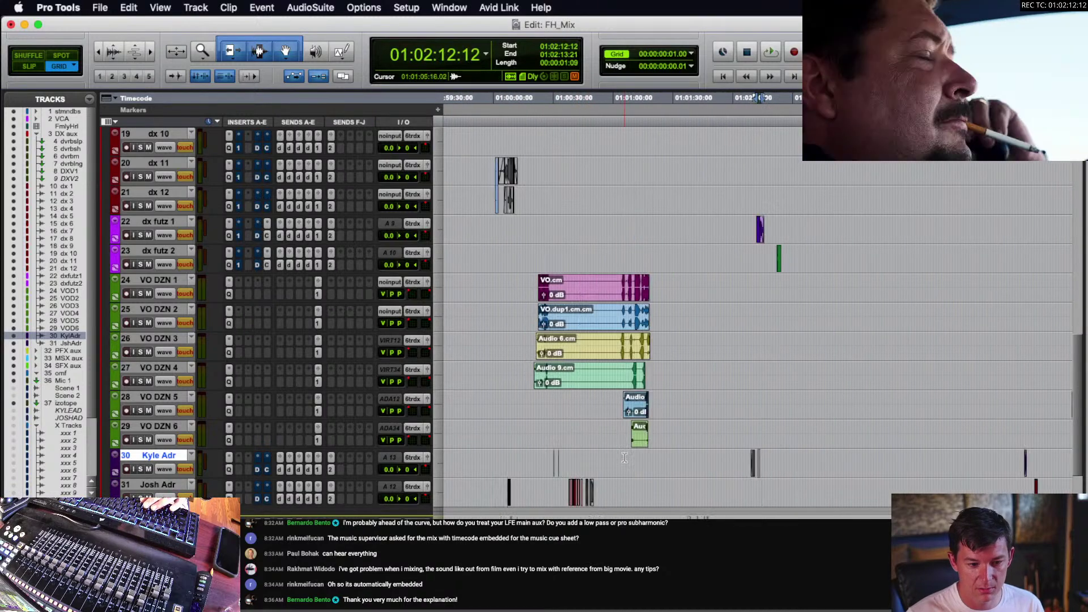
click(674, 462)
key(r)
key(r)
key(r)
key(r)
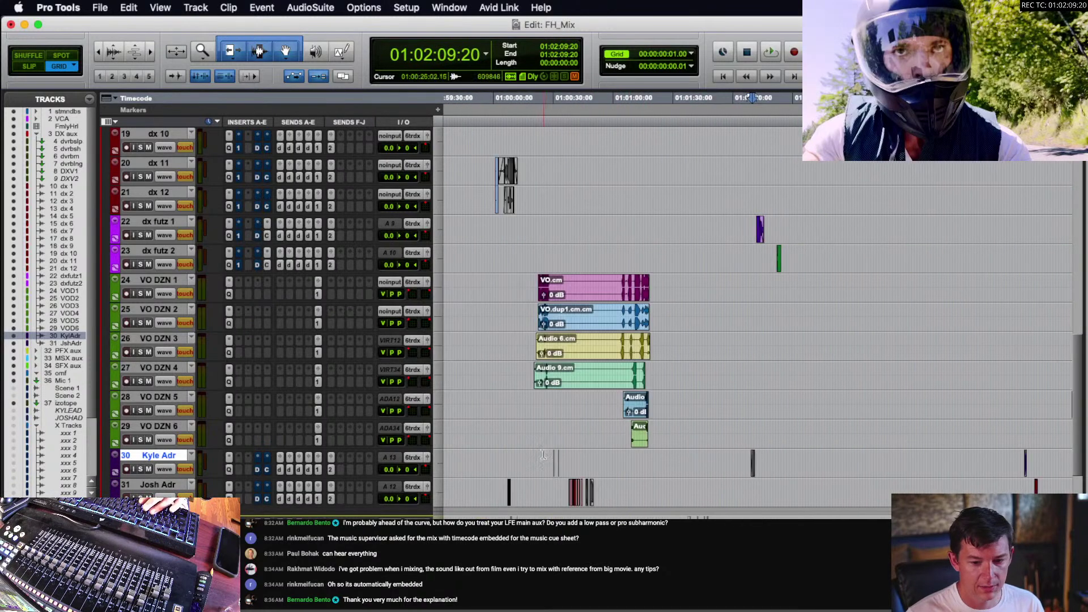
- Check the ADR clips on tracks 30 and 31 around 01:00:39:02 and 01:00:08:09
key(r)
click(680, 461)
key(t)
key(t)
key(t)
key(t)
key(t)
key(t)
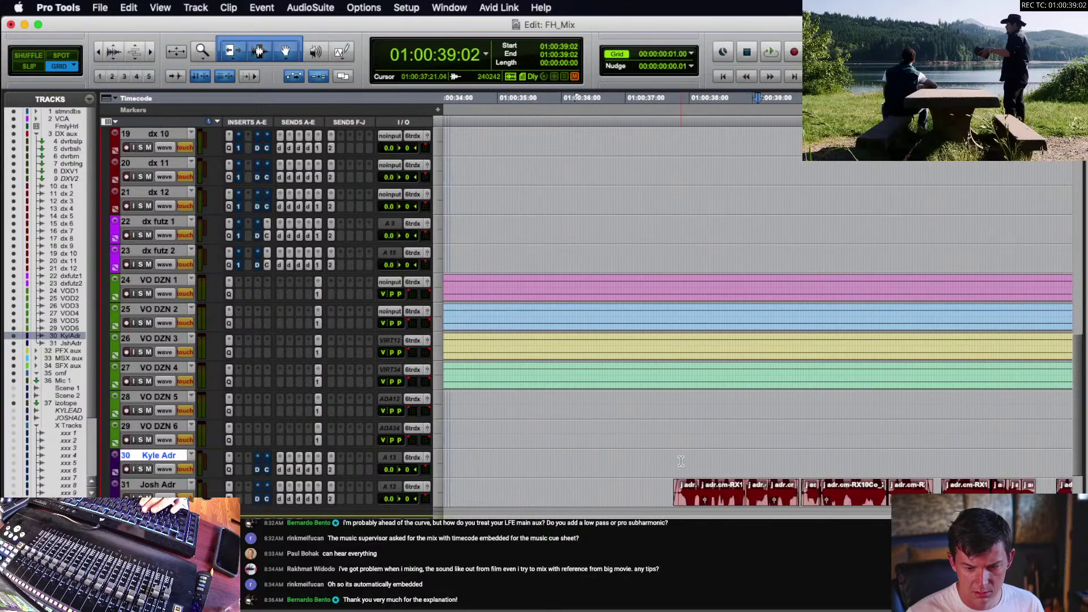
key(r)
key(r)
key(r)
key(r)
click(635, 461)
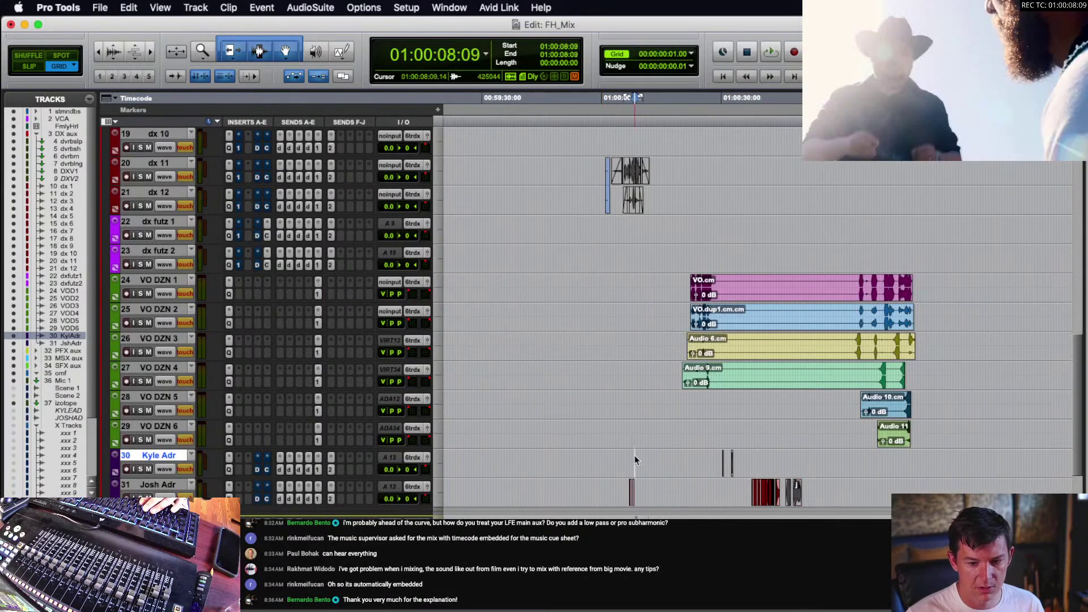
- Examine the ADR FILL and opening dialogue clips on dx 1 to dx 7, up to about 01:00:09:04
key(t)
key(t)
scroll(669, 463, up, 4)
scroll(669, 463, up, 10)
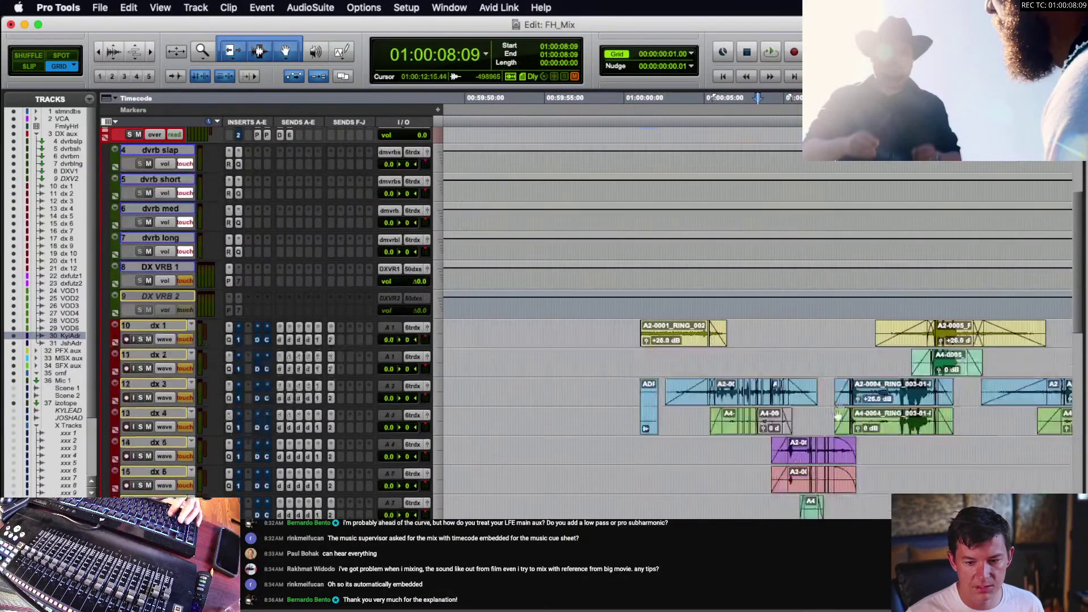
click(842, 413)
click(772, 366)
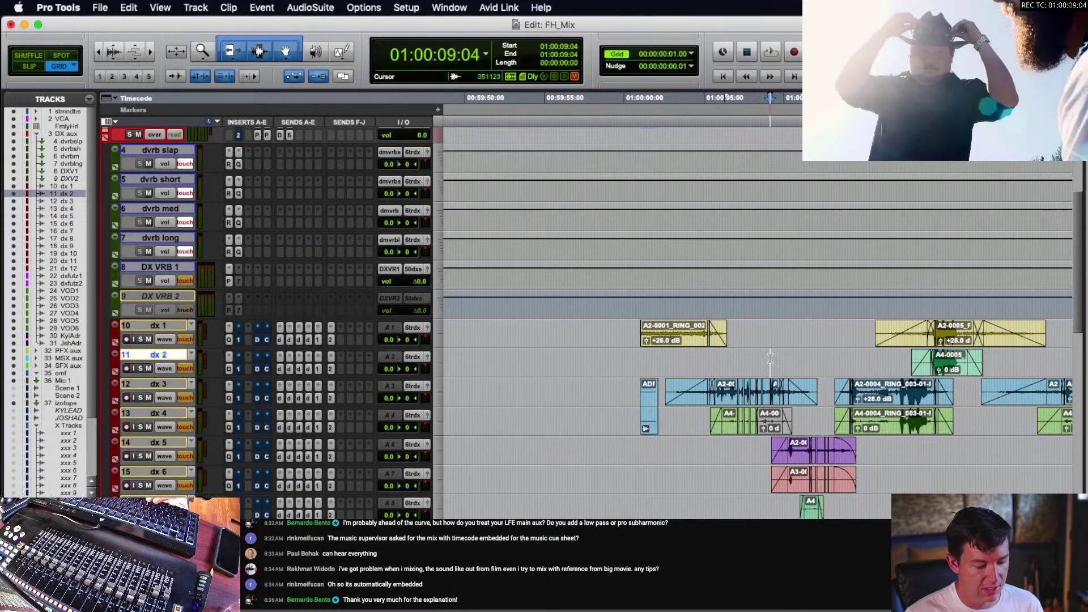
key(t)
scroll(724, 357, down, 3)
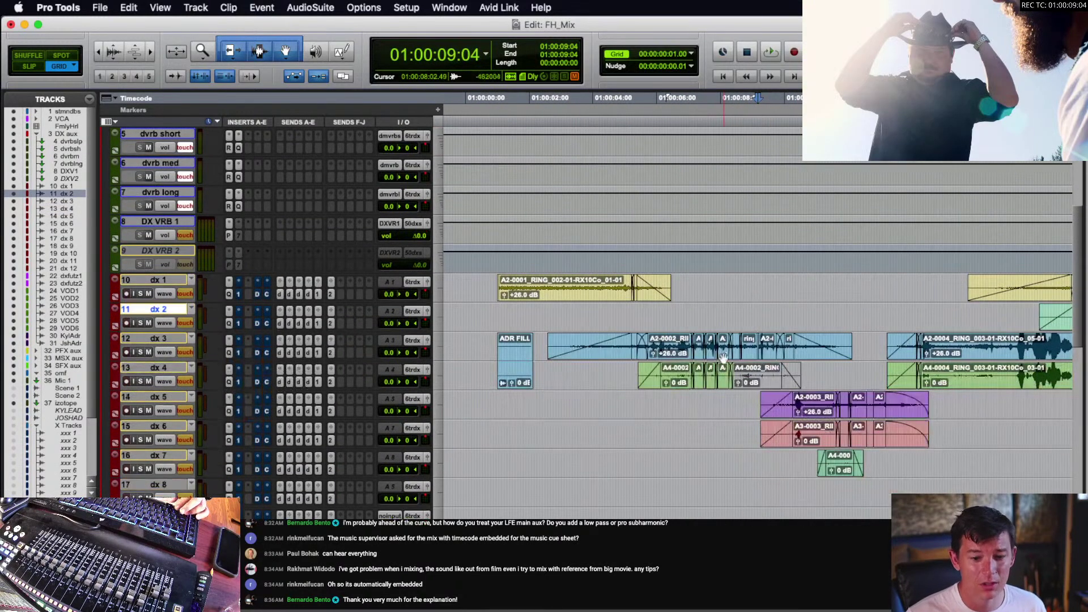
scroll(571, 348, down, 5)
scroll(570, 348, right, 2)
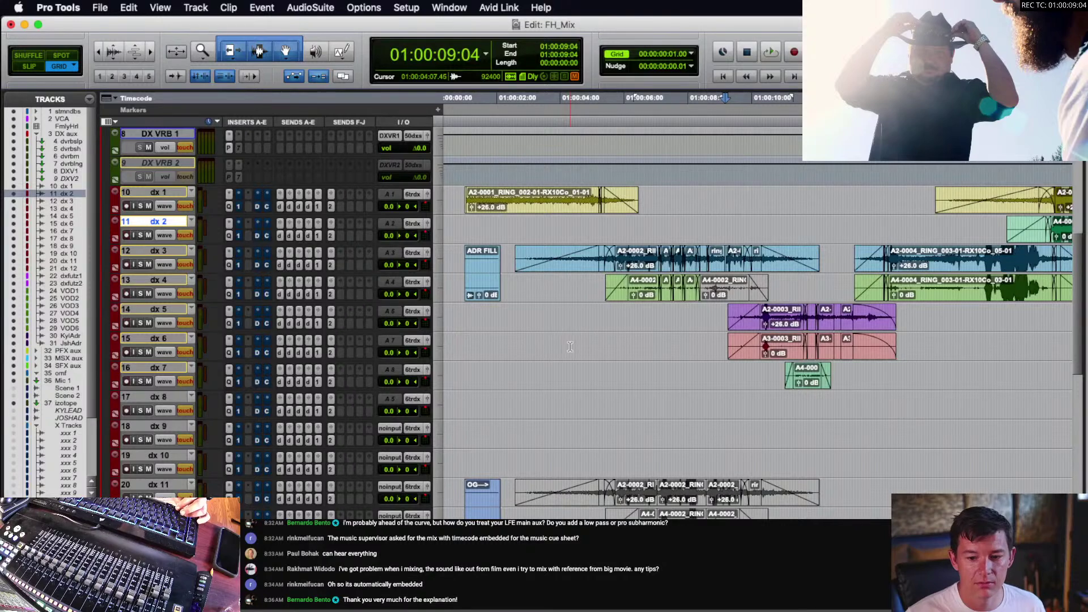
click(524, 317)
scroll(524, 318, left, 2)
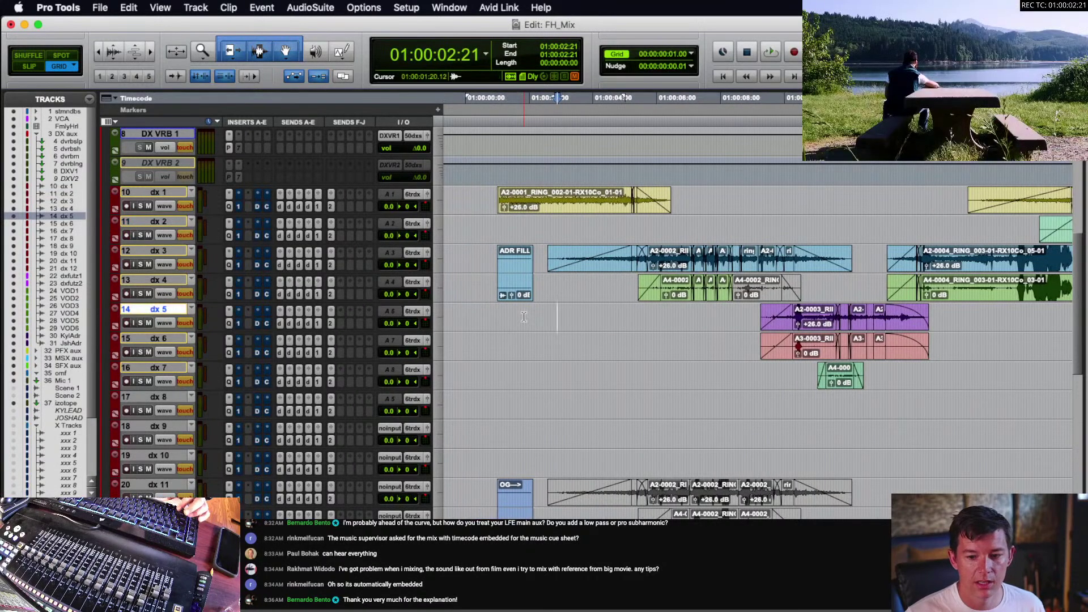
scroll(524, 317, right, 2)
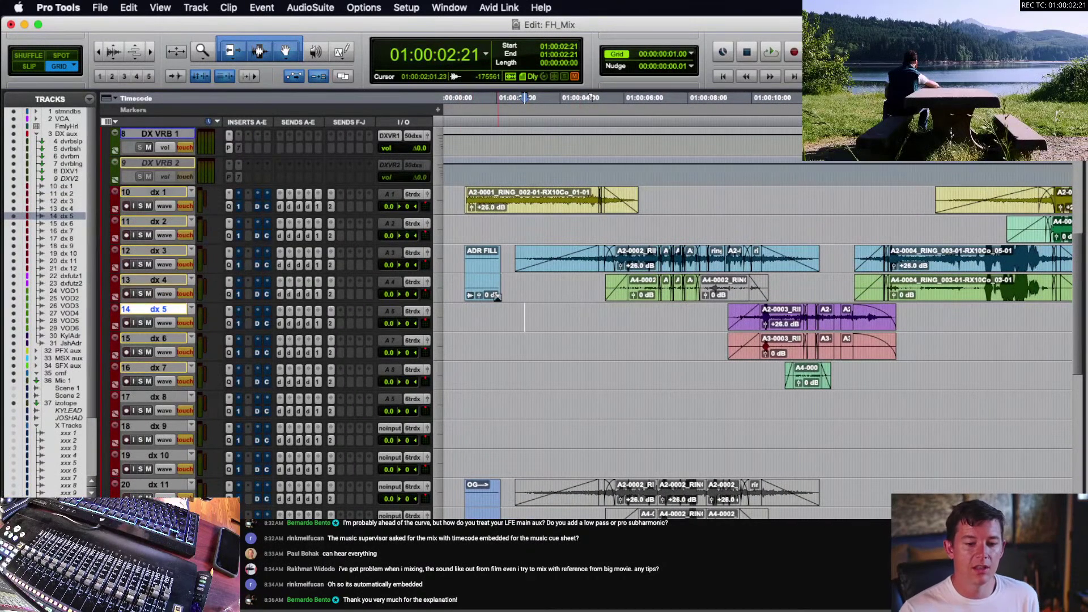
click(534, 280)
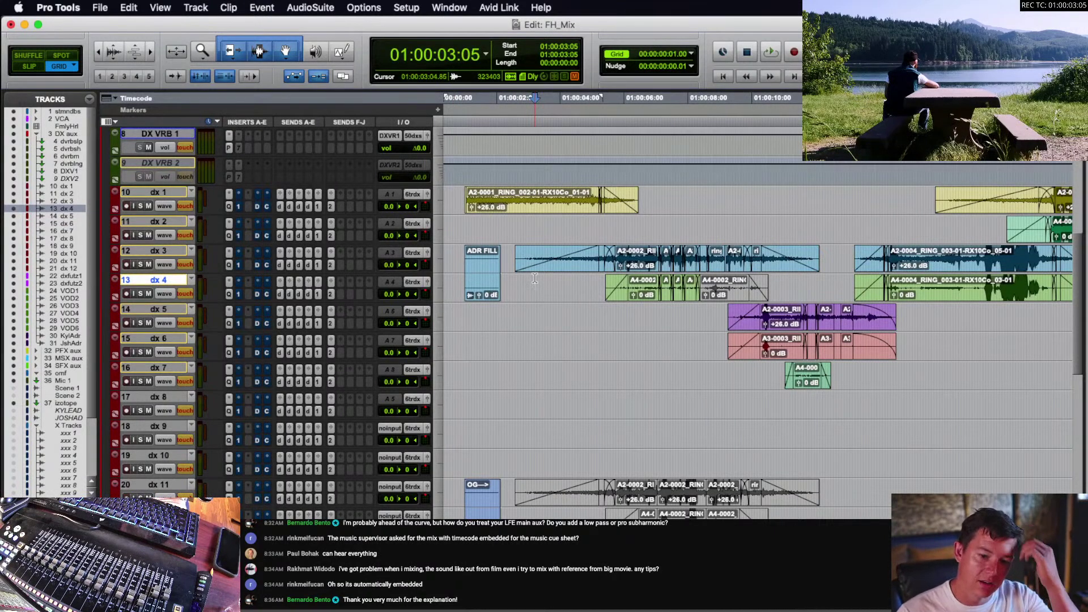
- Place the cursor at 01:00:00:03 on dx 2 and switch the tracks from waveform to volume view
scroll(538, 287, left, 4)
click(502, 219)
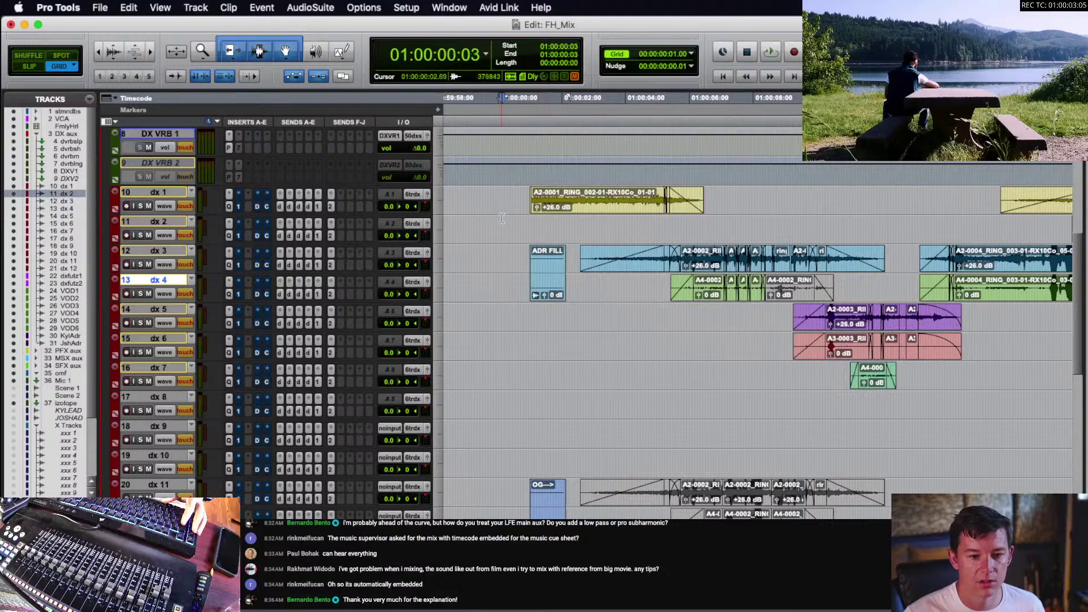
key(minus)
scroll(513, 238, right, 4)
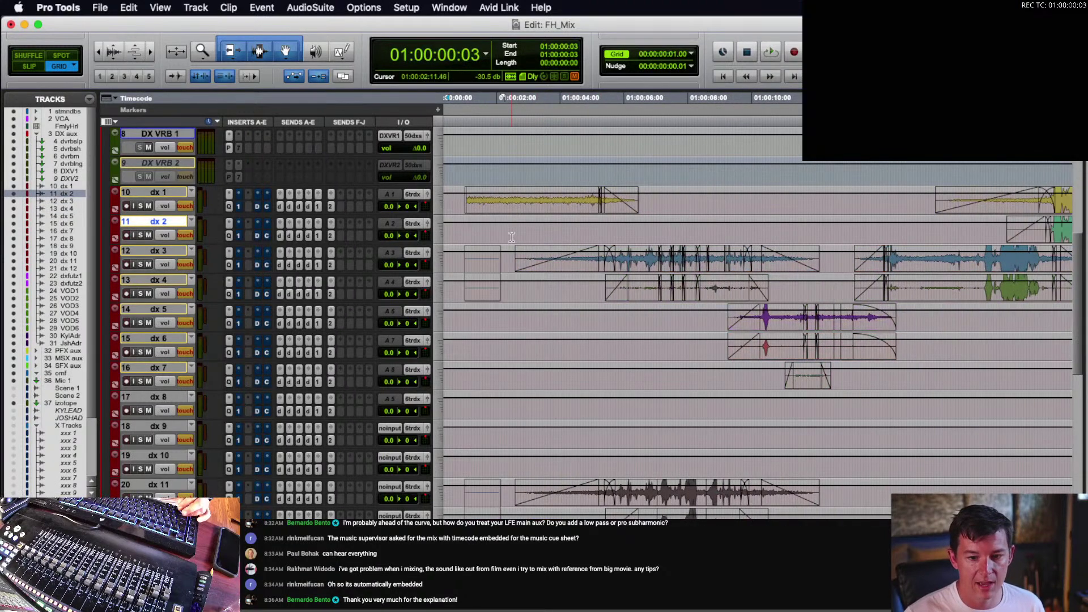
scroll(513, 238, left, 2)
key(r)
scroll(514, 239, right, 2)
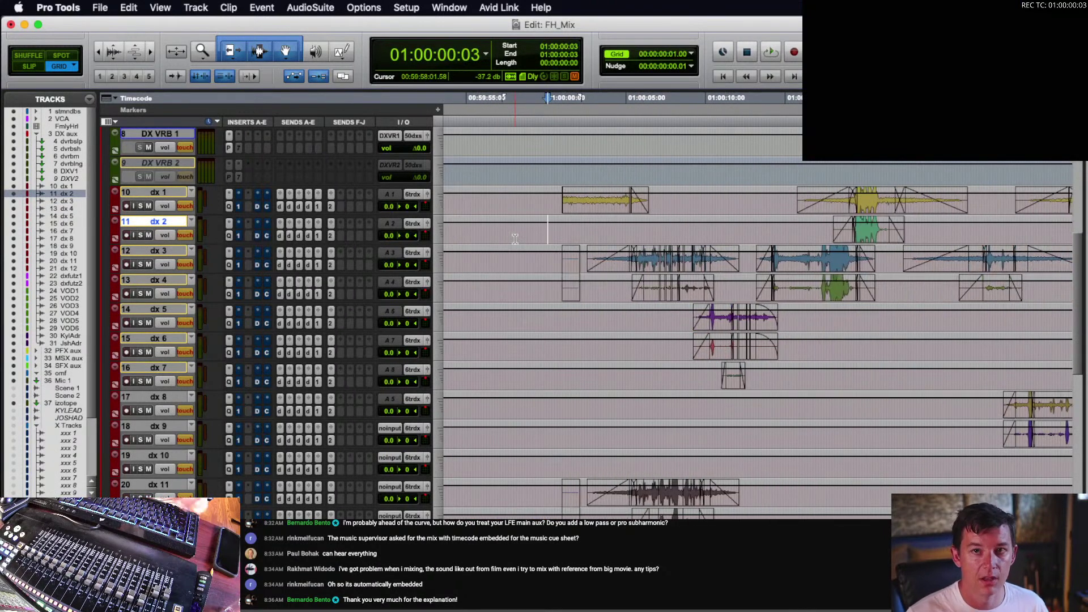
scroll(318, 227, up, 10)
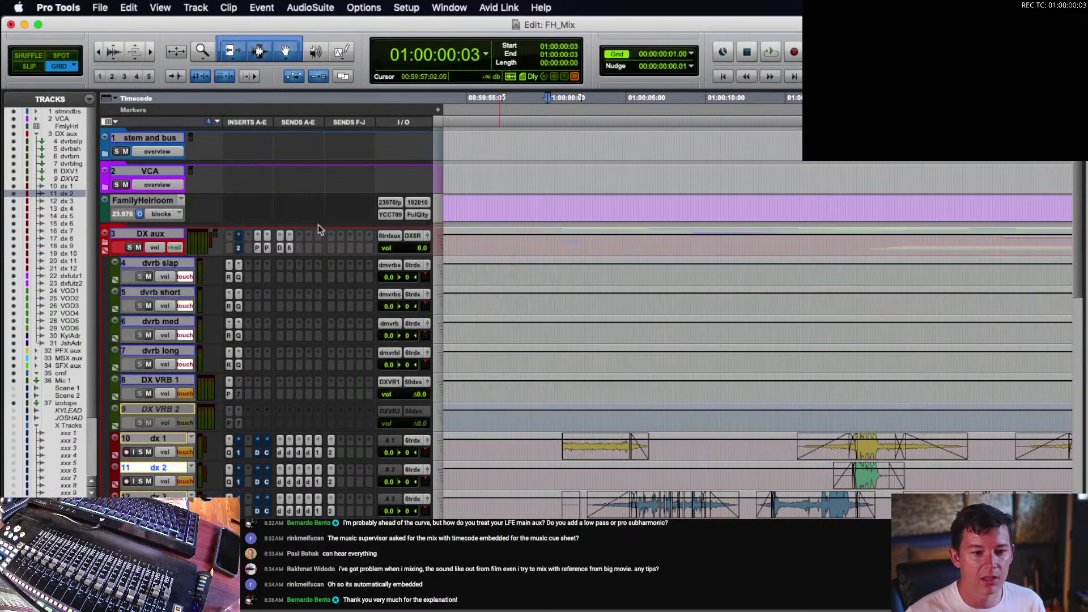
- Open the Pro Limiter on PM dmx in the stem and bus folder, park its loudness readouts beside the tracks, and collapse the folder
click(104, 154)
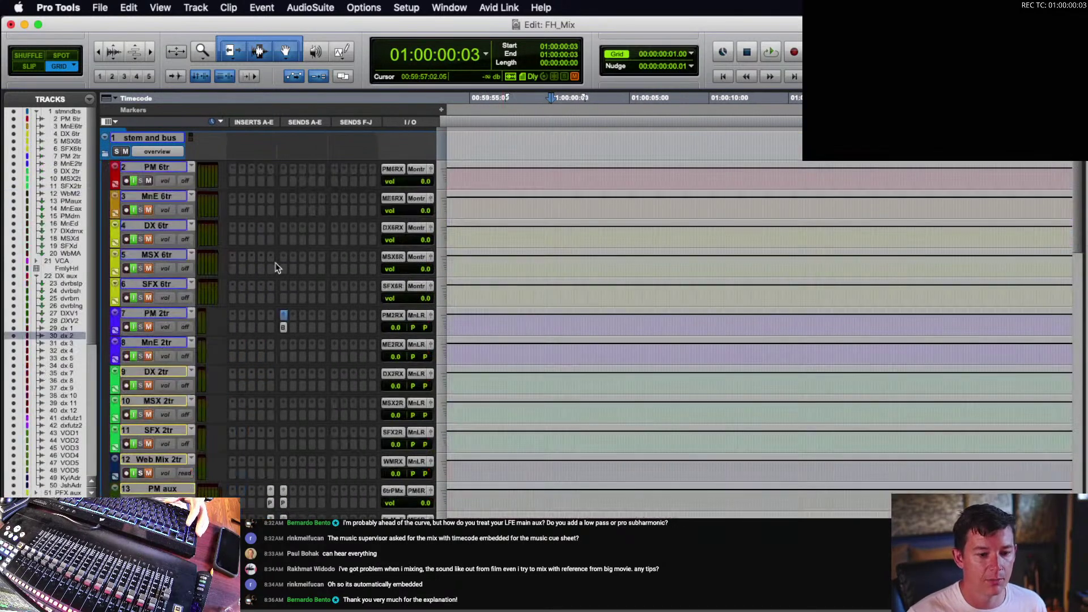
scroll(280, 294, down, 3)
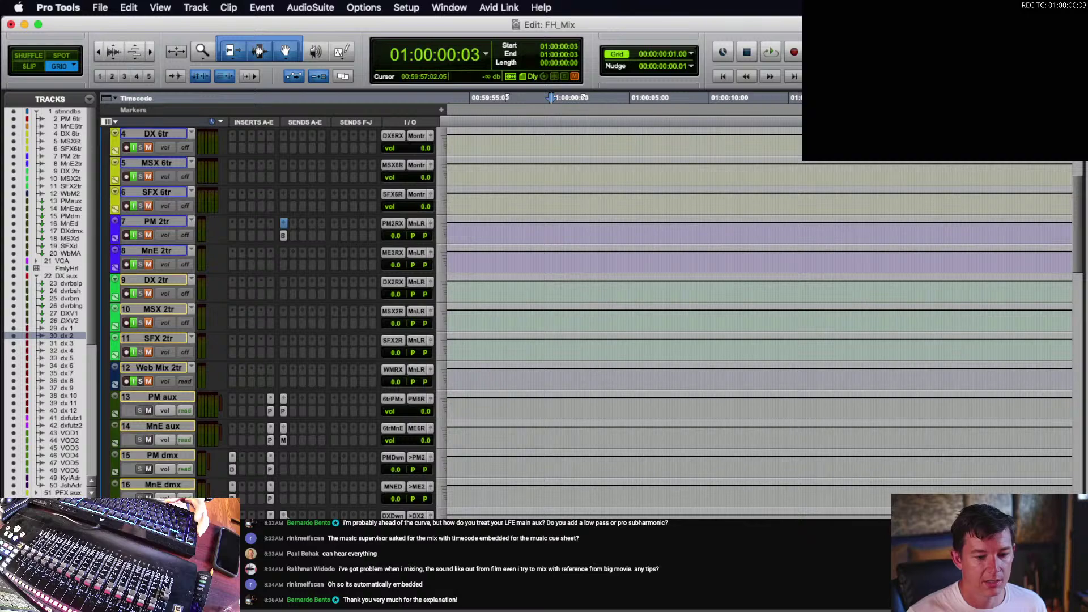
click(270, 468)
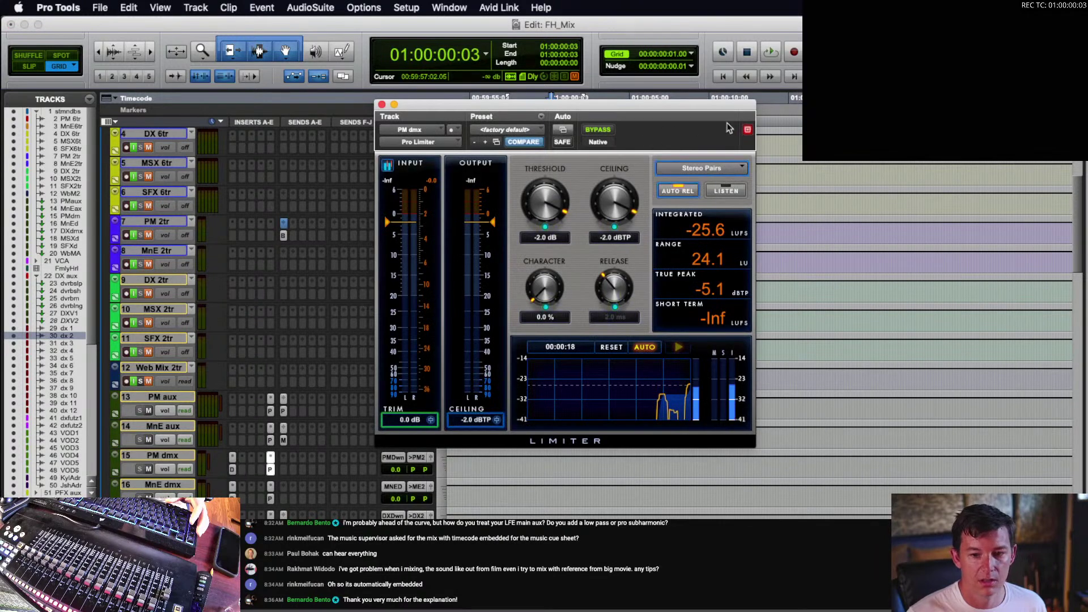
drag(741, 110, 86, 27)
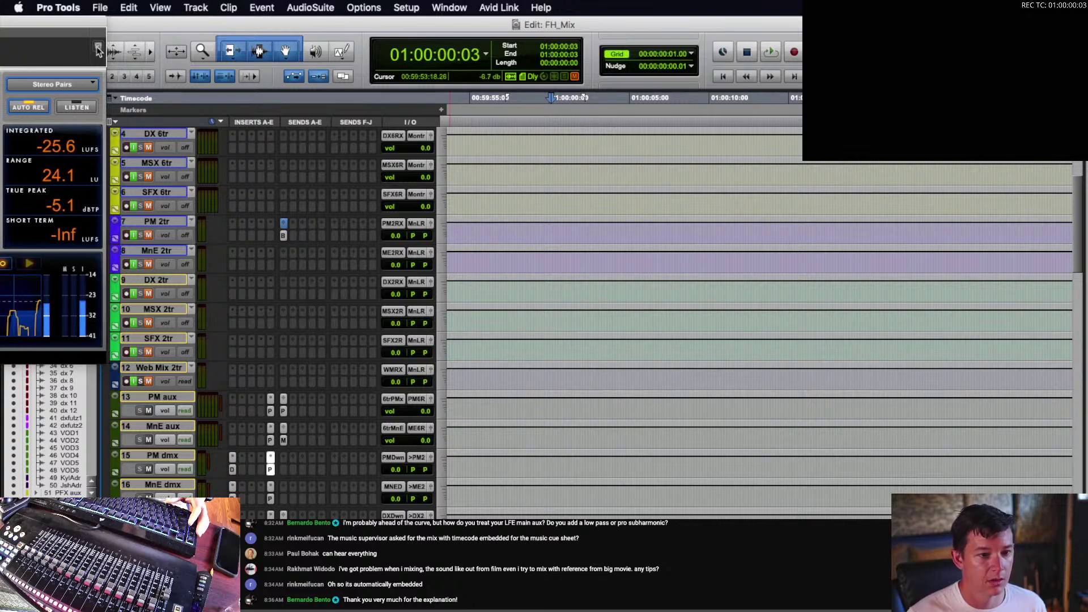
scroll(566, 296, up, 3)
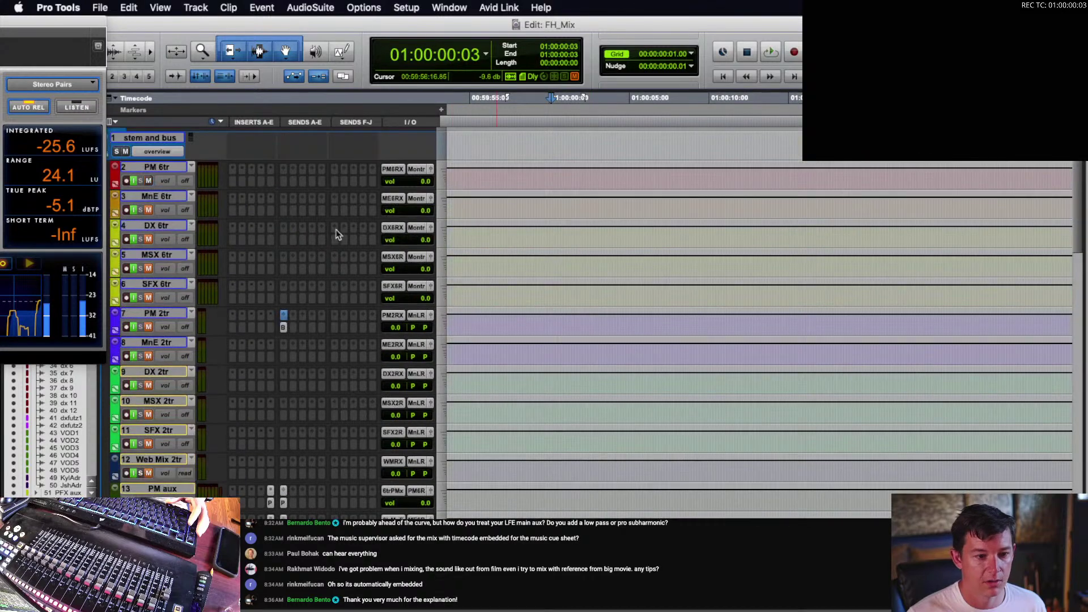
drag(103, 27, 86, 25)
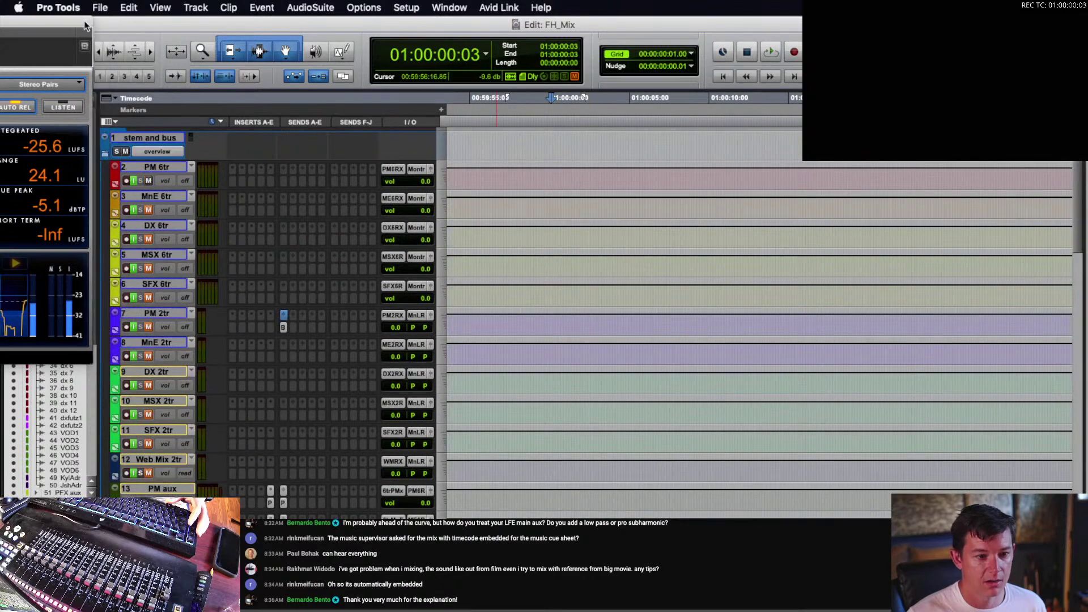
click(105, 155)
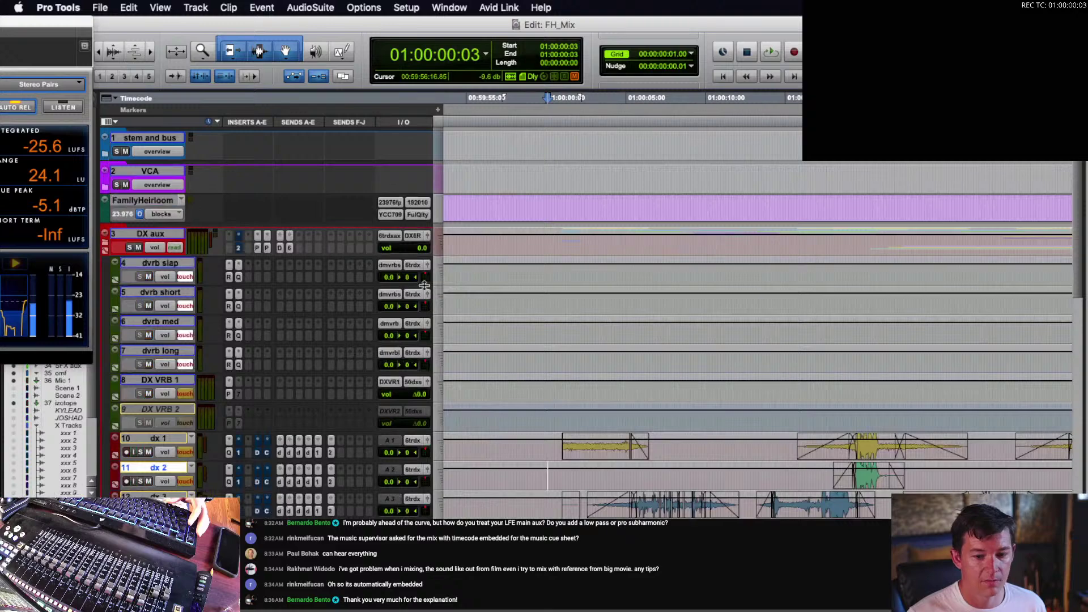
- Play the opening dialogue from 01:00:00:09 on dx 1 past 01:00:22:04, and stop playback
scroll(424, 284, down, 4)
click(553, 318)
key(space)
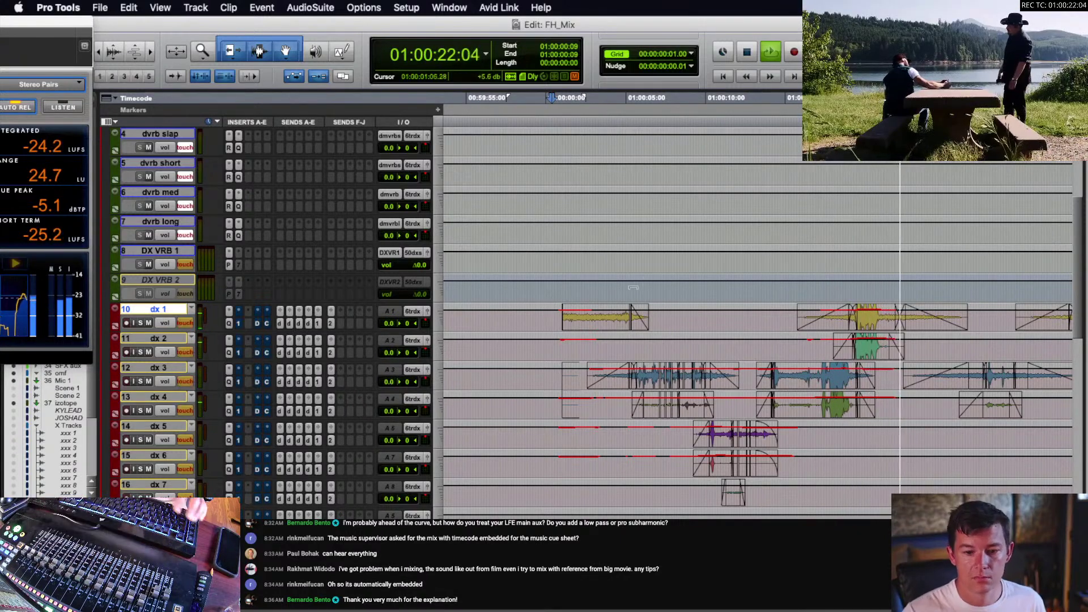
key(space)
- Solo VO DZN 3 and play its treated voice-over around 01:00:22:07
click(868, 329)
scroll(866, 325, right, 3)
scroll(865, 325, down, 10)
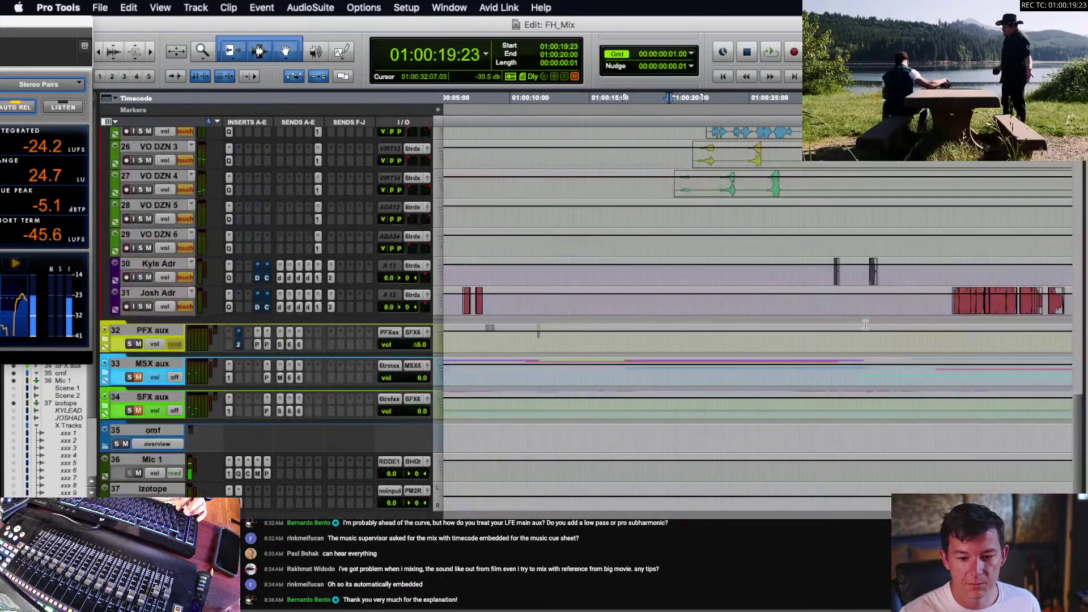
scroll(649, 277, up, 4)
click(688, 292)
key(t)
key(t)
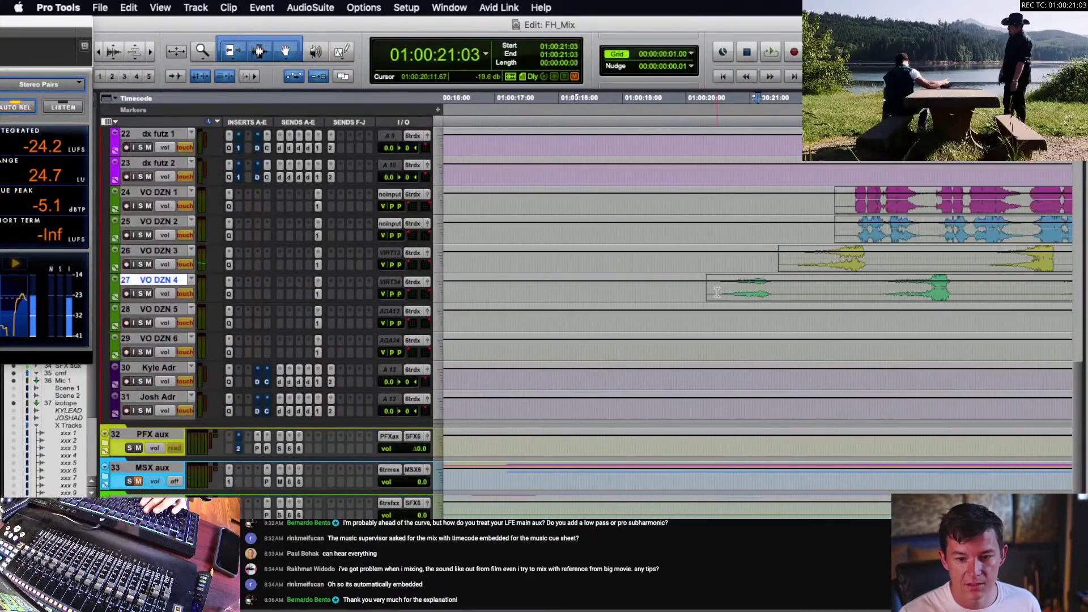
key(shift+s)
key(space)
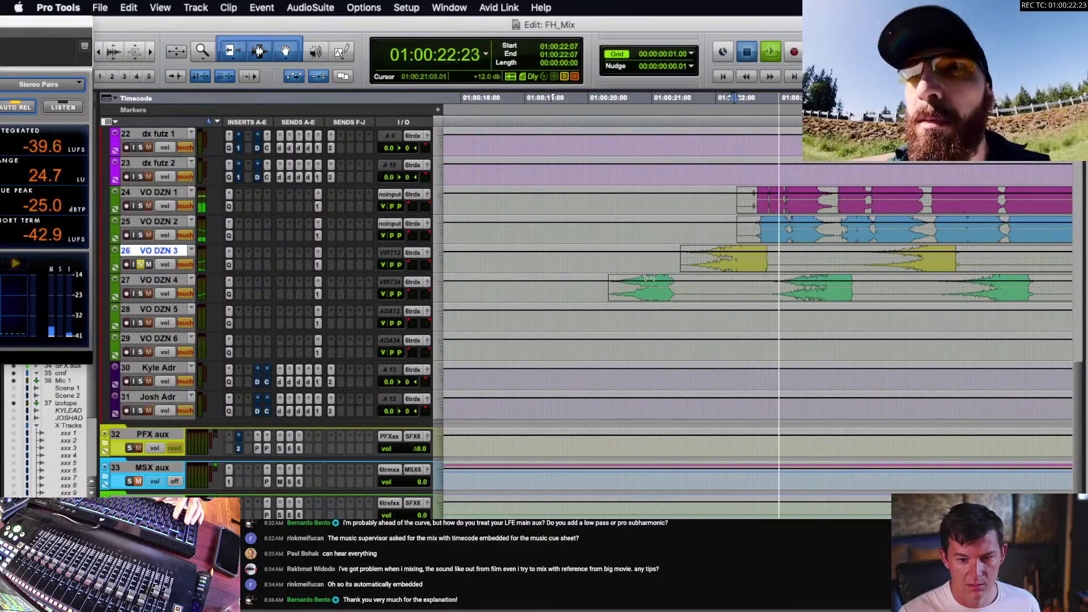
- Solo VO DZN 4, play its treated voice-over around 01:00:20:20 and from 01:00:23:05, stop, and select its first clip
key(space)
click(634, 290)
key(space)
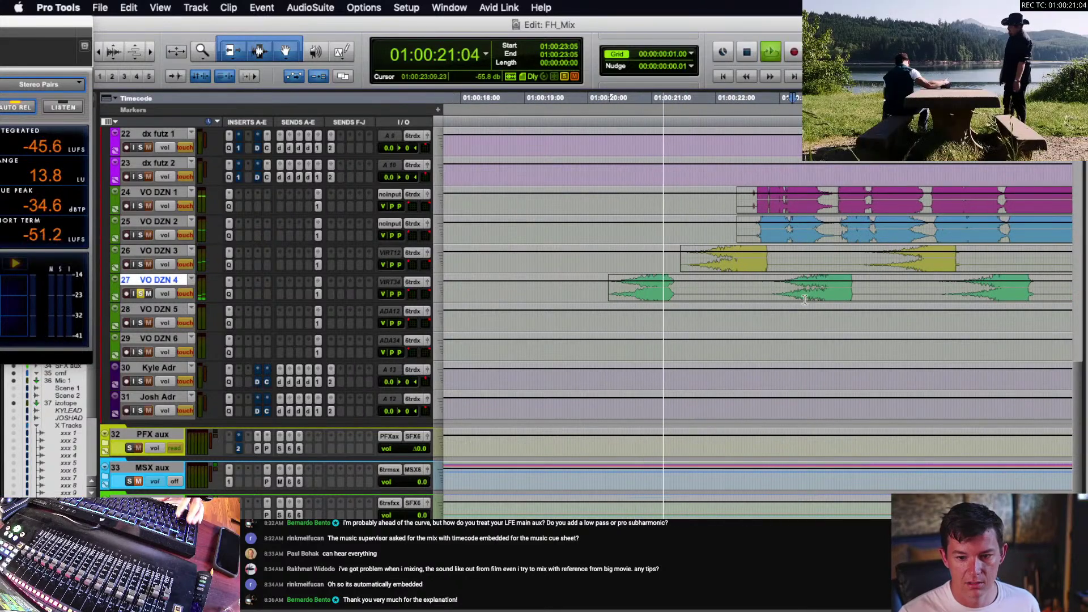
click(804, 292)
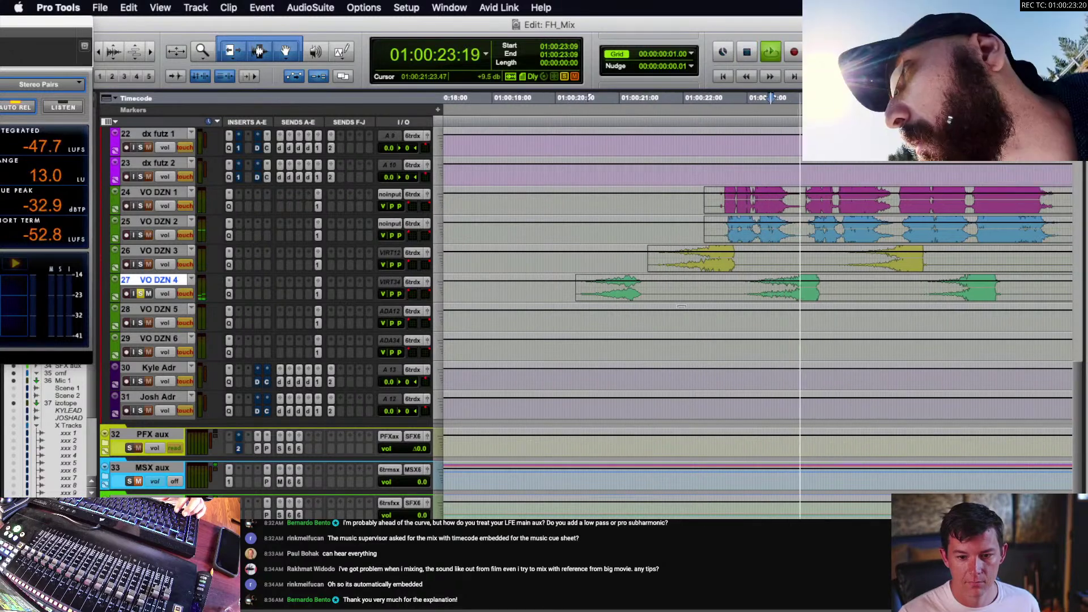
key(space)
click(655, 294)
key(shift+Tab)
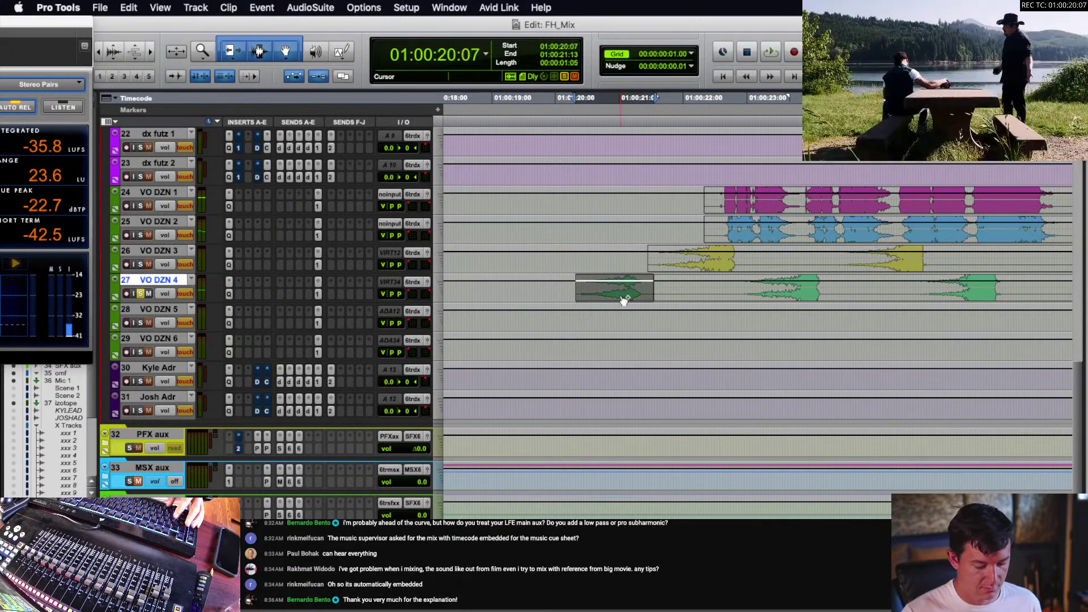
- Return to the dialogue tracks, place the cursor at 01:00:11:05 on dx 5, and reduce the displayed waveform height
key(r)
key(r)
key(r)
click(627, 295)
scroll(632, 297, up, 8)
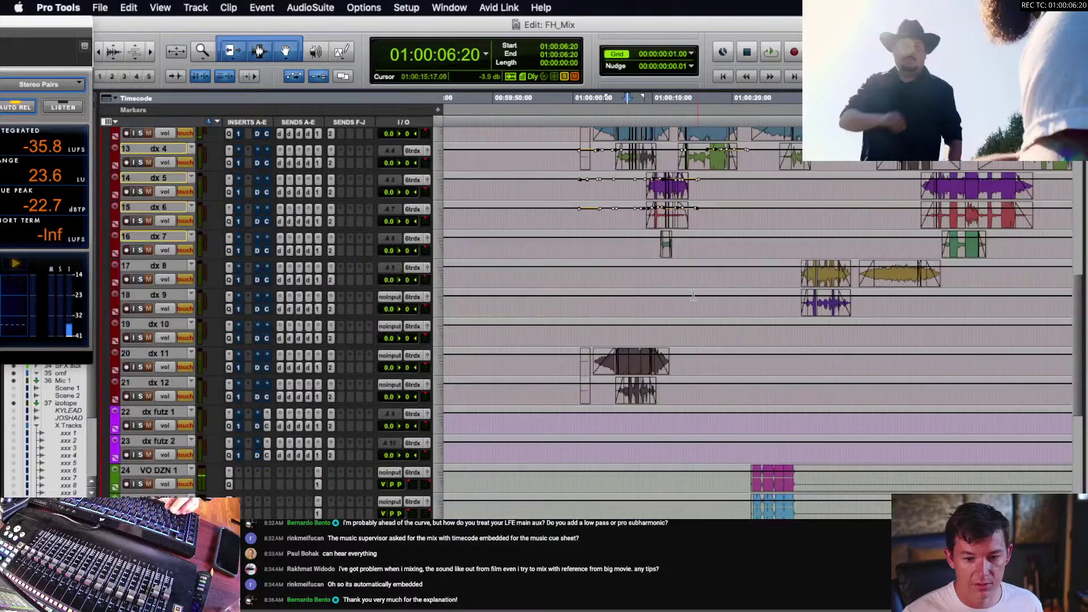
scroll(674, 290, up, 3)
click(663, 292)
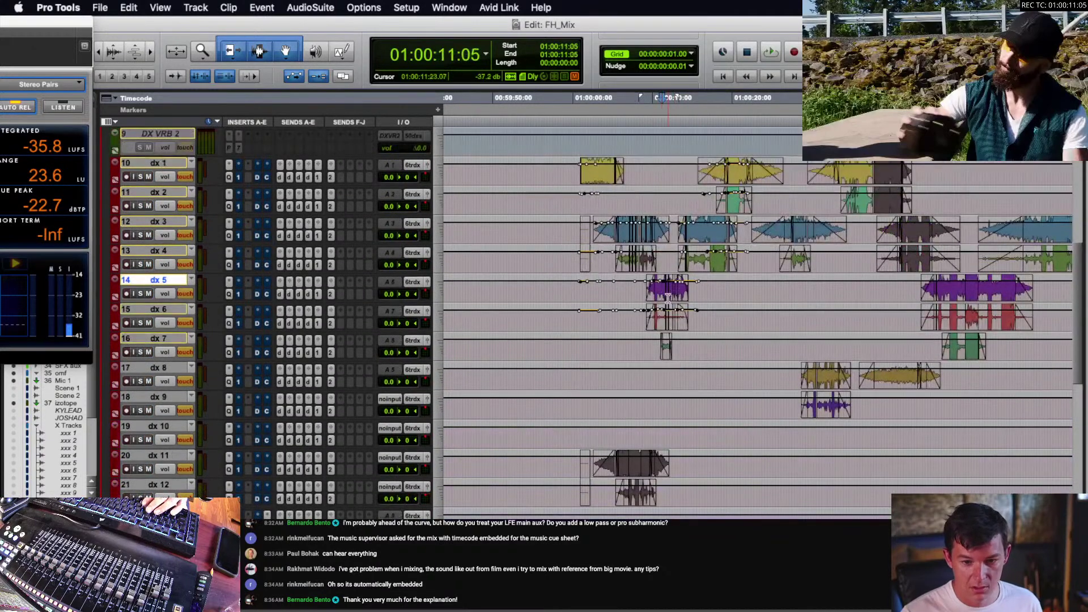
key(t)
key(super+alt+bracketleft)
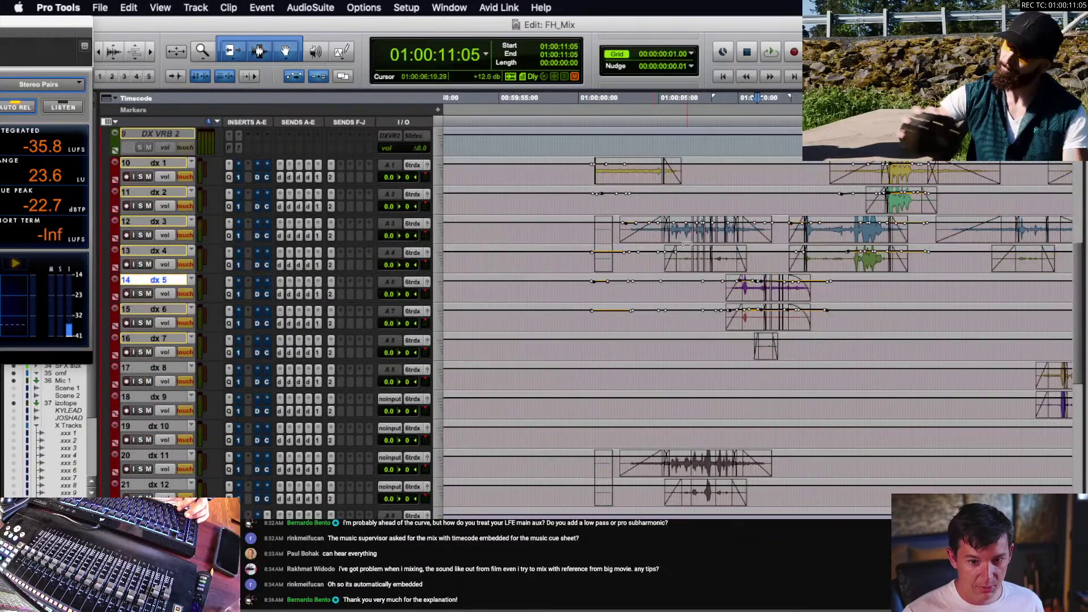
- Place the cursor at 01:00:07:13 on dx 3 and check the dialogue clips in waveform view before returning to volume view
click(699, 229)
key(ctrl+alt+minus)
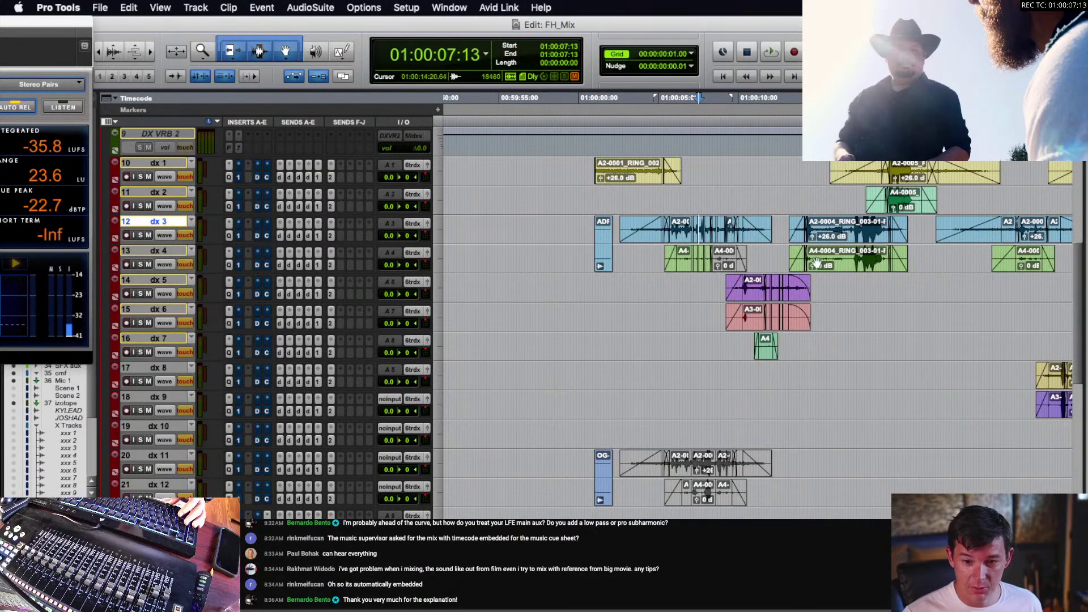
key(ctrl+alt+minus)
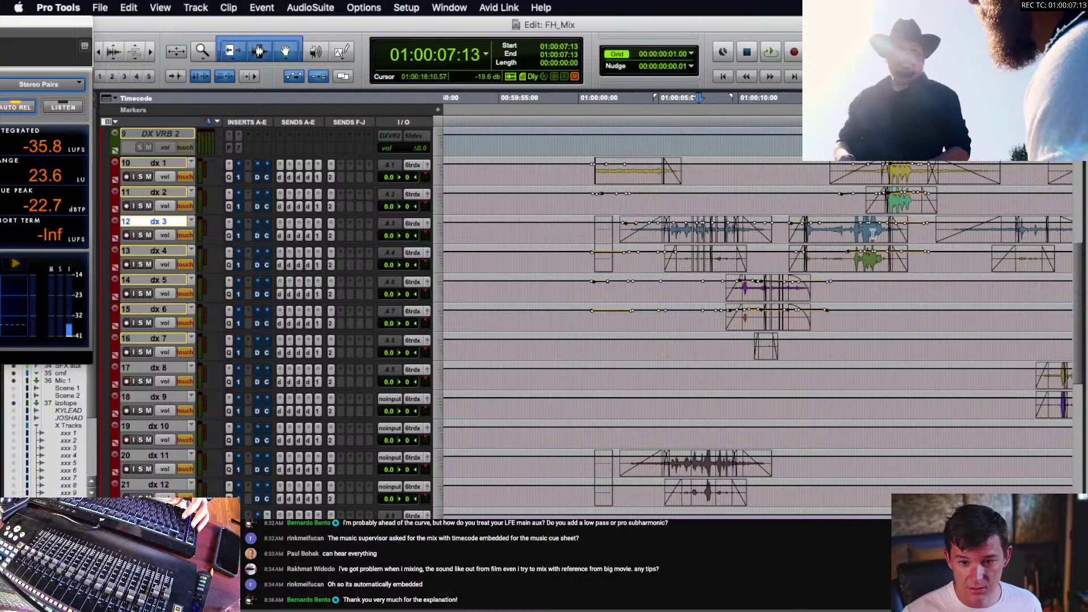
- Examine the volume automation on dx 3 around 01:00:09:09 and on dx 5 around 01:00:10:11
click(728, 242)
key(super+bracketright)
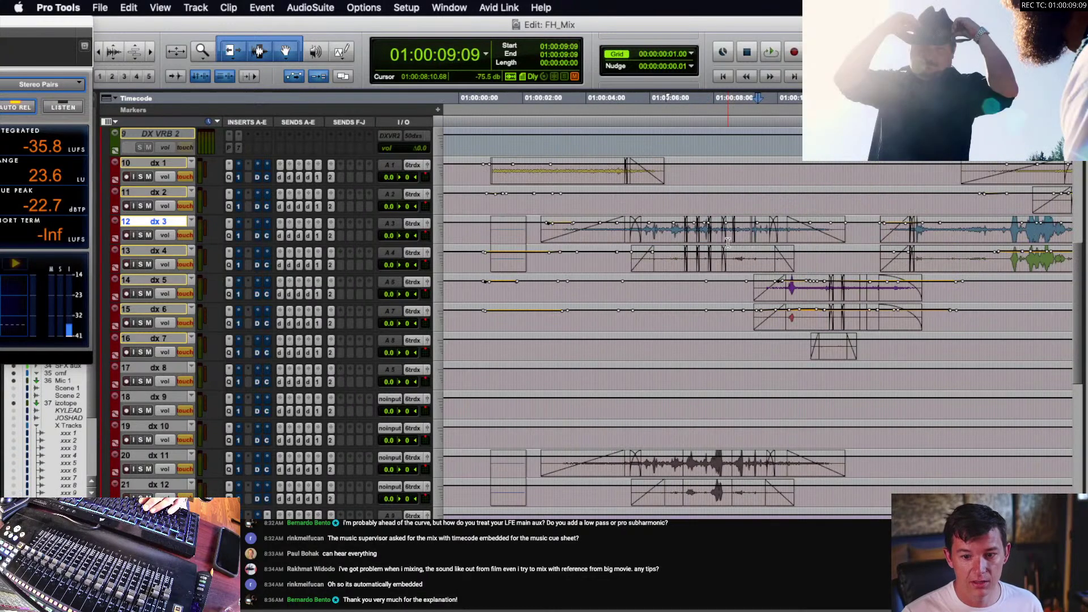
click(800, 289)
key(super+bracketright)
key(super+bracketright)
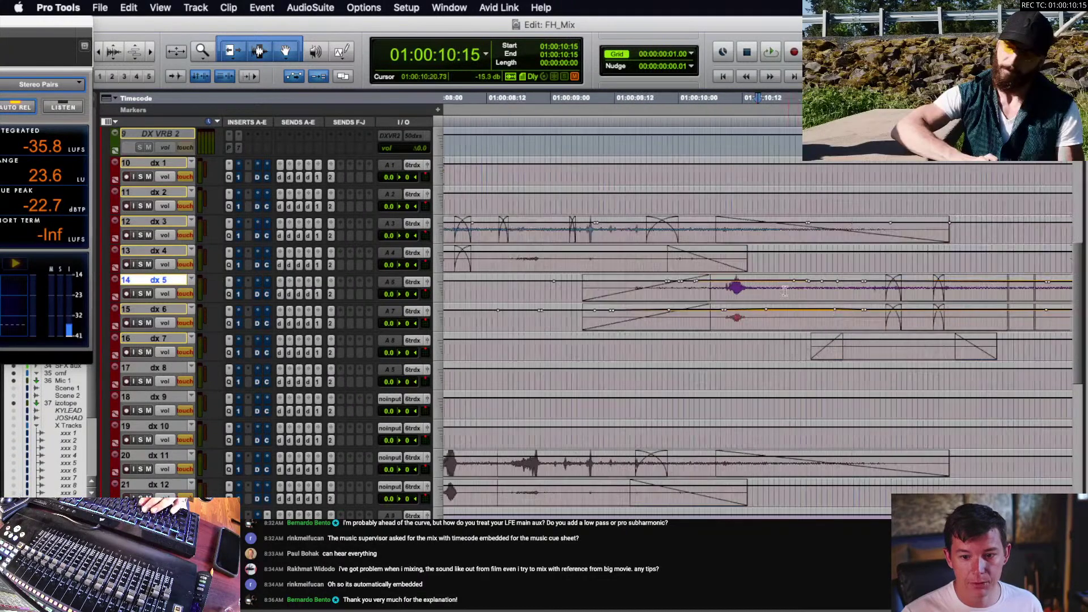
click(735, 290)
key(super+bracketleft)
key(super+bracketleft)
key(super+bracketleft)
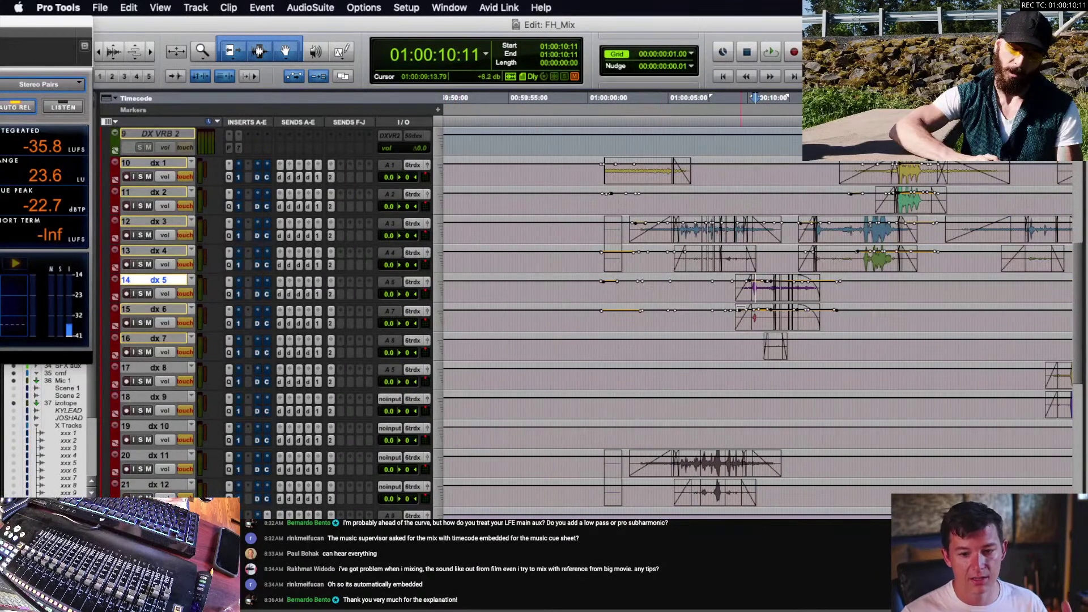
- Play ADR track 31 from 01:00:05:17, select 01:00:05:17 to 01:00:10:03 around its two clips, and stop playback
scroll(626, 309, down, 6)
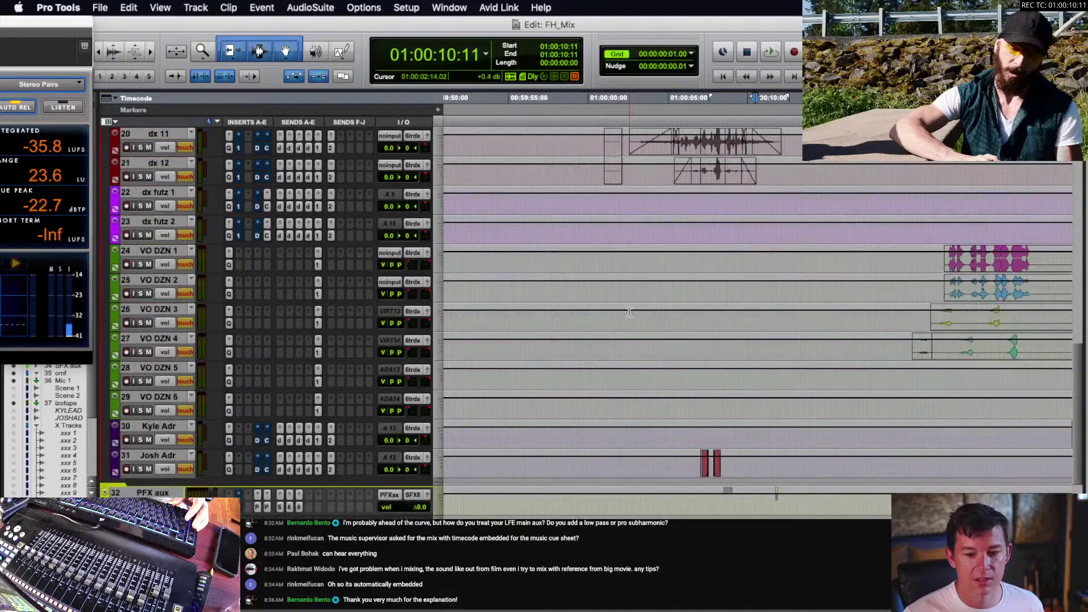
click(696, 466)
key(super+bracketright)
key(super+bracketright)
key(super+bracketright)
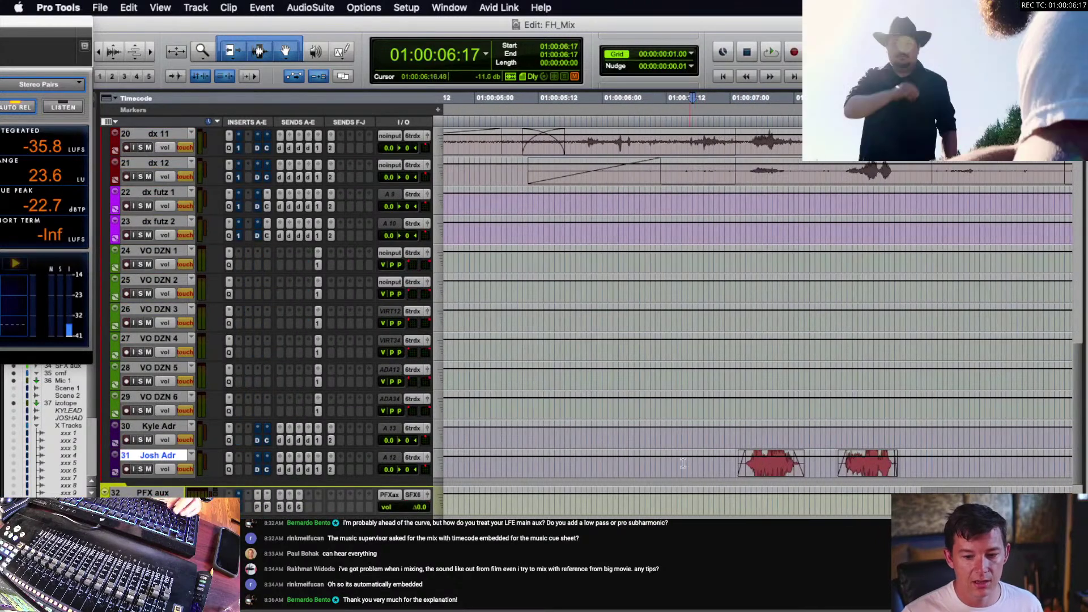
key(super+bracketleft)
scroll(703, 467, down, 1)
scroll(703, 467, right, 1)
click(634, 443)
key(space)
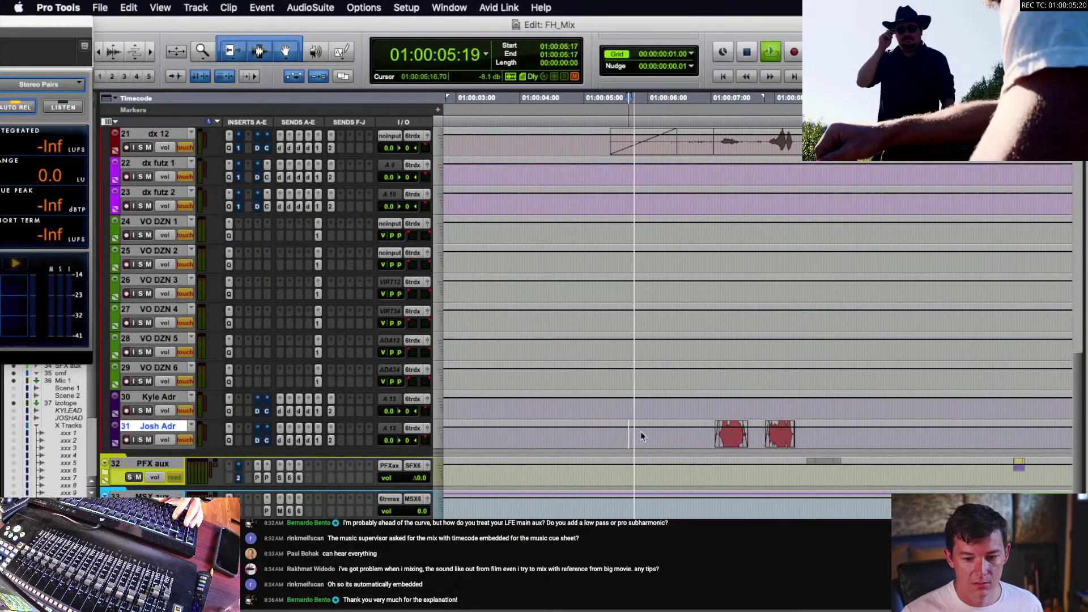
drag(628, 436, 912, 435)
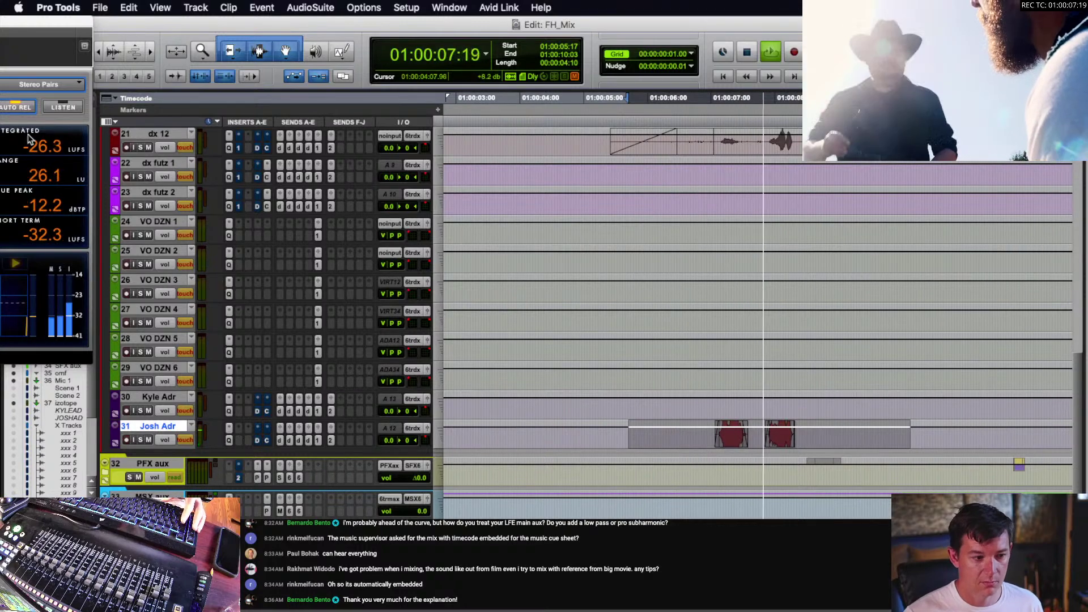
key(space)
- Show the automation controls in Preview mode and open the FabFilter Pro-Q 3 equaliser on ADR track 31
key(super+4)
drag(248, 170, 619, 113)
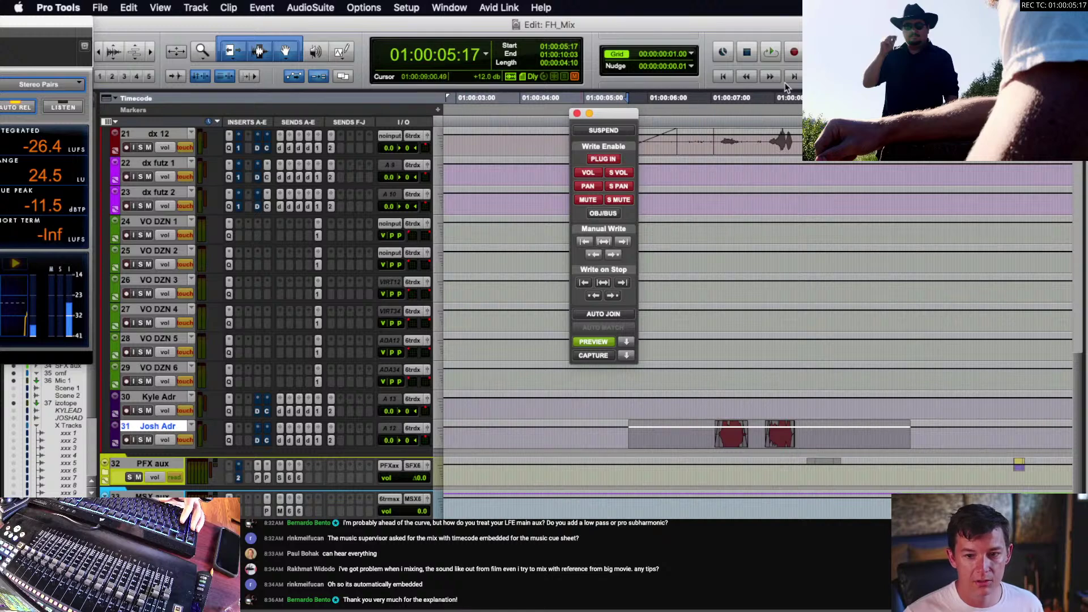
click(229, 439)
drag(640, 104, 502, 48)
- Cut the low shelf by about 2.4 dB at 194 Hz and boost the bell near 507 Hz by about 2.4 dB with Q 1.765
mouse_move(494, 274)
drag(496, 275, 495, 286)
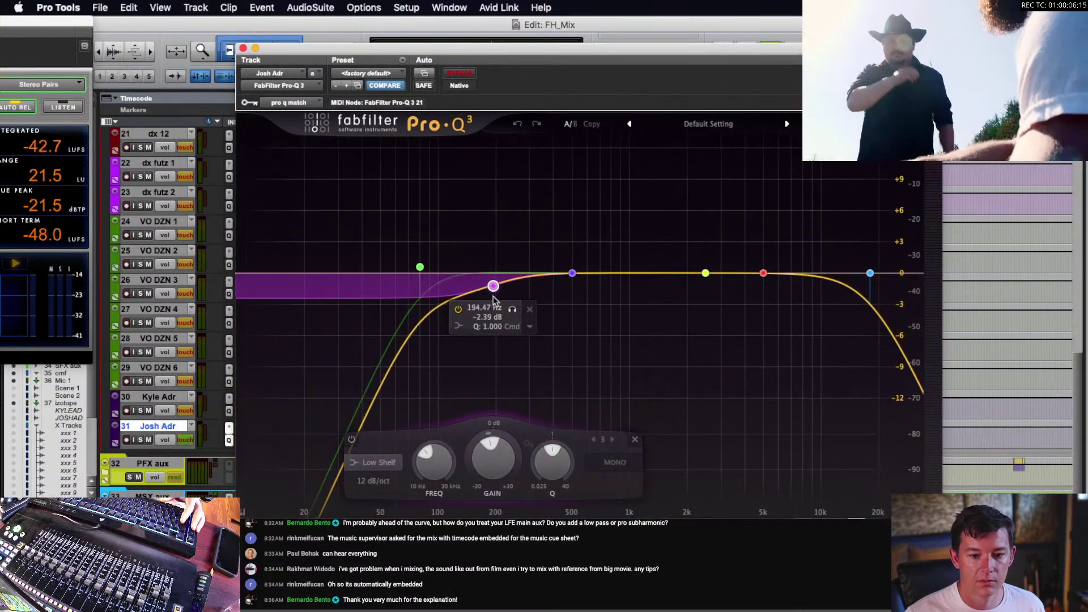
drag(572, 273, 572, 250)
scroll(574, 250, up, 3)
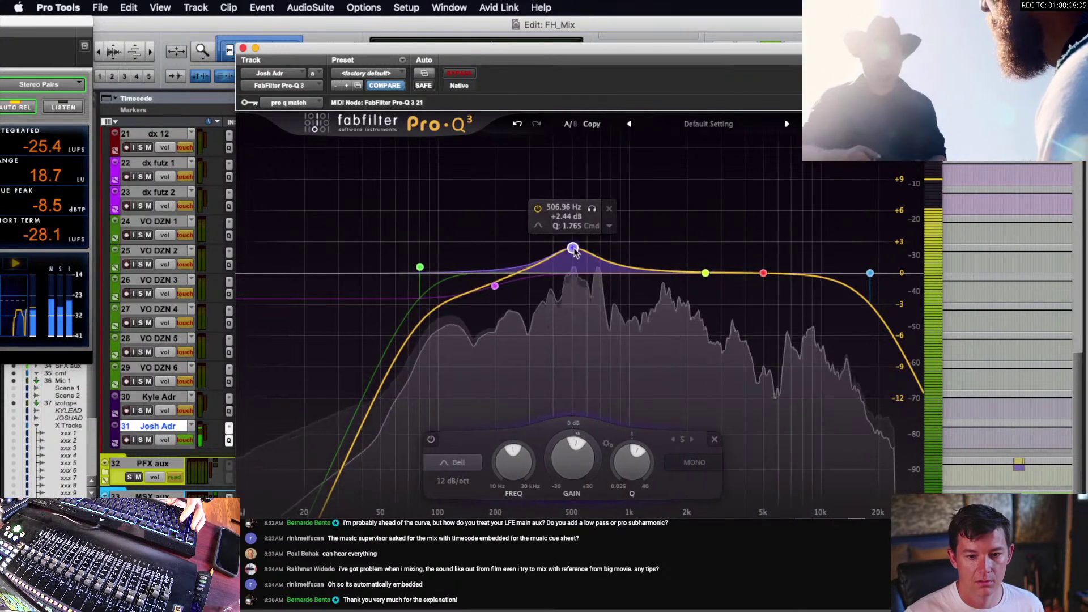
- Set the low cut to about 92 Hz and the low shelf to -2.81 dB at 177 Hz, and dip the upper bell and high shelf
drag(419, 268, 431, 268)
drag(496, 290, 487, 292)
drag(707, 276, 677, 283)
drag(765, 278, 780, 282)
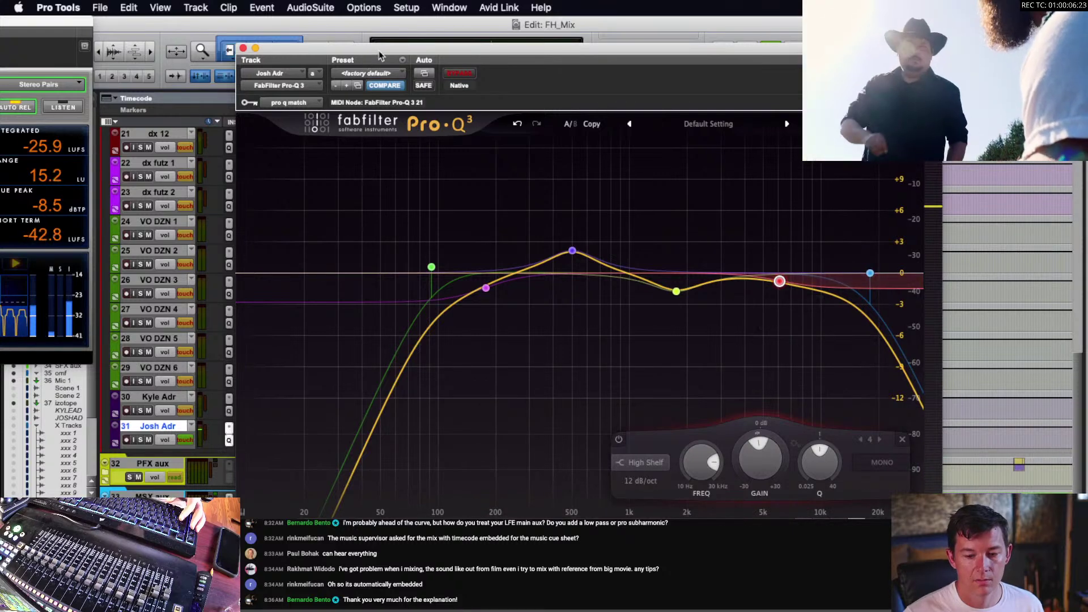
- Stop playback, reopen the ADR equaliser, and review its 501 Hz bell, low-shelf and low-cut settings
key(space)
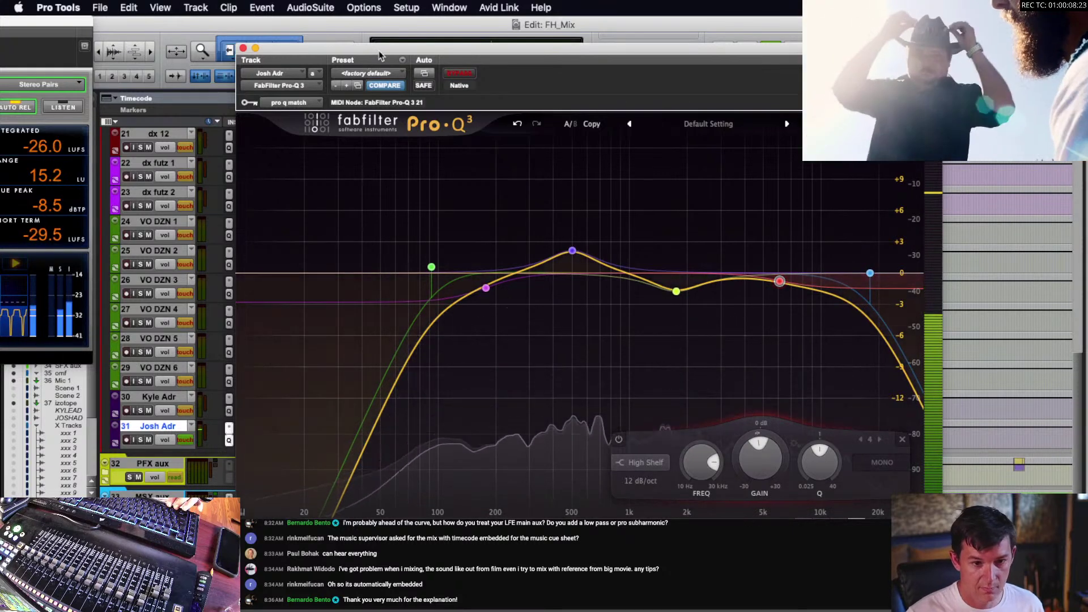
click(243, 48)
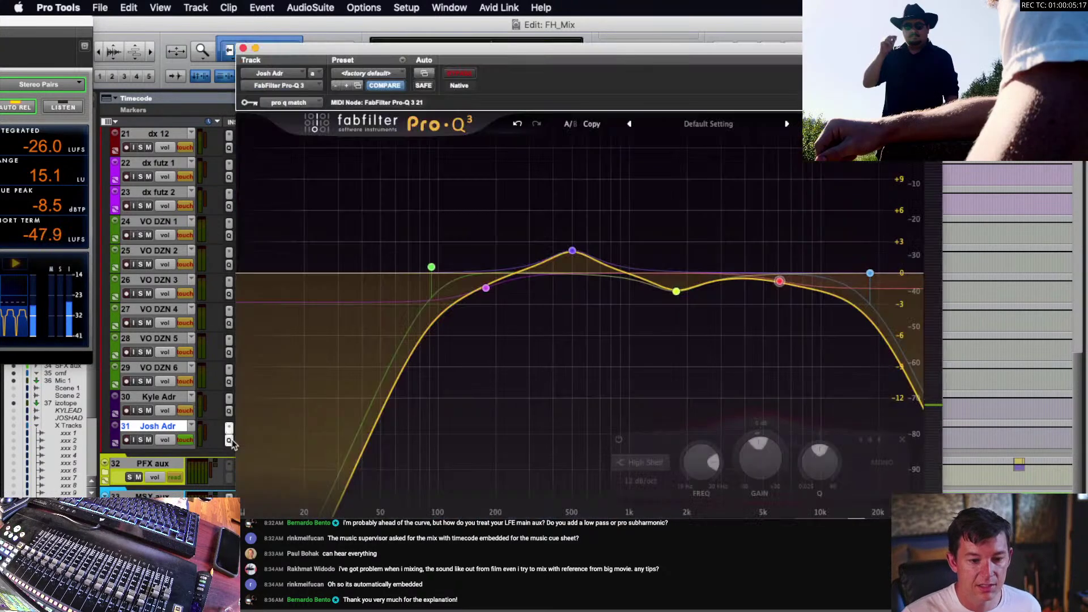
click(229, 441)
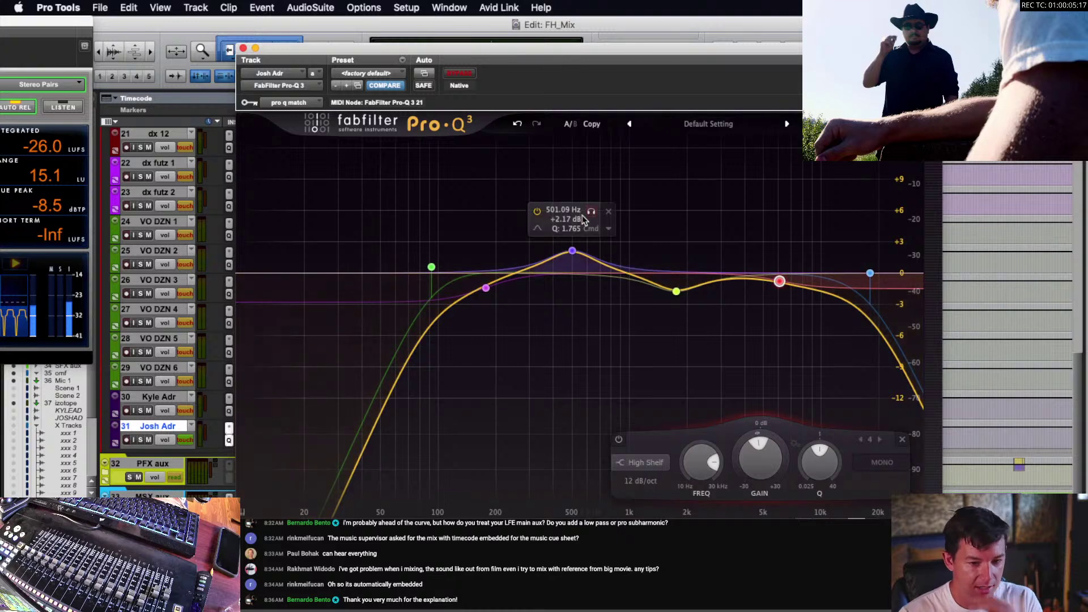
mouse_move(487, 291)
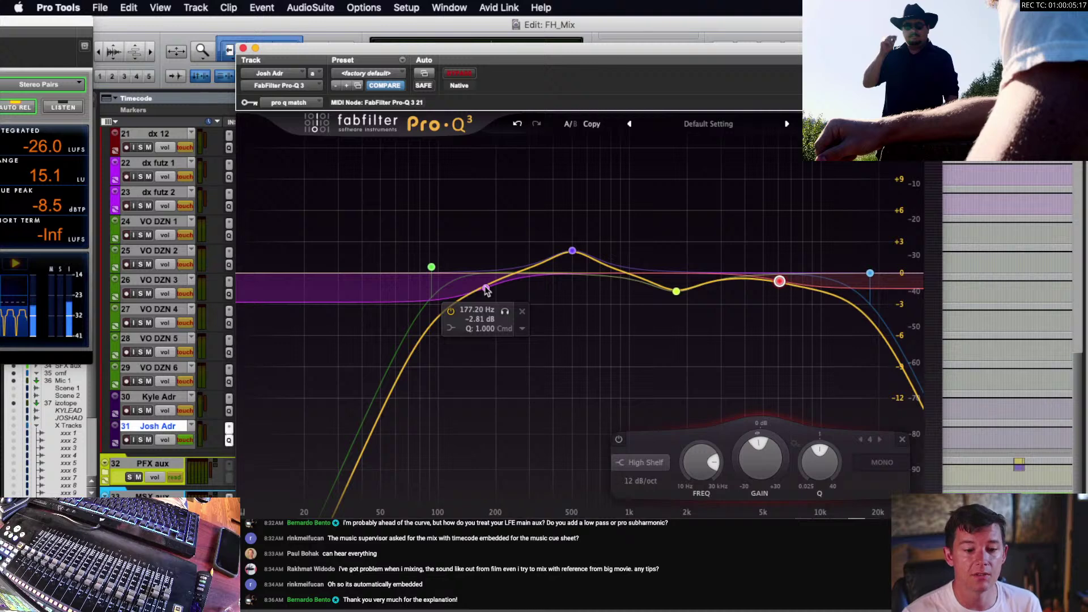
mouse_move(432, 267)
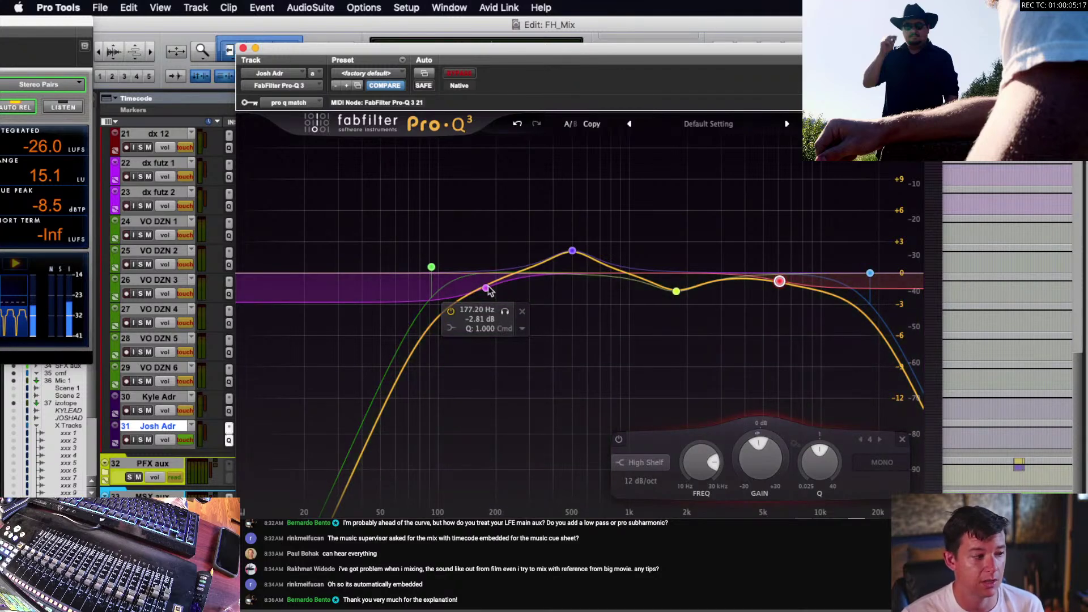
mouse_move(572, 253)
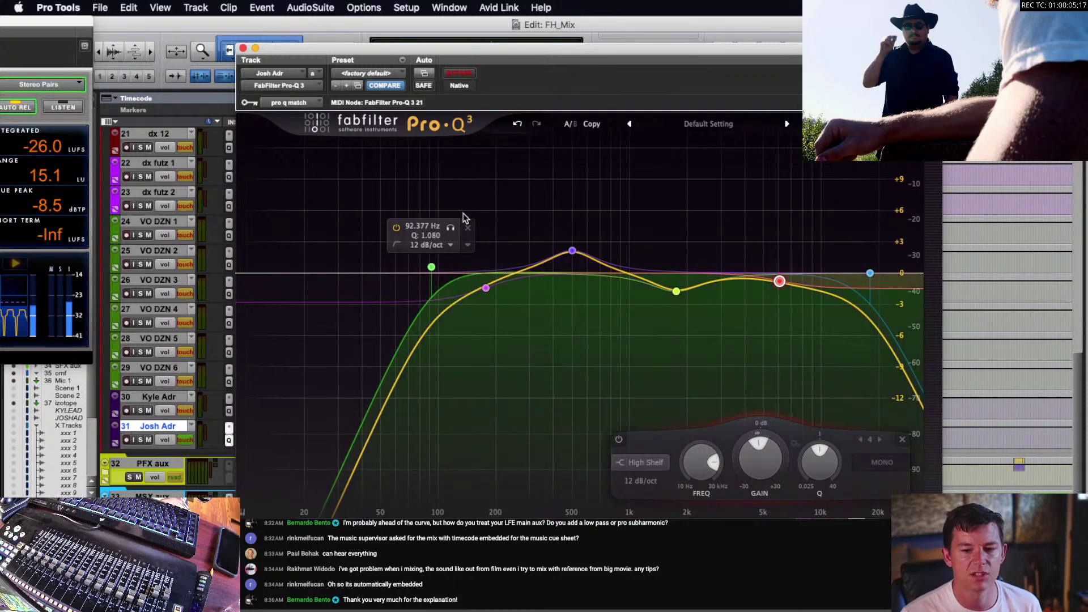
- Bring up the Automation window and arrange it and the equaliser so the ADR track's timeline is uncovered
drag(281, 50, 342, 45)
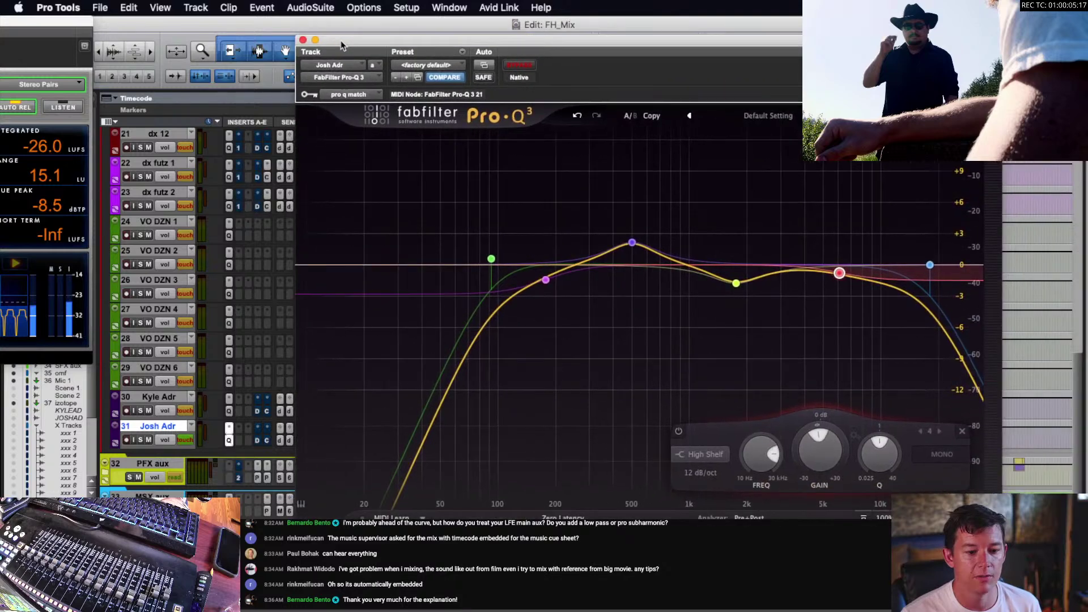
key(super+4)
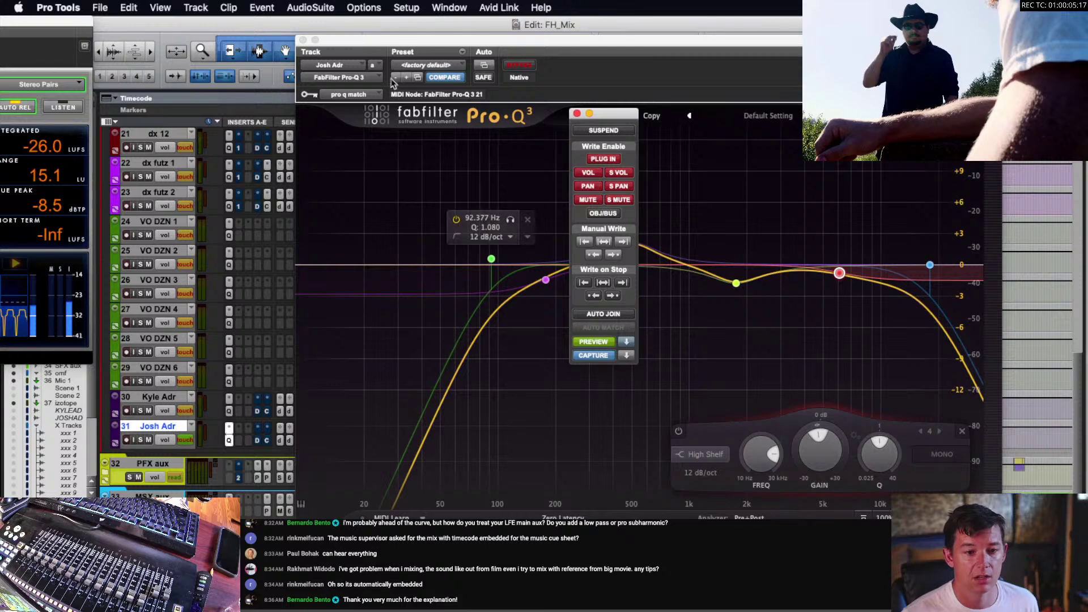
drag(524, 40, 864, 59)
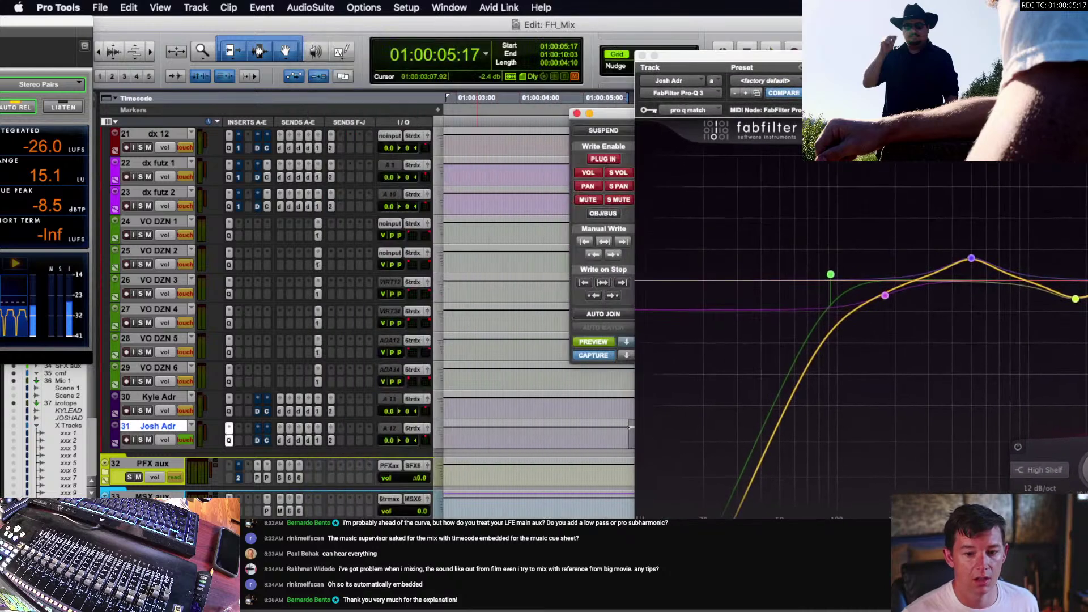
drag(630, 118, 451, 117)
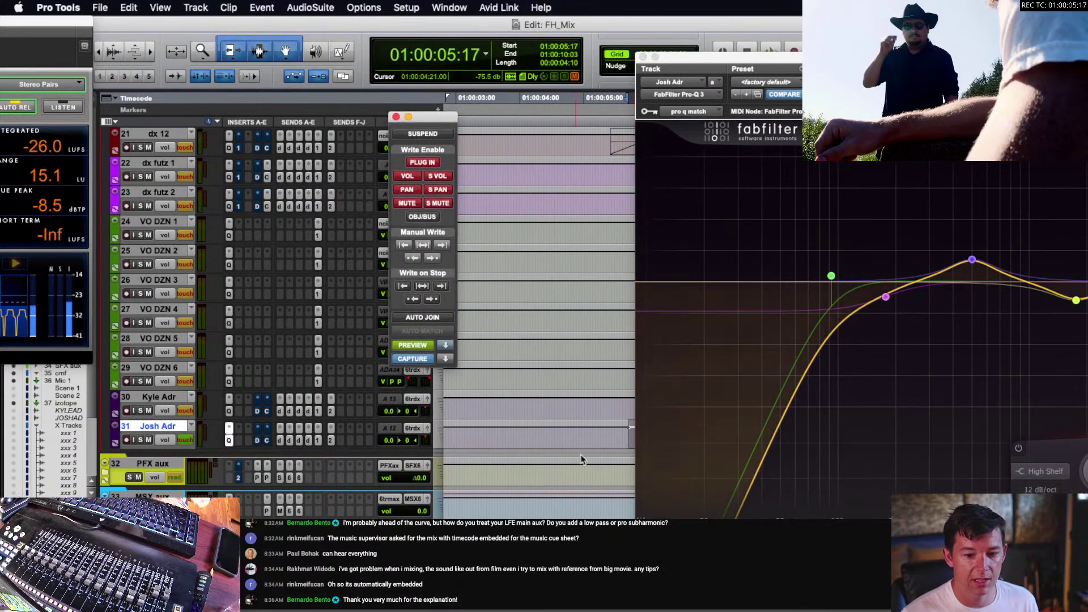
- Write the previewed equaliser settings to the selection on ADR track 31 from 01:00:05:17 to 01:00:10:03 and leave Preview mode
scroll(582, 455, right, 3)
scroll(581, 455, right, 1)
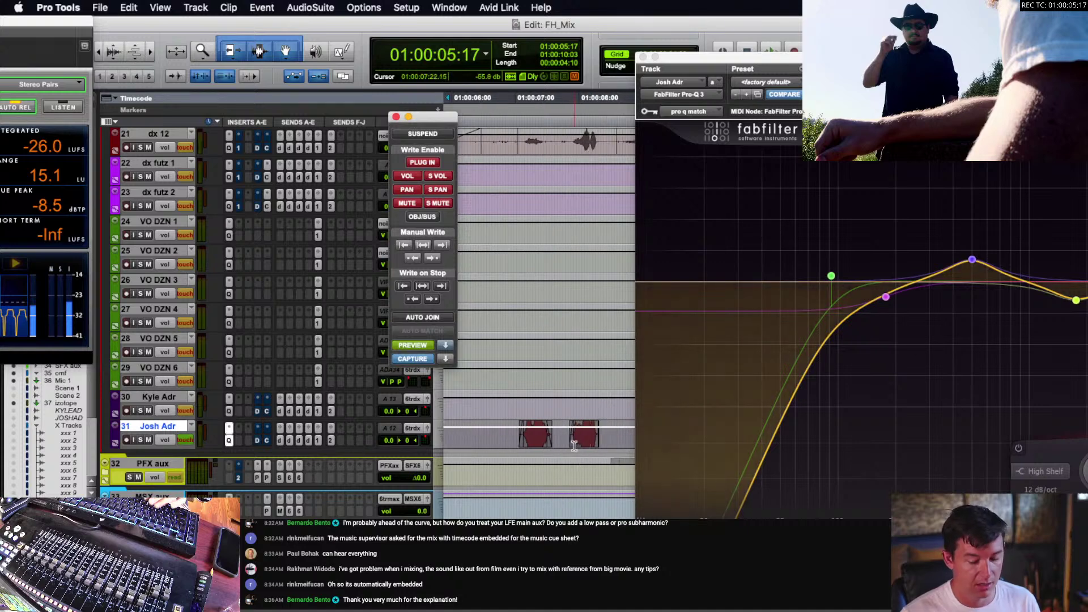
key(r)
scroll(586, 446, right, 1)
scroll(585, 445, right, 2)
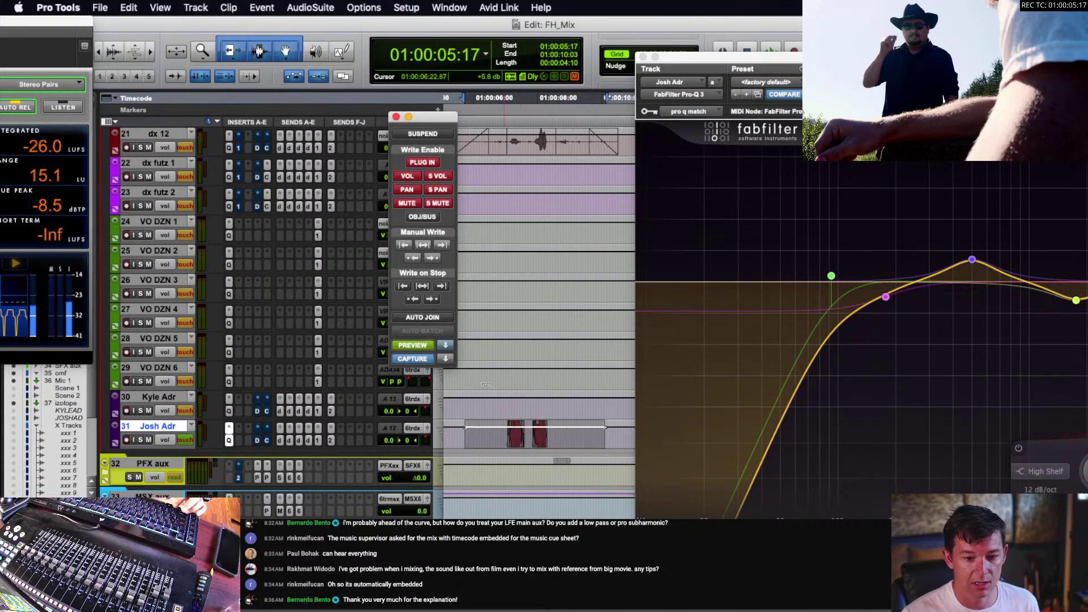
click(413, 345)
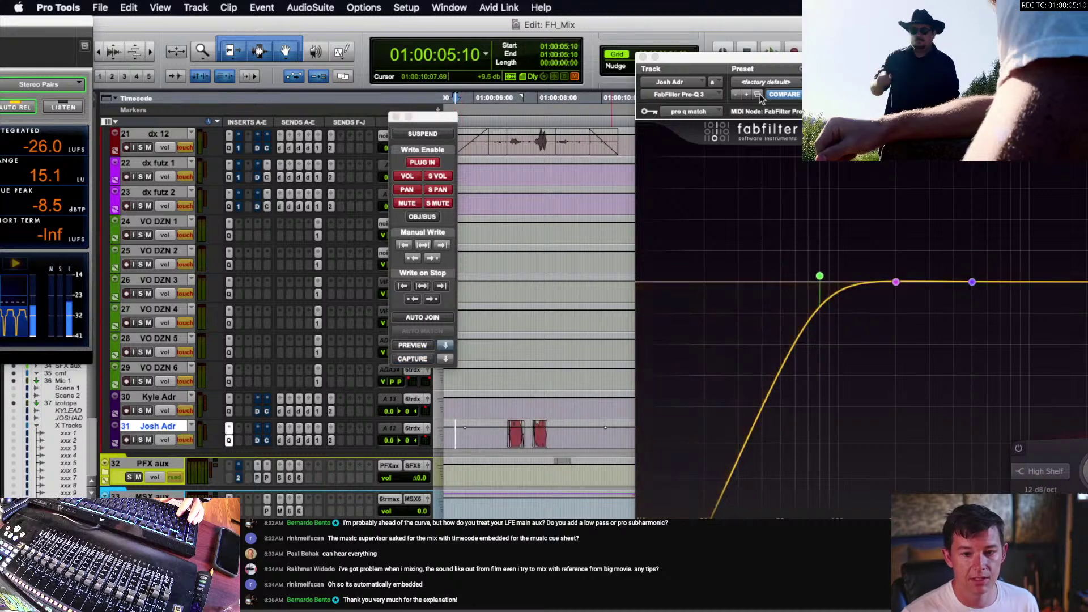
- Bring more of the equaliser curve into view, play ADR track 31 from 01:00:05:13 to check the written automation, and stop
drag(778, 63, 725, 37)
click(459, 436)
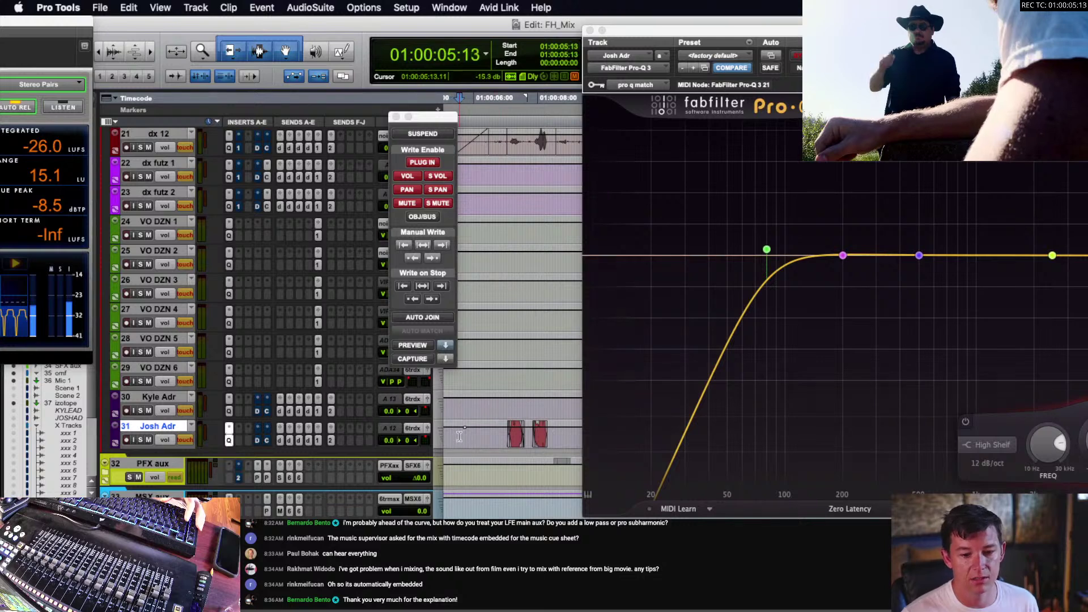
key(space)
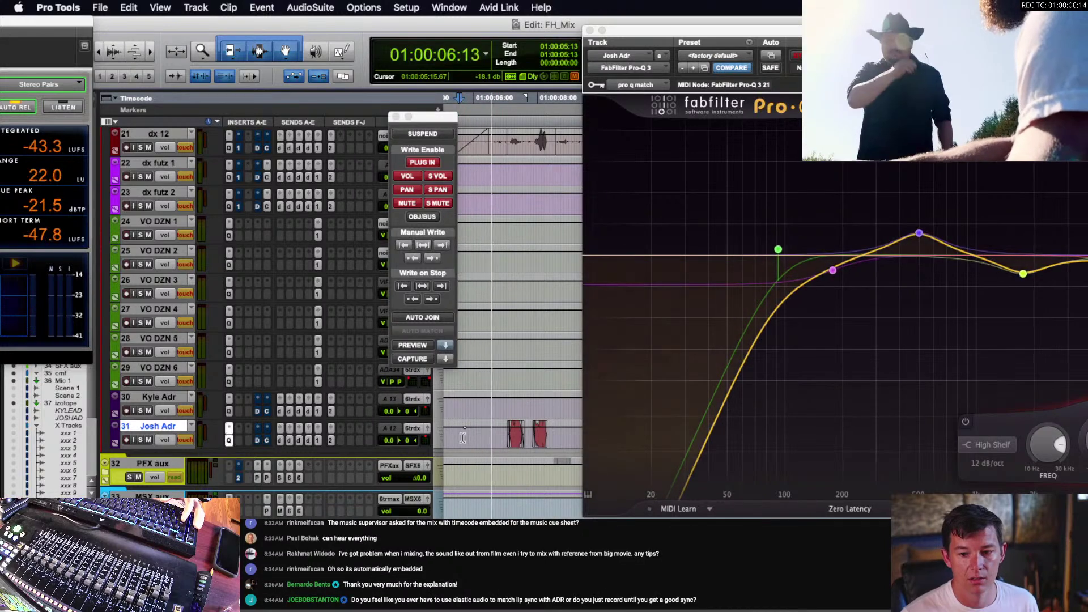
key(space)
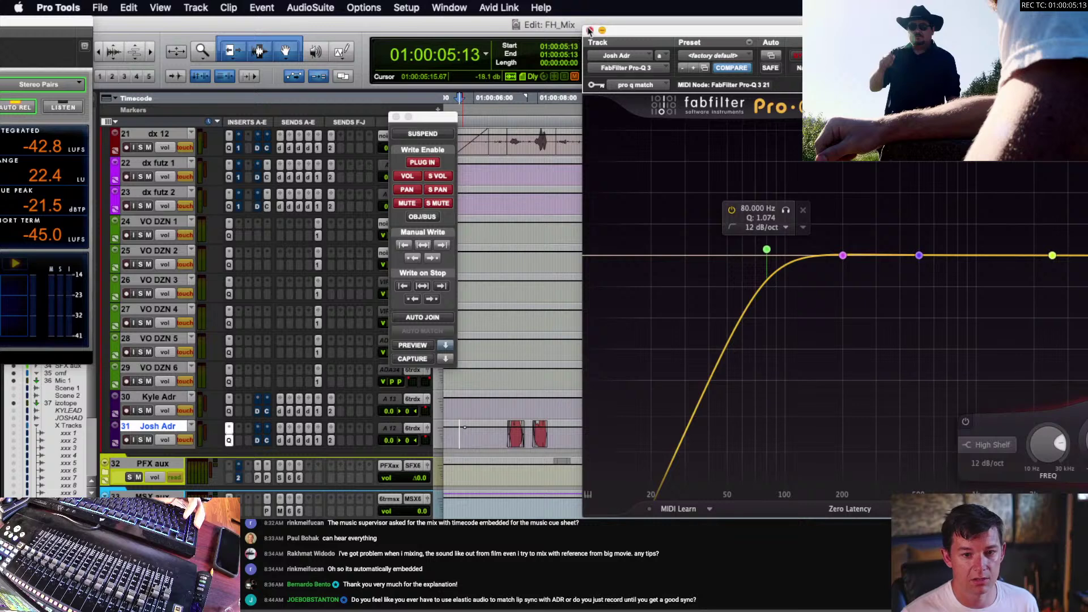
- Close the ADR equaliser and place the edit cursor at 01:00:05:13 on ADR track 31, just before the written automation
click(590, 30)
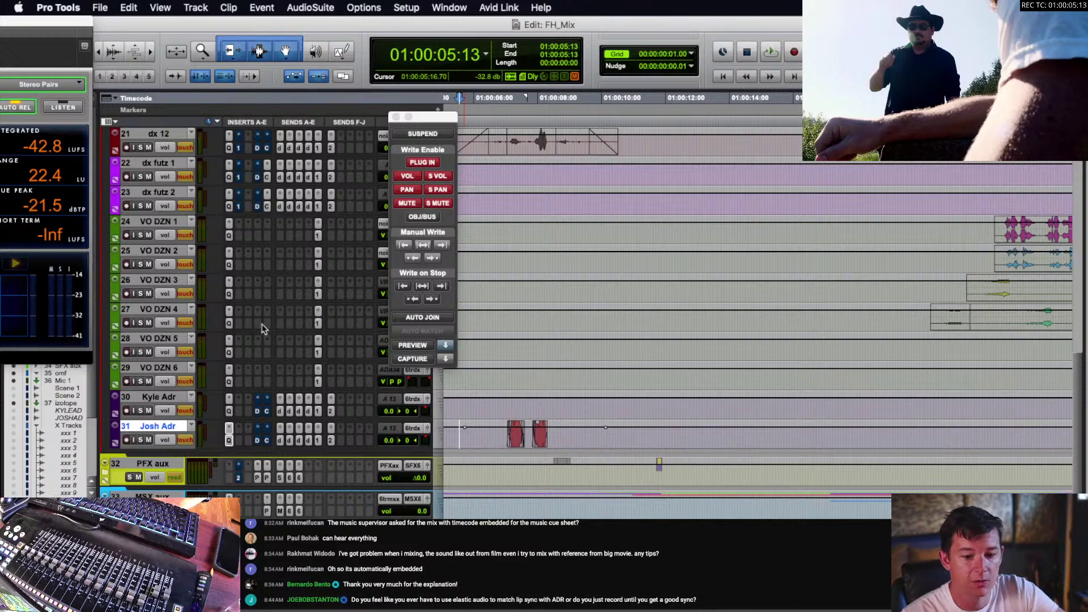
click(465, 437)
click(461, 436)
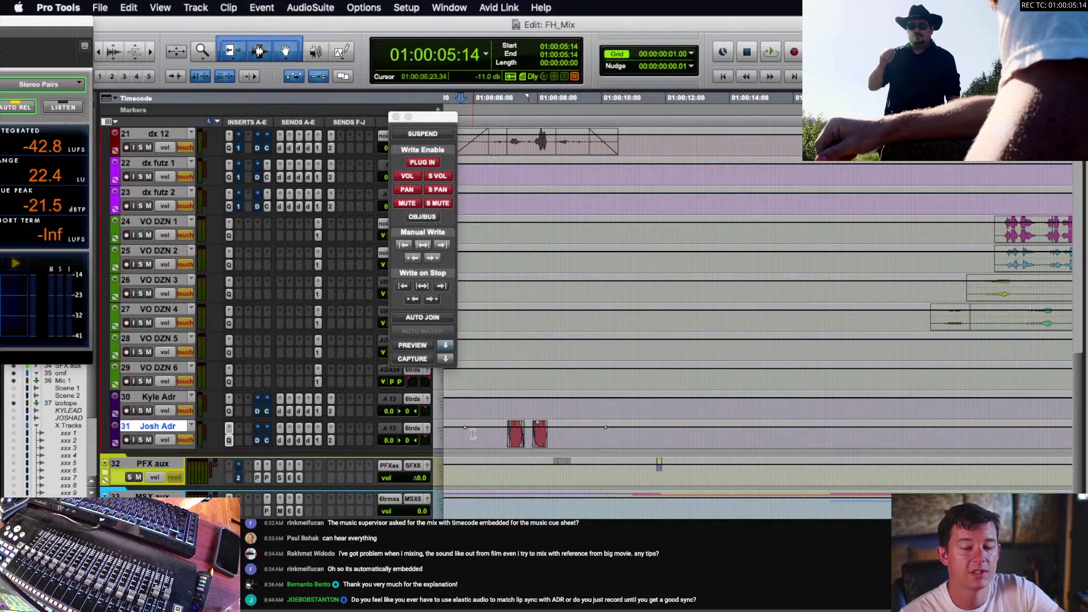
scroll(482, 435, left, 3)
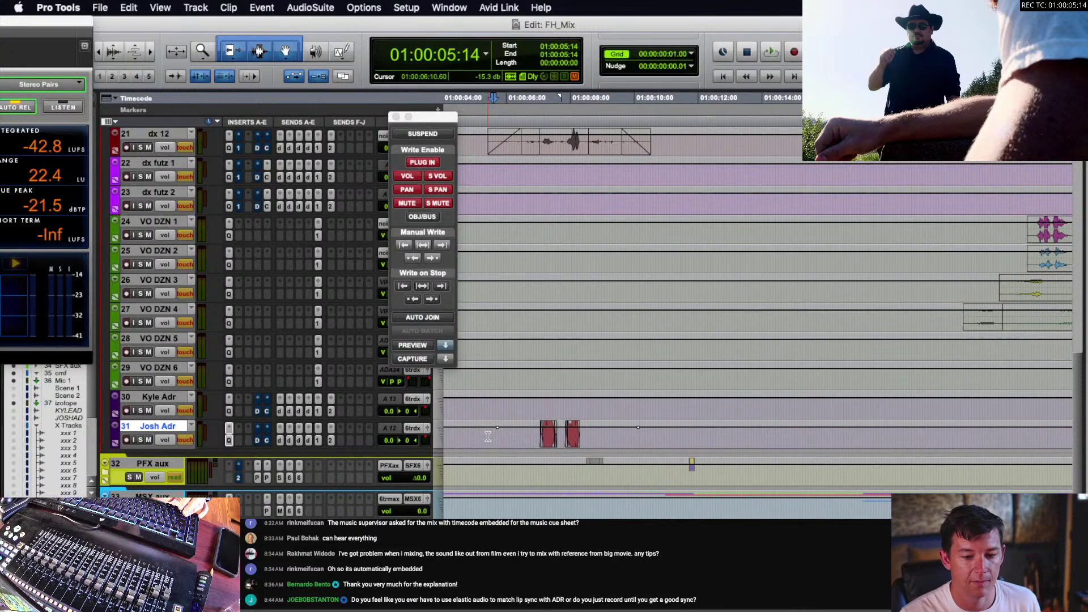
click(492, 436)
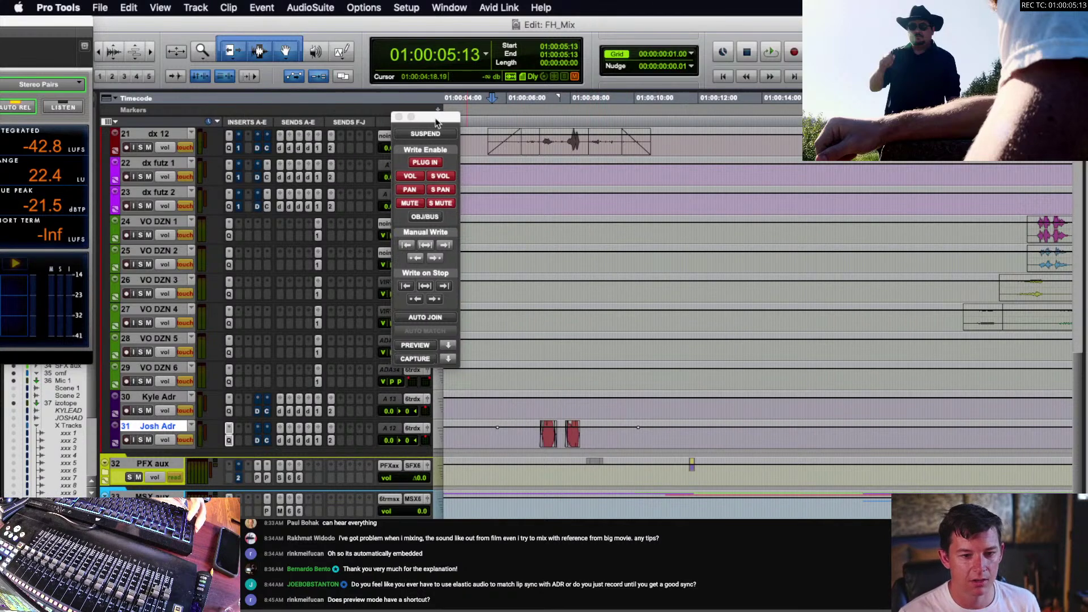
- Select ADR track 31 from 01:00:05:19 to 01:00:09:07 and clear the Automation window off the timeline
drag(436, 117, 900, 133)
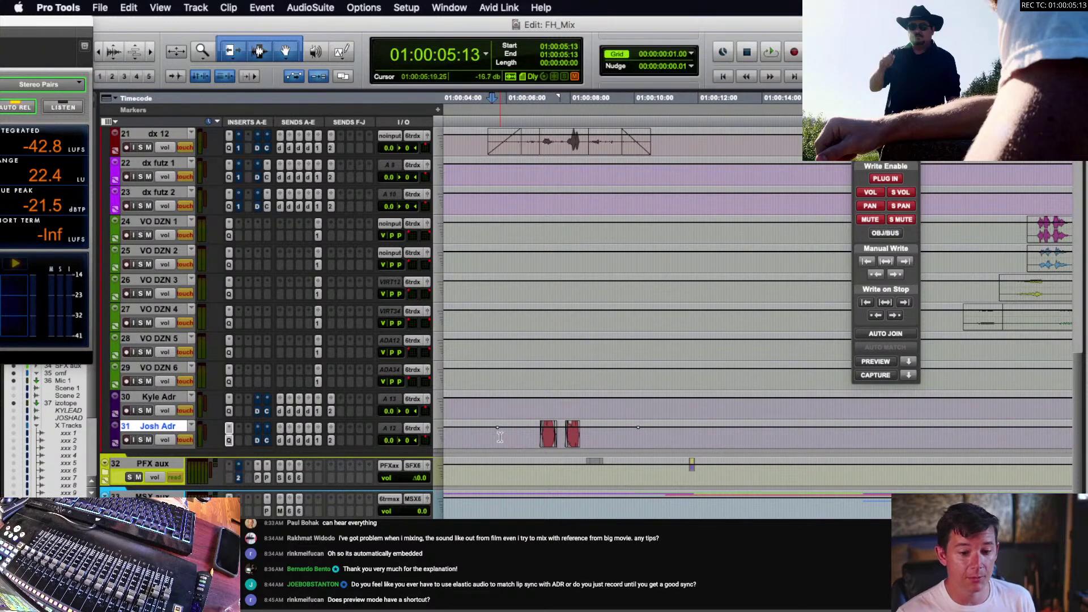
drag(500, 437, 610, 436)
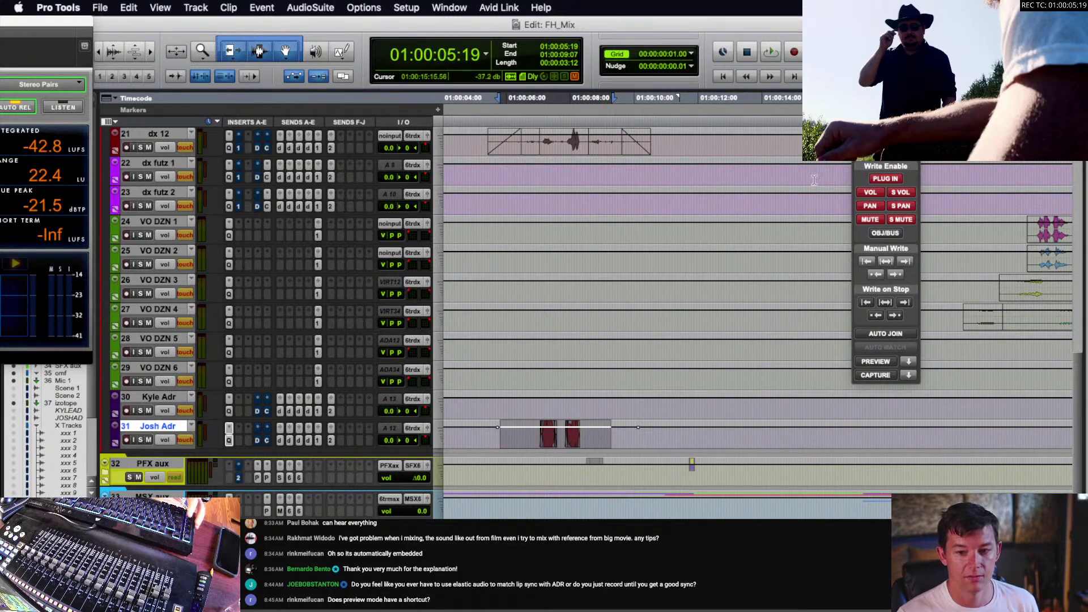
click(858, 142)
- Place the edit cursor at 01:00:02:12 on ADR track 31 and play while writing Touch automation on the ADR tracks
scroll(648, 347, left, 3)
scroll(602, 442, up, 3)
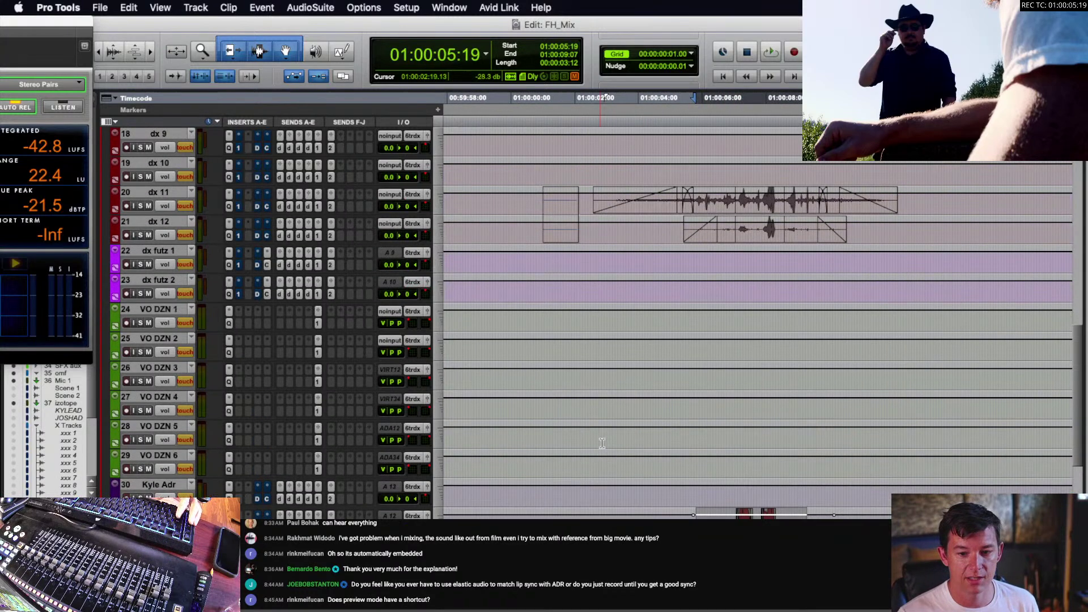
scroll(603, 440, down, 2)
click(590, 460)
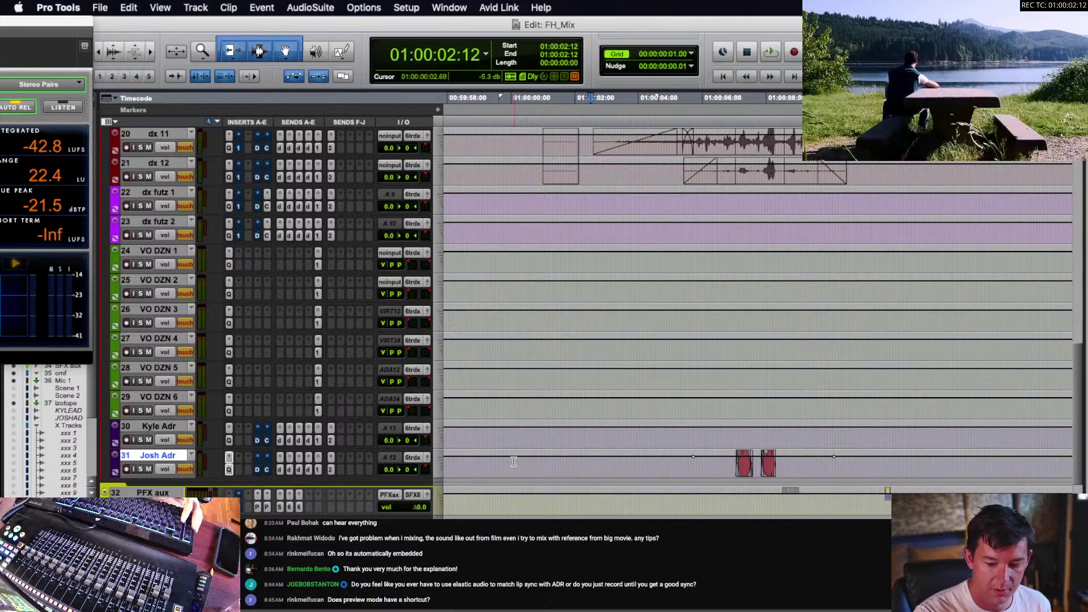
scroll(514, 462, up, 3)
scroll(682, 467, down, 3)
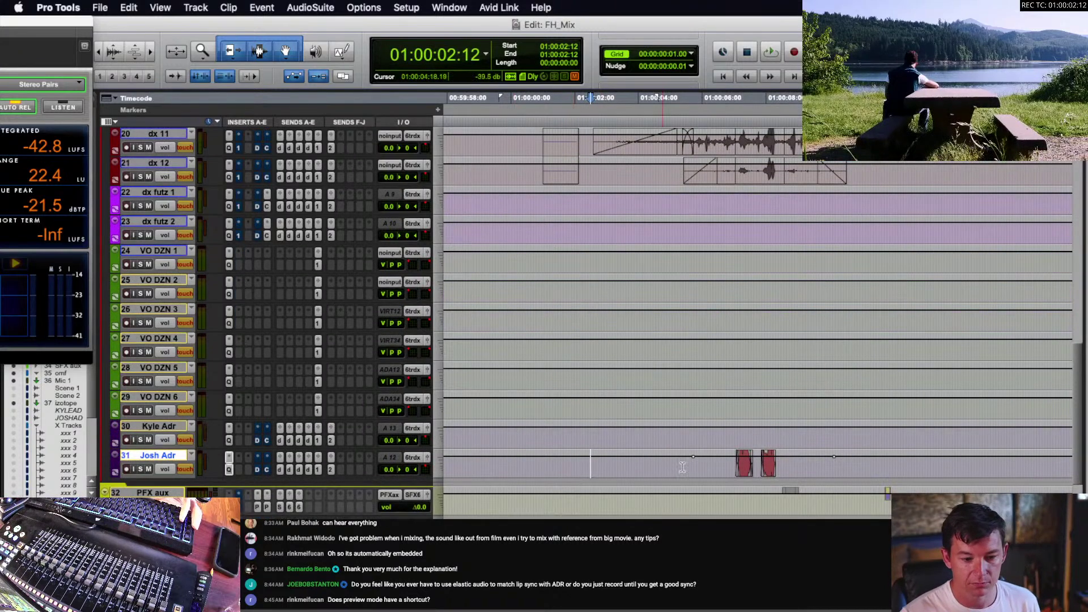
key(space)
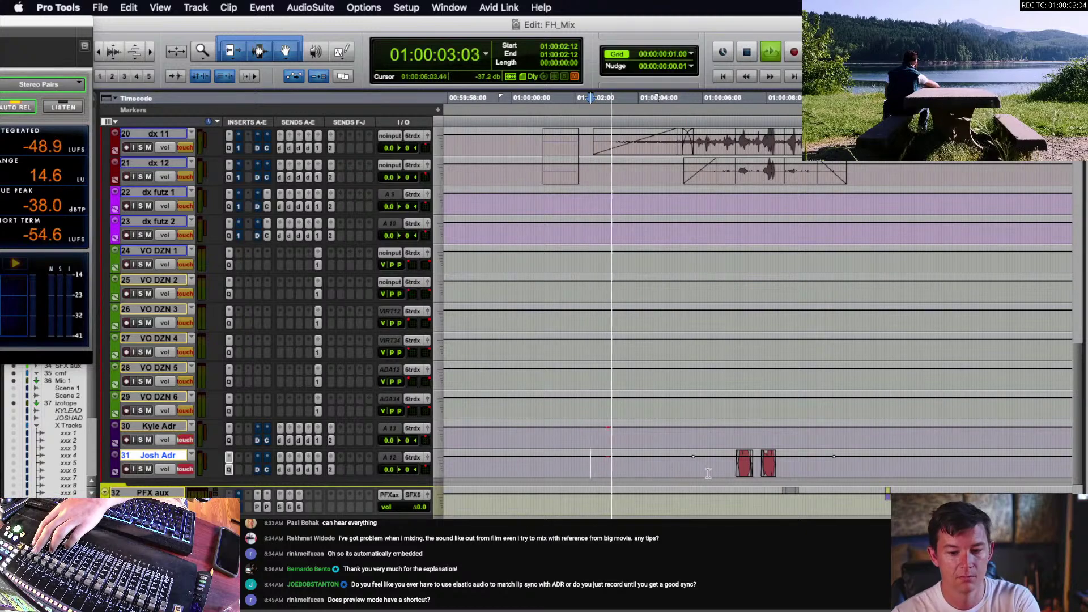
- Follow the playback across the dialogue tracks dx 2 to dx 12 up to about 01:00:17:03
scroll(731, 479, up, 2)
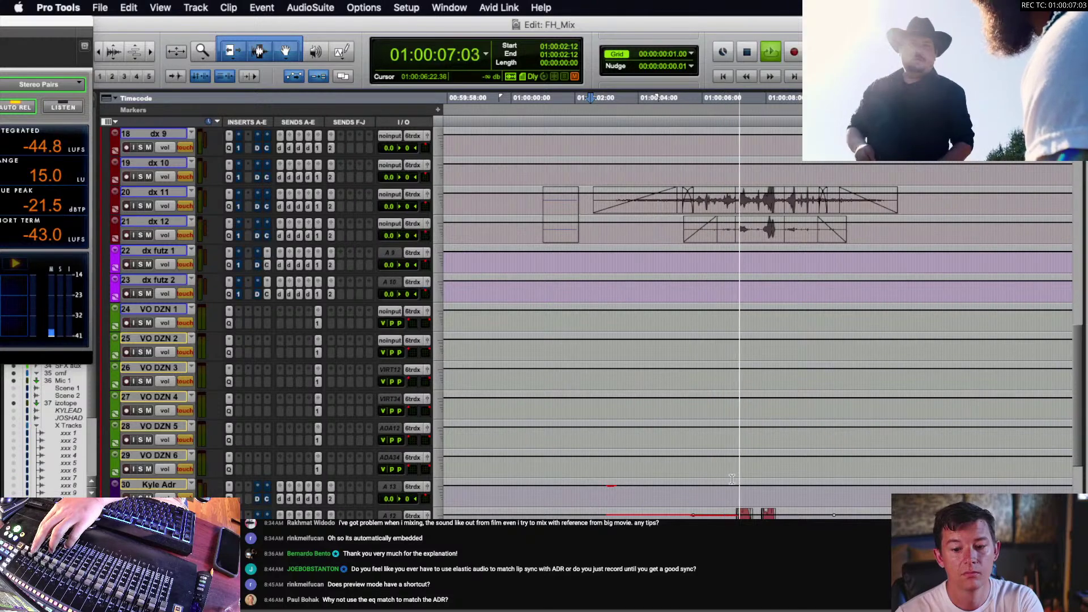
scroll(737, 470, up, 6)
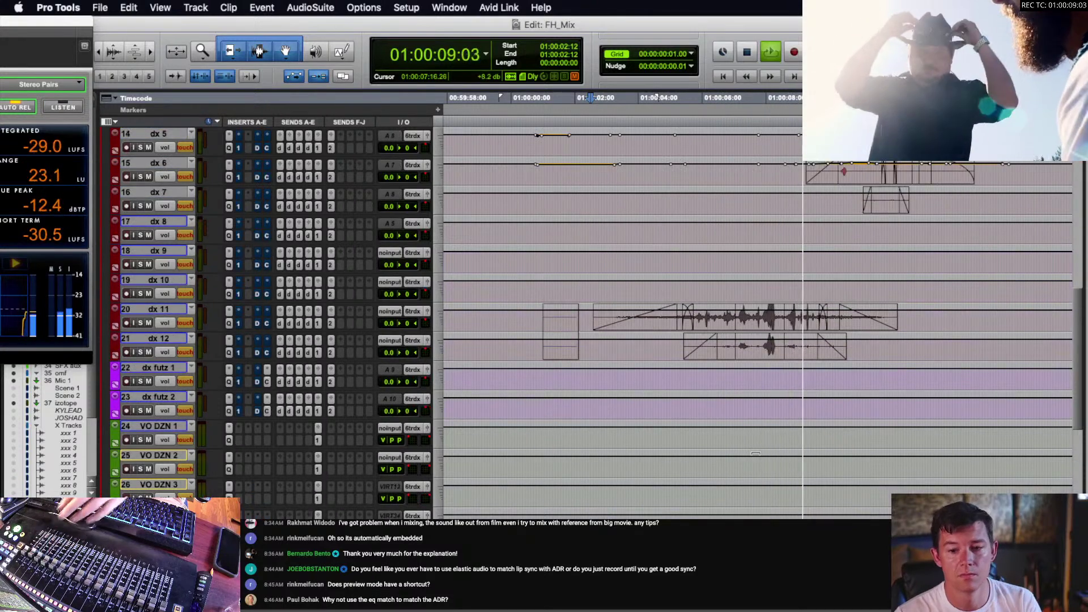
scroll(756, 454, right, 2)
scroll(762, 437, down, 1)
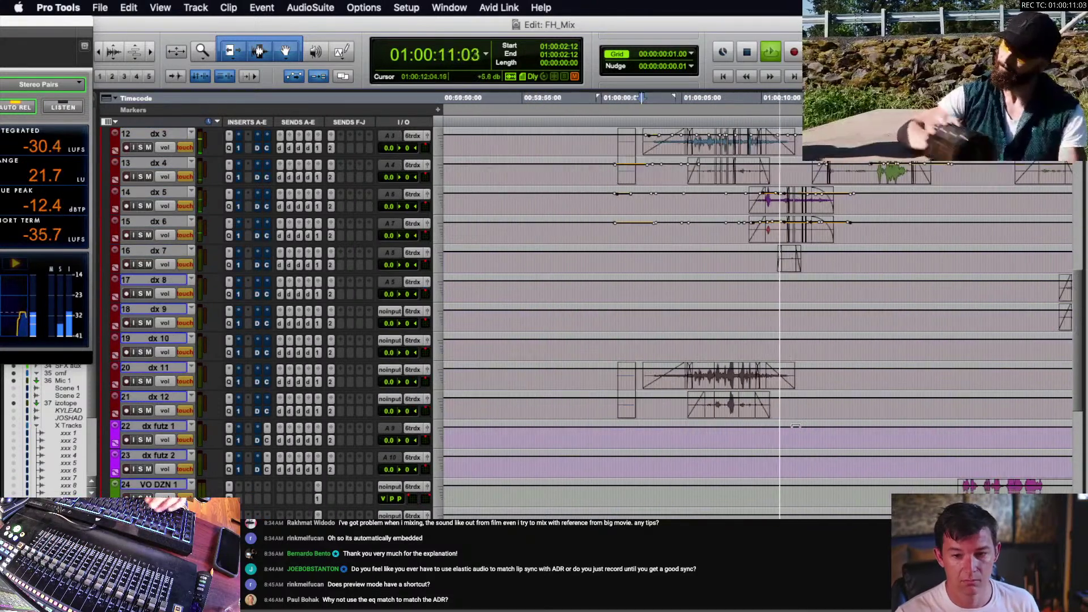
scroll(749, 328, right, 6)
scroll(743, 323, up, 1)
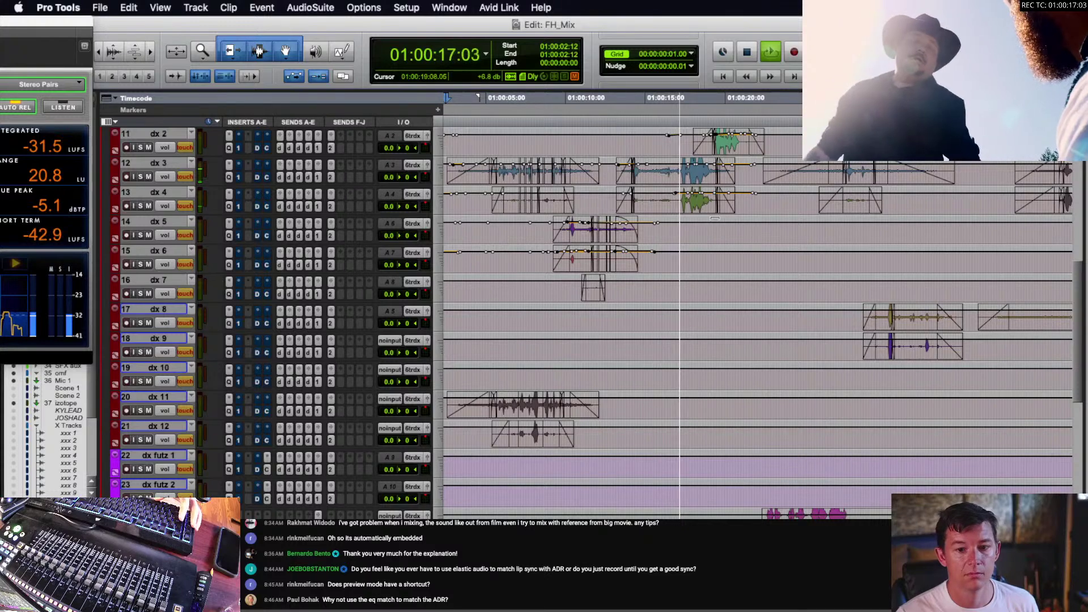
- Play the dx 3 dialogue from 01:00:17:06 and the ADR on track 31 from 01:00:06:21 to compare their sound
scroll(709, 227, up, 3)
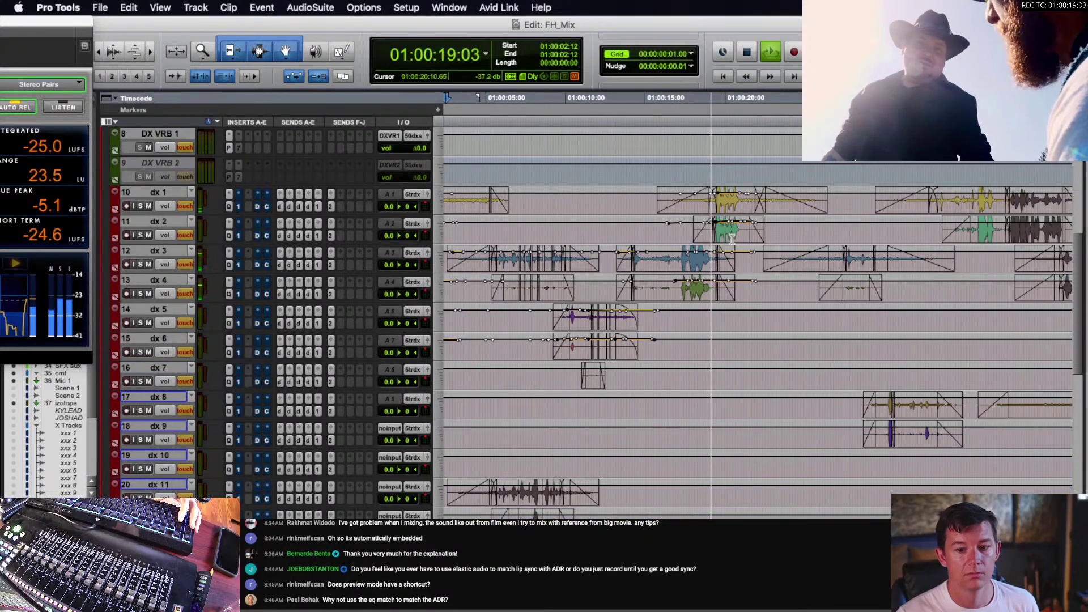
key(space)
scroll(737, 238, down, 1)
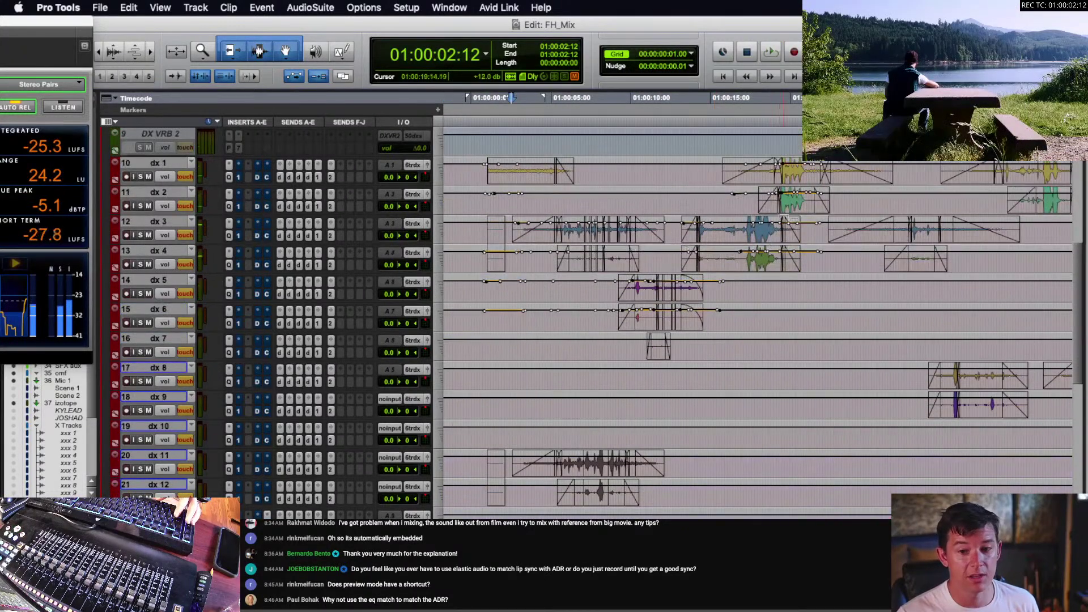
click(754, 229)
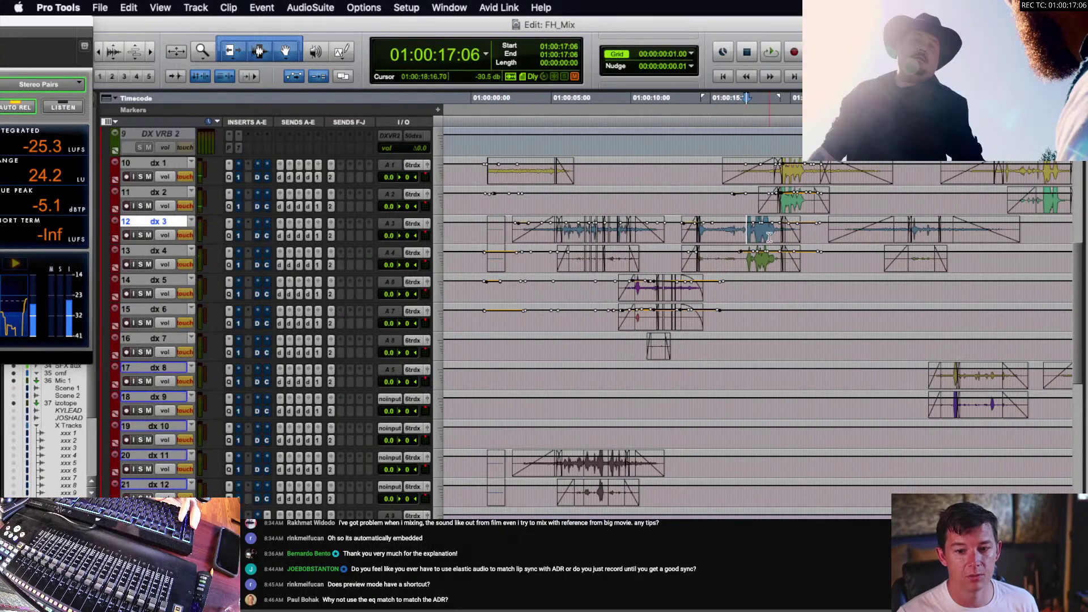
key(space)
scroll(769, 237, down, 10)
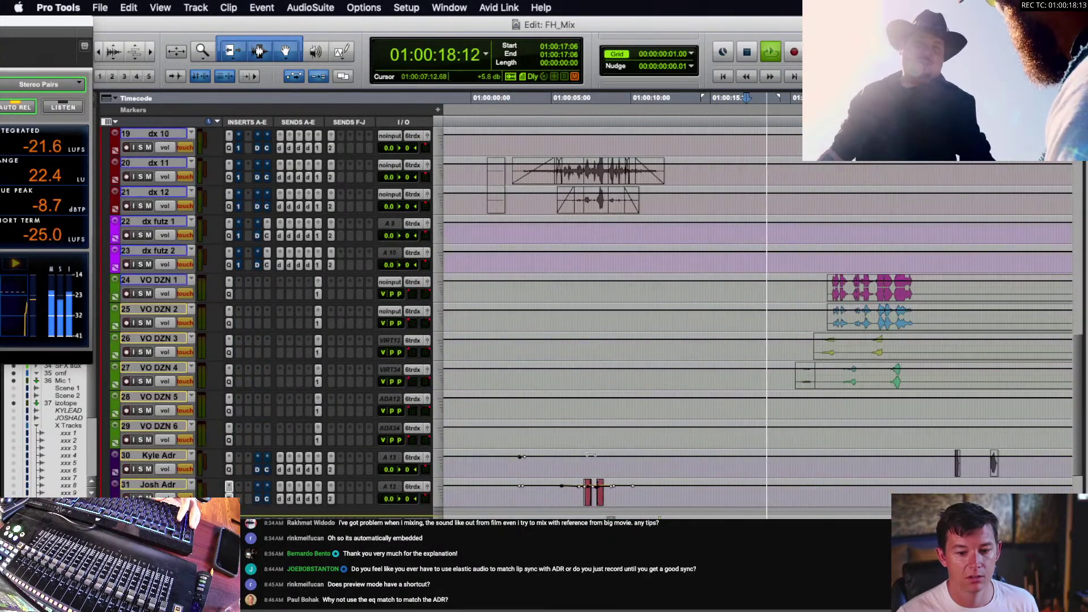
key(space)
click(582, 494)
key(space)
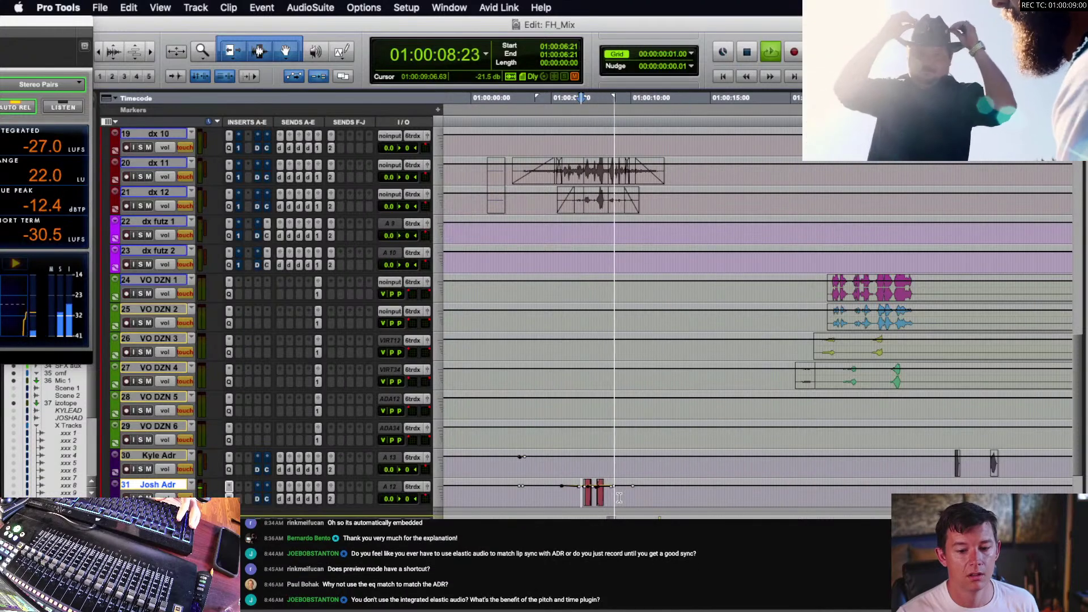
key(space)
- Compare the dx 4 dialogue from 01:00:16:23 with the track 31 ADR from 01:00:06:23 by playing both
scroll(741, 264, up, 10)
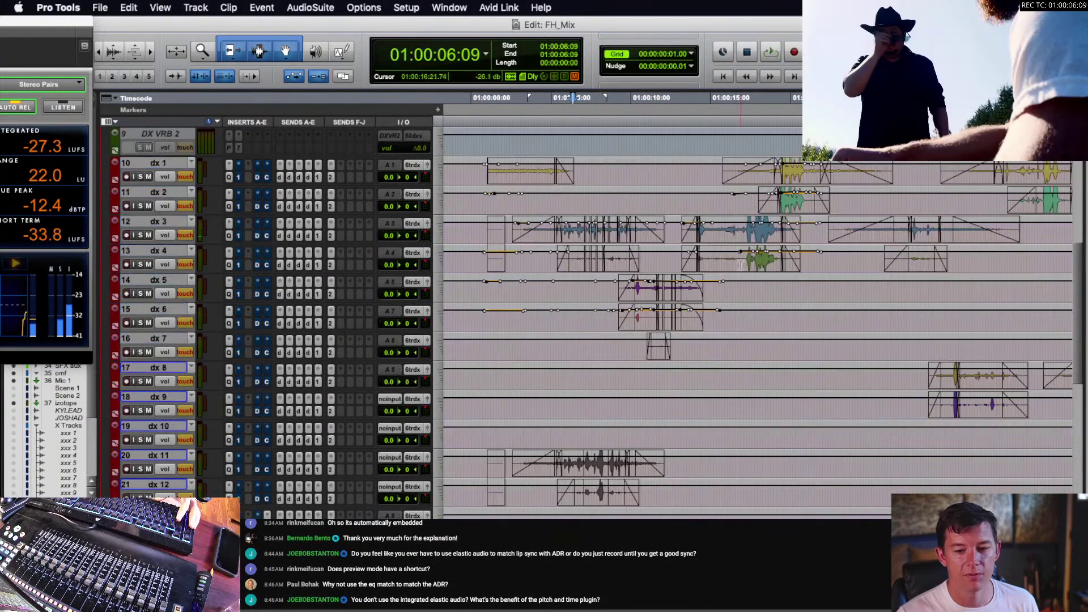
click(742, 265)
key(space)
scroll(684, 303, down, 8)
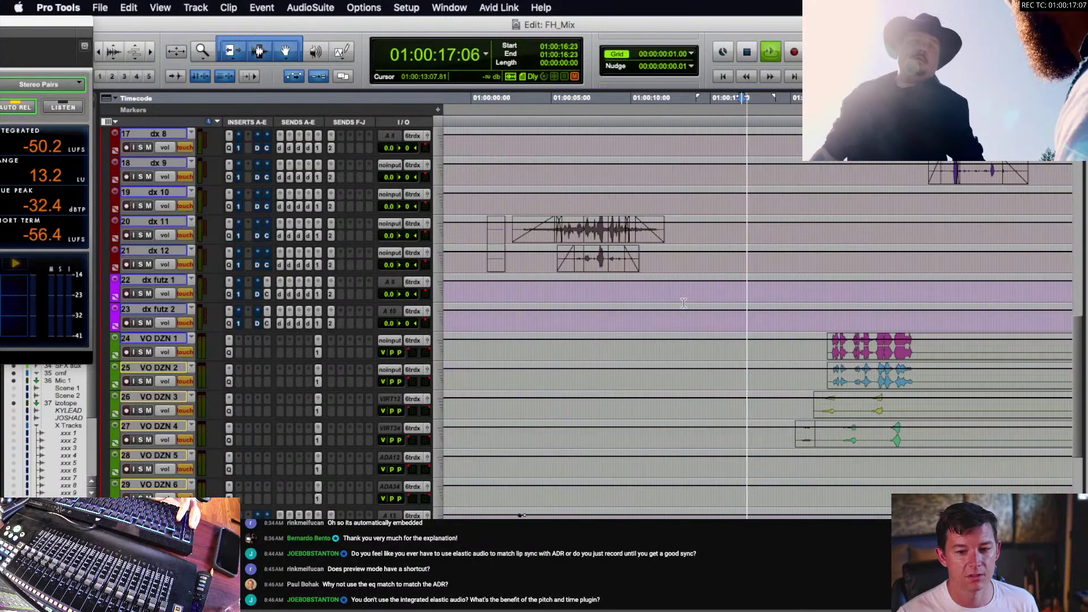
scroll(683, 303, down, 4)
key(space)
click(584, 436)
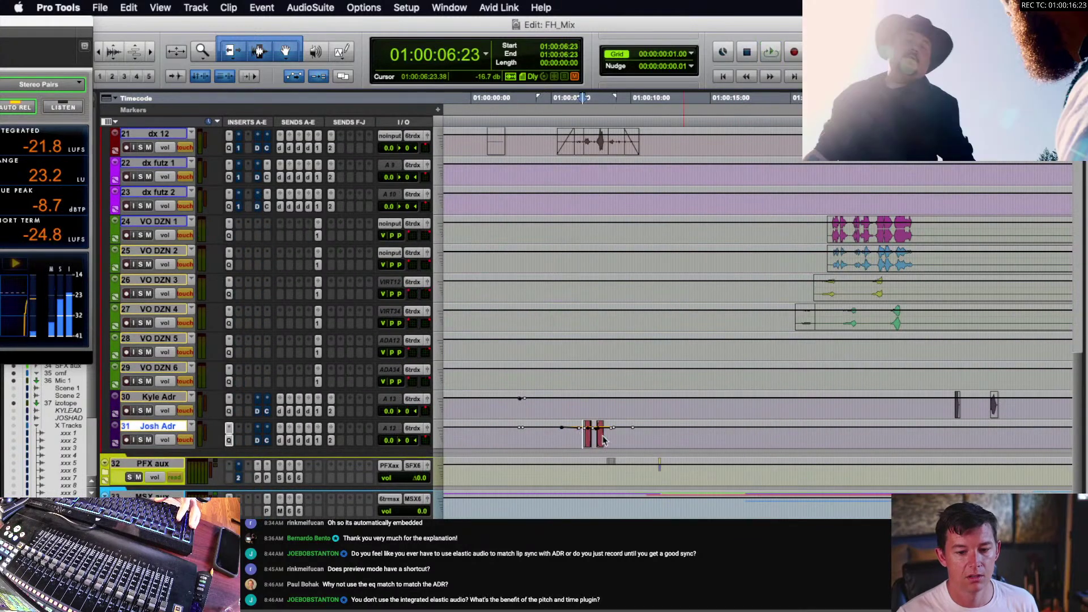
key(space)
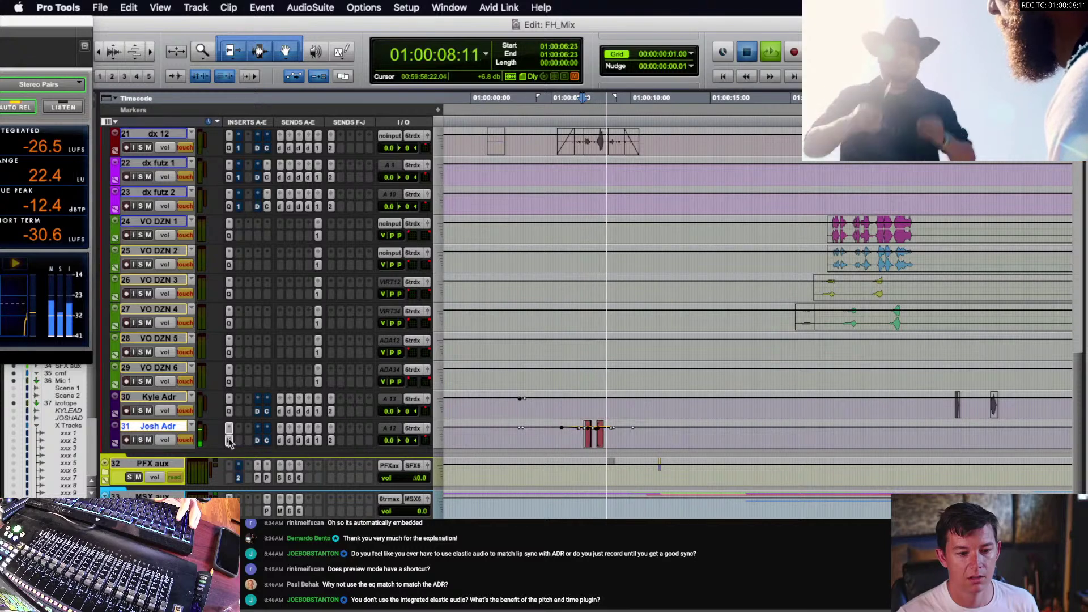
key(space)
- Inspect the Pro-Q 3 match EQ on ADR track 31, including its high-shelf band, while playing the line, and close it
click(229, 441)
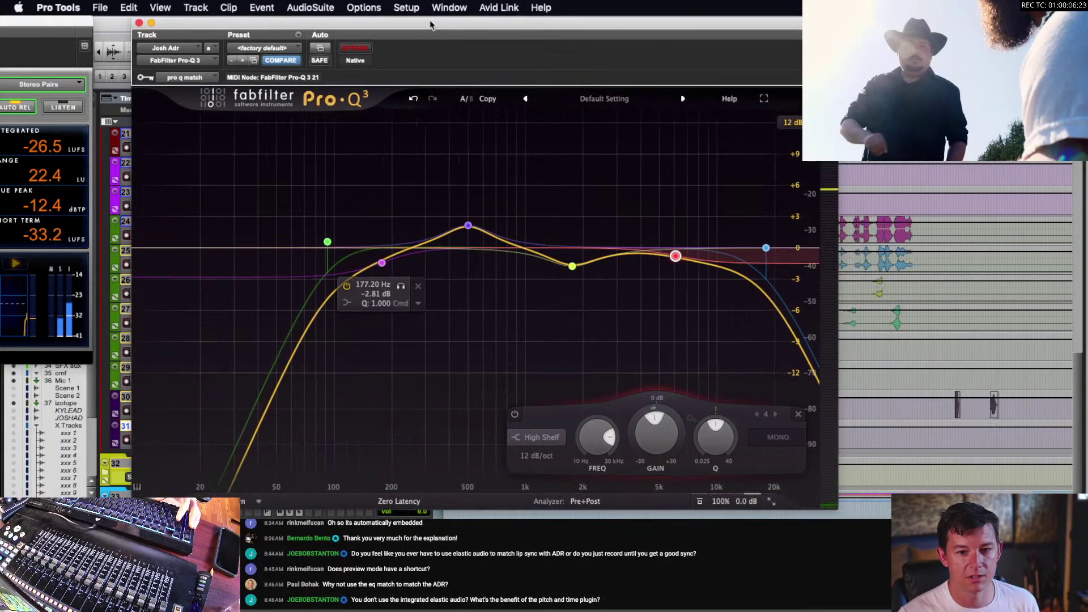
key(space)
drag(676, 259, 677, 259)
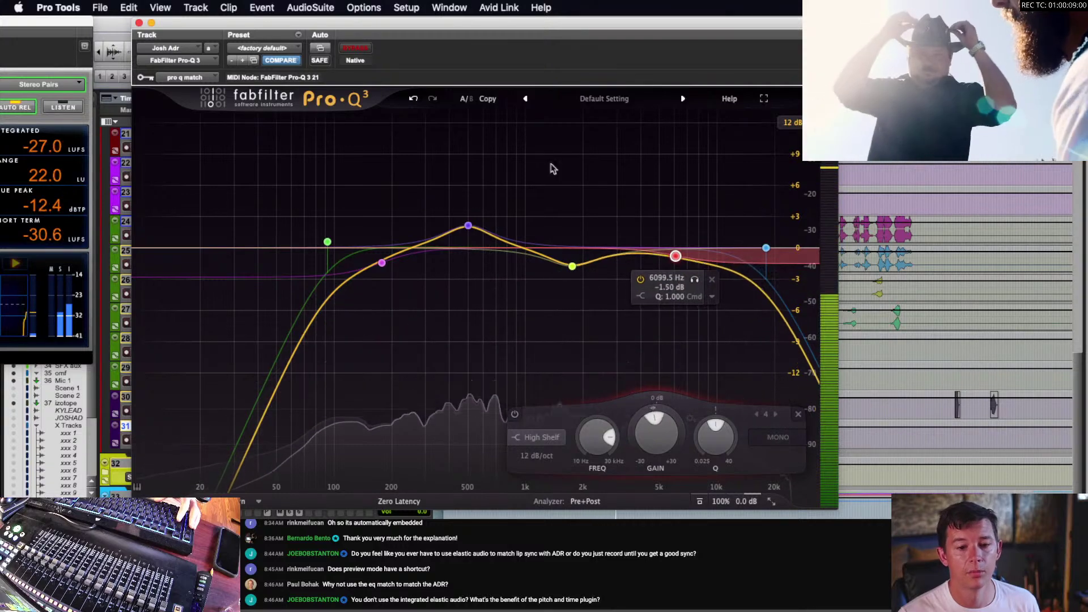
key(space)
click(139, 24)
- Place the edit cursor on dx 4 at 01:00:19:14 and open the Pitch 'n Time Pro AudioSuite plug-in
scroll(517, 234, up, 2)
scroll(519, 242, right, 5)
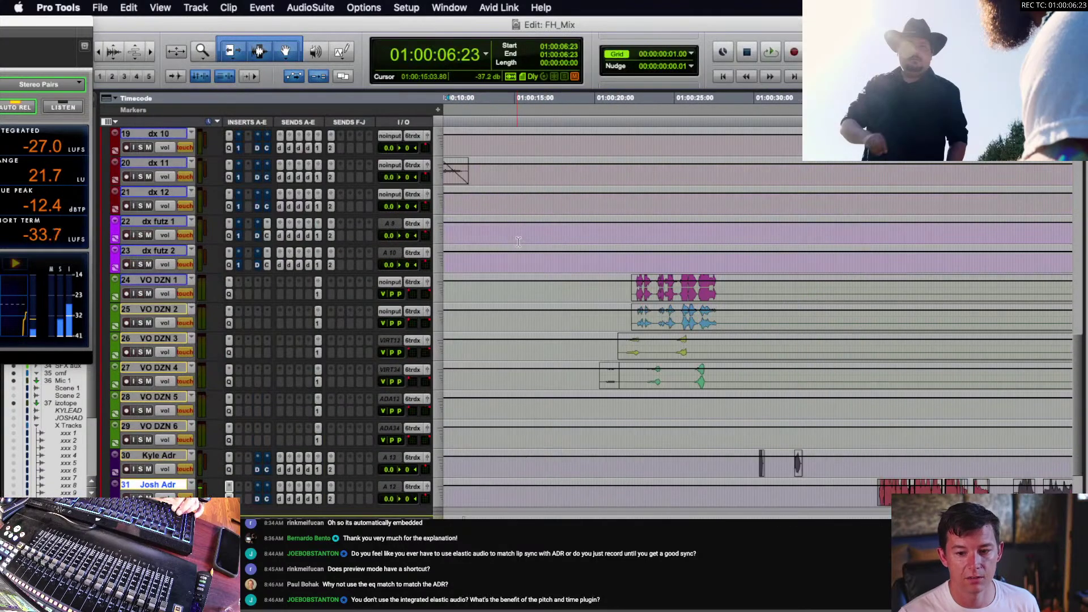
scroll(519, 242, up, 10)
click(588, 258)
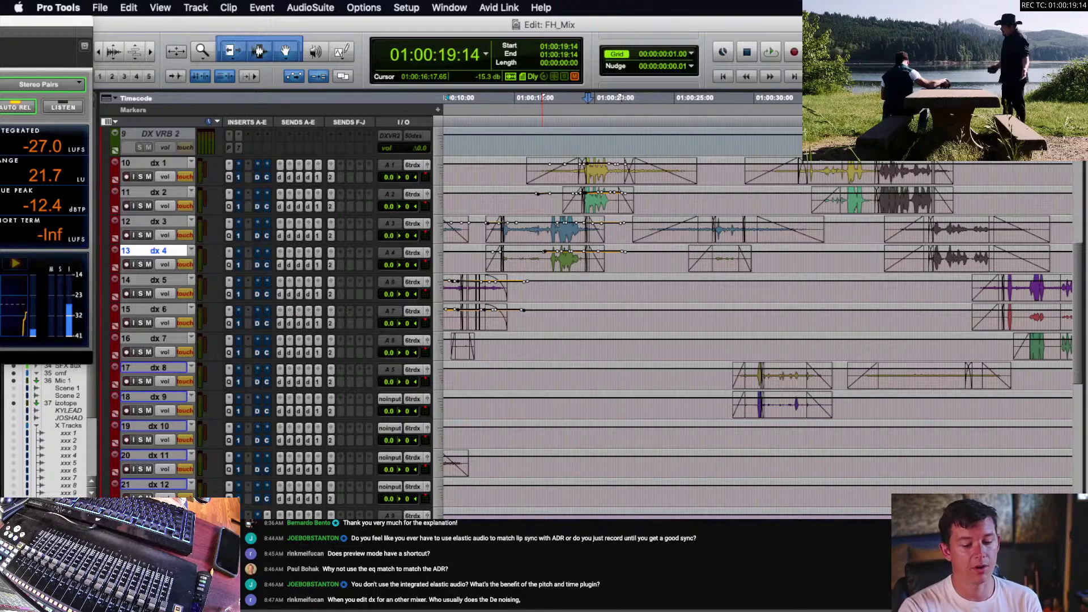
click(295, 7)
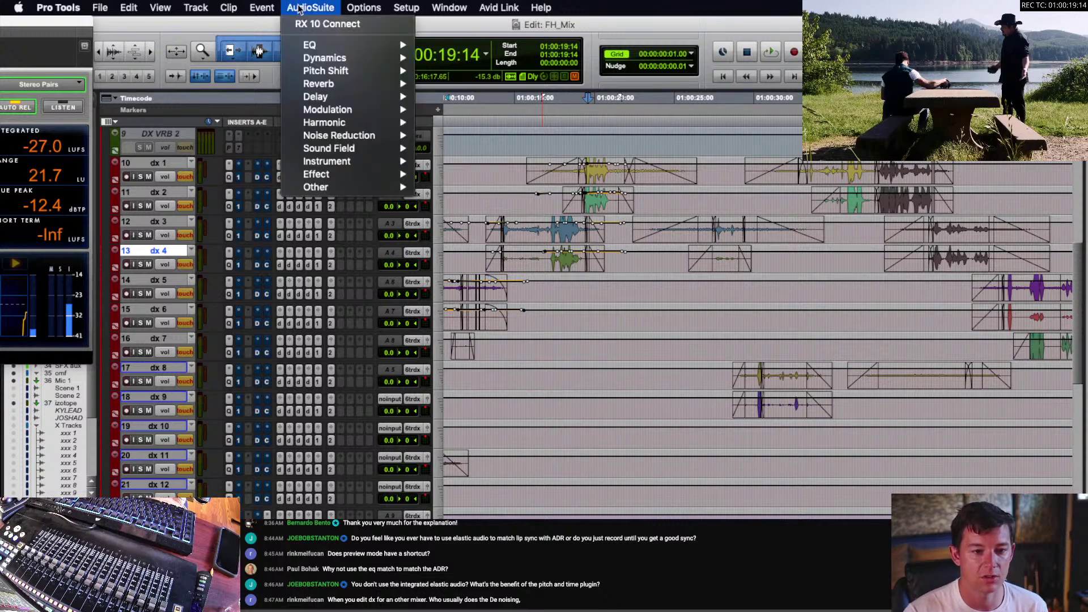
mouse_move(363, 142)
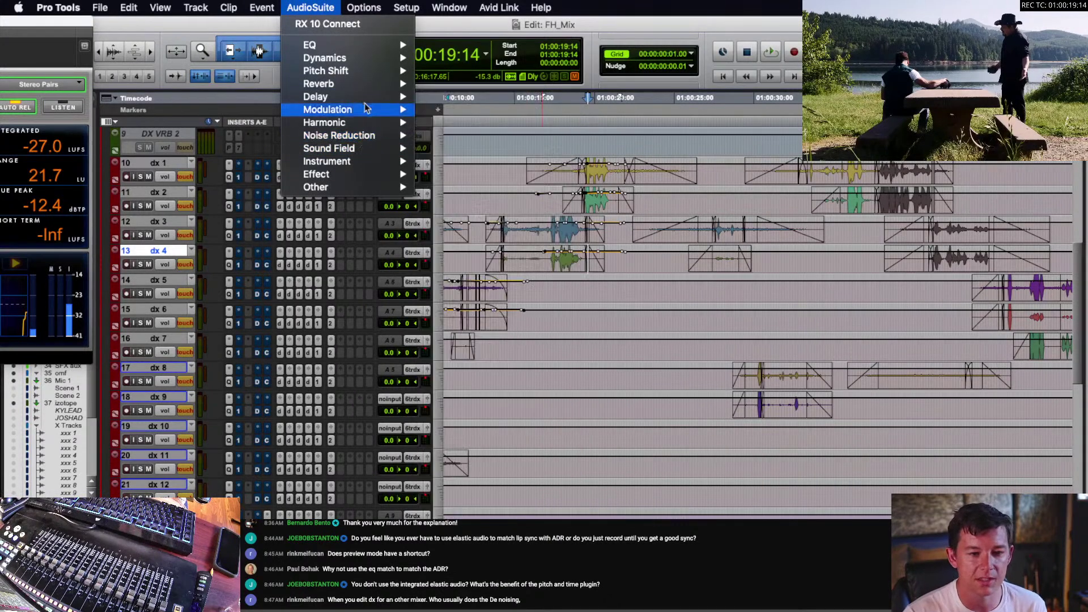
mouse_move(369, 71)
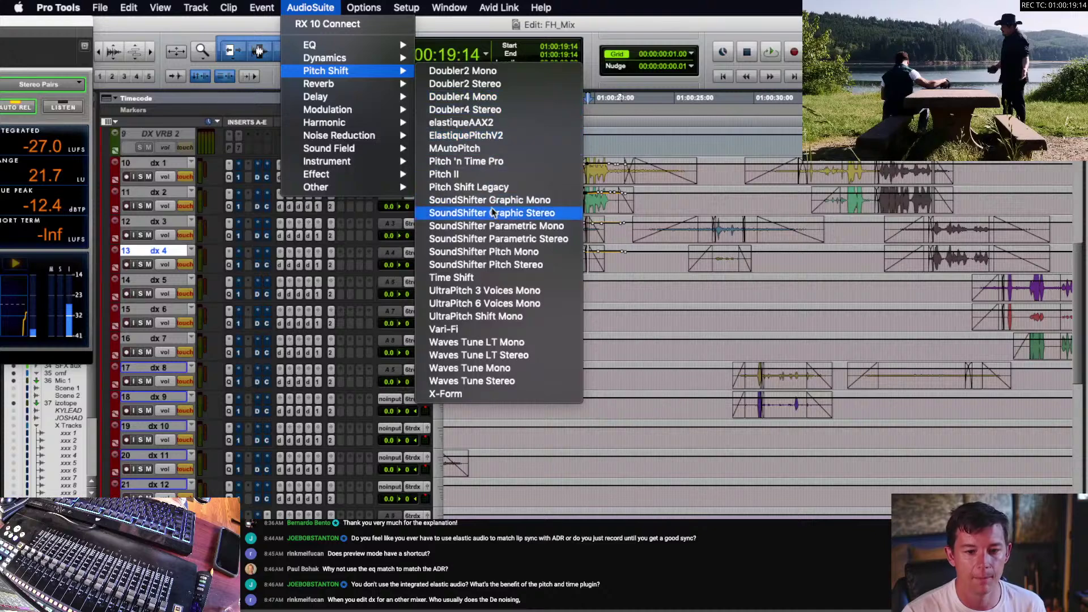
click(476, 162)
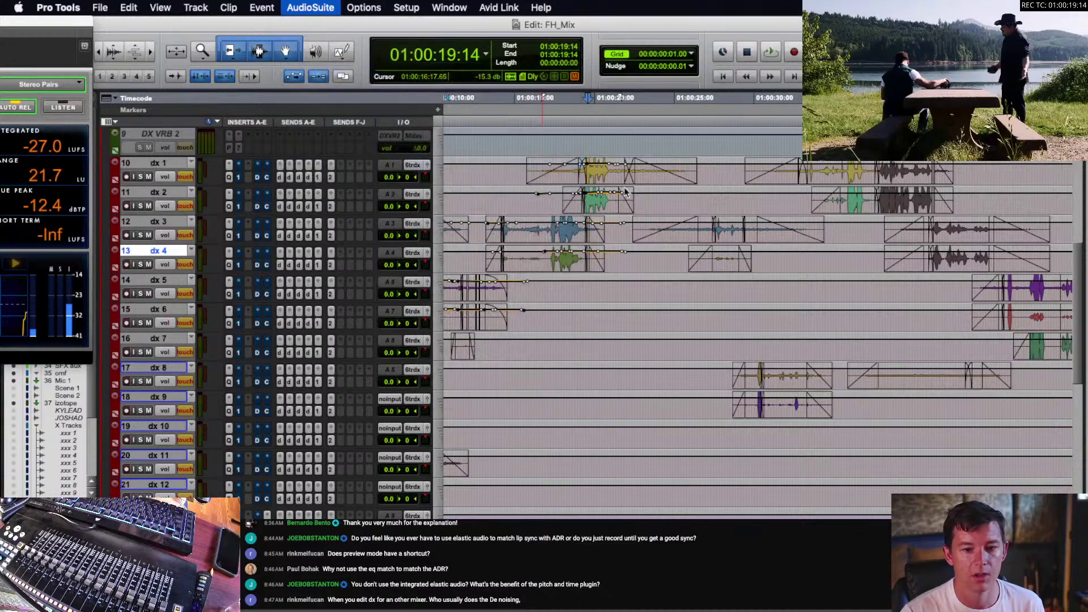
- Select dx 1 and dx 2 from 01:00:19:20 to 01:00:20:21, show Pitch 'n Time Pro's Voice algorithm, and close the plug-in
drag(593, 170, 611, 201)
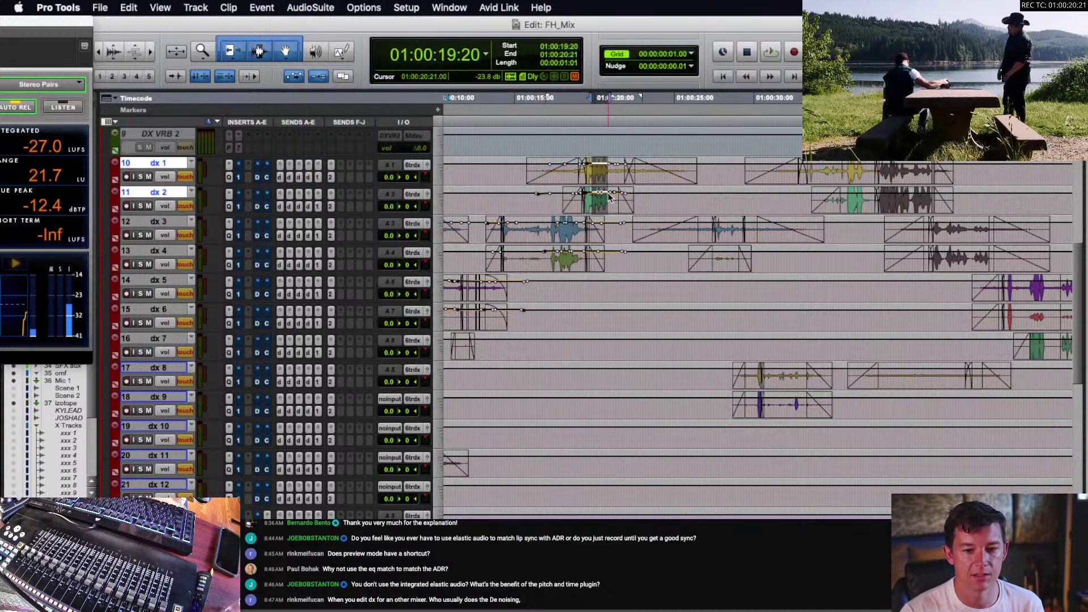
drag(394, 51, 911, 72)
click(883, 209)
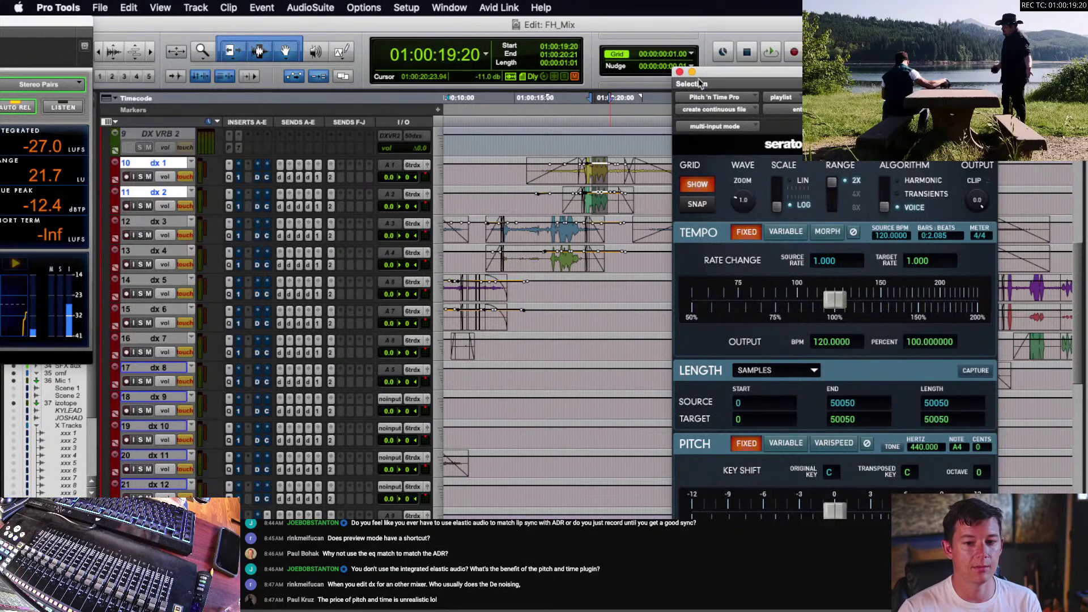
click(680, 71)
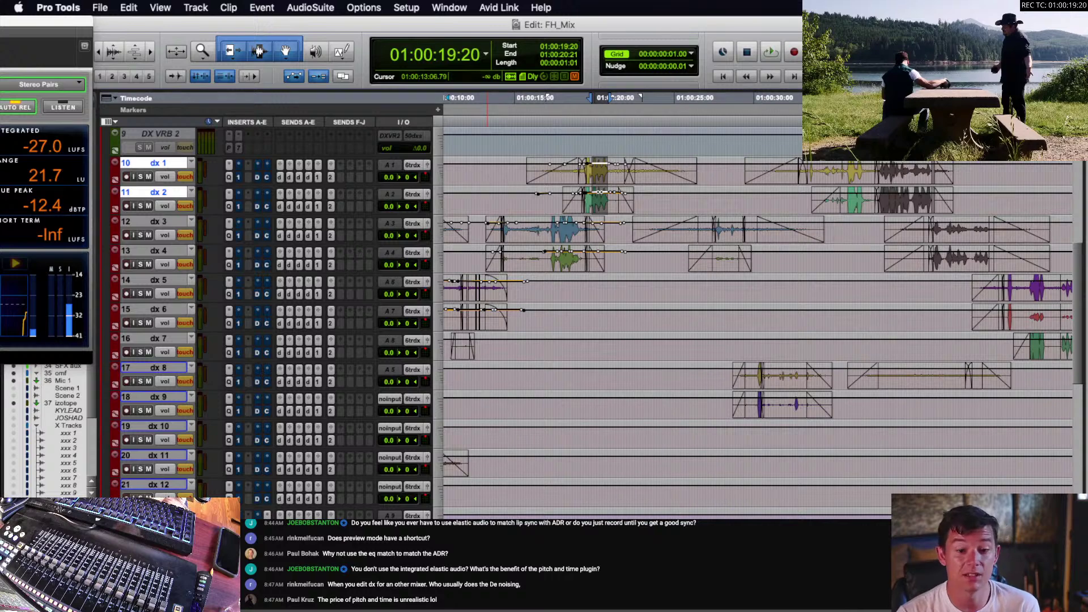
- Move the X Tracks folder with tracks xxx 1 to xxx 12 directly below track 31 in the track list, above PFX aux
click(600, 179)
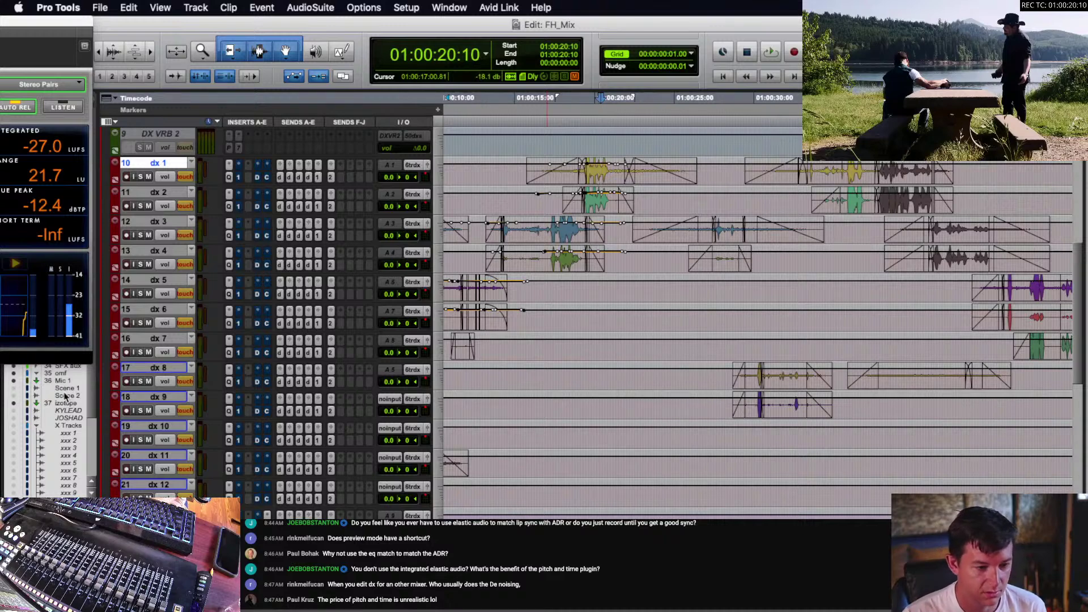
click(71, 429)
scroll(68, 453, down, 4)
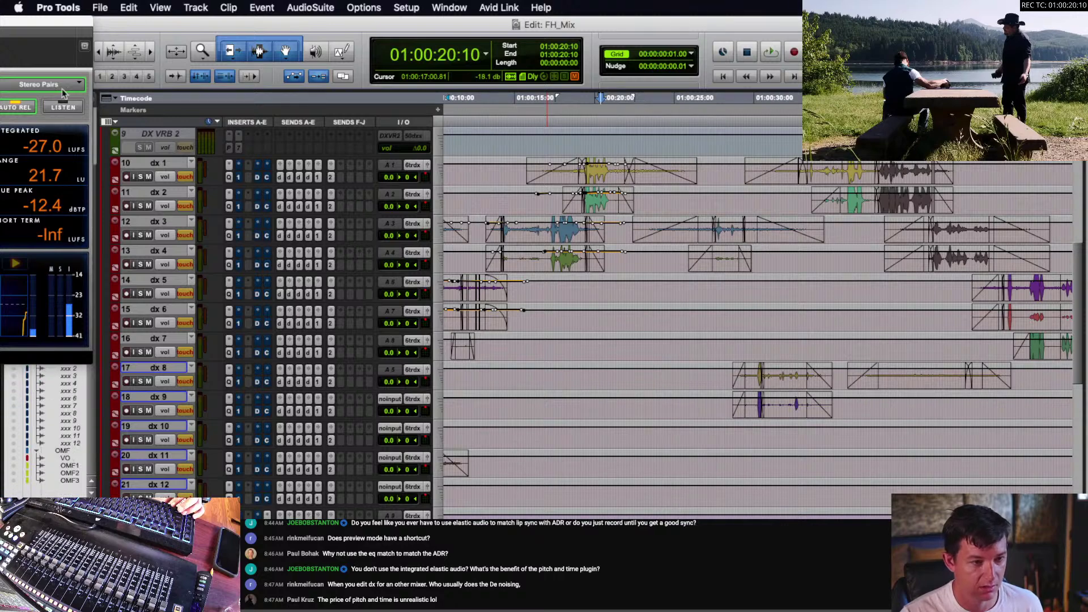
drag(178, 28, 390, 34)
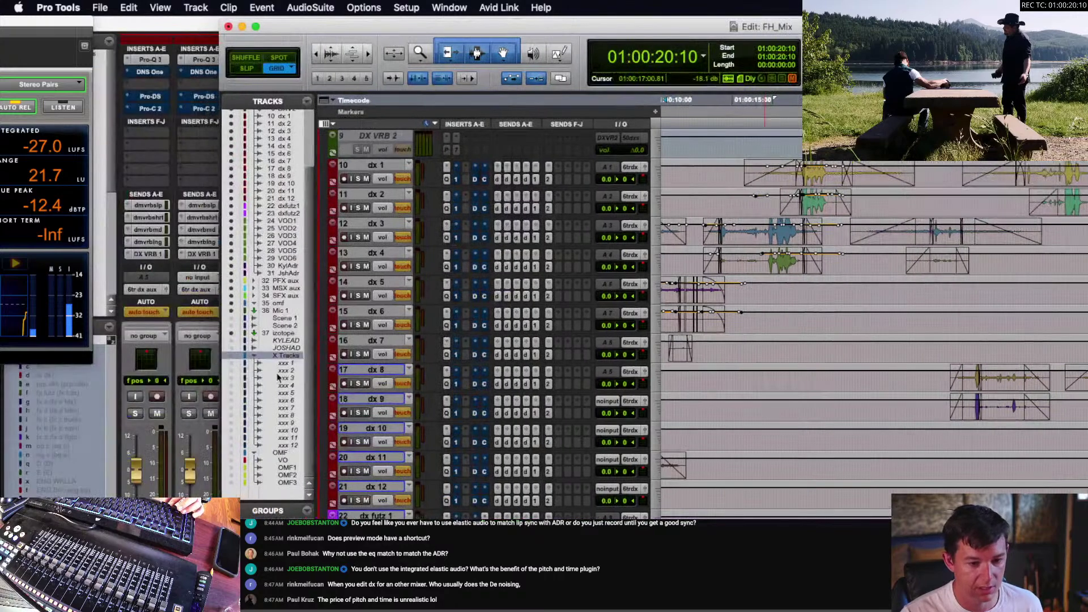
shift+click(287, 446)
scroll(286, 448, up, 1)
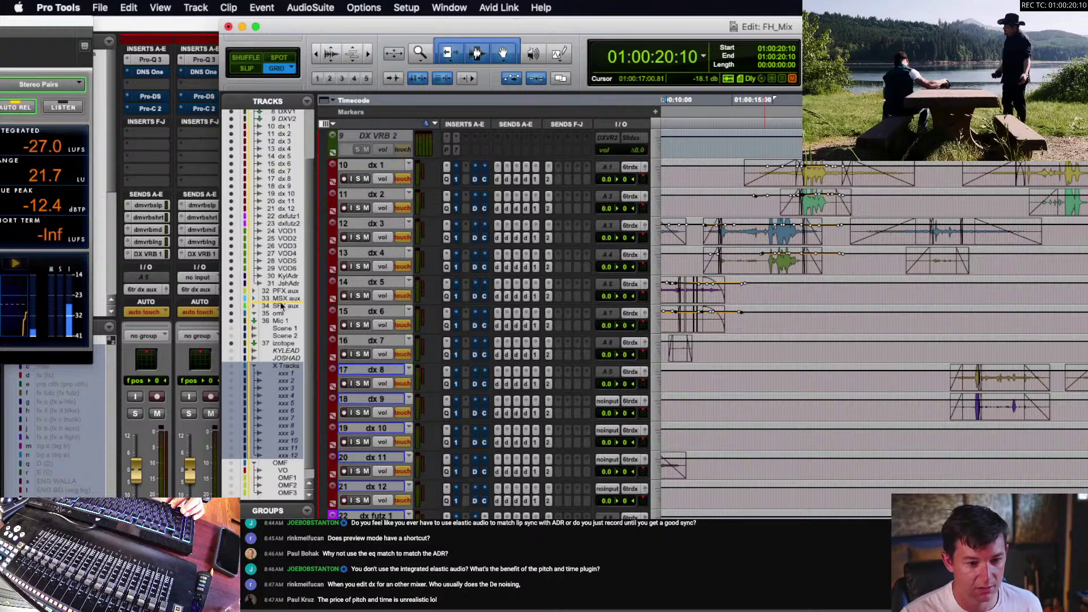
drag(281, 307, 282, 291)
scroll(459, 330, down, 7)
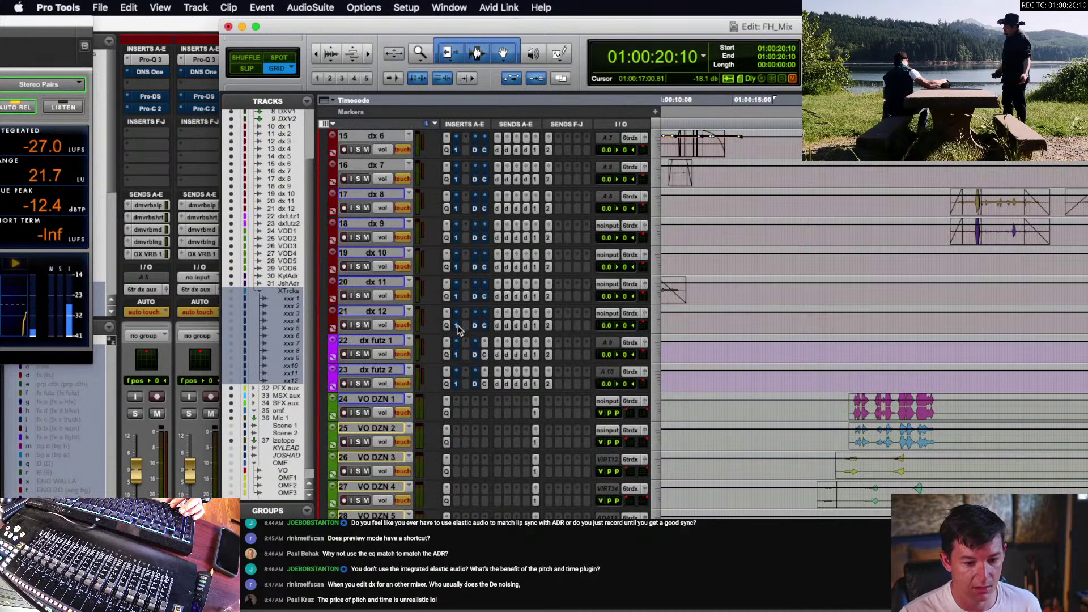
- Move the two inactive ADR tracks and the OMF folder with VO and OMF1 to OMF3 into the omf folder
scroll(287, 384, down, 1)
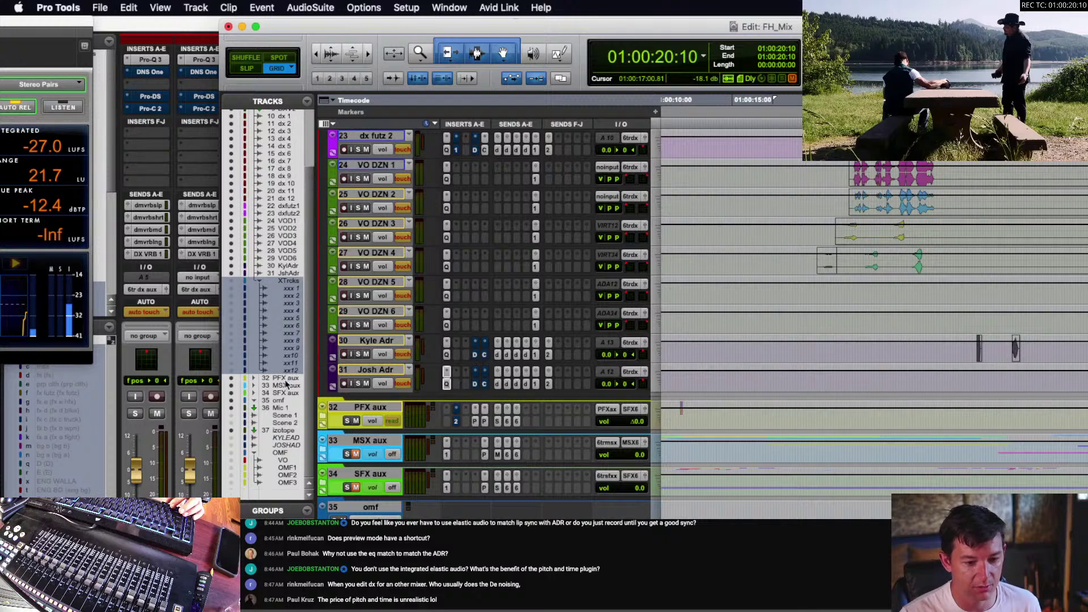
click(287, 483)
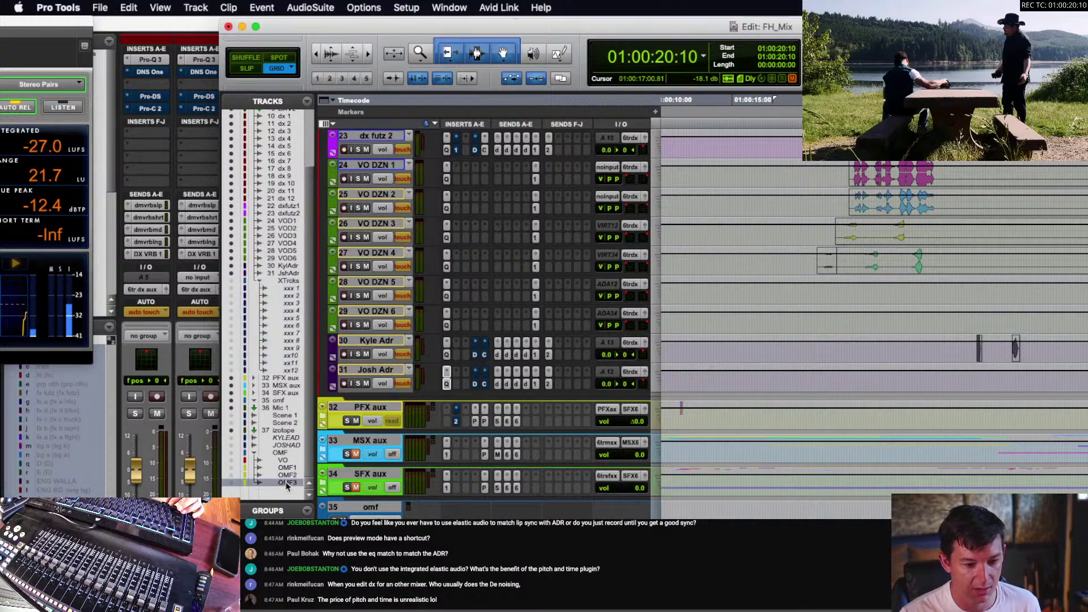
shift+click(283, 440)
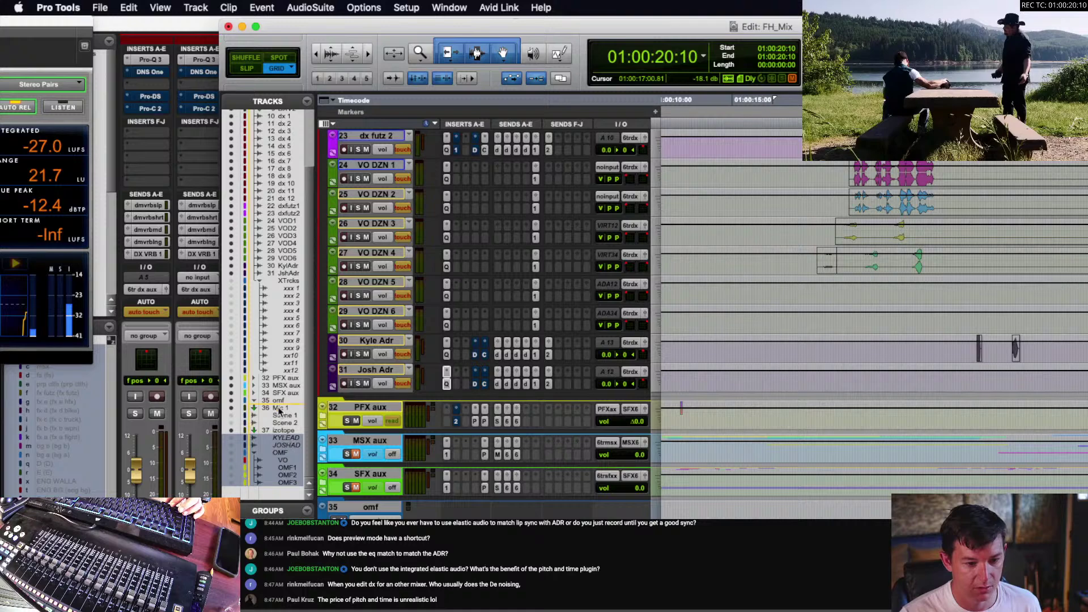
drag(279, 404, 279, 404)
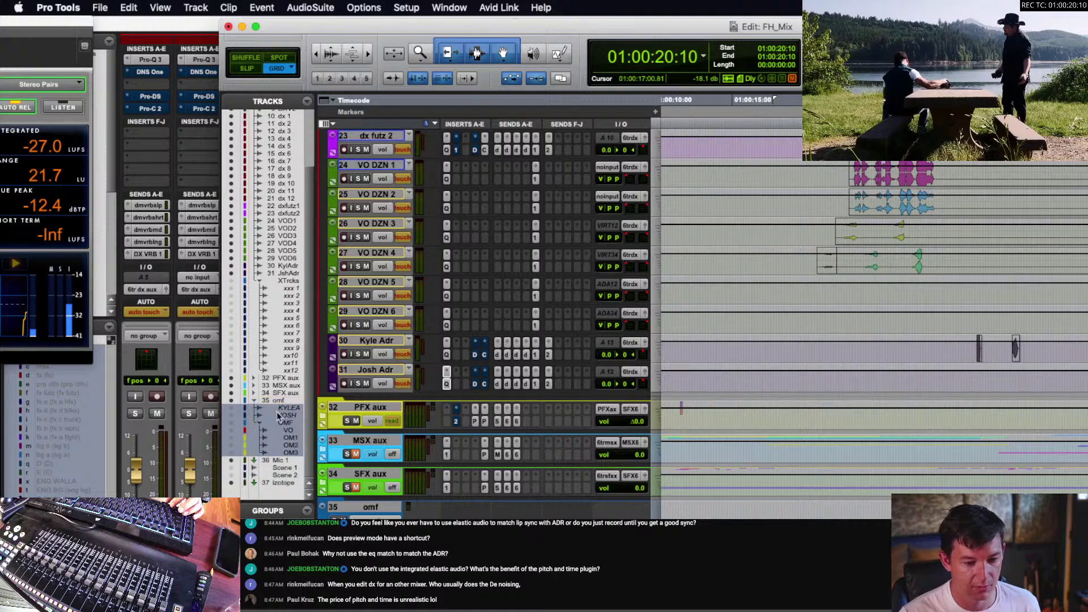
drag(403, 34, 195, 27)
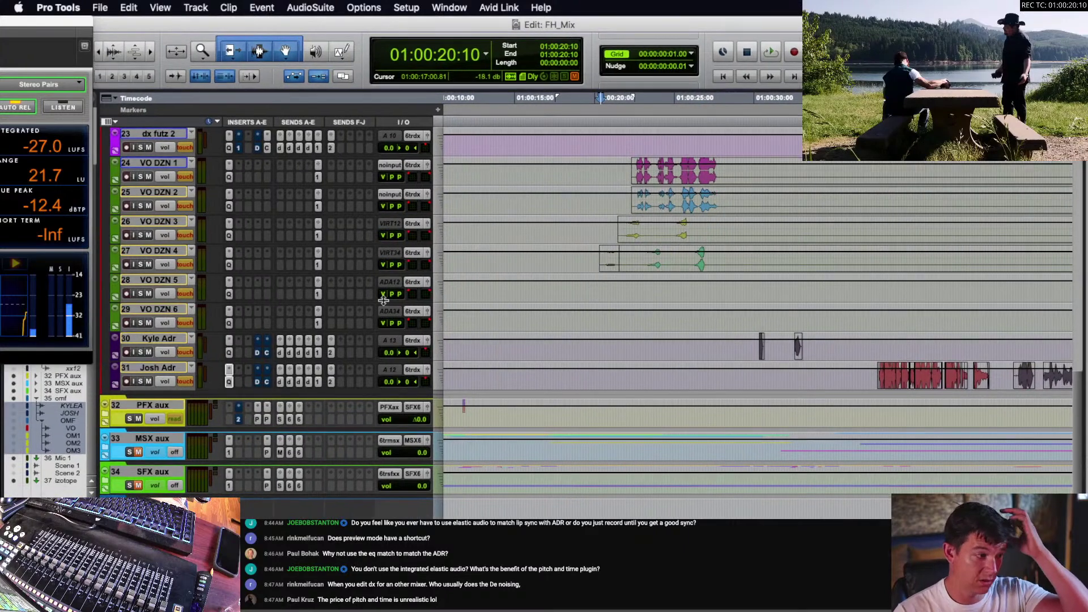
- Enlarge the track waveforms vertically and review the VO and dialogue clips in waveform view, ending back in volume view
scroll(660, 261, up, 2)
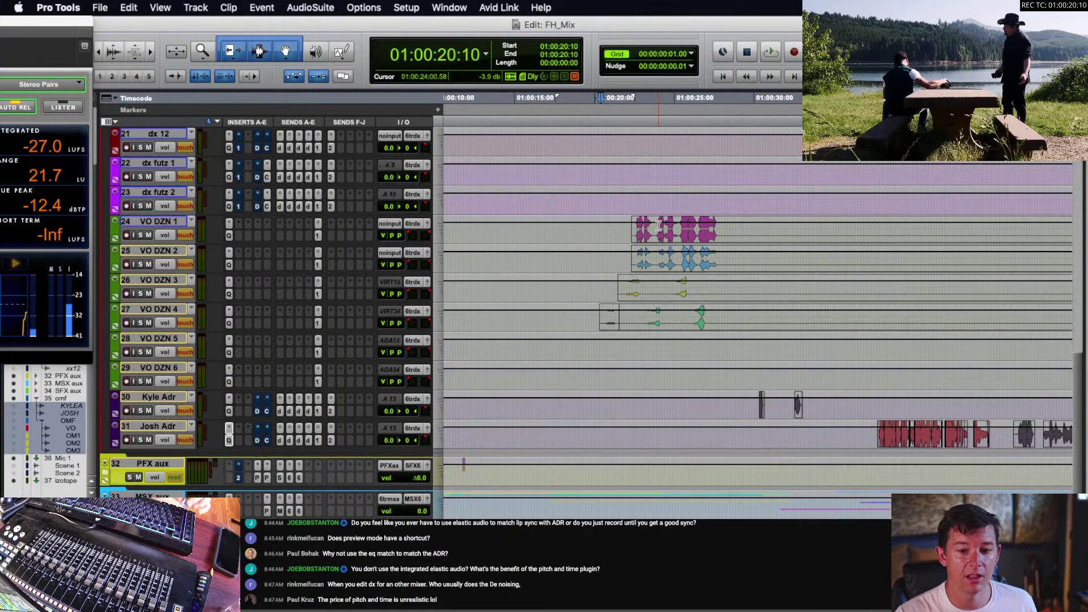
click(661, 260)
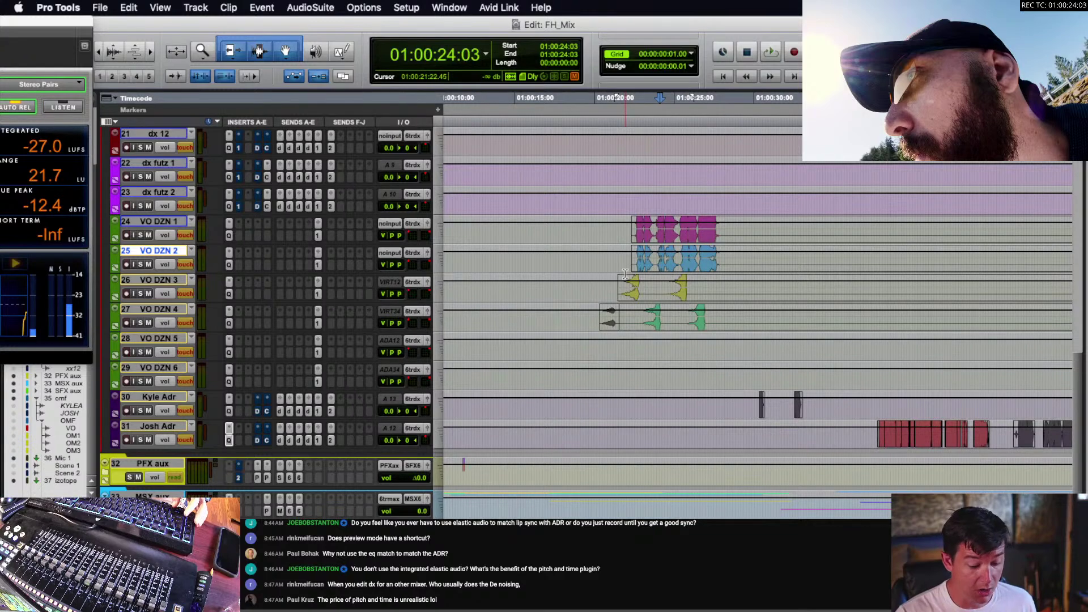
key(ctrl+alt+minus)
scroll(629, 292, up, 5)
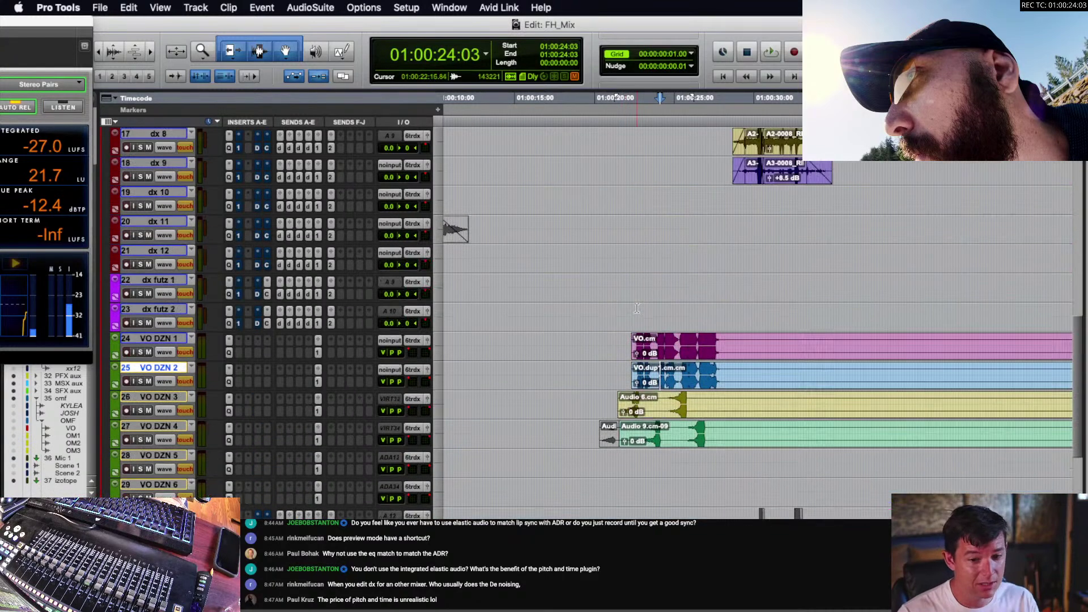
scroll(637, 308, up, 4)
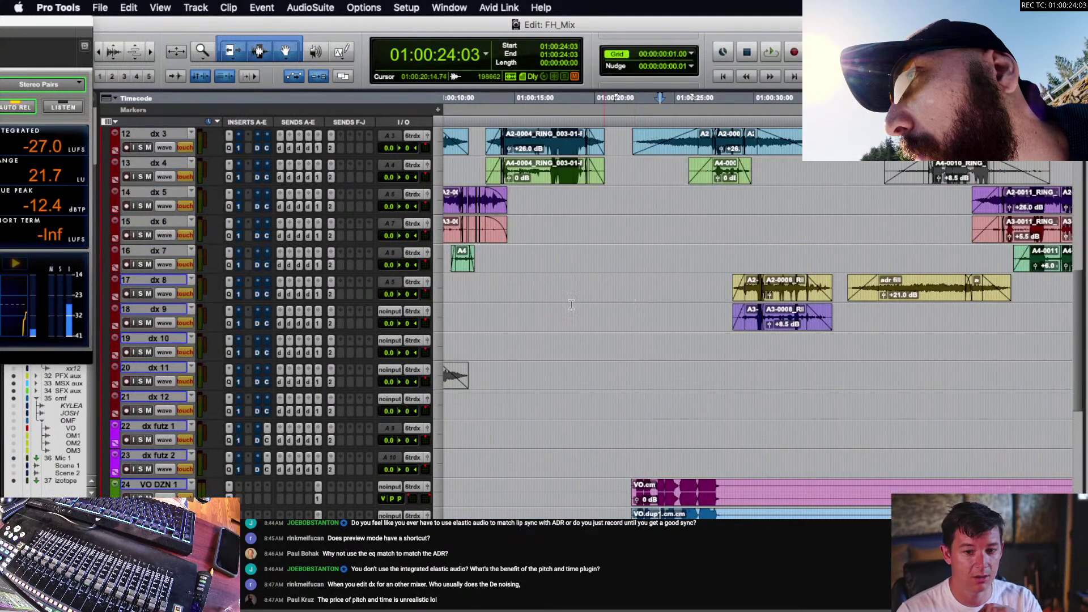
scroll(554, 299, up, 5)
key(ctrl+minus)
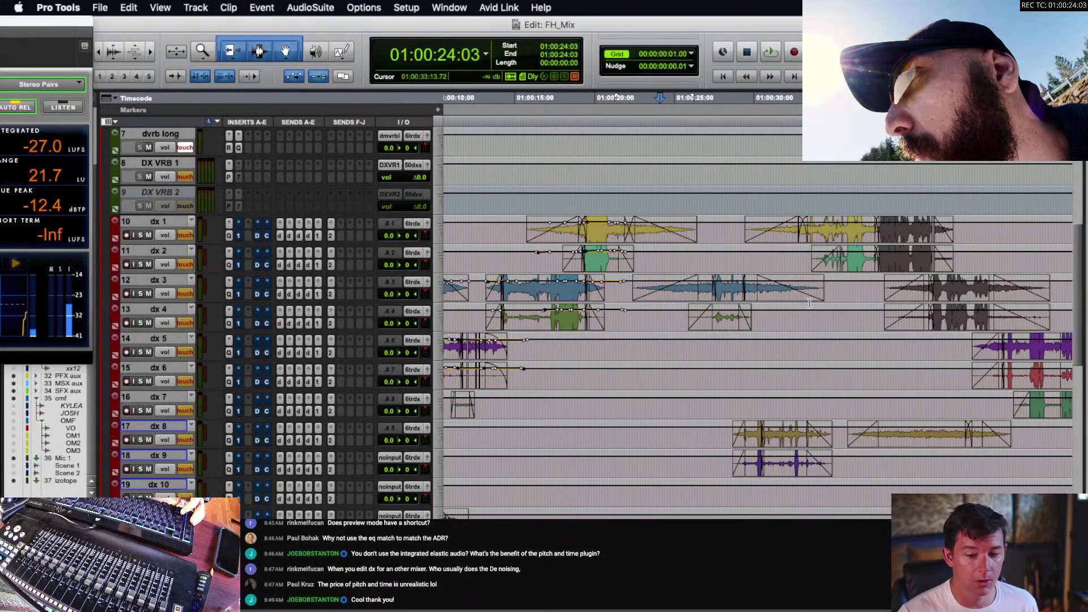
- Review the dx and VO DZN clips across the timeline and show the tracks in waveform view
scroll(623, 380, down, 9)
click(622, 380)
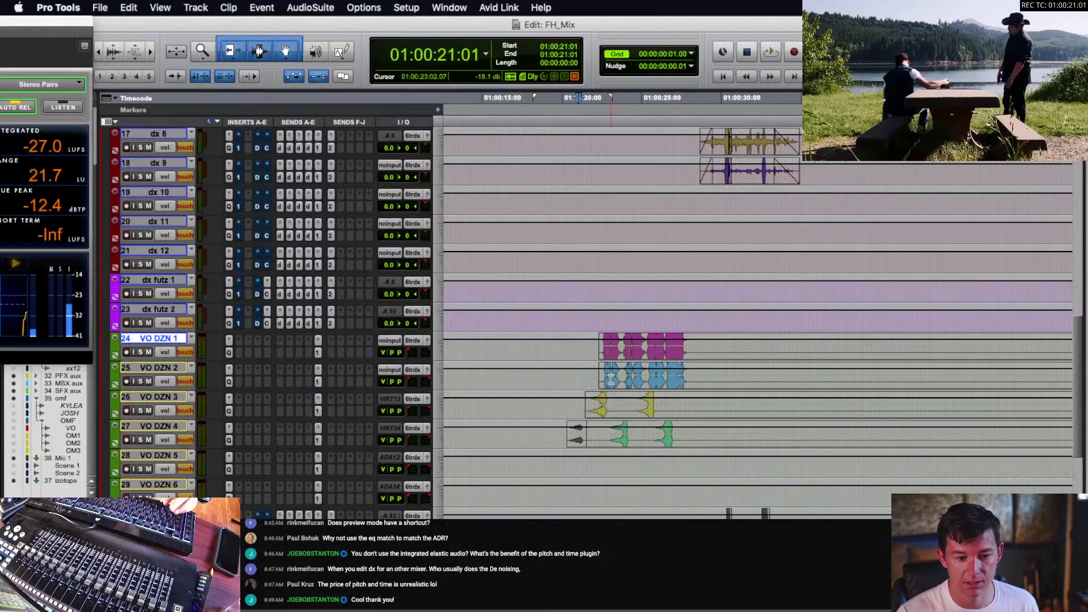
scroll(612, 380, up, 2)
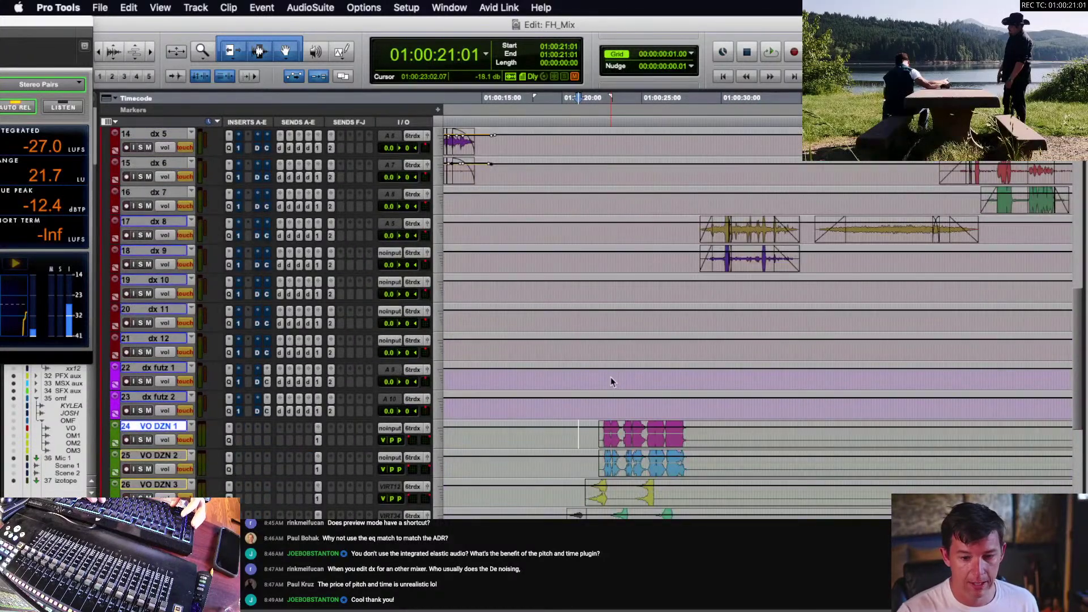
scroll(611, 380, up, 7)
scroll(621, 365, right, 3)
scroll(621, 365, left, 5)
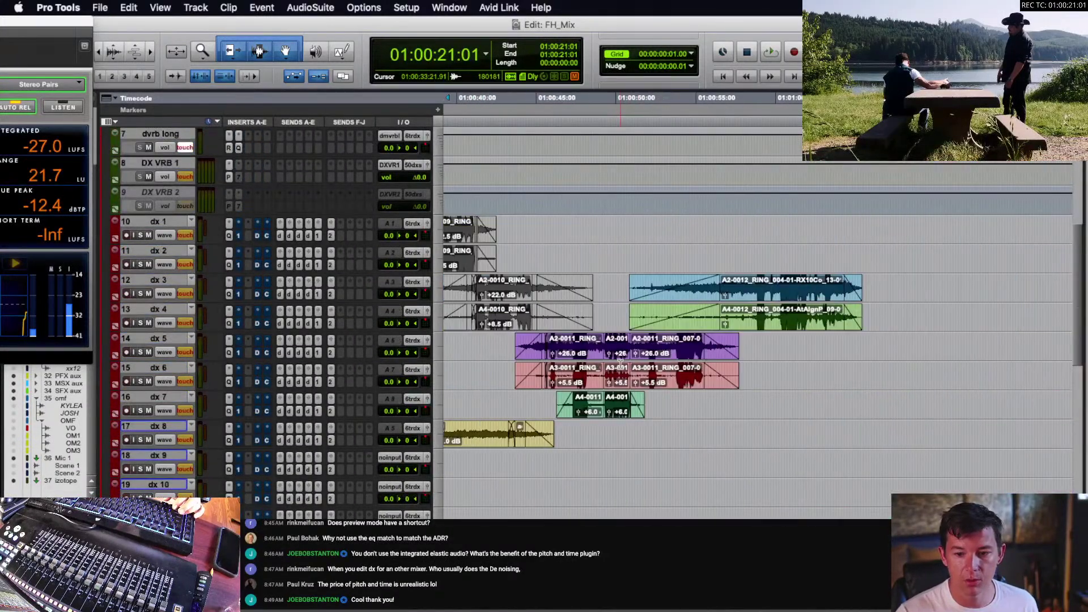
scroll(621, 364, down, 6)
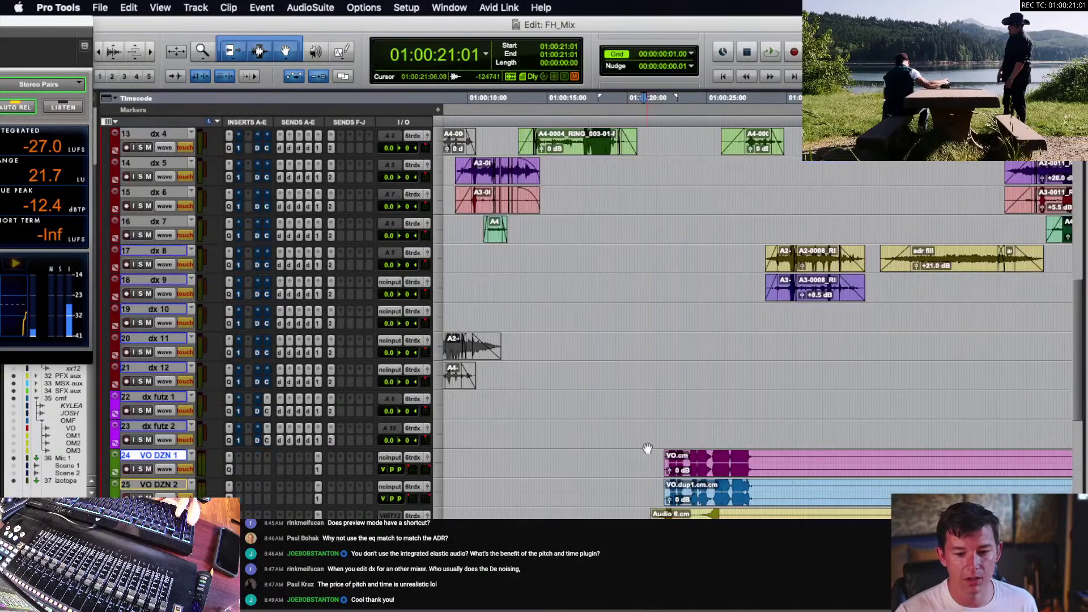
- Play the mix from 01:00:19:03 through the first group of clips on the VO DZN tracks
click(629, 454)
click(623, 456)
click(615, 458)
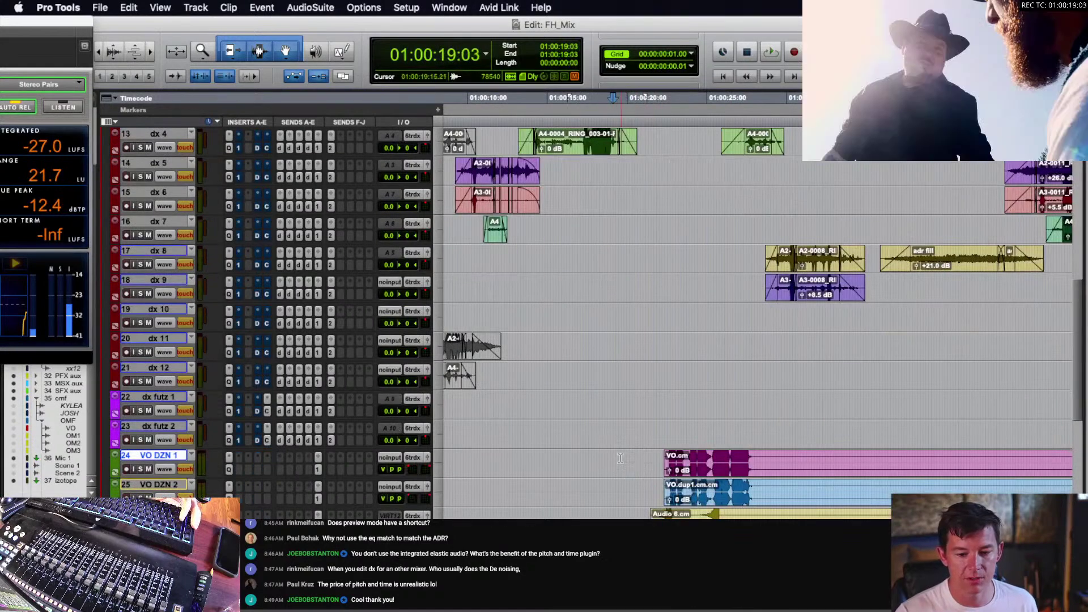
key(space)
click(737, 452)
key(t)
key(t)
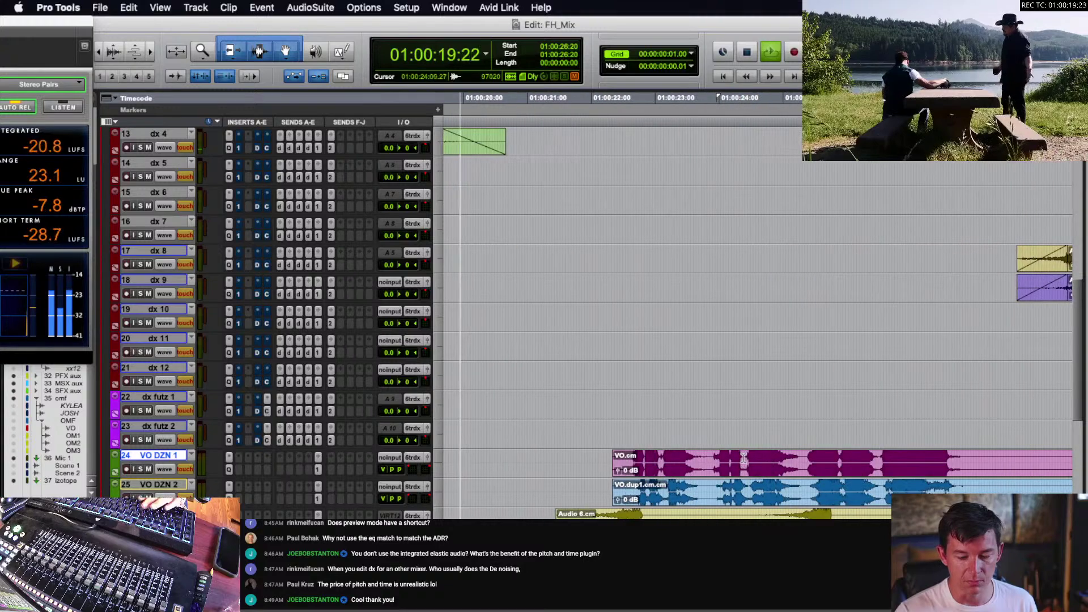
scroll(740, 452, down, 2)
key(r)
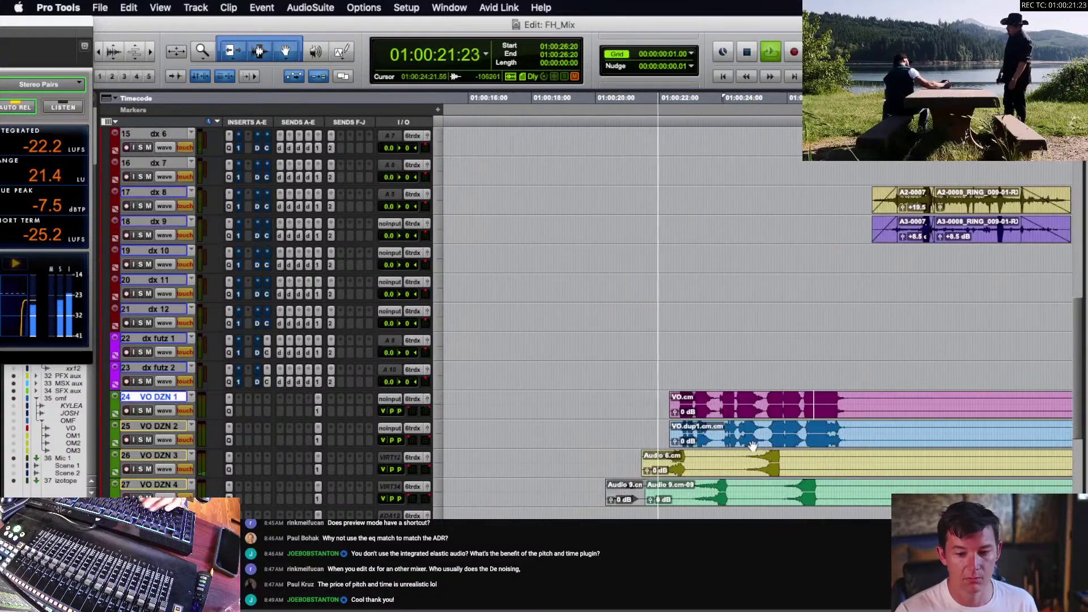
scroll(737, 424, right, 1)
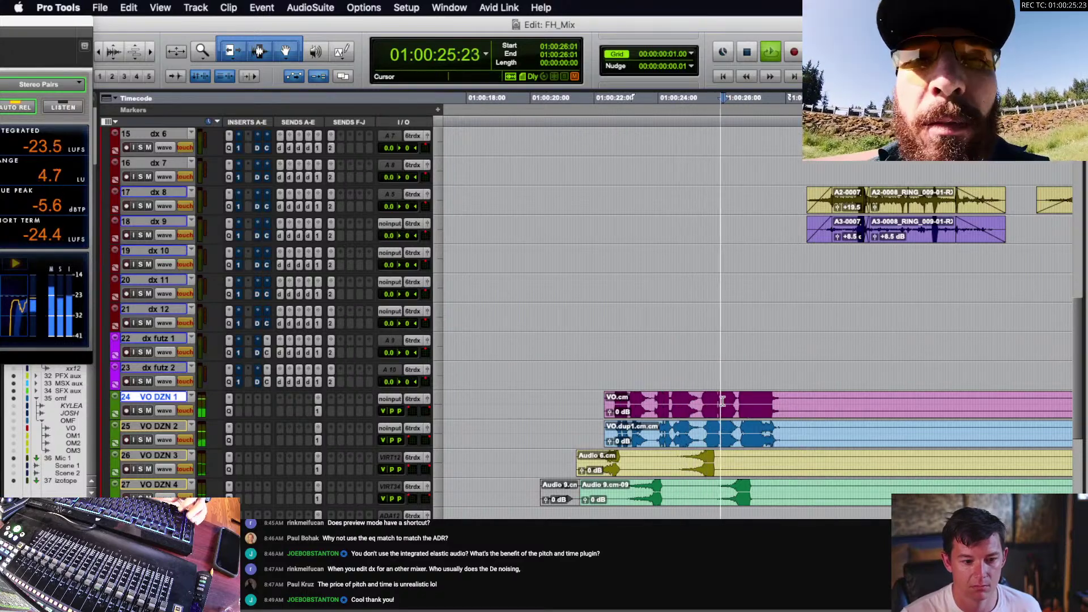
click(723, 402)
click(756, 403)
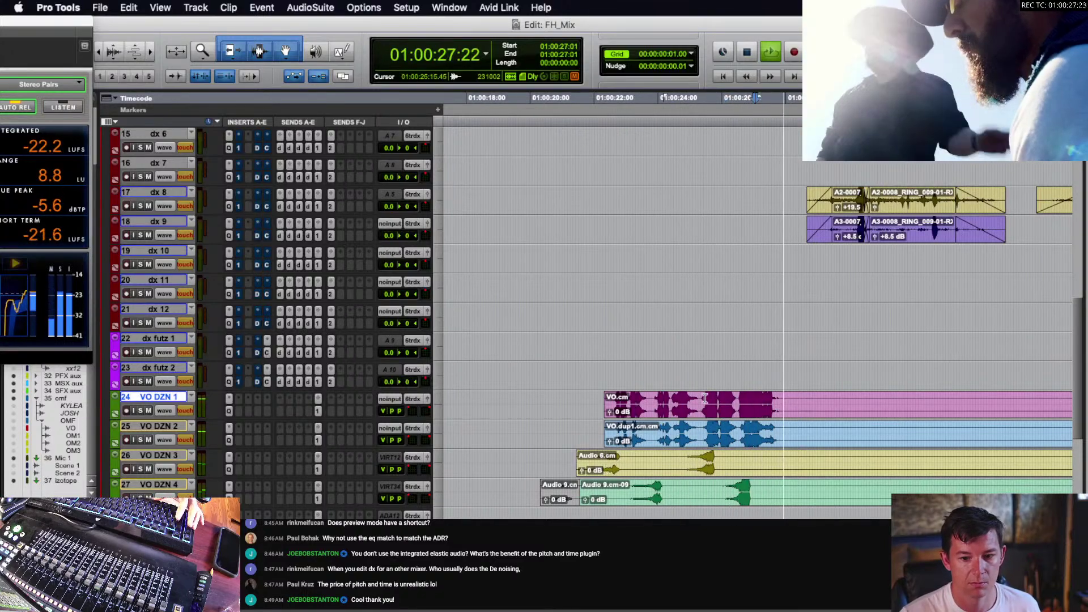
- Solo VO DZN 1 and play it from 01:00:21:23 through its first group of phrases
key(space)
click(592, 395)
key(shift+s)
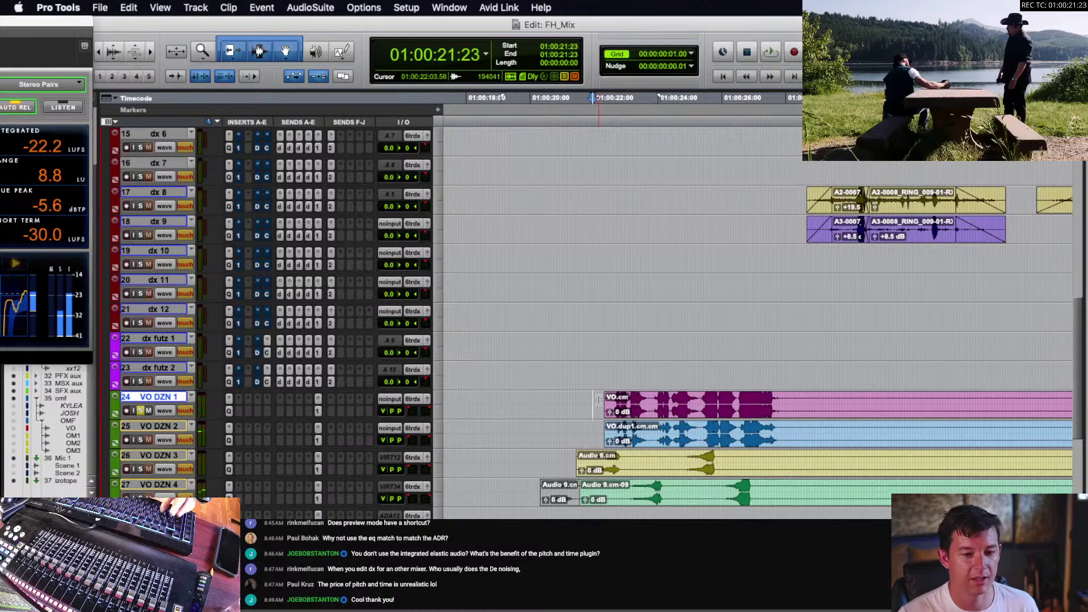
key(space)
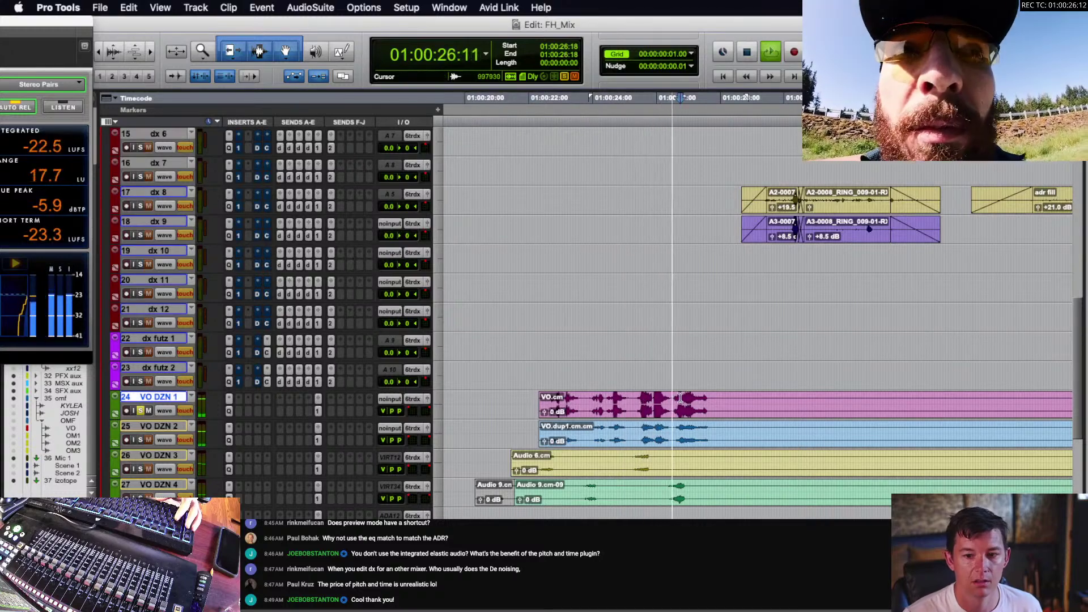
key(space)
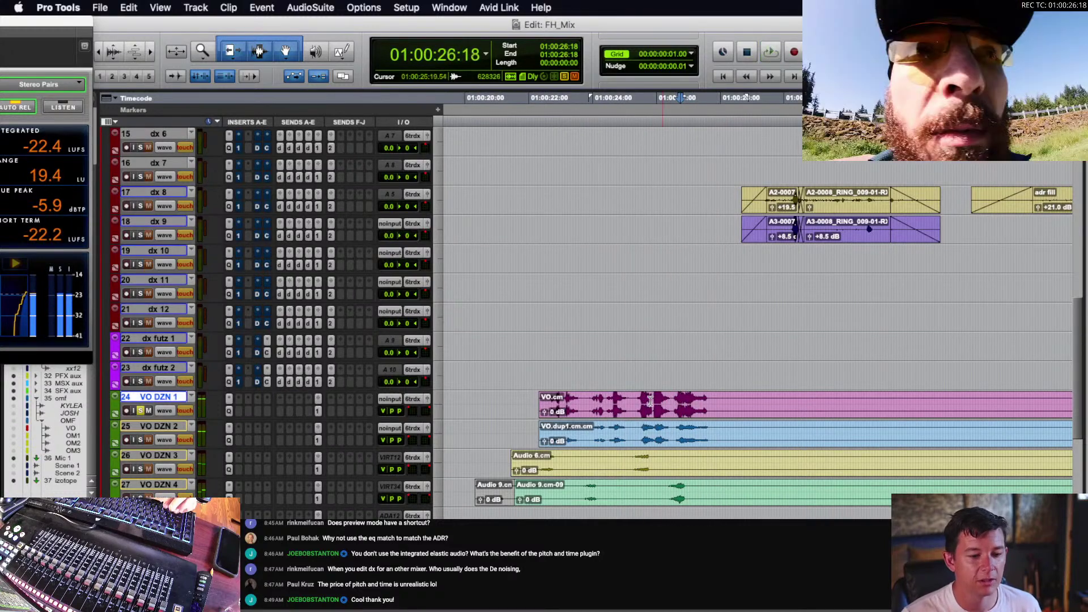
- Solo VO DZN 2 and play its VO.dup1.cm.cm clip from 01:00:22:20
click(607, 400)
scroll(602, 398, left, 2)
scroll(599, 395, down, 1)
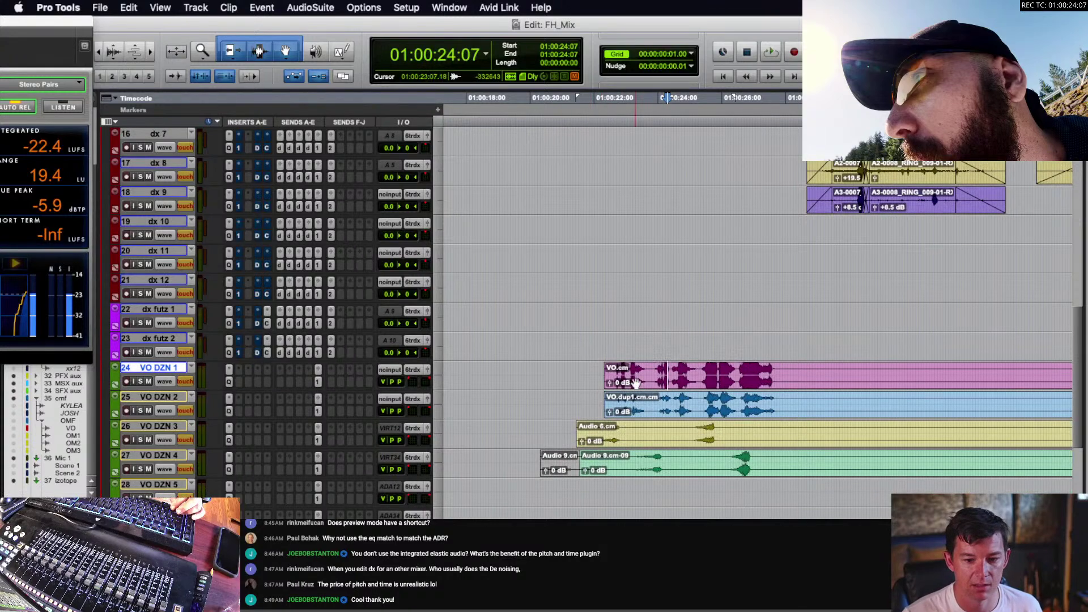
scroll(635, 385, right, 1)
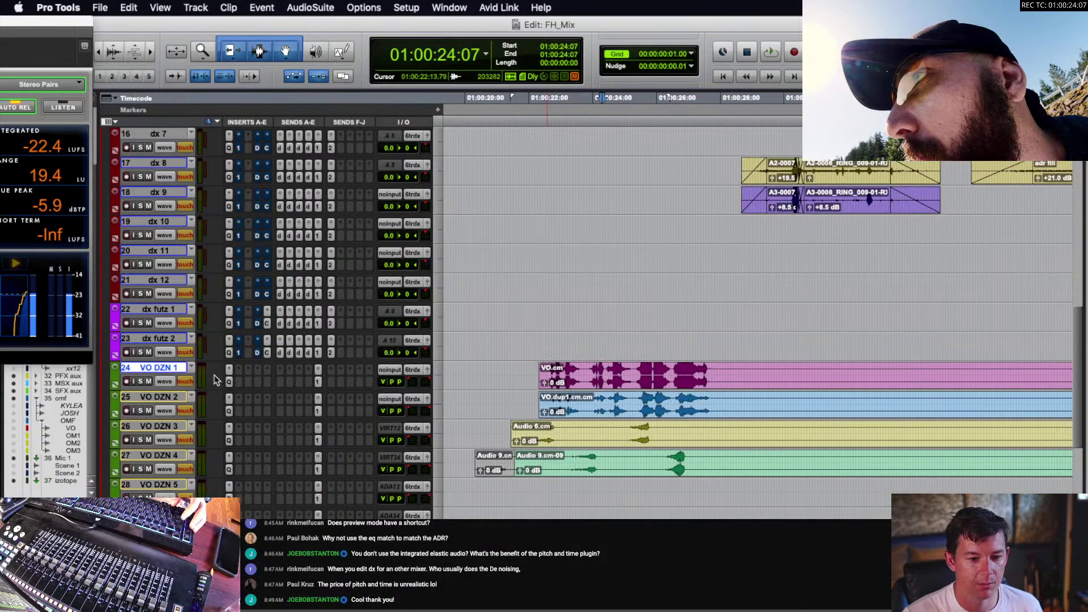
click(557, 409)
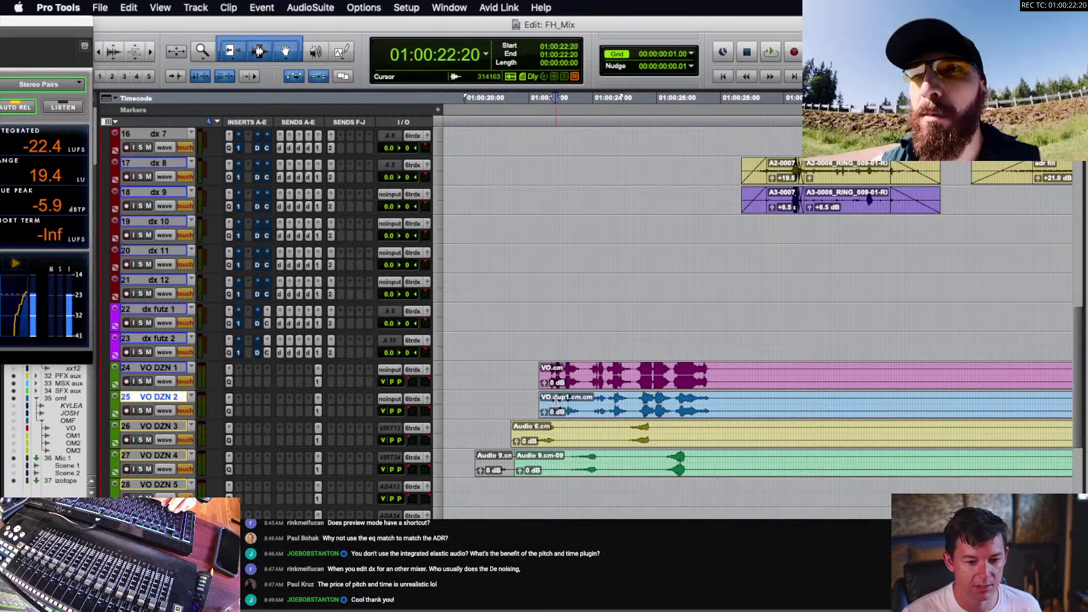
key(shift+s)
key(space)
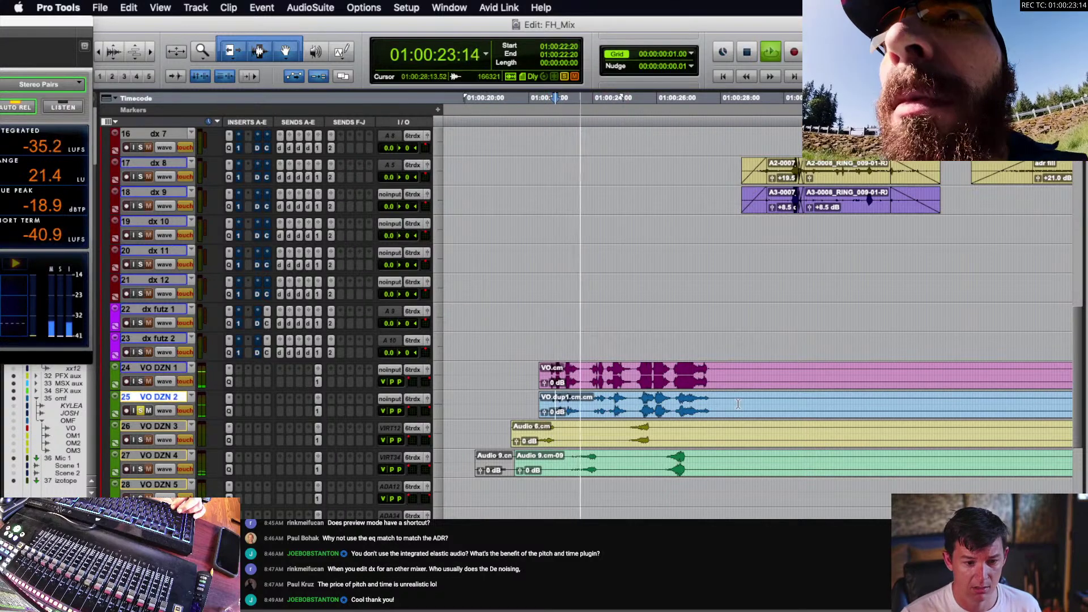
key(space)
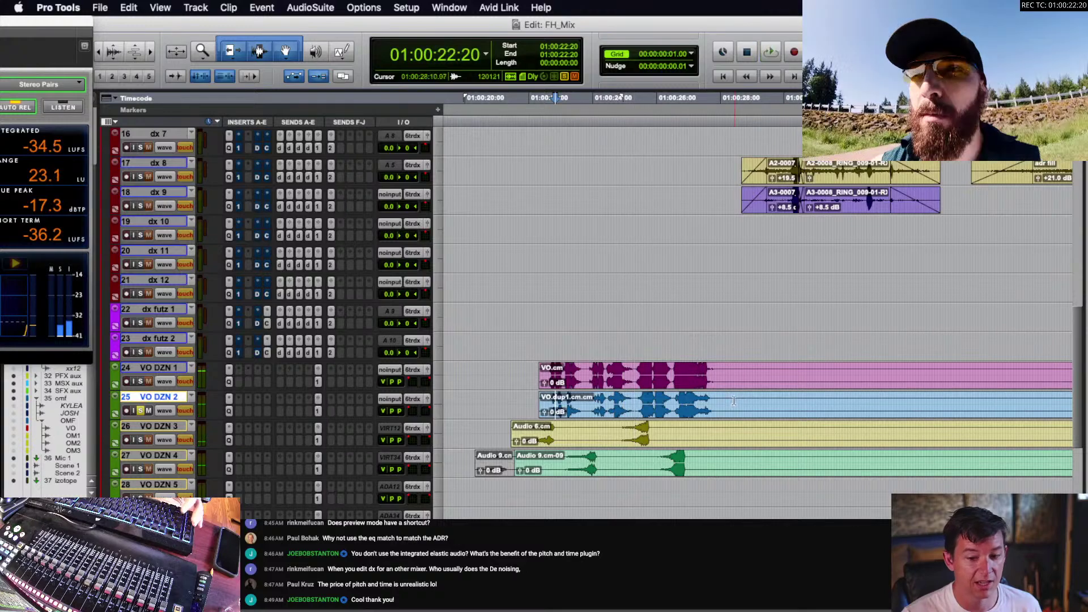
- Select the range 01:00:21:08 to 01:00:30:06 across VO DZN 1 and VO DZN 2
key(super+alt+bracketright)
key(r)
key(r)
key(r)
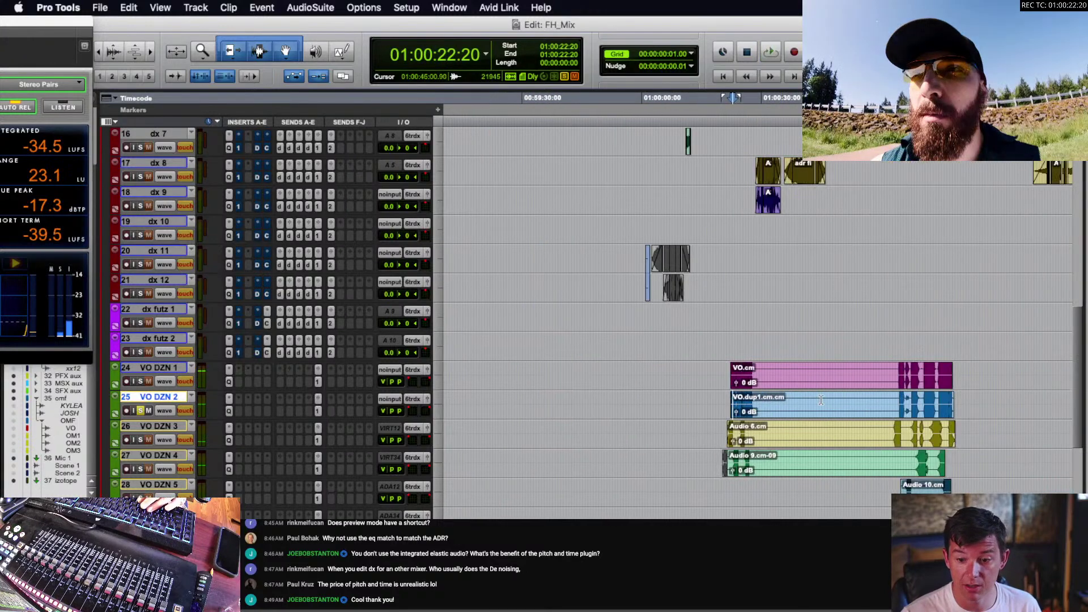
key(t)
key(t)
scroll(815, 395, right, 5)
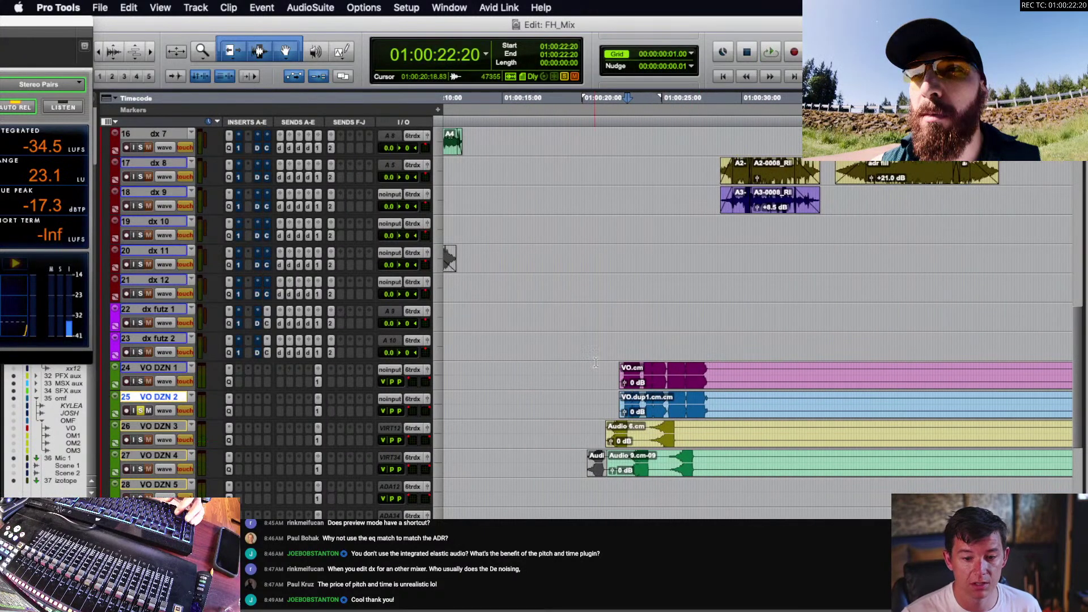
drag(597, 363, 749, 400)
drag(604, 372, 745, 401)
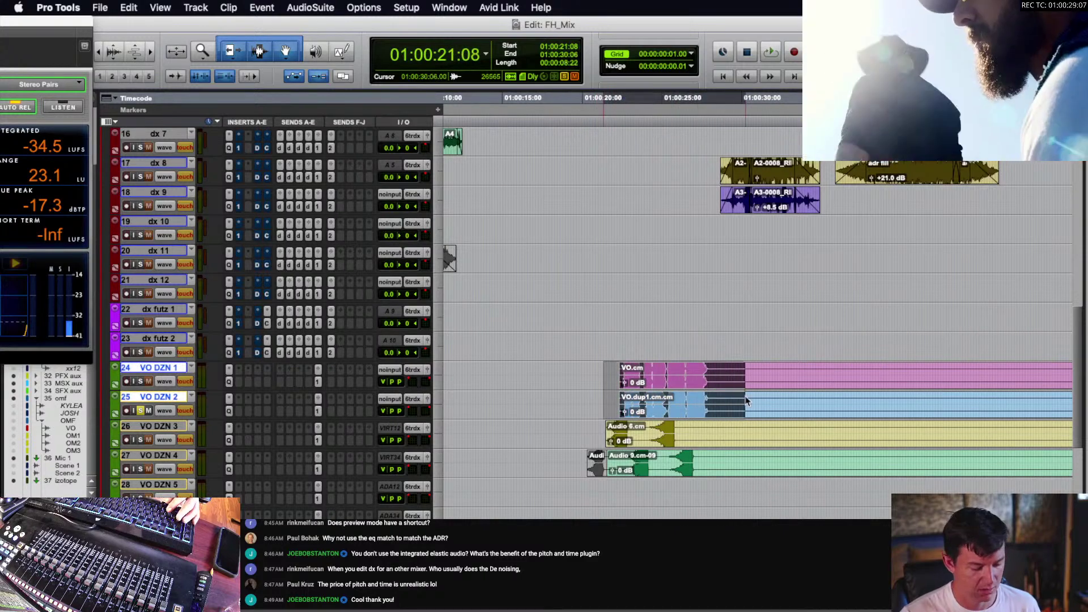
- With automation Preview on and VO DZN 1 soloed as well, pan VO DZN 2 fully to the rear
key(super+4)
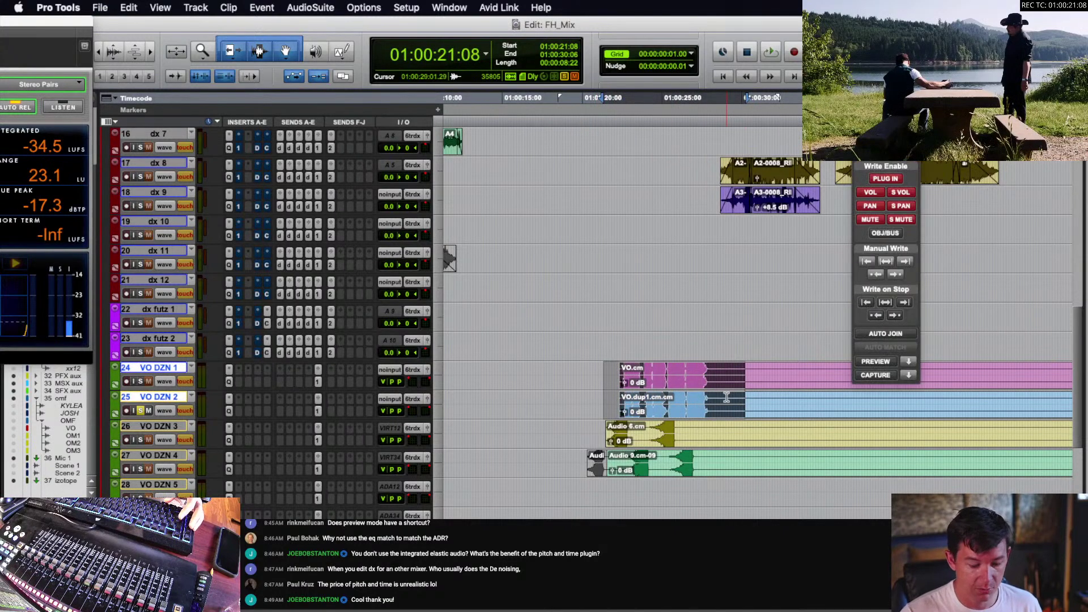
key(ctrl+shift+slash)
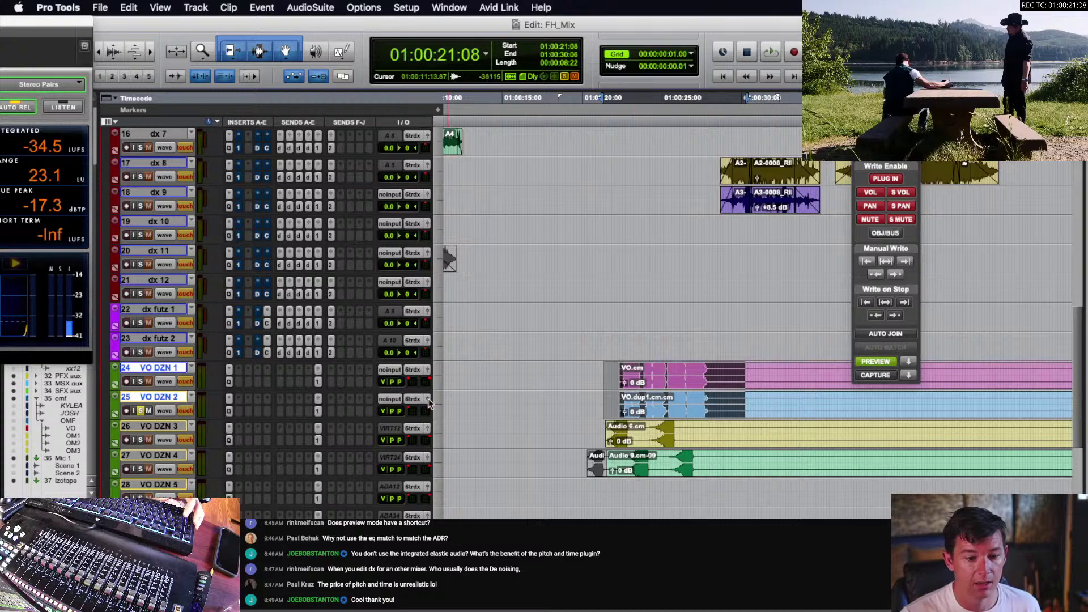
click(140, 382)
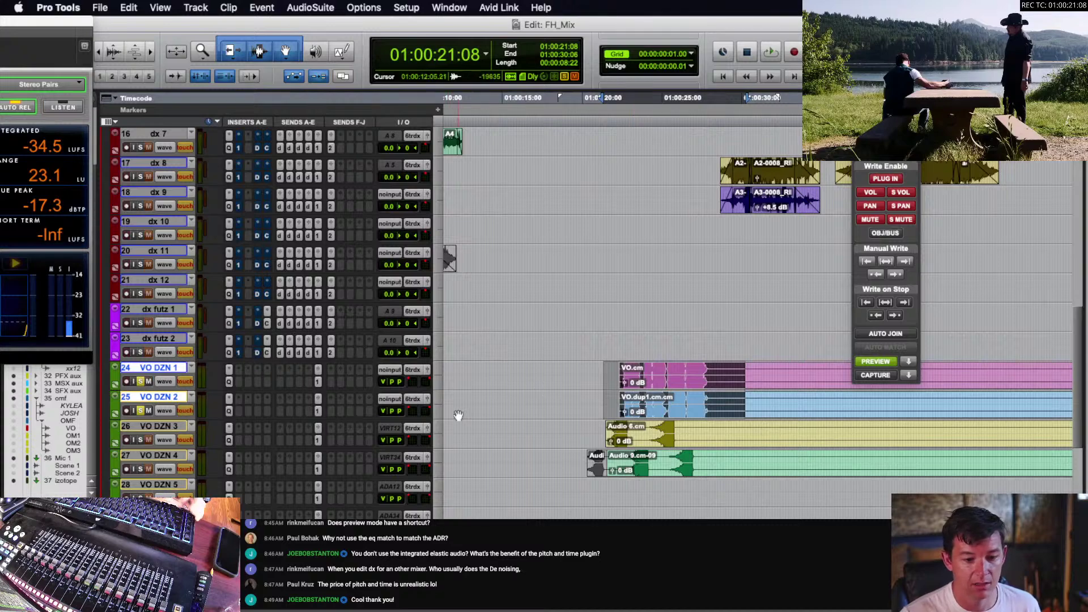
drag(412, 410, 413, 418)
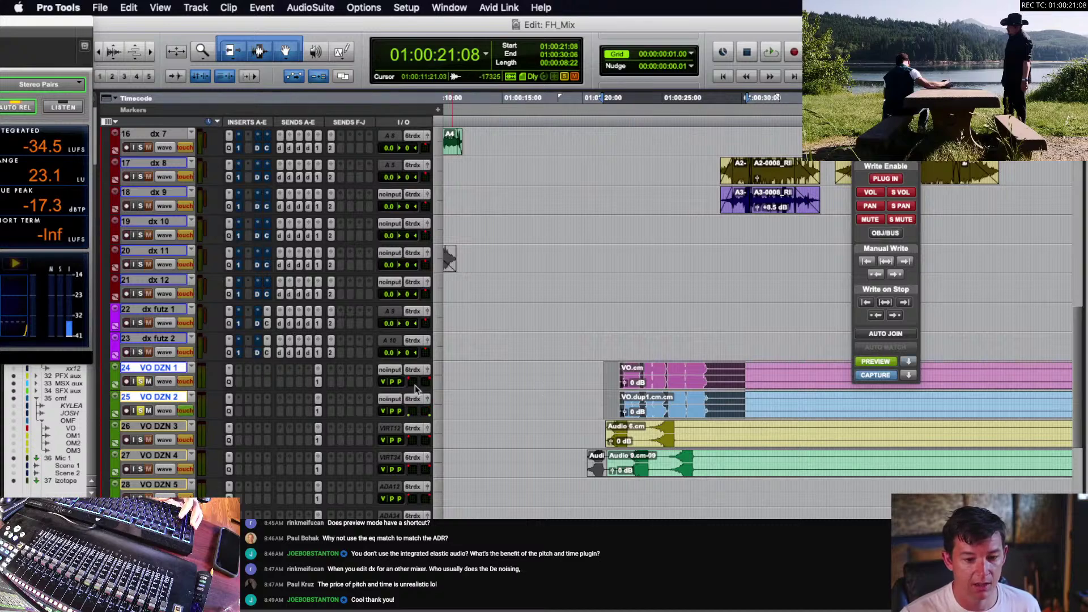
- Pan VO DZN 1 to front and rear positions of -44 and 44 with f/r at 100
click(429, 369)
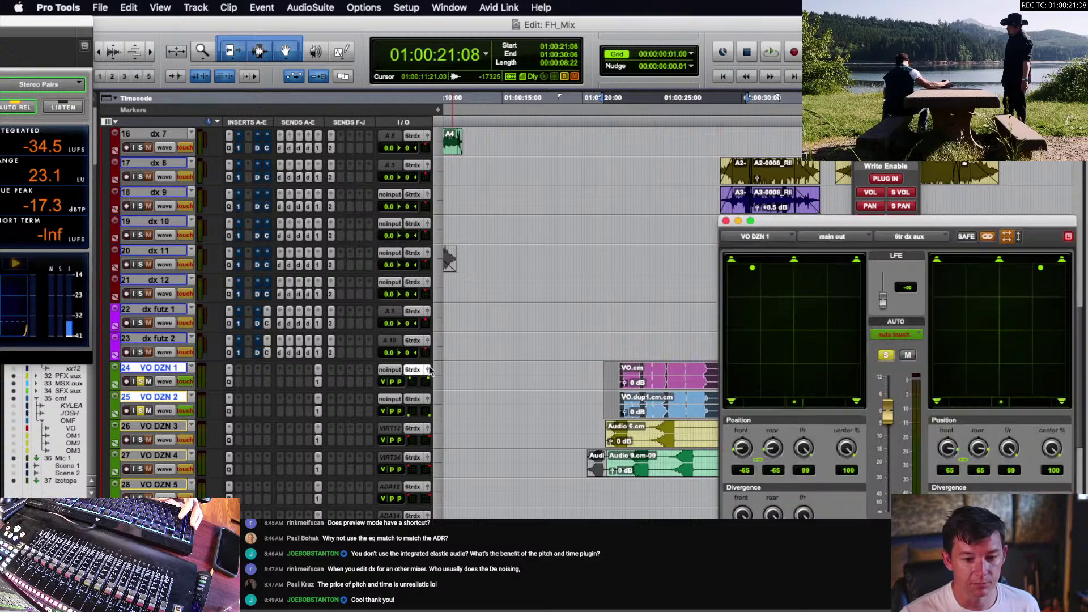
drag(828, 226, 519, 195)
drag(466, 243, 480, 243)
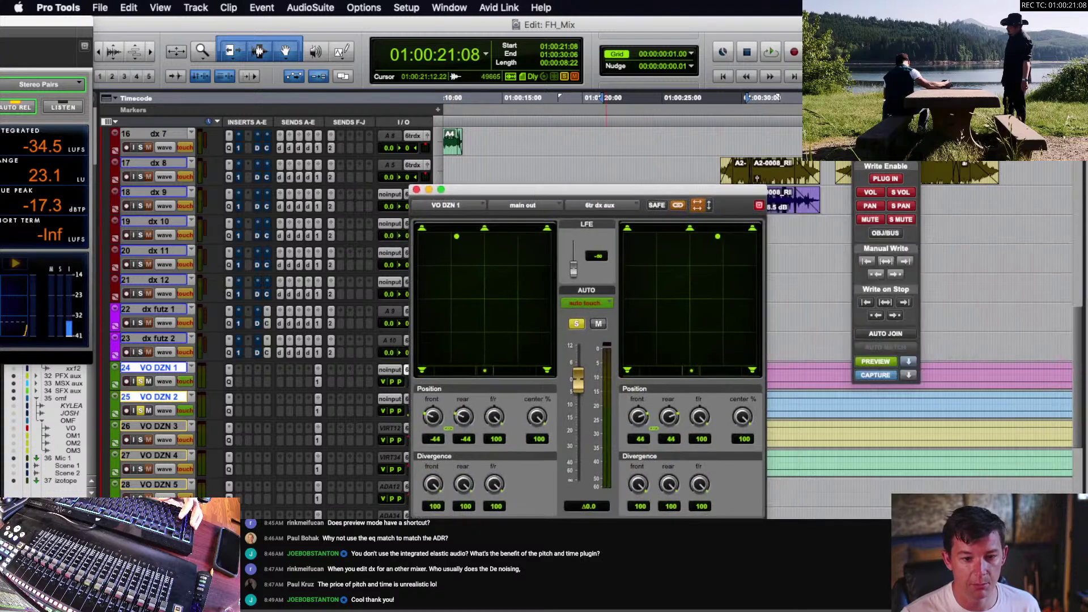
click(417, 190)
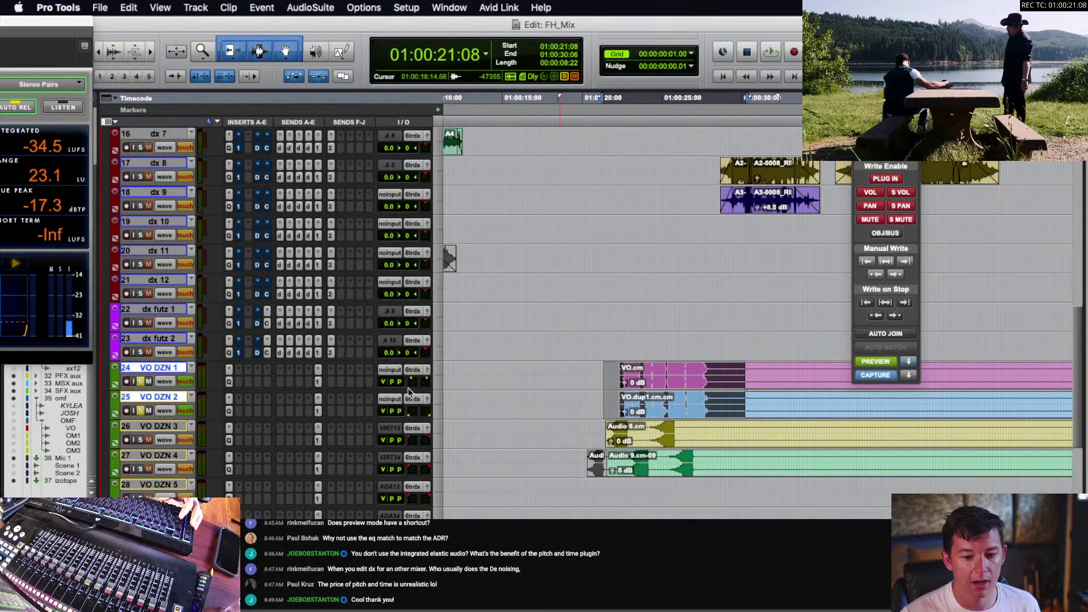
- Check VO DZN 2's surround panner and play the selection with both VO DZN tracks soloed
click(428, 399)
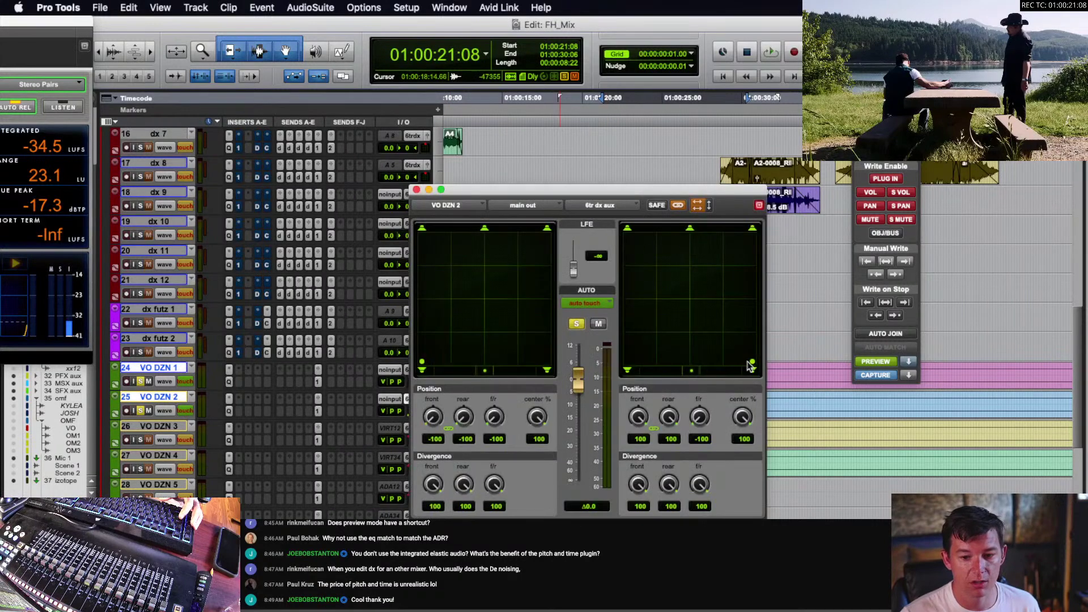
click(417, 190)
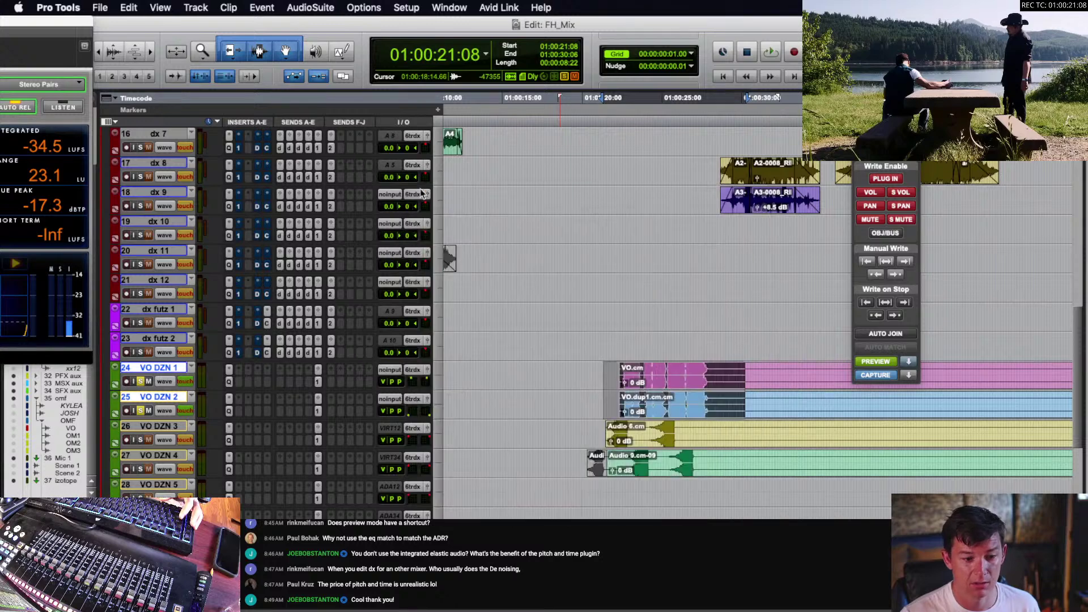
key(space)
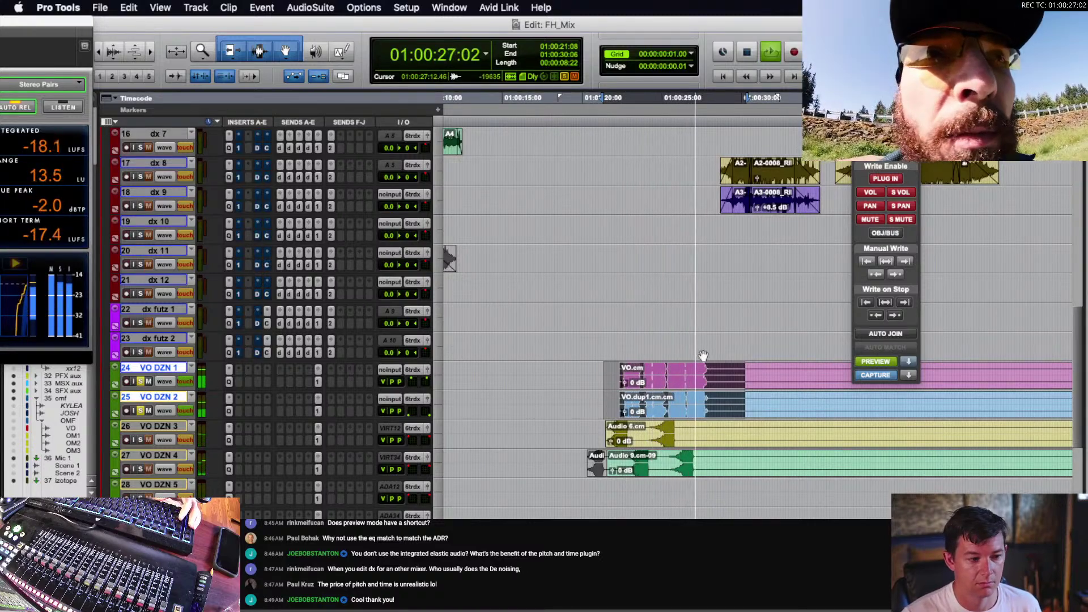
key(space)
- Solo VO DZN 3, play its Audio 6.cm clip, and return the tracks to volume view
double_click(734, 426)
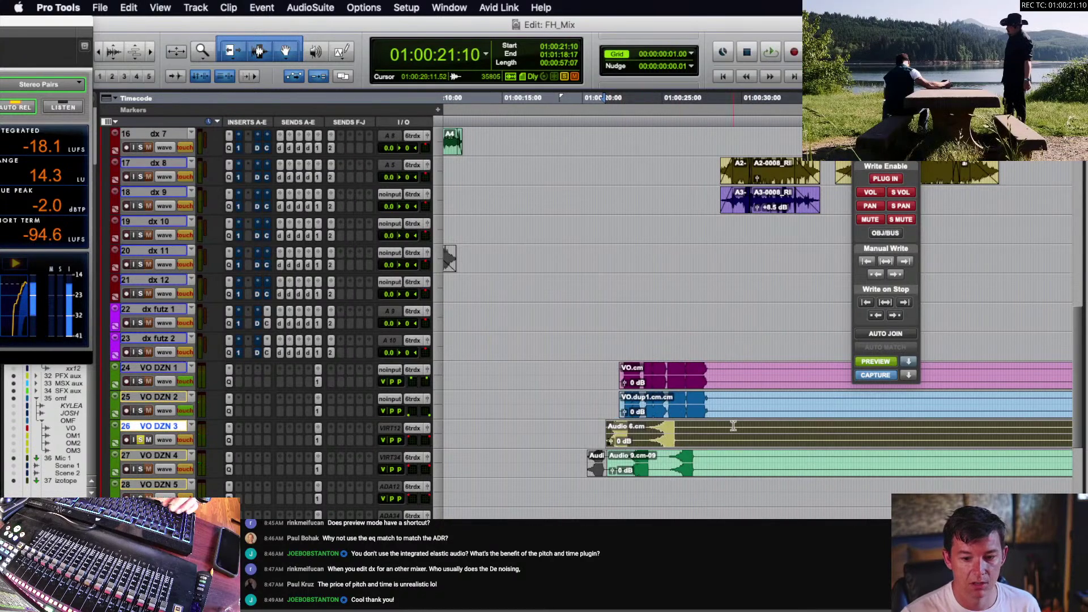
key(r)
key(r)
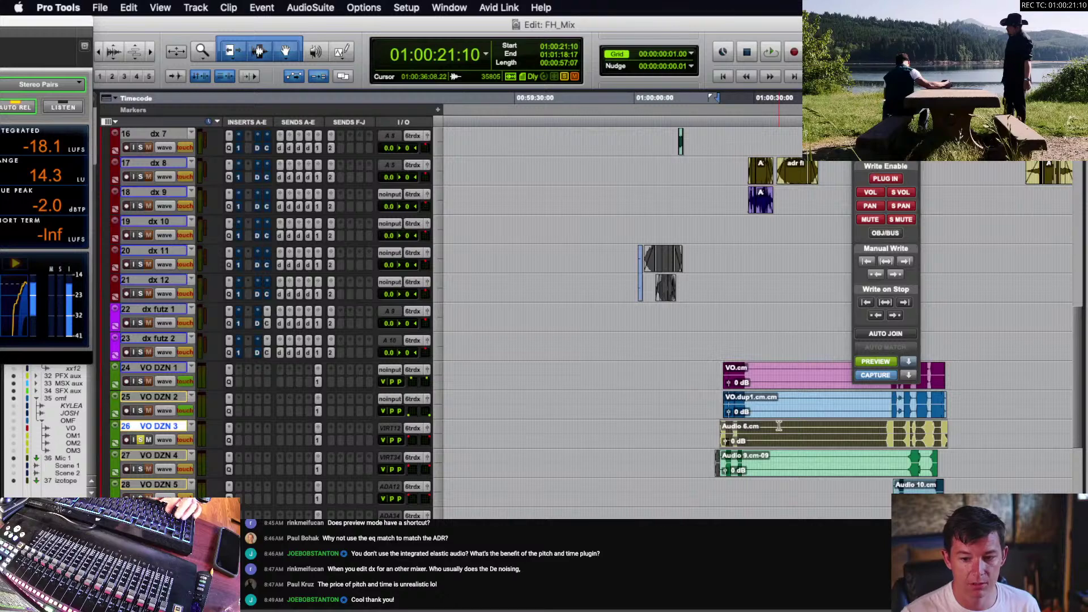
key(t)
key(space)
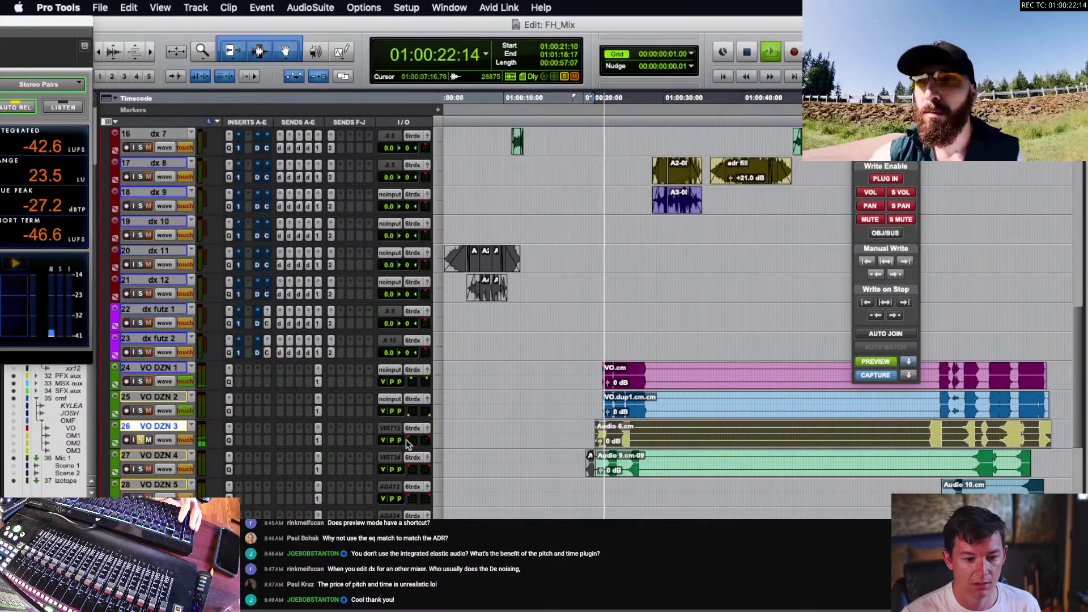
key(space)
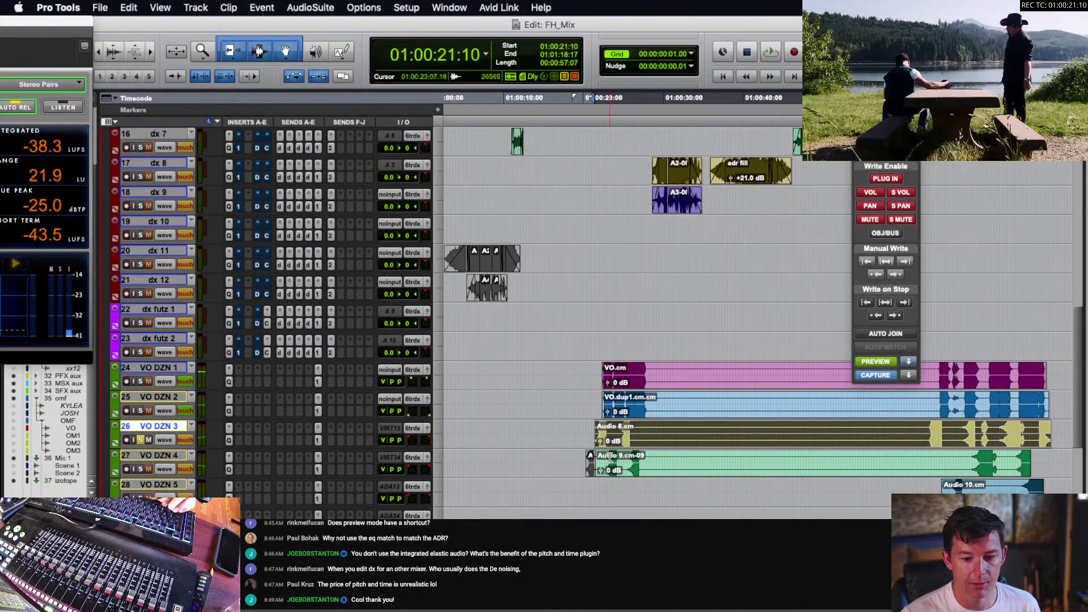
scroll(610, 459, right, 5)
key(ctrl+alt+minus)
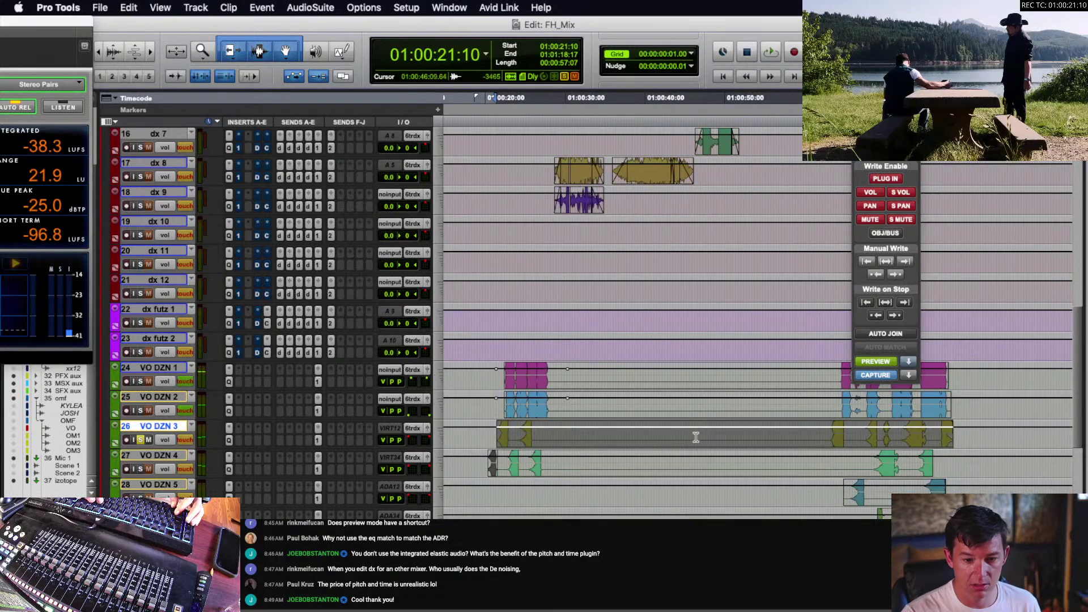
- Write the previewed surround panning across the selected audio on VO DZN 1 and VO DZN 2, and turn Preview off
double_click(683, 403)
shift+click(672, 378)
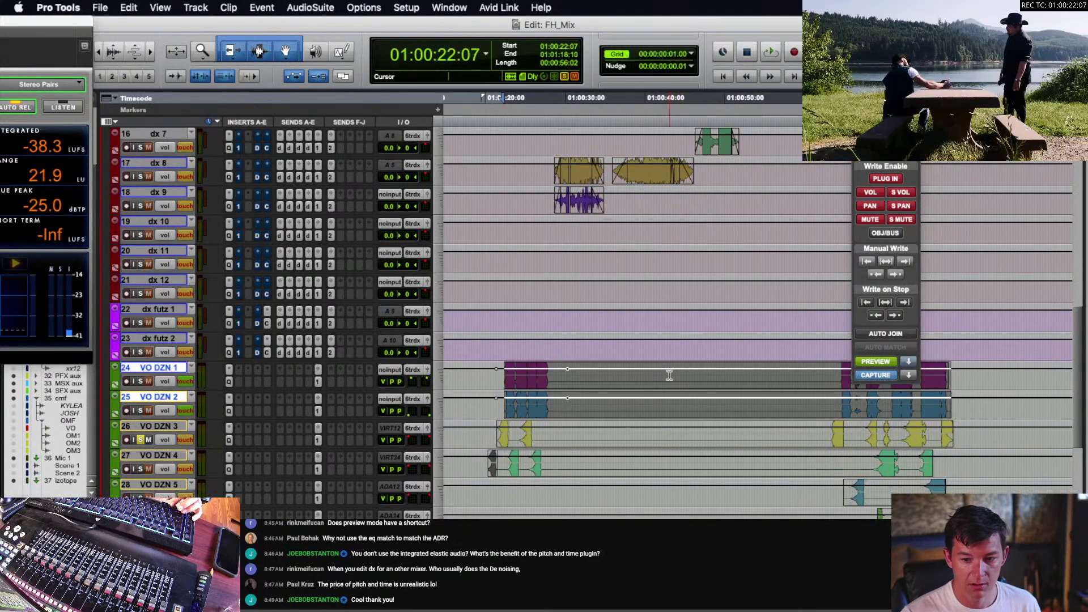
key(super+alt+slash)
key(r)
key(r)
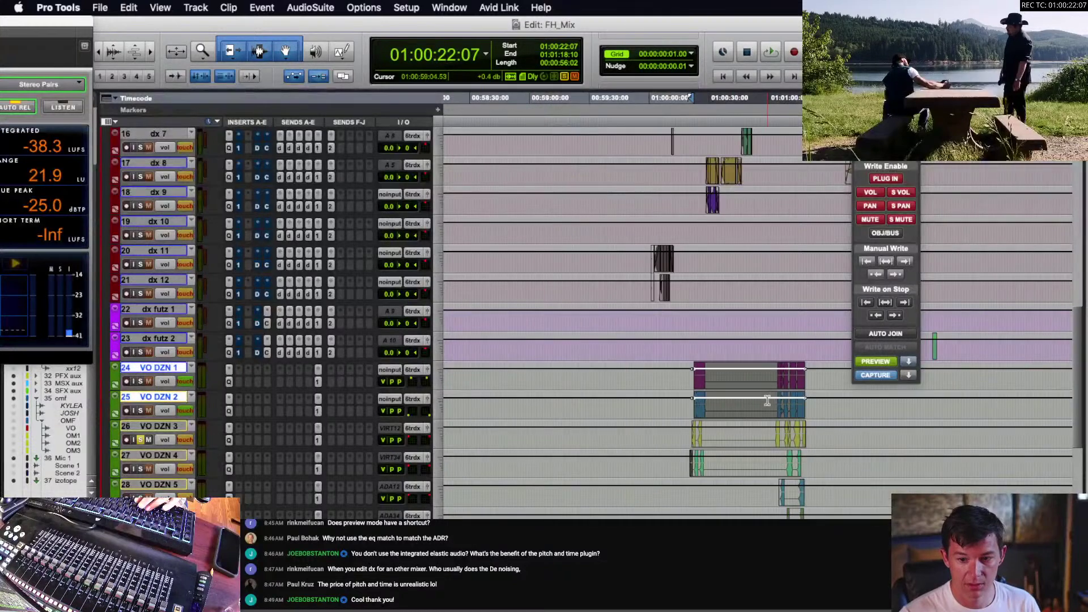
key(r)
key(t)
key(t)
key(t)
key(t)
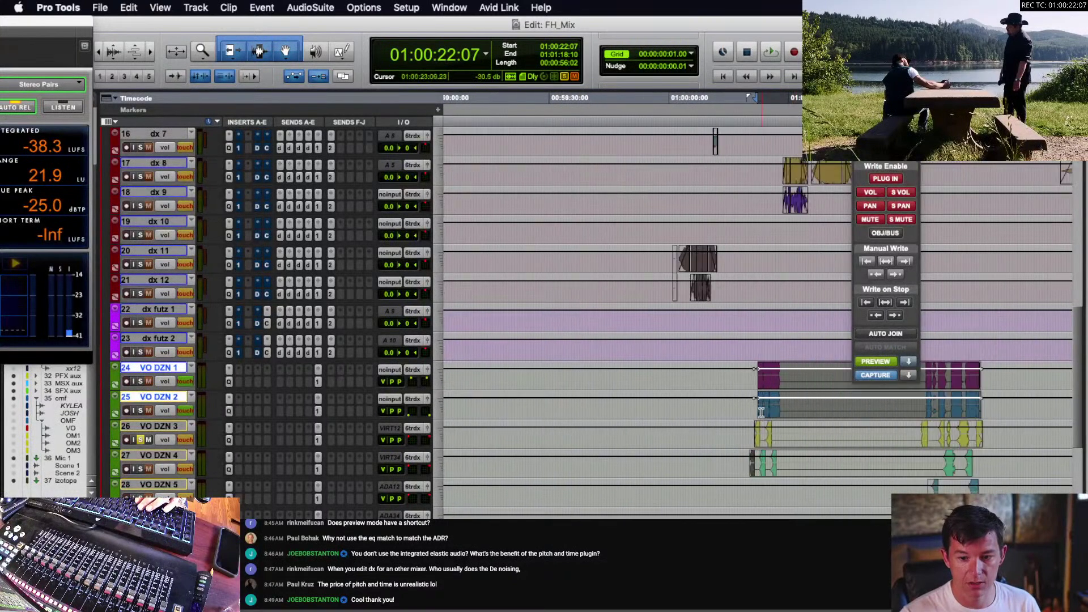
scroll(760, 410, right, 11)
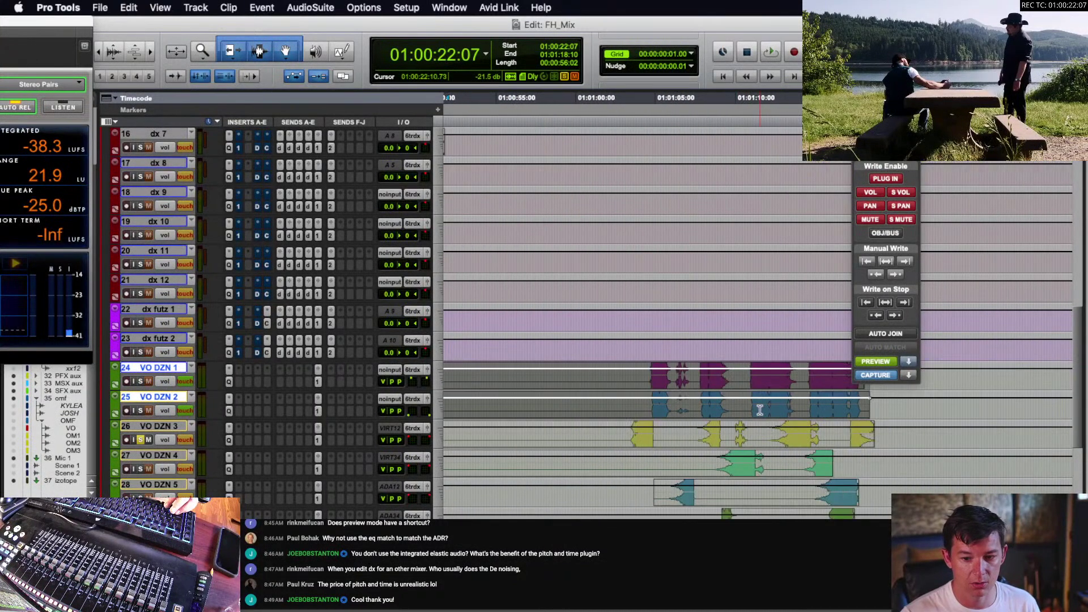
scroll(760, 411, left, 11)
scroll(761, 410, right, 2)
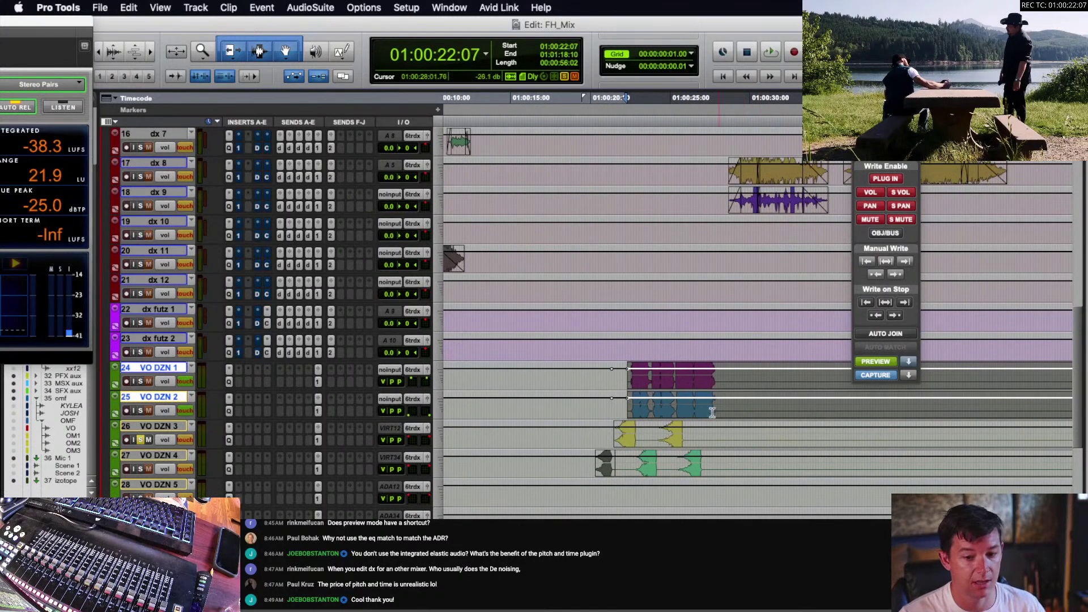
click(884, 363)
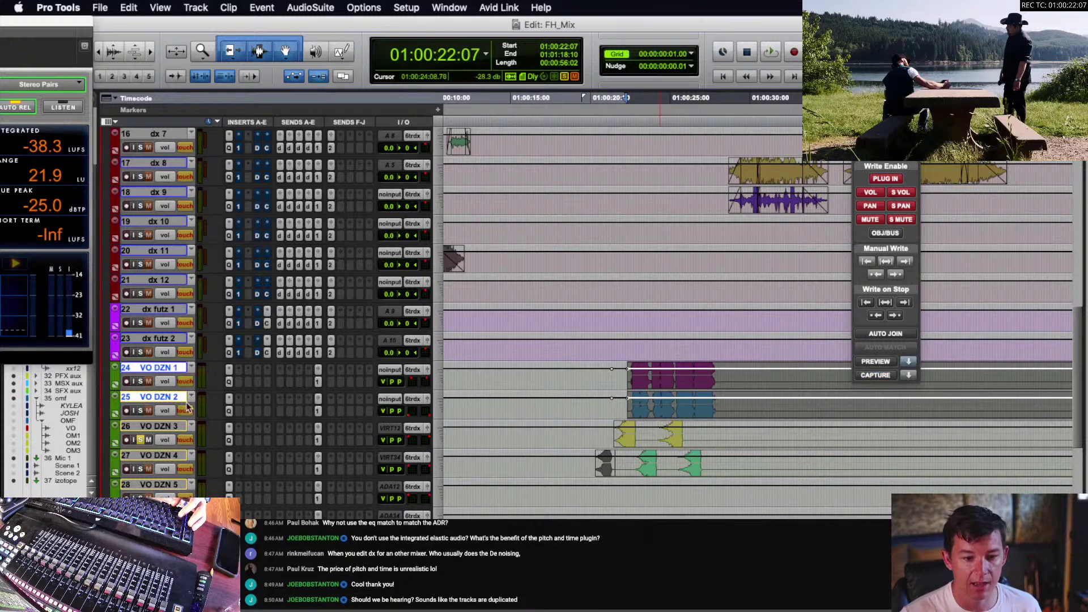
- Display send E level automation, feeding DX VRB 1, on the dialogue and VO DZN tracks
click(164, 381)
mouse_move(216, 452)
click(329, 456)
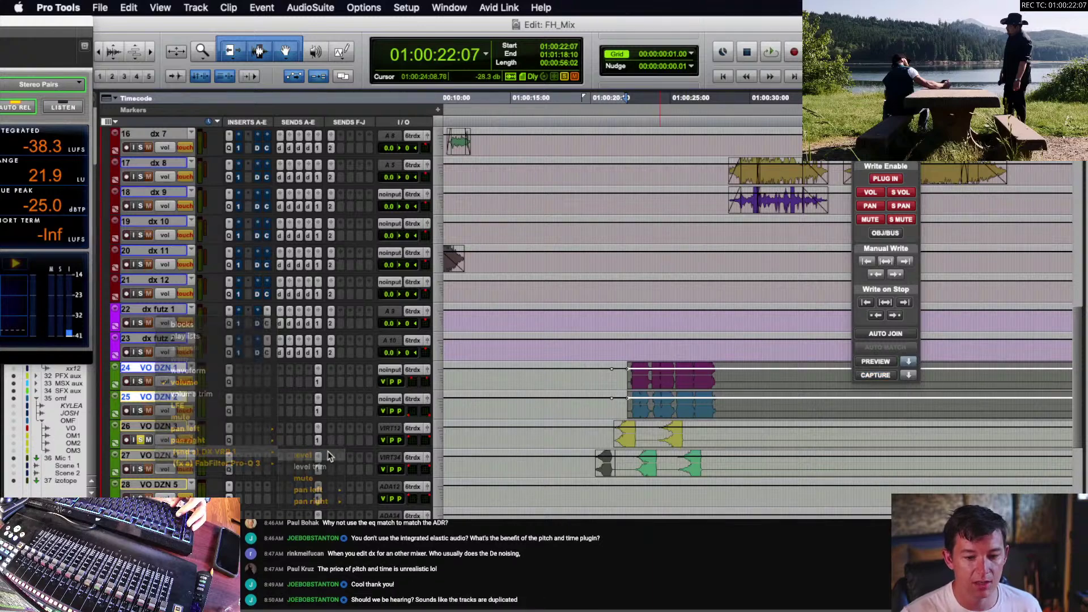
scroll(732, 381, right, 4)
key(r)
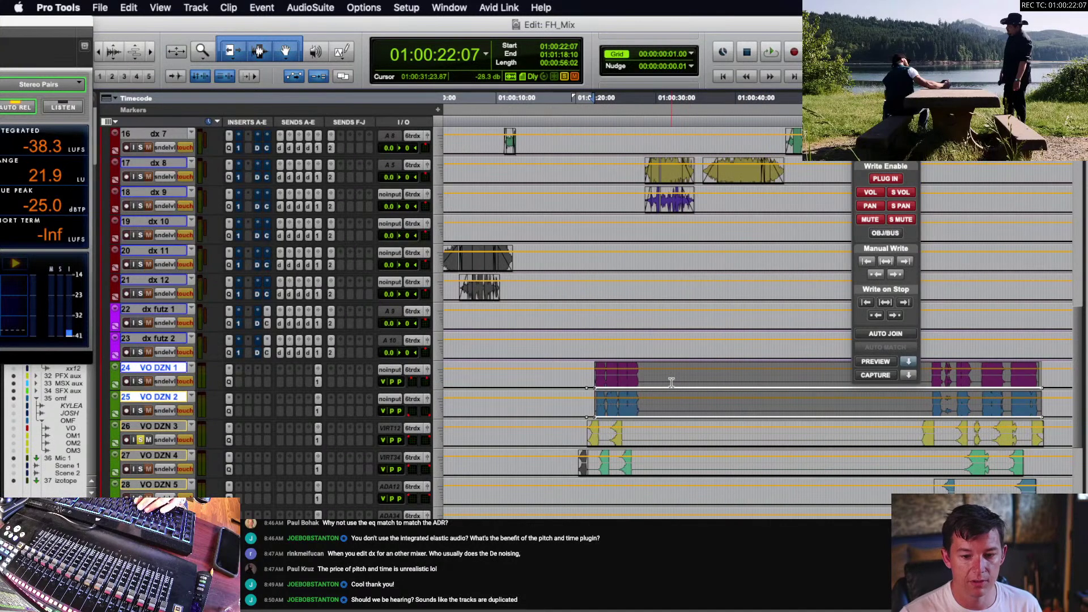
- Raise the send E level across VO DZN 1's audio and play the soloed track through the DX VRB 1 reverb
scroll(672, 382, right, 3)
double_click(654, 378)
drag(651, 368, 634, 347)
key(super+z)
key(space)
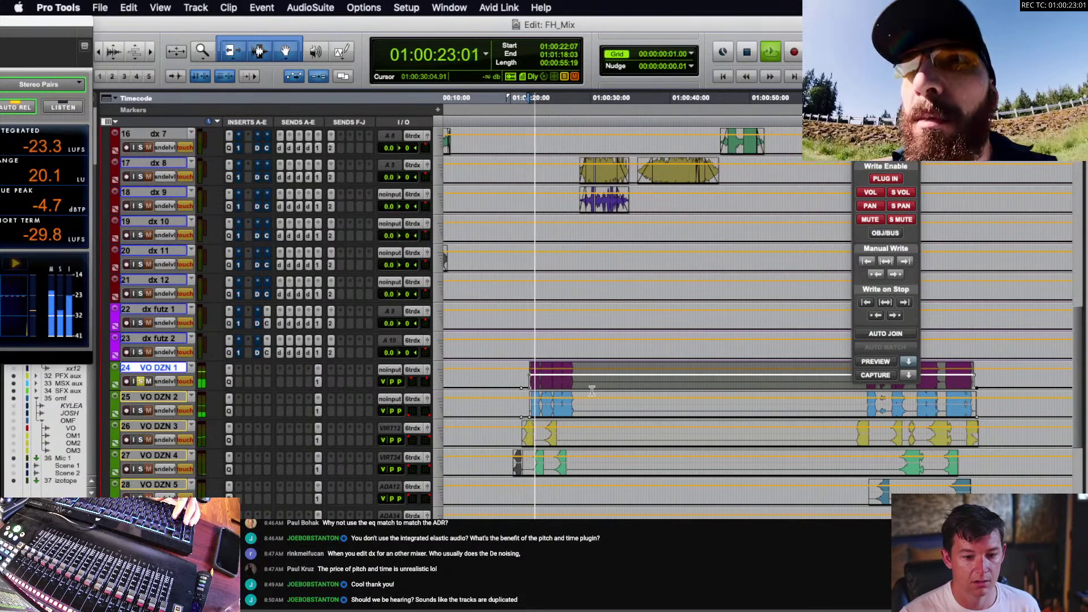
drag(590, 375, 589, 367)
scroll(510, 294, up, 10)
key(space)
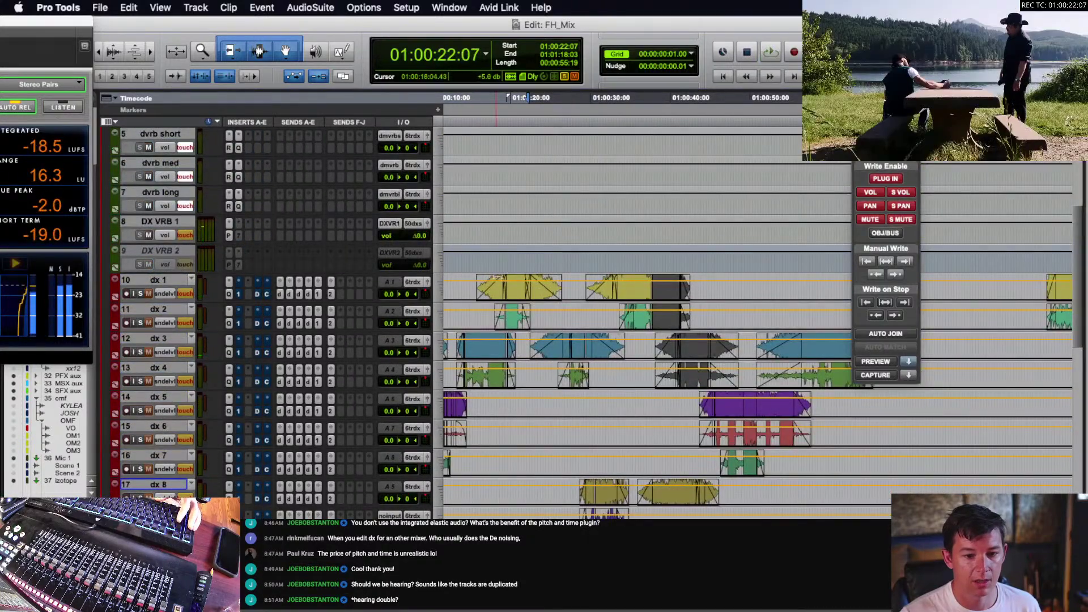
- Move the edit selection up to the DX VRB 1 track and open its PhoenixVerb Surround reverb
key(p)
key(p)
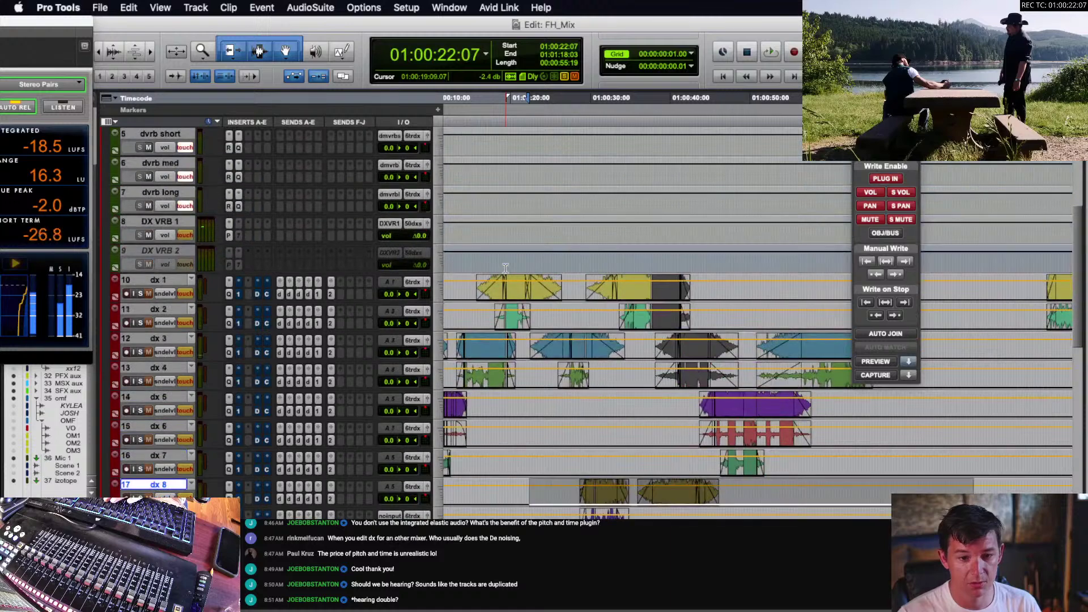
key(p)
key(p)
key(p)
key(p)
key(p)
key(p)
key(p)
key(p)
key(p)
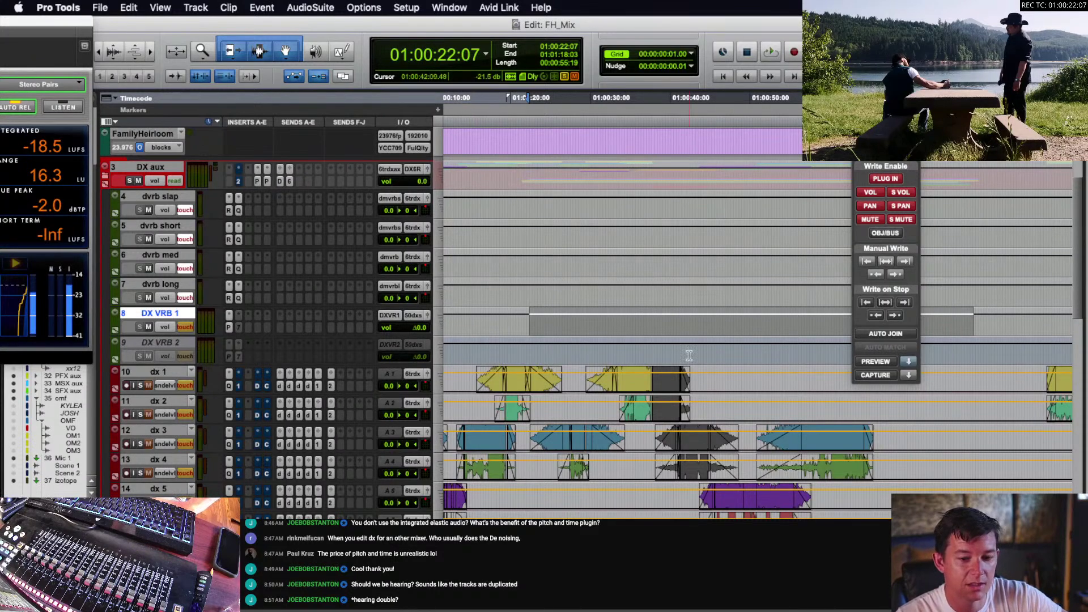
scroll(682, 355, down, 5)
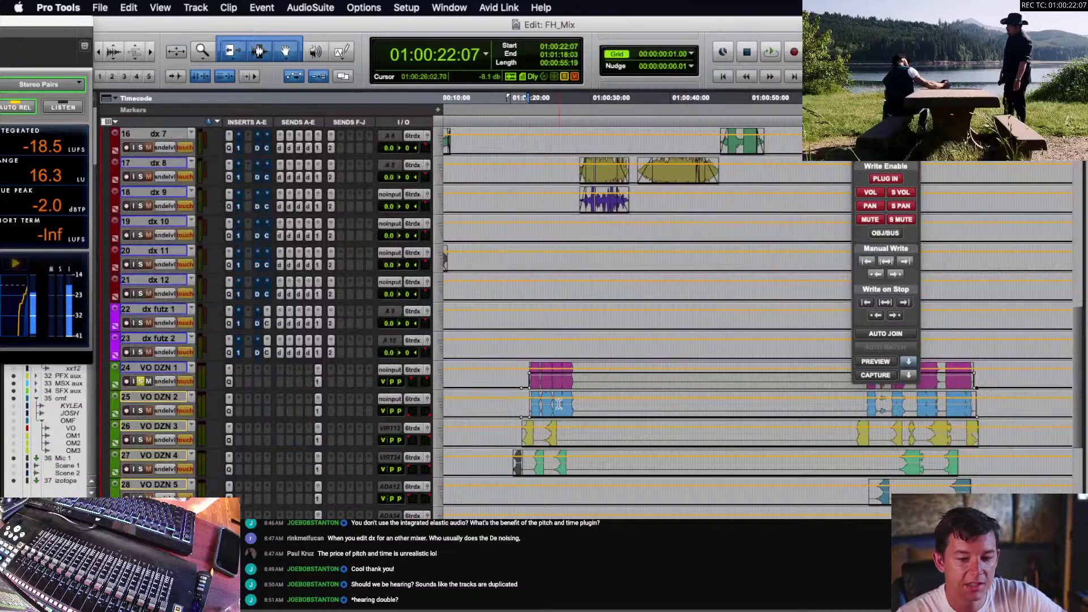
scroll(558, 404, up, 6)
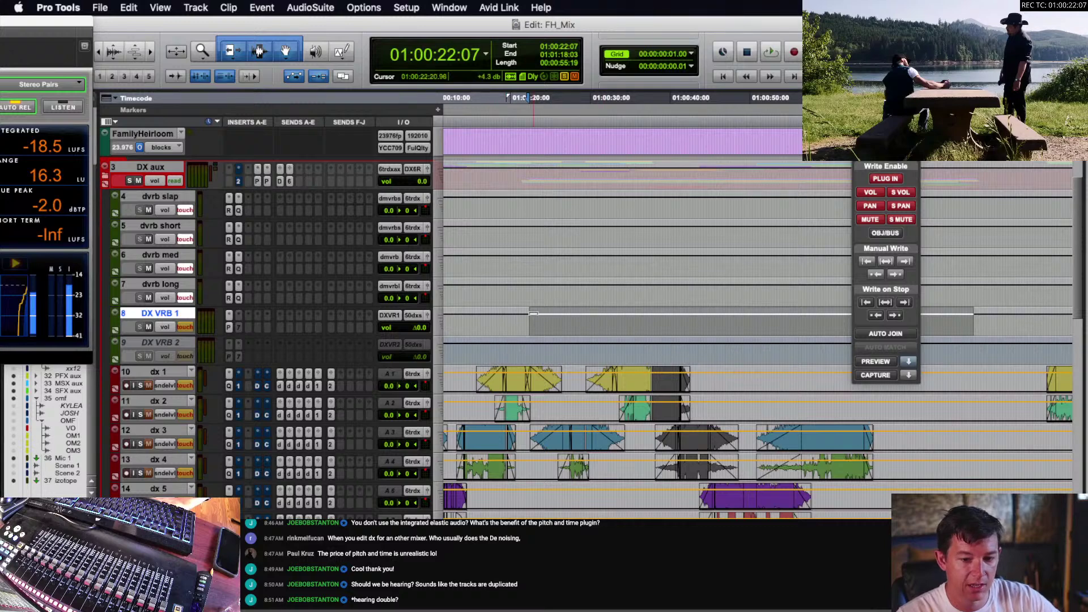
click(229, 328)
drag(344, 30, 474, 53)
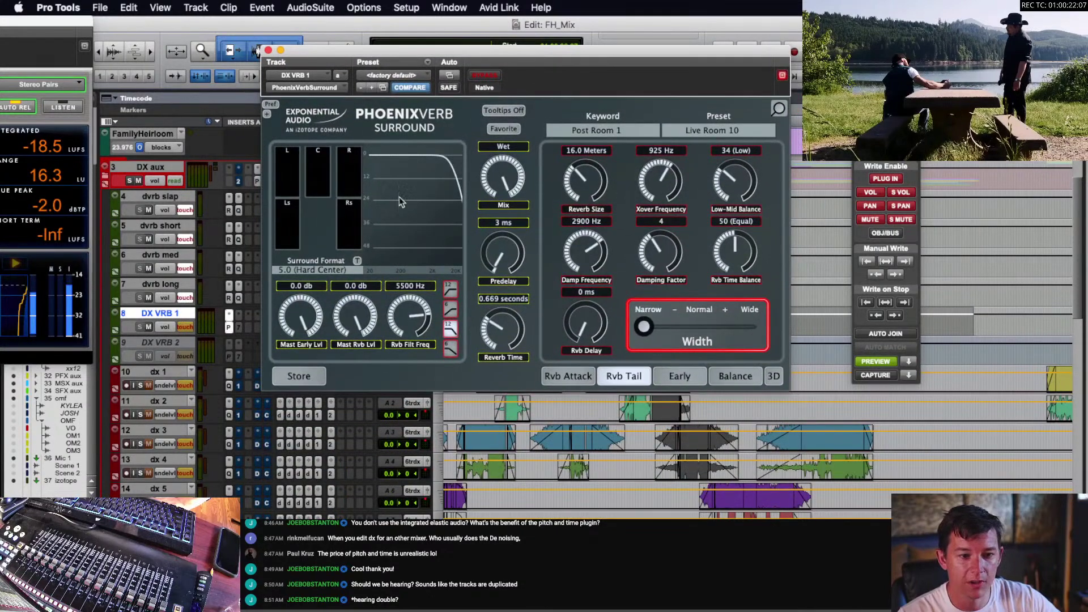
- Replace the reverb on DX VRB 1 with the multichannel ReVibe II (5.0) and load the Vangeles preset
click(321, 88)
mouse_move(442, 128)
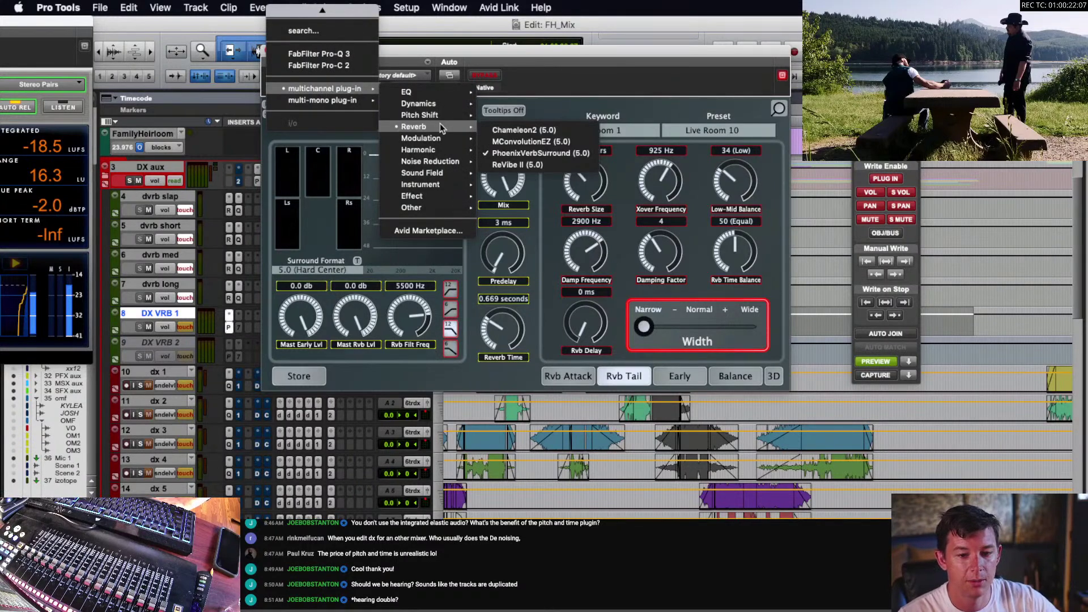
click(561, 164)
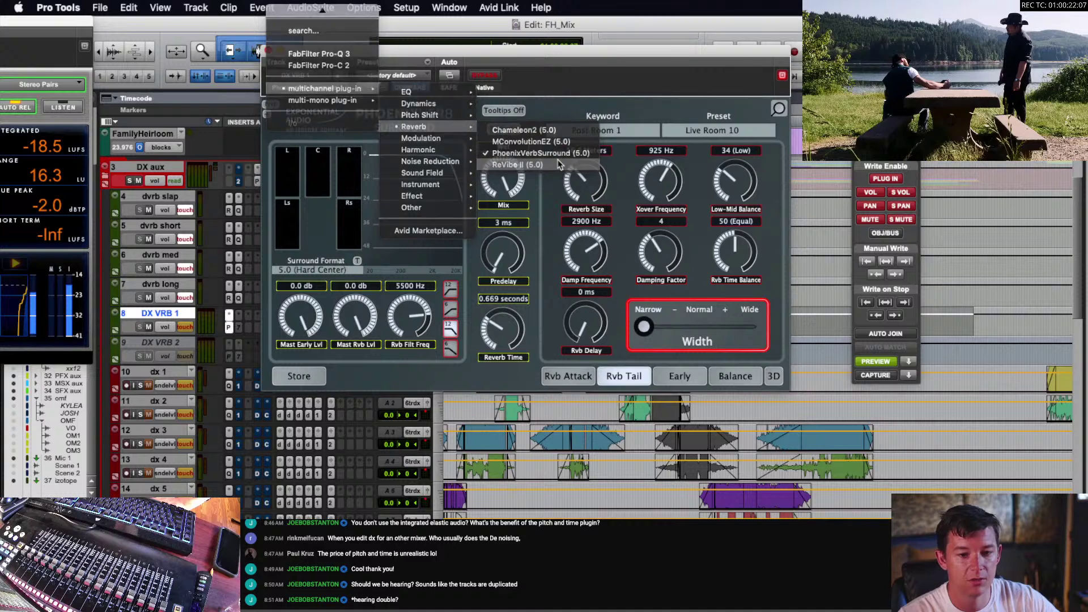
drag(469, 54, 520, 63)
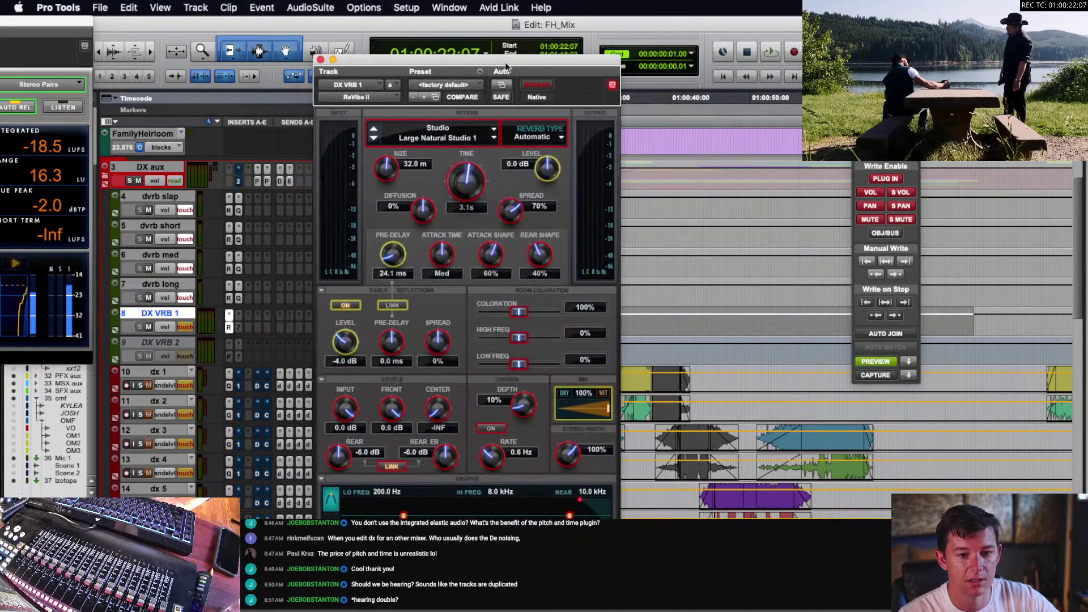
click(451, 85)
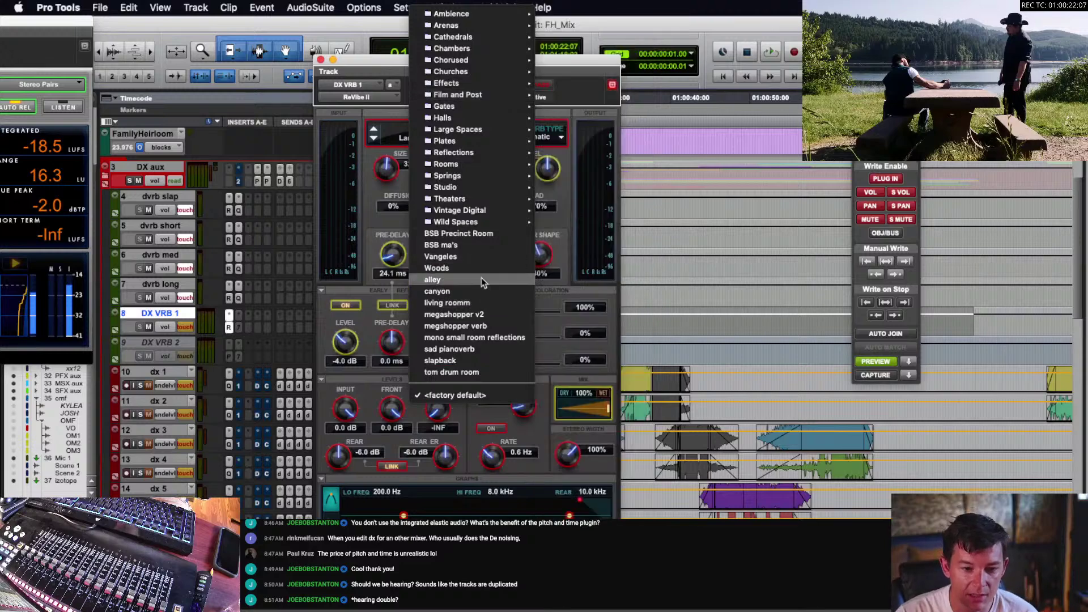
click(479, 257)
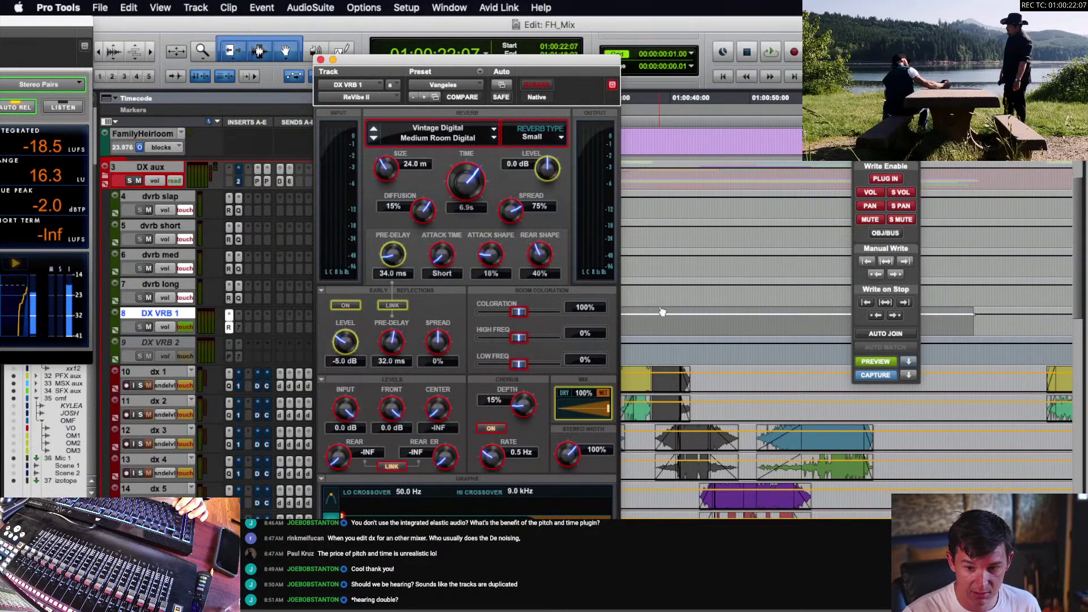
- Write DX VRB 1's previewed reverb settings over the selection and on through the session end, and turn Preview off
key(alt+super+slash)
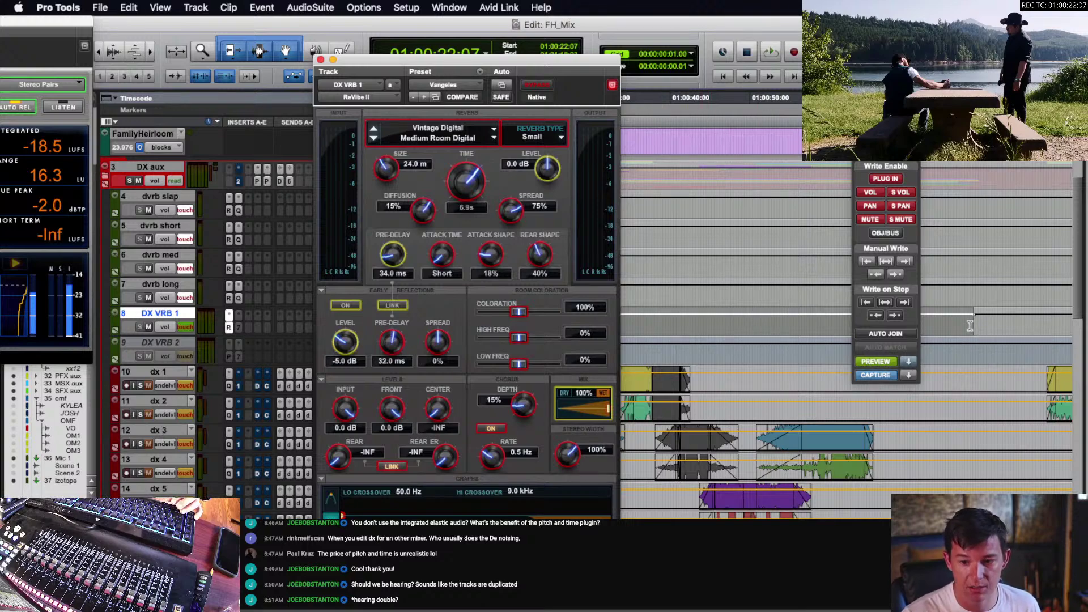
key(alt+shift+Return)
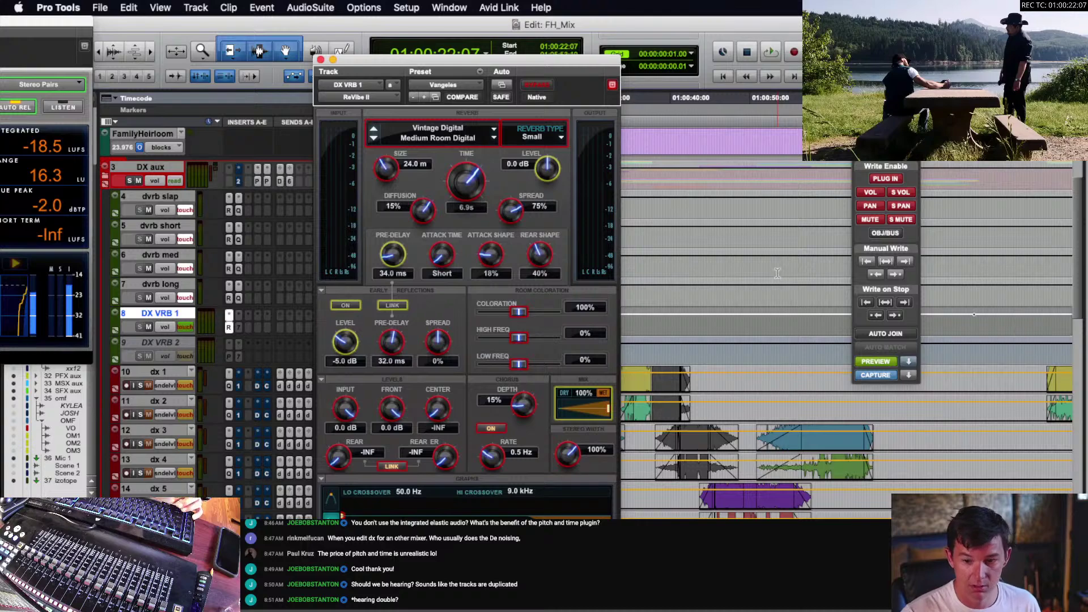
key(alt+super+slash)
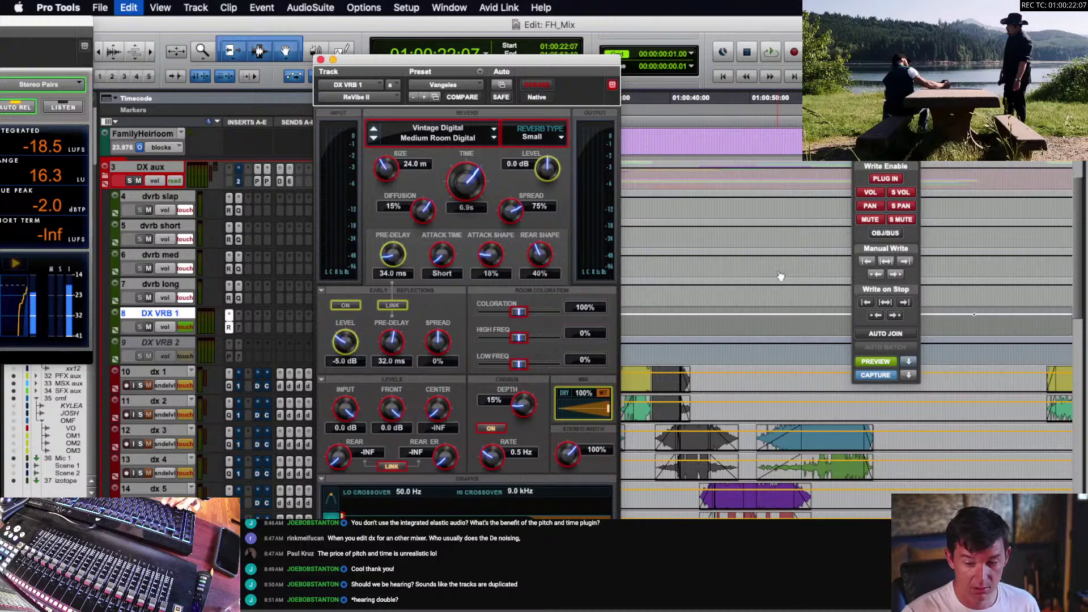
click(877, 362)
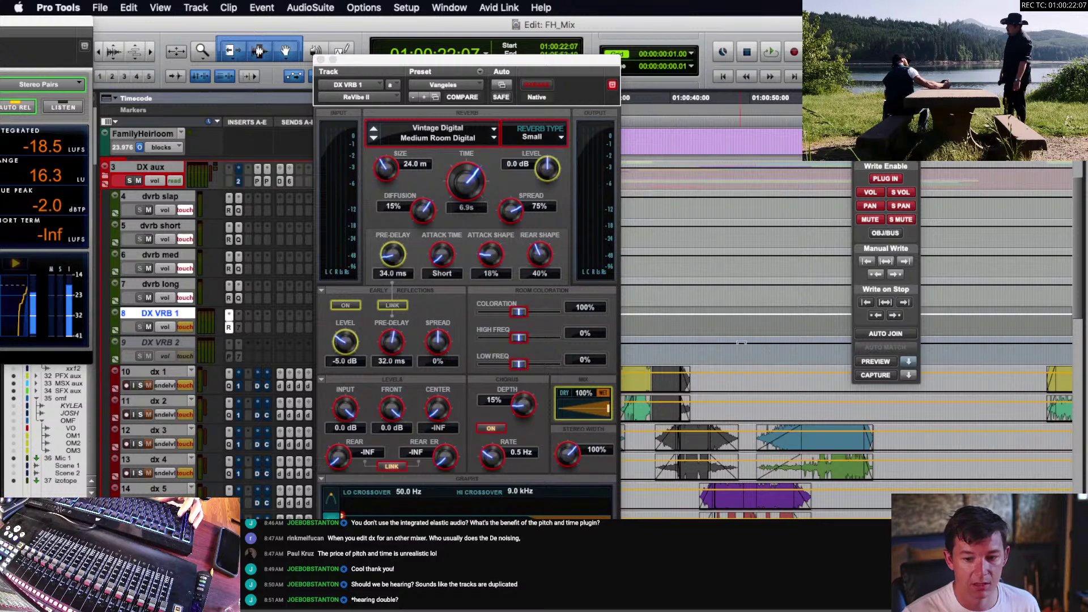
- Set ReVibe II's center level to -2.0 dB and both linked rear levels to 0.0 dB, and close the plug-in
drag(437, 418, 447, 347)
alt+click(348, 448)
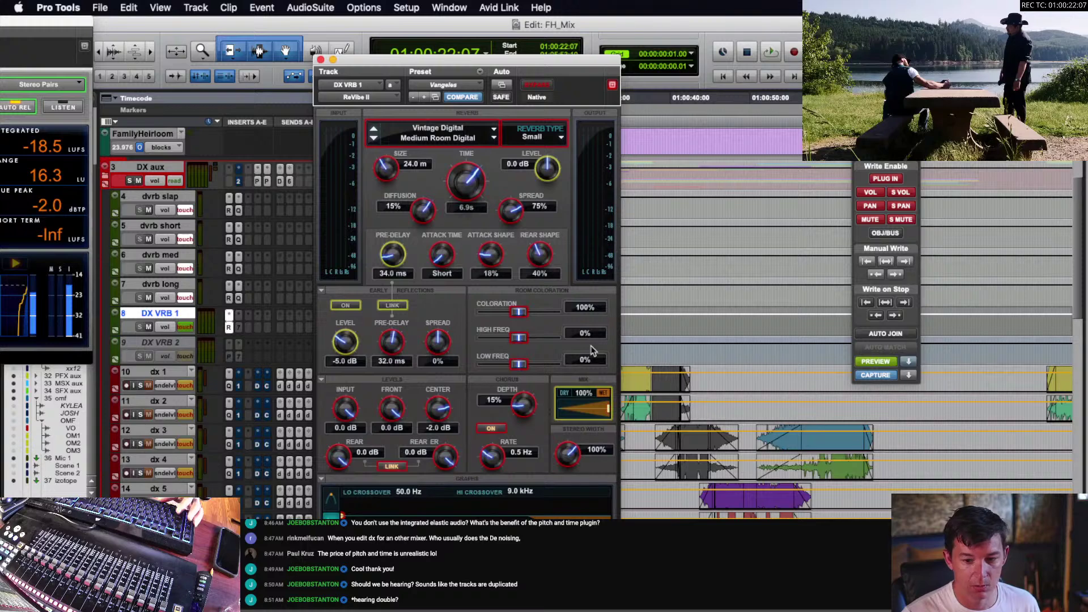
click(877, 361)
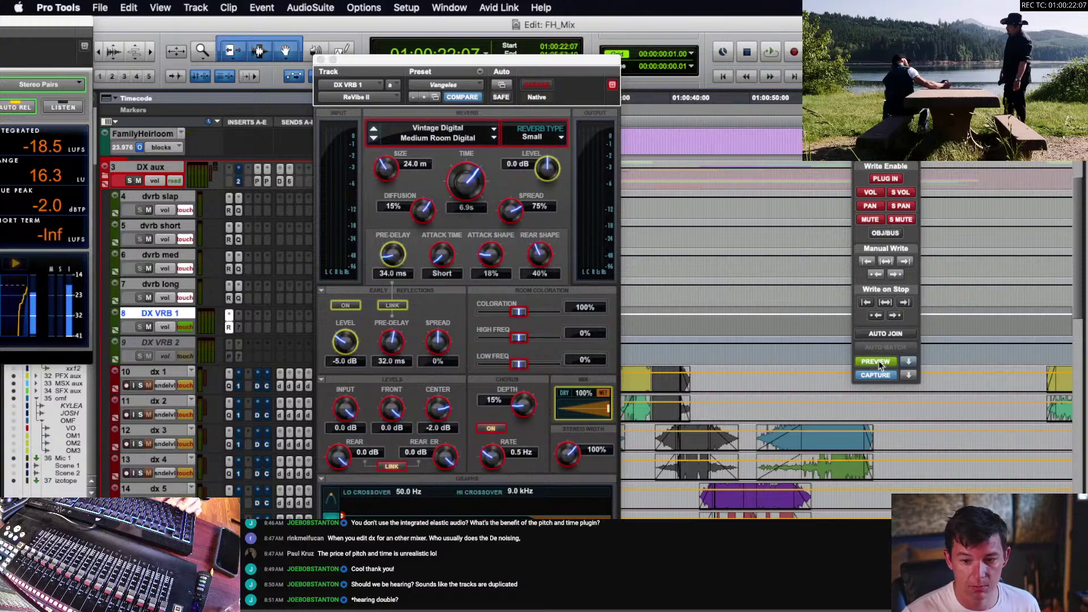
key(super+KP_4)
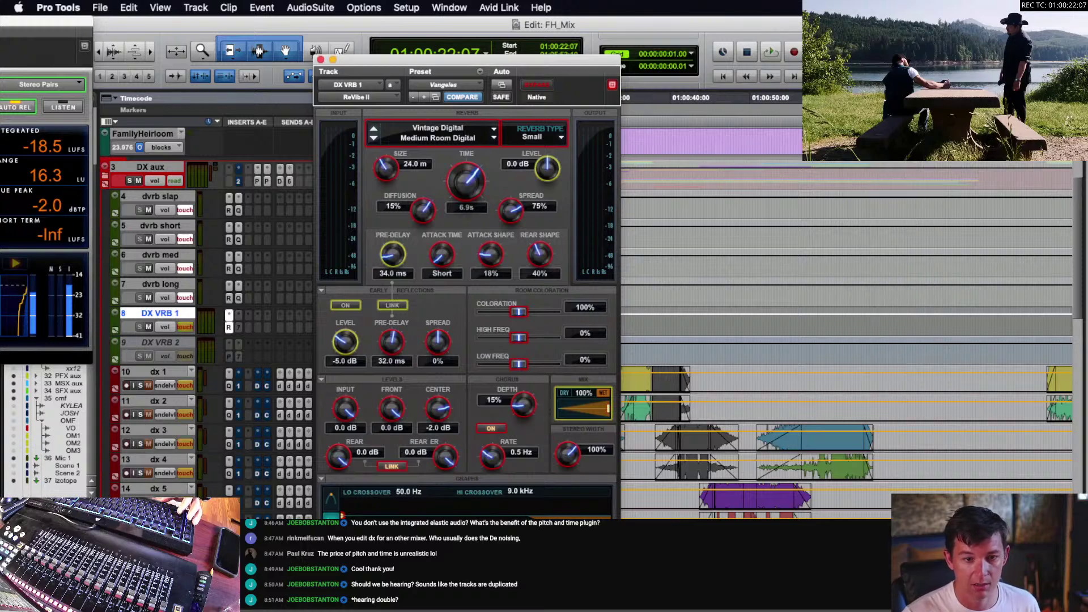
click(321, 60)
- Play the soloed VO DZN 1 clip to hear it through the new reverb on DX VRB 1
scroll(586, 360, down, 10)
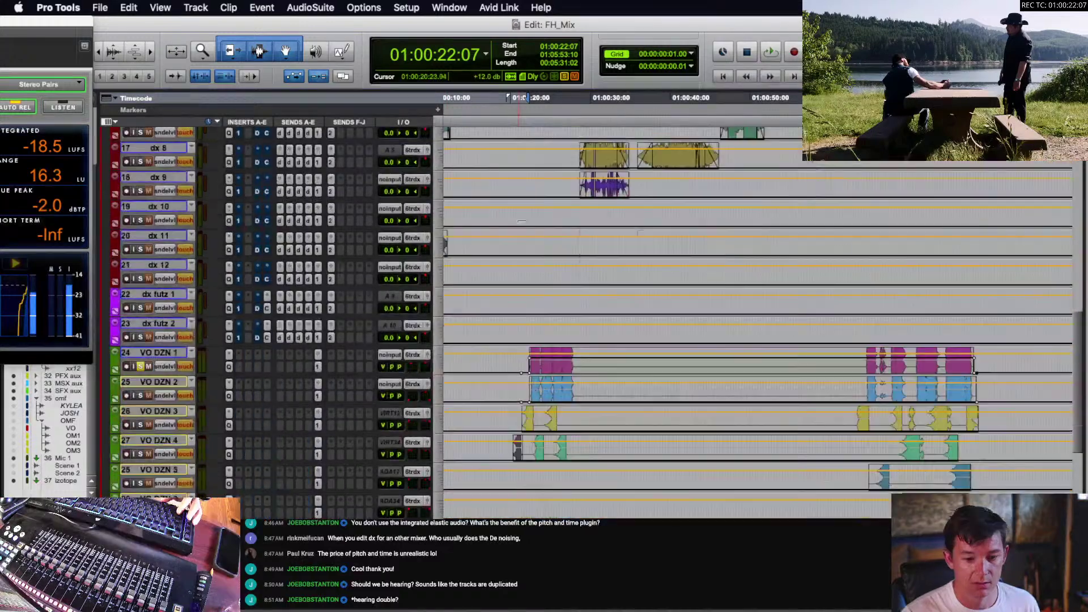
click(541, 368)
key(space)
scroll(567, 374, up, 10)
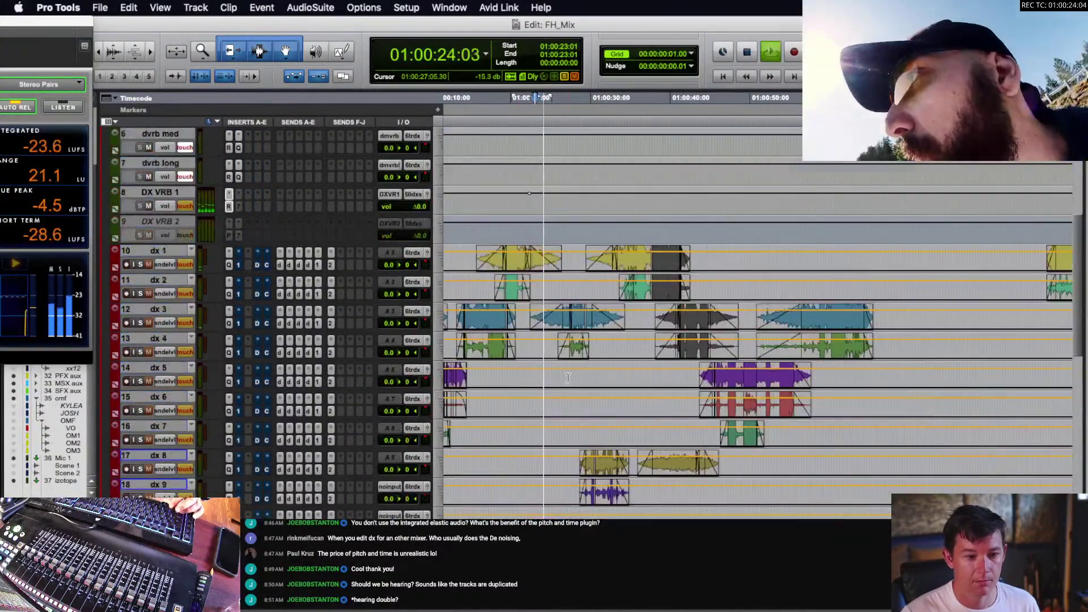
scroll(568, 378, down, 7)
drag(590, 452, 590, 455)
click(588, 472)
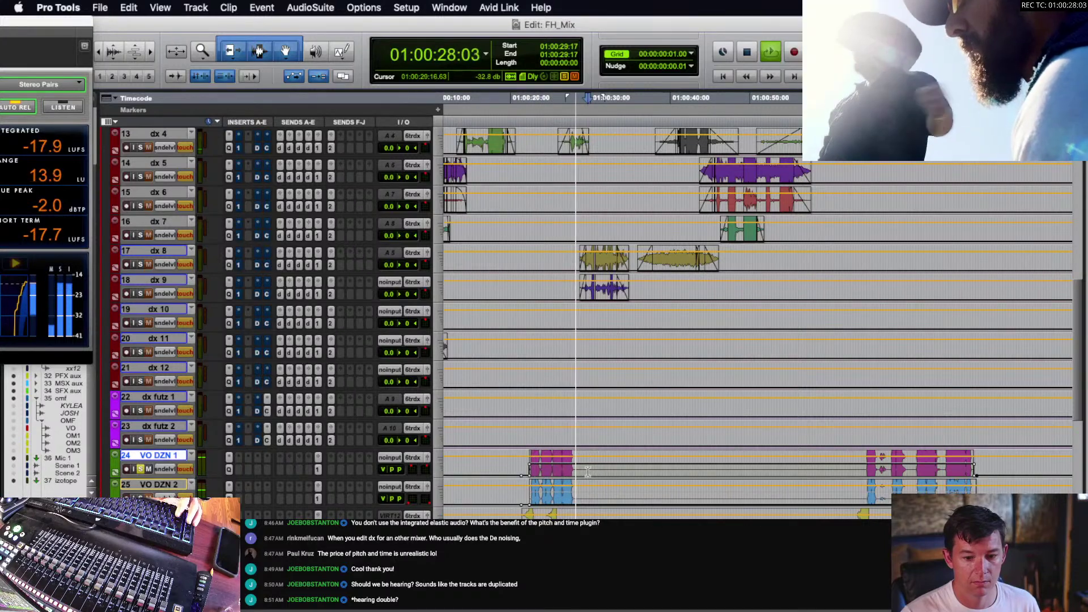
key(space)
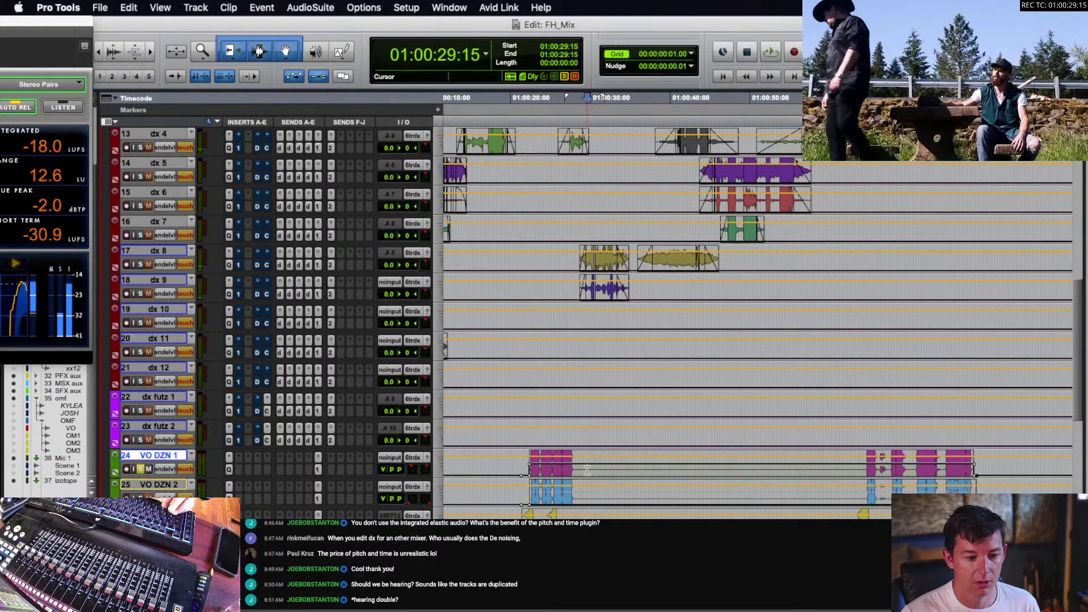
- Unsolo VO DZN 1 and check the ReVibe II settings on DX VRB 1
key(shift+s)
scroll(584, 471, up, 15)
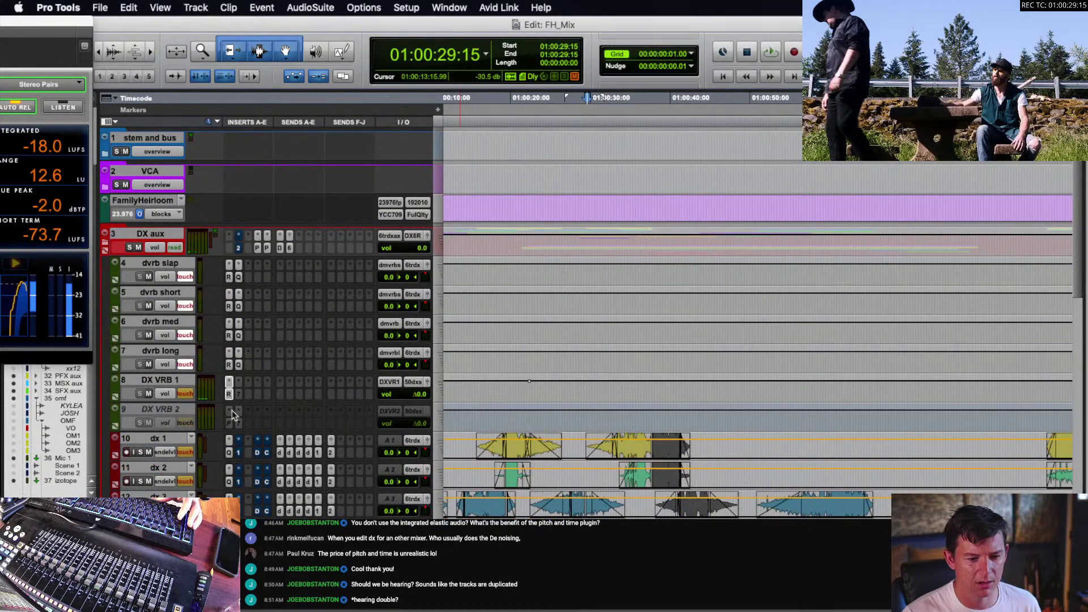
click(229, 394)
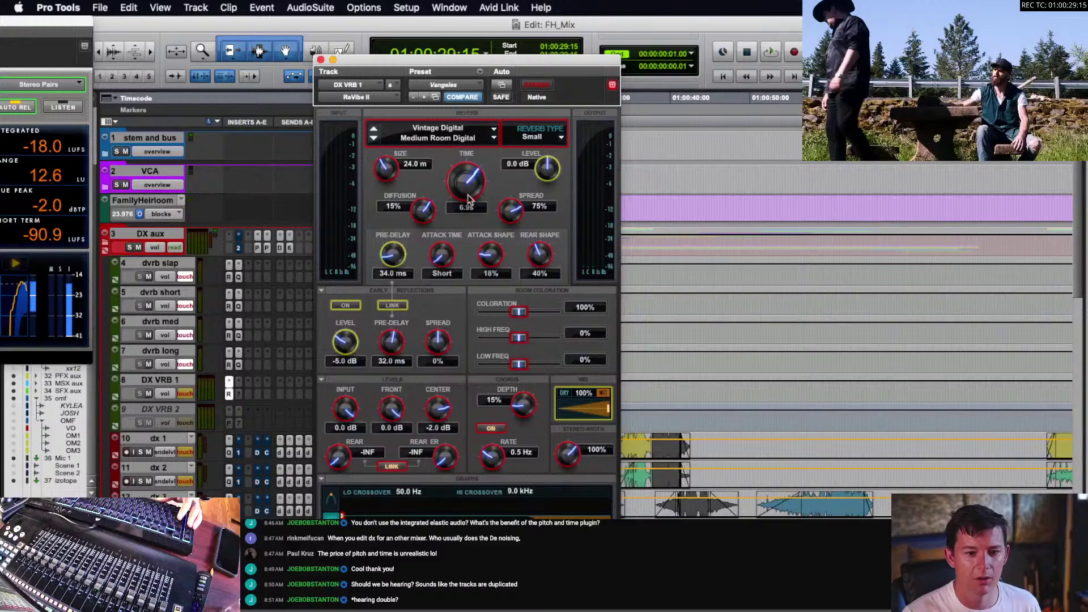
click(322, 59)
- Play the unsoloed session from 01:00:18:00, just ahead of the VO DZN clips
scroll(666, 377, down, 15)
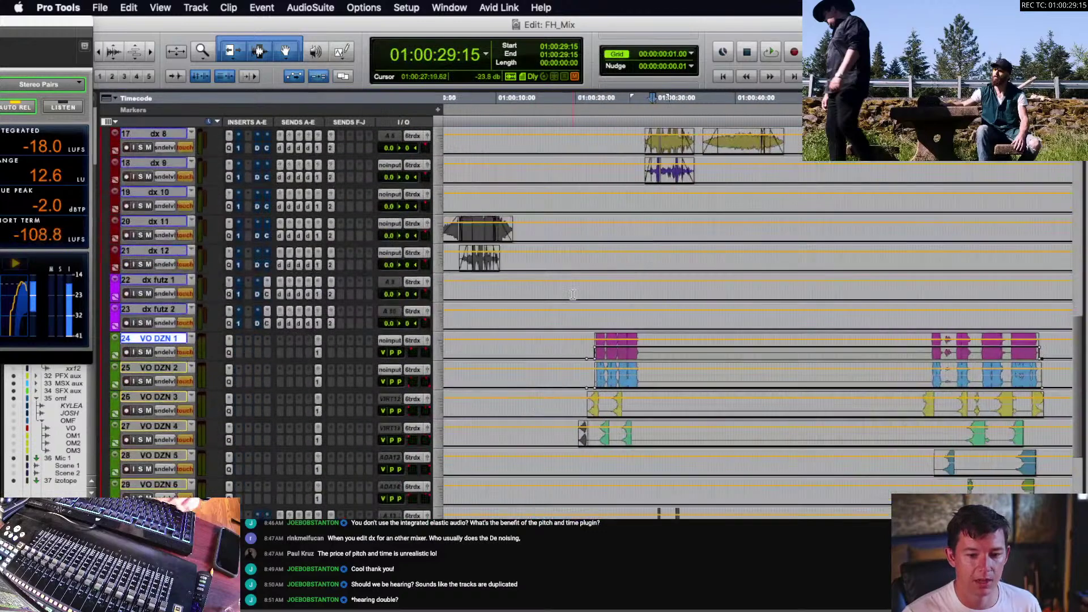
click(658, 346)
key(space)
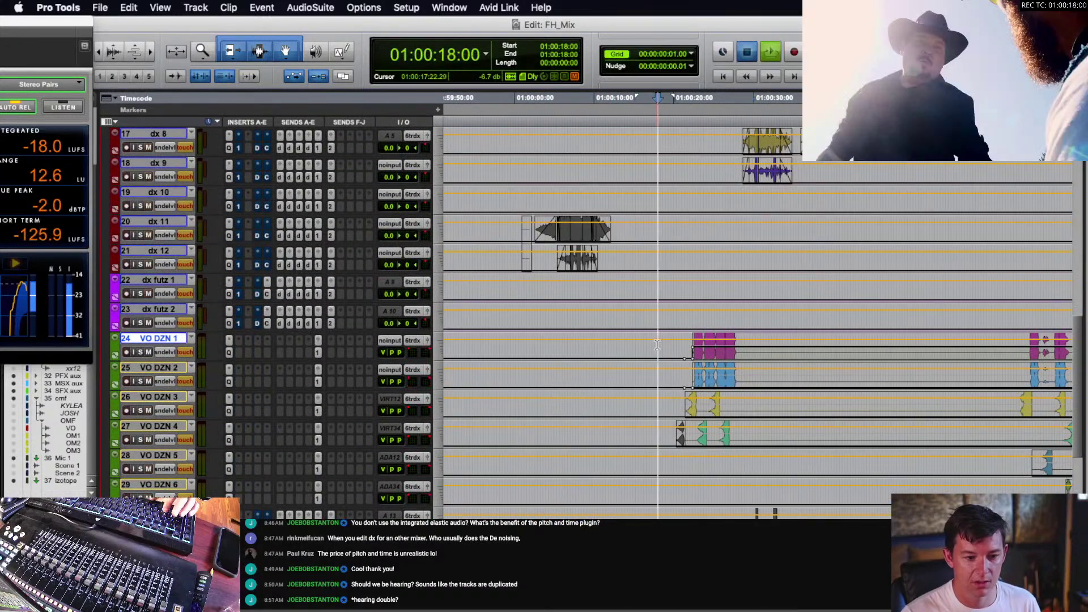
- Listen through the VO DZN clips with the timeline zoomed in, selecting VO DZN 3 and VO DZN 4 during playback, and stop
key(t)
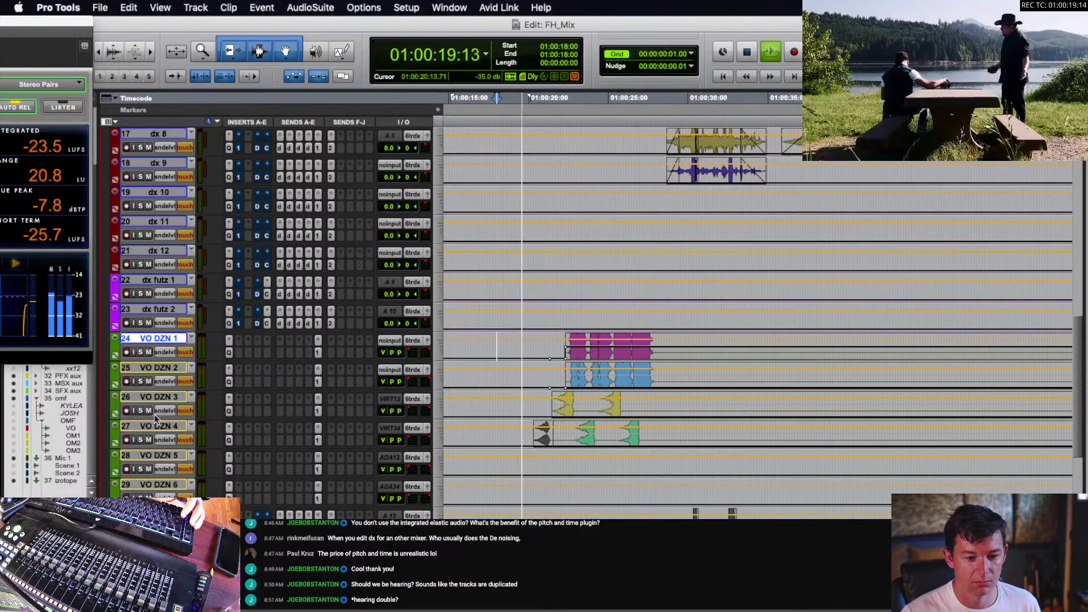
click(158, 398)
shift+click(158, 426)
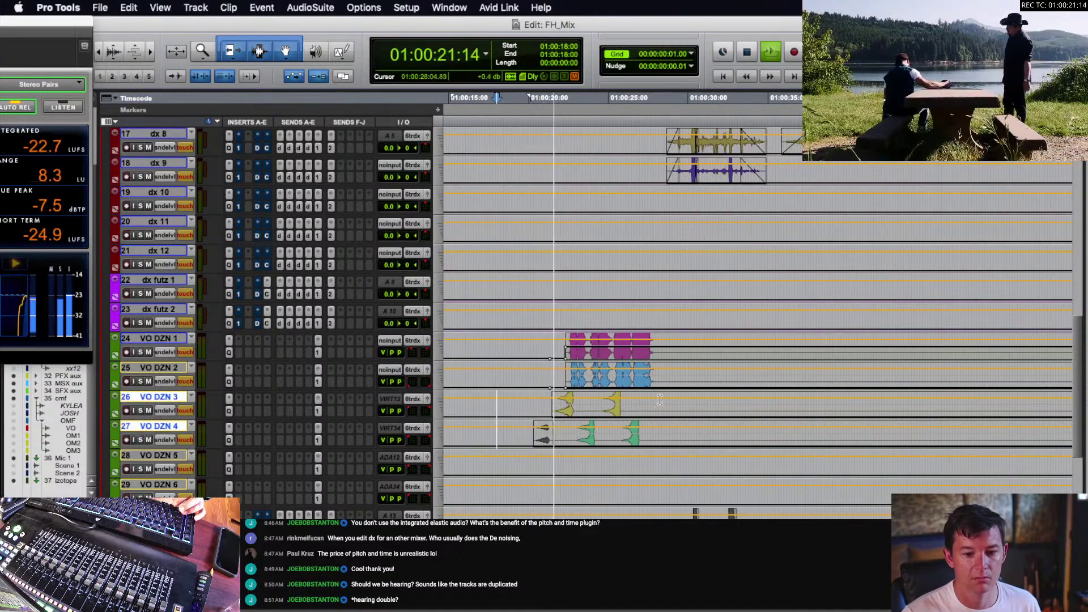
click(643, 353)
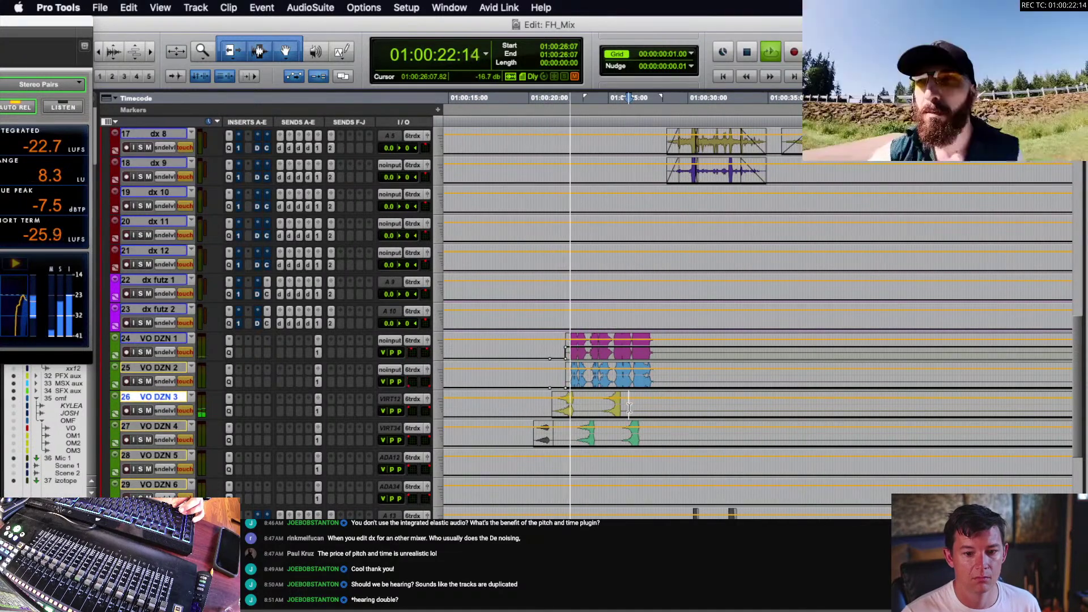
click(629, 349)
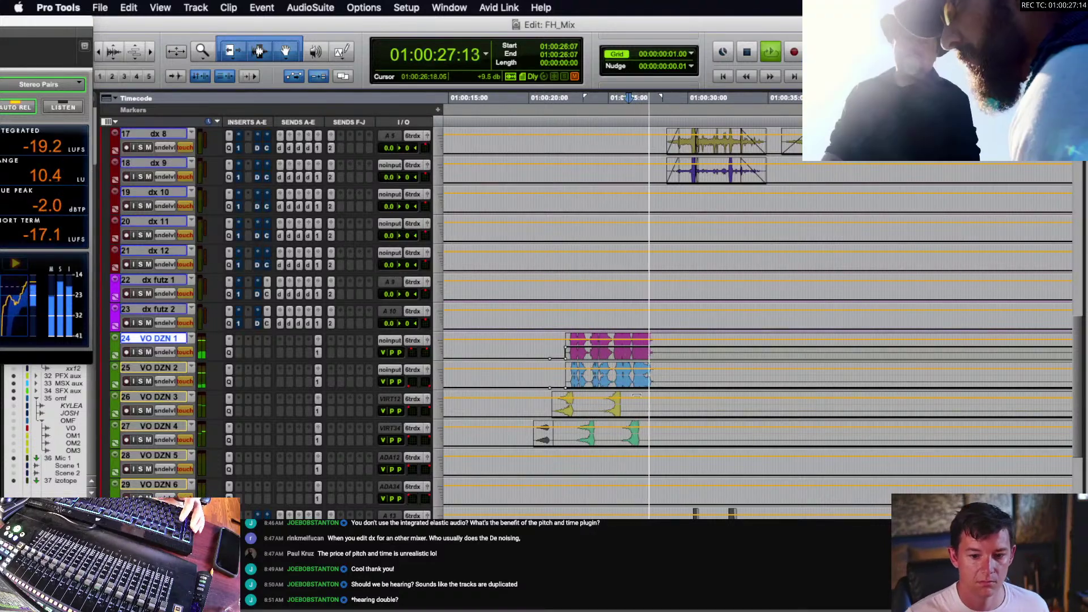
click(550, 405)
key(space)
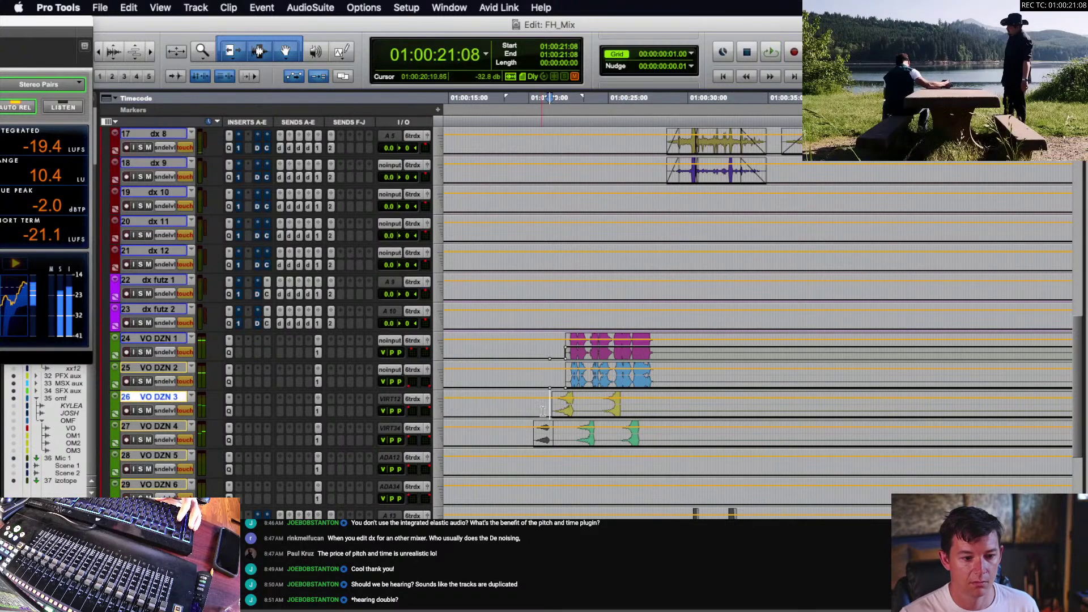
- Open VO DZN 3's output panner and move it clear of the VO DZN clips
click(538, 412)
scroll(537, 411, right, 1)
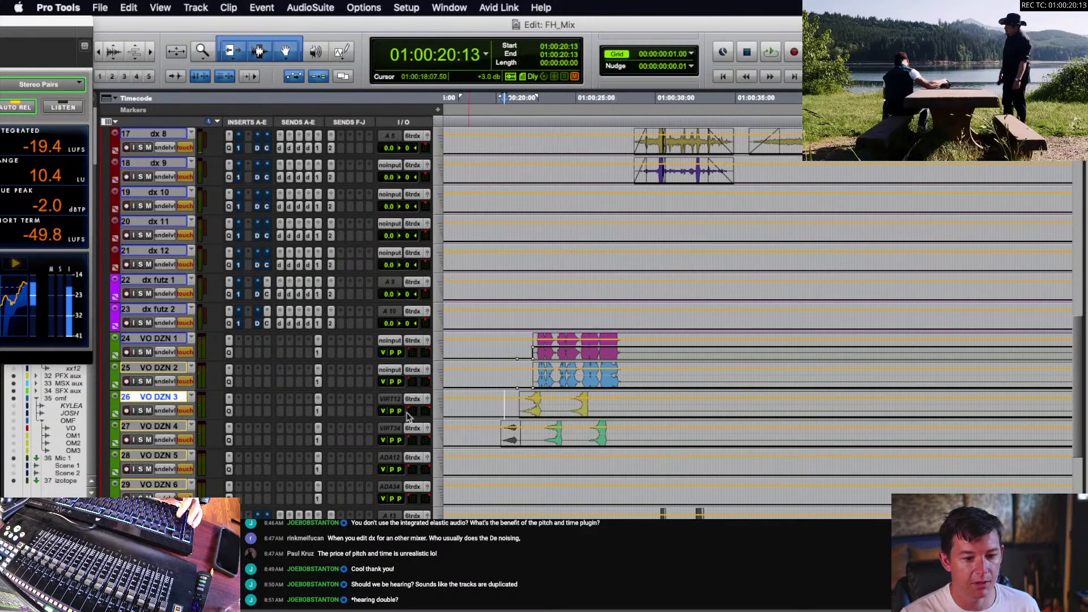
click(429, 401)
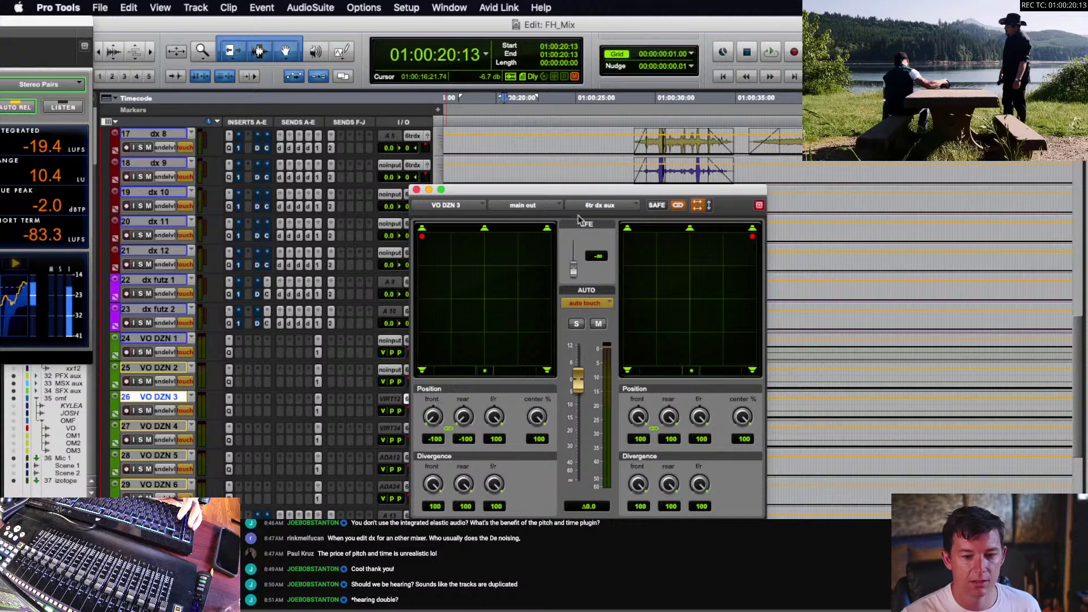
drag(587, 192, 553, 23)
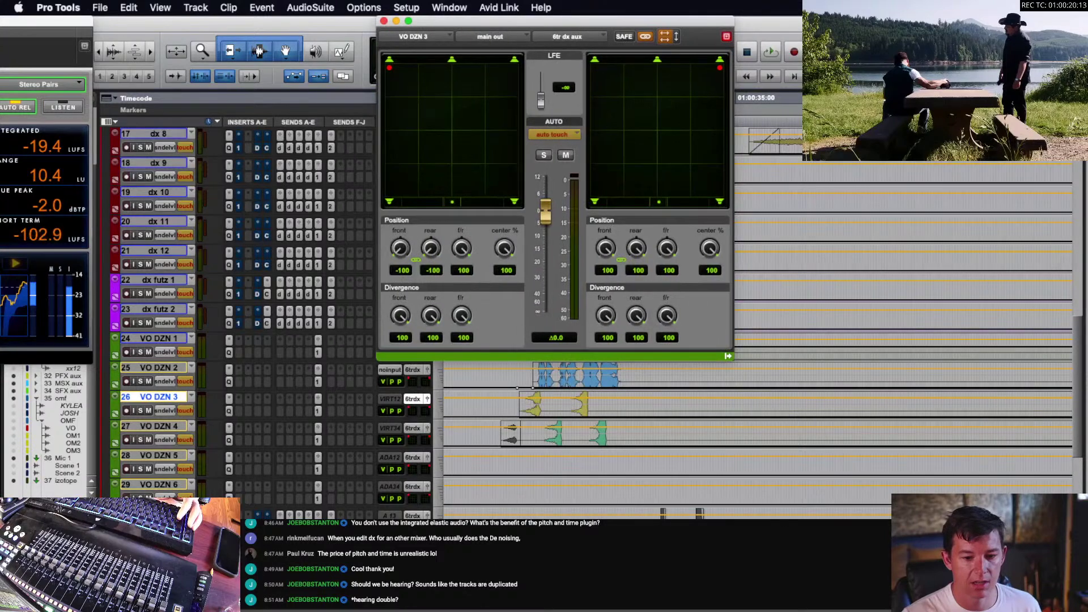
- Solo VO DZN 3 and record a live surround pan move across its clips during playback
click(509, 408)
key(shift+s)
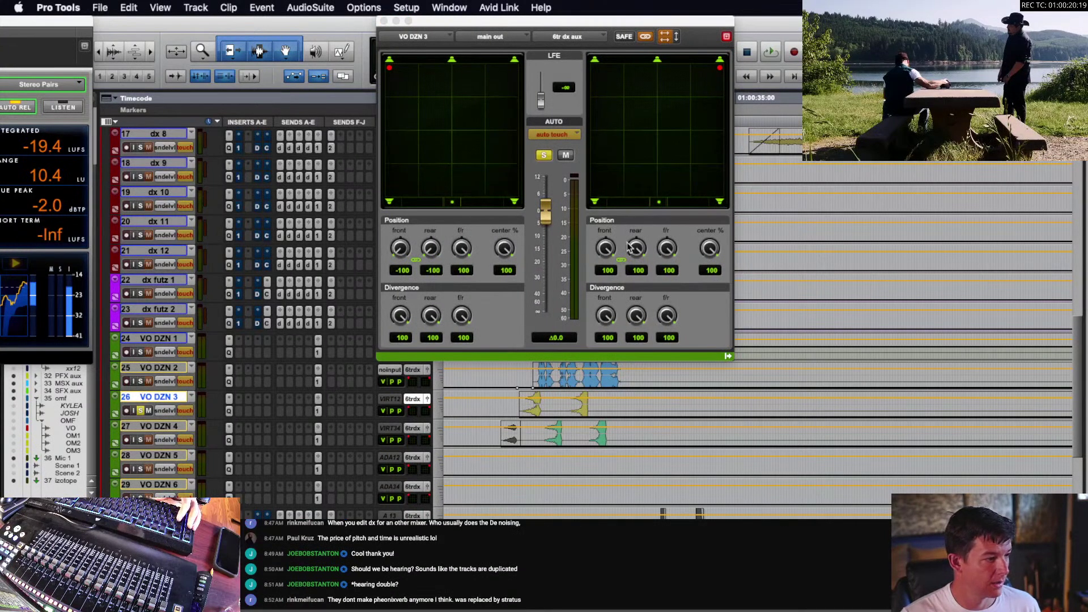
key(space)
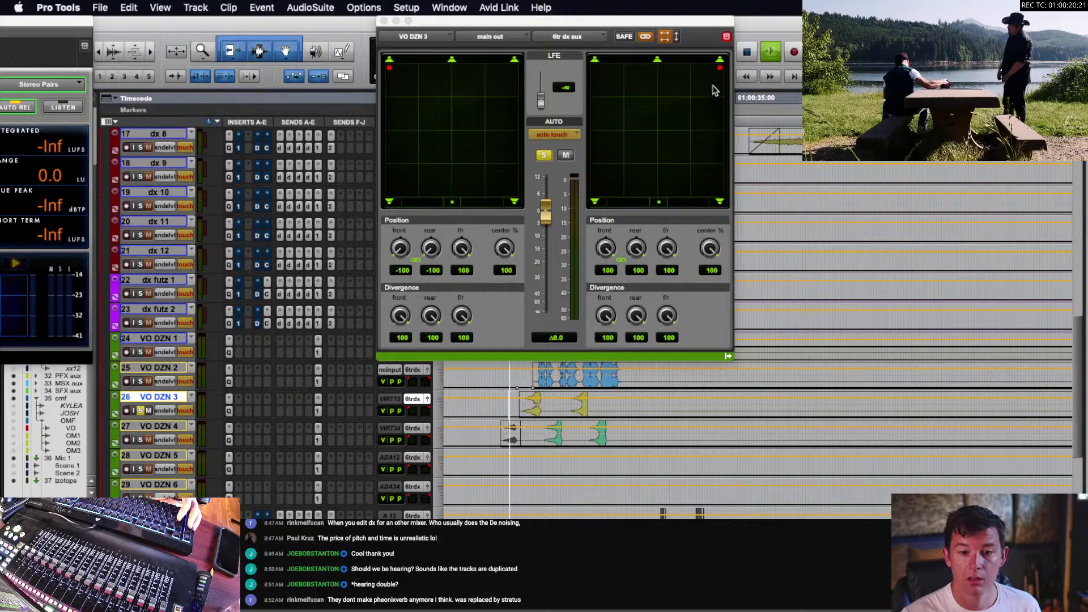
drag(715, 86, 627, 194)
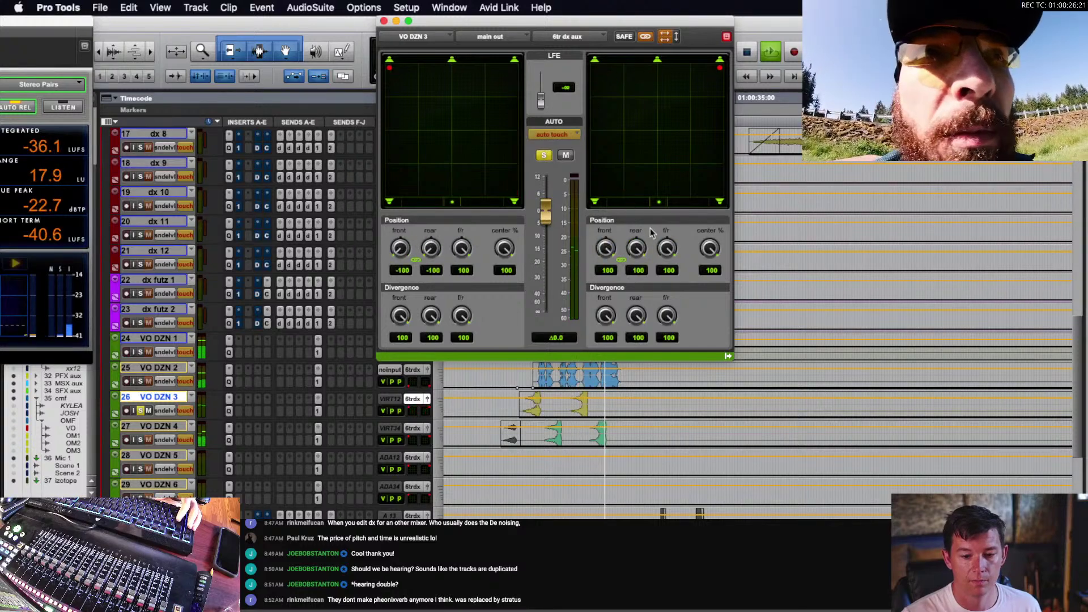
key(space)
- Move the solo to VO DZN 4 and open that track's output panner
click(542, 438)
key(shift+s)
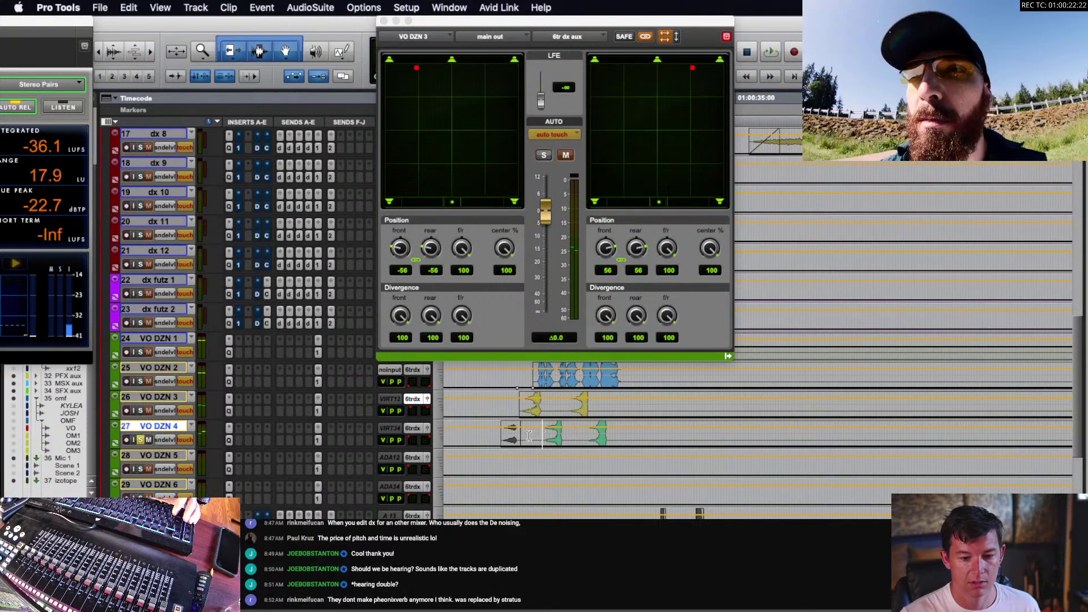
key(space)
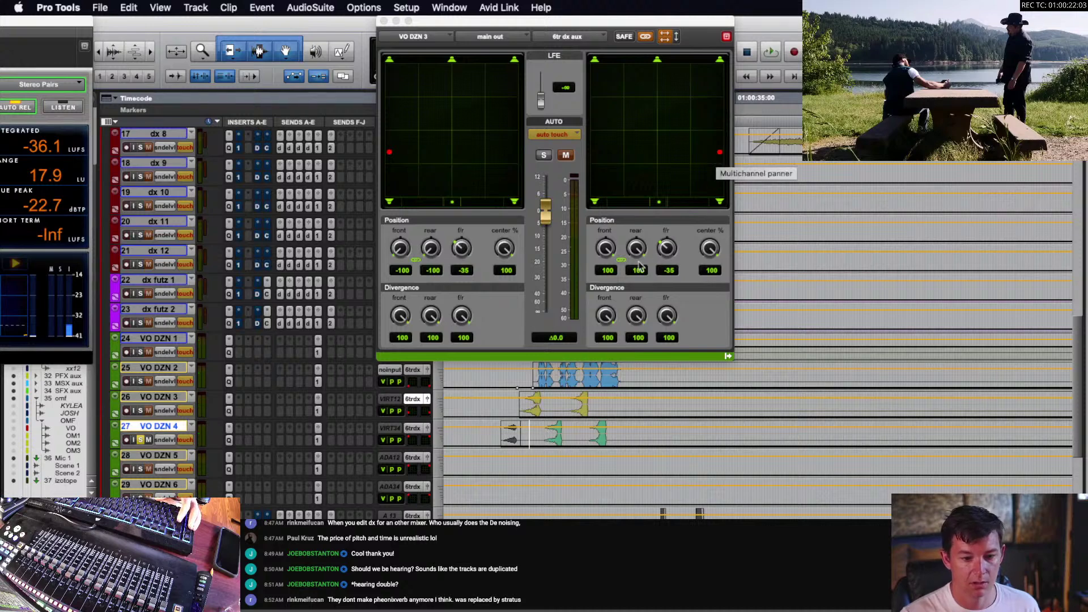
click(427, 428)
- Record surround pan moves on VO DZN 4 in two playback passes, sweeping to the rear, and close the panner with the track unsoloed
key(space)
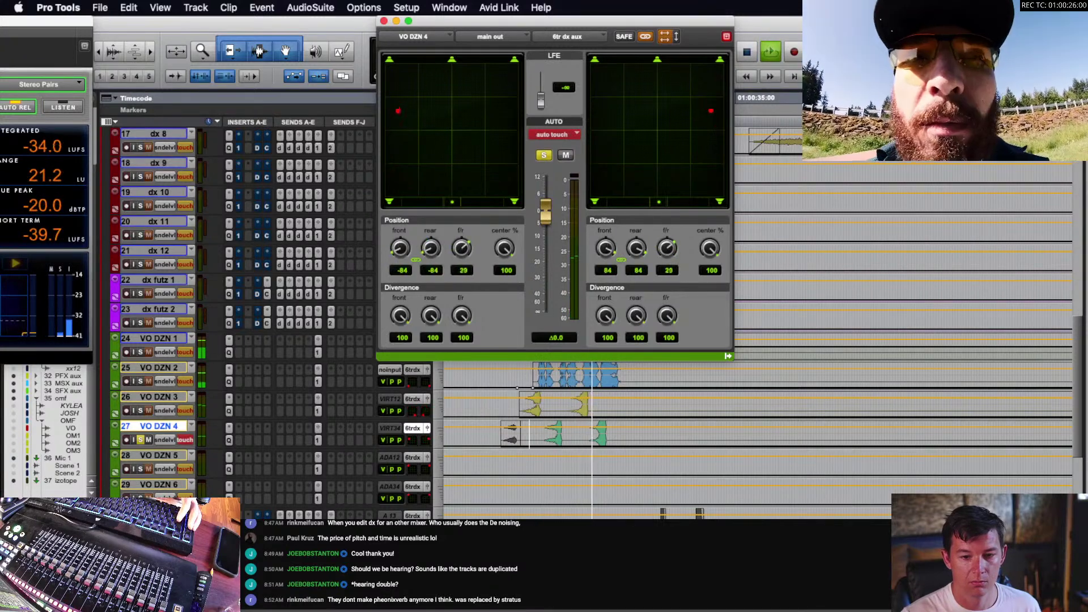
key(space)
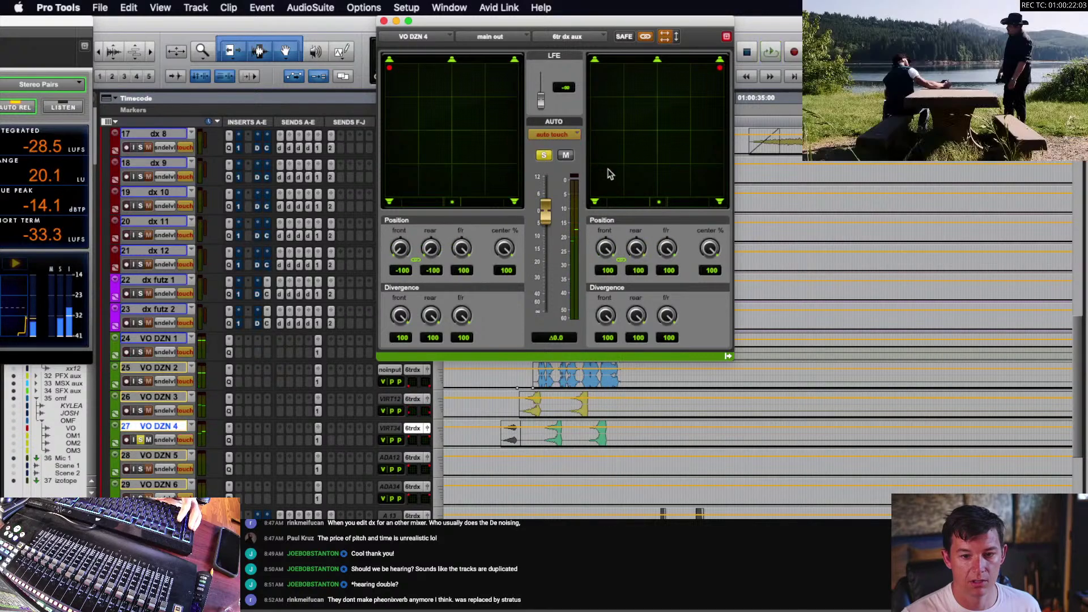
key(space)
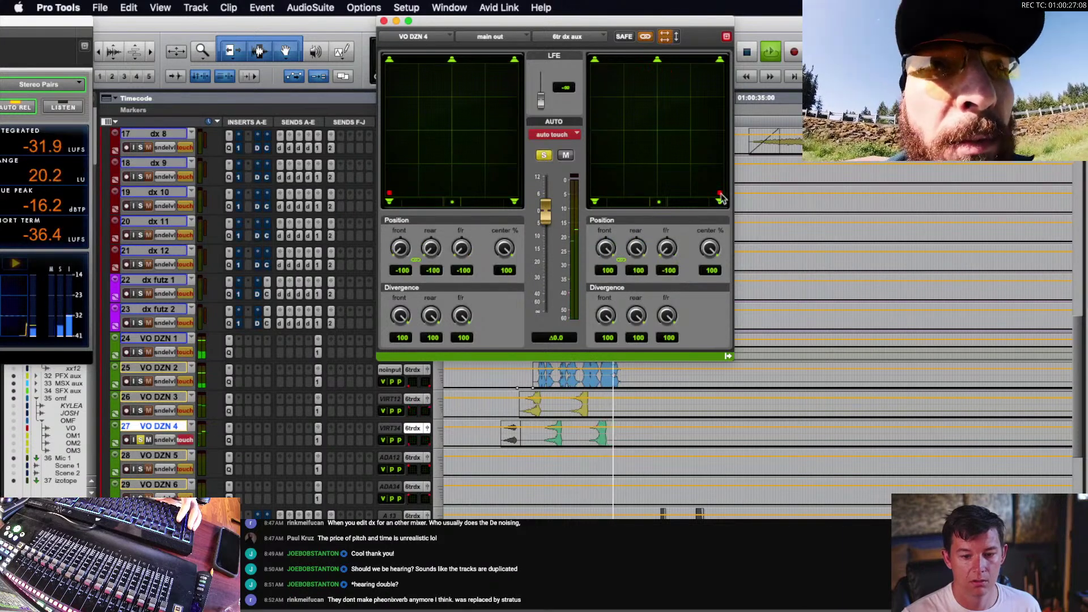
key(space)
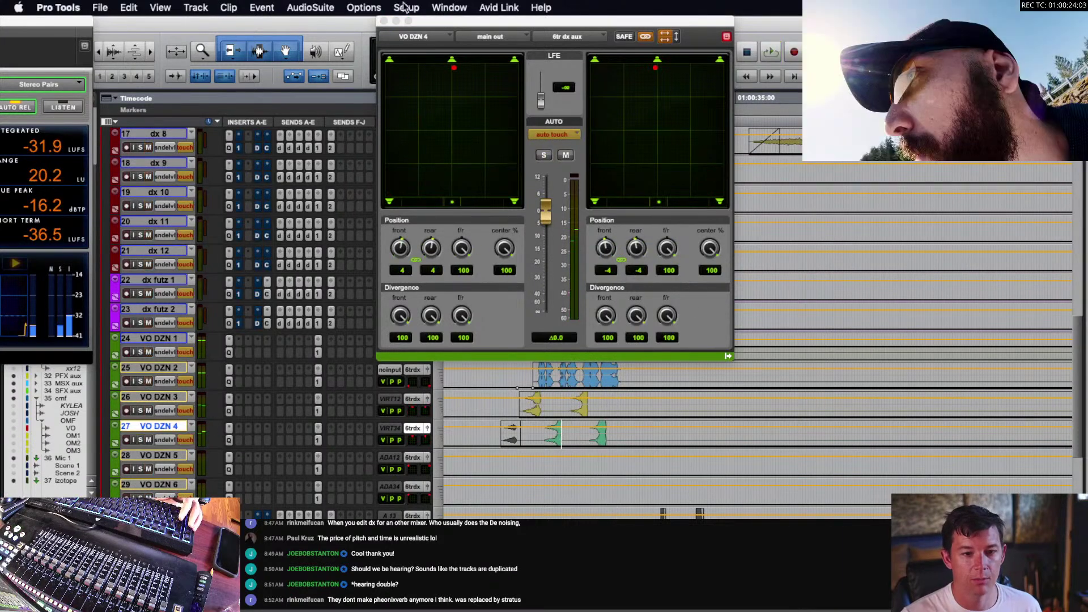
click(384, 21)
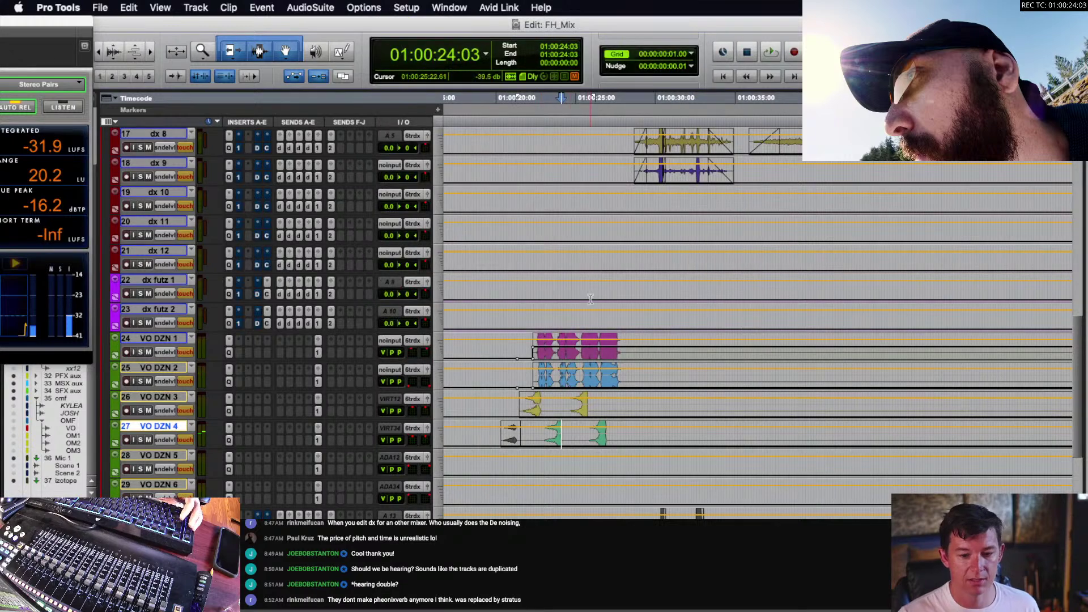
- Play the unsoloed session from just ahead of the VO DZN 1 clip into the following dx dialogue, and stop
click(518, 410)
click(514, 355)
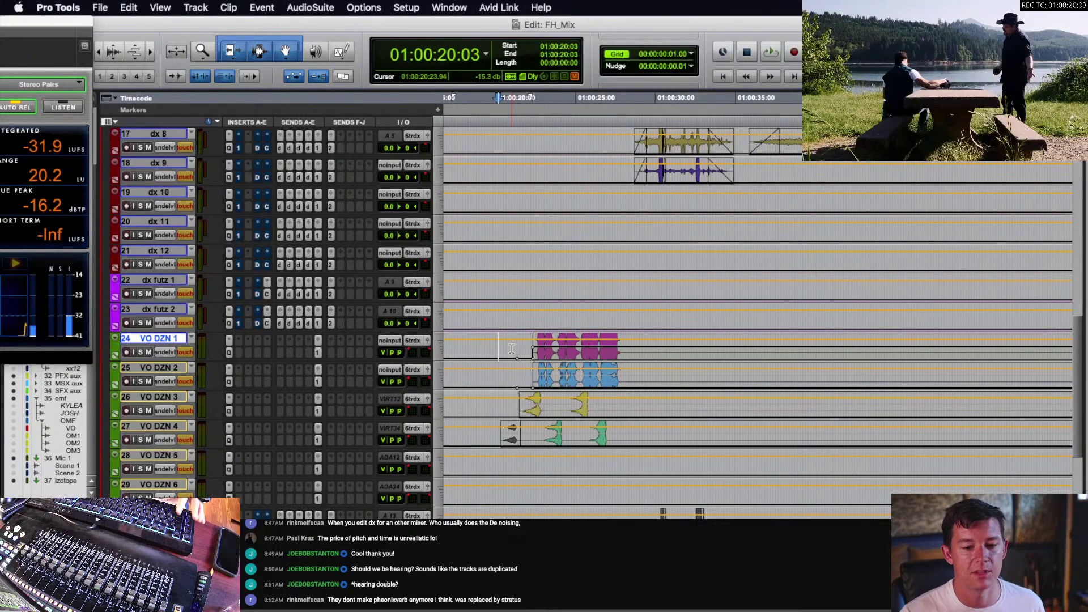
key(space)
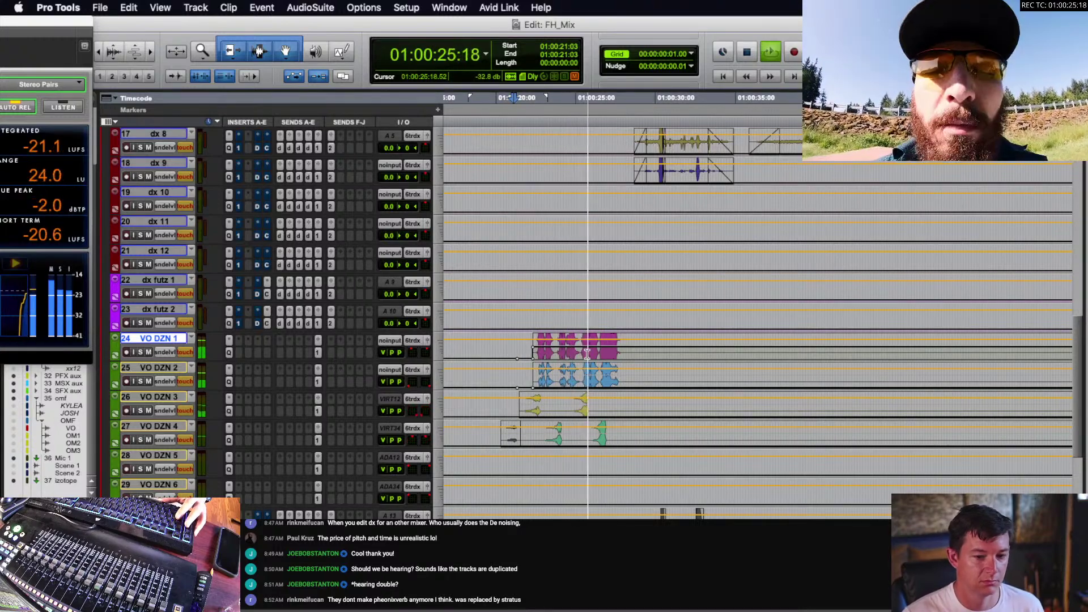
scroll(632, 352, up, 10)
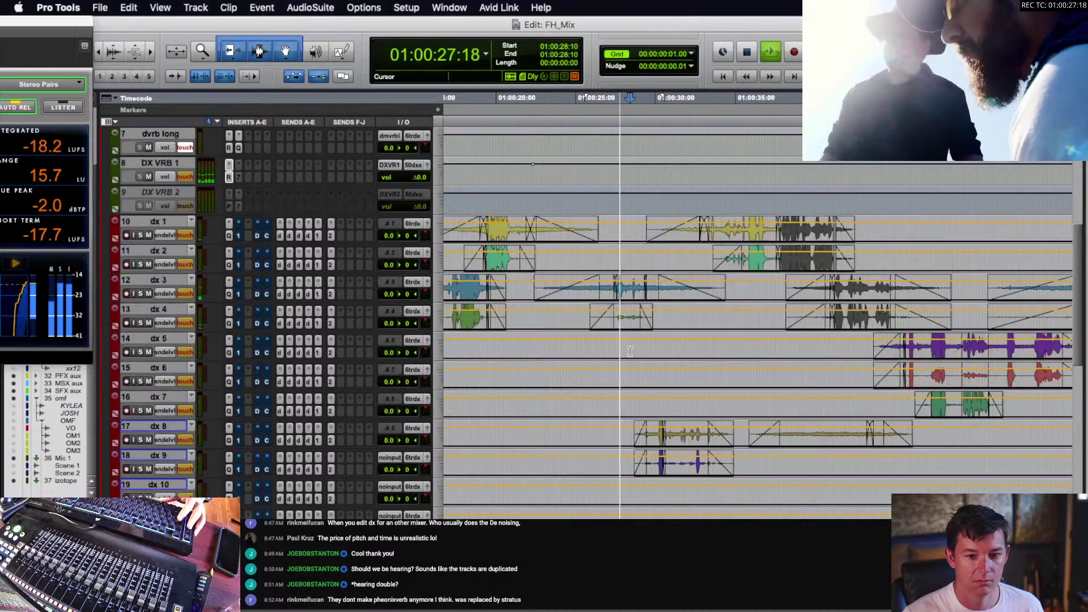
scroll(630, 352, down, 3)
scroll(630, 351, right, 2)
scroll(630, 352, up, 2)
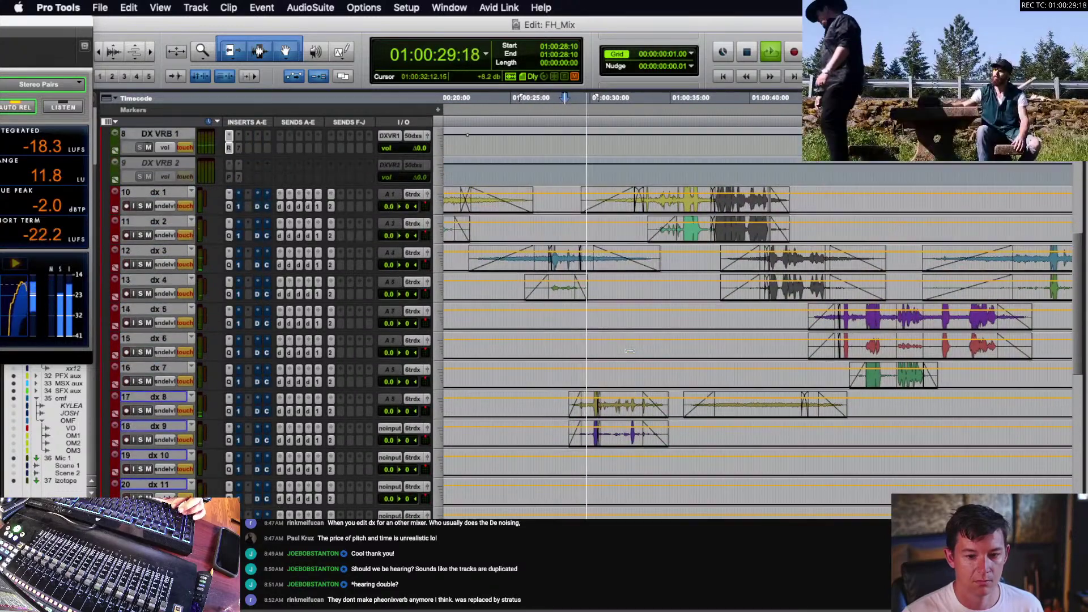
click(573, 264)
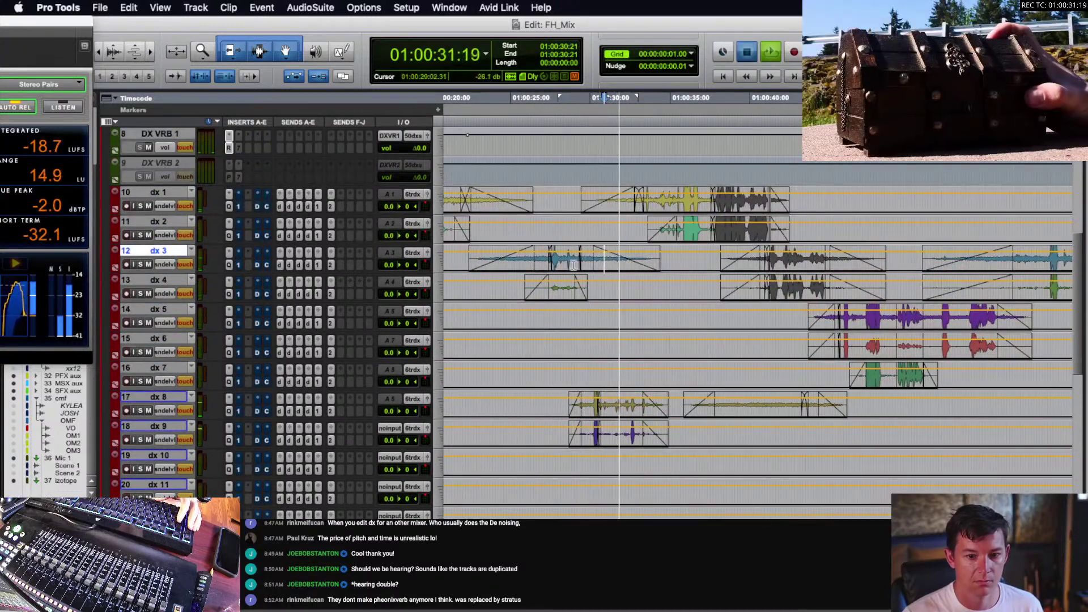
key(space)
- Return to the VO DZN tracks, open VO DZN 1's output panner and select its clip
scroll(573, 264, down, 3)
scroll(573, 266, down, 1)
scroll(573, 266, left, 2)
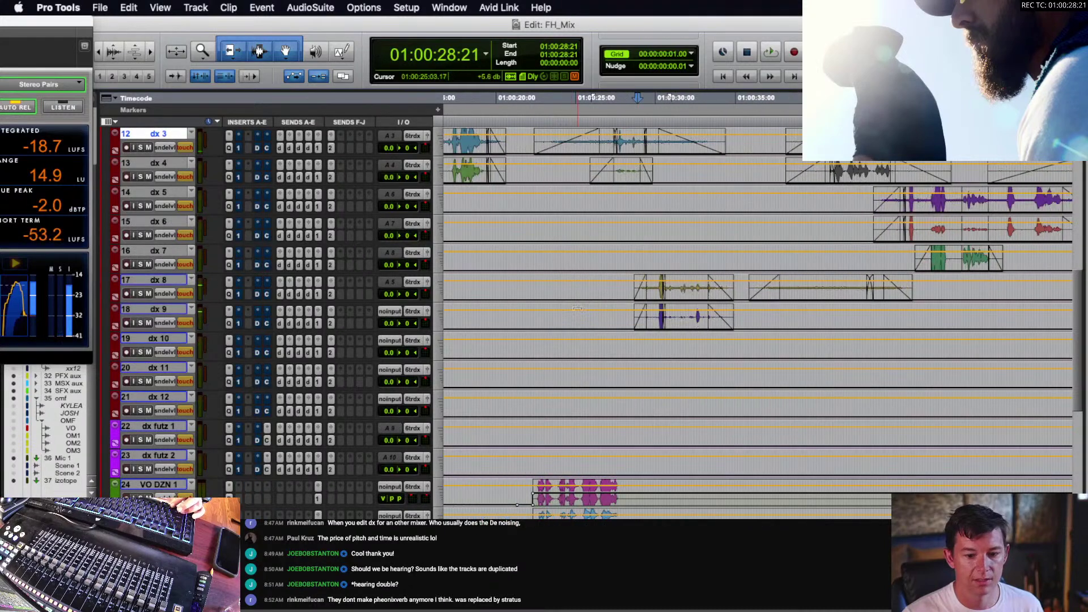
scroll(570, 327, down, 3)
click(496, 406)
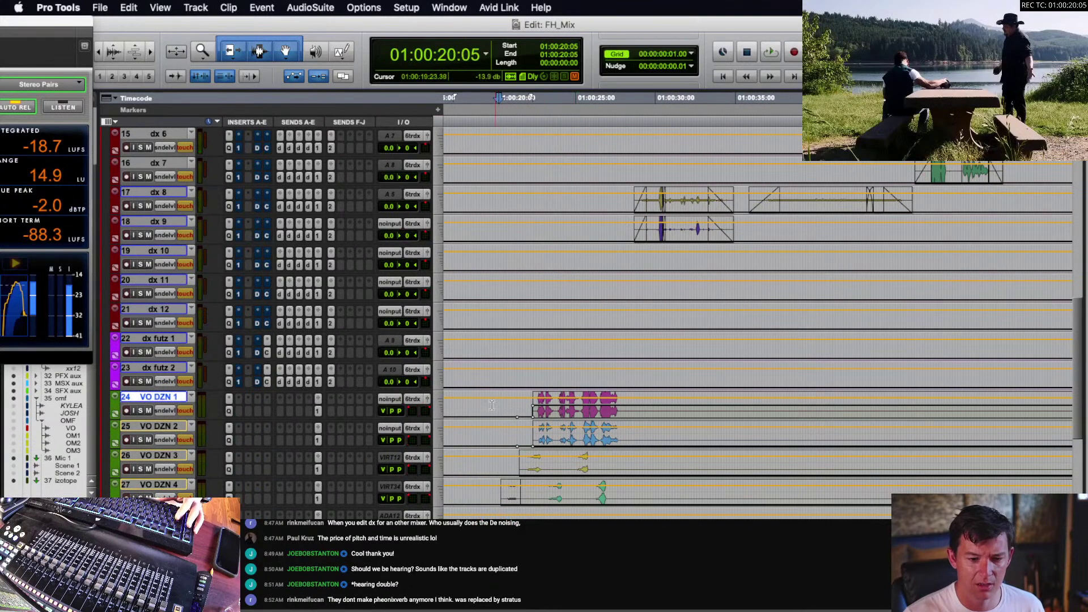
click(428, 399)
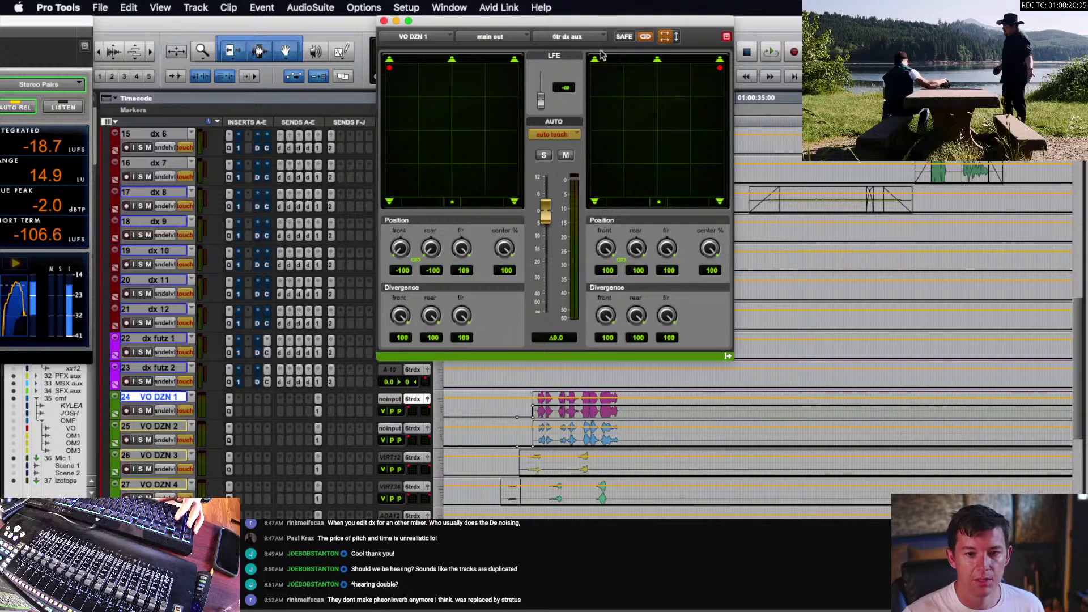
click(558, 412)
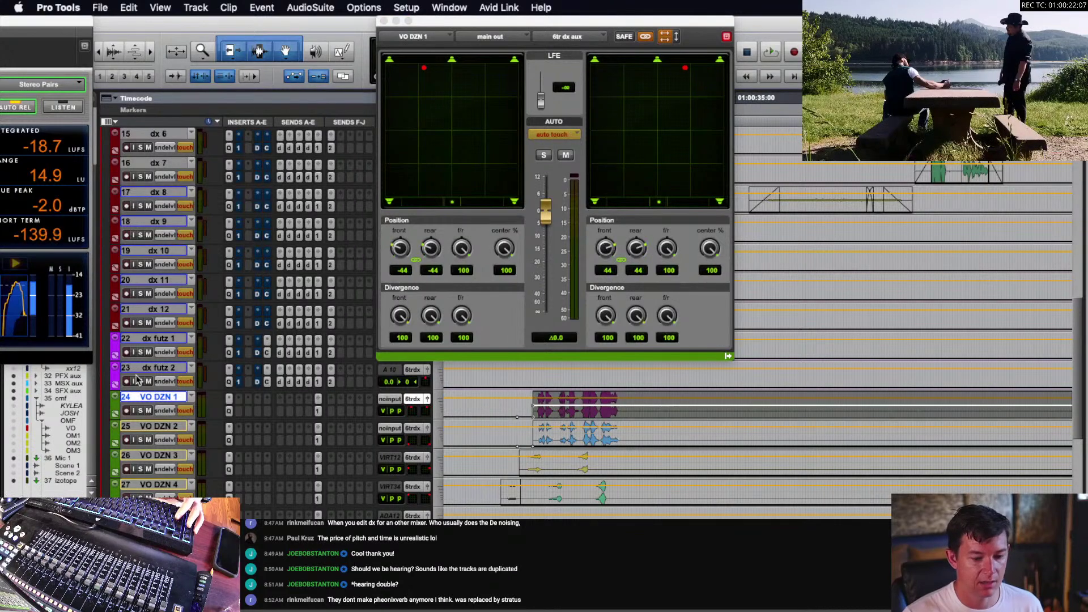
- Enable automation Preview, turn off VO DZN 1's left/right inverse panner linking, and pan both channels together to -5
key(super+4)
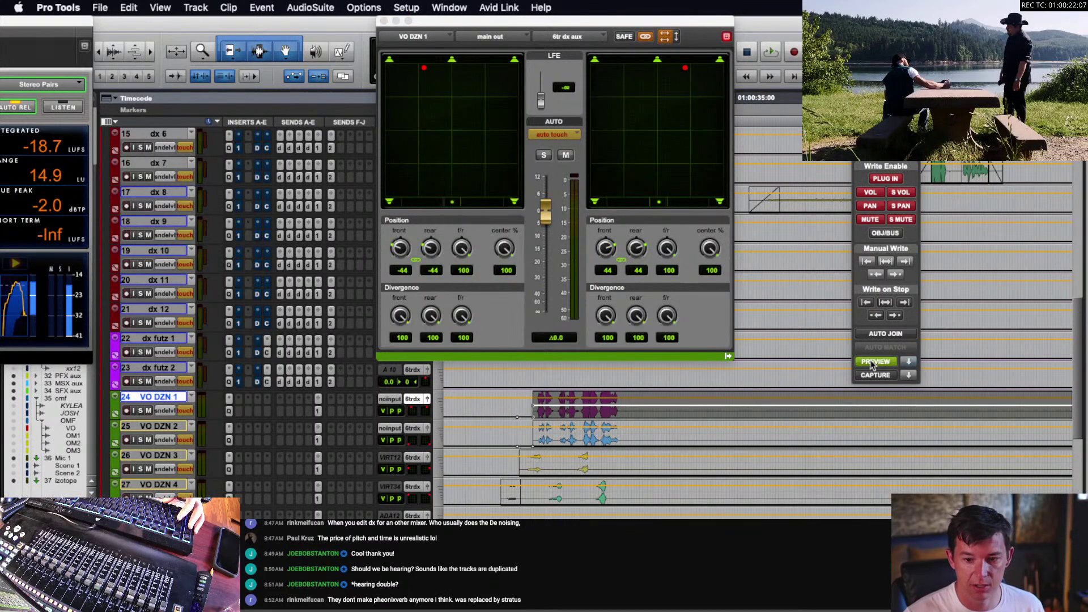
click(659, 66)
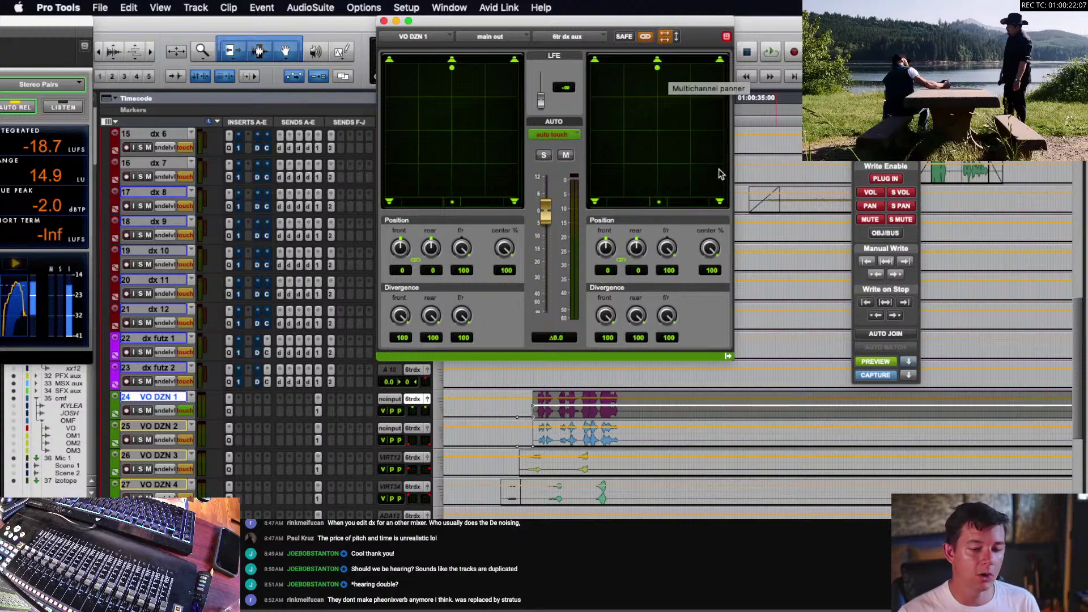
click(666, 38)
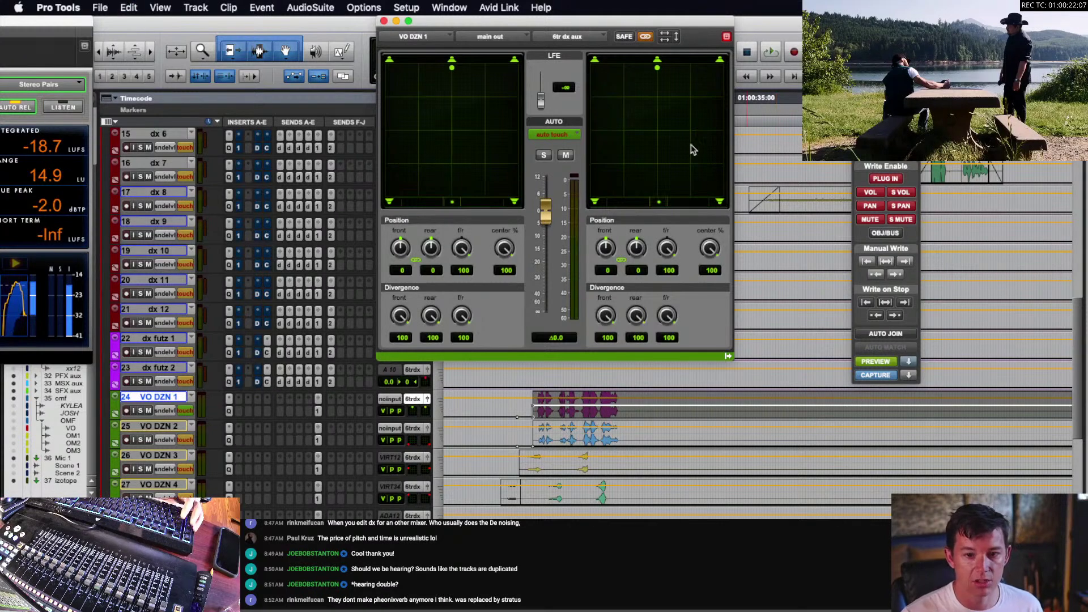
mouse_move(660, 70)
mouse_down()
mouse_move(692, 155)
mouse_move(636, 183)
mouse_move(594, 146)
mouse_move(615, 90)
mouse_move(640, 99)
mouse_move(655, 67)
mouse_up()
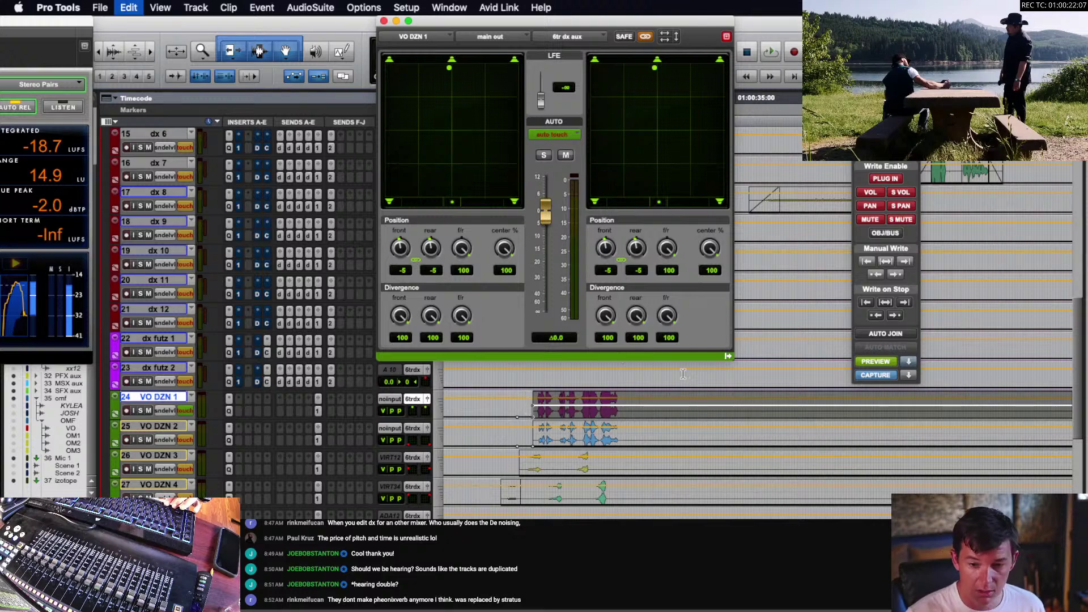
- Solo VO DZN 1, turn off automation Preview, and record a surround pan move of both linked channels during playback
click(502, 407)
key(shift+s)
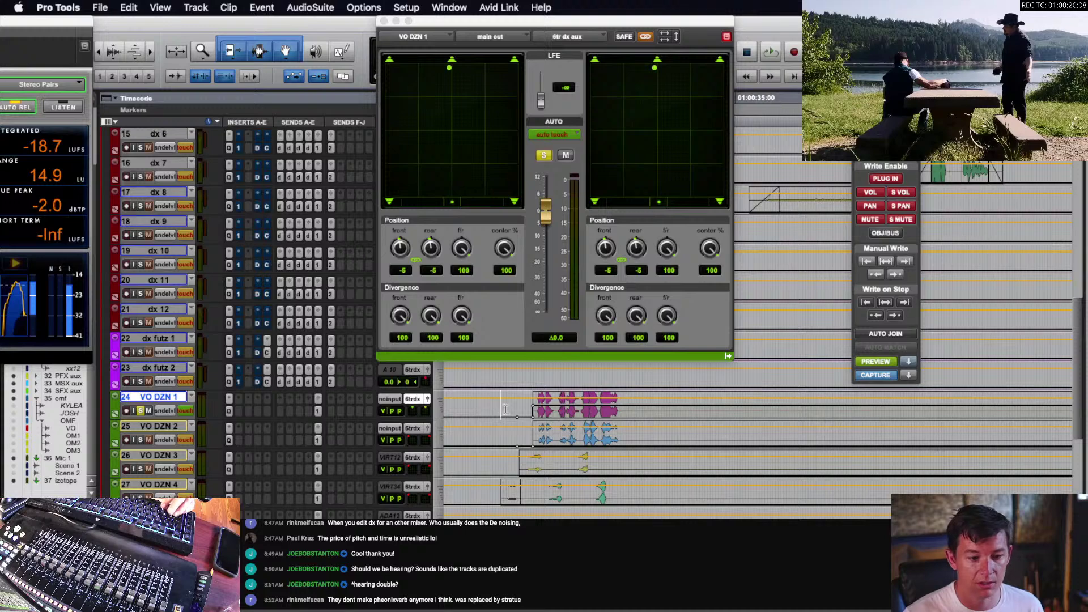
click(865, 363)
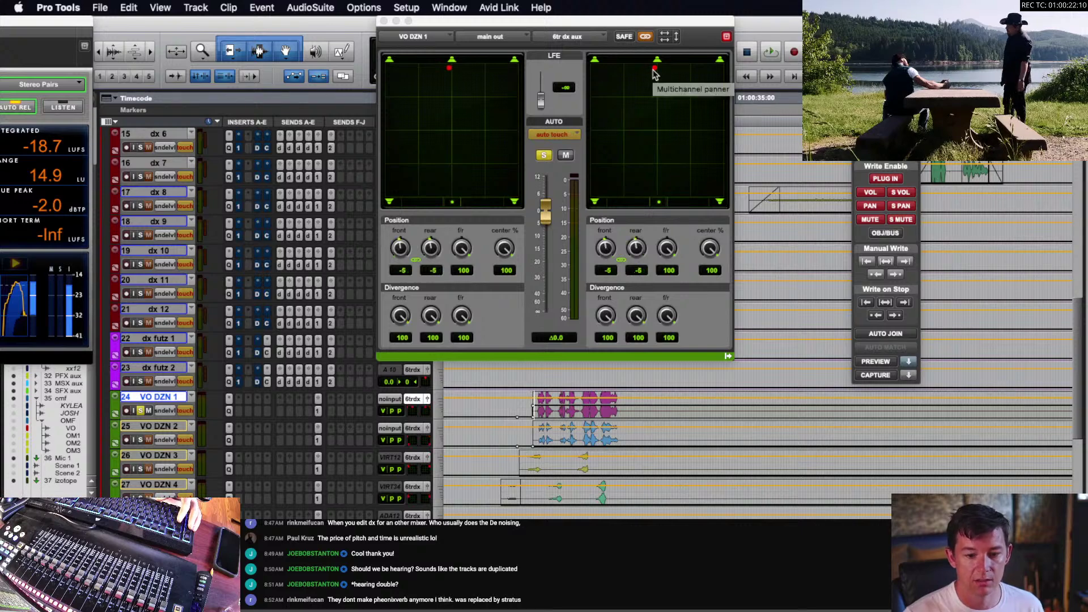
key(space)
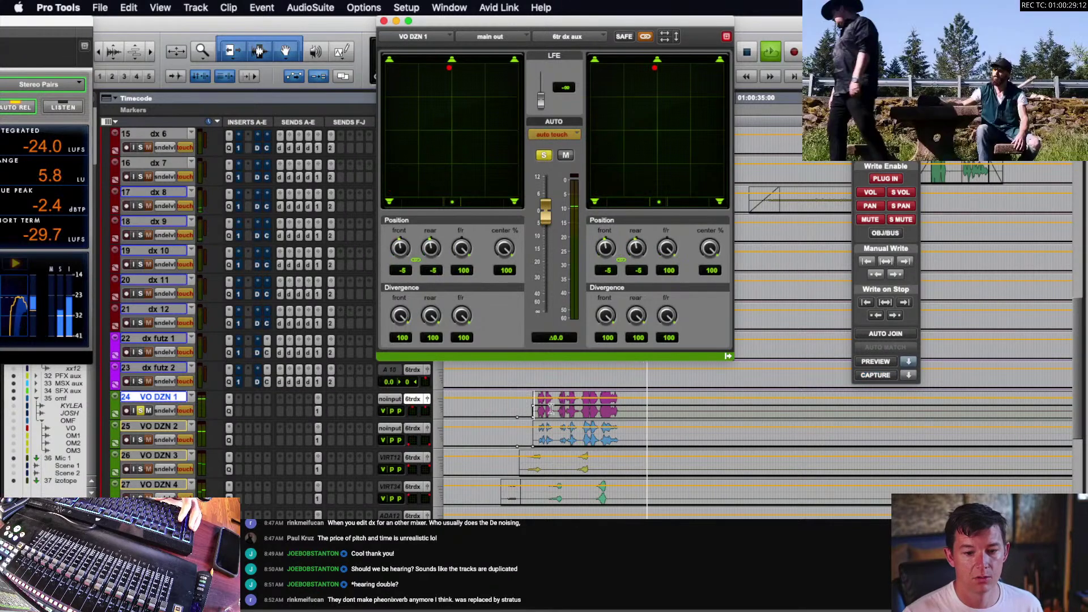
key(space)
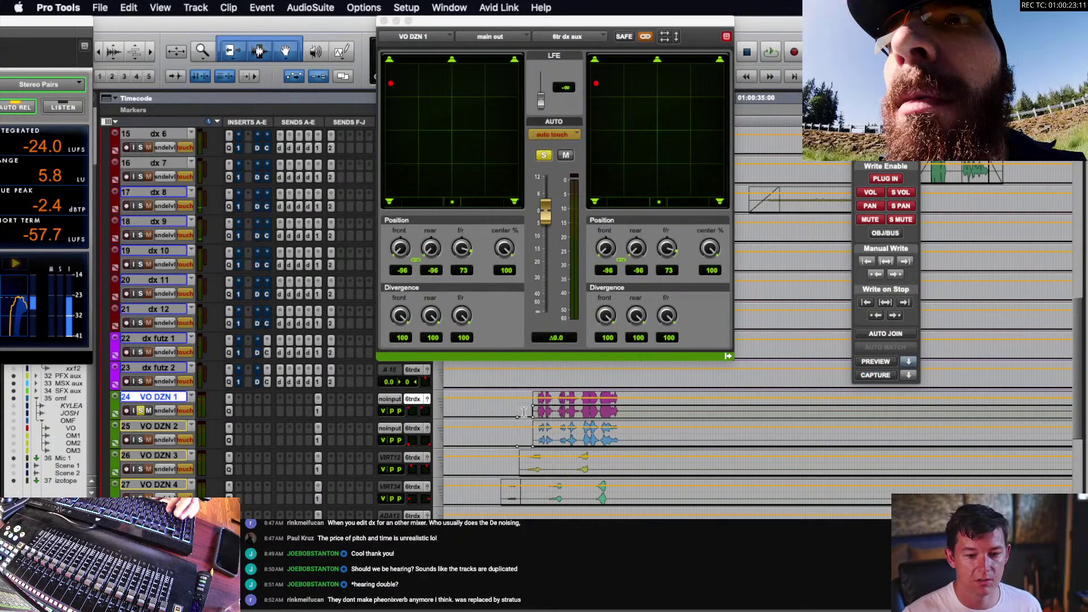
- Close VO DZN 1's output panner and play the unsoloed session from 01:00:19:21 through the VO DZN clips
click(524, 411)
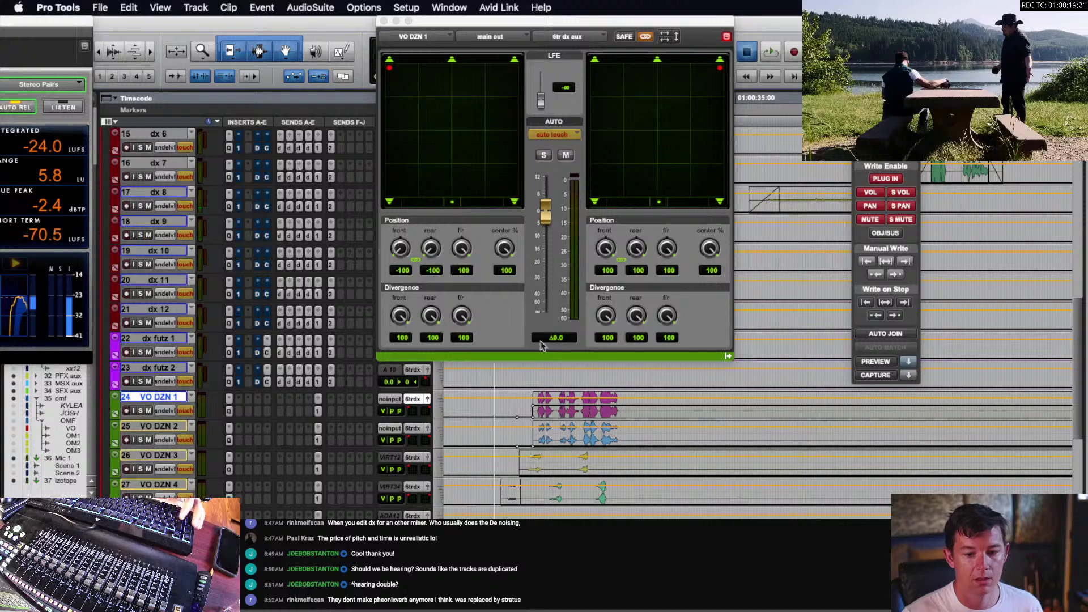
click(384, 21)
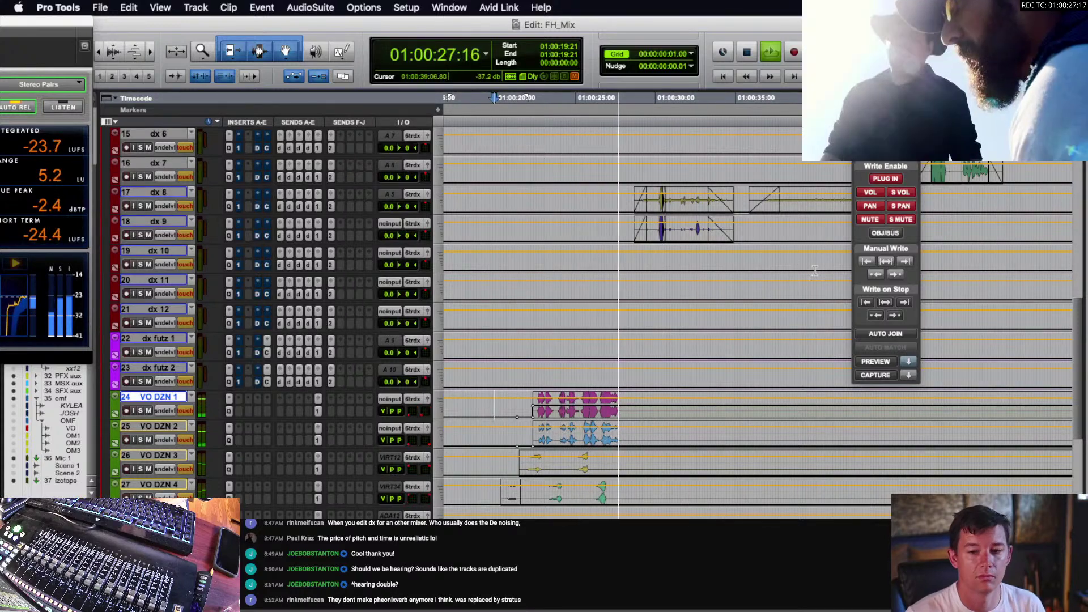
key(space)
- Return to the dx dialogue tracks, switch them to waveform view and close the automation window
scroll(622, 378, up, 2)
scroll(621, 378, up, 3)
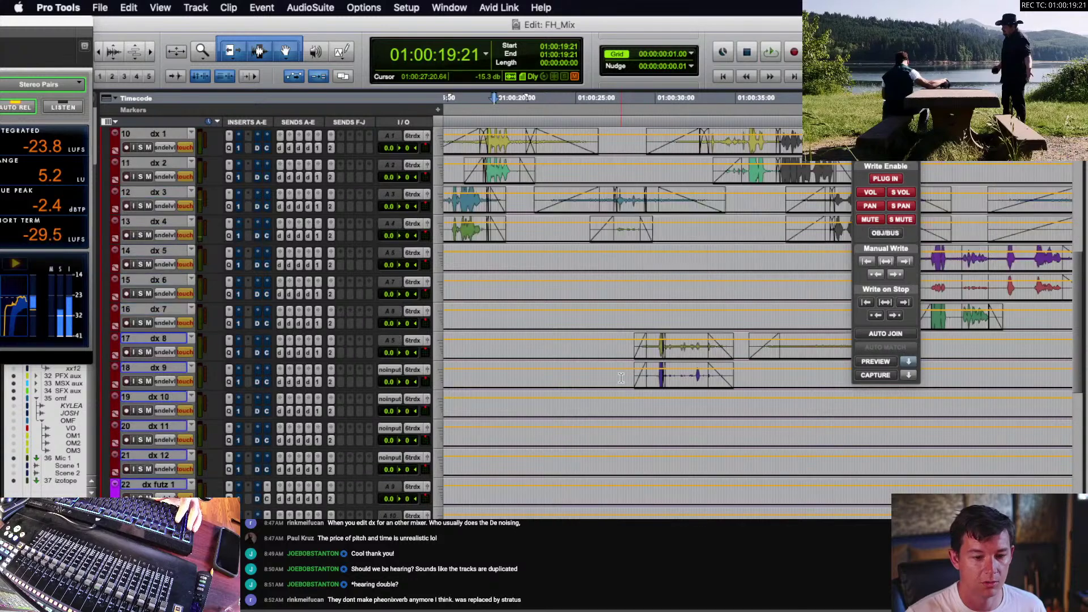
key(minus)
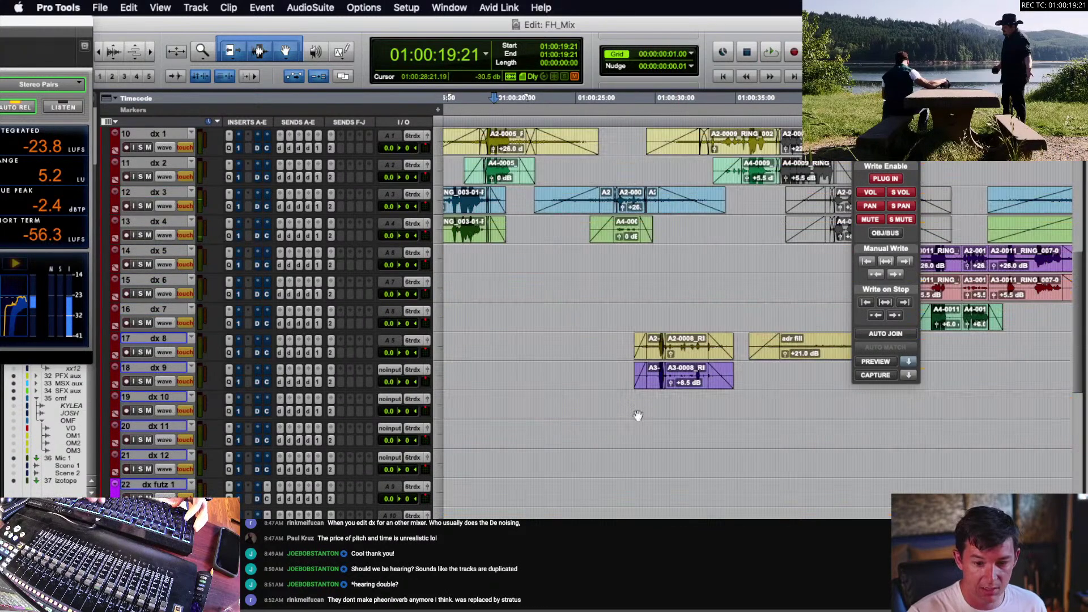
scroll(641, 414, down, 4)
scroll(643, 414, up, 3)
scroll(643, 414, right, 1)
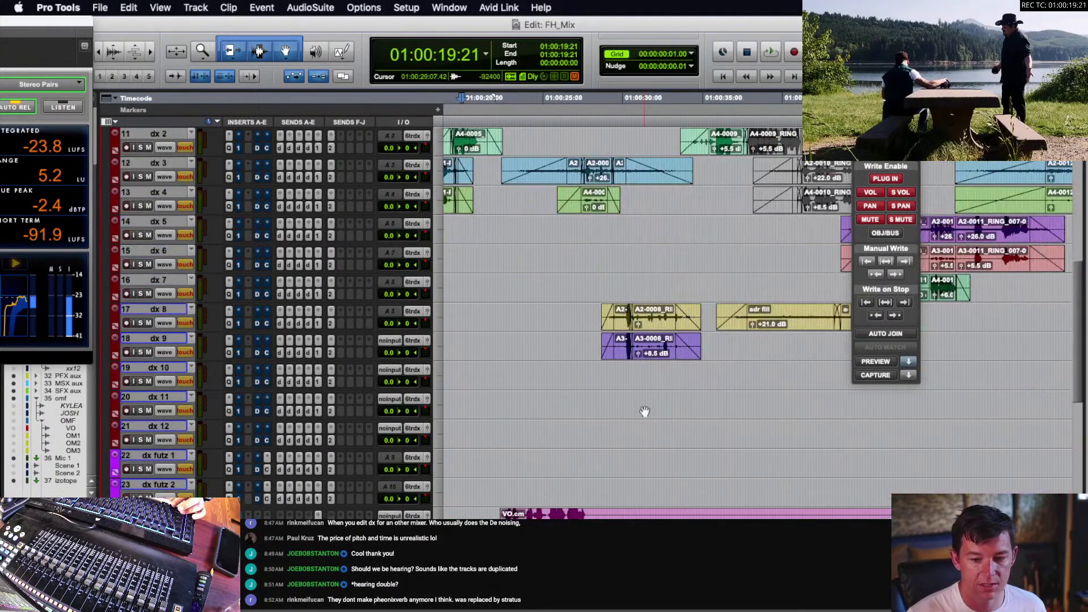
click(859, 139)
scroll(787, 233, up, 1)
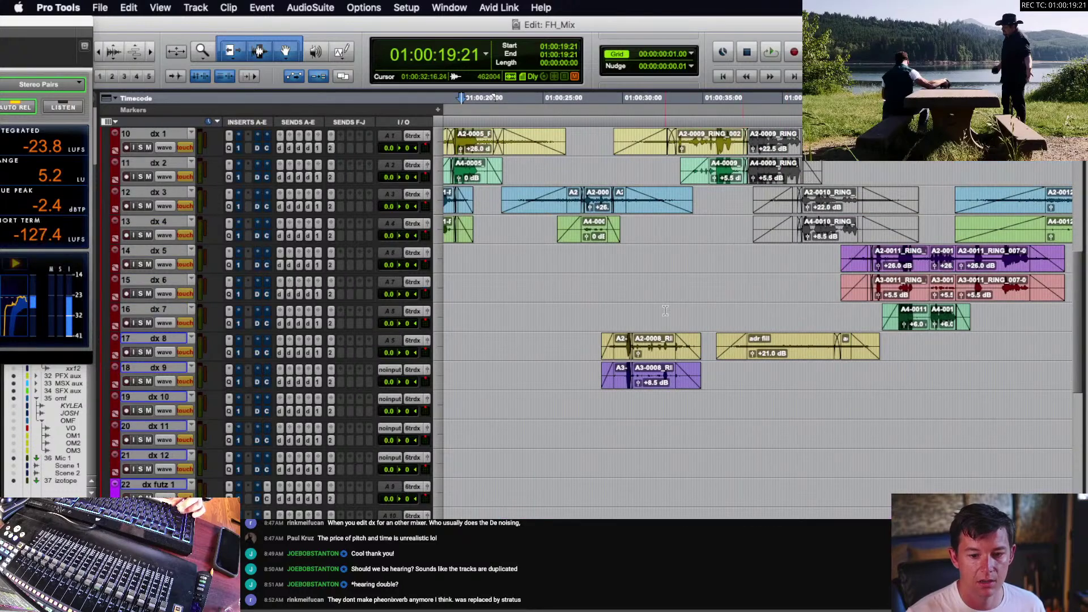
- Play from 01:00:27:17, just ahead of the dx 8 and dx 9 clips, while recording volume rides on both tracks
scroll(575, 309, right, 1)
click(564, 313)
click(171, 339)
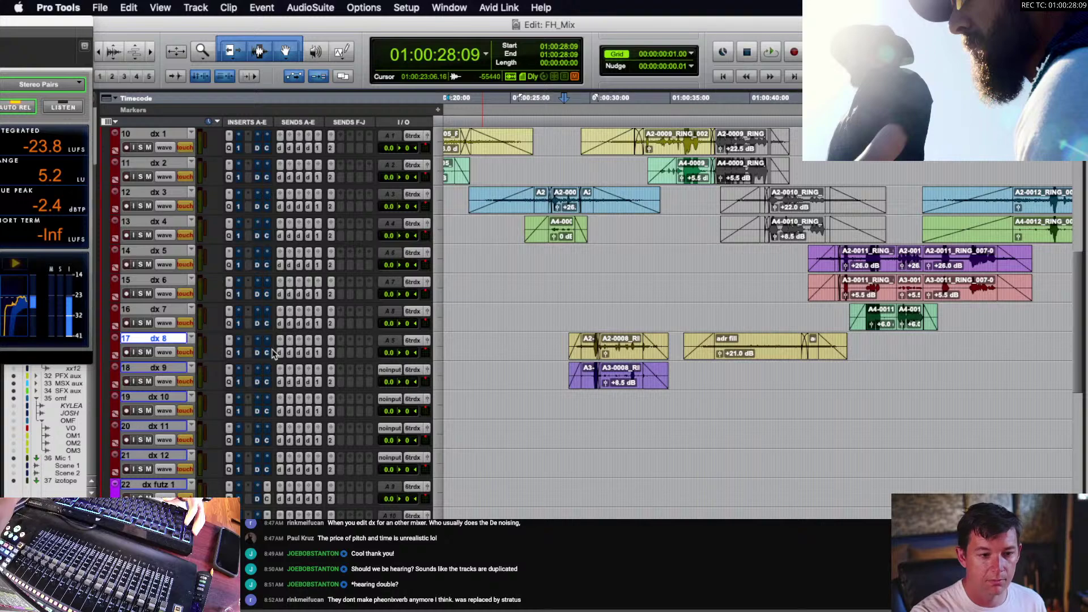
scroll(343, 400, up, 4)
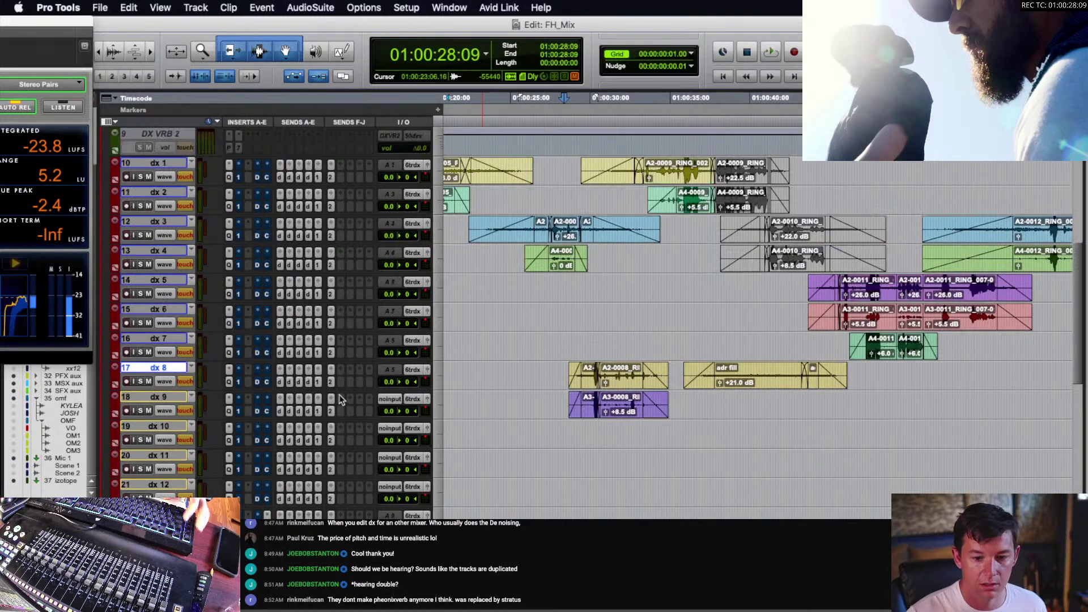
click(536, 425)
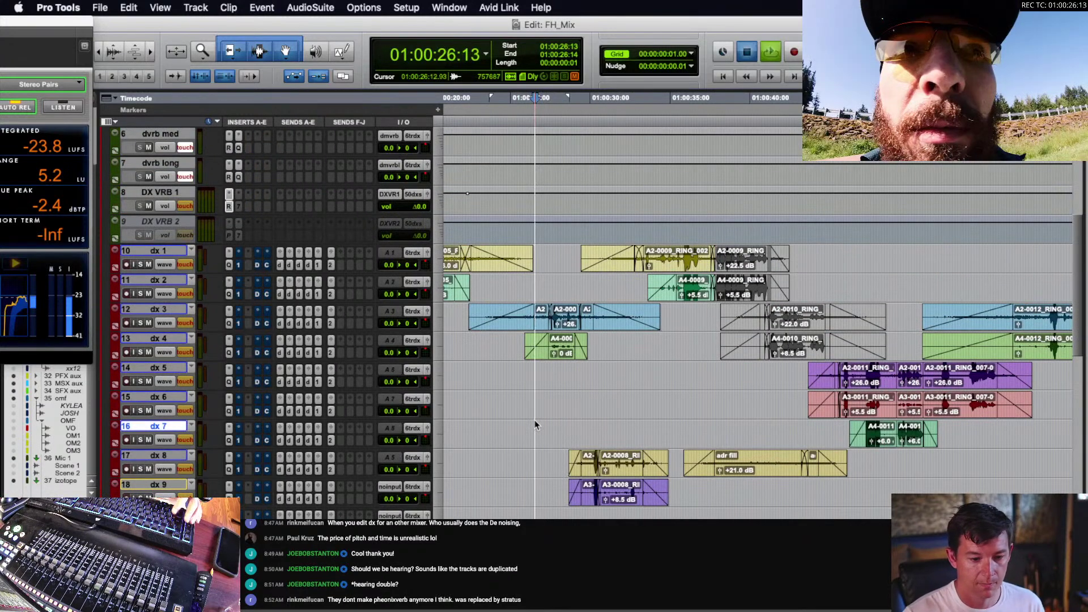
key(space)
click(553, 424)
key(space)
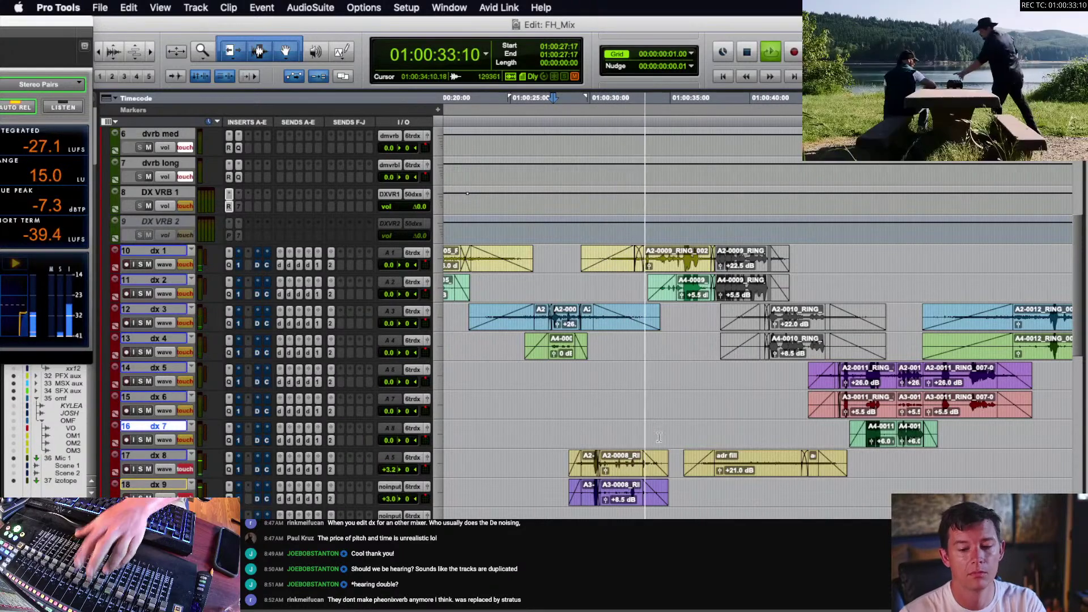
key(space)
- Switch the dx tracks to volume automation view and enlarge their waveforms, with dx 9 as the edit track
click(639, 439)
key(t)
scroll(670, 433, down, 3)
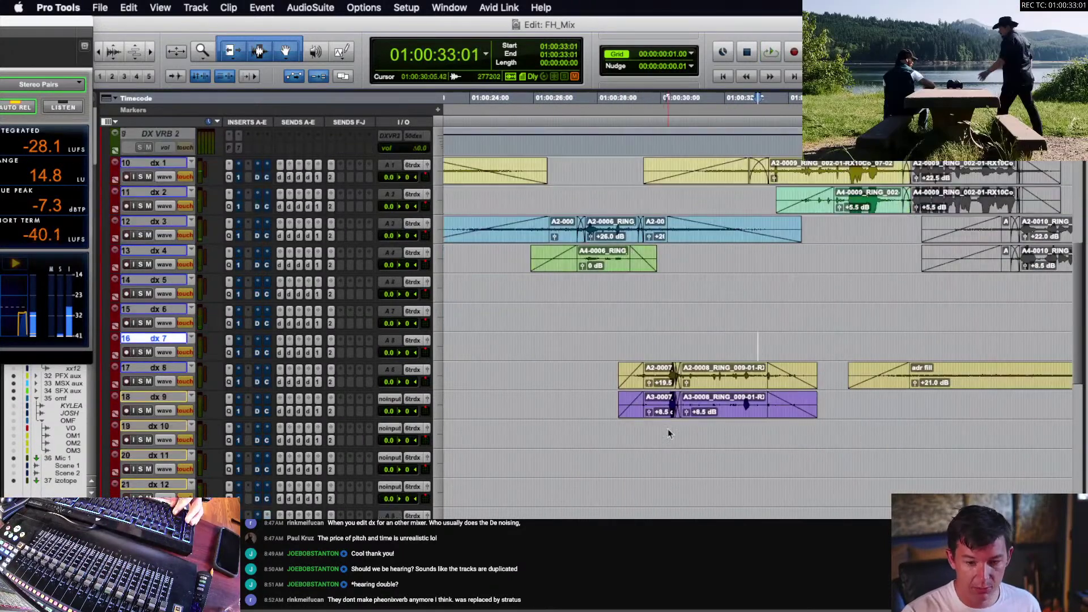
key(minus)
scroll(661, 417, right, 3)
key(super+alt+bracketright)
key(semicolon)
key(semicolon)
key(r)
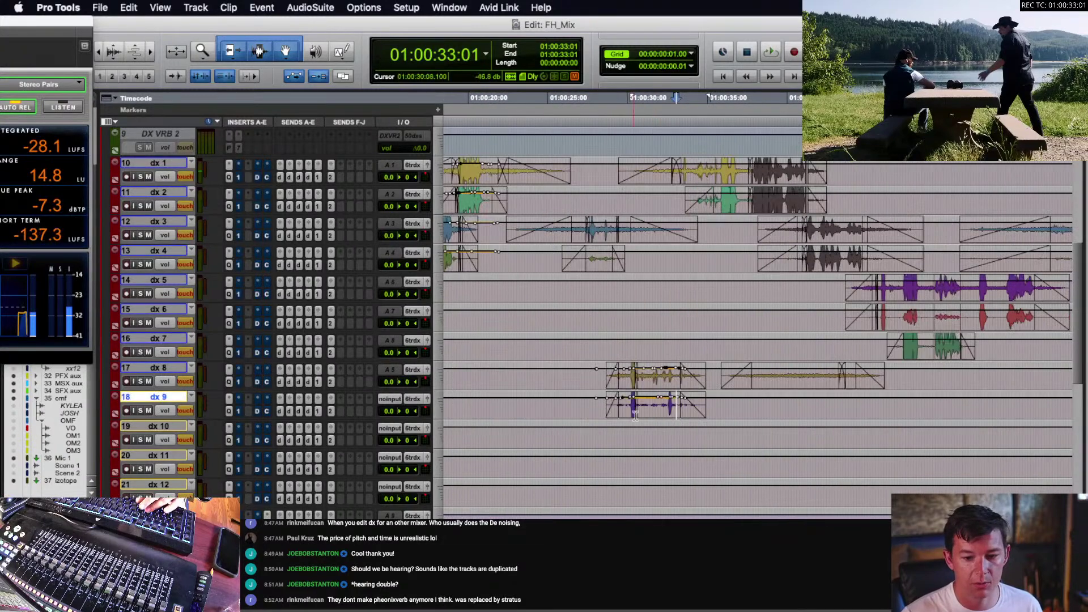
- Examine the recorded volume rides over the dx 8 and dx 9 clips, playing briefly from 01:00:30:01
scroll(593, 414, right, 1)
click(573, 411)
key(t)
scroll(593, 404, right, 3)
scroll(593, 405, down, 1)
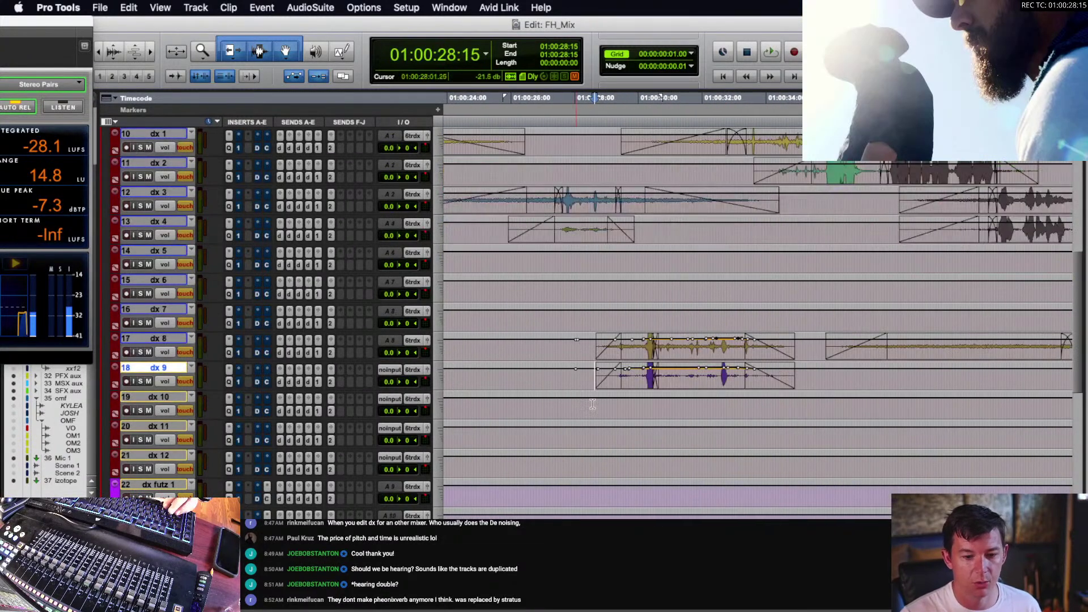
click(591, 379)
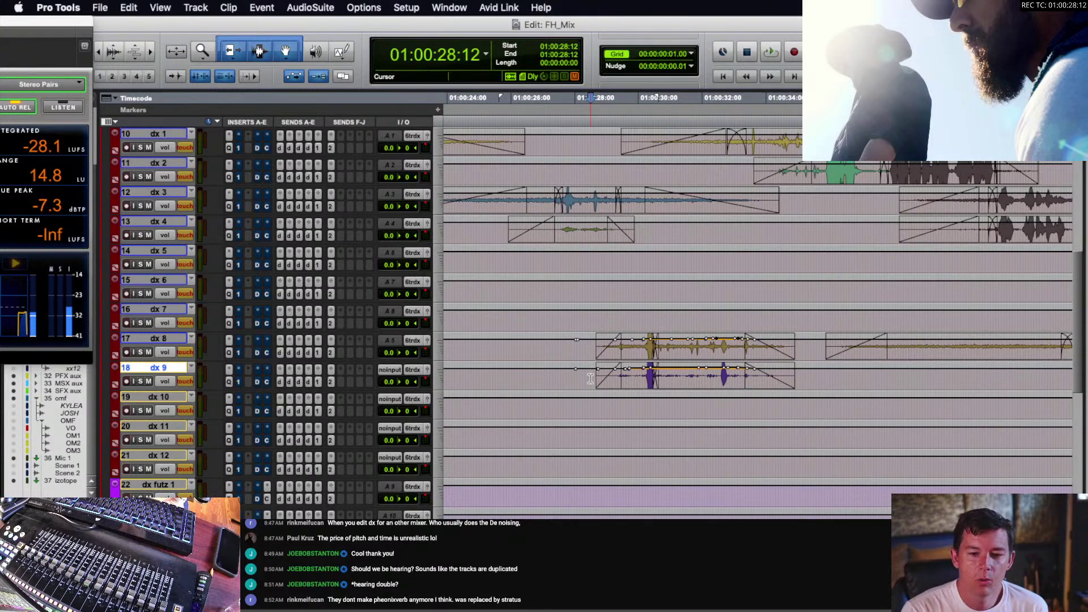
key(r)
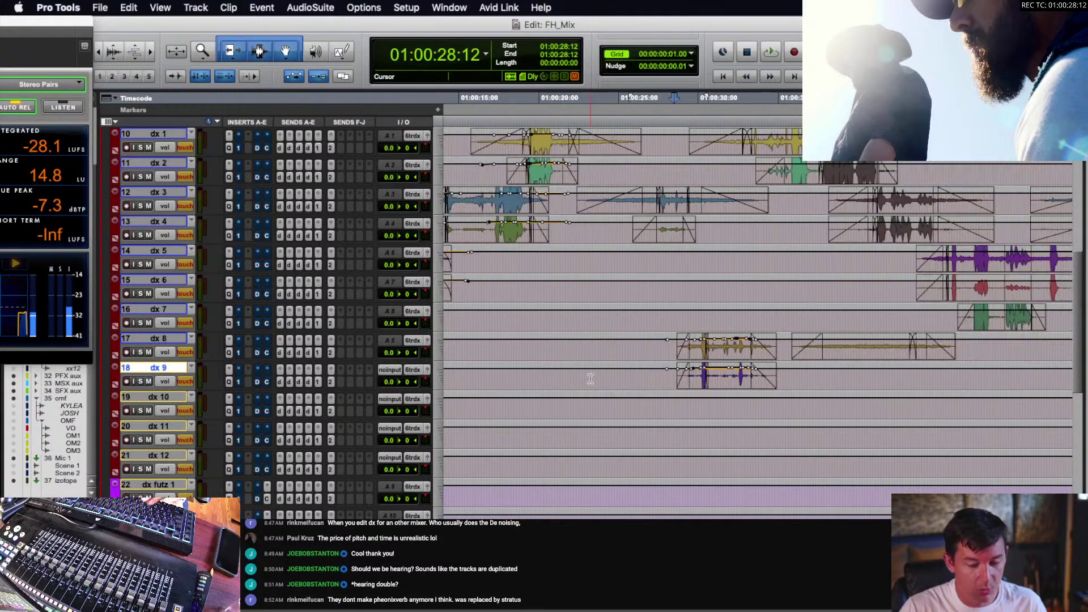
scroll(708, 405, up, 1)
click(699, 411)
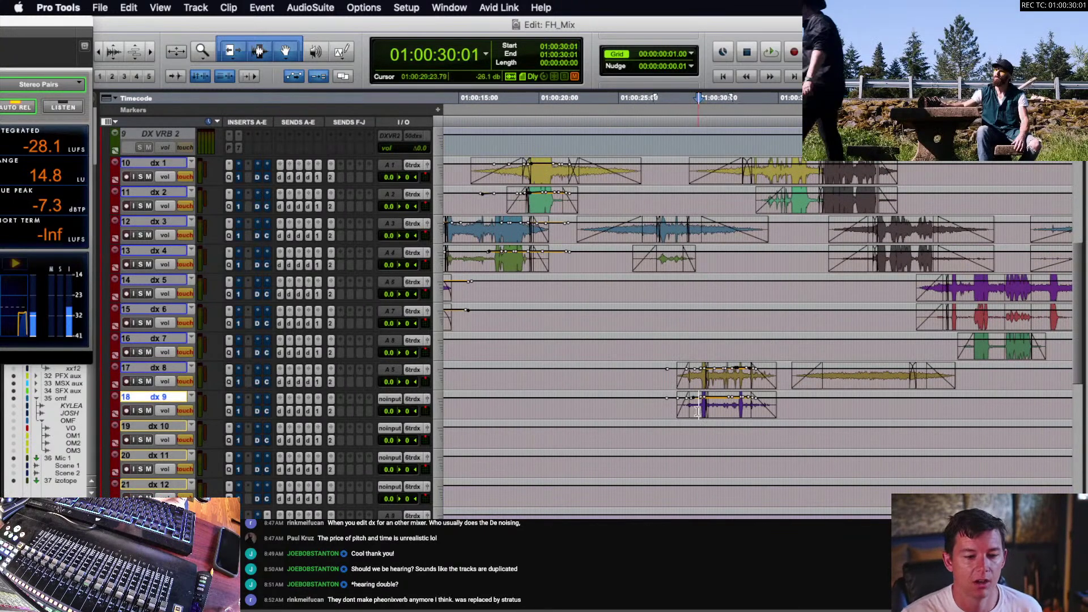
key(space)
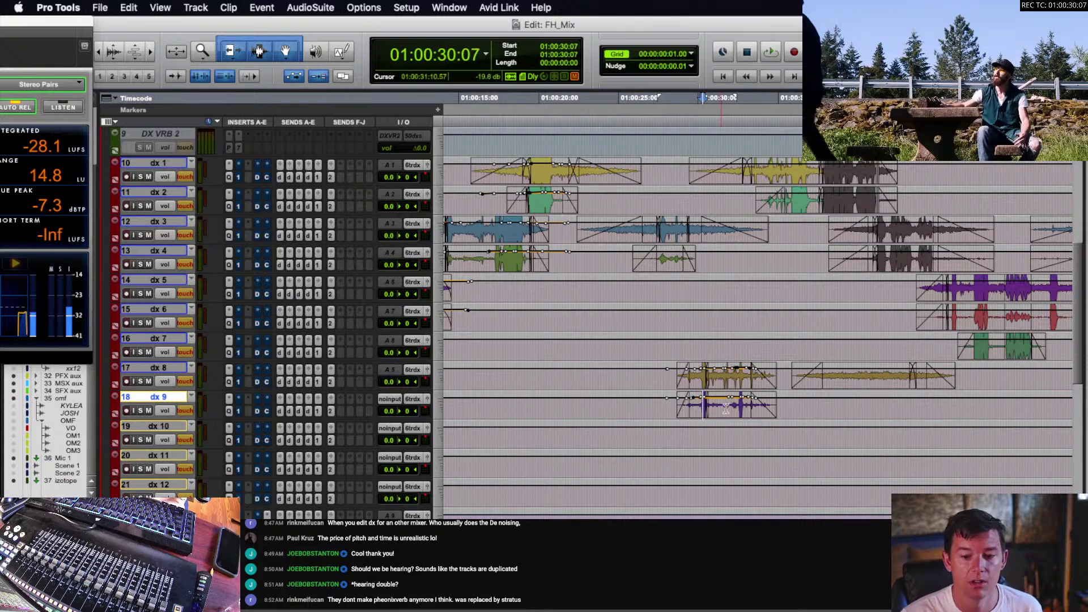
key(space)
scroll(725, 407, down, 2)
scroll(726, 407, up, 2)
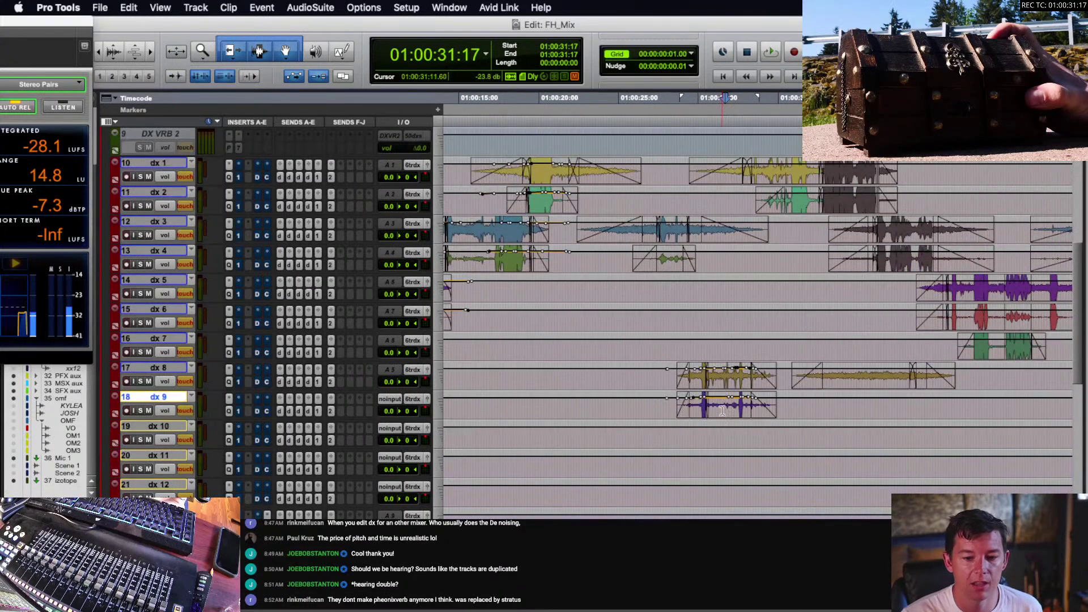
click(722, 412)
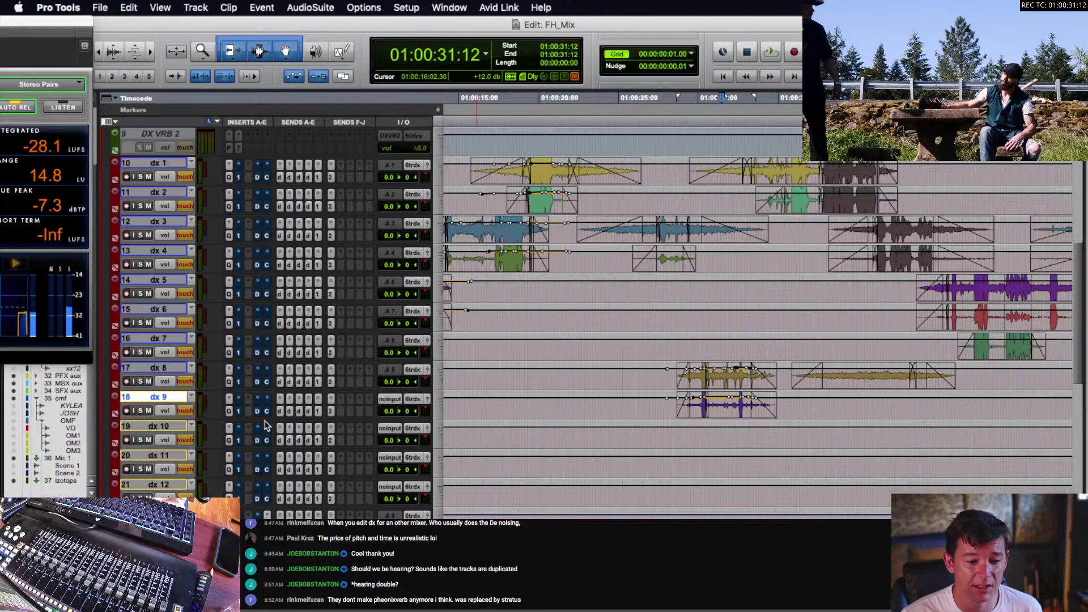
- Open dx 9's FabFilter Pro-Q 3 insert to examine its EQ bands and filters, and close it
scroll(230, 337, up, 2)
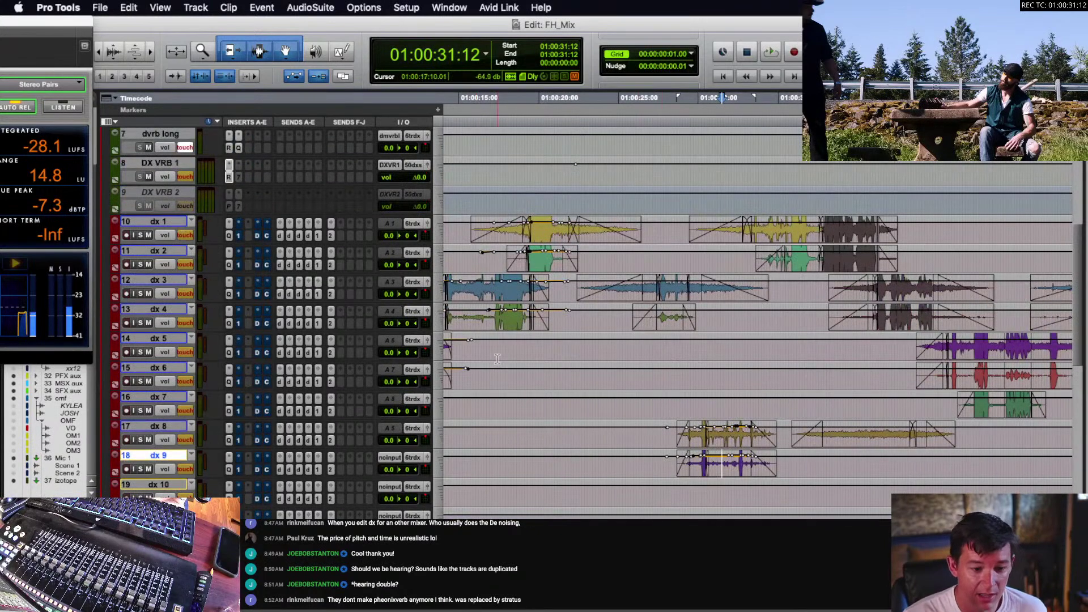
click(229, 470)
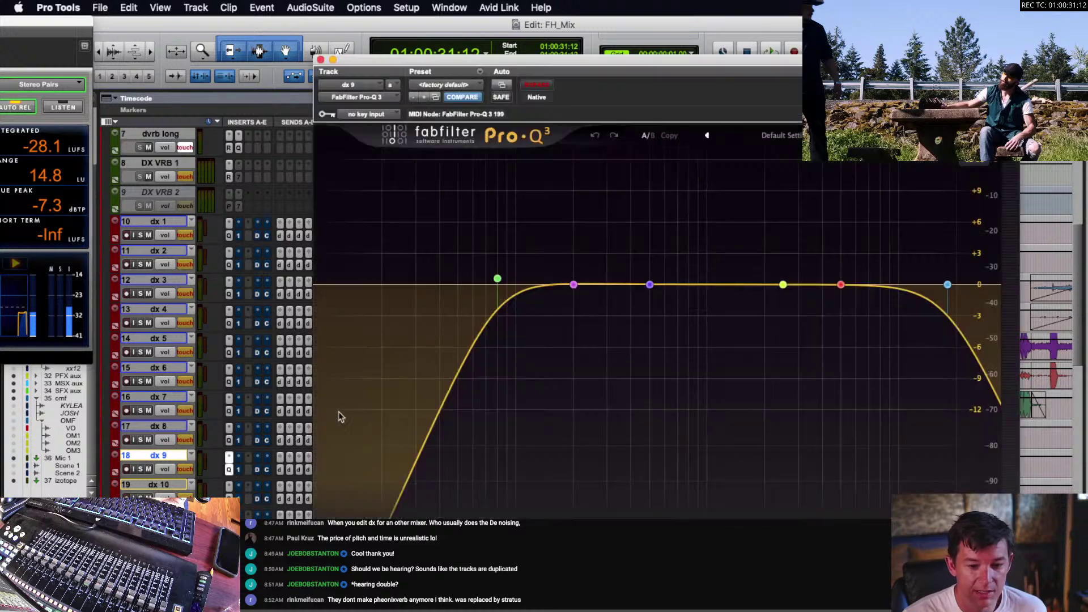
drag(723, 61, 662, 52)
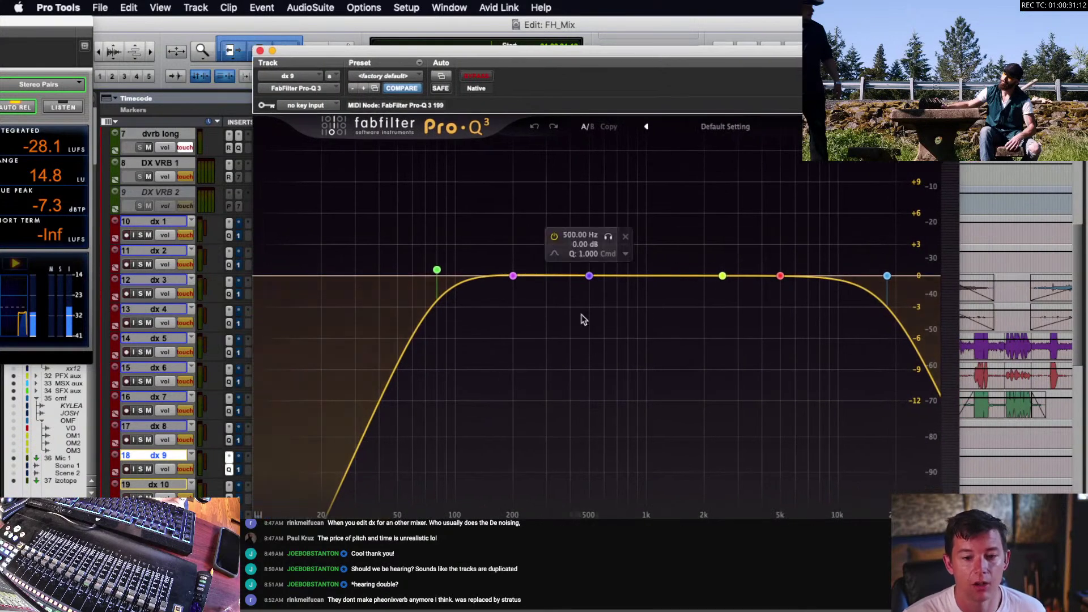
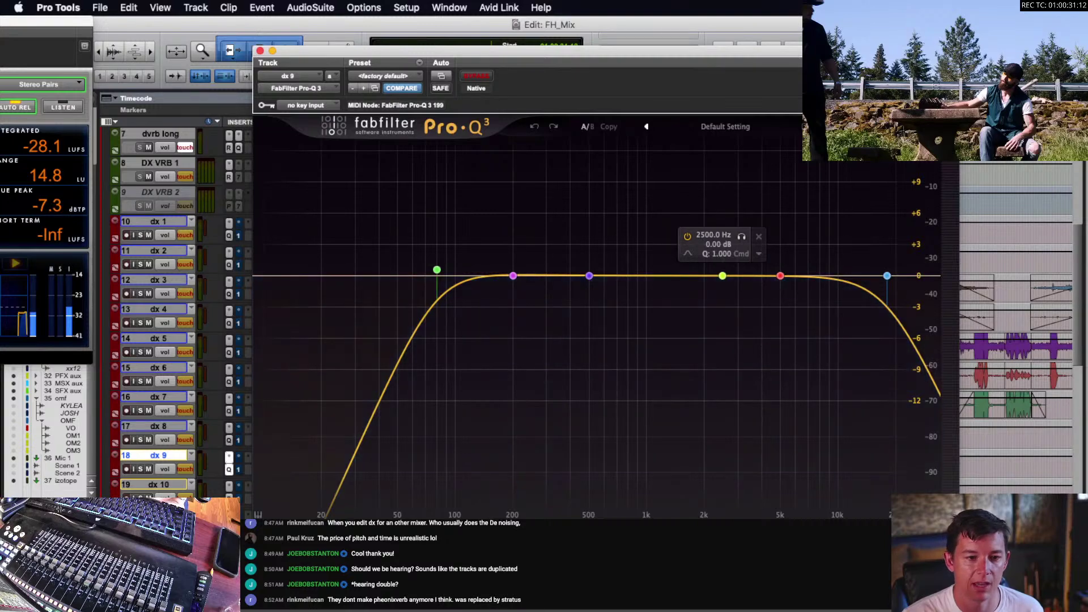
click(261, 50)
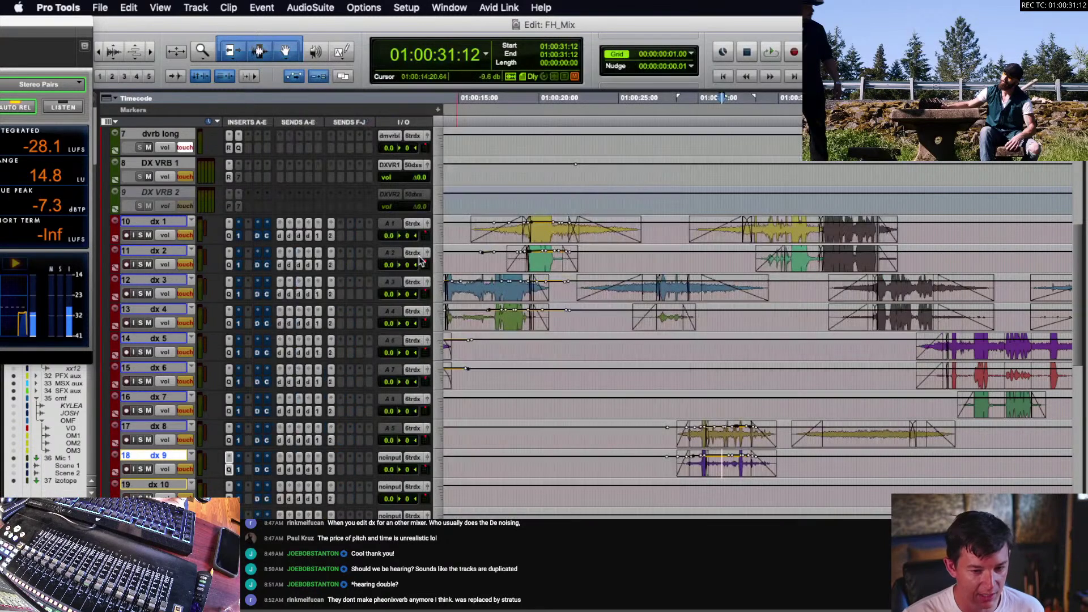
- Examine the SA2 Dialog Processor, Pro Compressor and Pro Limiter inserts on DX aux in turn, closing each one
scroll(533, 313, up, 5)
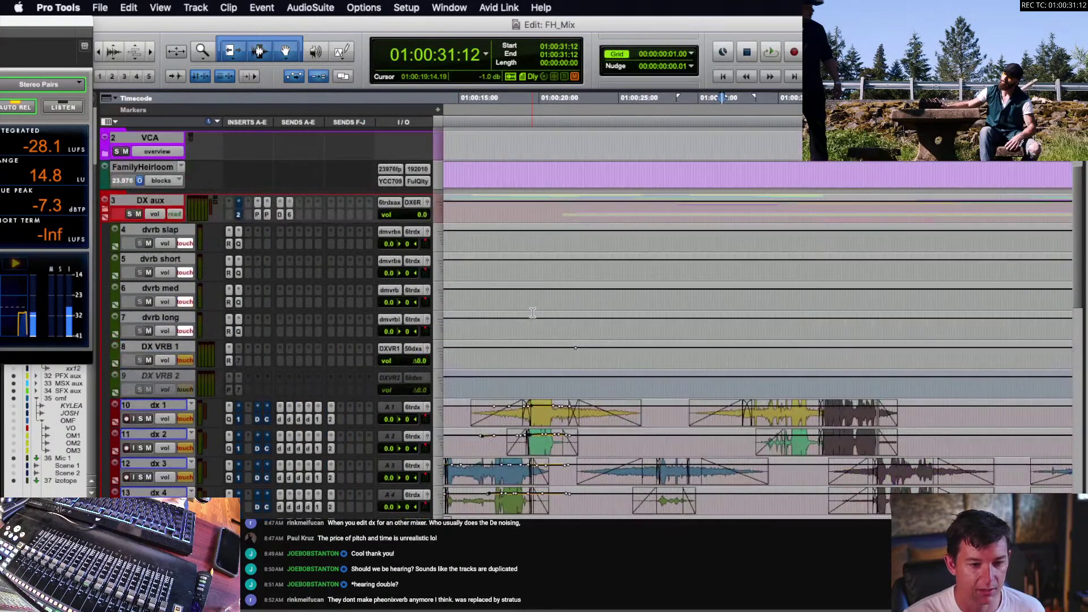
scroll(224, 384, down, 3)
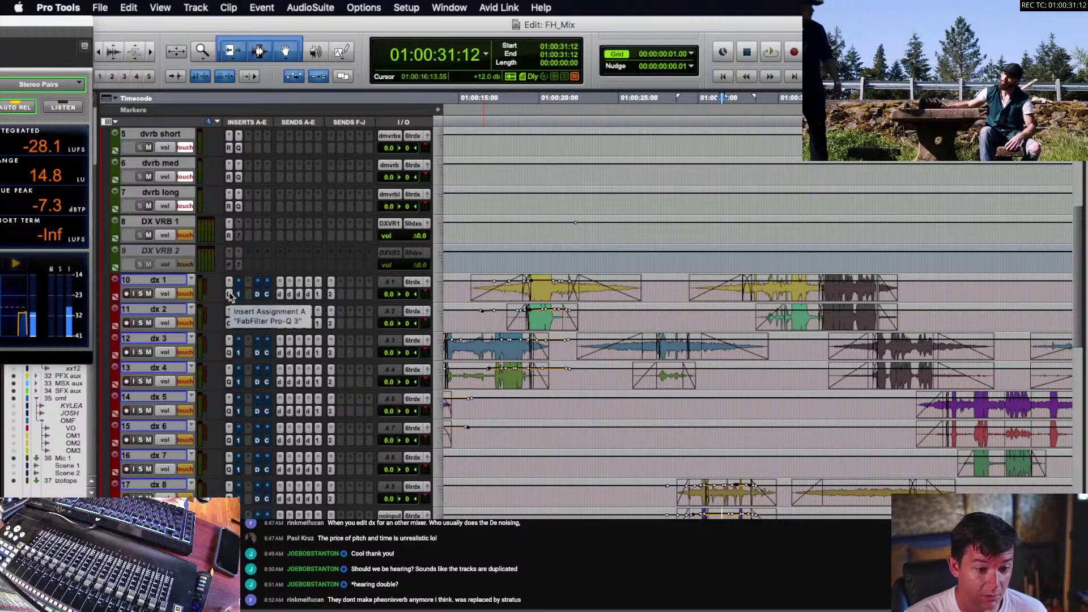
scroll(230, 296, up, 4)
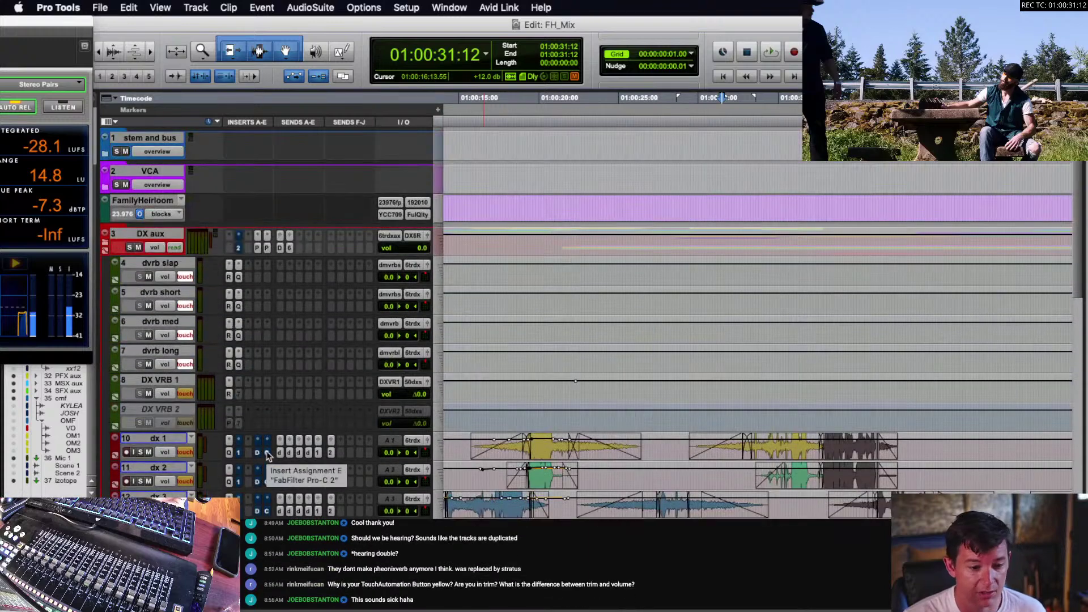
click(238, 249)
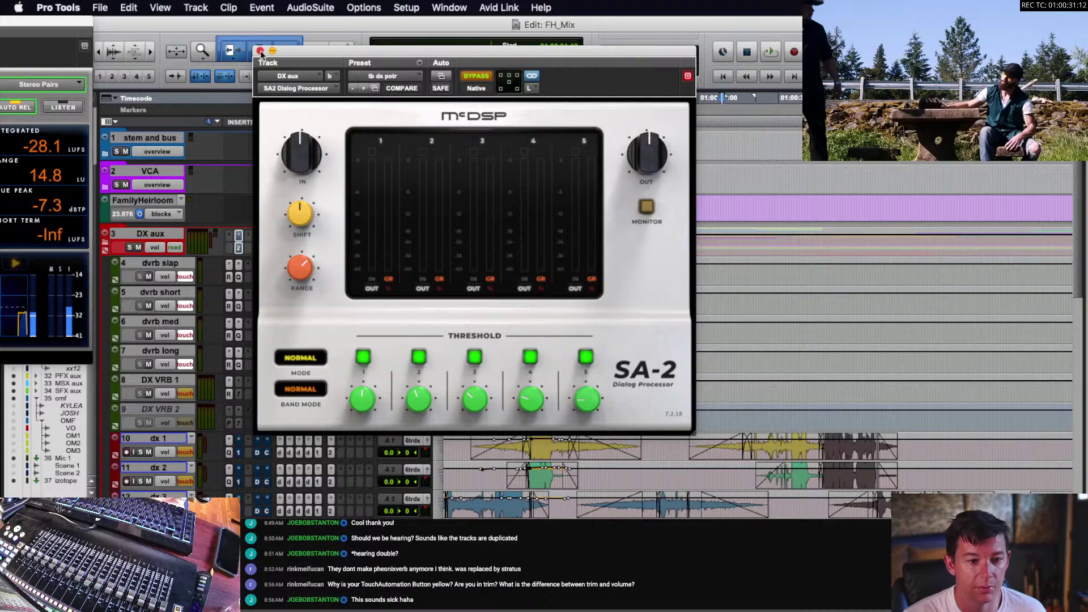
click(260, 51)
click(258, 249)
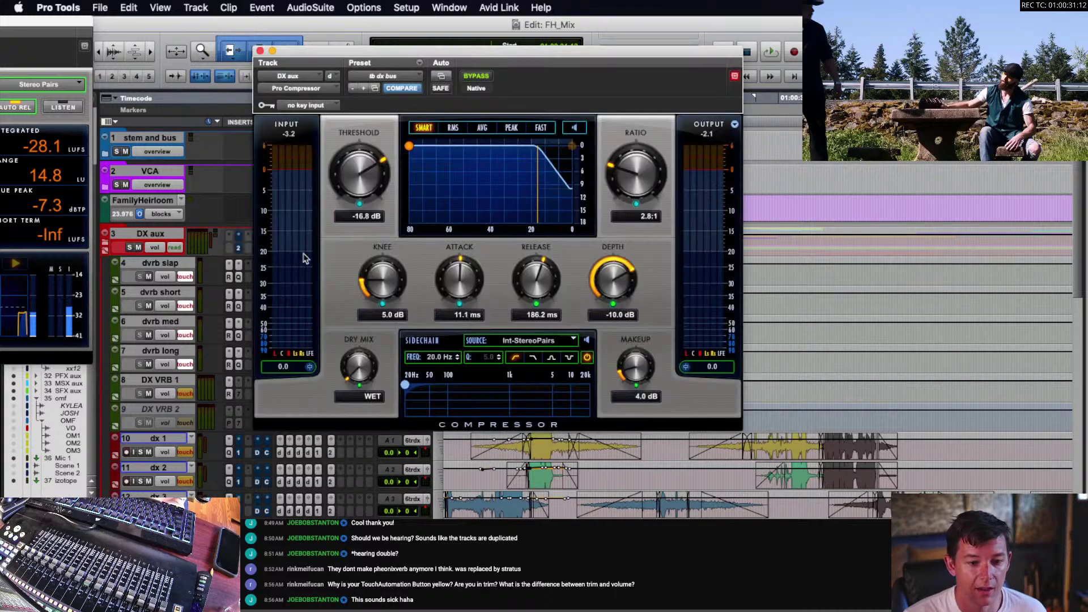
drag(574, 55, 665, 61)
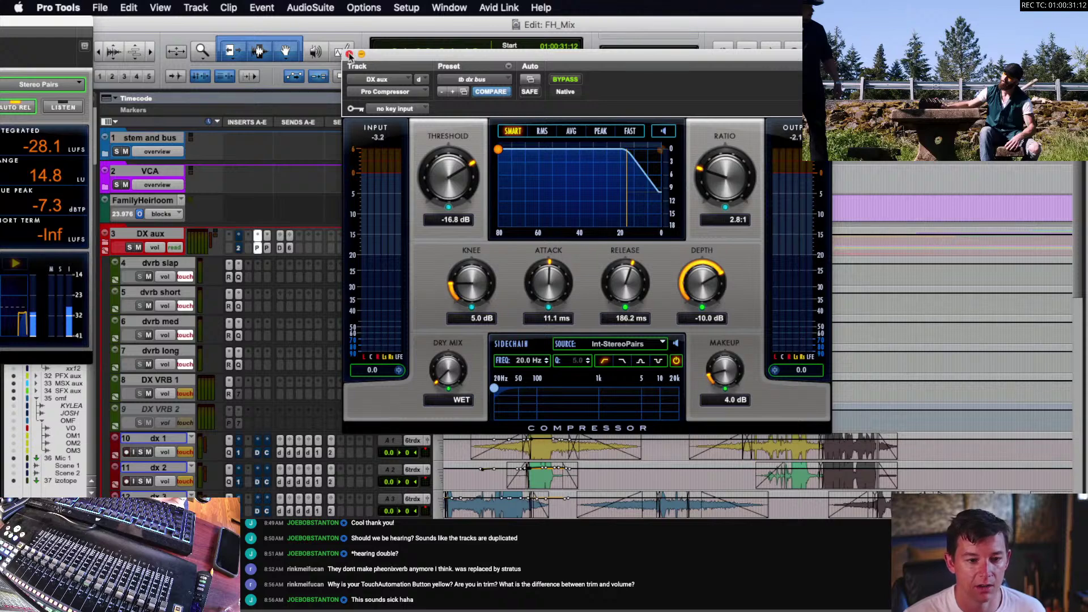
click(350, 55)
click(267, 247)
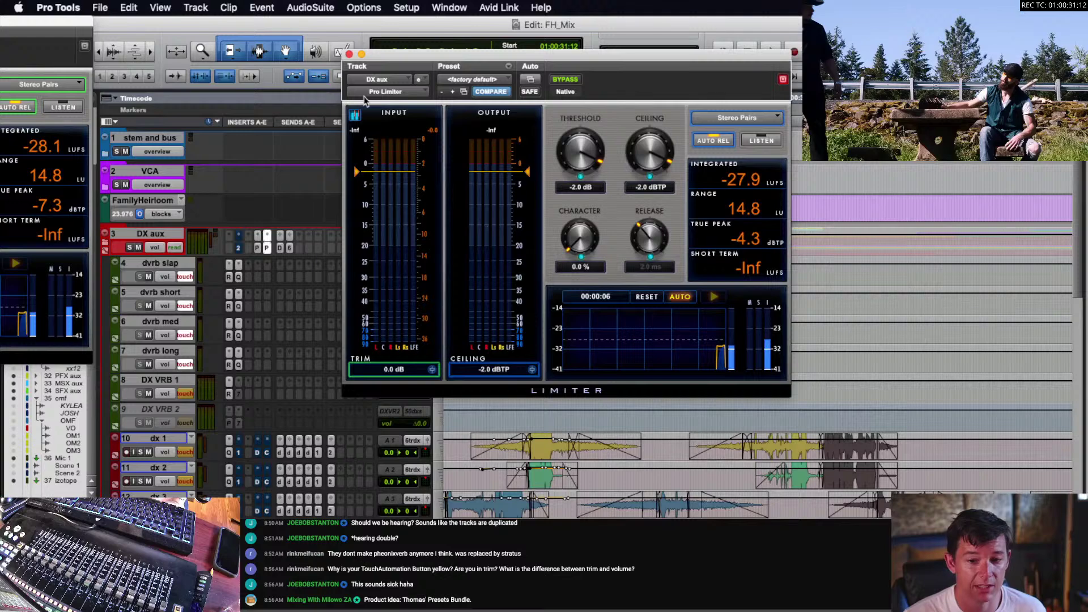
click(350, 54)
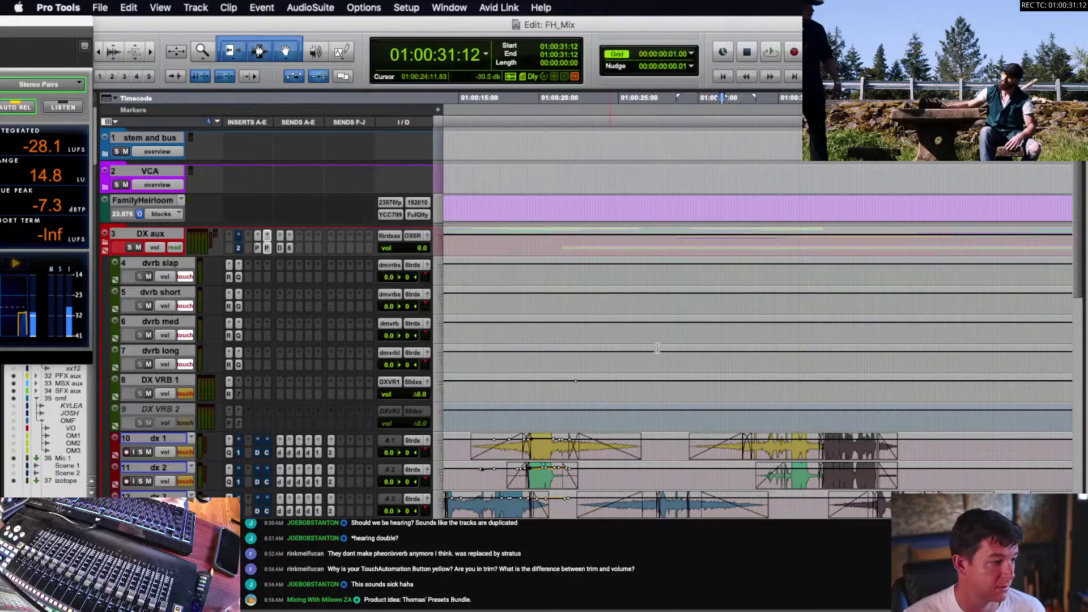
- Return to the dx tracks, place the edit cursor on dx 9 at 01:00:29:20 and zoom in on its volume rides
scroll(693, 395, down, 5)
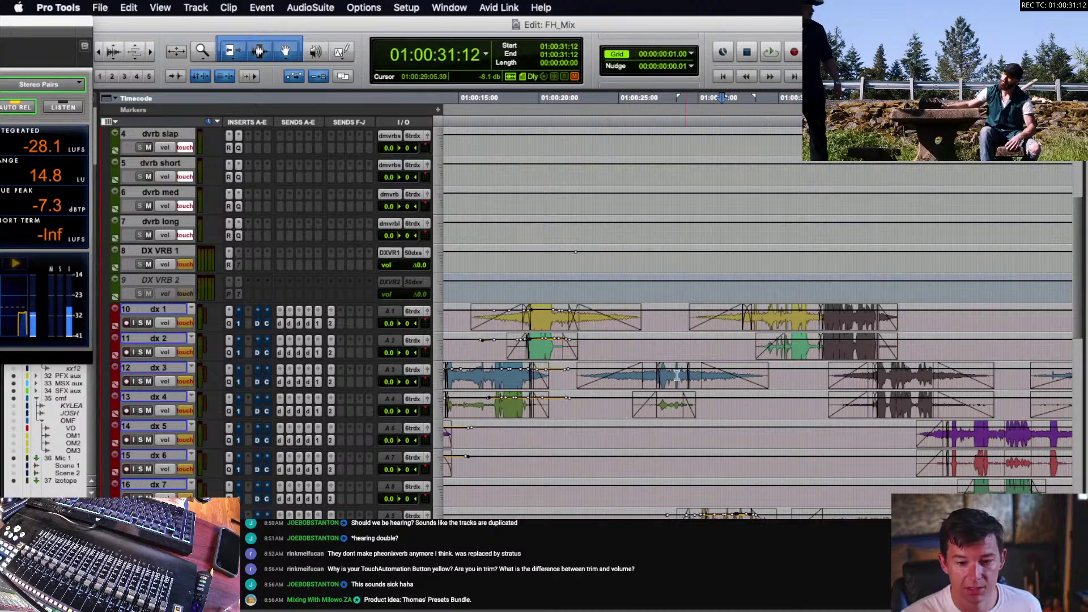
click(652, 376)
scroll(653, 376, down, 2)
scroll(652, 376, right, 2)
click(643, 497)
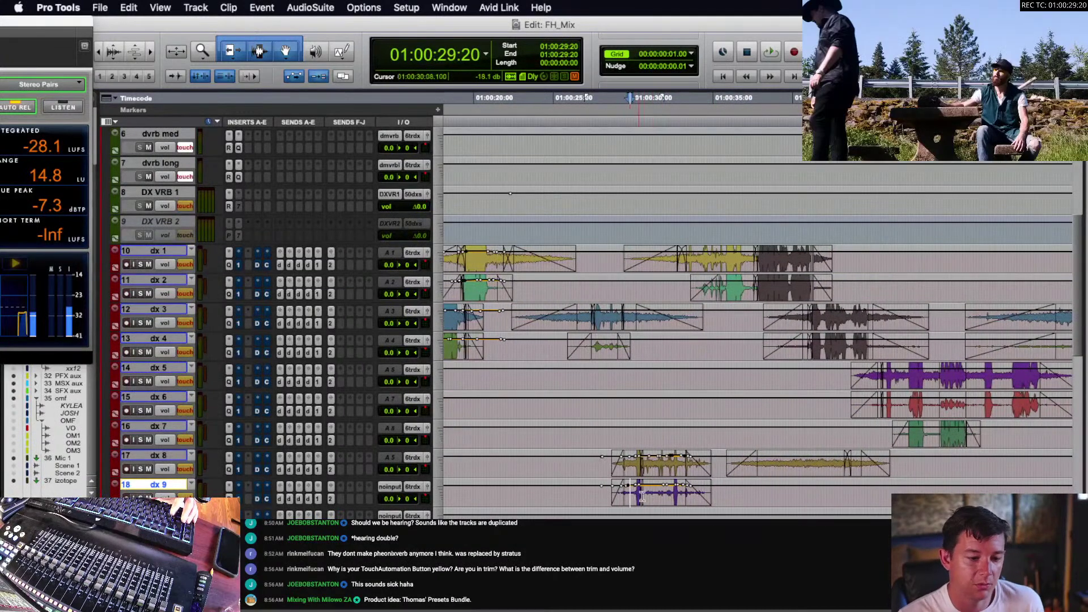
key(t)
key(t)
scroll(649, 497, right, 2)
scroll(650, 497, down, 1)
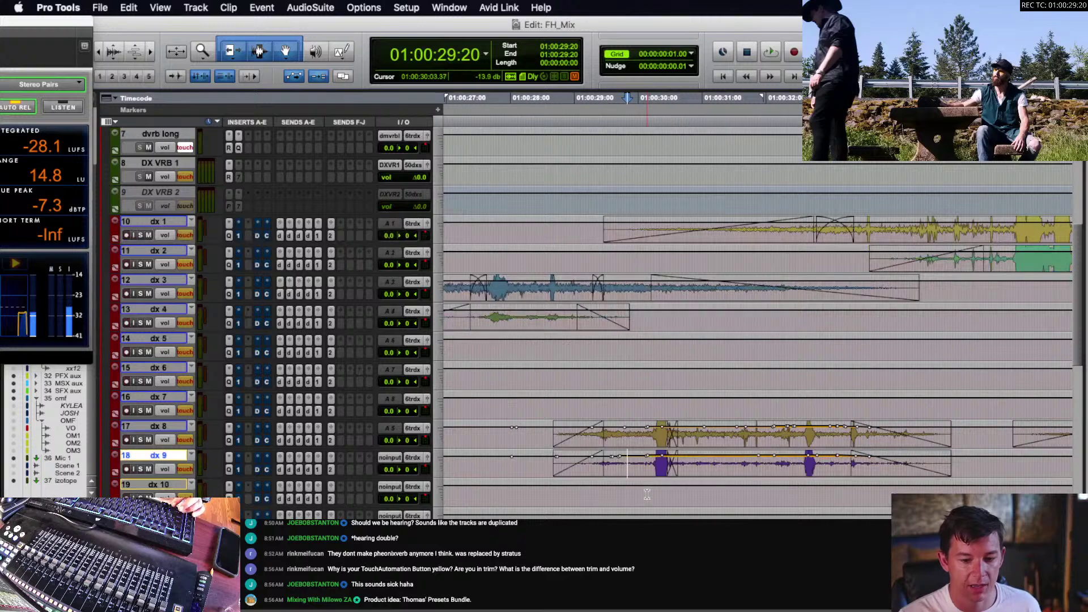
- Play the dx 8 and dx 9 clips from 01:00:30:03 to check their volume rides, then place the edit cursor at 01:00:31:14
scroll(538, 468, right, 1)
click(608, 468)
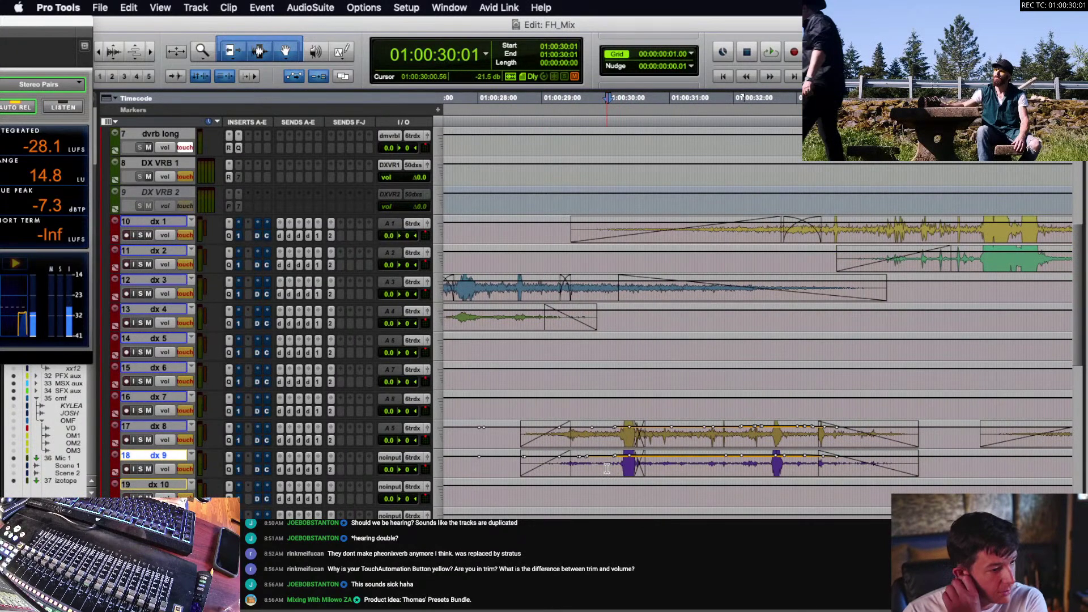
click(613, 467)
key(space)
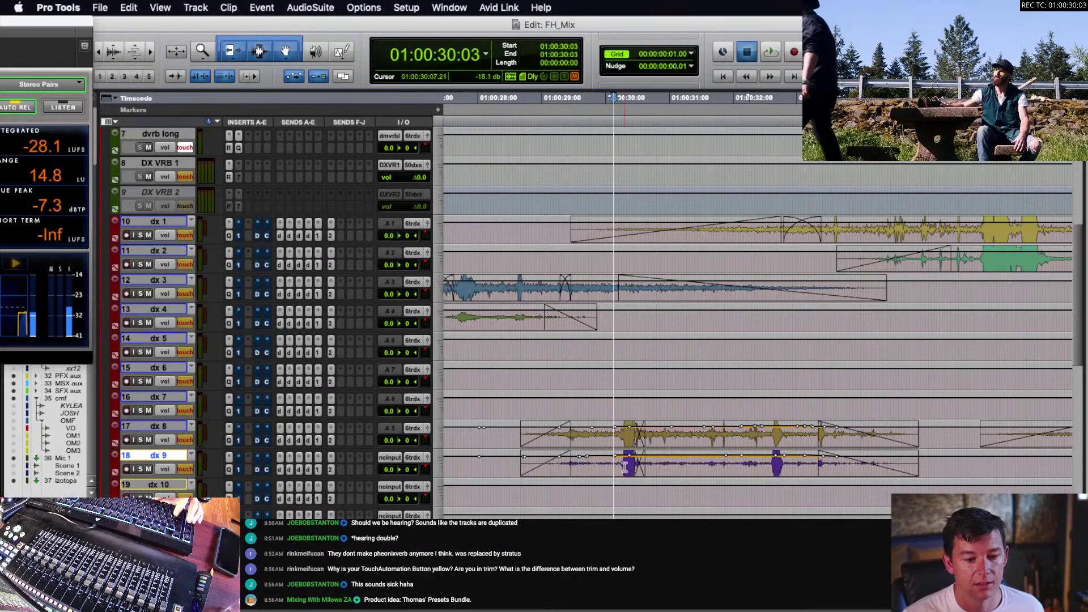
scroll(624, 468, right, 1)
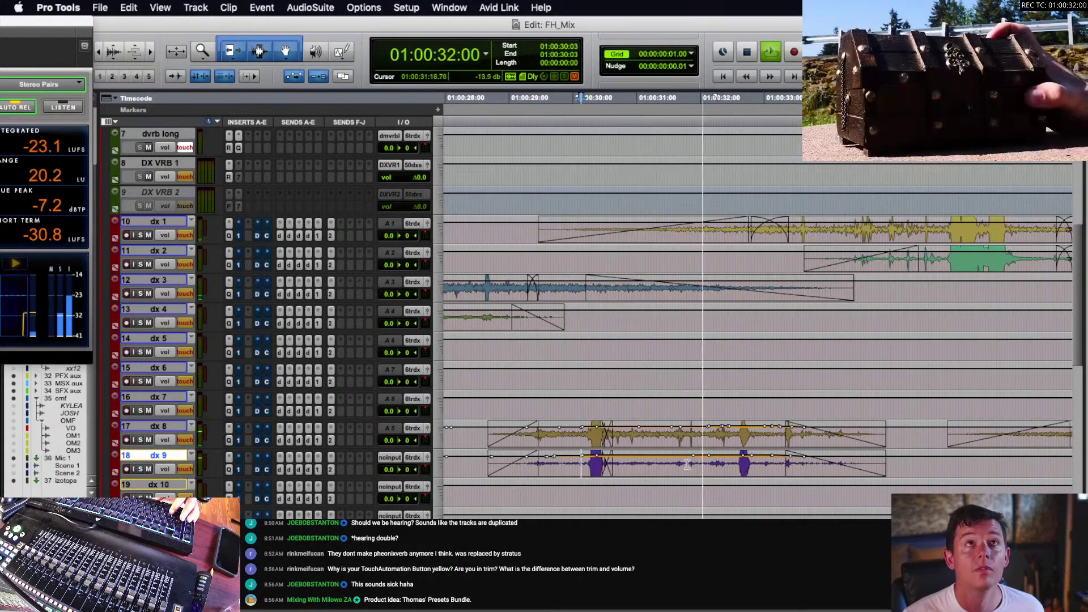
key(space)
click(669, 464)
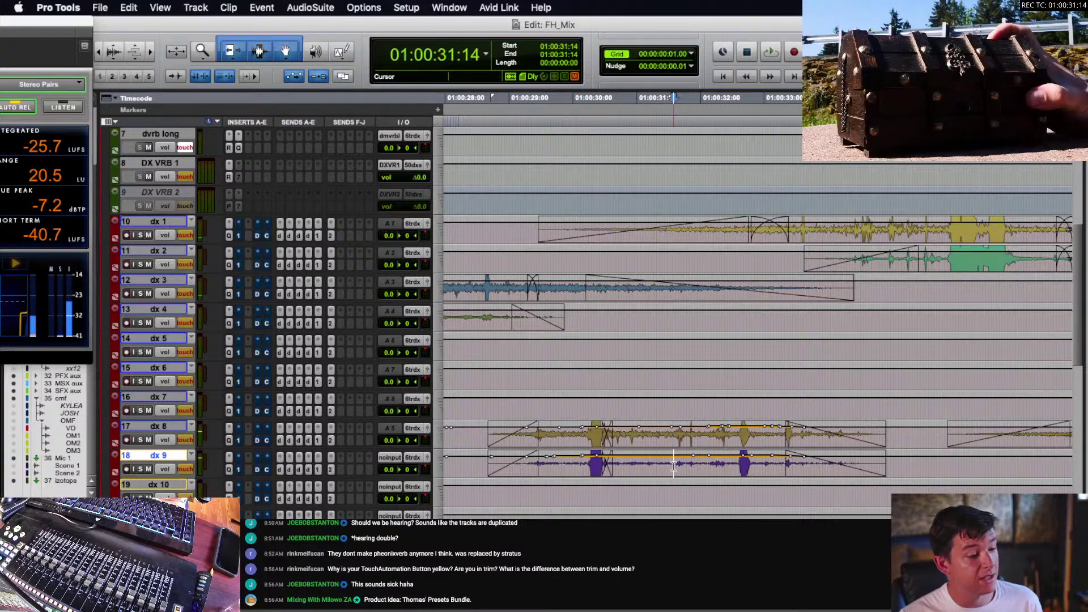
- Record a touch-mode fader volume ride on dx 9 from 01:00:28:18, then place the edit cursor at 01:00:32:15 on the ride
scroll(666, 459, down, 2)
click(493, 406)
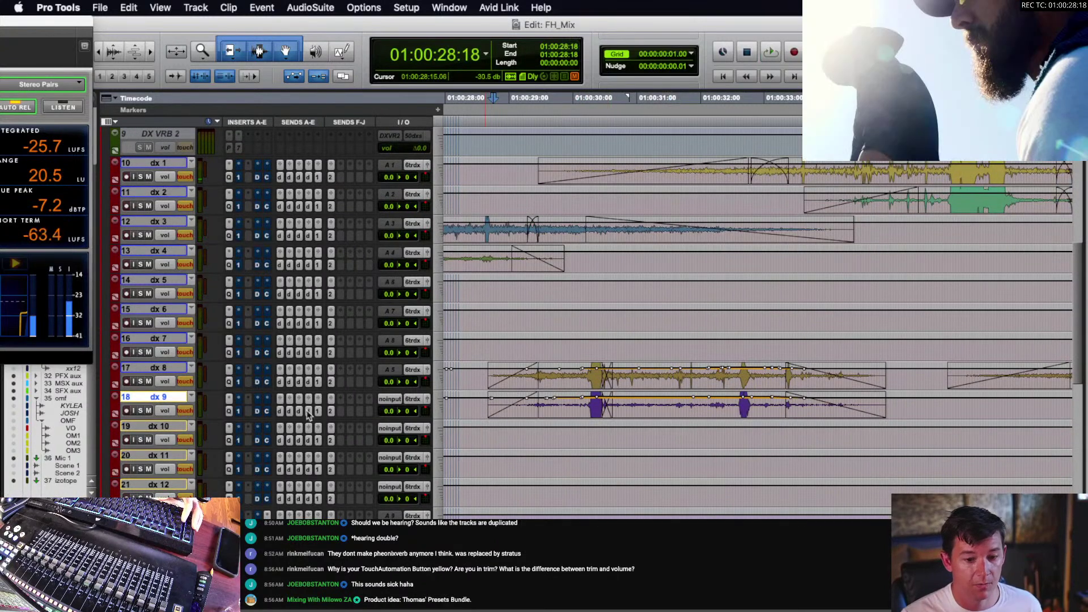
key(space)
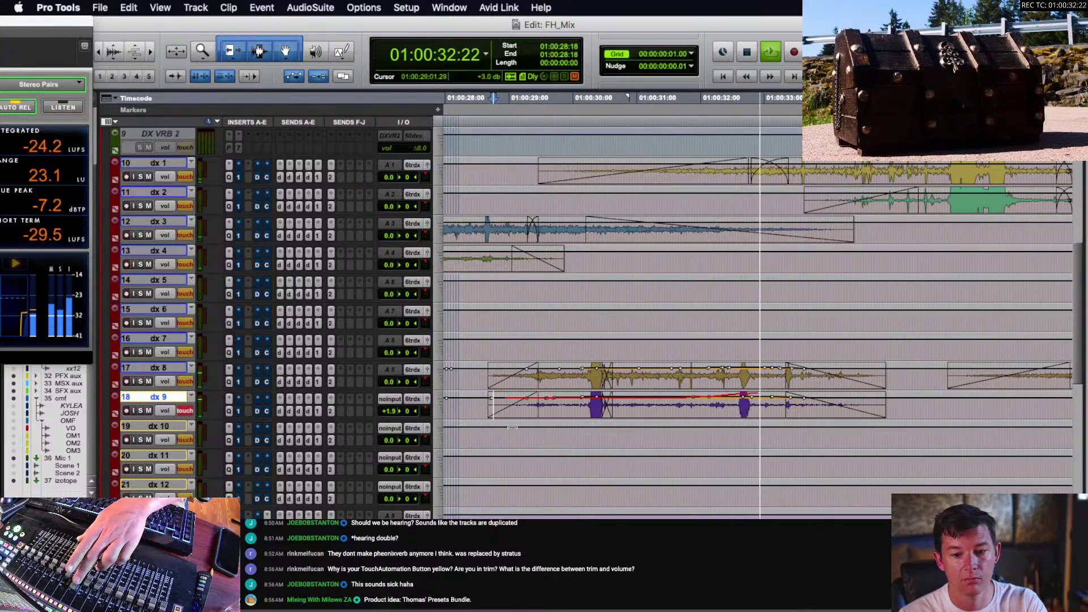
key(space)
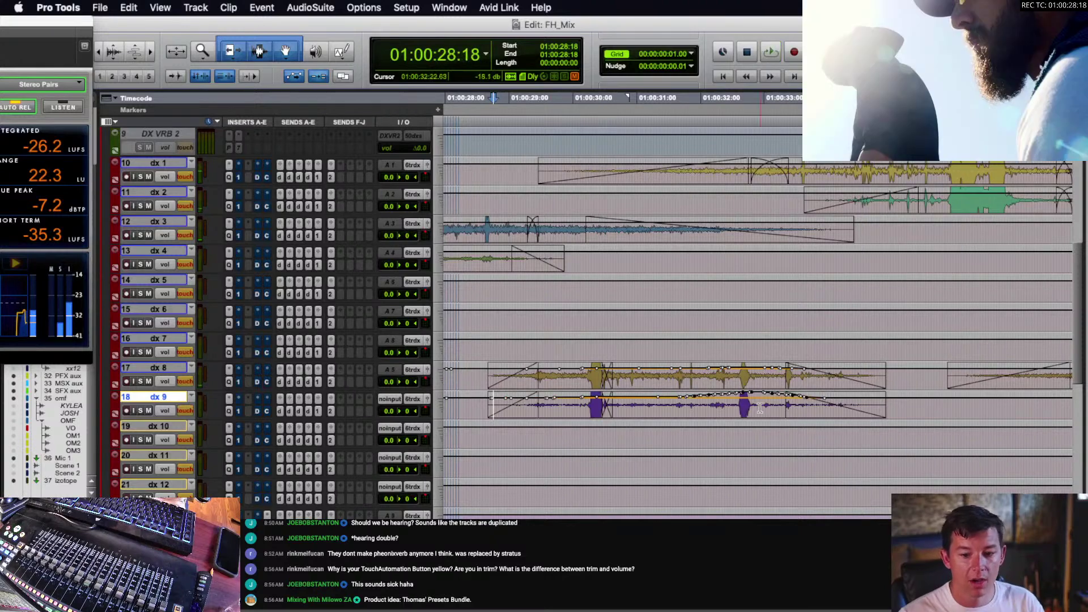
click(741, 406)
click(741, 404)
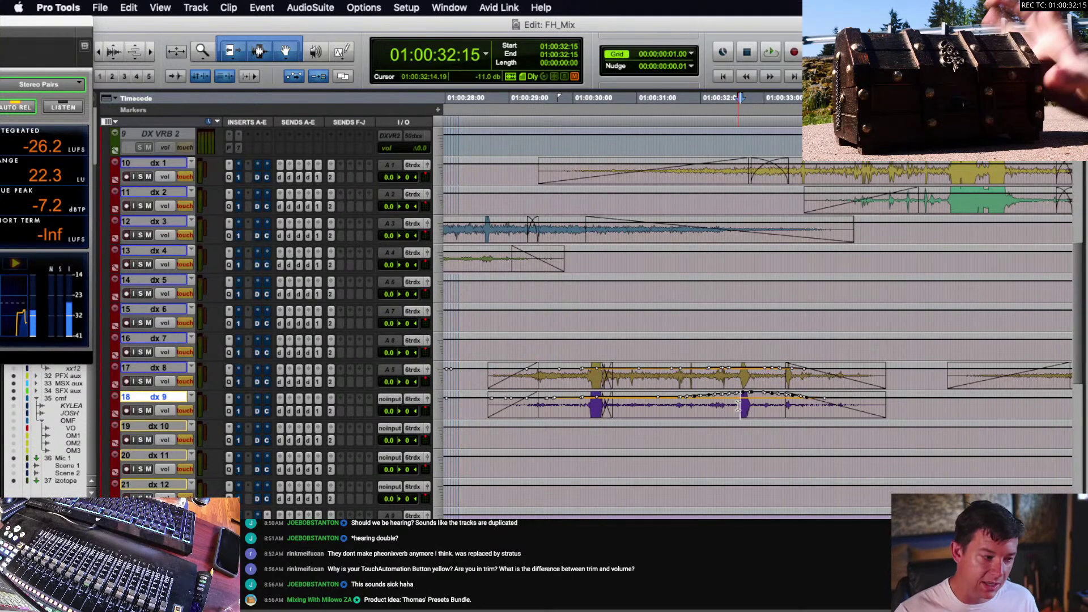
- Solo dx 8 with the edit cursor at 01:00:29:10, near the start of its clip
key(r)
scroll(739, 407, right, 1)
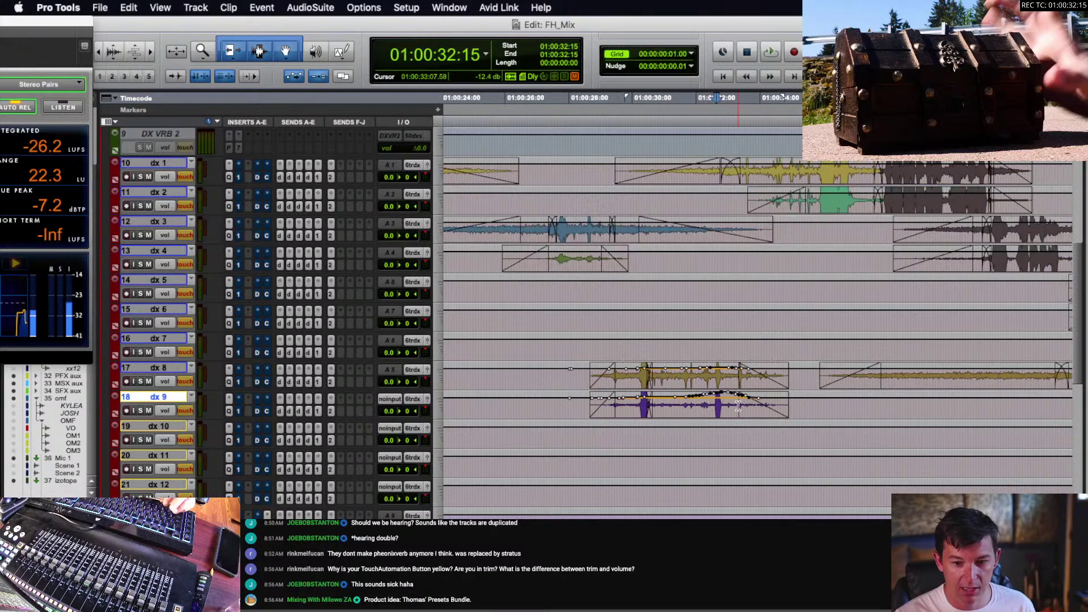
scroll(714, 404, right, 1)
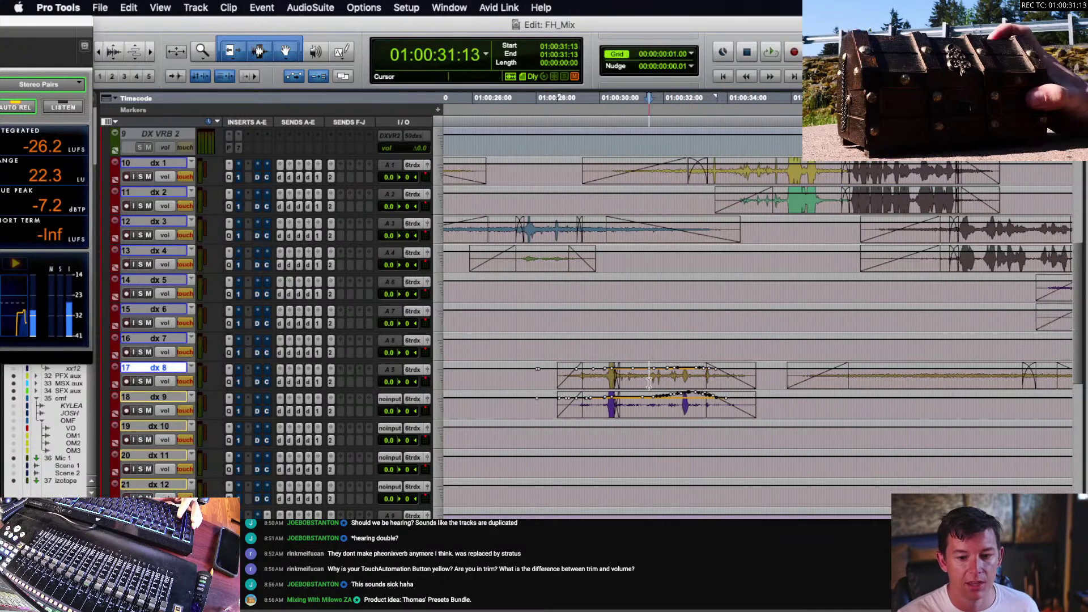
click(581, 378)
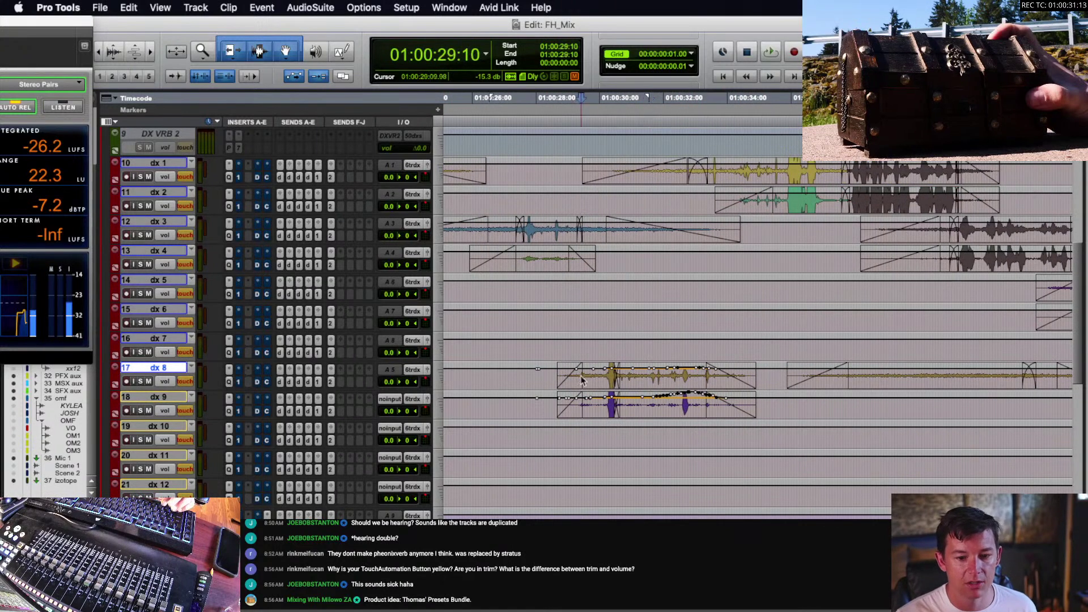
key(shift+s)
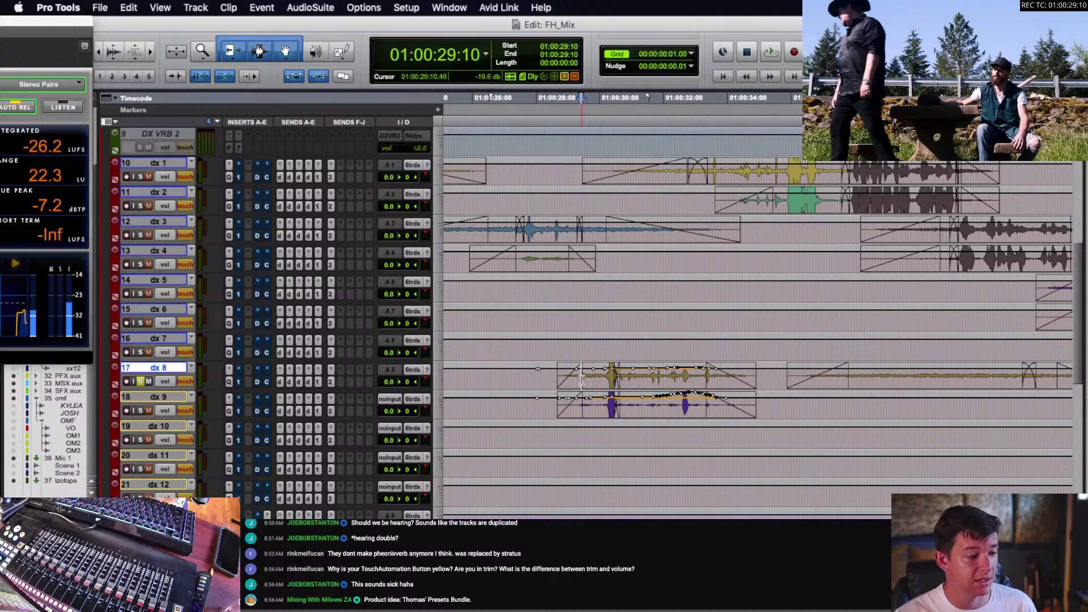
- Compare the dx 8 and dx 9 clips around their volume rides, then play both tracks unsoloed from 01:00:28:20
click(642, 383)
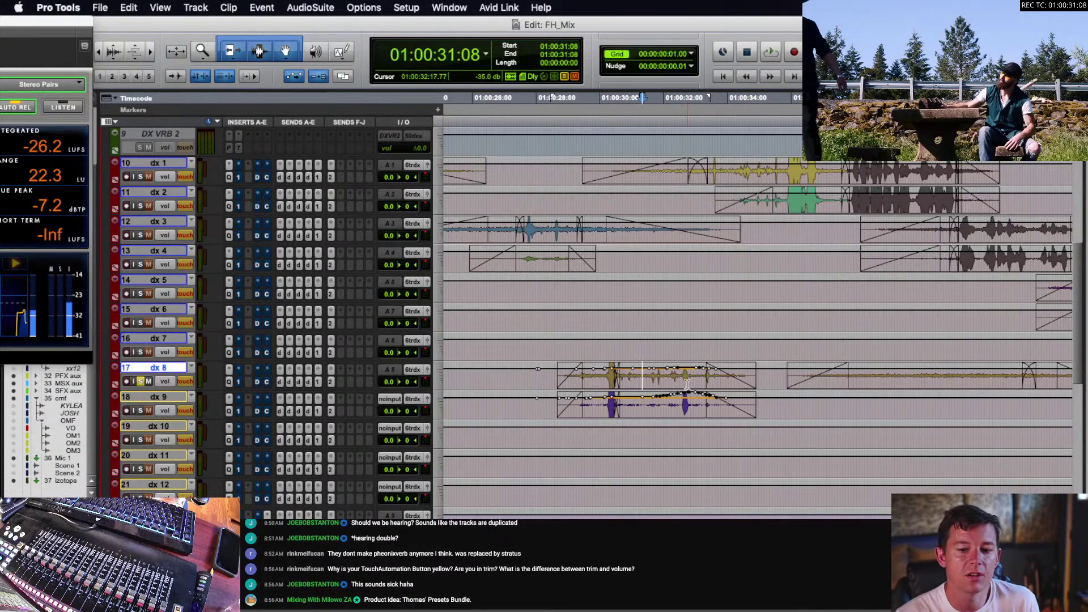
click(656, 379)
click(658, 404)
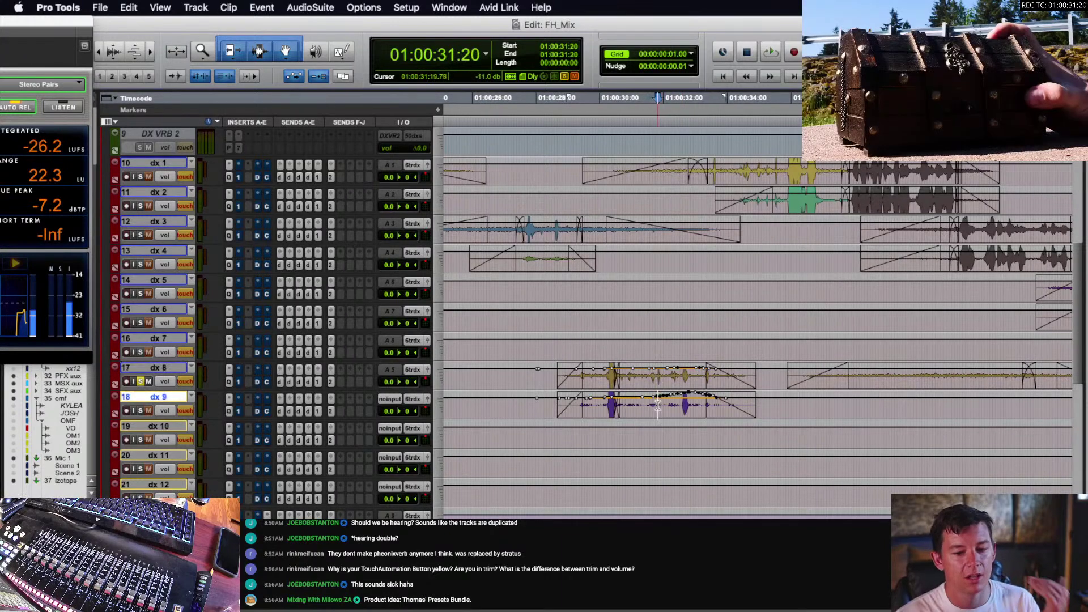
click(675, 408)
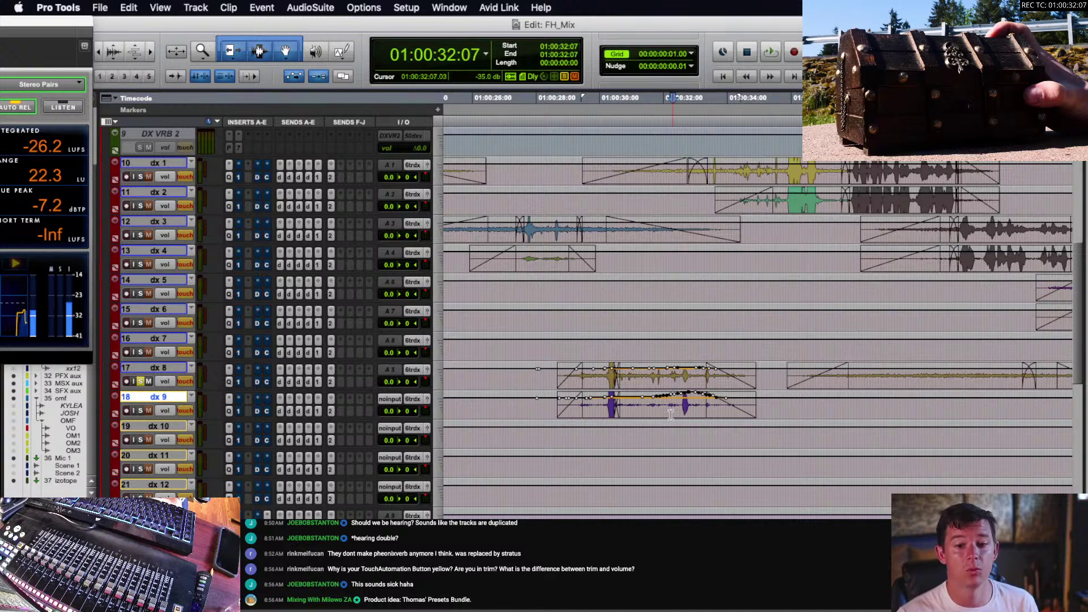
click(651, 409)
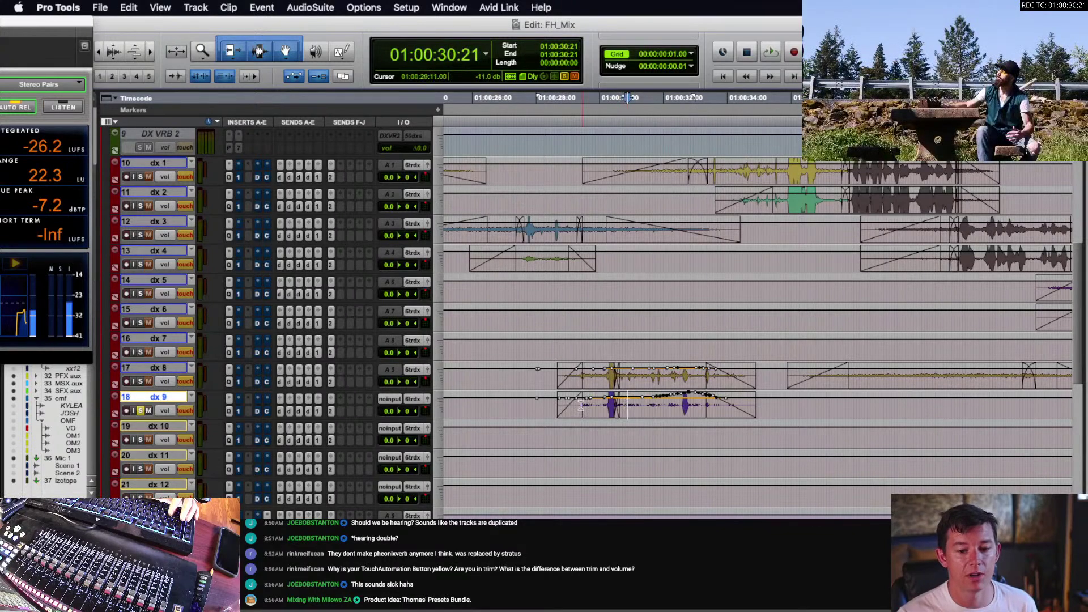
key(space)
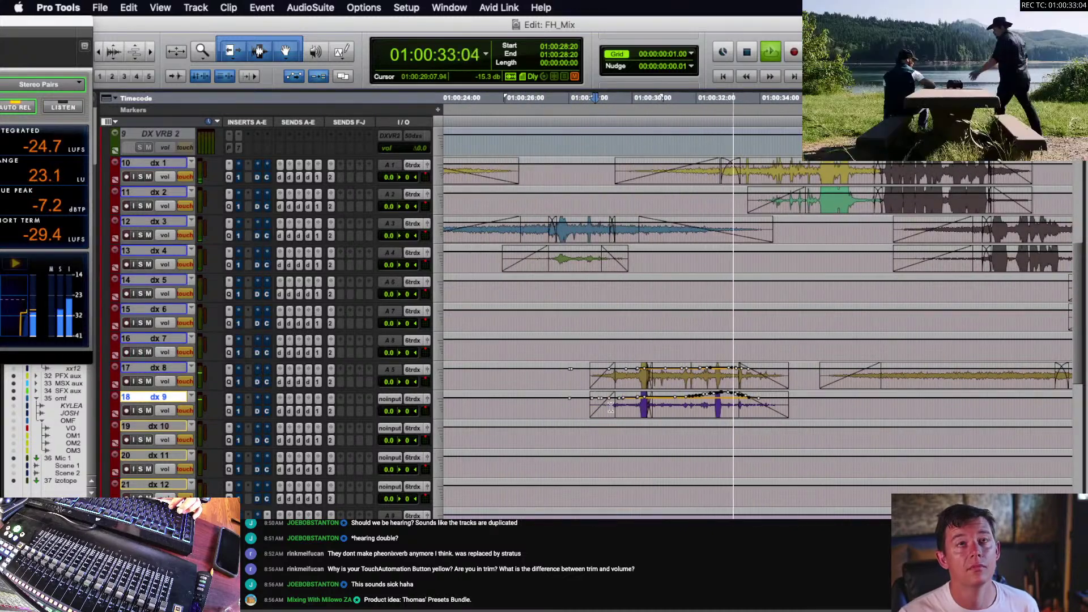
- Open dx 9's FabFilter Pro-Q 3 and examine its 5000 Hz high shelf and 2500 Hz bell bands during playback
click(229, 411)
drag(742, 51, 440, 51)
mouse_move(564, 267)
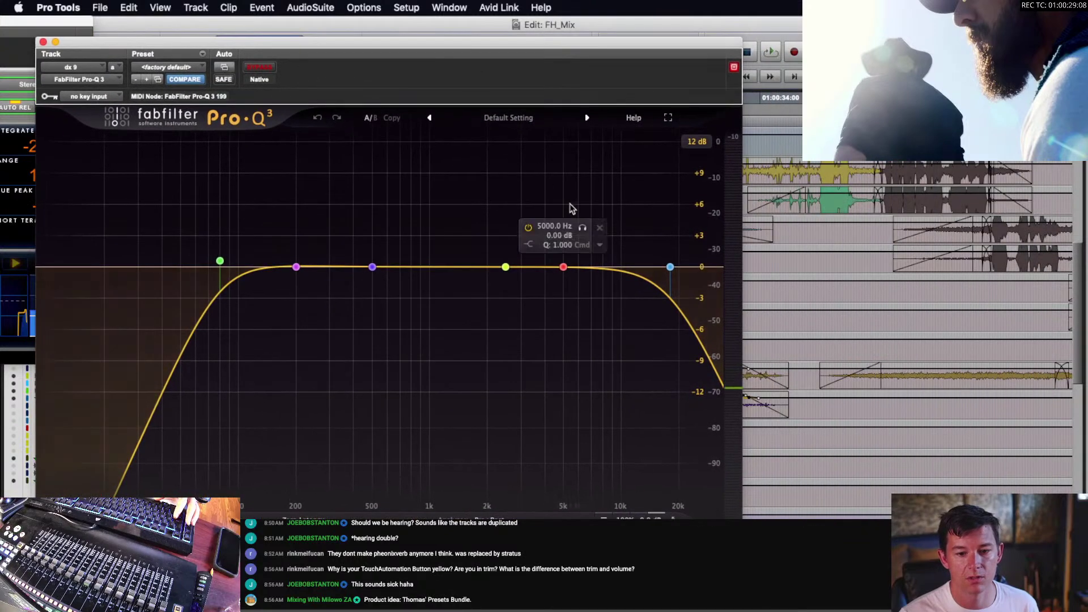
click(564, 268)
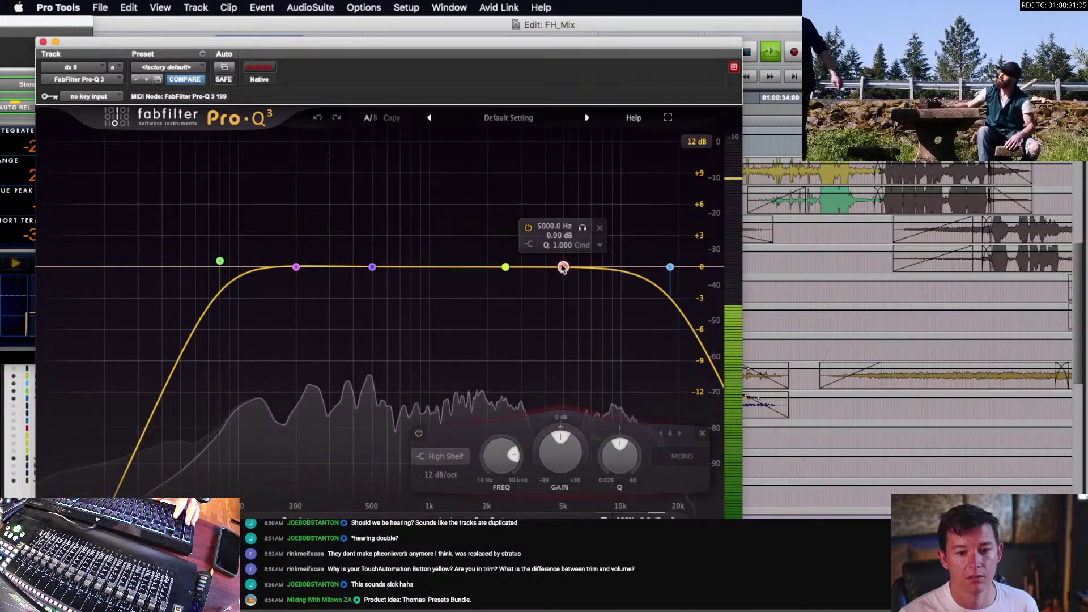
mouse_move(564, 267)
mouse_down()
mouse_move(527, 248)
mouse_move(562, 266)
mouse_move(529, 269)
mouse_move(551, 267)
mouse_move(553, 231)
mouse_move(551, 265)
mouse_up()
click(505, 267)
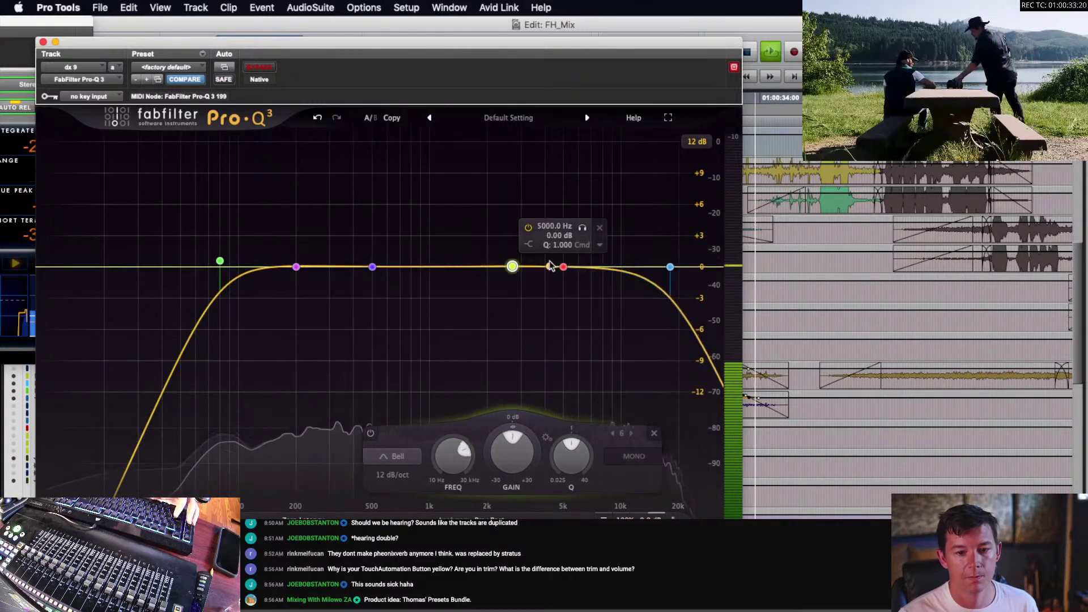
key(space)
- Try boosting the 2500 Hz bell and 5000 Hz high shelf bands in dx 9's Pro-Q 3
drag(369, 43, 490, 59)
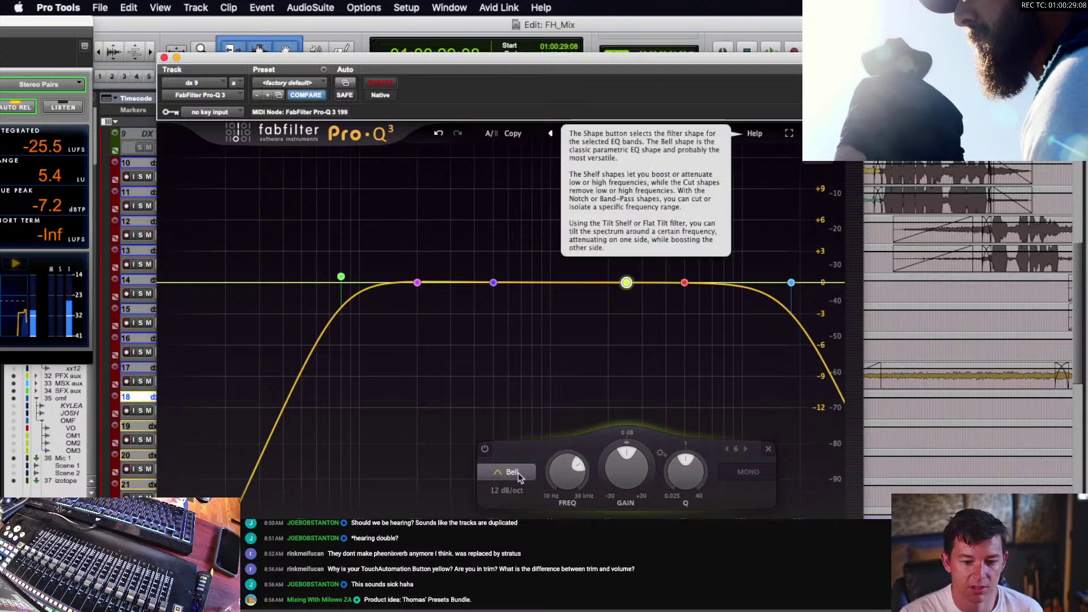
mouse_move(626, 287)
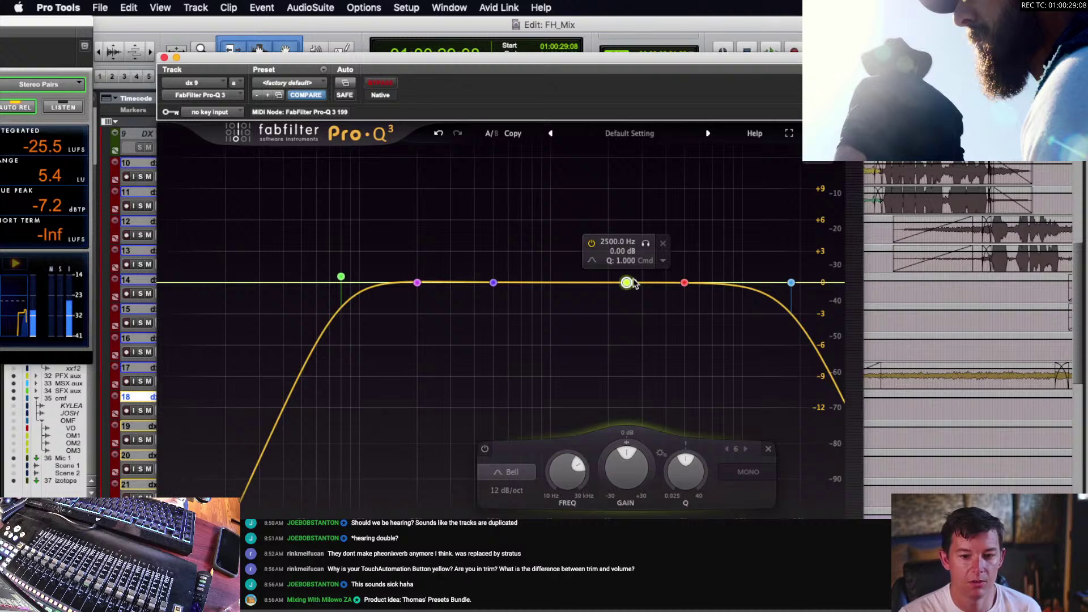
drag(626, 284, 678, 259)
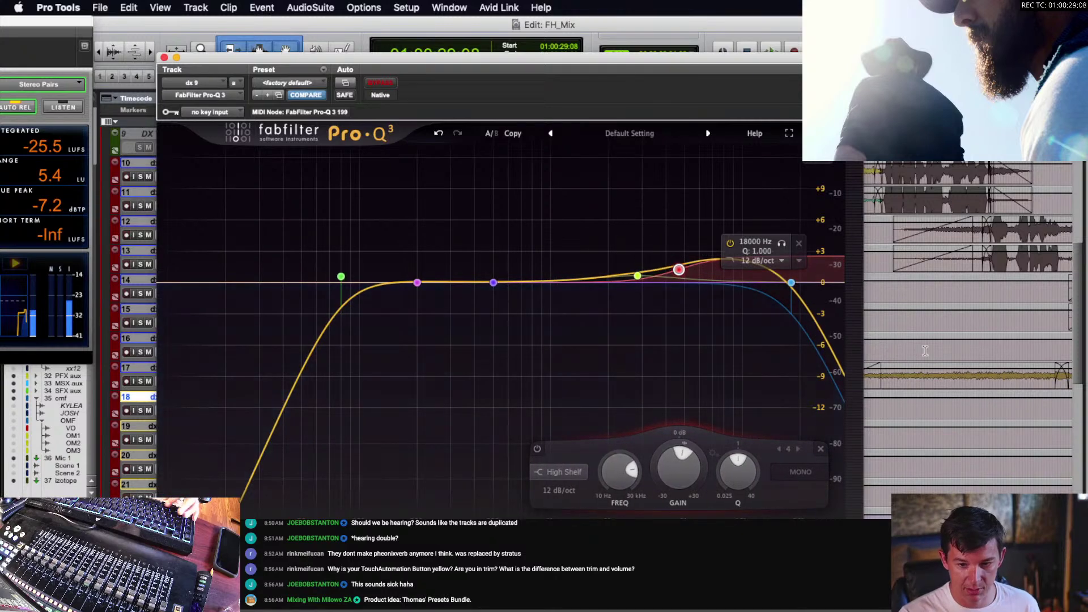
- Check the dx 8 clips at 01:00:38:01, 01:00:37:02 and 01:00:32:10 with dx 9's Pro-Q 3 open, then close the plug-in
click(925, 372)
scroll(889, 383, left, 3)
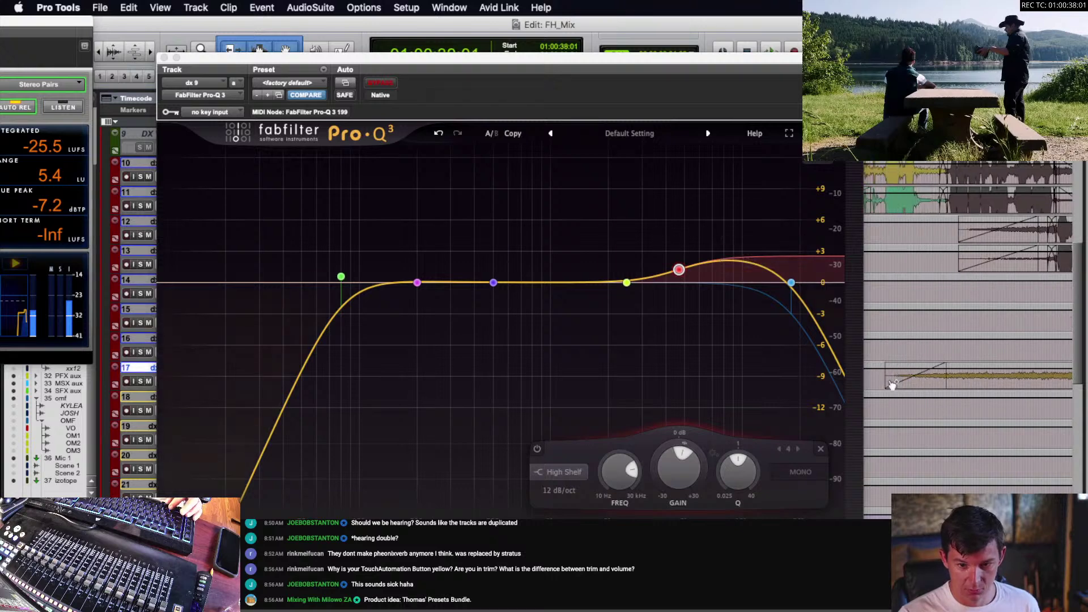
click(924, 378)
scroll(924, 385, up, 1)
scroll(922, 389, left, 4)
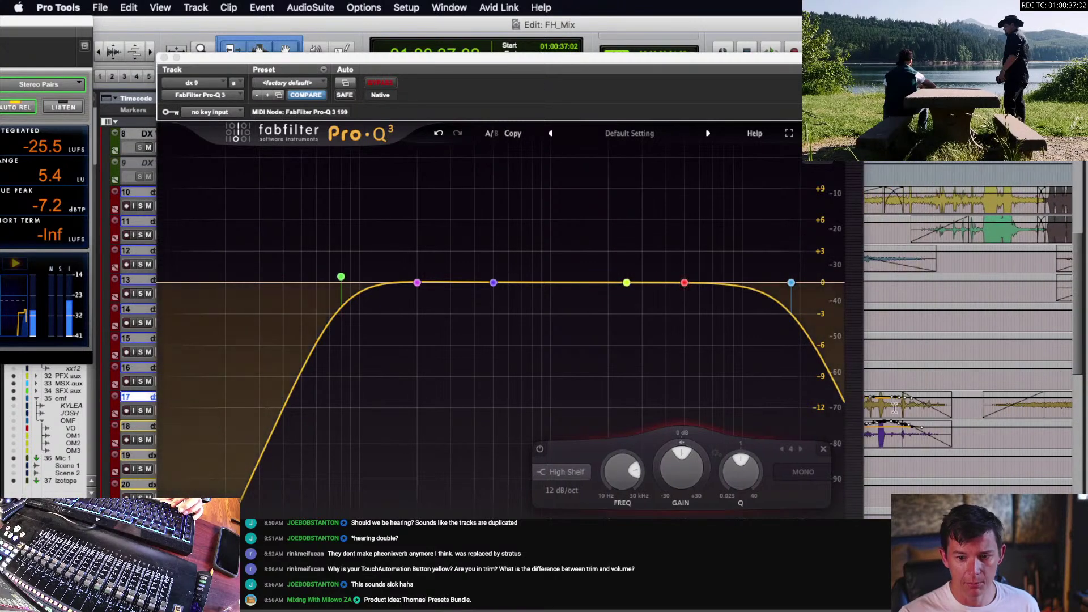
click(890, 408)
scroll(881, 408, right, 3)
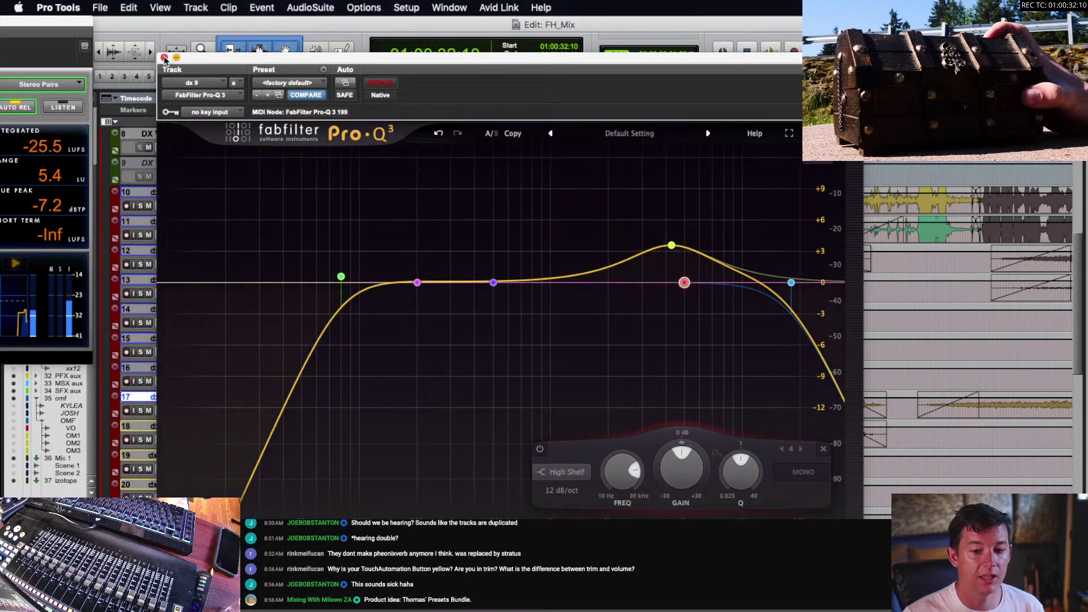
click(164, 58)
- Record touch-mode fader volume rides on dx 1 and dx 2, starting playback ahead of their clips
scroll(721, 312, up, 3)
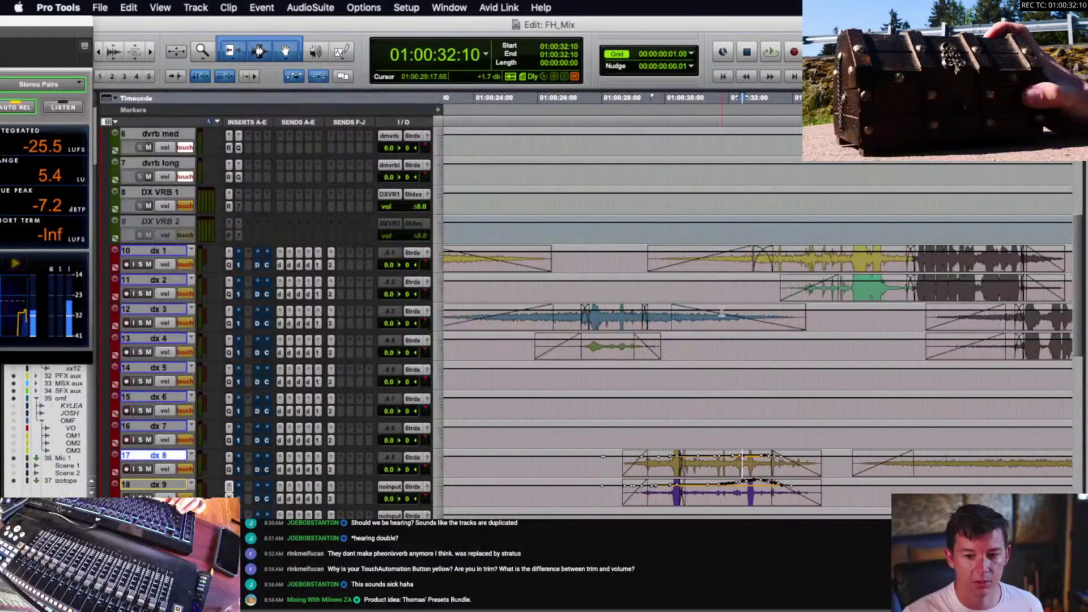
click(626, 288)
key(space)
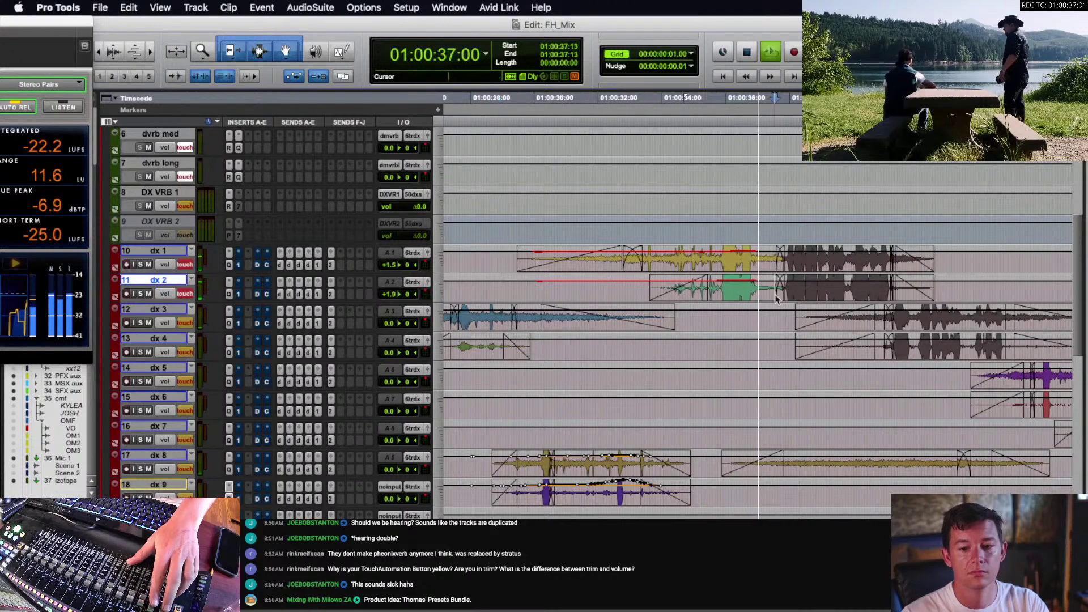
- Stop playback and place the edit cursor at 01:00:36:00 on ADR track 31, just before its red clips
scroll(749, 297, down, 4)
key(Down)
key(r)
scroll(808, 302, down, 11)
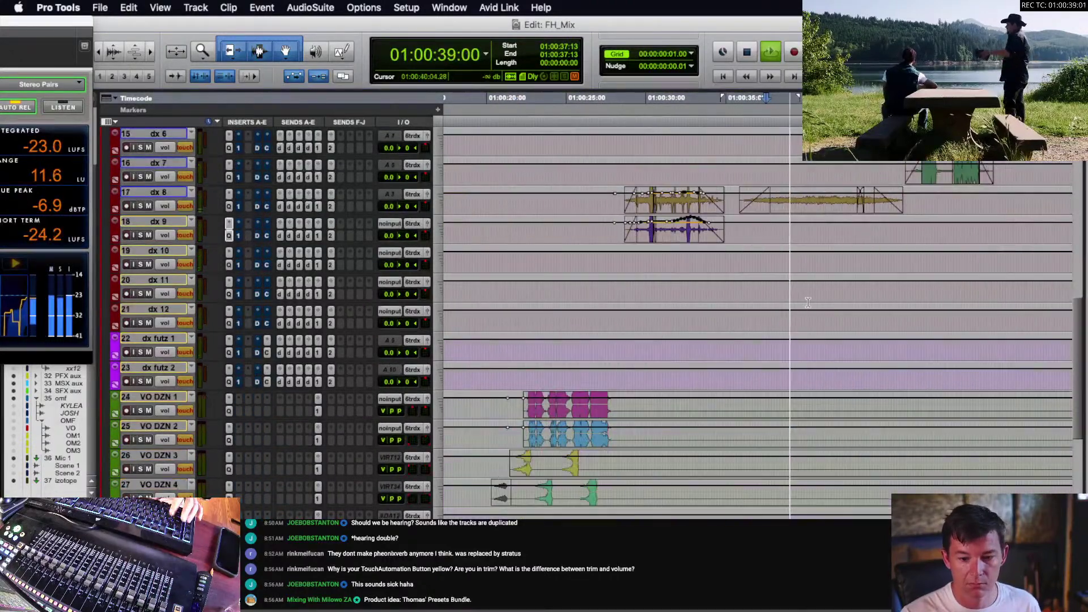
key(r)
key(space)
scroll(777, 429, right, 3)
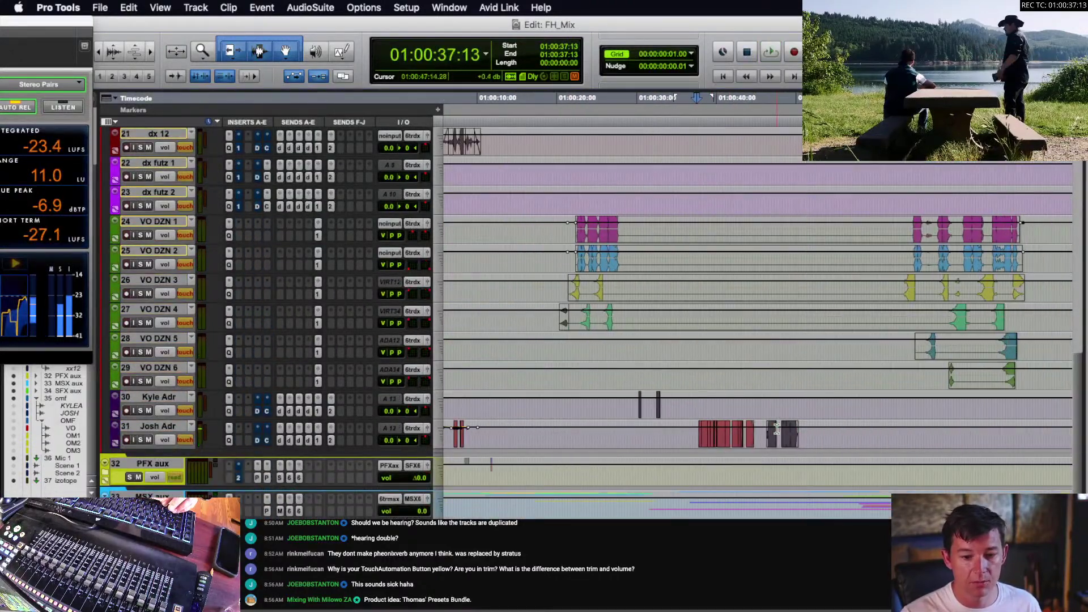
click(684, 436)
scroll(684, 436, left, 2)
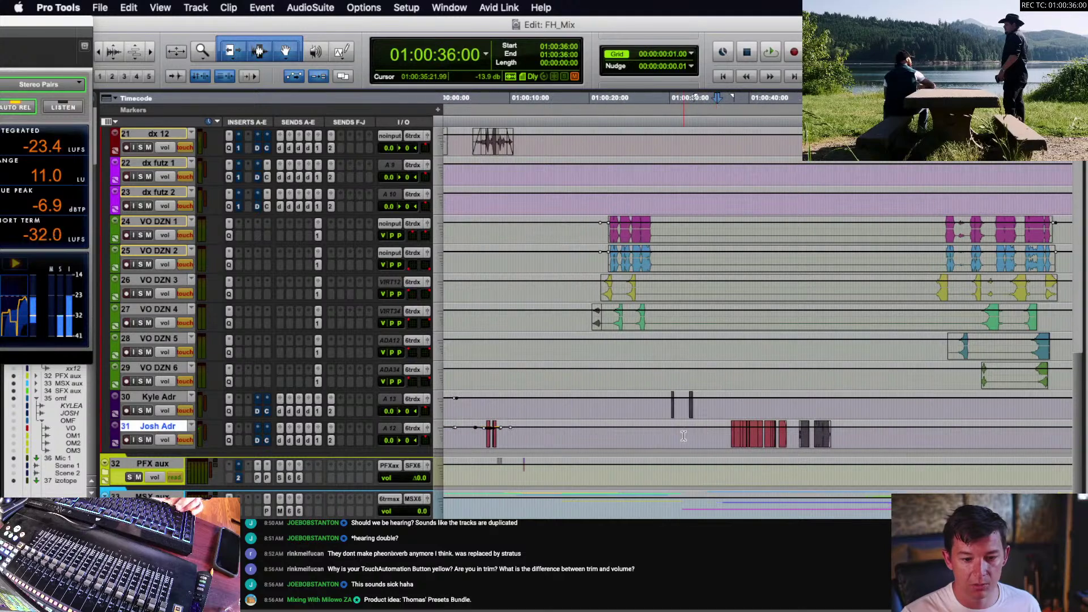
- Open the FabFilter Pro-Q 3 on ADR track 31 and shrink the plug-in window to uncover the tracks behind it
click(229, 441)
drag(631, 64, 810, 31)
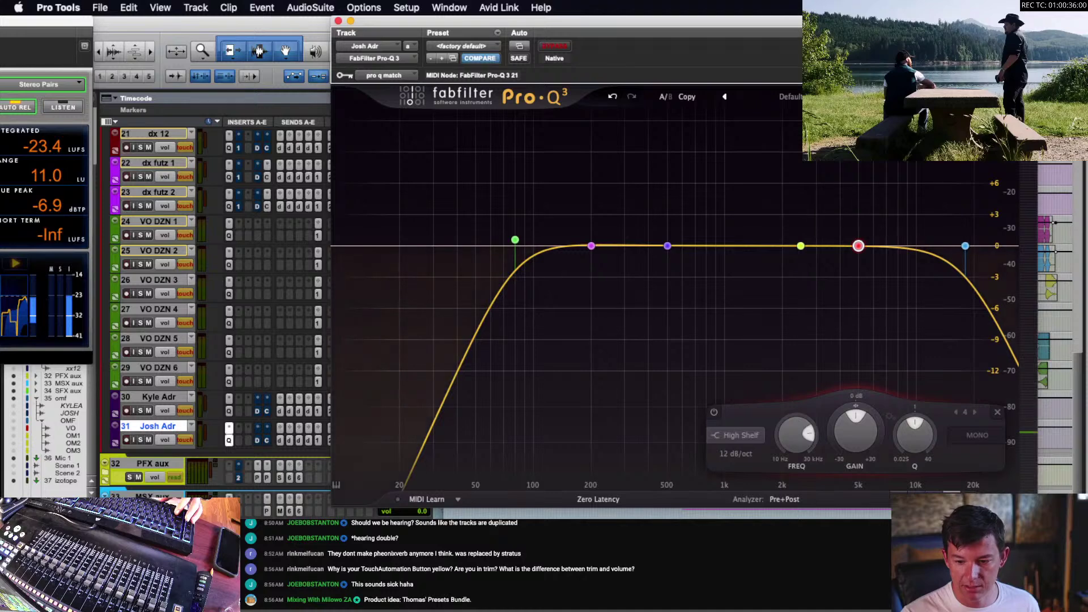
click(1026, 530)
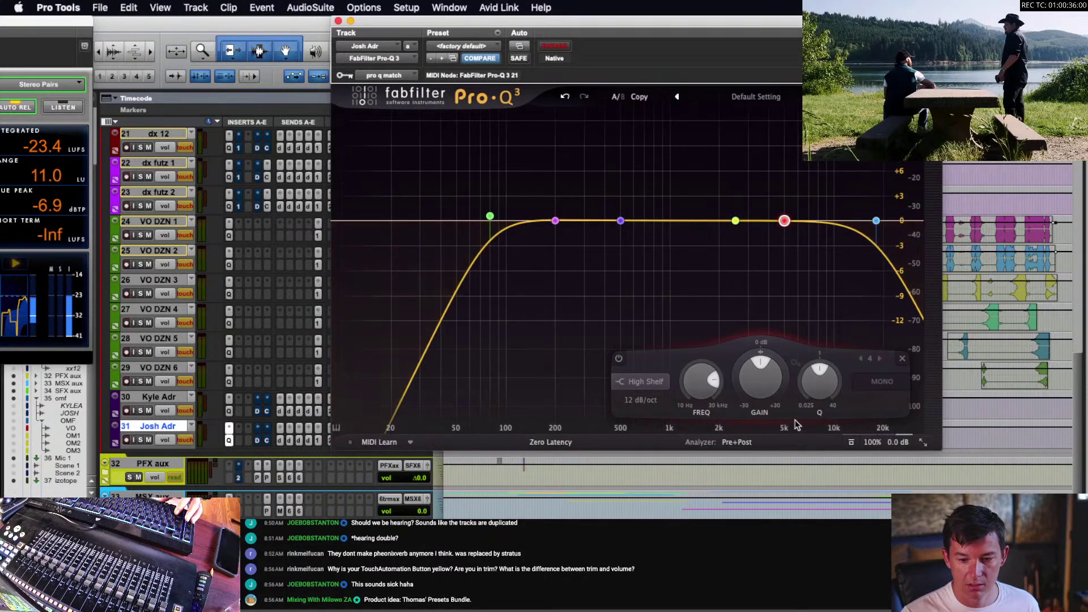
click(923, 442)
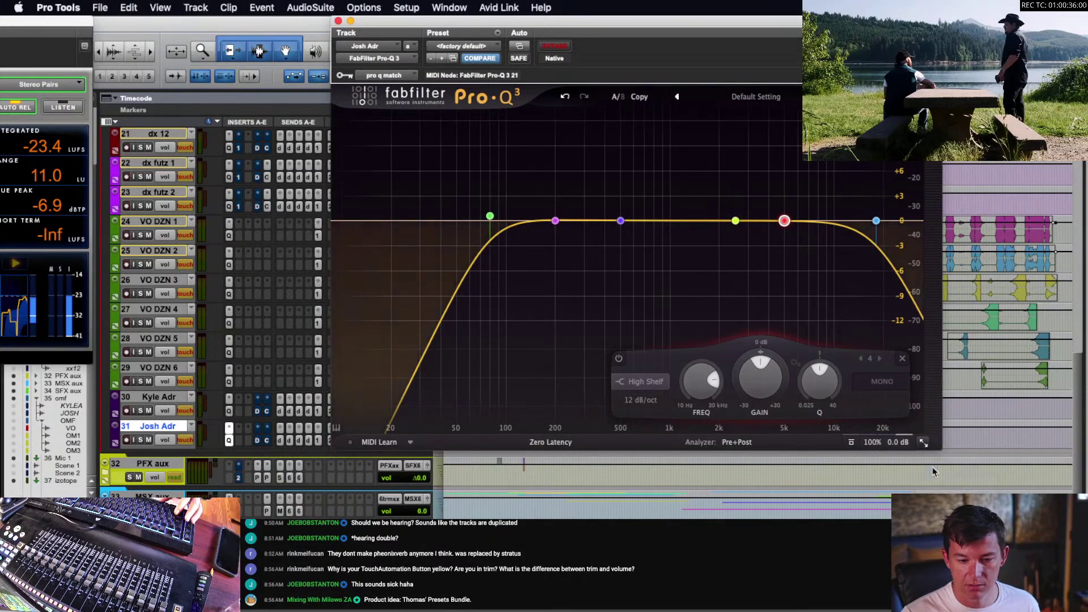
click(934, 472)
scroll(734, 432, up, 2)
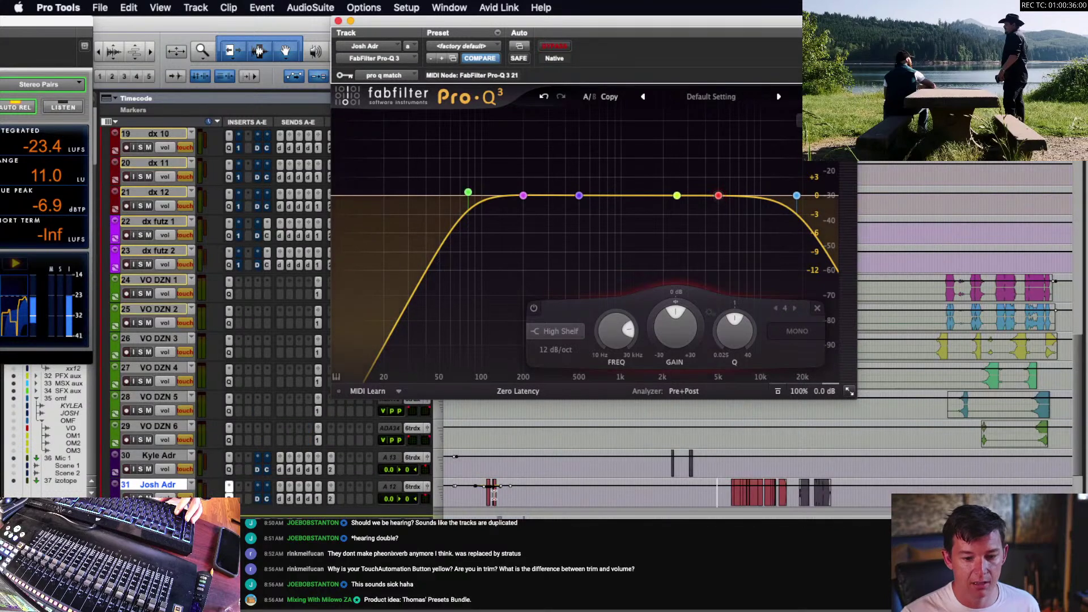
- Apply the EQ settings from 01:00:08:05 across the remaining clips on ADR track 31, check them at 01:00:38:18 and close the plug-in
key(space)
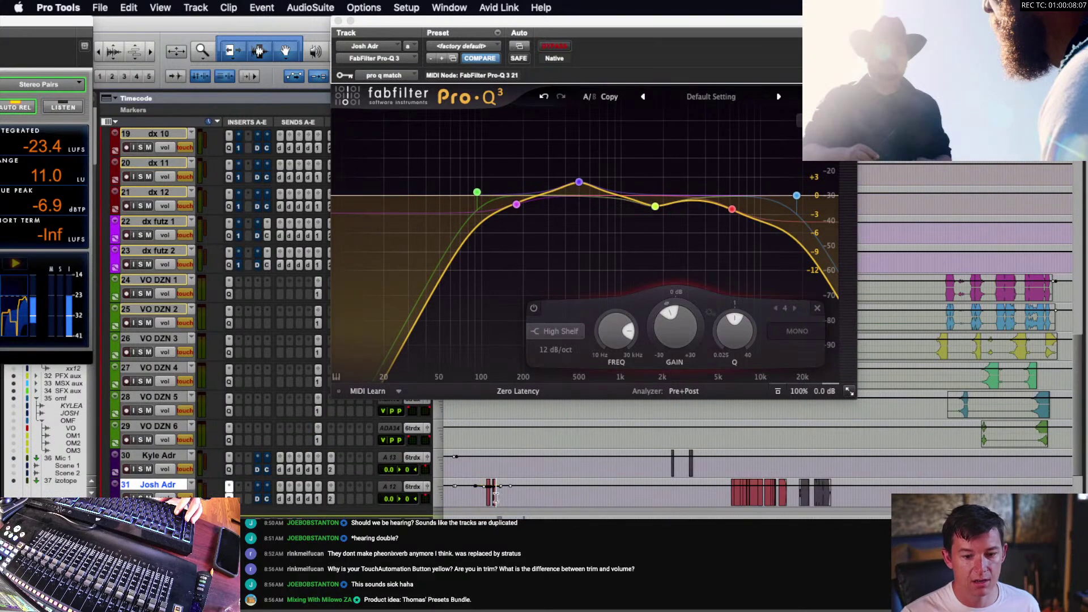
drag(494, 493, 855, 503)
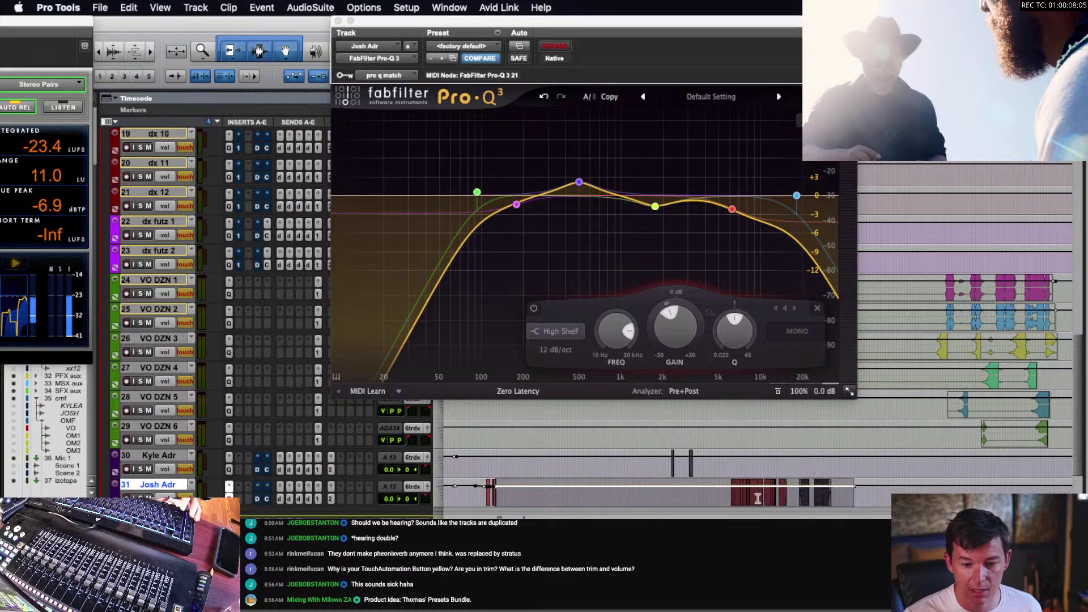
click(757, 498)
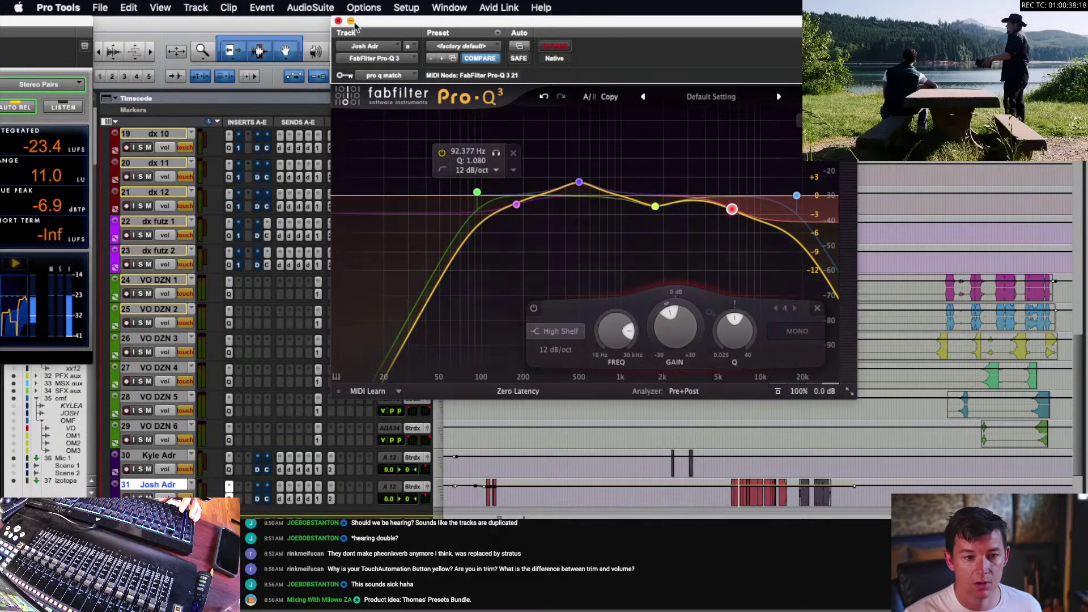
click(339, 21)
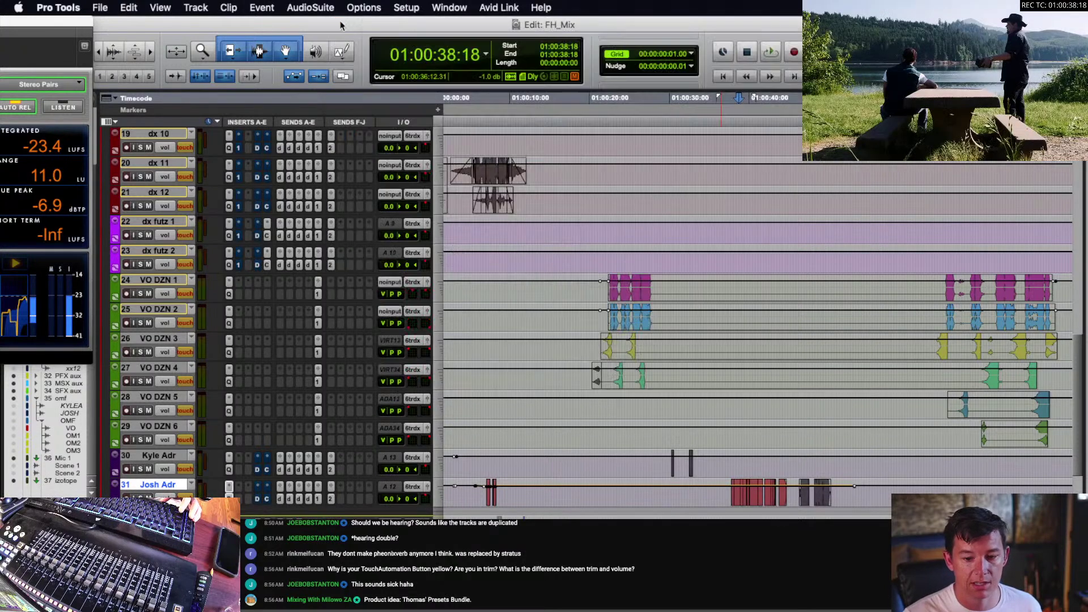
- Compare the red clips on ADR track 31 with the dx 1 to dx 9 clips around 01:00:38:15
key(t)
key(t)
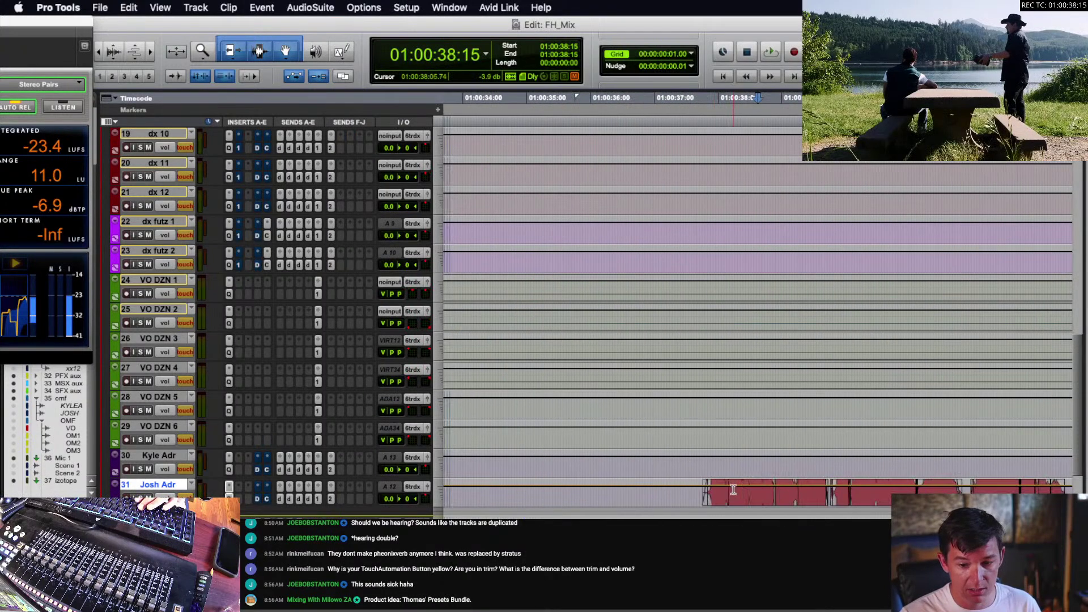
scroll(736, 491, up, 12)
scroll(735, 487, down, 5)
scroll(735, 440, down, 10)
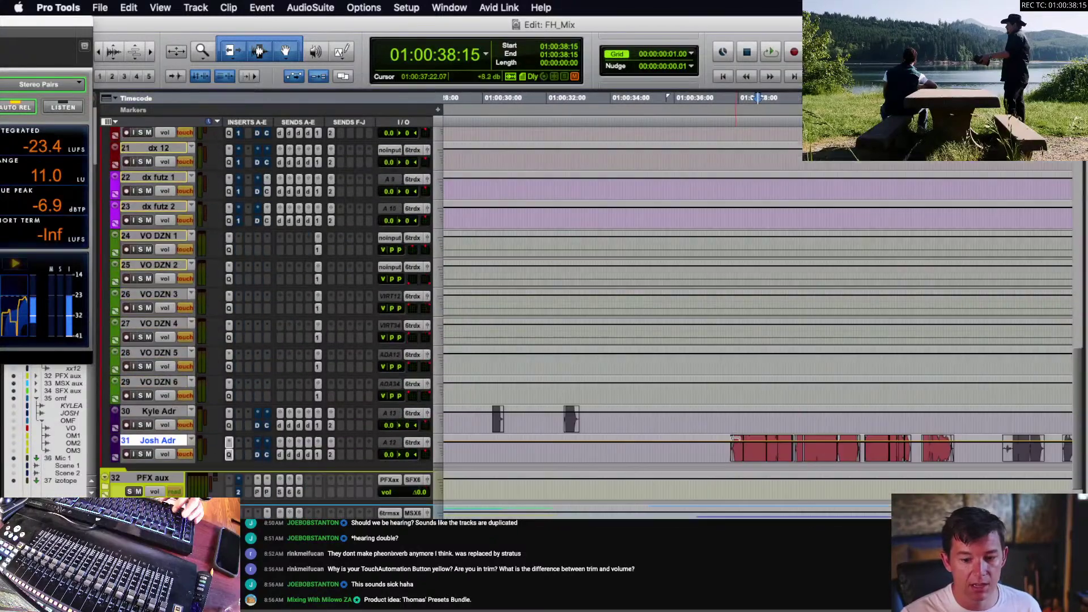
scroll(710, 439, up, 12)
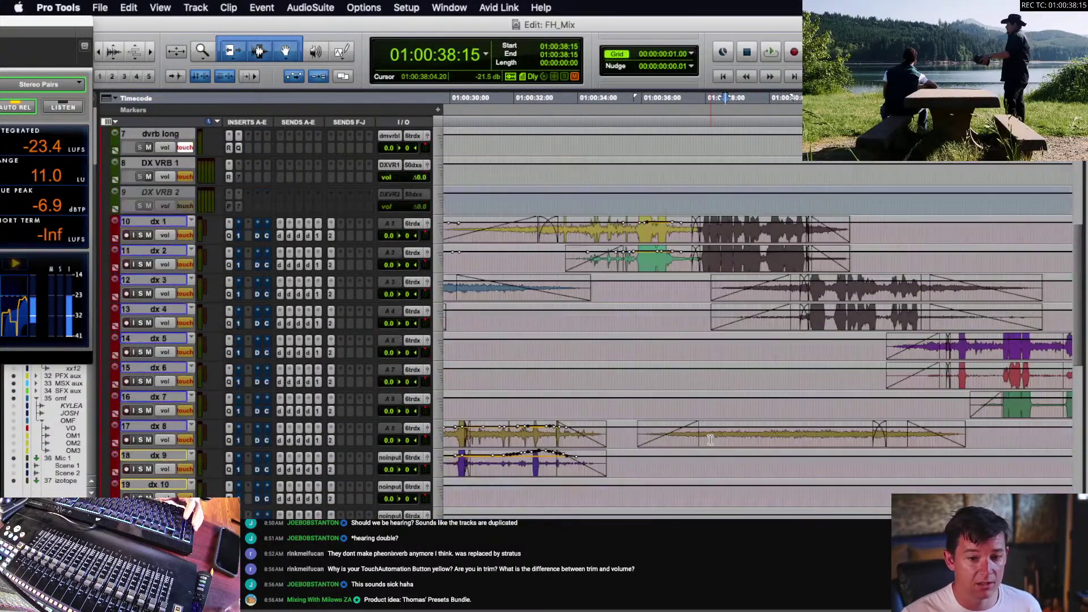
scroll(644, 209, down, 12)
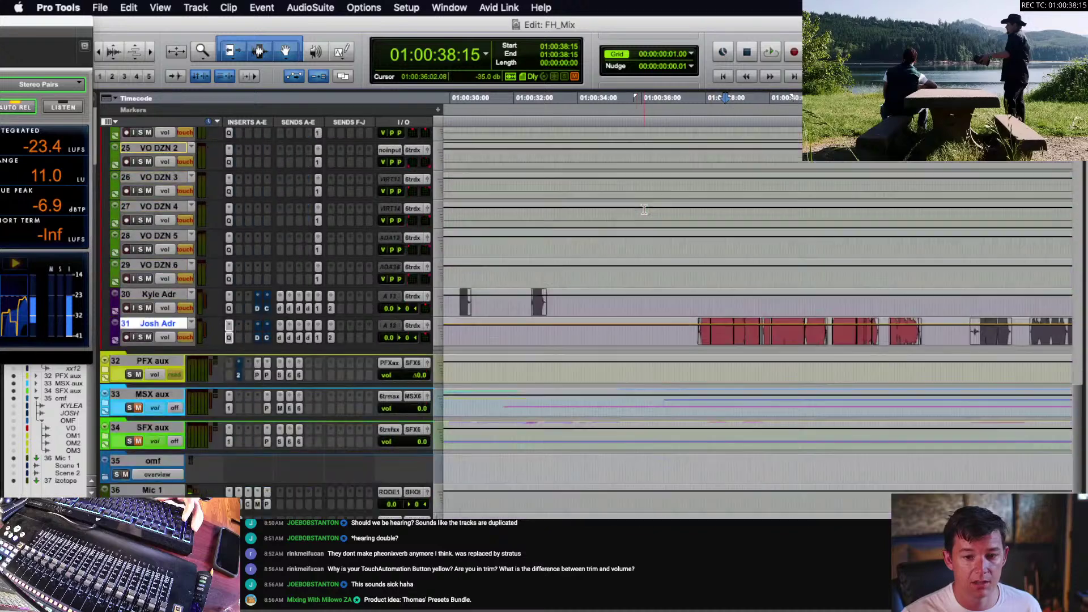
scroll(672, 287, up, 16)
scroll(672, 288, down, 3)
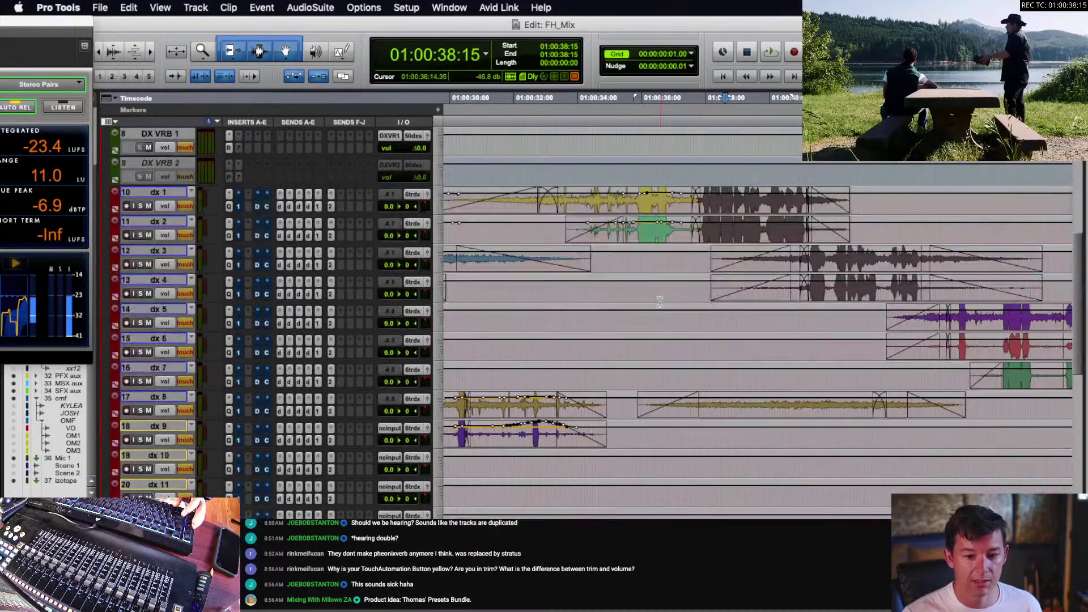
- Switch the tracks to waveform view and play from 01:00:34:09 on dx 2 while checking the dialogue against the ADR clips
key(ctrl+minus)
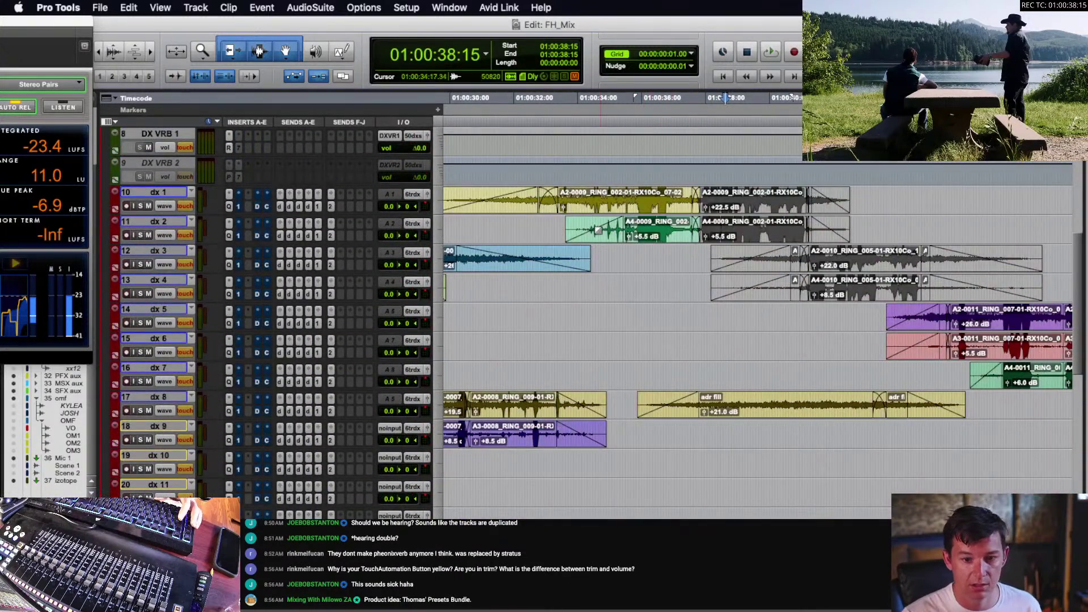
click(591, 223)
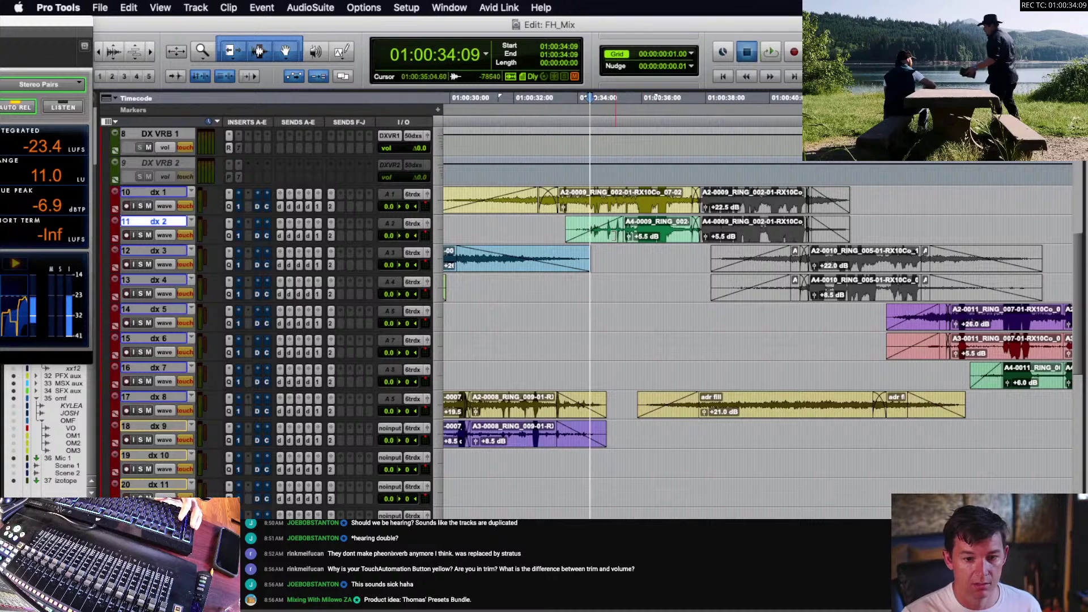
key(space)
scroll(187, 448, down, 14)
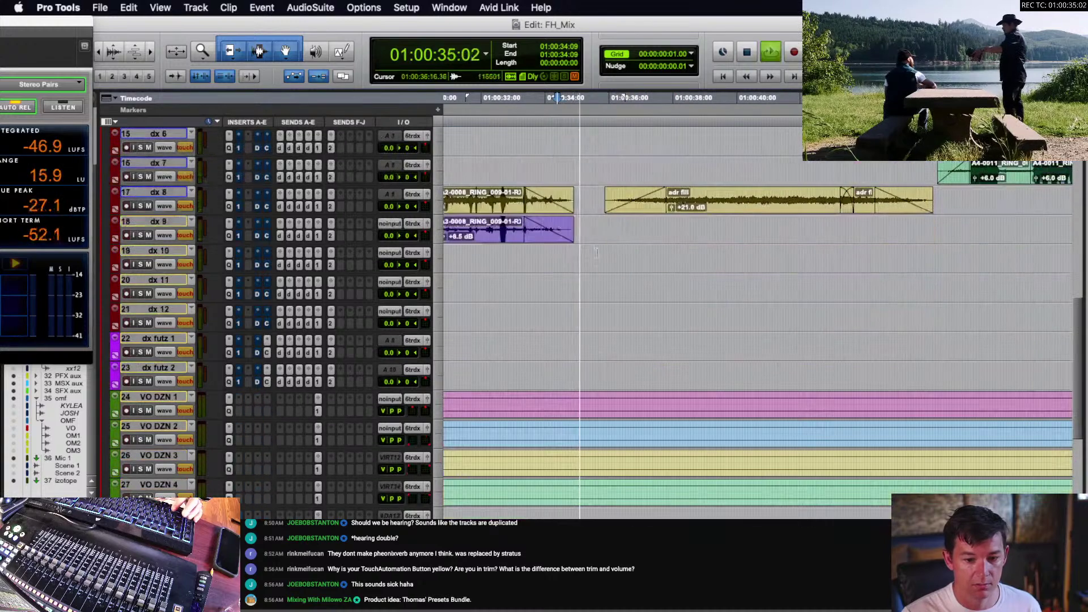
scroll(787, 413, up, 12)
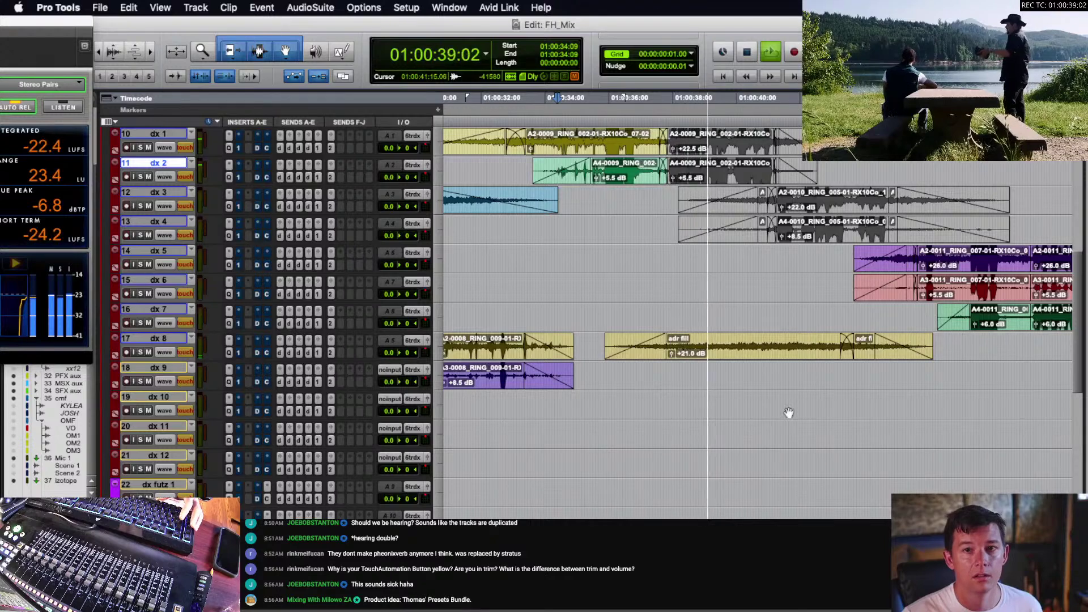
scroll(789, 413, down, 12)
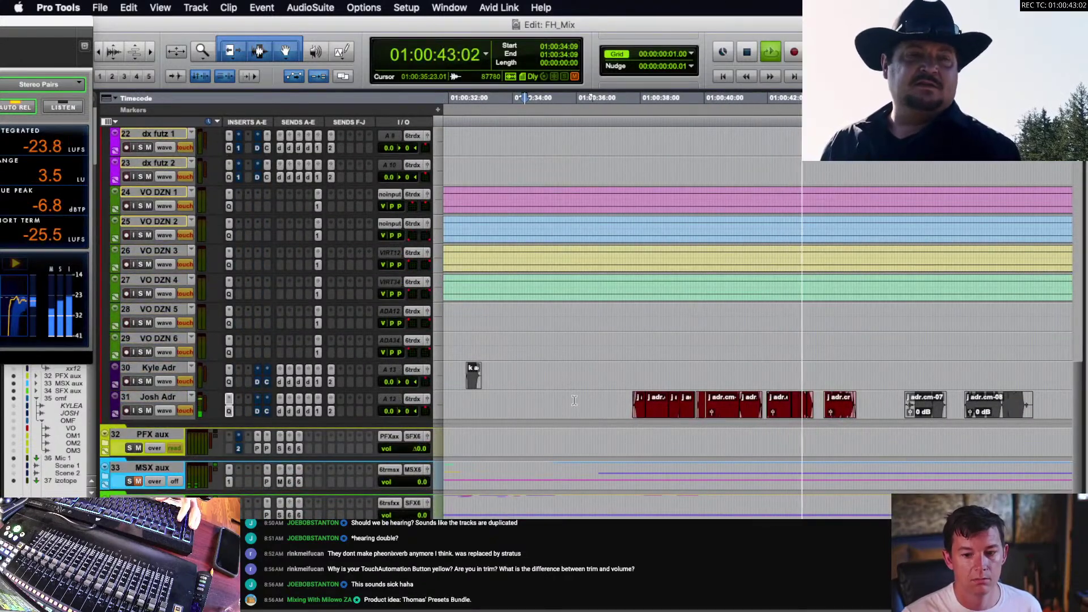
key(space)
- Compare the dx clips with ADR track 31 around 01:00:34:23, then start playback from 01:00:35:01
click(543, 403)
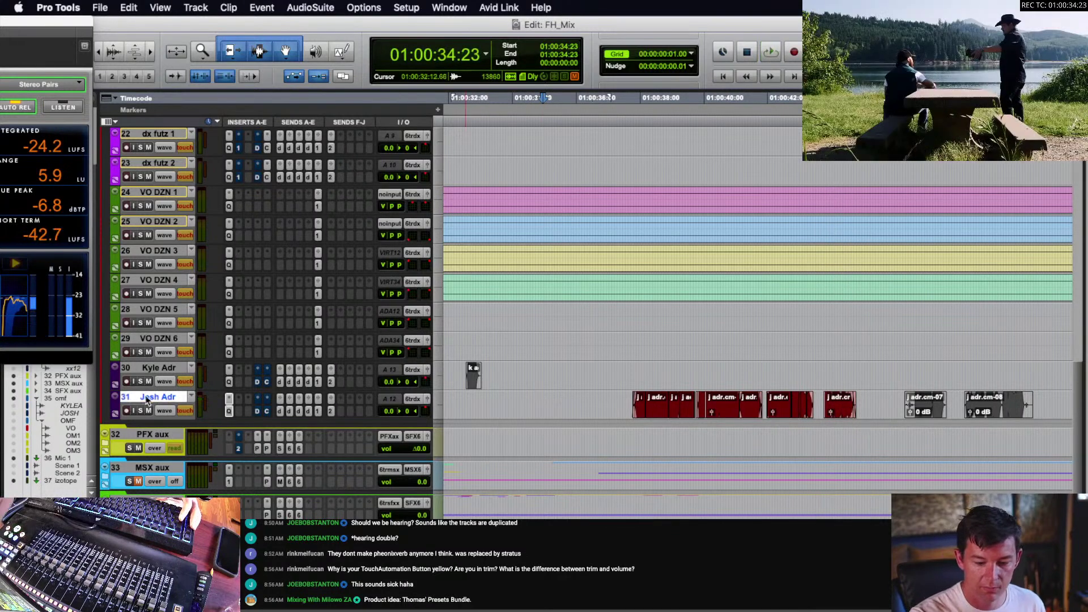
scroll(147, 400, up, 11)
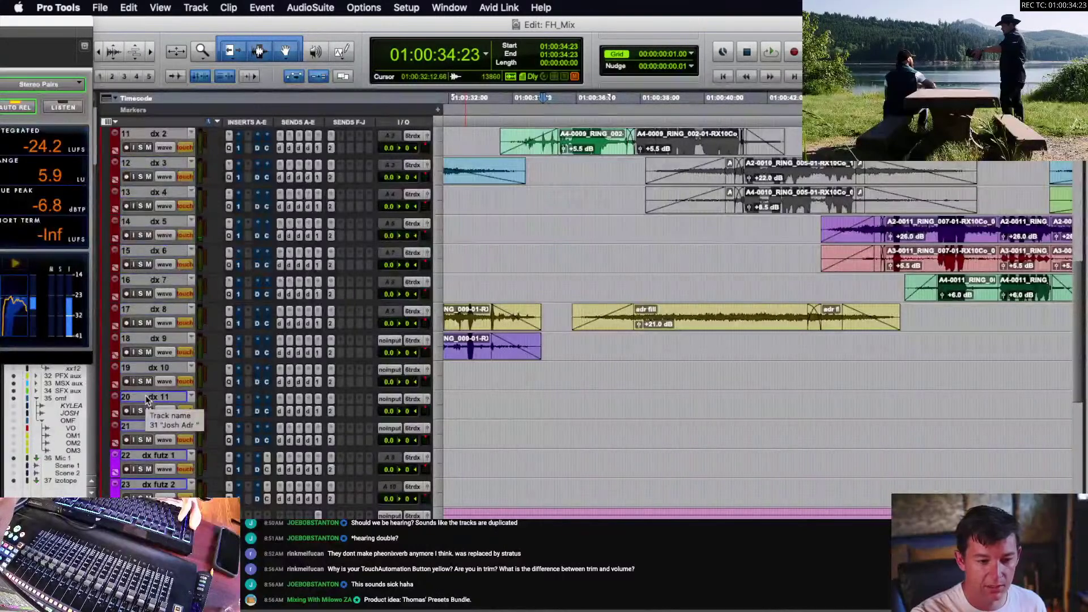
scroll(740, 504, down, 9)
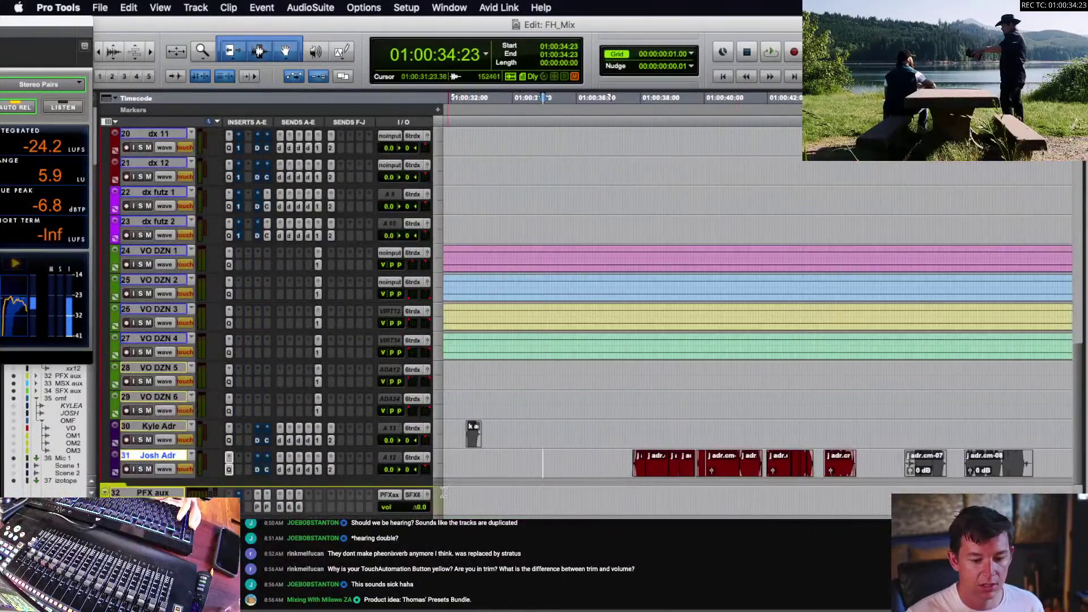
scroll(545, 454, up, 10)
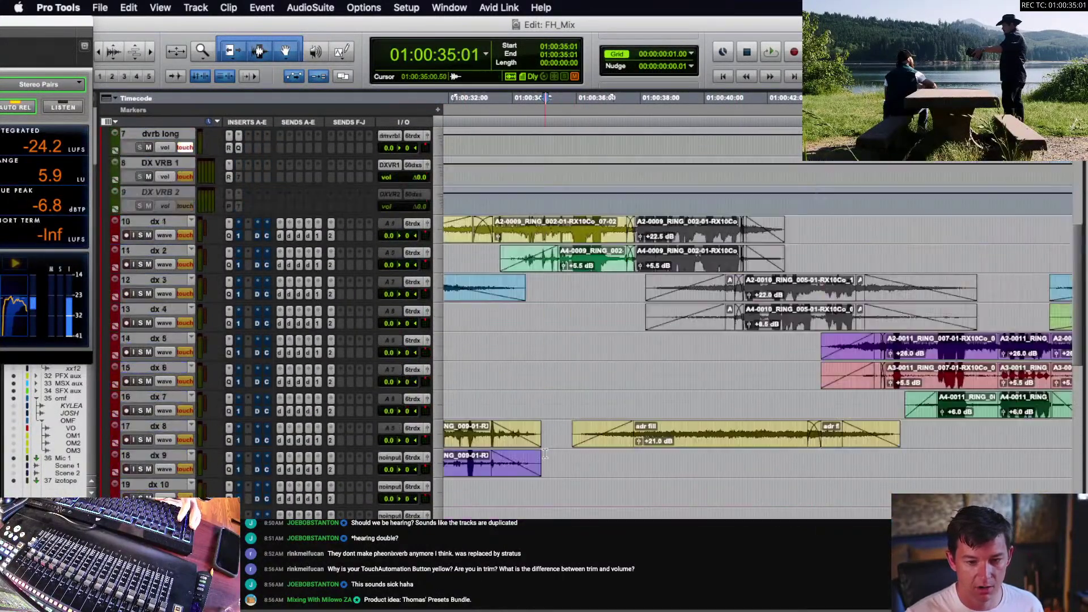
scroll(545, 453, down, 7)
key(space)
scroll(658, 449, down, 3)
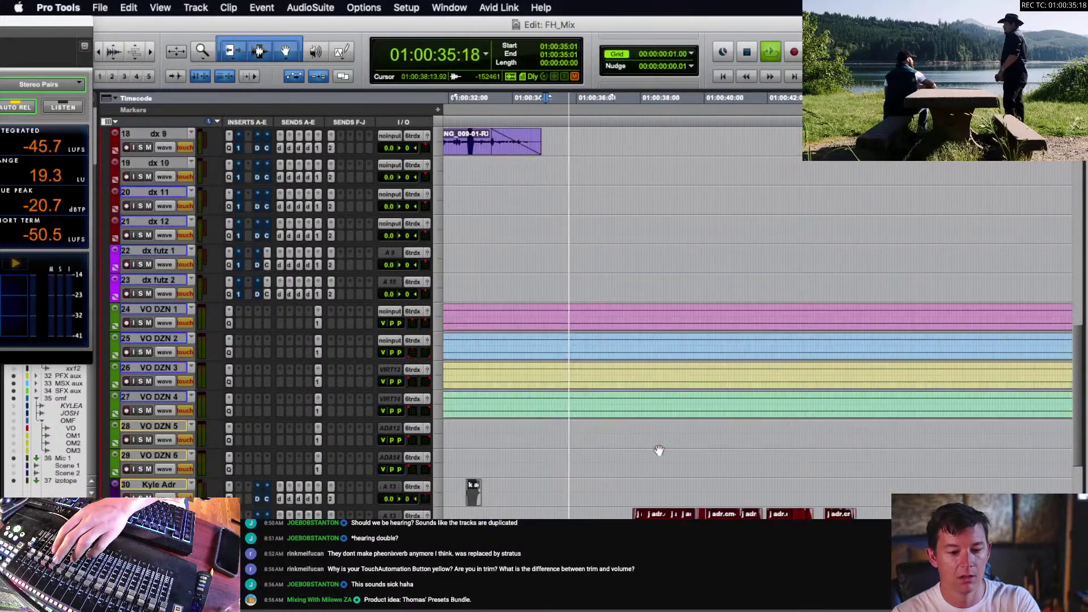
- Ride ADR track 31's fader from 01:00:35:15 with its Pro-Q 3 open, try reducing the 6202.2 Hz shelf cut, then close the plug-in
click(229, 469)
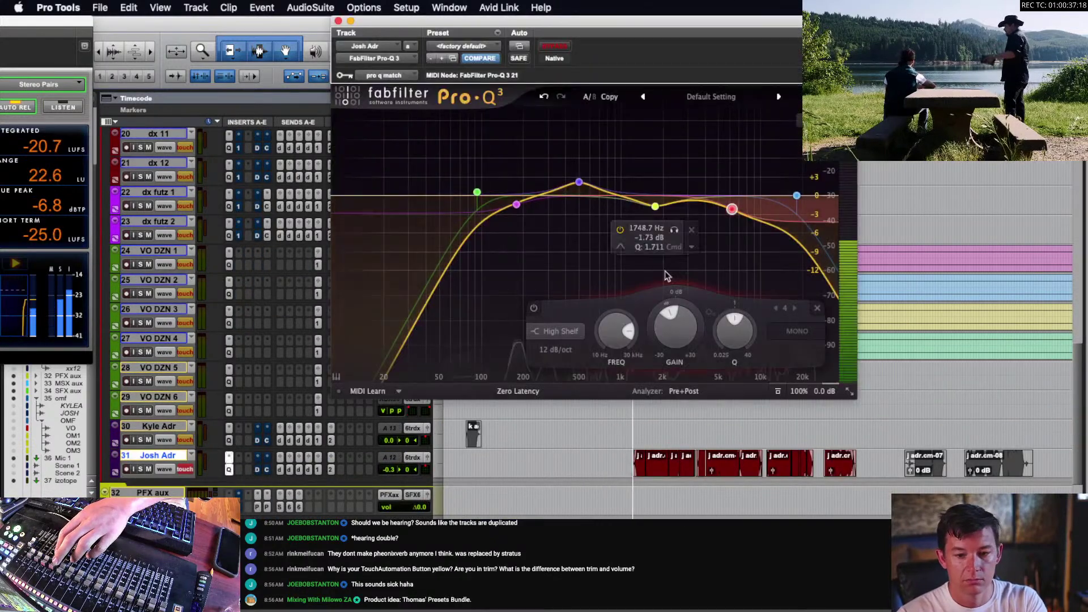
key(space)
click(565, 455)
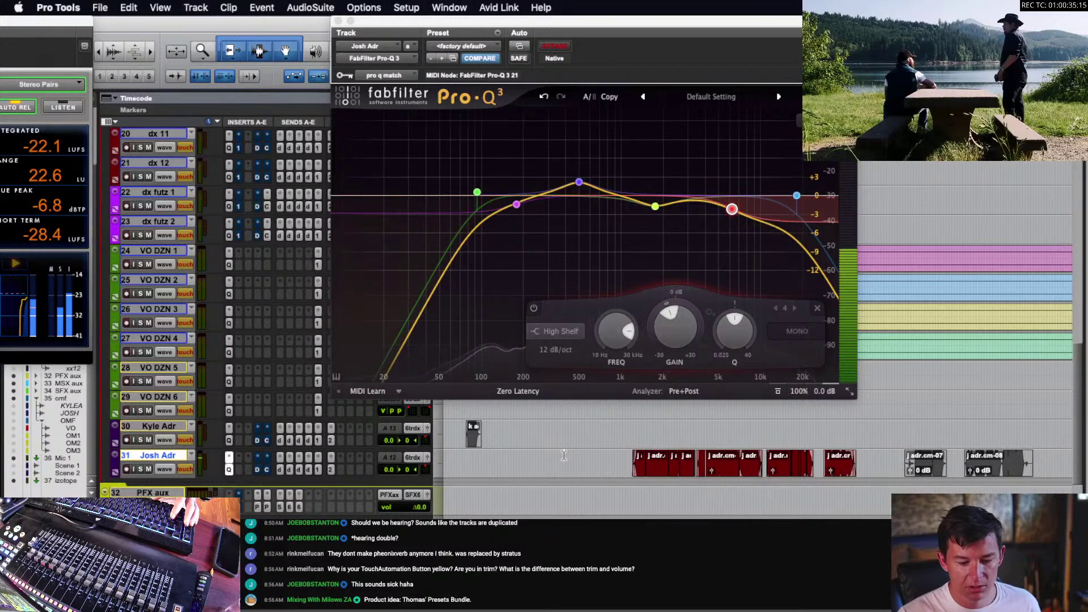
key(space)
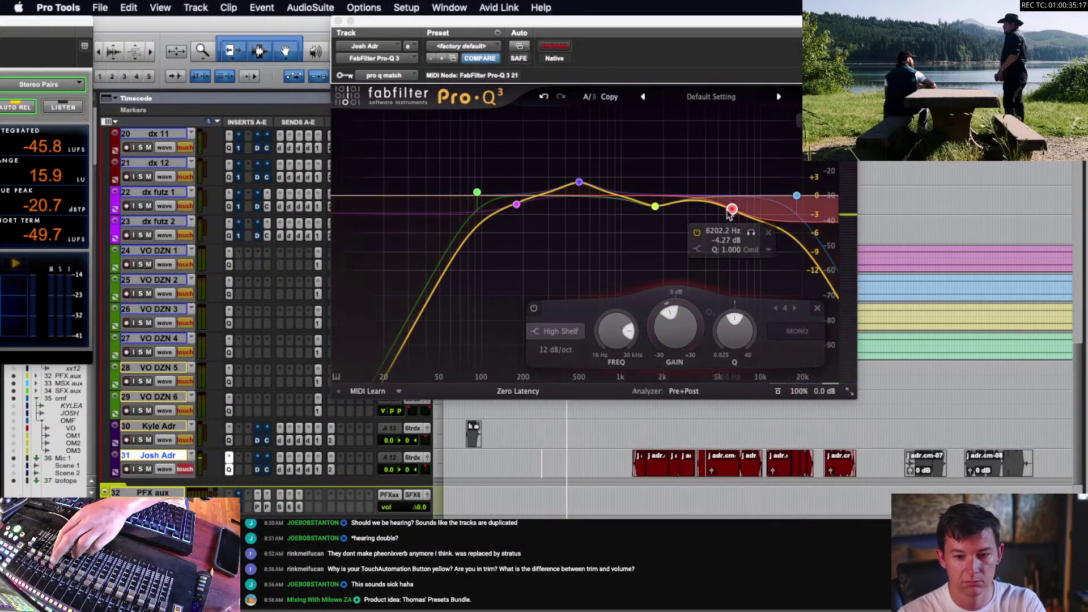
drag(732, 208, 732, 194)
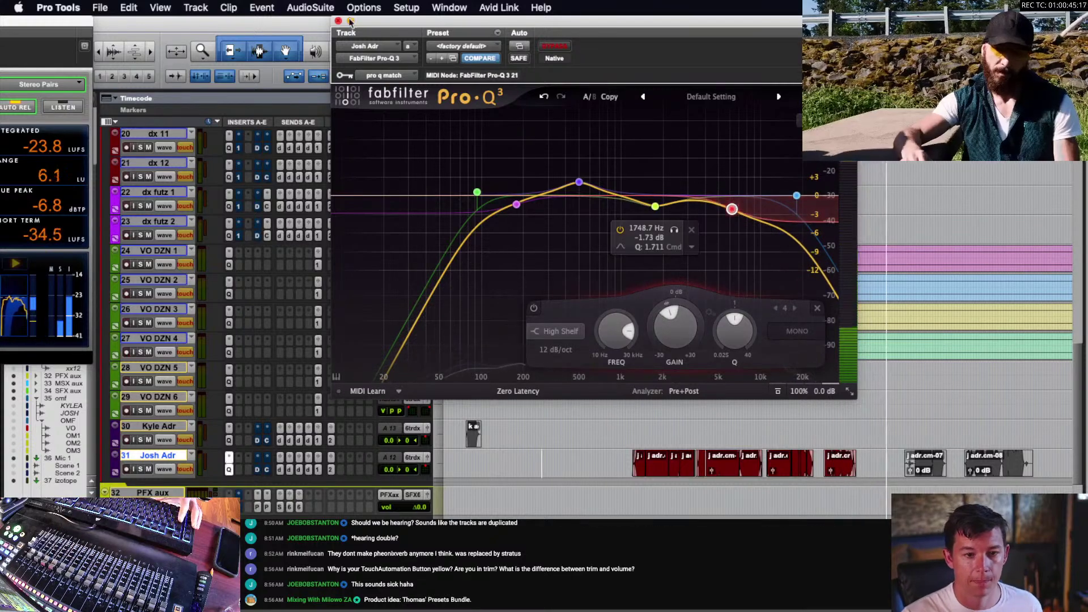
key(super+w)
- Stop playback and unmute the dx 3 and dx 4 clips between 01:00:37:15 and 01:00:49:13
scroll(835, 412, up, 10)
scroll(835, 413, up, 5)
key(space)
click(832, 317)
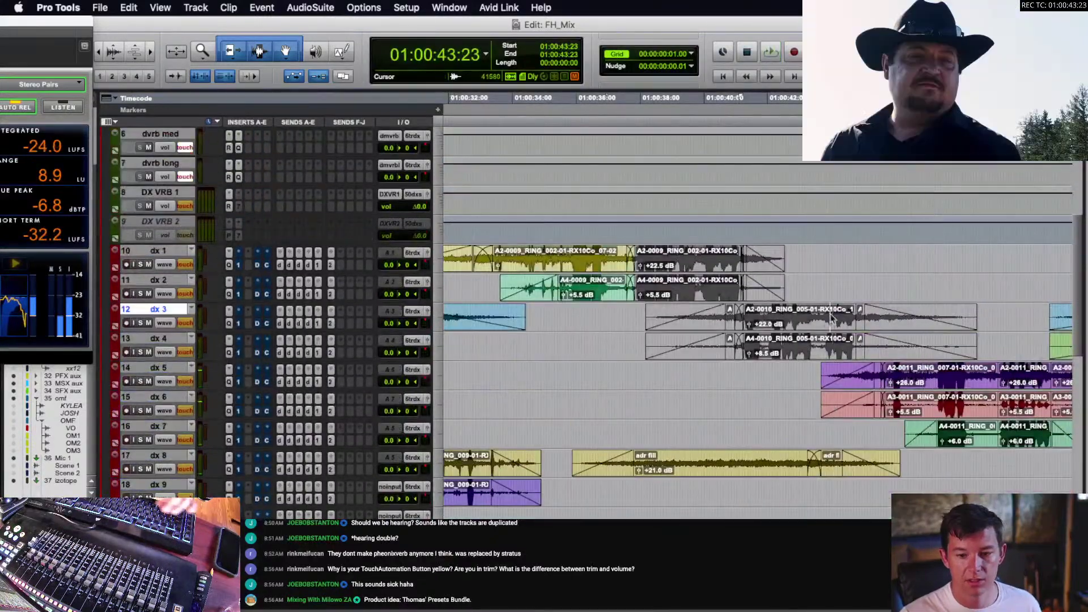
key(t)
scroll(776, 265, down, 2)
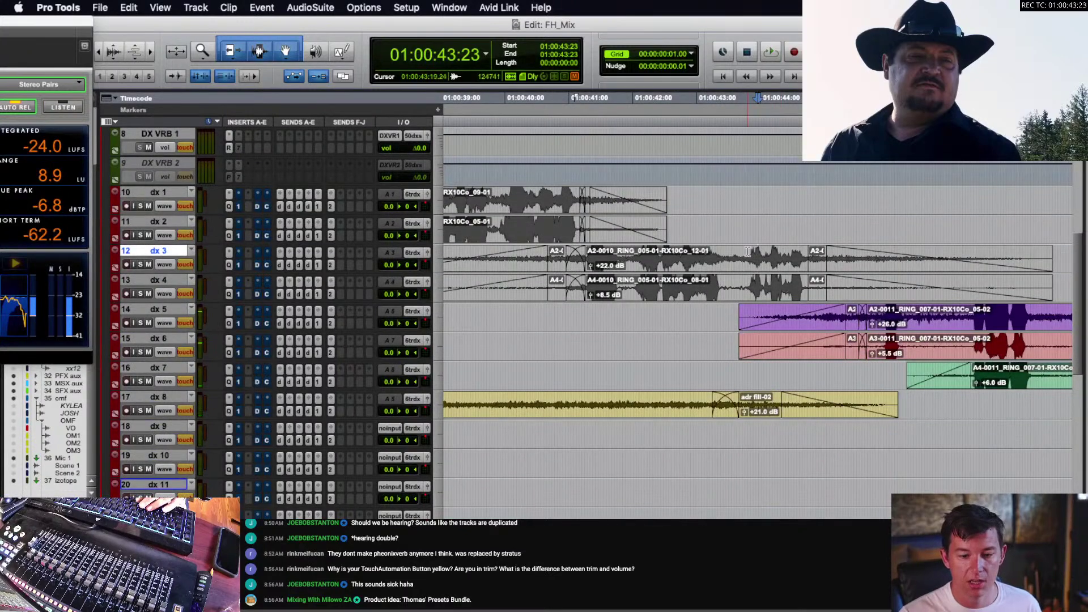
key(r)
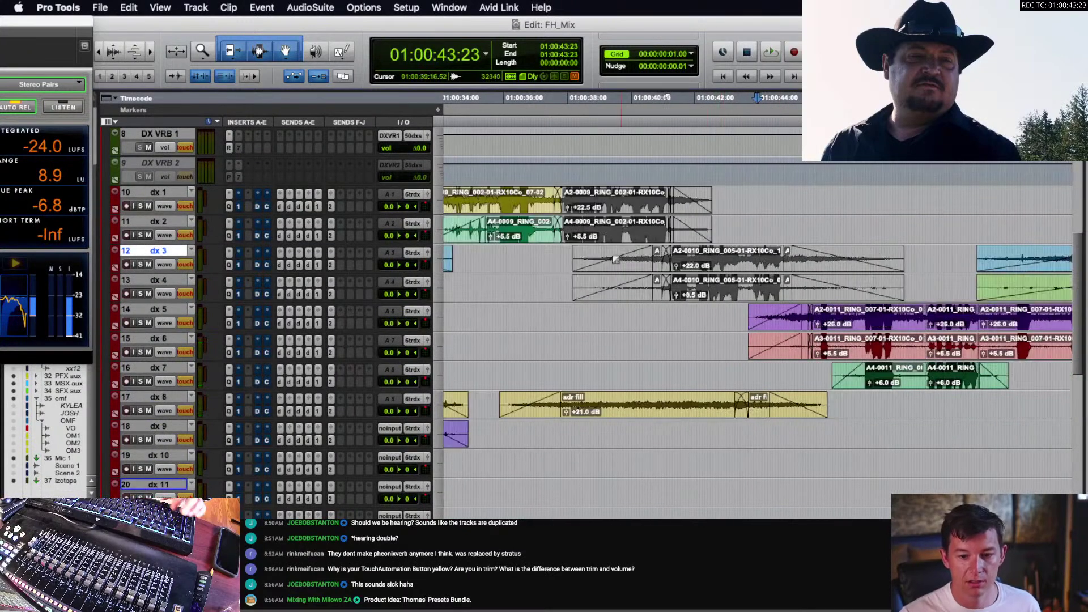
drag(555, 256, 937, 293)
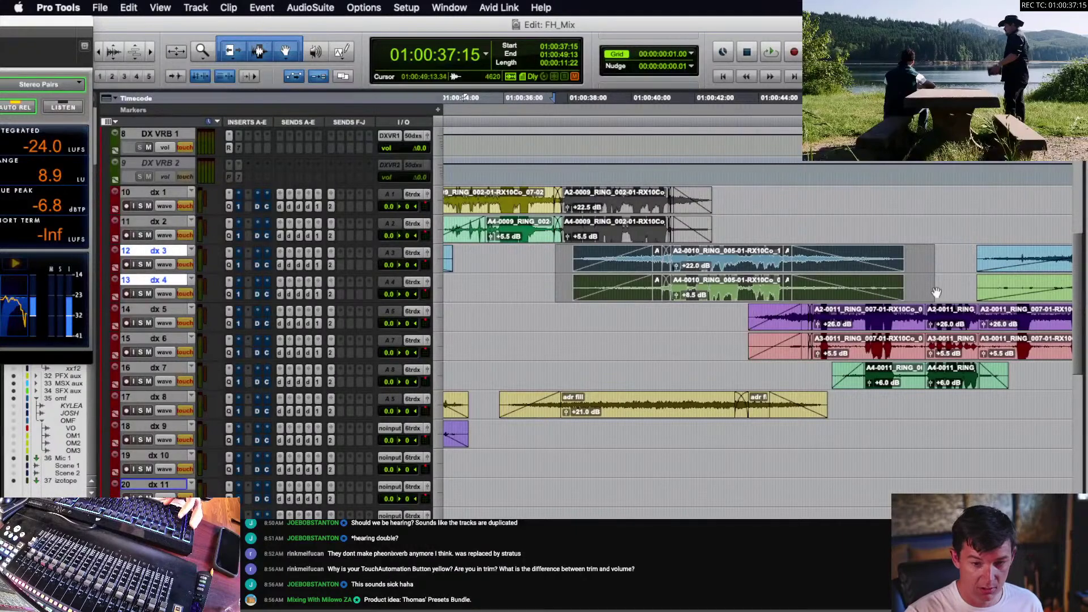
click(721, 256)
- Mute the ADR track 31 clips between 01:00:41:21 and 01:00:45:05, checking them against the dx tracks
scroll(737, 313, down, 5)
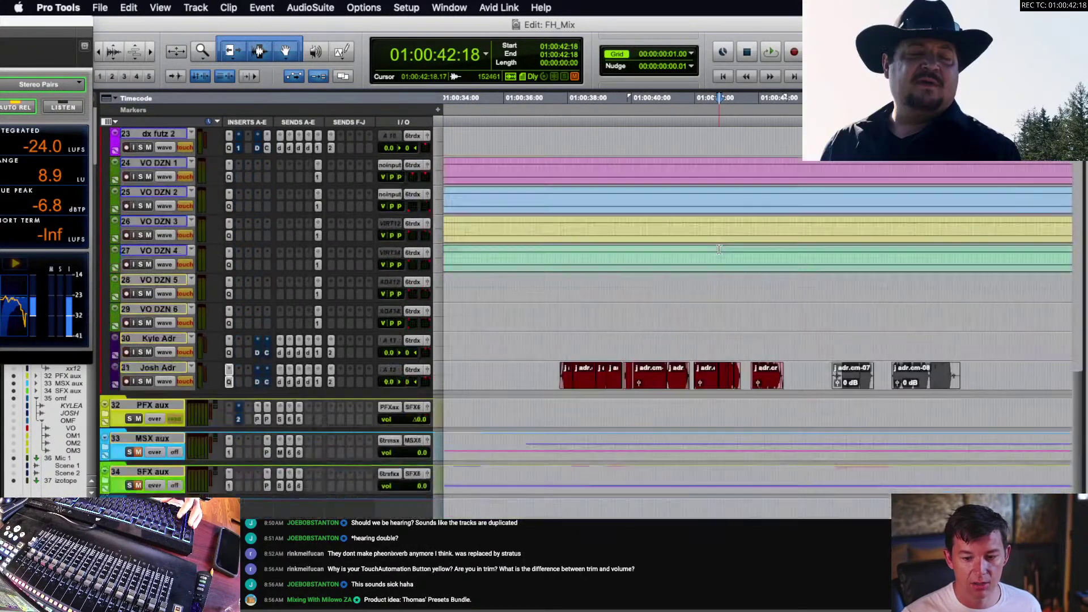
scroll(737, 313, up, 5)
scroll(714, 397, down, 7)
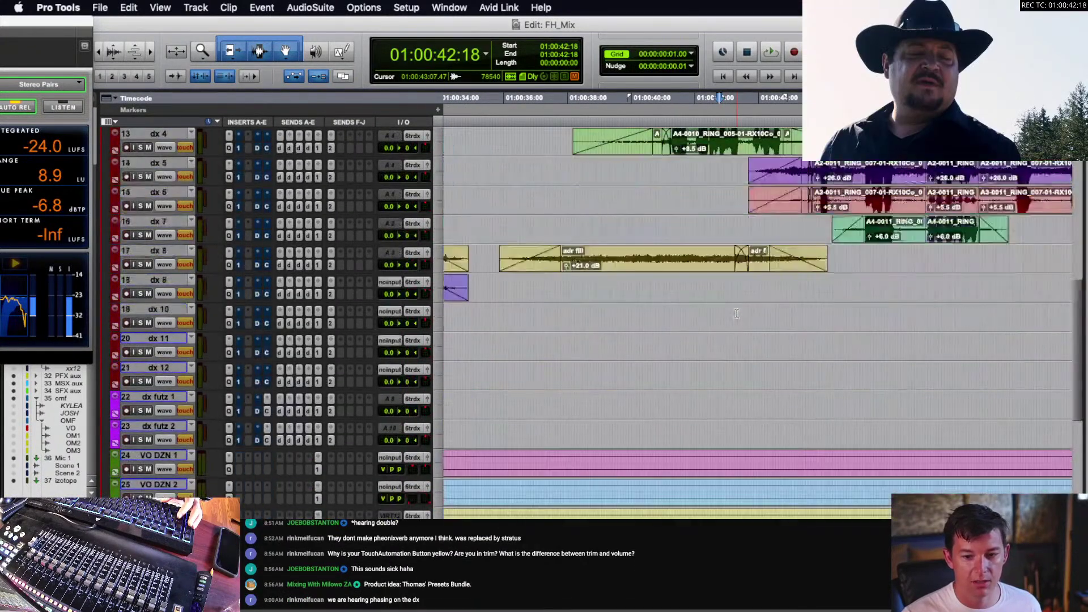
drag(692, 486, 798, 499)
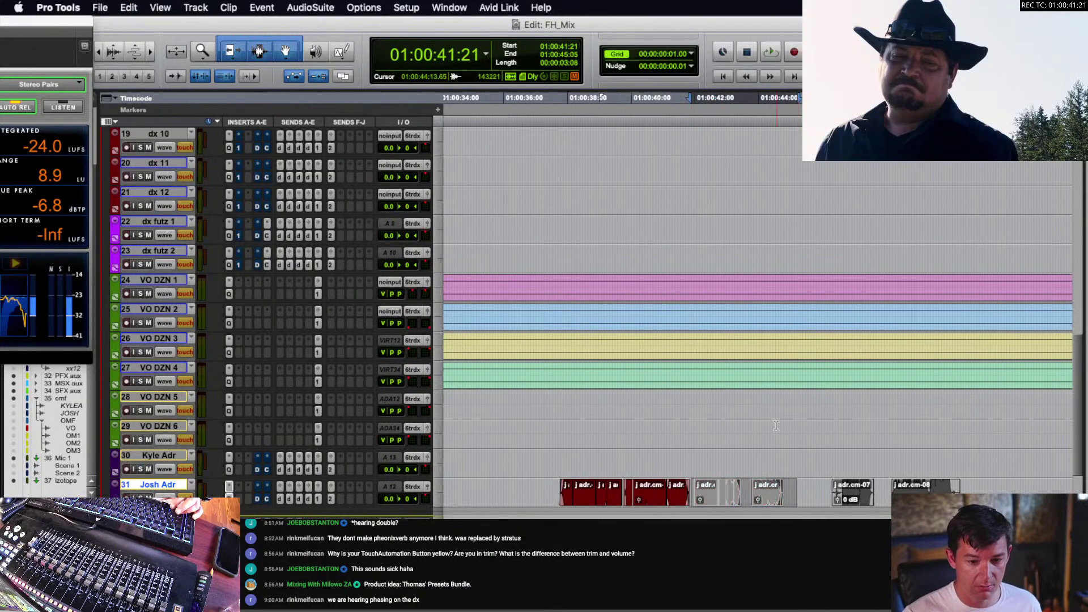
scroll(776, 426, up, 5)
scroll(759, 419, down, 7)
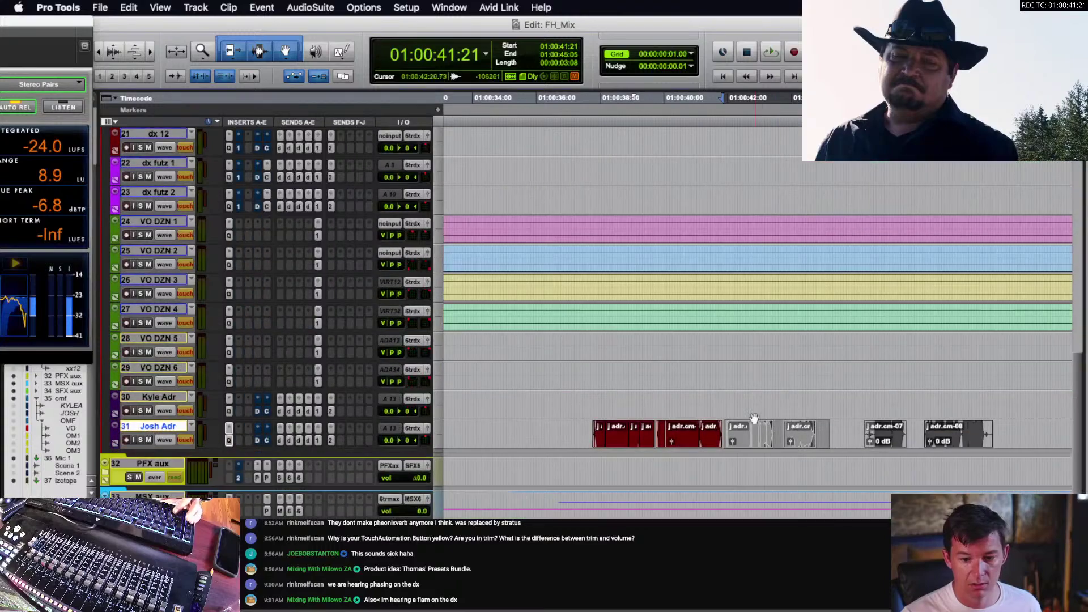
- Mute the clip j adr.cm-RX10Co_25-01 on ADR track 31, between 01:00:41:02 and 01:00:41:20
click(703, 395)
key(t)
key(t)
key(t)
click(778, 446)
scroll(778, 445, up, 6)
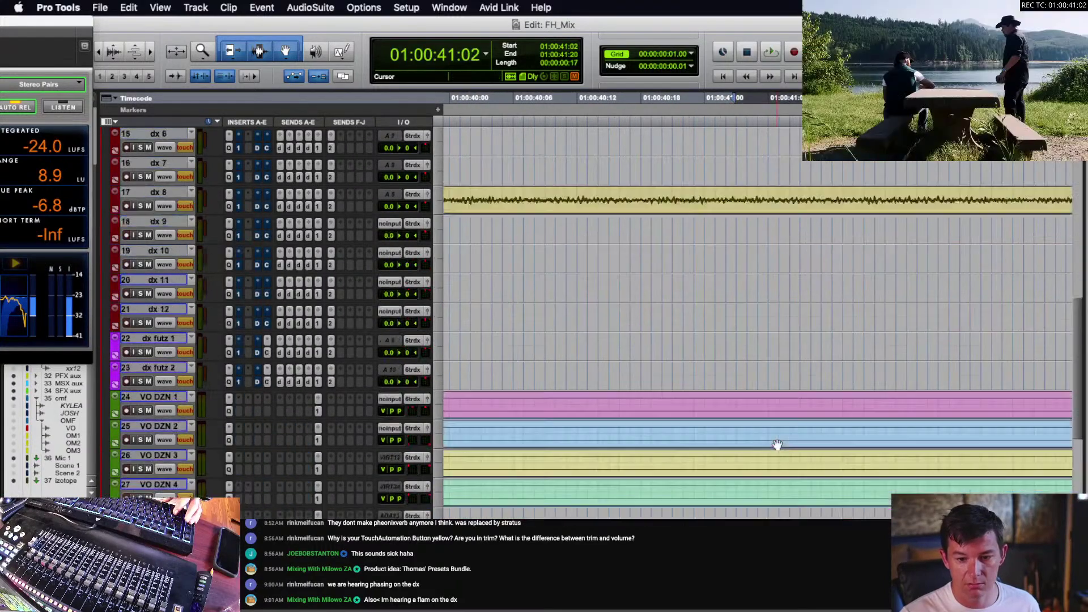
scroll(778, 445, down, 8)
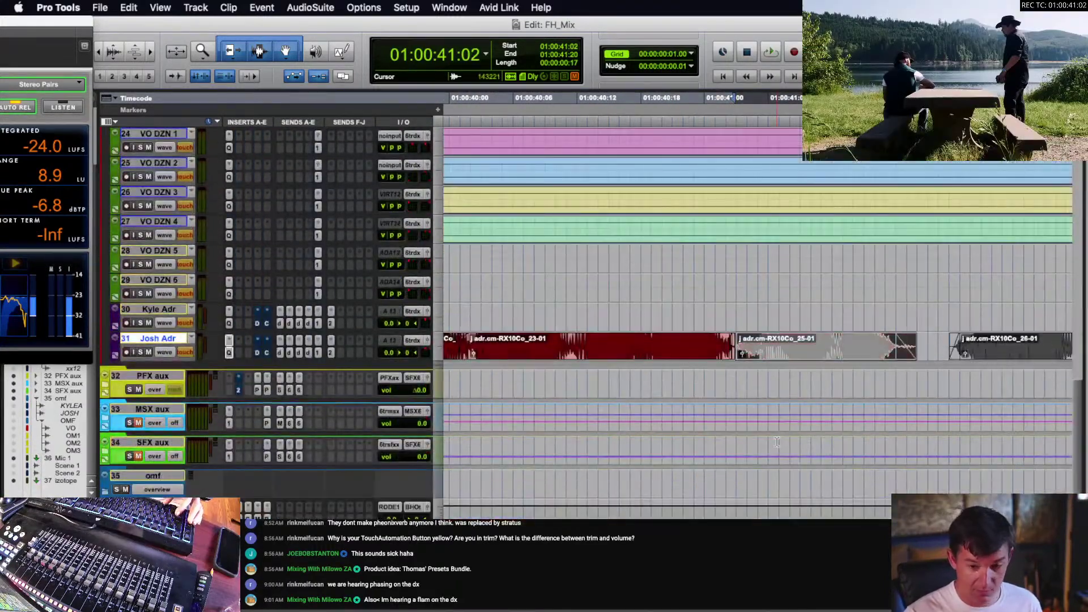
- Place the edit cursor at 01:00:36:19 on ADR track 30, ahead of the red ADR clips
key(r)
key(r)
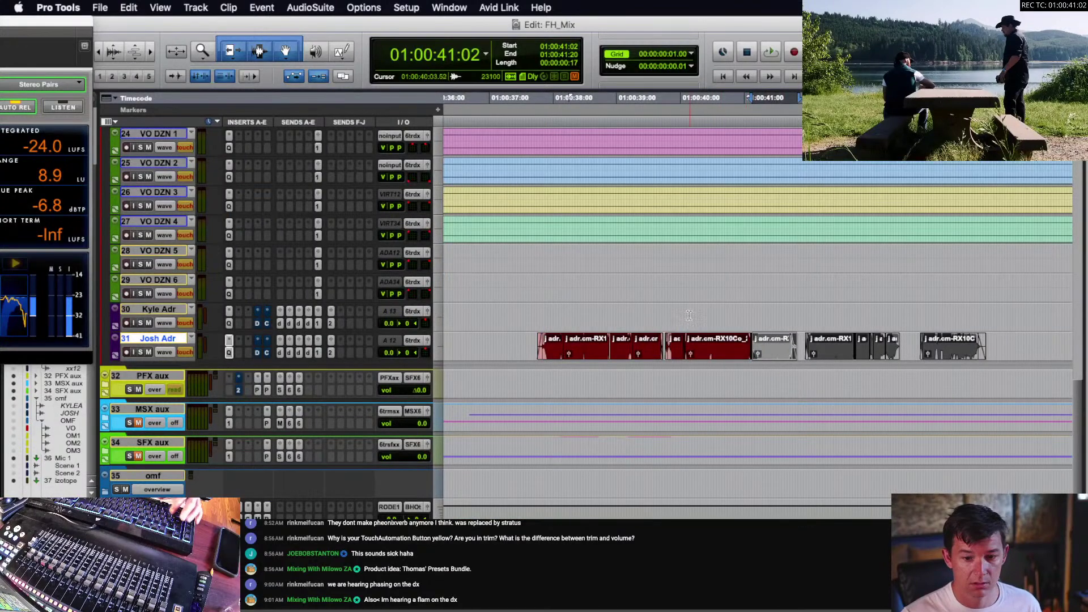
scroll(689, 316, left, 5)
click(641, 313)
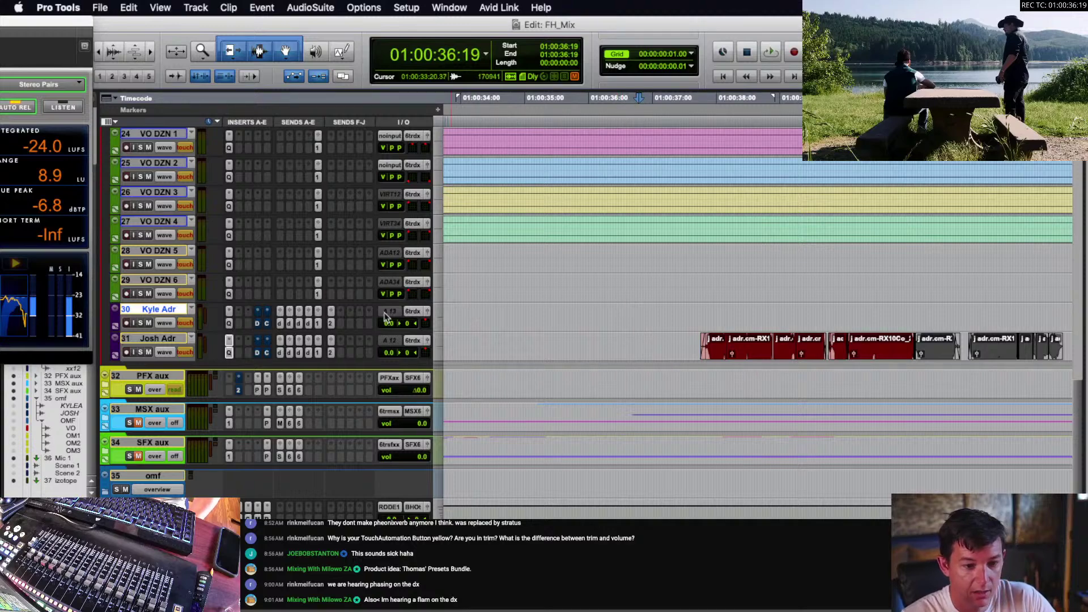
- Inspect the send e and send f assignments to DX VRB 1 and DX VRB 2 on the two ADR tracks, and close the send window
scroll(325, 333, up, 3)
scroll(325, 332, down, 1)
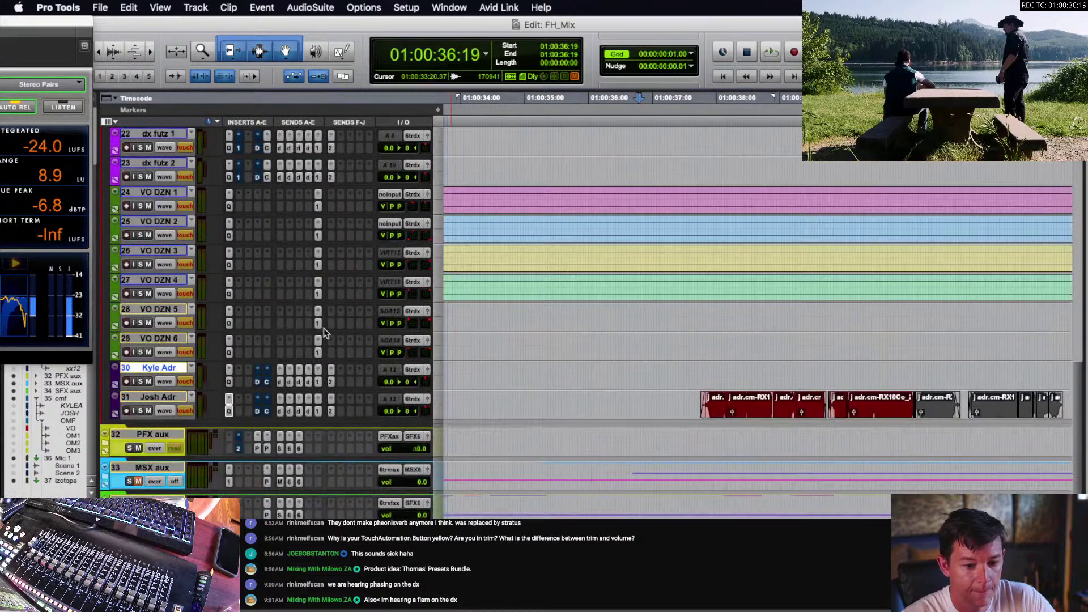
click(331, 380)
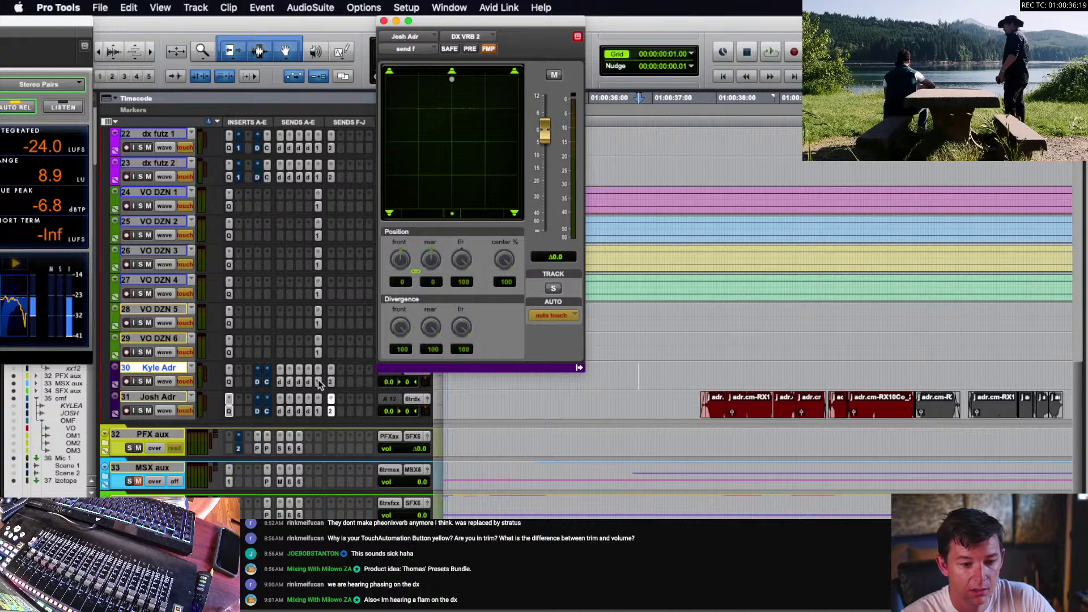
click(319, 383)
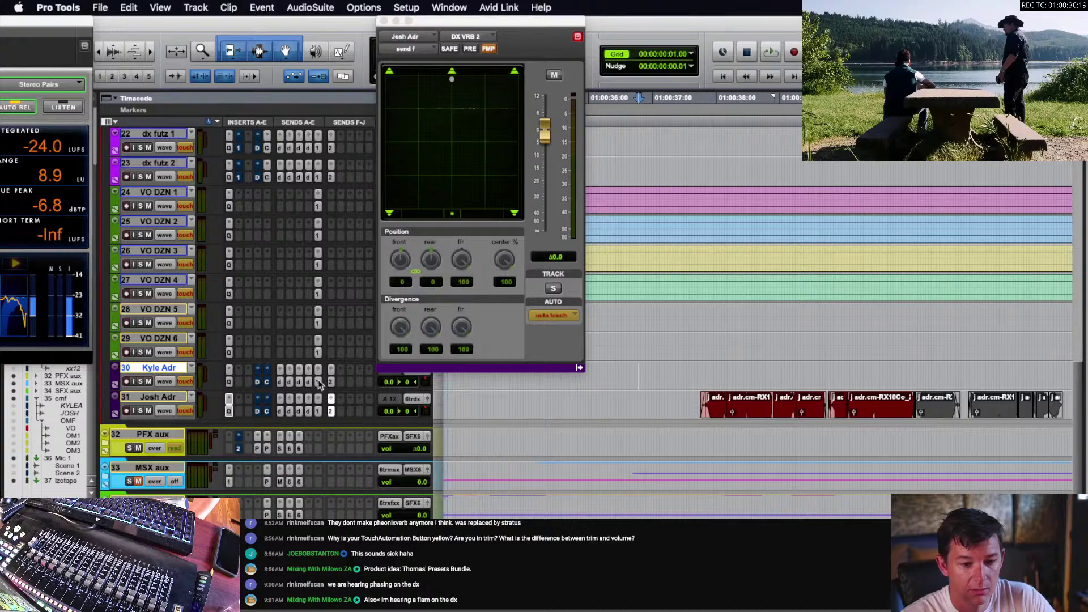
click(319, 412)
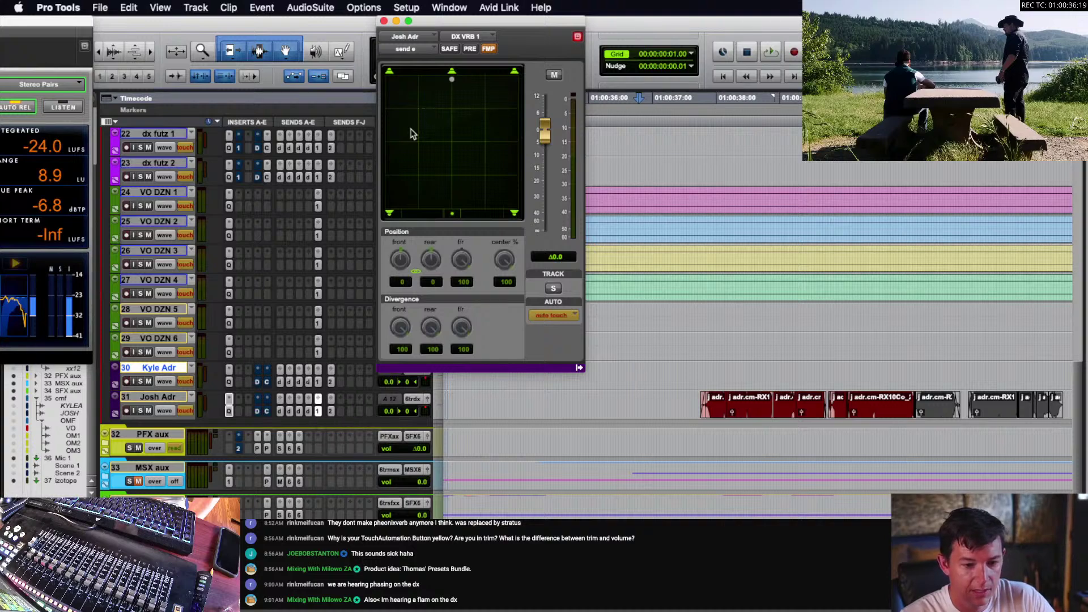
click(384, 21)
- Expand the stem and bus folder track above the VCA folder
scroll(546, 272, up, 10)
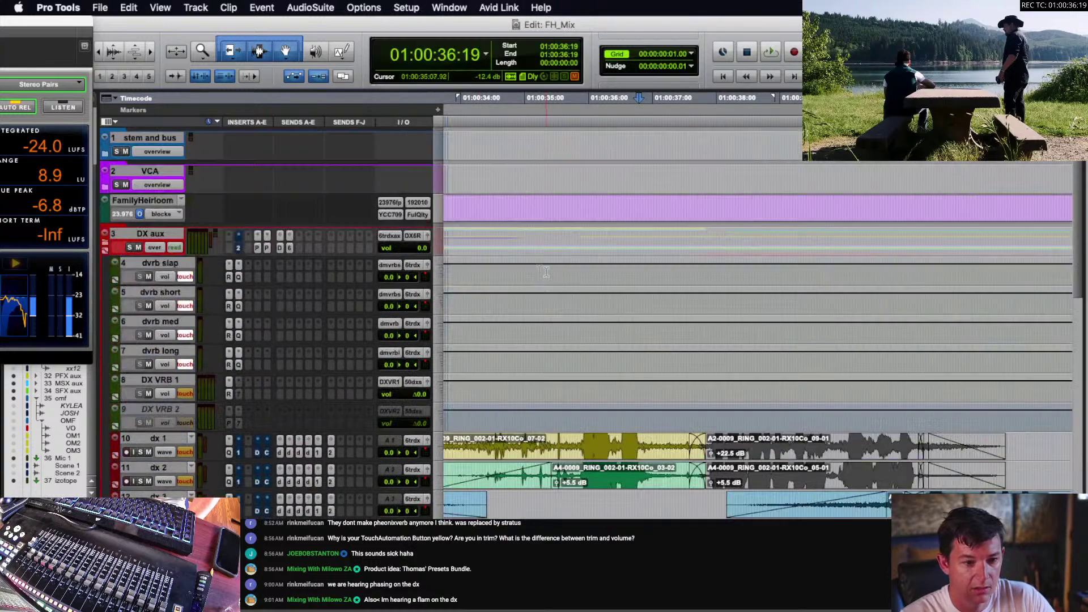
click(104, 156)
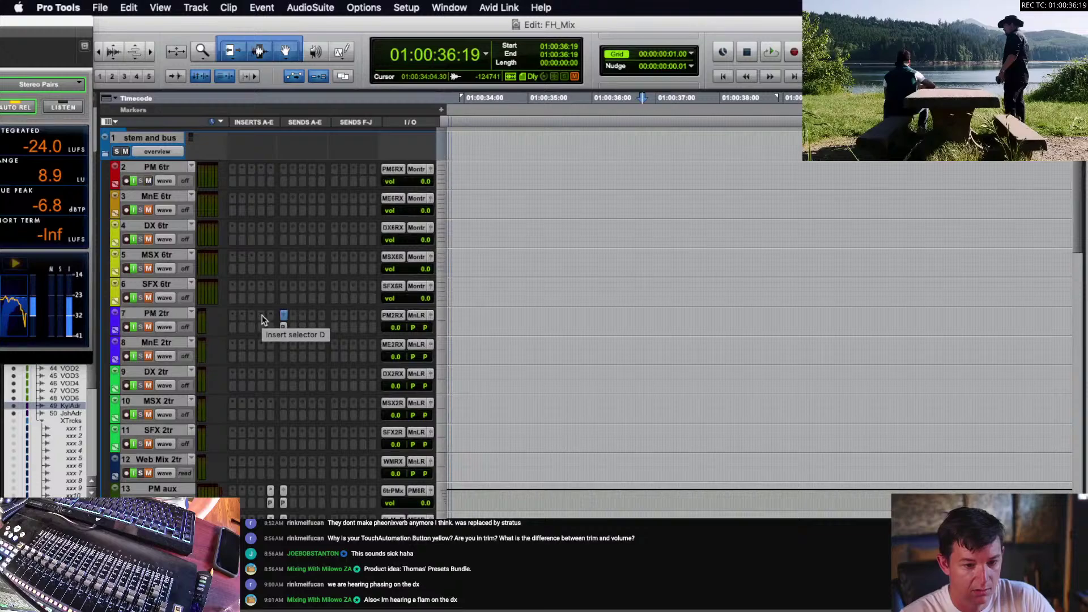
scroll(272, 321, down, 10)
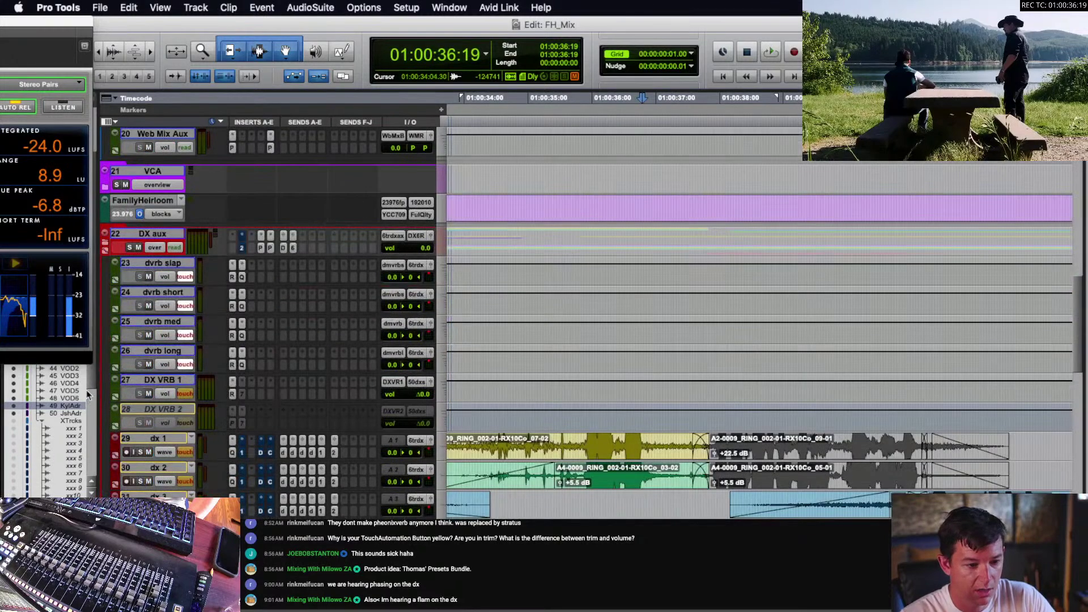
- Open the omf folder and show its hidden ADR source tracks and nested OMF folder
click(68, 423)
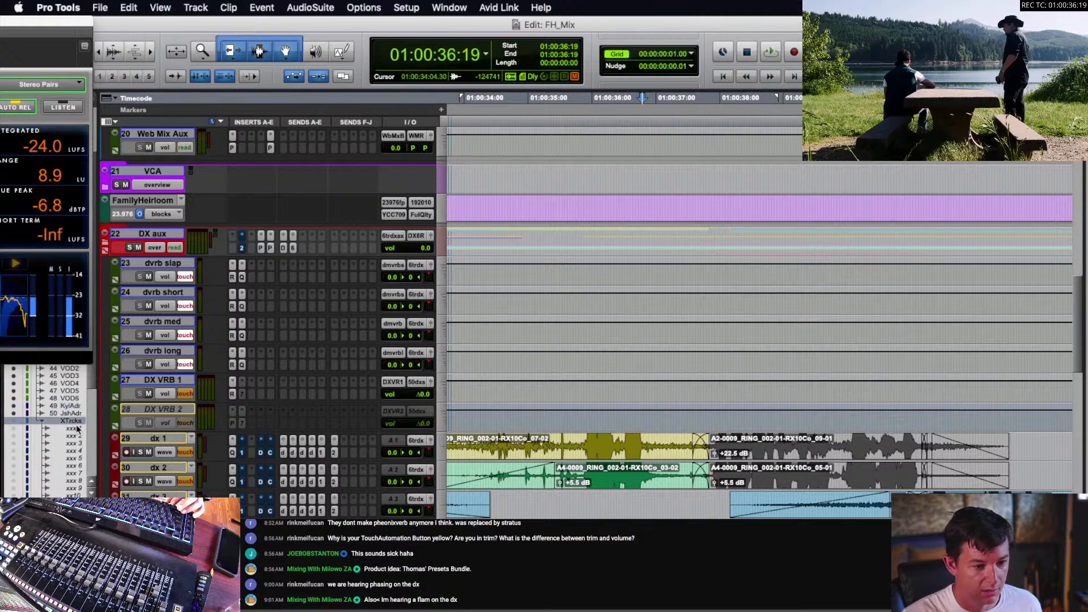
scroll(77, 429, down, 5)
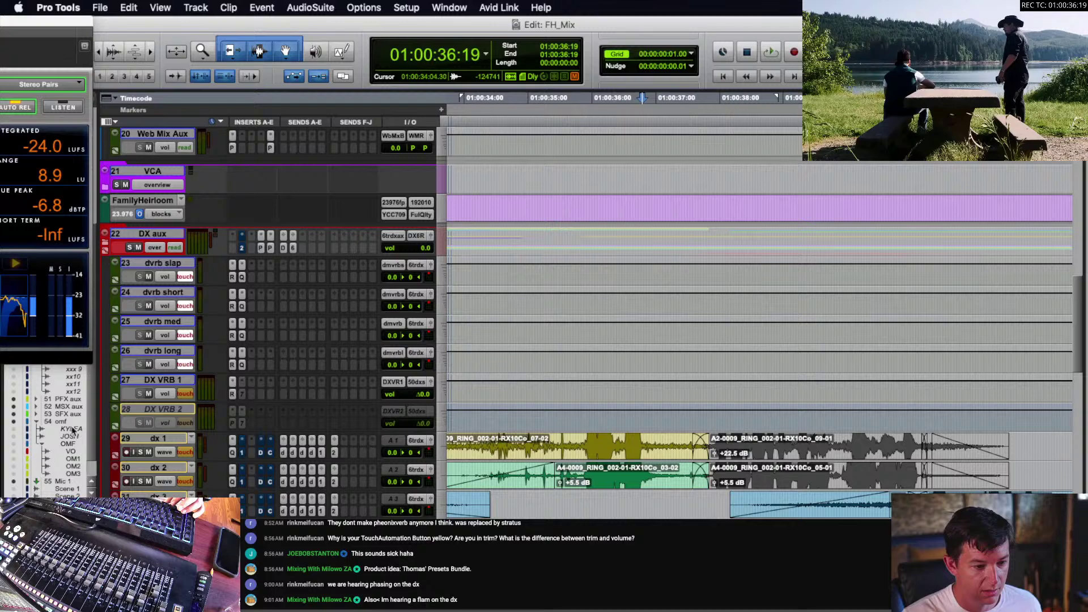
scroll(284, 426, down, 10)
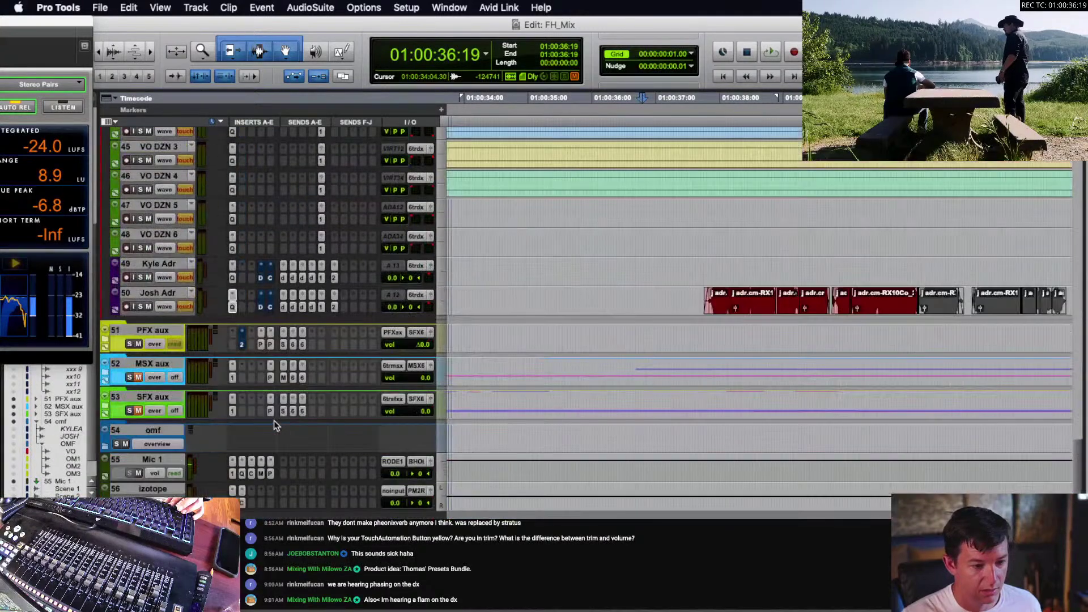
click(107, 446)
click(108, 446)
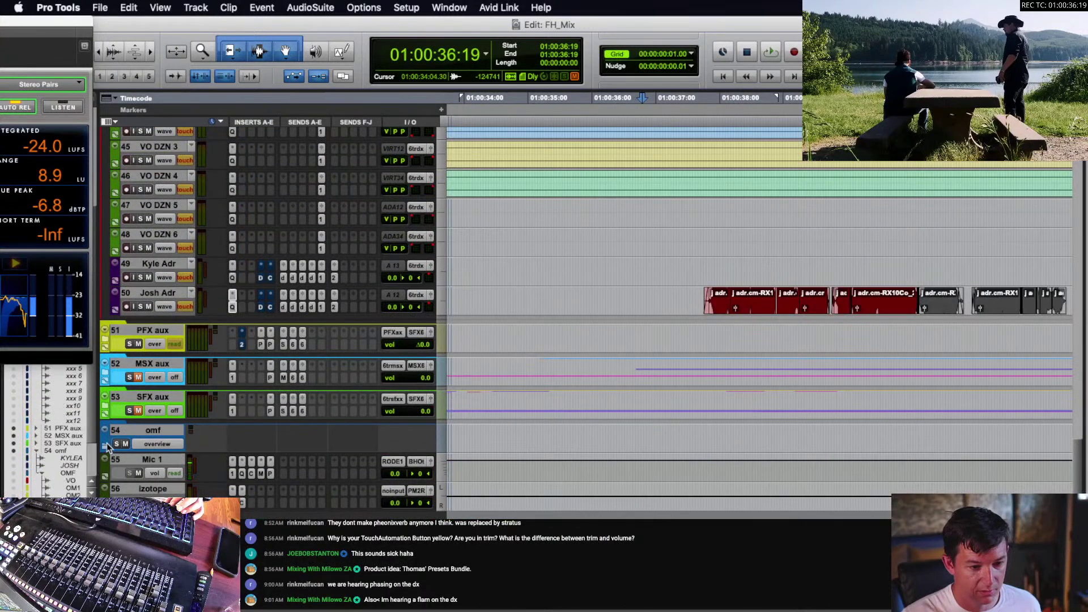
drag(14, 458, 14, 495)
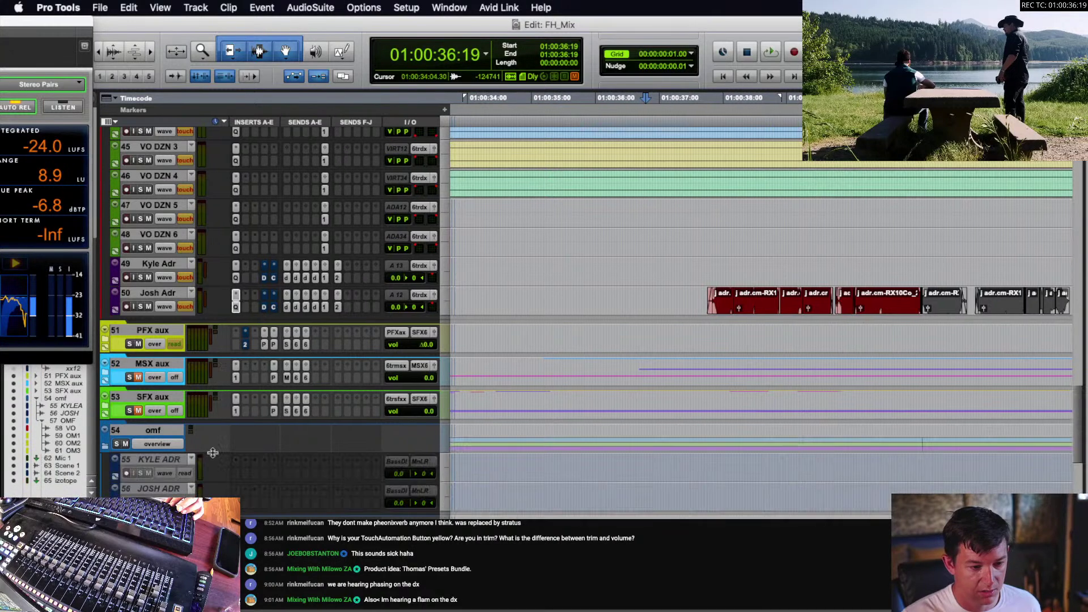
- Make the nested OMF folder with its VO and OMF DX 1 to 3 tracks inactive, and collapse the omf folder
scroll(308, 447, down, 5)
scroll(307, 447, down, 4)
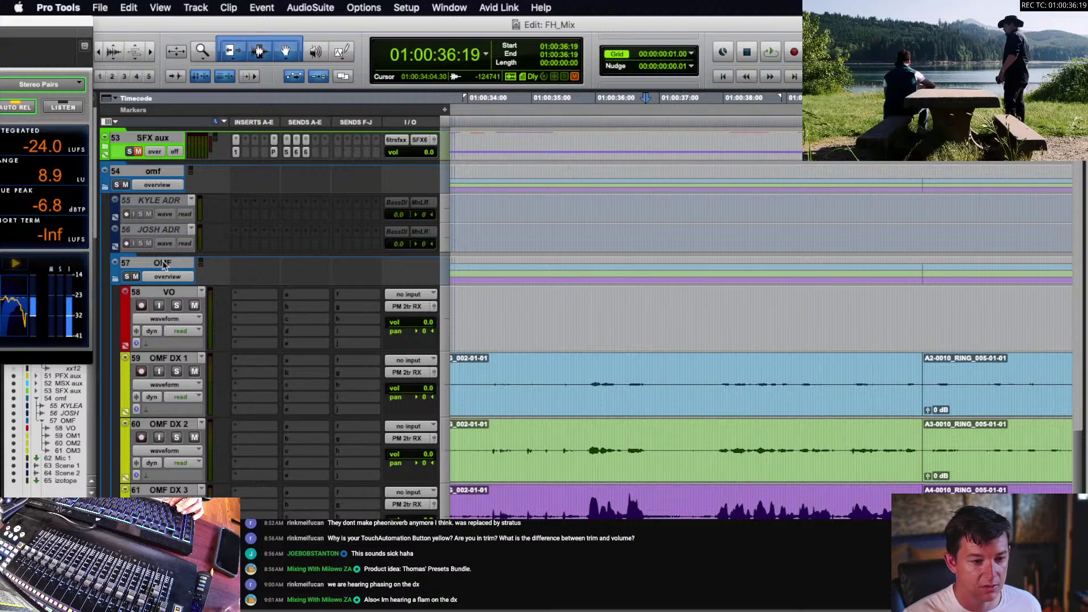
scroll(163, 265, left, 3)
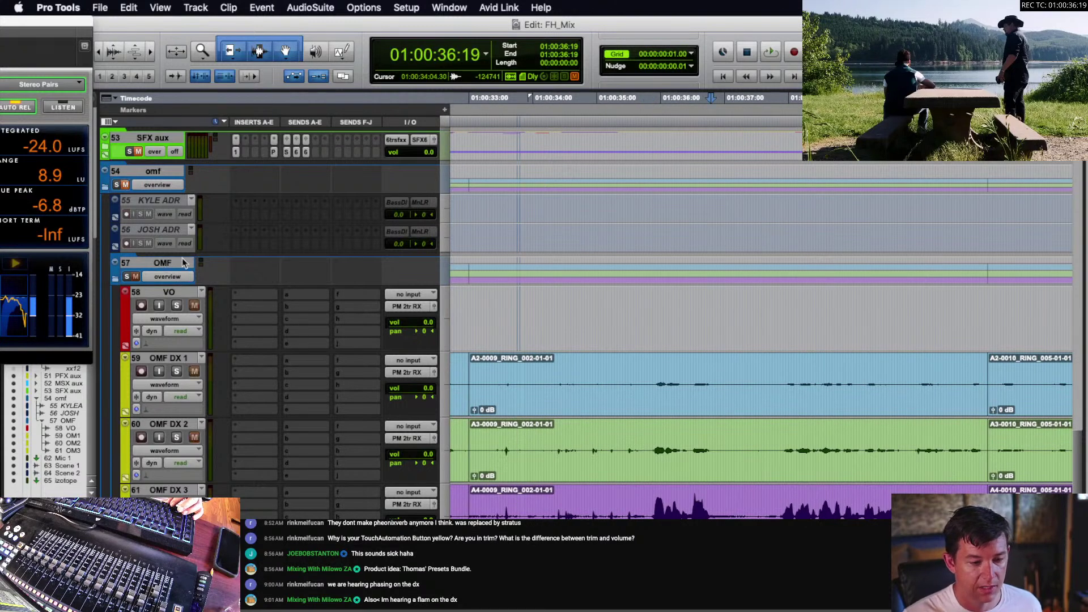
click(163, 264)
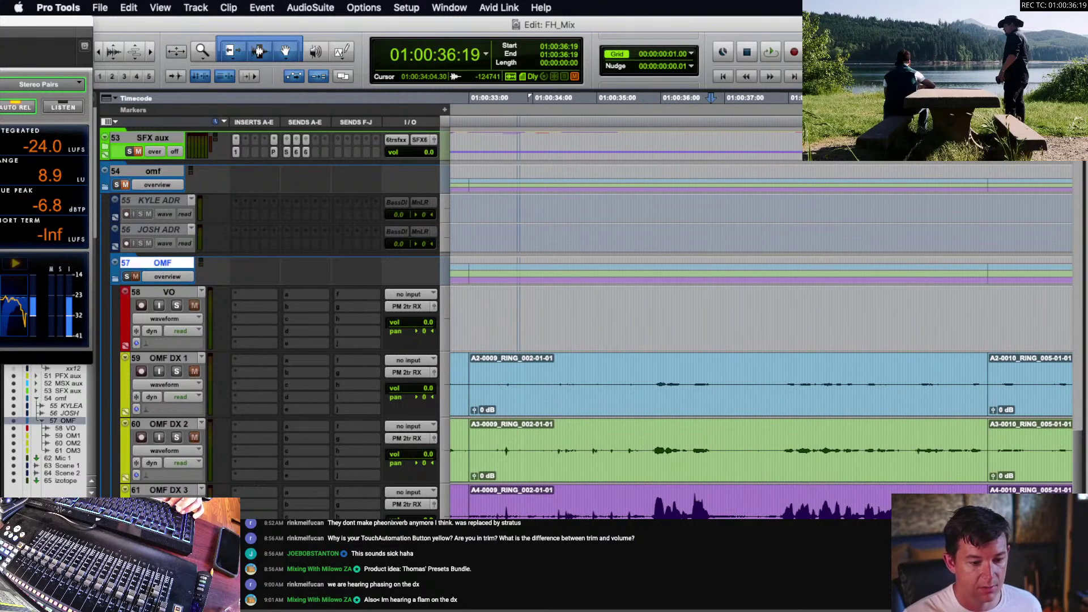
shift+click(160, 488)
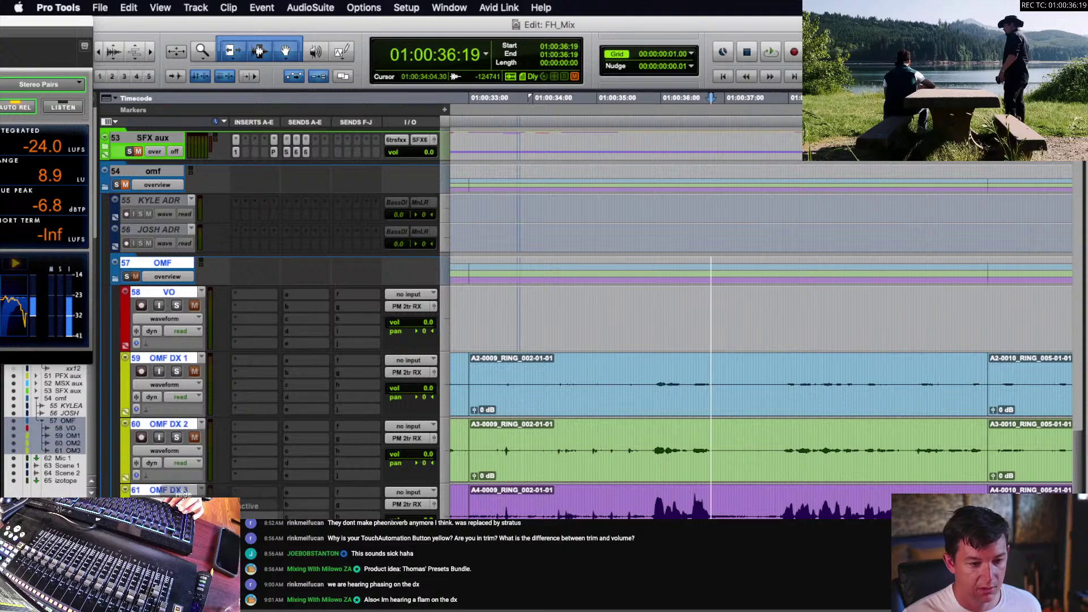
key(ctrl+super+i)
click(104, 188)
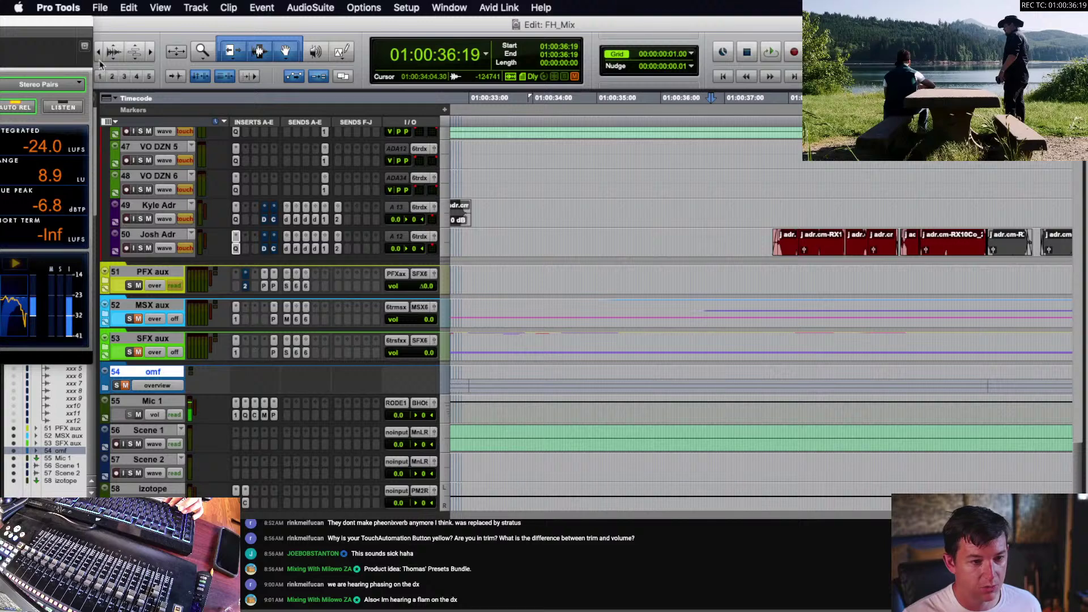
- Show the hidden X Tracks folder with its tracks below the ADR tracks, and collapse the folder
scroll(42, 458, up, 5)
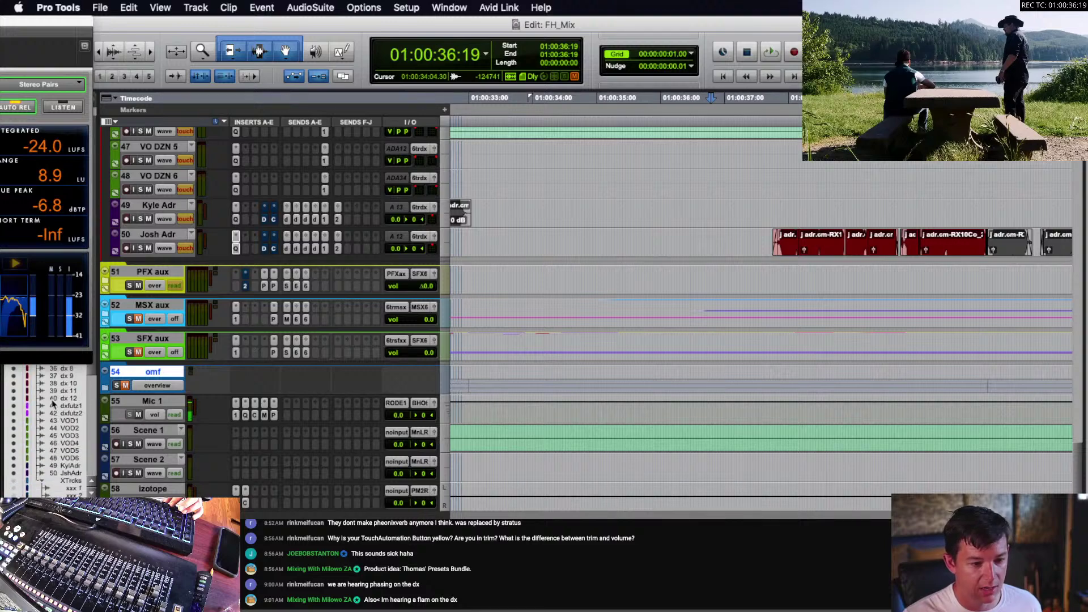
drag(19, 490, 19, 500)
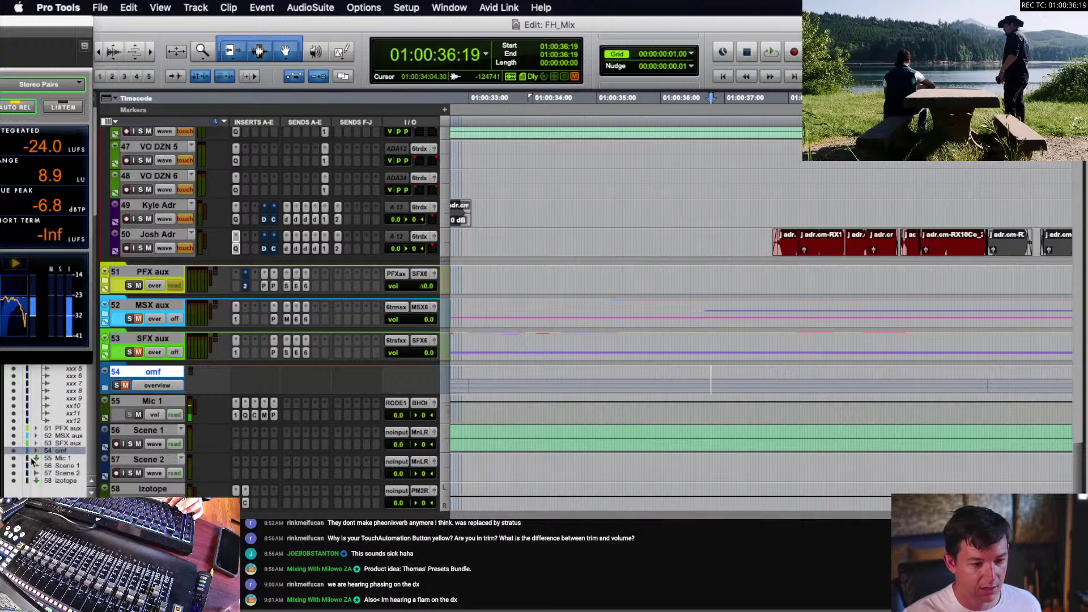
scroll(301, 315, up, 2)
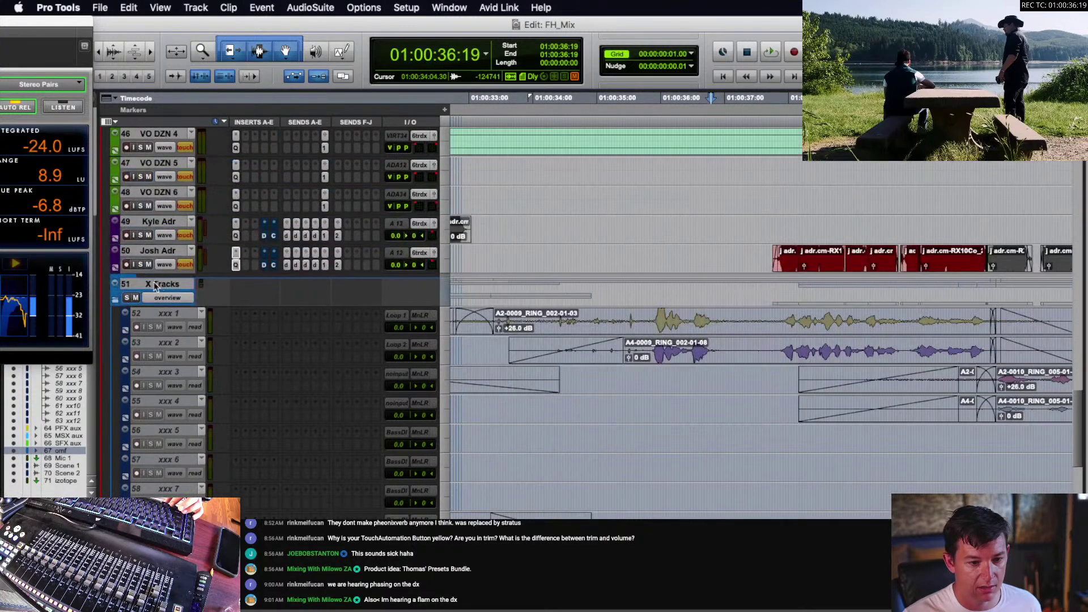
click(139, 285)
click(115, 301)
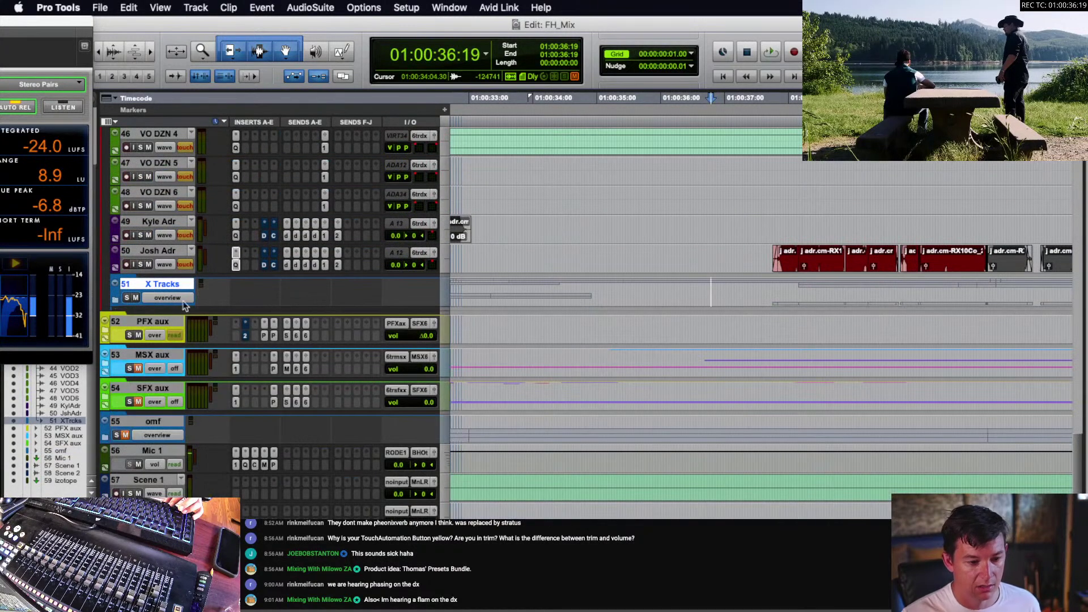
- Play the scene from 01:00:36:14 and check the red ADR clips against the dx 1 to dx 4 clips
scroll(56, 418, up, 4)
click(698, 259)
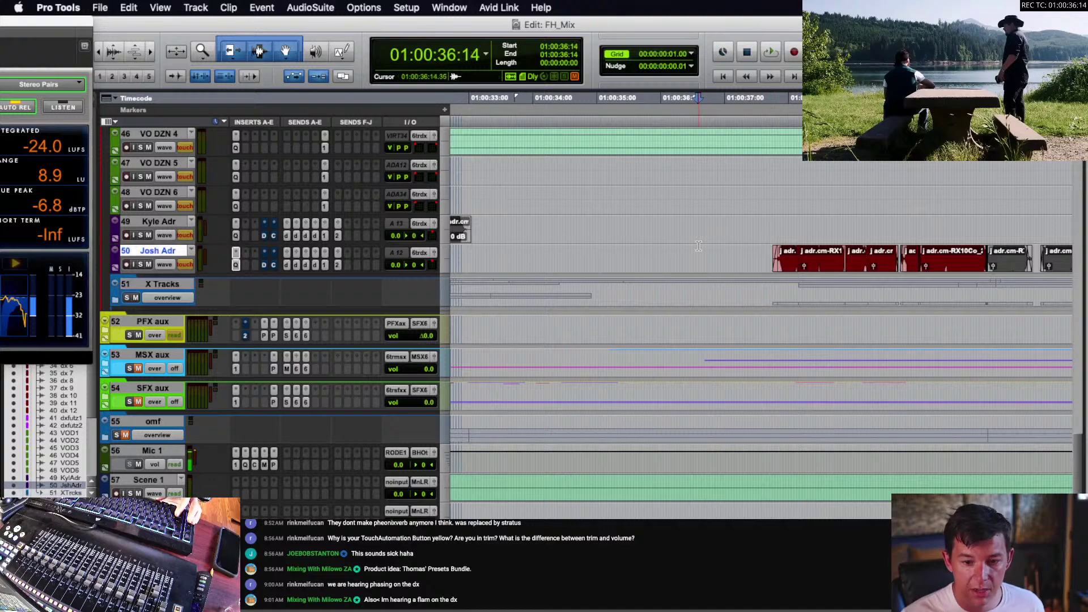
scroll(675, 262, up, 6)
key(space)
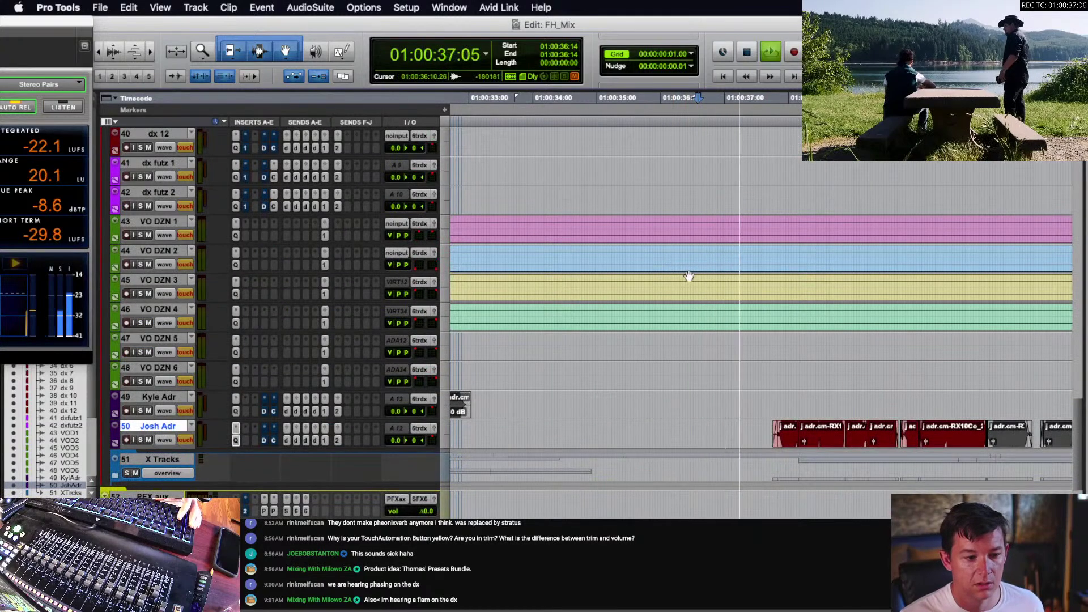
scroll(703, 281, right, 1)
click(796, 396)
key(r)
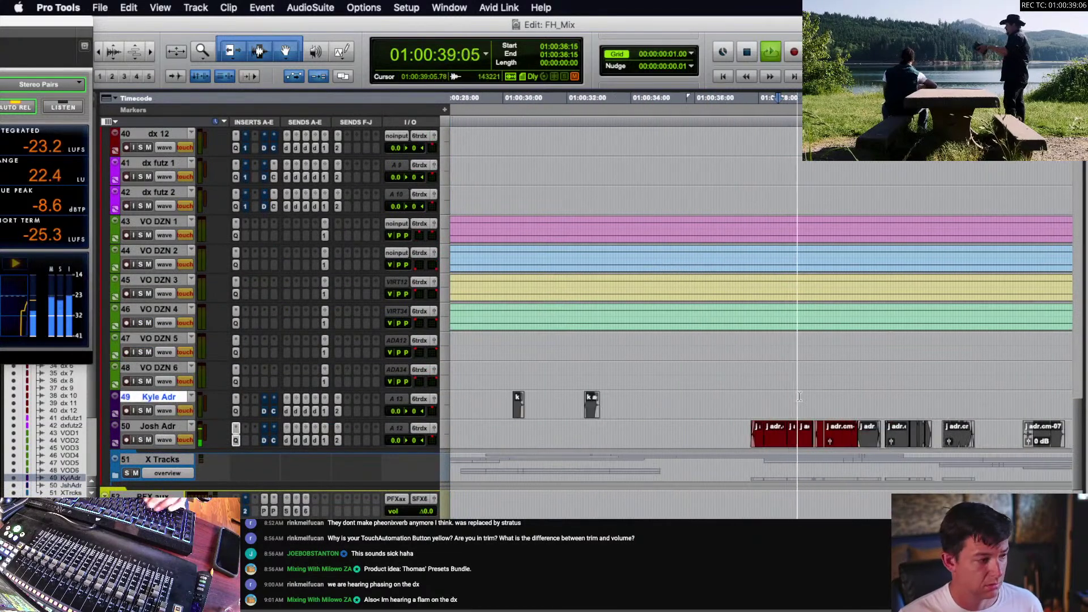
scroll(798, 396, right, 3)
key(t)
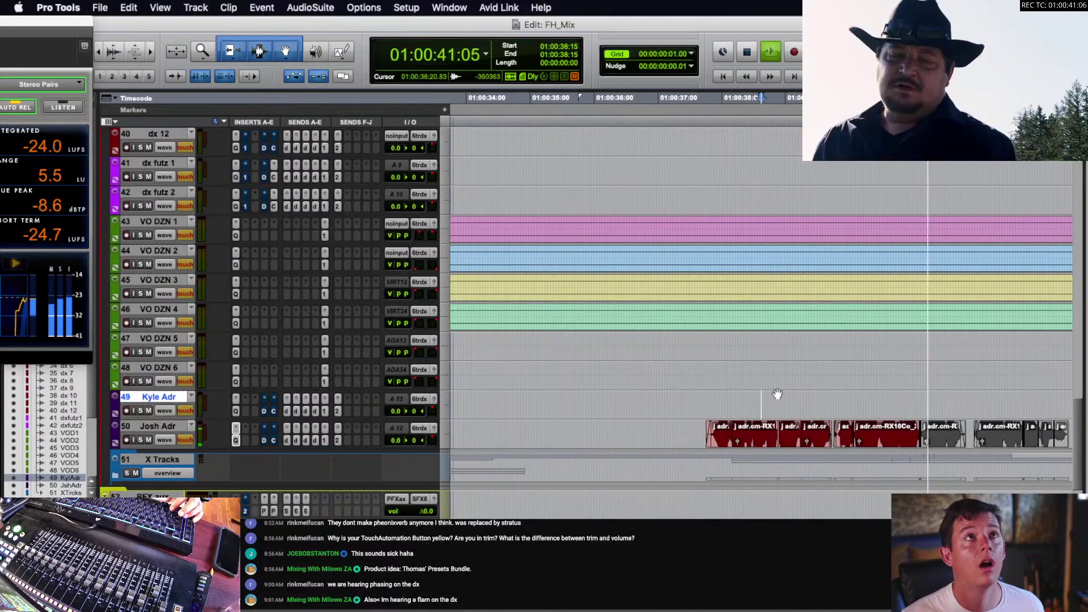
scroll(785, 394, up, 10)
scroll(777, 393, down, 3)
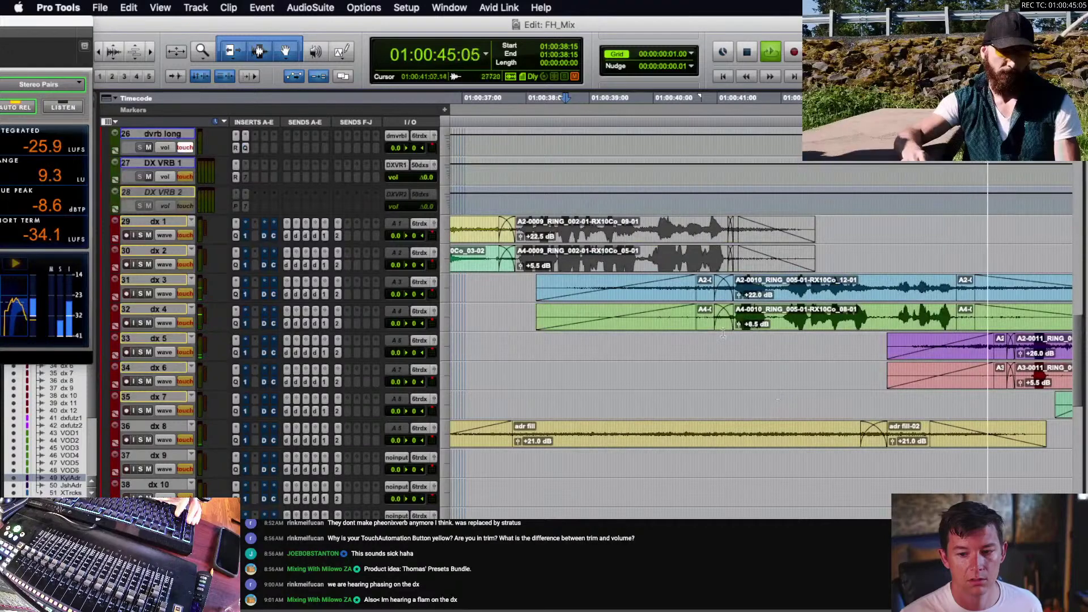
key(space)
- Play from 01:00:37:16, just ahead of the red ADR clips, and compare the dx clips with ADR track 50
click(640, 222)
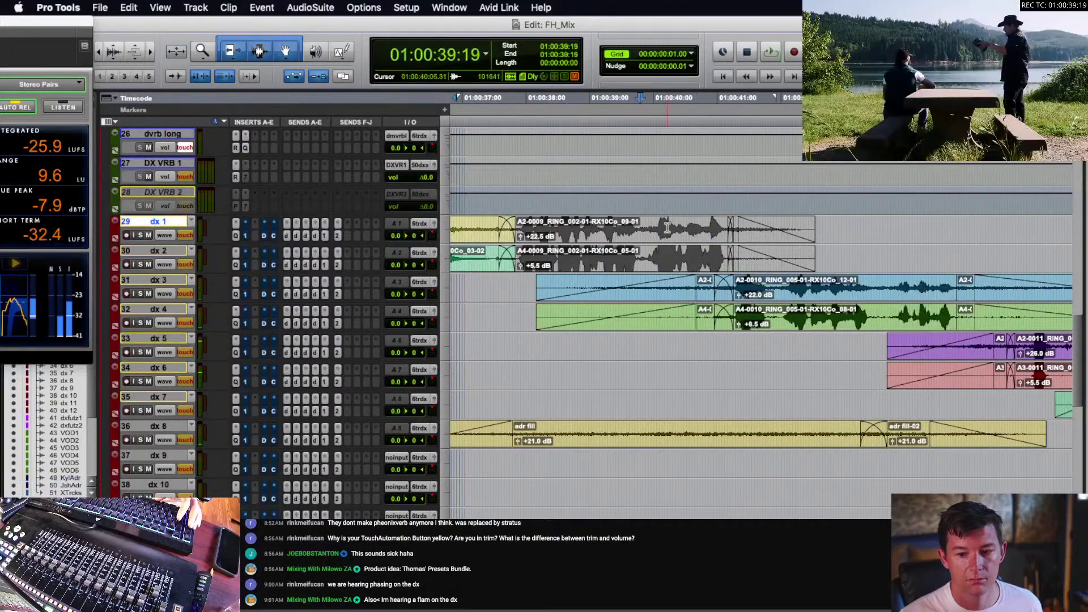
scroll(639, 223, left, 3)
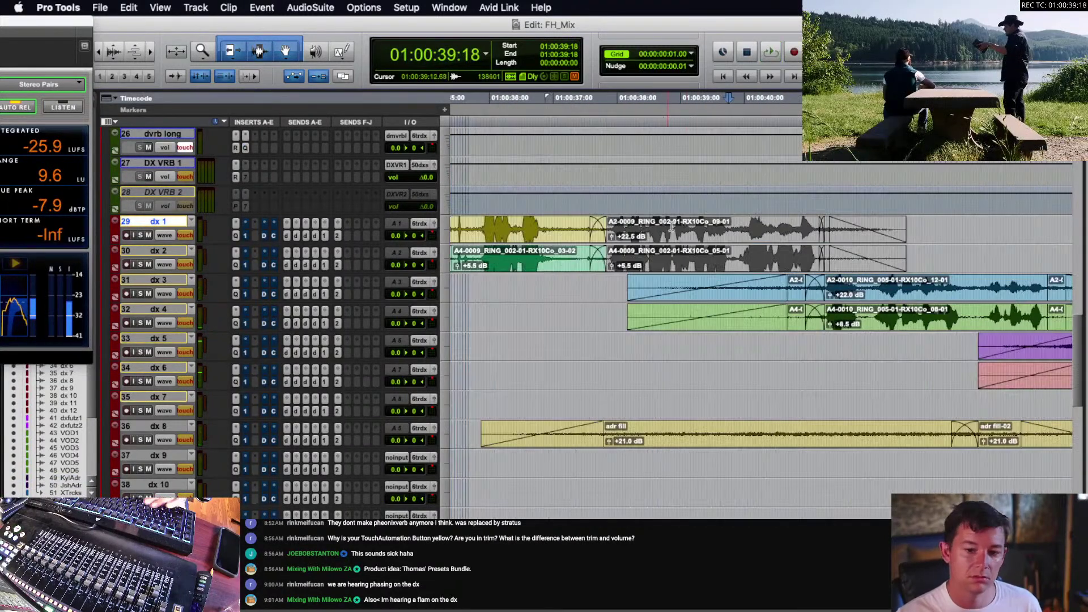
scroll(753, 238, down, 10)
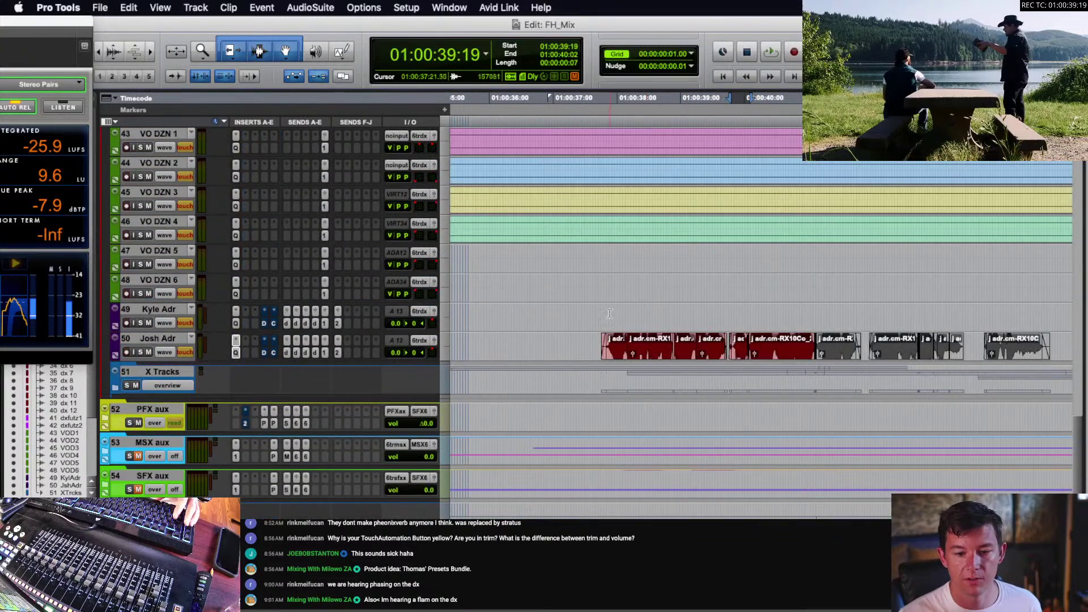
click(595, 309)
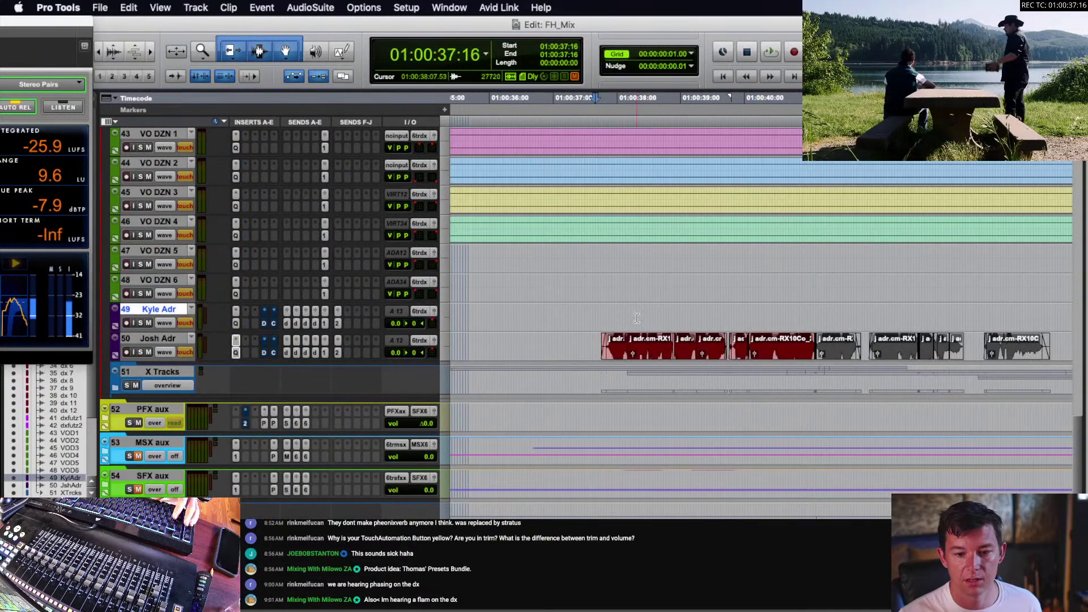
scroll(669, 326, up, 15)
key(space)
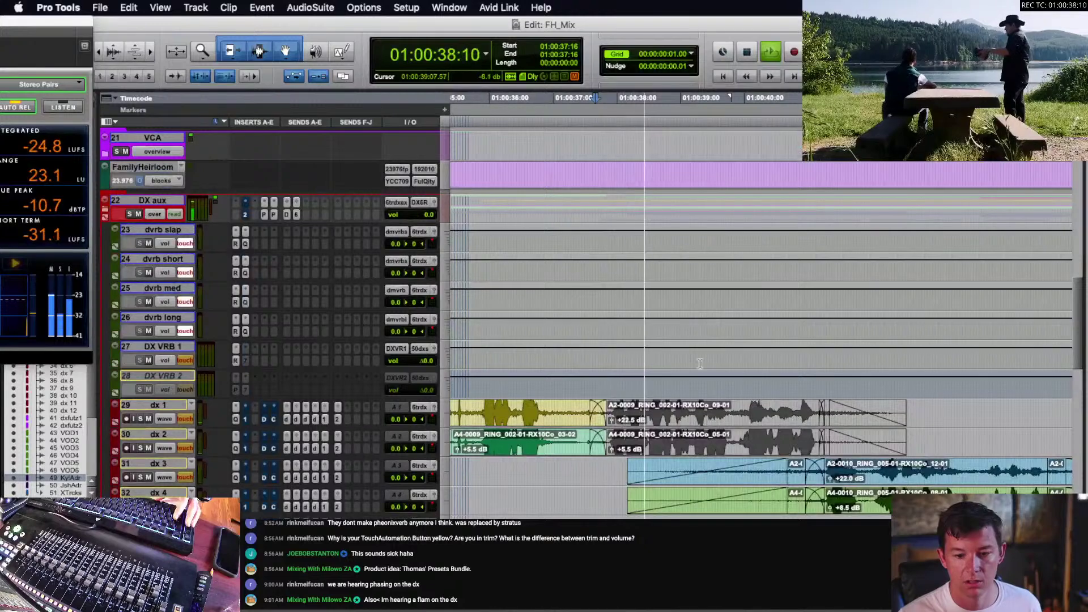
scroll(717, 396, down, 6)
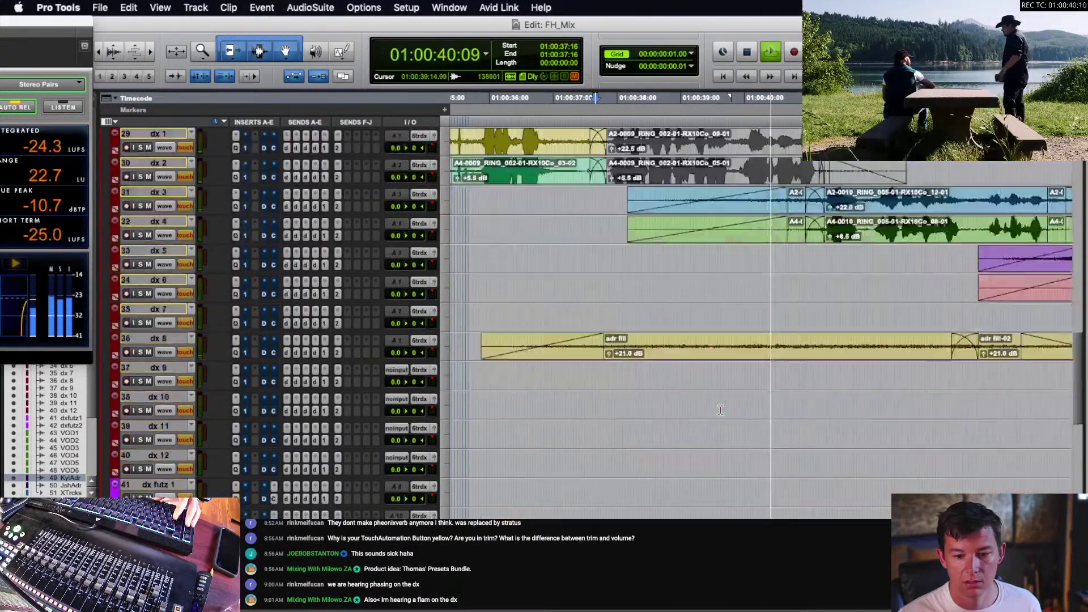
scroll(721, 409, down, 9)
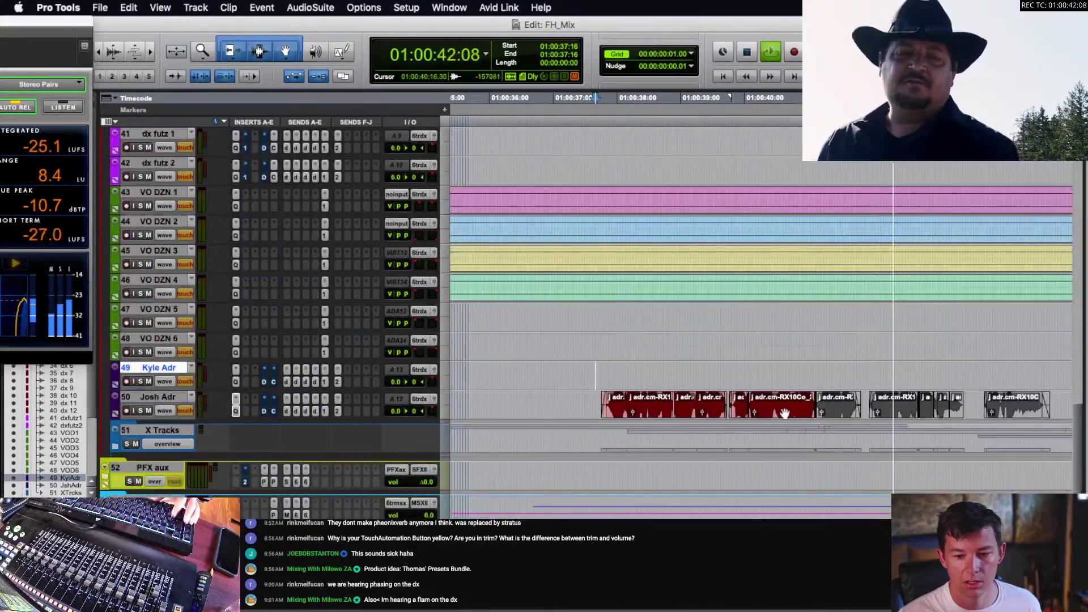
- Stop playback and unmute the ADR track 50 clips between 01:00:41:02 and 01:00:44:18
click(785, 412)
key(space)
click(679, 417)
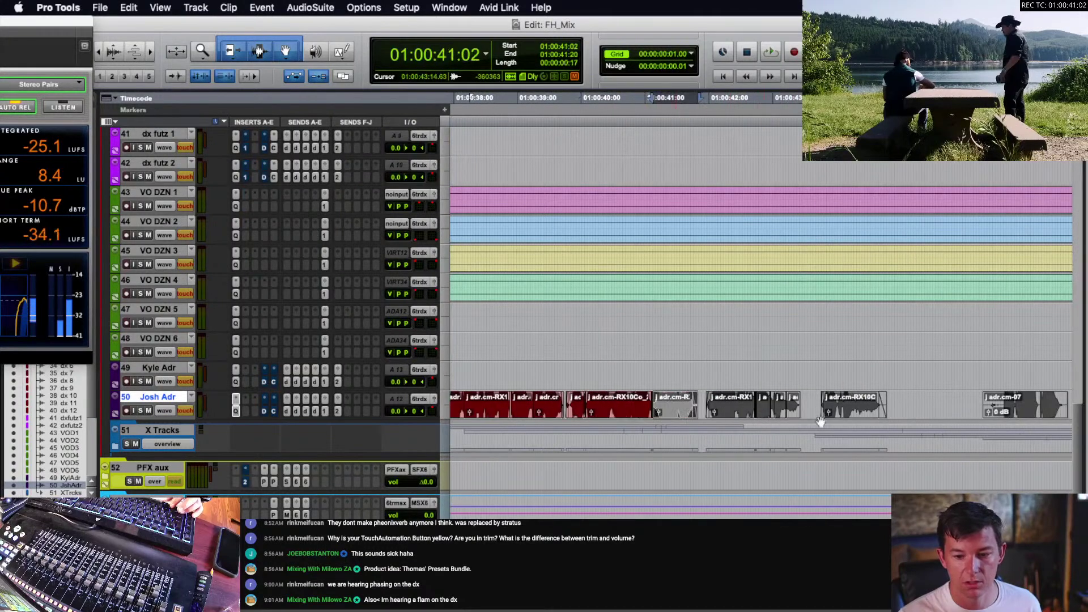
shift+click(845, 418)
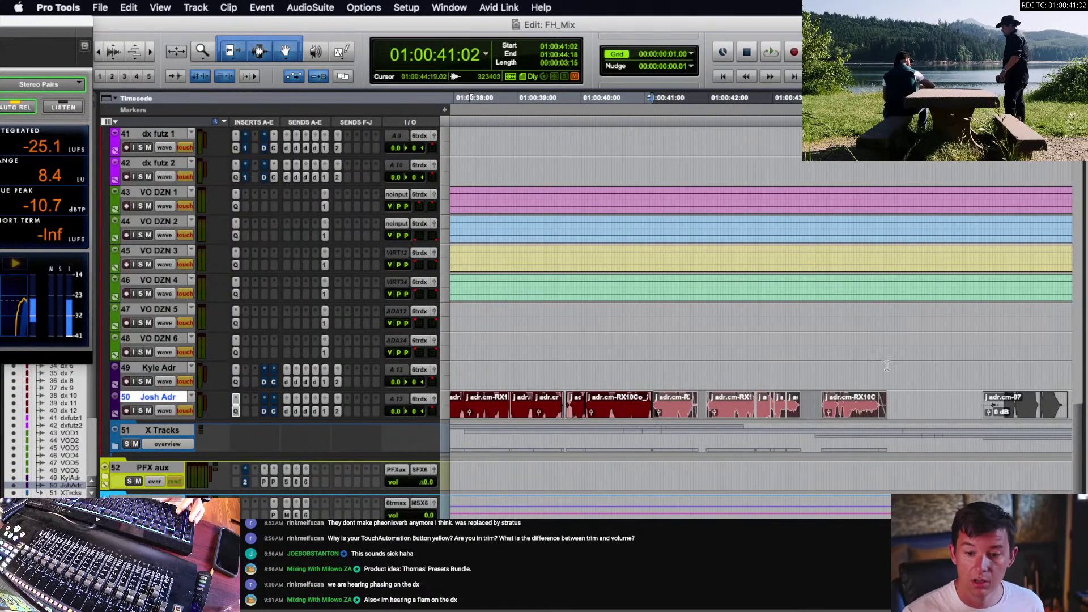
- Mute the dx 3 and dx 4 clips in the range starting at 01:00:37:15
scroll(887, 367, up, 10)
key(r)
drag(595, 346, 969, 375)
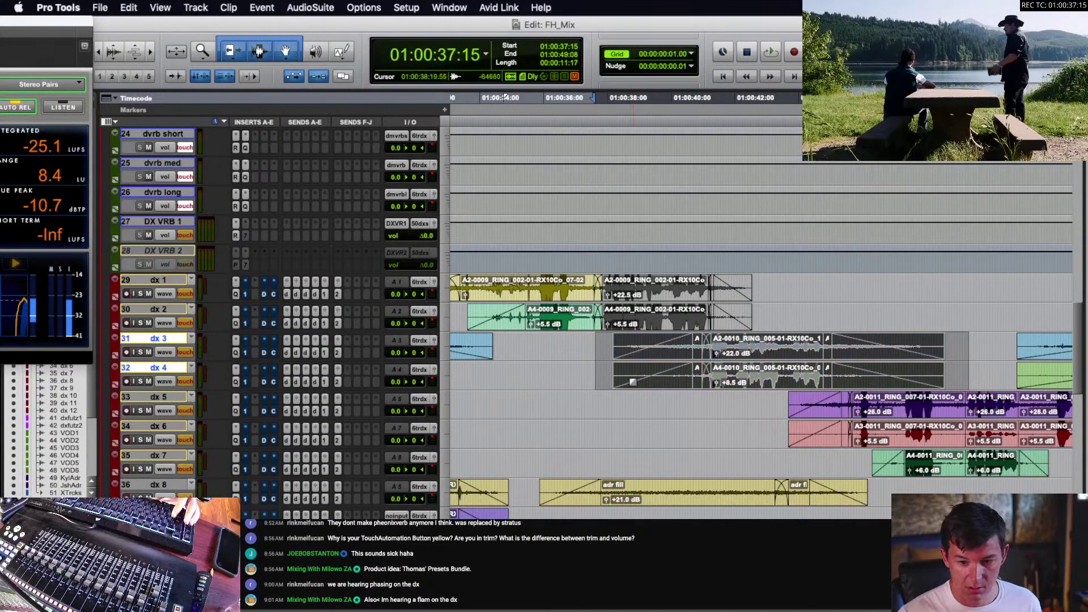
- Play the scene from 01:00:35:22 to check the ADR with the doubled dx clips muted
click(541, 400)
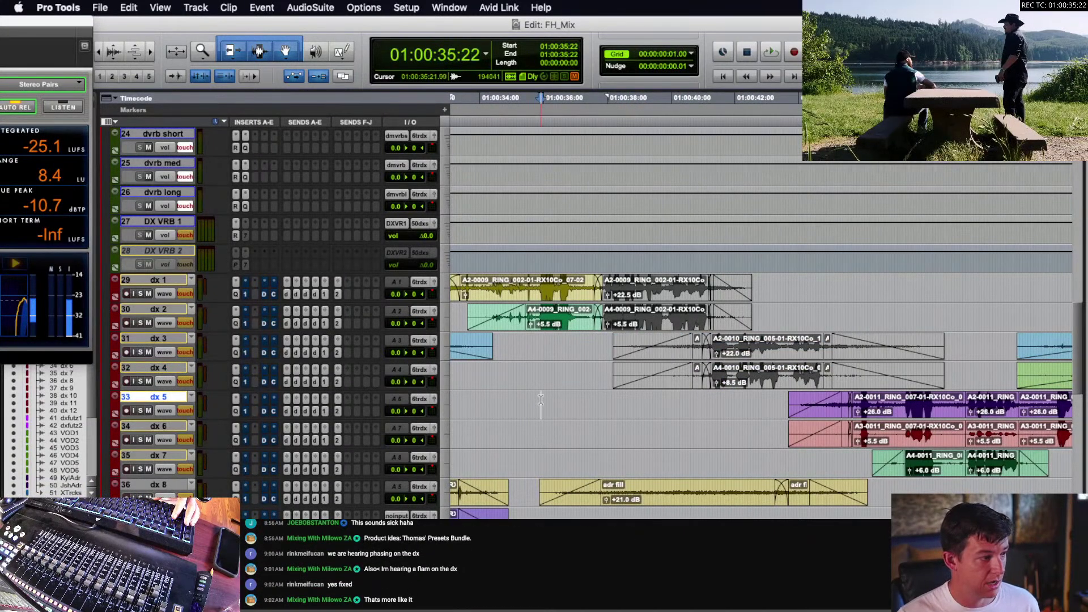
key(space)
scroll(631, 408, down, 10)
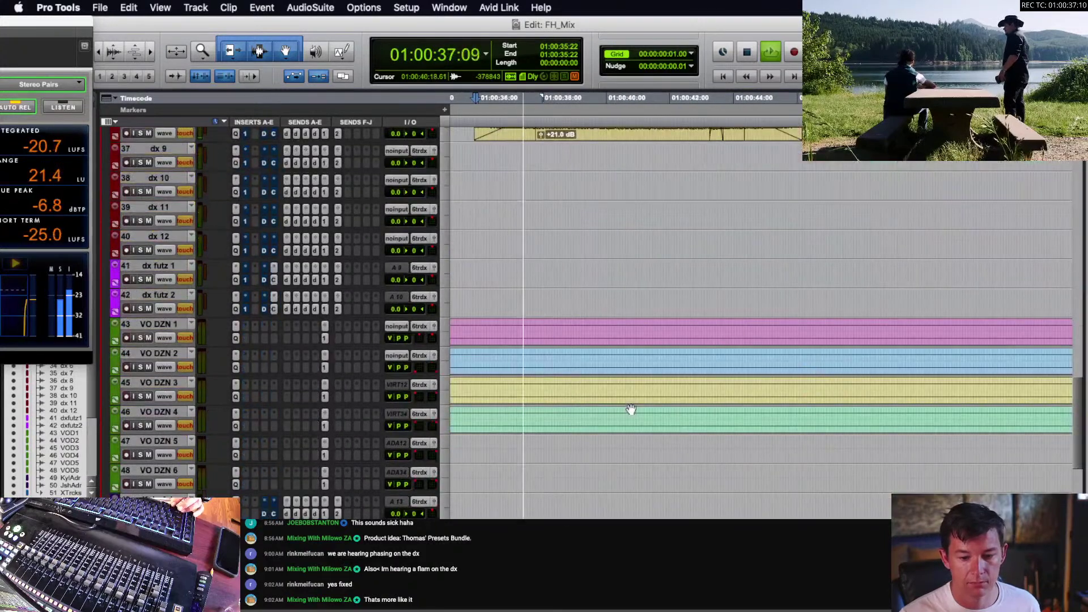
scroll(612, 416, up, 8)
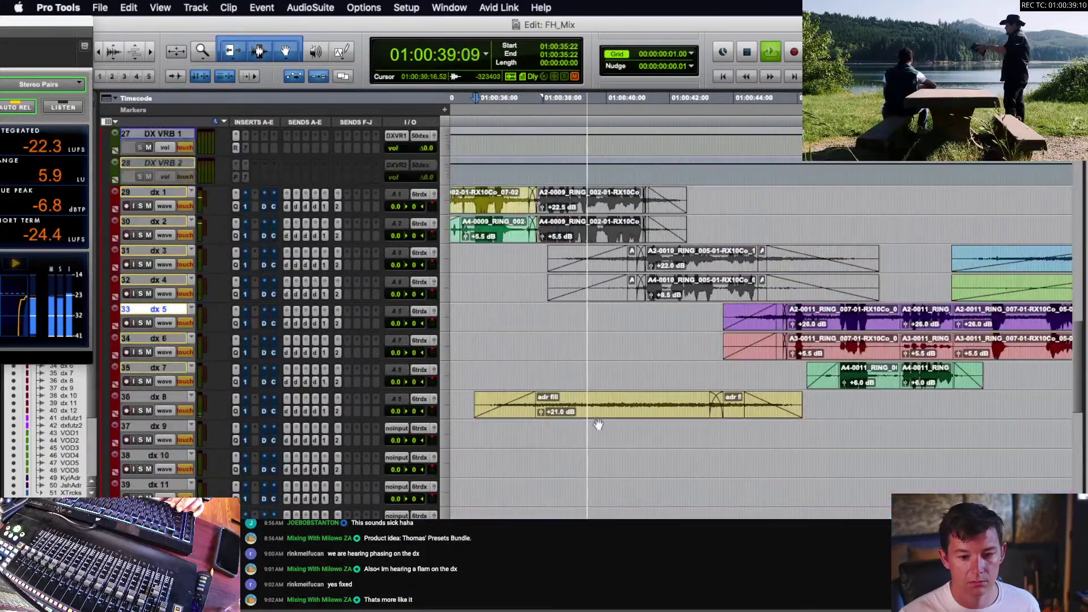
key(space)
- Play from 01:00:35:12, ride the volume of the adr fill on dx 8, and show that track's volume automation
click(463, 401)
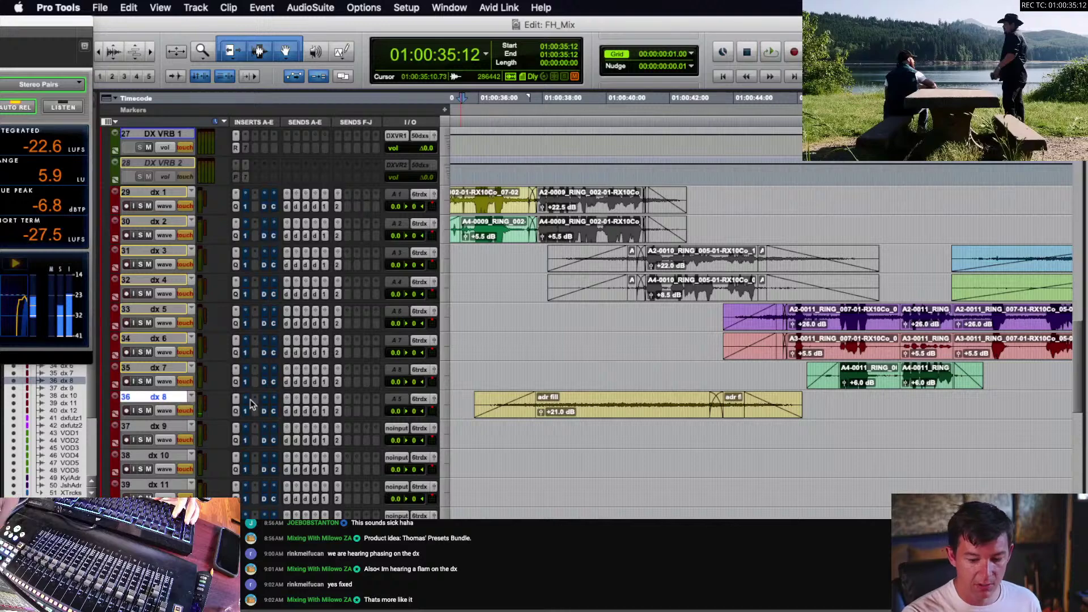
scroll(251, 405, up, 8)
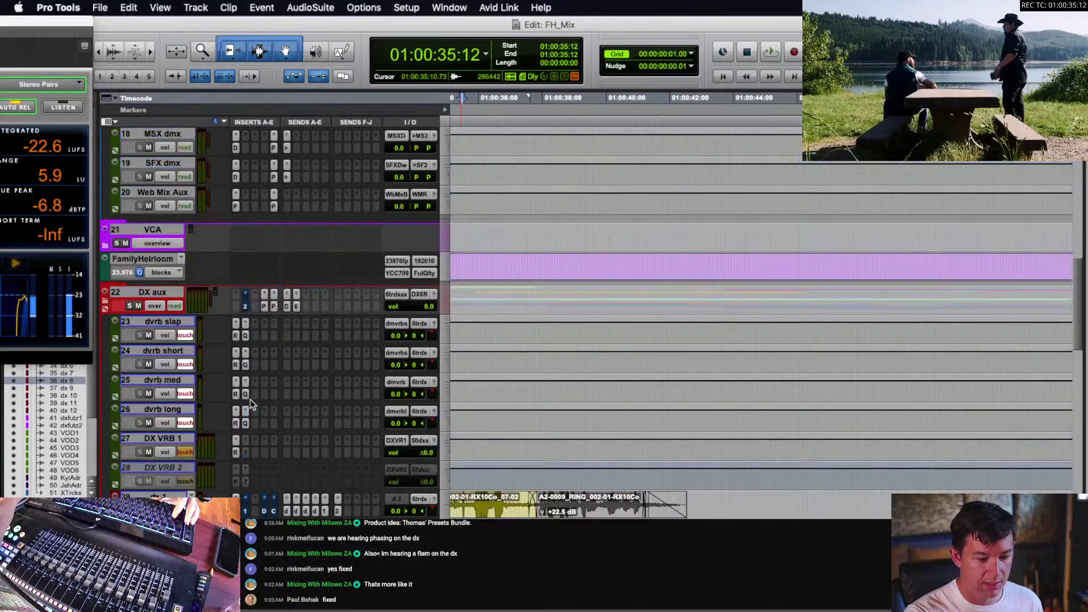
key(space)
scroll(251, 404, down, 10)
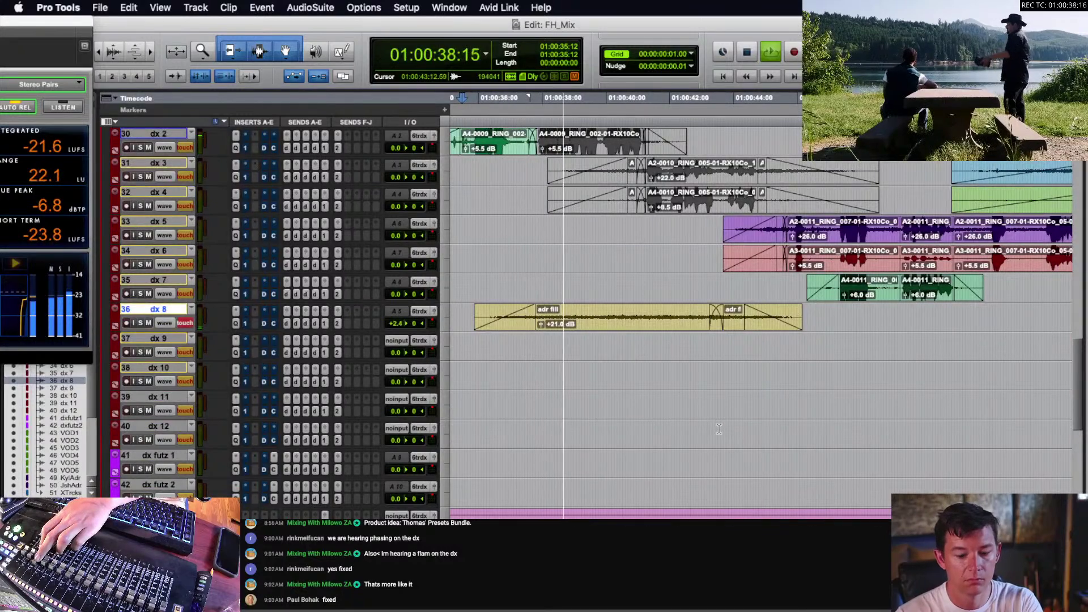
key(minus)
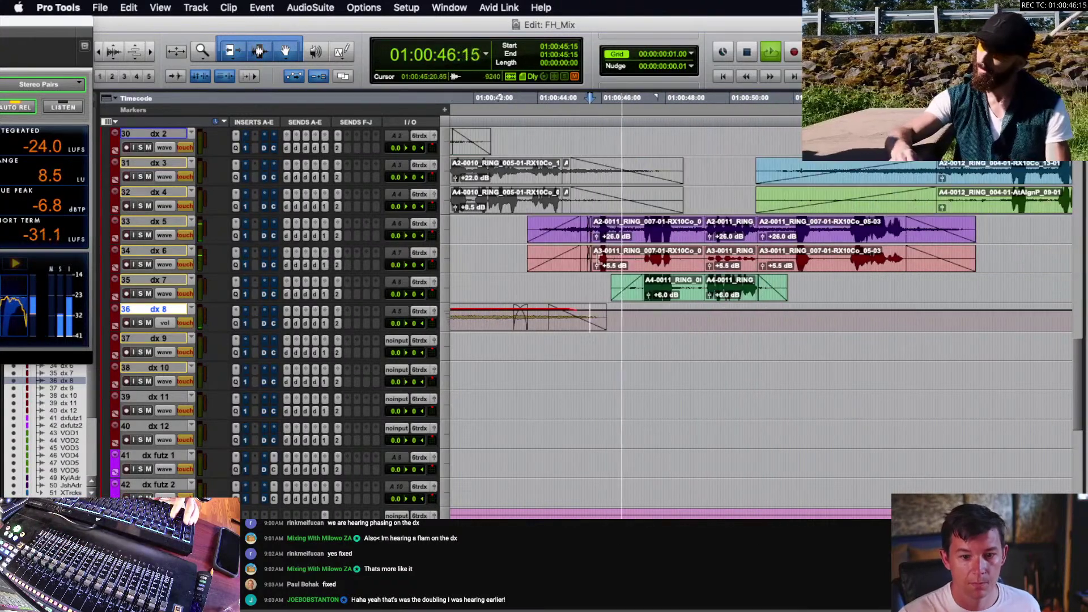
- Solo dx 5 and listen to the head of its purple clip from 01:00:44:00
click(578, 242)
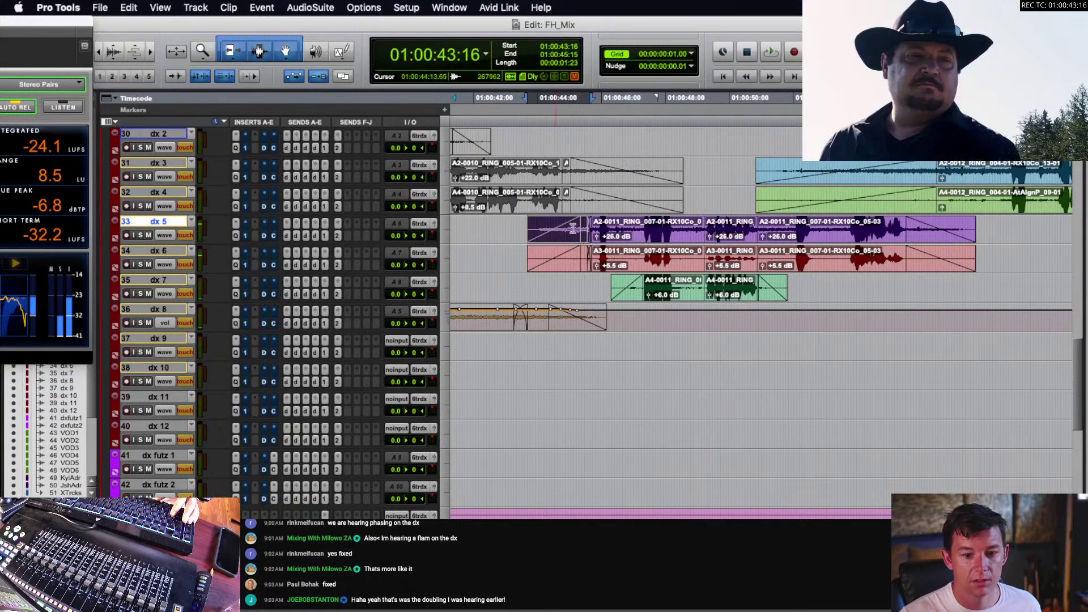
click(537, 222)
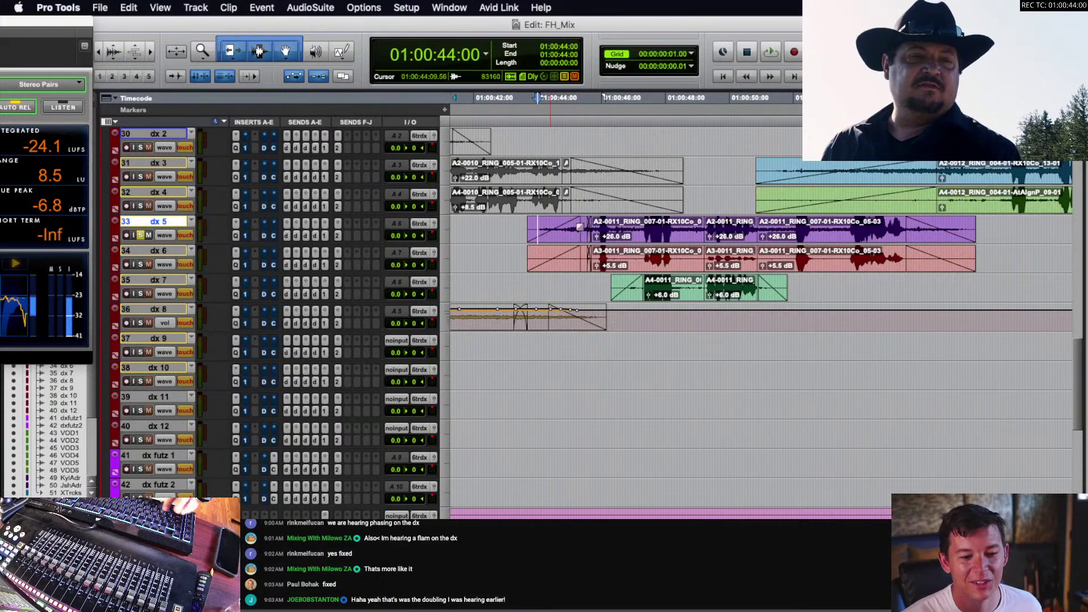
key(space)
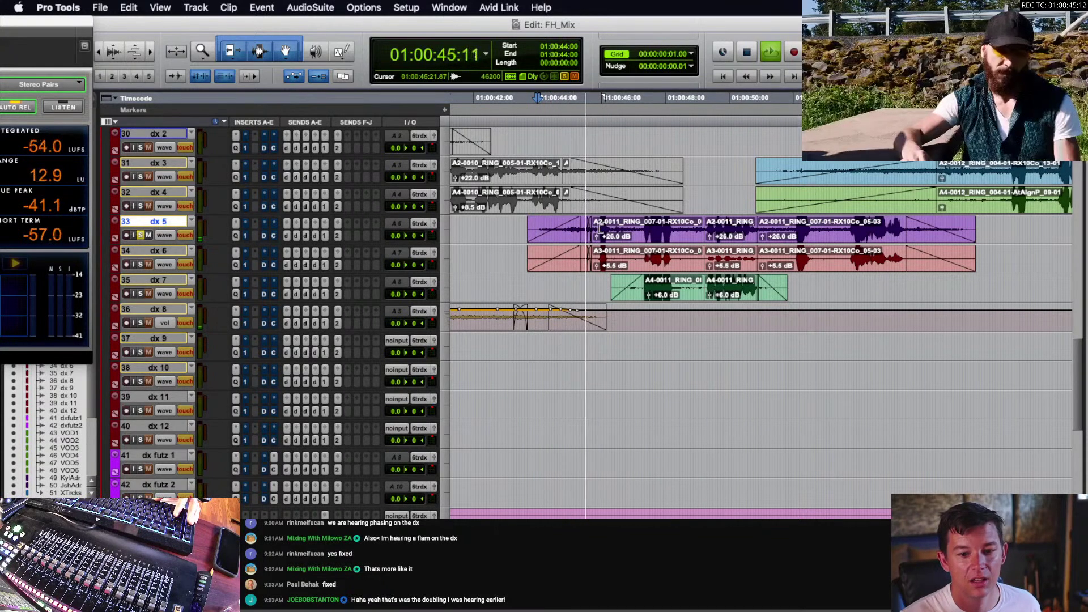
key(space)
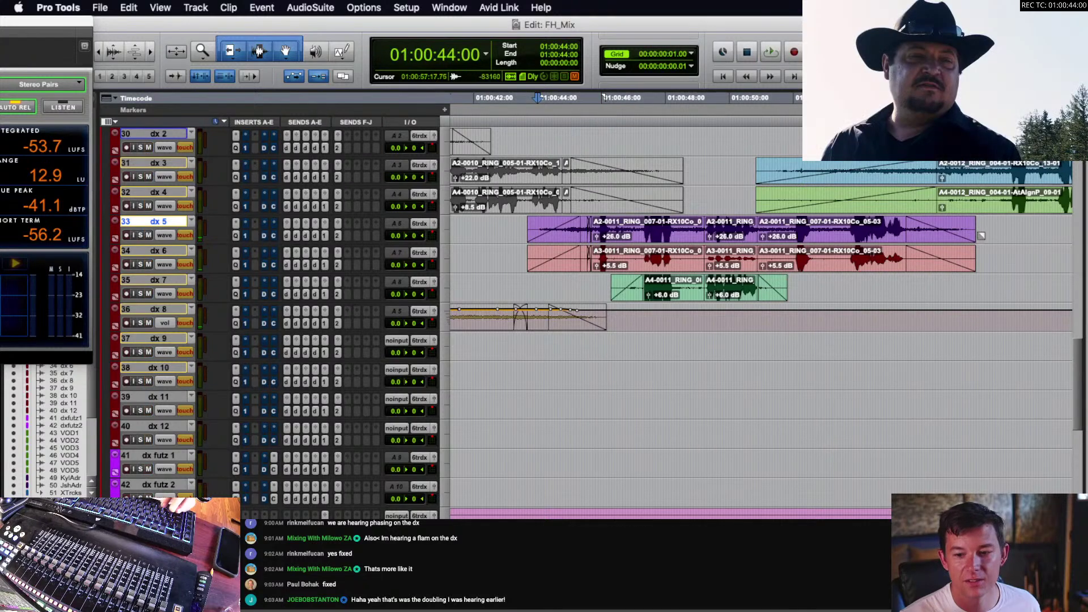
- Open dx 5's FabFilter Pro-Q 3 in a smaller window and examine the spectrum while playing from 01:00:43:06
click(581, 242)
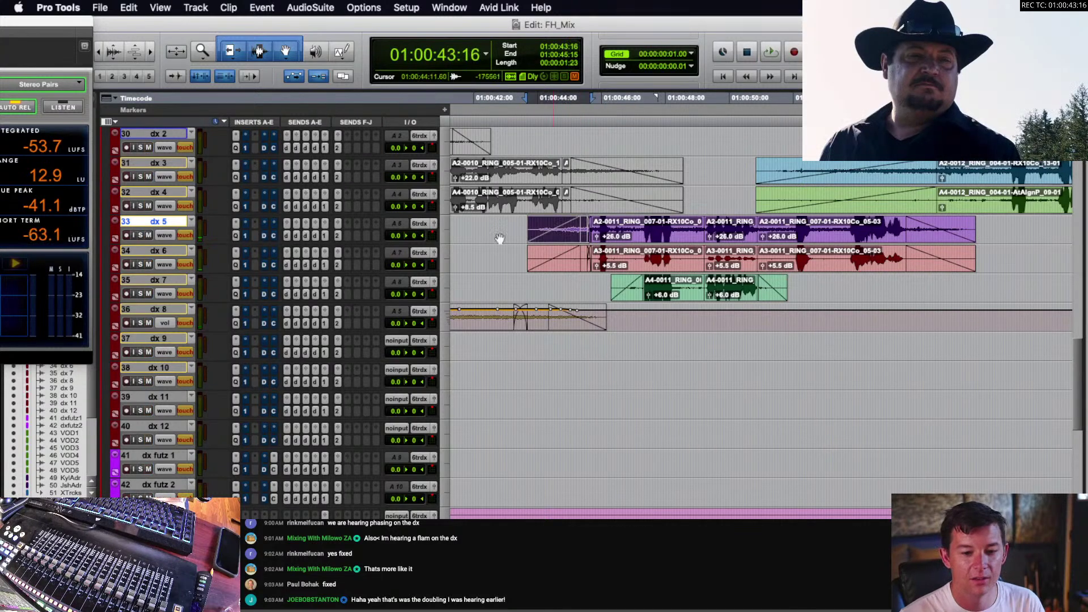
click(236, 235)
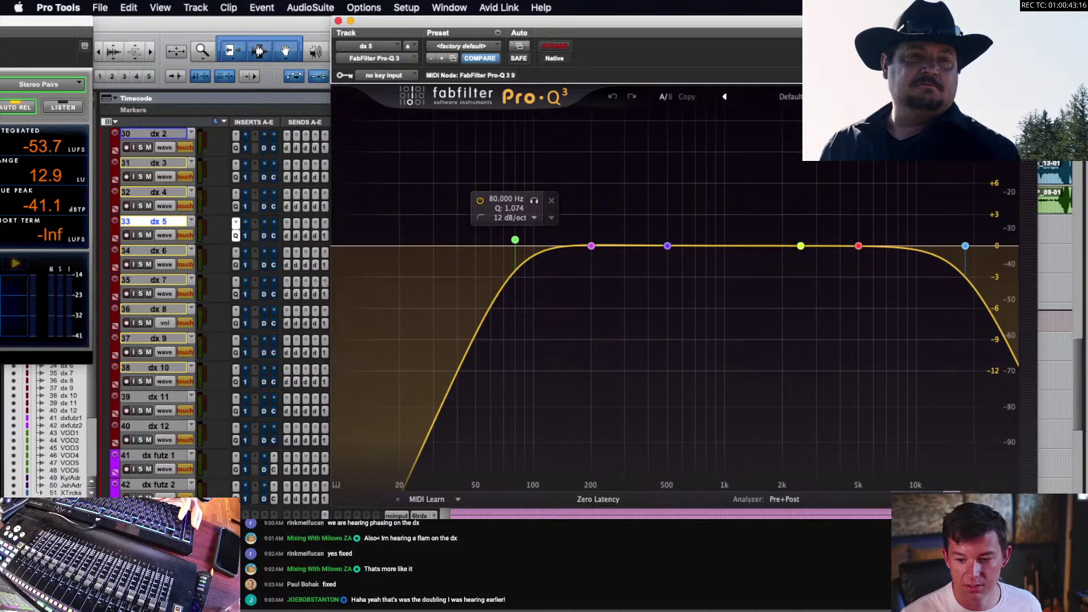
click(1029, 501)
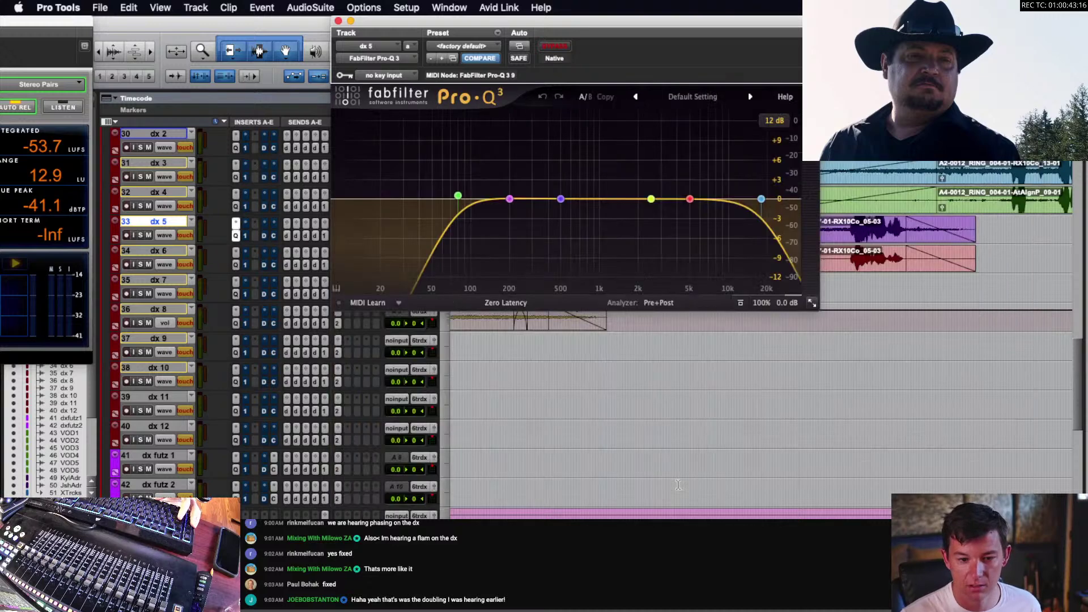
scroll(658, 477, up, 7)
click(513, 429)
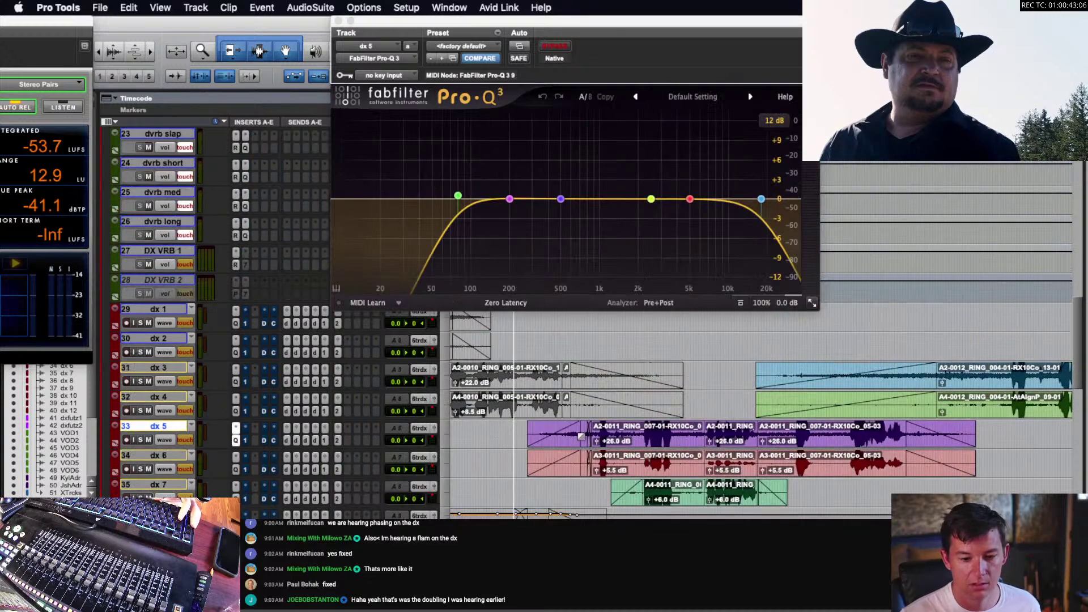
key(space)
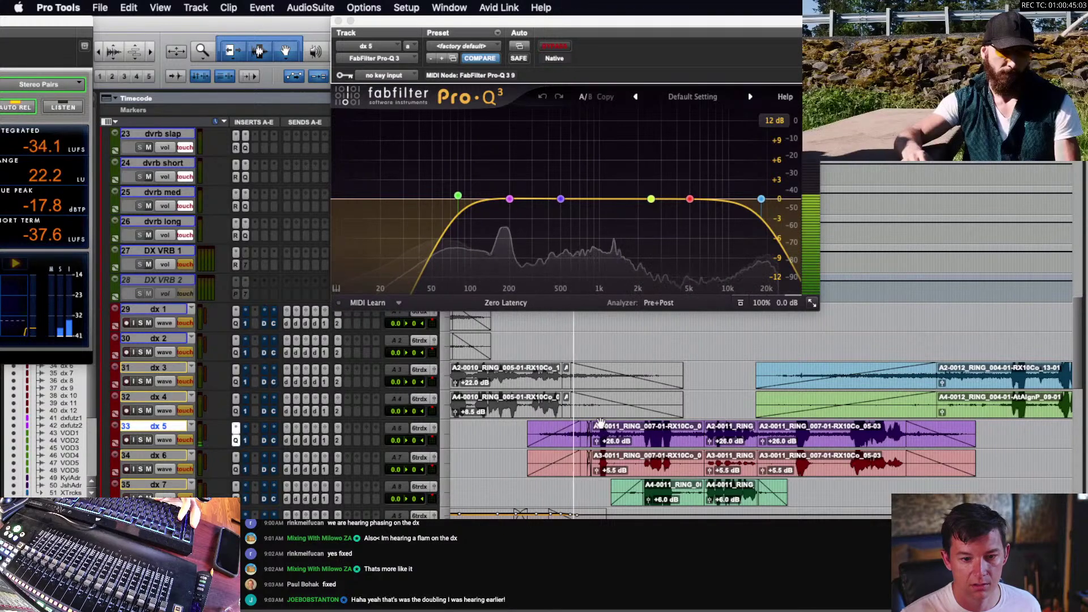
mouse_move(502, 199)
key(space)
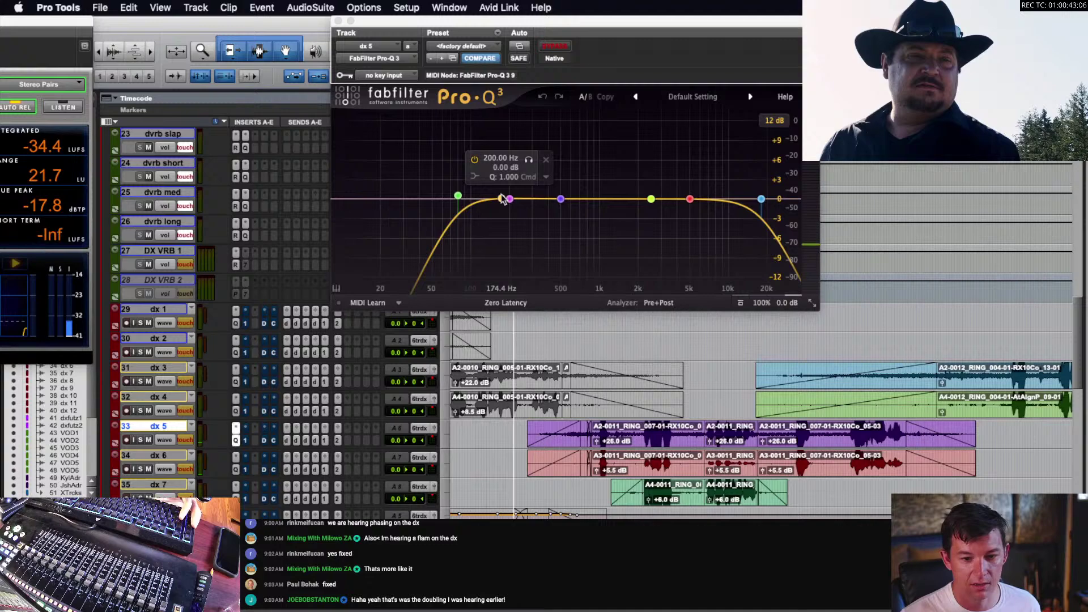
- Try repeated EQ cuts at the low-frequency hum around 170 Hz on dx 5 while playing from 01:00:43:06
key(space)
drag(502, 200, 501, 261)
key(space)
key(Delete)
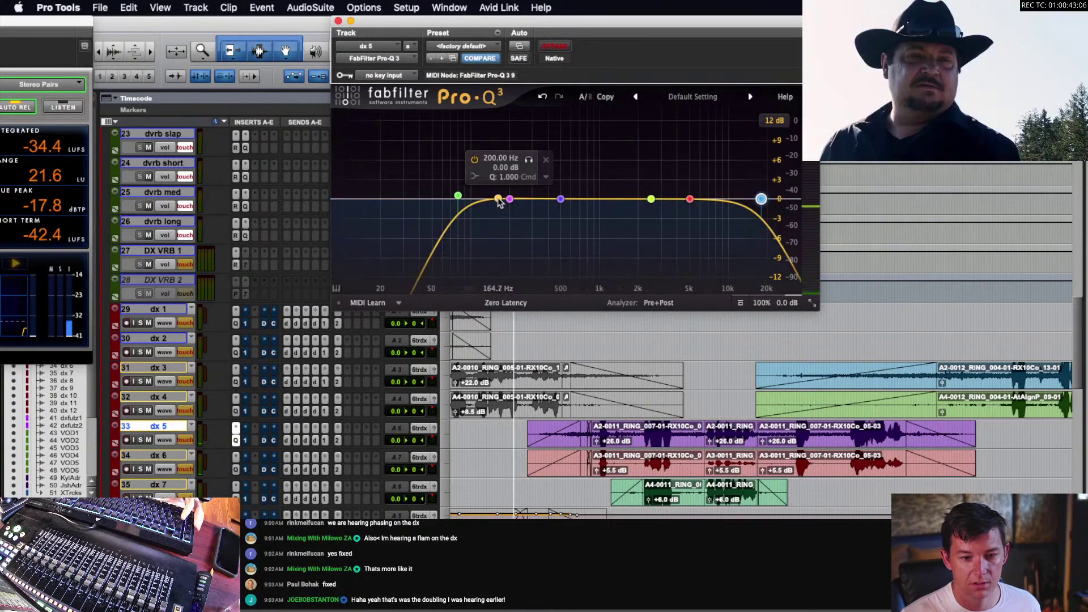
key(space)
drag(498, 202, 503, 279)
key(Delete)
key(space)
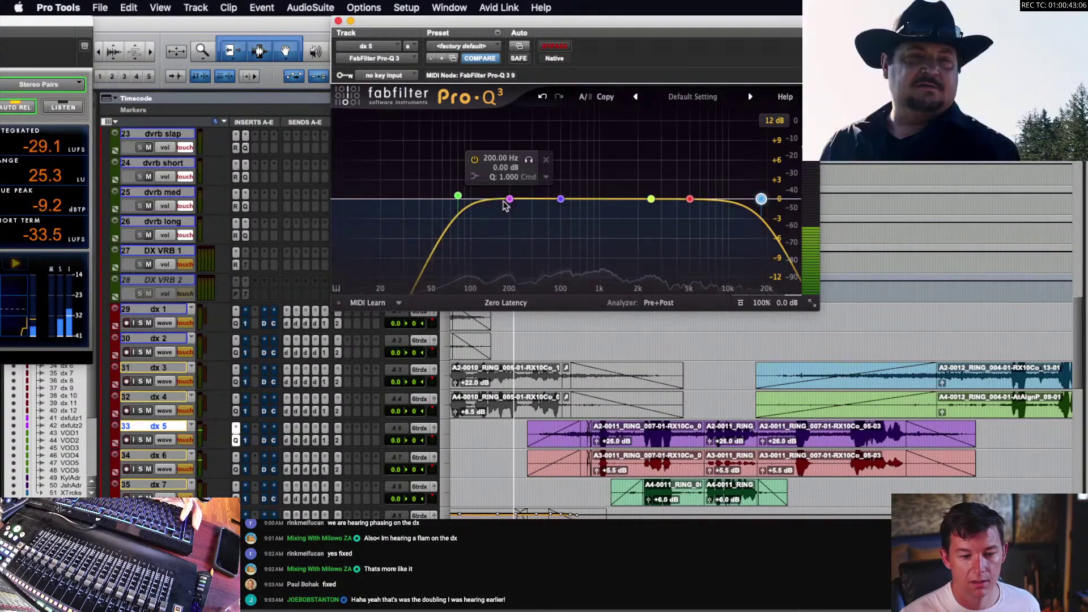
key(space)
drag(503, 202, 504, 278)
key(space)
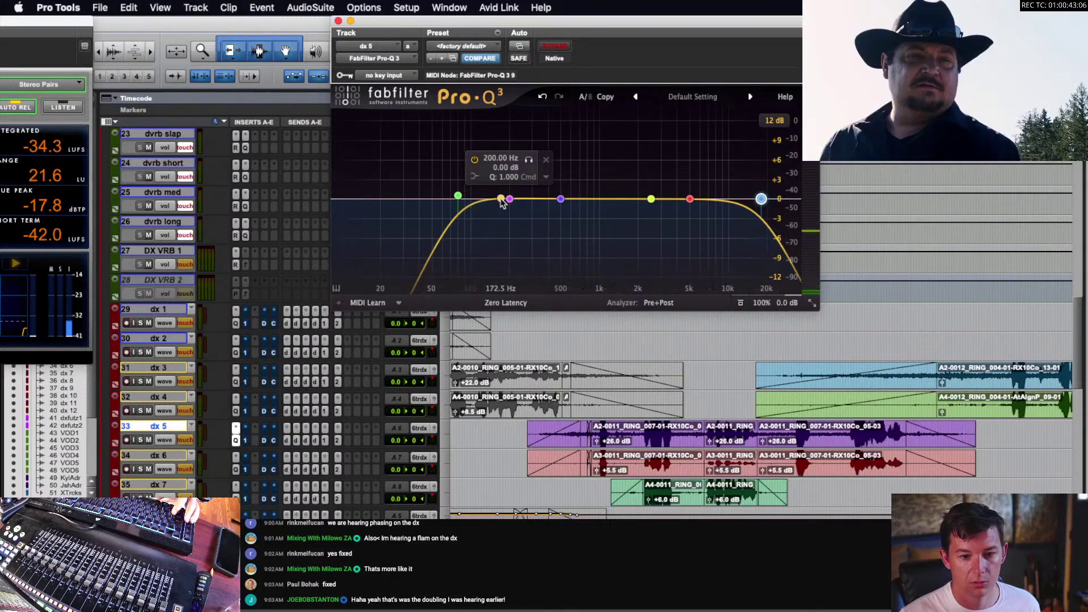
- Try a deeper low-mid cut on dx 5 during playback, reaching about 294 Hz and -10.8 dB
key(space)
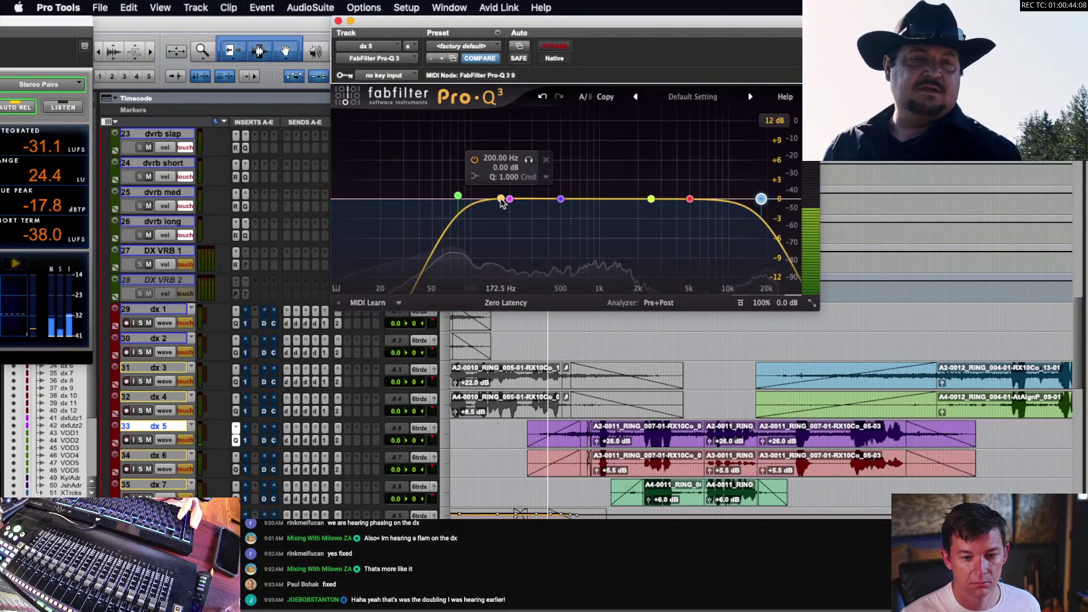
drag(502, 203, 503, 297)
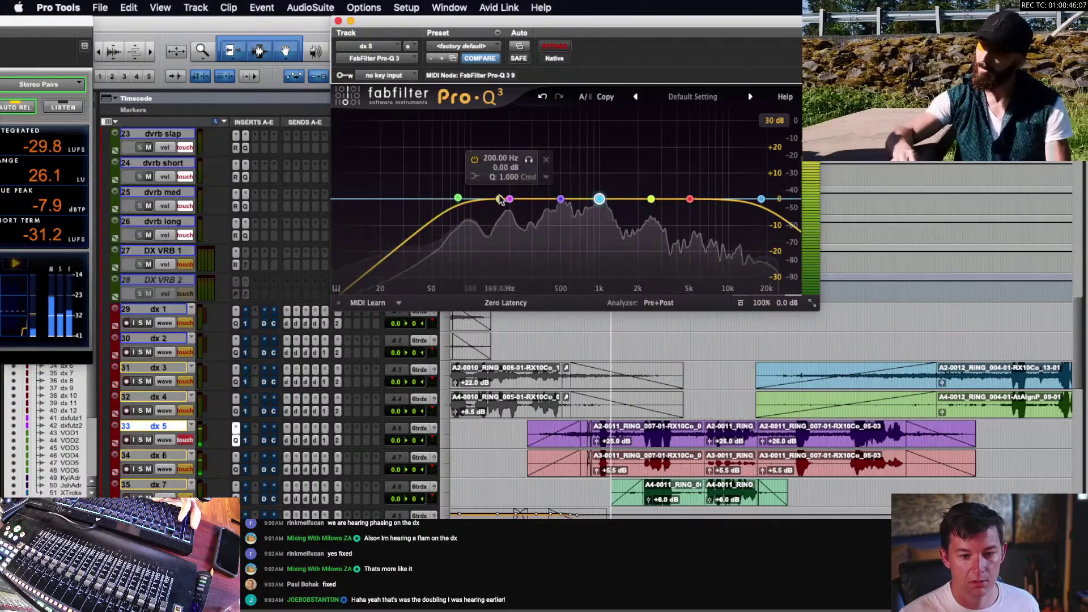
key(space)
key(space)
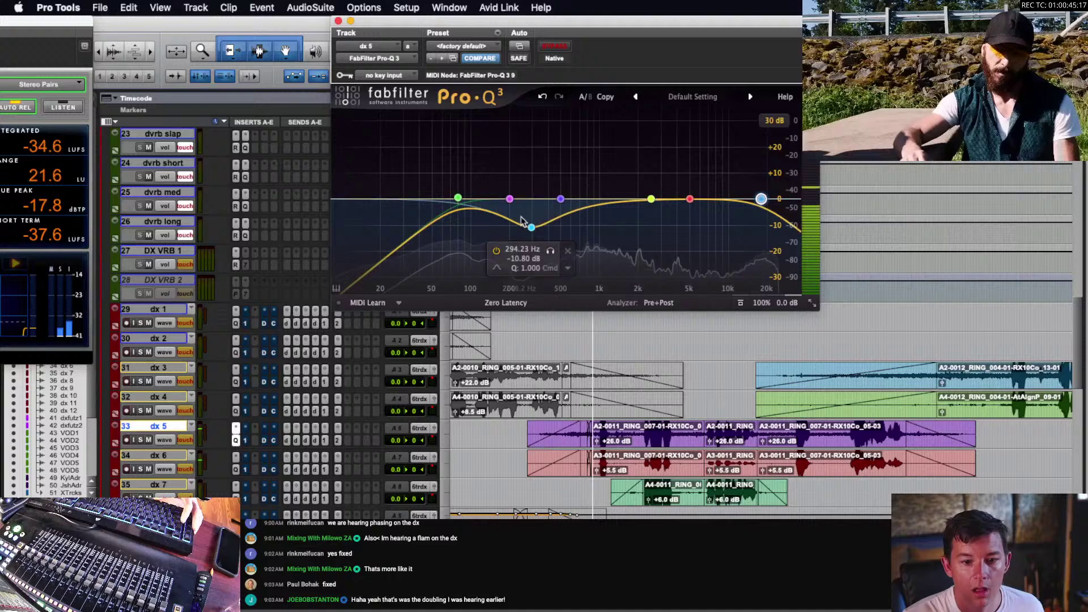
key(space)
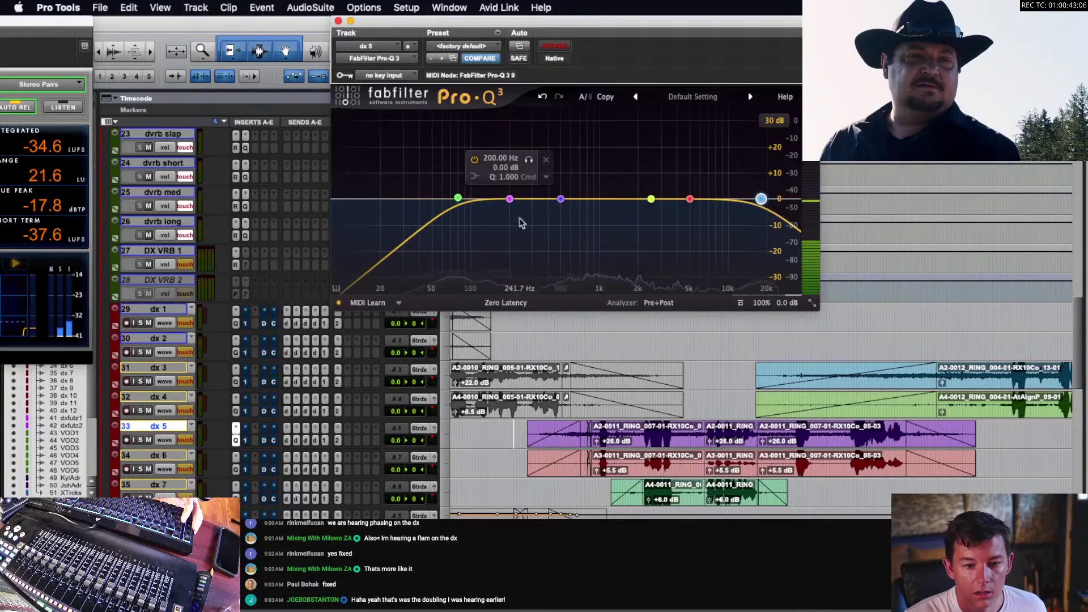
key(space)
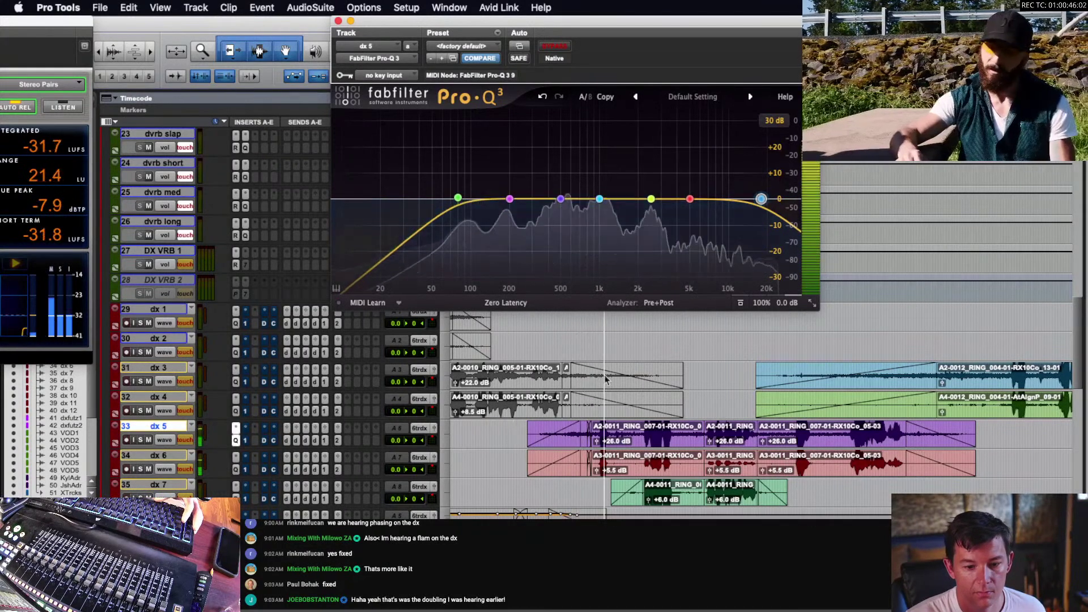
- Select the head of dx 5's clip from 01:00:43:16, enable automation Preview, and cut 184.03 Hz by 27.78 dB with Q 5.734
click(584, 446)
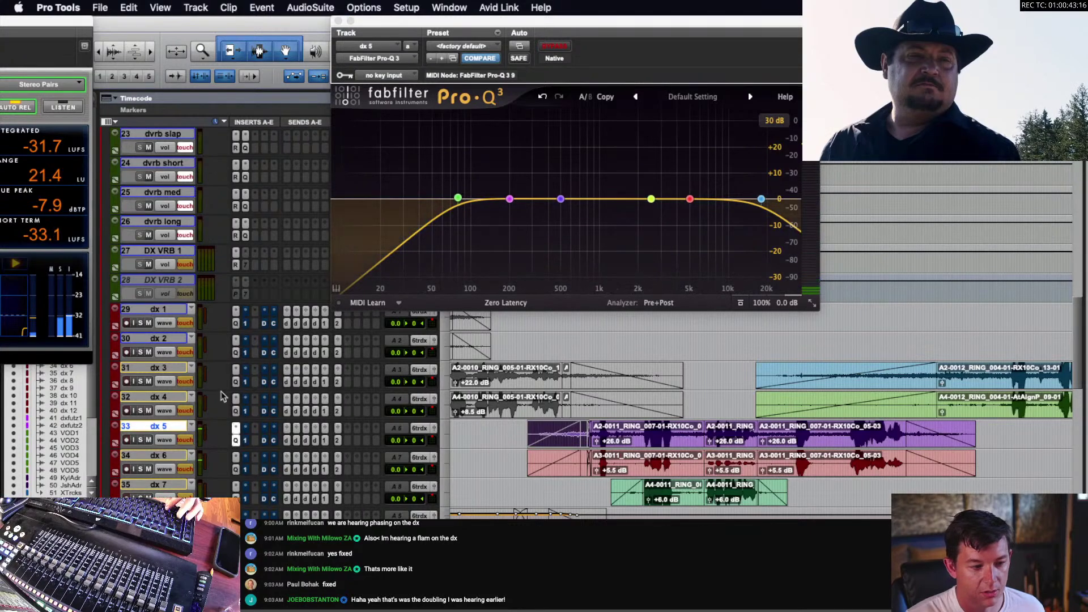
key(super+4)
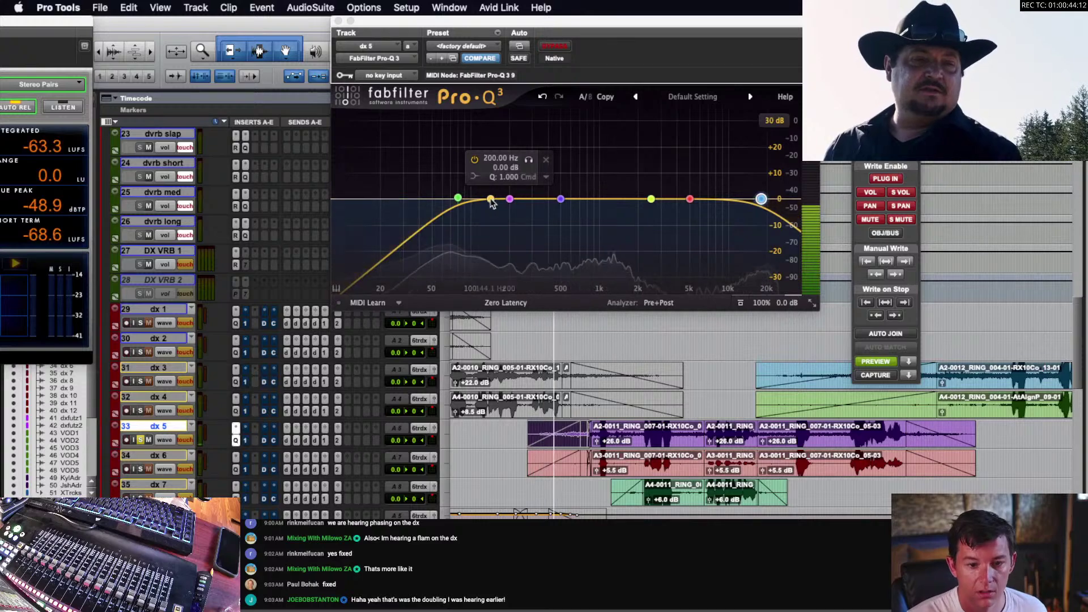
drag(496, 199, 505, 273)
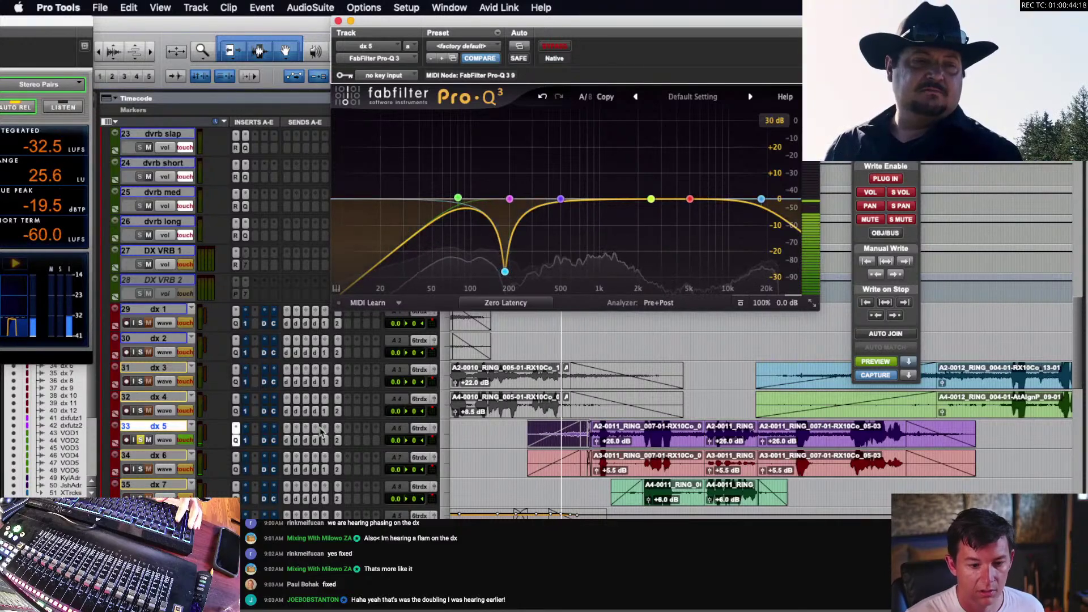
- Show the FabFilter Pro-Q 3 Band 2 Gain automation on dx 5, and switch the track view to Band 3 Gain
click(165, 441)
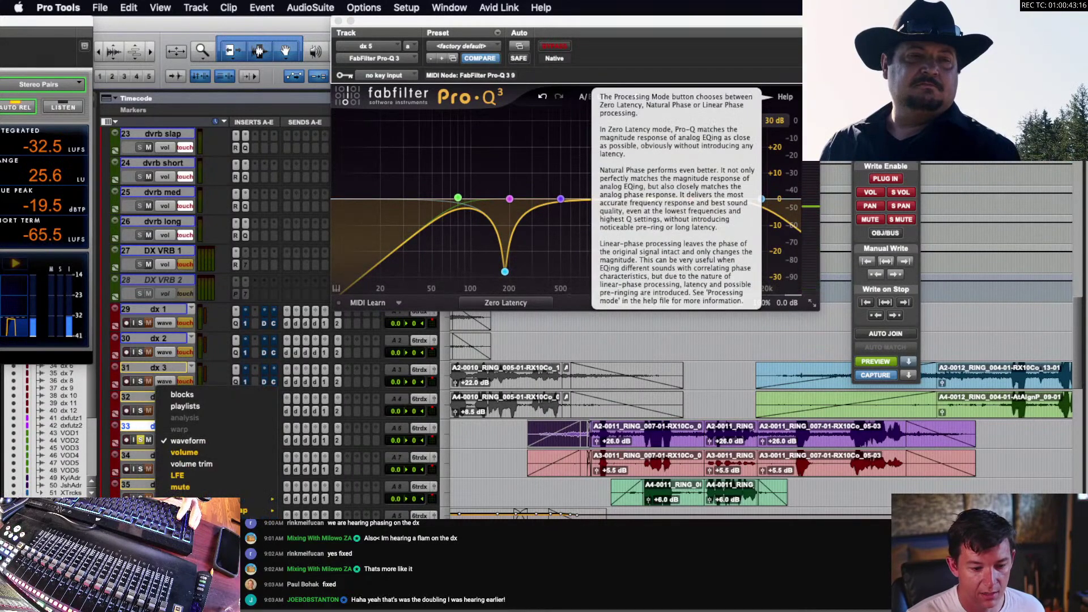
mouse_move(216, 567)
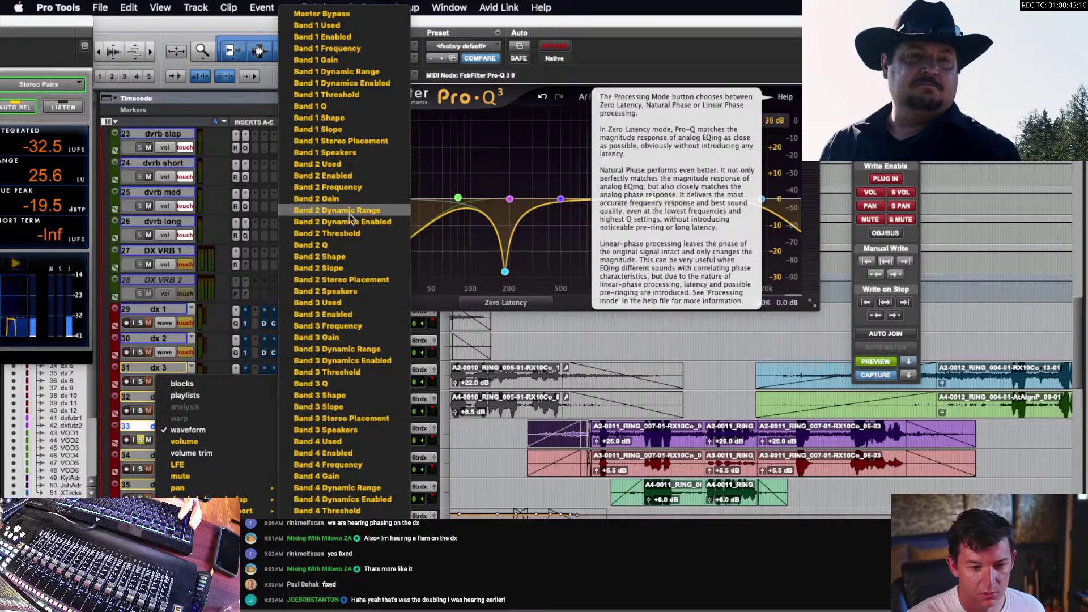
click(323, 199)
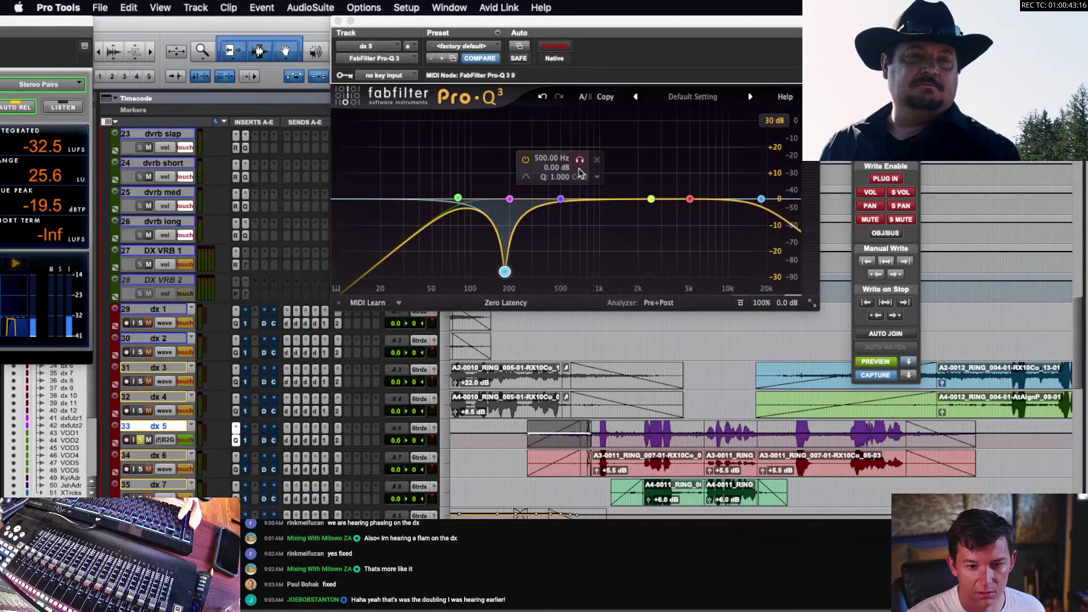
mouse_move(507, 275)
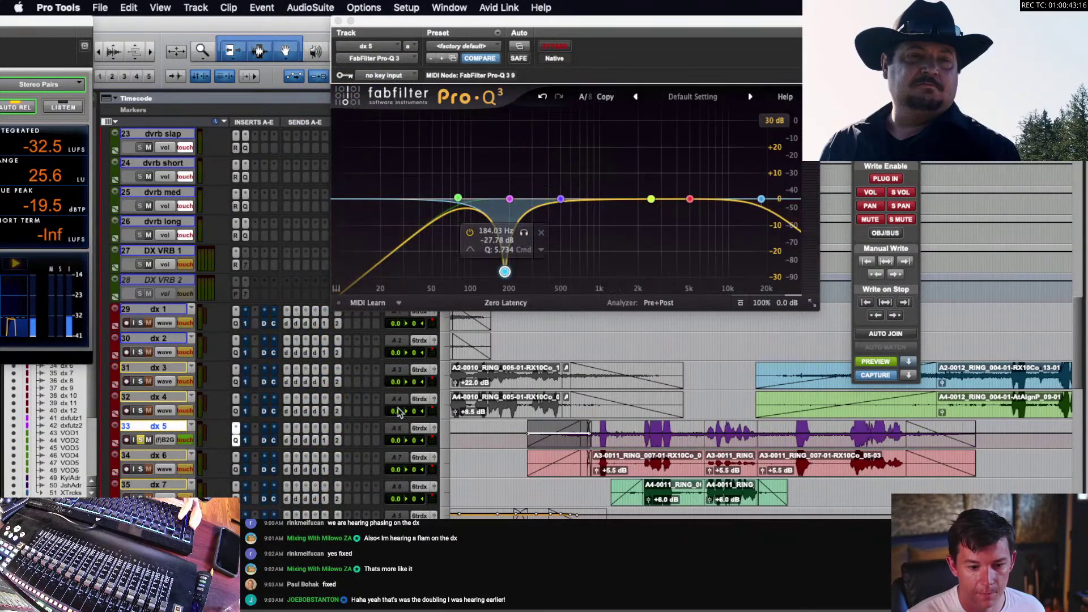
click(165, 440)
mouse_move(215, 441)
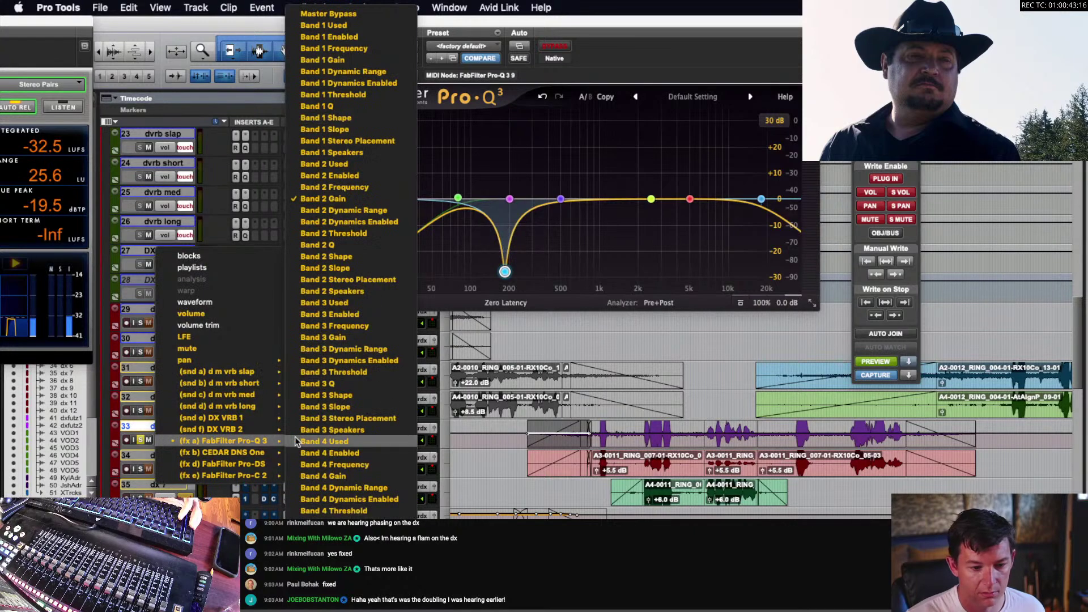
click(502, 409)
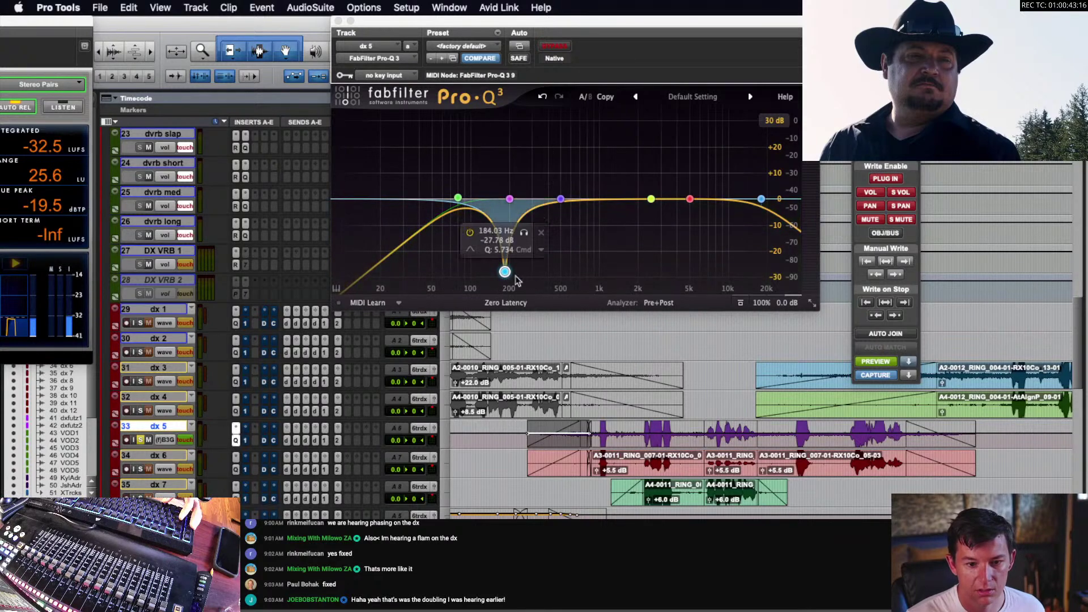
- Resize the Pro-Q 3 window to Small and switch dx 5's track view to the EQ's Band 7 Gain automation
click(812, 303)
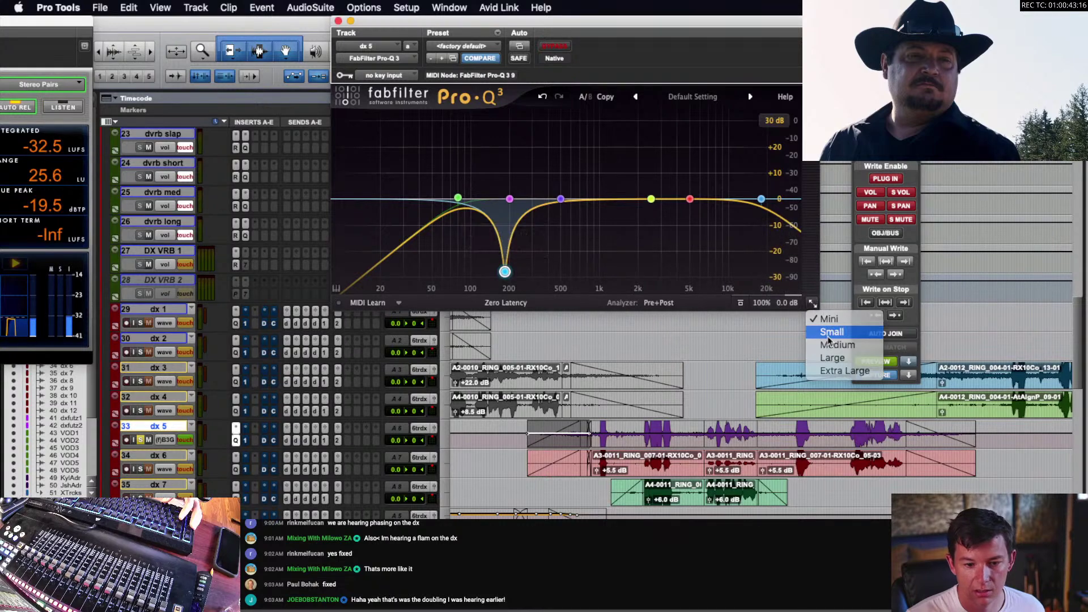
click(830, 335)
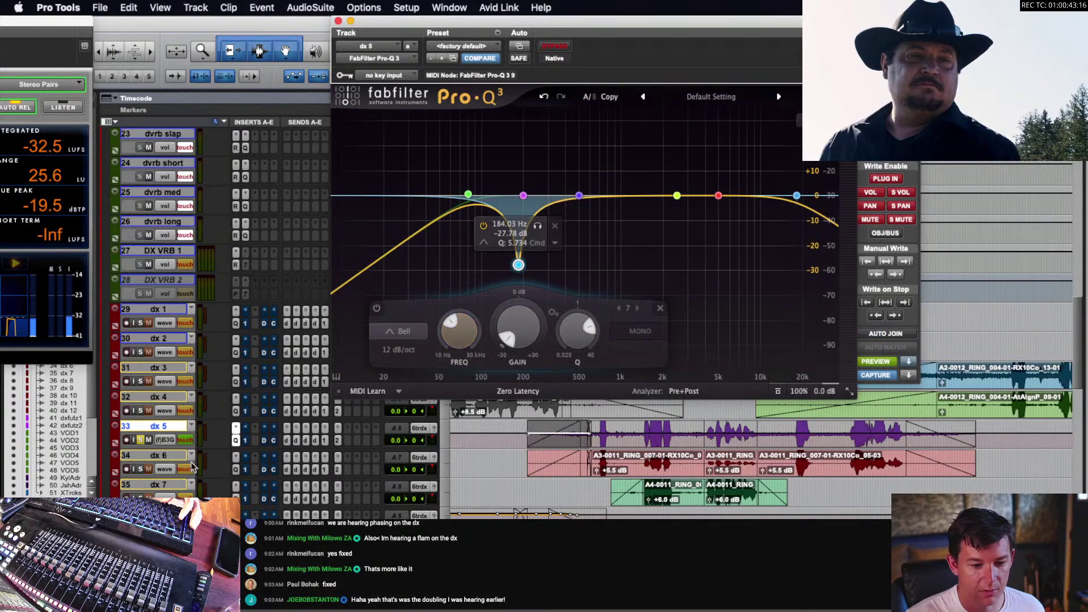
click(166, 440)
mouse_move(225, 444)
scroll(351, 340, down, 10)
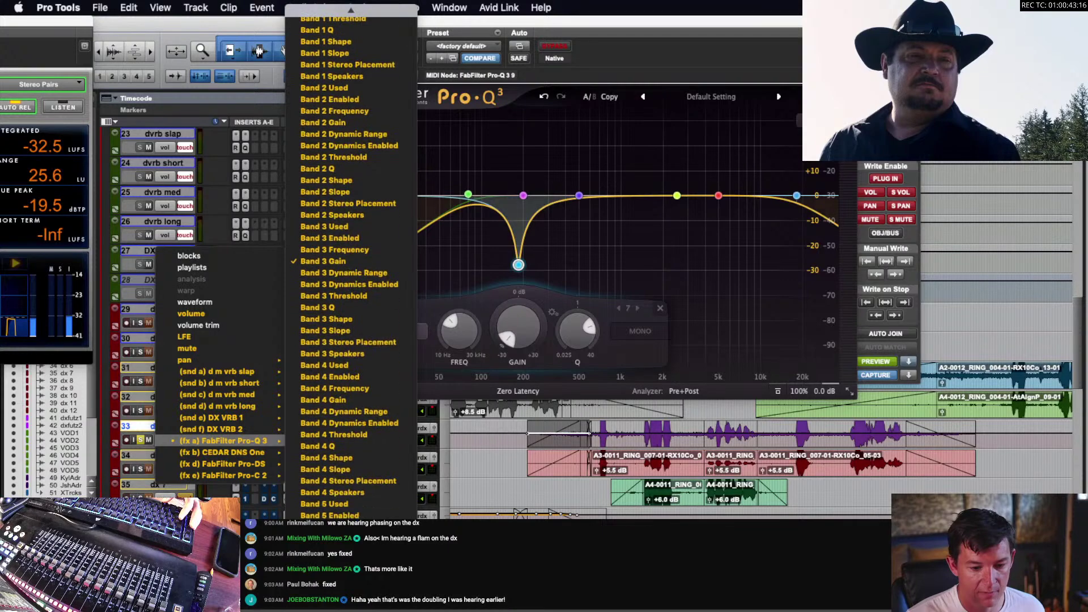
scroll(352, 340, down, 3)
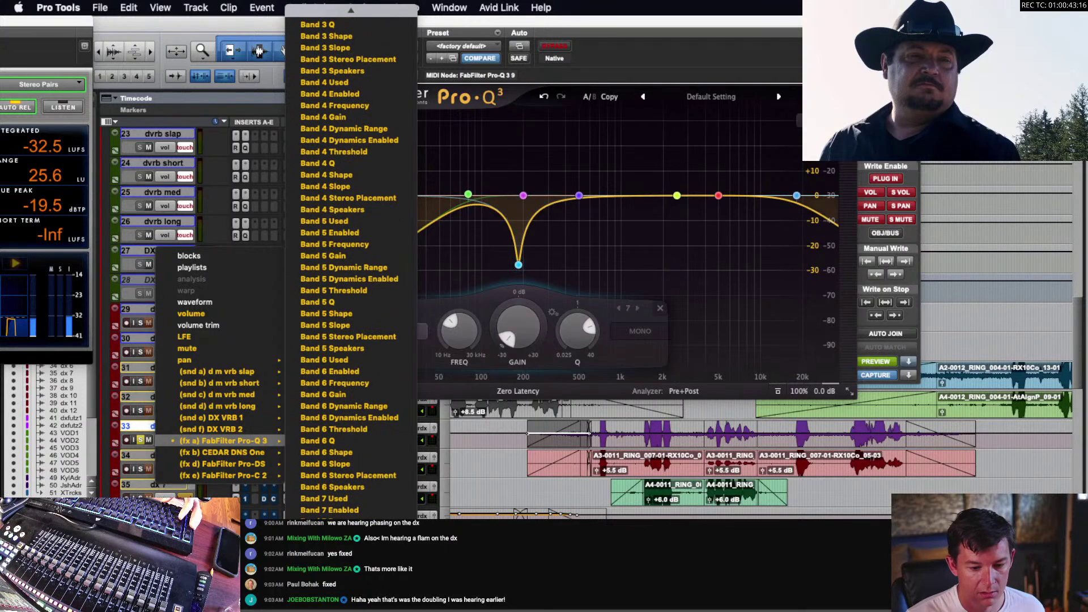
click(324, 534)
- Turn off automation Preview, audition the automated EQ cut at the head of dx 5's clips, and close the plug-in window
click(589, 435)
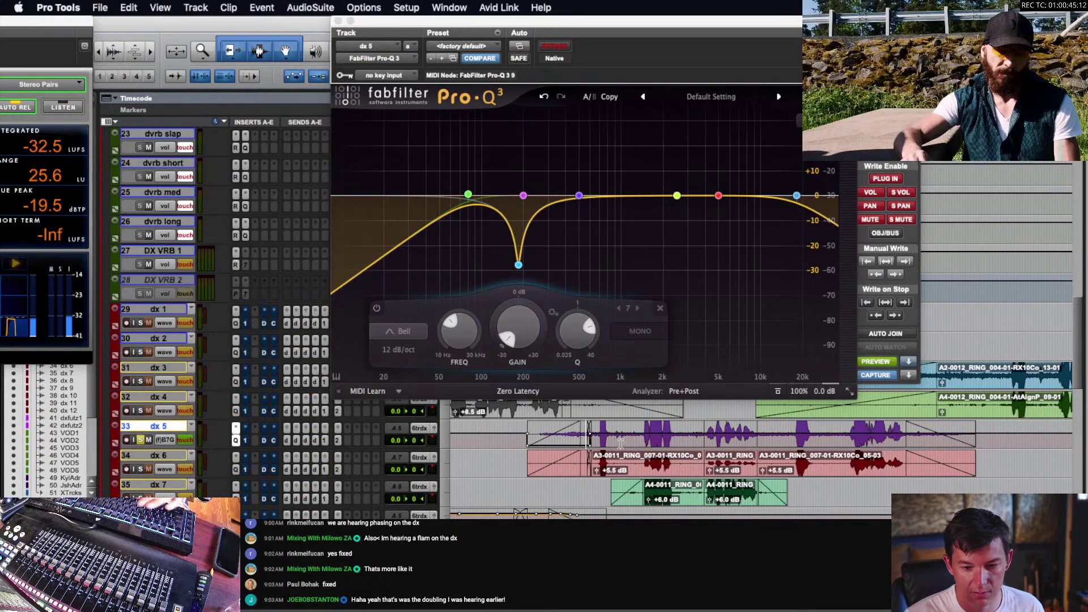
key(t)
key(t)
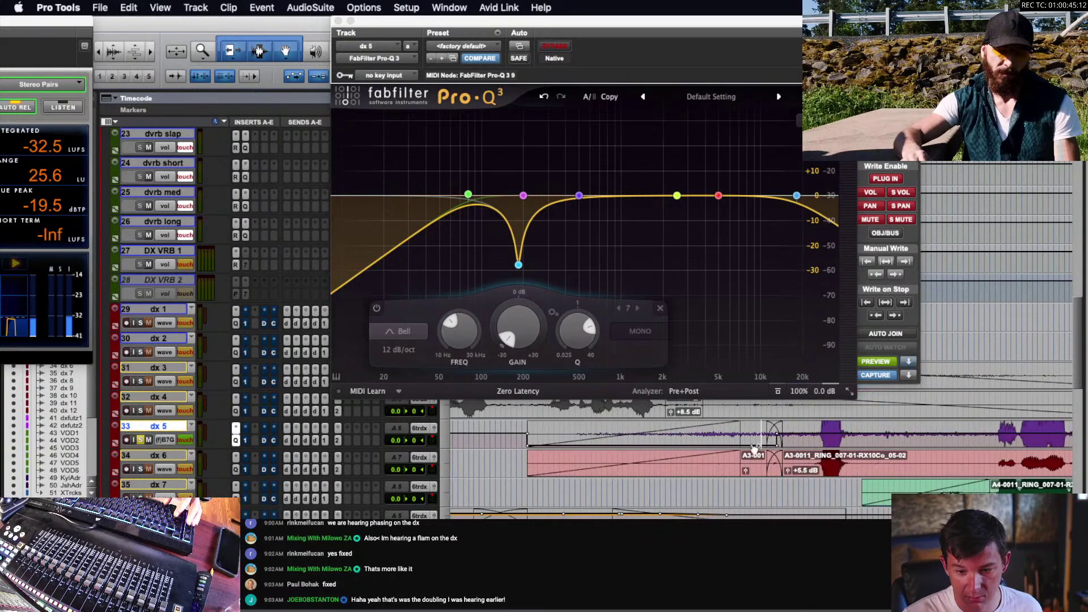
click(888, 361)
click(534, 436)
key(r)
key(space)
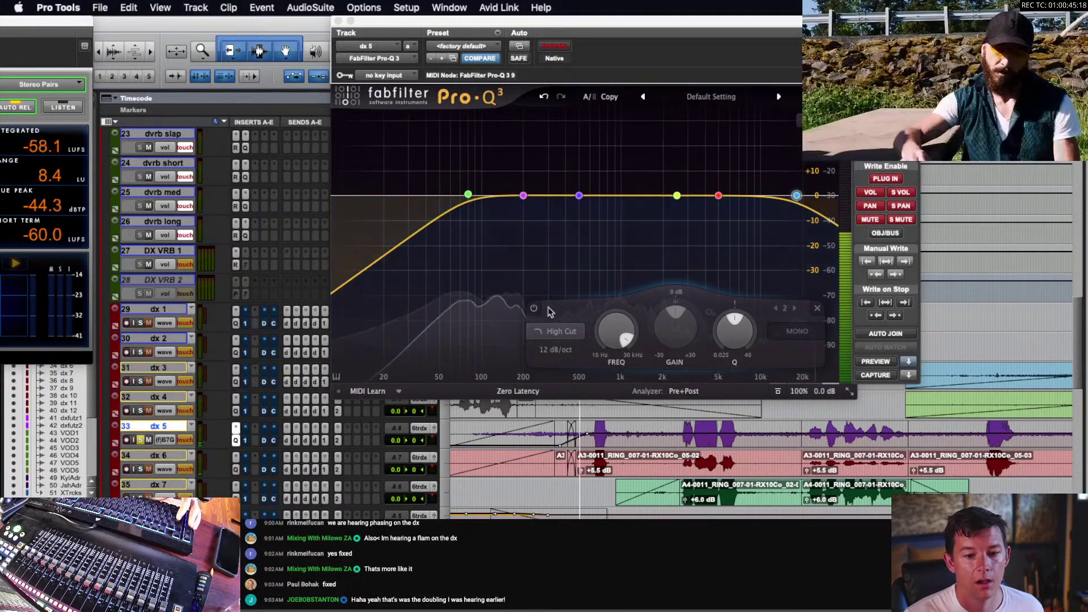
key(space)
click(339, 21)
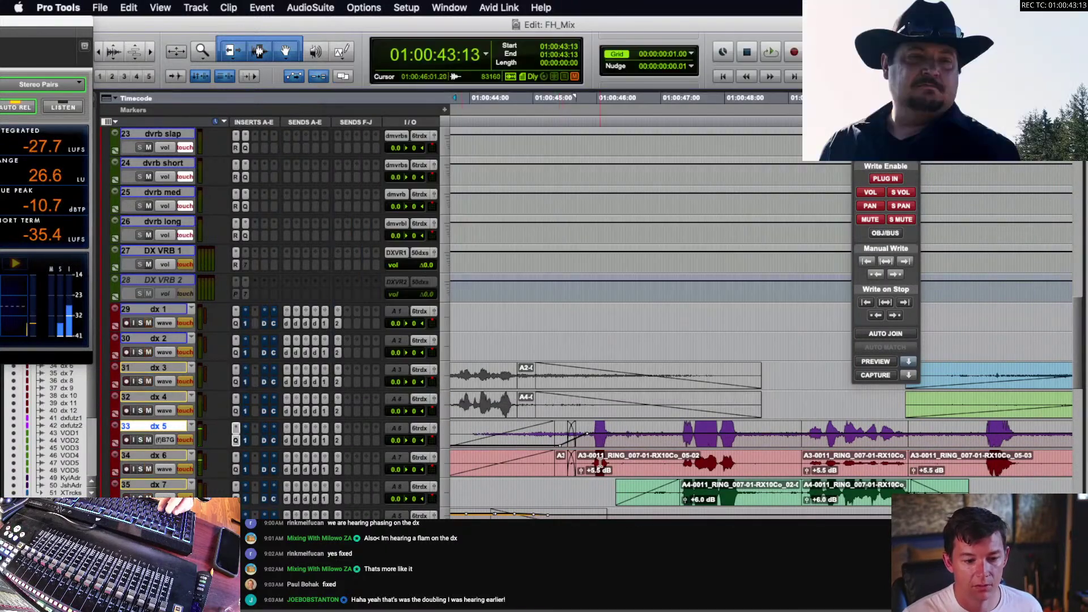
- Examine the dx 3 to dx 7 clips between about 01:00:40 and 01:01:05 in both volume automation and waveform views
key(r)
key(r)
key(super+KP_4)
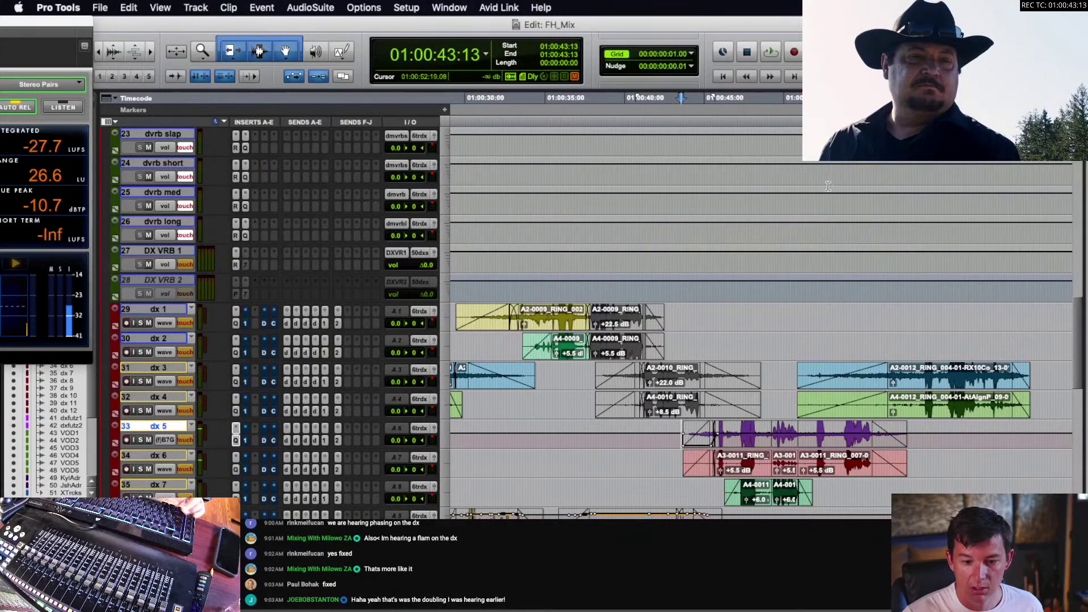
scroll(771, 288, right, 2)
scroll(771, 288, down, 2)
key(minus)
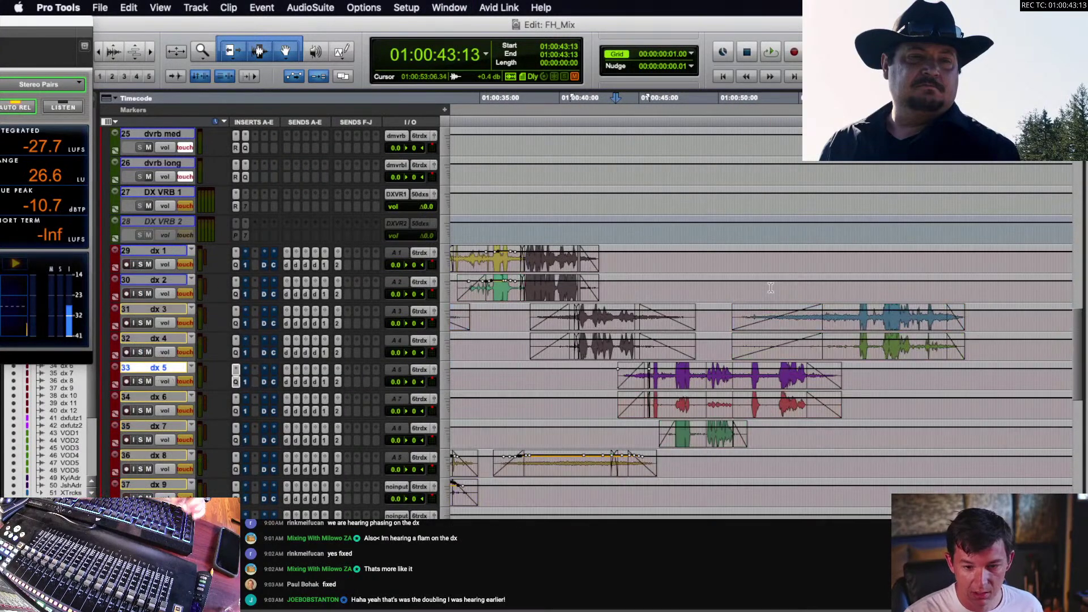
scroll(771, 288, right, 3)
scroll(630, 366, left, 3)
click(639, 384)
scroll(639, 384, right, 1)
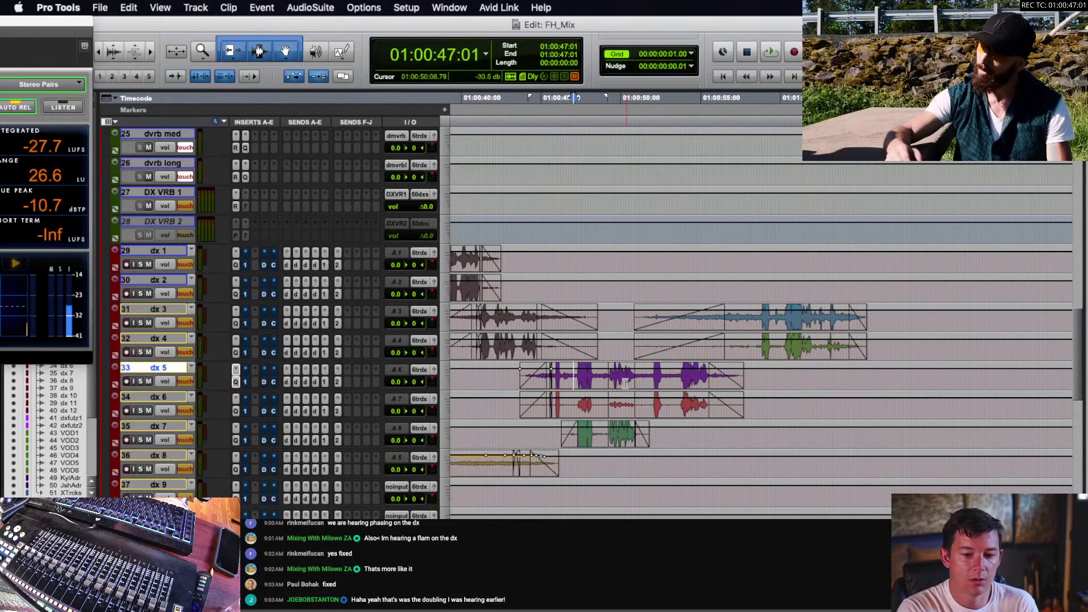
click(595, 406)
key(ctrl+alt+minus)
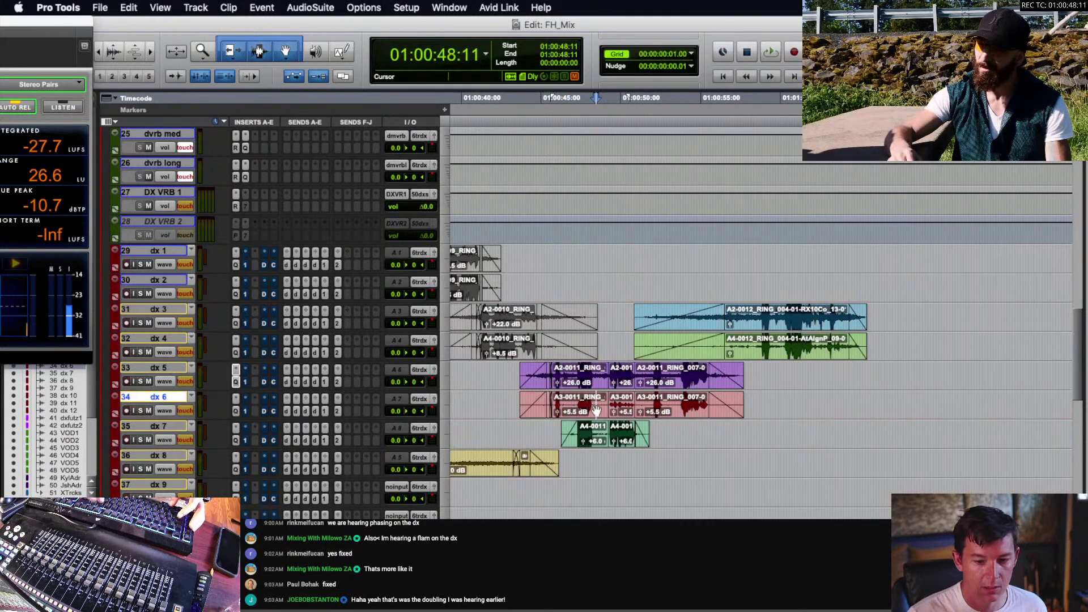
- Select tracks dx 5 through dx 7 and switch the dialogue tracks to volume automation view
click(587, 406)
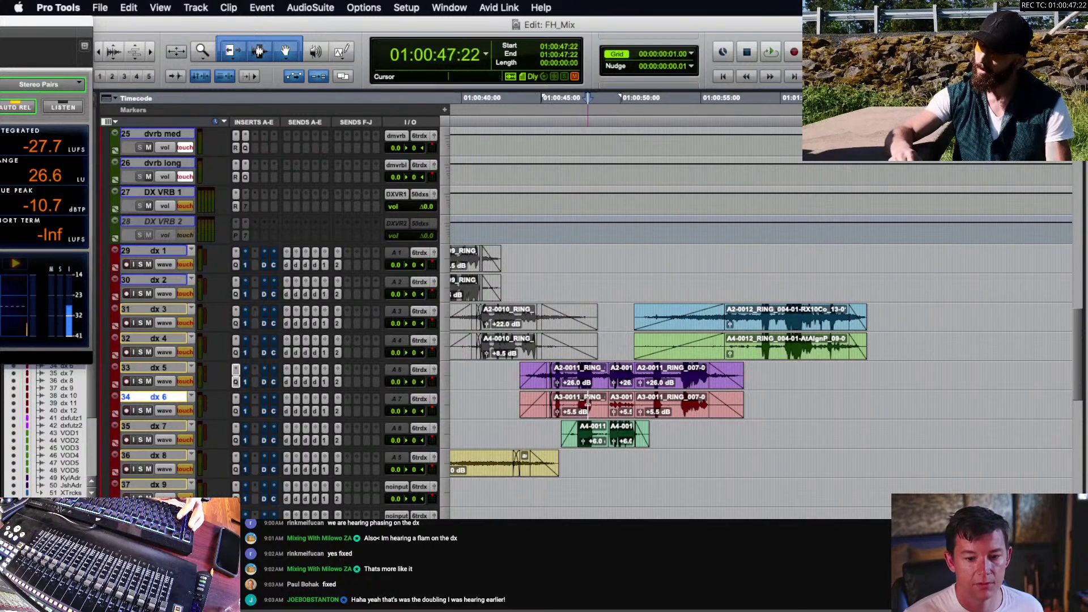
scroll(627, 401, down, 2)
click(502, 339)
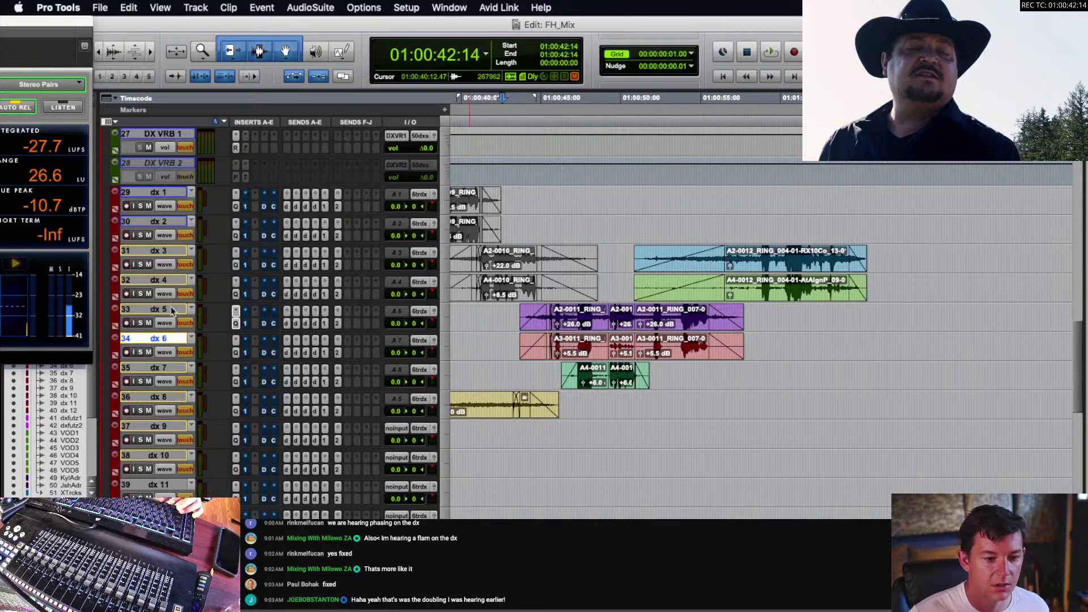
shift+click(166, 368)
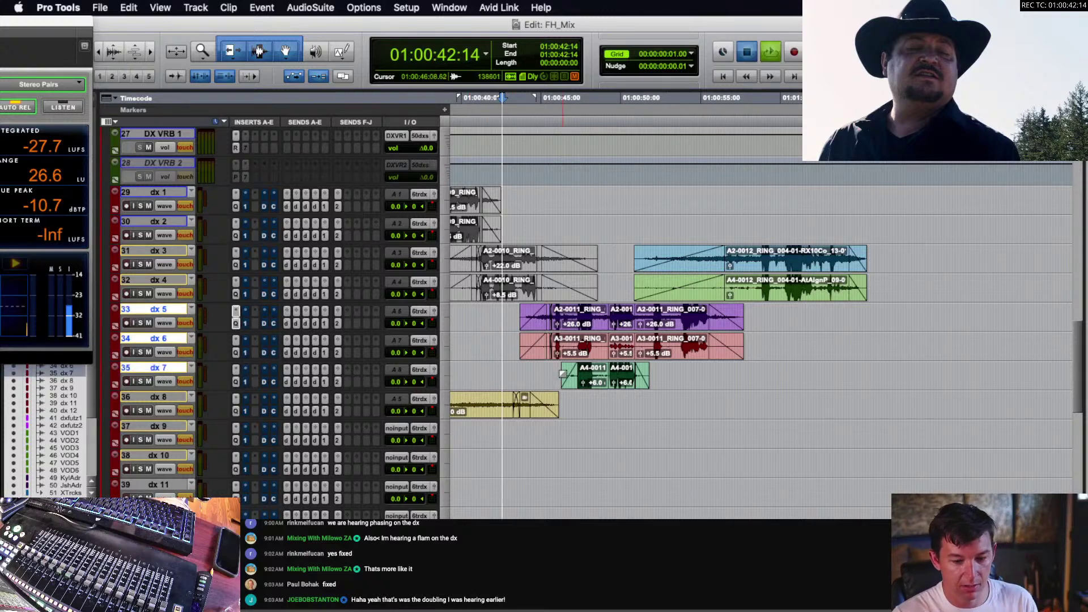
key(space)
key(minus)
- Play from 01:00:41:01 and write touch volume rides on dx 3 through dx 7
click(478, 340)
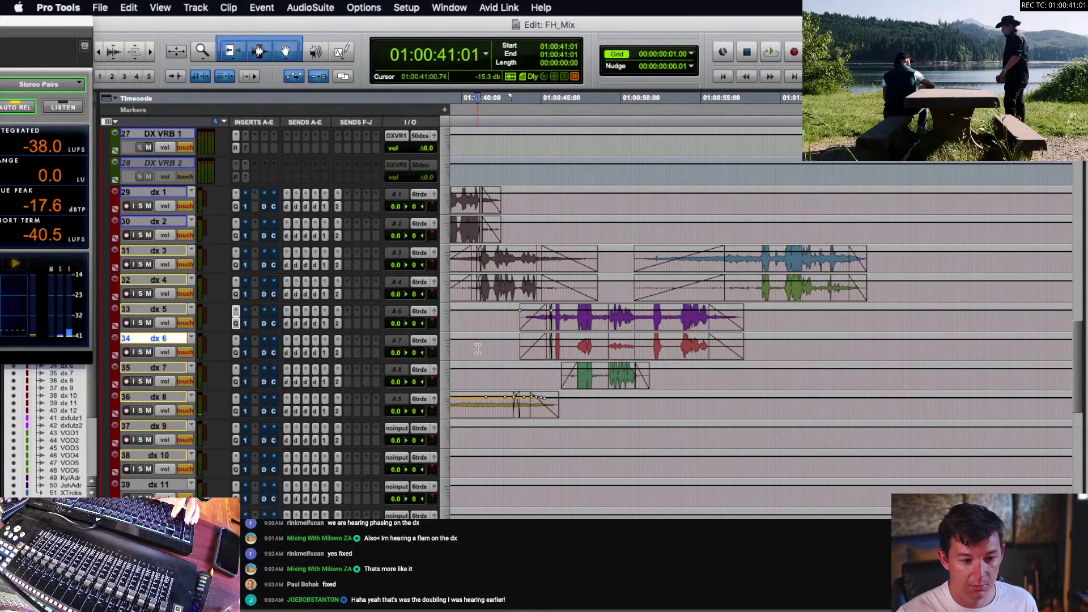
key(space)
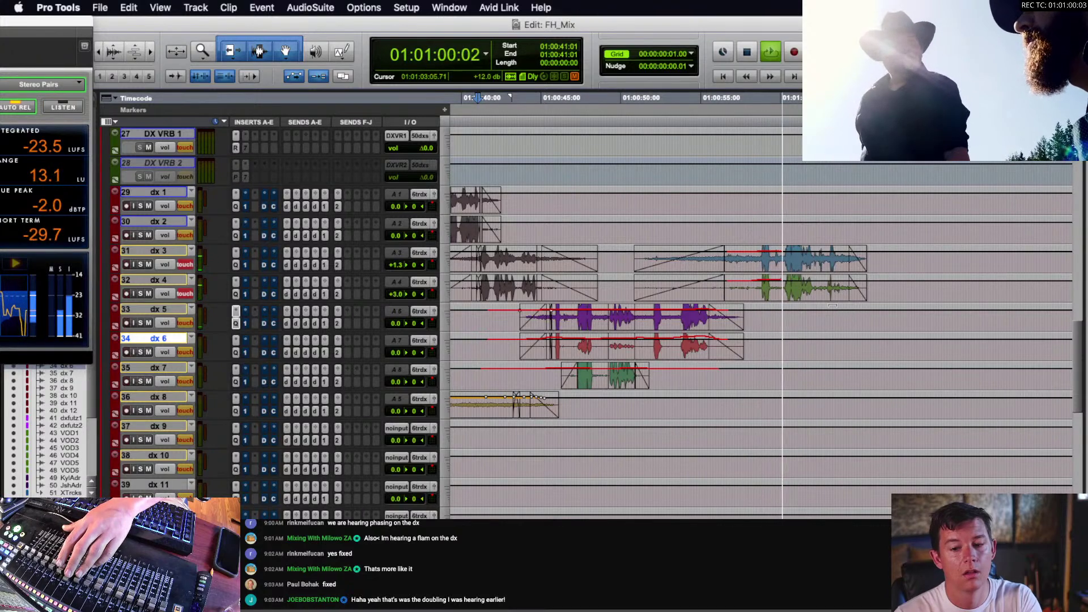
click(811, 289)
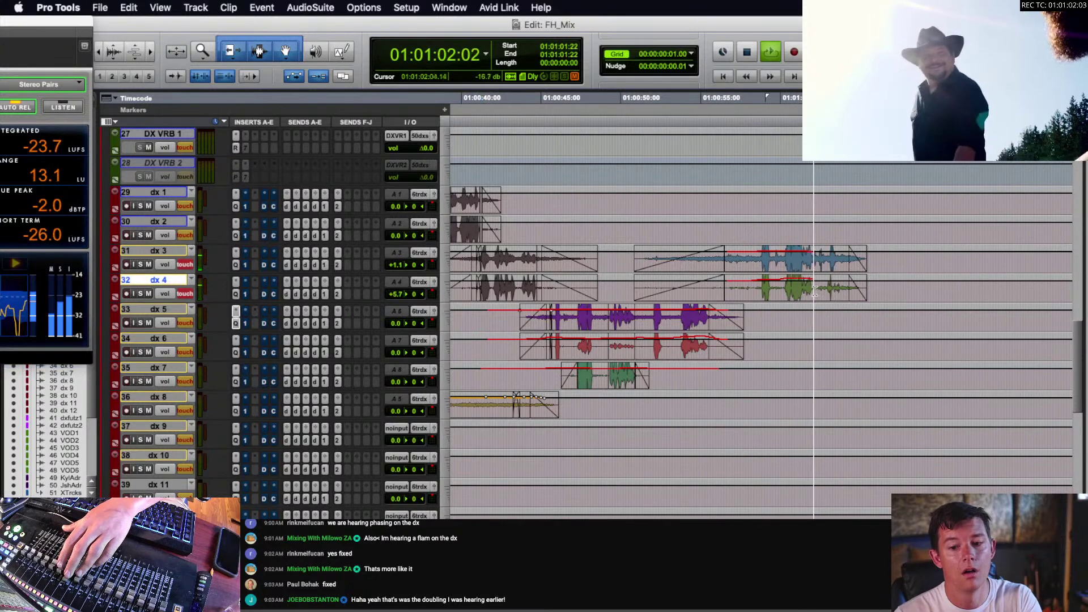
click(839, 298)
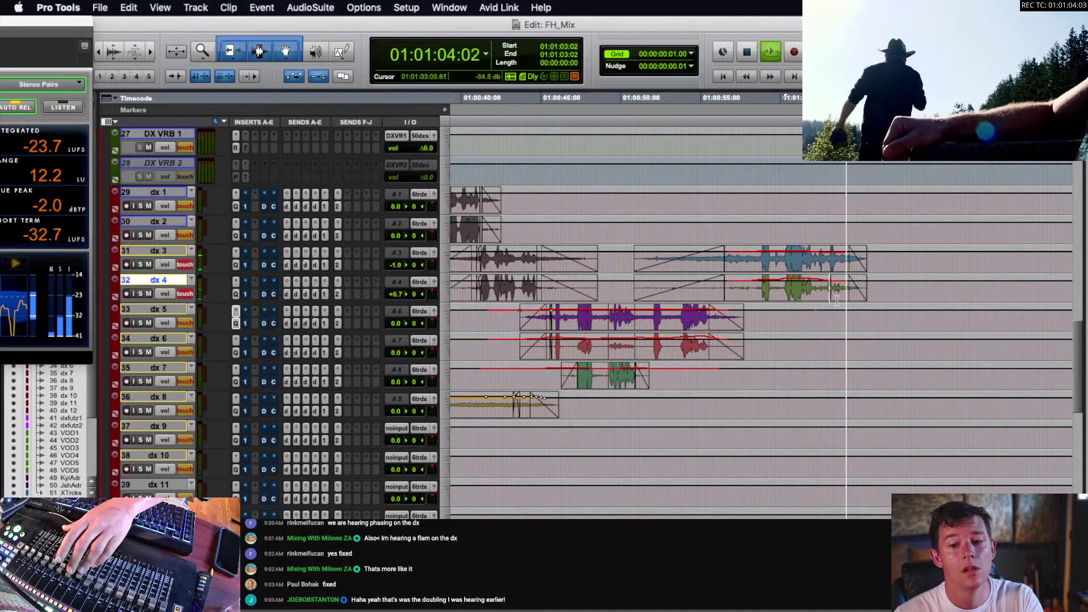
- Examine the VO DZN 1 to VO DZN 6 clips between about 01:01:03 and 01:01:17 while playback continues
scroll(839, 294, right, 4)
scroll(838, 294, down, 10)
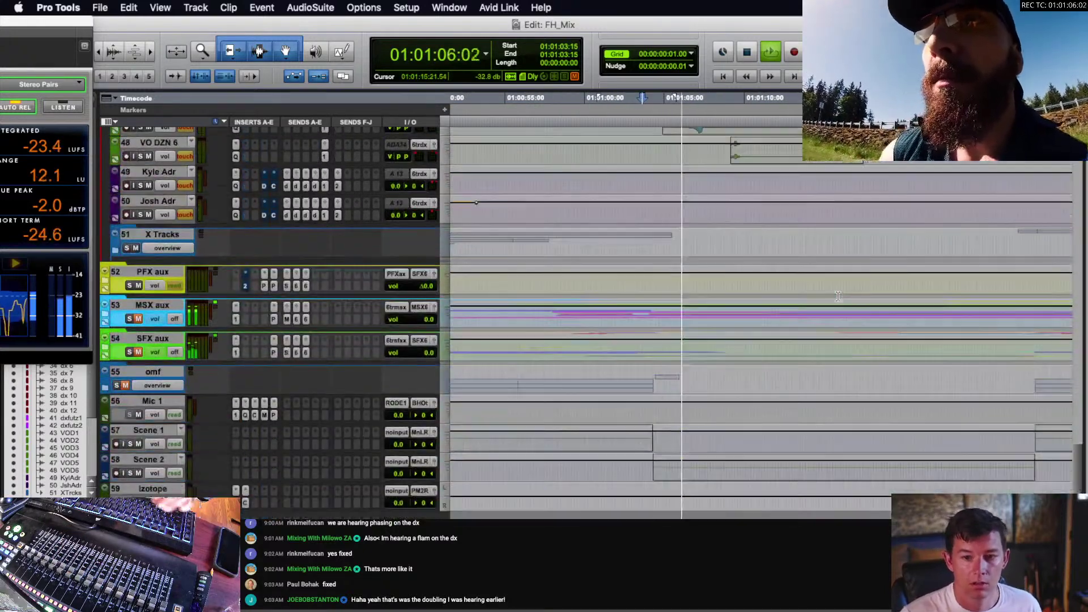
scroll(839, 293, up, 7)
click(732, 405)
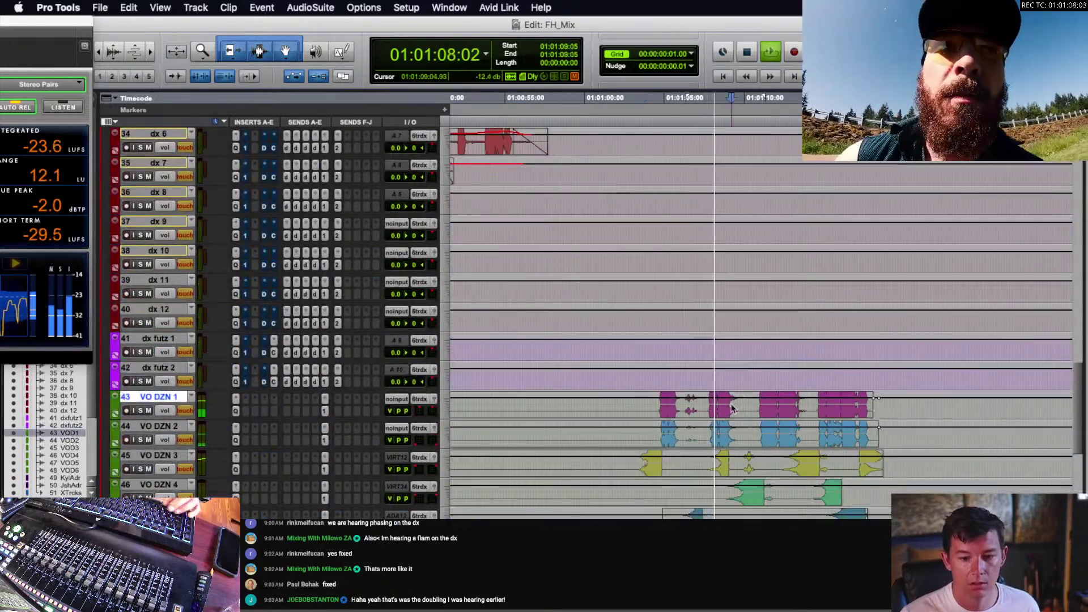
key(t)
scroll(739, 395, down, 3)
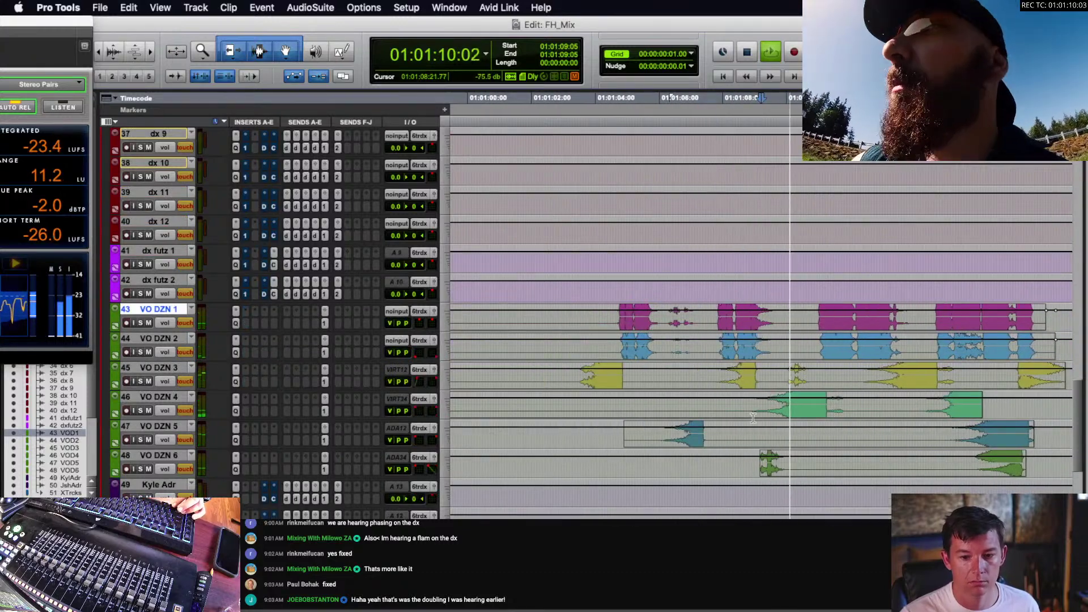
click(806, 410)
key(r)
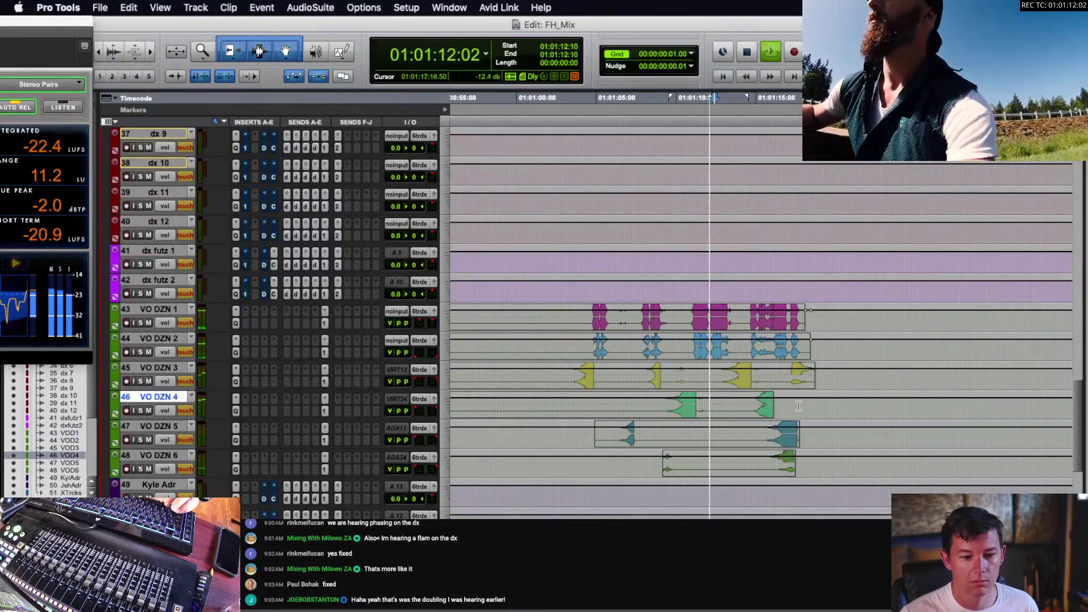
click(757, 406)
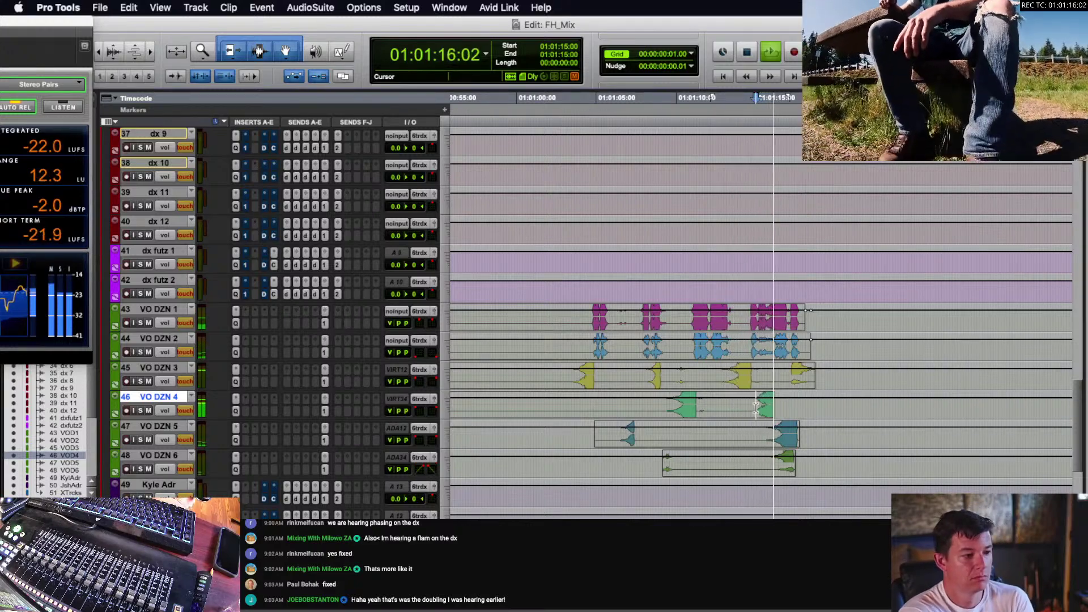
- Place the cursor at 01:01:03:20 on VO DZN 1, solo the track, and open its panner beside the clips
click(650, 348)
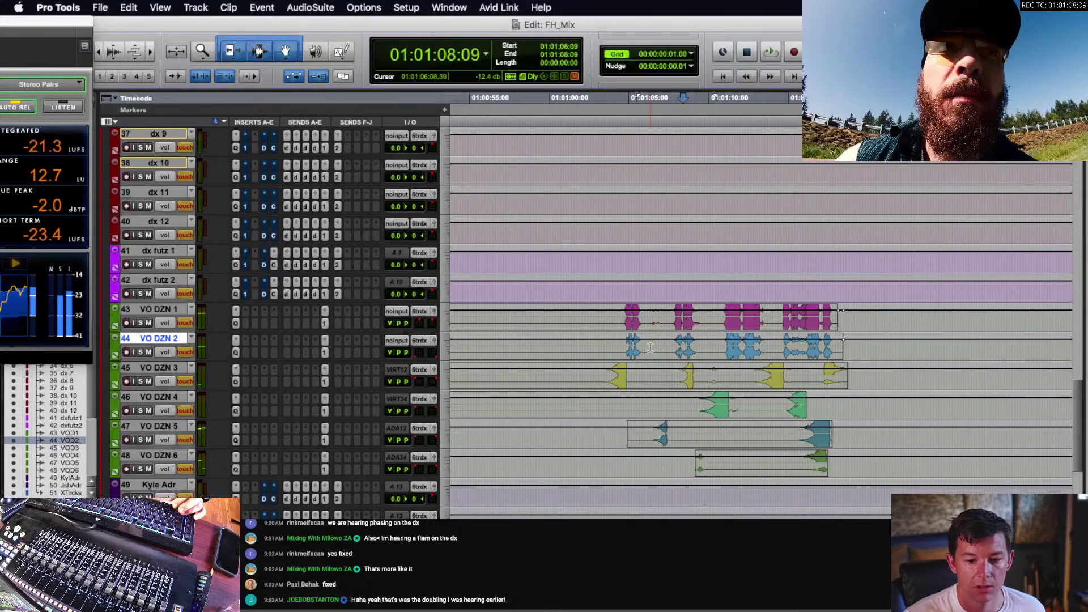
scroll(618, 381, right, 1)
click(591, 322)
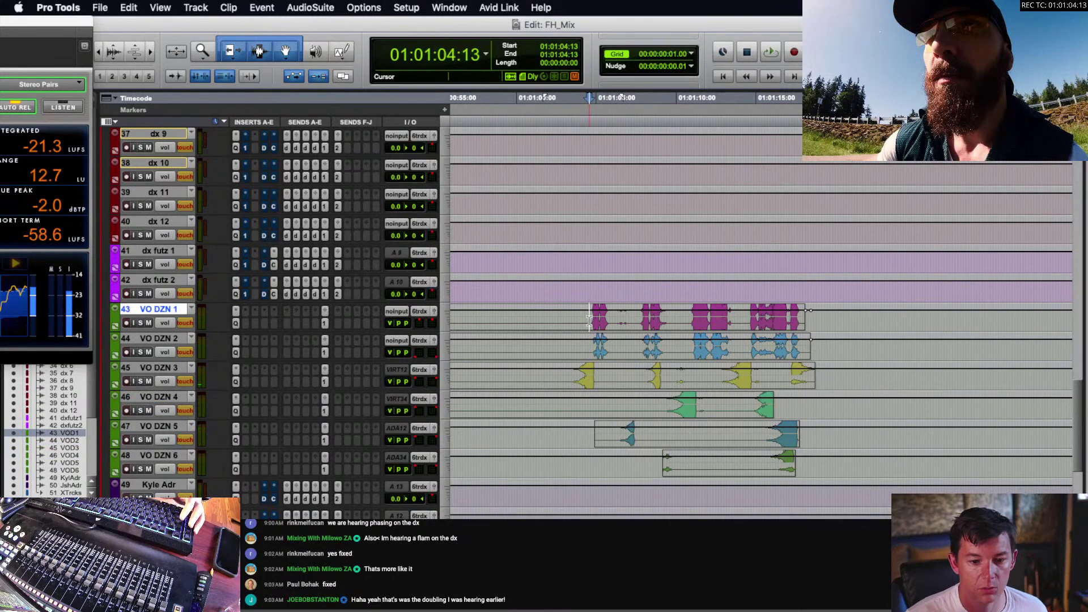
click(579, 322)
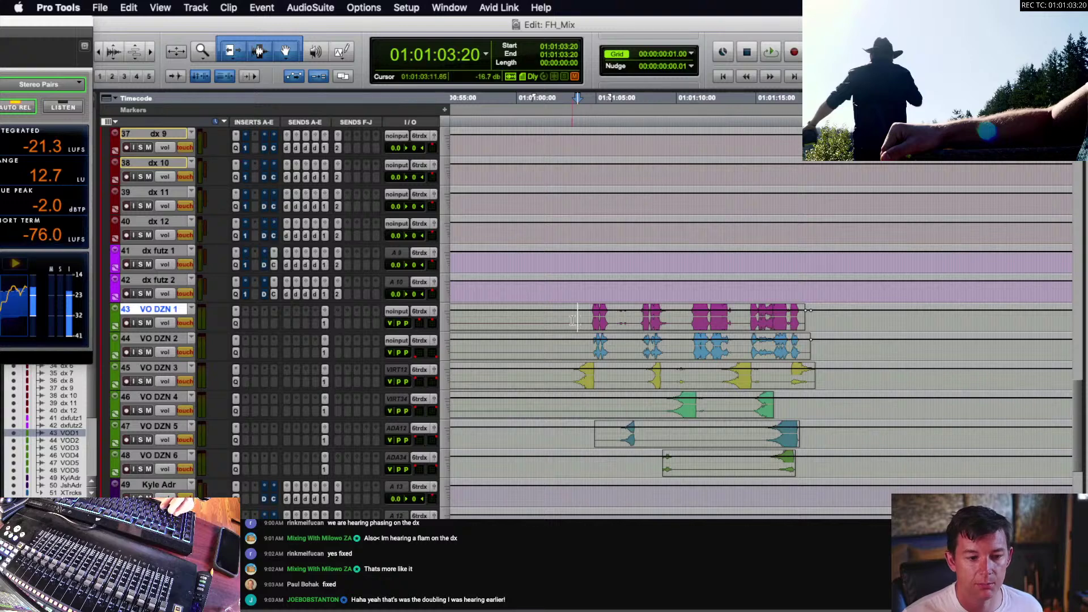
click(434, 317)
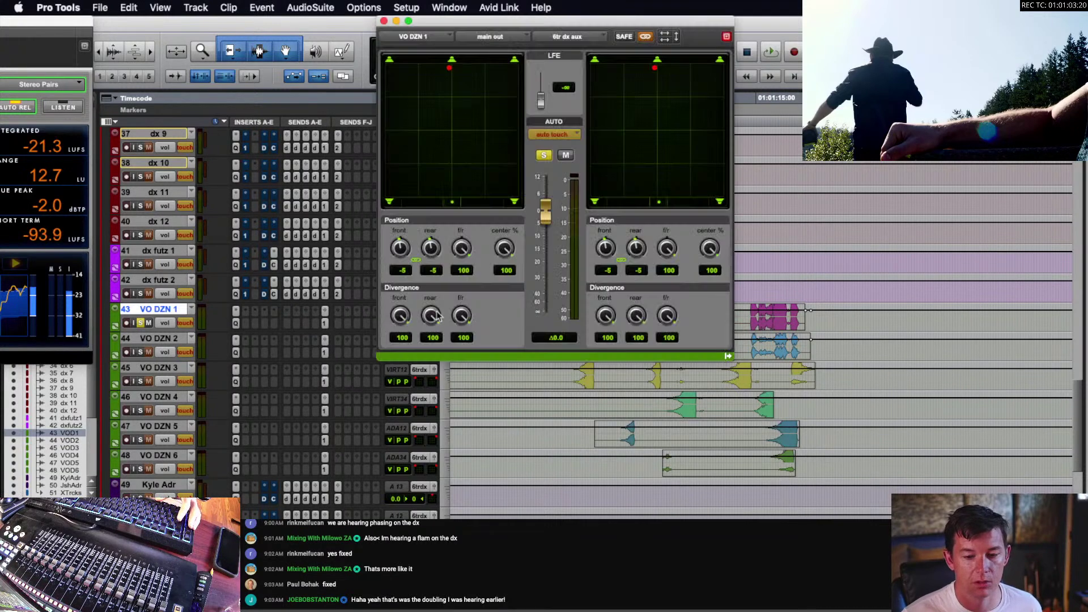
drag(618, 28, 448, 28)
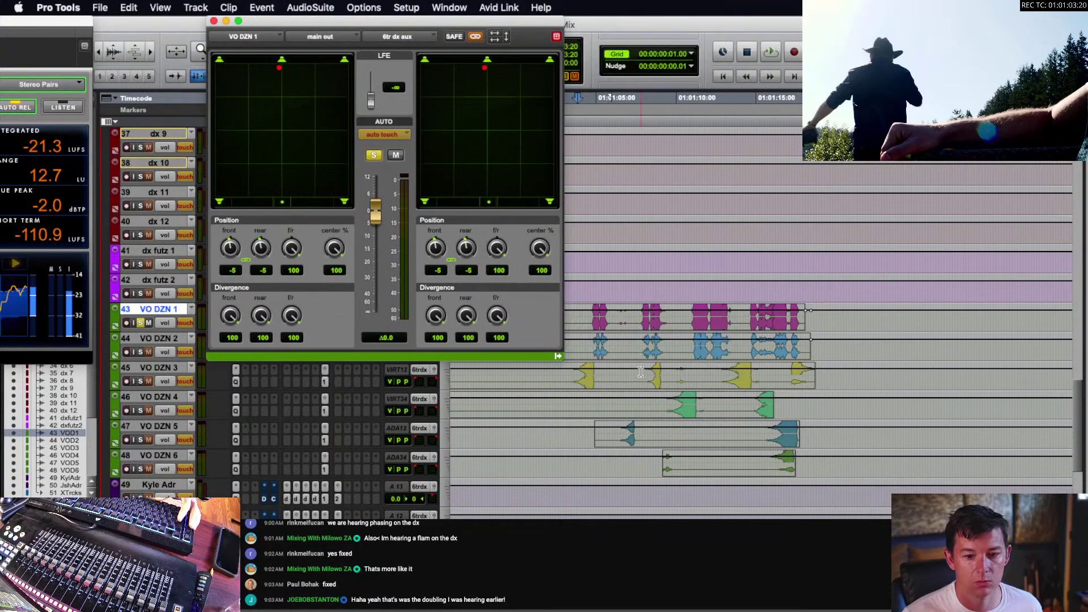
- Audition VO DZN 1's panning from 01:01:04:02, and solo VO DZN 2 with the cursor at 01:01:04:08
key(space)
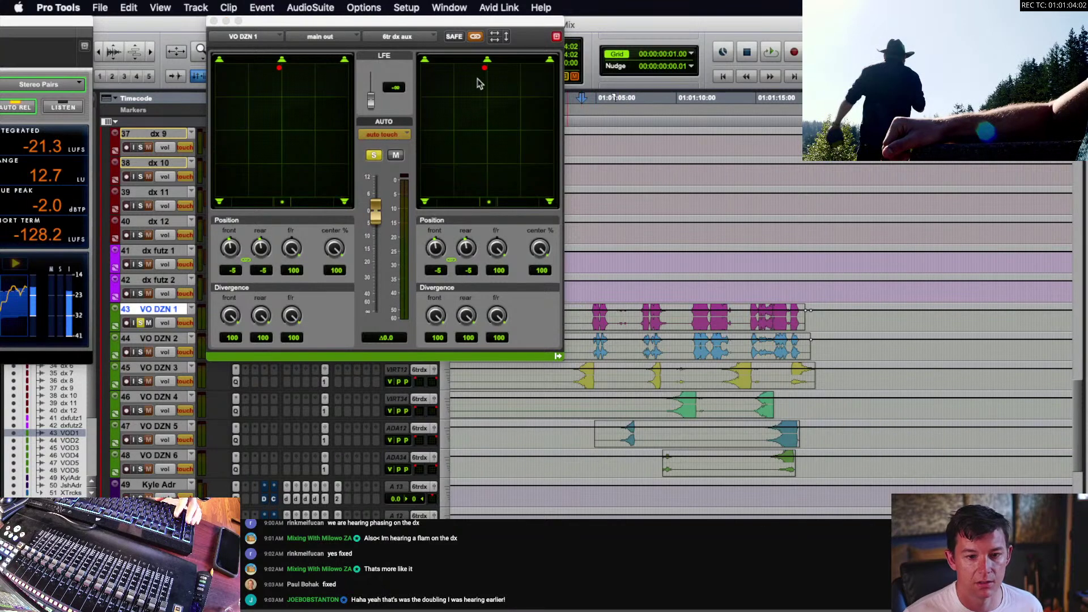
drag(484, 68, 425, 67)
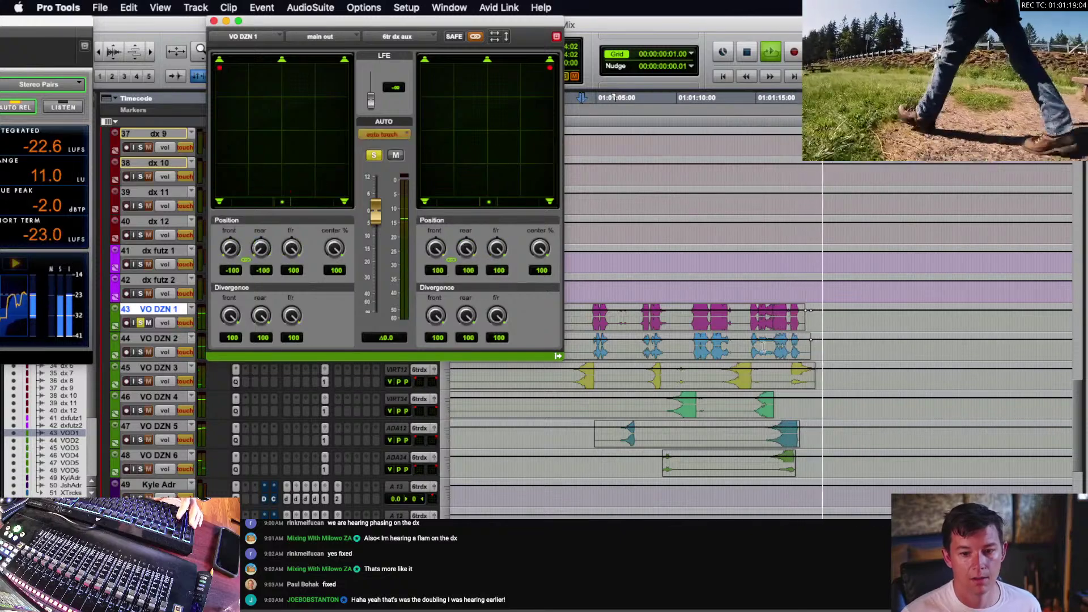
key(space)
click(652, 354)
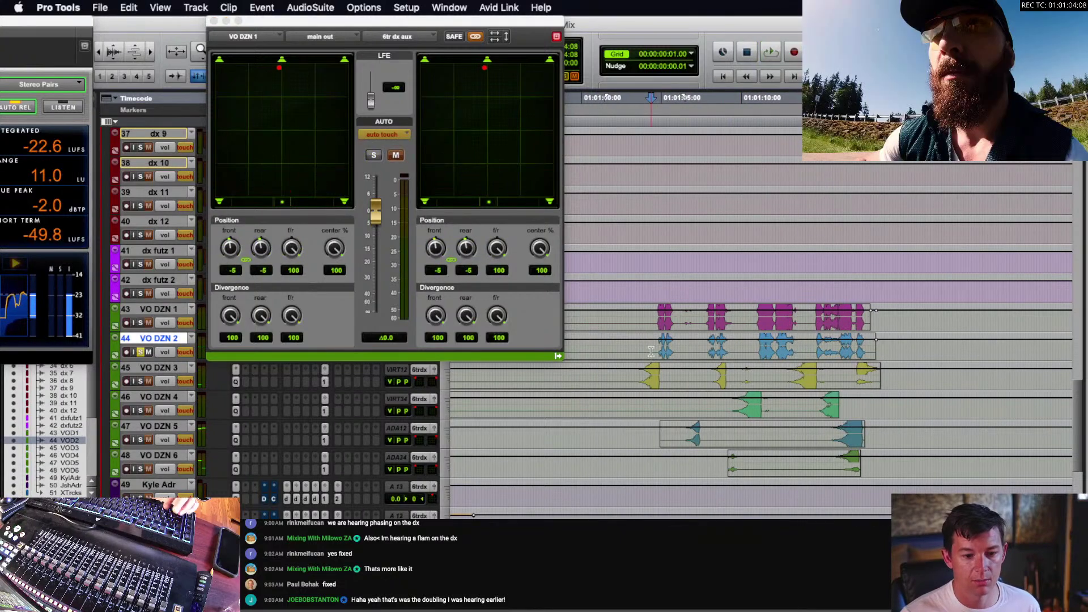
- Play the VO DZN 2 track from 01:01:04:08 and replace the VO DZN 1 panner with the VO DZN 2 panner
key(space)
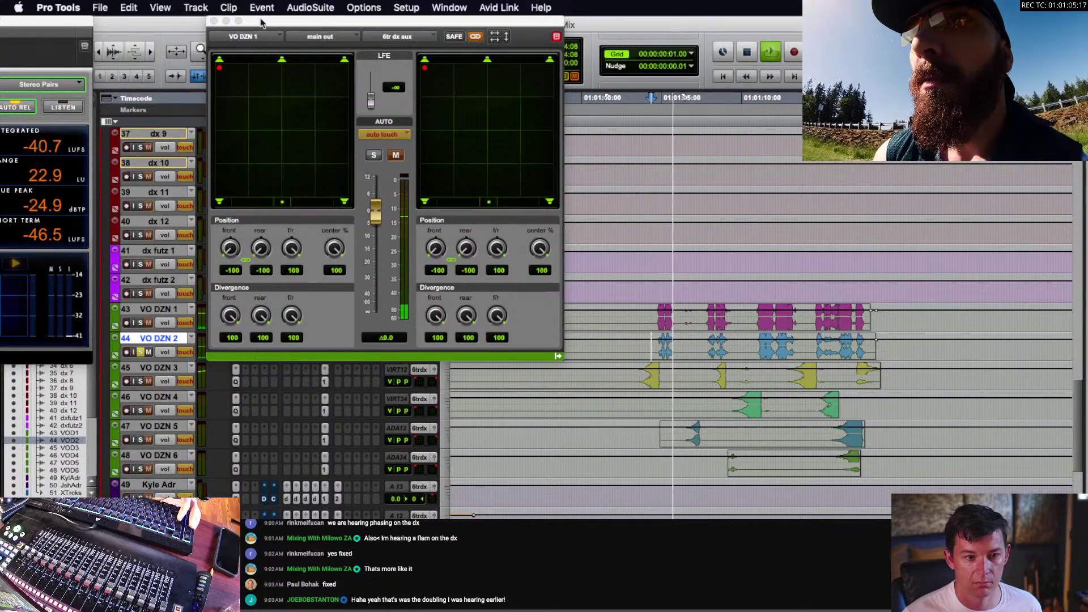
click(213, 21)
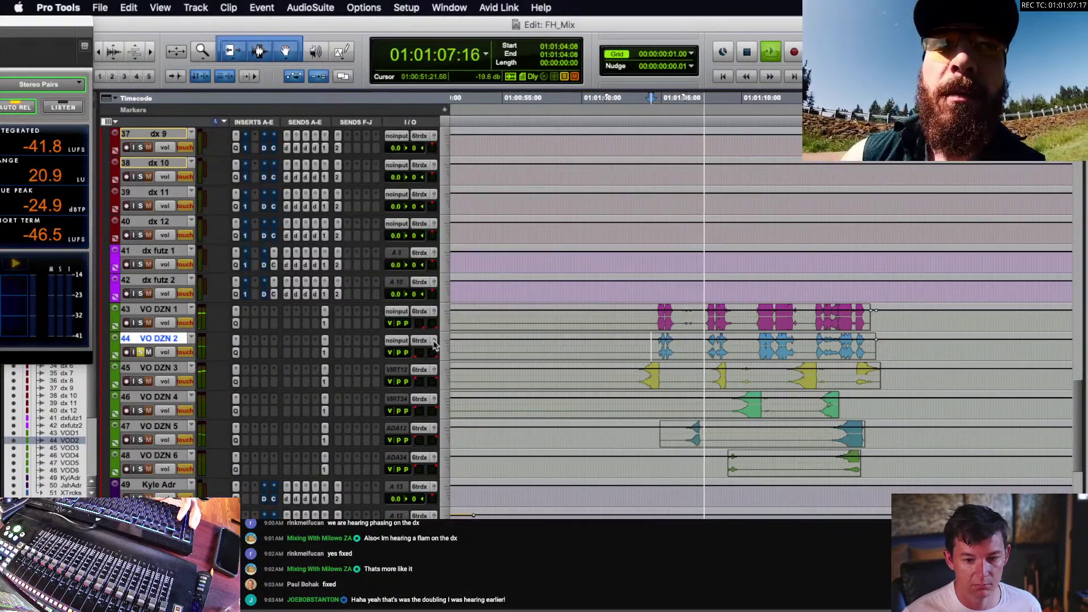
click(434, 341)
scroll(622, 445, up, 3)
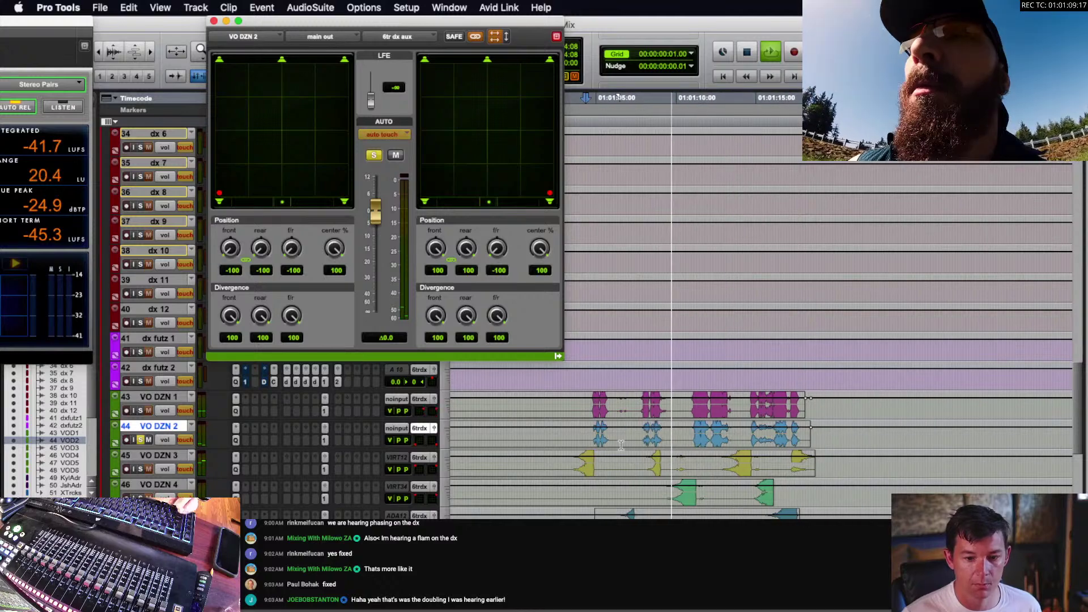
- Record mirrored surround pan moves on VO DZN 2 during playback from 01:01:03:11
click(572, 438)
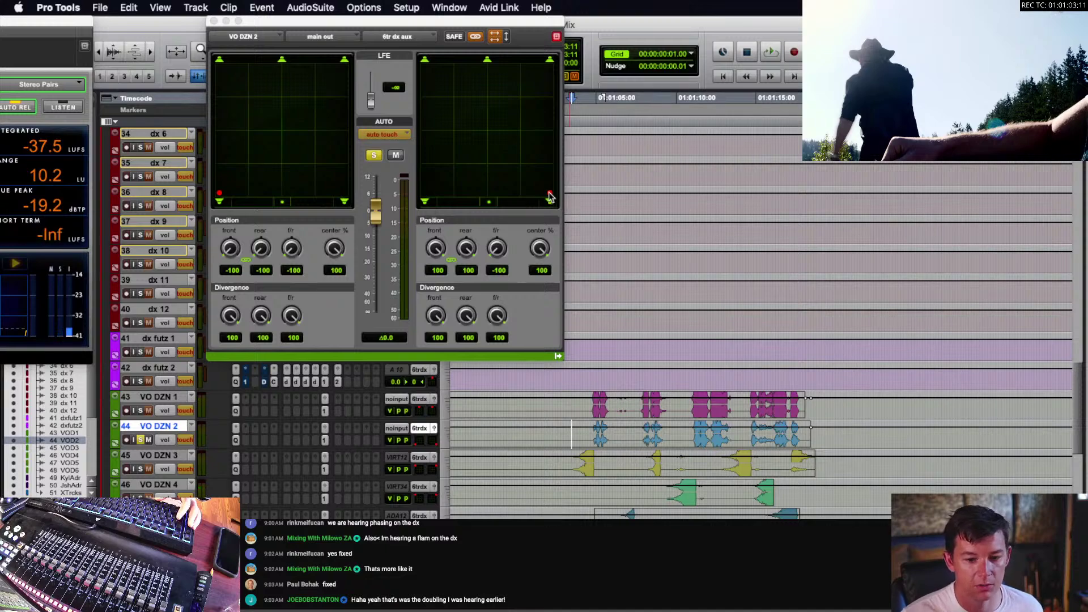
key(space)
drag(548, 194, 549, 190)
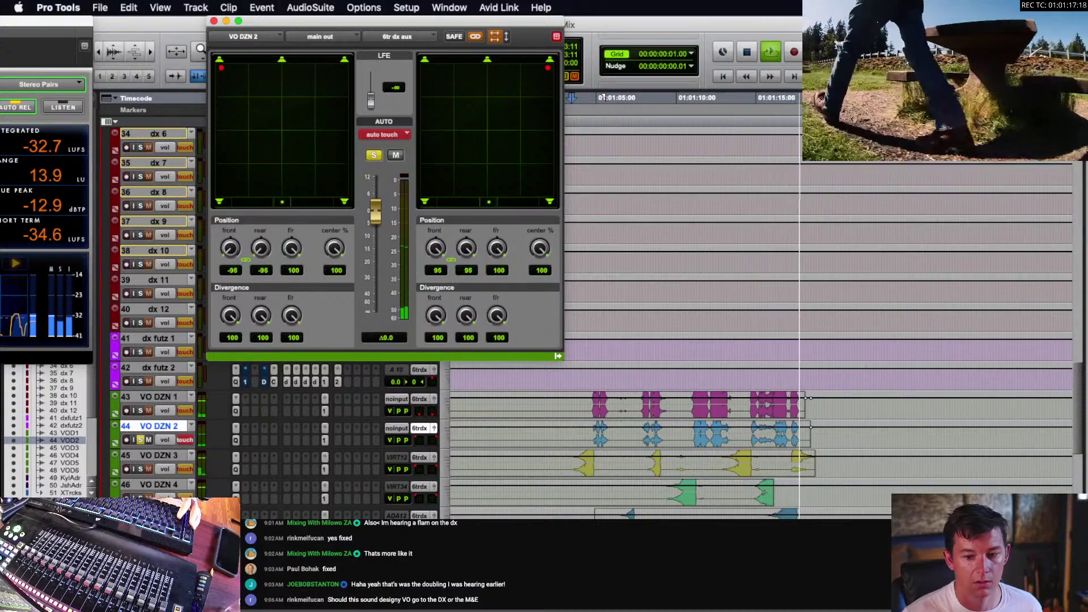
scroll(788, 312, down, 5)
scroll(791, 316, up, 2)
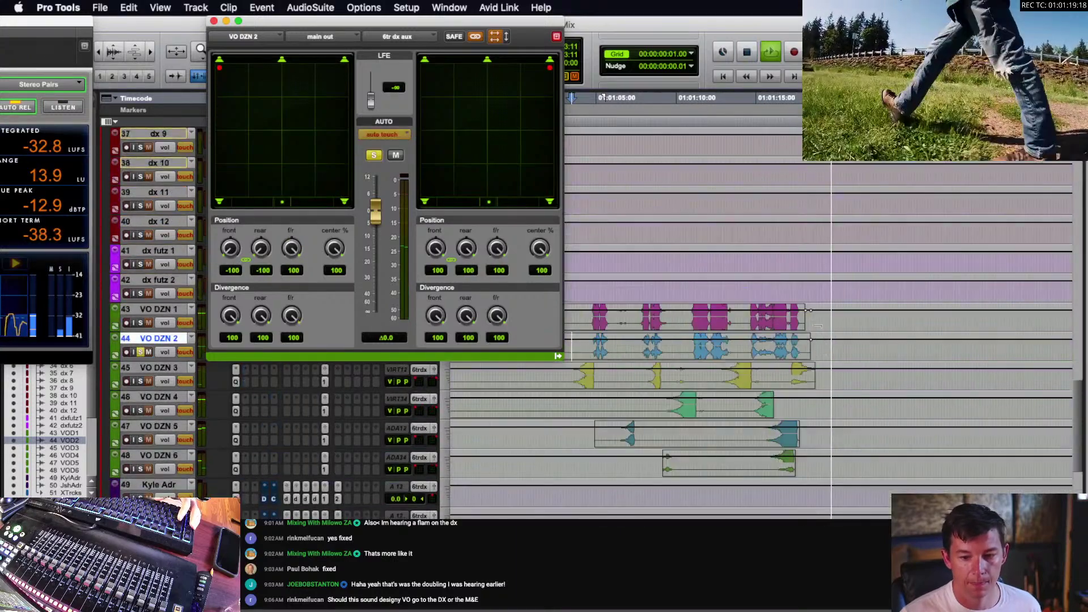
key(space)
- Solo VO DZN 1, bring up its panner and play its closing section from 01:01:16:00
click(792, 315)
scroll(790, 316, up, 2)
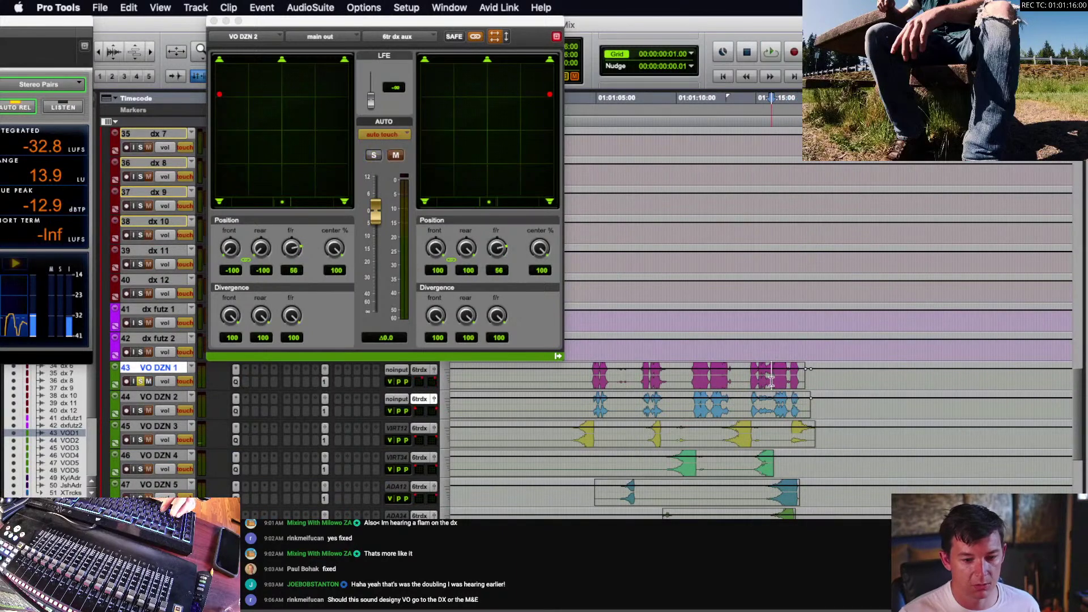
key(space)
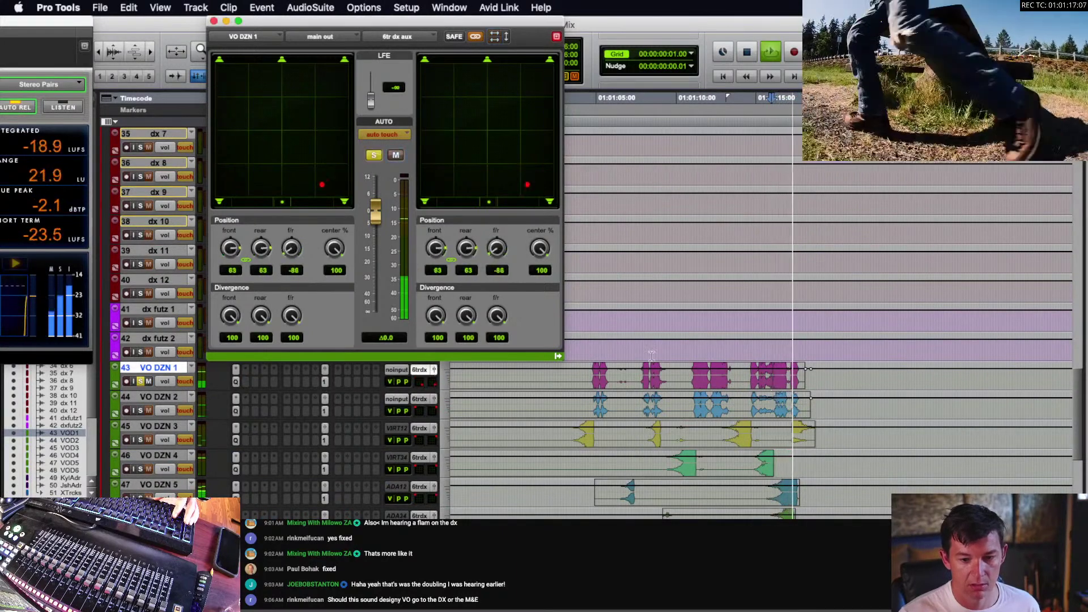
key(space)
- Record surround pan moves on VO DZN 1 during playback from 01:01:13:22
click(759, 381)
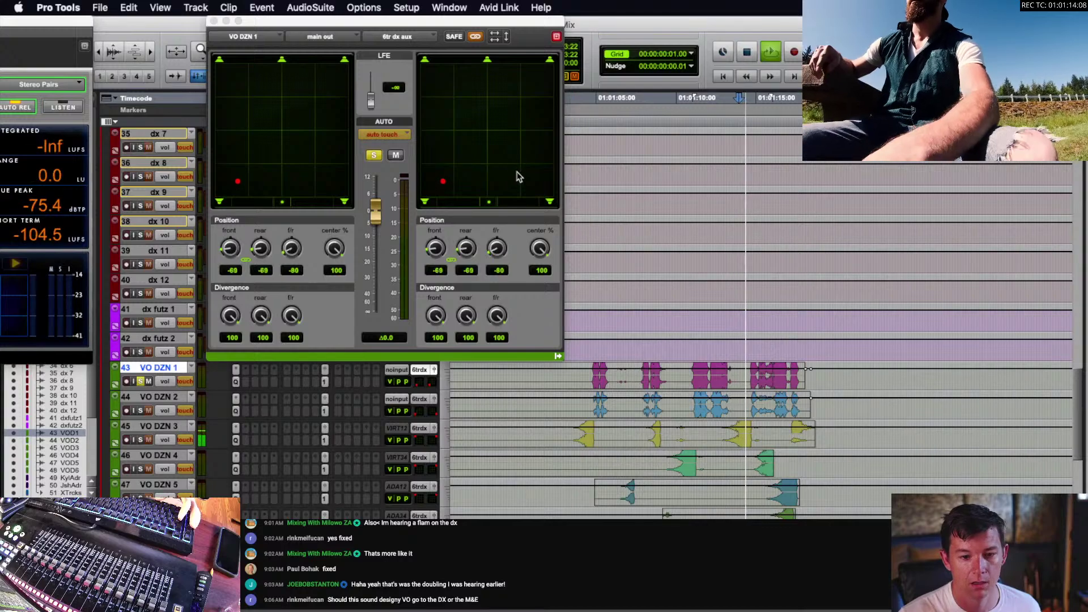
drag(548, 85, 509, 99)
key(space)
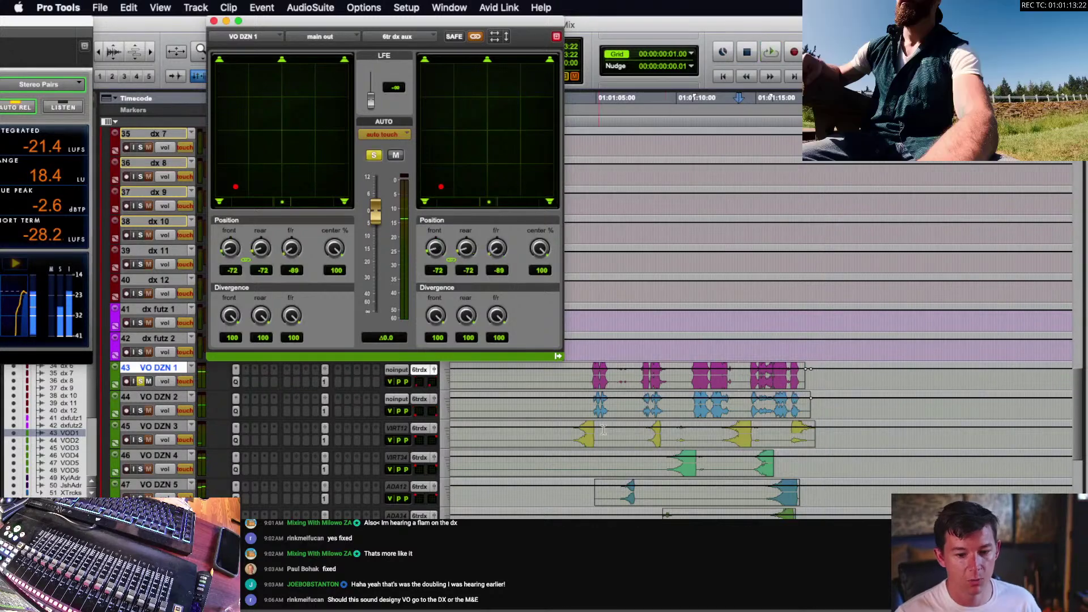
- Solo VO DZN 3, open its panner and record mirrored surround pan moves over its clips
click(556, 438)
key(space)
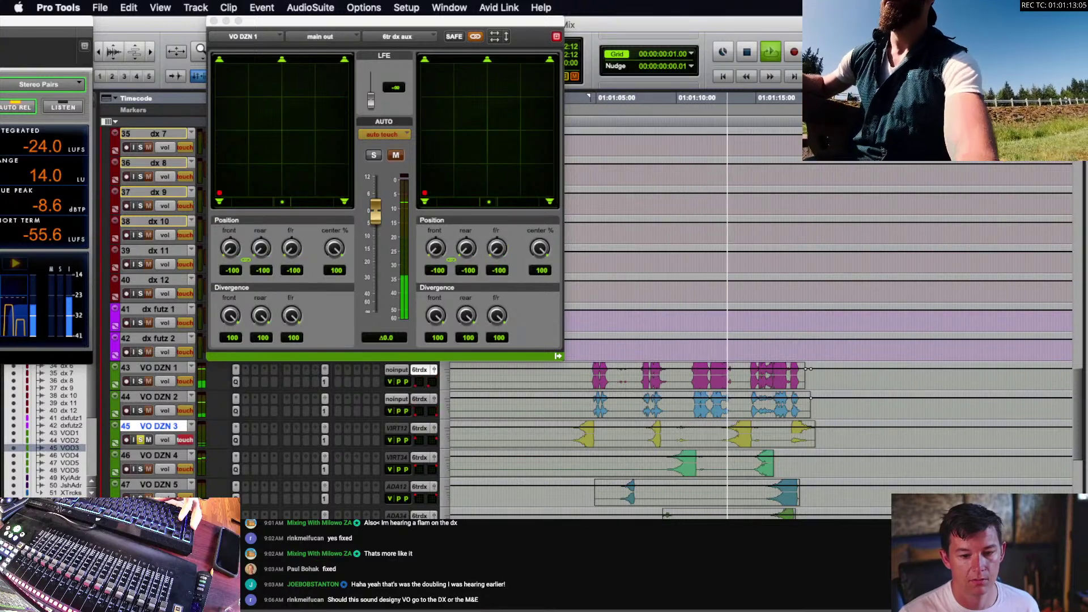
click(435, 428)
drag(437, 439, 437, 446)
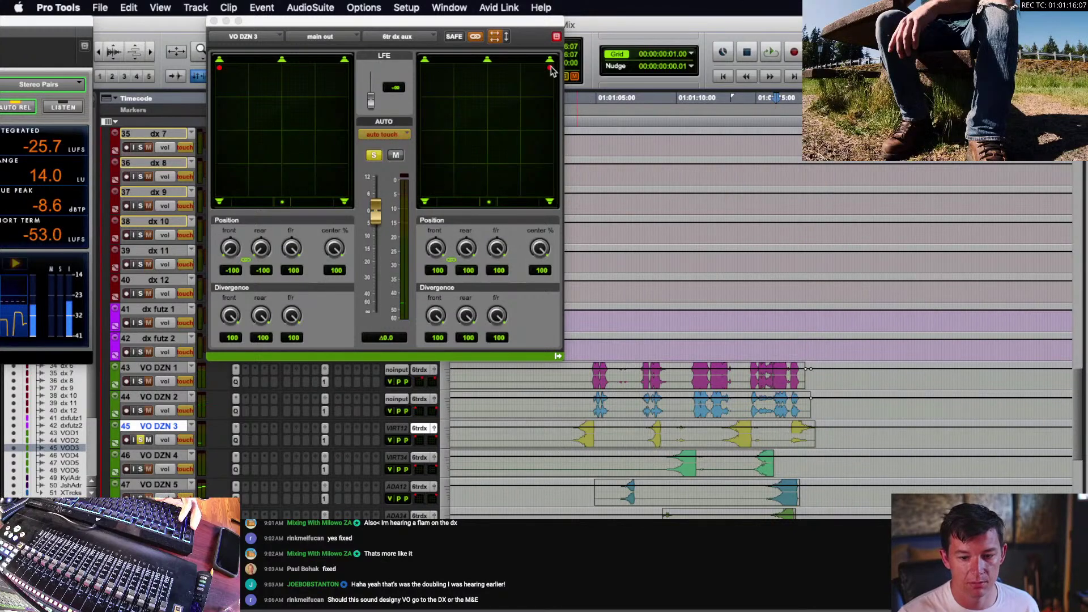
drag(553, 72, 487, 68)
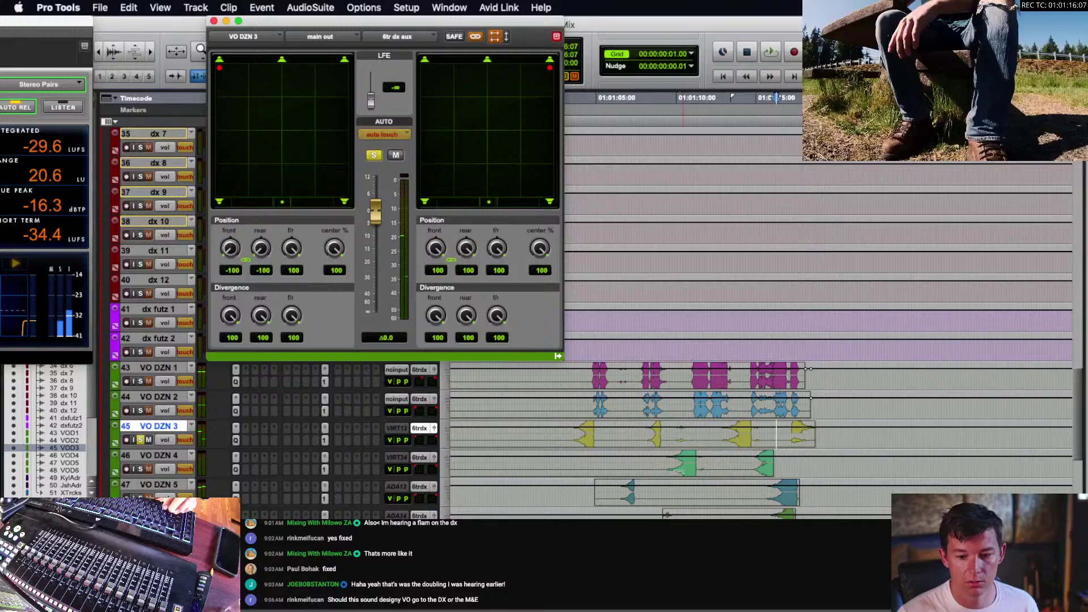
- Open the VO DZN 4 panner and record mirrored front-to-rear pan moves from 01:01:09:14
click(669, 464)
click(434, 458)
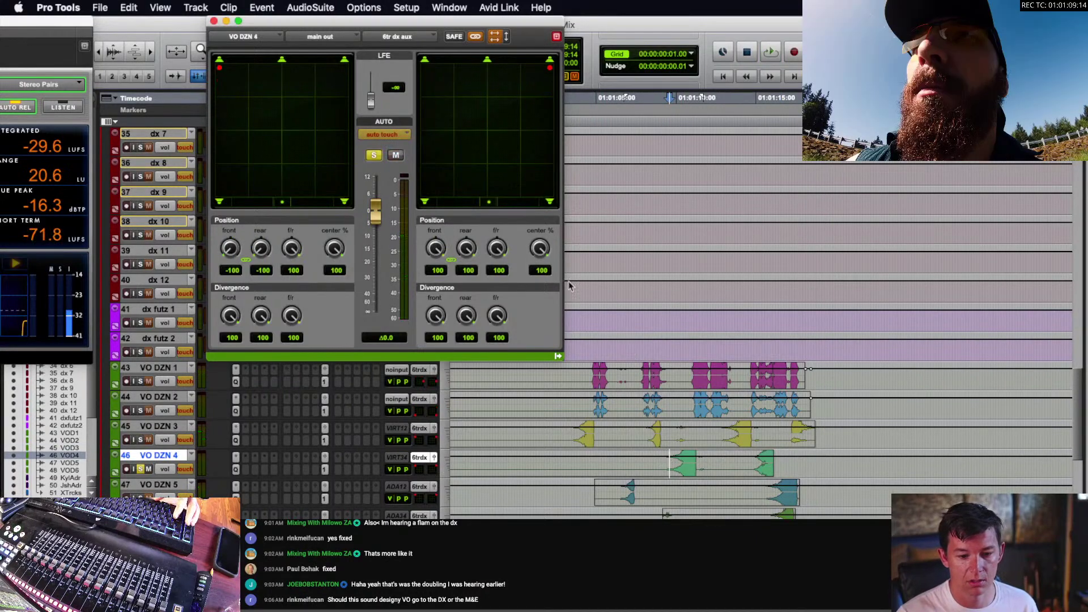
key(space)
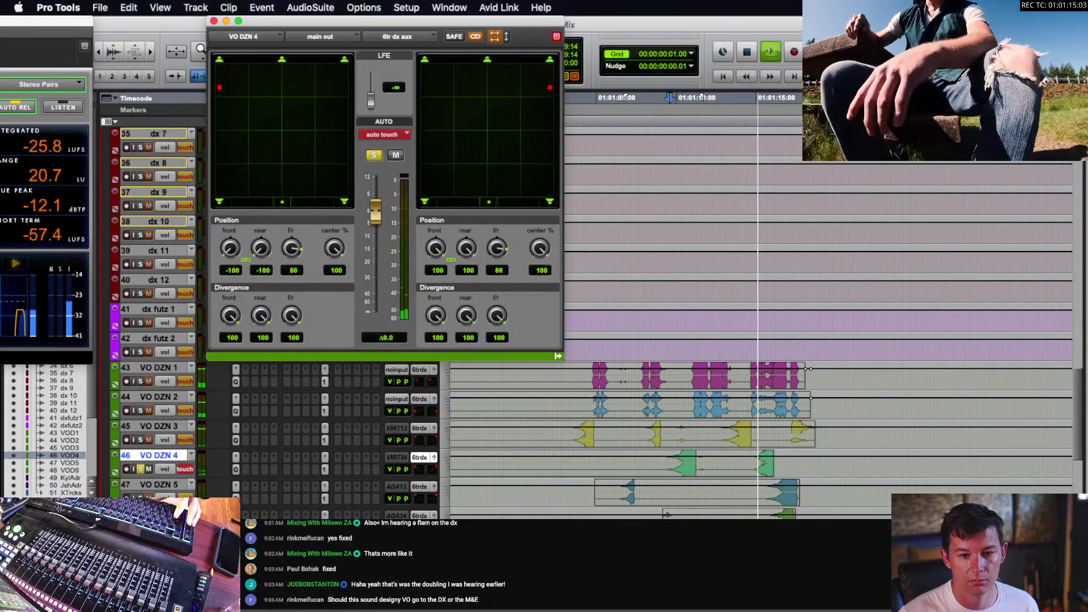
key(space)
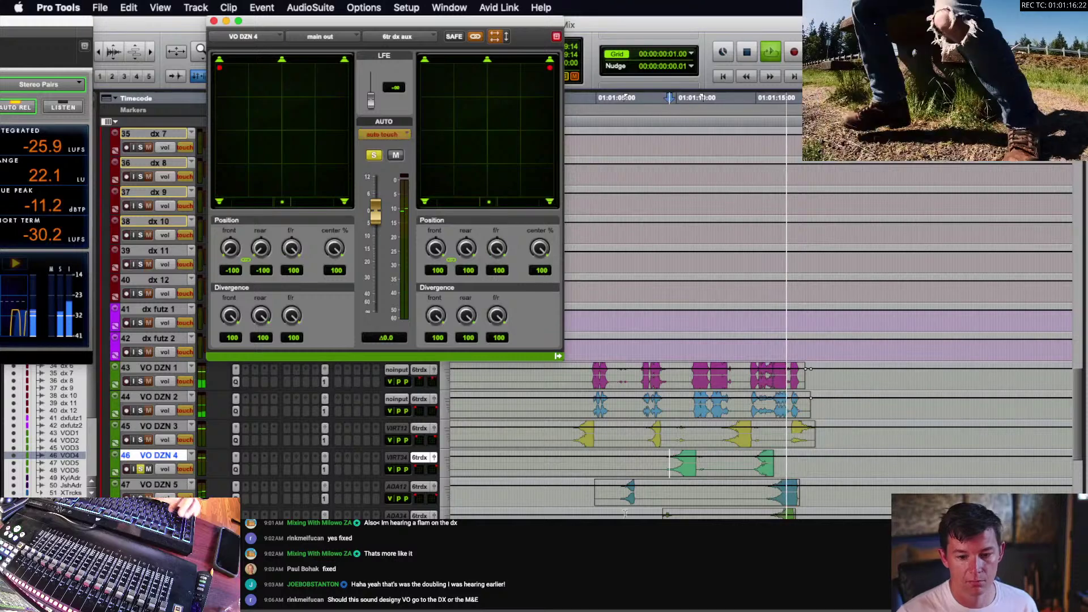
- Solo VO DZN 5, bring up its panner and record a mirrored pan sweep from front towards rear from 01:01:05:22
click(611, 502)
key(shift+s)
key(space)
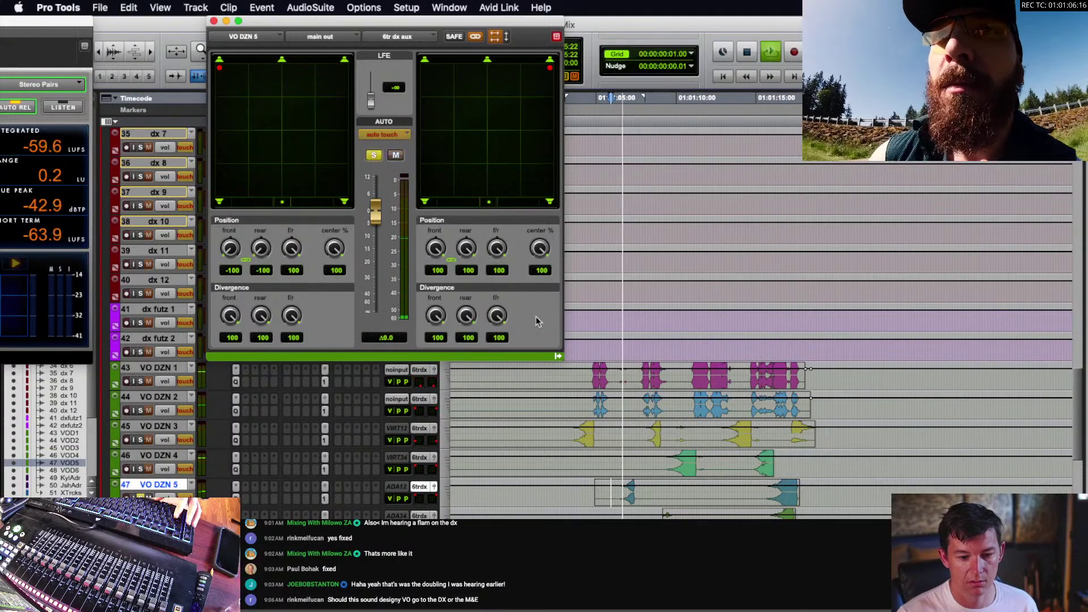
key(space)
key(space)
drag(546, 81, 546, 206)
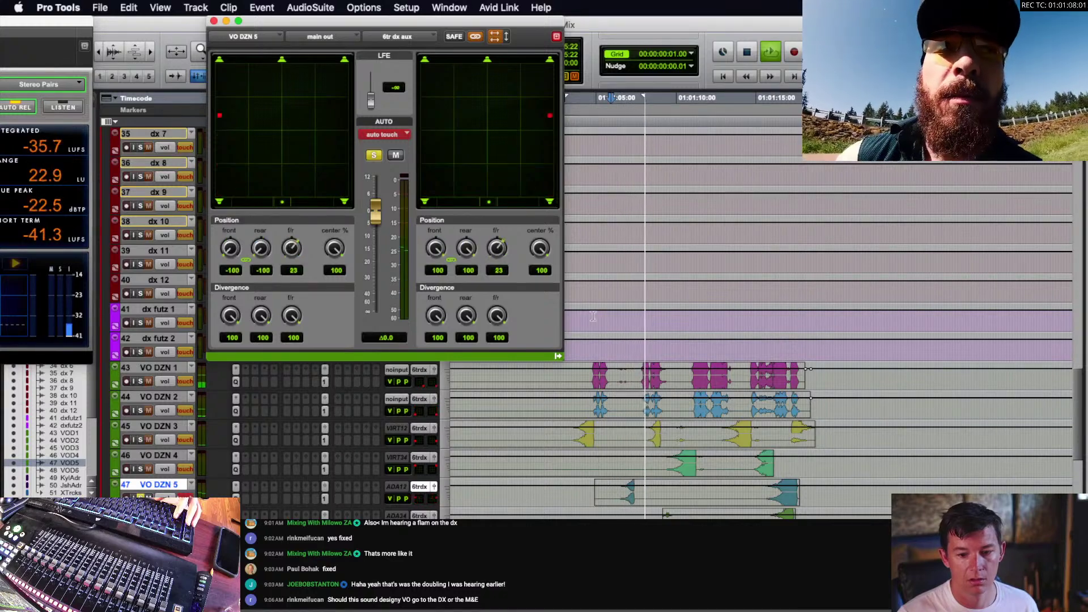
key(space)
- Record a mirrored pan move inwards and rearwards on VO DZN 5's last swell from 01:01:15:10
click(751, 501)
click(762, 502)
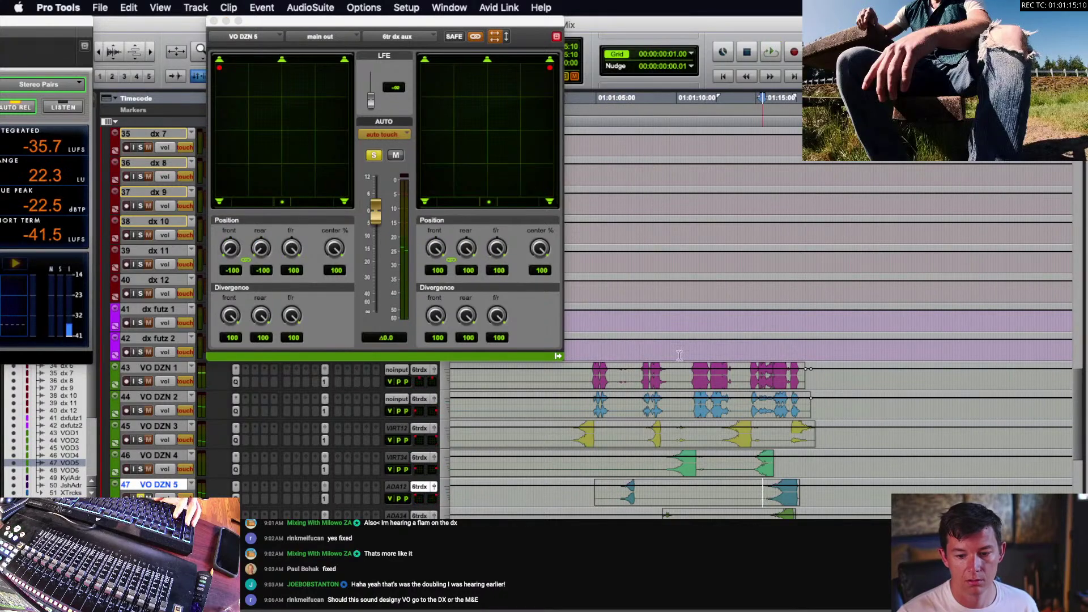
key(space)
drag(548, 69, 549, 131)
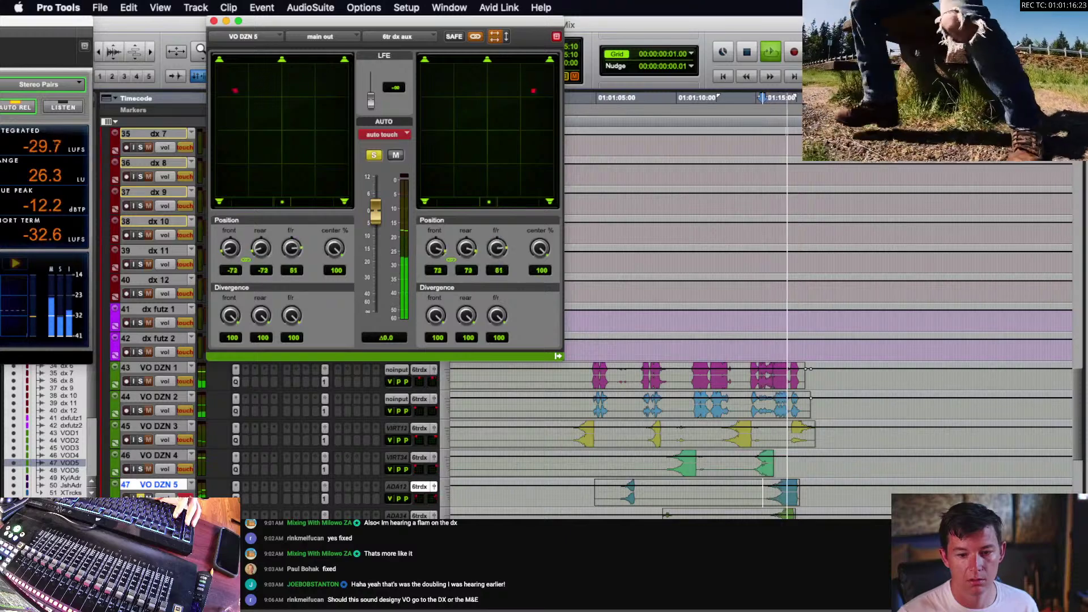
key(space)
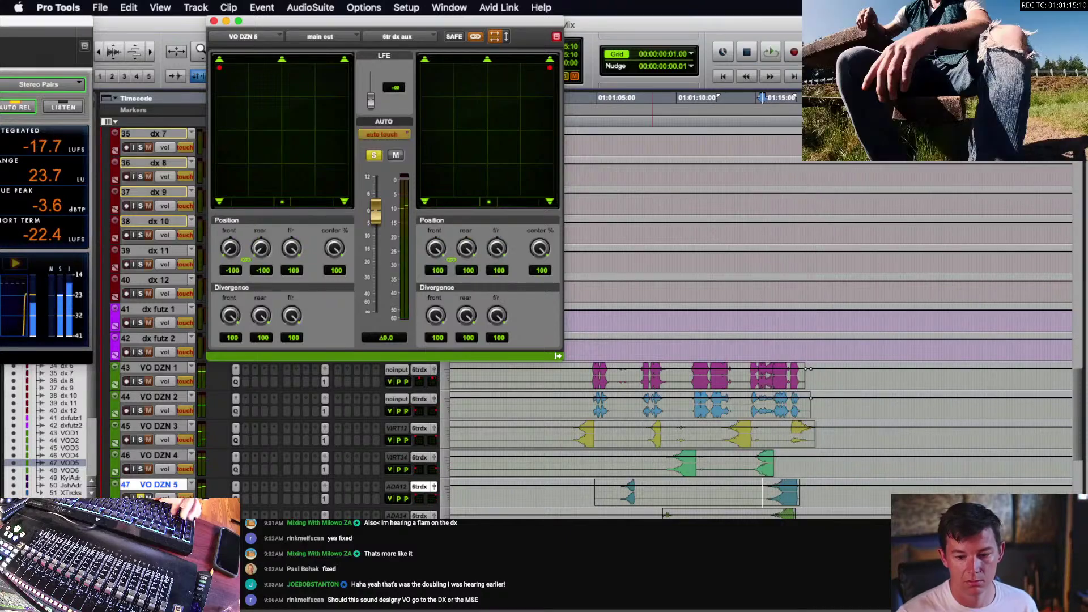
- Solo VO DZN 6, play it from 01:01:09:04 and enlarge the waveform display of the clips
click(663, 517)
key(shift+s)
key(space)
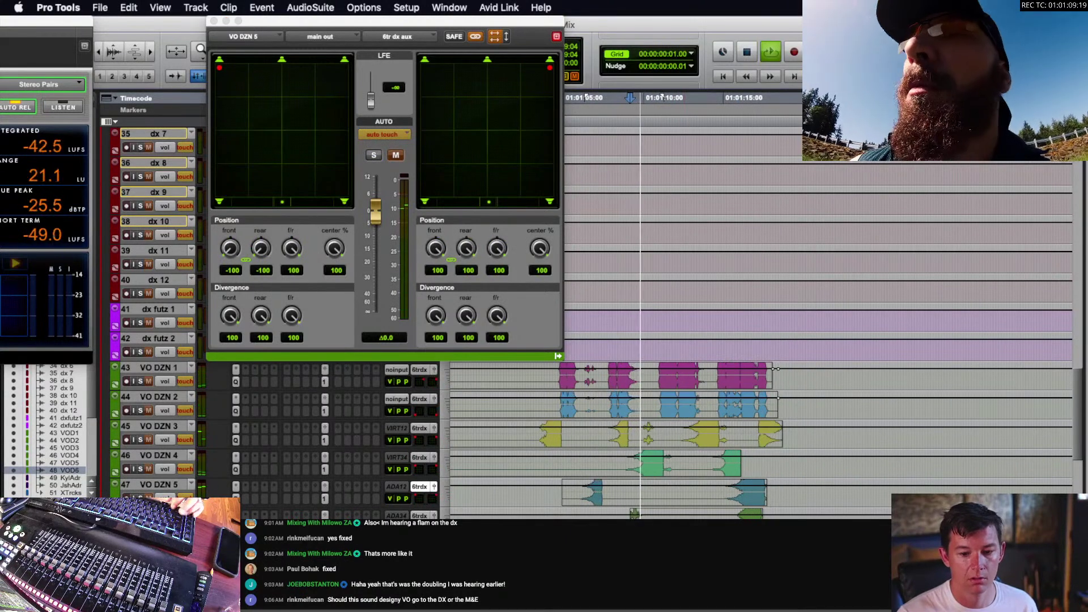
key(super+alt+bracketright)
key(space)
key(super+z)
- Place the edit cursor on VO DZN 6 at 01:01:07:14 and open its panner
click(645, 525)
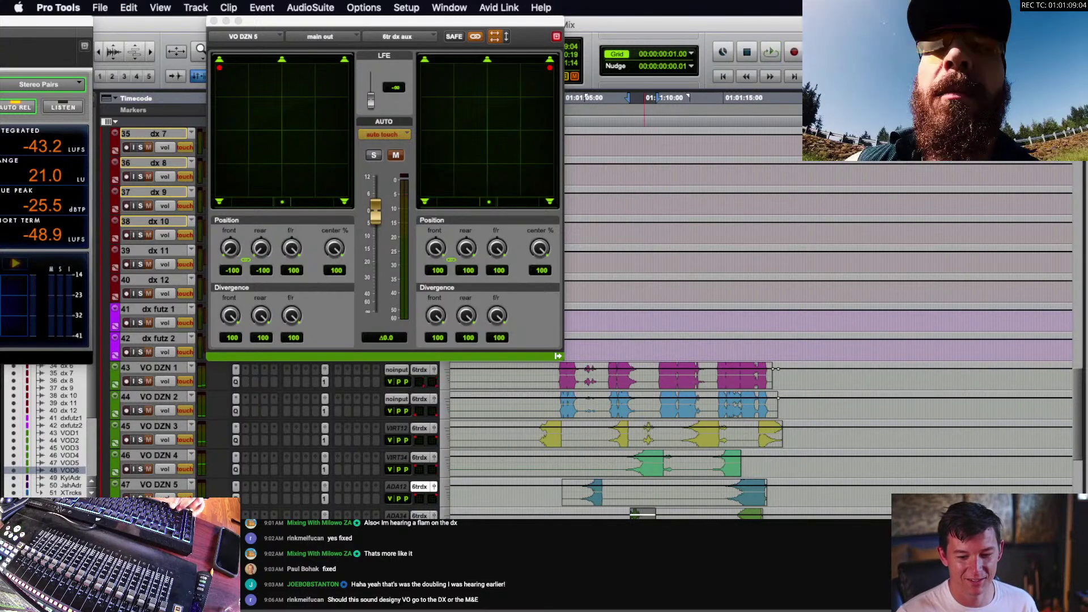
click(601, 514)
click(435, 515)
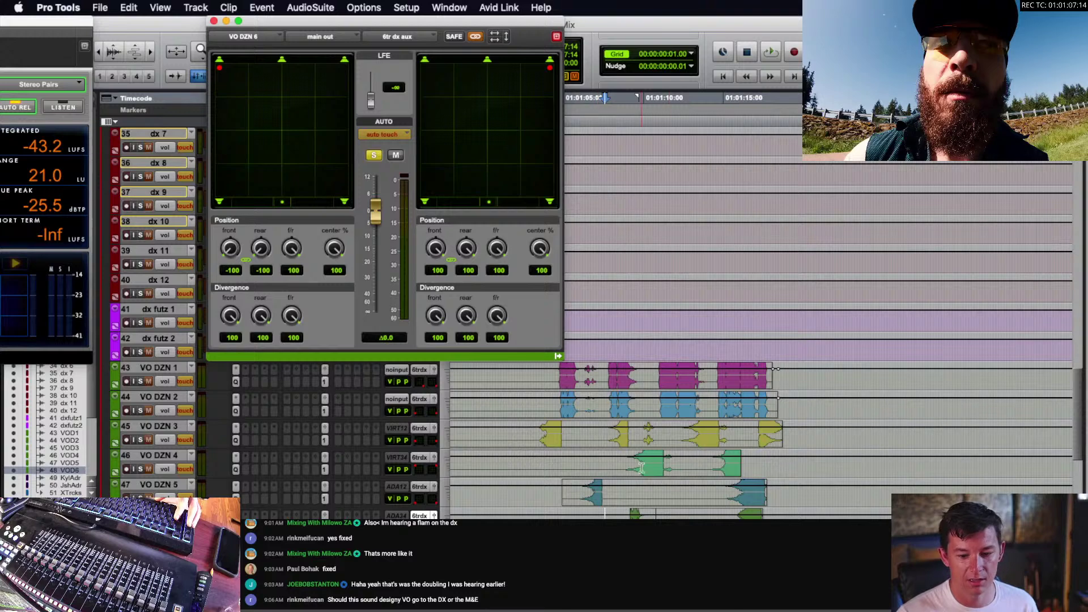
- Try to record a pan move on VO DZN 6's right channel during playback from 01:01:07:06
key(space)
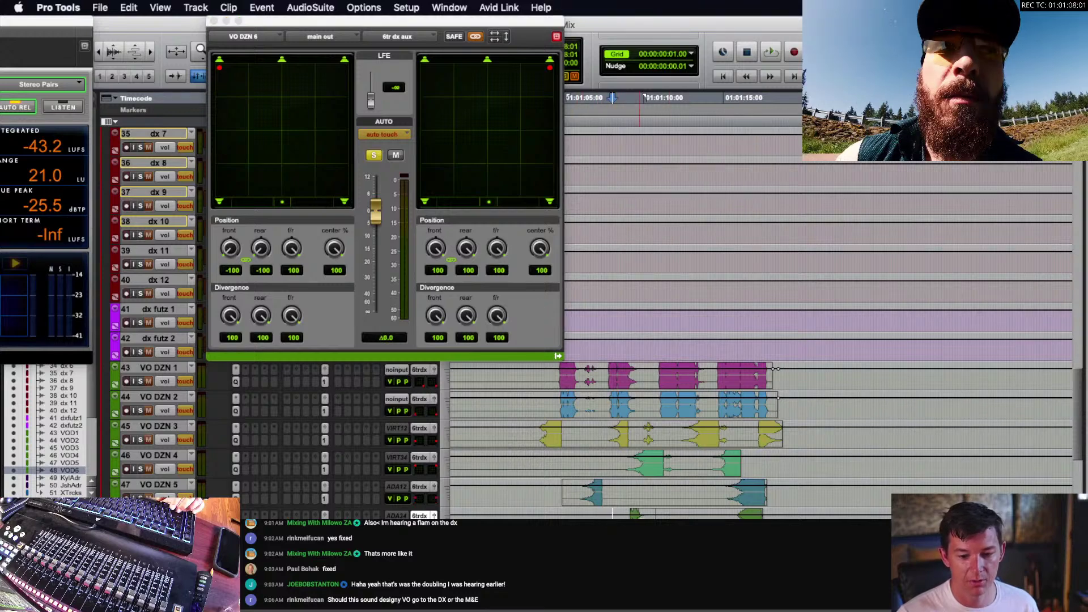
key(space)
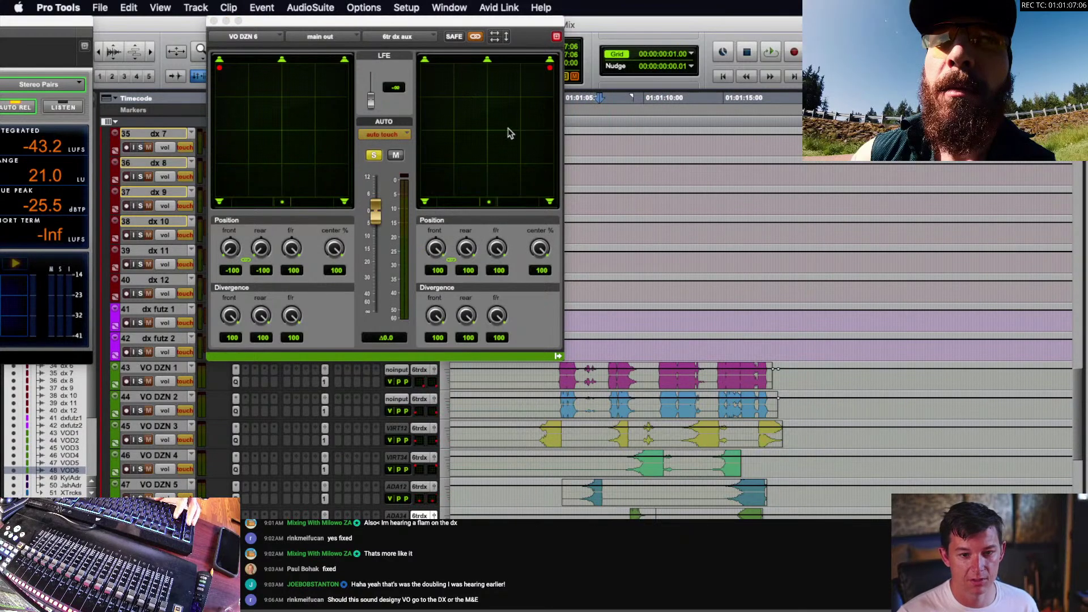
key(space)
drag(508, 133, 501, 71)
key(space)
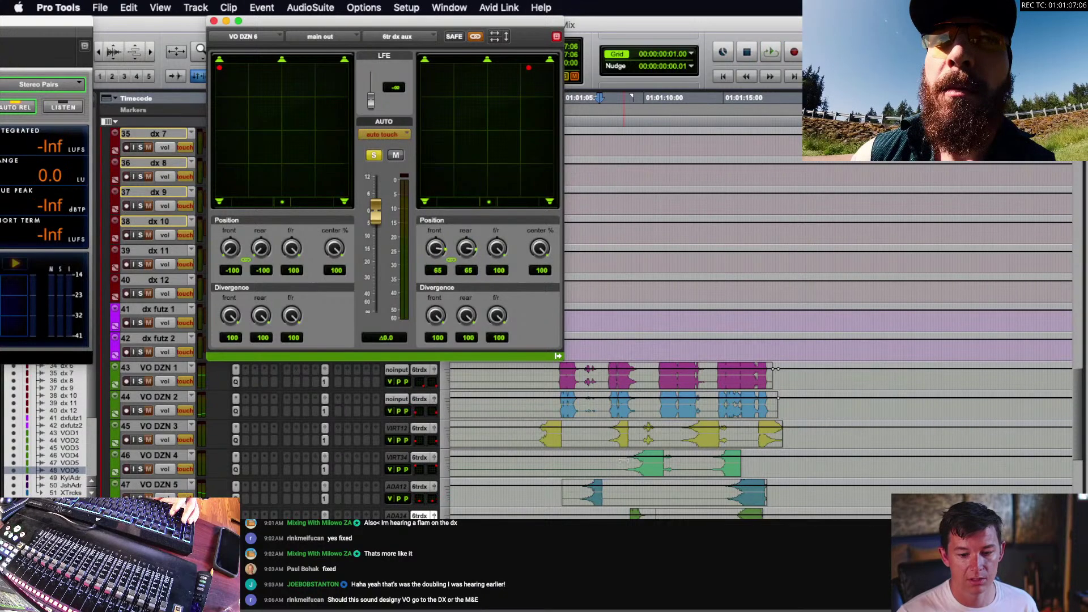
- Write a front-centre pan of 0 for both VO DZN 6 channels over a selection starting at 01:01:08:05
drag(615, 517, 798, 524)
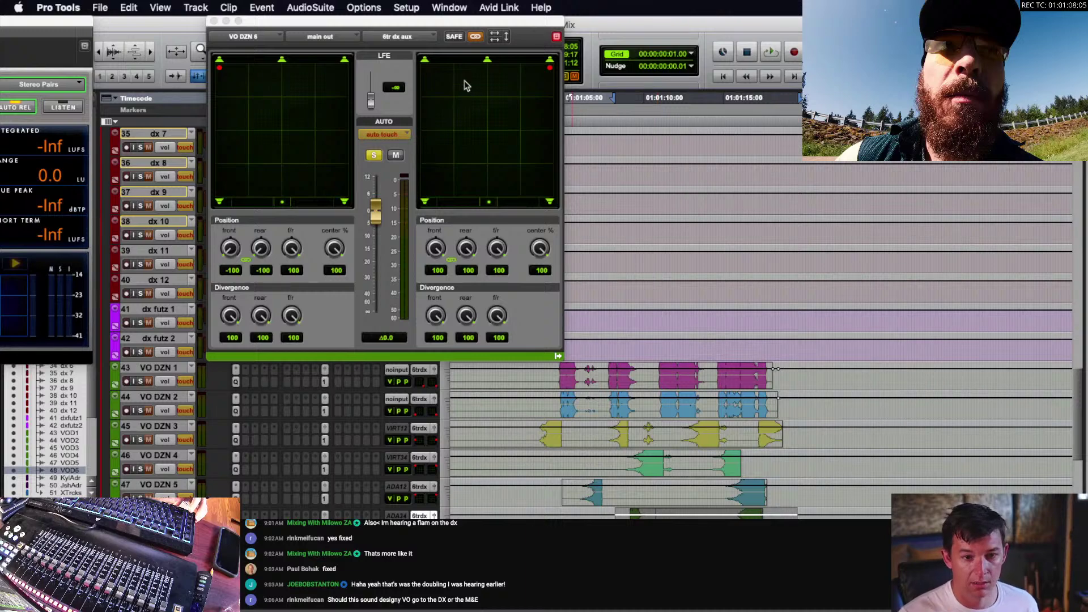
click(490, 63)
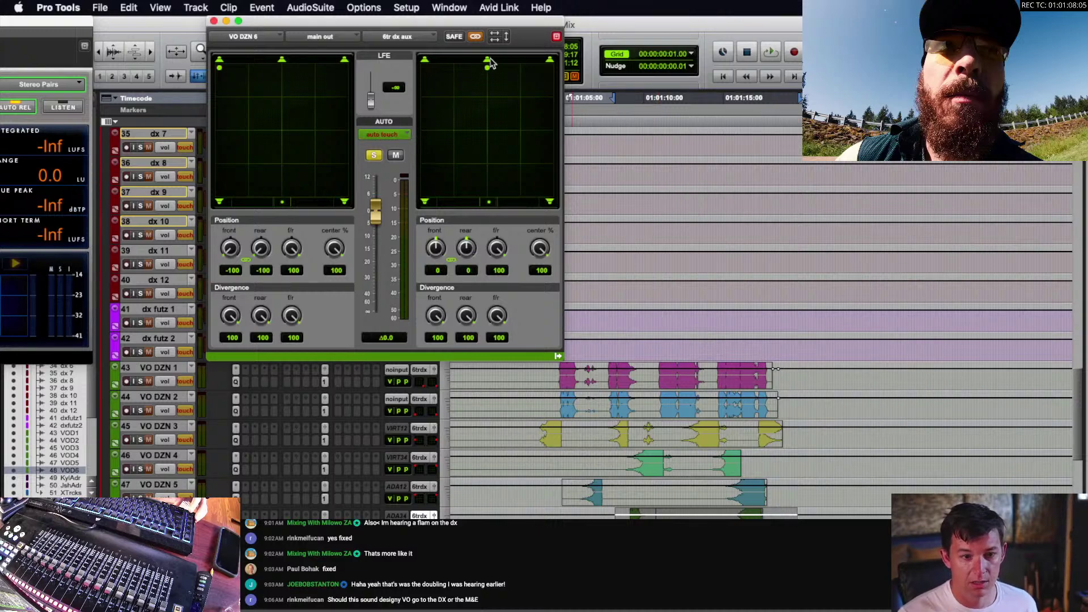
click(281, 66)
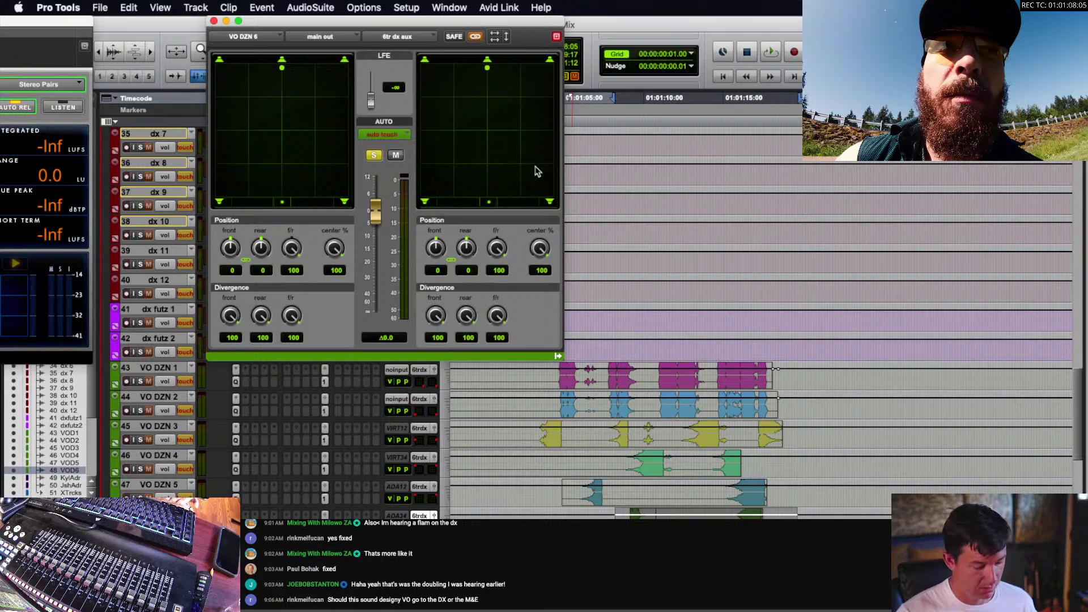
click(616, 525)
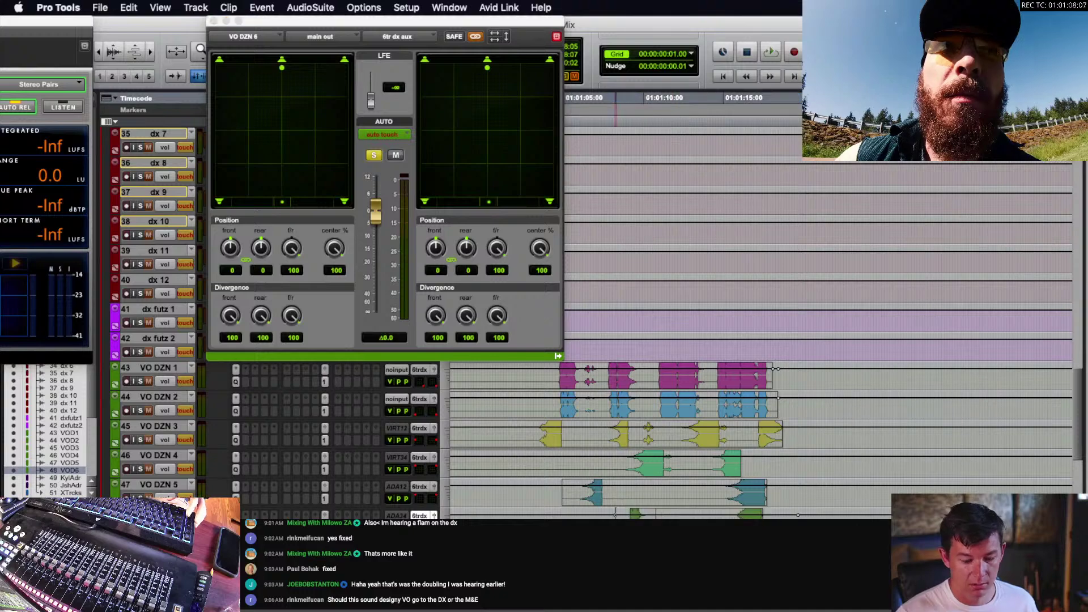
- Play VO DZN 6 from 01:01:08:01 through its last clip to check the centred pan automation
click(613, 521)
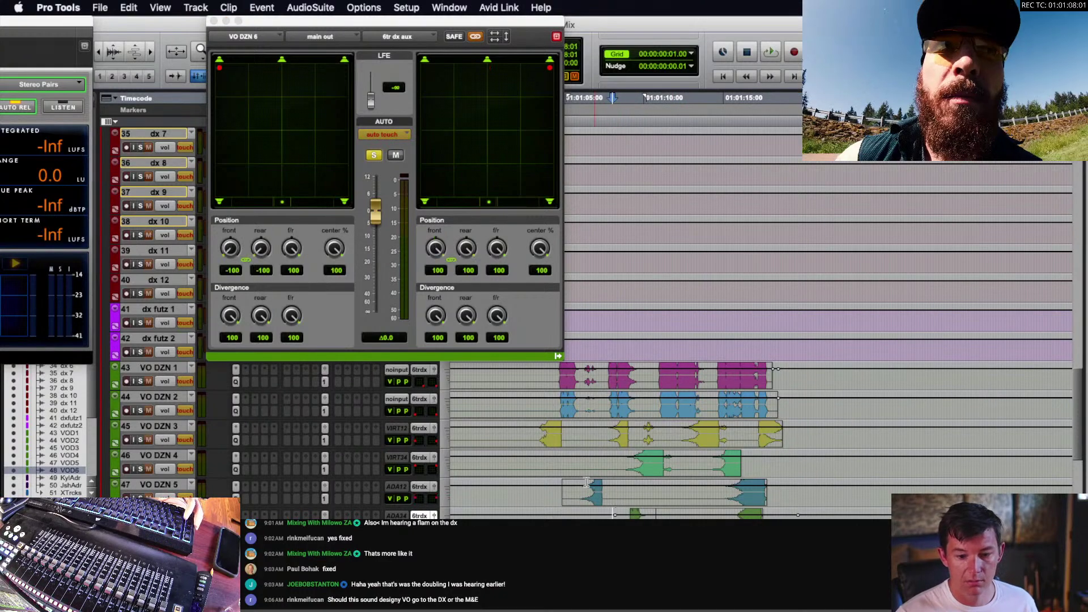
key(space)
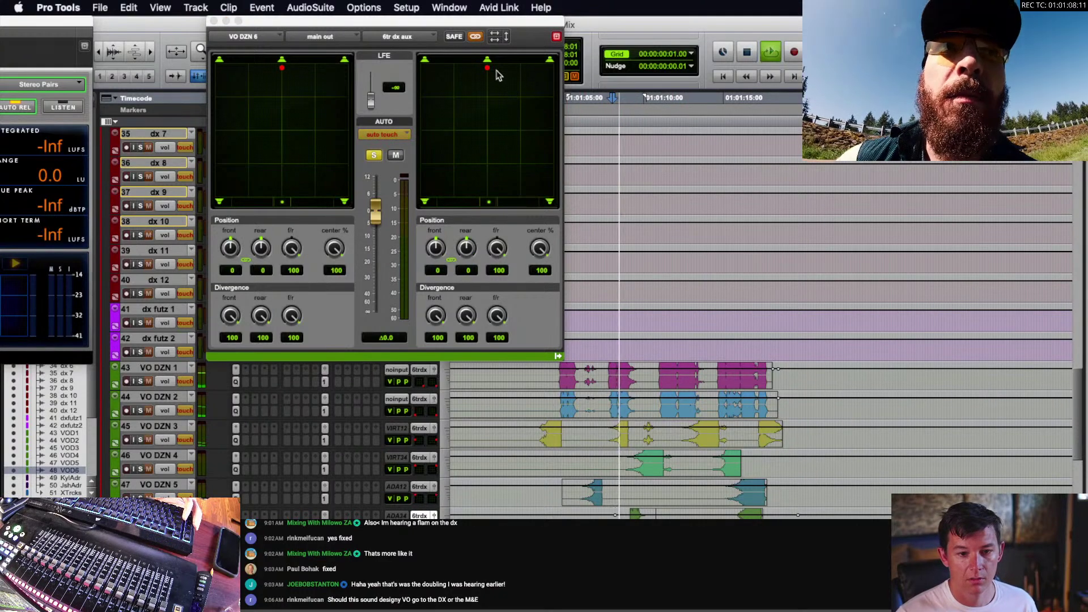
mouse_move(489, 68)
mouse_down()
mouse_move(538, 71)
mouse_move(548, 141)
mouse_move(485, 151)
mouse_move(475, 163)
mouse_move(523, 166)
mouse_move(430, 131)
mouse_move(453, 68)
mouse_move(488, 68)
mouse_up()
key(space)
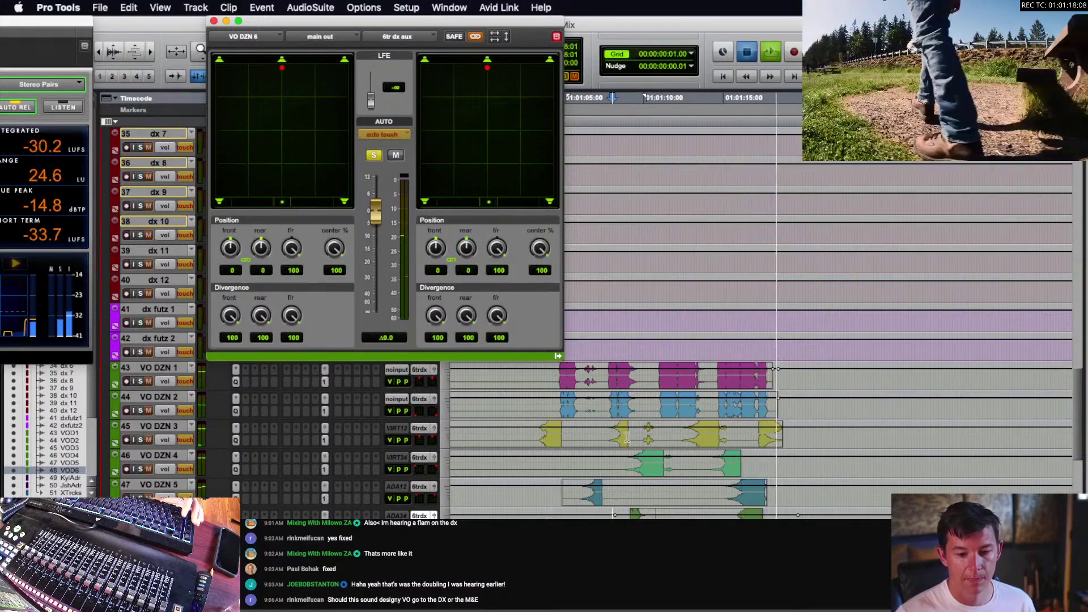
- Clear the solo on VO DZN 3 and play the mix from 01:01:01:03 with the VO DZN 6 panner closed
click(502, 437)
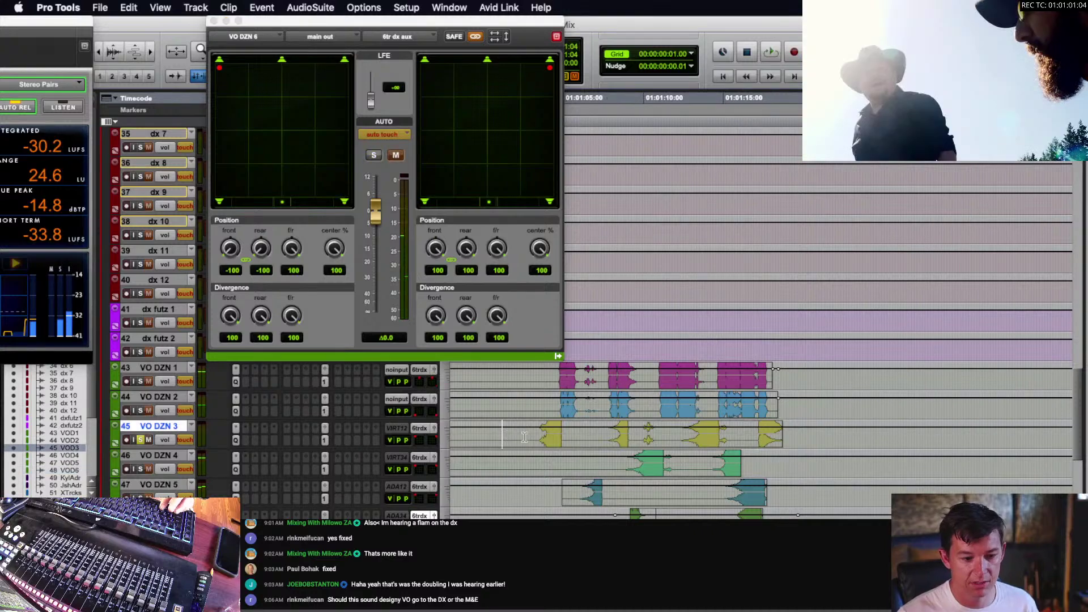
key(shift+s)
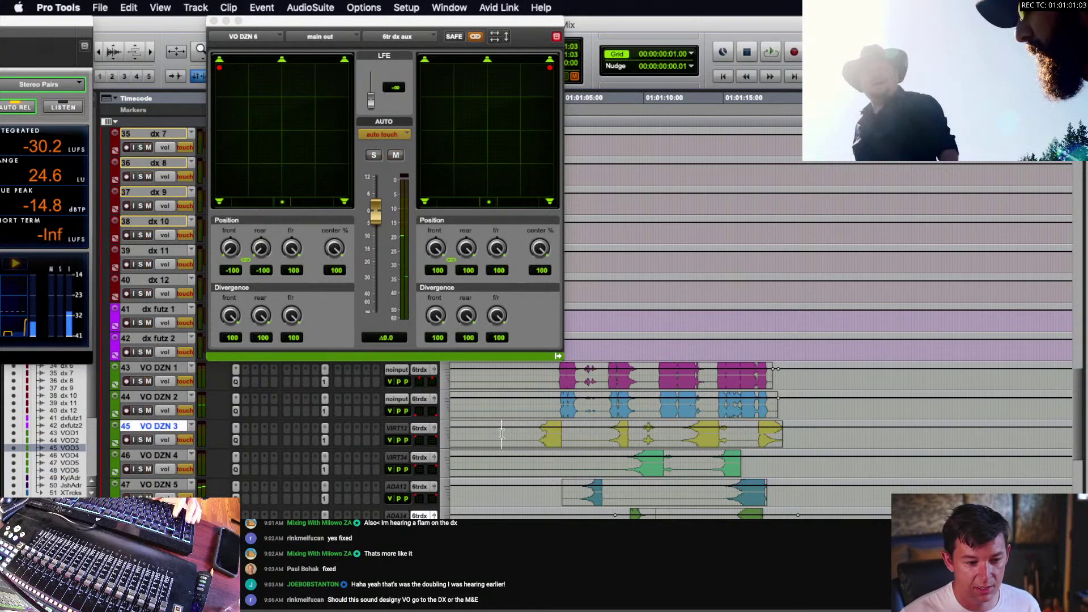
key(space)
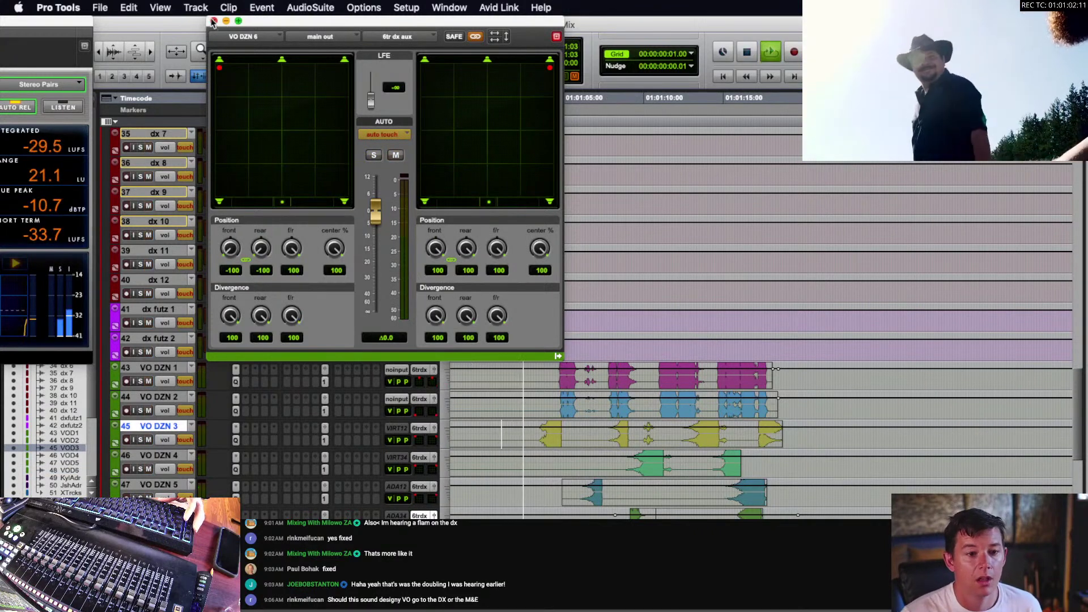
click(214, 21)
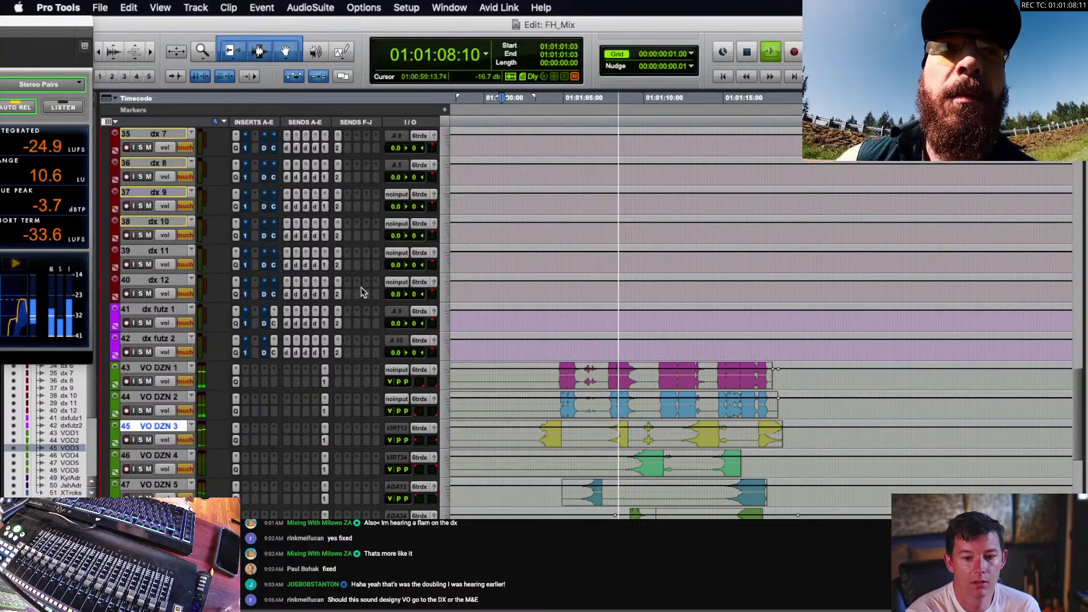
key(space)
- Split the VO DZN 5 clip in the quiet gap after its first phrase, near 01:01:07:14
click(611, 498)
key(t)
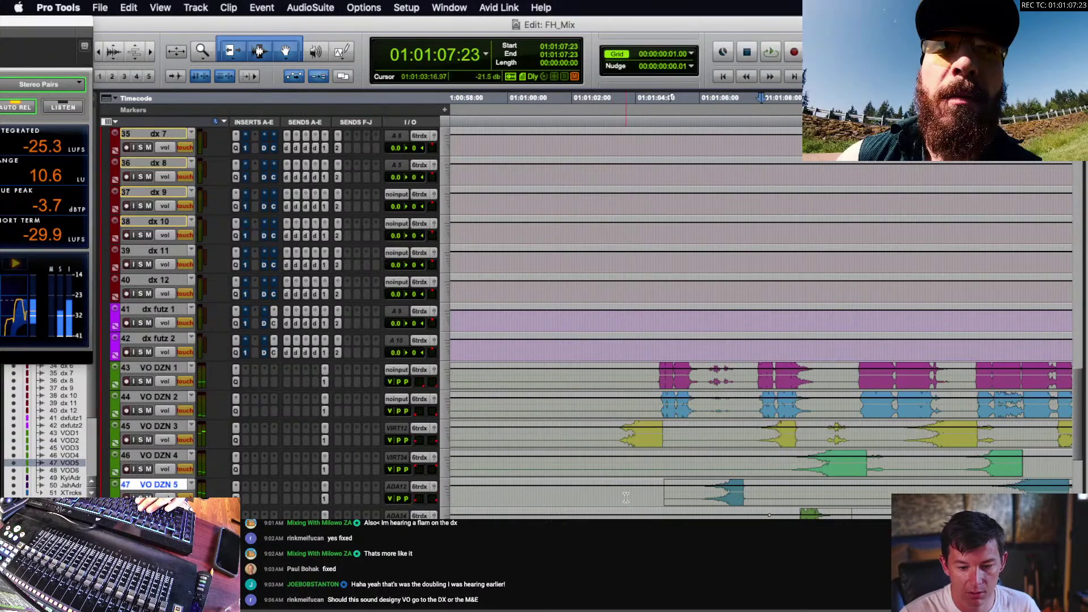
key(t)
key(t)
key(minus)
click(715, 486)
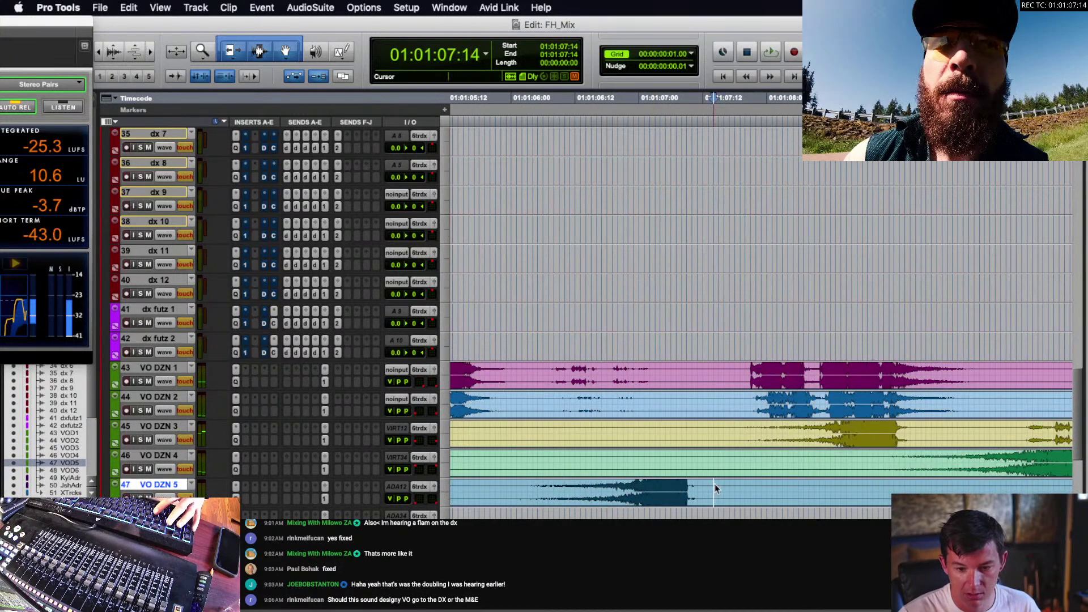
key(b)
click(688, 490)
drag(673, 499, 733, 498)
key(r)
key(r)
key(r)
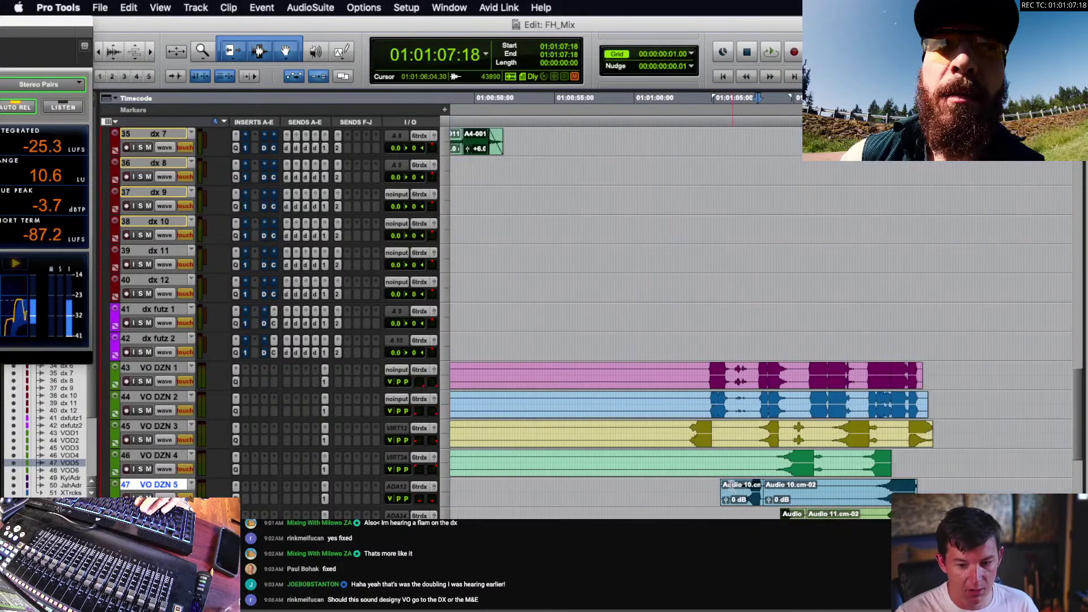
- Place the edit cursor on VO DZN 1 at 01:01:02:16 and show the tracks' DX VRB 1 send level automation
scroll(732, 486, right, 2)
click(713, 455)
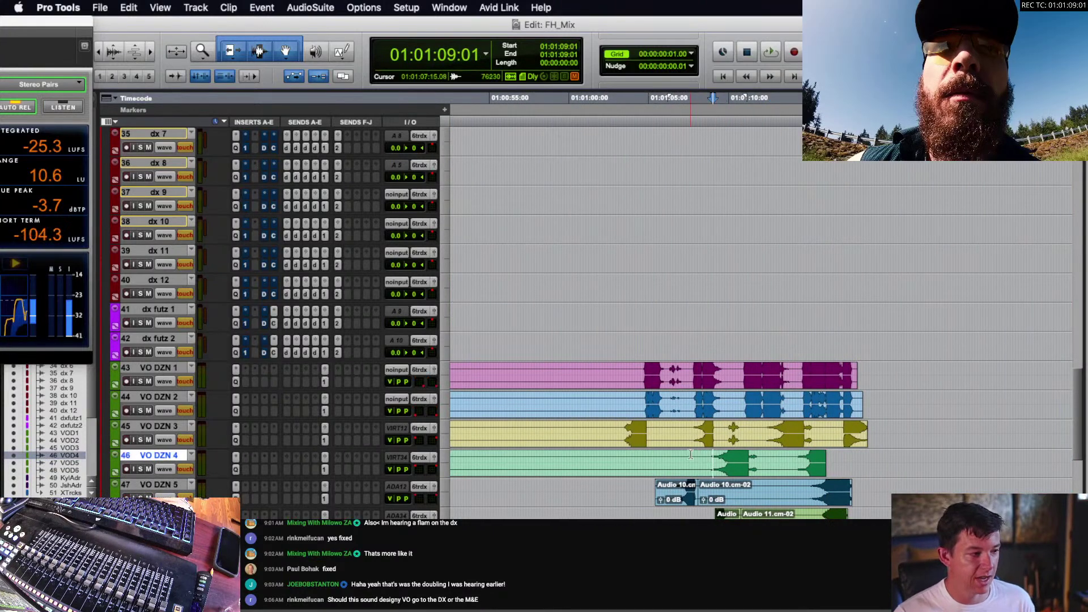
click(628, 433)
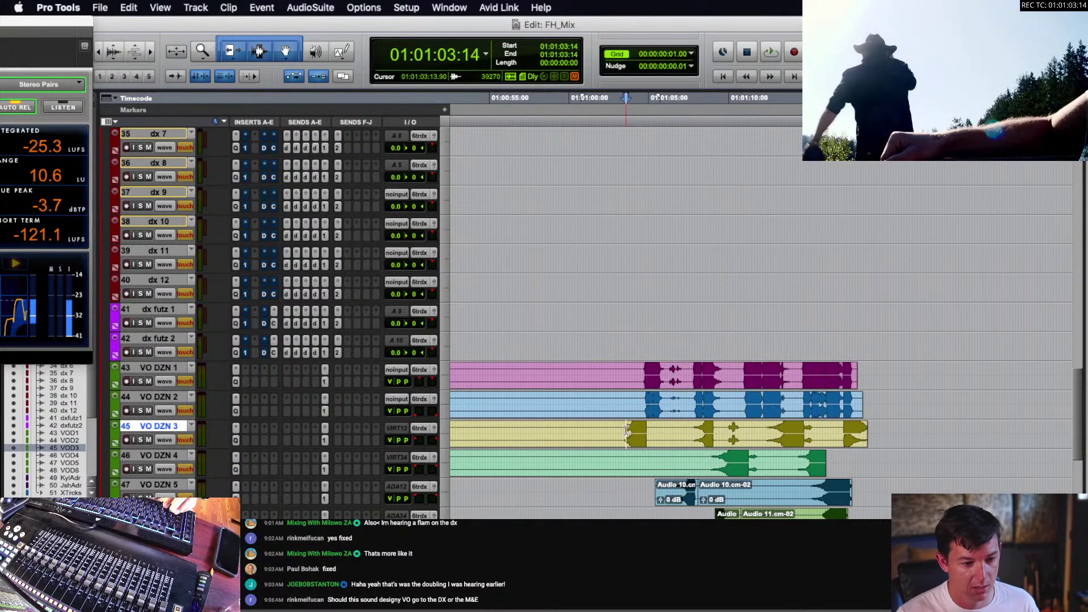
click(618, 432)
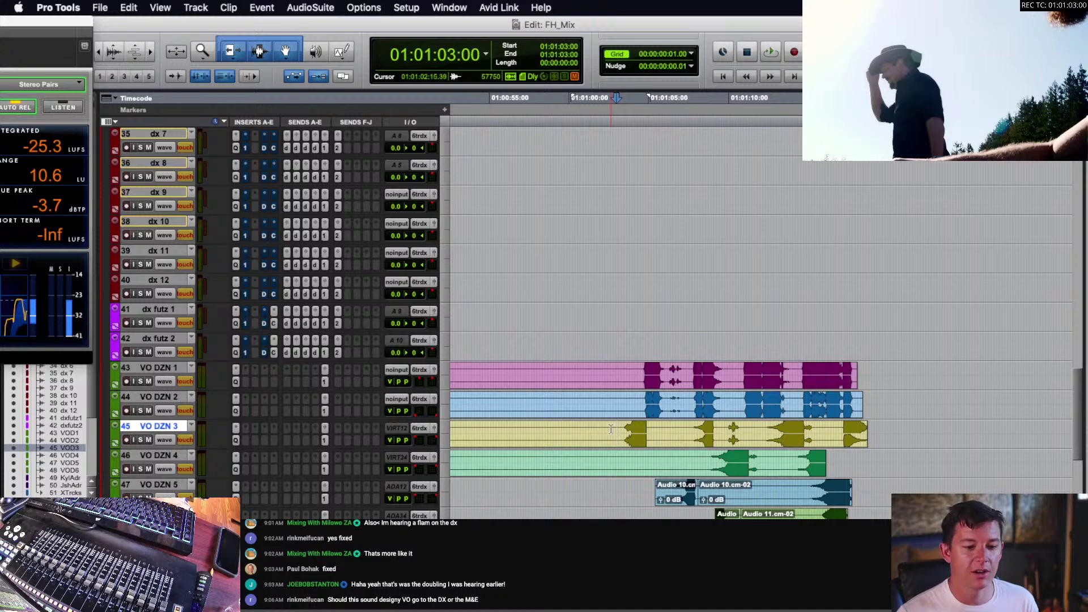
click(612, 372)
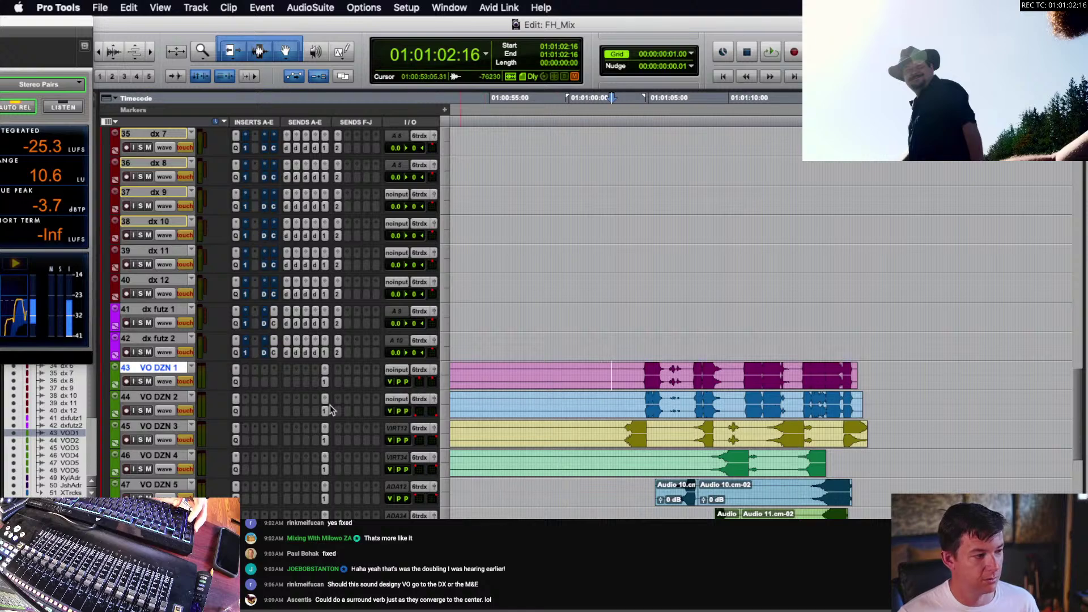
click(169, 383)
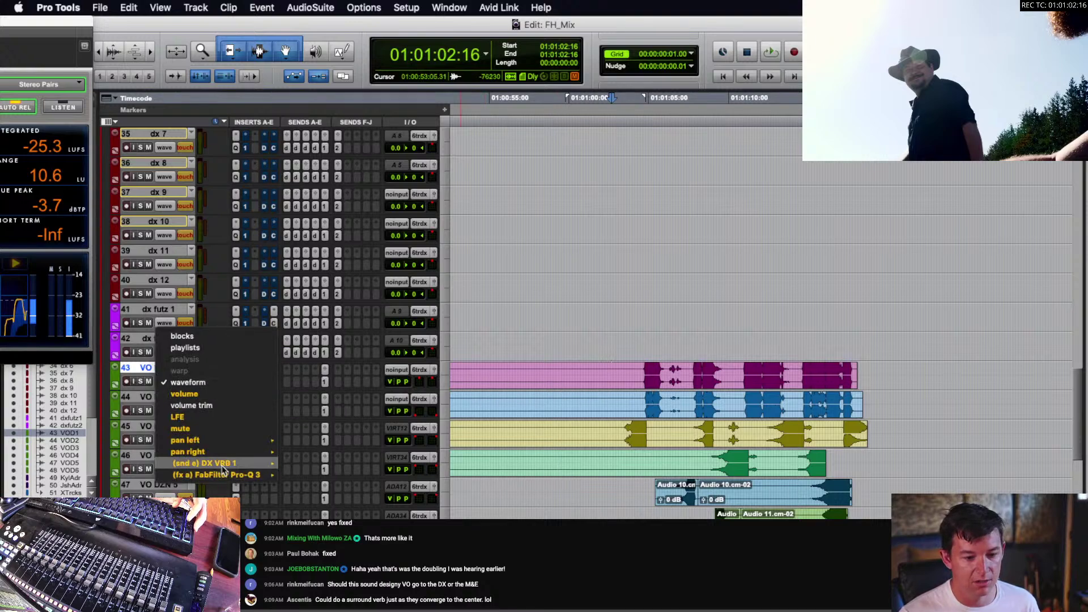
mouse_move(240, 465)
click(302, 466)
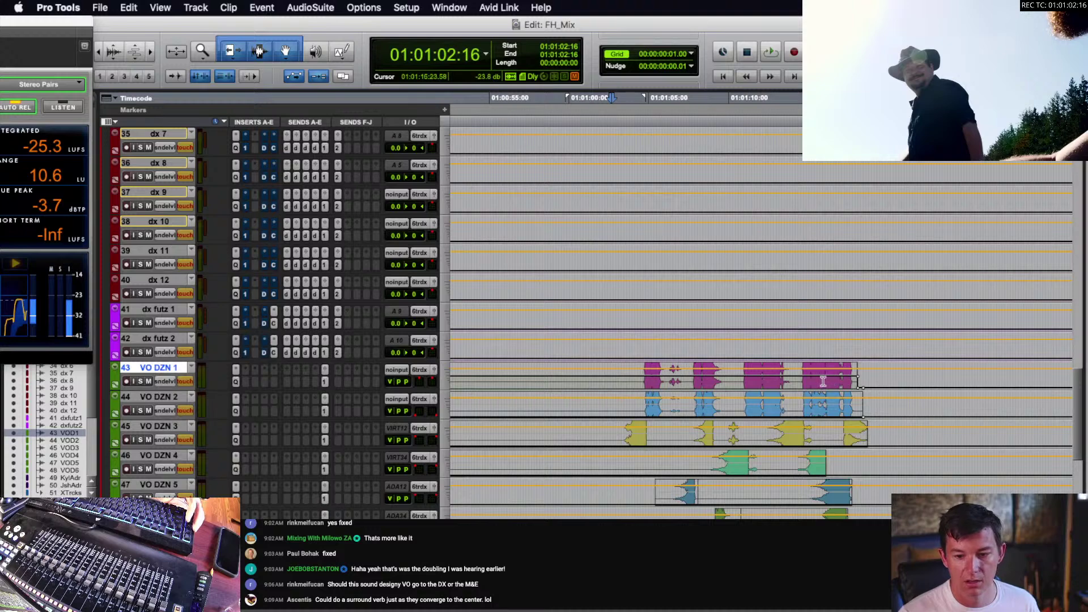
- Ramp VO DZN 1's DX VRB 1 send level downward across the last phrase before the clip's end
click(823, 381)
key(t)
key(t)
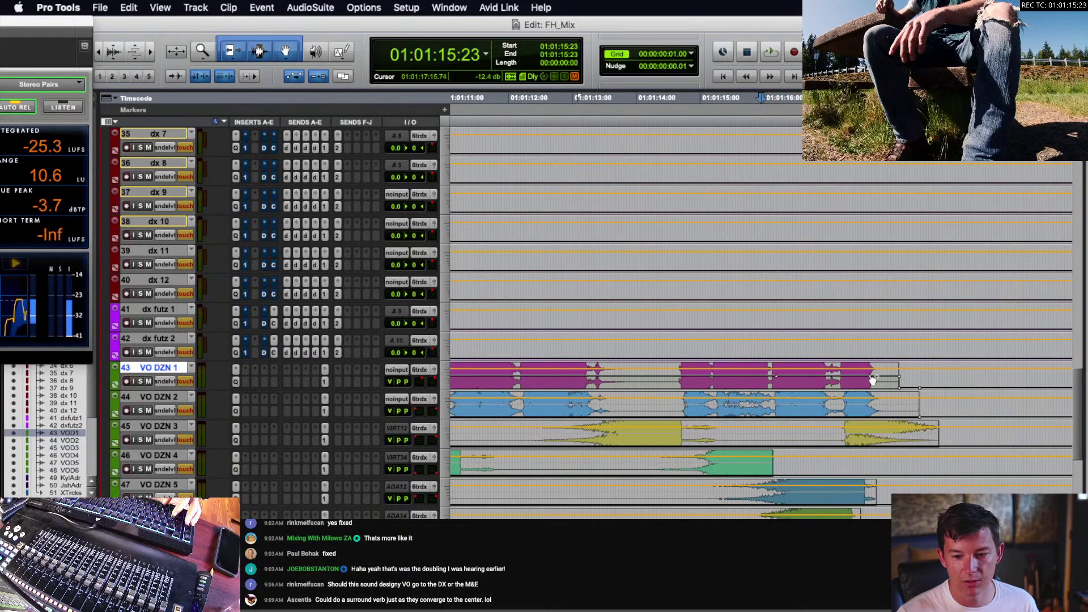
drag(873, 379, 877, 389)
click(850, 381)
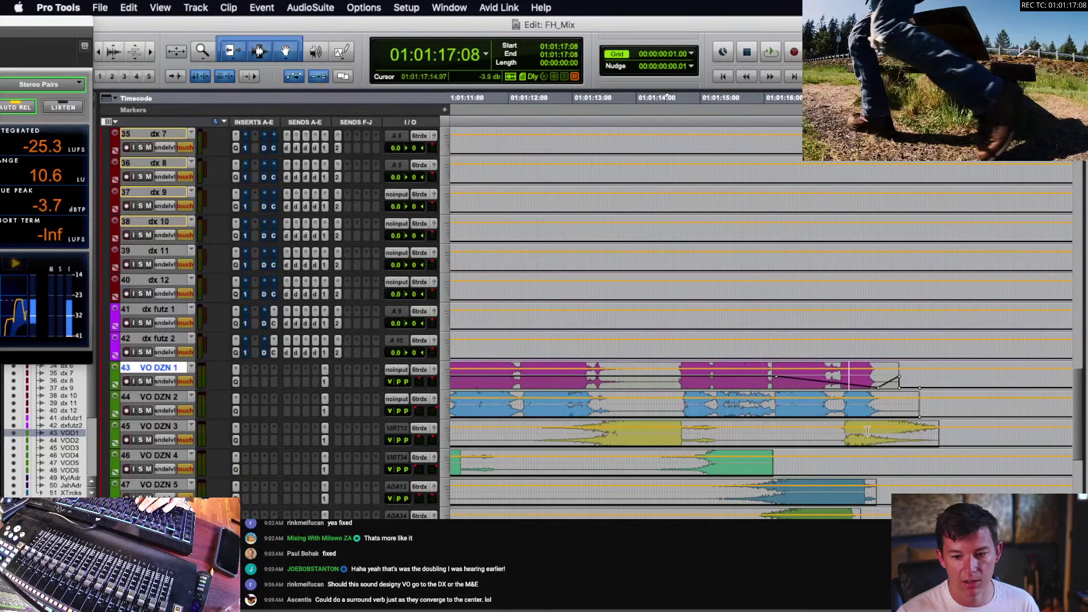
- Play the VO DZN tracks from 01:01:02:17 to the end of their clips to check the send automation
key(r)
key(r)
click(551, 381)
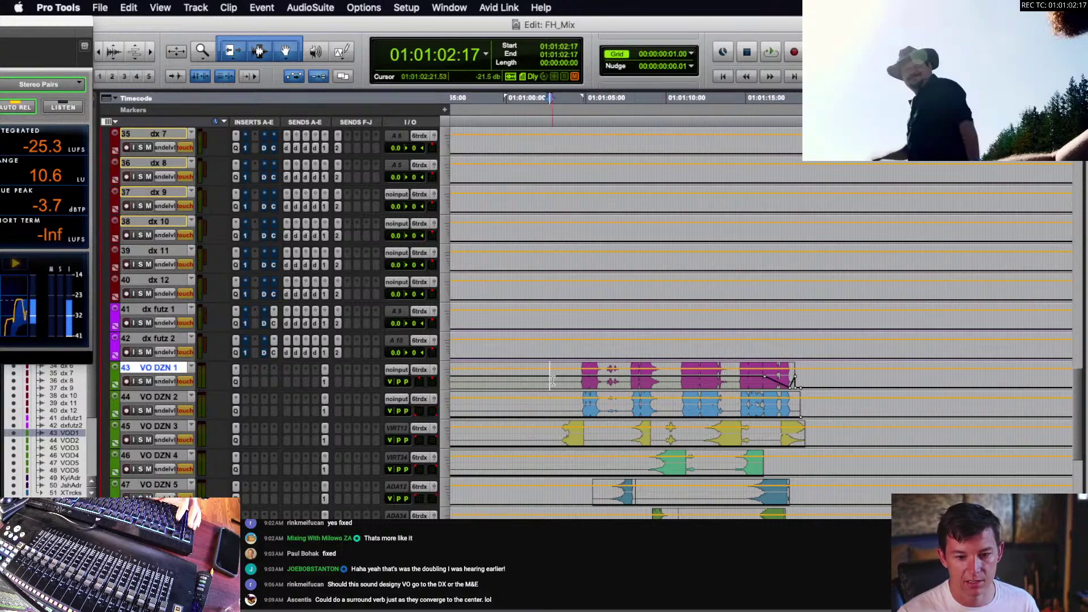
key(space)
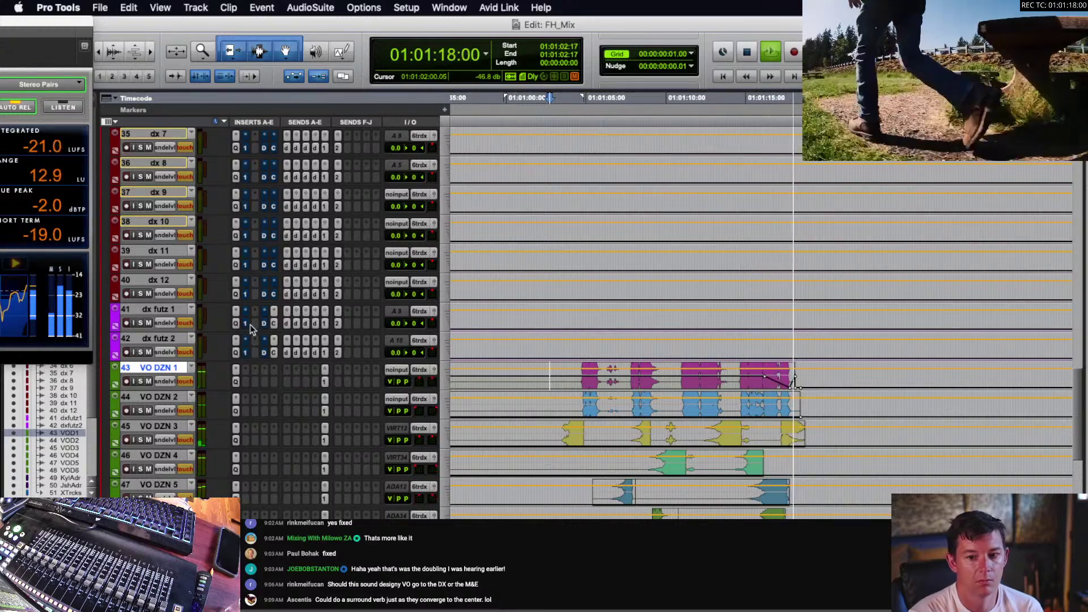
key(space)
- Mute the last VO DZN 3 clip, spanning 01:01:17:03 to 01:01:18:17, and return the tracks to waveform view
click(784, 408)
key(t)
key(t)
key(t)
scroll(725, 408, right, 1)
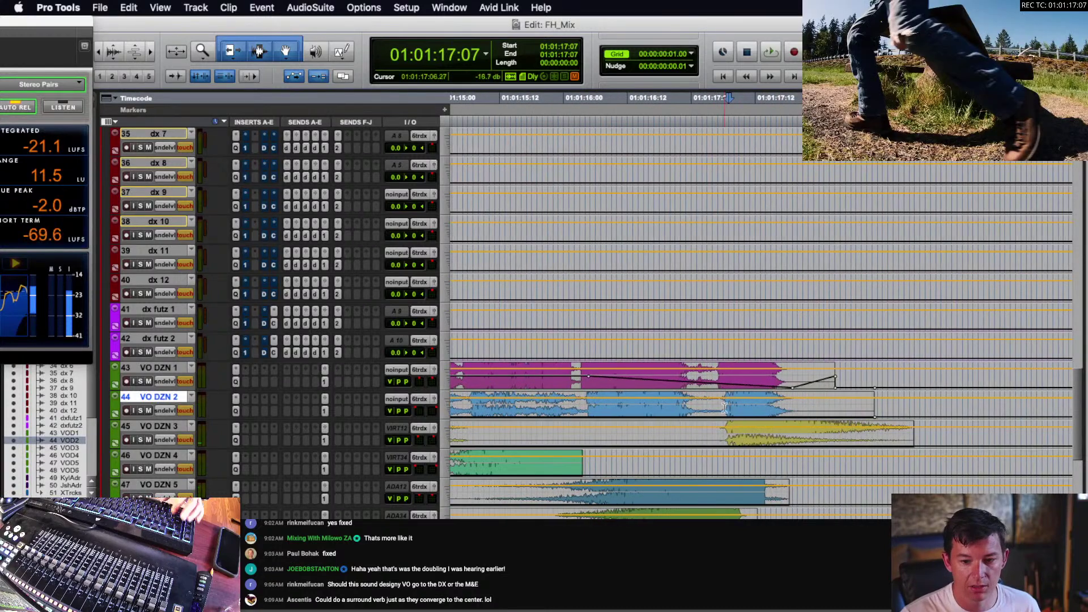
double_click(733, 441)
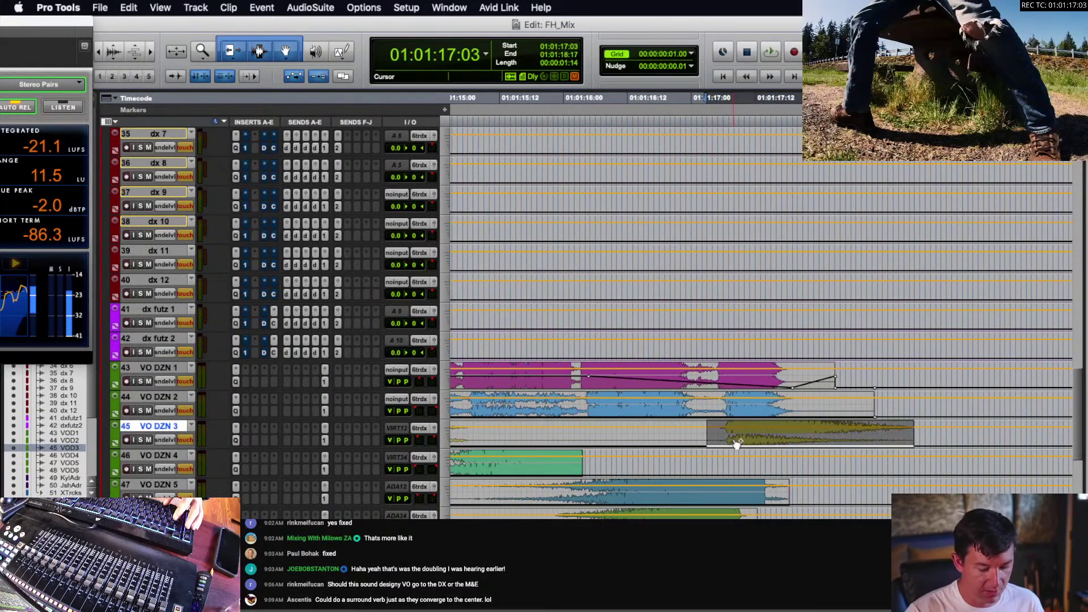
key(ctrl+alt+minus)
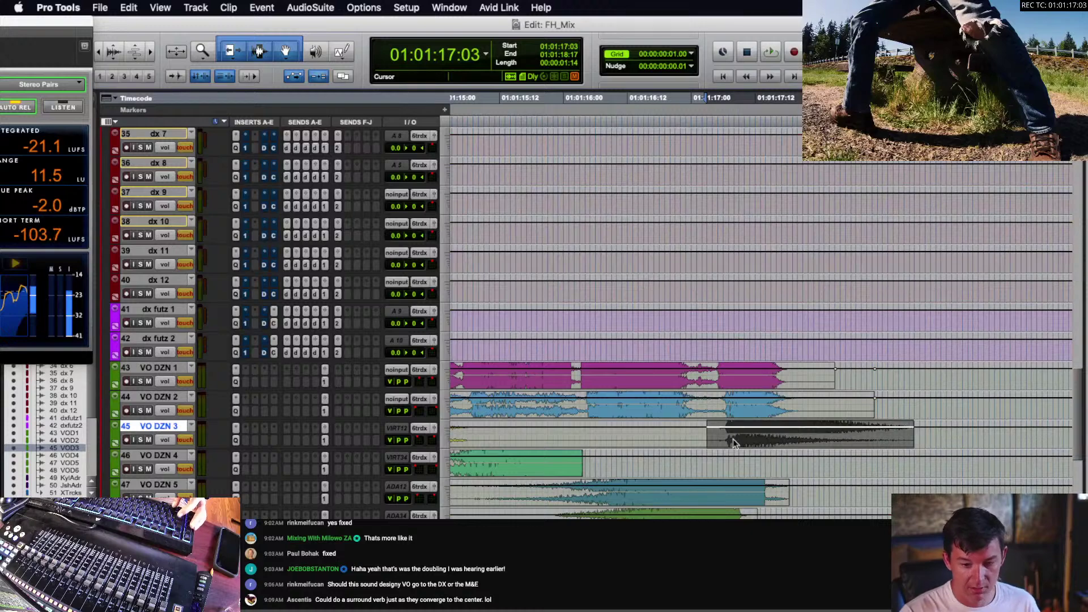
key(ctrl+alt+minus)
key(r)
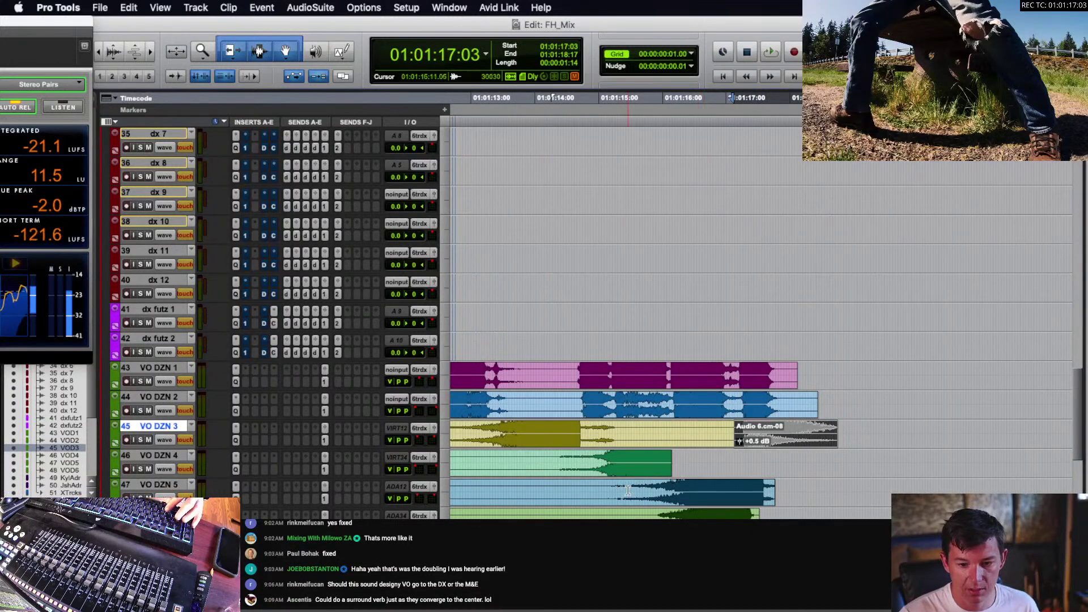
- Split the VO DZN 5 and VO DZN 6 clips at 01:01:14:22 and trim their ends back to 01:01:17:05
click(592, 487)
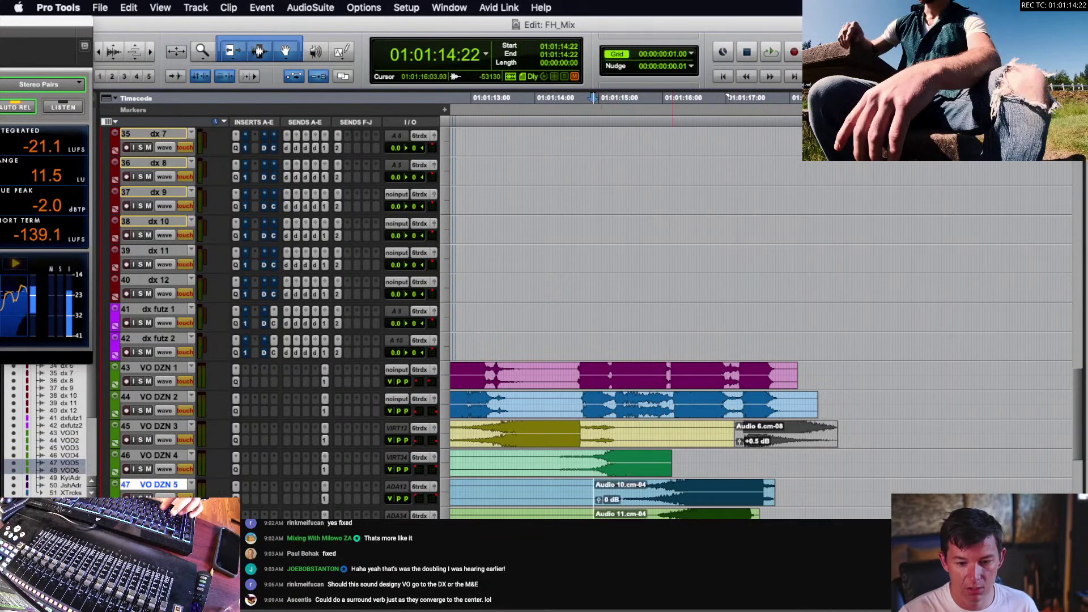
click(748, 461)
key(t)
key(t)
key(t)
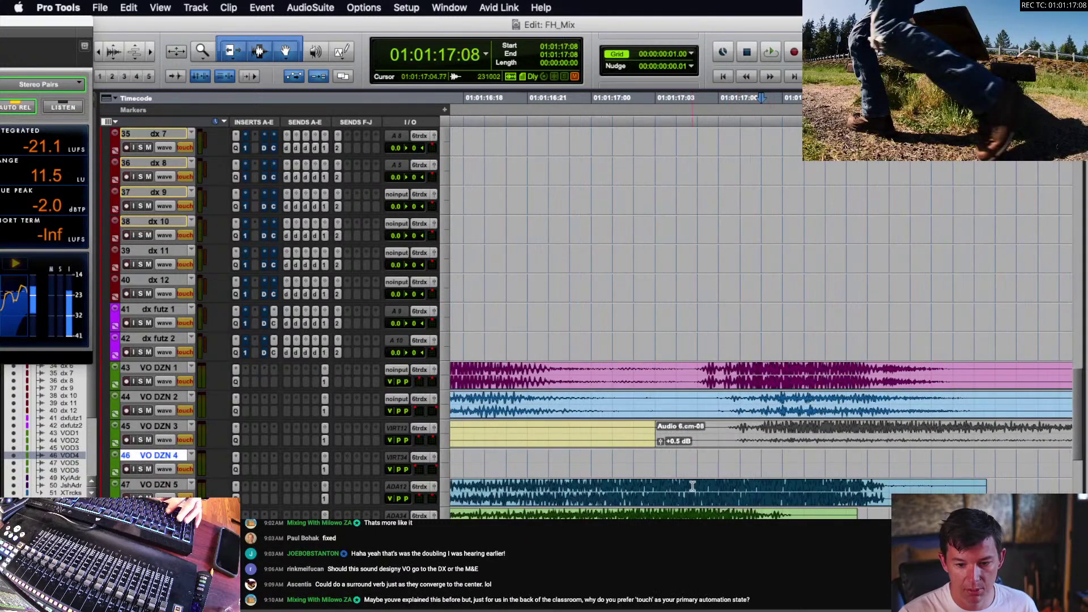
click(712, 486)
click(701, 486)
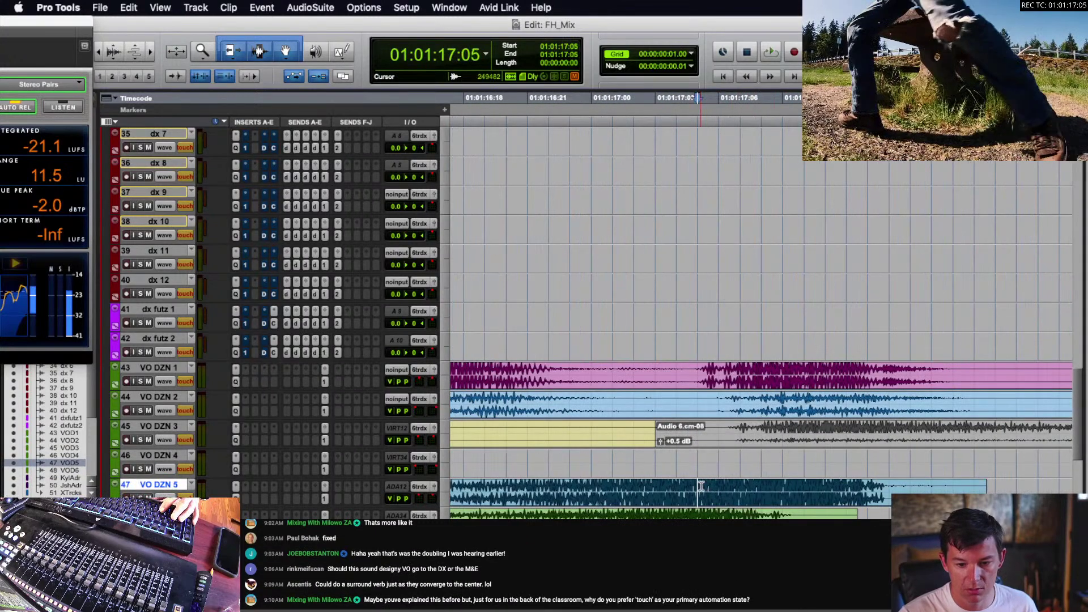
shift+click(699, 516)
key(s)
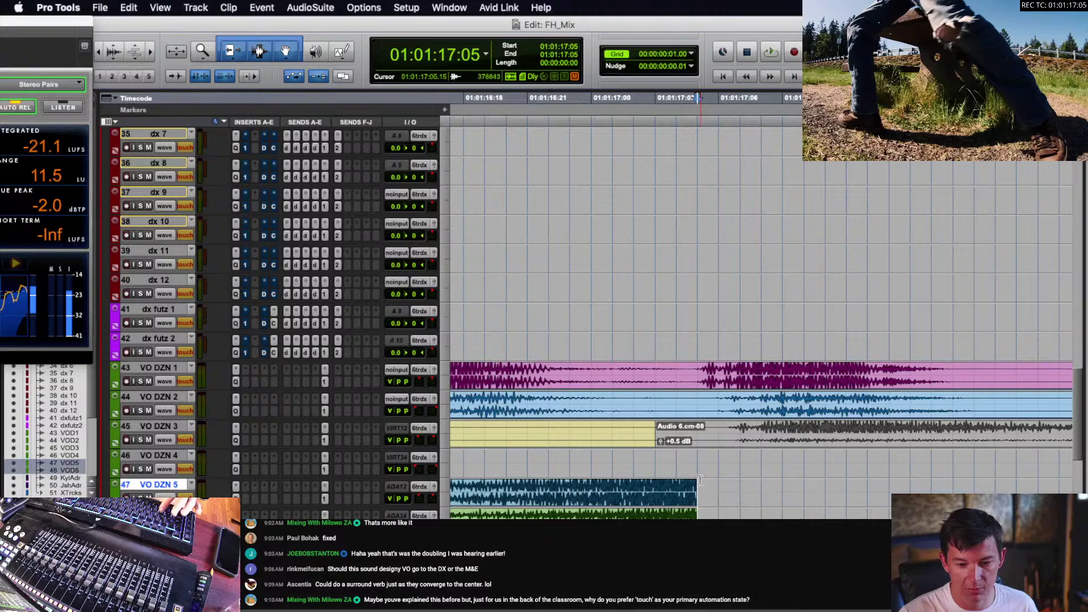
- Add a one-frame fade-out from 01:01:17:04 to the trimmed ends of the VO DZN 5 and VO DZN 6 clips
key(m)
key(m)
key(g)
- Play from 01:01:16:04 up to the trimmed VO DZN 5 and 6 clip ends to check how they stop
key(r)
key(r)
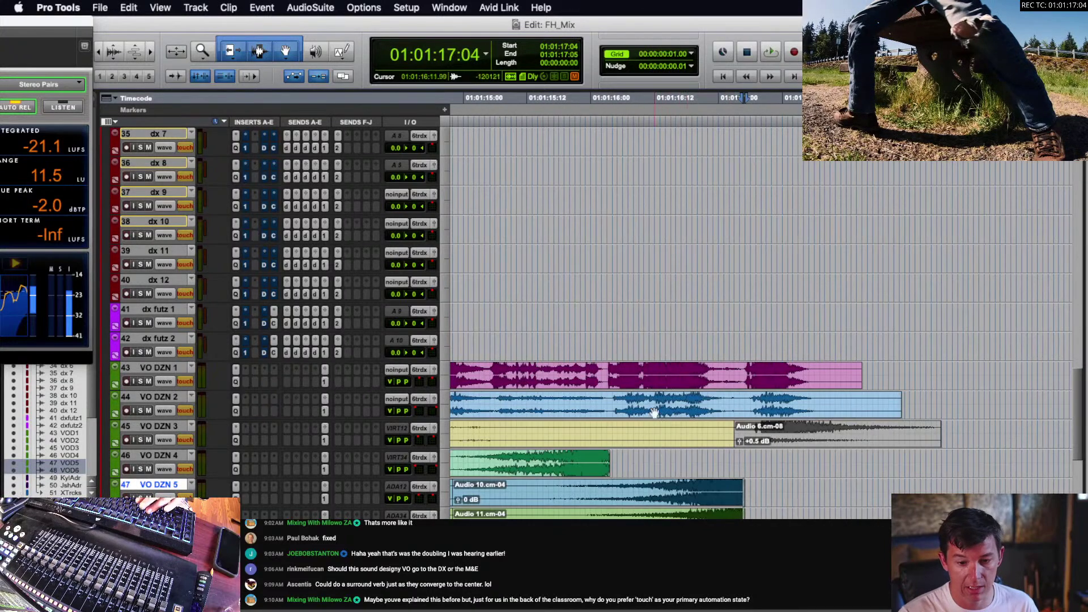
click(613, 403)
key(space)
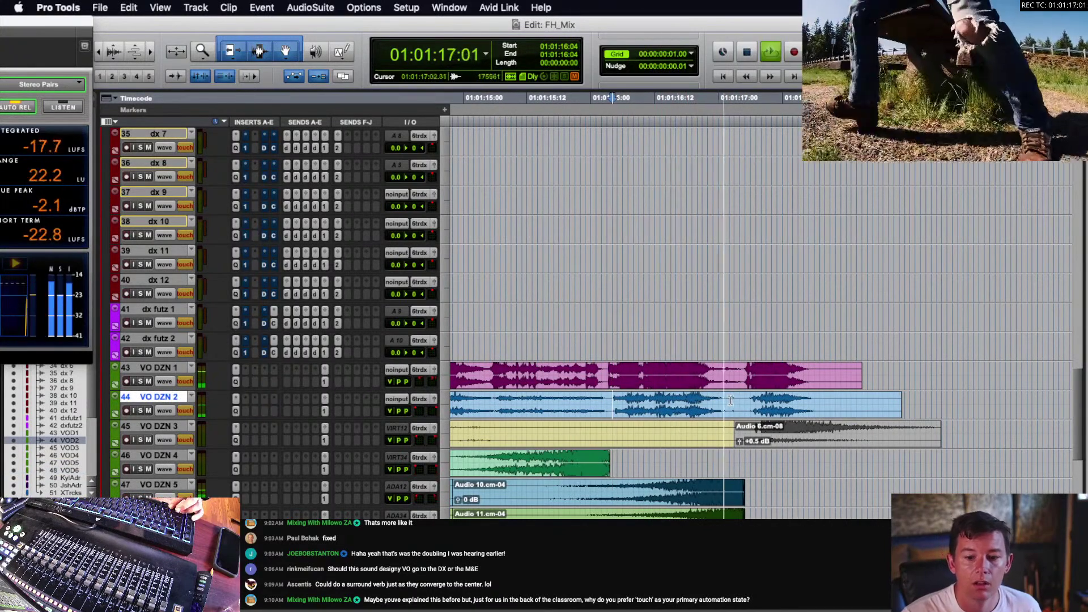
click(730, 400)
key(space)
- Play the clip endings from 01:01:15:17 to hear the reverb tail and locate the DX VRB 1 track
click(703, 399)
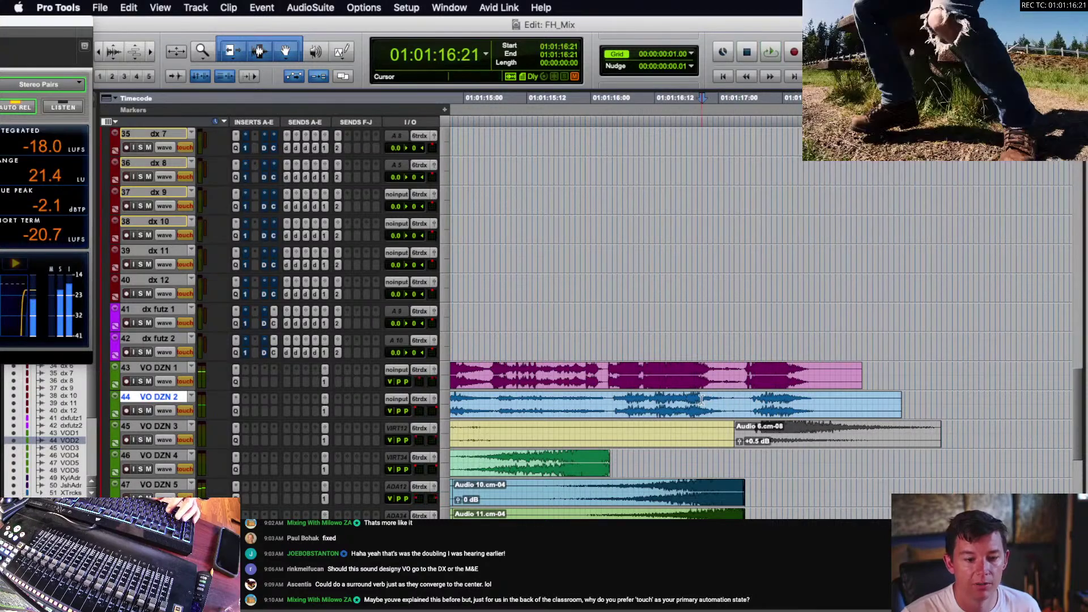
key(r)
click(658, 400)
key(space)
scroll(701, 393, up, 10)
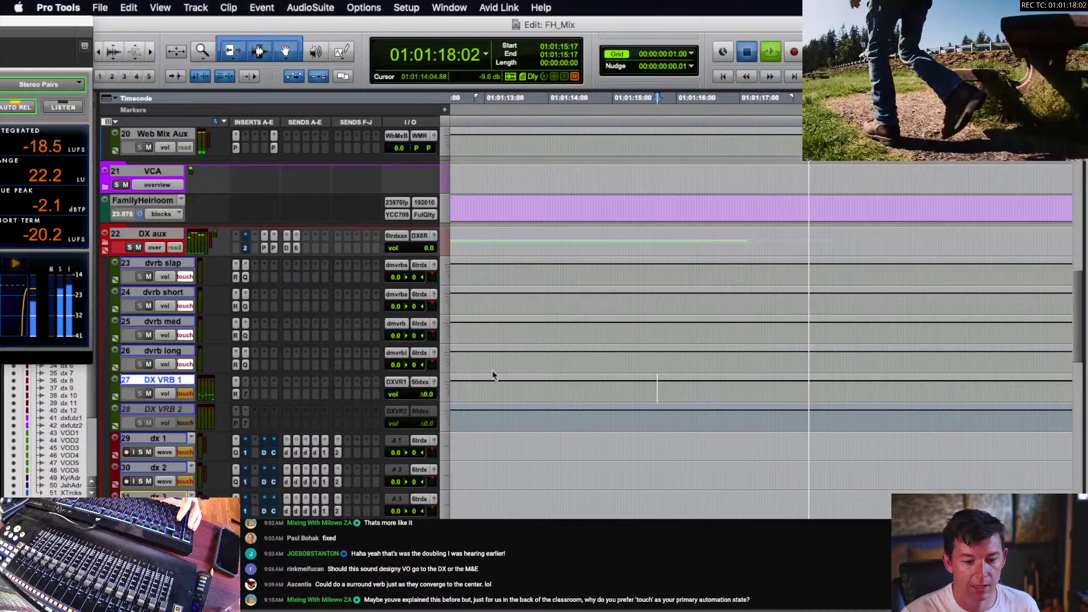
key(space)
scroll(624, 374, down, 6)
scroll(624, 374, up, 7)
scroll(625, 374, down, 2)
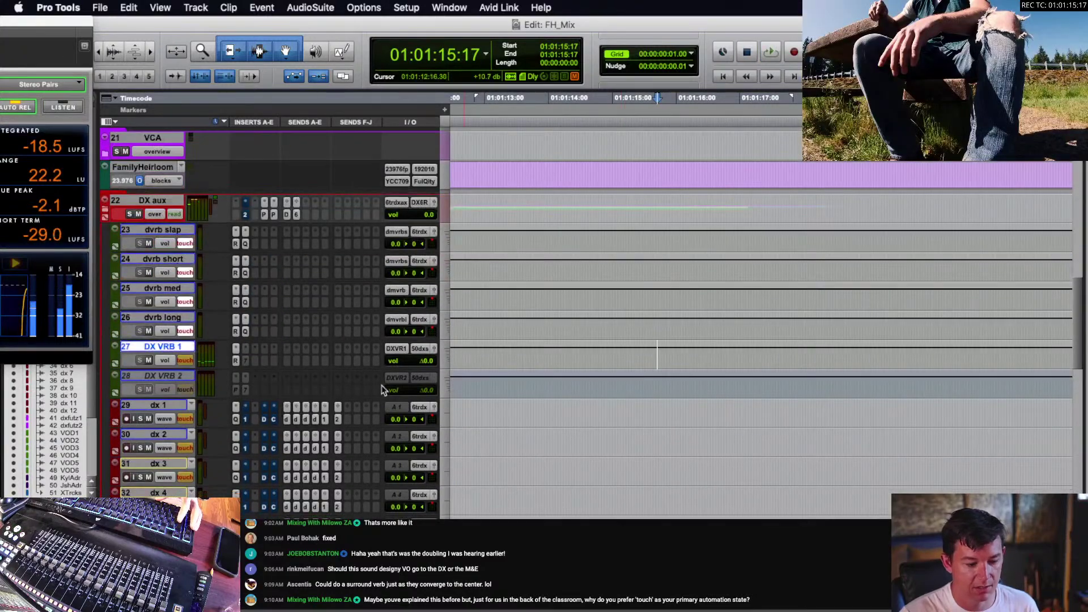
scroll(682, 405, down, 7)
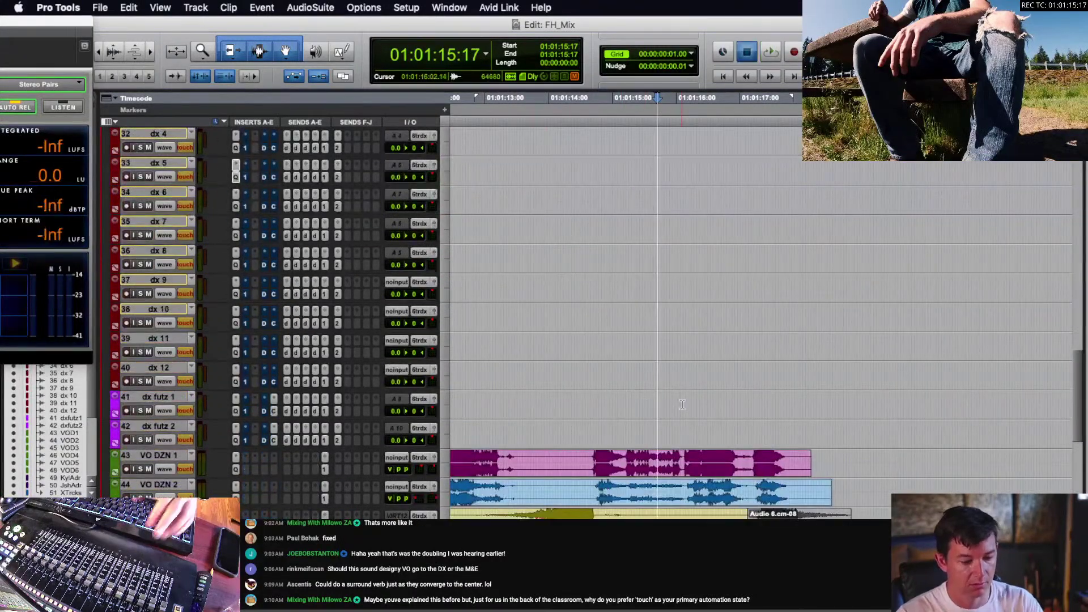
- Record a volume dip on DX VRB 1 during playback from 01:01:15:17, lowering the level at about 01:01:17:04
key(space)
scroll(682, 405, up, 5)
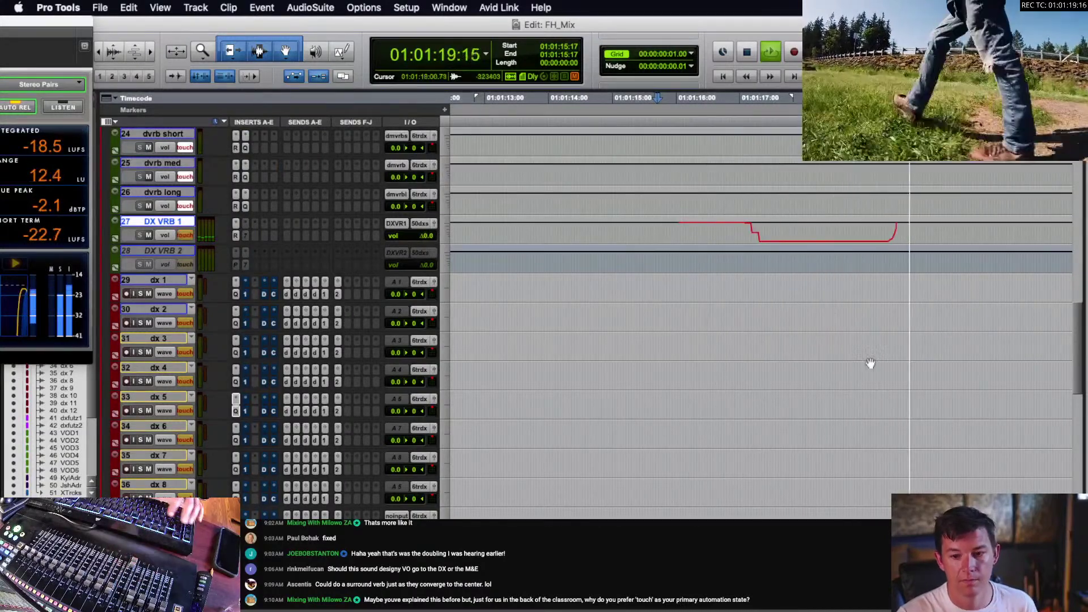
key(space)
- Extend the lowered level in DX VRB 1's volume automation well past the end of the voice-over clips
key(r)
drag(803, 235, 969, 237)
key(x)
- Place the edit cursor on DX VRB 1 at 01:01:17:22 and switch to OBS
click(779, 235)
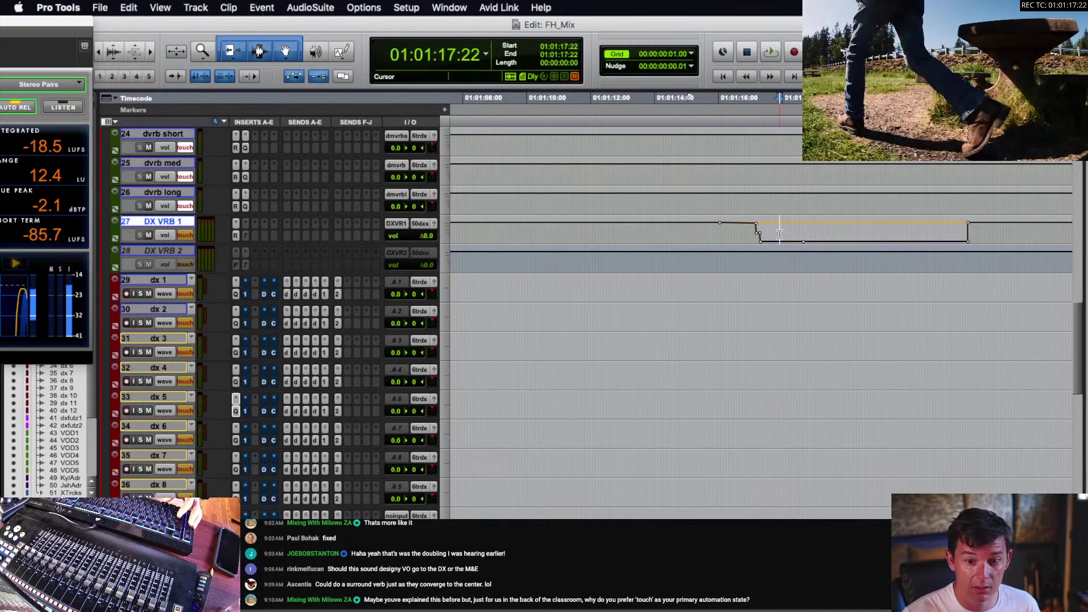
scroll(780, 233, down, 10)
key(super+Tab)
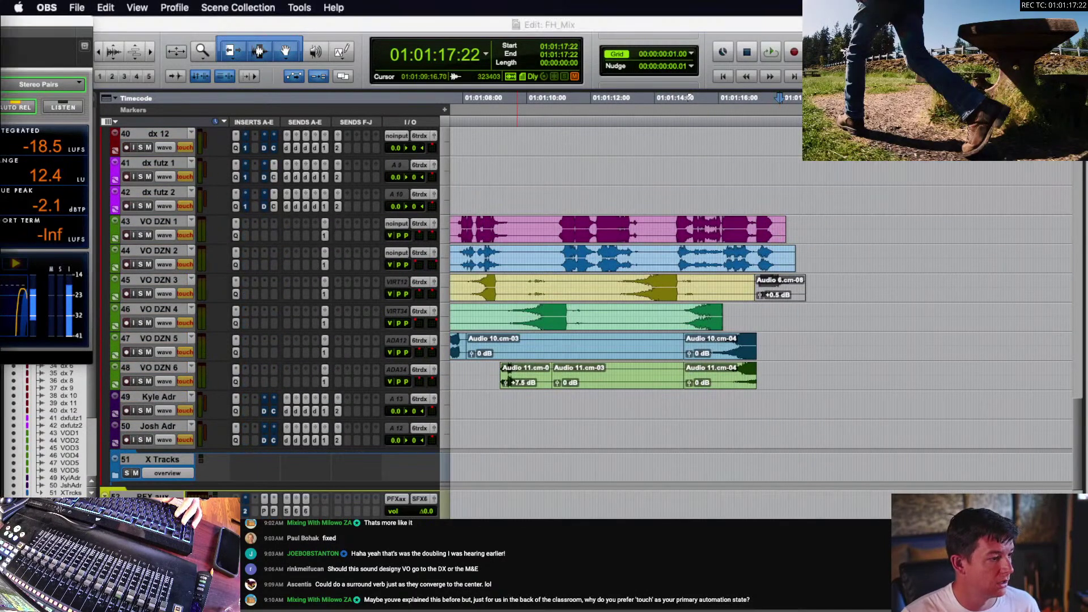
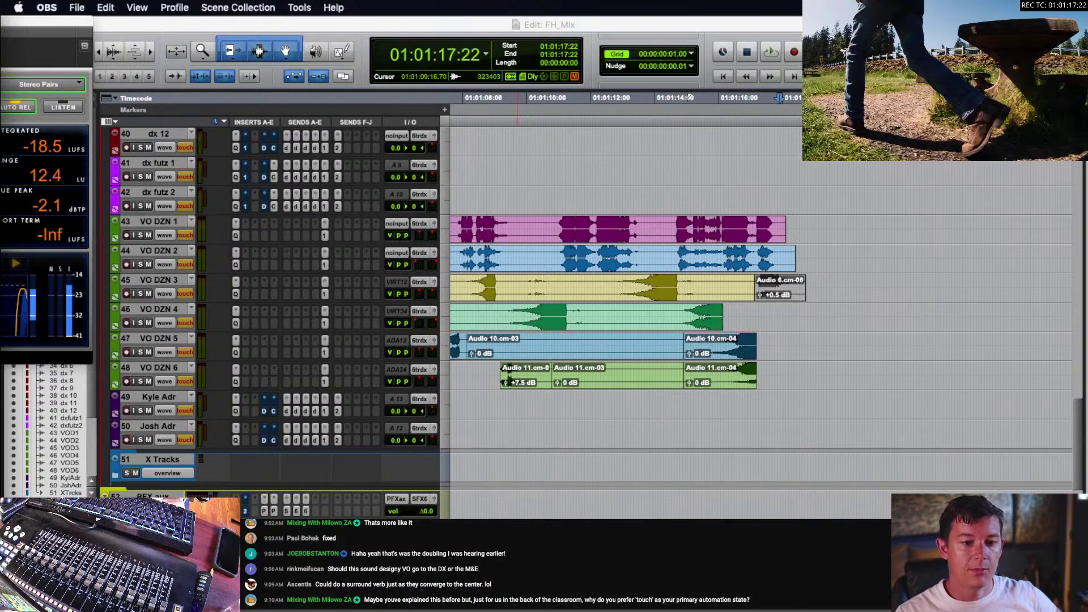
- Switch back to Pro Tools and look over the VO DZN clip endings around 01:01:16:01 and 01:01:17:04
click(350, 34)
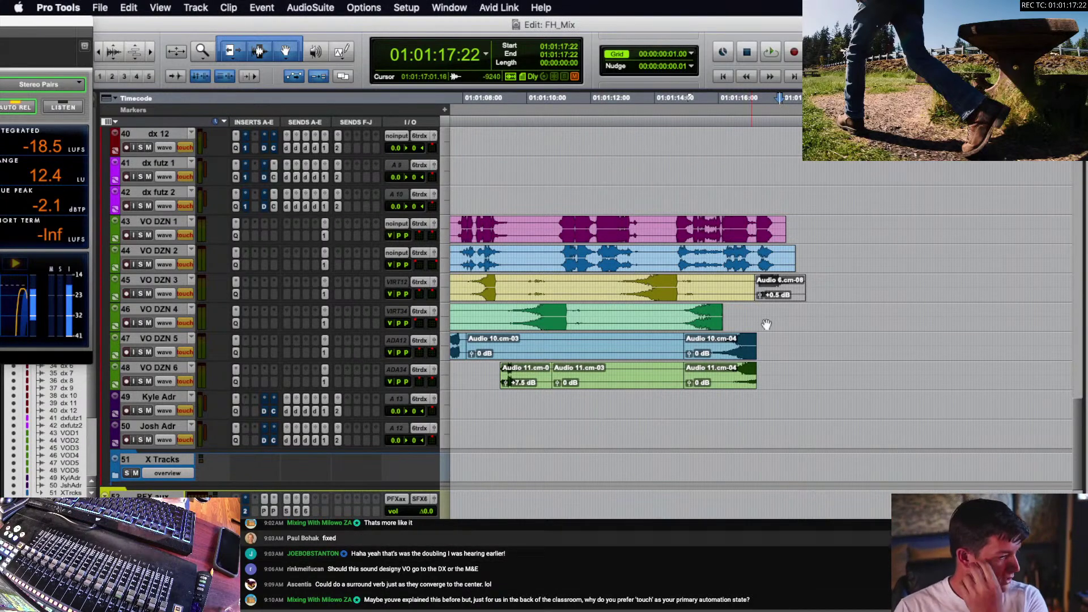
scroll(862, 336, up, 5)
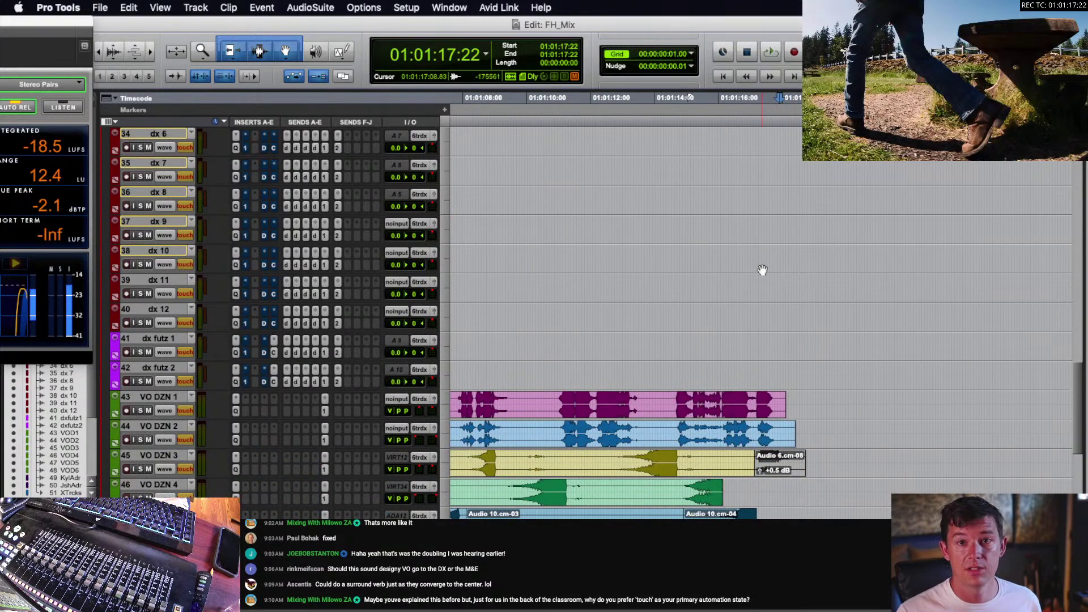
scroll(751, 314, up, 2)
scroll(752, 314, down, 5)
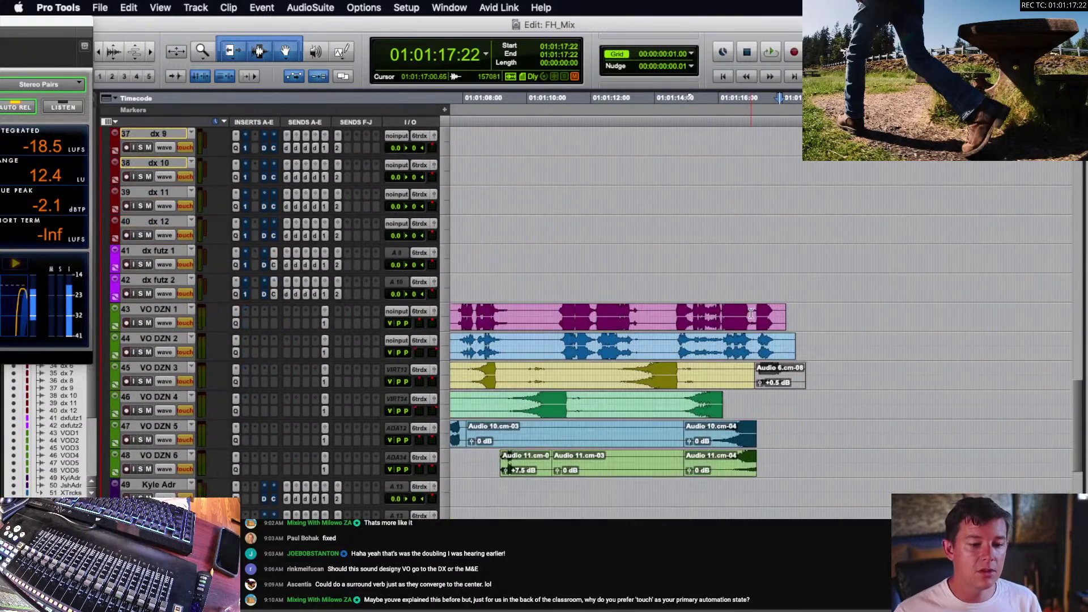
scroll(752, 316, down, 4)
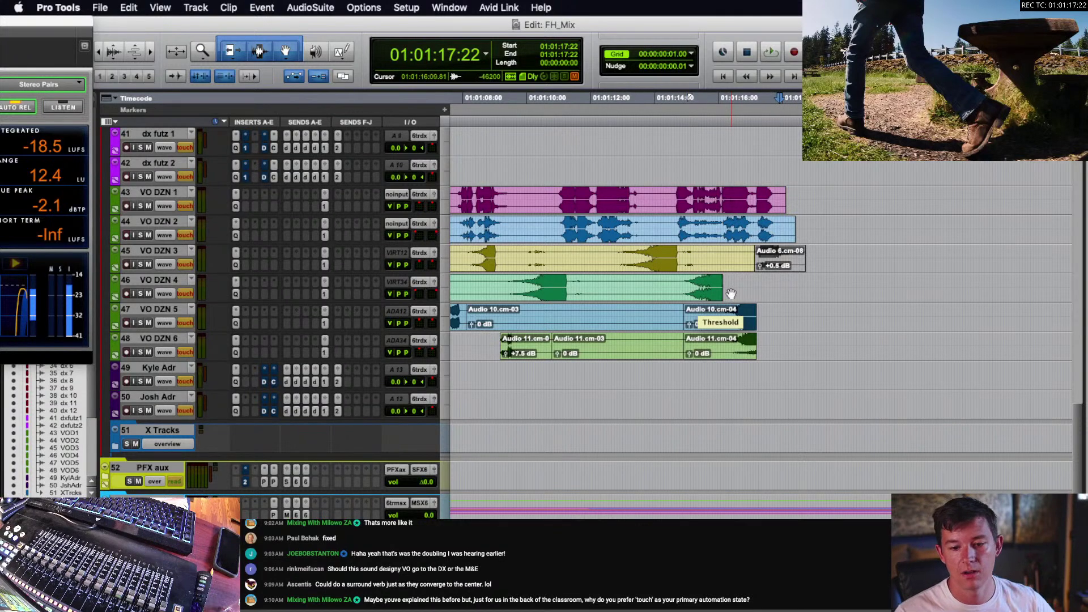
click(720, 310)
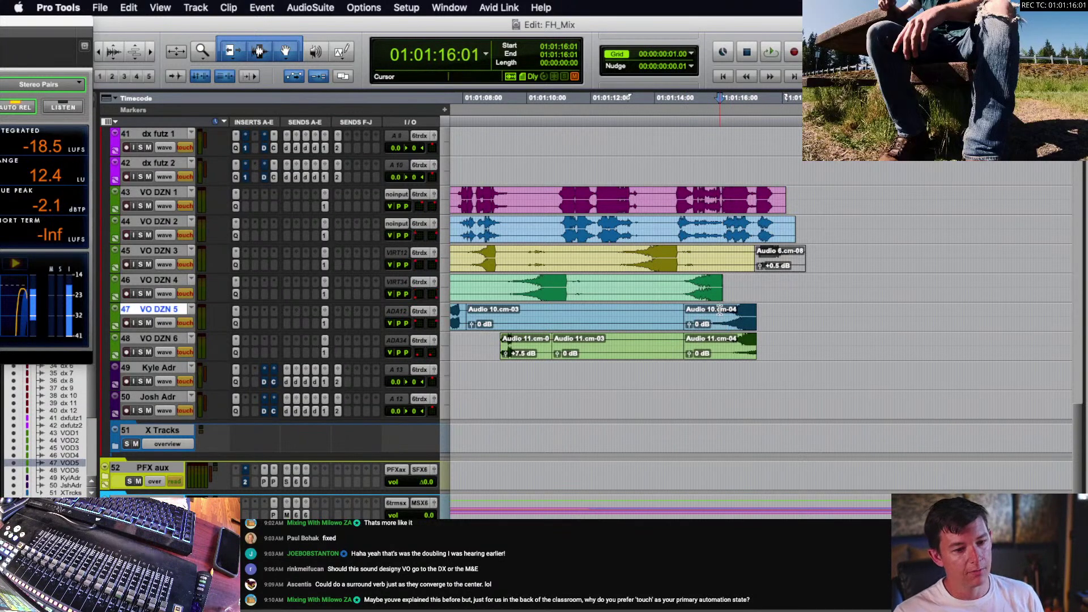
scroll(754, 293, up, 3)
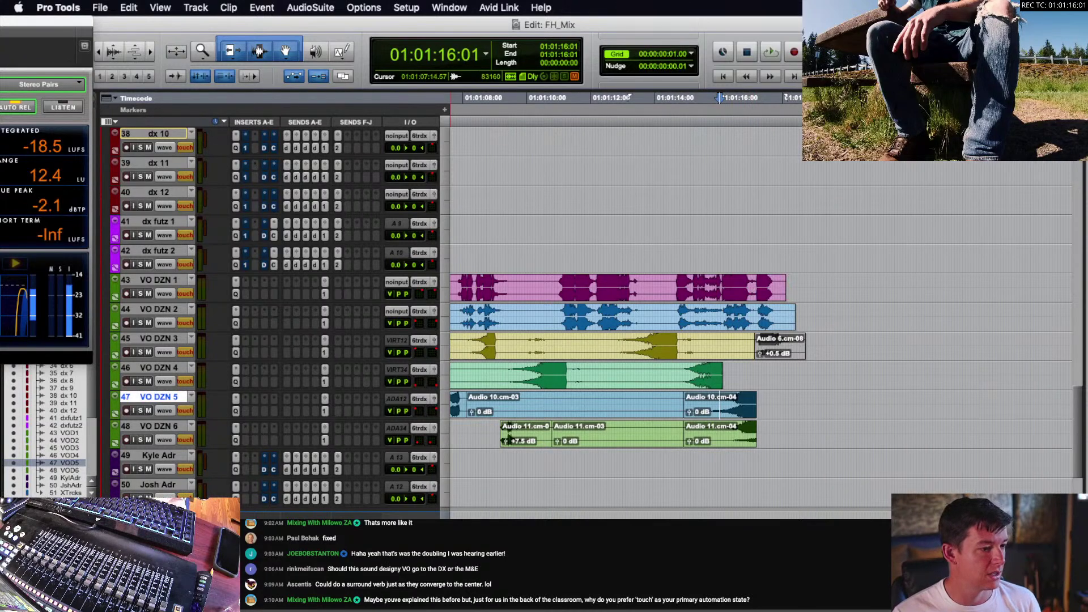
click(755, 277)
scroll(773, 304, right, 2)
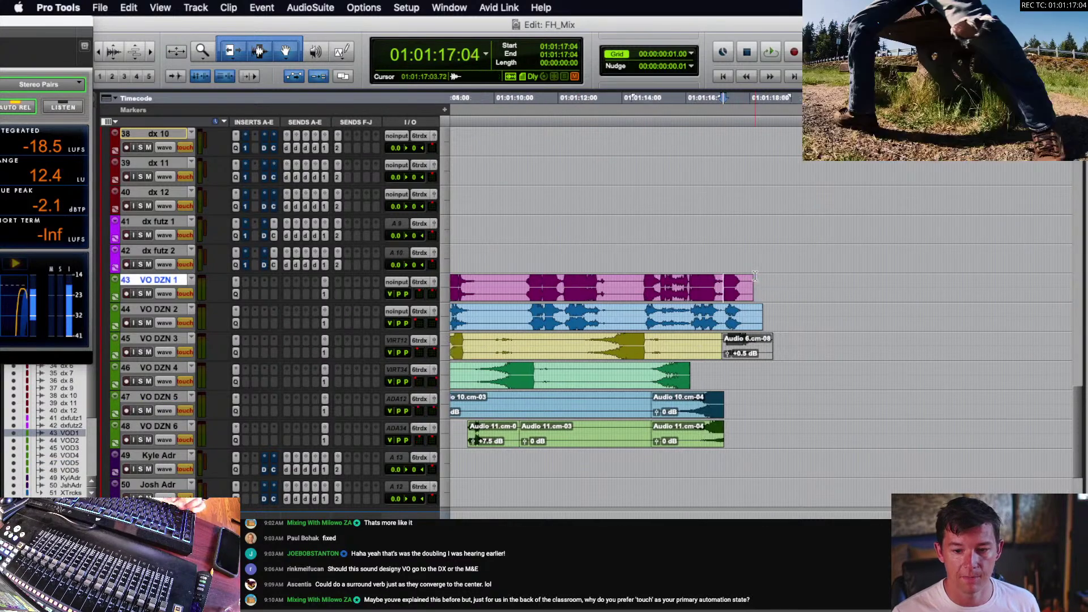
- Locate the next dialogue scene on the dx tracks and place the edit cursor on dx 3 at 01:01:28:23
scroll(772, 304, up, 10)
key(r)
key(r)
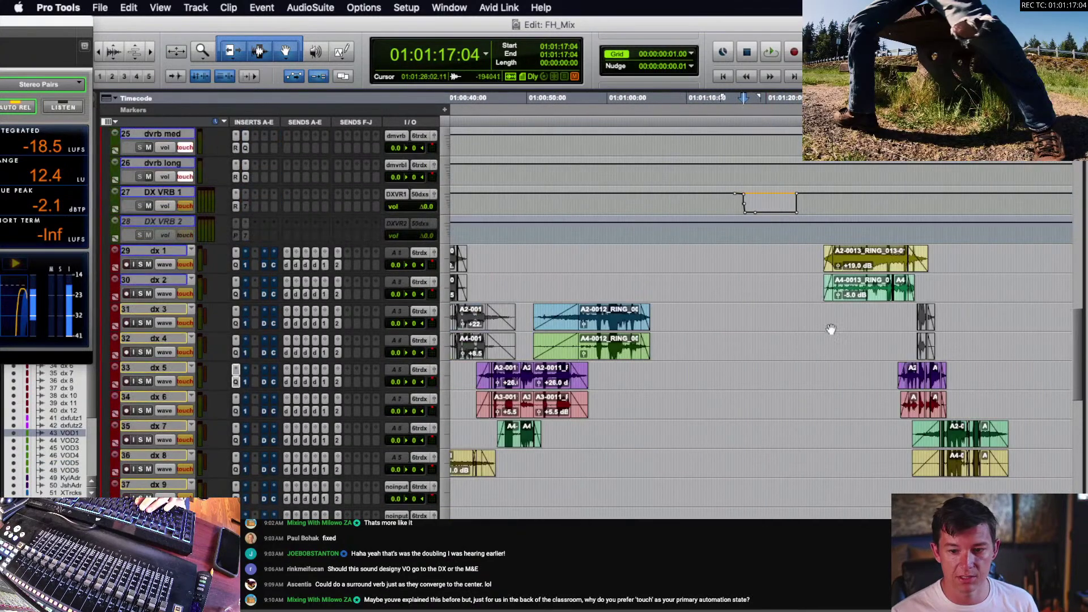
click(838, 316)
key(t)
key(t)
scroll(837, 316, right, 3)
scroll(837, 316, up, 1)
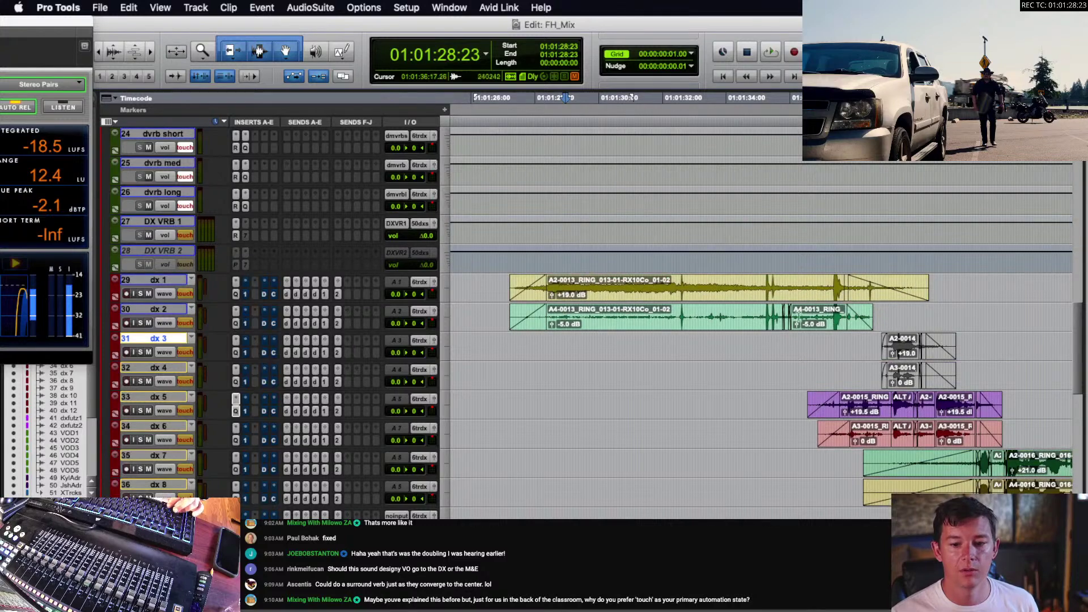
- Play the dx 1 and dx 2 dialogue from 01:01:26:20 to hear its level
key(r)
scroll(559, 308, left, 3)
click(466, 281)
scroll(466, 282, down, 3)
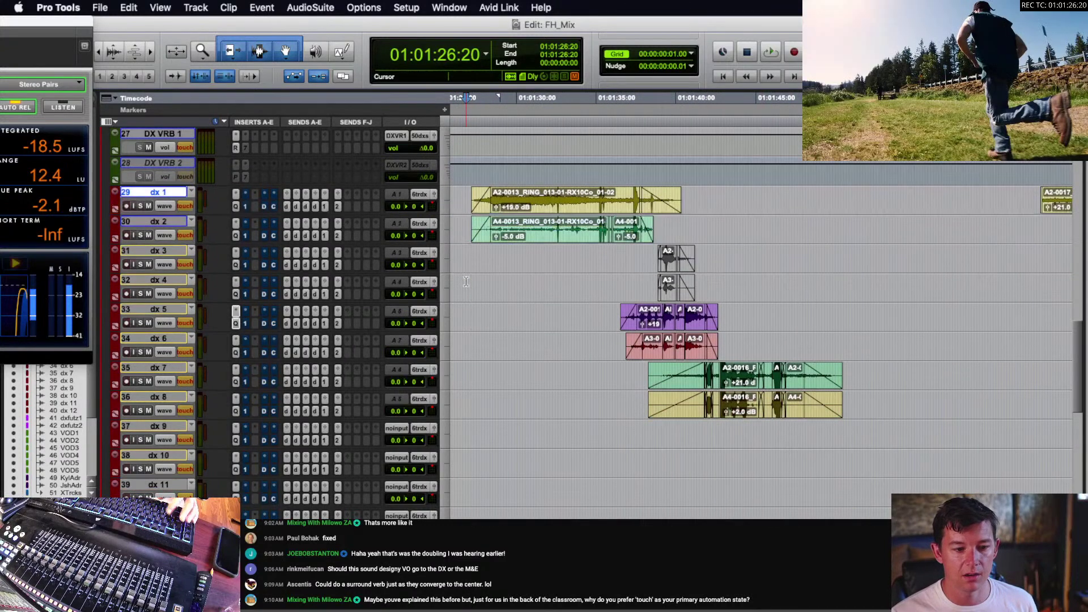
key(space)
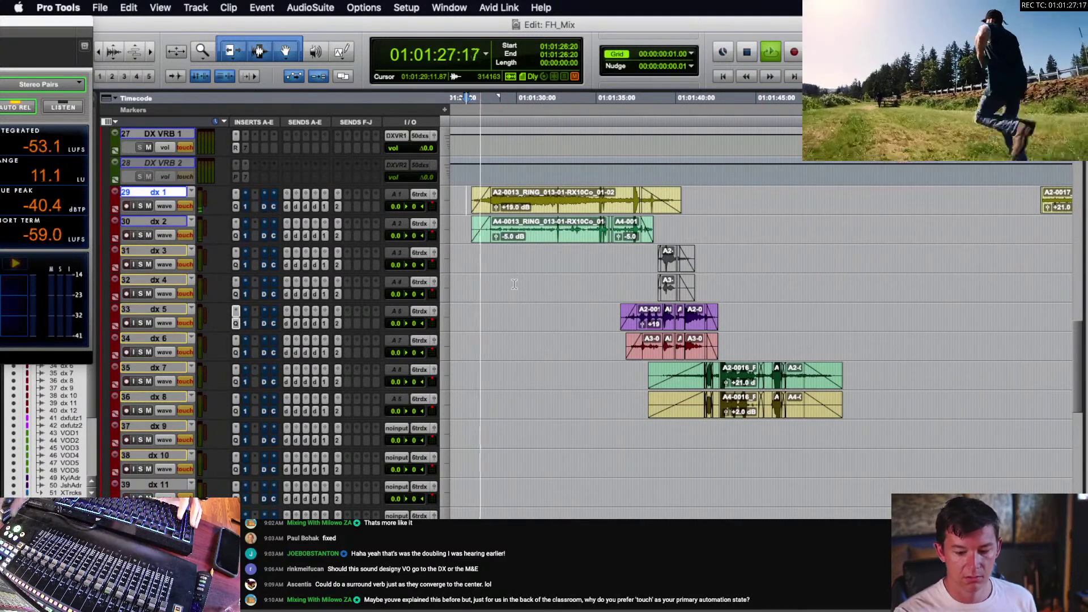
scroll(514, 284, up, 3)
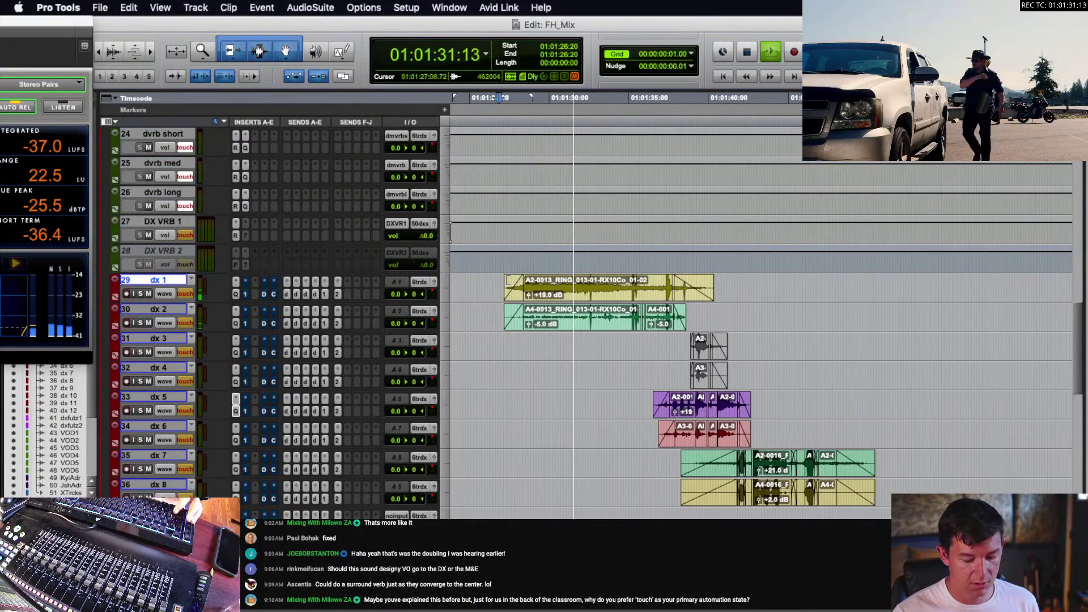
key(space)
- Show volume automation on the dx tracks and select dx 1 from 01:01:31:13 to 01:01:32:07
scroll(525, 269, down, 1)
drag(523, 259, 584, 262)
click(584, 261)
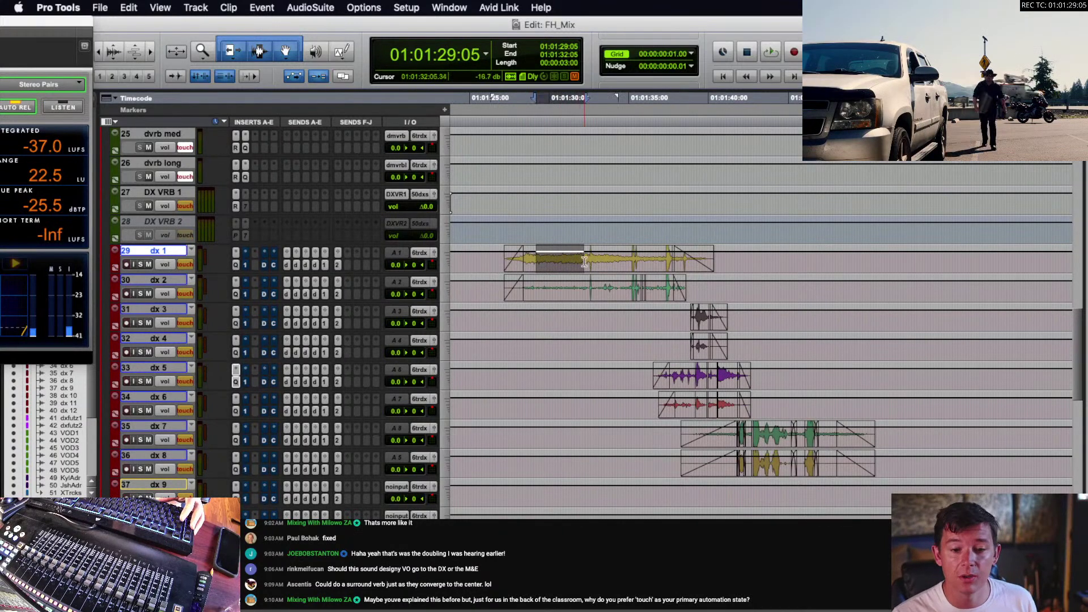
drag(585, 262, 573, 262)
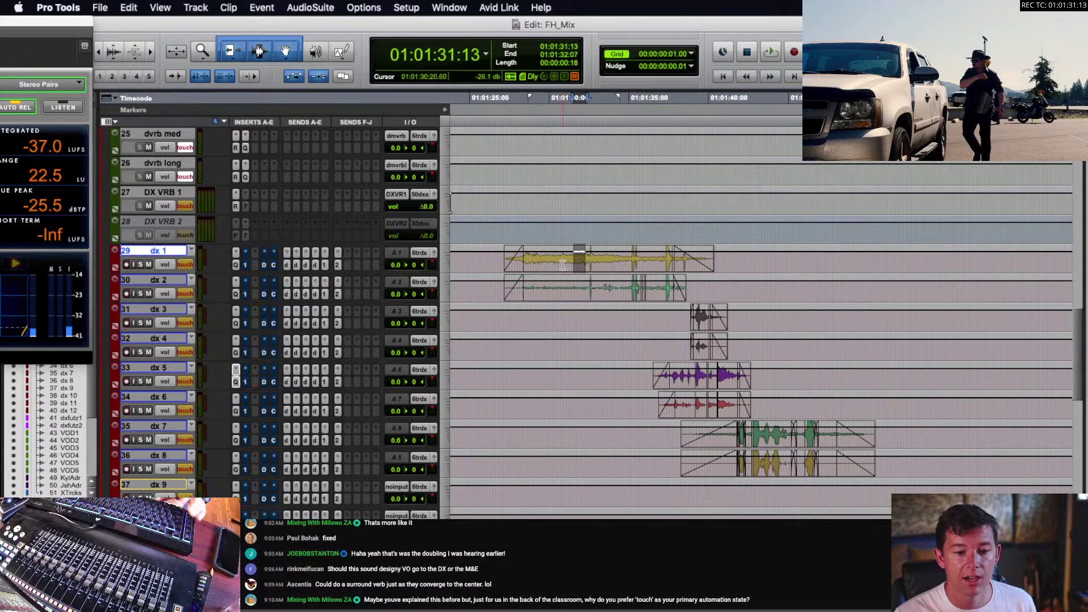
scroll(565, 264, left, 1)
scroll(542, 264, down, 1)
scroll(542, 265, right, 1)
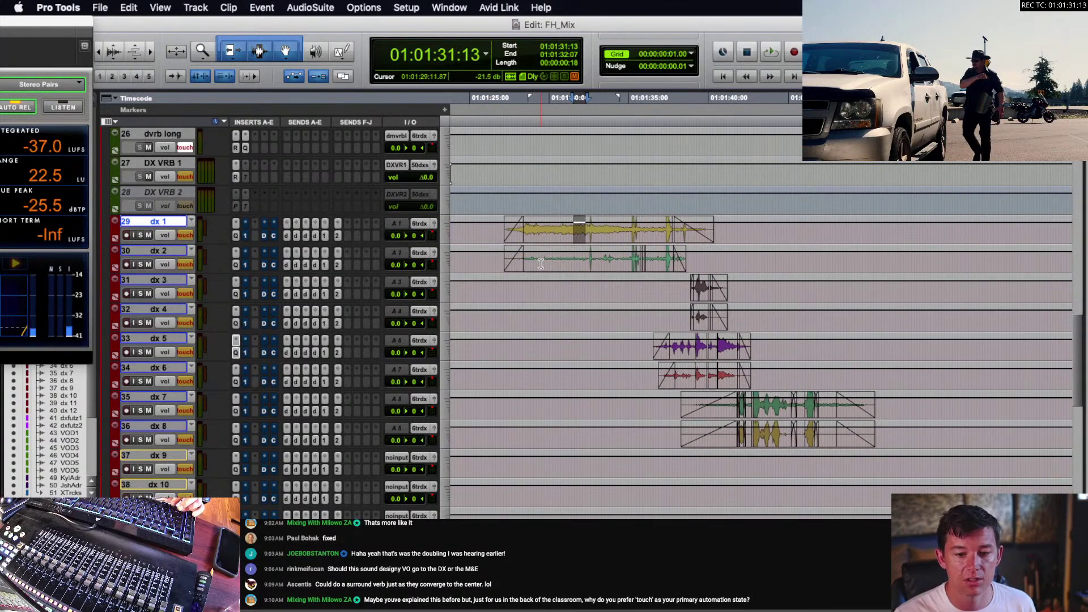
- Record a volume ride on dx 1 and dx 2 from 01:01:24:19, dipping the level early in the clips and raising it gradually
scroll(541, 264, left, 1)
click(526, 238)
scroll(526, 236, right, 1)
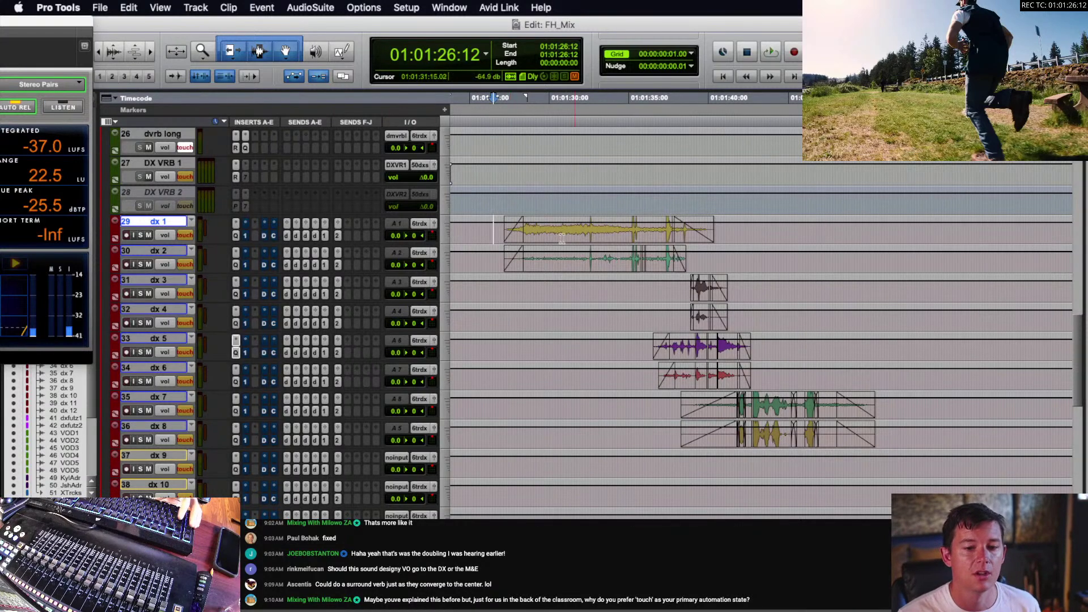
click(469, 240)
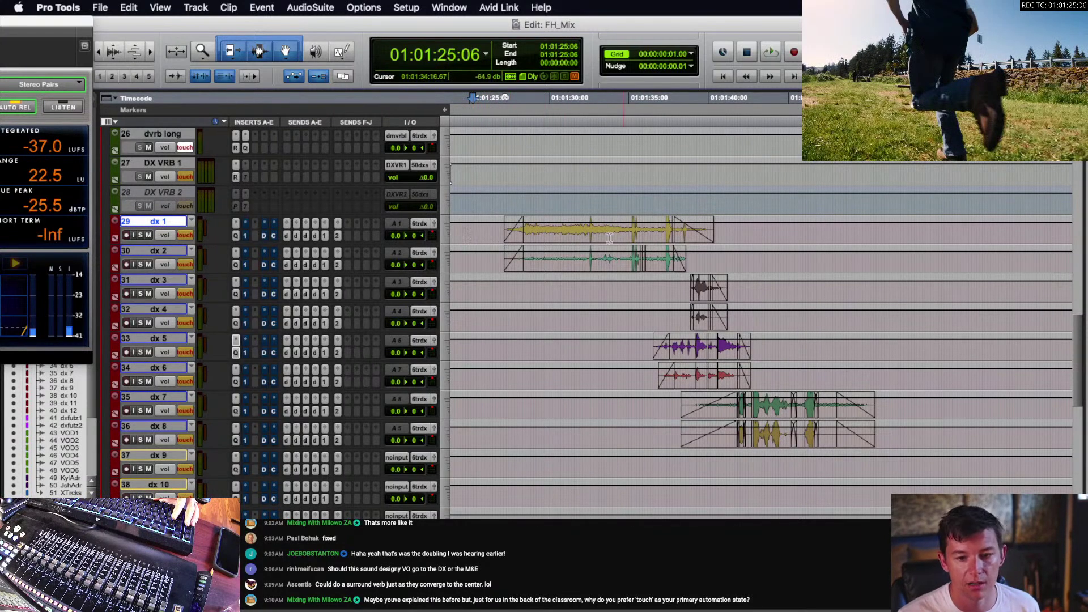
click(466, 233)
key(space)
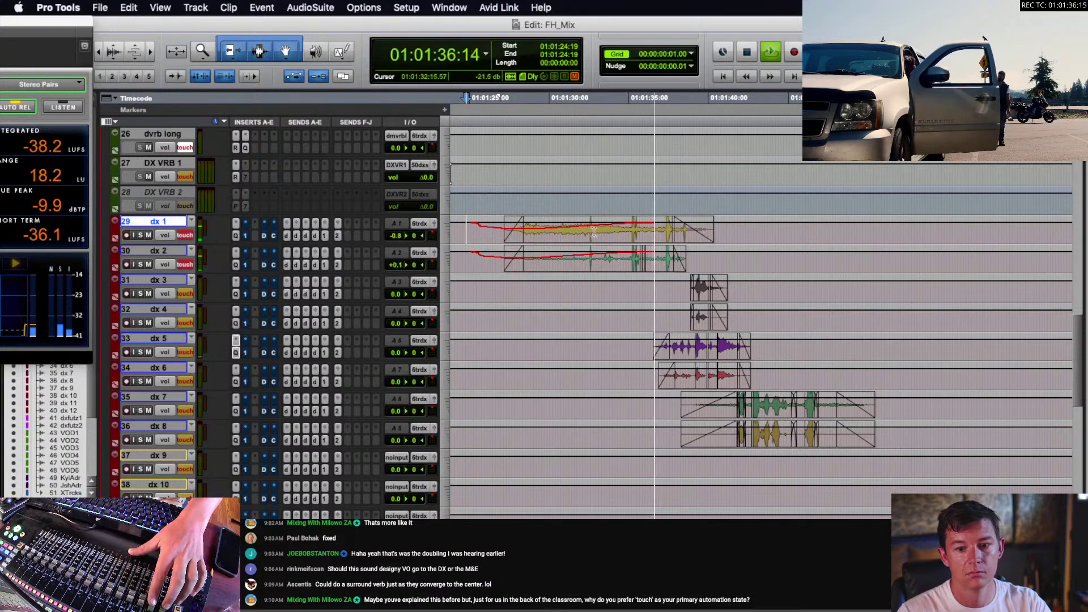
- Carry the playback pass past the end of the dx 1 and dx 2 clips, with the edit cursor at 01:01:40:05
click(712, 258)
key(t)
key(t)
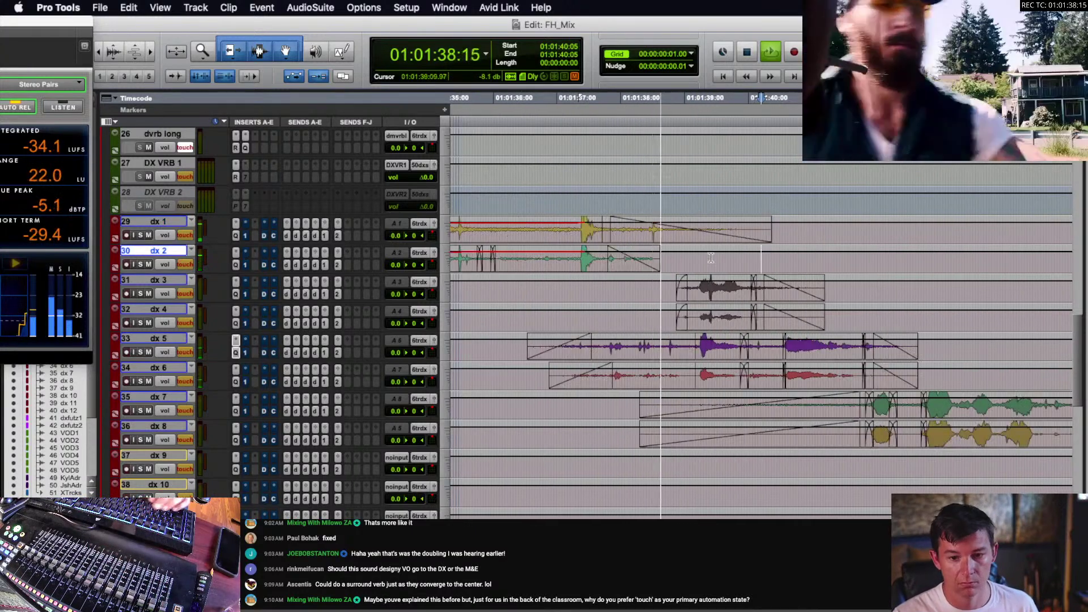
scroll(713, 261, right, 3)
key(r)
scroll(712, 260, right, 3)
scroll(681, 267, down, 3)
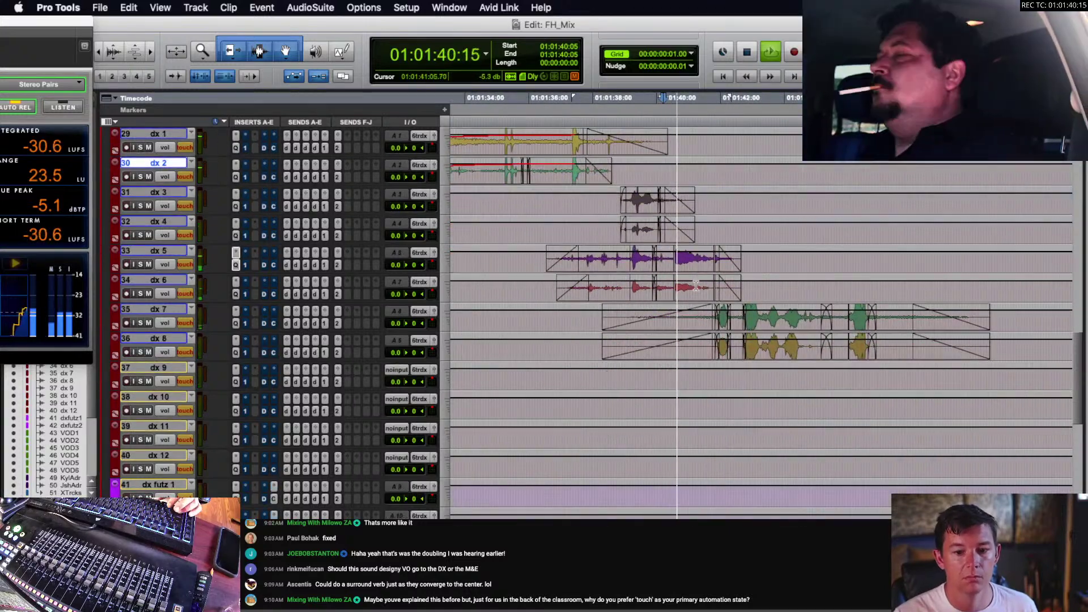
key(space)
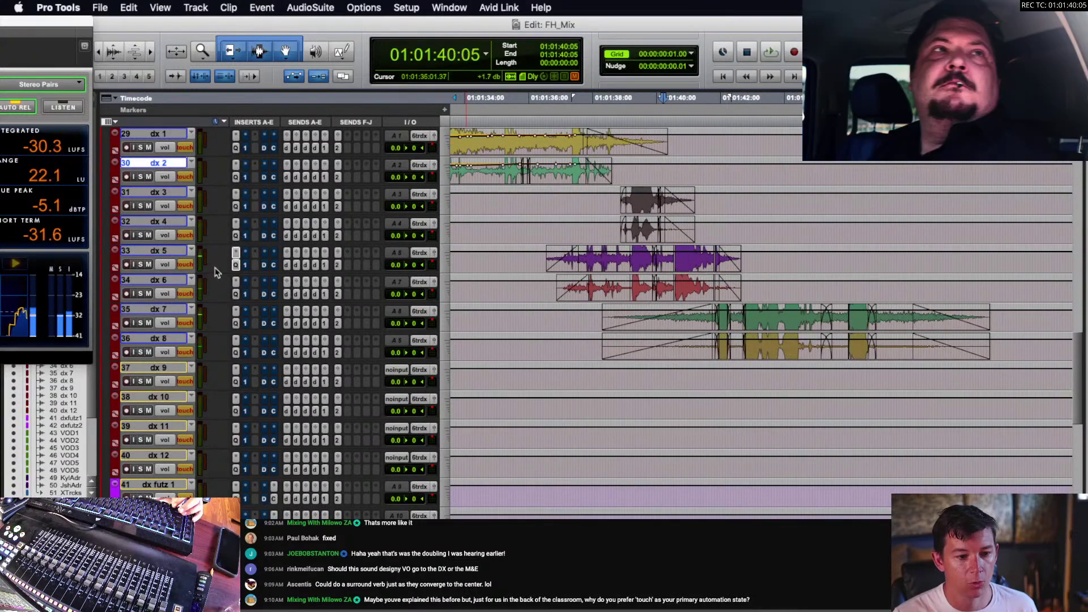
- Set the dx 5 and dx 6 tracks to medium height and bring their dialogue clips into close view
click(168, 251)
shift+click(164, 282)
click(445, 262)
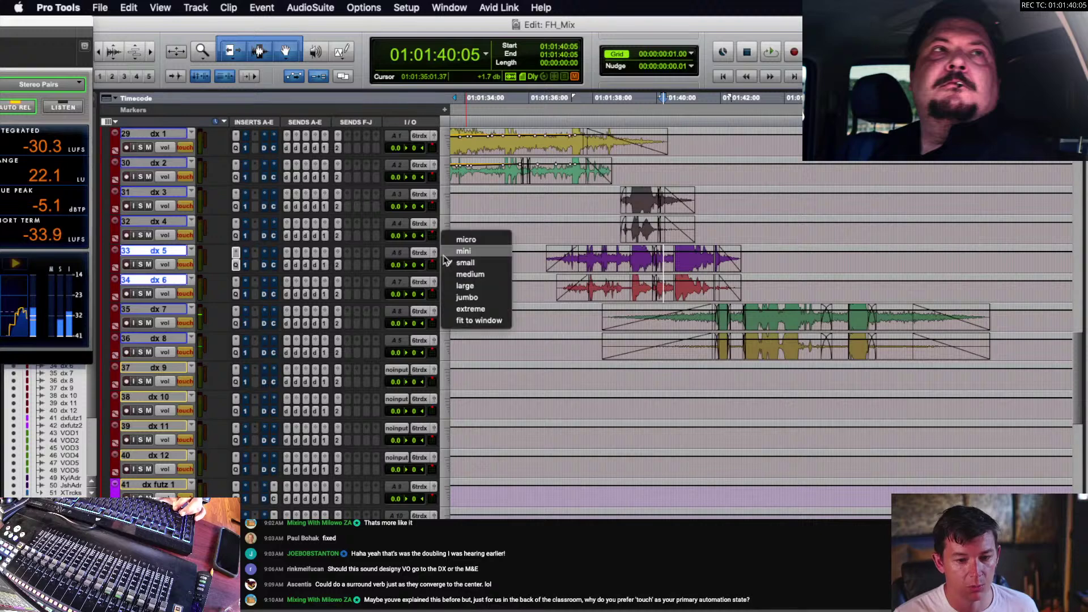
click(467, 275)
key(t)
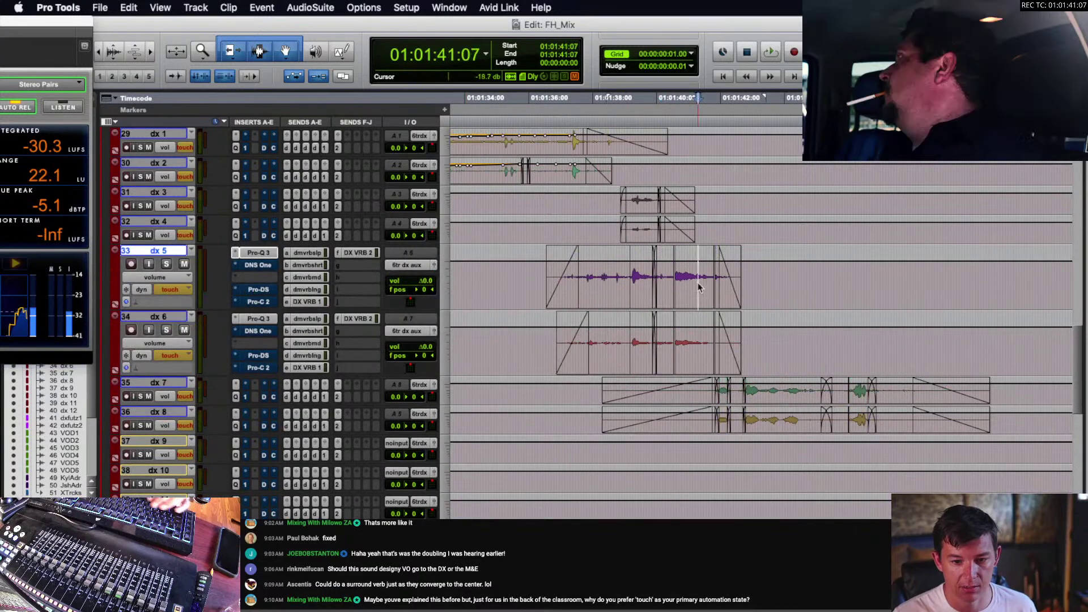
key(r)
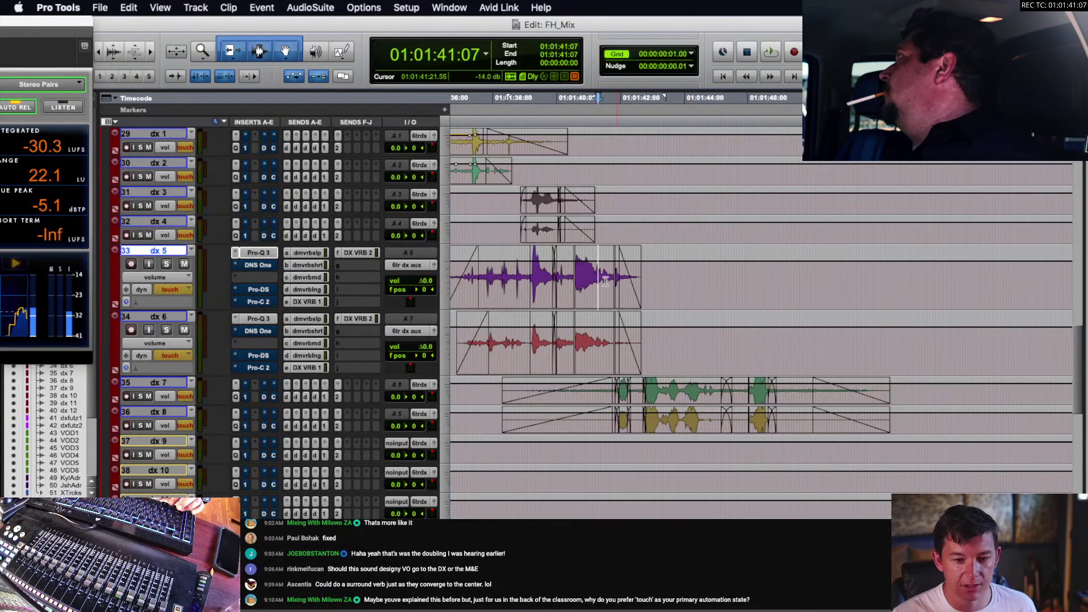
- Examine the dx 5 waveform closely from the loud word at 01:01:39:09 through its decay at 01:01:39:19
scroll(553, 284, left, 2)
click(570, 282)
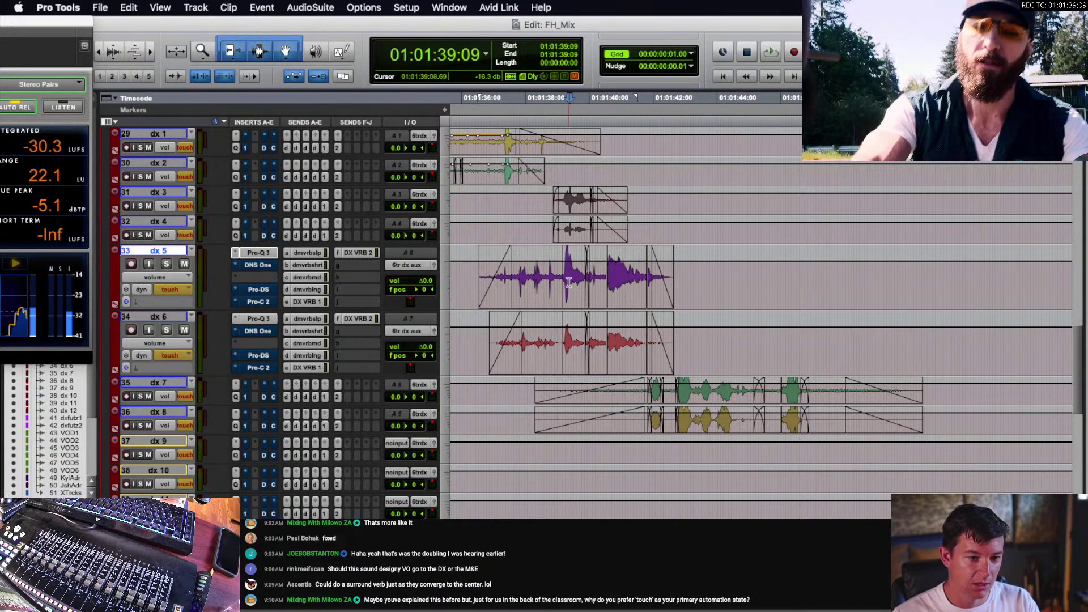
key(t)
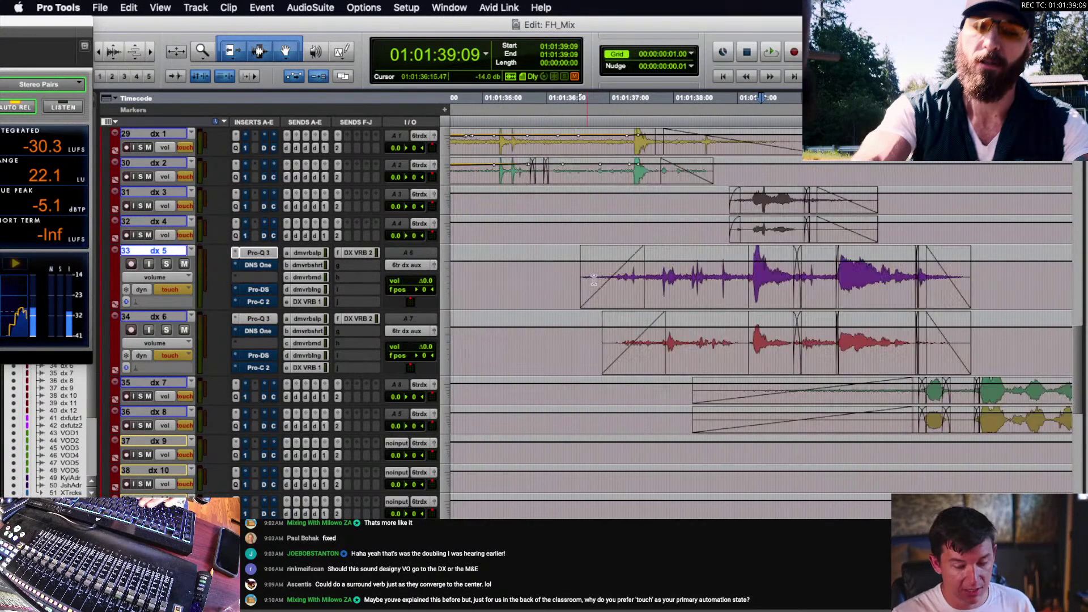
key(t)
key(t)
scroll(711, 291, right, 2)
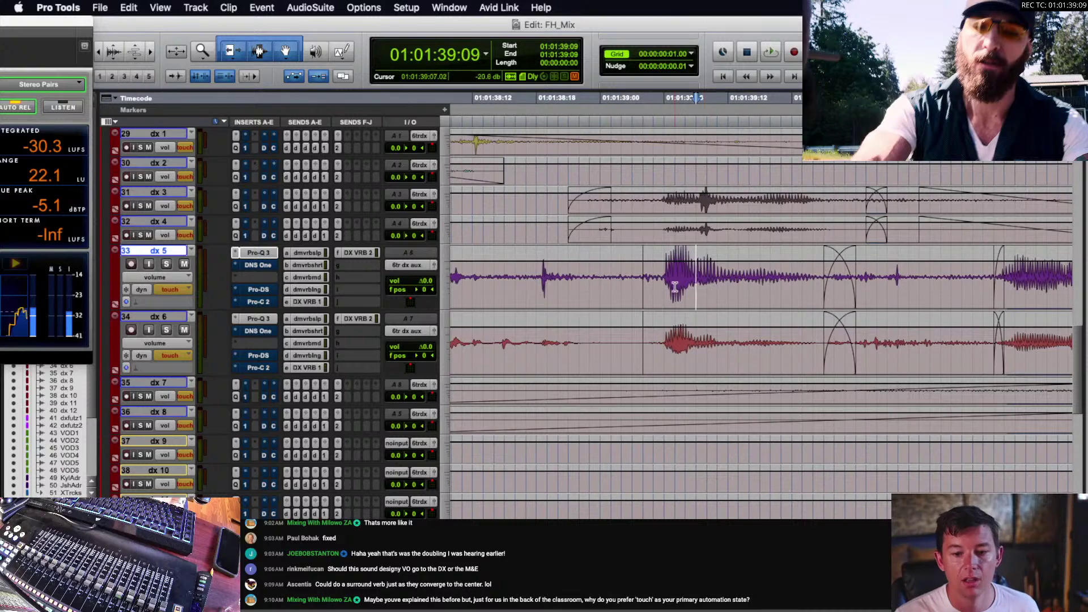
drag(661, 281, 819, 279)
click(800, 283)
key(r)
key(r)
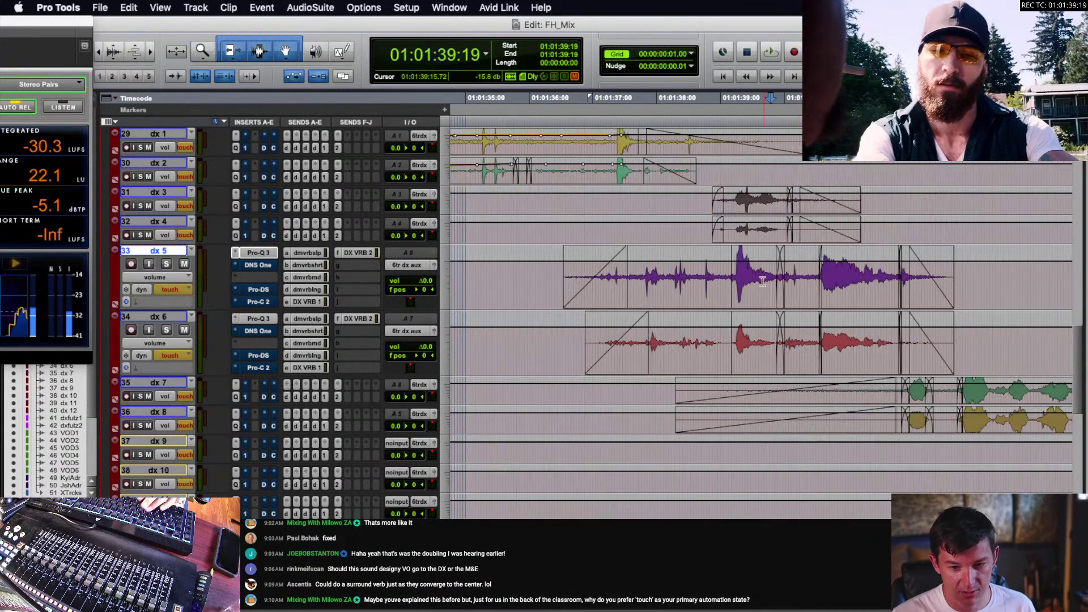
scroll(758, 285, right, 2)
scroll(758, 285, down, 1)
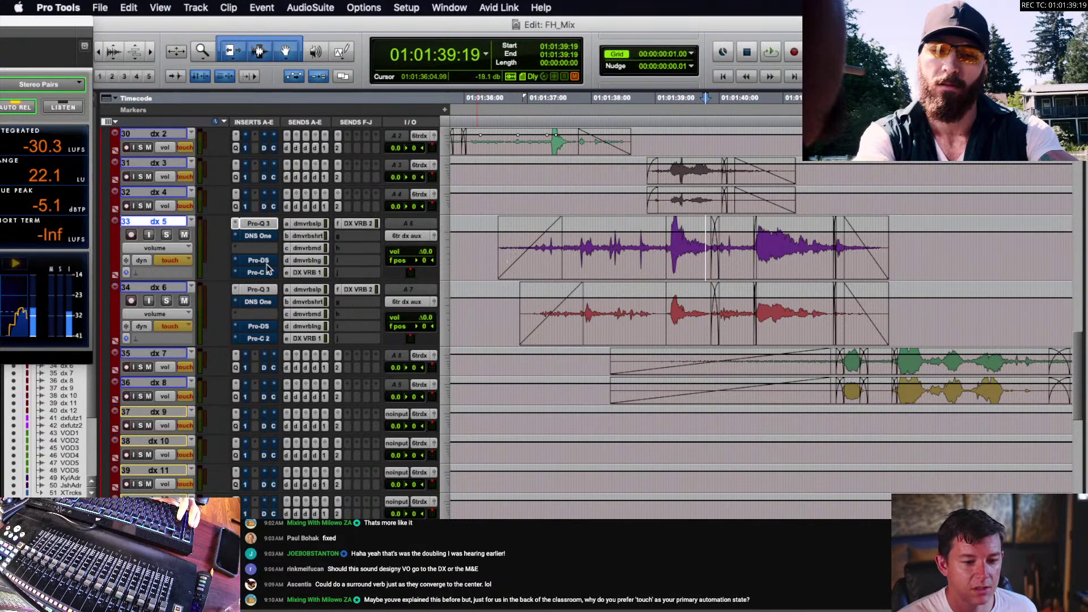
- Record a volume ride on dx 5 and dx 6 from 01:01:36:10, raising the quieter tails of the spoken phrases
click(491, 250)
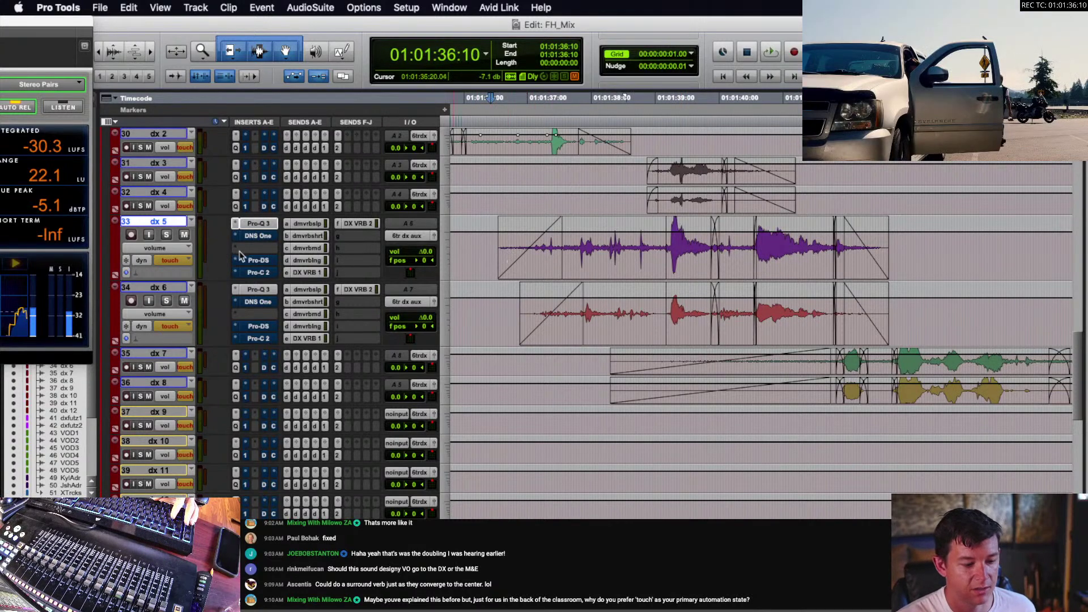
key(space)
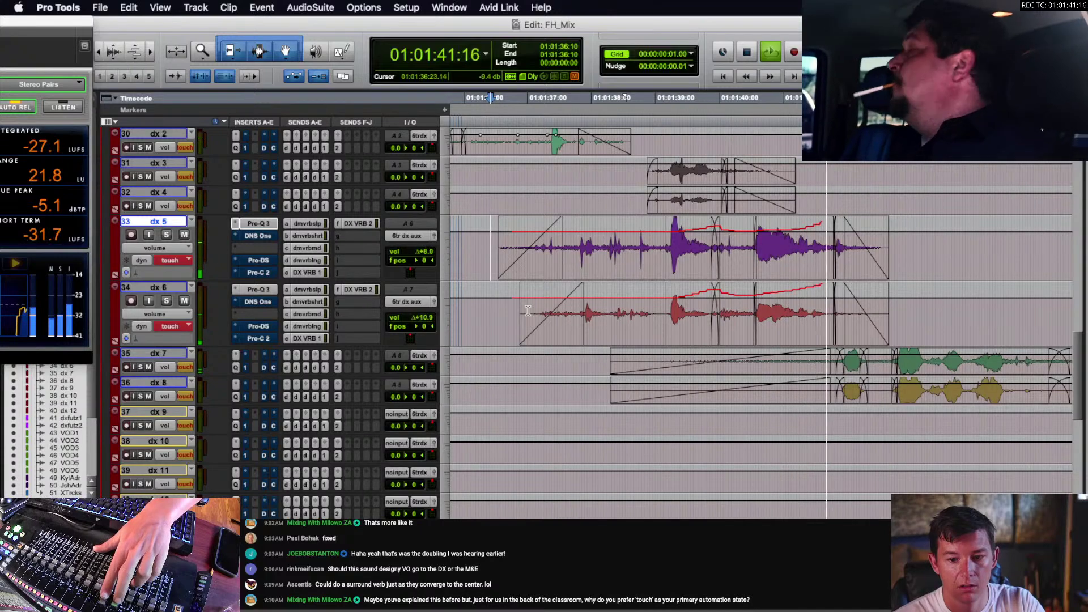
key(space)
- Inspect the recorded volume automation on dx 6 between 01:01:40:19 and 01:01:41:12 against the waveform
click(817, 310)
key(t)
key(t)
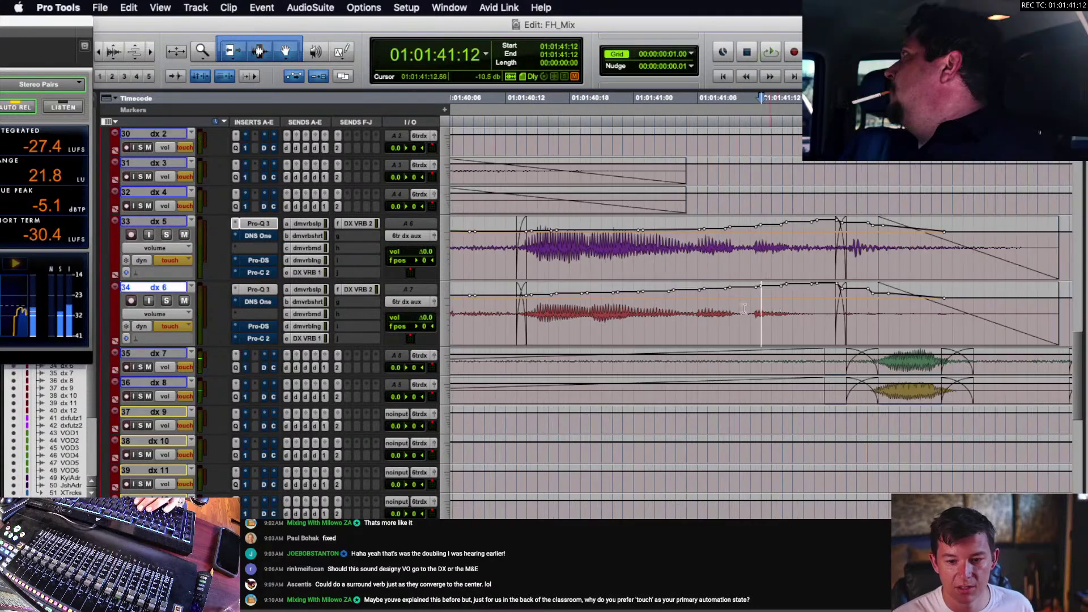
mouse_move(742, 309)
mouse_down()
mouse_move(629, 307)
mouse_move(758, 298)
mouse_up()
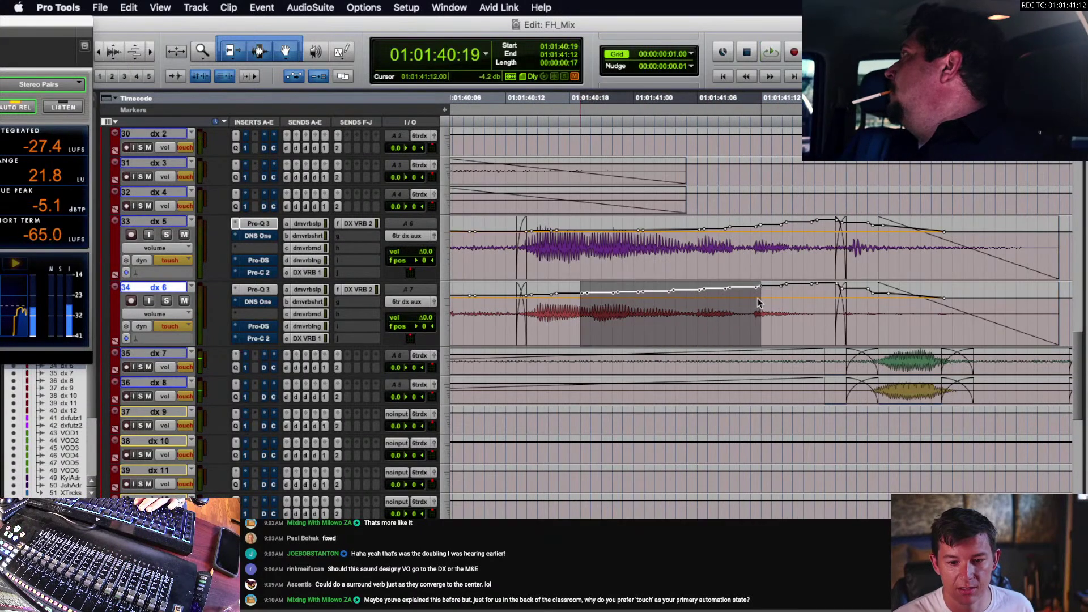
click(719, 306)
key(r)
key(r)
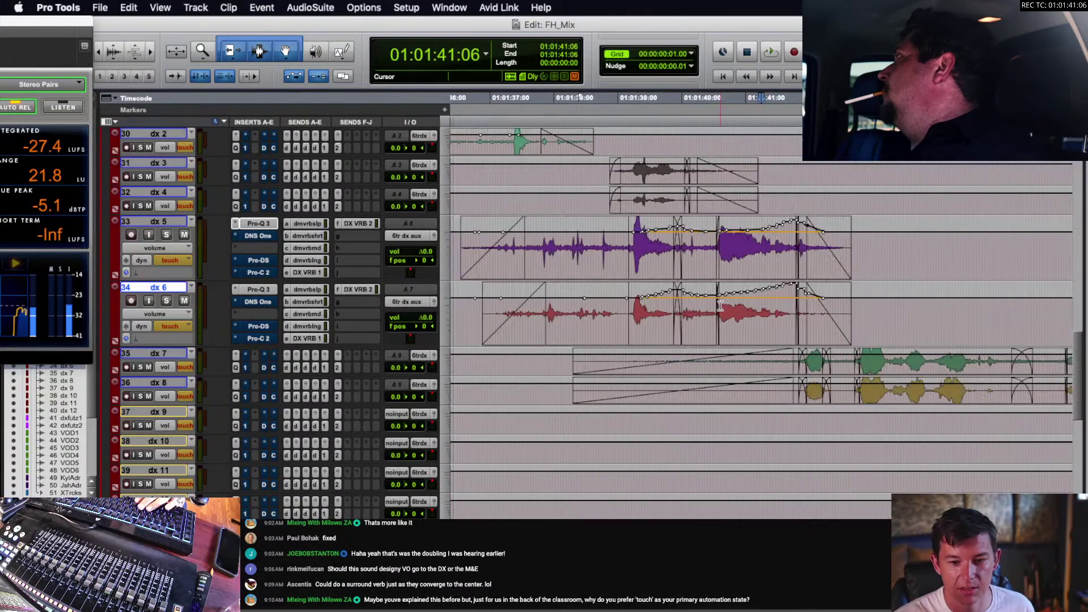
key(t)
key(r)
key(r)
scroll(703, 248, right, 2)
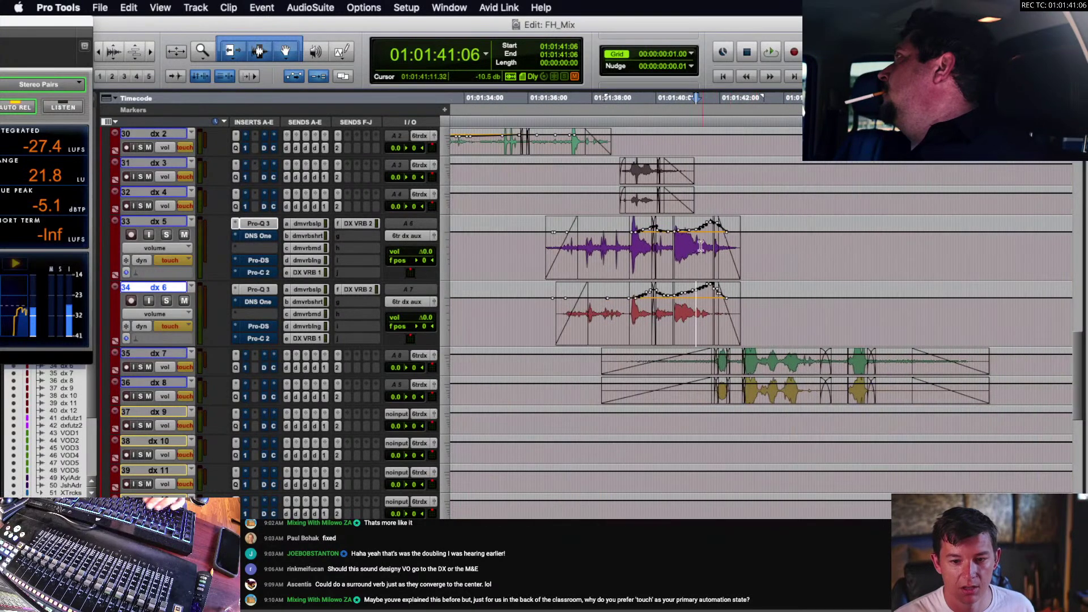
- Examine the recorded volume automation on dx 5 against its waveform between 01:01:38:13 and 01:01:41:12
click(702, 247)
key(t)
key(t)
key(r)
key(r)
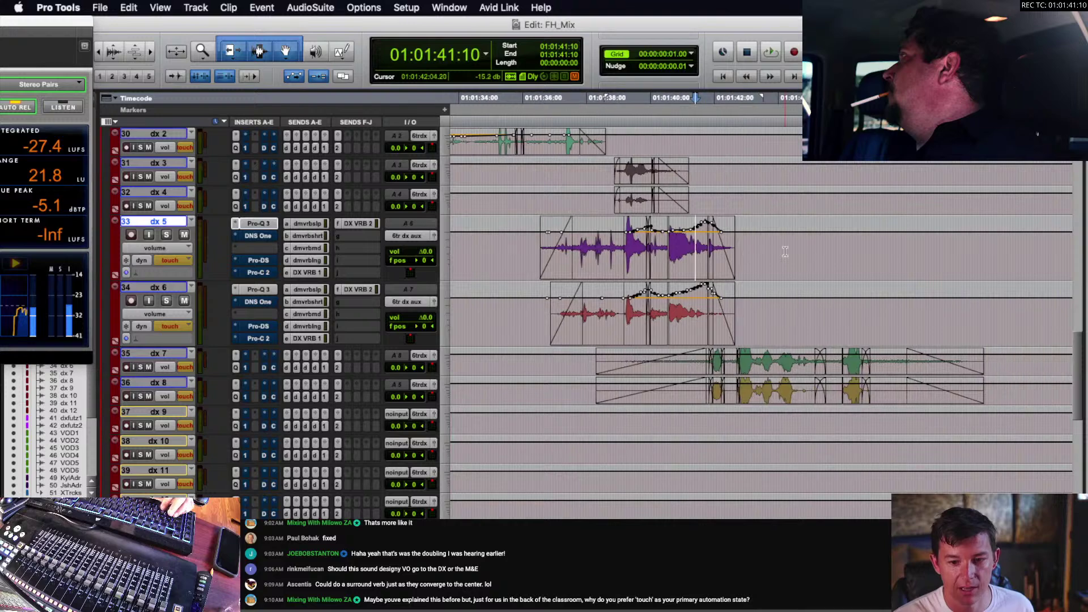
click(699, 251)
key(t)
key(t)
key(r)
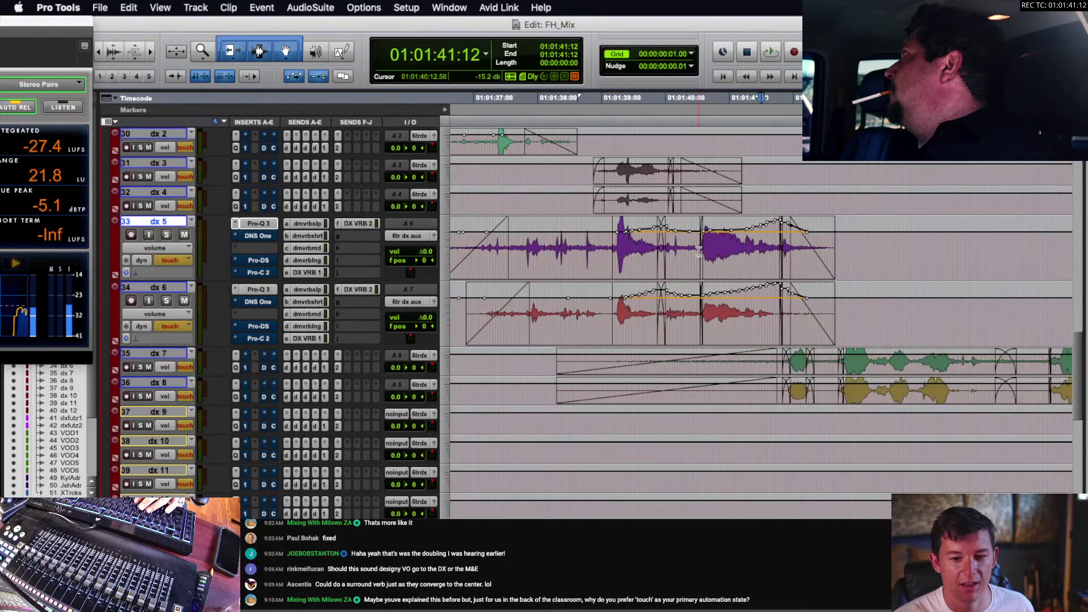
scroll(681, 259, right, 2)
click(525, 254)
click(507, 250)
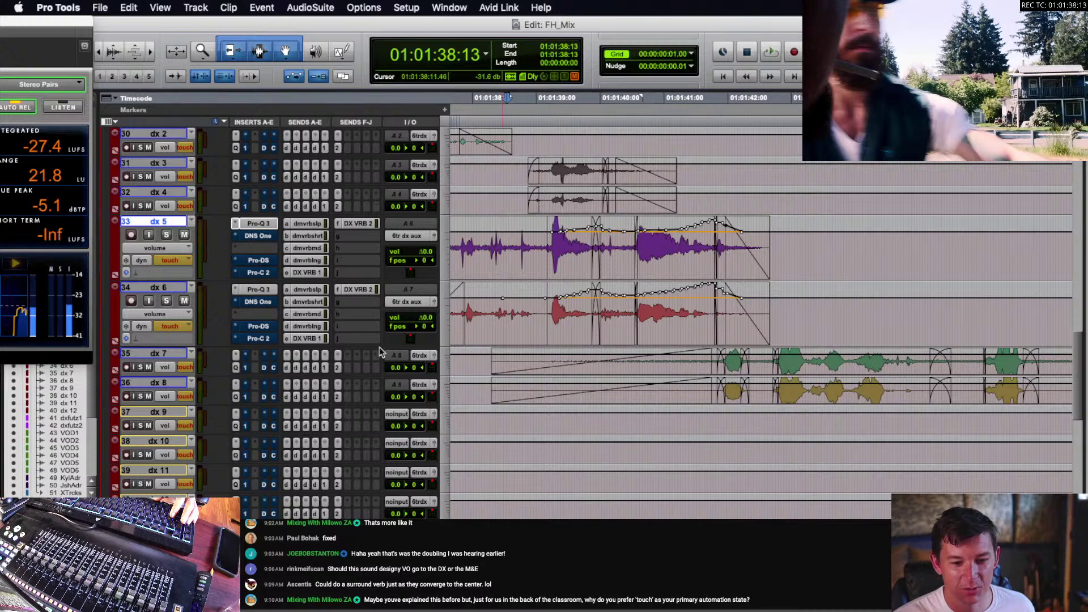
- Enlarge the dx 6 track to large height and inspect its waveform and volume curve closely around 01:01:39:10
drag(375, 356, 379, 390)
click(567, 317)
key(t)
key(t)
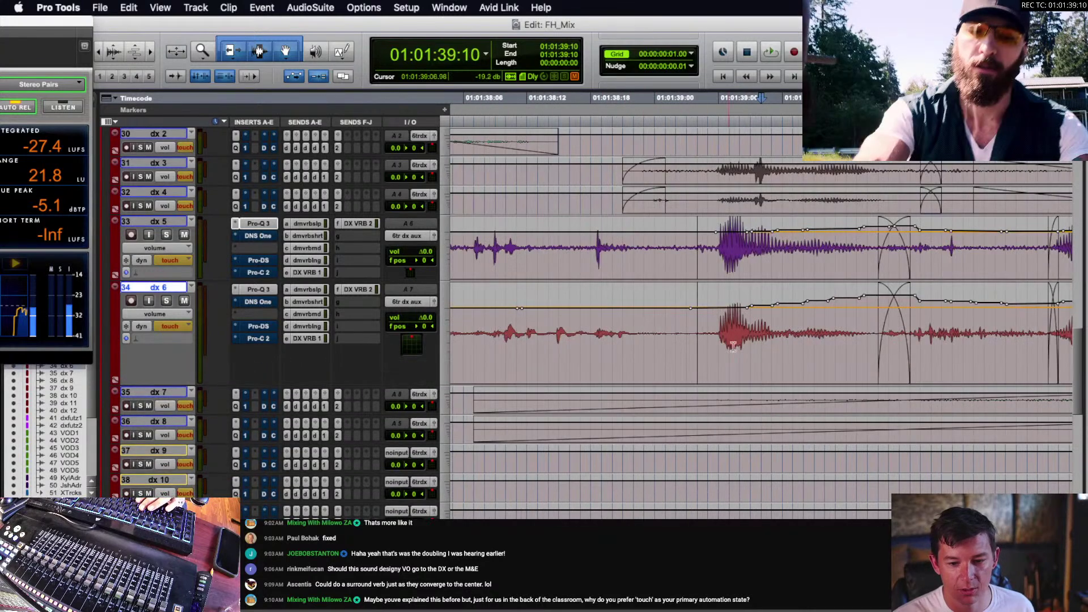
key(r)
key(r)
key(r)
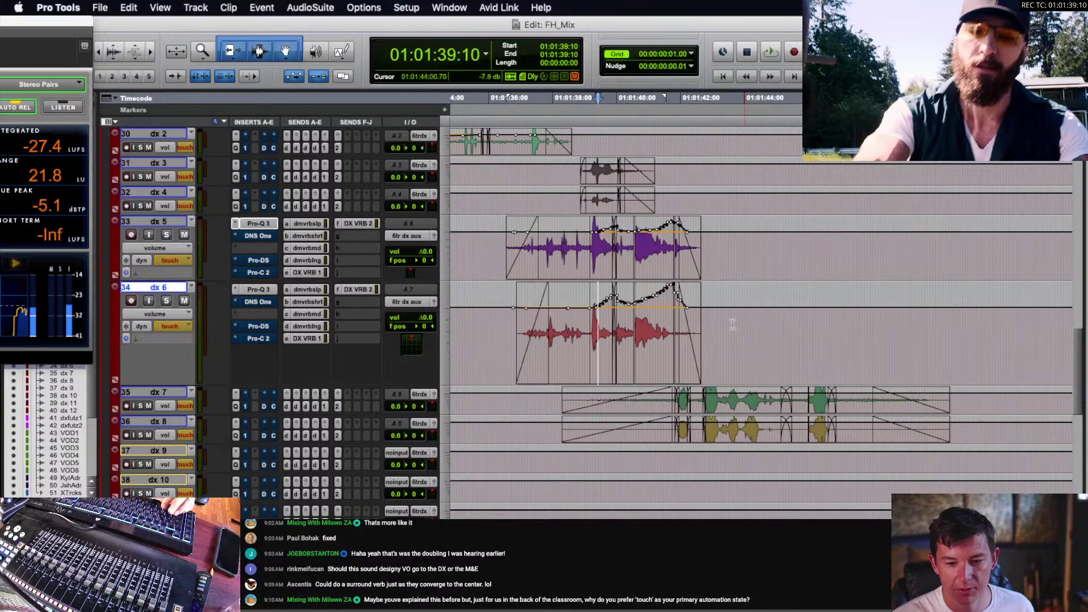
- Reduce the dx 5 and dx 6 tracks to small height and place the cursor at 01:01:38:15
scroll(706, 330, right, 2)
click(452, 312)
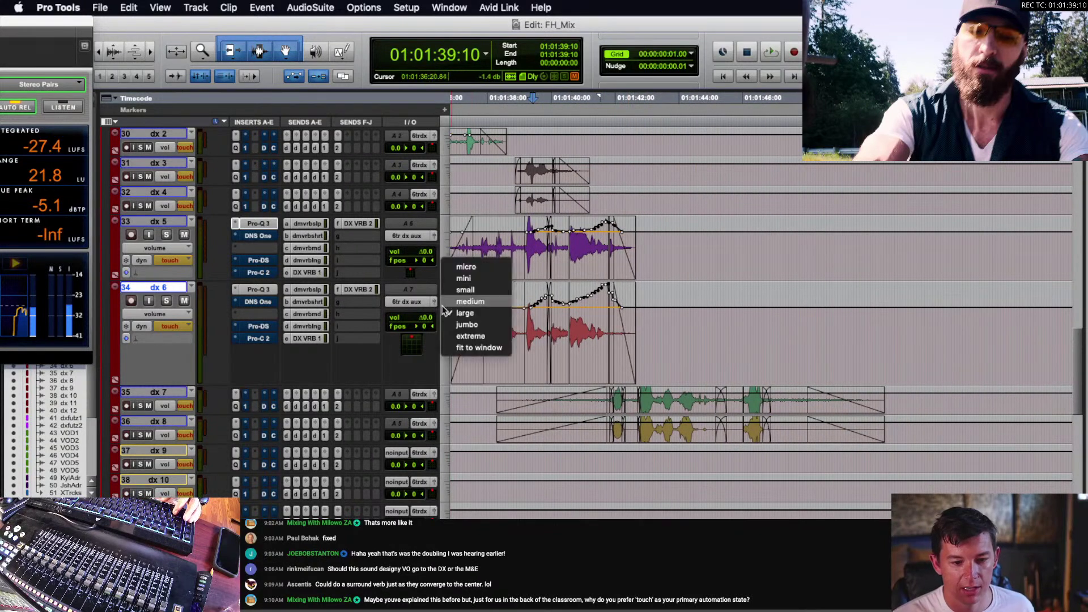
click(464, 299)
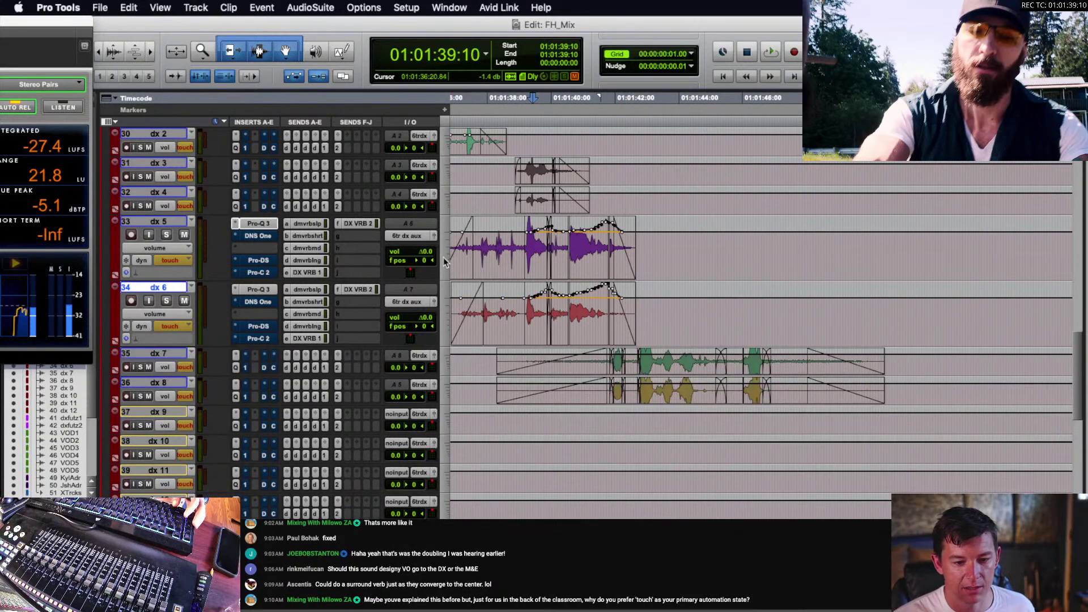
click(452, 251)
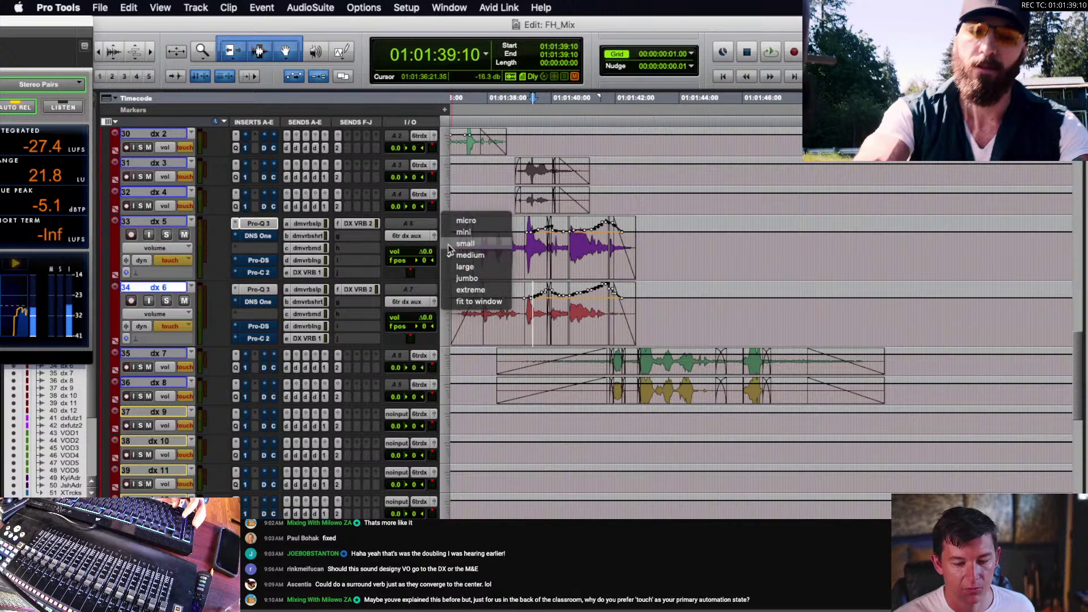
click(464, 238)
scroll(613, 289, left, 2)
click(573, 266)
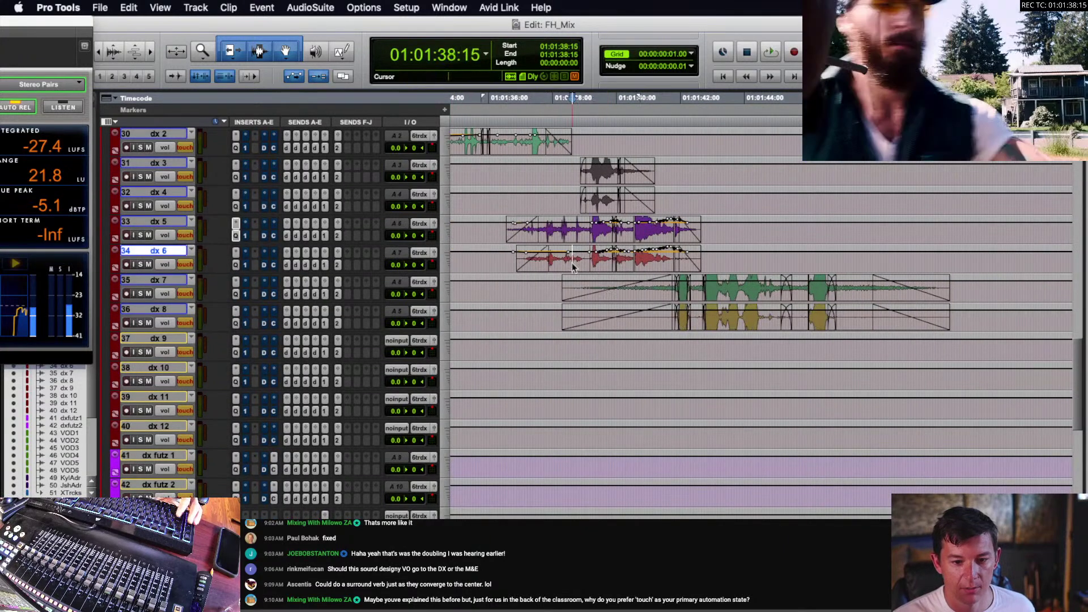
- Inspect the CEDAR DNS One insert on dx 5 alongside the dialogue clips, then close the plug-in window
scroll(547, 235, up, 2)
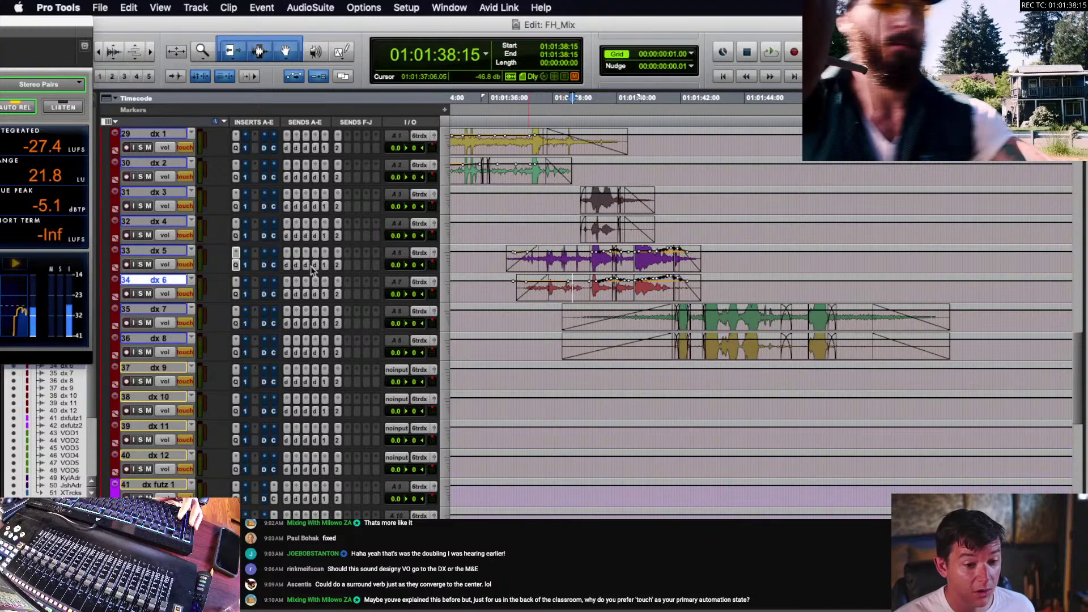
click(247, 265)
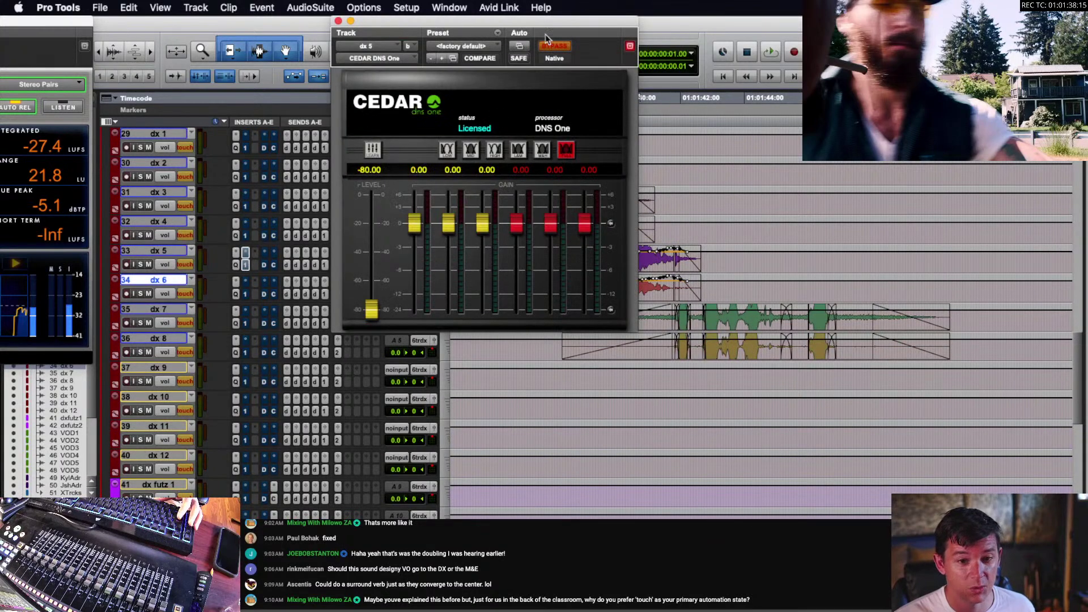
drag(549, 23, 599, 359)
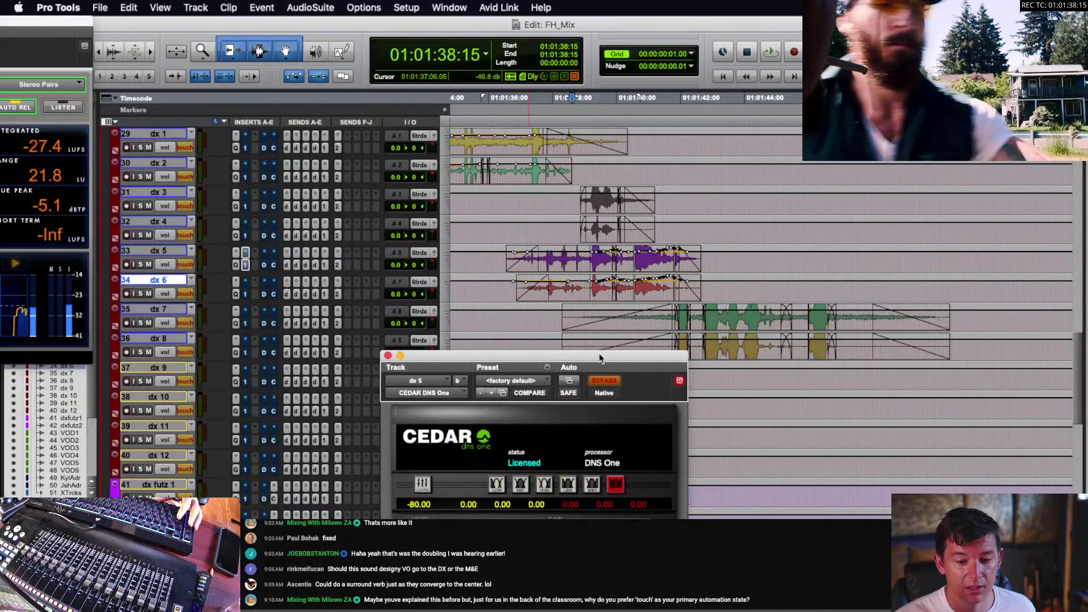
click(574, 264)
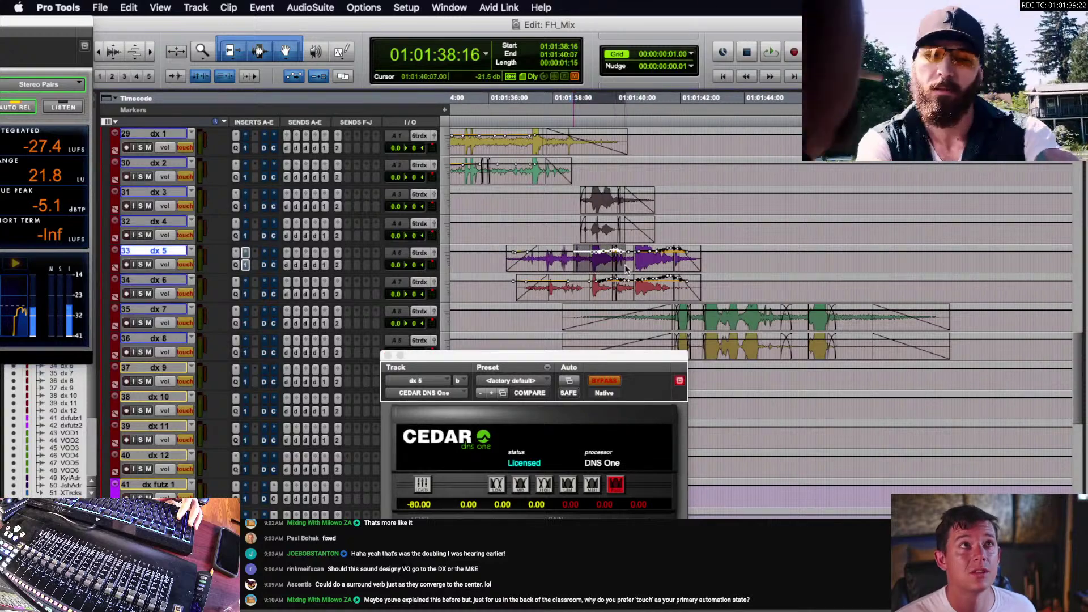
click(611, 265)
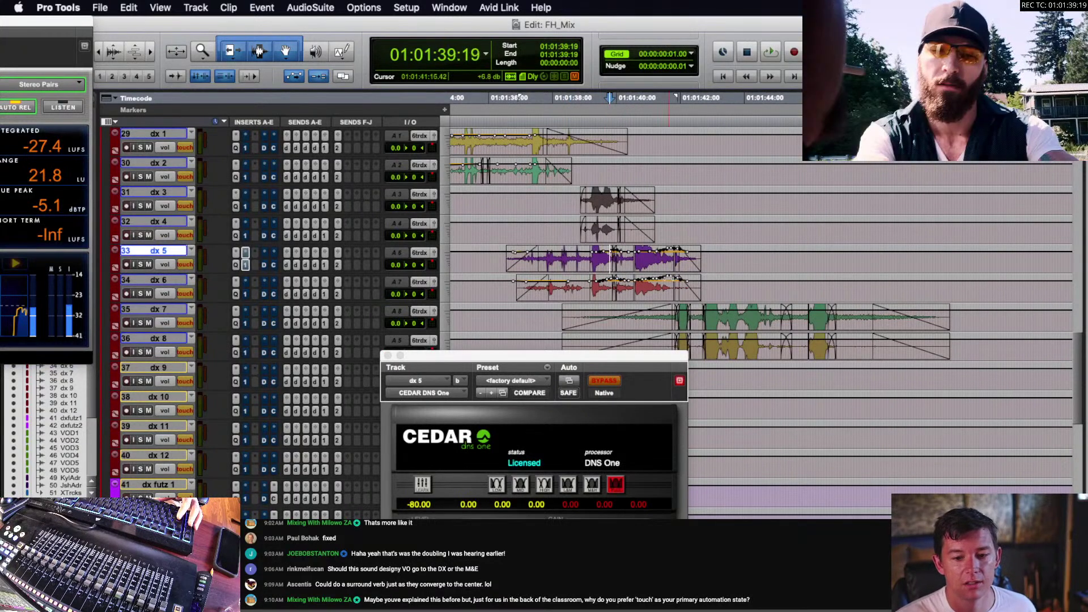
scroll(659, 303, up, 2)
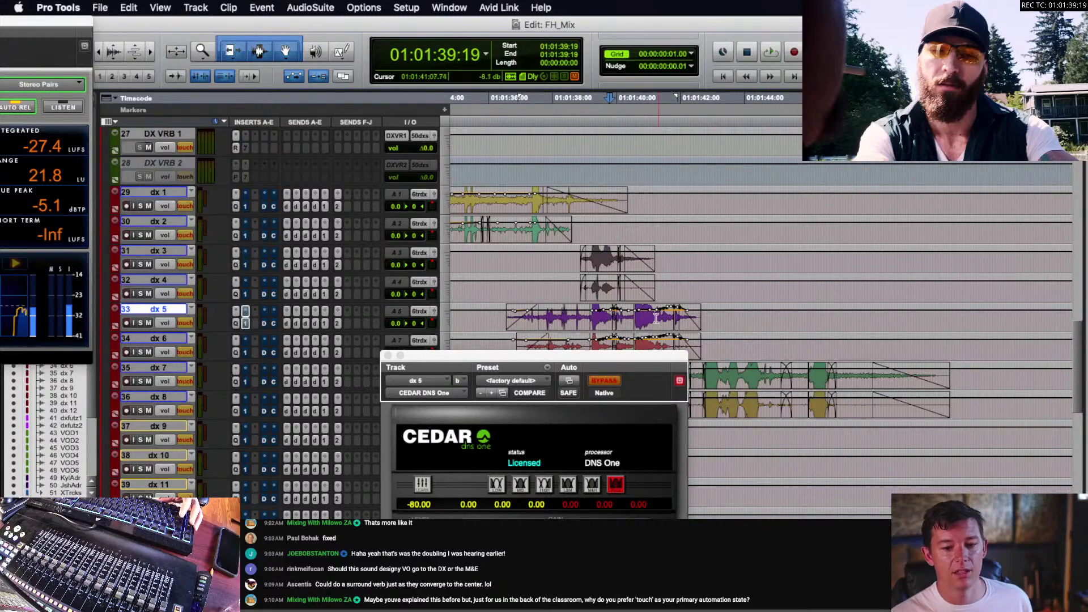
click(681, 318)
scroll(680, 318, down, 2)
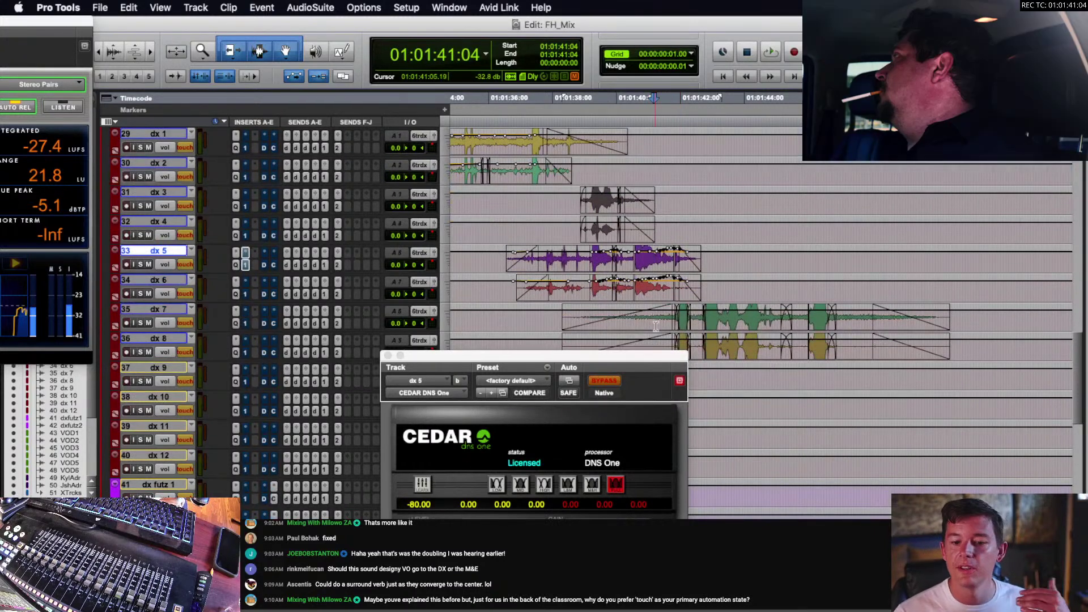
drag(627, 383, 440, 233)
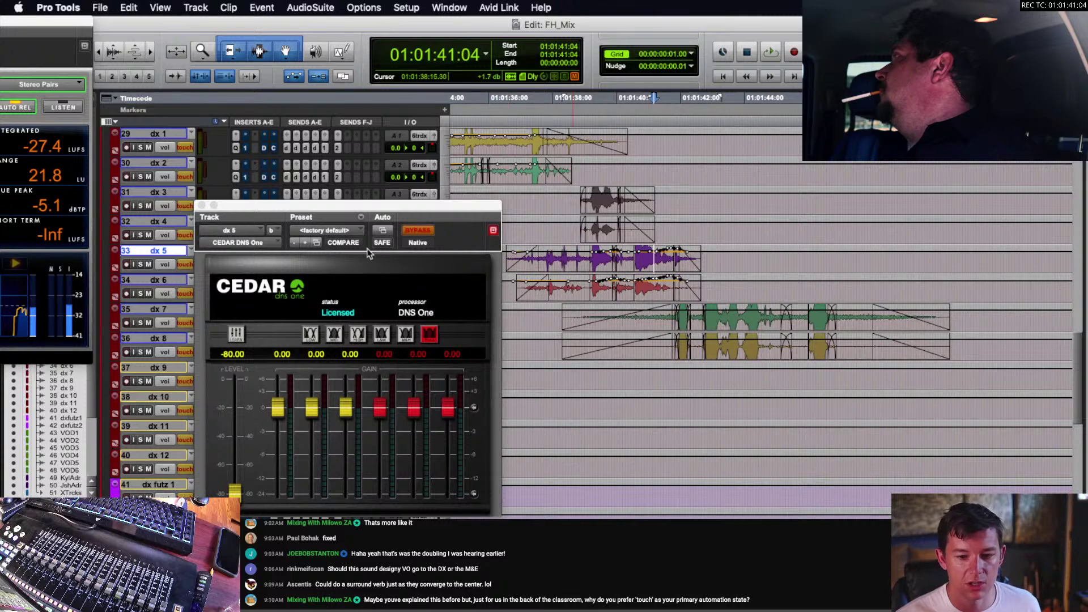
click(202, 205)
- Show the dx tracks in waveform view and reduce the displayed waveform height
scroll(569, 273, left, 5)
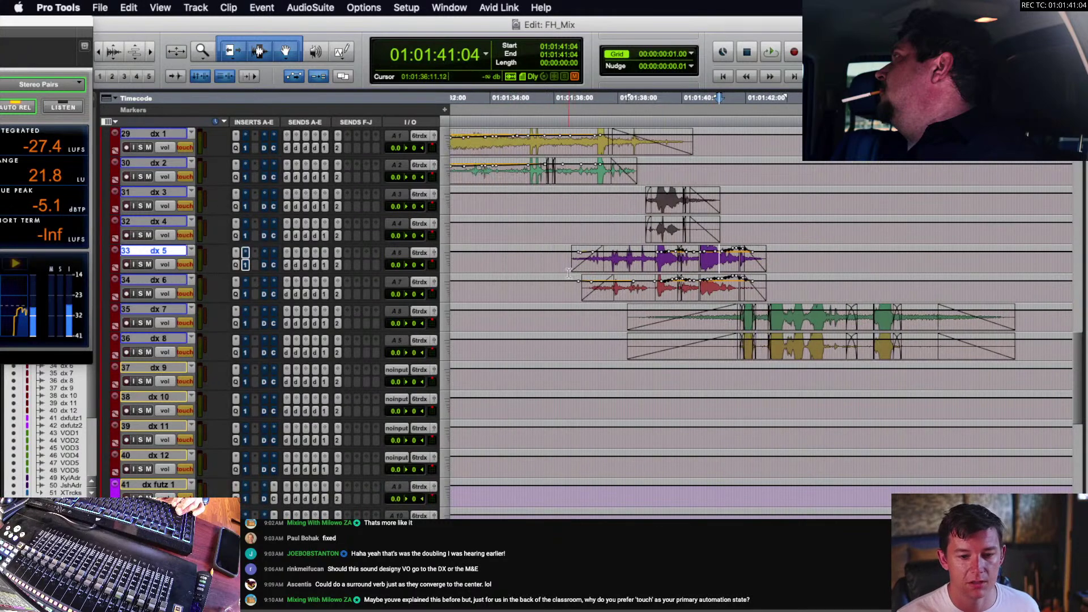
click(551, 266)
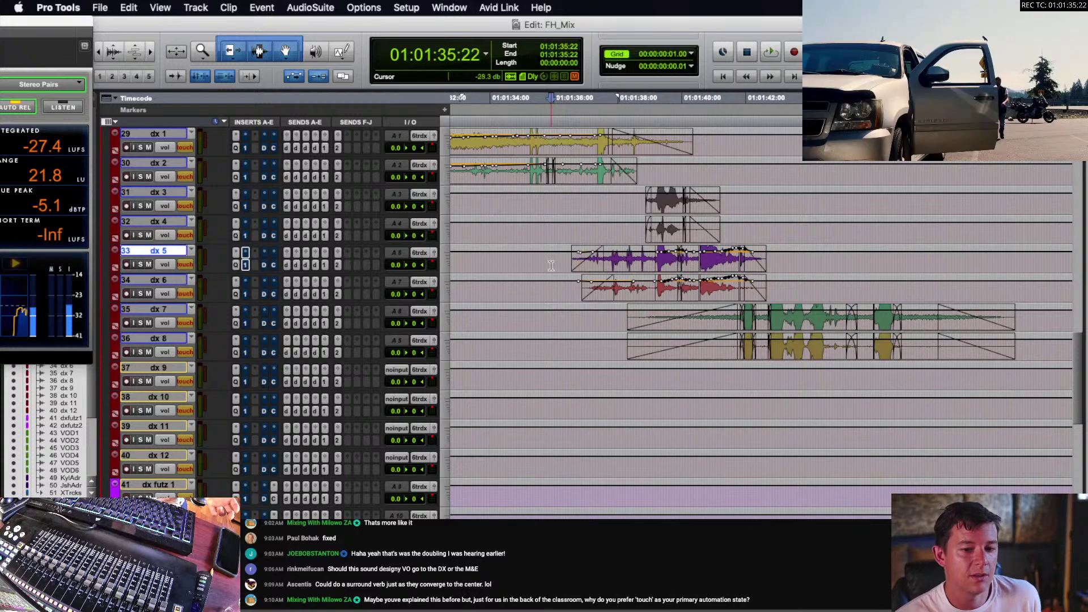
key(ctrl+minus)
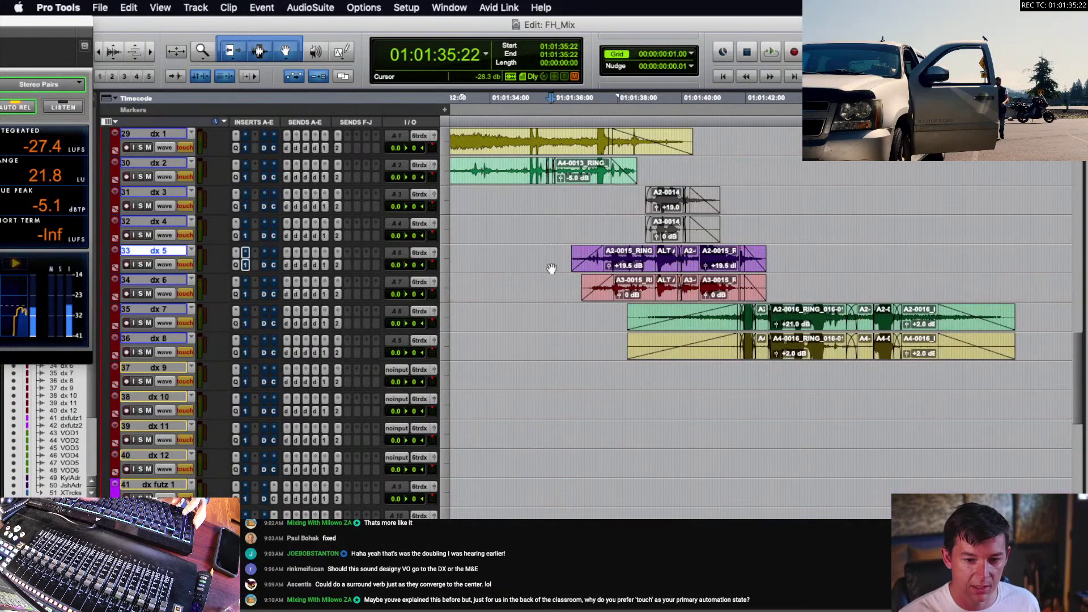
scroll(551, 268, right, 2)
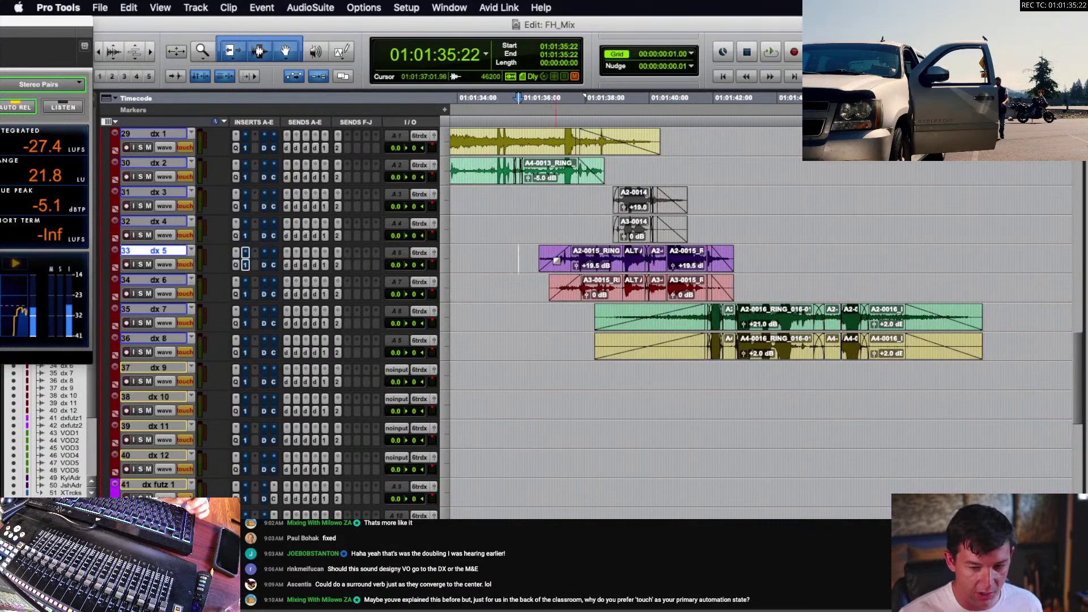
key(alt+super+bracketleft)
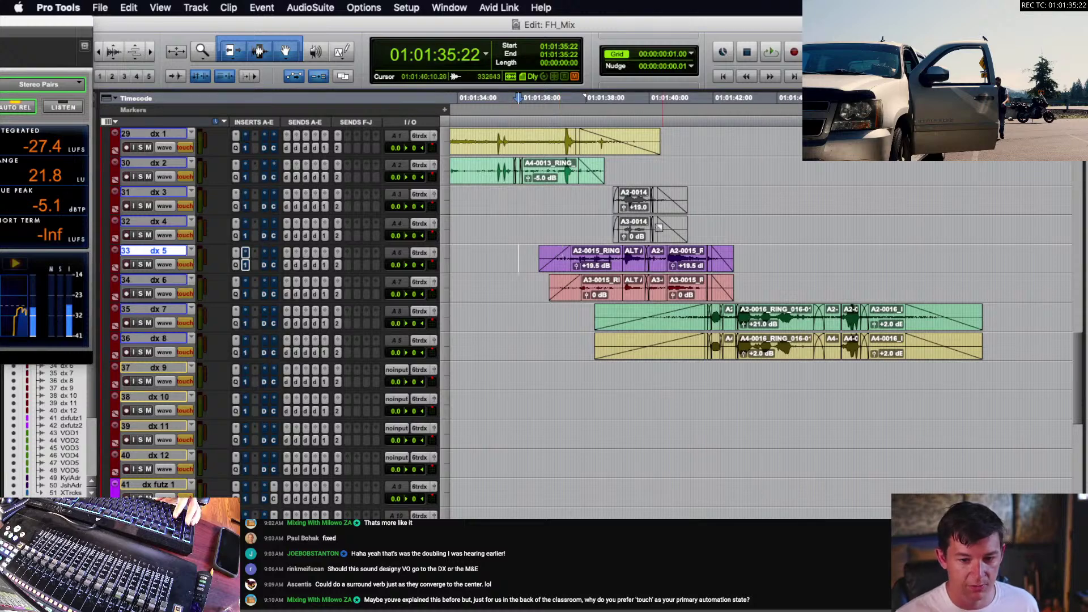
- Inspect the waveforms of the dx 3 to dx 6 clips more closely around 01:01:39:10
click(631, 224)
key(super+bracketright)
key(super+bracketright)
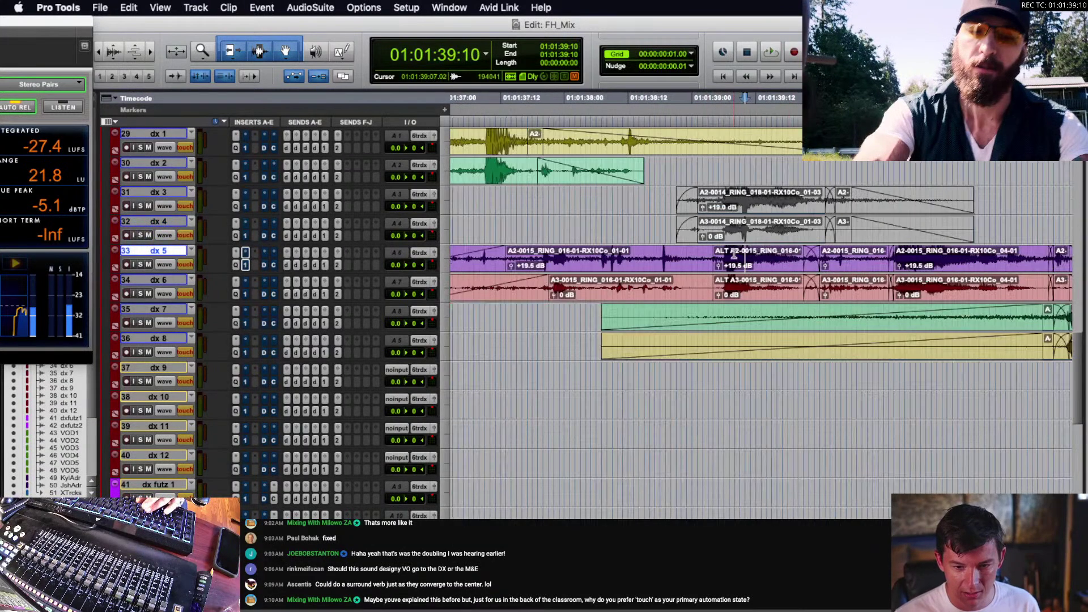
key(super+bracketleft)
key(super+bracketleft)
- Play briefly from 01:01:35:08 and return the dx tracks to volume view
click(728, 257)
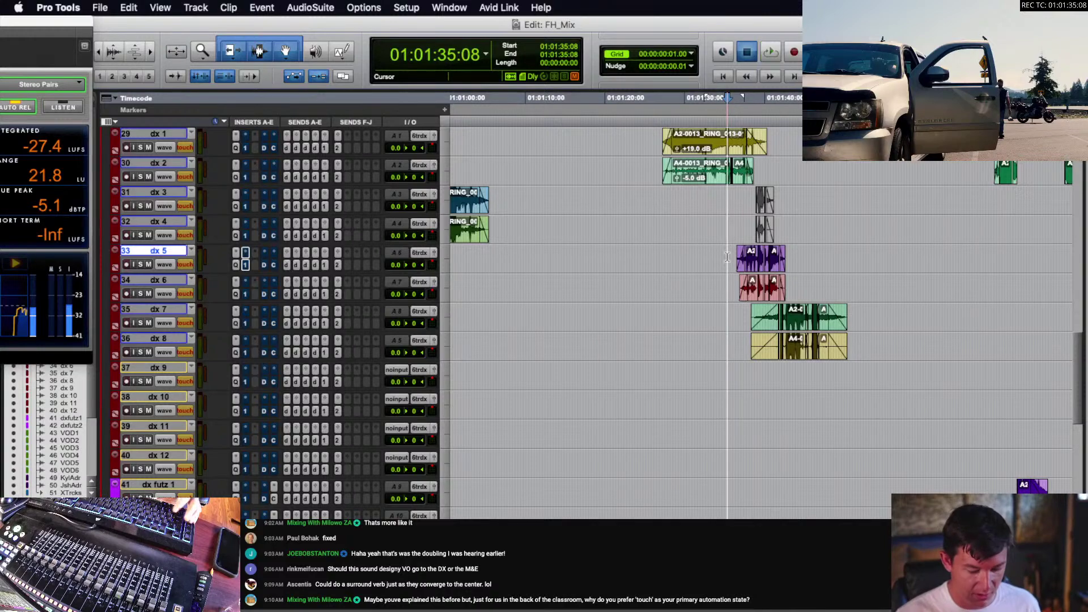
key(space)
key(space)
key(minus)
scroll(728, 257, right, 5)
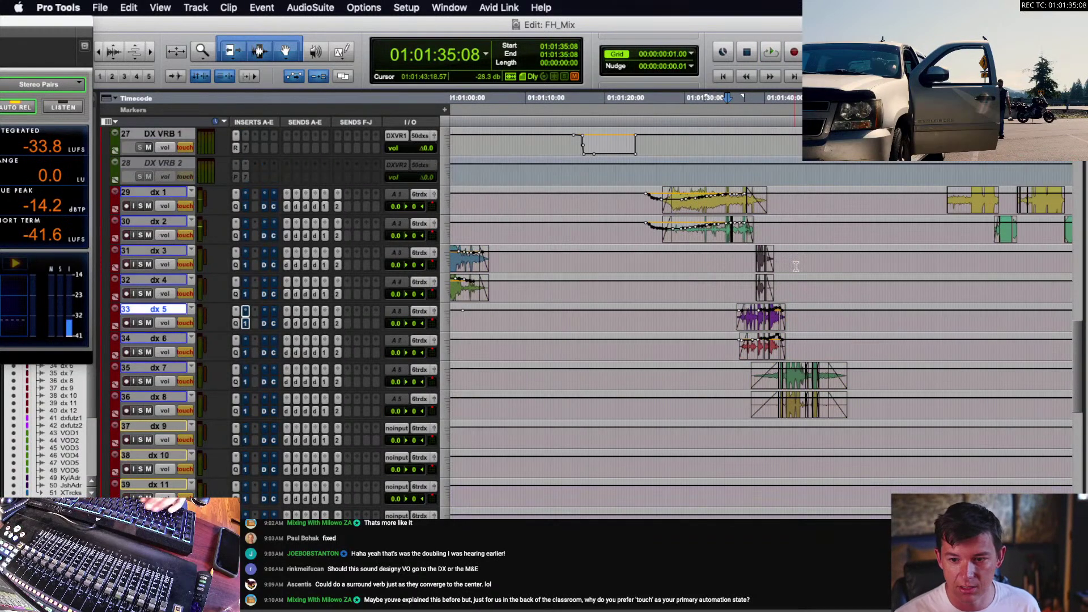
scroll(726, 272, down, 1)
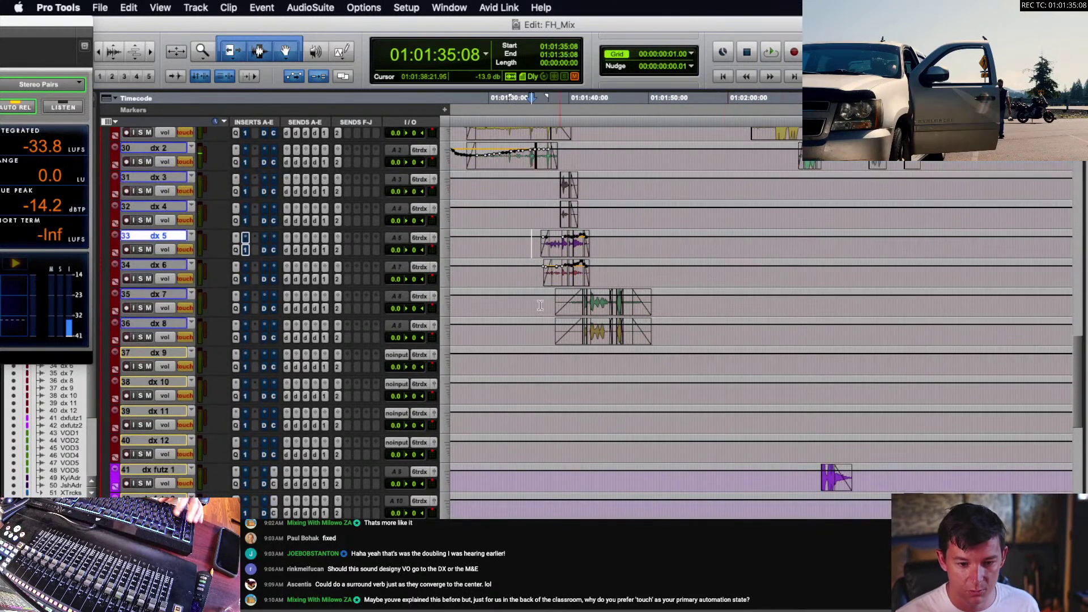
- Record a volume ride on dx 7 and dx 8 from 01:01:36:09
click(540, 306)
key(super+bracketright)
scroll(565, 310, right, 5)
key(space)
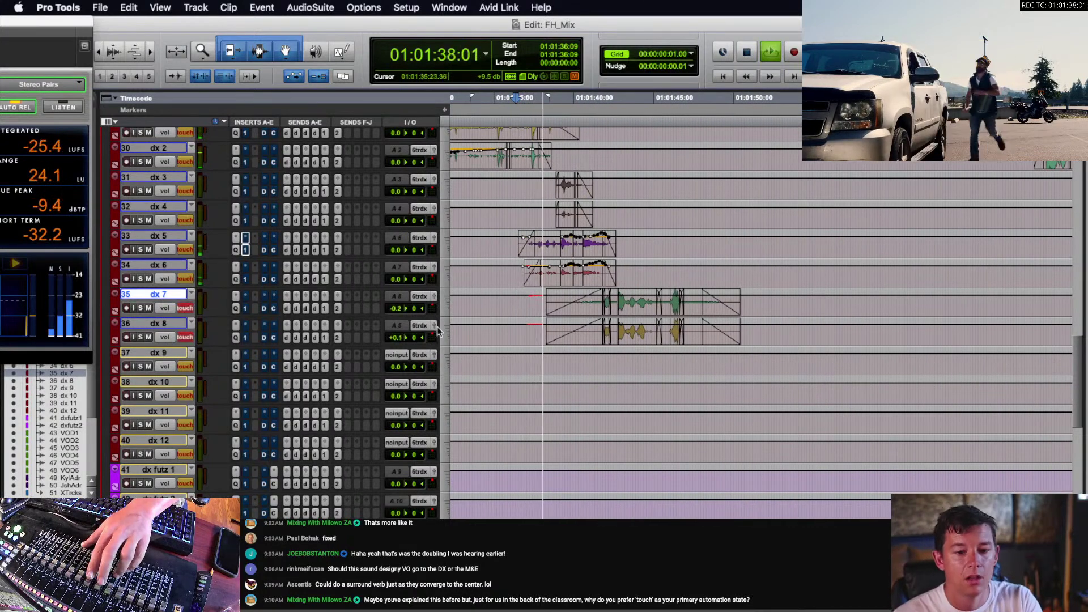
- Play from 01:01:38:10 and ride the 2500 Hz band of dx 6's Pro-Q 3 to about 3516 Hz and +2.41 dB
click(236, 278)
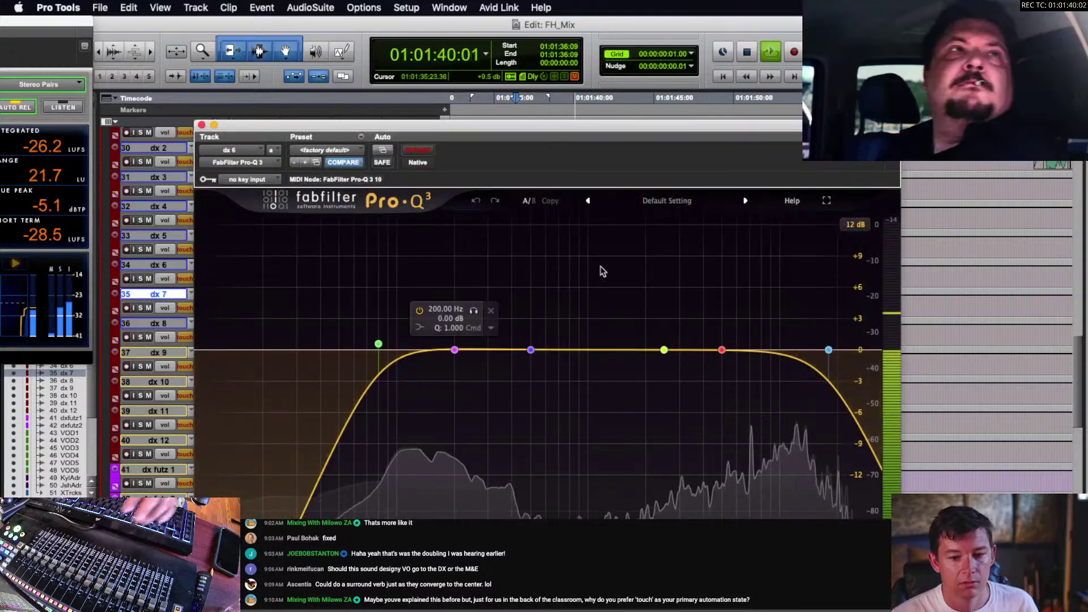
key(space)
drag(566, 124, 558, 329)
click(549, 278)
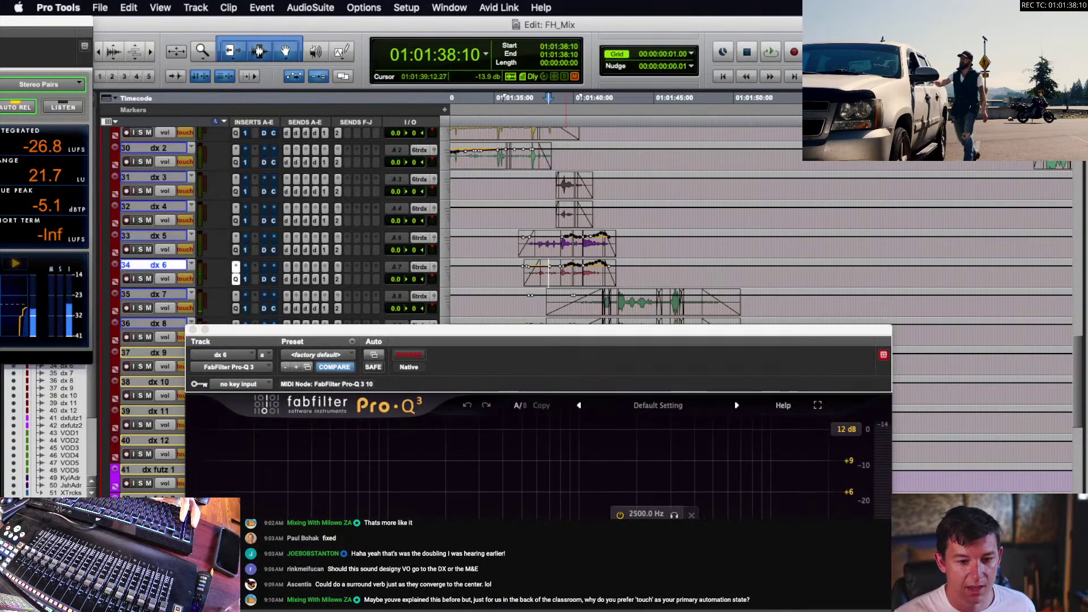
key(space)
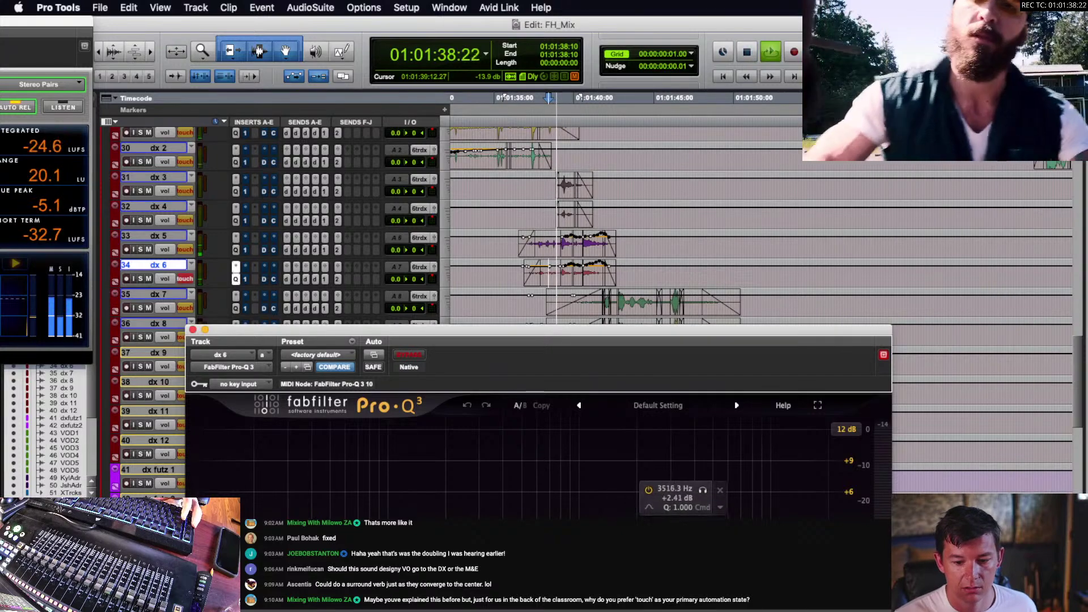
drag(689, 518, 686, 515)
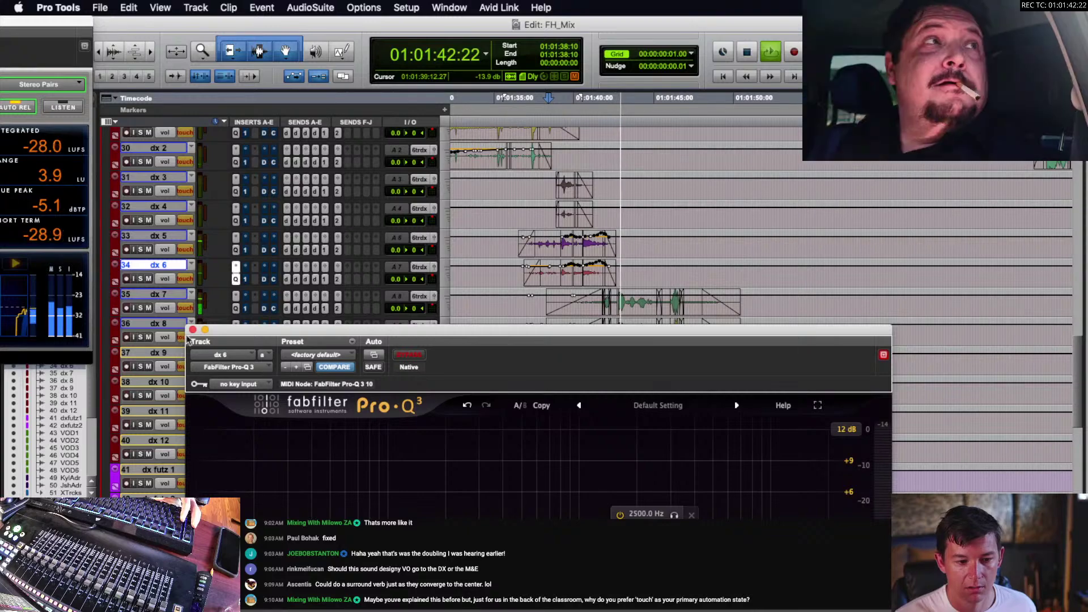
click(192, 329)
key(space)
- Record a volume ride on the dx 7 and dx 8 dialogue clips from 01:01:38:17
click(553, 307)
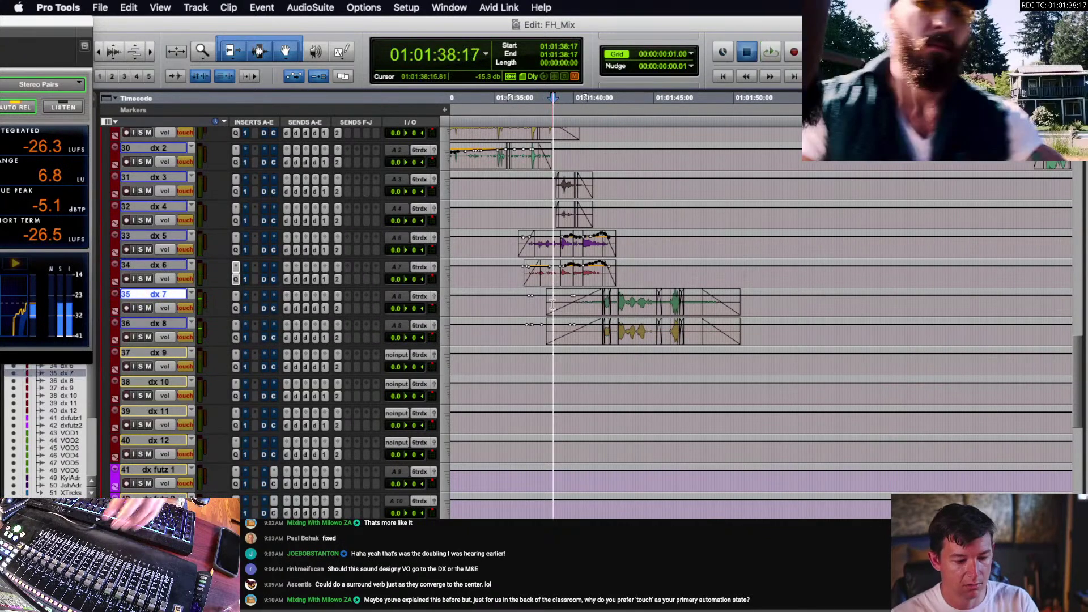
key(space)
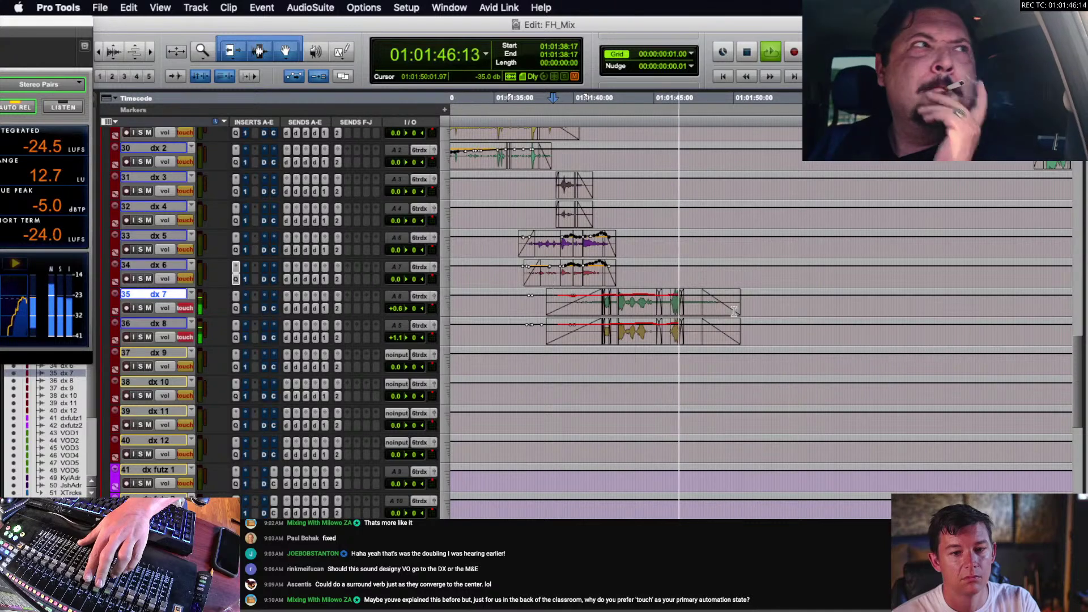
- Expand the PFX aux folder to show its pfx tracks
scroll(734, 311, down, 10)
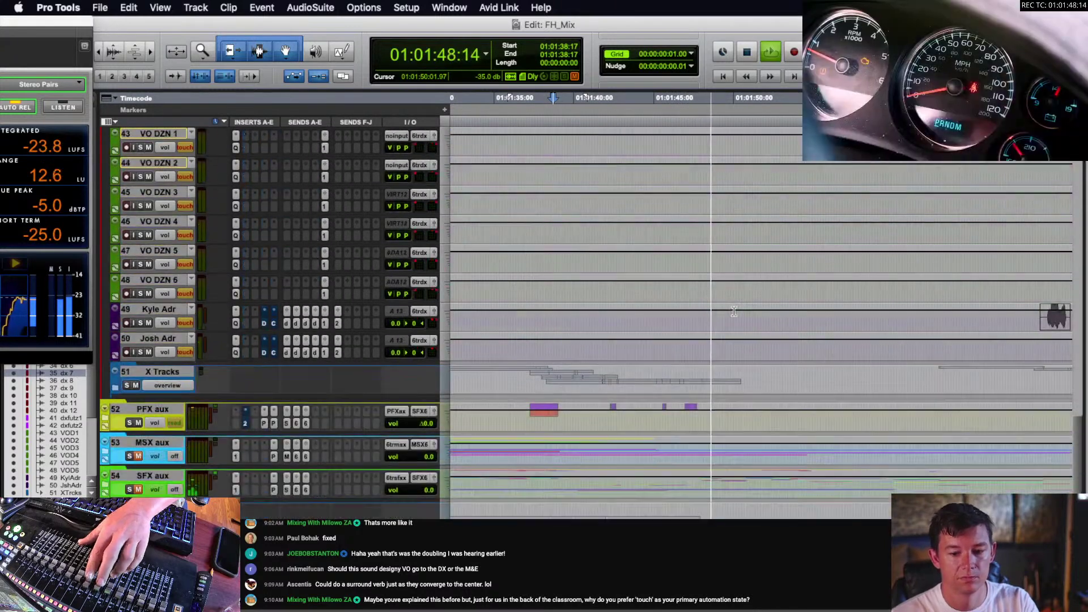
click(106, 418)
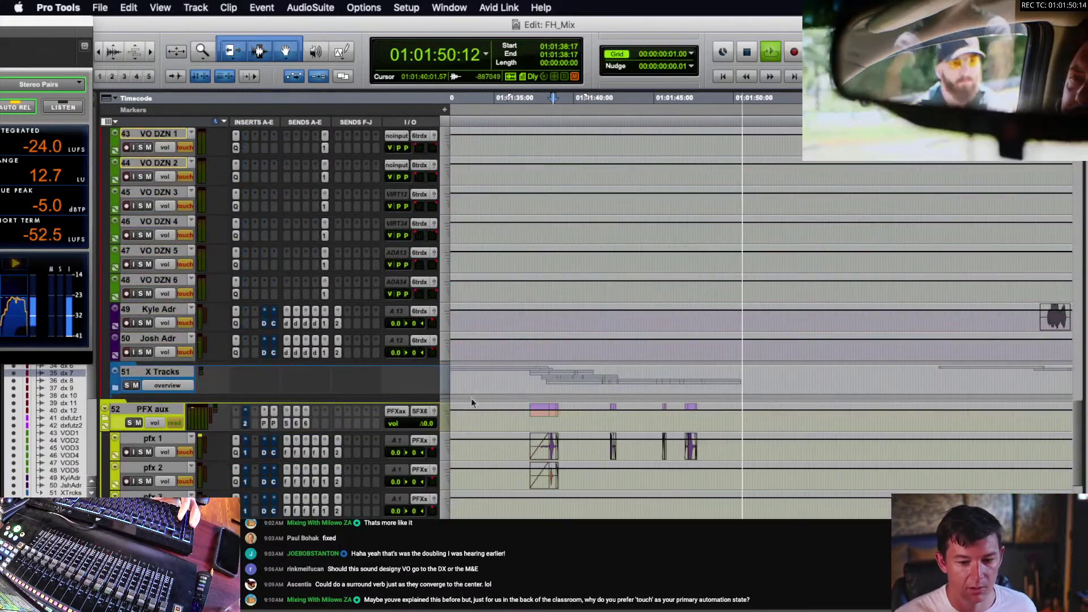
- Stop playback and place the edit cursor on pfx 1 at 01:01:37:03, the start of the first production effects clip
scroll(473, 397, down, 5)
key(space)
click(517, 305)
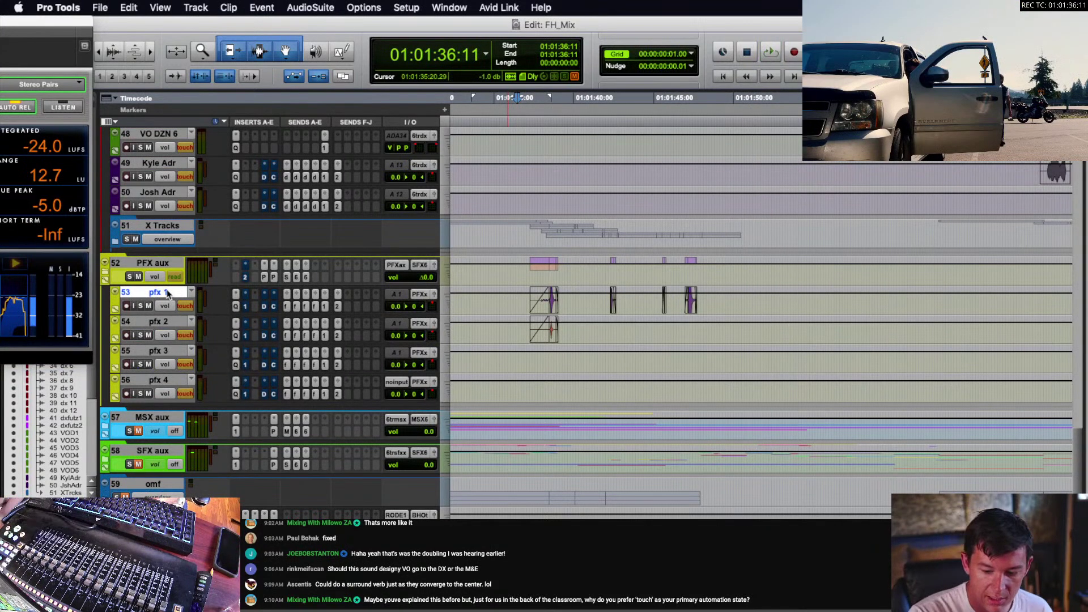
scroll(168, 294, up, 10)
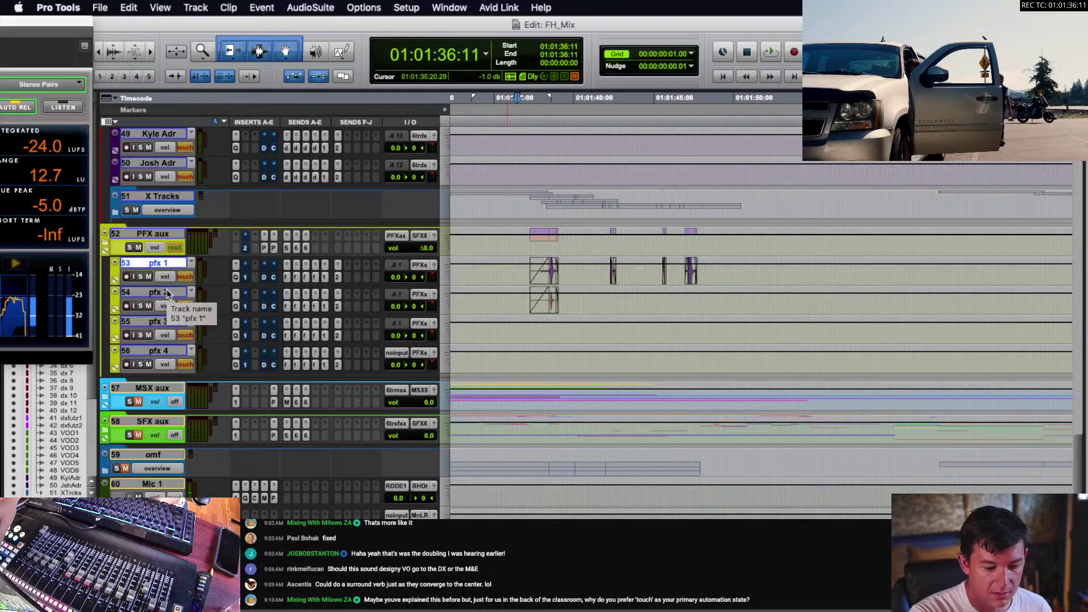
click(514, 275)
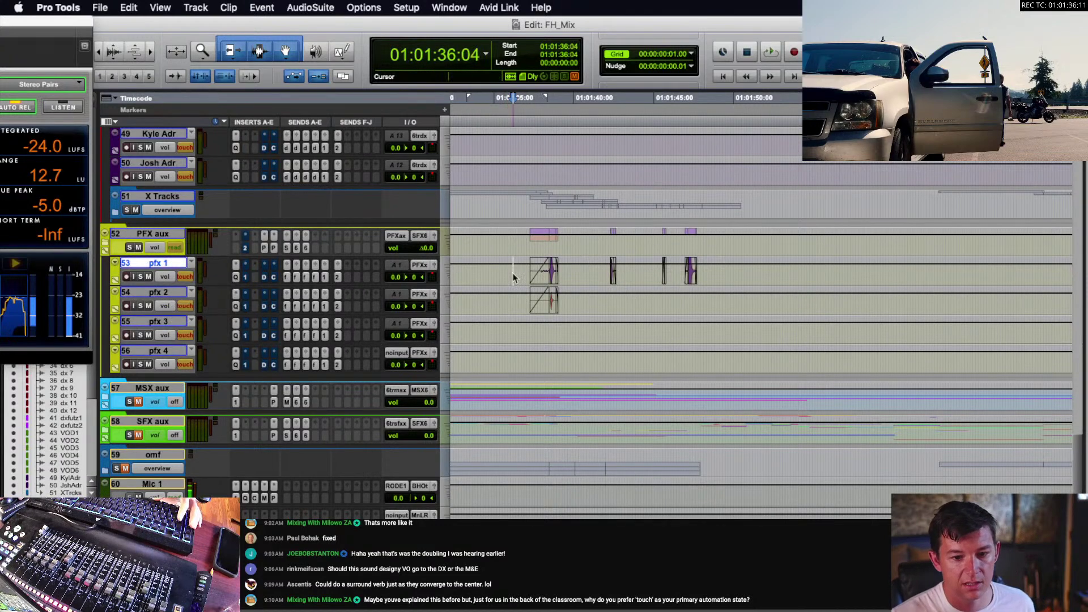
click(532, 276)
key(t)
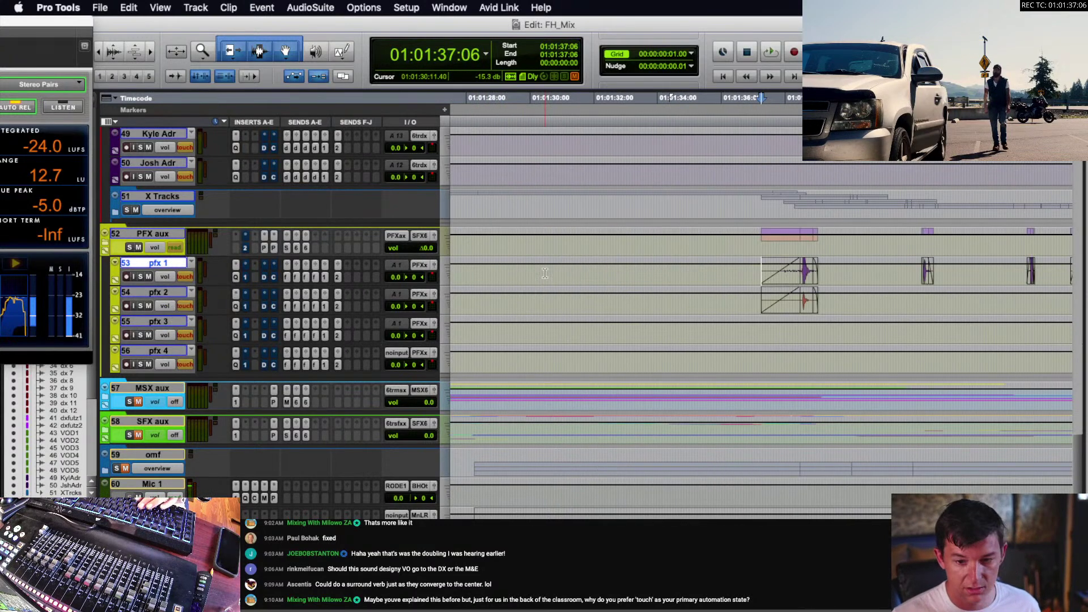
scroll(545, 274, right, 3)
click(594, 276)
- Compare the dx dialogue clips with the pfx clips around 01:01:37 to see how they line up
scroll(605, 278, up, 10)
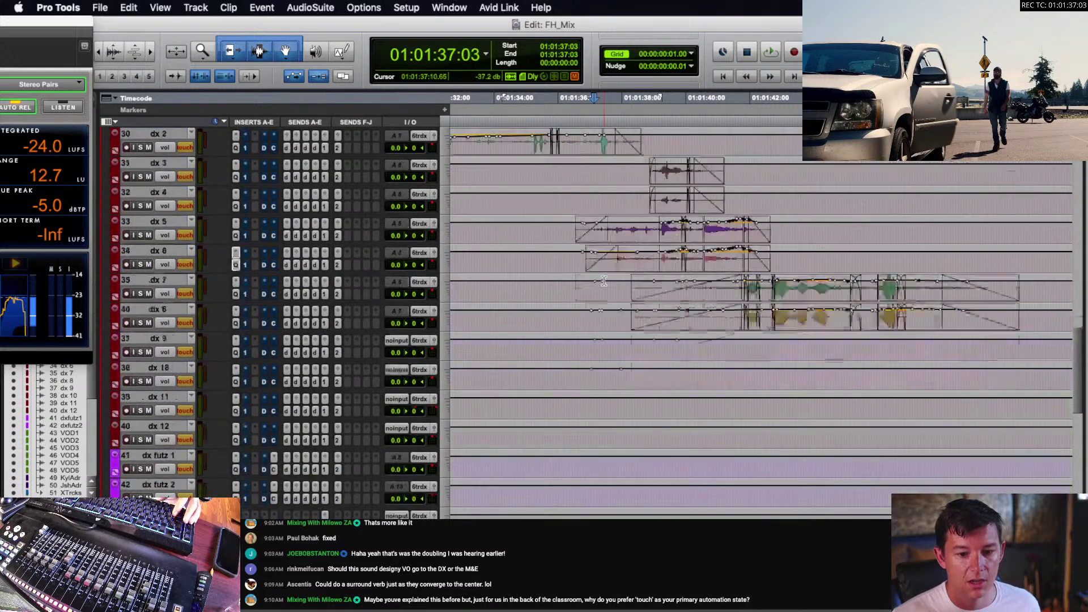
scroll(638, 356, left, 3)
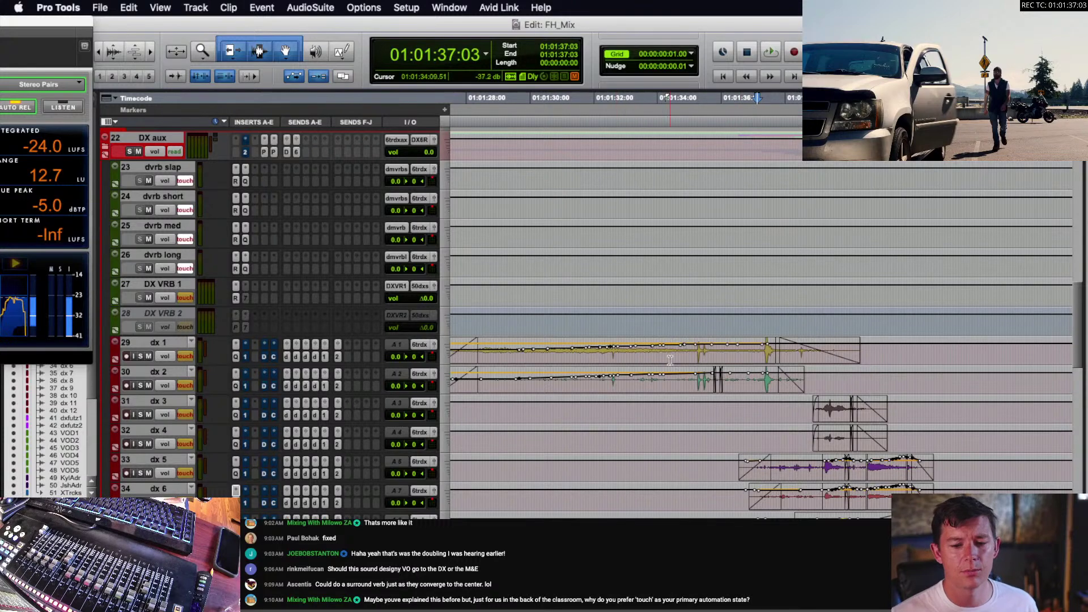
scroll(740, 353, down, 3)
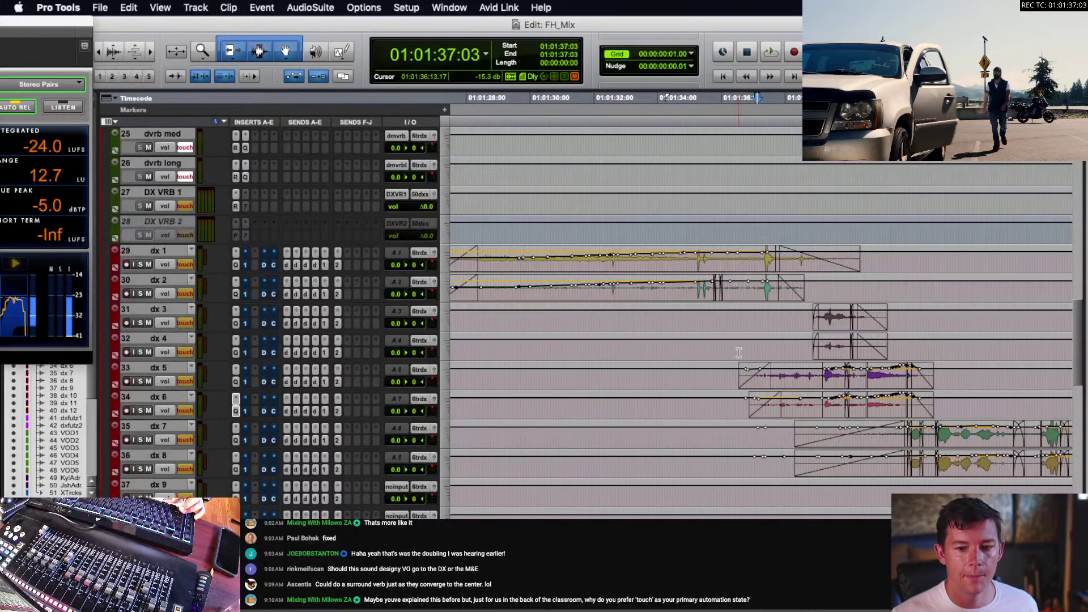
scroll(740, 353, right, 3)
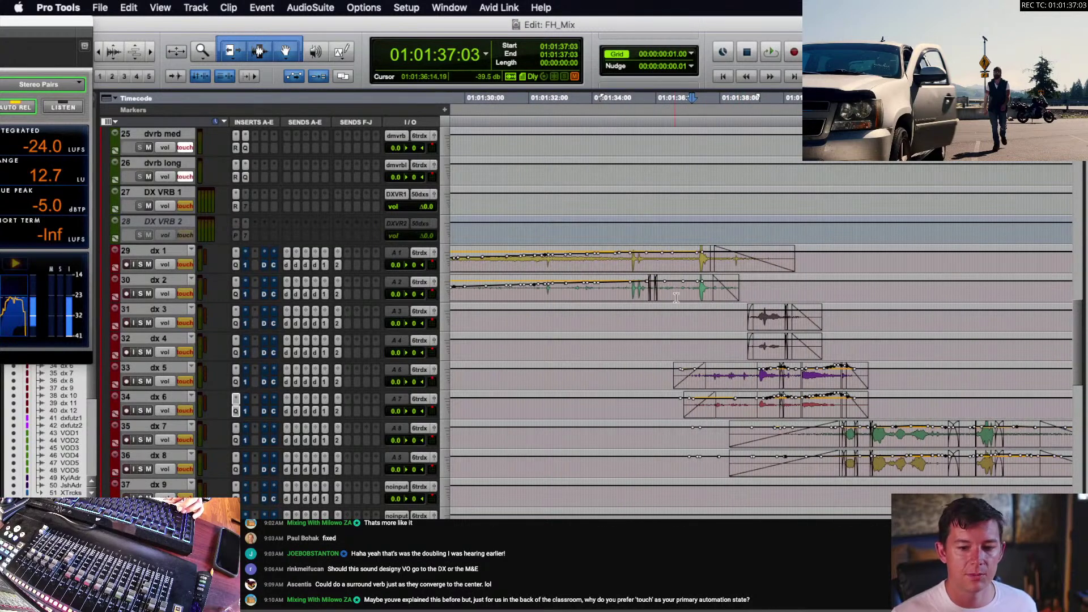
scroll(676, 297, down, 20)
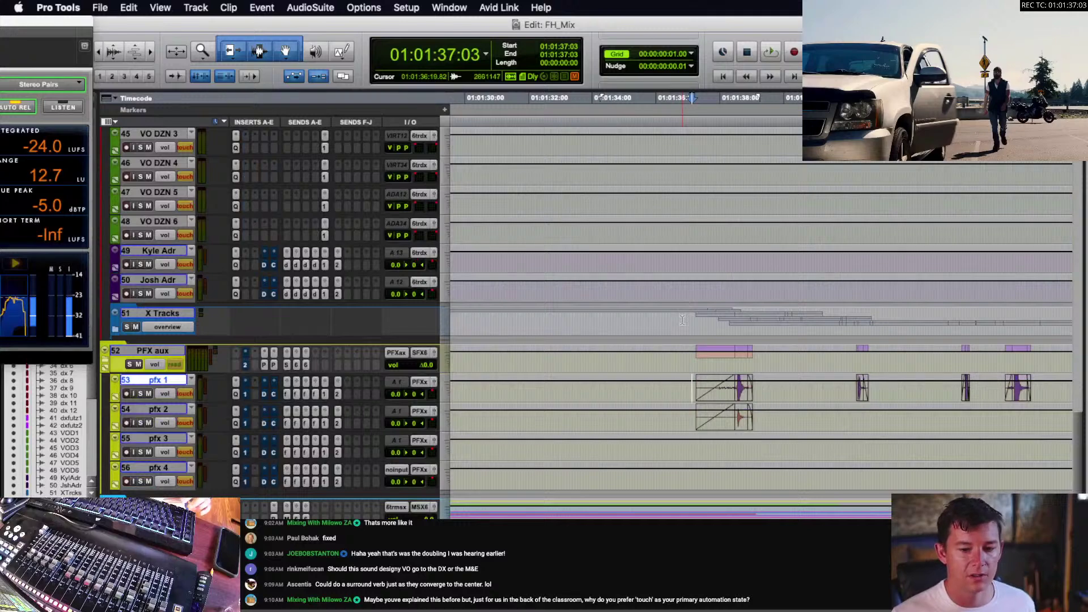
scroll(682, 320, right, 3)
scroll(678, 323, up, 20)
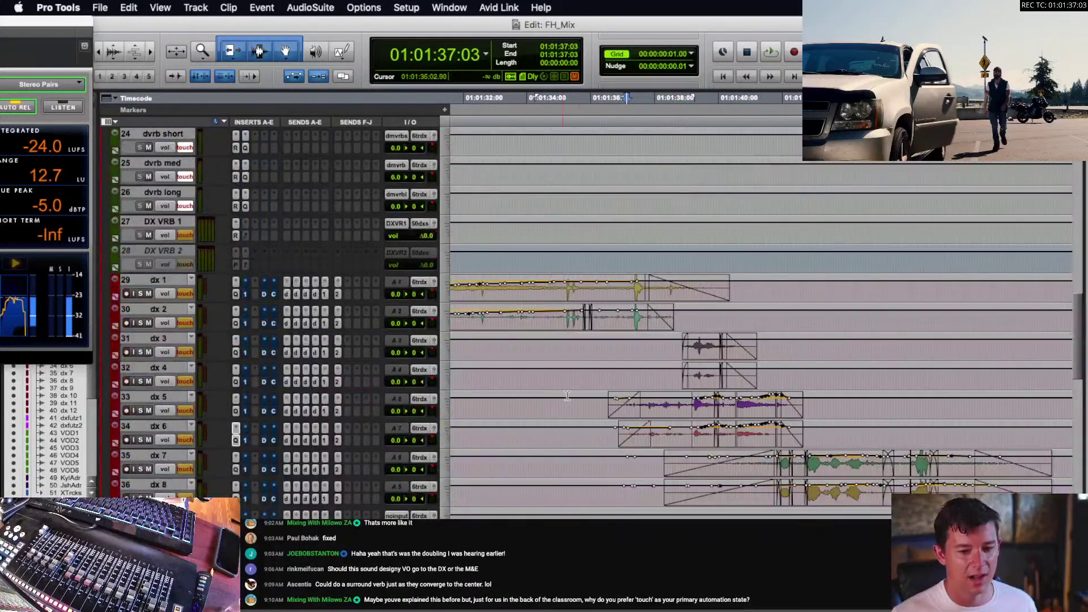
scroll(566, 396, down, 20)
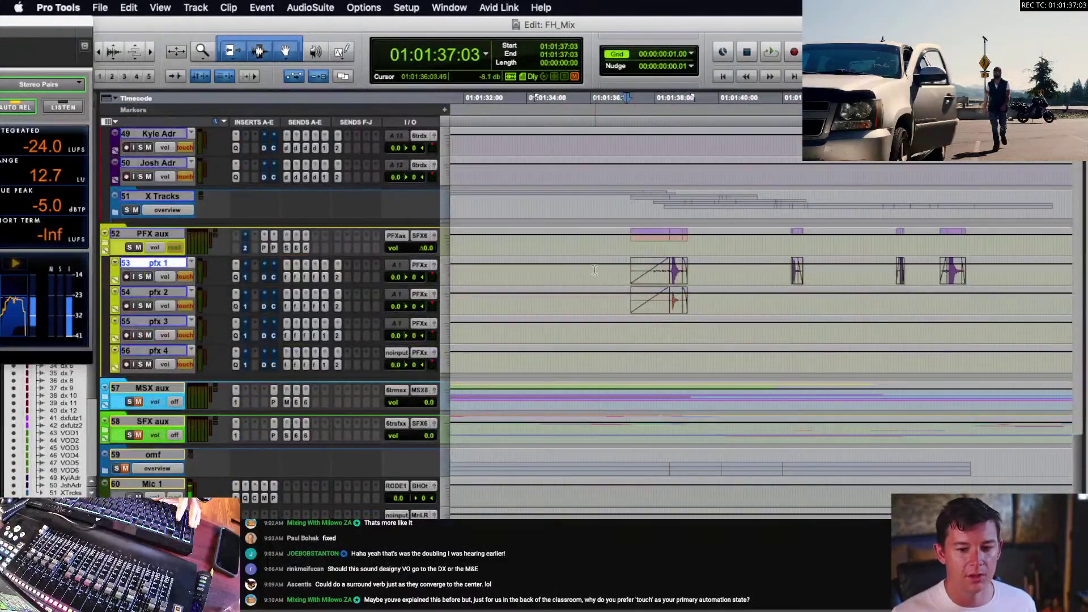
- Record a volume ride on pfx 1 and pfx 2 from 01:01:36:03
click(594, 270)
key(space)
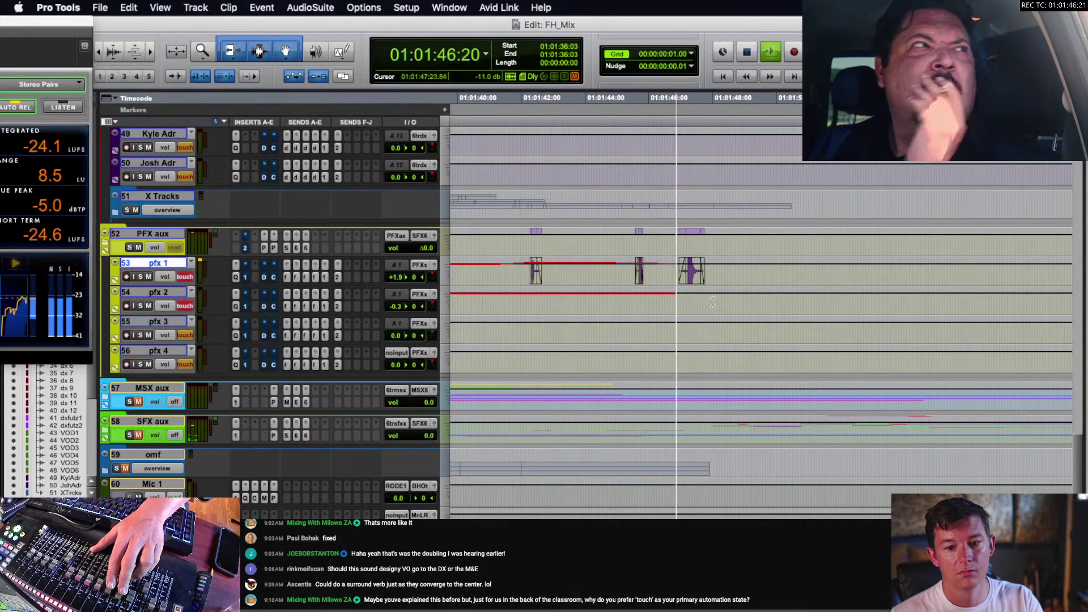
click(698, 275)
scroll(698, 275, up, 15)
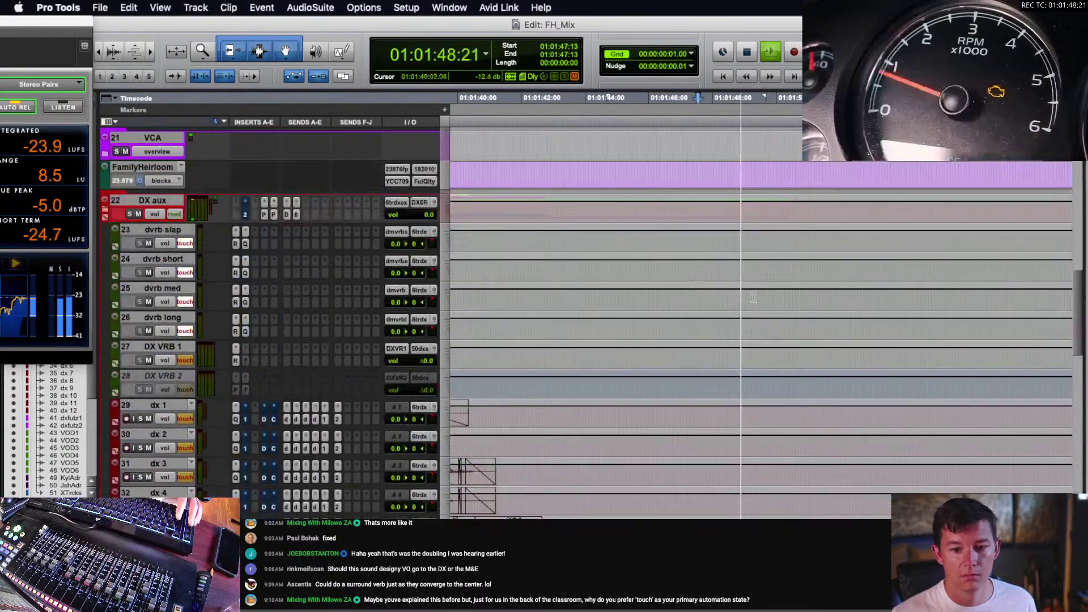
scroll(754, 297, down, 5)
key(space)
- Adjust the displayed waveform height and switch the dx tracks from volume to waveform view
click(761, 264)
key(r)
key(r)
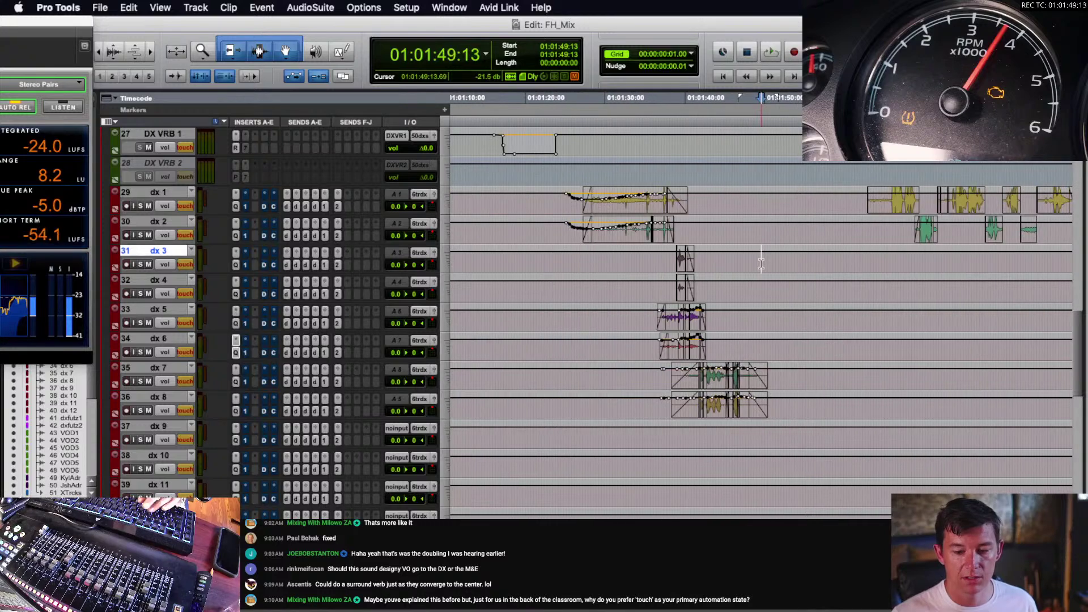
scroll(762, 264, right, 7)
key(alt+super+[)
key(alt+super+])
key(alt+super+])
scroll(761, 264, left, 7)
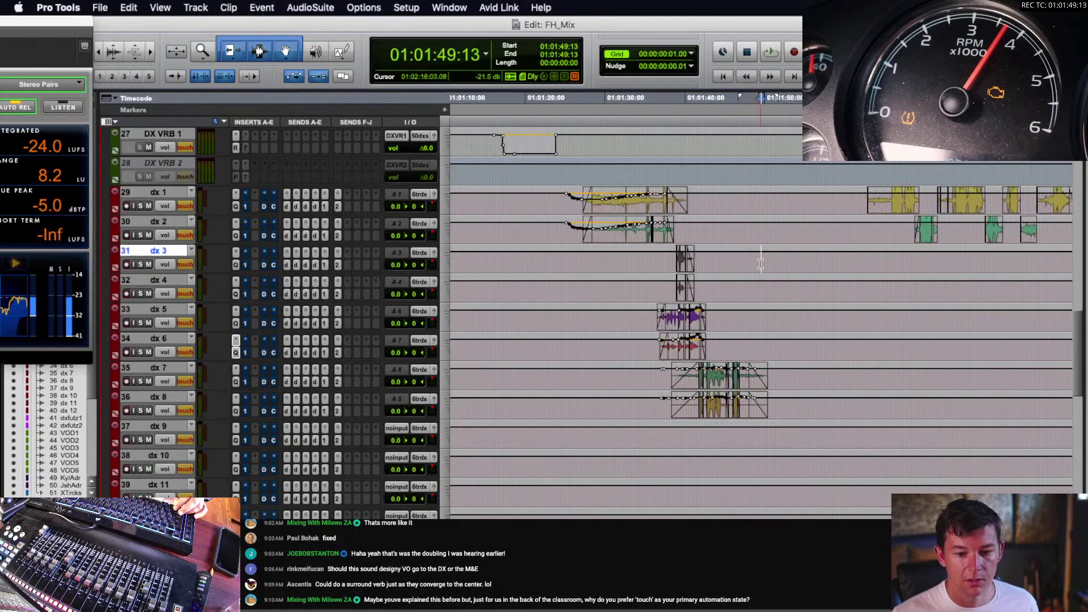
scroll(761, 264, right, 2)
key(minus)
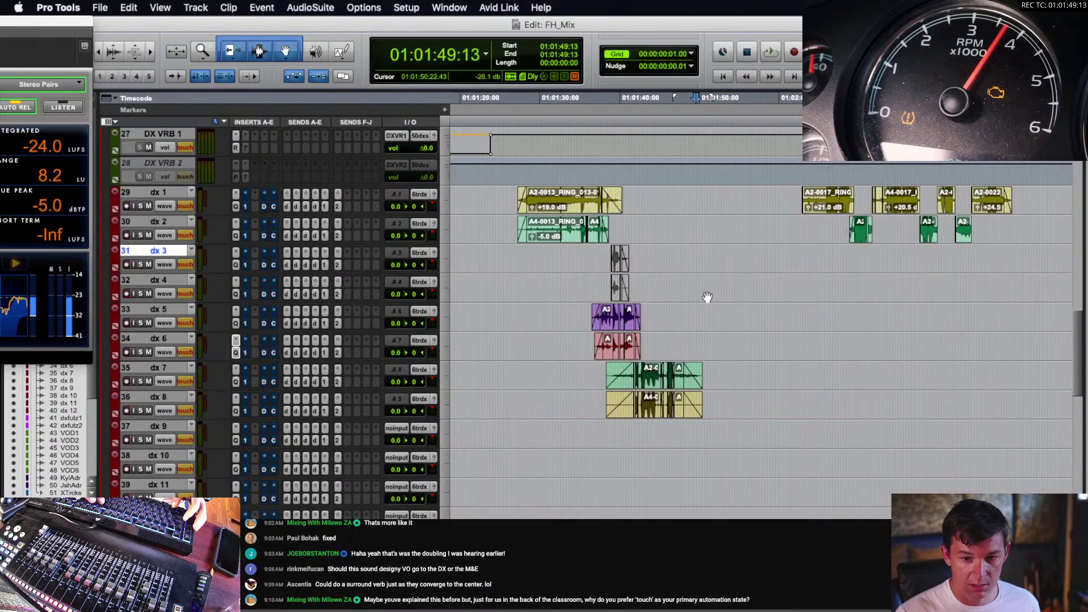
- Place the edit cursor on dx 1 at 01:02:02:08, just before the A2-0017 clip of the next dialogue section
scroll(710, 272, right, 6)
click(650, 263)
key(t)
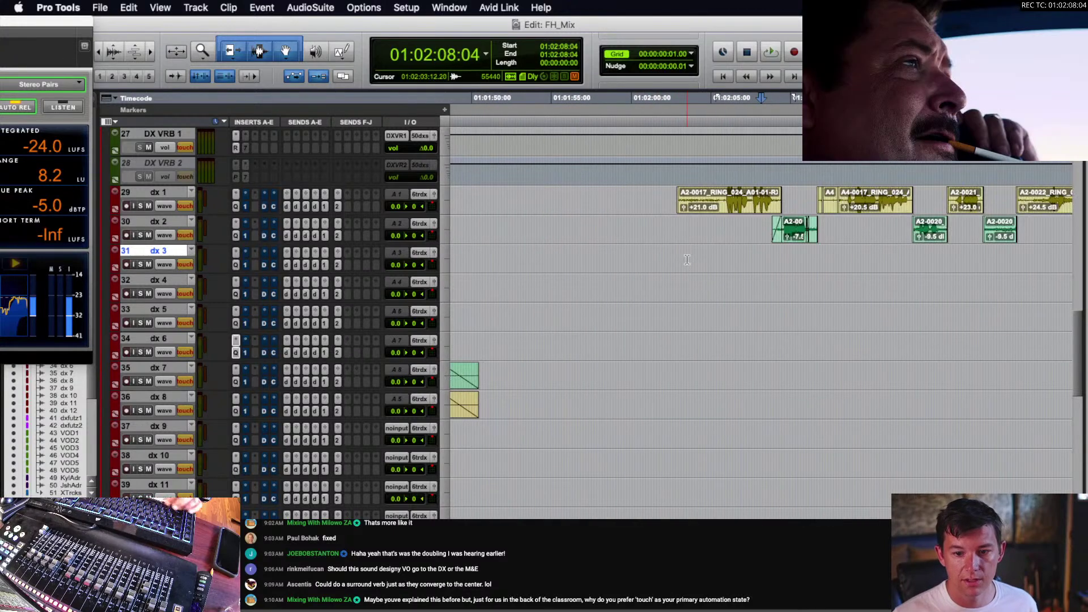
click(664, 200)
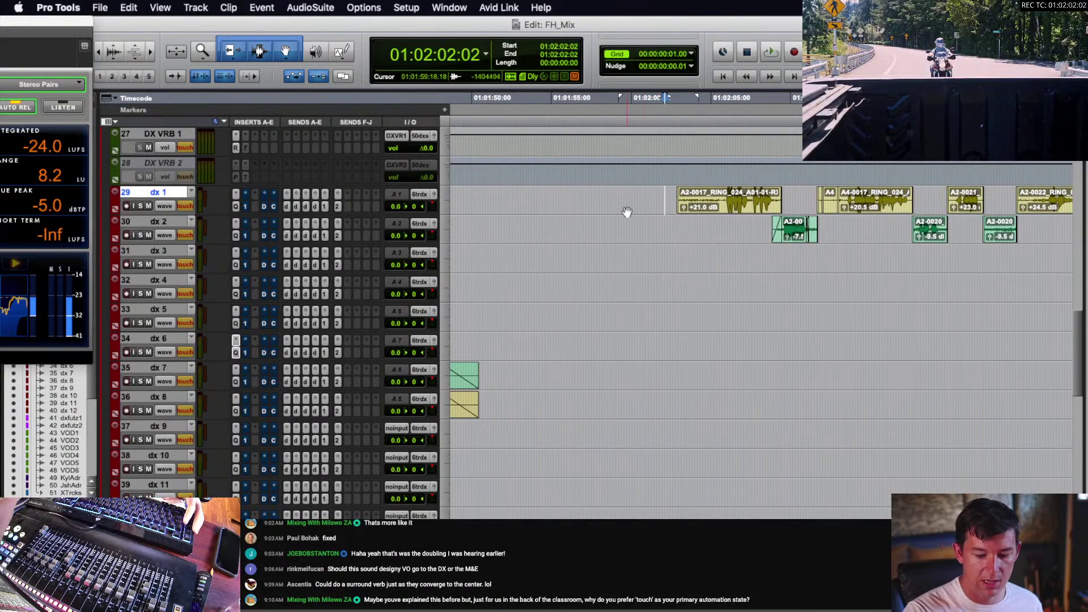
scroll(627, 212, up, 10)
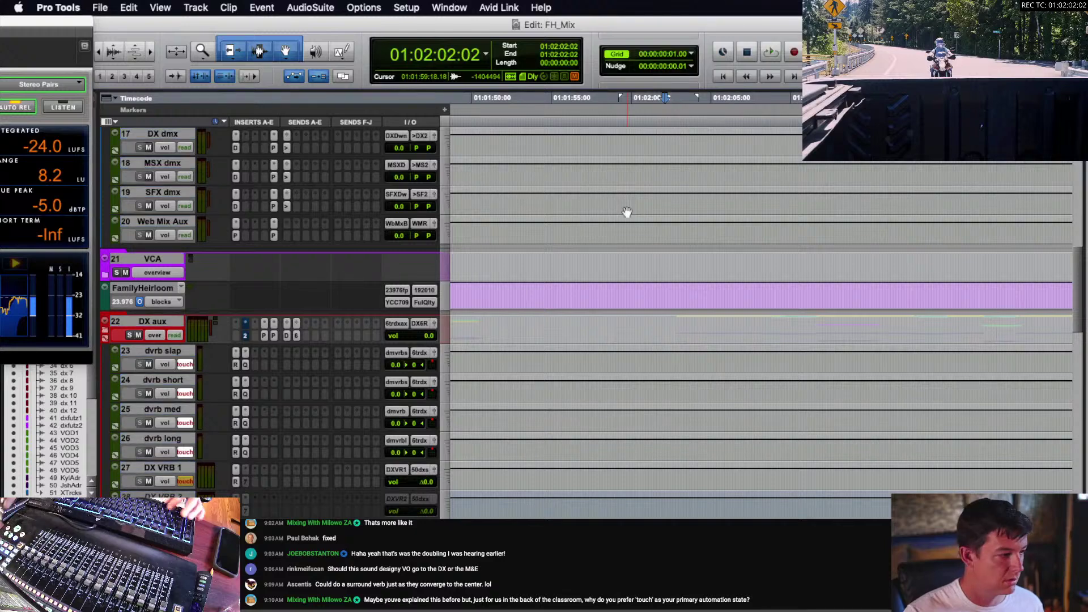
click(731, 329)
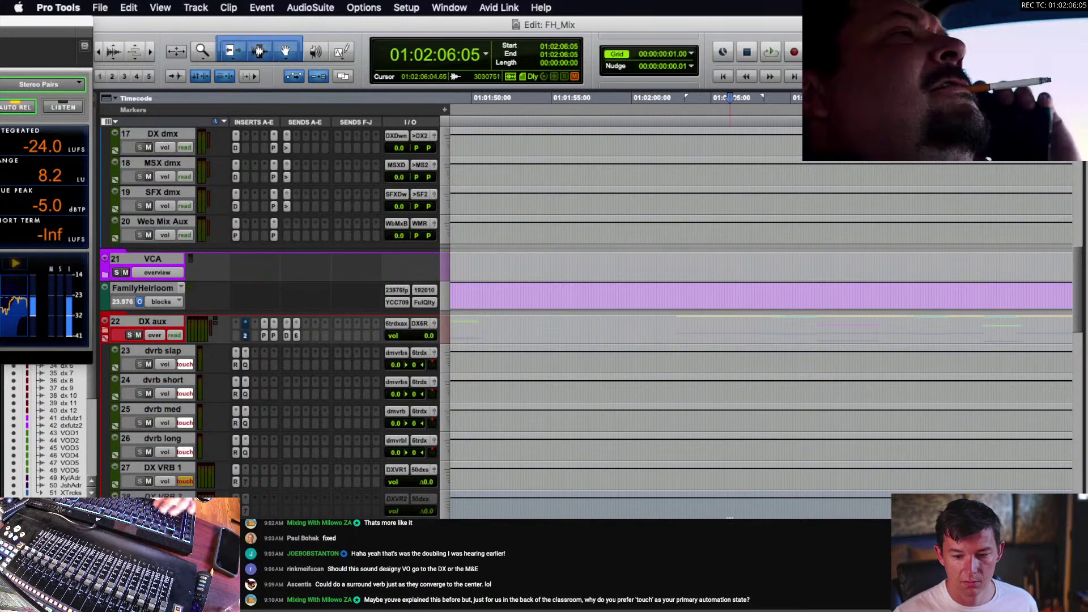
key(t)
scroll(737, 352, down, 3)
click(639, 441)
scroll(640, 440, right, 5)
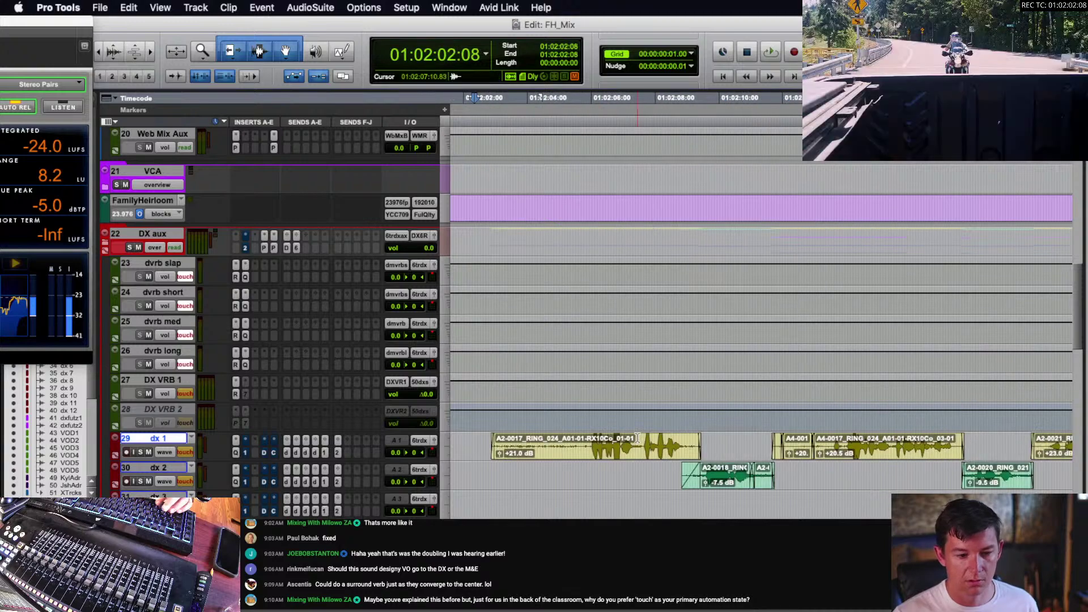
- Solo dx futz 1, play from 01:02:11:07 and select its purple clip
scroll(640, 440, down, 12)
key(r)
key(r)
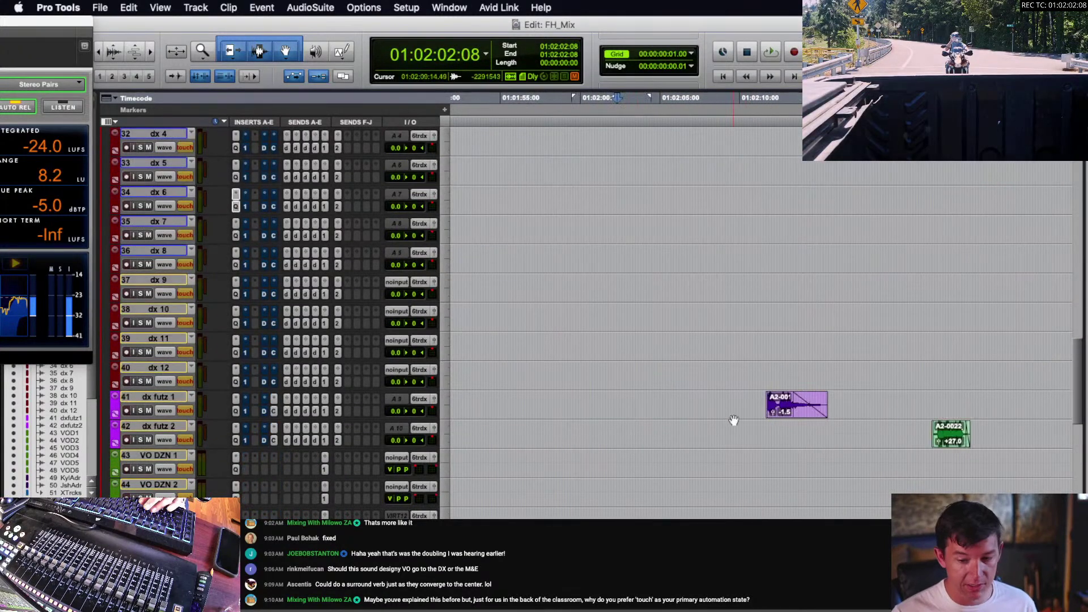
drag(592, 402, 604, 404)
click(598, 403)
key(shift+s)
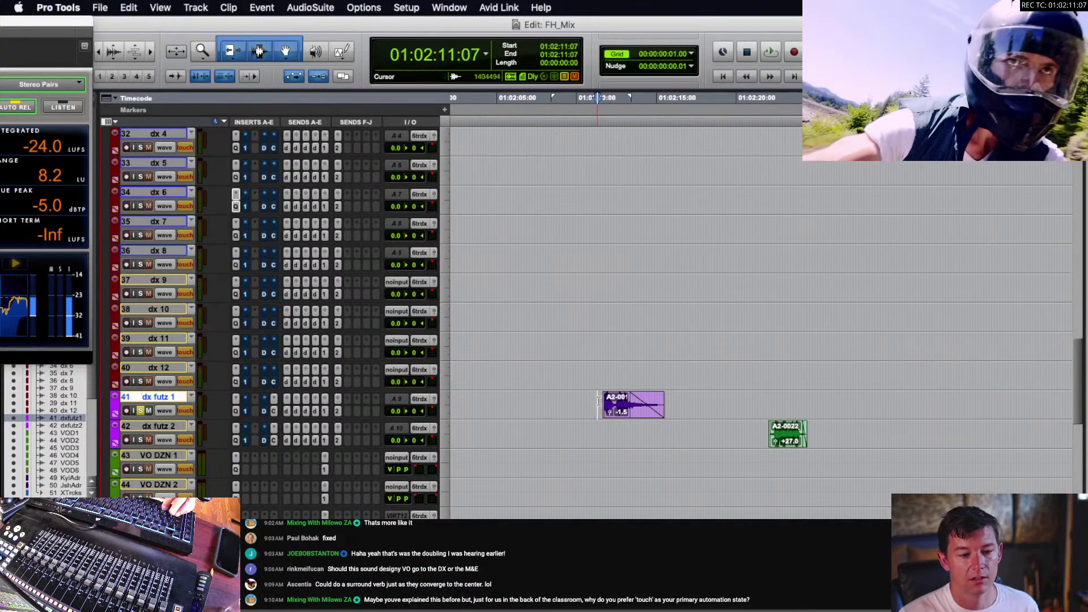
key(space)
click(619, 415)
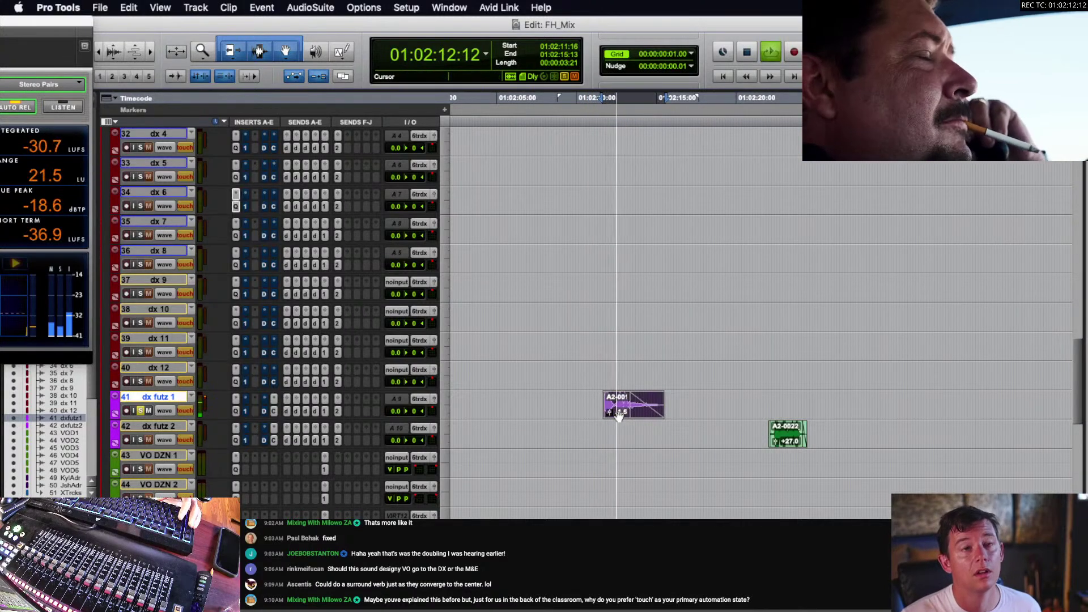
key(space)
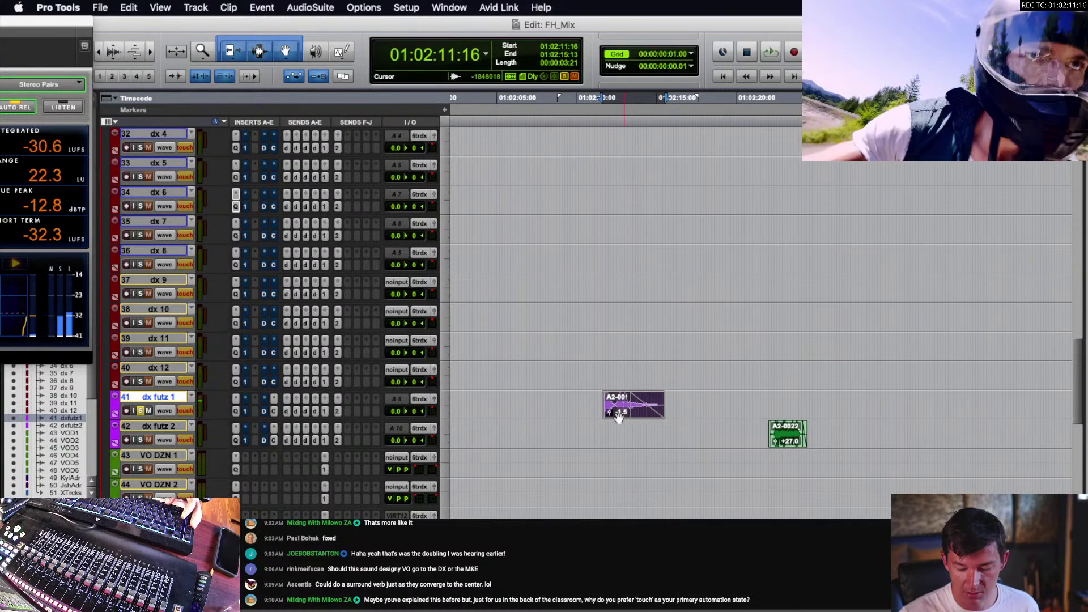
- Open the Automation window and check the Pro-Q 3 equalizer curve on dx futz 1
key(super+4)
drag(885, 134, 828, 101)
click(236, 411)
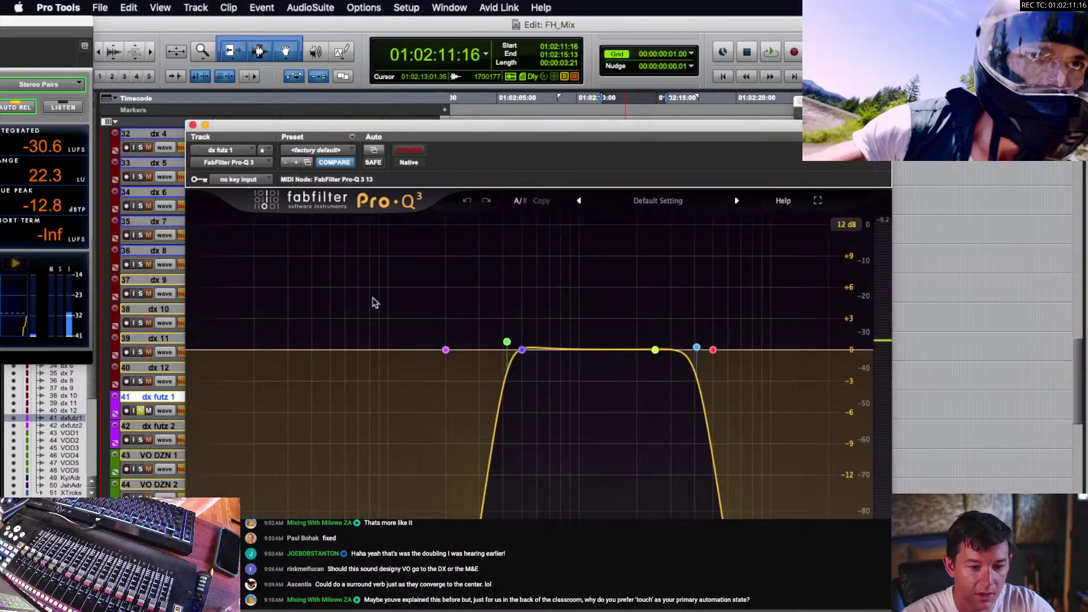
drag(540, 139, 486, 81)
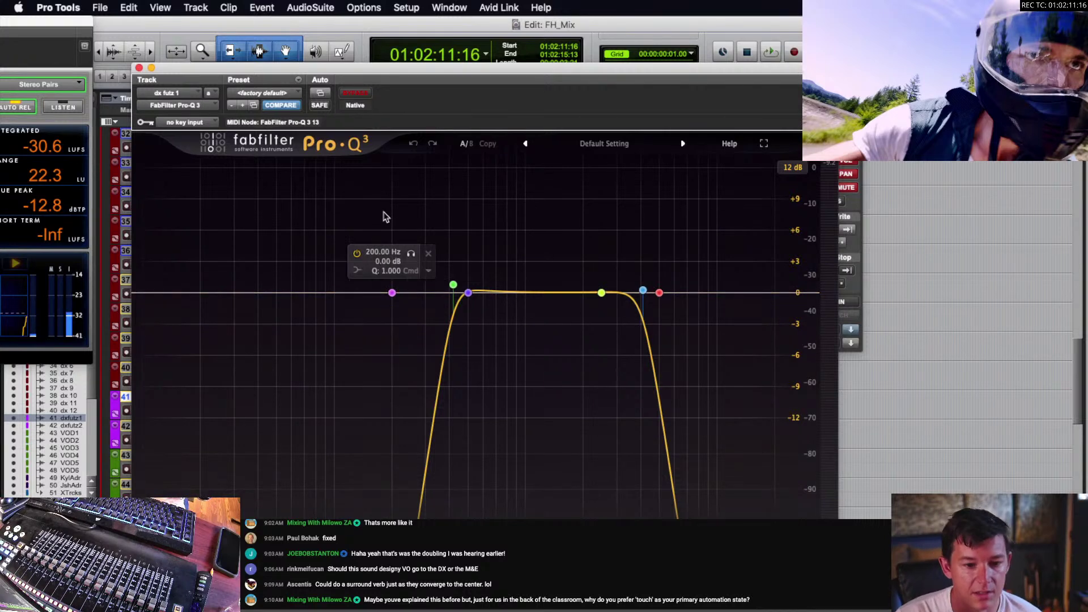
click(139, 68)
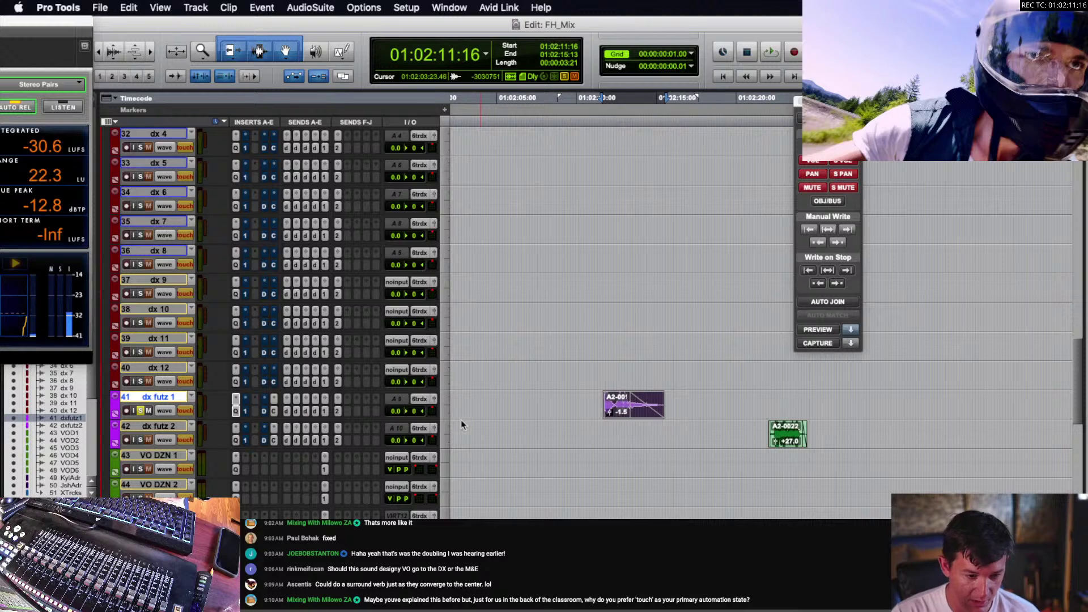
- Check the clips on dx futz 1 and dx futz 2, then reselect the dx futz 1 clip
click(616, 411)
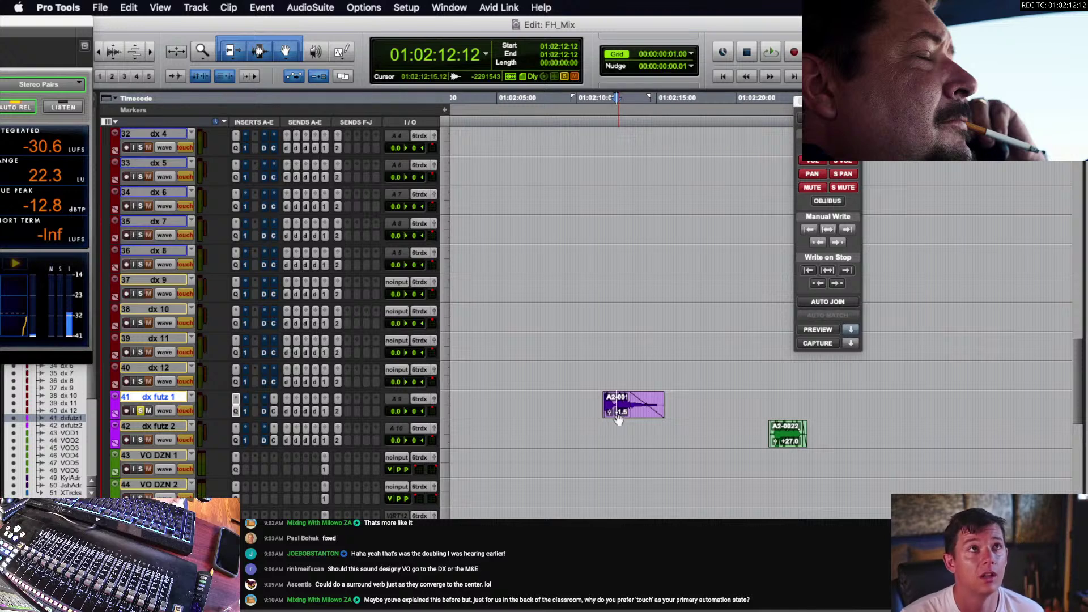
click(794, 435)
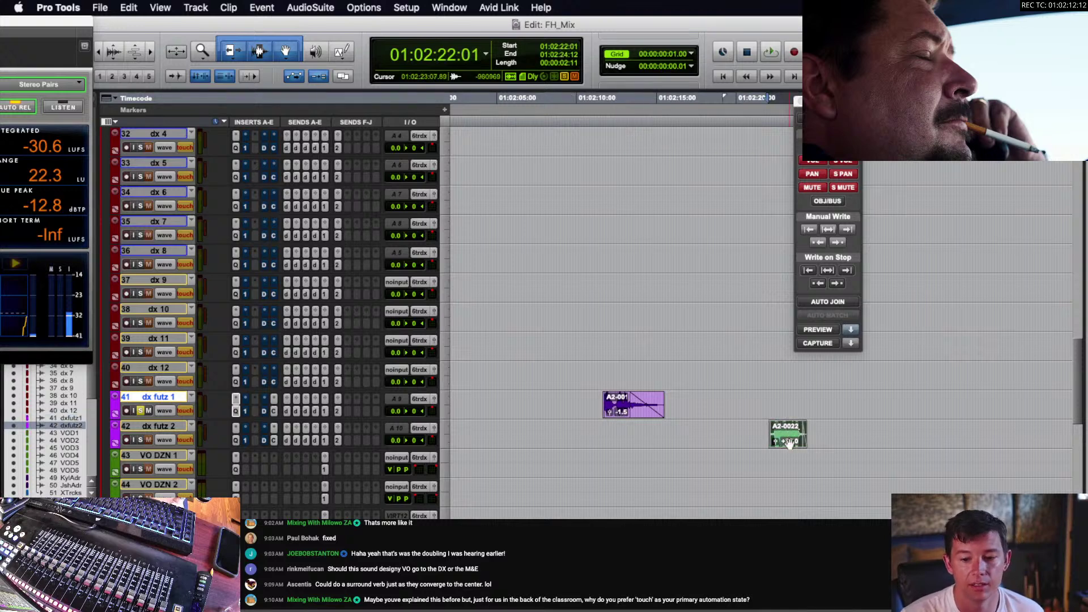
click(789, 393)
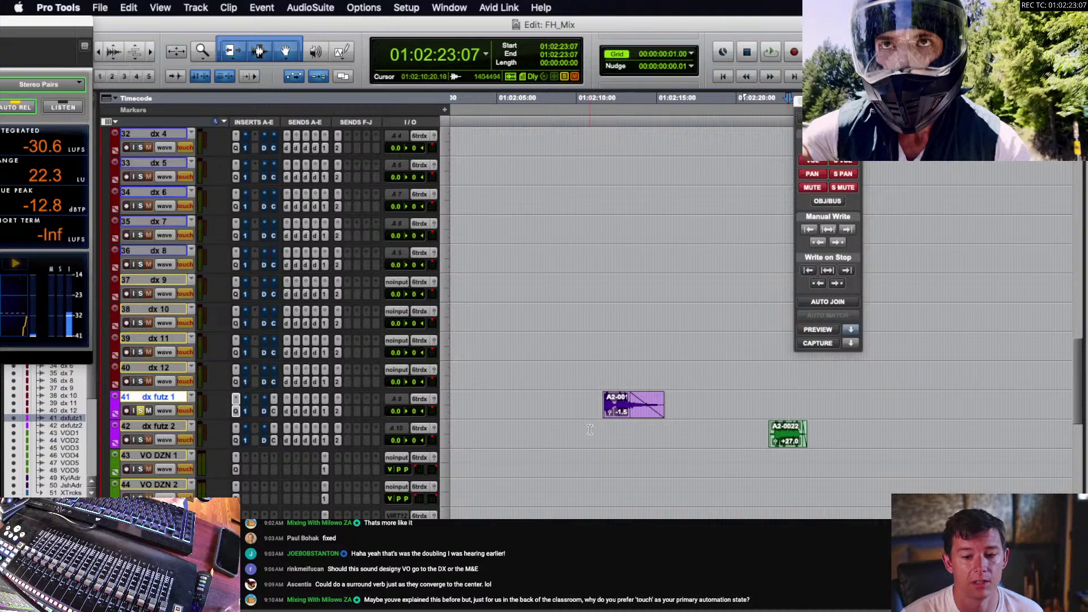
click(621, 417)
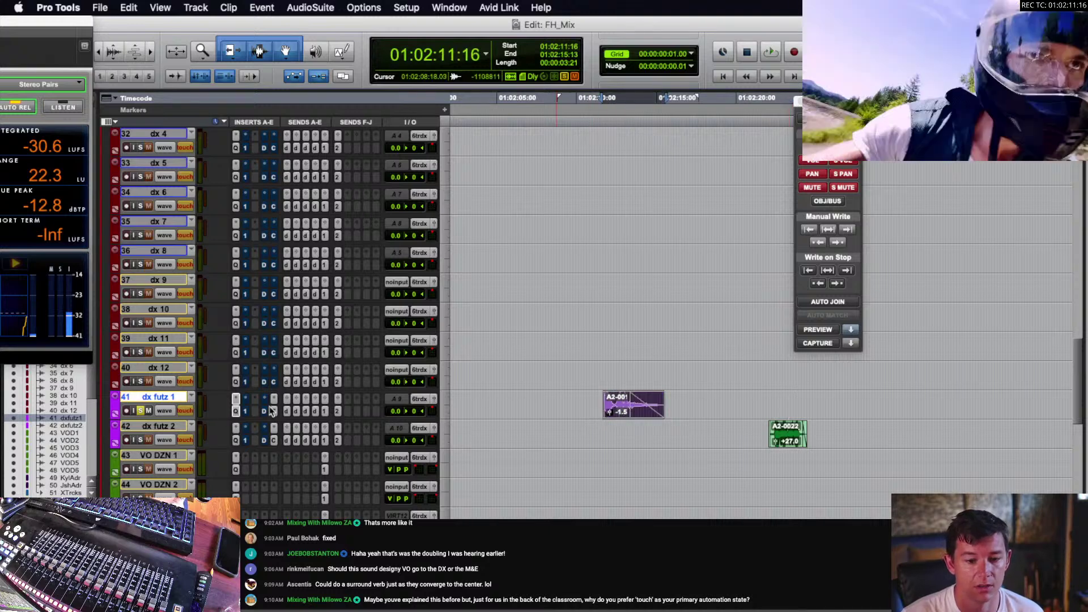
- Reopen the Pro-Q 3 on dx futz 1, enable automation Preview and arrange the Automation window beside the plug-in
click(236, 412)
mouse_move(453, 286)
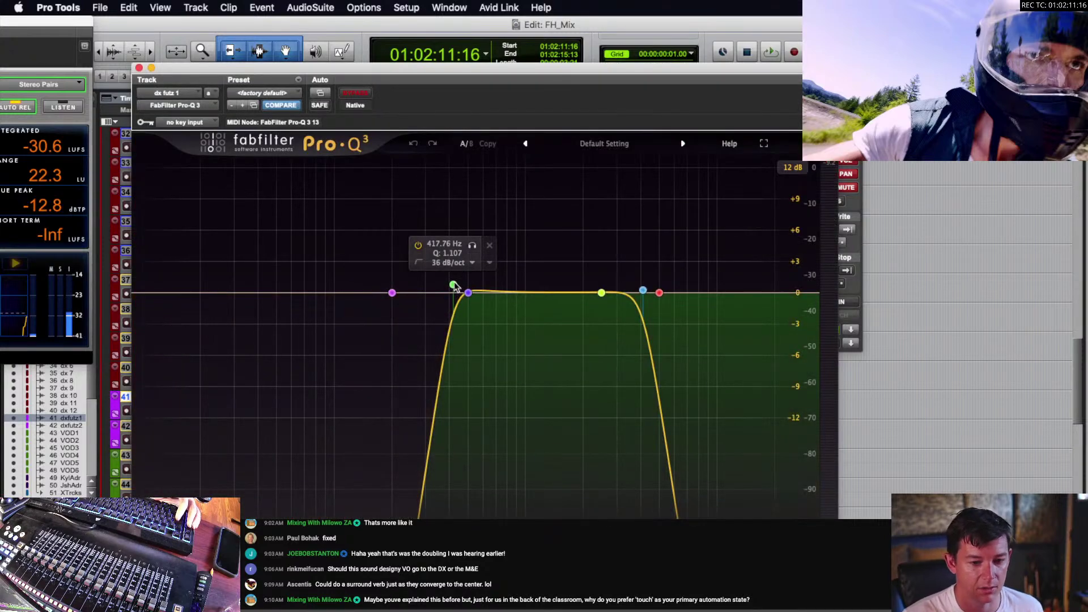
drag(502, 71, 362, 47)
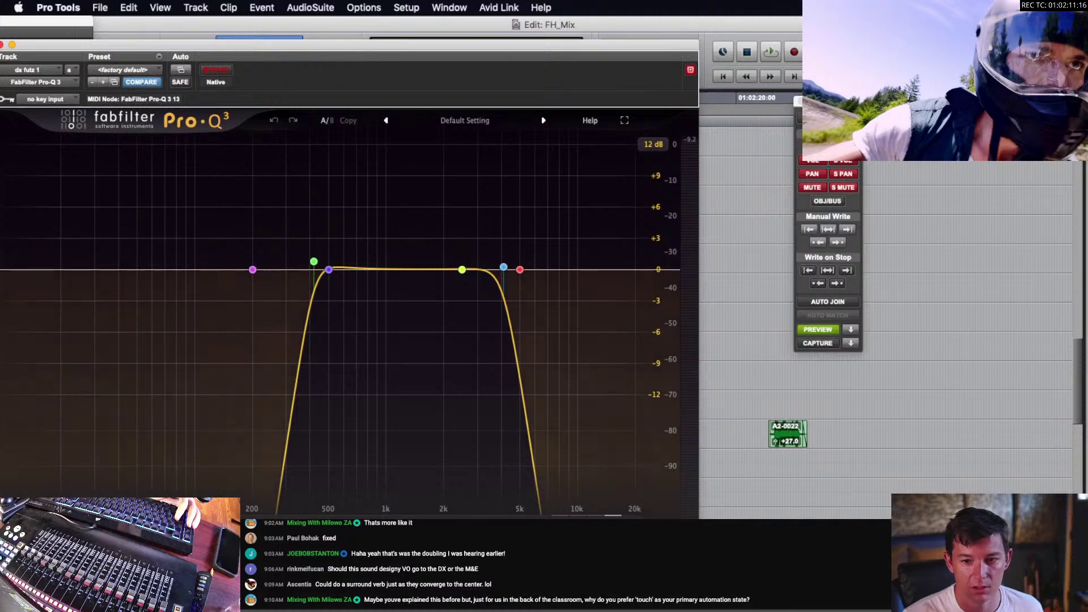
drag(849, 106, 1065, 193)
drag(670, 48, 890, 50)
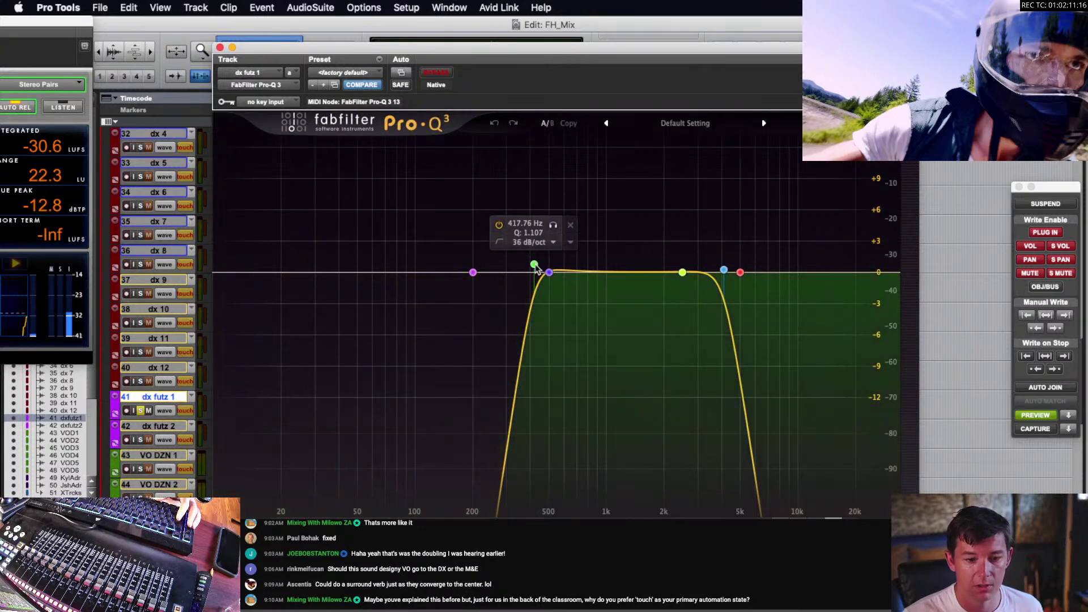
- Shape the Pro-Q 3 curve on dx futz 1: lower the low cut, dip the low mids, boost 2759 Hz by 2.43 dB and raise the high cut
drag(535, 266, 526, 300)
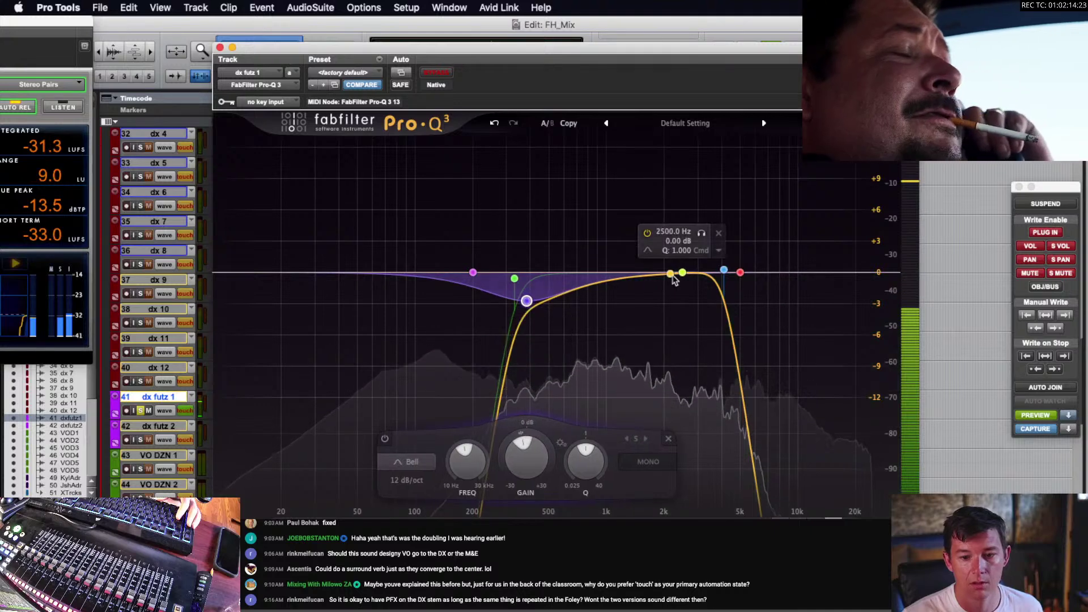
drag(683, 274, 677, 242)
drag(725, 270, 752, 274)
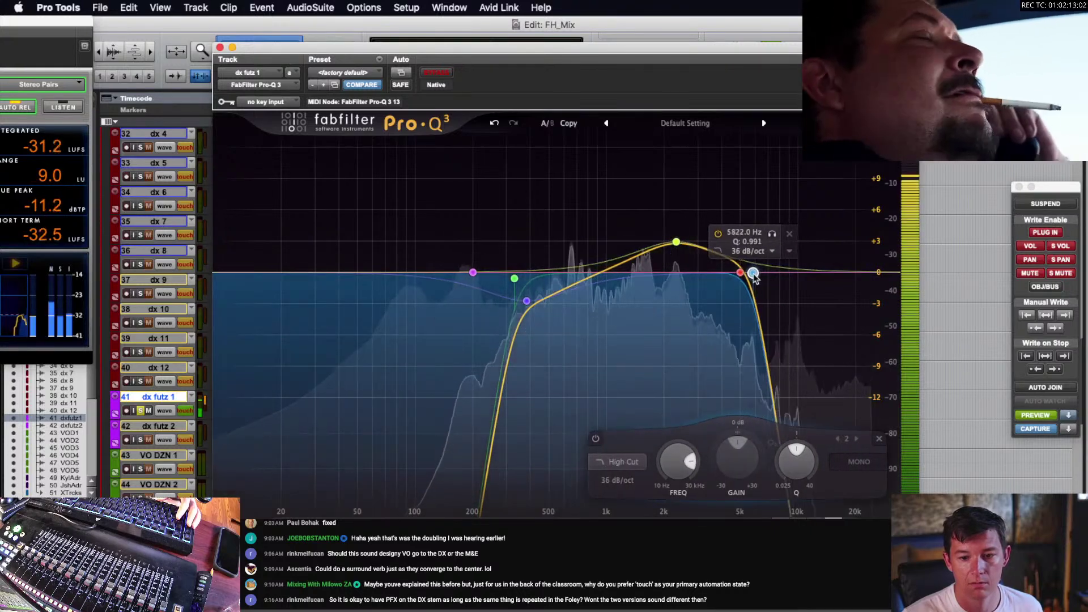
drag(677, 242, 690, 248)
mouse_move(751, 274)
mouse_down()
mouse_move(760, 279)
mouse_move(741, 271)
mouse_move(764, 281)
mouse_up()
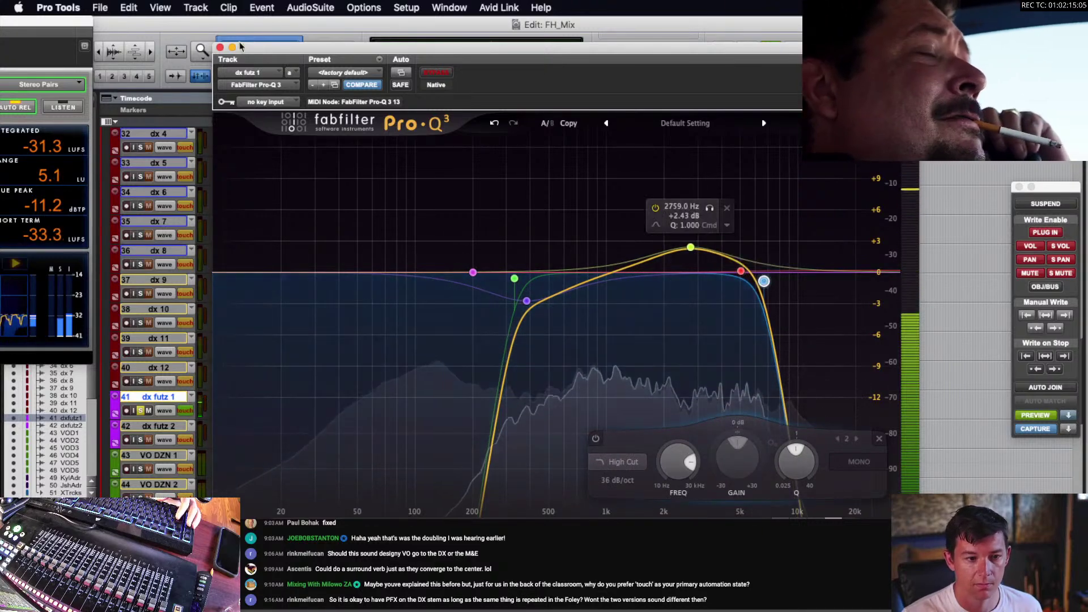
click(220, 48)
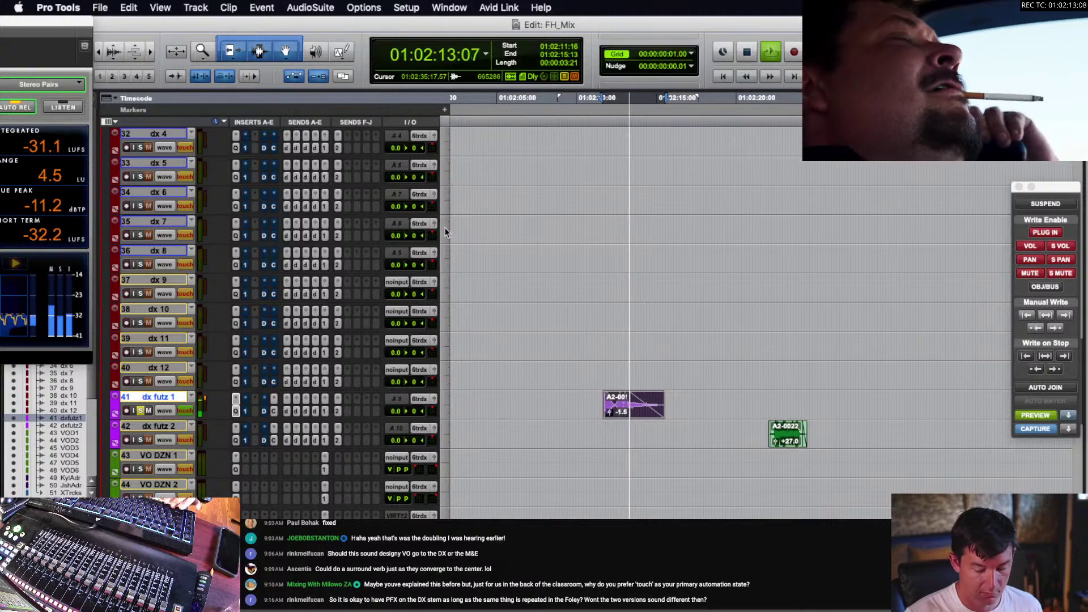
- Reselect the dx futz 1 clip, take its CEDAR DNS One insert out of bypass and check its Pro-C 2 compressor
click(621, 371)
key(space)
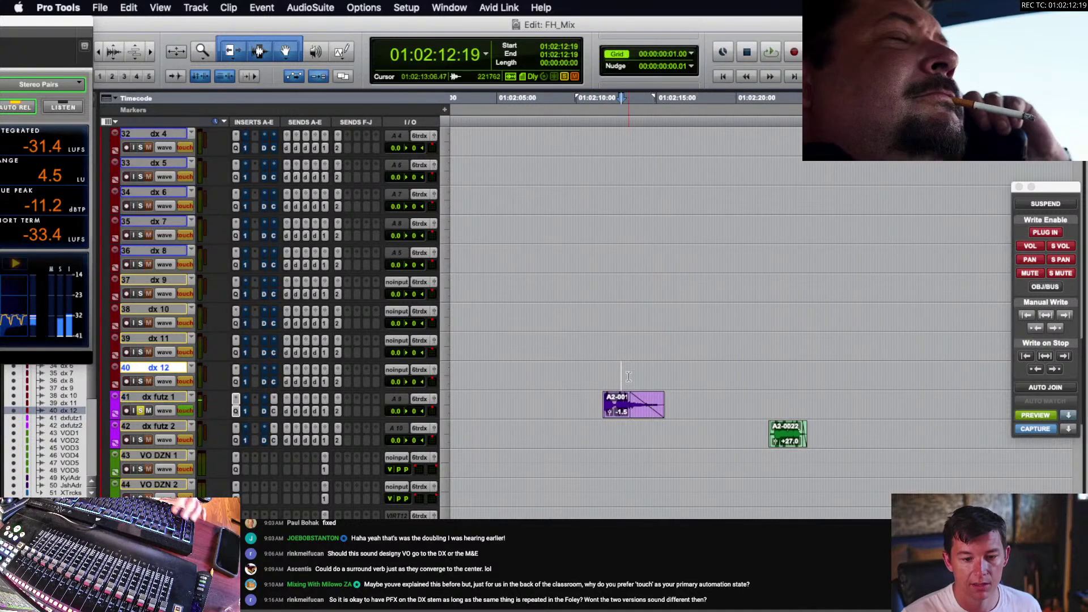
key(t)
key(t)
click(712, 412)
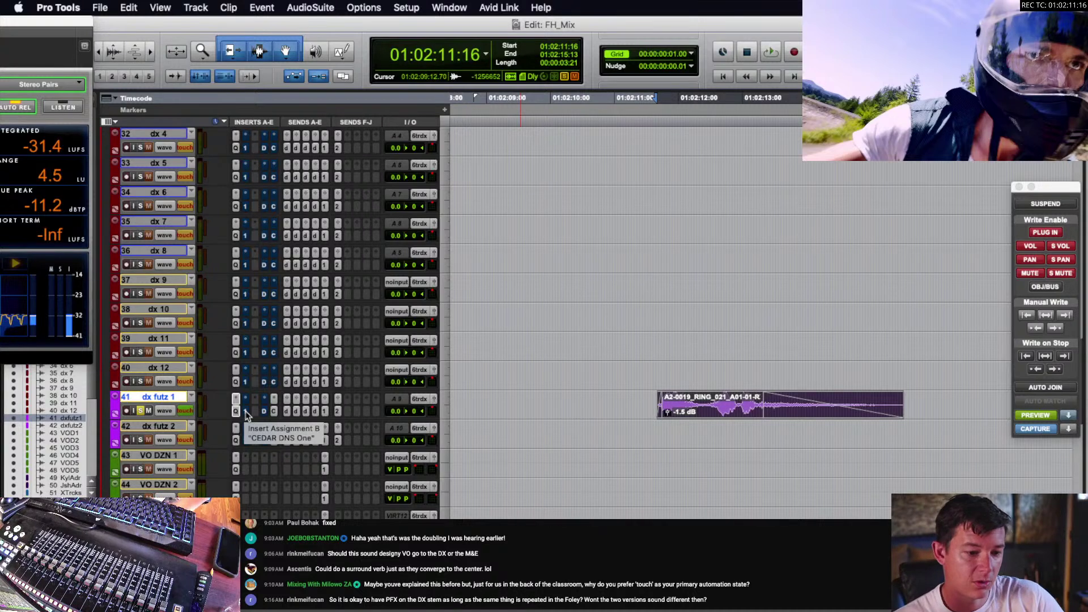
right_click(246, 415)
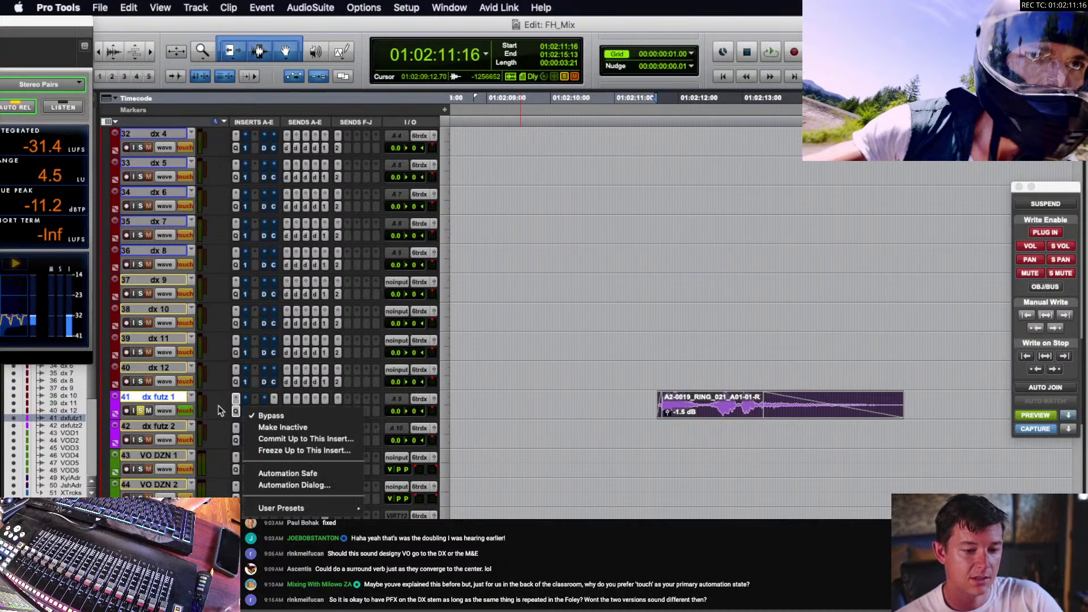
click(250, 415)
click(247, 412)
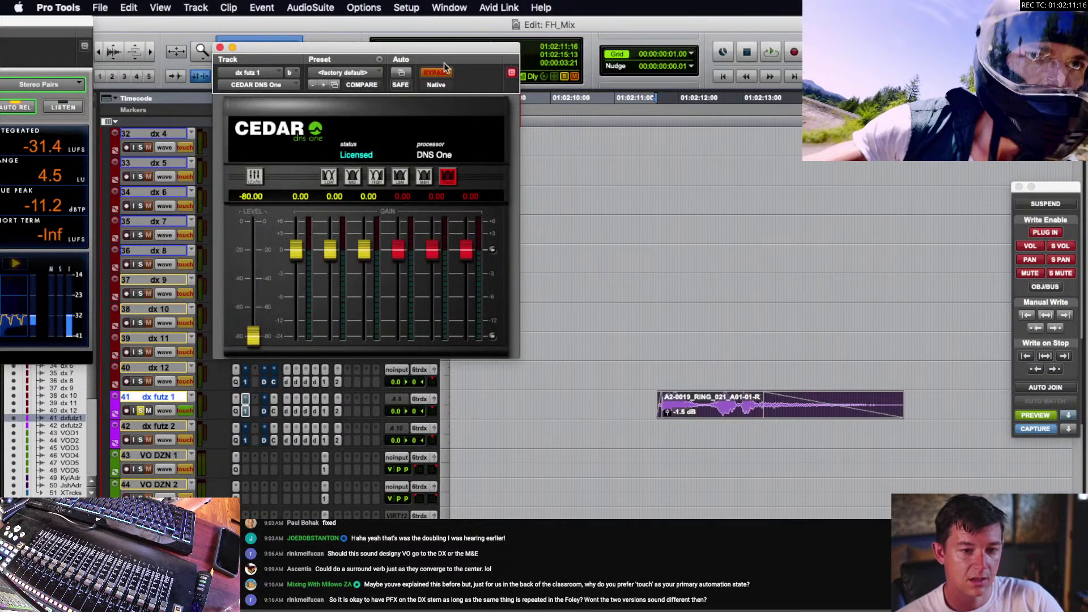
click(274, 413)
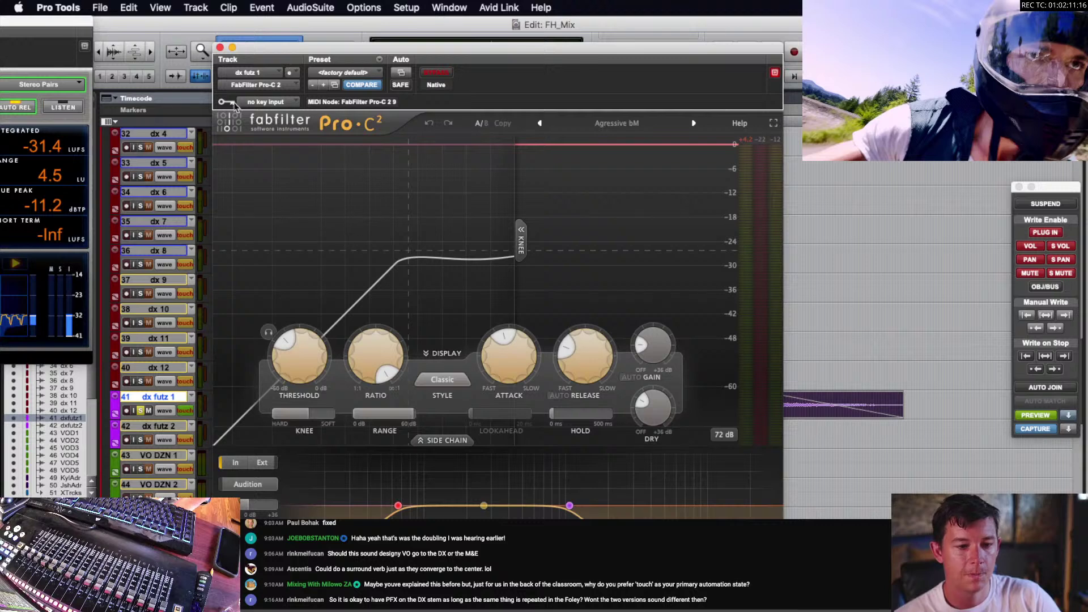
click(220, 48)
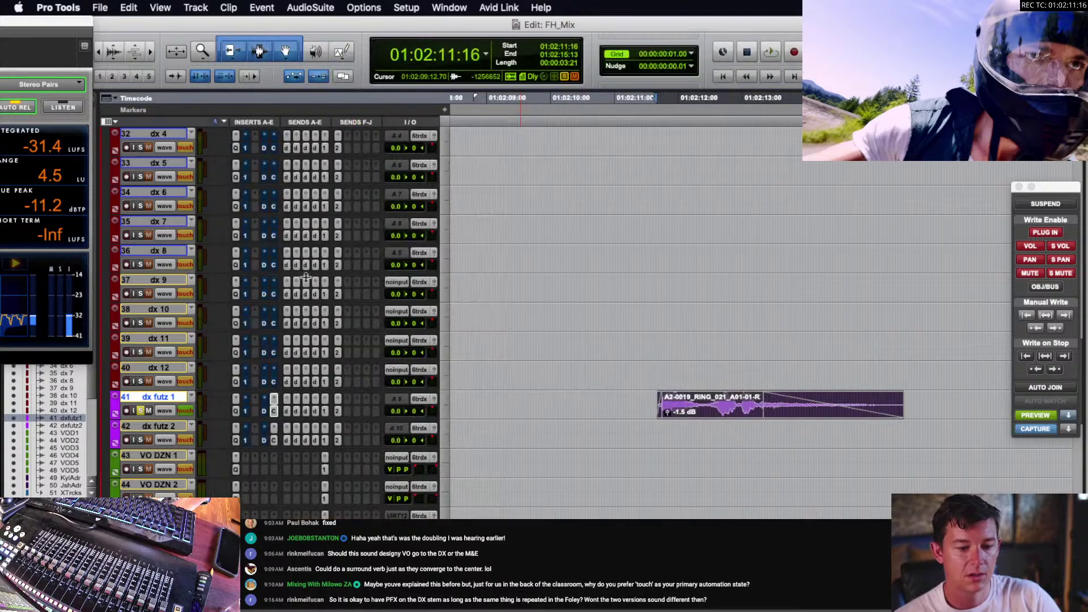
- Set the CEDAR DNS One on dx futz 1 to level -24.55 with band gains -5.73, -3.89, -2.78, -2.33, -3.49 and -4.76
click(246, 412)
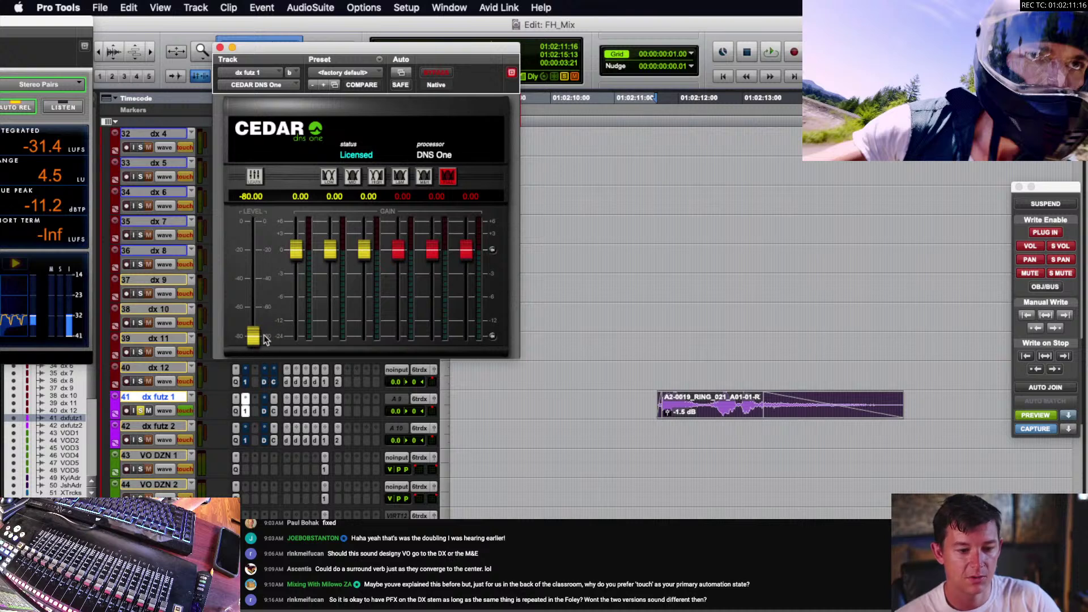
drag(254, 337, 255, 274)
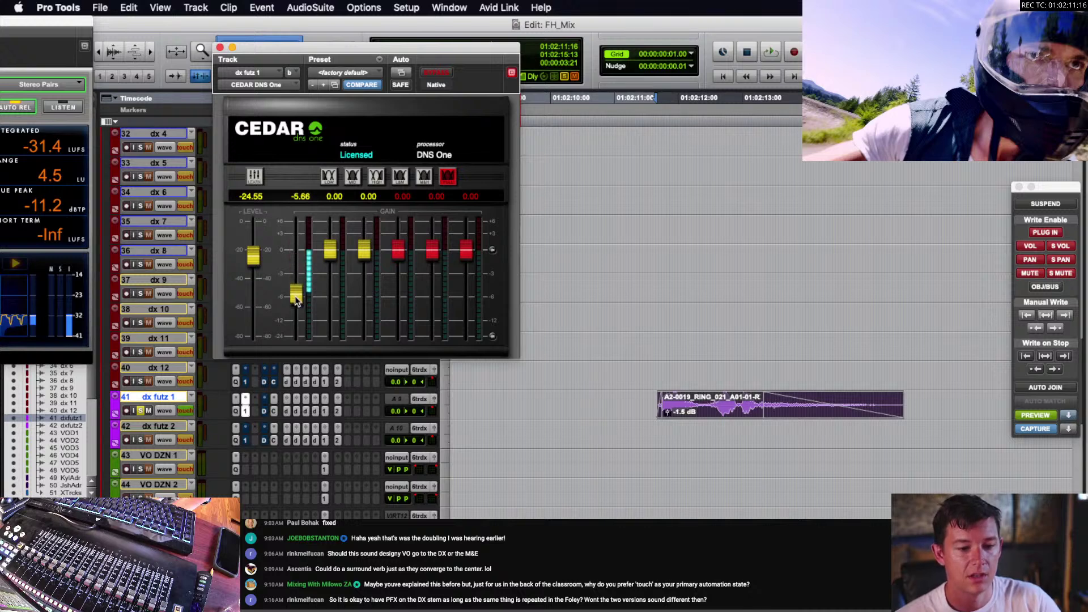
drag(364, 250, 366, 278)
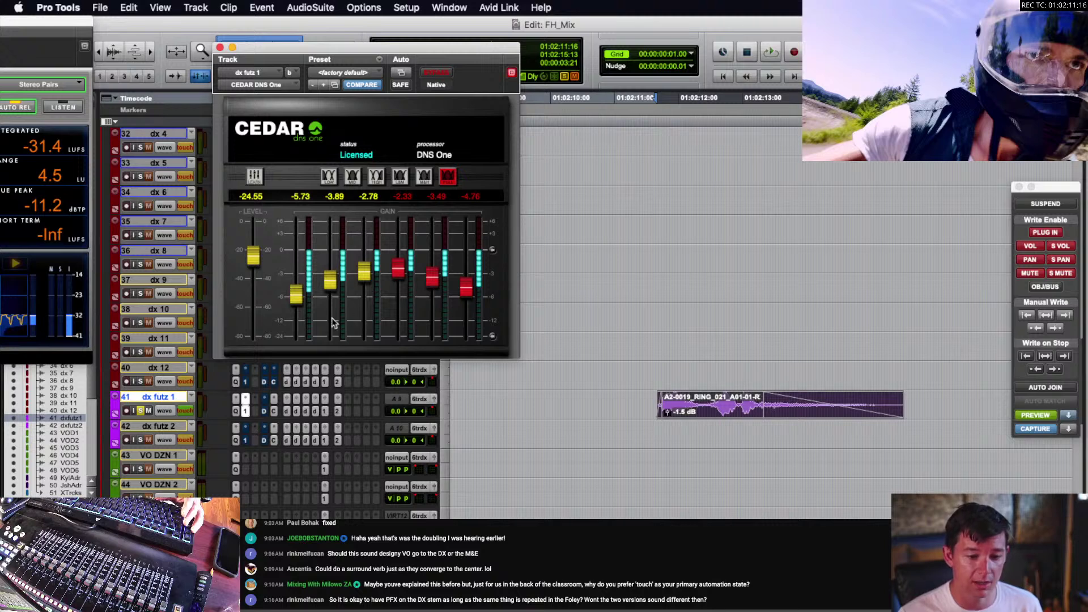
- Play the dx futz 1 clip while raising the CEDAR level to -21.80 and lowering band 3 to -3.68 and band 4 to -2.84
click(727, 417)
key(space)
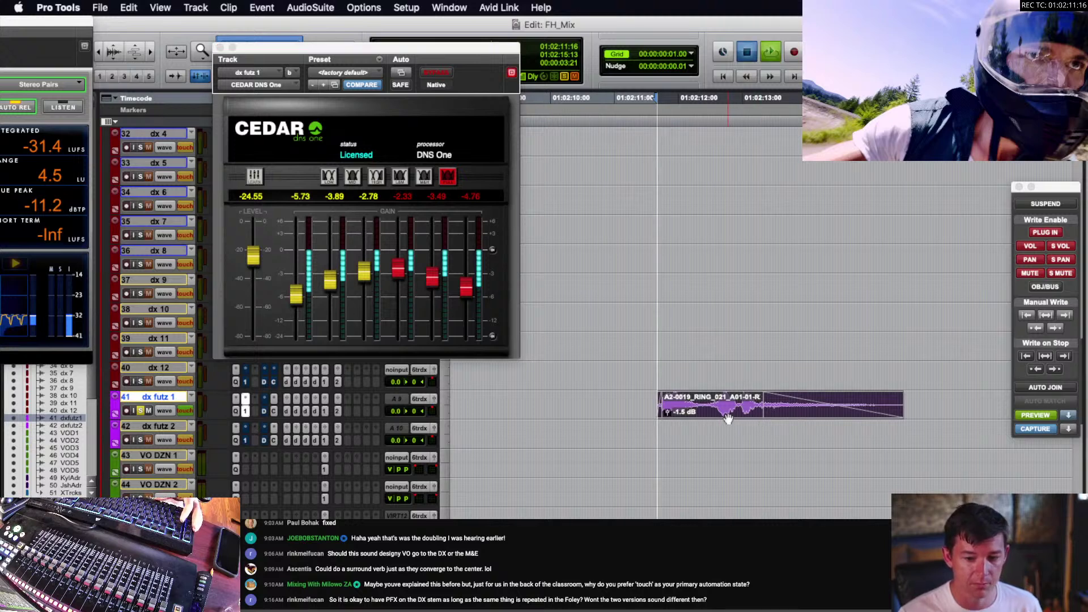
mouse_move(254, 257)
mouse_down()
mouse_move(251, 353)
mouse_move(245, 253)
mouse_up()
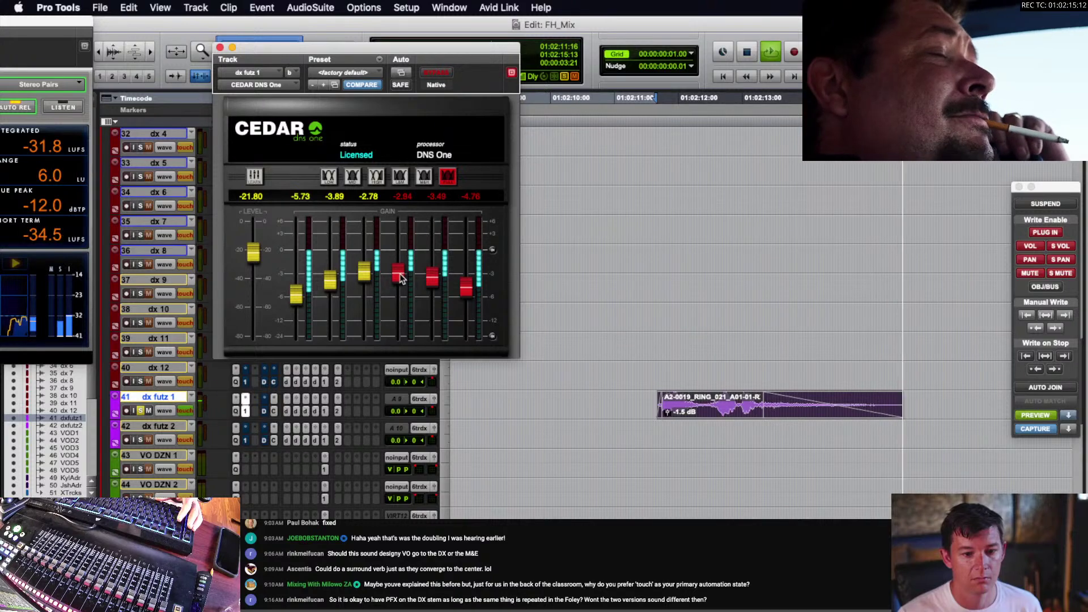
drag(367, 275, 367, 281)
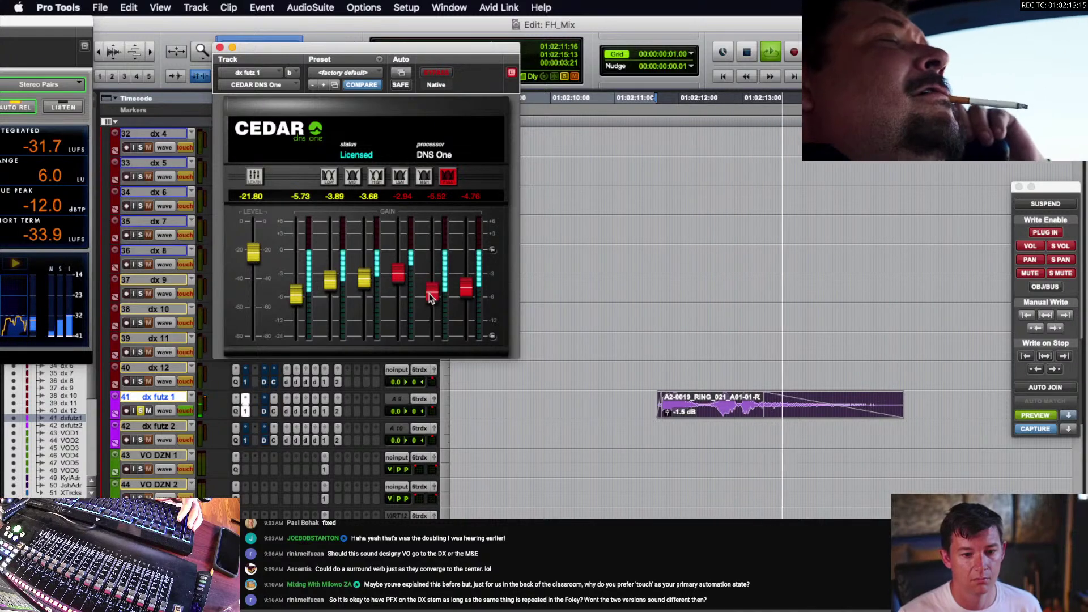
- Reopen the Pro-Q 3 on dx futz 1, boost its uppermost bell band during playback and close the plug-in
click(236, 411)
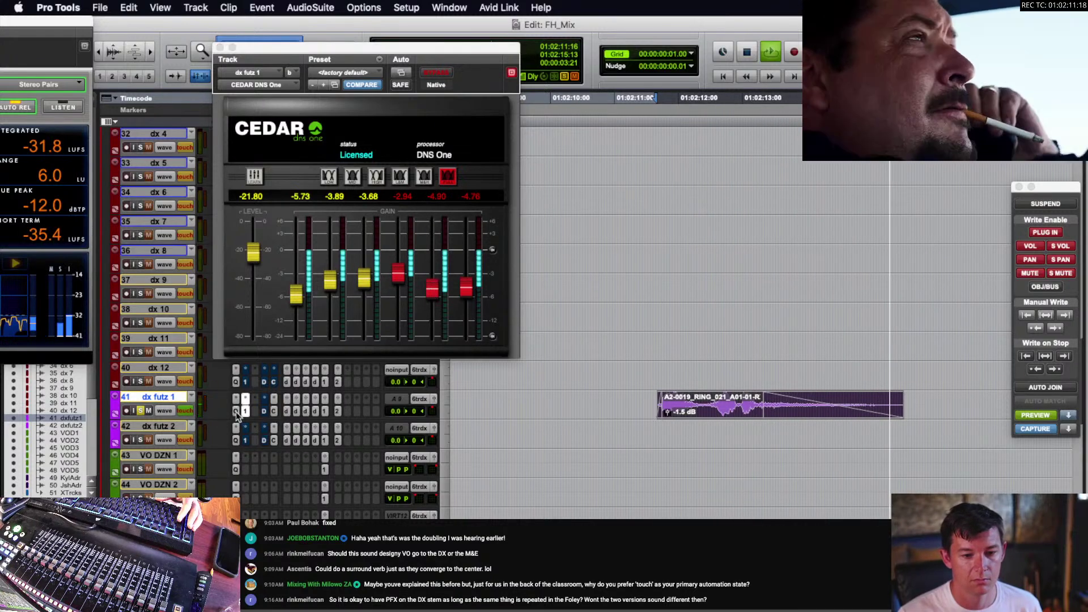
drag(741, 271, 711, 227)
key(super+w)
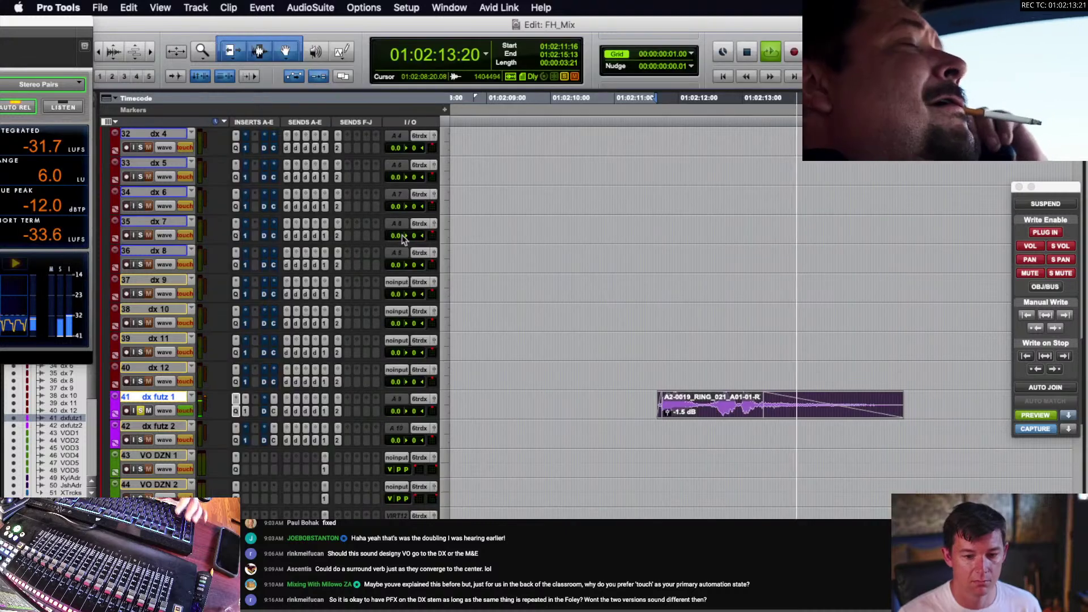
- Stop playback and select the green clip on dx futz 2, from 01:02:22:01 to 01:02:24:12
key(r)
key(r)
key(r)
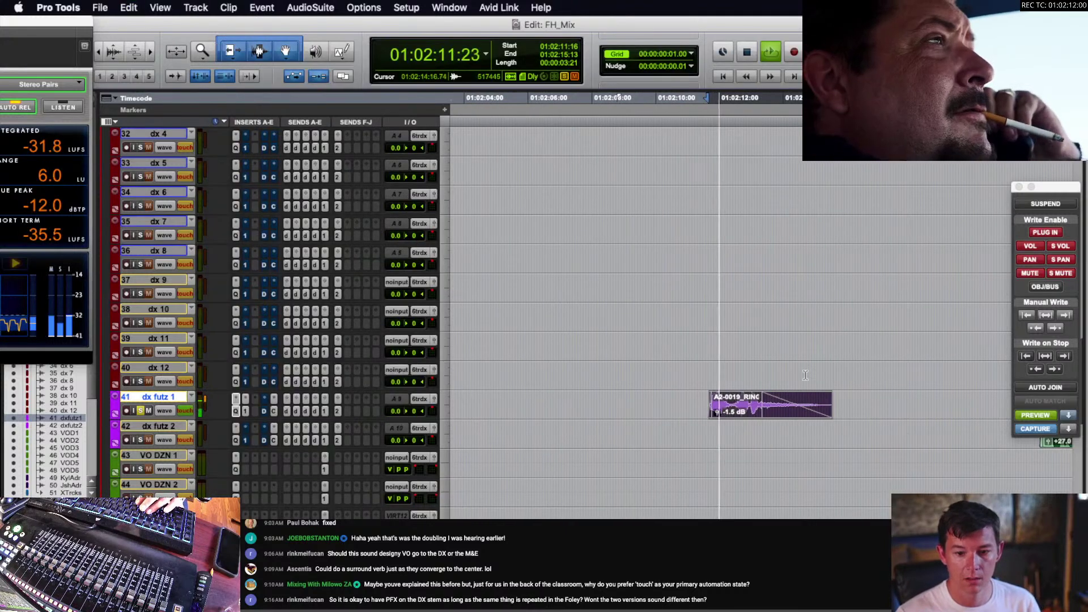
scroll(791, 375, down, 3)
key(space)
click(839, 338)
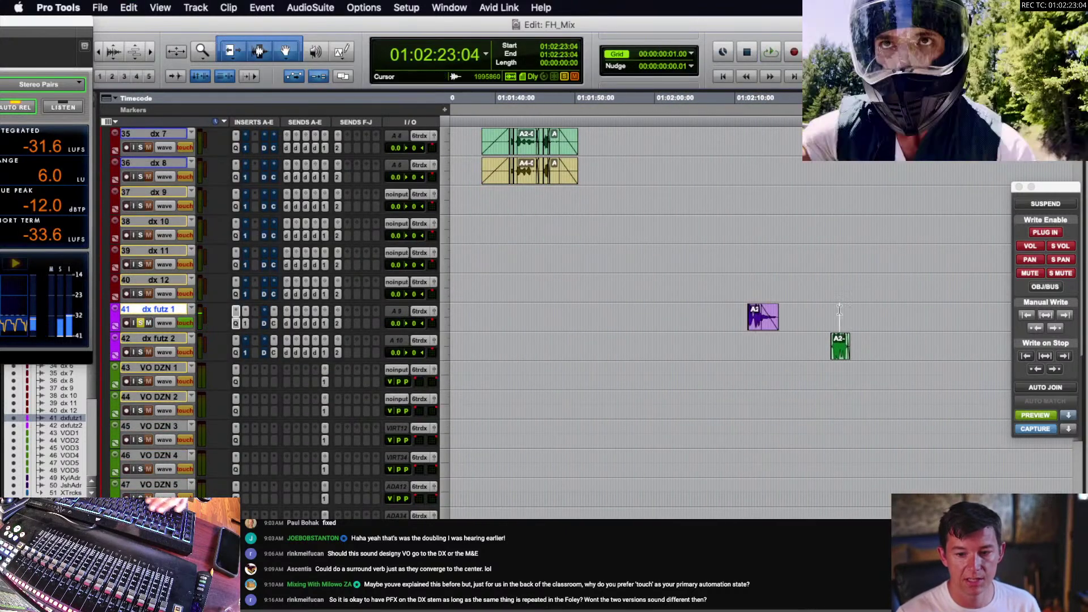
key(t)
key(t)
key(t)
click(773, 355)
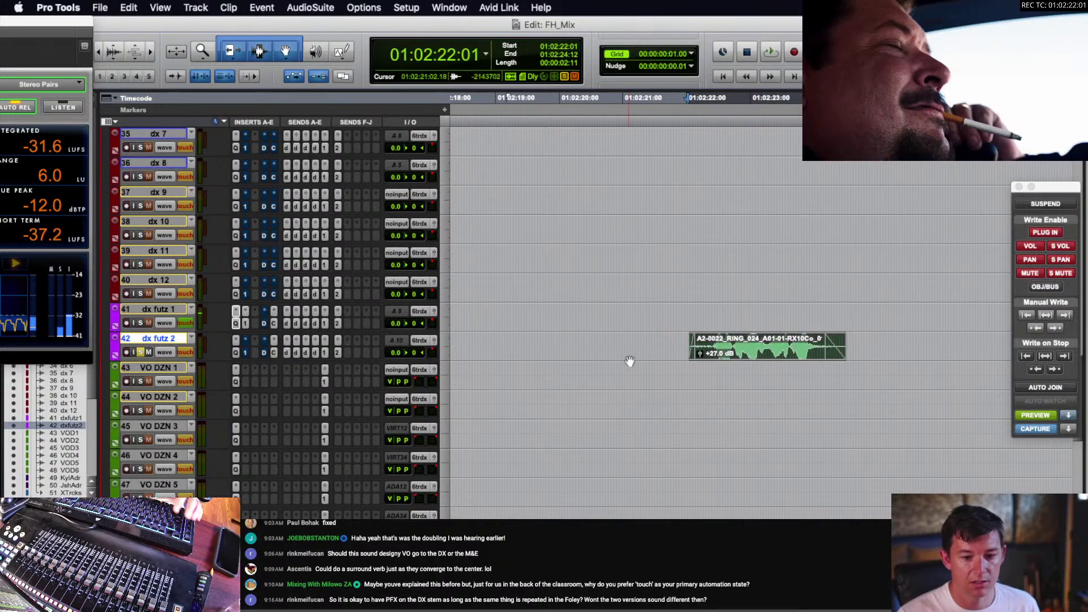
- Shape the Pro-Q 3 on dx futz 2: low cut at 229.94 Hz, slight low-mid boost, higher high cut and +2.00 dB at 3297.1 Hz
click(237, 354)
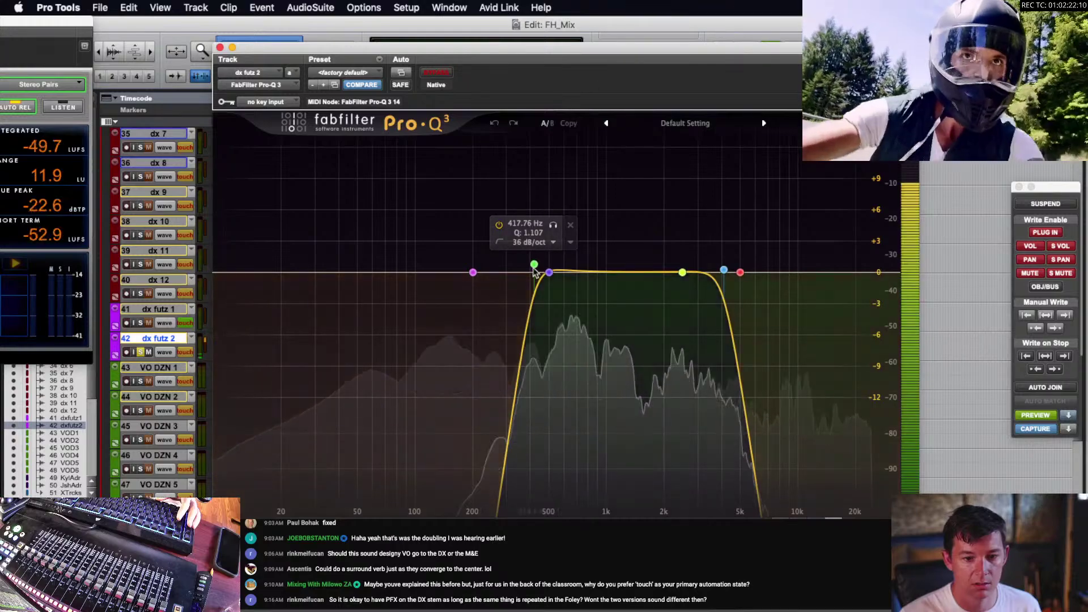
drag(534, 264, 484, 295)
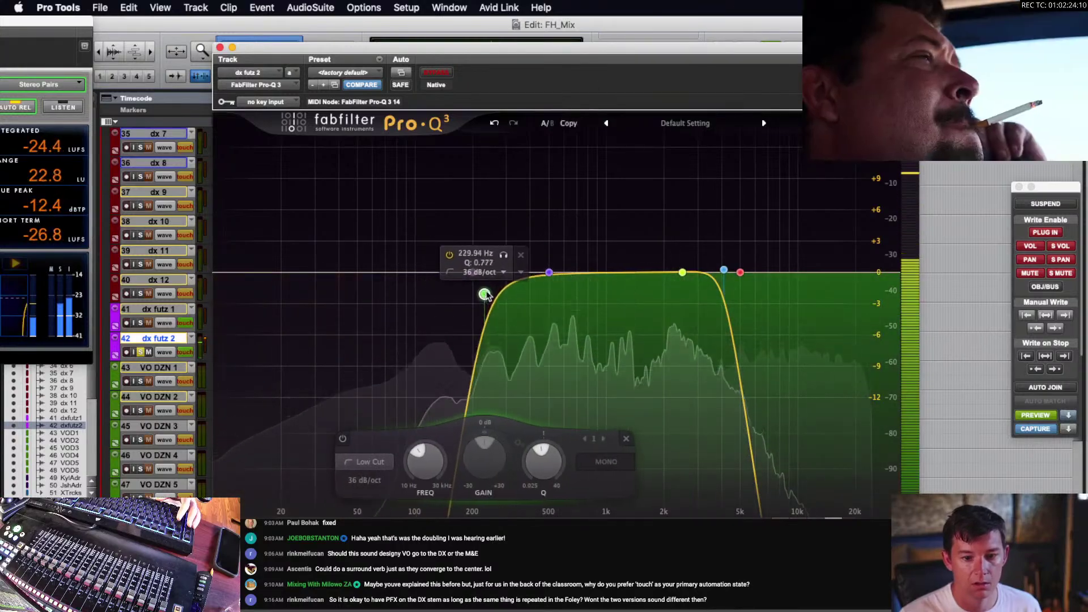
drag(549, 273, 523, 261)
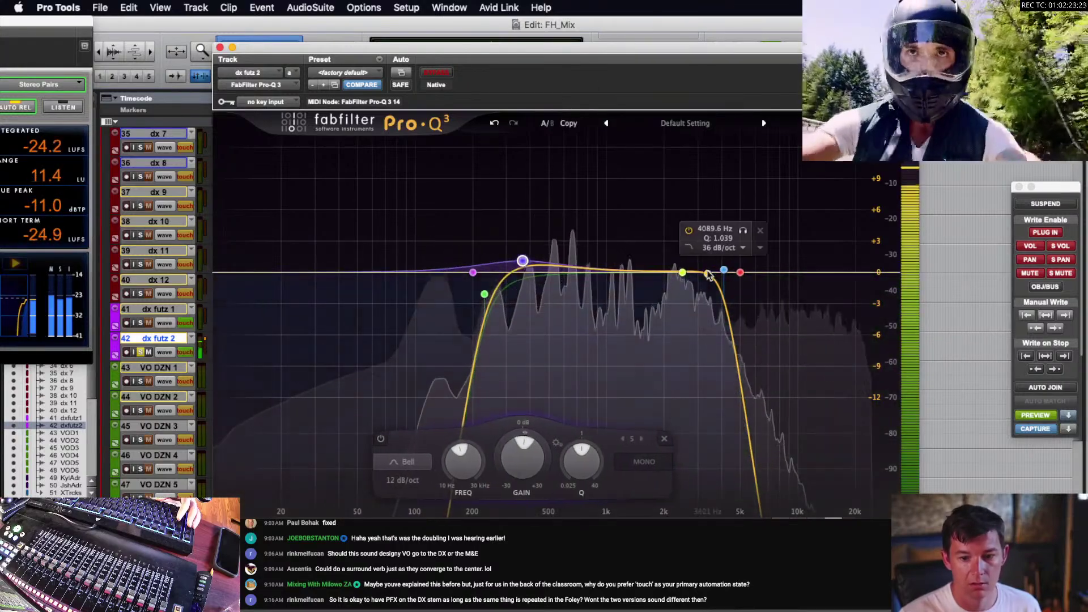
drag(724, 270, 768, 282)
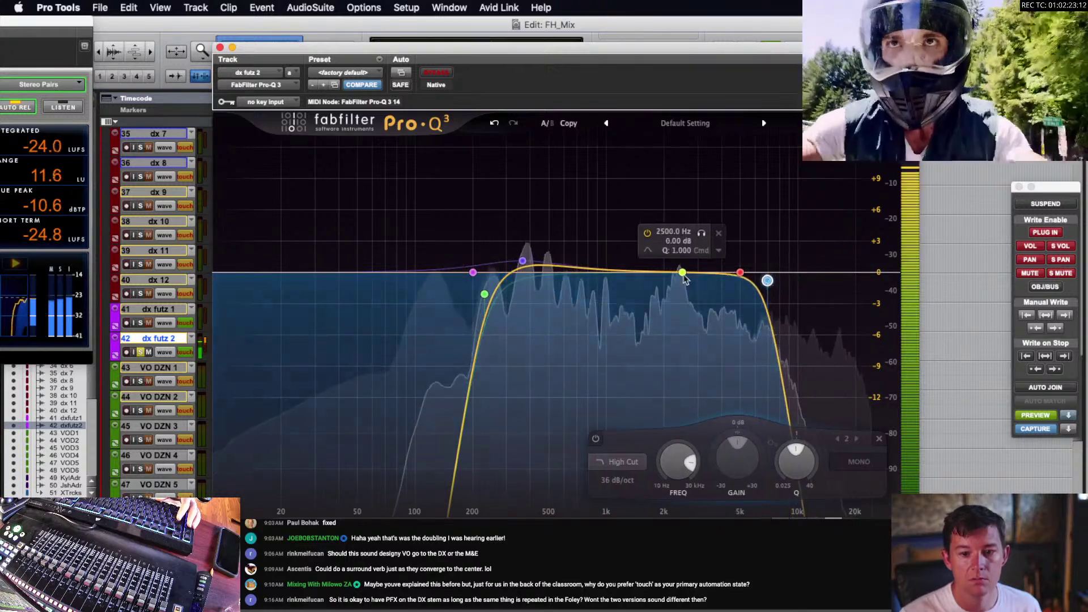
drag(682, 273, 705, 252)
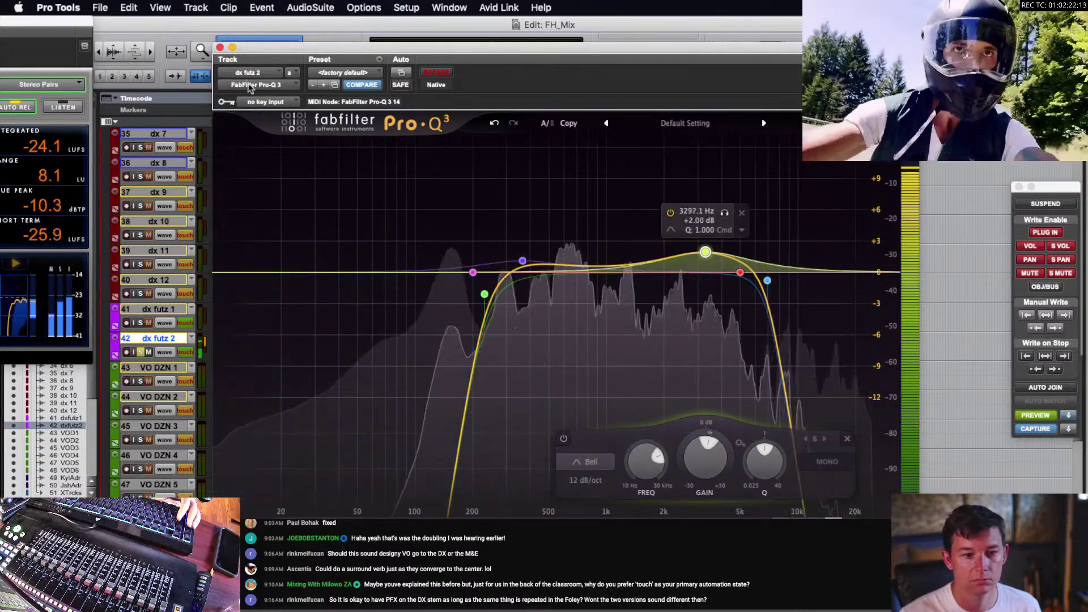
click(220, 47)
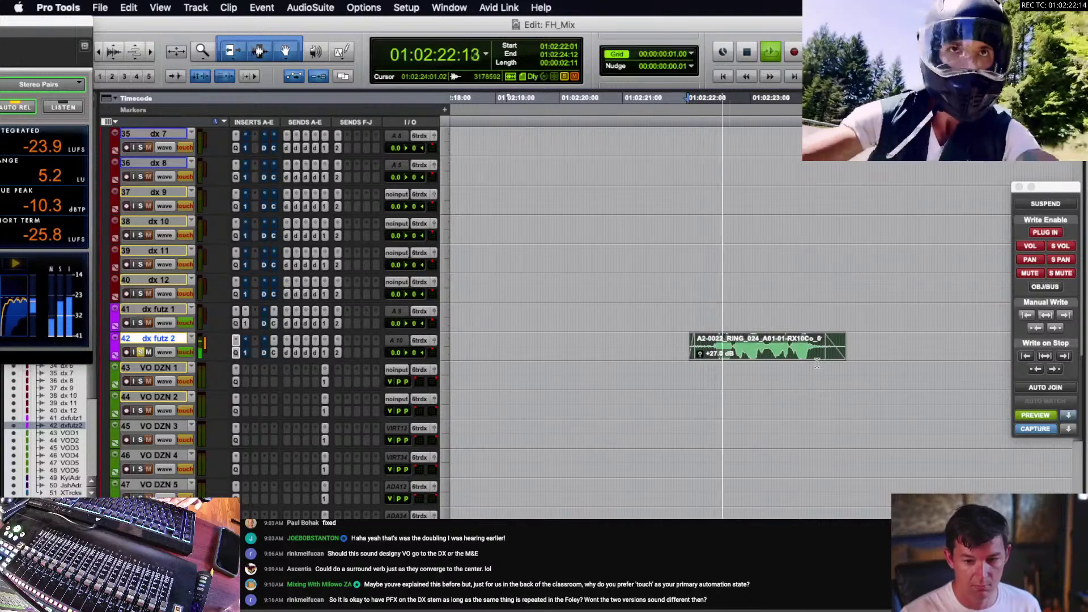
- Stop playback, turn off automation Preview and the dx futz 2 solo, and close the Automation window
key(space)
key(shift+s)
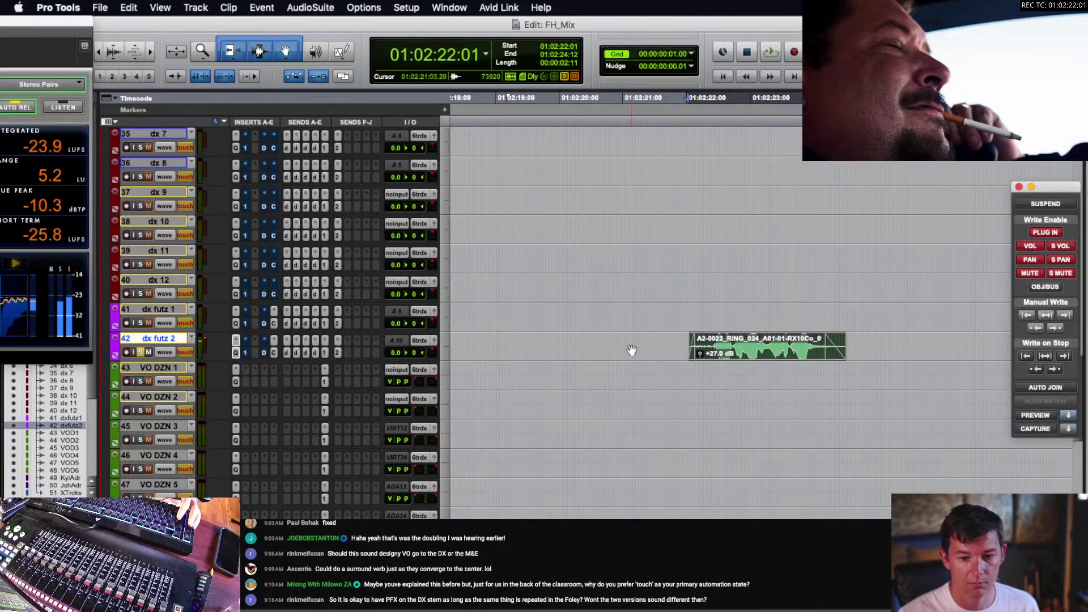
click(635, 347)
key(r)
key(r)
click(635, 347)
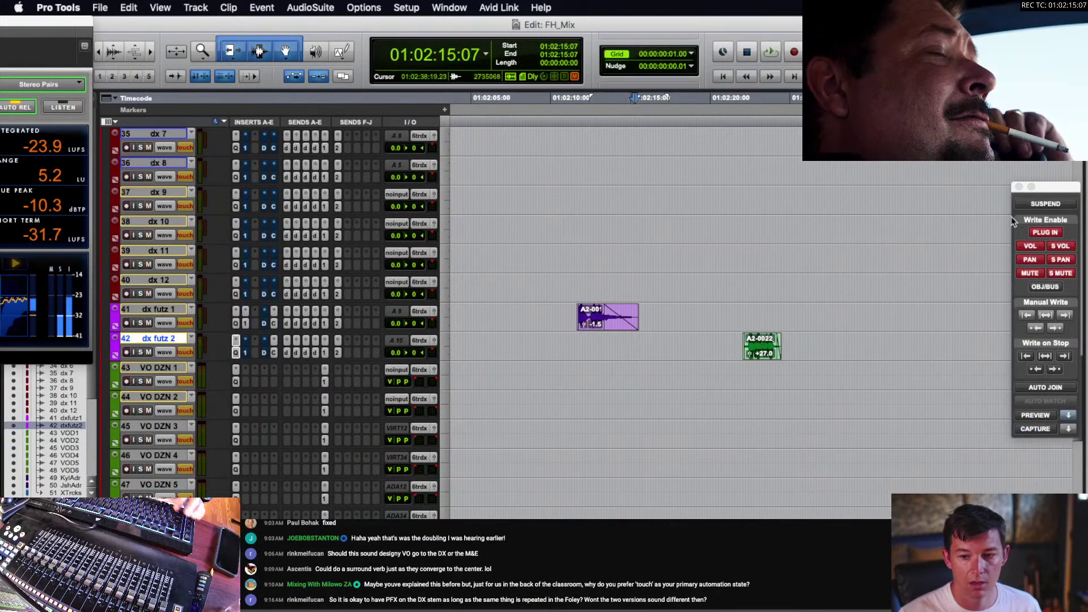
click(756, 314)
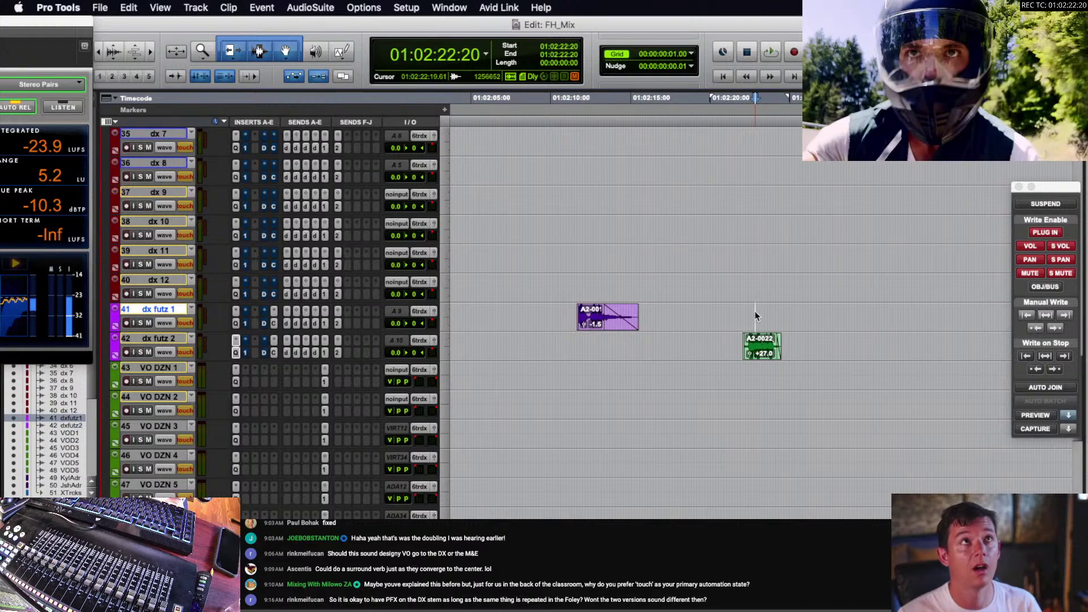
click(1019, 187)
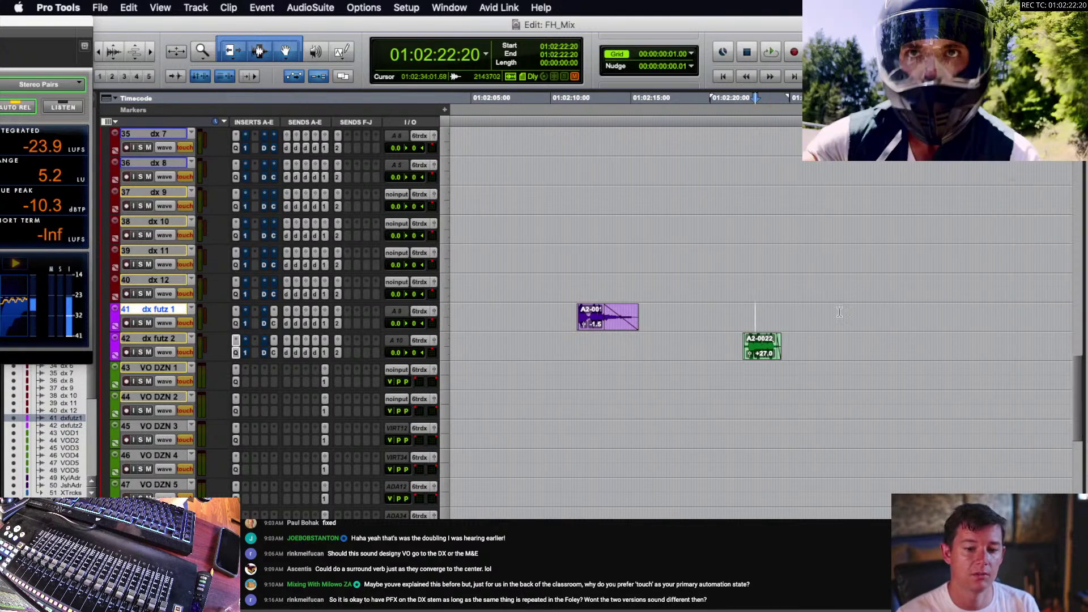
- Return to the main dialogue tracks and place the edit cursor at 01:02:05:13 on dx 1
scroll(592, 362, up, 2)
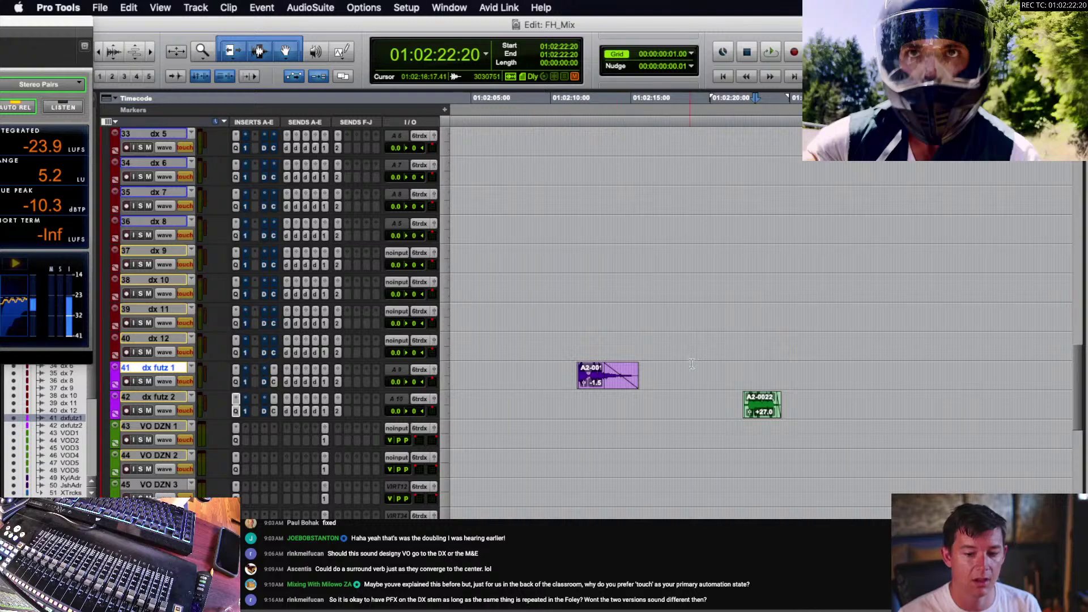
scroll(692, 365, up, 10)
scroll(688, 365, left, 3)
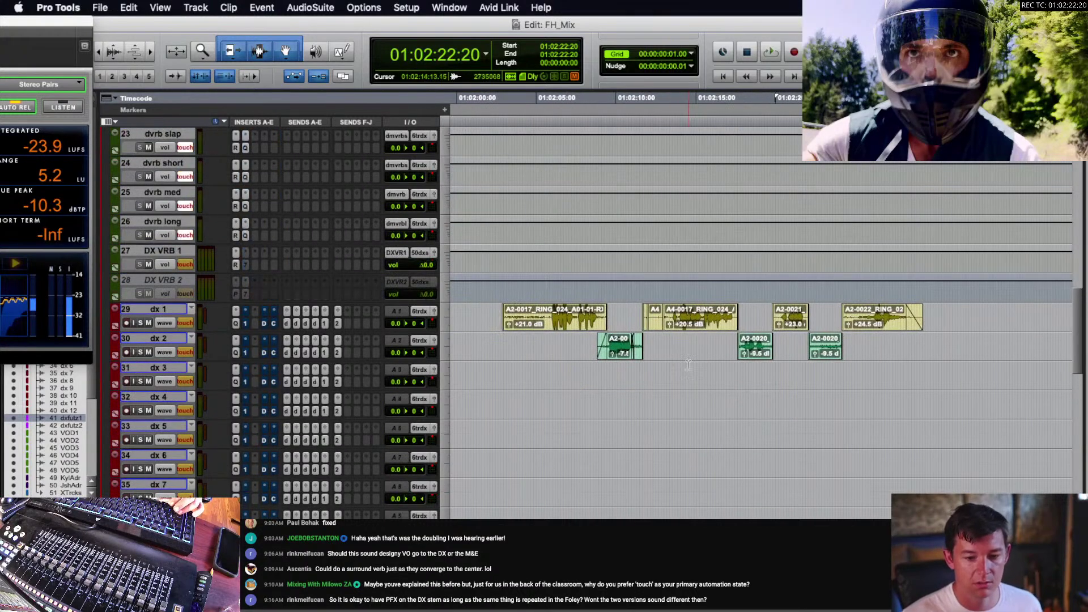
click(546, 315)
scroll(592, 318, down, 1)
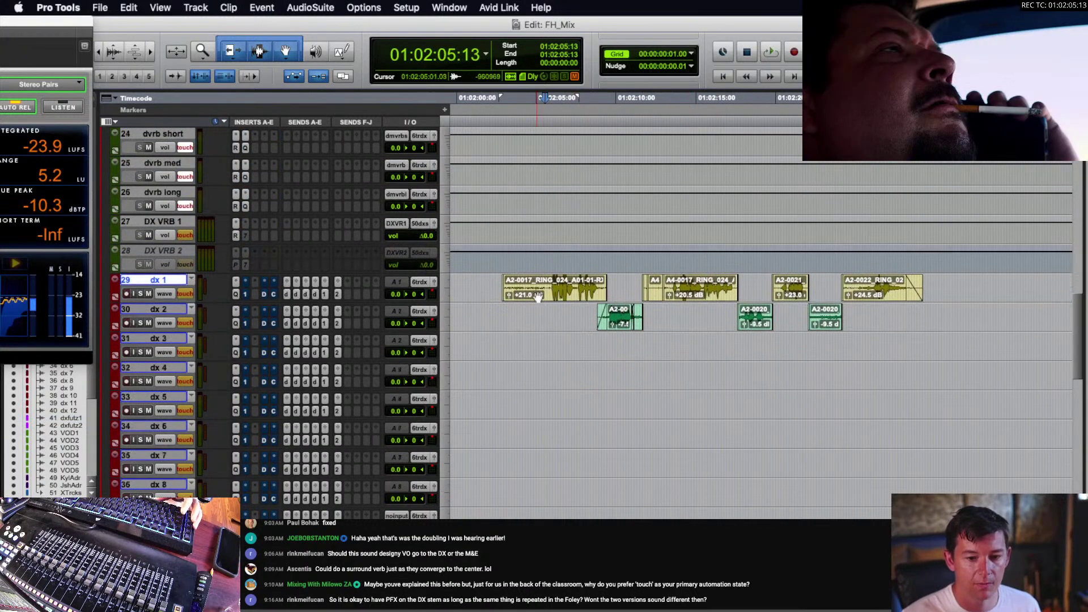
scroll(537, 297, down, 2)
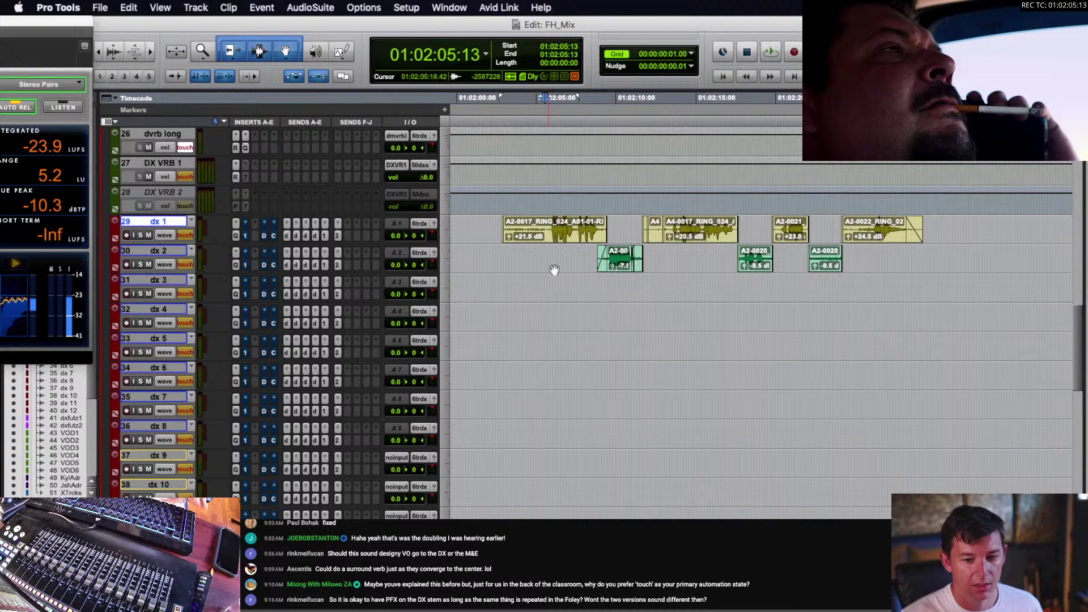
- Place the edit cursor at 01:02:06:03 on dx 1, solo the track and audition its dialogue
click(551, 225)
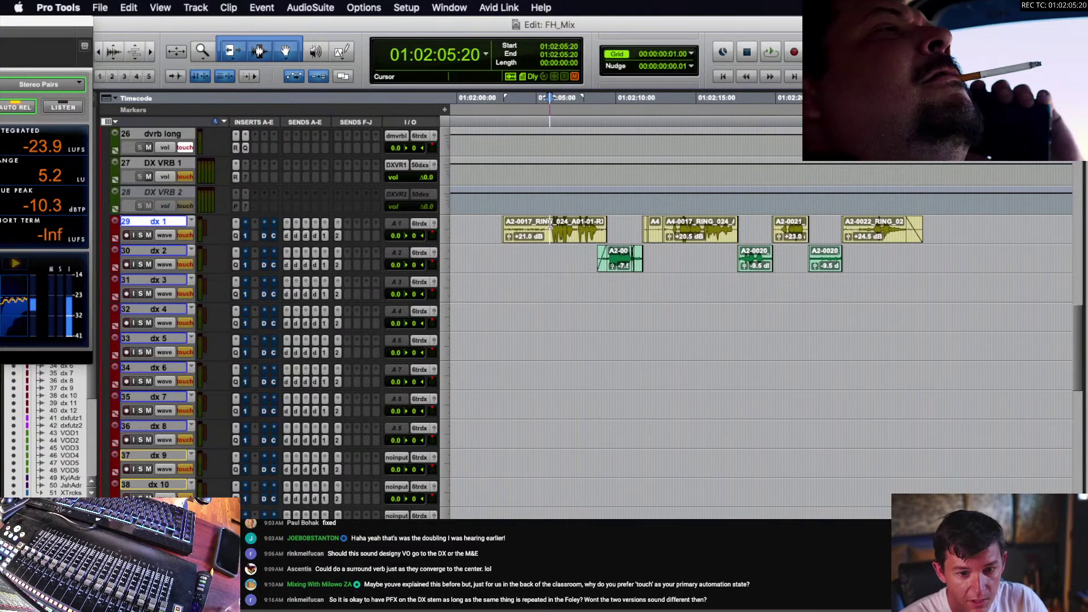
drag(554, 225, 849, 214)
click(557, 225)
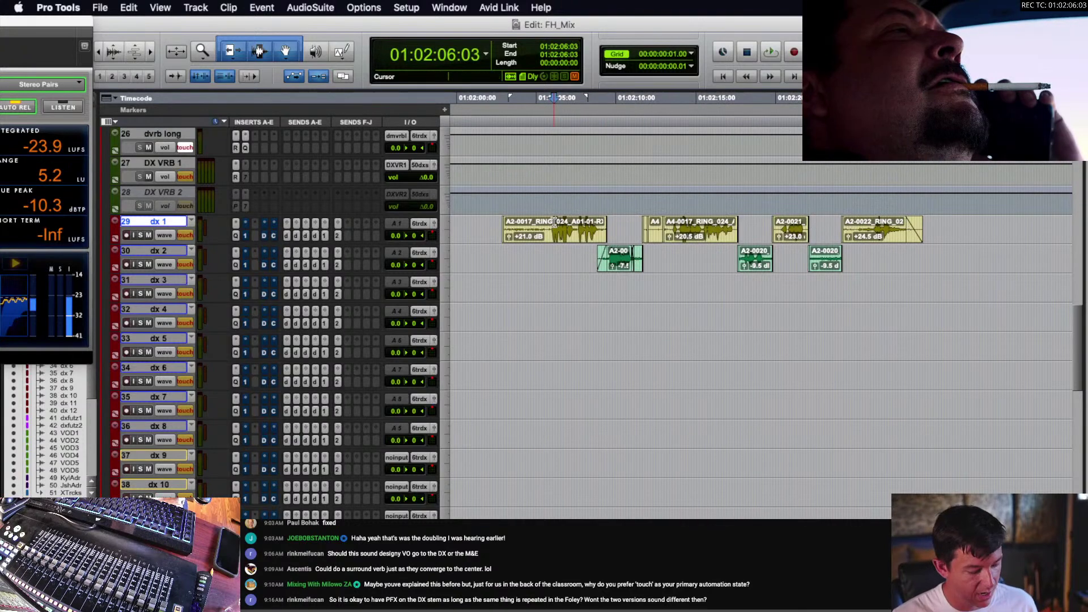
key(shift+s)
key(b)
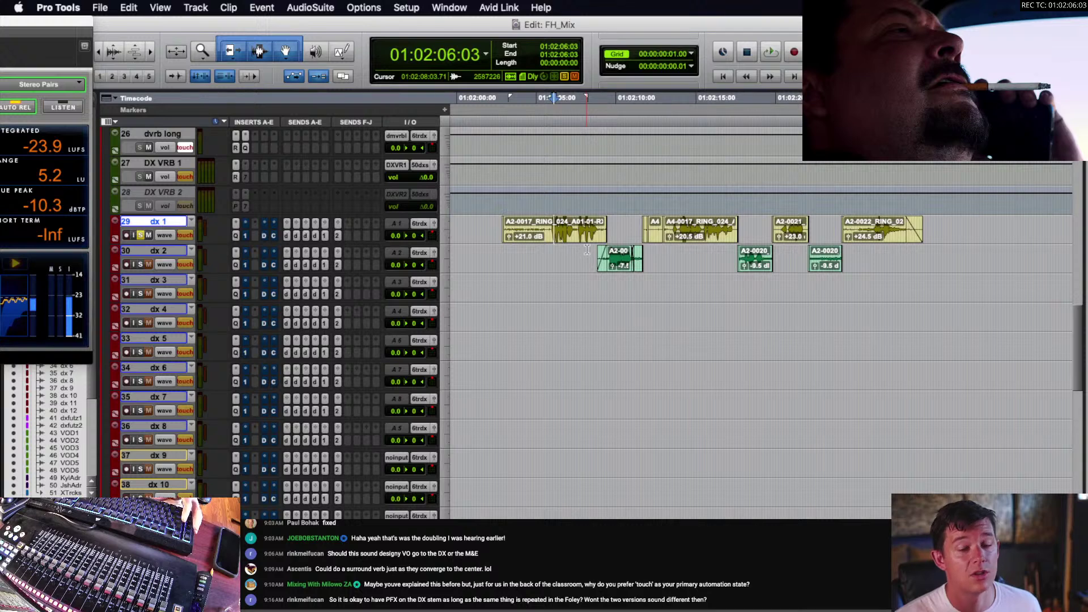
key(space)
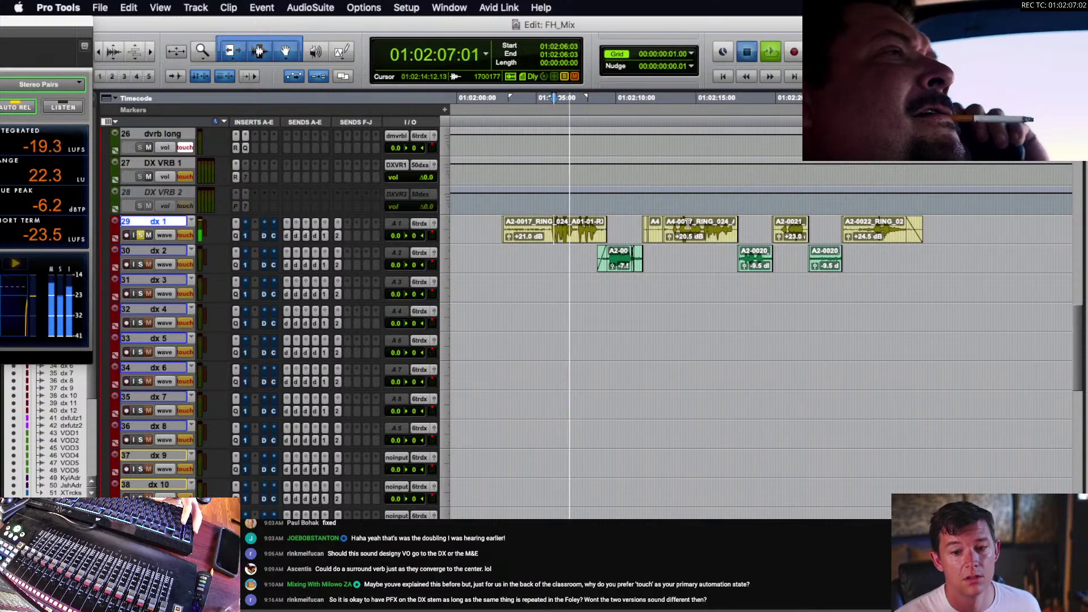
key(space)
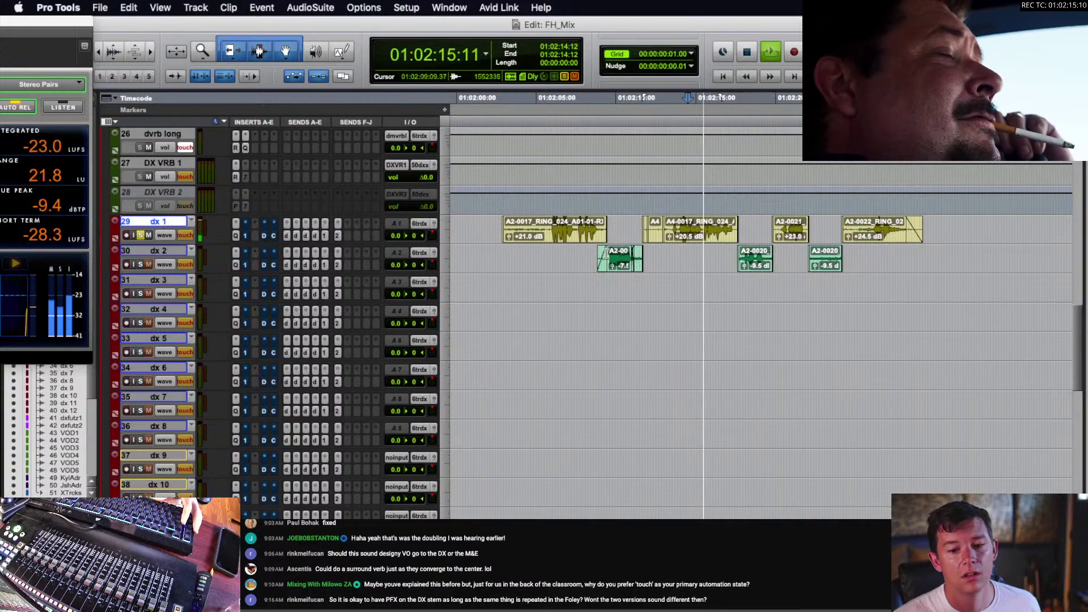
- Audition the soloed dx 2 track from 01:02:08:13 through its first green clip
click(593, 254)
key(space)
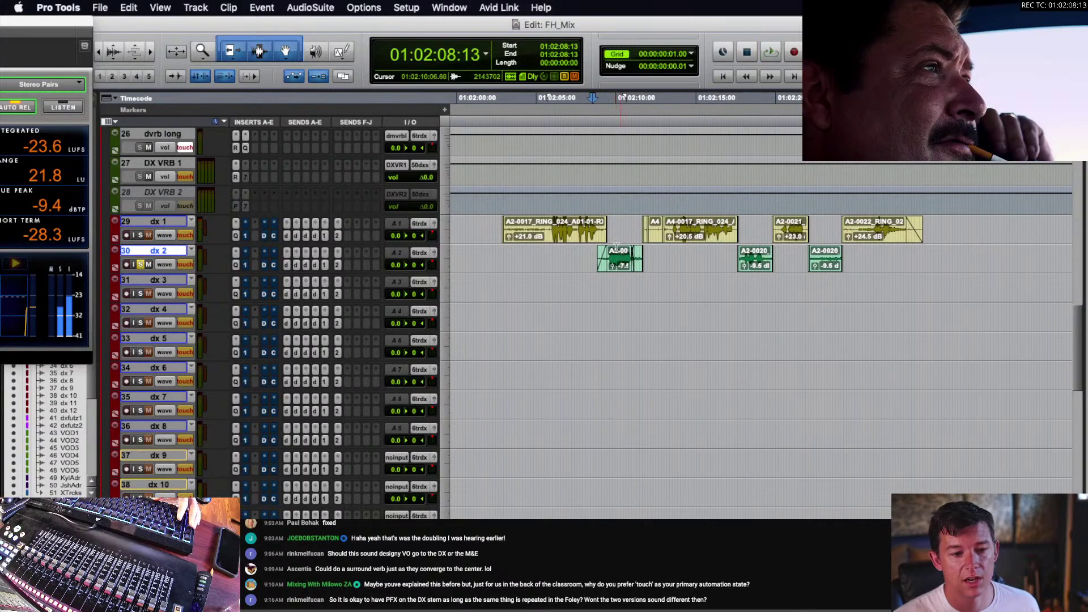
key(space)
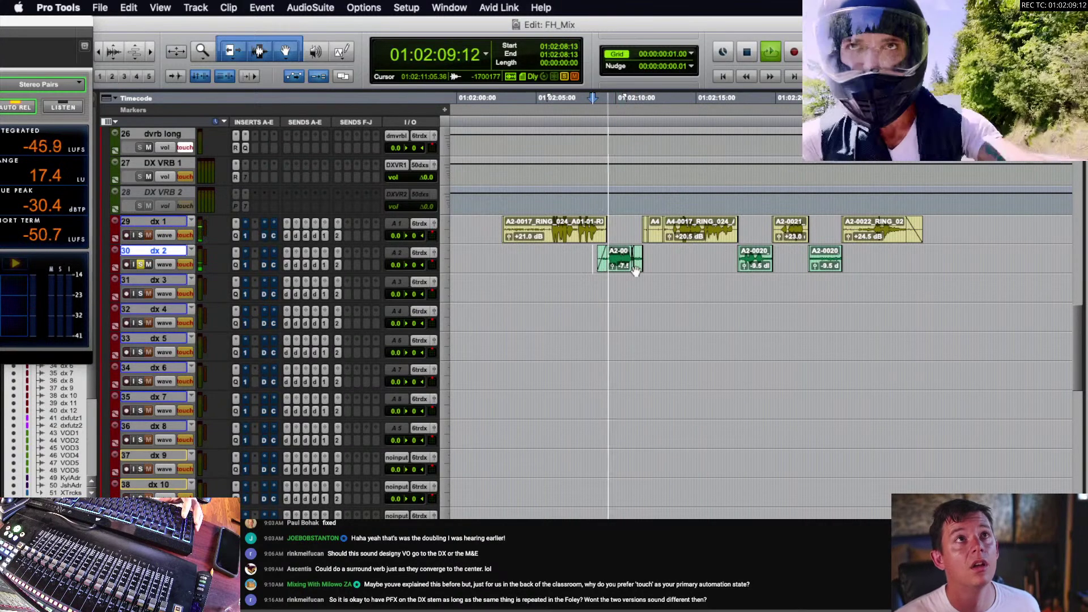
key(space)
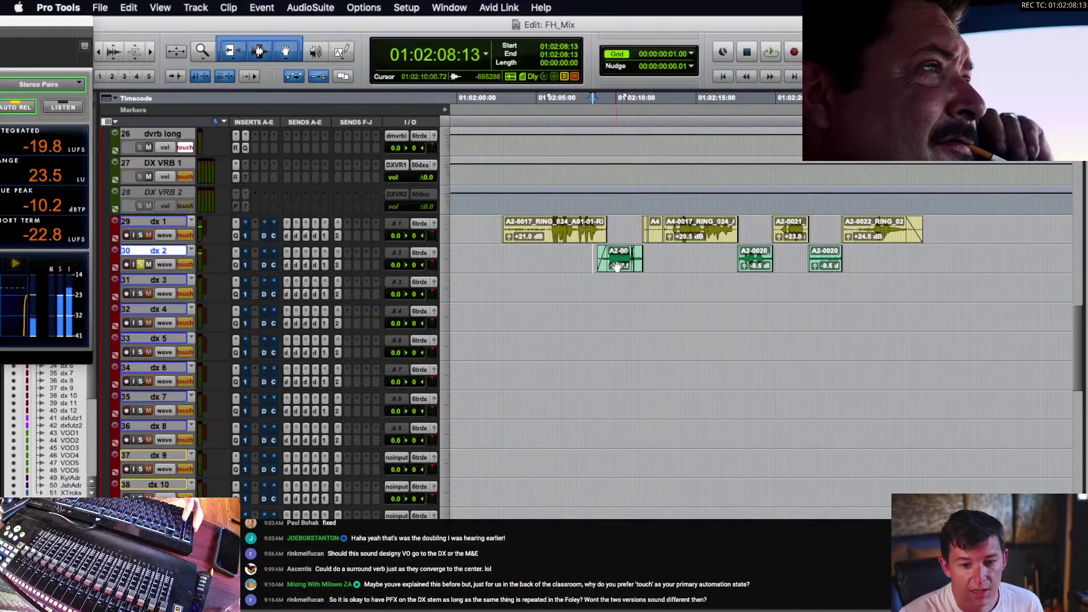
- Select the dx 2 clips from 01:02:08:20 to 01:02:24:05 and turn on automation Preview in the Automation window
click(619, 268)
scroll(643, 270, right, 3)
shift+click(764, 270)
scroll(764, 270, left, 3)
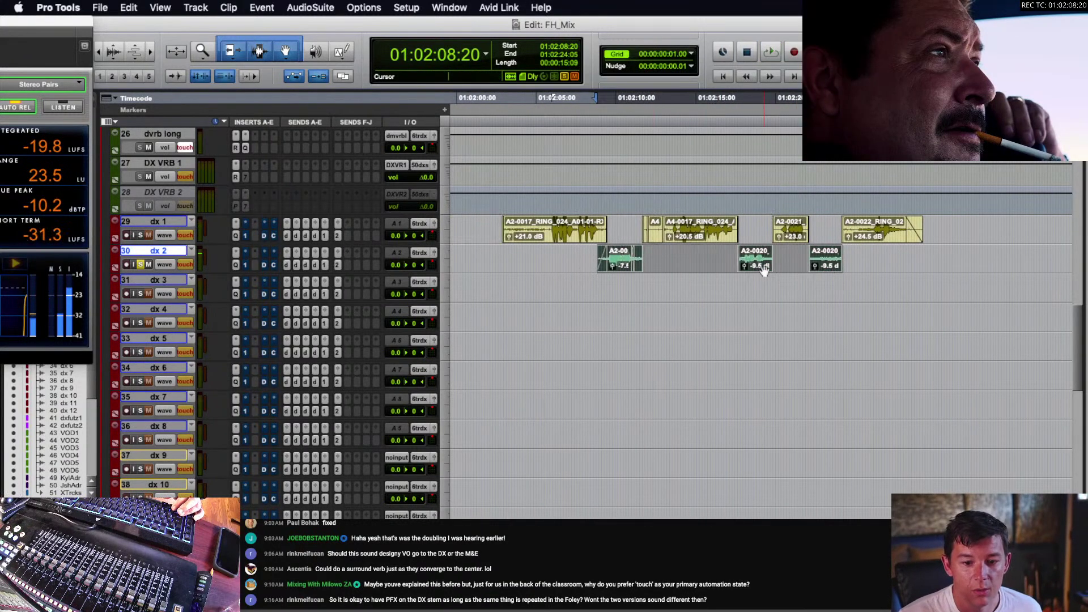
key(super+4)
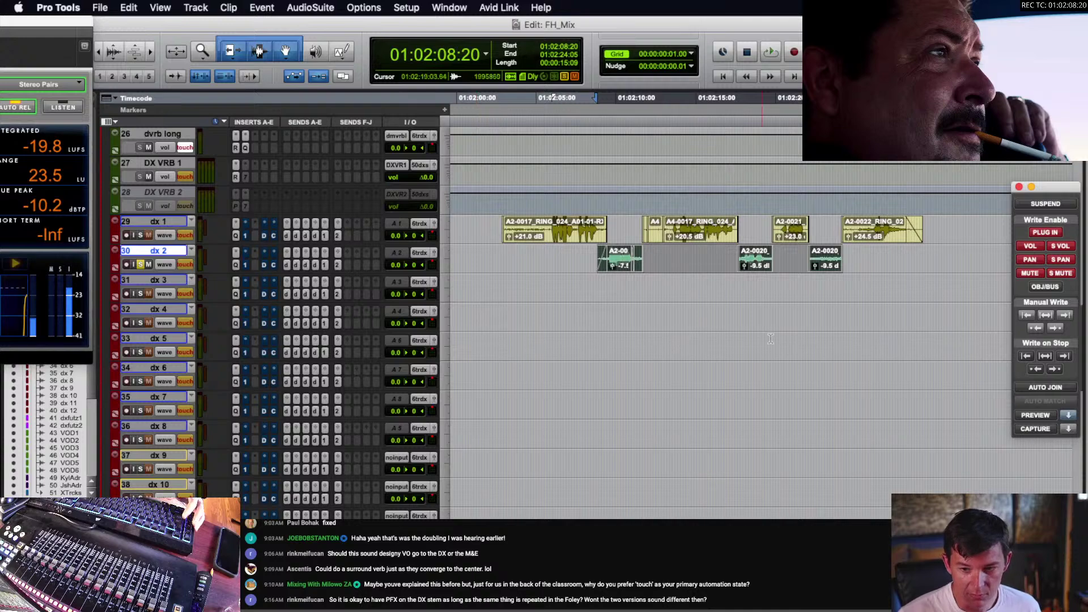
drag(1059, 187, 958, 195)
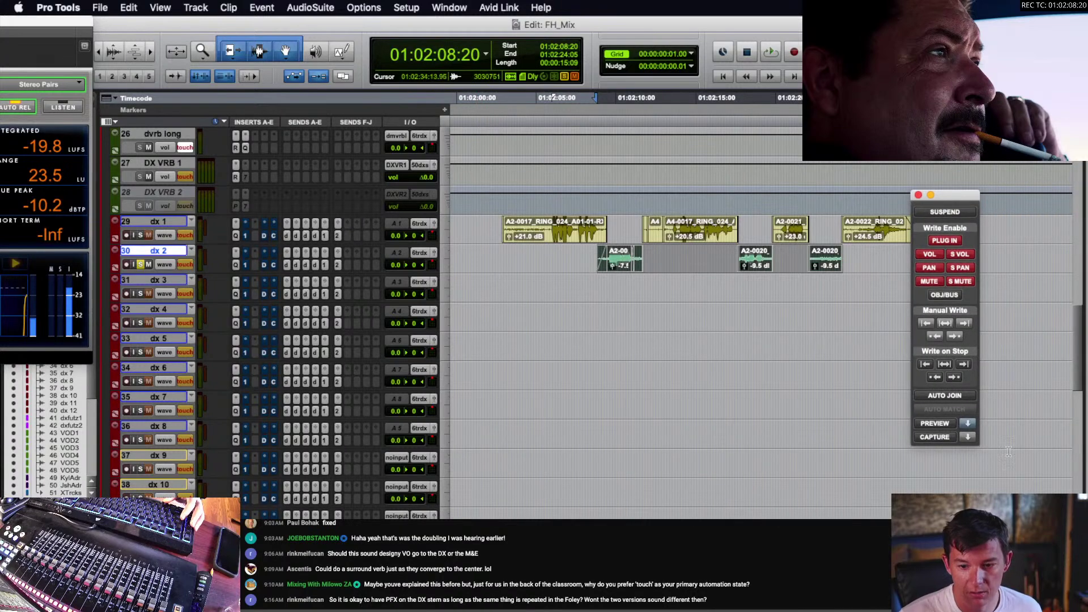
click(949, 424)
scroll(556, 280, right, 3)
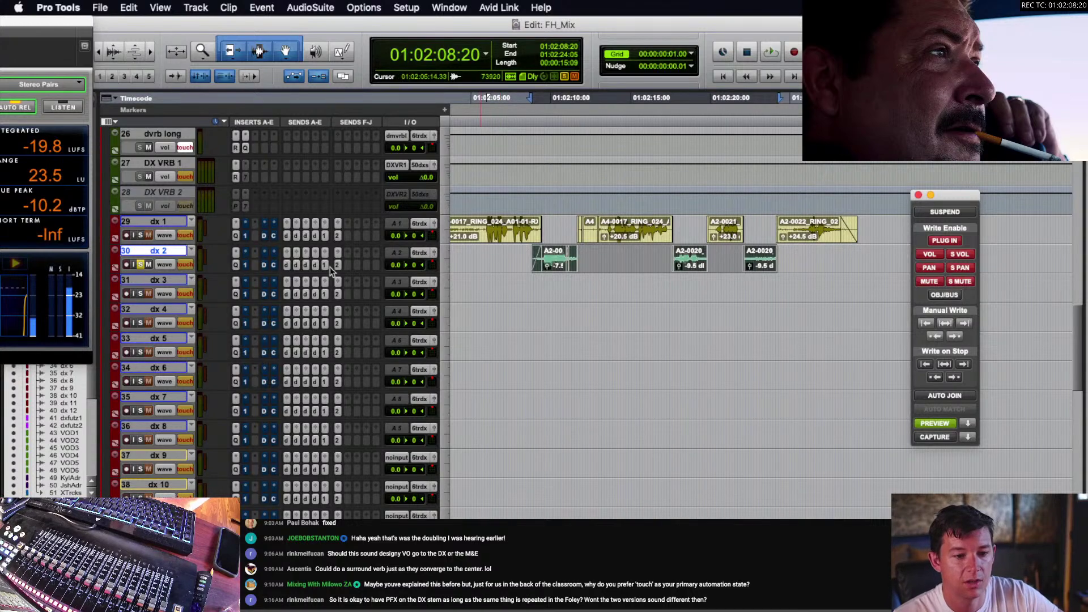
- Shape the Pro-Q 3 on dx 2: higher low cut, slight low reduction, gentle upper-mid boost and +1.35 dB at 4857.4 Hz
click(235, 265)
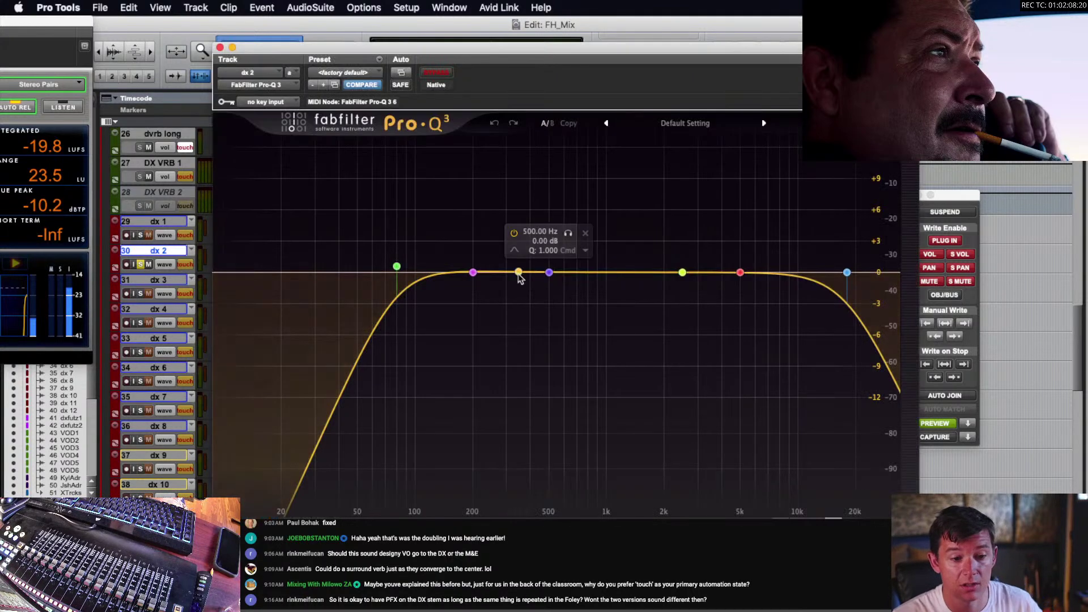
drag(606, 47, 604, 129)
click(573, 287)
click(555, 270)
key(space)
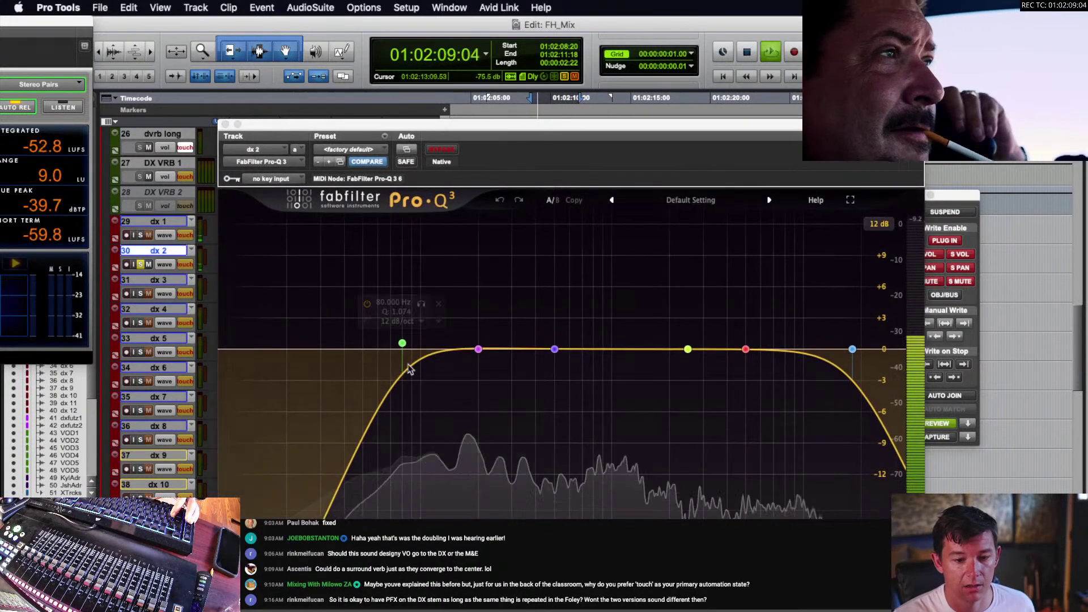
drag(402, 343, 455, 356)
drag(688, 349, 746, 347)
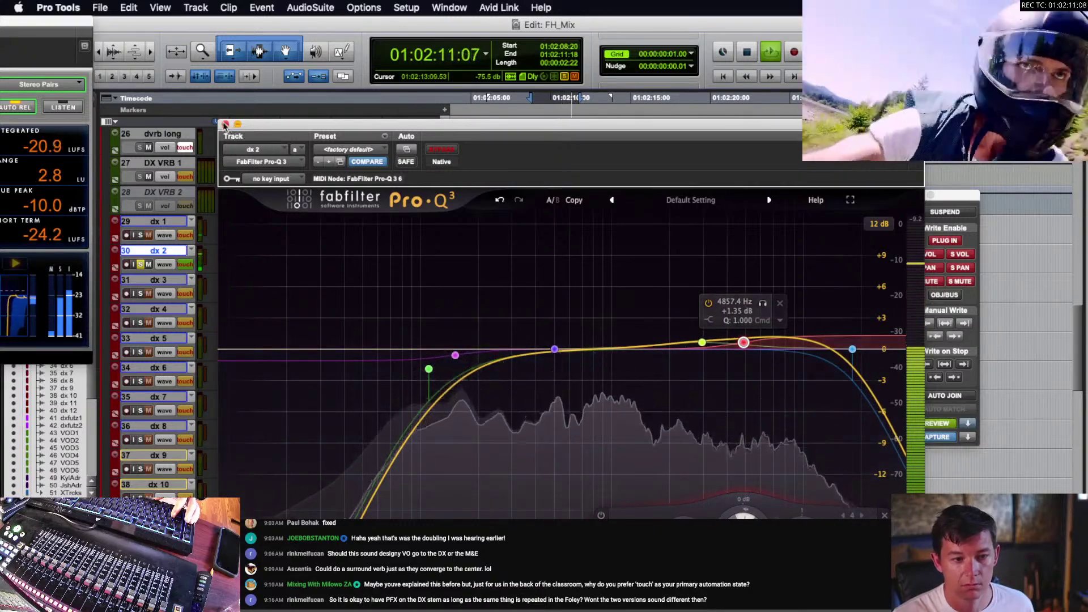
click(226, 124)
- Audition dx 2 from 01:02:17:09 and reselect its clips from 01:02:08:20 to 01:02:24:05
shift+click(766, 267)
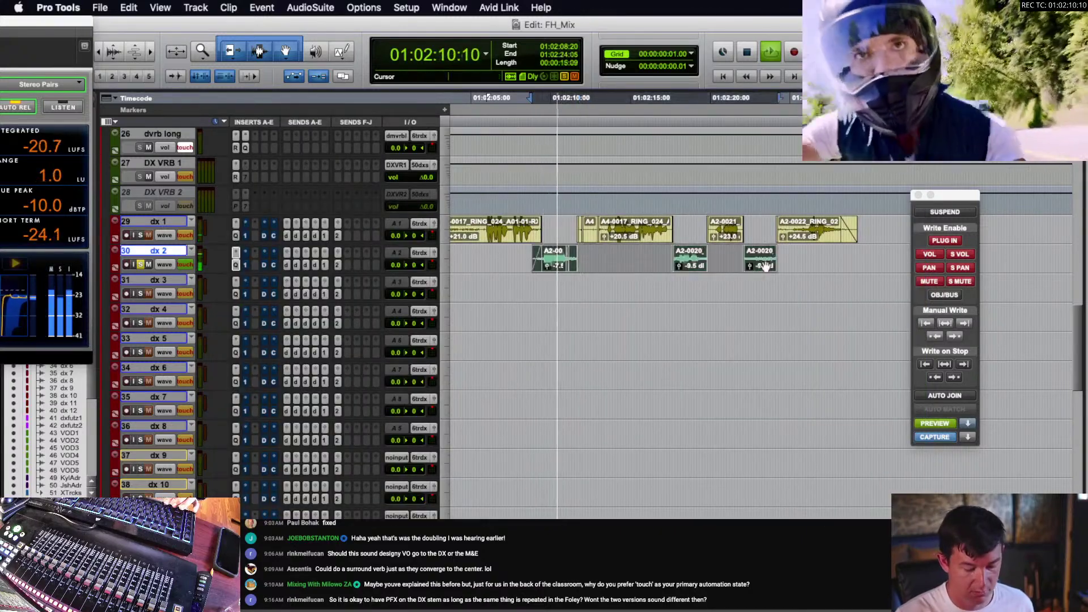
click(671, 257)
click(752, 267)
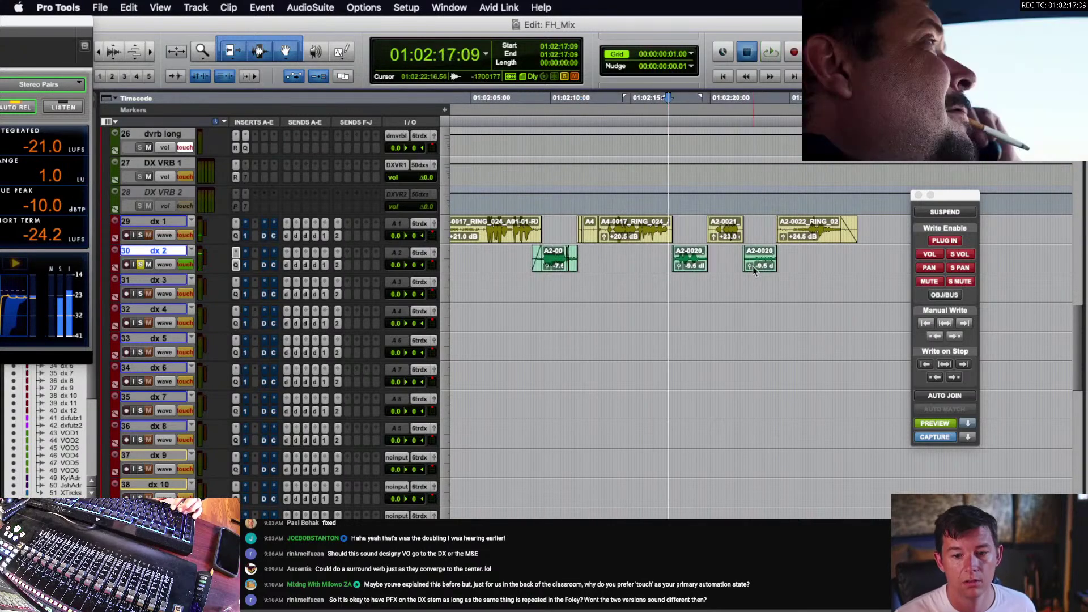
key(space)
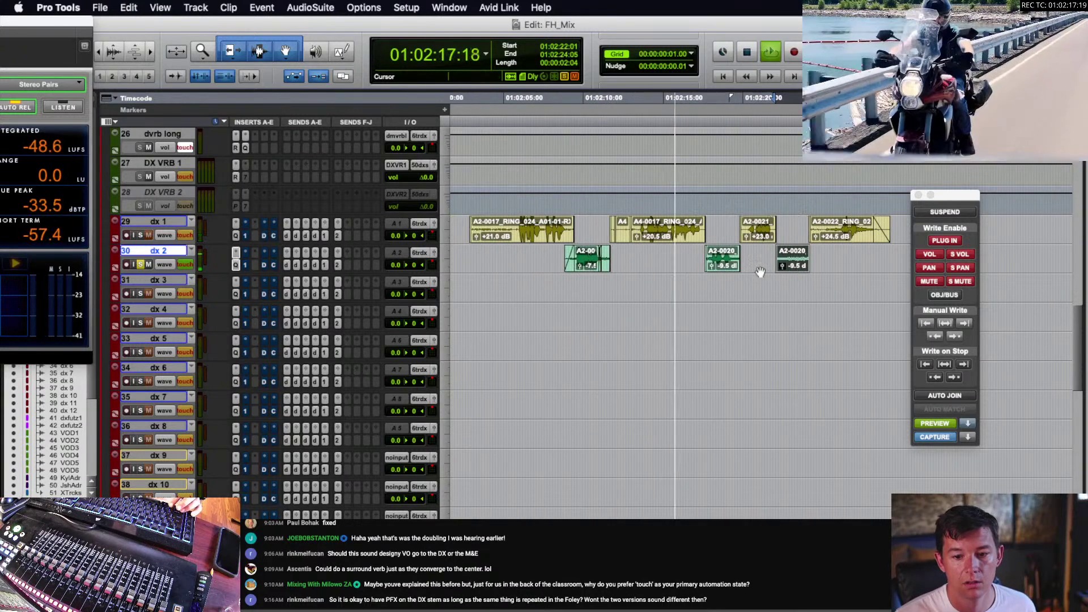
shift+click(584, 266)
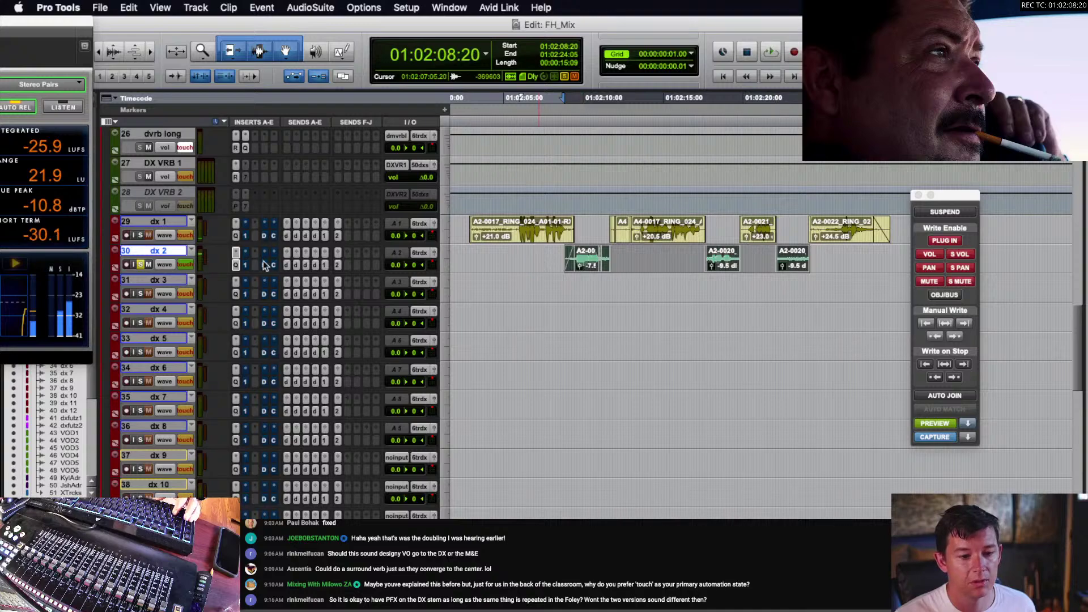
- Take the CEDAR DNS One on dx 2 out of bypass, raise its level and set the first three gains to -3.22, -3.74 and -3.99
click(246, 265)
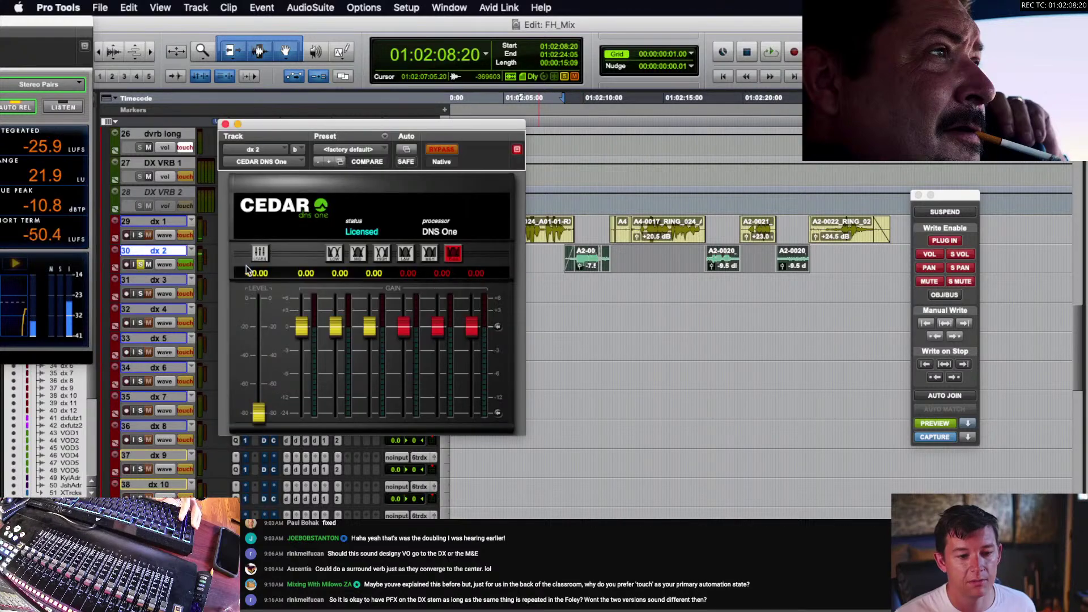
click(452, 154)
key(space)
drag(259, 414, 259, 361)
drag(303, 329, 369, 357)
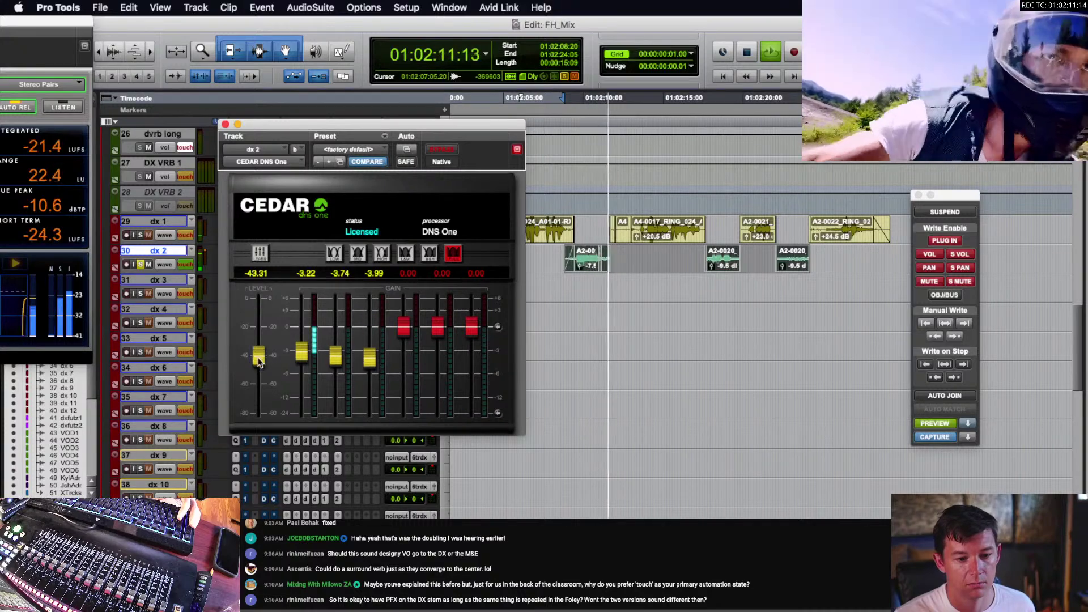
- Set the CEDAR level to -29.23 and its last three gains to -3.13, -1.07 and -1.38, and turn automation Preview off
drag(258, 363, 258, 346)
drag(404, 328, 474, 343)
key(space)
key(space)
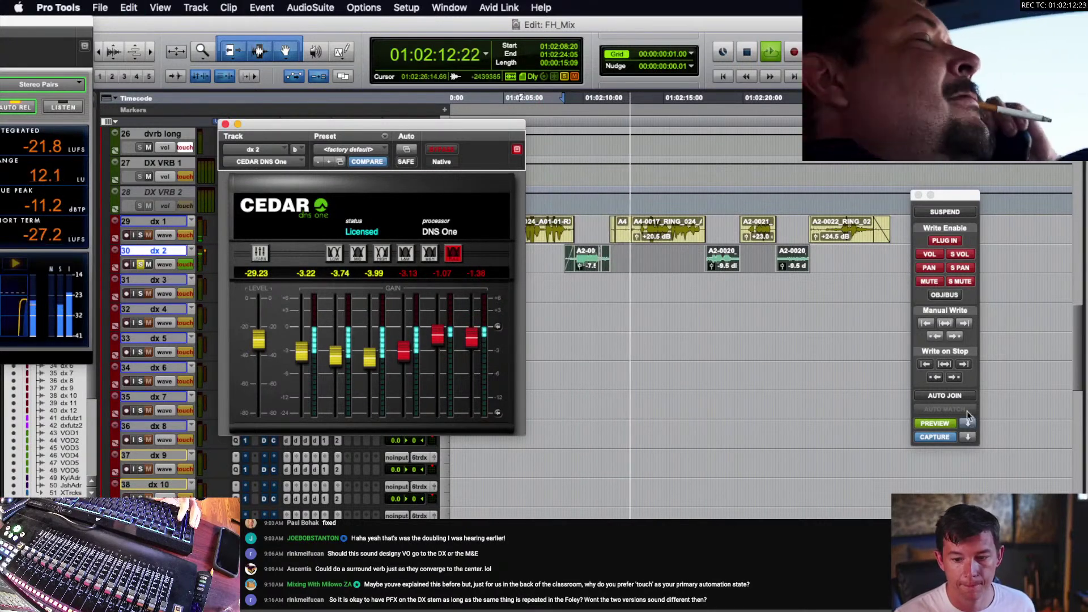
key(space)
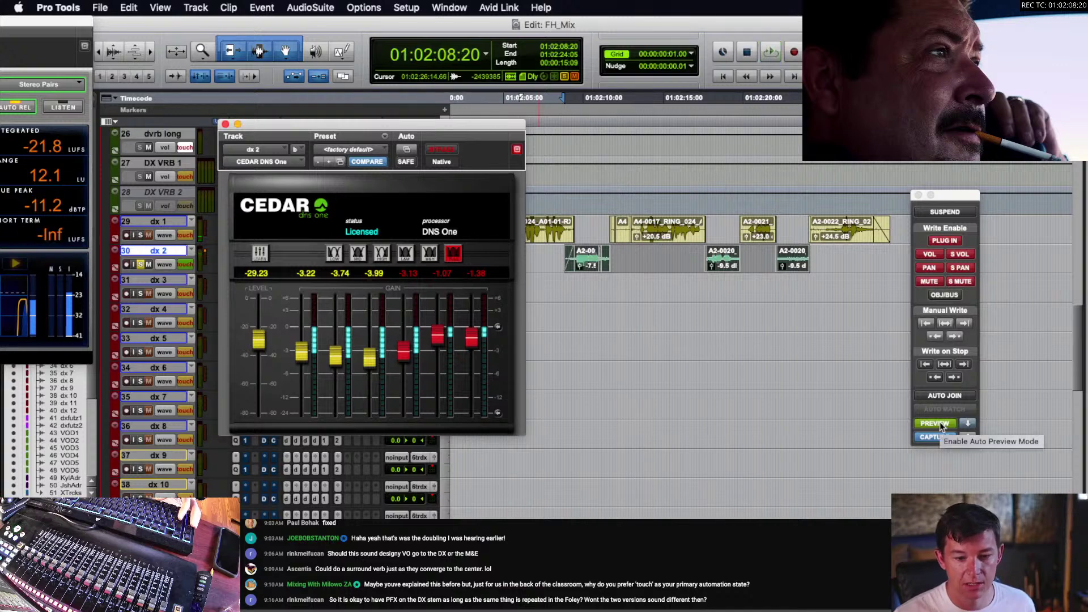
click(936, 424)
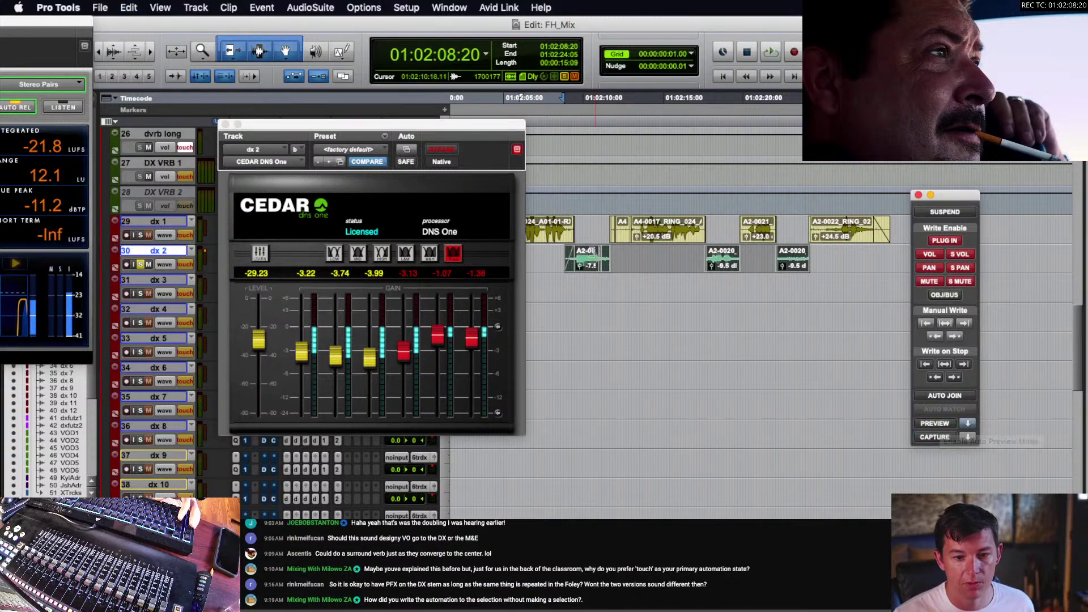
- Audition the noise reduction on the first dx 2 clip from 01:02:09:23 and from its lead-in at 01:02:08:13
click(588, 258)
click(583, 258)
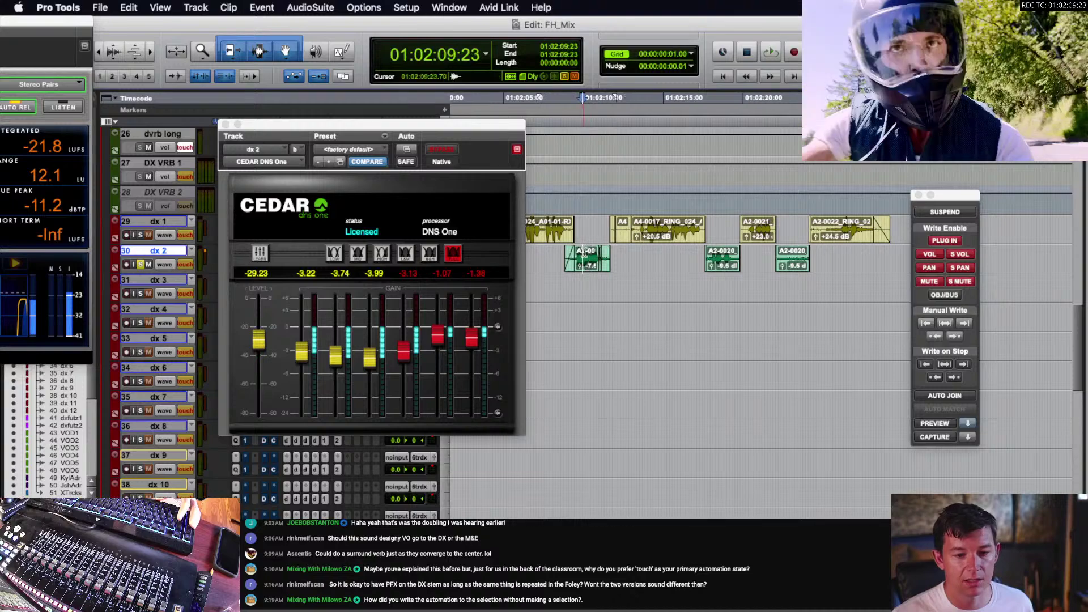
key(space)
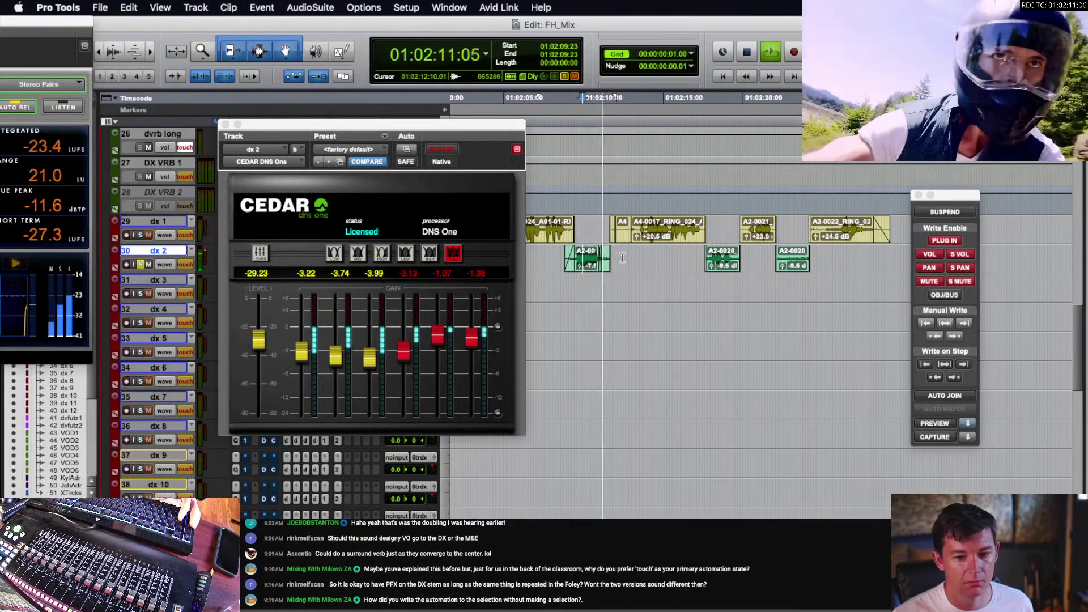
key(space)
click(560, 259)
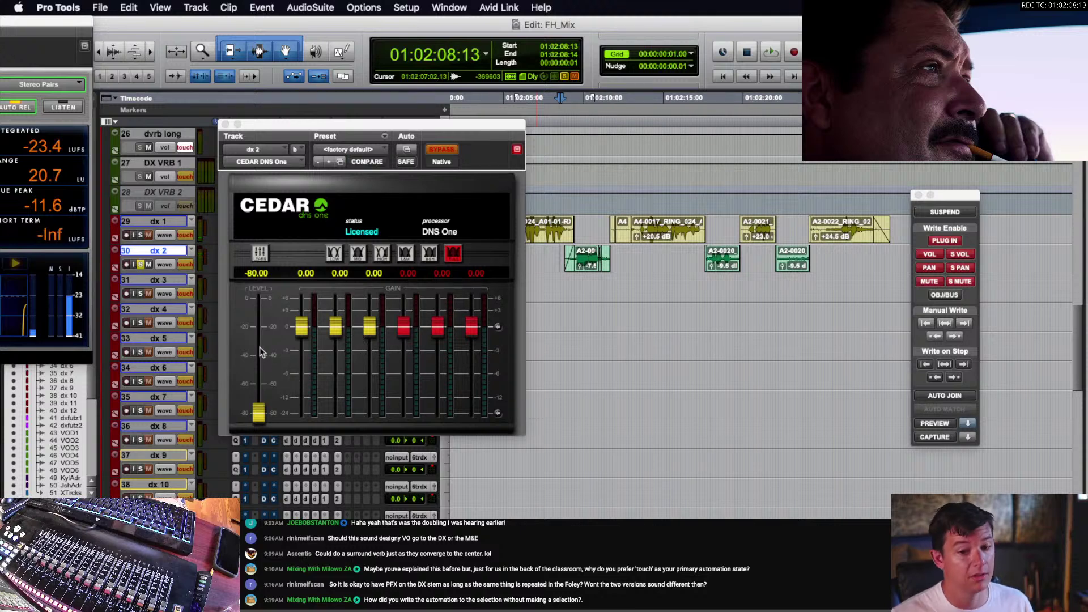
key(space)
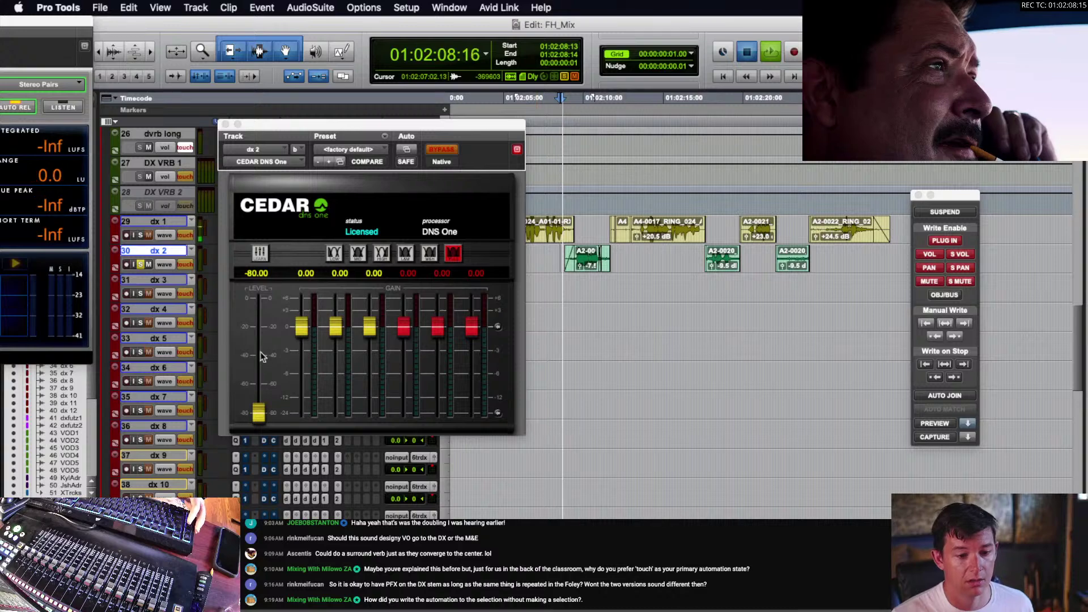
key(space)
- Play dx 2 from 01:02:08:07 and ride the CEDAR DNS One level through the start of the first clip
key(space)
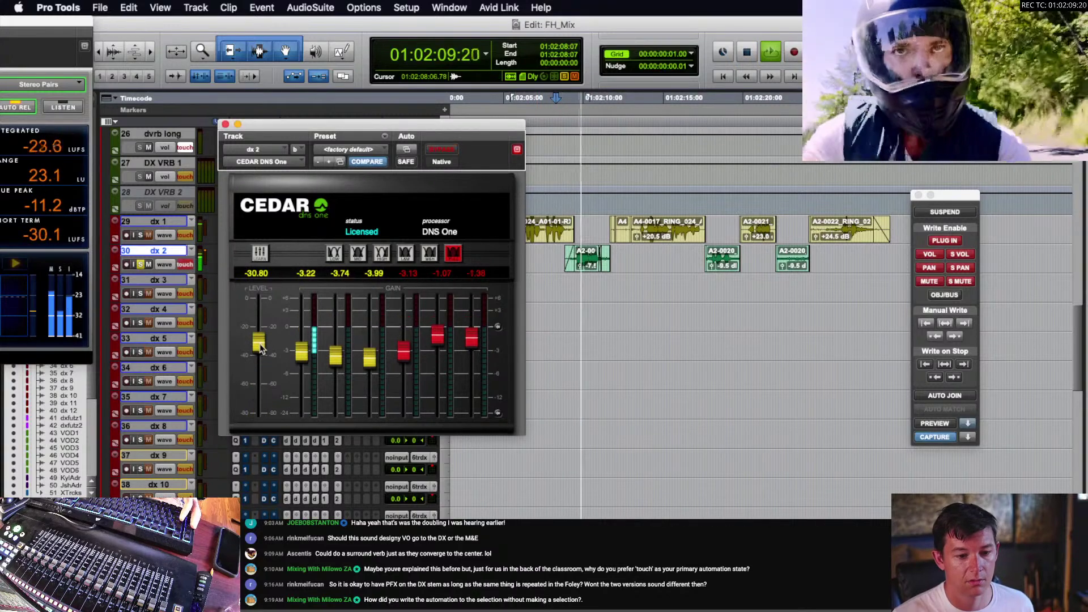
key(space)
key(space)
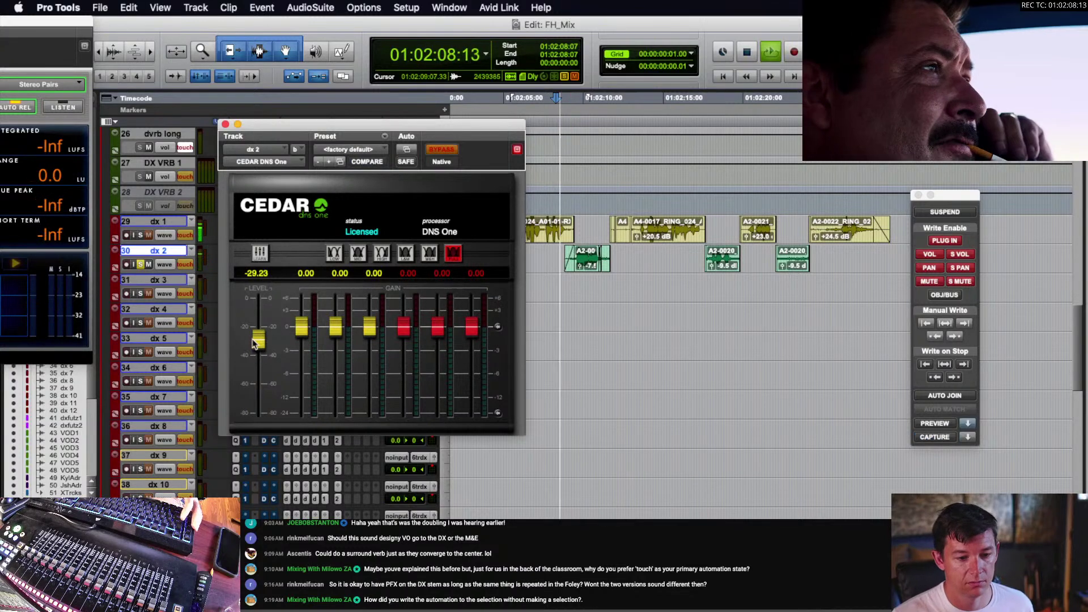
drag(257, 340, 263, 324)
key(space)
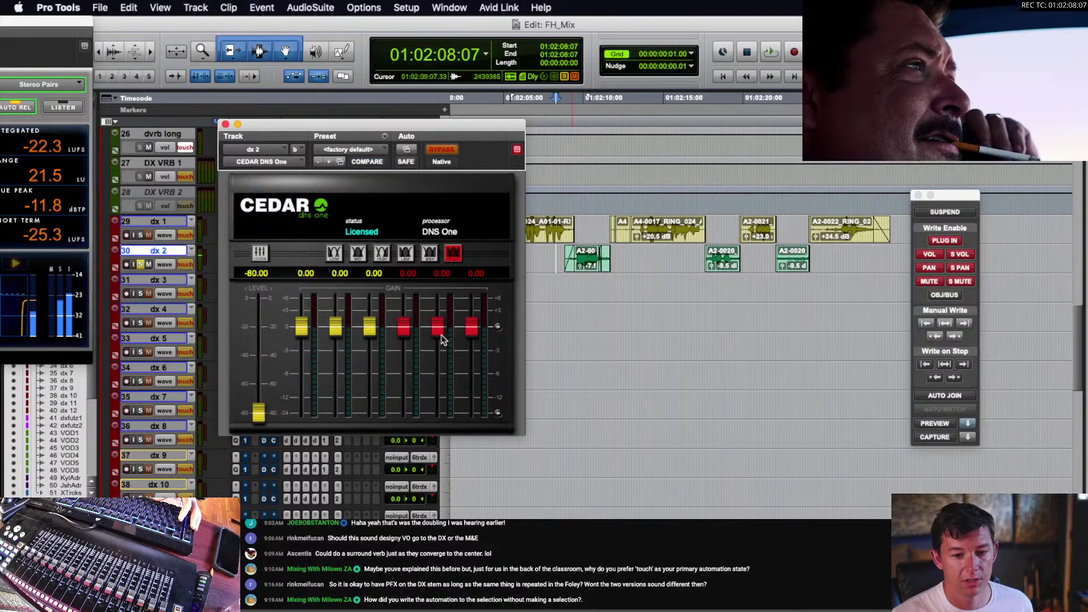
- Lower the fifth CEDAR gain band during playback of the first dx 2 clip, stop playback and close the plug-in
key(space)
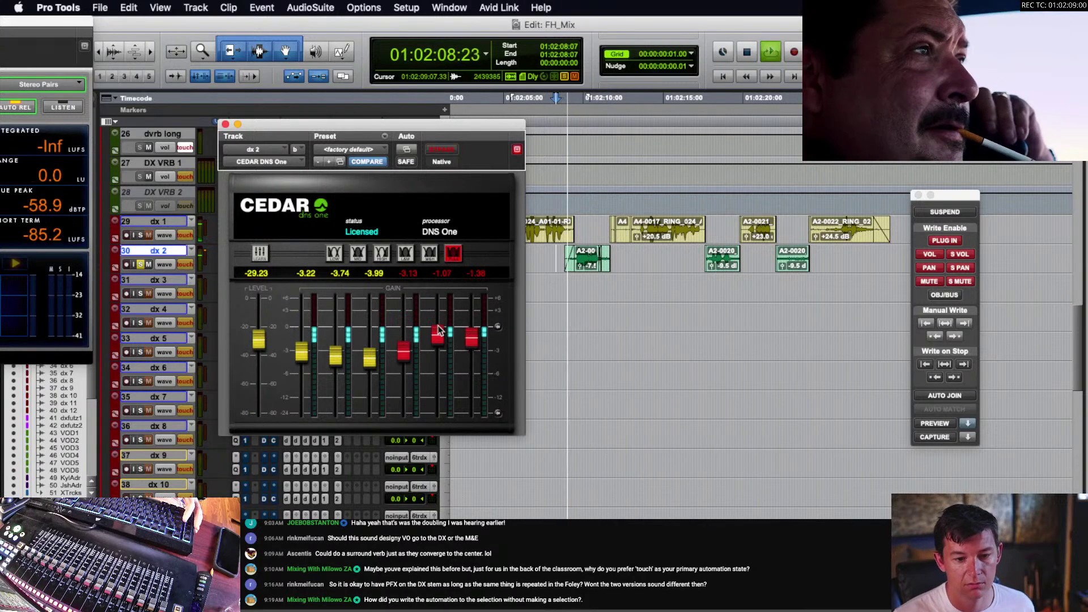
drag(437, 355, 439, 370)
key(space)
click(226, 125)
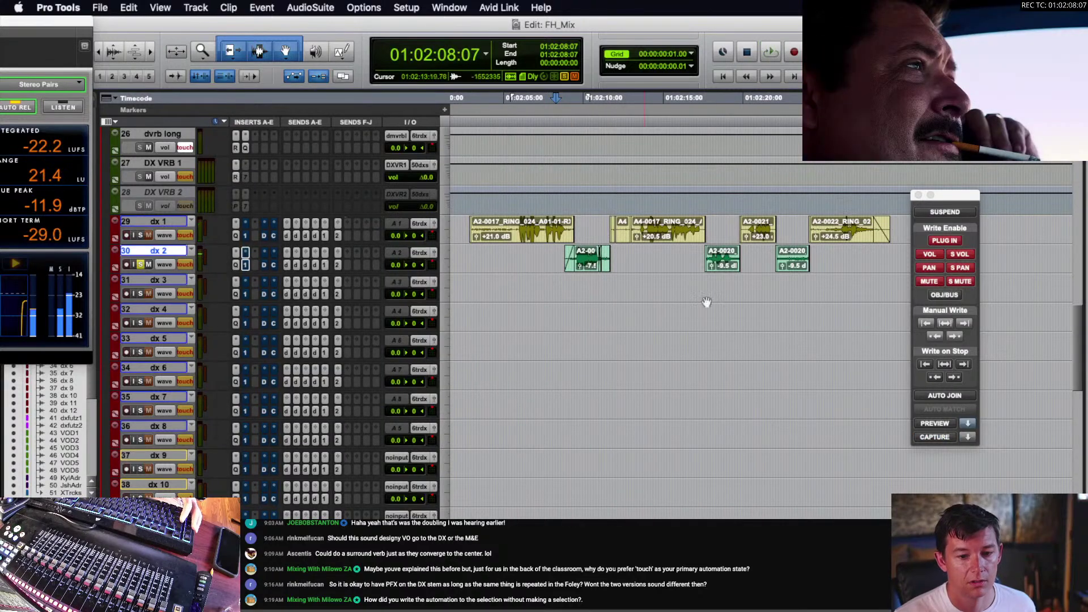
- Clear the dx 2 solo and place the edit cursor at 01:02:06:01 on dx 1
click(556, 253)
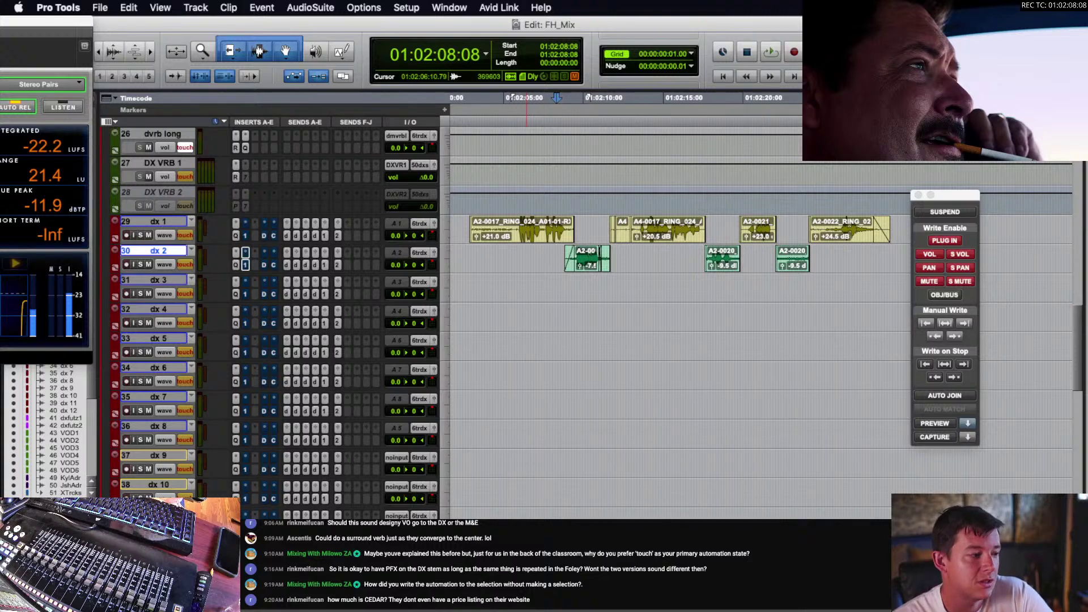
click(520, 225)
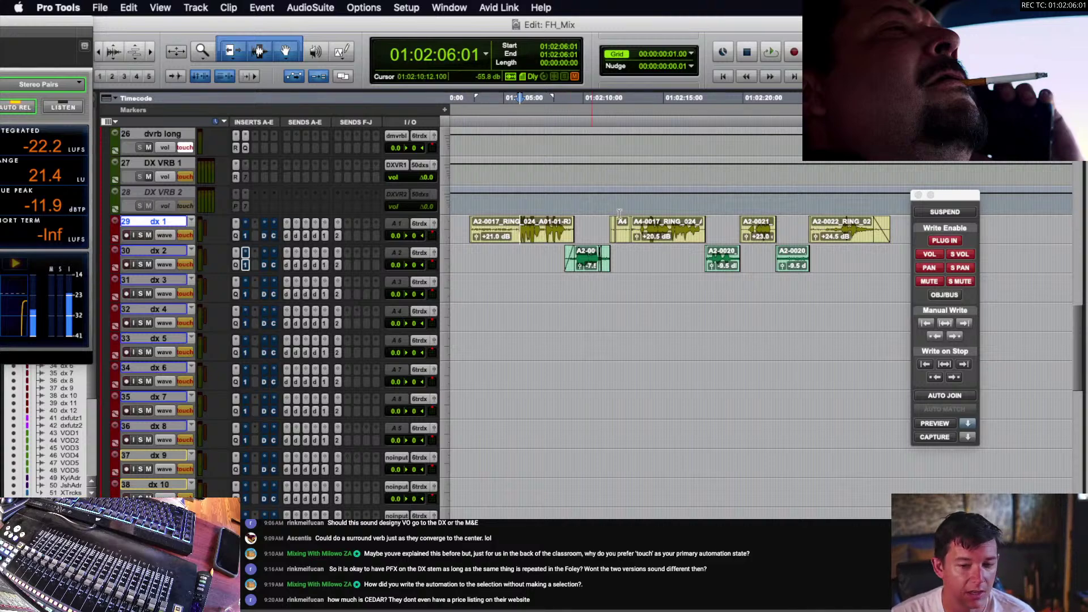
- Move the Automation window clear of the clips and play the dx 1 and dx 2 phone dialogue from 01:02:02:08
click(525, 224)
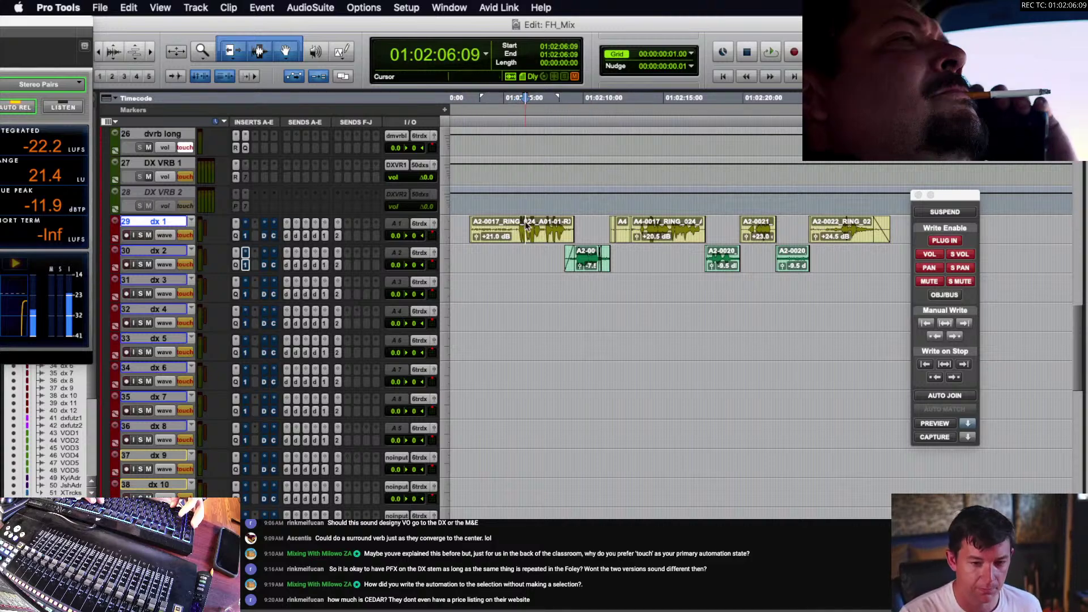
key(minus)
key(minus)
scroll(529, 225, left, 2)
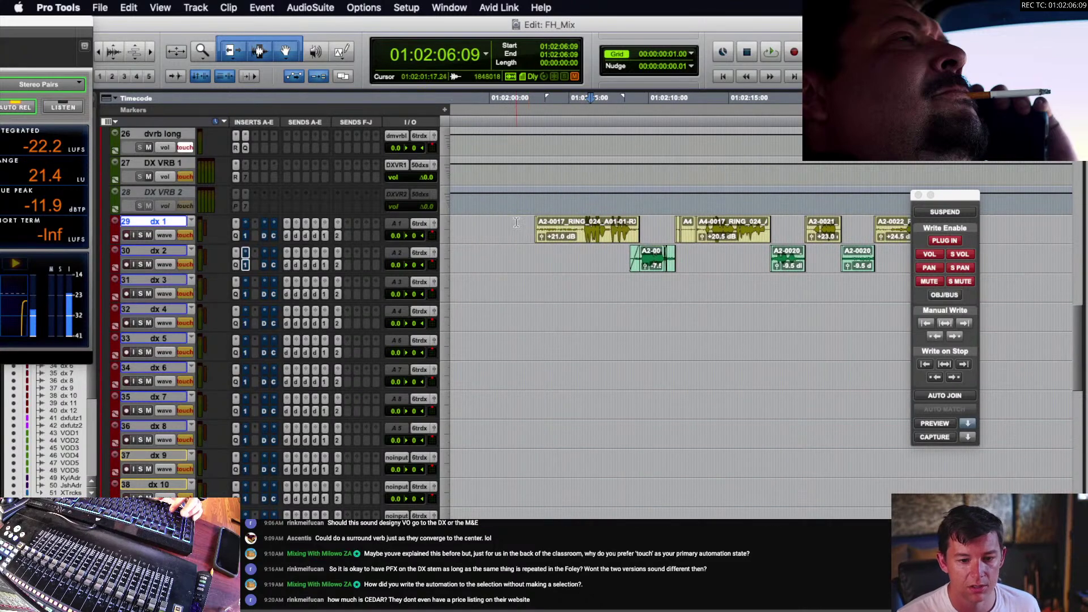
click(516, 222)
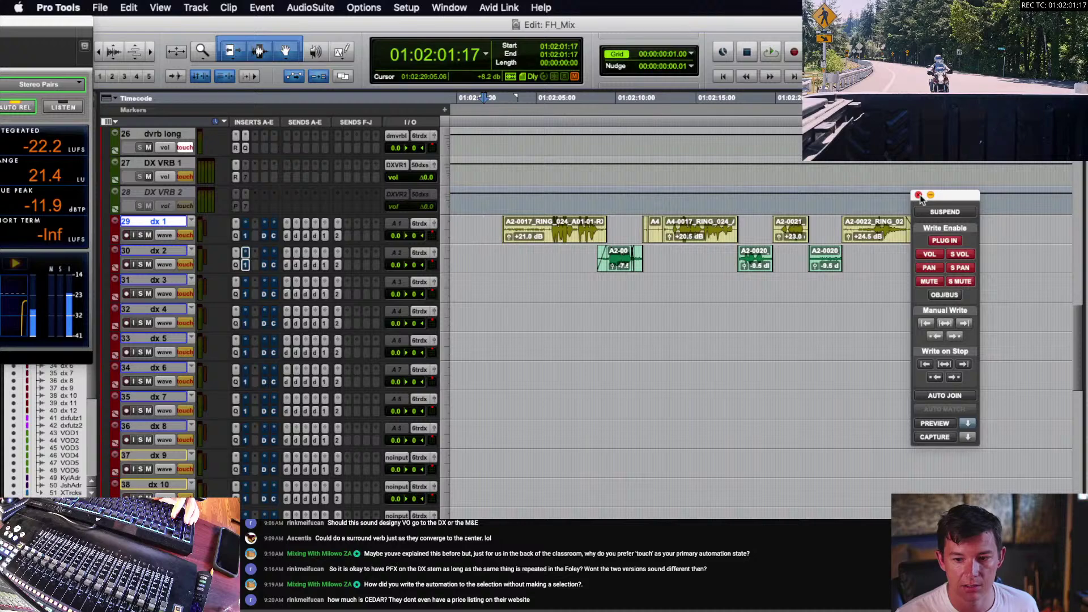
drag(963, 199, 1068, 205)
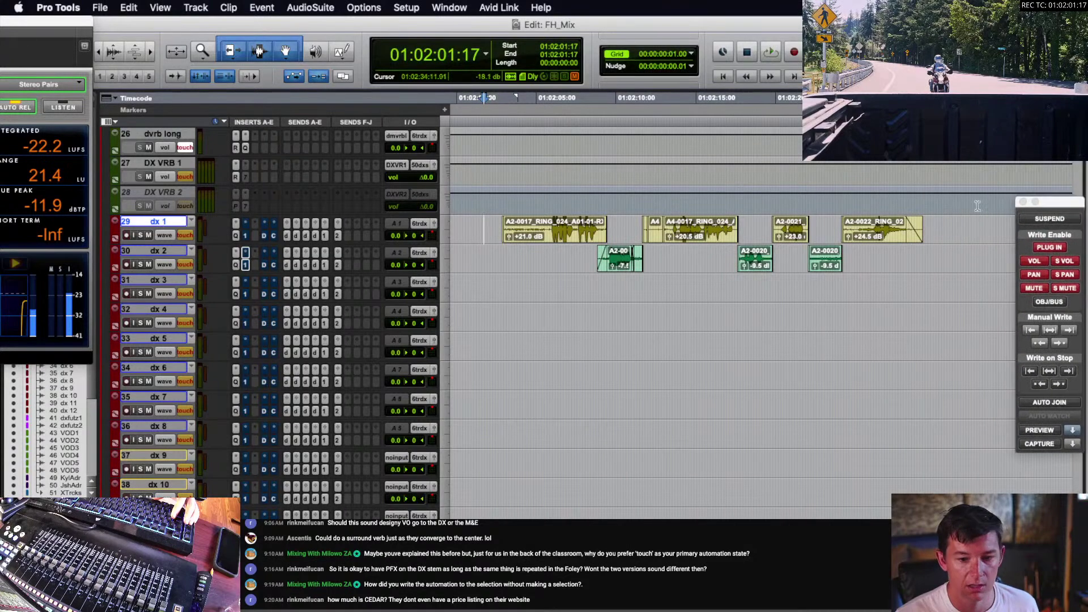
click(493, 223)
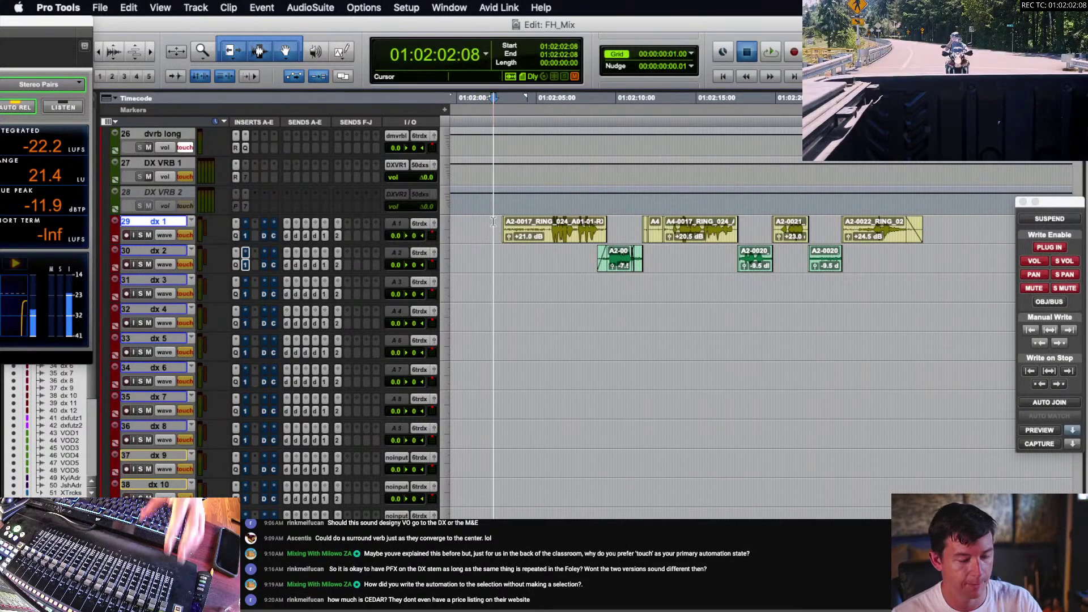
key(space)
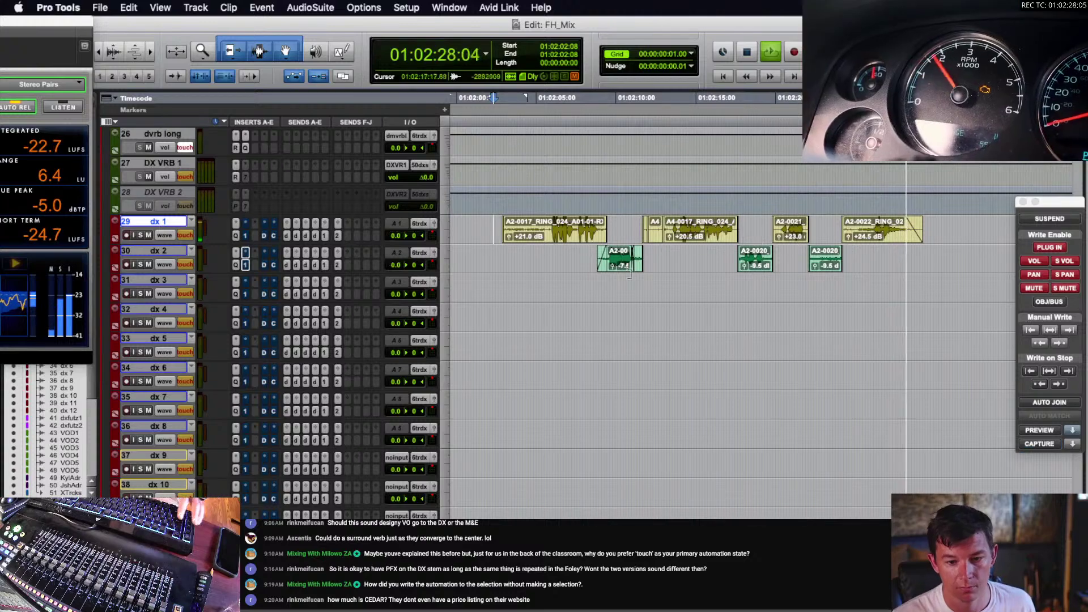
- Stop playback and place the edit cursor at 01:02:11:01 on dx futz 1, just before its phone clip
click(678, 255)
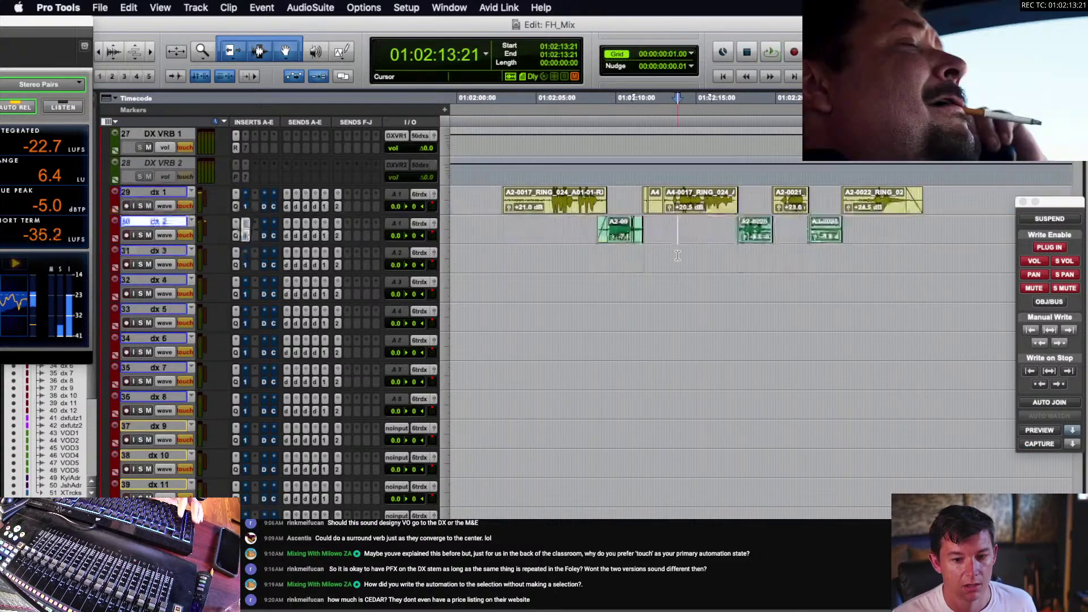
scroll(658, 303, down, 3)
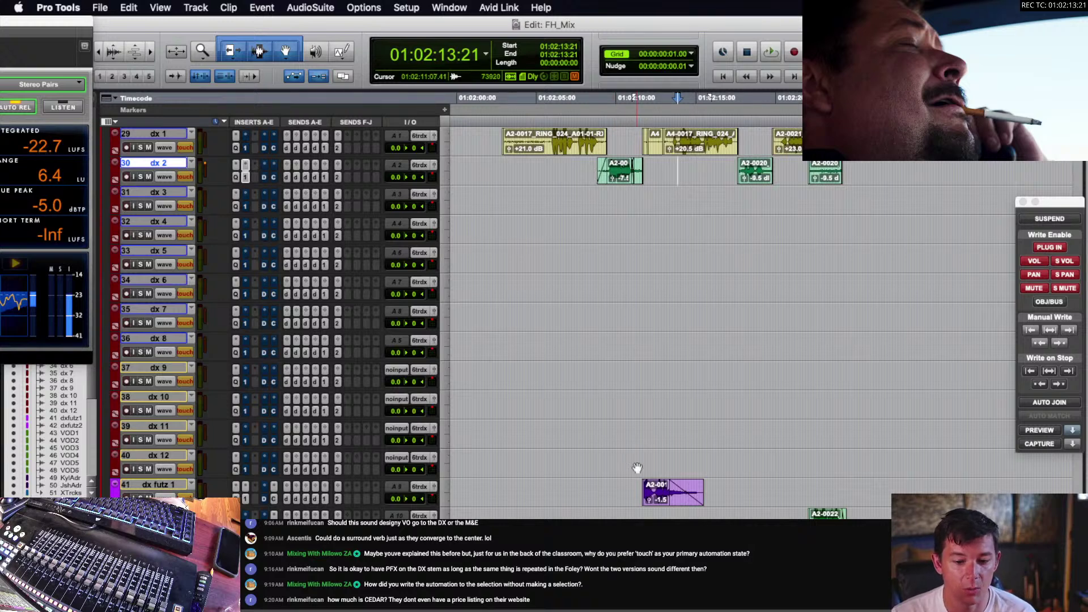
click(631, 486)
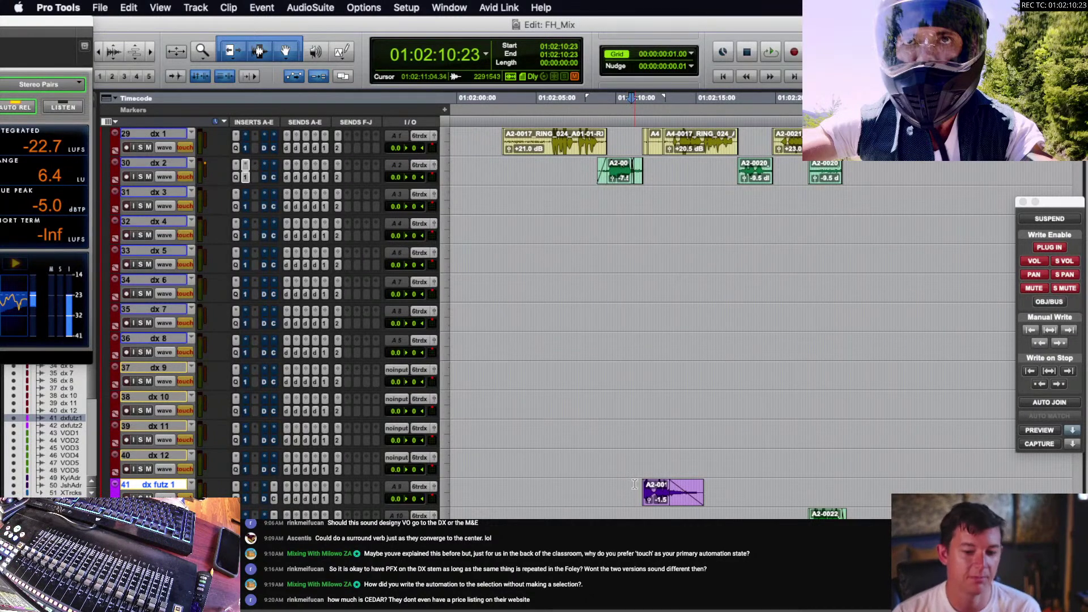
click(634, 485)
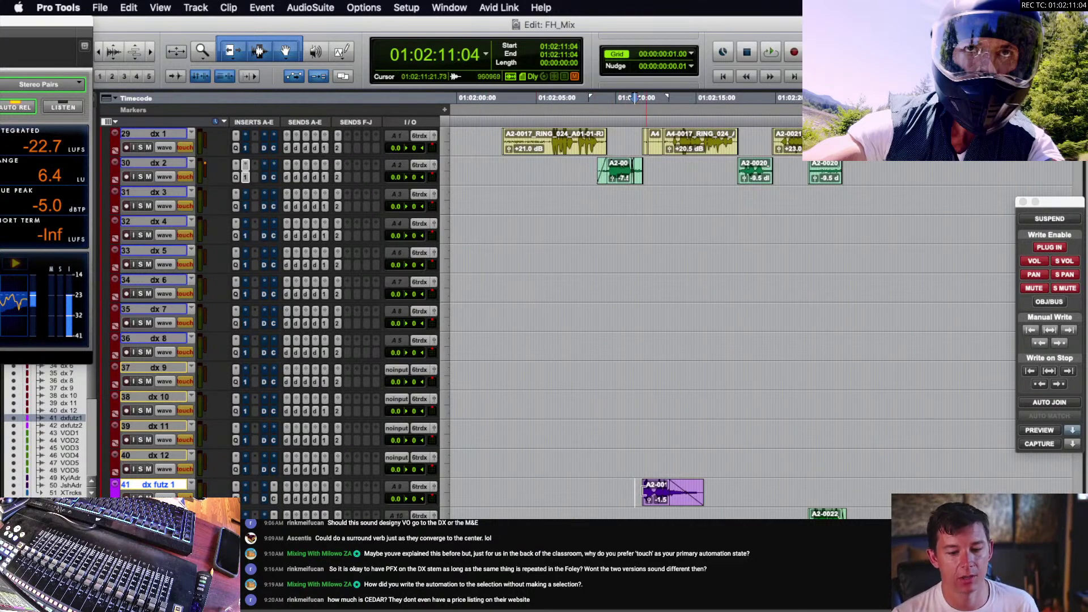
click(633, 489)
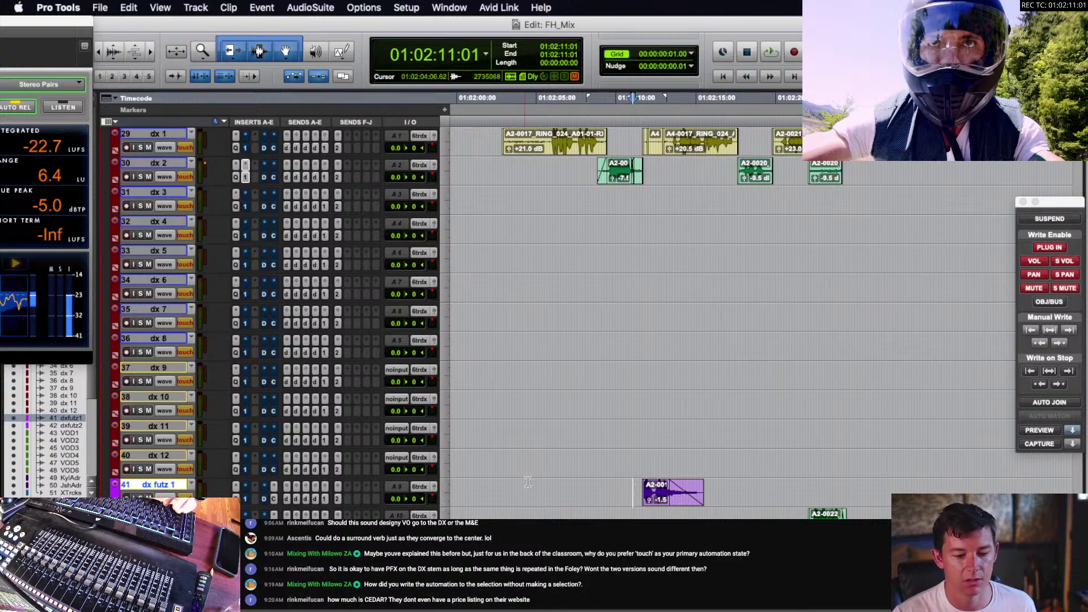
- Play from 01:02:11:01, skipping ahead to the dx futz 2 clip, and ride the dx futz 1 and dx futz 2 volume
key(space)
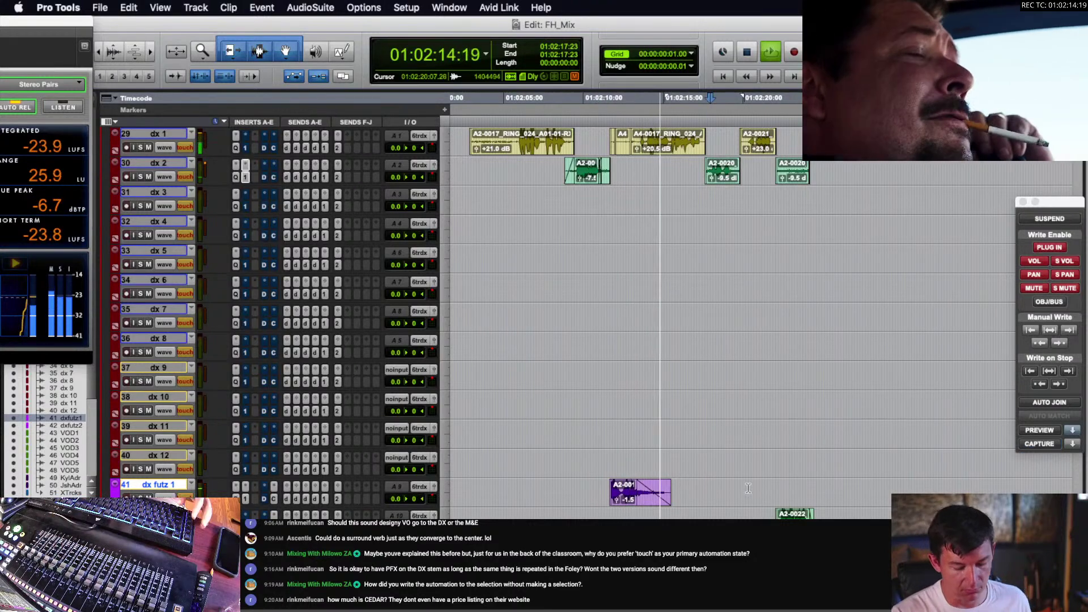
click(710, 487)
key(minus)
scroll(624, 488, down, 1)
click(603, 493)
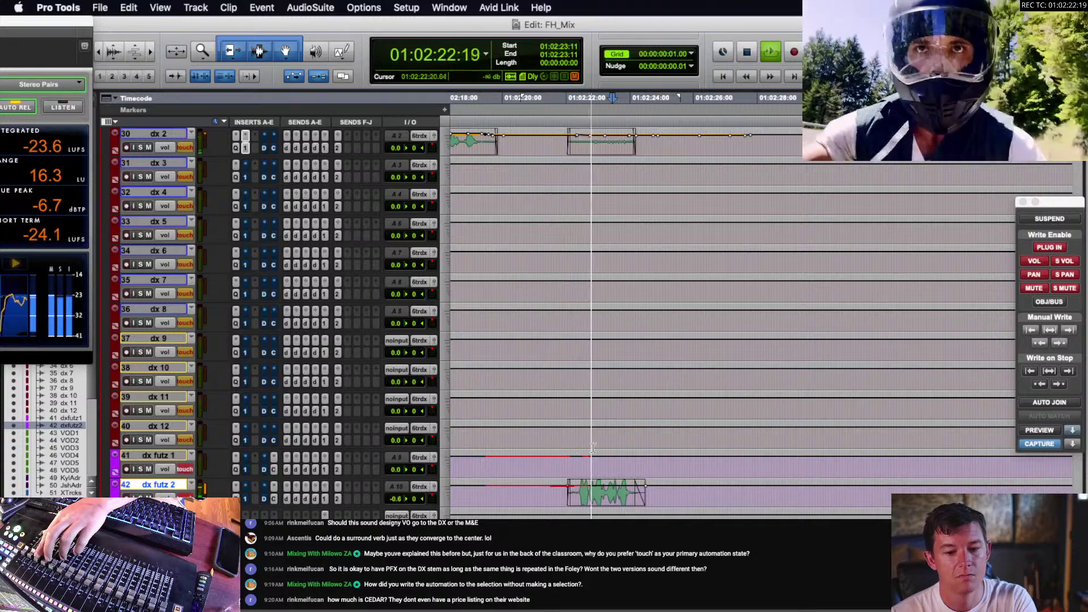
click(650, 467)
key(r)
key(r)
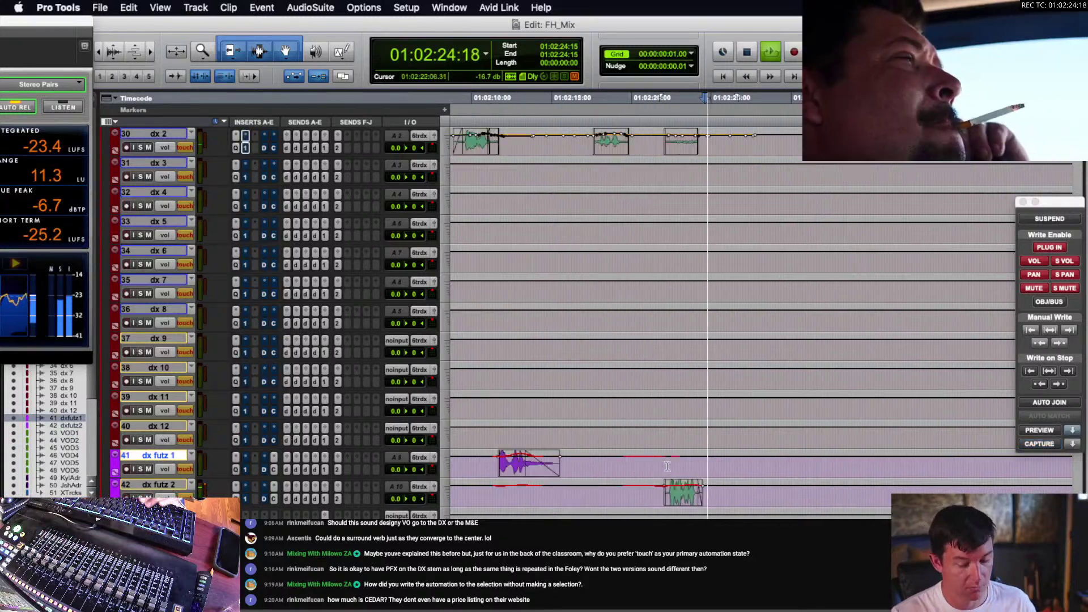
- Stop playback, return the dialogue tracks to waveform view and place the edit cursor at 01:02:26:16
scroll(707, 457, up, 10)
scroll(707, 457, down, 10)
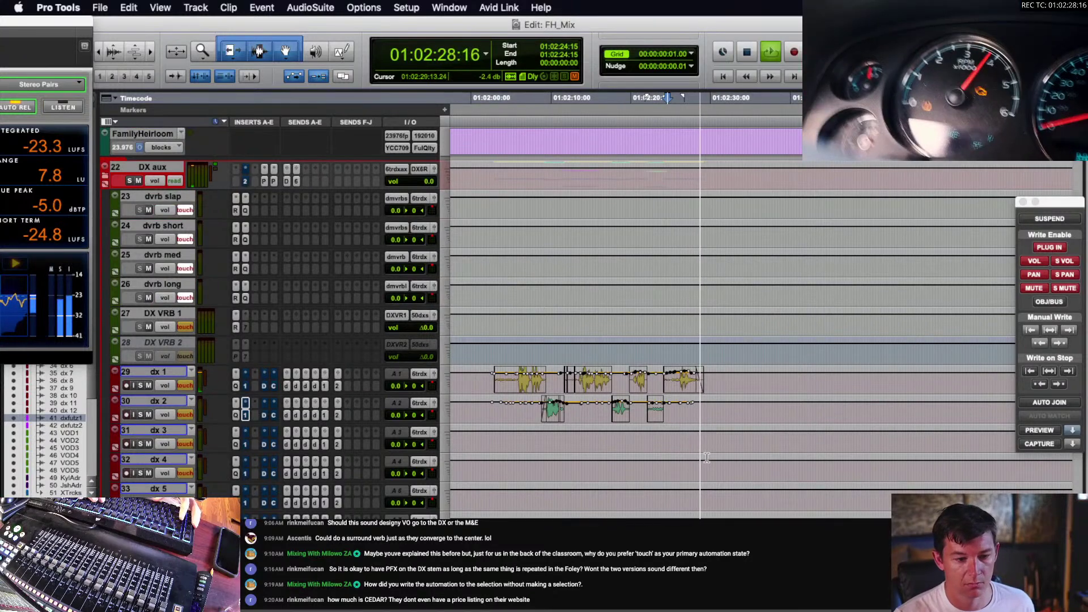
key(space)
key(minus)
click(685, 350)
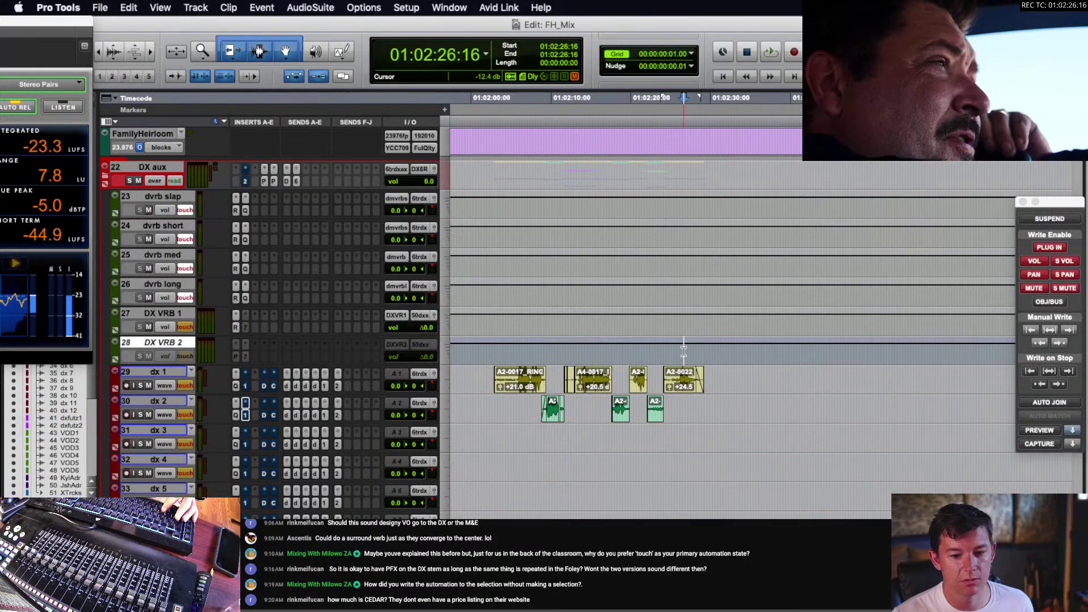
scroll(699, 361, right, 2)
scroll(699, 361, down, 5)
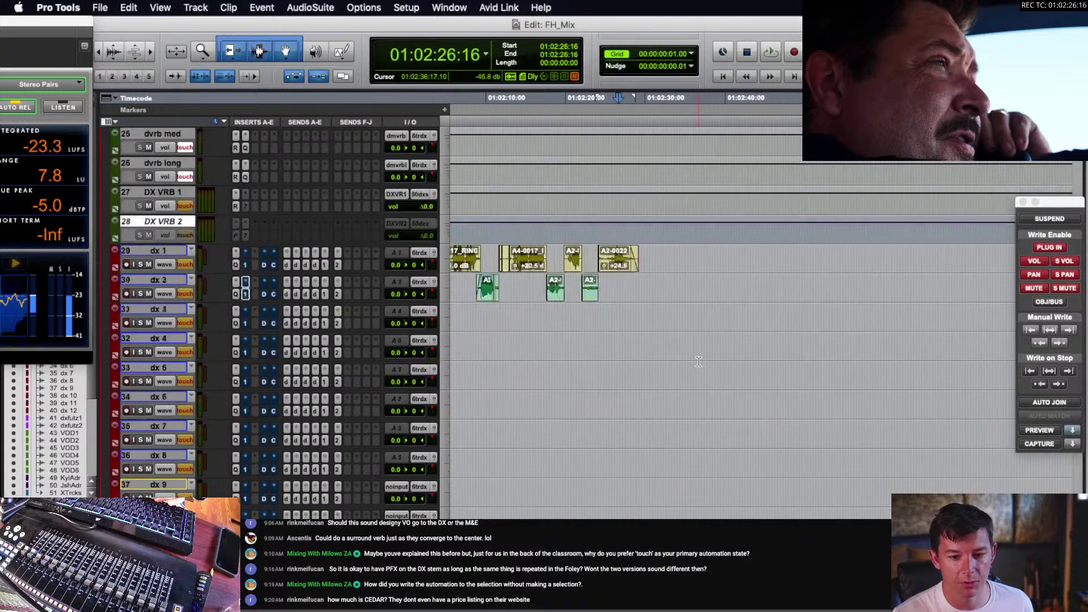
- Go to the forest scene's dialogue clips and place the edit cursor at 01:03:45:14 on dx 3
scroll(699, 362, up, 3)
key(r)
key(r)
scroll(829, 341, down, 3)
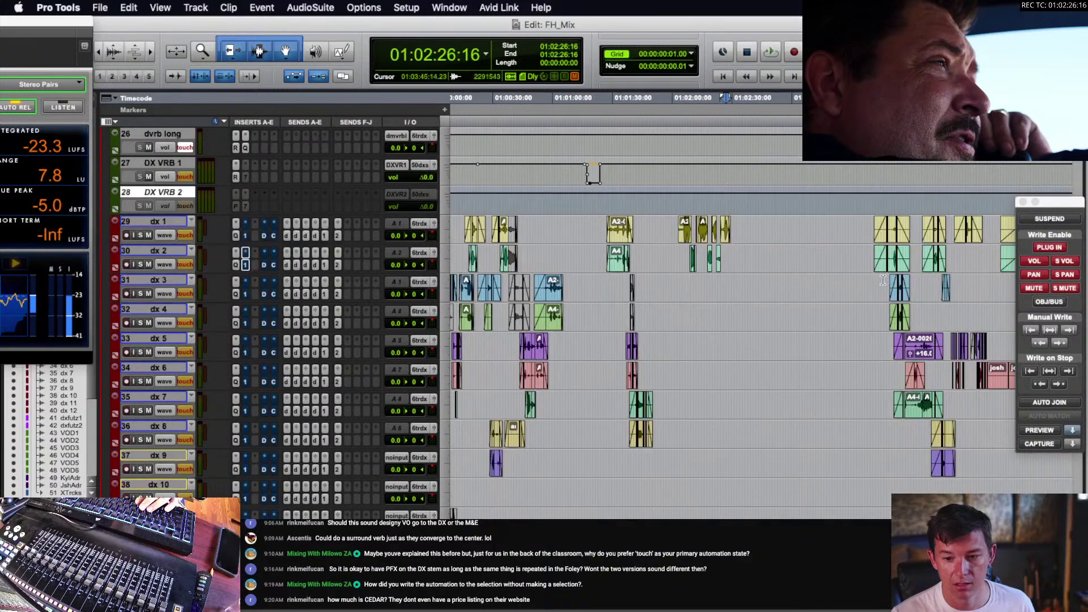
click(882, 280)
key(t)
key(t)
key(t)
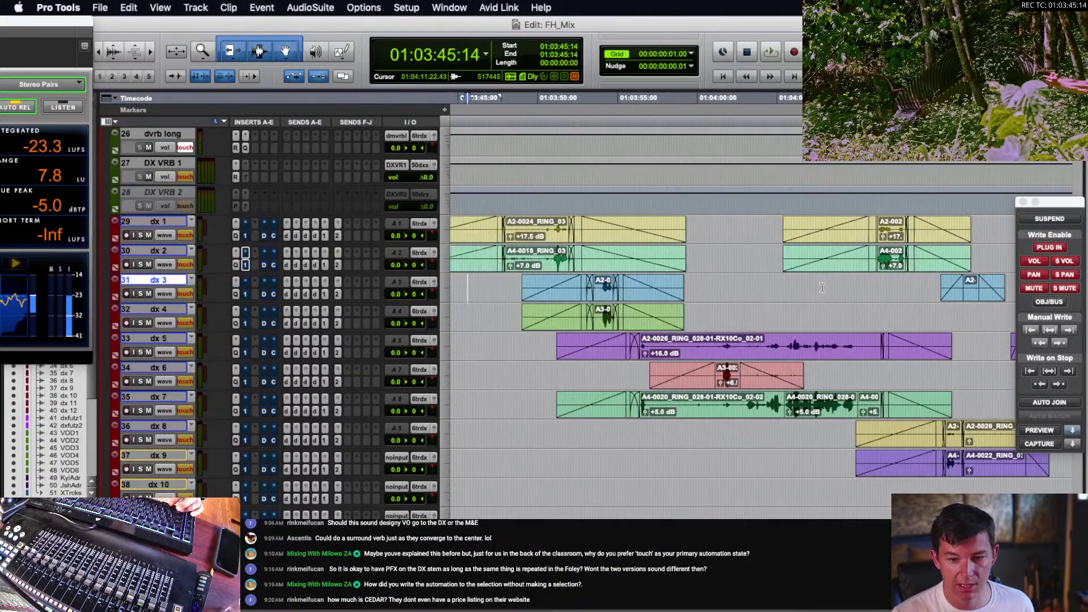
- Switch the dialogue tracks to volume view and place the edit cursor at 01:03:46:07 on dx 2
scroll(822, 288, left, 2)
key(ctrl+alt+minus)
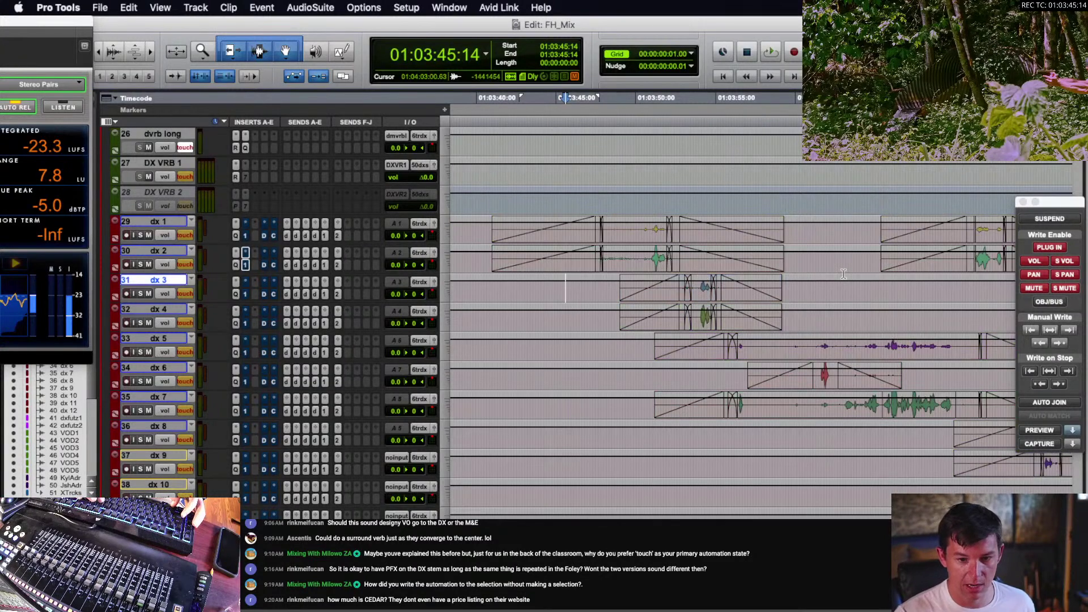
click(576, 262)
scroll(578, 261, right, 1)
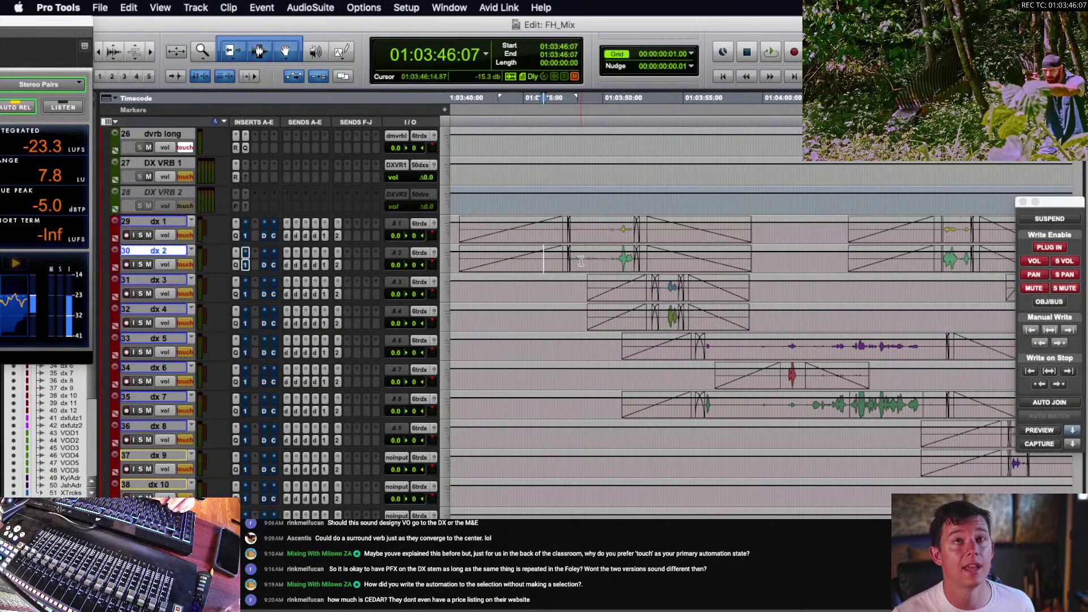
key(r)
scroll(581, 261, right, 2)
scroll(581, 262, right, 1)
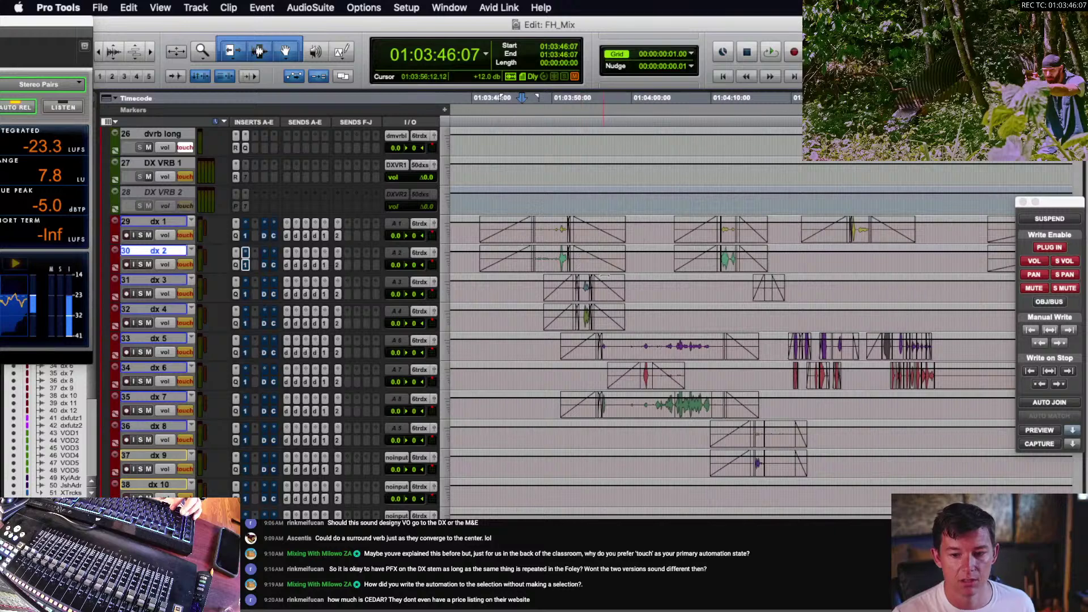
- Play the forest scene from 01:03:40:03 and touch up the dx 1 and dx 2 volume at the start of their first clips
scroll(605, 276, right, 13)
scroll(605, 277, left, 15)
scroll(605, 276, right, 1)
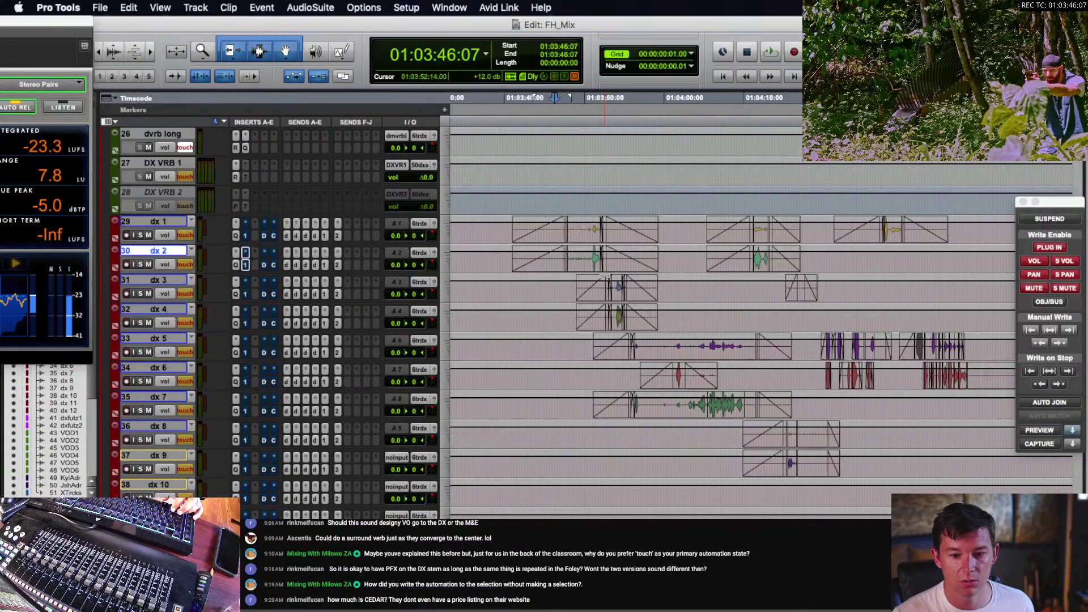
click(516, 270)
scroll(515, 270, left, 16)
scroll(506, 267, right, 17)
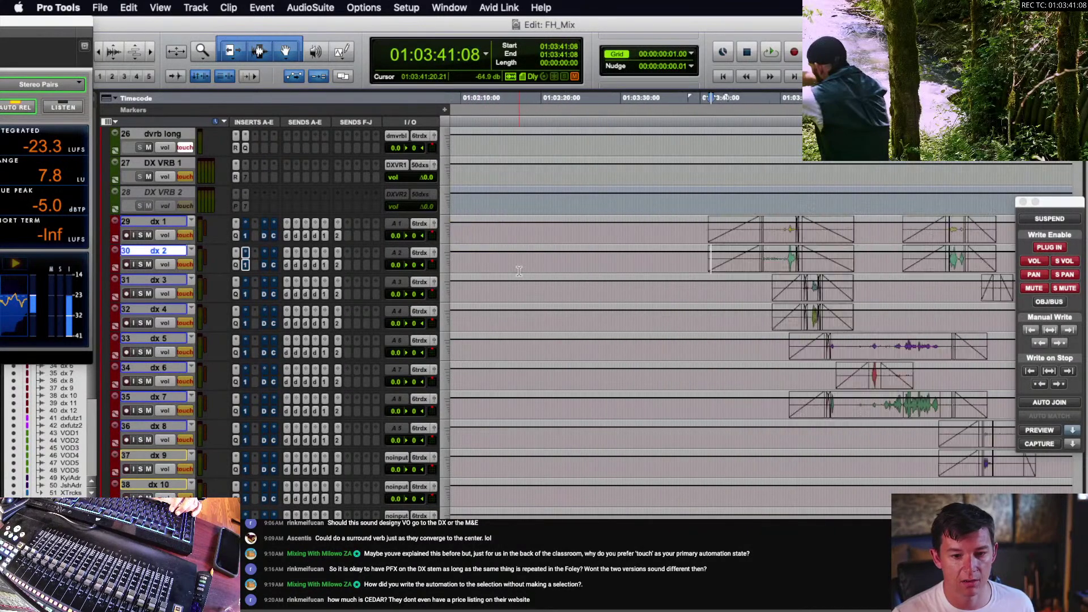
click(473, 262)
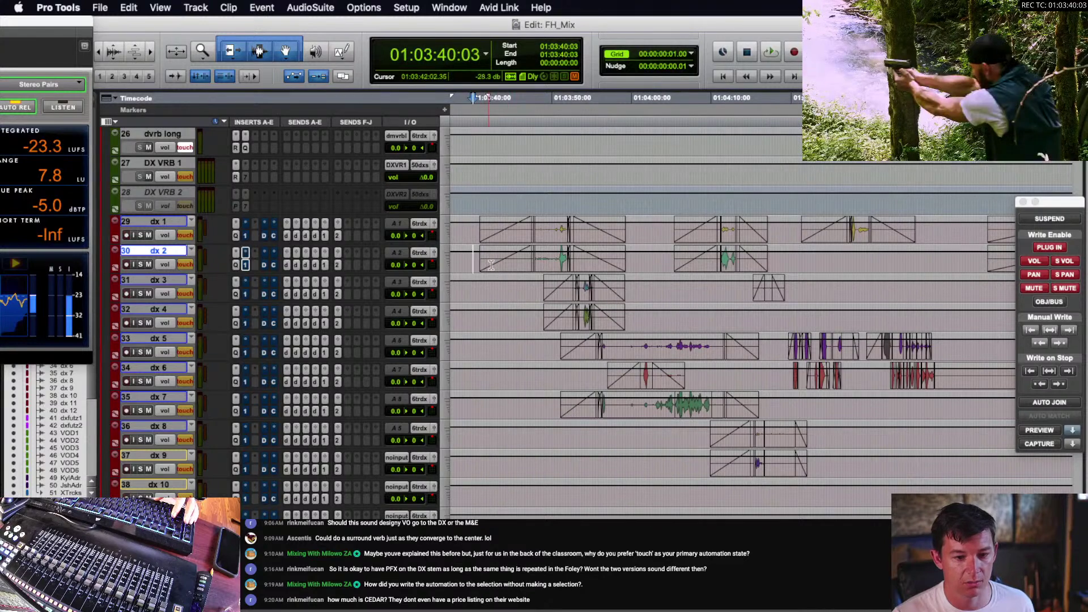
scroll(491, 265, down, 1)
key(space)
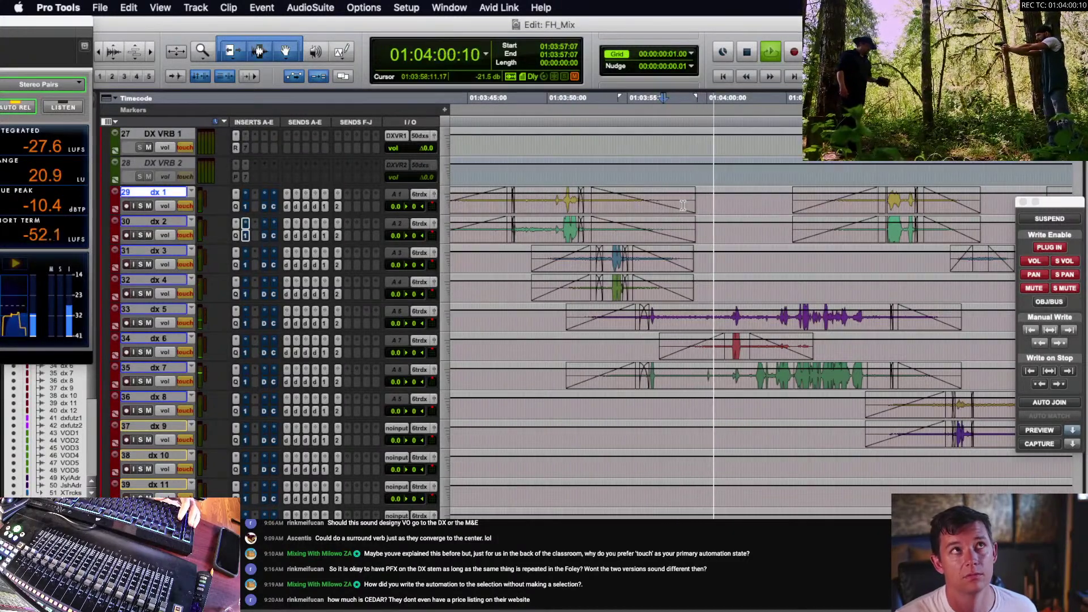
- Stop playback and place the edit cursor at 01:04:00:17 on dx 3
key(space)
click(719, 259)
scroll(718, 260, right, 1)
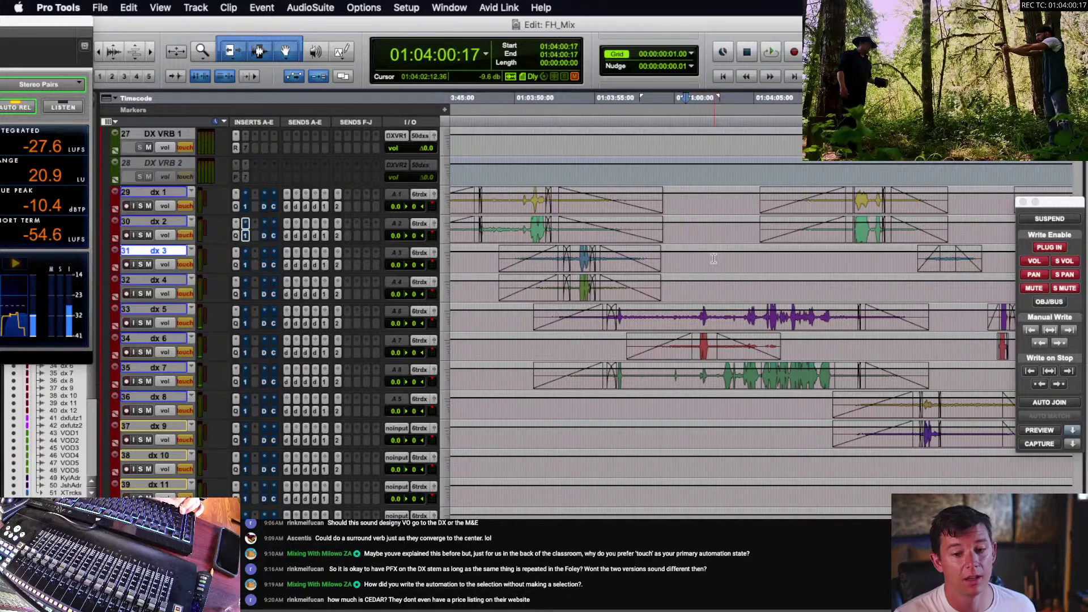
key(r)
scroll(711, 259, right, 2)
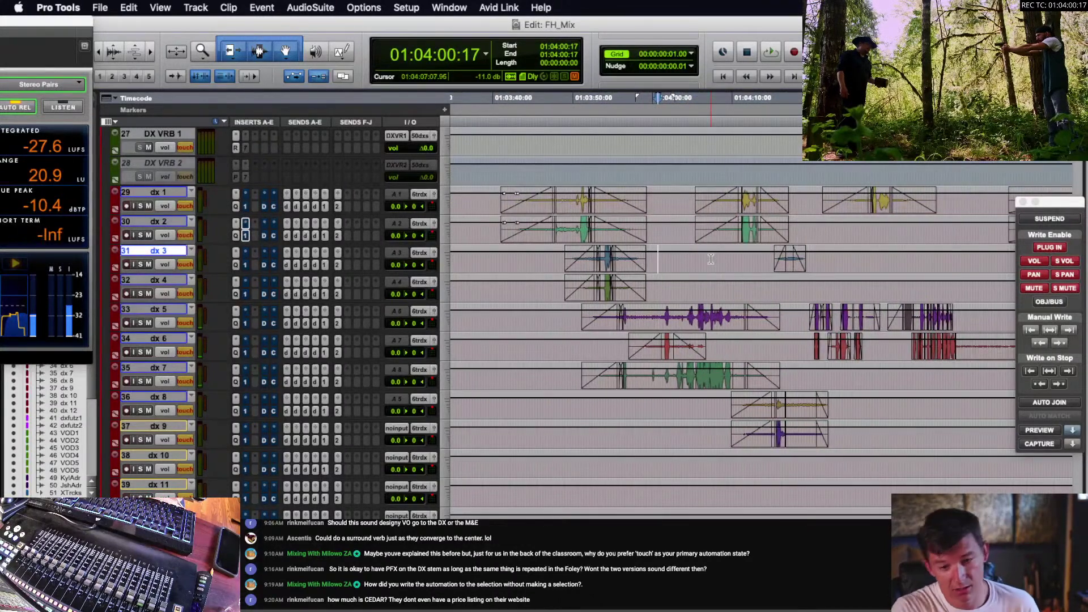
click(587, 205)
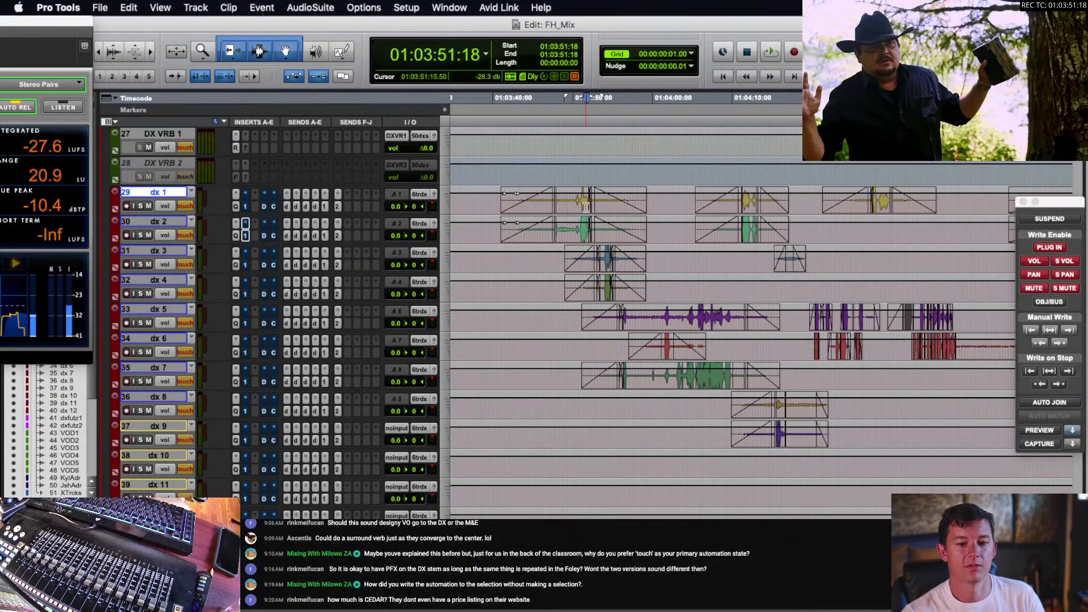
click(581, 232)
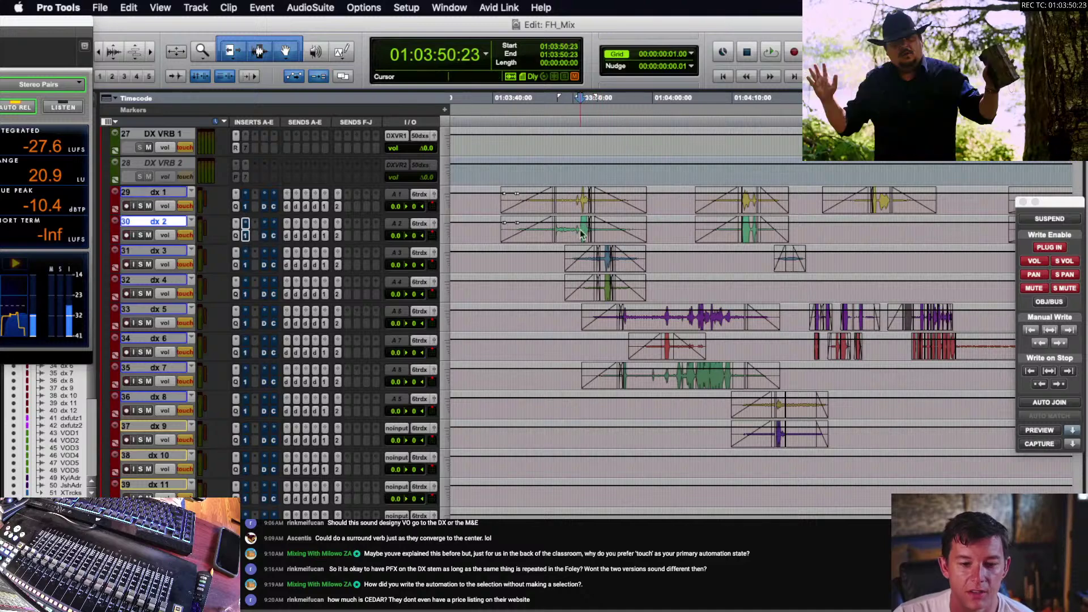
drag(586, 204, 627, 229)
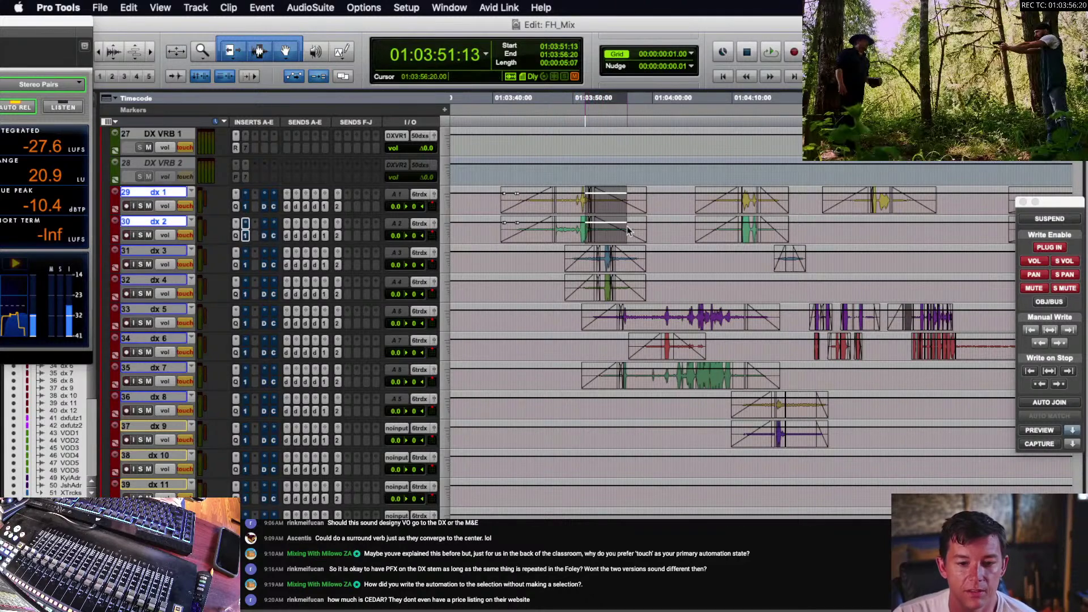
drag(584, 201, 737, 229)
click(643, 231)
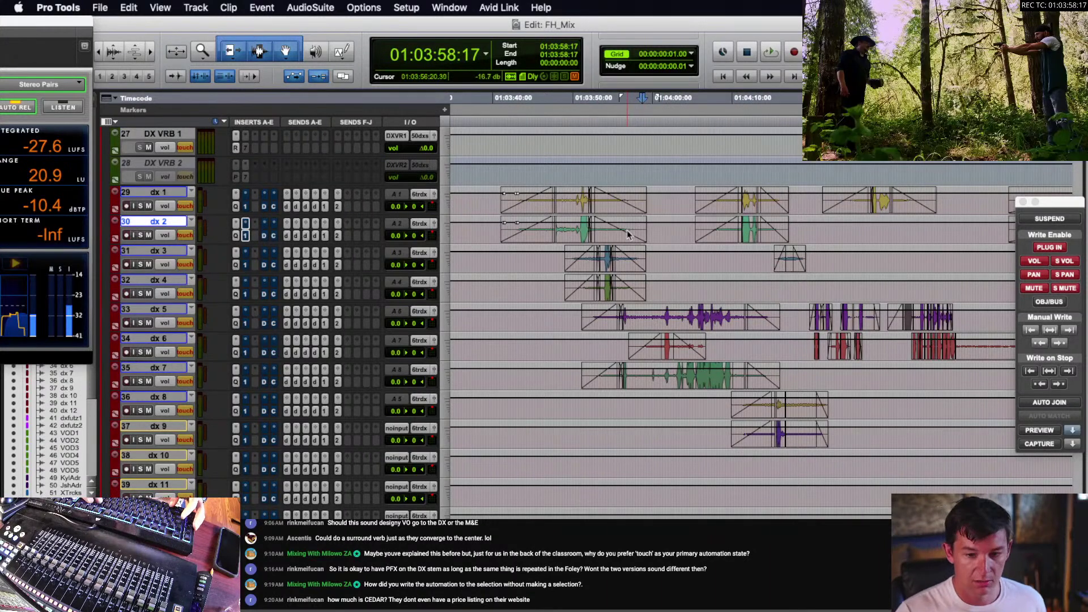
- Return the dialogue tracks to waveform view and place the edit cursor at 01:04:01:23 on dx 2, between the first two forest clips
key(minus)
click(668, 225)
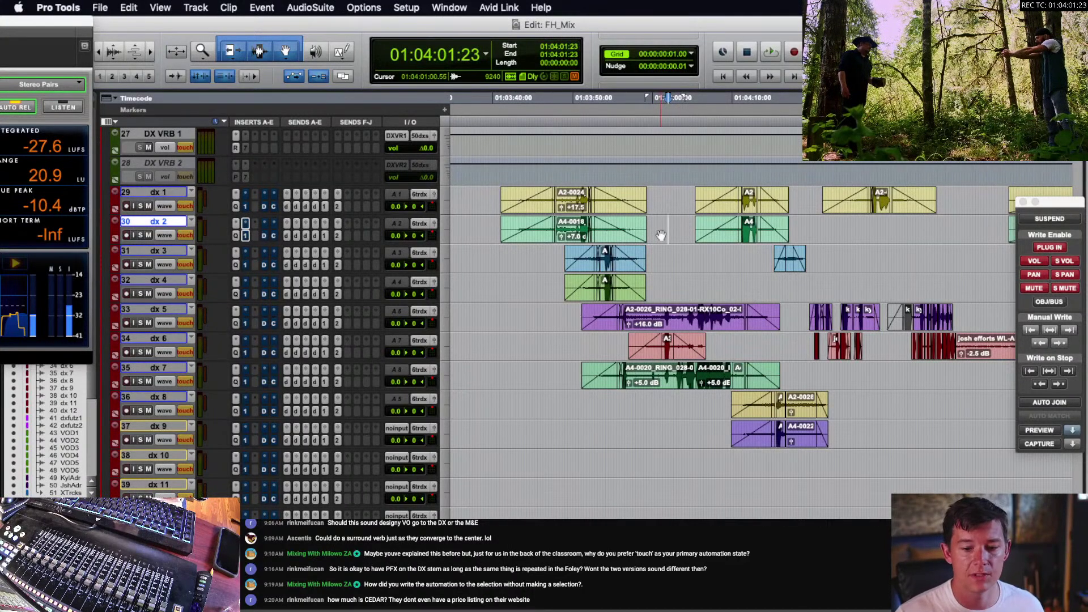
scroll(656, 254, right, 2)
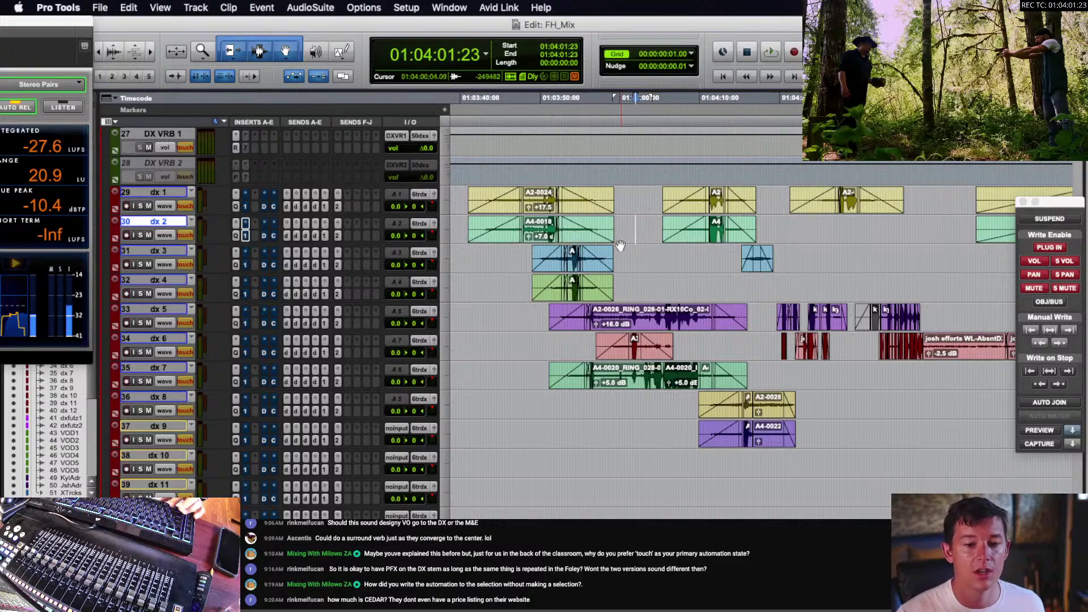
scroll(794, 219, right, 5)
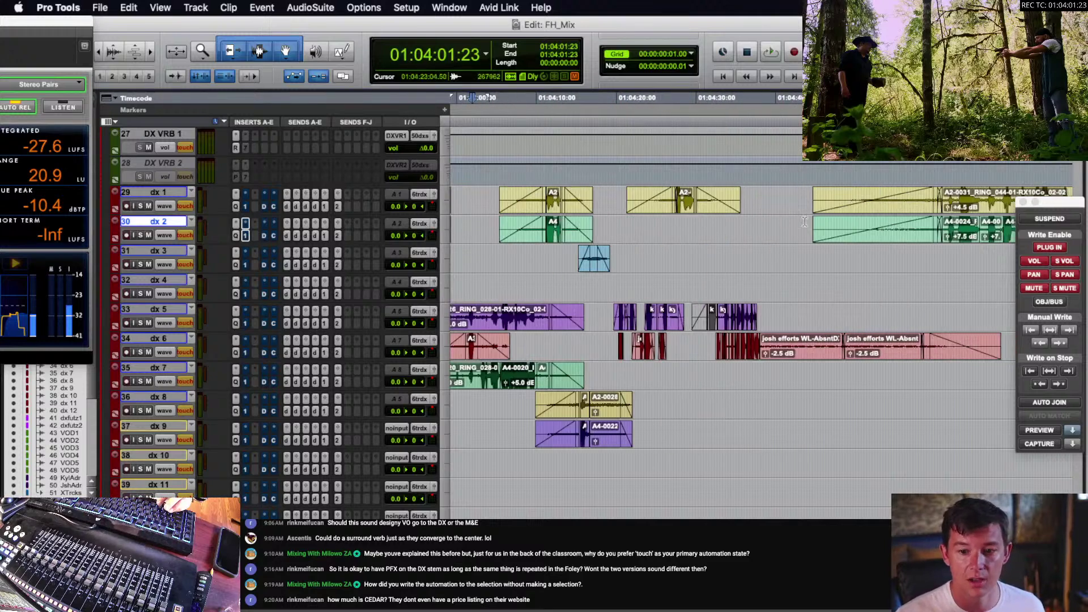
- Select the forest scene clips on dx 1 and dx 2 from 01:03:41:00 to 01:05:36:06
key(r)
scroll(795, 228, right, 2)
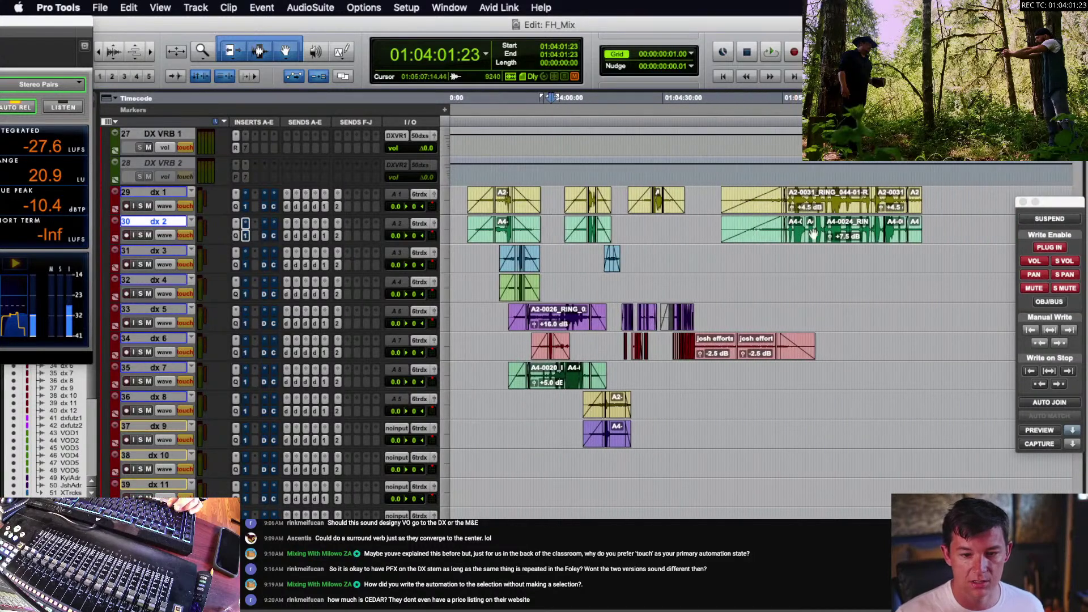
scroll(794, 239, left, 2)
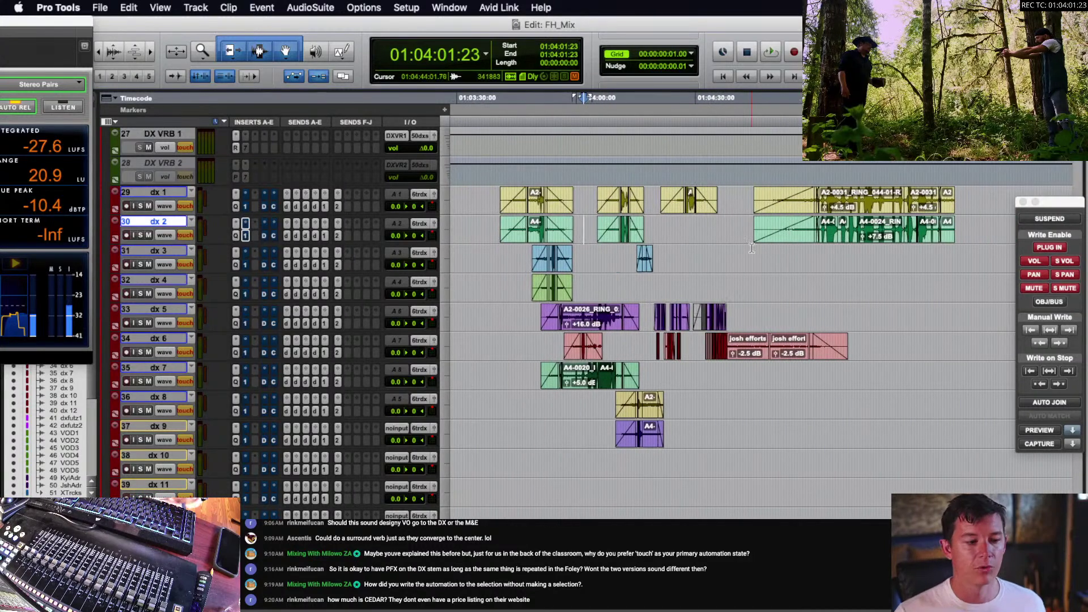
click(653, 227)
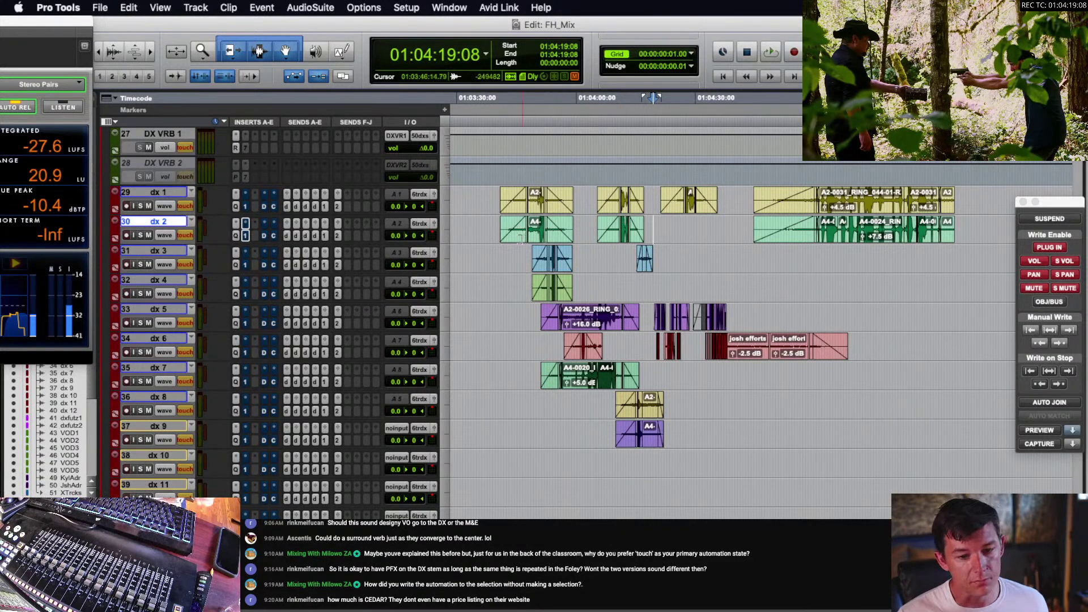
click(515, 239)
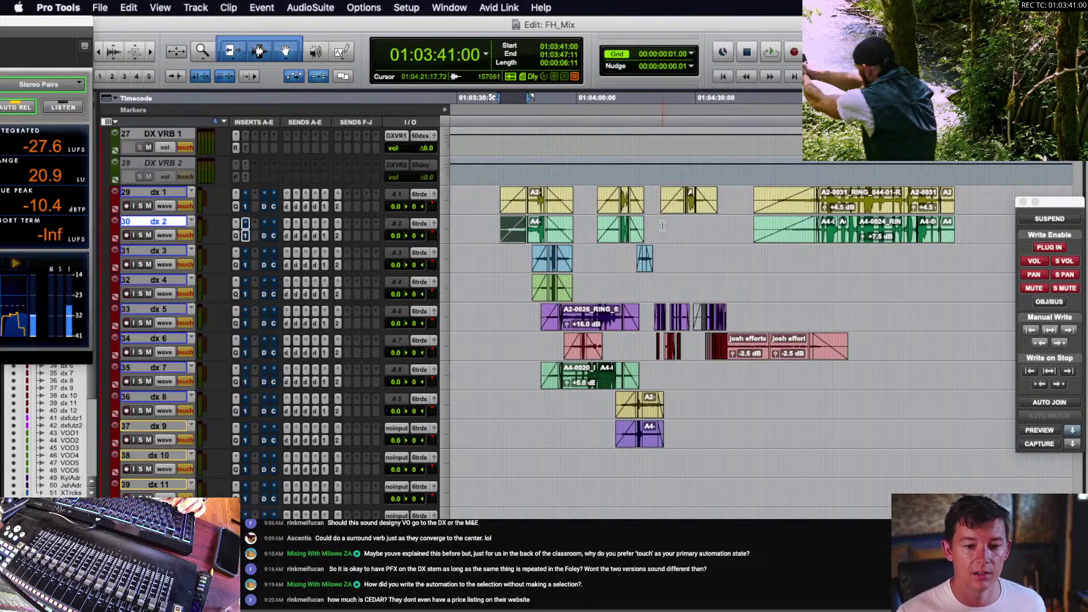
drag(663, 226, 959, 215)
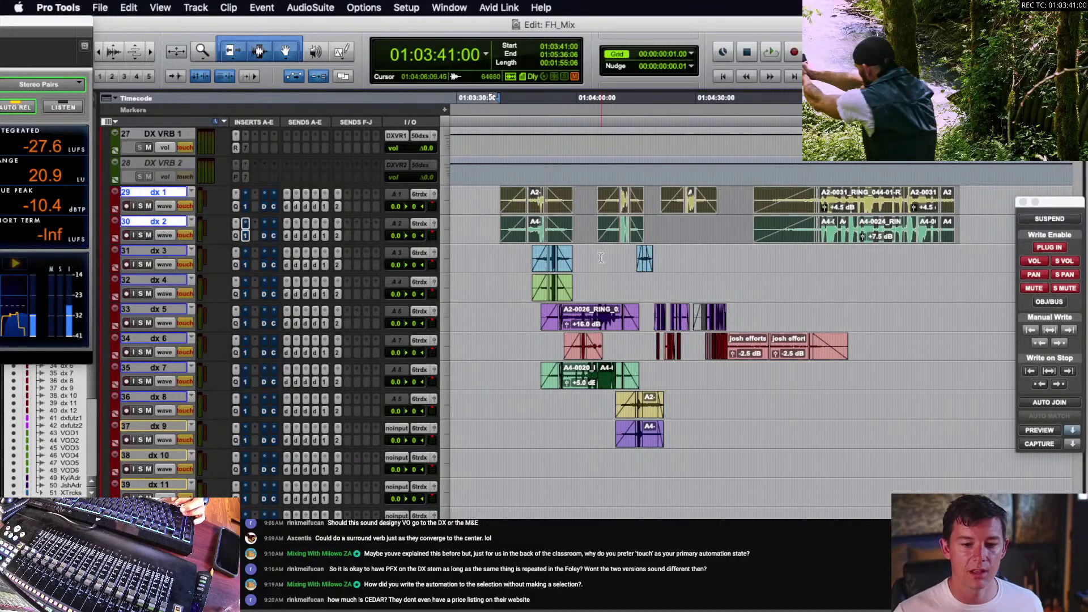
- Step the edit cursor through the opening forest clips on dx 1, 2, 3, 5, 6 and 7, ending on dx 7 at 01:03:53:06
click(517, 195)
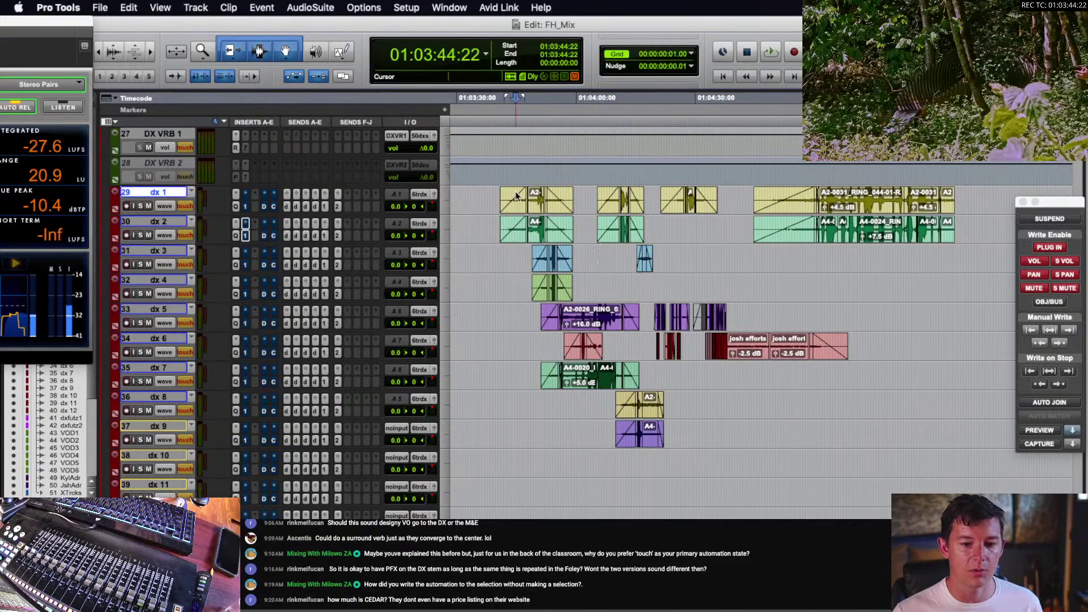
click(518, 227)
click(522, 255)
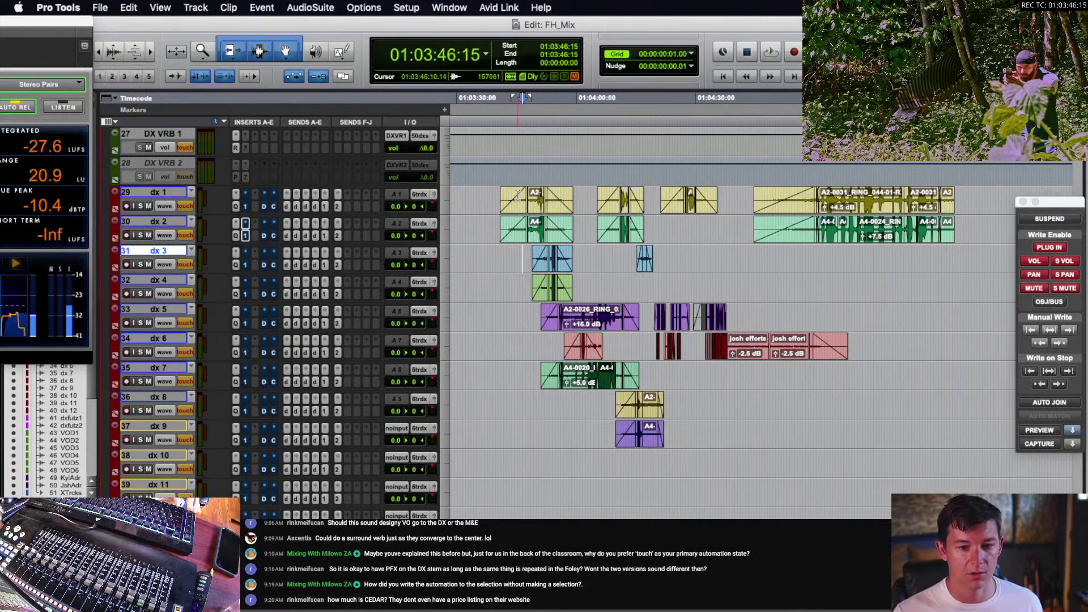
click(536, 311)
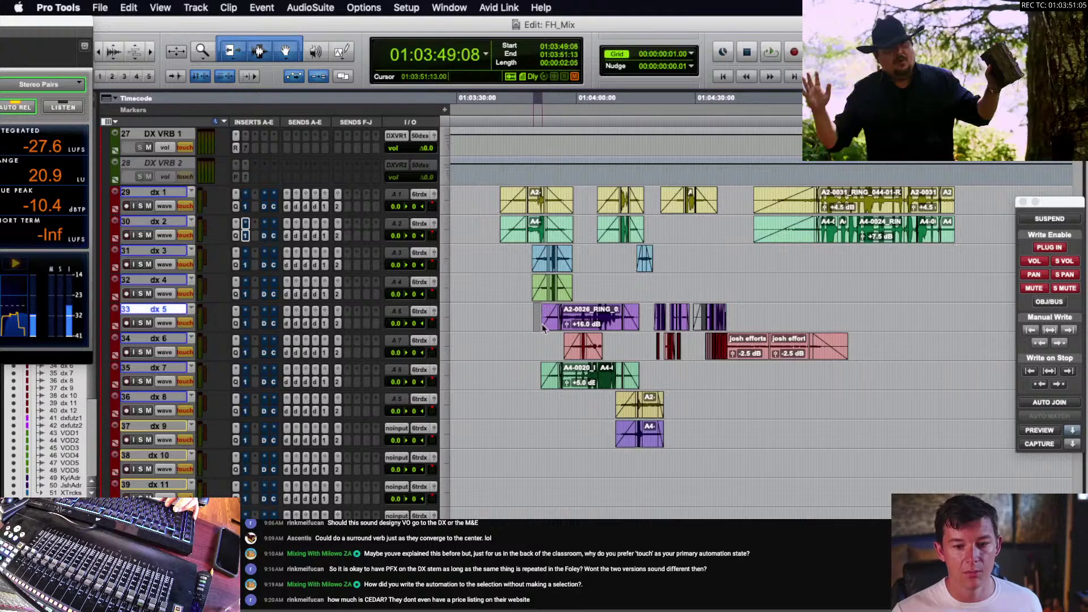
click(558, 344)
click(549, 368)
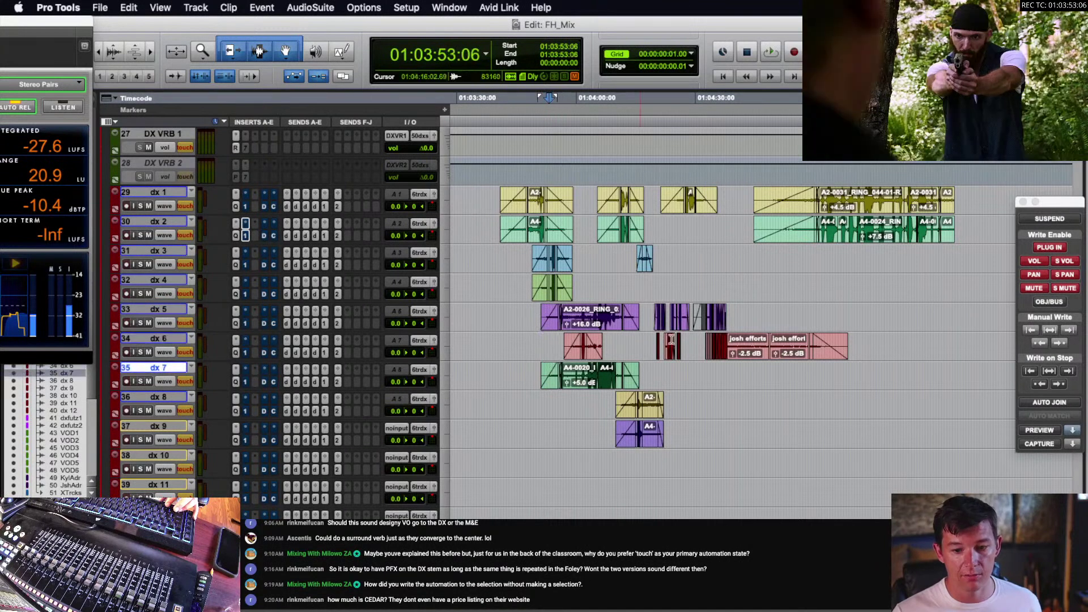
- Move the effort clips between 01:04:18:04 and 01:05:11:21 from dx 5 and dx 6 down to dx 11 and dx 12
scroll(692, 347, right, 2)
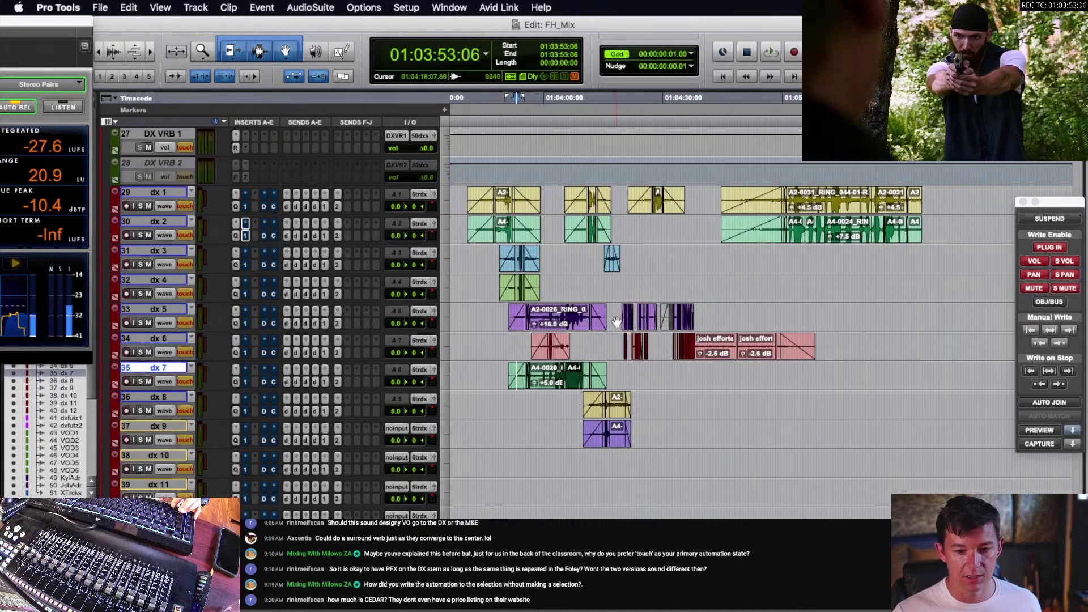
drag(616, 322, 829, 358)
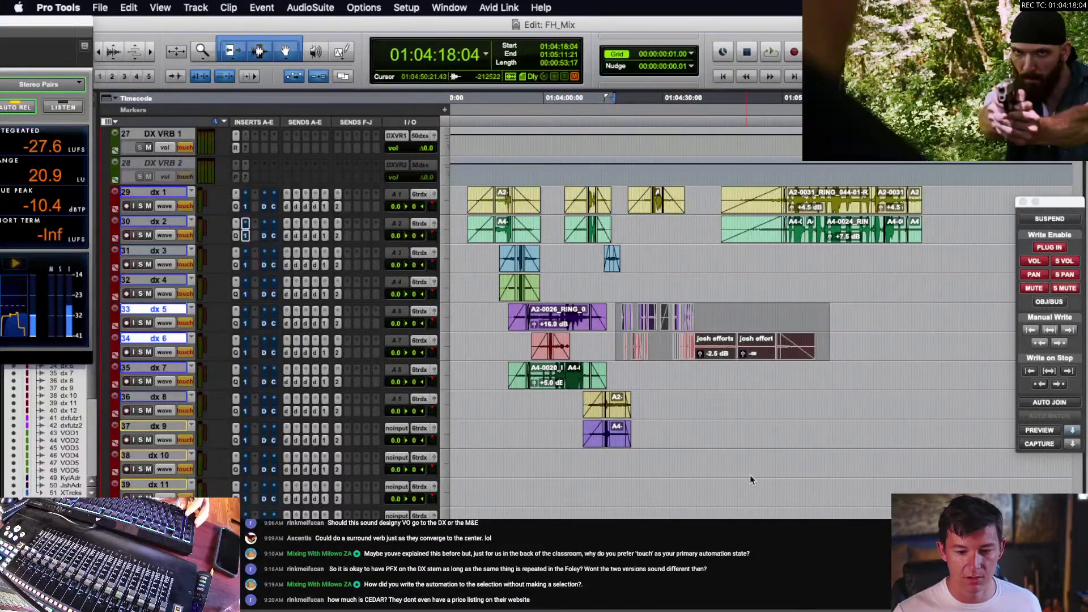
drag(764, 356, 765, 498)
scroll(618, 465, down, 2)
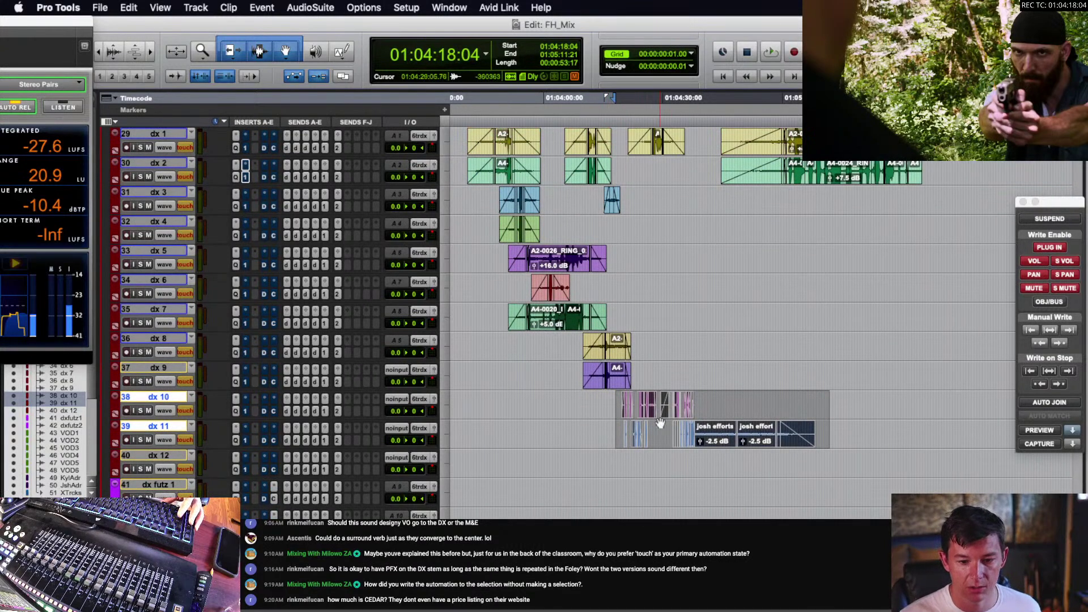
scroll(644, 420, up, 3)
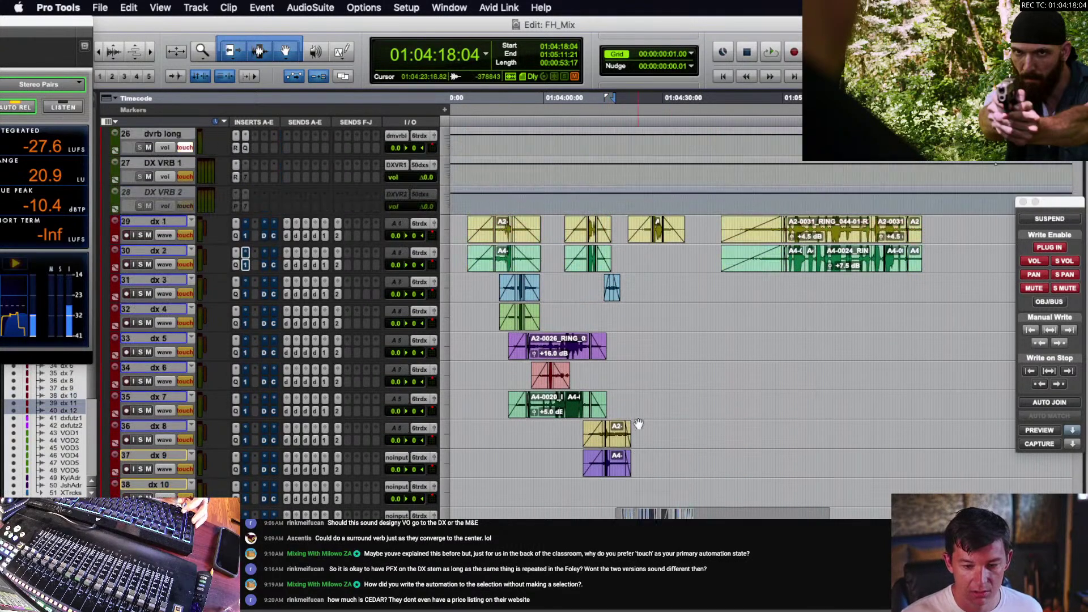
- Select all the forest scene clips on dx 1 from 01:03:41:00 to 01:05:35:00
scroll(639, 424, left, 2)
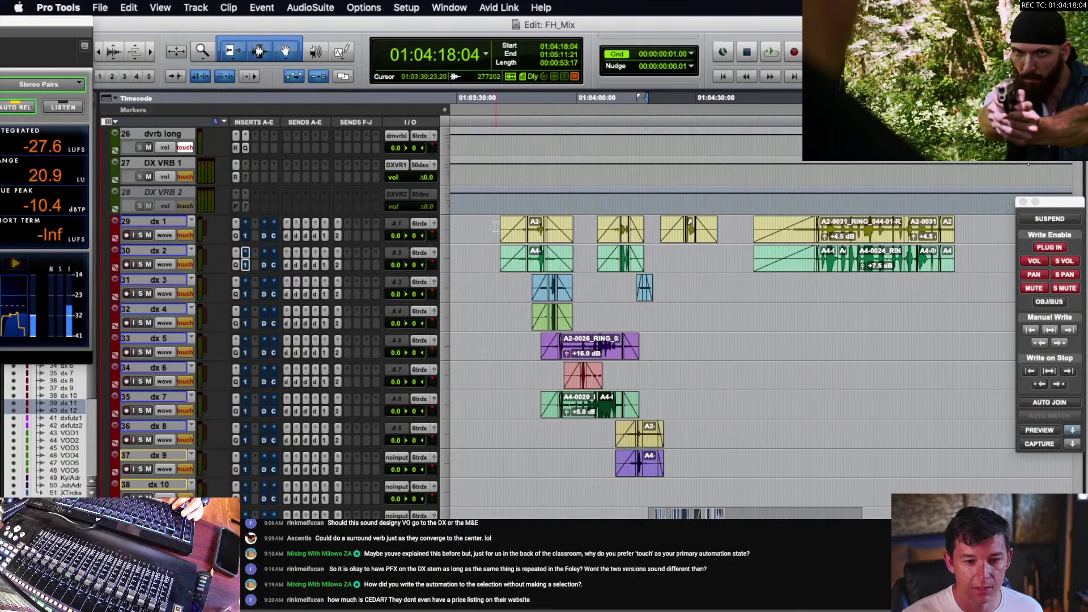
drag(496, 225, 679, 267)
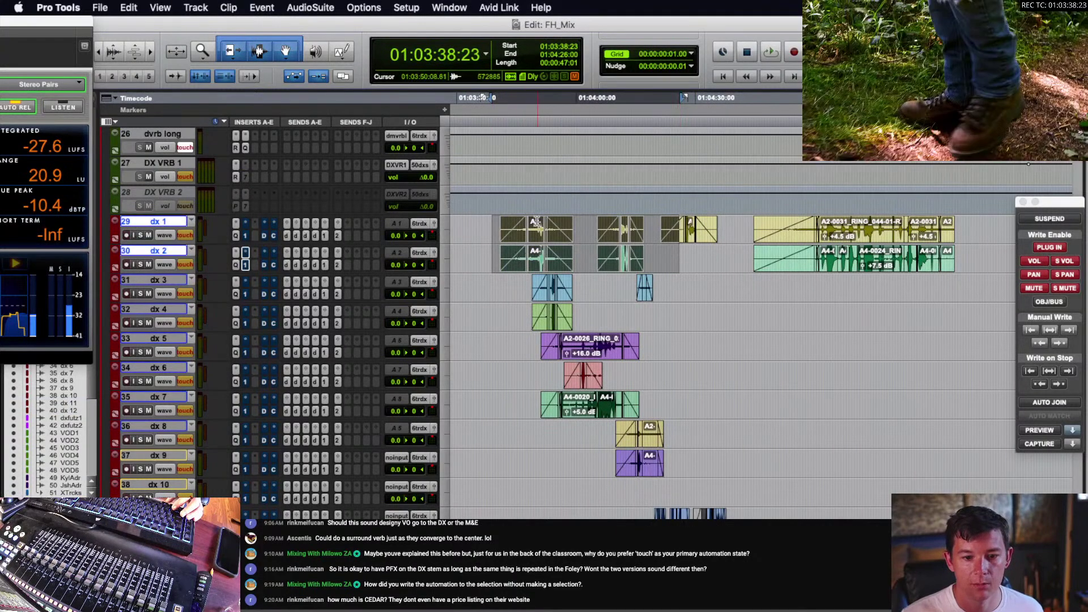
click(537, 222)
click(511, 242)
shift+click(947, 239)
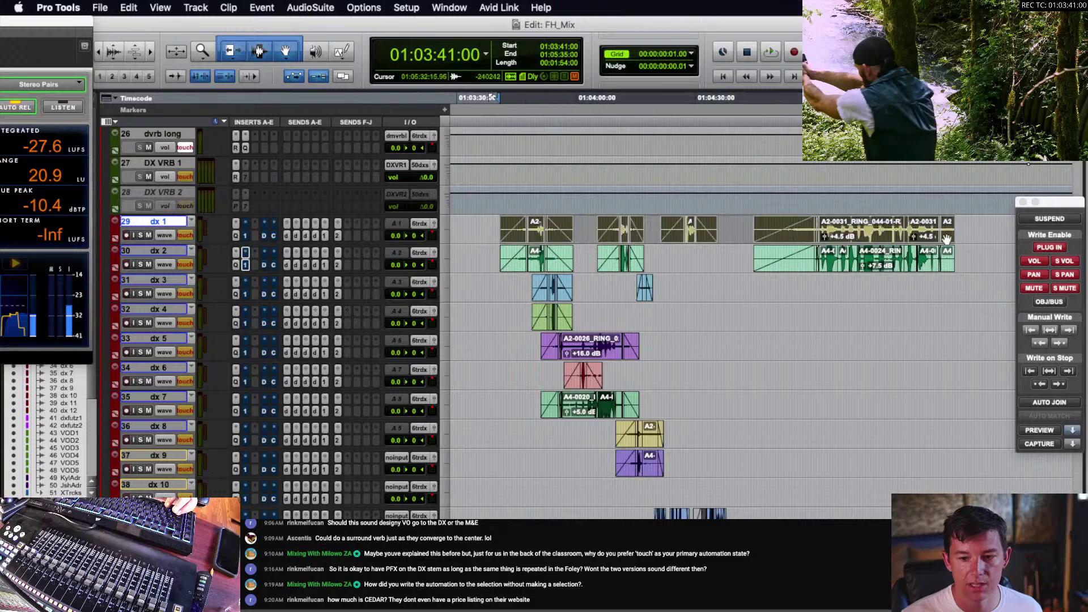
- Turn on automation Preview mode and solo dx 1
click(1041, 431)
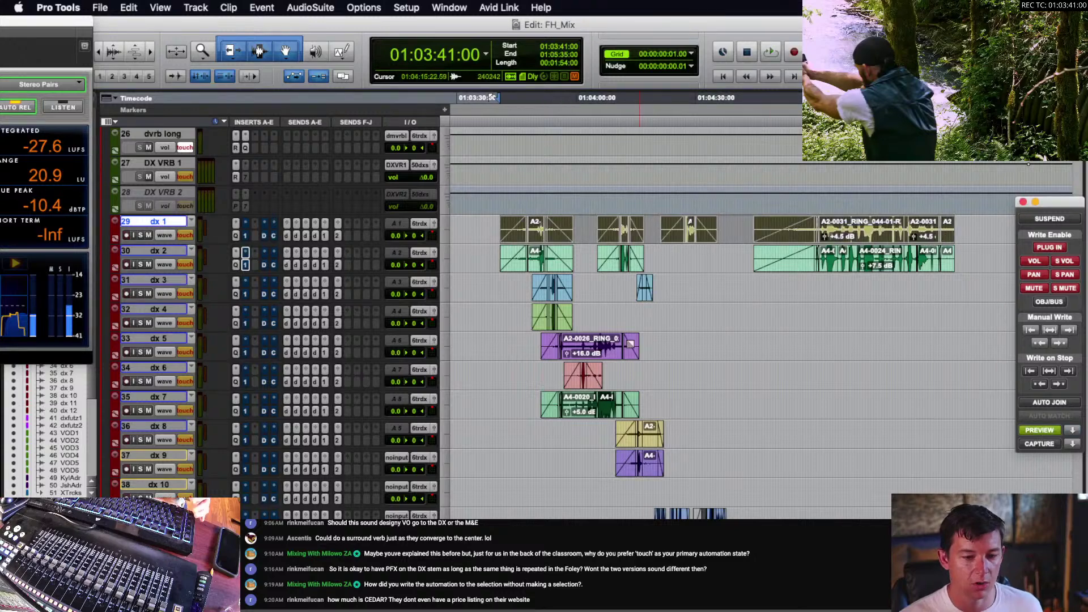
key(shift+s)
key(super+4)
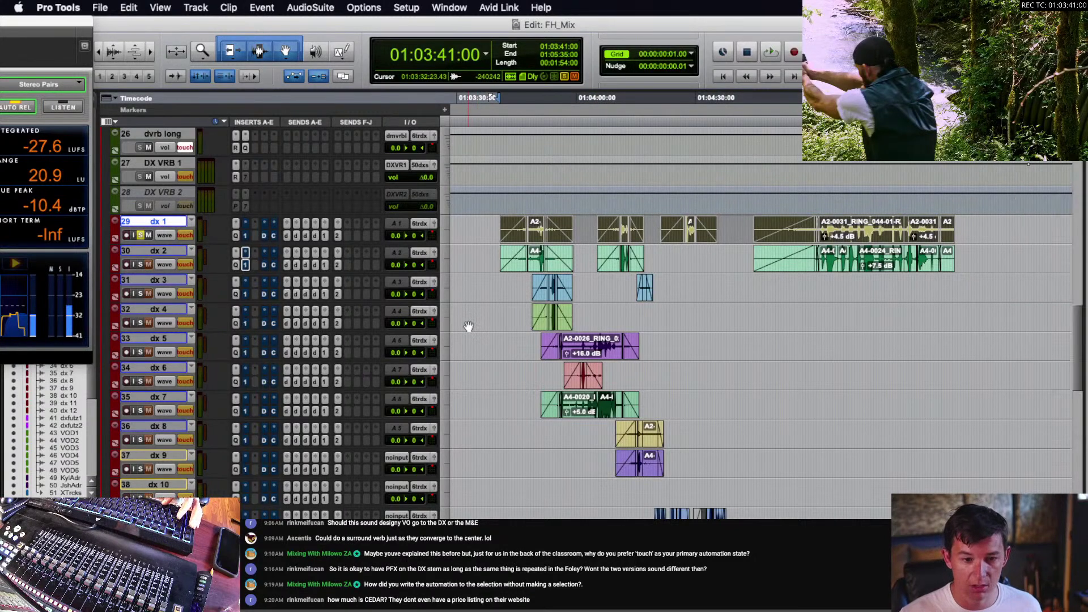
key(super+4)
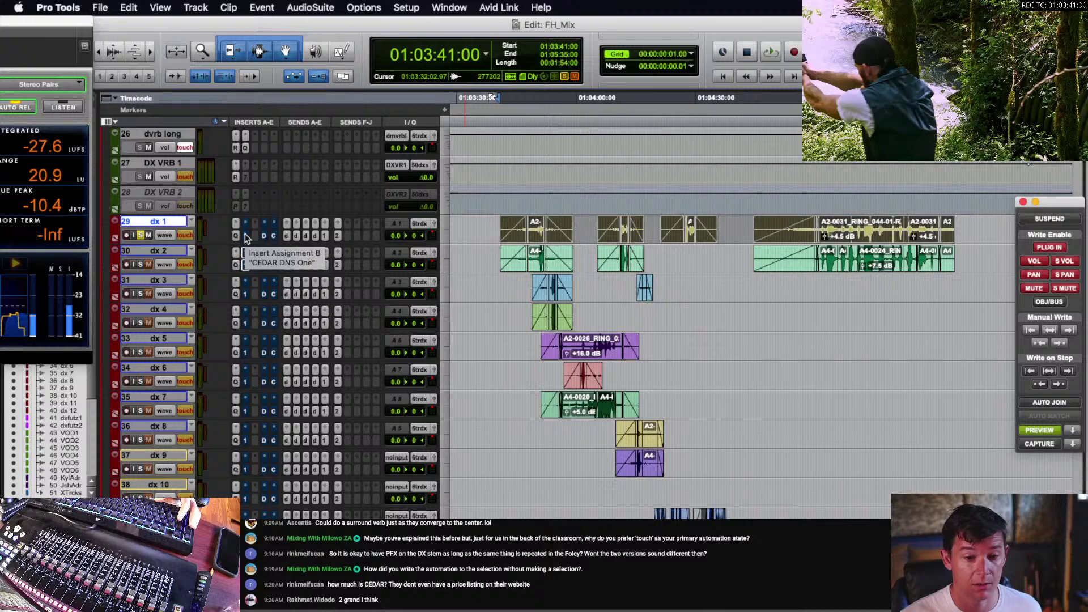
- Select the first spoken forest clip on dx 1, from 01:03:47:20 to 01:03:52:02
click(543, 206)
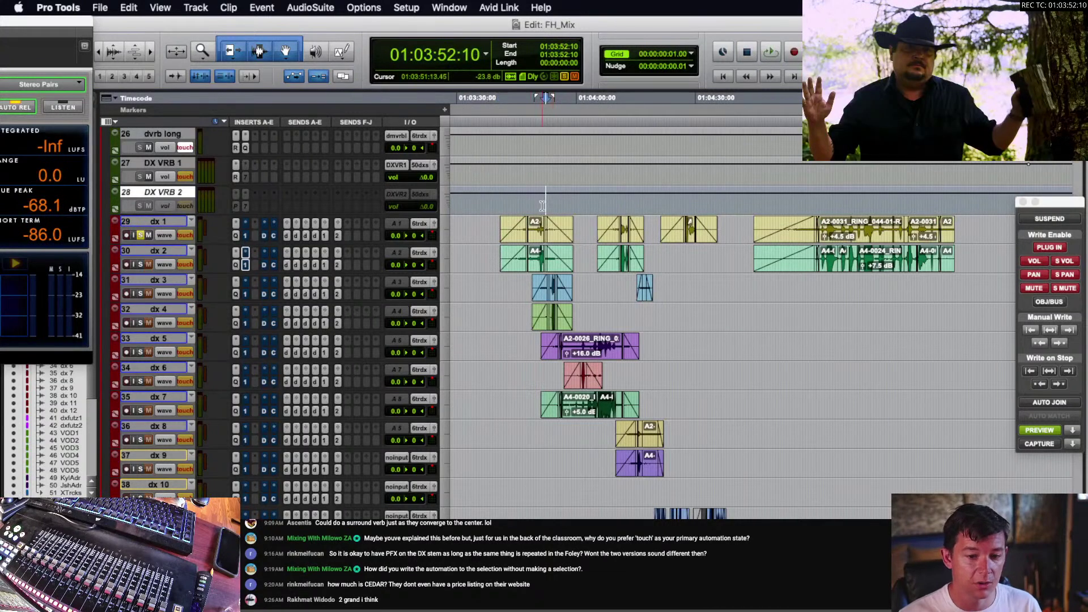
click(533, 202)
key(t)
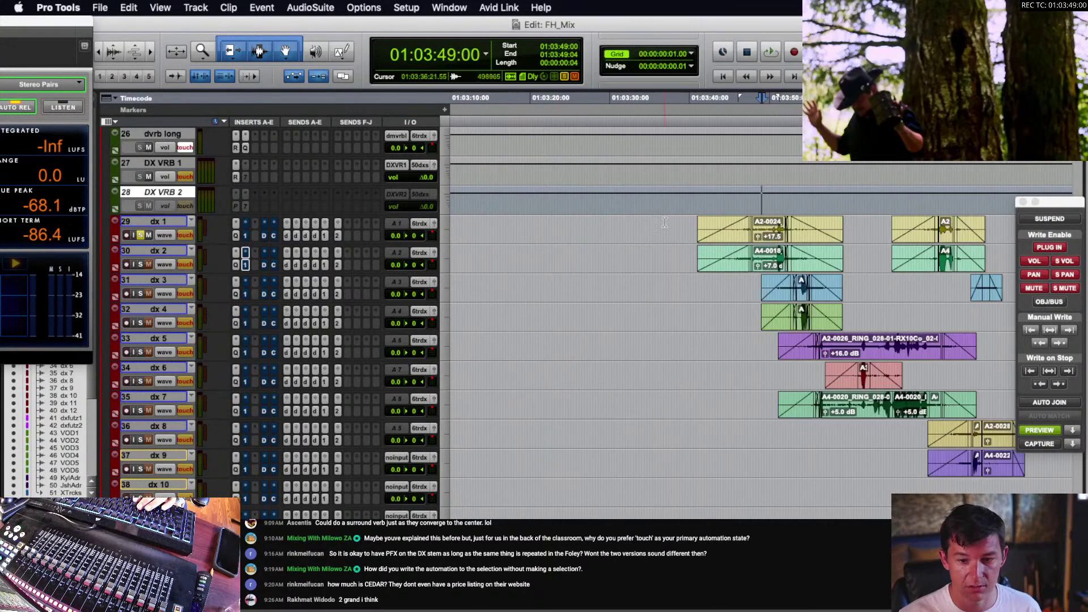
click(768, 232)
scroll(592, 232, right, 6)
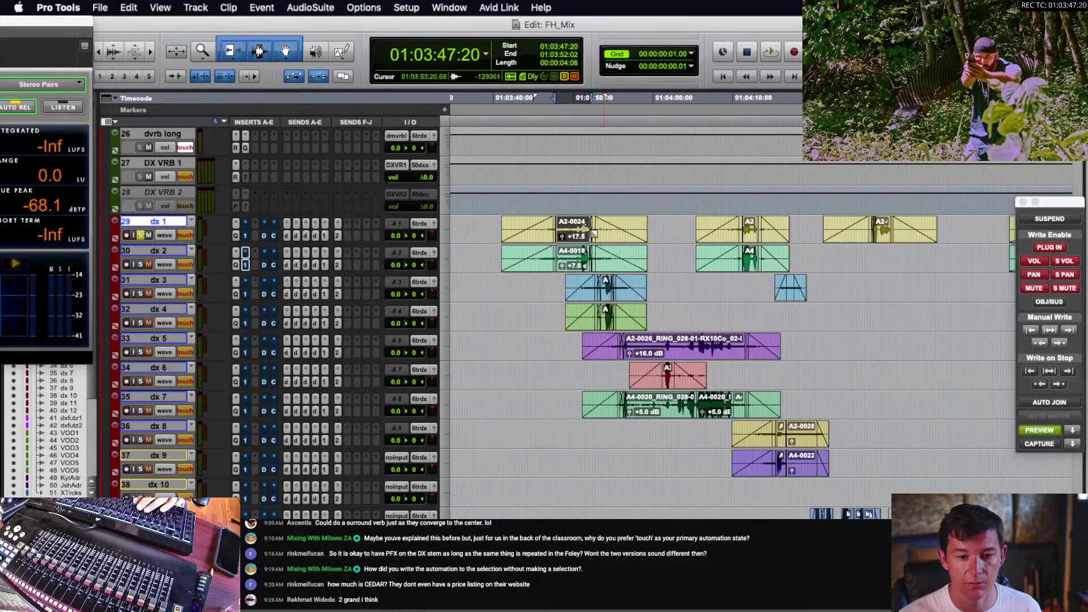
key(r)
scroll(600, 234, right, 4)
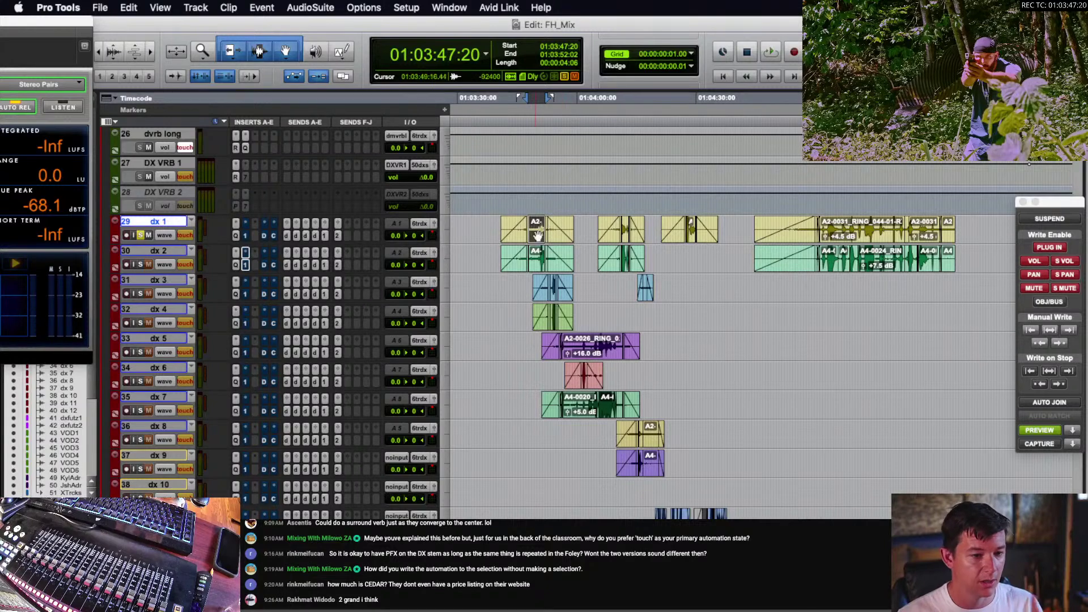
- During playback, set CEDAR DNS One on dx 1 to level -33.39 and gains -2.84, -2.72, -2.39, -1.50, -2.25 and -2.64
key(space)
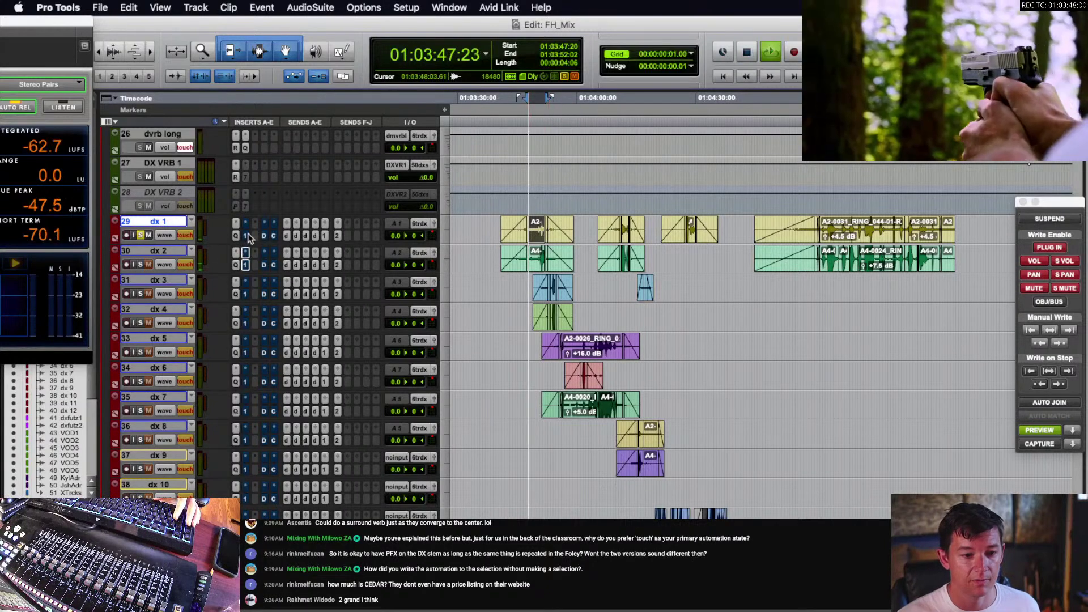
click(247, 238)
drag(259, 414, 370, 346)
click(433, 152)
drag(404, 327, 443, 348)
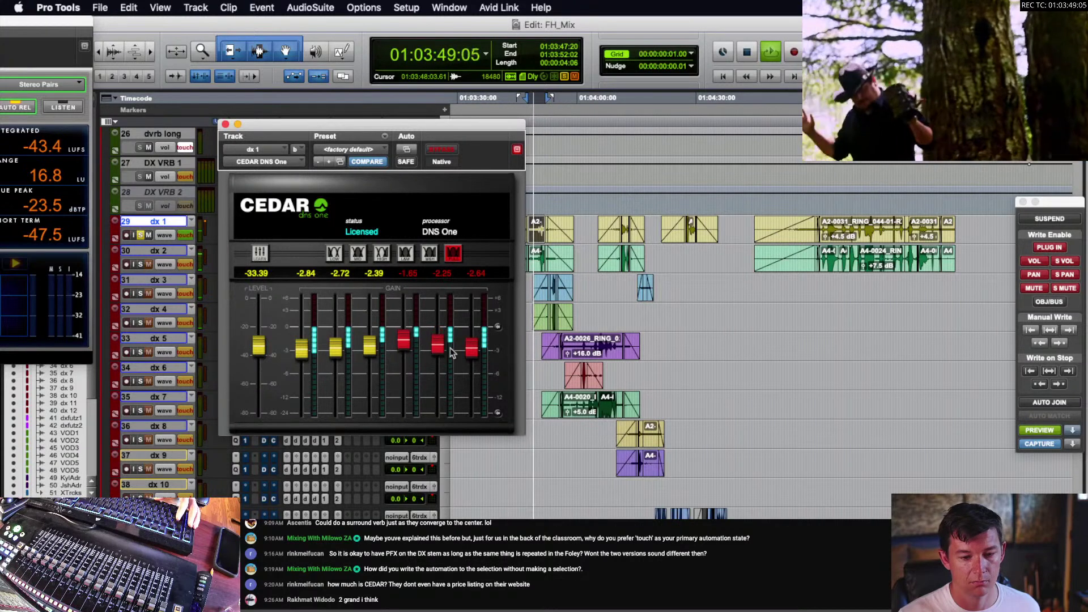
key(space)
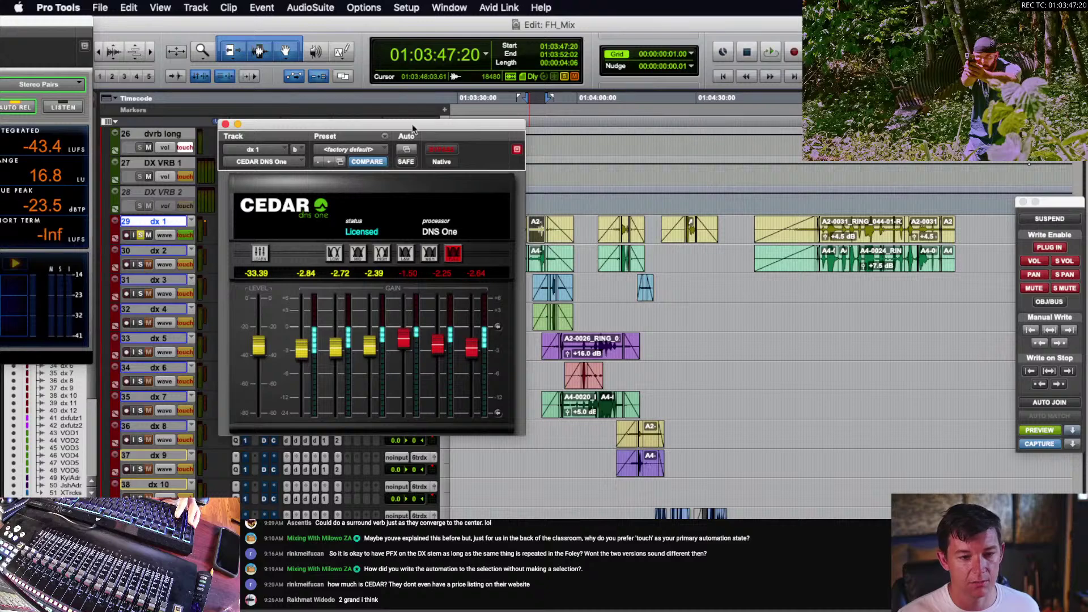
- Move the CEDAR window clear of dx 1 and extend the selection over its forest clips from 01:03:41:00 to 01:05:35:00
drag(414, 125, 438, 277)
drag(528, 235, 502, 235)
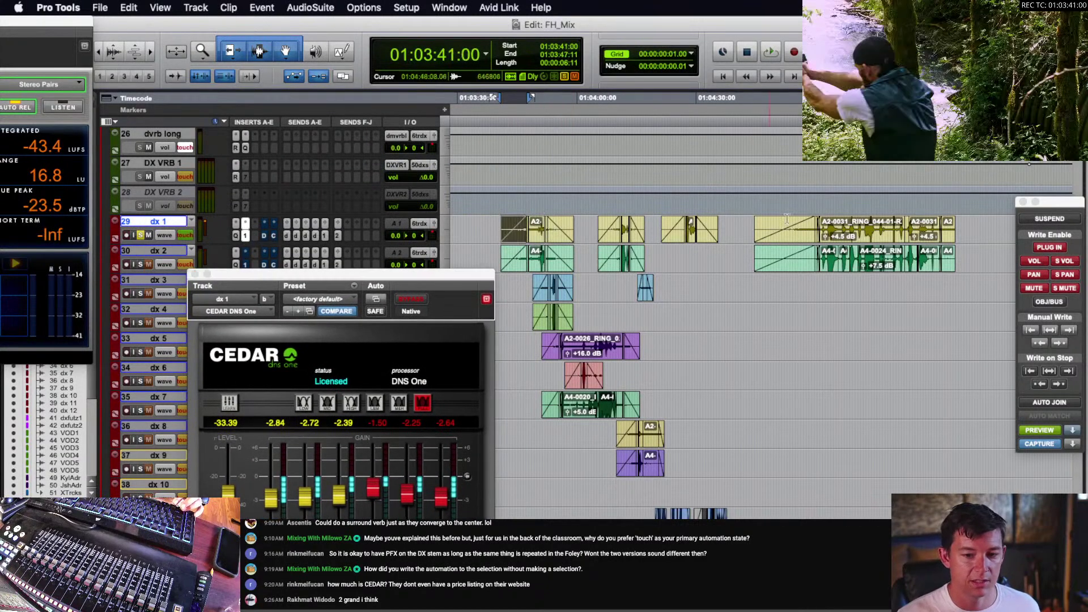
scroll(787, 218, right, 3)
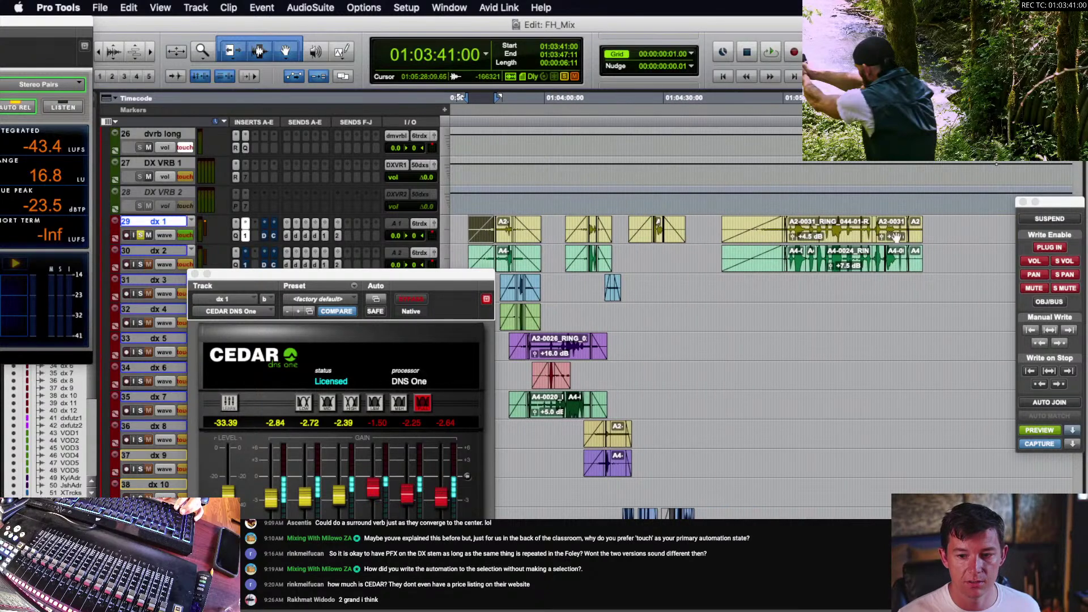
shift+click(917, 241)
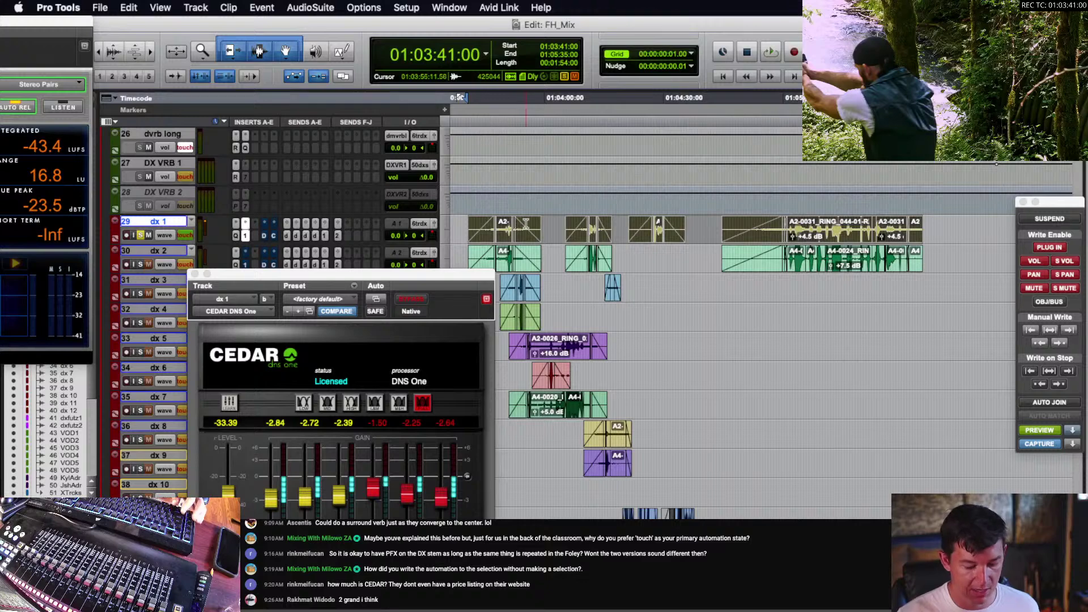
- Switch the dialogue tracks to volume view and audition dx 1 from 01:05:01:19
key(ctrl+alt+minus)
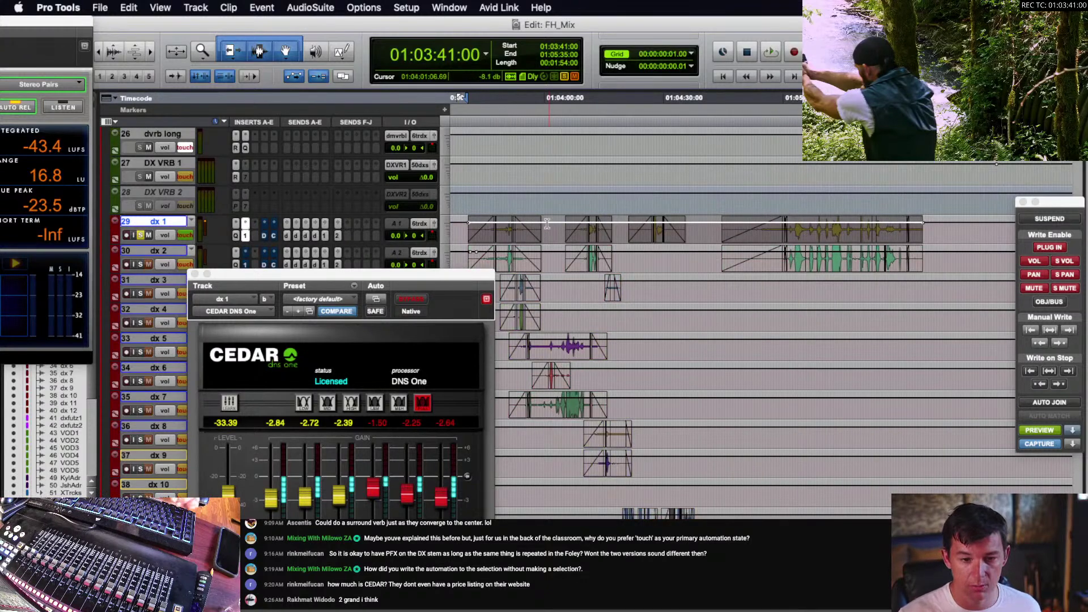
click(792, 230)
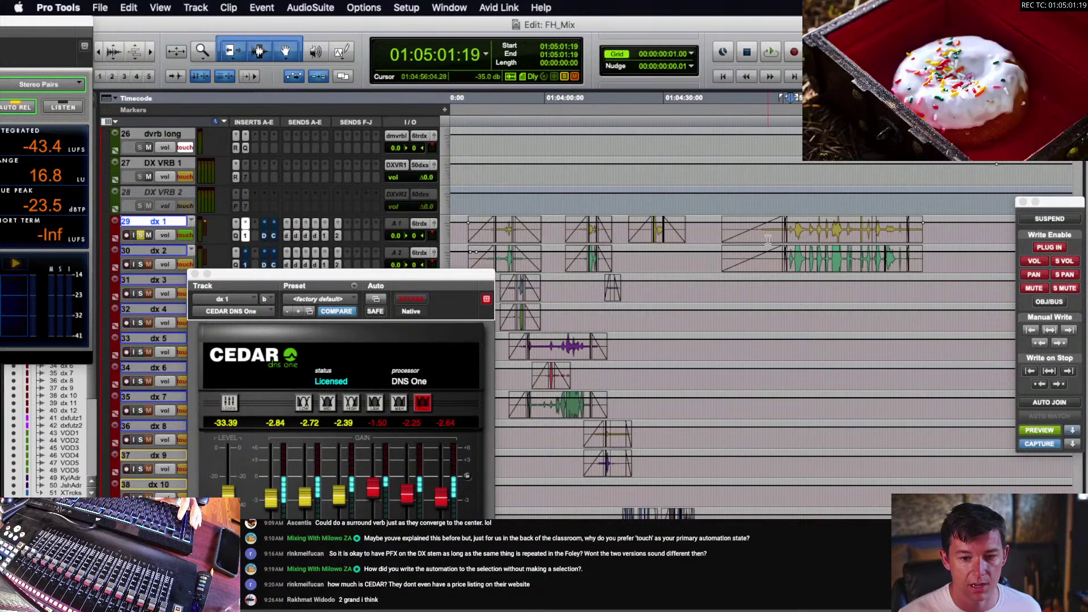
key(space)
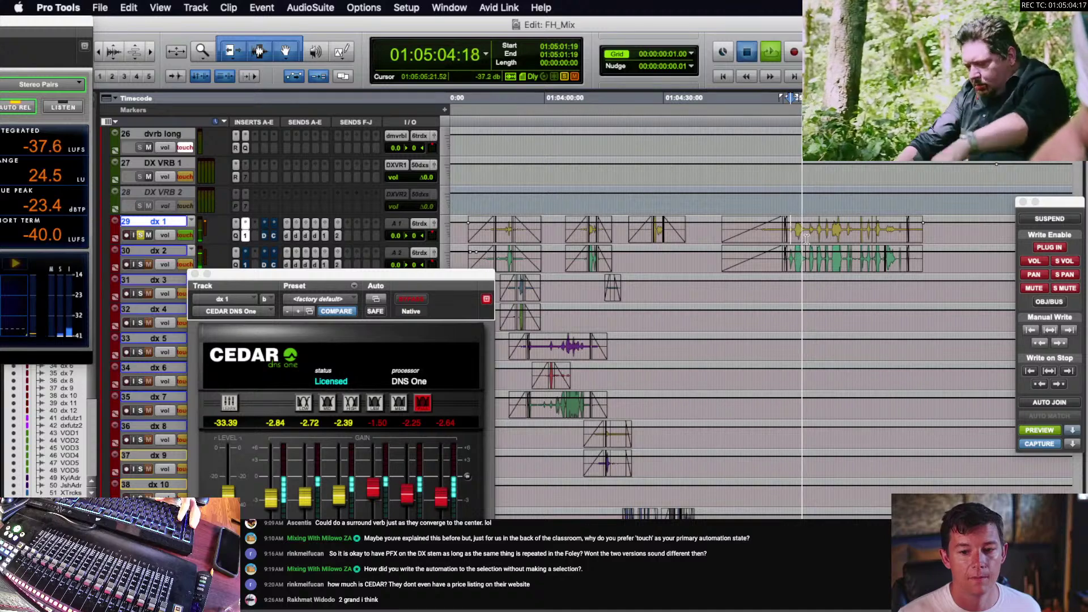
key(space)
- Select the first group of forest clips on dx 2 from 01:03:41:00 to 01:03:59:08 and solo dx 2
scroll(799, 239, down, 2)
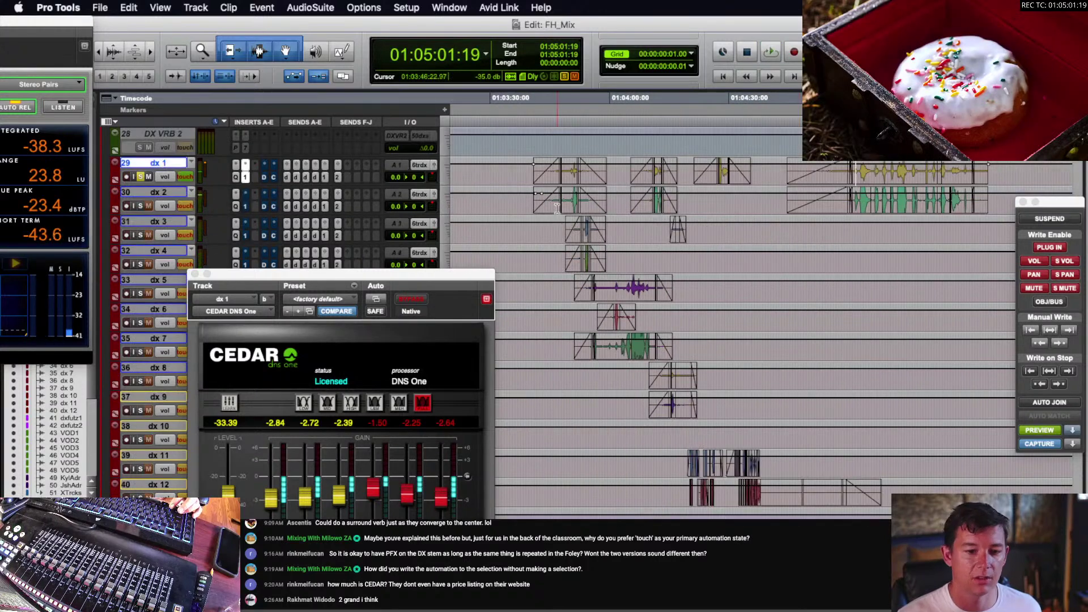
scroll(652, 223, right, 1)
double_click(524, 205)
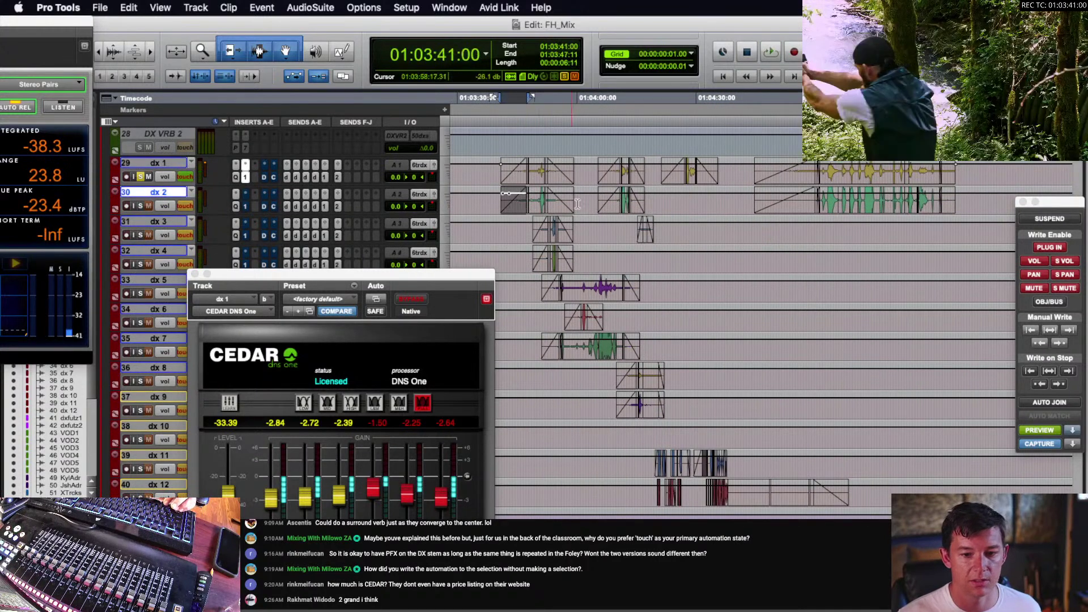
shift+double_click(560, 206)
key(shift+s)
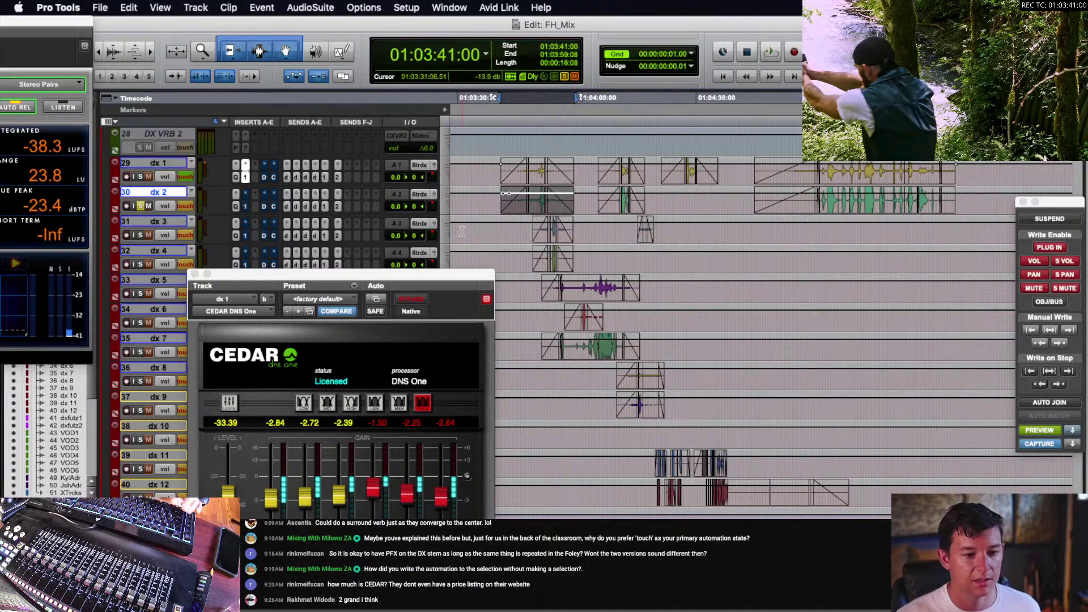
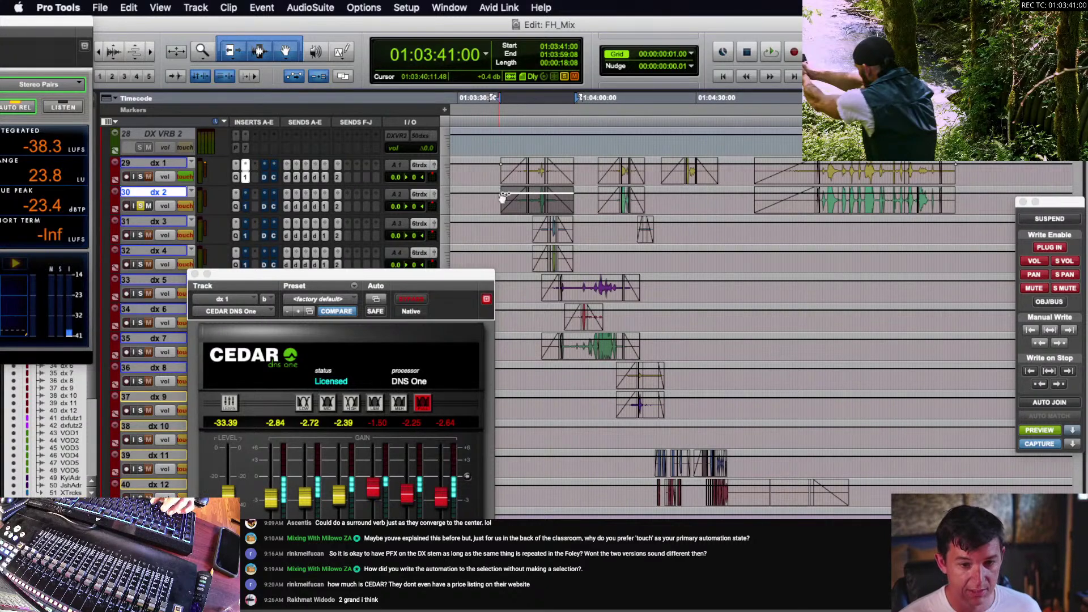
- Enable CEDAR DNS One on dx 2, apply the dx 1 settings with level -33.39, and briefly audition the selection
click(244, 207)
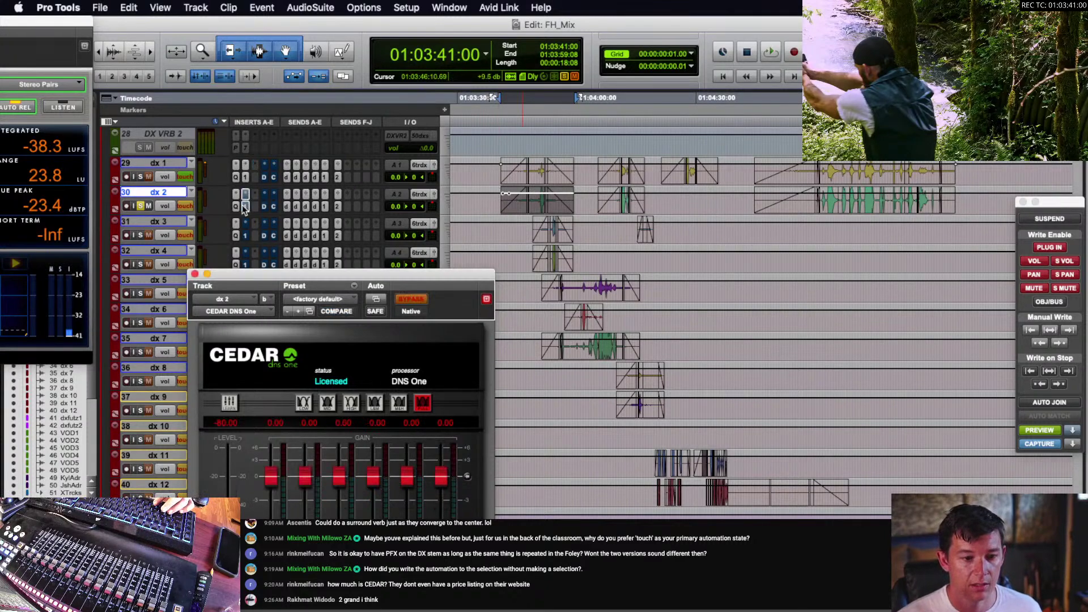
click(413, 303)
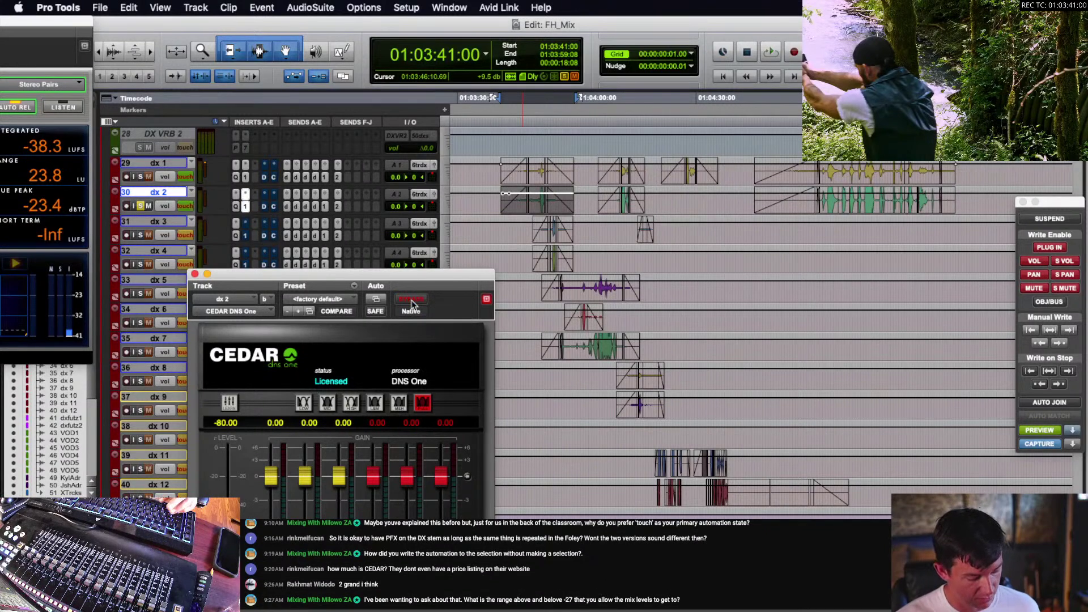
key(space)
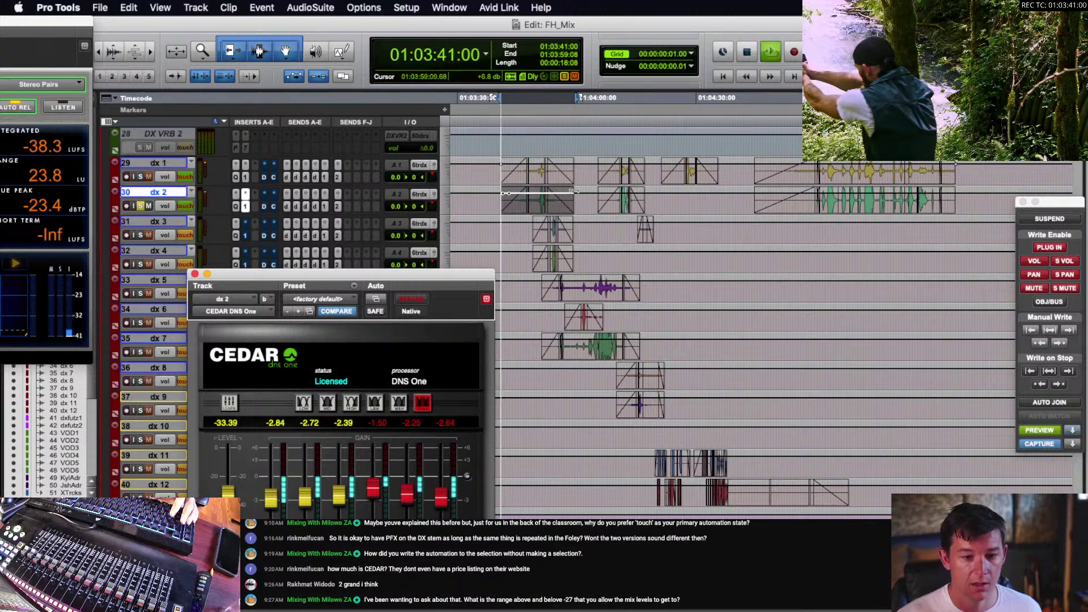
key(space)
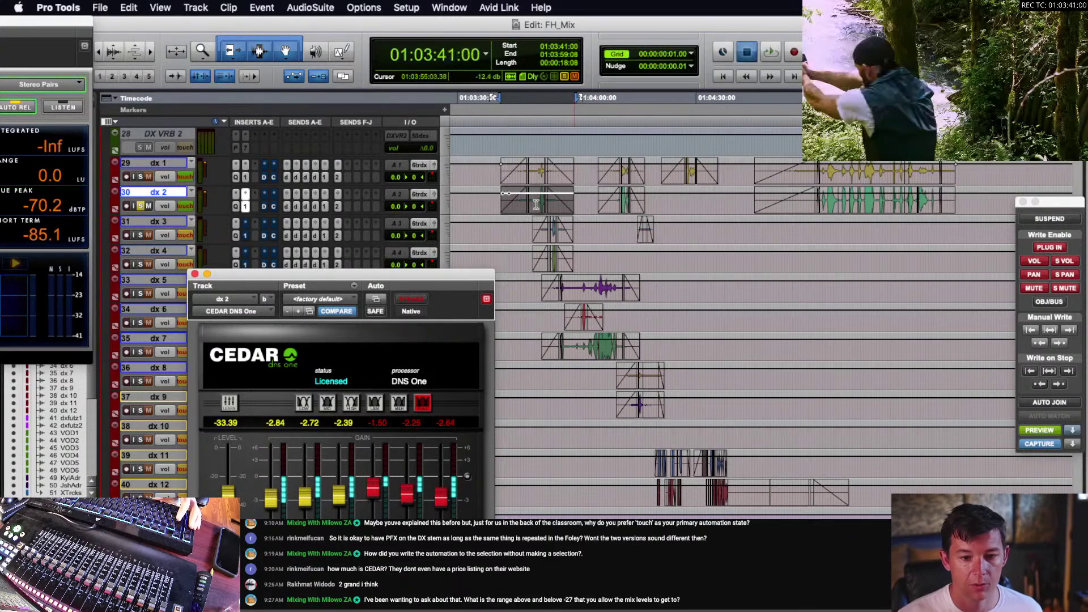
- Loop dx 2 from 01:03:47:20 to 01:03:52:02 and adjust CEDAR's level to -35.01 and fourth band gain to -2.06
drag(530, 203, 547, 203)
key(space)
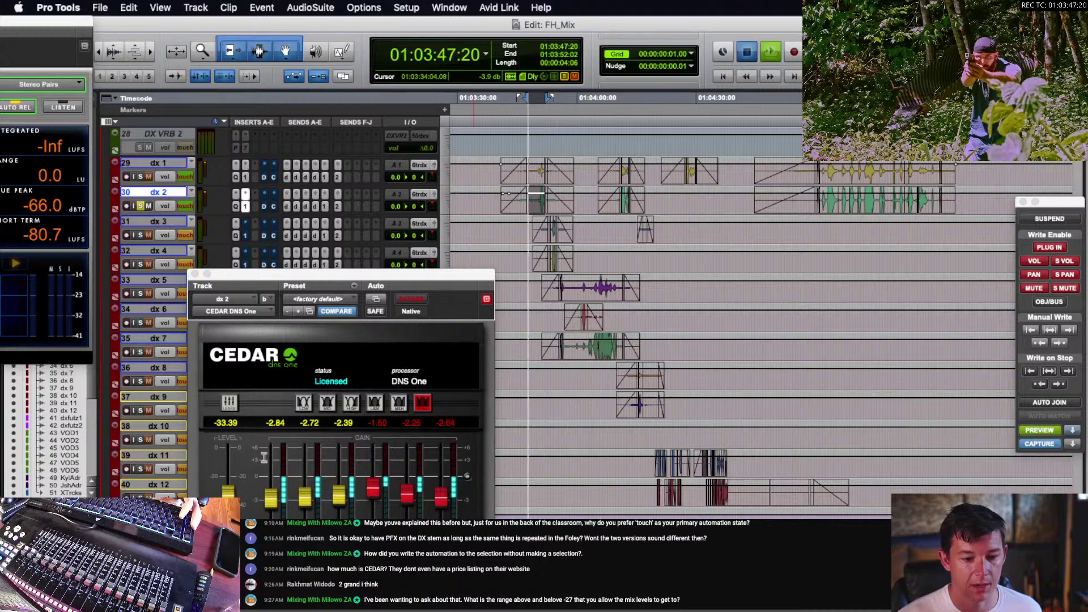
mouse_move(229, 493)
mouse_down()
mouse_move(229, 482)
mouse_move(229, 500)
mouse_up()
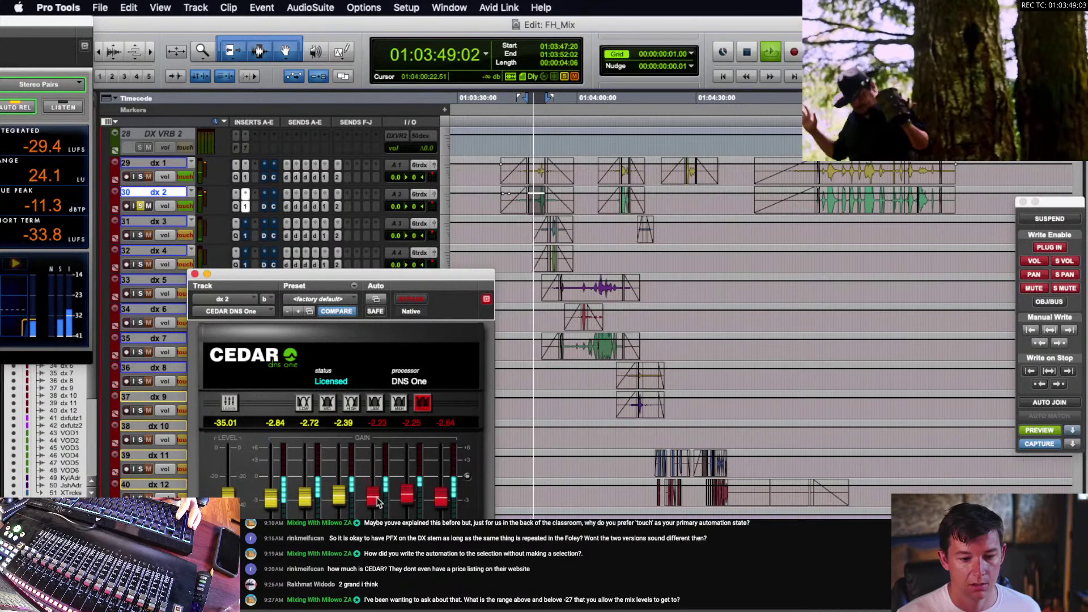
key(space)
- Audition the noise reduction on dx 2 from 01:04:11:04 and from 01:05:03:08
click(622, 204)
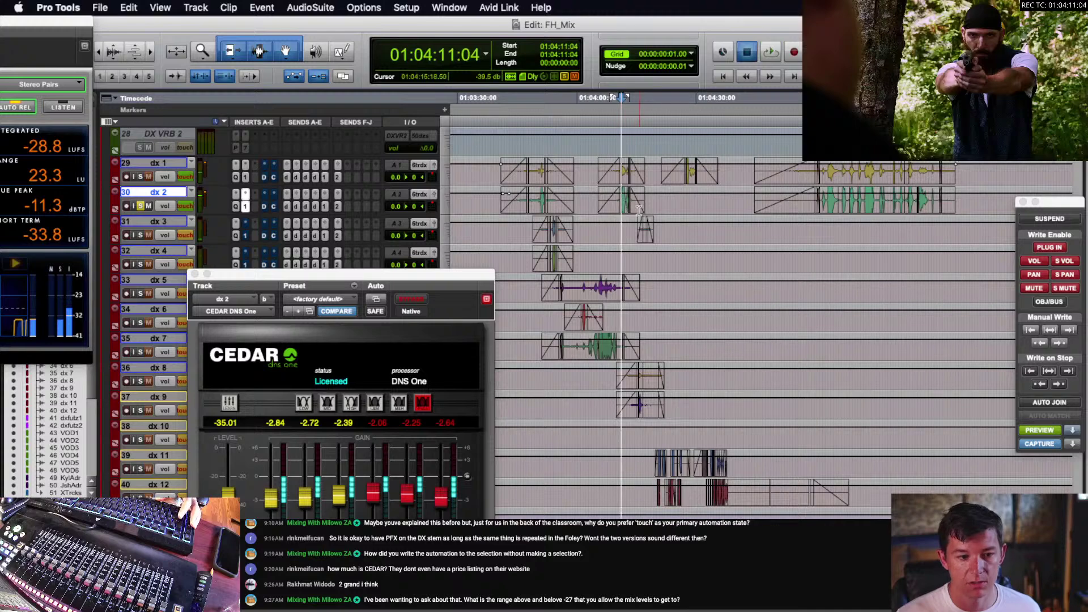
key(space)
key(space)
click(827, 200)
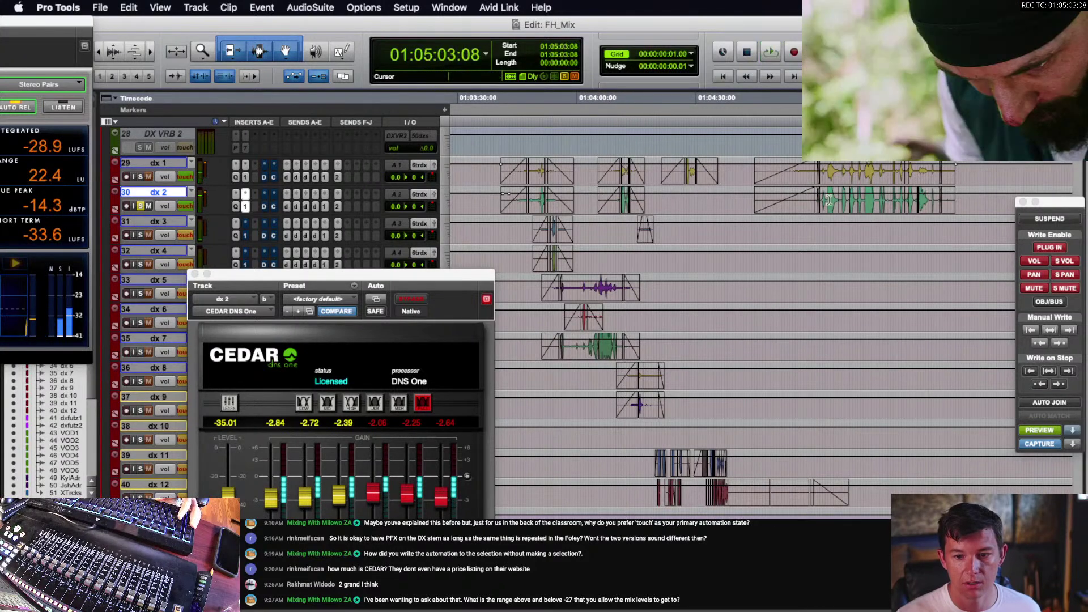
key(space)
- Write the previewed CEDAR settings across dx 2 from 01:03:39:03 to 01:05:38:19 and turn off automation Preview mode
drag(971, 201, 493, 211)
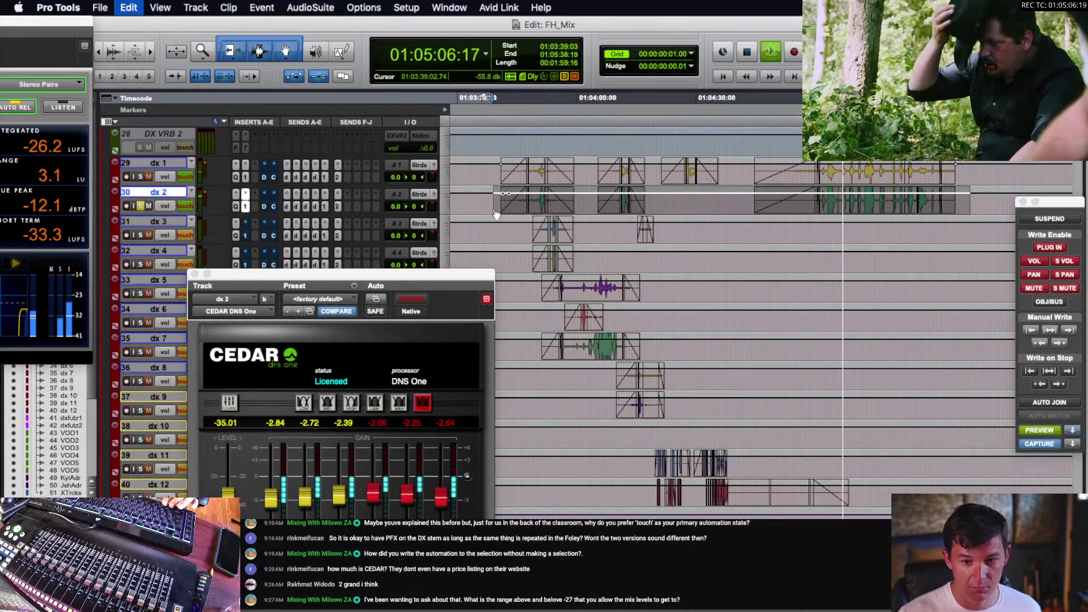
key(space)
click(544, 232)
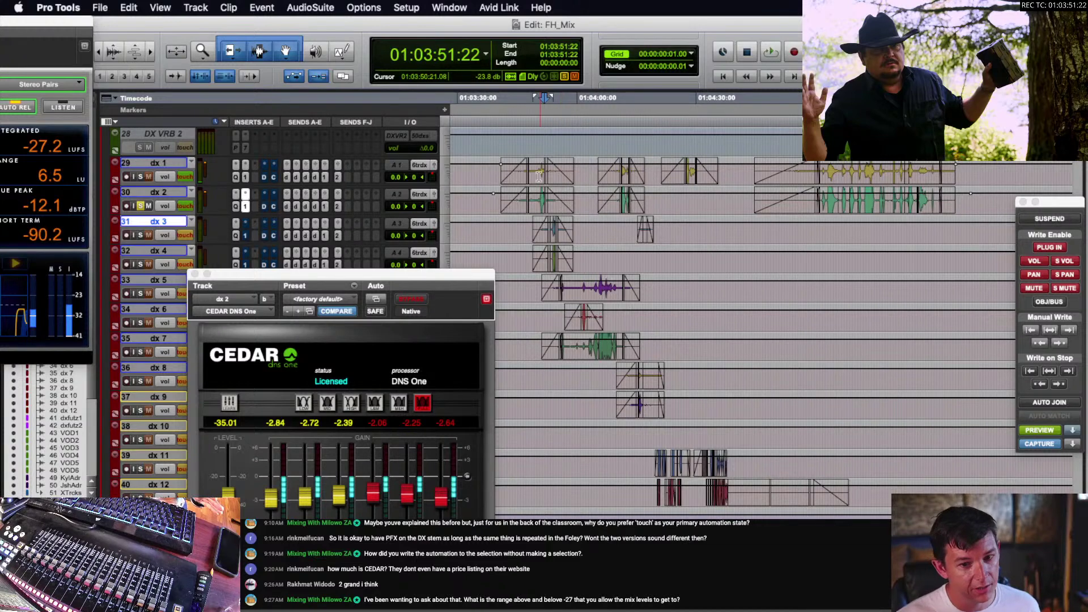
click(1039, 432)
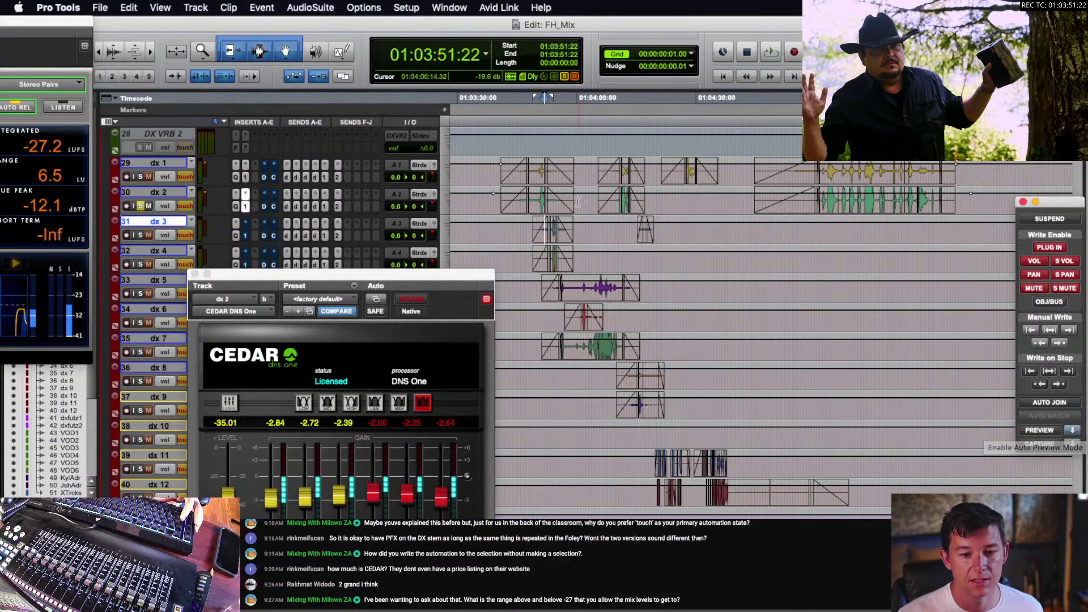
- Copy all automation from dx 1 and dx 2 between 01:03:42:08 and 01:05:33:21 and paste it onto dx 3 and dx 4
drag(503, 167, 951, 202)
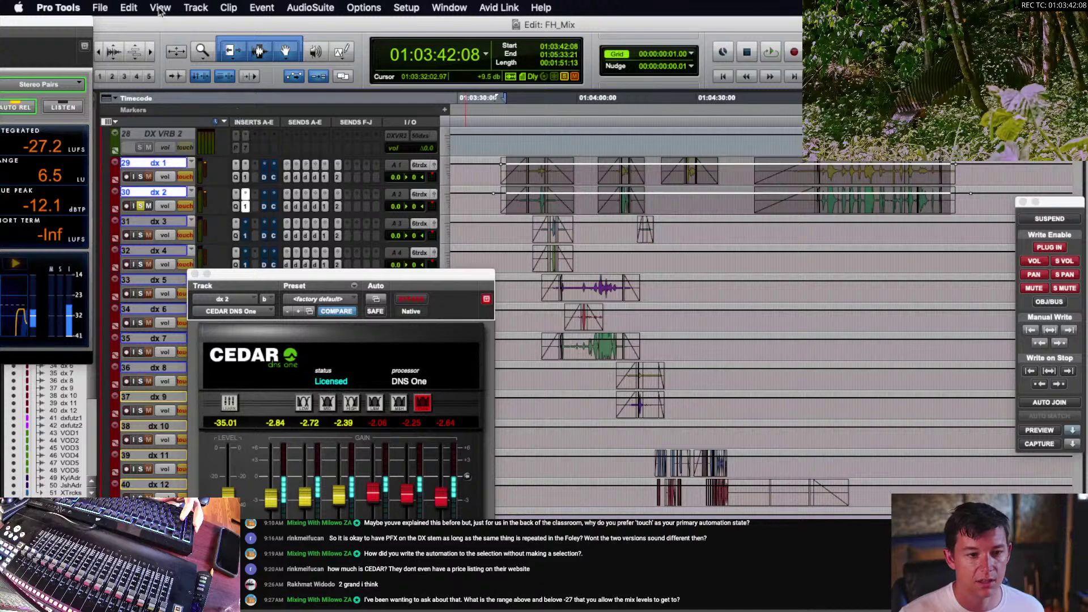
click(134, 8)
mouse_move(216, 152)
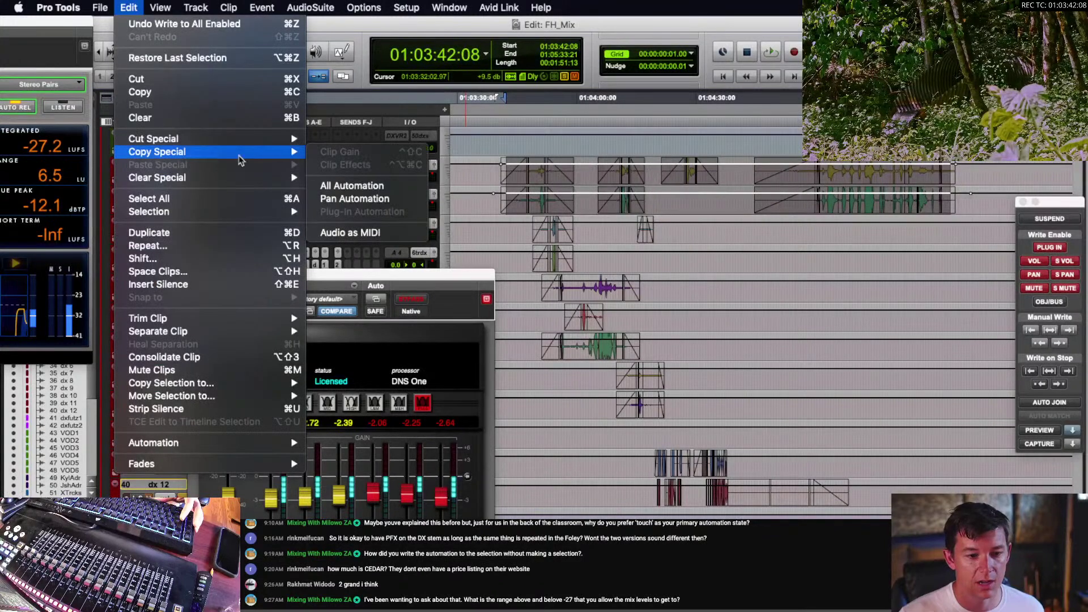
click(331, 185)
key(semicolon)
key(semicolon)
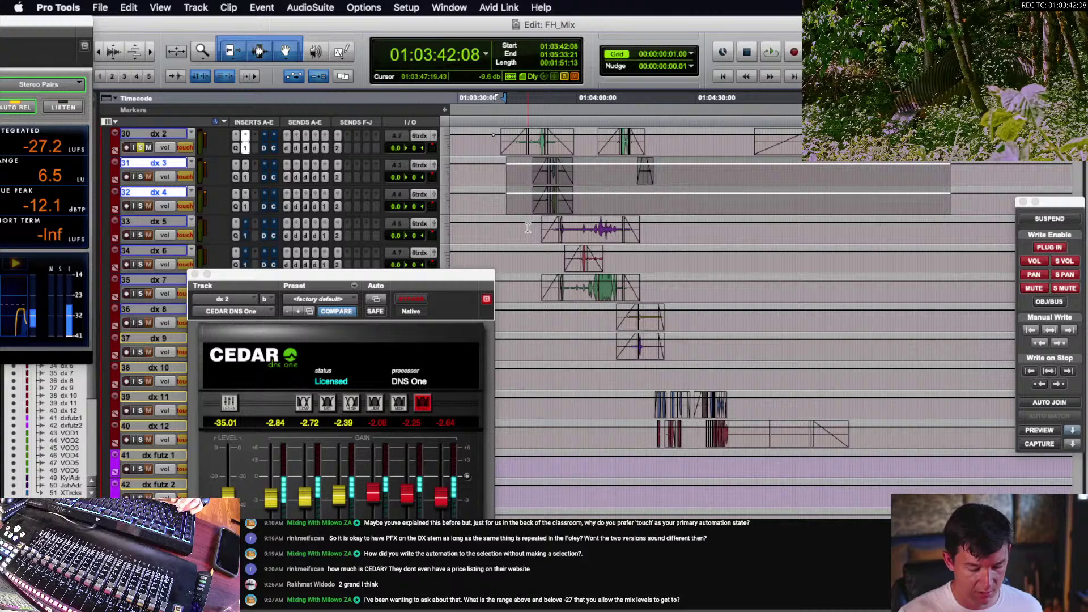
- Check the CEDAR DNS One settings on dx 4 and dx 3 at 01:03:52:14
click(547, 201)
click(245, 208)
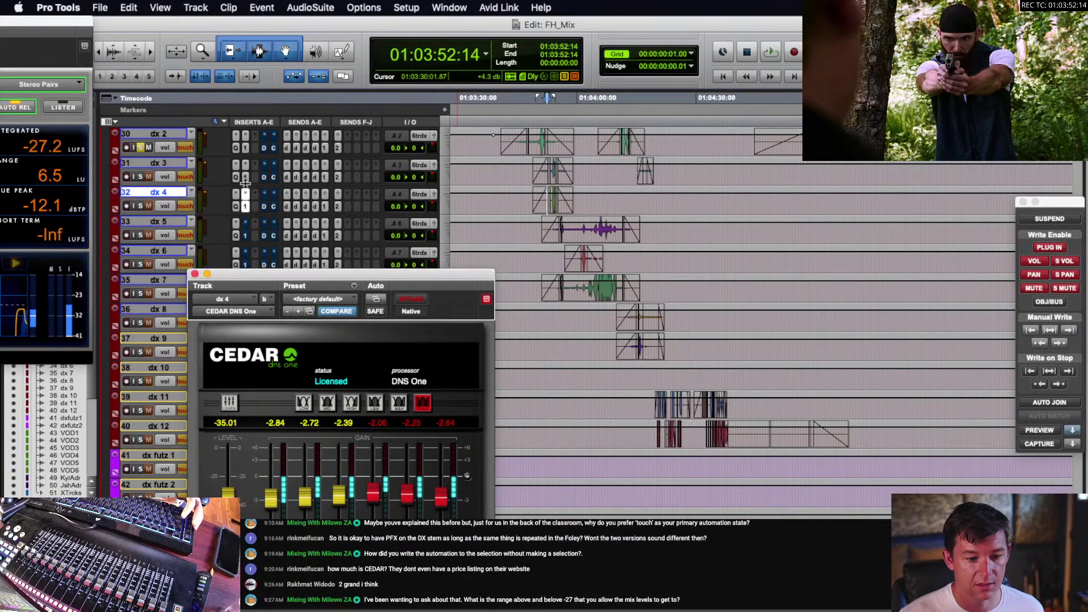
click(246, 177)
click(247, 205)
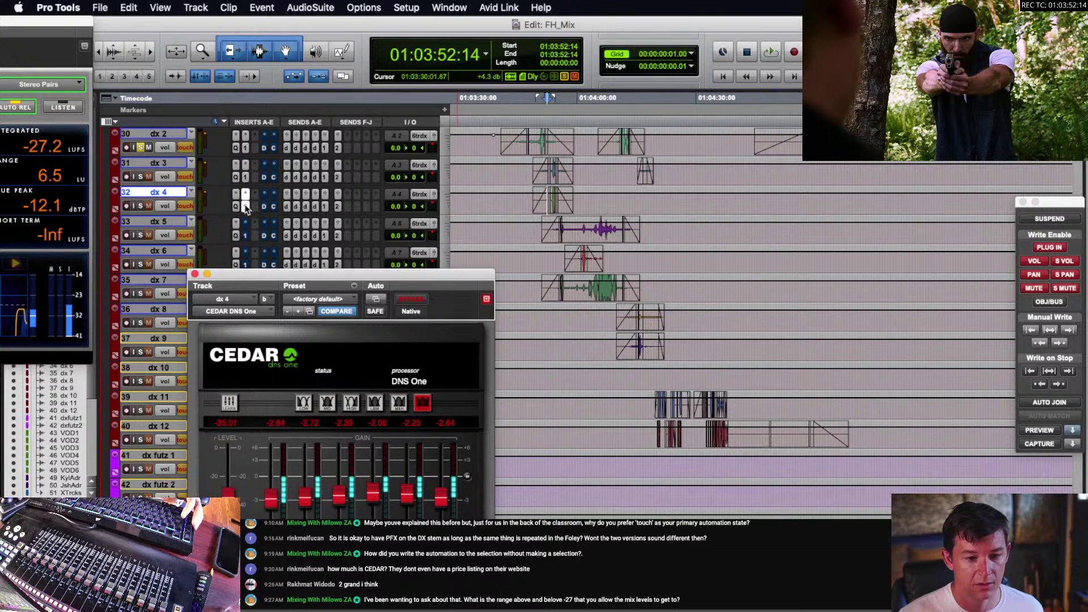
- Paste the automation onto dx 5 and dx 6 from 01:03:45:14 to 01:04:22:10, and onto dx 8 and dx 9 from 01:04:07:02
scroll(557, 225, up, 1)
drag(520, 262, 666, 291)
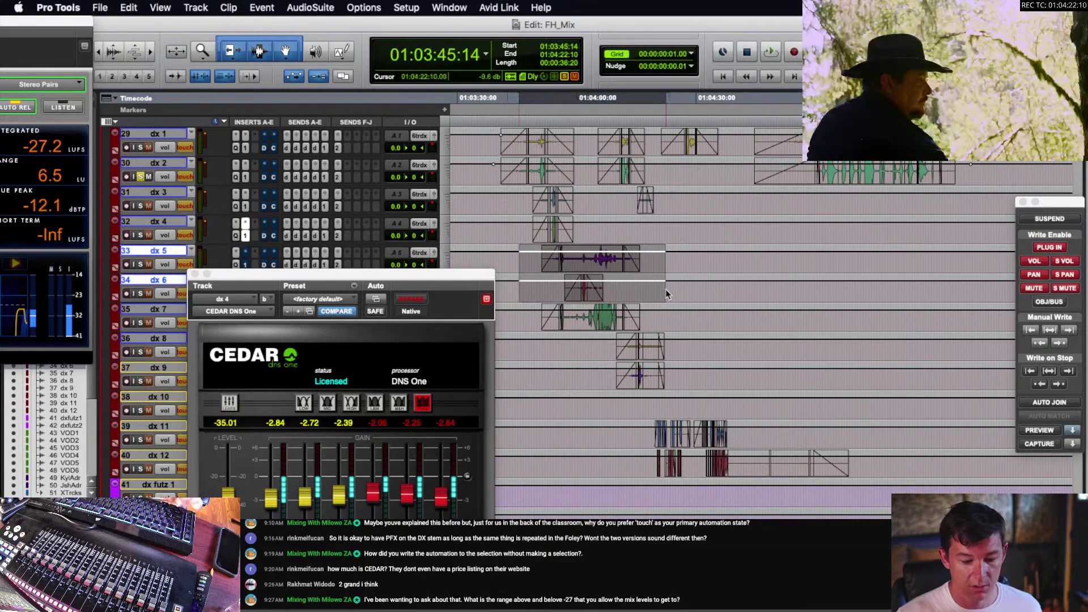
drag(605, 340, 695, 372)
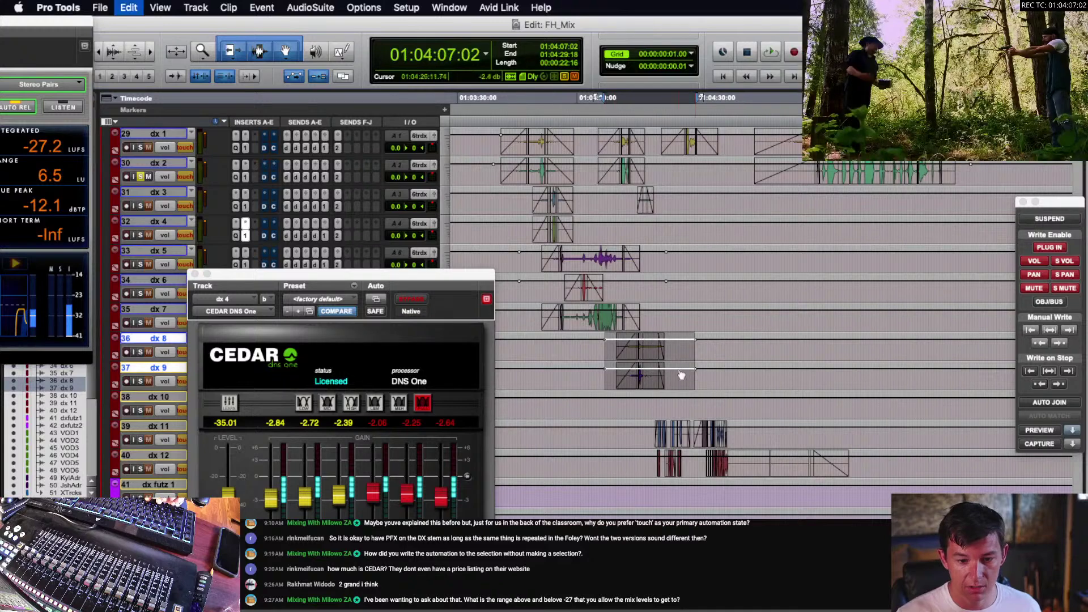
- Copy all automation from dx 6 starting at 01:03:48:04 and paste it over the dx 7 clips from 01:03:49:04
drag(529, 289, 644, 291)
click(128, 7)
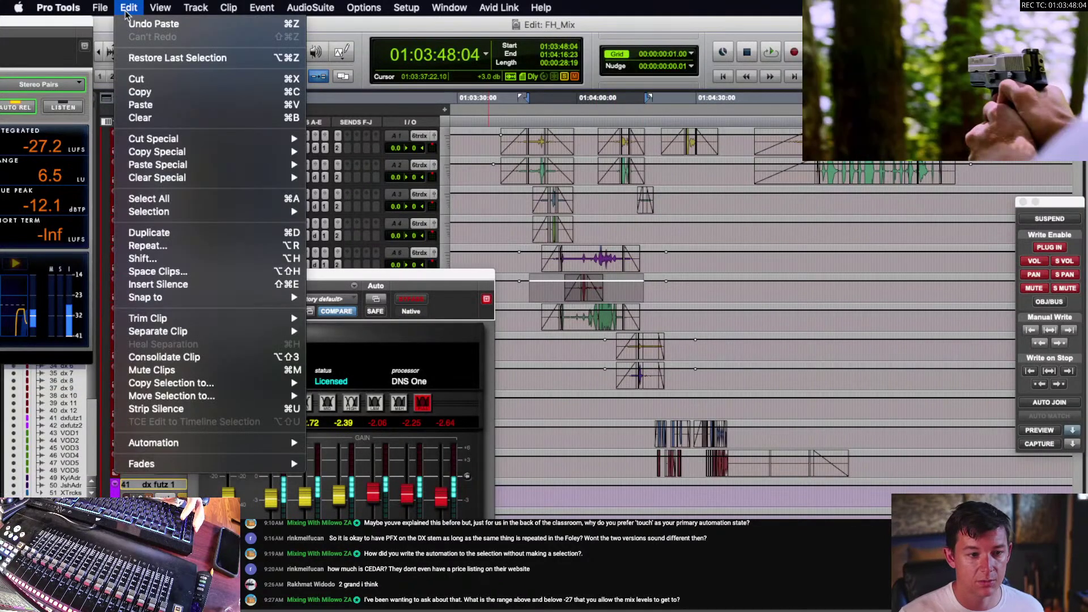
mouse_move(193, 145)
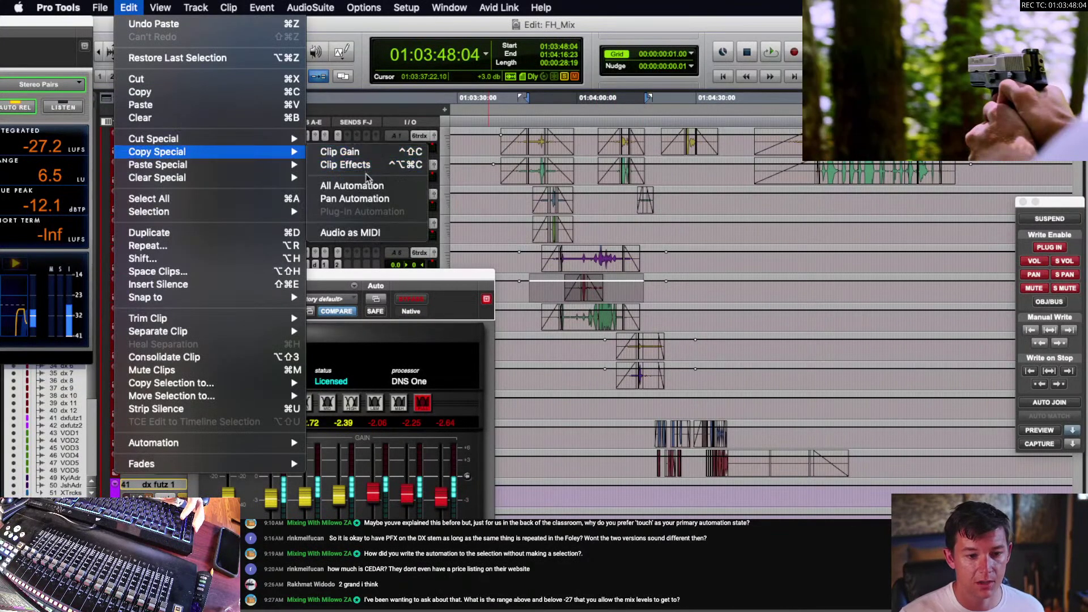
click(368, 187)
drag(536, 319, 654, 324)
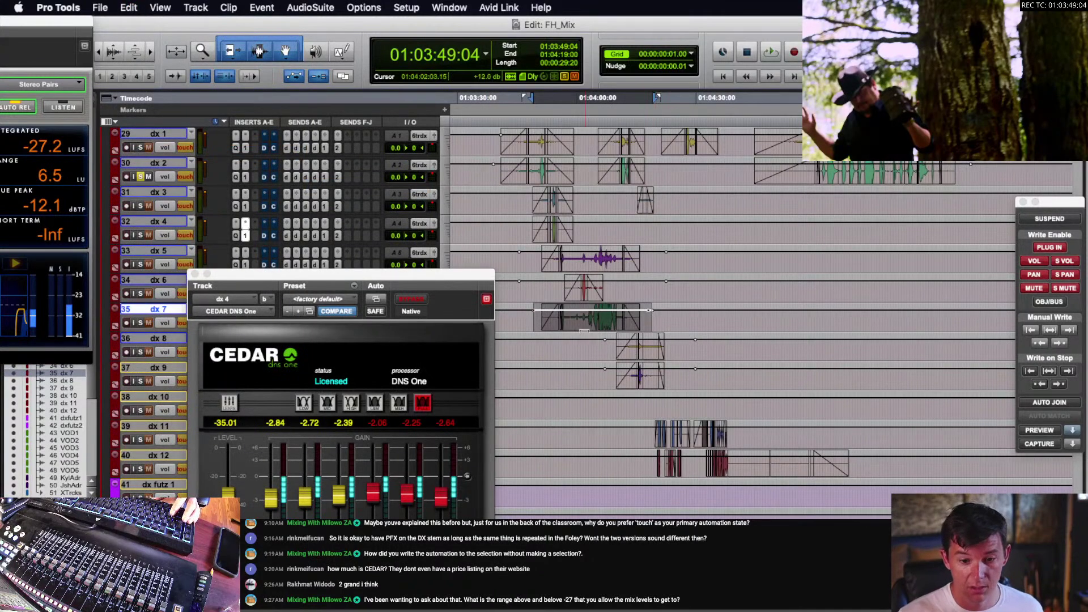
- Copy all automation from dx 5 starting at 01:03:49:16 and paste it over the forest clips on dx 11 and dx 12
drag(535, 259, 641, 250)
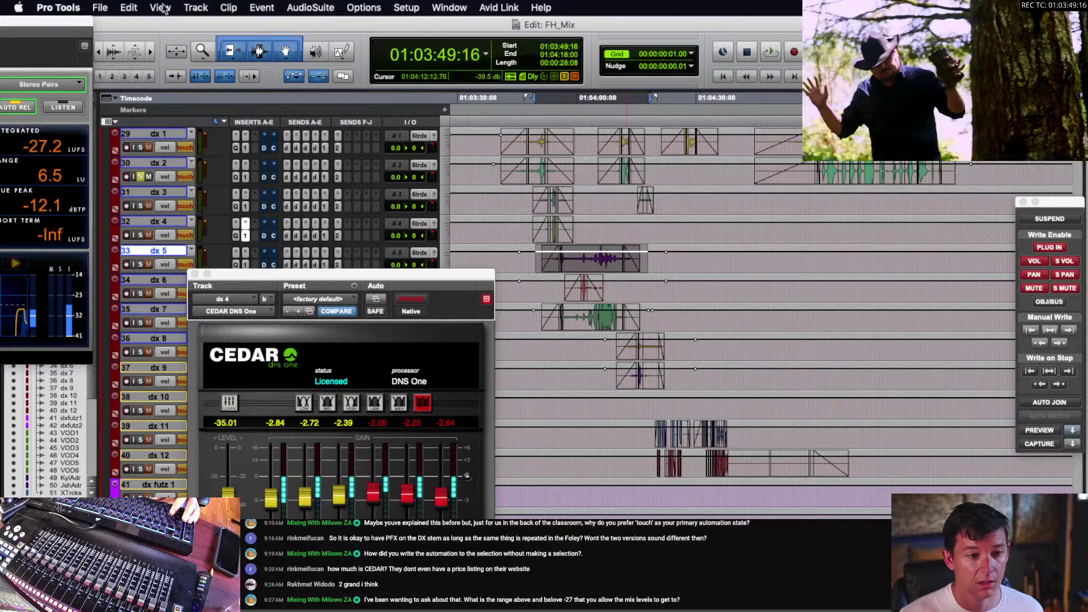
click(130, 8)
mouse_move(192, 152)
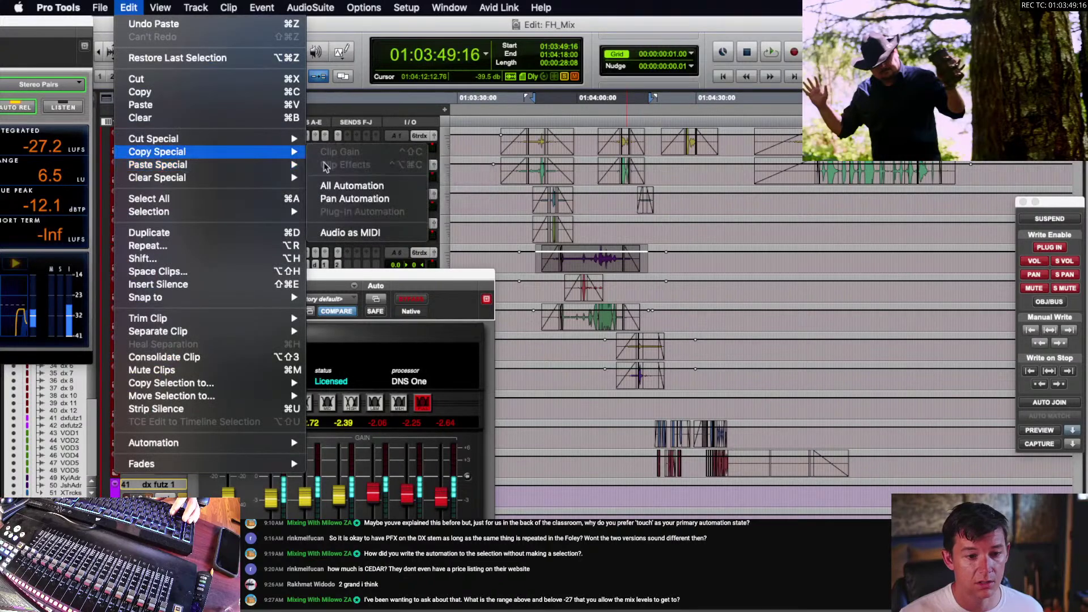
click(338, 187)
drag(646, 426, 856, 429)
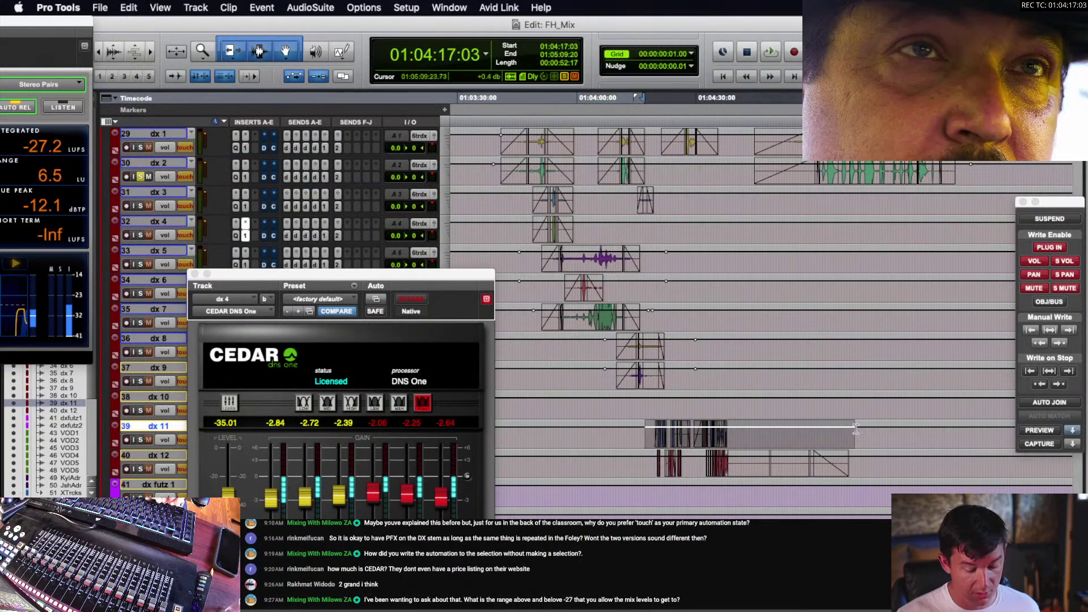
click(654, 458)
- Select 01:03:51:18 to 01:03:55:03 on dx 3 and close the CEDAR DNS One window
scroll(613, 385, up, 3)
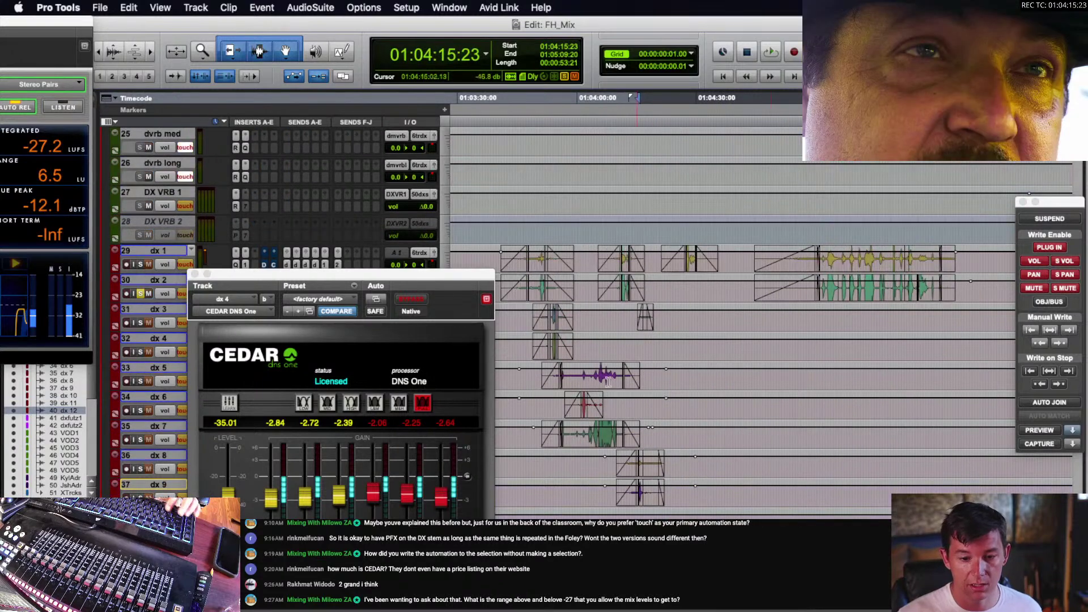
drag(545, 316, 560, 316)
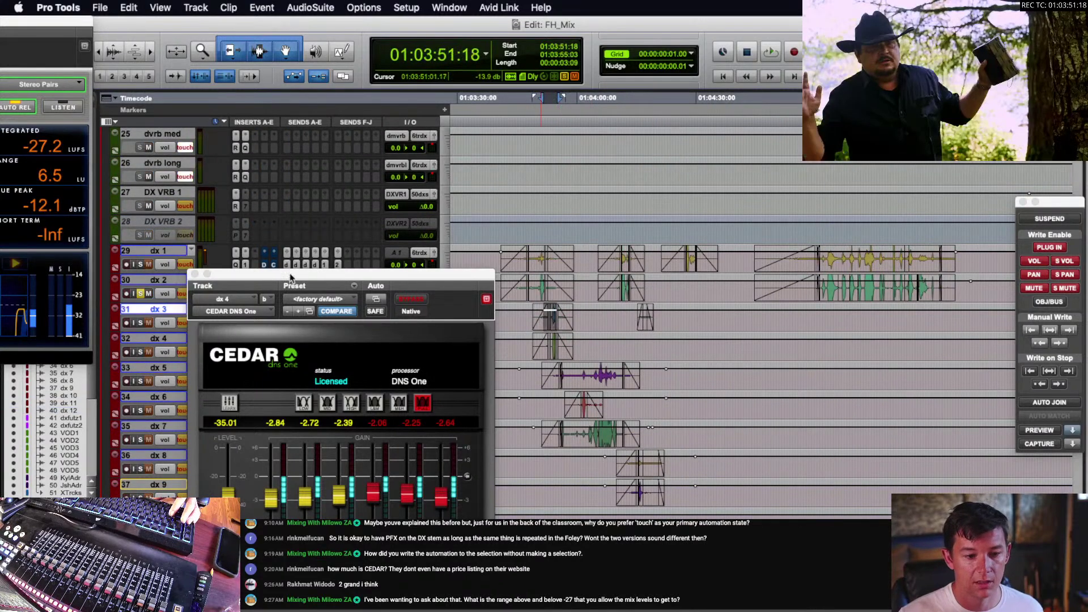
drag(290, 278, 415, 391)
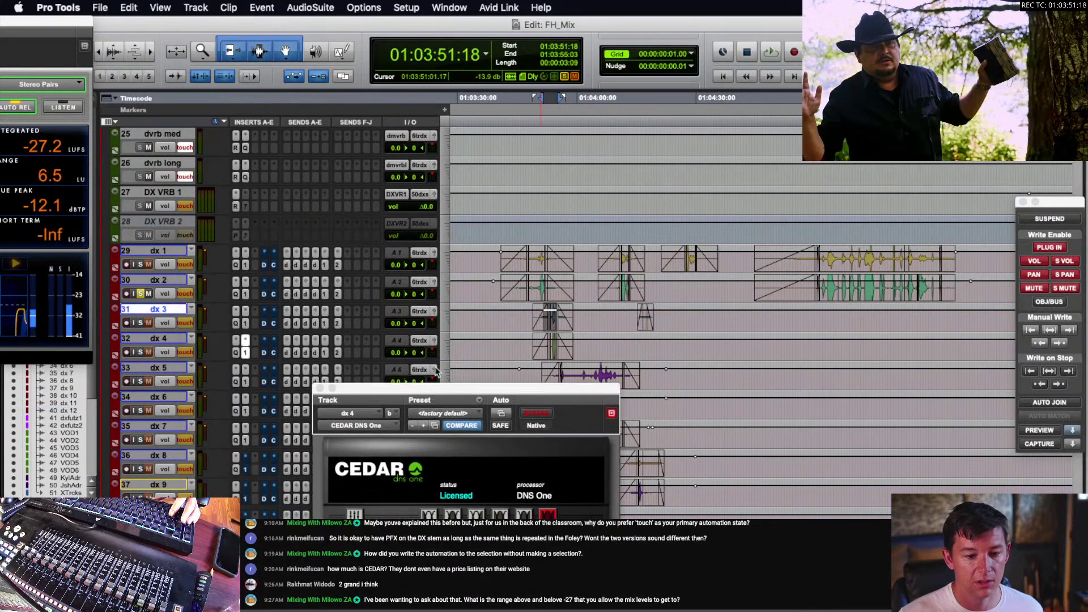
click(320, 389)
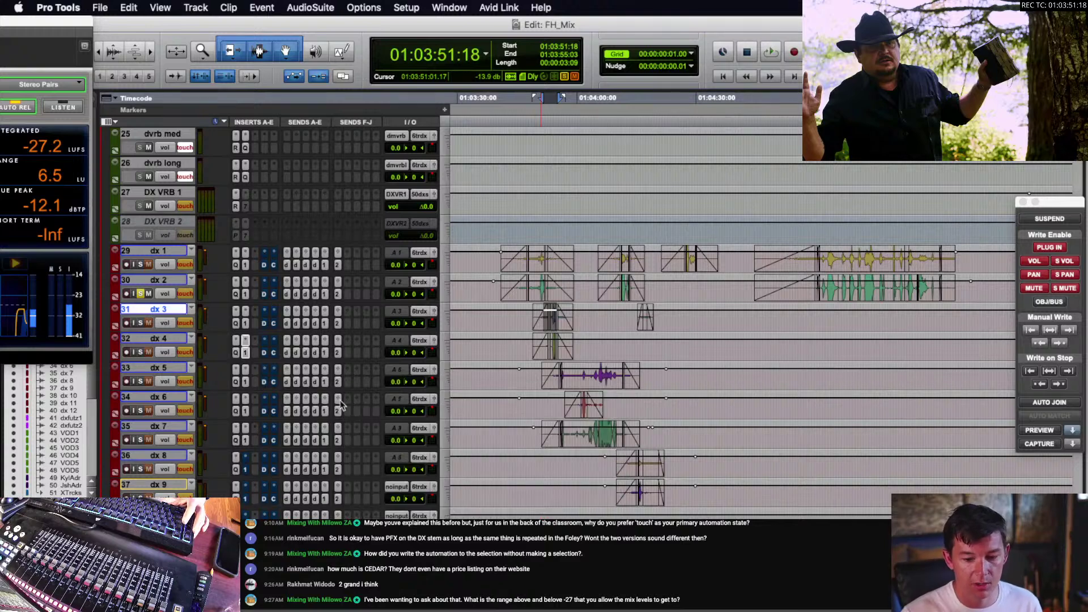
- Place the playback position at 01:03:53:17 on dx 3 and switch the solo from dx 2 to dx 3
click(554, 320)
click(552, 319)
key(t)
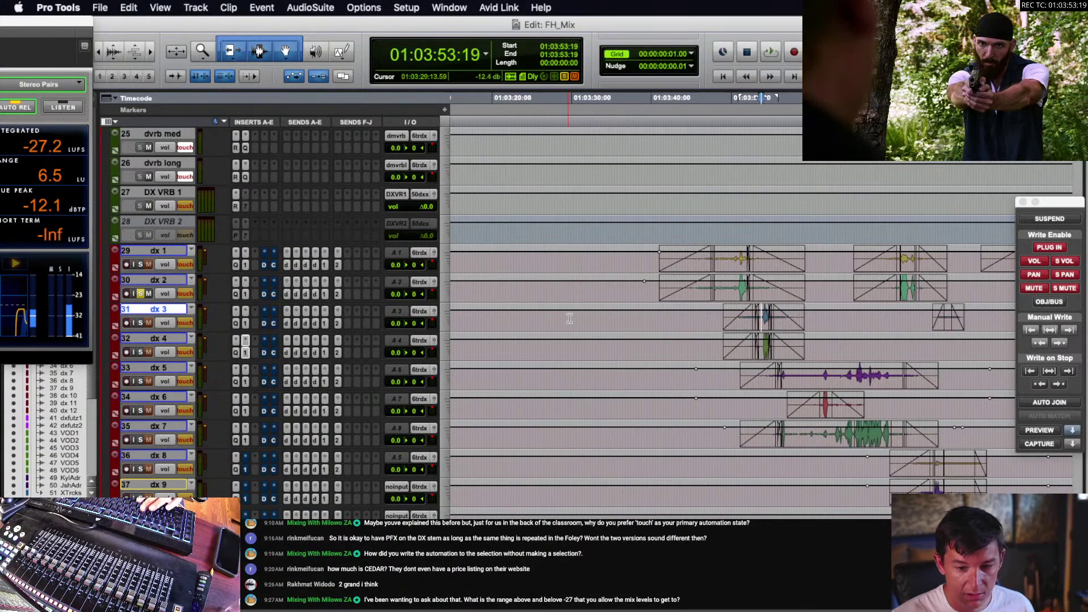
scroll(570, 319, right, 3)
scroll(693, 321, right, 3)
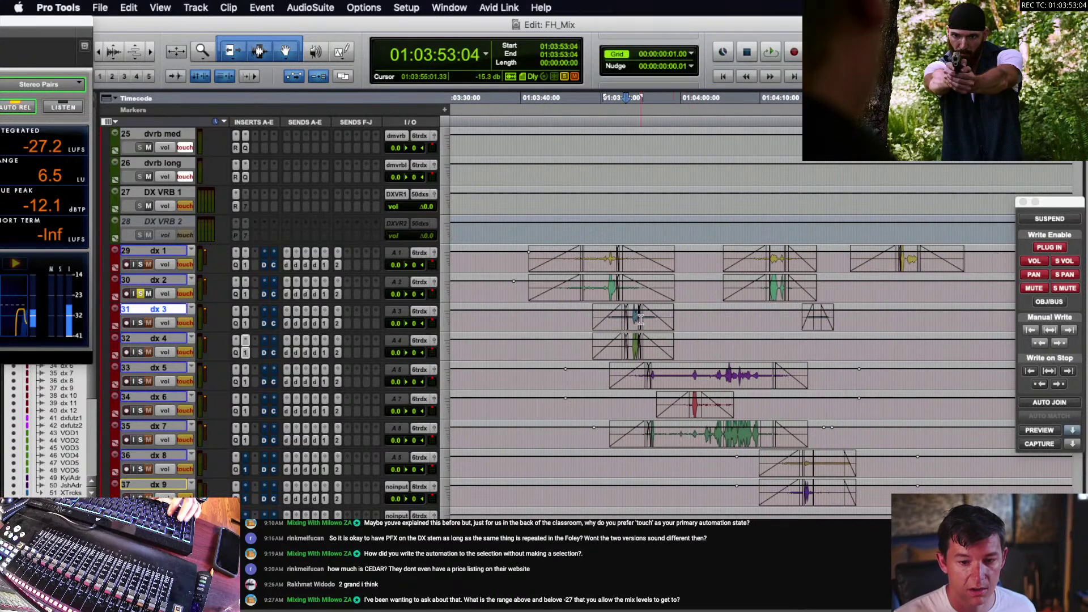
click(630, 318)
scroll(543, 275, right, 2)
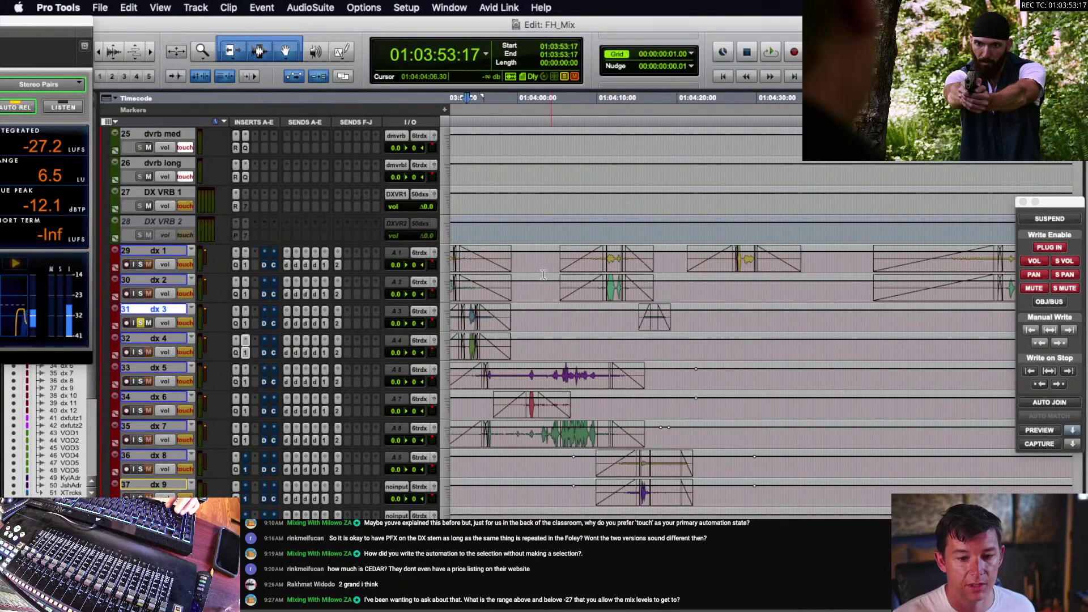
- Audition the soloed dx 3 clip from 01:03:53:17
scroll(556, 271, right, 2)
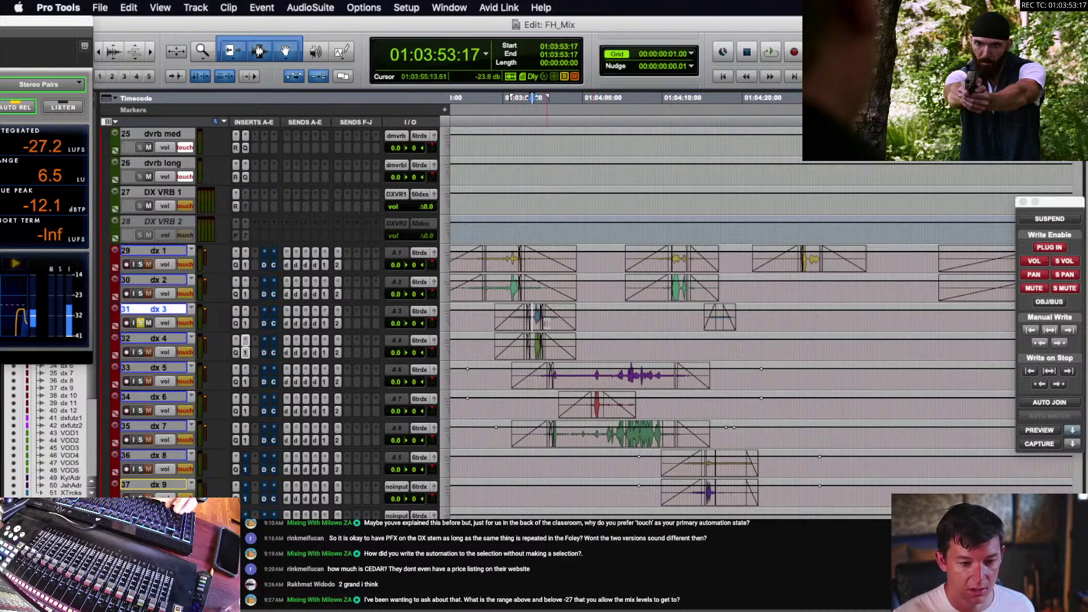
key(space)
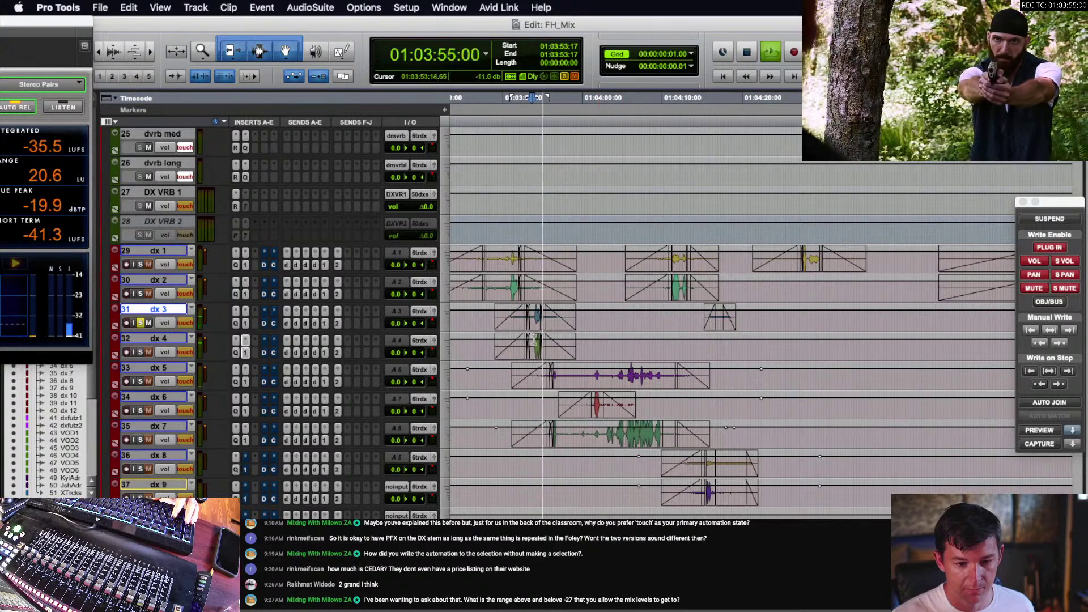
click(528, 324)
- Solo dx 4, audition it from 01:03:53:08 and select its clip from 01:03:48:00 to 01:04:01:05
click(529, 352)
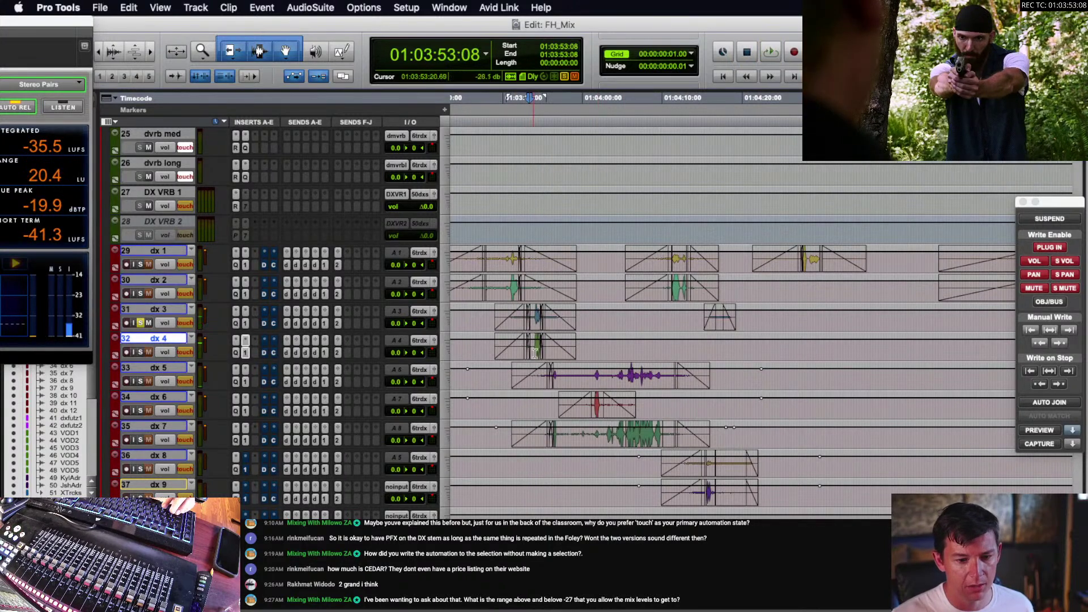
key(shift+s)
key(space)
key(t)
scroll(647, 352, right, 3)
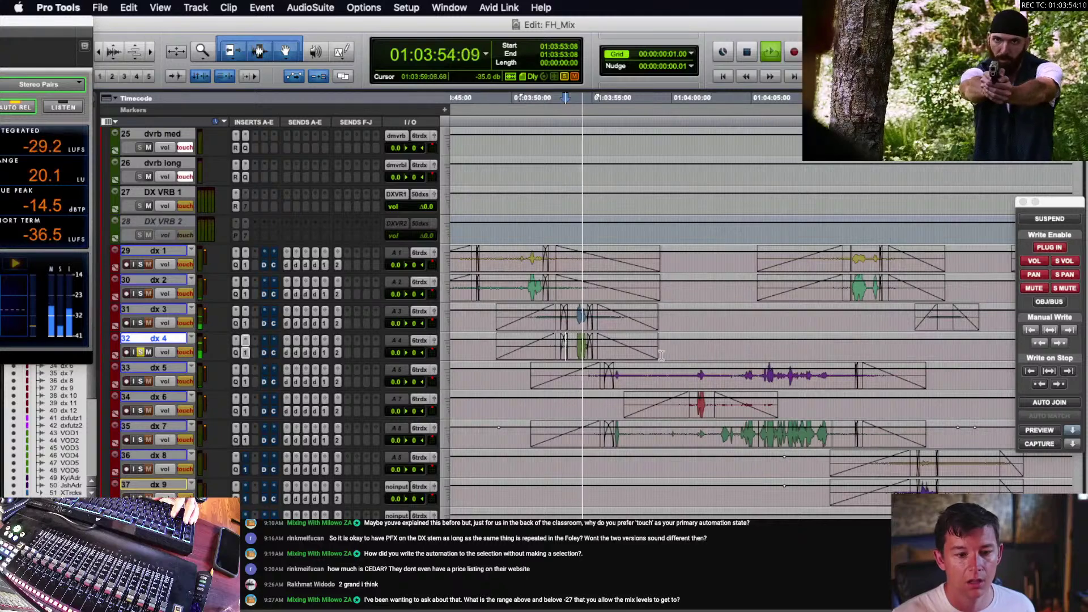
key(space)
drag(481, 347, 691, 358)
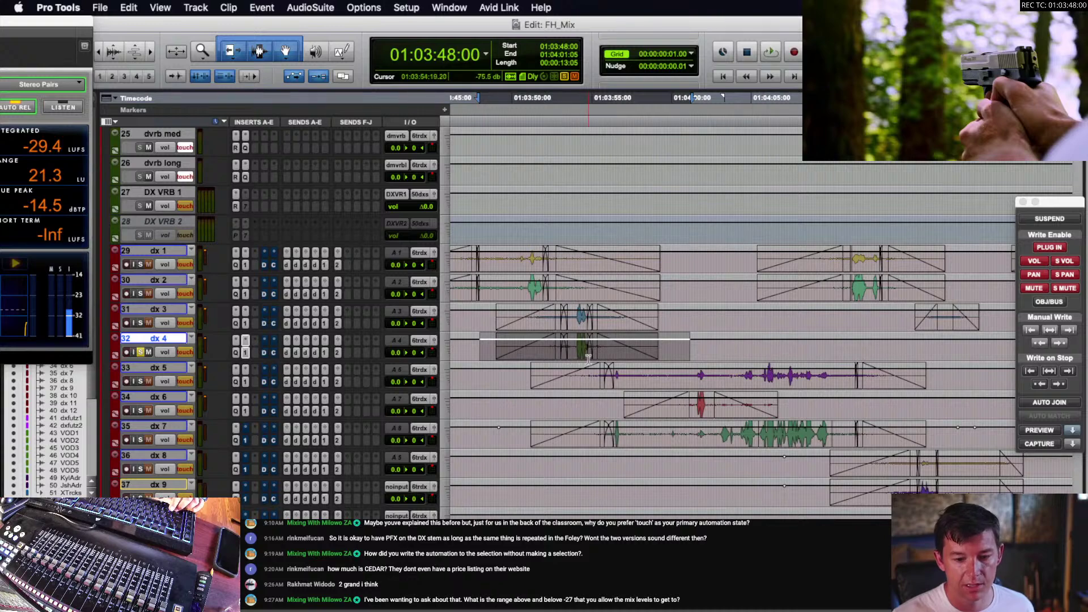
- Audition dx 5 from 01:03:55:23 and dx 6 from 01:04:00:12, soloing each track in turn
click(607, 381)
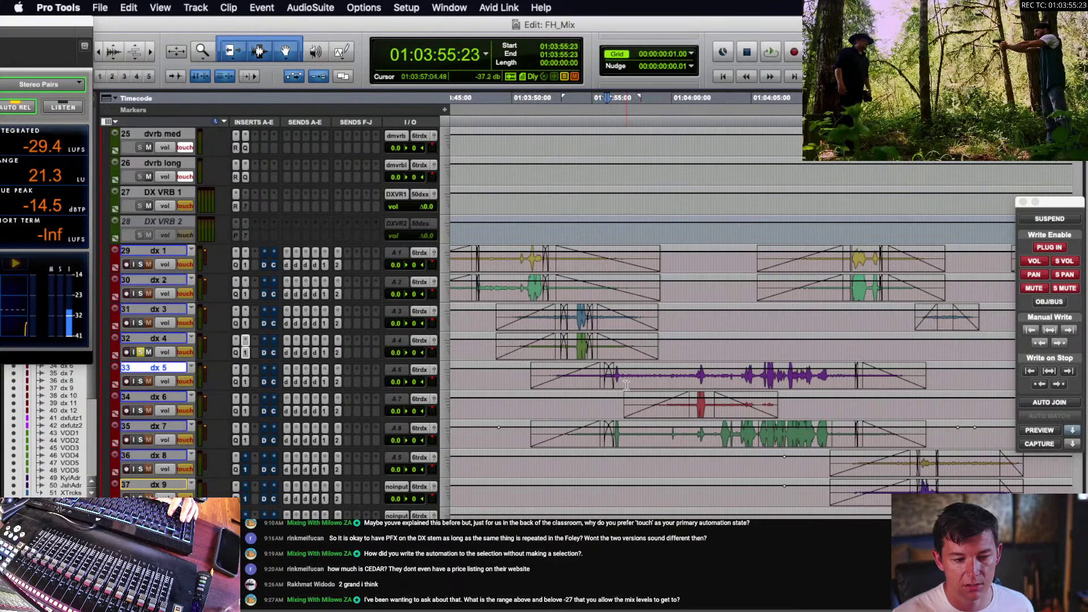
key(space)
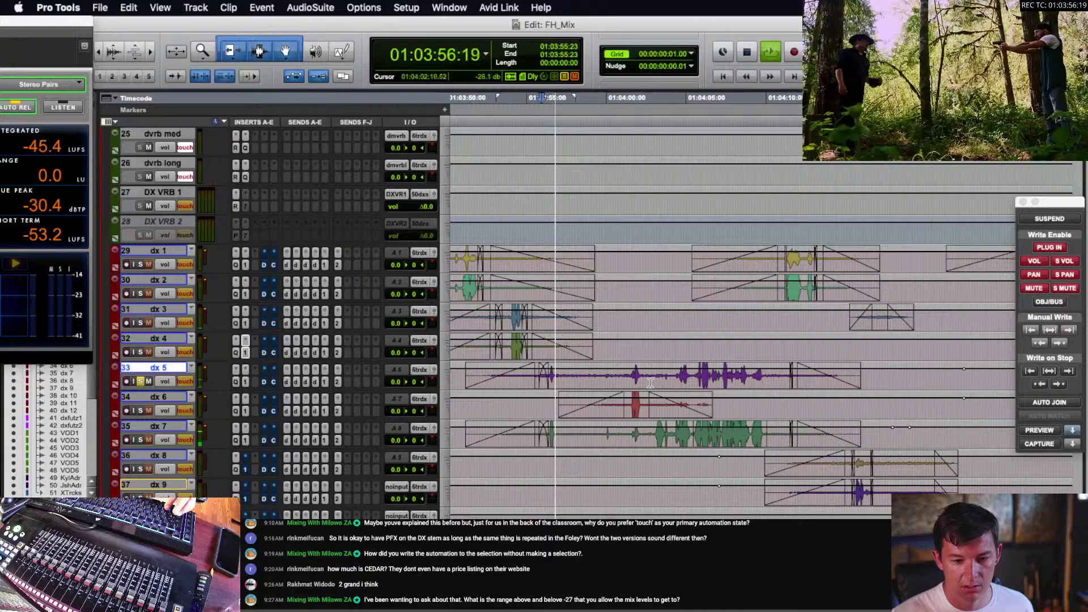
click(615, 406)
key(shift+s)
scroll(672, 406, down, 2)
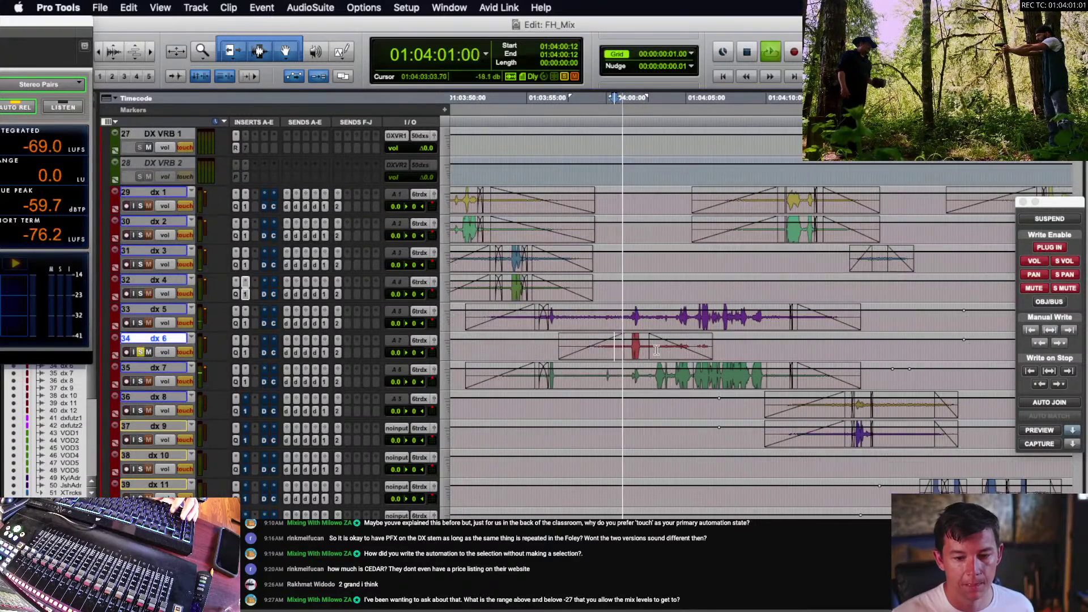
- Compare dx 7 from 01:03:56:03 with dx 6 from 01:04:01:09, soloing each track for playback
click(545, 380)
key(shift+s)
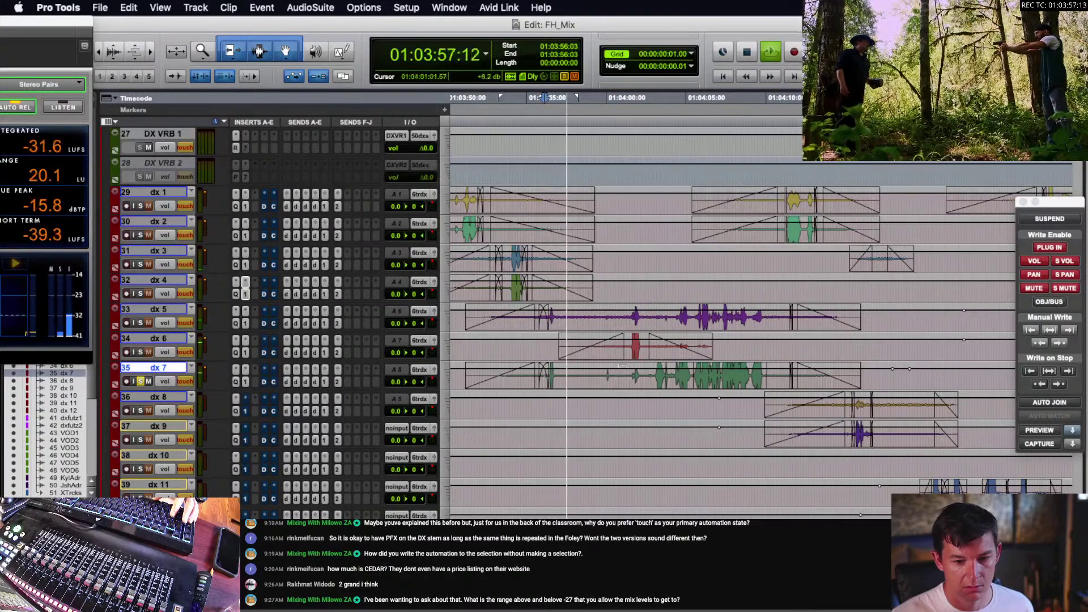
click(629, 352)
key(space)
key(shift+s)
scroll(668, 351, right, 2)
key(space)
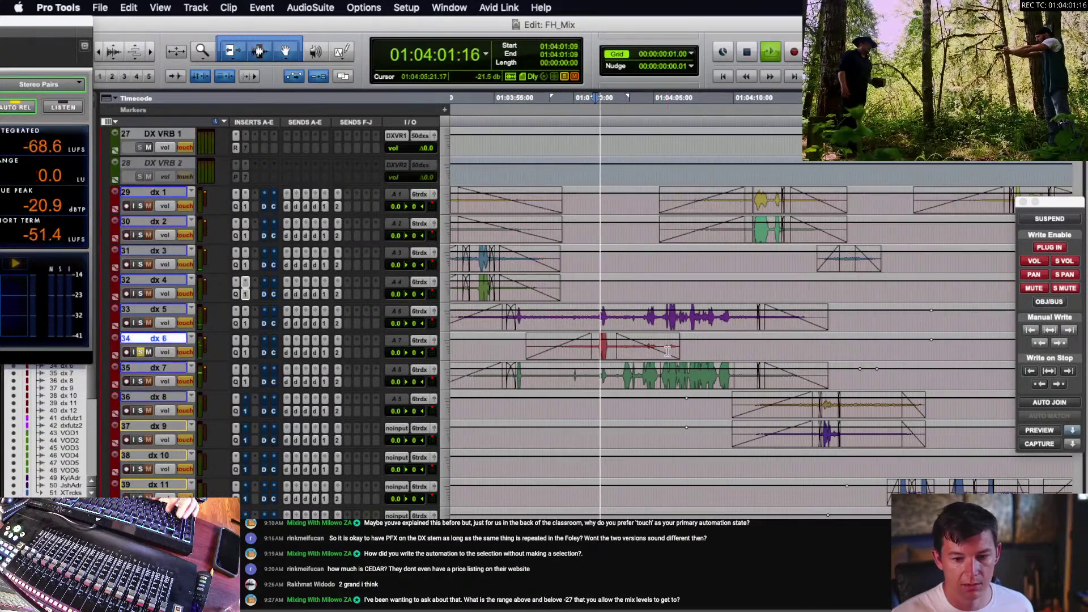
scroll(668, 351, right, 1)
key(space)
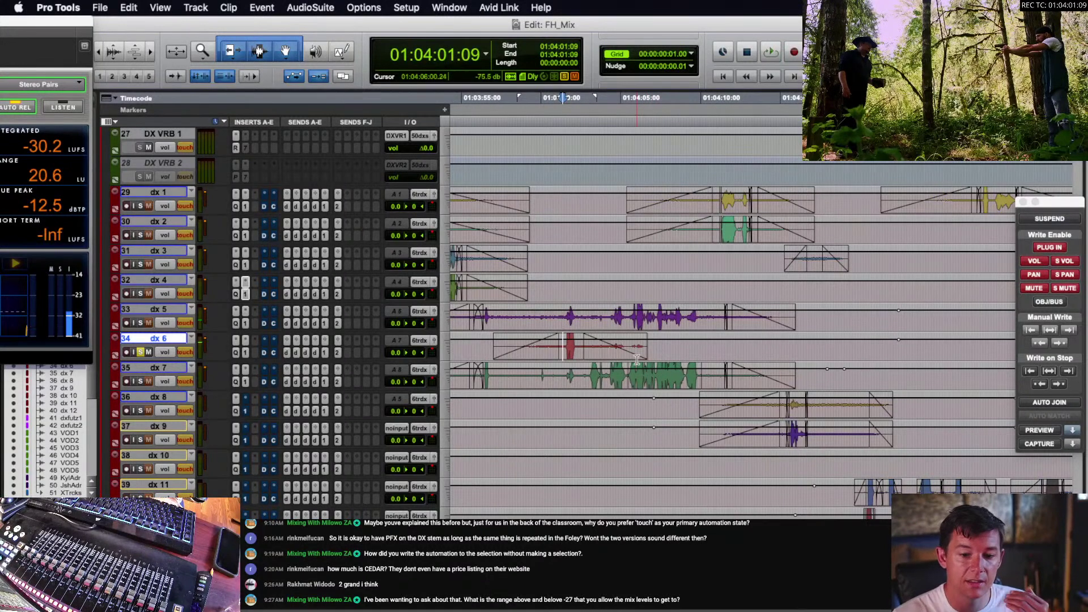
- Clear the dx 6 solo and place the edit cursor on the dx 5 clip at 01:04:02:02
click(568, 316)
drag(560, 317, 544, 317)
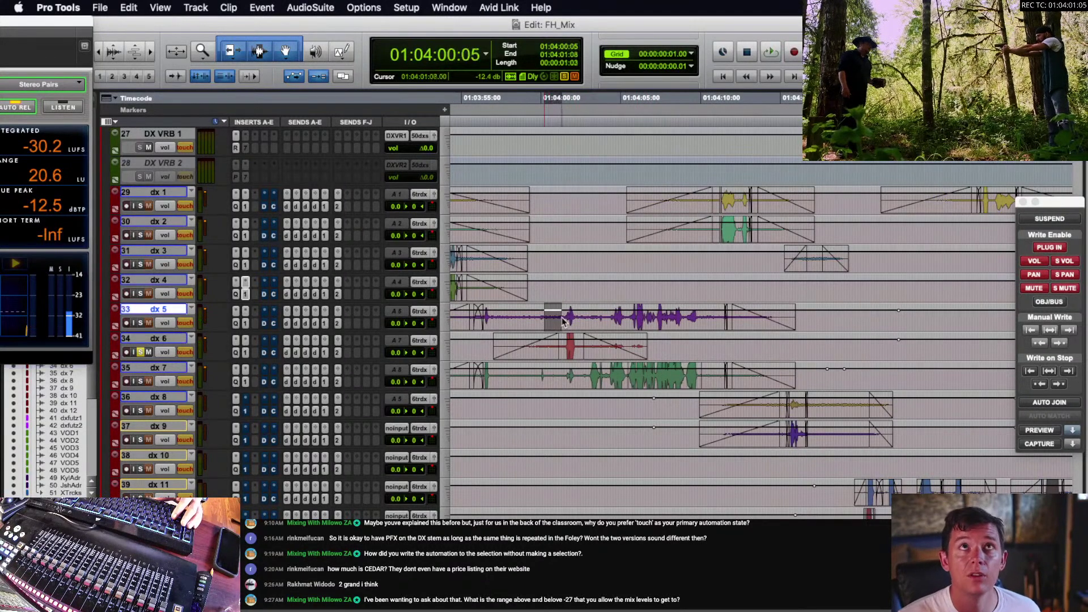
click(559, 318)
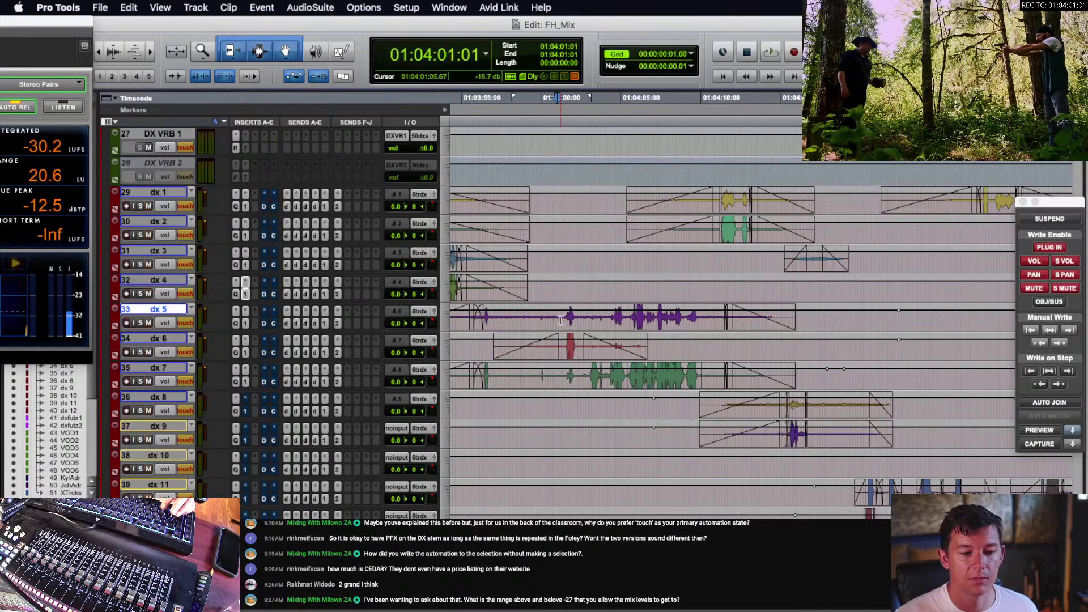
scroll(561, 320, left, 2)
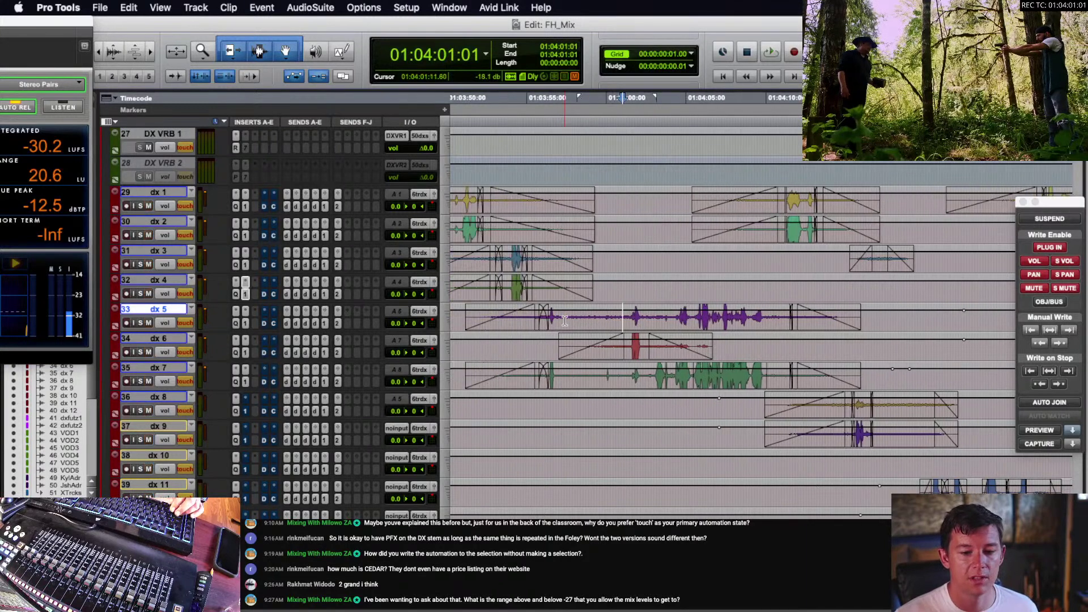
click(639, 321)
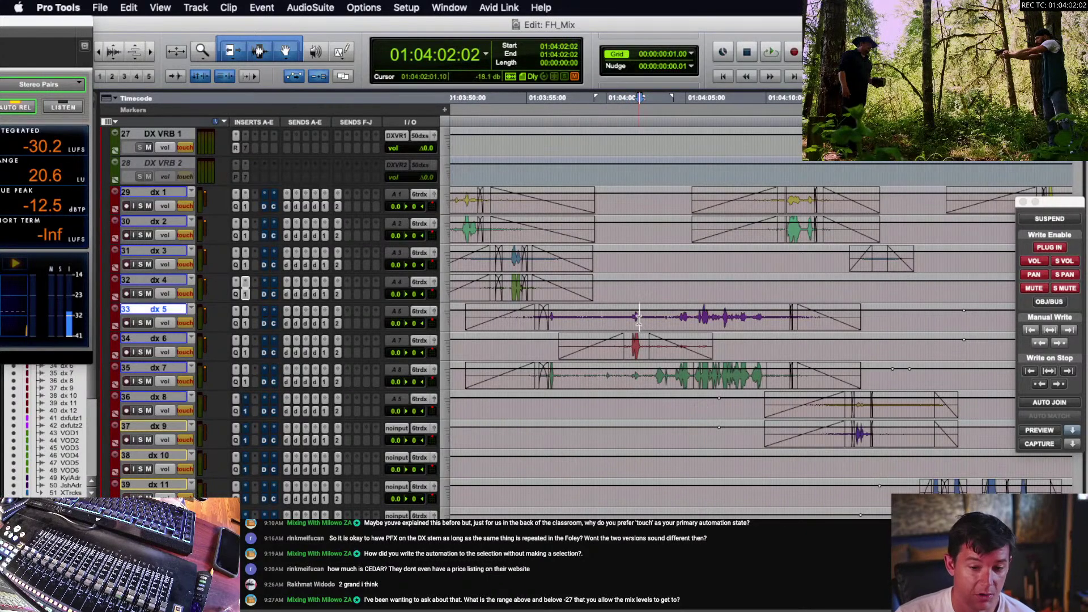
- Locate the dx 7 clip at 01:04:03:06 and the dx 8 clip at 01:04:16:10 with the edit cursor
click(658, 377)
scroll(671, 387, right, 3)
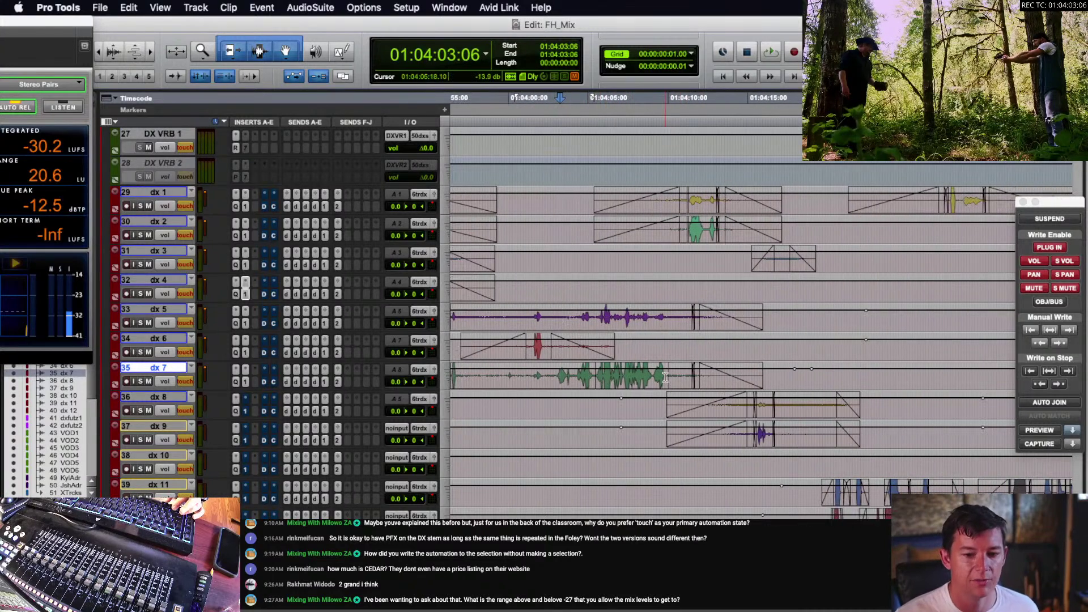
scroll(635, 389, right, 2)
click(706, 403)
scroll(706, 406, down, 3)
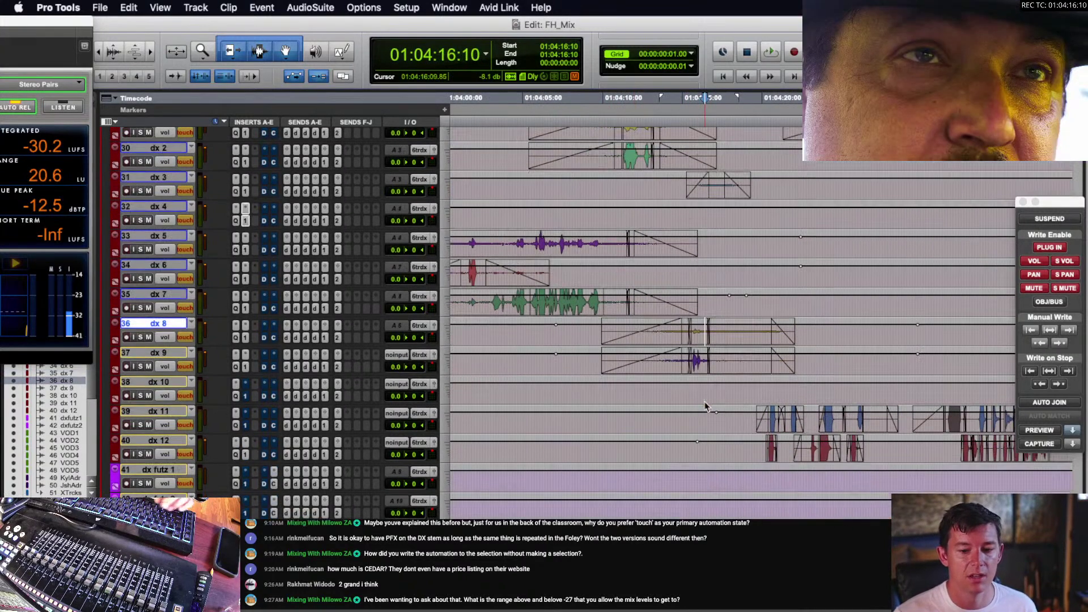
- Compare dx 9 from 01:04:14:17 with dx 8 from 01:04:14:21, soloing each track for playback
click(697, 361)
key(space)
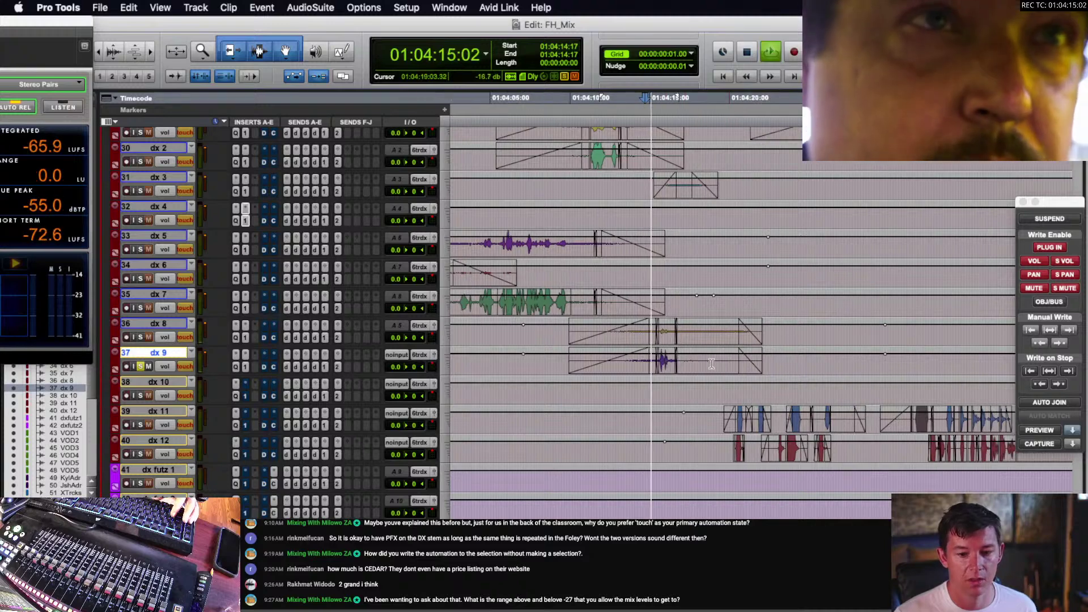
key(space)
click(649, 335)
key(shift+s)
key(t)
key(space)
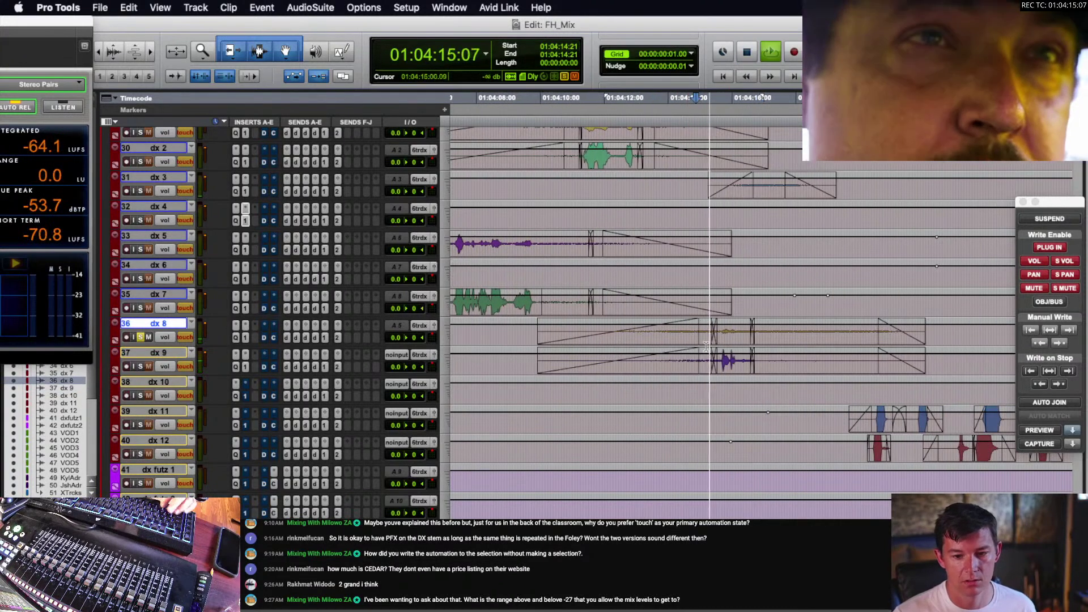
- Solo dx 9, open its CEDAR DNS One noise suppressor and play the track from 01:04:08:22
key(space)
click(698, 361)
key(shift+s)
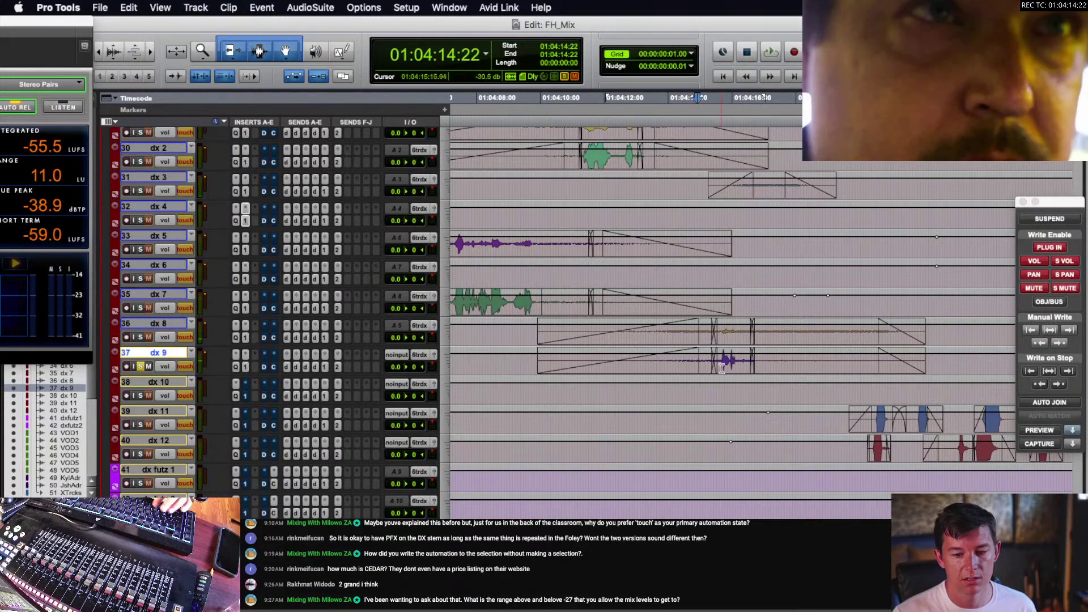
key(r)
click(672, 365)
click(633, 362)
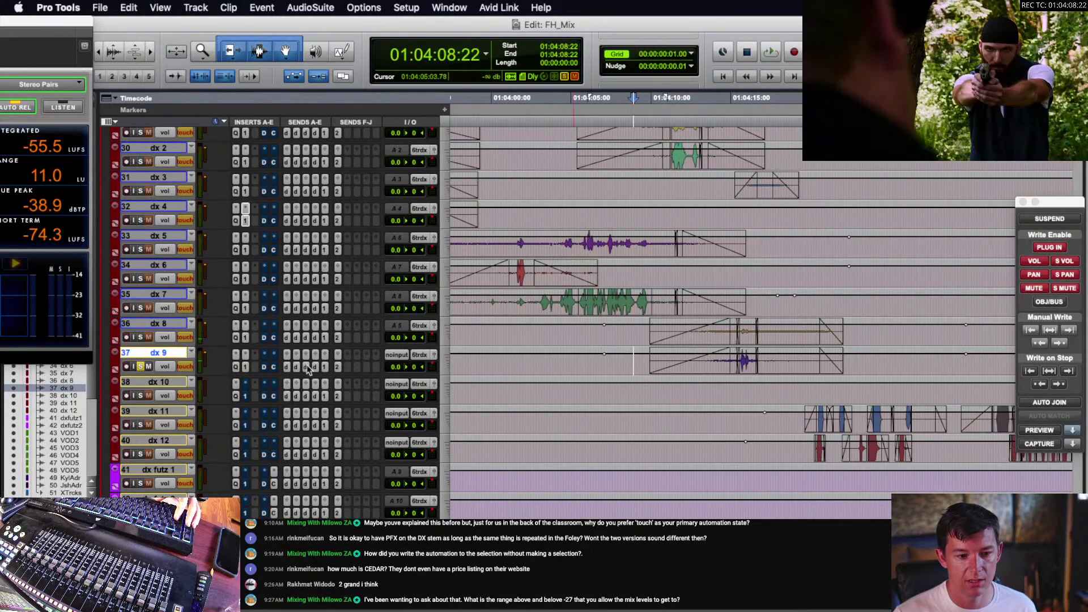
click(248, 366)
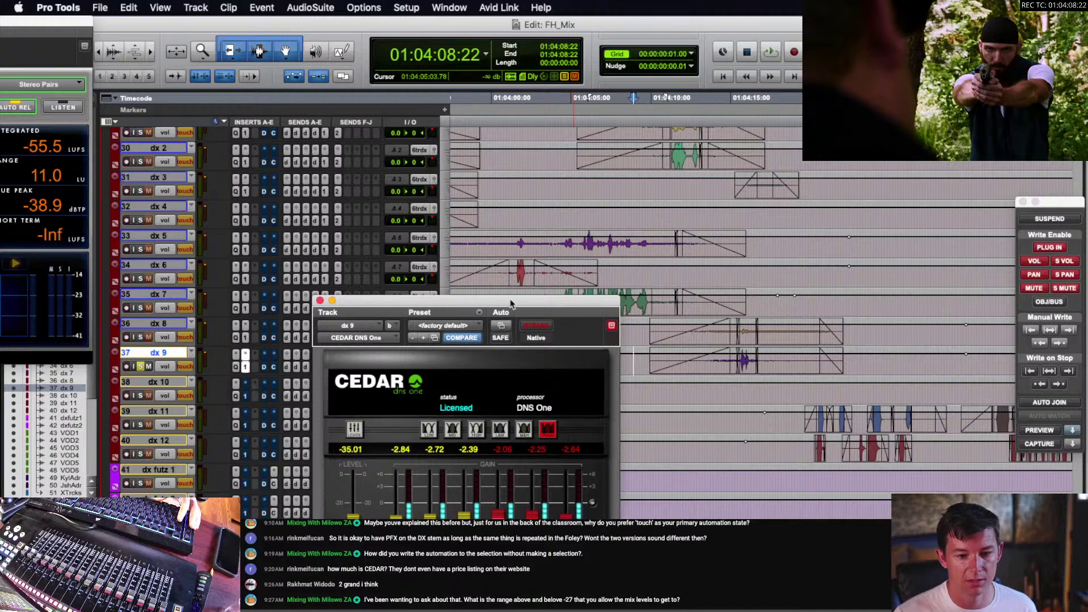
drag(510, 304, 485, 161)
key(space)
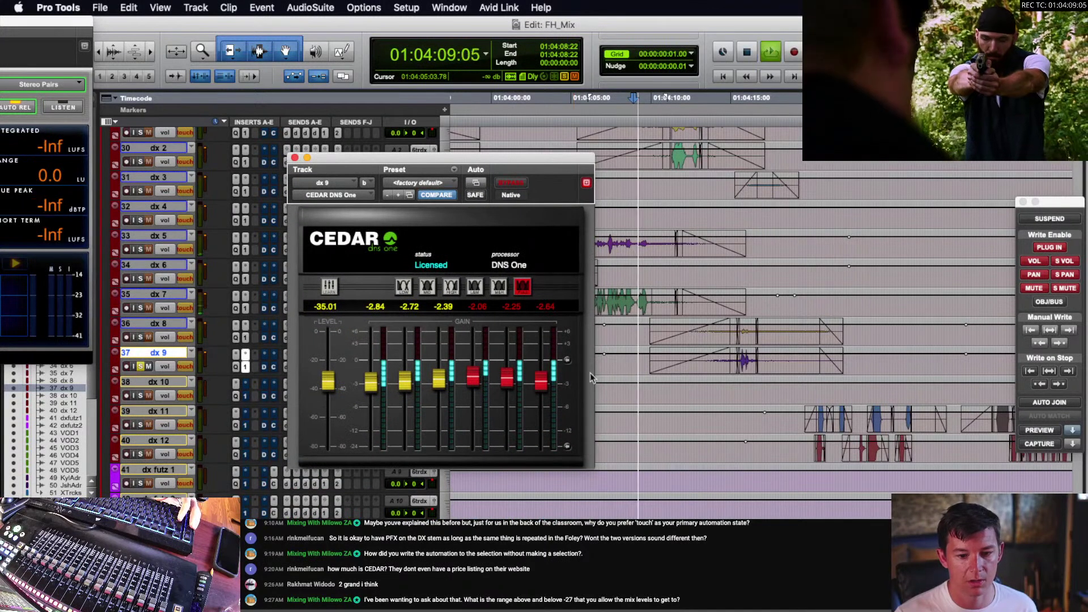
key(space)
- Select the entire dx 9 clip and turn on automation preview
double_click(716, 363)
shift+double_click(788, 361)
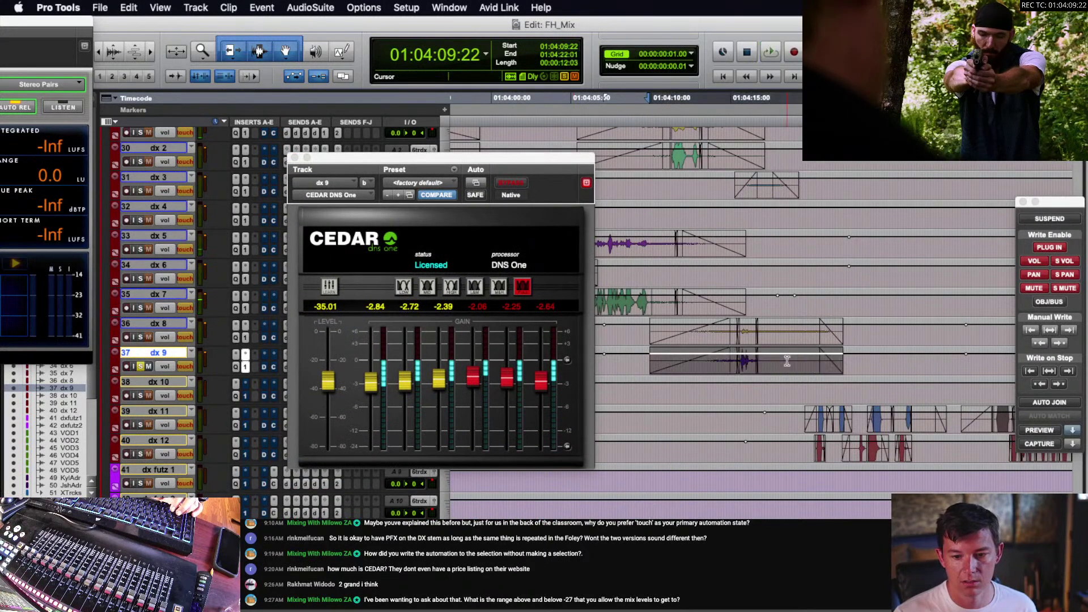
click(1036, 432)
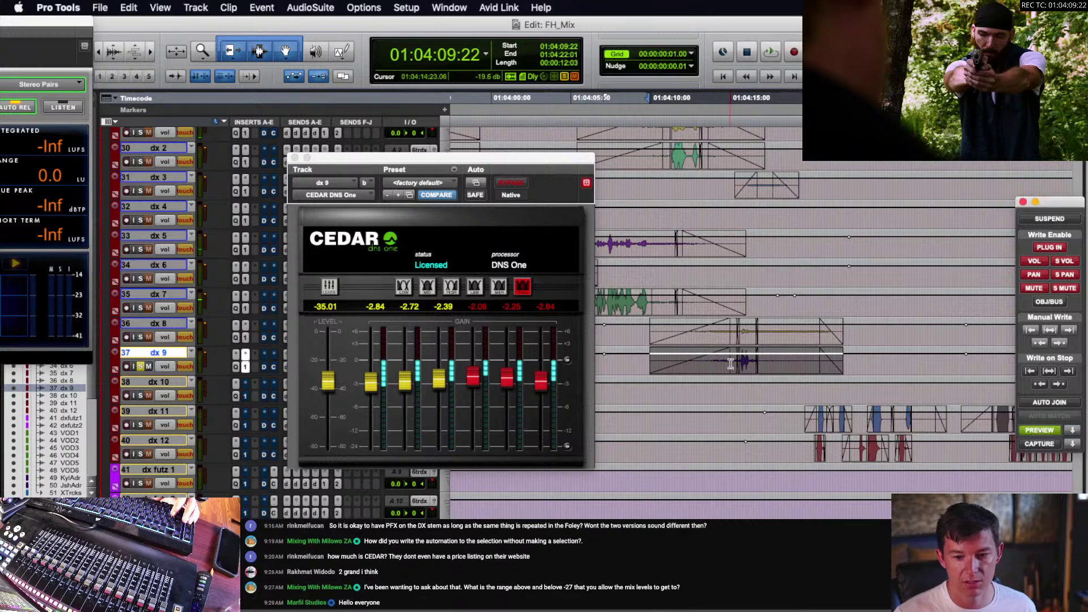
- While playing dx 9 from 01:04:15:08 to 01:04:17:00, set CEDAR's level to -37.77, fourth band to -4.40 and fifth band to -4.23
drag(738, 363, 764, 367)
key(space)
drag(508, 380, 508, 396)
drag(329, 385, 328, 393)
drag(474, 376, 473, 394)
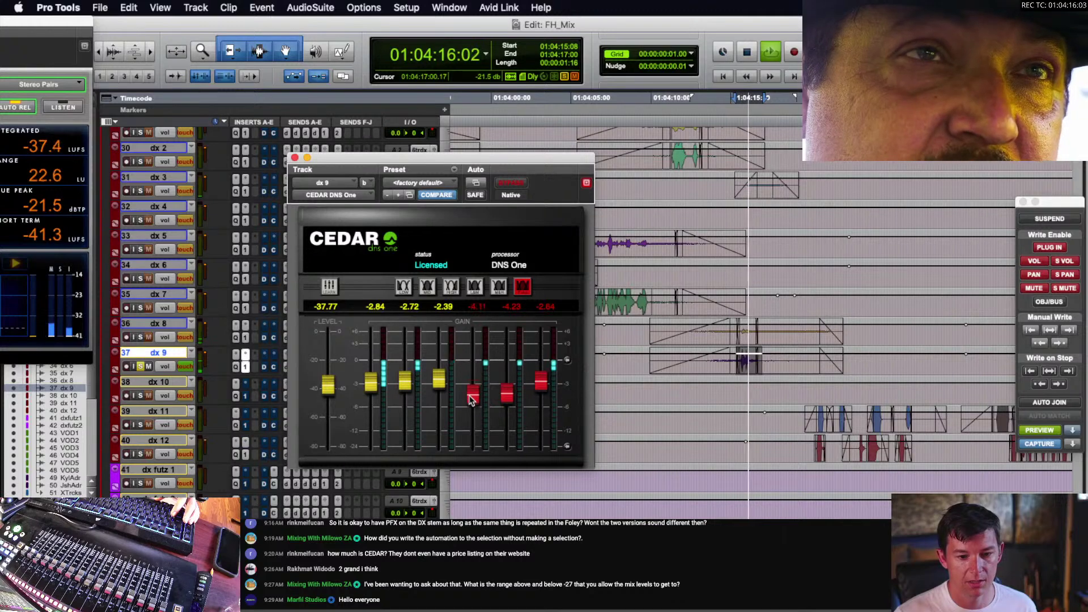
key(space)
- Boost the low shelf in dx 9's FabFilter Pro-Q 3 to about +6 dB at 400 Hz during playback, and close the EQ
click(235, 367)
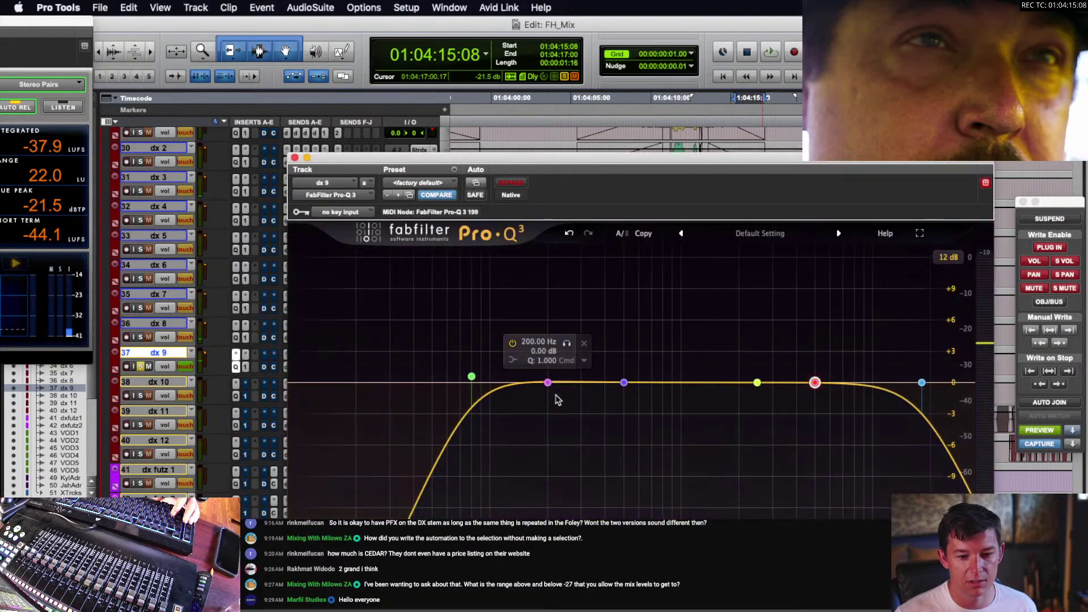
key(space)
drag(549, 382, 601, 306)
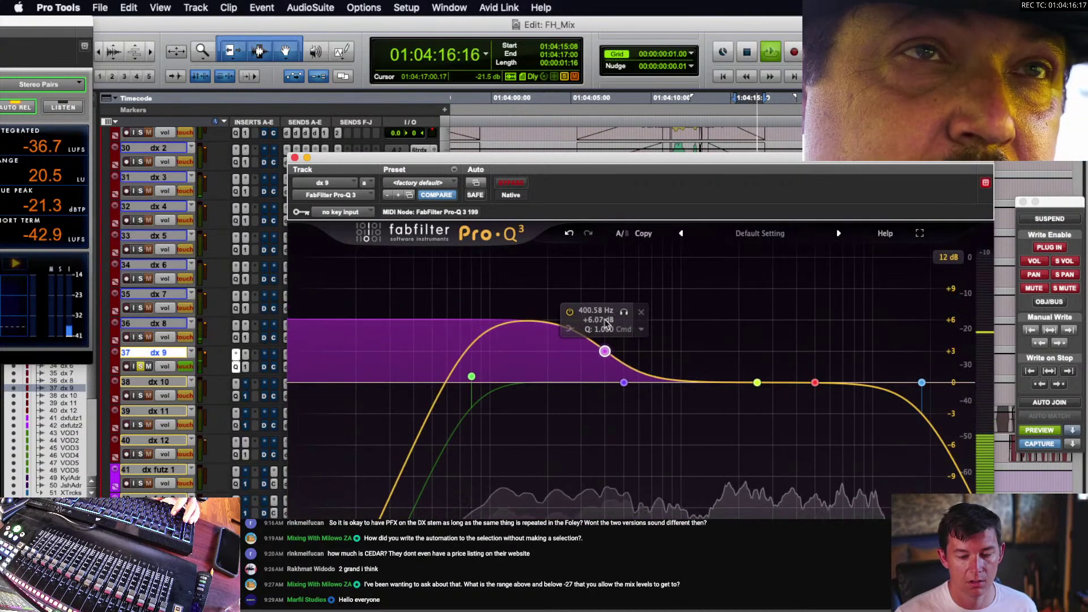
click(295, 159)
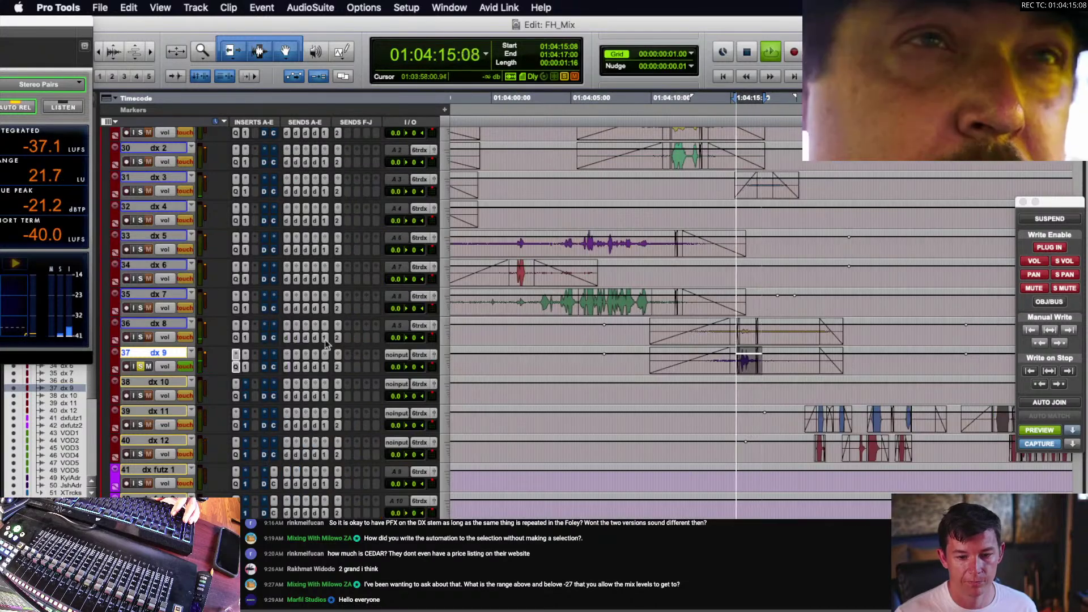
- Lower CEDAR's sixth band to -3.44 on dx 9 and write the previewed settings from 01:04:09:16 to 01:04:23:03, ending preview
click(245, 368)
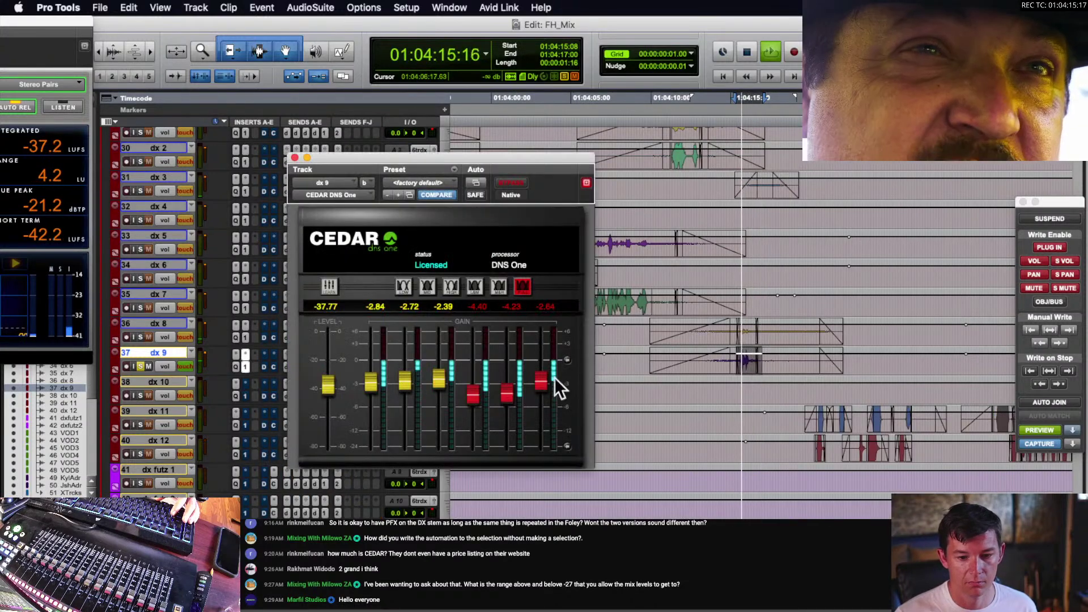
drag(647, 363, 860, 365)
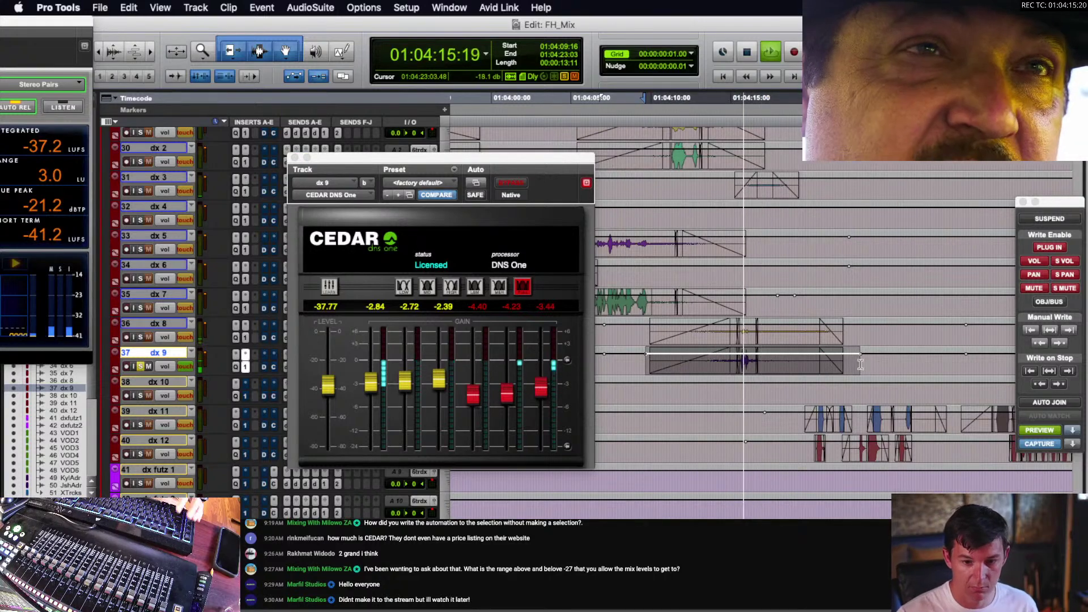
key(space)
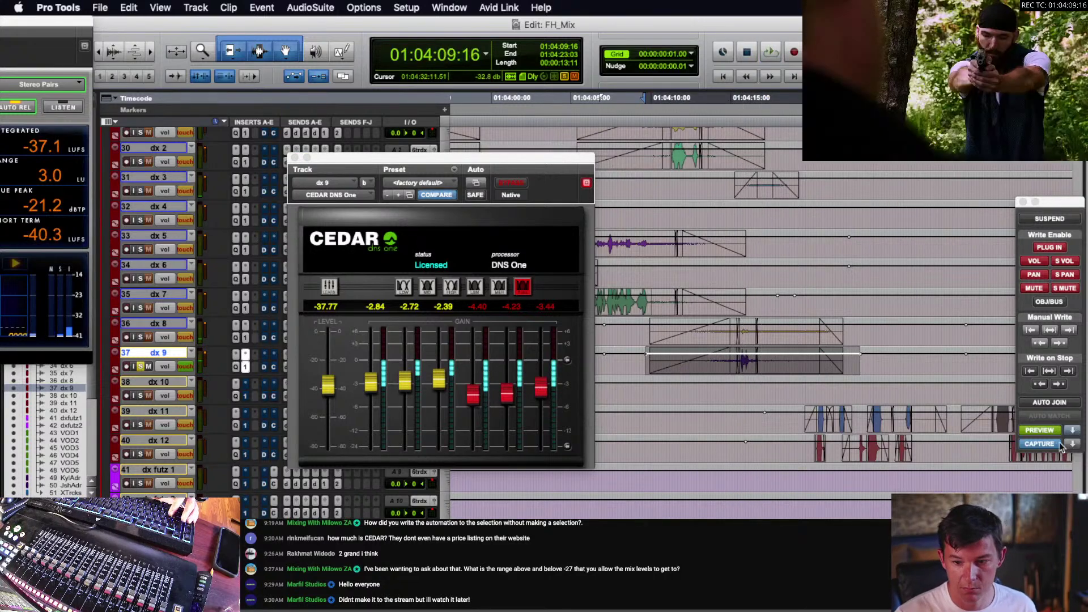
click(1048, 434)
click(294, 157)
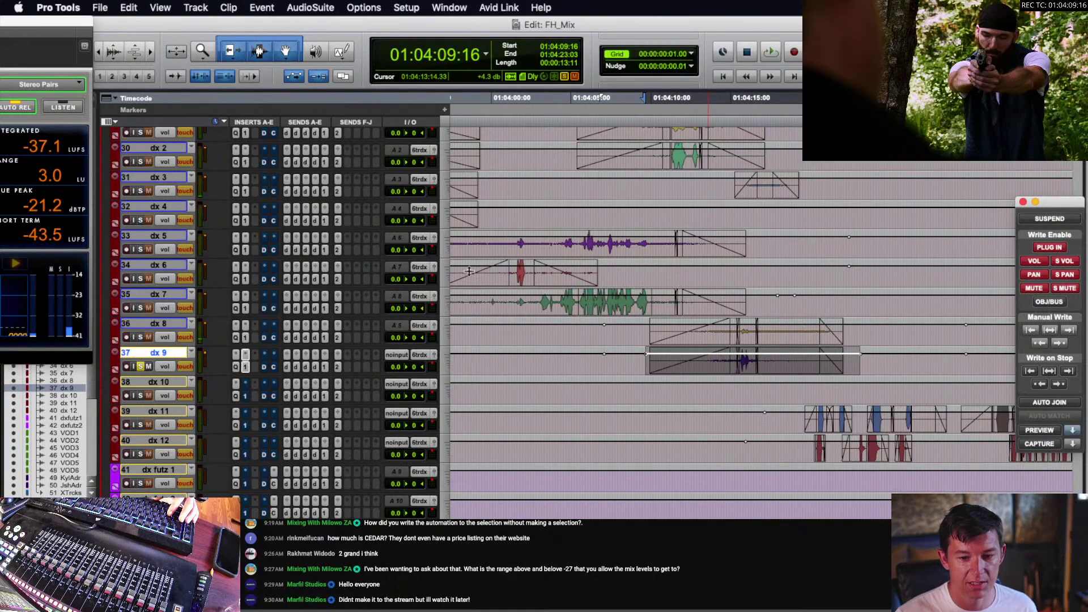
- Clear the dx 9 solo and place the edit cursor on its clip at 01:04:14:05
click(735, 367)
click(739, 368)
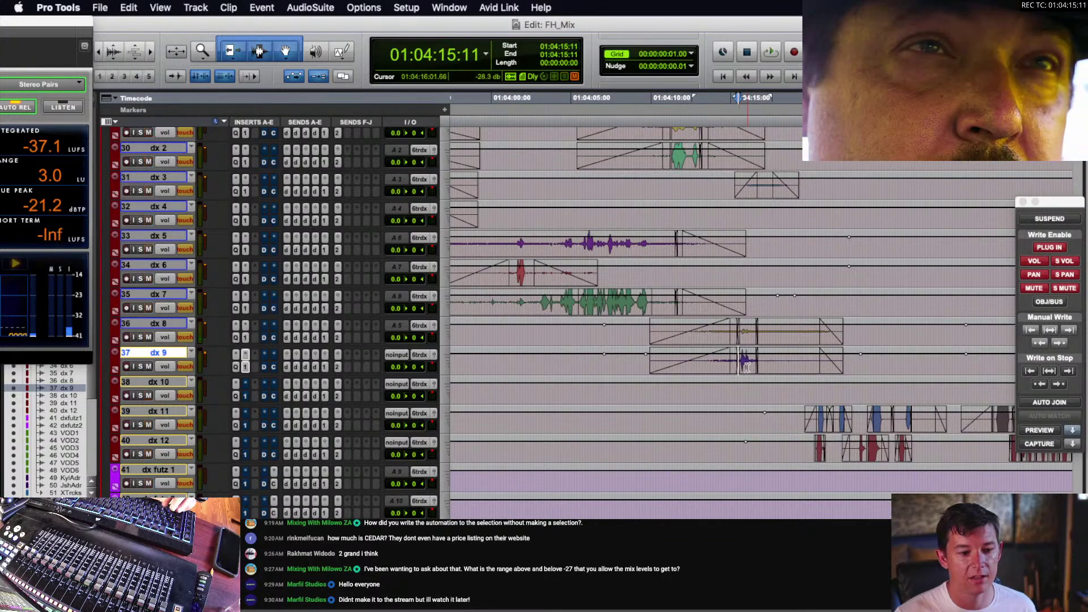
click(741, 367)
click(718, 369)
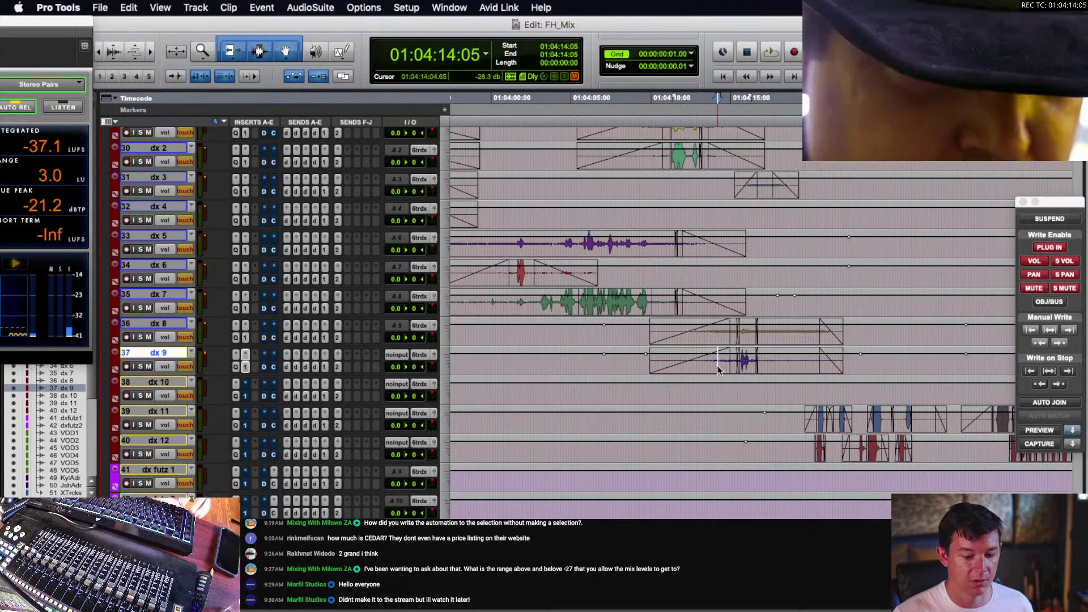
- Solo dx 11 and dx 12 and audition their clips from 01:04:19:08
key(r)
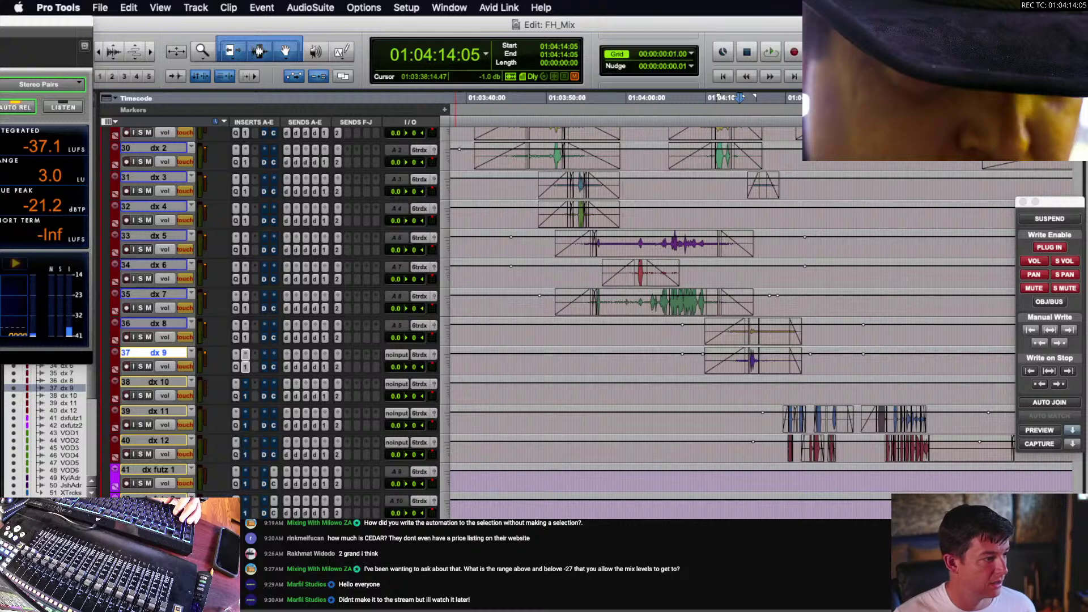
scroll(876, 365, right, 3)
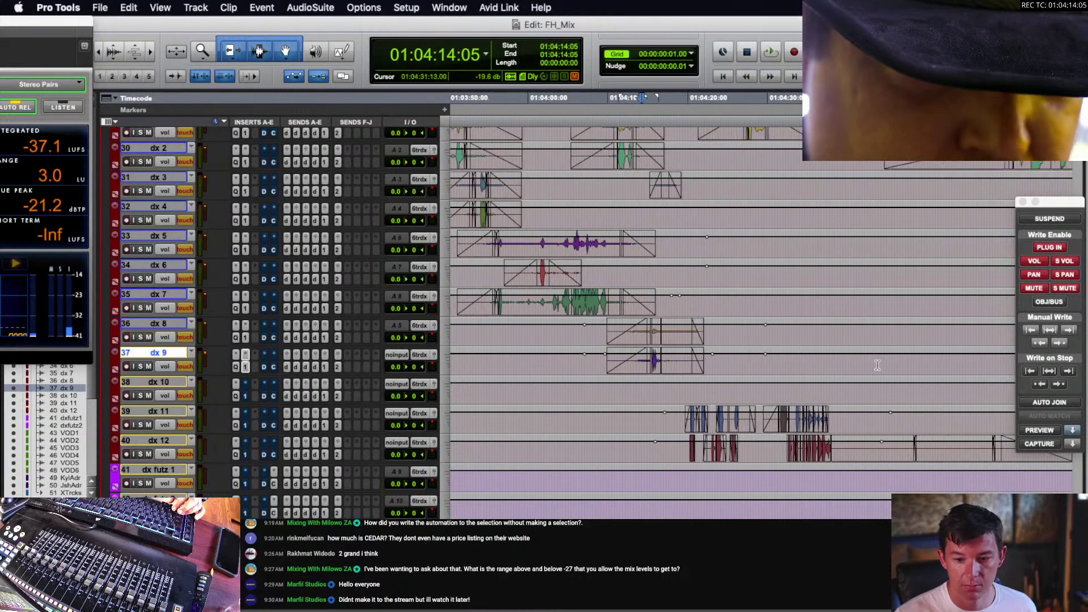
drag(679, 427, 861, 450)
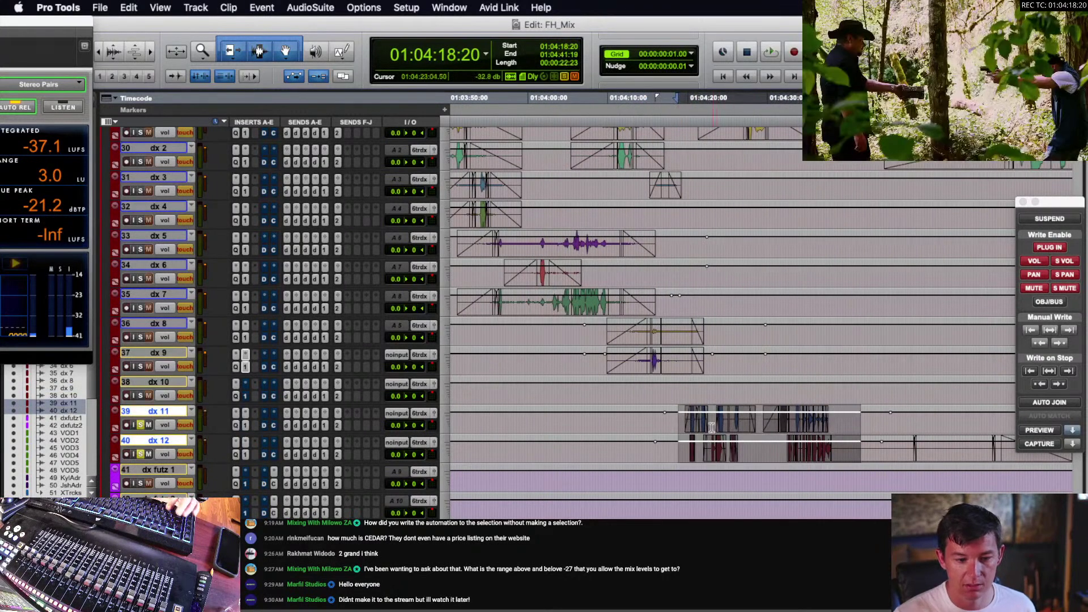
click(687, 423)
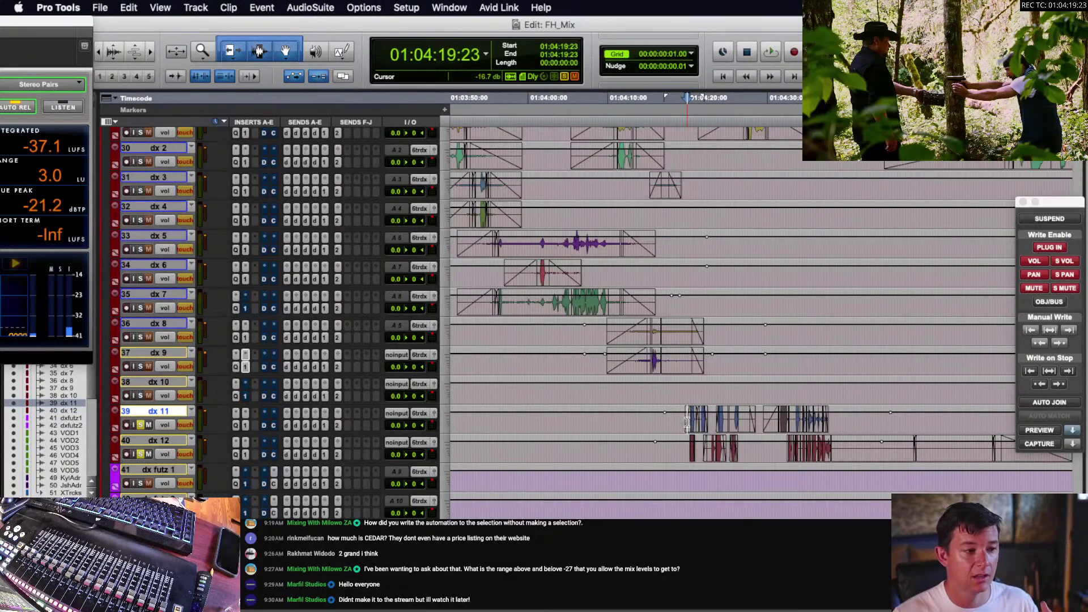
click(683, 422)
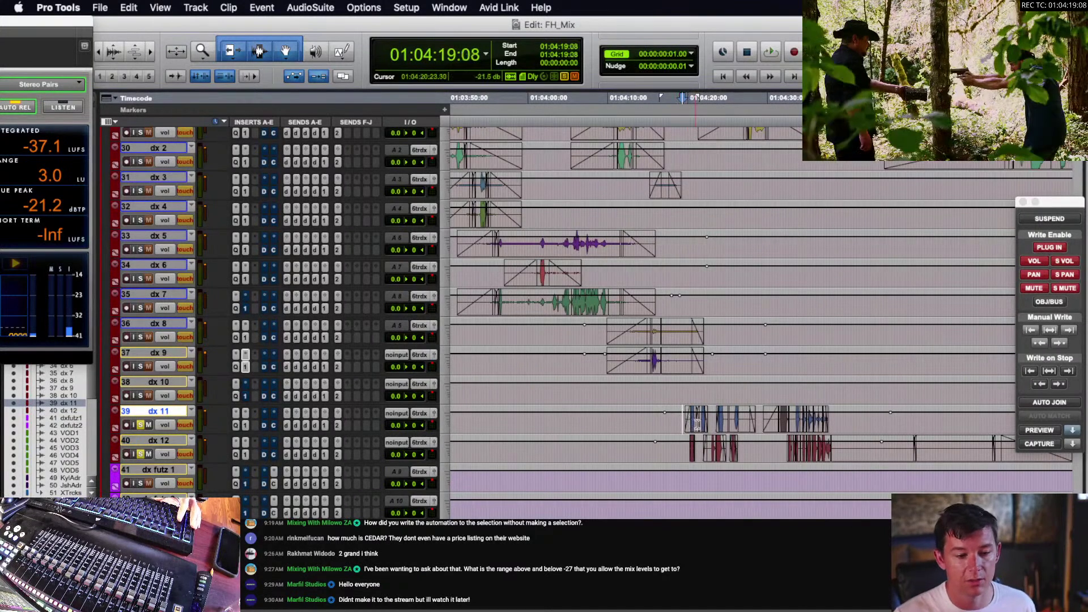
key(space)
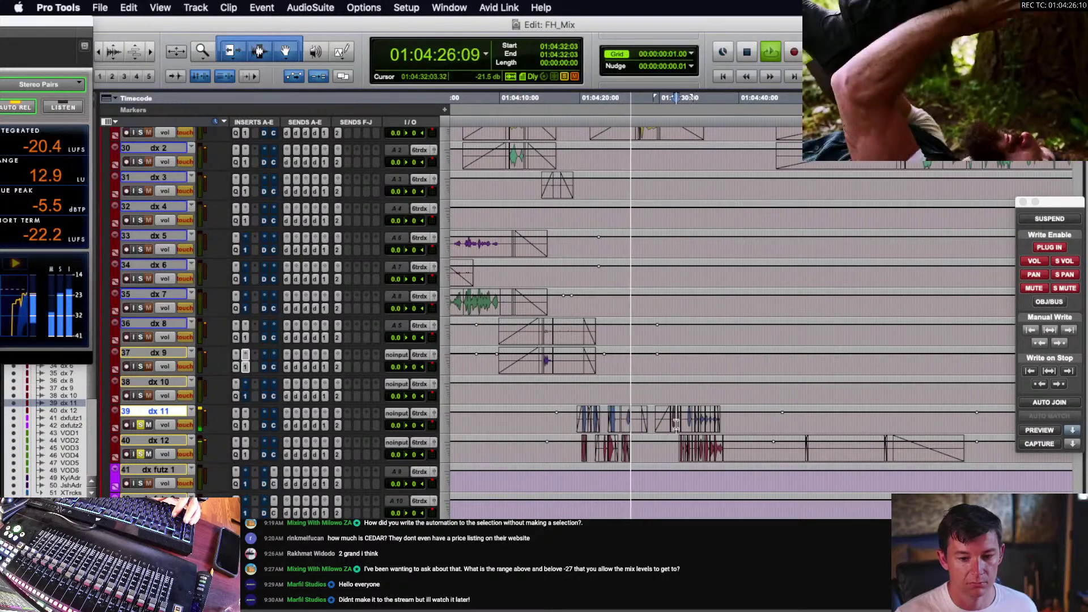
key(space)
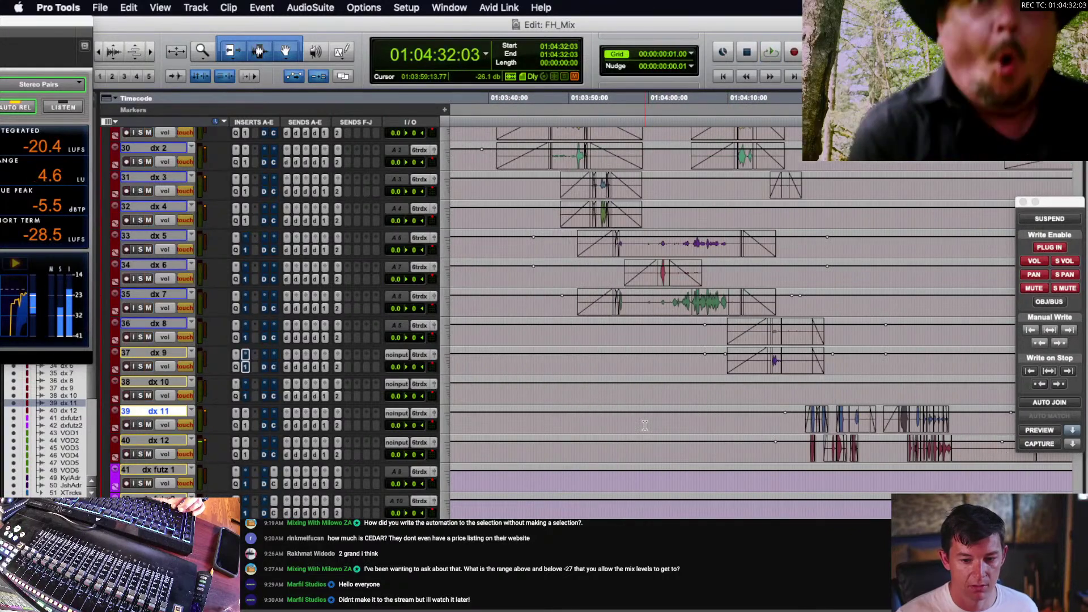
- Show the send A (d m vrb slap) level automation on all dialogue tracks
scroll(645, 425, up, 3)
scroll(570, 243, down, 3)
scroll(623, 258, right, 5)
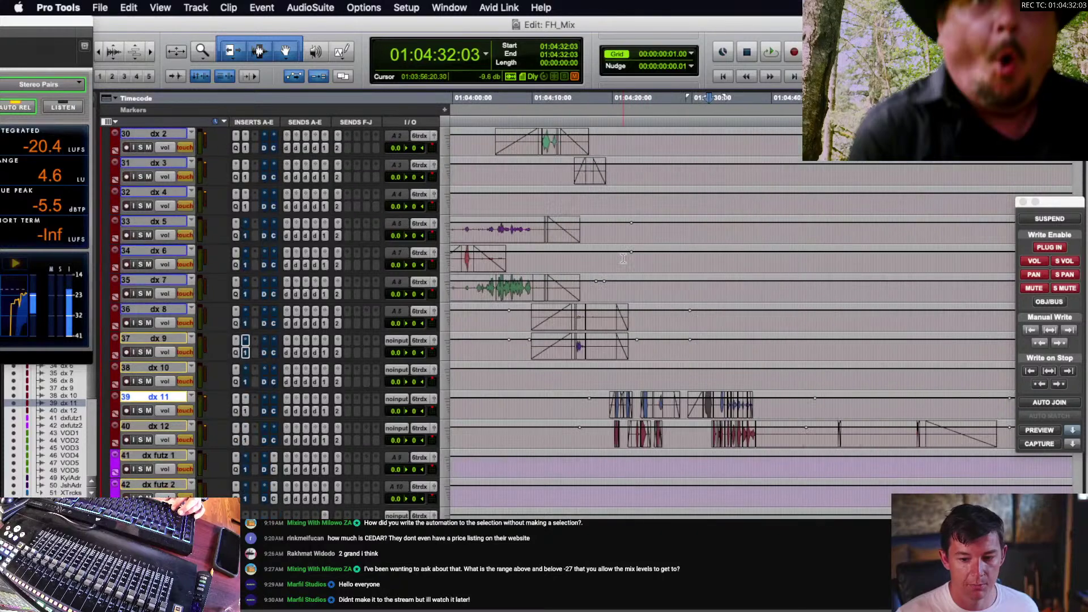
click(170, 410)
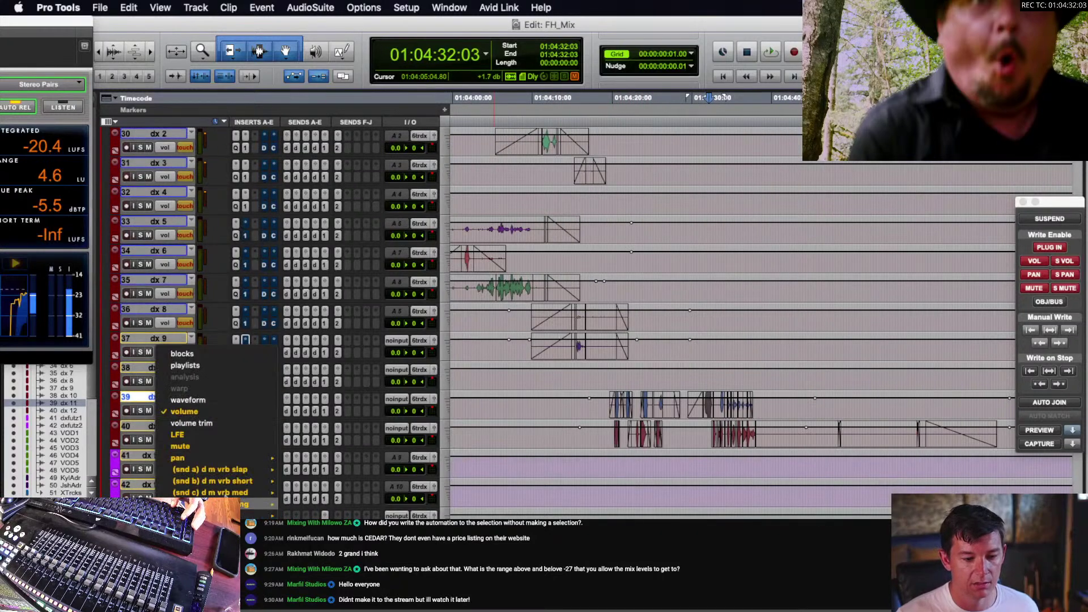
mouse_move(261, 469)
alt+click(299, 478)
scroll(567, 385, down, 1)
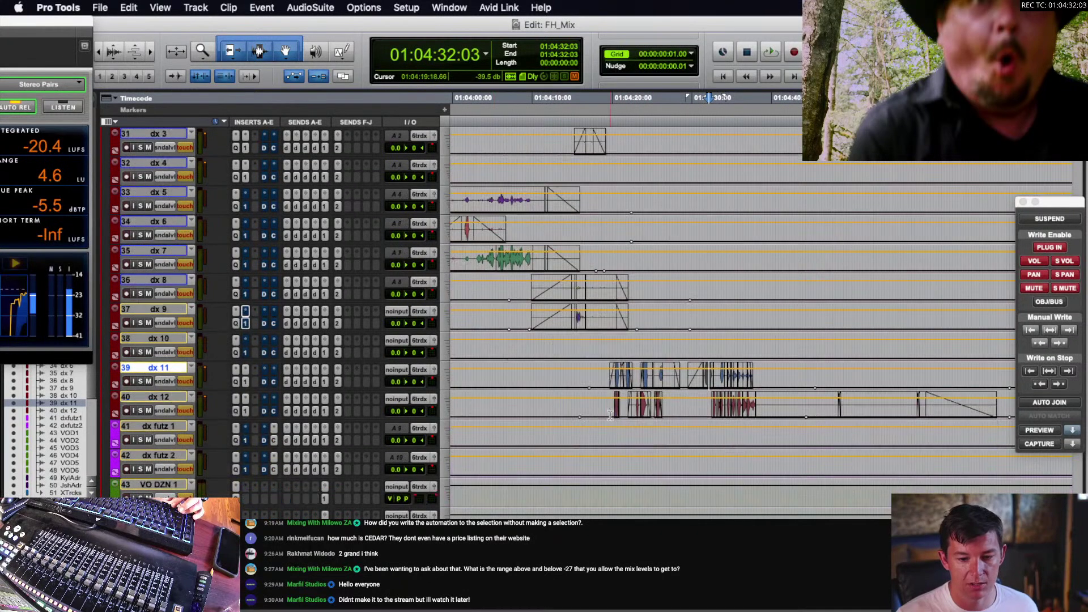
- Raise dx 11's slap reverb send level from 01:04:19:08 to 01:04:40:16 and copy that automation to dx 12
scroll(577, 380, right, 1)
drag(574, 379, 698, 322)
key(super+c)
key(semicolon)
key(super+v)
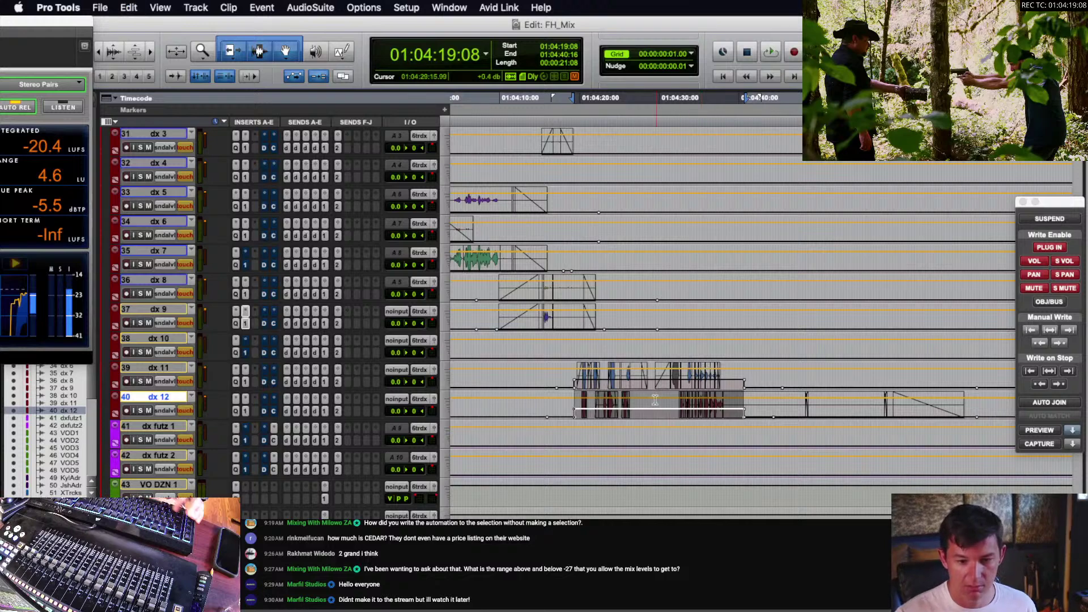
- Audition the soloed dx 11 and dx 12 clips with the slap reverb send from 01:04:19:23
click(582, 381)
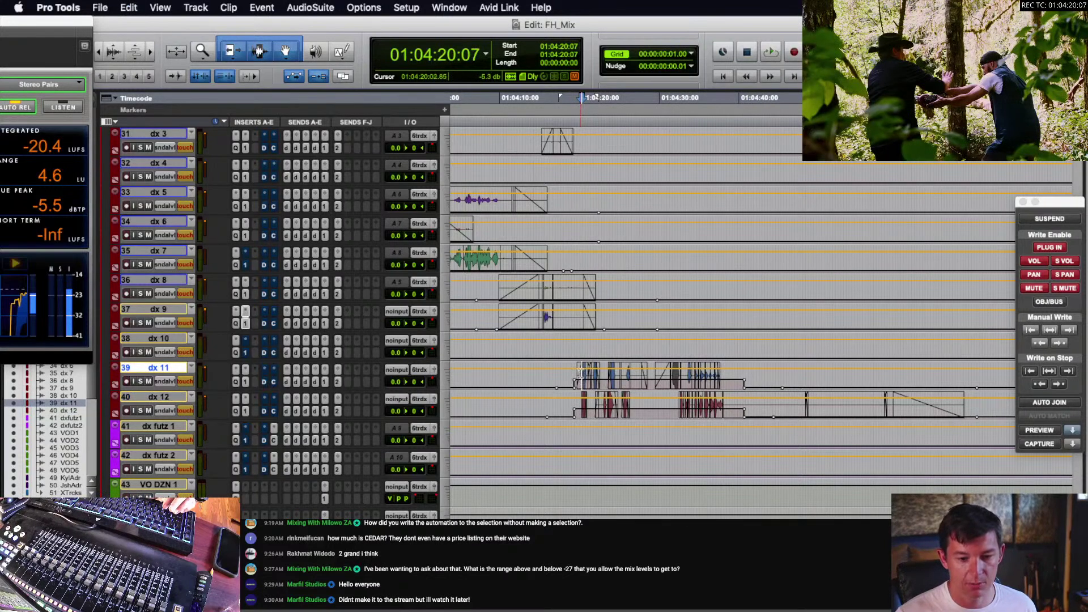
click(580, 373)
click(579, 375)
key(space)
scroll(631, 385, up, 10)
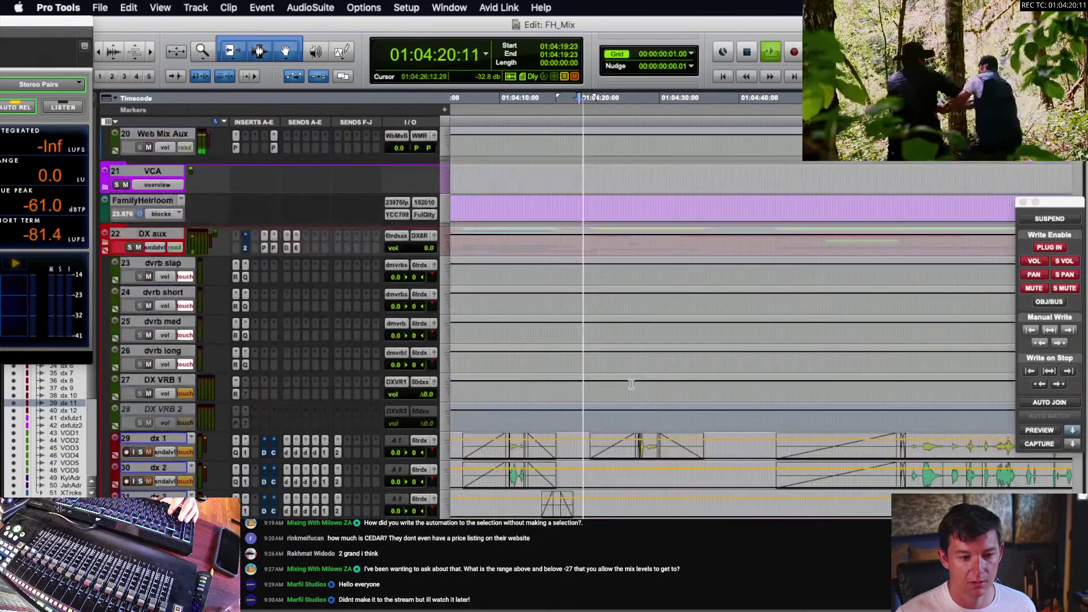
scroll(631, 385, down, 10)
key(space)
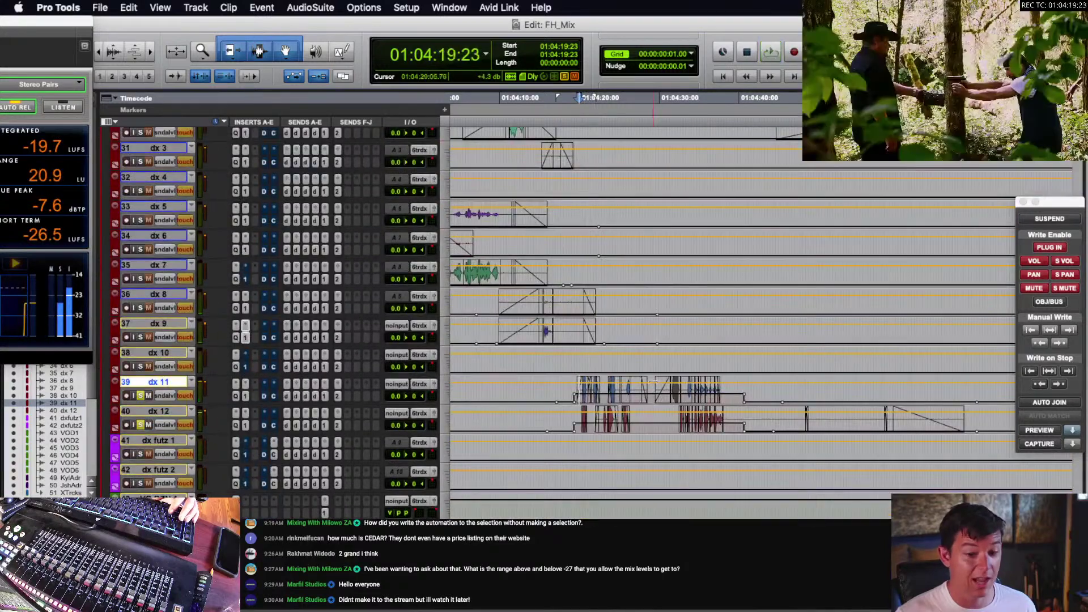
- Replay dx 11 and dx 12 from 01:04:19:23, place the edit cursor at 01:04:24:11 and stop playback
drag(653, 383, 654, 388)
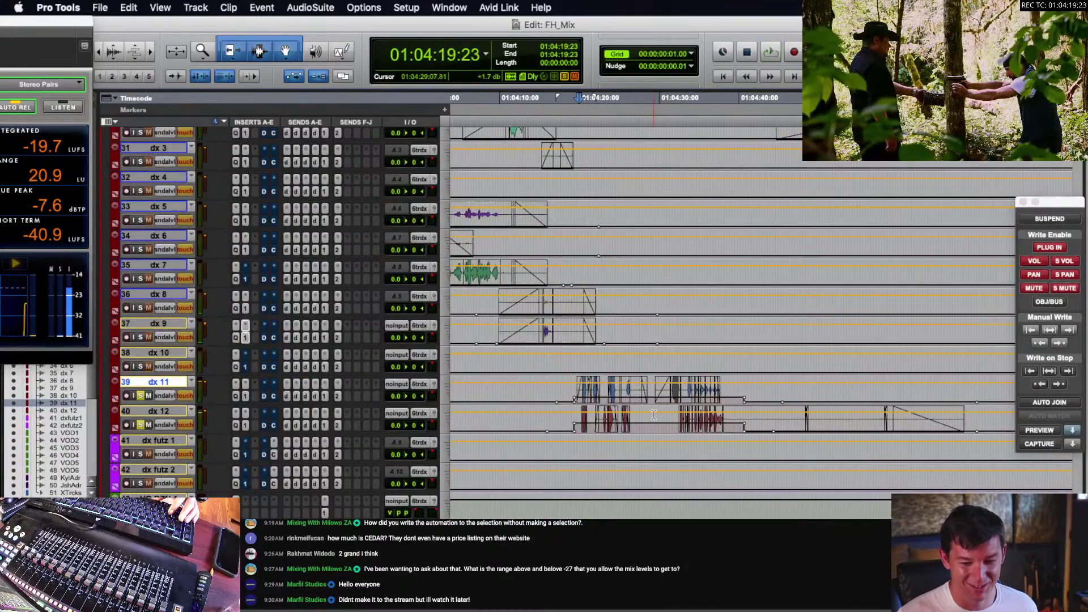
key(space)
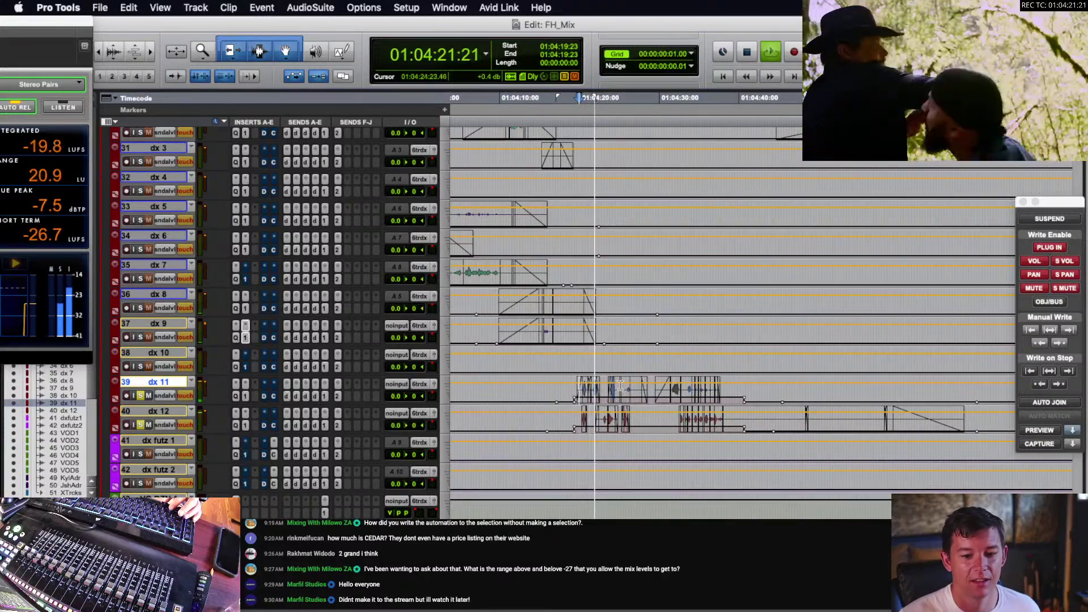
click(616, 389)
scroll(629, 393, left, 2)
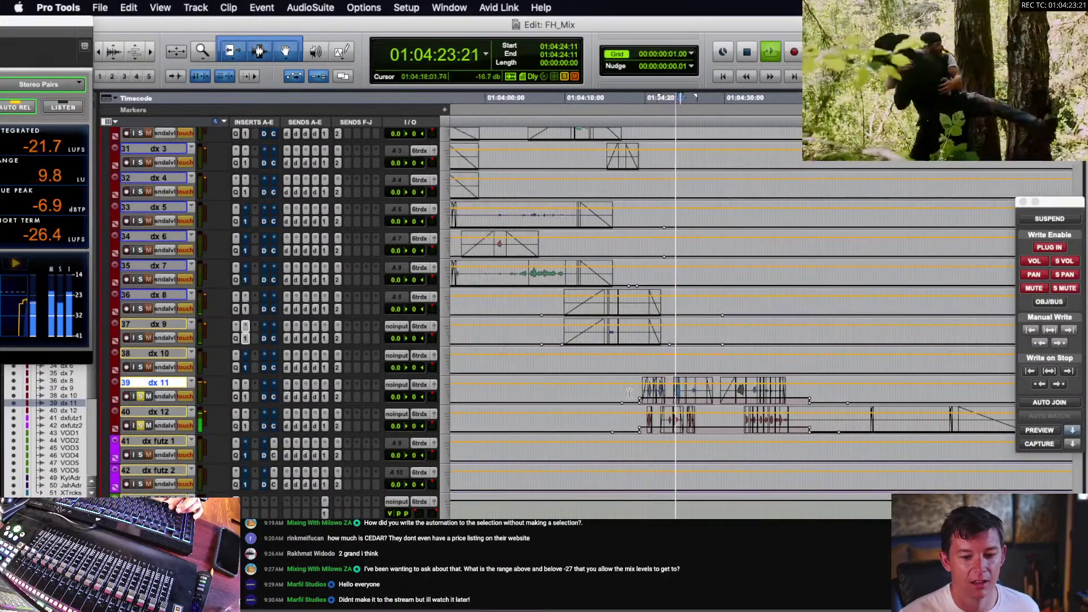
scroll(629, 392, up, 4)
scroll(629, 393, left, 4)
key(space)
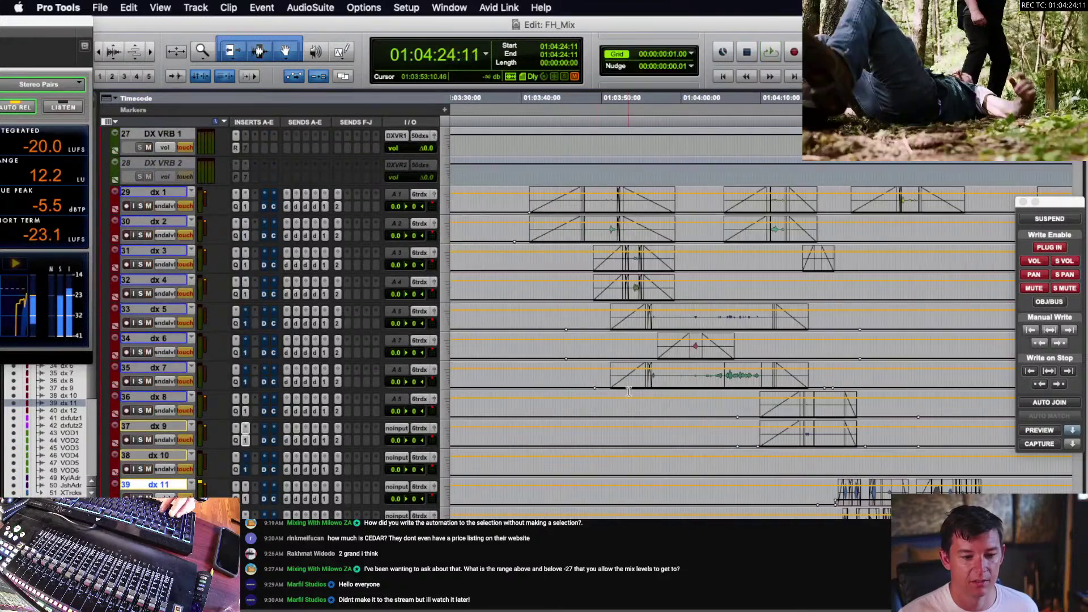
- Enlarge the displayed audio waveforms and switch the dialogue tracks to waveform view
scroll(630, 392, left, 1)
scroll(631, 379, right, 1)
scroll(631, 362, down, 2)
key(alt+super+bracketright)
key(alt+super+bracketright)
key(minus)
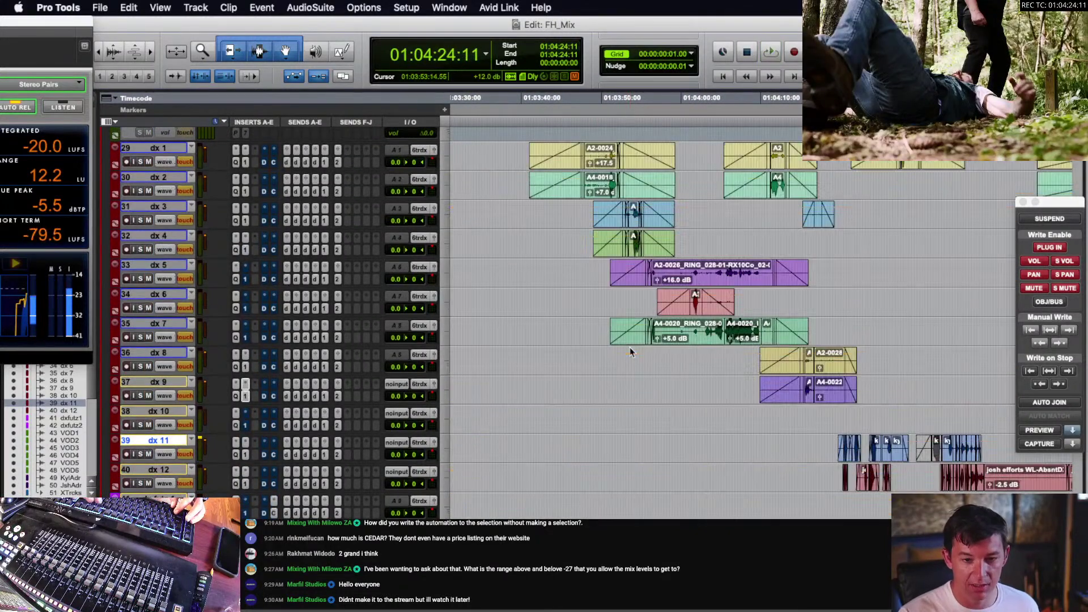
- Place the edit cursor on dx 2 at 01:04:03:08 and return the dialogue tracks to volume view
scroll(631, 351, up, 2)
scroll(612, 312, right, 1)
scroll(592, 269, up, 2)
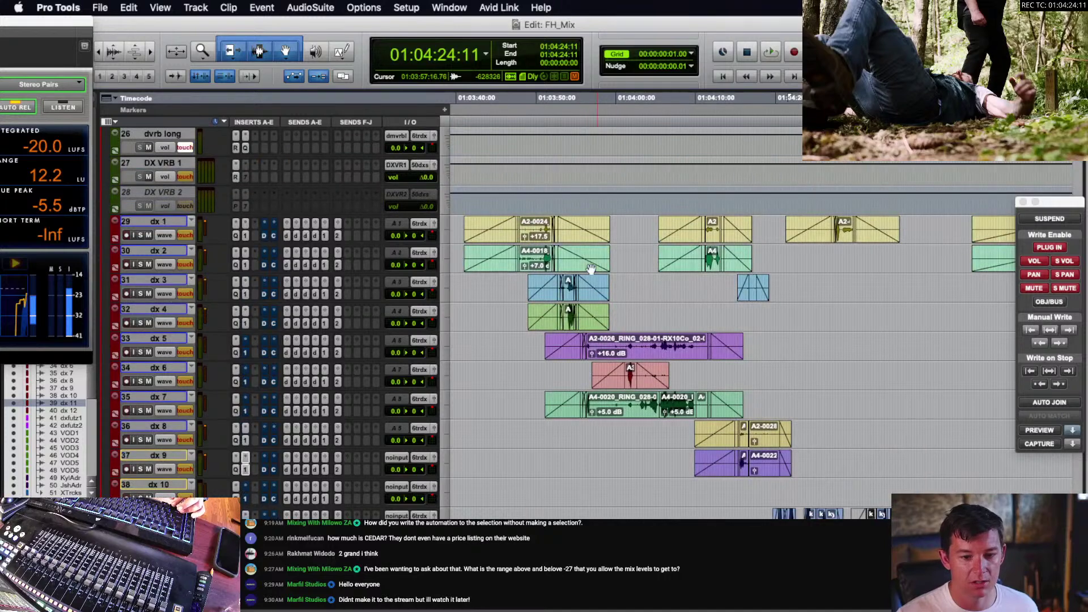
scroll(591, 269, down, 1)
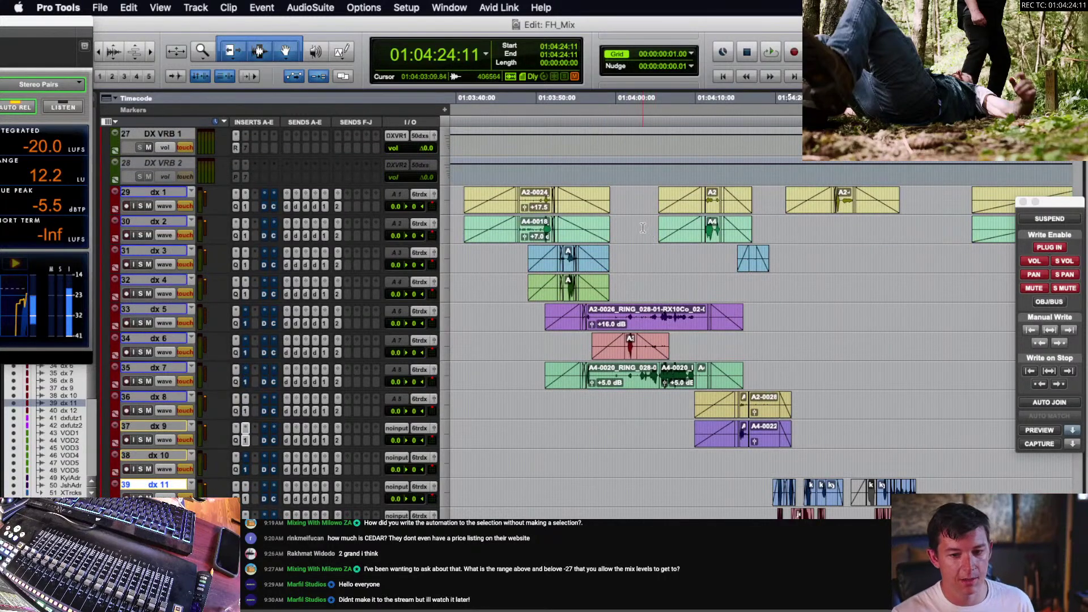
click(642, 230)
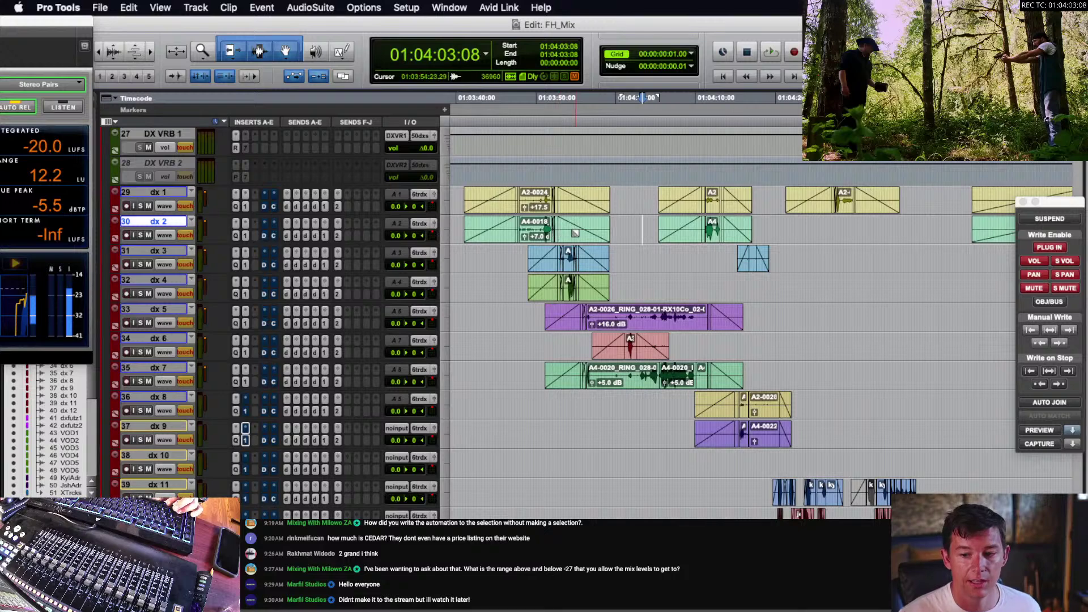
scroll(576, 233, up, 1)
key(ctrl+minus)
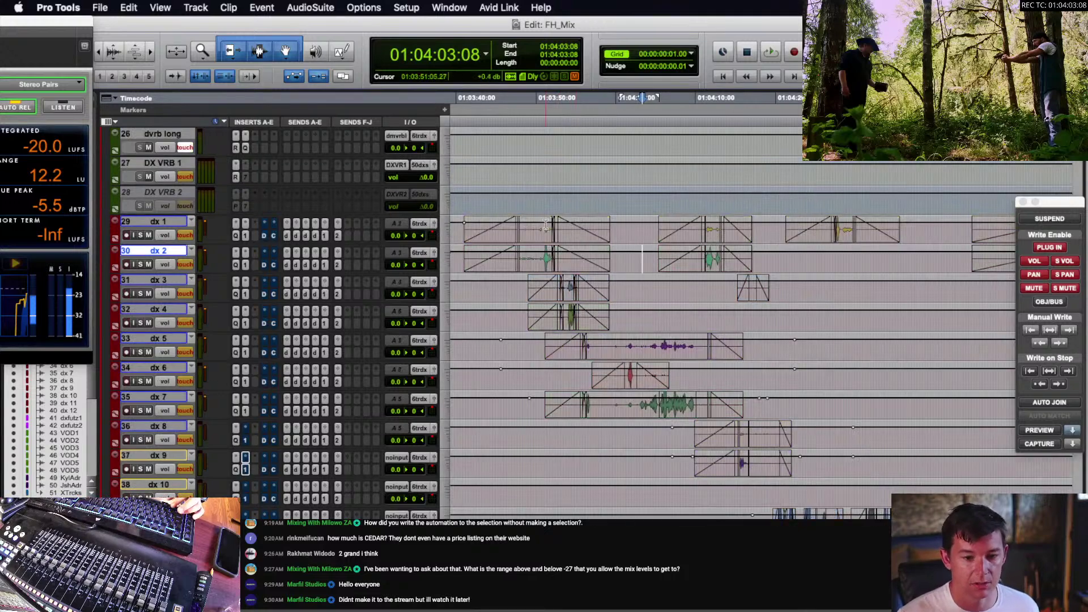
- Play from 01:03:39:03 to about 01:05:34 while riding the dialogue faders to write volume automation
scroll(546, 225, left, 2)
click(491, 235)
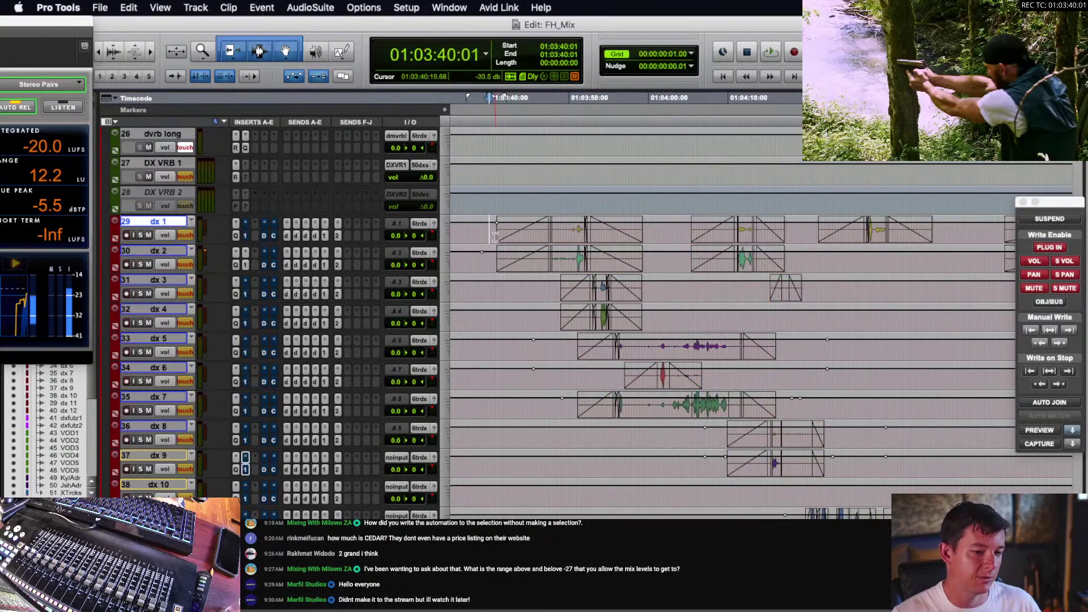
click(485, 237)
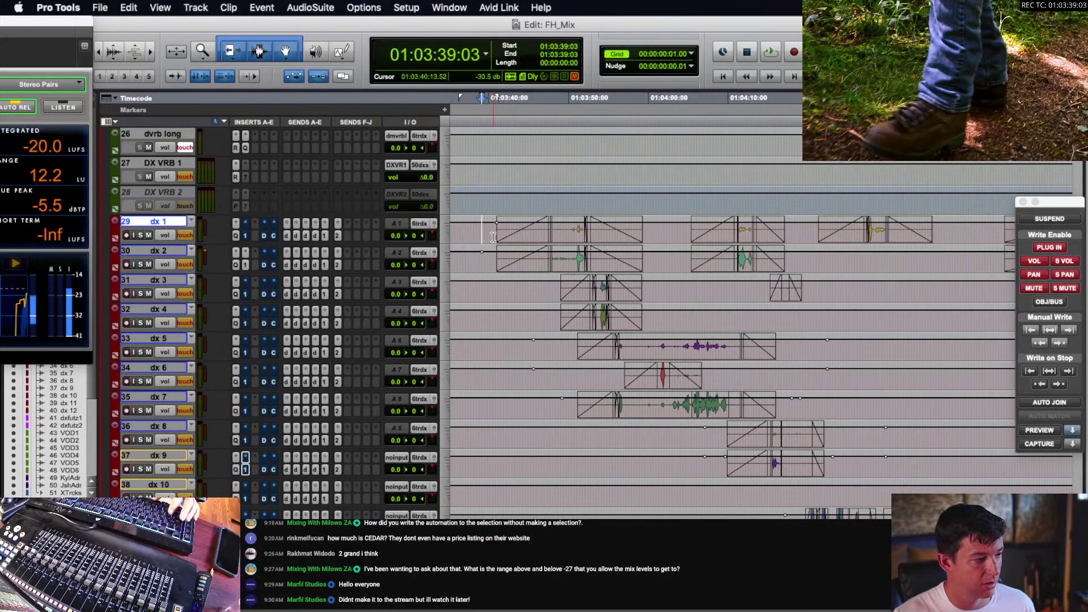
key(space)
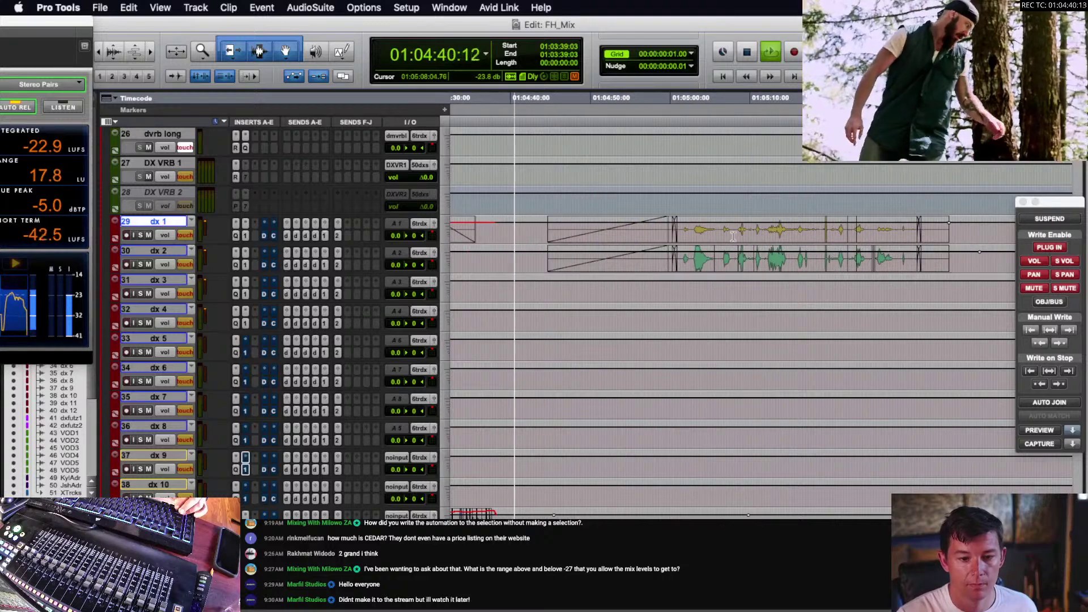
click(631, 237)
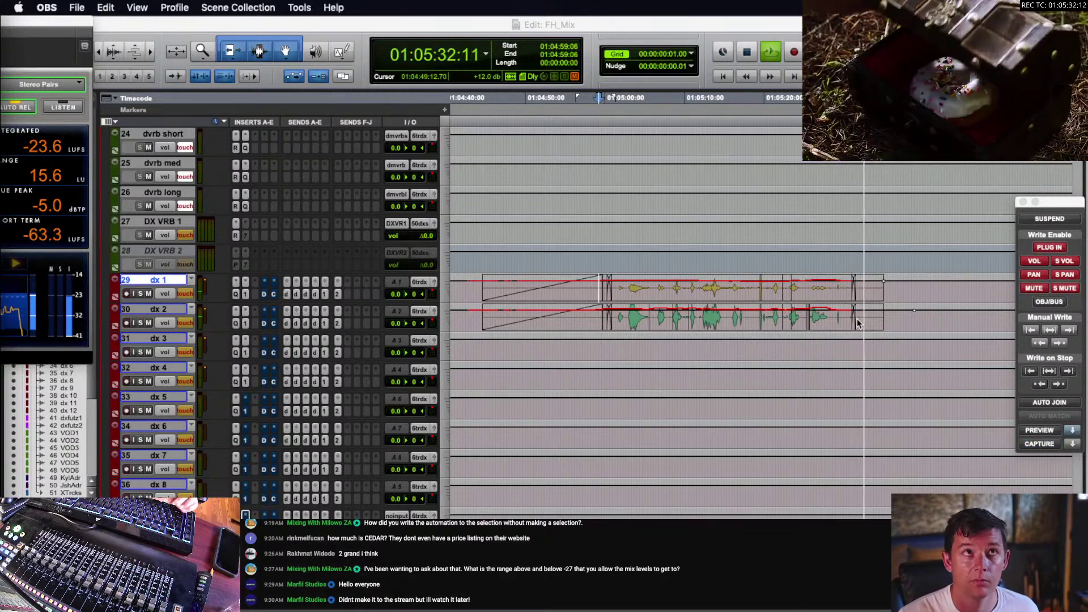
click(828, 319)
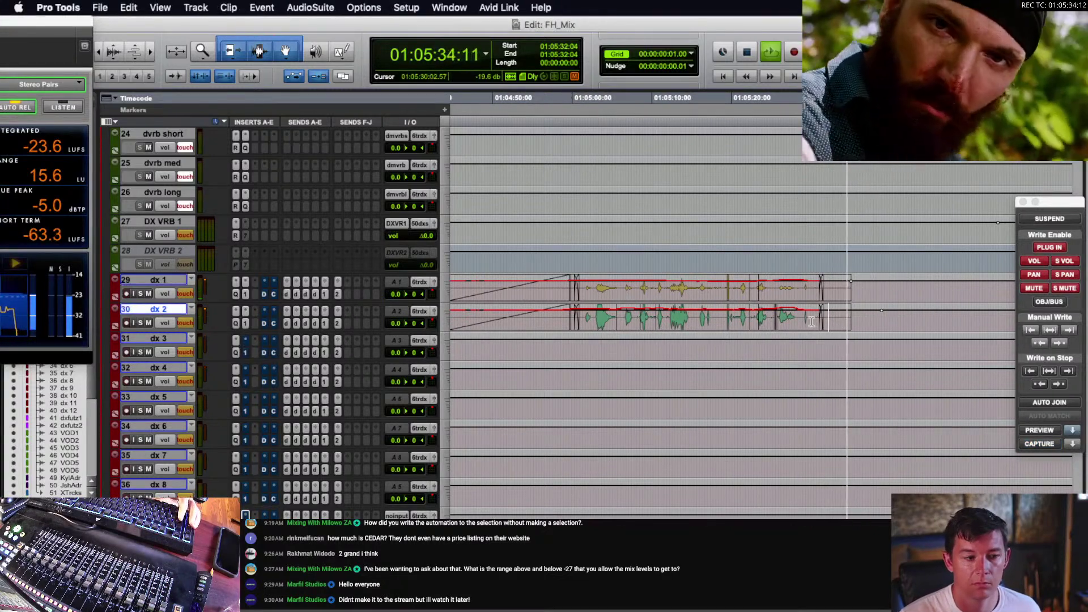
key(space)
- Examine the dx 1 and dx 2 clips around 01:05:25:18 in both waveform and volume view
click(781, 323)
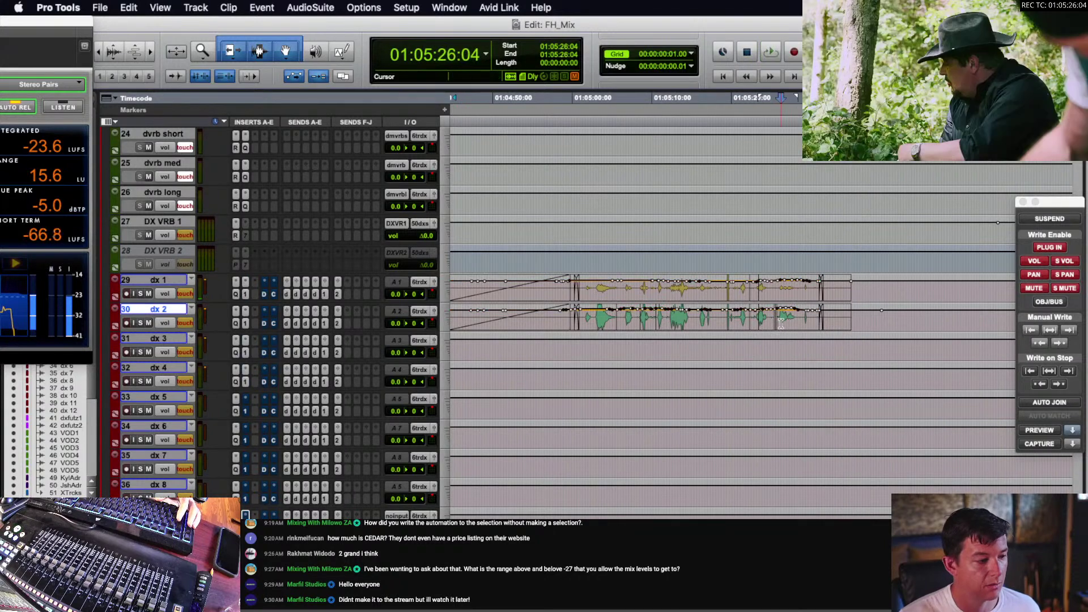
click(778, 321)
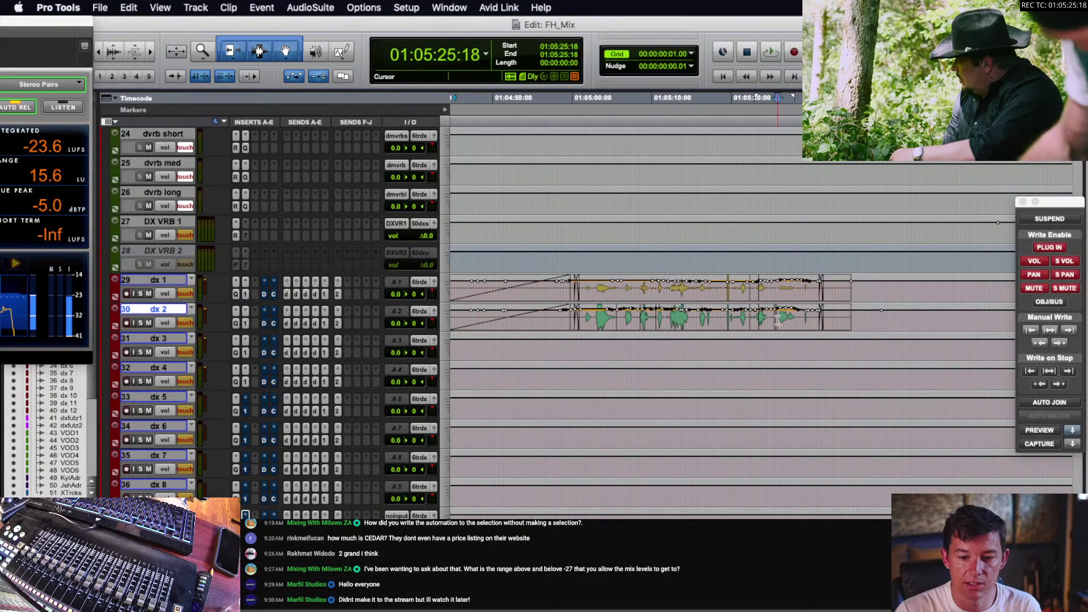
key(super+bracketright)
key(super+bracketright)
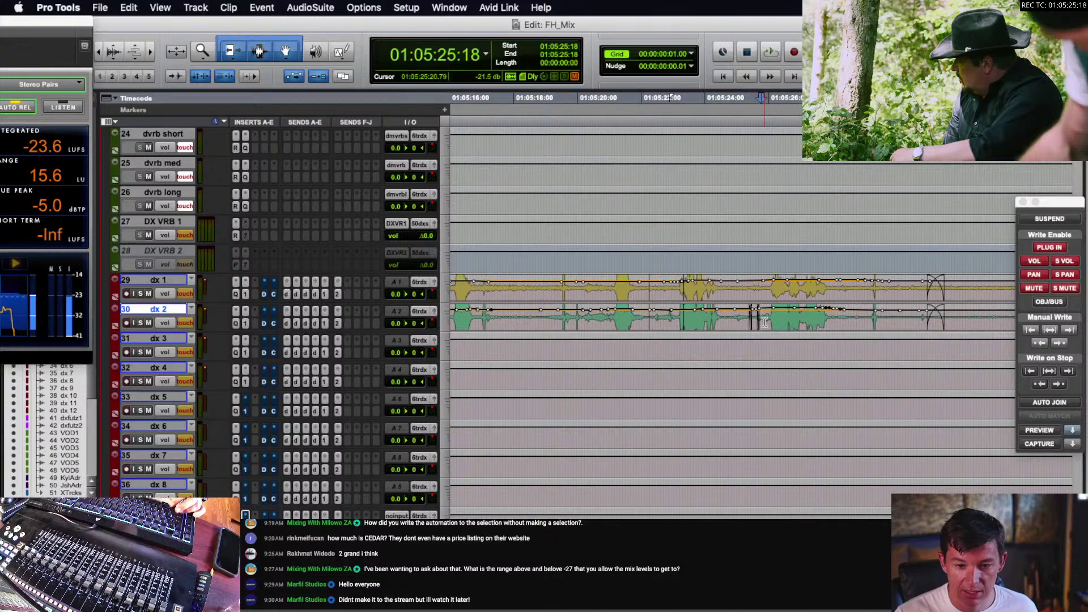
key(ctrl+minus)
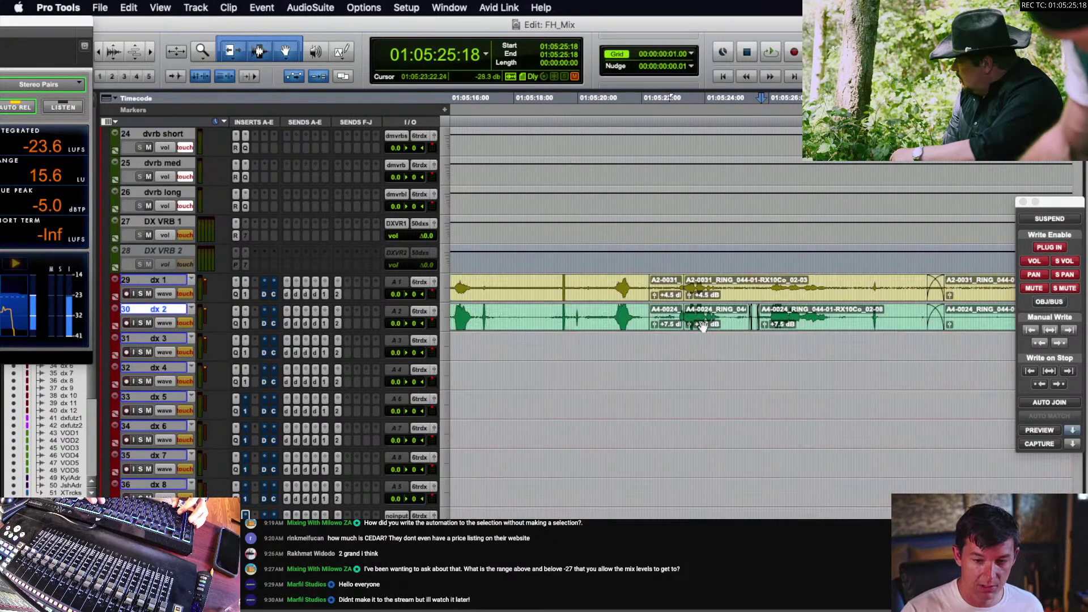
key(ctrl+minus)
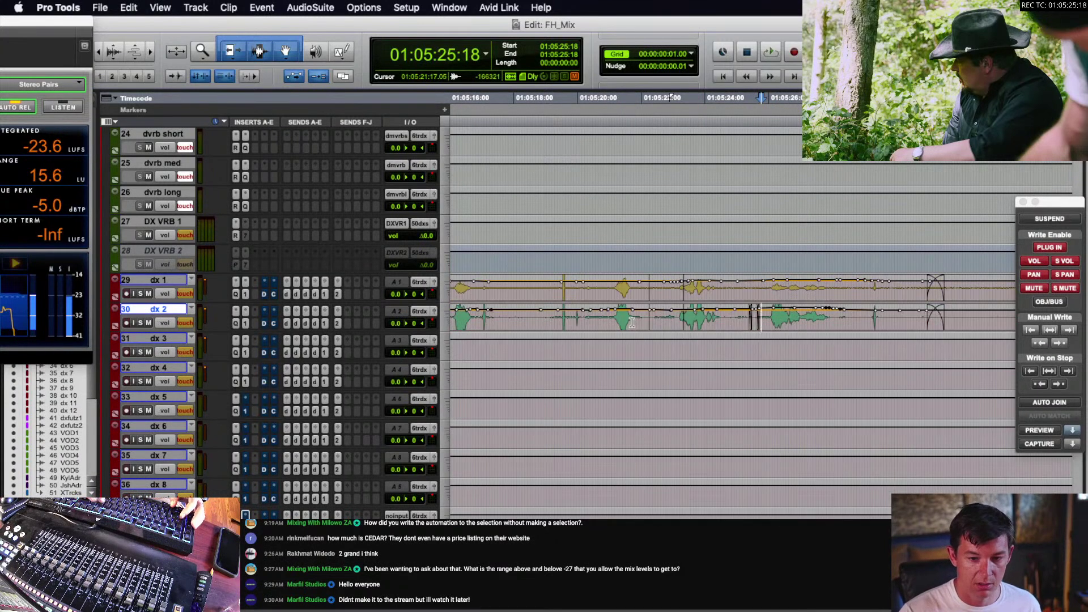
- Place the edit cursor on the dx 2 clip at 01:05:12:11
key(r)
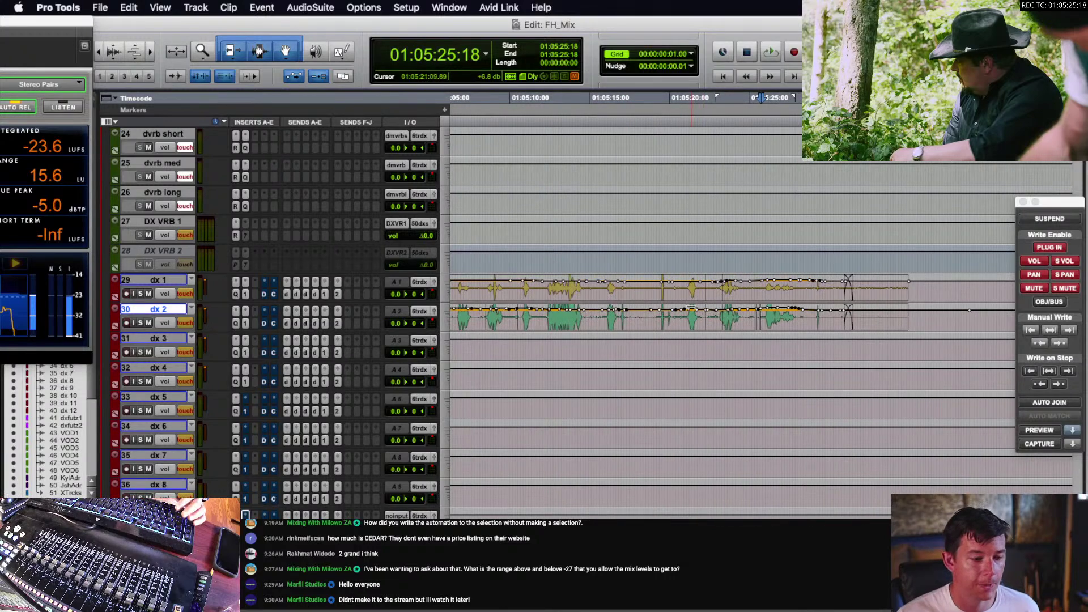
scroll(680, 312, left, 5)
click(616, 322)
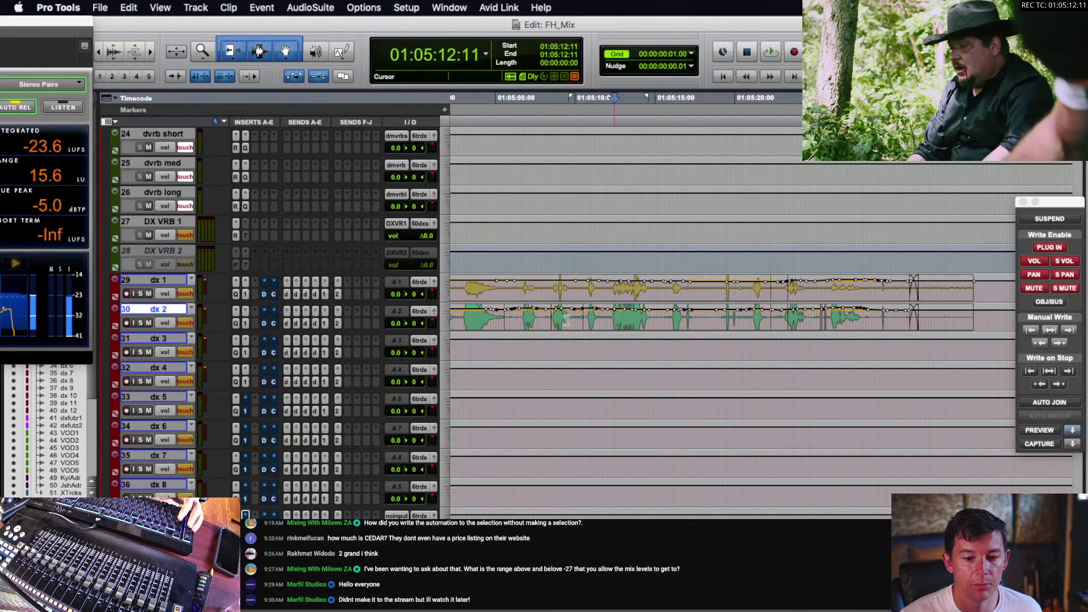
- Open the CEDAR DNS One insert on dx 2 and set the track's automation mode to latch
click(246, 325)
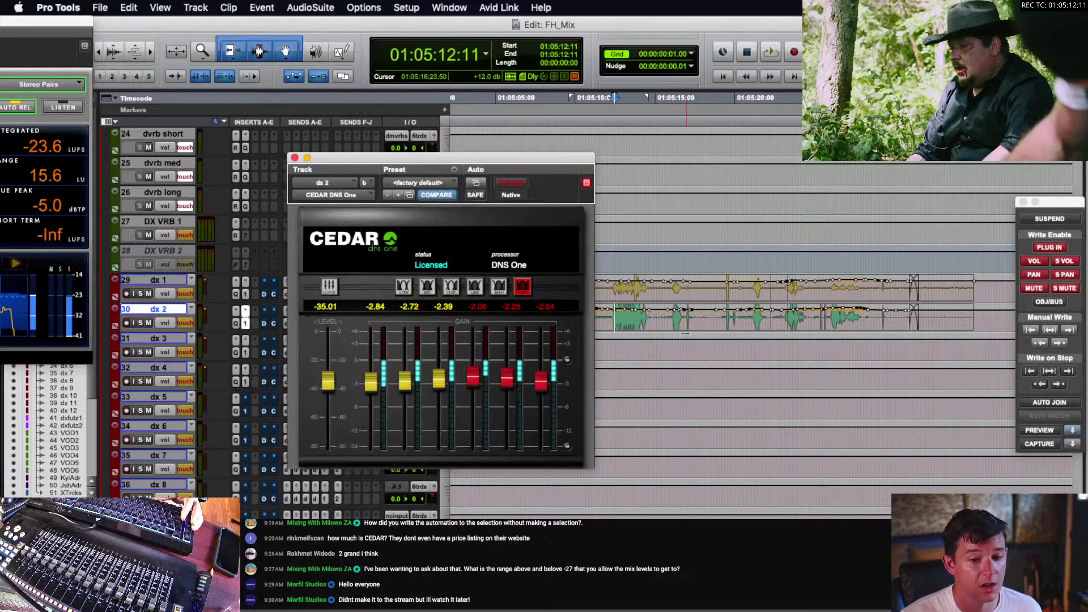
scroll(658, 323, left, 10)
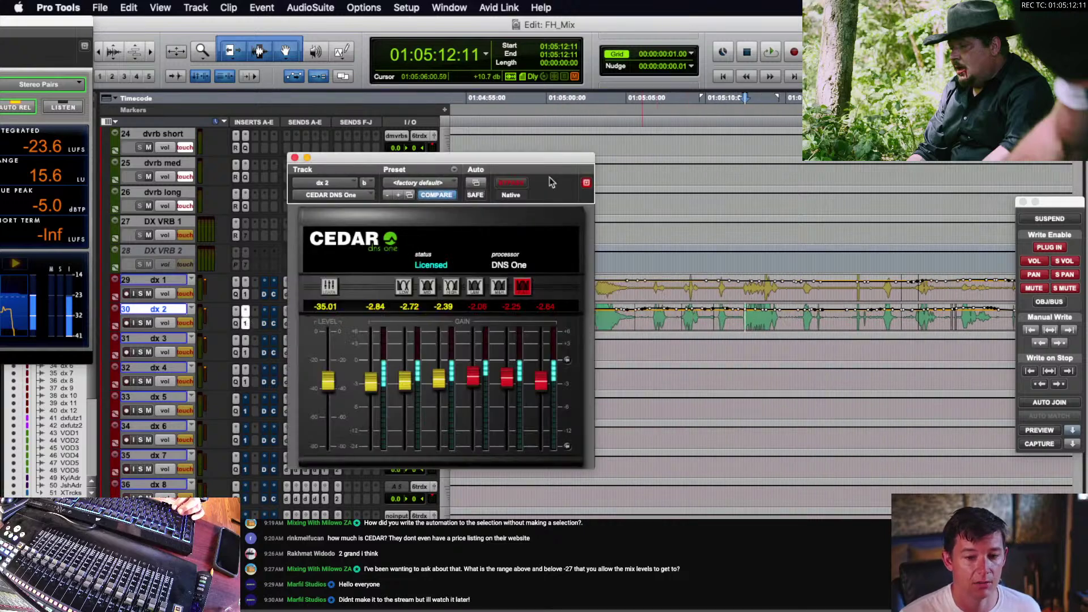
drag(540, 164, 702, 51)
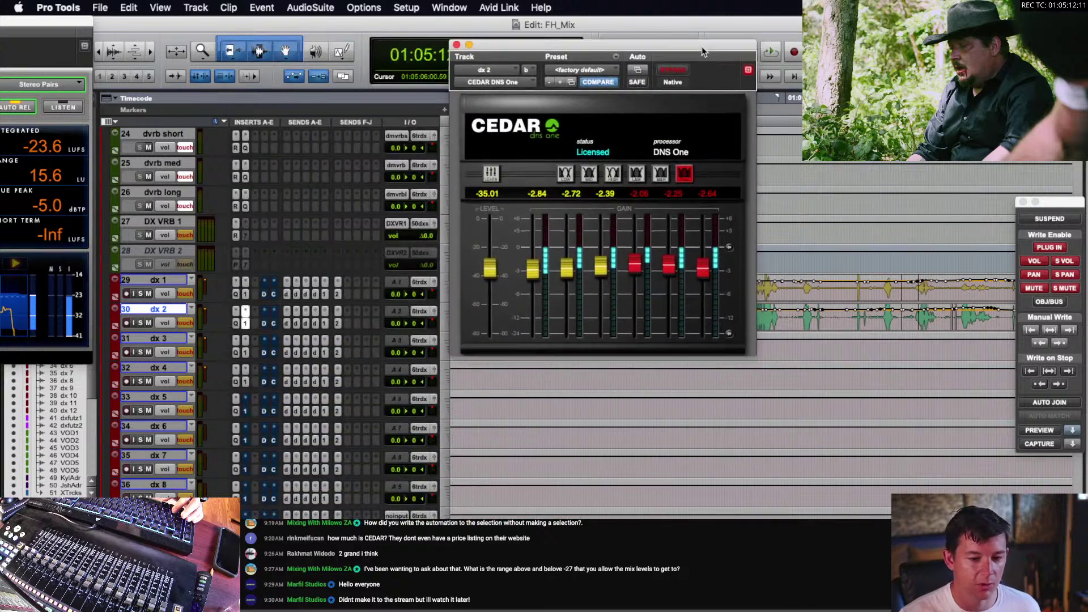
click(184, 323)
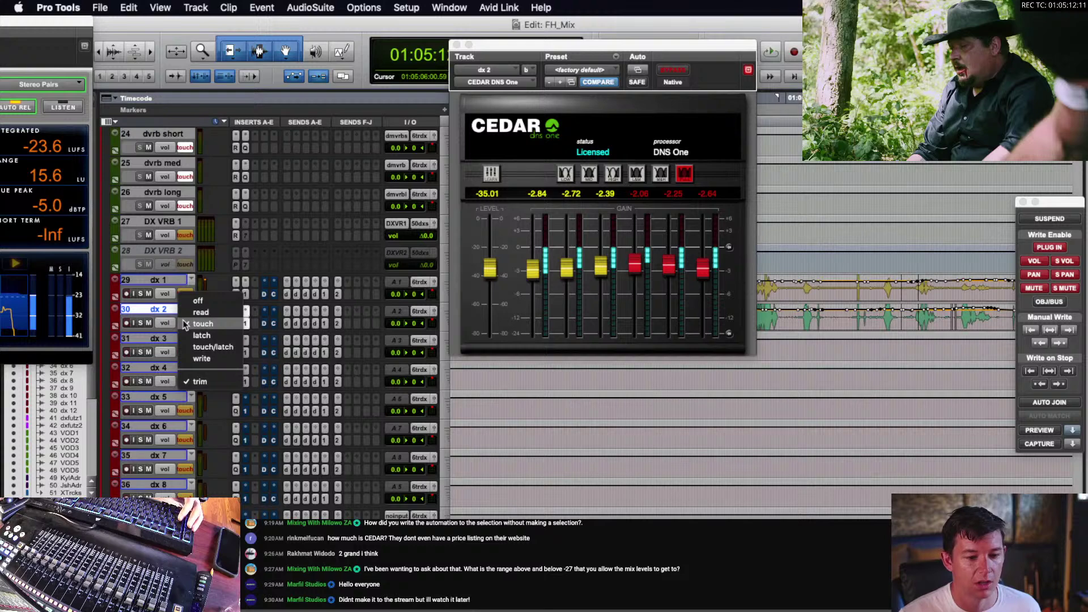
click(190, 335)
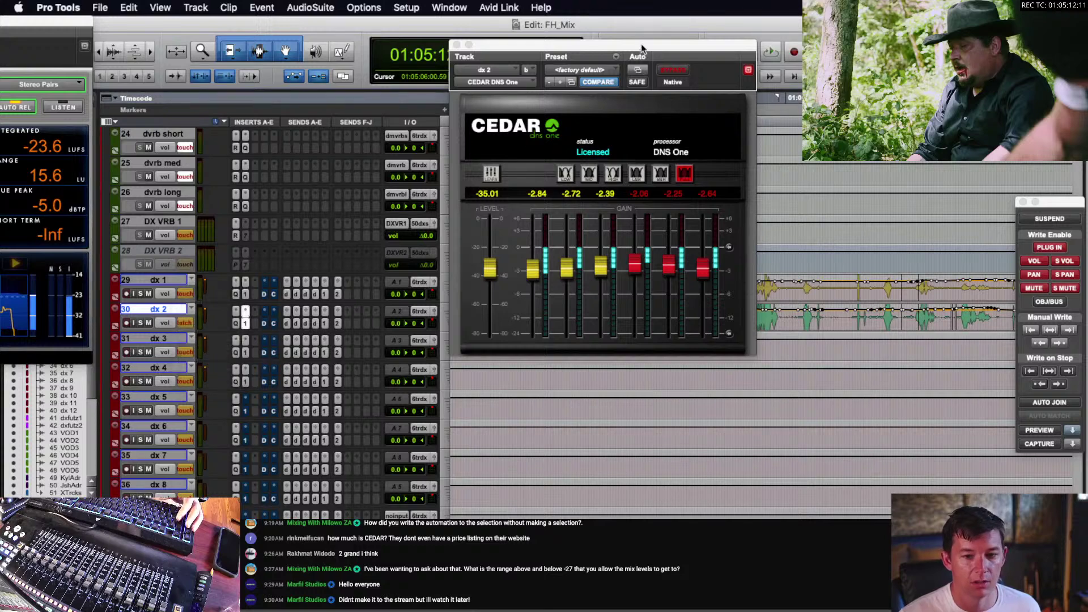
drag(642, 49, 627, 52)
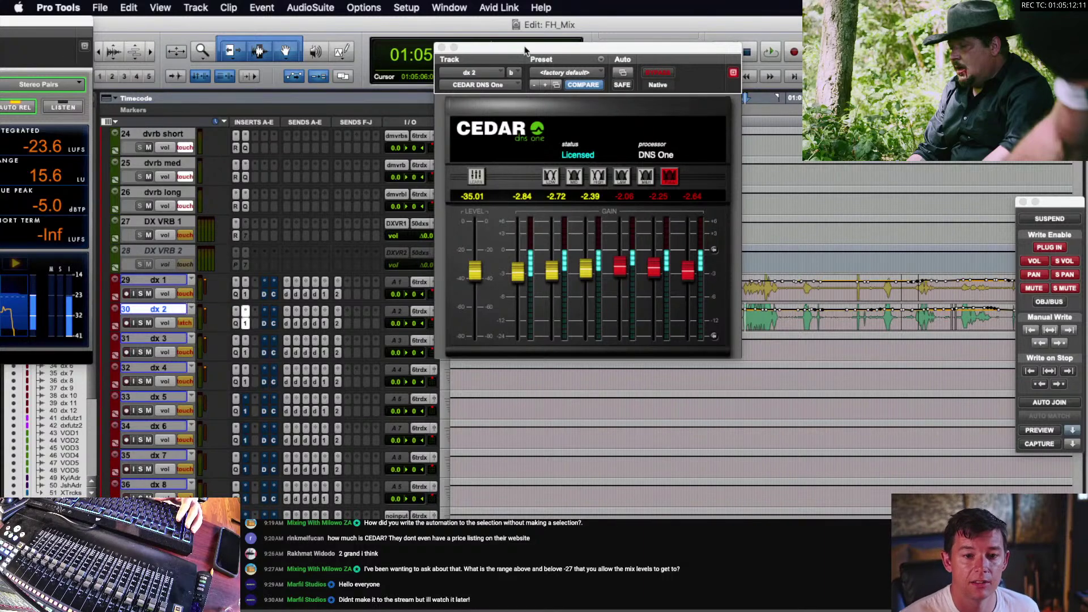
drag(524, 51, 310, 42)
scroll(702, 402, up, 4)
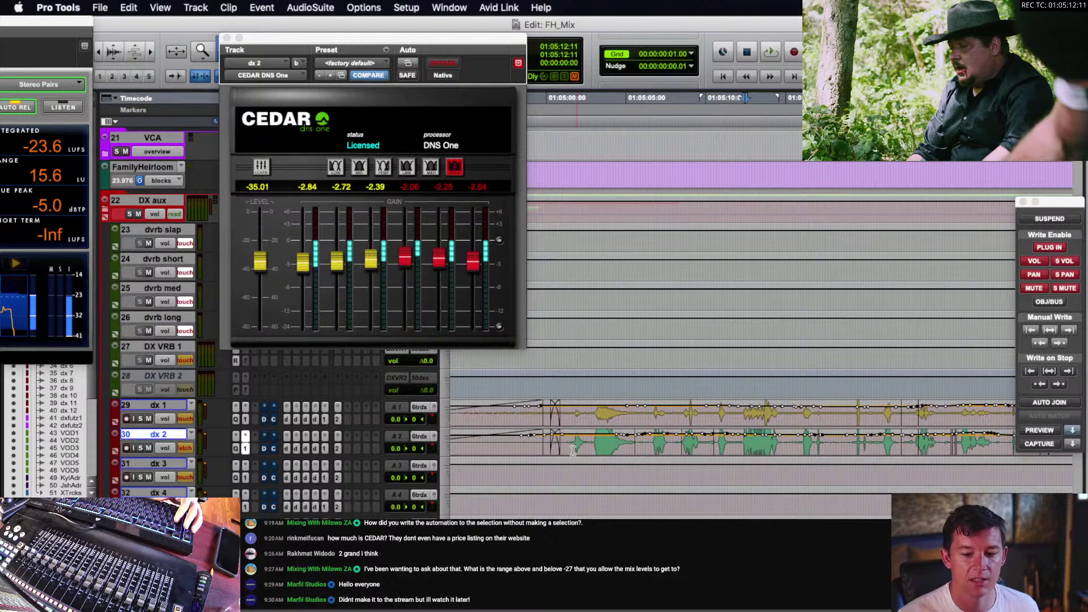
- Play dx 2 from 01:04:58:04 and lower DNS One's three upper band gains to about -3.31, -3.82 and -4.00
click(544, 447)
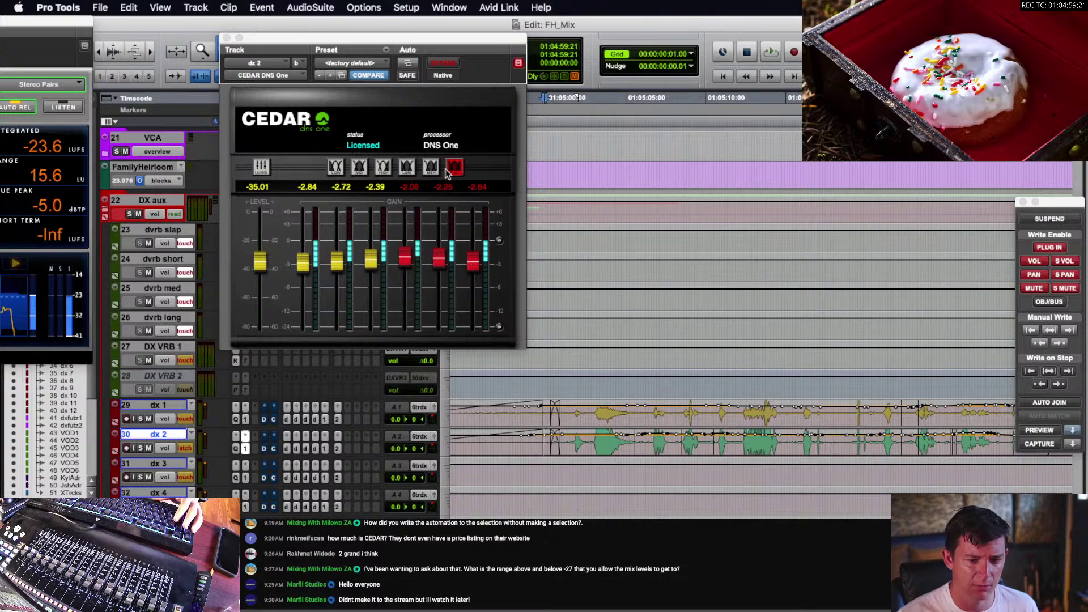
click(537, 448)
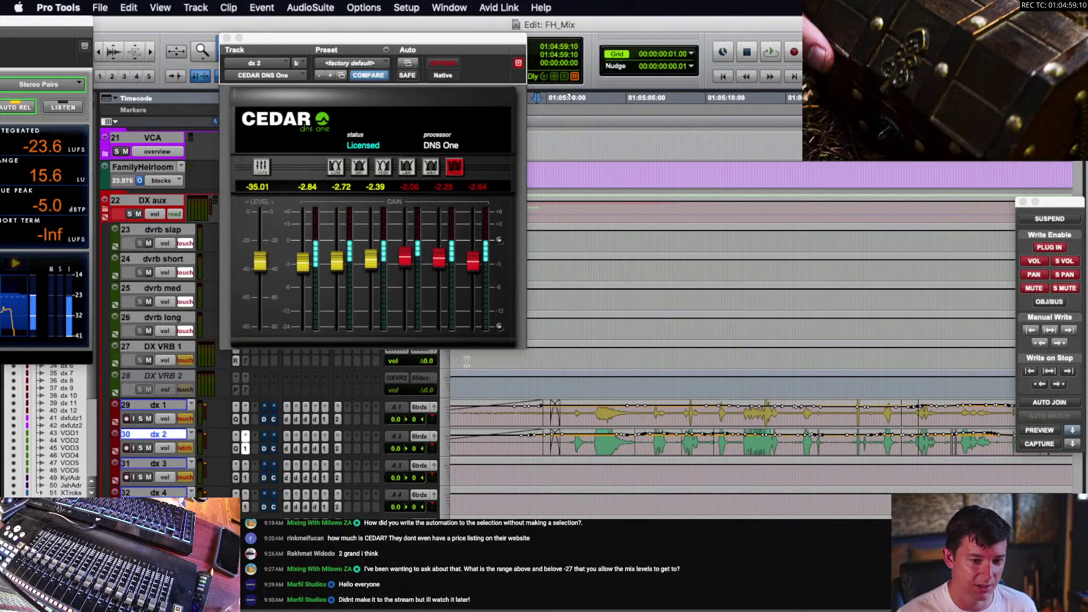
click(517, 448)
key(space)
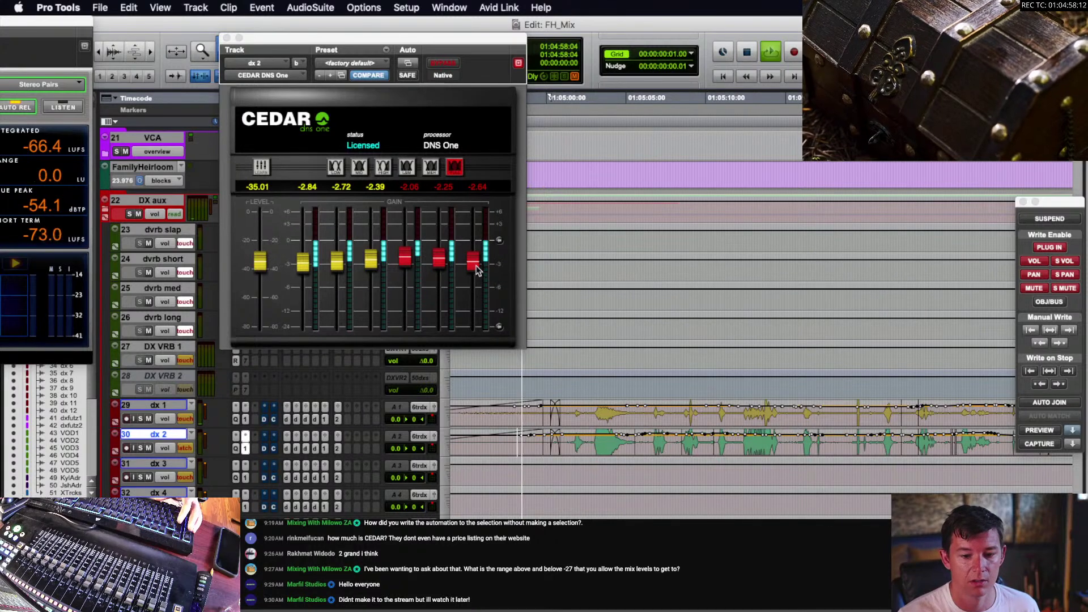
mouse_move(473, 263)
mouse_down()
mouse_move(475, 276)
mouse_move(438, 274)
mouse_move(475, 276)
mouse_up()
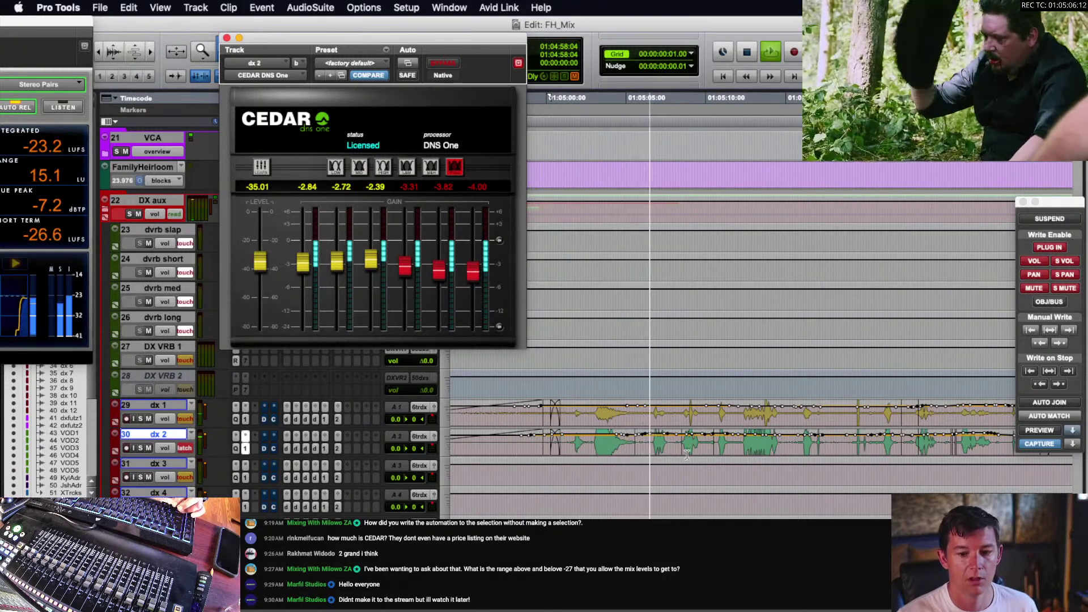
- Continue playback to about 01:05:28, setting DNS One's fifth band gain to about -3.97 and raising its level to about -28
scroll(686, 453, right, 2)
scroll(686, 454, right, 2)
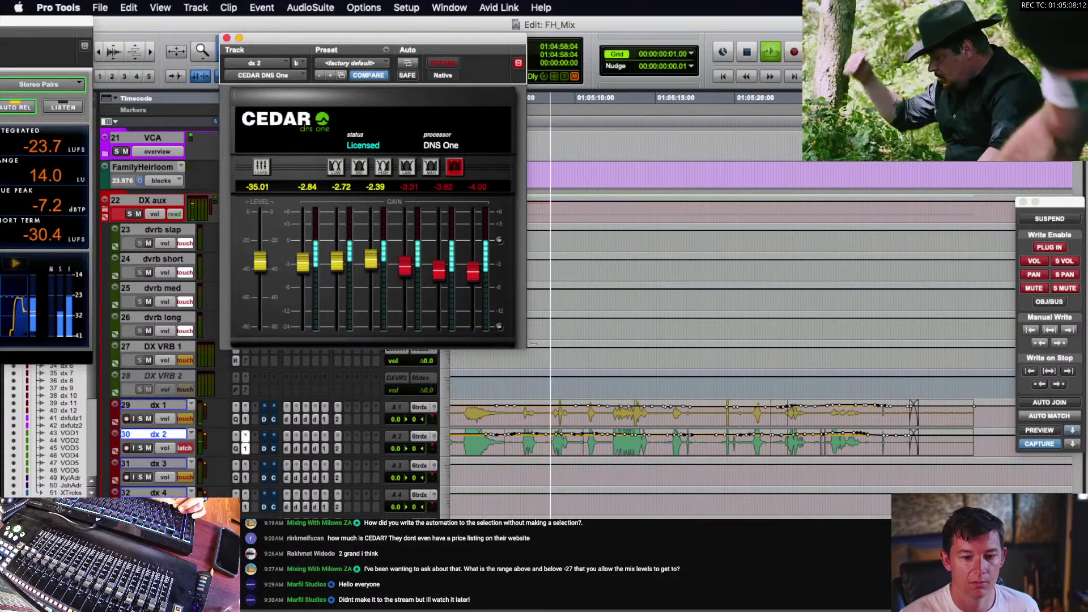
drag(443, 274, 444, 277)
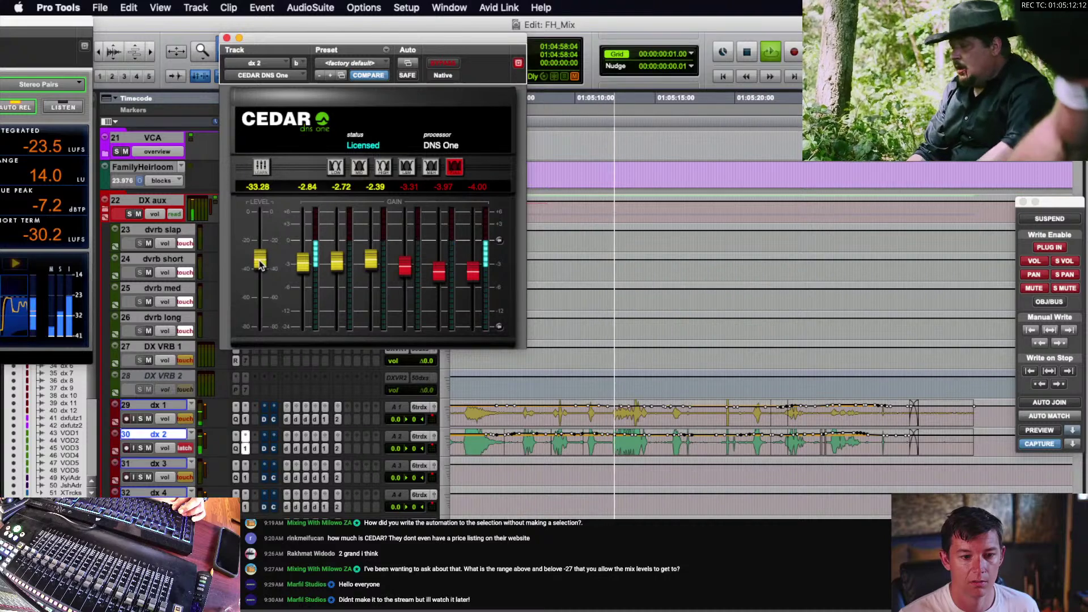
drag(259, 265, 258, 255)
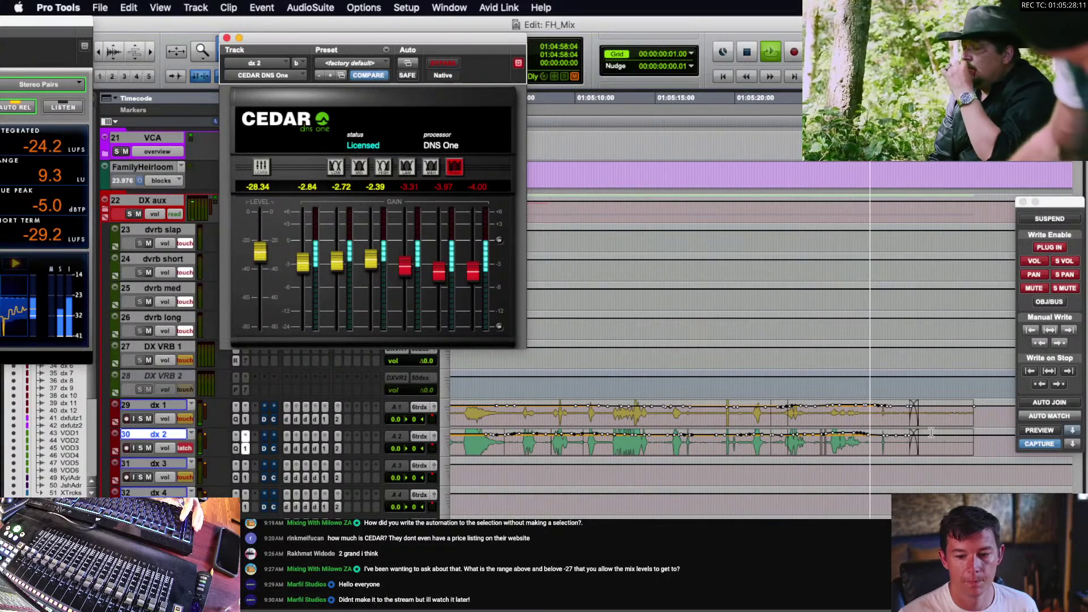
key(space)
- Replay dx 2 from 01:05:25:06, writing the DNS One level to about -30.39 and the fifth band gain to about -3.61
click(839, 440)
key(t)
key(t)
key(r)
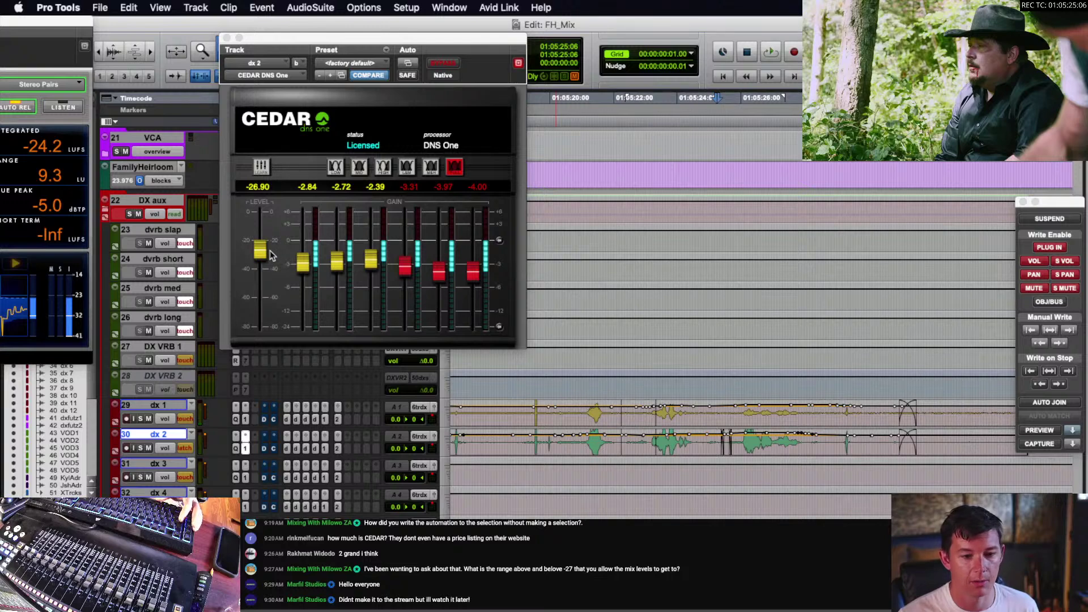
key(space)
drag(260, 250, 261, 259)
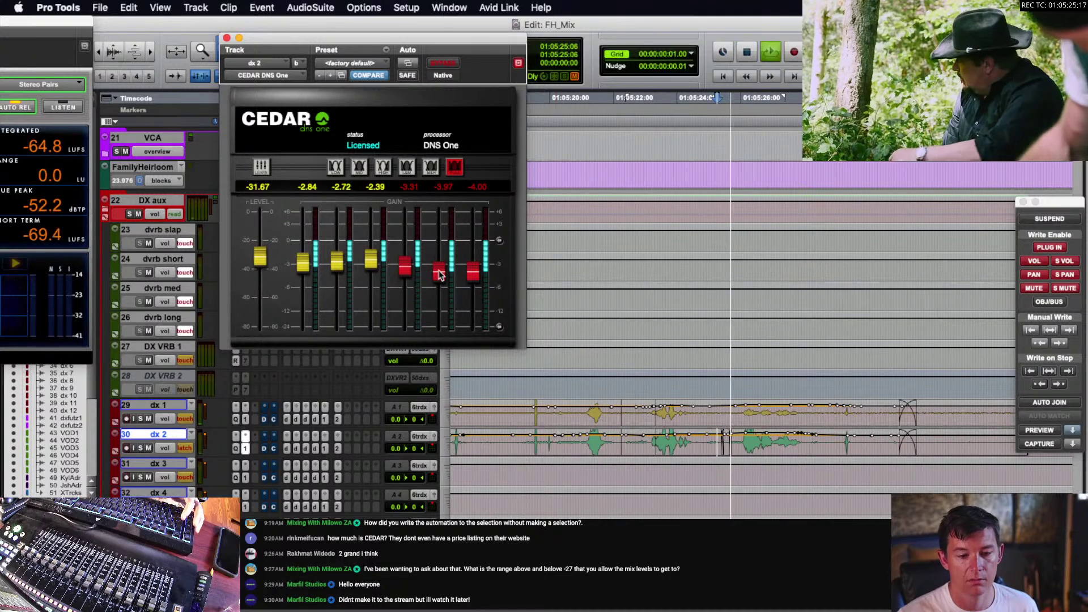
mouse_move(440, 270)
mouse_down()
mouse_move(439, 285)
mouse_move(439, 268)
mouse_up()
key(space)
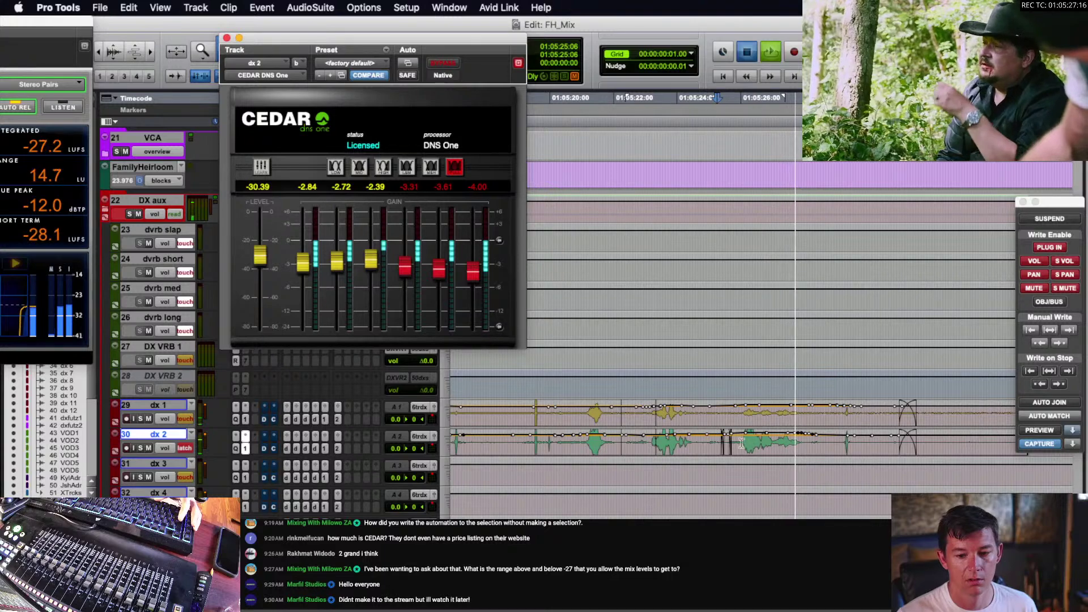
- Audition the noise-reduced dx 2 line from 01:05:25:21 and again from 01:05:23:16
click(738, 446)
key(space)
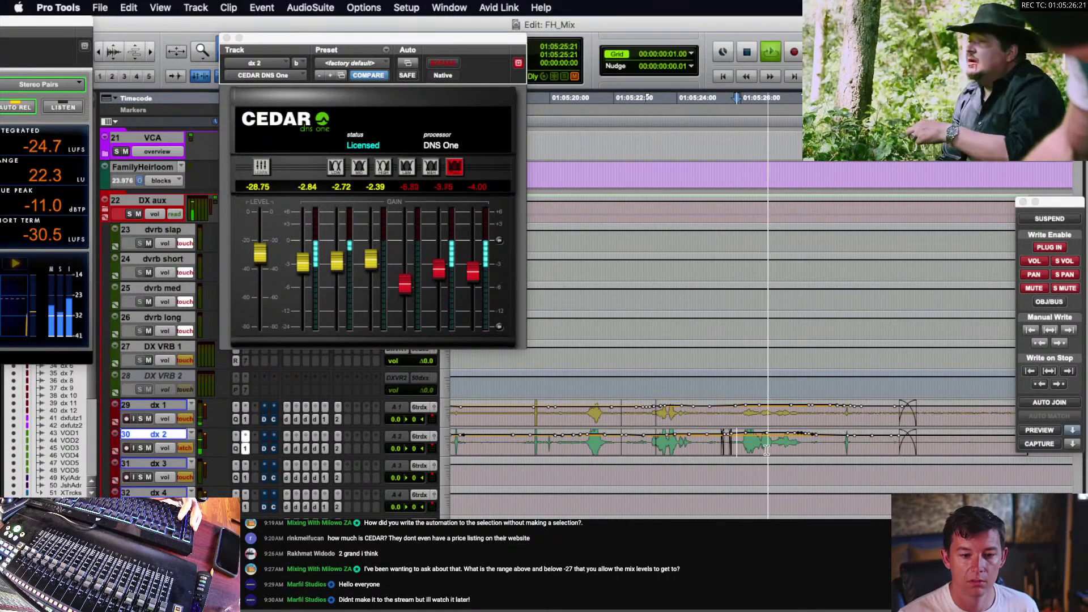
key(space)
click(667, 446)
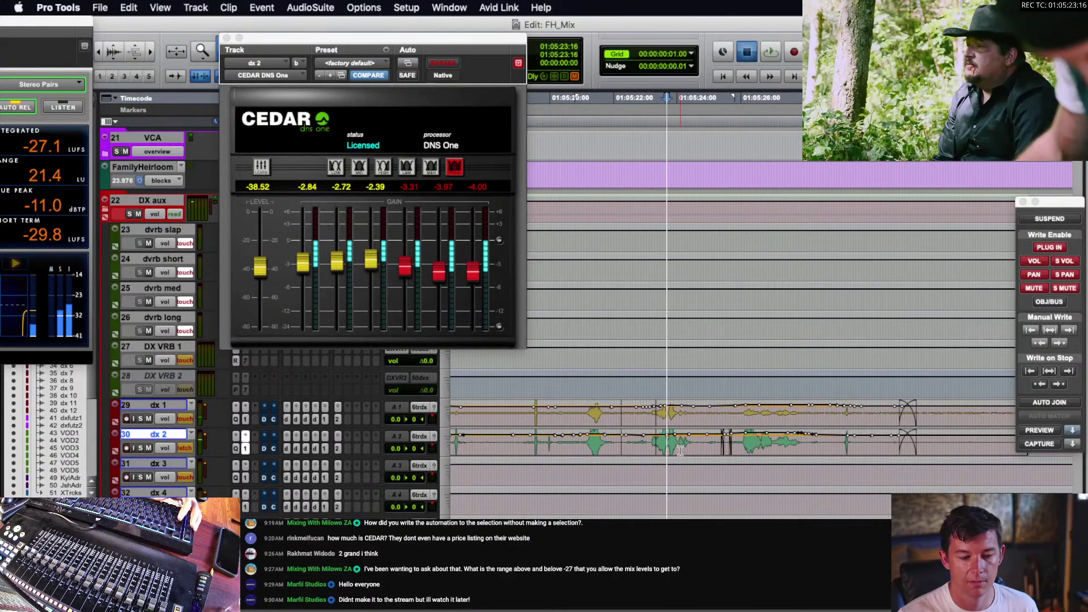
key(space)
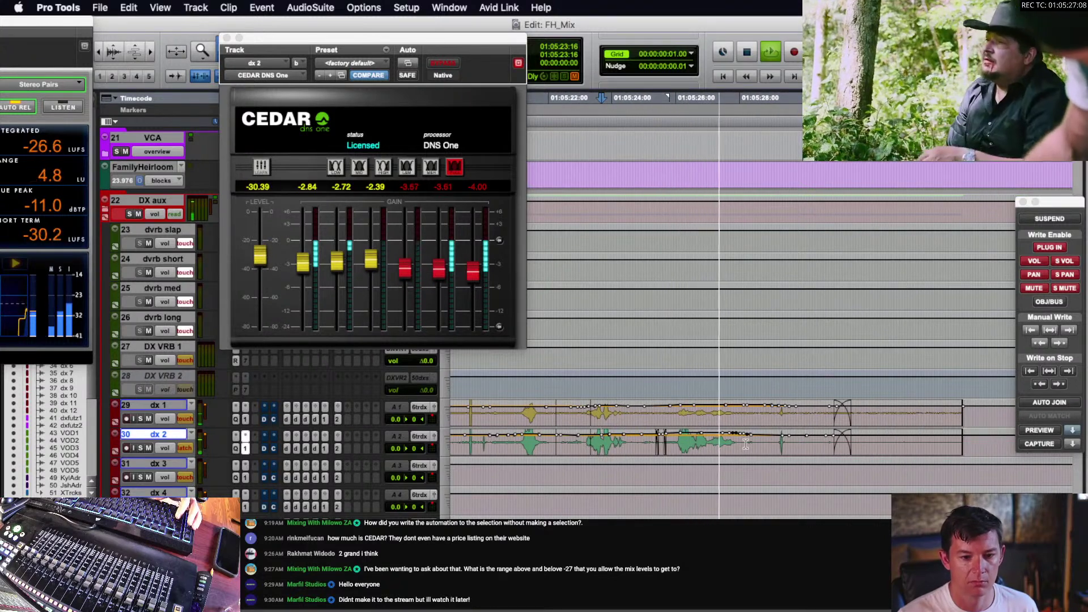
key(space)
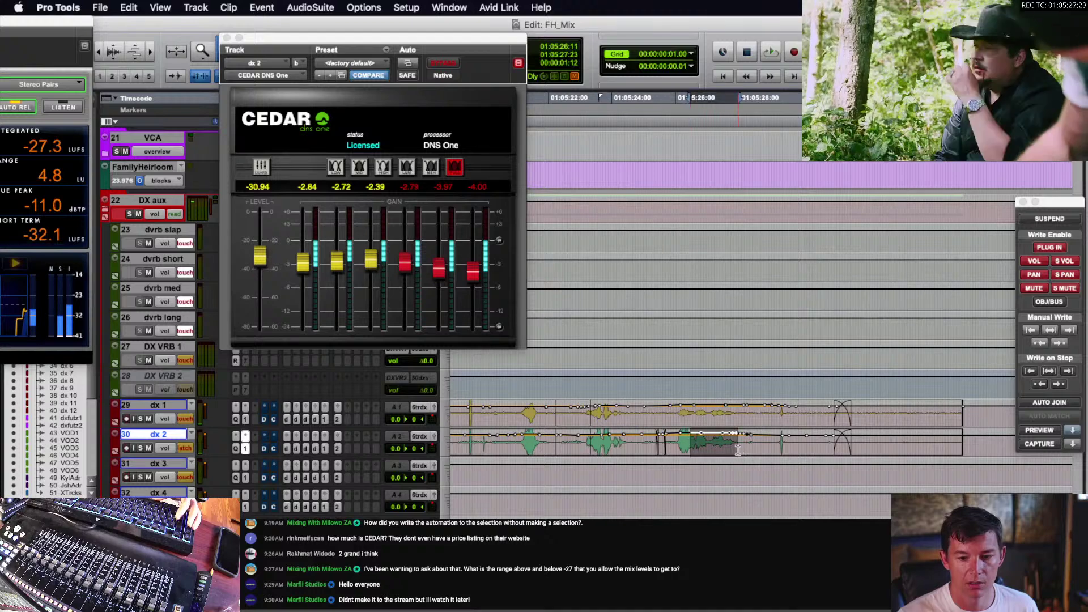
- Send the dx 2 selection from 01:05:26:11 to 01:05:27:23 through RX 10 Connect for repair, creating individual files
click(311, 8)
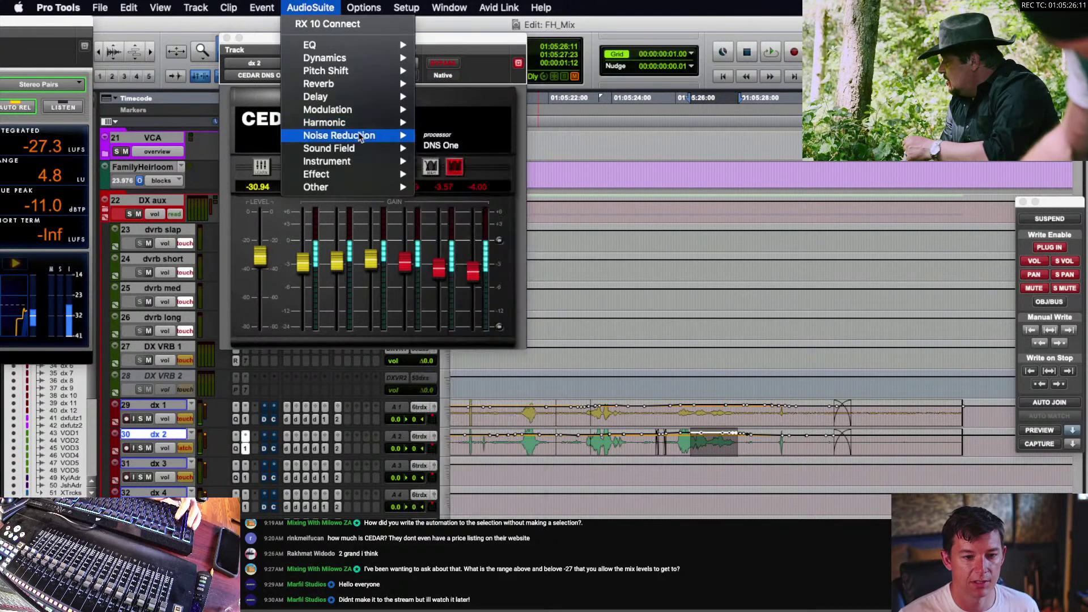
mouse_move(361, 136)
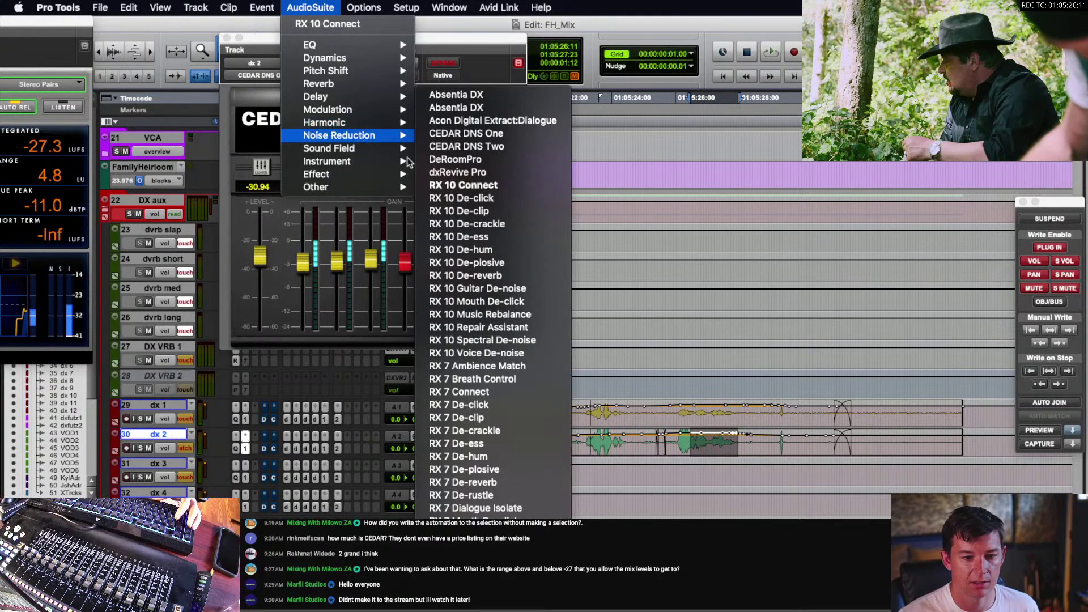
click(468, 186)
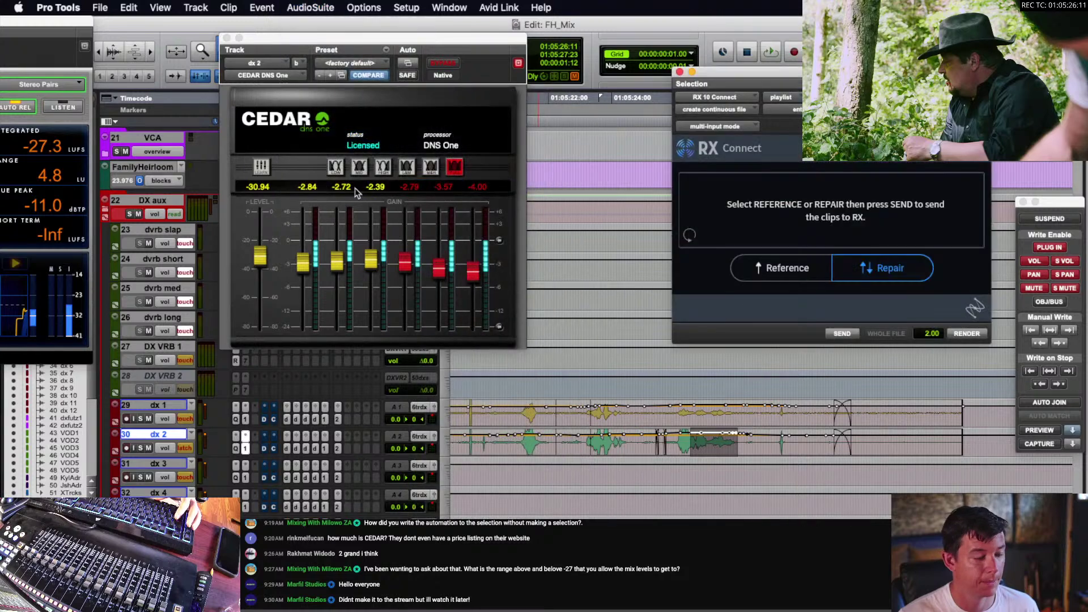
click(741, 110)
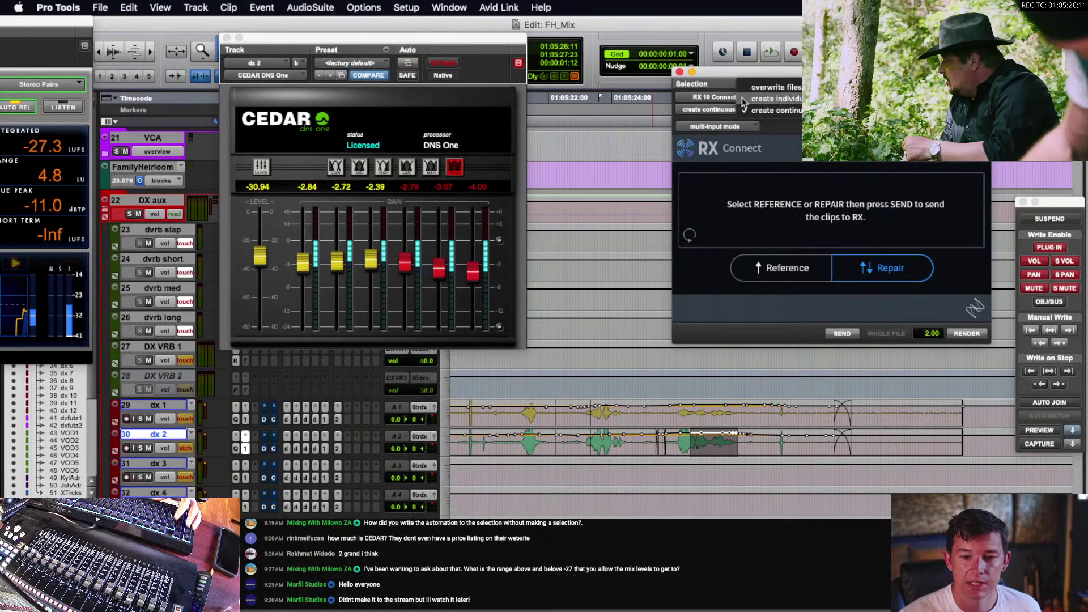
click(743, 100)
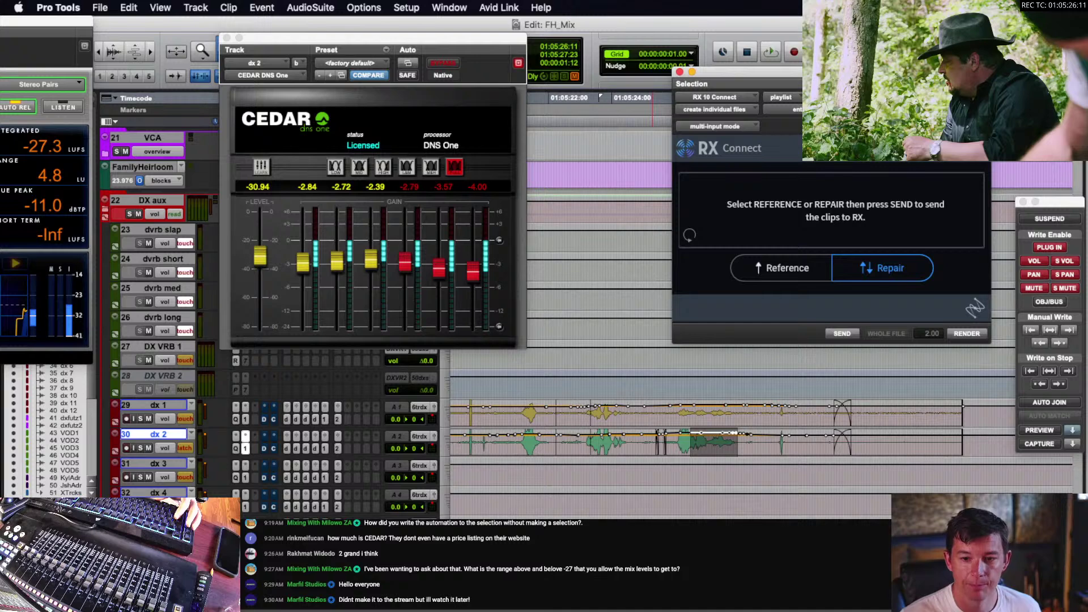
click(844, 334)
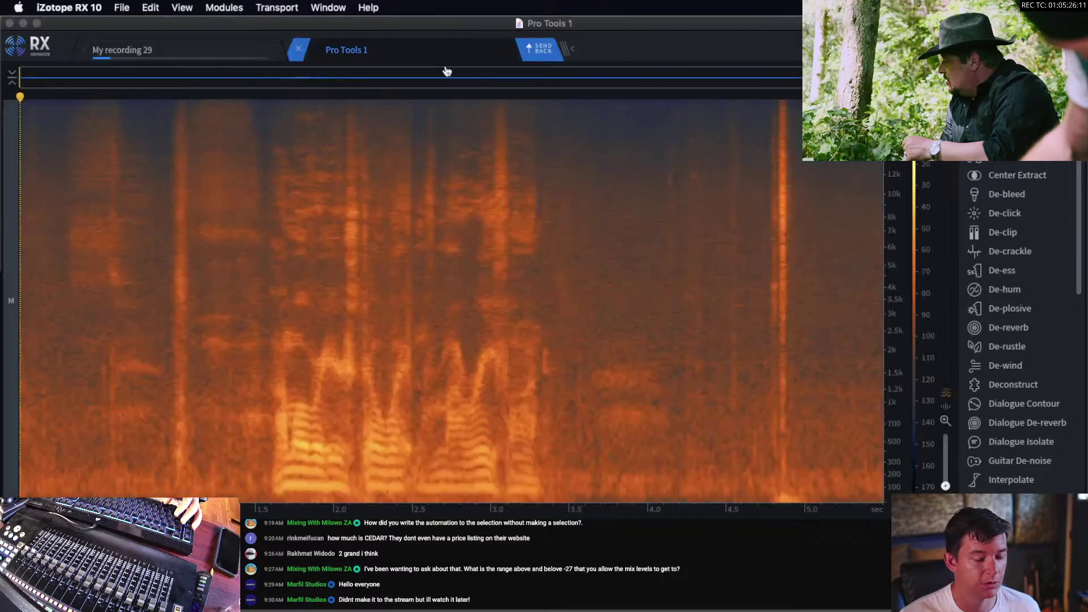
- In iZotope RX, close My recording 29 and run De-click on the spectrogram region from about 2.2 to 2.6 s
click(85, 51)
scroll(393, 236, up, 3)
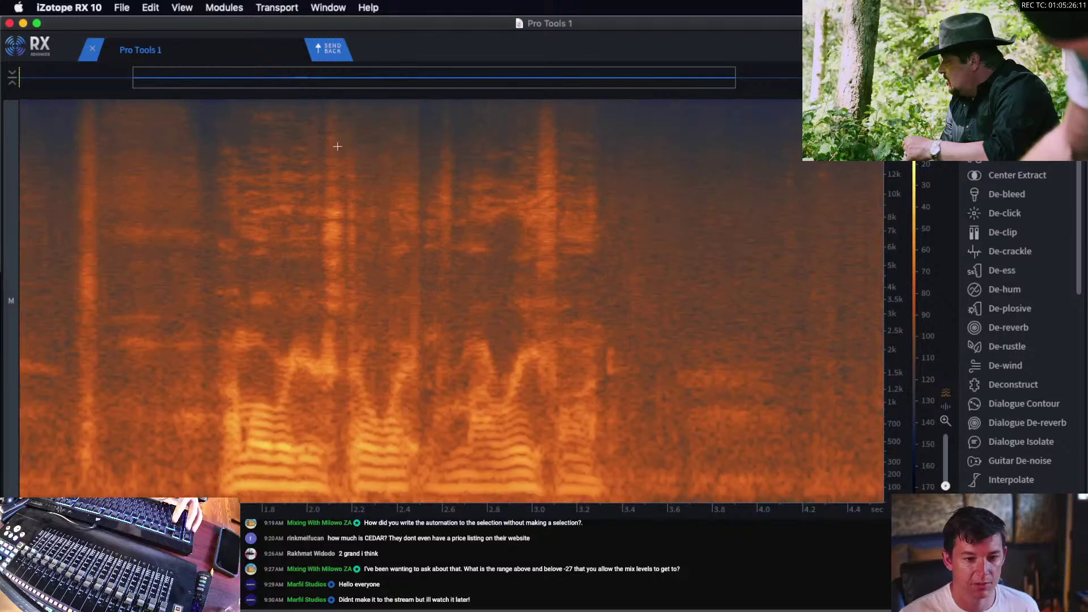
scroll(376, 182, up, 3)
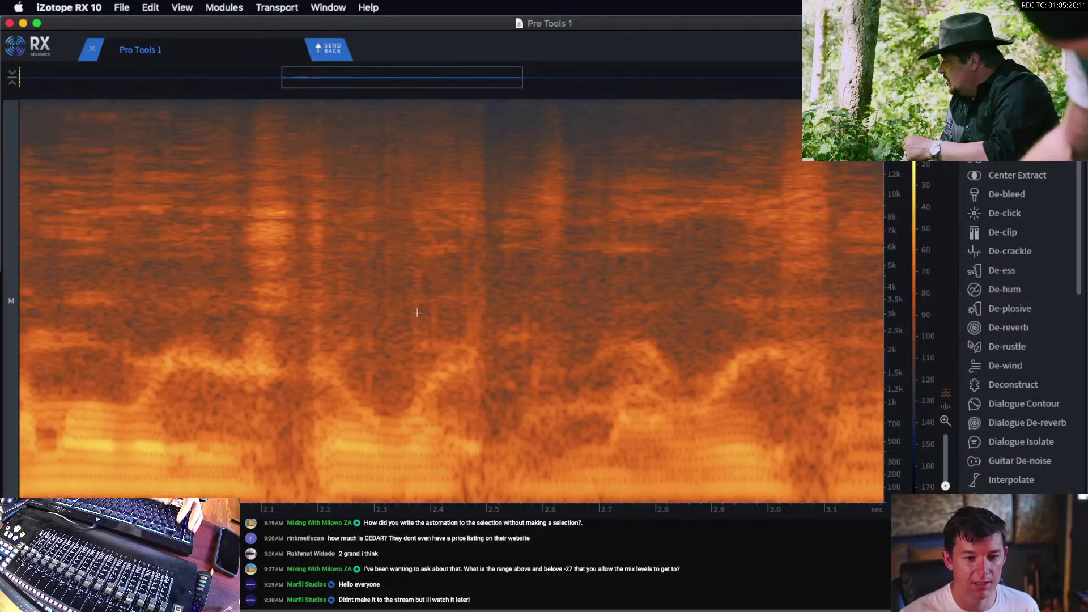
scroll(506, 292, down, 3)
drag(387, 122, 526, 405)
key(2)
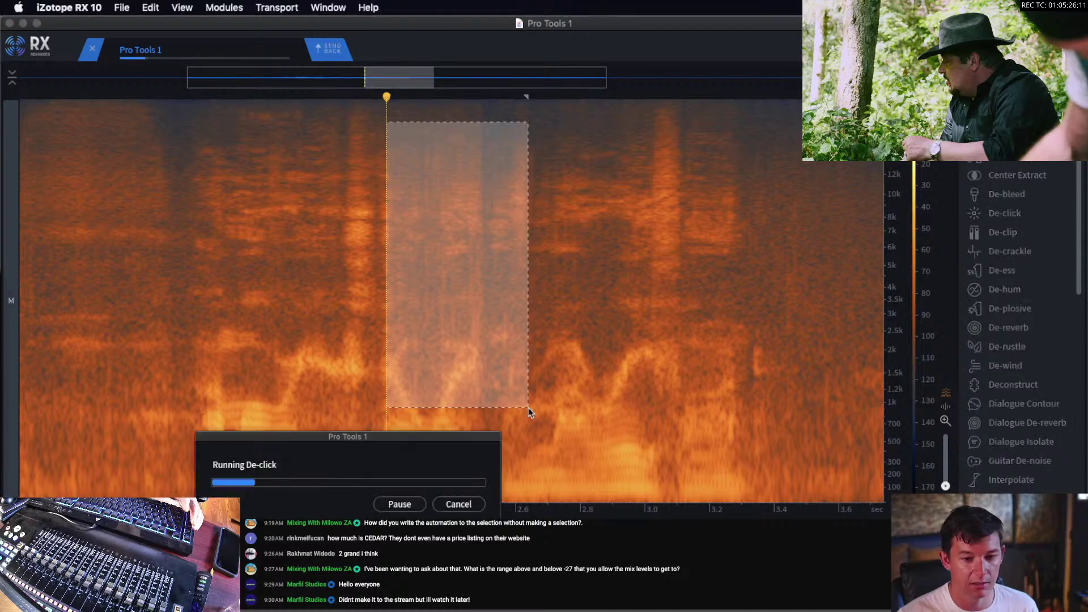
- Set the De-click sensitivity to 4.2 and process the spectrogram region from about 2.2 to 2.4 s
scroll(795, 241, up, 1)
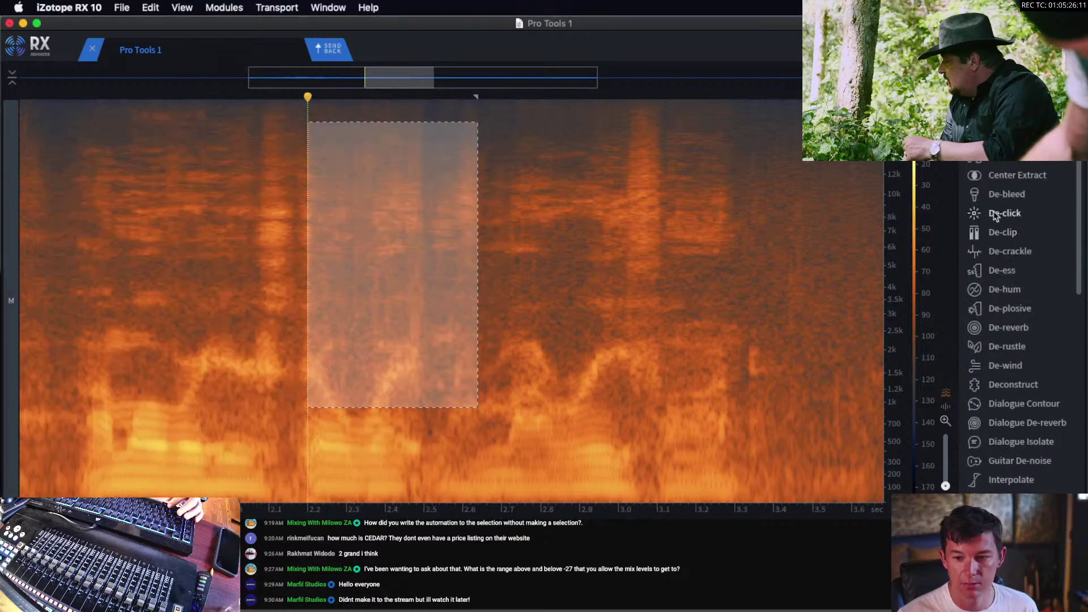
click(996, 213)
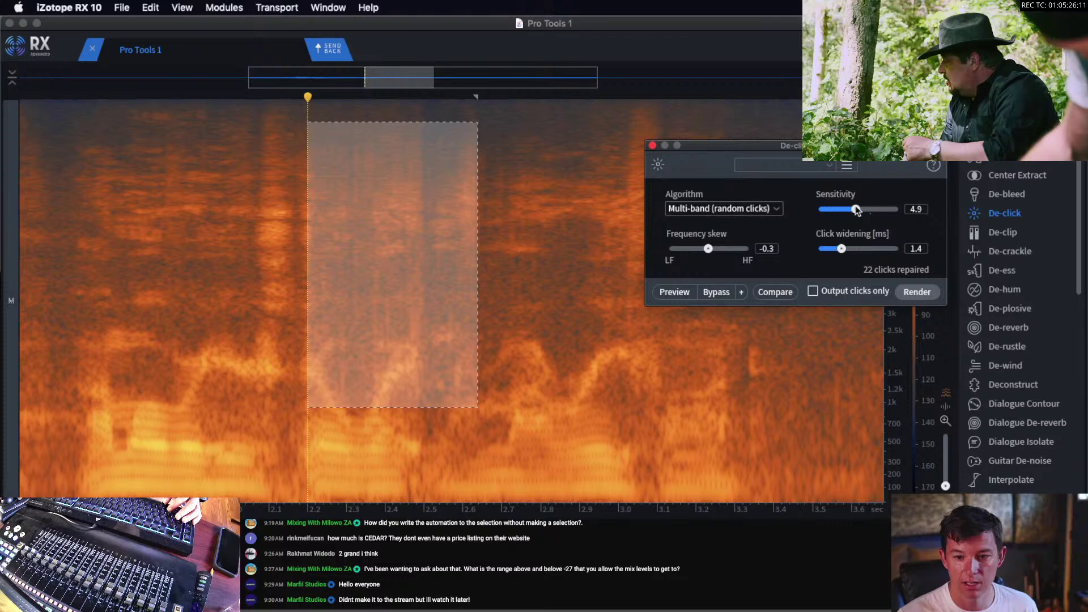
click(308, 274)
drag(316, 141, 403, 388)
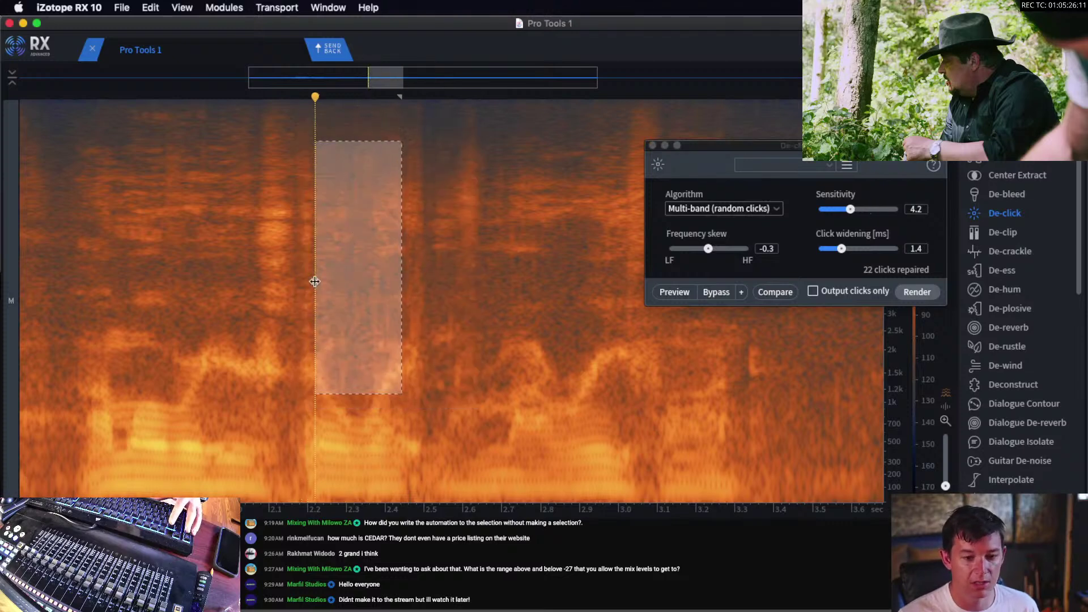
click(264, 281)
- Process the small spectrogram region from about 2.24 to 2.32 s with De-click, repeating it at a sensitivity of 5.9
scroll(326, 240, up, 3)
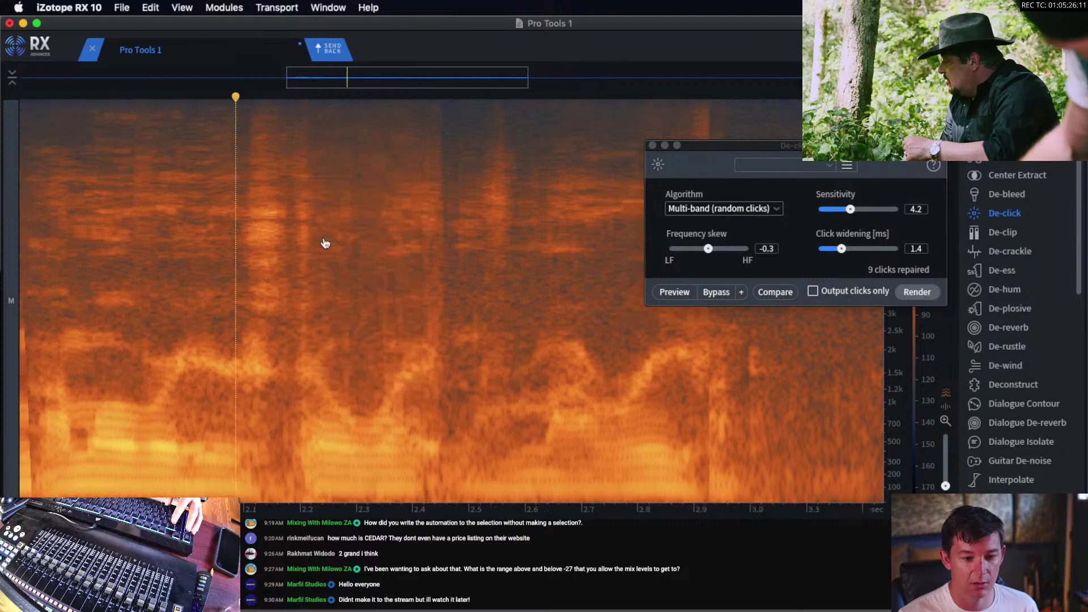
key(5)
mouse_move(314, 255)
mouse_down()
mouse_move(337, 287)
mouse_move(388, 431)
mouse_up()
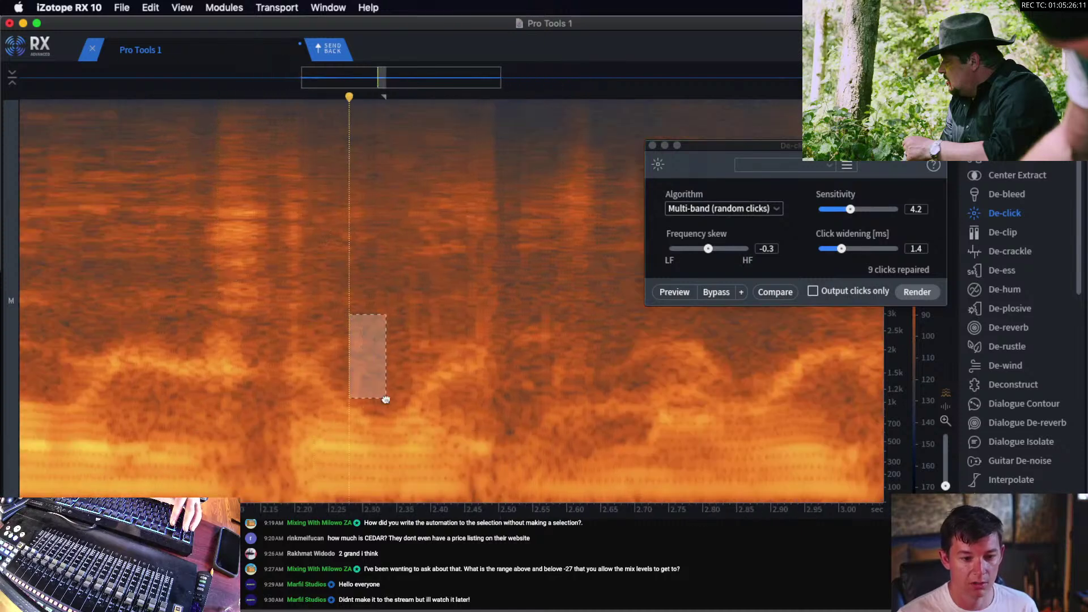
click(315, 377)
drag(335, 317, 384, 390)
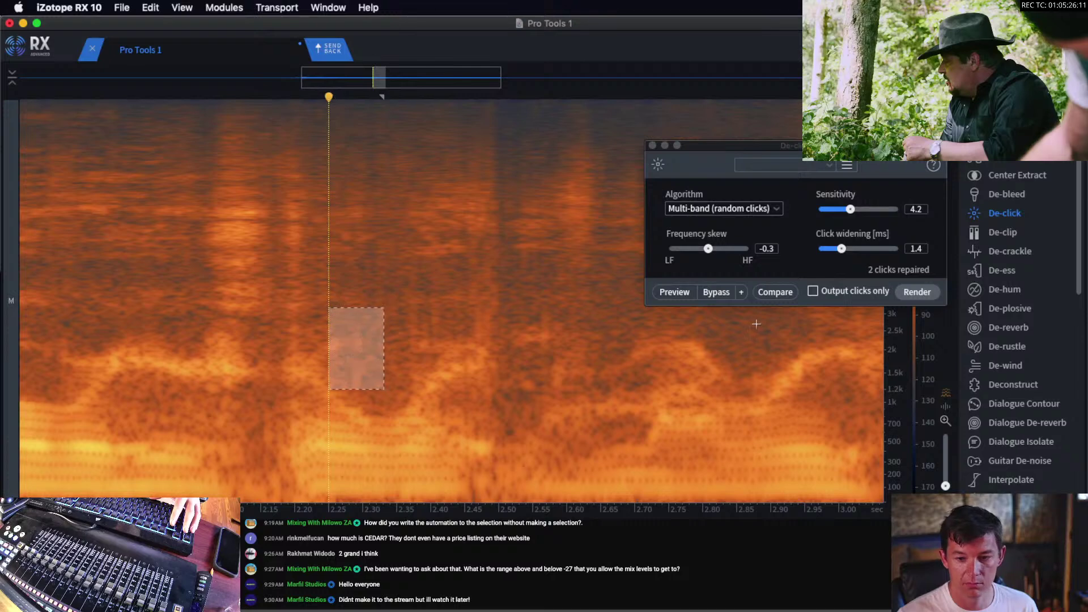
click(864, 209)
key(Return)
click(238, 294)
scroll(239, 292, down, 3)
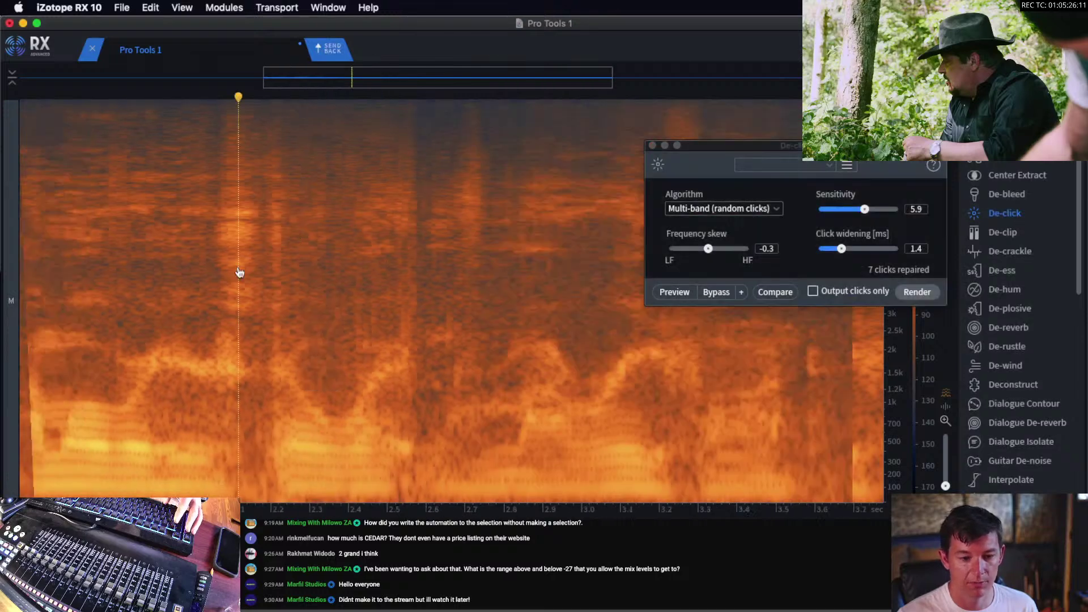
- Run De-click at sensitivity 5.9 on two more upper-frequency regions of the line's spectrogram
key(super+a)
click(297, 250)
scroll(296, 250, up, 3)
drag(314, 183, 406, 333)
key(Return)
click(251, 268)
scroll(434, 271, down, 2)
drag(450, 194, 500, 357)
key(Return)
click(365, 292)
scroll(364, 292, down, 4)
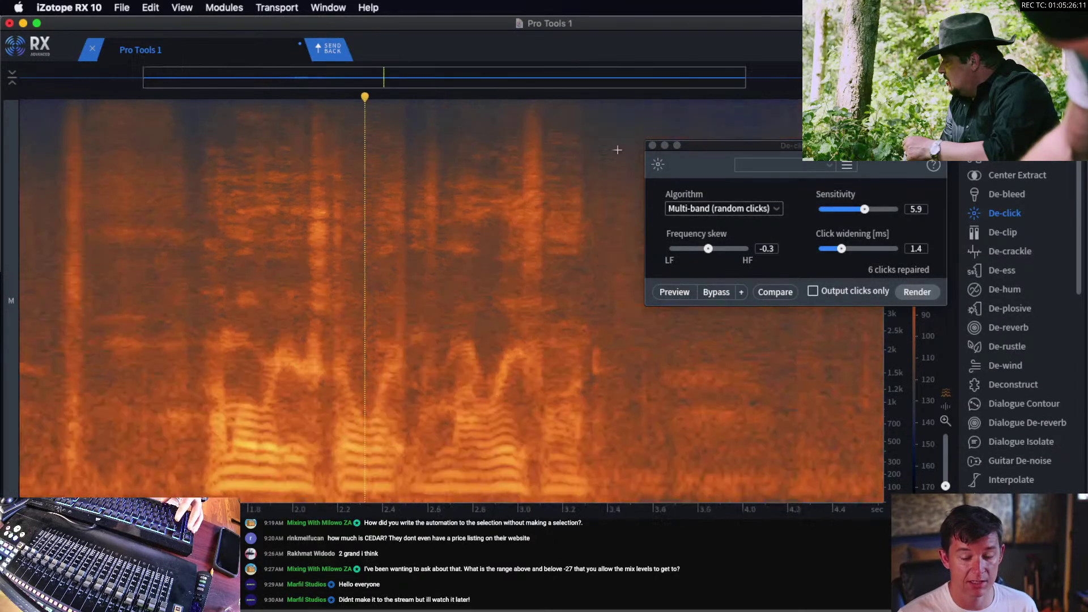
- Close De-click and send the repaired audio back to Pro Tools for rendering into the dx 2 selection
click(653, 146)
click(442, 257)
key(super+Return)
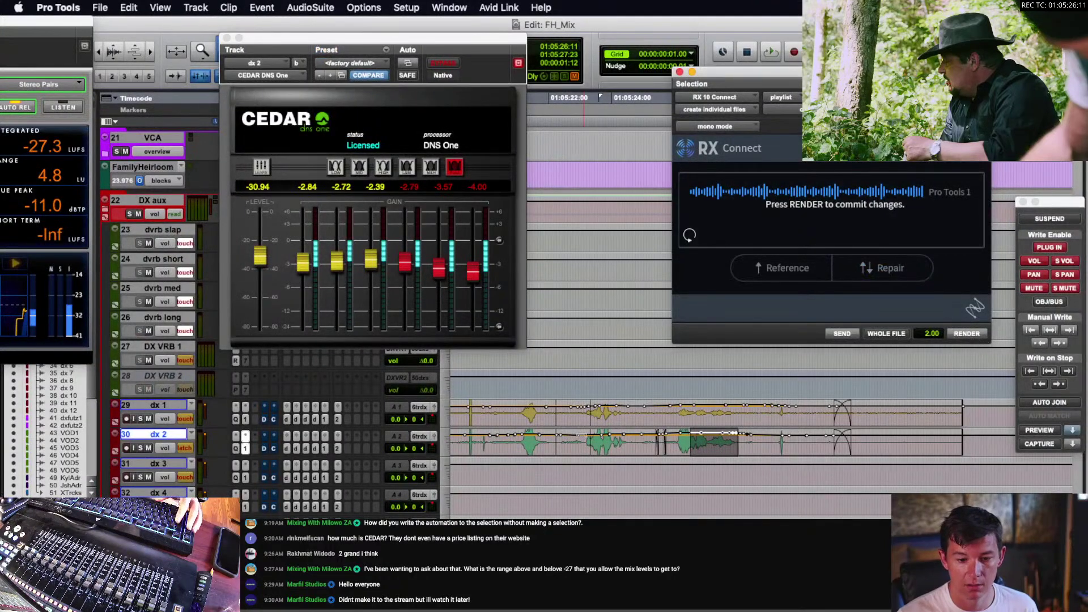
- Audition the repaired dx 2 line from 01:05:22:22 and close the RX 10 Connect and CEDAR DNS One windows
click(577, 443)
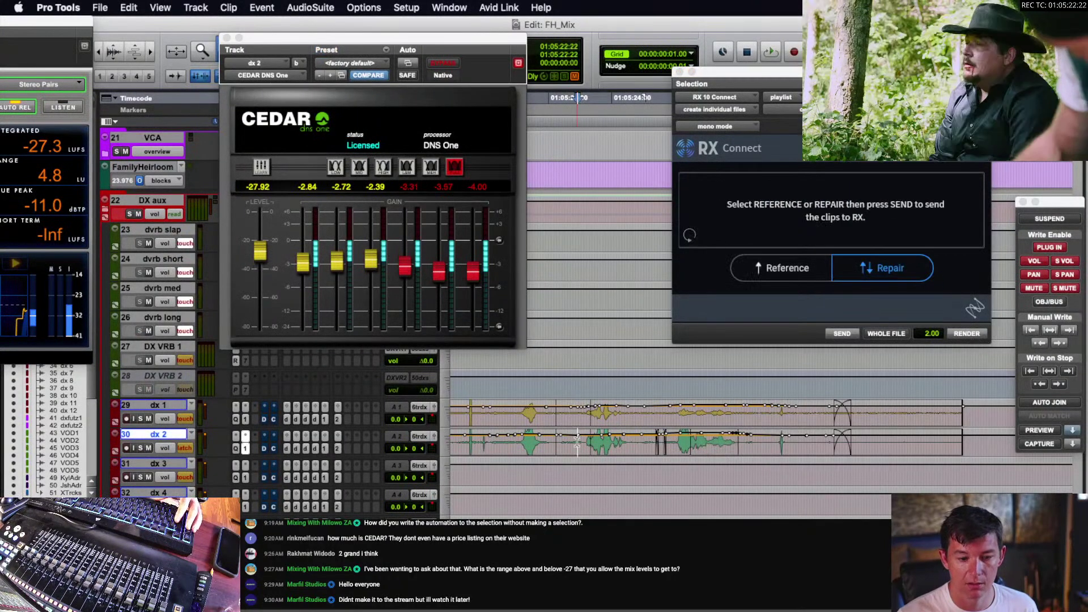
click(679, 72)
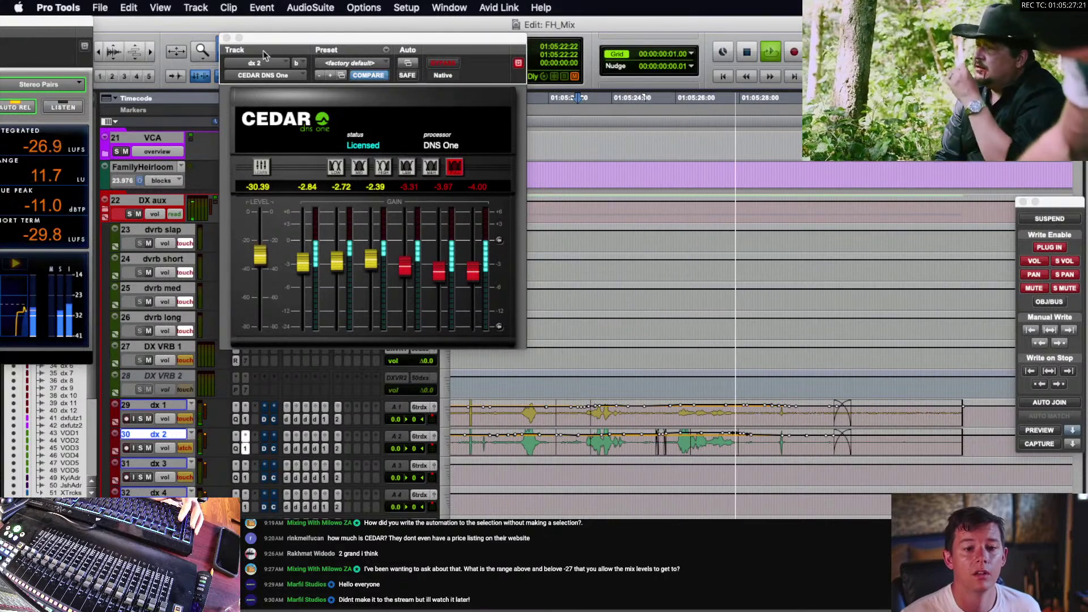
click(227, 38)
key(space)
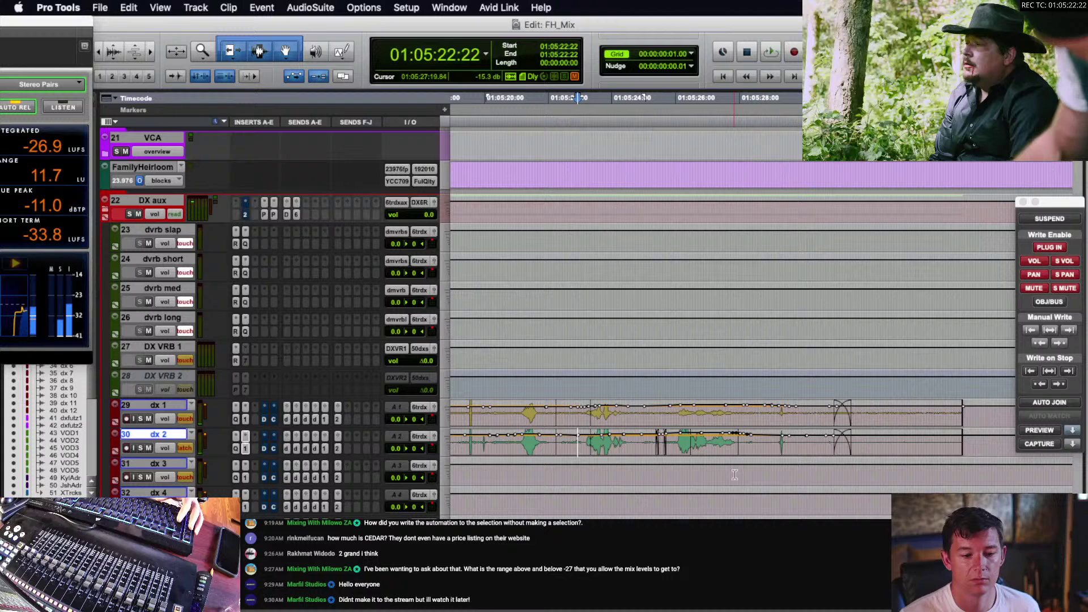
- Show the tracks as waveforms and look over the voice-over design clips on VO DZN 1 to 6
click(711, 449)
key(r)
key(r)
key(r)
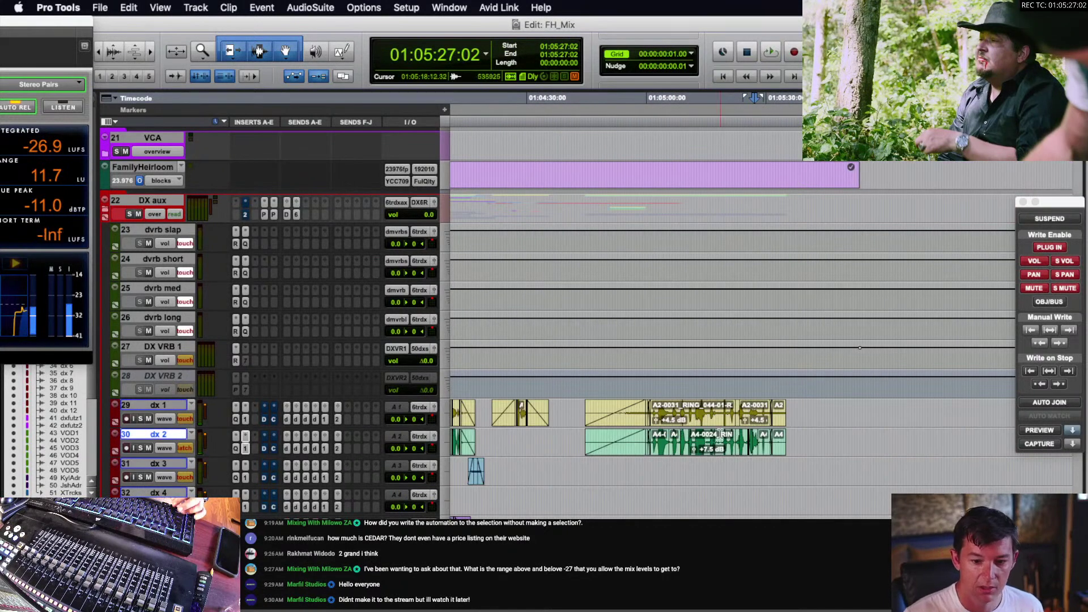
scroll(732, 431, down, 5)
scroll(731, 431, left, 1)
scroll(741, 410, down, 6)
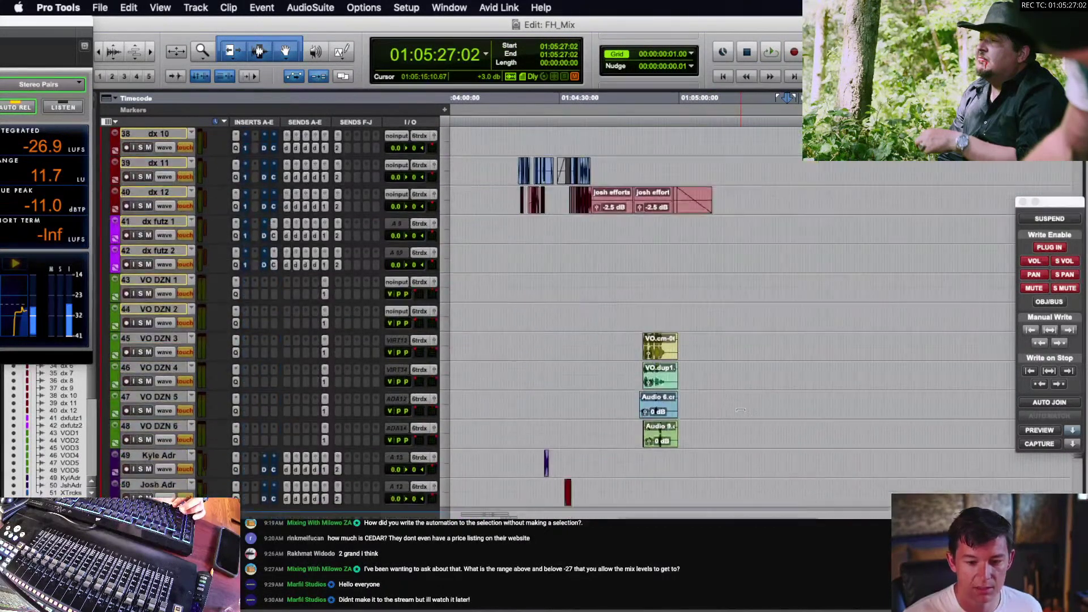
click(661, 297)
key(t)
key(t)
key(t)
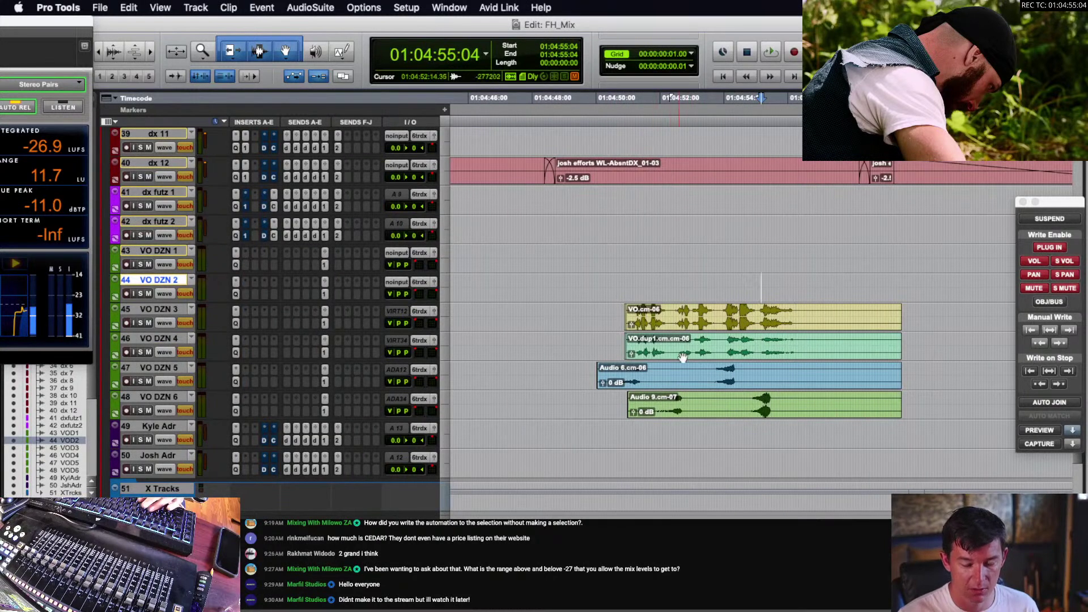
key(r)
key(r)
key(r)
key(r)
key(r)
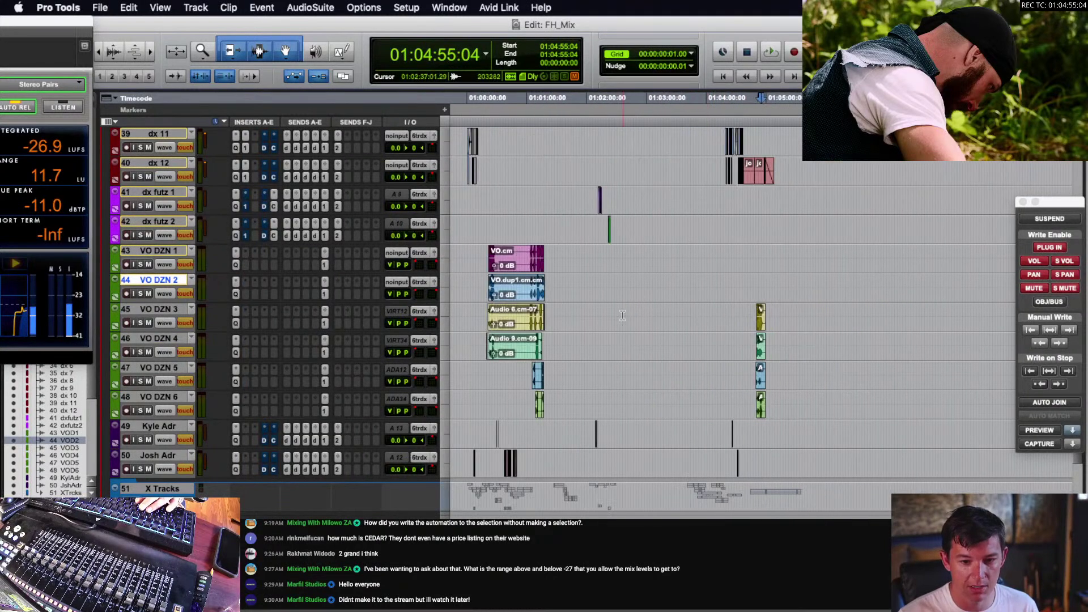
- Select the VO DZN 3 to 6 clips from 01:04:49:14 to 01:05:01:02 and move them up to VO DZN 1 to 4
click(772, 282)
key(t)
key(t)
key(t)
key(t)
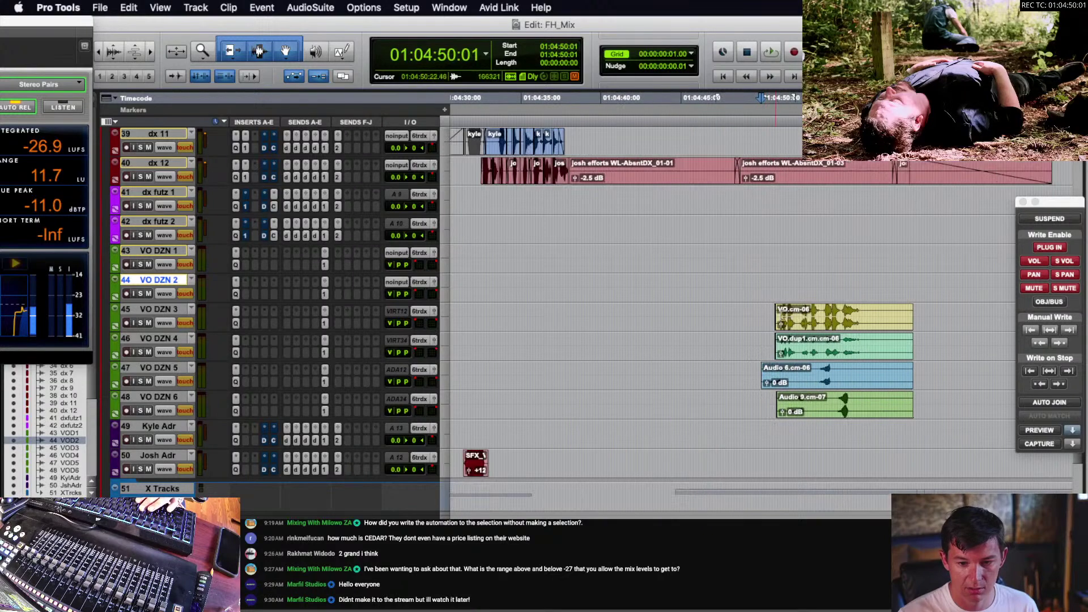
drag(754, 310, 938, 418)
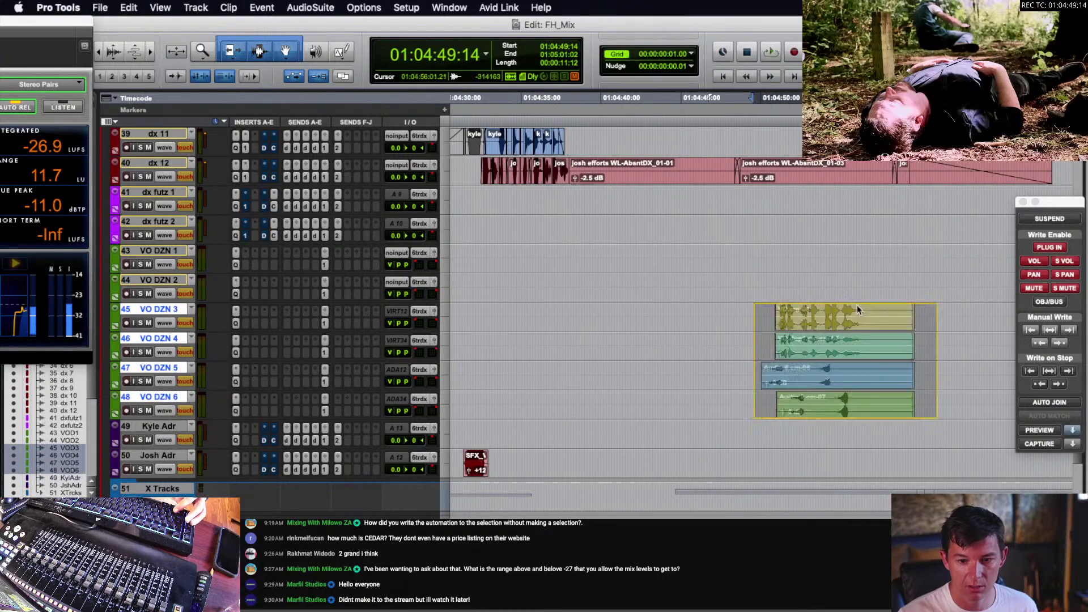
drag(859, 324, 547, 353)
- Examine the opening block of VO DZN clips and its ending around 01:01:17:08
key(r)
key(r)
key(r)
key(r)
key(t)
key(t)
key(t)
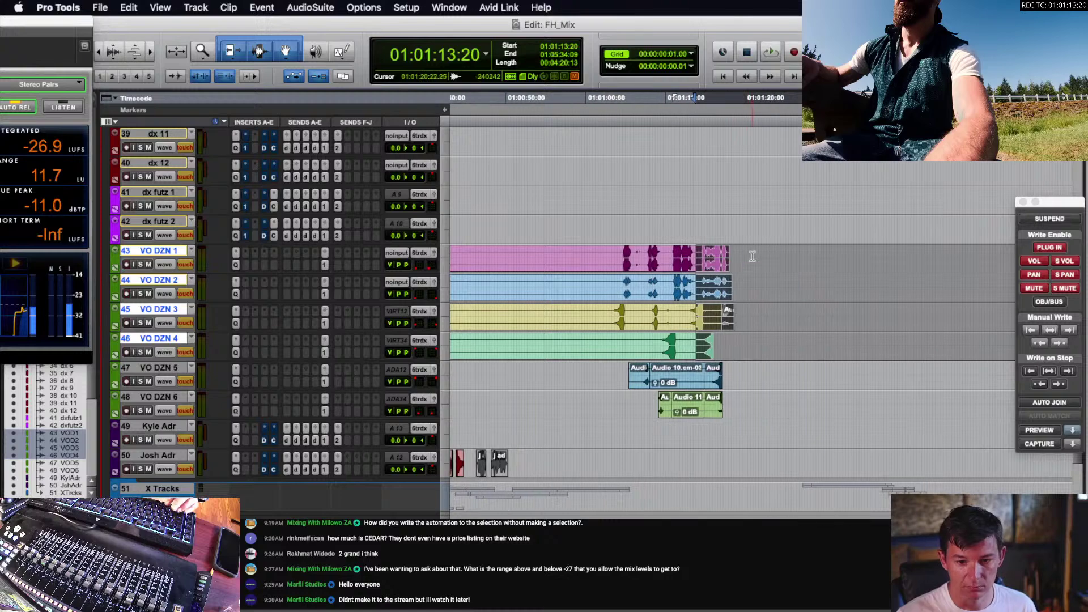
click(727, 255)
key(r)
key(r)
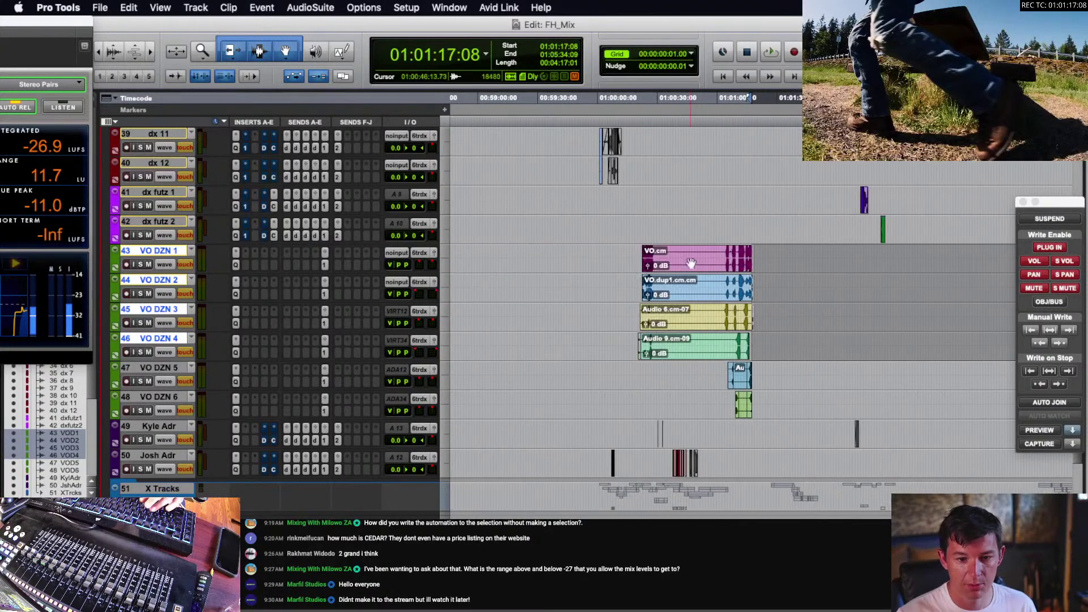
- Copy the 14-second section at 01:00:38:09 on VO DZN 1 to 4 and paste it at 01:03:27:21
drag(673, 257, 701, 343)
scroll(730, 308, right, 2)
scroll(730, 307, right, 3)
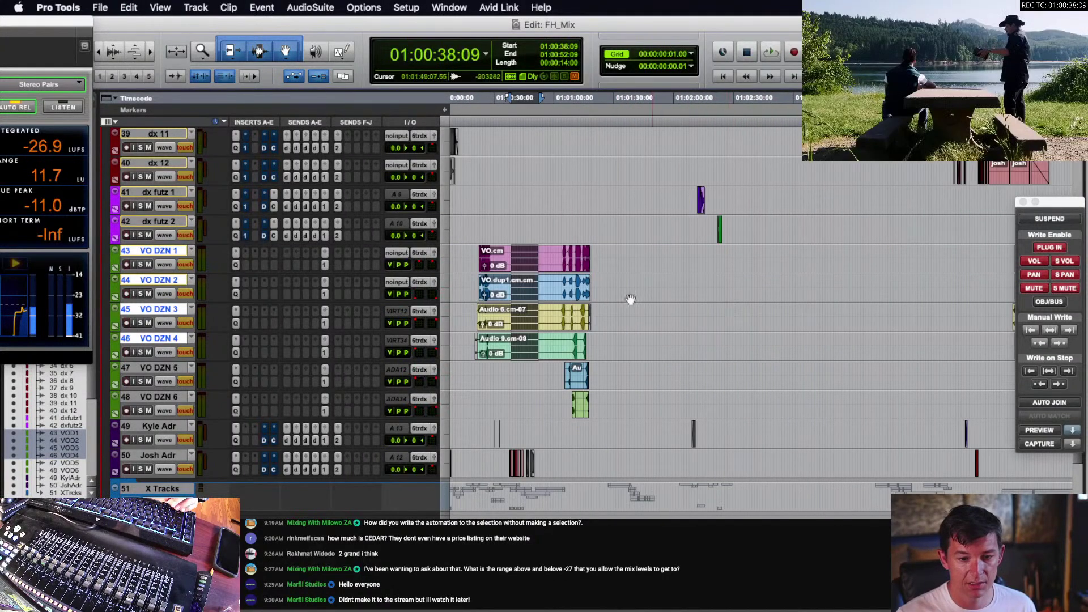
scroll(629, 301, left, 1)
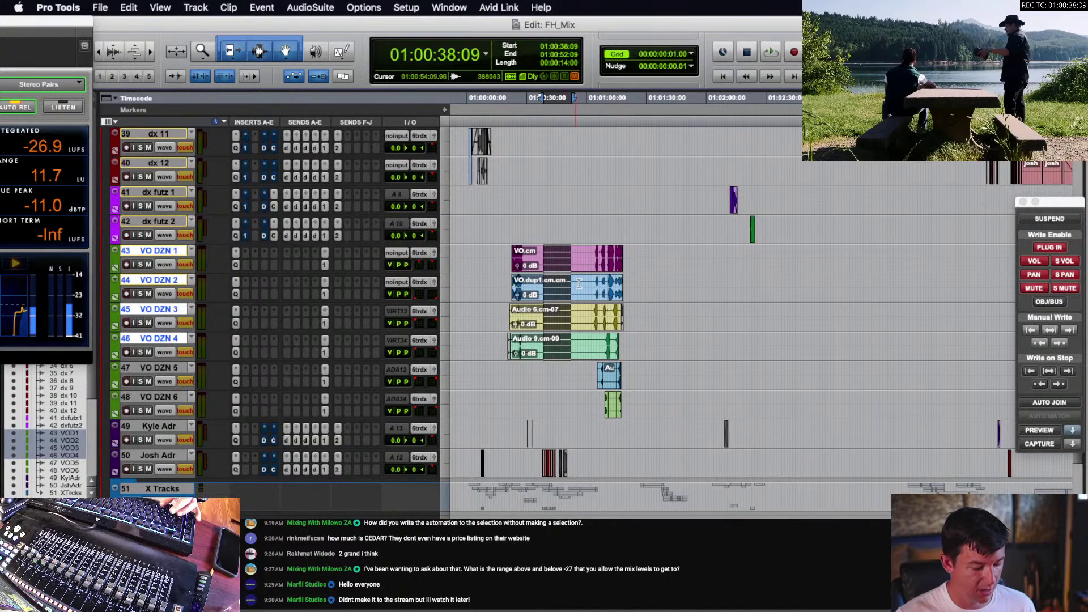
scroll(567, 353, right, 6)
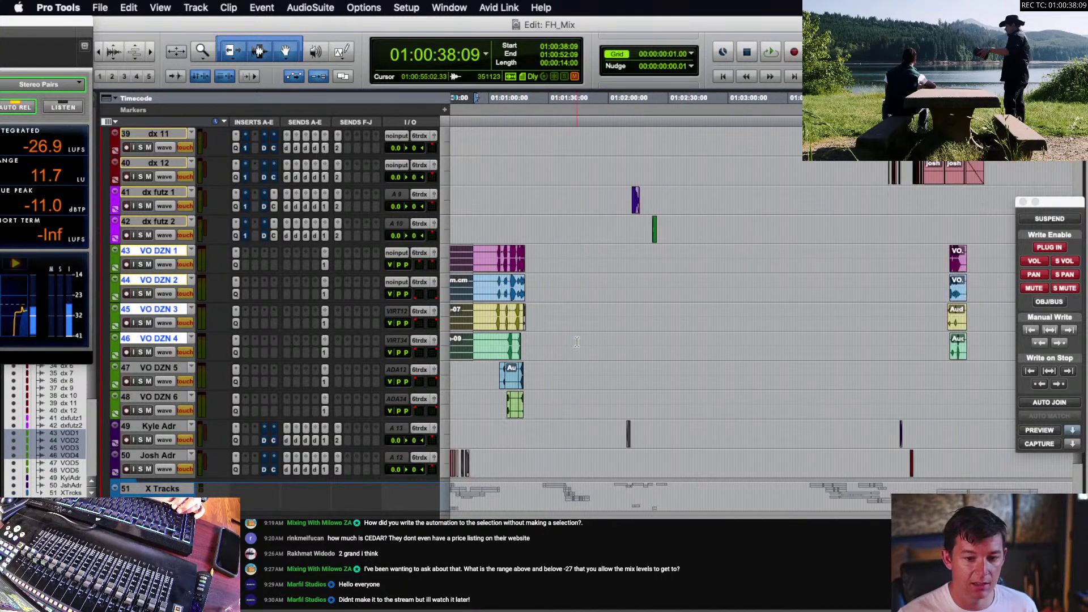
drag(686, 250, 736, 343)
key(super+v)
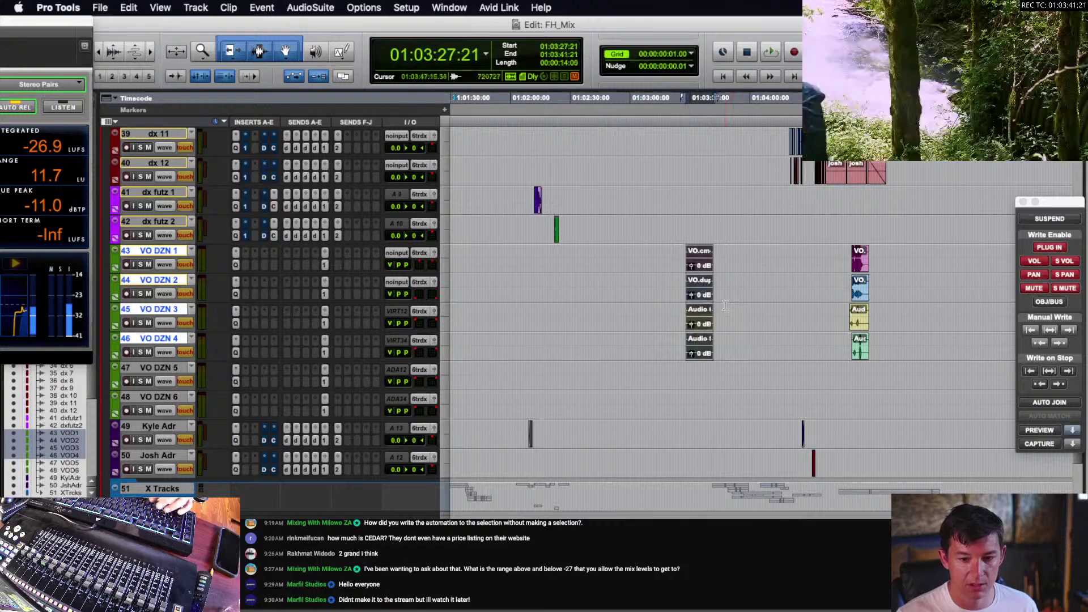
- Select and delete the pasted voice-over section on VO DZN 1 to 4
scroll(717, 296, right, 2)
drag(638, 267, 831, 351)
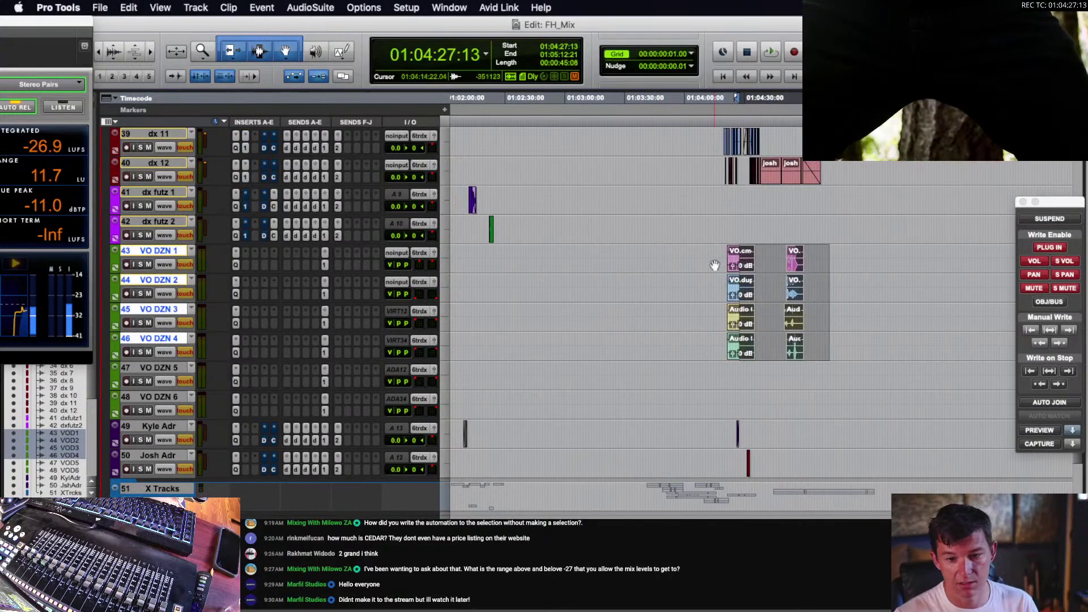
drag(717, 255, 772, 345)
key(Delete)
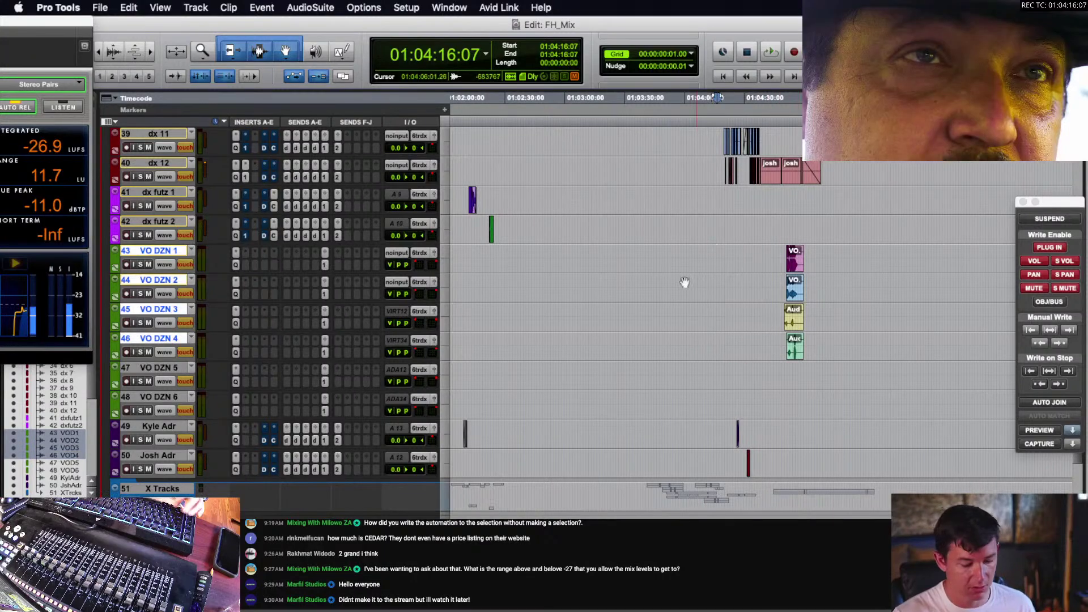
- Audition the moved VO DZN 1 to 4 clips from 01:04:49:13
scroll(684, 283, up, 2)
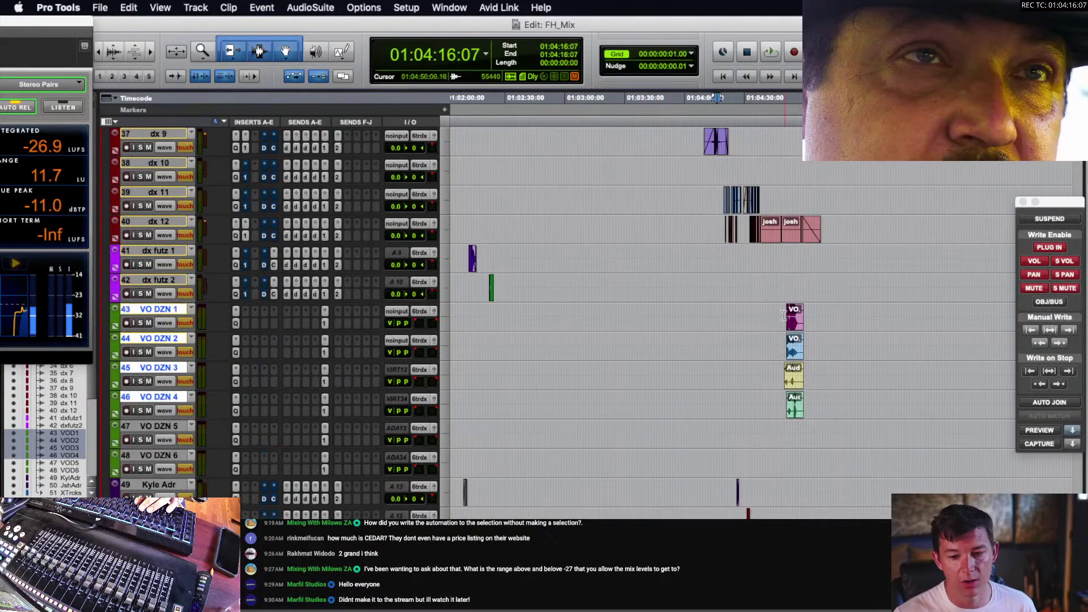
drag(754, 309, 843, 334)
click(831, 321)
key(t)
key(t)
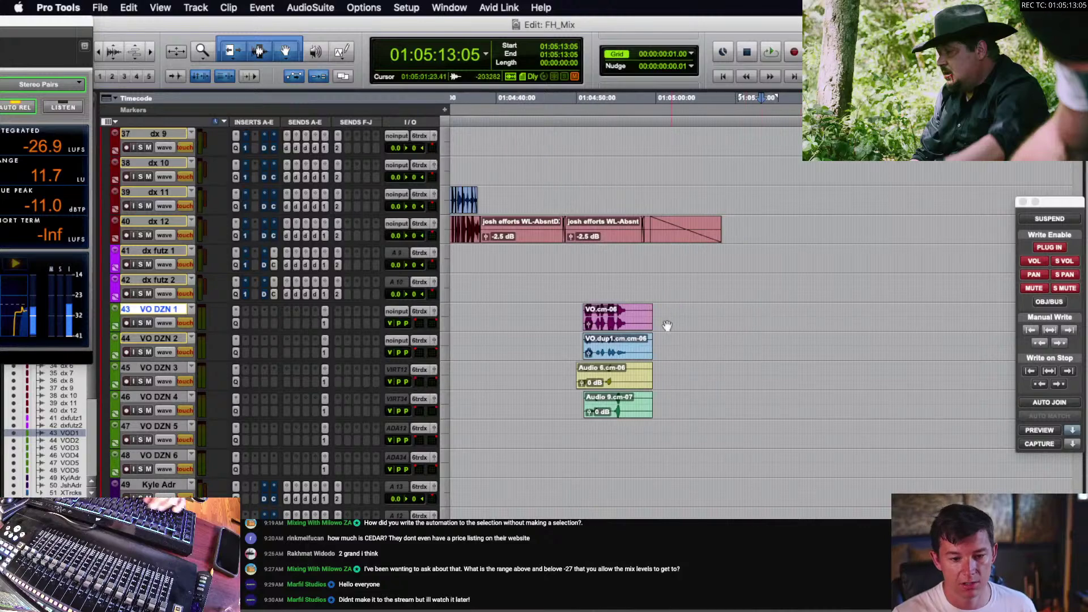
click(618, 313)
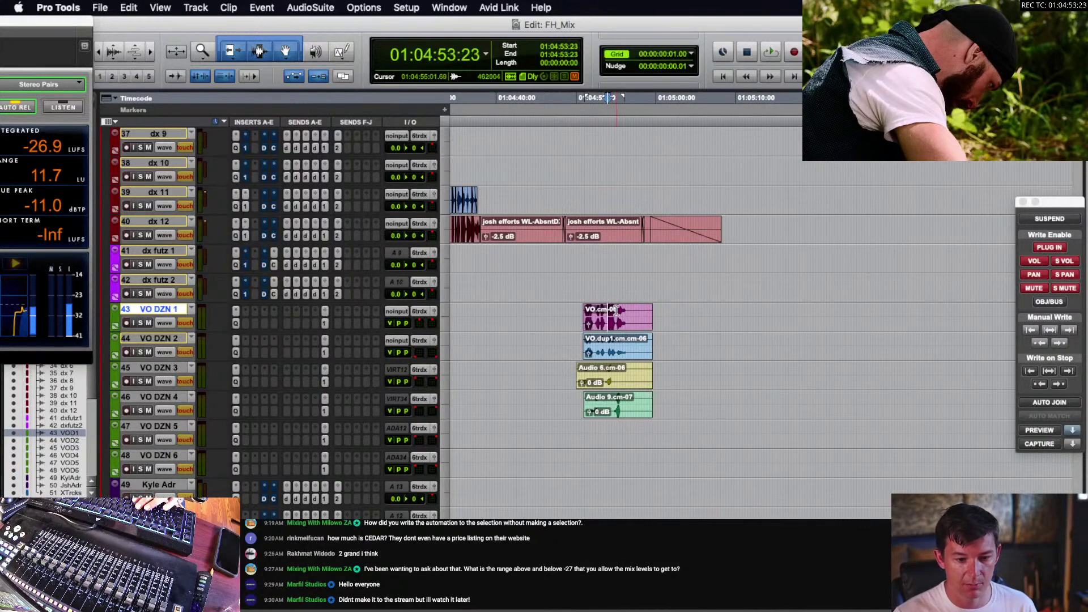
key(t)
key(t)
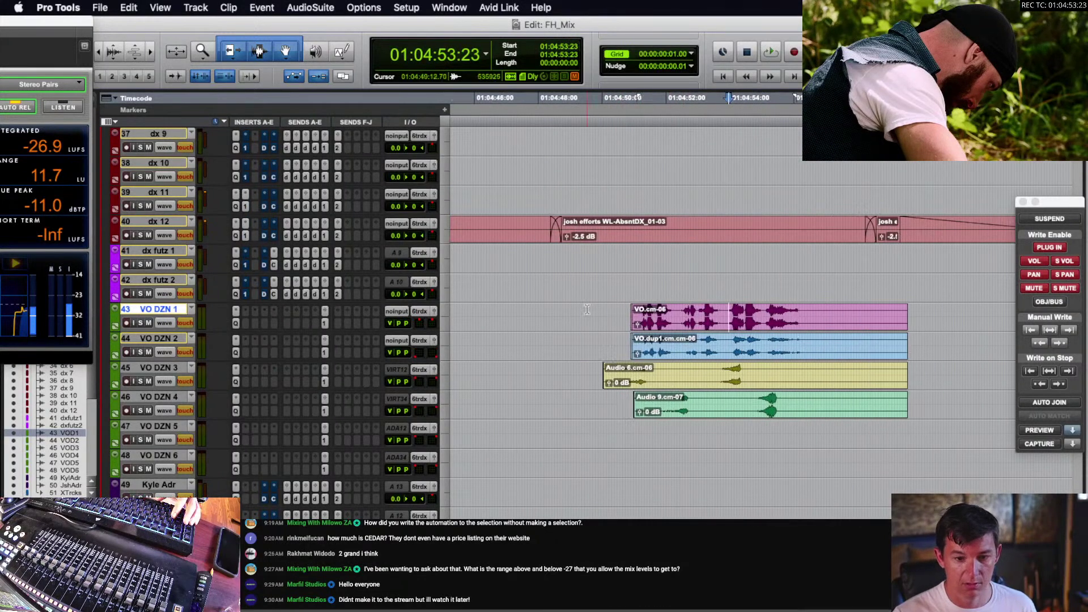
key(space)
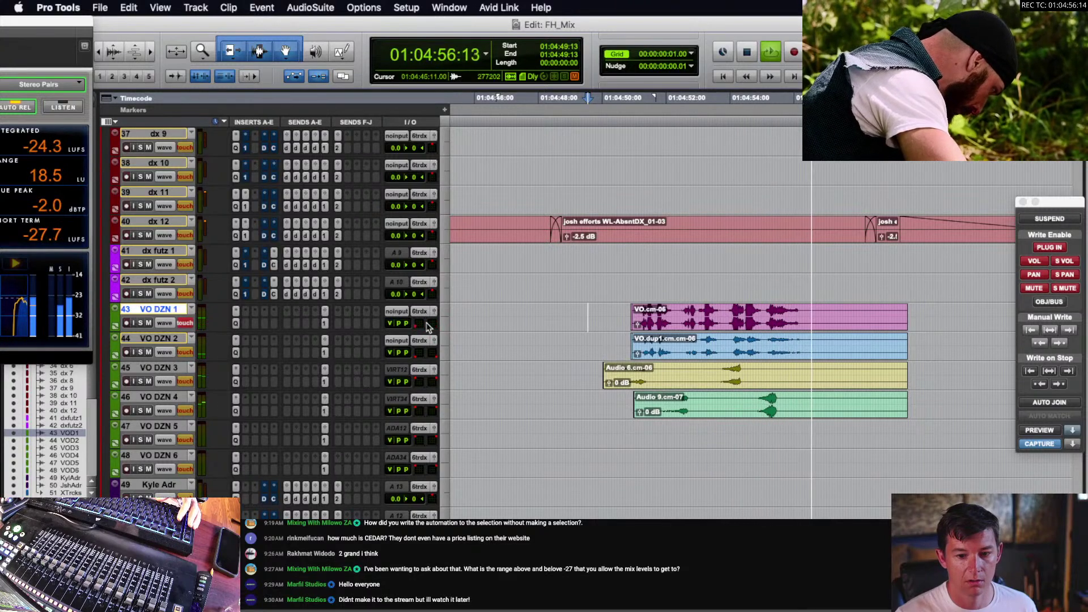
key(space)
- Audition the VO DZN clips again from 01:04:49:16 and from 01:04:55:12
click(592, 372)
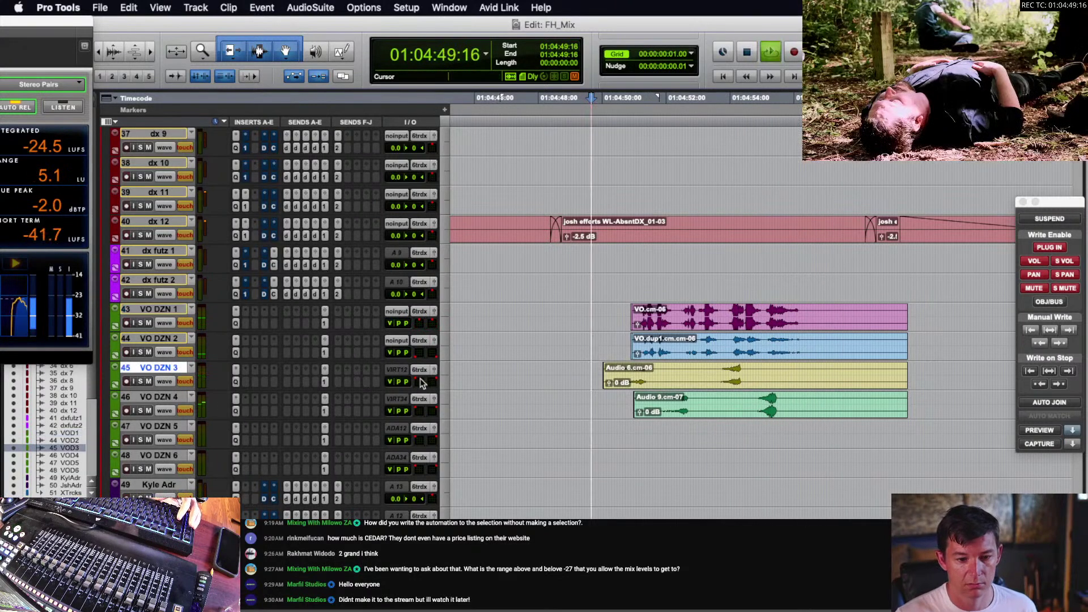
key(space)
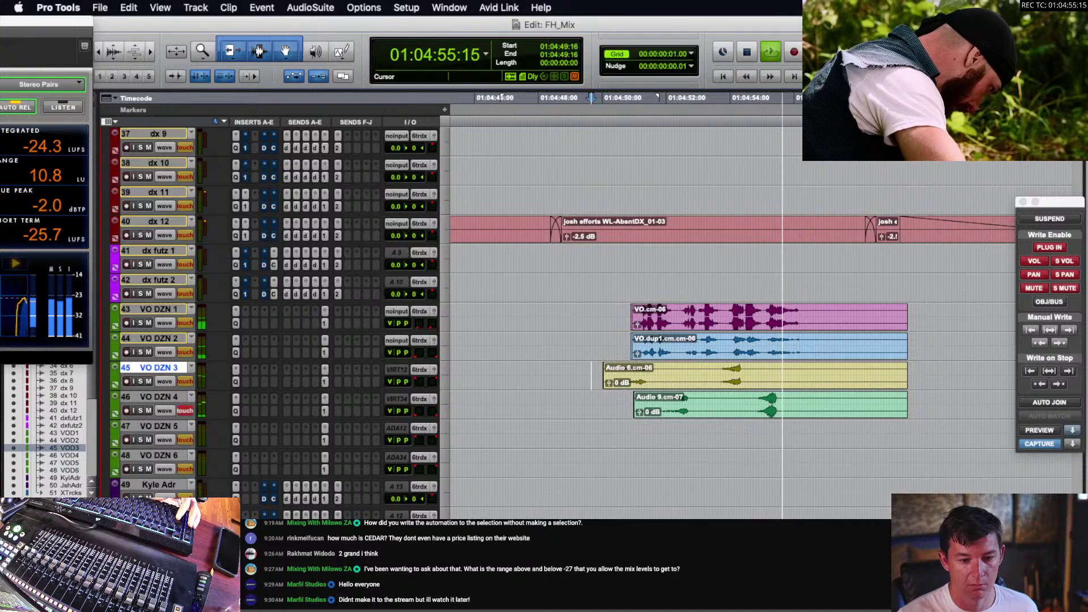
click(780, 308)
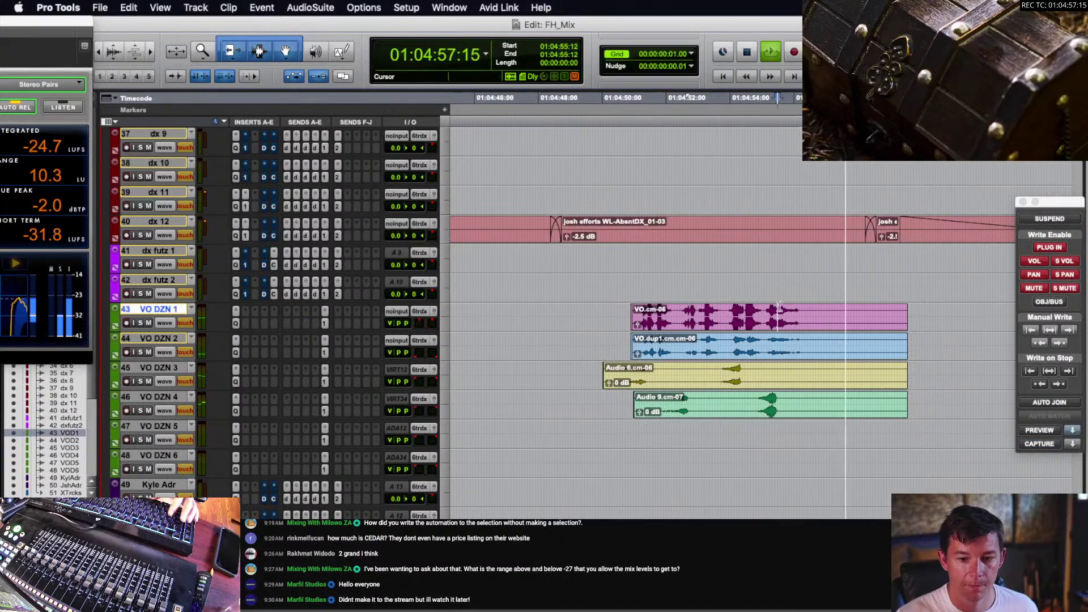
key(r)
key(r)
click(760, 309)
key(space)
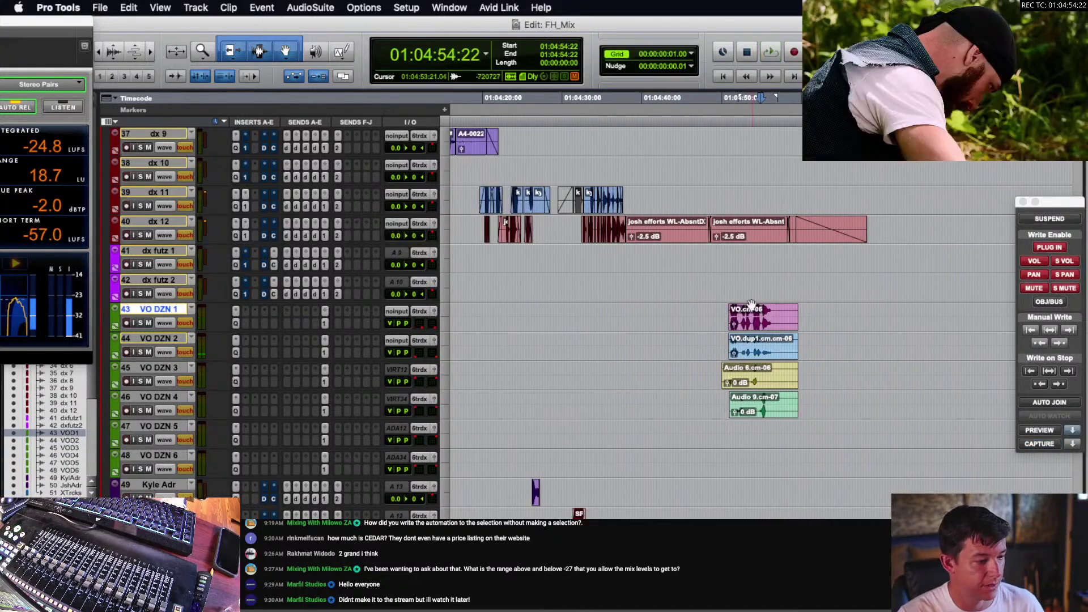
- Switch the tracks to volume automation view and place the edit cursor on dx 11 at 01:04:39:15
scroll(805, 306, up, 7)
key(r)
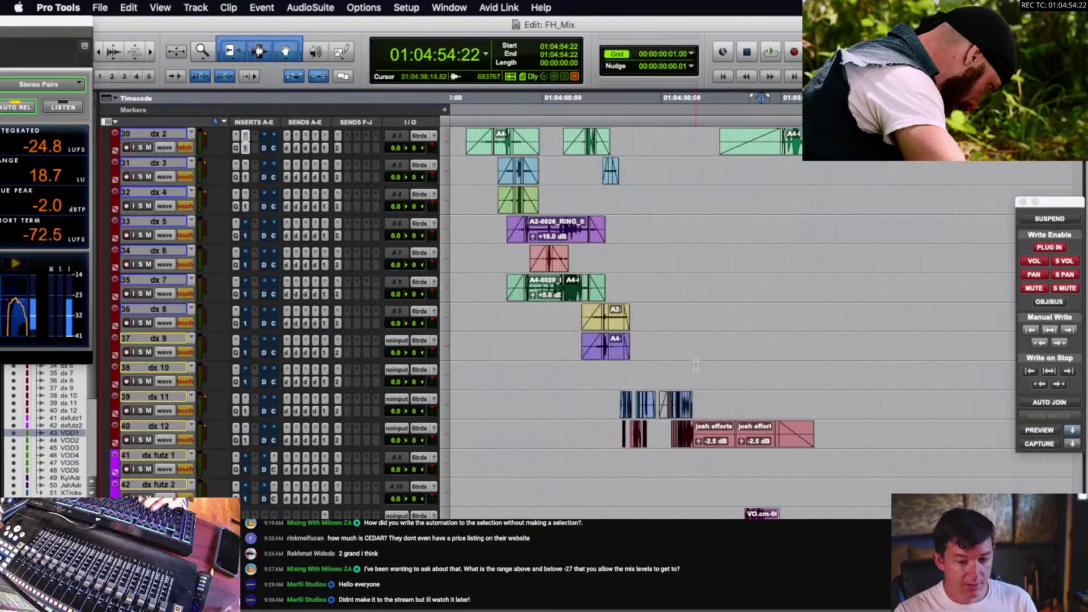
scroll(708, 357, down, 2)
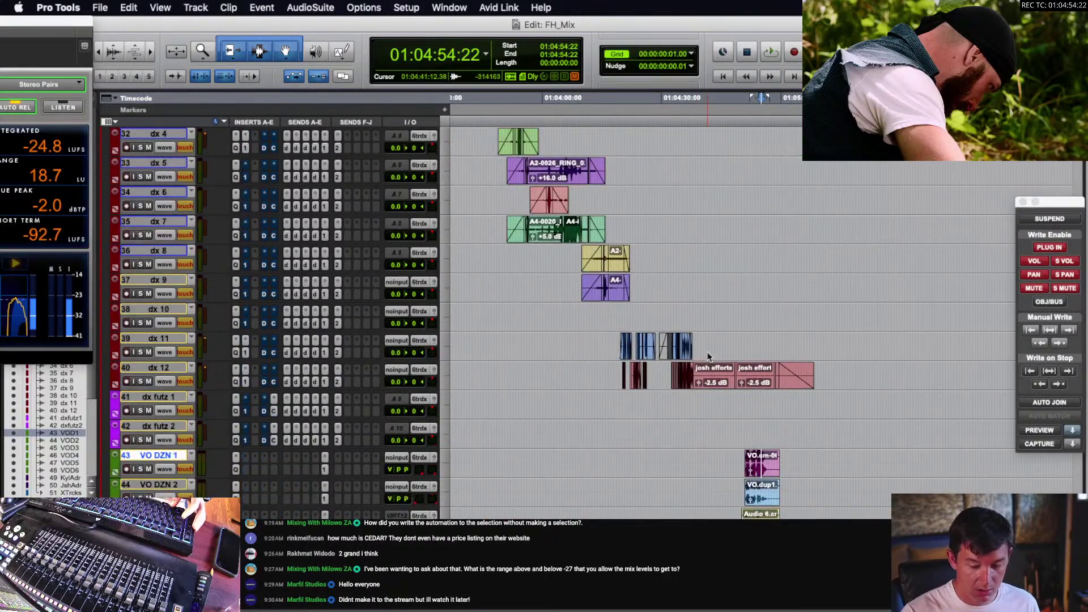
key(ctrl+minus)
click(701, 349)
key(t)
key(t)
scroll(734, 342, down, 10)
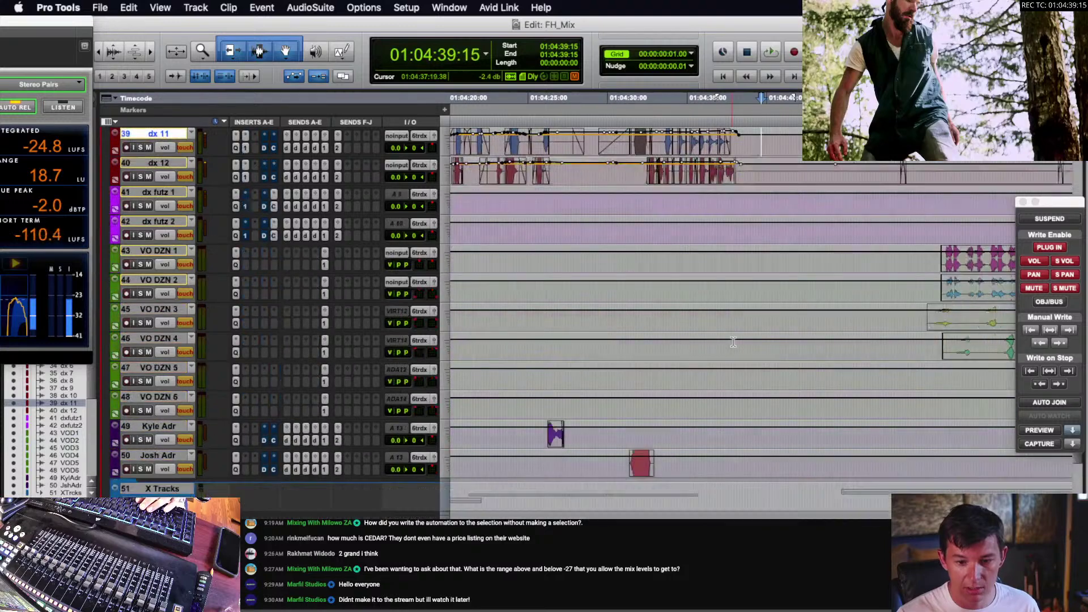
- Switch the tracks to waveform view and place the edit cursor on ADR track 49 at 01:04:30:17
click(547, 348)
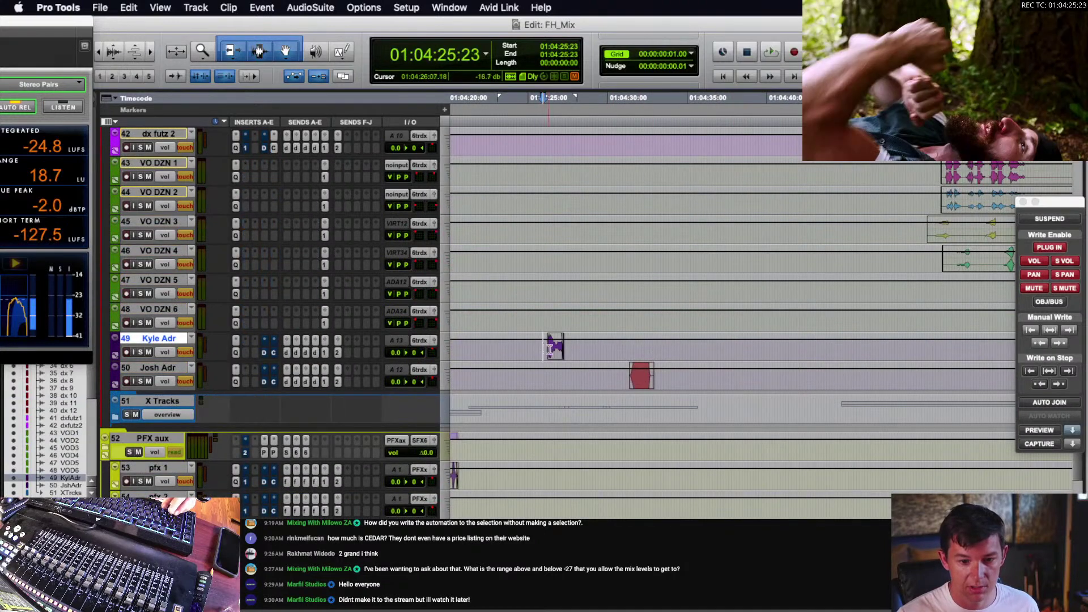
click(574, 348)
key(ctrl+alt+minus)
key(t)
key(t)
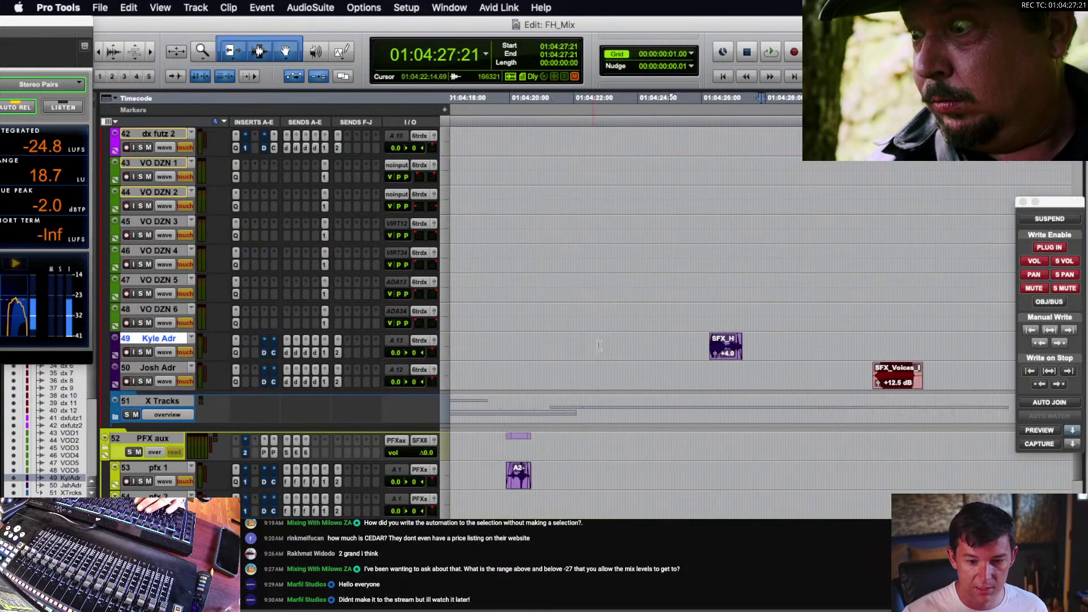
key(r)
key(r)
scroll(751, 327, right, 2)
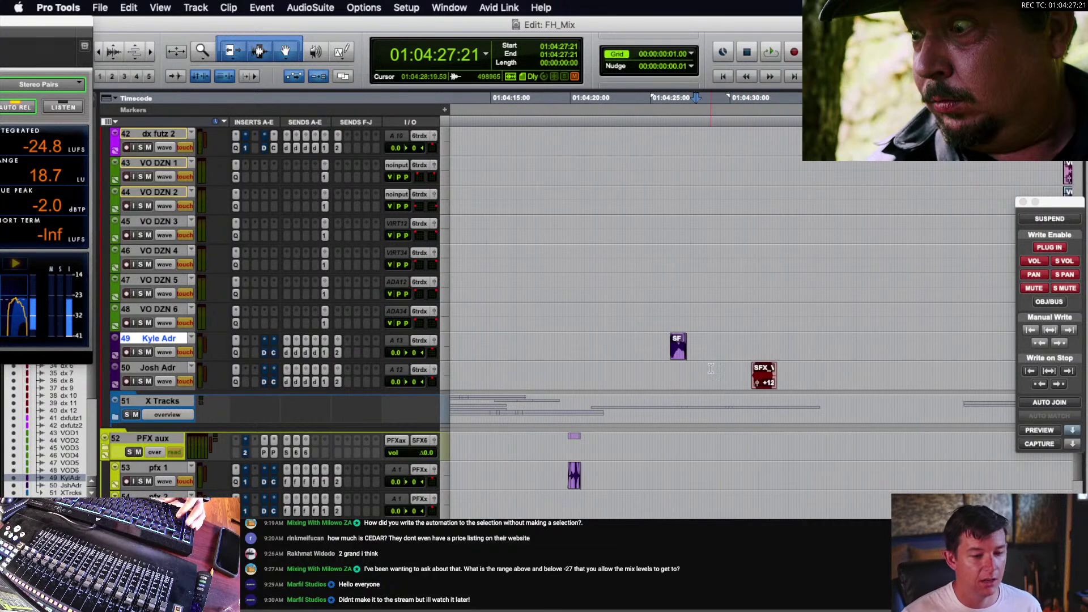
click(740, 336)
key(r)
key(r)
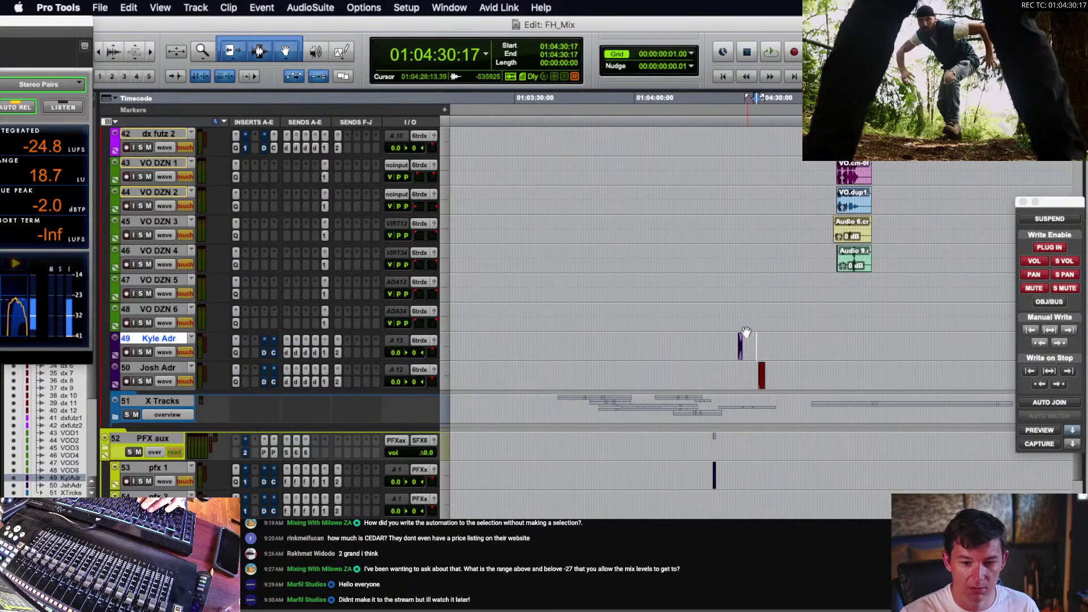
- Show the d m vrb slap send level automation and adjust it on ADR tracks 49 and 50 from 01:04:24:09 to 01:04:35:09
click(164, 353)
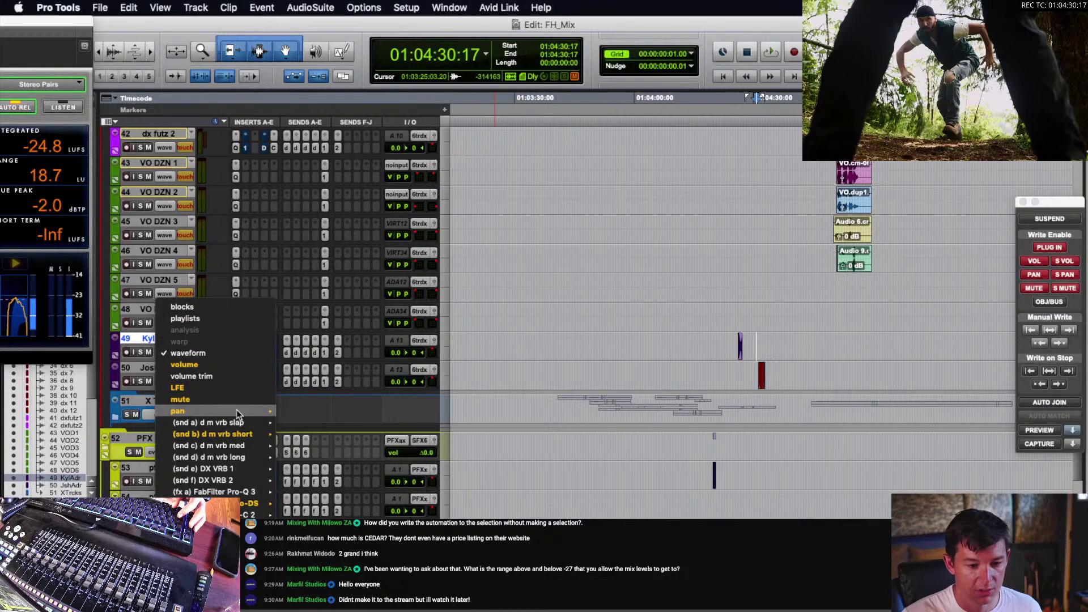
mouse_move(238, 427)
click(311, 427)
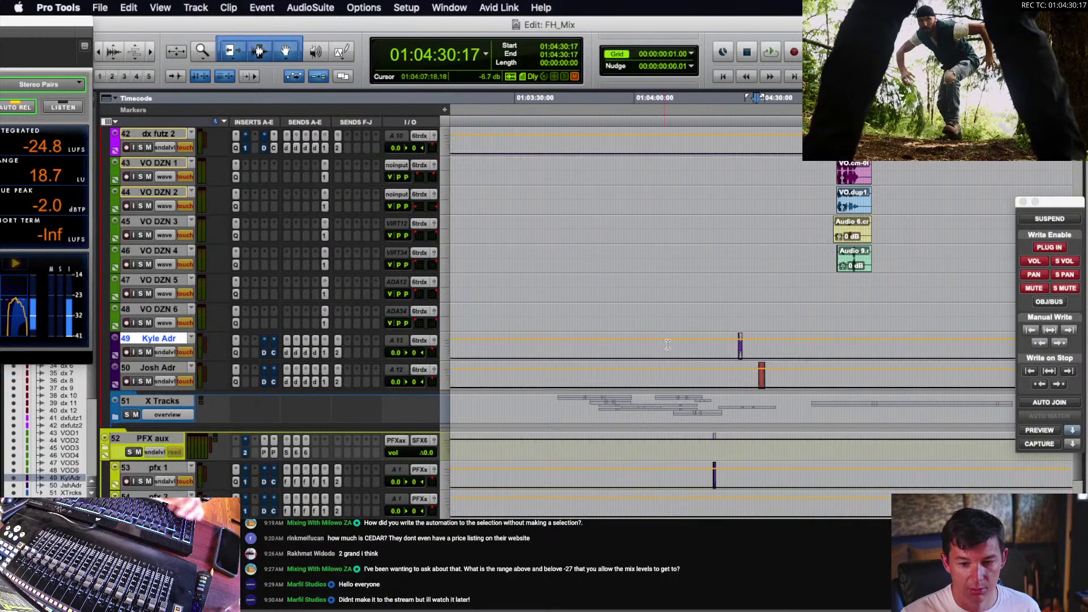
click(755, 347)
key(t)
key(t)
drag(674, 350, 851, 352)
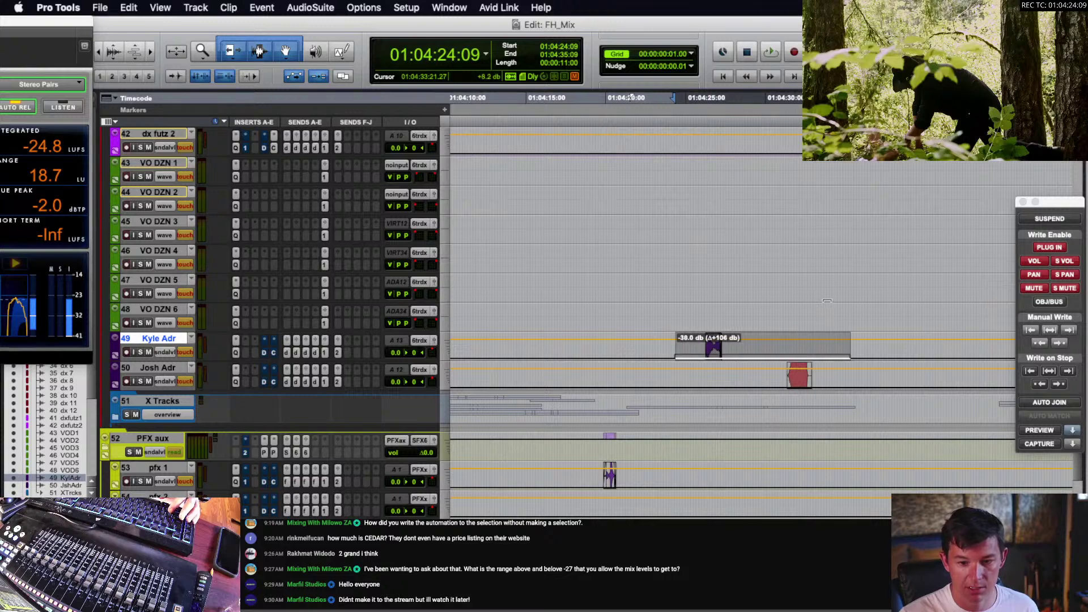
key(semicolon)
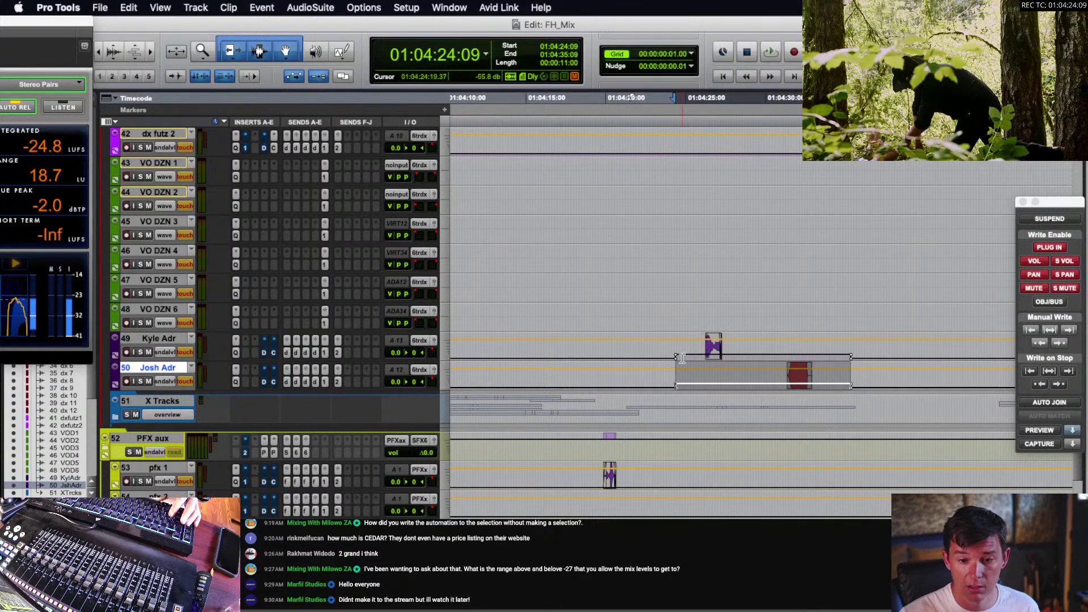
- Audition the clip on ADR track 49 and cut its Pro-Q 3 high shelf by about 5.3 dB near 7.4 kHz
click(703, 350)
click(236, 353)
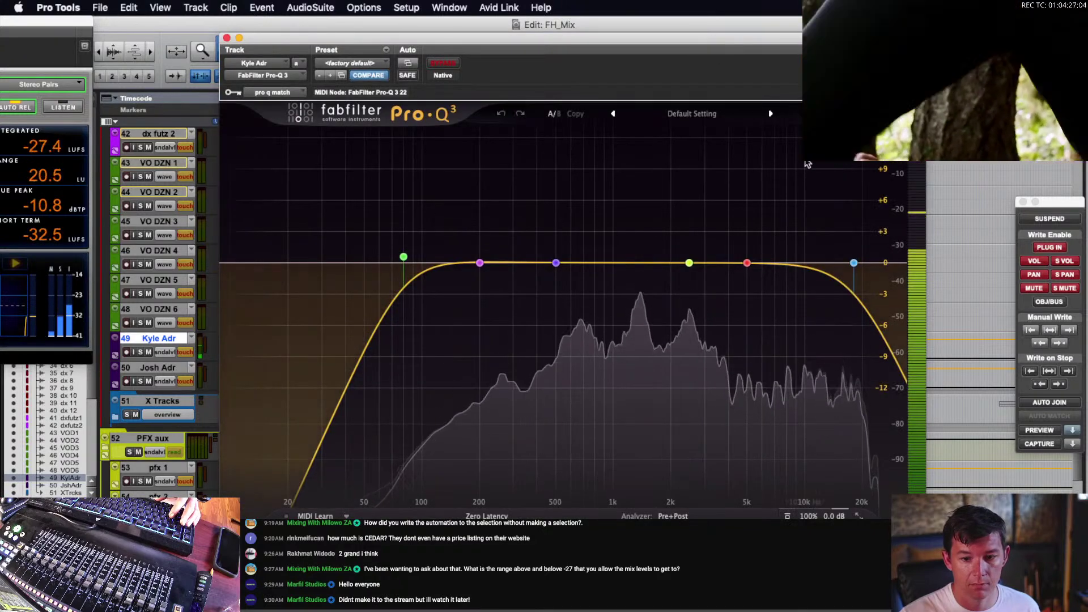
mouse_move(747, 263)
mouse_down()
mouse_move(765, 268)
mouse_move(747, 264)
mouse_up()
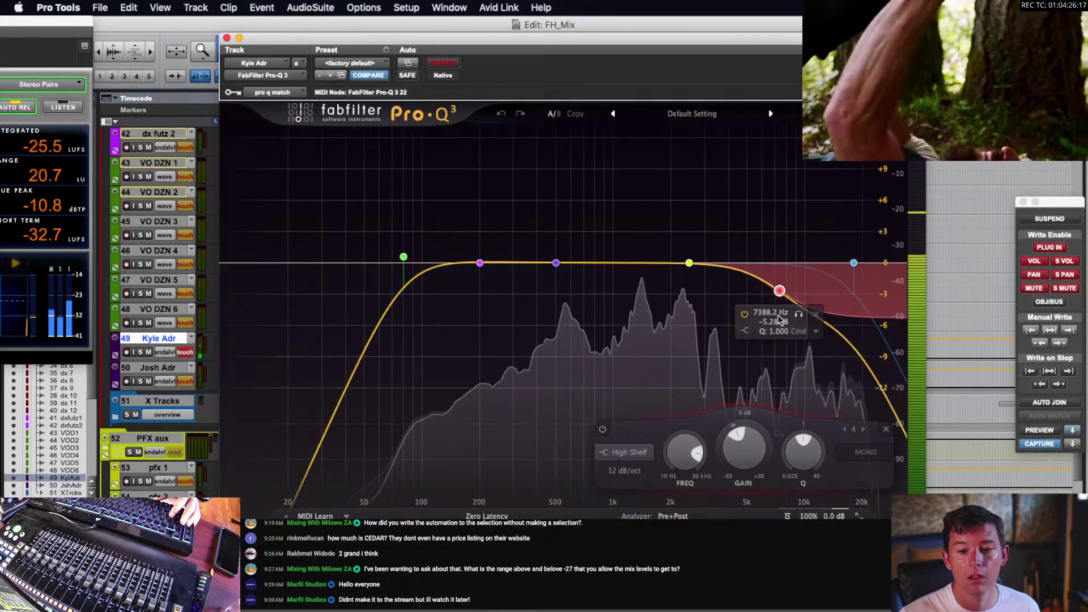
key(space)
click(227, 38)
- Audition the clip on ADR track 50 from 01:04:30:21 and lower the gain of its Pro-Q 3 high shelf
click(793, 380)
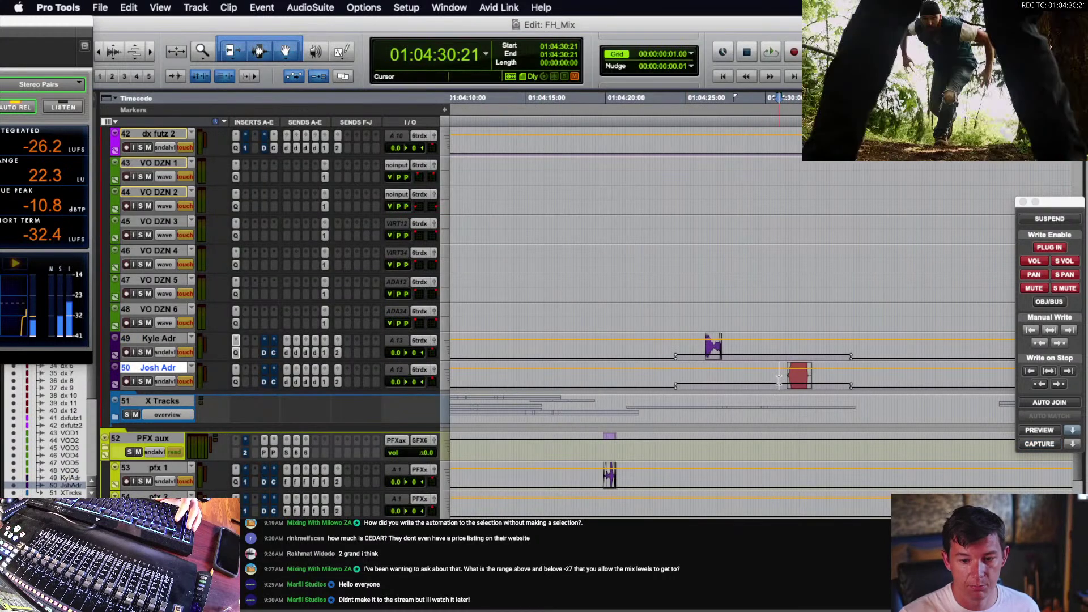
click(236, 382)
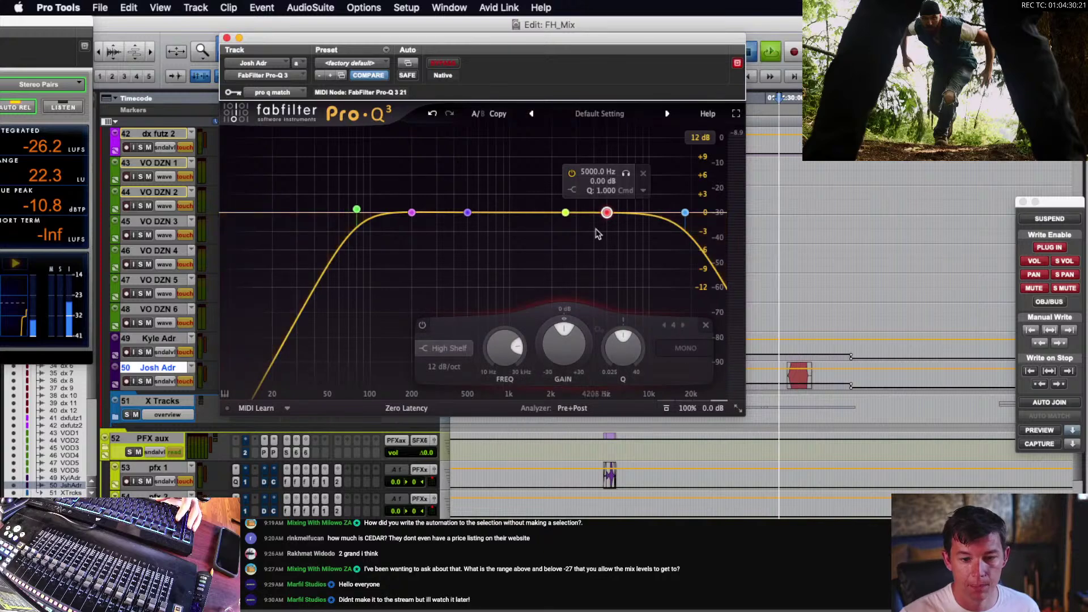
key(space)
drag(607, 213, 608, 262)
click(227, 38)
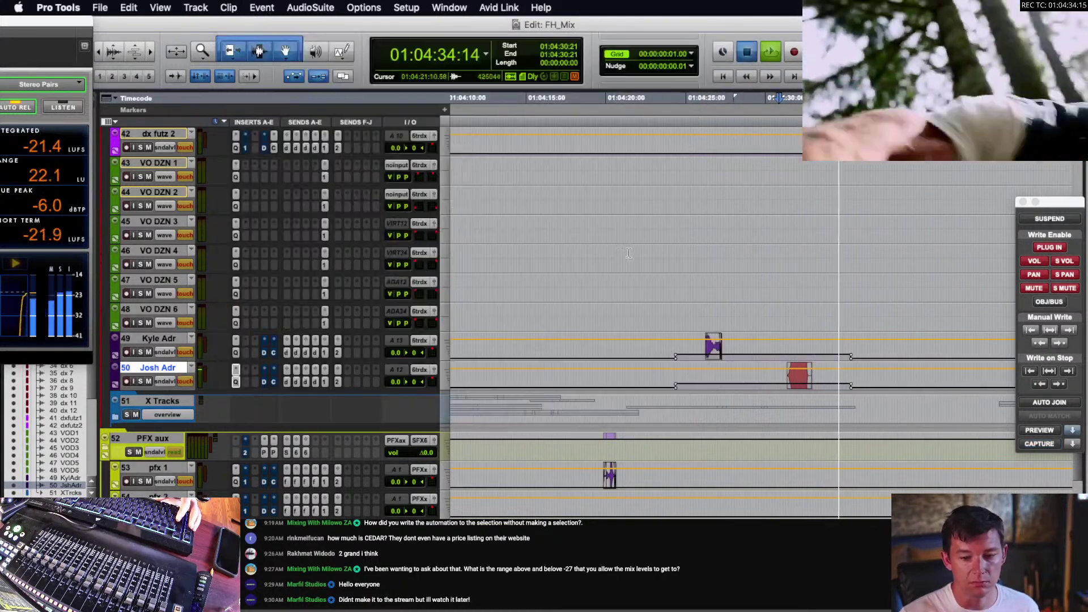
key(space)
- Return the tracks to volume automation view and place the edit cursor on ADR track 49 at 01:04:30:14
click(764, 353)
key(ctrl+alt+minus)
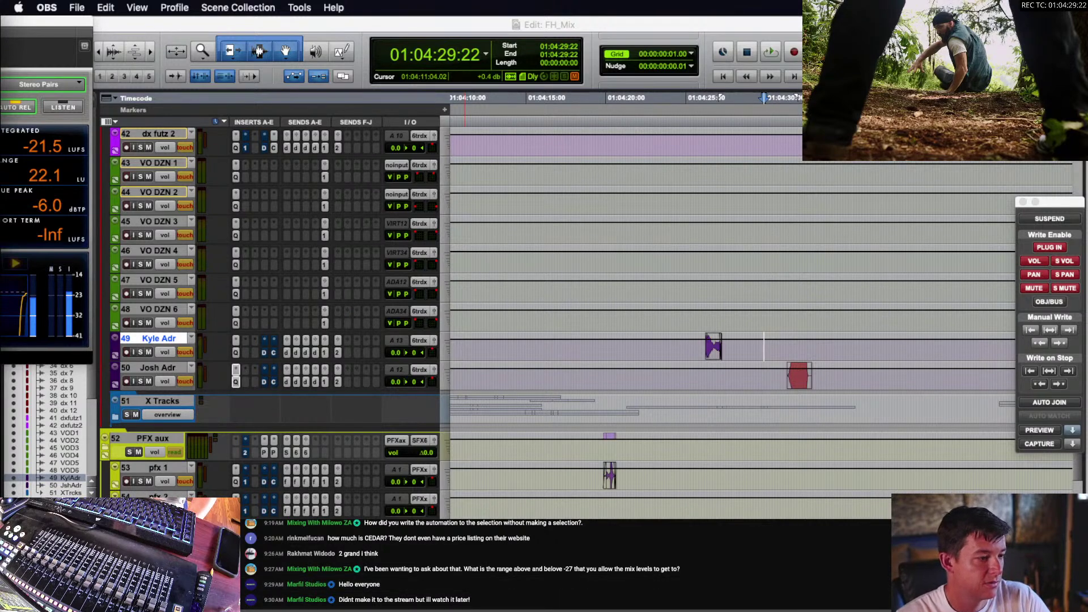
click(772, 349)
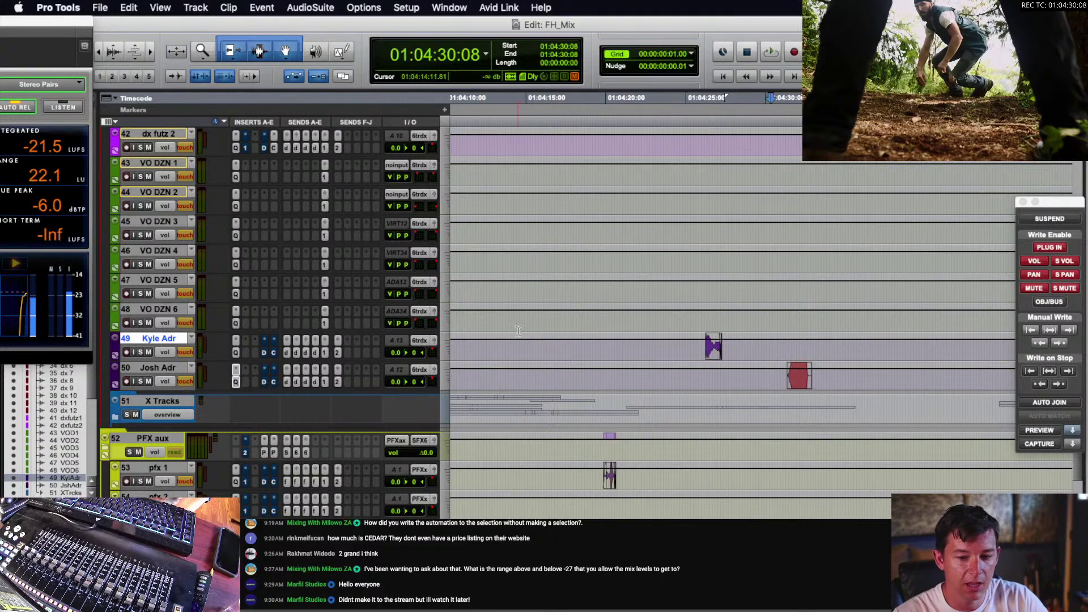
click(785, 346)
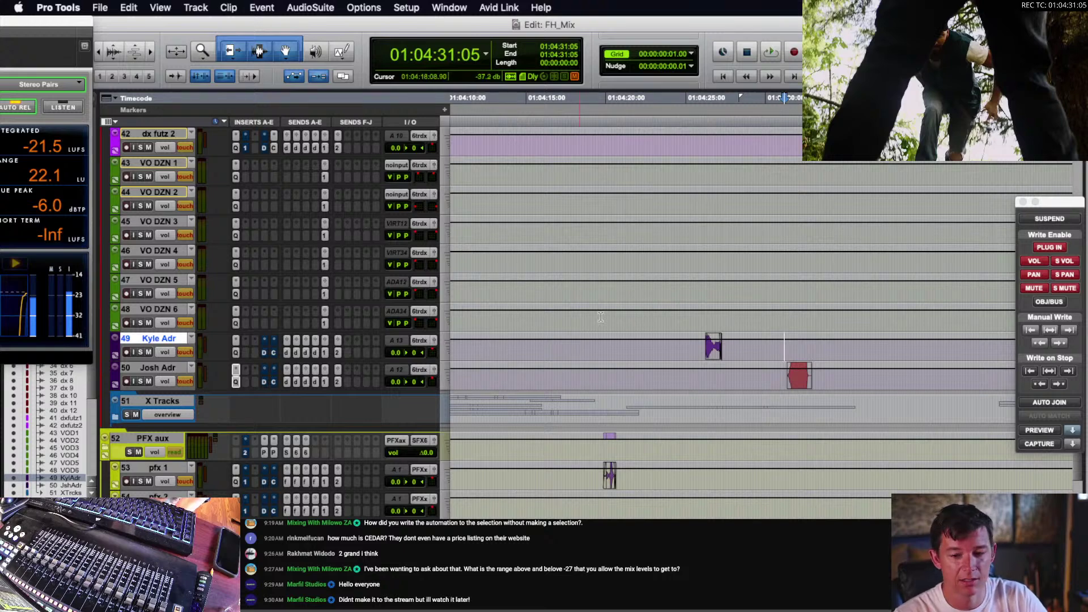
click(776, 349)
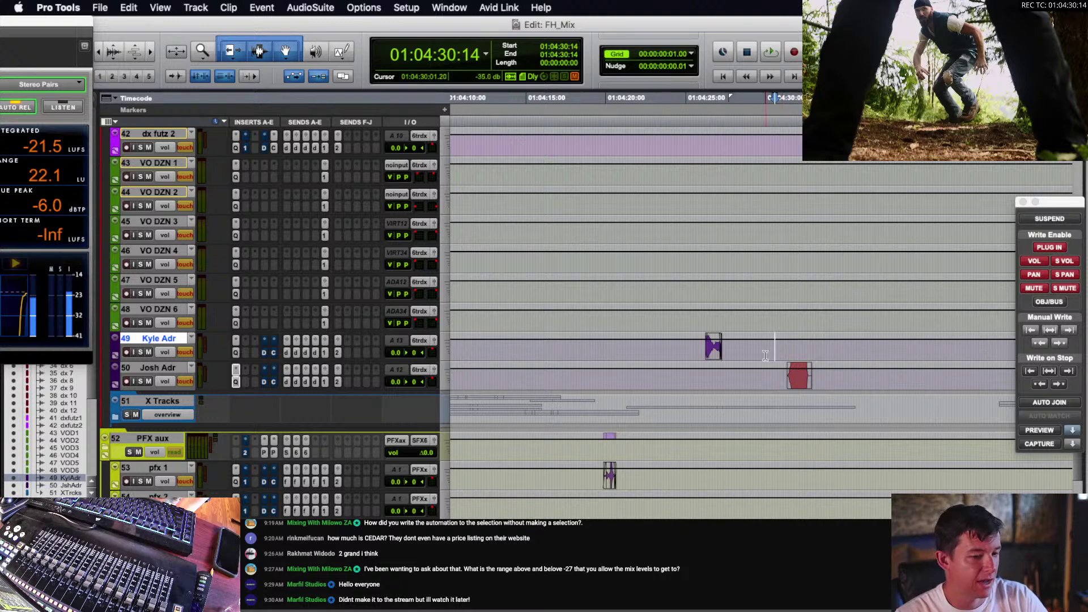
- Look over the dialogue, VO DZN and ADR tracks across the whole film timeline
scroll(762, 355, up, 2)
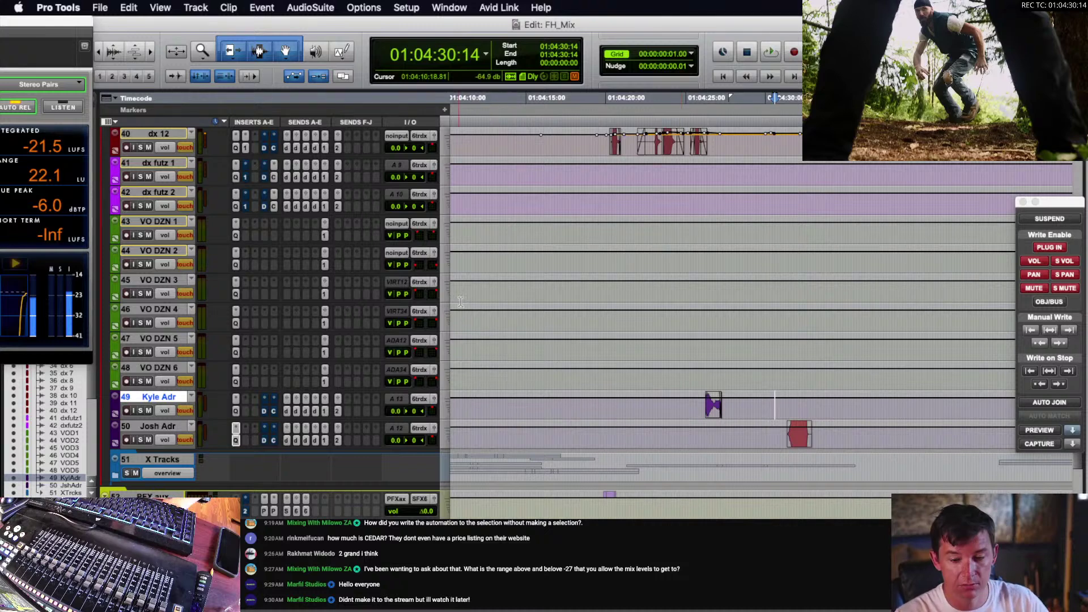
click(785, 406)
key(r)
key(r)
key(r)
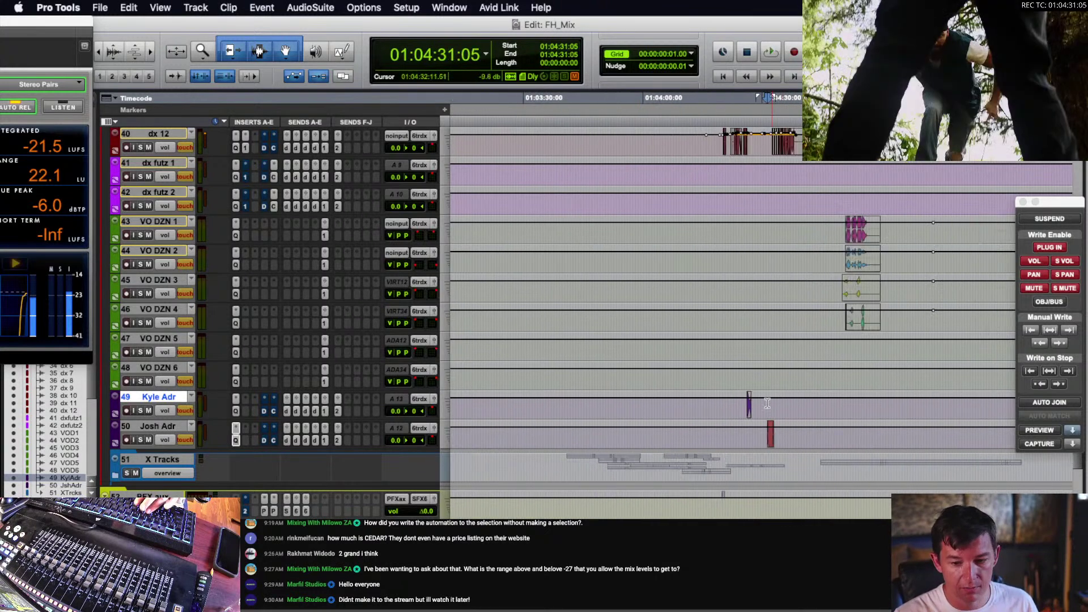
scroll(755, 393, up, 3)
scroll(754, 391, down, 4)
key(r)
key(r)
scroll(753, 391, up, 4)
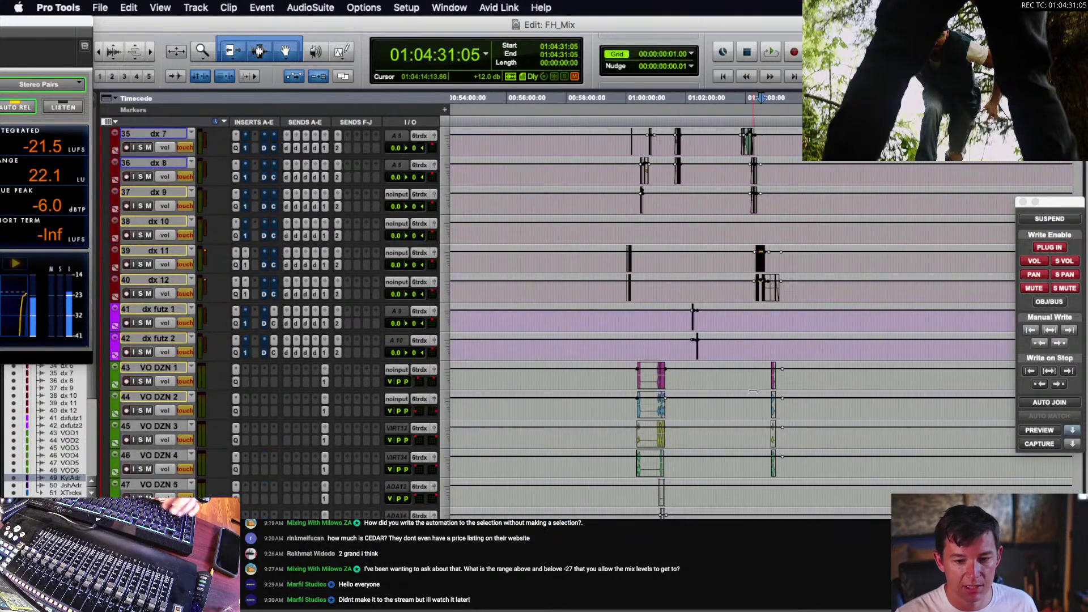
scroll(753, 391, down, 6)
scroll(475, 361, up, 14)
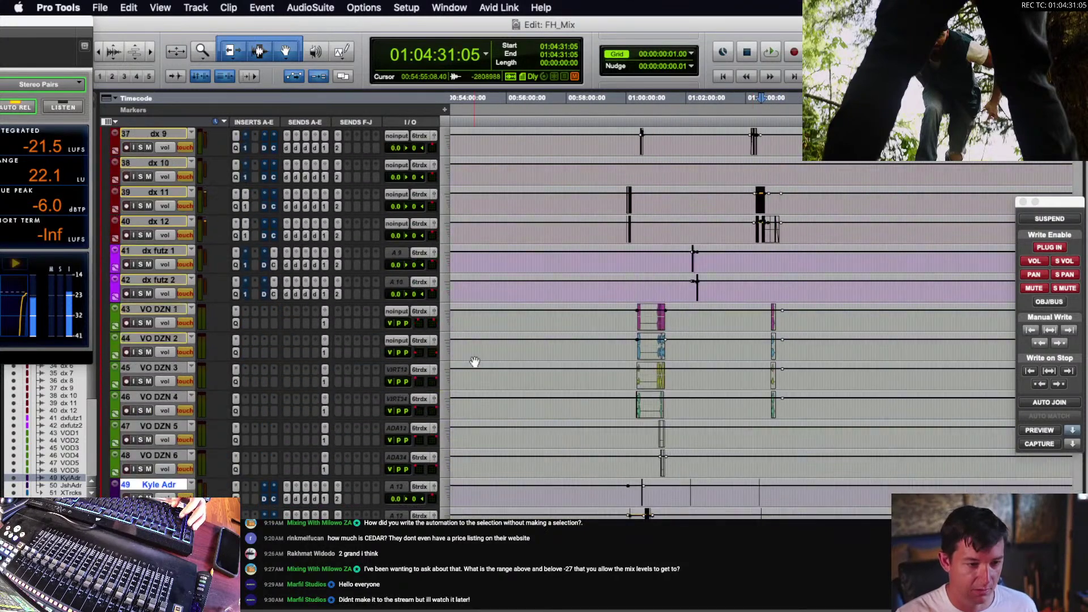
scroll(237, 266, up, 4)
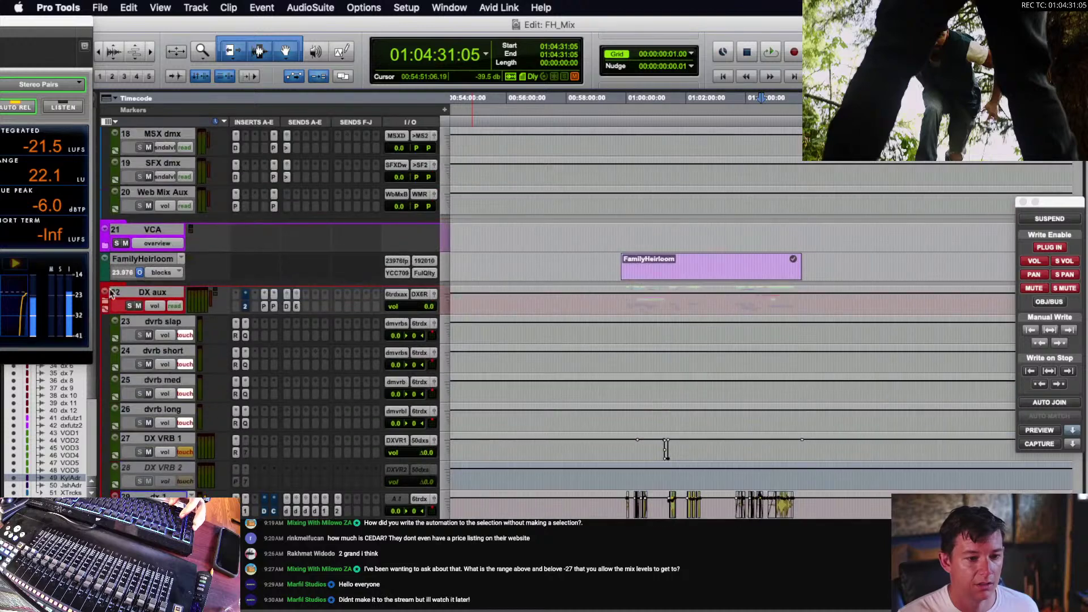
- Collapse the DX aux and PFX aux folder tracks and expand the MSX aux folder
click(105, 303)
scroll(161, 288, down, 1)
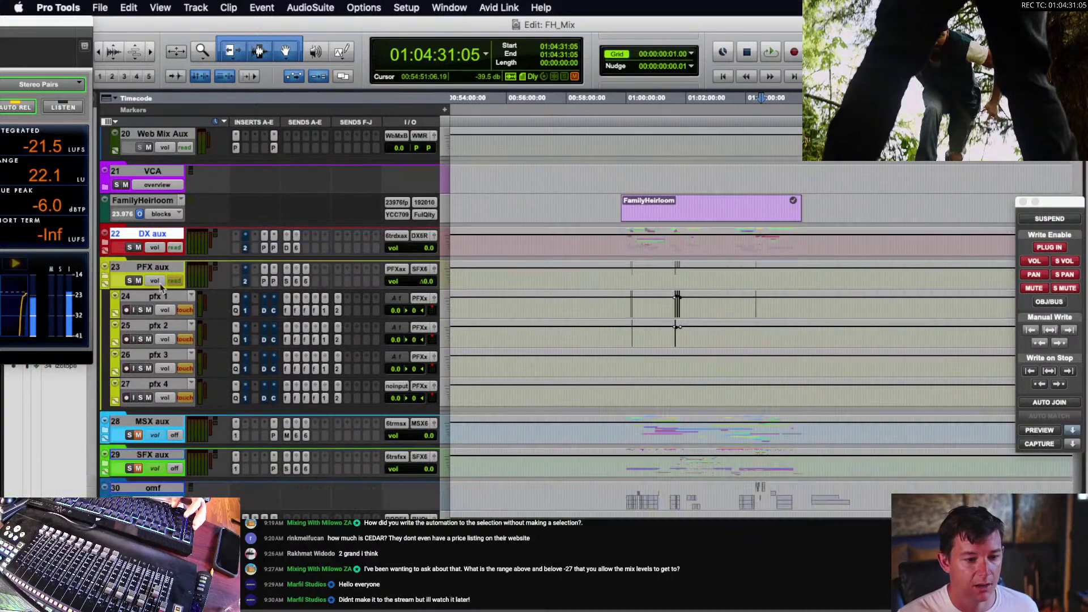
click(104, 277)
click(105, 315)
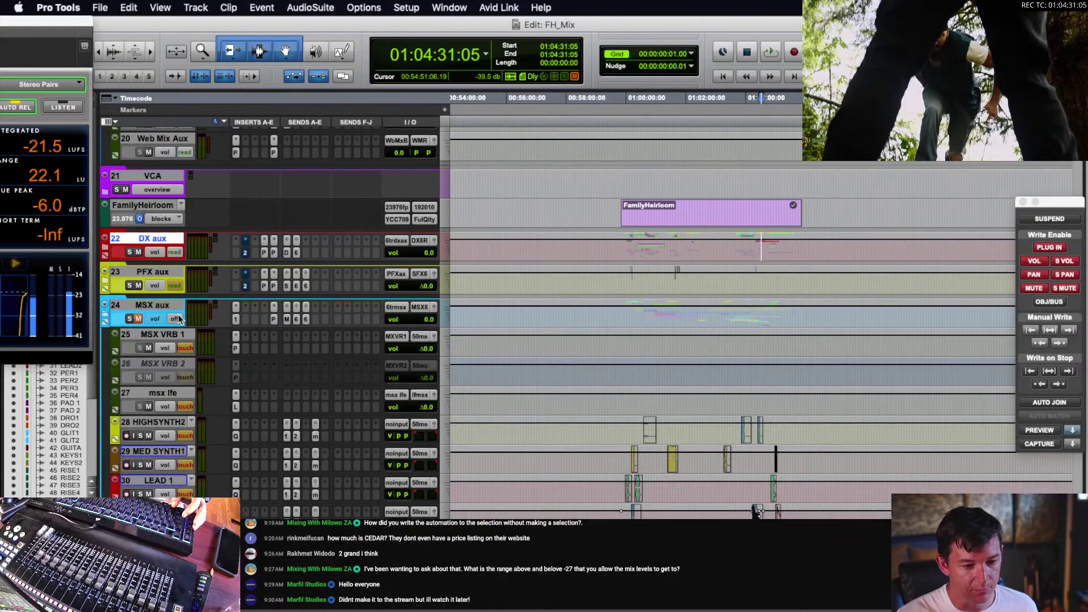
- Set the automation mode of the MSX aux track to read
click(174, 318)
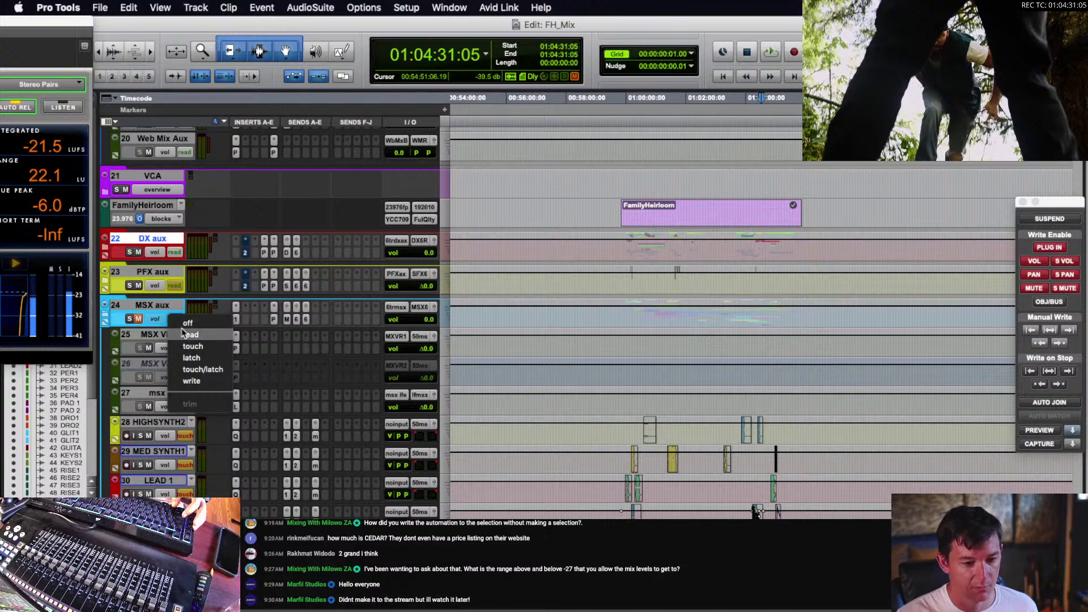
click(183, 335)
scroll(227, 318, down, 10)
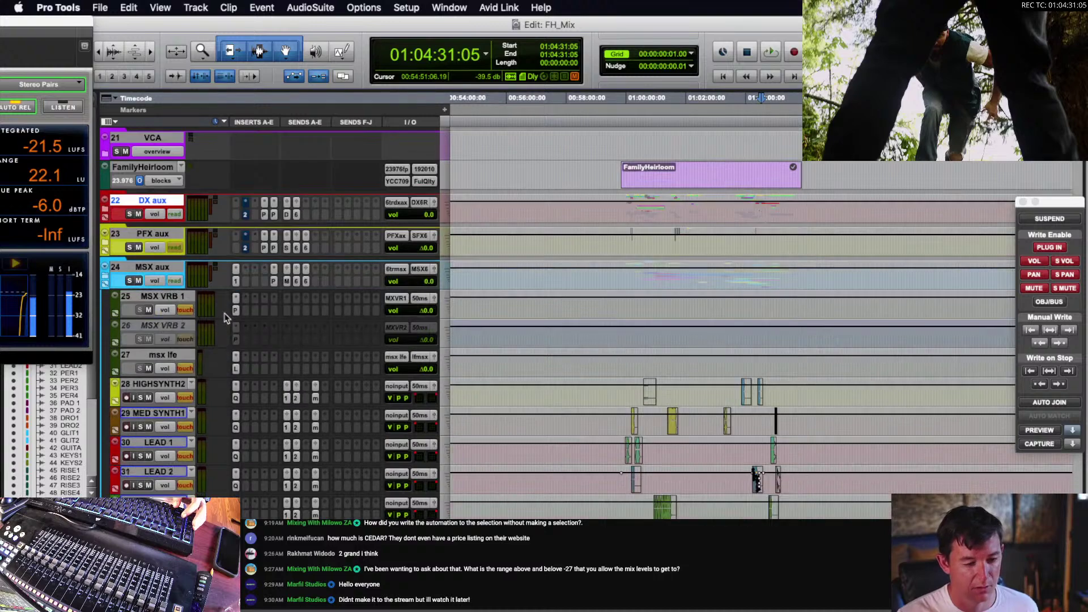
- Switch the music tracks to waveform view and disable write enable for volume automation
click(671, 240)
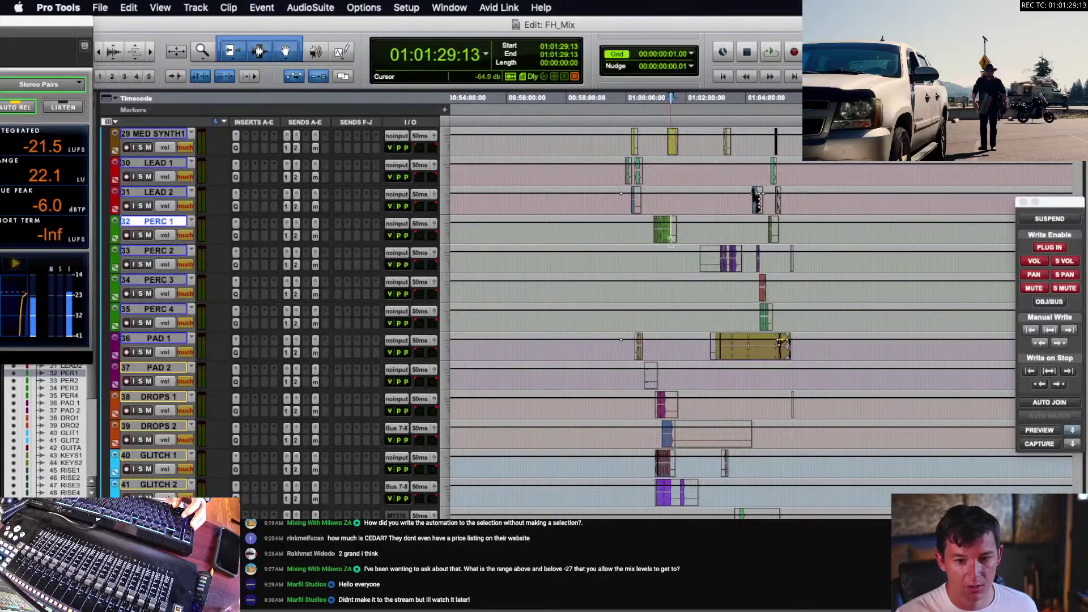
scroll(672, 244, up, 5)
scroll(673, 245, down, 2)
key(ctrl+minus)
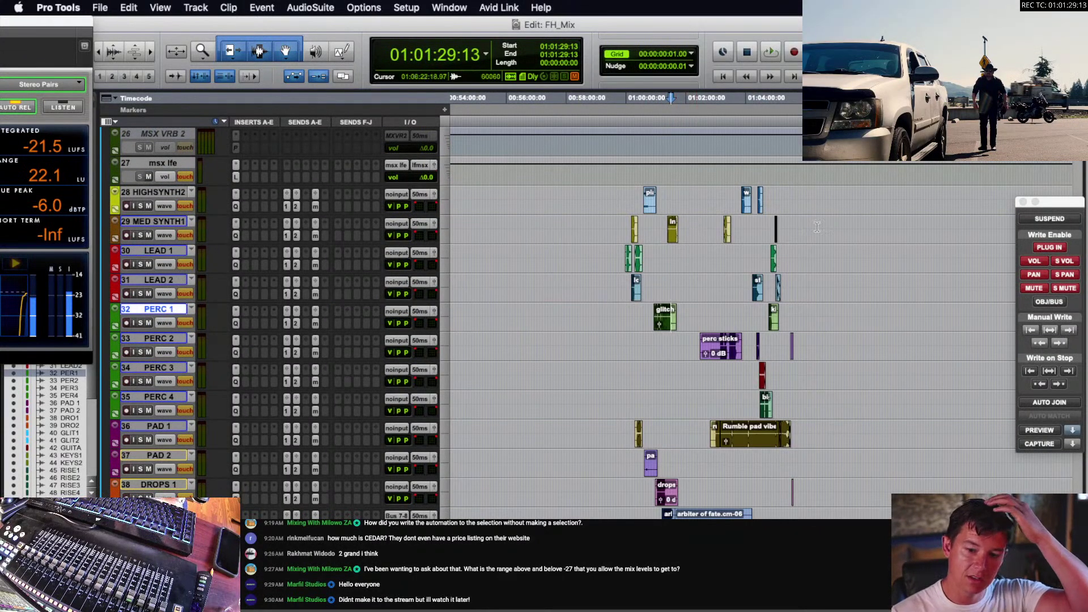
click(1034, 261)
- Examine how the music clips are laid out on the tracks from HIGHSYNTH2 down to RISER 2
scroll(776, 268, down, 6)
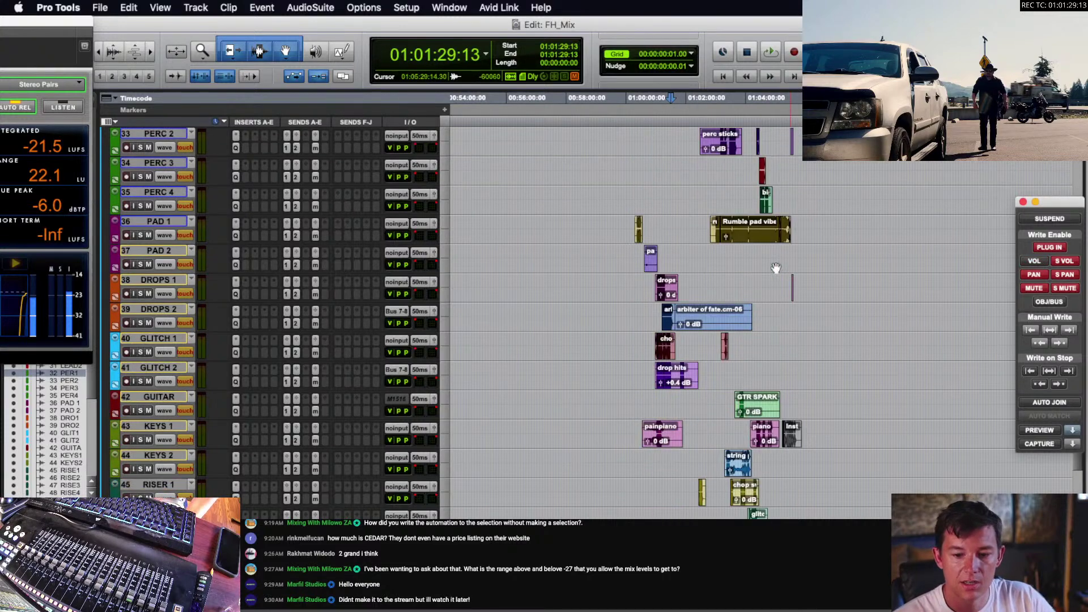
scroll(776, 268, up, 4)
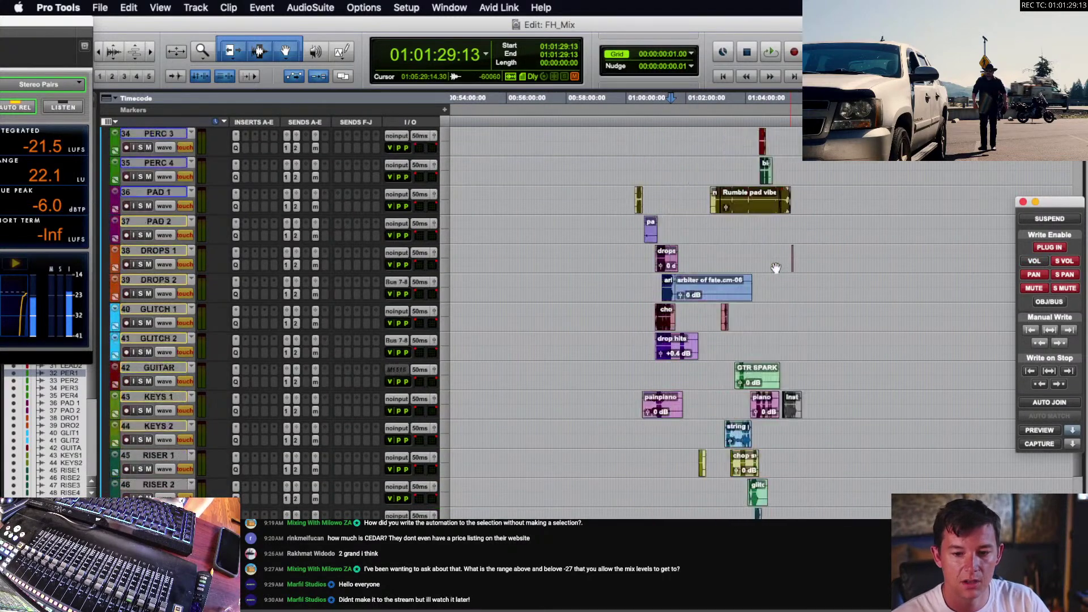
scroll(776, 267, up, 4)
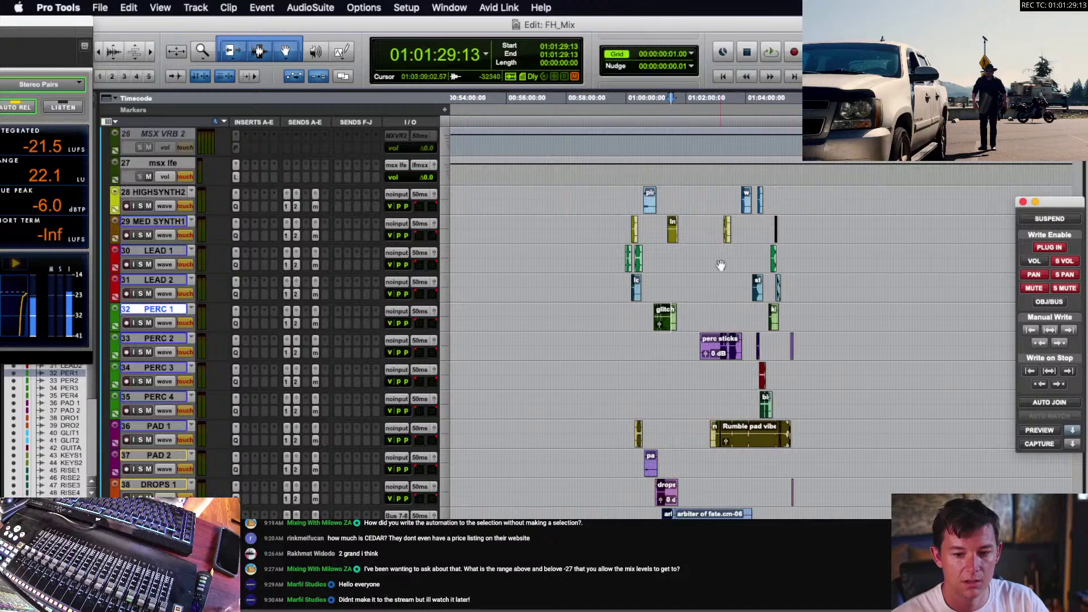
scroll(720, 266, down, 3)
scroll(677, 259, up, 1)
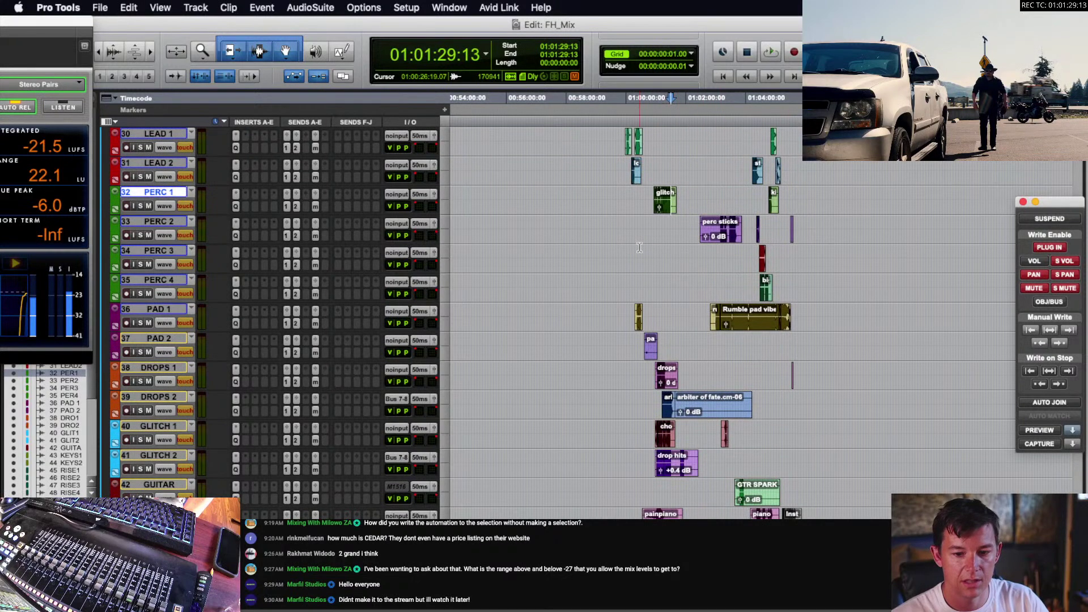
drag(570, 253, 807, 384)
click(776, 344)
scroll(776, 344, up, 3)
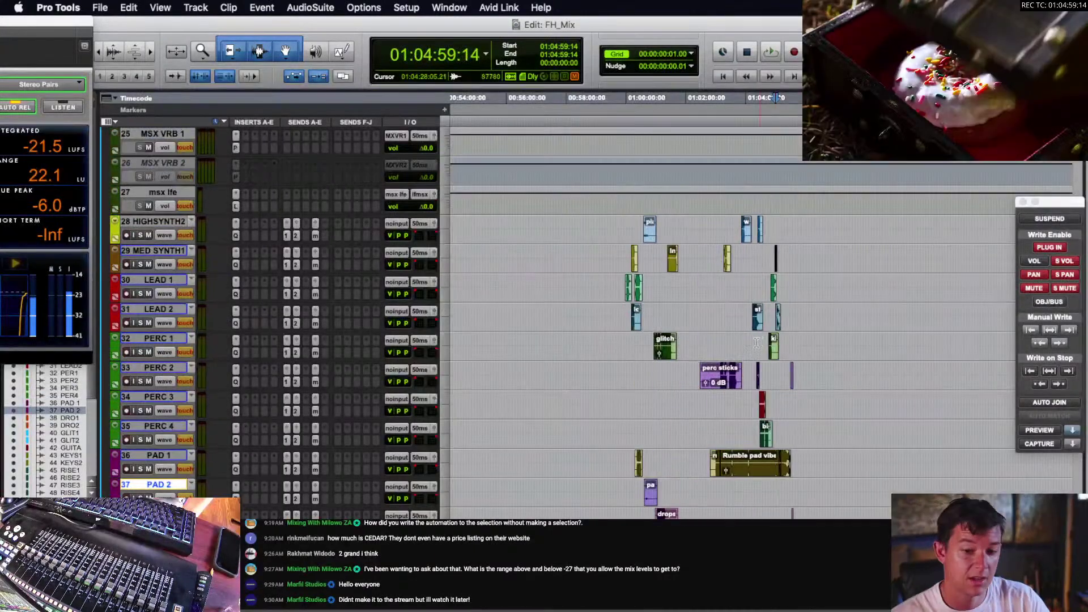
- Place the edit cursor on PERC 1 at 01:04:09:03 and turn on automation Preview mode
click(750, 340)
key(t)
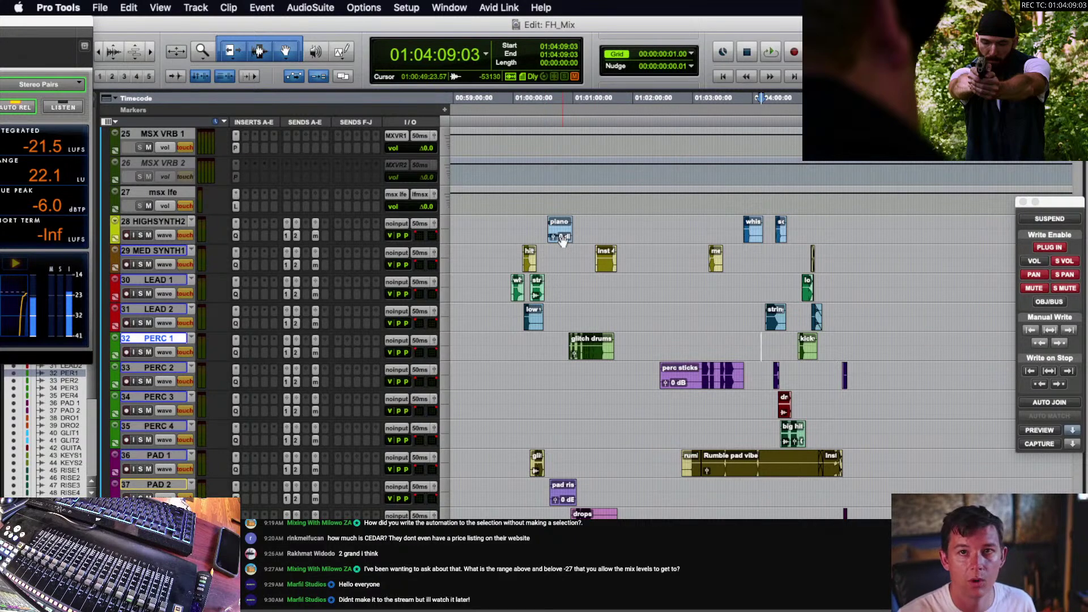
click(1047, 433)
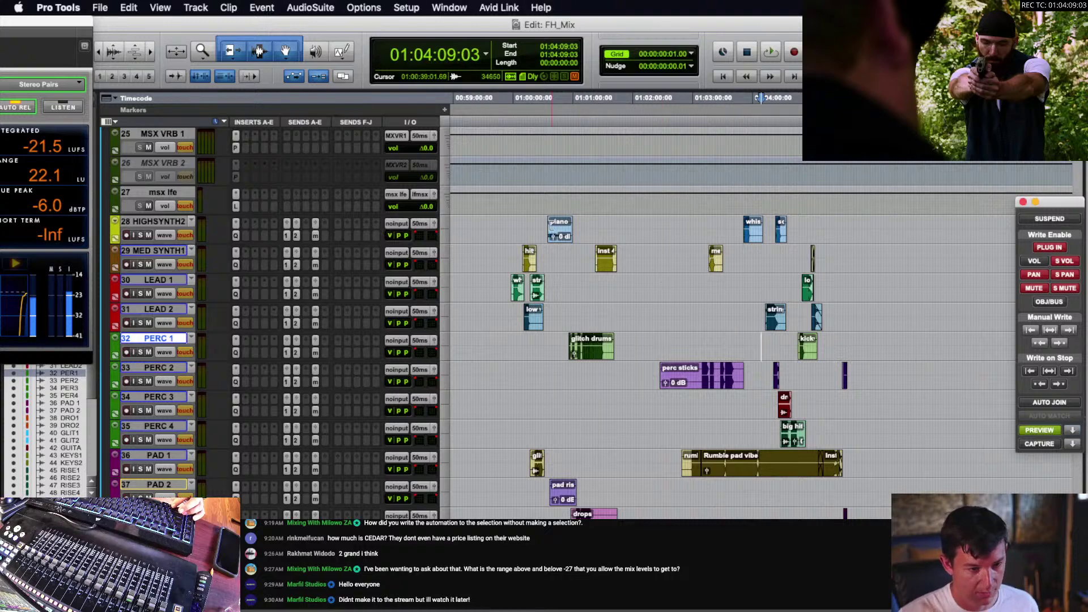
- Solo HIGHSYNTH2 and raise the clip gain of its piano noise clip to +7.0 dB during playback
click(156, 222)
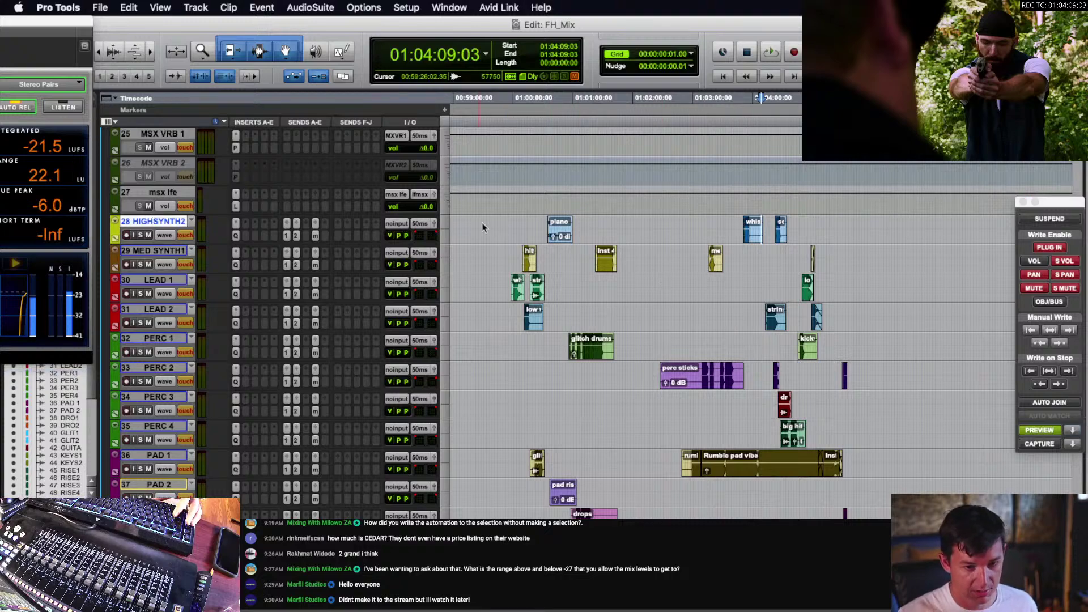
click(562, 235)
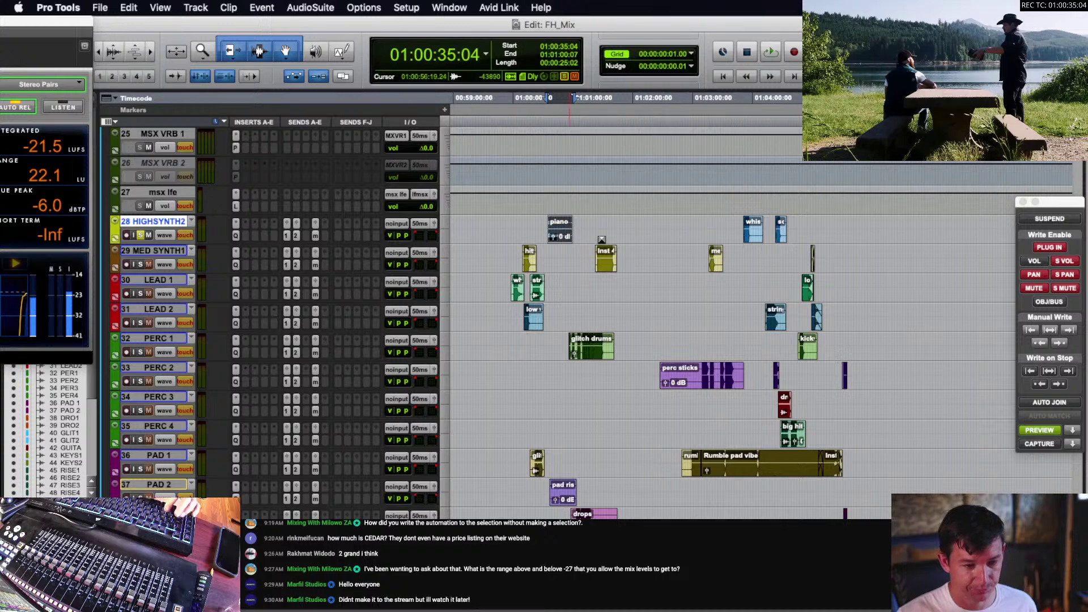
key(space)
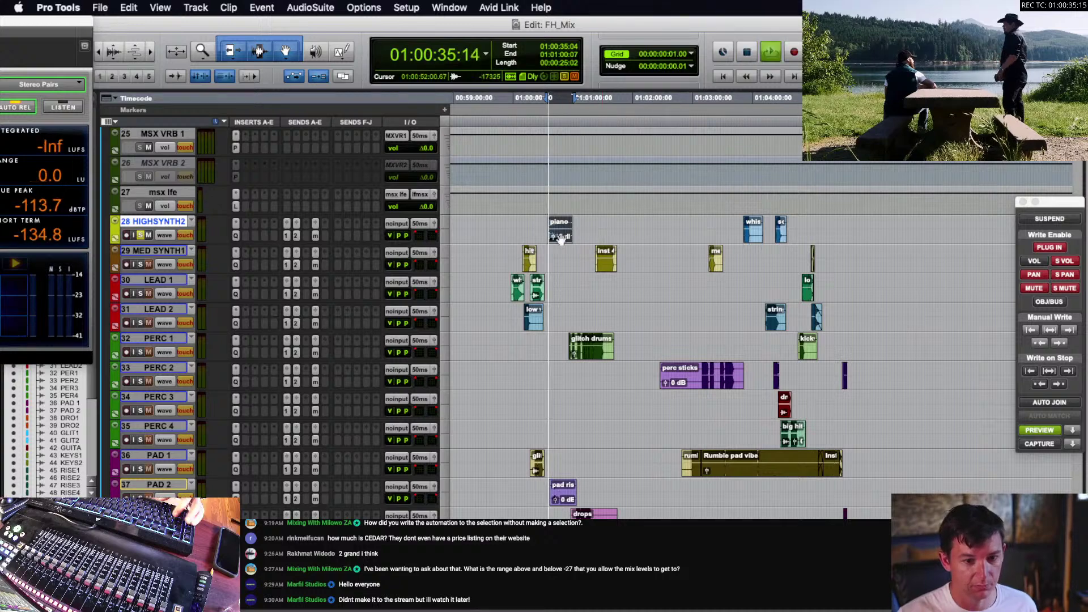
key(t)
key(t)
scroll(607, 234, right, 4)
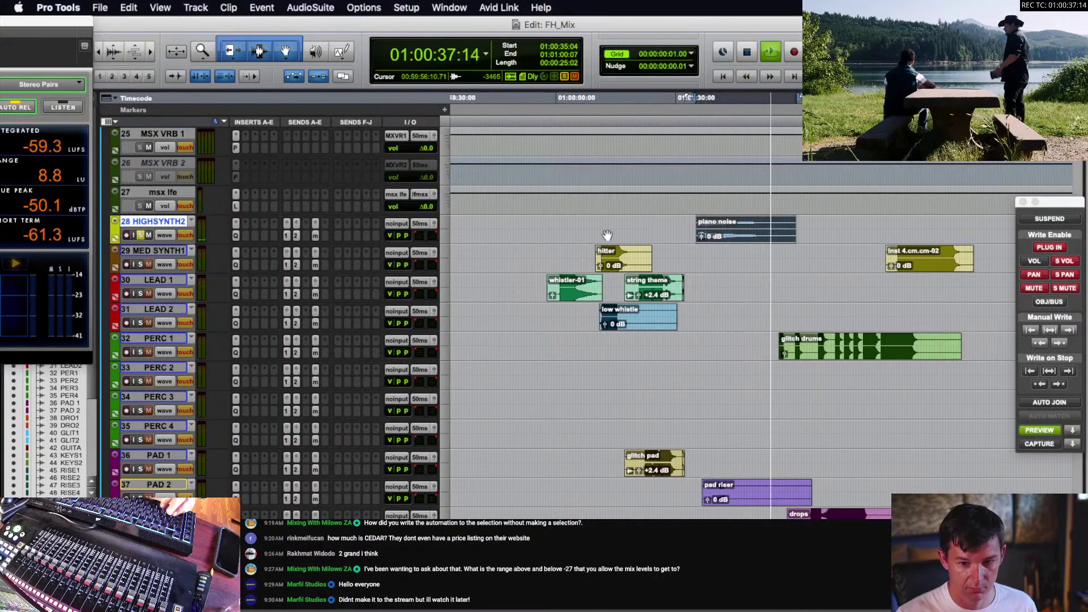
scroll(586, 238, up, 7)
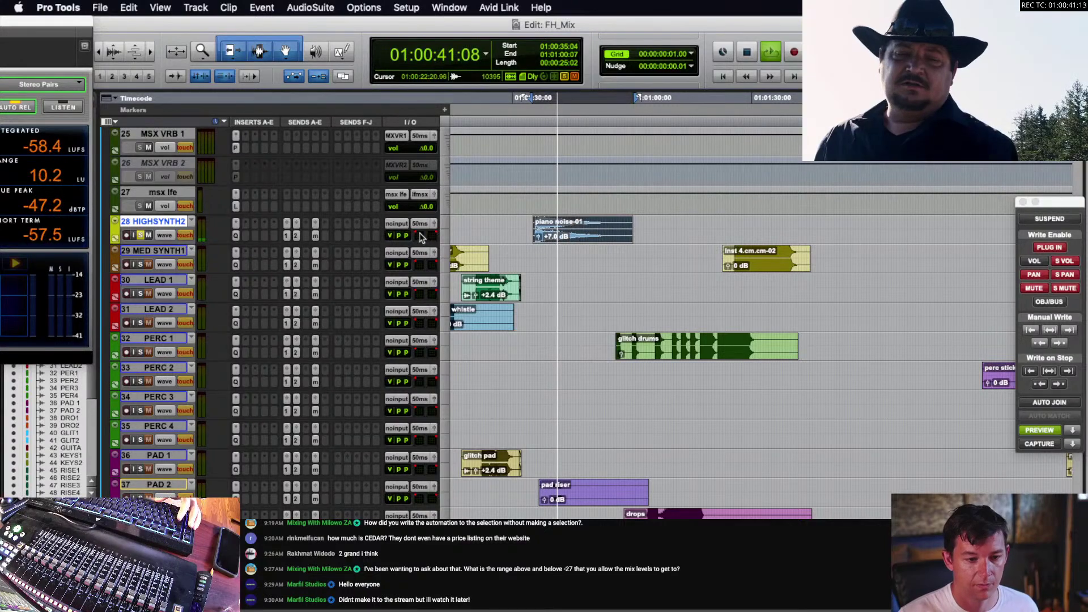
key(space)
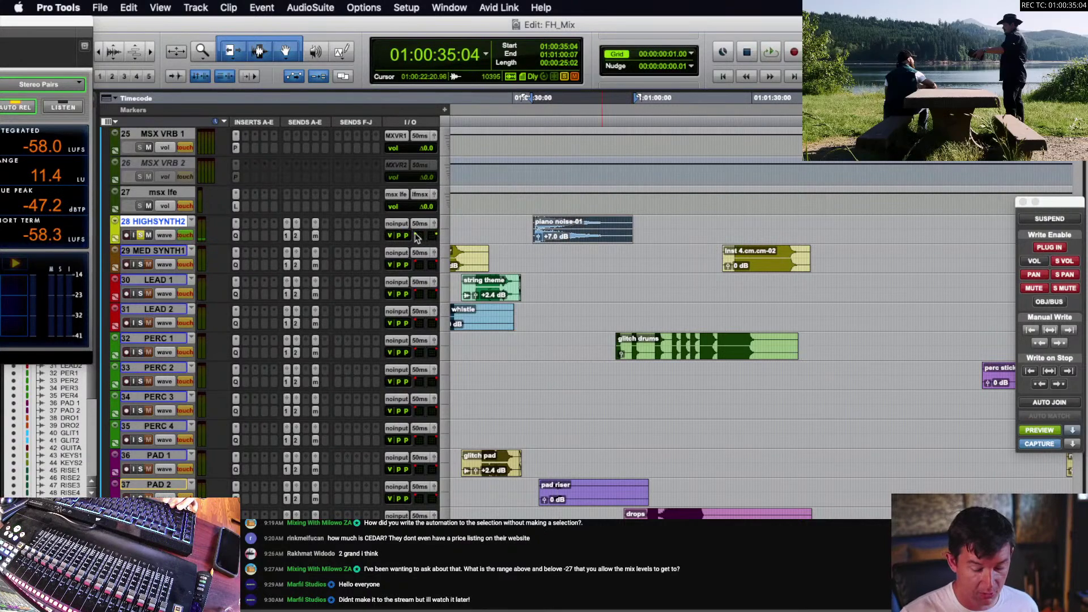
- Select the whistler and screecher clips on HIGHSYNTH2 and audition them soloed
key(Tab)
key(Tab)
scroll(740, 230, right, 2)
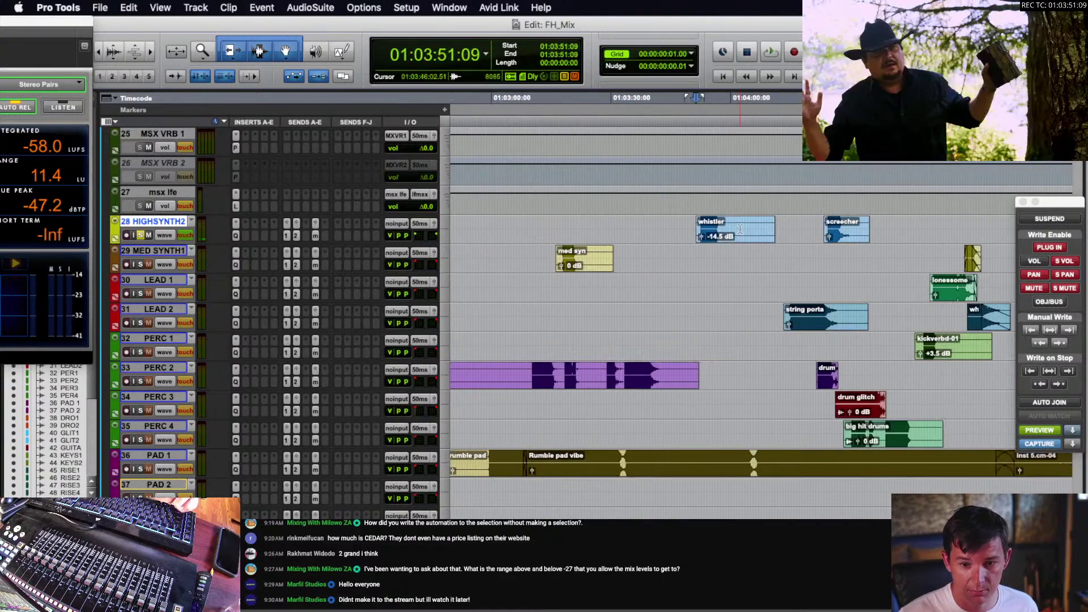
double_click(740, 230)
scroll(769, 239, right, 2)
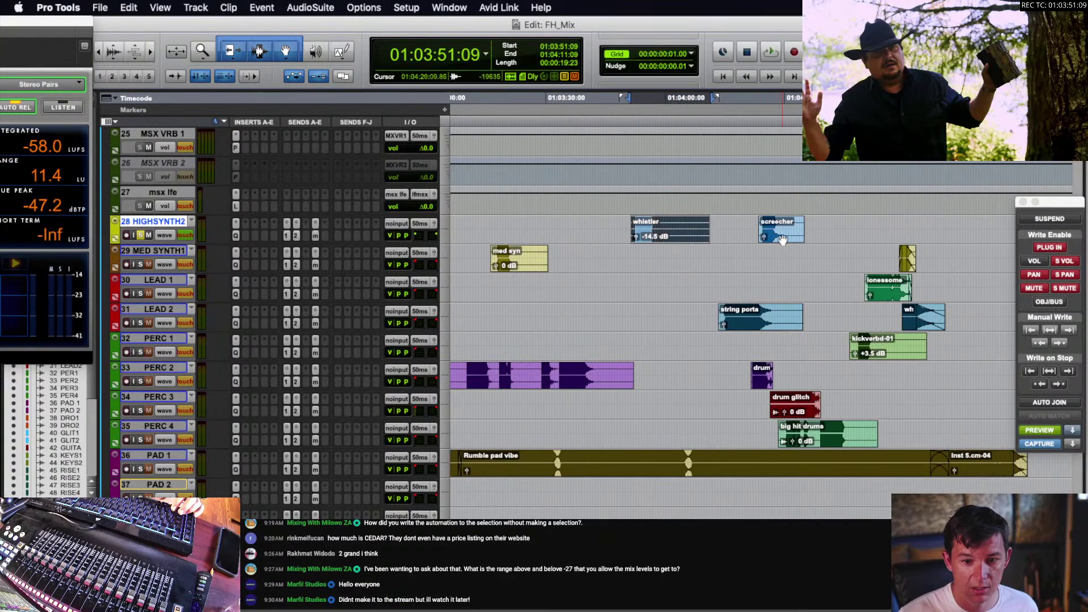
shift+click(782, 239)
key(space)
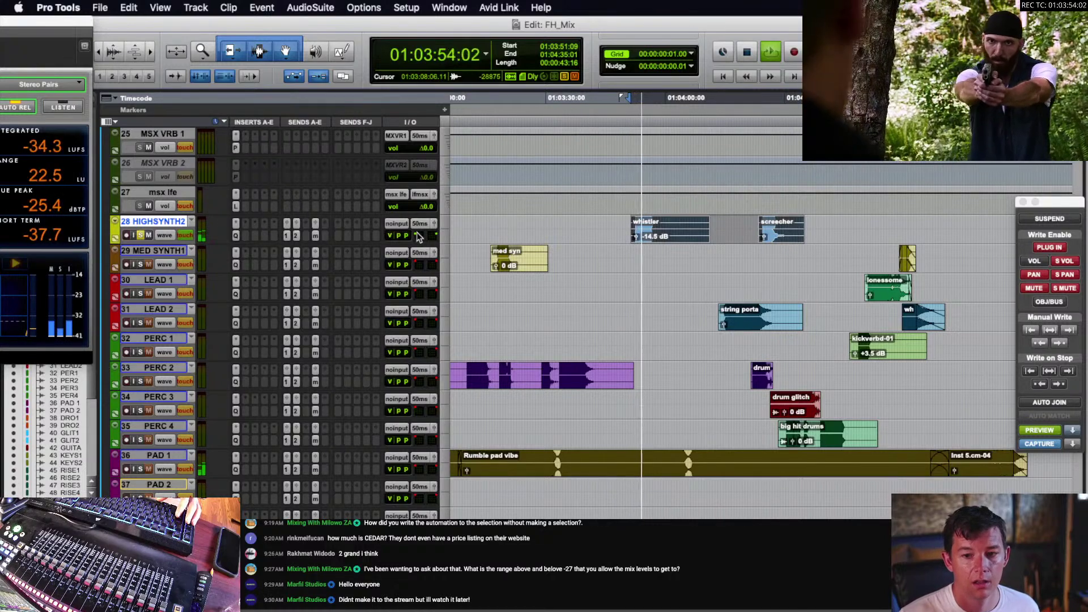
key(space)
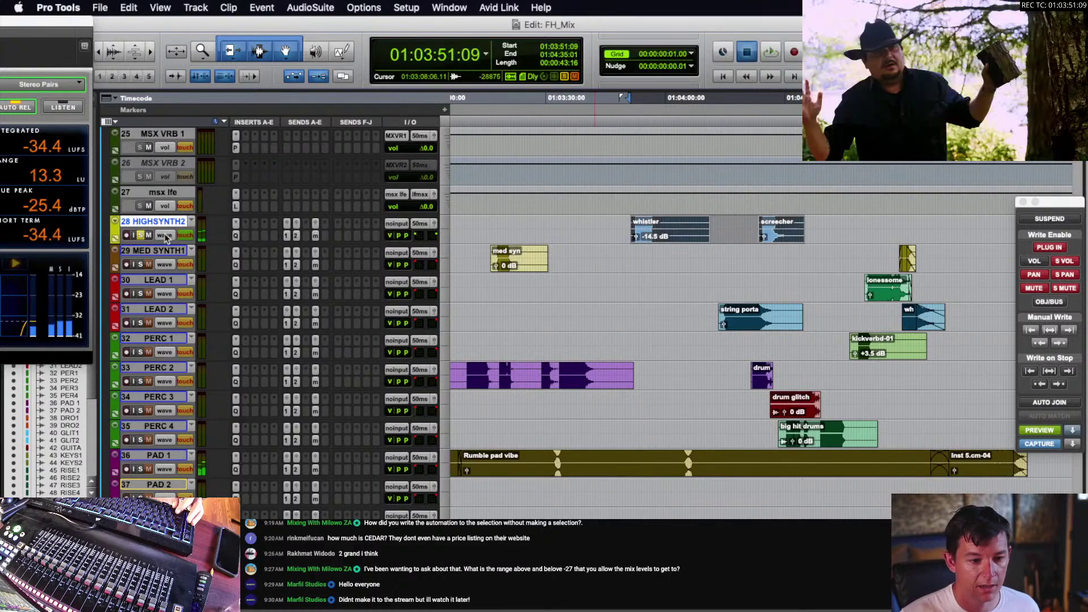
- Replace the PhoenixVerb Surround insert on MSX VRB 1 with a dialogue reverb insert from the DX aux folder
scroll(237, 235, up, 3)
click(237, 231)
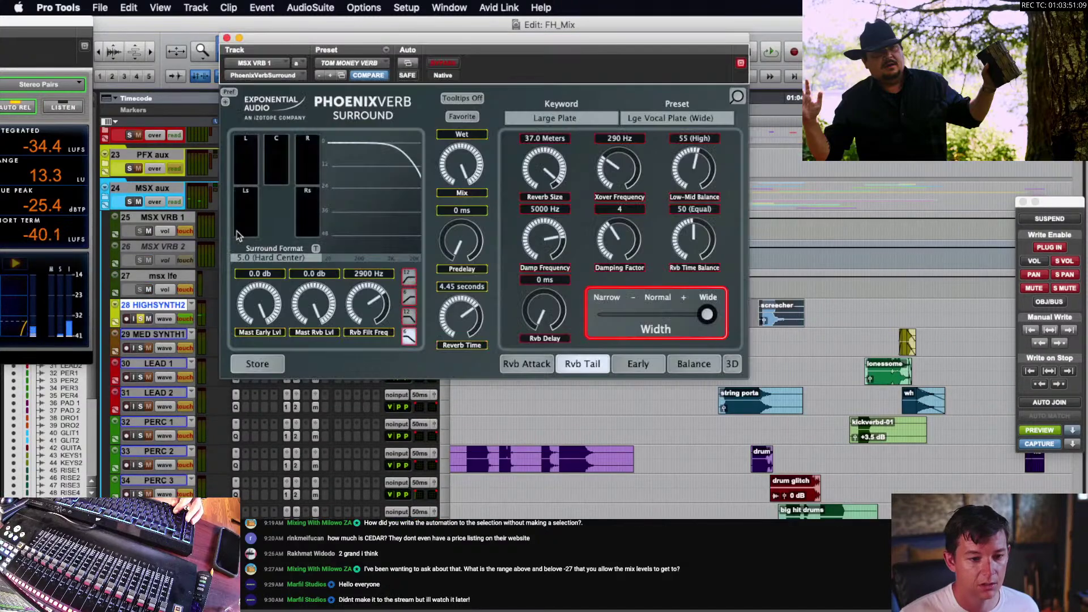
click(226, 38)
scroll(295, 258, up, 15)
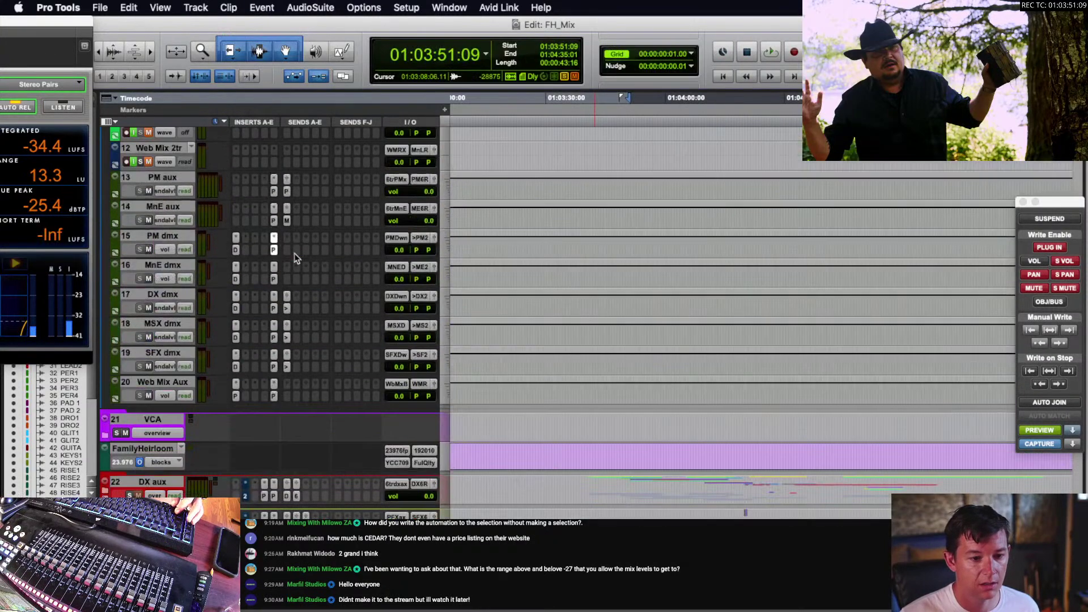
scroll(295, 258, down, 15)
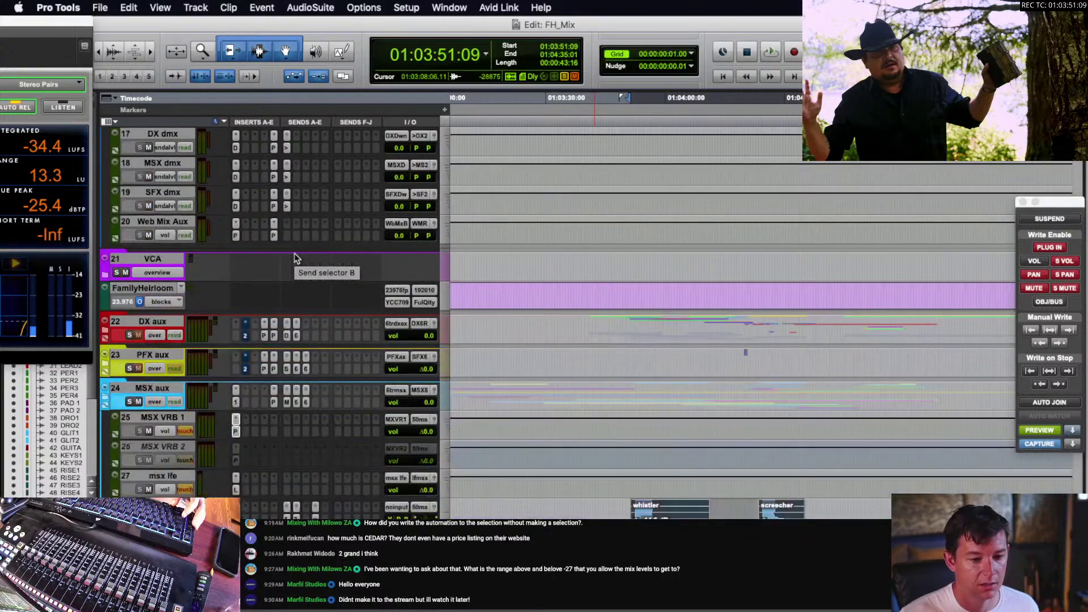
click(105, 336)
scroll(267, 334, down, 3)
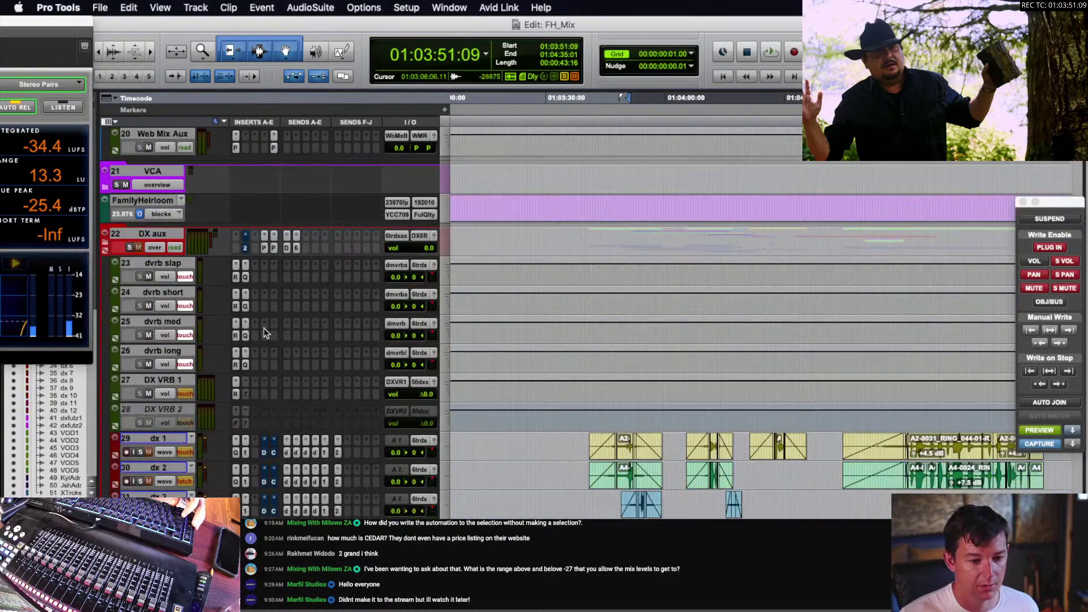
scroll(246, 347, down, 1)
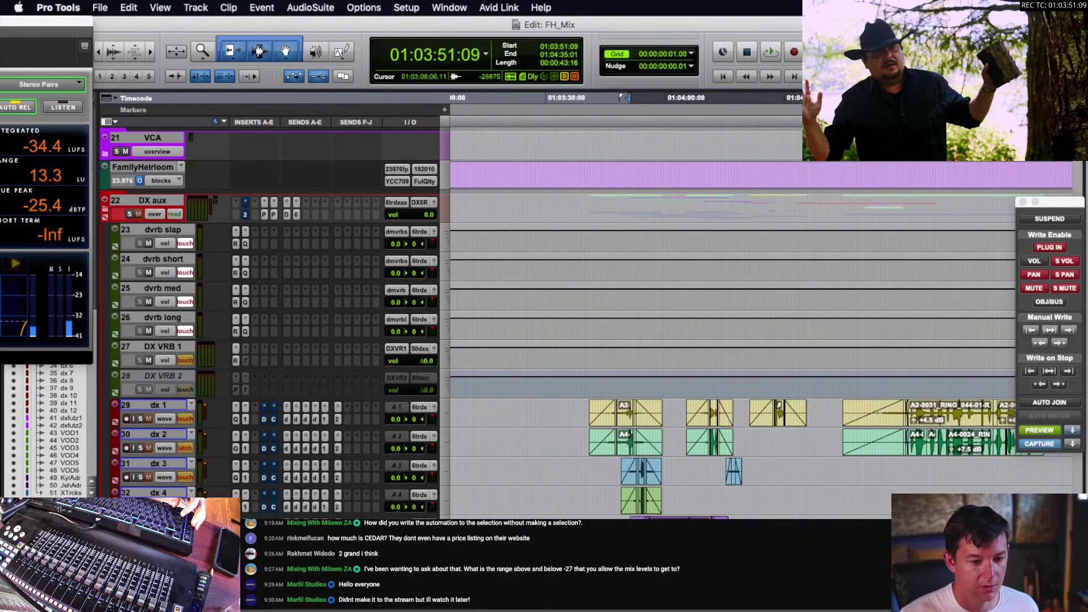
scroll(245, 458, down, 20)
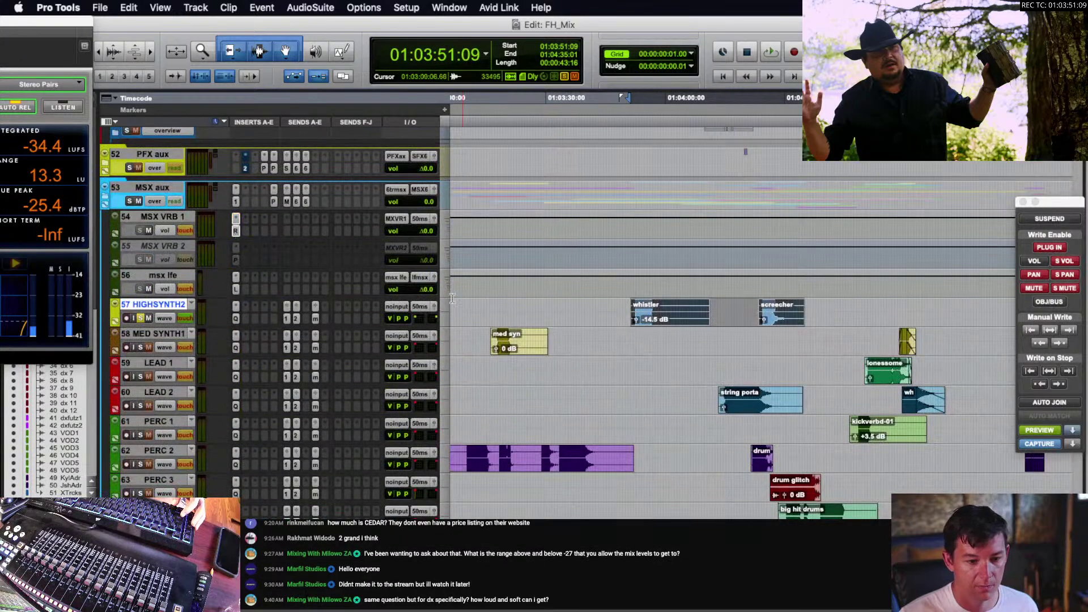
- Show the MX VRB 1 send level automation on HIGHSYNTH2 and raise it across the whistler clip, adjusting it by ear
click(158, 321)
mouse_move(255, 389)
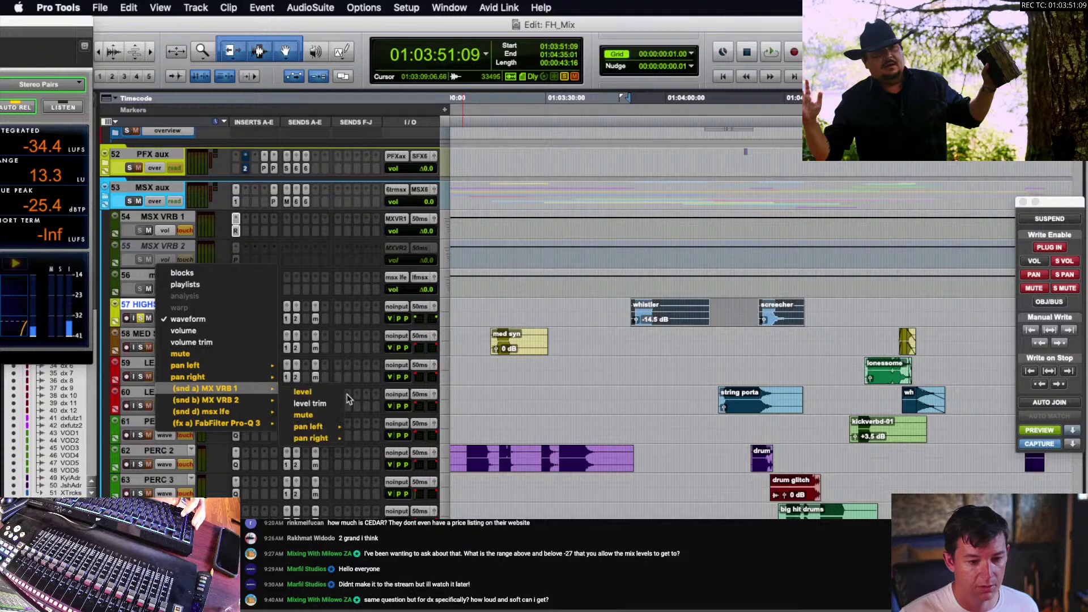
click(318, 392)
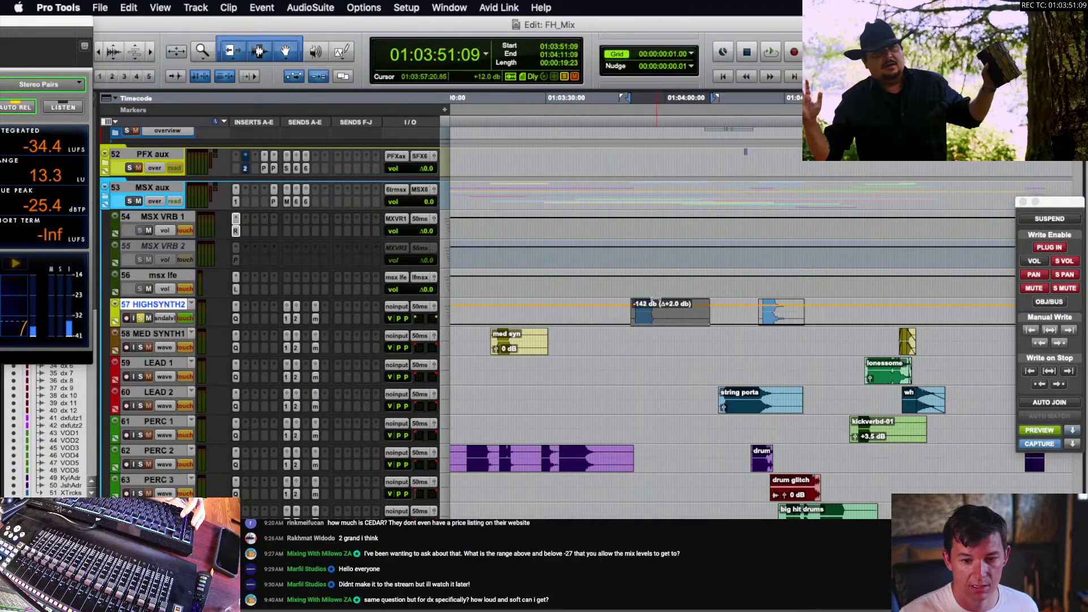
drag(657, 242, 656, 241)
key(space)
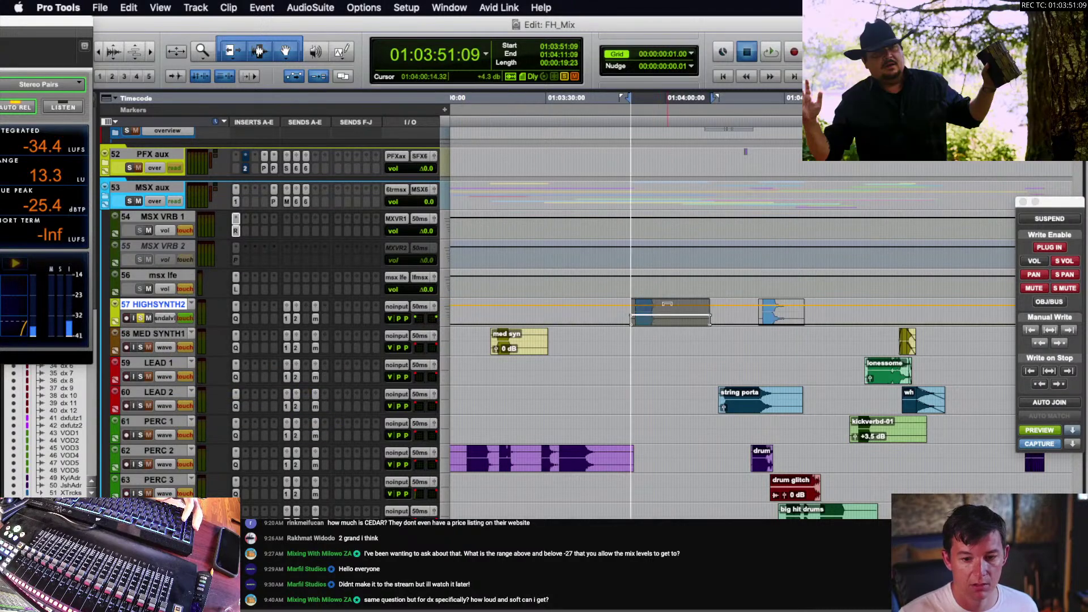
drag(666, 302, 666, 303)
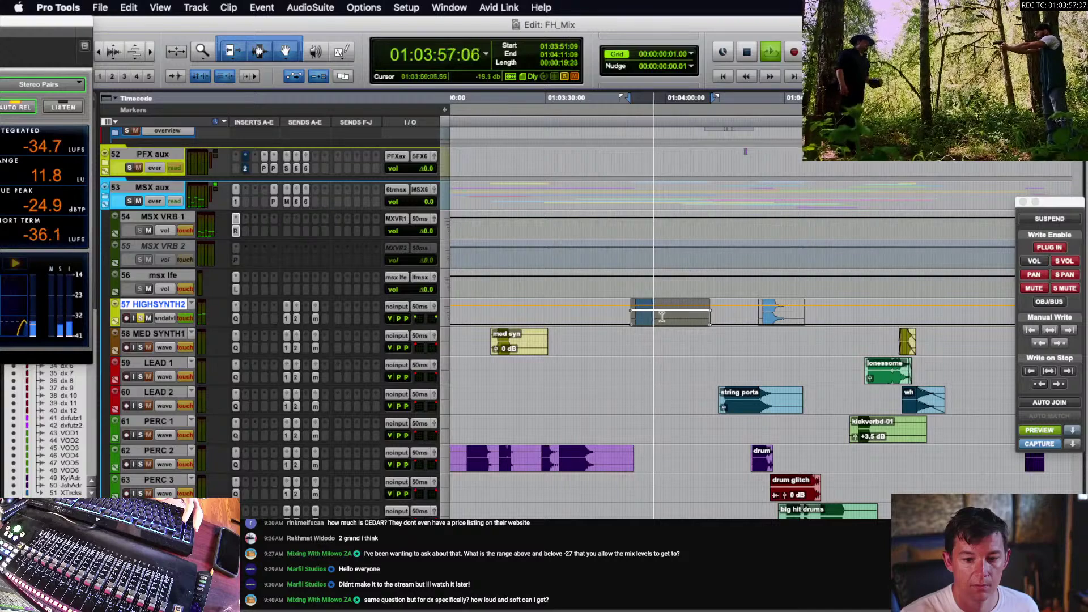
click(662, 313)
key(space)
double_click(662, 317)
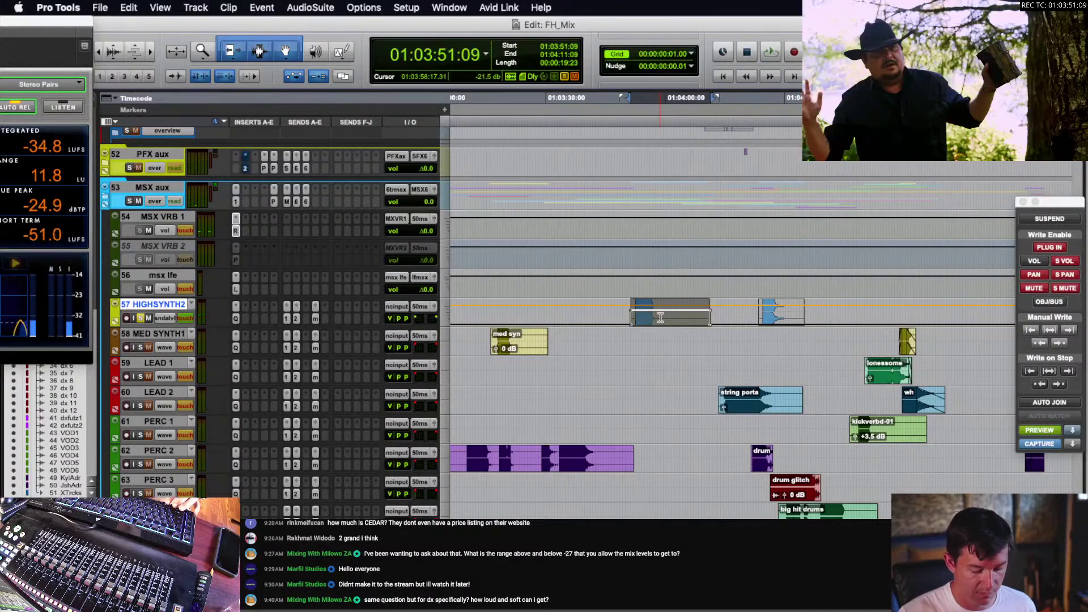
- Audition the screecher clip on HIGHSYNTH2 and raise its MX VRB 1 send level across the clip
double_click(771, 321)
scroll(771, 321, right, 3)
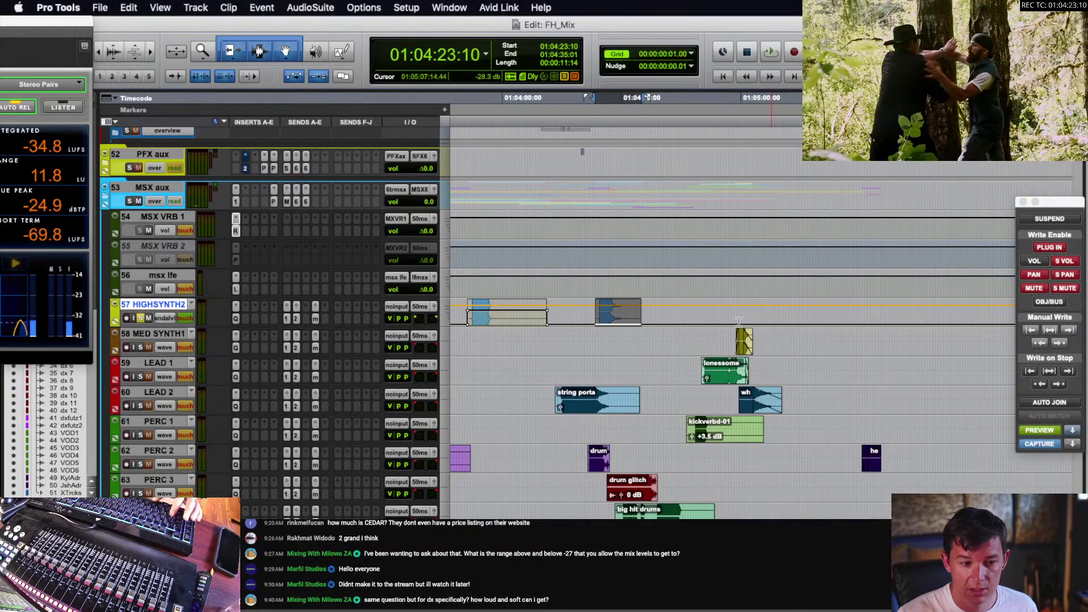
key(space)
key(space)
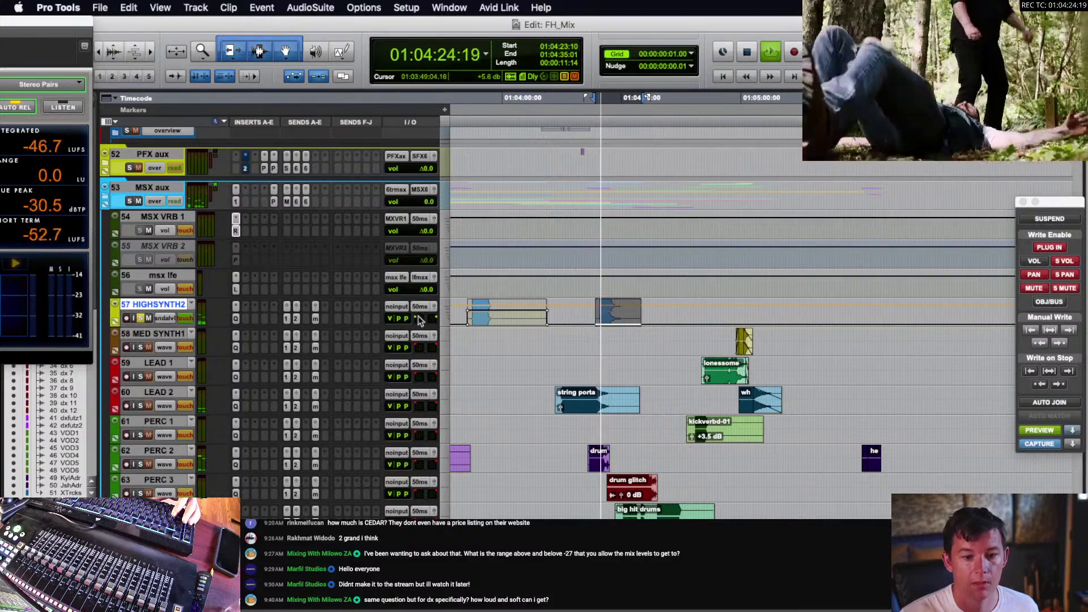
key(space)
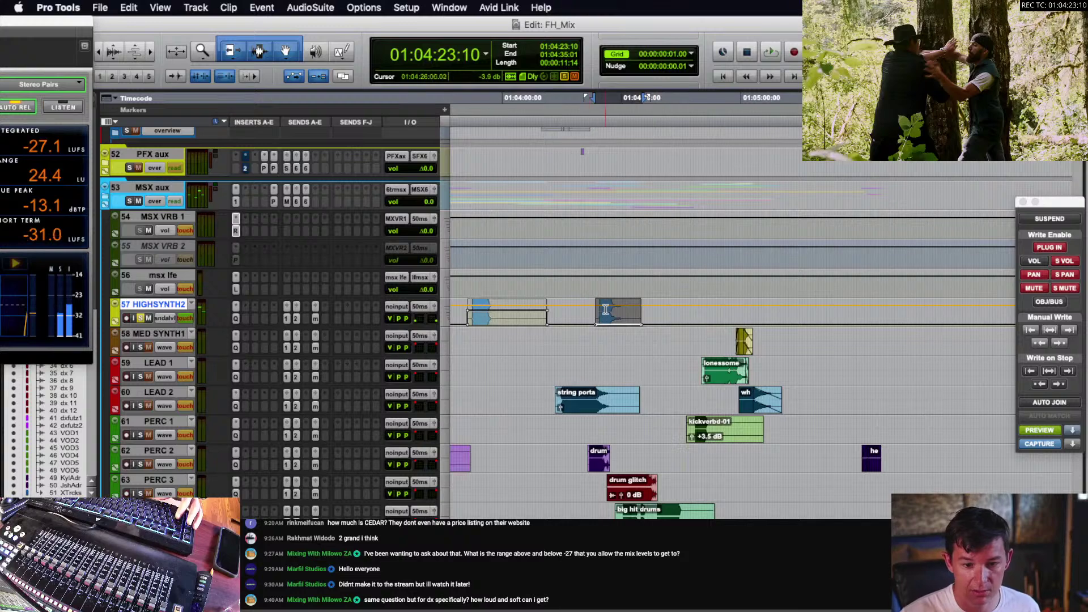
drag(615, 307, 616, 260)
- Pull down the high end of HIGHSYNTH2 in its FabFilter Pro-Q 3 while the screecher clip plays
key(r)
key(r)
key(t)
key(t)
key(t)
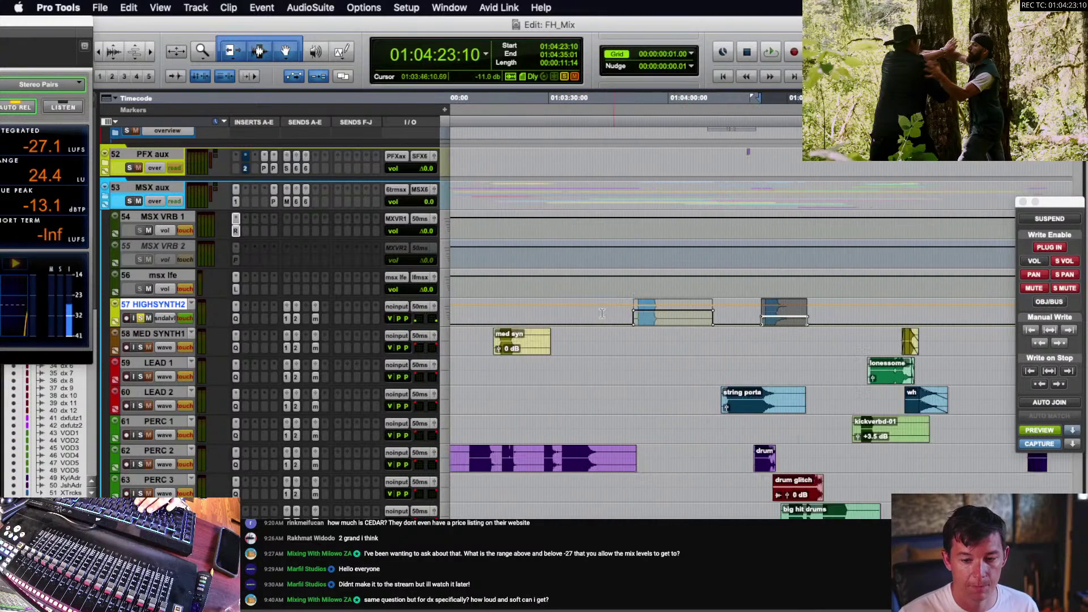
click(236, 319)
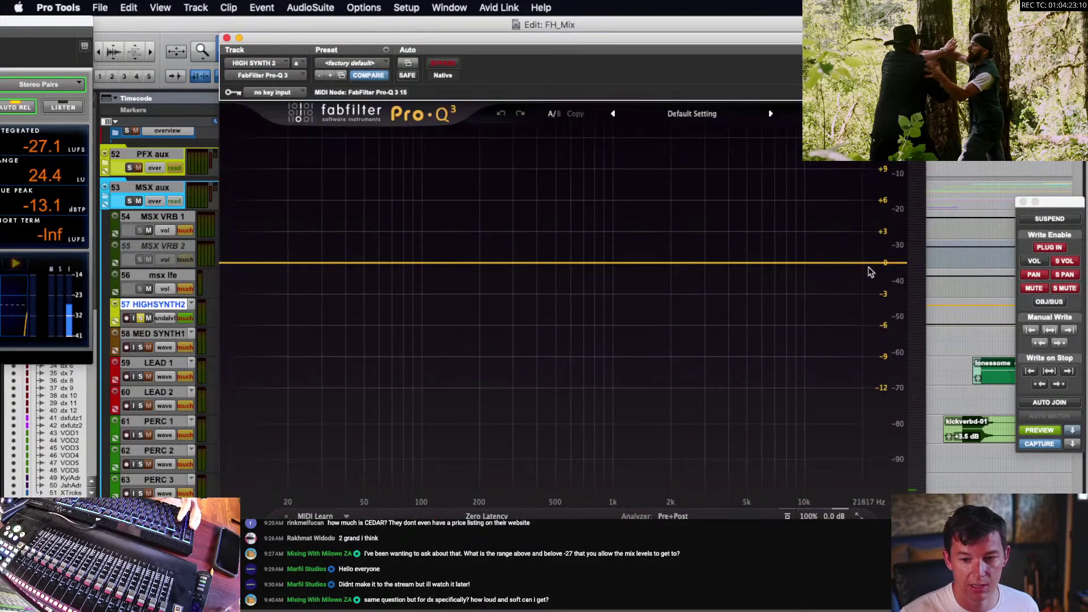
key(space)
drag(880, 265, 807, 310)
drag(811, 498, 810, 504)
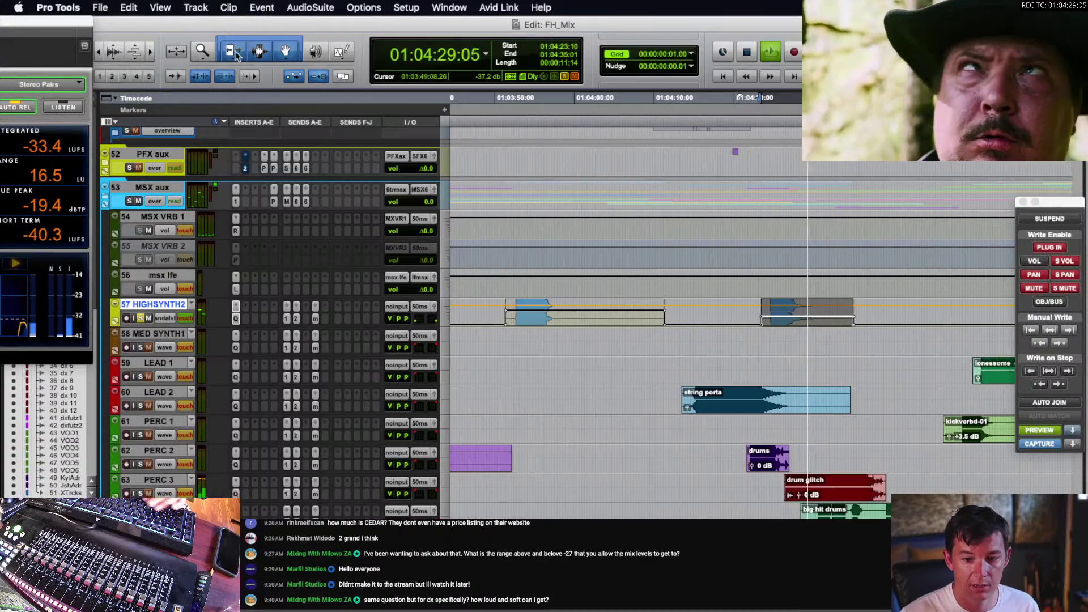
click(226, 37)
key(space)
- Solo MED SYNTH1 and audition its hitter clip
key(r)
key(r)
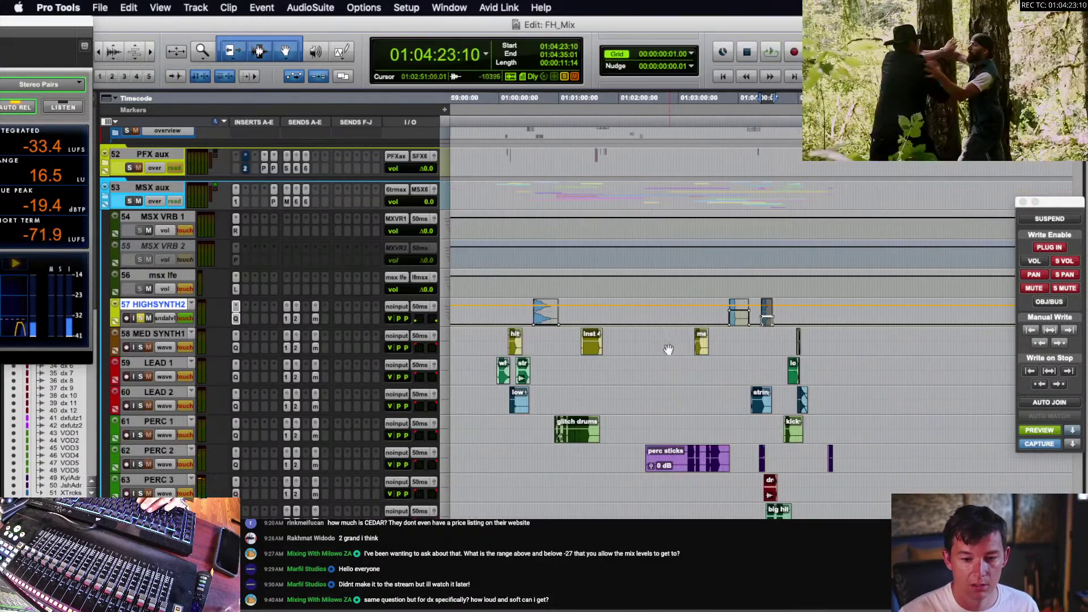
click(513, 354)
key(t)
key(t)
key(t)
key(space)
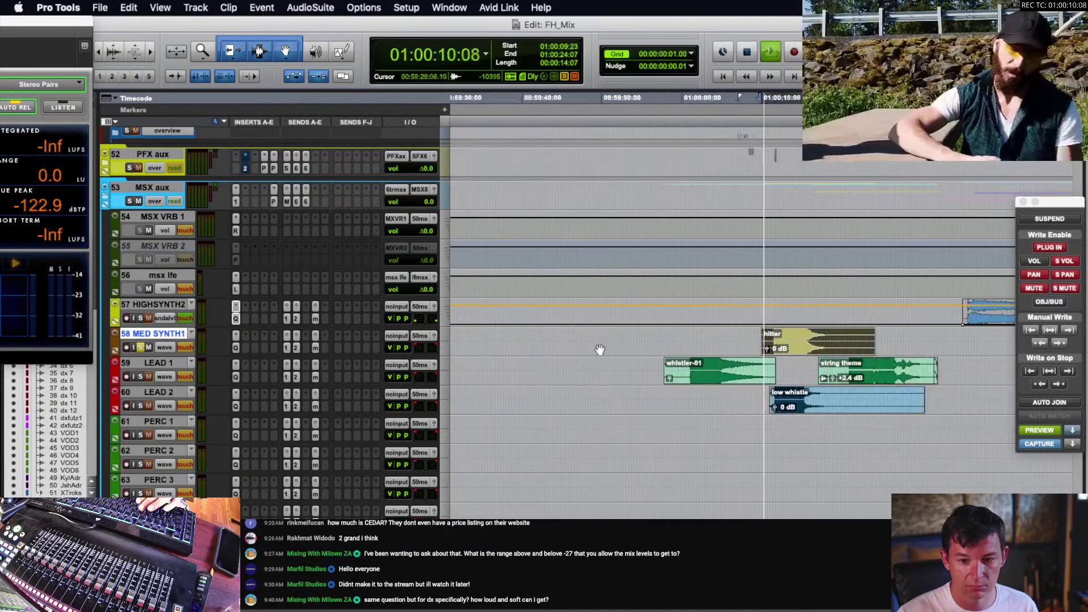
key(t)
scroll(600, 349, right, 4)
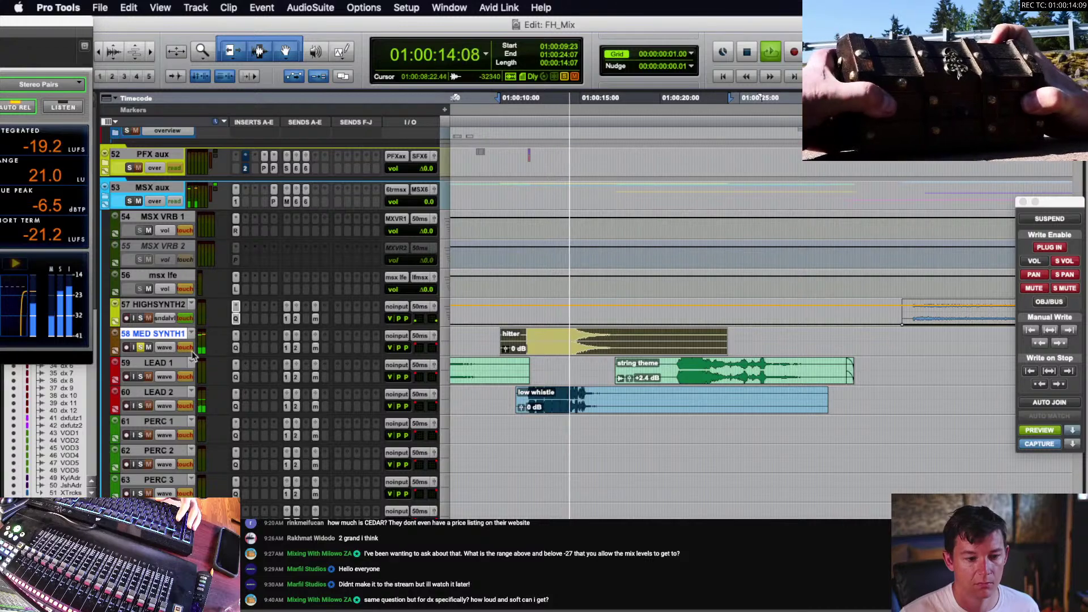
key(space)
- Display the msx lfe send level automation on all music tracks
click(164, 348)
mouse_move(203, 430)
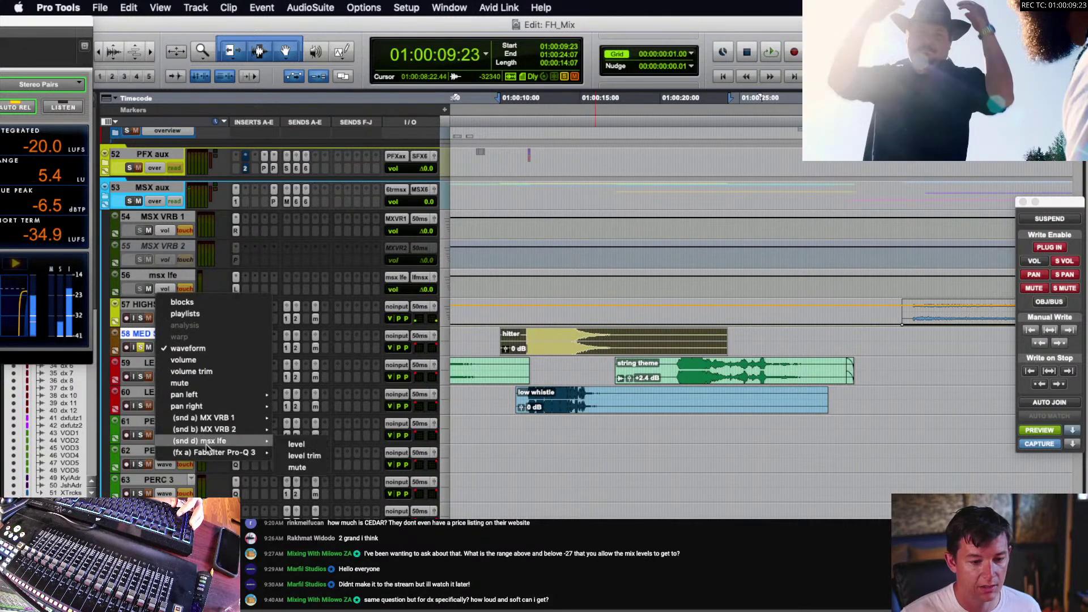
alt+click(296, 443)
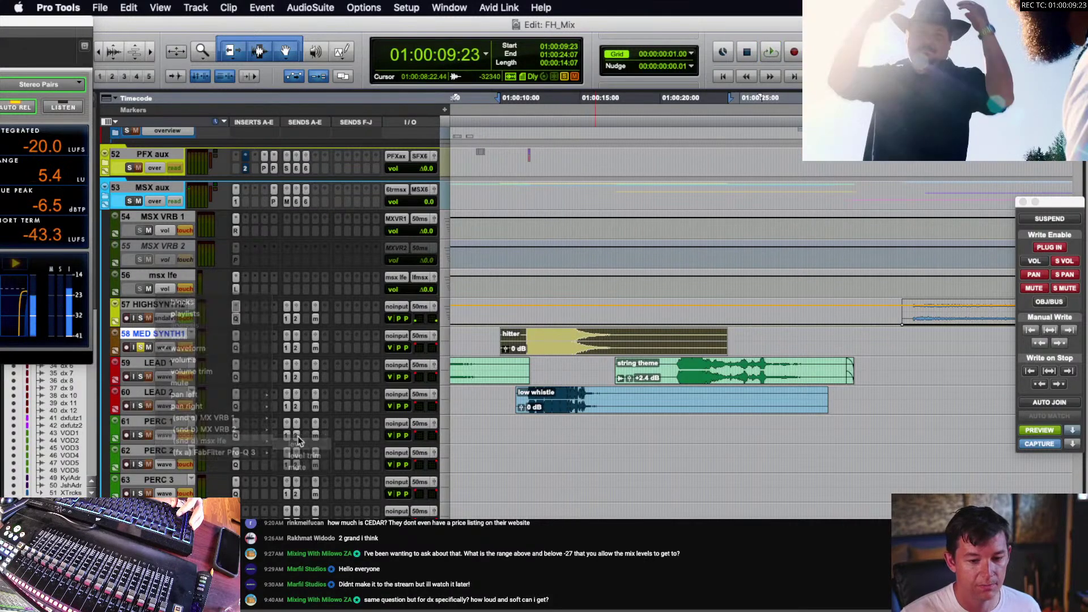
- Shape the msx lfe send level with breakpoints over the hit in MED SYNTH1's hitter clip, checking it in playback
click(519, 347)
key(space)
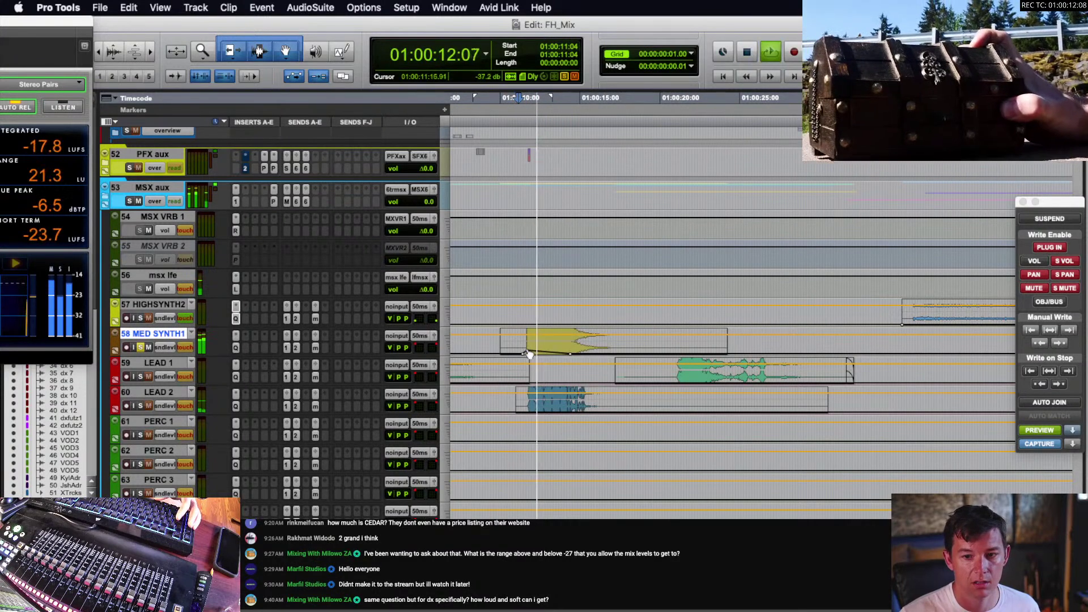
key(space)
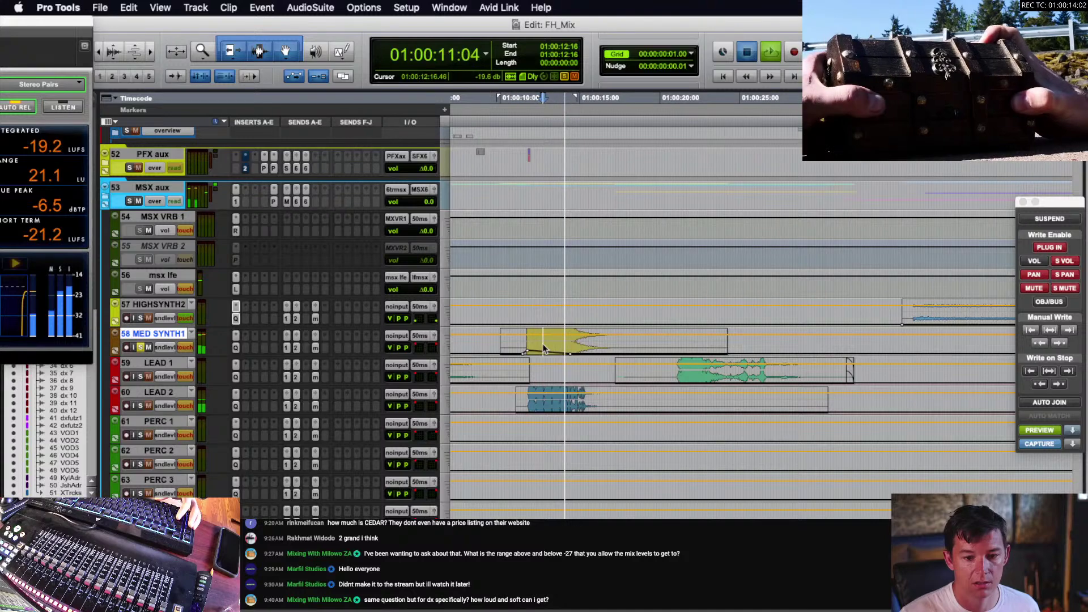
double_click(543, 346)
click(511, 343)
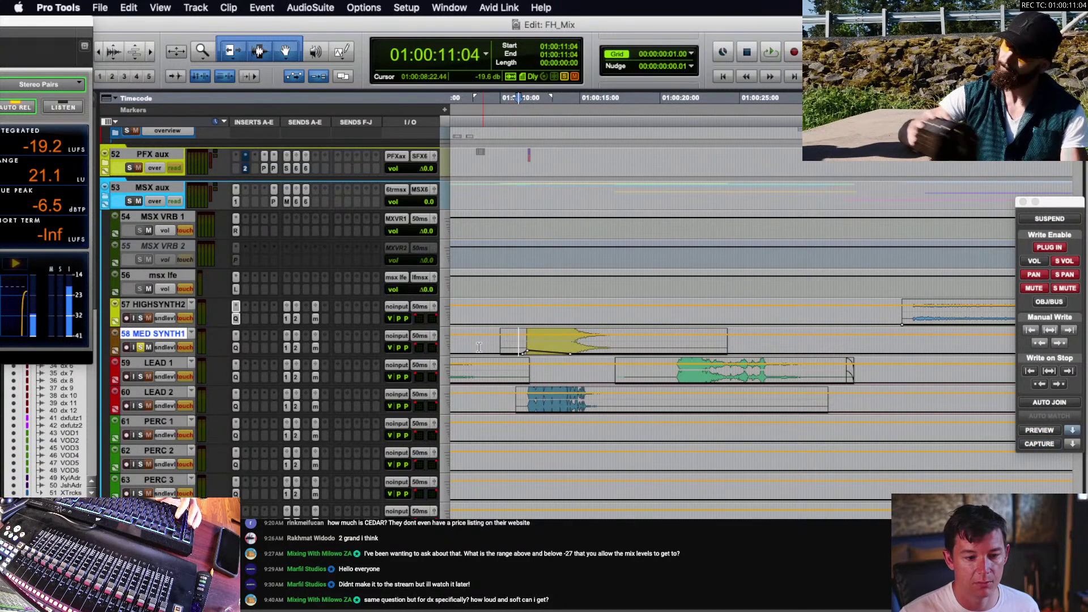
- Write touch automation on MED SYNTH1 while playing its hitter clip from 01:00:11:04
key(space)
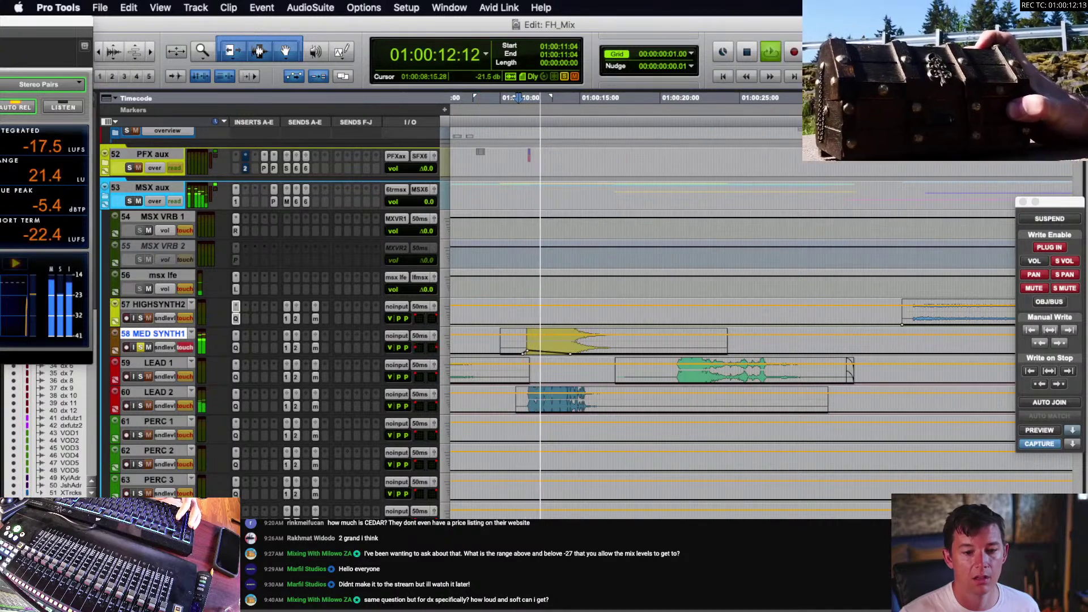
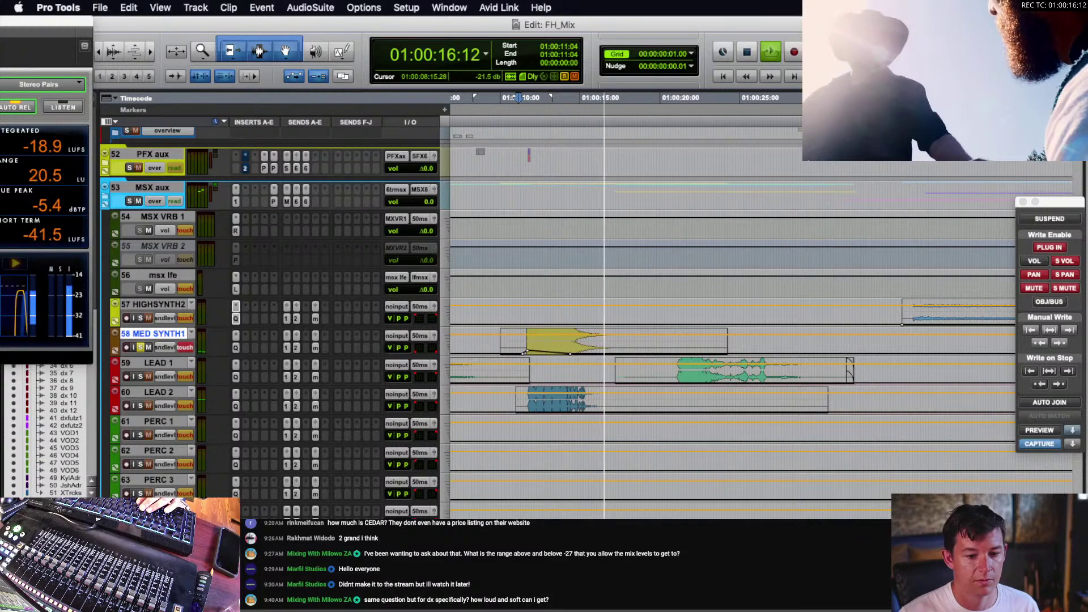
key(r)
key(r)
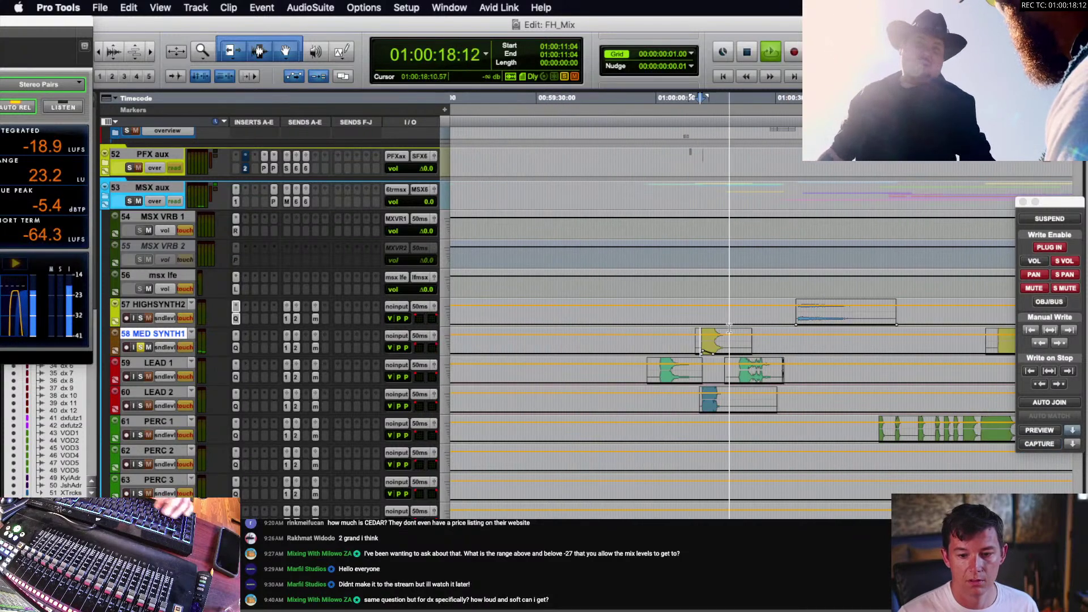
key(space)
- Locate MED SYNTH1's next clip and audition it from 01:01:25:13
drag(723, 340, 784, 348)
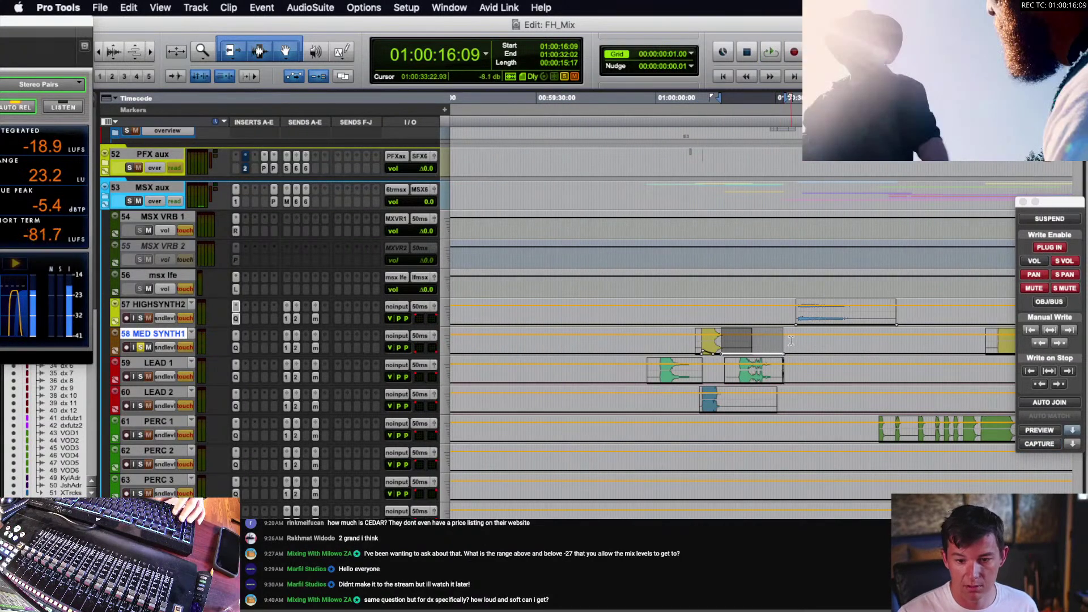
key(Tab)
key(t)
scroll(841, 337, right, 2)
click(718, 340)
key(space)
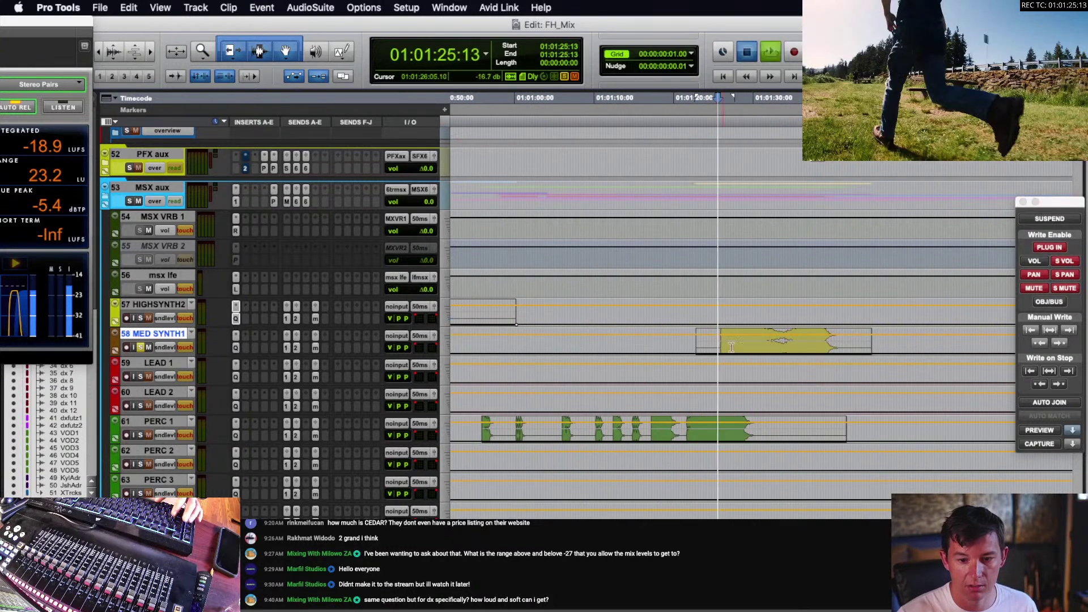
scroll(728, 340, right, 2)
scroll(729, 340, down, 1)
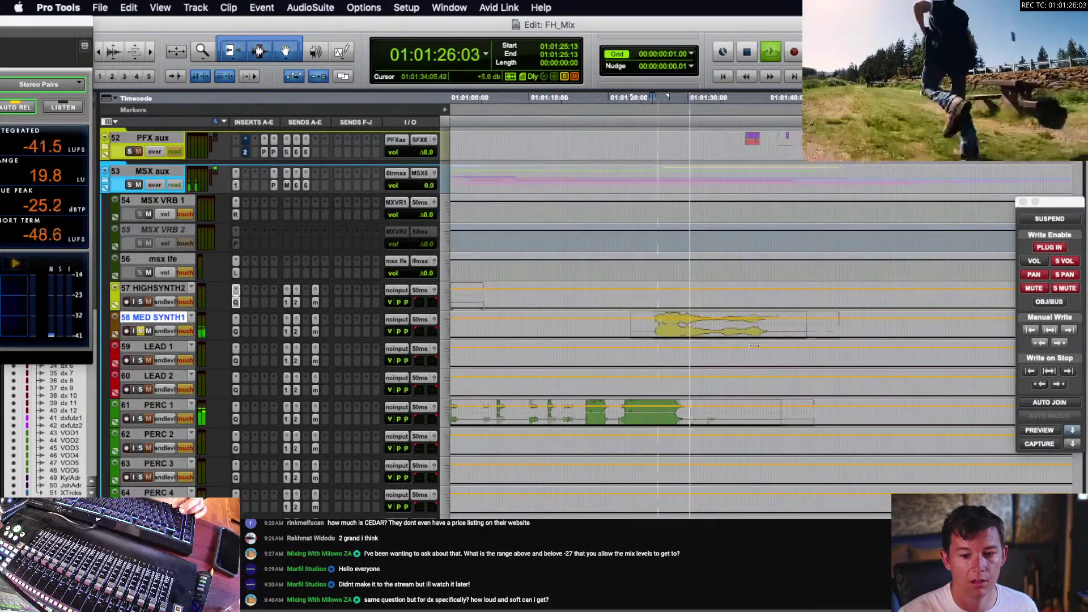
- Select the MED SYNTH1 clip from 01:01:22:19 to 01:01:44:21 and adjust its panning in automation Preview during playback
double_click(721, 331)
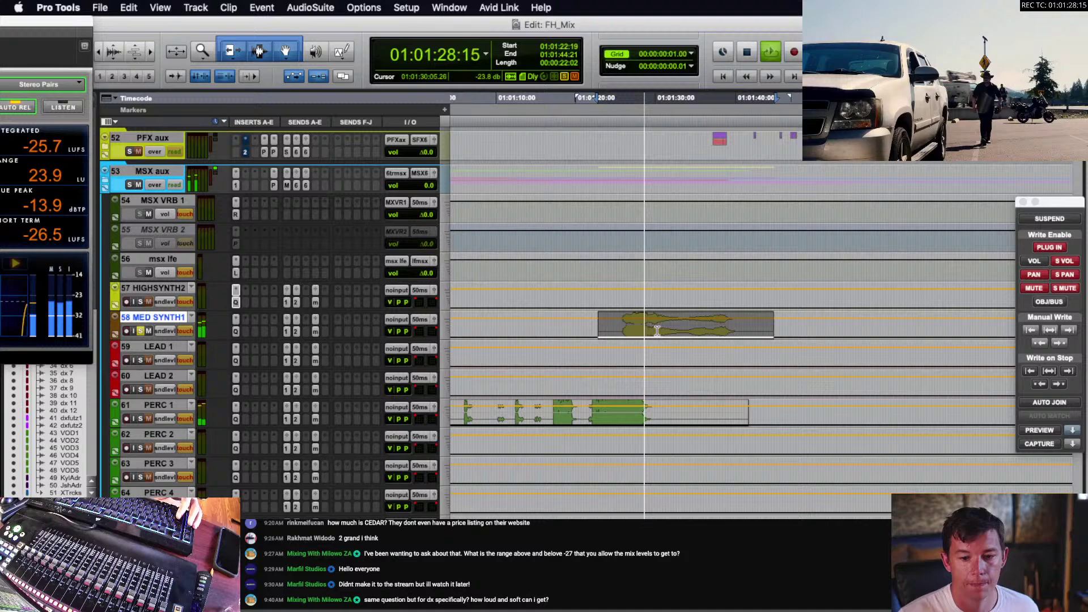
click(1025, 430)
drag(420, 332, 420, 333)
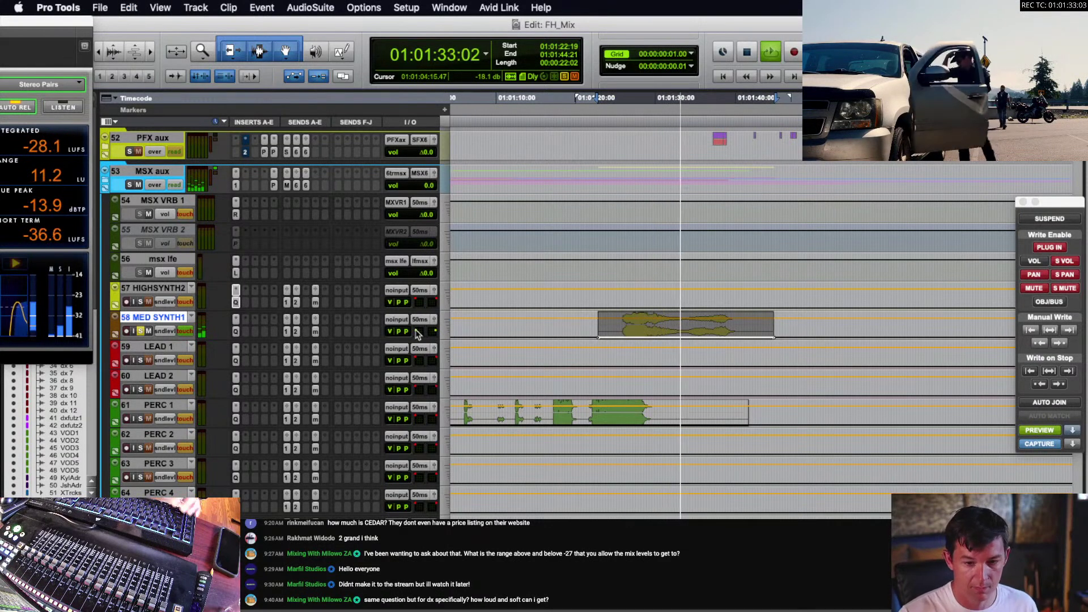
key(space)
- Find MED SYNTH1's following clip and audition it from 01:03:18:11
click(652, 325)
key(r)
key(r)
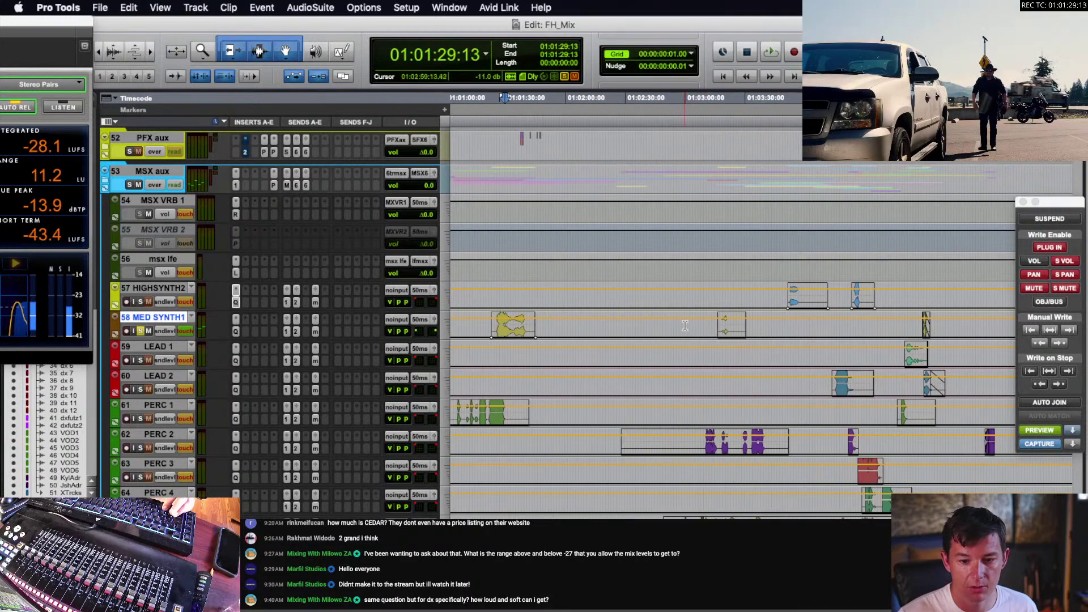
click(720, 325)
key(t)
key(t)
key(t)
click(781, 331)
key(space)
scroll(784, 332, down, 1)
scroll(785, 332, right, 2)
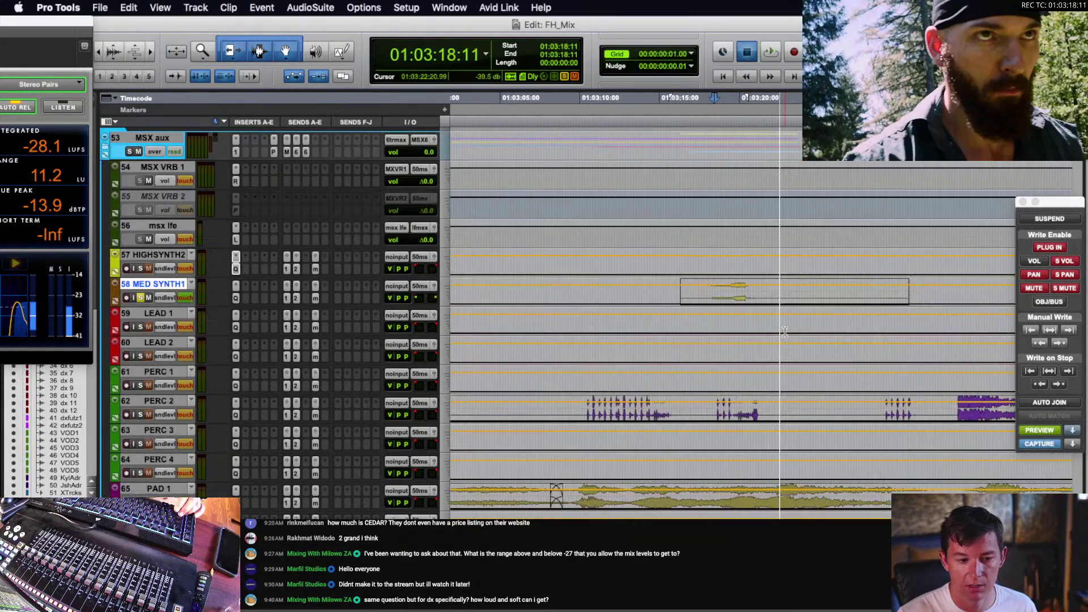
scroll(785, 332, right, 1)
- Enlarge the waveform display, stop playback and turn off automation Preview
key(super+alt+bracketright)
key(super+alt+bracketright)
key(super+alt+bracketright)
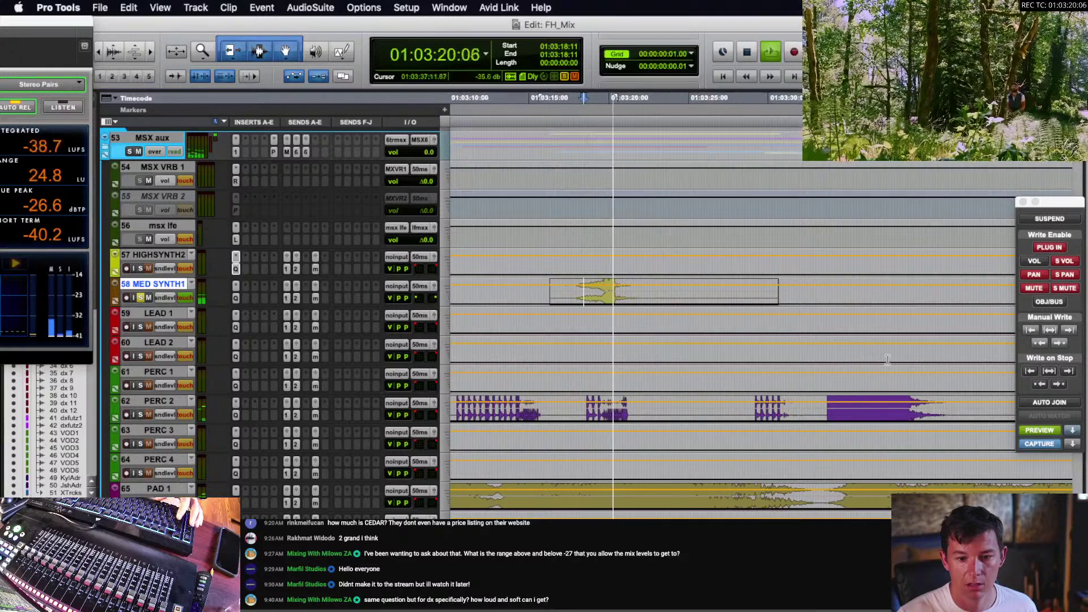
key(space)
click(1041, 431)
- Write touch automation on MED SYNTH1 while playing from 01:03:17:18, and select the whole clip there
click(573, 295)
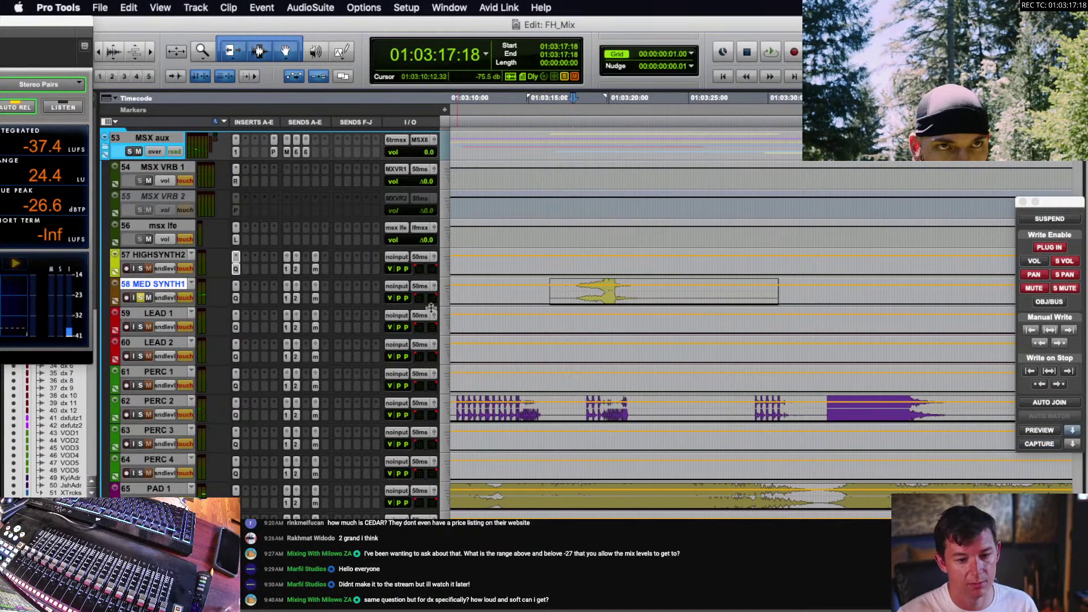
key(space)
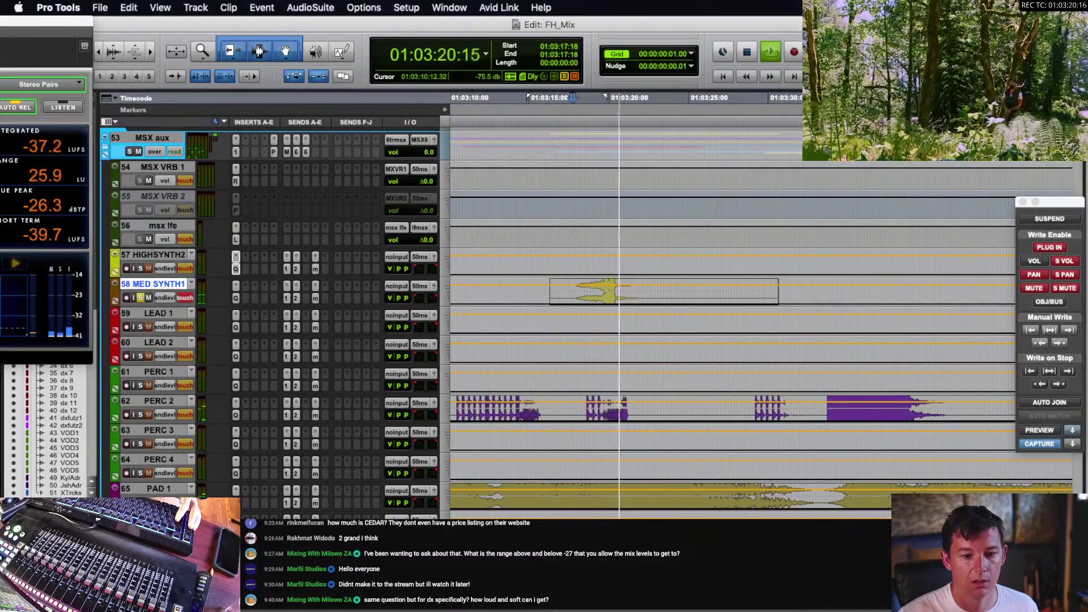
click(597, 301)
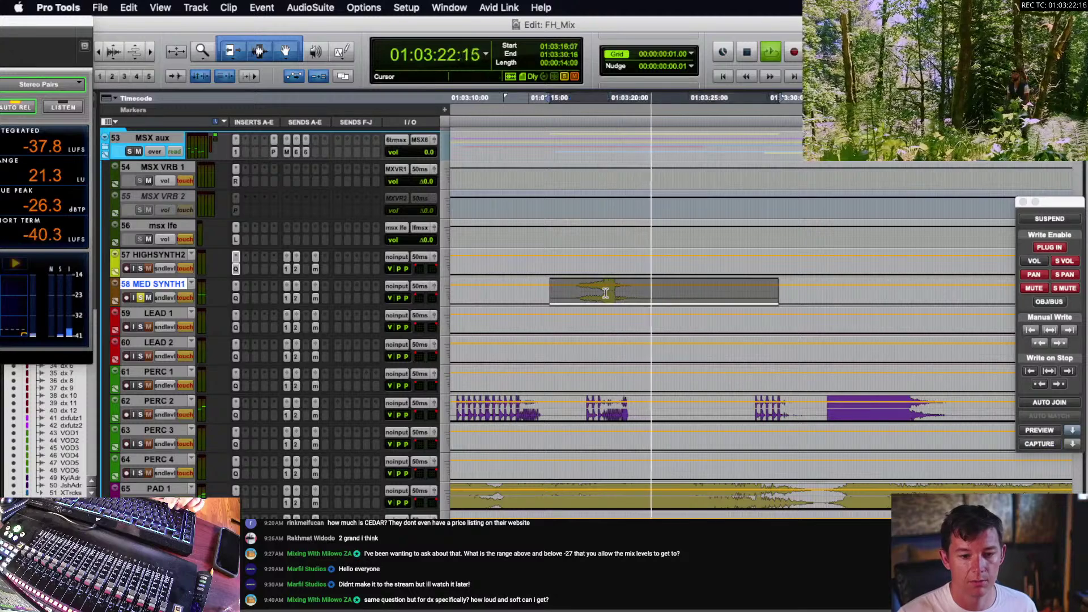
key(space)
- Locate MED SYNTH1's clip near 01:04:58 and audition it from 01:04:58:22
click(616, 298)
key(r)
key(r)
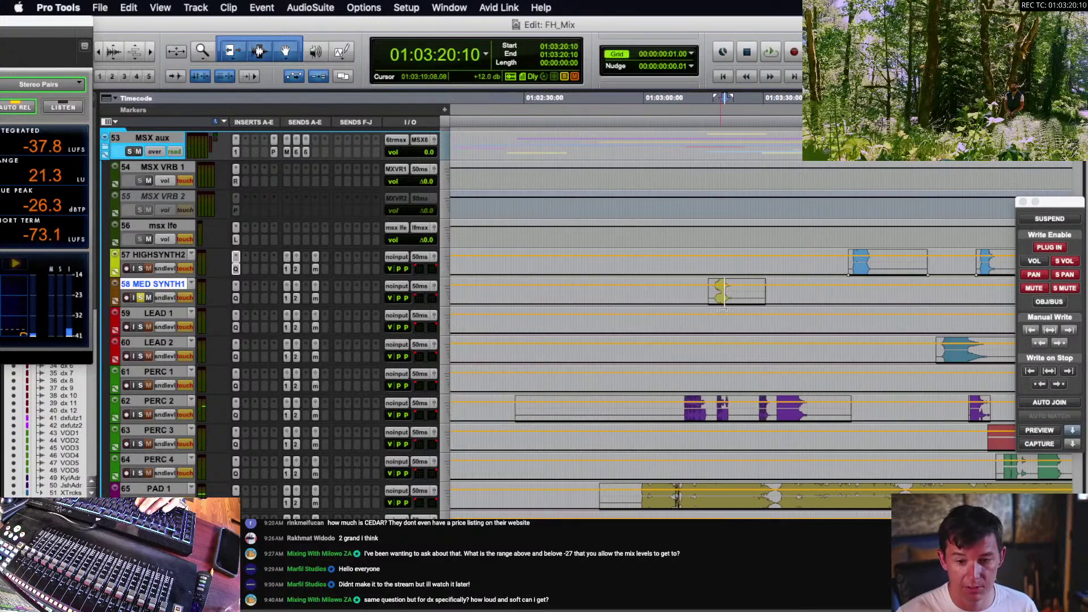
scroll(724, 310, right, 8)
click(689, 295)
key(space)
key(t)
key(t)
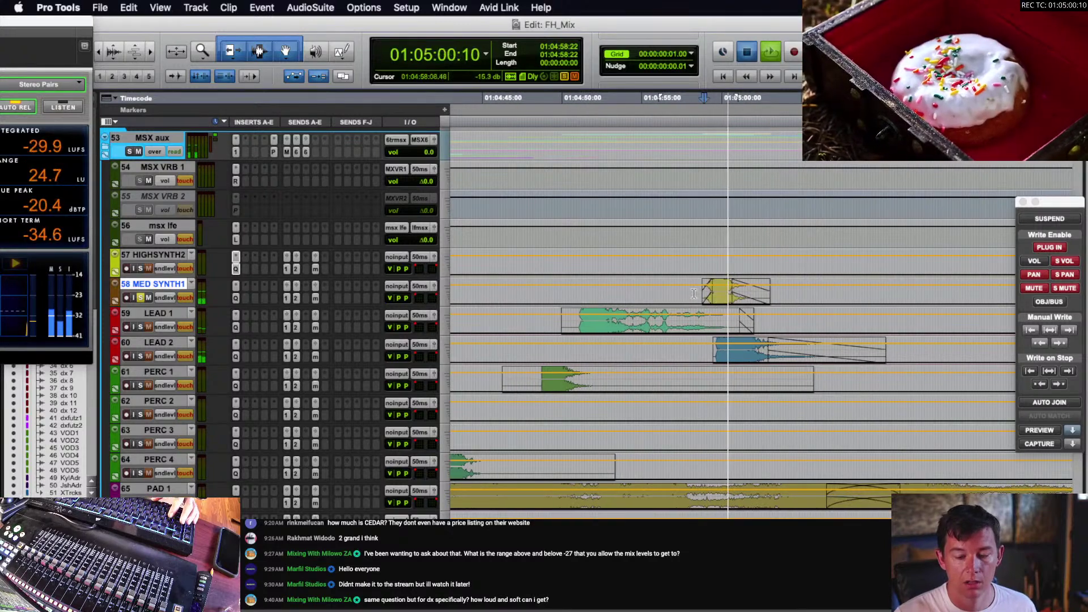
- Display MED SYNTH1's MX VRB 1 send level and raise it to about -4 dB from 01:04:58:06 to 01:05:06:12
click(822, 292)
key(space)
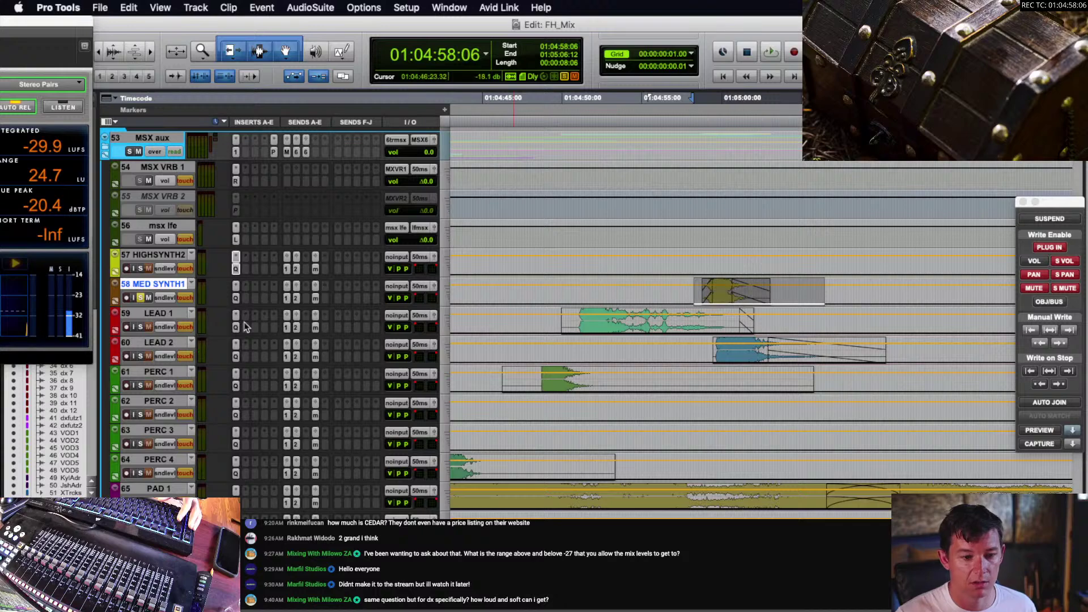
click(164, 299)
mouse_move(232, 276)
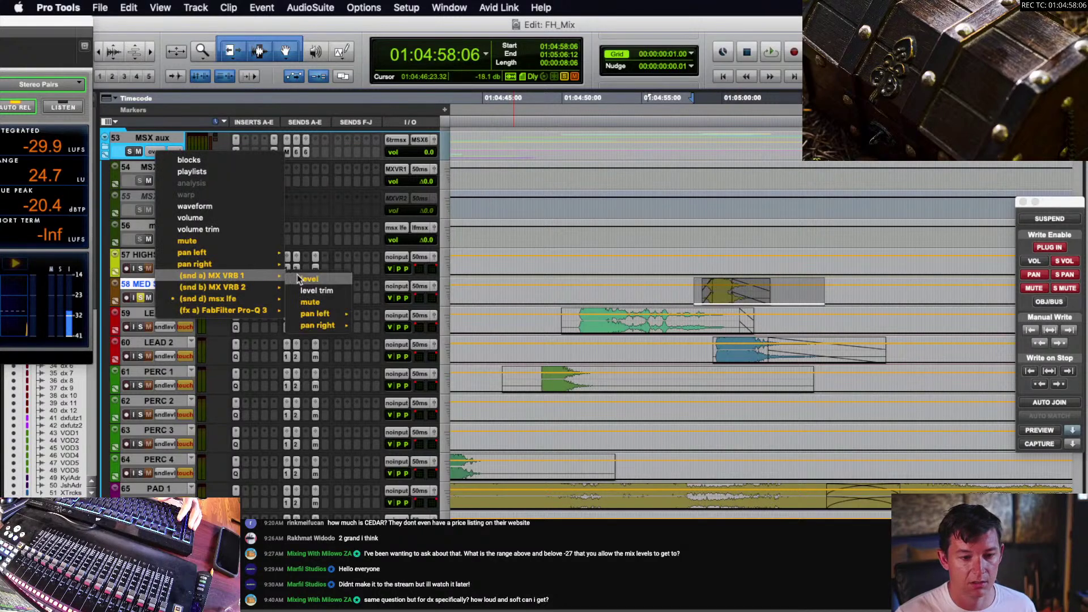
click(309, 278)
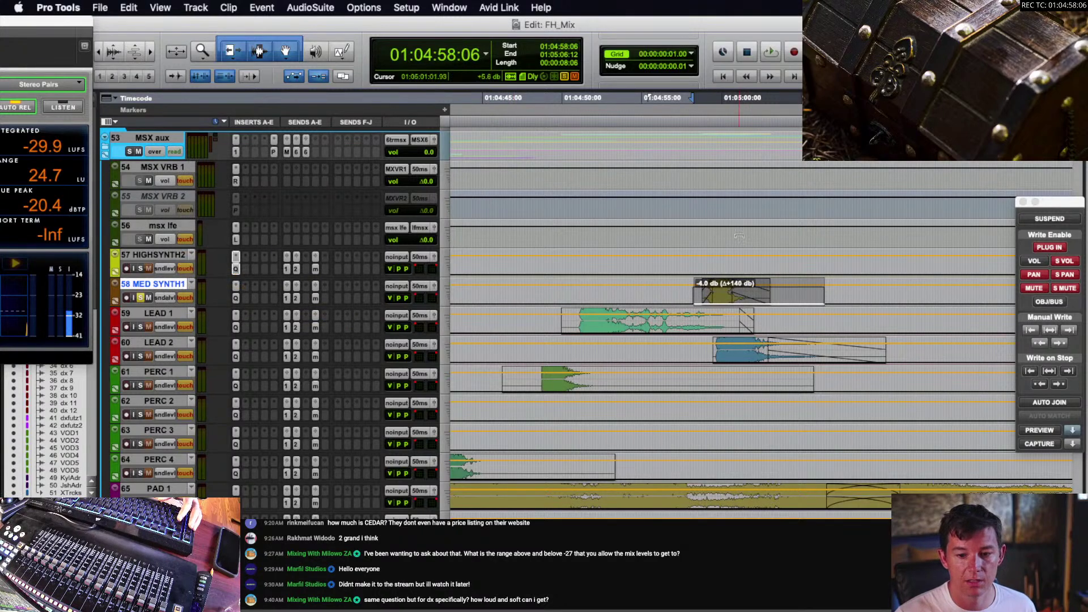
- Audition the MX VRB 1 send on MED SYNTH1's clip from 01:04:58:16
click(702, 295)
key(space)
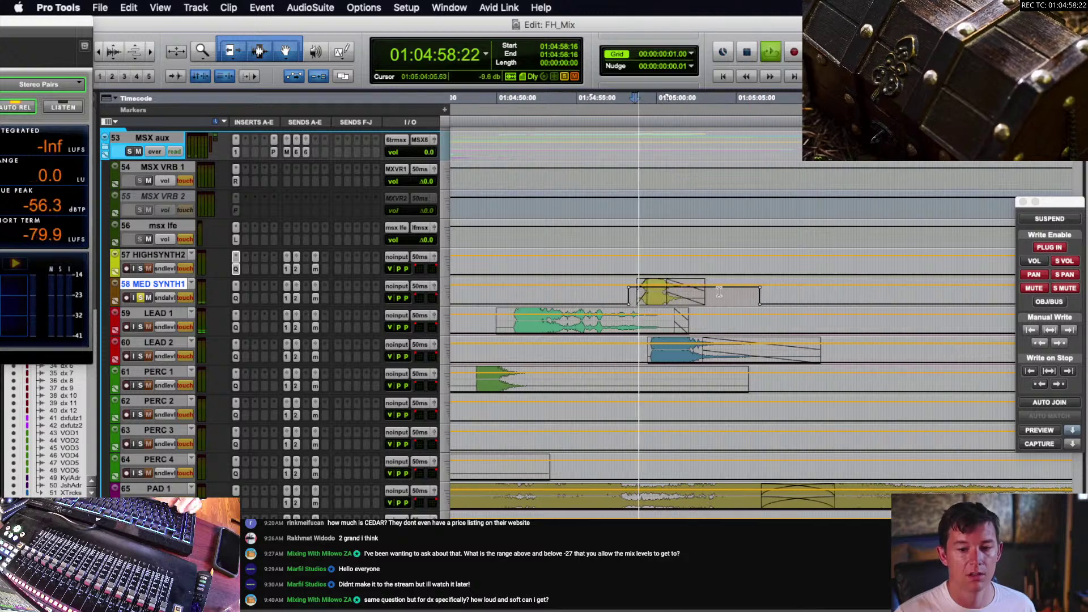
scroll(750, 294, down, 1)
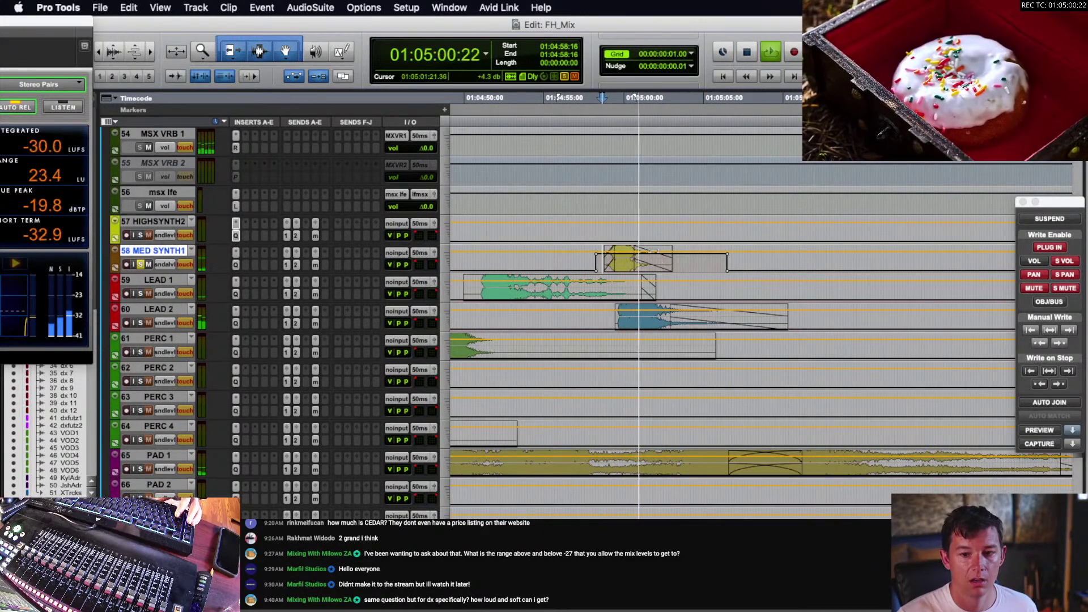
drag(653, 251, 654, 249)
key(Down)
scroll(682, 276, up, 2)
key(r)
key(r)
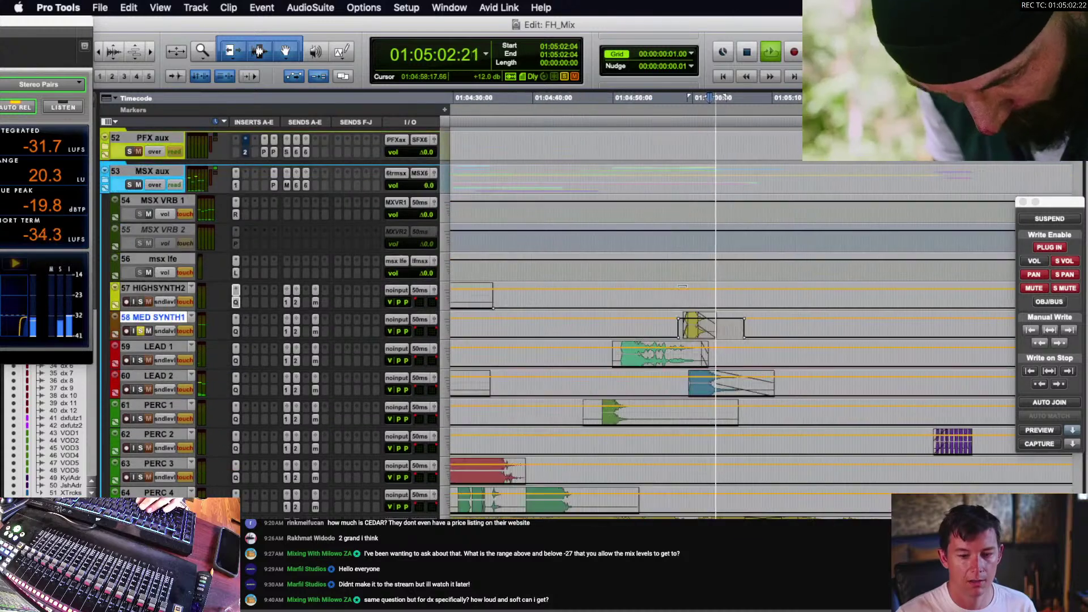
key(space)
- Write touch automation on MED SYNTH1 while playing its reverb-sent clip from 01:04:57:20
scroll(782, 330, left, 2)
key(t)
key(t)
key(t)
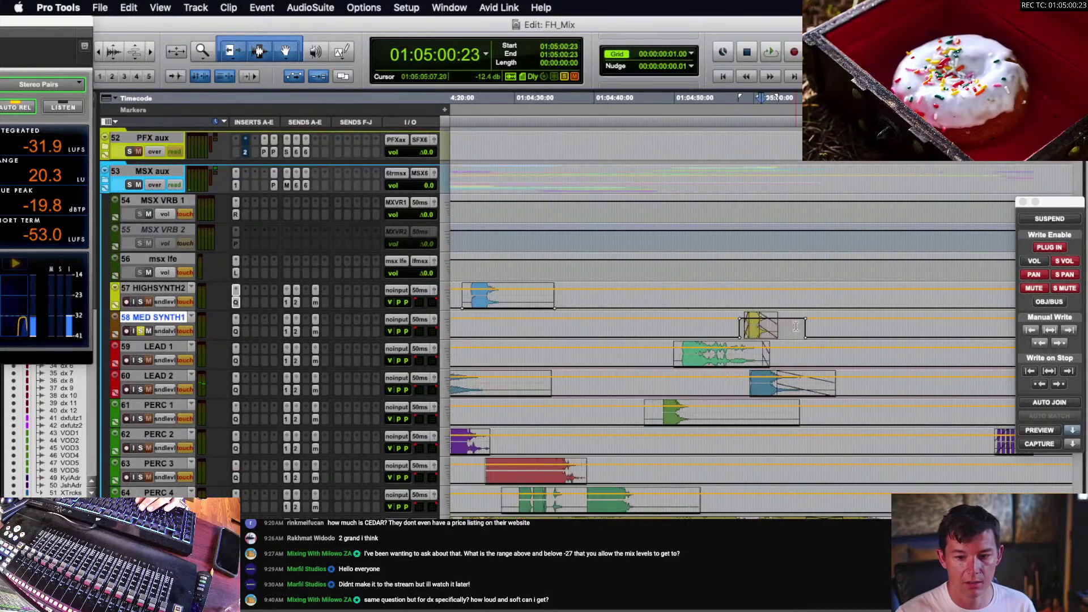
click(663, 327)
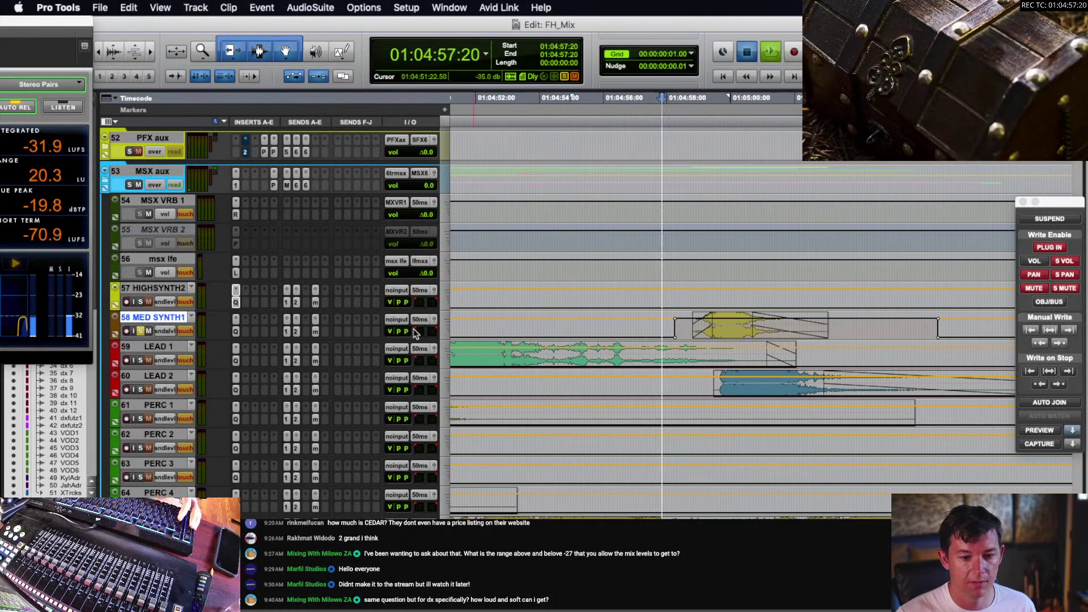
key(space)
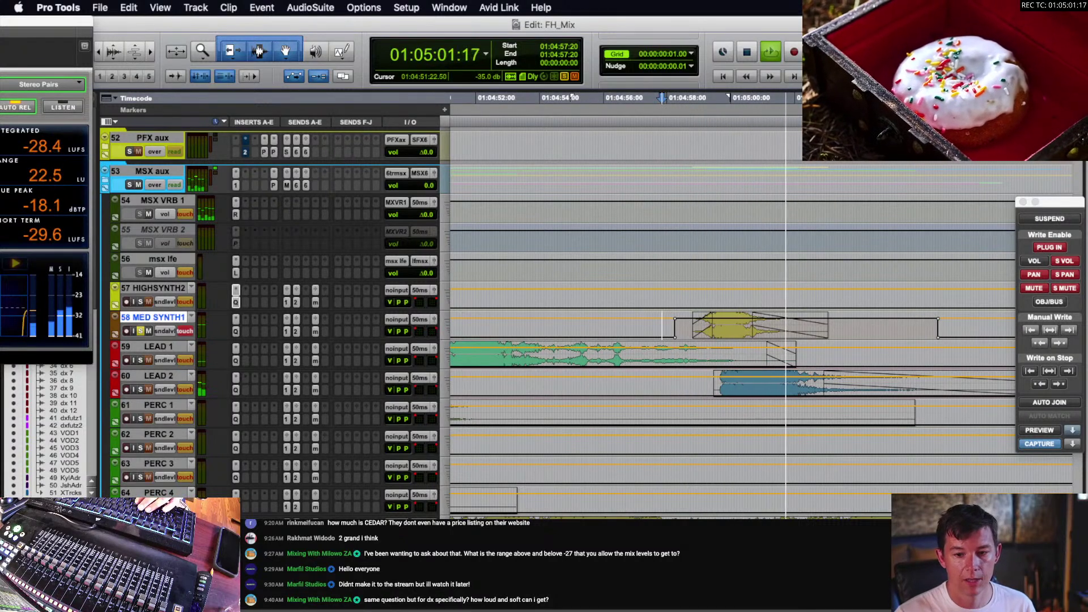
key(r)
key(r)
key(r)
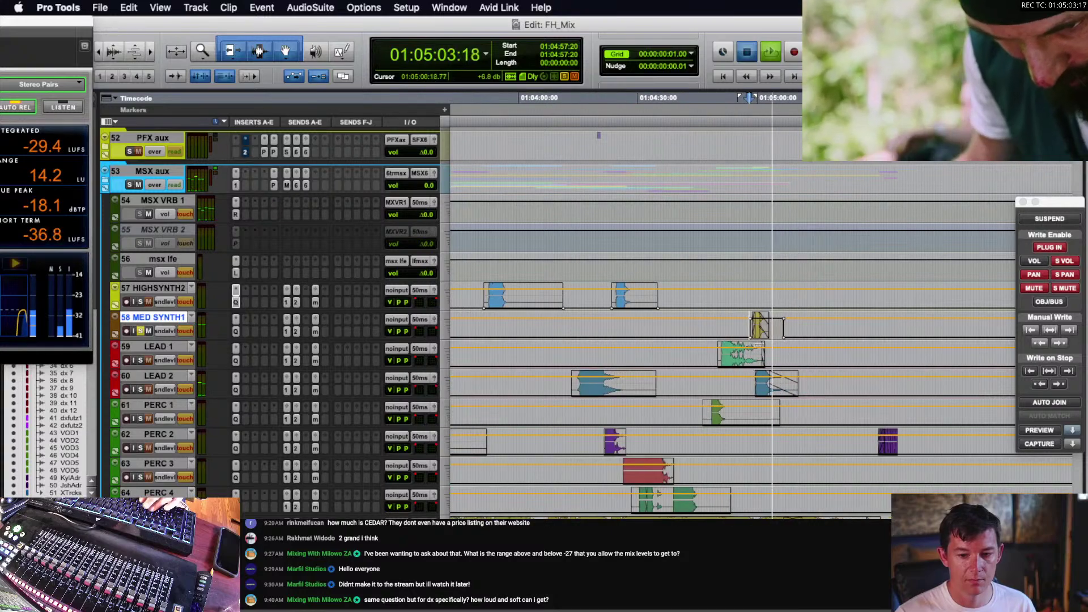
key(space)
- Solo LEAD 1 and audition its first clip from 01:00:00:19
click(747, 330)
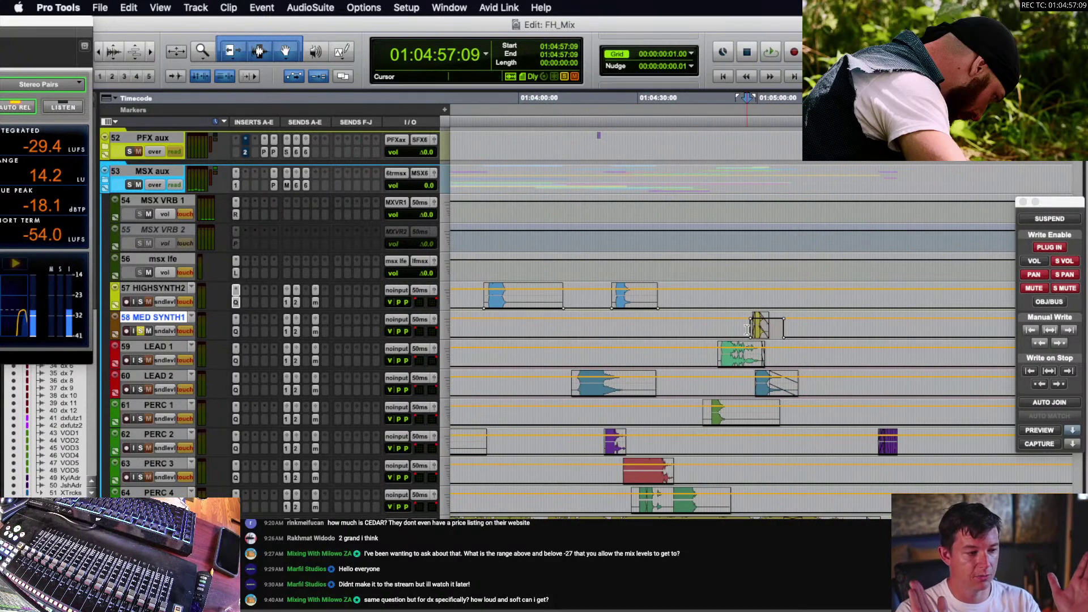
key(r)
key(r)
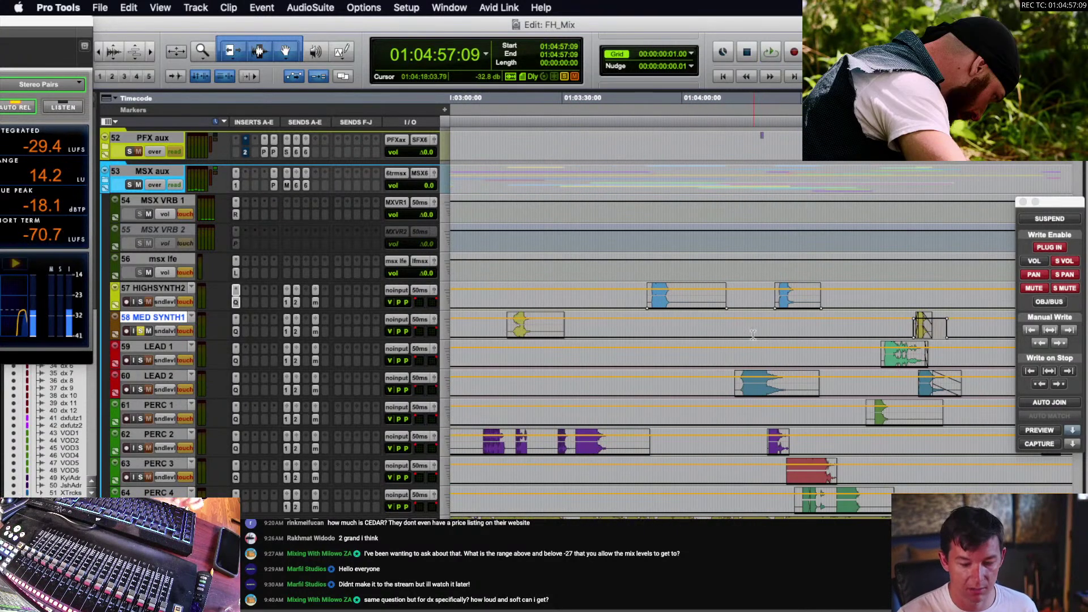
key(t)
key(t)
key(t)
key(t)
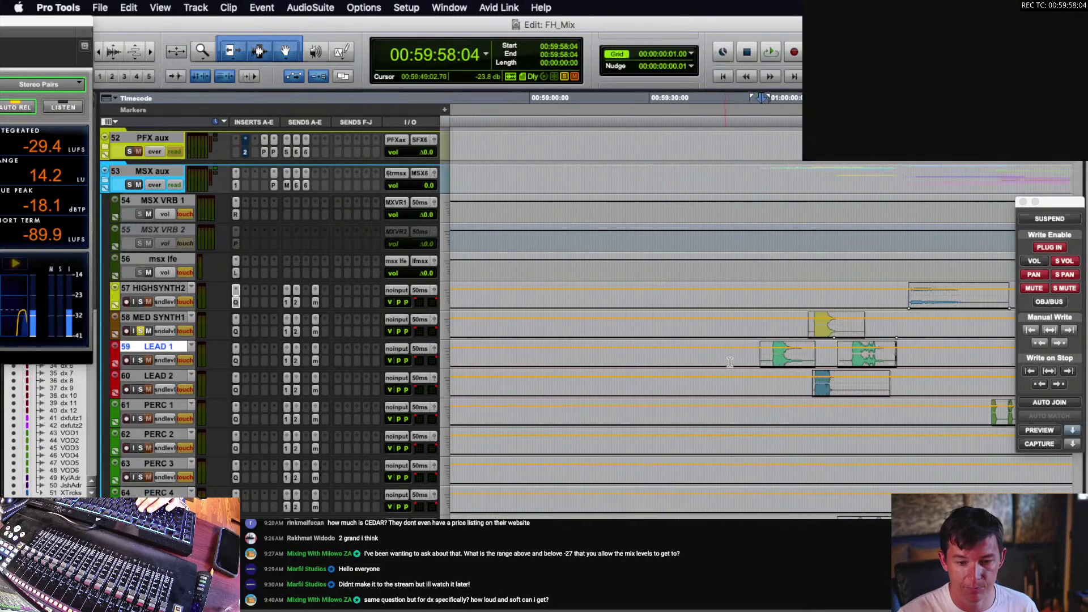
click(783, 362)
key(shift+s)
key(space)
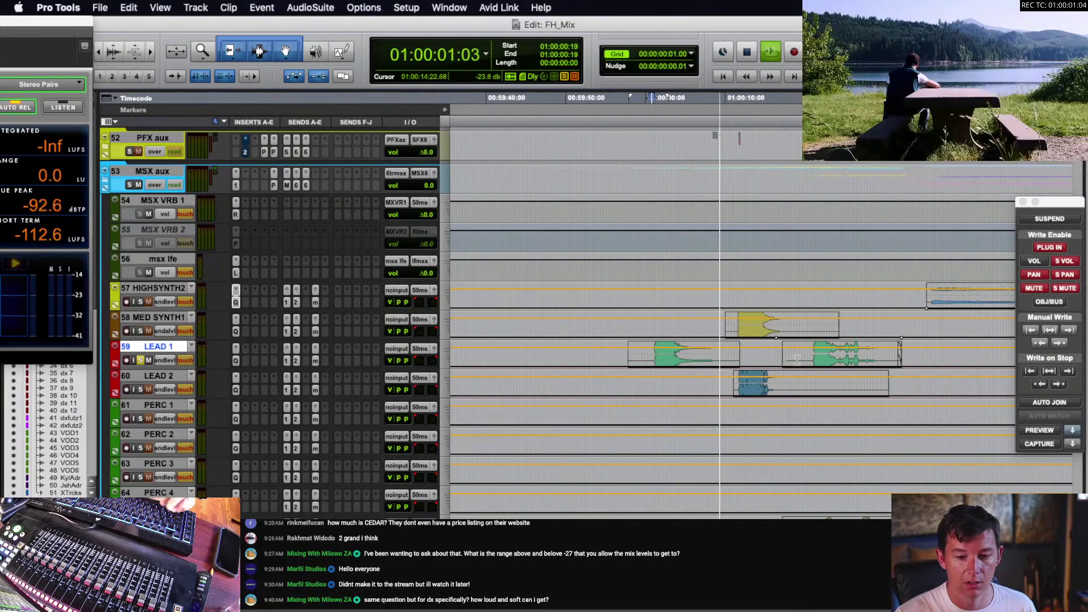
key(space)
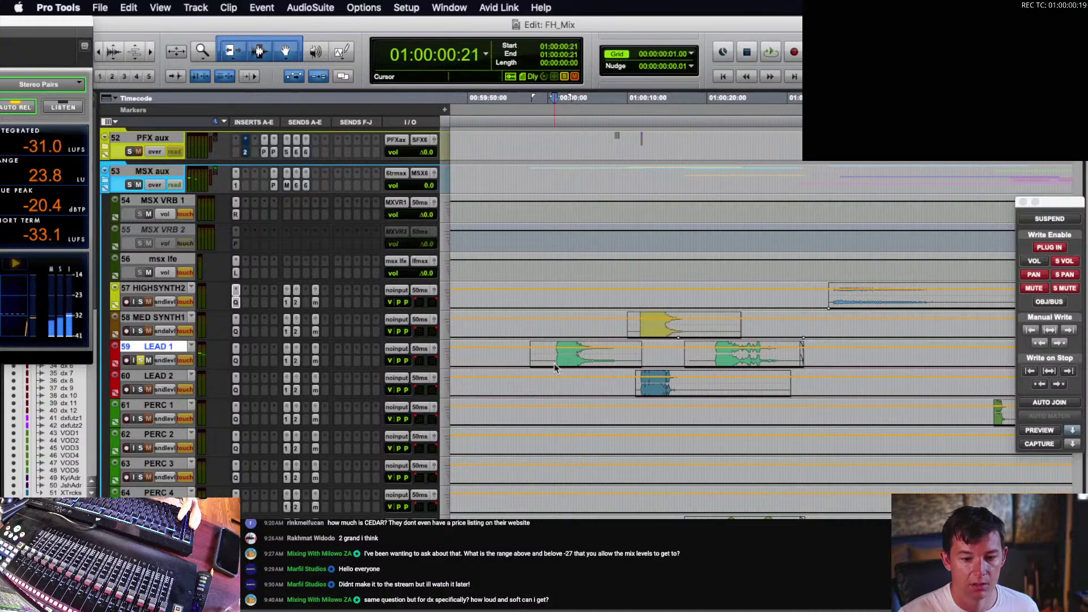
- Display the MX VRB 1 send level on all tracks and raise it across LEAD 1's first clip
double_click(560, 351)
alt+click(168, 360)
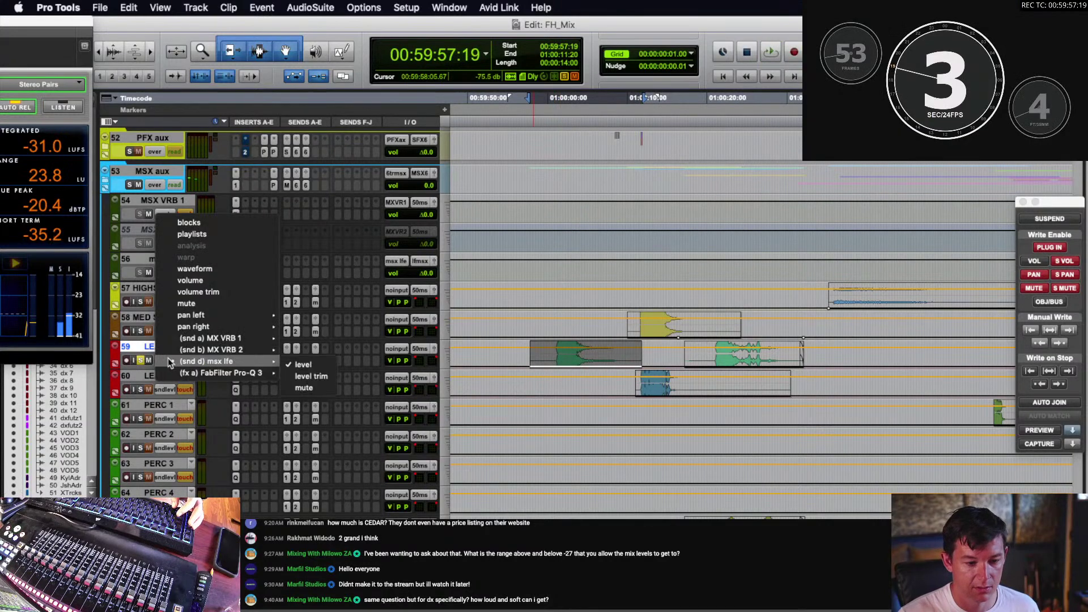
mouse_move(239, 339)
alt+click(305, 342)
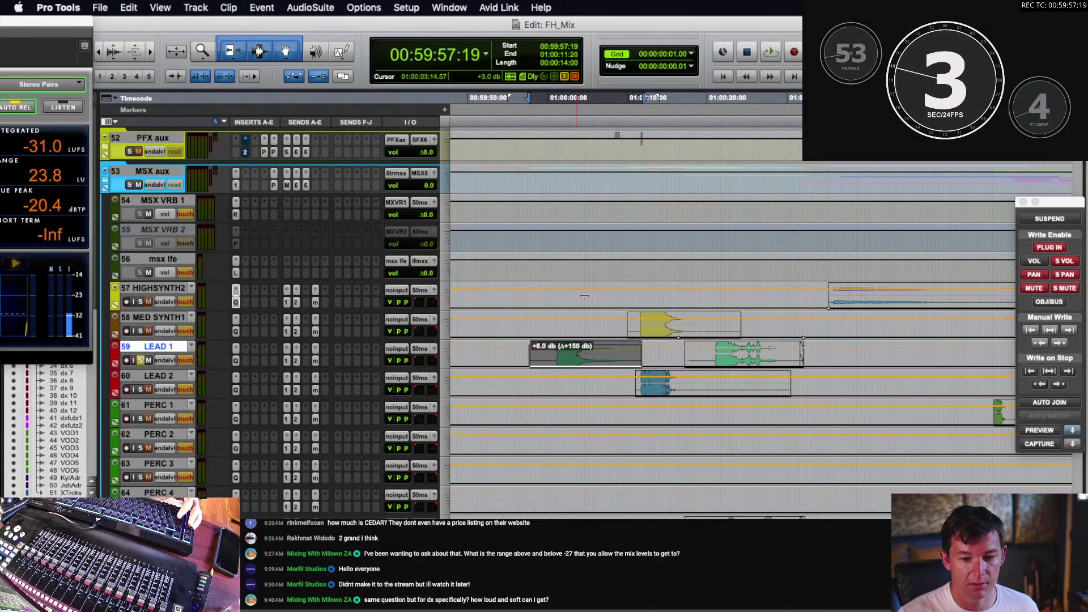
- Enable automation Preview and play LEAD 1's first clip from 00:59:57:19
click(551, 362)
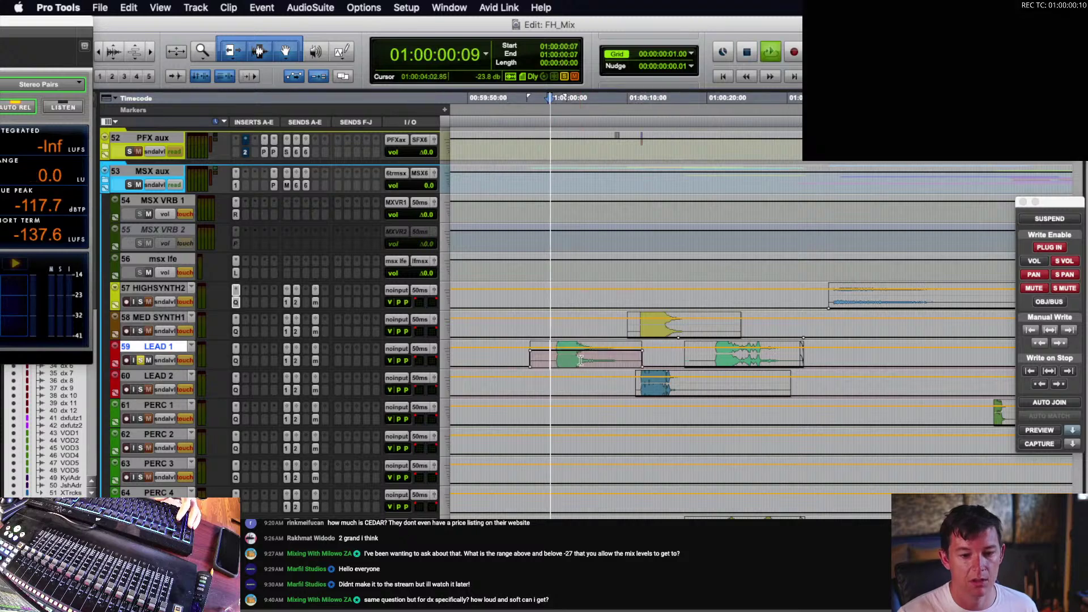
double_click(581, 361)
click(1039, 430)
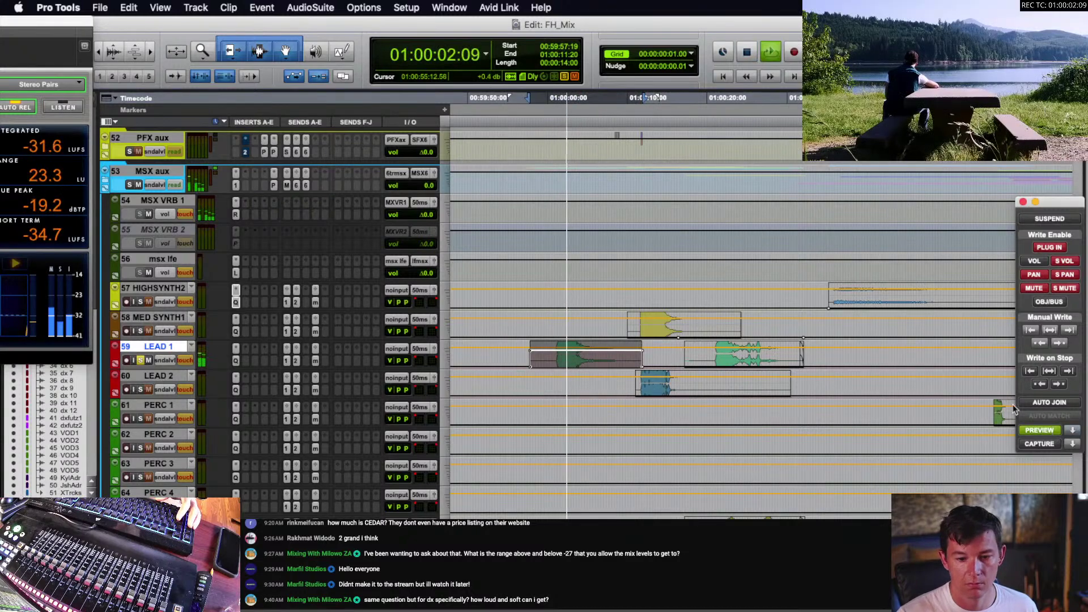
key(space)
- Add a 12 dB/oct high cut at 3369.5 Hz in LEAD 1's FabFilter Pro-Q 3 while its first clip plays
click(236, 360)
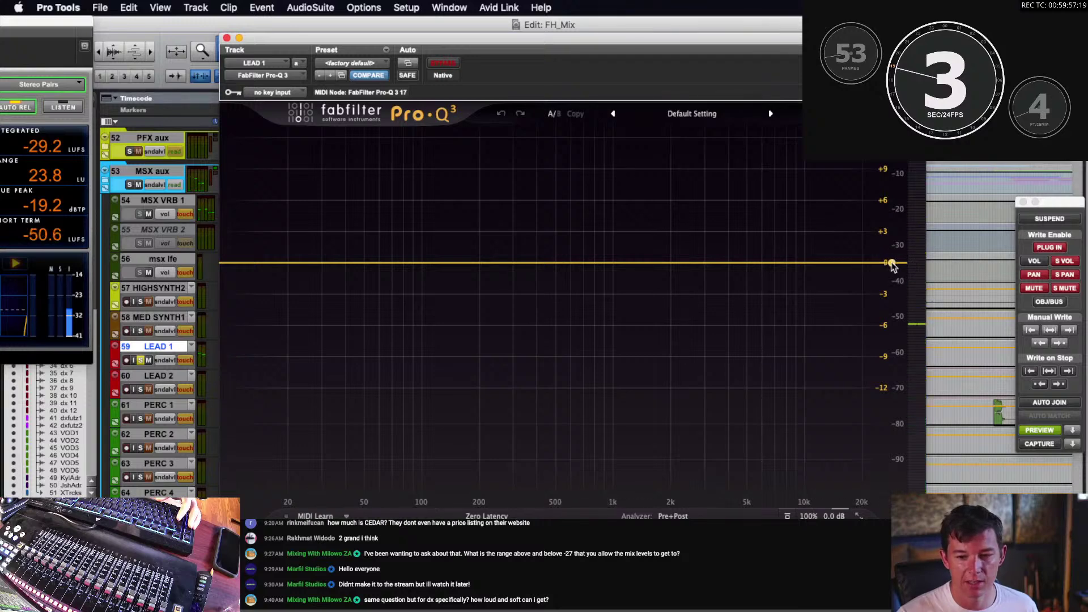
drag(892, 266, 714, 264)
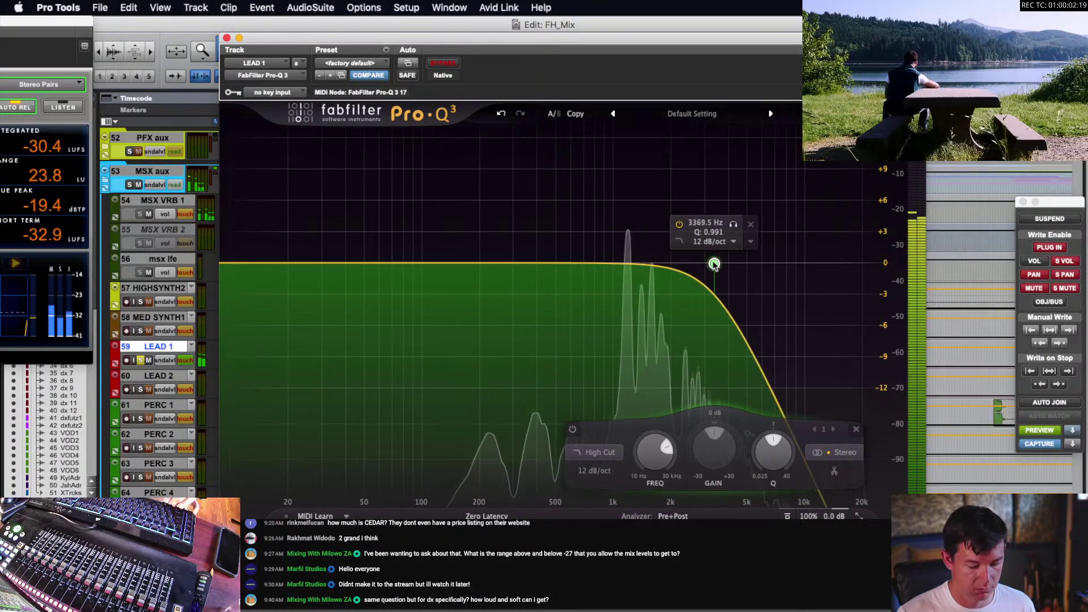
click(227, 38)
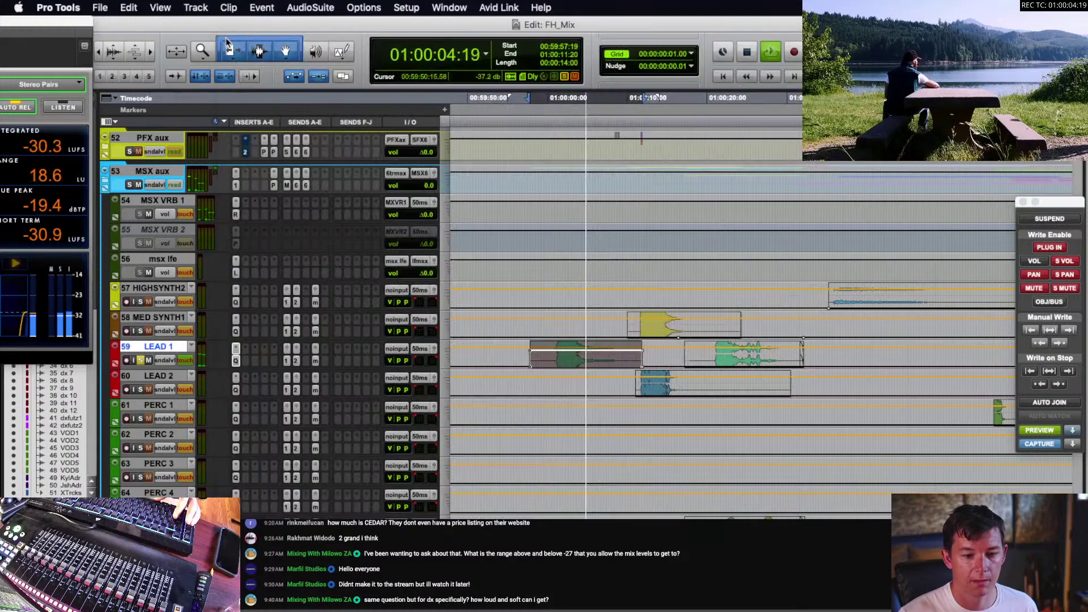
key(space)
- Turn off automation Preview and raise the MX VRB 1 send level across LEAD 1's second clip from 01:00:17:04
click(694, 358)
scroll(694, 358, right, 2)
click(644, 358)
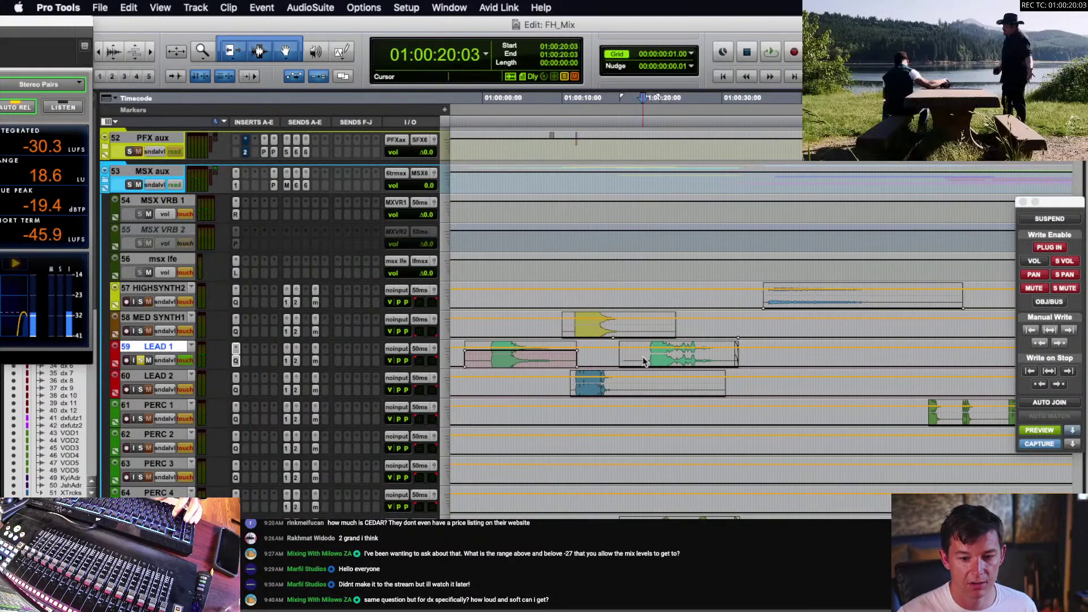
click(1051, 432)
key(space)
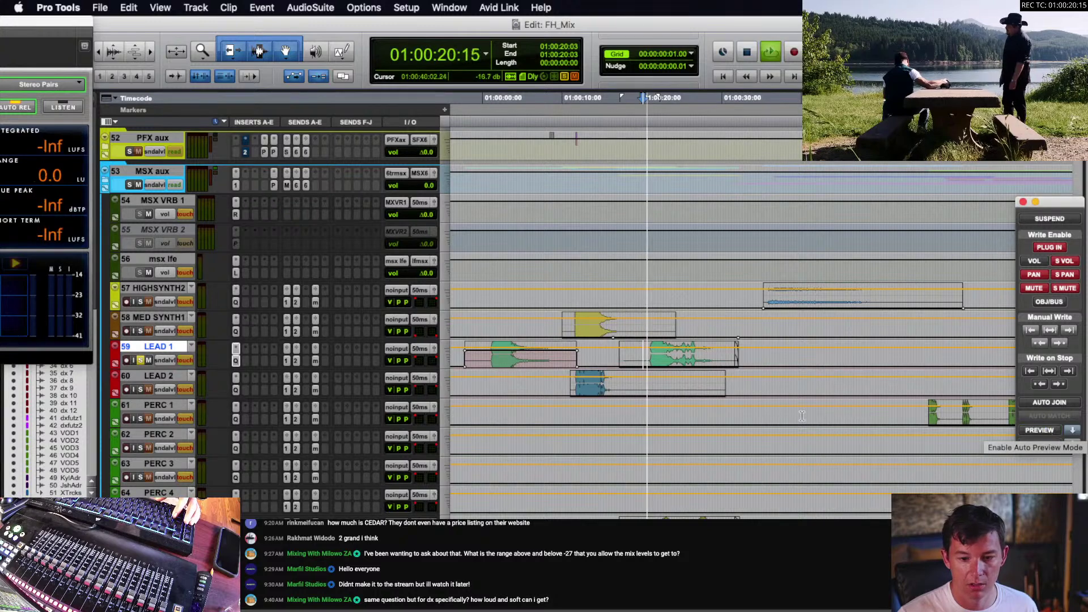
click(629, 357)
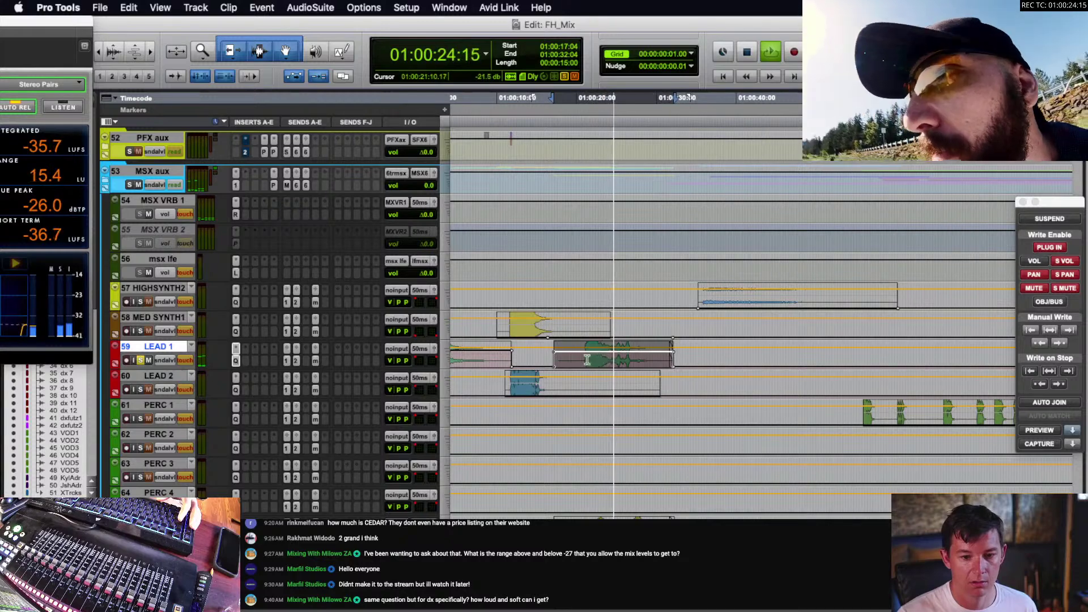
key(space)
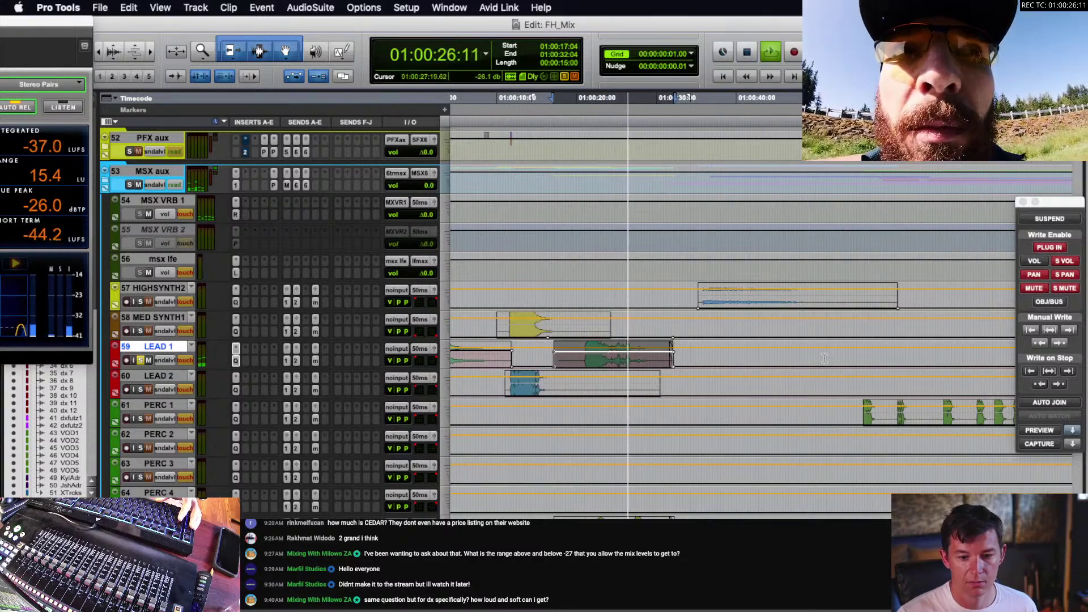
- Go to LEAD 1's last clip and play the lead-in to it from 01:04:44:14
click(757, 359)
key(r)
key(r)
scroll(778, 358, right, 5)
key(r)
key(r)
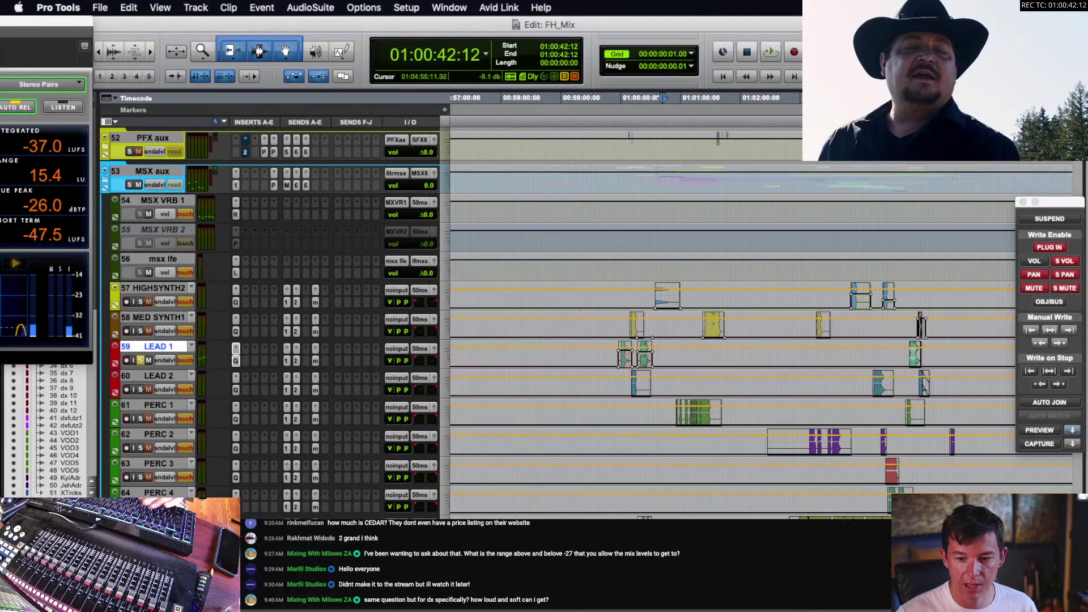
key(t)
key(t)
key(t)
key(space)
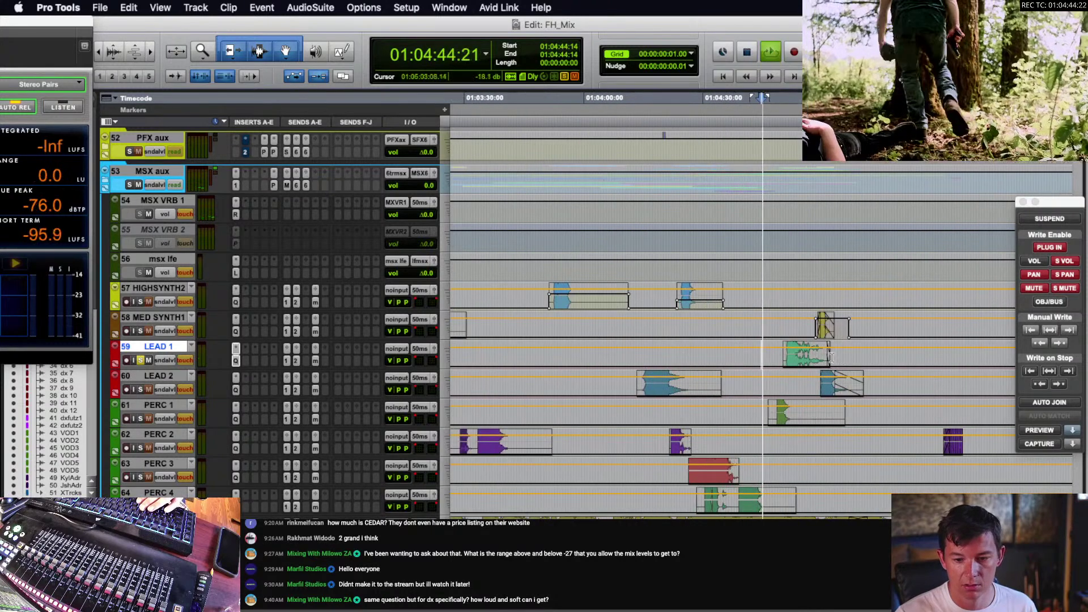
- Select LEAD 1's last clip from 01:04:49:23 and raise its MX VRB 1 send level during playback
key(space)
click(788, 355)
key(t)
key(t)
key(space)
double_click(787, 355)
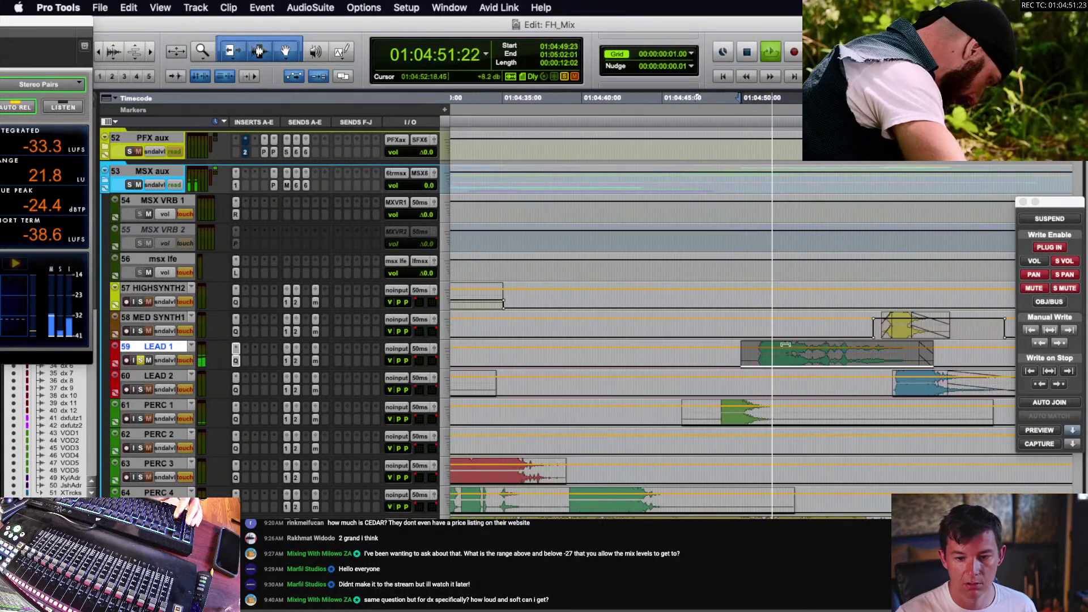
mouse_move(785, 345)
mouse_down()
mouse_move(783, 302)
mouse_move(806, 346)
mouse_up()
- Return to the start of the film, solo LEAD 2 and audition its first clip
key(r)
key(r)
key(r)
key(r)
key(space)
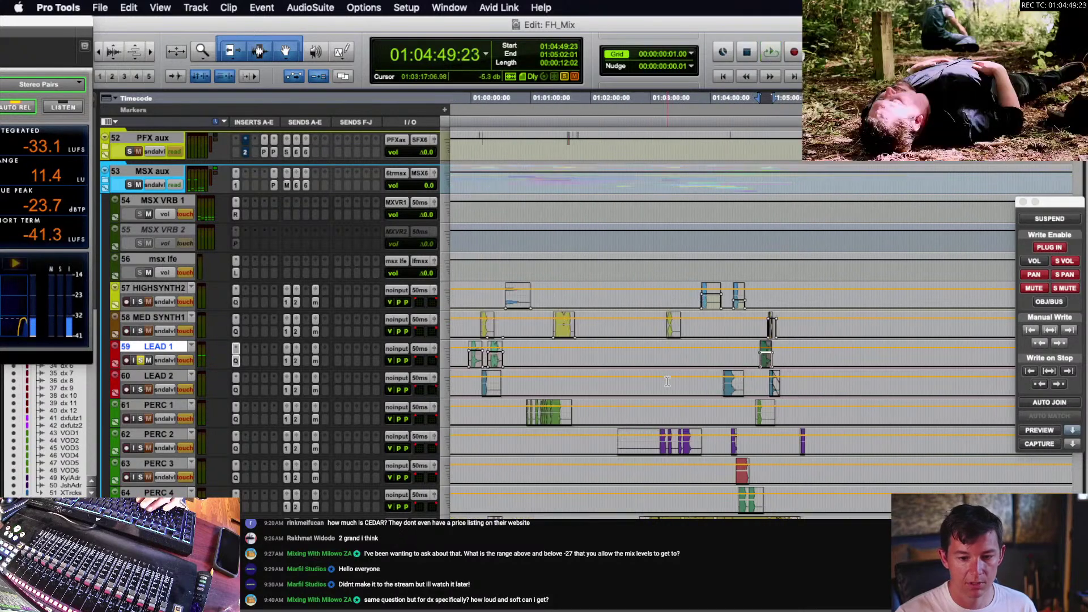
click(487, 392)
key(t)
key(t)
key(t)
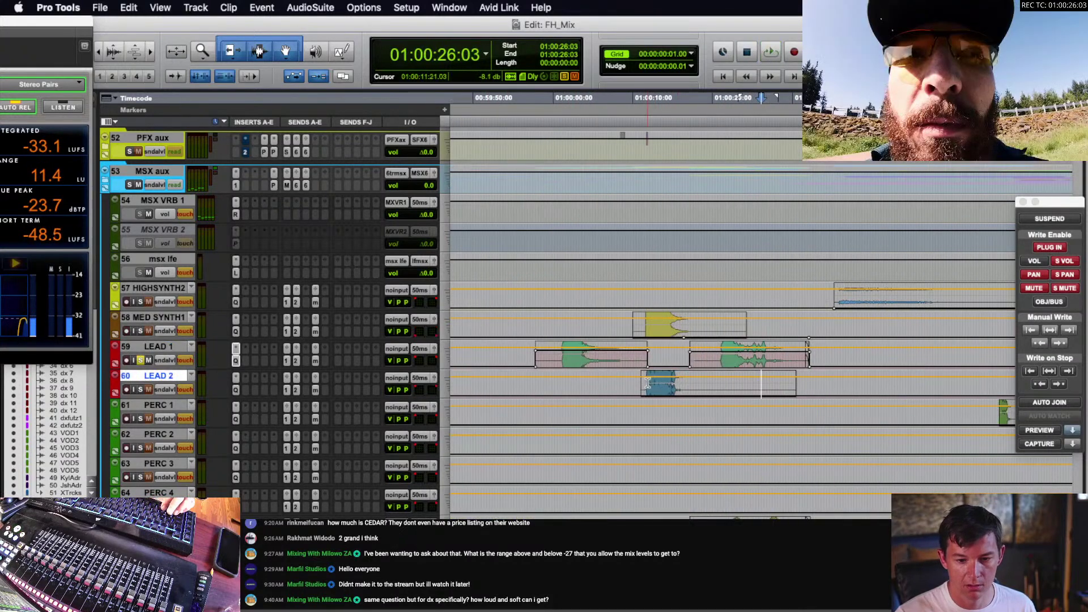
key(t)
key(space)
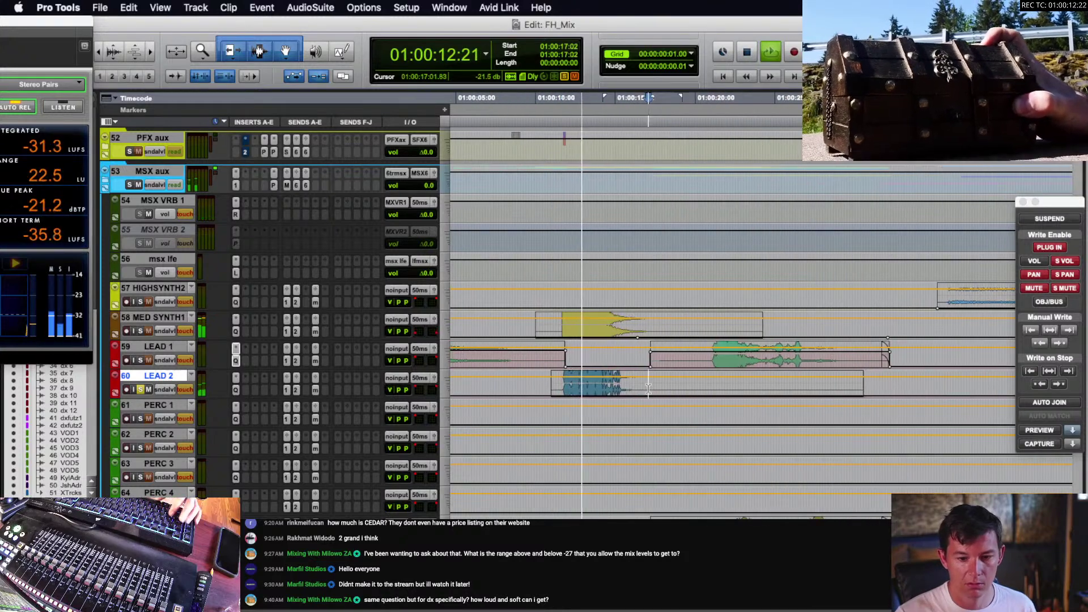
- Write touch automation on LEAD 2 while playing its first clip from 01:00:10:21
click(711, 387)
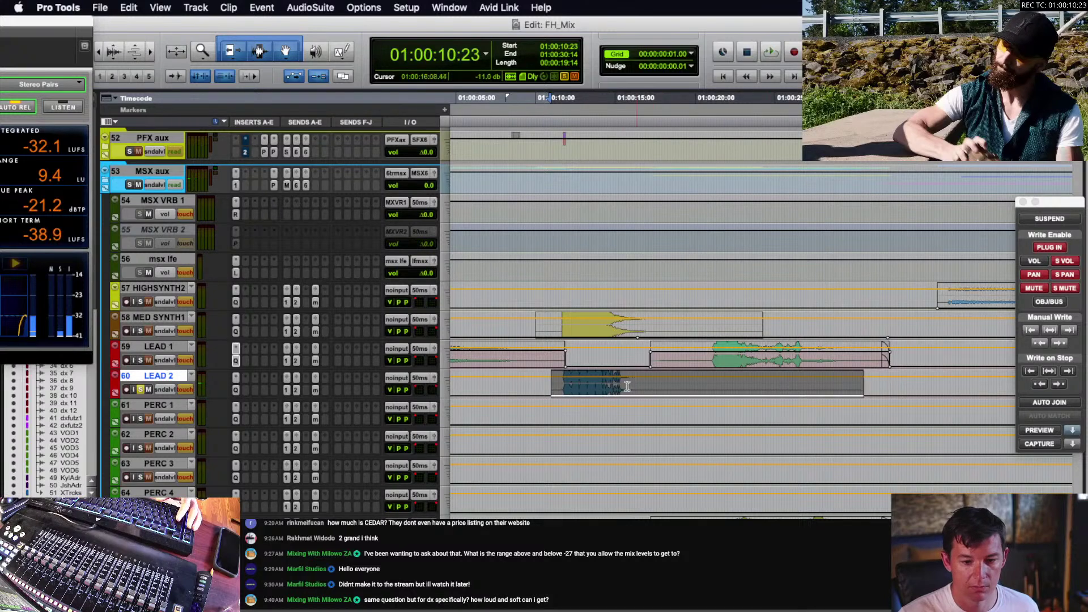
click(550, 387)
key(space)
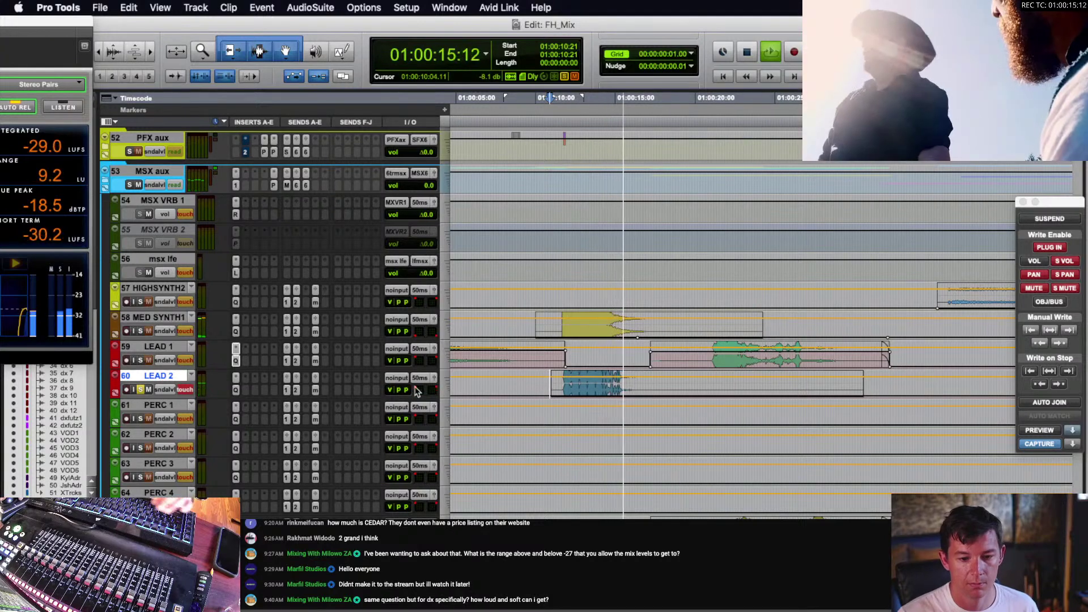
key(r)
key(r)
key(space)
- Go to LEAD 2's second clip near 01:04:14 and reduce the waveform display height
click(747, 386)
scroll(748, 386, right, 3)
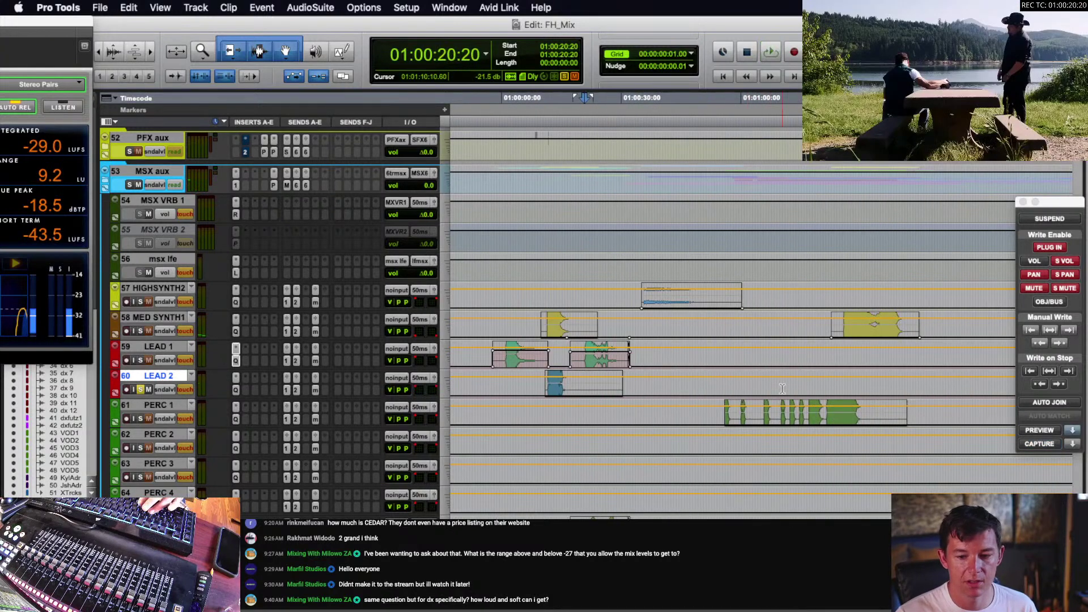
key(r)
key(r)
scroll(782, 390, right, 2)
click(890, 389)
key(t)
key(t)
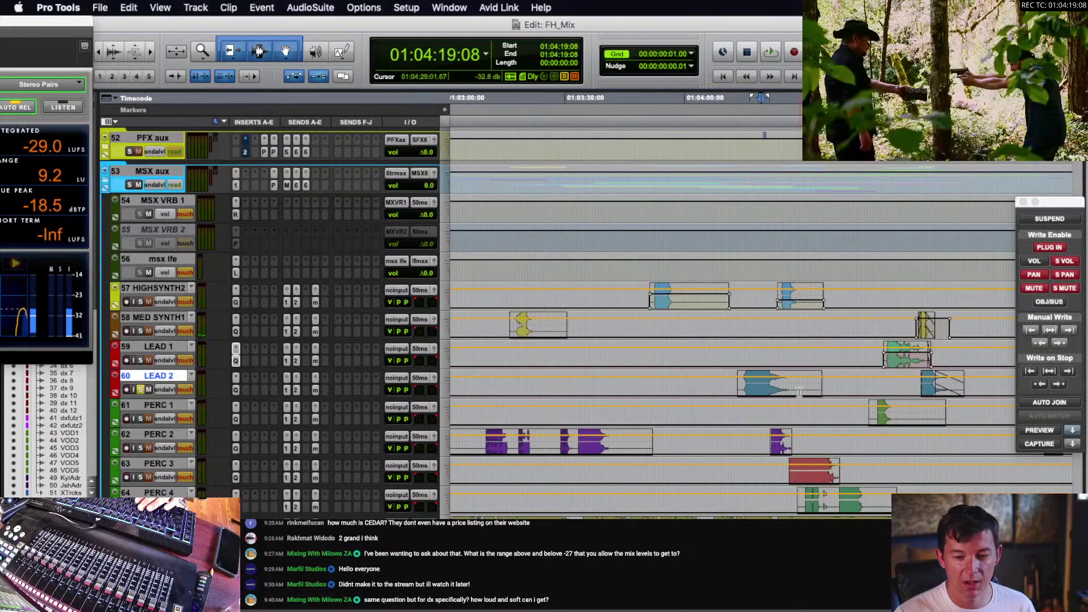
key(t)
key(super+alt+bracketleft)
key(super+alt+bracketleft)
- Find the audible start of LEAD 2's second clip and audition it from 01:04:15:02
drag(529, 388, 566, 385)
click(536, 388)
click(528, 386)
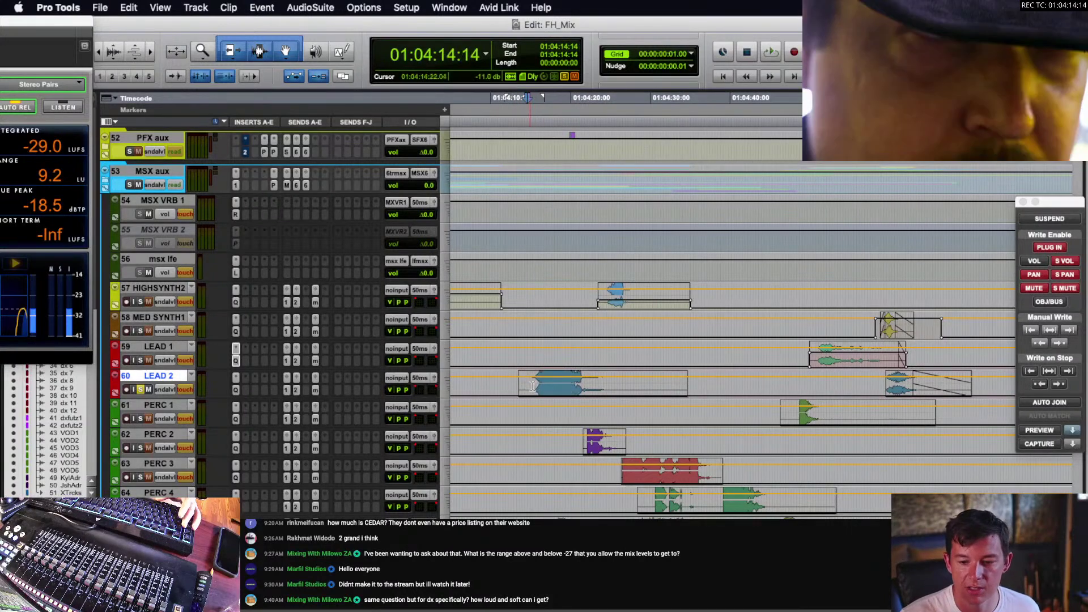
click(530, 389)
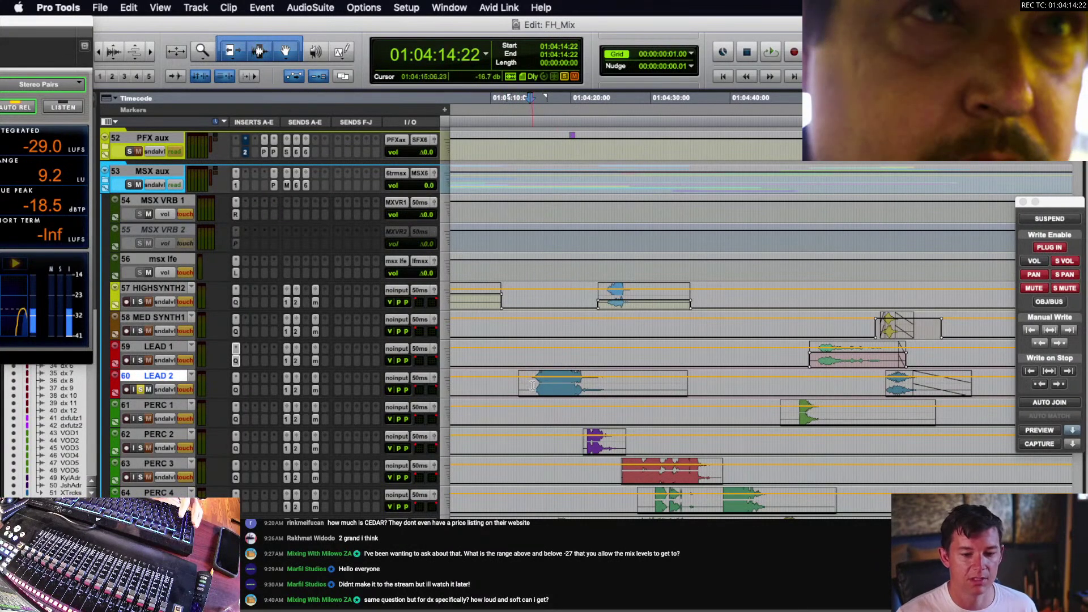
click(533, 386)
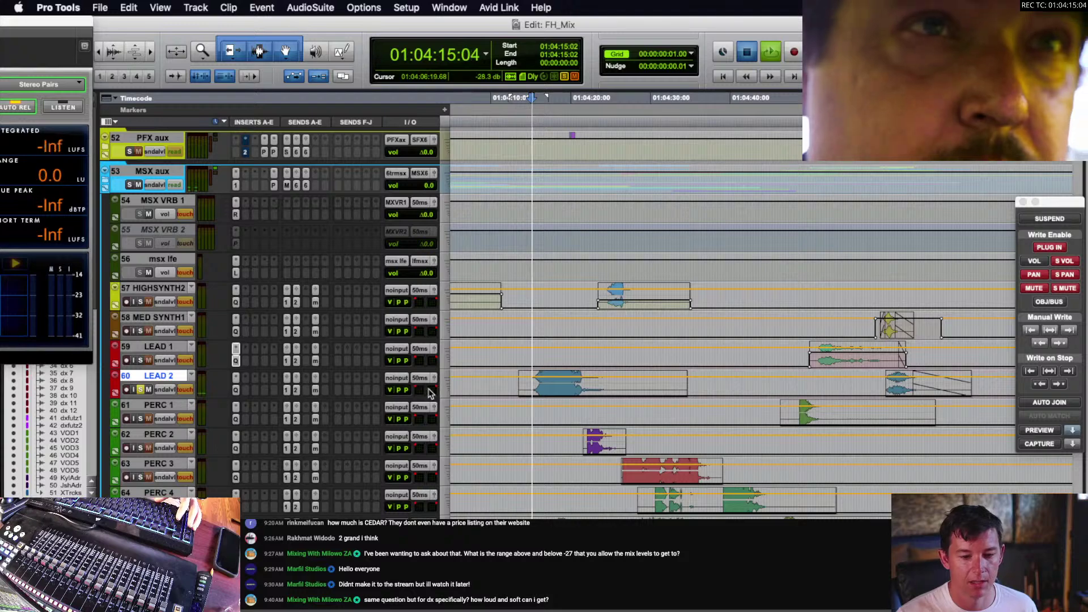
key(space)
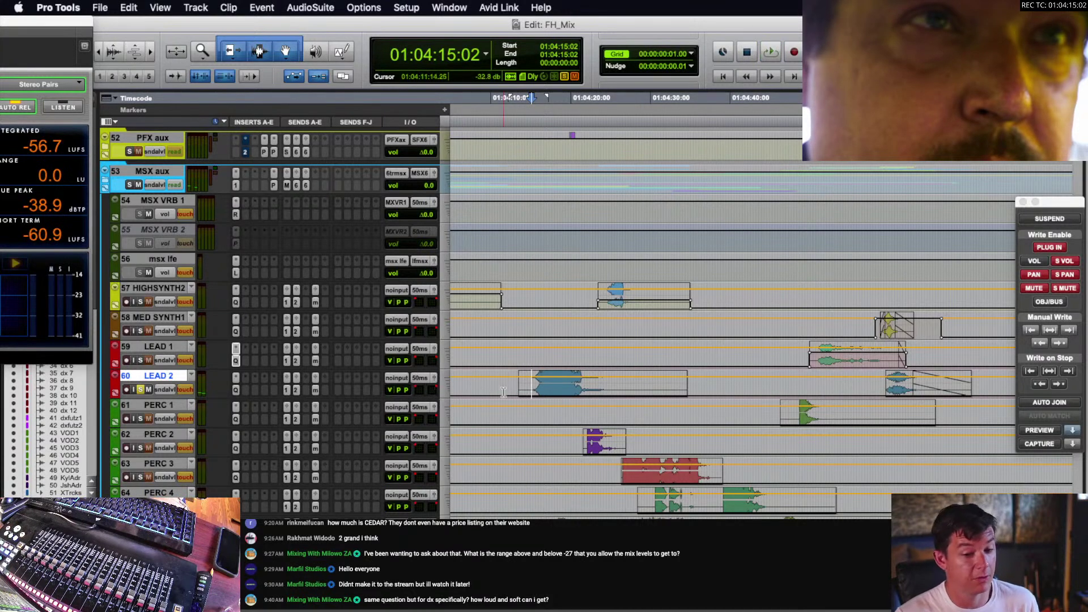
click(526, 386)
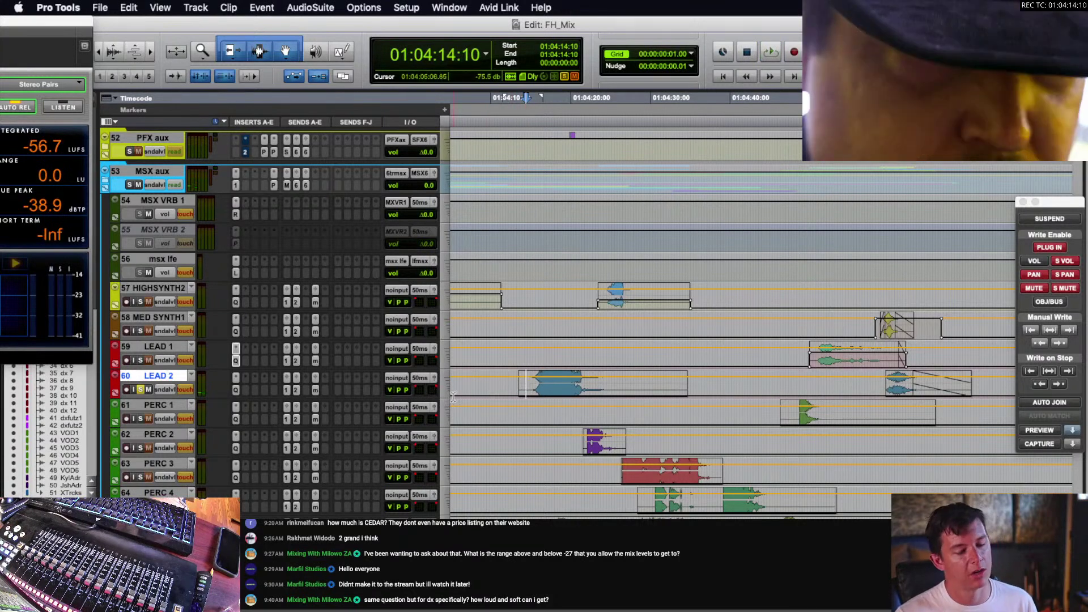
click(527, 386)
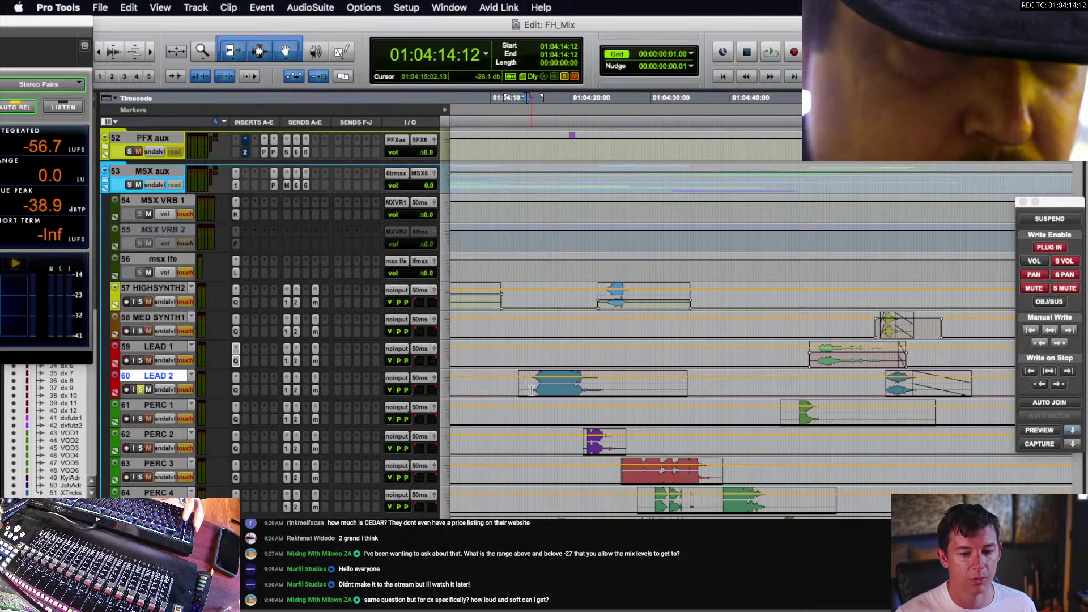
click(532, 390)
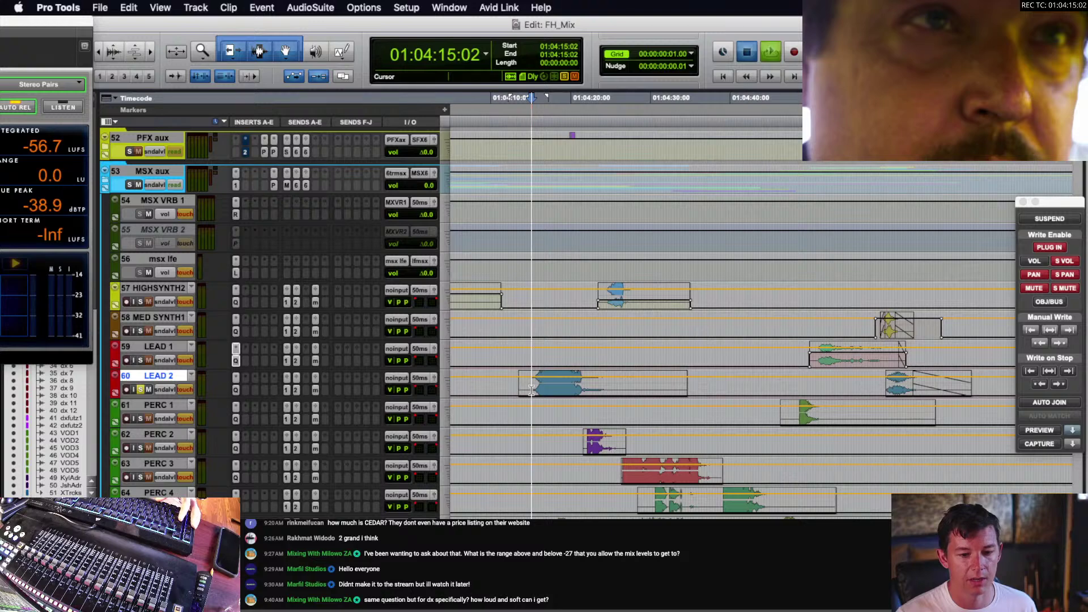
key(space)
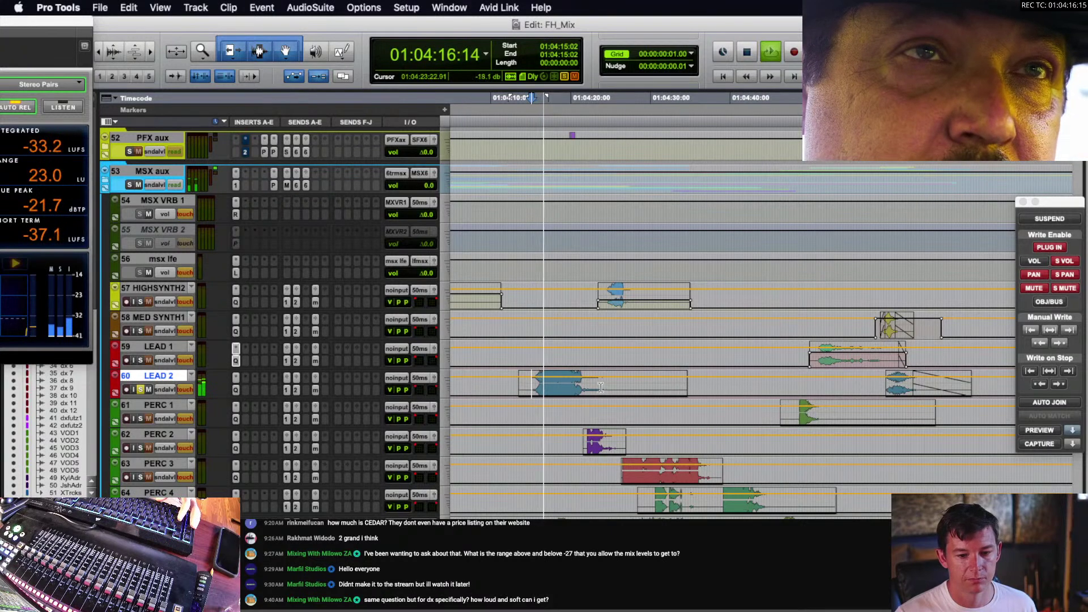
- Go to LEAD 2's last clip and audition it from 01:04:59:18
click(560, 388)
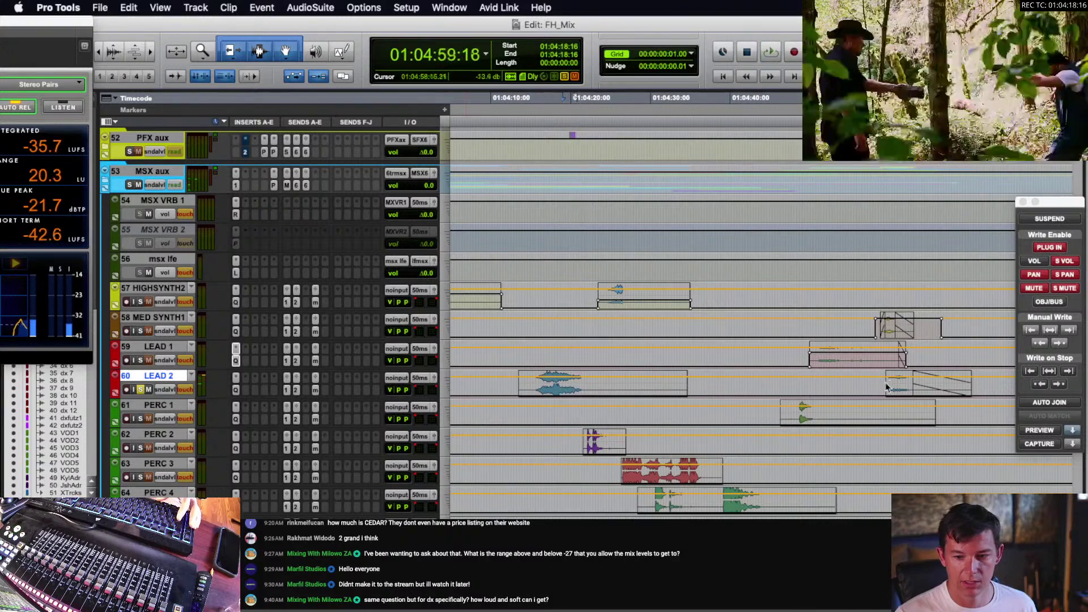
key(space)
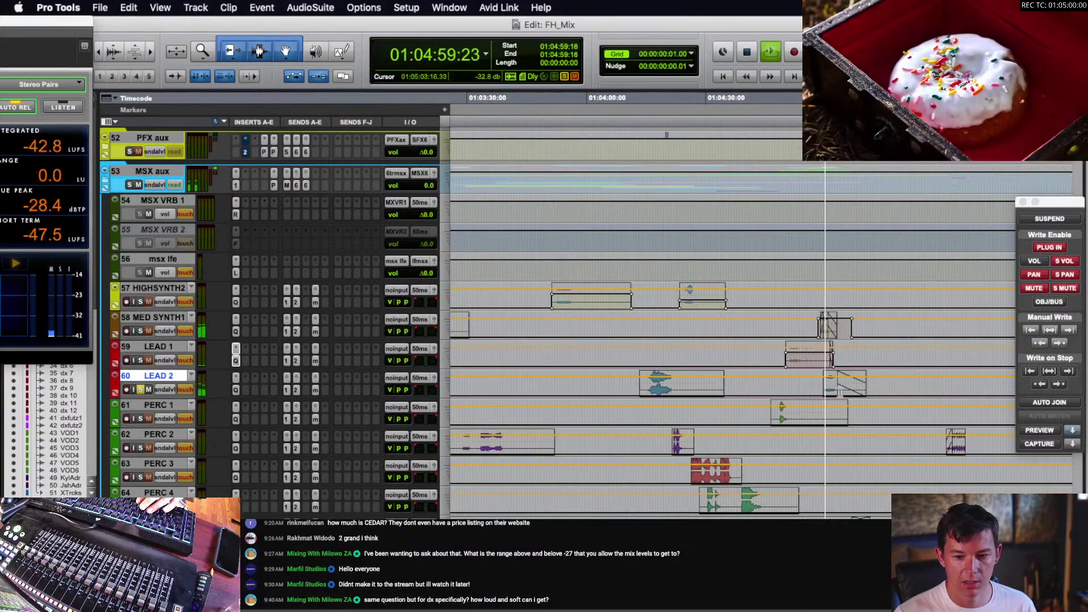
key(r)
key(t)
key(t)
key(t)
key(space)
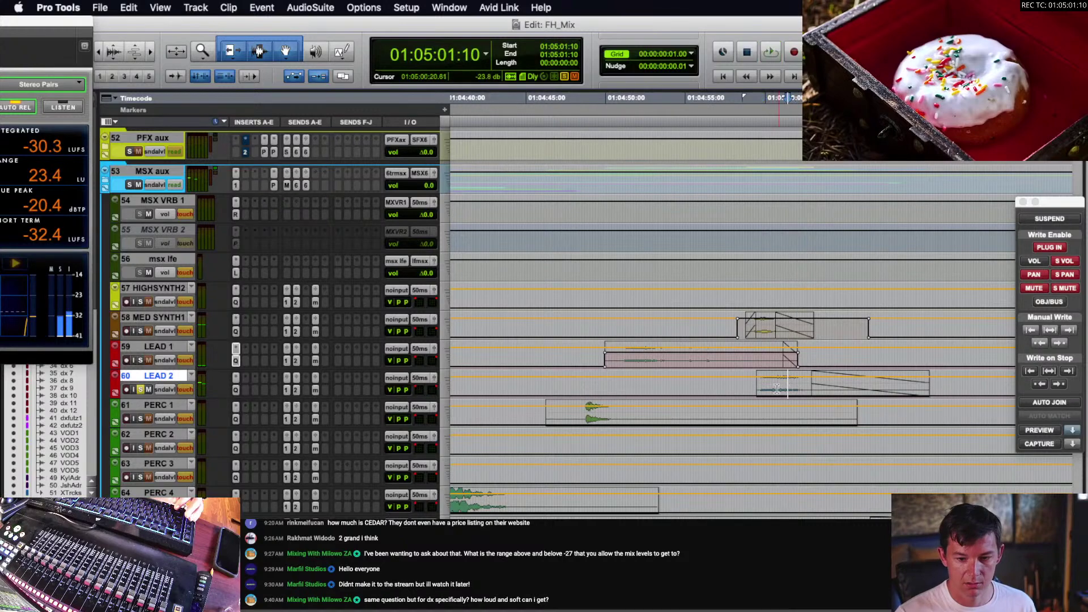
- Raise the MX VRB 1 send to about +12 dB across LEAD 2's last clip from 01:04:59:11 and audition it
double_click(766, 385)
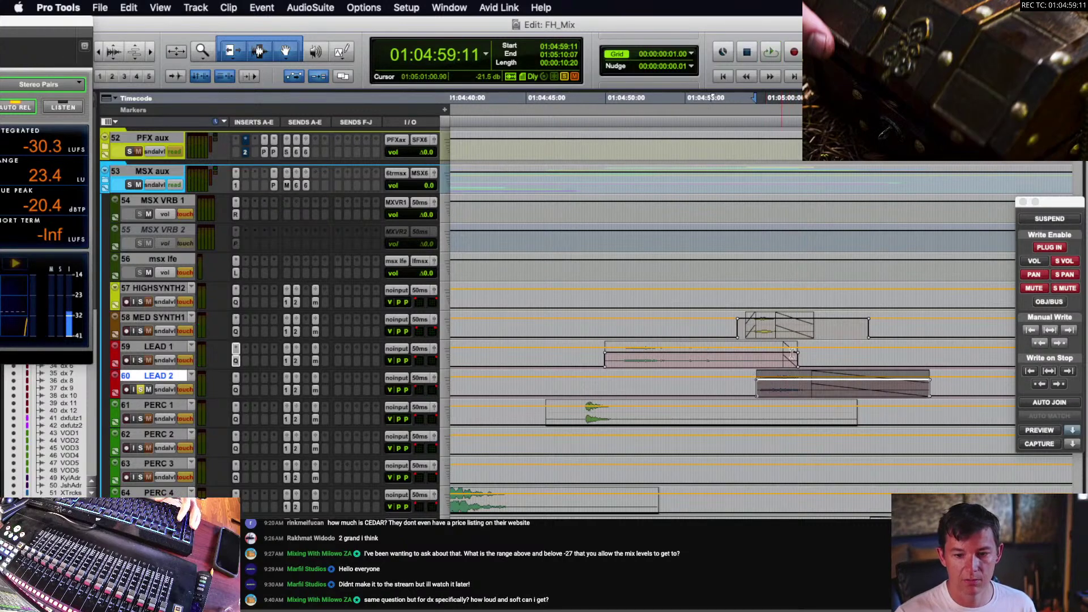
key(space)
key(space)
drag(785, 376, 785, 372)
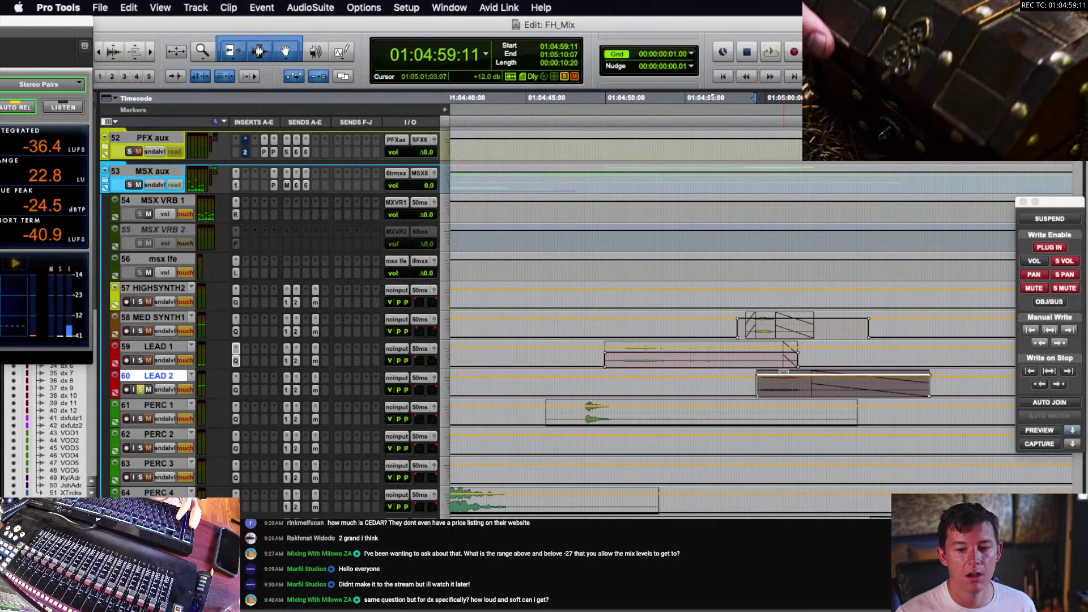
key(space)
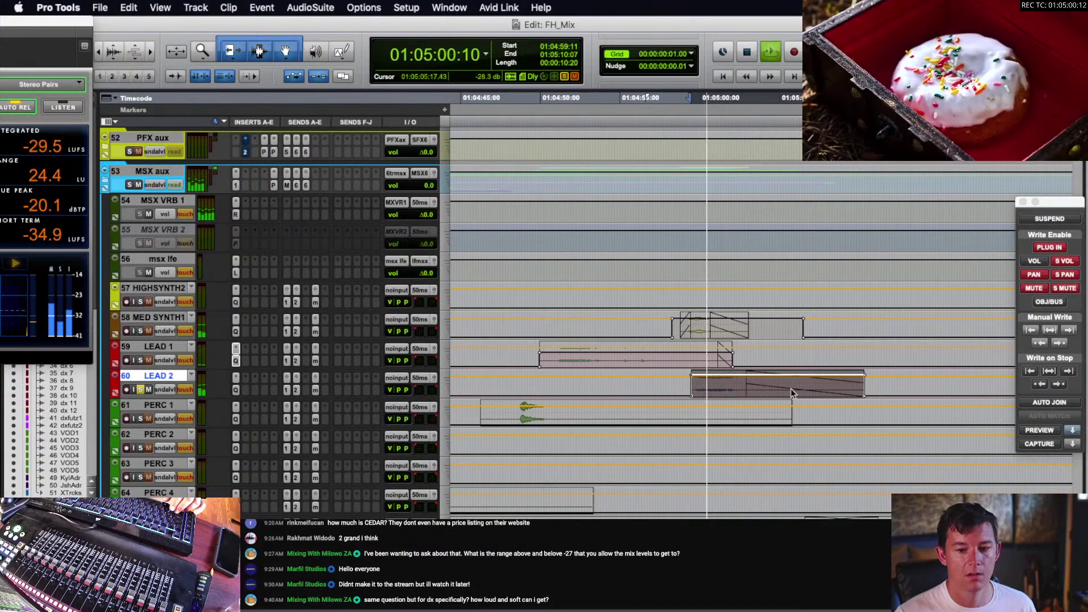
click(679, 391)
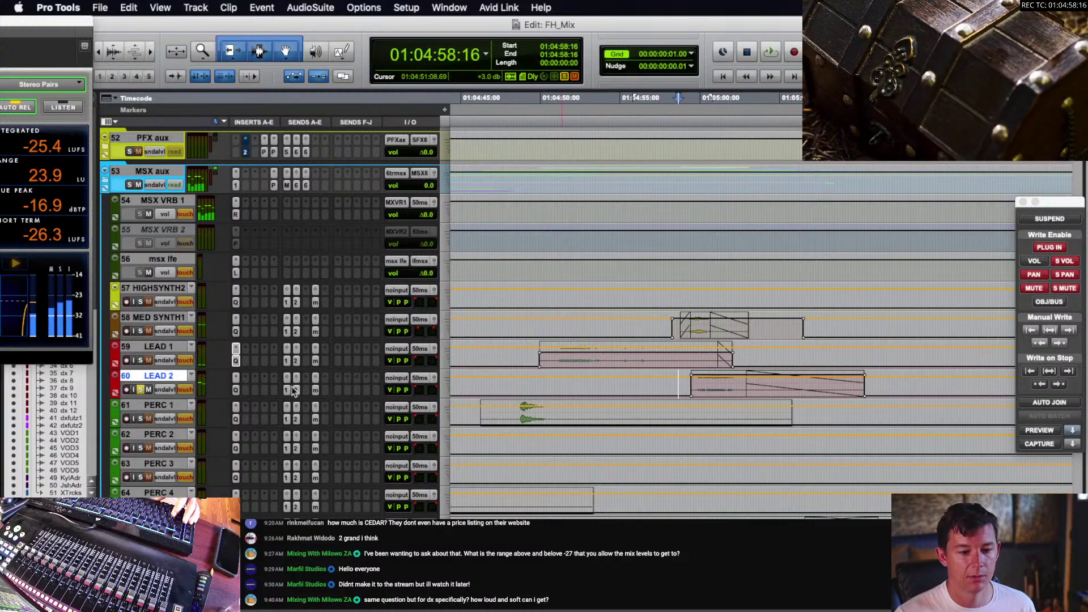
click(713, 393)
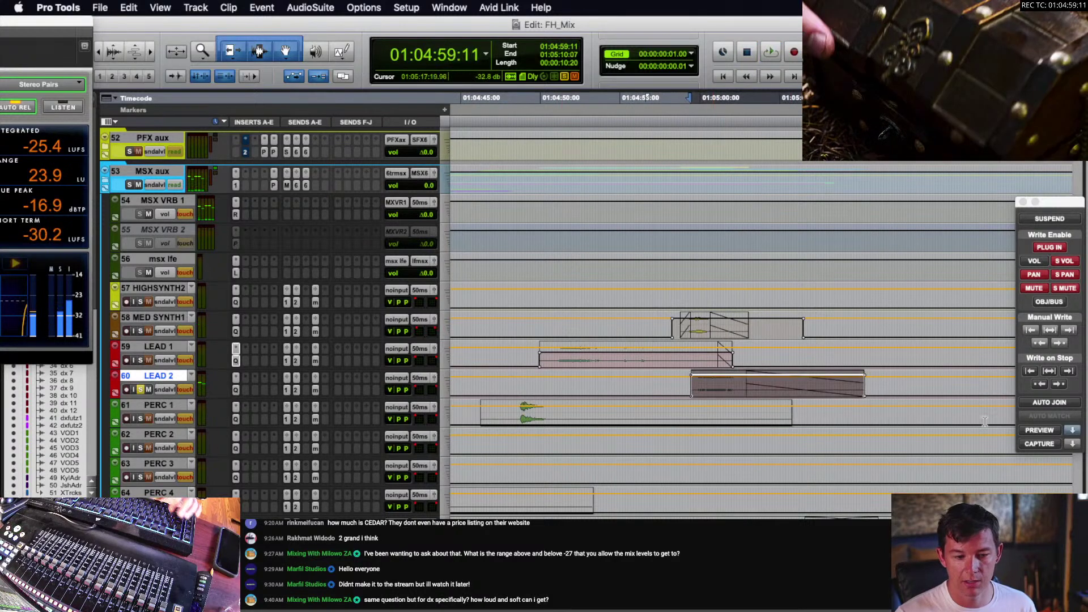
- Audition LEAD 2's last clip while adding Pro-Q 3 bell cut near 1.4 kHz and a 12 dB/oct high cut at about 1782 Hz
key(space)
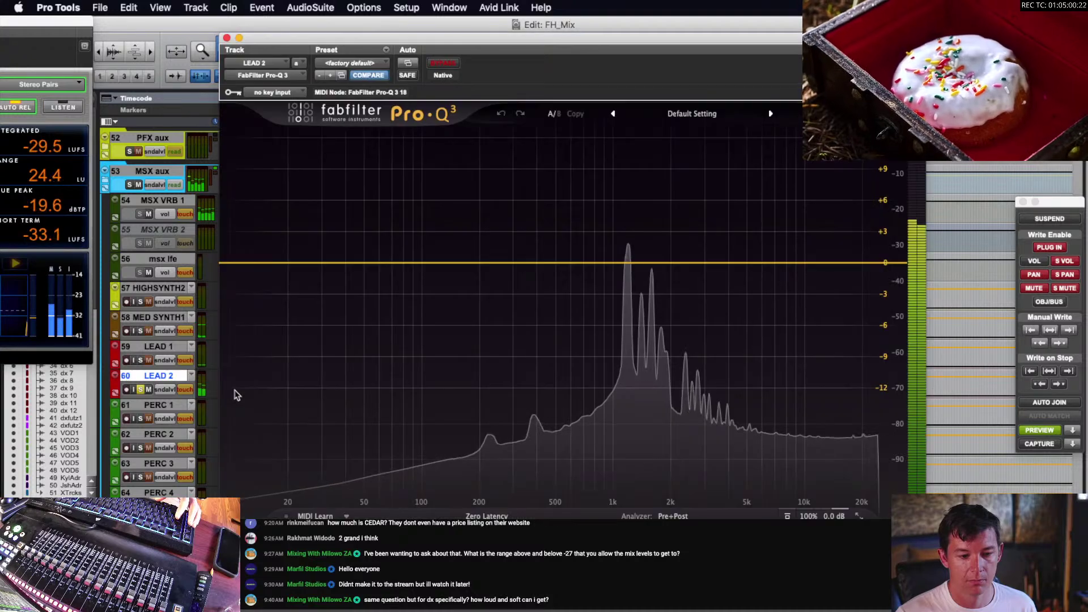
click(236, 390)
drag(640, 287, 640, 342)
drag(890, 265, 661, 262)
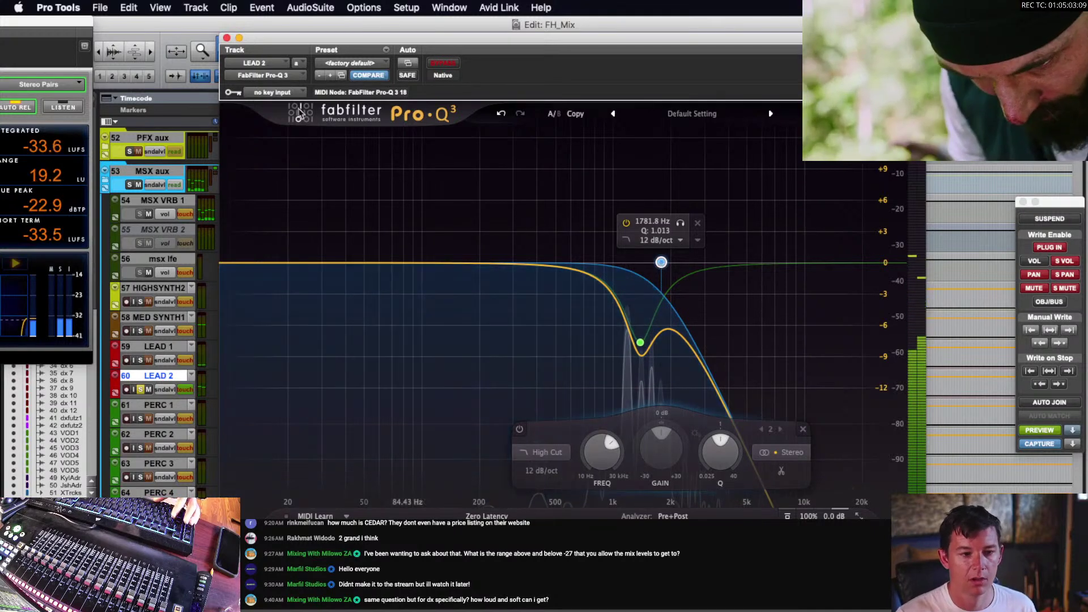
key(space)
click(226, 38)
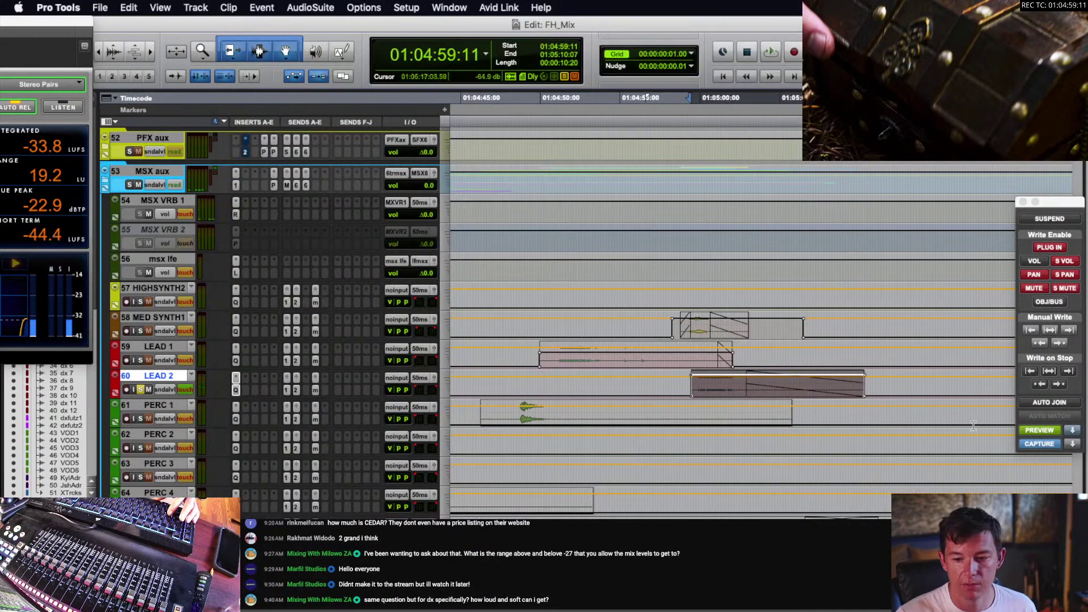
- Go to PERC 1's first clip around 01:01:22
click(742, 390)
key(r)
key(r)
key(r)
key(r)
key(r)
key(r)
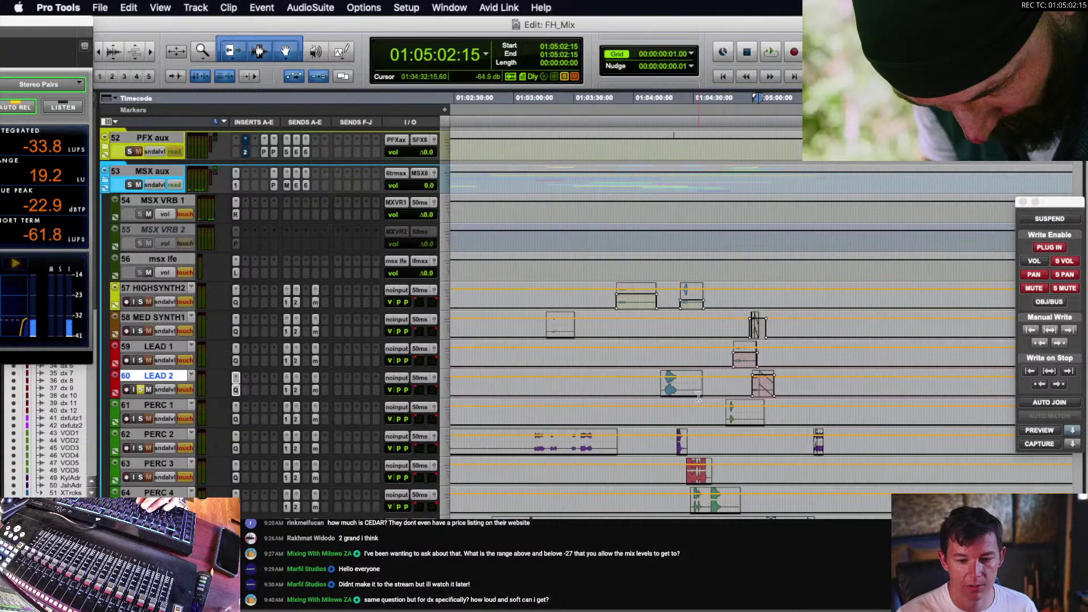
click(727, 418)
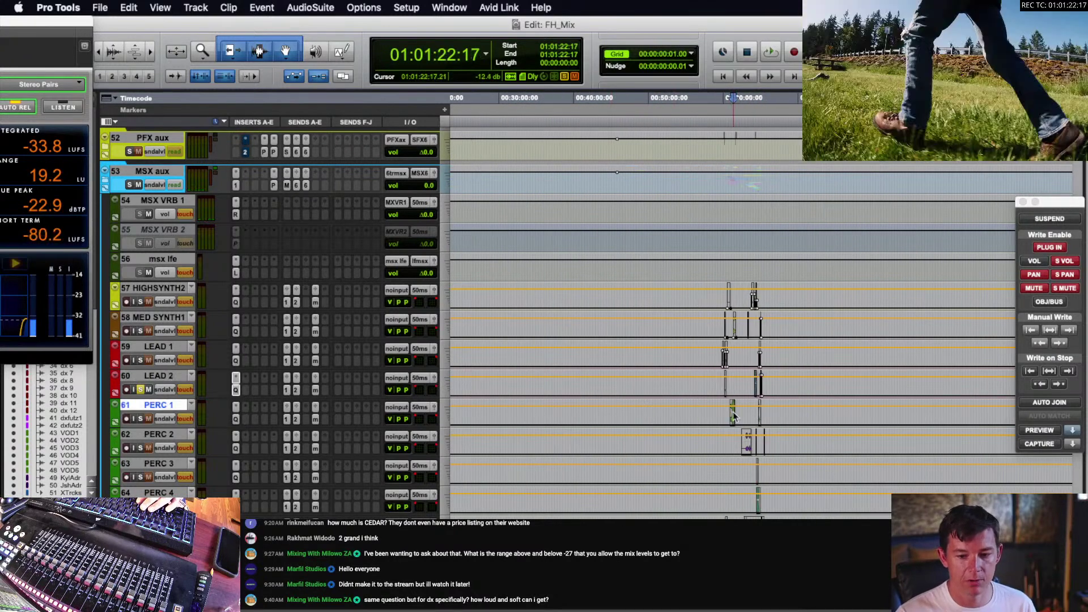
key(t)
key(t)
key(t)
key(t)
key(t)
scroll(737, 433, right, 3)
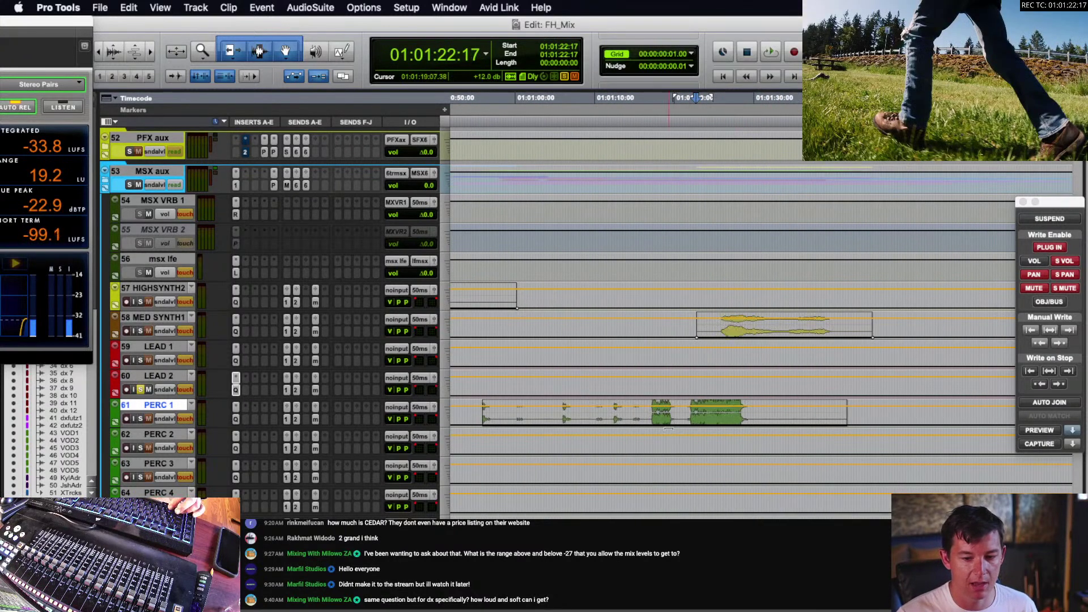
- Select PERC 1's whole first clip and audition it from 01:00:55:22
double_click(605, 418)
scroll(545, 401, down, 3)
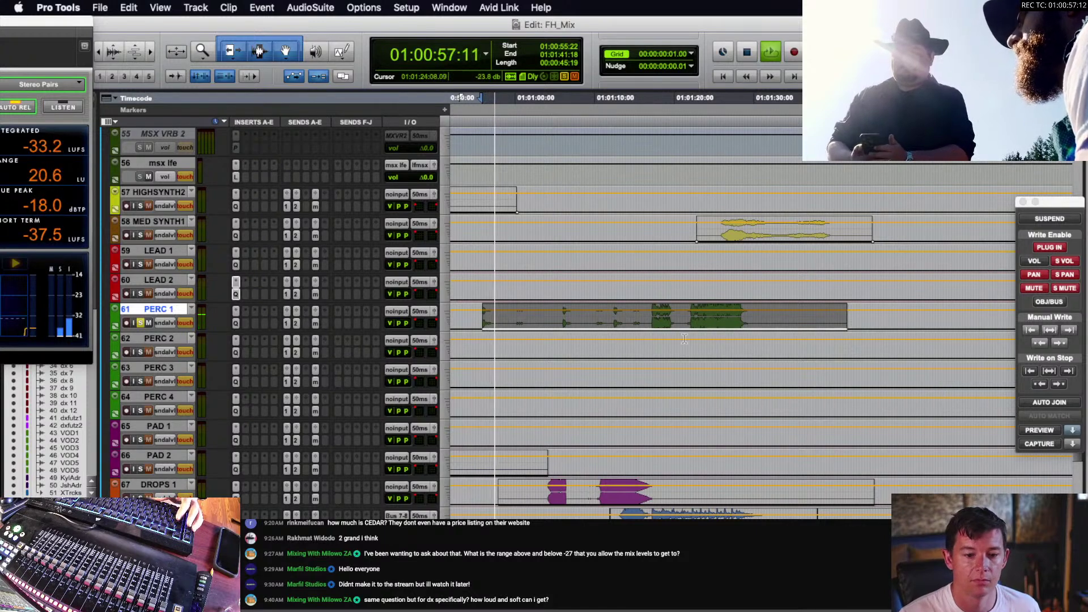
key(space)
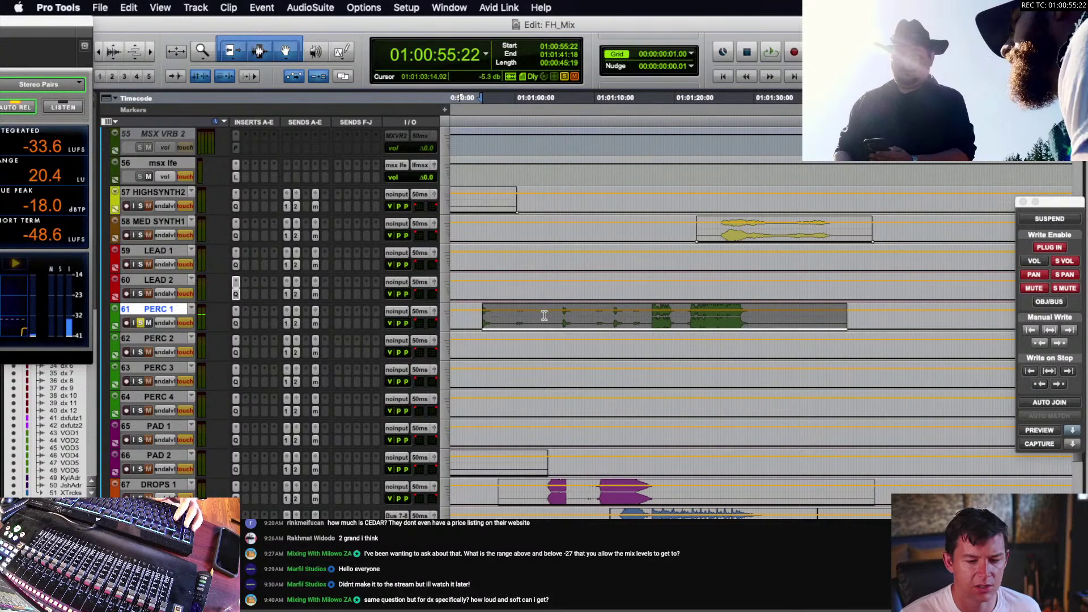
key(space)
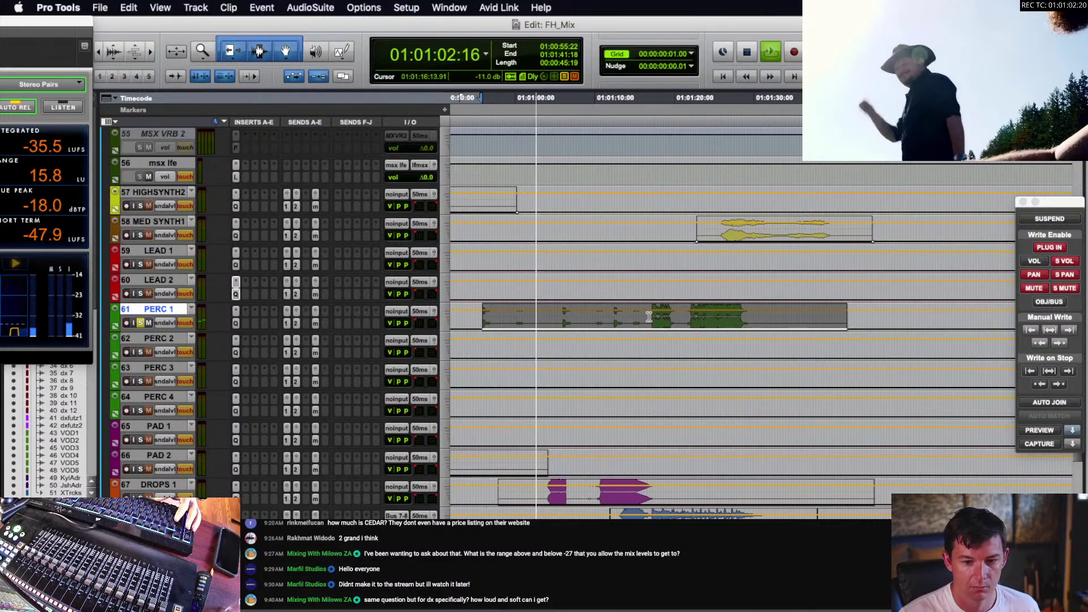
key(space)
- Audition the loud, dense hits in PERC 1's first clip from 01:01:16:20
click(669, 325)
key(space)
key(r)
key(r)
key(r)
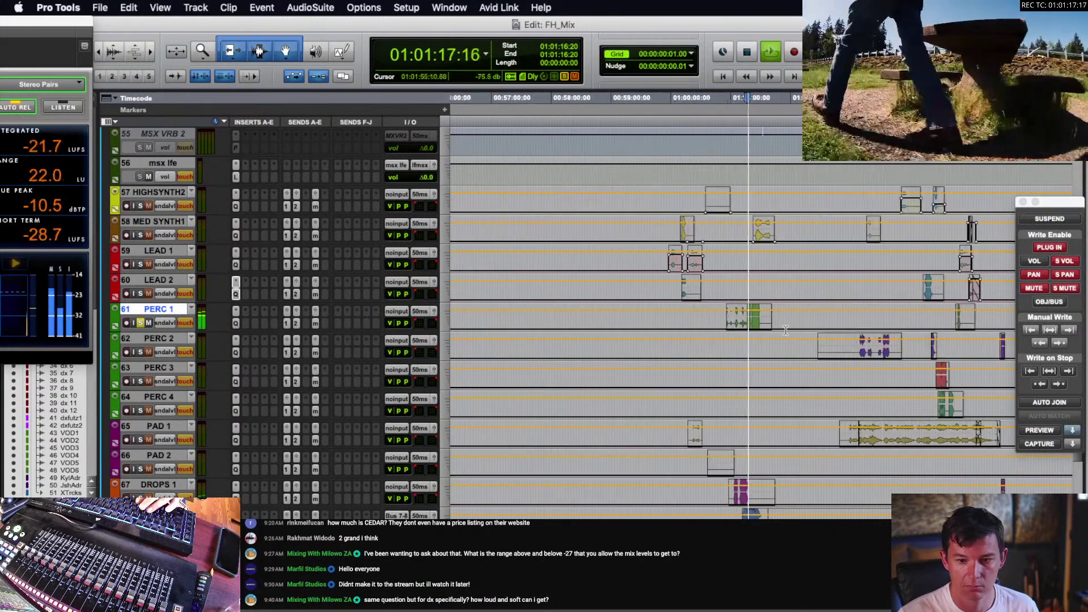
key(t)
key(t)
key(t)
key(t)
key(space)
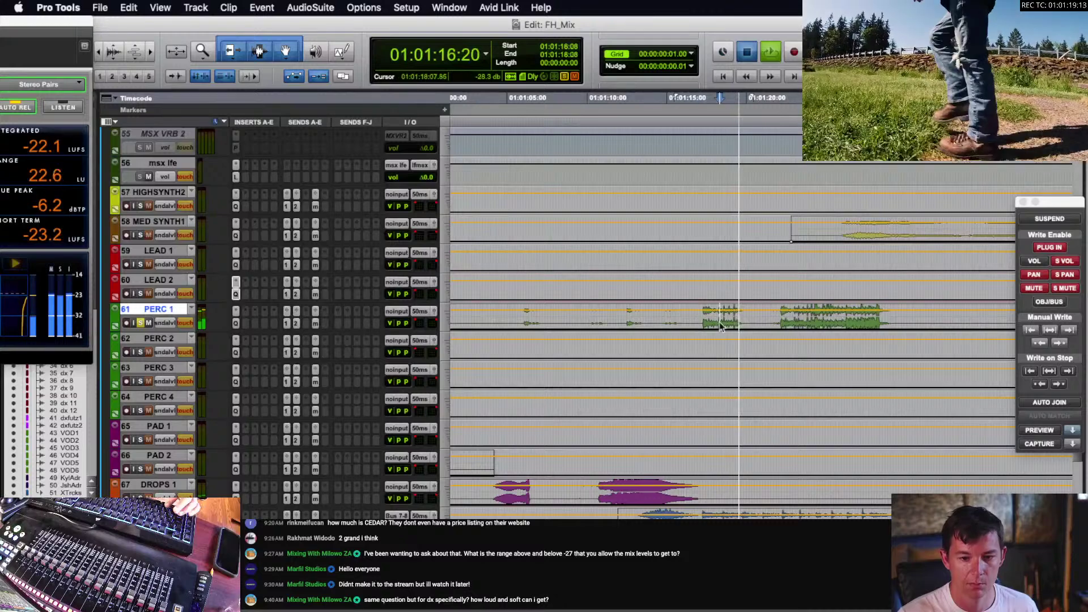
- Reselect PERC 1's whole first clip and insert a stereo Pro Compressor on the track, moving its window clear of the clip
double_click(721, 323)
scroll(712, 321, right, 3)
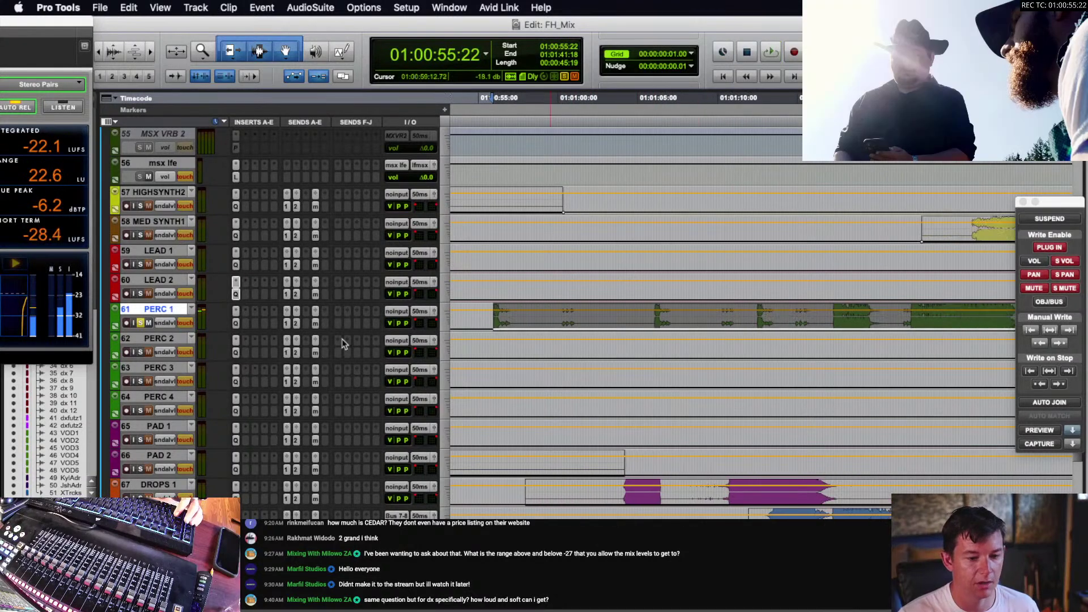
click(244, 323)
mouse_move(300, 312)
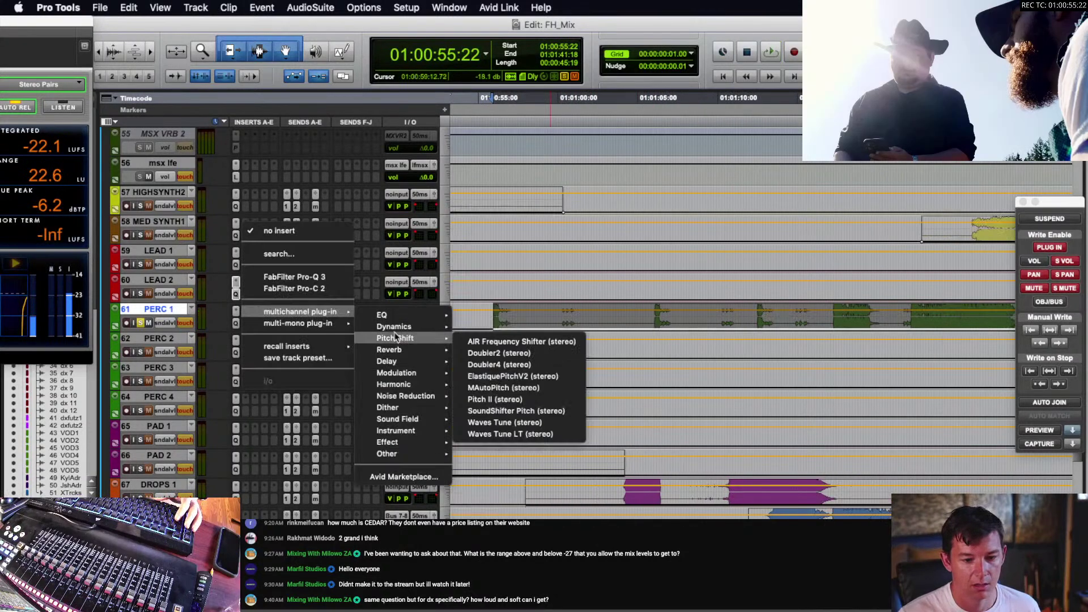
mouse_move(396, 329)
click(558, 402)
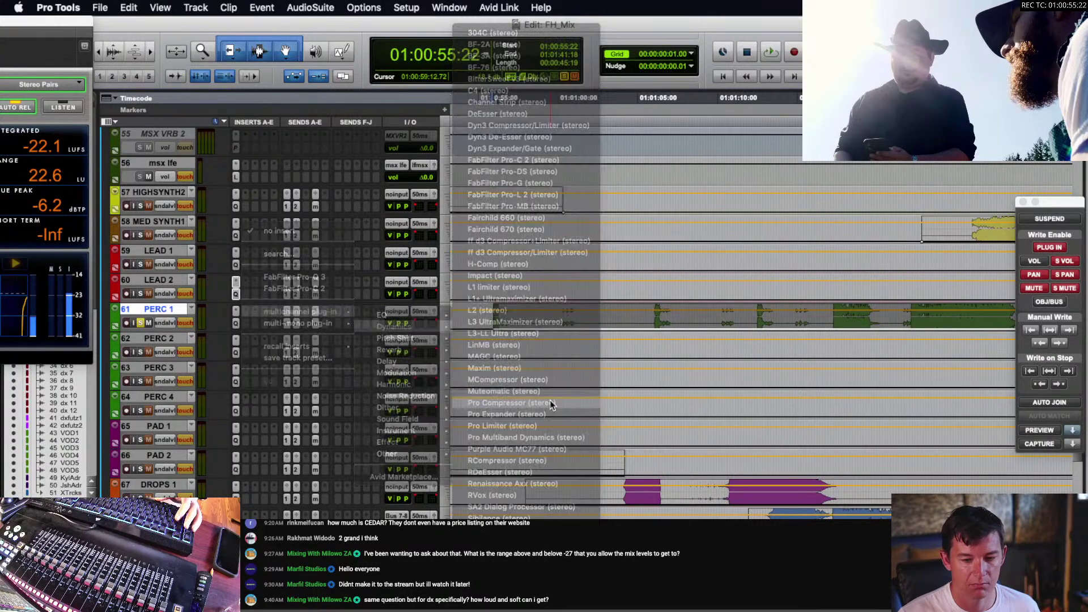
drag(536, 47, 327, 48)
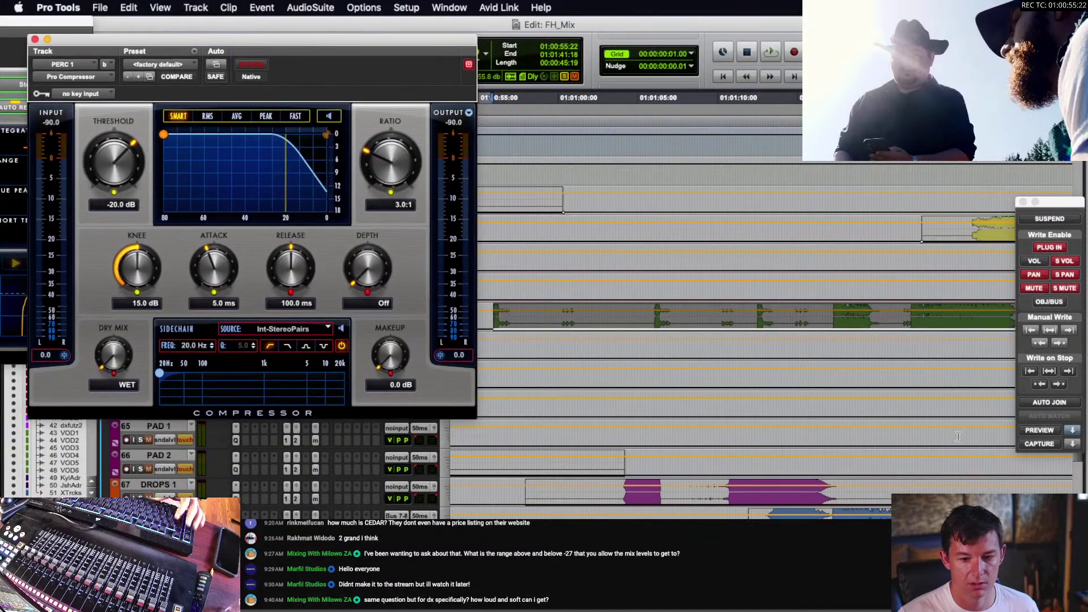
- Try lowering the PERC 1 compressor's threshold to about -42.8 dB while the clip plays in solo
scroll(580, 303, up, 3)
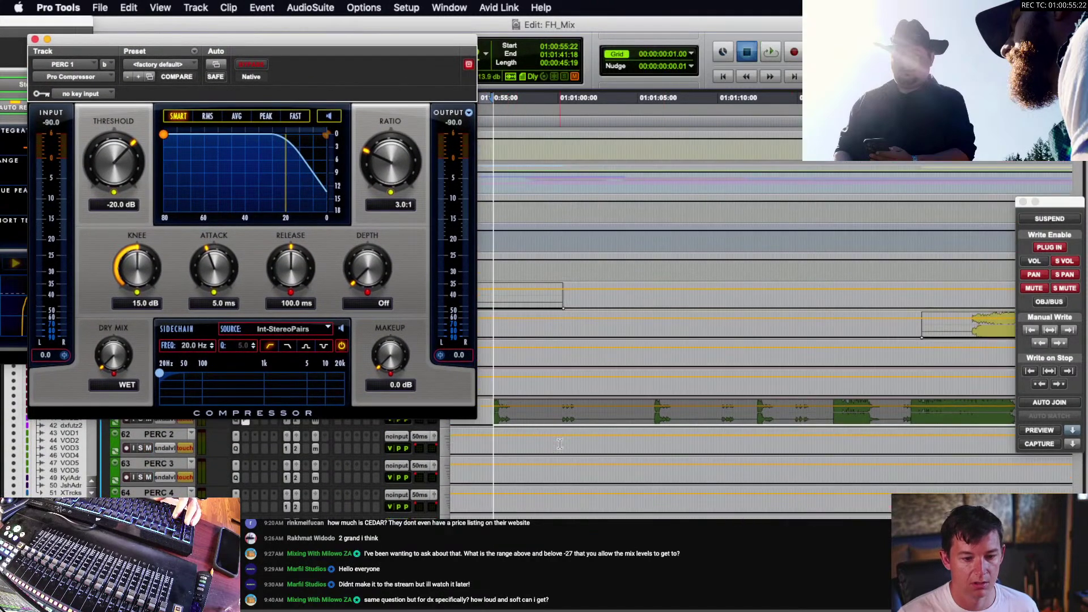
scroll(560, 445, up, 2)
key(space)
click(141, 486)
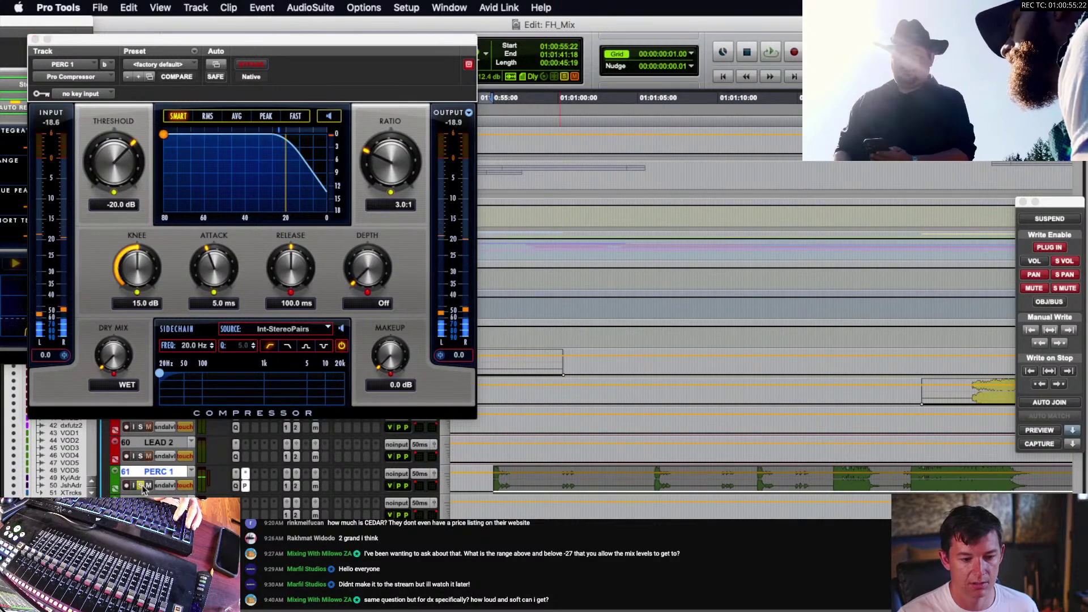
key(space)
drag(115, 163, 113, 198)
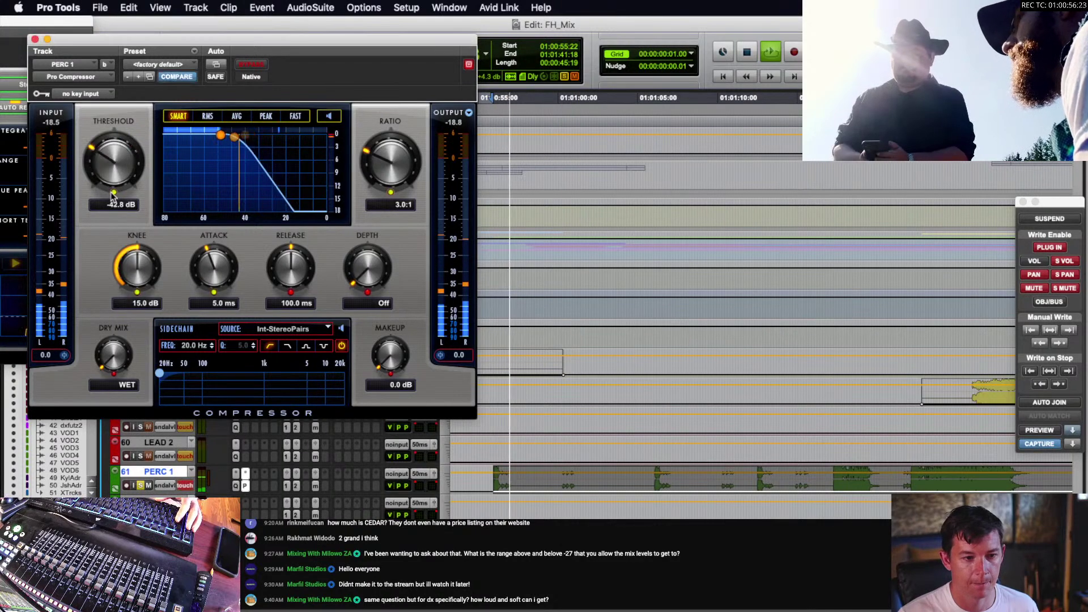
key(space)
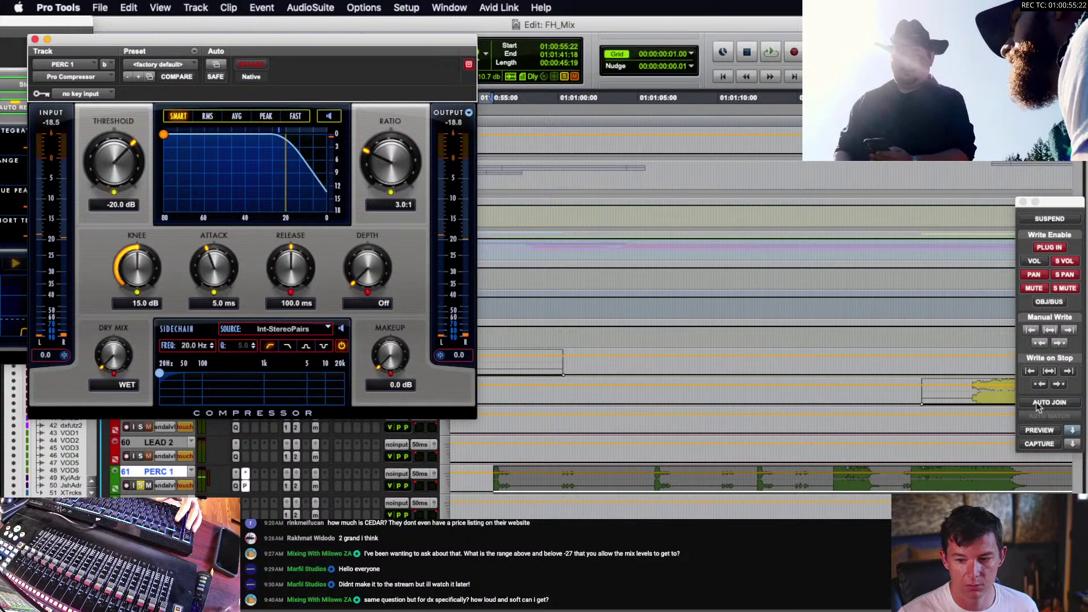
- In automation preview, set PERC 1's compressor to about -42.2 dB threshold, 239.3 µs attack, 39.8 ms release and 16 dB makeup gain
click(1040, 432)
key(space)
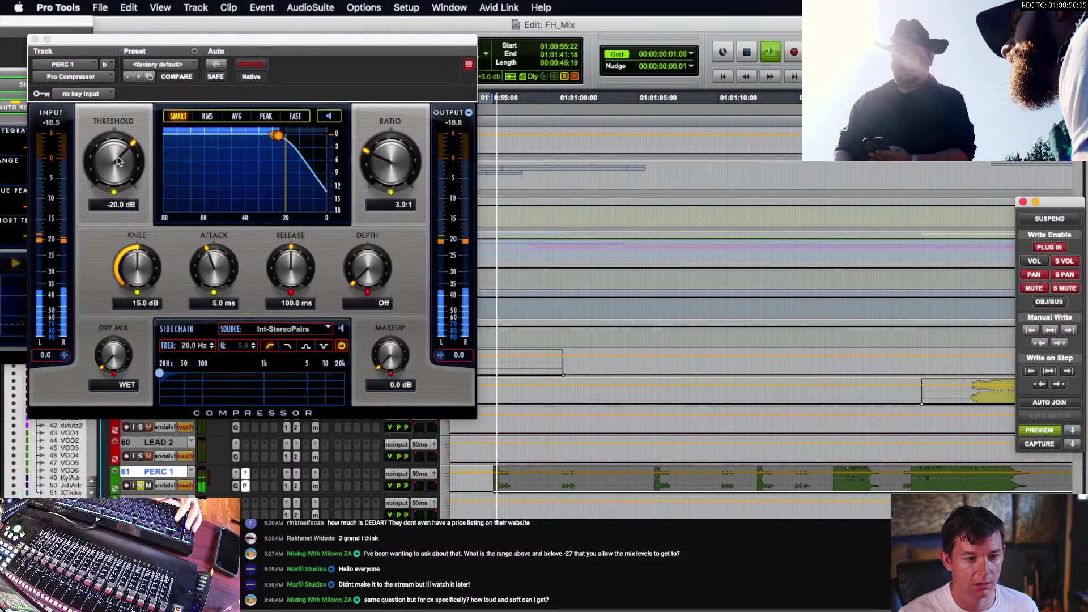
drag(125, 168, 116, 195)
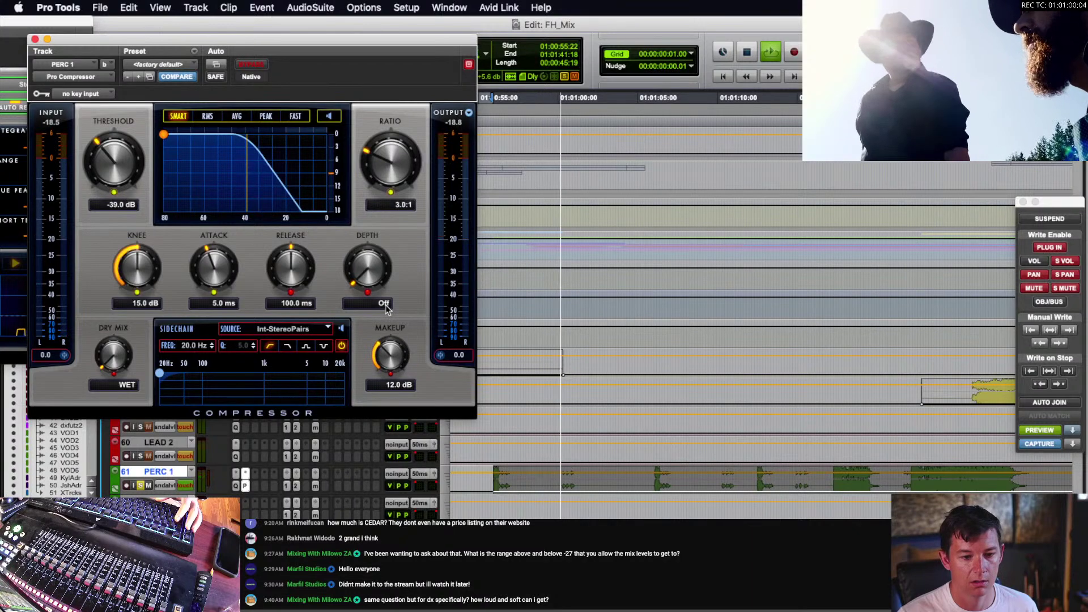
drag(218, 266, 217, 297)
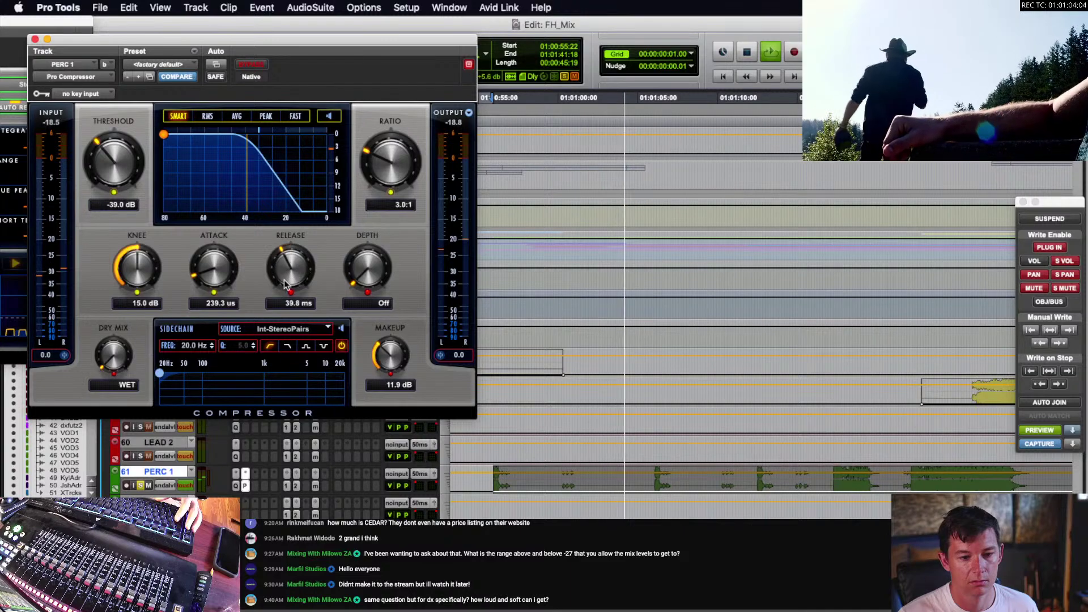
drag(290, 272, 286, 285)
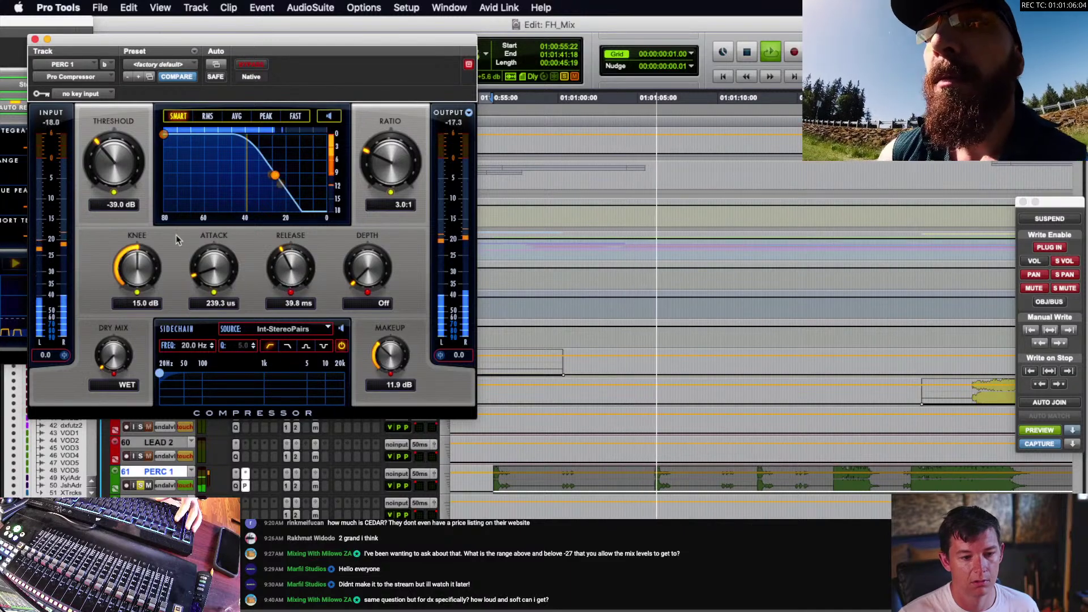
drag(111, 154, 112, 167)
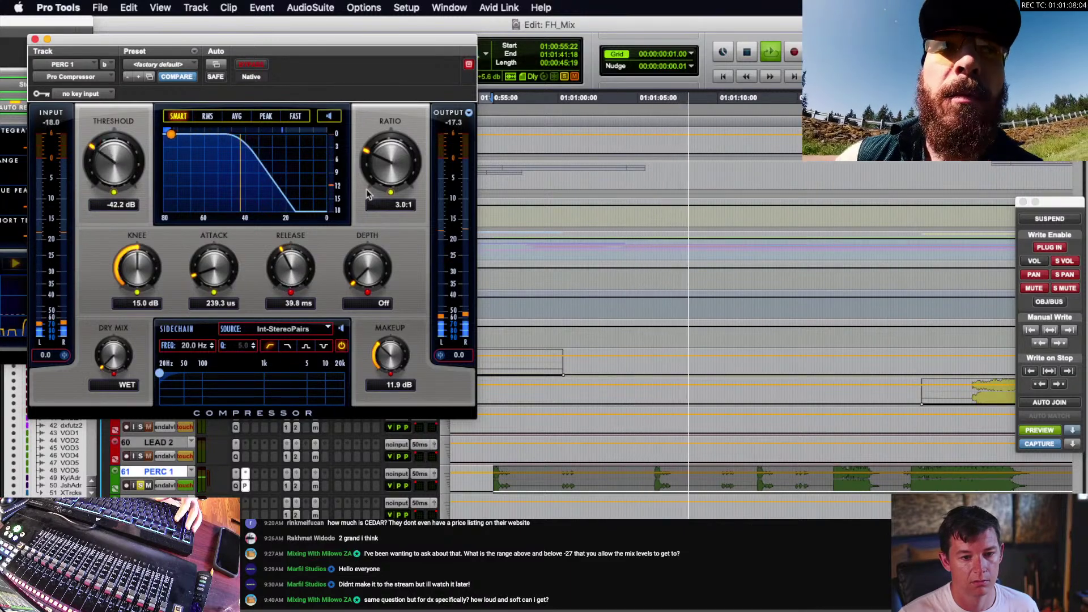
drag(395, 363, 395, 350)
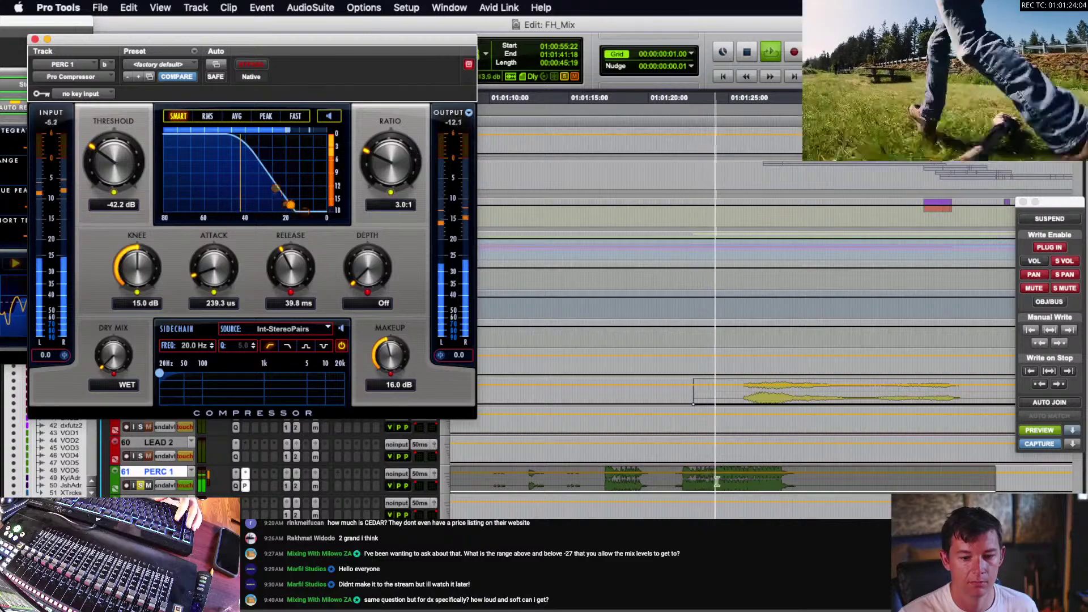
- Play PERC 1's loud passage from 01:01:21:11 to 01:01:29:07, comparing the sound with the compressor bypassed and active
drag(679, 482, 782, 484)
key(space)
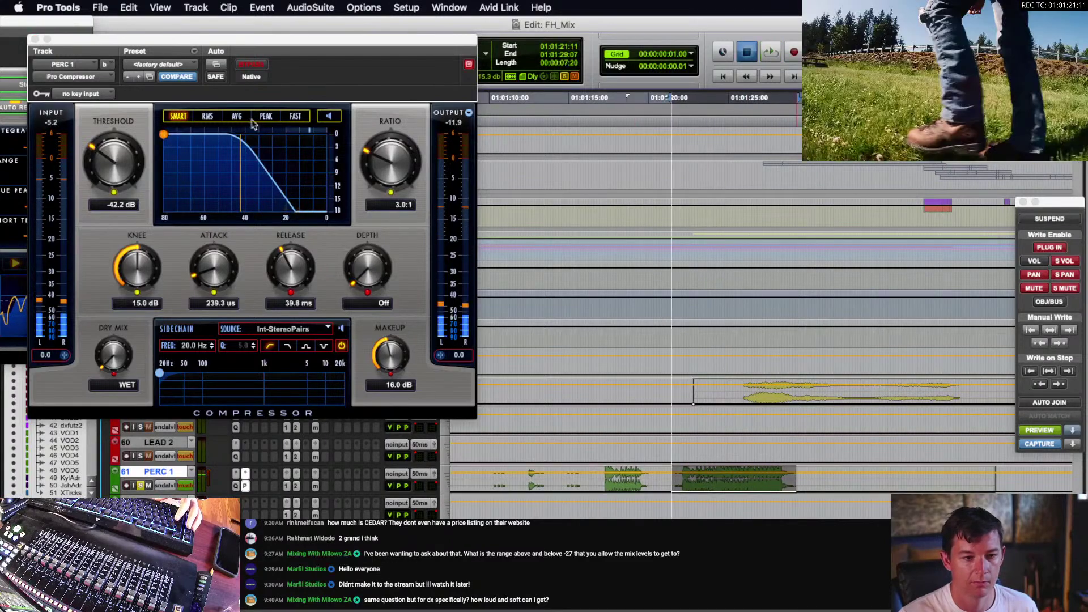
click(251, 64)
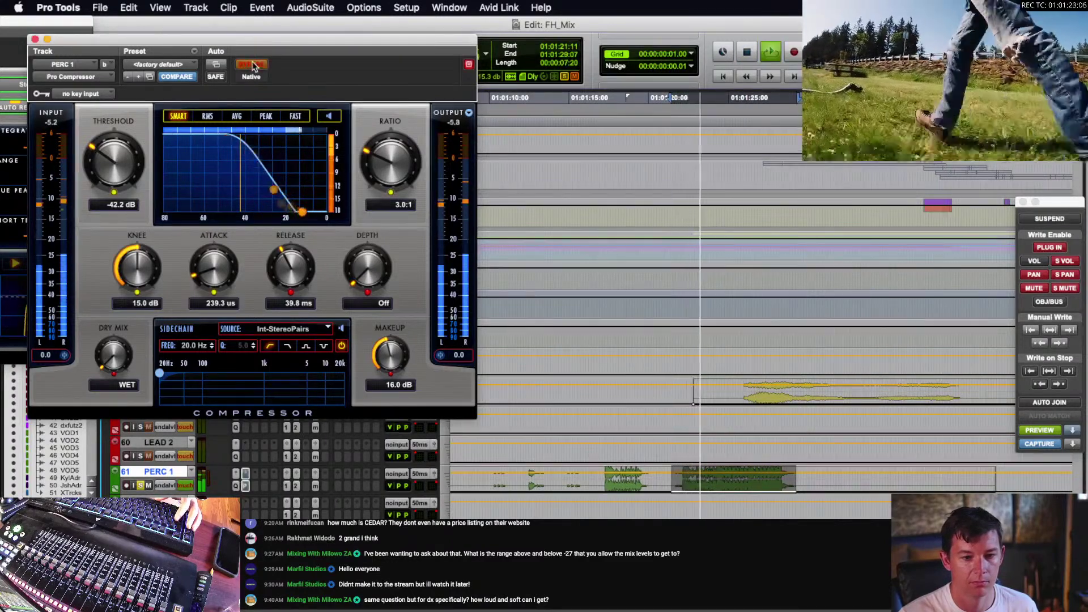
click(253, 67)
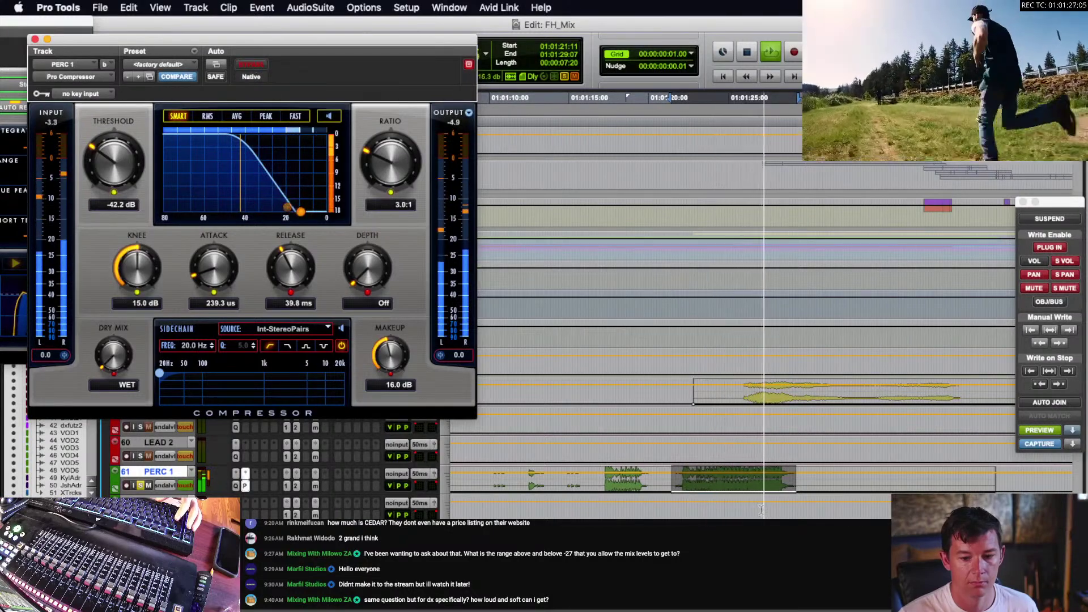
- Reselect PERC 1's whole first clip from 01:00:55:22 and write the previewed compressor settings across it
double_click(744, 483)
key(r)
scroll(743, 483, right, 1)
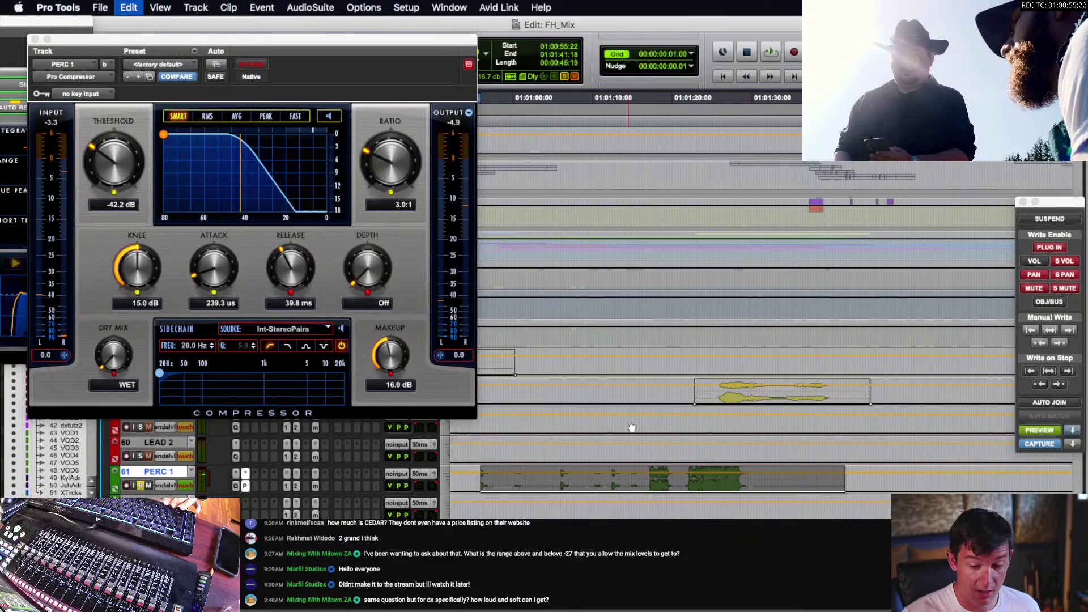
- Go to PERC 1's next clip near 01:04:44 and place the cursor just before its hit at 01:04:48:12
click(676, 482)
key(r)
key(r)
key(r)
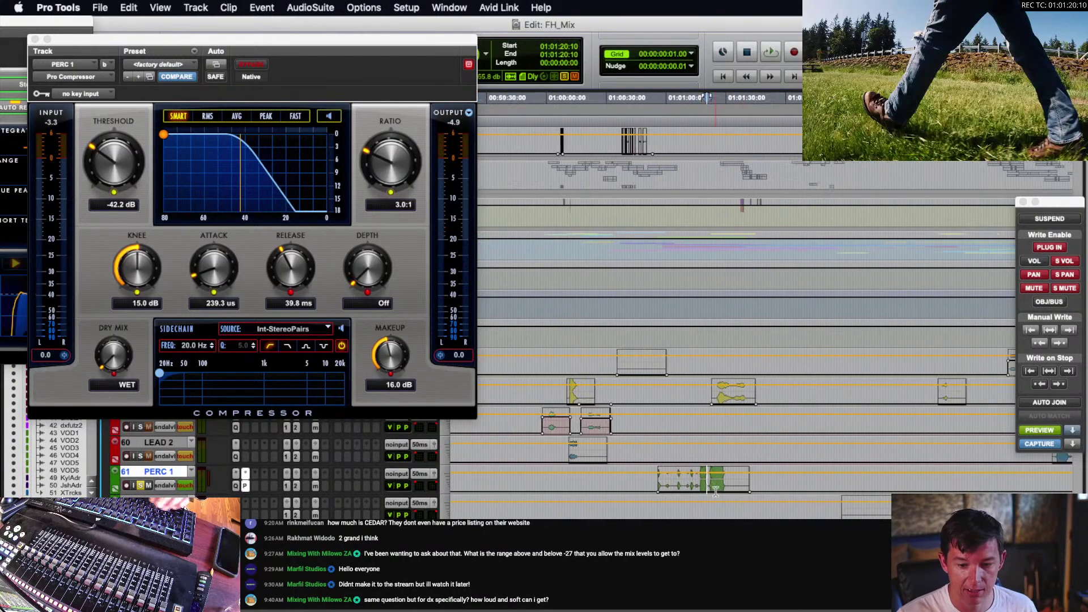
key(r)
click(698, 482)
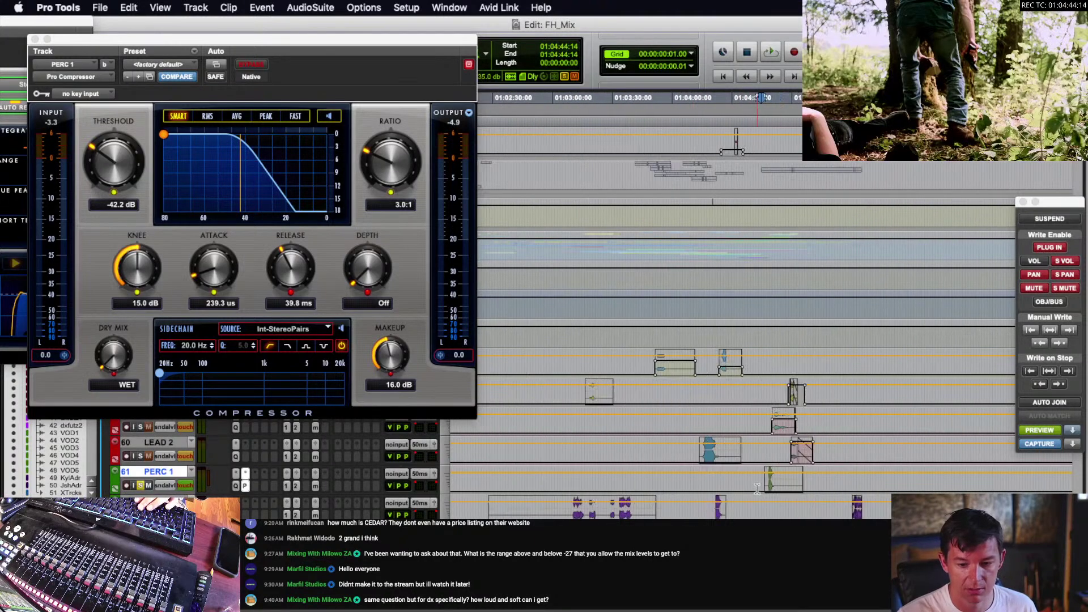
key(t)
key(t)
key(t)
key(t)
scroll(726, 483, right, 2)
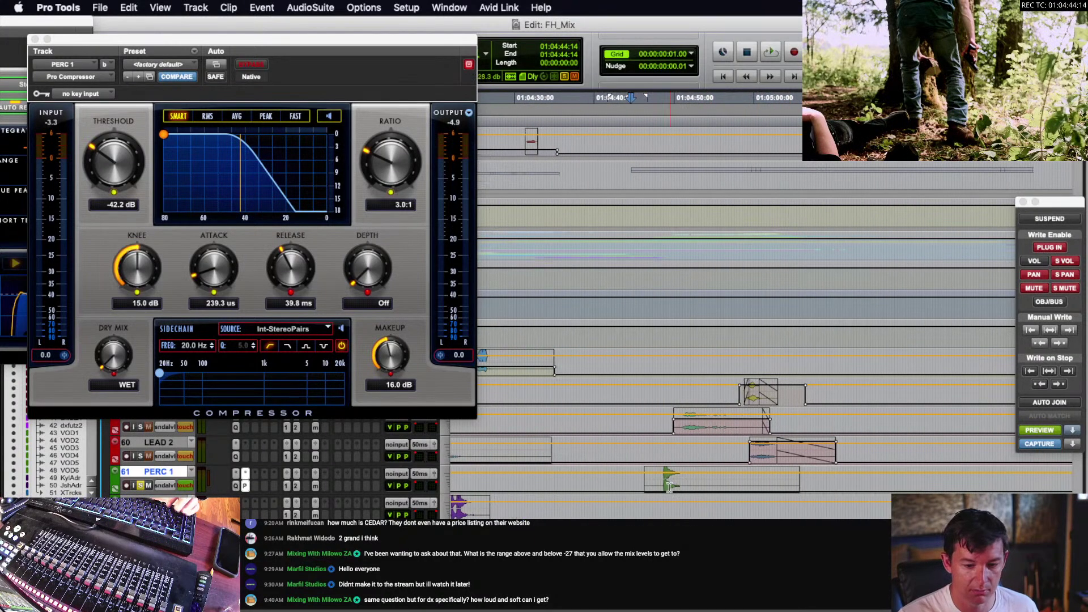
click(664, 482)
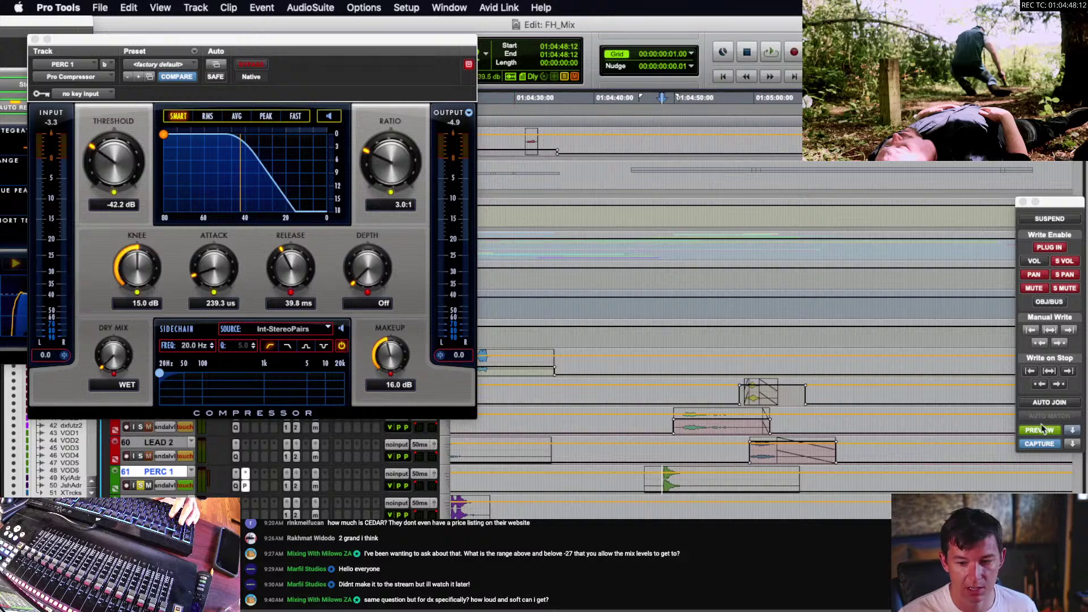
- Show the compressor's Master Bypass automation on PERC 1, then select the clip starting at 01:04:46:06 and play it
click(167, 485)
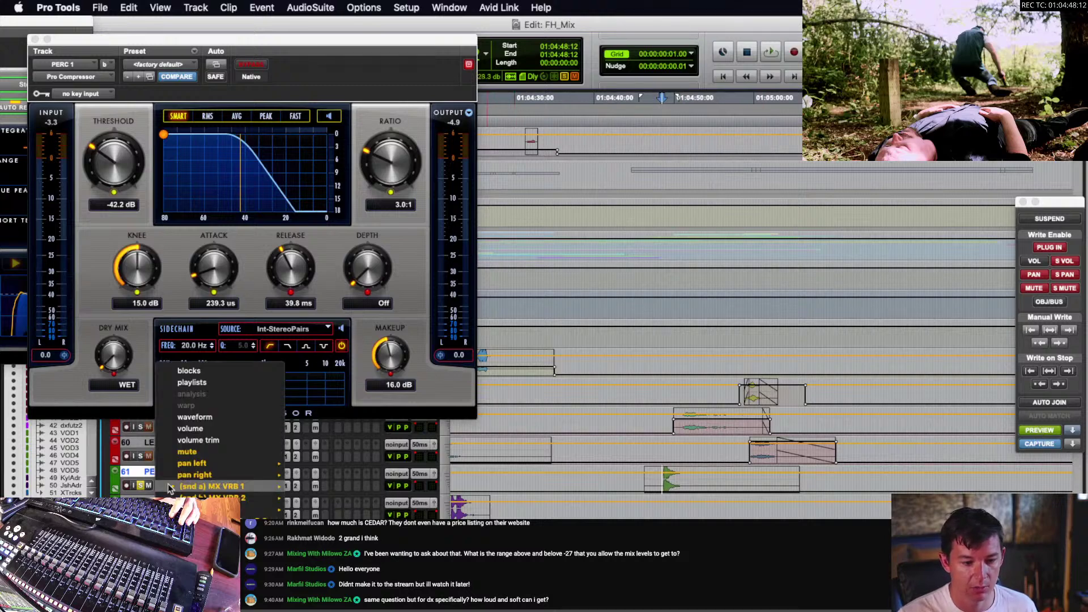
mouse_move(175, 522)
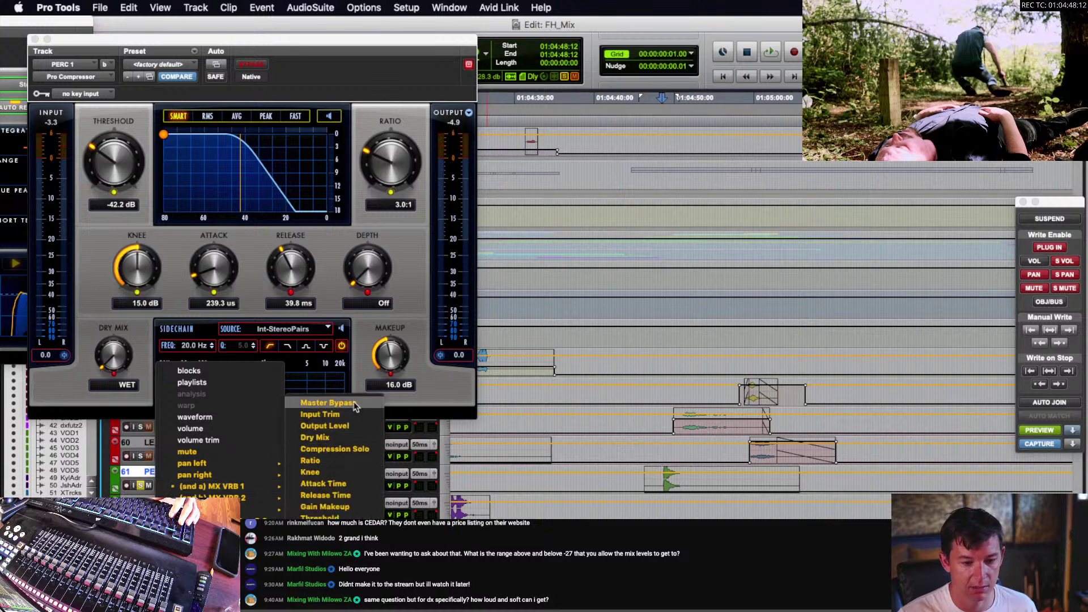
click(329, 402)
click(670, 485)
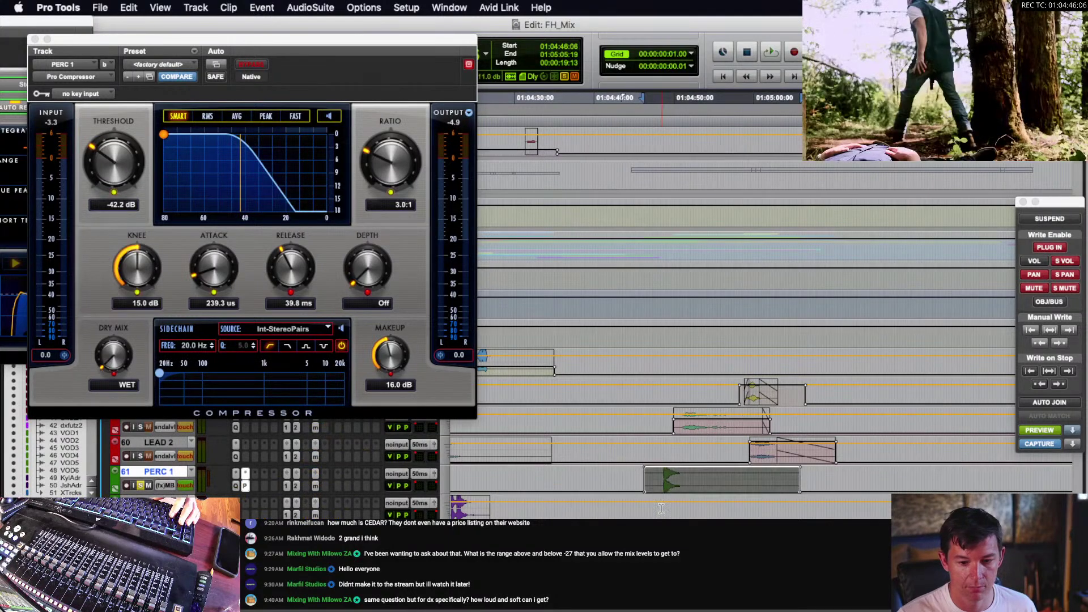
key(space)
scroll(675, 483, down, 3)
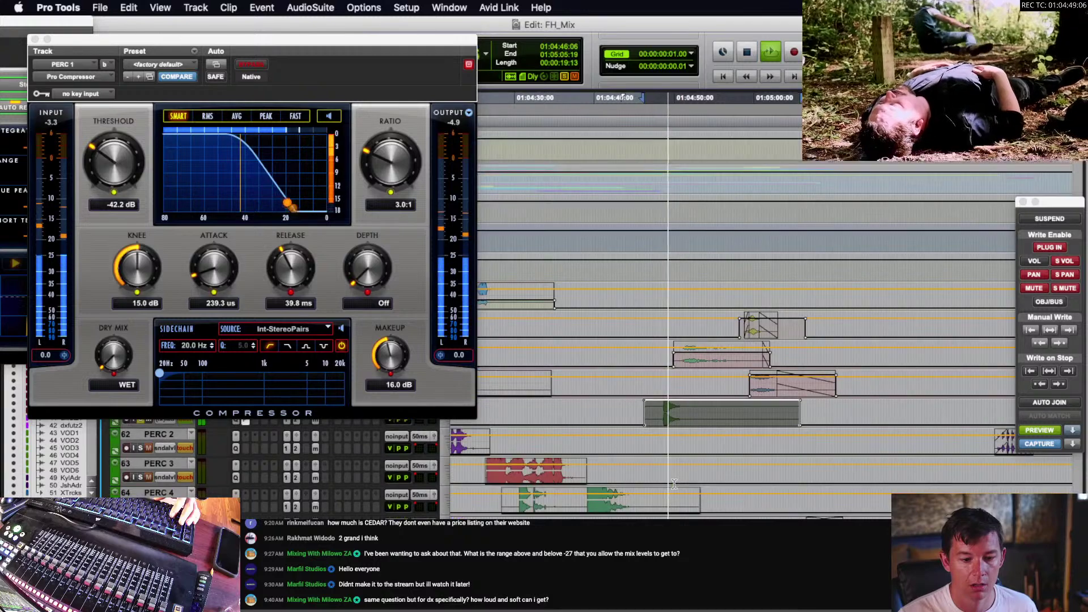
scroll(674, 484, up, 3)
key(space)
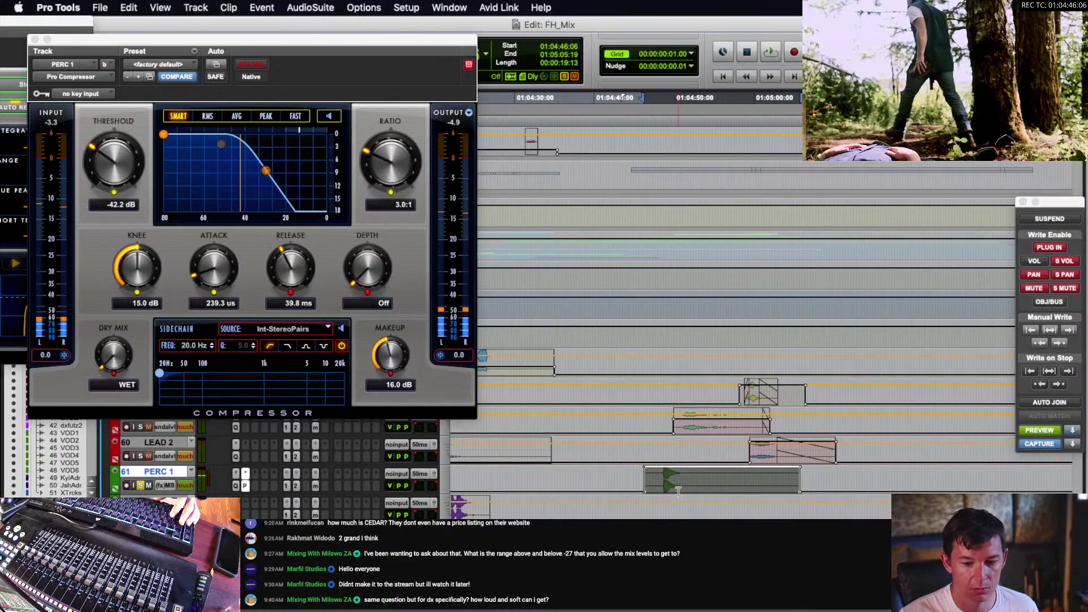
- Turn off automation preview and play PERC 1's hit from 01:04:48:10 with the compressor bypassed
click(609, 483)
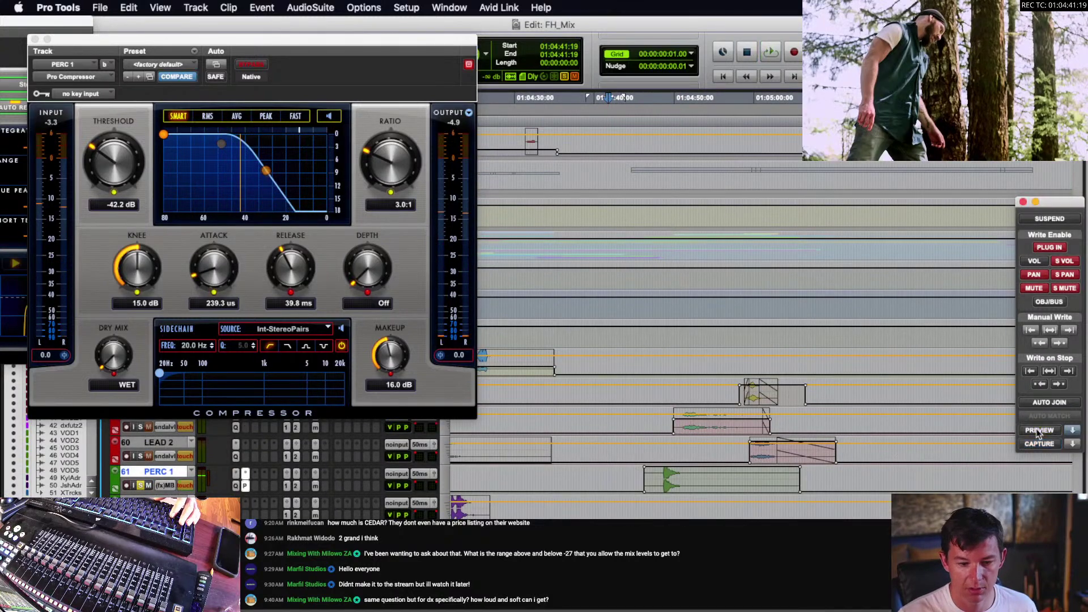
click(1039, 434)
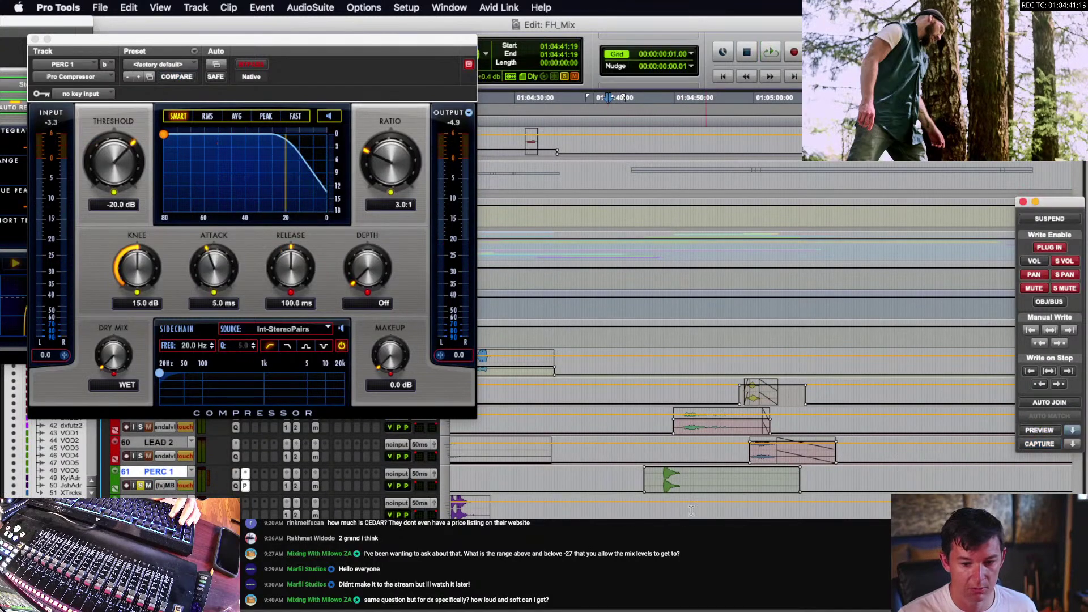
click(662, 482)
scroll(664, 479, down, 2)
key(space)
scroll(668, 475, up, 2)
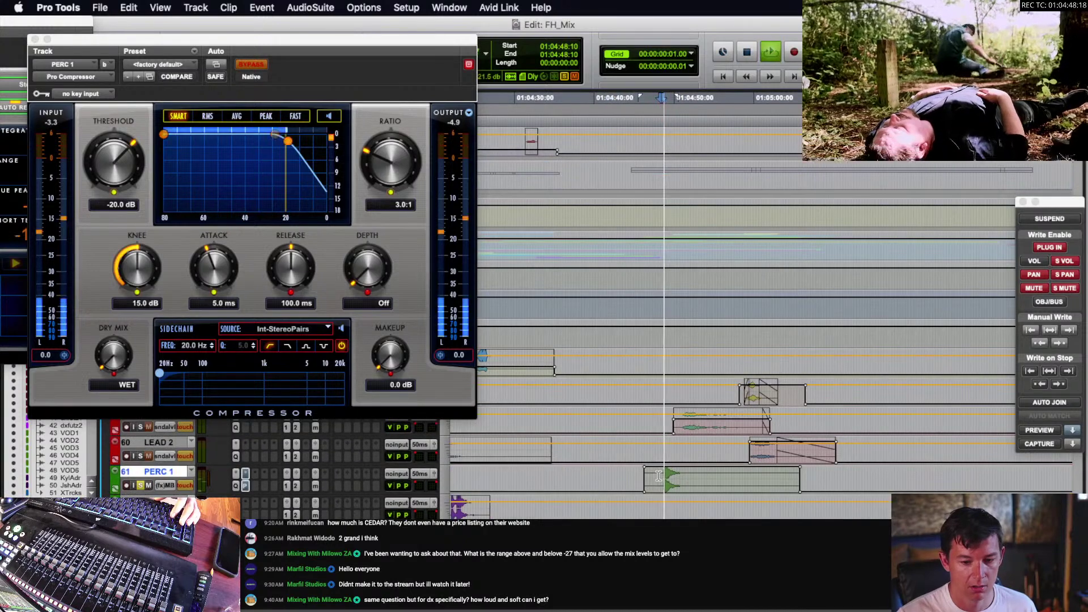
scroll(670, 469, down, 1)
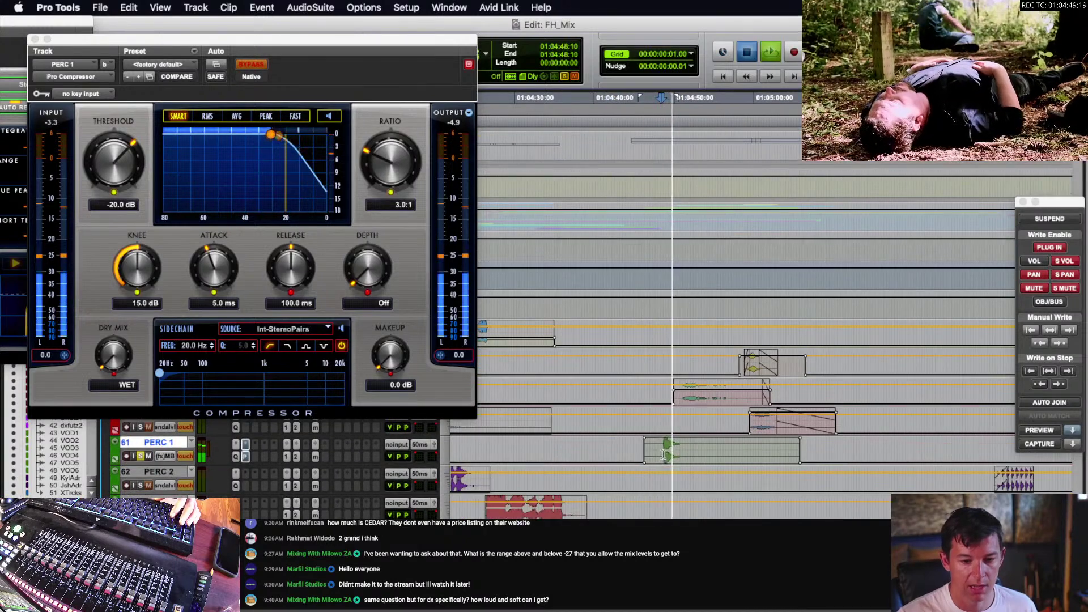
- Write the msx lfe send level at the hit in PERC 1's clip from 01:04:46:06 and raise the clip's MX VRB 1 send level
double_click(659, 454)
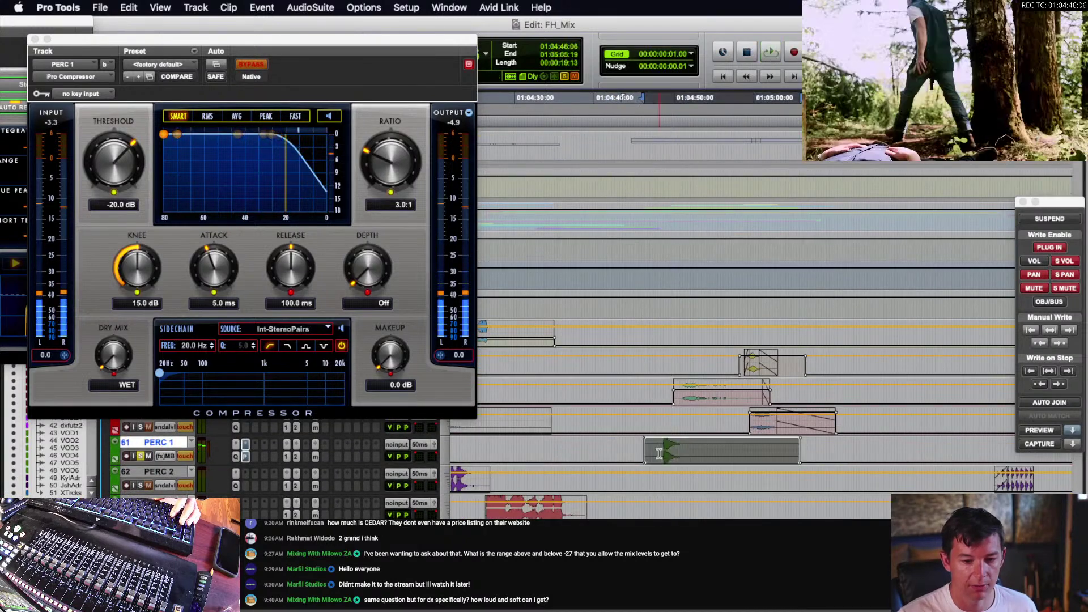
click(176, 456)
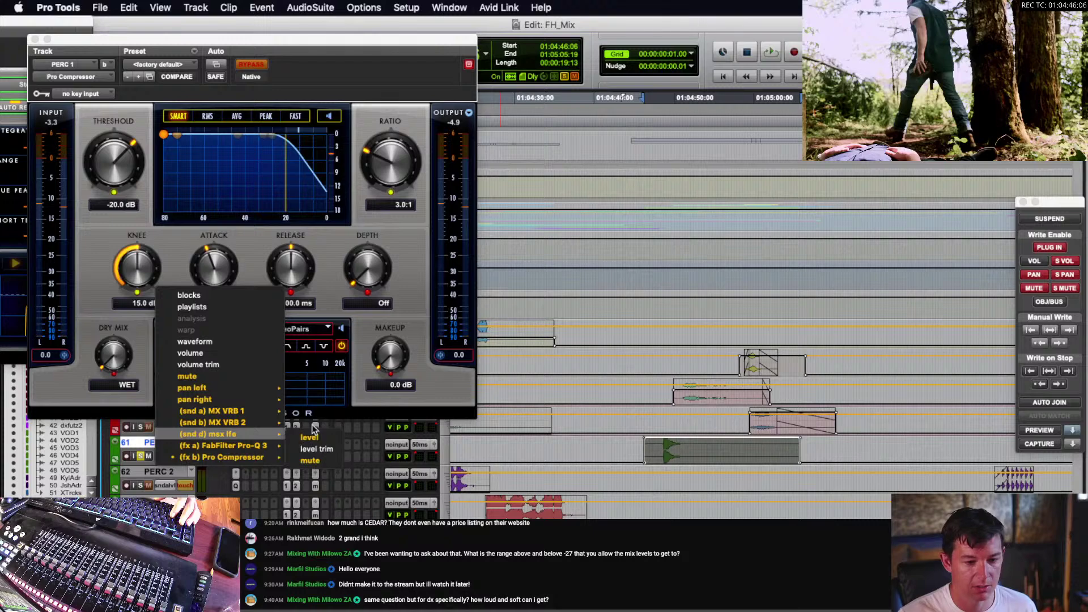
click(308, 438)
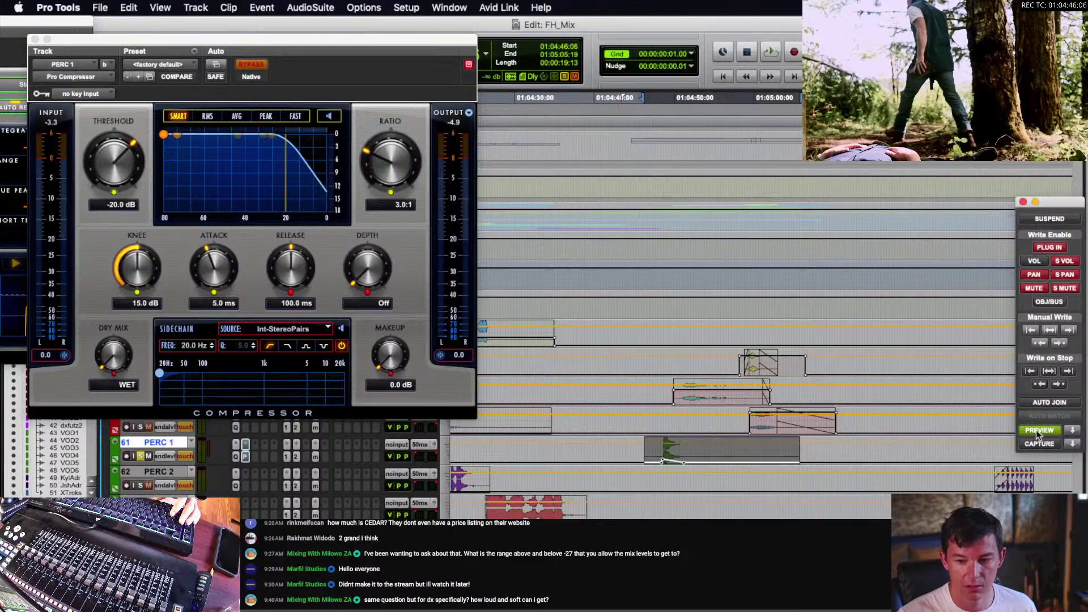
click(169, 457)
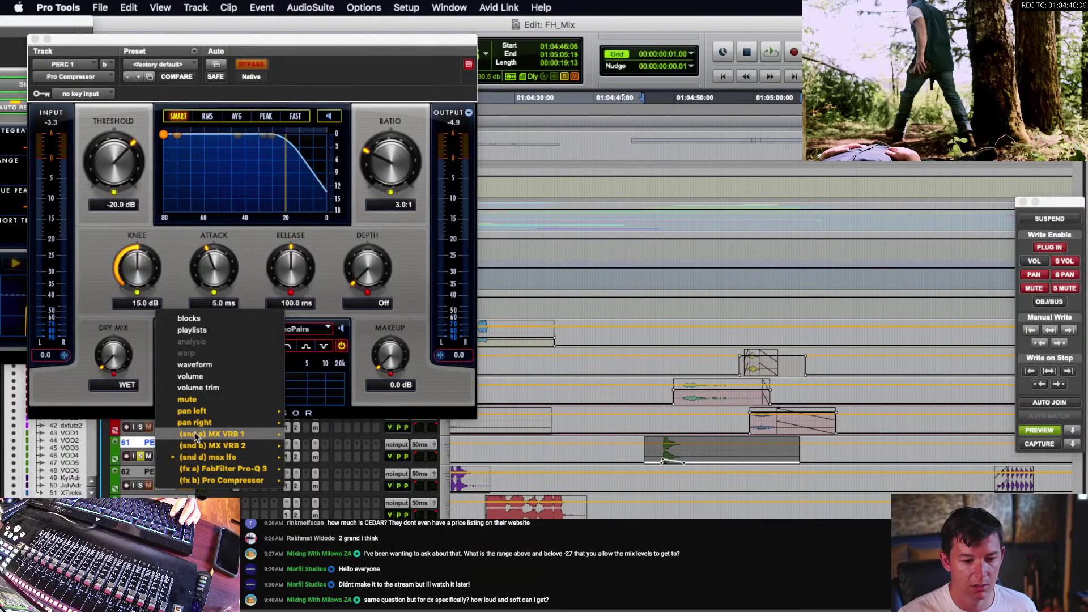
mouse_move(249, 434)
click(332, 436)
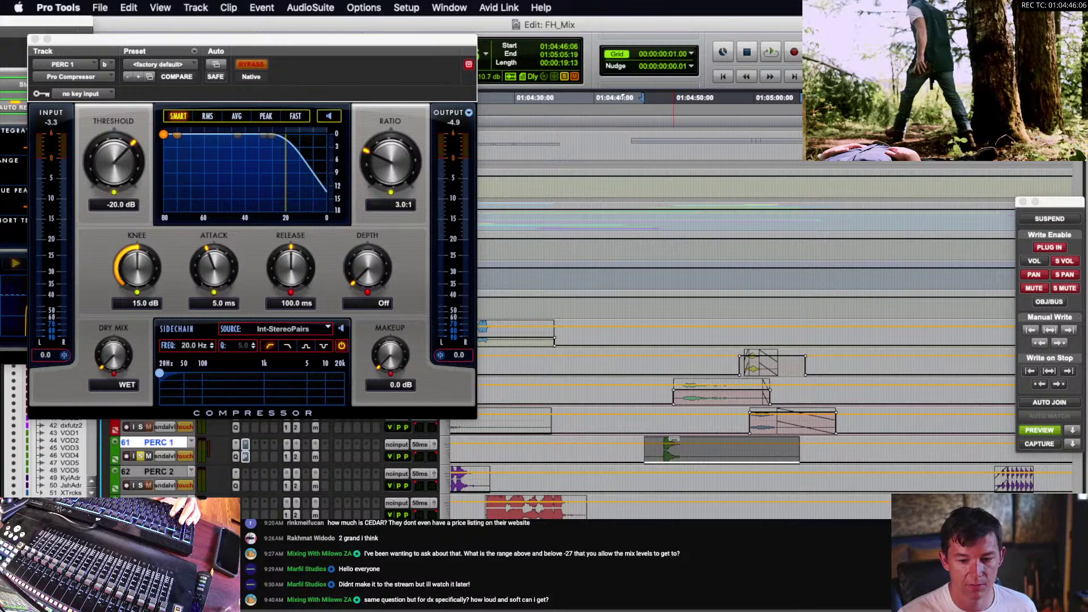
- Play PERC 1's hit from 01:04:48:04 to check the send levels and reselect the whole clip
click(659, 455)
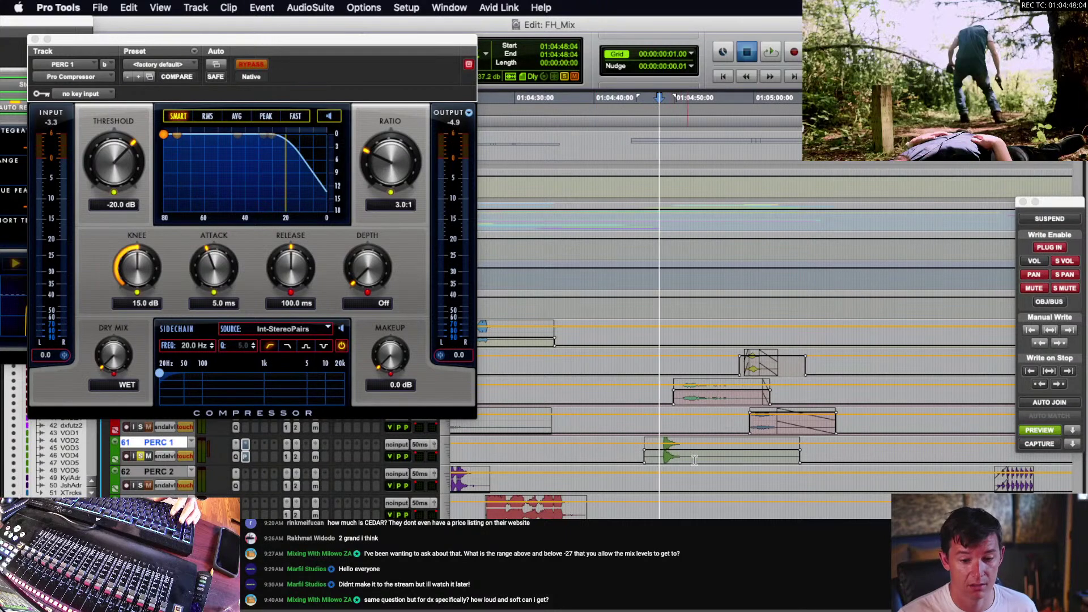
key(space)
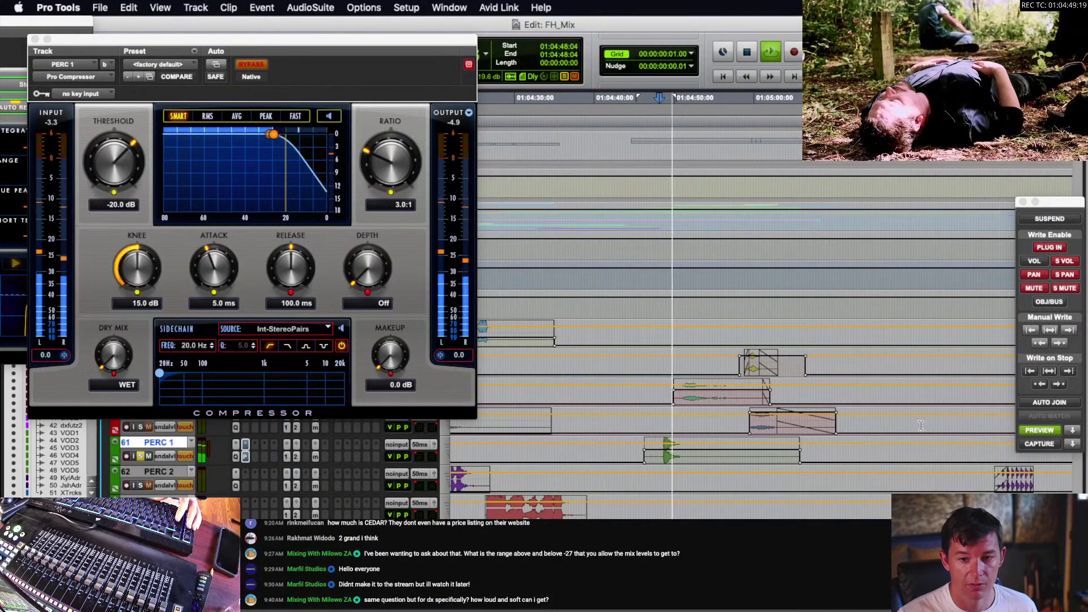
key(space)
double_click(659, 456)
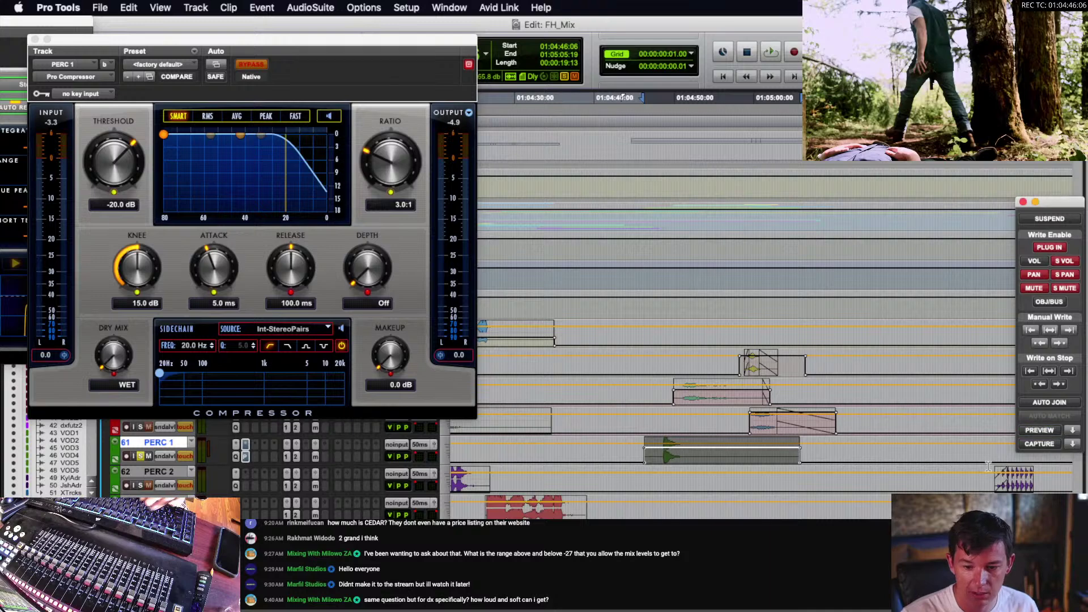
- Find PERC 2's first clip in the music tracks and start playback inside it around 01:03:13
key(r)
key(r)
key(r)
key(r)
key(r)
scroll(700, 471, down, 5)
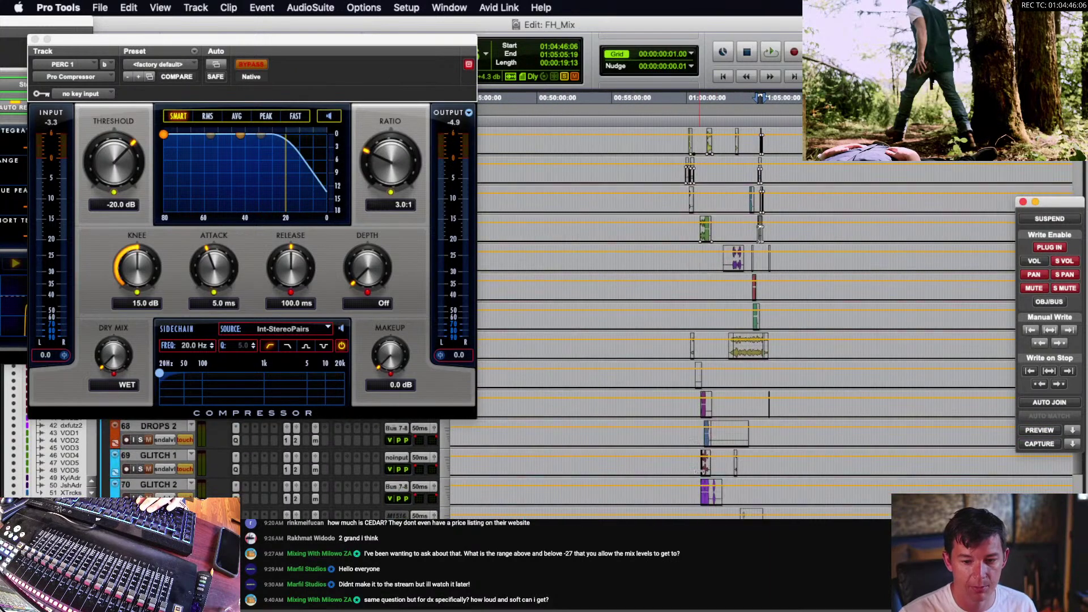
scroll(700, 470, up, 4)
click(741, 385)
key(t)
key(t)
key(t)
key(t)
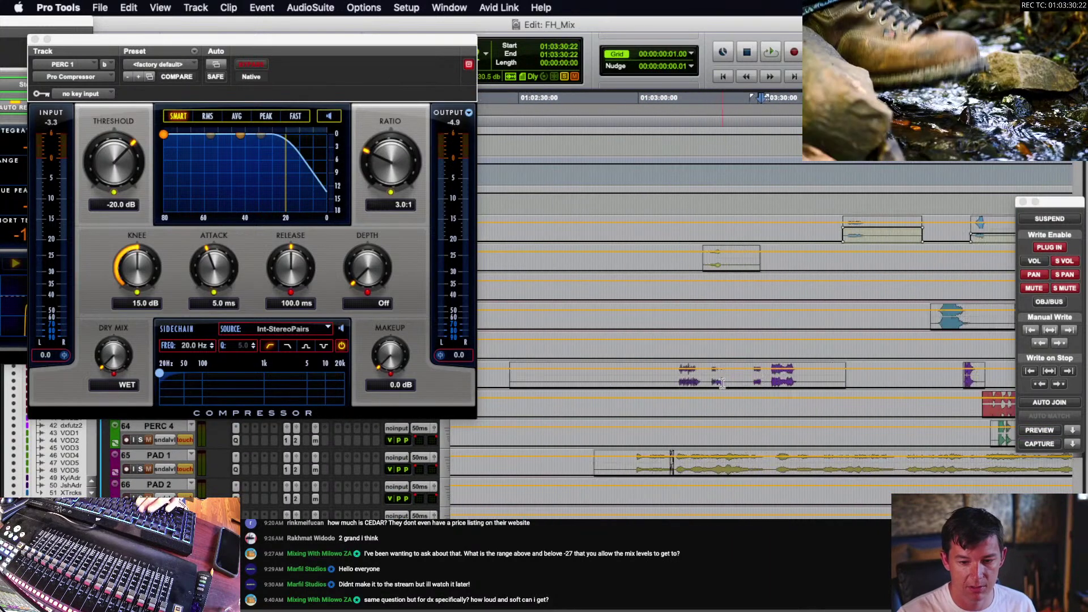
click(681, 378)
key(space)
- Move the compressor window clear of the loudness meter and select PERC 2's whole first clip from 01:02:27:20
drag(241, 39, 414, 21)
scroll(739, 360, up, 3)
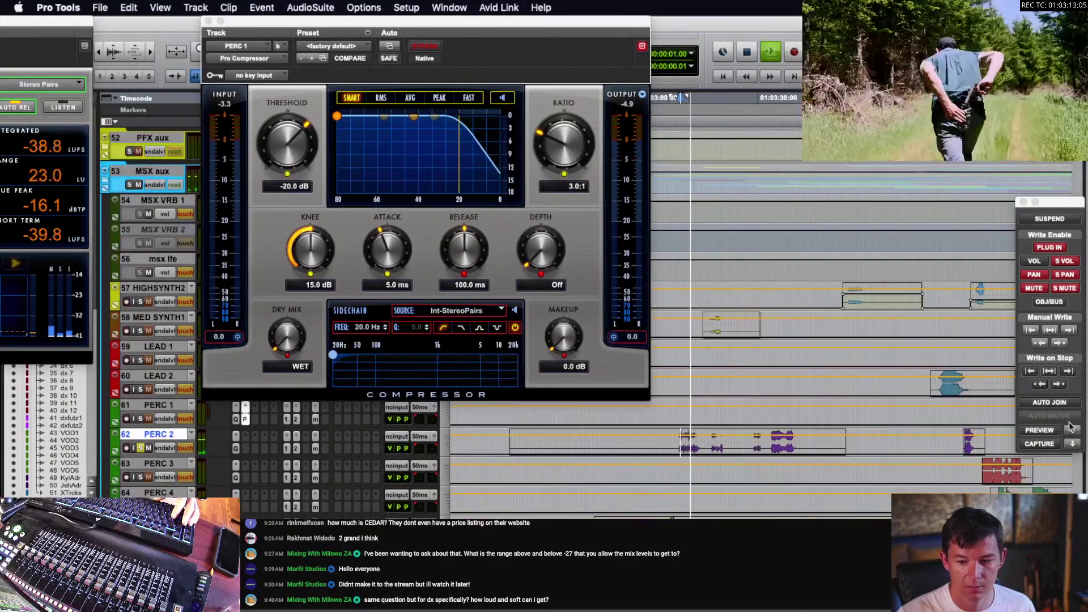
scroll(799, 435, right, 2)
double_click(664, 449)
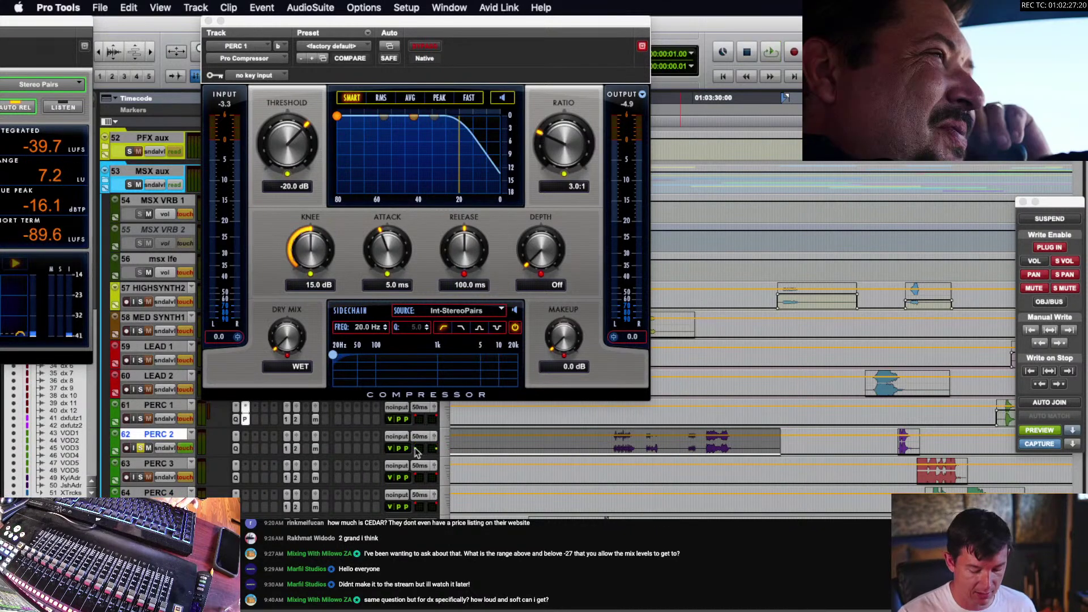
- Play PERC 2's second clip from 01:04:21:01 and raise its MX VRB 1 send level across a range starting at 01:04:19:21
click(899, 444)
scroll(899, 444, right, 6)
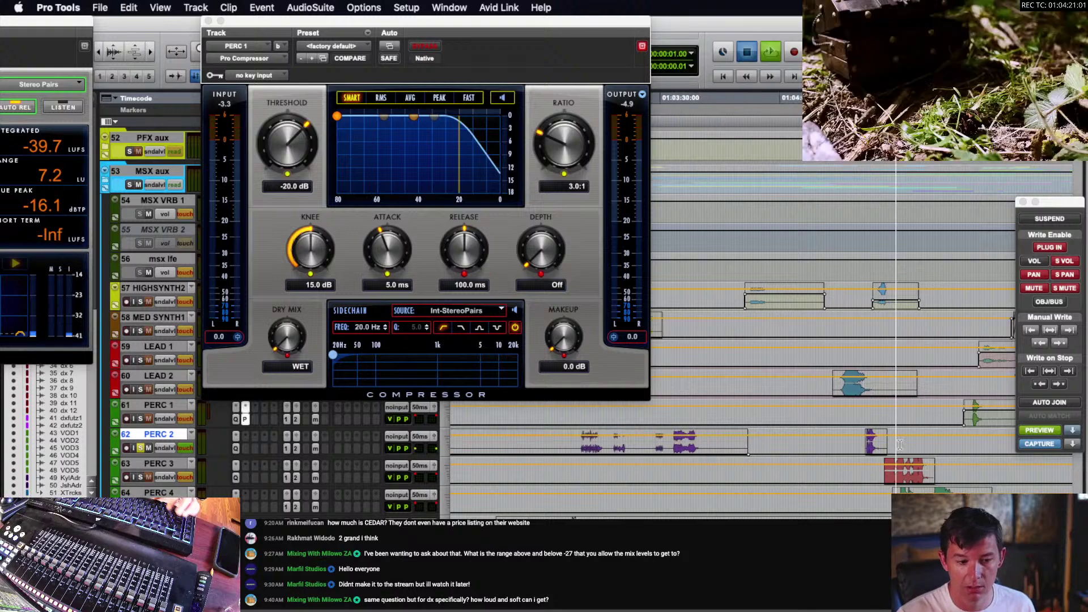
key(space)
key(t)
scroll(743, 445, right, 2)
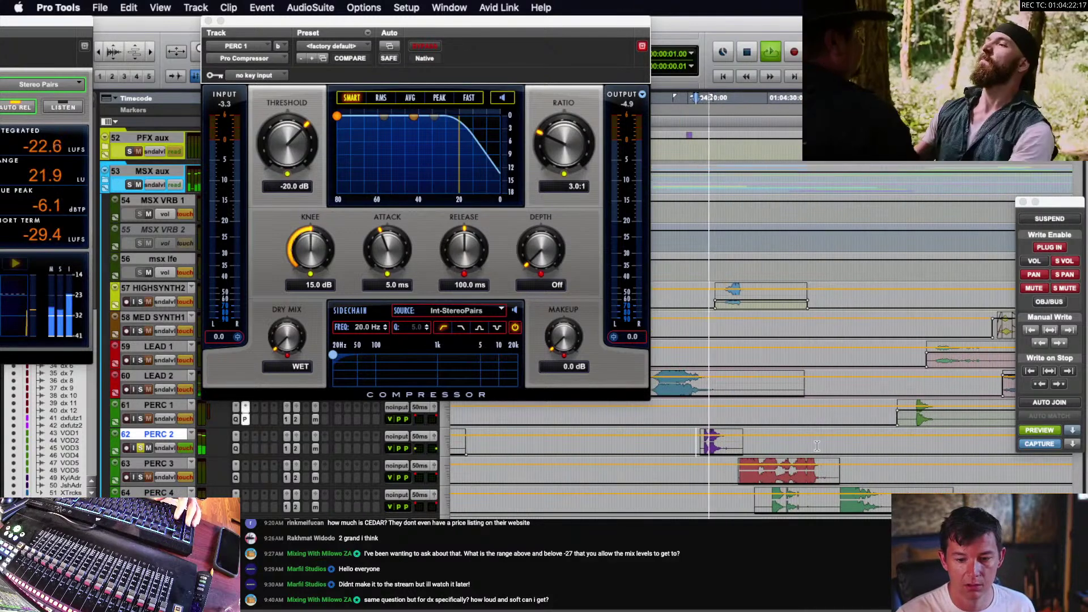
key(space)
shift+click(757, 445)
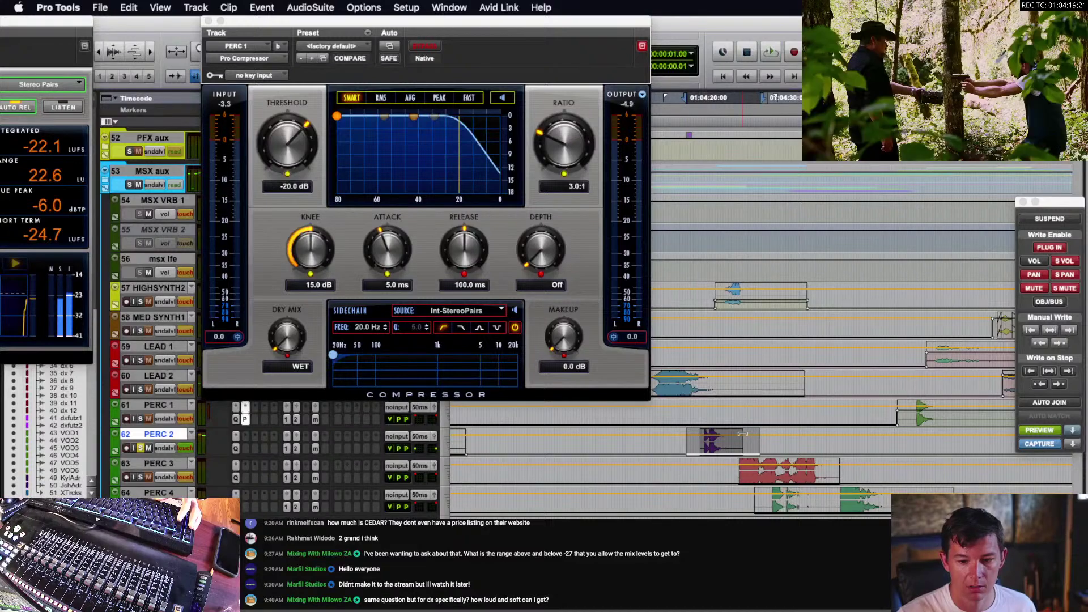
key(space)
double_click(717, 446)
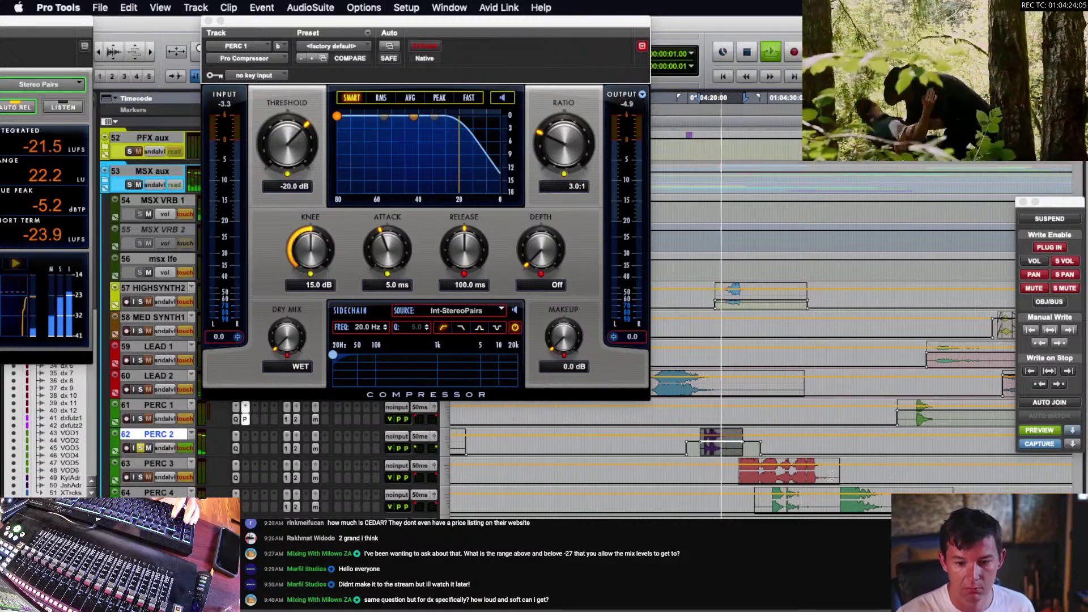
- Go to PERC 2's last clip, select it from 01:05:30:05 and play it
click(834, 451)
key(r)
key(r)
key(space)
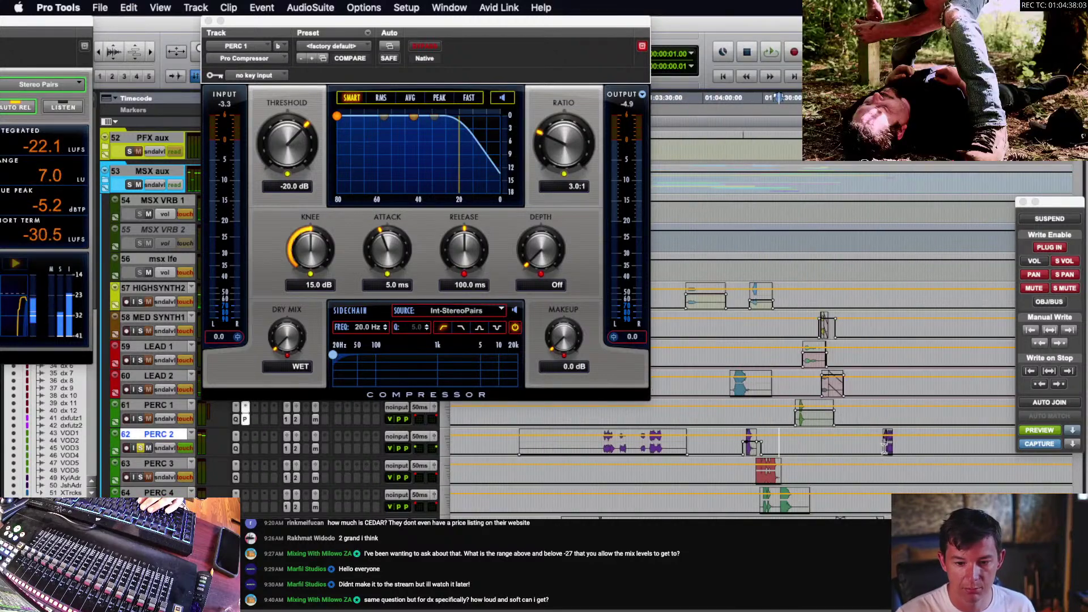
double_click(884, 449)
key(t)
key(t)
key(t)
key(space)
scroll(794, 449, right, 2)
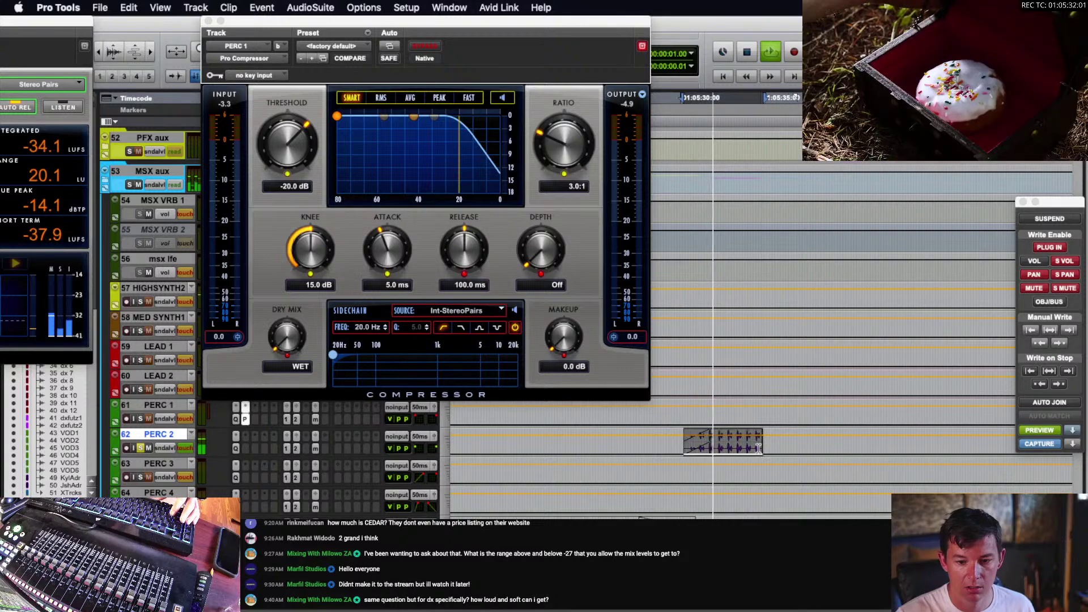
- Show PERC 2's msx lfe send level and raise it to about -34 dB across the clip from 01:05:30:05
click(165, 447)
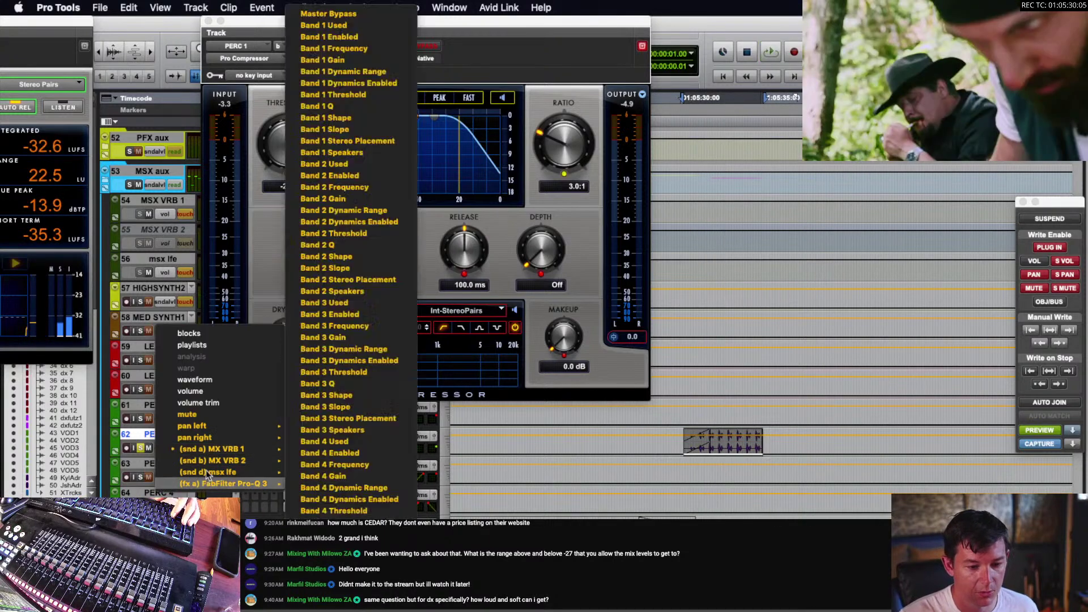
mouse_move(253, 474)
click(325, 474)
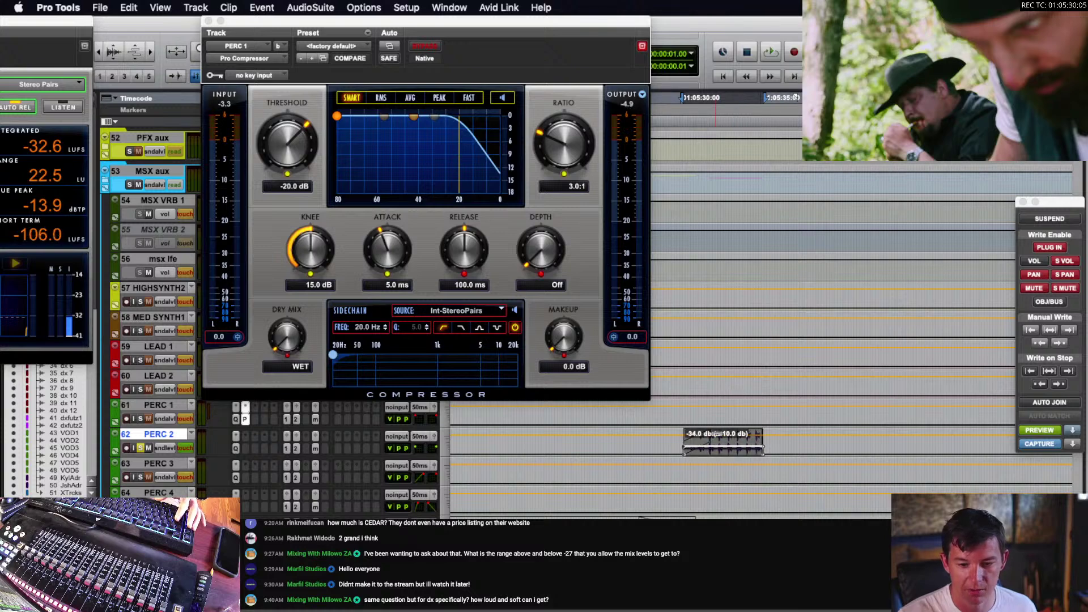
drag(718, 434, 718, 436)
click(712, 450)
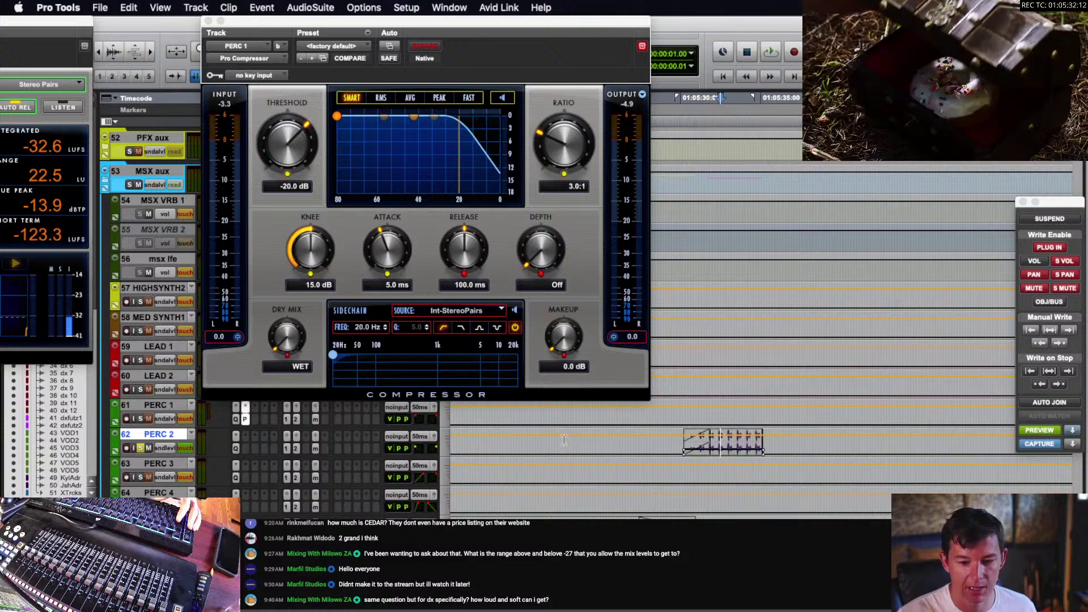
- Raise PERC 2's MX VRB 1 send level across the clip from 01:05:30:05 and play the clip back
click(167, 448)
mouse_move(220, 427)
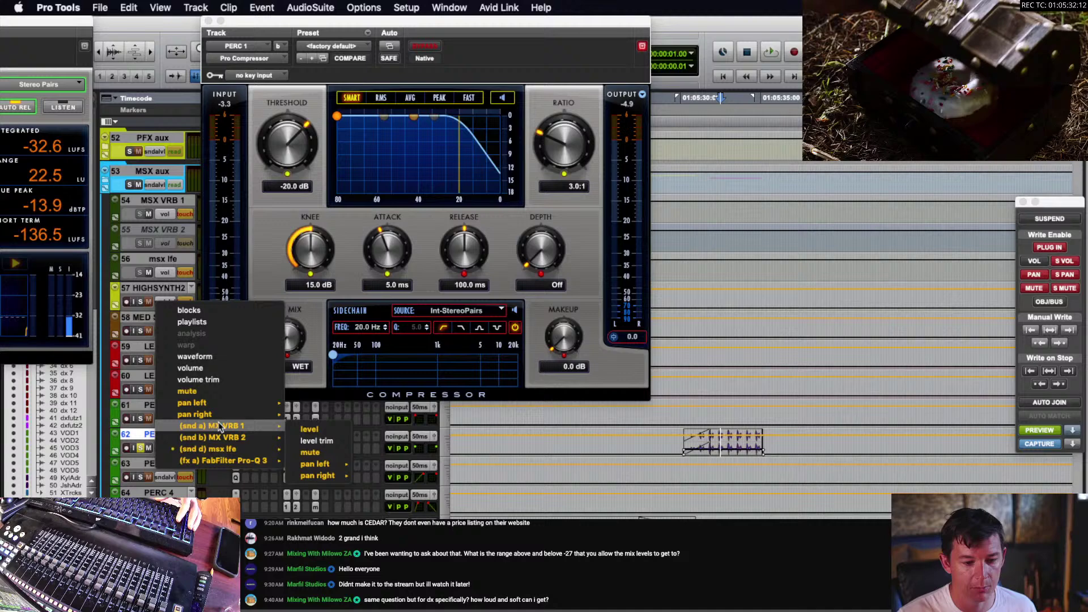
click(333, 429)
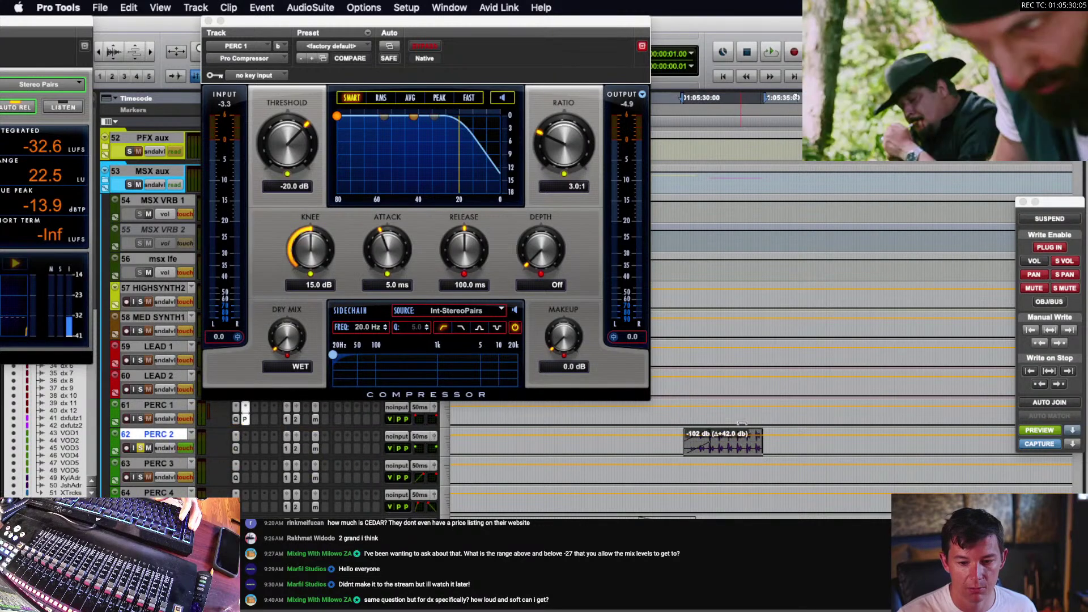
key(space)
drag(741, 441, 738, 431)
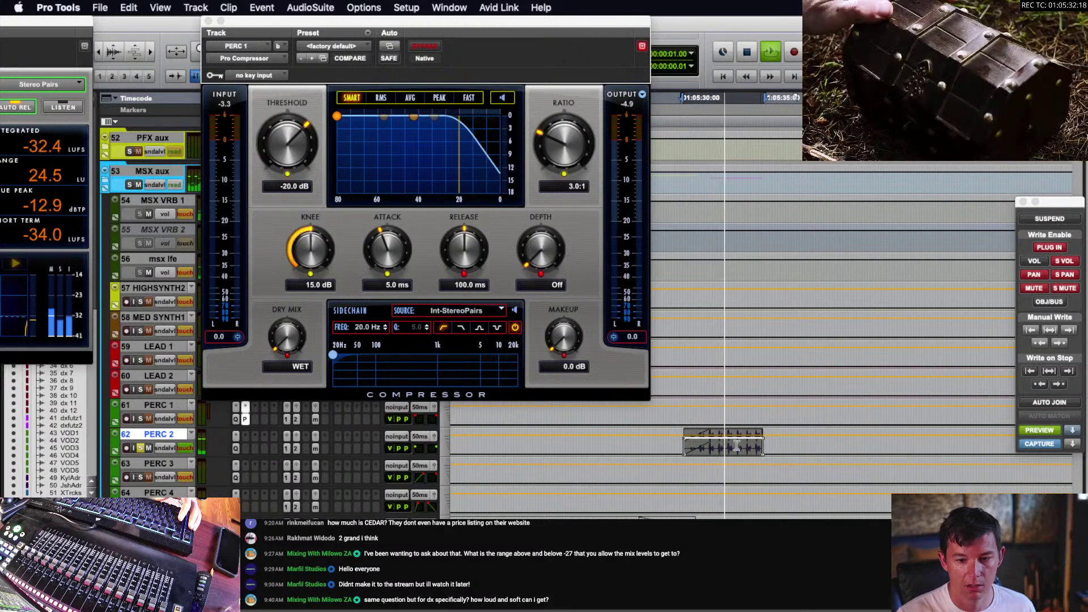
key(super+z)
key(space)
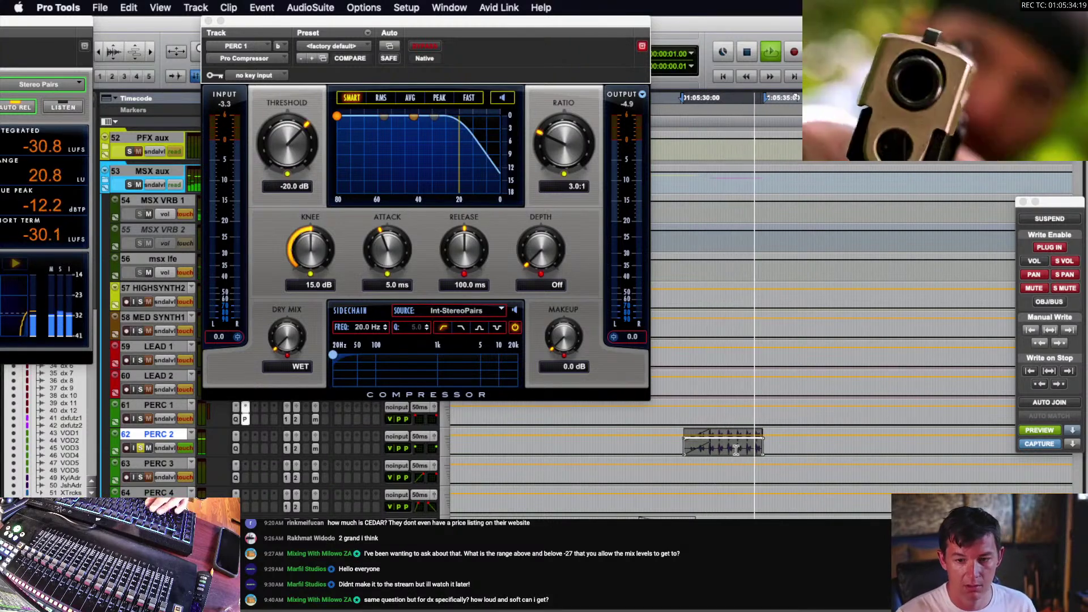
- Go to PERC 3's clip and select the whole clip starting at 01:04:26:08
click(733, 449)
key(r)
key(r)
scroll(606, 453, down, 2)
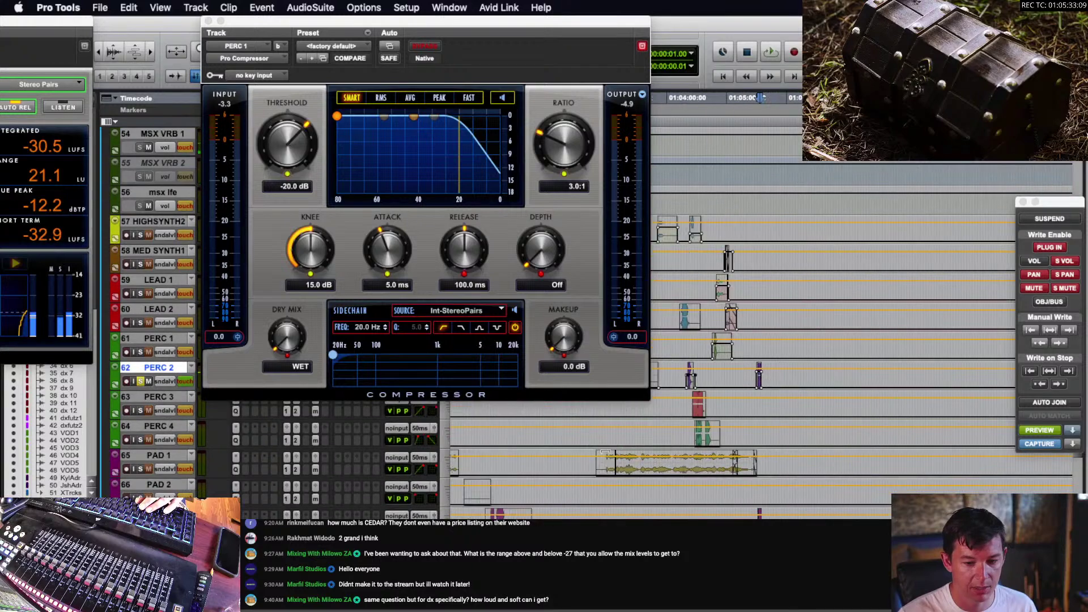
scroll(652, 442, up, 3)
key(r)
scroll(702, 431, down, 2)
click(730, 441)
key(t)
key(t)
key(t)
key(t)
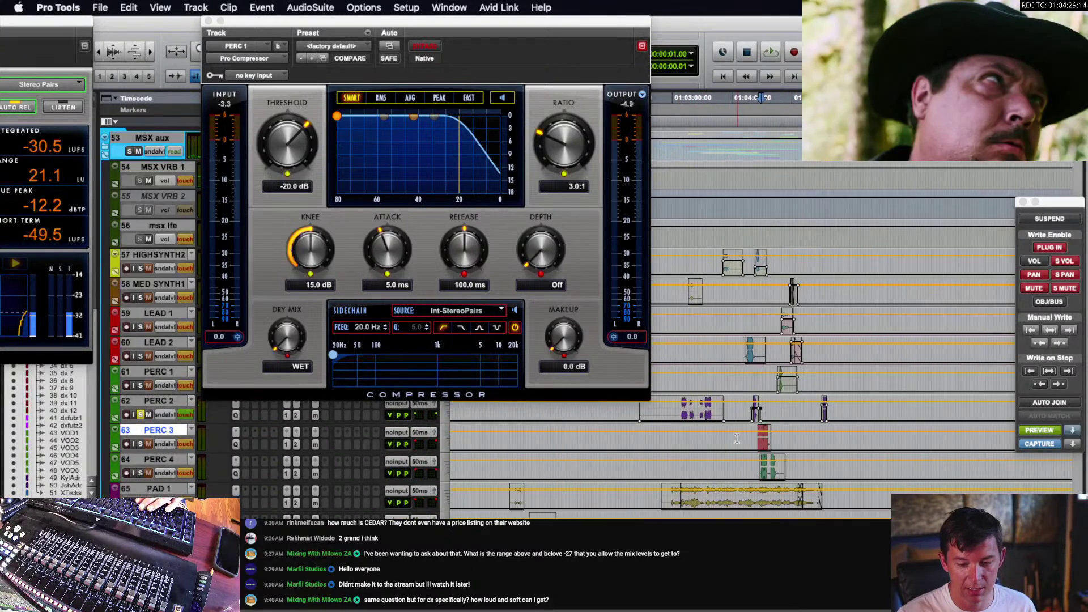
double_click(715, 445)
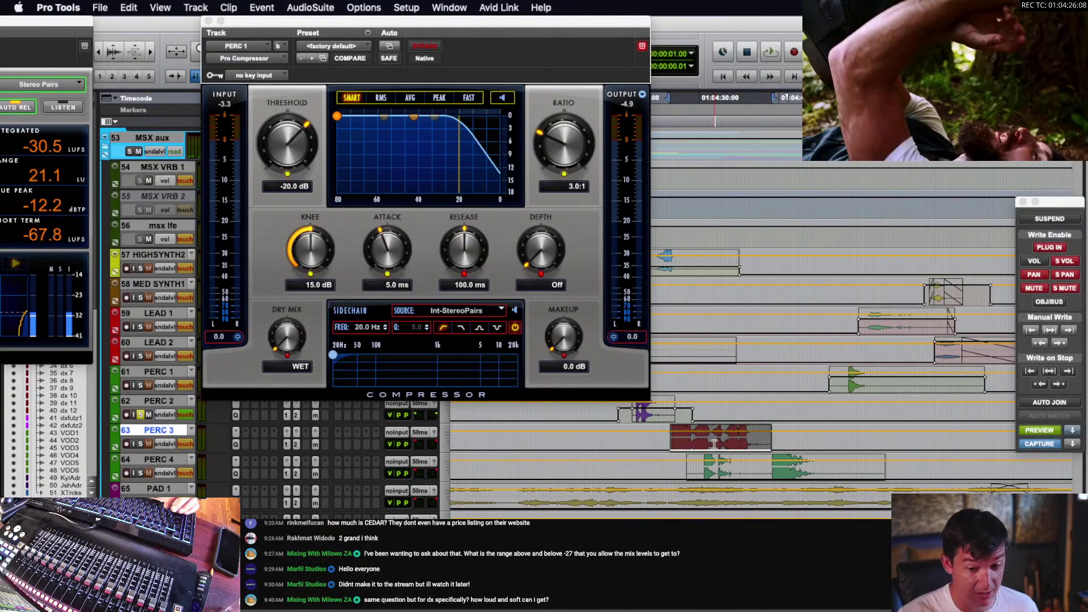
- Reduce the waveform display height and audition the soloed PERC 3 clip from its start
scroll(705, 439, down, 3)
scroll(717, 438, up, 2)
key(super+alt+bracketleft)
key(super+alt+bracketleft)
key(super+alt+bracketleft)
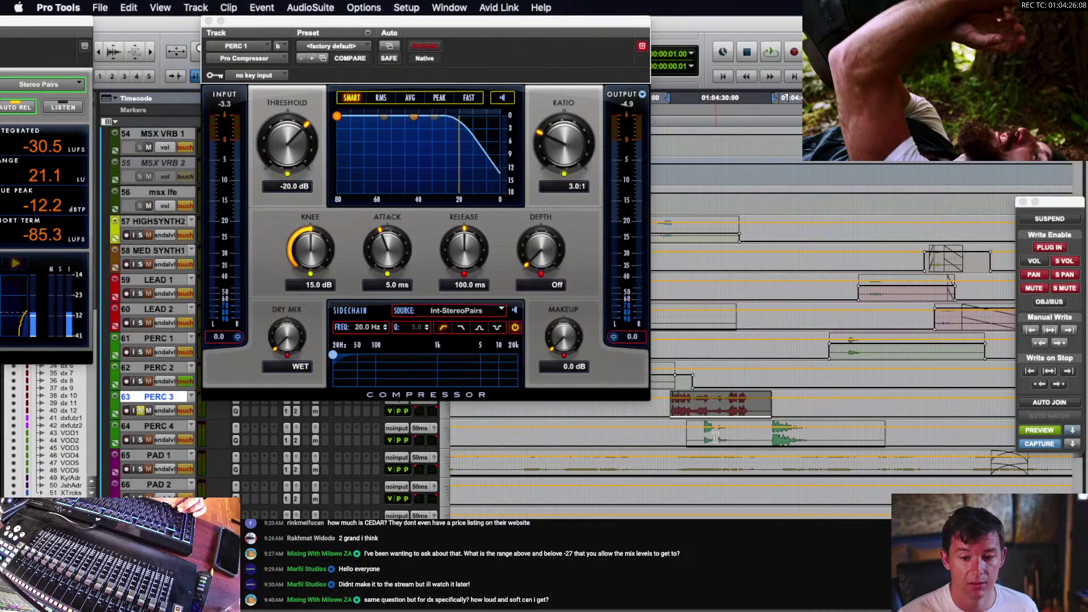
scroll(720, 464, up, 1)
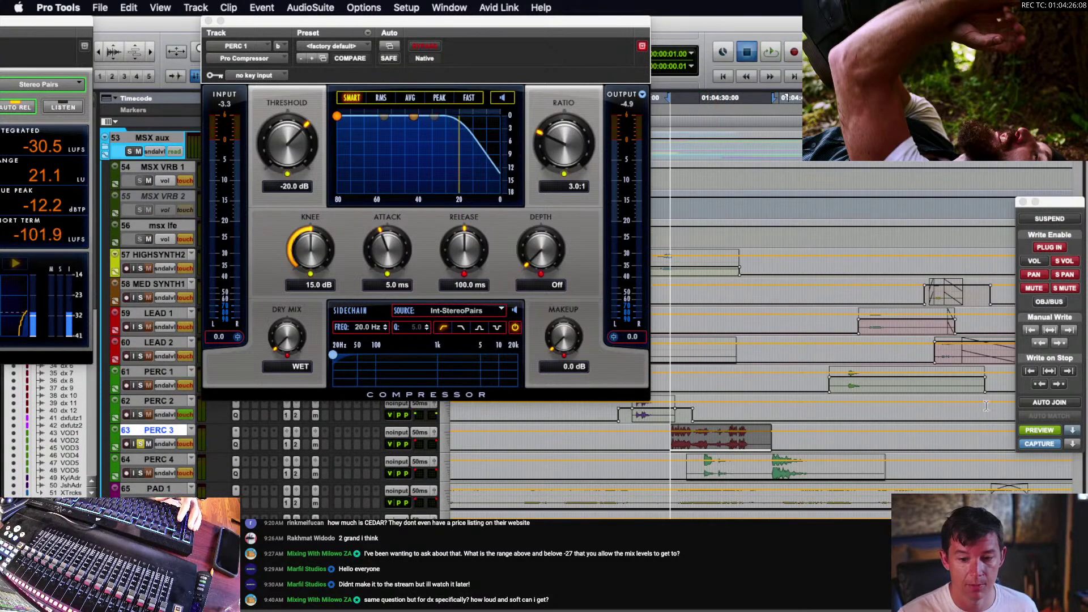
key(space)
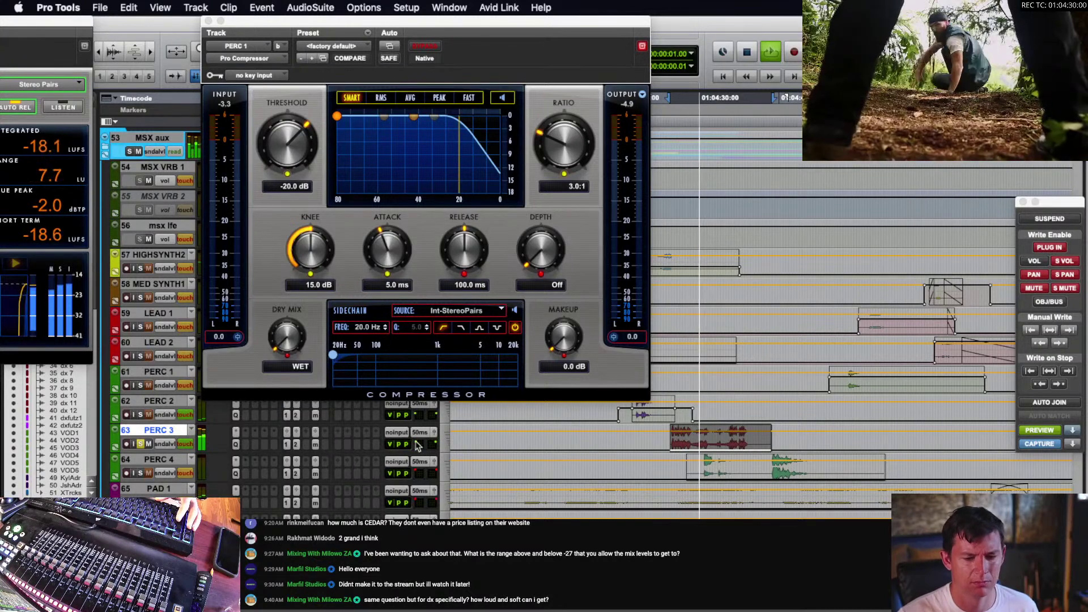
- Play the PERC 4 clip, display the track's send A level automation and raise that level across the whole clip
key(space)
click(702, 468)
key(space)
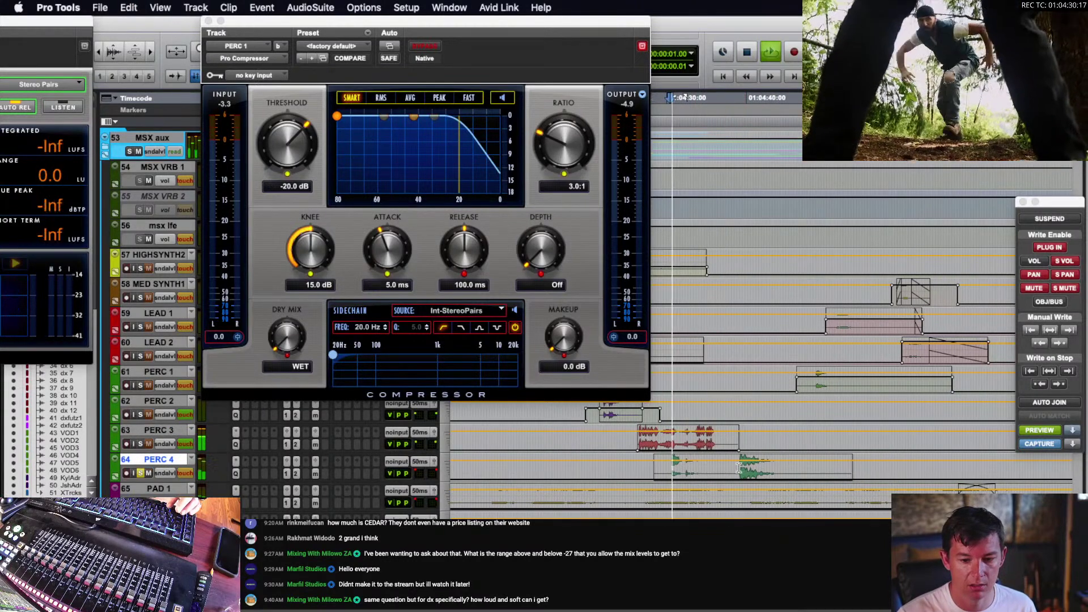
click(165, 473)
mouse_move(176, 475)
click(316, 479)
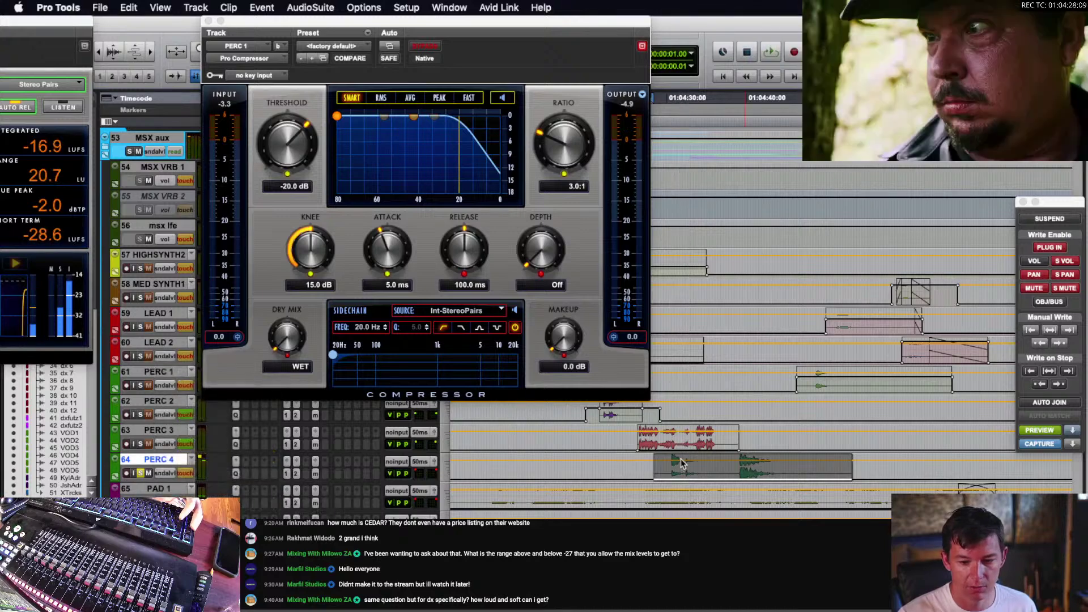
drag(700, 458, 699, 411)
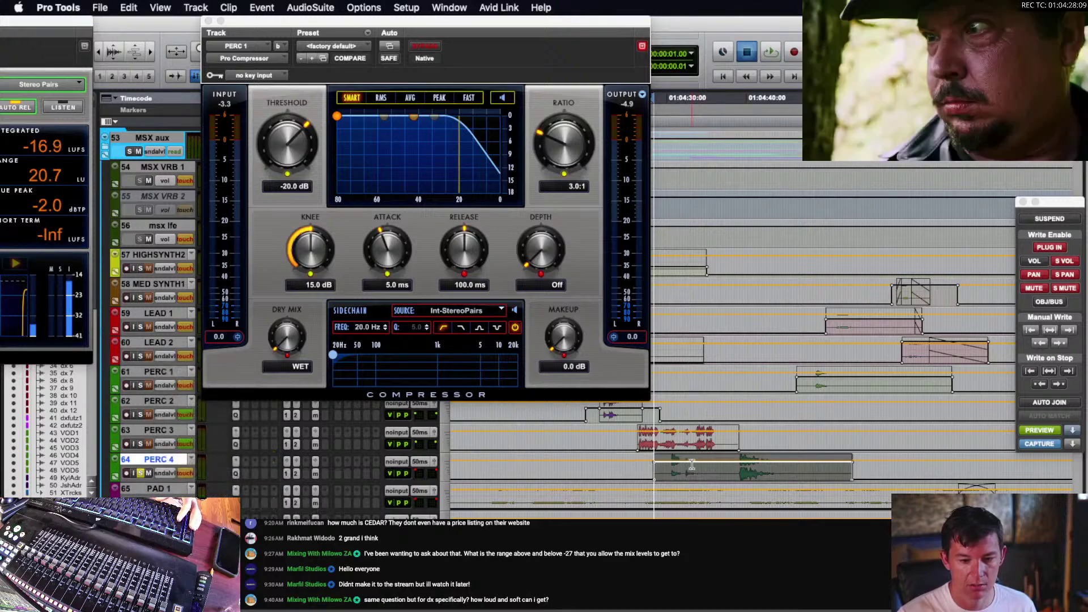
key(space)
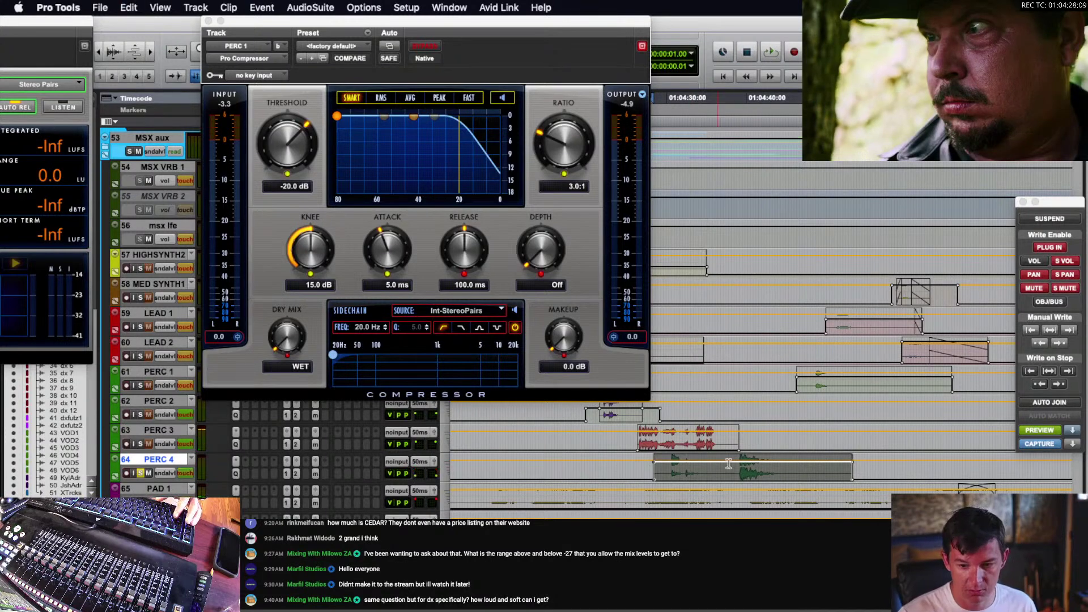
- Turn off automation preview and audition the first PAD 1 clip, around 01:00:22
click(1048, 429)
key(r)
key(r)
key(r)
scroll(696, 452, down, 2)
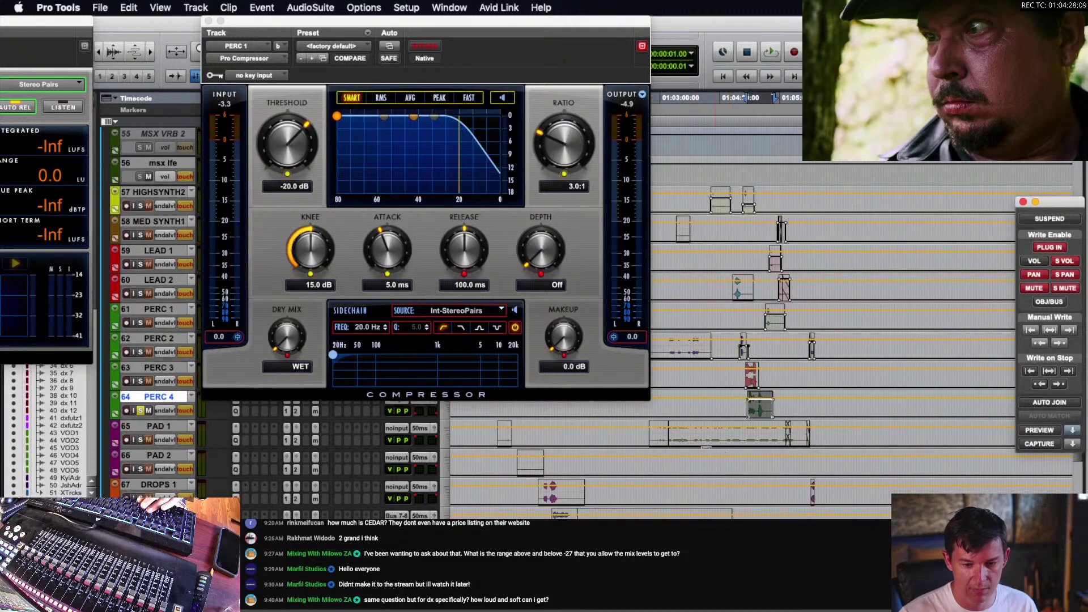
scroll(696, 452, up, 1)
scroll(696, 451, left, 3)
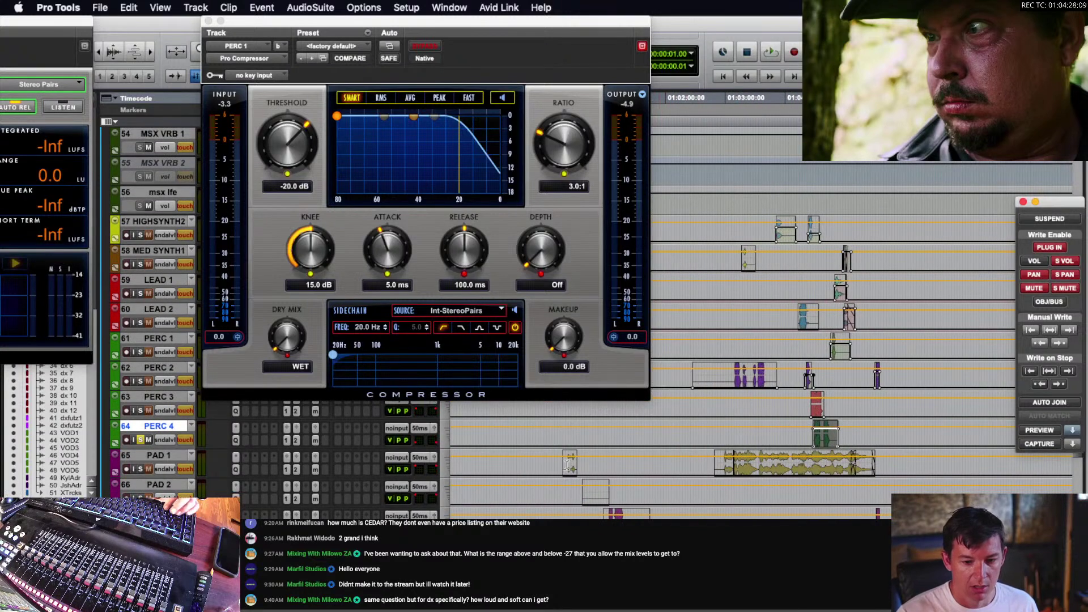
click(567, 465)
key(t)
key(t)
key(t)
key(space)
scroll(705, 465, right, 3)
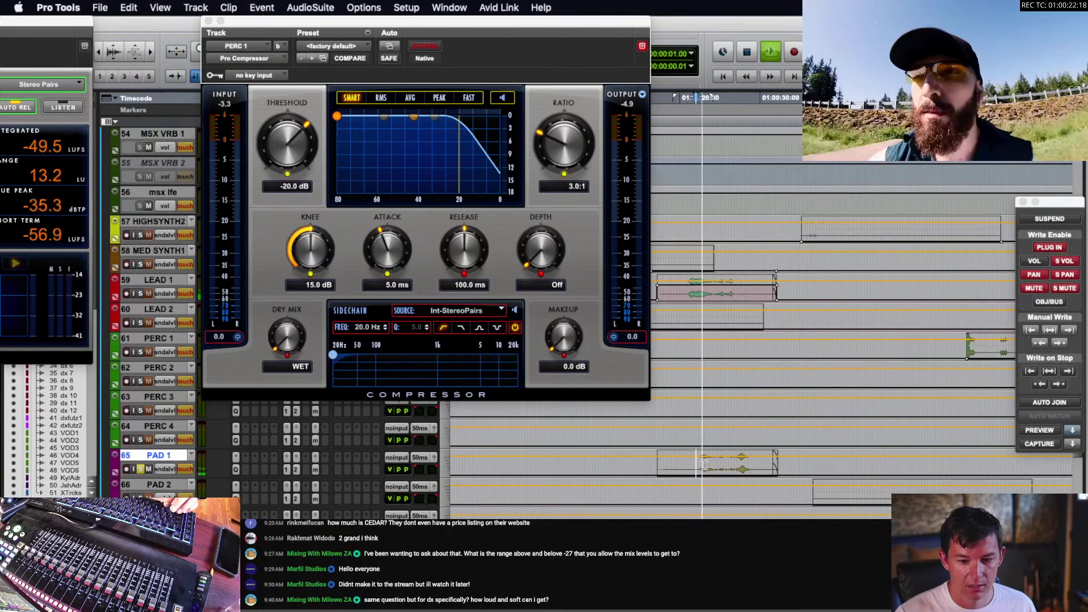
scroll(705, 465, right, 3)
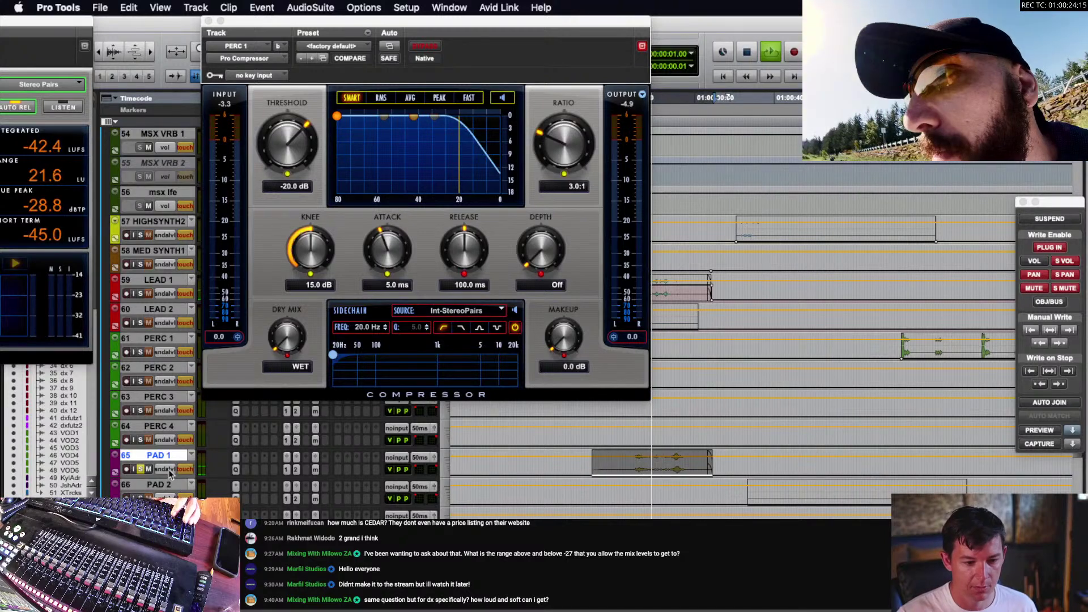
- Raise the send A level automation across the first PAD 1 clip
key(space)
drag(673, 410, 690, 417)
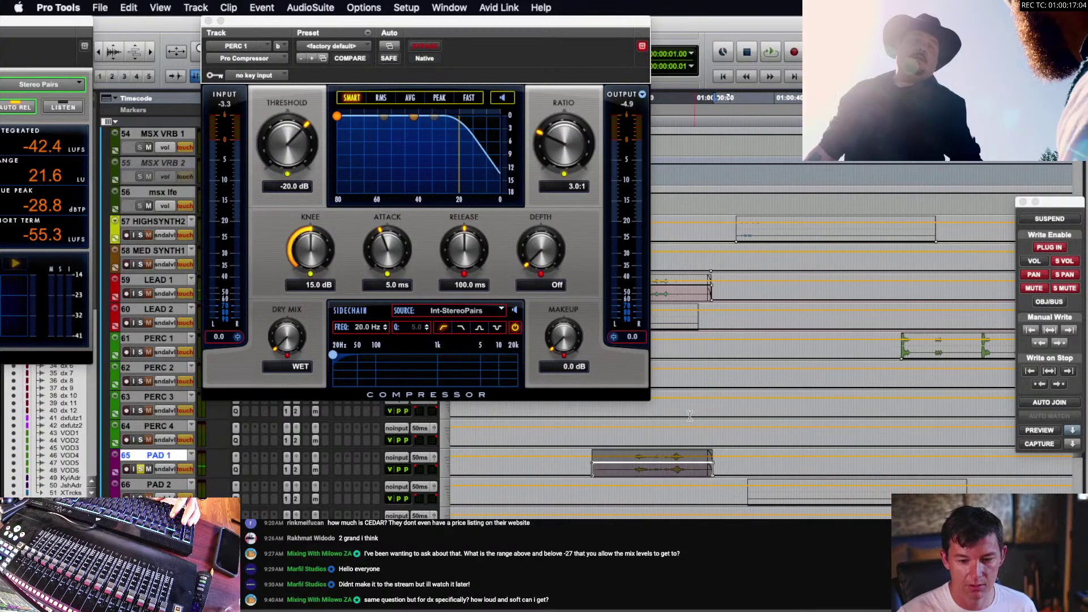
click(636, 469)
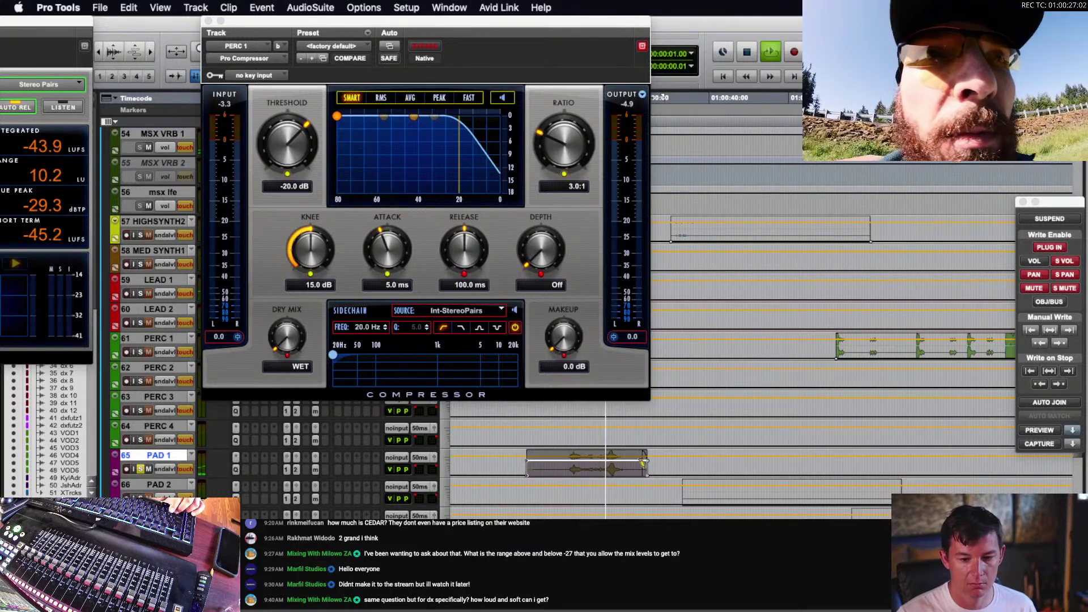
- Check the first PAD 1 clip in playback and audition the next PAD 1 clip from about 01:03:00
key(r)
scroll(703, 469, right, 3)
click(739, 469)
key(space)
key(space)
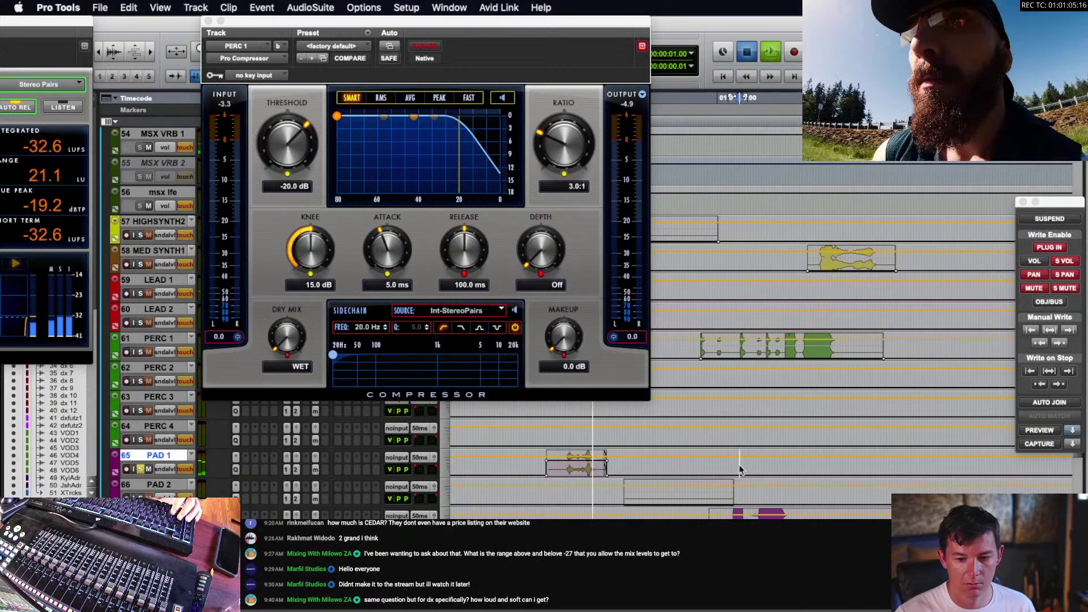
key(Tab)
click(806, 464)
scroll(806, 464, right, 2)
key(space)
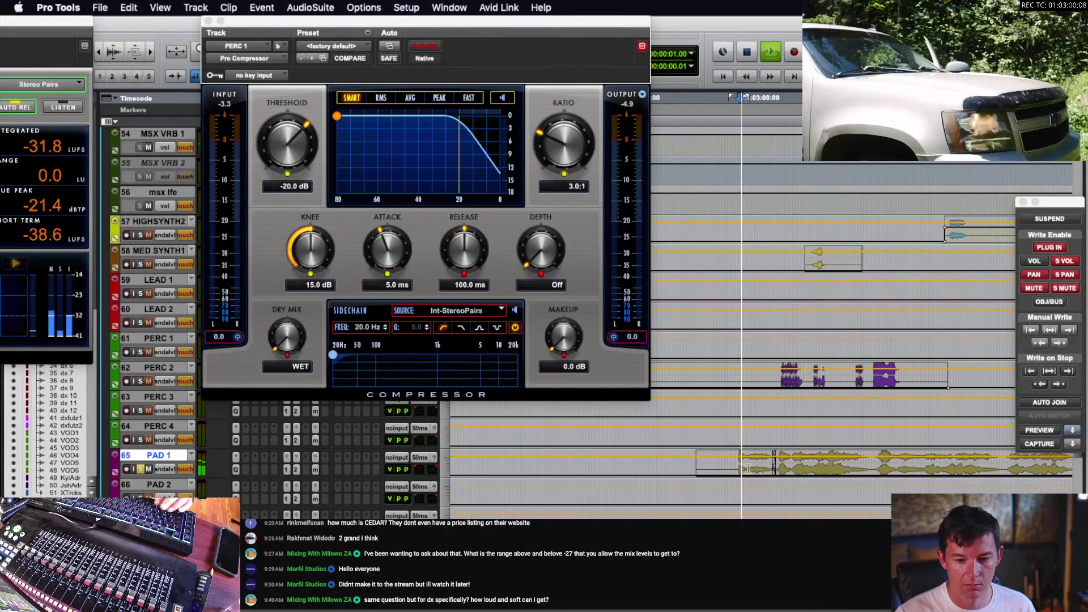
- Select the full run of PAD 1 clips starting near 01:03:00 and raise the send A level across it
double_click(752, 467)
key(r)
scroll(772, 468, right, 5)
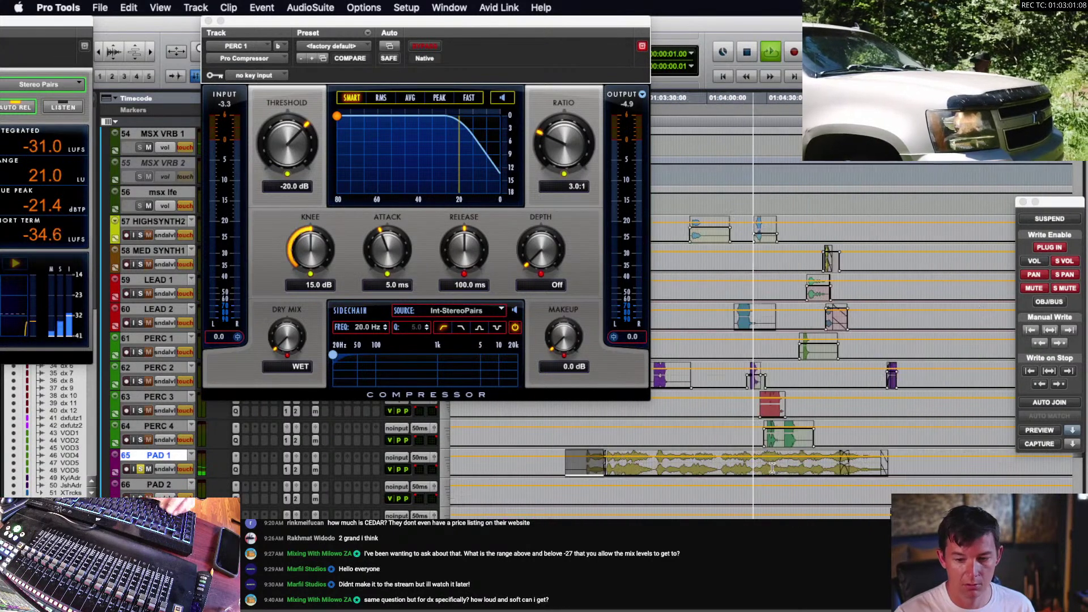
shift+double_click(865, 465)
drag(827, 455, 827, 446)
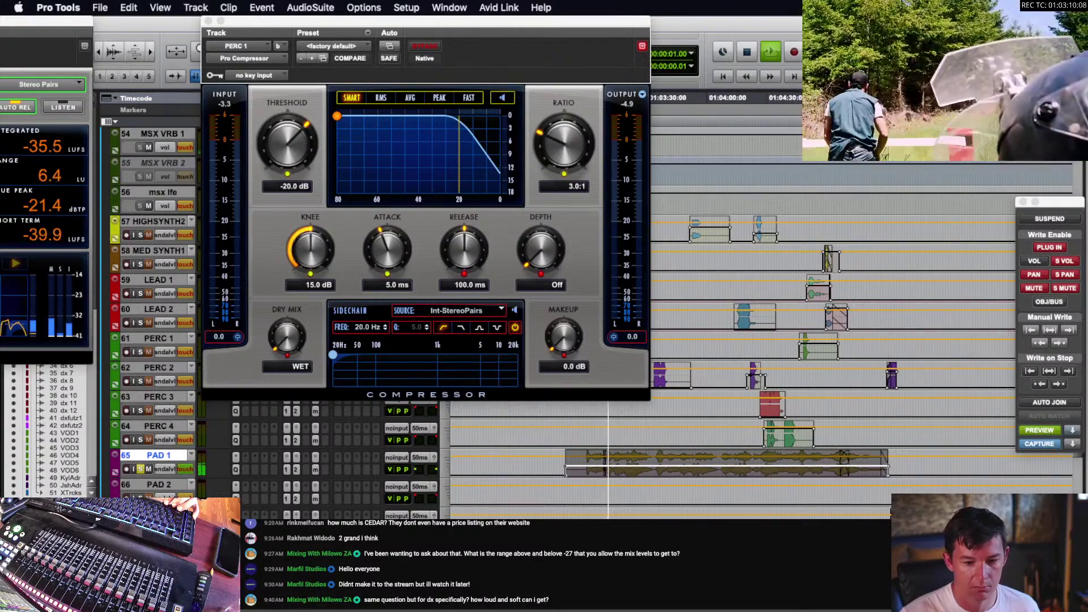
- Play the PAD 2 clip around 01:00:40 and raise the send A level across it
key(r)
key(r)
key(r)
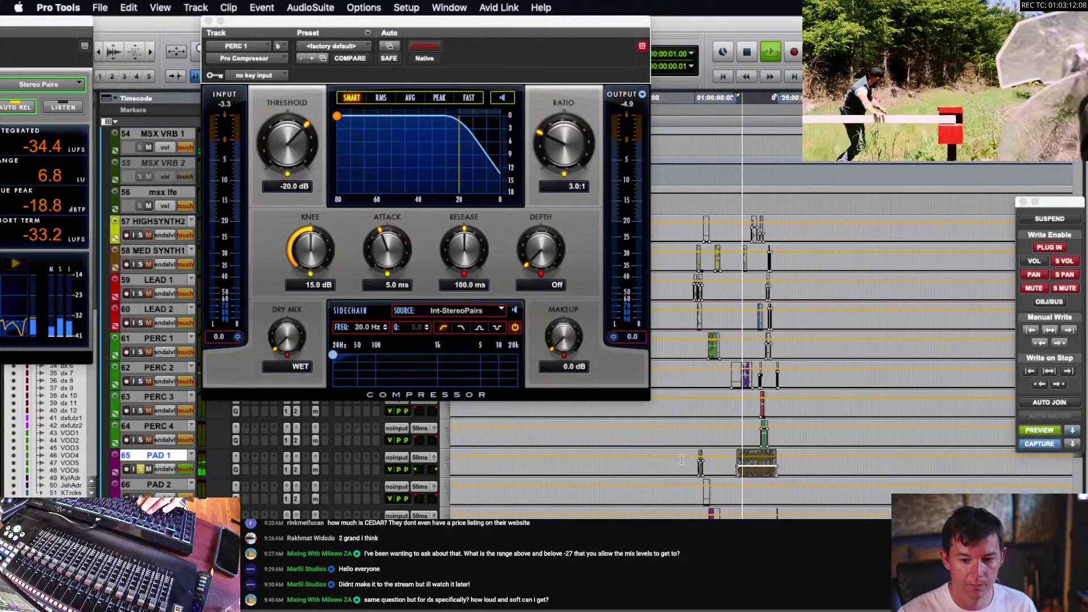
scroll(697, 453, down, 2)
key(space)
click(709, 440)
key(t)
key(t)
key(t)
key(t)
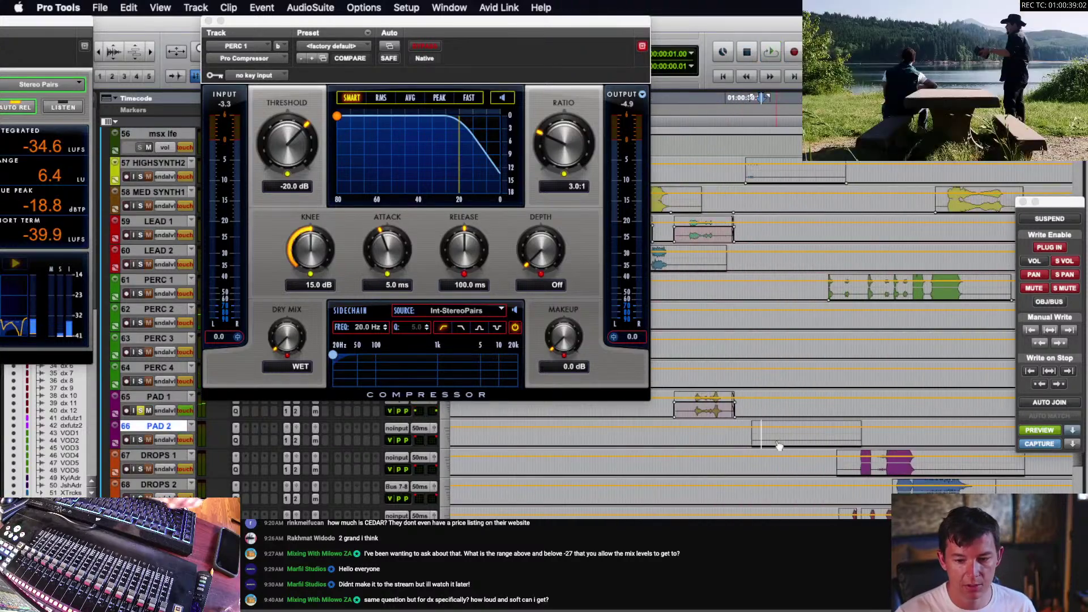
scroll(777, 444, right, 3)
click(702, 439)
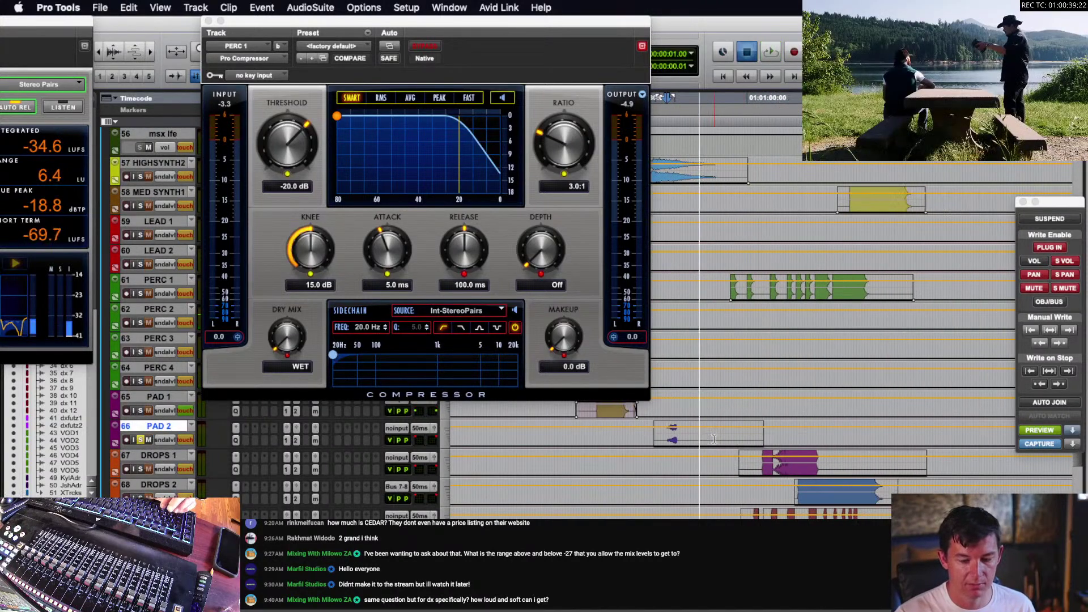
key(space)
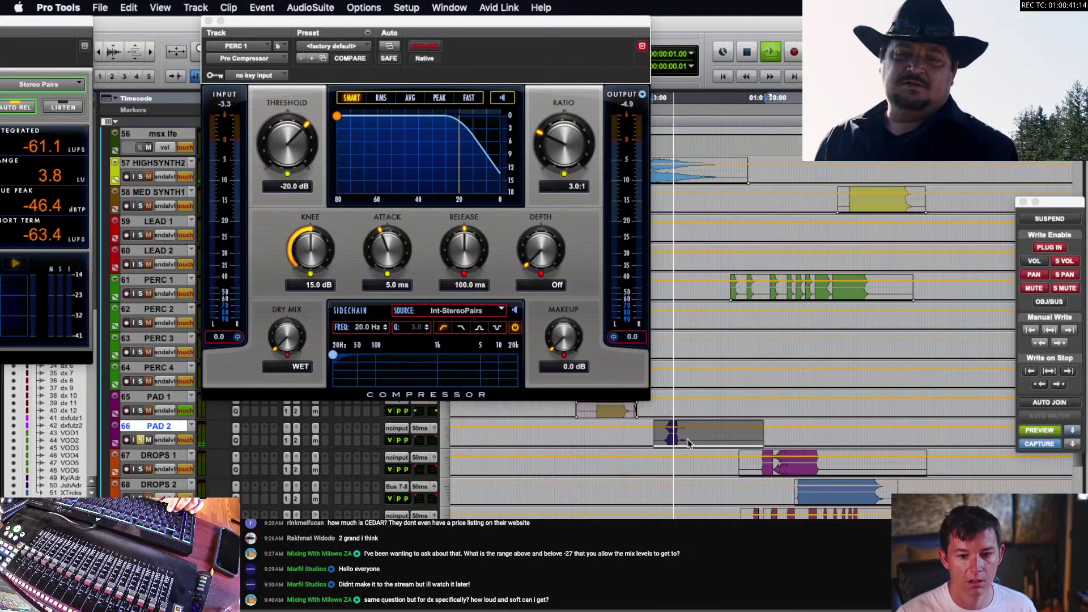
key(space)
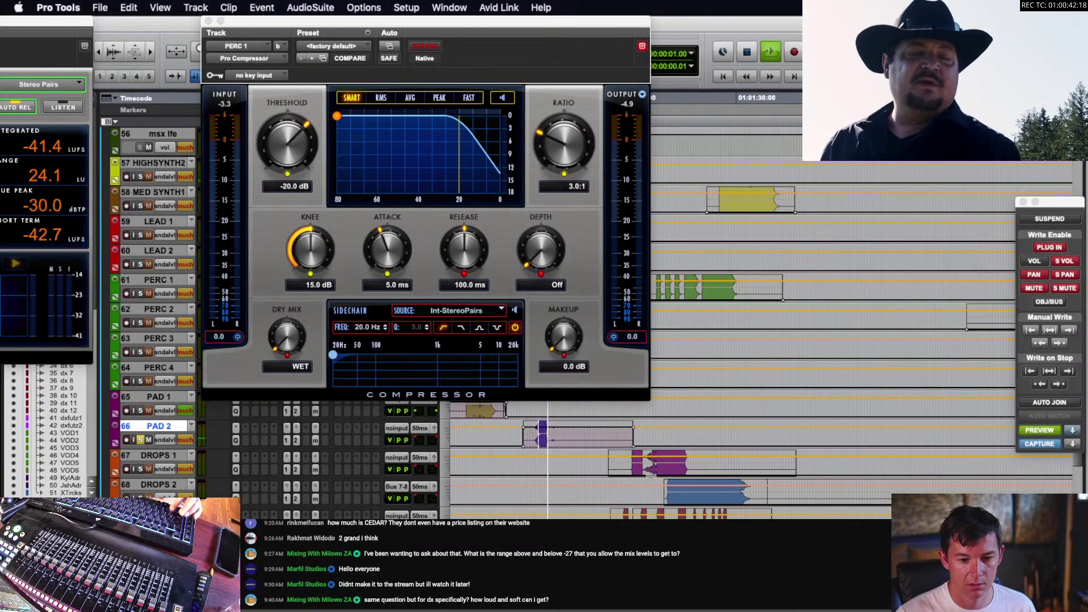
- Solo the DROPS 1 track and audition its clip from about 01:01:04
click(635, 469)
key(space)
key(shift+s)
key(t)
scroll(662, 469, right, 4)
key(space)
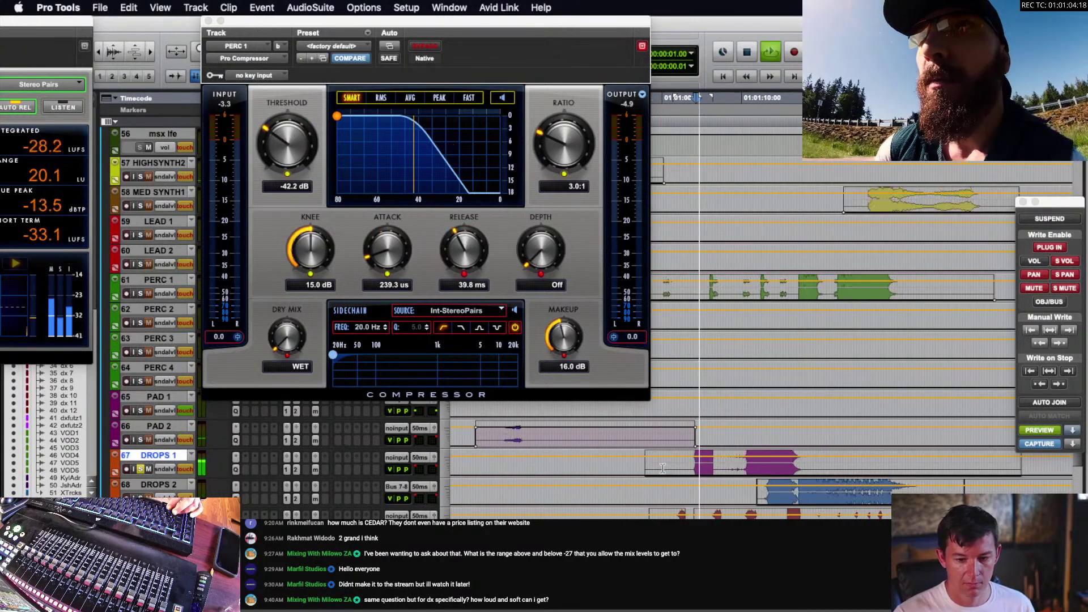
key(space)
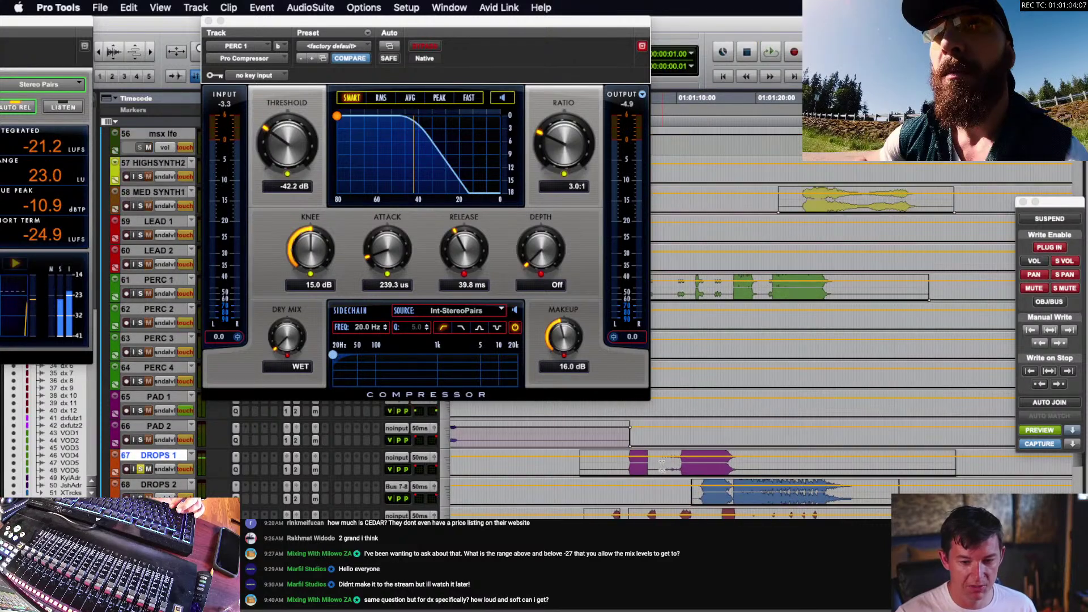
key(space)
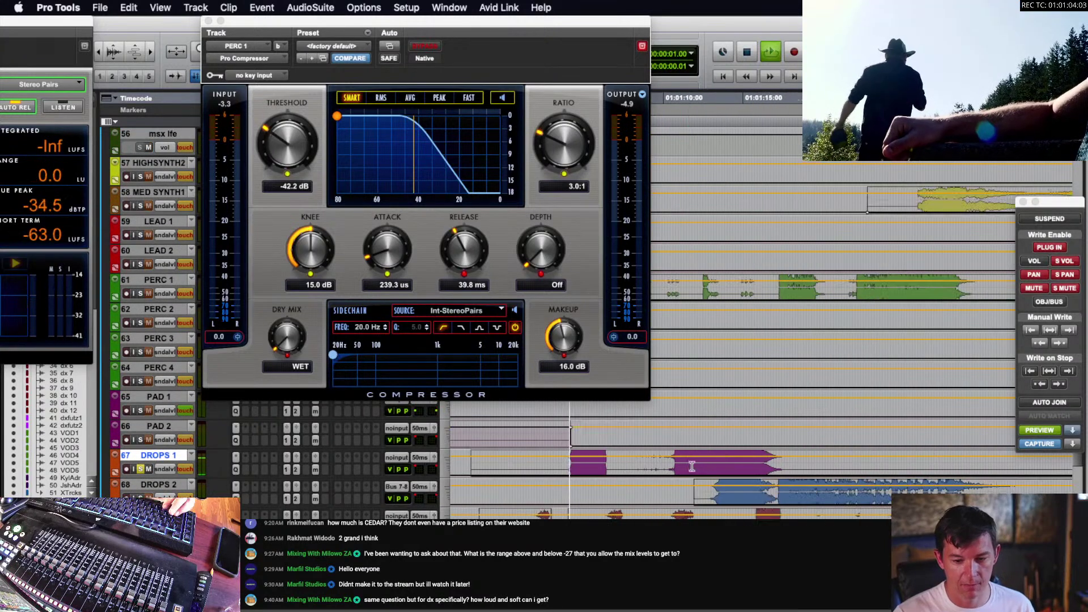
key(t)
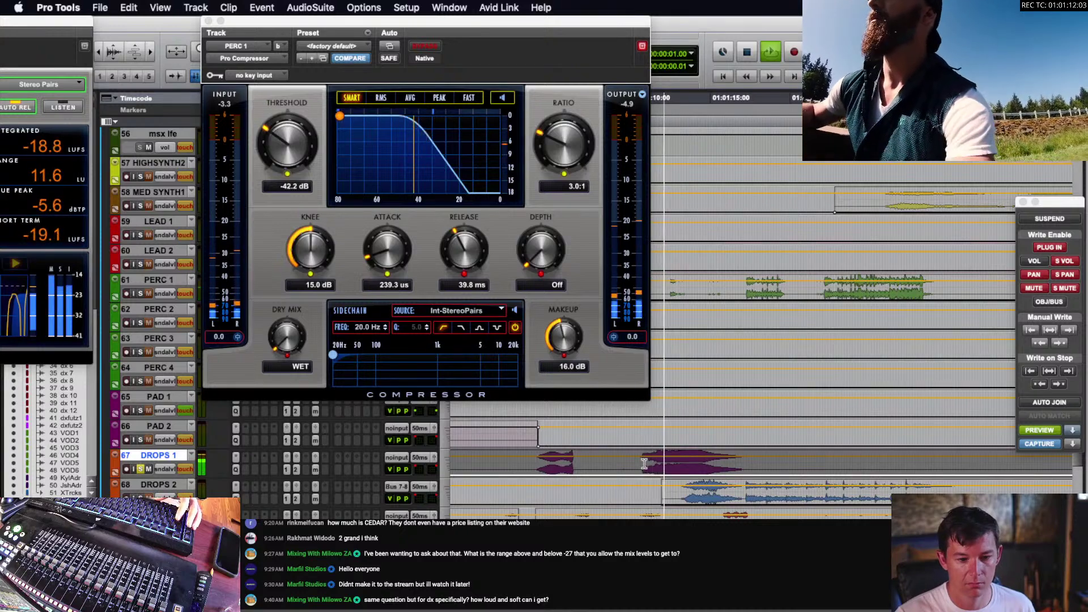
scroll(645, 464, down, 2)
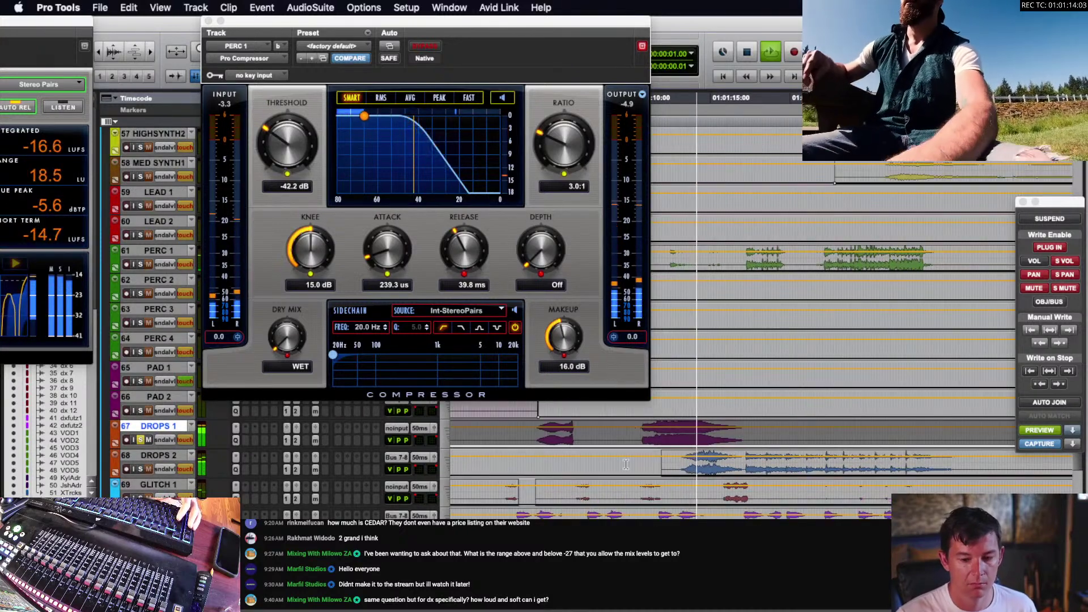
- Display the msx lfe send level automation on DROPS 1 and select the first hit for a level change
key(space)
click(165, 441)
mouse_move(208, 466)
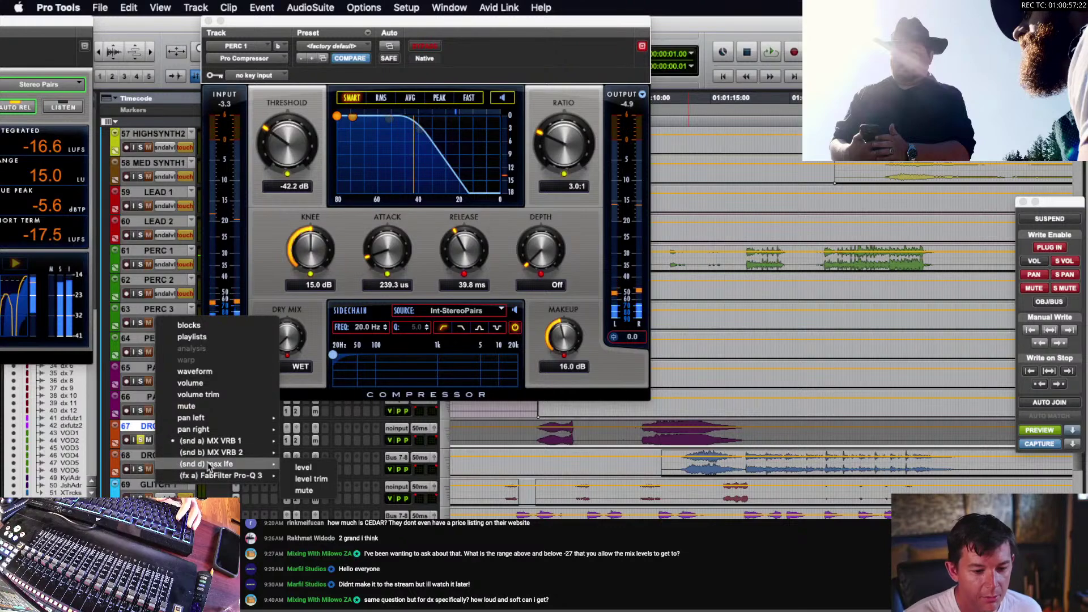
click(304, 469)
drag(532, 442, 578, 436)
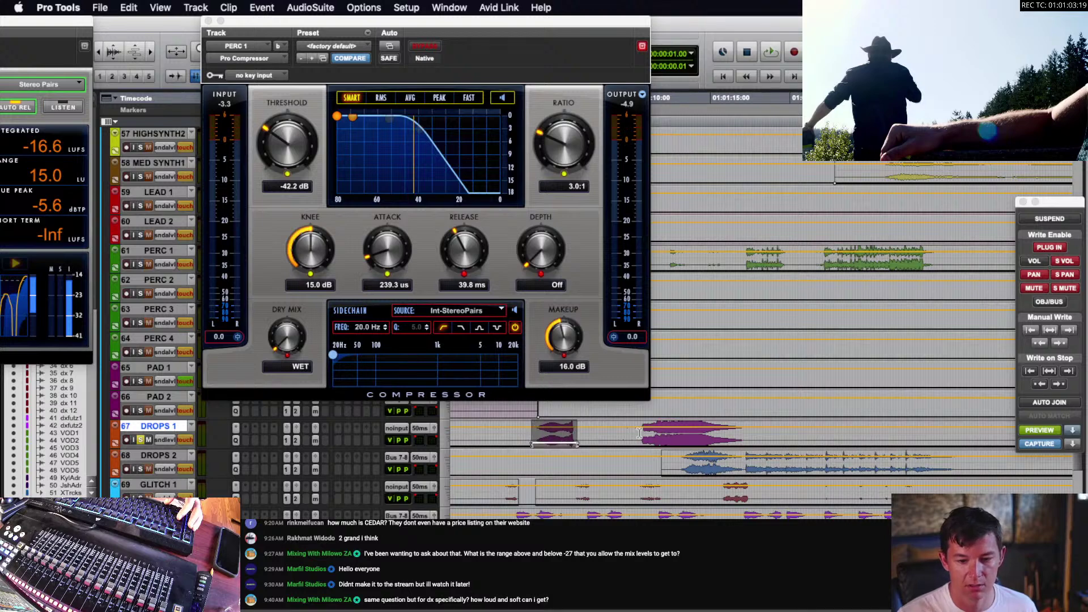
- Raise the msx lfe send level under the second DROPS 1 hit to about -30 dB and taper it toward the hit's end
drag(640, 434, 783, 433)
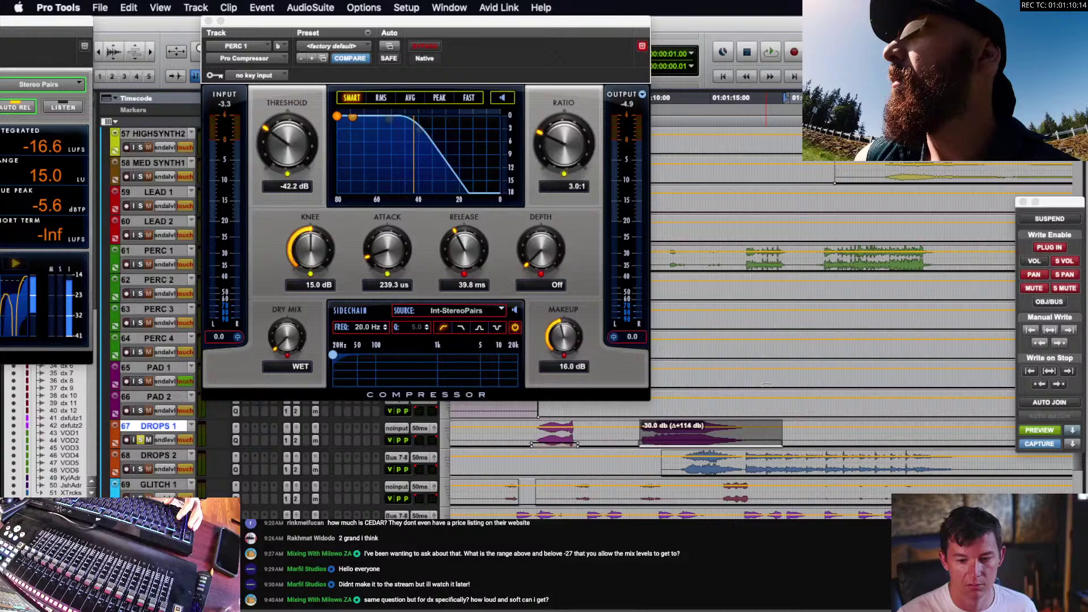
super+click(726, 441)
drag(783, 441, 783, 448)
drag(656, 425, 656, 427)
click(667, 437)
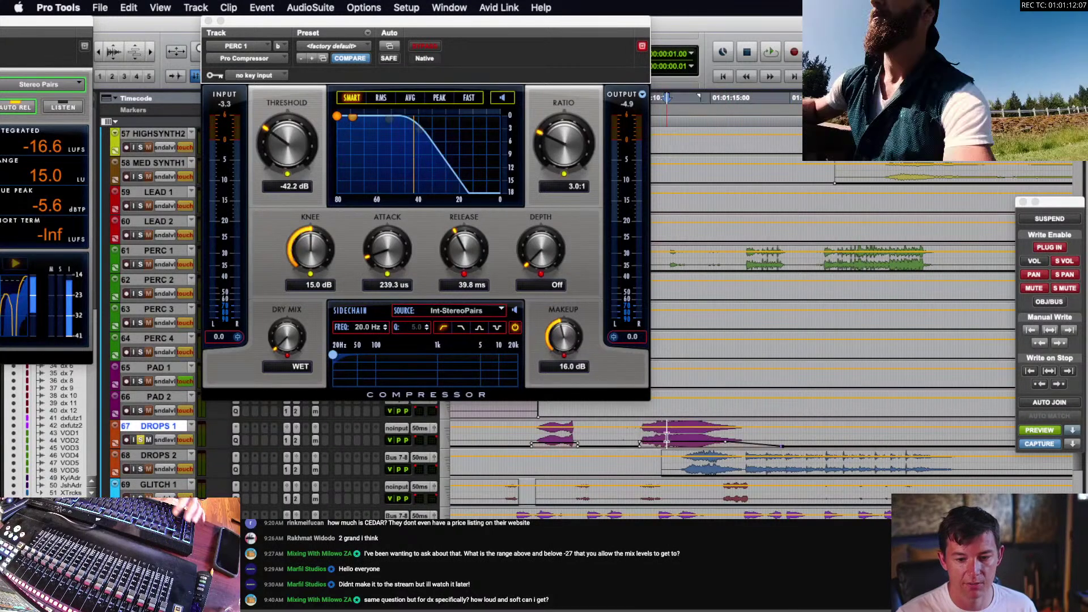
- Find the last DROPS 1 clip in the timeline, around 01:05:33
key(r)
key(r)
key(r)
key(r)
key(r)
key(r)
click(819, 438)
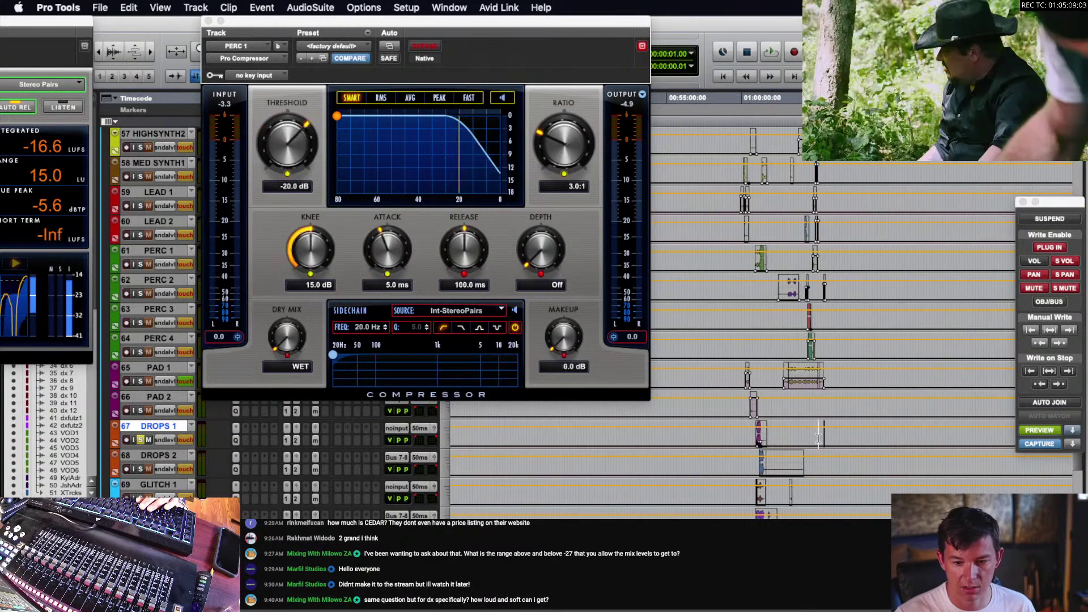
key(t)
key(t)
key(t)
key(t)
click(860, 434)
key(t)
key(t)
key(t)
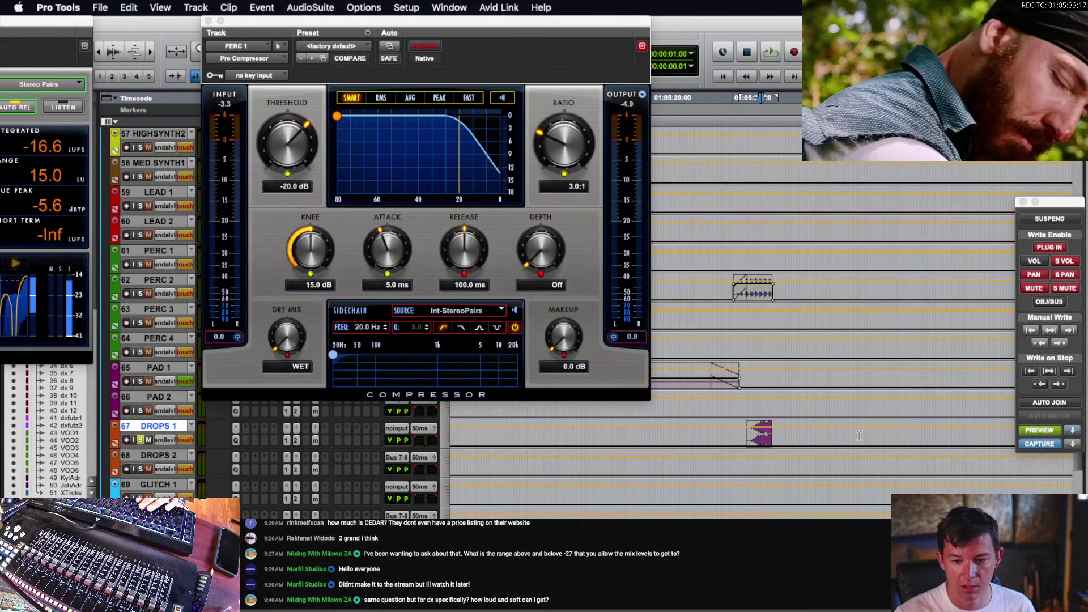
- Play the last DROPS 1 clip from about 01:05:32 and raise the msx lfe send level across it
click(732, 439)
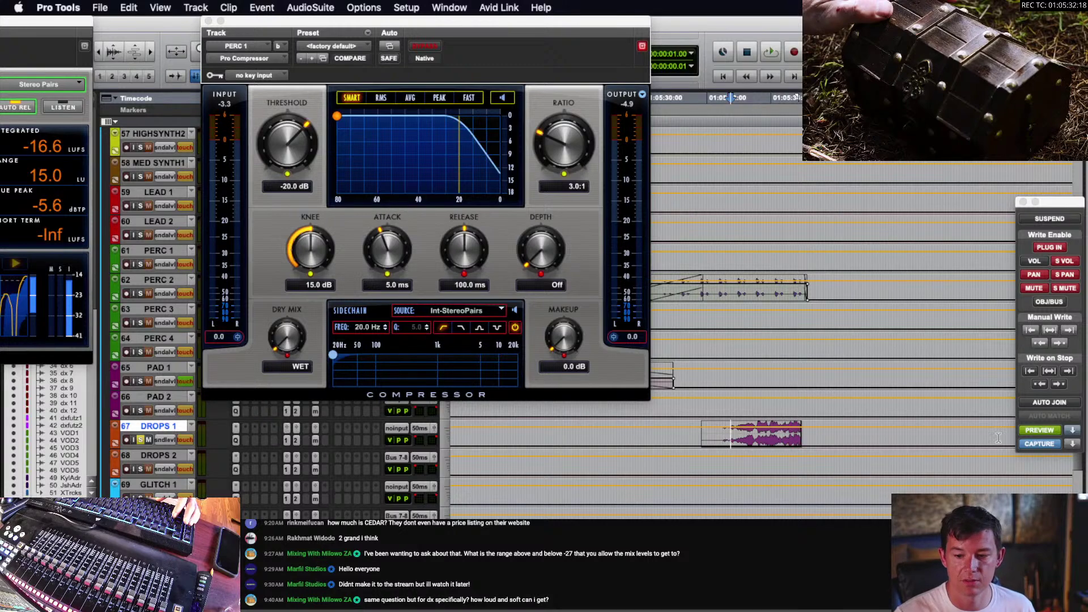
click(726, 436)
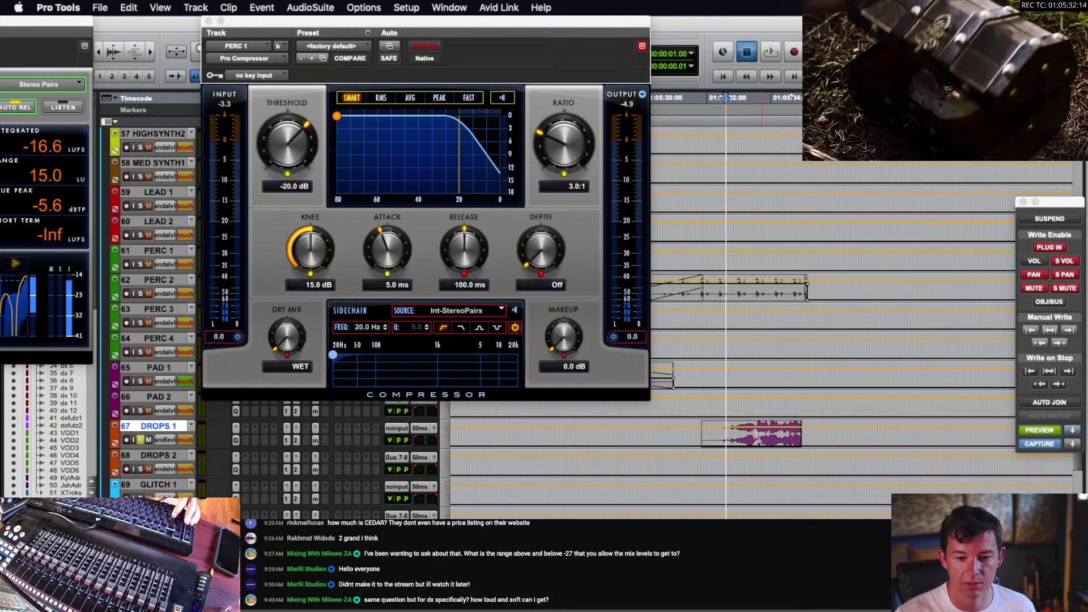
key(space)
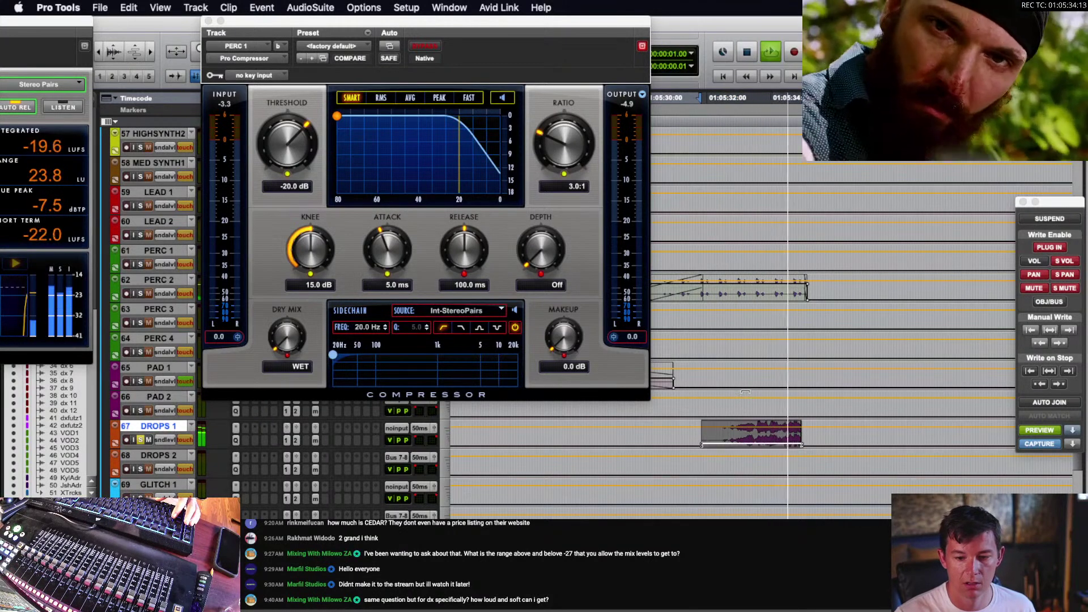
key(r)
key(r)
key(r)
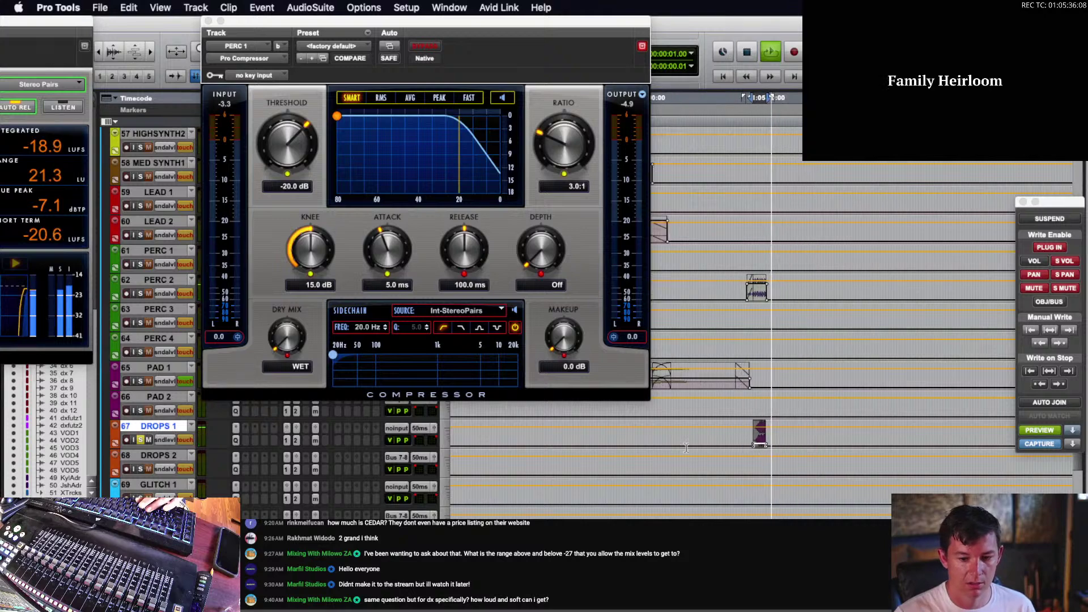
- Replay the last DROPS 1 clip around 01:05:34 to check its LFE send level
key(t)
key(t)
key(t)
key(t)
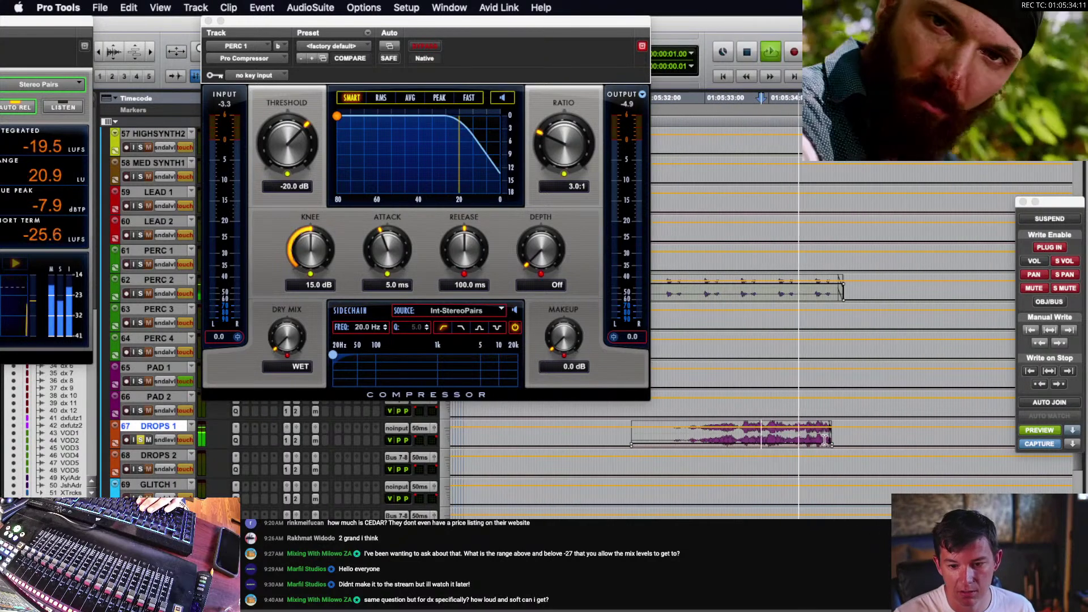
key(r)
key(r)
key(space)
key(t)
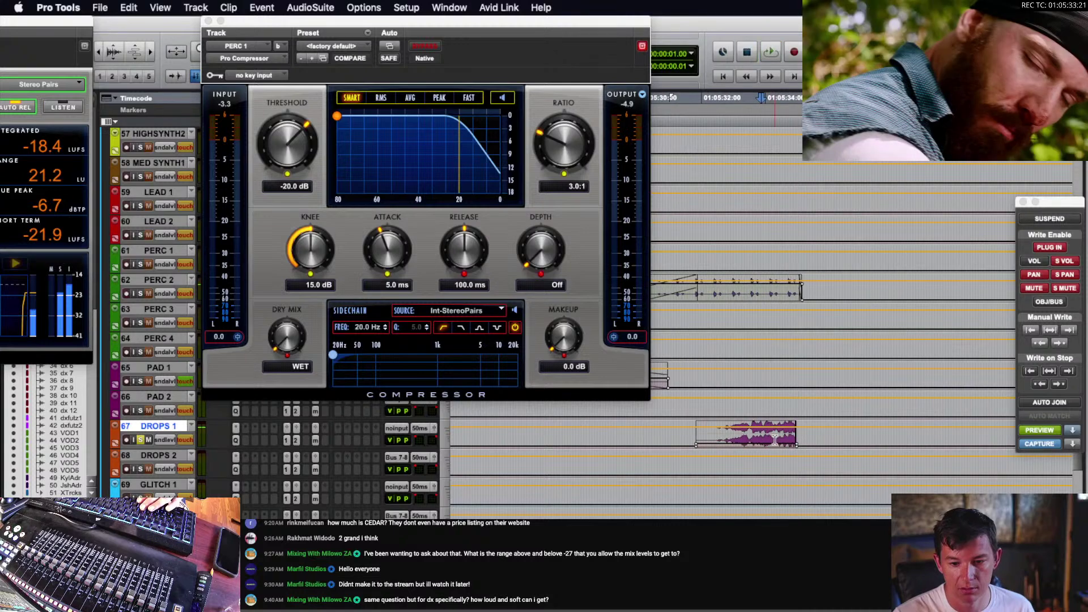
- Solo the DROPS 2 track and audition its clip from about 01:01:18
key(r)
key(r)
key(r)
key(r)
key(r)
key(r)
click(634, 466)
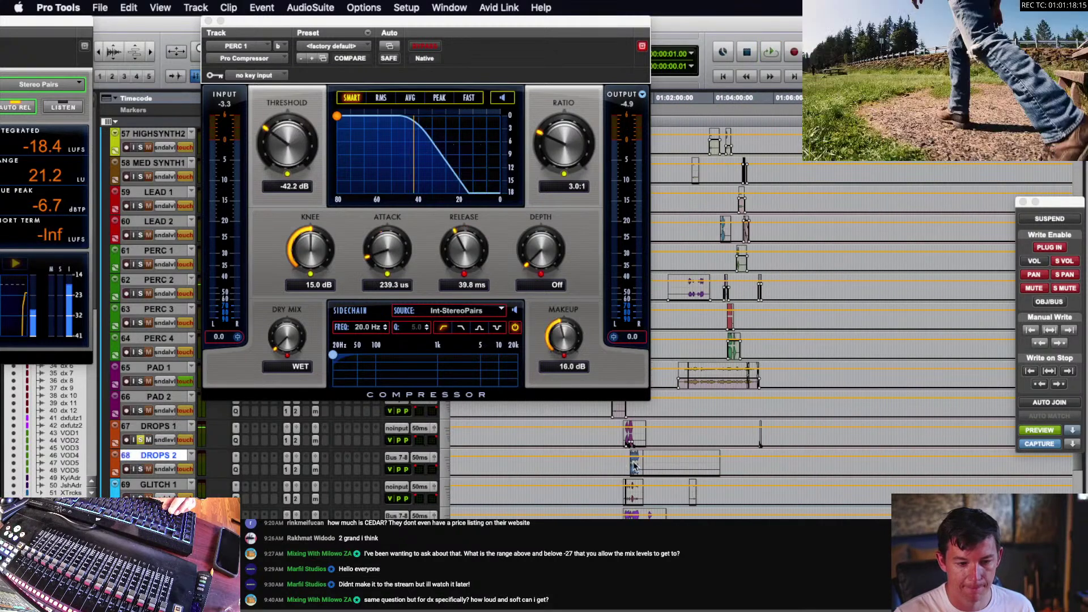
key(shift+s)
scroll(634, 466, down, 2)
key(t)
key(t)
key(t)
key(space)
scroll(716, 392, right, 2)
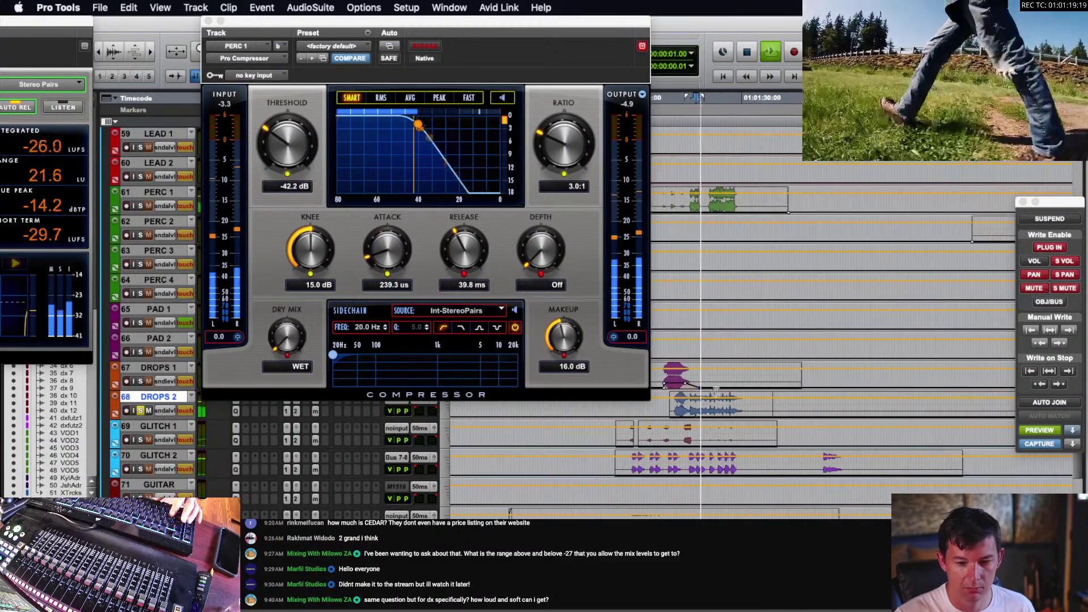
key(t)
scroll(716, 393, up, 2)
scroll(716, 392, right, 3)
key(space)
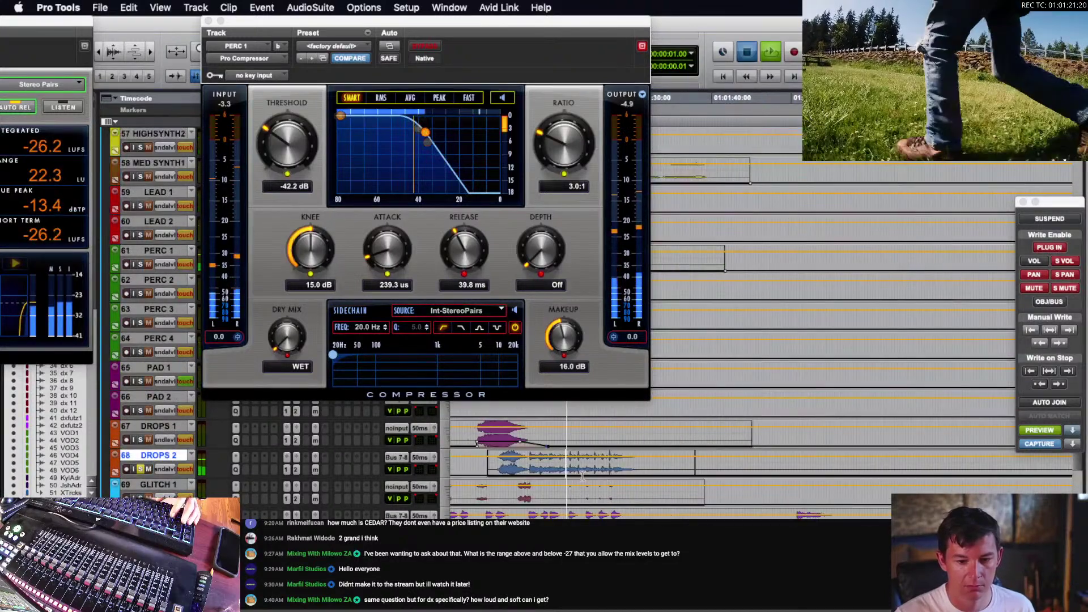
- Replay DROPS 2 from about 01:01:12, display its msx lfe send level and raise it across the clip
scroll(582, 476, left, 2)
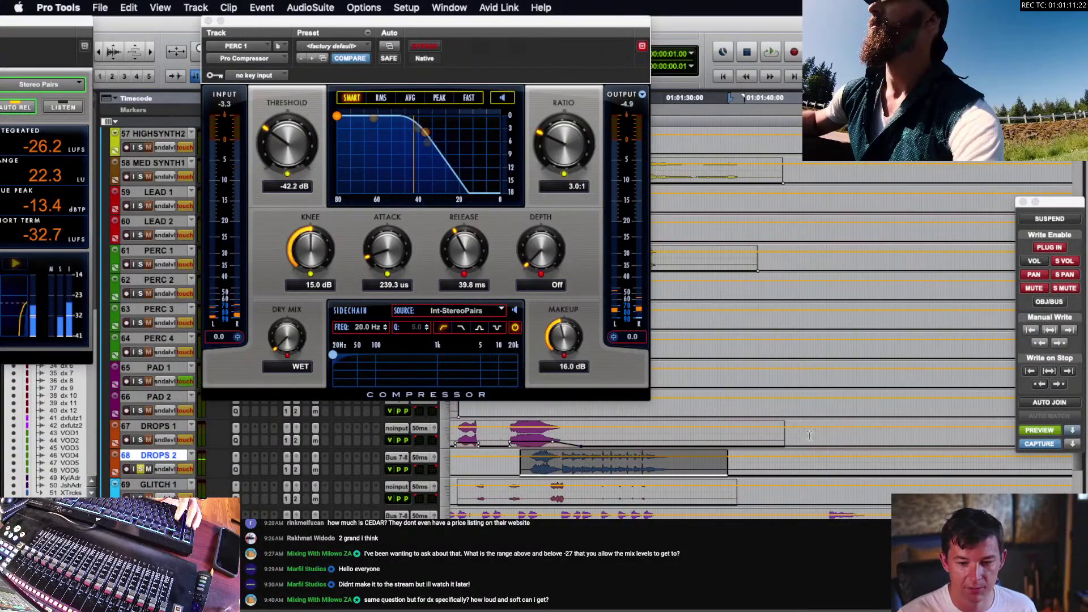
key(space)
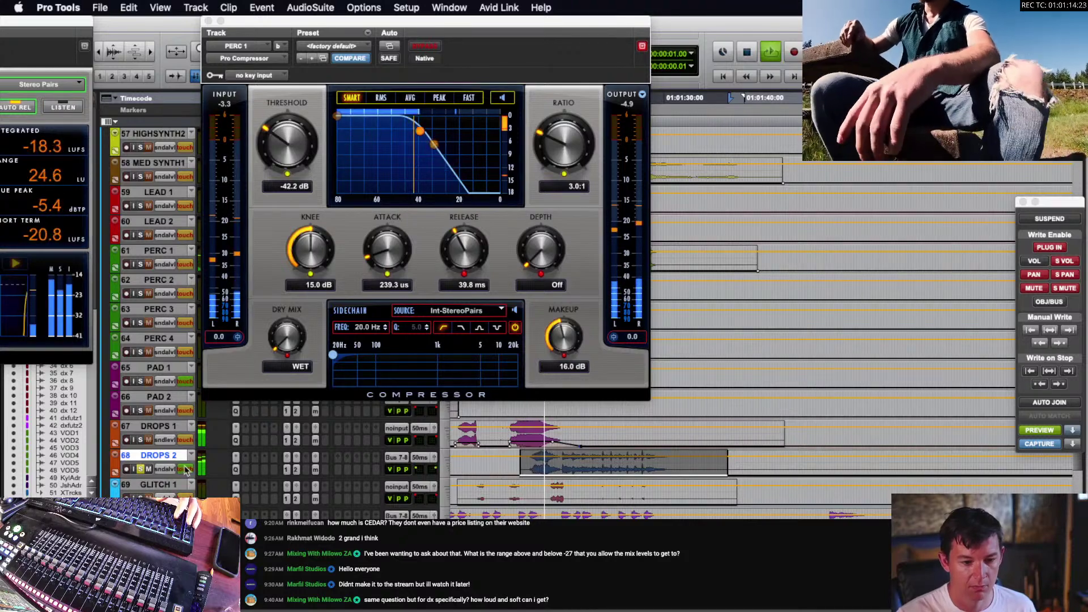
click(165, 470)
mouse_move(249, 493)
click(300, 496)
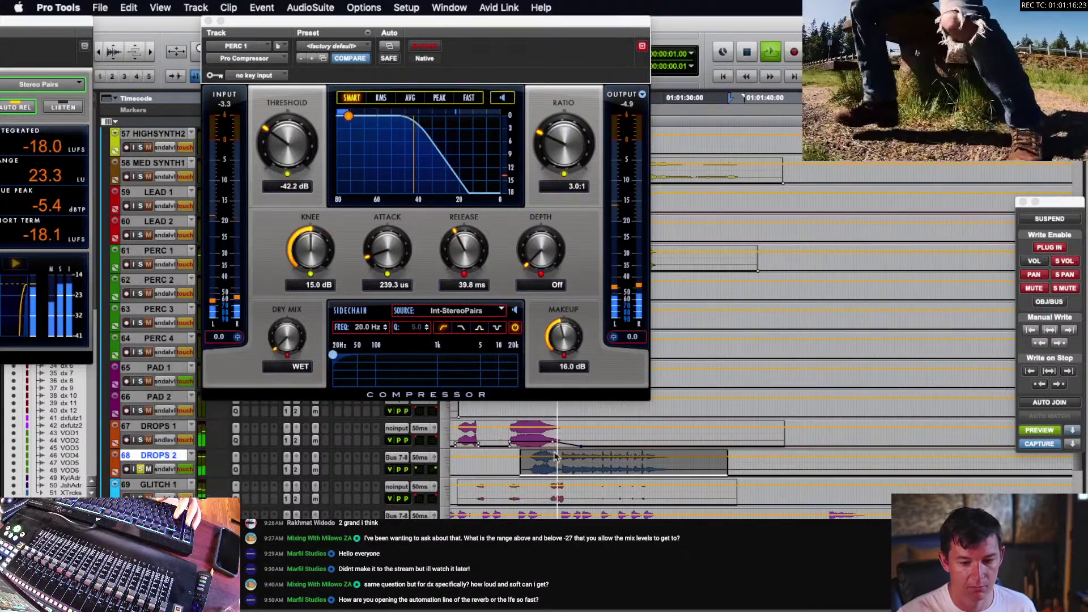
drag(557, 413, 556, 412)
drag(589, 462, 589, 457)
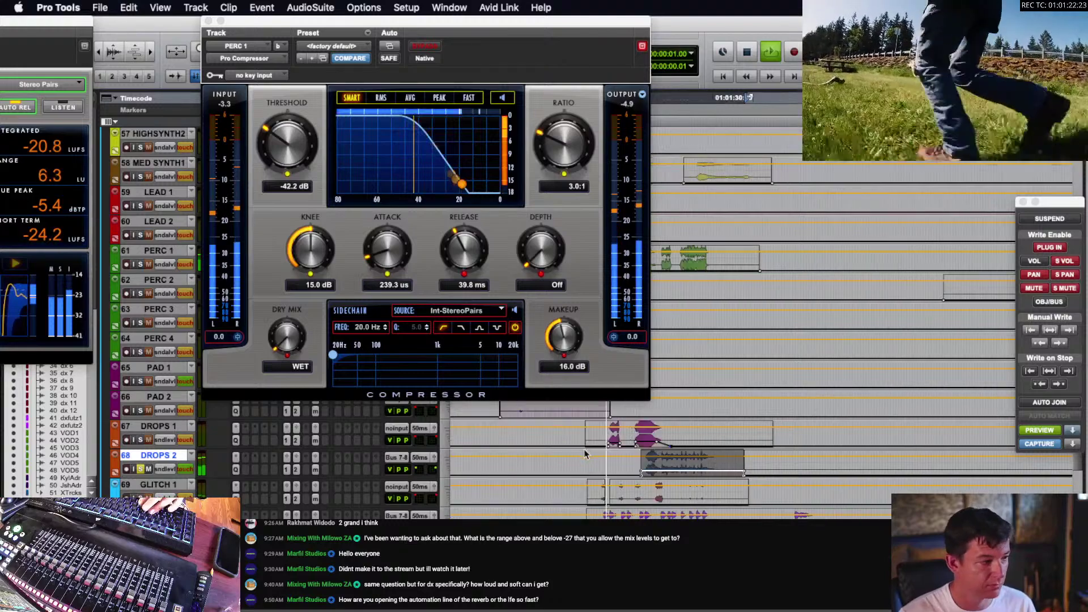
- Enlarge the DROPS 2 track to switch its view from waveform to the send d level, and shrink it again
key(e)
key(r)
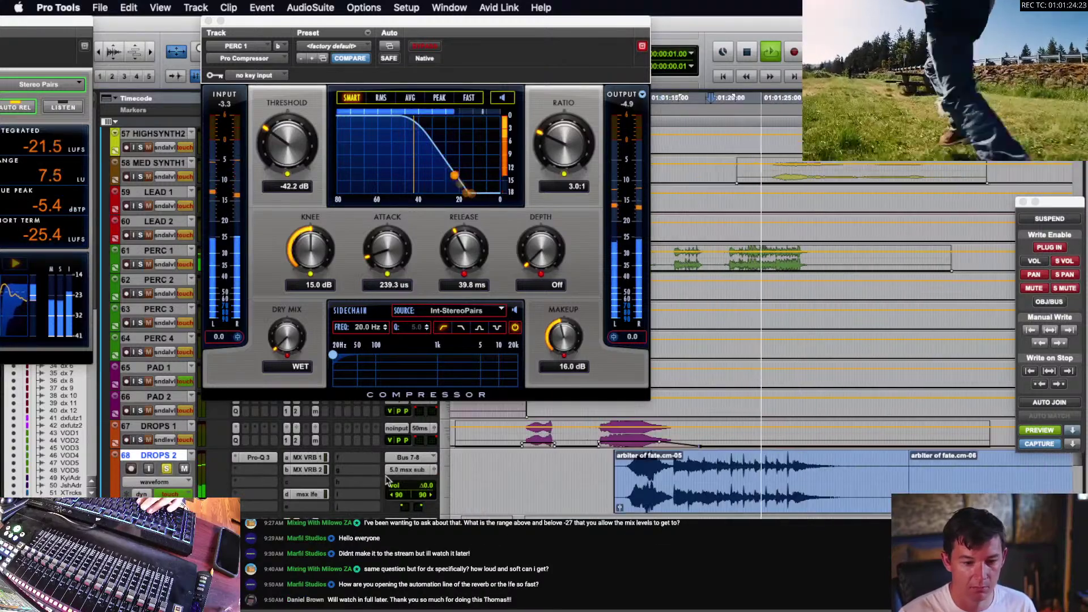
key(space)
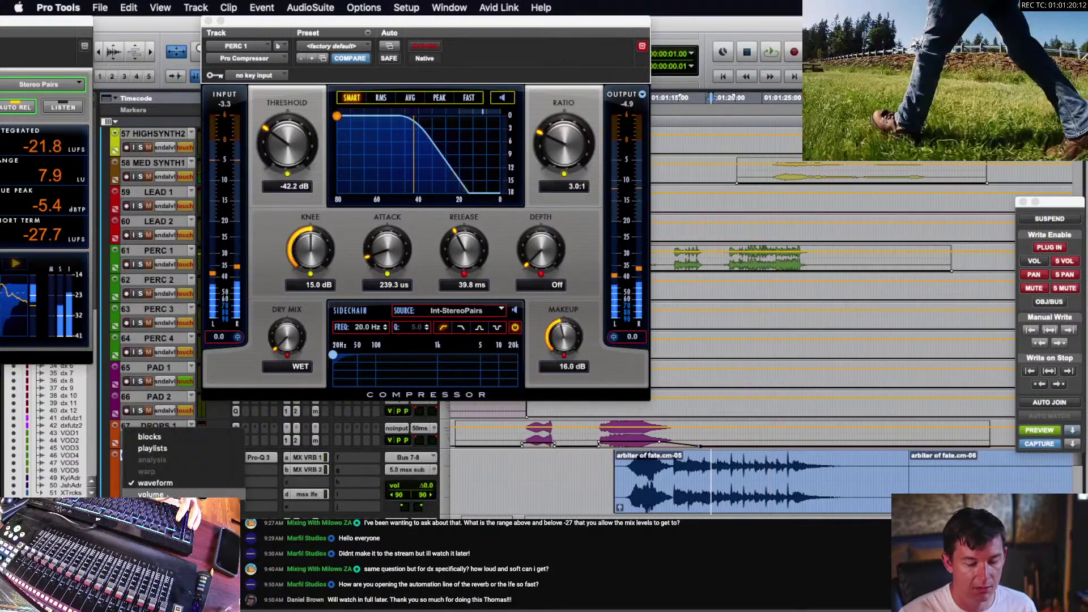
key(ctrl+minus)
click(179, 480)
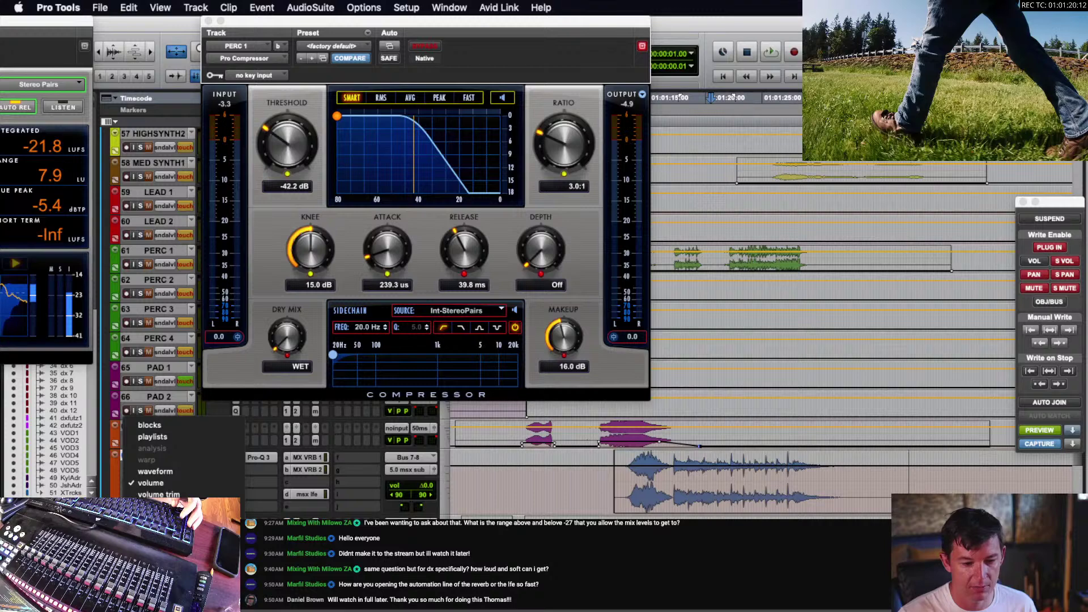
click(151, 483)
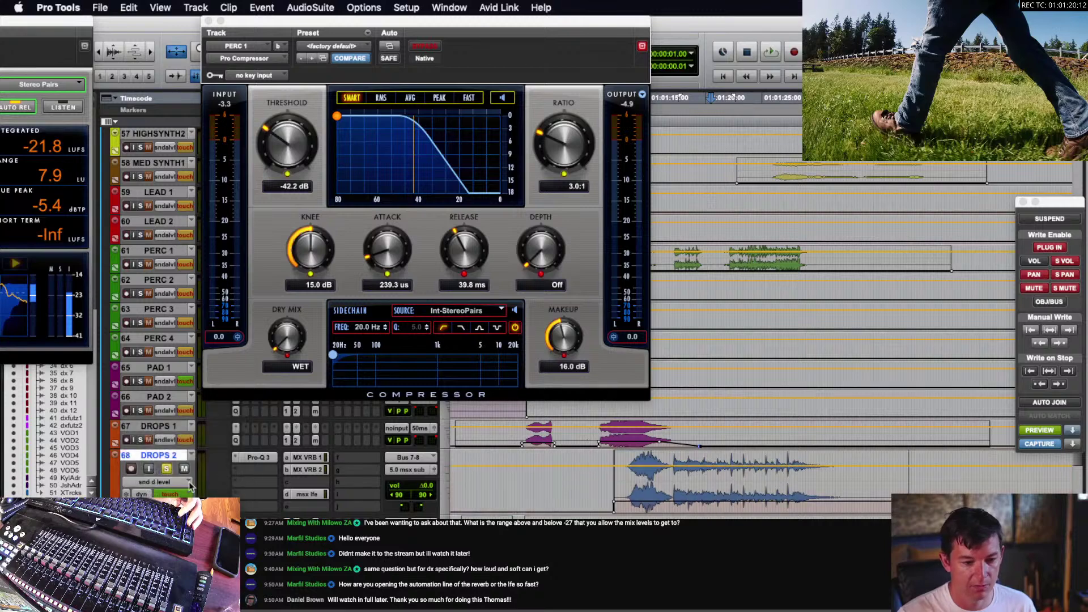
click(448, 474)
click(471, 468)
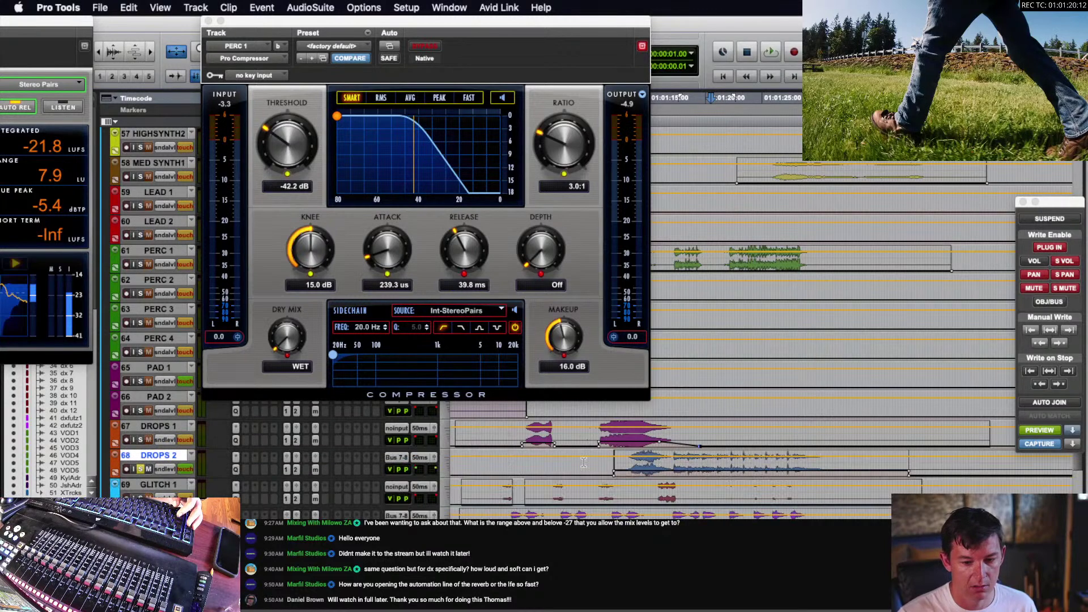
- Display the msx lfe (snd d) level in an automation lane below DROPS 2 and hide the lane again
click(115, 473)
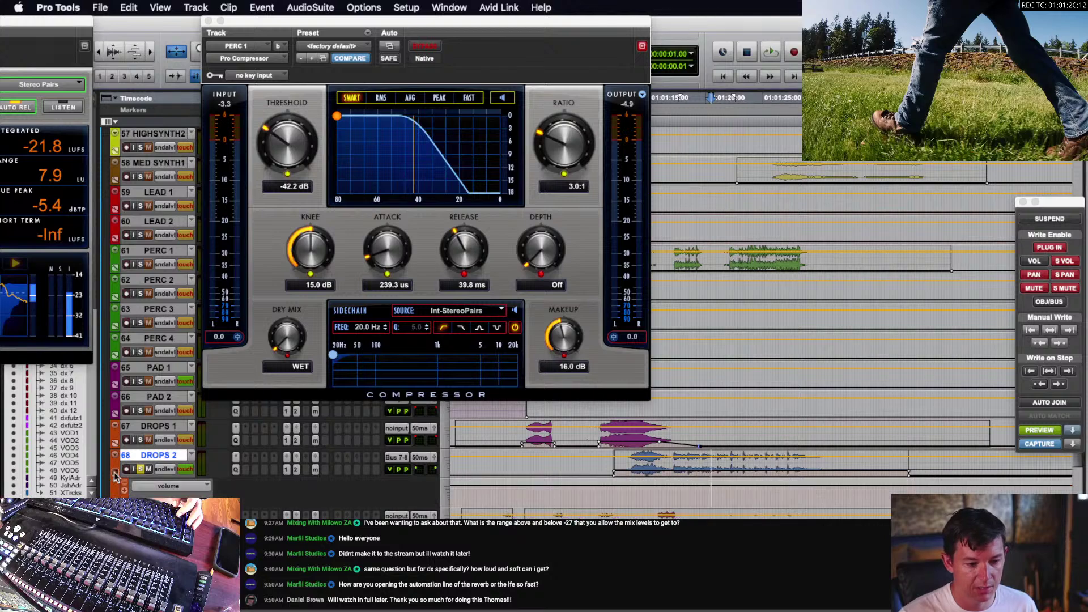
scroll(194, 471, down, 2)
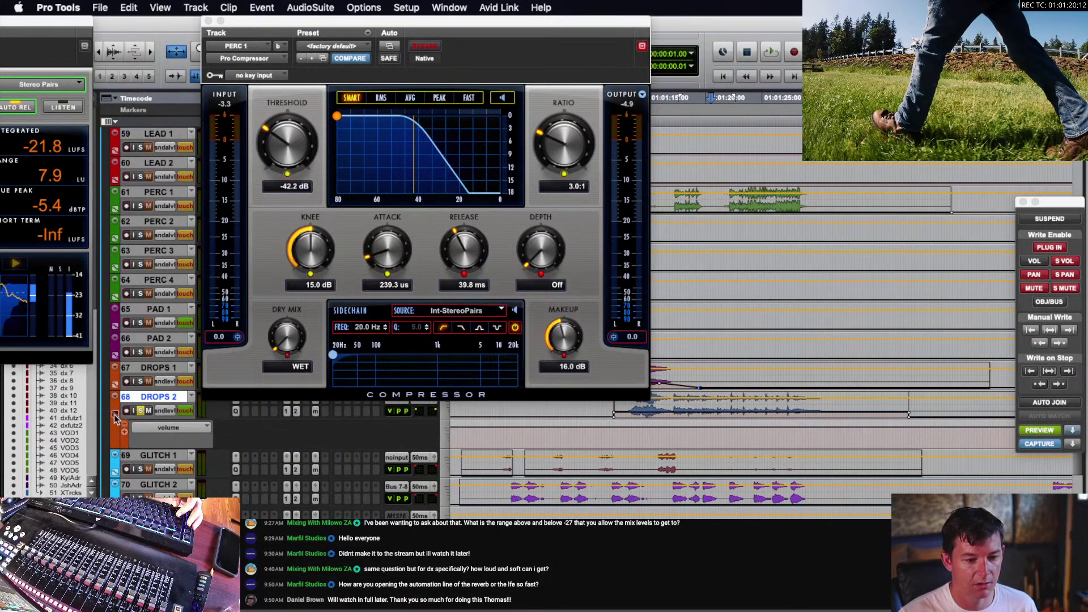
click(179, 434)
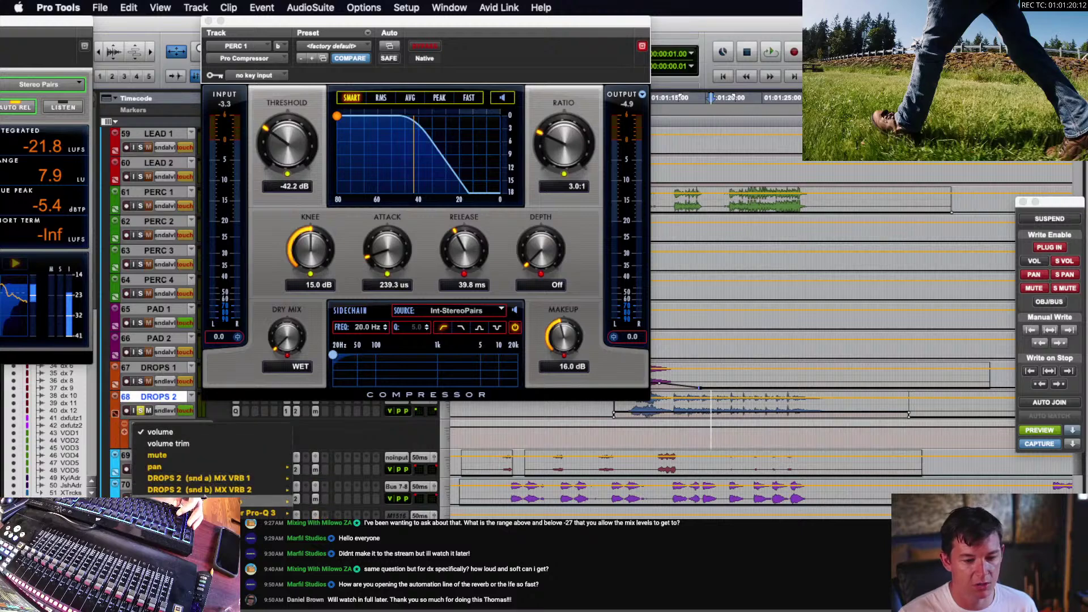
click(318, 505)
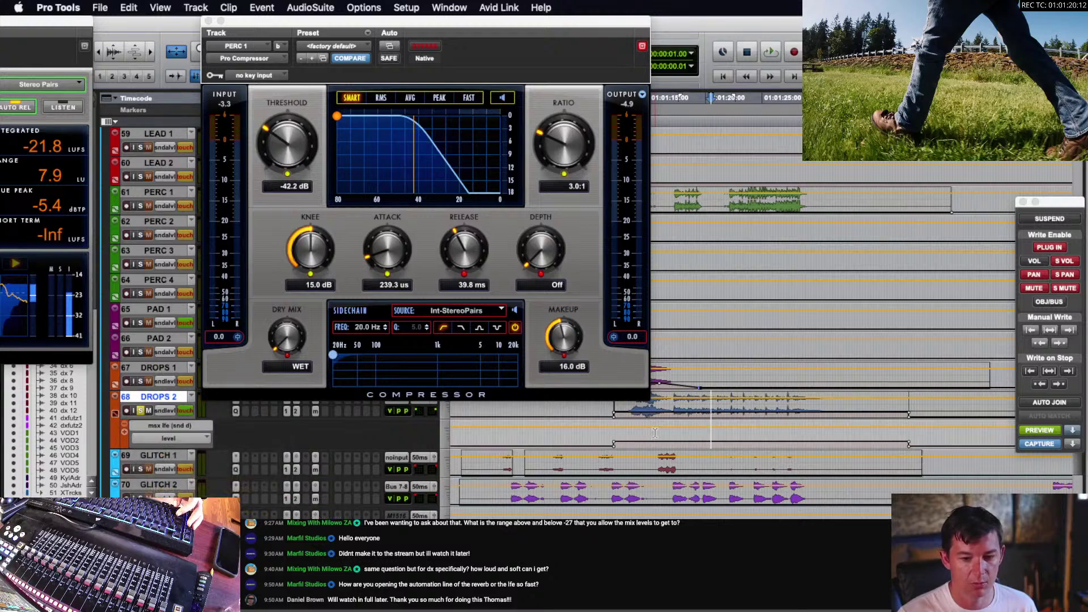
scroll(656, 433, right, 2)
scroll(485, 437, up, 2)
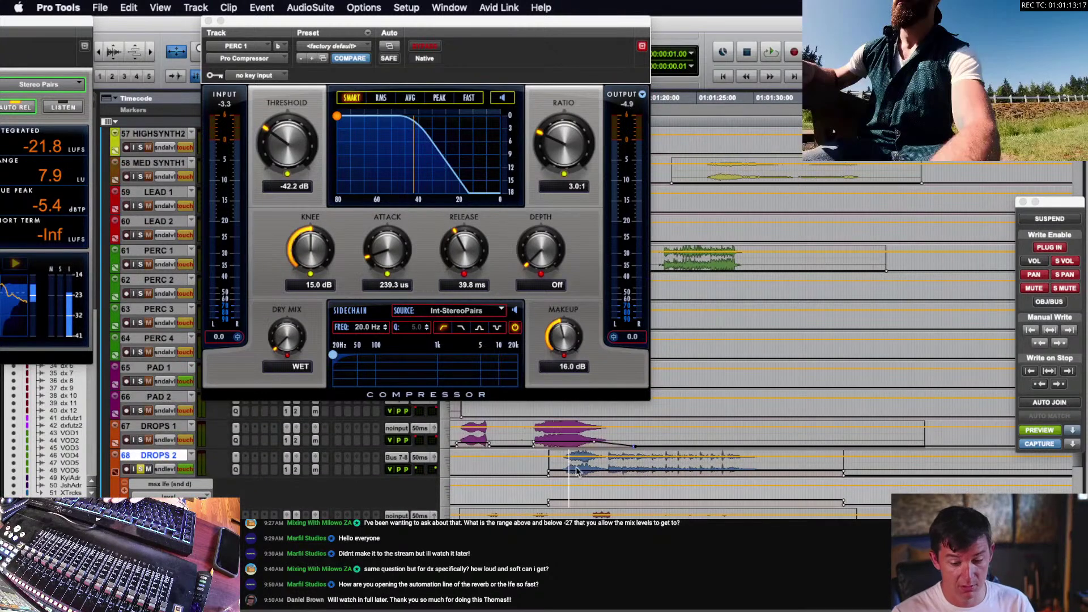
scroll(567, 457, down, 3)
scroll(565, 449, up, 1)
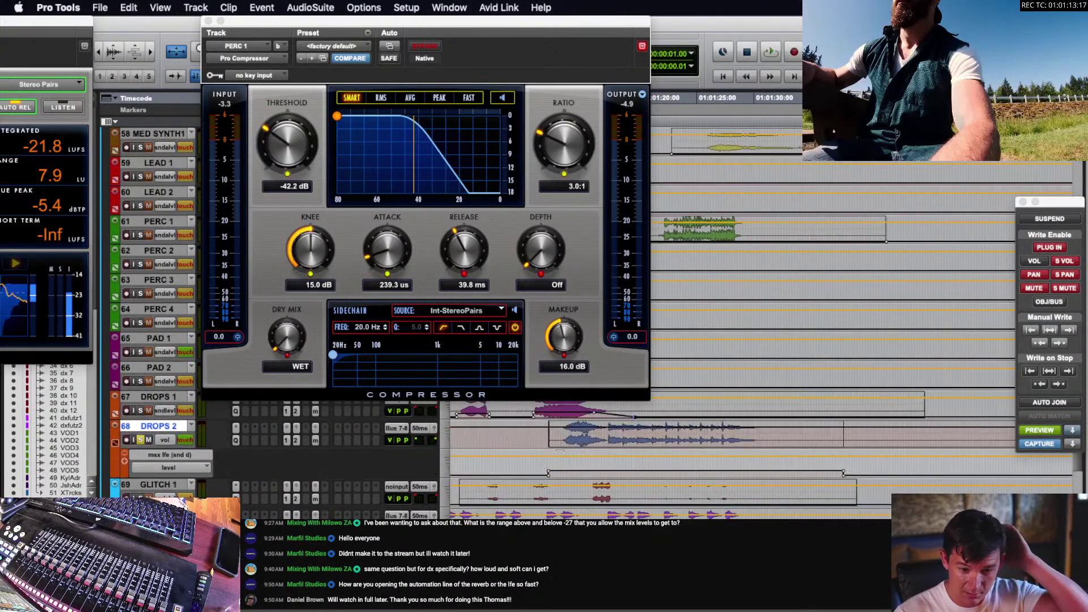
click(117, 415)
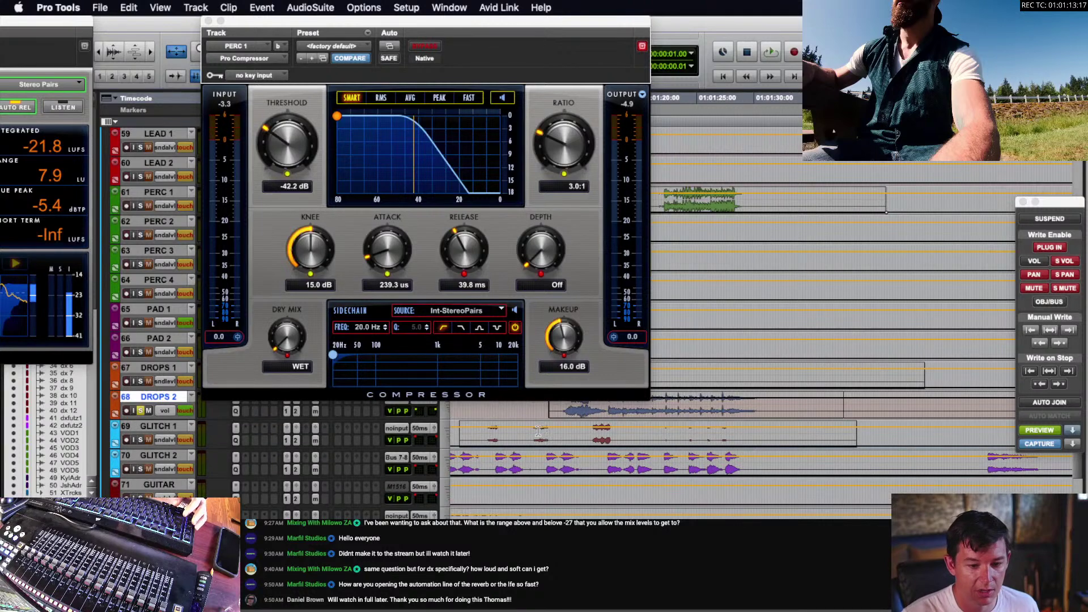
scroll(749, 445, up, 2)
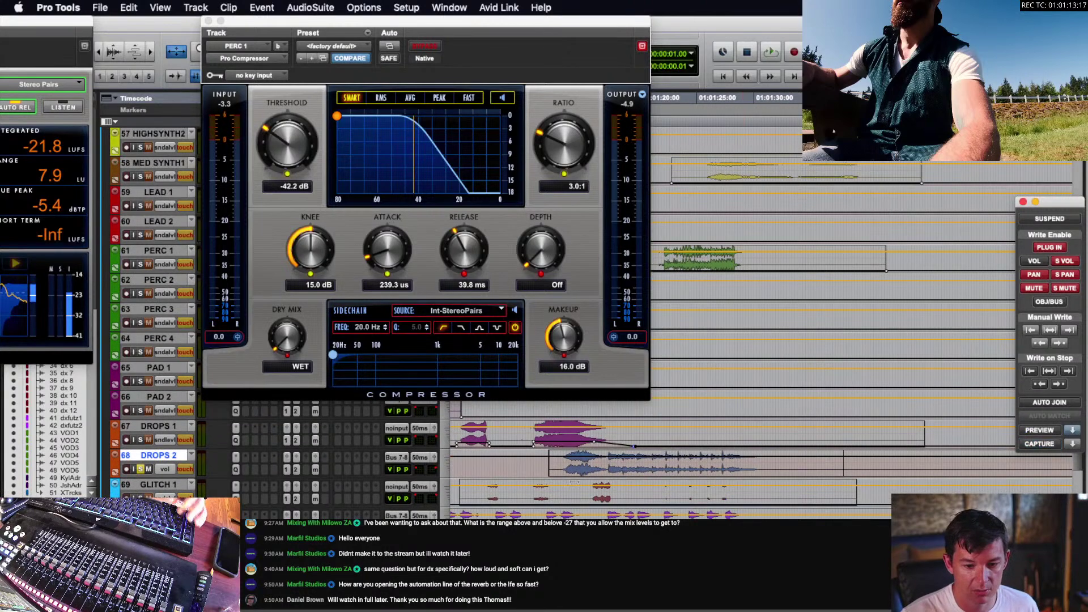
- Solo the GLITCH 1 track and audition it from about 01:01:01
key(r)
key(r)
scroll(655, 479, down, 2)
click(679, 439)
key(shift+s)
key(t)
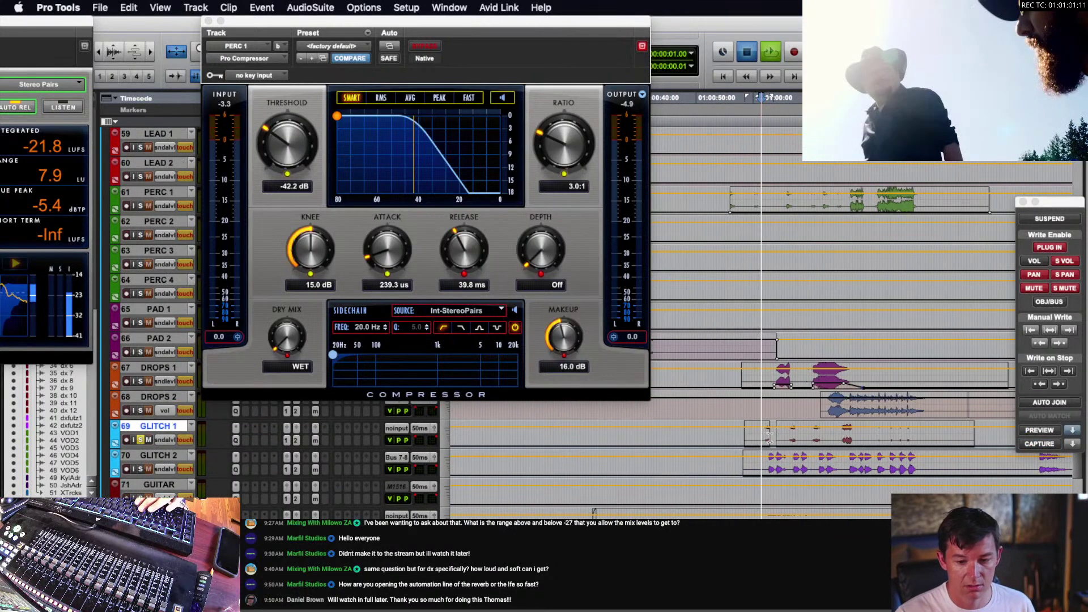
scroll(770, 439, down, 2)
key(space)
scroll(771, 438, right, 2)
scroll(684, 435, up, 2)
scroll(685, 436, right, 1)
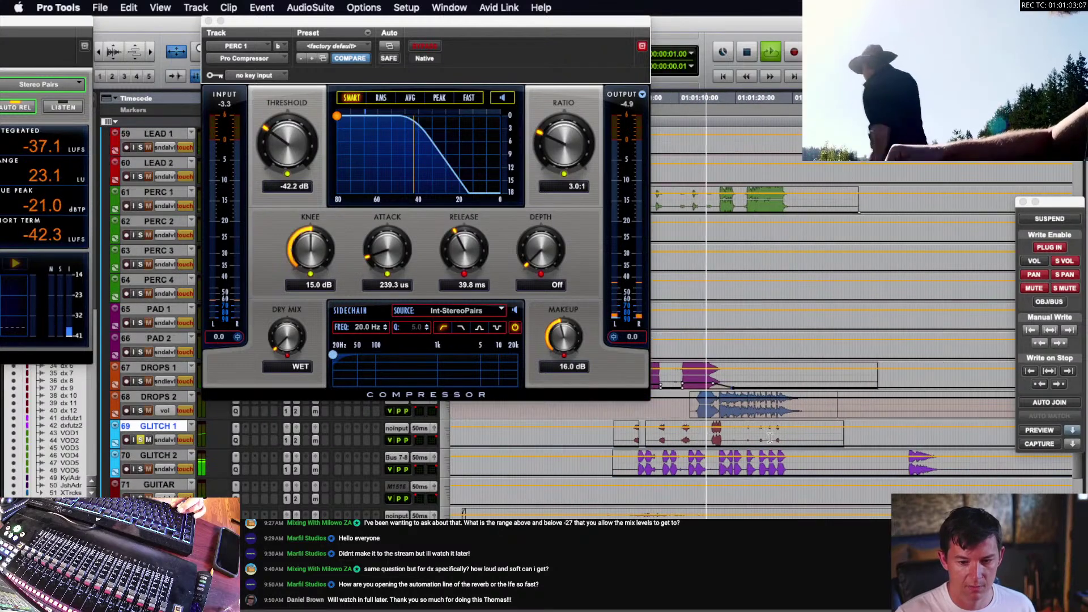
scroll(684, 436, right, 1)
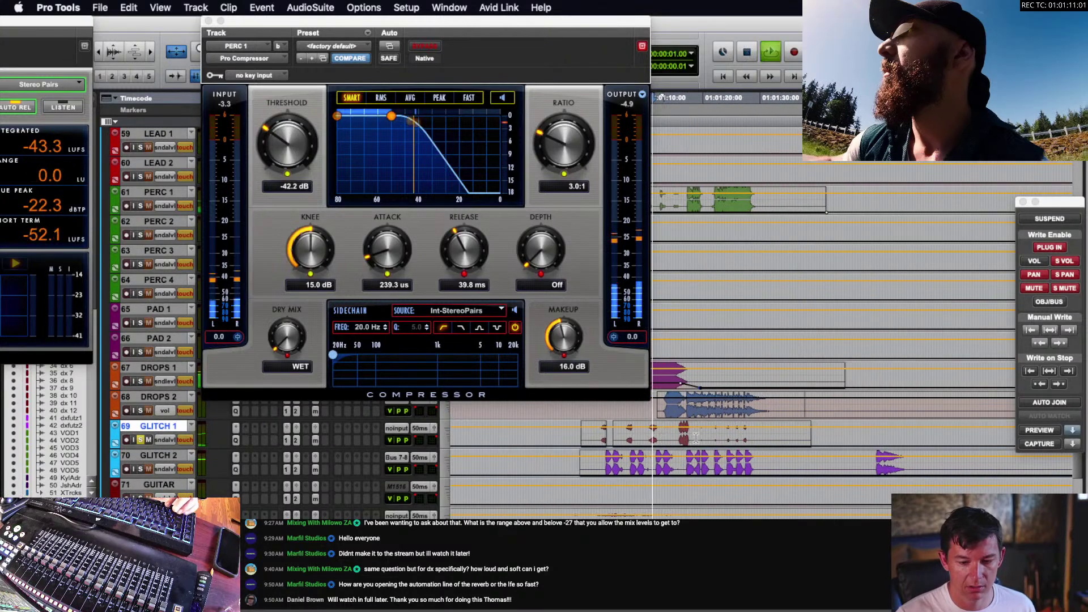
- Audition the loudest GLITCH 1 hit around 01:01:16 and select the clip containing it
click(683, 434)
key(t)
key(space)
scroll(693, 438, right, 2)
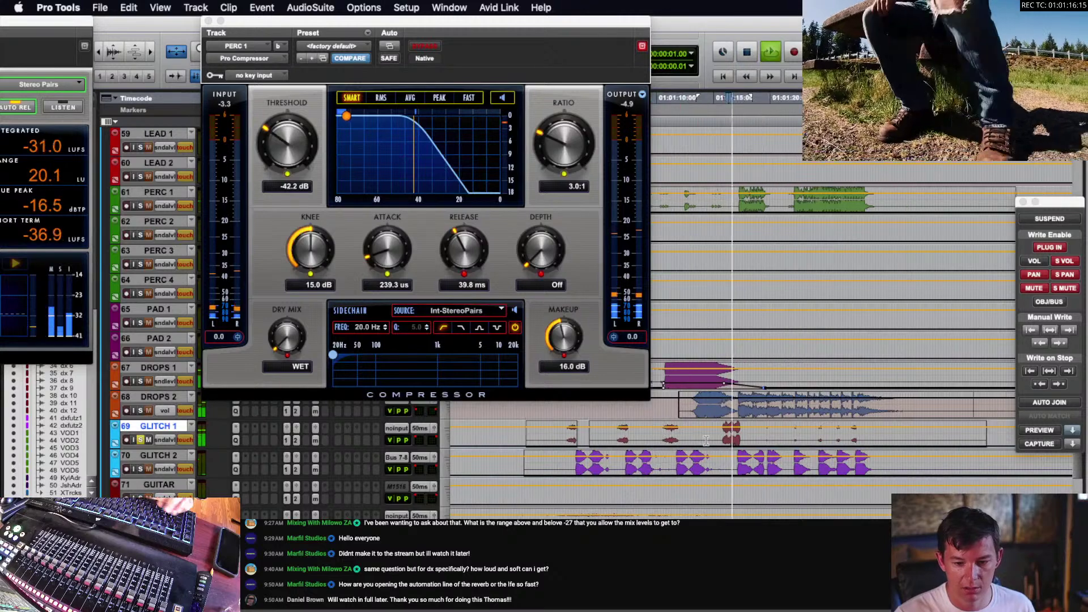
key(space)
double_click(701, 441)
key(r)
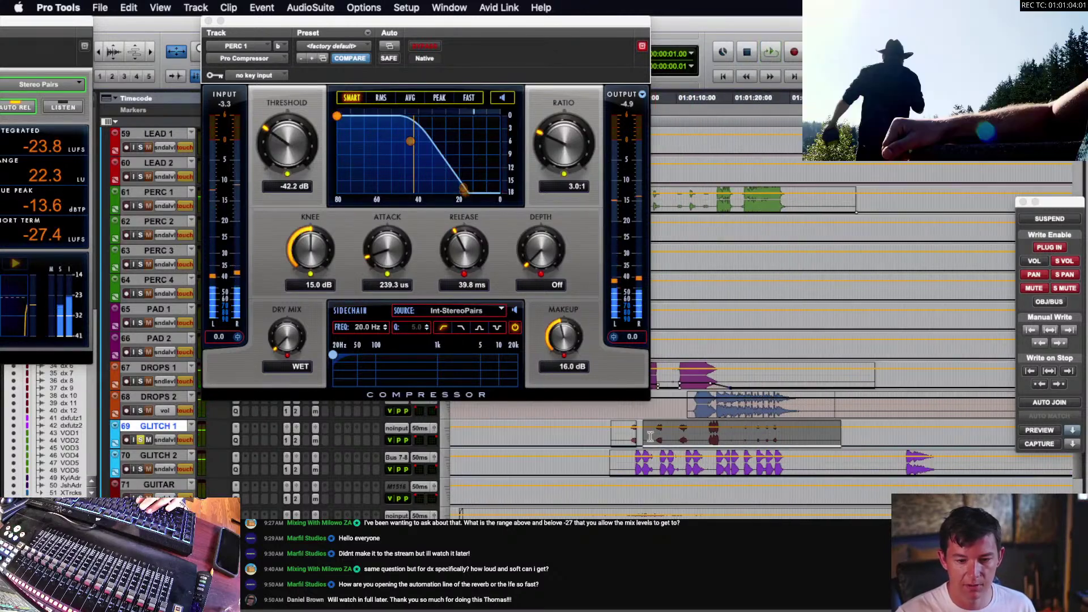
- Play GLITCH 1 from about 01:01:01 to 01:01:08 while writing its pan automation over the first hits
drag(610, 437, 873, 435)
click(630, 436)
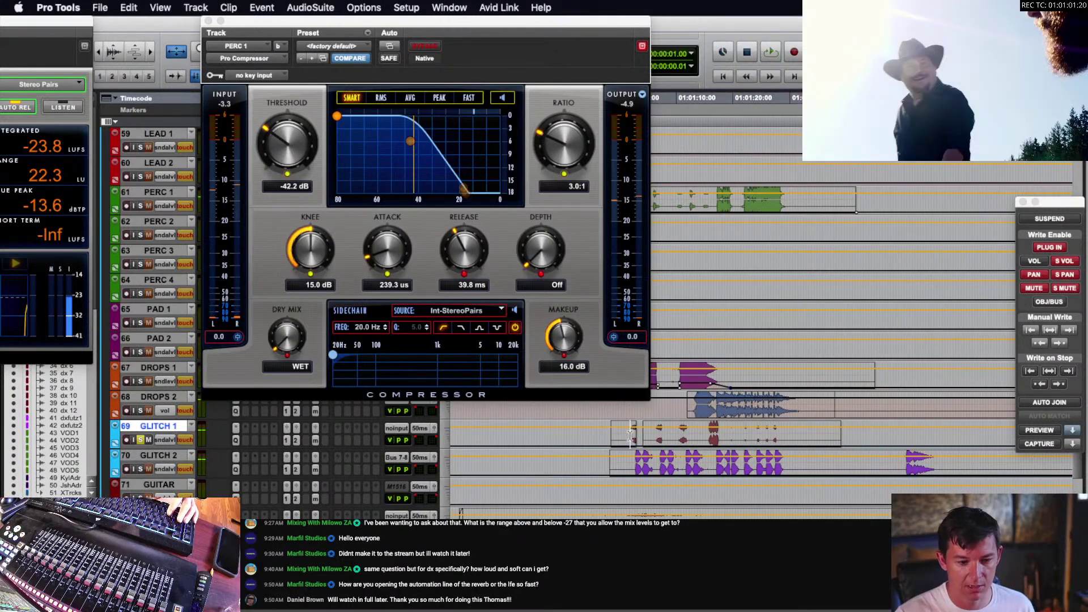
key(space)
key(t)
key(t)
key(t)
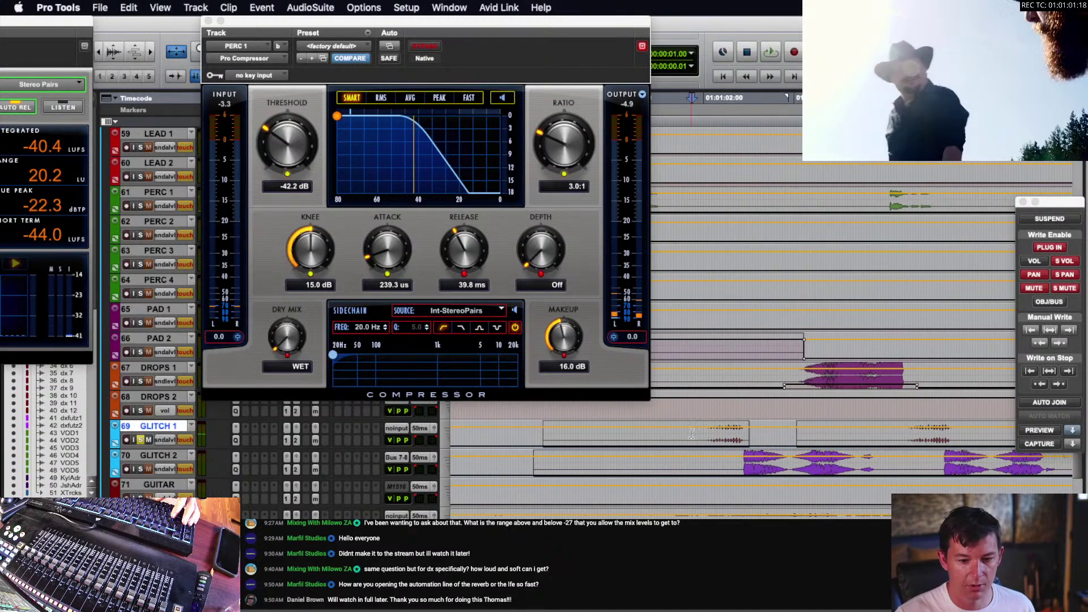
key(space)
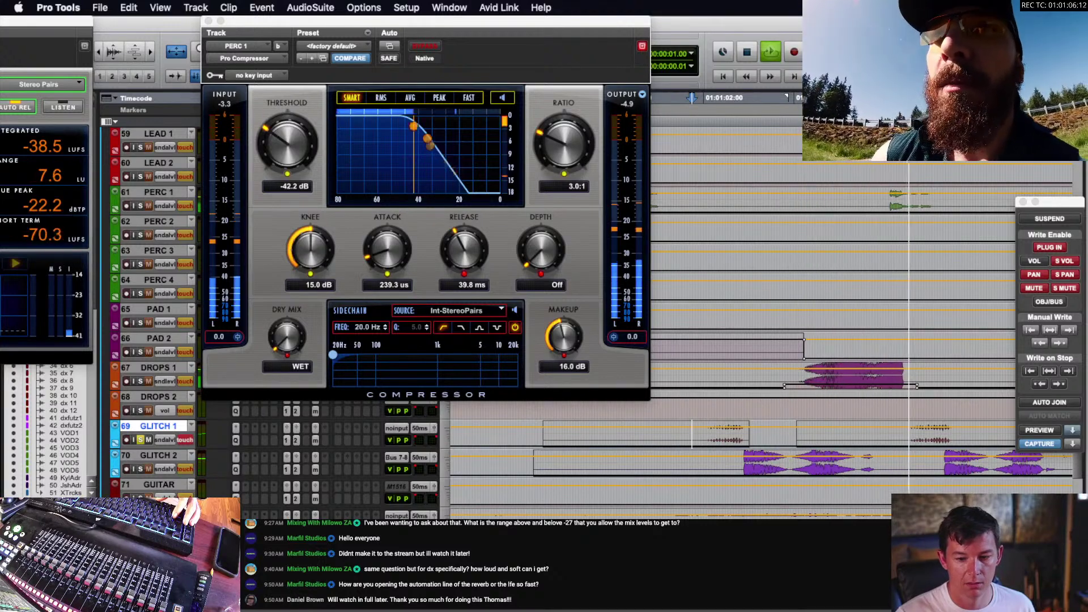
key(space)
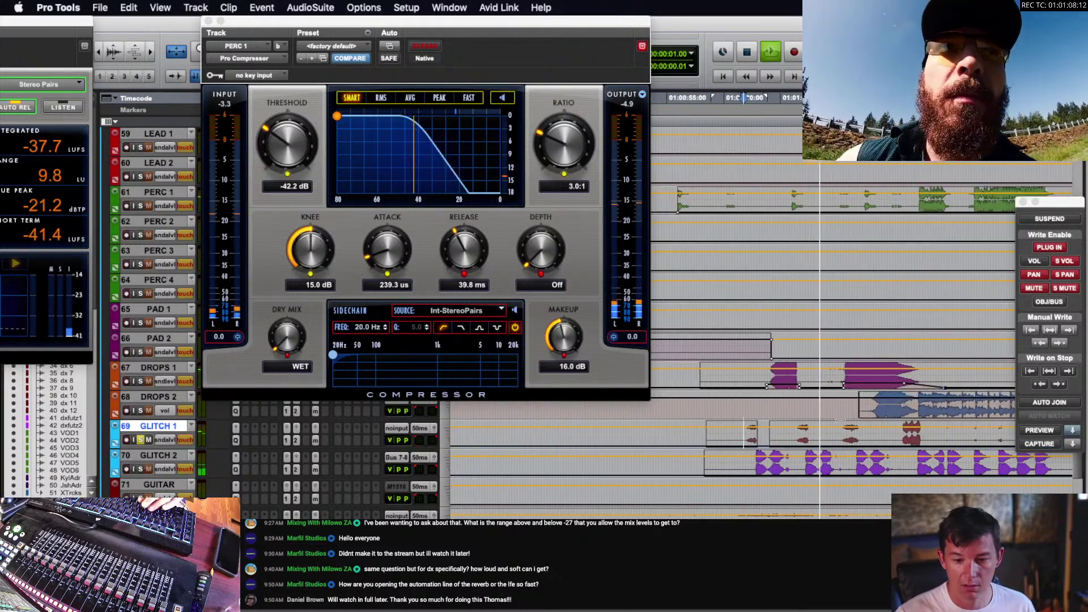
- Continue the GLITCH 1 pass from about 01:01:10 through the loud hit at 01:01:16
key(t)
key(space)
key(t)
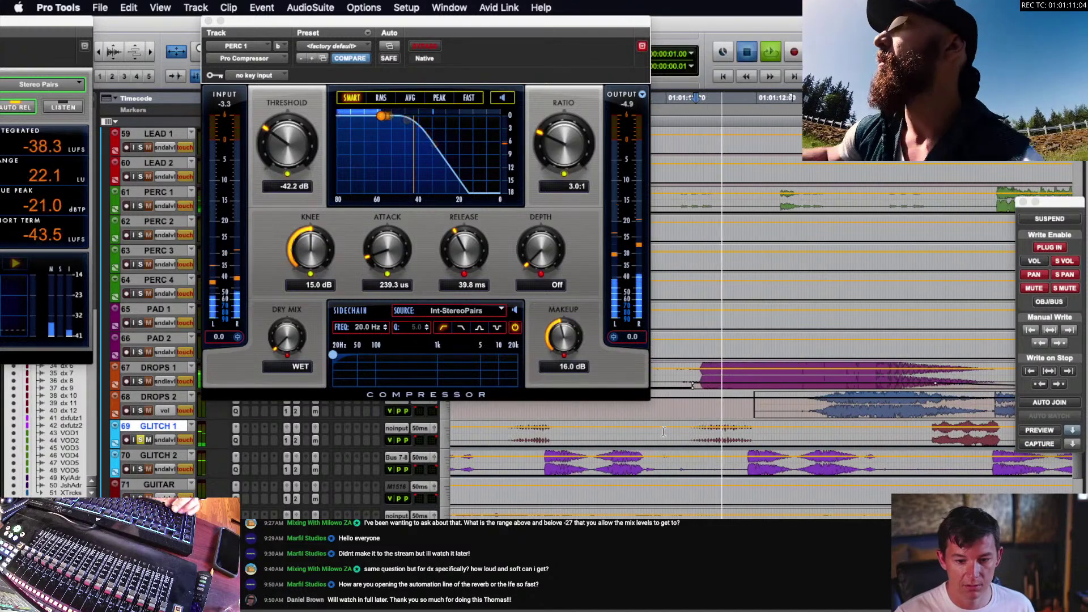
key(space)
click(680, 434)
key(space)
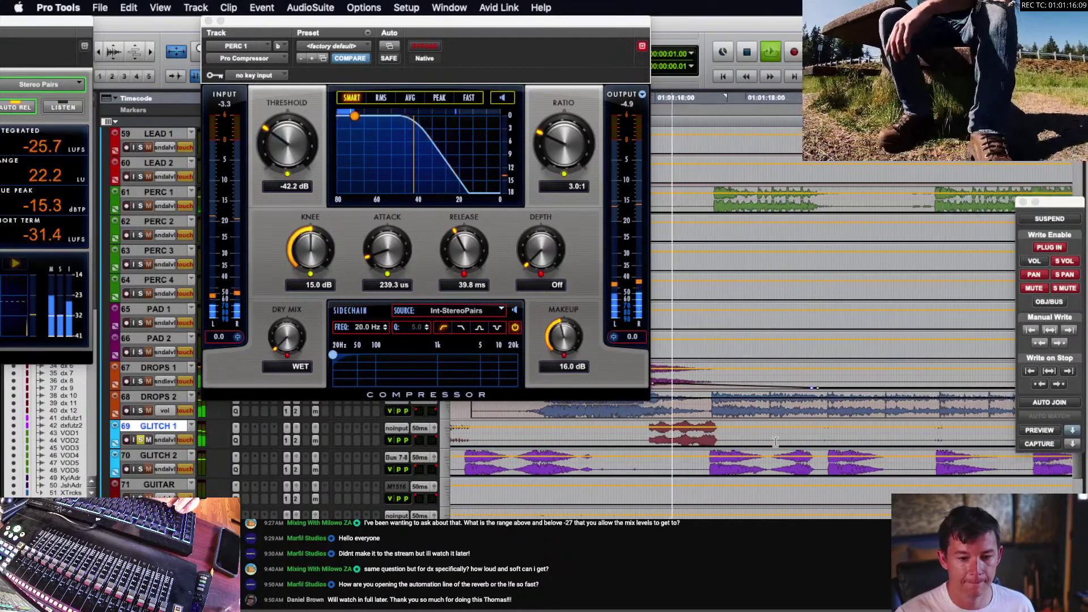
- Replay the loud GLITCH 1 hit from about 01:01:15, open the track's panner window and ride the front/rear position over the hit
key(space)
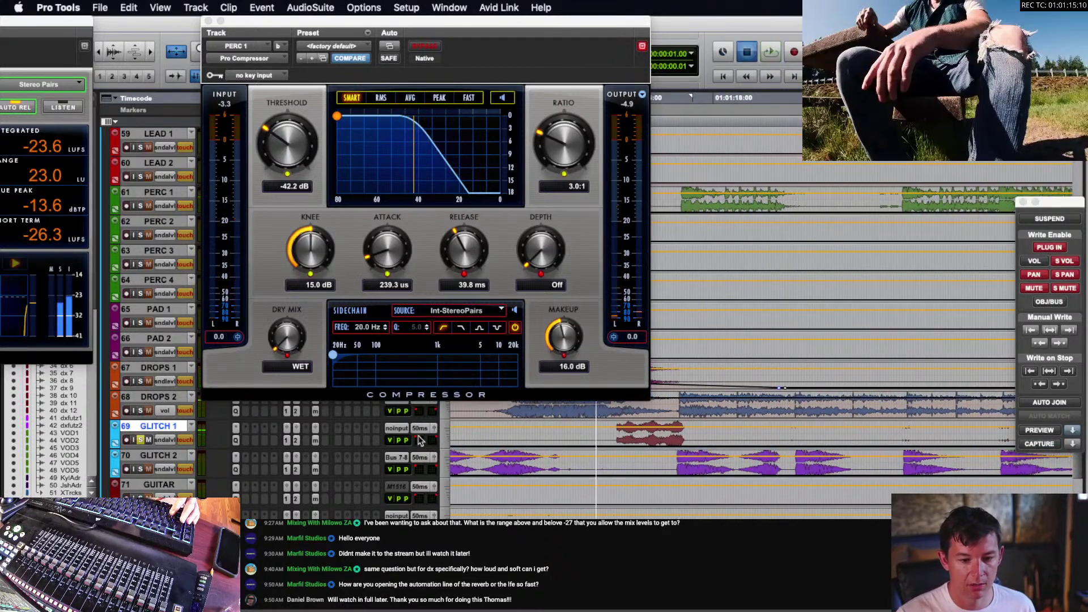
key(space)
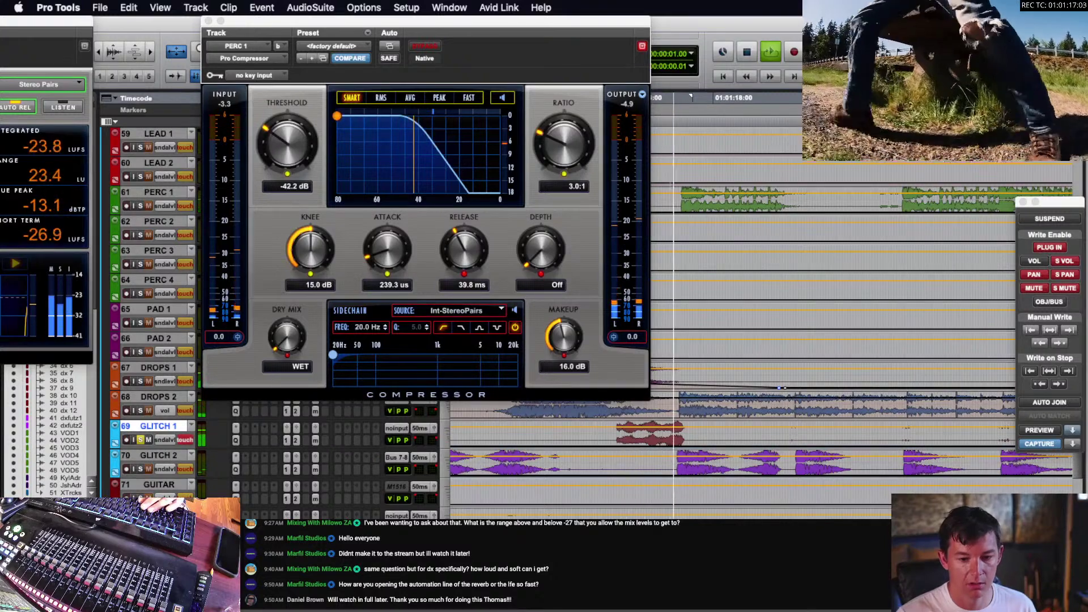
key(space)
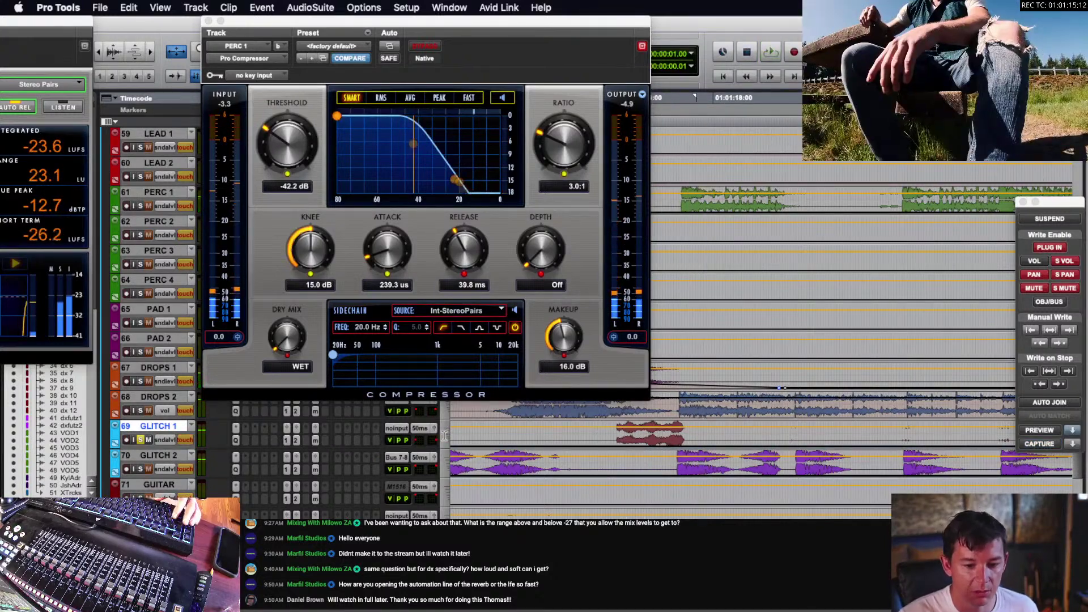
key(space)
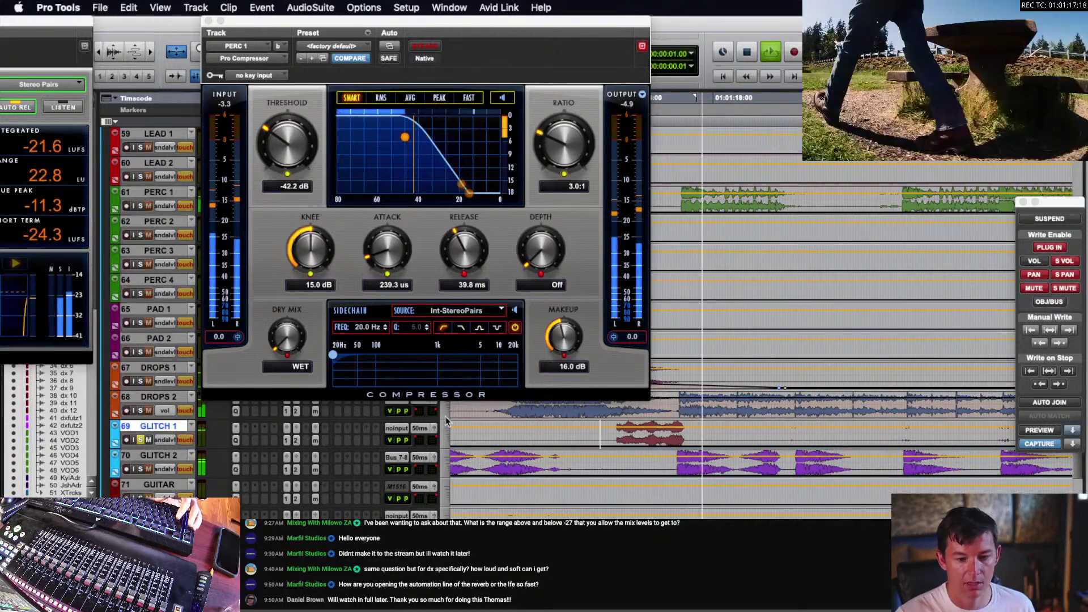
key(space)
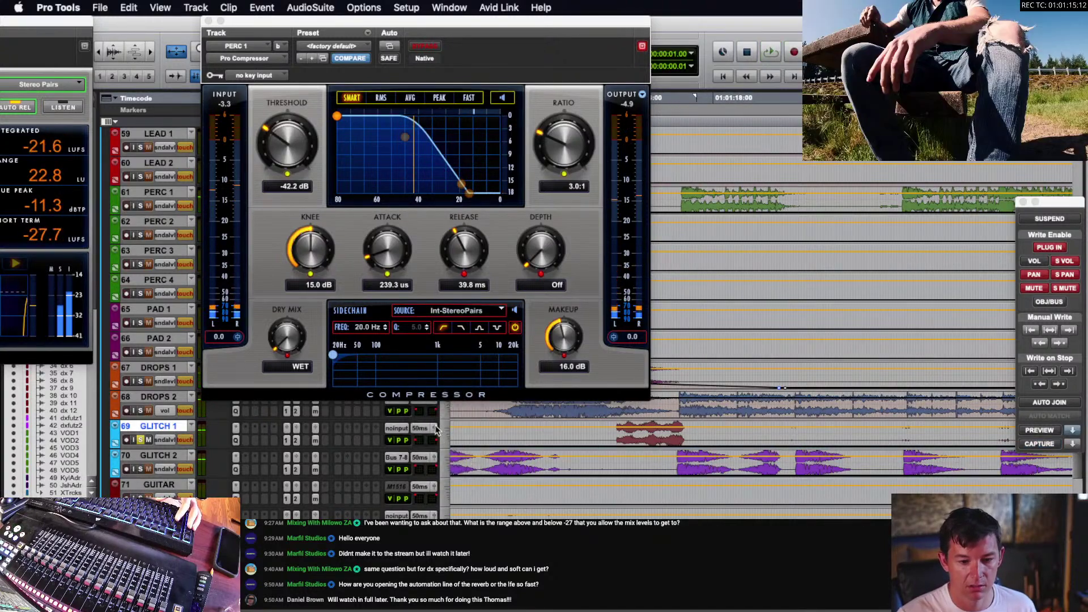
click(435, 429)
key(space)
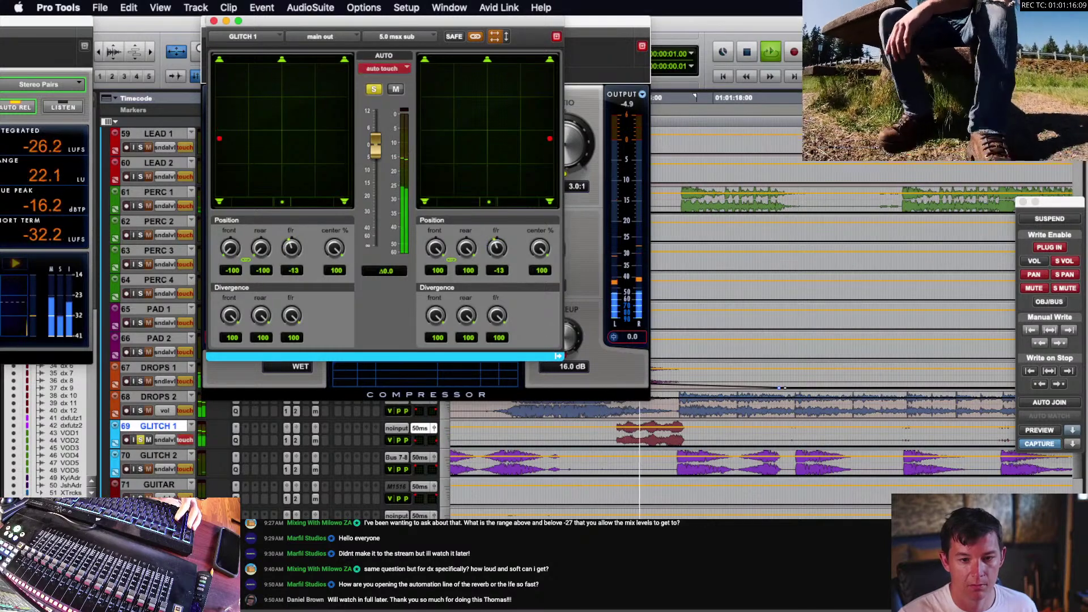
drag(500, 68, 493, 68)
key(space)
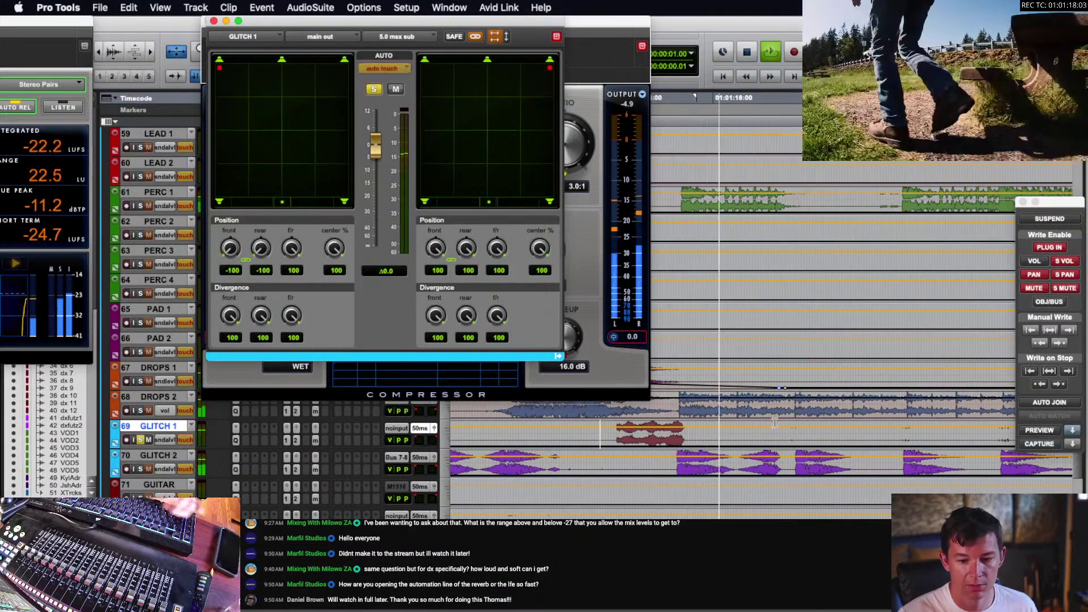
- Write front/rear pan automation for the remaining GLITCH 1 hits from about 01:01:18 to 01:01:28
key(r)
key(r)
click(796, 434)
key(space)
key(t)
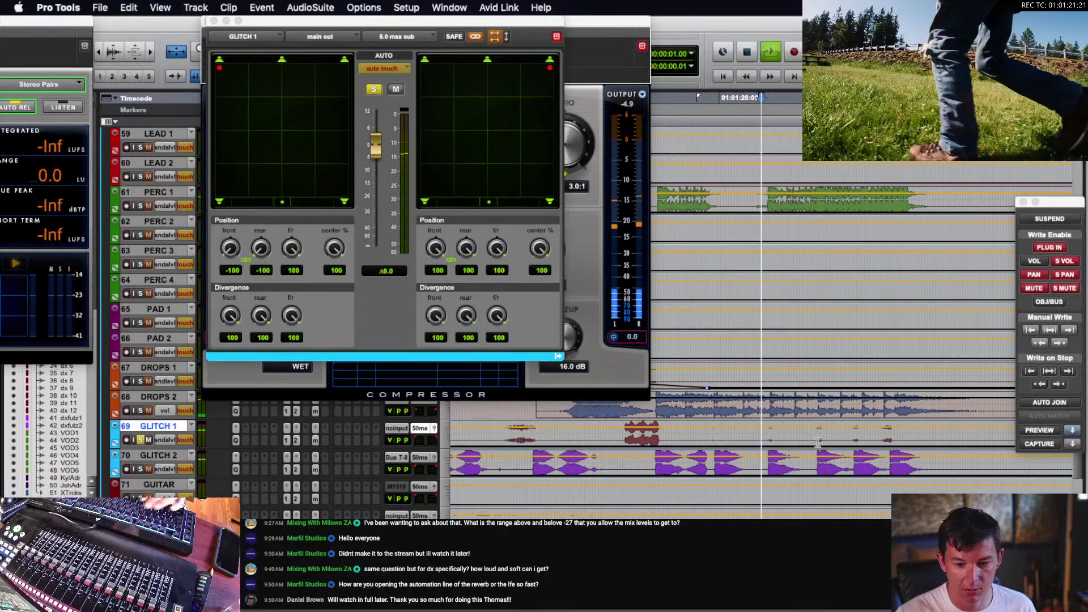
scroll(794, 435, right, 3)
key(space)
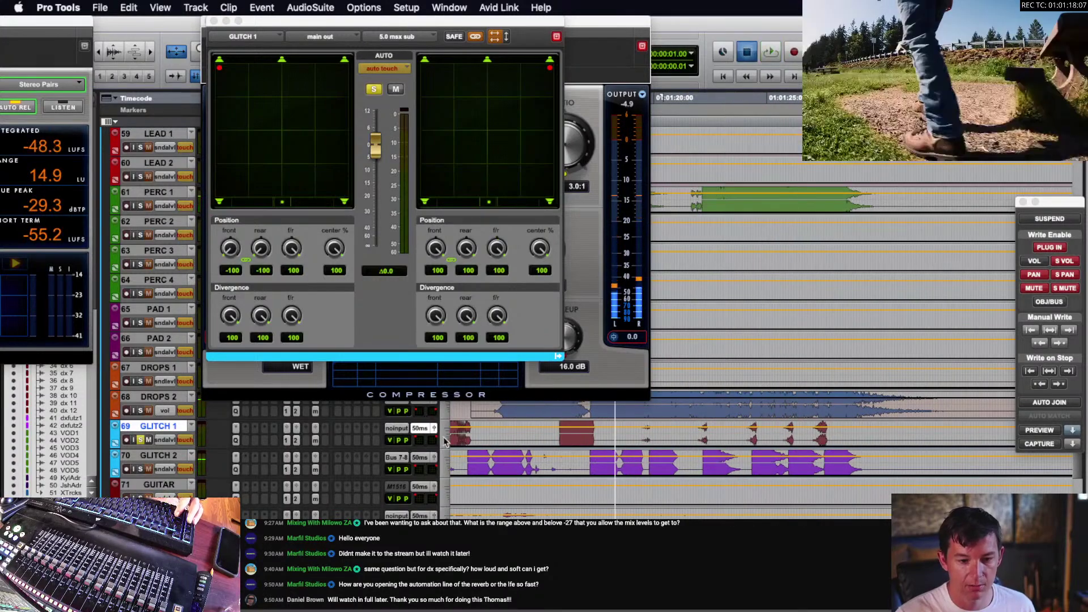
key(space)
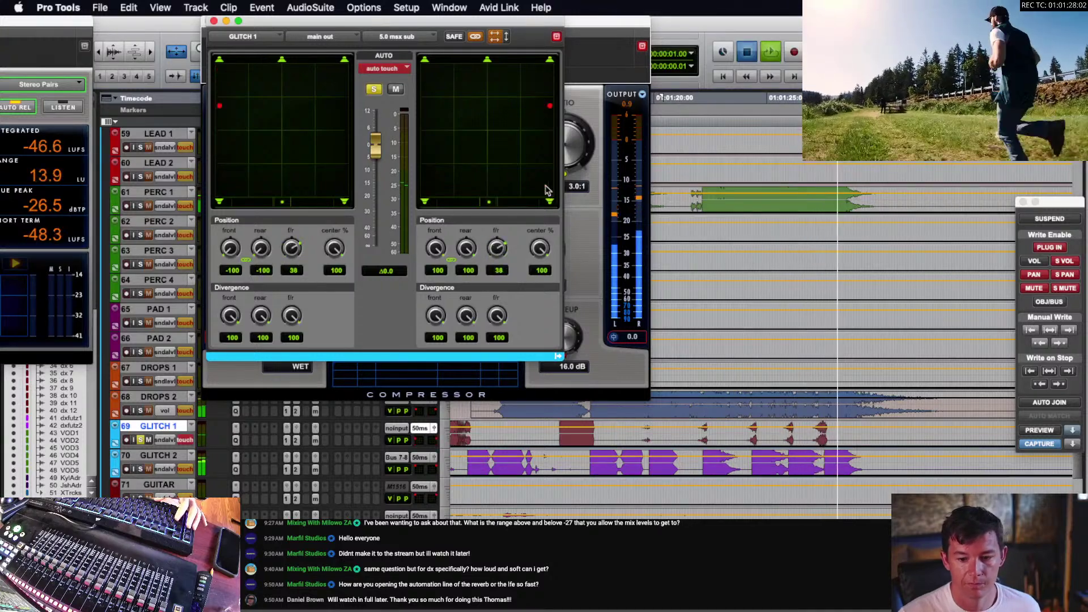
key(space)
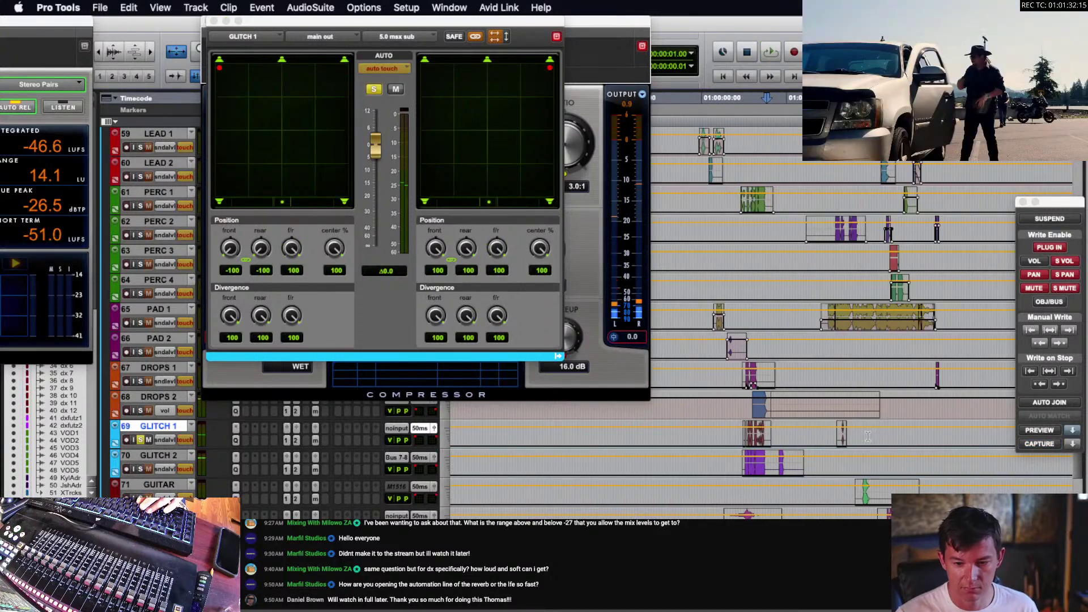
- Audition the separate GLITCH 1 clip around 01:03:20
key(t)
key(t)
key(t)
key(t)
key(space)
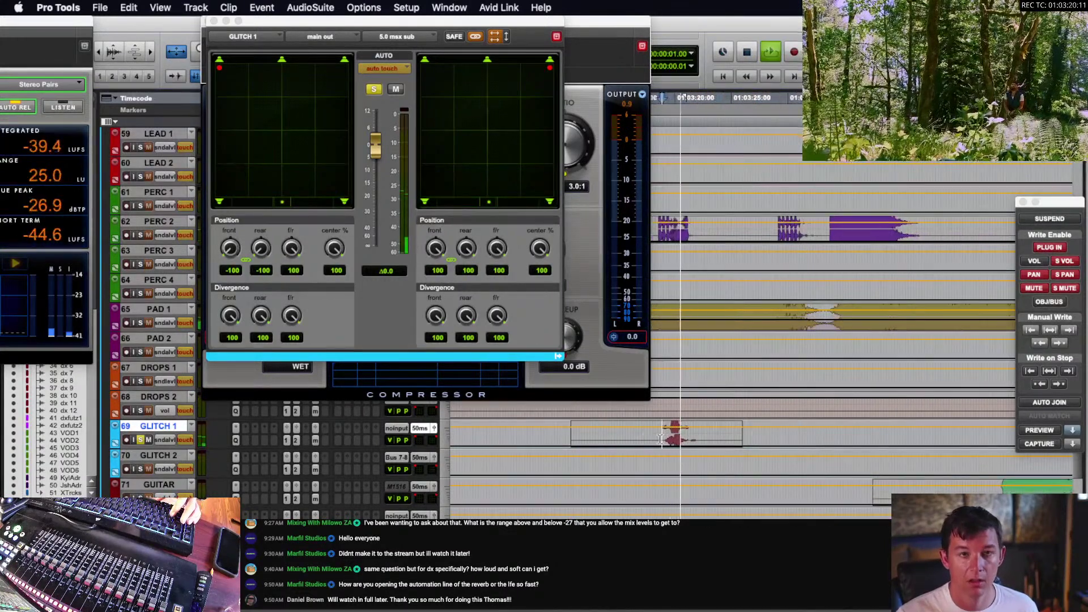
key(space)
- Raise the send a level across the GLITCH 1 clip around 01:03:20 and replay it from about 01:03:18 while riding the pan
drag(617, 438, 713, 442)
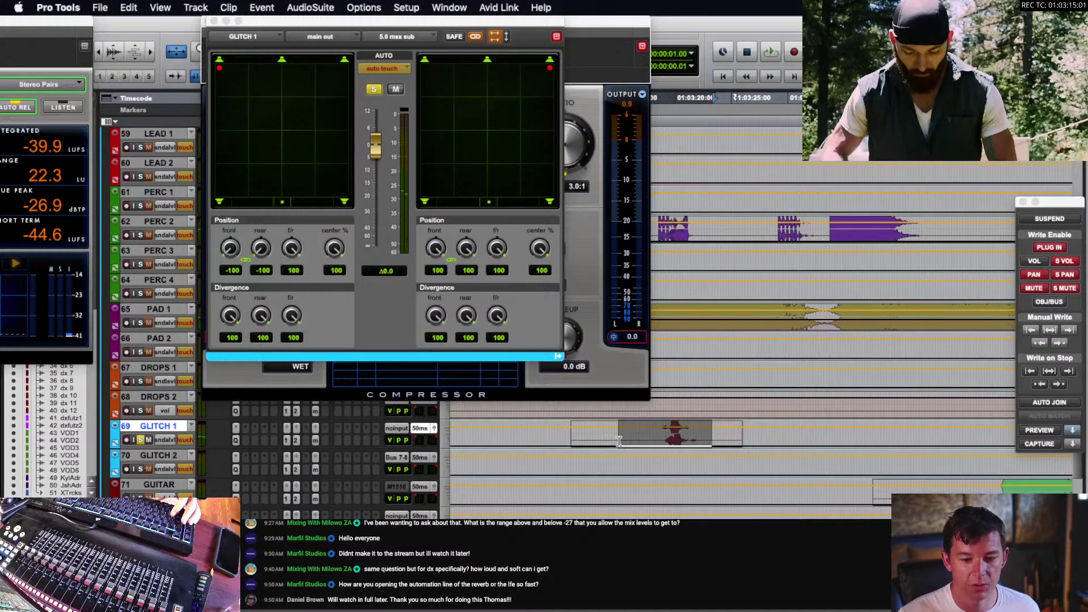
double_click(675, 428)
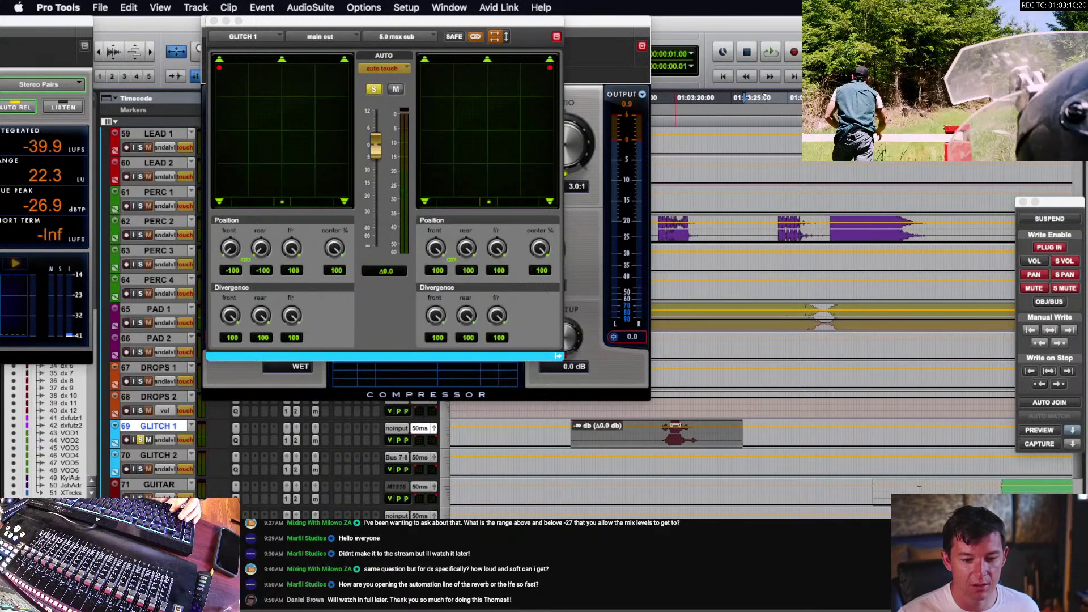
click(655, 432)
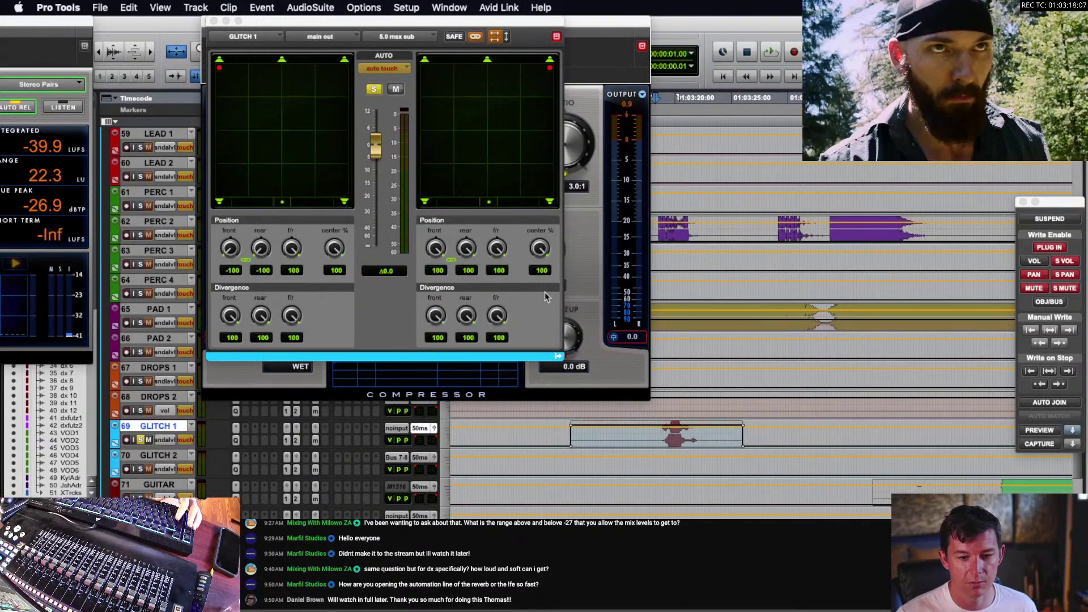
key(space)
drag(537, 127, 537, 252)
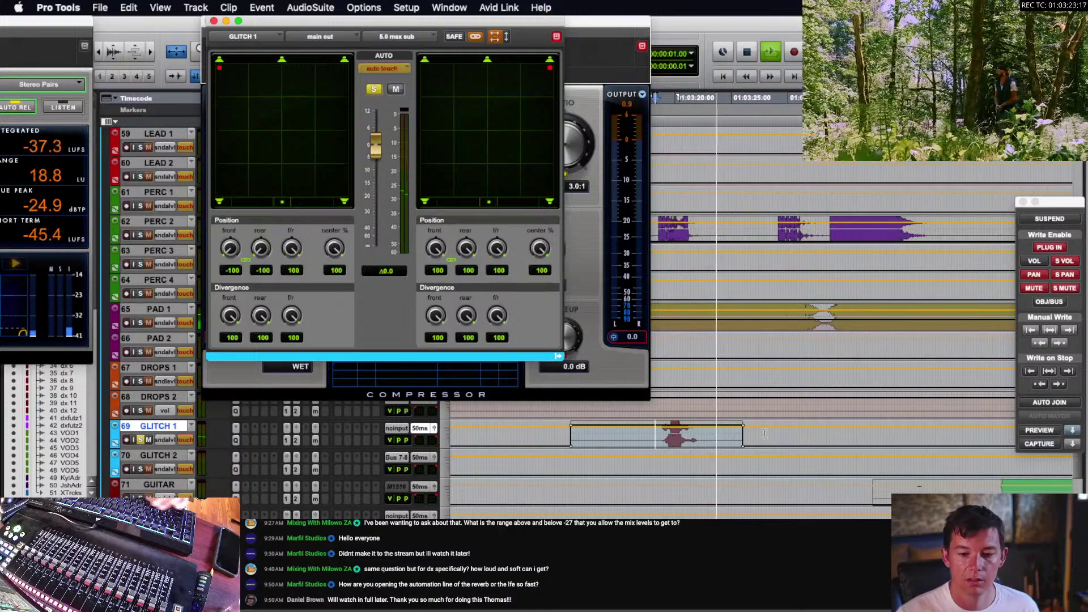
key(space)
- Solo the GLITCH 2 track and audition it from about 01:01:03
click(682, 437)
key(r)
key(r)
key(r)
key(r)
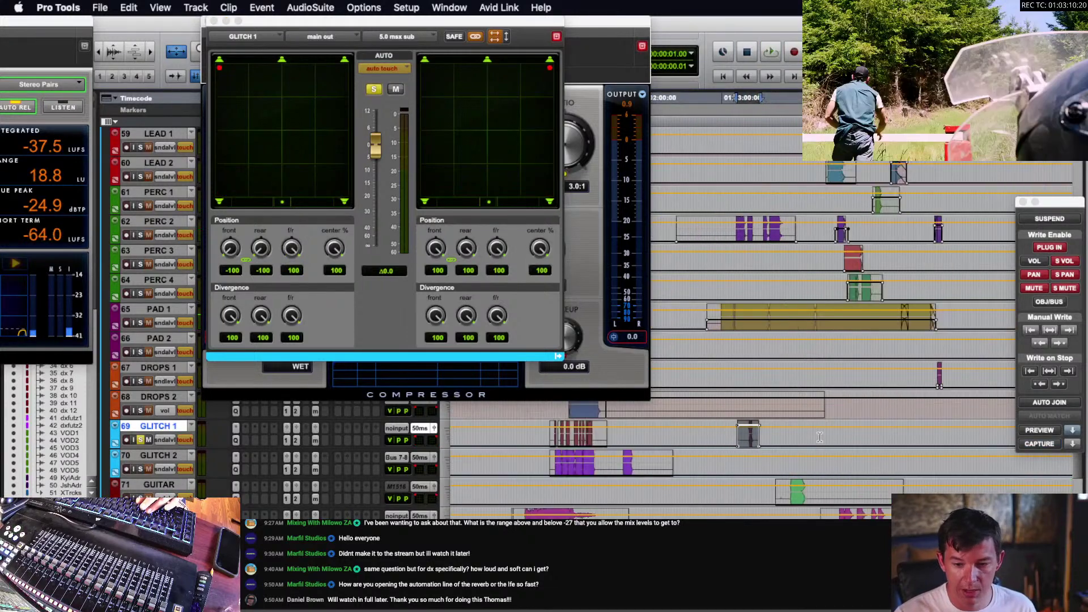
click(723, 472)
key(t)
key(t)
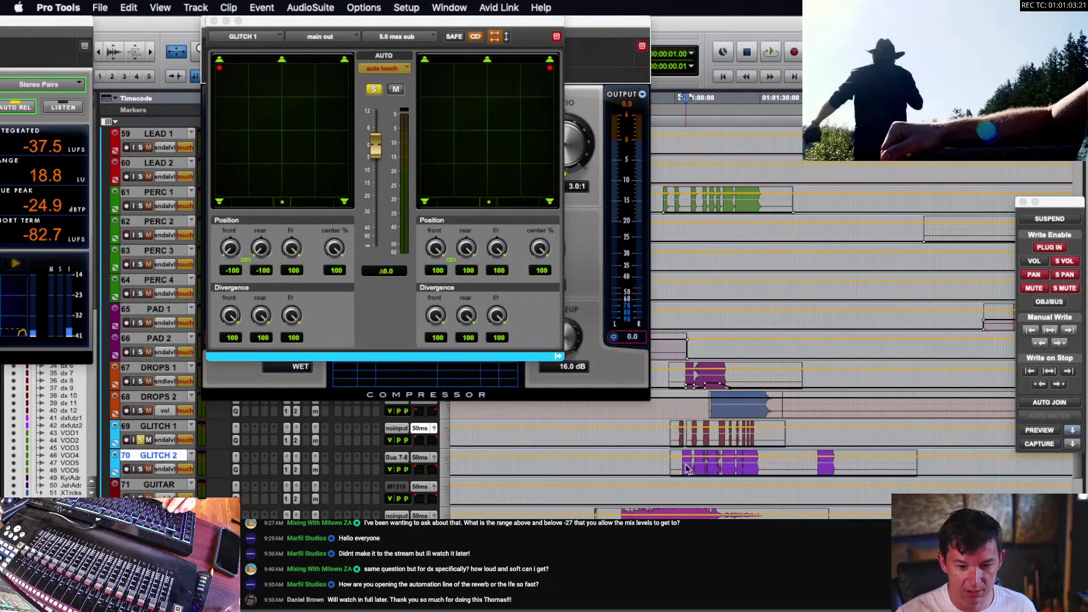
key(space)
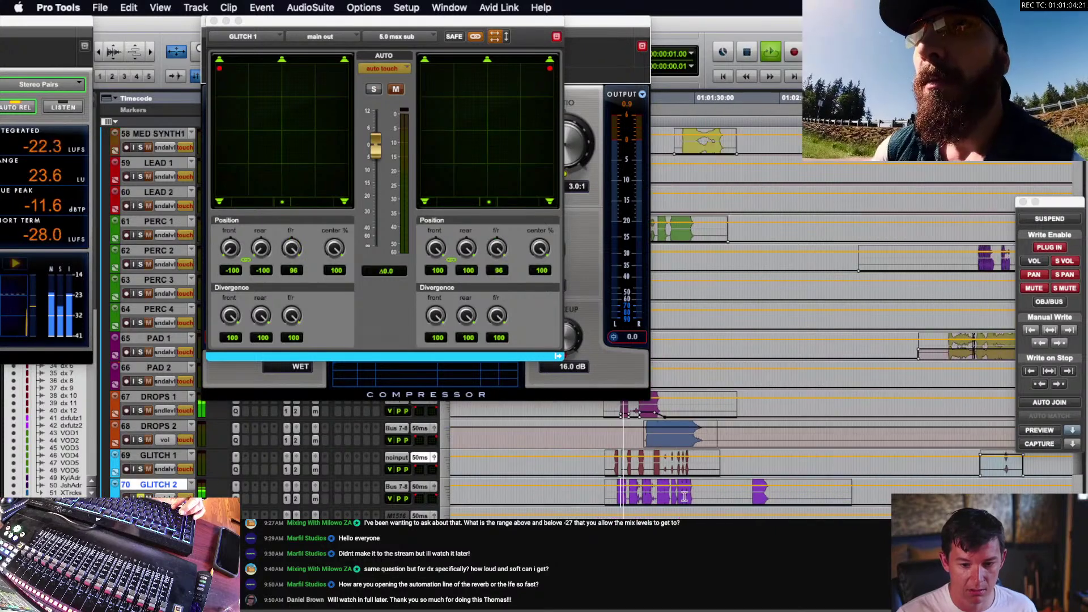
scroll(684, 496, down, 1)
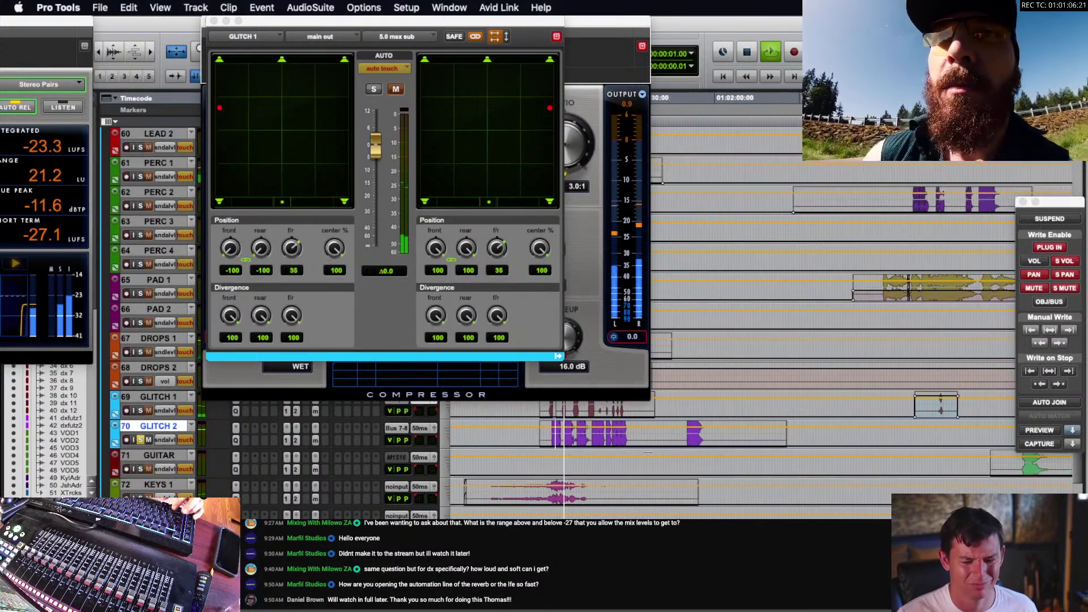
- Turn on automation Preview and switch the GLITCH 2 track view to the msx lfe (snd d) level
click(1053, 432)
click(423, 440)
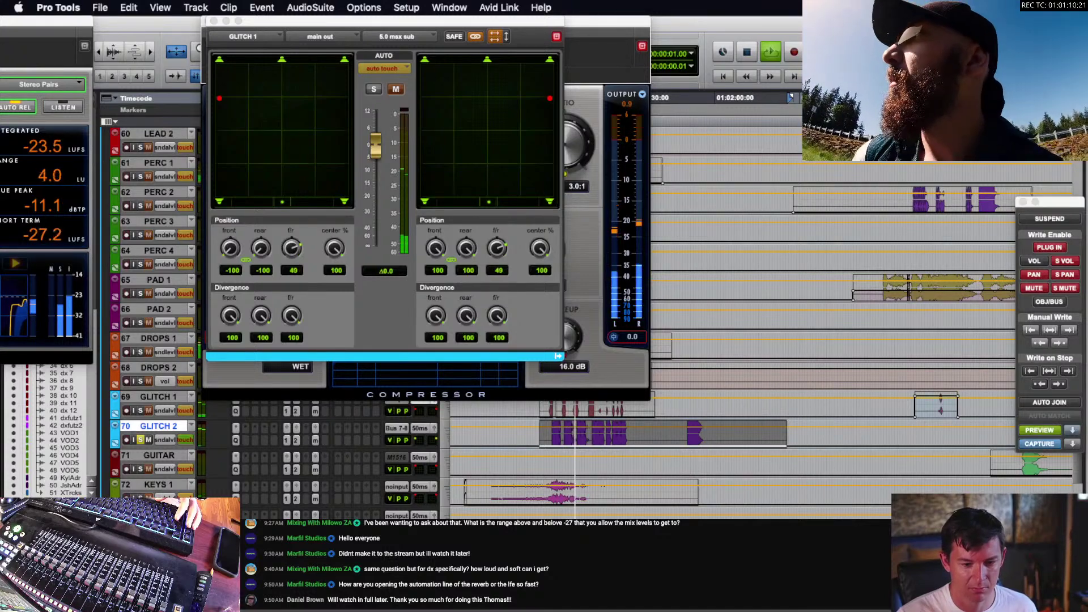
click(165, 440)
mouse_move(189, 466)
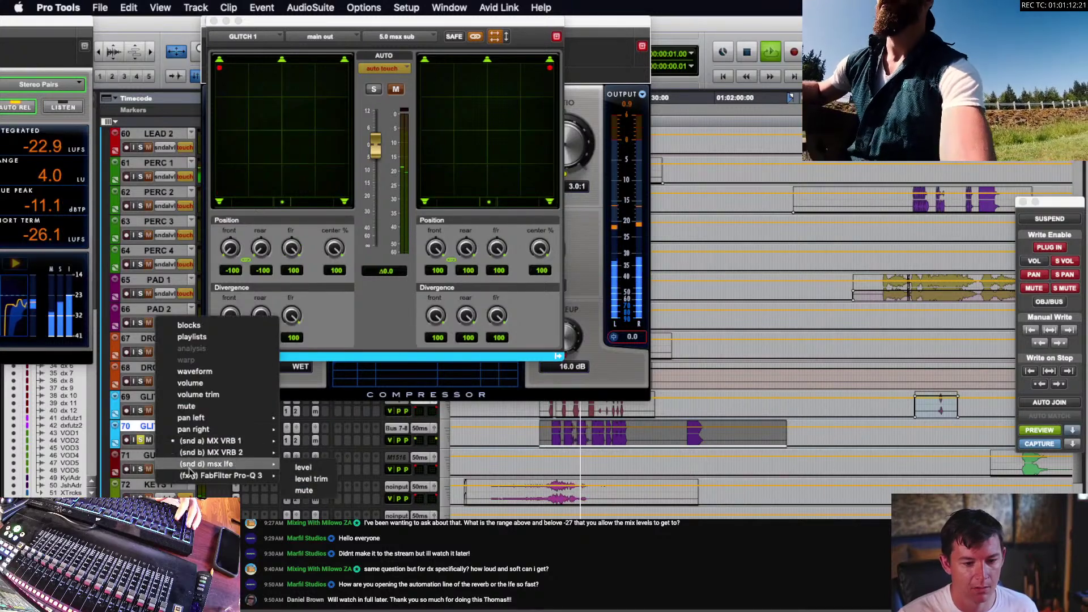
click(304, 466)
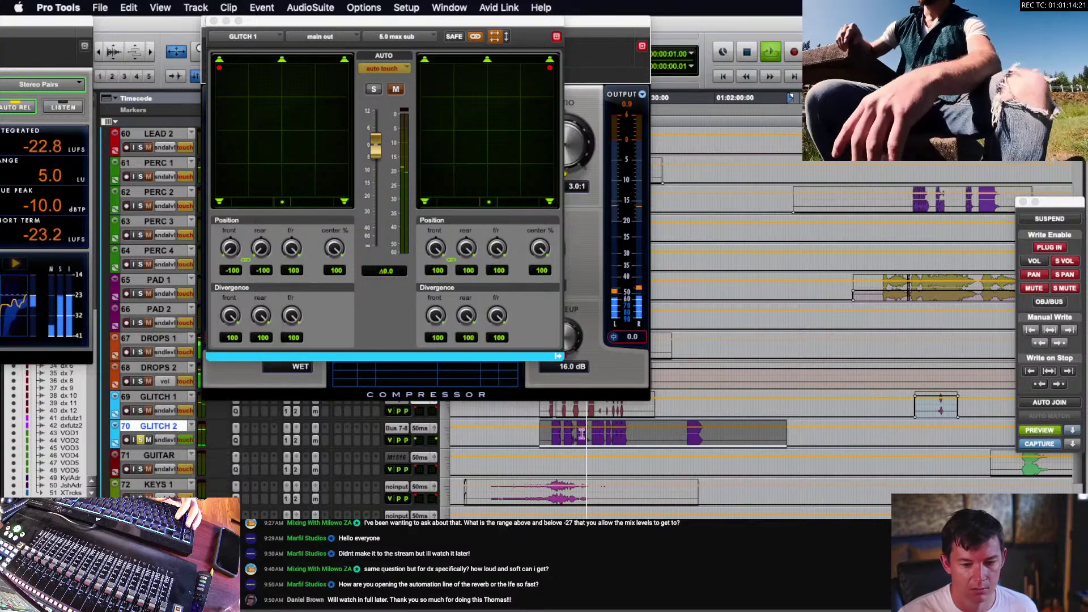
- Raise the msx lfe send level across the selected GLITCH 2 clip and stop playback
drag(592, 425, 596, 393)
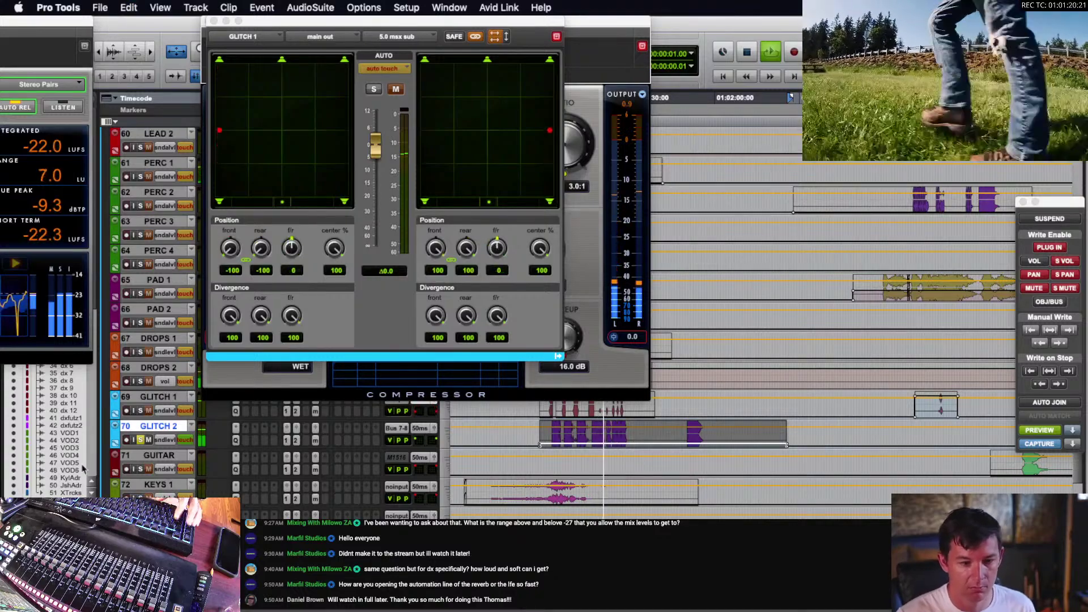
key(r)
key(space)
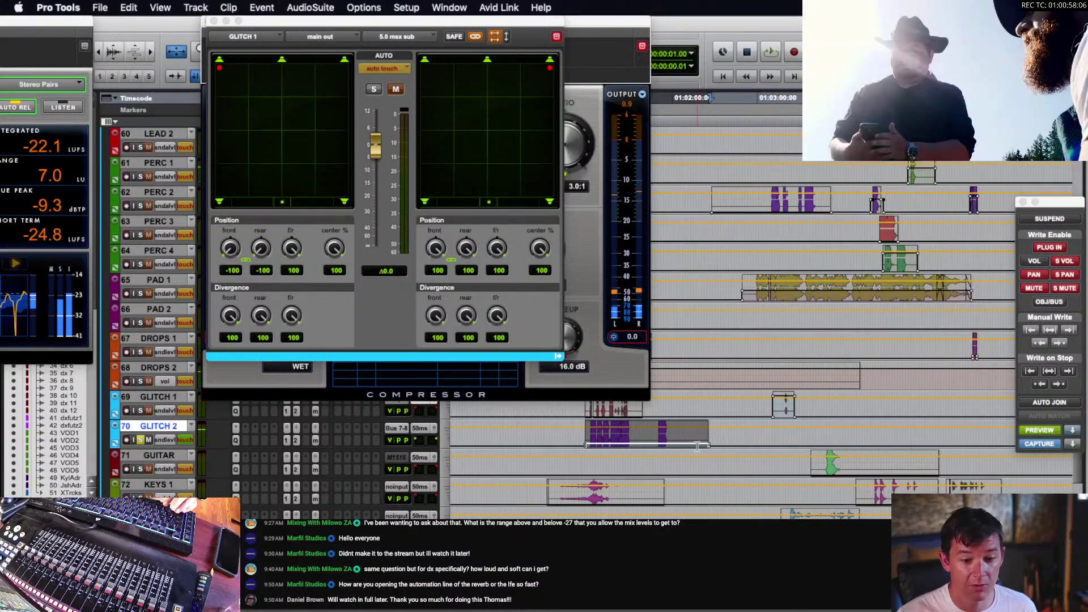
- Solo the GUITAR track and audition its clip from about 01:03:48
scroll(698, 447, right, 3)
click(523, 447)
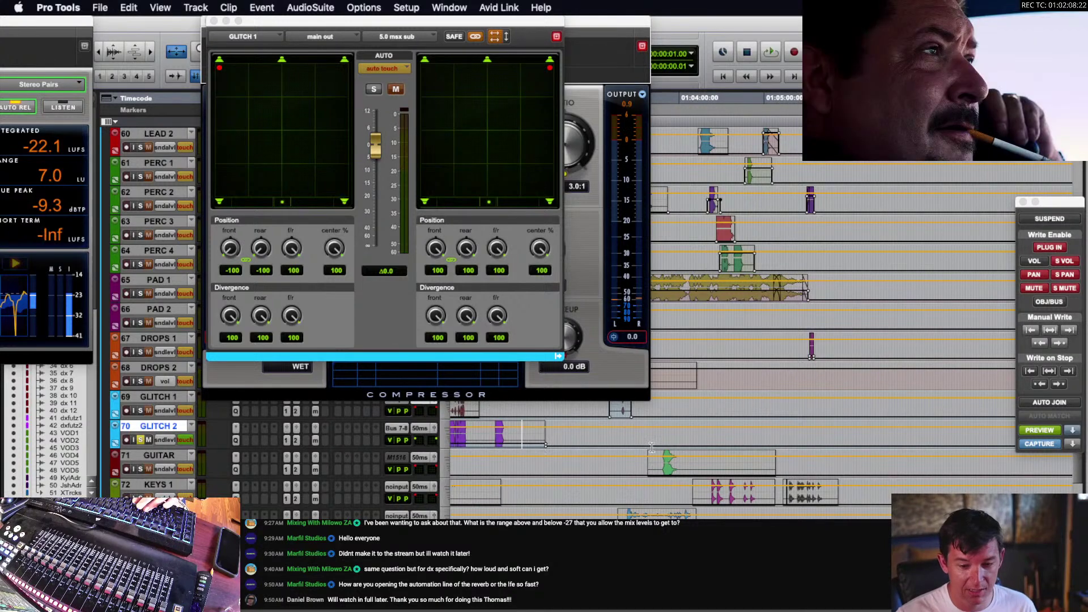
key(r)
key(r)
key(r)
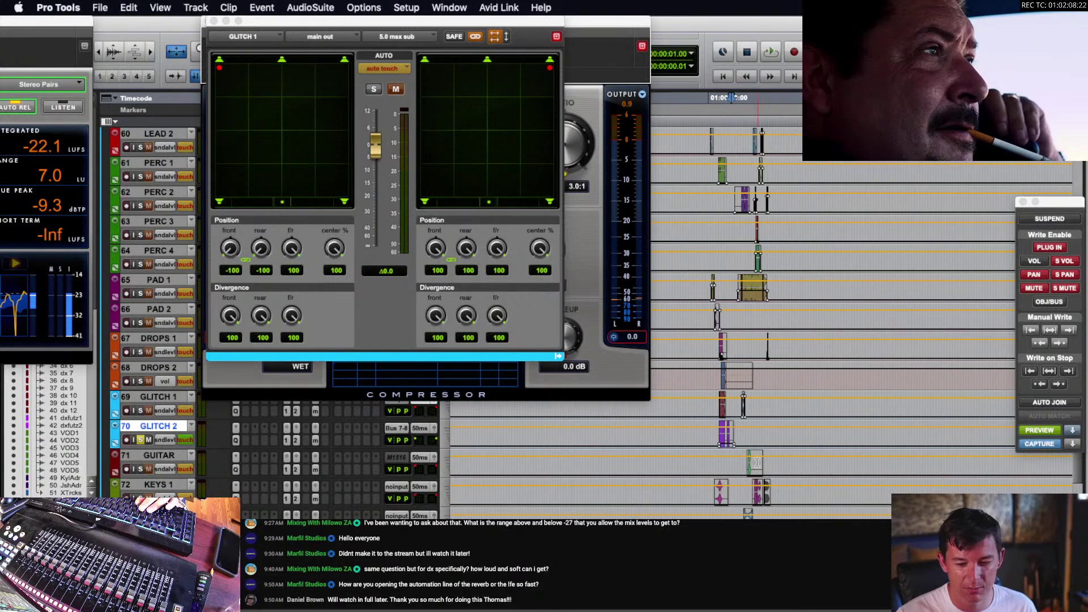
click(753, 463)
key(t)
key(t)
key(t)
key(t)
key(t)
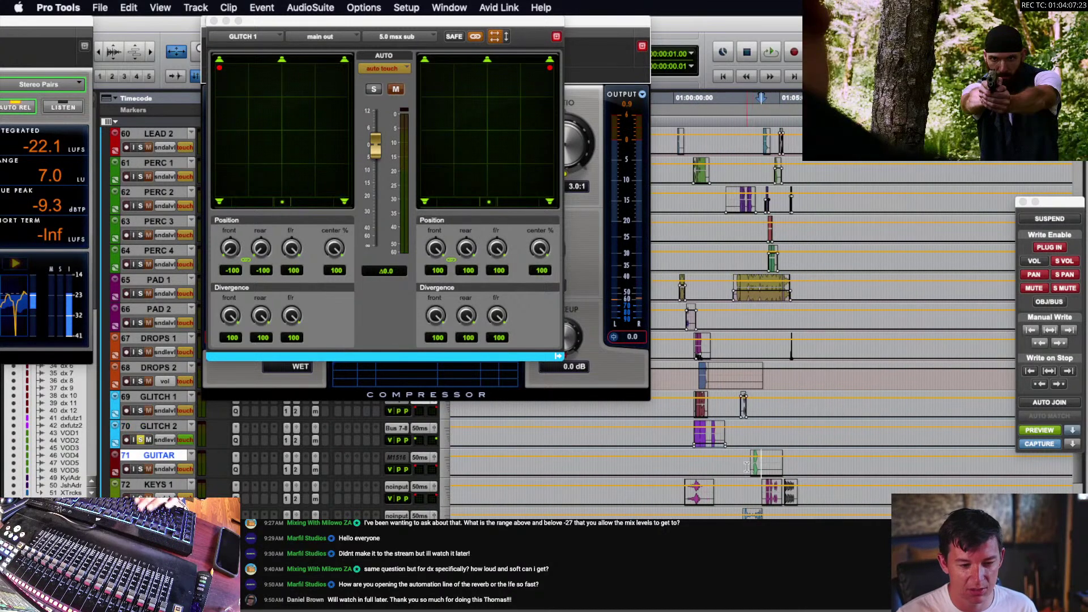
scroll(737, 448, down, 3)
scroll(720, 427, up, 2)
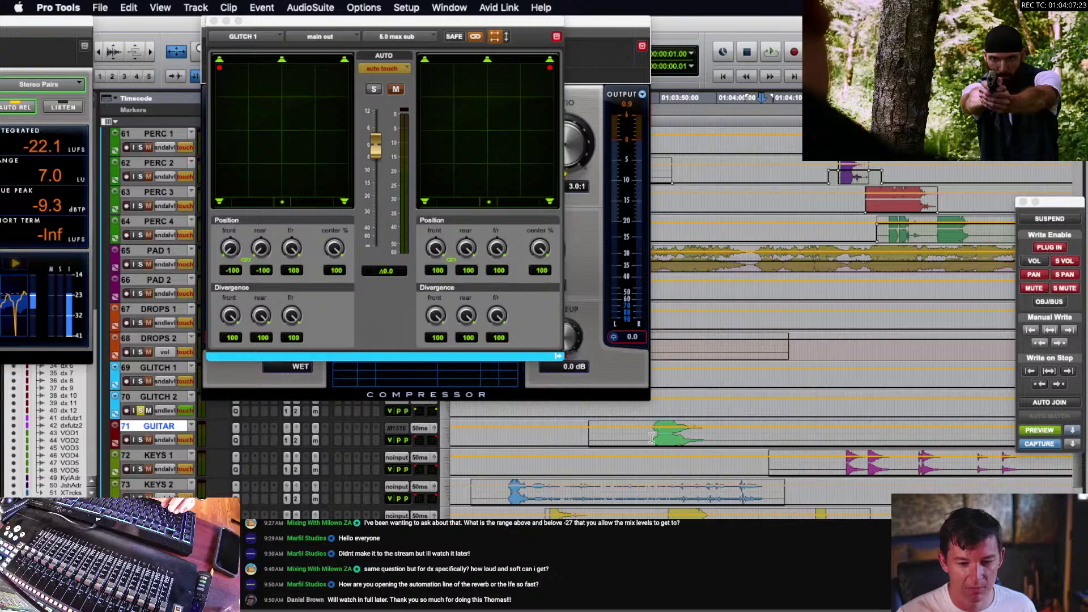
click(140, 440)
key(space)
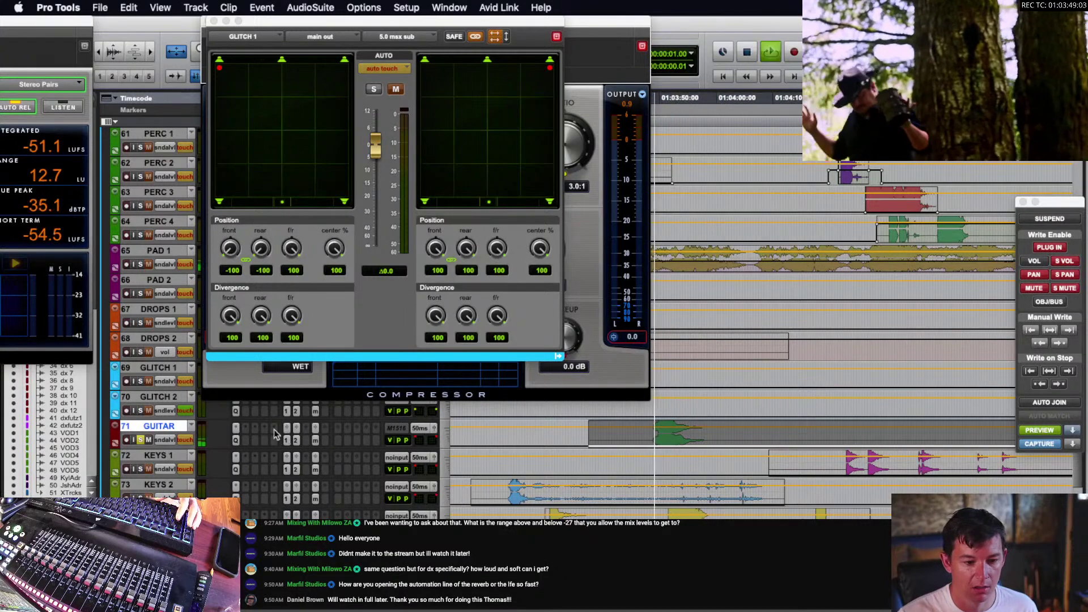
- Show the GUITAR track's send level, raise it to -18.0 dB across the clip, and replay it from about 01:03:48
click(164, 441)
mouse_move(215, 441)
click(342, 444)
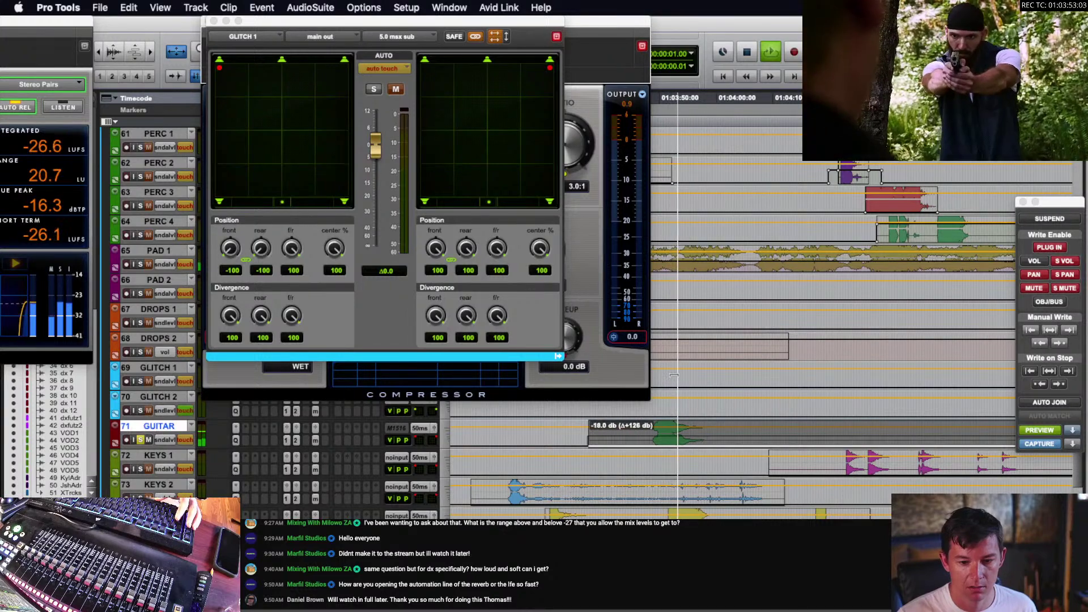
key(space)
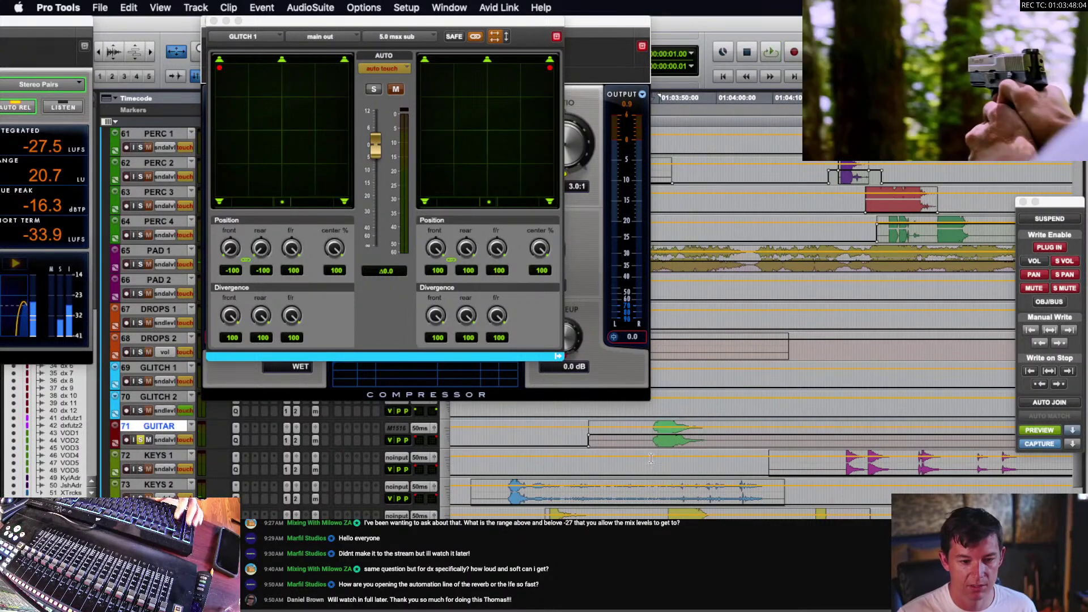
key(space)
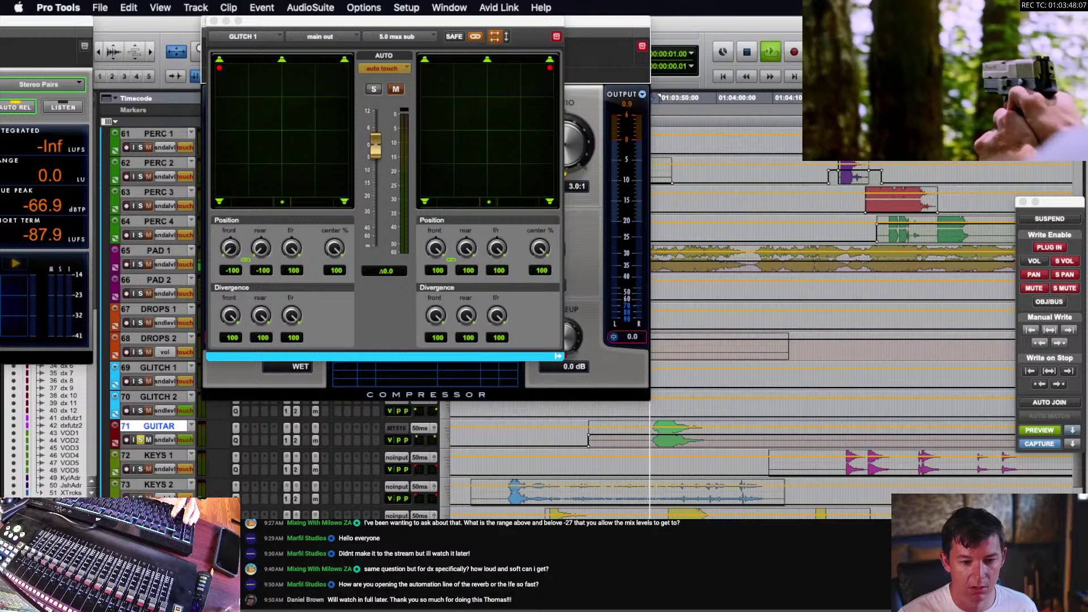
key(space)
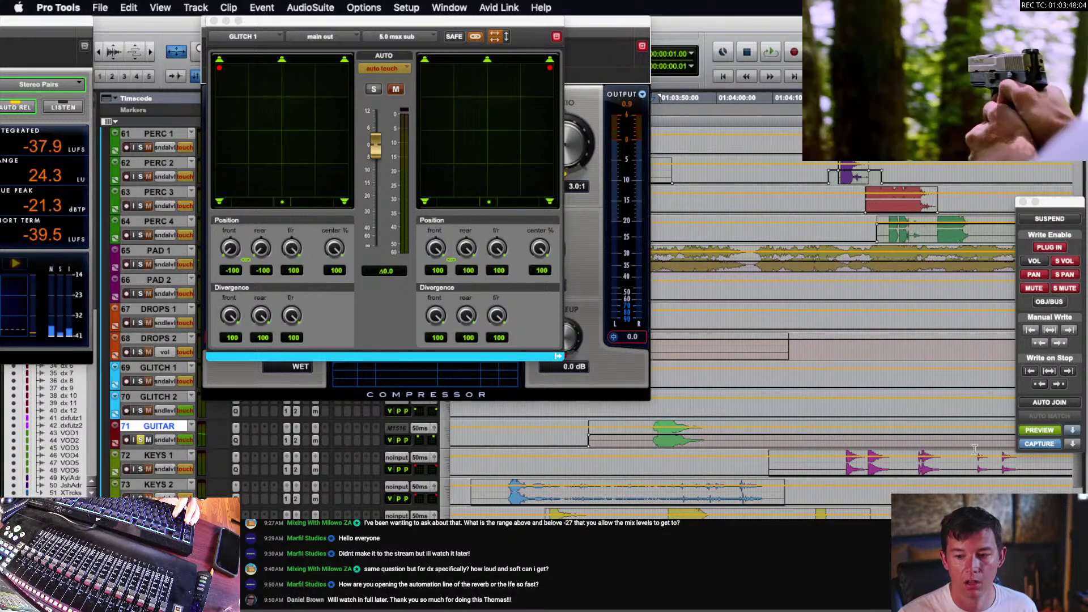
- Turn off automation Preview and play the GUITAR clip through about 01:03:58 while writing touch automation
click(1039, 432)
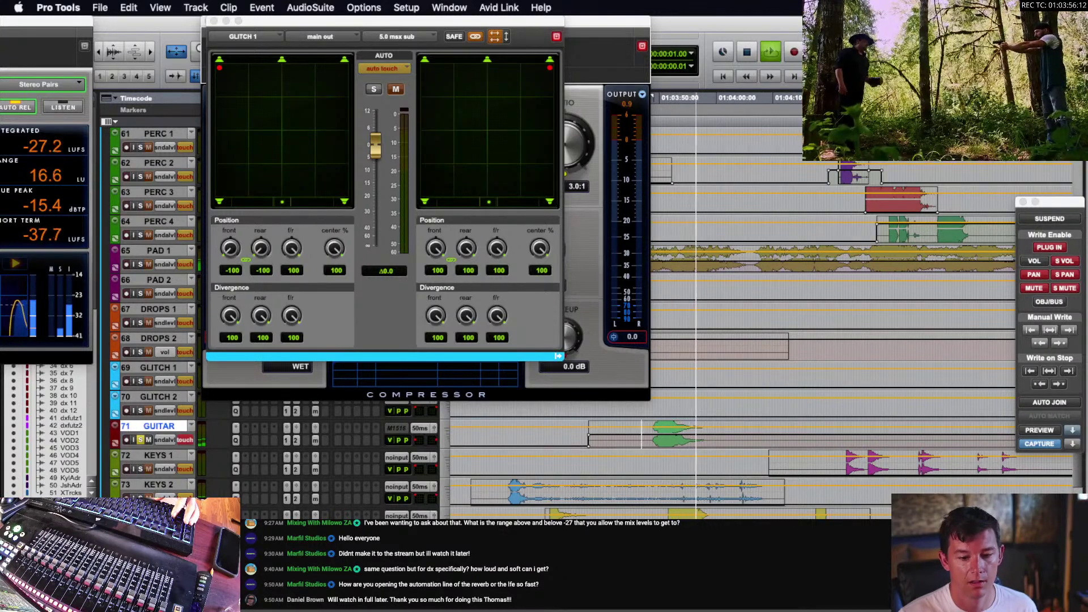
key(r)
key(r)
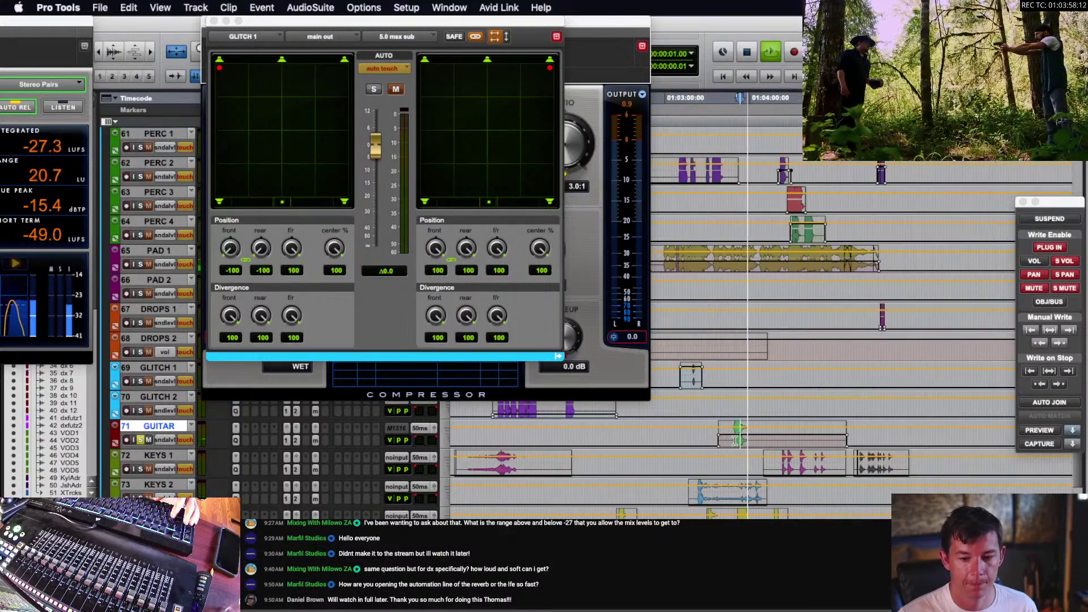
key(space)
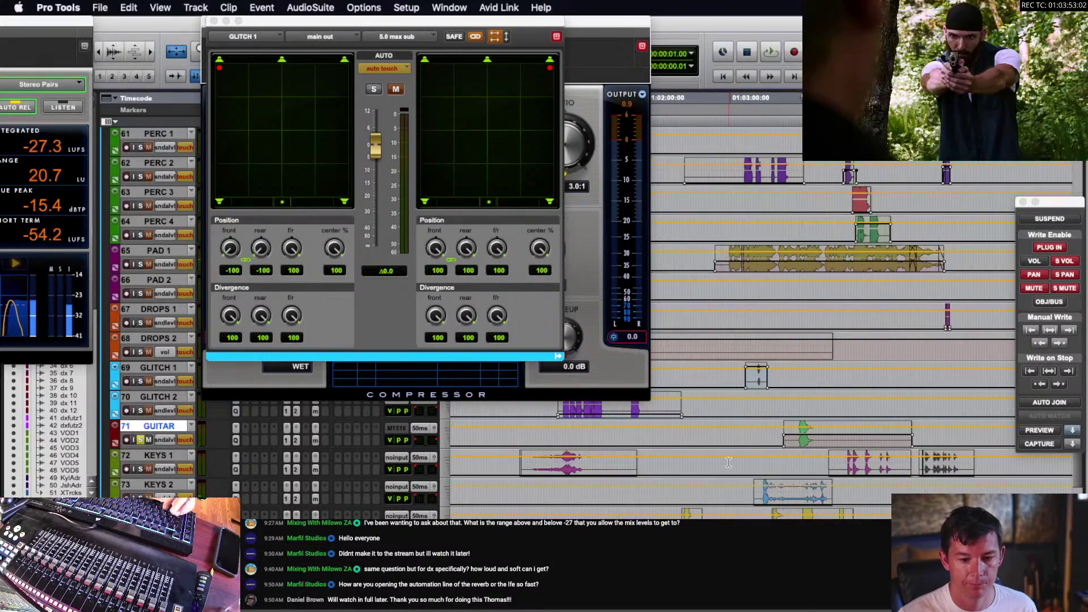
- Audition the first KEYS 1 clip from about 01:00:59 and select it with automation Preview on
click(560, 464)
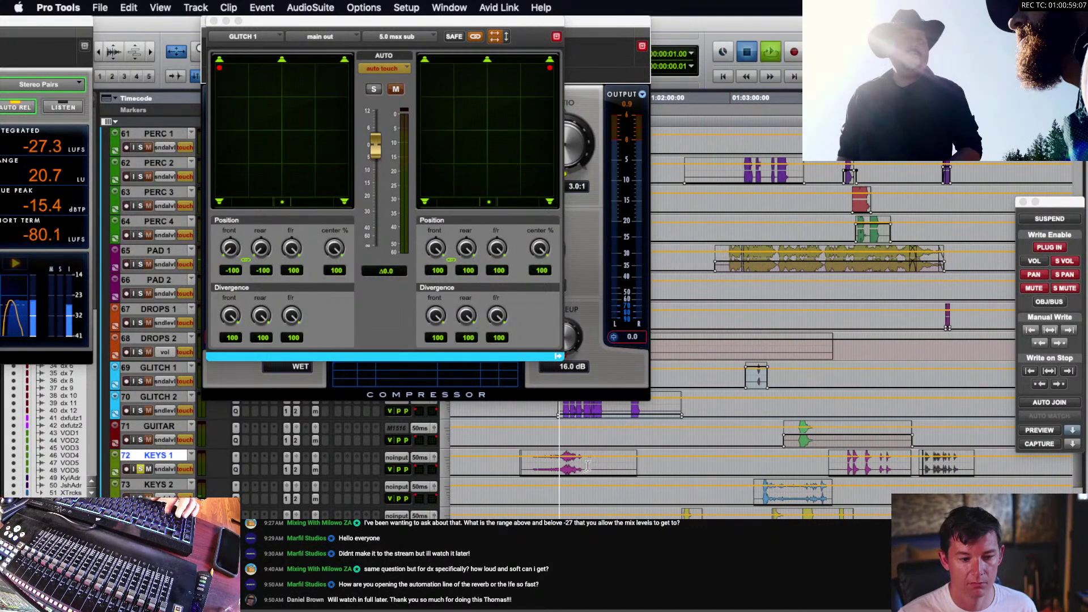
key(space)
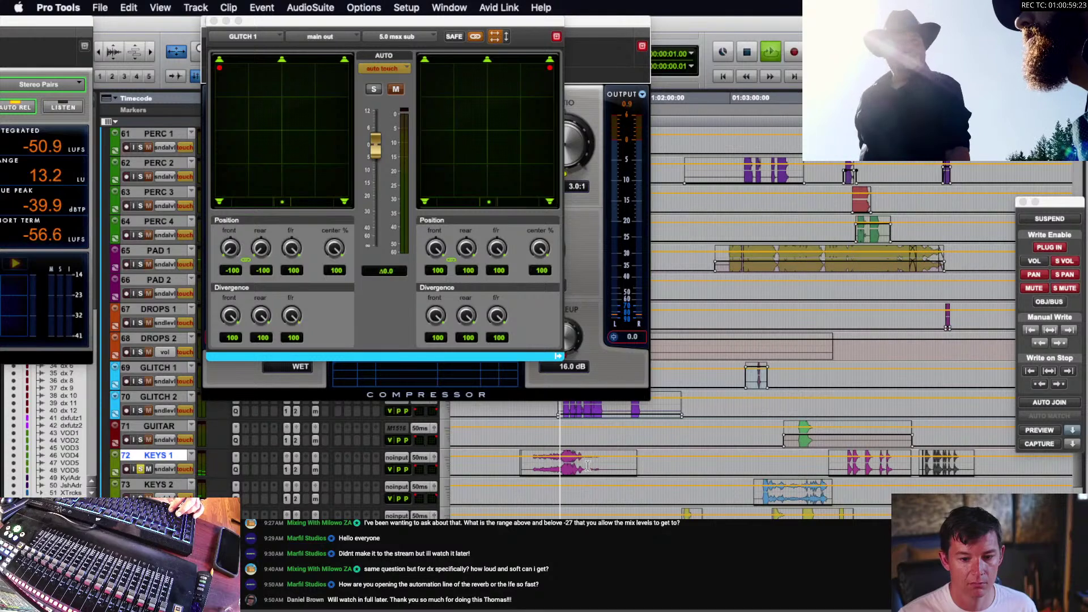
double_click(558, 467)
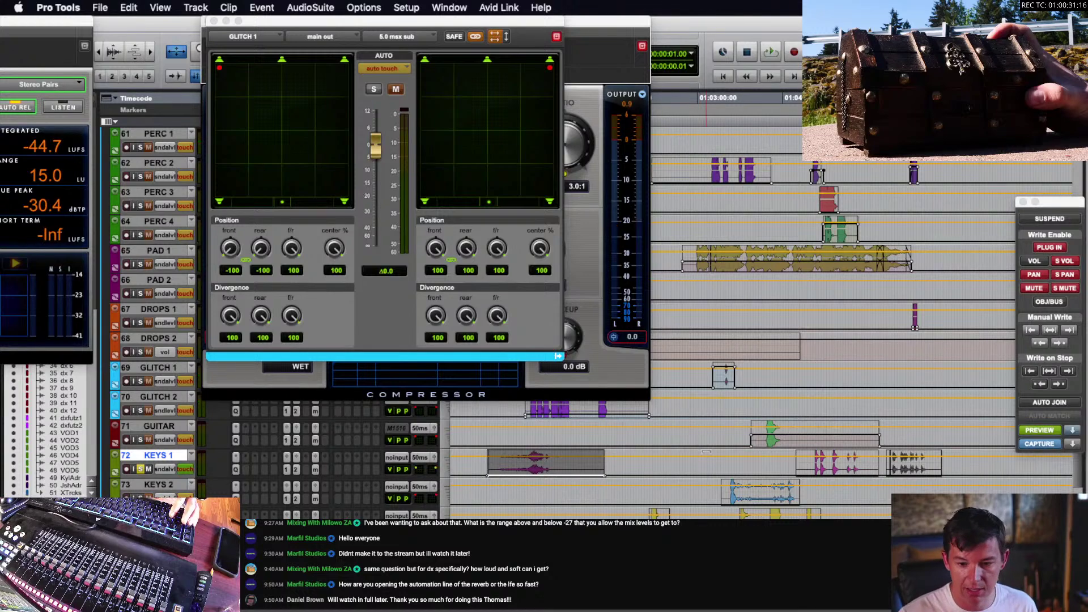
- Audition the second KEYS 1 clip from about 01:04:22, select the whole clip and stop playback
click(816, 466)
key(t)
key(t)
key(space)
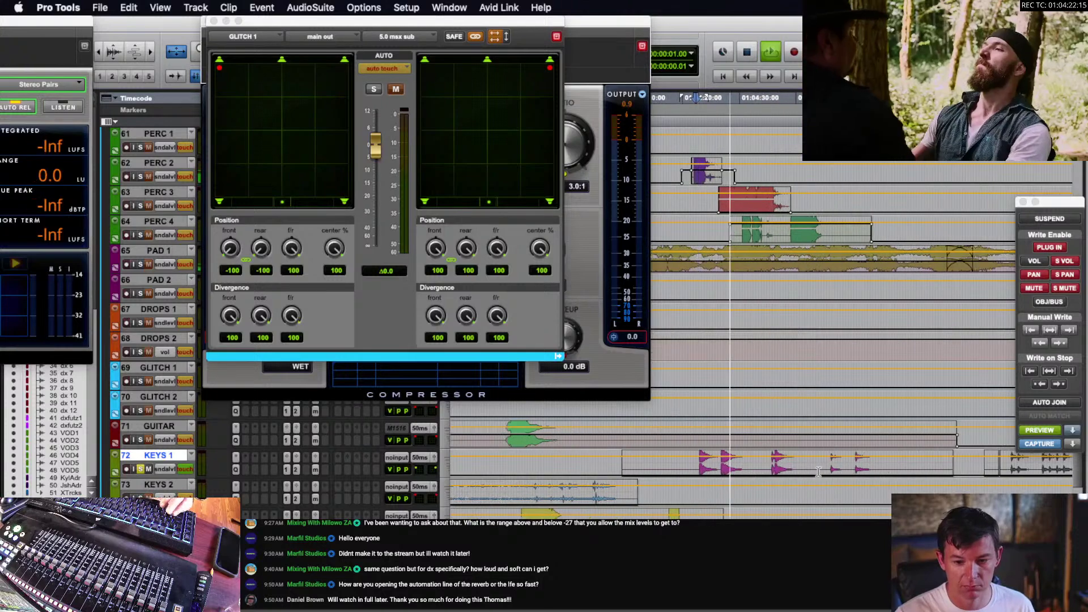
double_click(779, 469)
scroll(780, 469, right, 2)
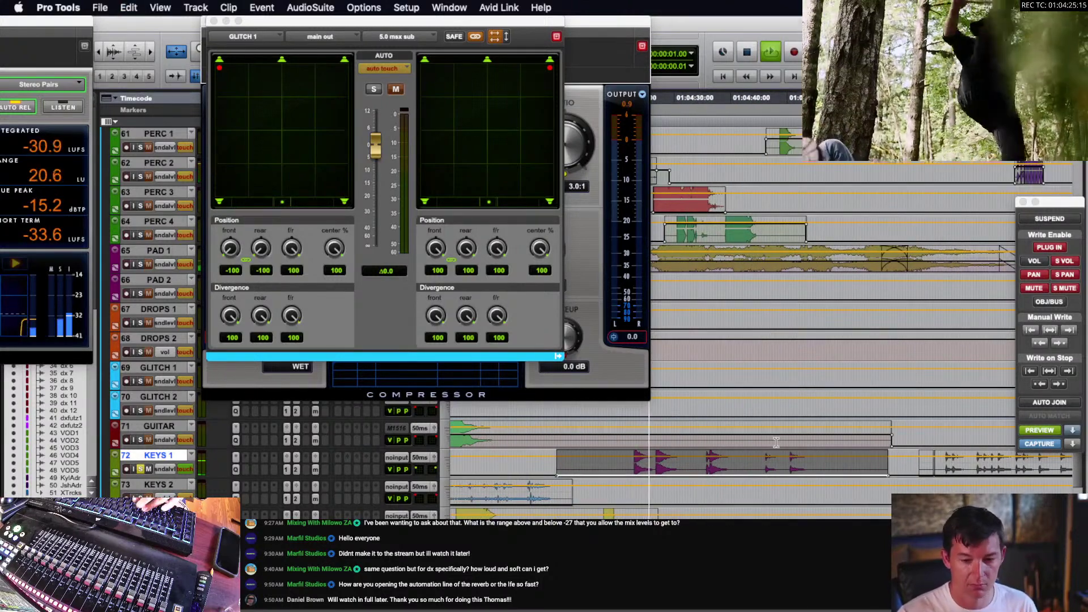
key(space)
key(r)
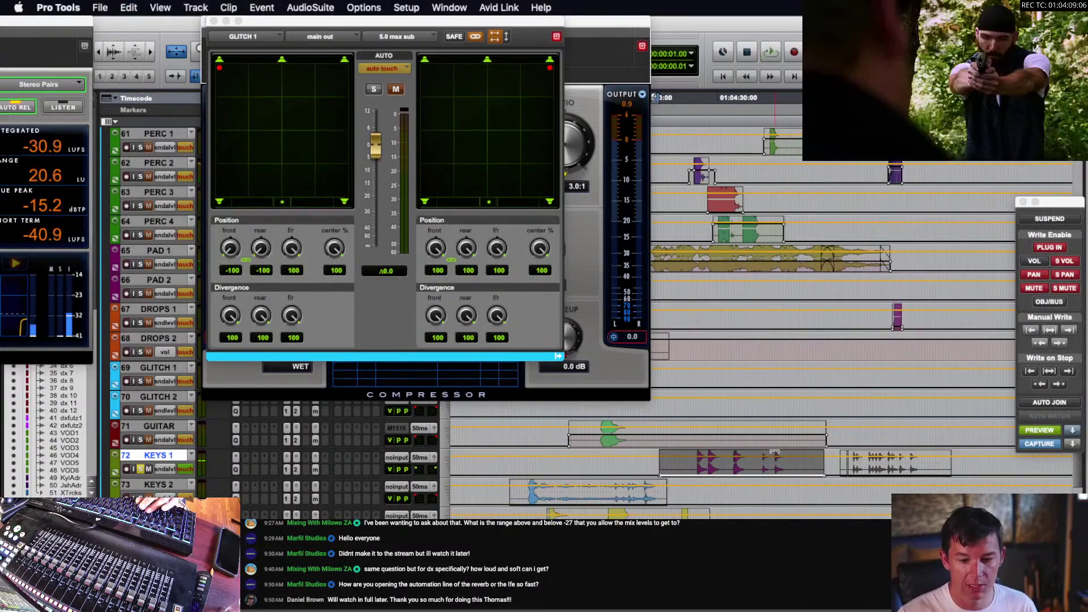
- Audition the KEYS 2 clip from about 01:03:25 and select it
key(r)
scroll(720, 454, down, 2)
click(649, 437)
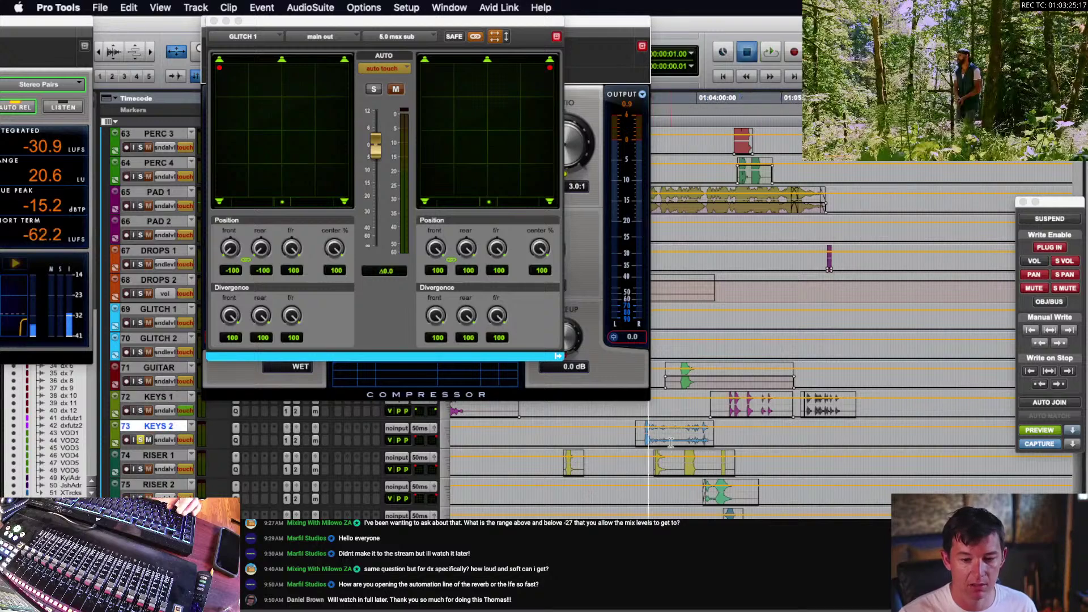
key(space)
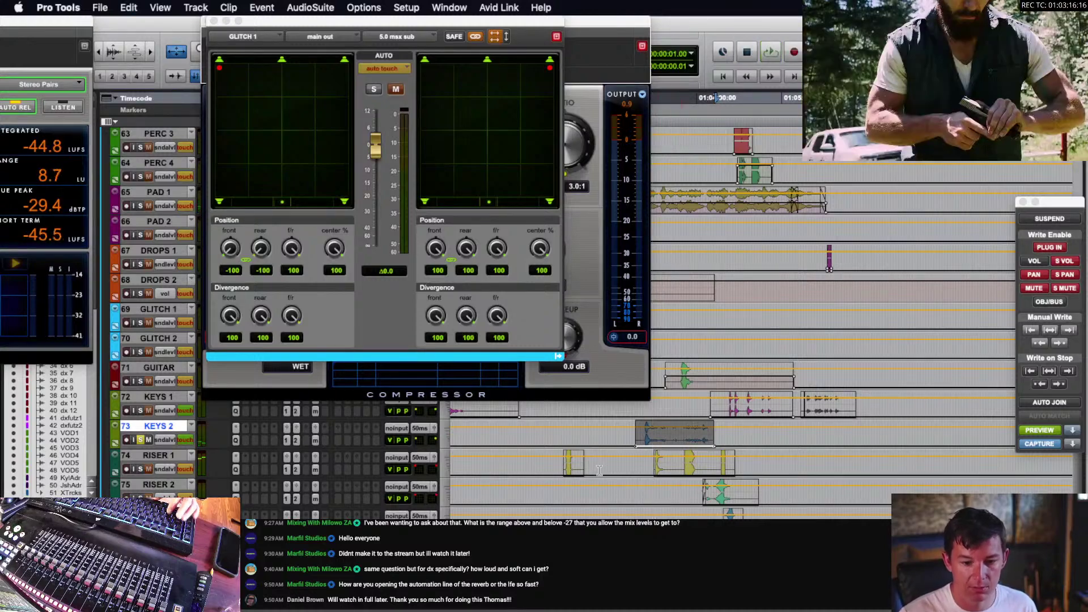
- Audition the first RISER 1 clip, turn off automation Preview, and replay it from about 01:02:27 while writing touch automation
click(568, 467)
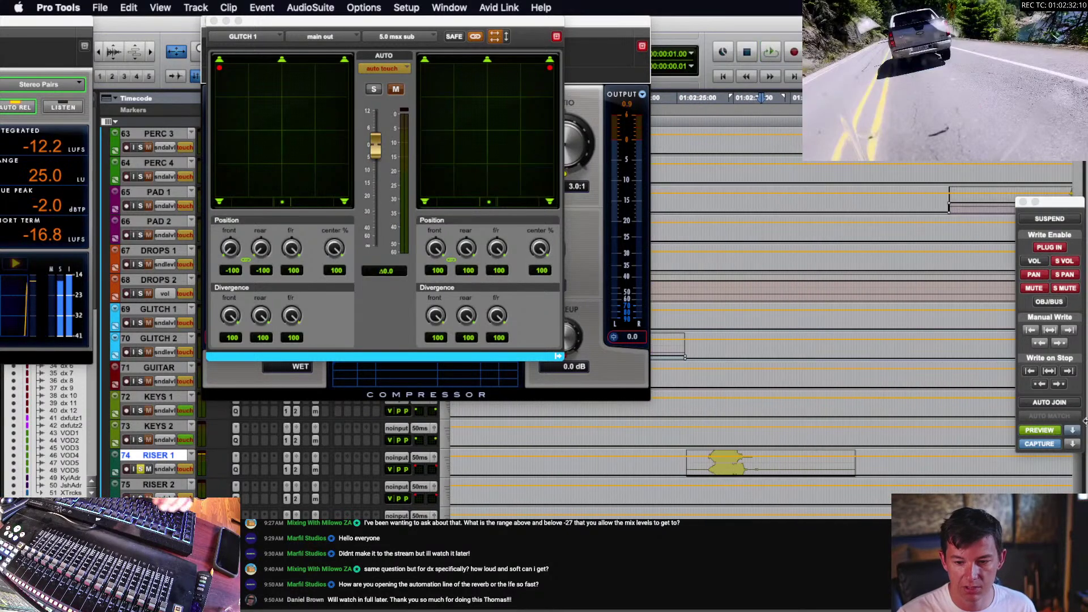
click(1045, 432)
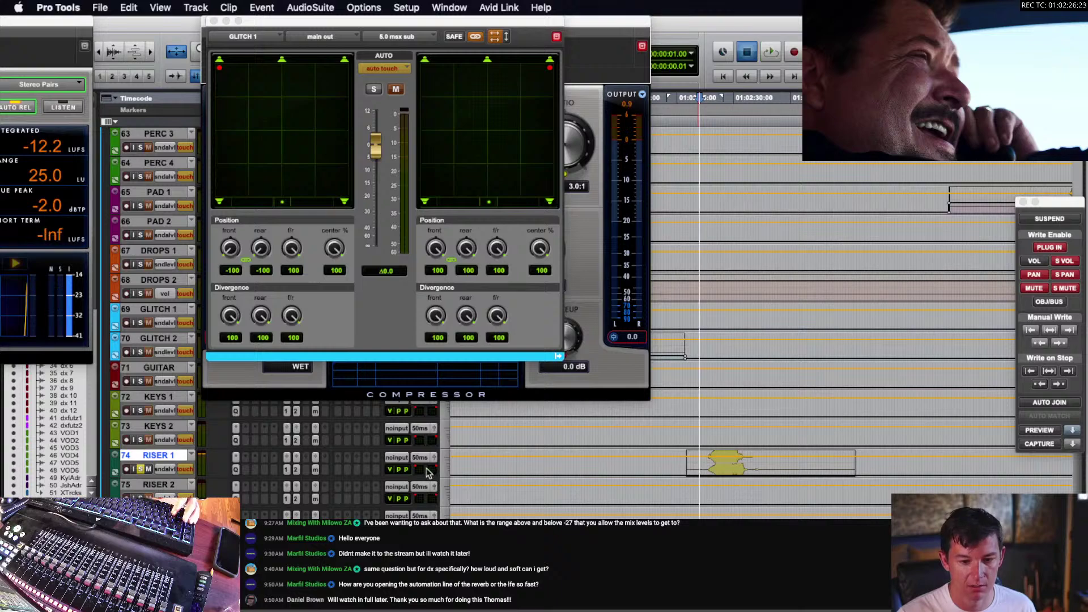
key(space)
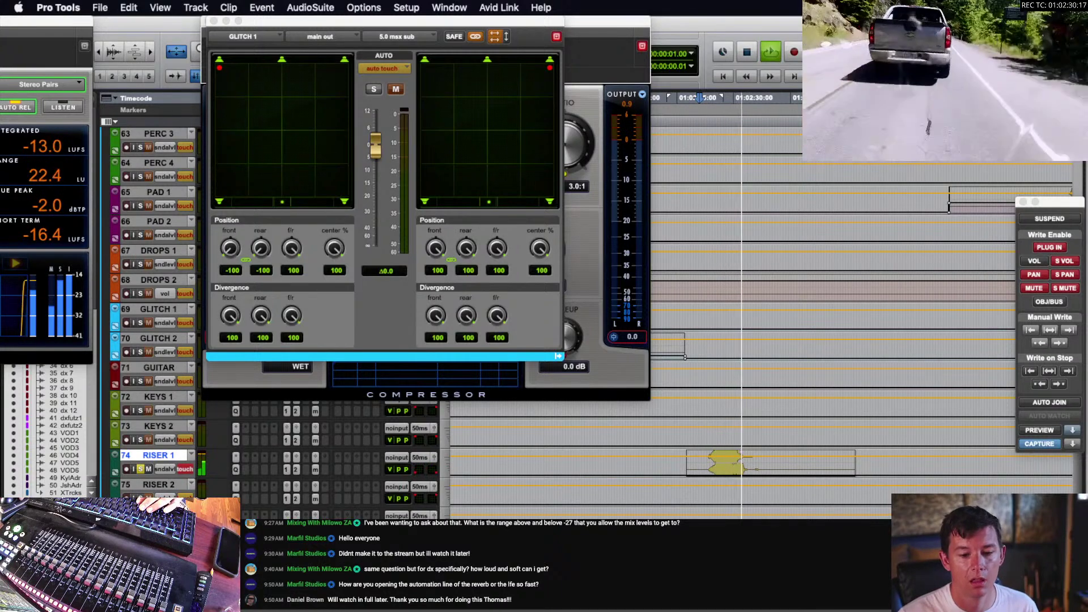
key(r)
key(r)
key(r)
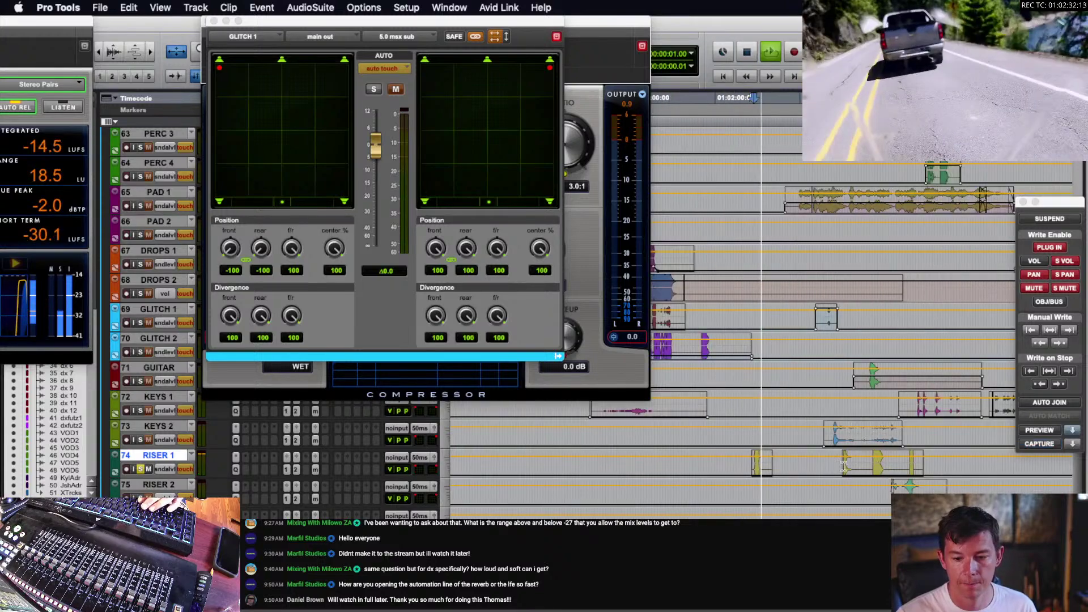
key(space)
- Audition the later RISER 1 clip from about 01:03:30
click(844, 466)
key(t)
key(t)
key(space)
scroll(754, 465, right, 5)
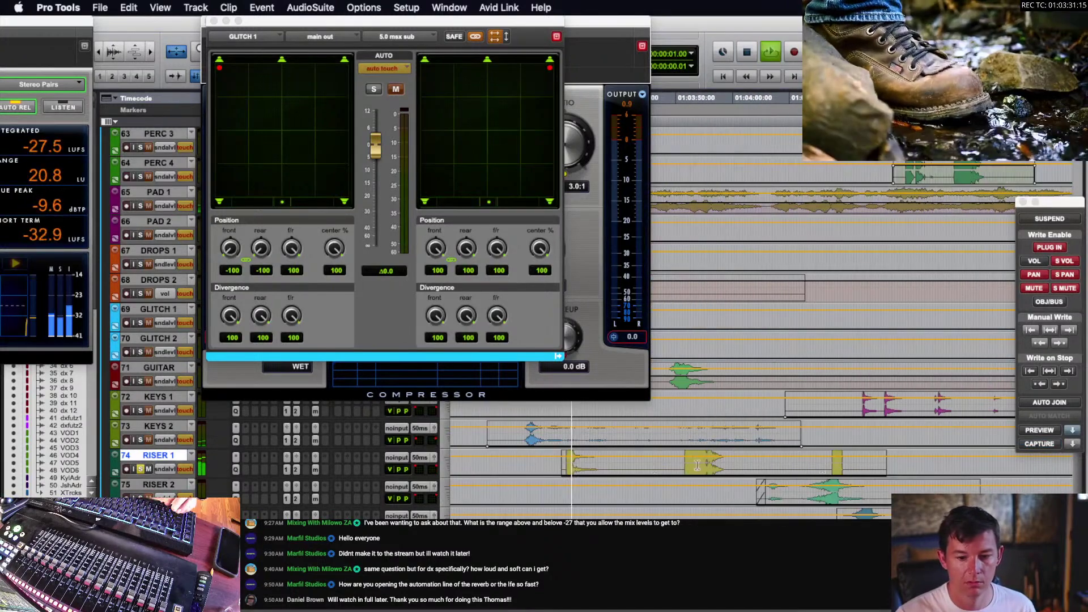
- Switch the RISER 1 track view to the msx lfe (snd d) level and raise it at the hits around 01:03:30 and 01:03:51
click(176, 471)
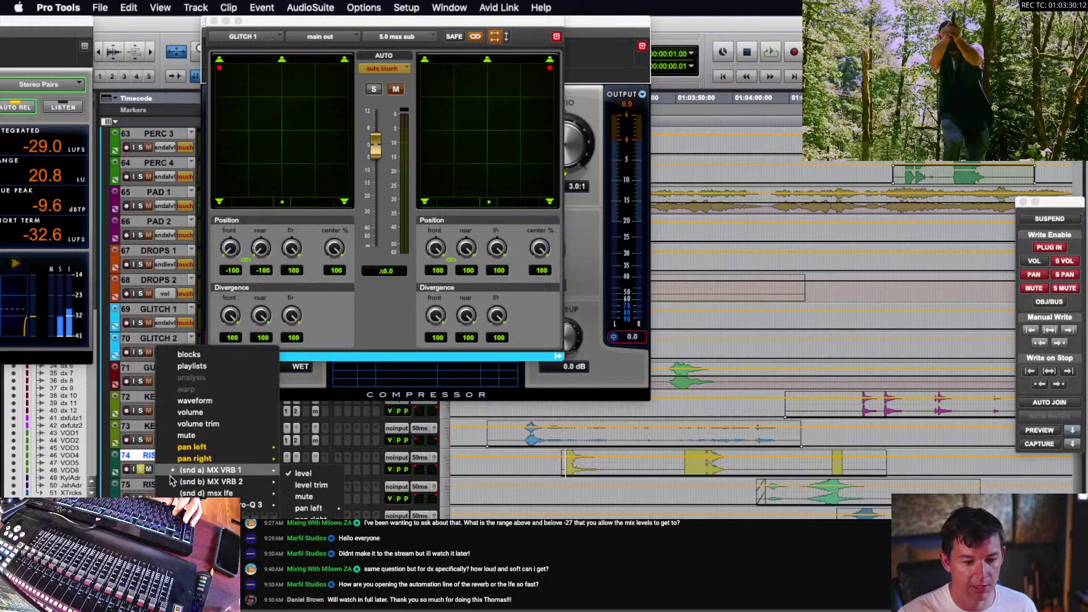
mouse_move(261, 497)
click(304, 496)
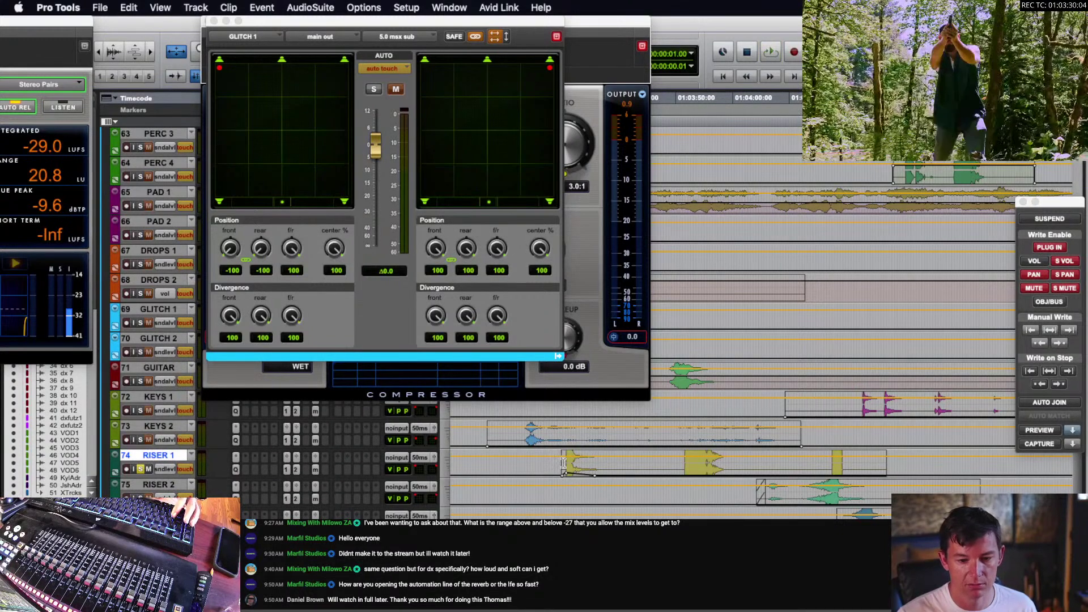
key(space)
scroll(566, 463, right, 1)
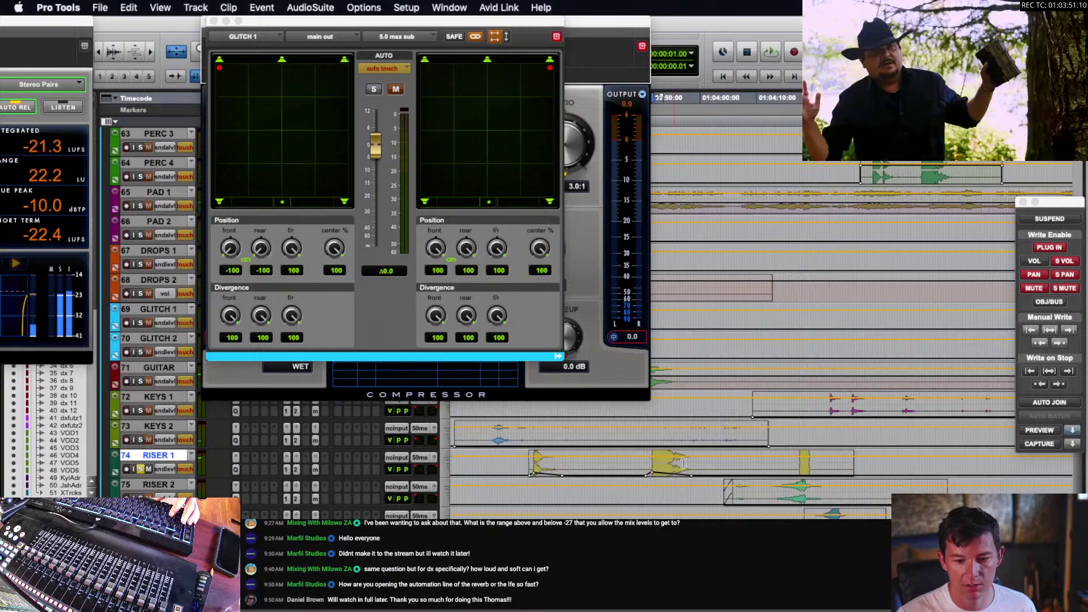
- Raise the RISER 1 msx lfe send level at the hit around 01:04:16 and replay that spot
key(space)
drag(800, 477, 798, 470)
key(space)
click(792, 469)
key(space)
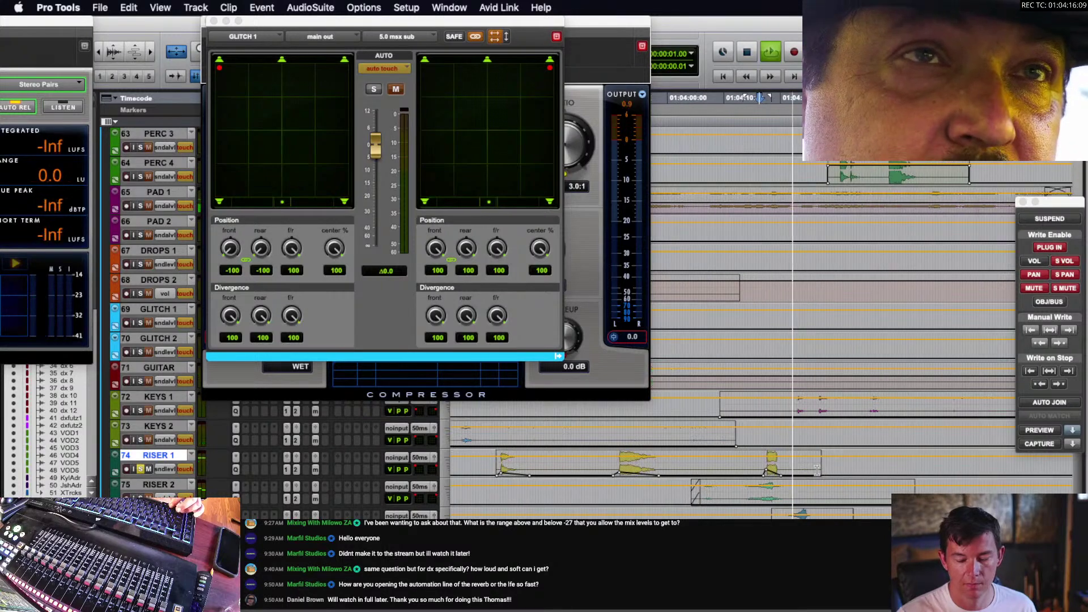
- Switch RISER 1 to the MX VRB 1 (snd a) level, raise it across the clip's hits, and replay from about 01:03:51
click(163, 470)
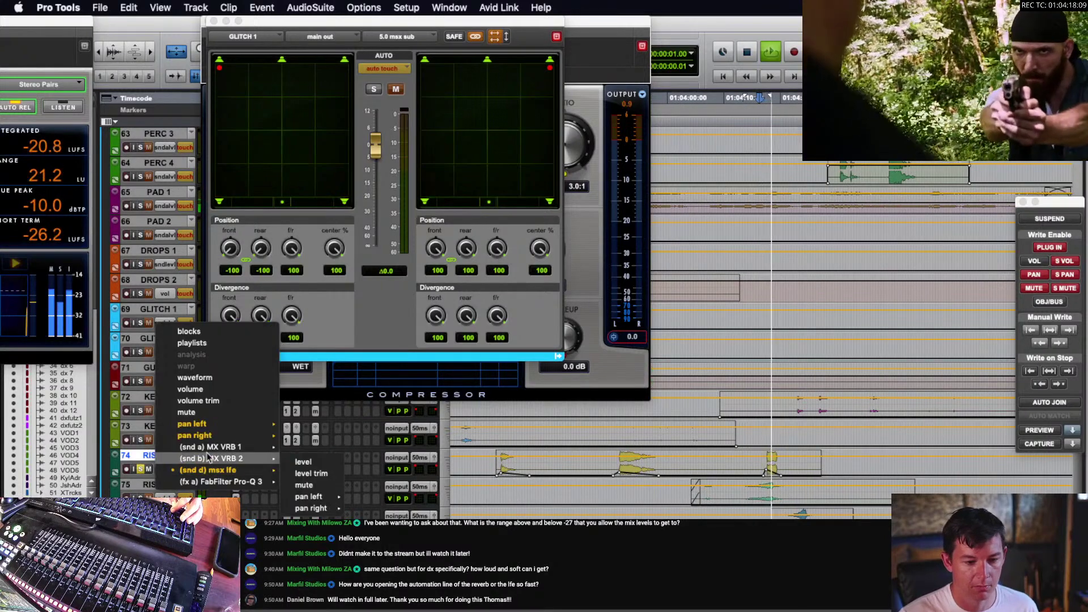
mouse_move(249, 447)
alt+click(332, 453)
key(space)
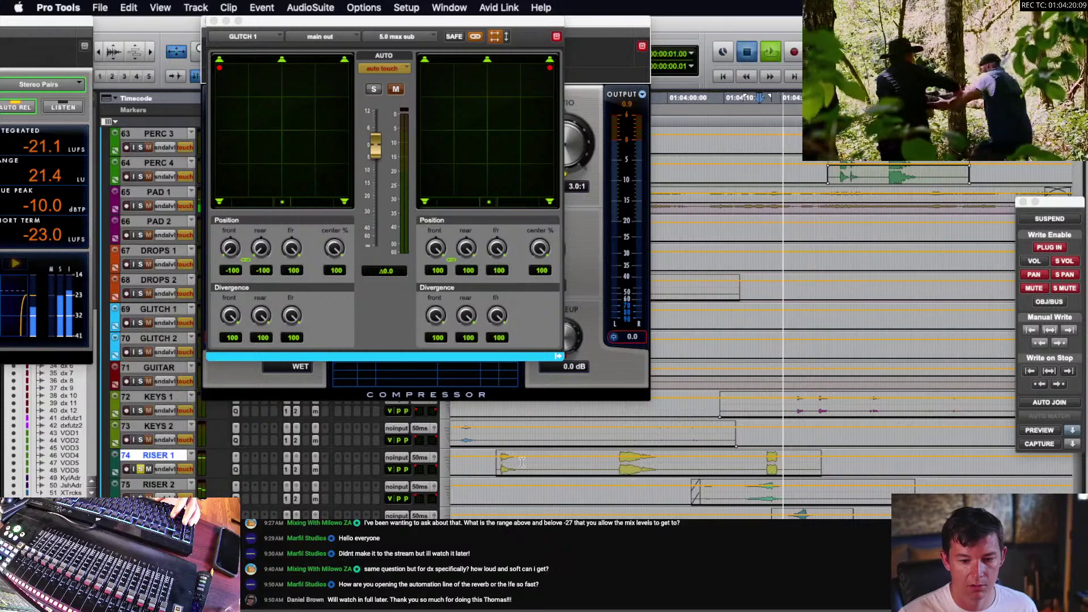
drag(486, 459, 823, 399)
click(618, 466)
key(space)
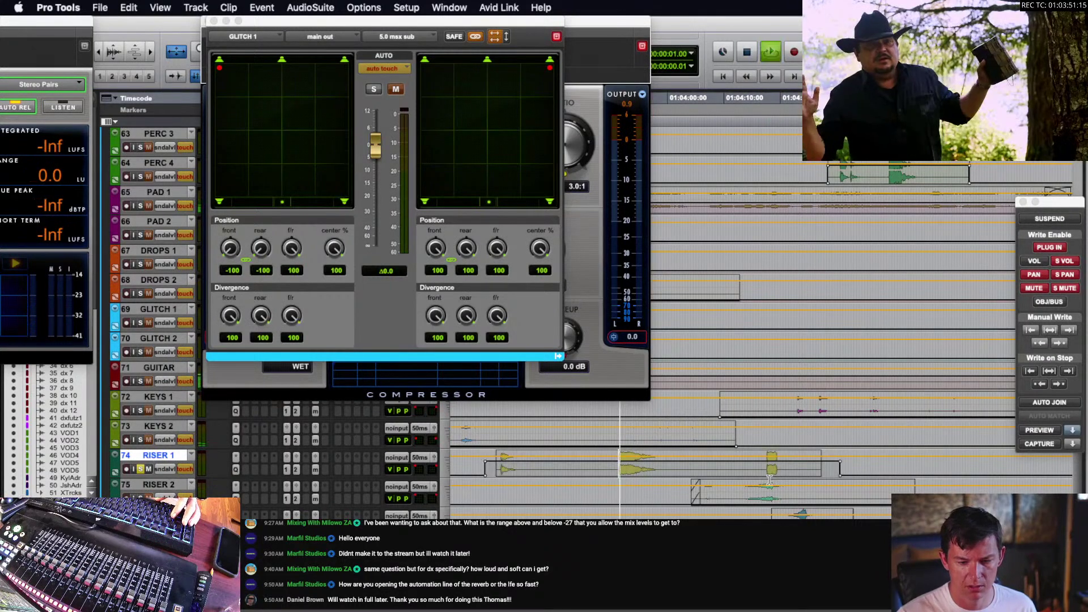
key(space)
- Audition the RISER 2 clip from about 01:04:16 and replay it from near its start, about 01:04:06
click(765, 493)
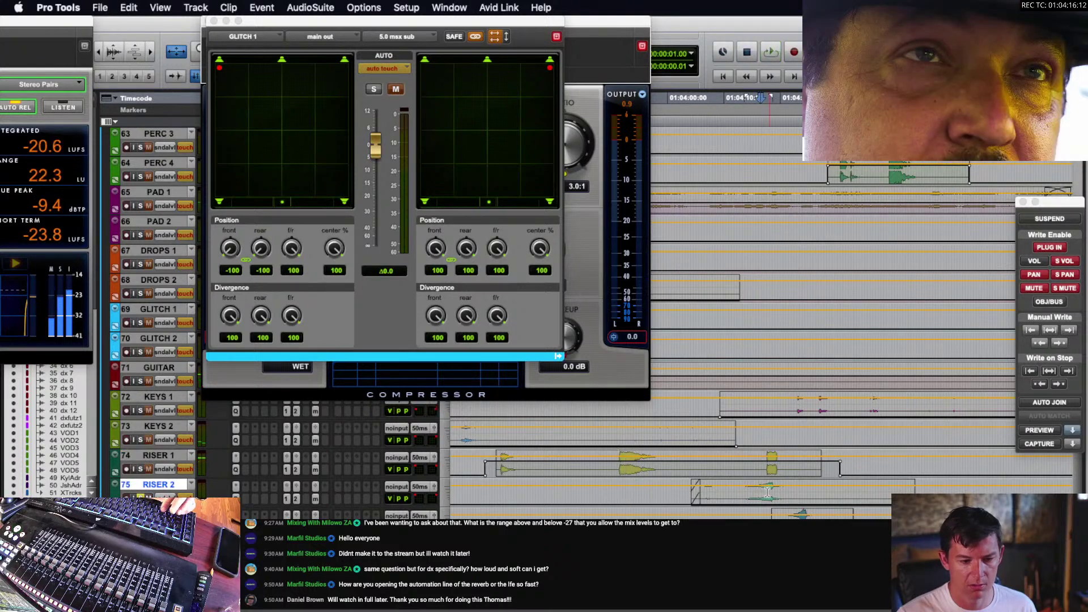
key(space)
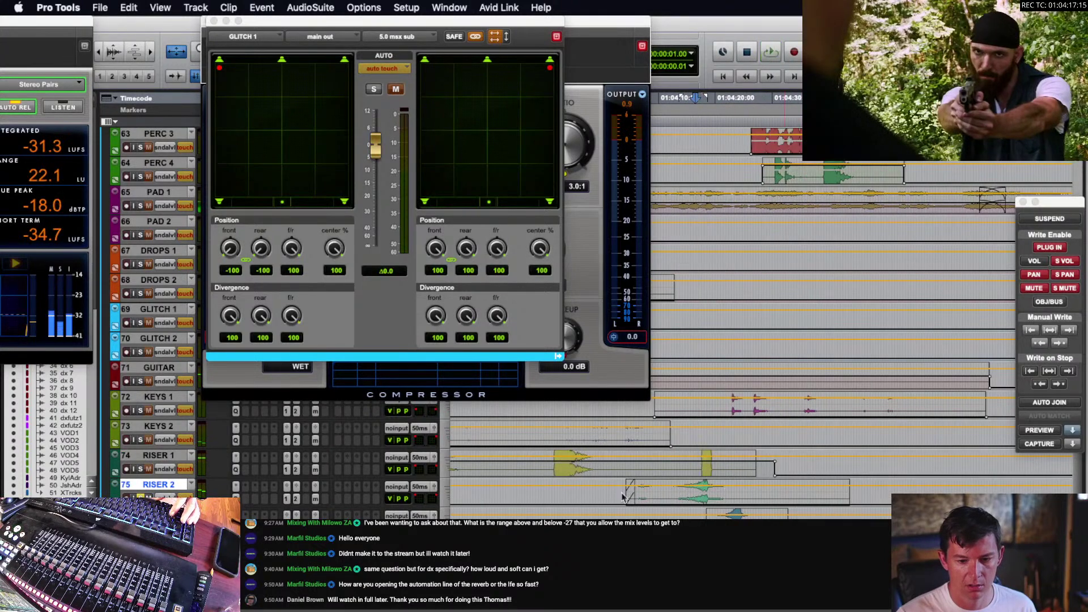
key(space)
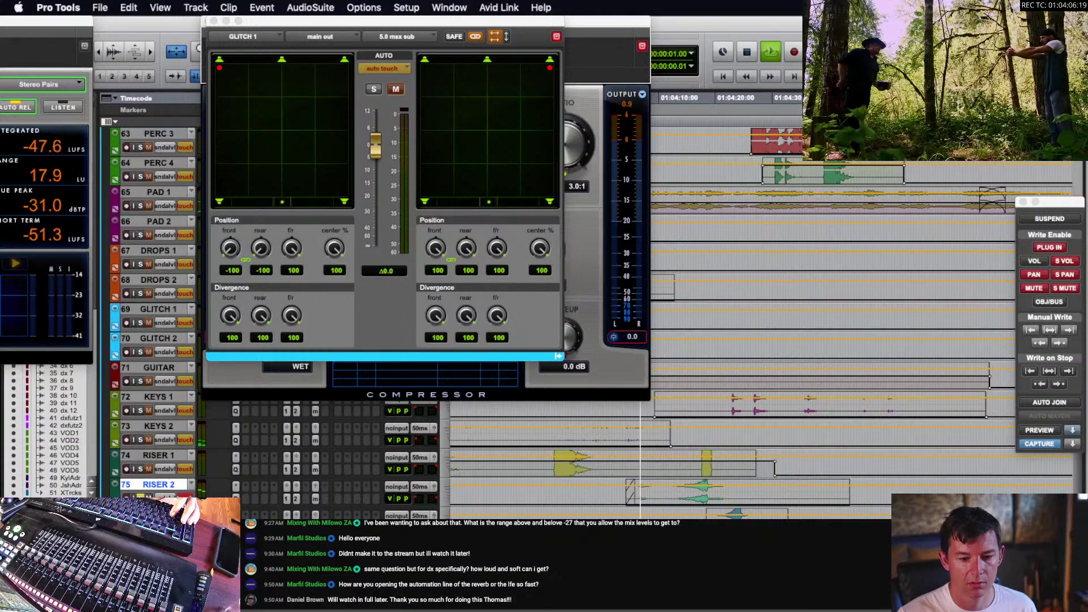
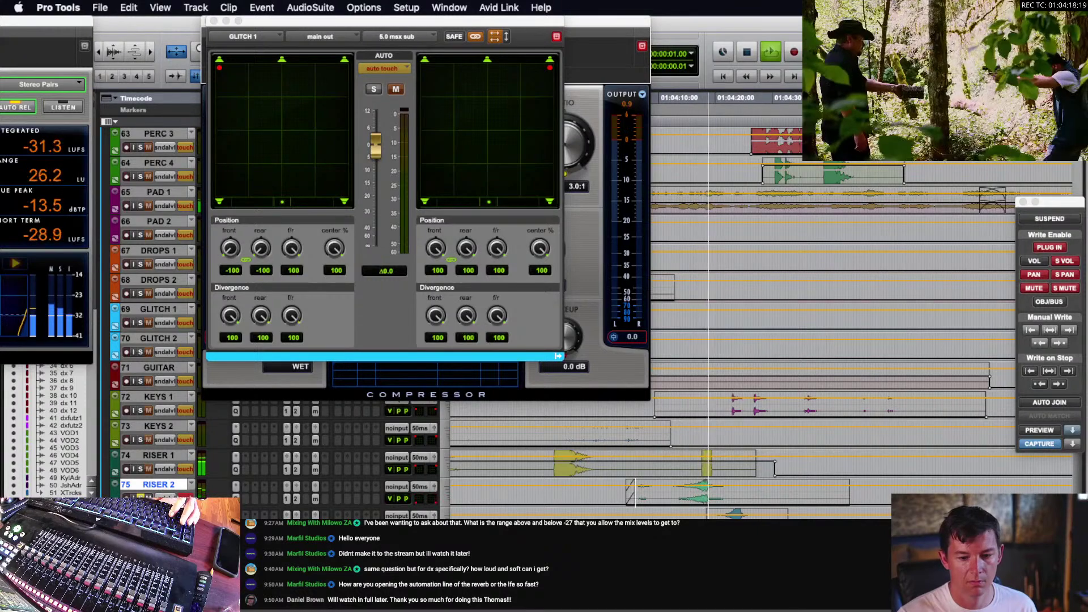
- Solo RISER 3 and audition its clip from about 01:04:20, through the hit around 01:04:24
click(725, 514)
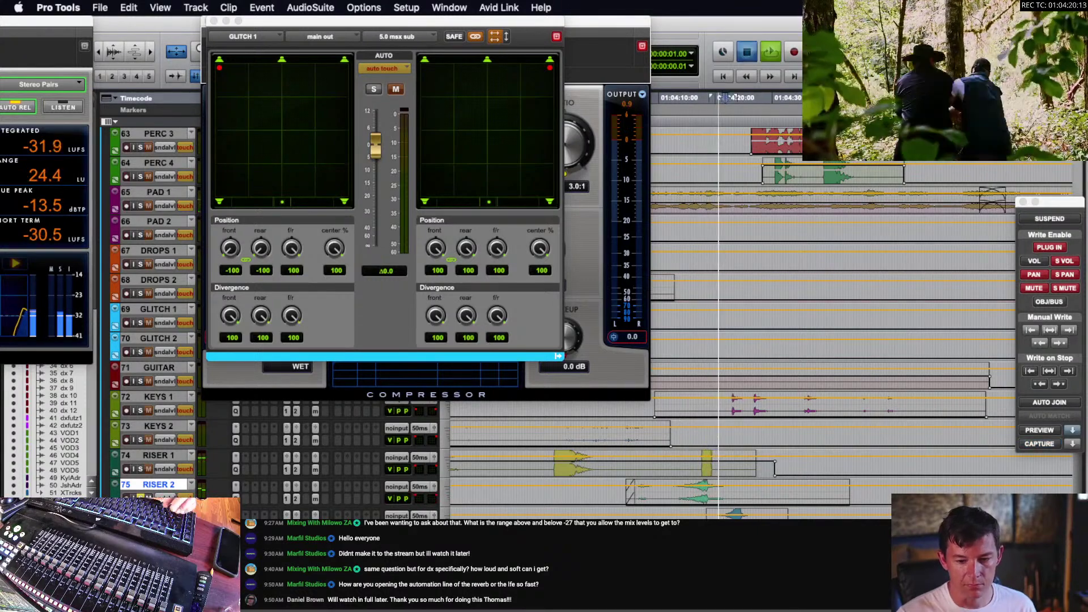
scroll(771, 498, down, 2)
key(shift+s)
key(space)
key(t)
key(space)
scroll(681, 484, right, 5)
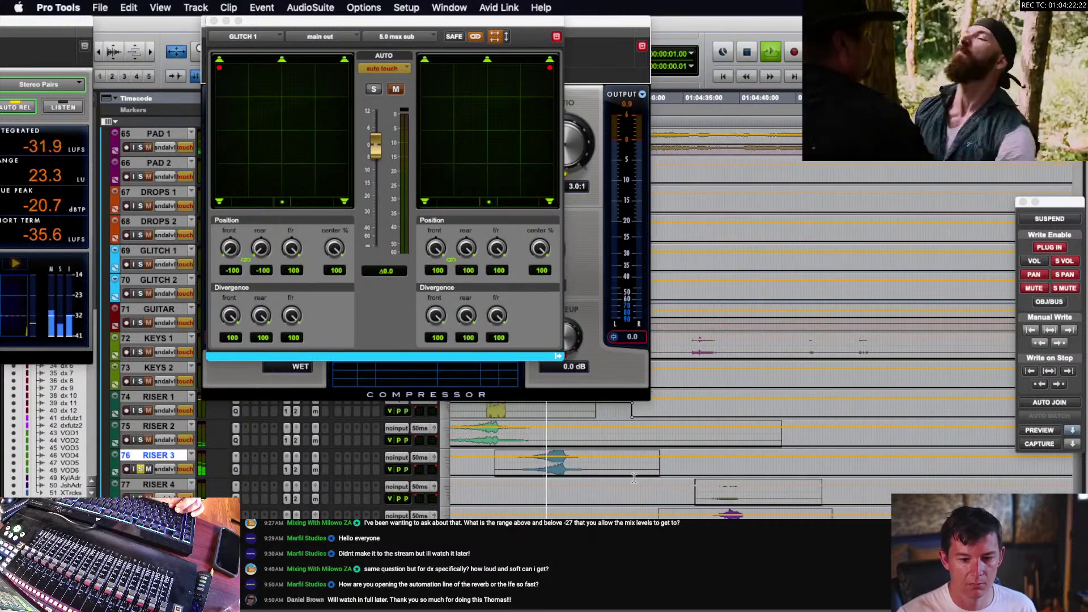
click(583, 473)
scroll(582, 474, left, 1)
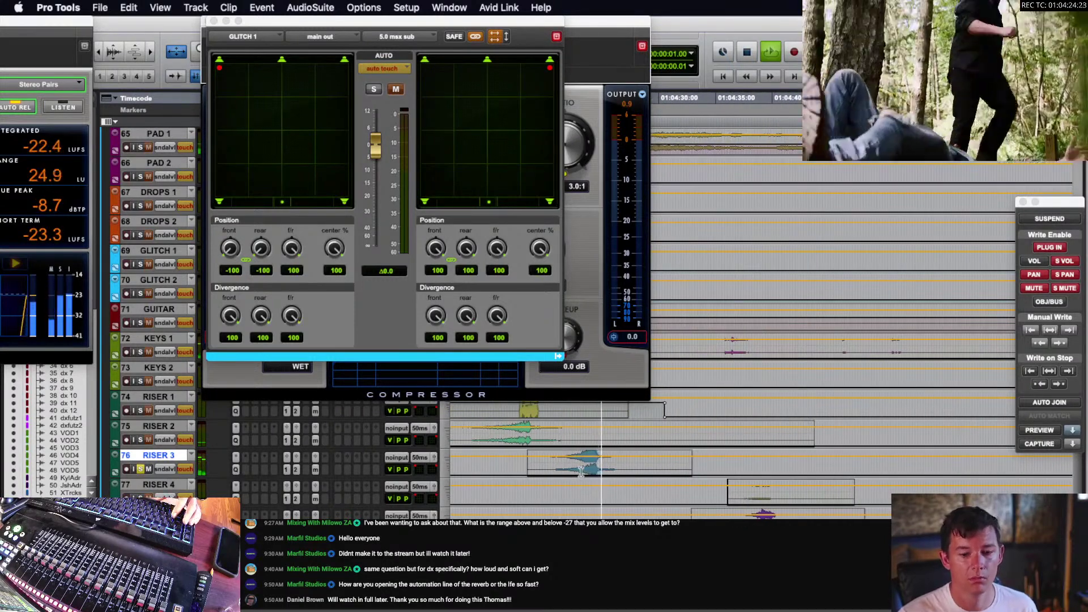
key(space)
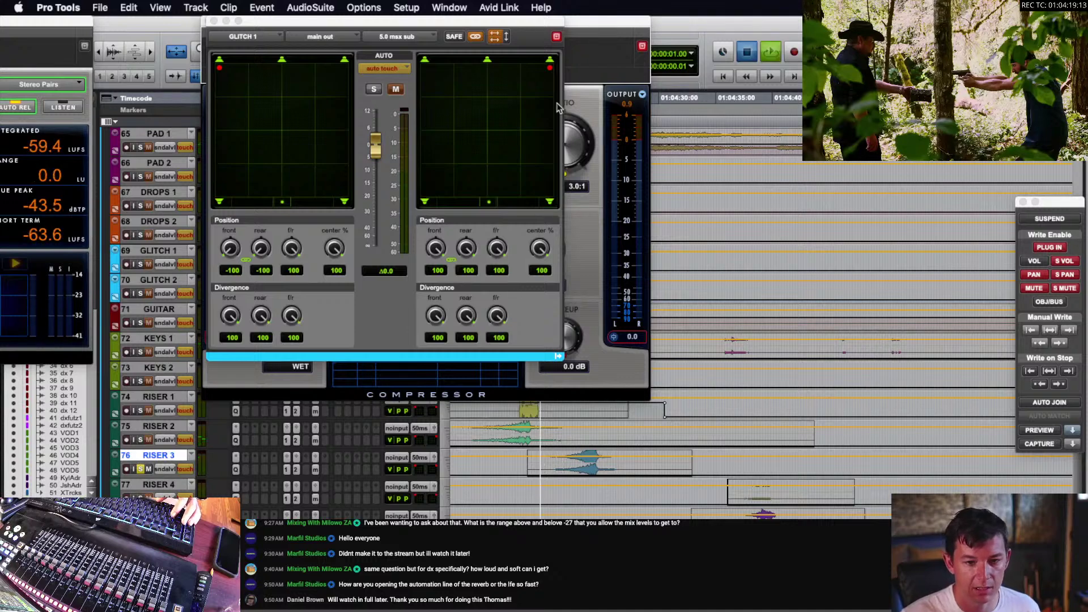
- Open the RISER 3 panner and write a front-to-rear pan move during playback from 01:04:19:13
drag(547, 73, 548, 74)
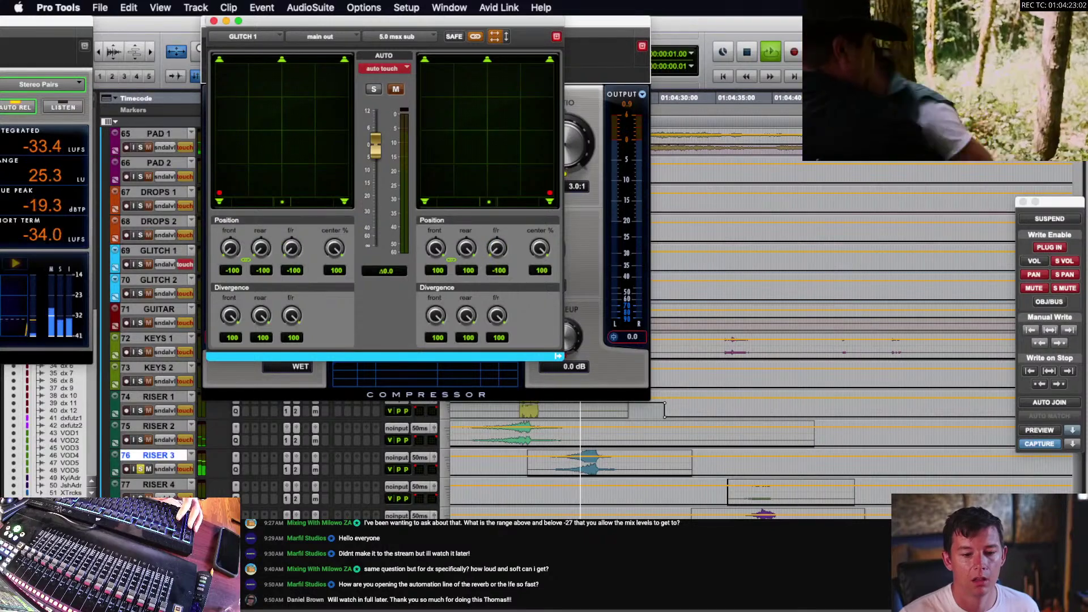
click(434, 458)
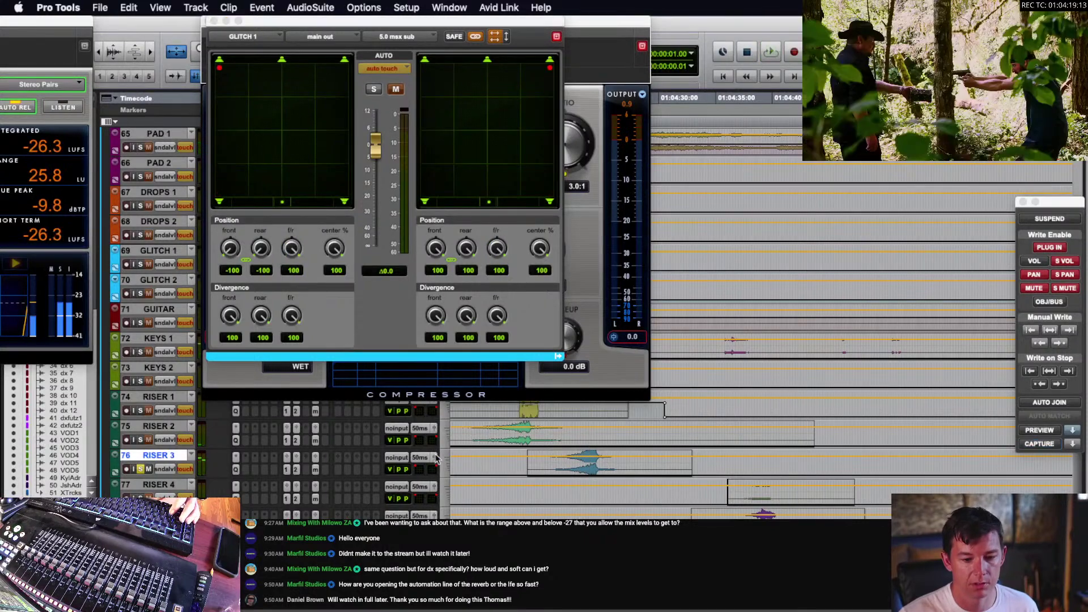
key(space)
scroll(554, 462, up, 3)
click(547, 165)
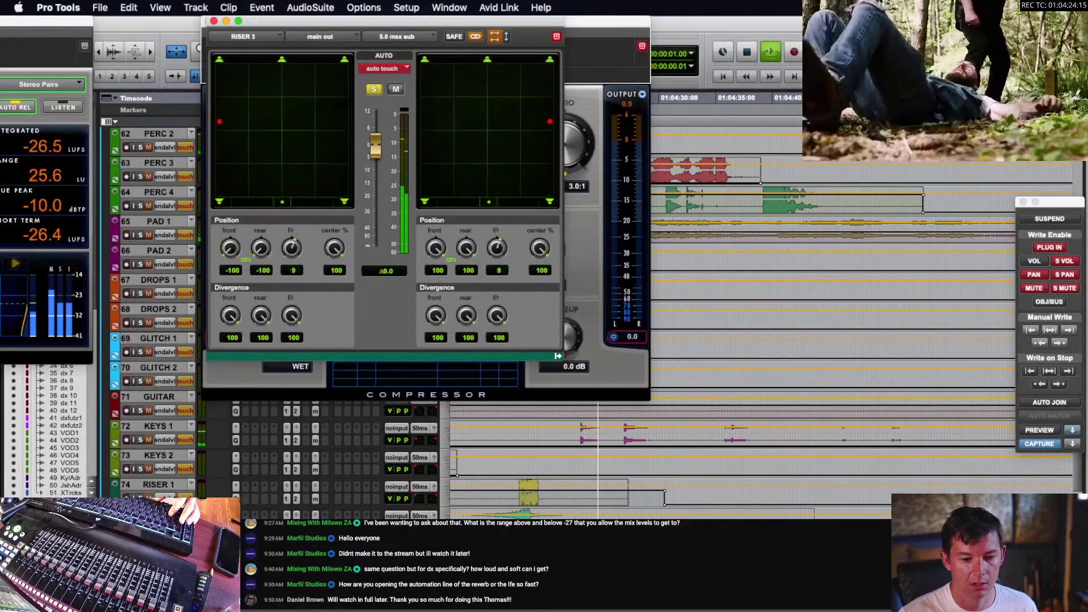
key(space)
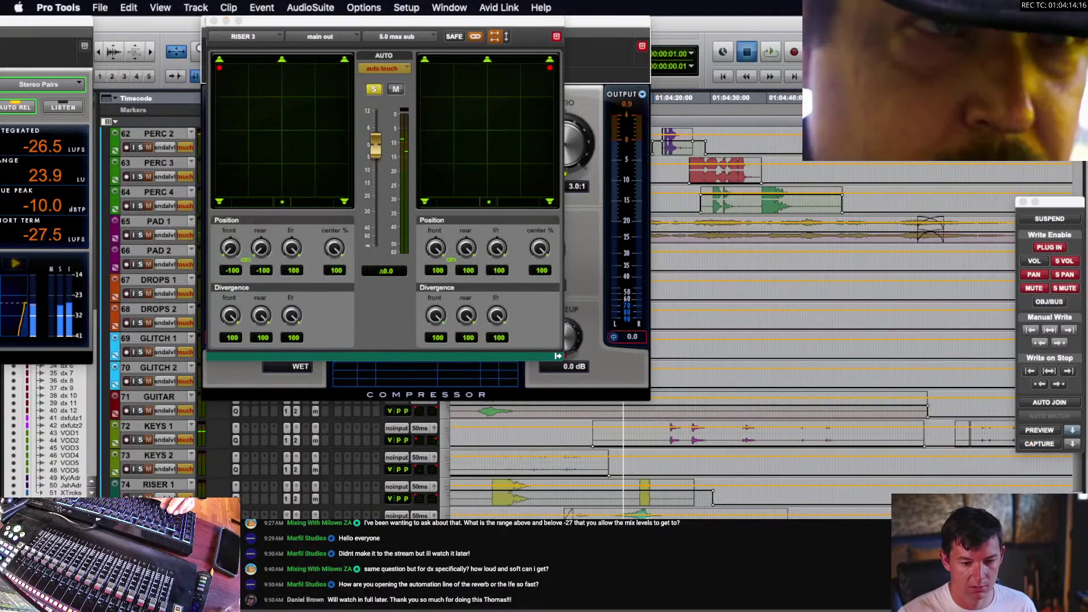
- Solo RISER 4 and audition its clip from about 01:04:37
key(space)
scroll(737, 340, down, 3)
key(space)
click(749, 492)
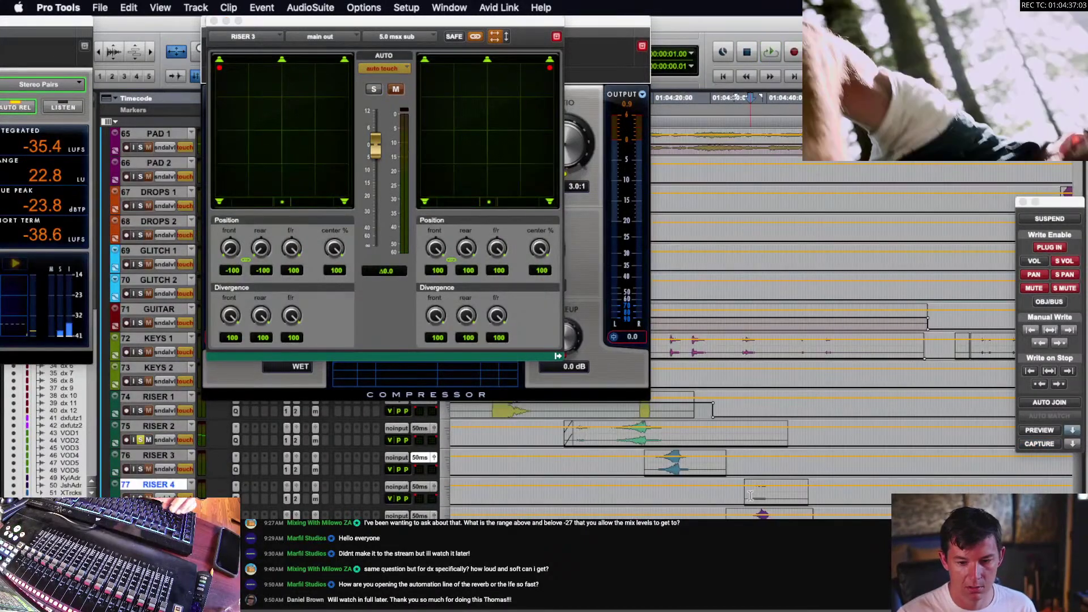
key(shift+s)
key(t)
key(space)
scroll(782, 486, down, 1)
scroll(796, 484, right, 2)
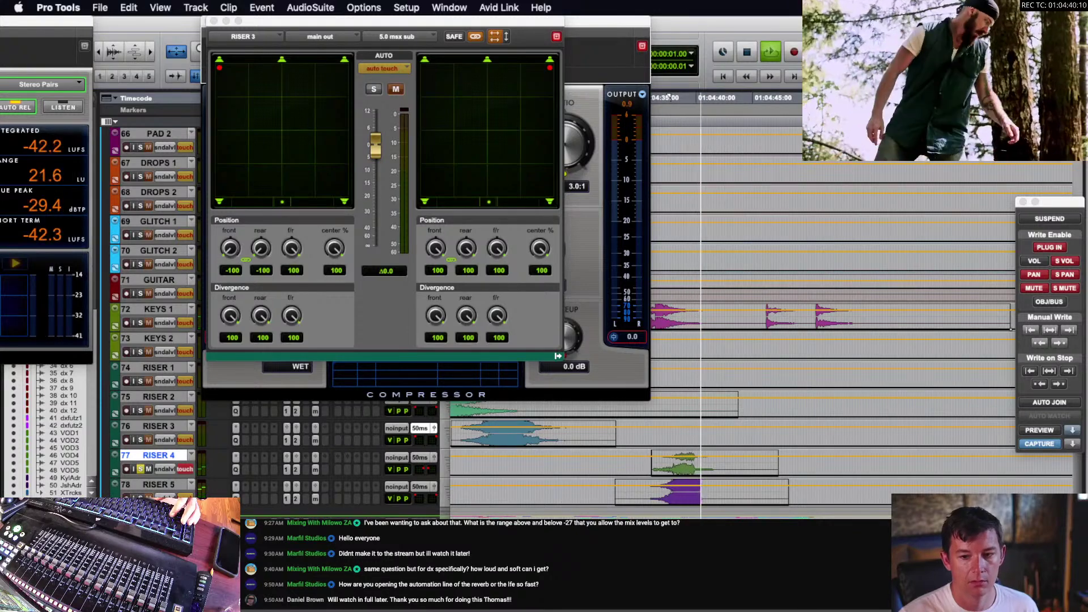
key(space)
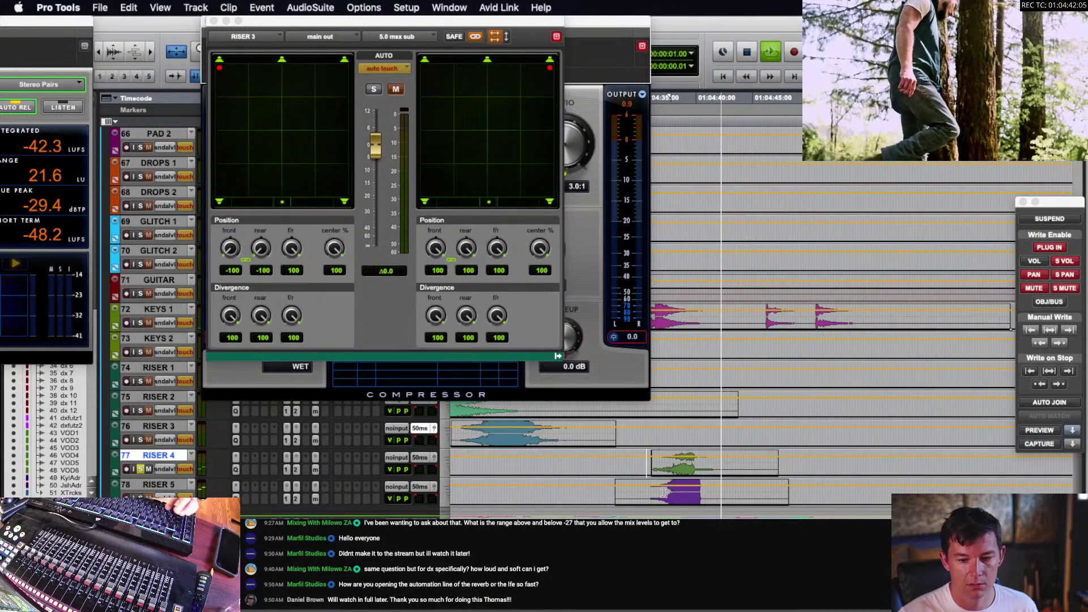
click(663, 492)
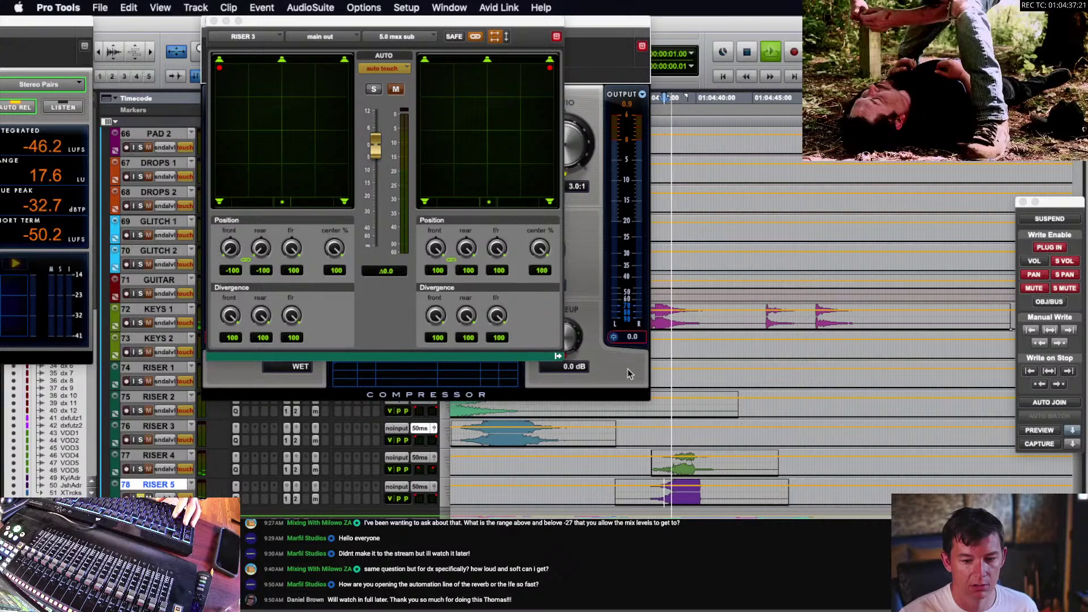
key(space)
drag(552, 191, 551, 152)
key(space)
key(super+z)
- Open the RISER 5 panner and write a pan move away from the front corners during playback from 01:04:35:09
click(435, 490)
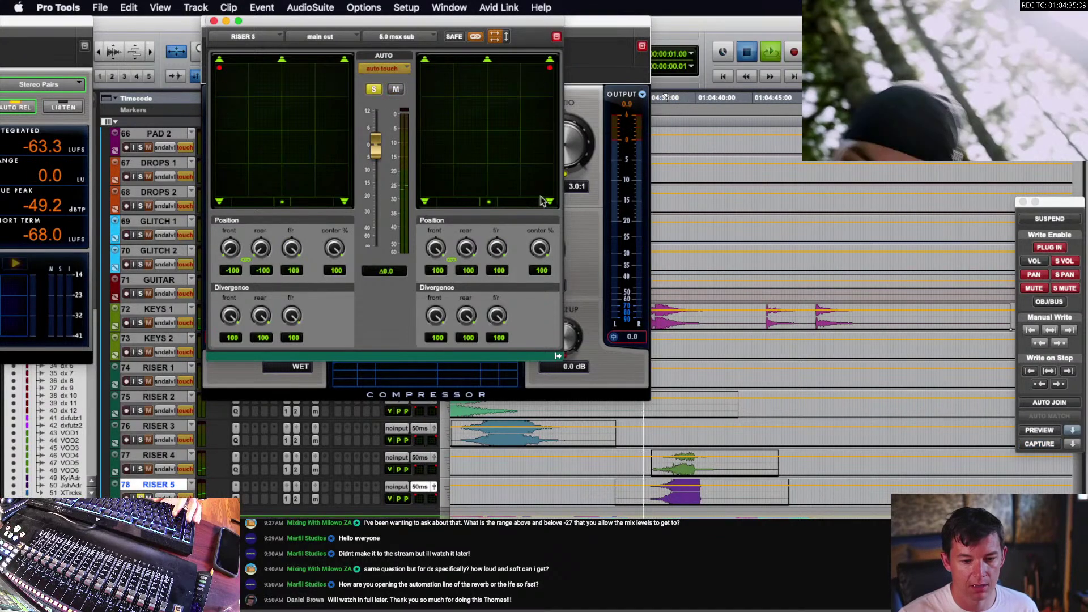
key(space)
drag(550, 68, 550, 192)
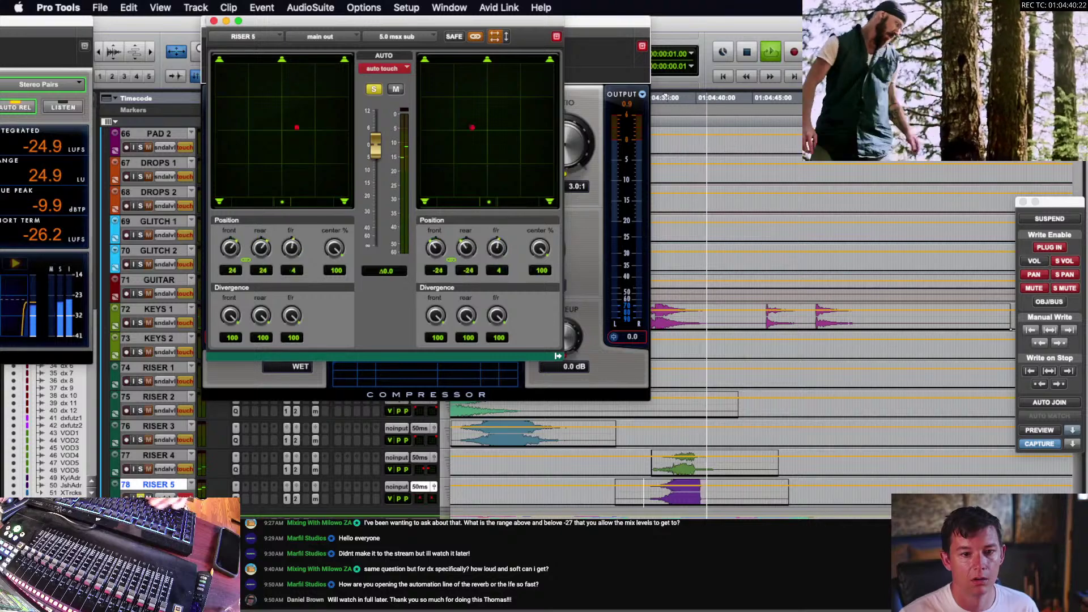
key(r)
key(space)
- Close the RISER 5 panner and PERC 1 compressor windows, and take RISER 5 out of solo
click(214, 21)
key(r)
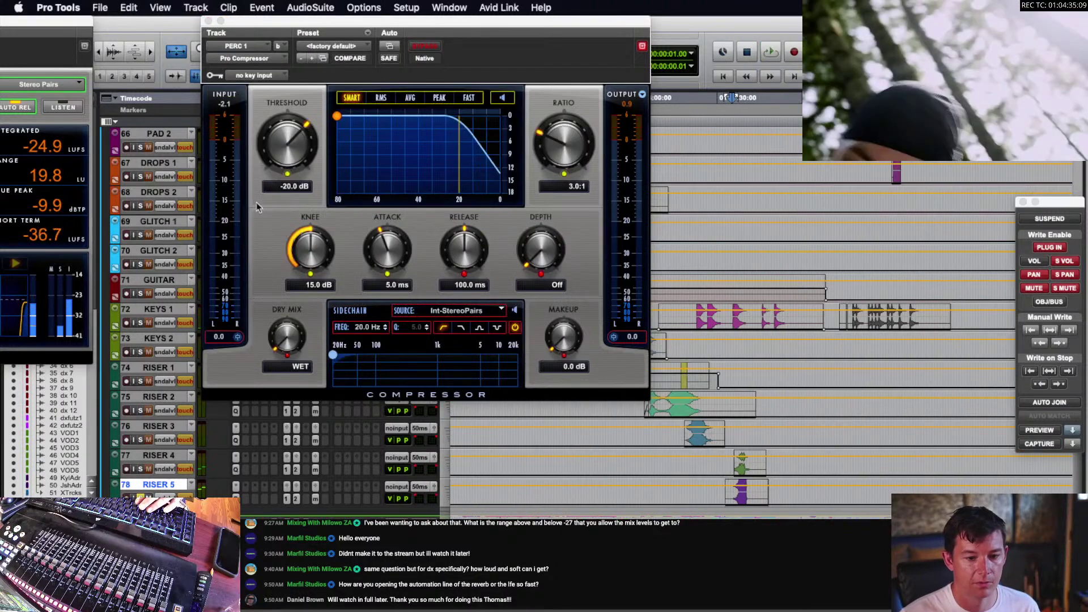
click(209, 21)
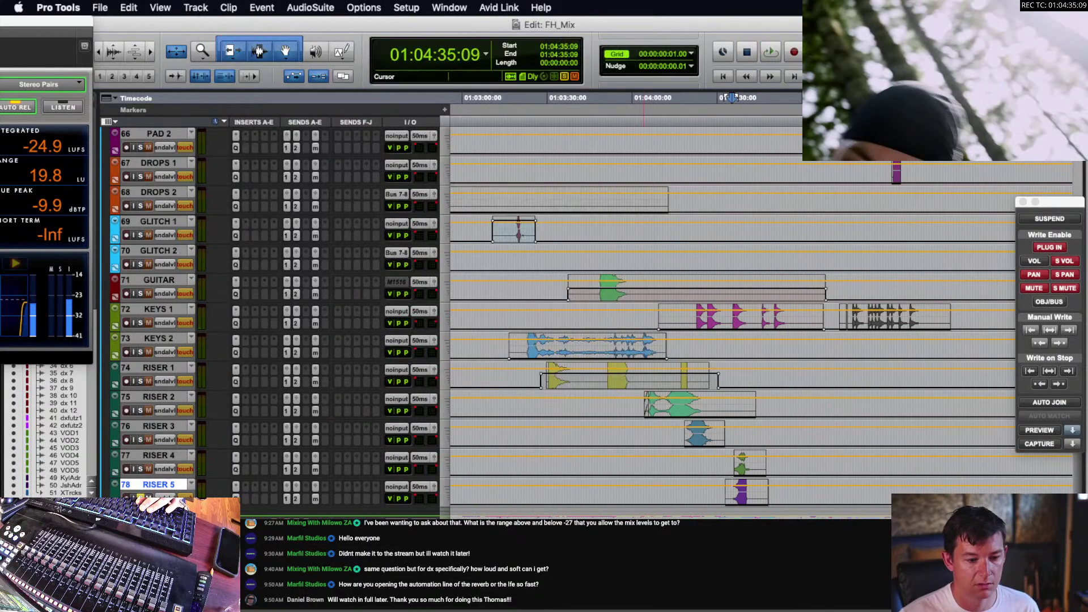
click(140, 499)
key(r)
key(r)
key(r)
key(r)
- Switch the music tracks to waveform view and place the edit cursor at 01:01:42:01
scroll(626, 439, up, 6)
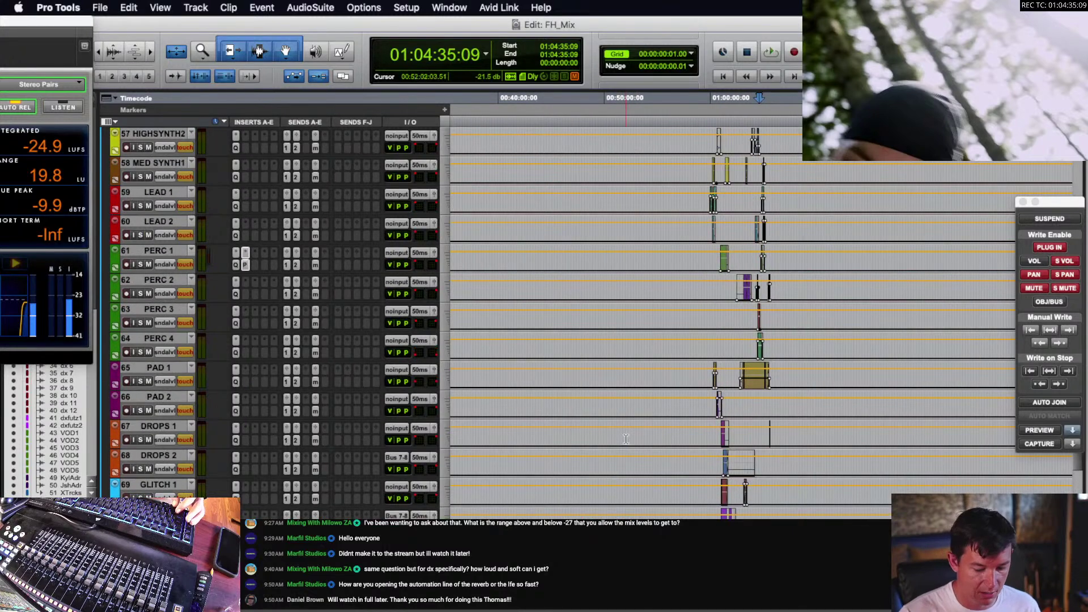
key(ctrl+minus)
scroll(740, 369, up, 5)
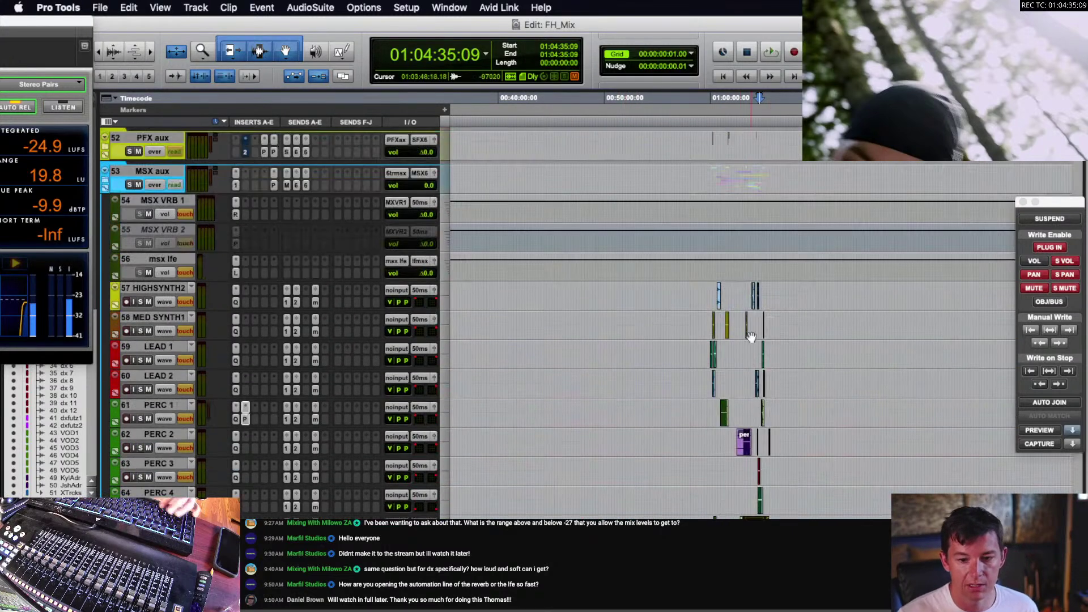
click(729, 347)
key(t)
key(t)
key(t)
scroll(712, 347, up, 6)
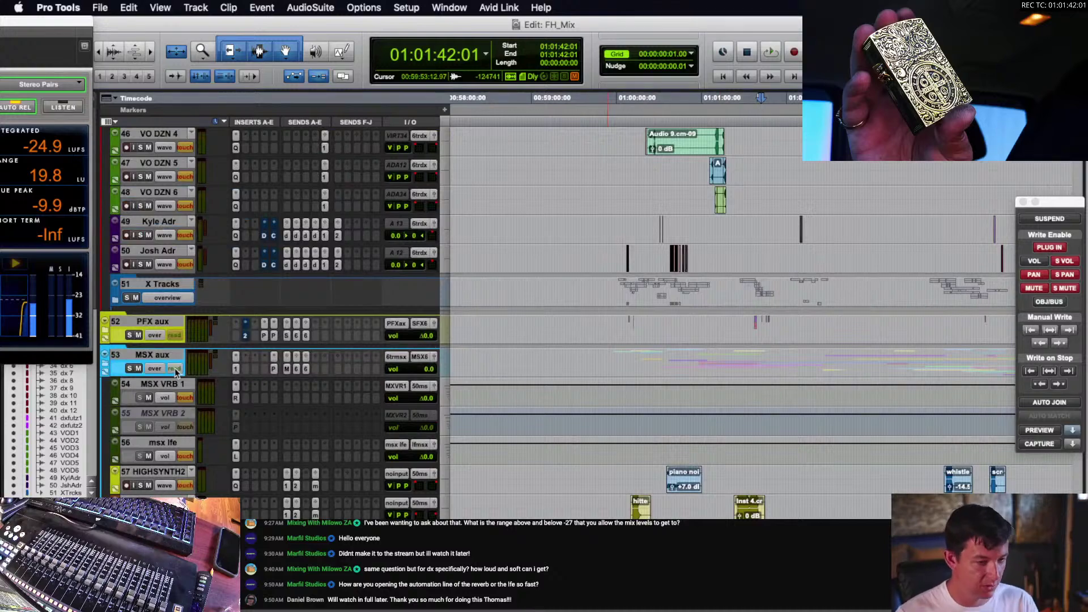
- Collapse the DX aux, MSX aux and stem and bus folders, and expand the VCA folder
scroll(131, 317, up, 15)
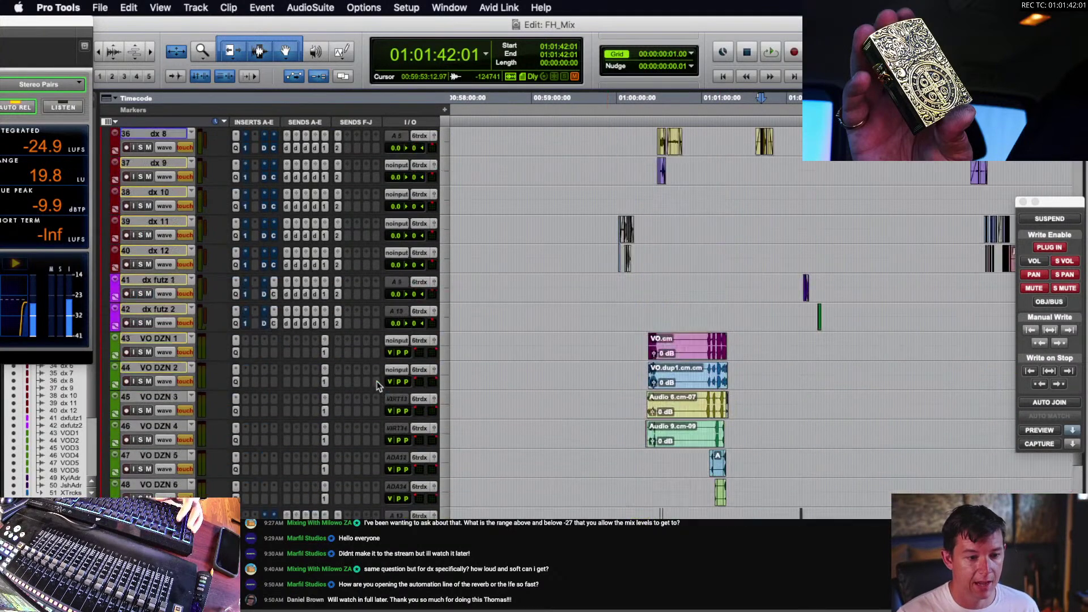
scroll(157, 268, up, 3)
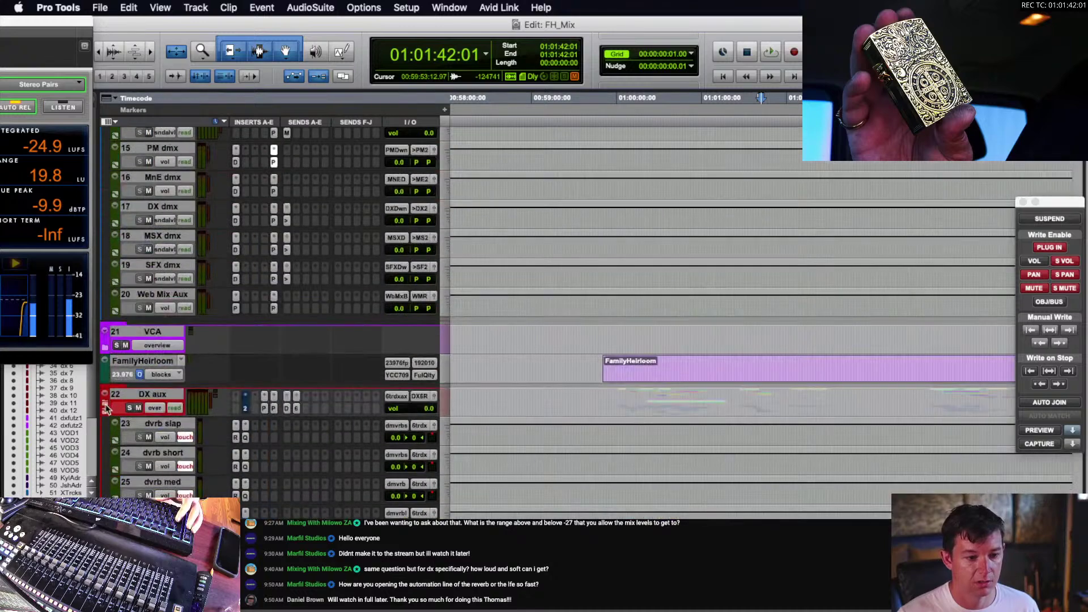
scroll(153, 391, up, 10)
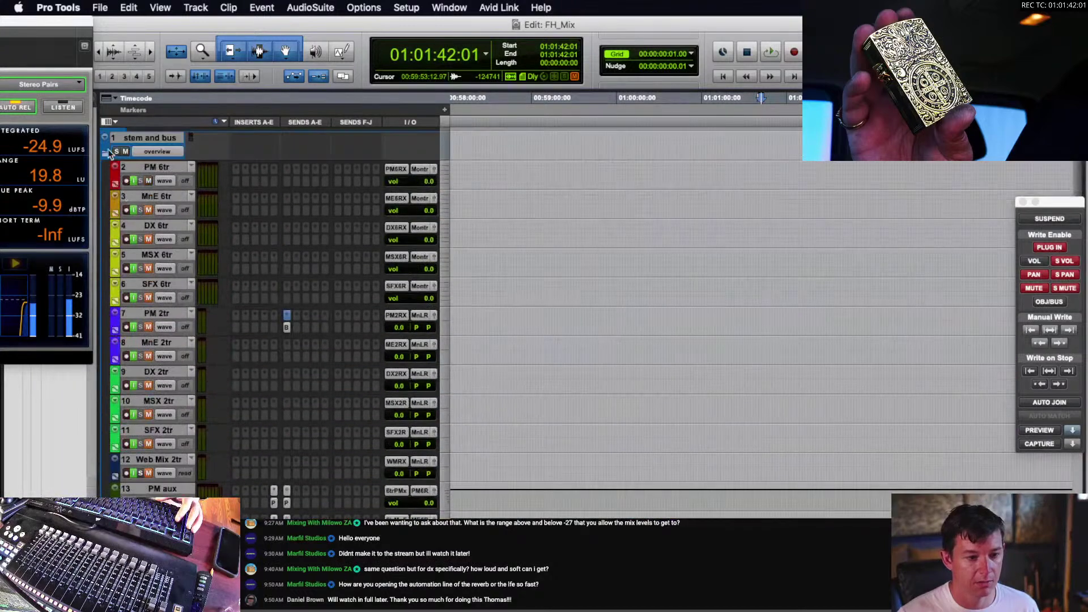
click(106, 152)
click(105, 187)
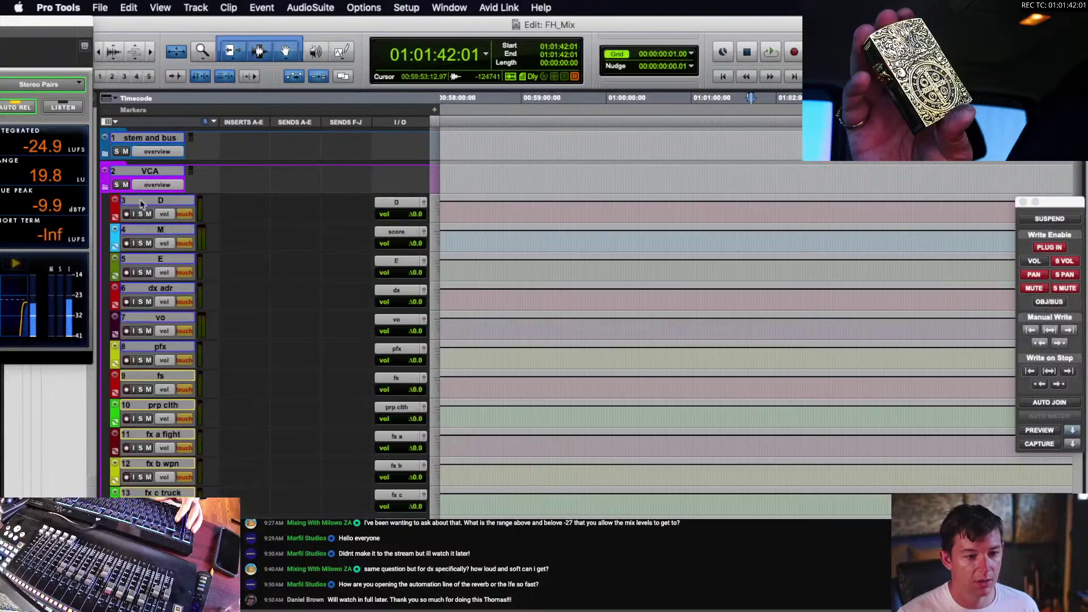
- Place the edit cursor at 01:00:25:05 on the FamilyHeirloom video clip and select the M VCA track
scroll(529, 283, down, 5)
scroll(529, 282, down, 5)
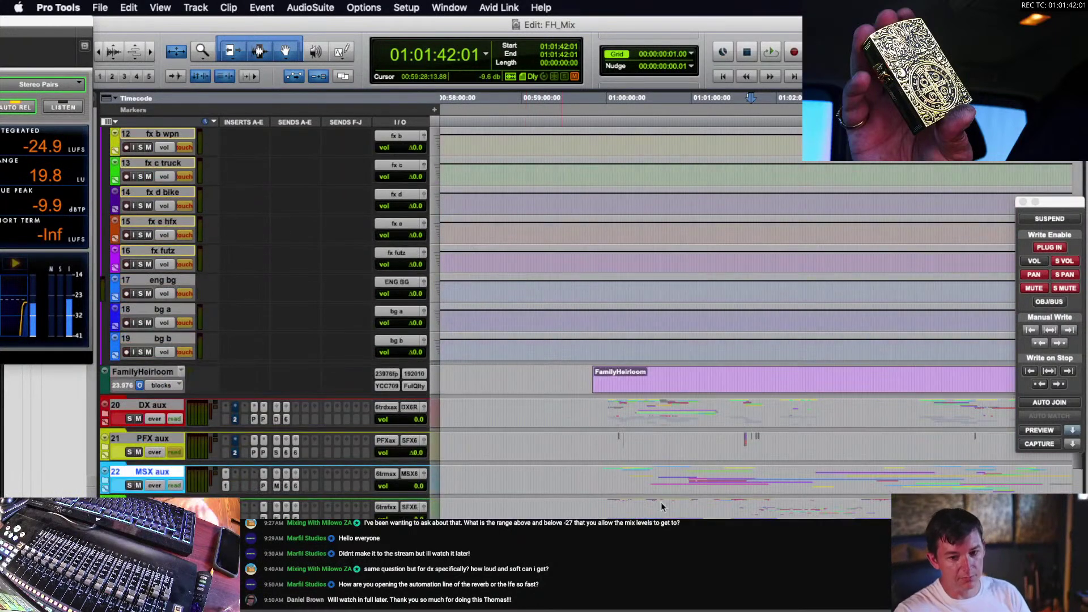
click(643, 374)
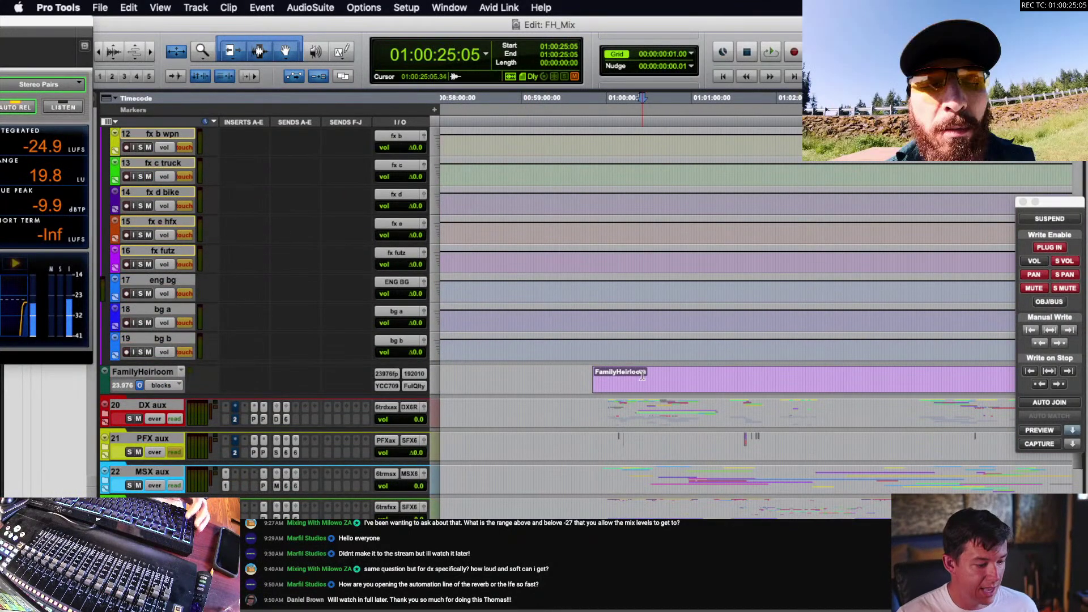
scroll(638, 371, up, 3)
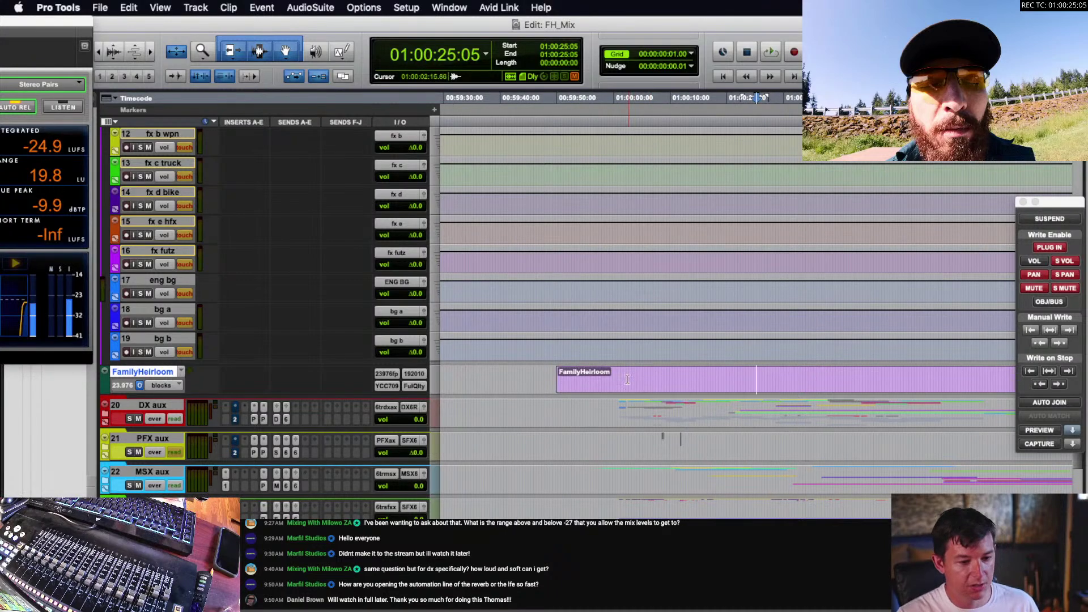
scroll(627, 379, down, 3)
scroll(601, 376, up, 13)
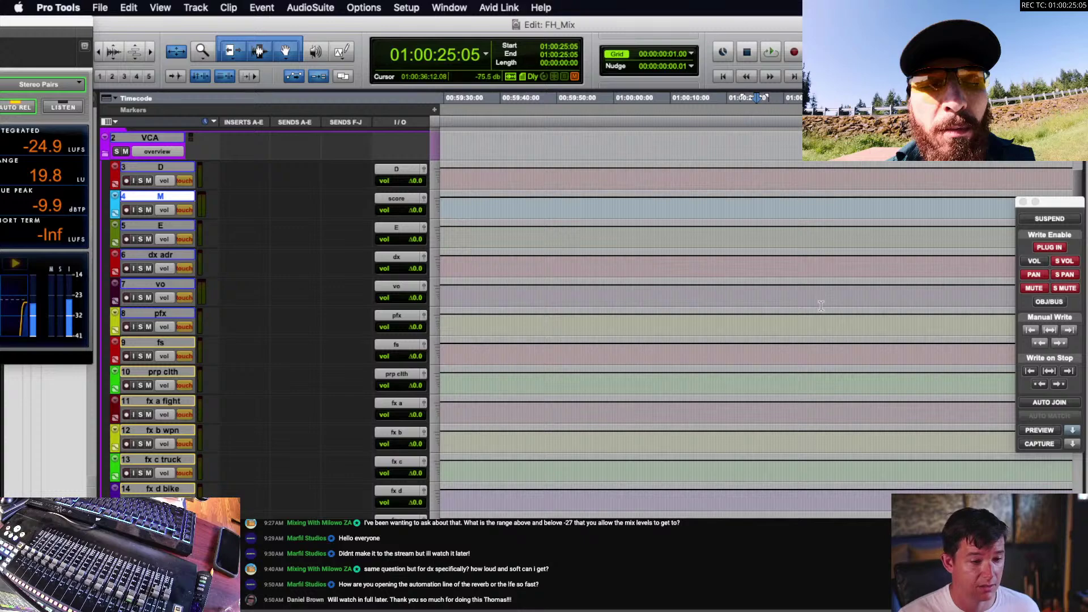
scroll(866, 319, up, 1)
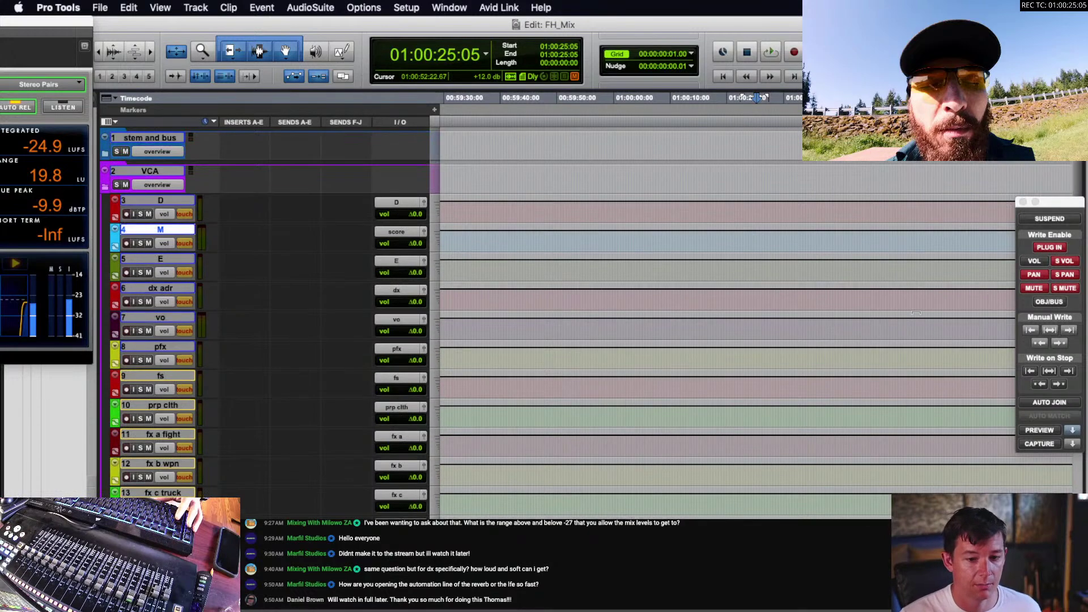
- Expand the MSX aux folder to show its music tracks, leaving the PFX aux folder collapsed
scroll(917, 312, down, 15)
scroll(141, 391, up, 1)
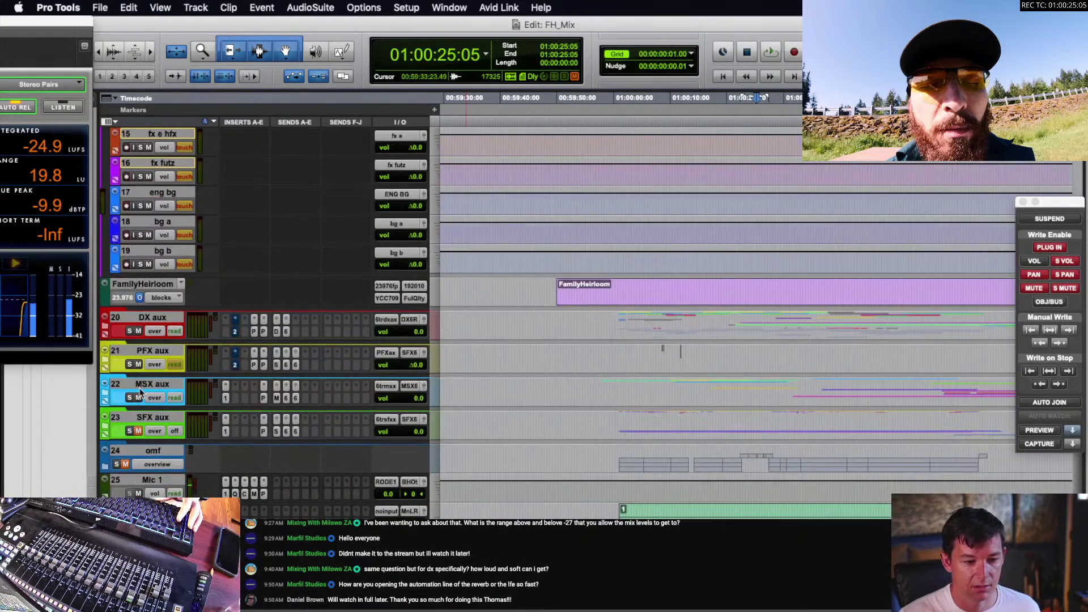
scroll(113, 394, up, 1)
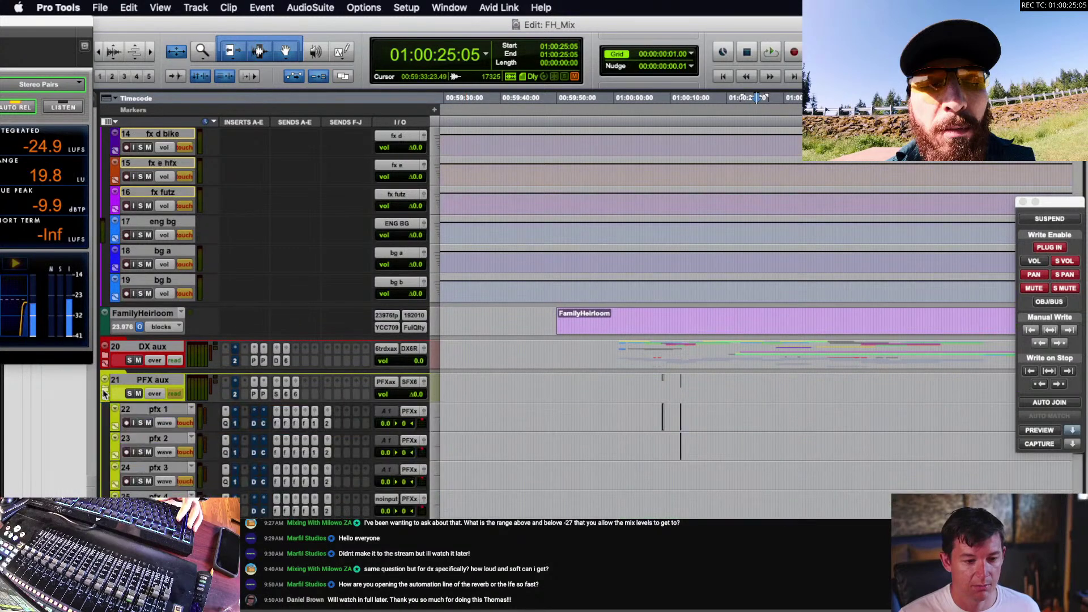
click(106, 422)
scroll(489, 386, down, 11)
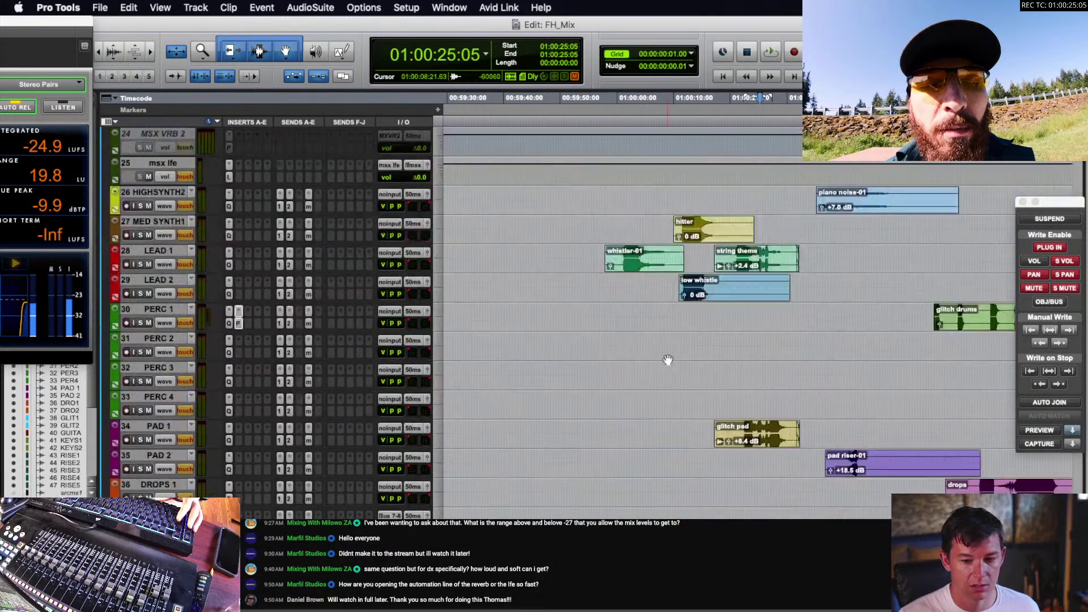
- Move the M VCA track out of the VCA folder to between msx lfe and HIGHSYNTH2, placing the edit cursor at 00:59:53:10
scroll(668, 360, up, 1)
scroll(668, 360, up, 10)
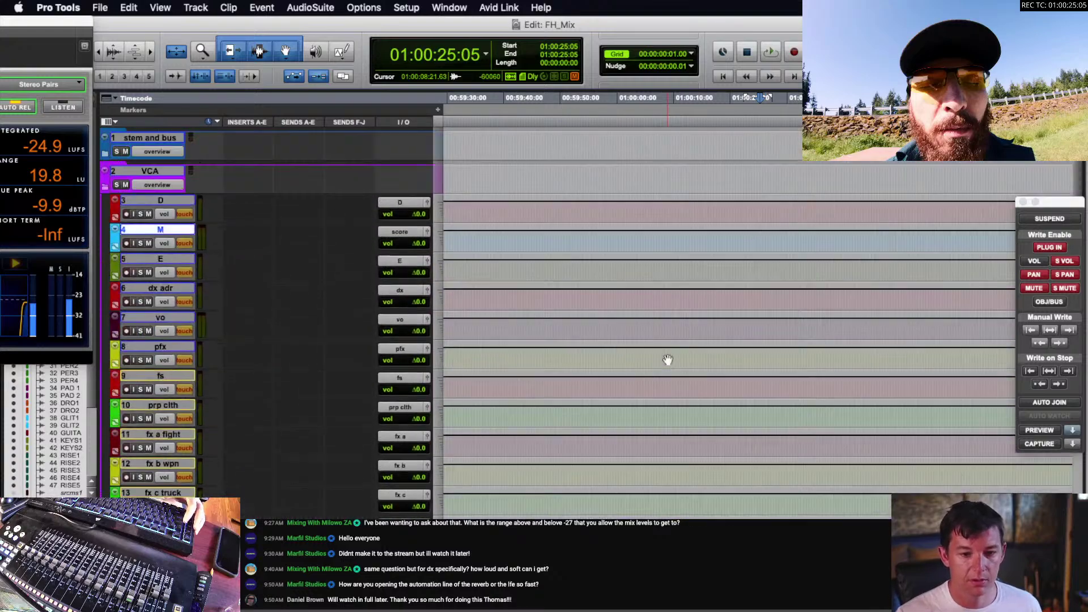
scroll(549, 333, down, 10)
scroll(547, 326, up, 10)
double_click(161, 226)
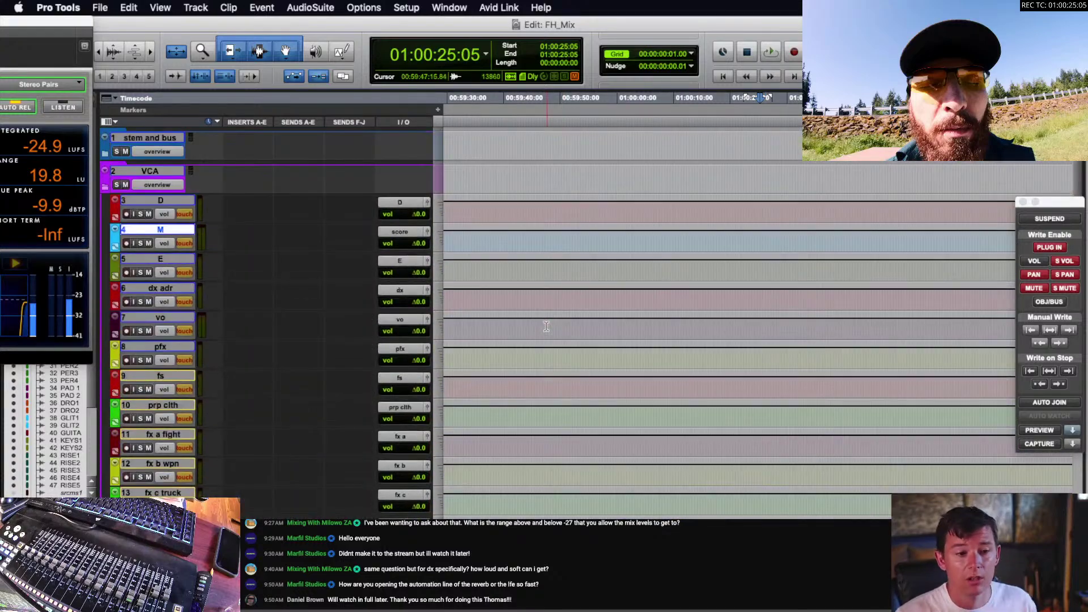
scroll(232, 281, down, 10)
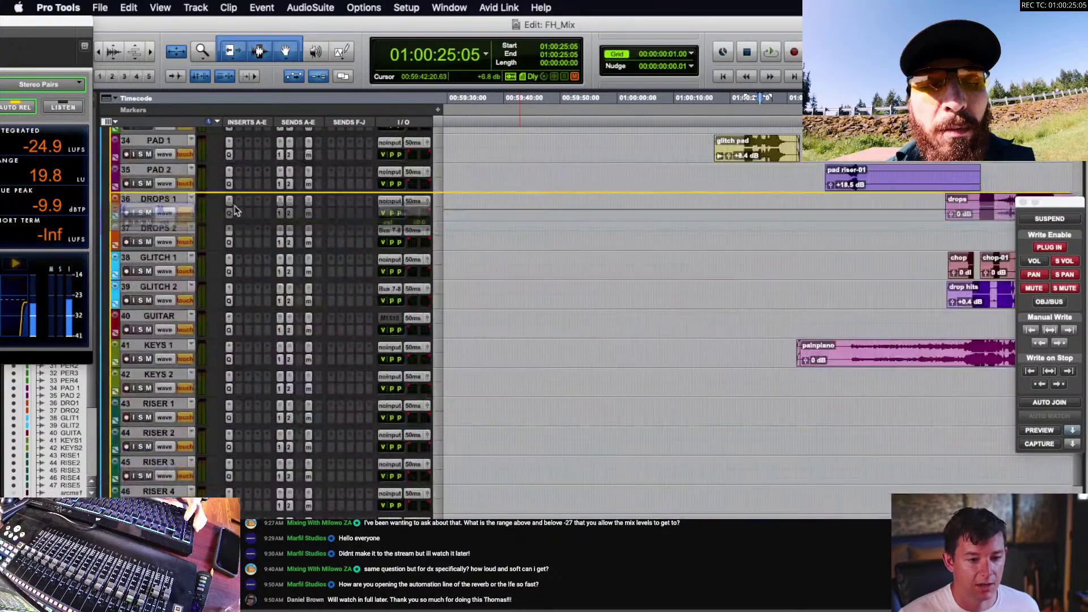
drag(232, 280, 208, 217)
click(579, 232)
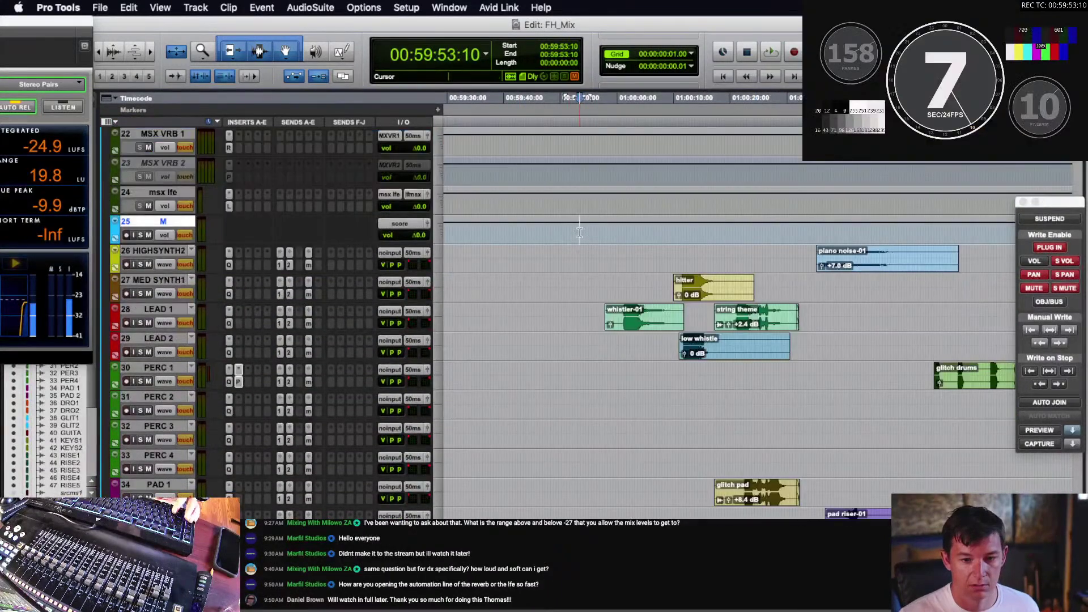
- Collapse the VCA folder and bring the M VCA and music tracks into view
scroll(579, 232, down, 5)
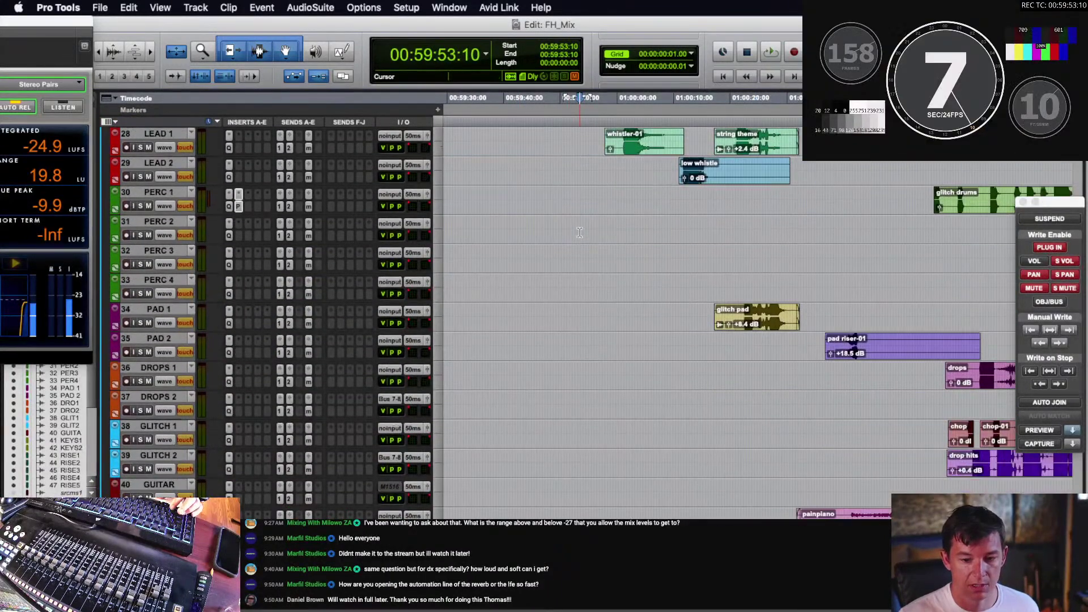
scroll(579, 234, up, 2)
scroll(580, 235, right, 1)
scroll(580, 236, up, 1)
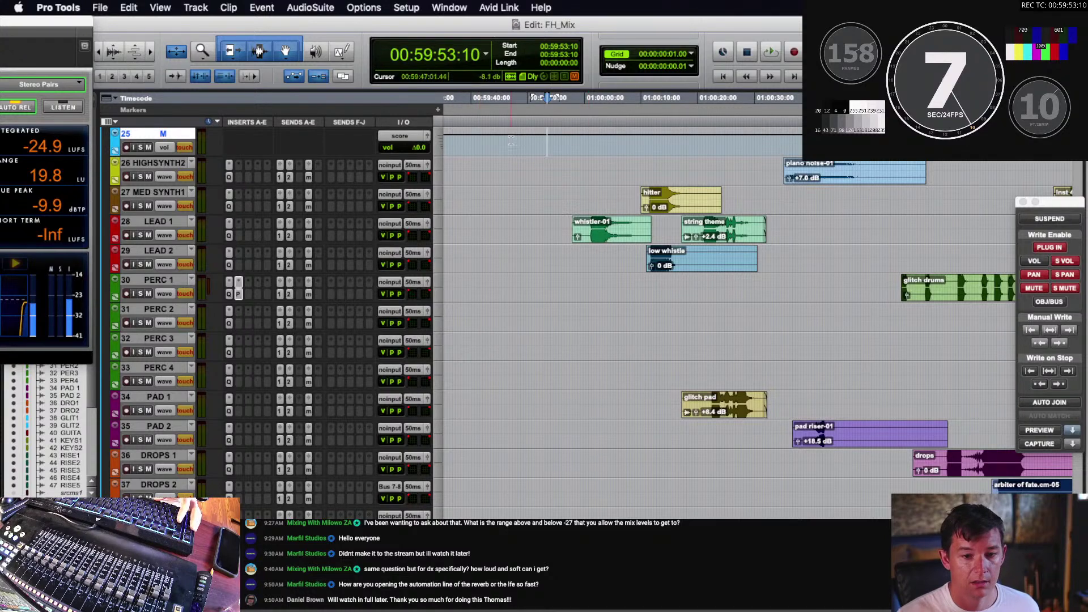
scroll(548, 231, up, 2)
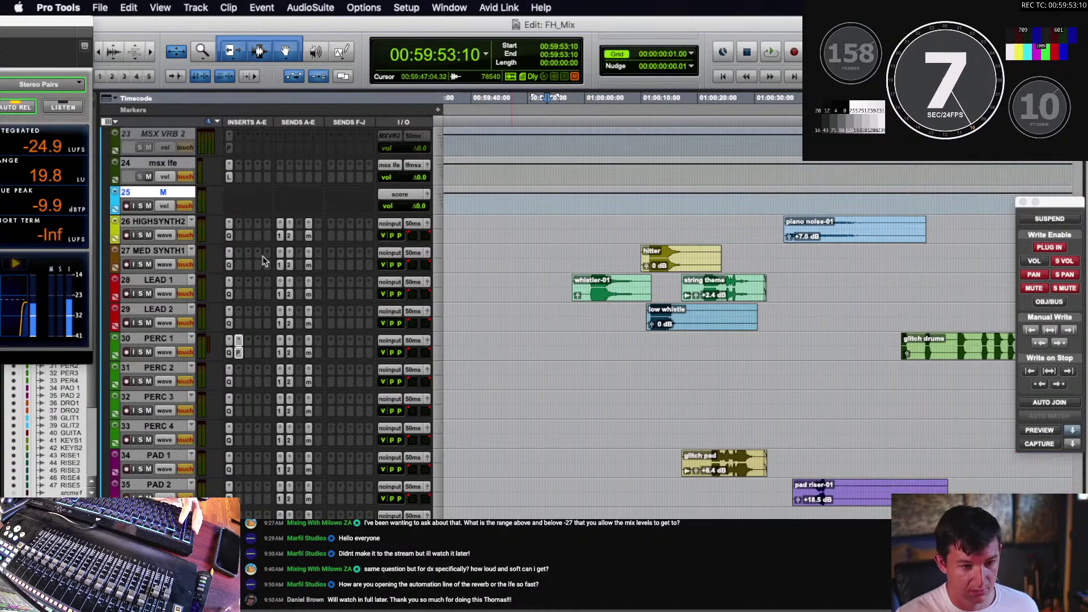
scroll(264, 260, up, 20)
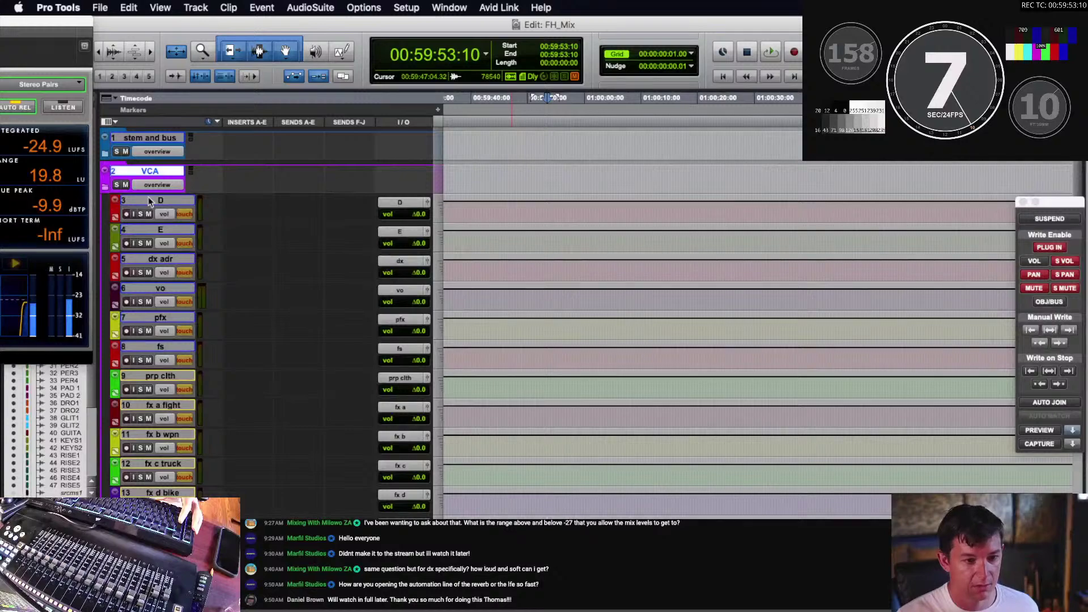
click(105, 187)
scroll(144, 198, down, 3)
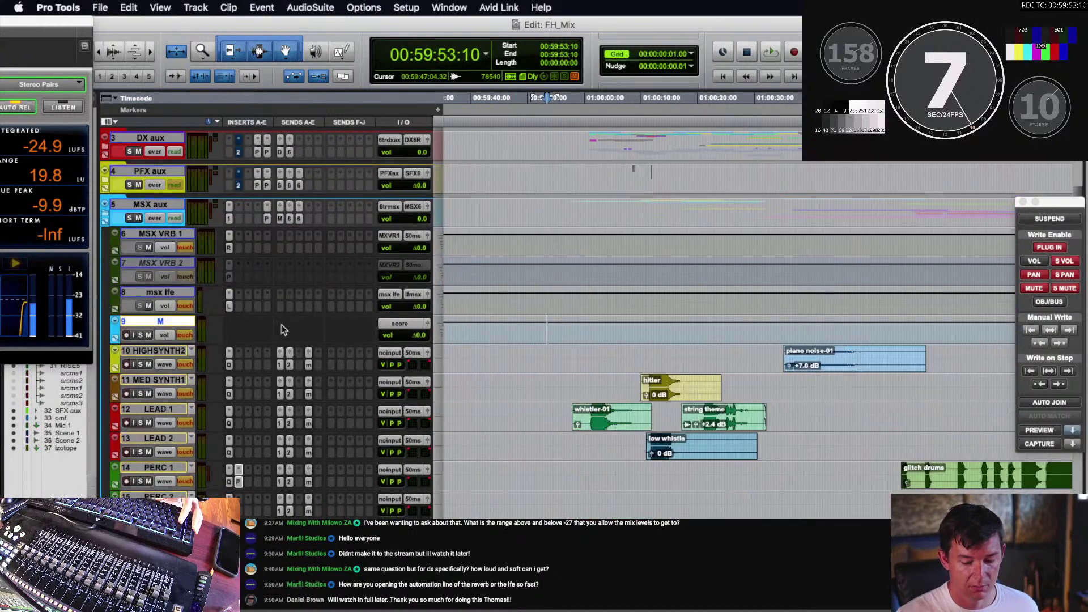
scroll(282, 329, up, 2)
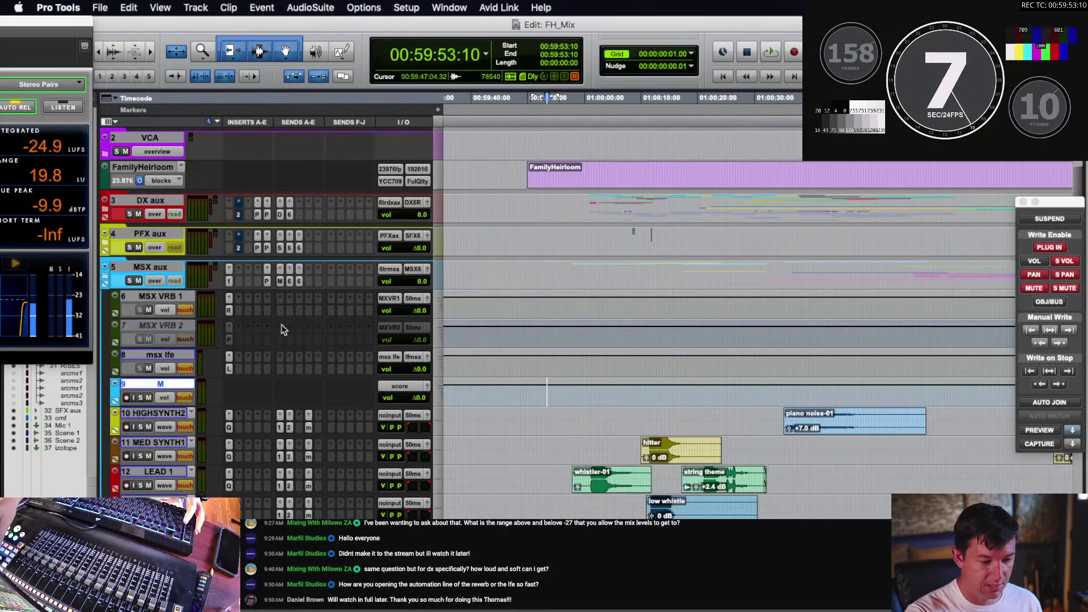
scroll(323, 311, down, 8)
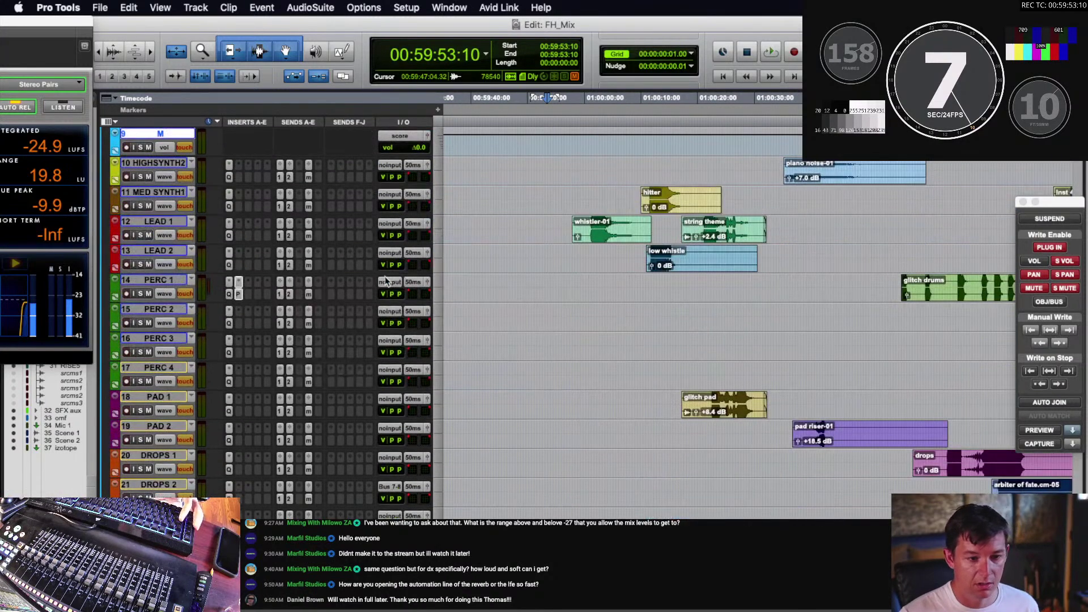
- Play from 00:59:56:07 with volume automation writing enabled and ride the M VCA volume at about -0.3 dB
click(563, 167)
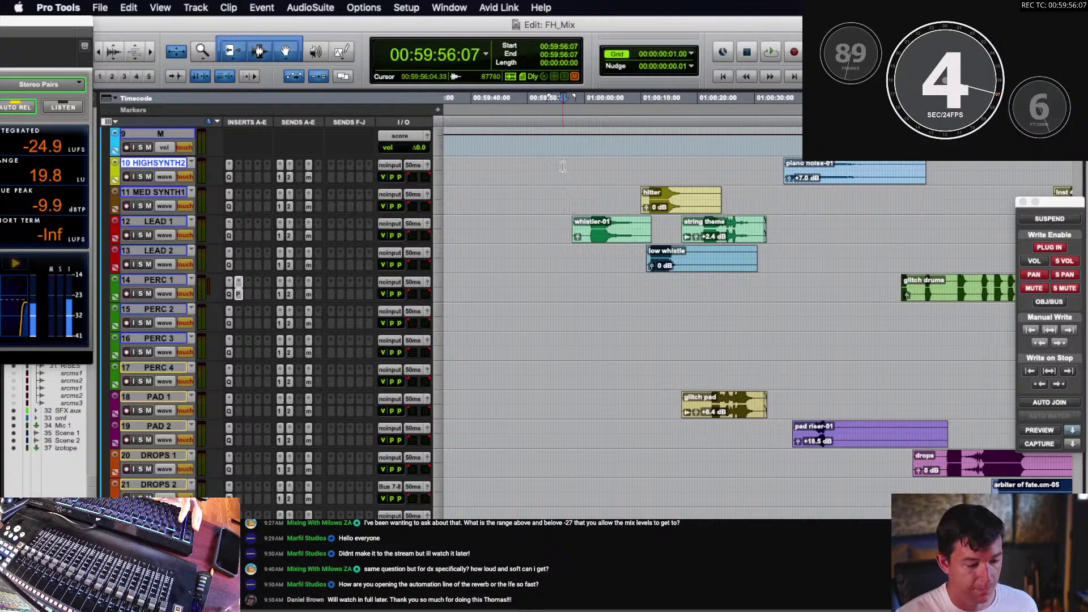
key(space)
scroll(612, 223, up, 1)
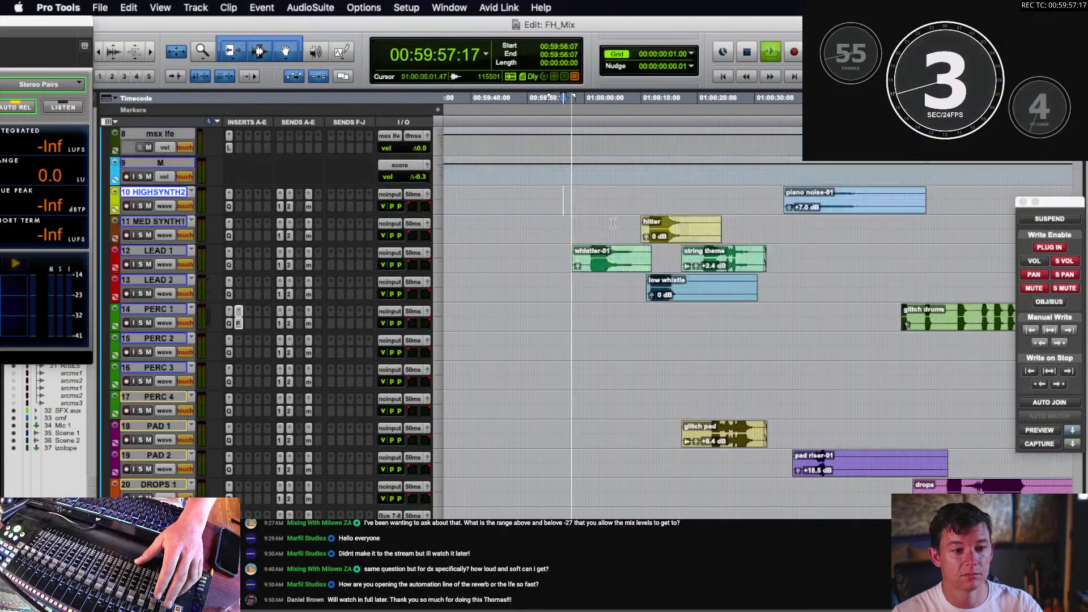
scroll(613, 223, up, 2)
click(1034, 261)
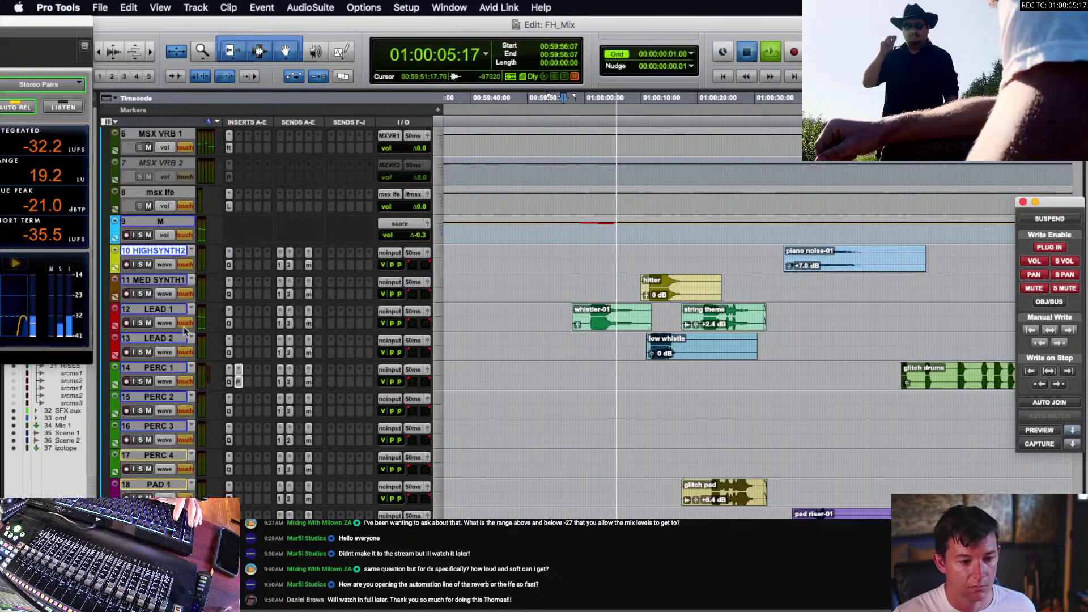
key(space)
- Show LEAD 1's MX VRB 1 send level and play from 00:59:57:06, writing M VCA volume automation through about 01:00:45
click(165, 322)
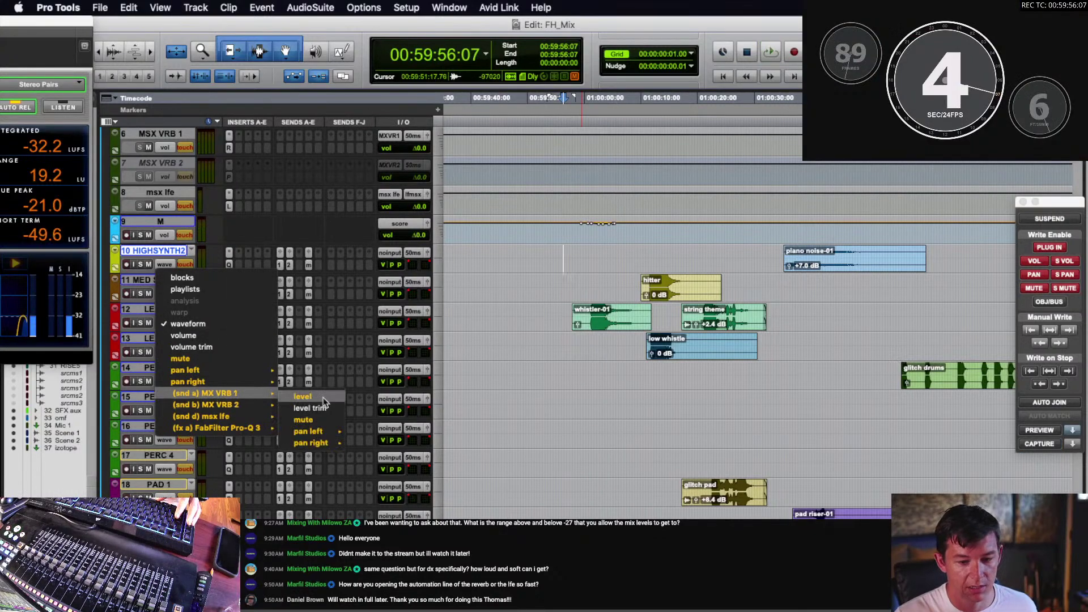
click(323, 397)
click(590, 320)
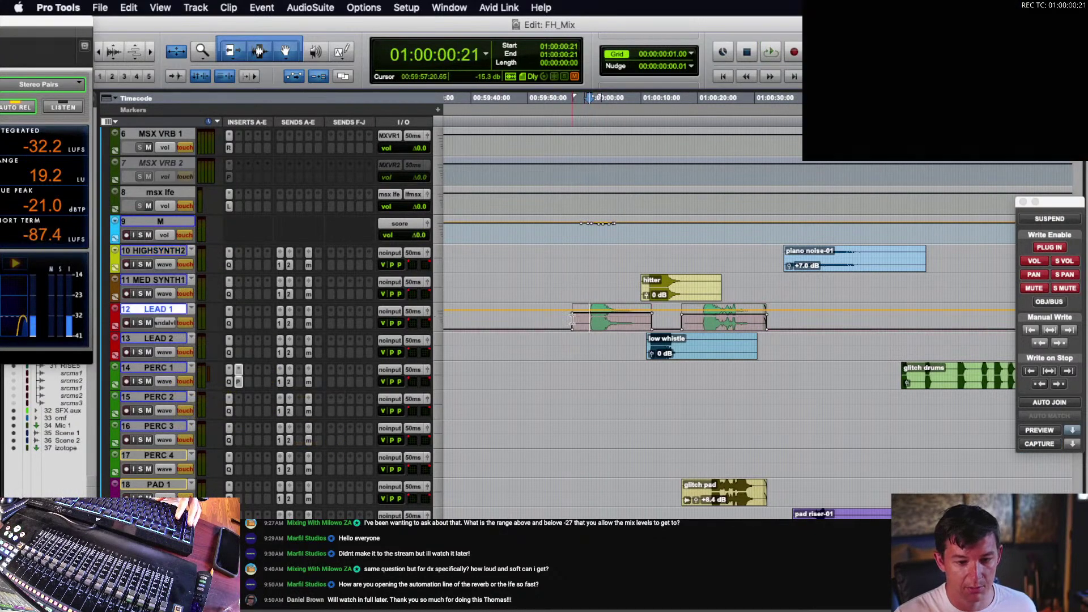
click(570, 321)
key(space)
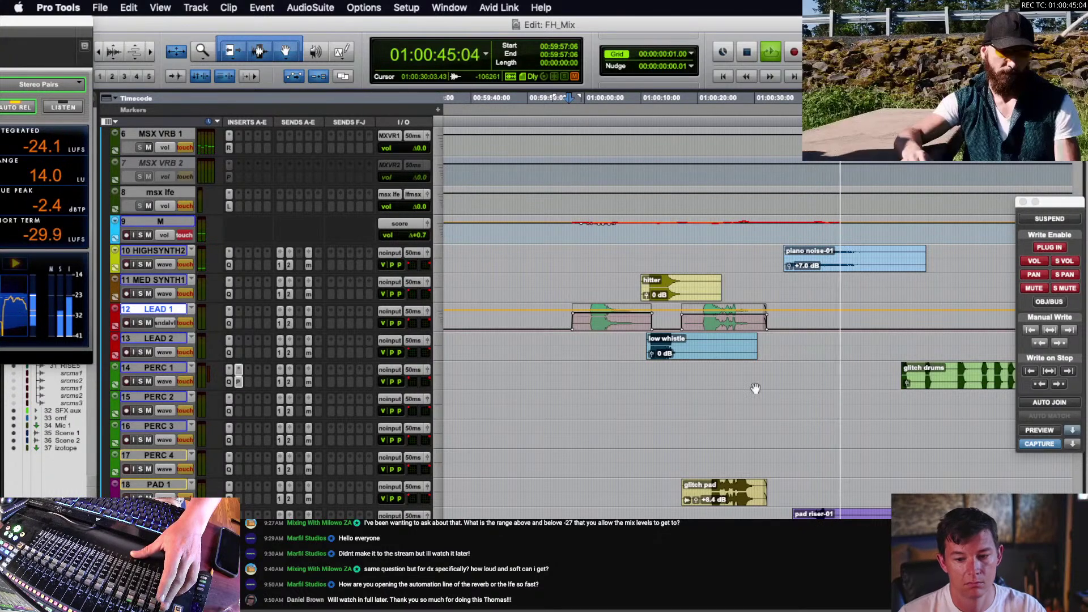
- Stop the pass and lower the clip gain of pad riser-01 on the PAD 2 track to +2.5 dB
click(847, 498)
key(t)
key(t)
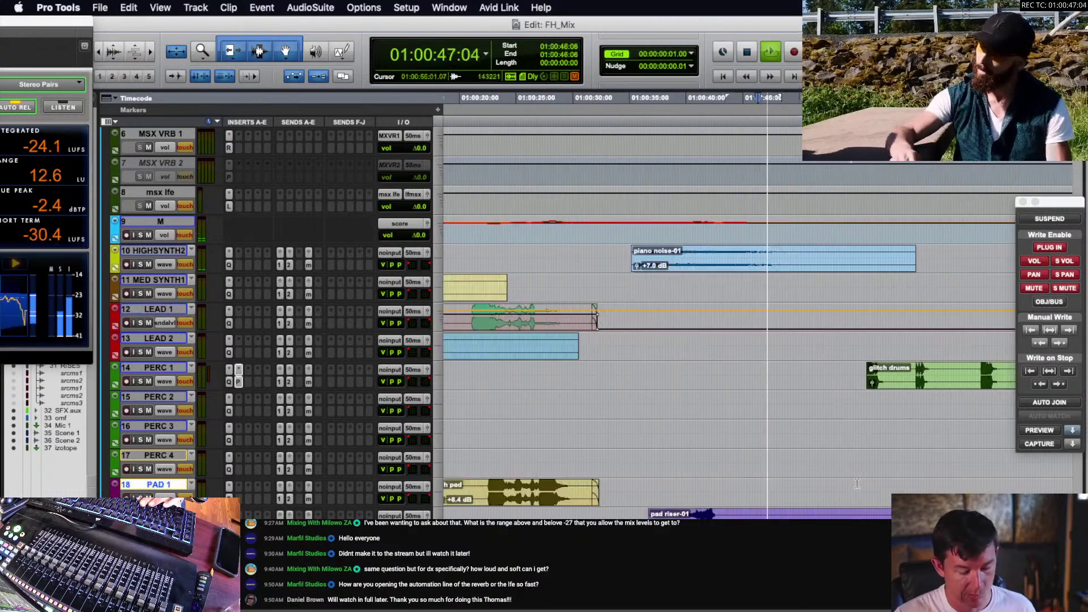
scroll(856, 480, down, 4)
key(space)
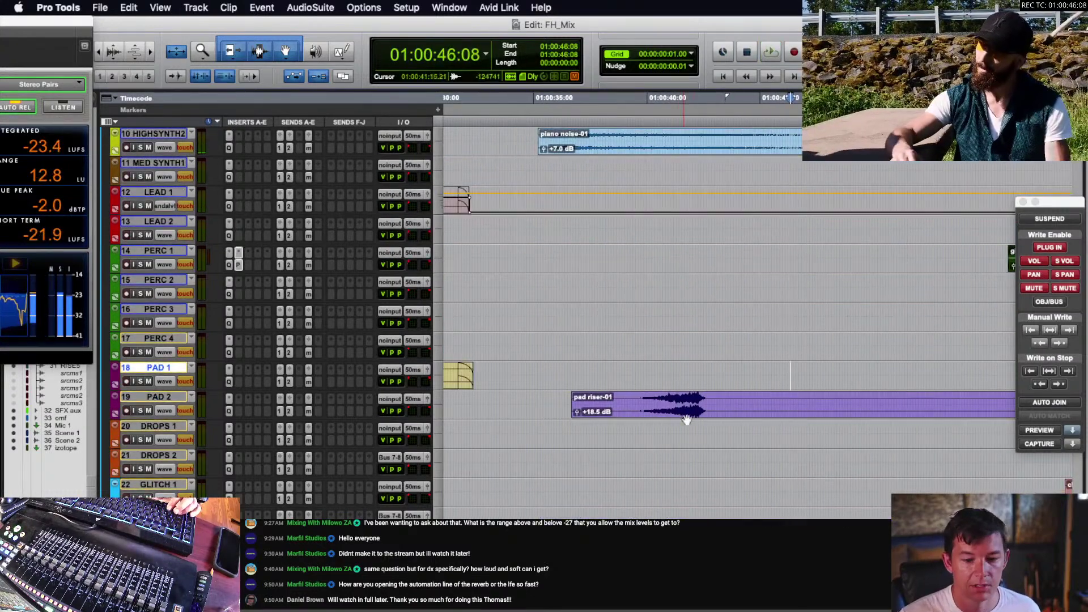
click(685, 409)
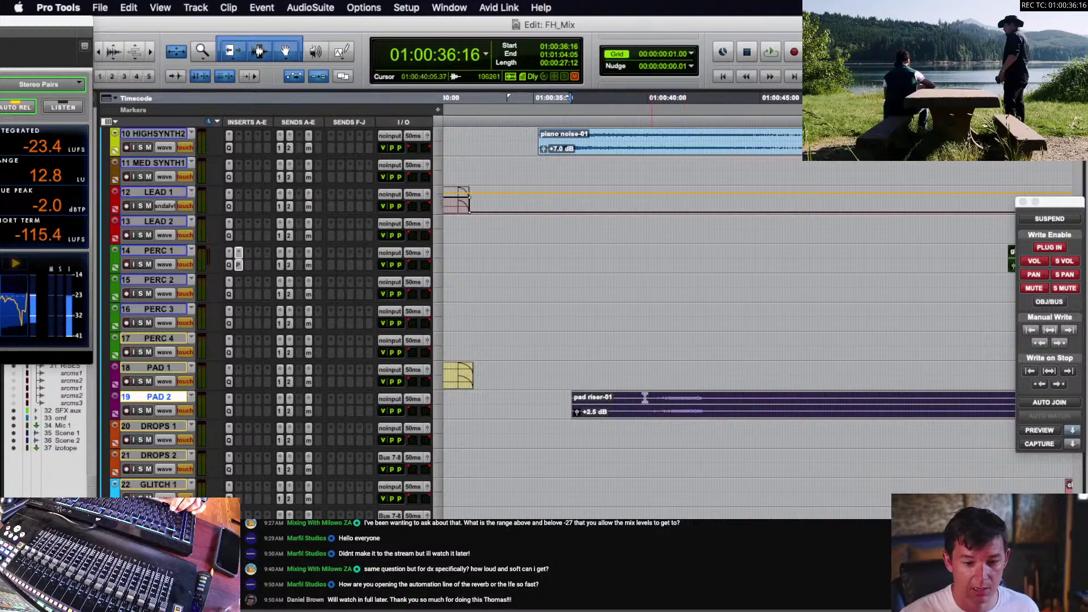
- Play from 01:00:37:09 and rewrite the M VCA volume automation across the piano noise and pad riser clips
click(587, 372)
key(space)
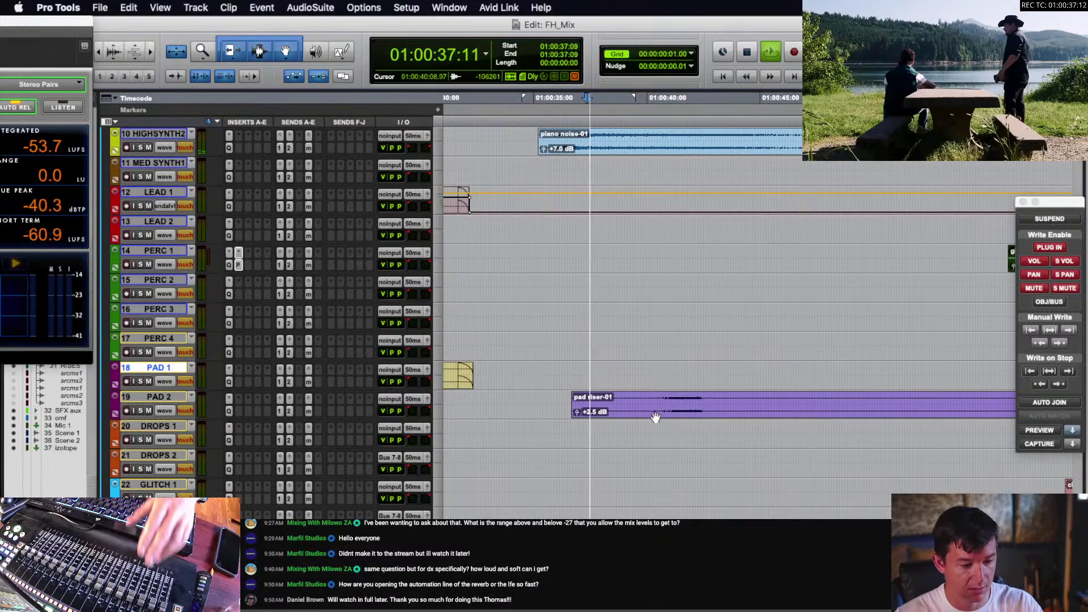
scroll(654, 418, up, 4)
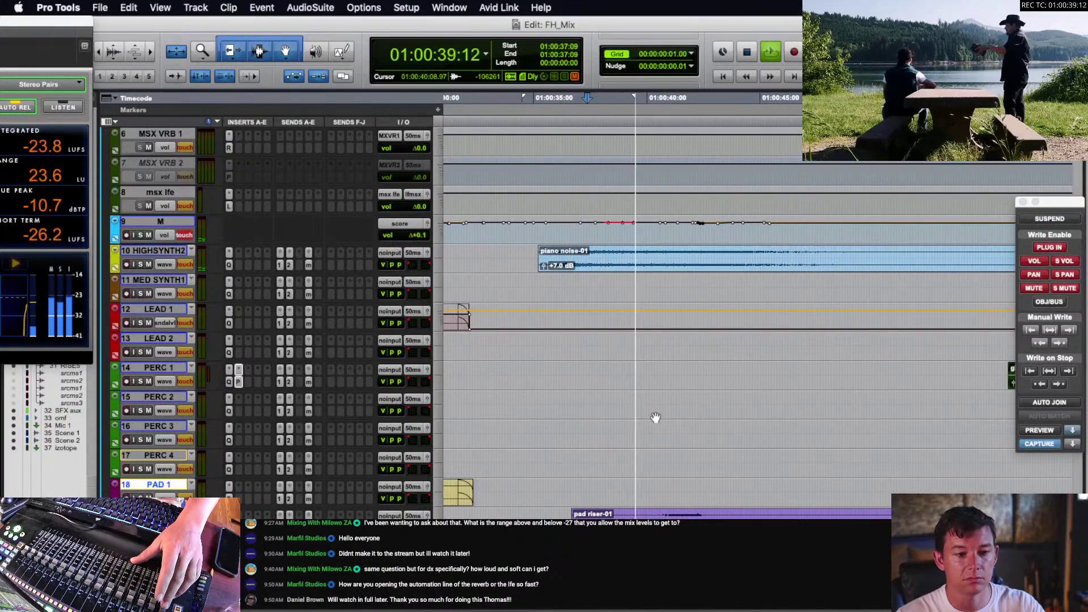
scroll(657, 416, down, 2)
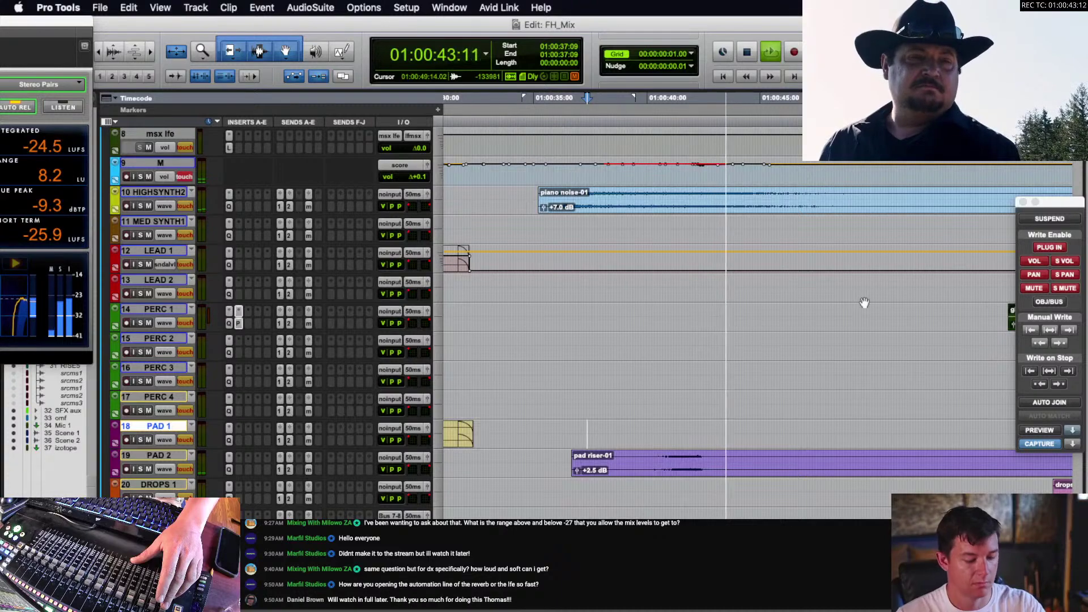
key(r)
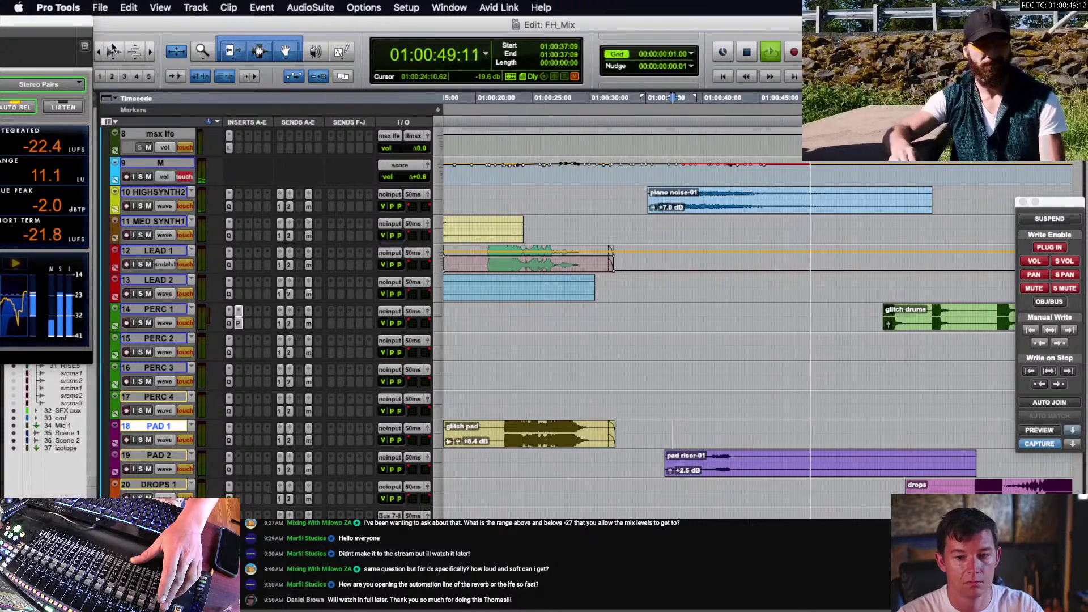
- Return the LEAD 1 track to waveform view and end the M VCA volume pass after about 01:00:57
click(579, 267)
key(minus)
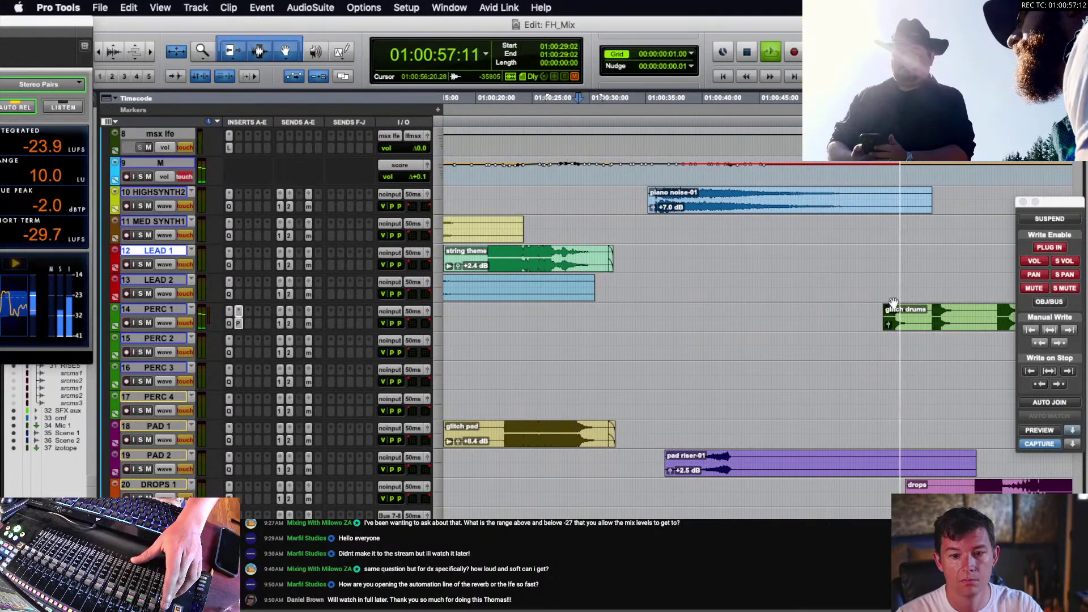
key(space)
- Show PERC 1's volume automation and play from 01:00:50:20, writing a volume dip into the glitch drums while riding the M VCA
click(872, 311)
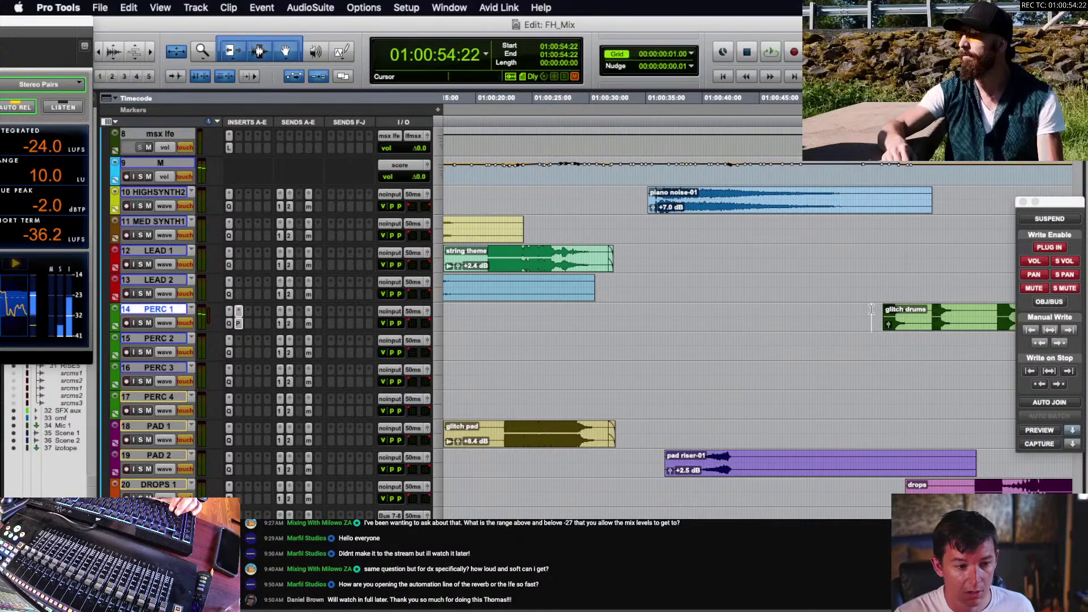
scroll(809, 312, right, 5)
scroll(765, 306, down, 1)
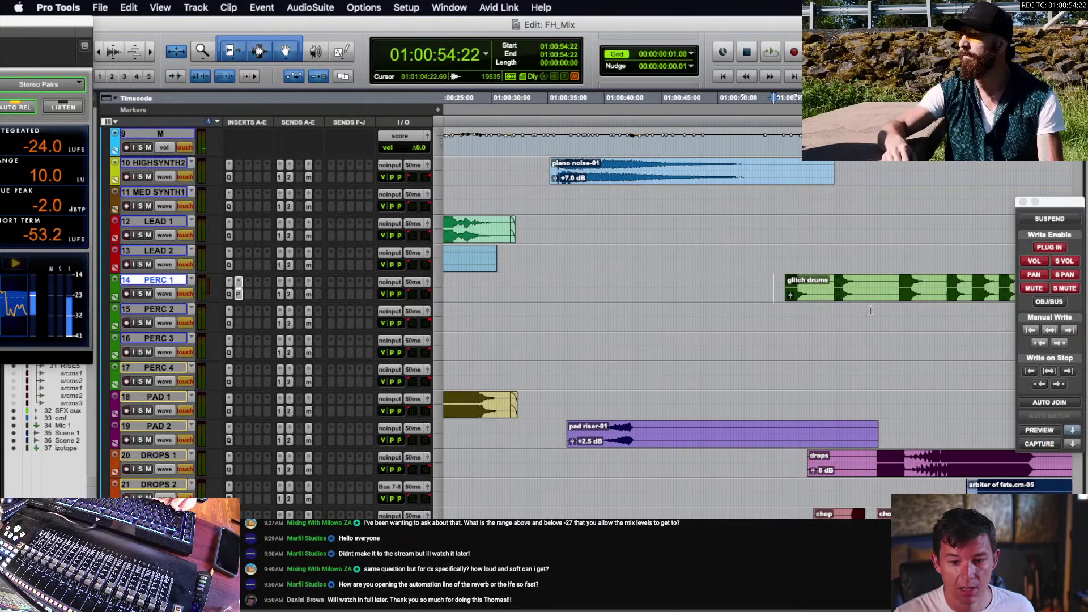
click(664, 283)
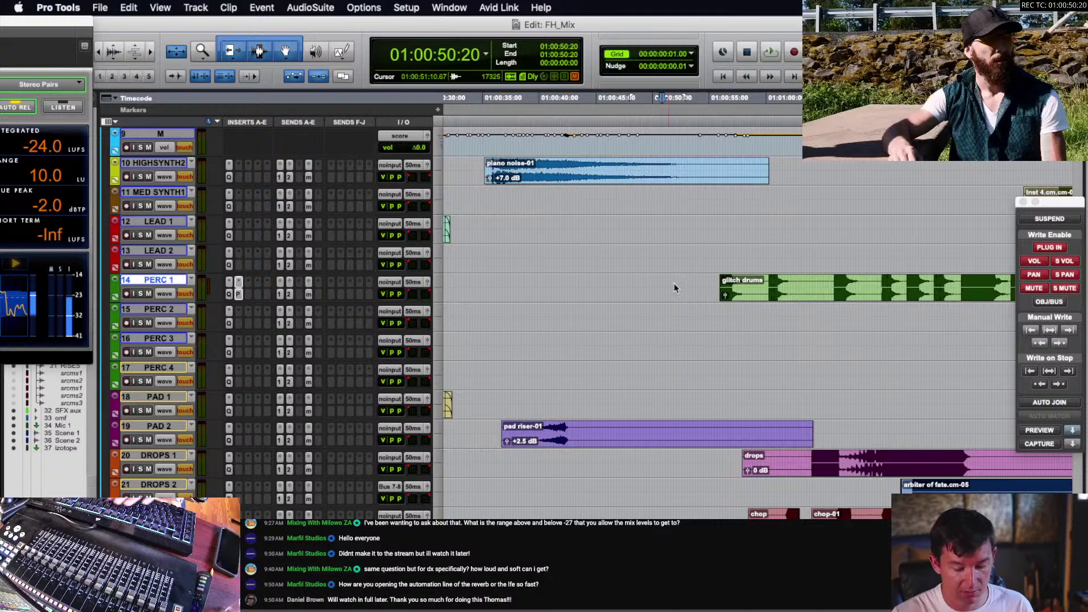
key(ctrl+minus)
key(space)
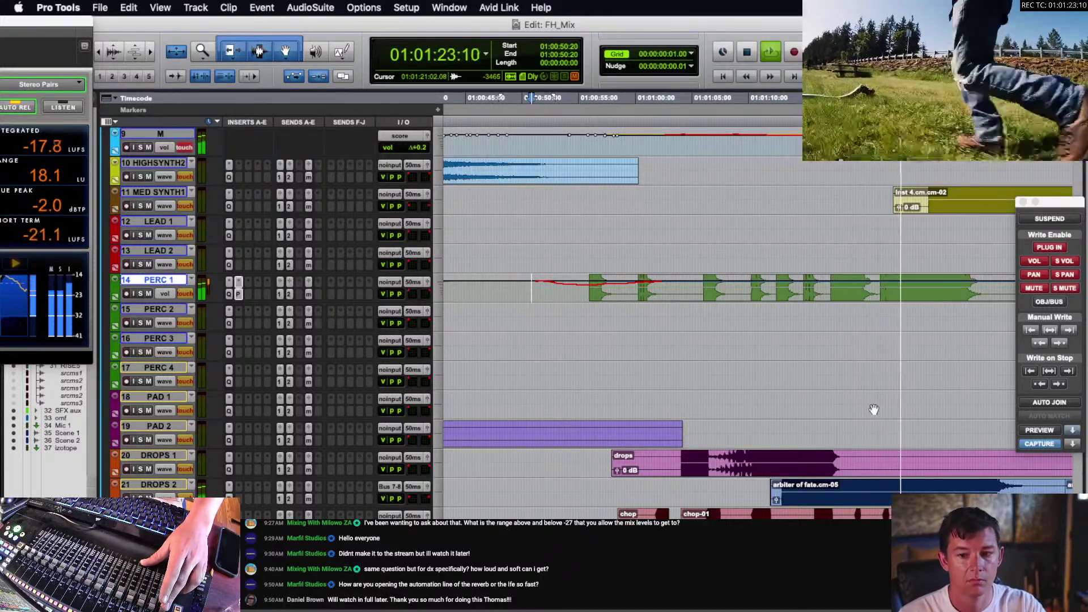
- Ride the M VCA volume up to about +7.7 dB over the Inst 4.cm.cm-02 clip and back down by about 01:01:43
key(r)
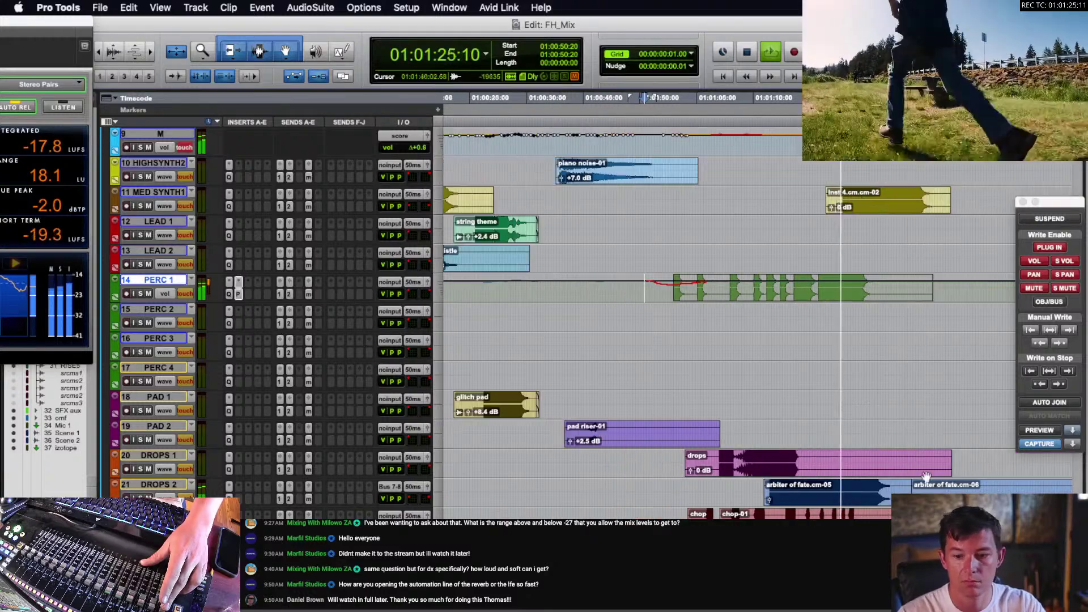
scroll(834, 465, right, 5)
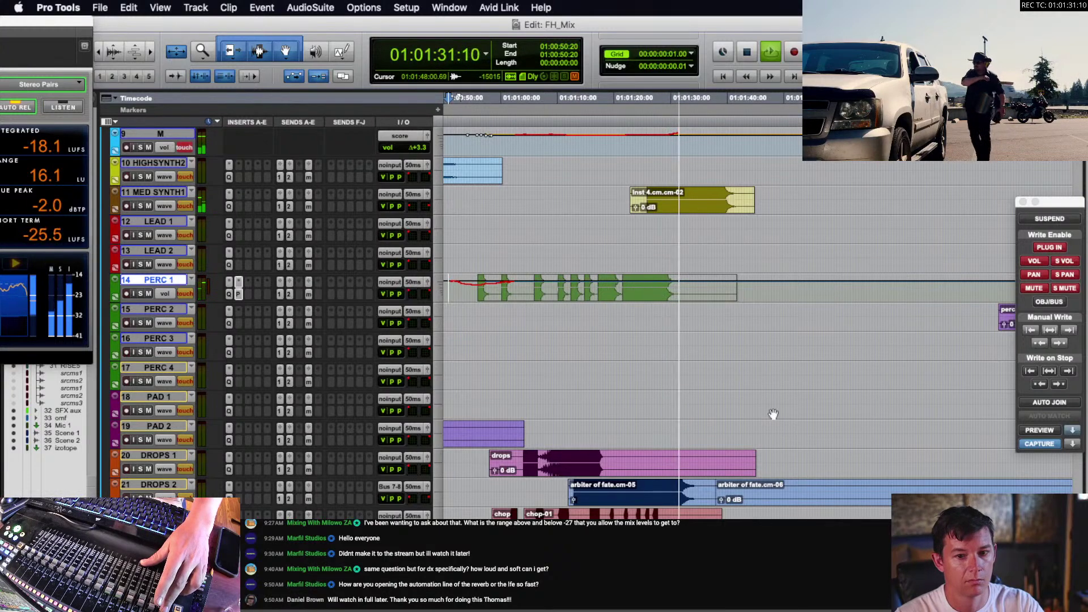
scroll(773, 414, up, 3)
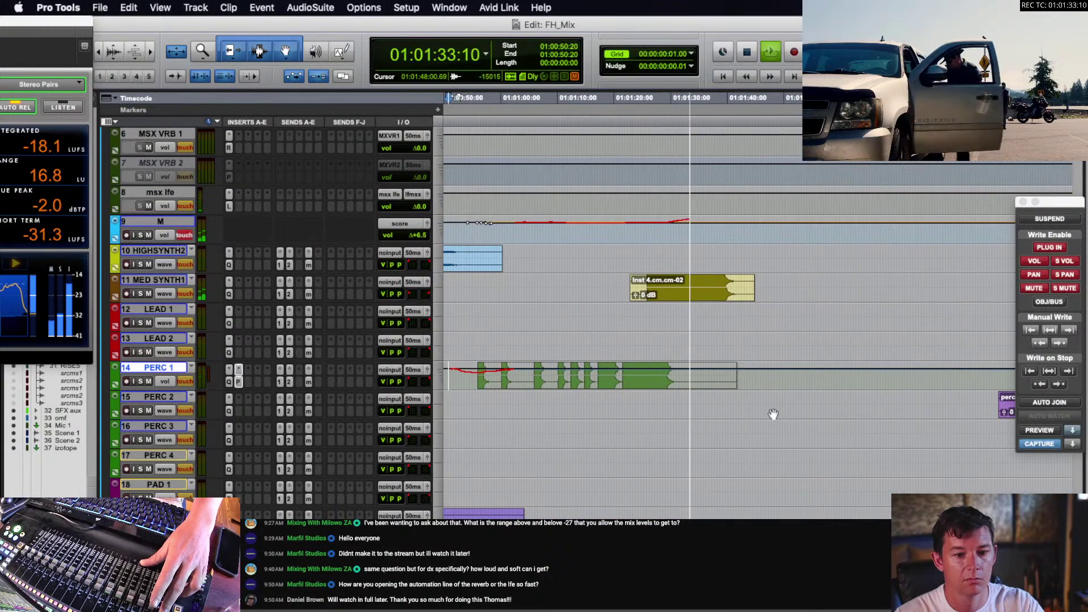
scroll(774, 415, down, 2)
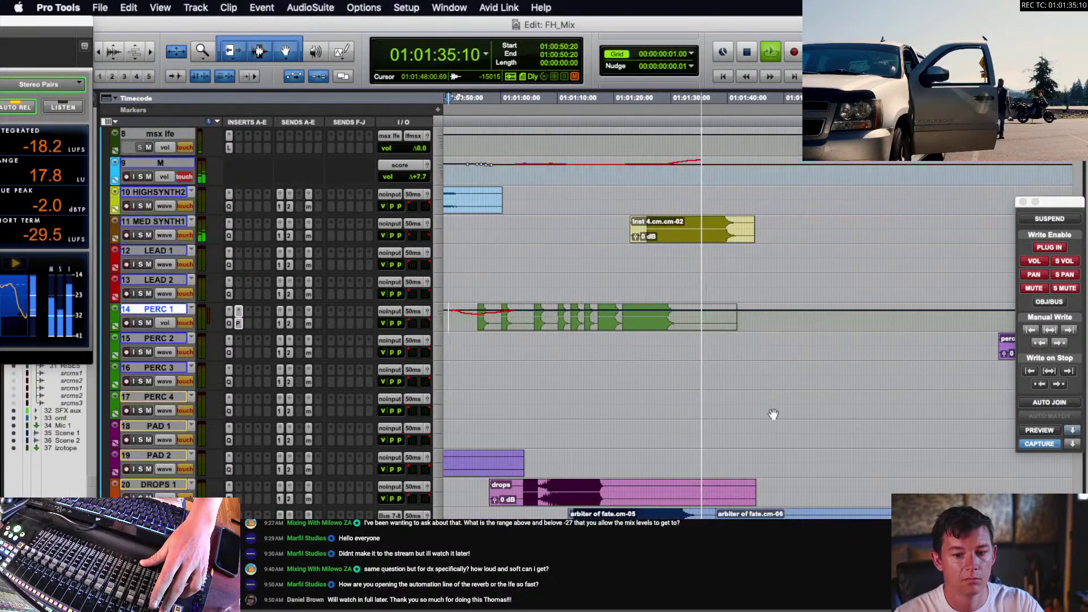
scroll(773, 414, up, 1)
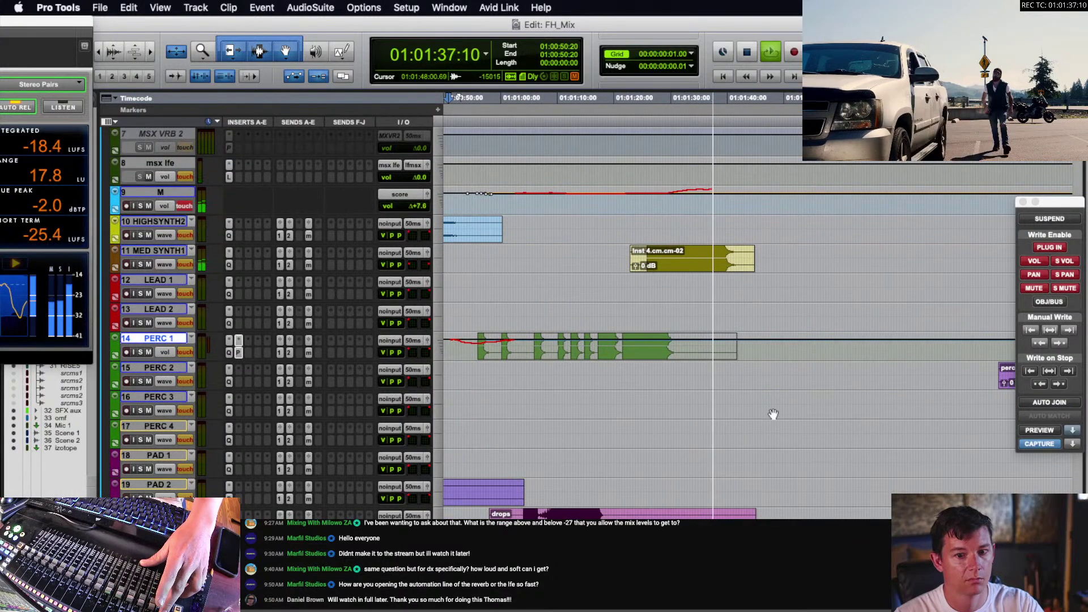
scroll(773, 415, down, 6)
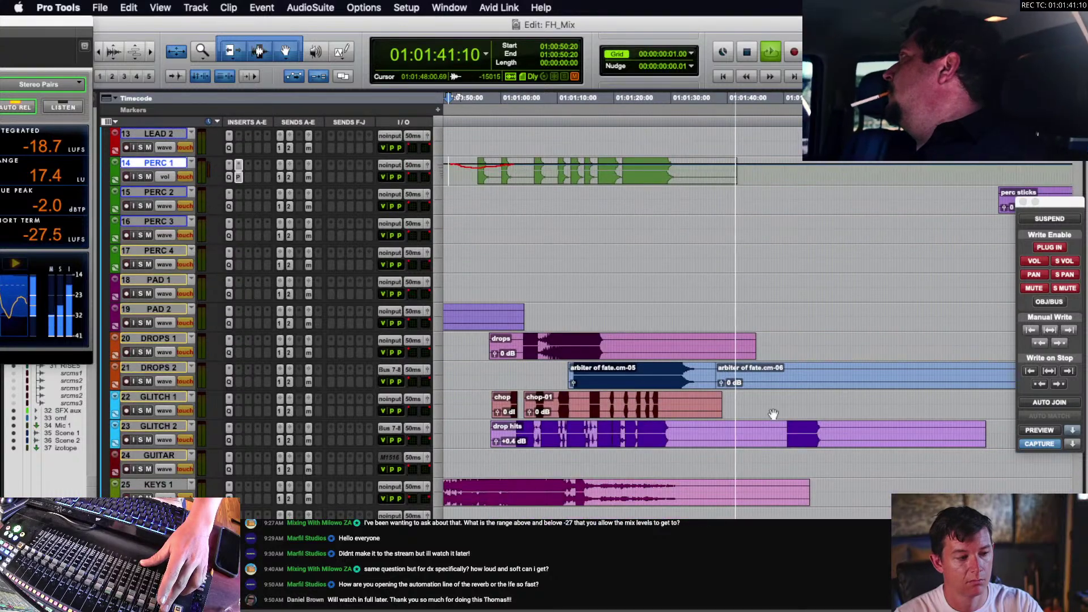
scroll(773, 415, up, 1)
scroll(774, 414, right, 2)
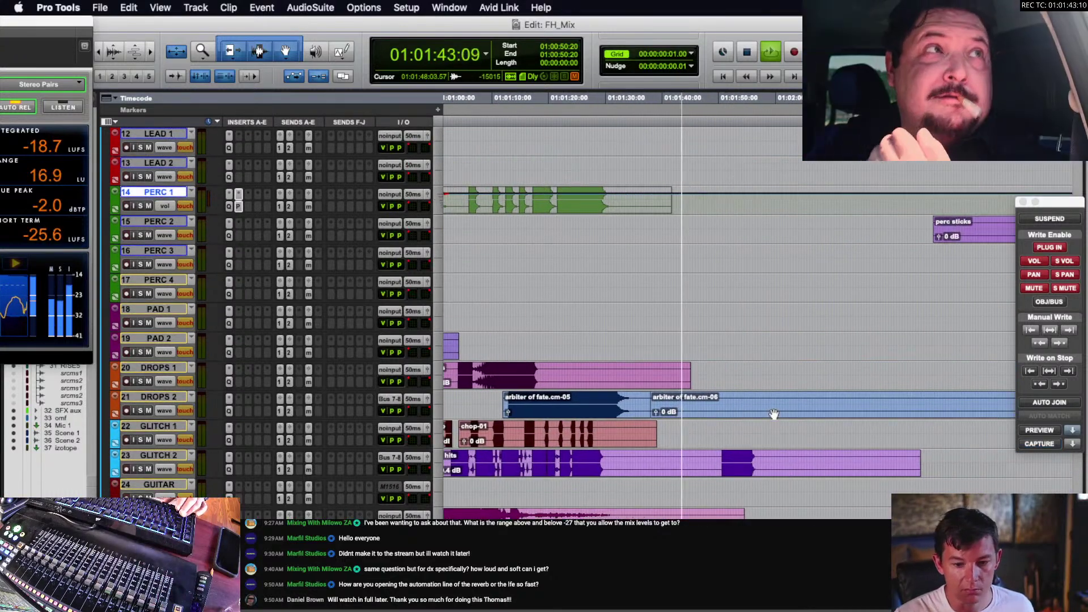
- Return PERC 1 to waveform view and write an M VCA volume lift around 01:01:51, ending the pass at about 01:01:57
scroll(773, 414, up, 3)
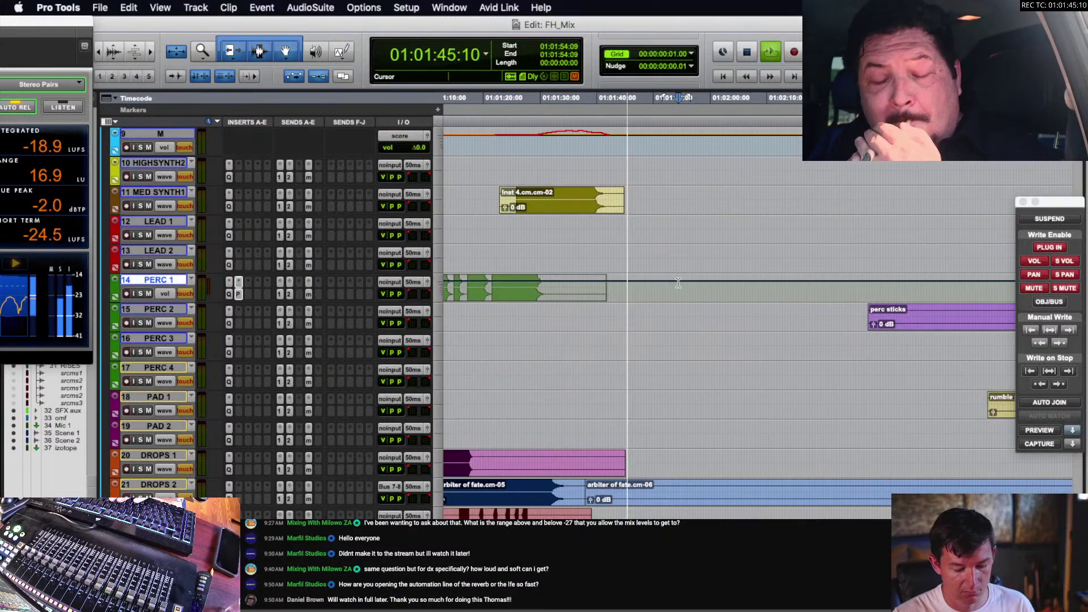
scroll(680, 304, right, 1)
scroll(678, 303, down, 2)
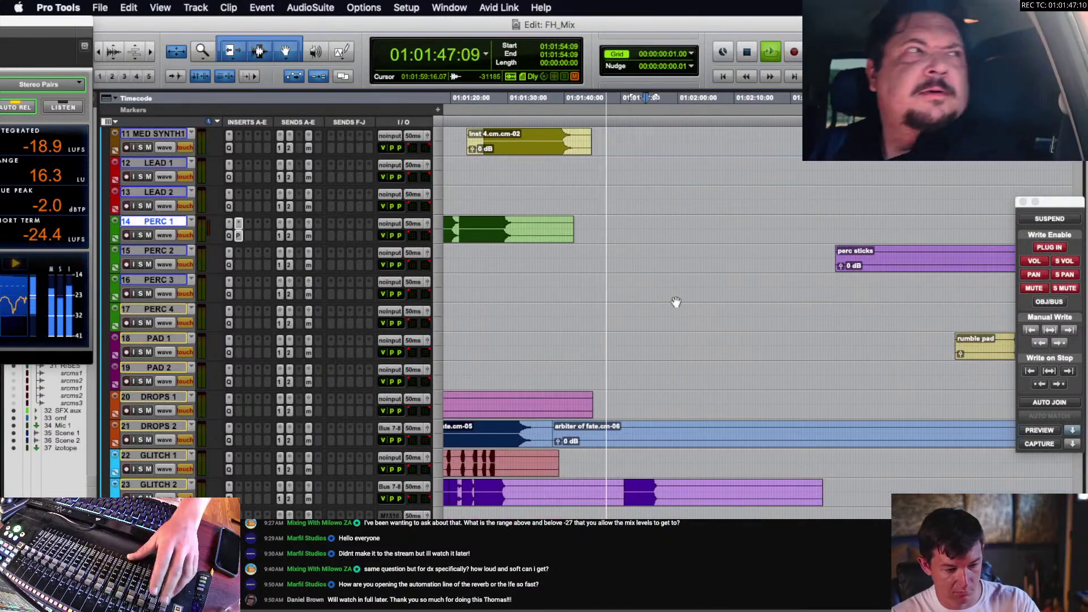
scroll(676, 302, up, 2)
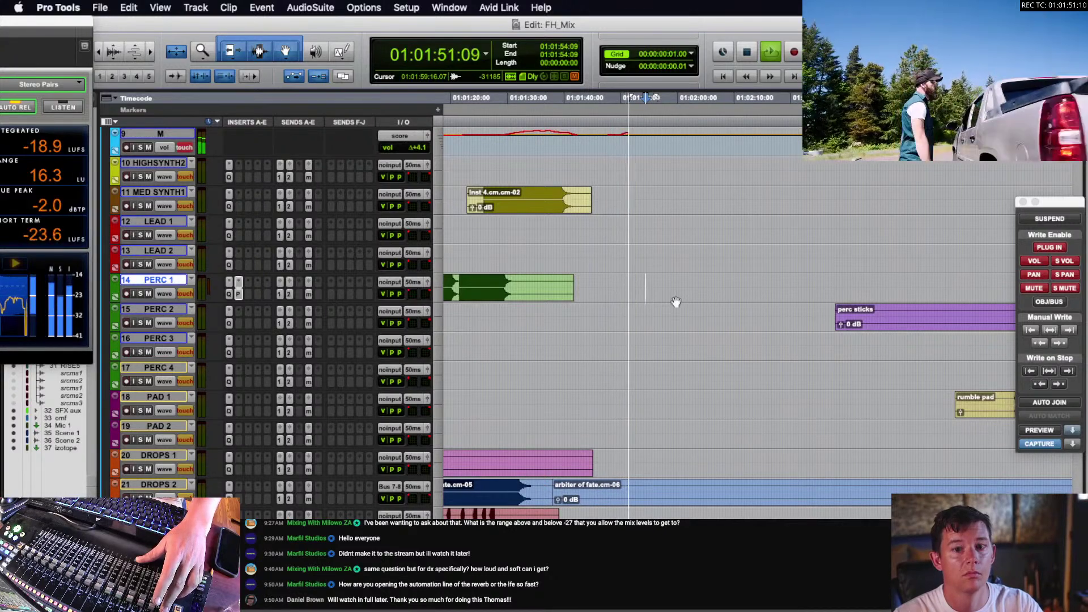
scroll(678, 304, down, 2)
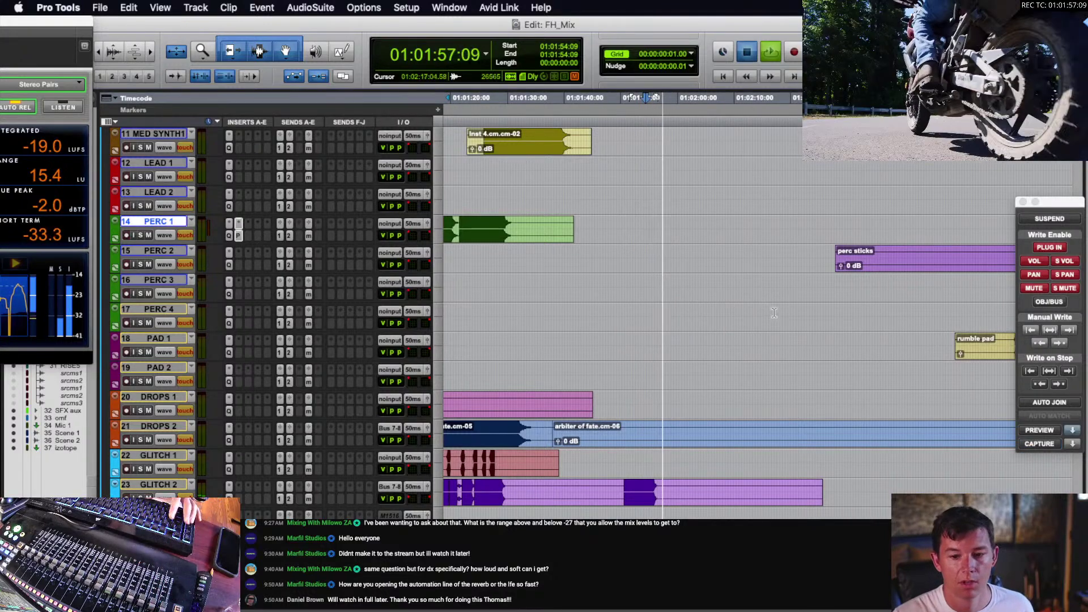
key(space)
- Play from 01:02:25:11 and write a short M VCA volume bump, ending the pass after about 01:02:31
scroll(775, 312, down, 2)
scroll(774, 312, right, 8)
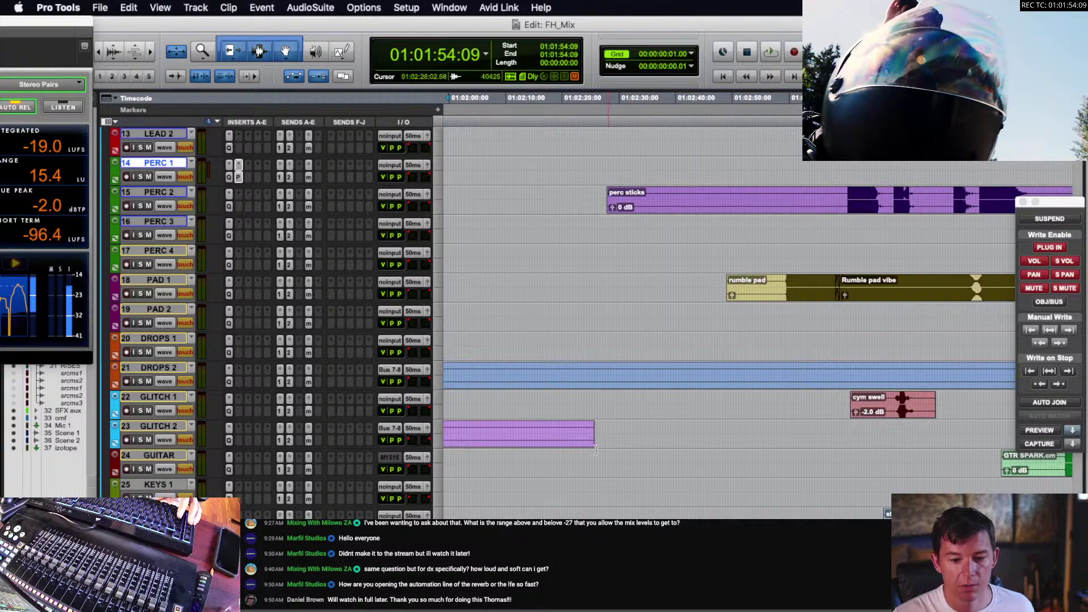
drag(592, 404, 609, 404)
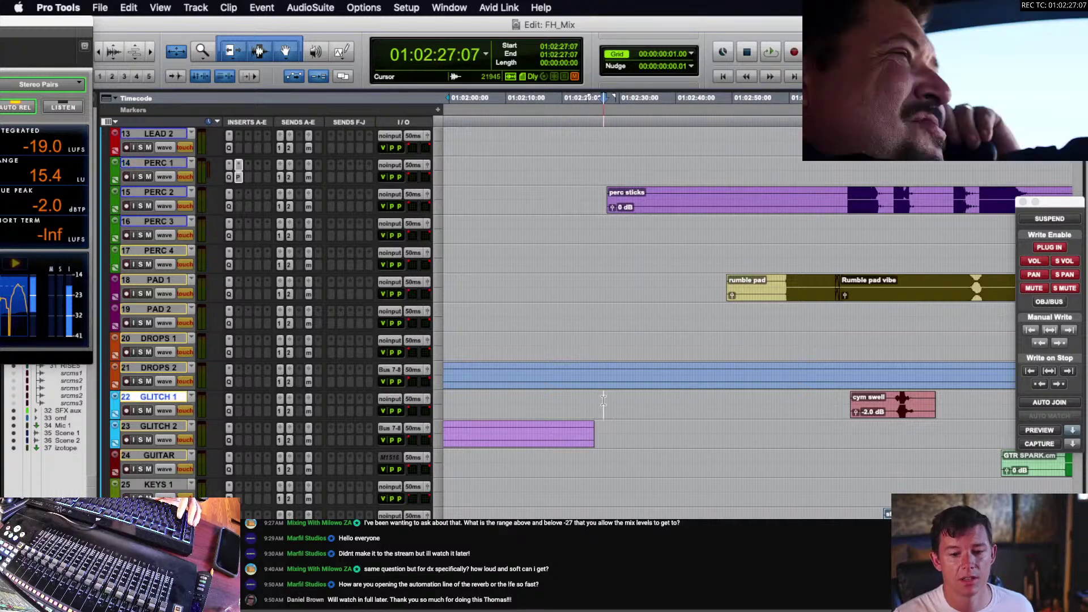
key(space)
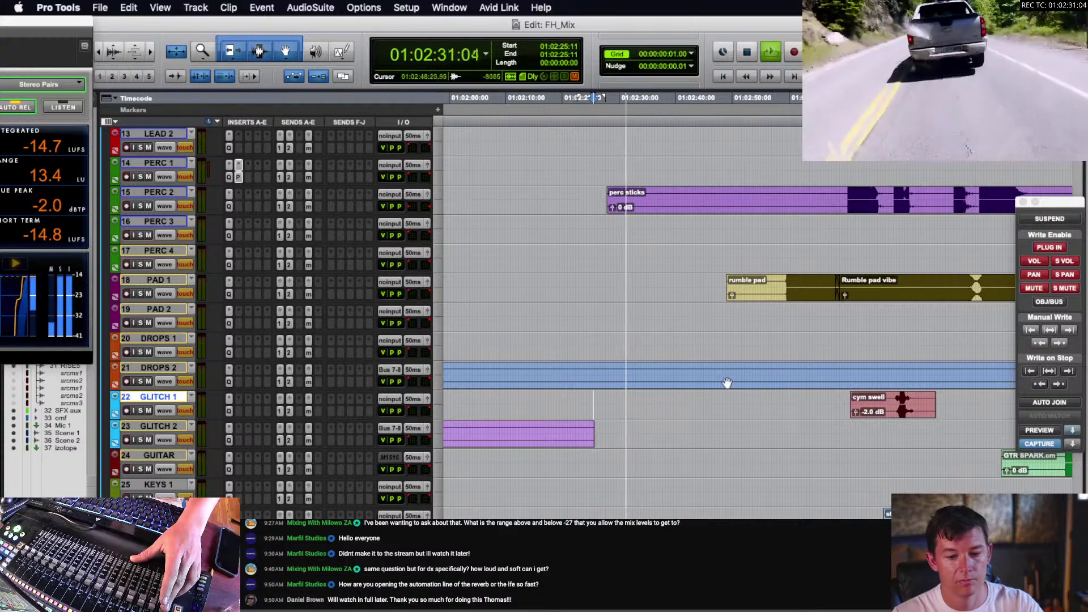
scroll(727, 382, up, 2)
scroll(760, 304, right, 2)
key(space)
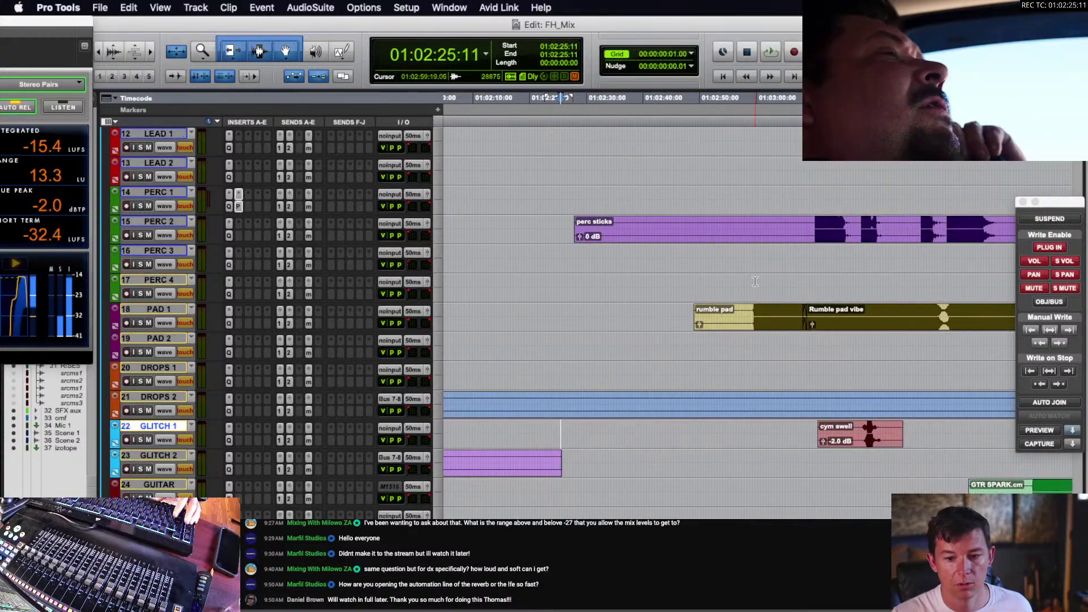
- Play from 01:02:56:08 and write the M VCA volume automation up to the med syn-01 clip at about 01:03:16
click(748, 283)
scroll(749, 283, up, 5)
click(736, 281)
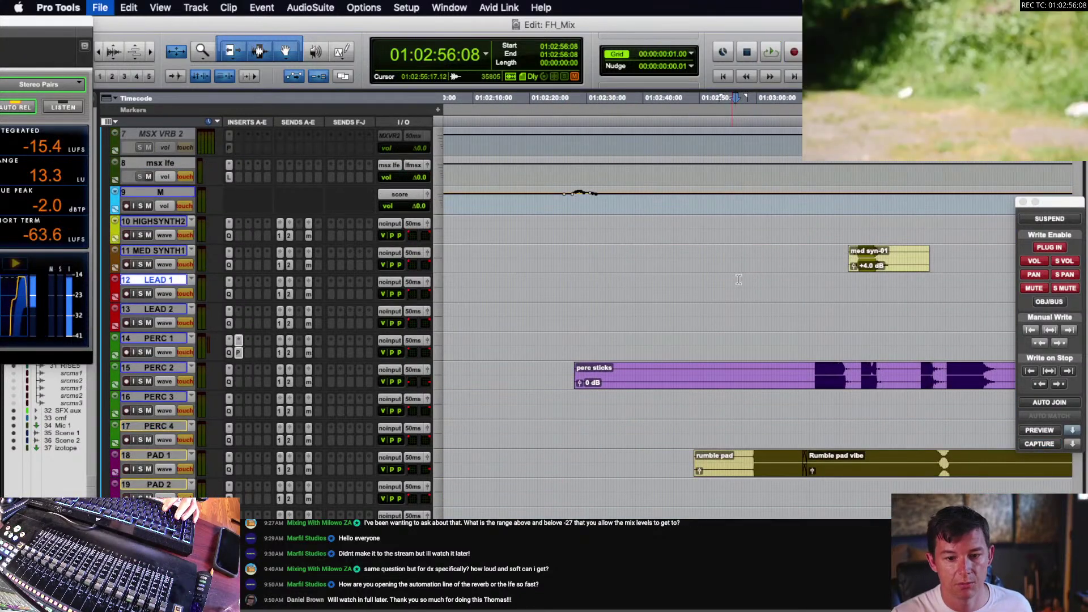
key(space)
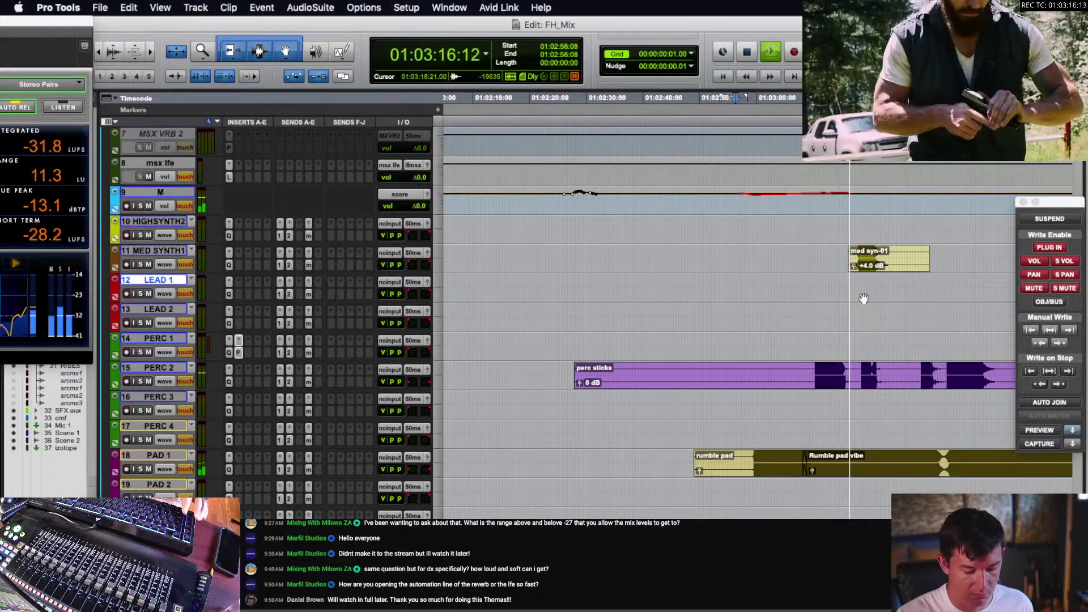
key(space)
- Show volume automation on the music tracks and raise PERC 2's MX VRB 1 send level from 01:03:06:21 to 01:03:48:21
key(minus)
scroll(834, 307, right, 4)
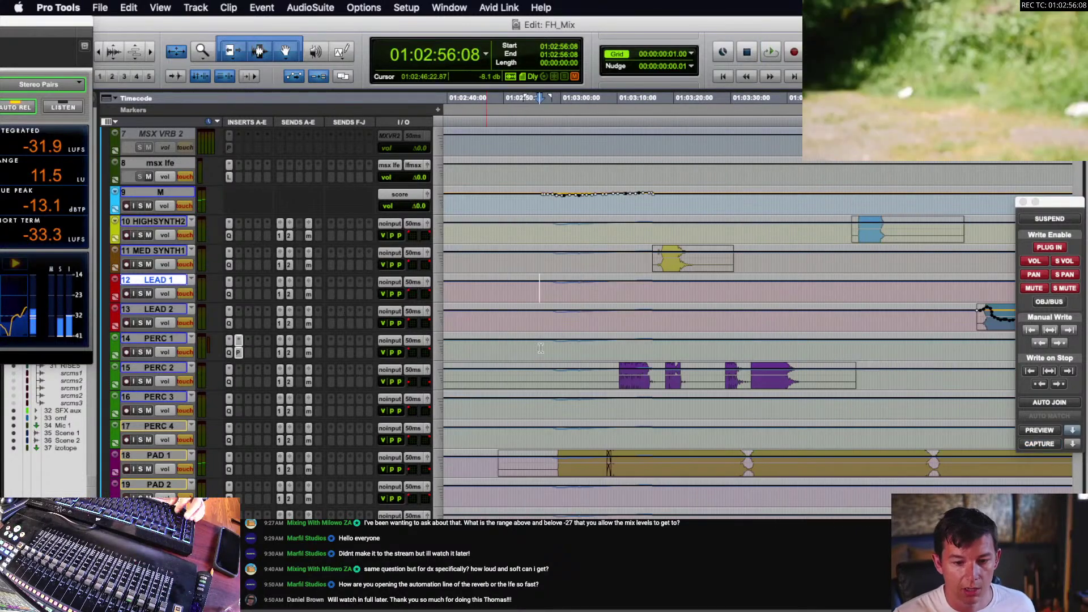
click(167, 381)
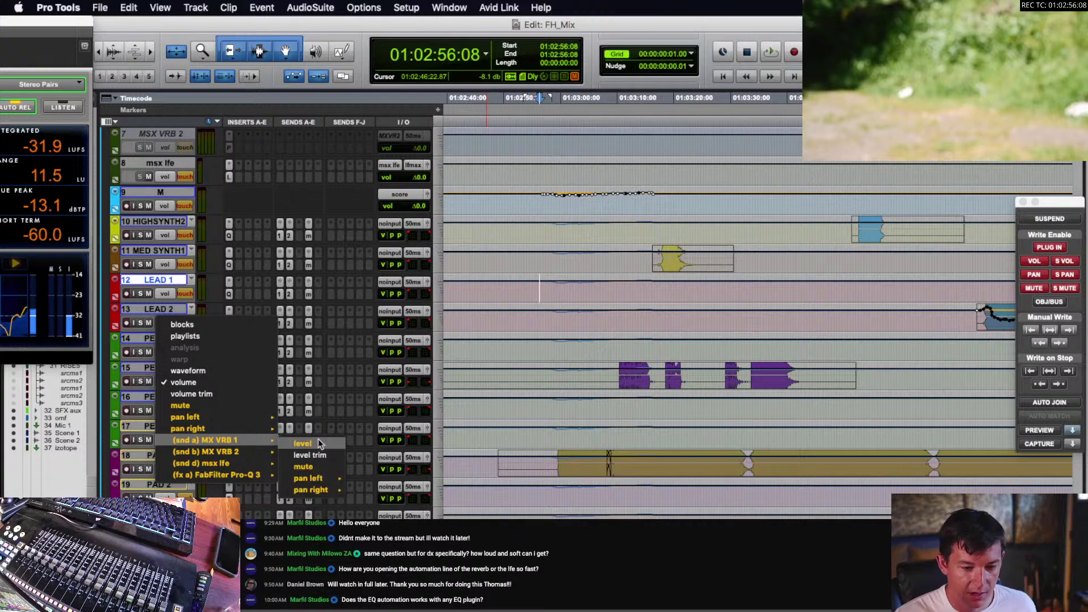
click(347, 436)
drag(599, 375, 831, 353)
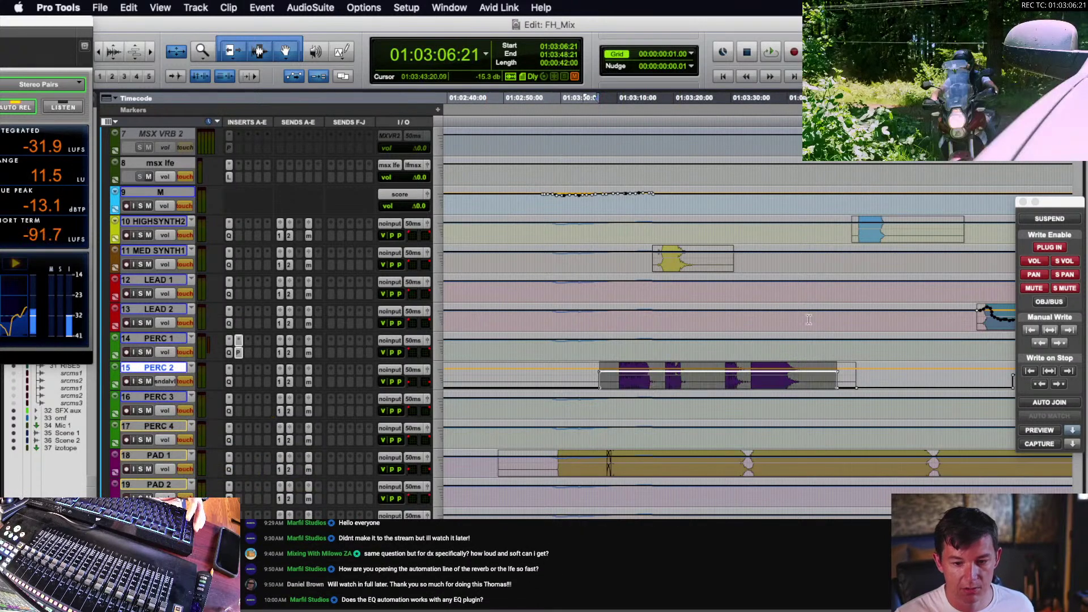
- Return PERC 2 to volume view and play from 01:03:07:03, writing a volume dip into its first hits while riding the M VCA
click(591, 383)
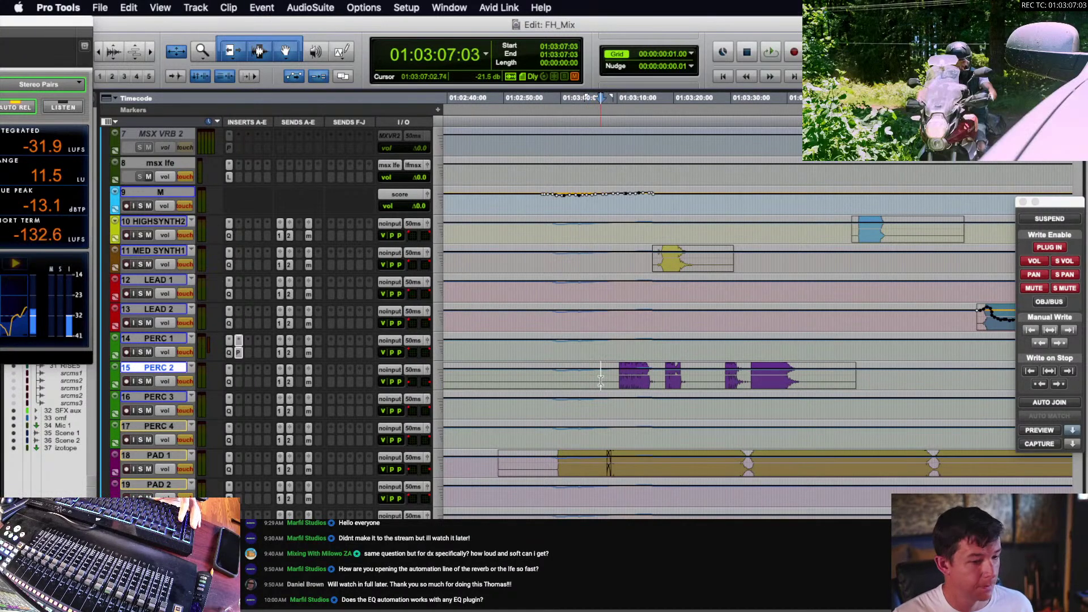
key(space)
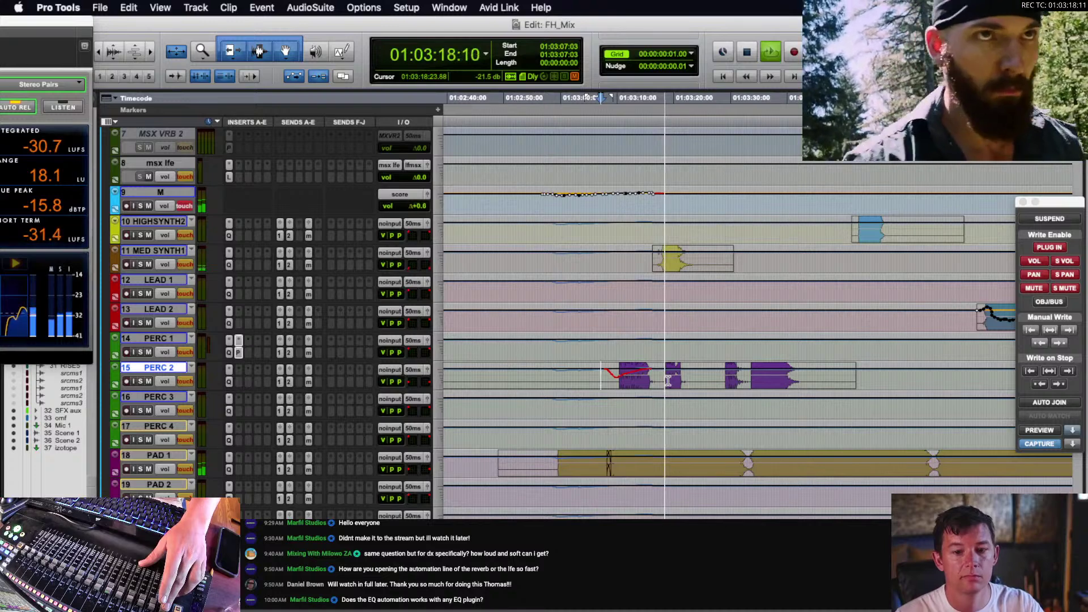
click(691, 381)
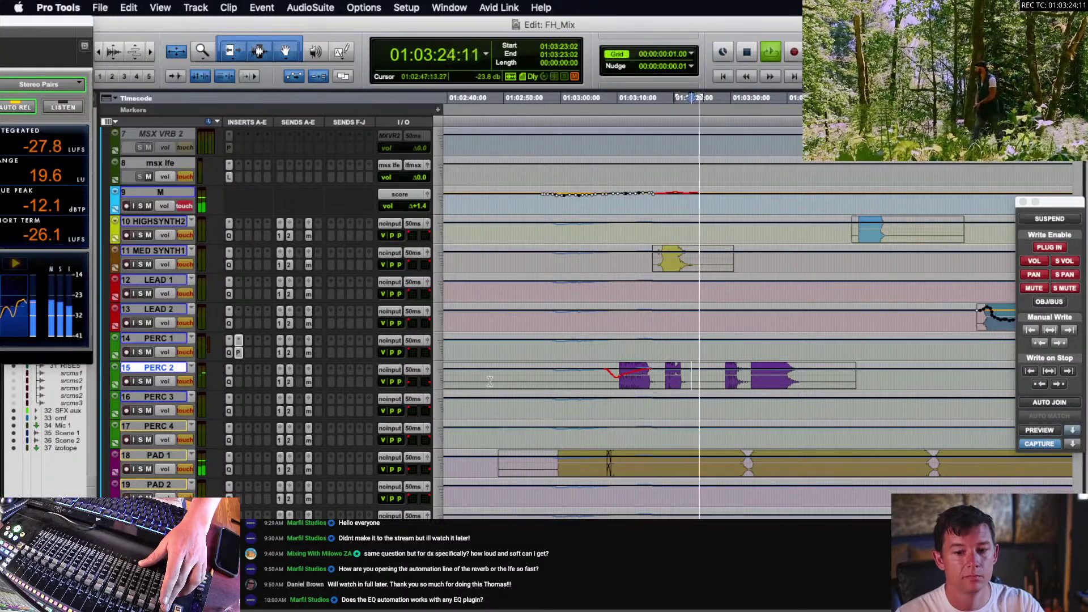
- Continue the pass, riding the M VCA volume through the remaining PERC 2 hits and on to about 01:04:24
scroll(663, 371, down, 5)
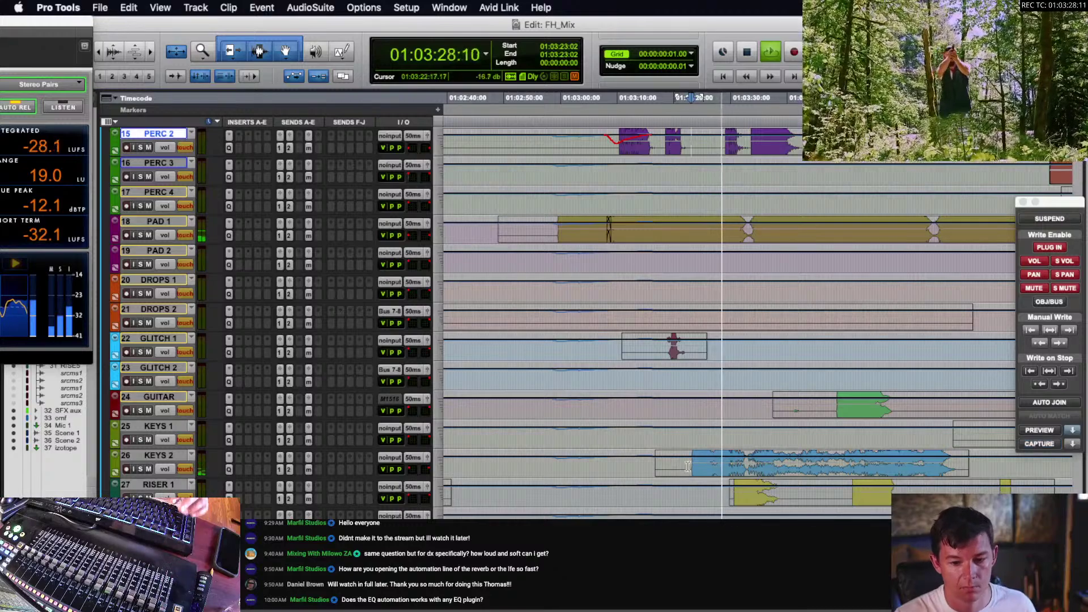
scroll(688, 466, right, 3)
scroll(659, 462, up, 4)
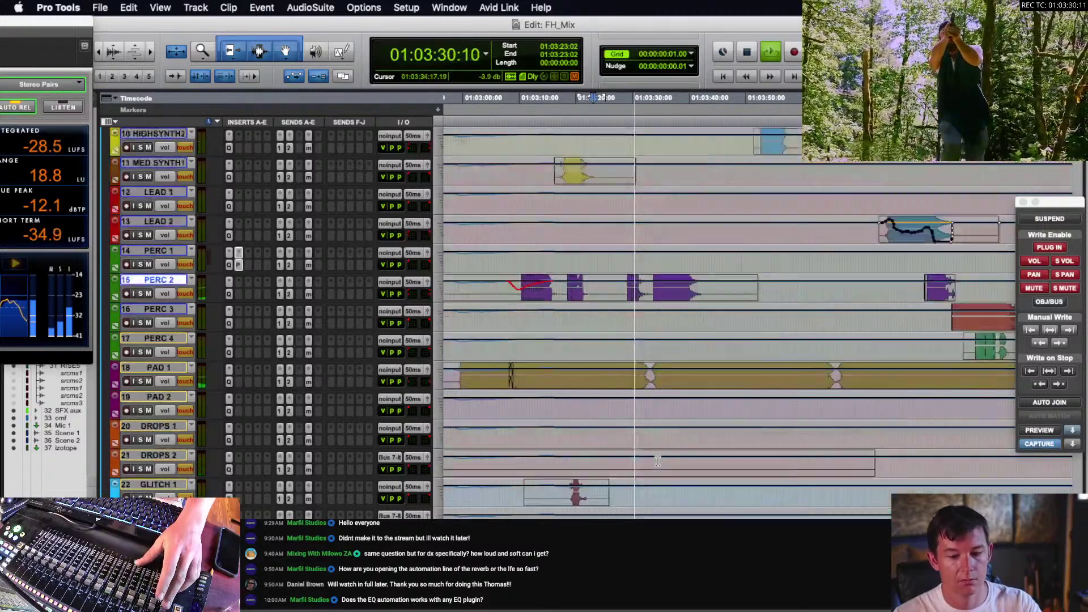
scroll(658, 462, down, 3)
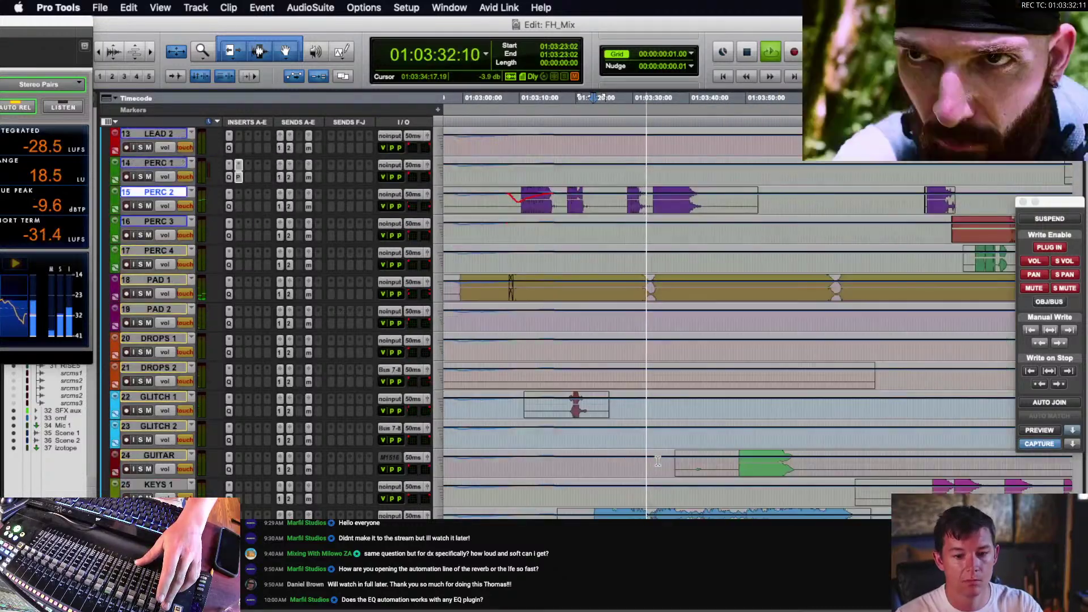
scroll(659, 461, down, 3)
scroll(659, 461, up, 5)
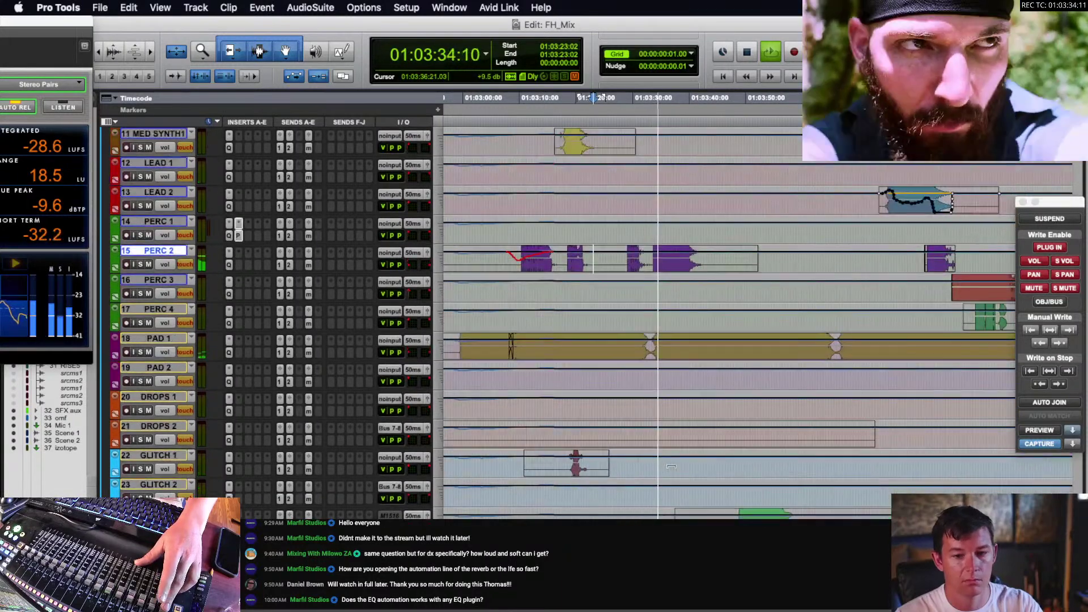
scroll(674, 468, up, 3)
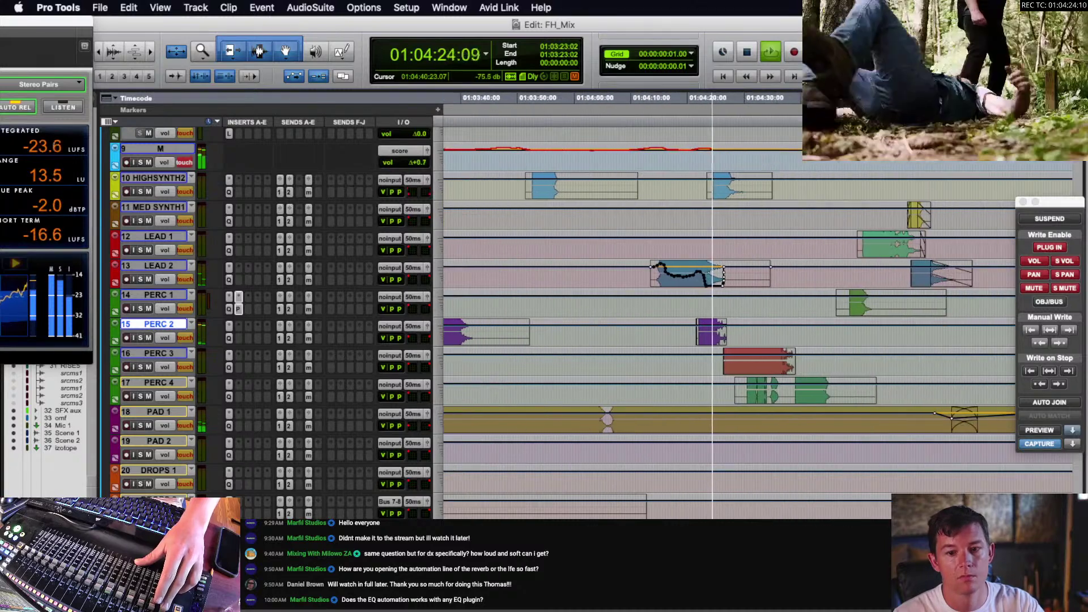
- Ease the M VCA volume down to about -1.5 dB under the PERC 3 and PERC 4 clips between 01:04:24 and 01:04:36
click(742, 278)
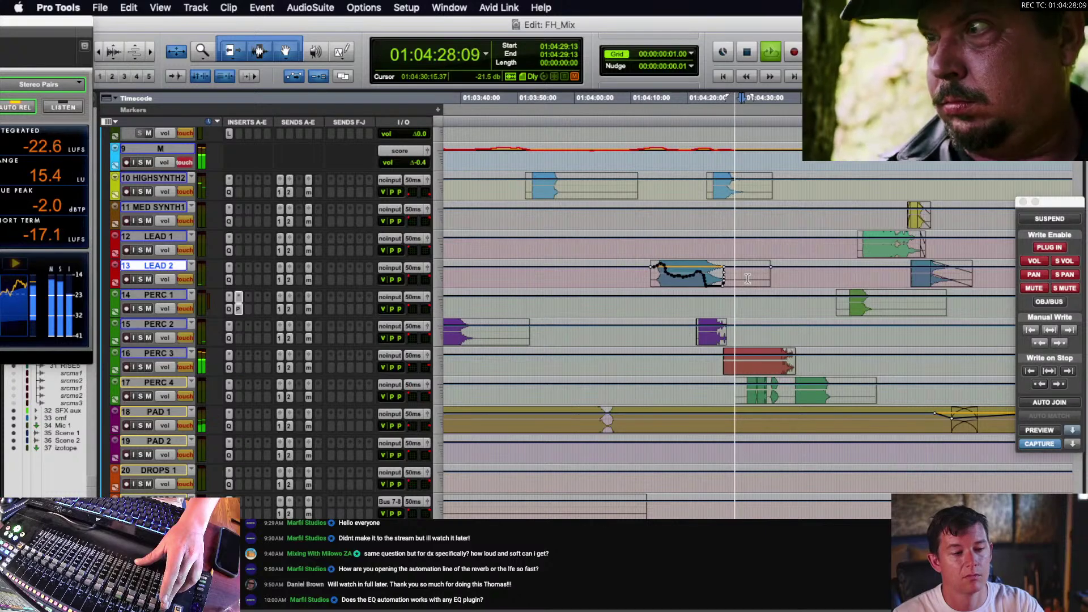
click(758, 277)
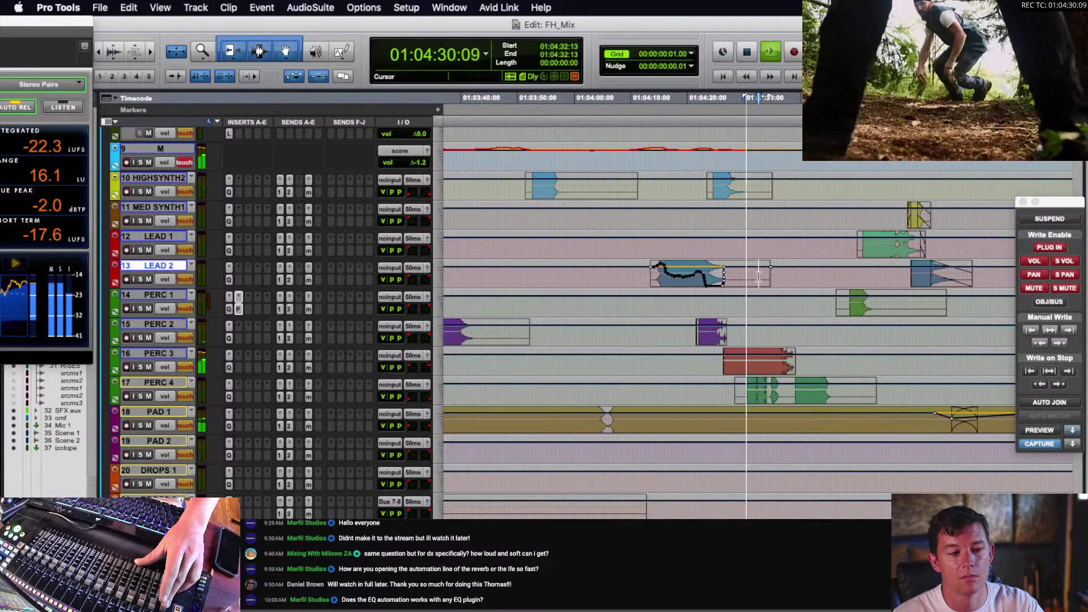
click(765, 278)
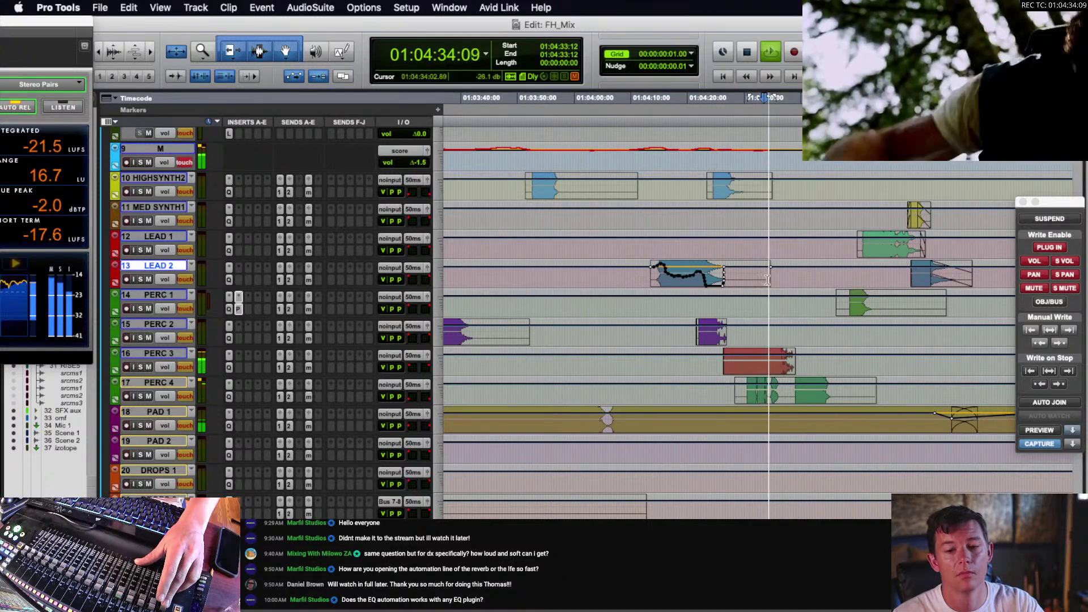
click(770, 278)
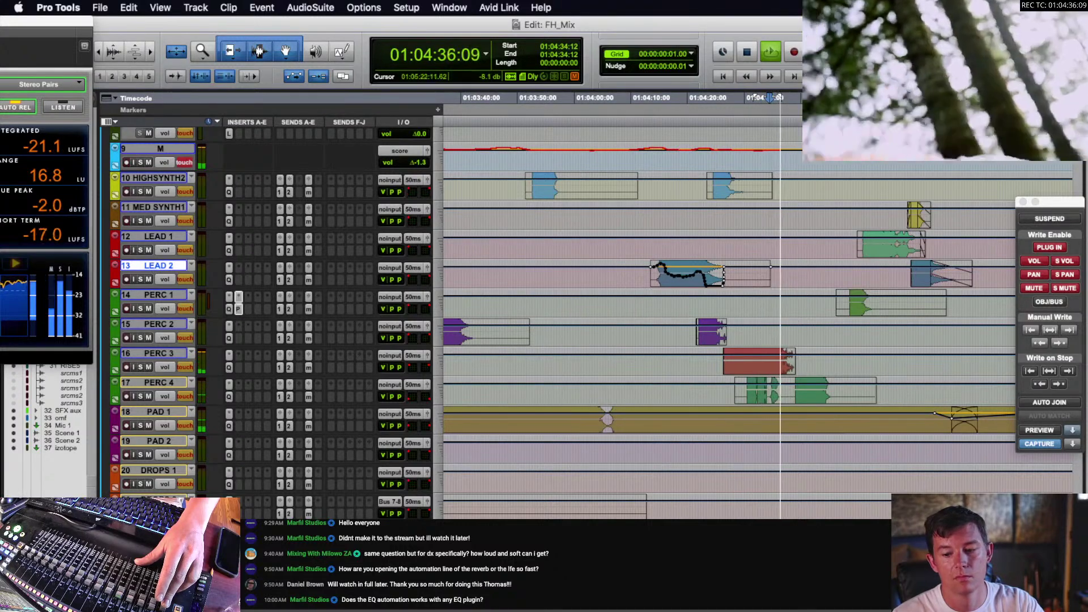
- Continue the M VCA volume pass from 01:04:36 to the end of the film and stop playback at about 01:05:36
scroll(913, 346, right, 5)
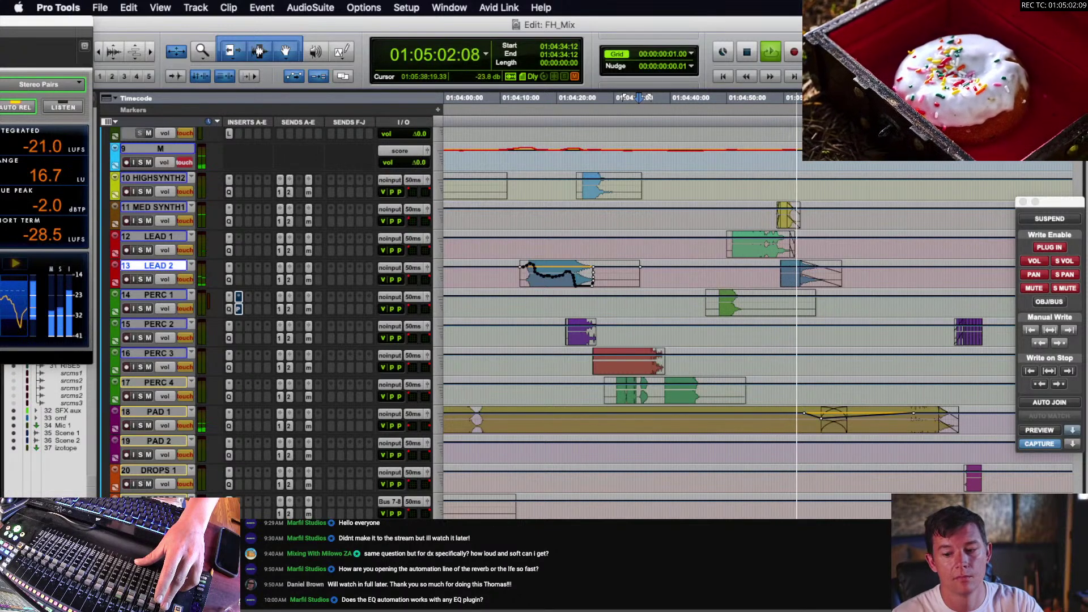
scroll(852, 384, right, 3)
scroll(853, 510, right, 2)
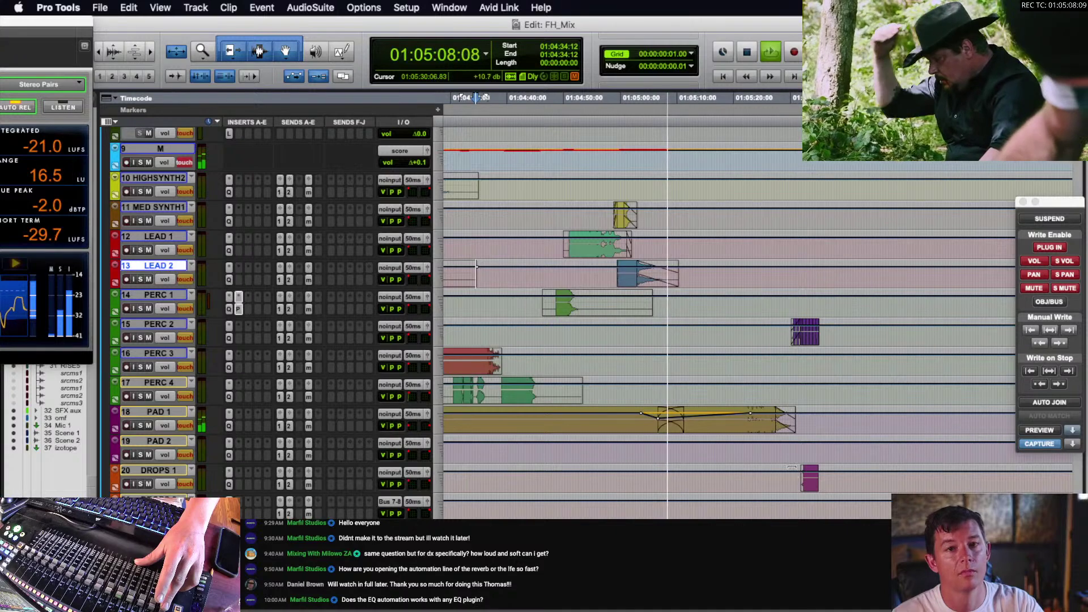
scroll(788, 468, up, 2)
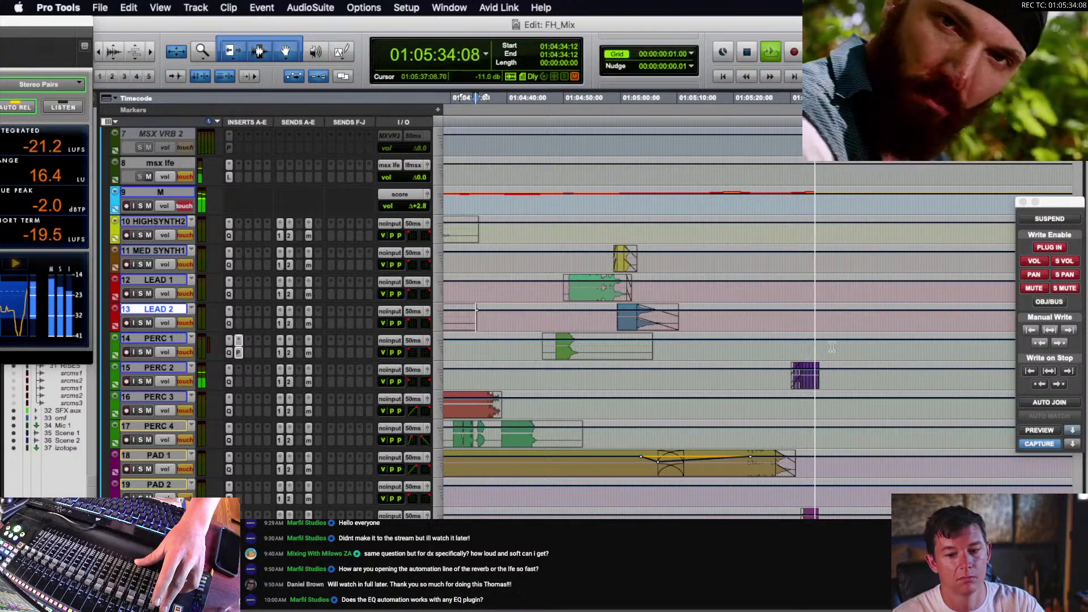
click(814, 377)
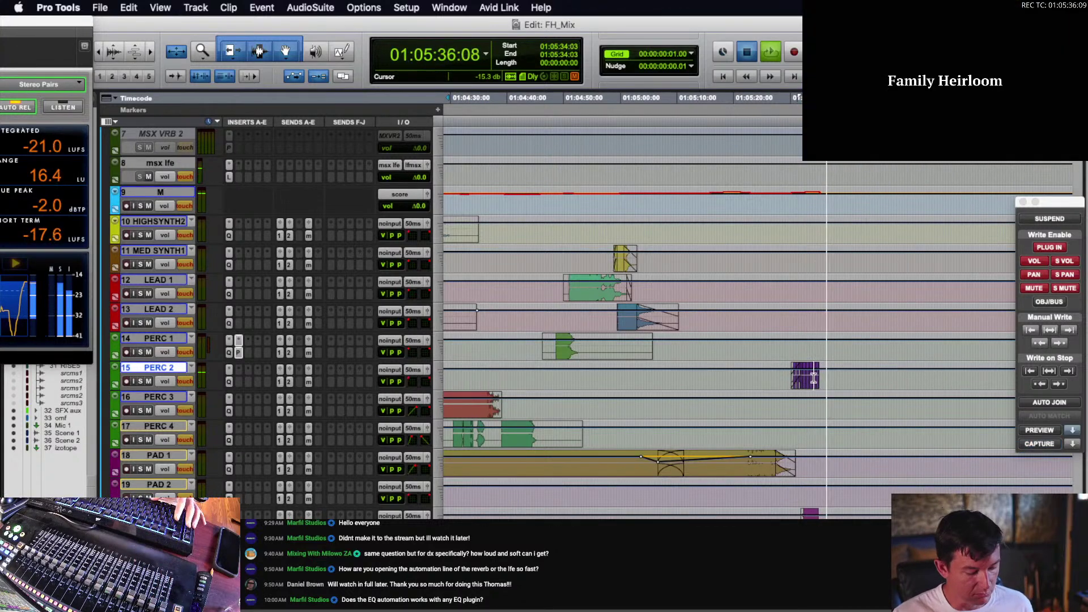
key(space)
- Examine the last PERC 2 and DROPS 1 clips and the M VCA automation between 01:05:31:20 and 01:05:34:23
key(t)
key(t)
key(t)
key(r)
click(748, 381)
click(748, 527)
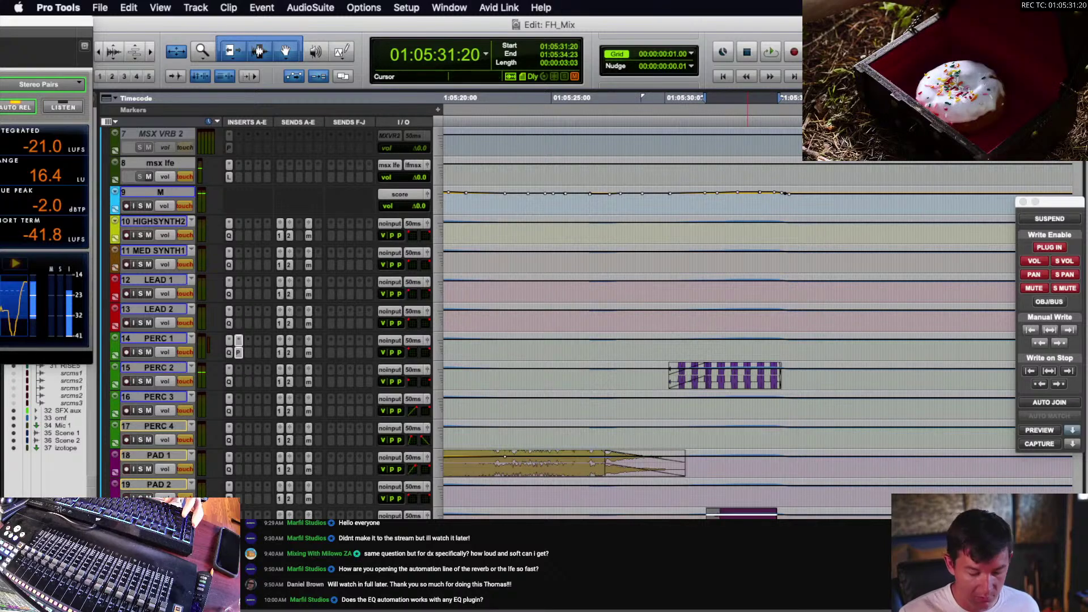
scroll(728, 342, down, 5)
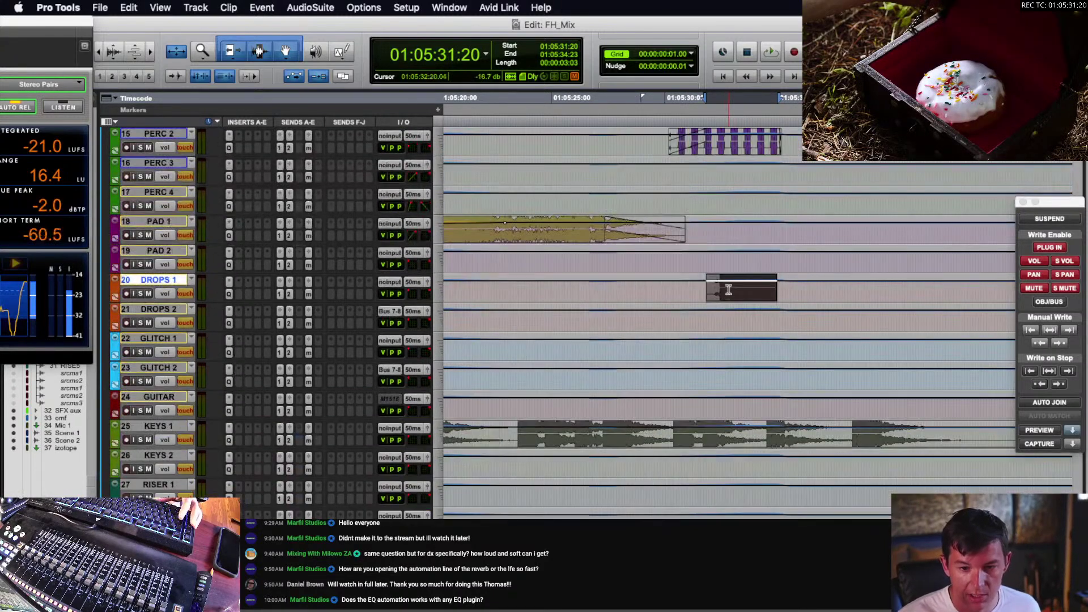
scroll(728, 343, up, 3)
click(710, 321)
key(r)
key(r)
key(r)
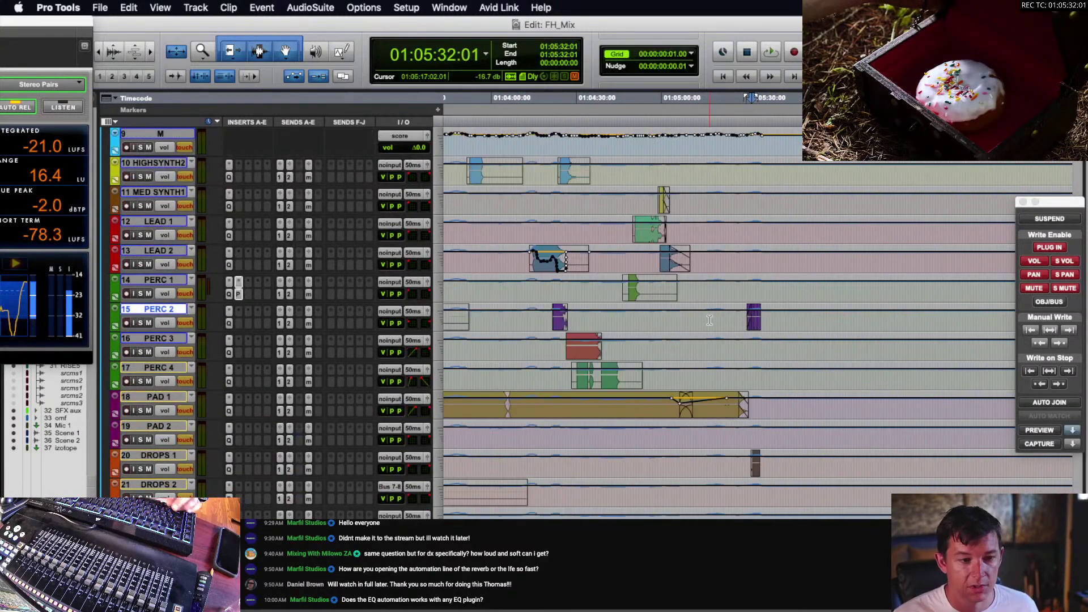
- Show the music tracks as waveforms and review the clips across the film, placing the cursor at 01:00:07:00
scroll(709, 321, up, 3)
click(735, 258)
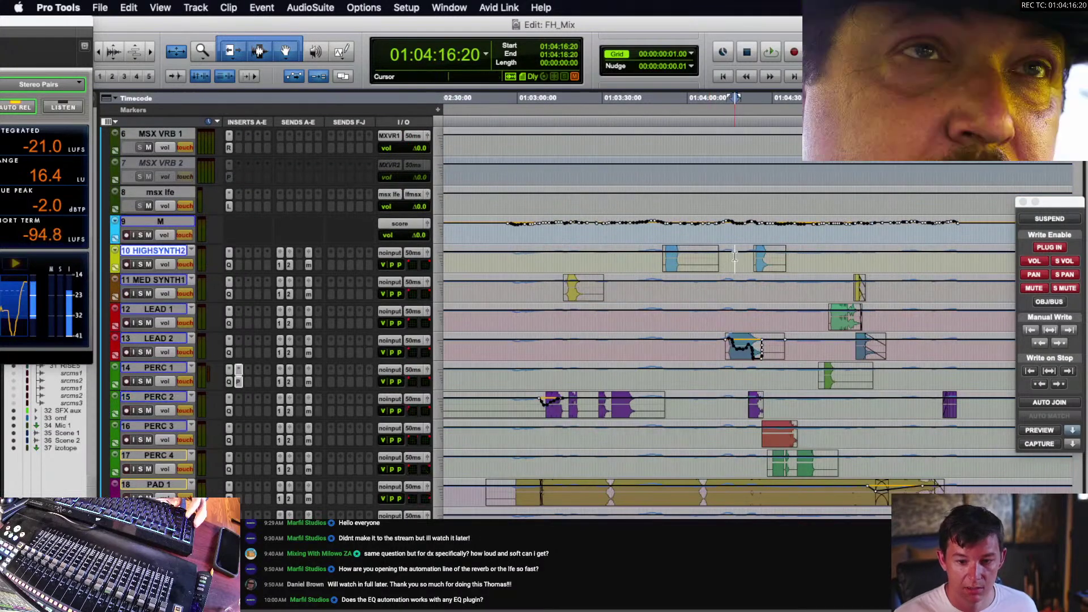
key(ctrl+minus)
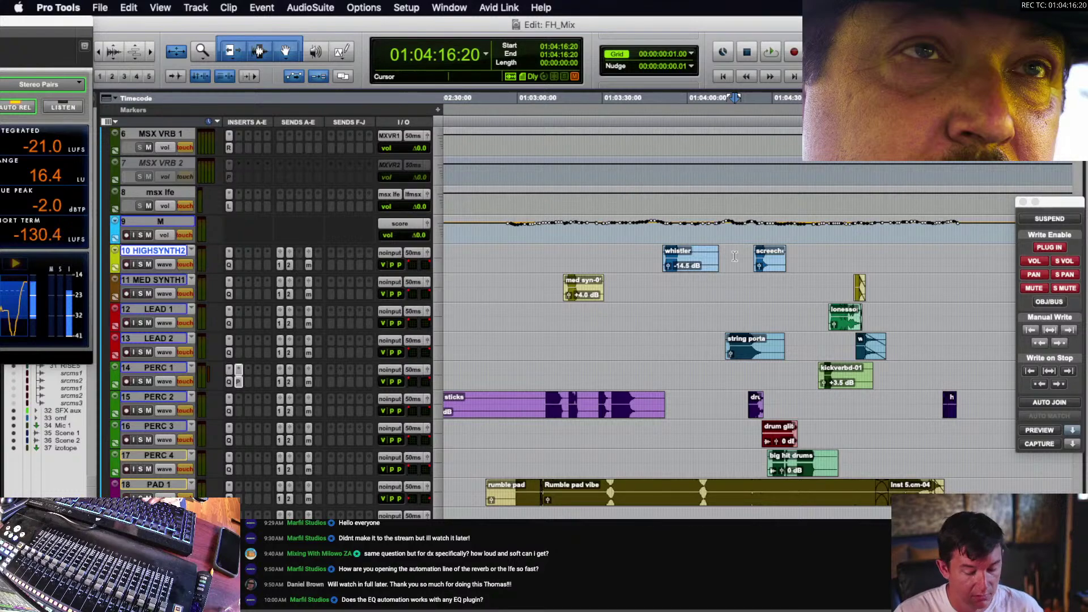
key(r)
key(r)
scroll(726, 256, left, 2)
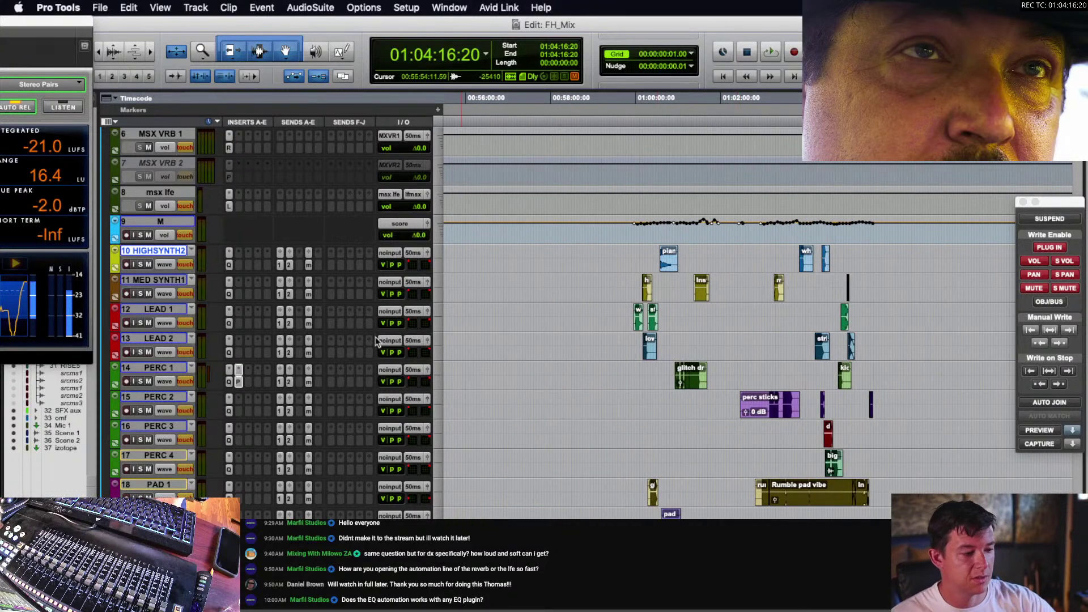
click(633, 256)
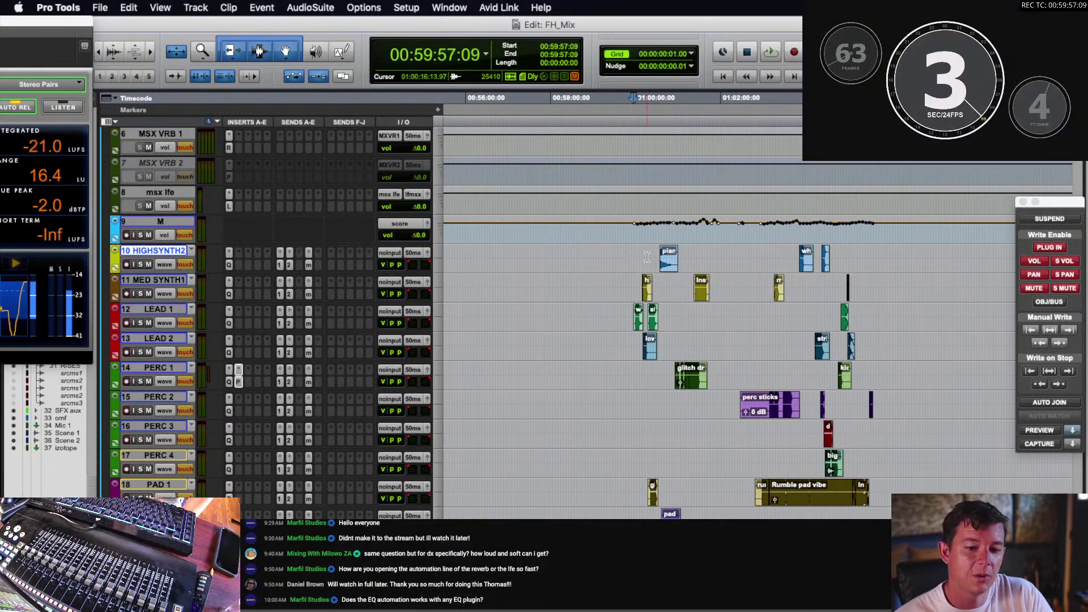
click(641, 253)
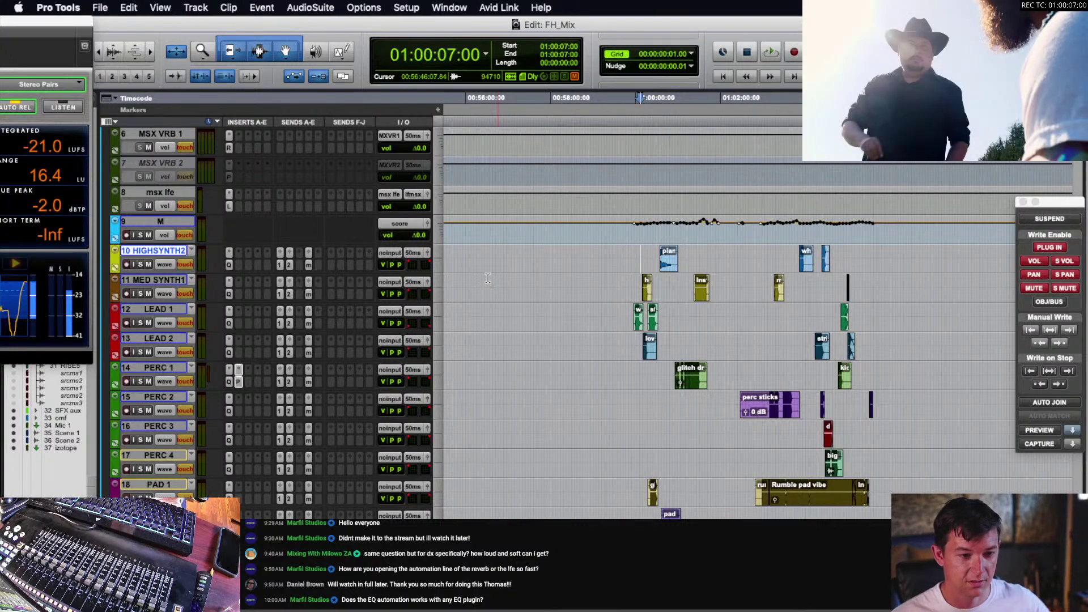
- Return the music tracks to volume view and review the automation written on them over the whole film
scroll(400, 282, up, 3)
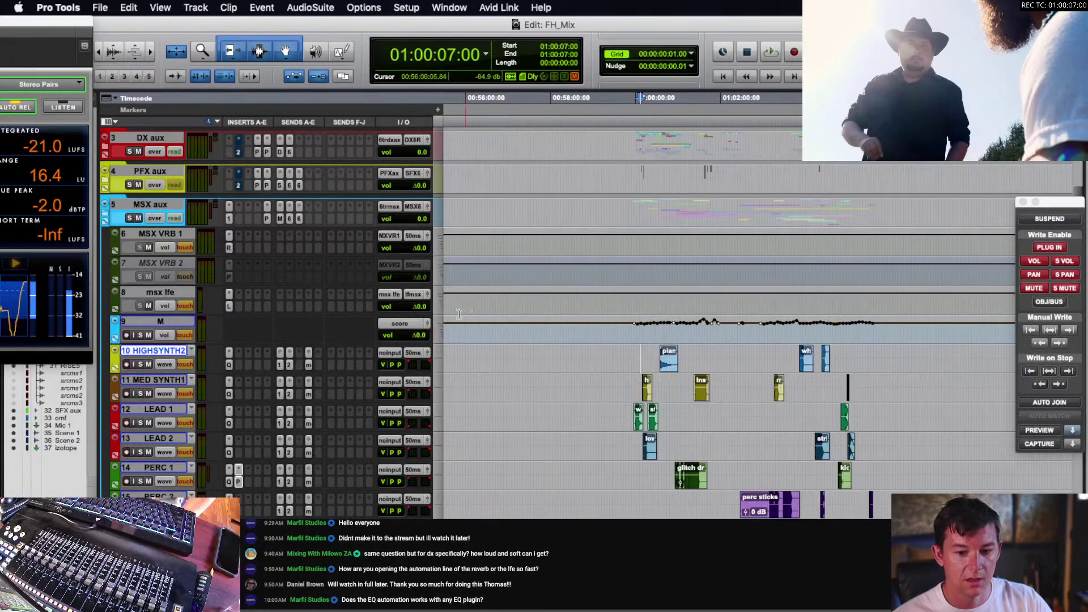
scroll(459, 314, down, 6)
key(minus)
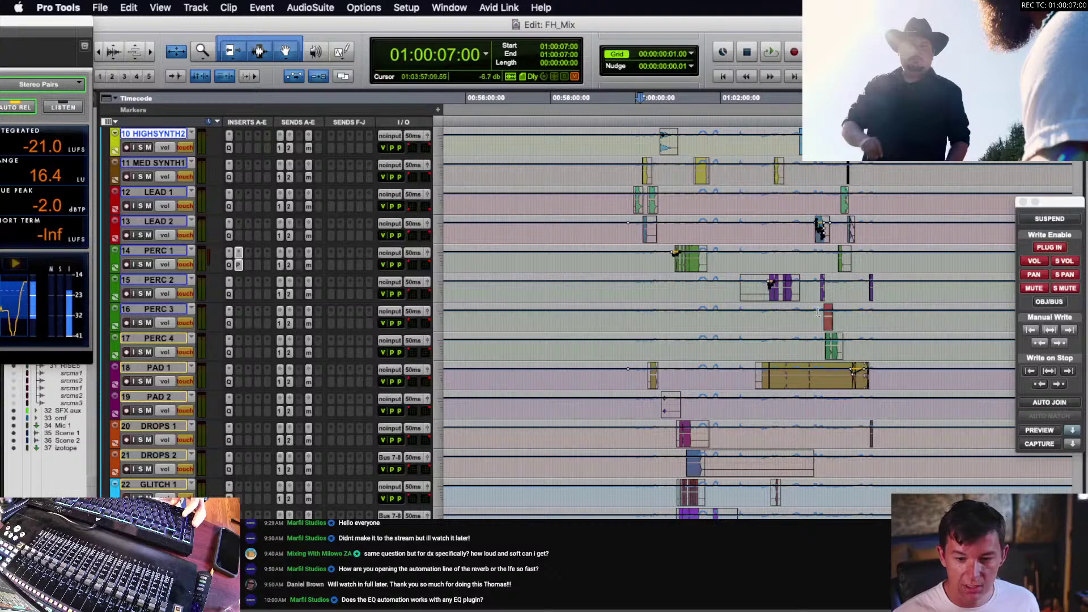
scroll(818, 313, down, 10)
scroll(818, 398, up, 10)
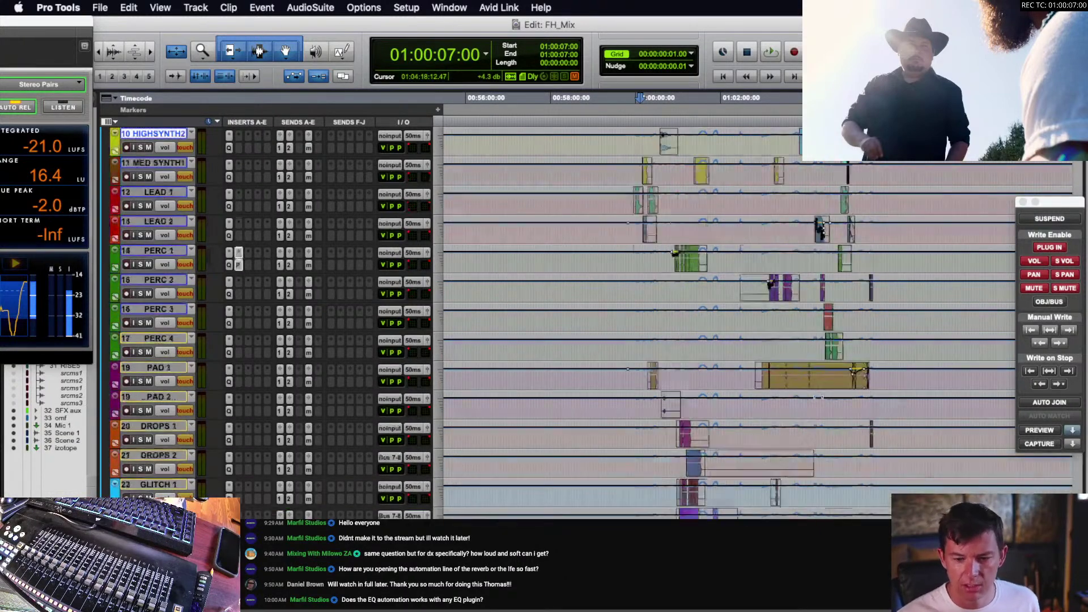
scroll(818, 398, up, 4)
- Inspect the volume automation on LEAD 2 at 01:04:16:01, PAD 1 at 01:05:07:12 and PERC 2 at 01:03:08:22
click(823, 364)
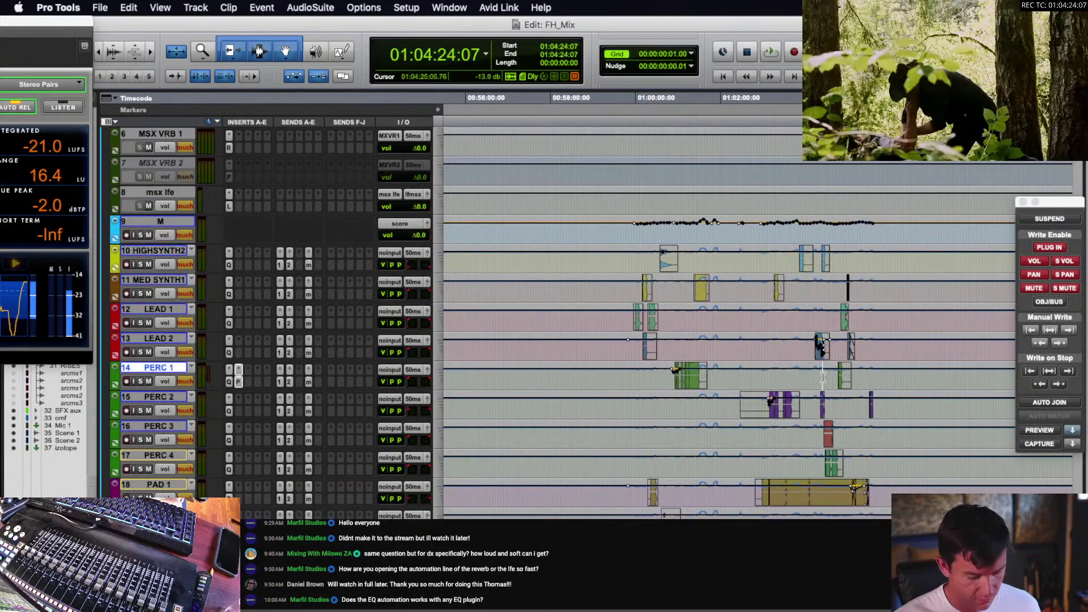
key(t)
key(t)
key(t)
key(t)
drag(666, 354, 665, 354)
key(r)
key(r)
scroll(757, 321, down, 3)
key(r)
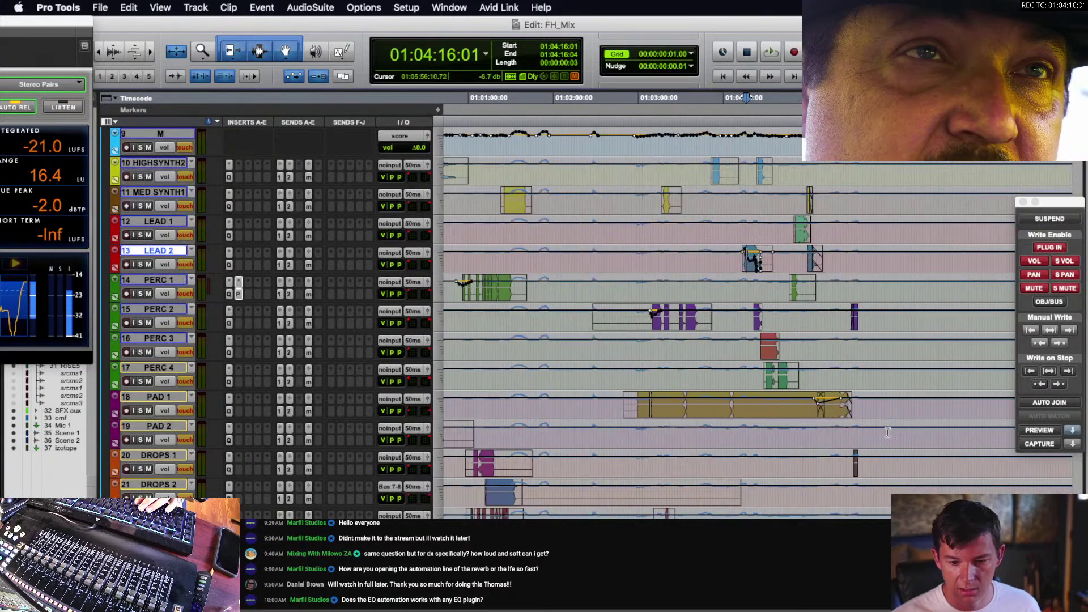
click(819, 414)
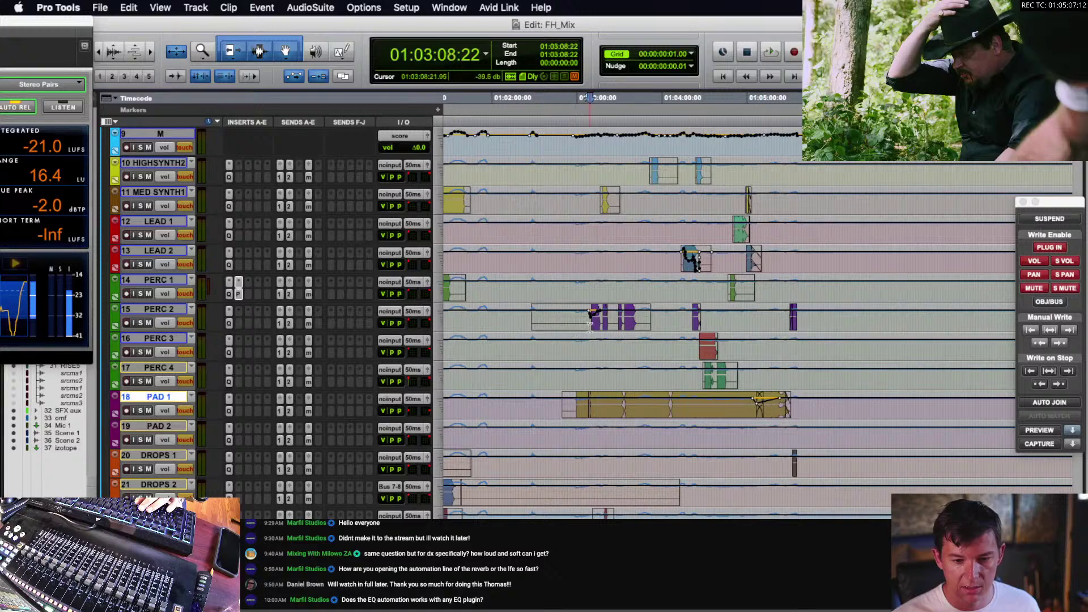
click(589, 327)
- Open the VCA folder and move the M VCA track out of the MSX aux folder to directly below the D VCA
scroll(589, 327, up, 4)
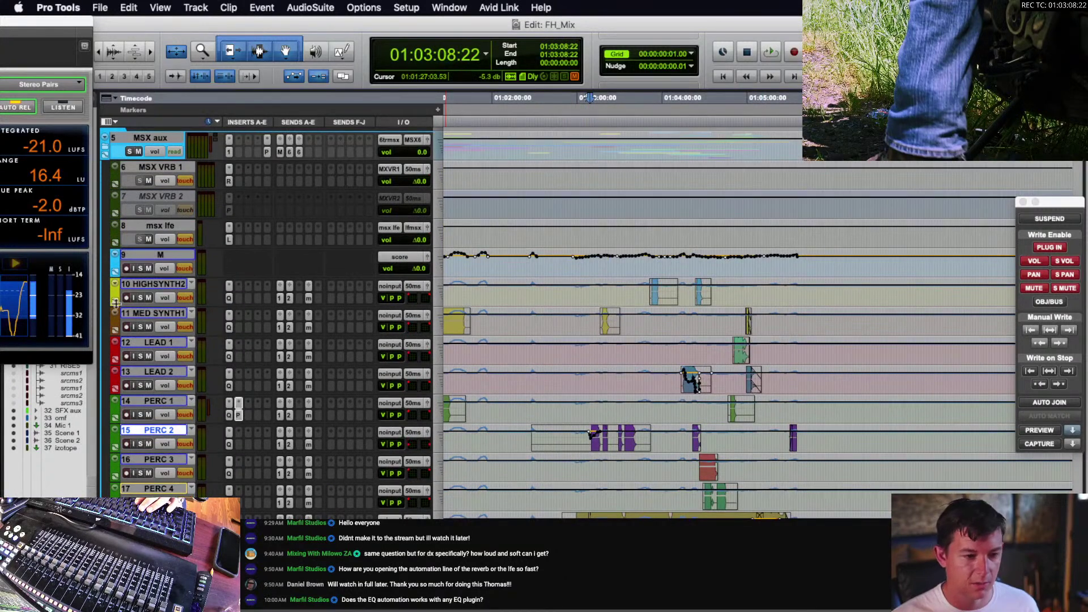
scroll(136, 302, up, 3)
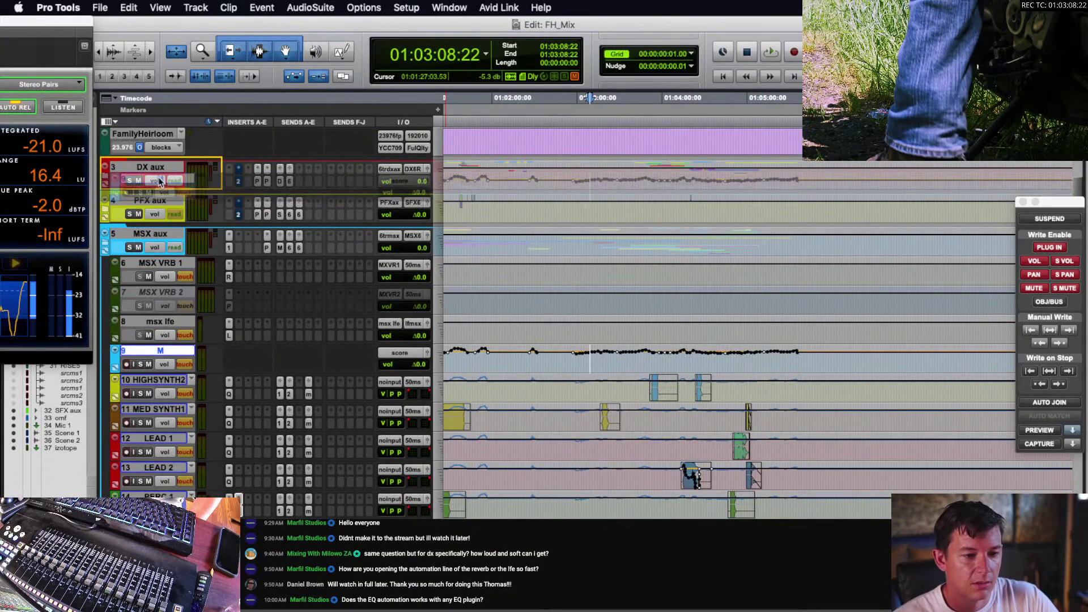
scroll(199, 289, up, 2)
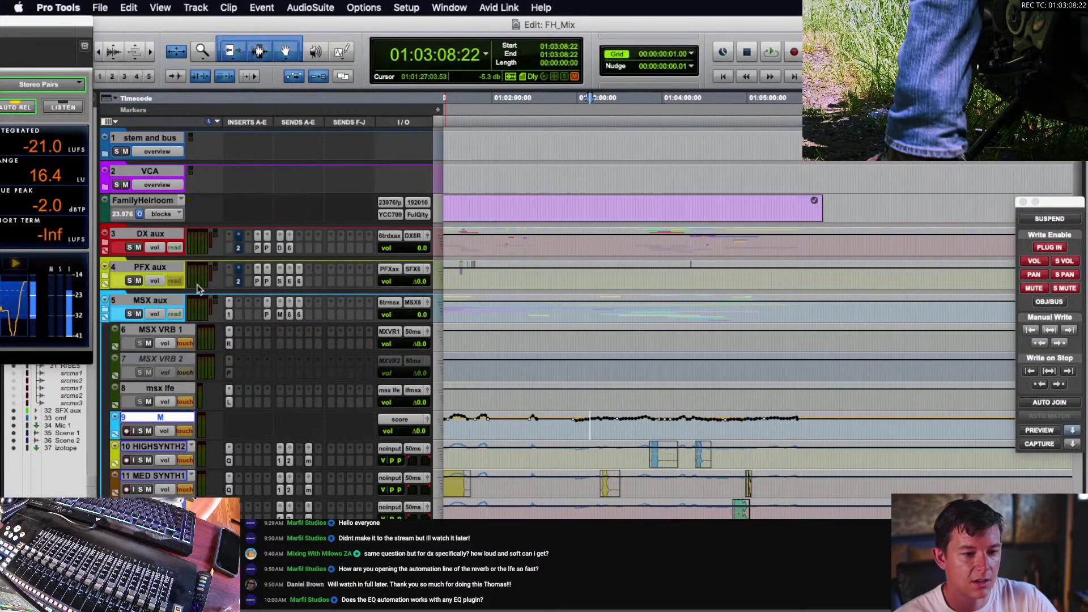
click(105, 186)
scroll(222, 324, down, 15)
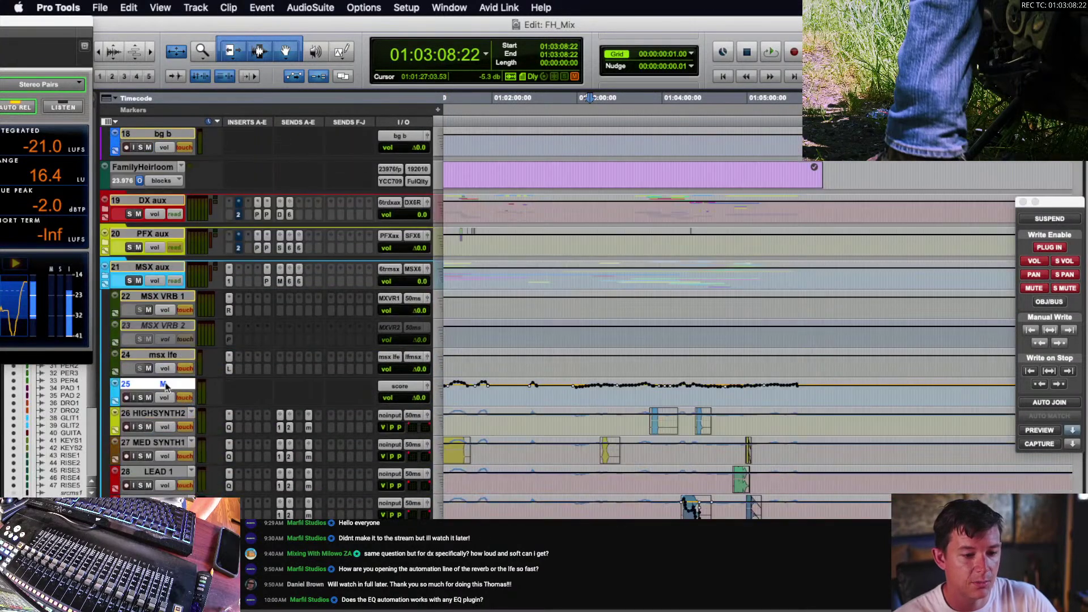
drag(166, 387, 166, 230)
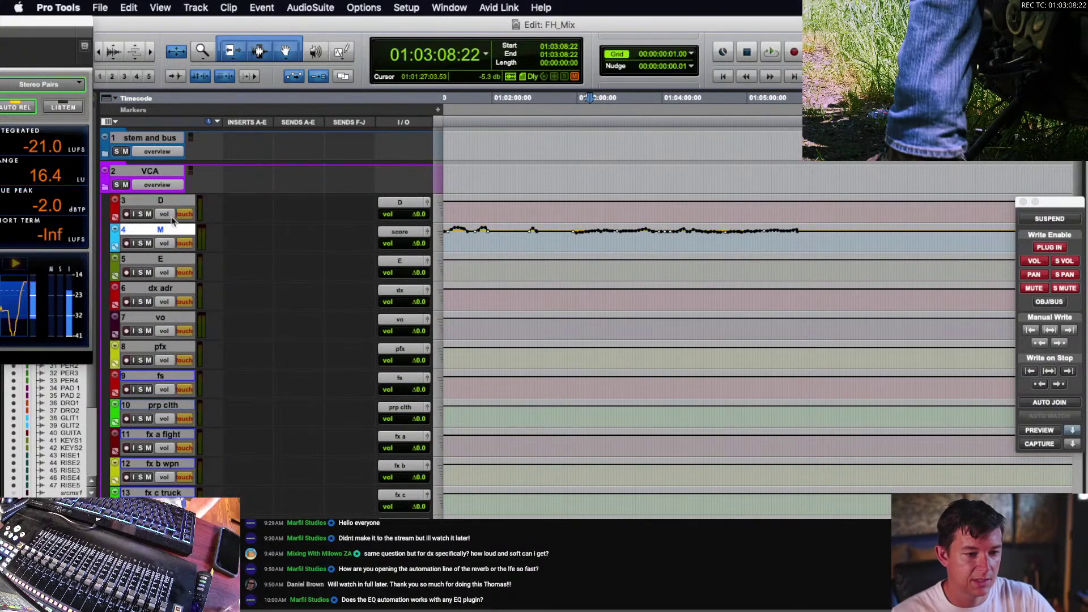
- Check the remaining VCA tracks from E down to bg b and collapse the MSX aux folder
click(158, 260)
scroll(181, 299, down, 5)
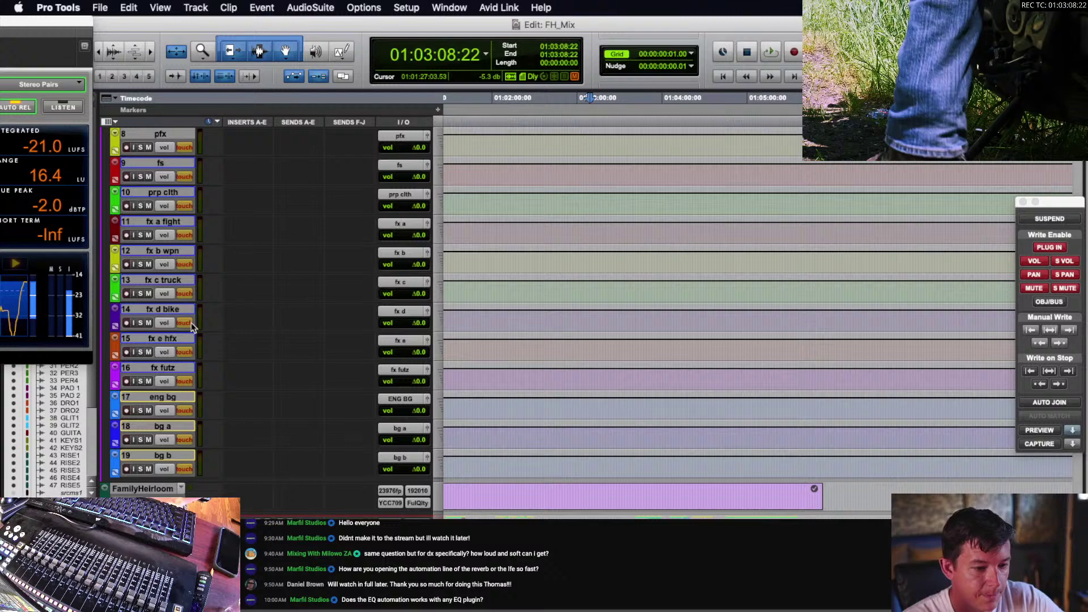
scroll(191, 328, down, 8)
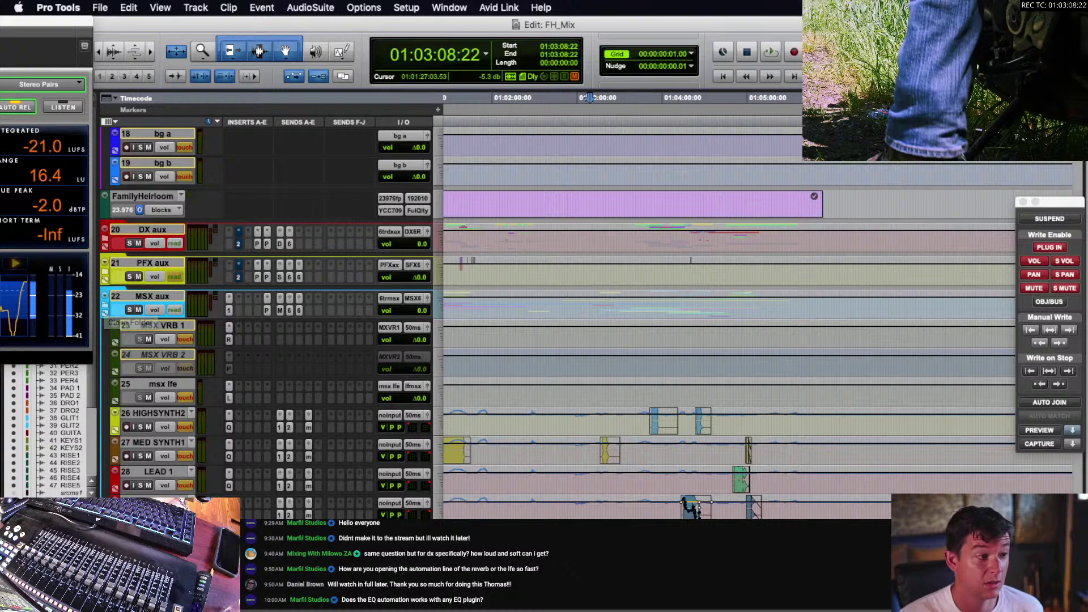
key(super+Tab)
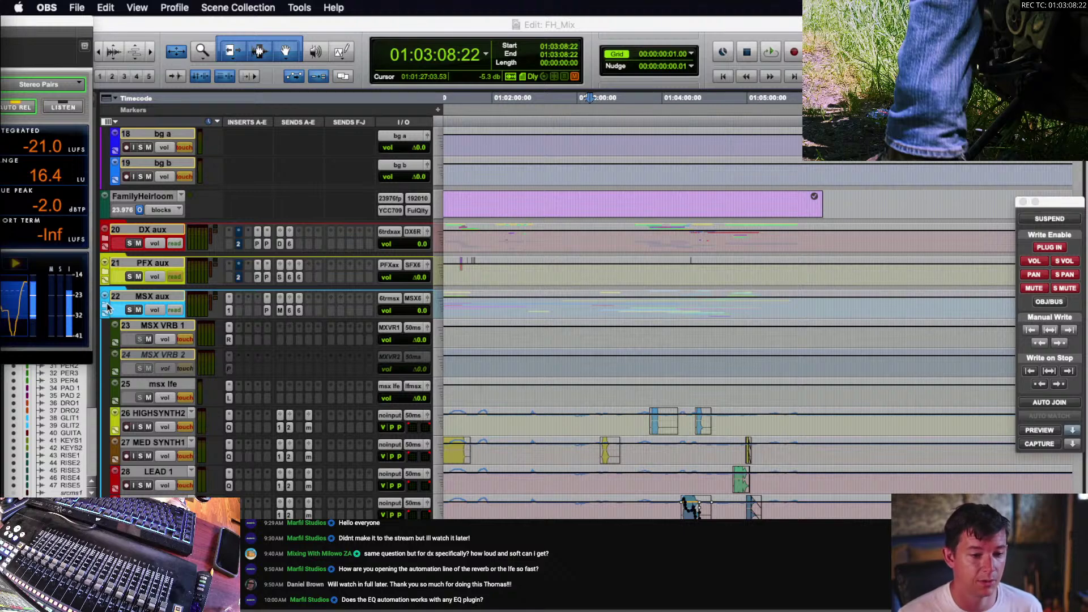
click(679, 412)
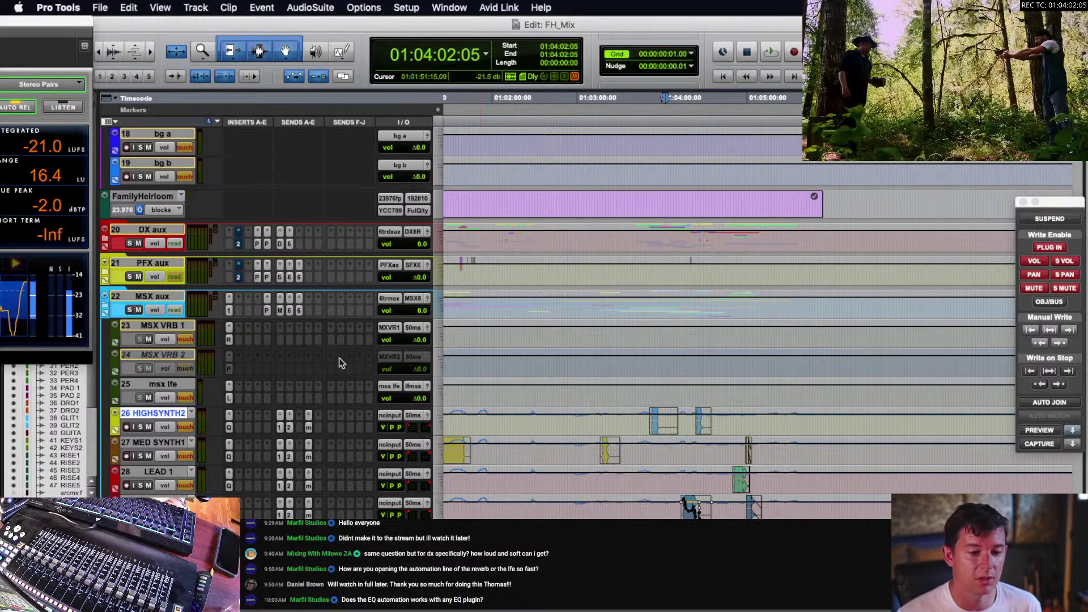
click(105, 309)
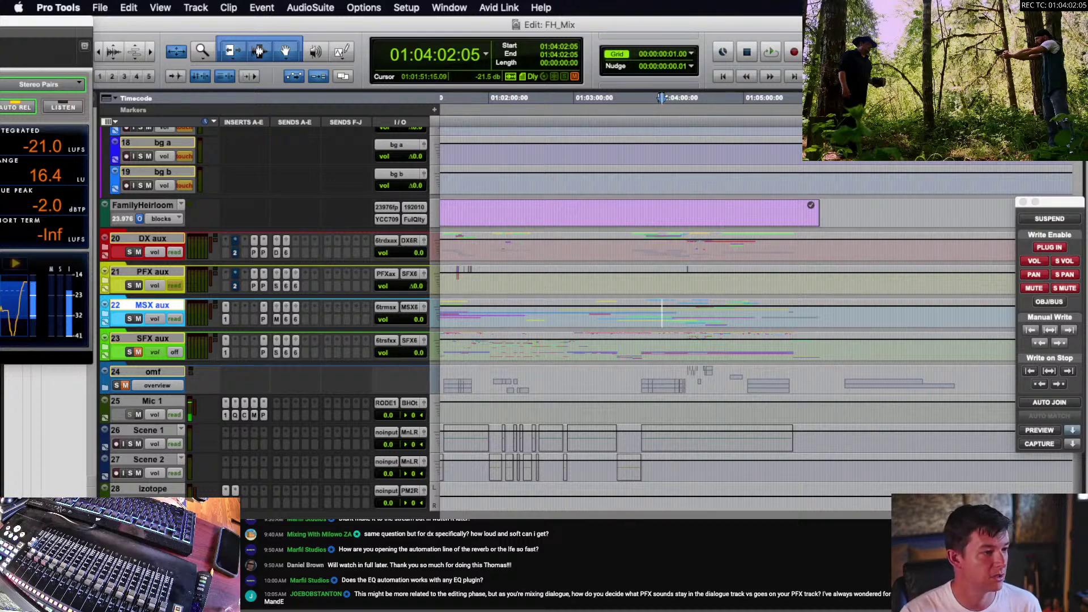
- Unmute the SFX aux folder track, set its automation mode to read and expand the folder to show its tracks
key(super+Tab)
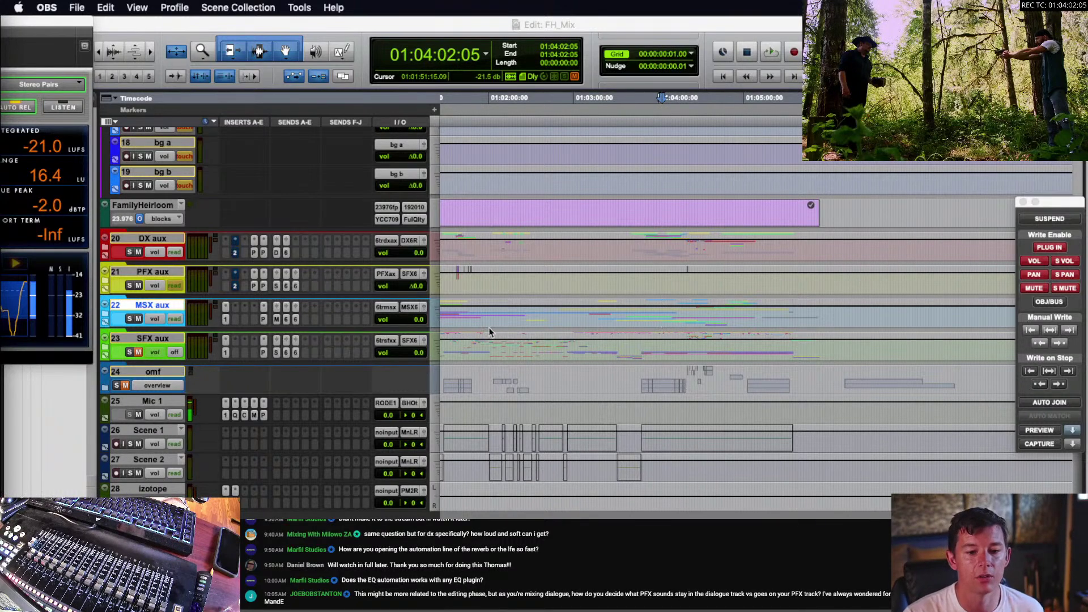
click(485, 354)
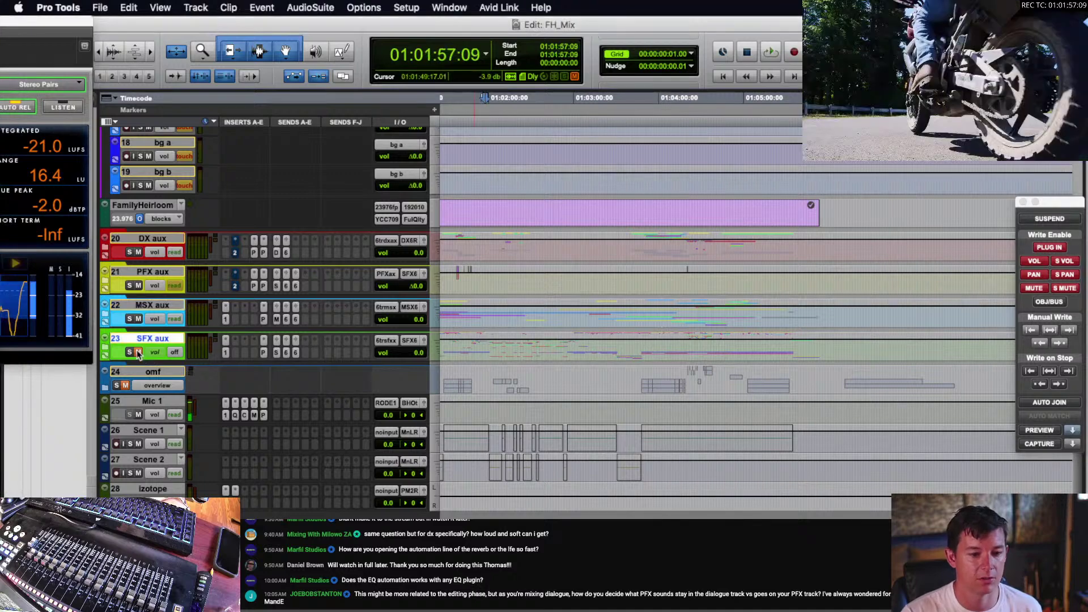
click(175, 352)
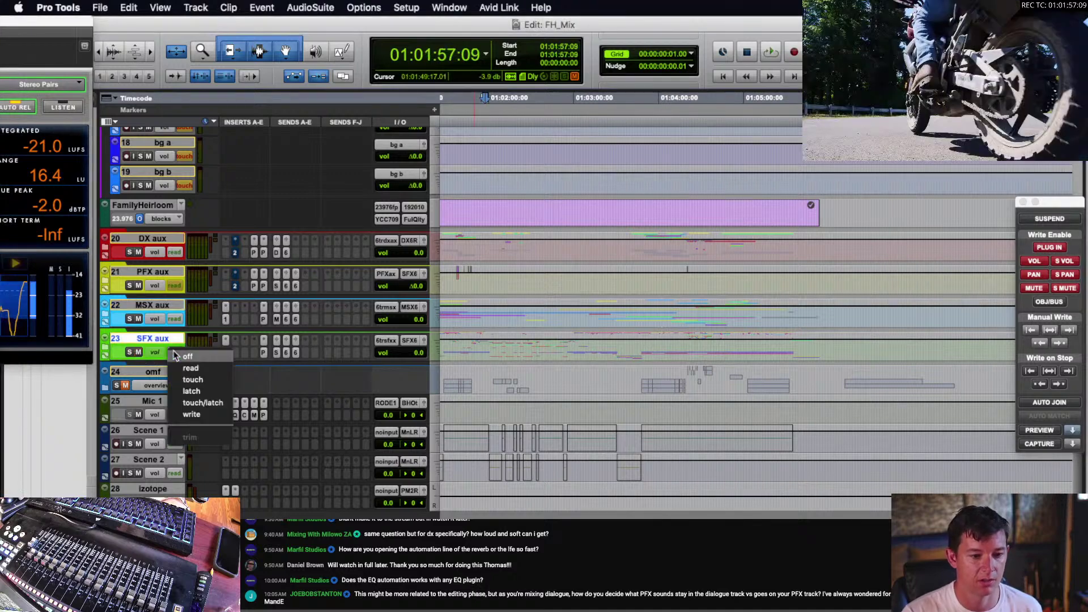
click(176, 364)
click(105, 338)
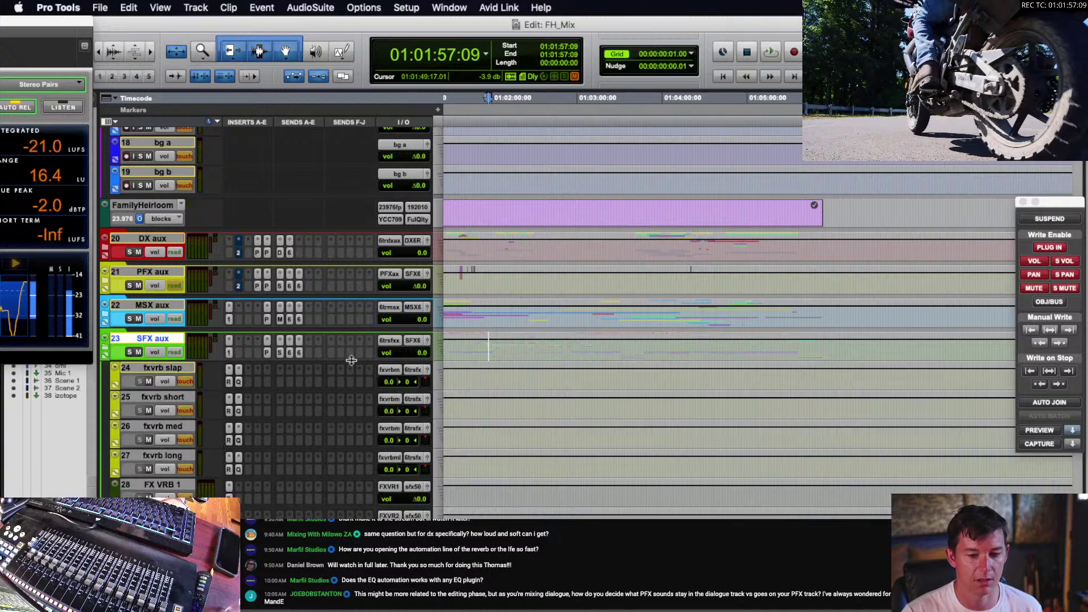
scroll(348, 359, down, 3)
scroll(575, 391, up, 5)
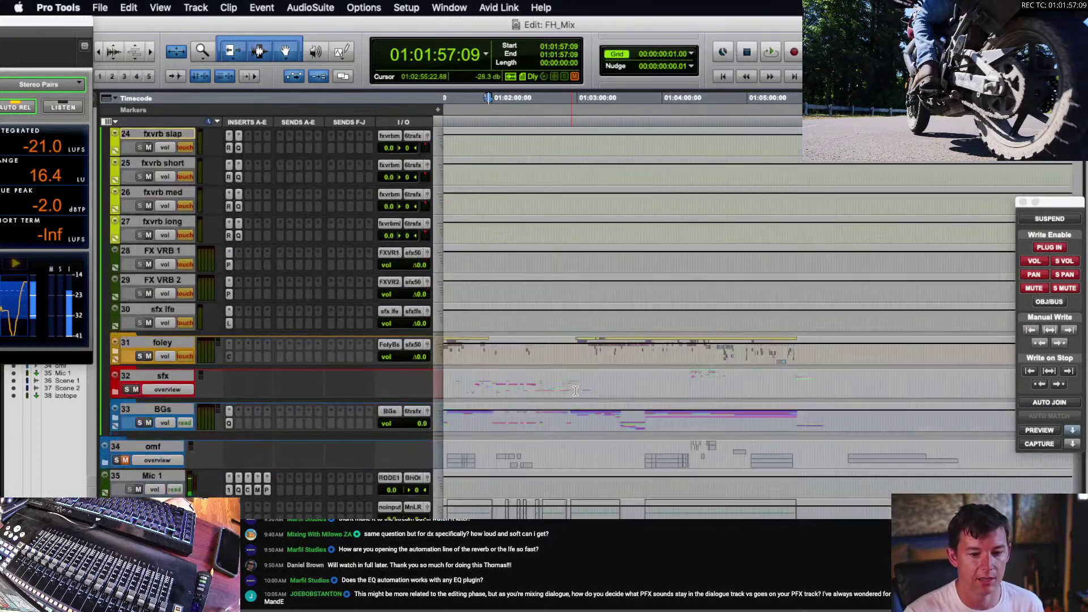
scroll(575, 391, down, 4)
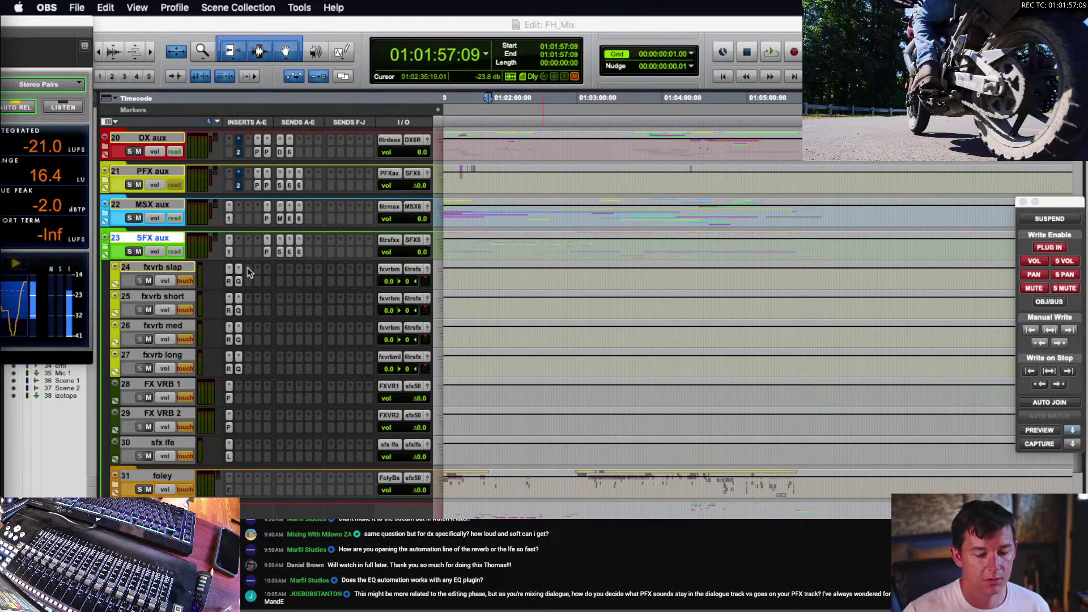
scroll(248, 273, up, 10)
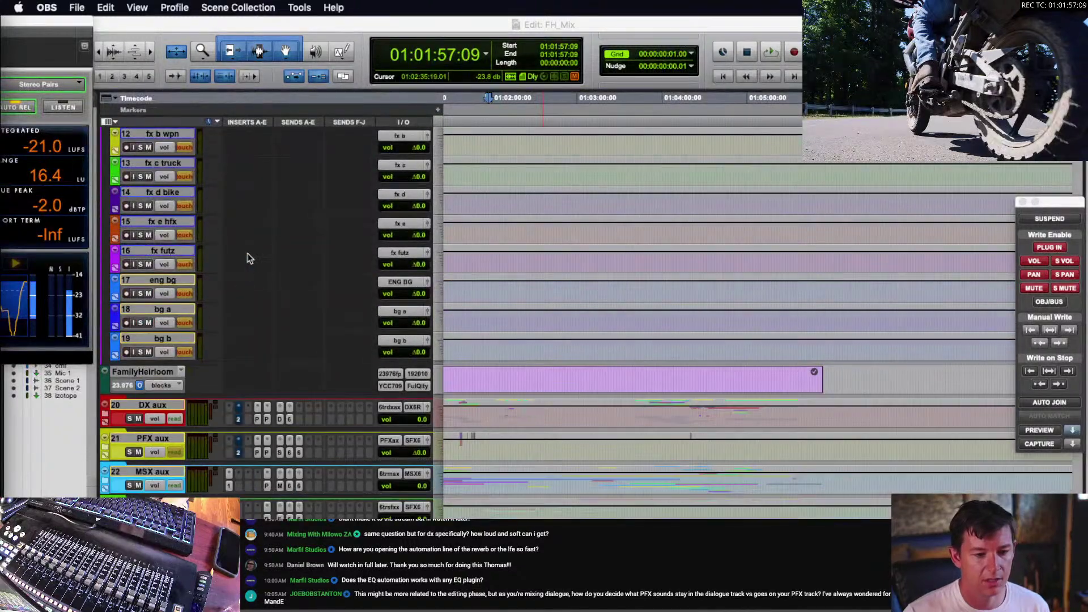
- Collapse the VCA and SFX aux folder tracks
scroll(248, 259, up, 10)
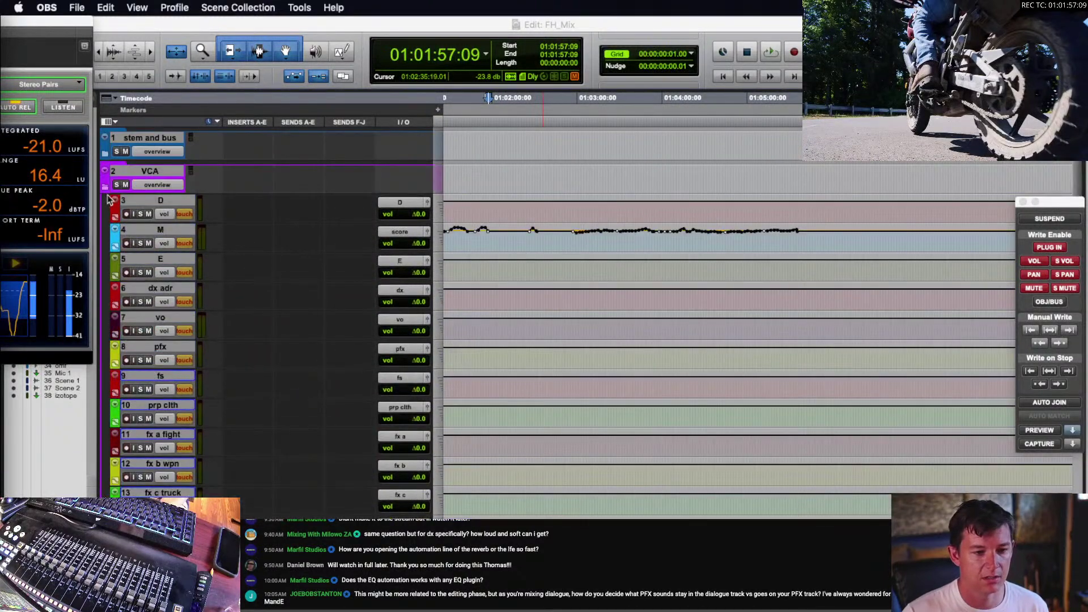
click(109, 199)
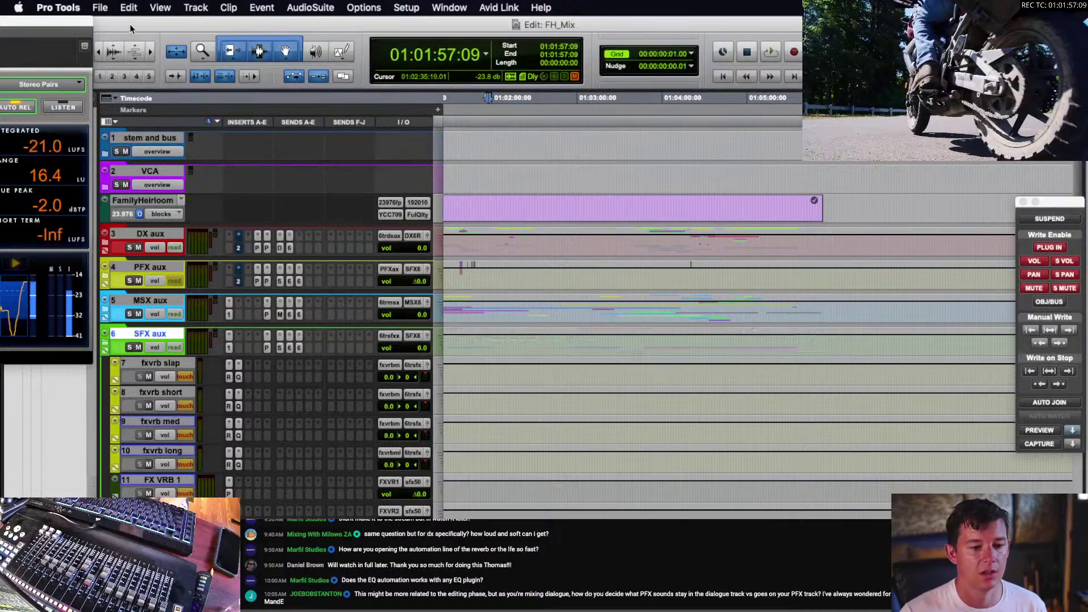
click(105, 345)
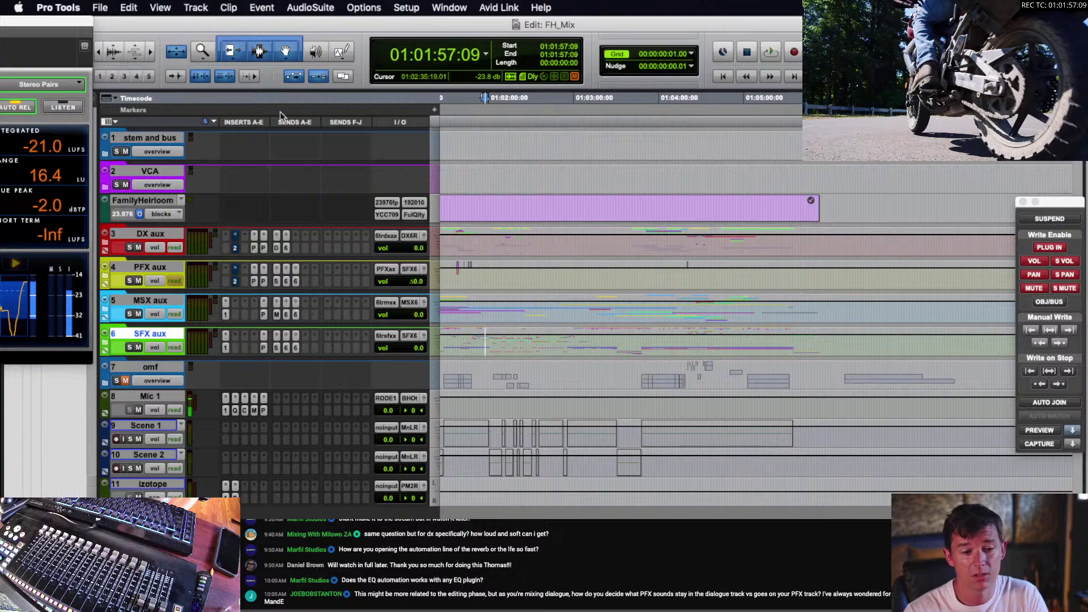
- Expand the DX aux folder and add Pro Multiband Dynamics (mono) to the third insert slot of dx 1
click(105, 244)
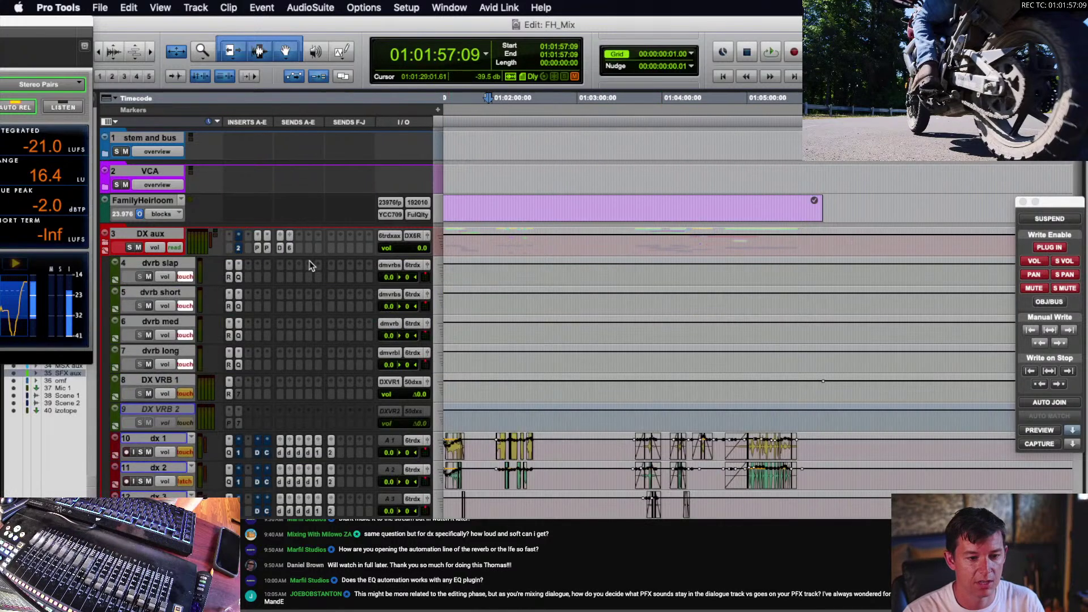
click(250, 441)
mouse_move(309, 441)
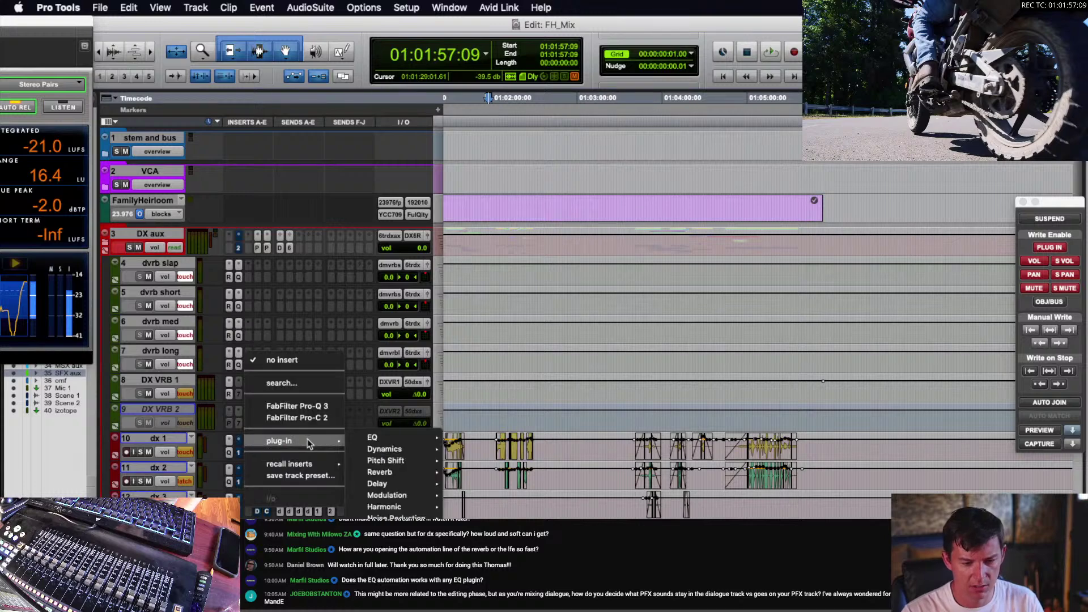
mouse_move(391, 449)
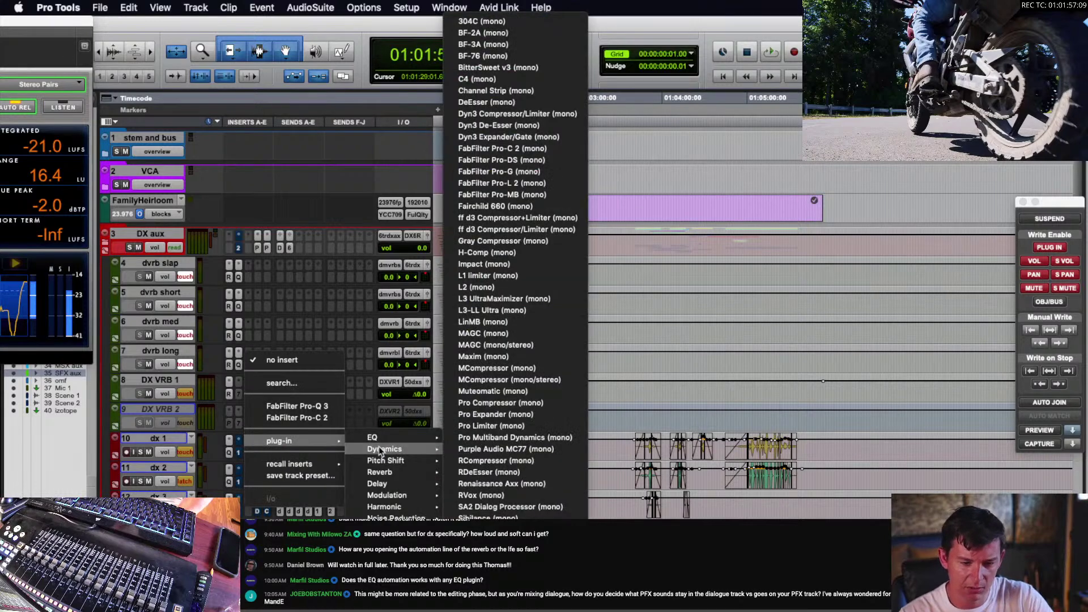
click(547, 440)
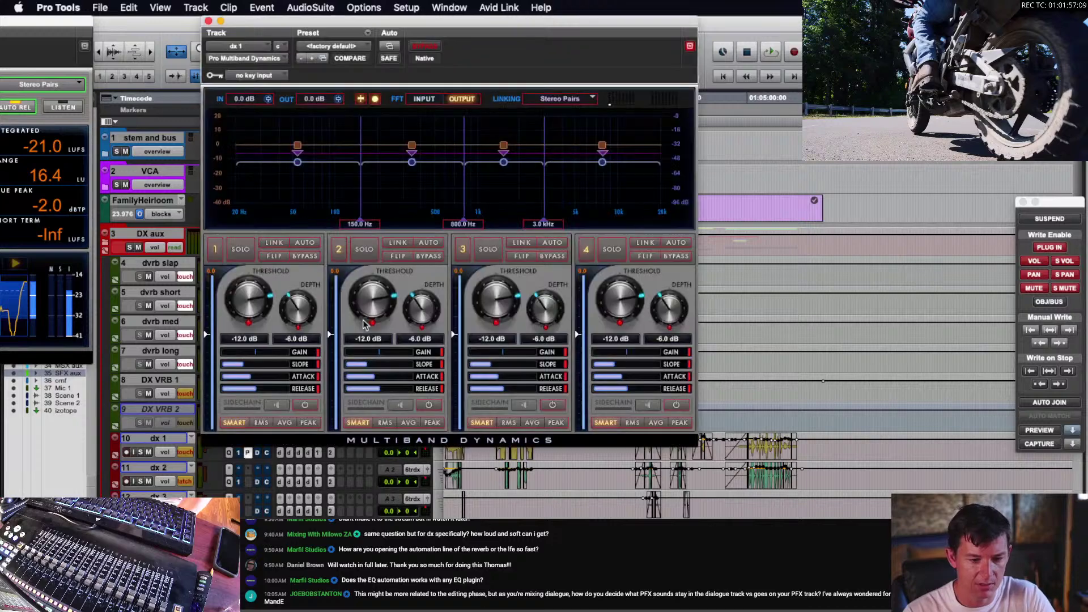
drag(453, 38, 712, 73)
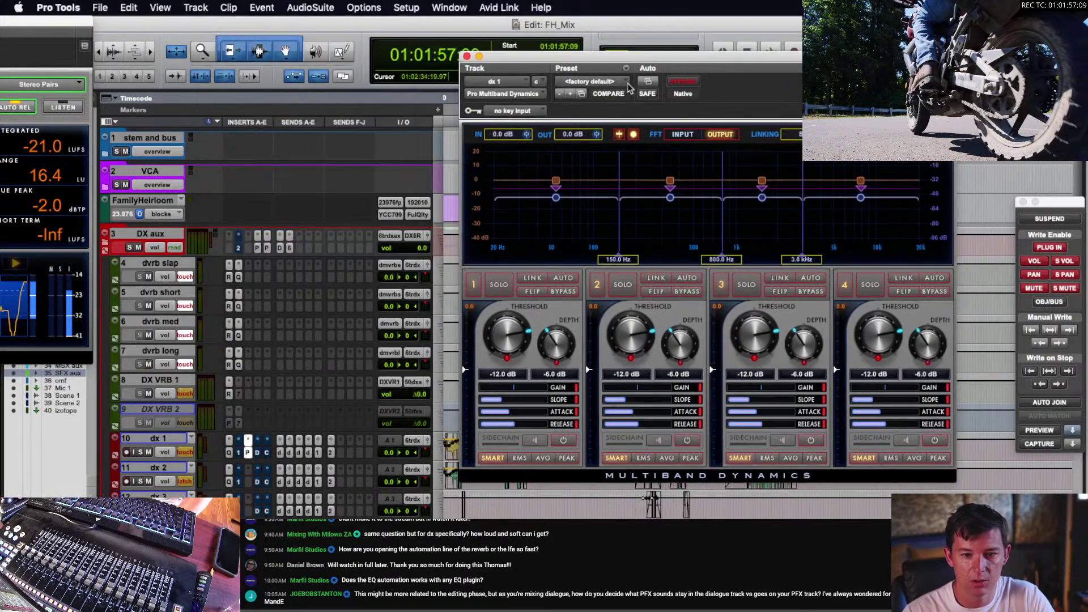
- Load the "dx low and mid tamer plus hiss reduction" preset in dx 1's Pro Multiband Dynamics and move its window off the dialogue tracks
click(609, 83)
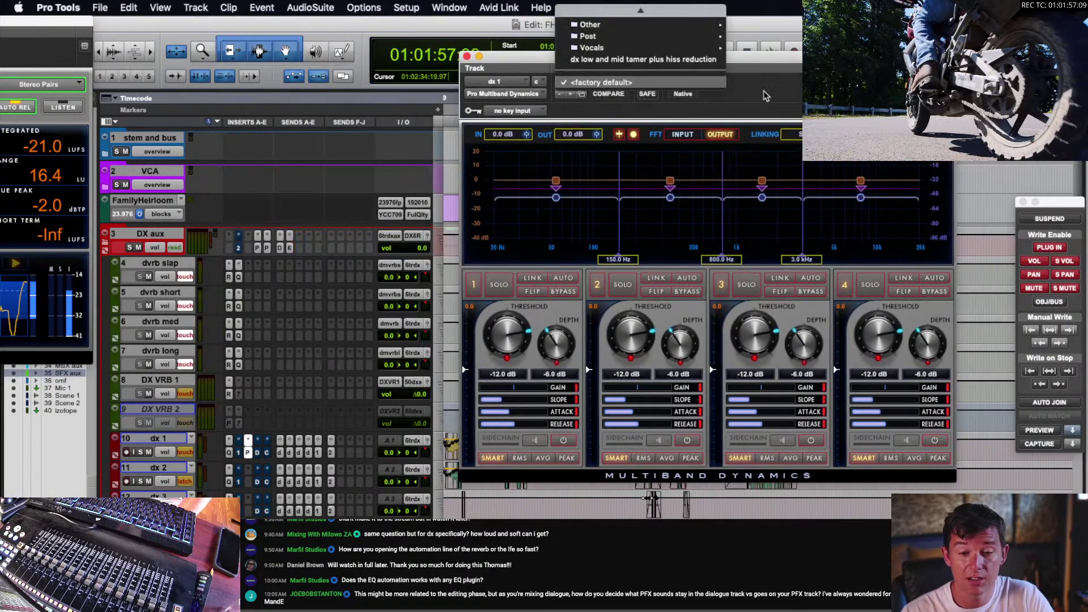
click(765, 96)
click(603, 84)
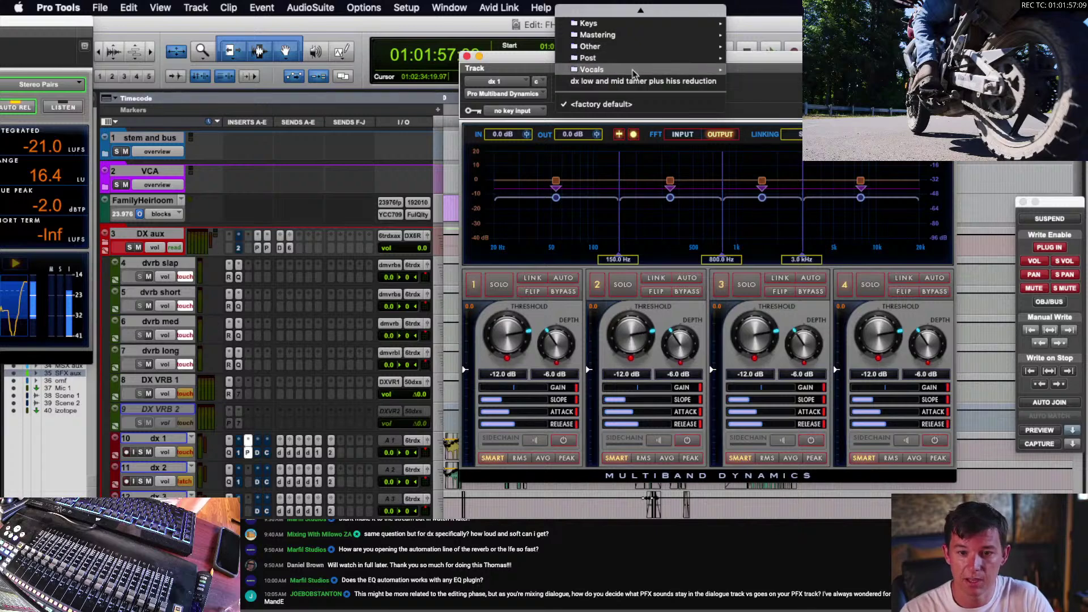
mouse_move(634, 73)
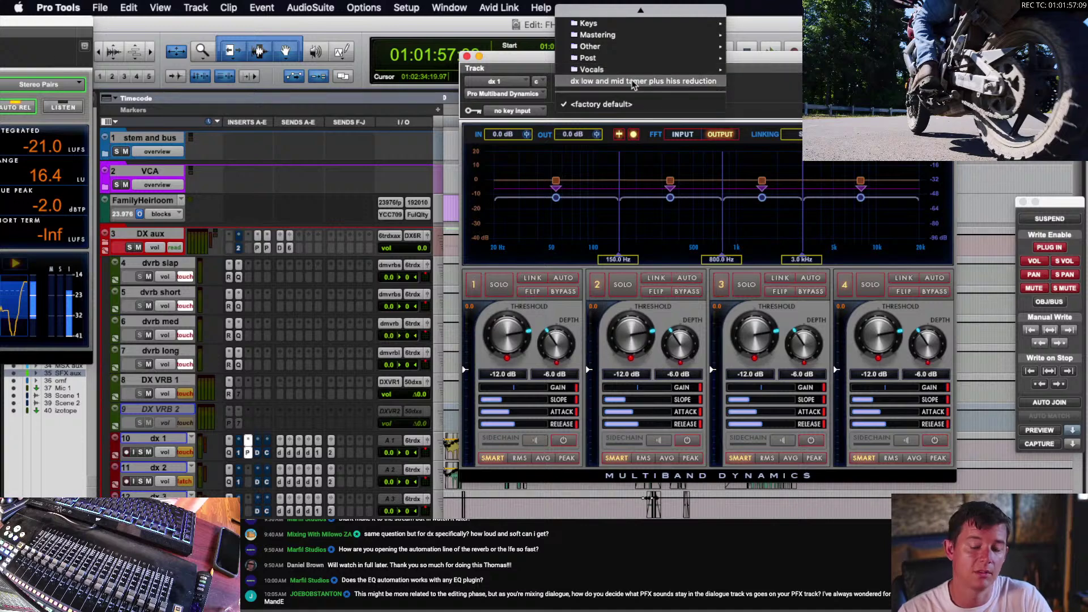
click(633, 84)
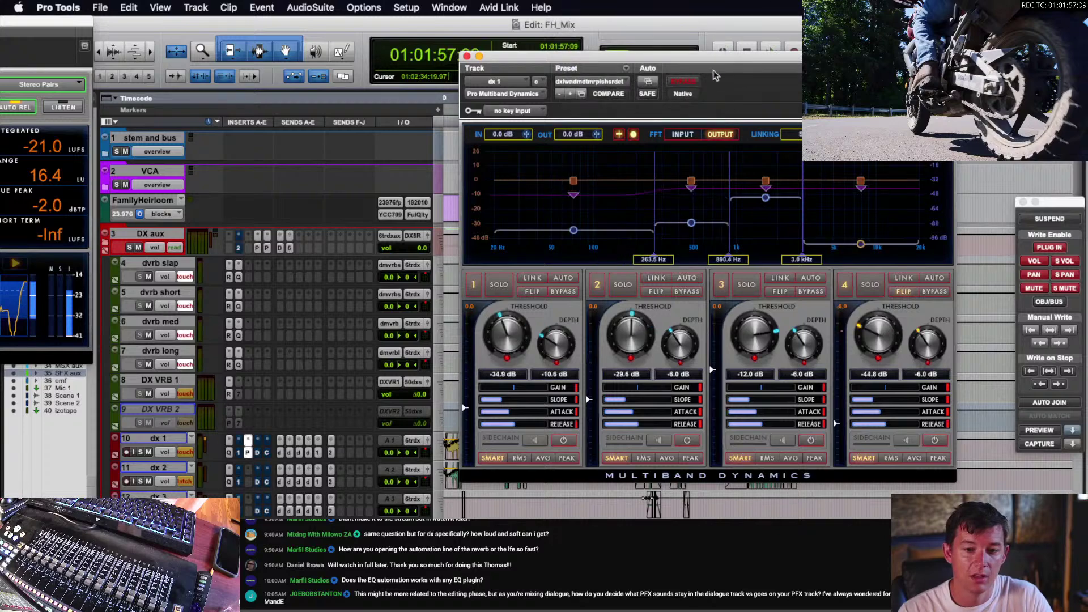
drag(624, 56, 547, 51)
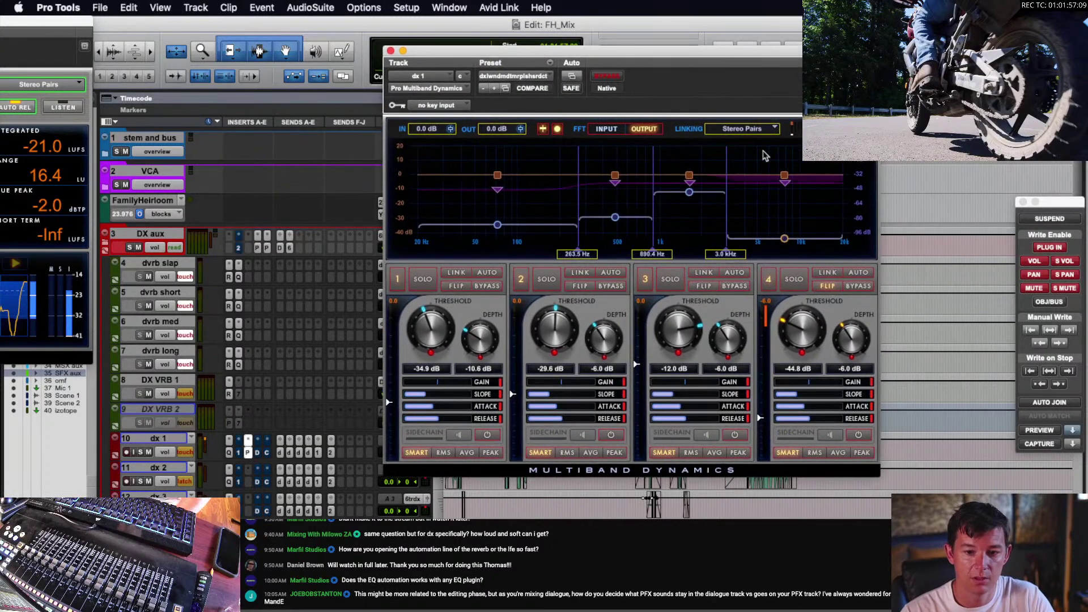
drag(624, 53, 655, 63)
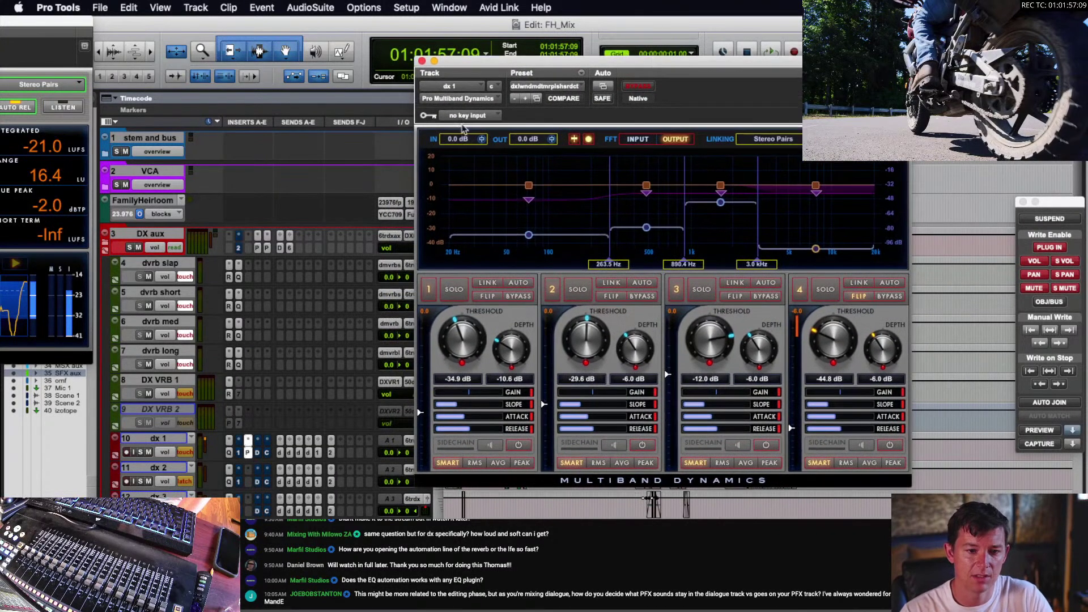
mouse_move(720, 202)
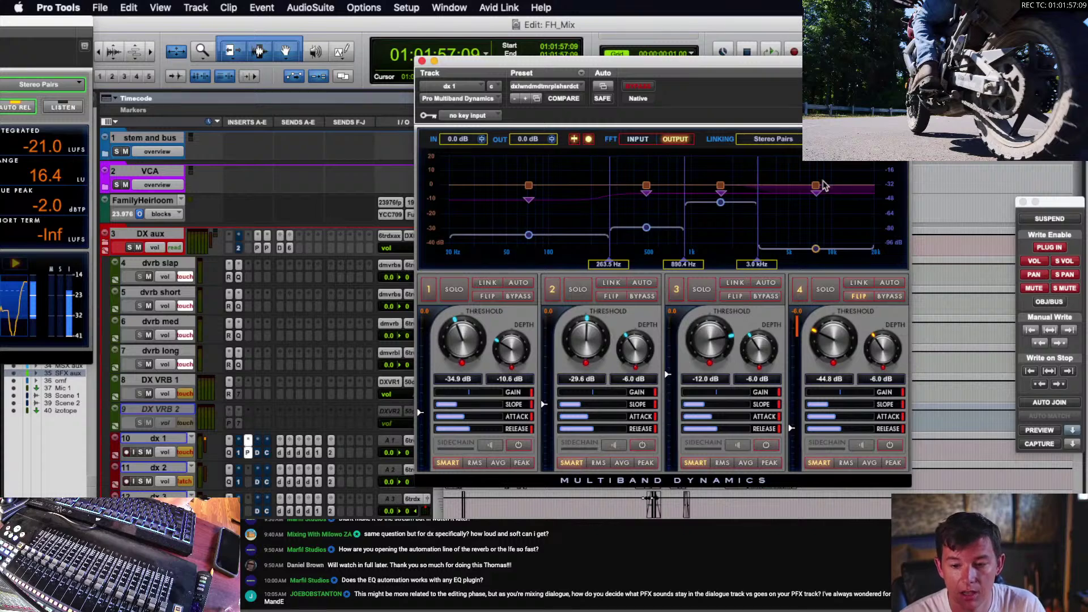
drag(799, 70, 813, 30)
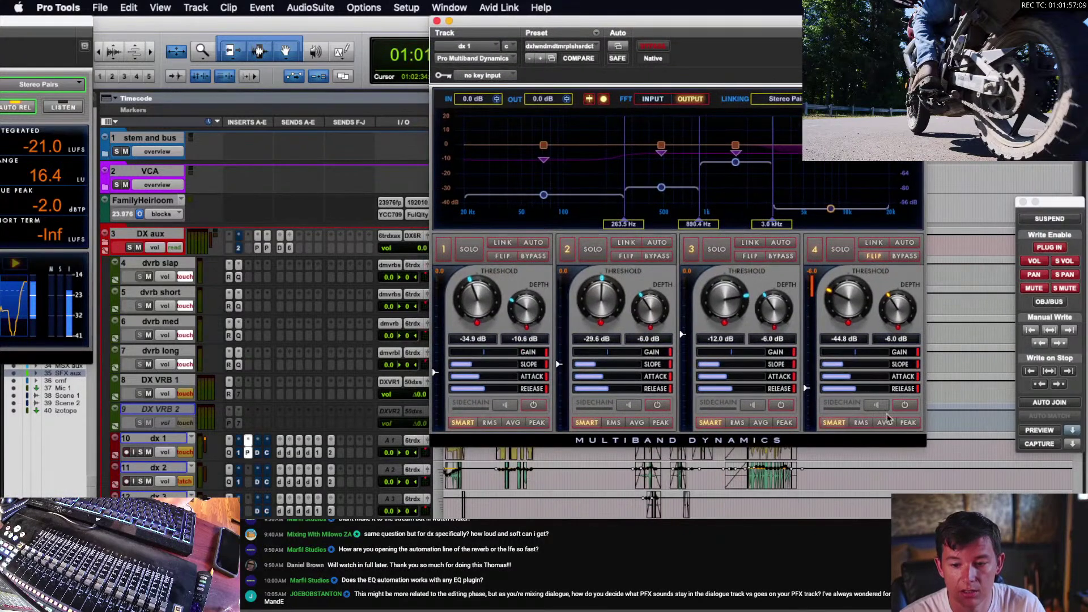
- Find the dialogue clips around 01:05:12 on dx 2 and switch that track to waveform view
scroll(862, 477, down, 1)
scroll(860, 477, up, 1)
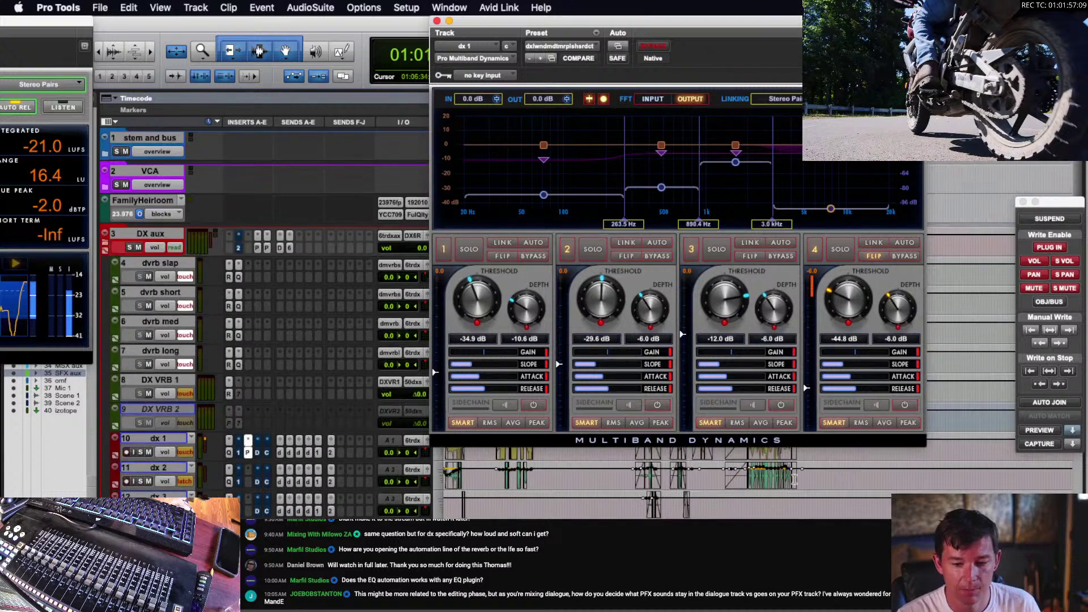
click(773, 483)
key(t)
key(t)
key(t)
key(t)
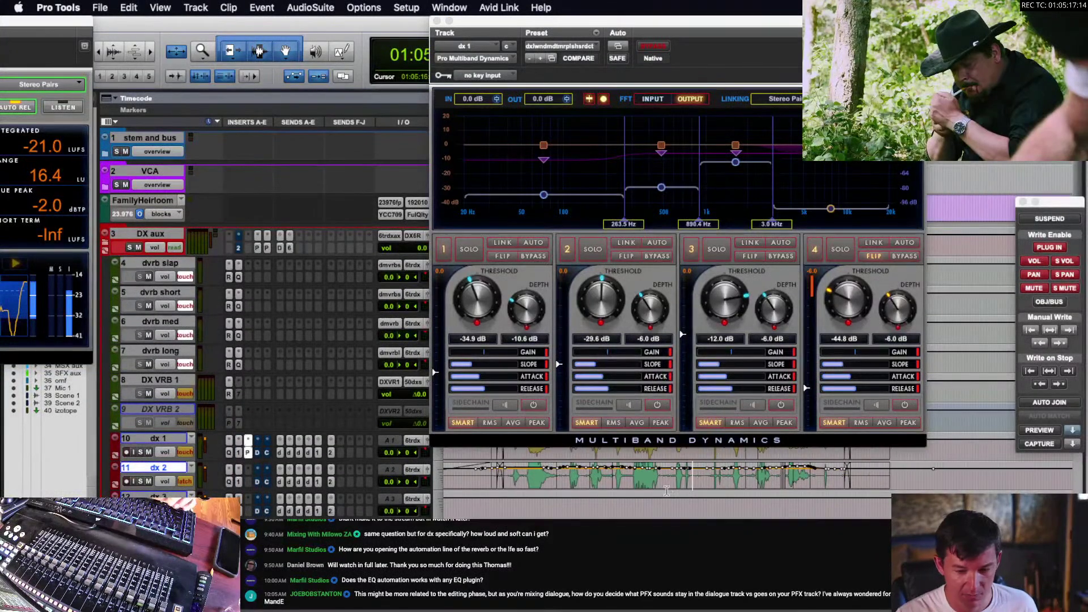
click(666, 489)
key(r)
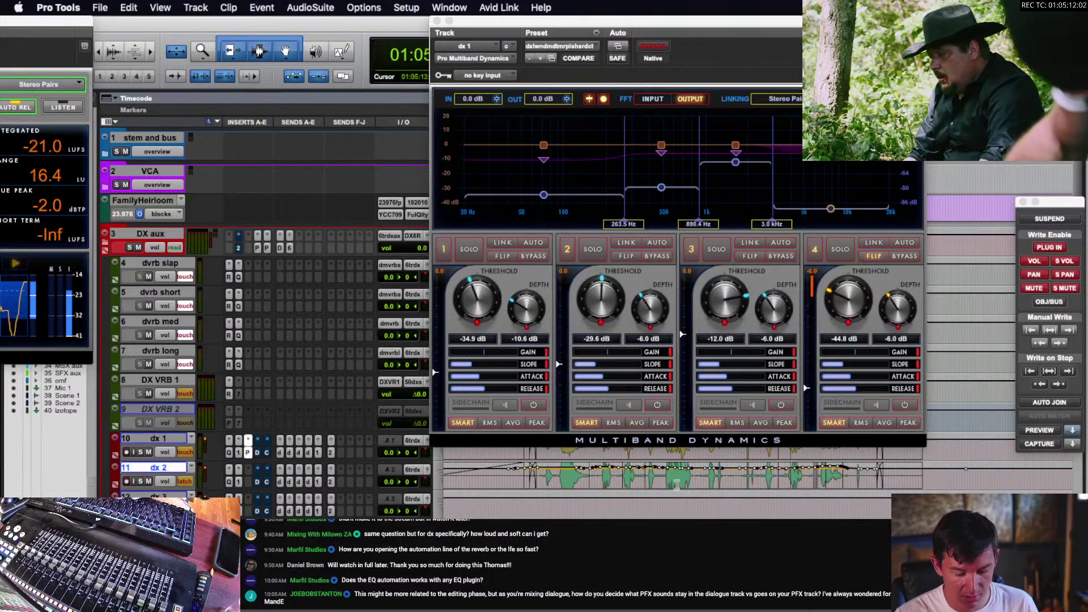
key(ctrl+minus)
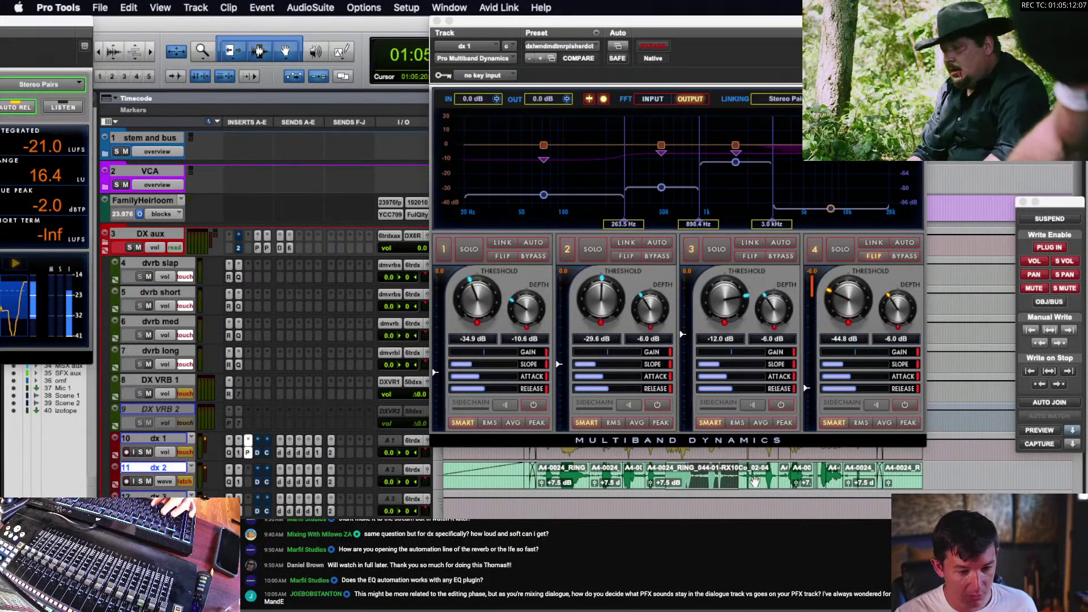
scroll(748, 481, right, 5)
scroll(786, 457, right, 5)
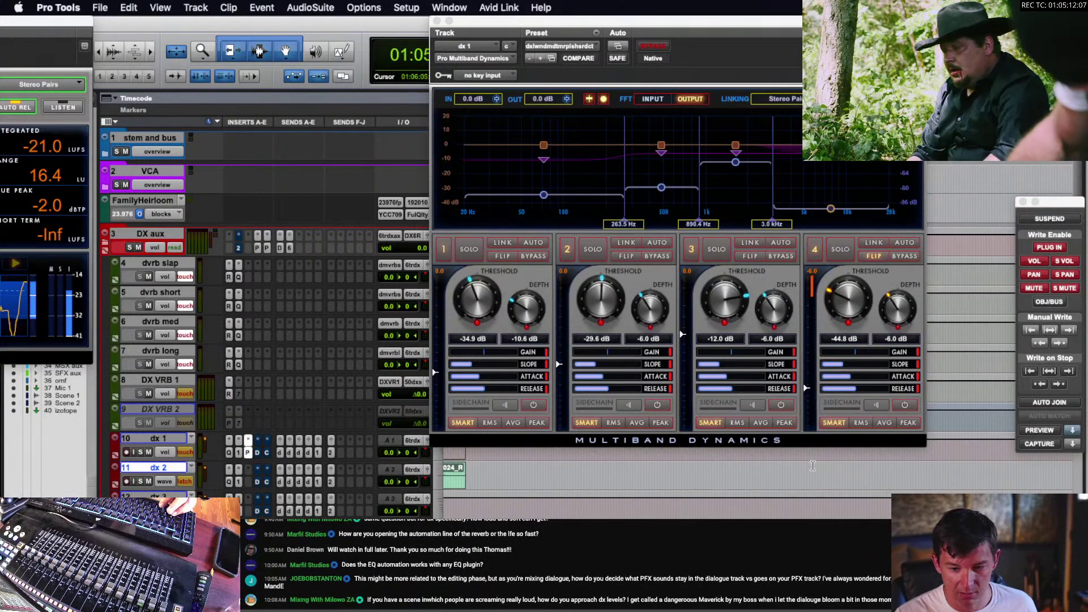
- Clear the volume automation across the isolated dialogue clip near 01:07:44 on dx 1, moving the plug-in window clear of it
click(944, 453)
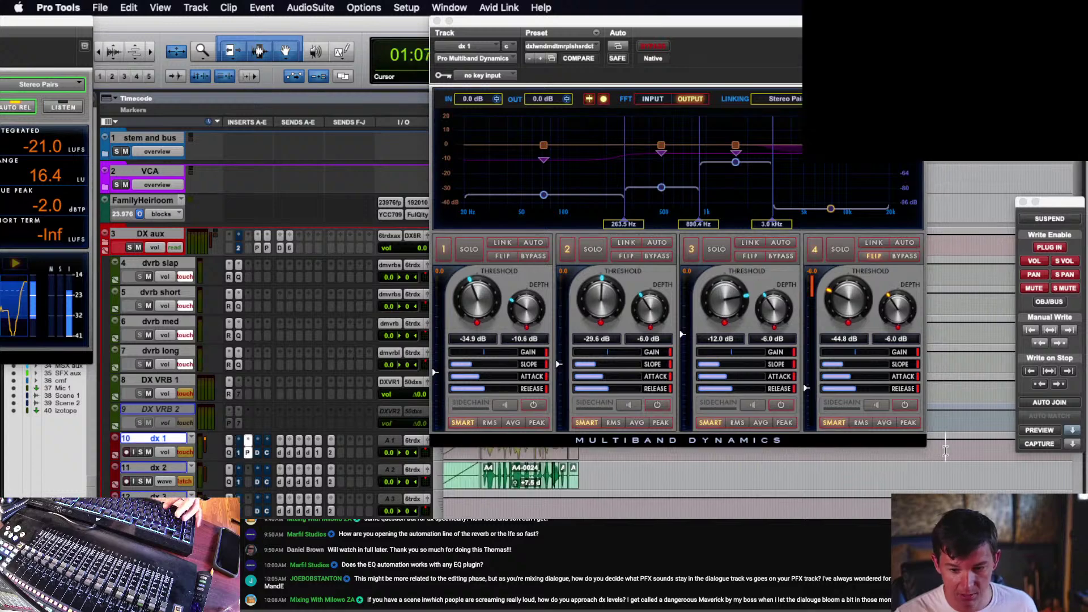
scroll(801, 462, right, 5)
key(r)
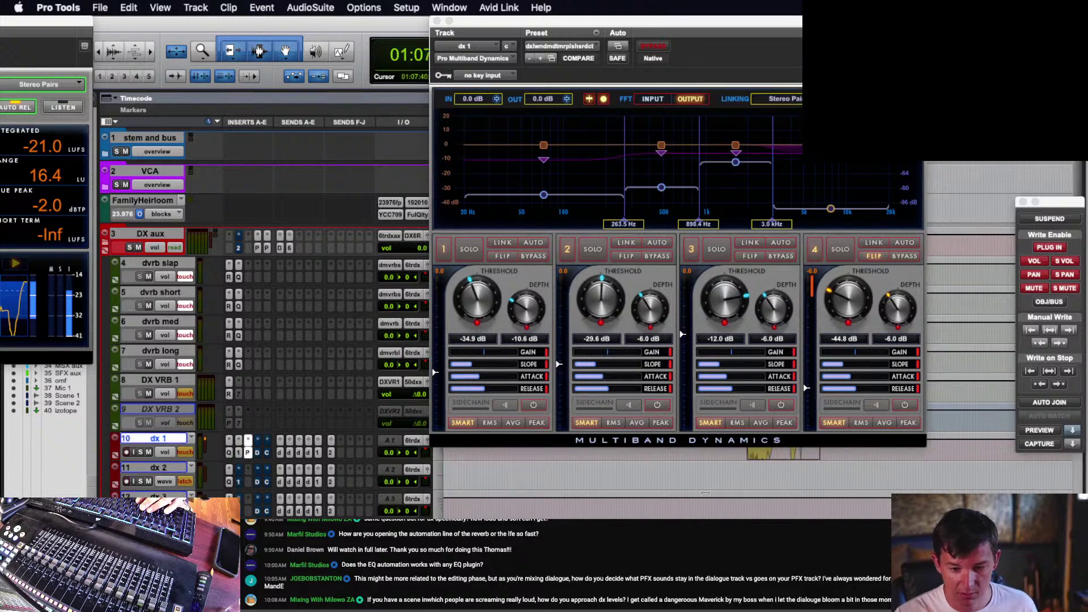
drag(742, 21, 456, 20)
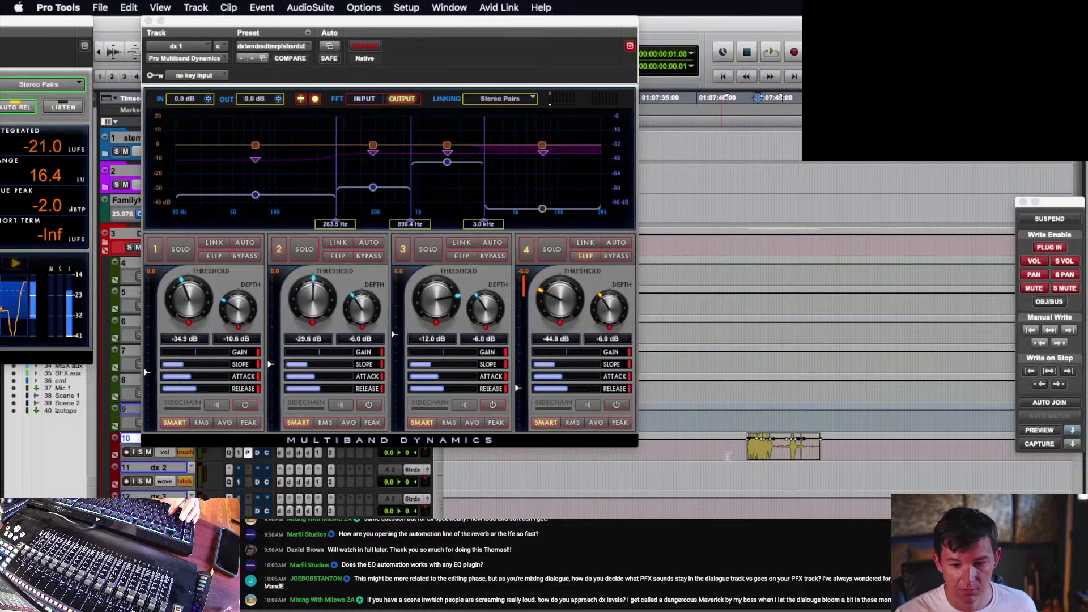
drag(733, 454, 921, 448)
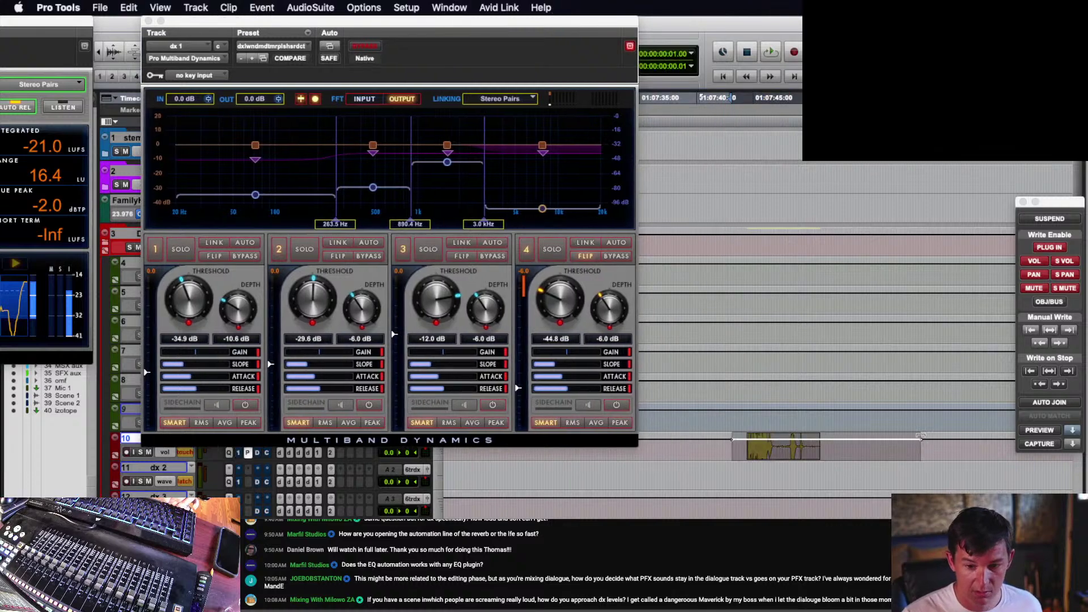
click(752, 448)
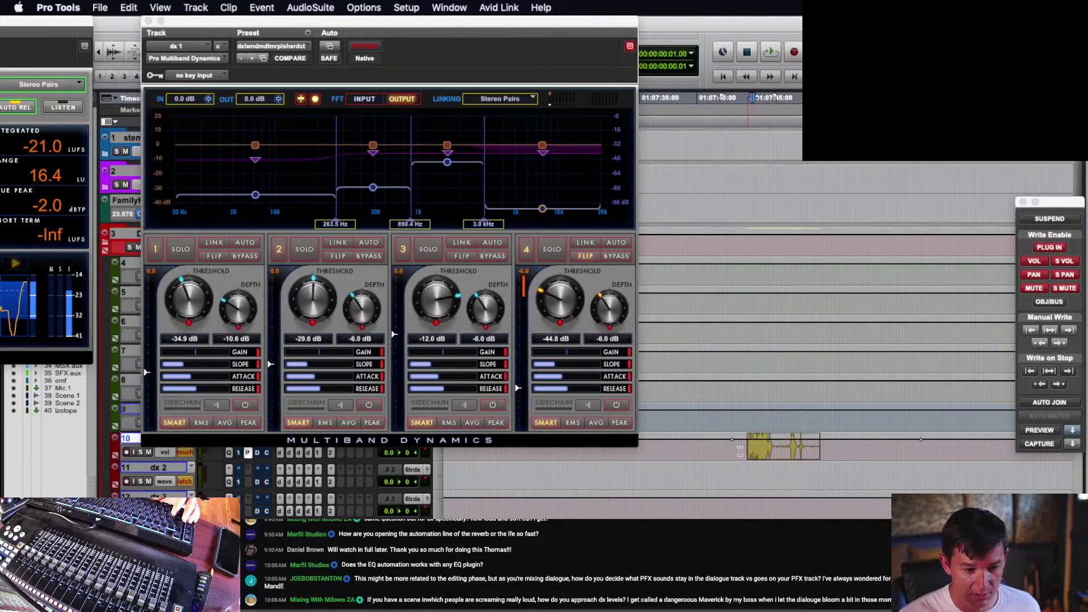
- Solo dx 1 and bring its Pro Multiband Dynamics window back up
click(139, 453)
click(229, 453)
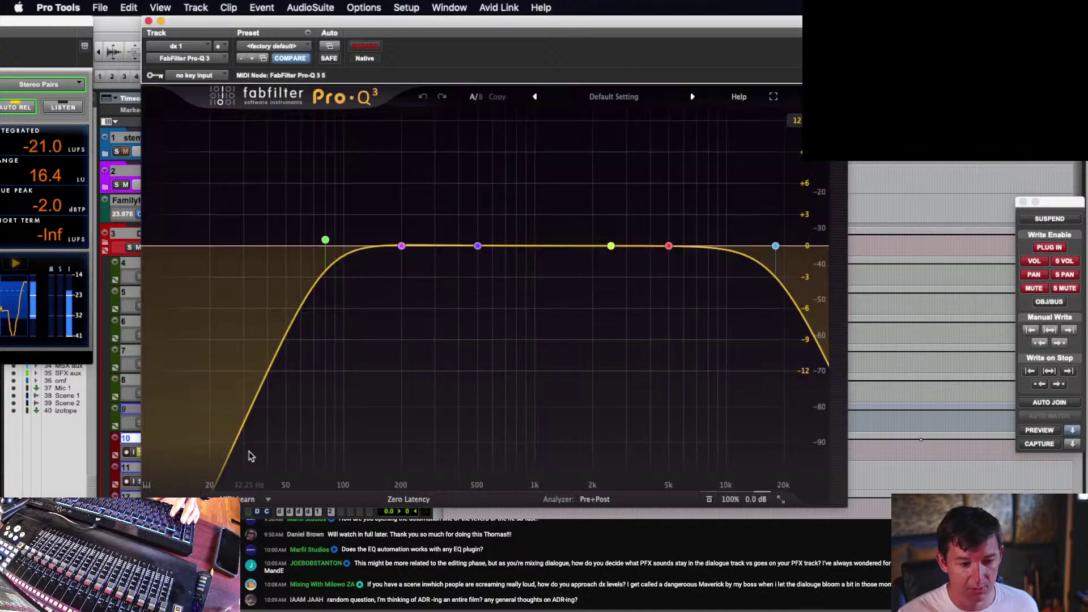
click(149, 21)
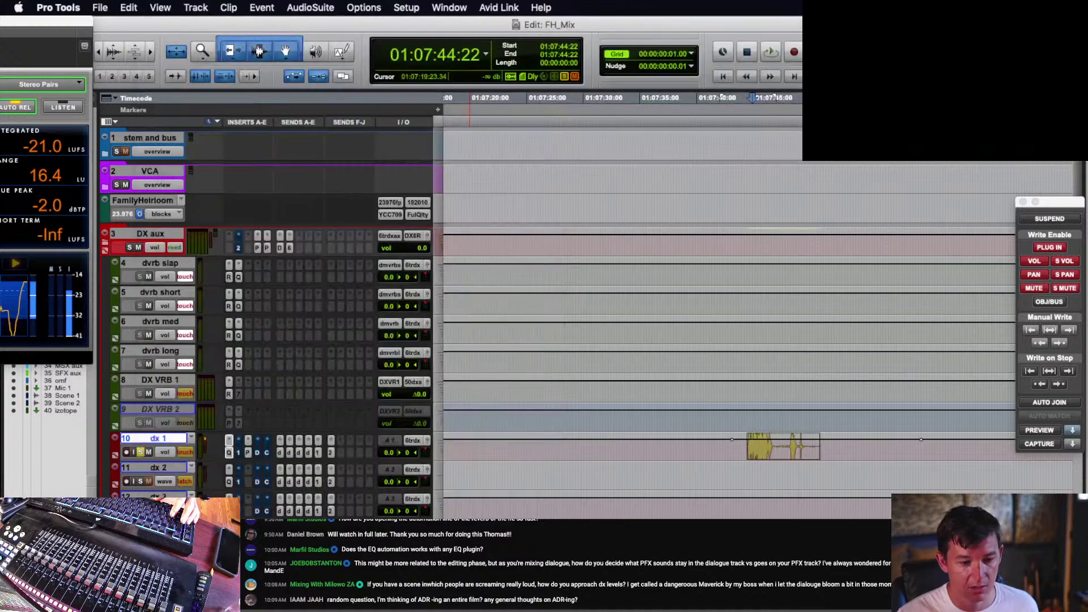
click(248, 452)
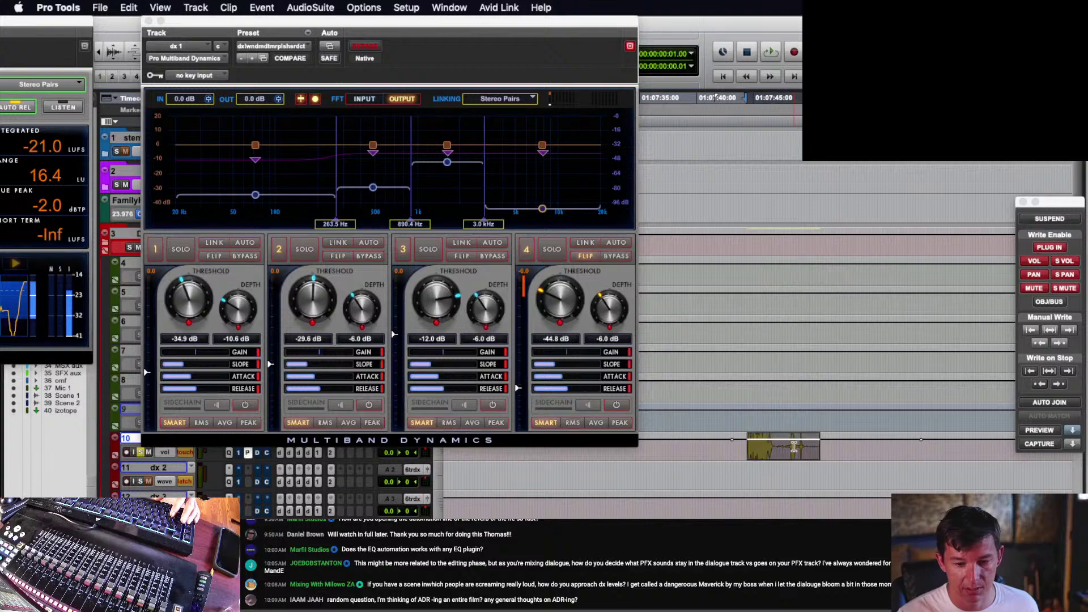
- Extend the isolated dx 1 clip at both ends in waveform view and audition it through the multiband dynamics
key(minus)
drag(749, 444, 682, 444)
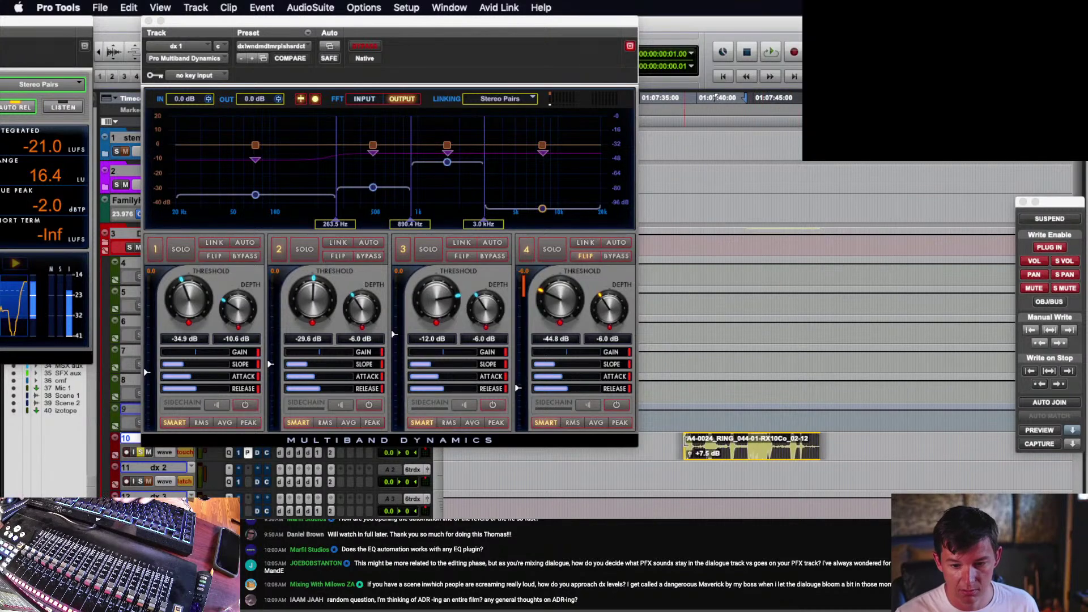
drag(823, 435, 866, 436)
key(space)
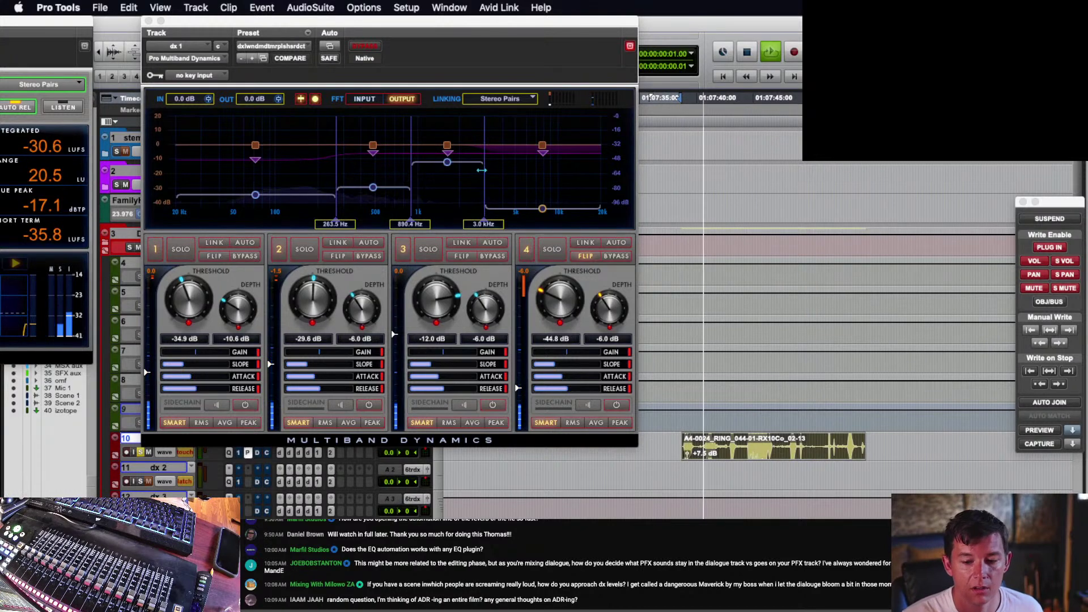
key(space)
- Set band 2 to a -36.8 dB threshold and -9.3 dB depth, and band 3 to a -38.2 dB threshold and -10.3 dB depth
drag(448, 163, 449, 206)
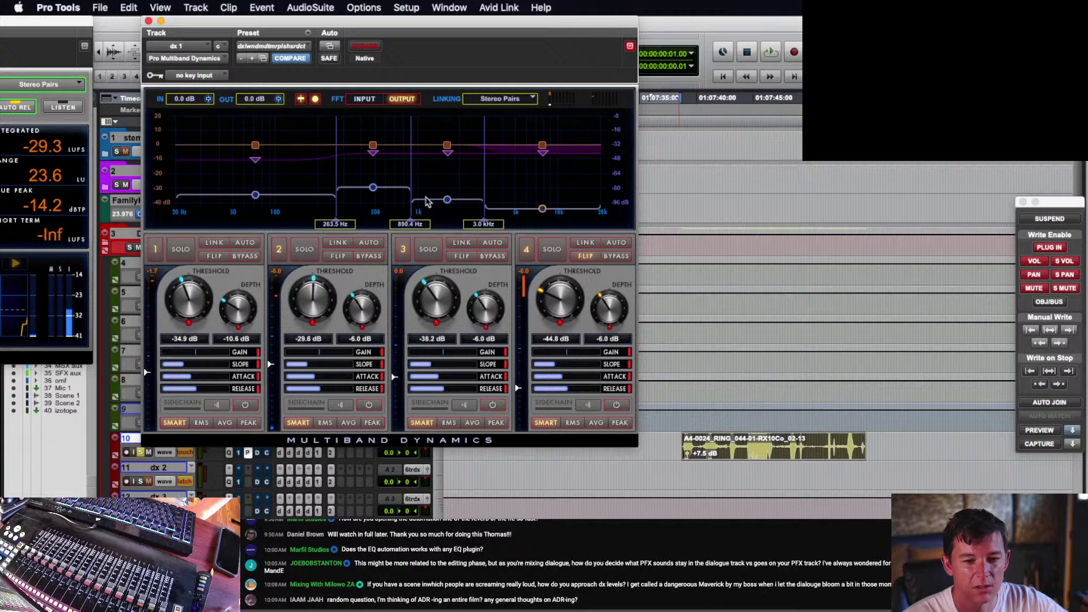
drag(373, 187, 373, 198)
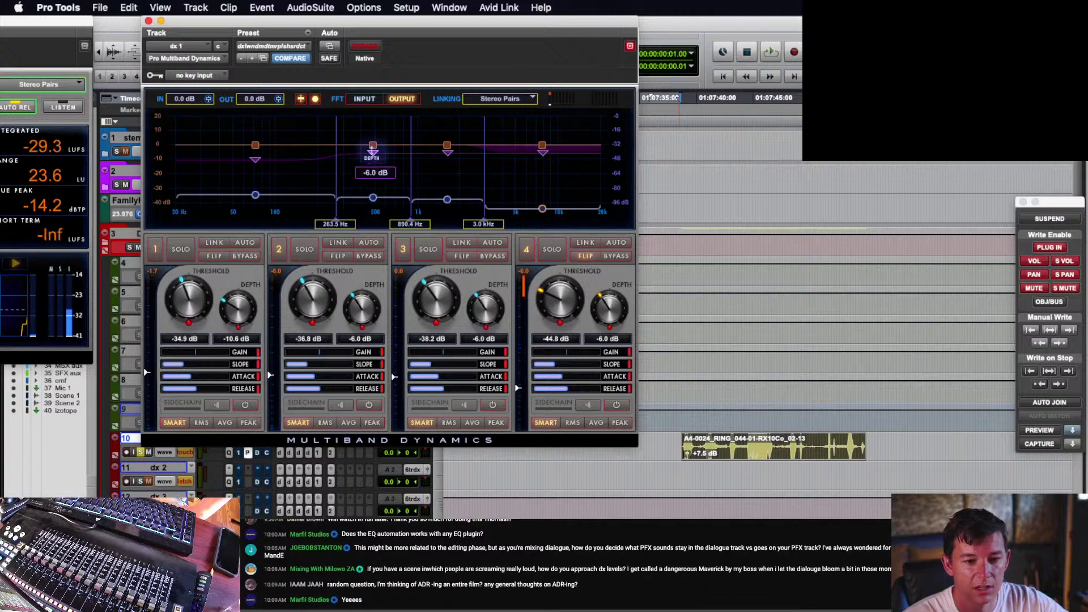
drag(373, 151, 373, 158)
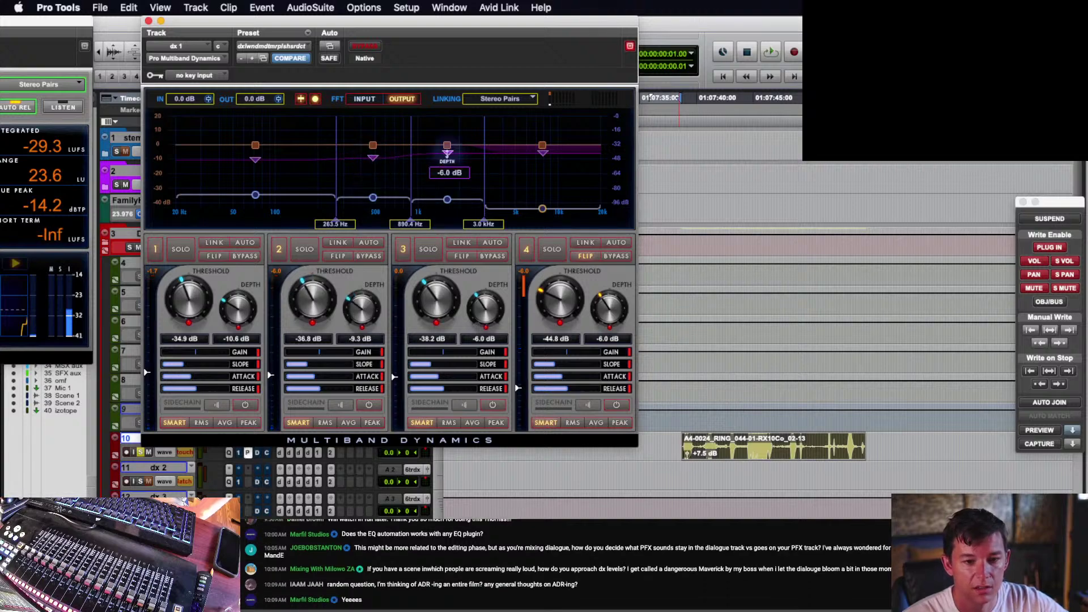
drag(447, 153, 448, 159)
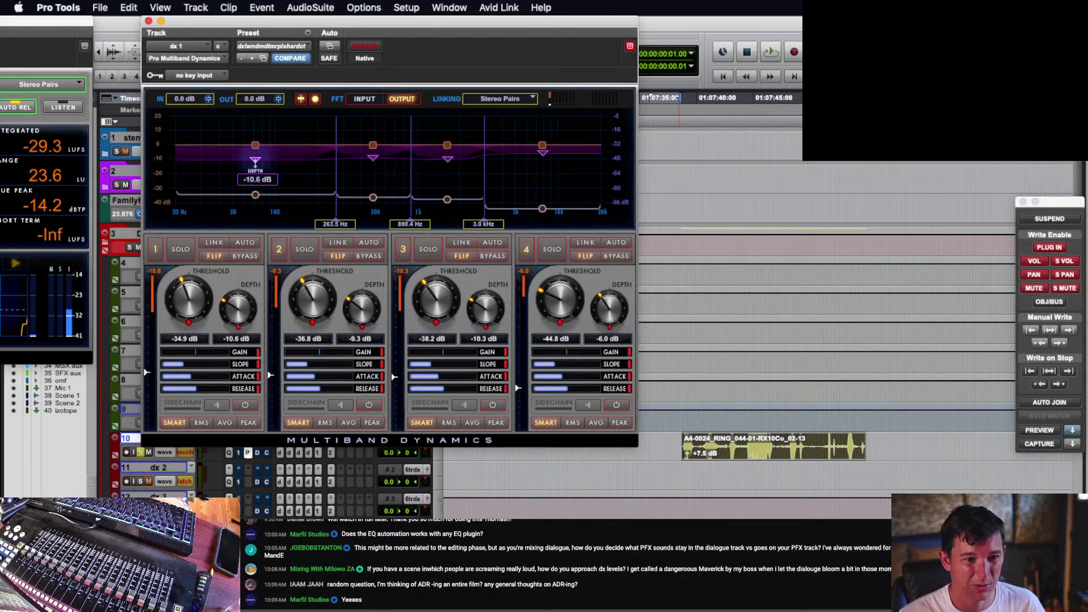
- Set band 1's threshold to -40.1 dB and band 4's to -43.3 dB in the dx 1 multiband dynamics
drag(255, 194, 255, 202)
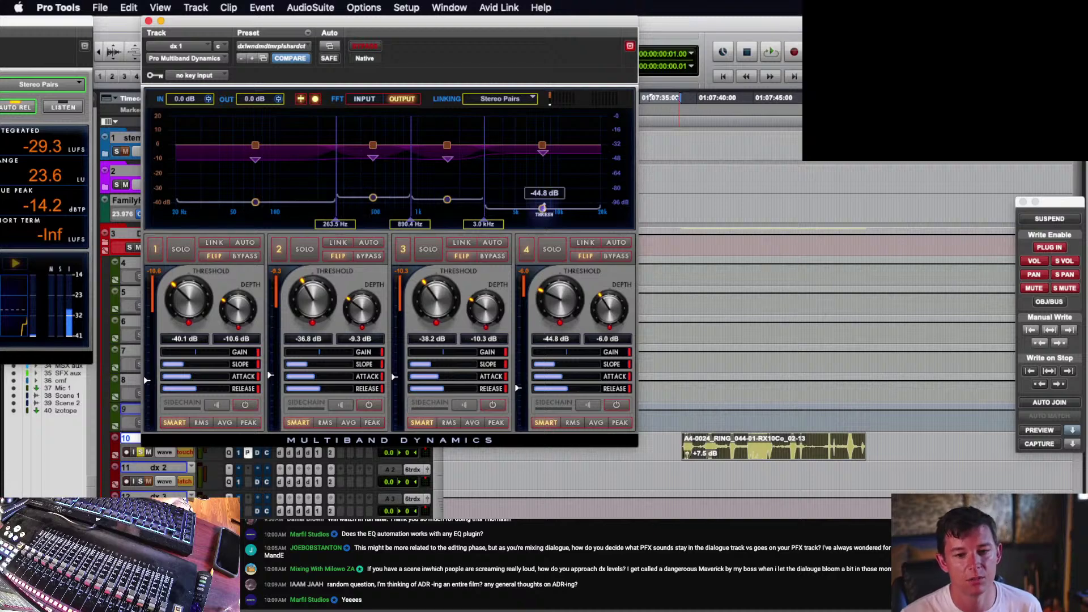
drag(543, 208, 543, 205)
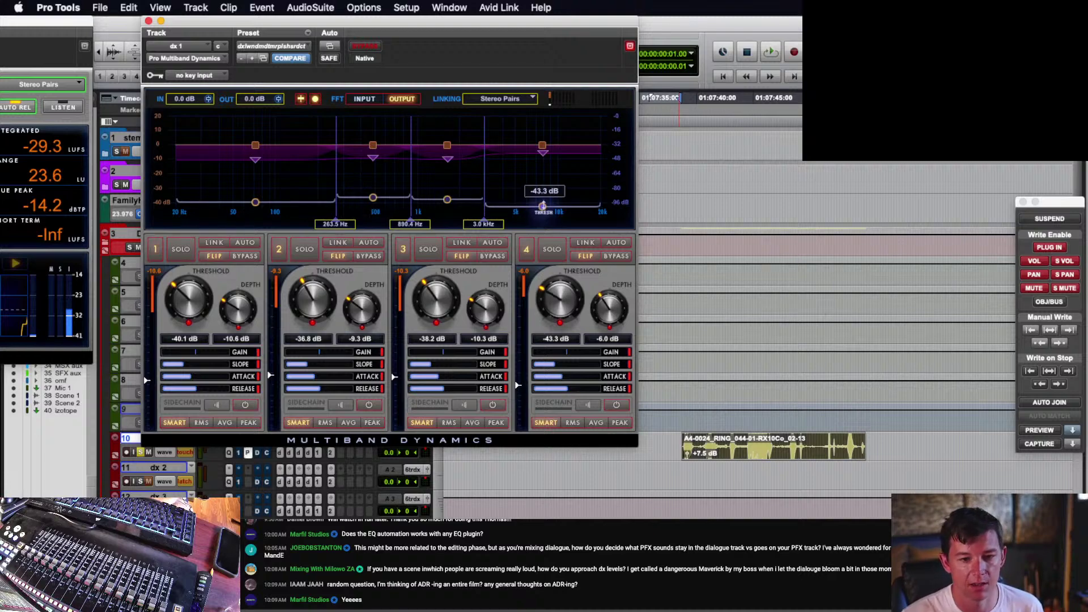
click(731, 454)
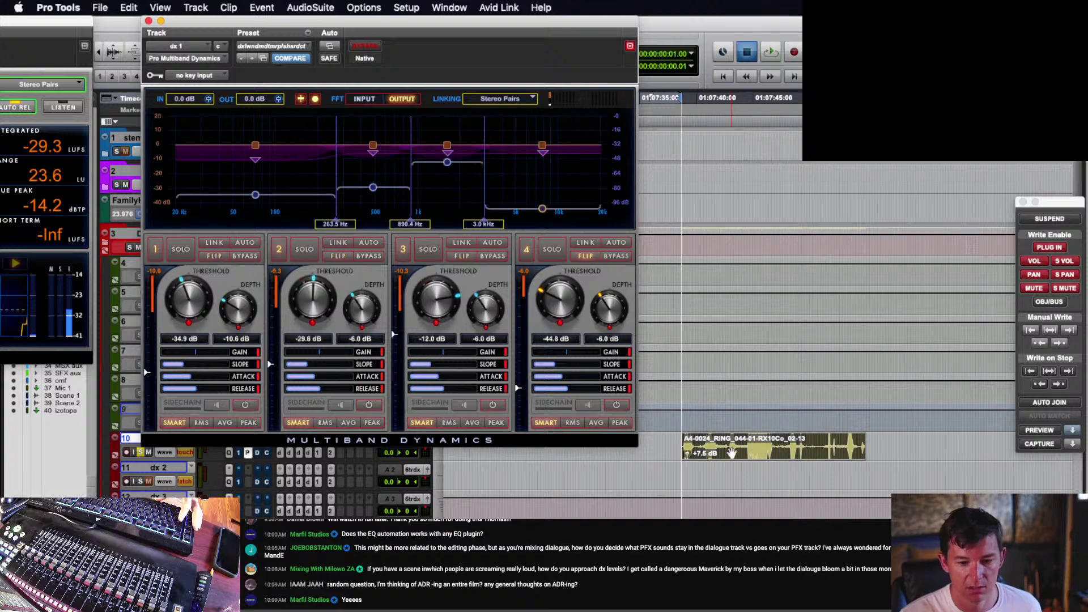
- Turn on automation preview and enable the flip setting on multiband bands 1, 2 and 3
click(1044, 431)
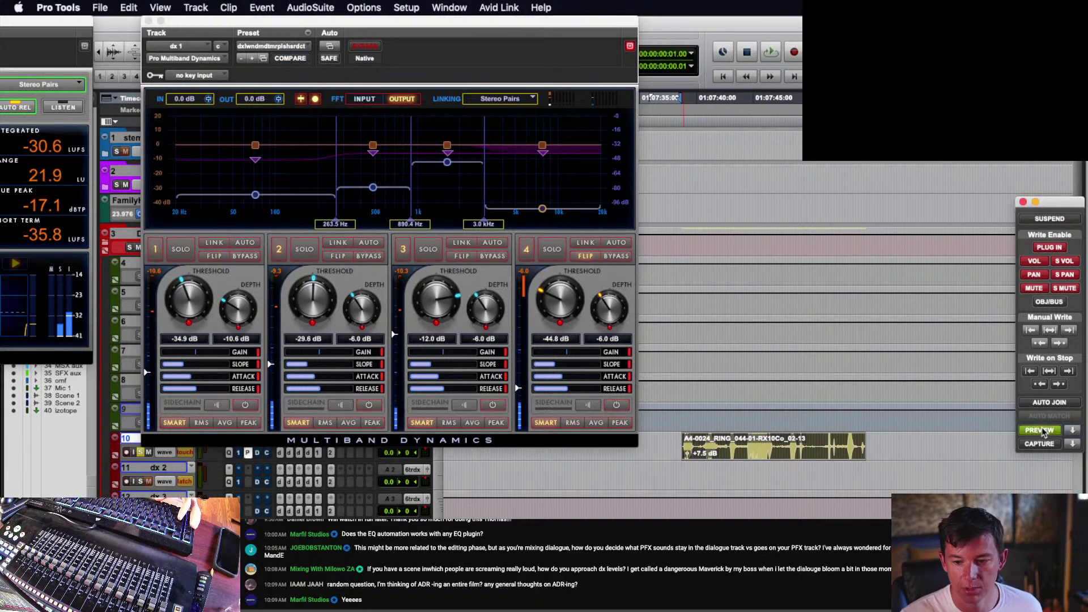
click(456, 254)
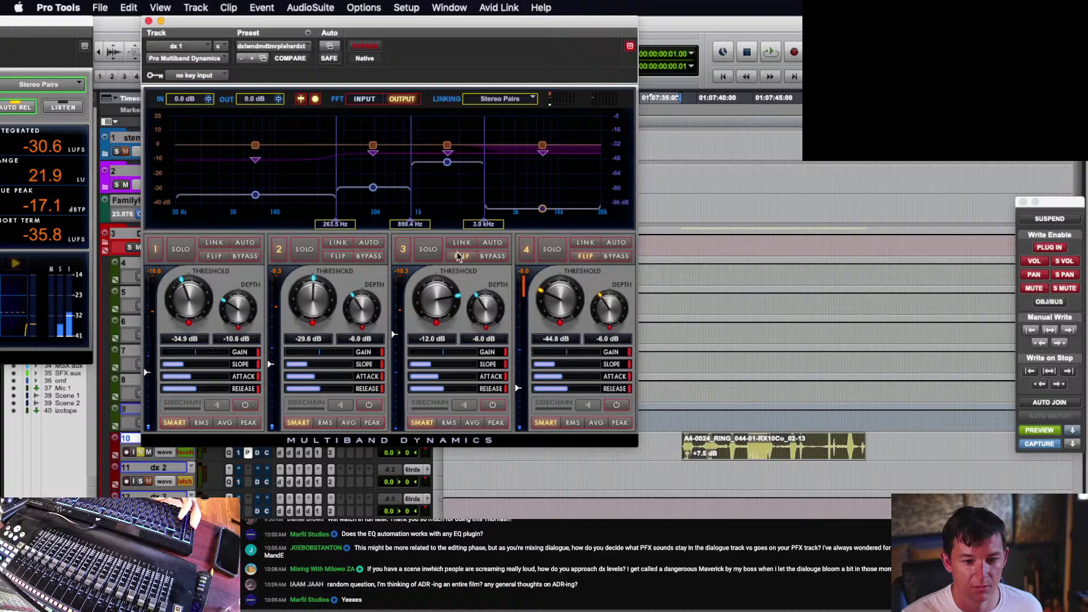
click(335, 256)
click(216, 256)
- Lower the multiband thresholds to -50.8 dB on band 1, -43.0 dB on band 2 and -44.4 dB on band 3
drag(188, 298, 179, 332)
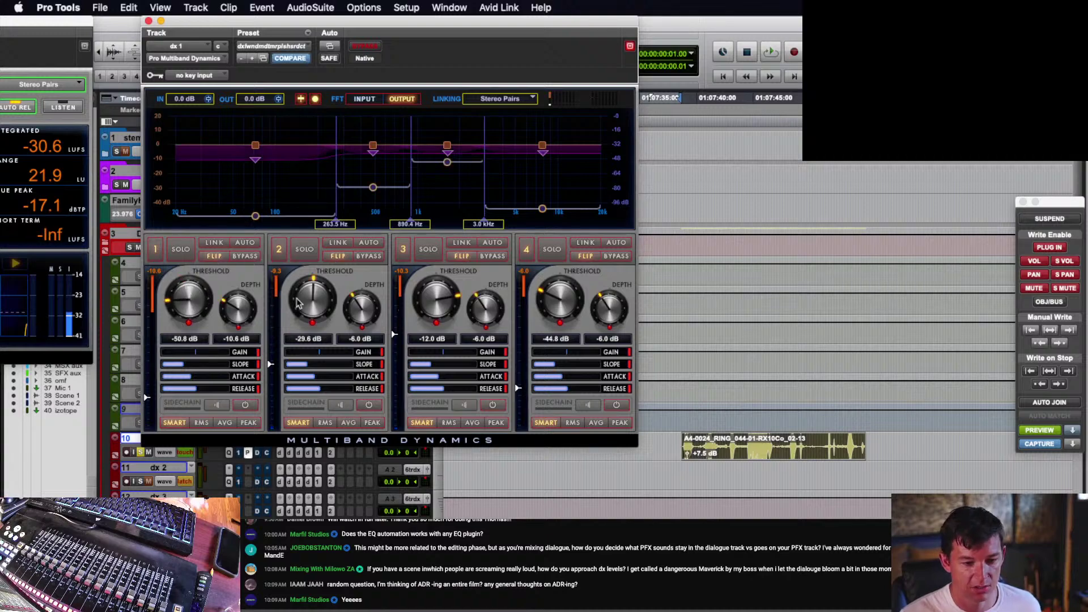
drag(305, 301, 306, 338)
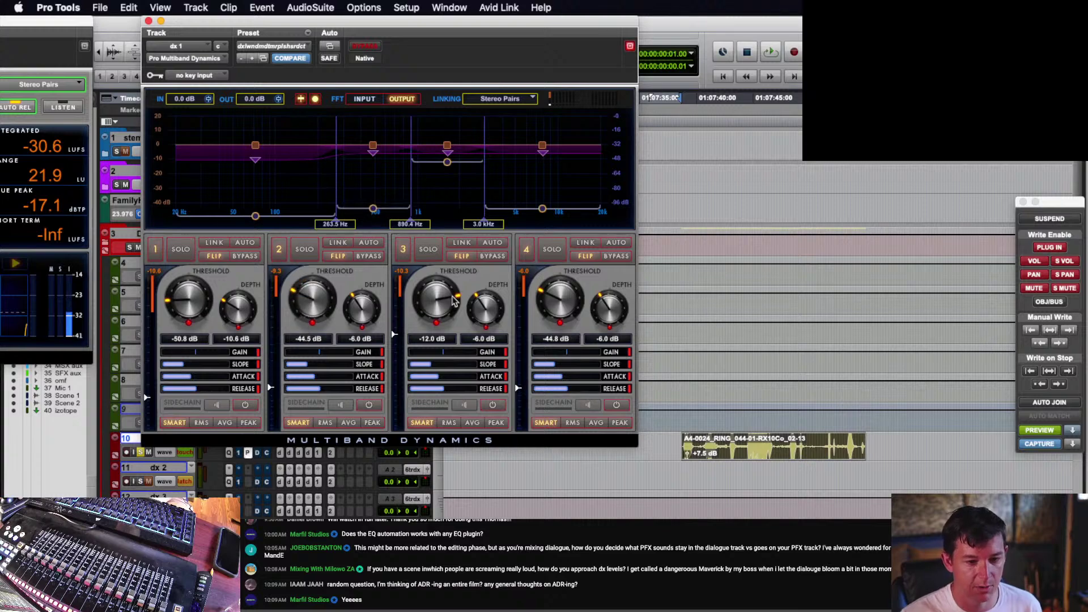
drag(453, 301, 434, 330)
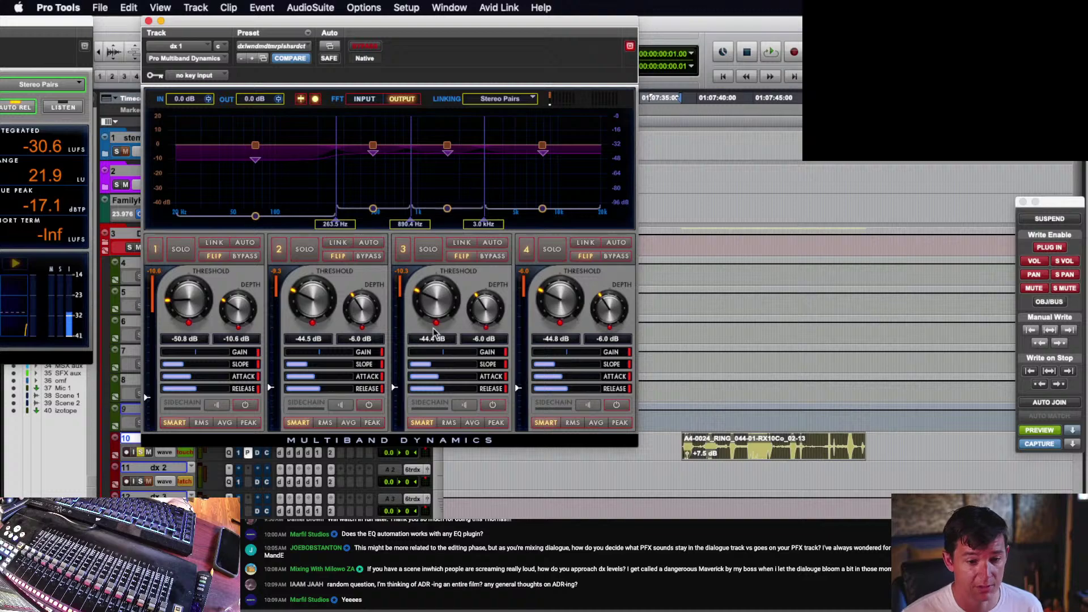
drag(332, 313, 317, 303)
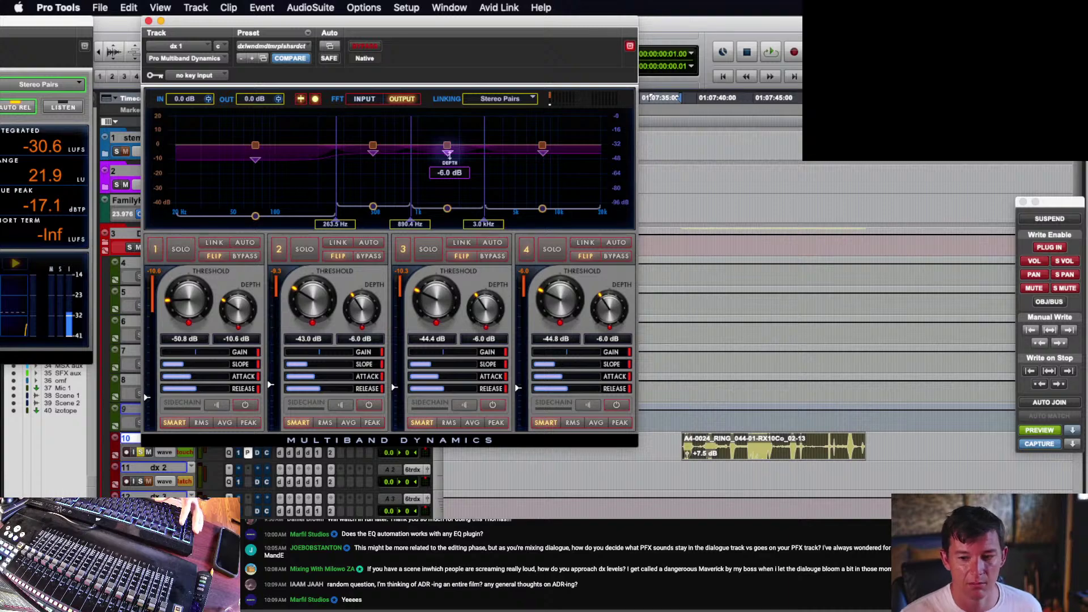
- While auditioning the dialogue, set the depths of bands 1 to 4 to -24.0, -19.8, -15.5 and -19.2 dB
key(space)
key(space)
drag(448, 153, 447, 169)
drag(536, 159, 543, 179)
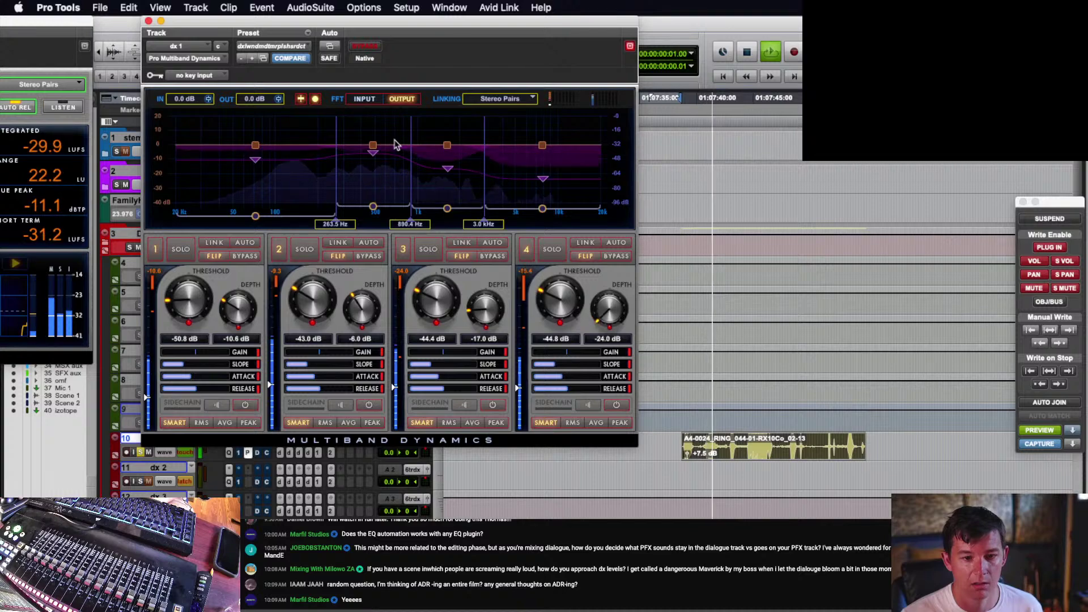
drag(372, 152, 373, 174)
drag(255, 160, 255, 178)
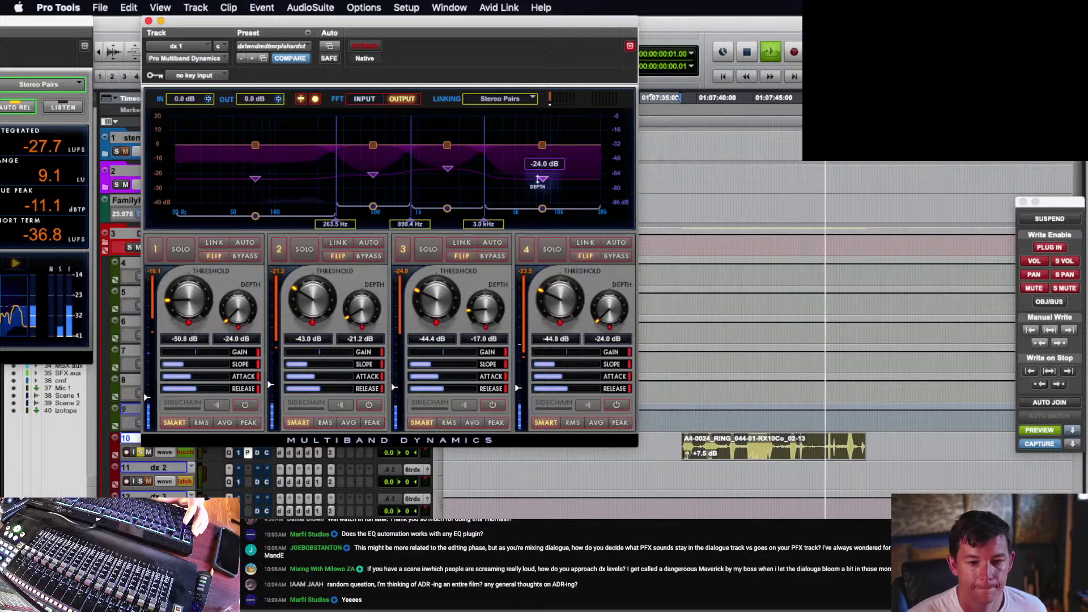
mouse_move(543, 179)
mouse_down()
mouse_move(543, 159)
mouse_move(543, 173)
mouse_up()
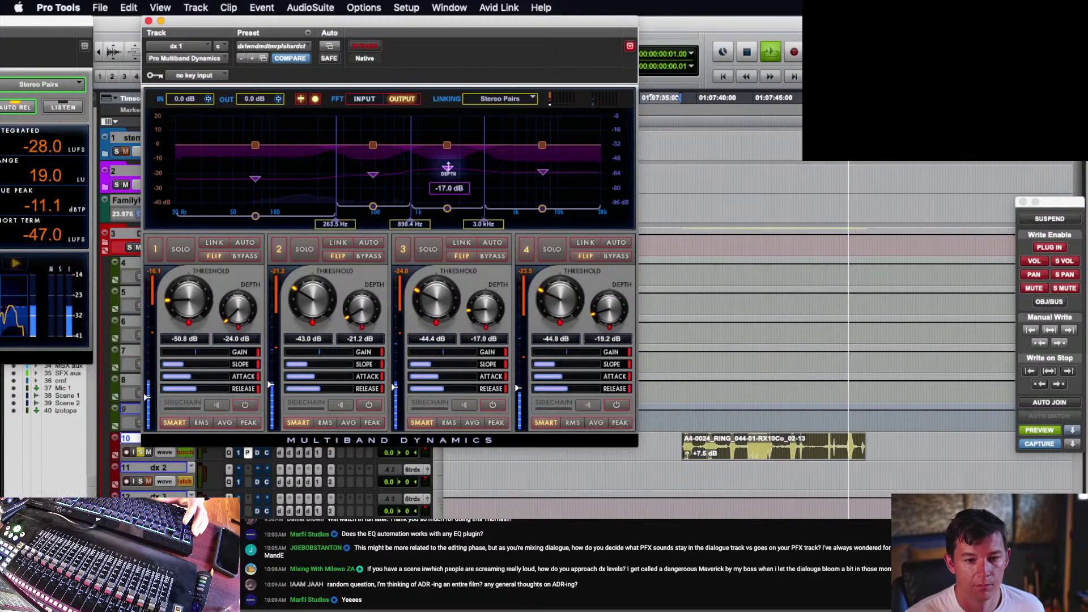
drag(447, 169, 447, 167)
drag(369, 176, 369, 173)
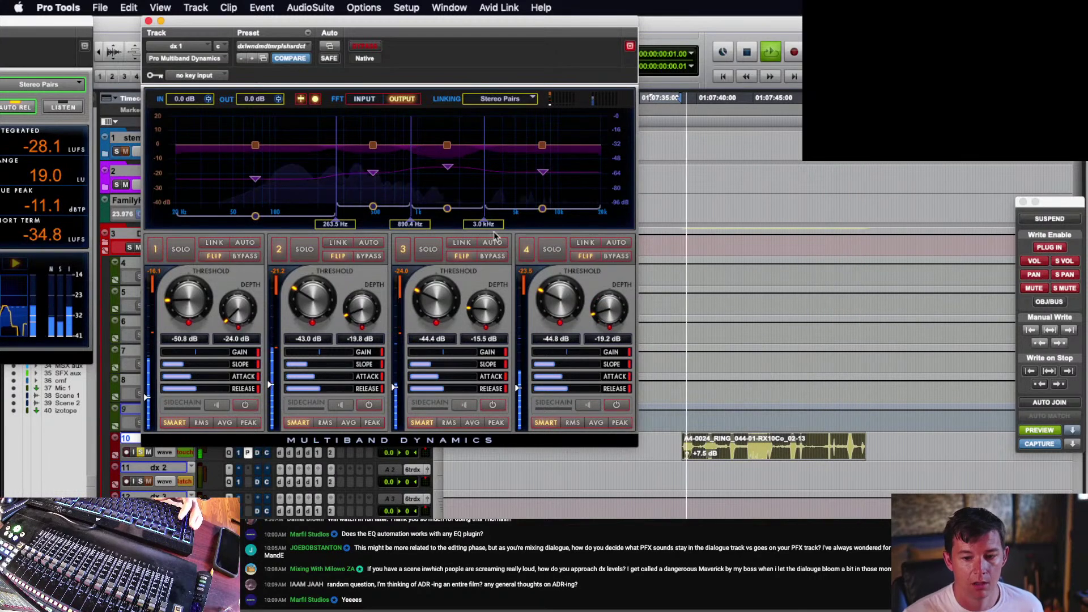
key(space)
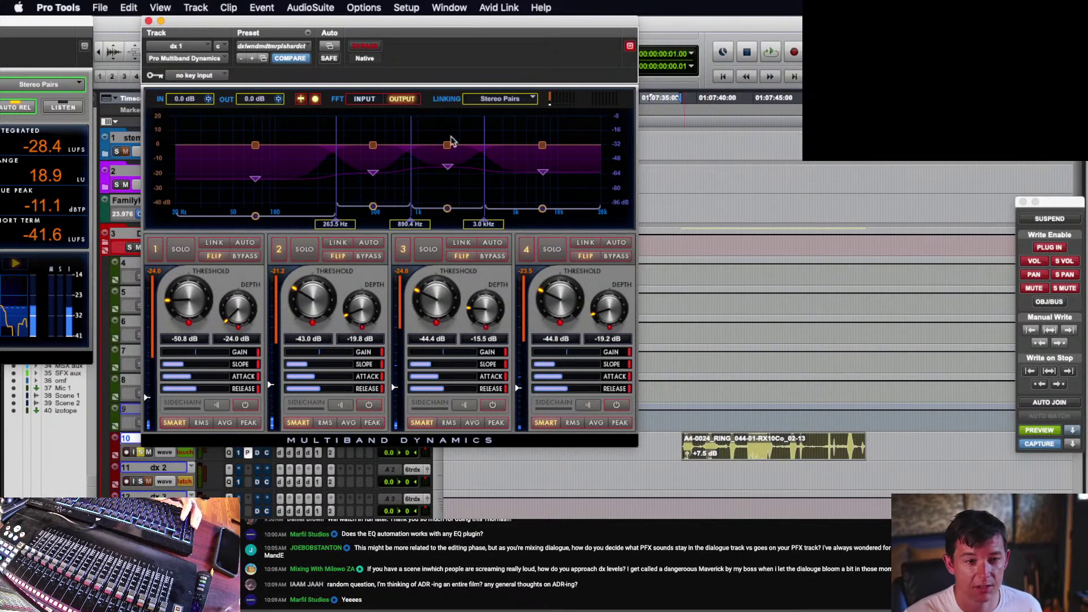
- Play the dx 1 clip and compare it with the multiband dynamics bypassed and engaged
key(space)
click(368, 47)
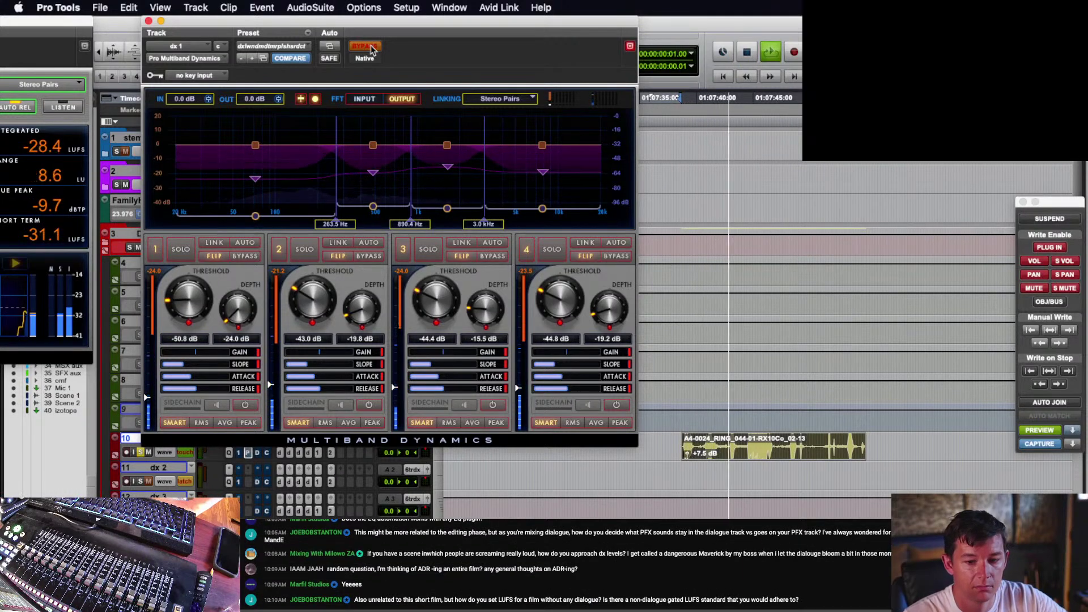
click(369, 47)
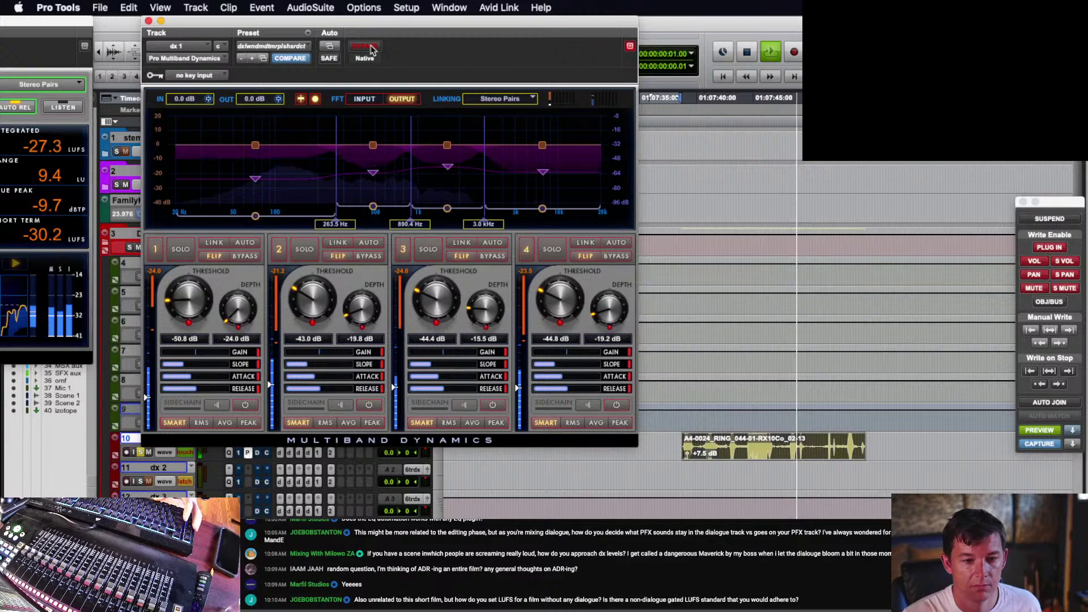
click(141, 452)
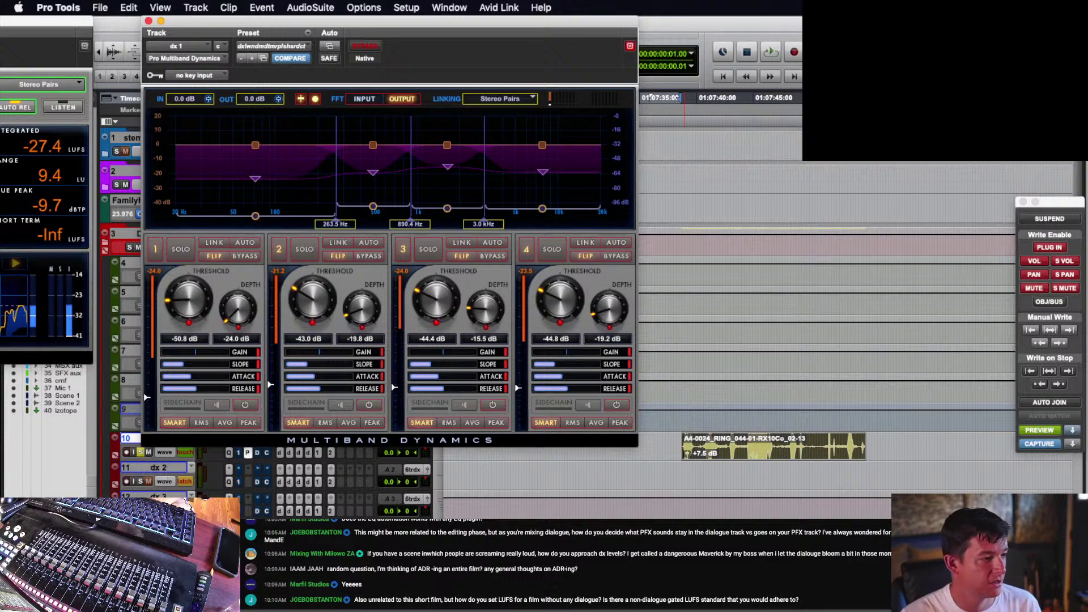
- Move the Multiband Dynamics window off the track names and inserts
drag(336, 23, 486, 62)
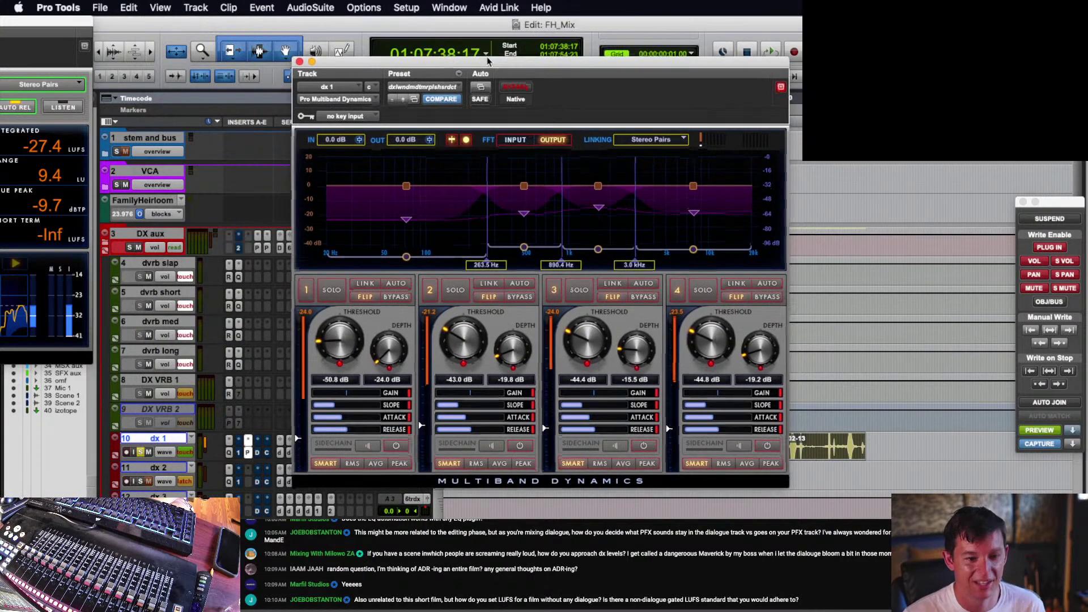
mouse_move(598, 206)
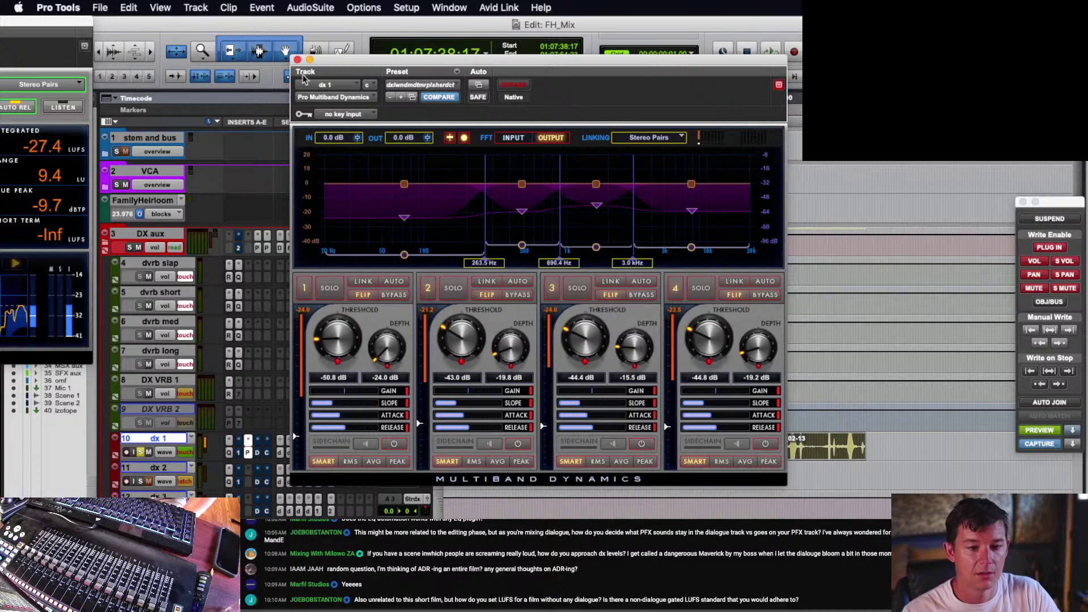
drag(356, 60, 382, 23)
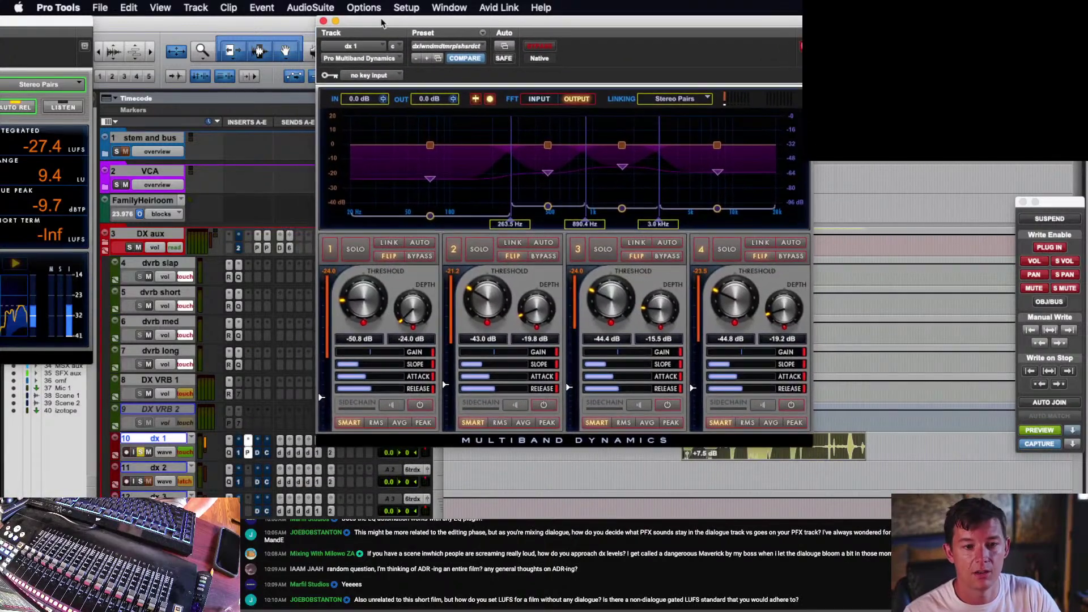
key(super+Tab)
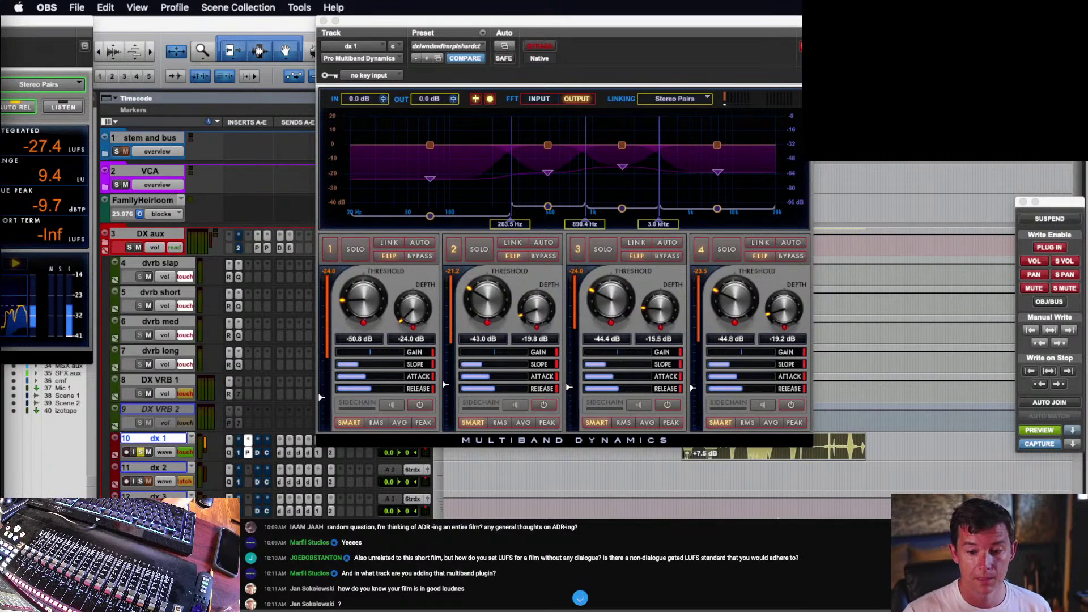
click(811, 468)
click(811, 459)
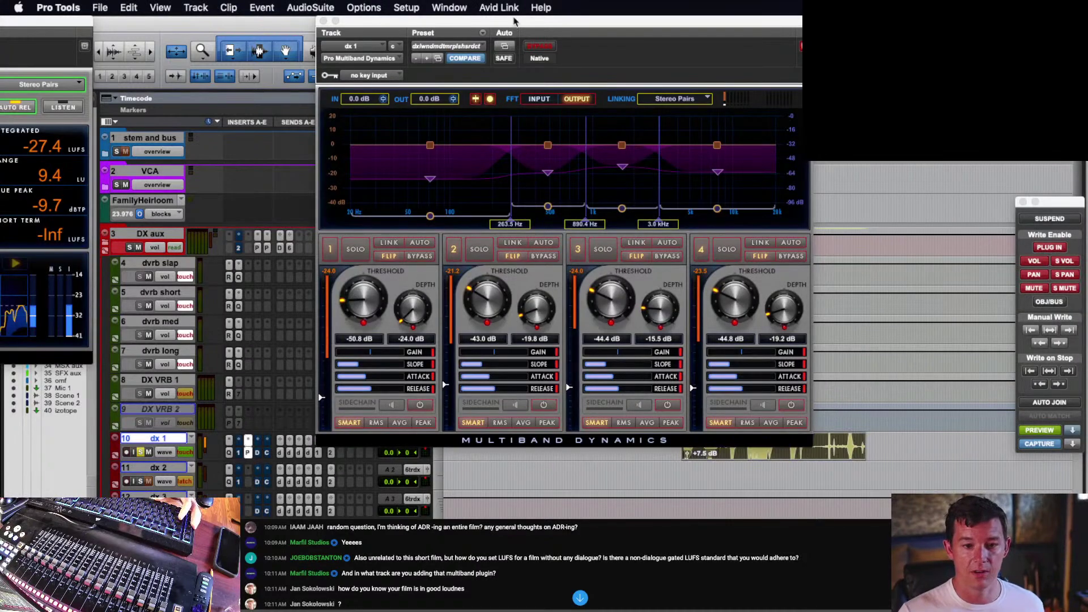
- Compare the dialogue again with the multiband dynamics bypassed and engaged, and turn off automation preview
click(540, 46)
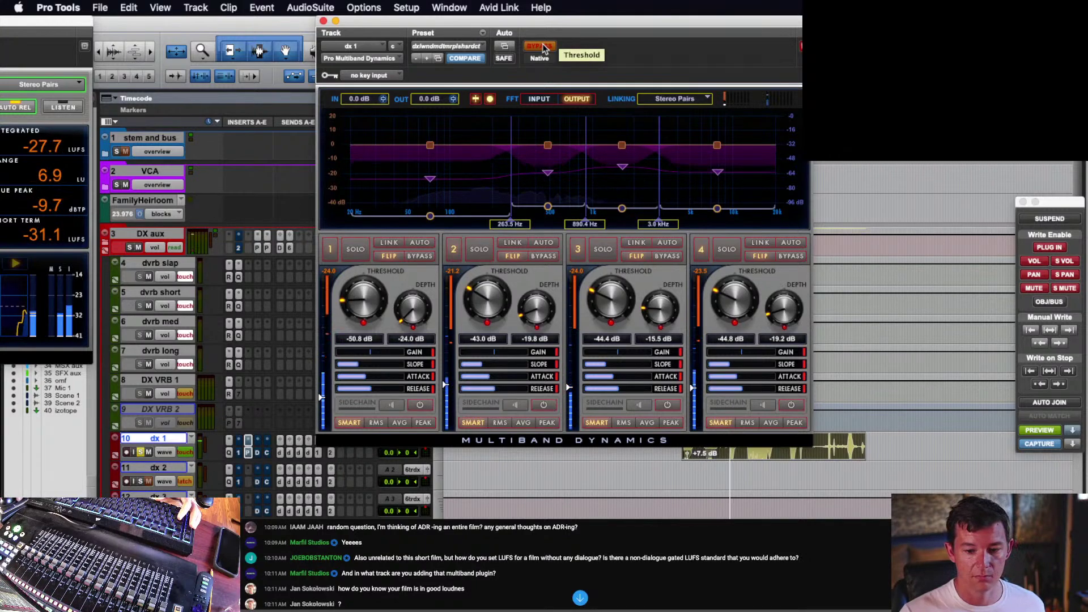
click(539, 47)
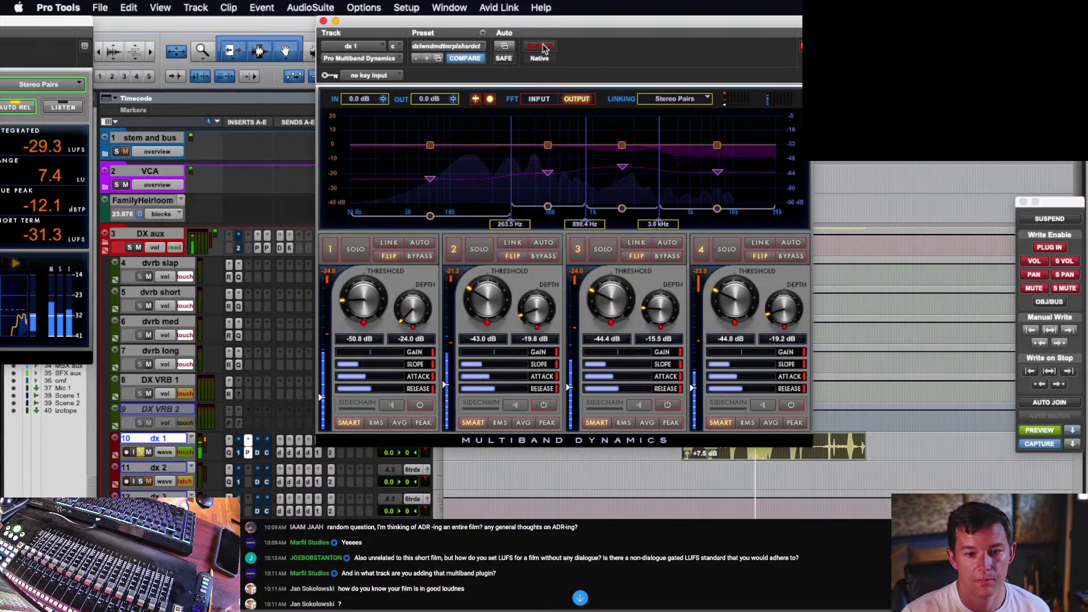
click(1041, 431)
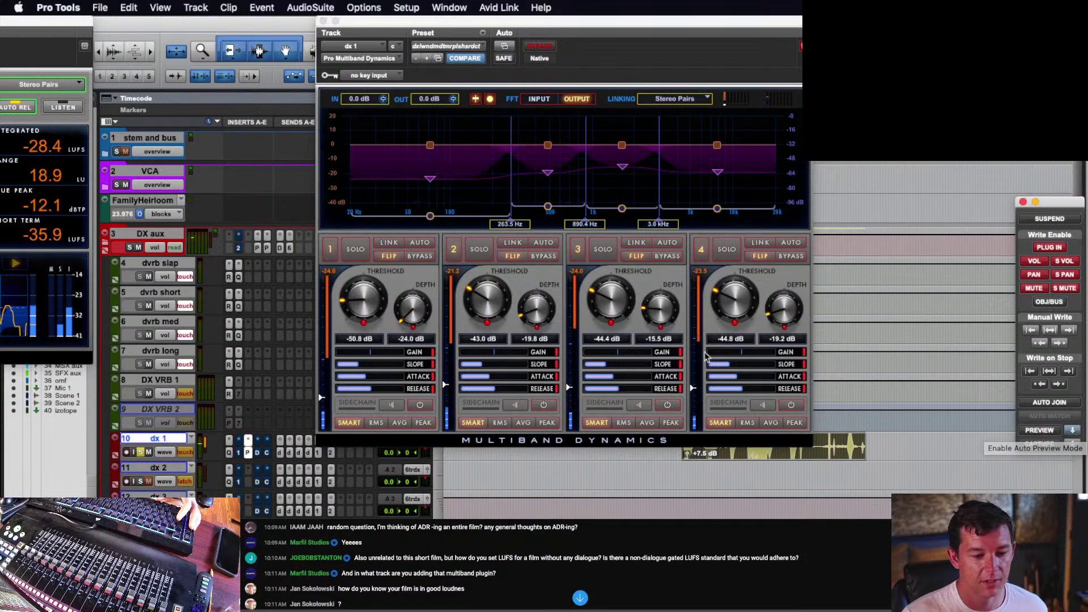
- Close the Multiband Dynamics window and unsolo dx 1
click(324, 21)
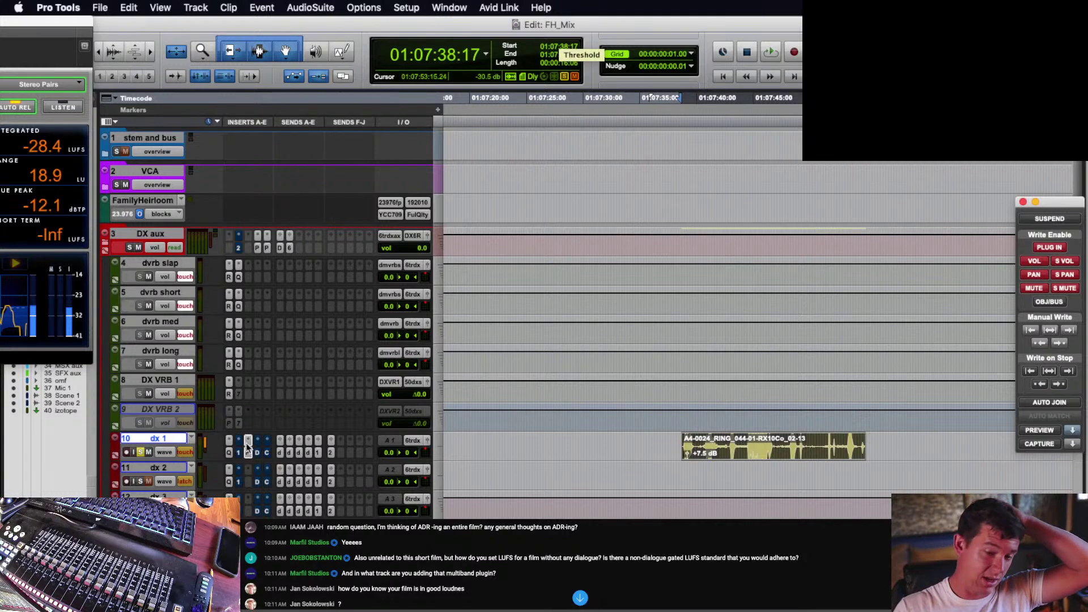
click(140, 453)
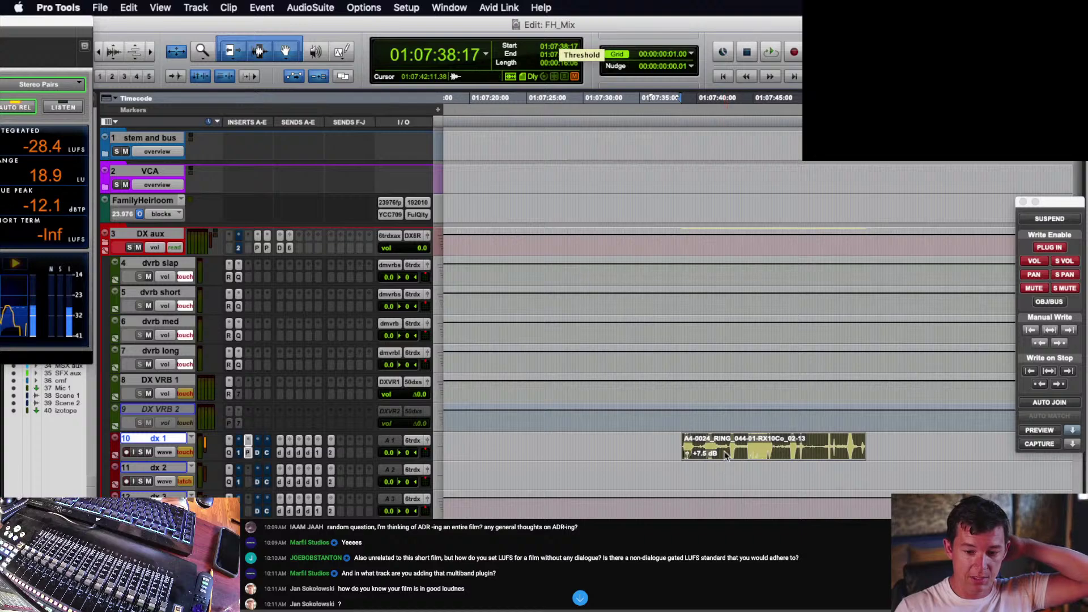
scroll(726, 457, down, 3)
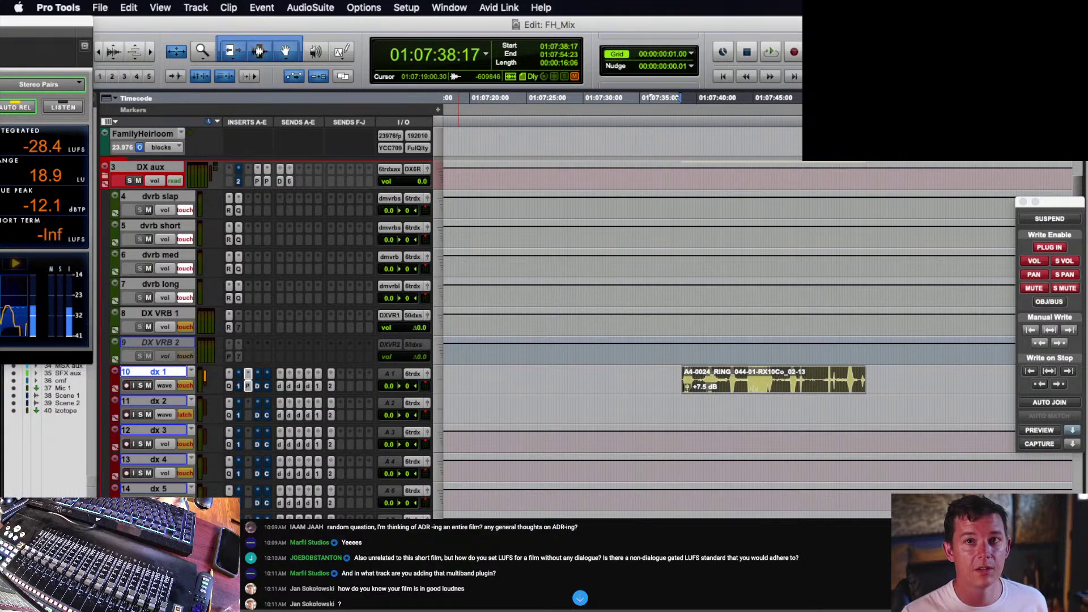
key(super+Tab)
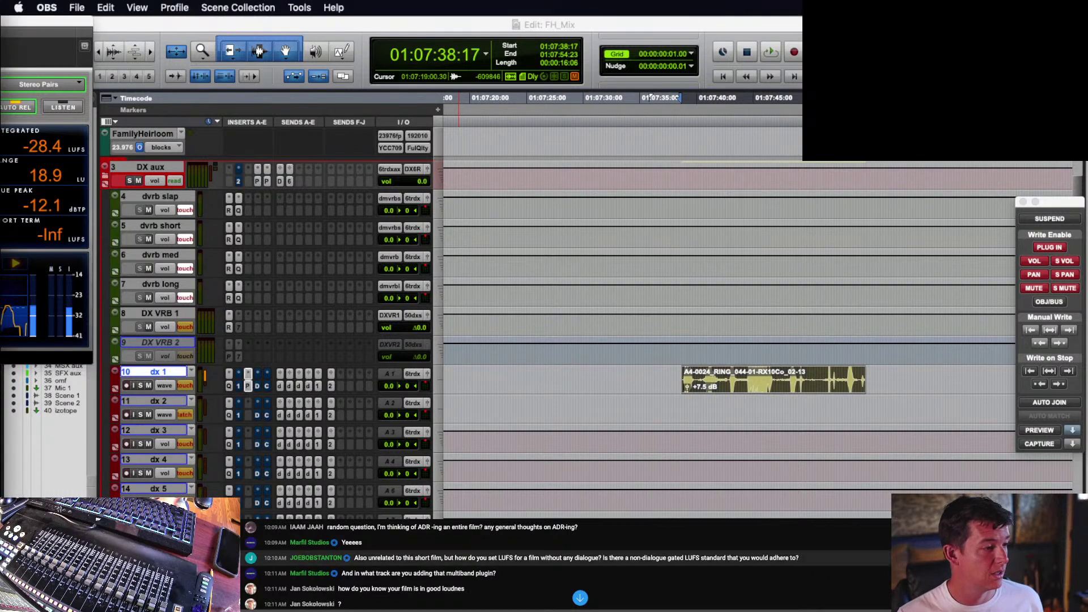
scroll(566, 558, down, 2)
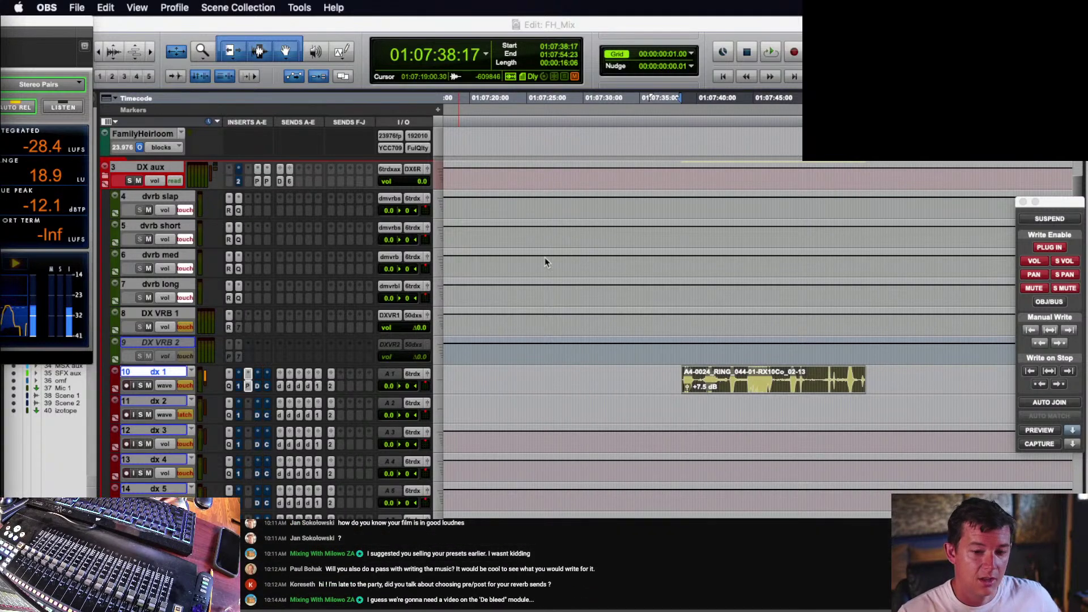
click(682, 100)
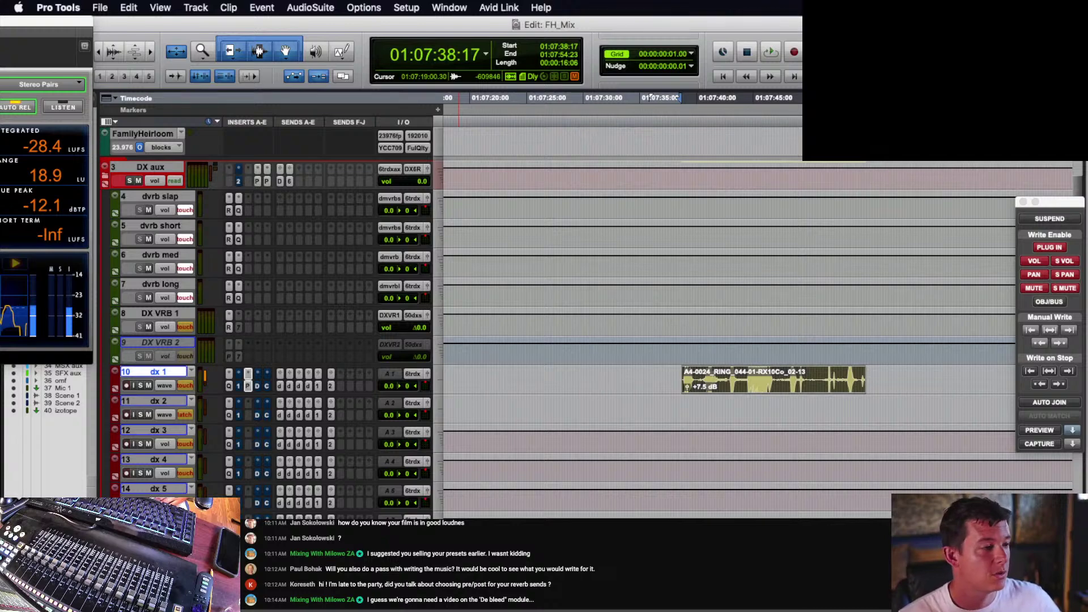
key(super+Tab)
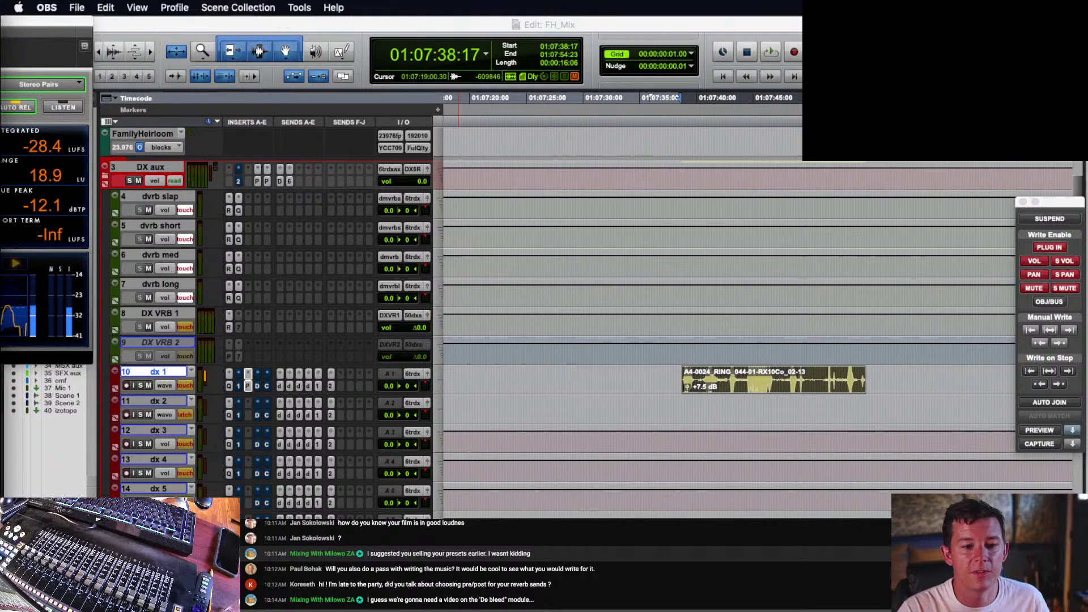
click(315, 51)
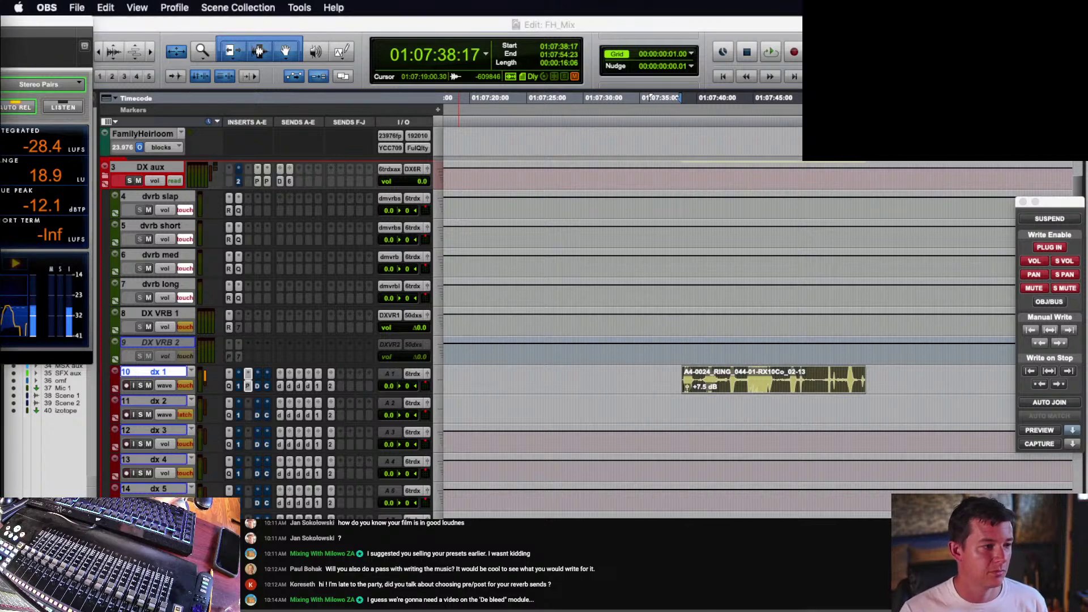
- Bring the loudness meter window slightly further into view
click(286, 29)
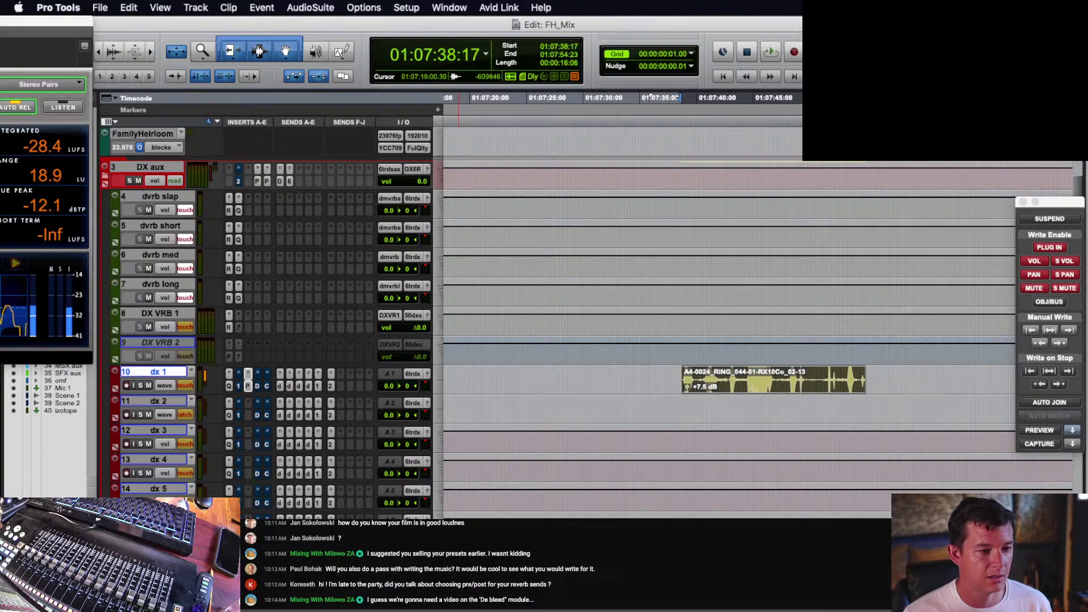
mouse_move(43, 22)
mouse_down()
mouse_move(68, 22)
mouse_move(55, 22)
mouse_up()
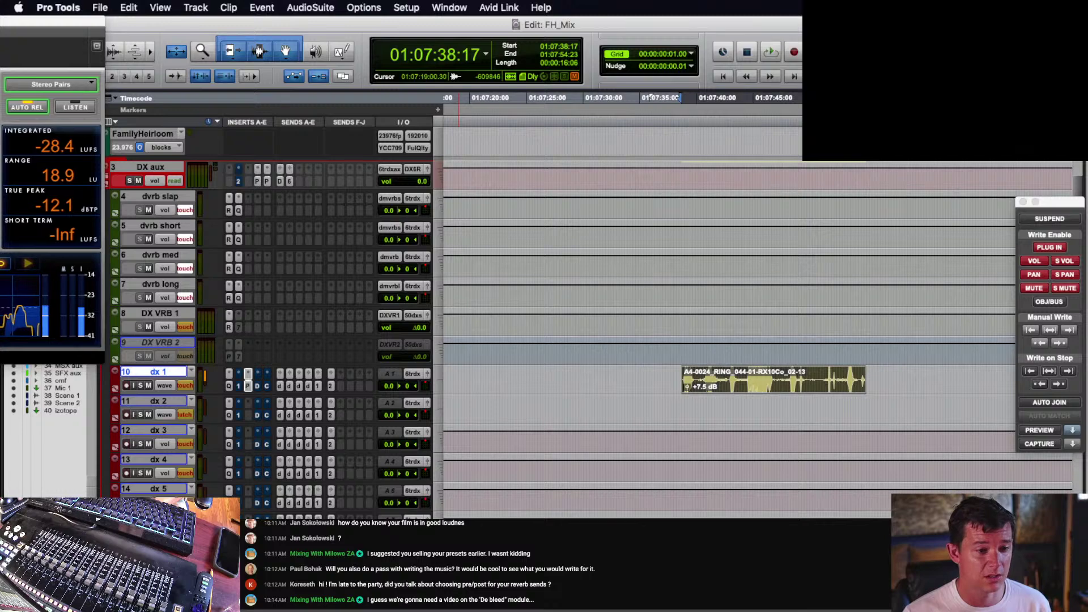
- Switch between OBS and Pro Tools to read the viewers' questions in the live chat
click(239, 26)
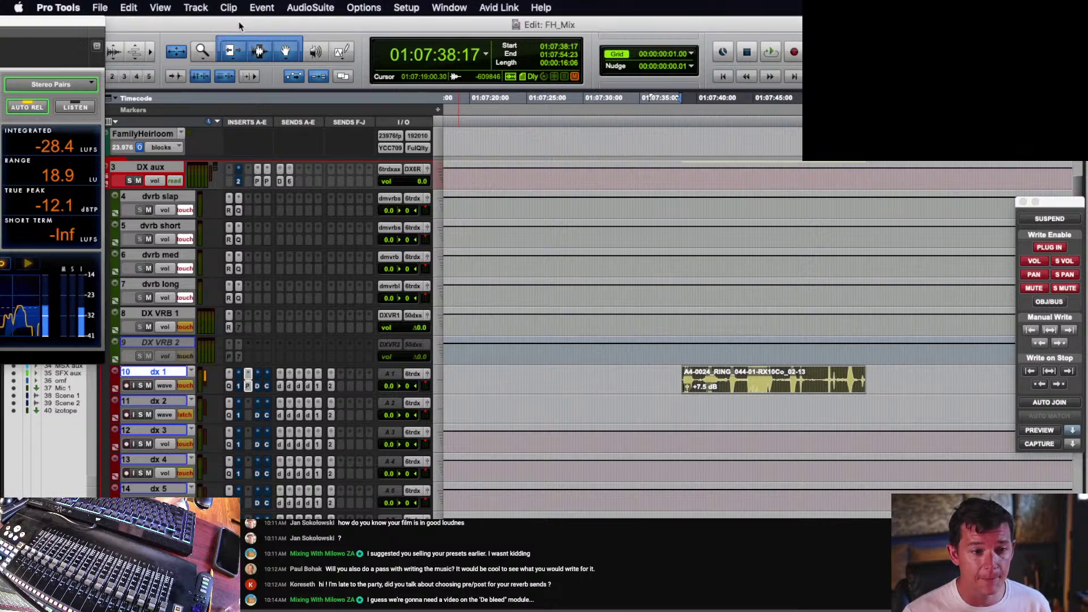
key(super+Tab)
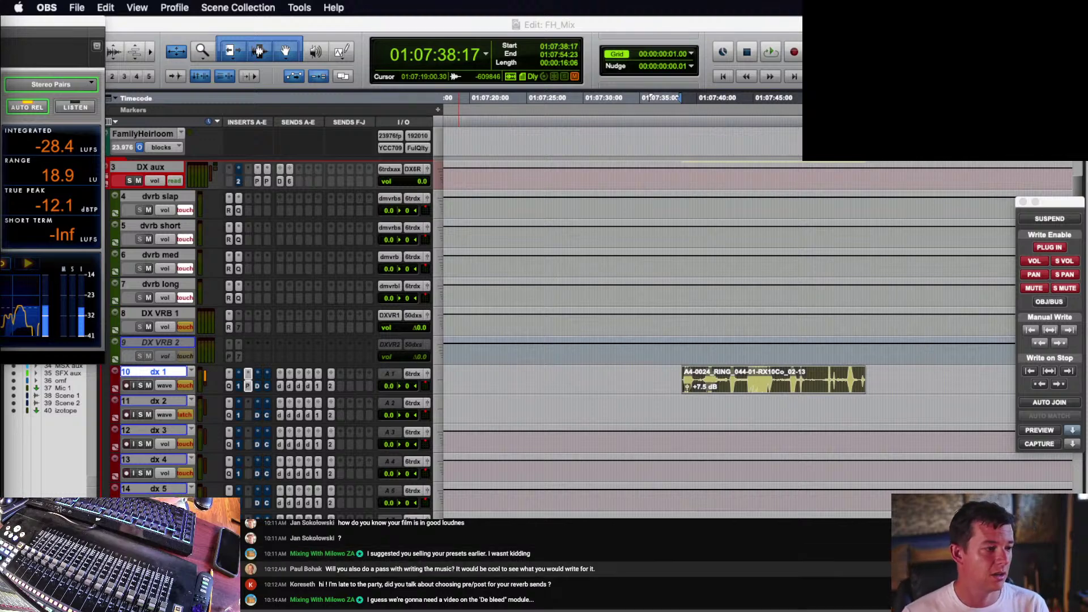
click(653, 31)
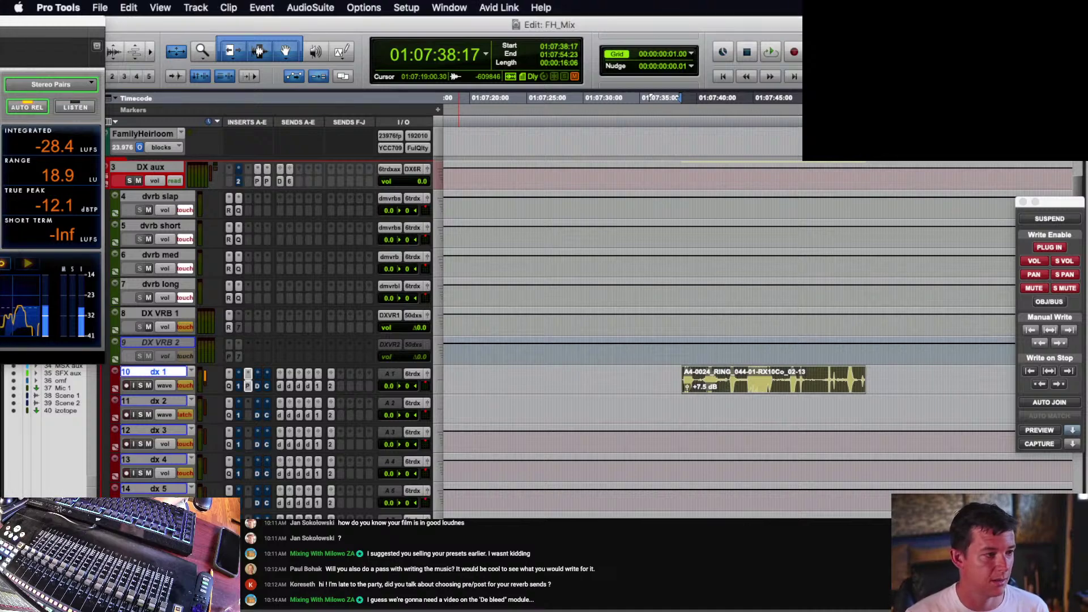
key(super+Tab)
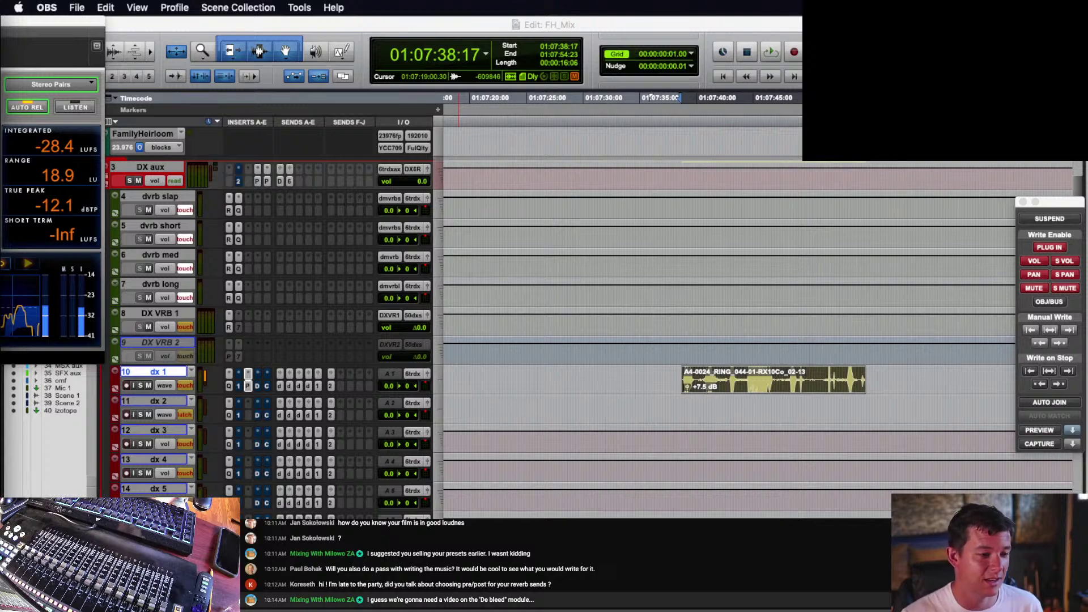
click(370, 29)
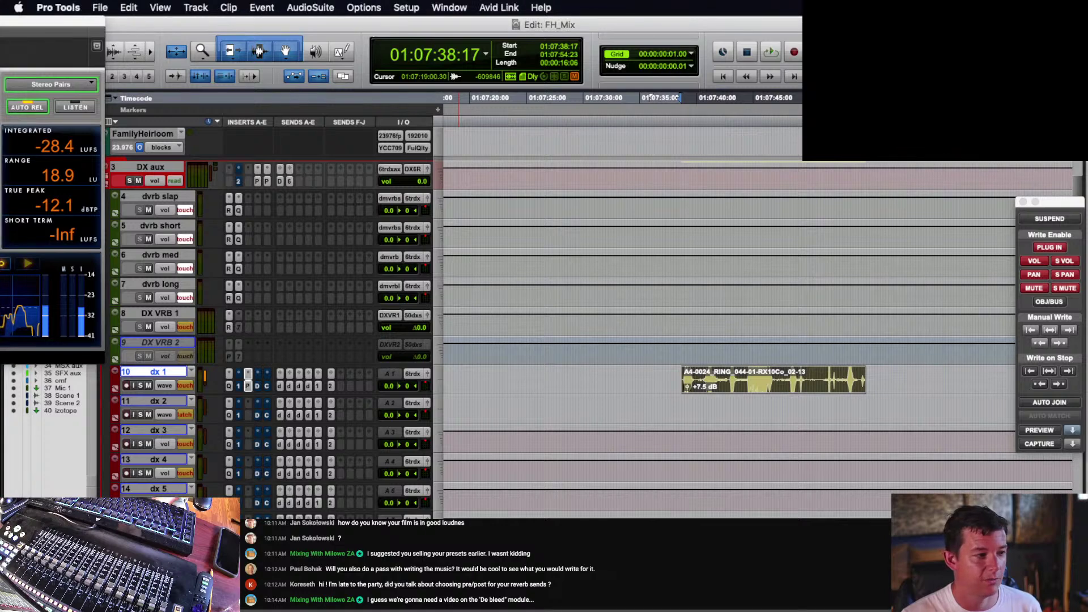
key(super+Tab)
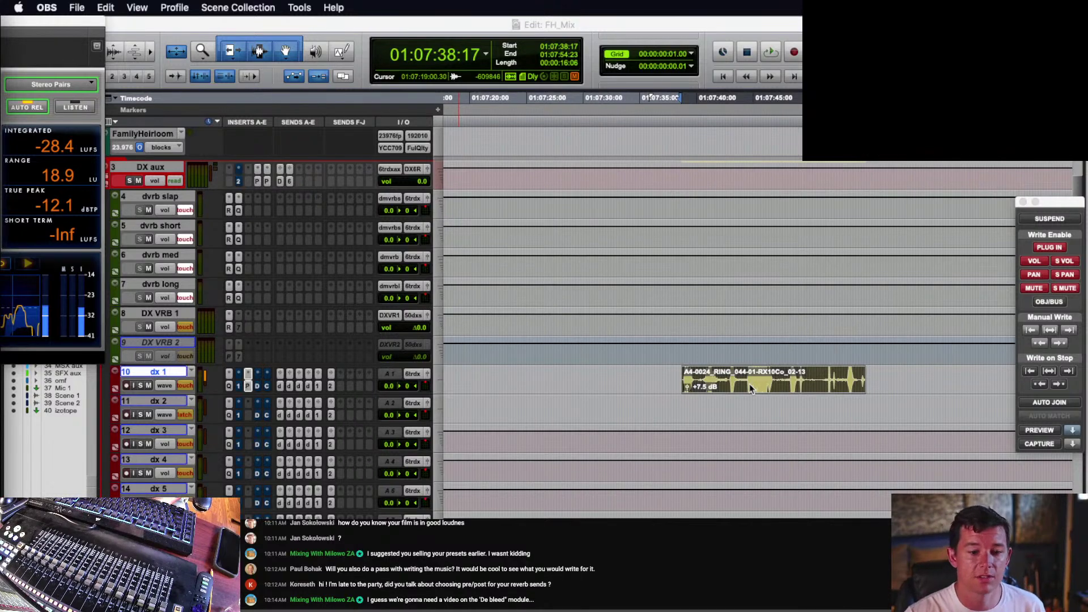
click(644, 28)
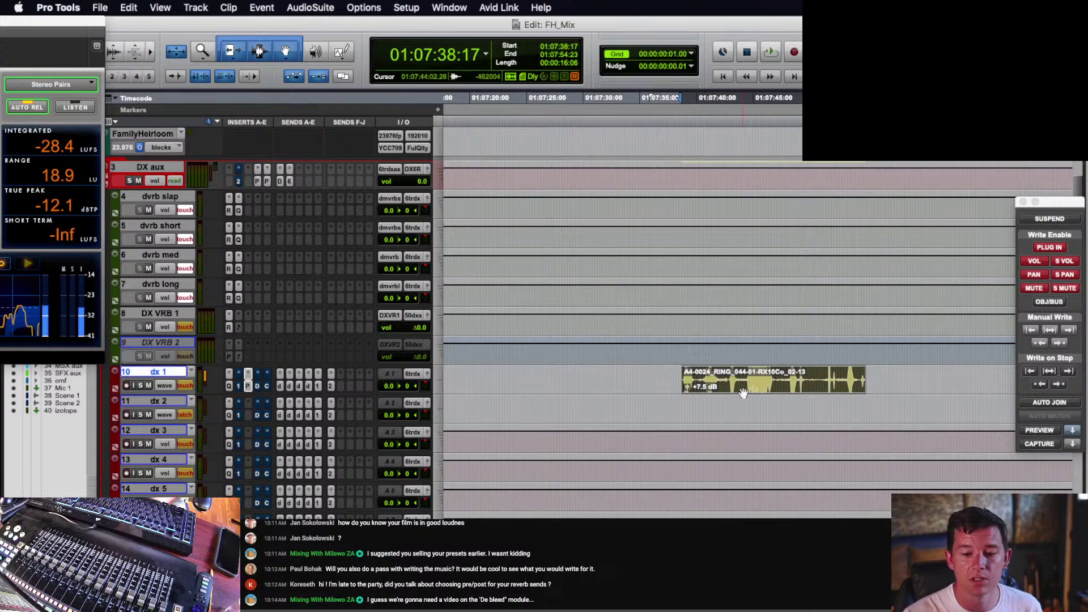
- Place the edit cursor on dx 1 just before its clip and switch the track from waveform to volume view
scroll(740, 392, up, 2)
scroll(737, 391, down, 4)
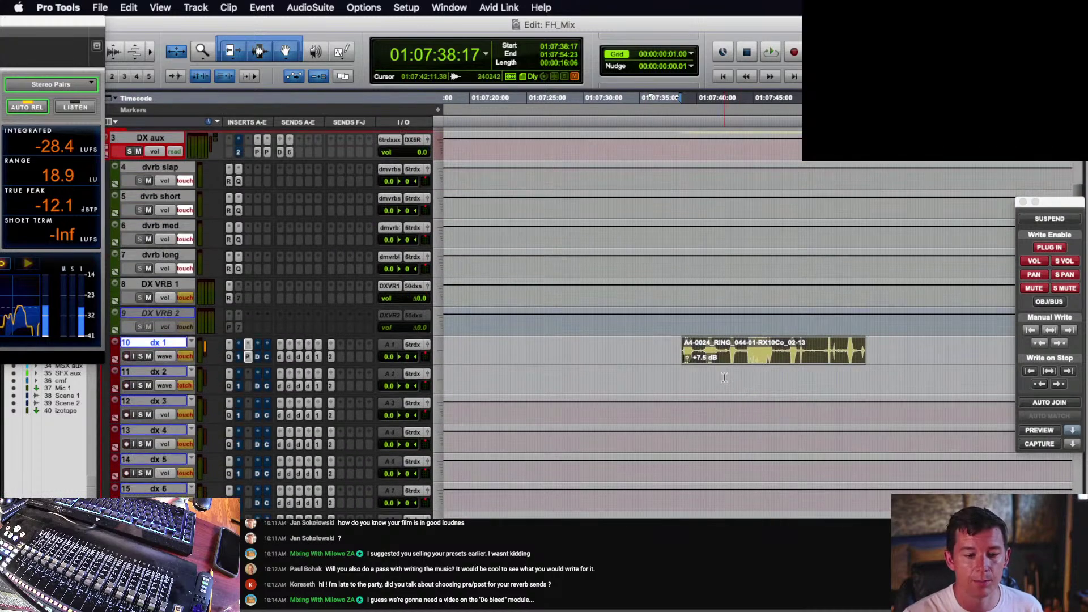
click(687, 371)
click(671, 343)
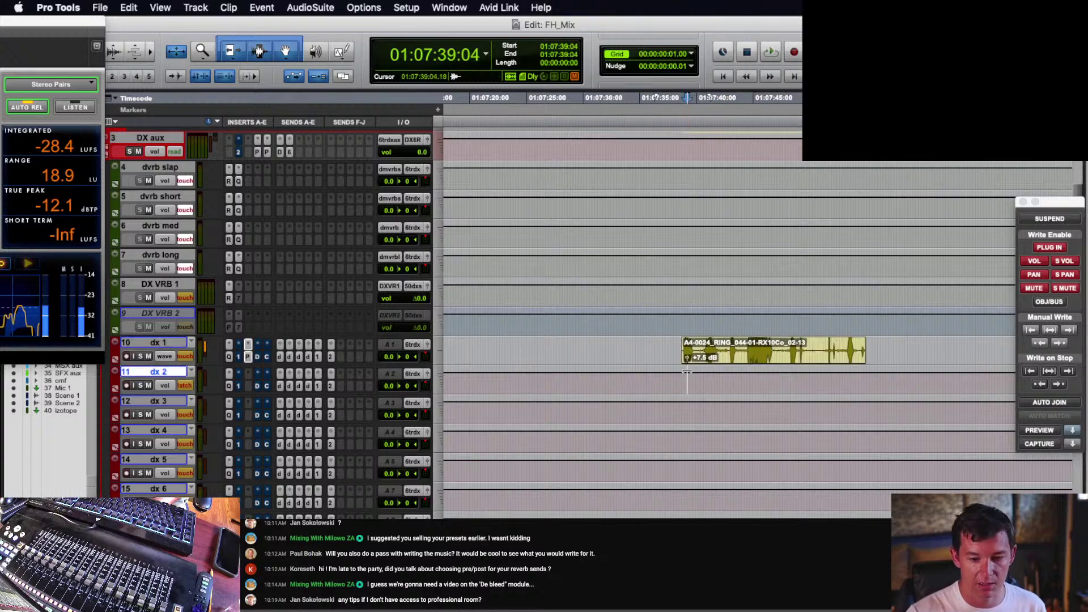
key(ctrl+minus)
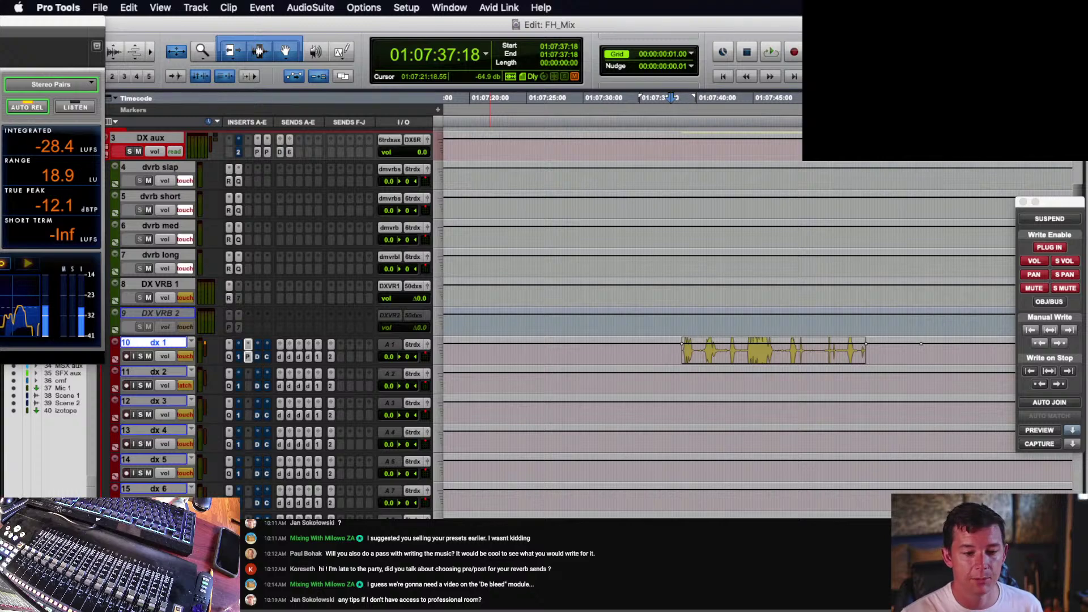
- Check the newer chat messages about loudness and mixing rooms in OBS, returning to the Pro Tools session
key(super+Tab)
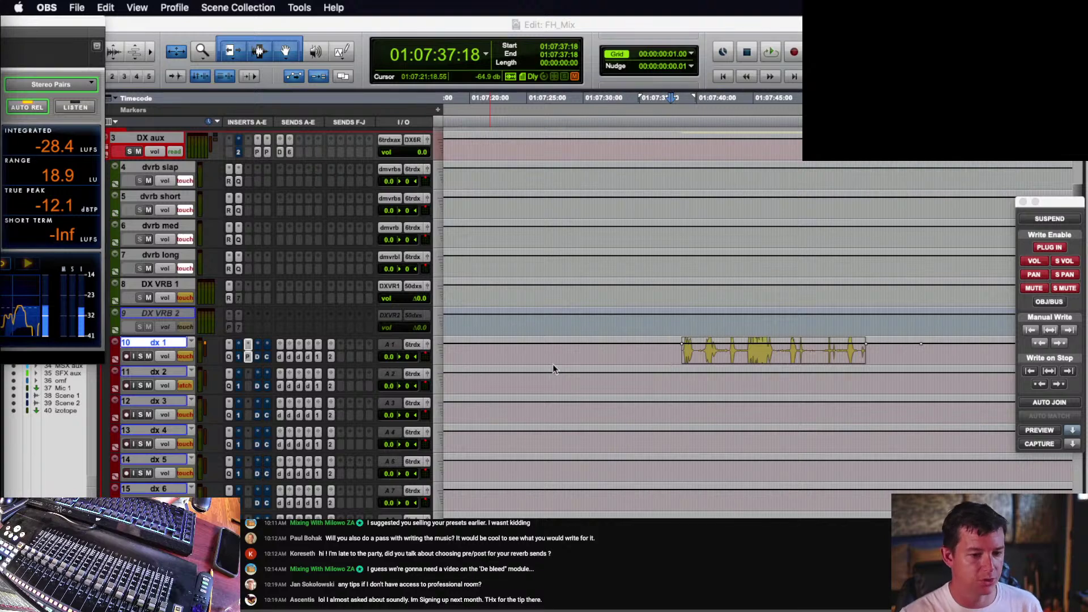
scroll(554, 369, down, 4)
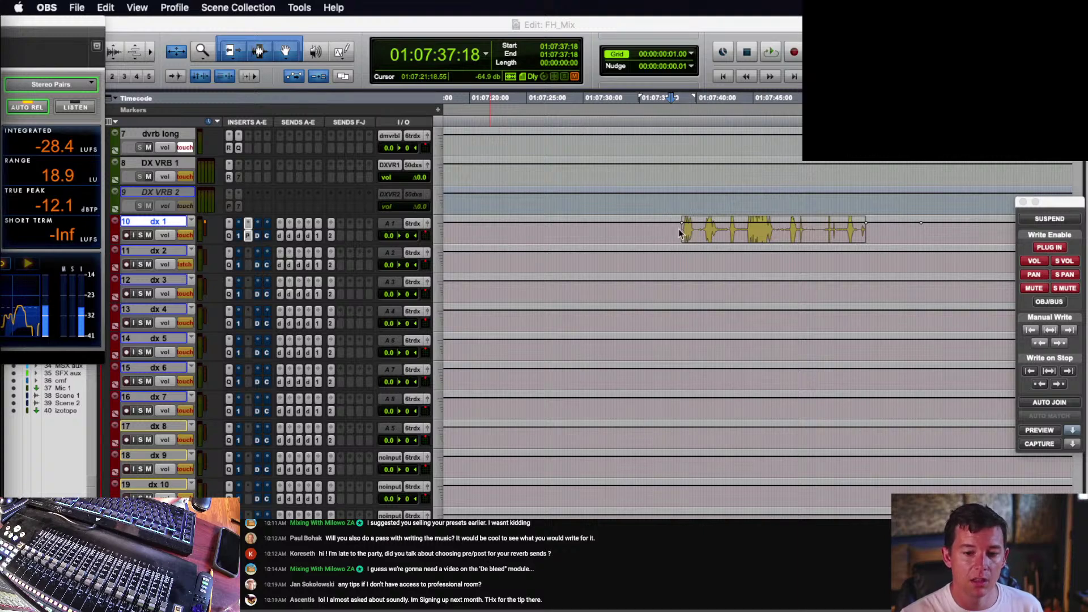
click(720, 234)
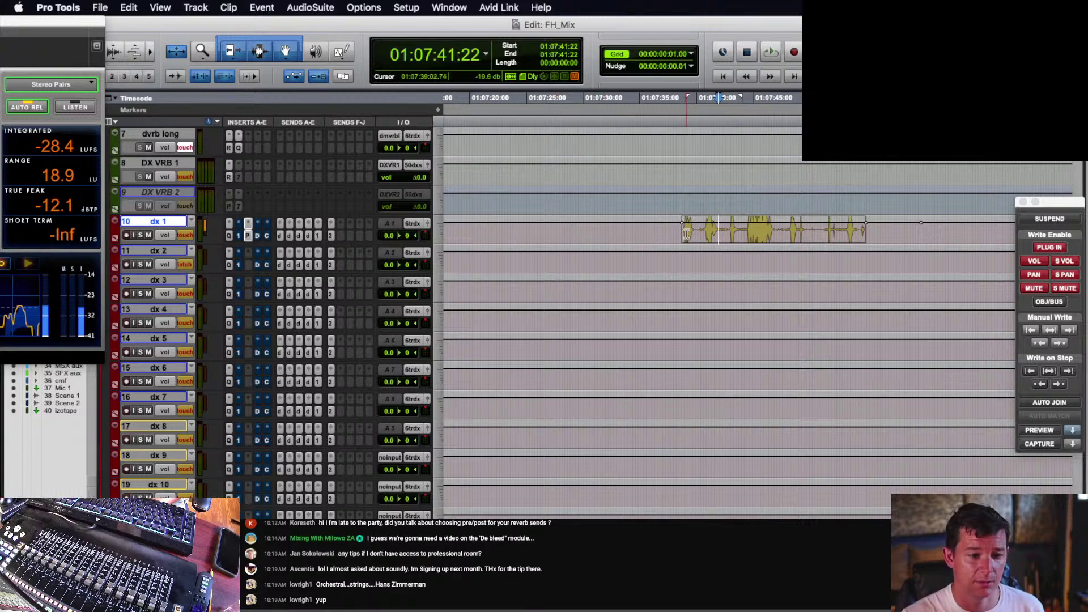
key(super+Tab)
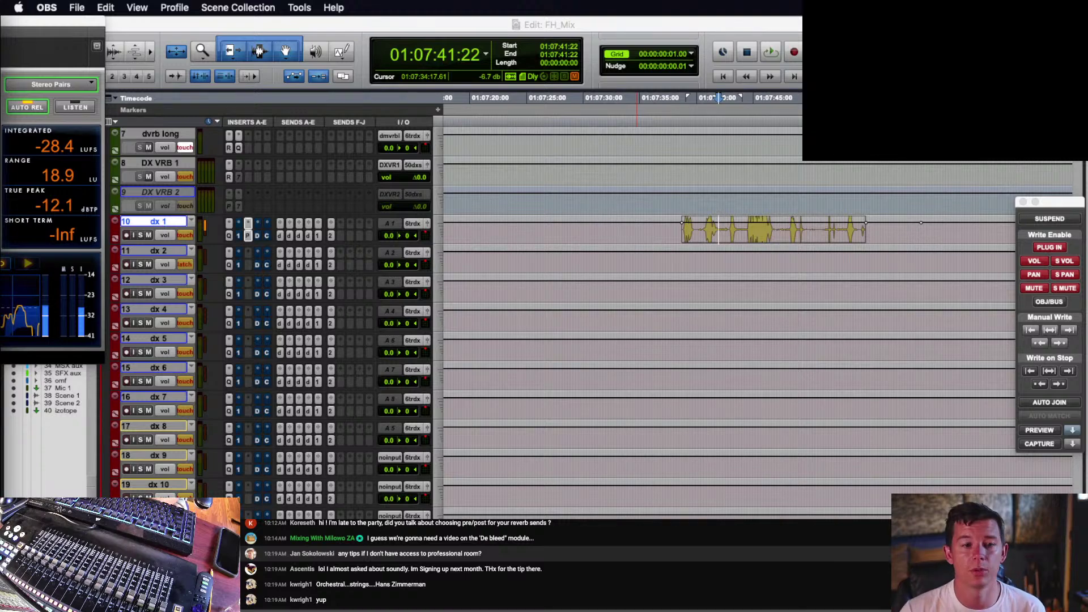
click(314, 40)
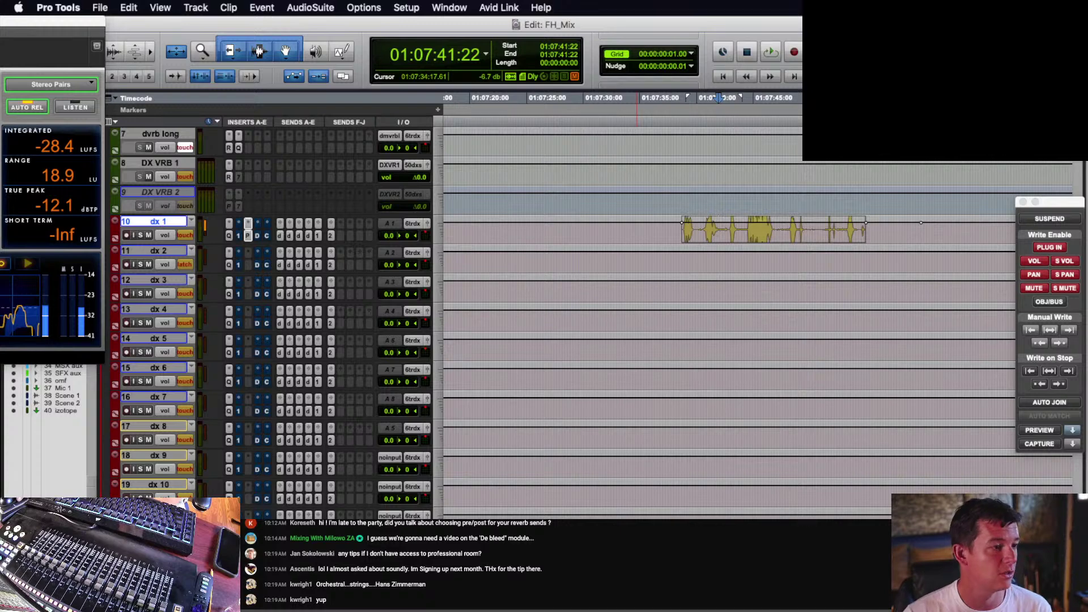
key(super+Tab)
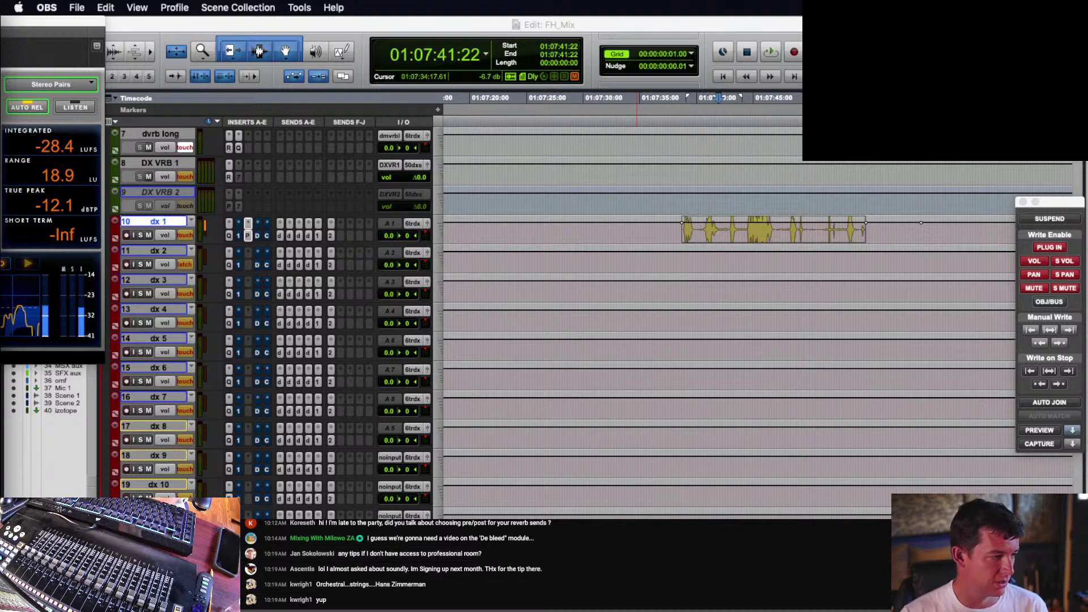
click(651, 24)
- Select the full time range of the clip on dx 1, and switch to OBS
click(724, 233)
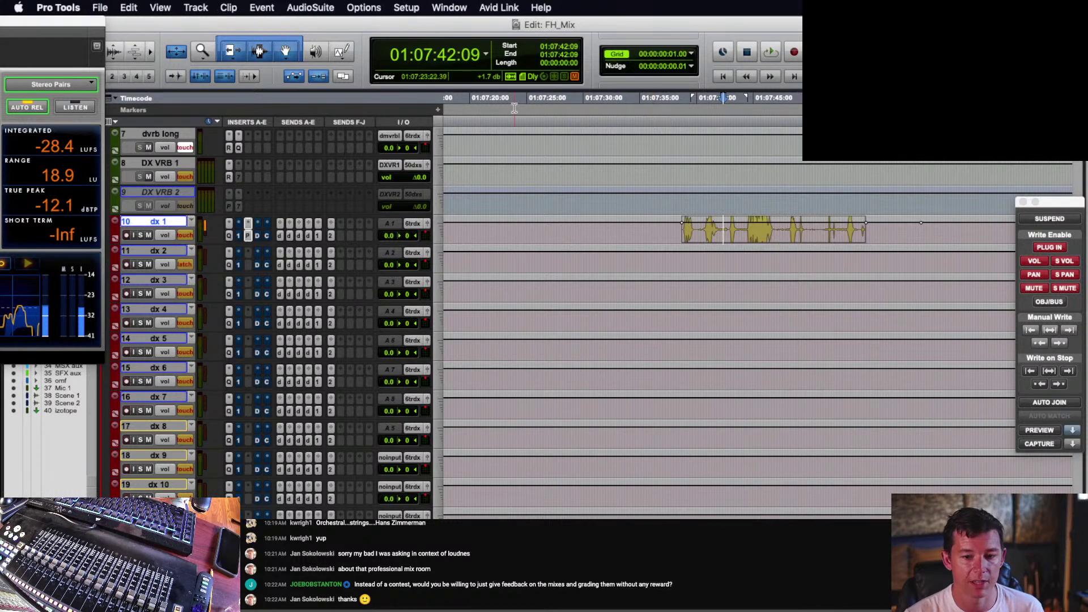
double_click(725, 237)
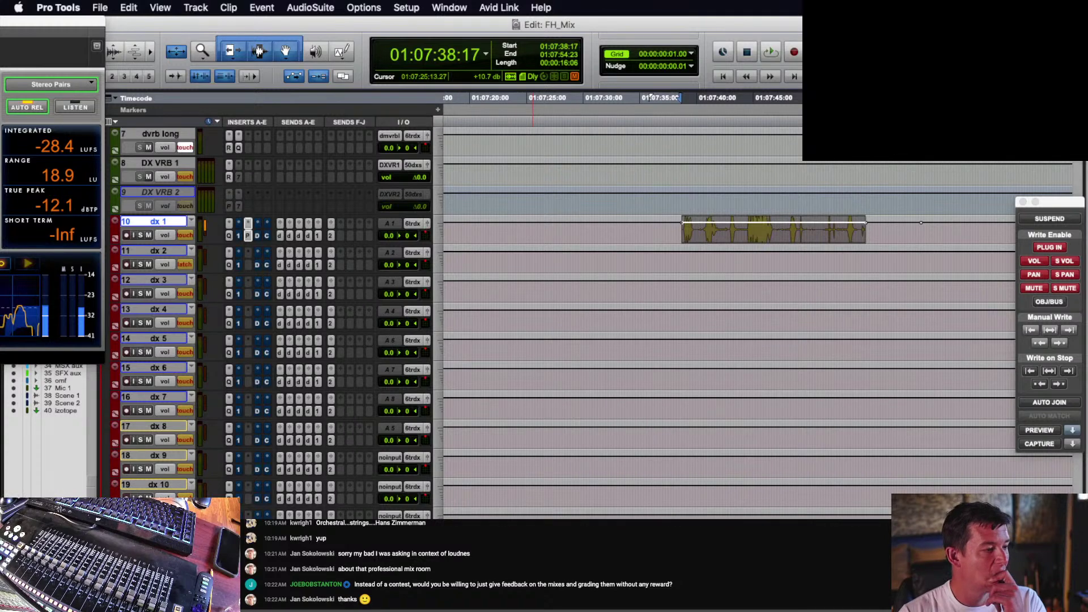
key(super+Tab)
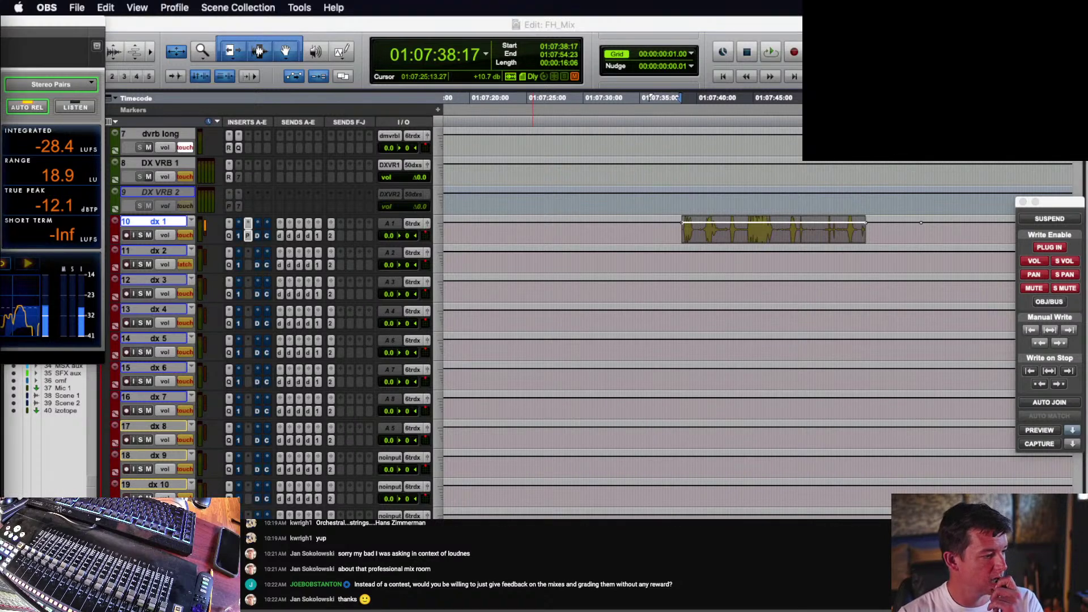